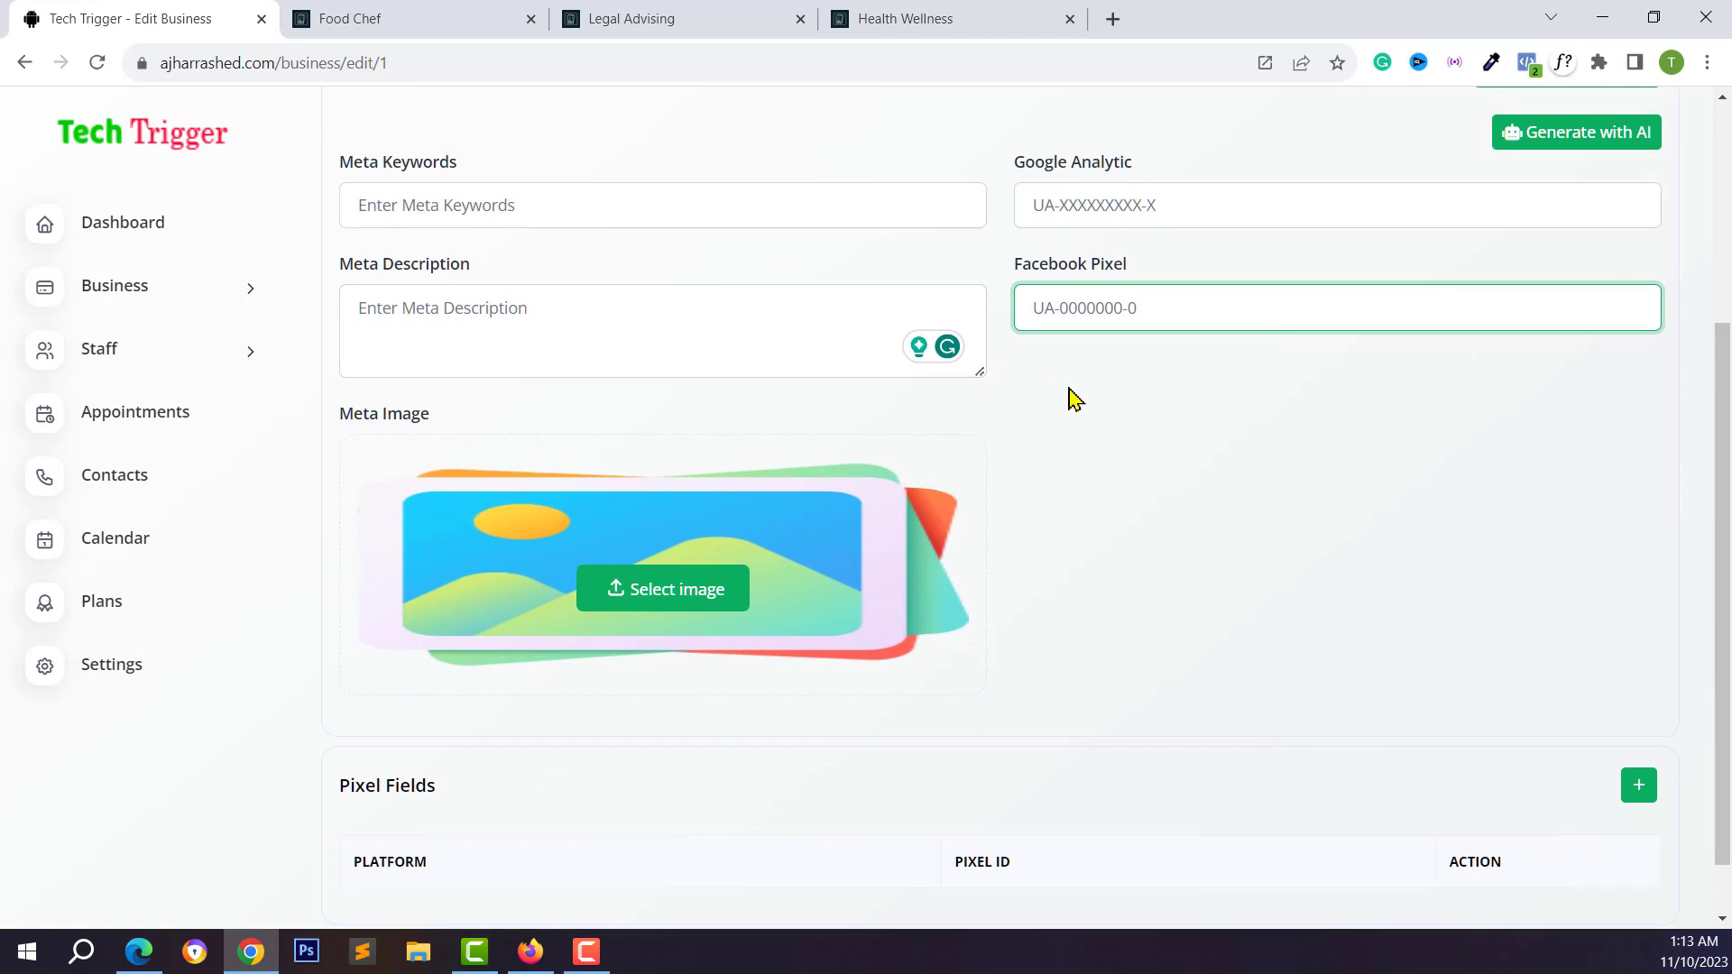
Turn on Progressive Web App support for the business, then view the Legal Advising demo card
scroll(1152, 766, "down", 1)
scroll(1109, 739, "up", 5)
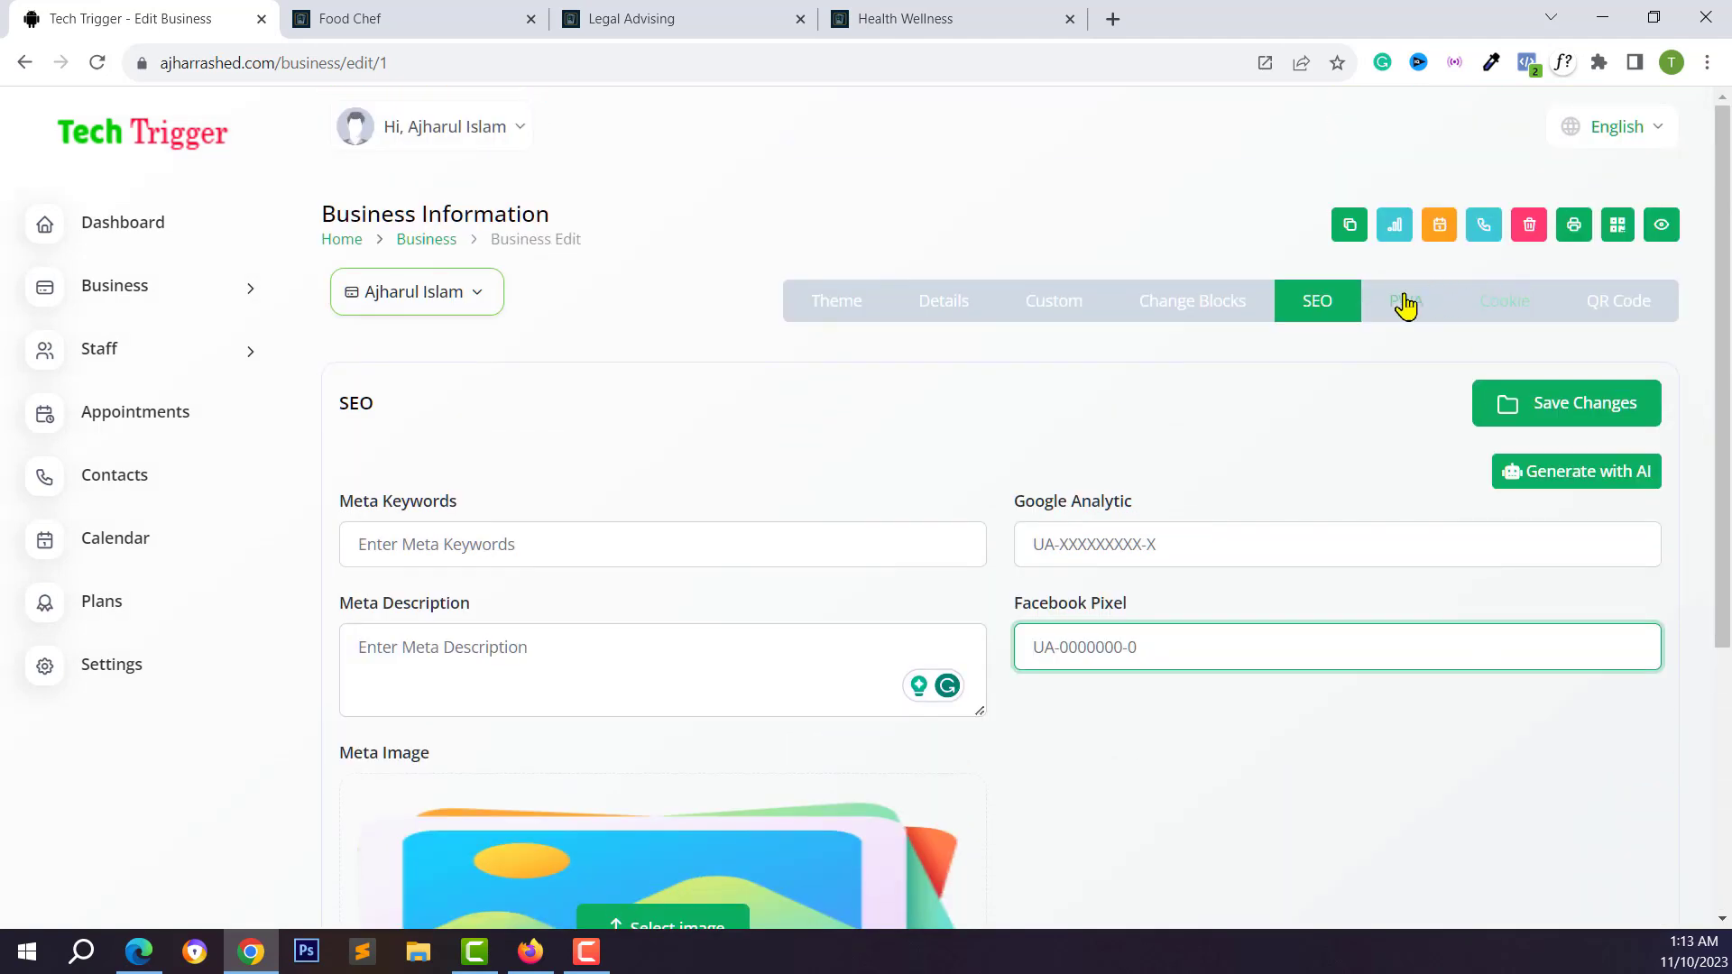
left_click(1405, 303)
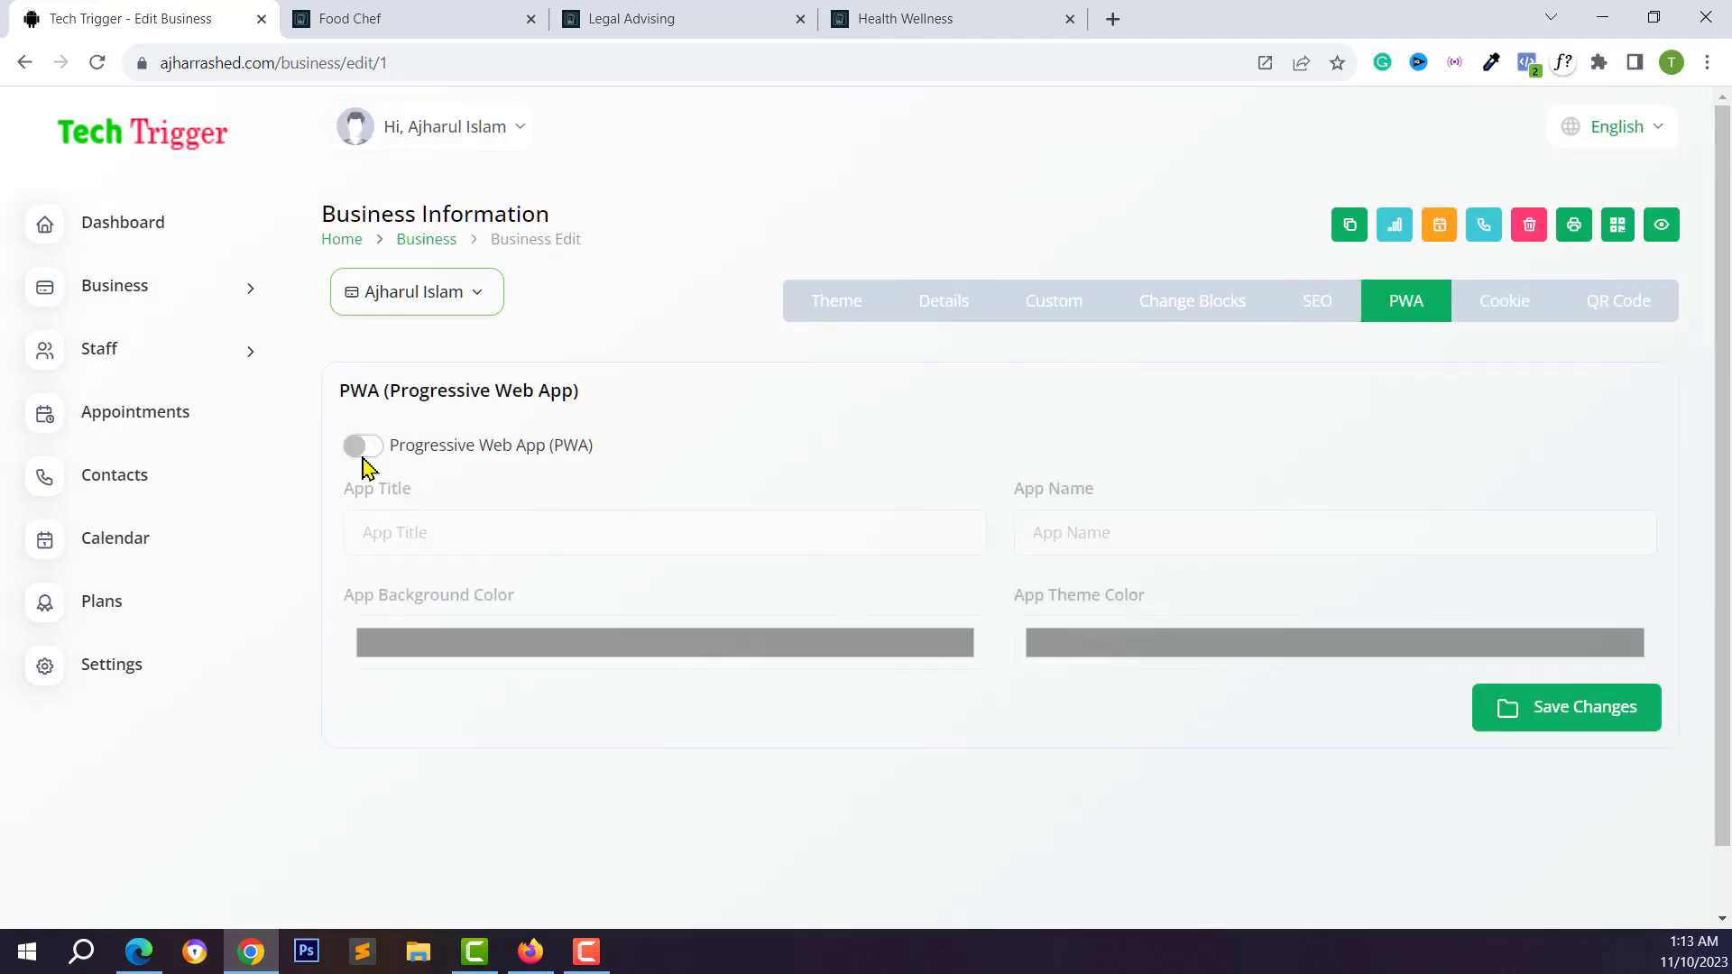
left_click(363, 447)
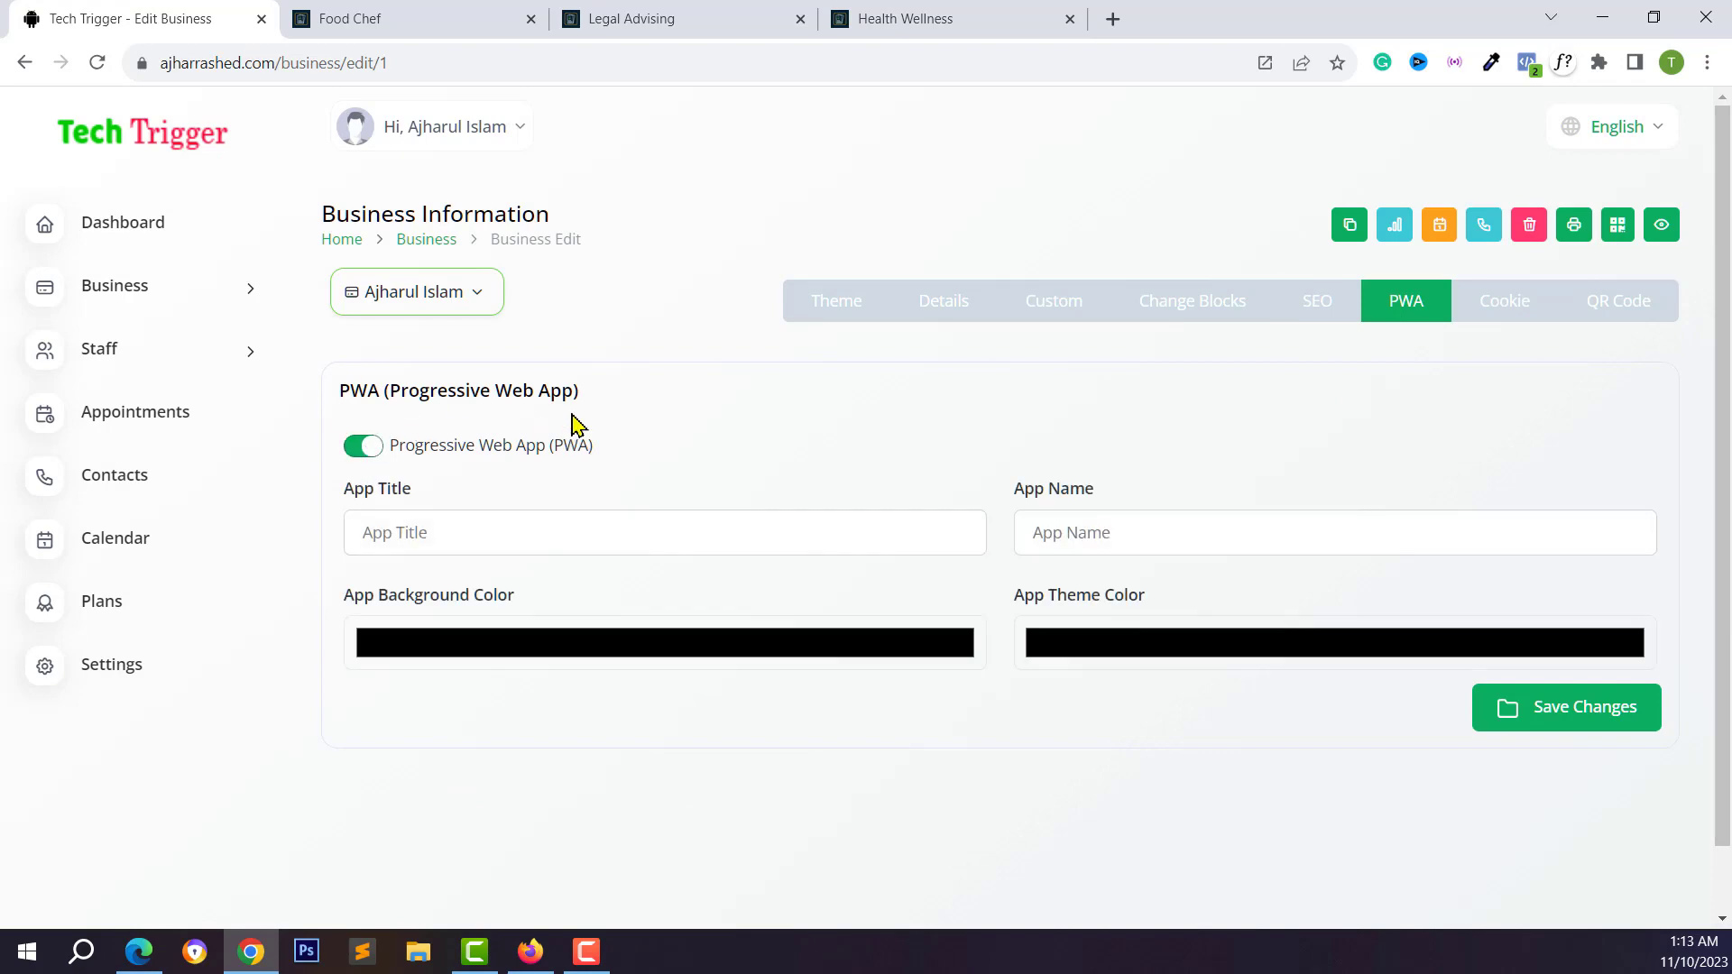
left_click(625, 10)
scroll(1071, 186, "up", 5)
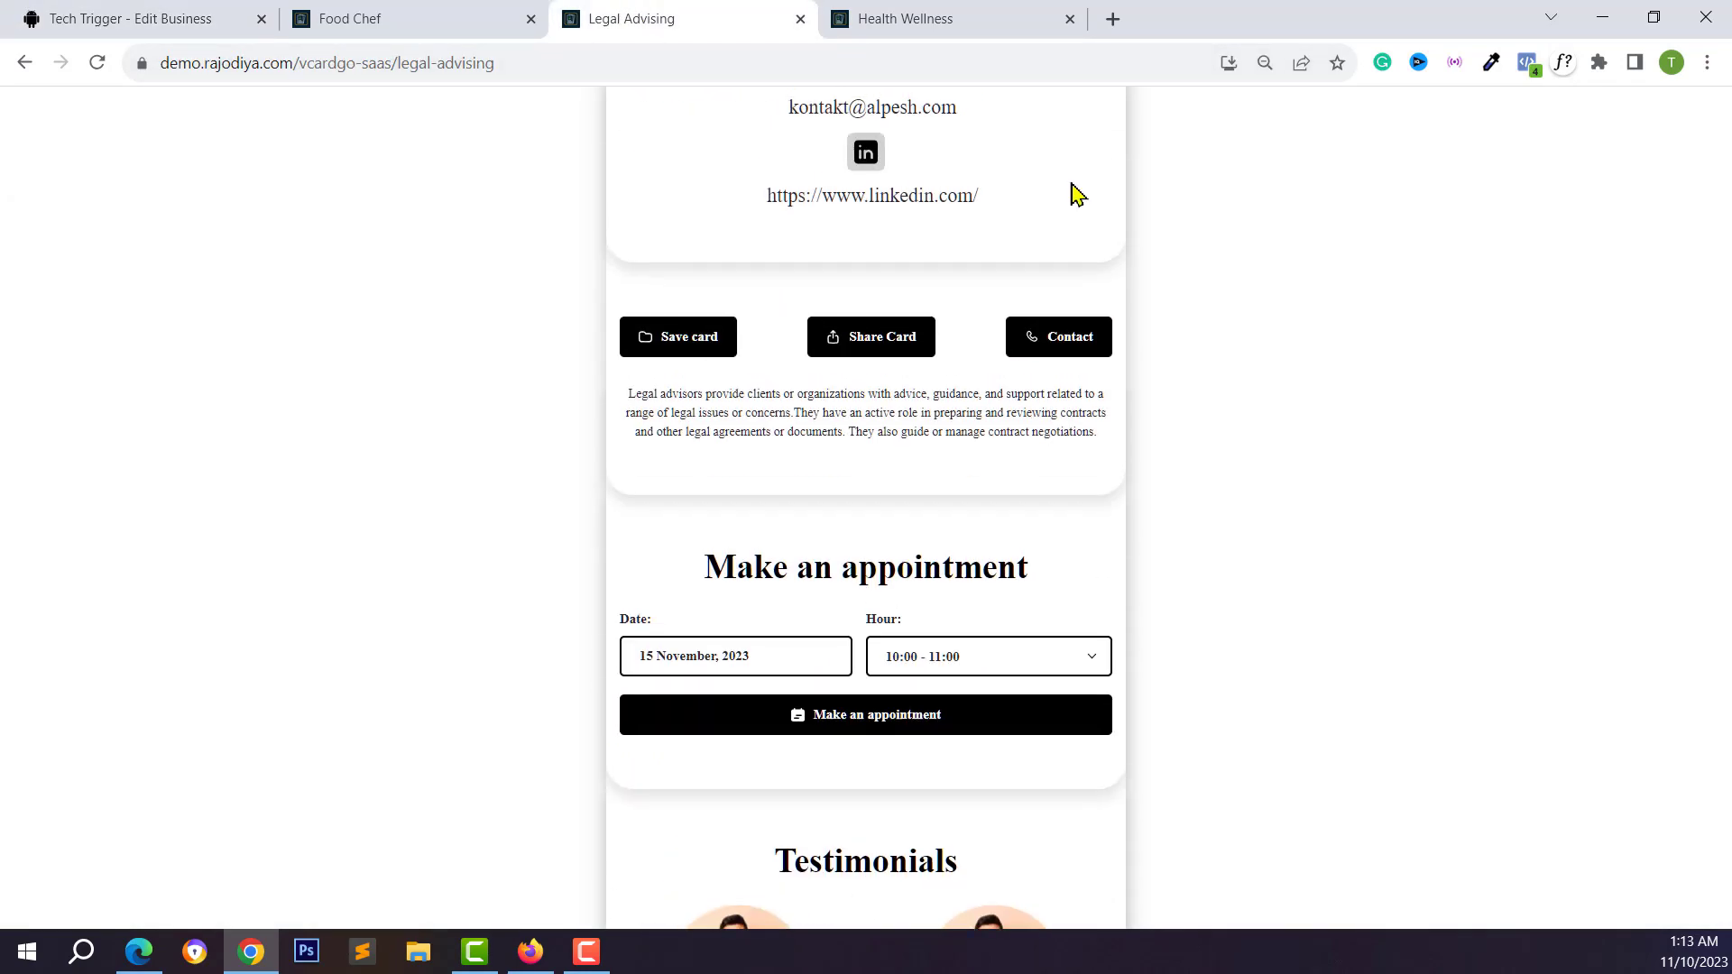
Bring up the Legal Advising install prompt, then switch to the Food Chef demo card
left_click(1225, 68)
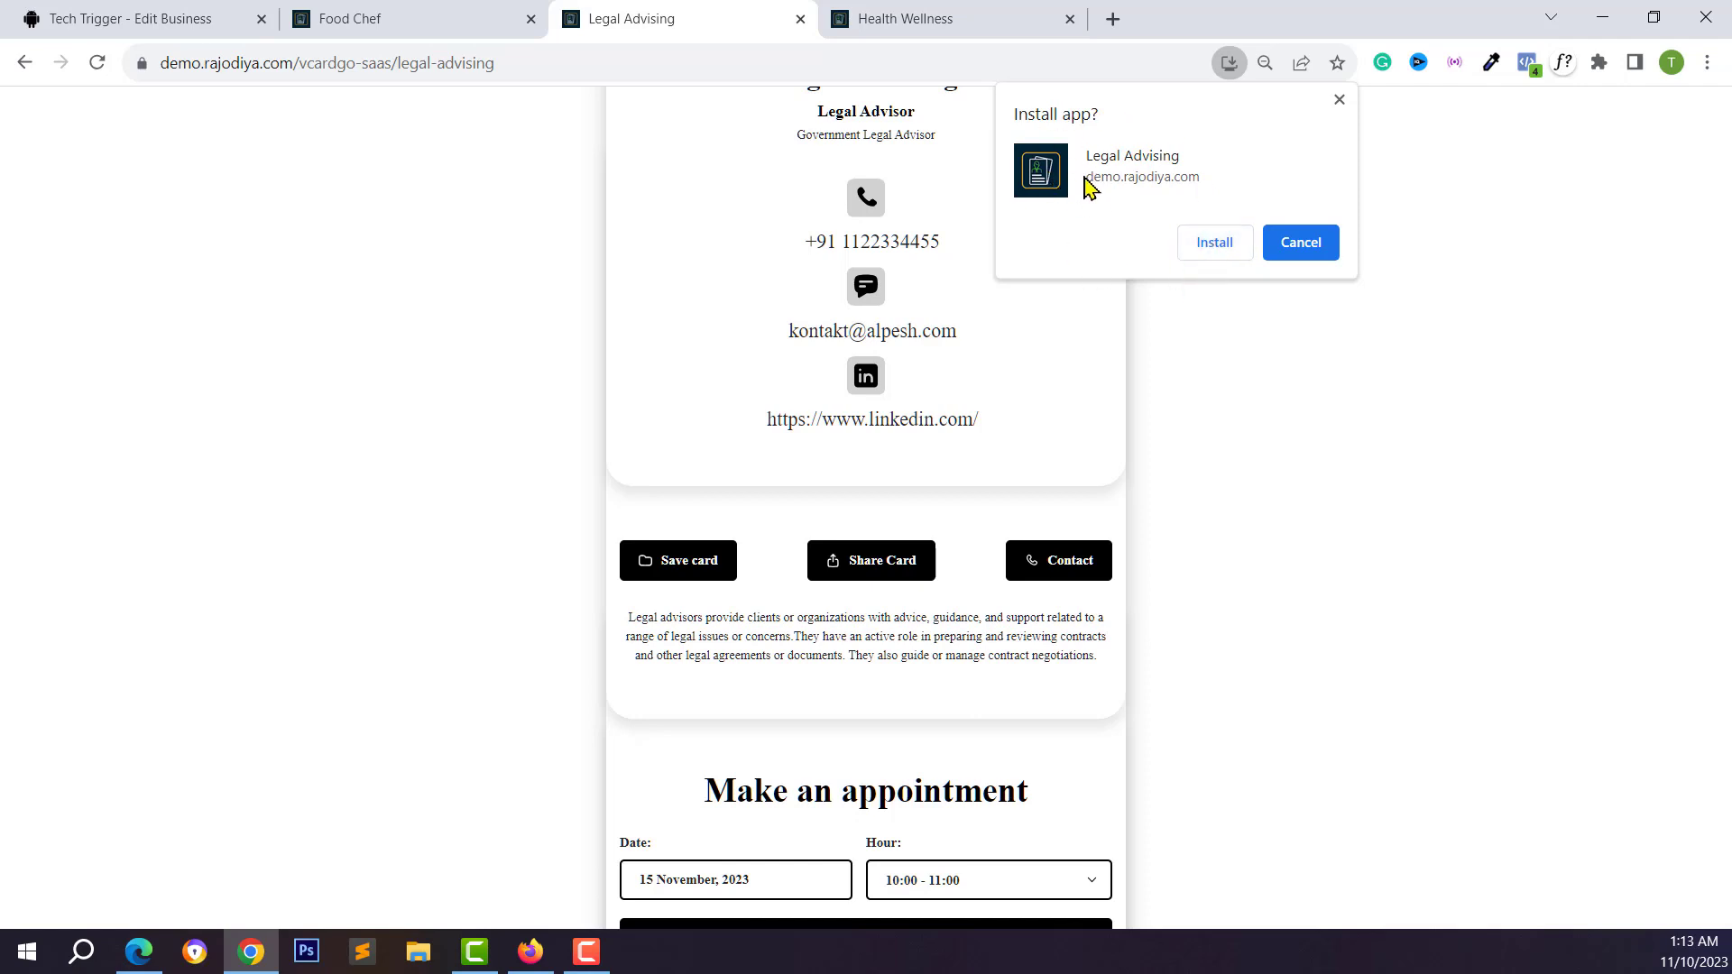
left_click(311, 18)
scroll(1019, 329, "up", 2)
scroll(611, 139, "up", 4)
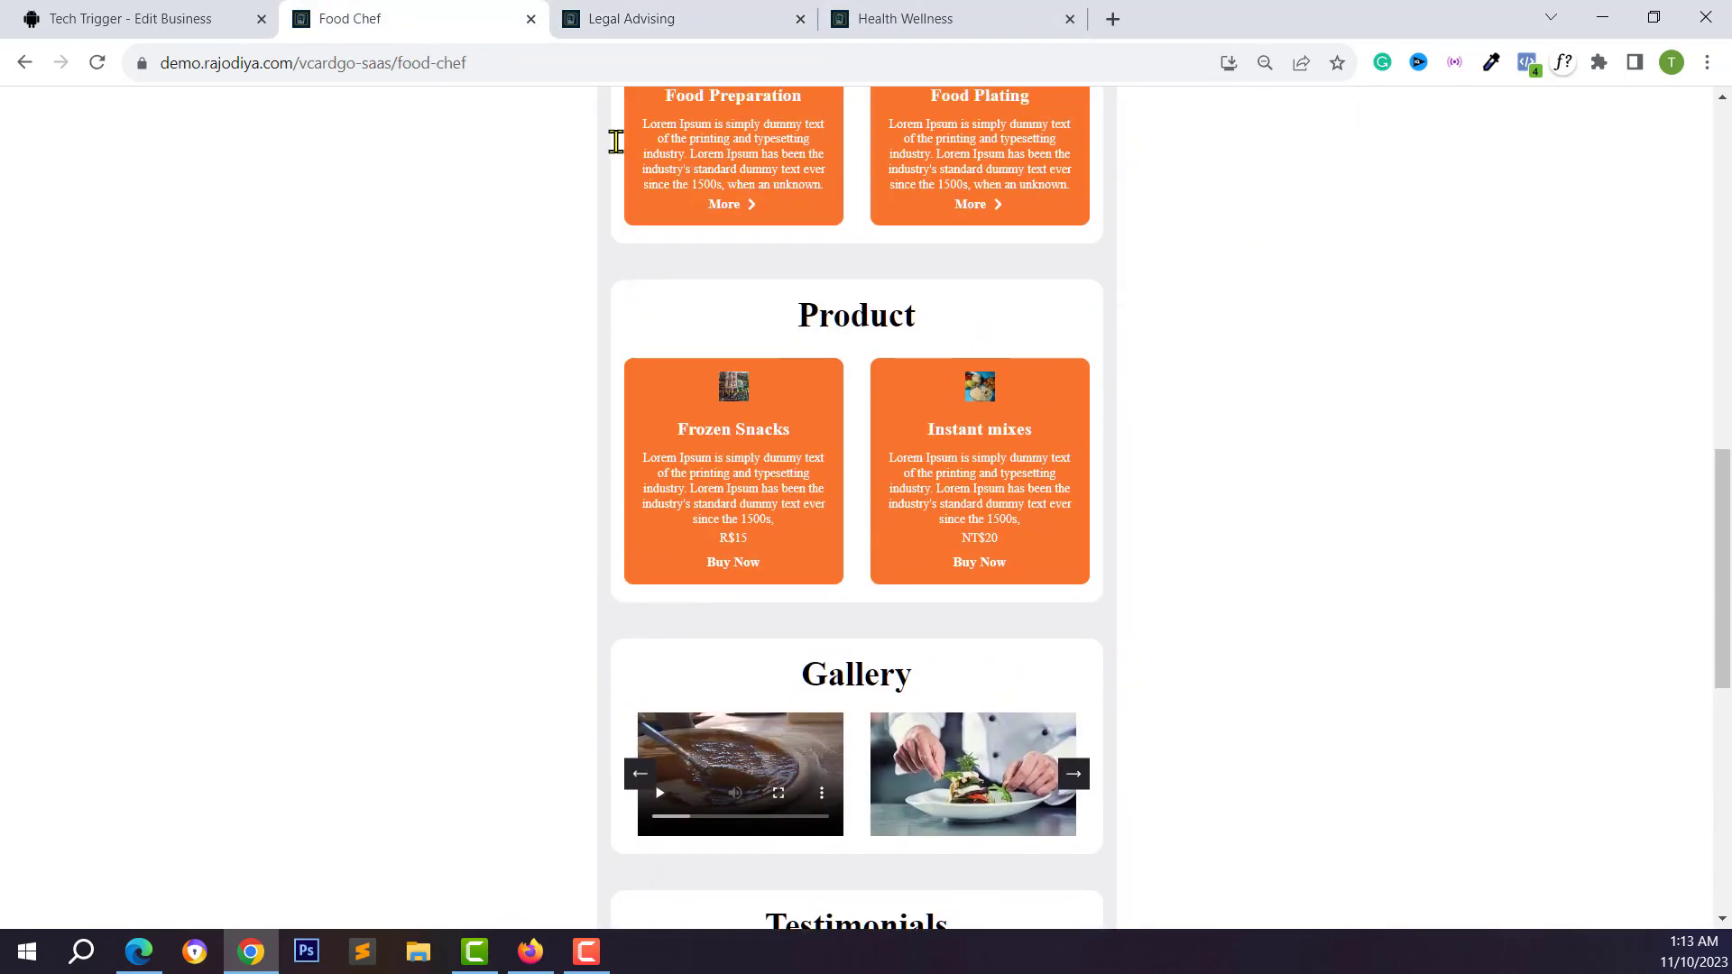
scroll(935, 811, "down", 2)
Preview a Food Chef gallery image full size, close it, and browse the testimonials and social sections
left_click(884, 663)
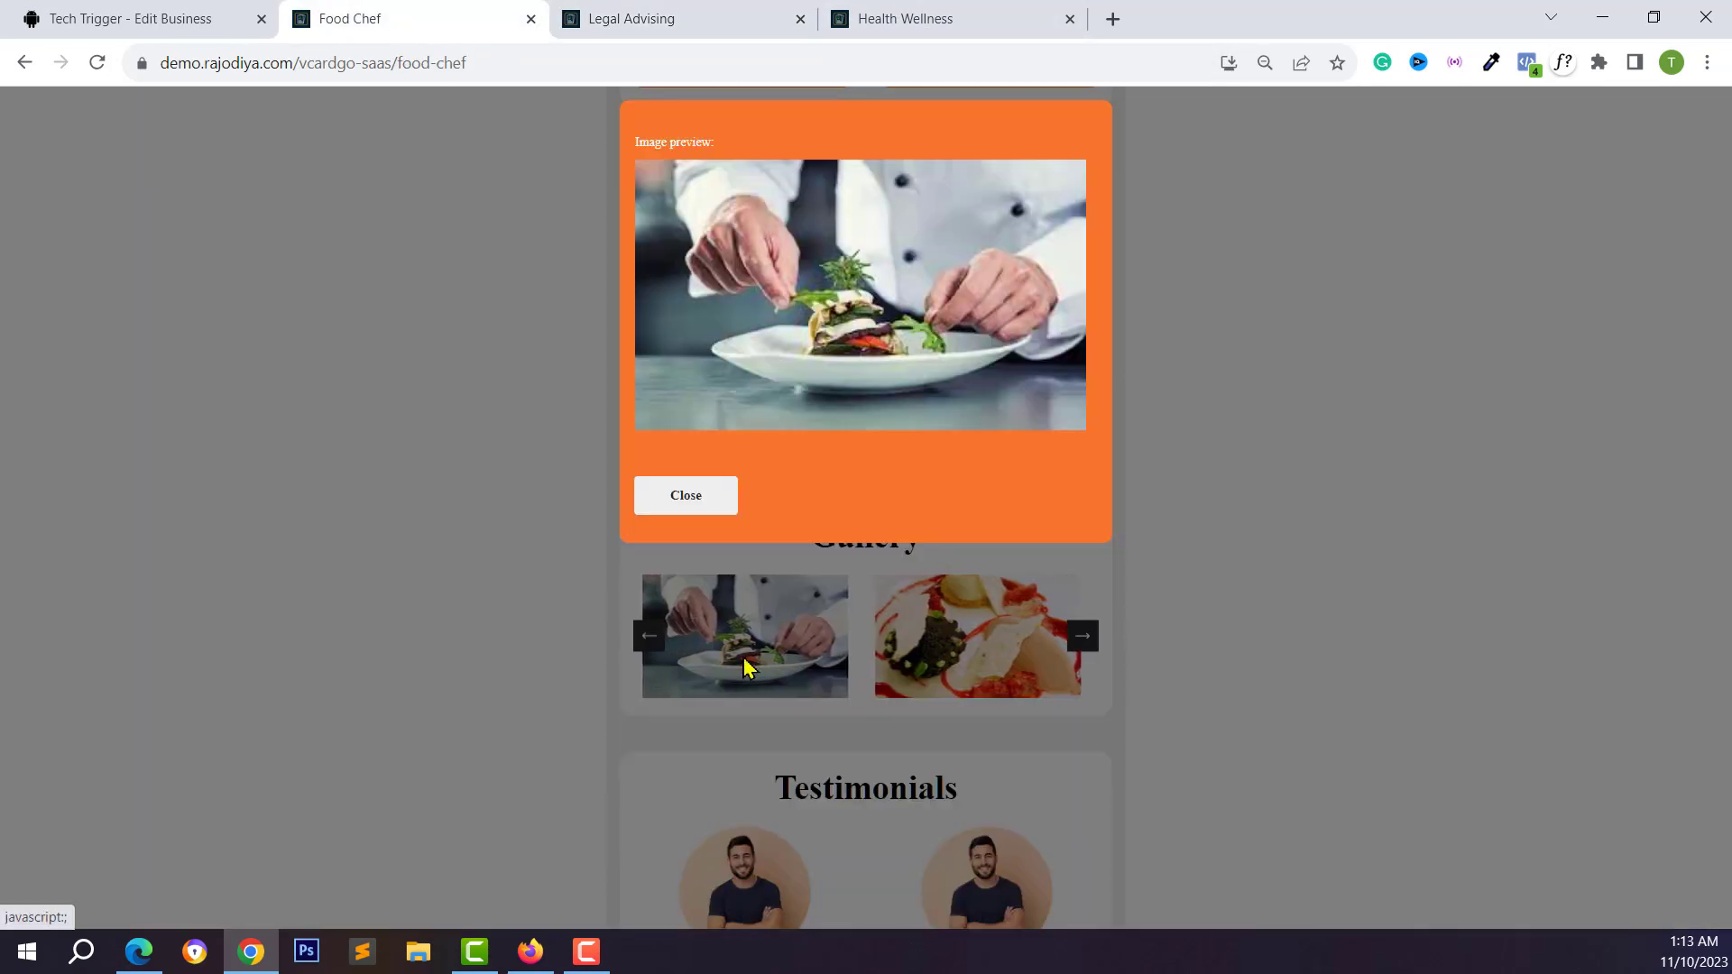
left_click(686, 495)
scroll(837, 708, "down", 3)
scroll(837, 708, "down", 2)
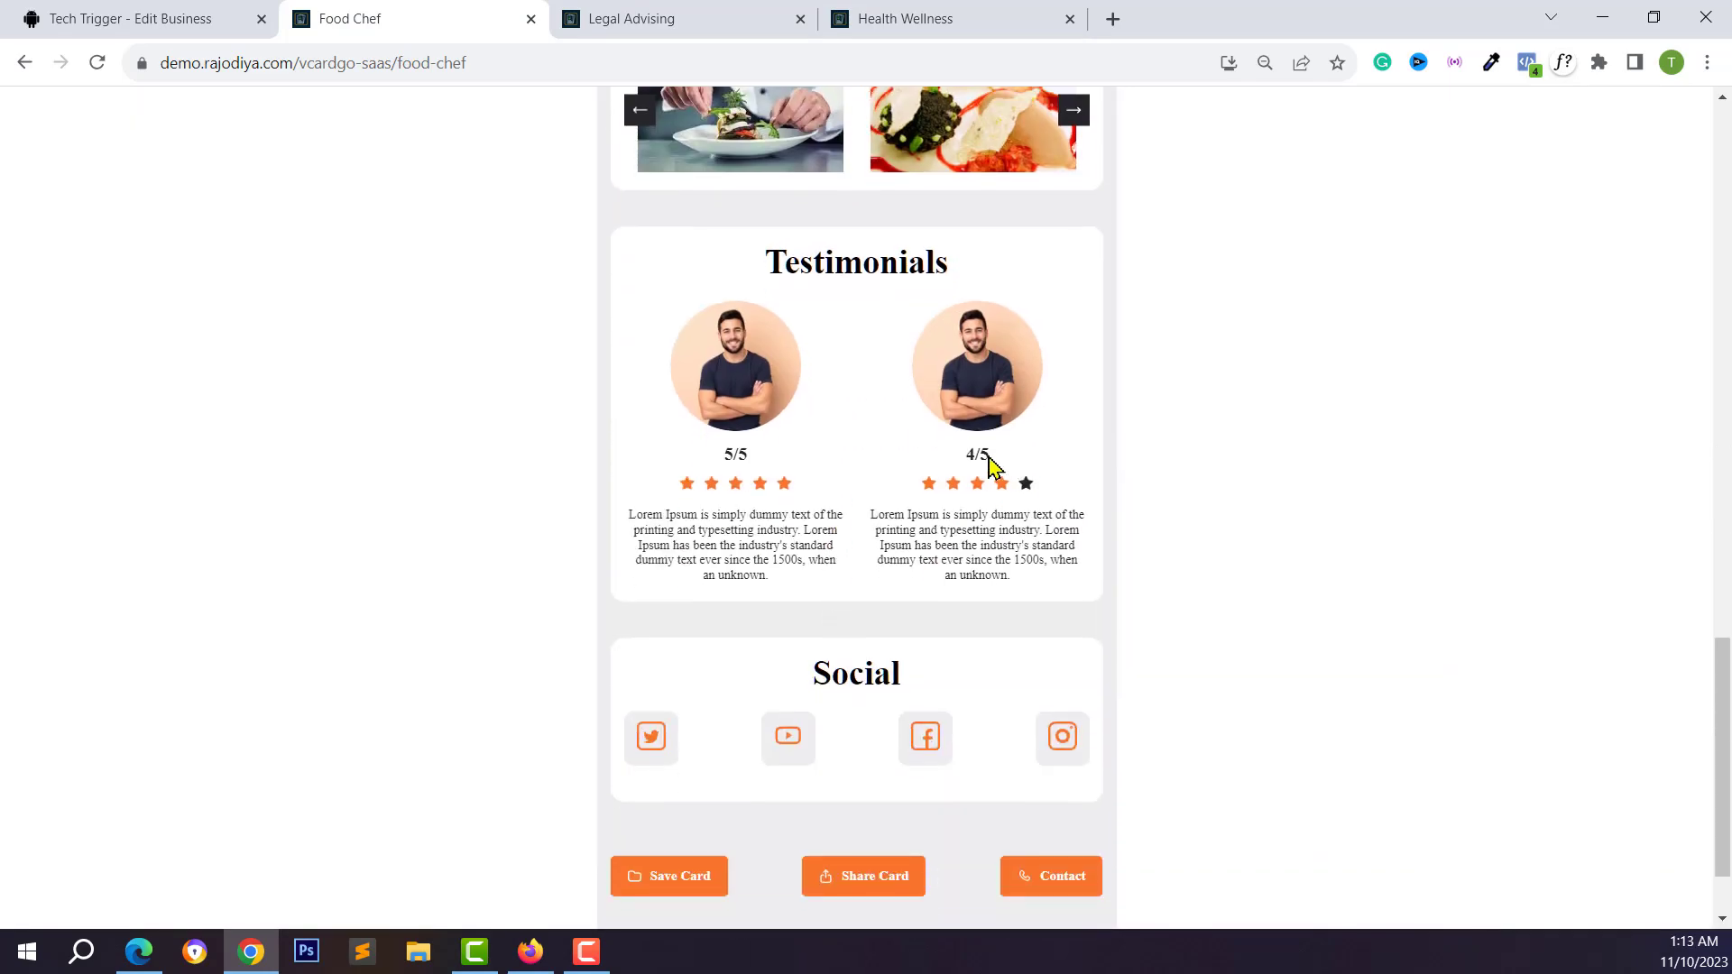
scroll(735, 544, "down", 2)
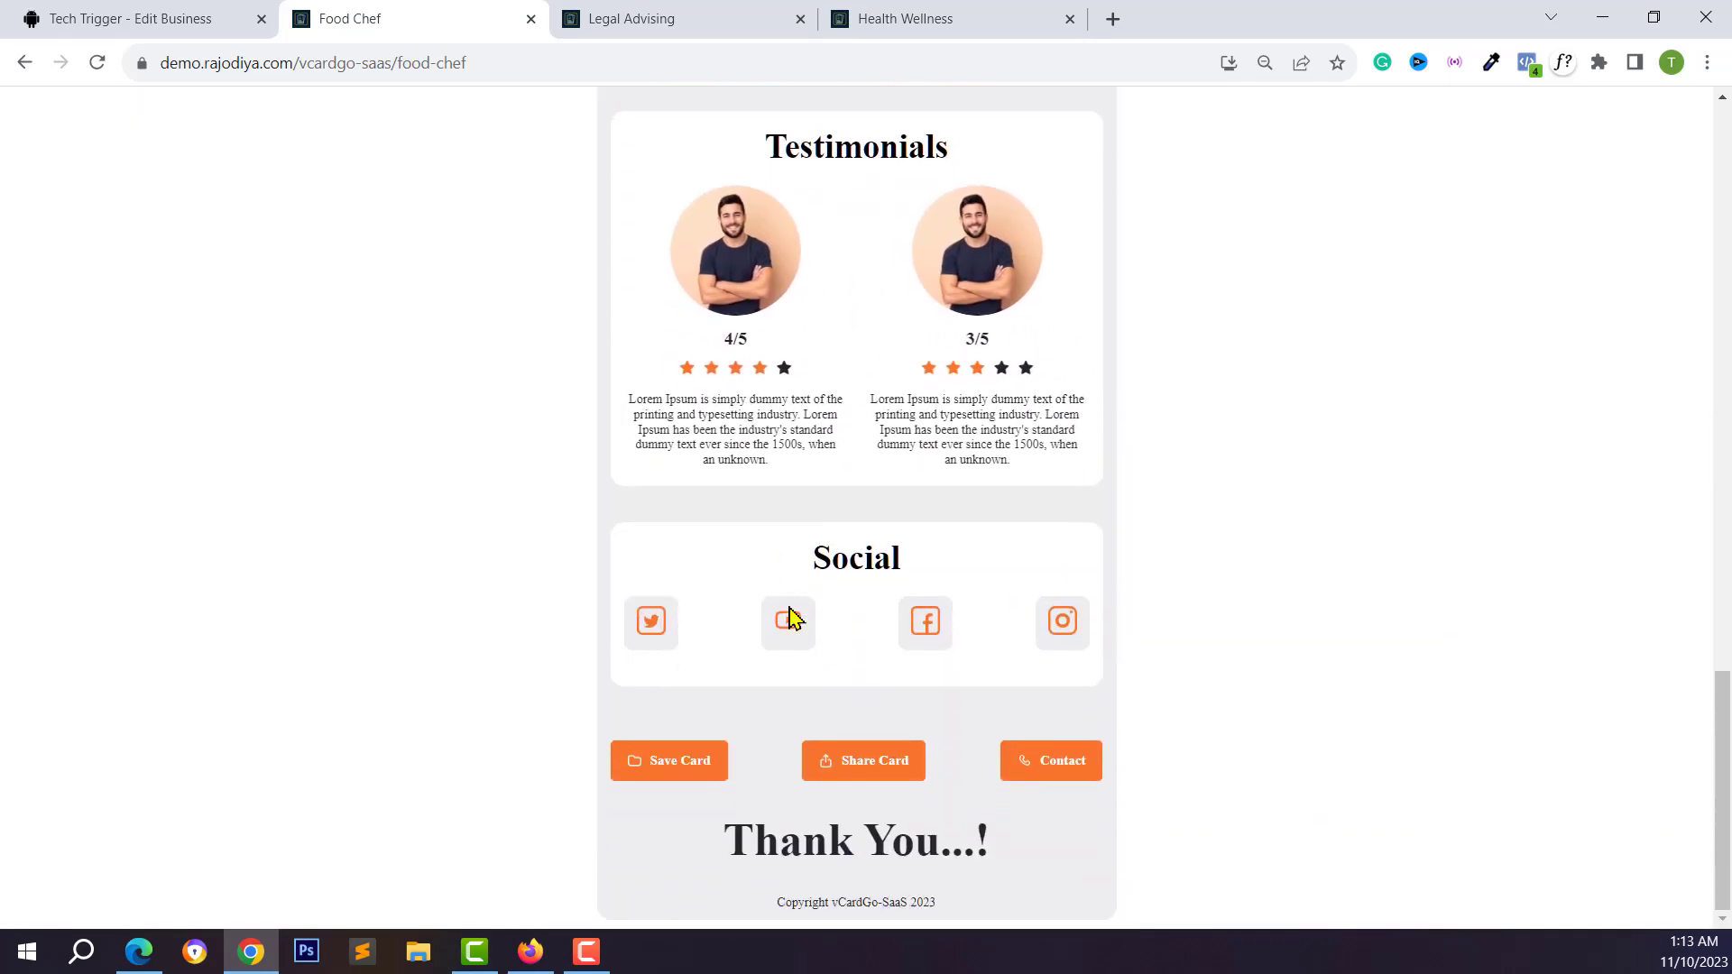
scroll(859, 756, "up", 20)
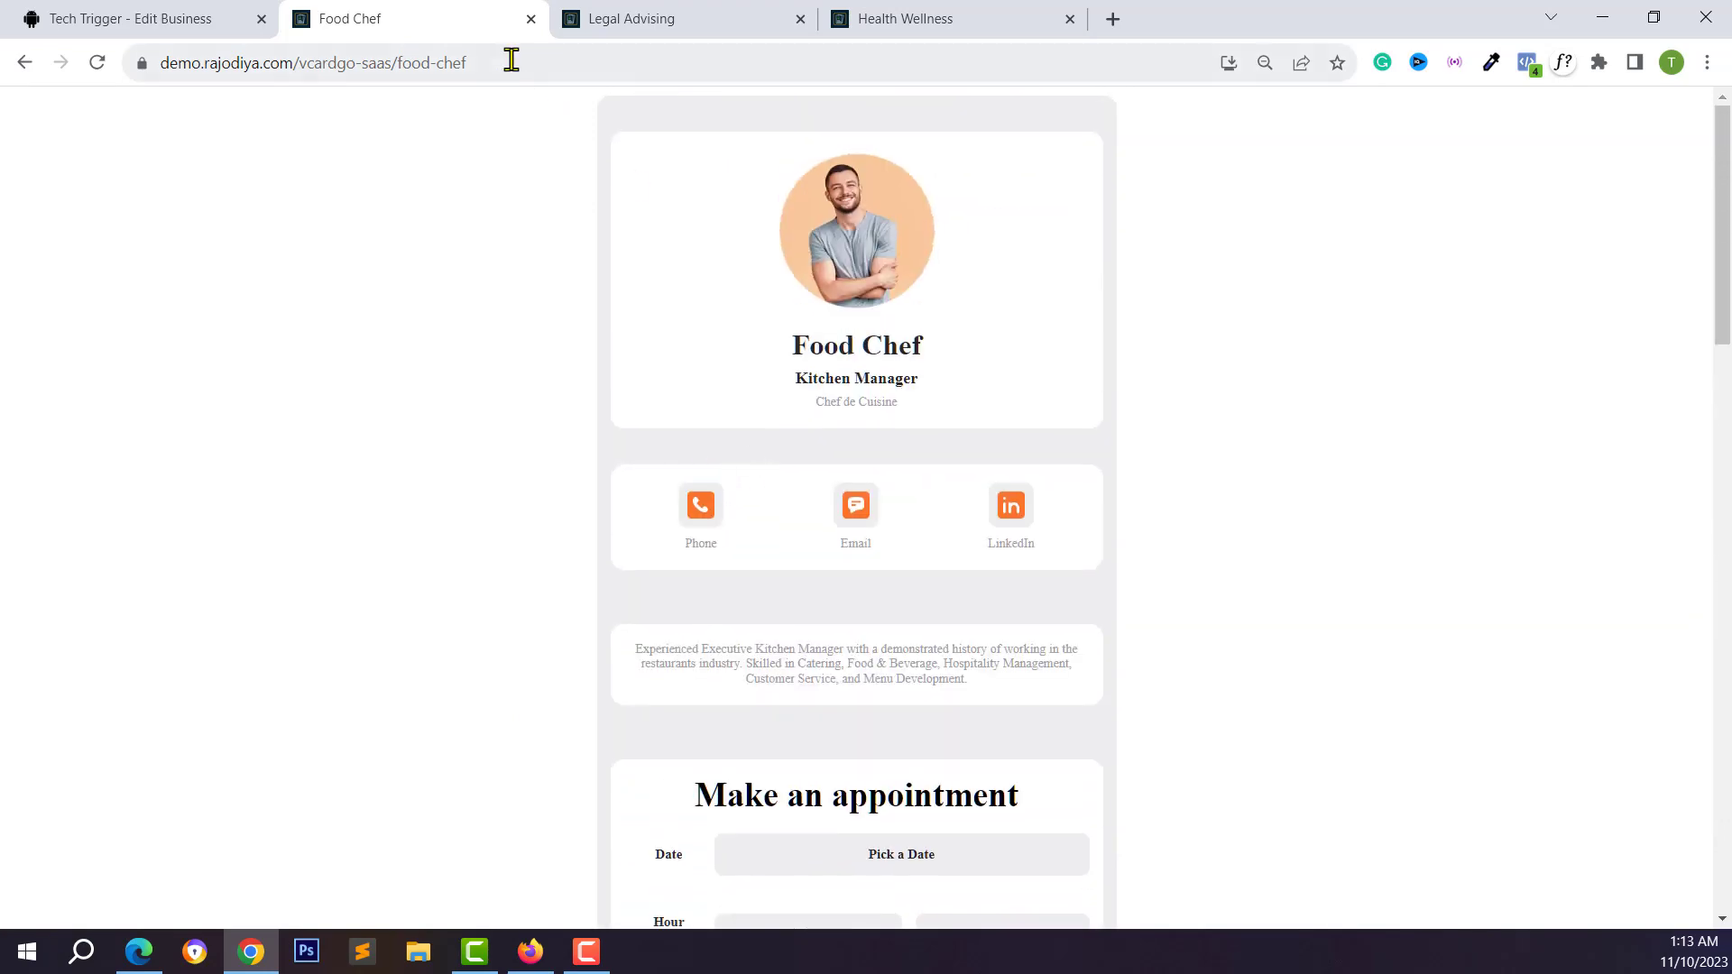
Set the Tech Trigger business QR code foreground colour to red
left_click(157, 19)
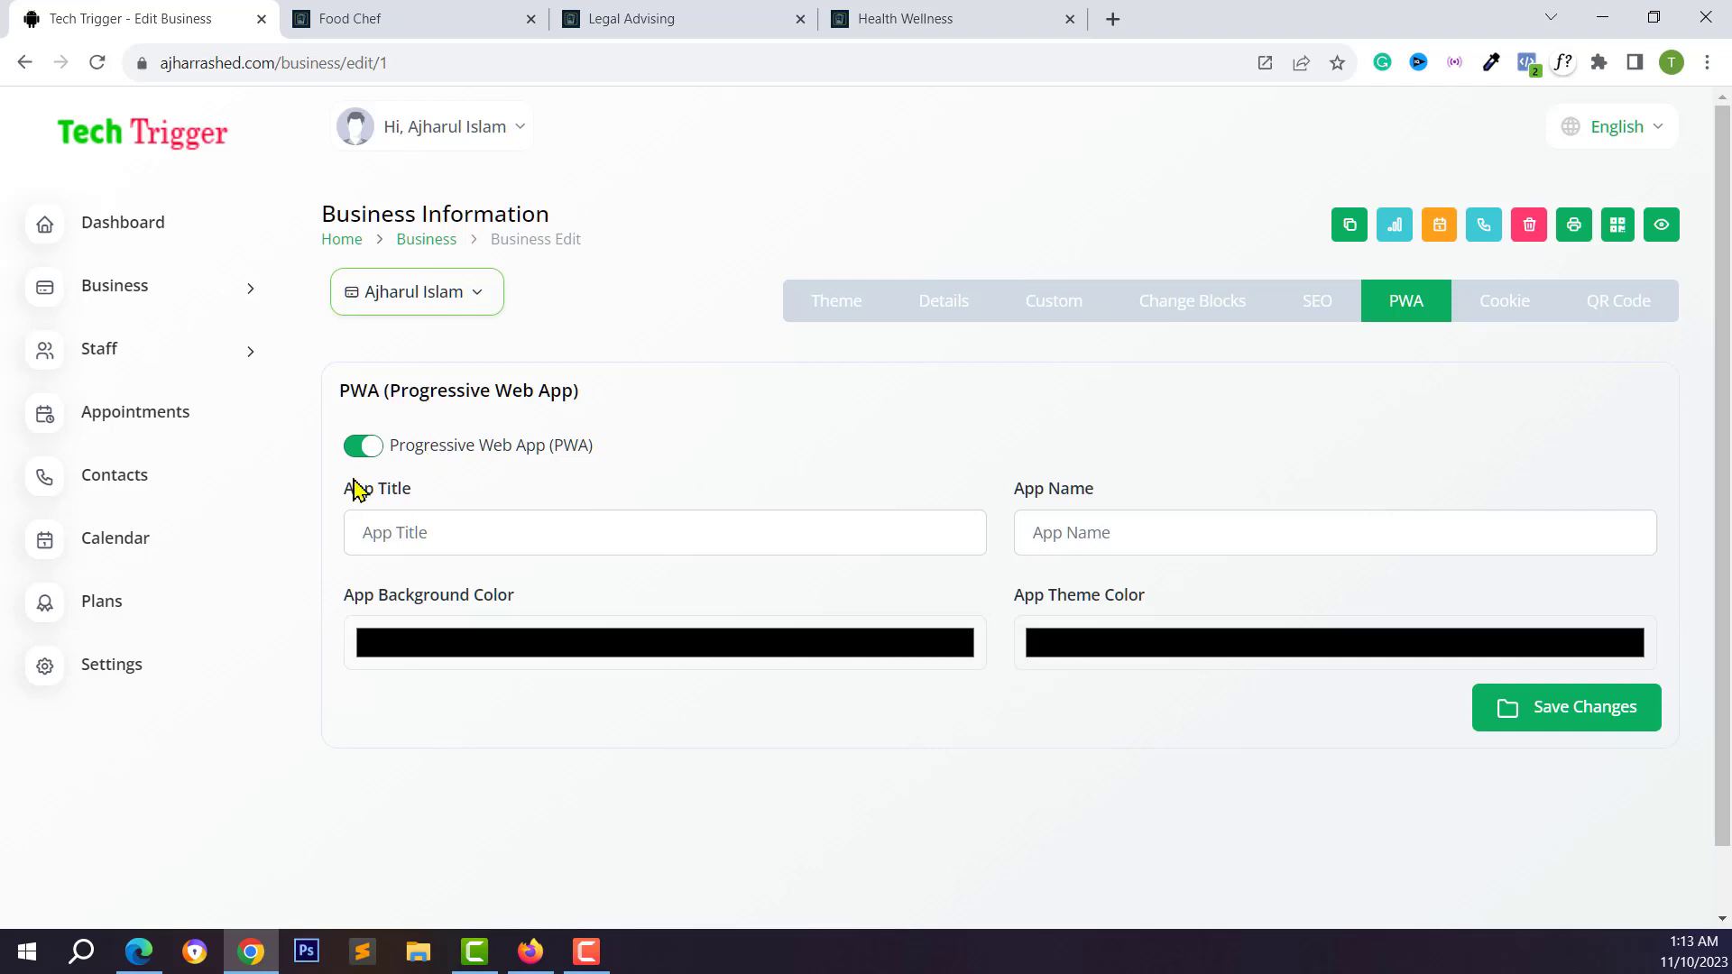
left_click(1482, 320)
left_click(1618, 301)
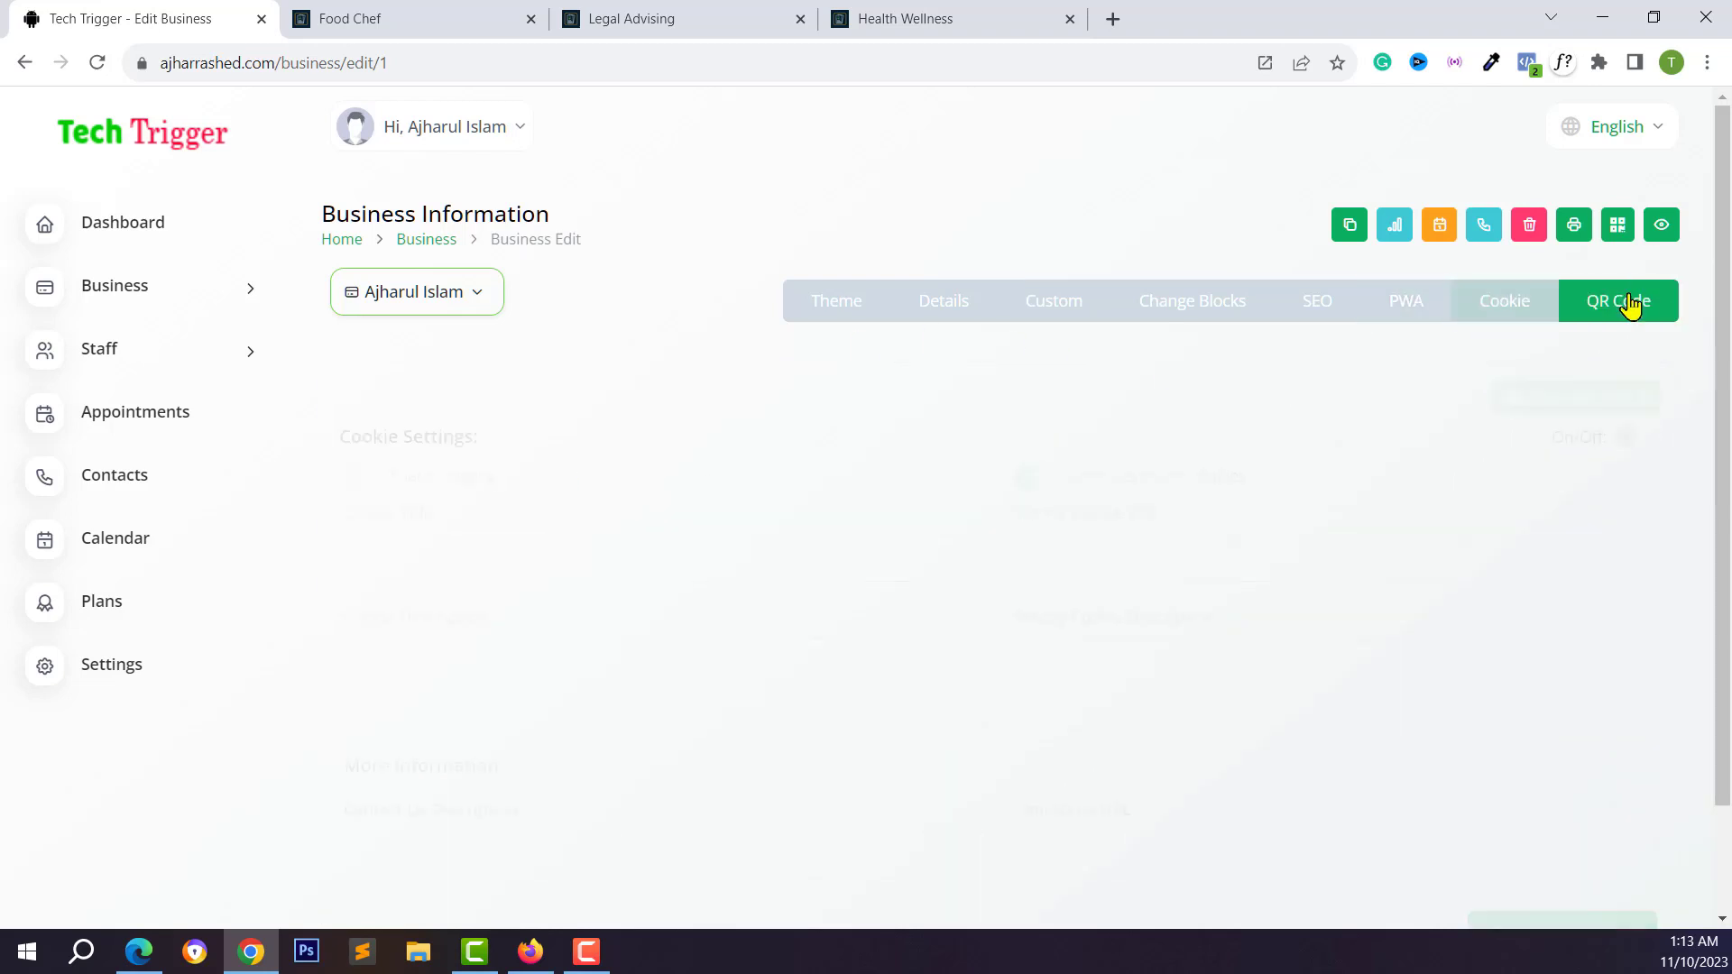
scroll(1138, 406, "down", 1)
left_click(1158, 385)
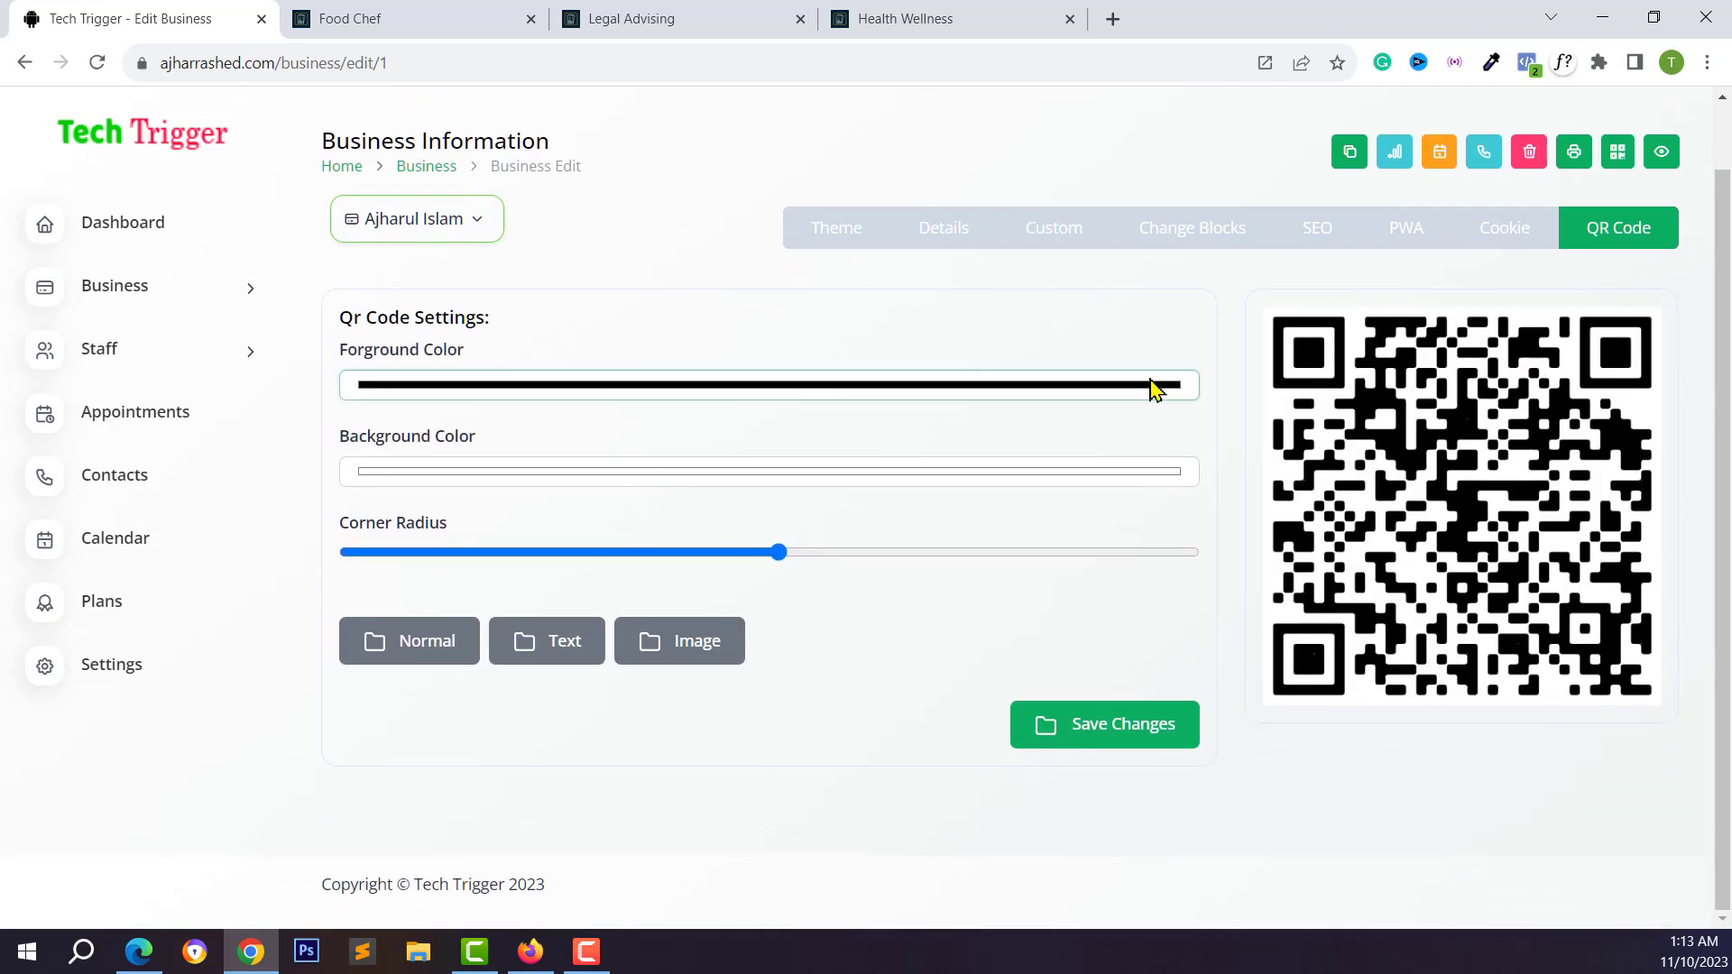
left_click_drag(471, 435, 817, 358)
left_click(816, 358)
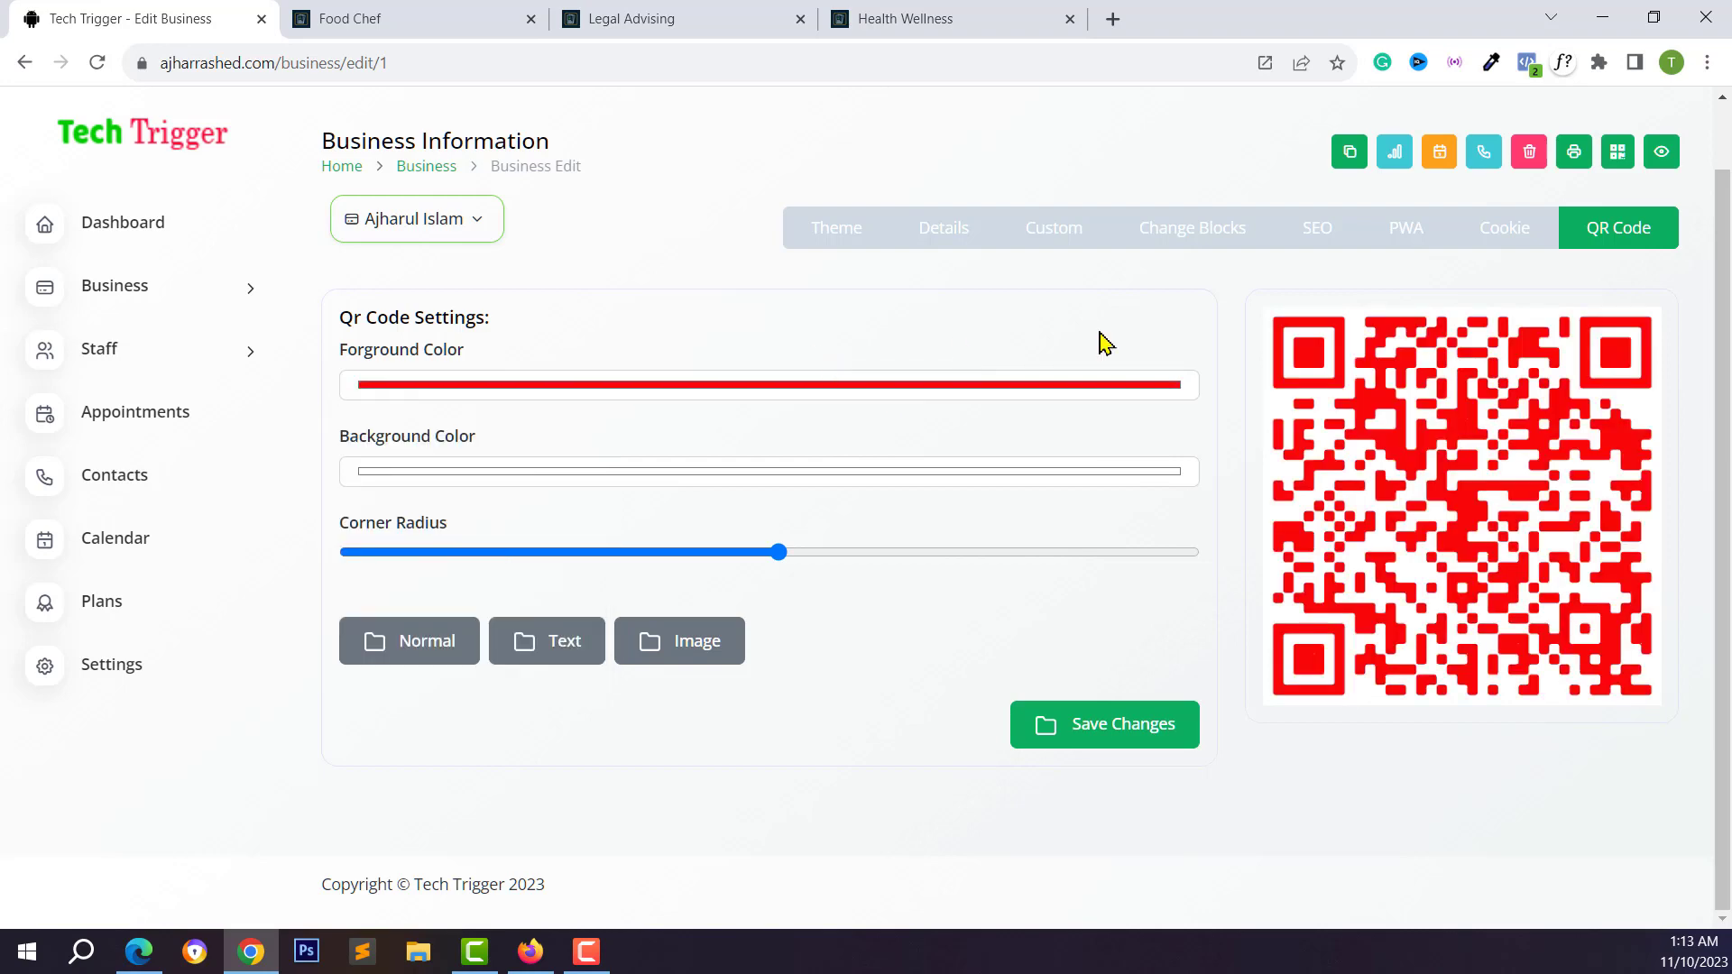
scroll(1075, 464, "up", 1)
scroll(160, 648, "down", 1)
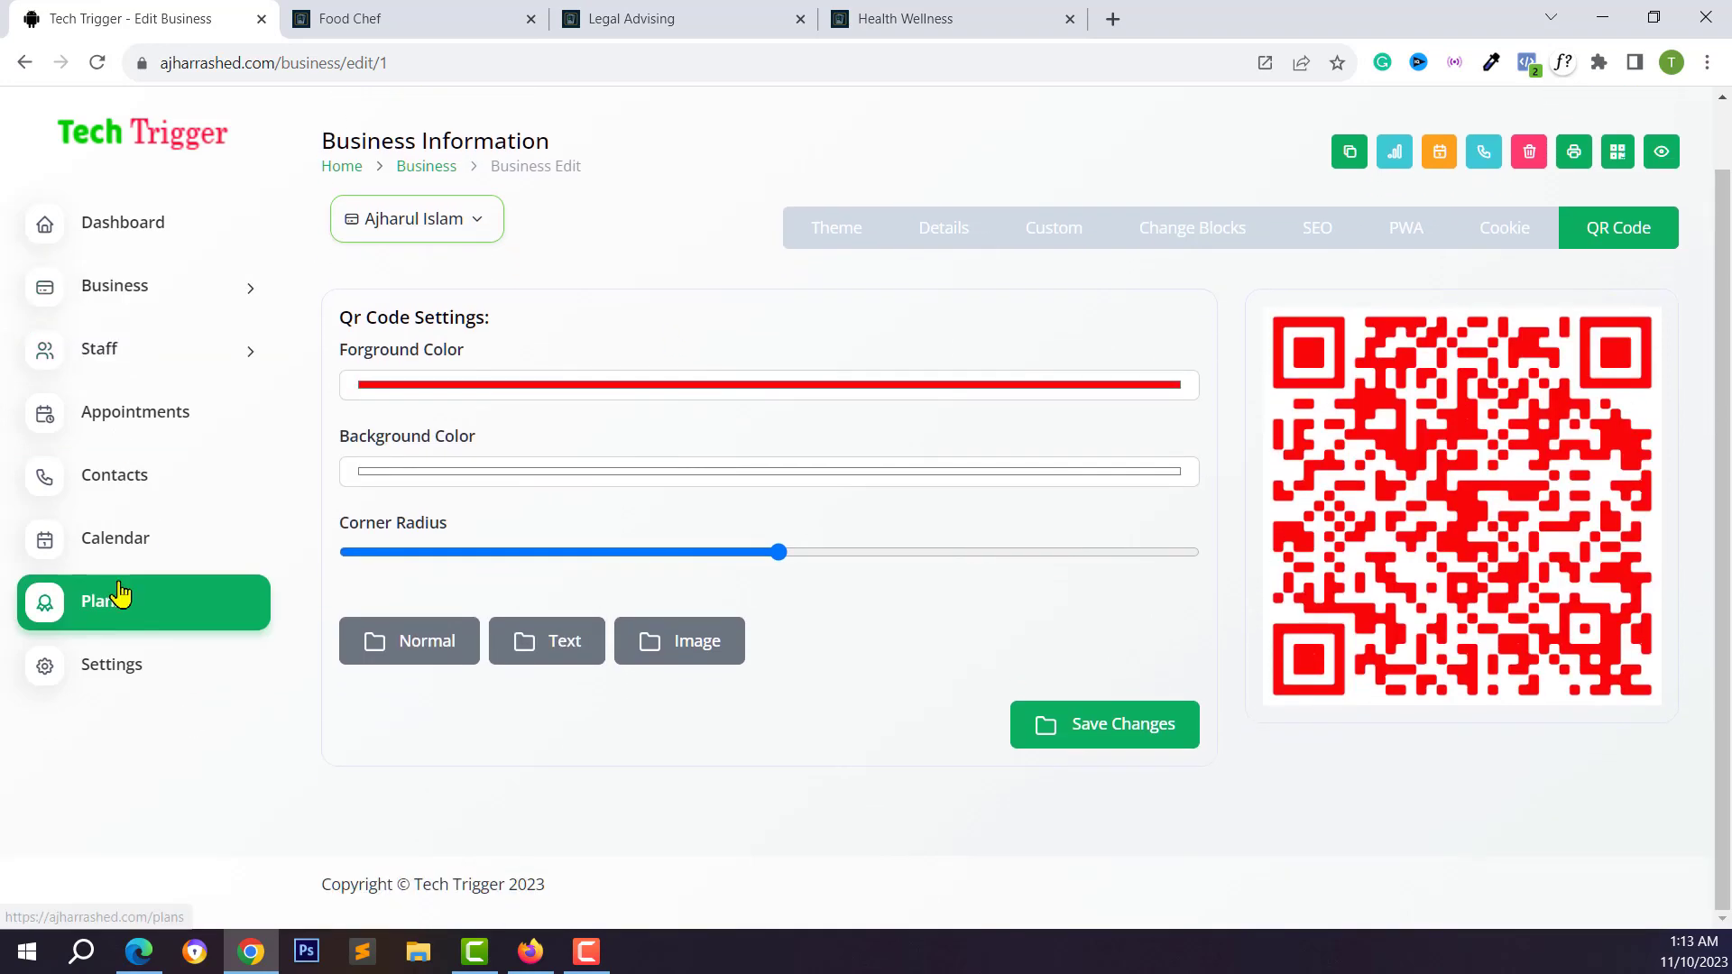
Review the subscription plans and appointment calendar, glance at the demo cards, and return to the dashboard
left_click(120, 601)
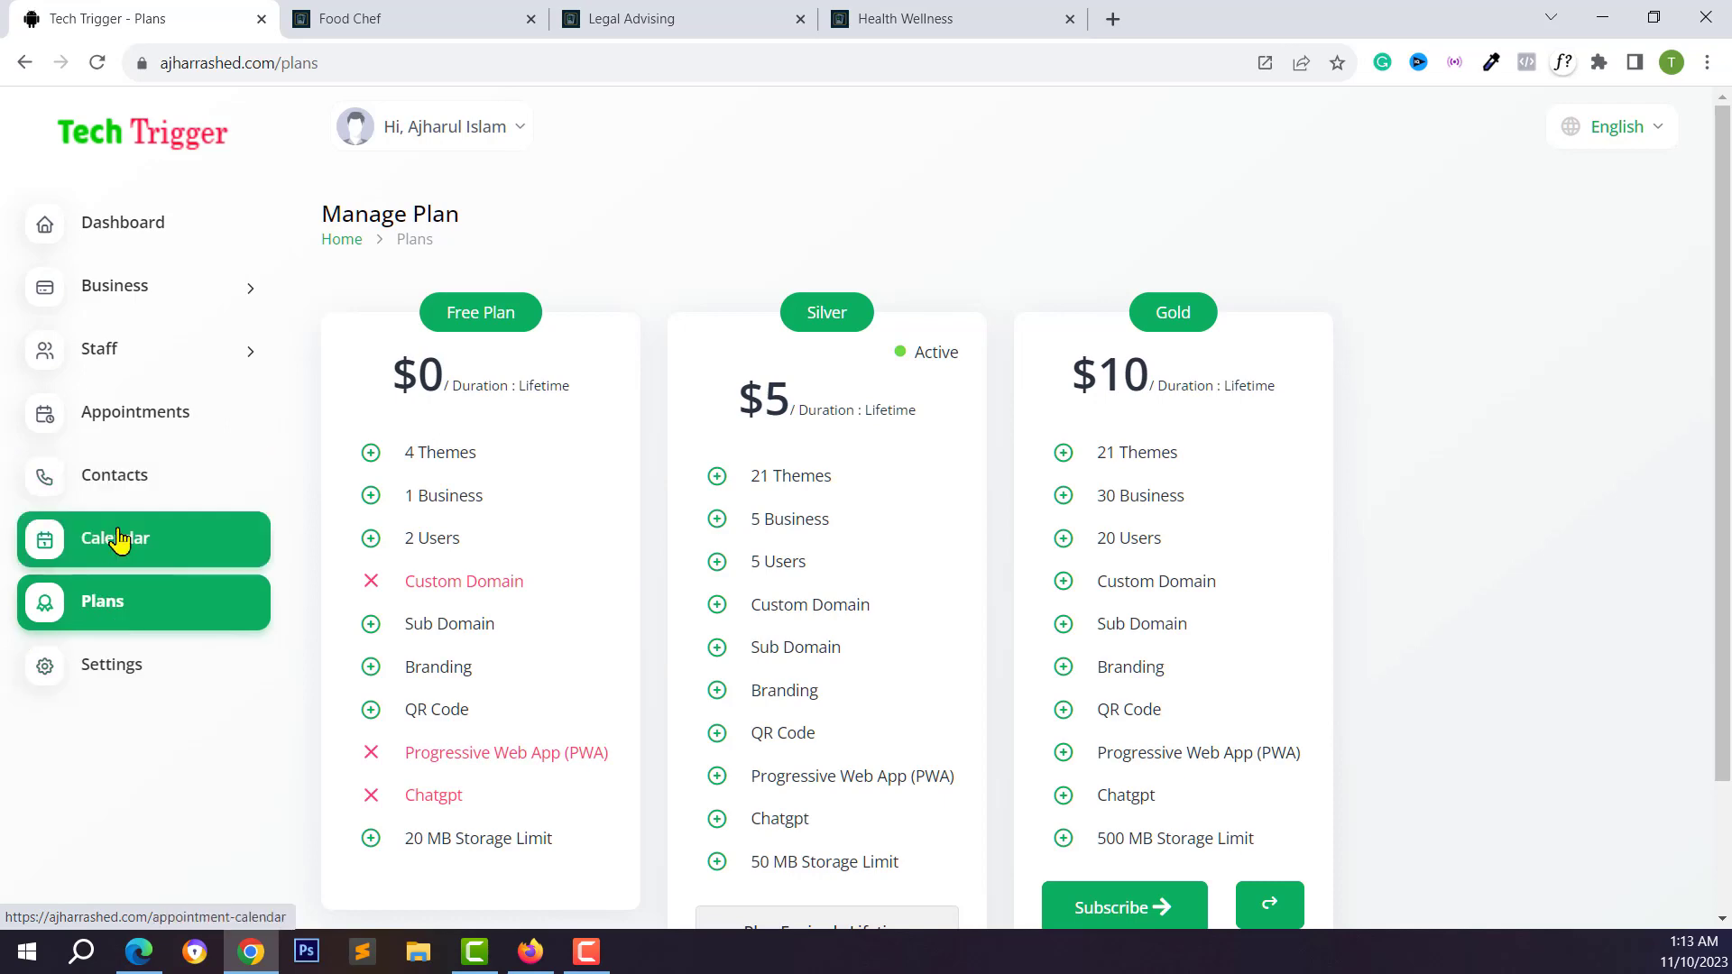
left_click(135, 538)
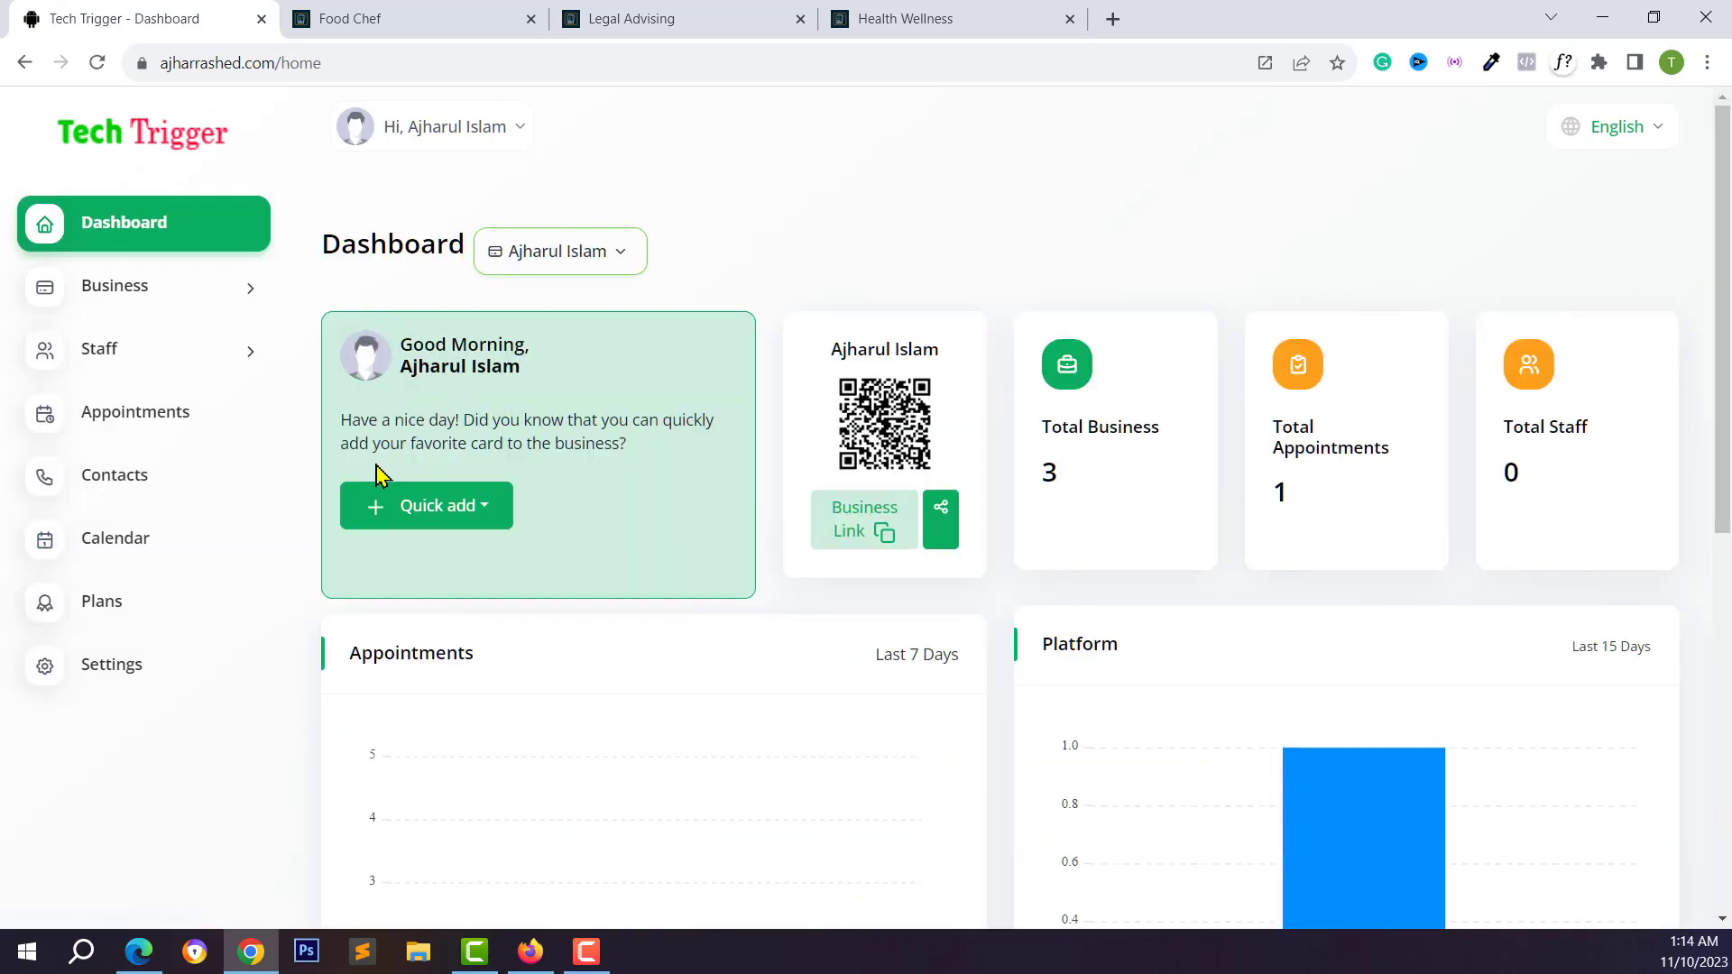
left_click(336, 19)
left_click(571, 23)
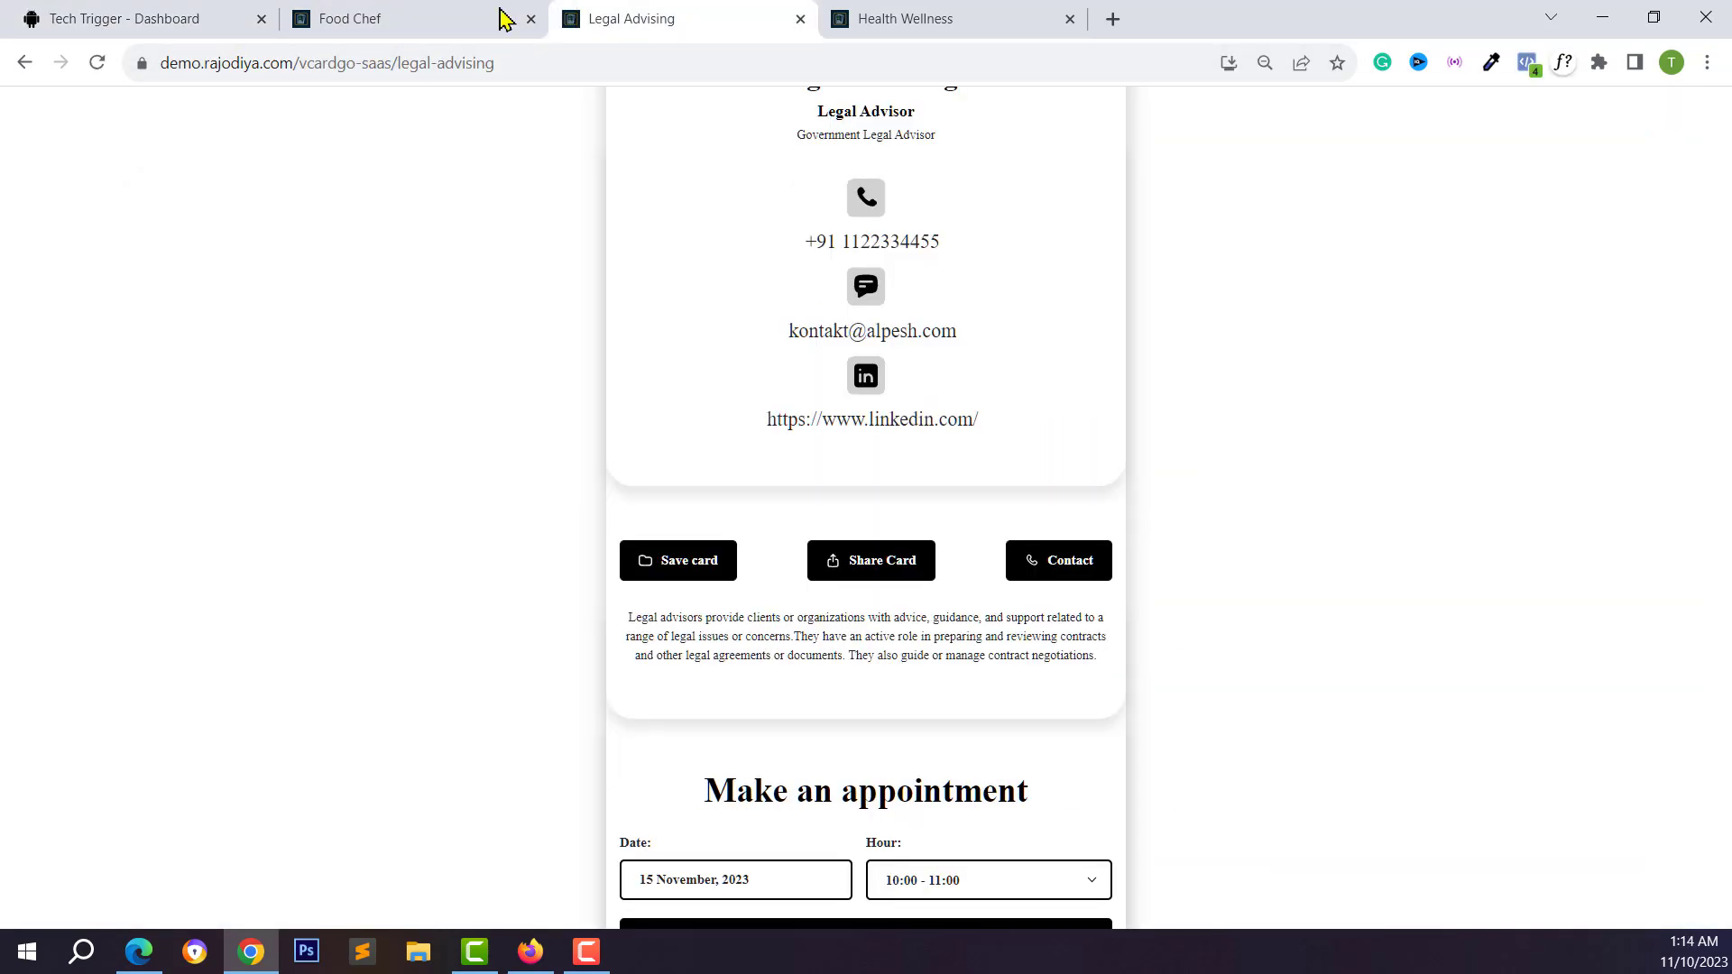
left_click(505, 18)
left_click(135, 17)
scroll(533, 665, "down", 1)
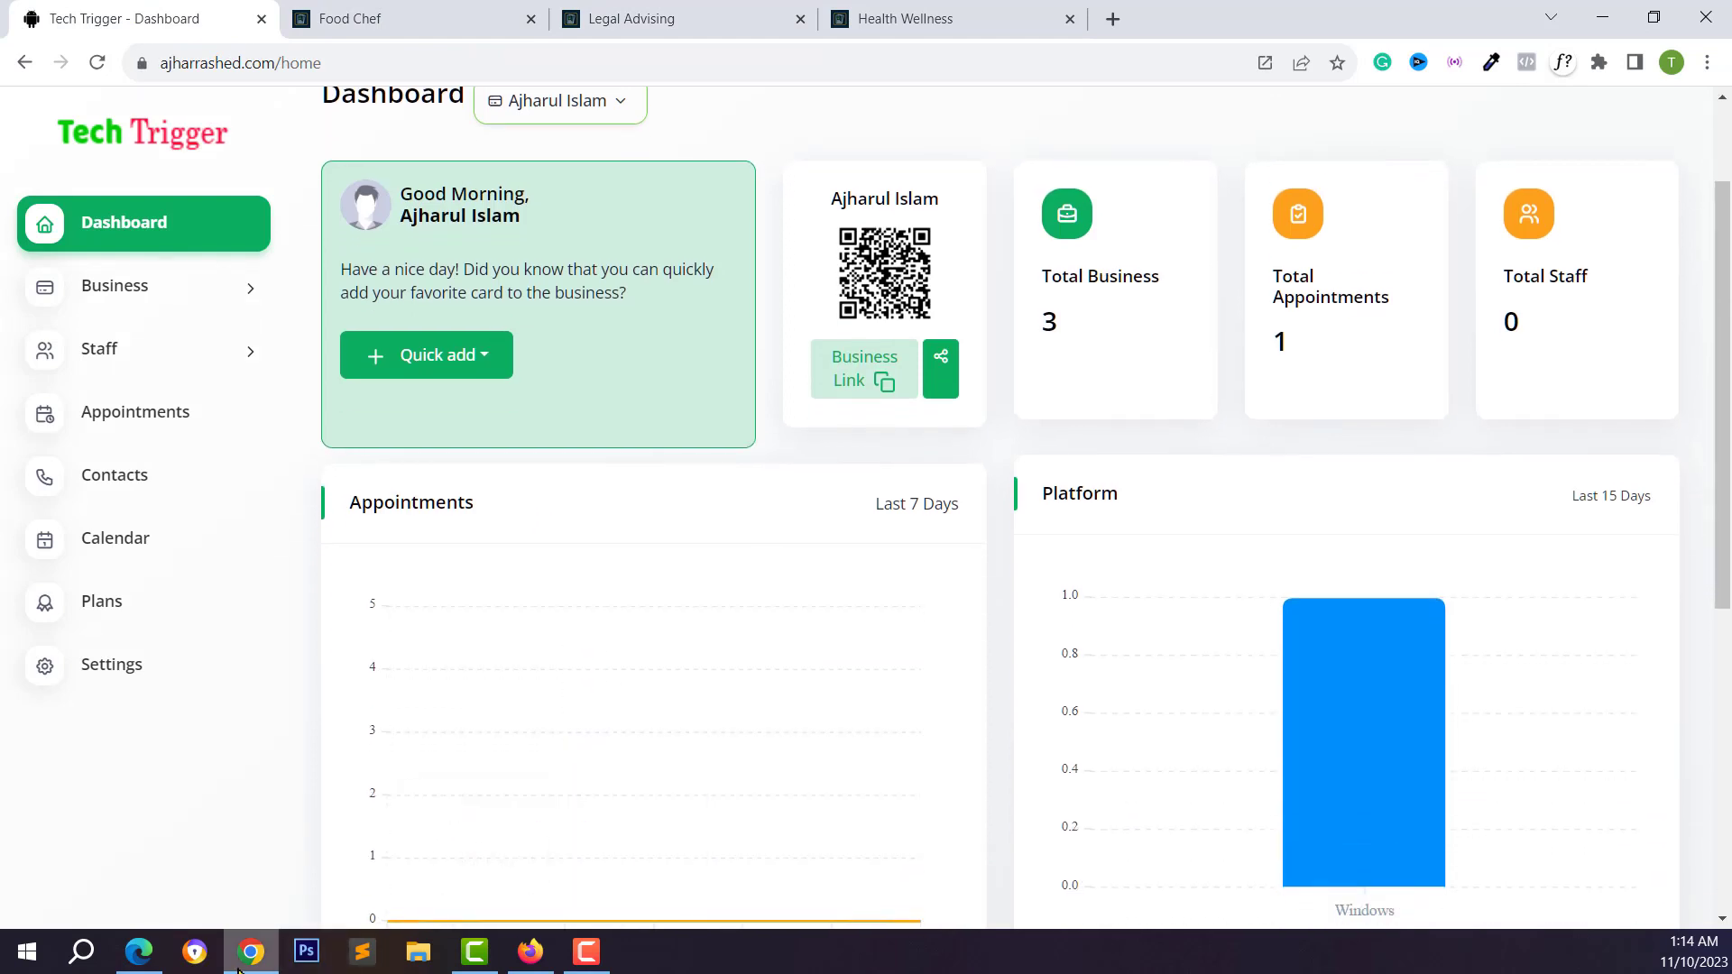
left_click(250, 950)
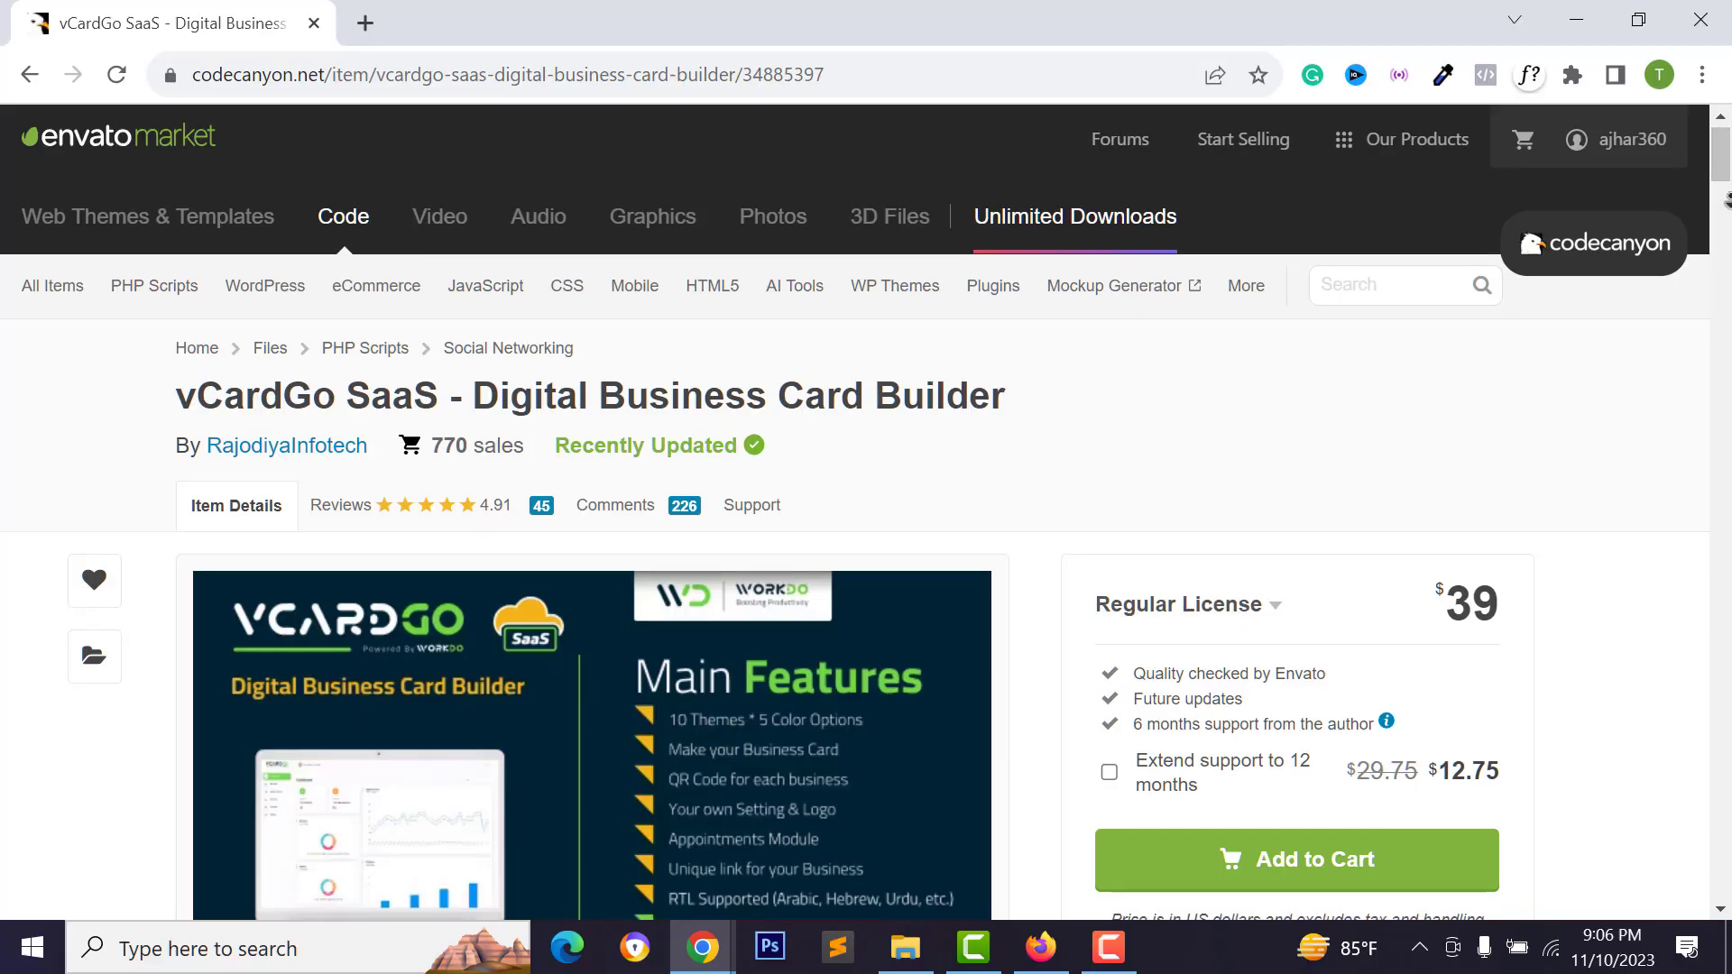
Add the $39 Regular License of vCardGo SaaS to the cart and proceed to checkout
scroll(1725, 198, "down", 2)
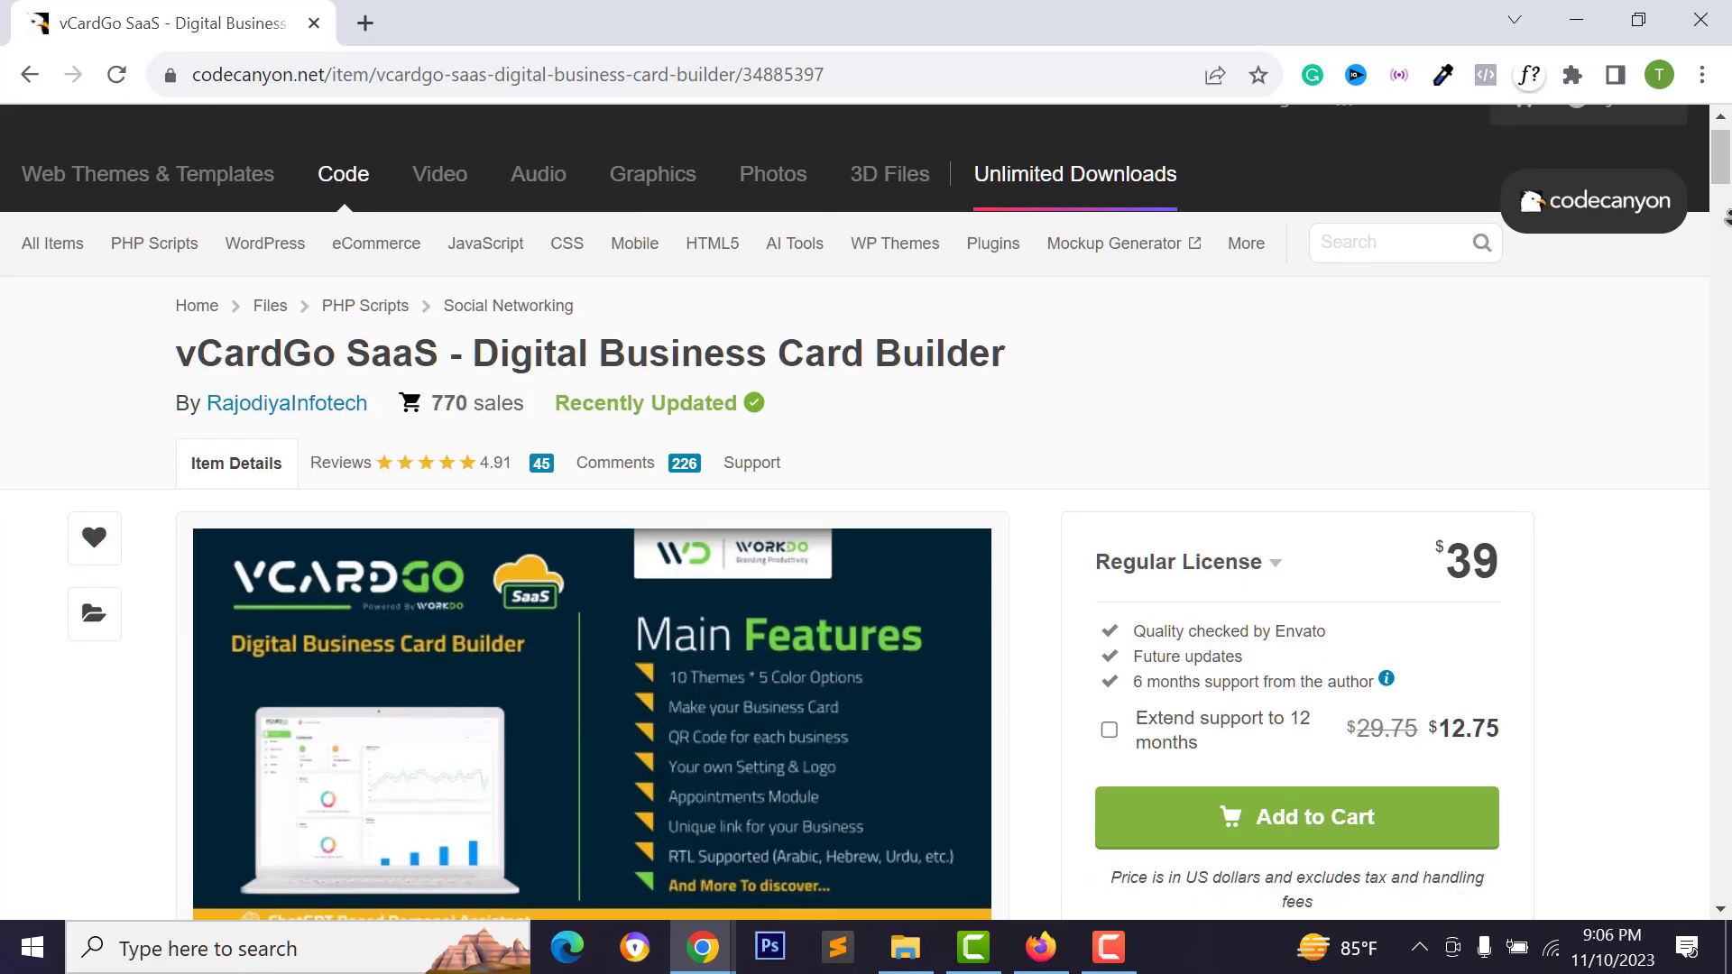
scroll(1726, 200, "down", 2)
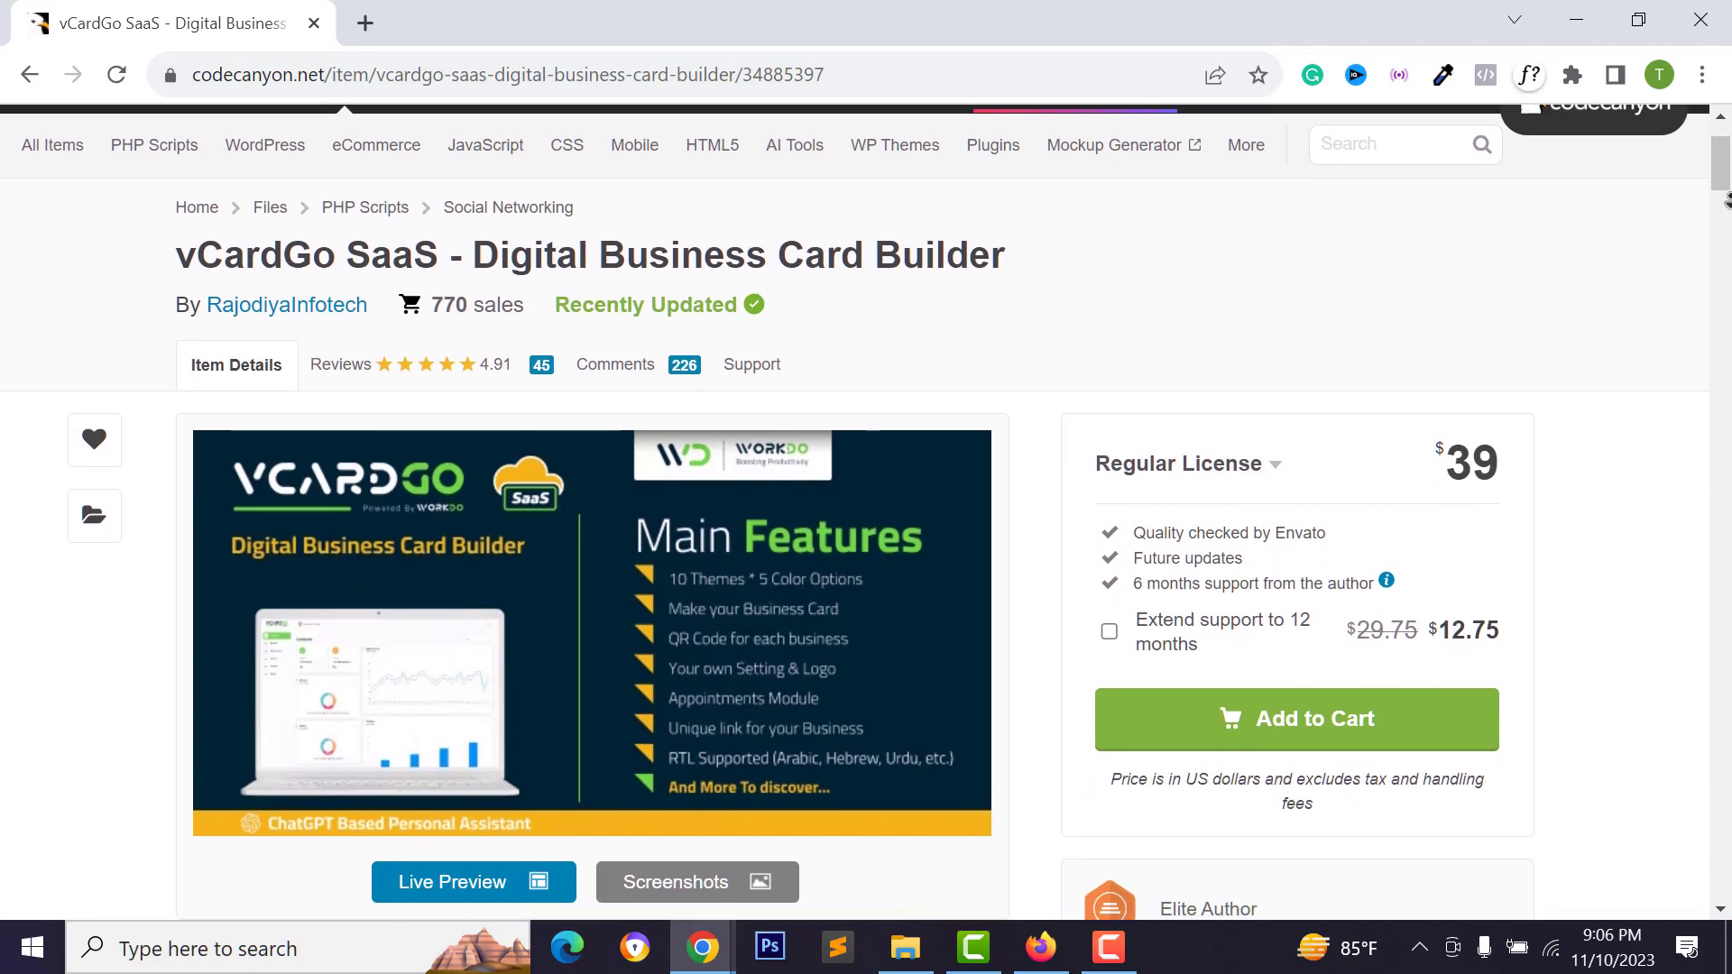
scroll(1725, 200, "down", 1)
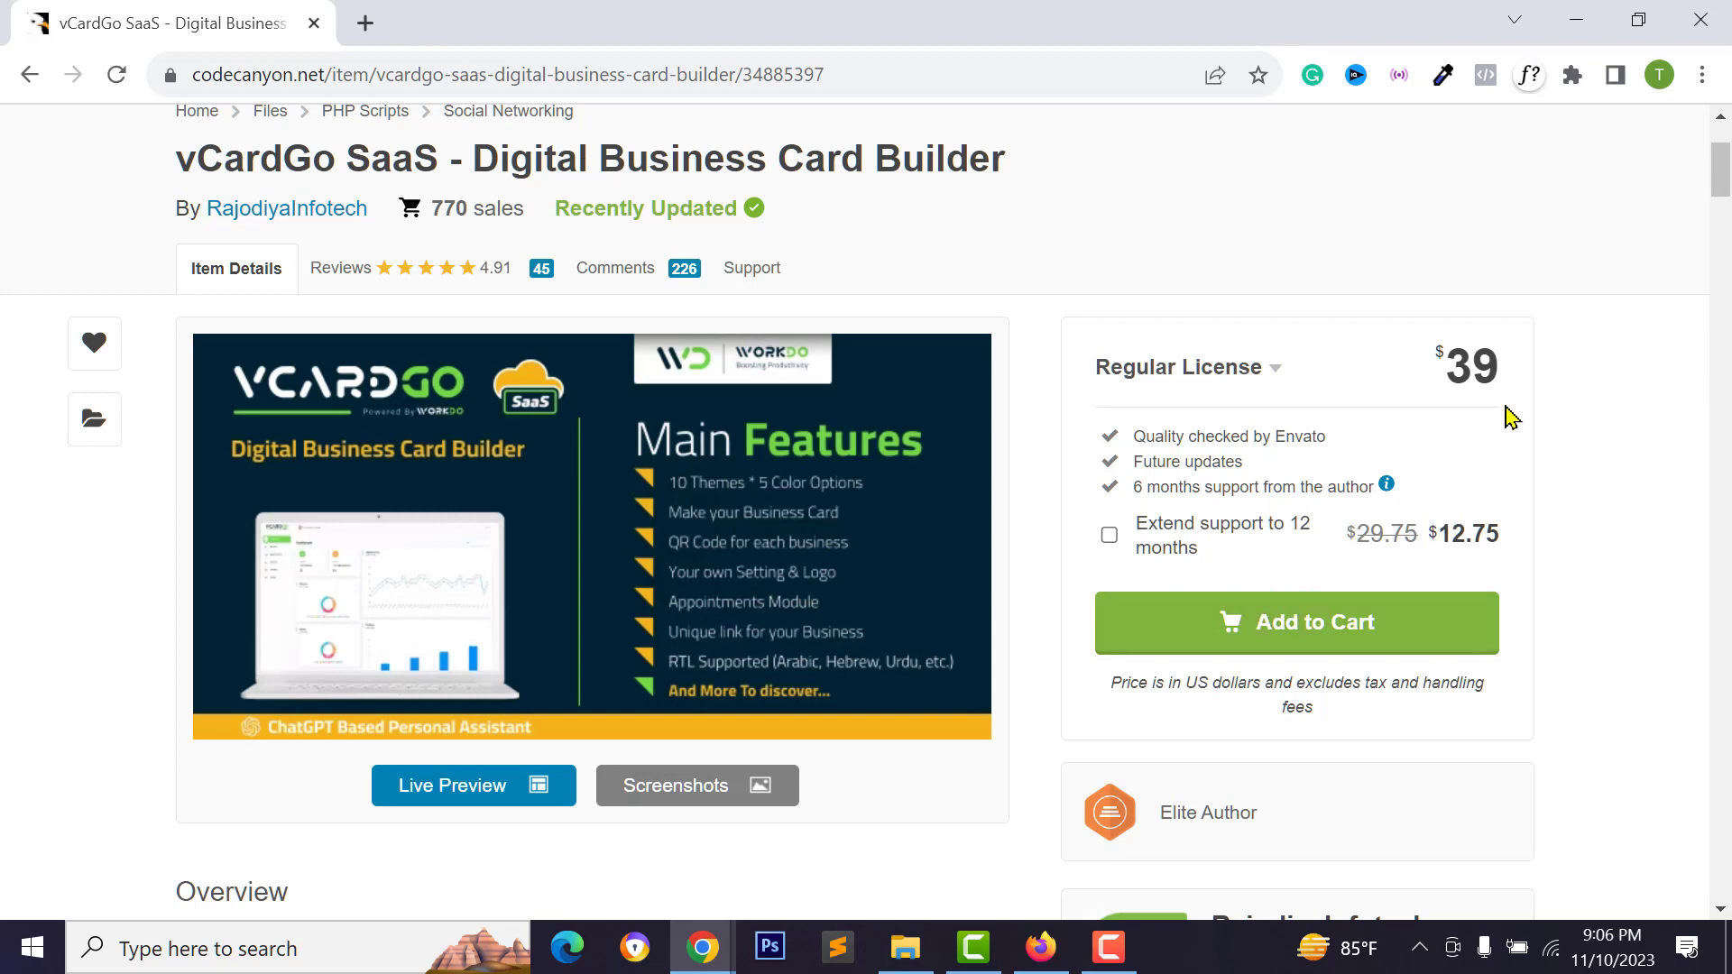
left_click(1343, 624)
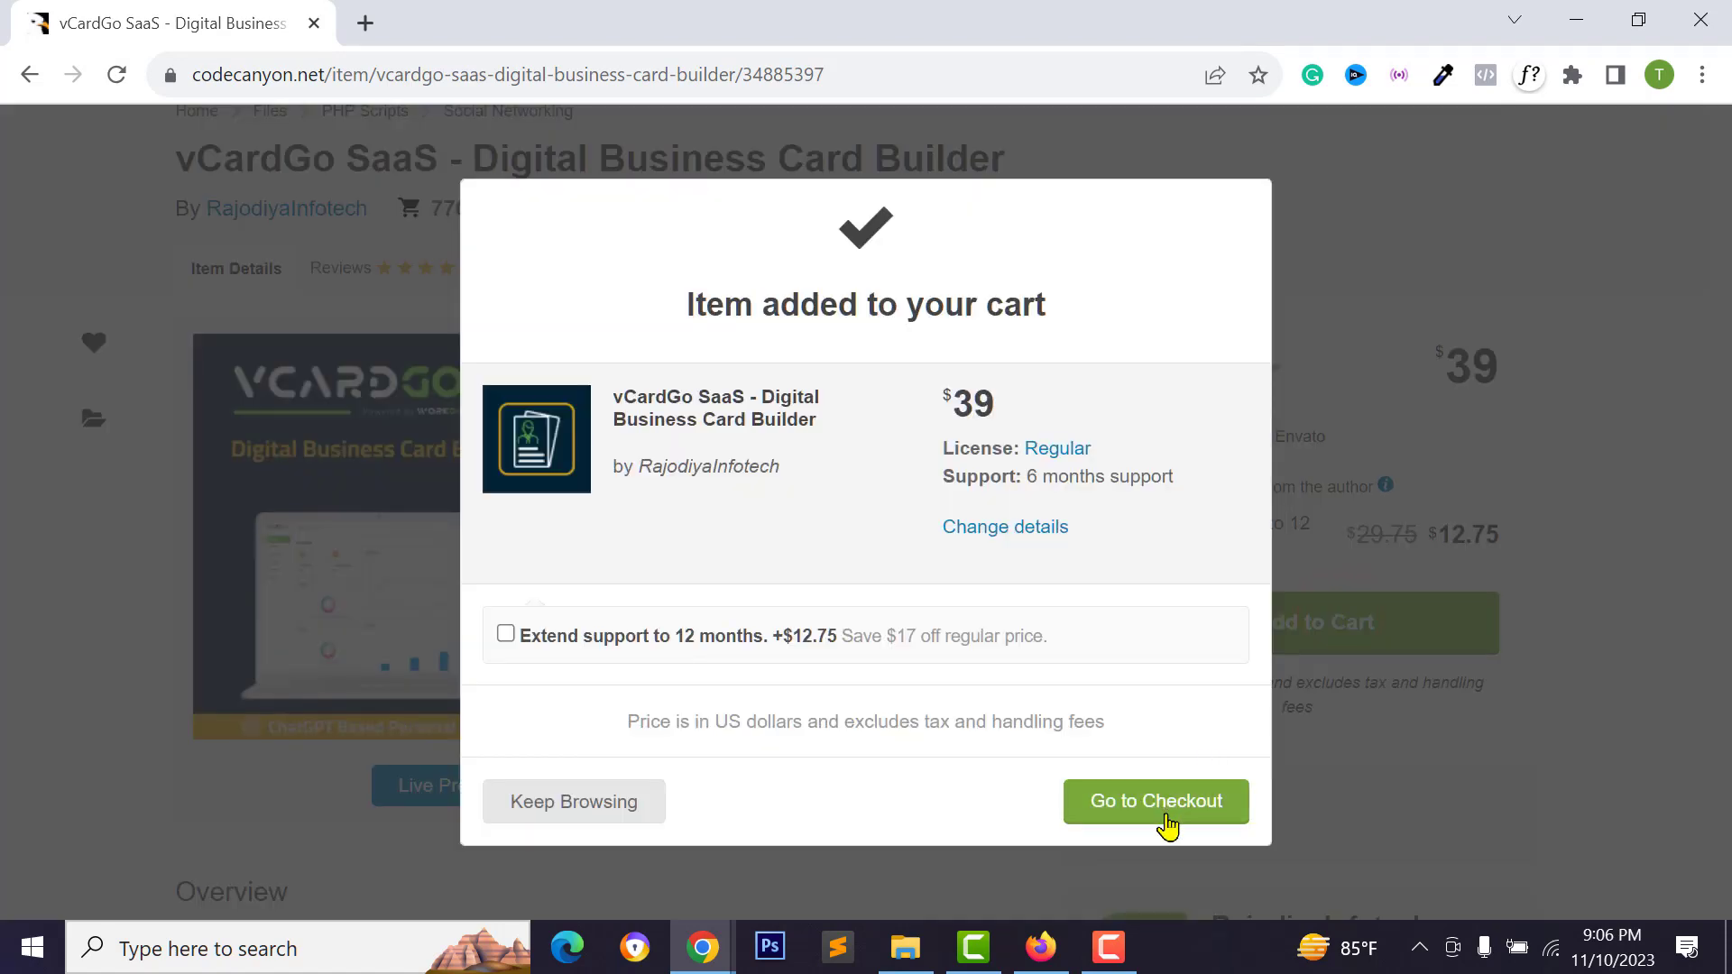
left_click(1166, 821)
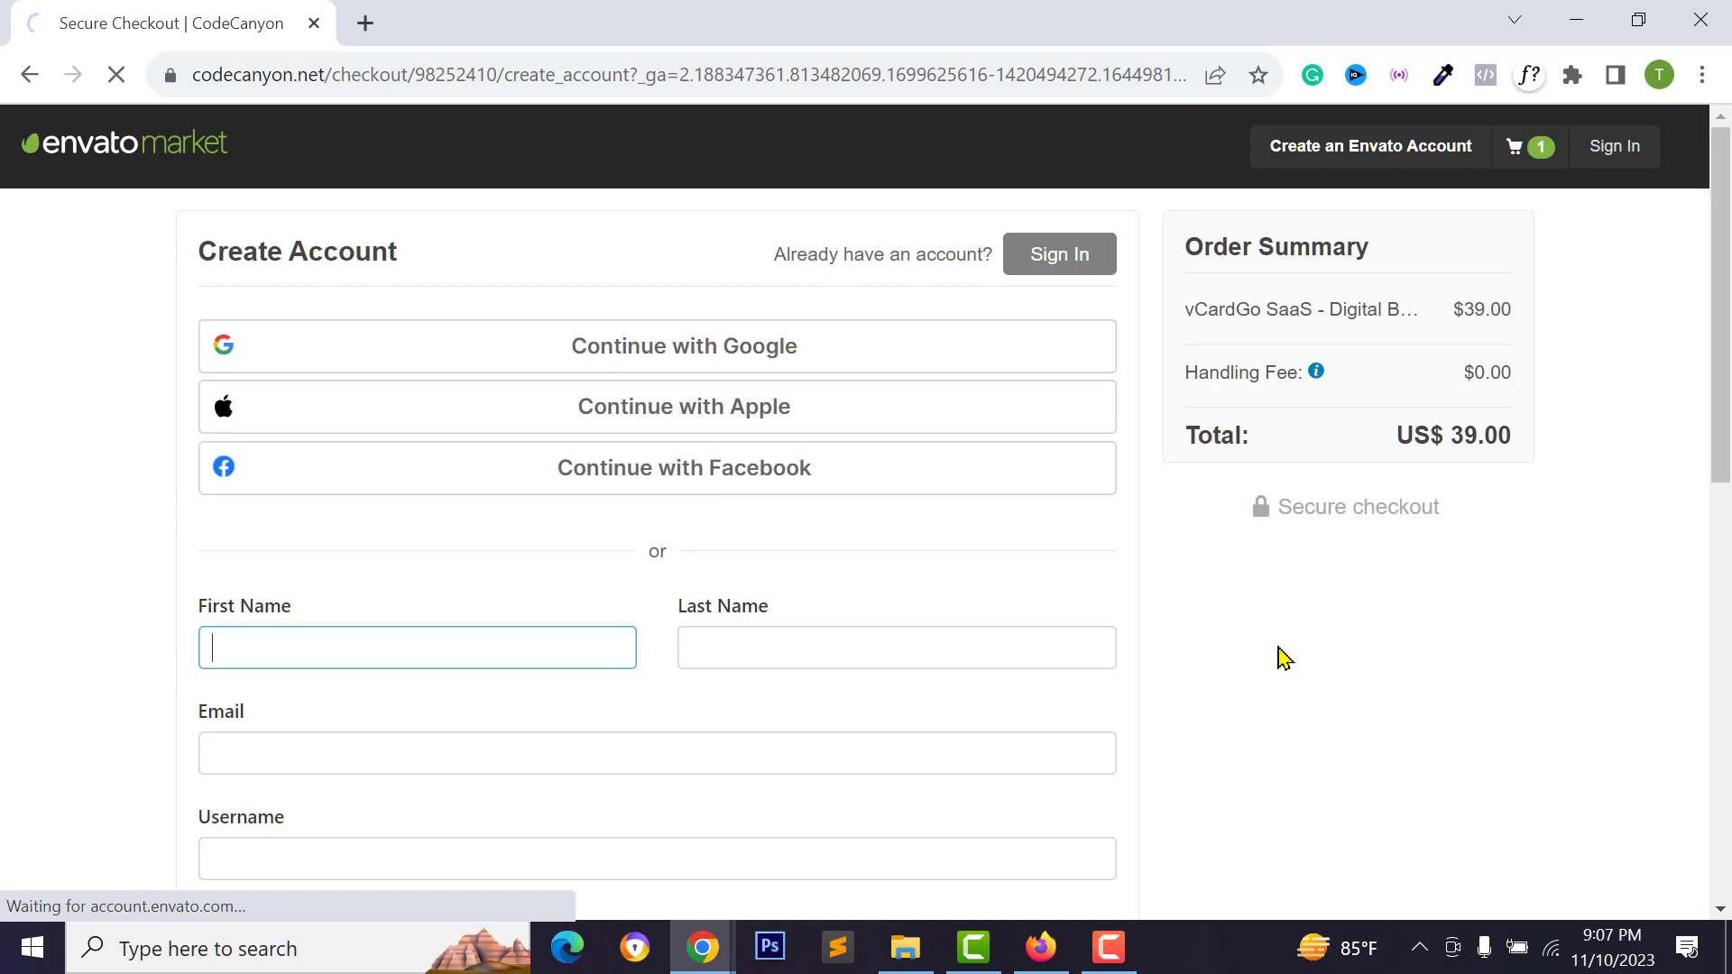
Select PayPal as the payment method for the US$ 42.00 order
scroll(948, 561, "down", 2)
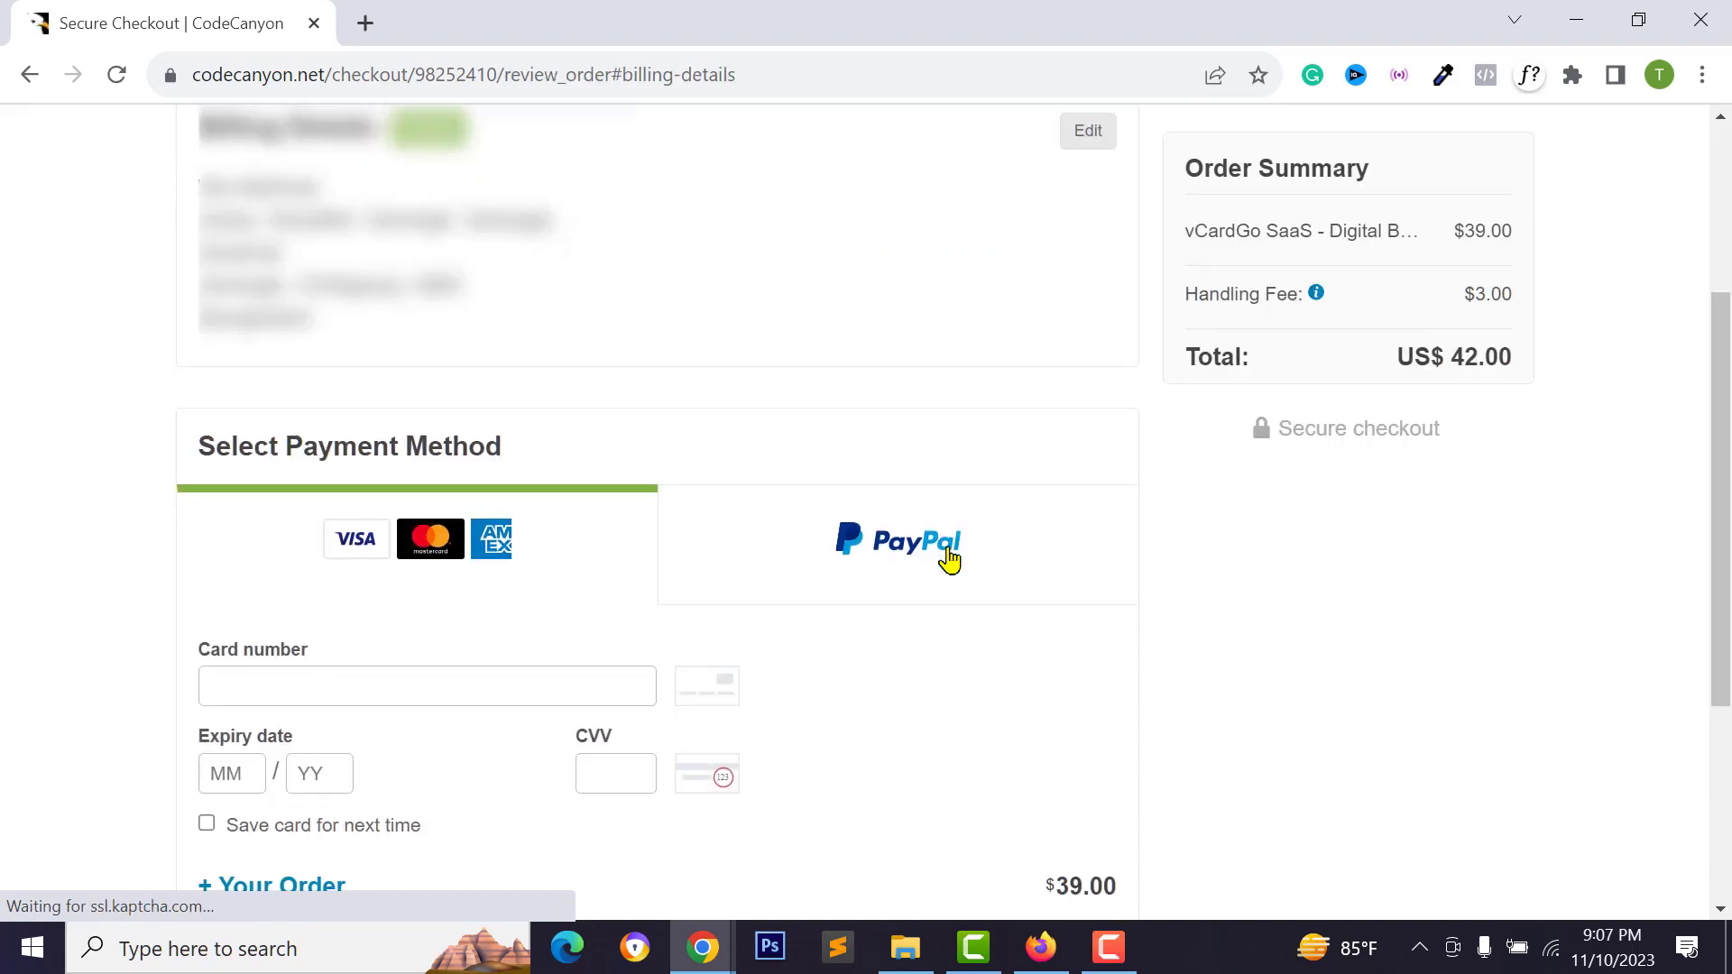
scroll(948, 561, "down", 1)
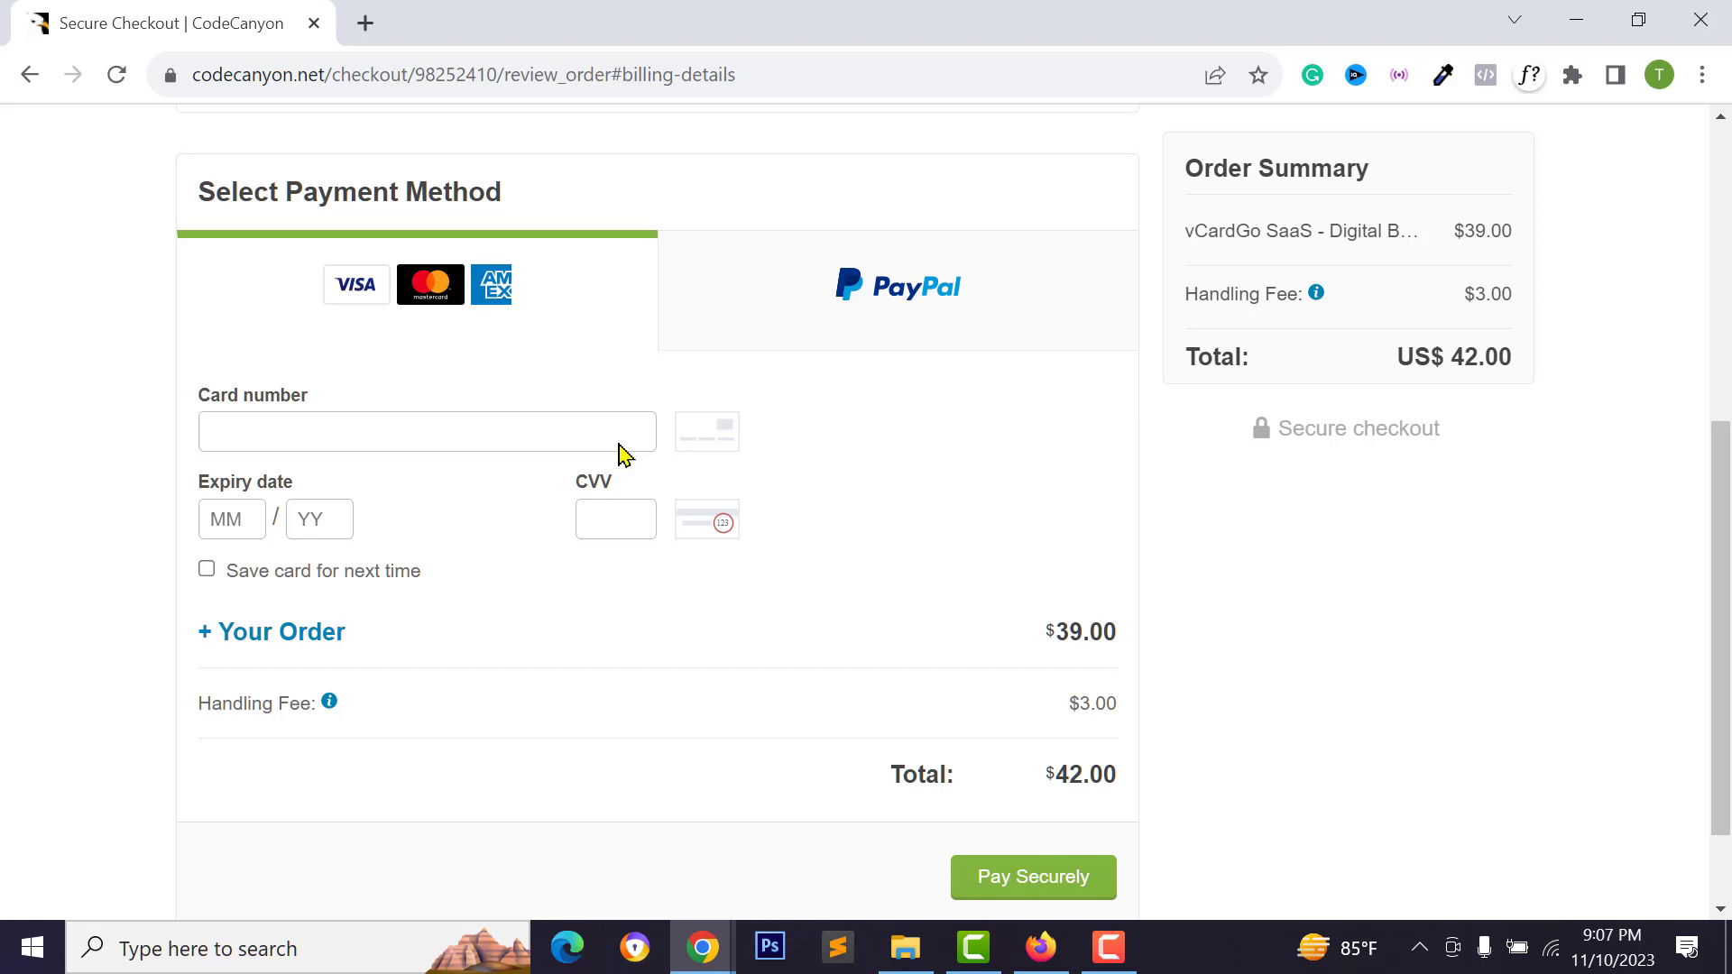
left_click(848, 314)
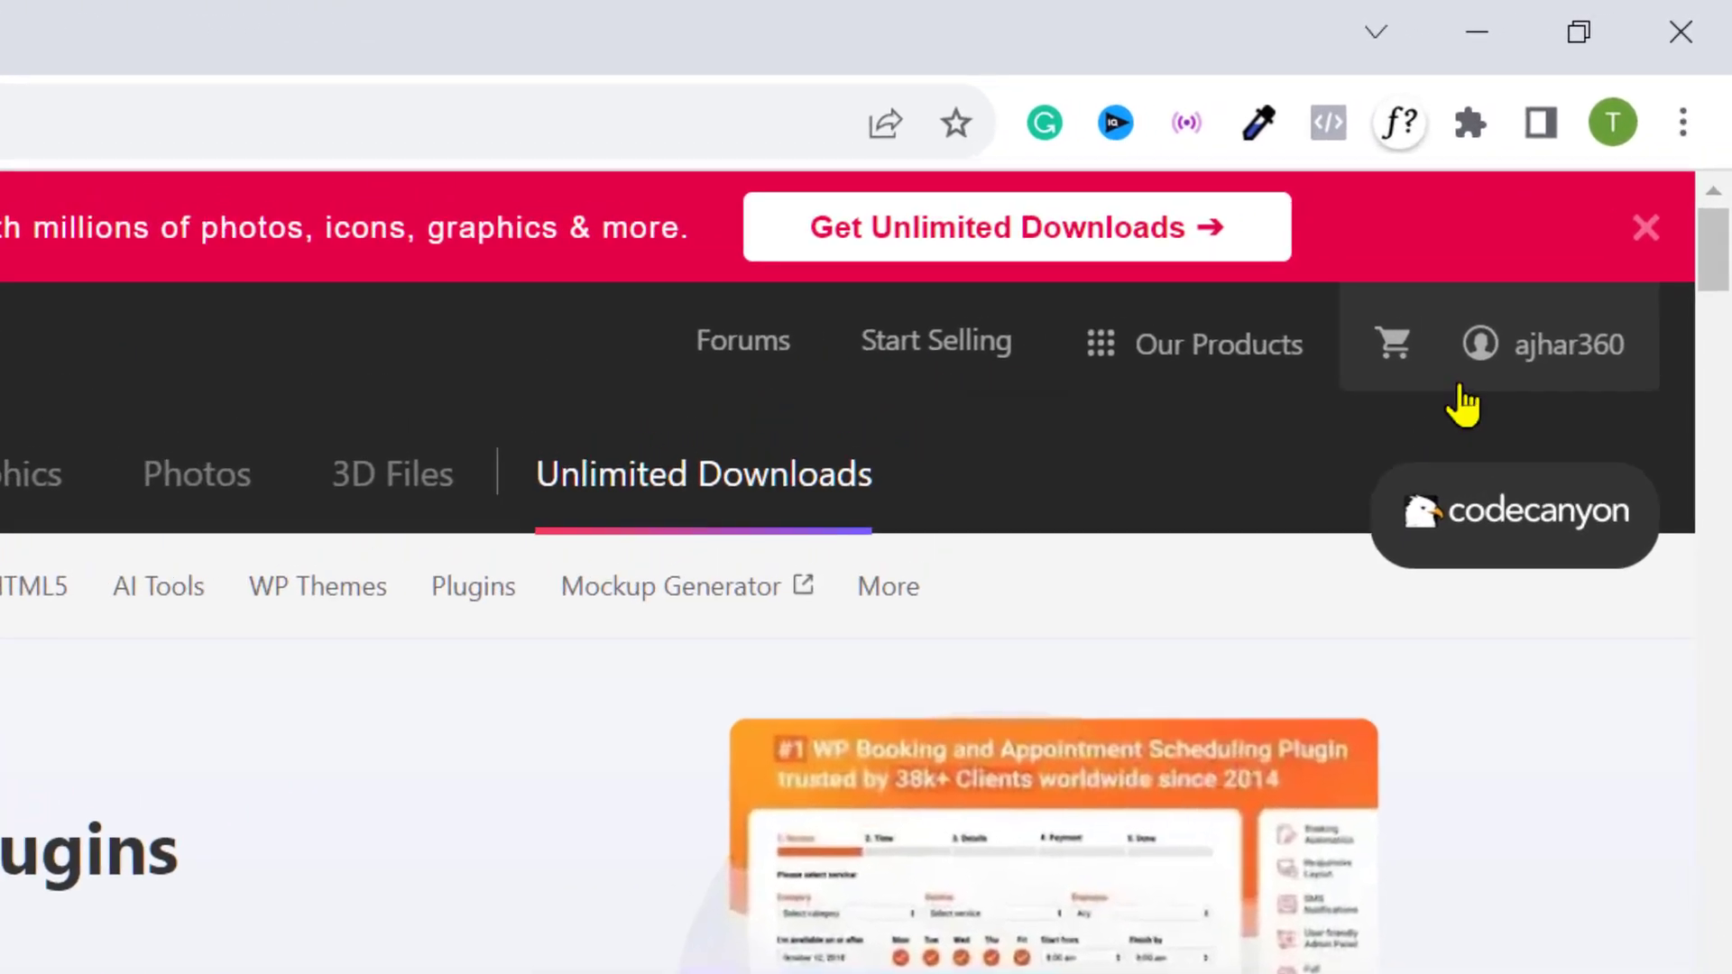
From Downloads, get vCardGo SaaS all files & documentation plus the license certificate and purchase code PDF
mouse_move(1579, 219)
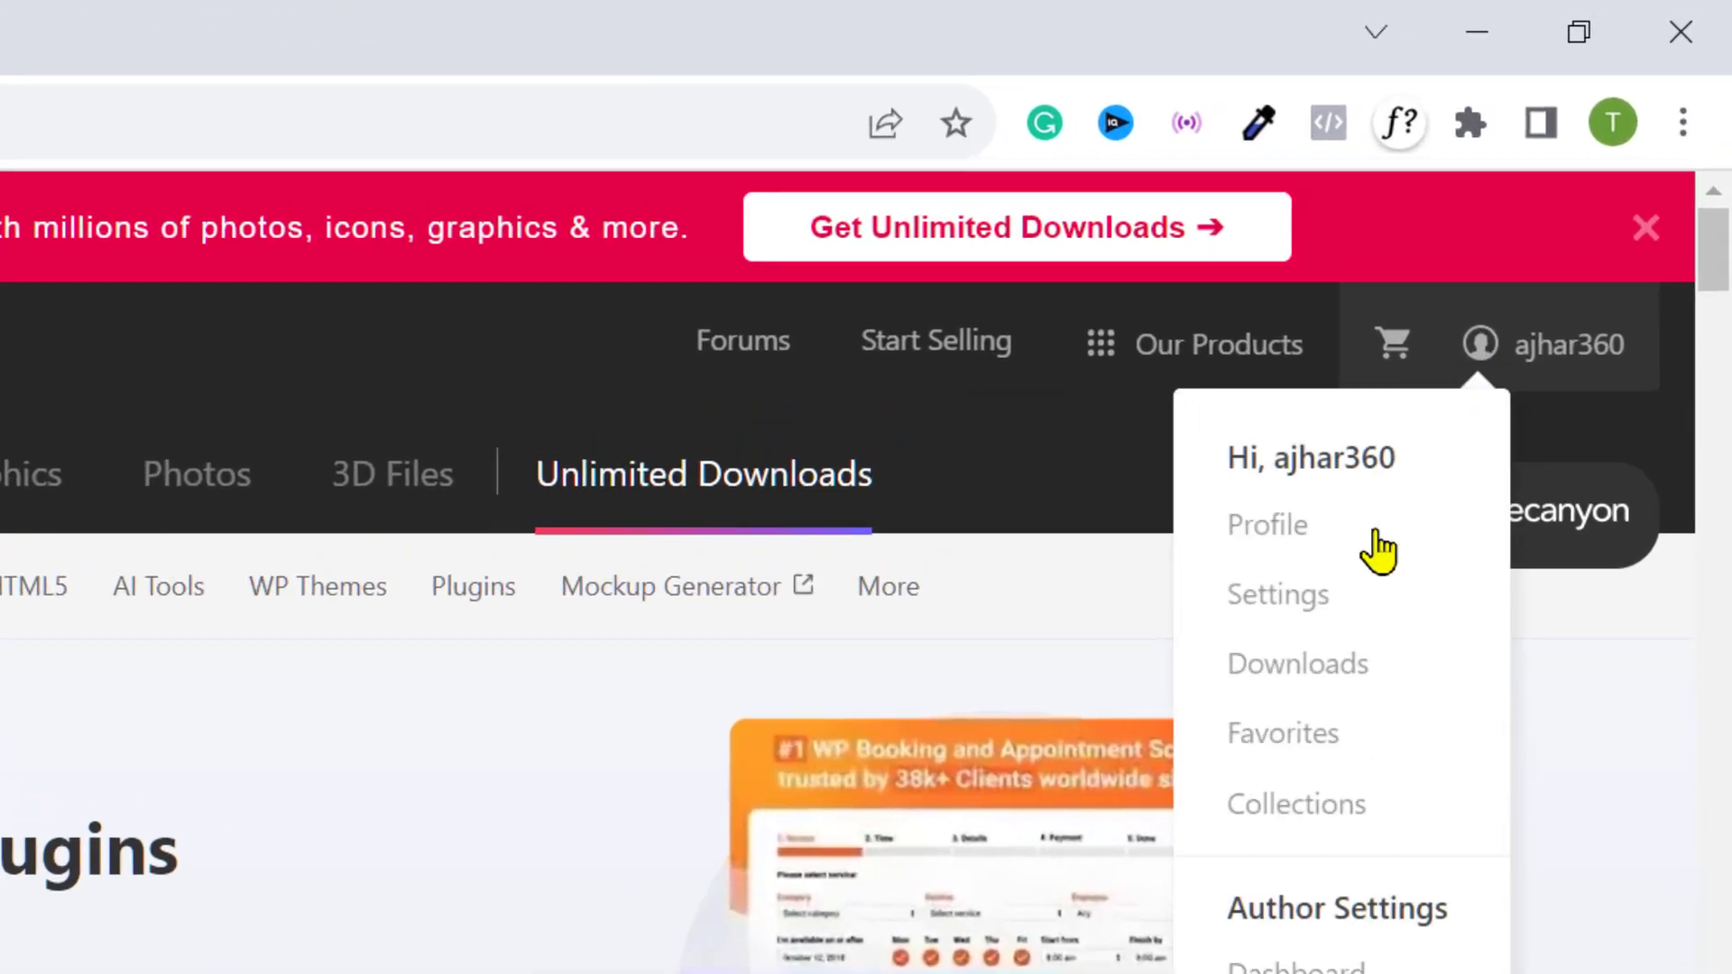
left_click(1307, 680)
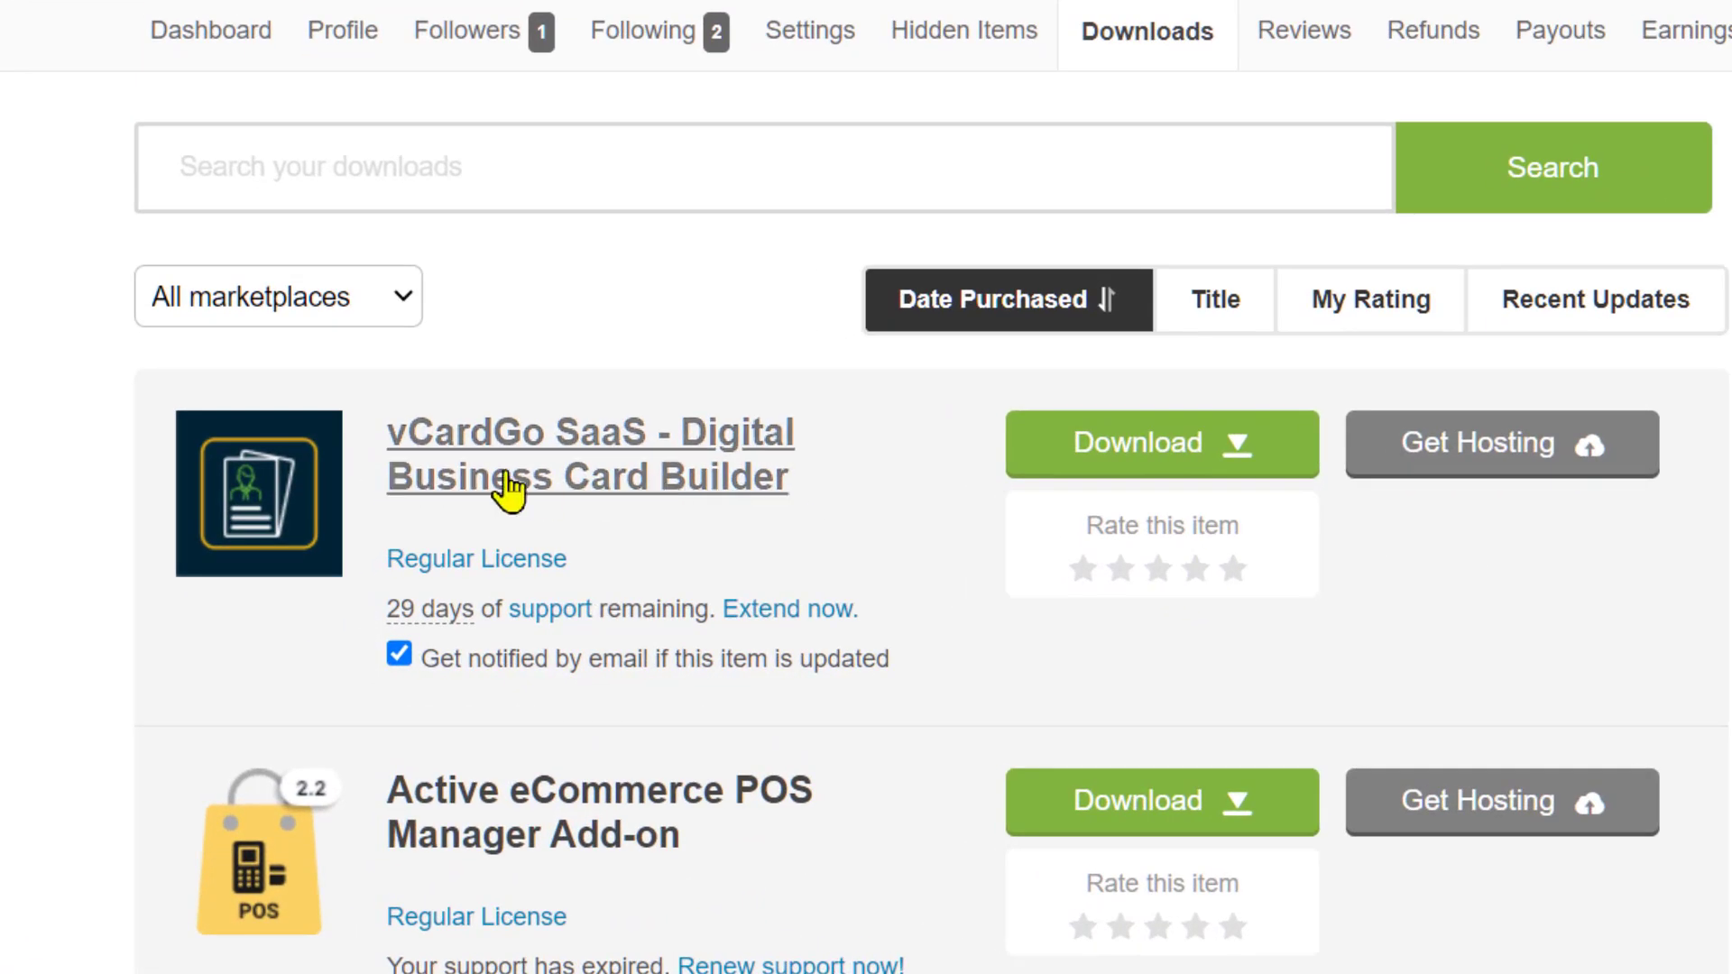
left_click(1179, 445)
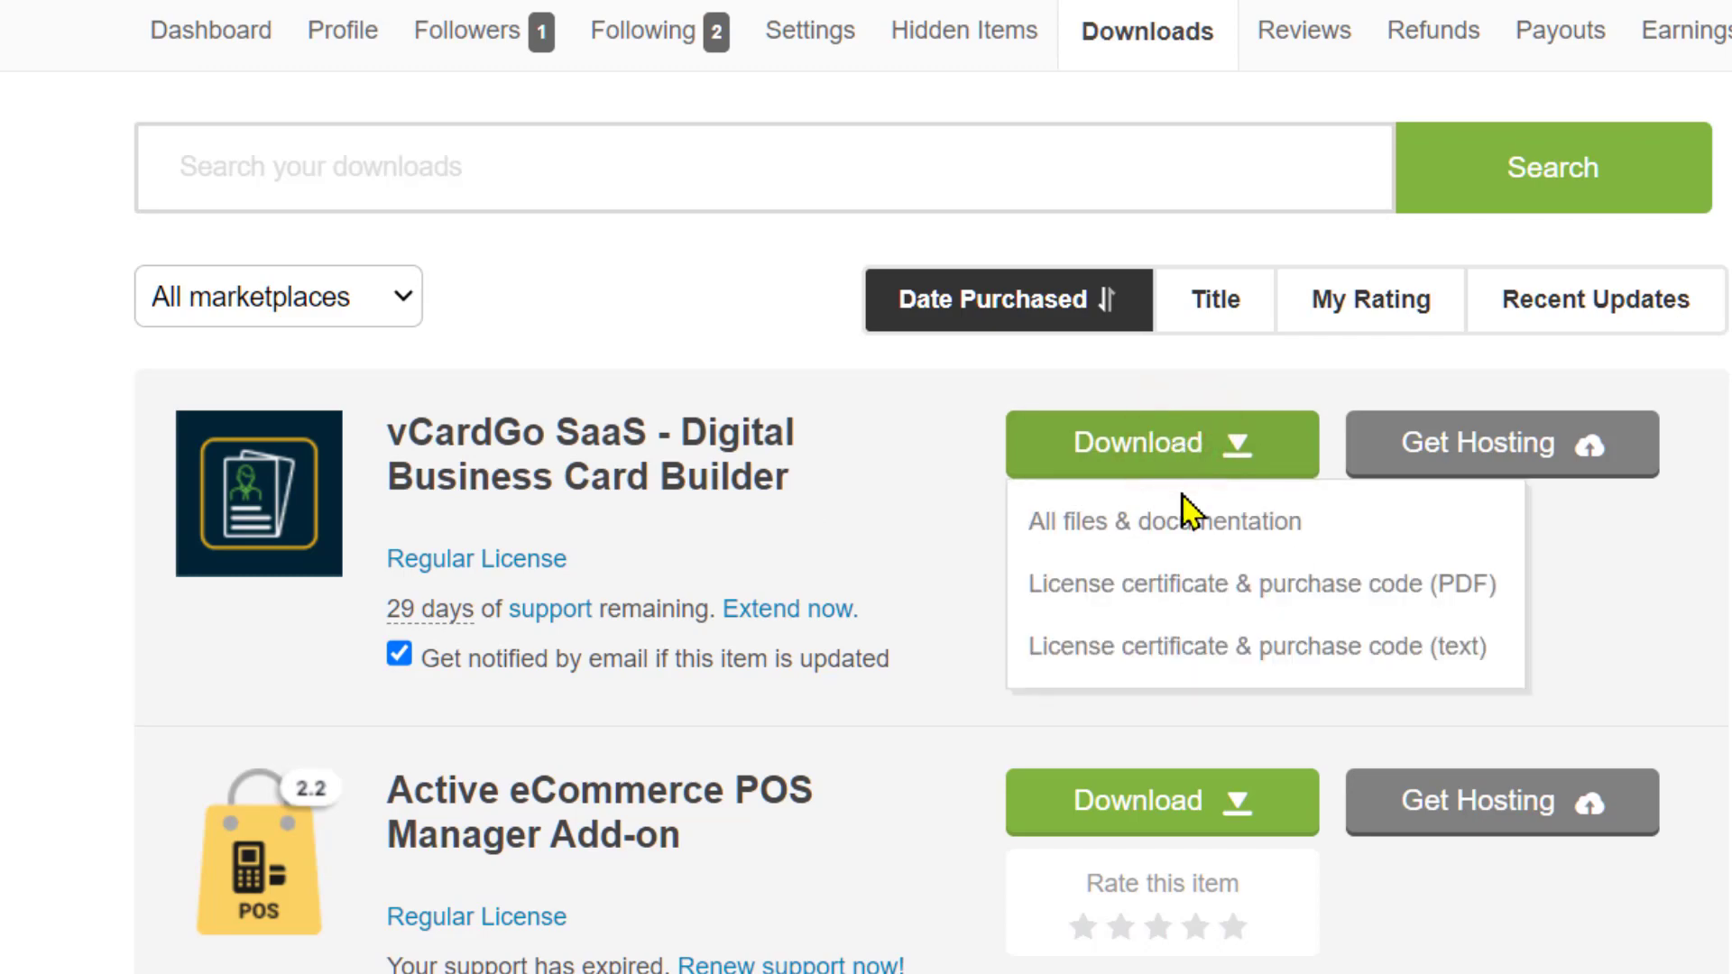
left_click(1247, 534)
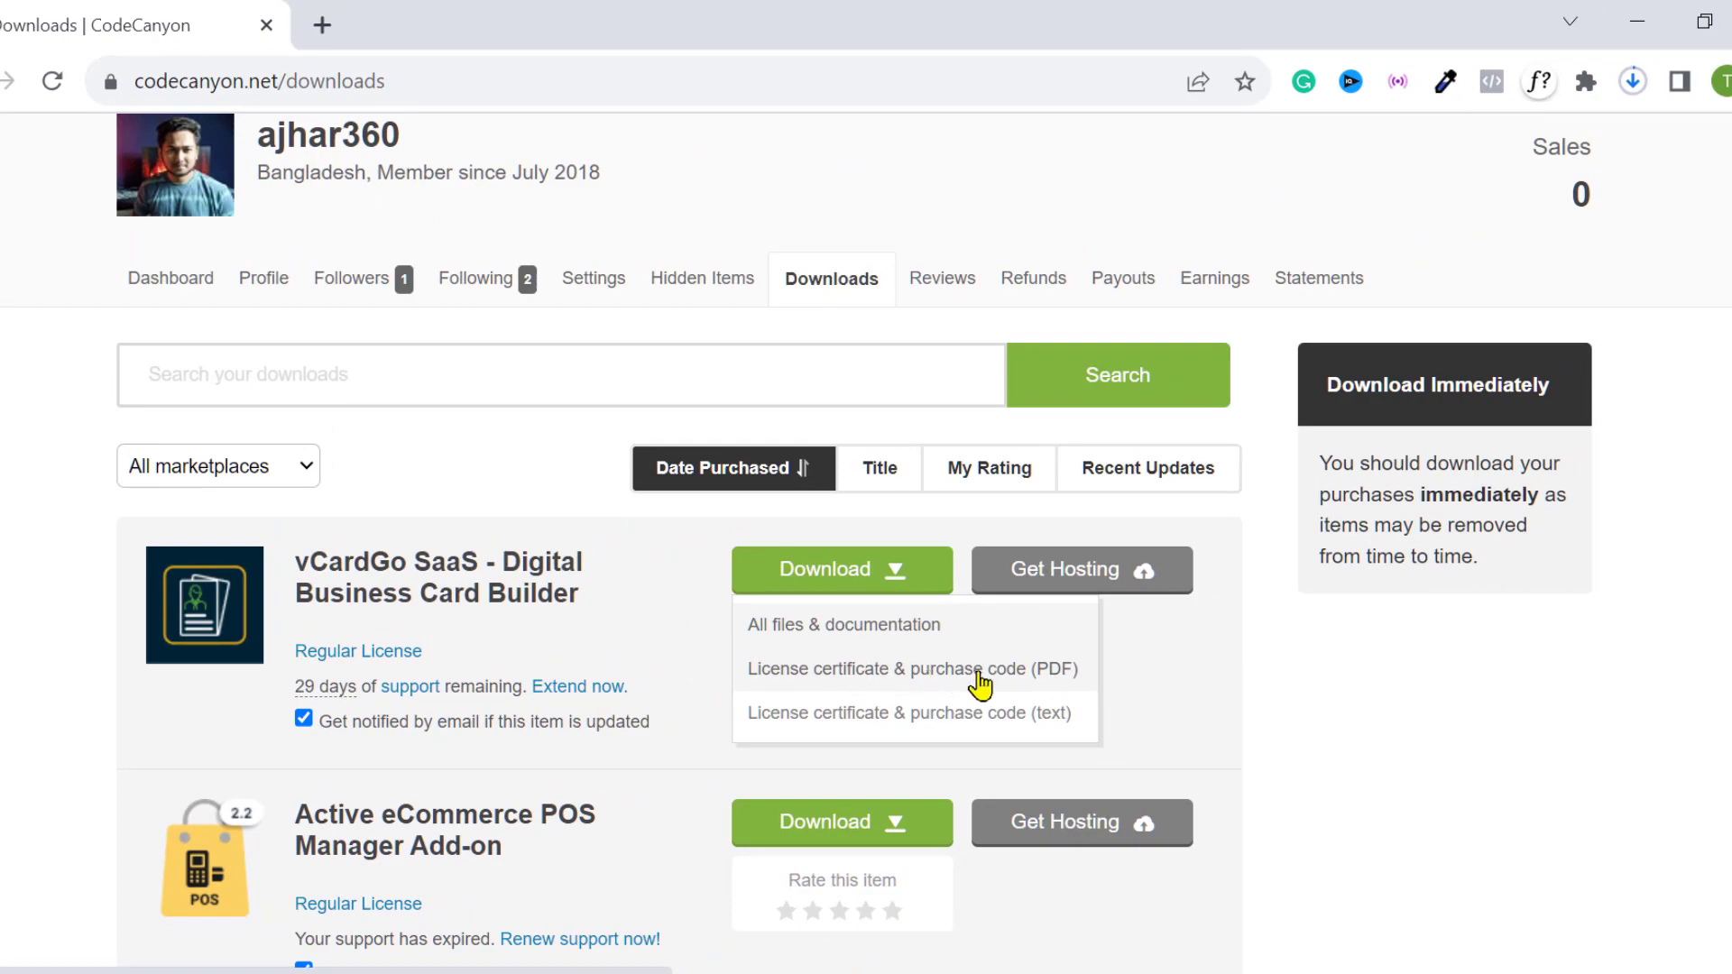
left_click(1327, 607)
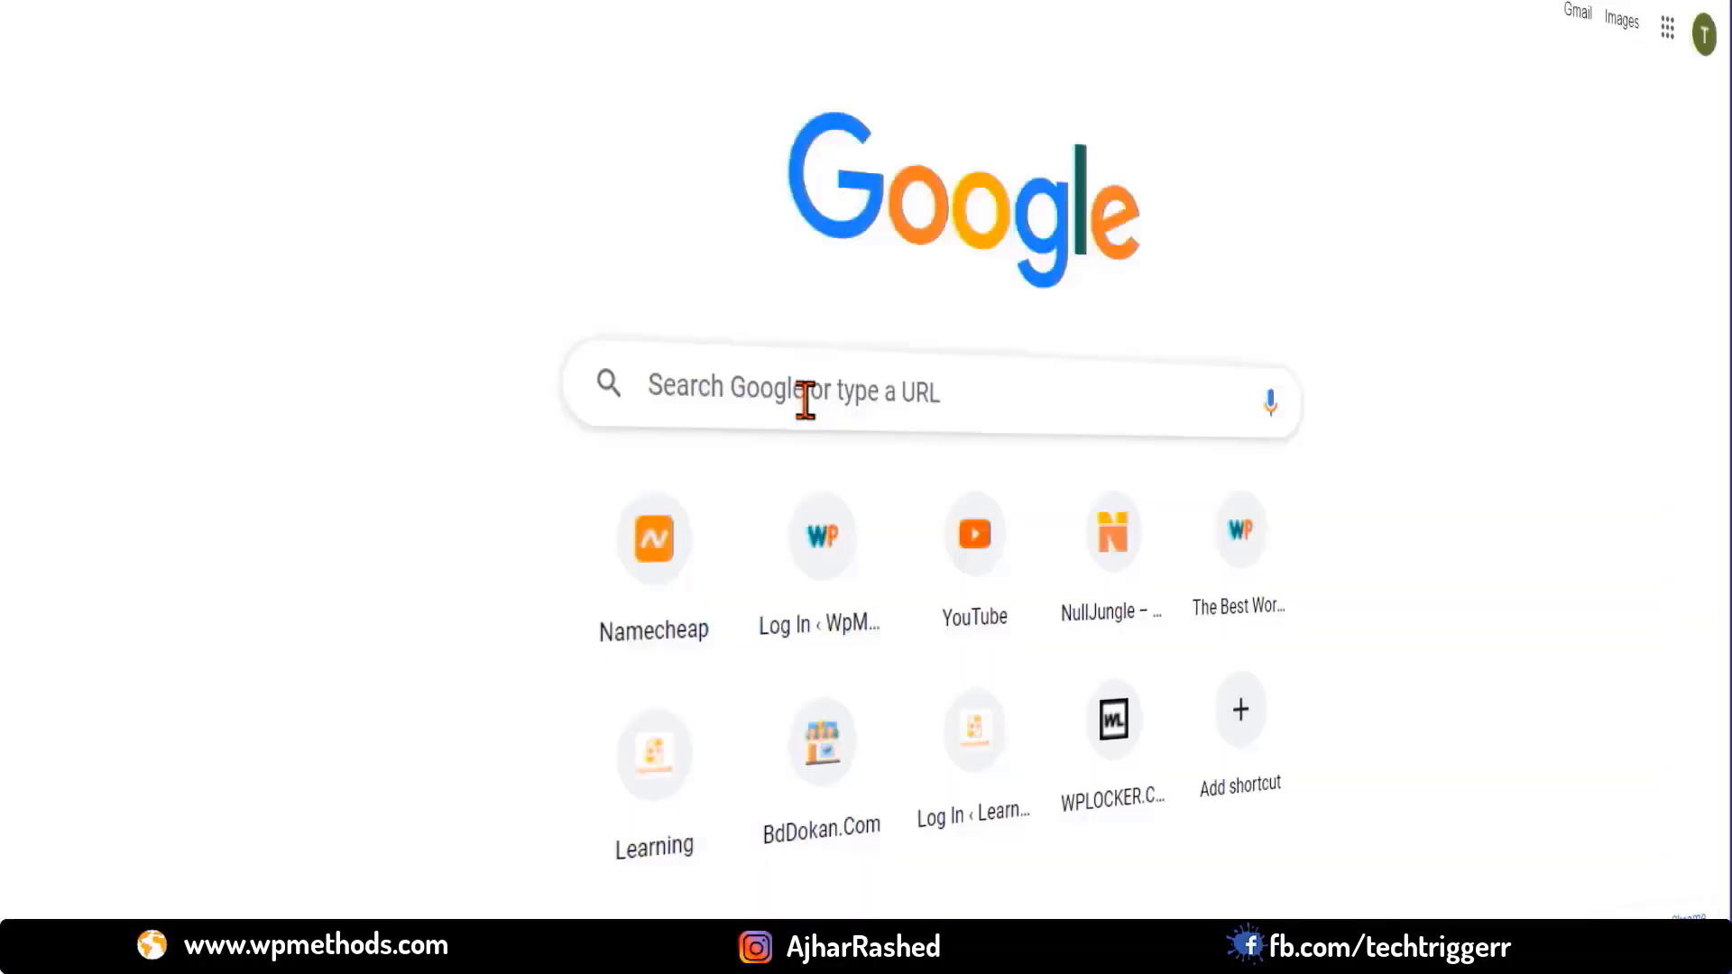
left_click(804, 394)
type("www.face")
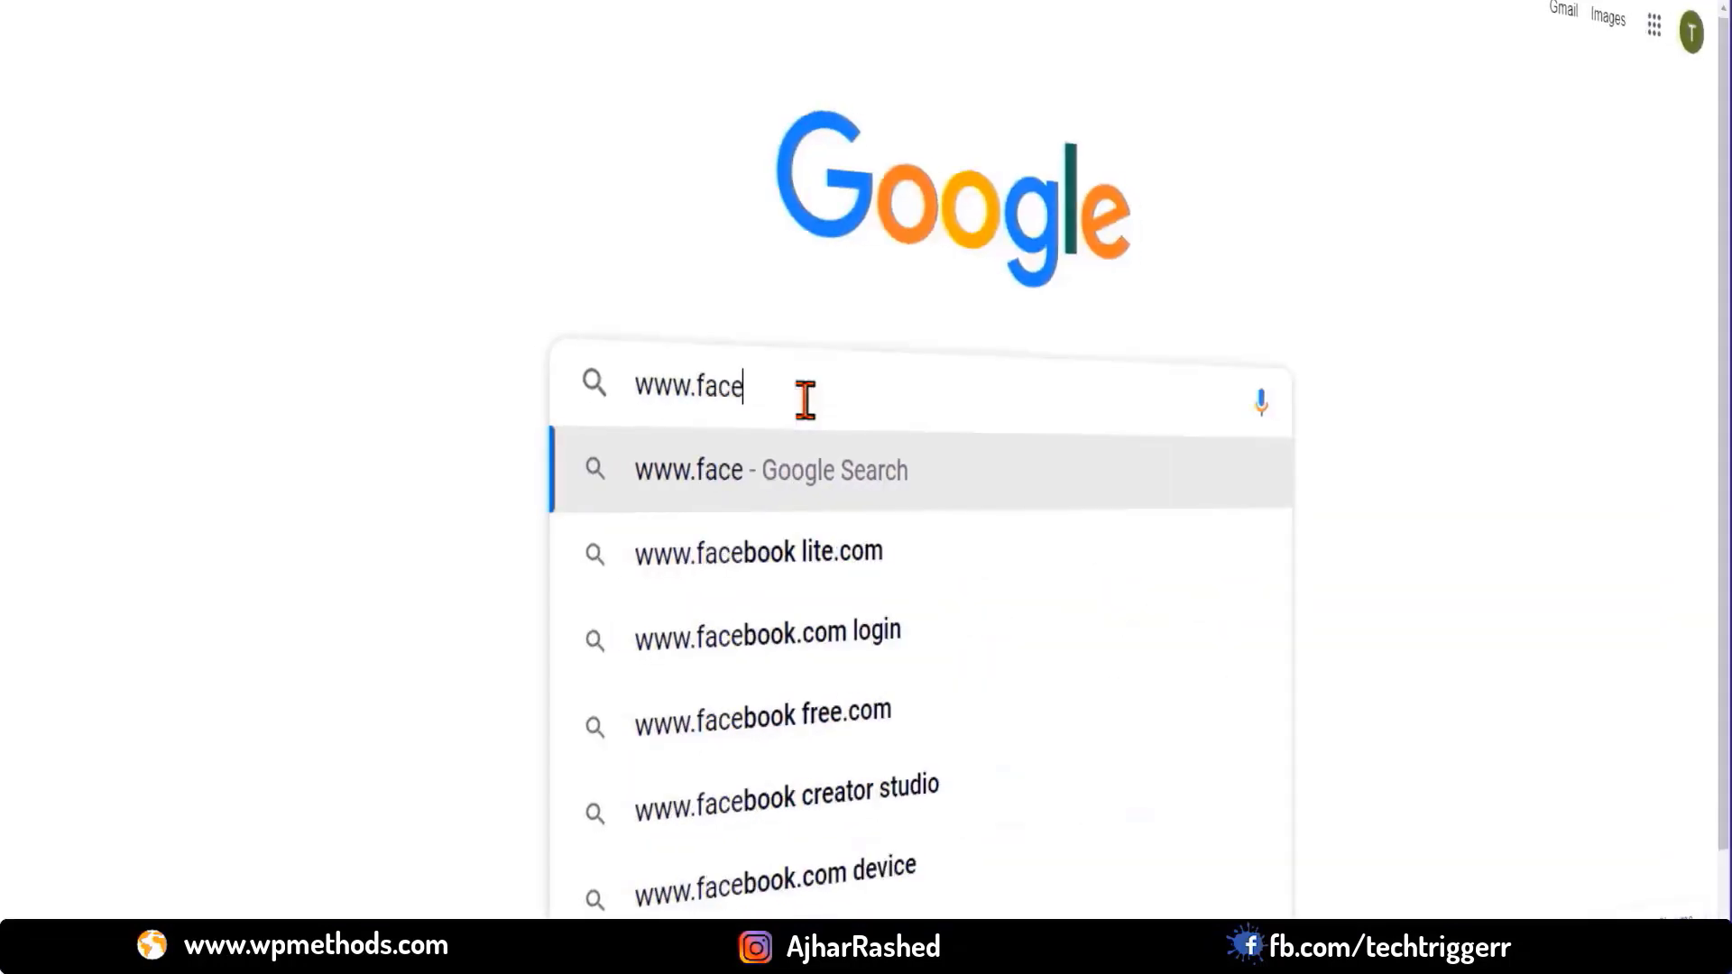
type("book.com")
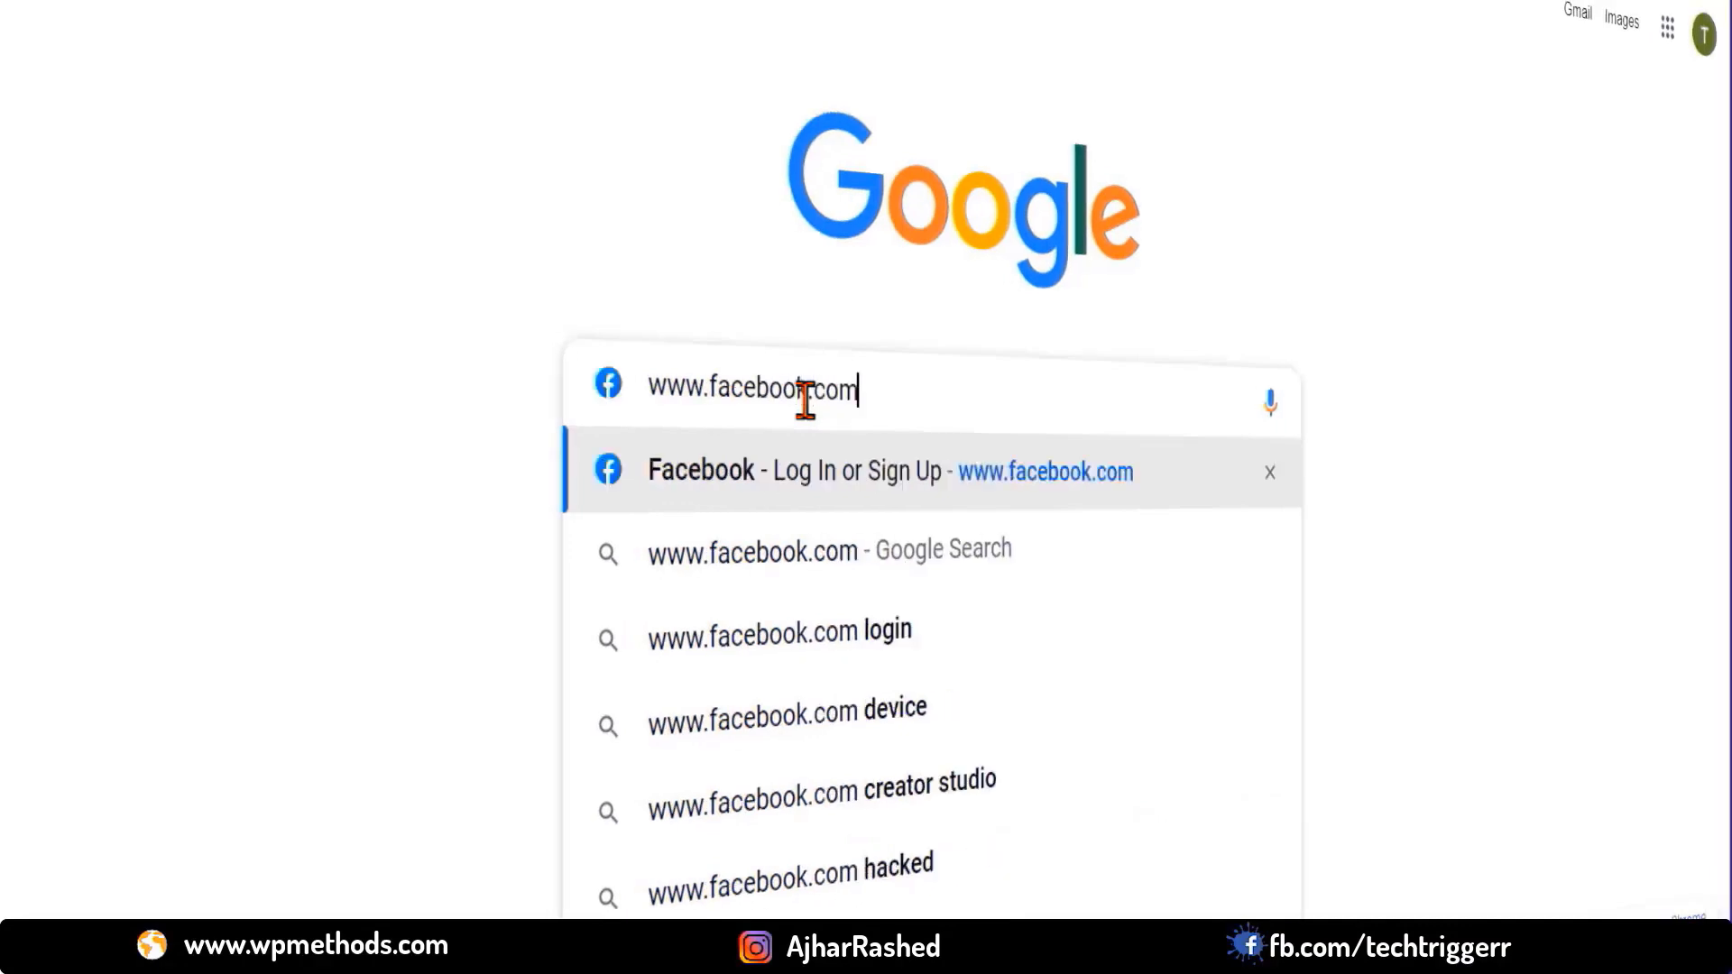
triple_click(803, 397)
type("goog")
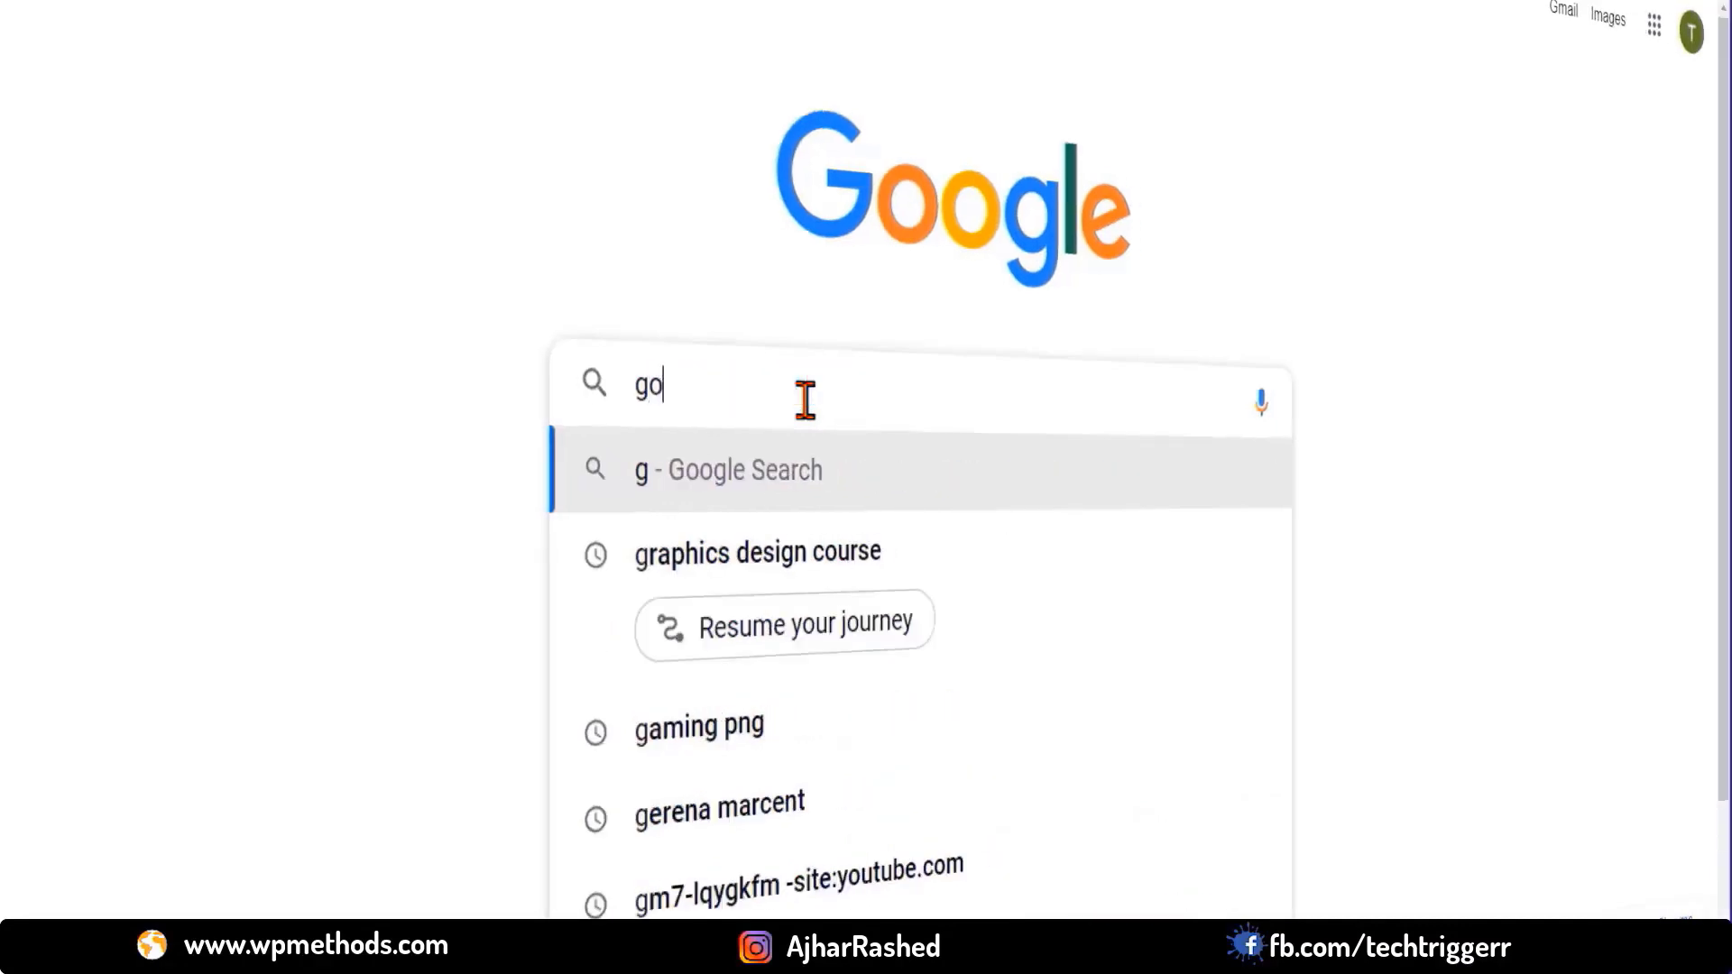
key("BackSpace")
key("BackSpace")
key("BackSpace")
key("BackSpace")
type("amazon.")
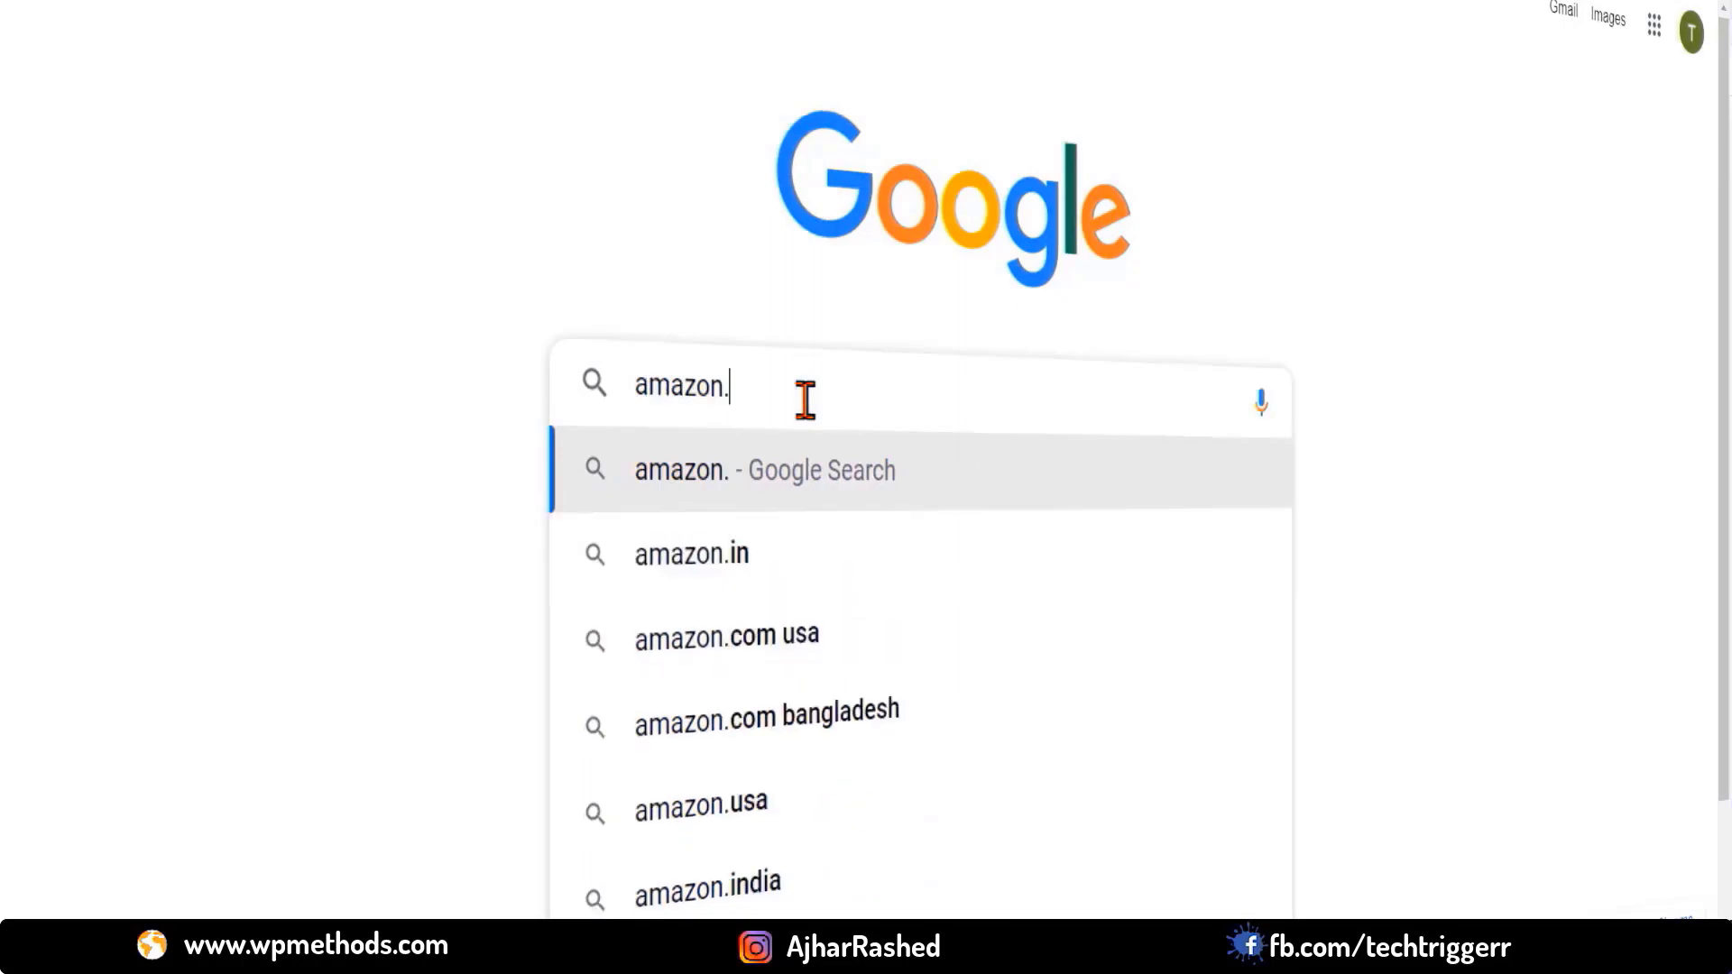
type("in")
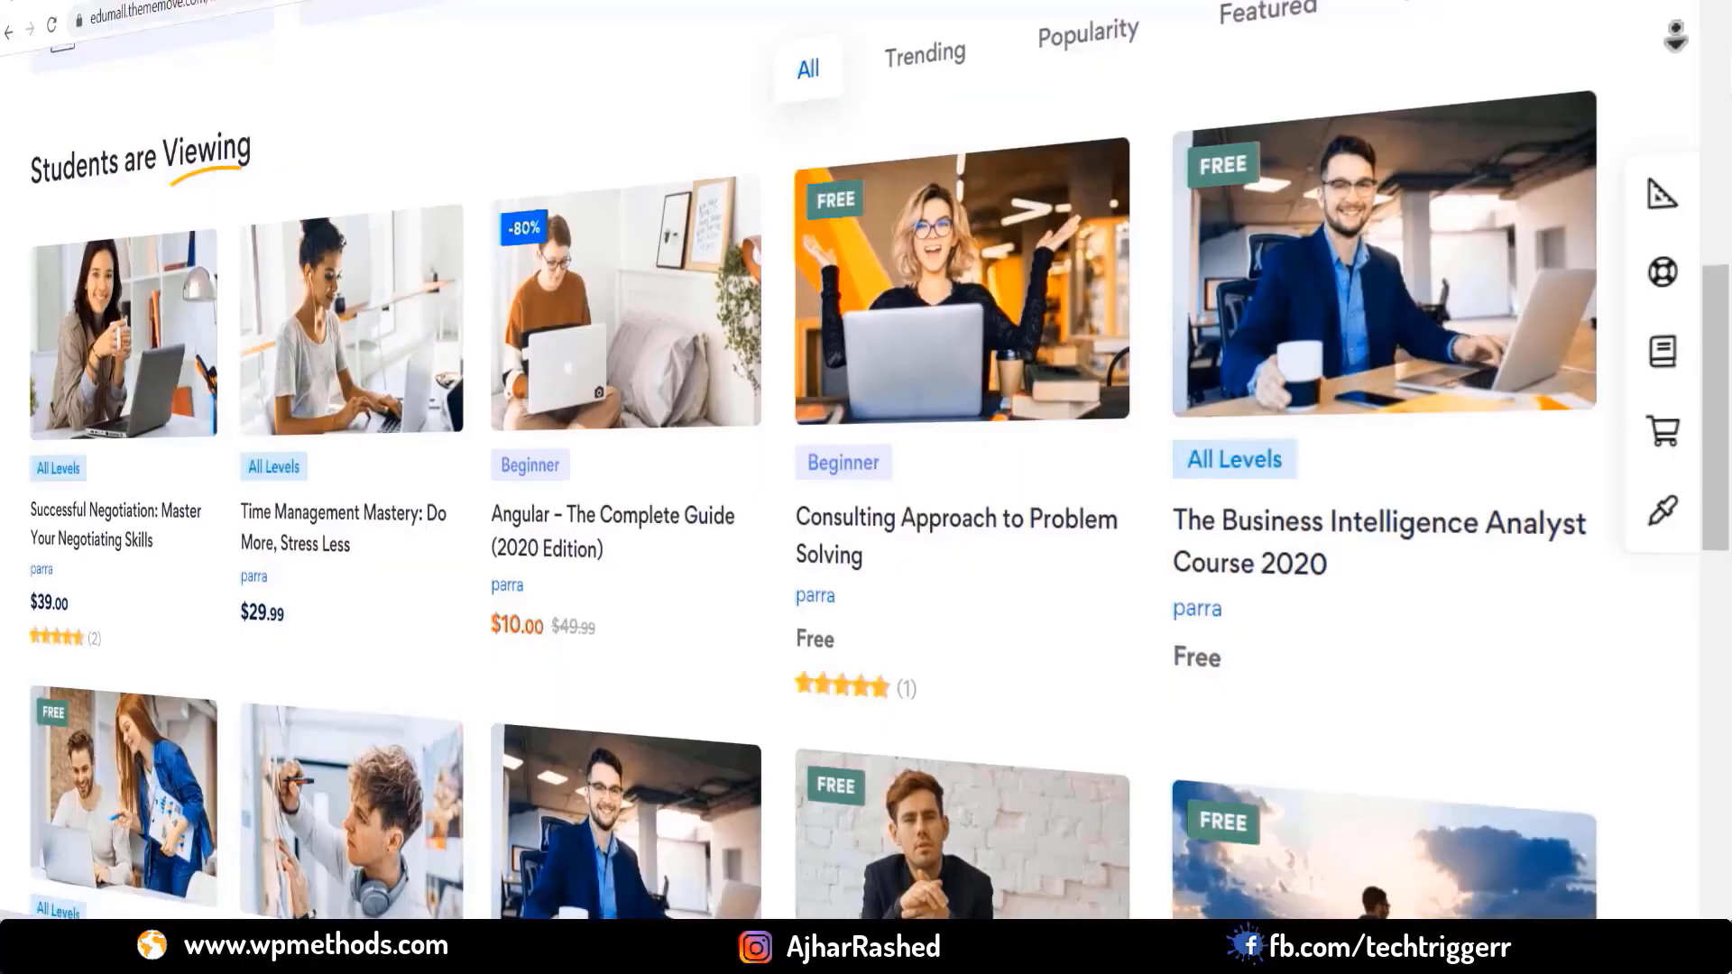
scroll(865, 462, "down", 3)
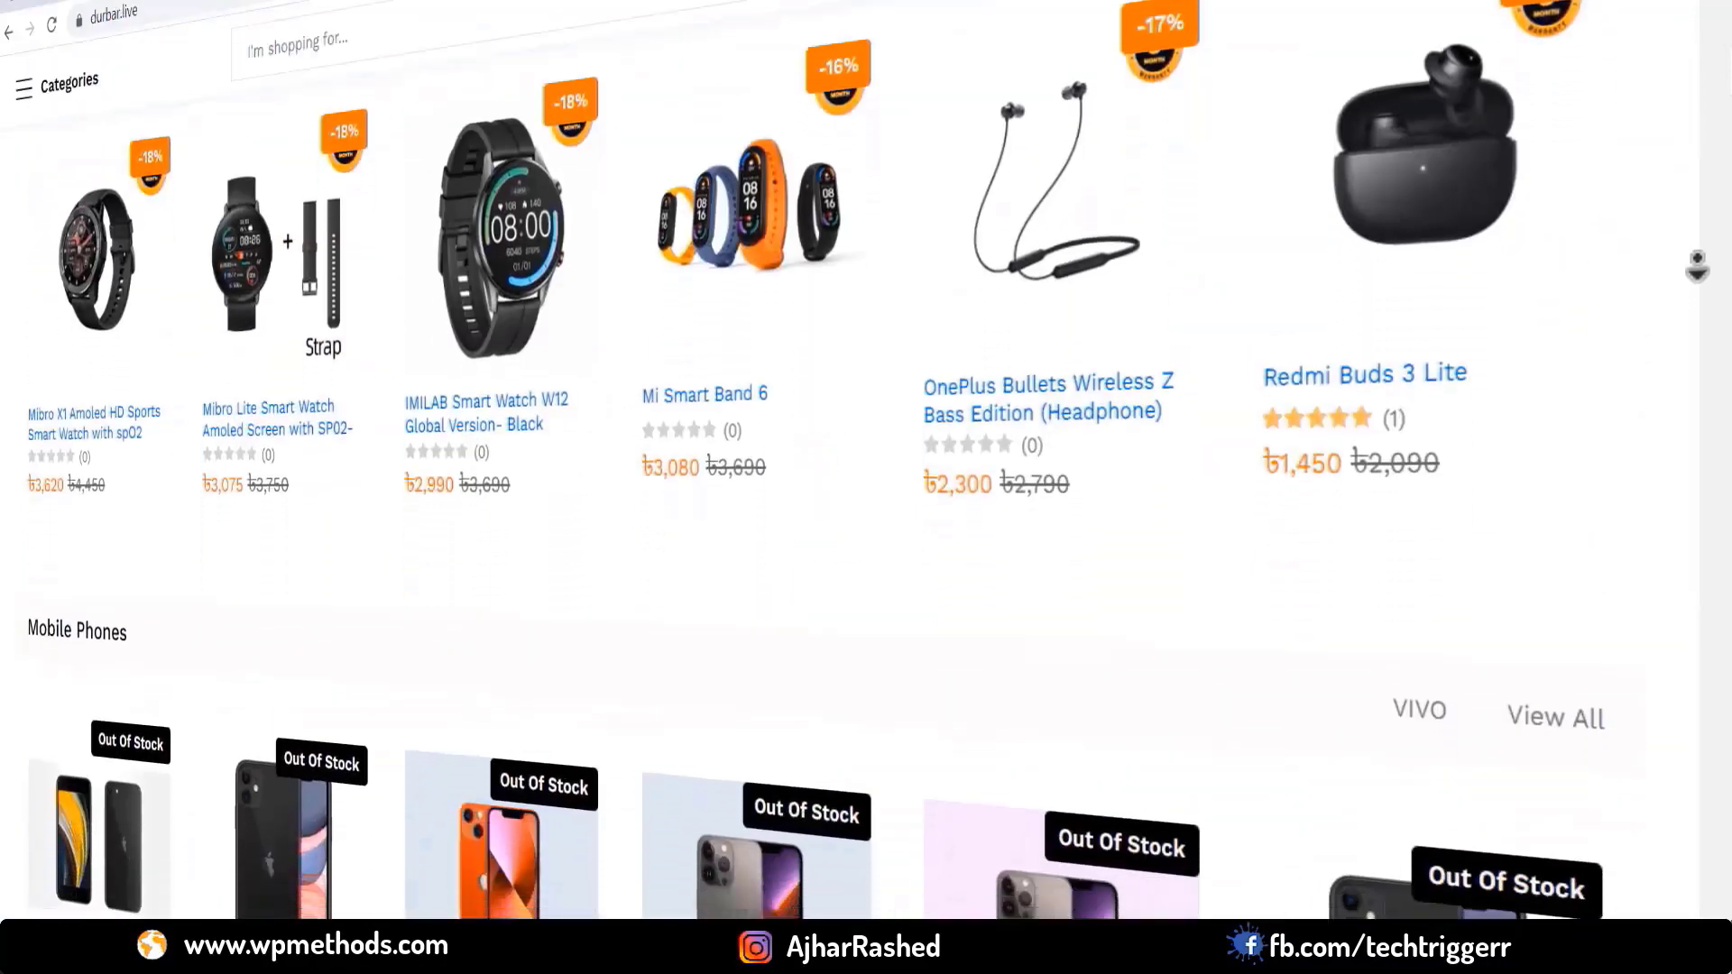
scroll(1701, 302, "down", 3)
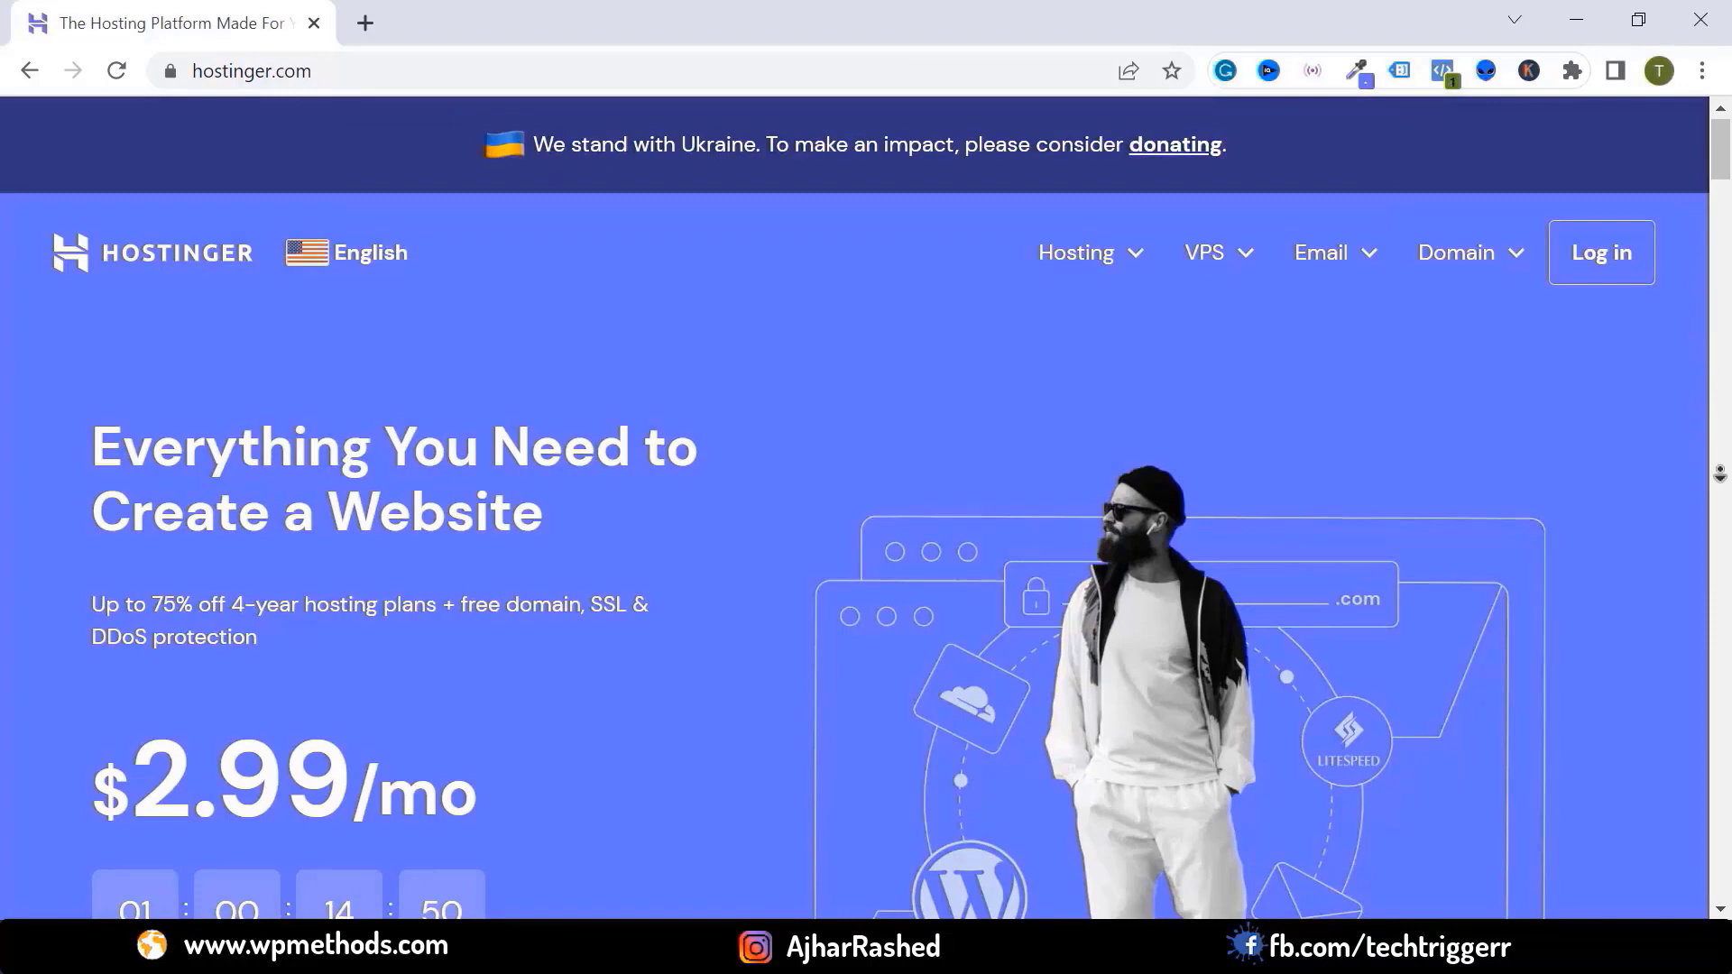
scroll(1721, 502, "down", 1)
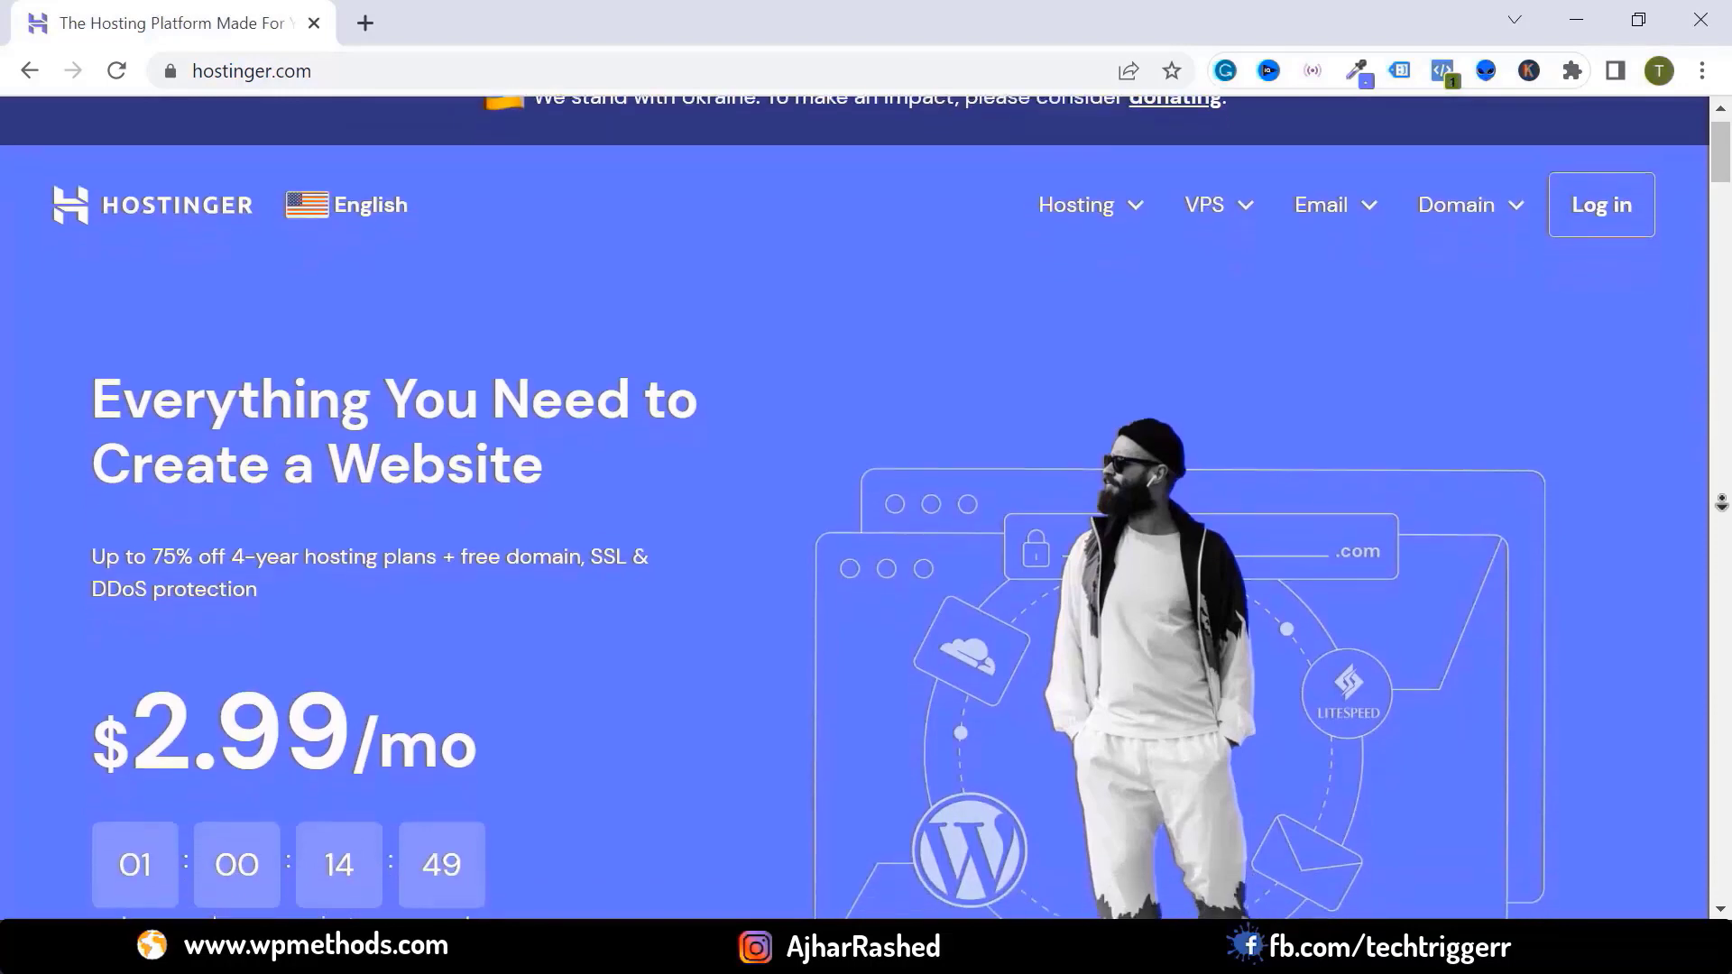
scroll(1721, 502, "down", 4)
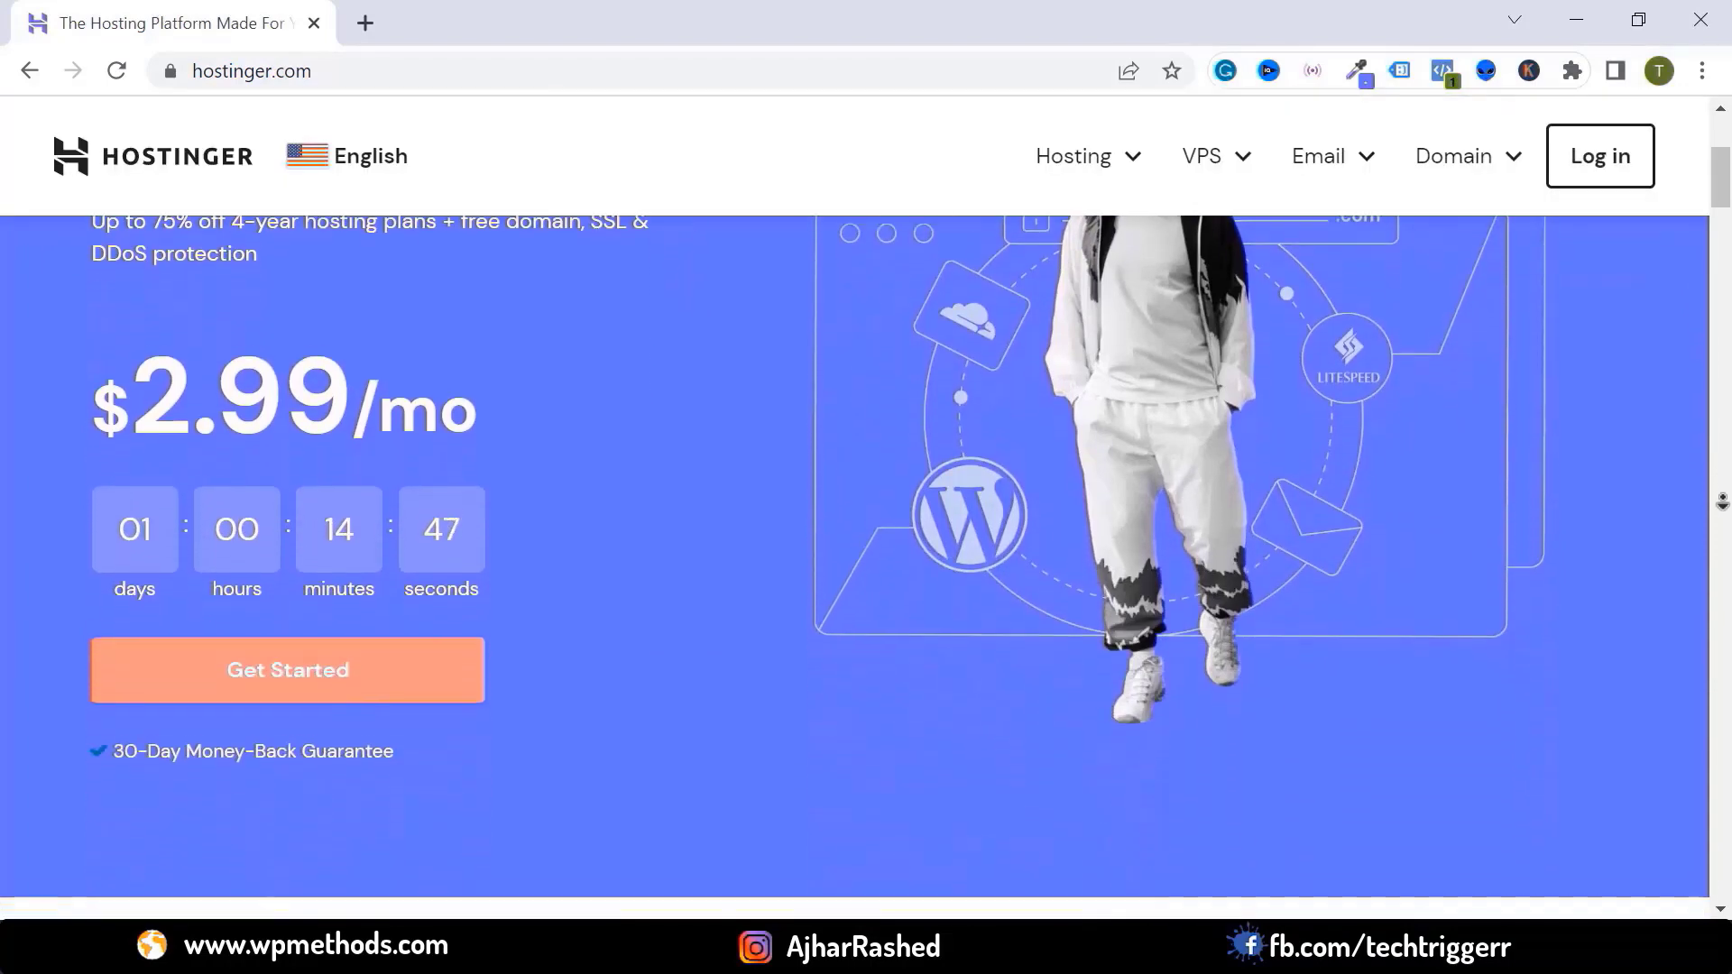
scroll(1721, 503, "down", 4)
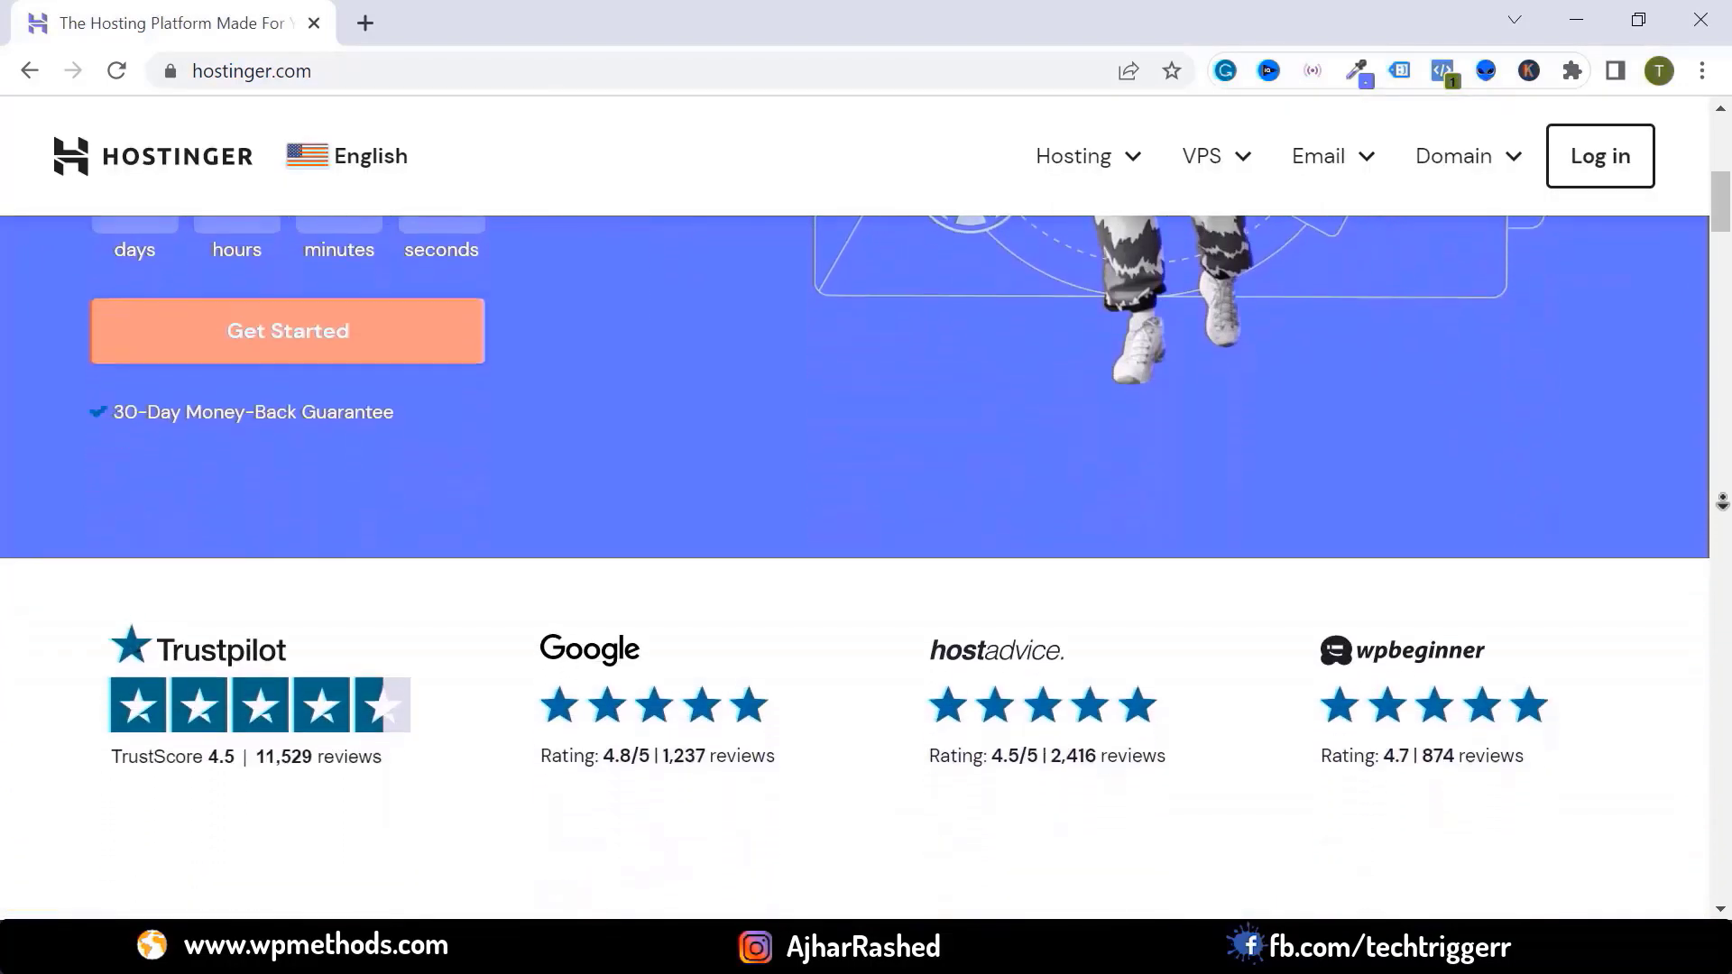
scroll(1722, 502, "down", 4)
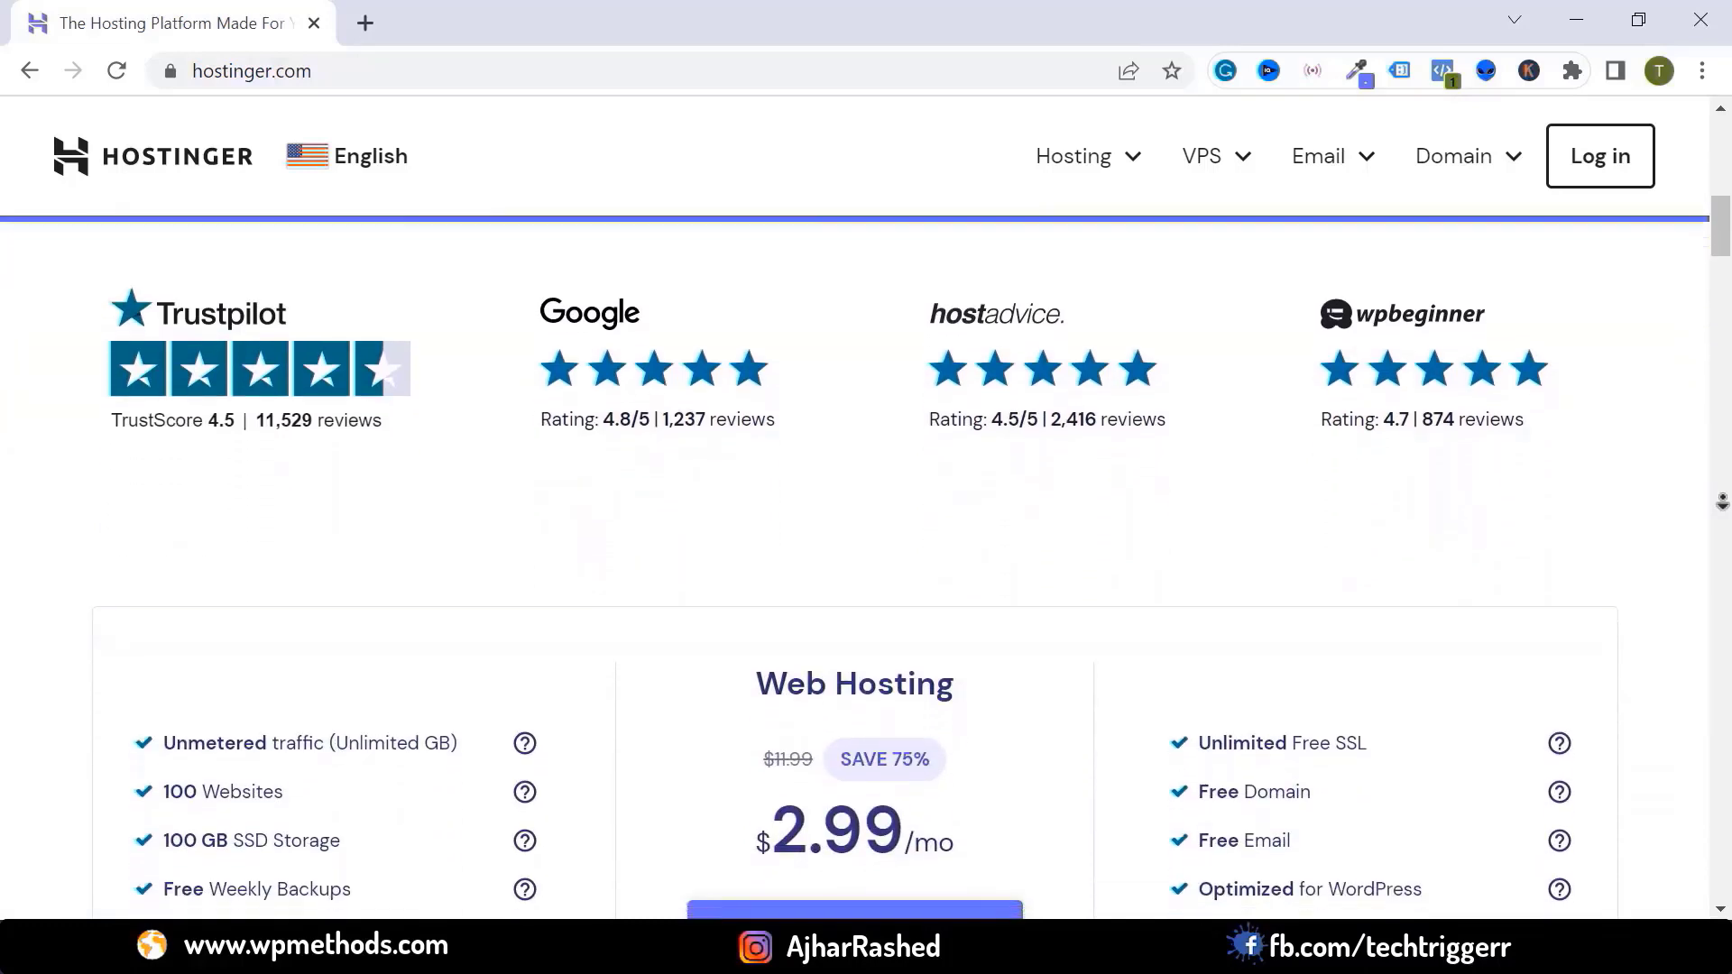
scroll(1722, 503, "down", 2)
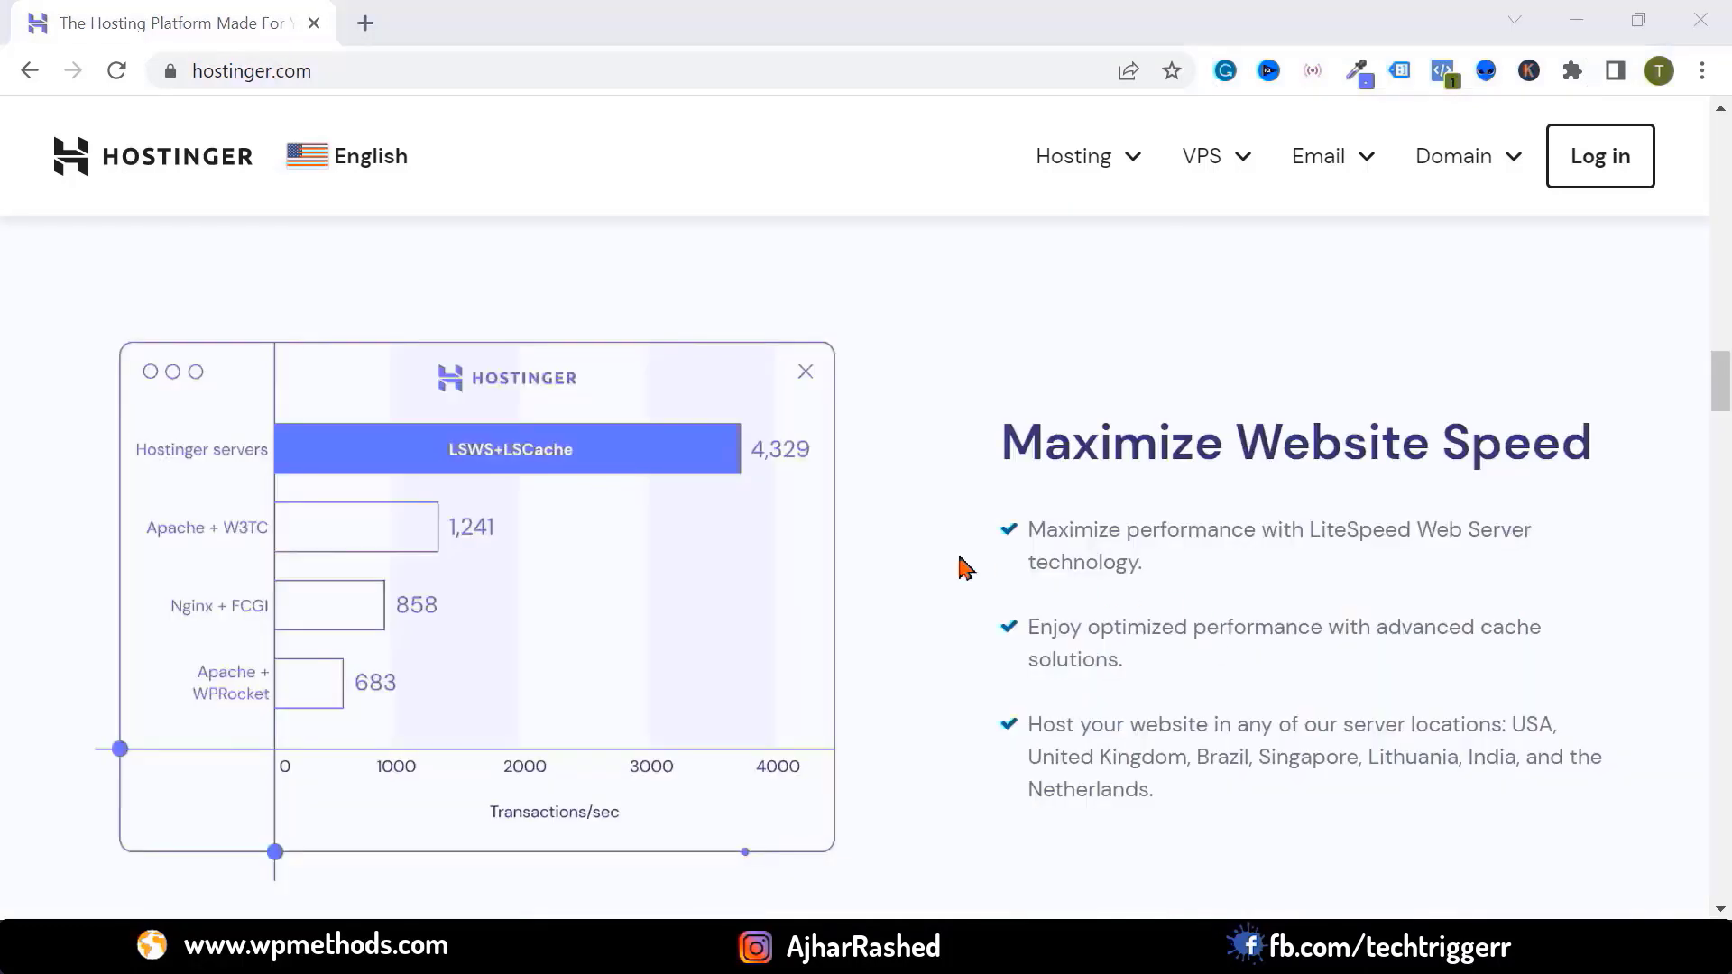
scroll(1060, 701, "down", 1)
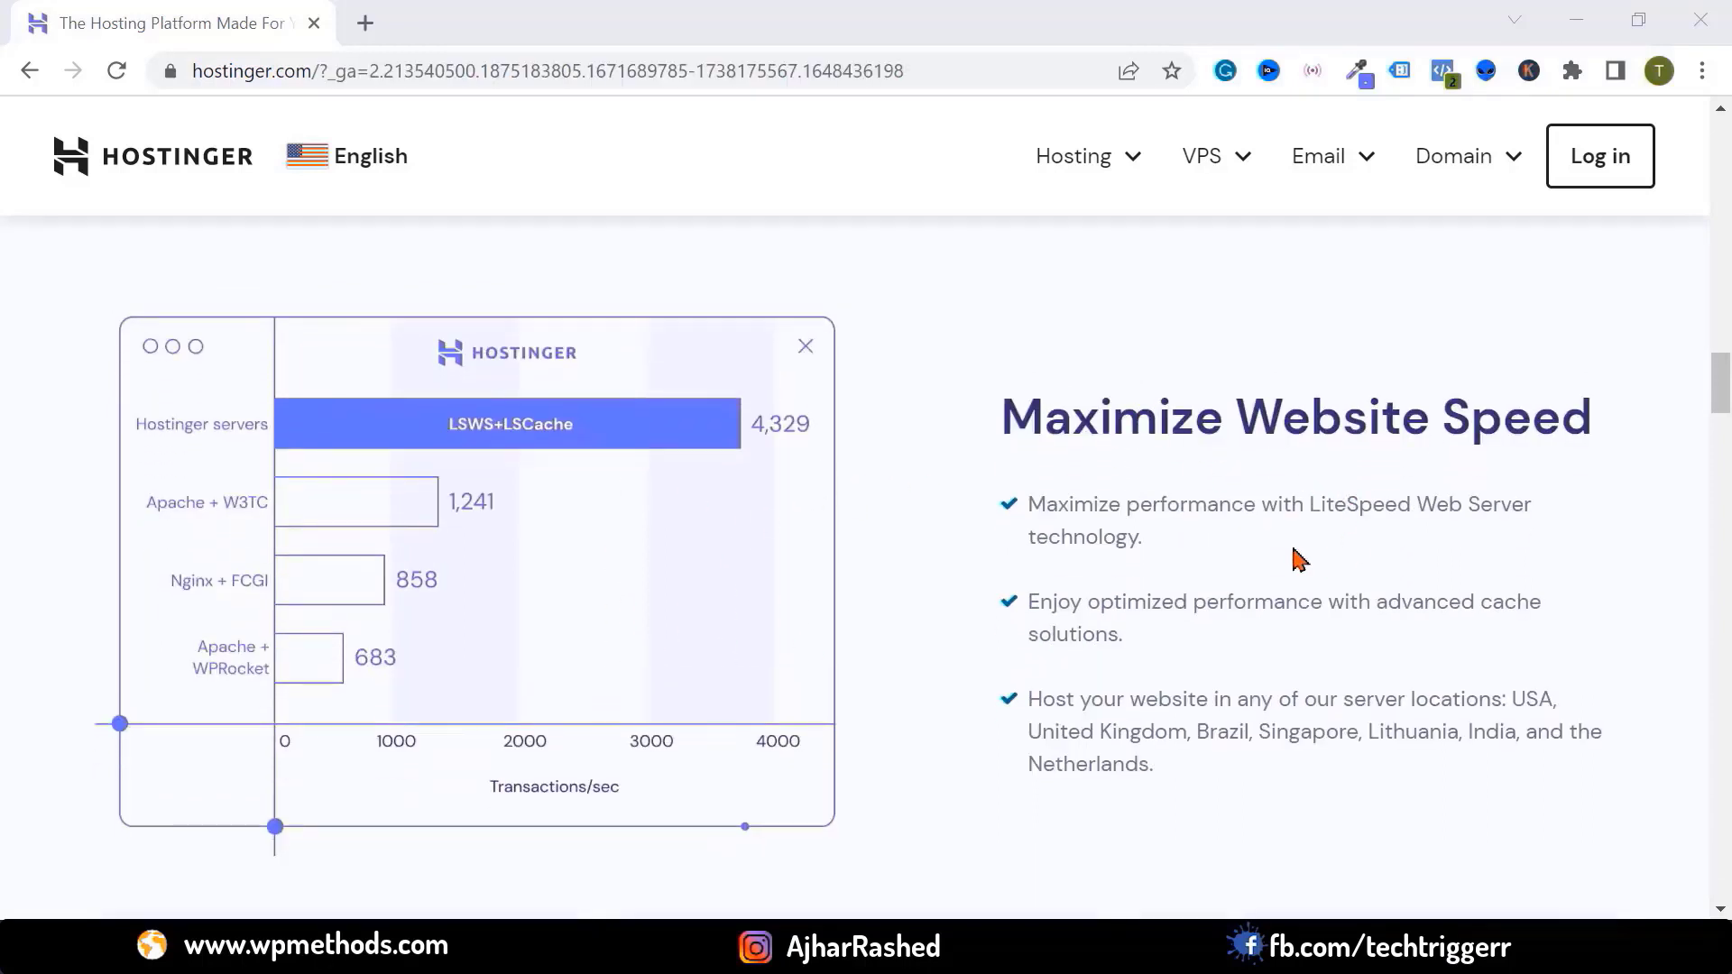
scroll(557, 613, "down", 8)
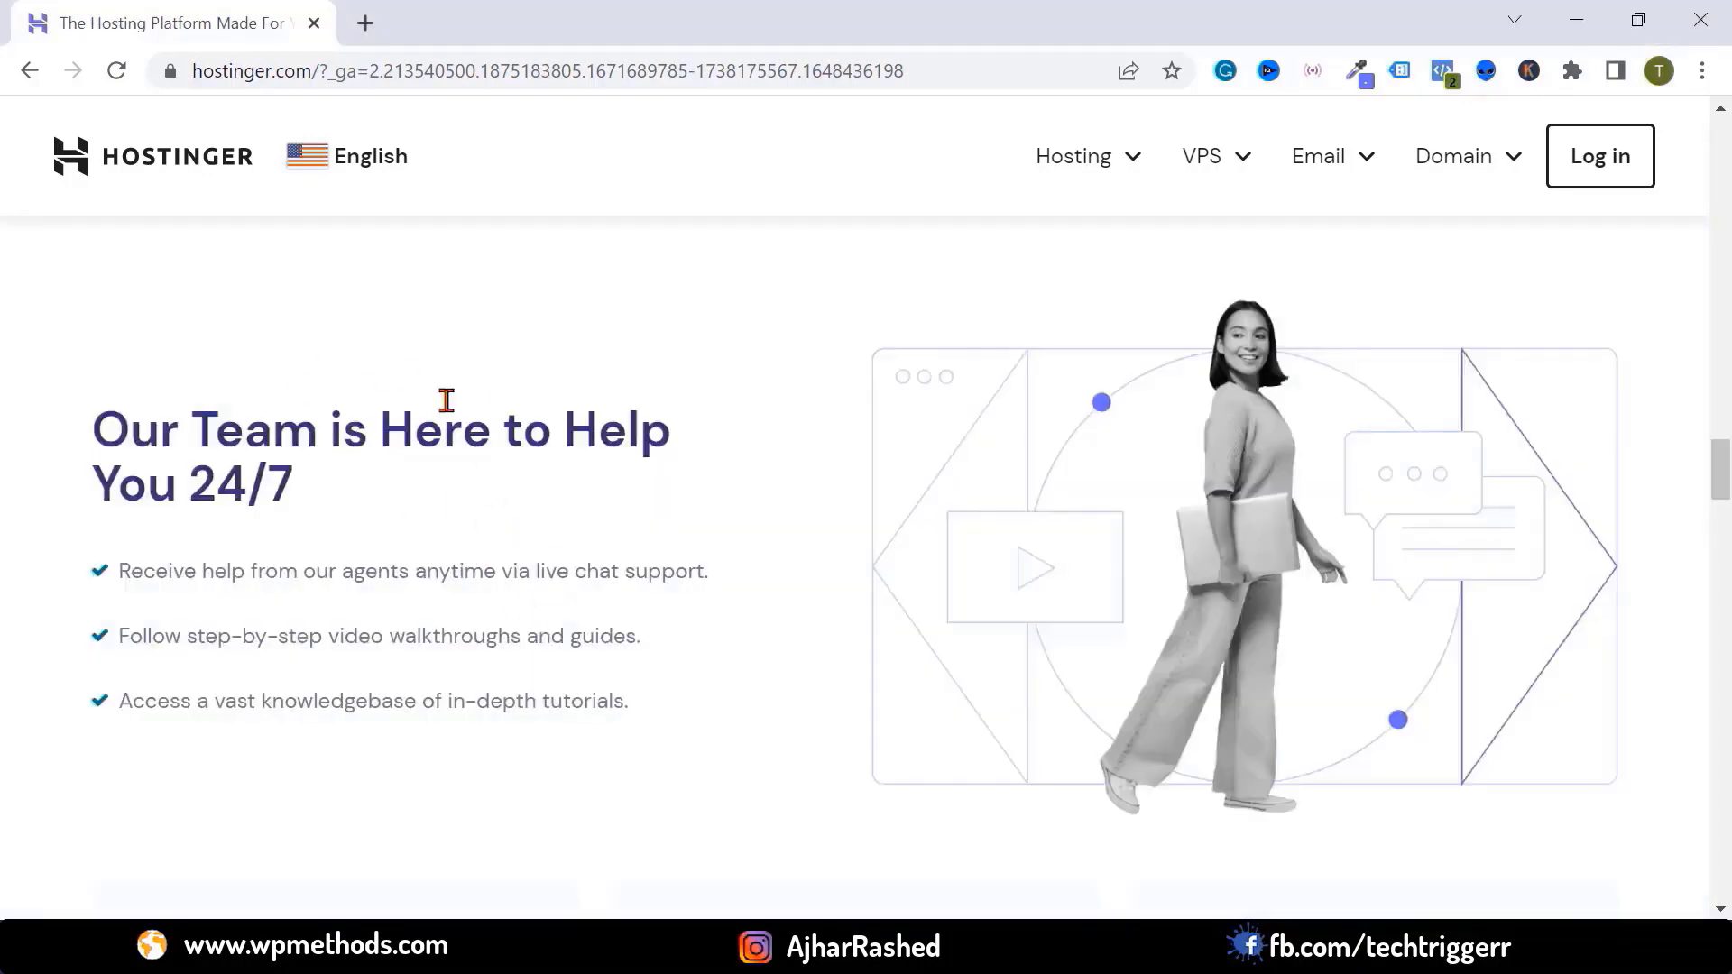
Compare the Hosting and VPS menu offerings, then choose Hosting > Web Hosting
left_click_drag(1720, 469, 1720, 127)
mouse_move(1079, 271)
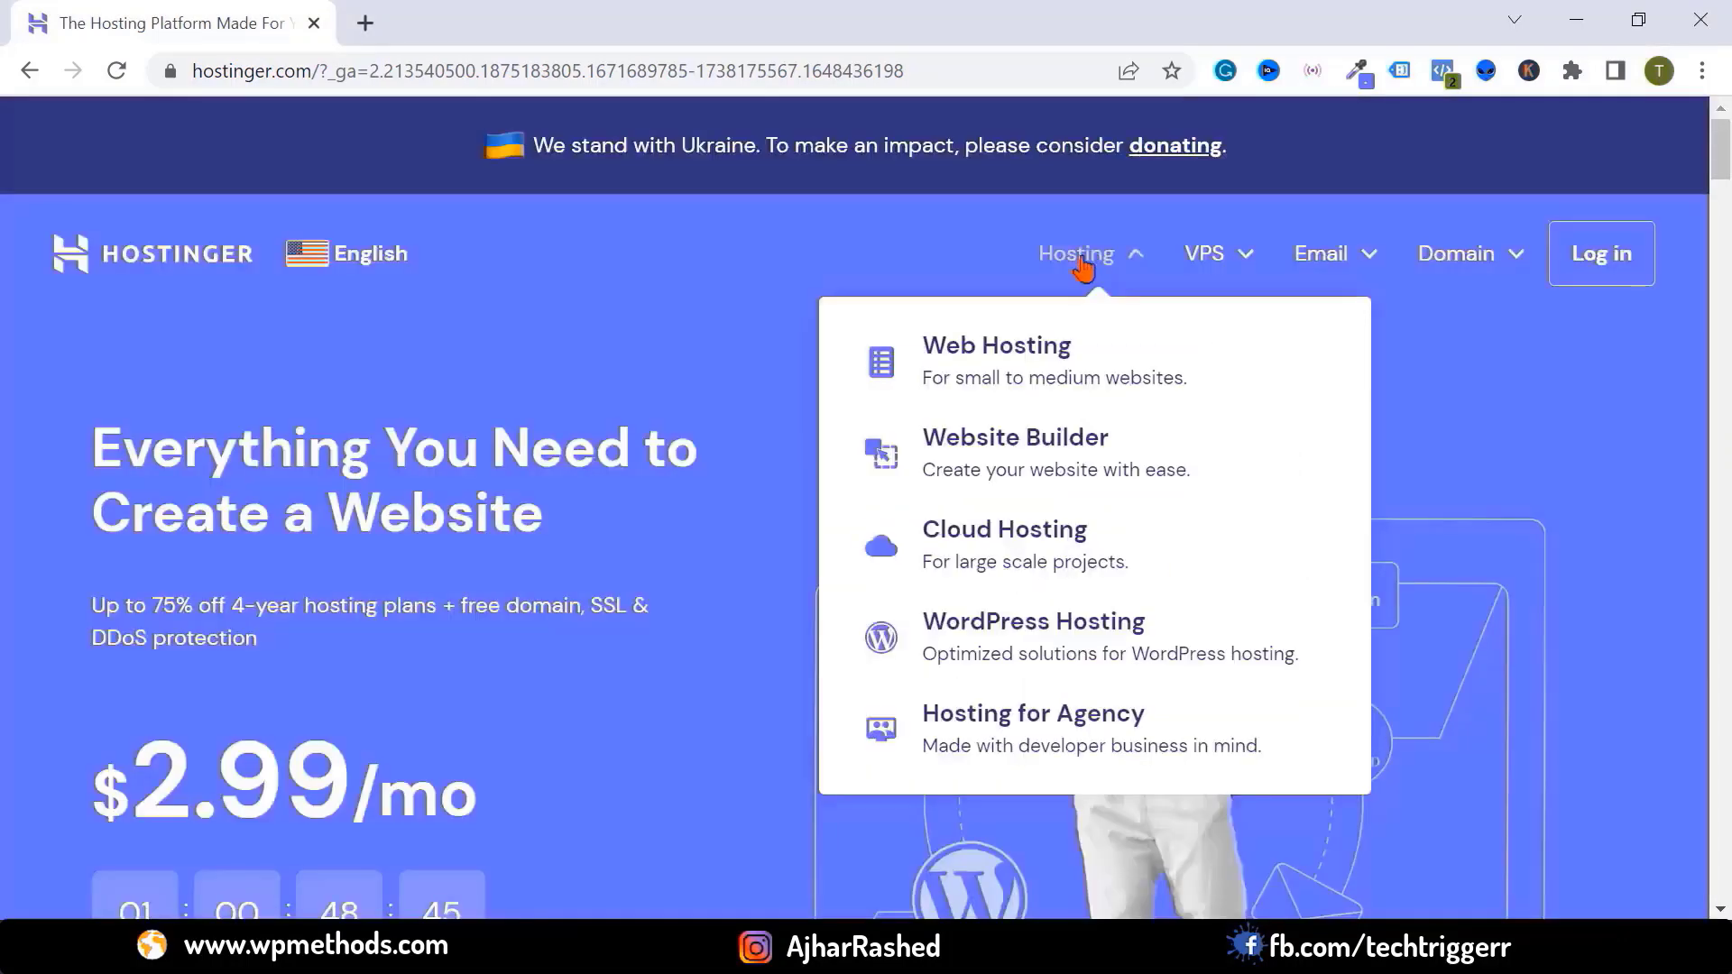
mouse_move(1207, 282)
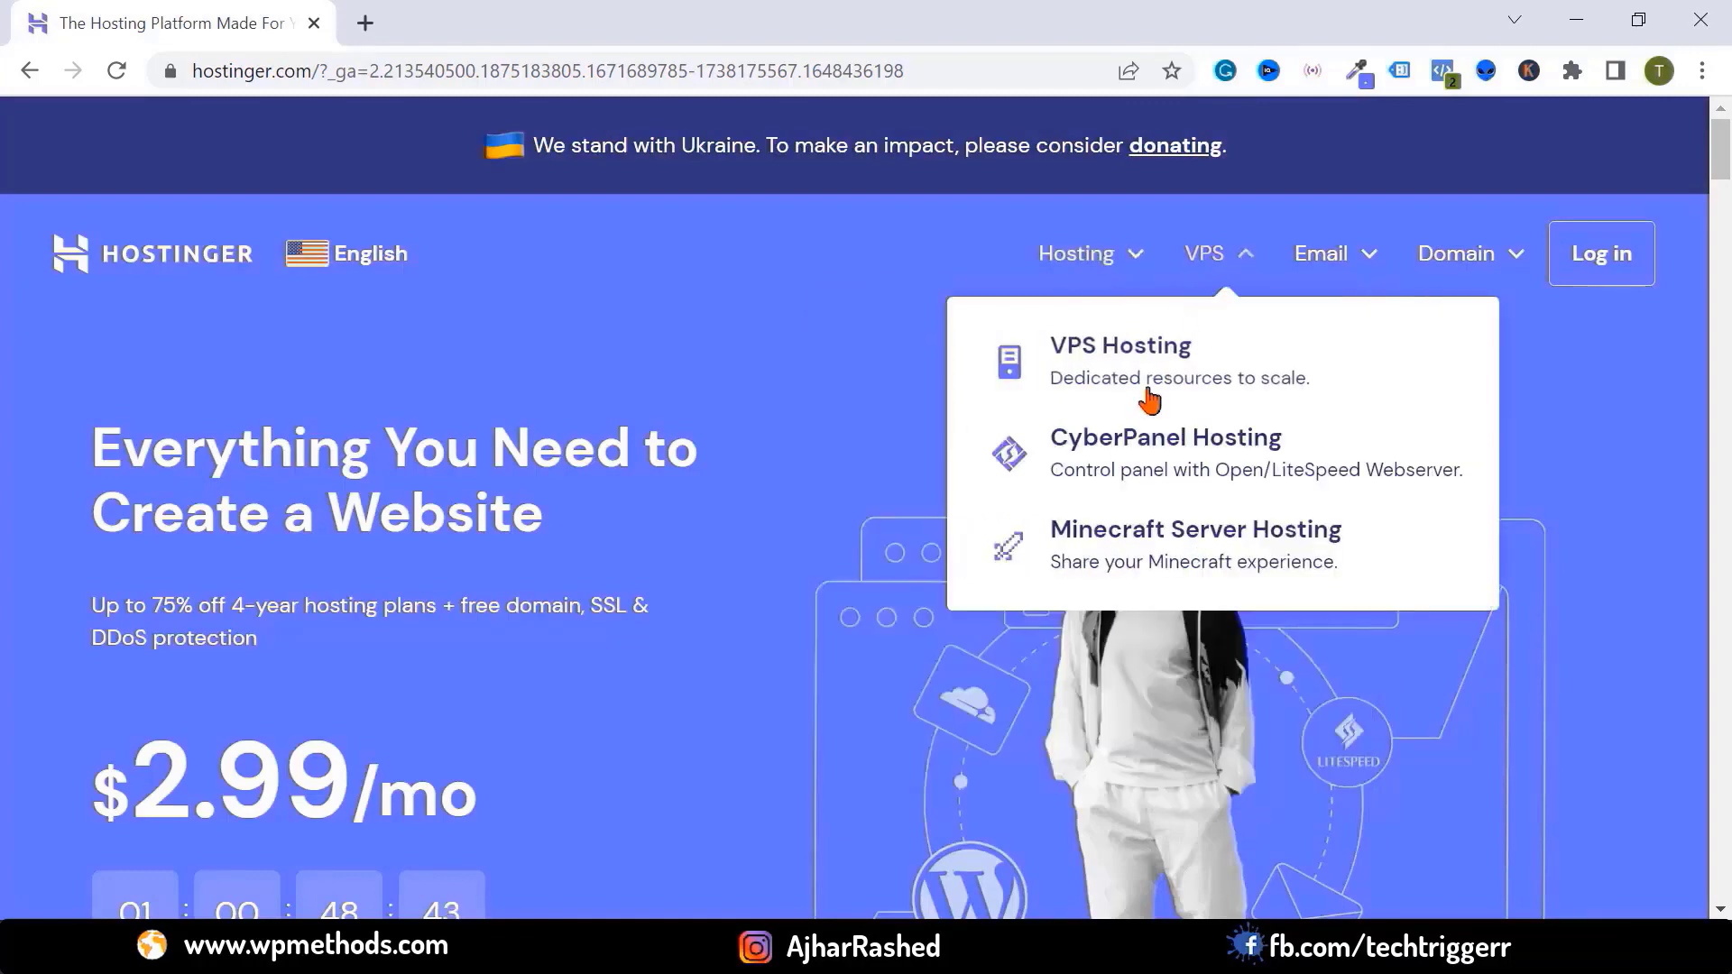
mouse_move(1130, 266)
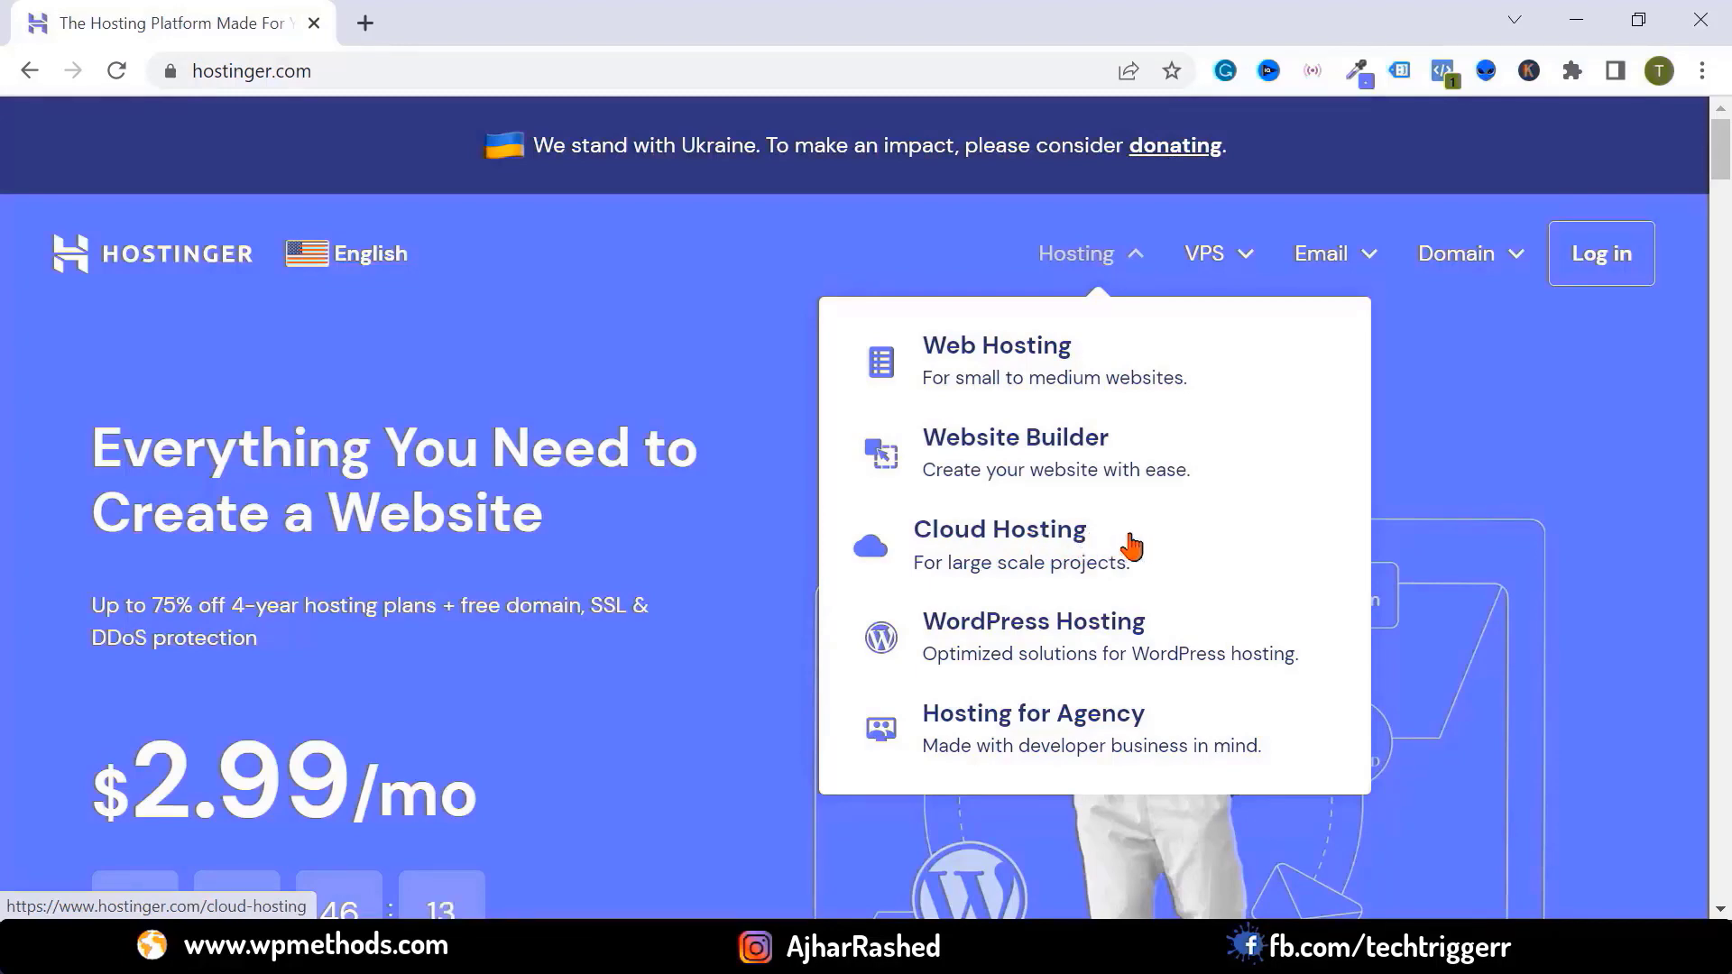
left_click(1240, 257)
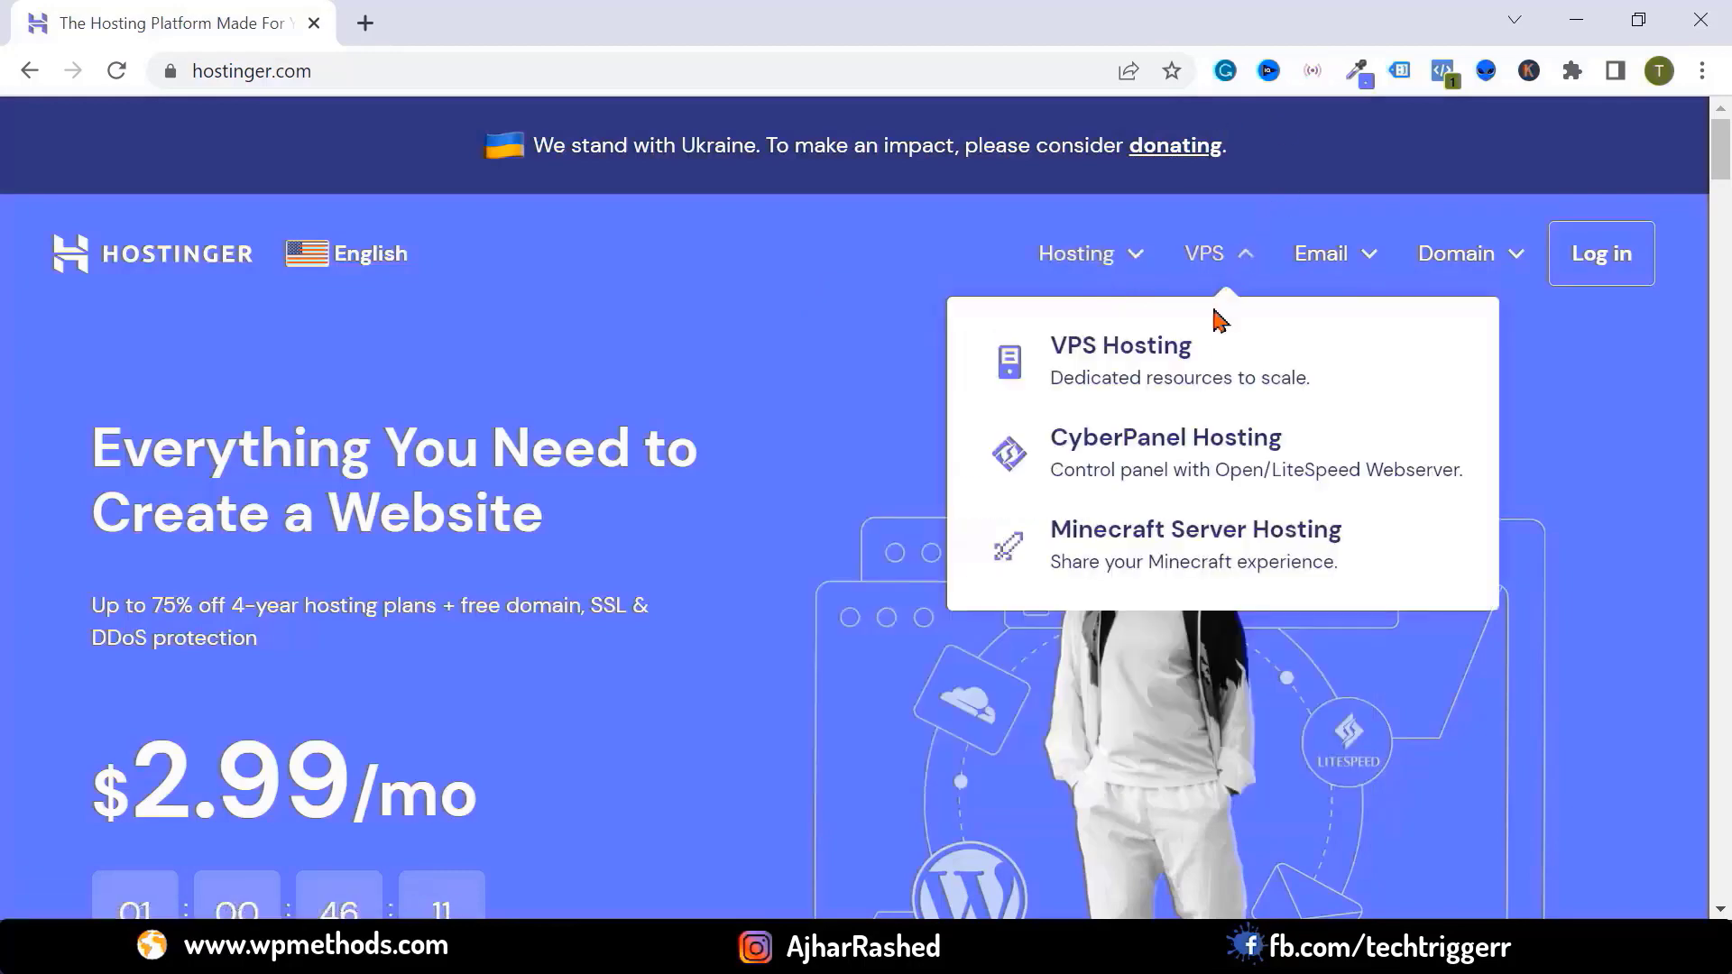
left_click(1082, 257)
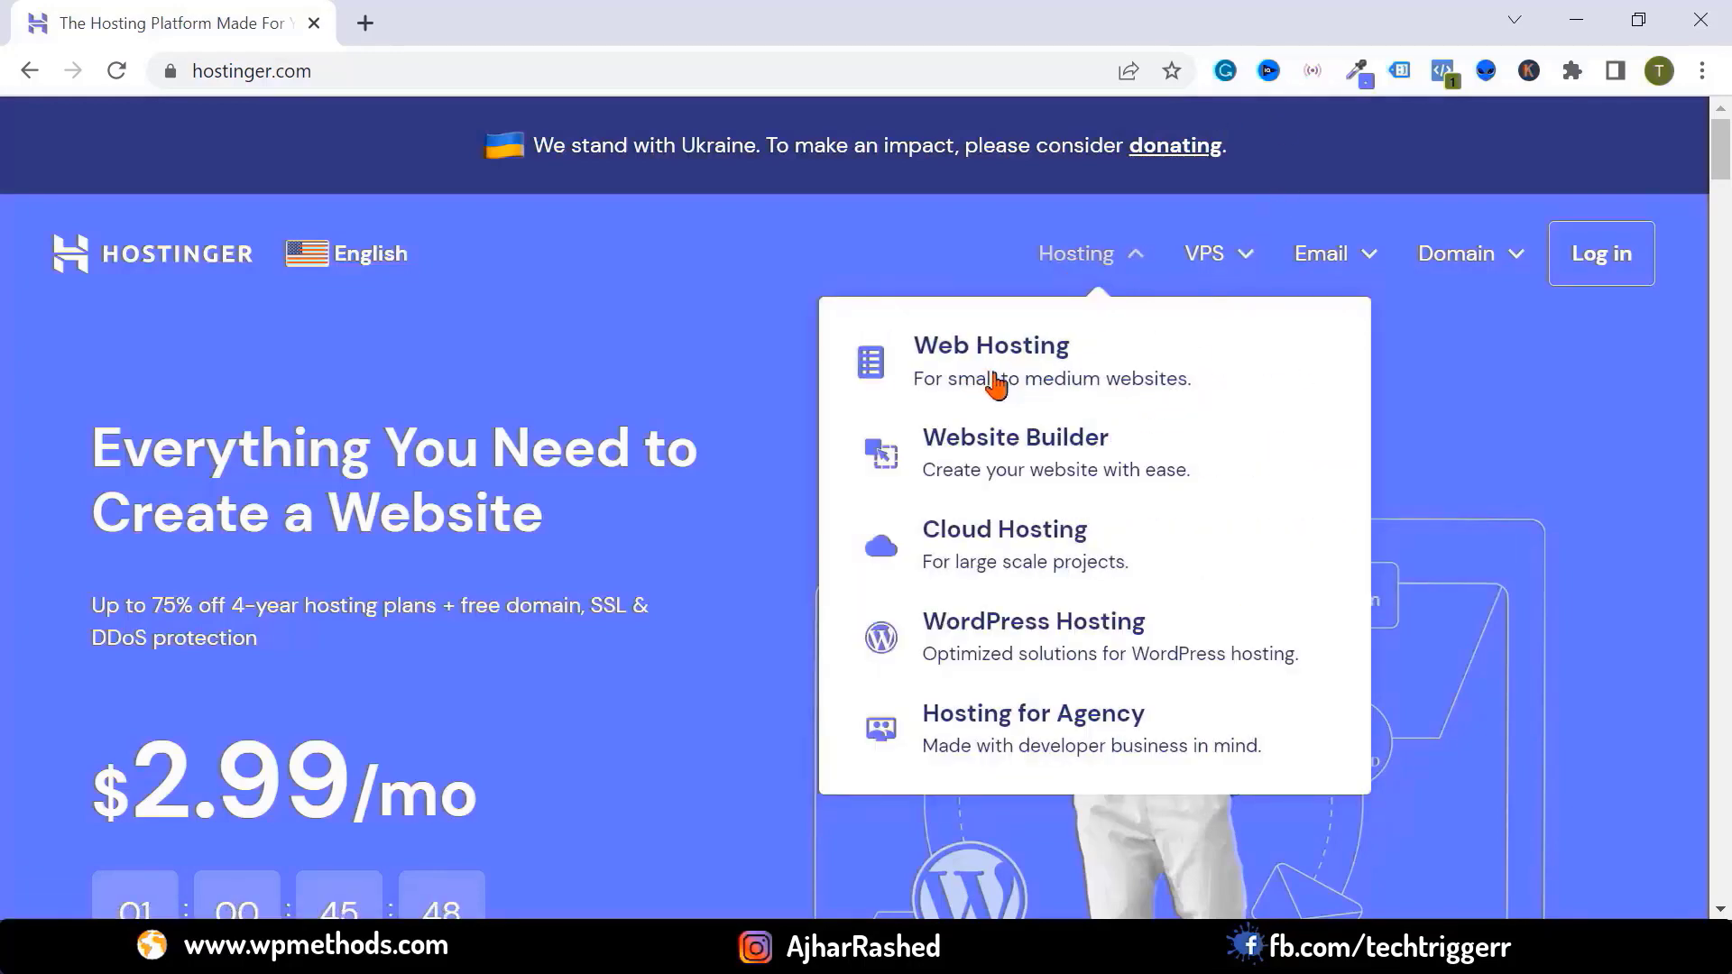
left_click(1007, 383)
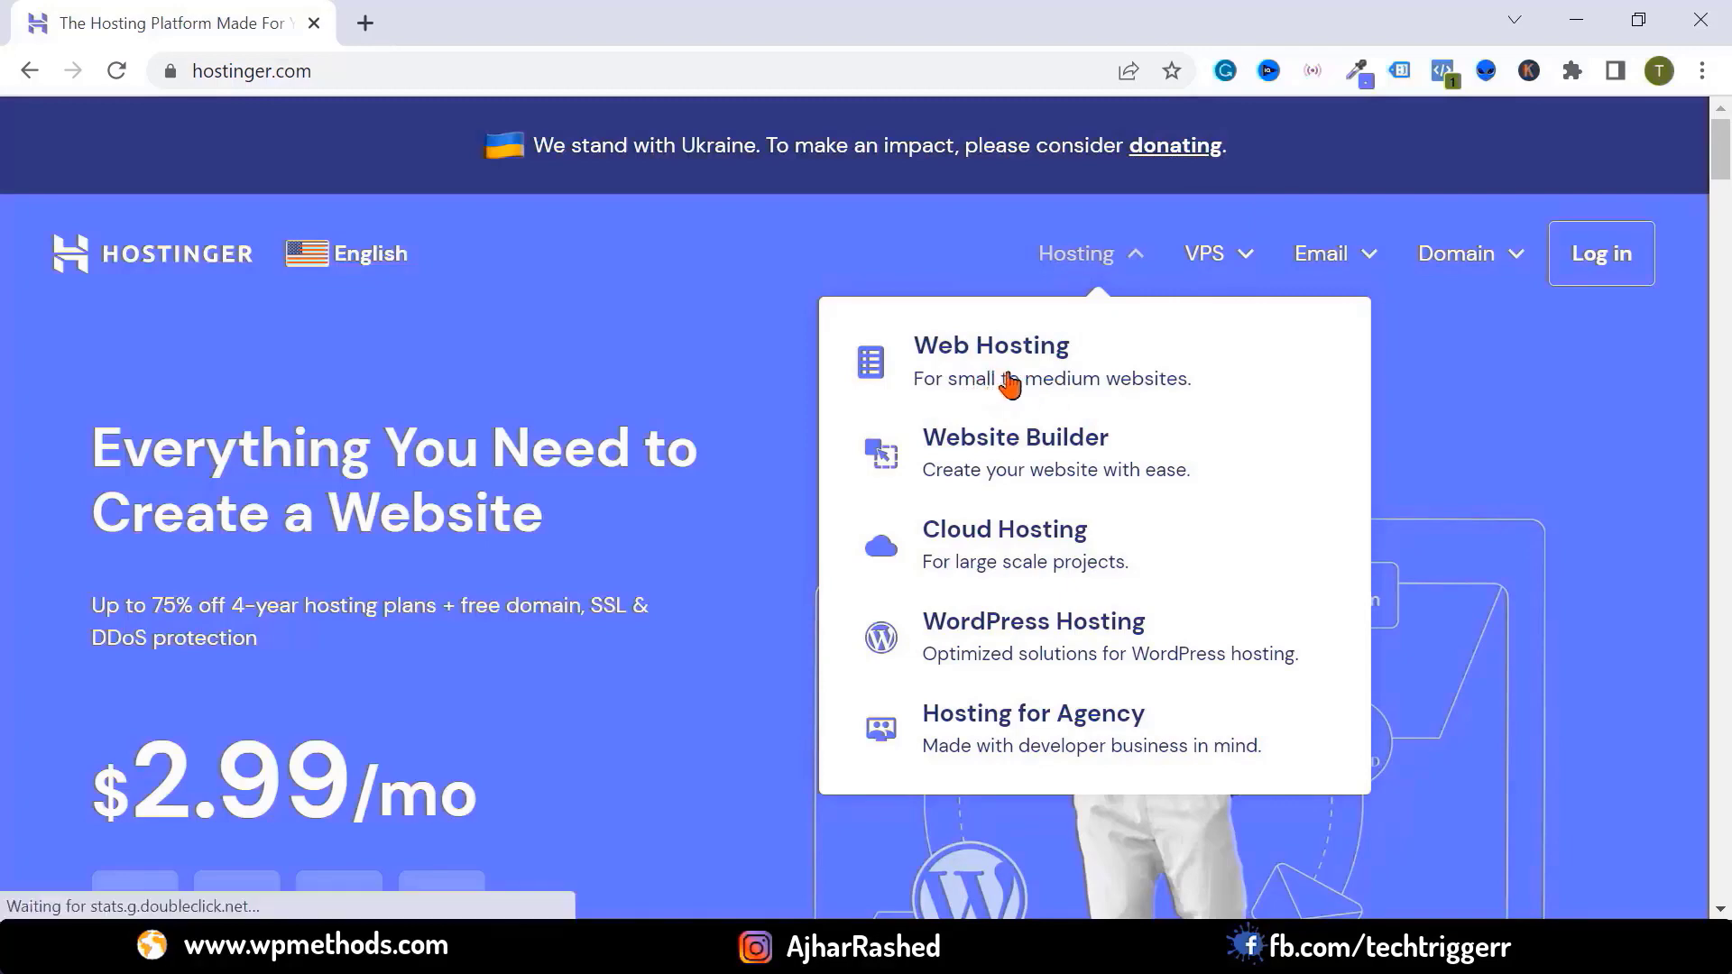
Scroll through the web hosting plan features and confirm the site's connection is secure
scroll(821, 358, "down", 5)
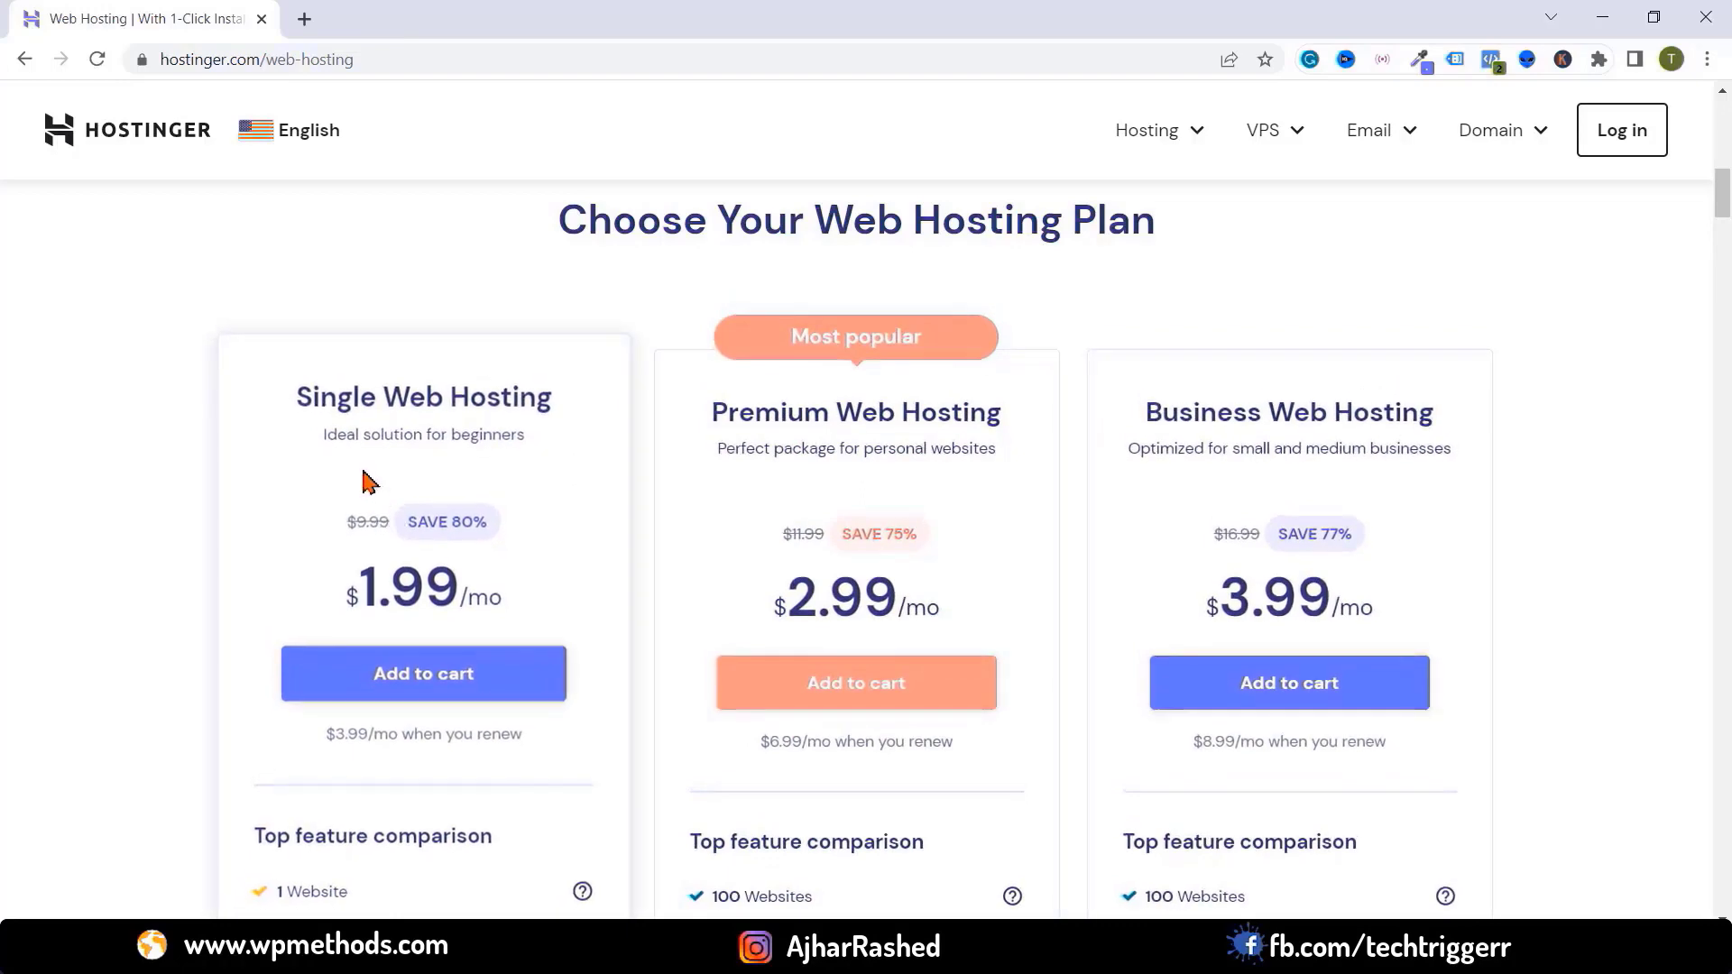
scroll(347, 442, "down", 3)
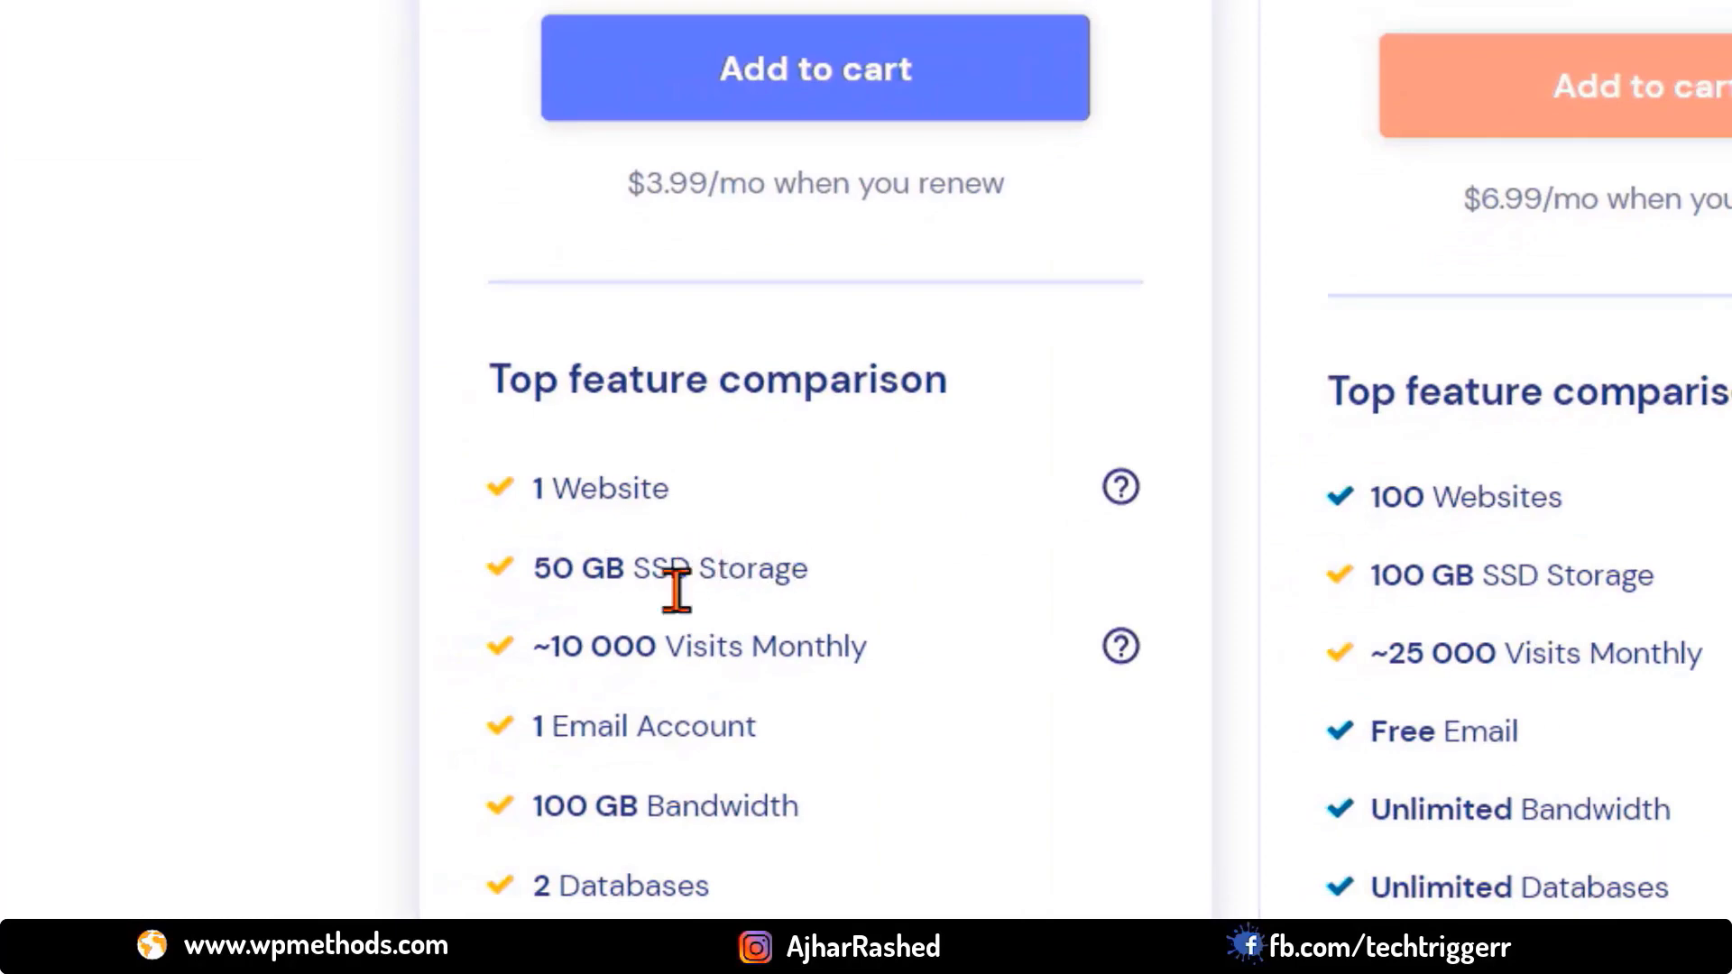
scroll(571, 707, "down", 2)
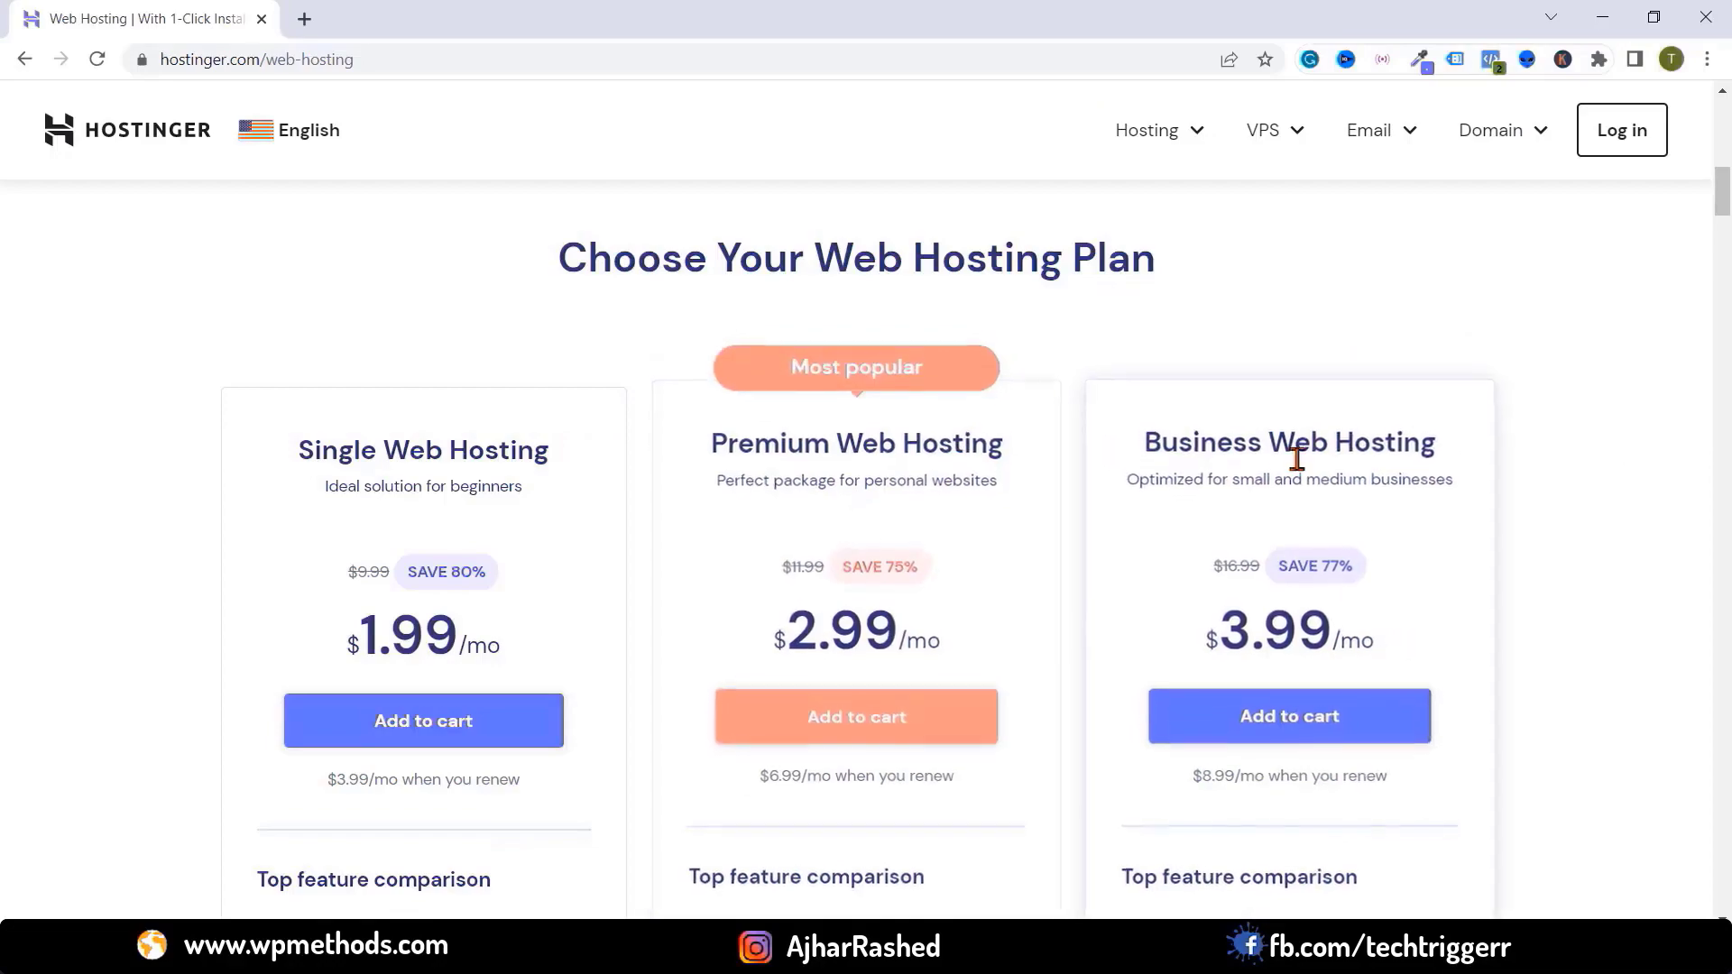
scroll(1118, 571, "down", 4)
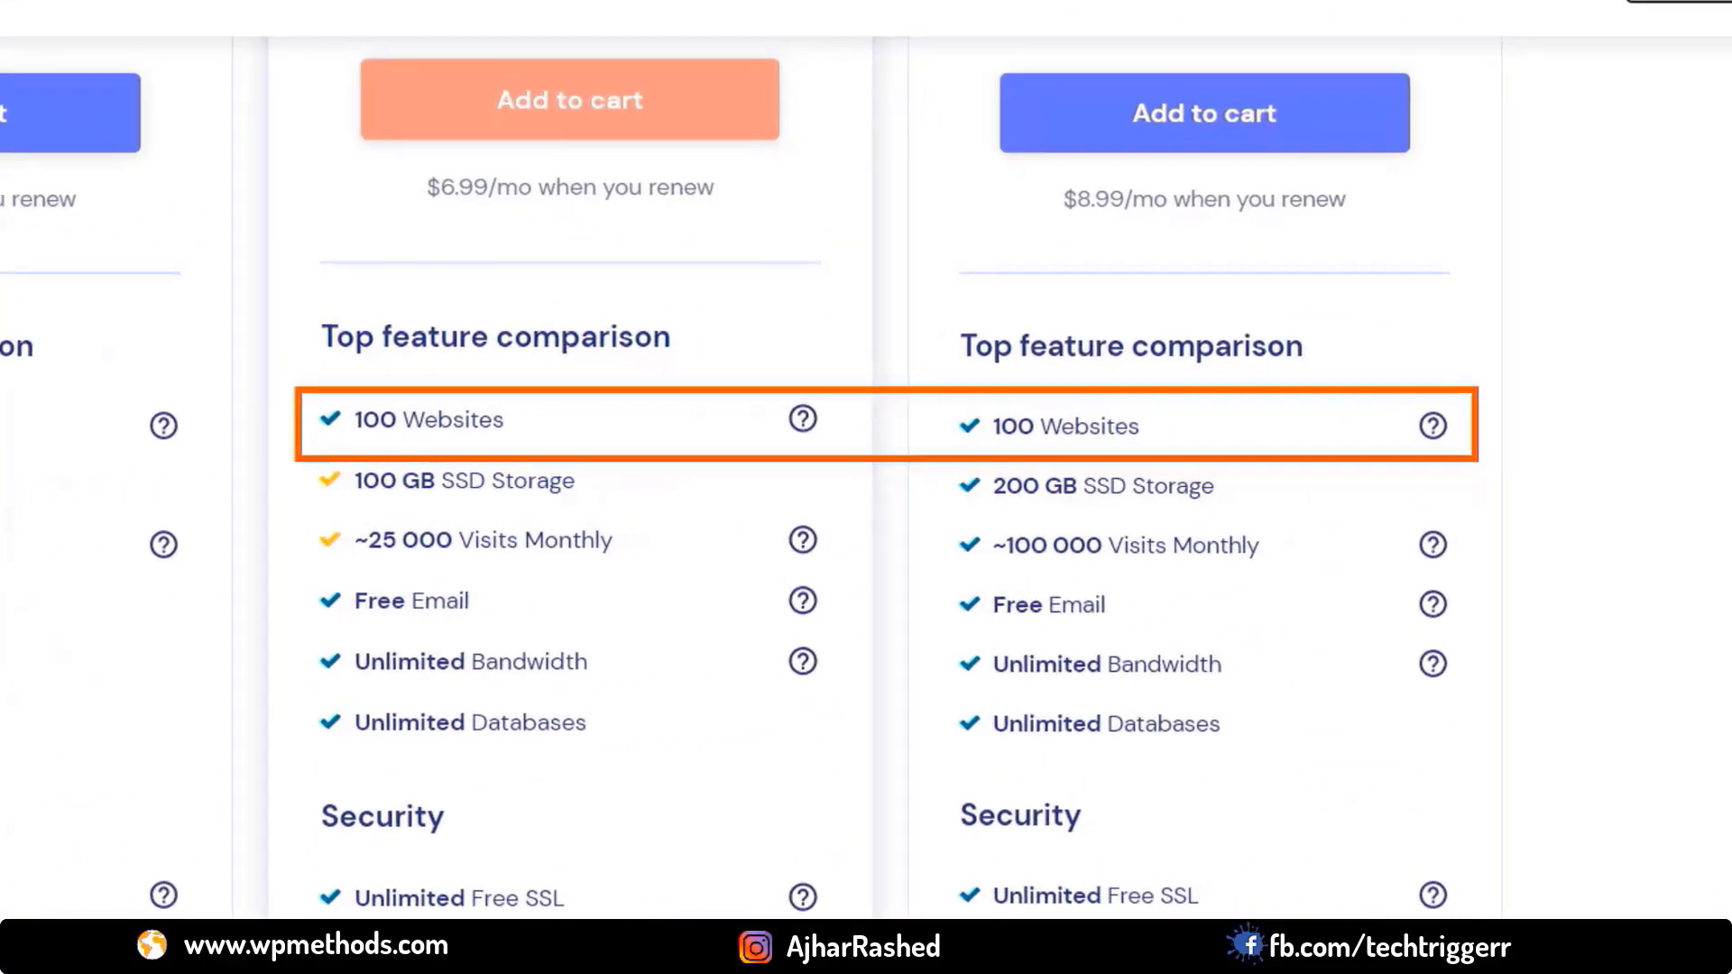
scroll(866, 488, "down", 5)
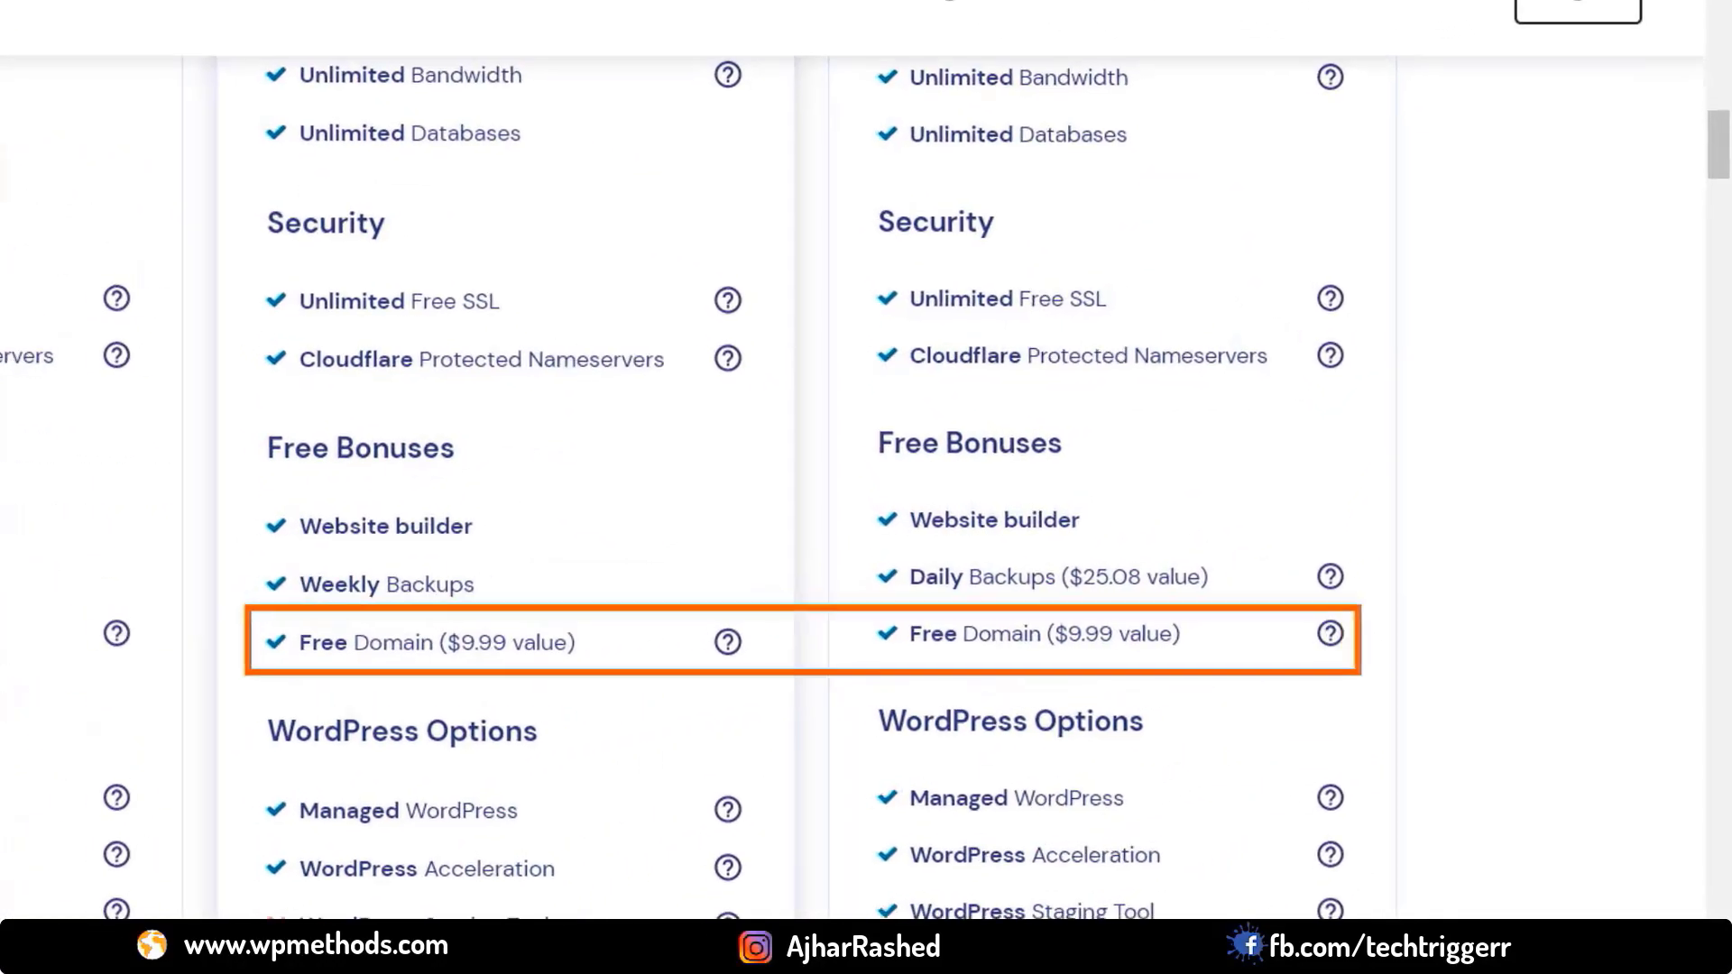
scroll(1231, 816, "up", 6)
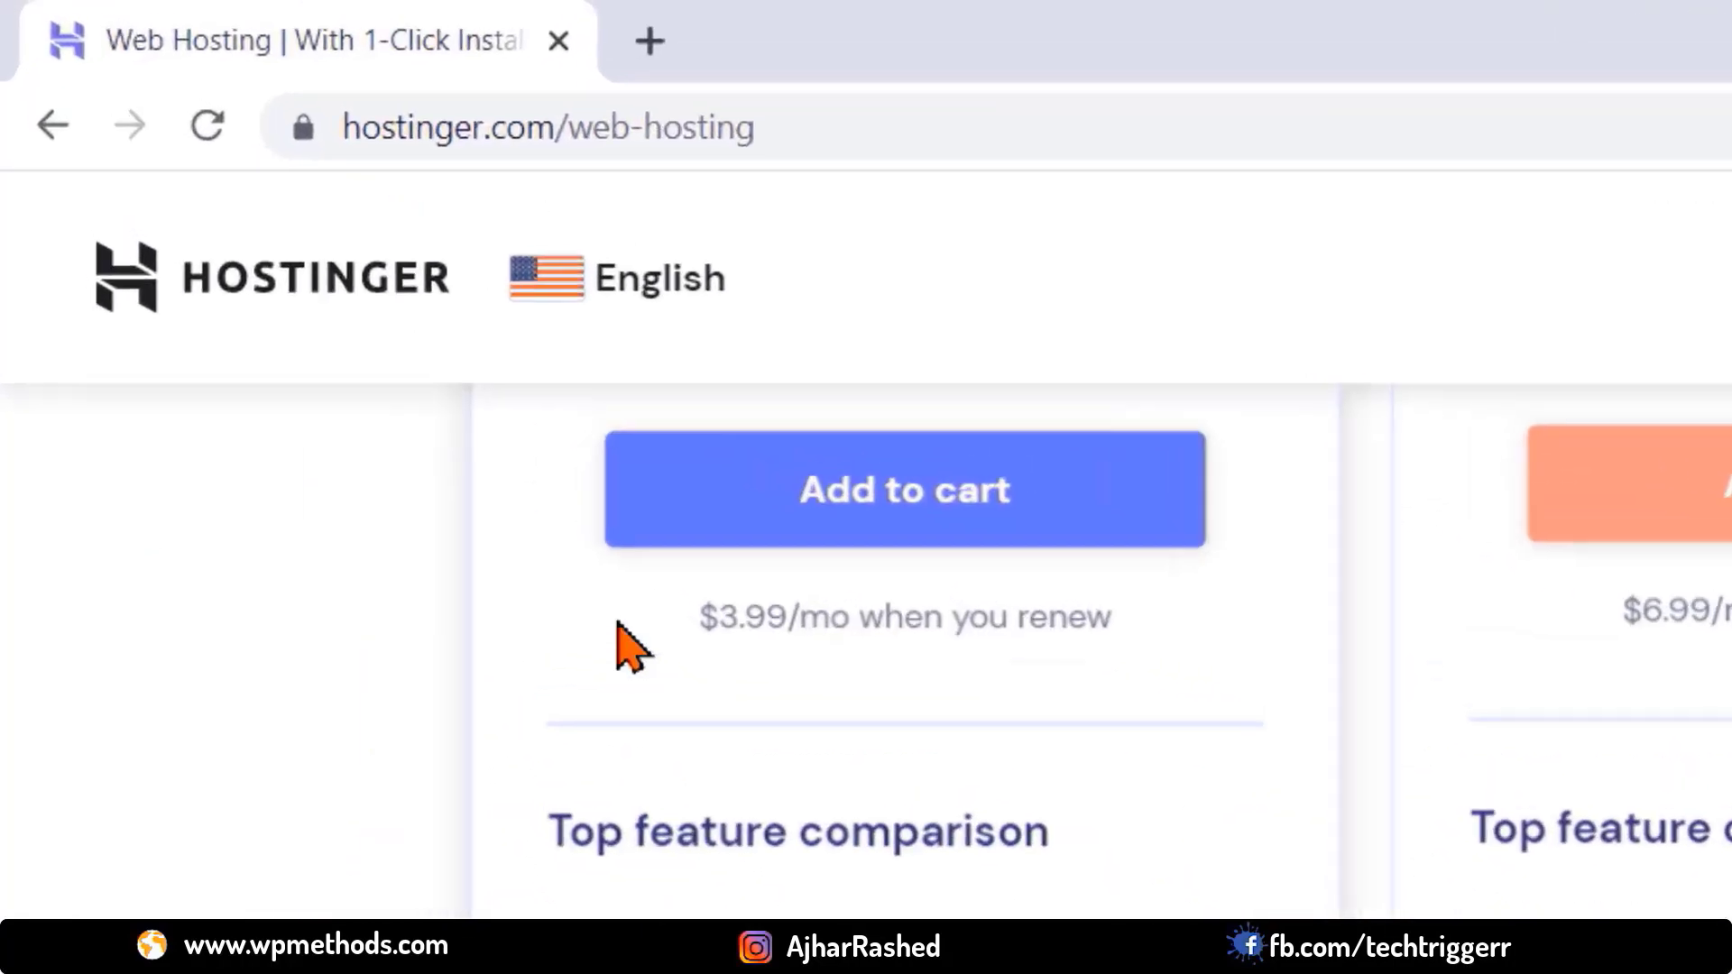
left_click(303, 127)
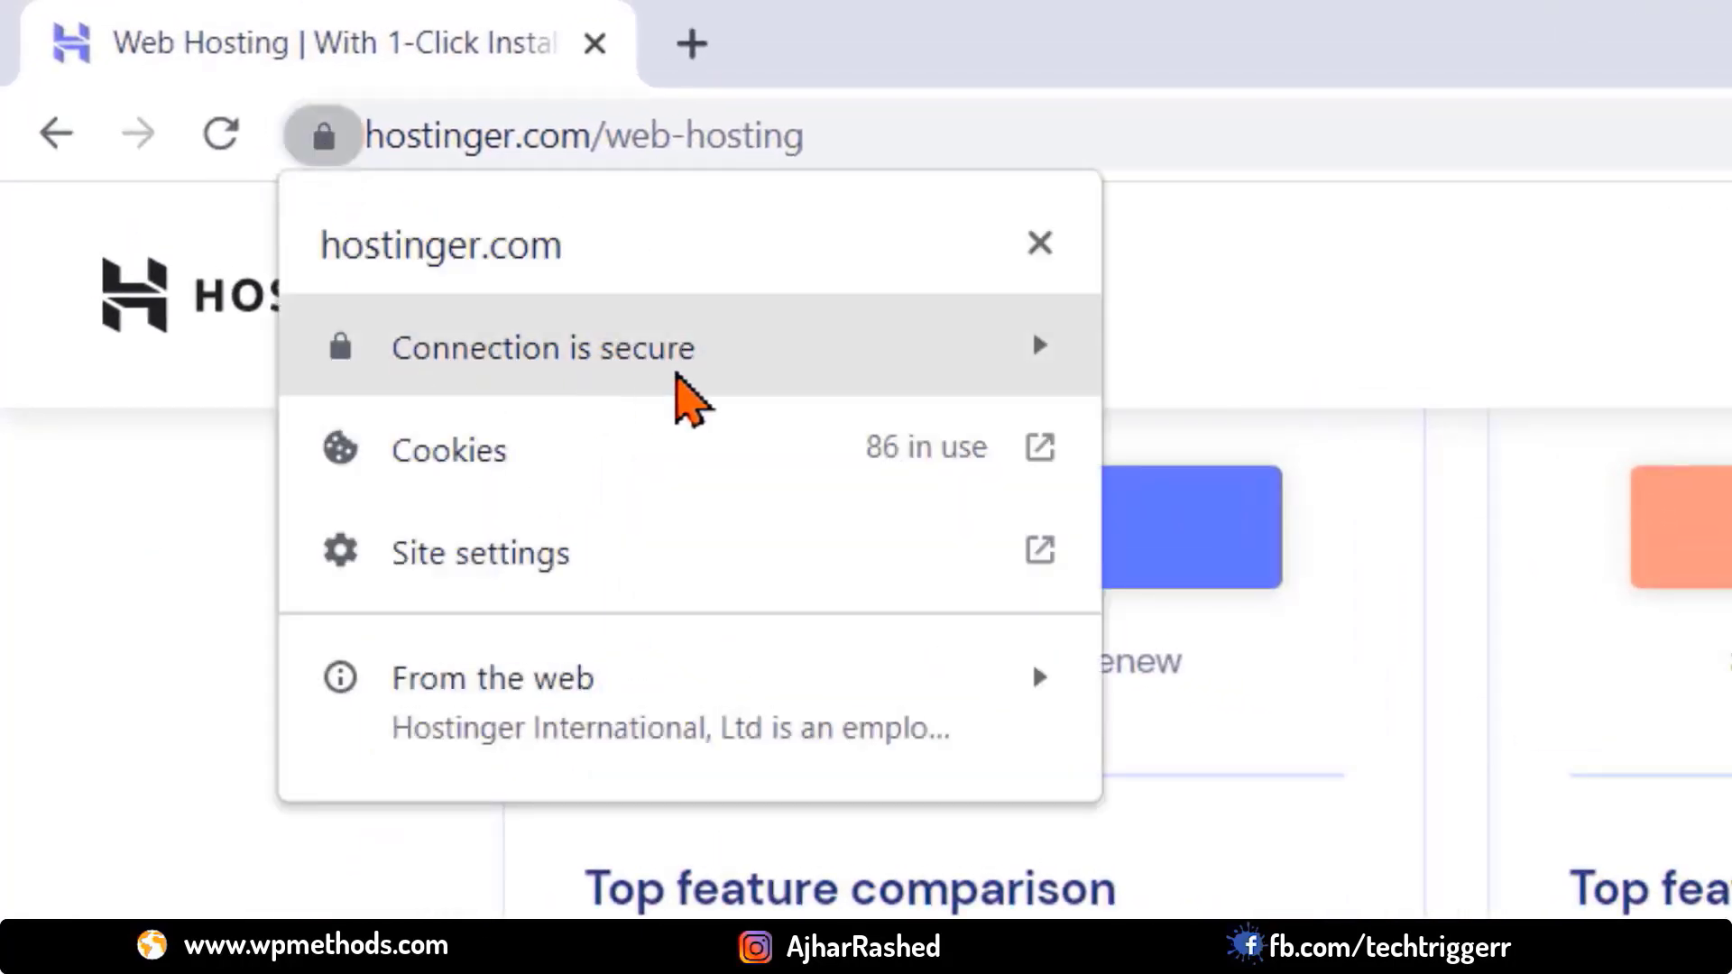
left_click(678, 377)
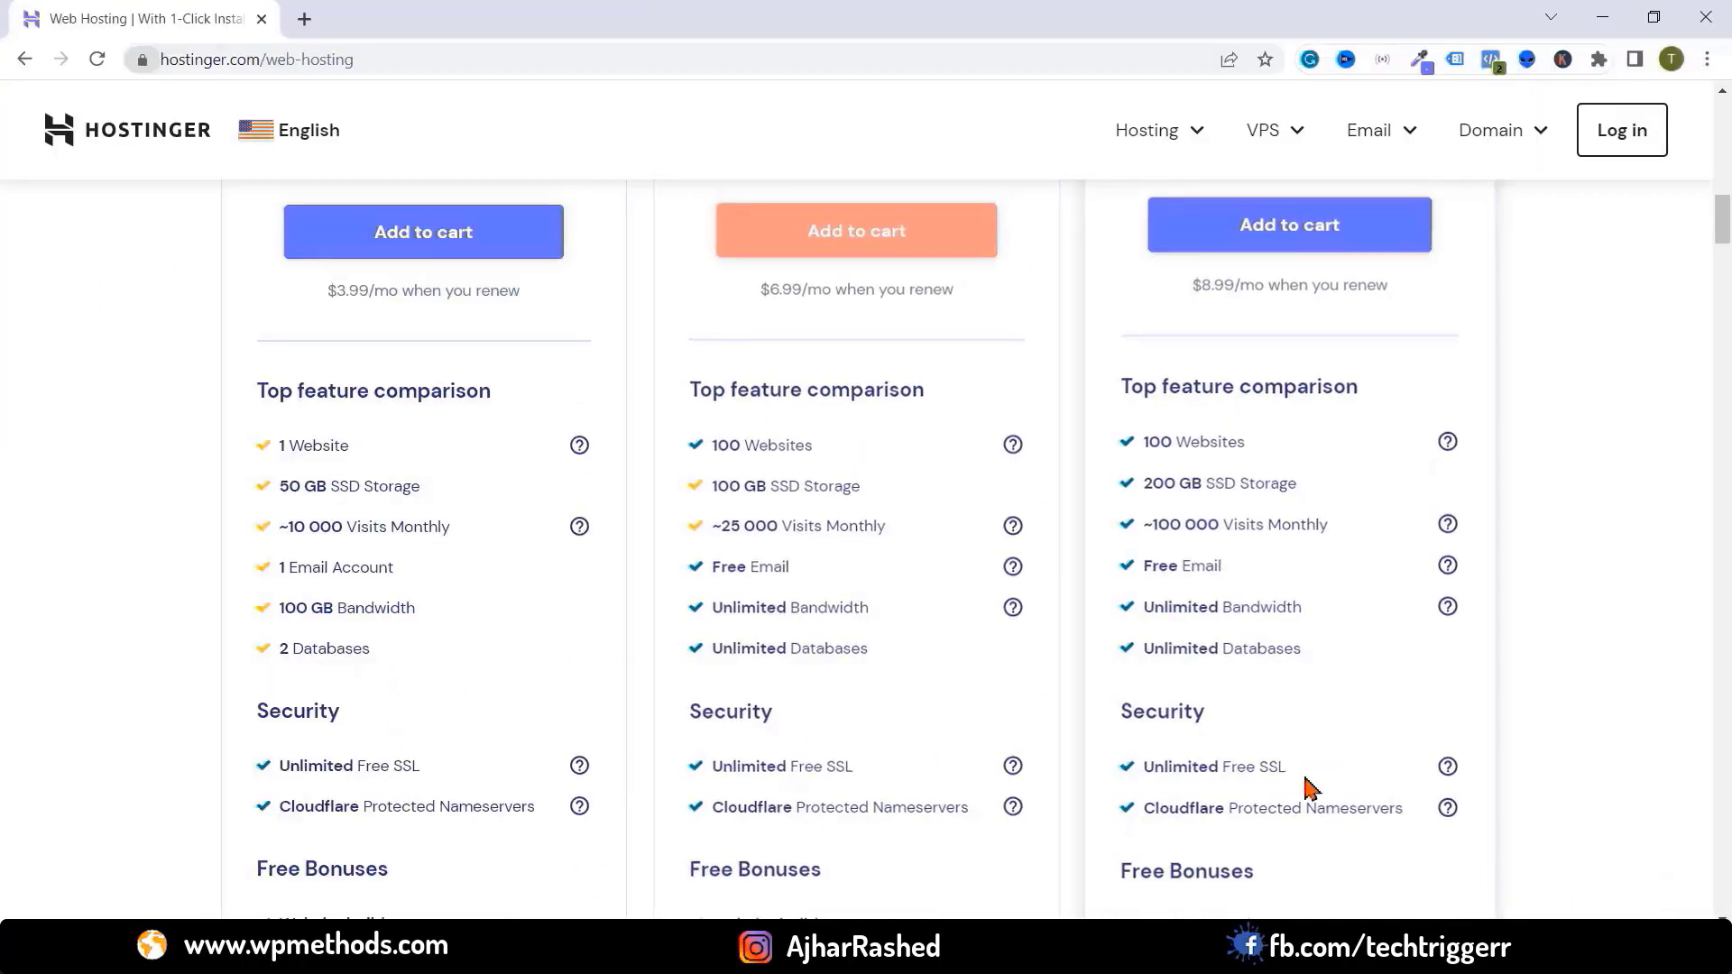
Compare remaining plan features such as backups and the 30-day money-back guarantee
scroll(1148, 638, "down", 3)
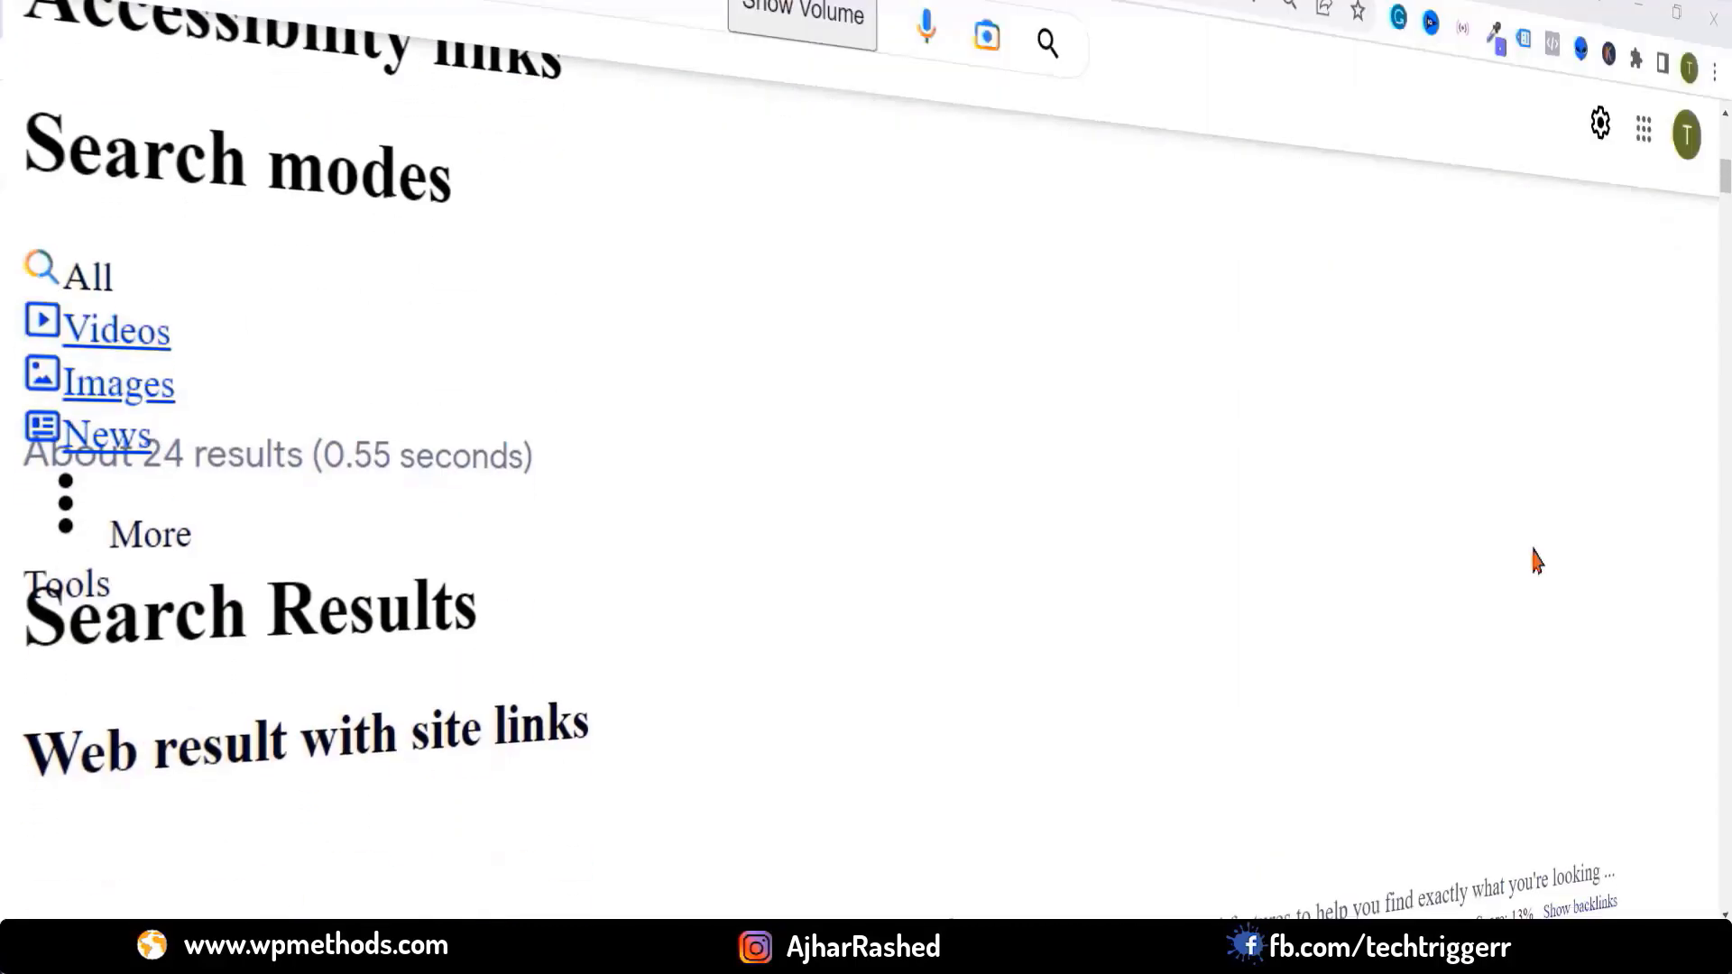
scroll(1530, 560, "down", 10)
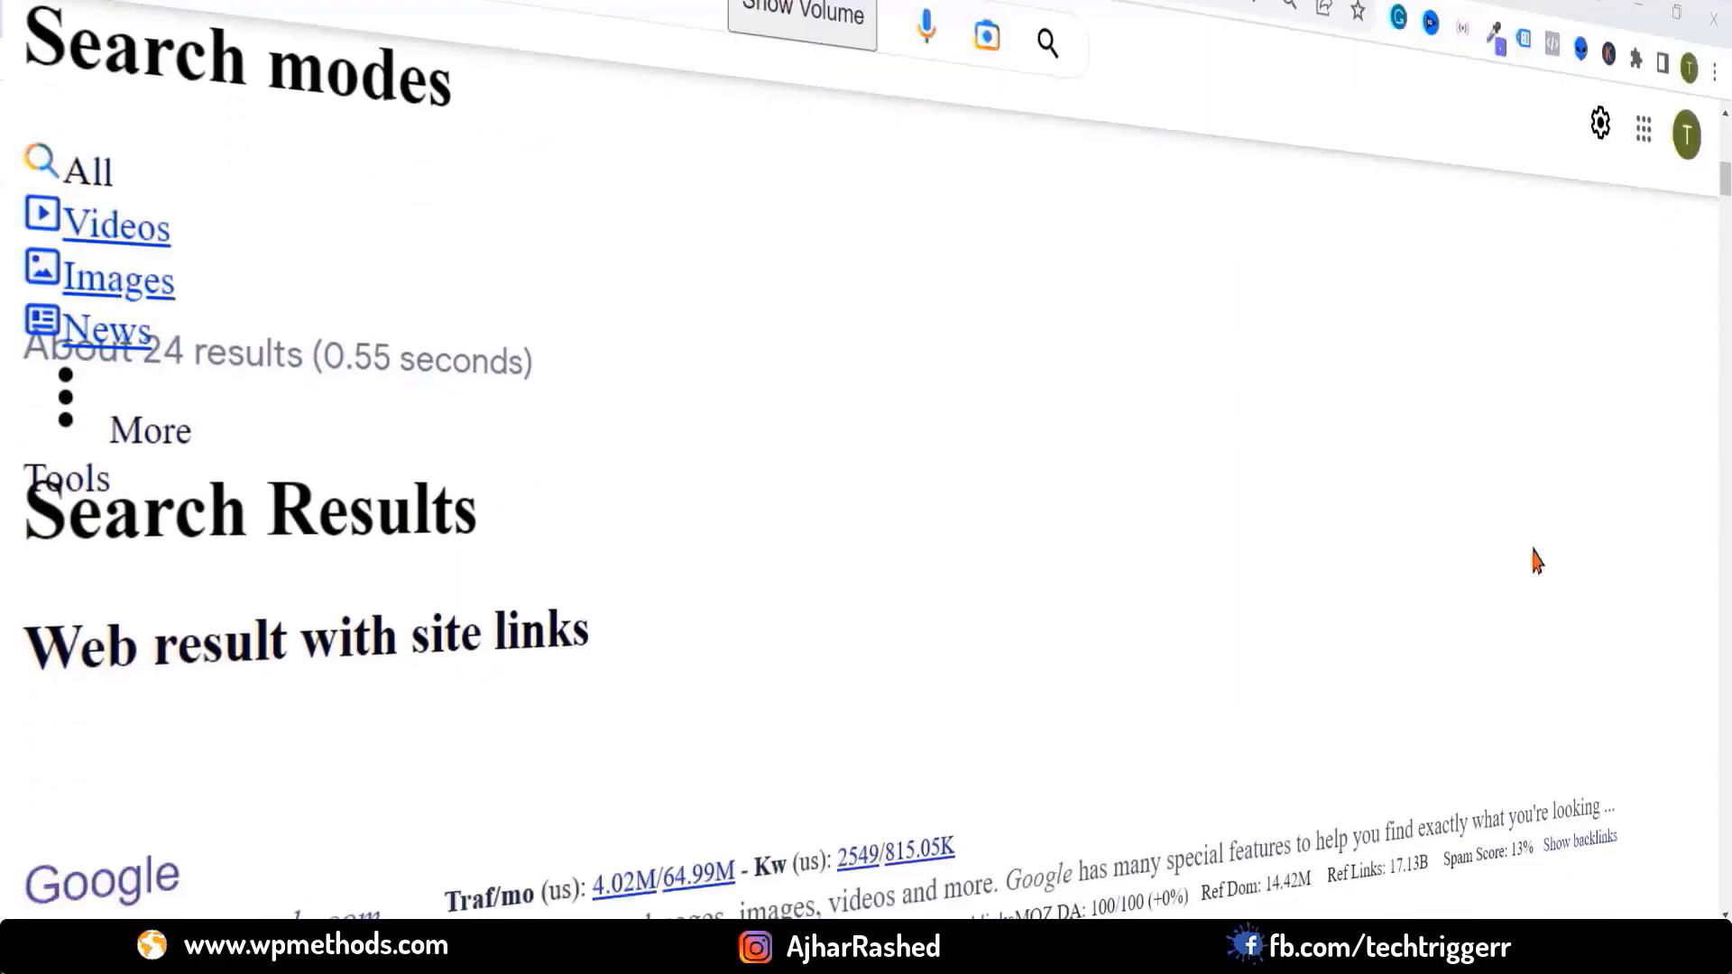
scroll(1536, 560, "down", 5)
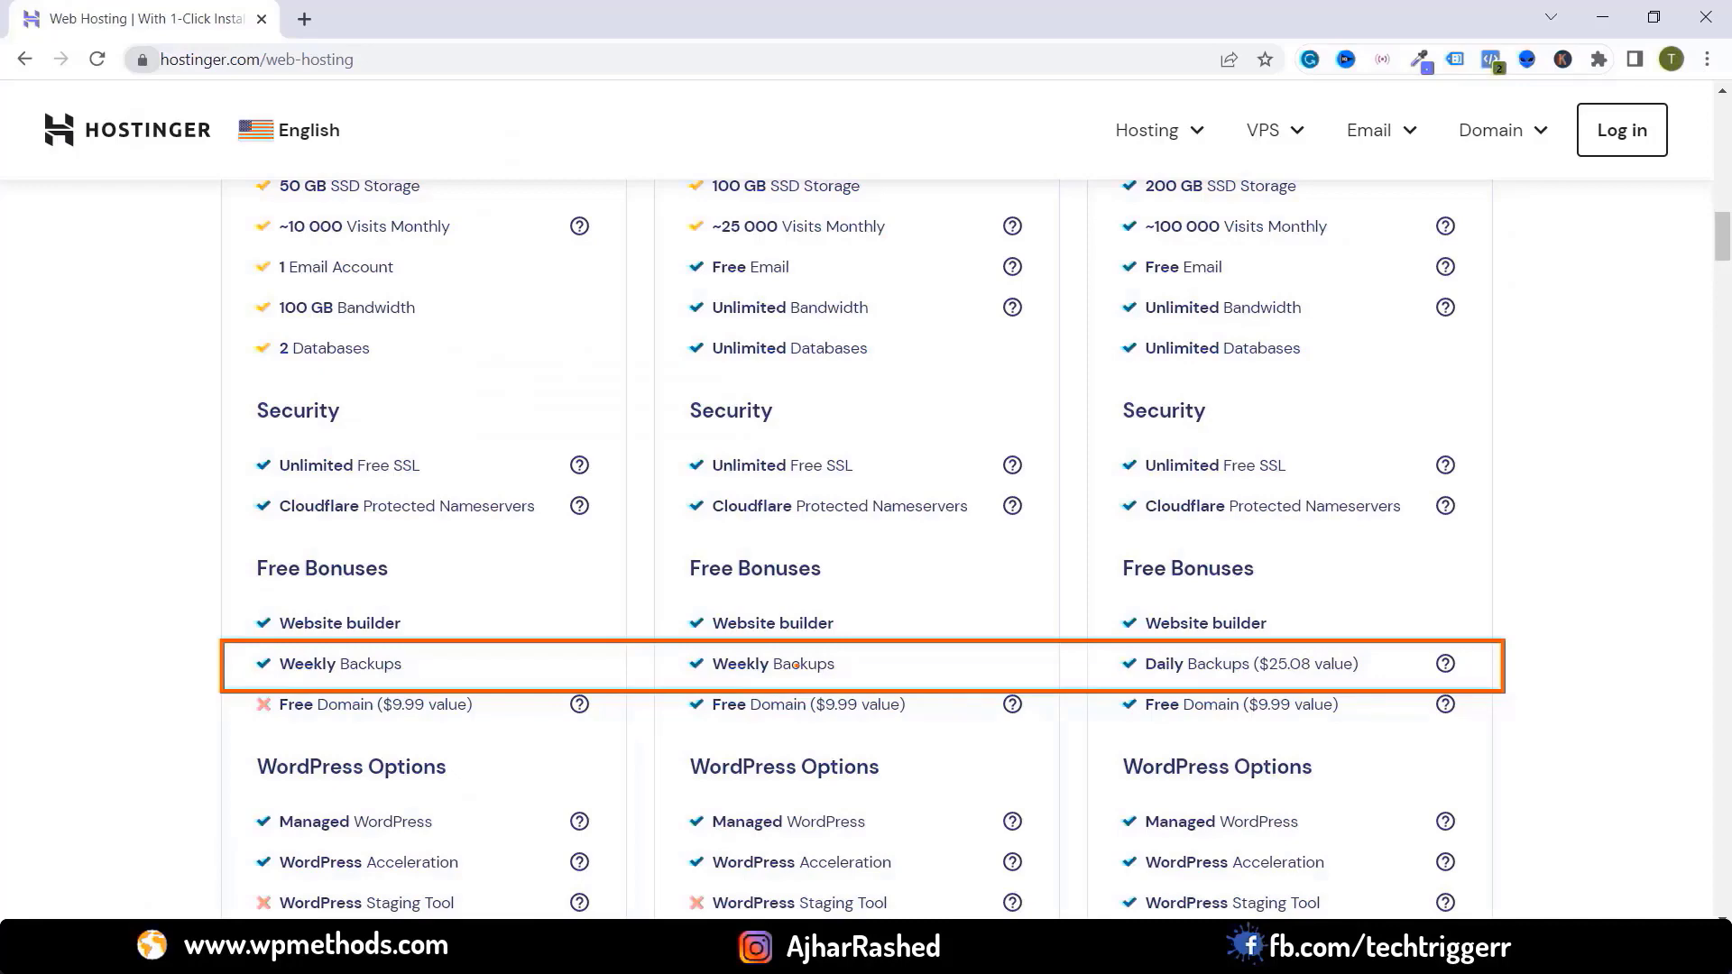
scroll(797, 664, "down", 3)
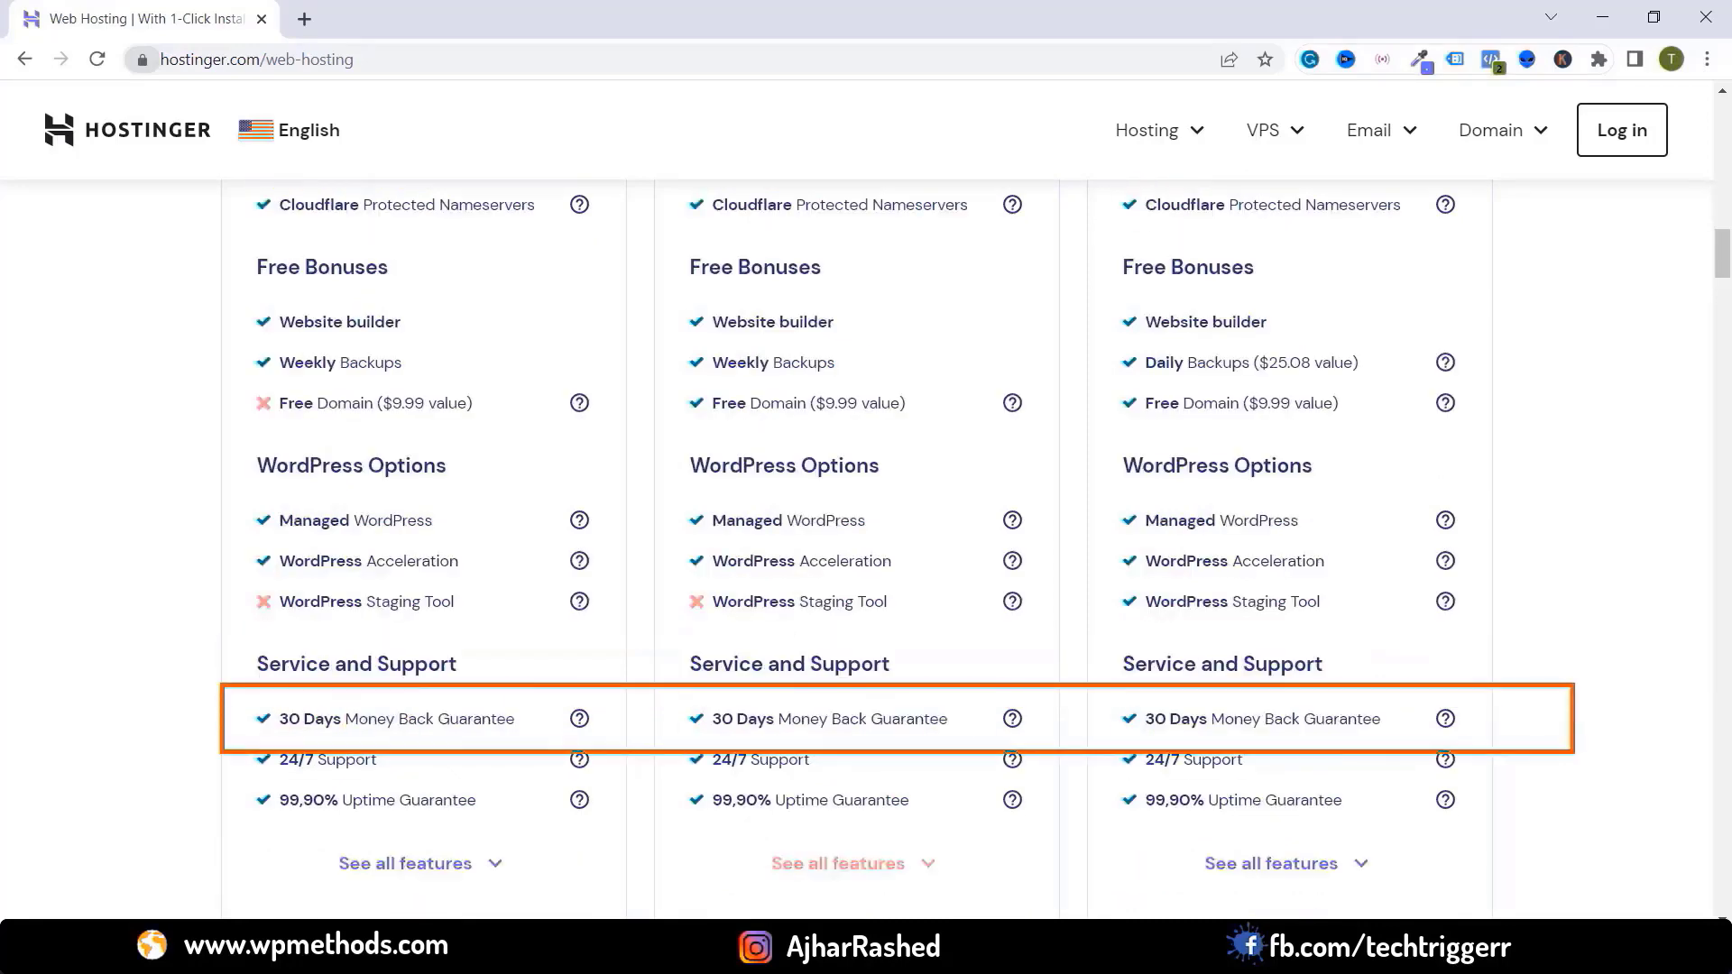
scroll(765, 406, "up", 15)
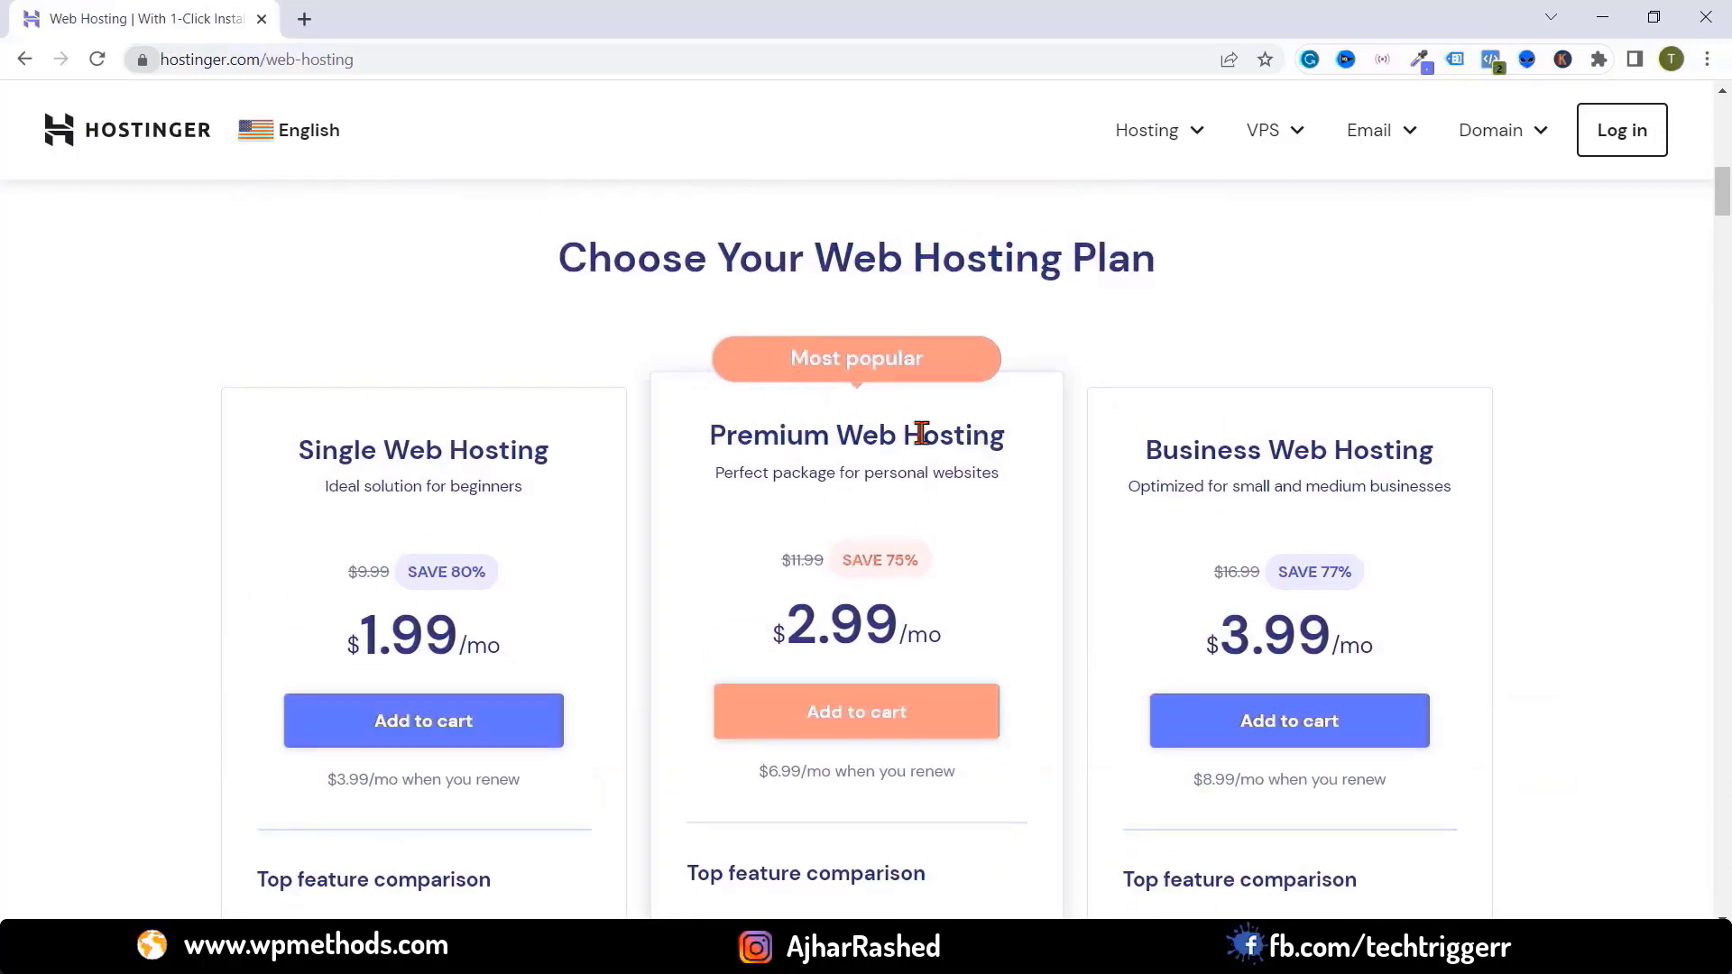
scroll(854, 746, "down", 1)
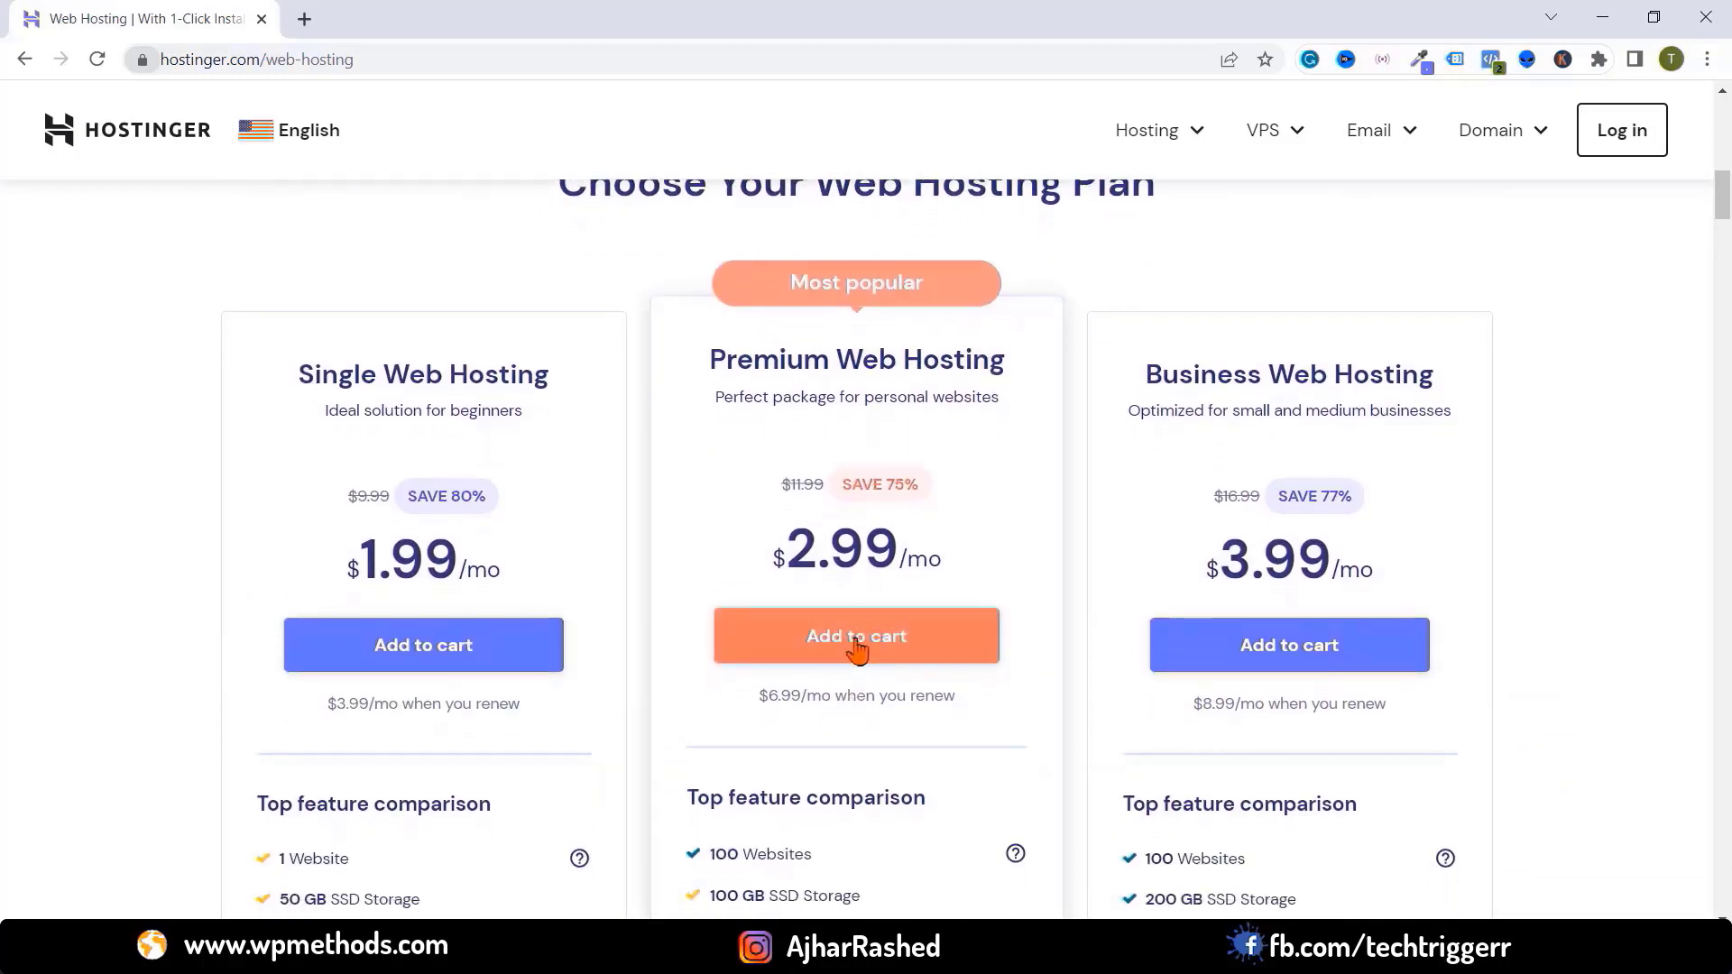
Add Premium Web Hosting to the cart for 12 months and find the account e-mail field
left_click(860, 644)
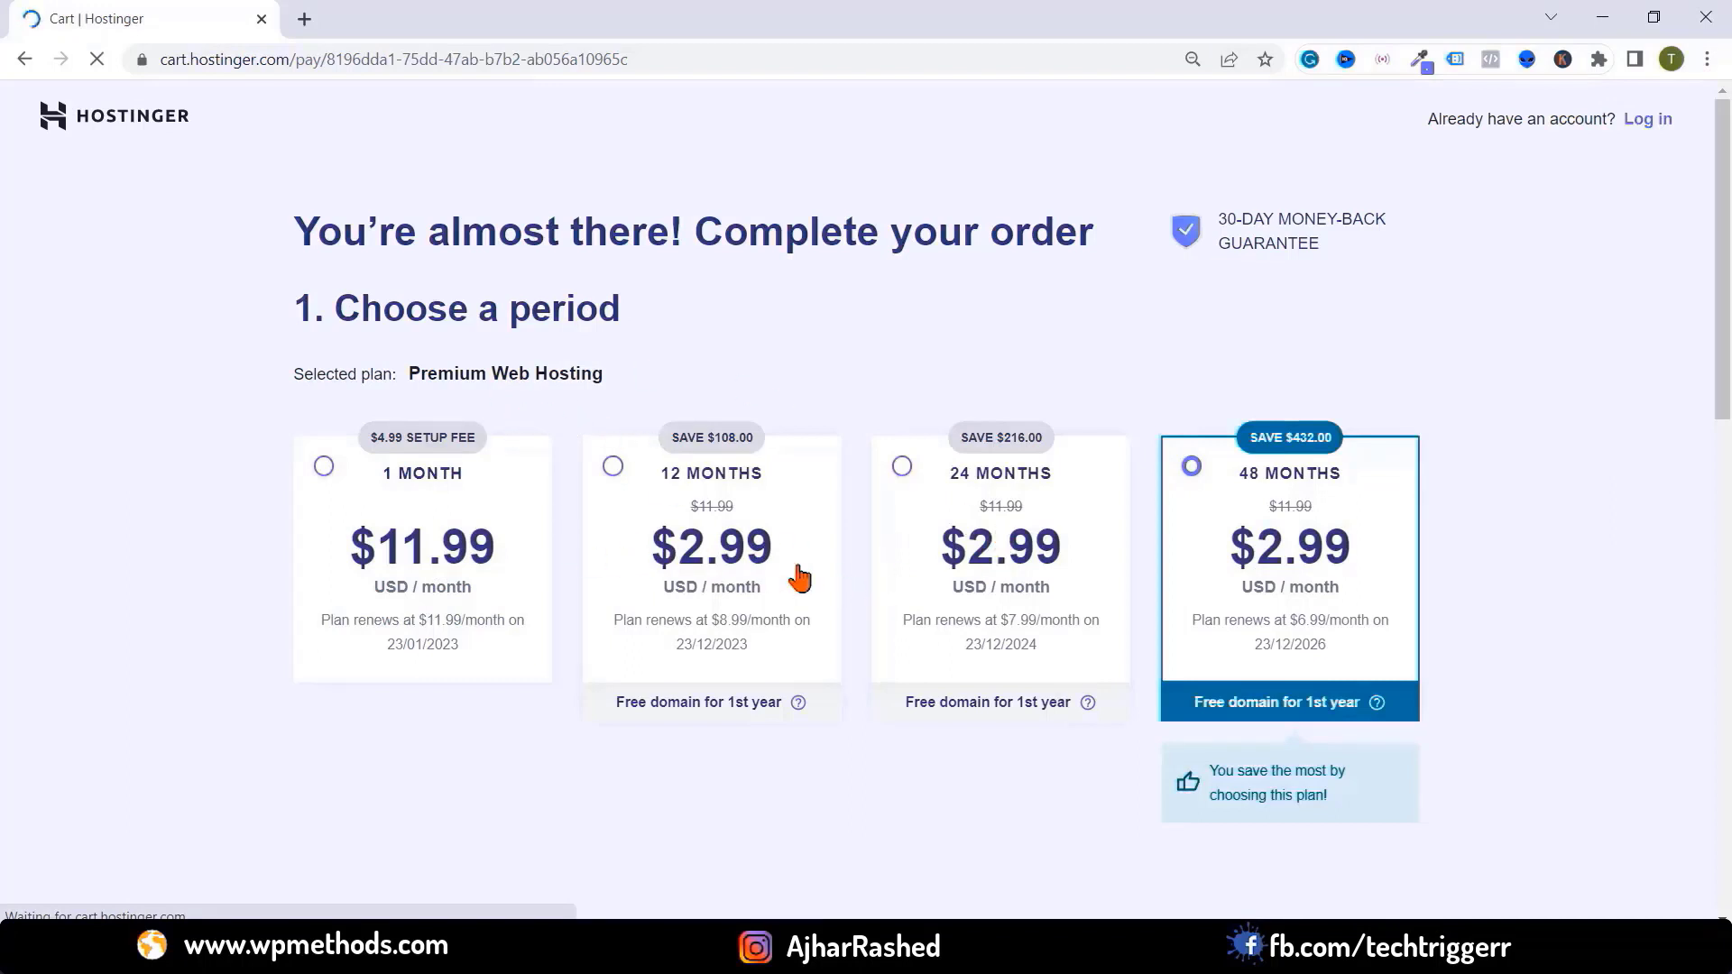
left_click(692, 480)
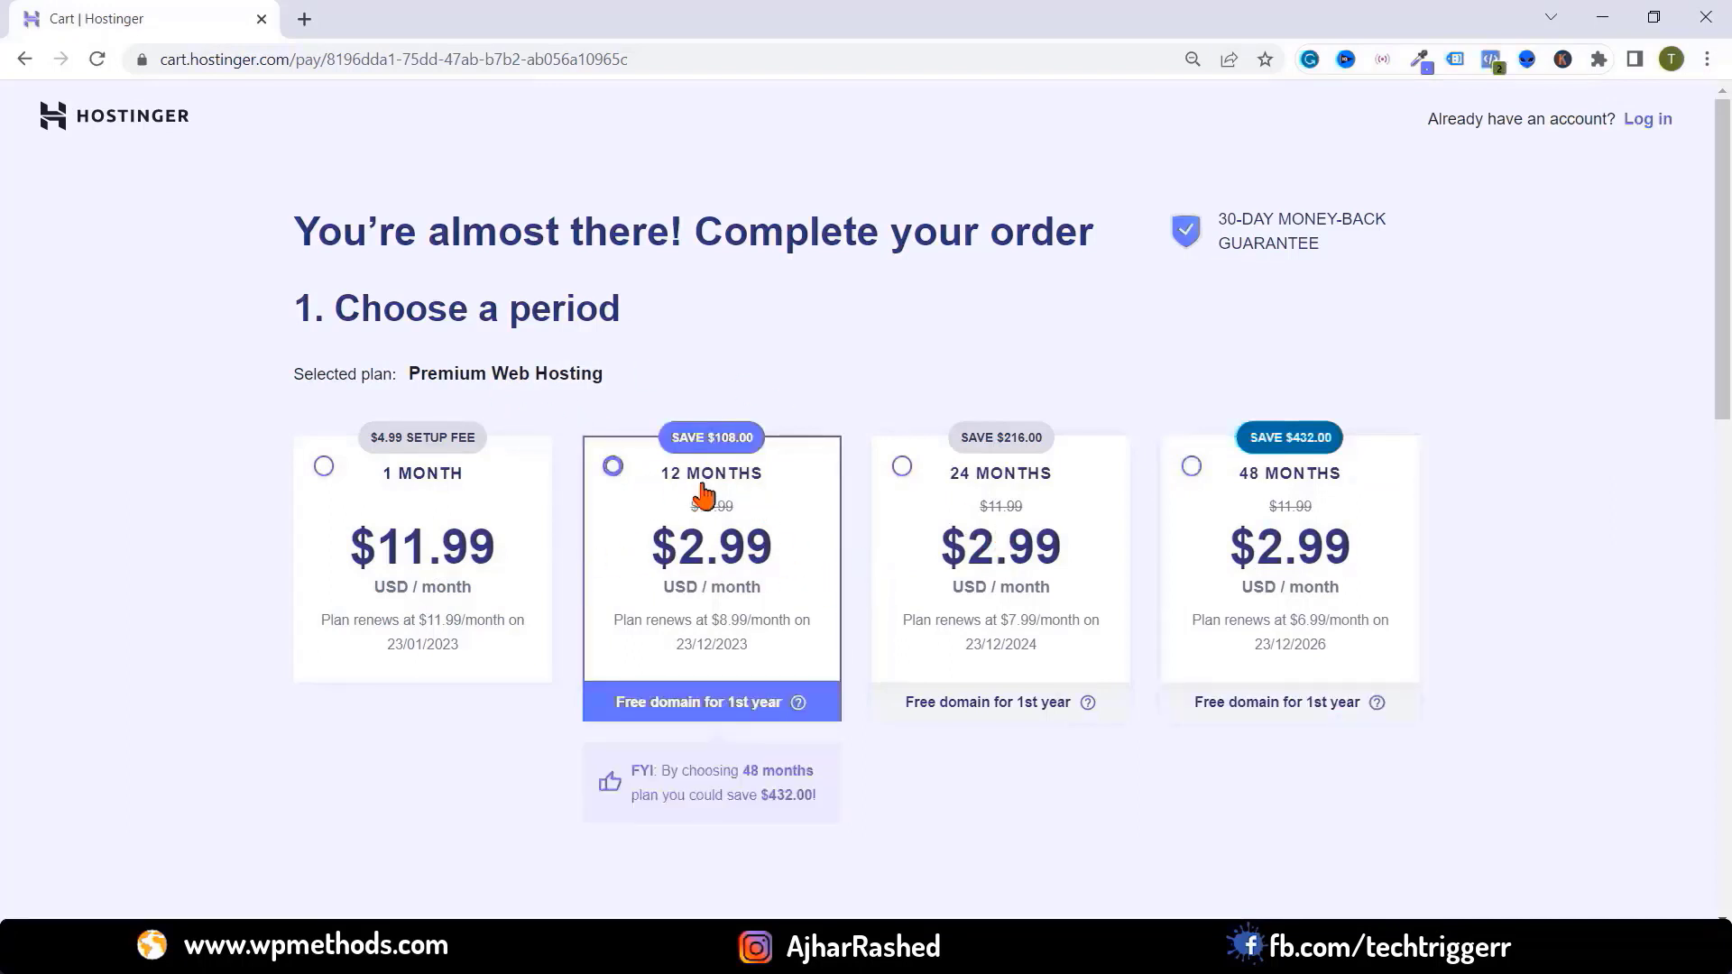
scroll(688, 572, "down", 5)
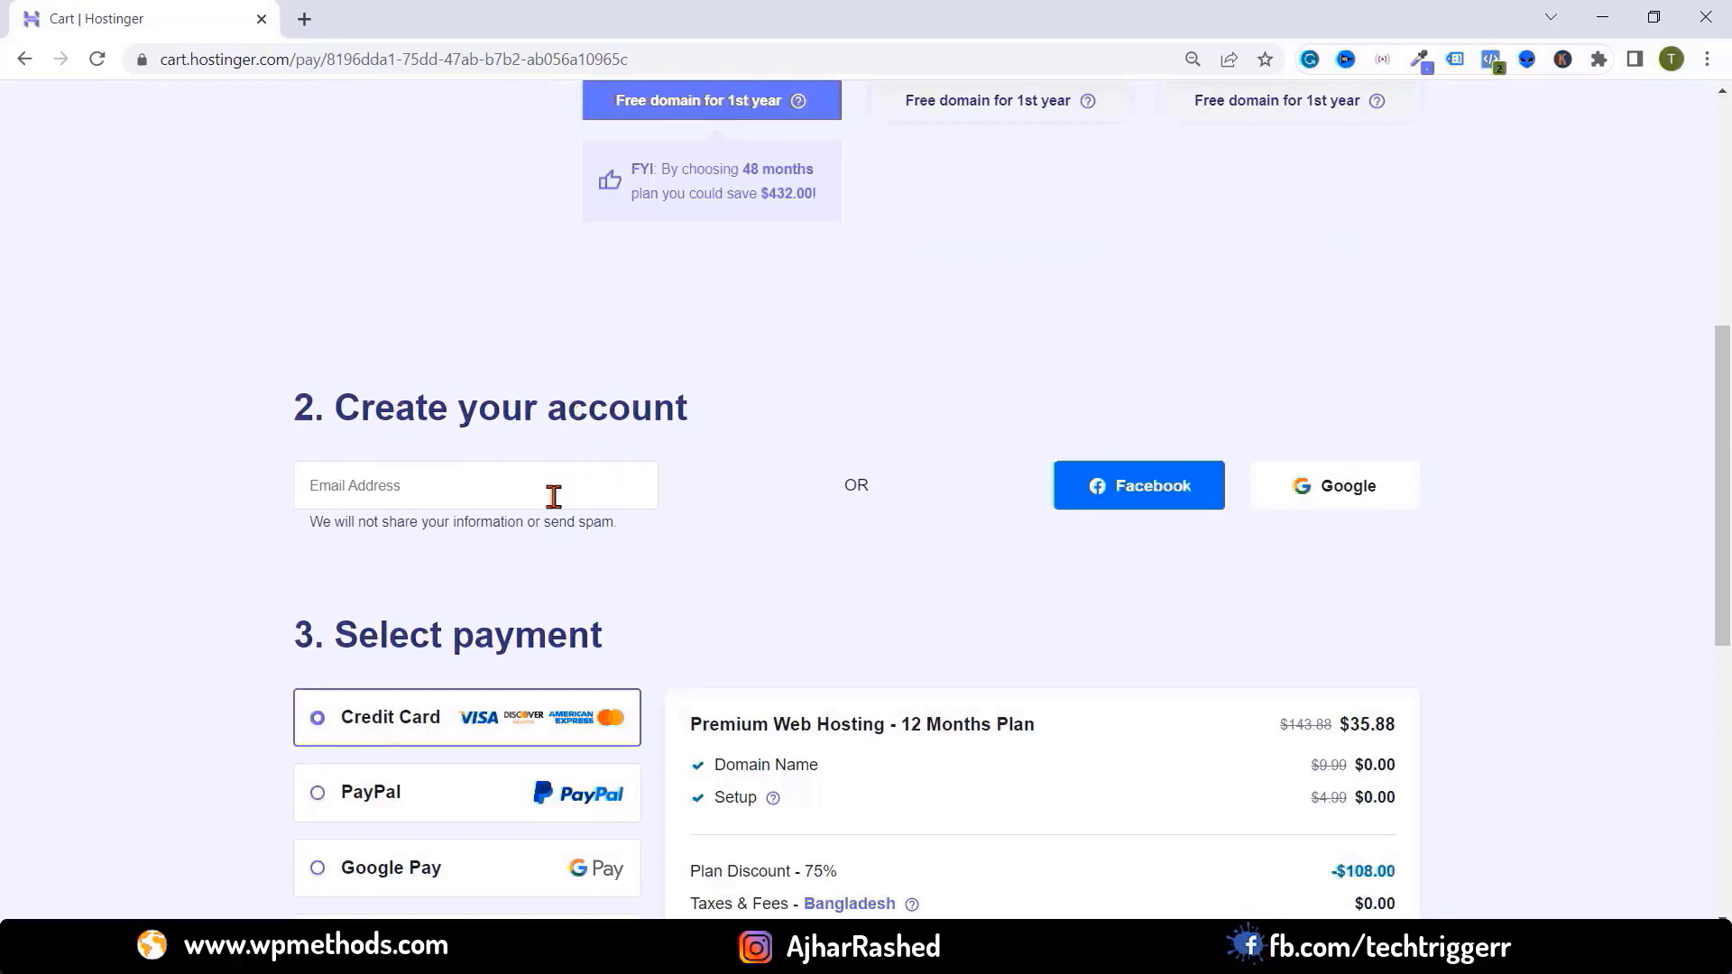
left_click(474, 494)
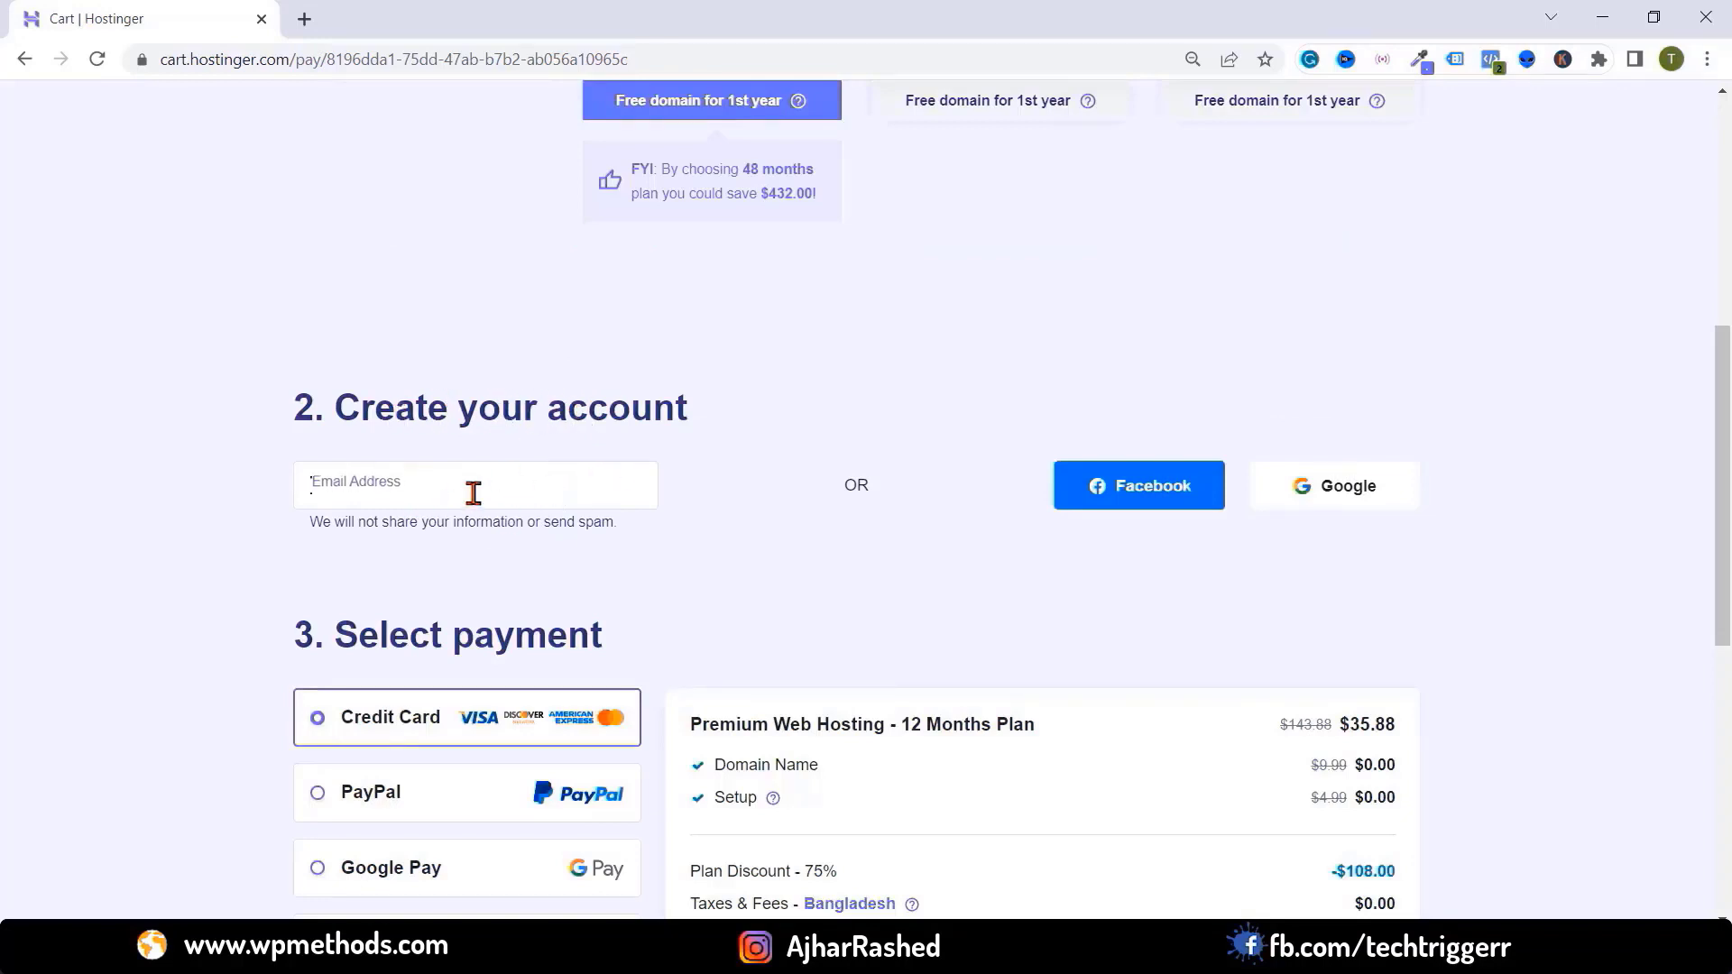
left_click(847, 483)
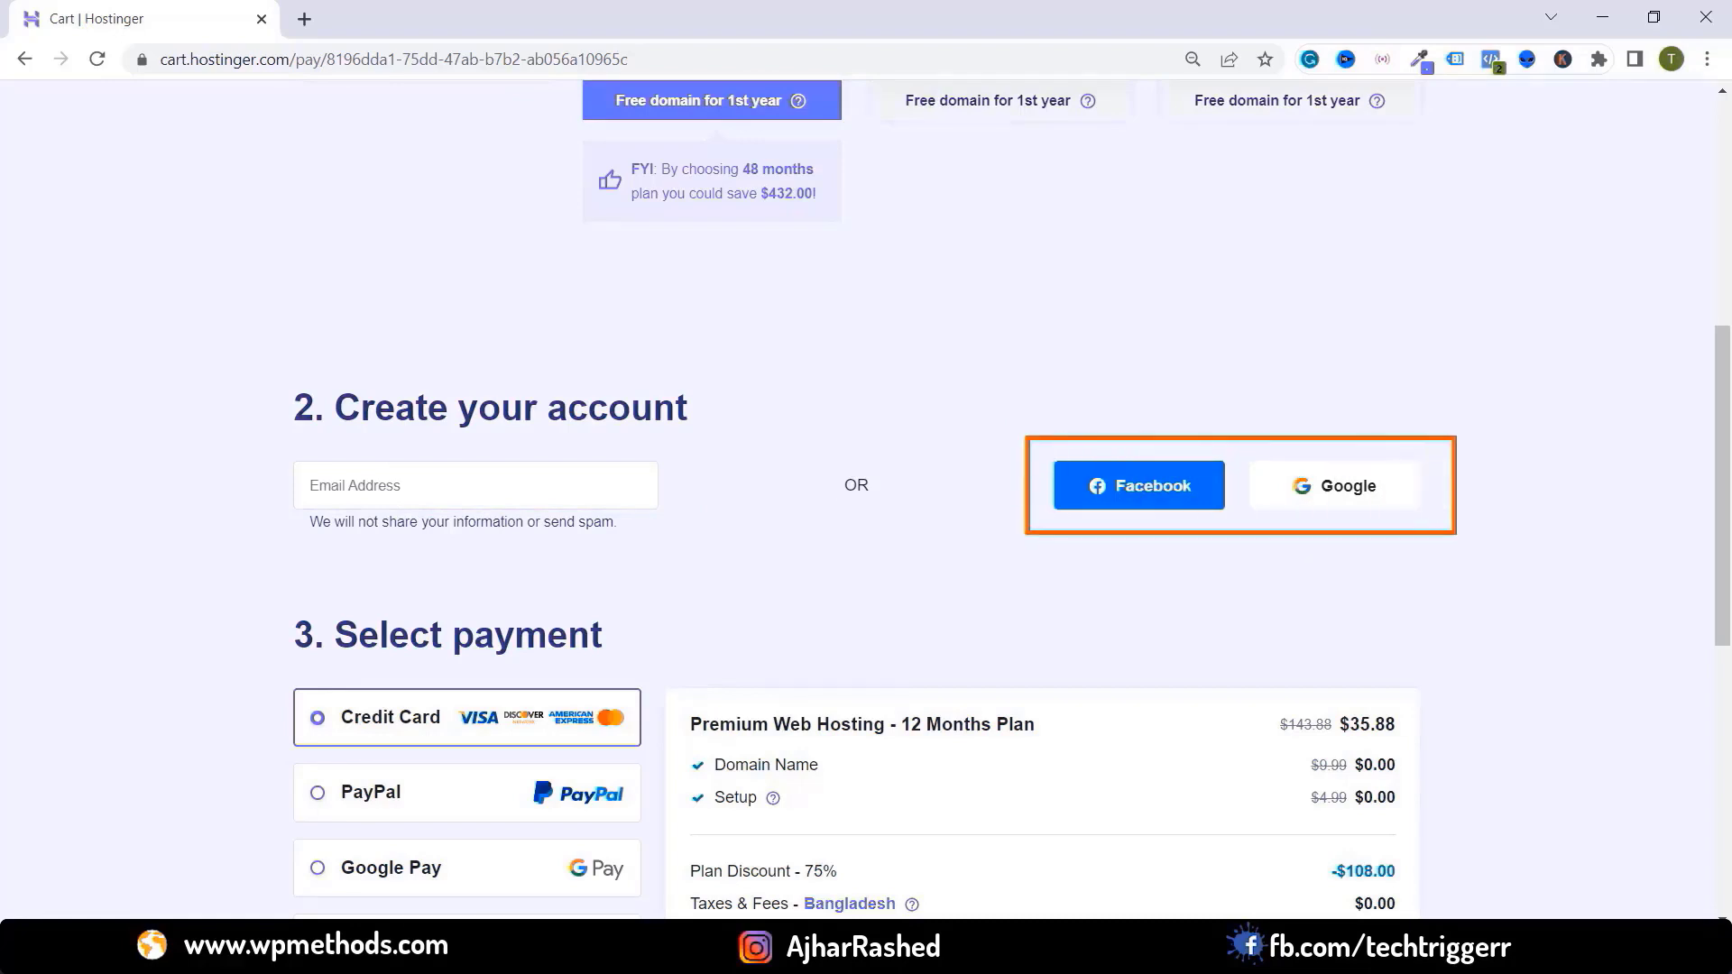
scroll(878, 311, "down", 5)
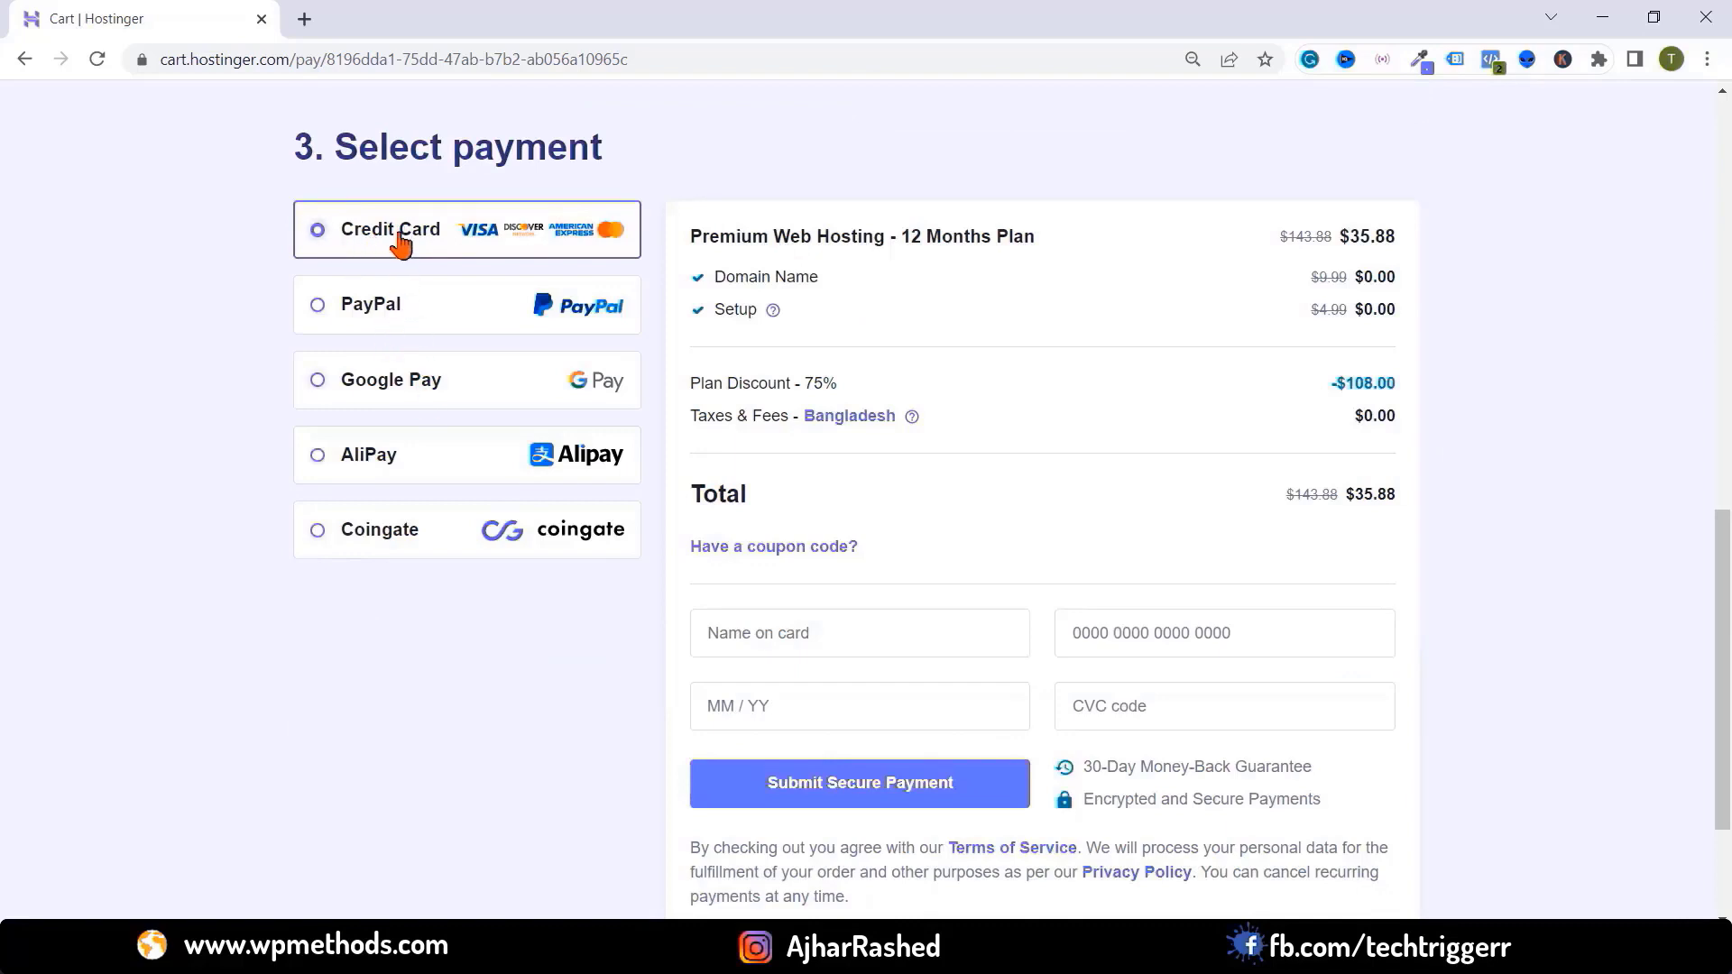
Compare the PayPal, Google Pay, AliPay and Coingate payment methods, settling on PayPal
left_click(384, 320)
scroll(388, 323, "down", 1)
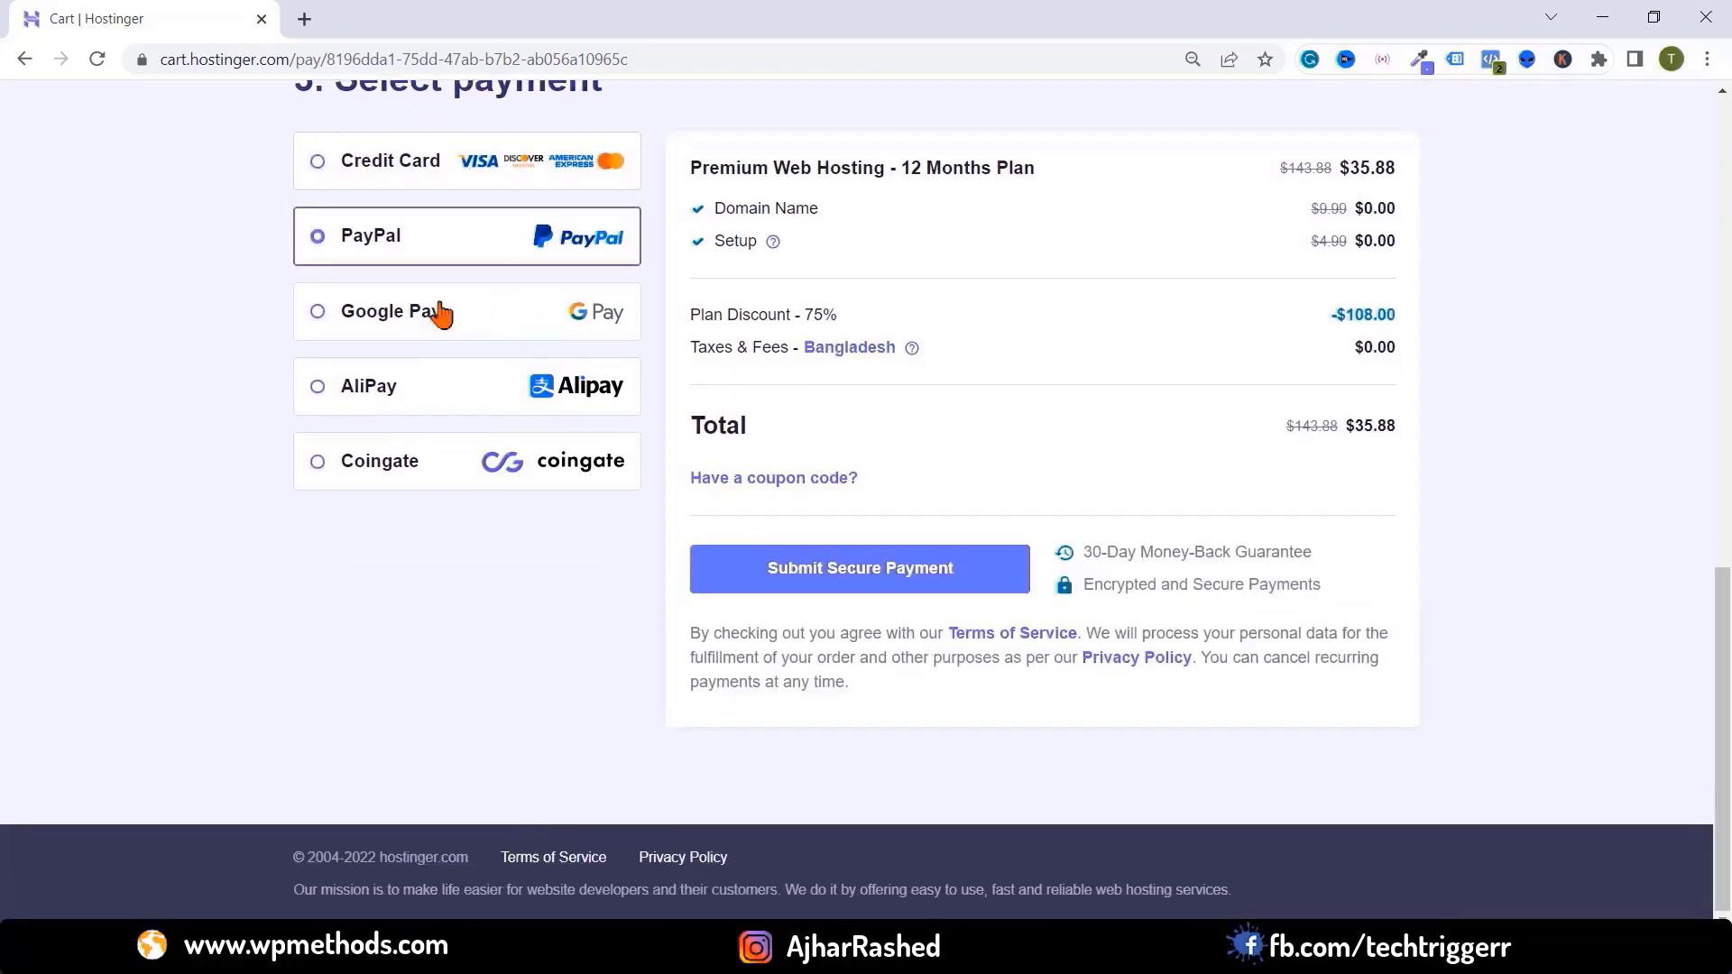
left_click(379, 321)
left_click(363, 402)
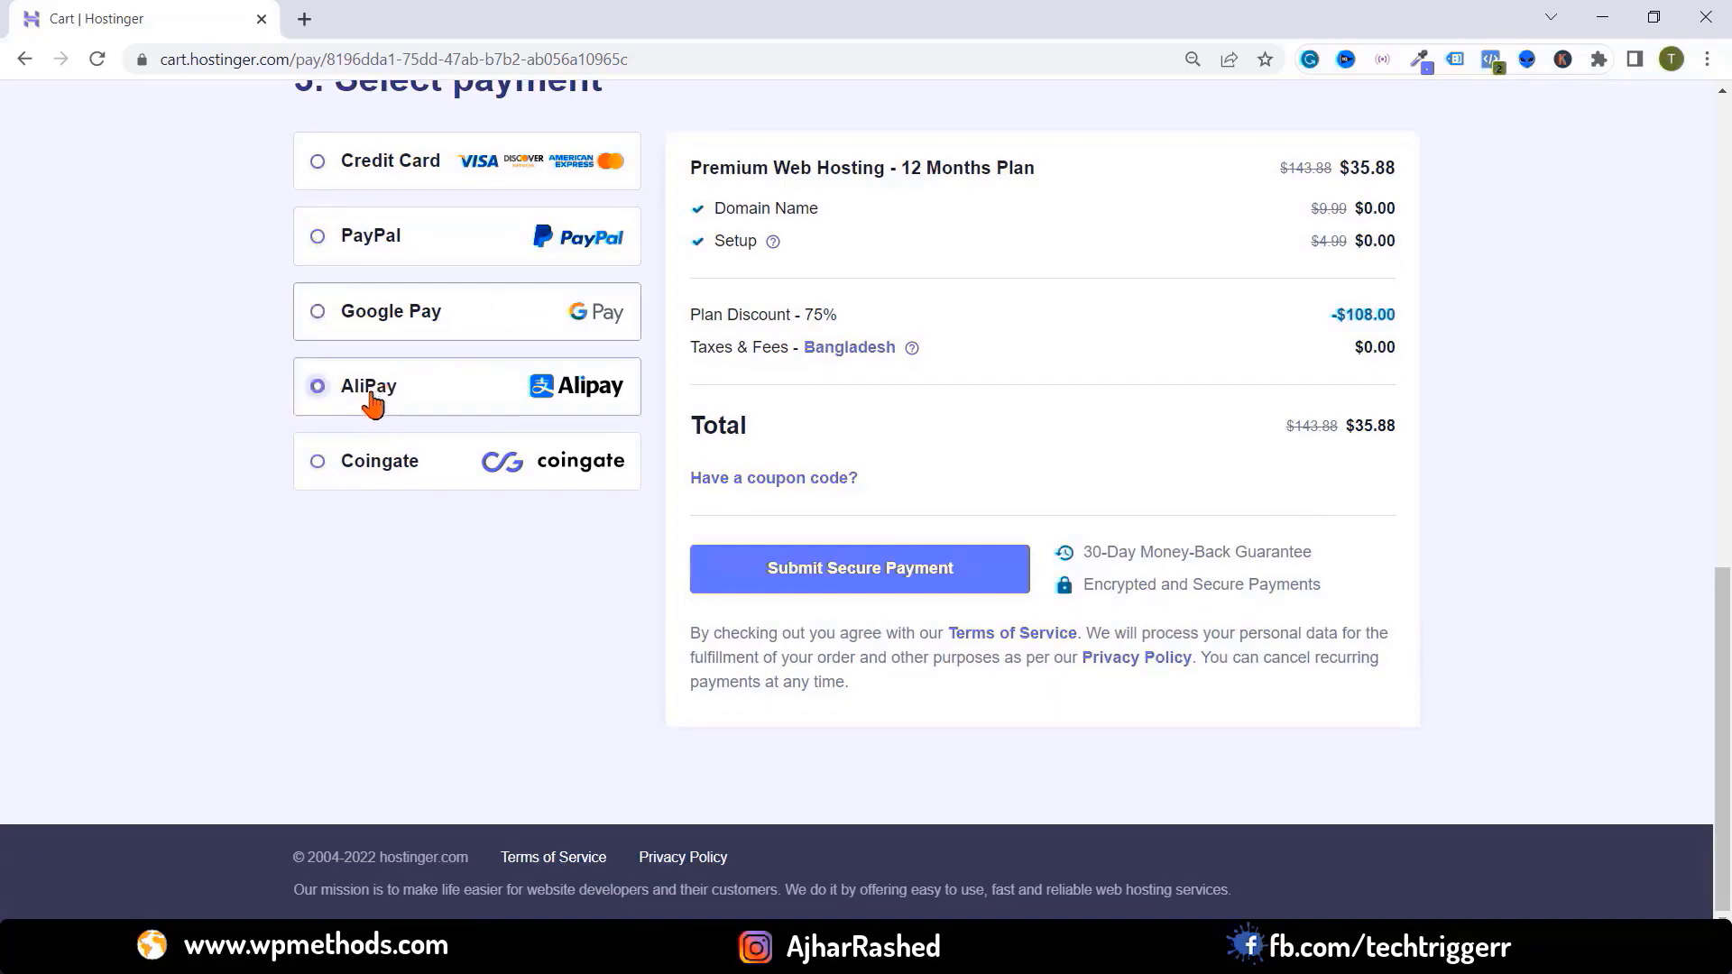
left_click(494, 475)
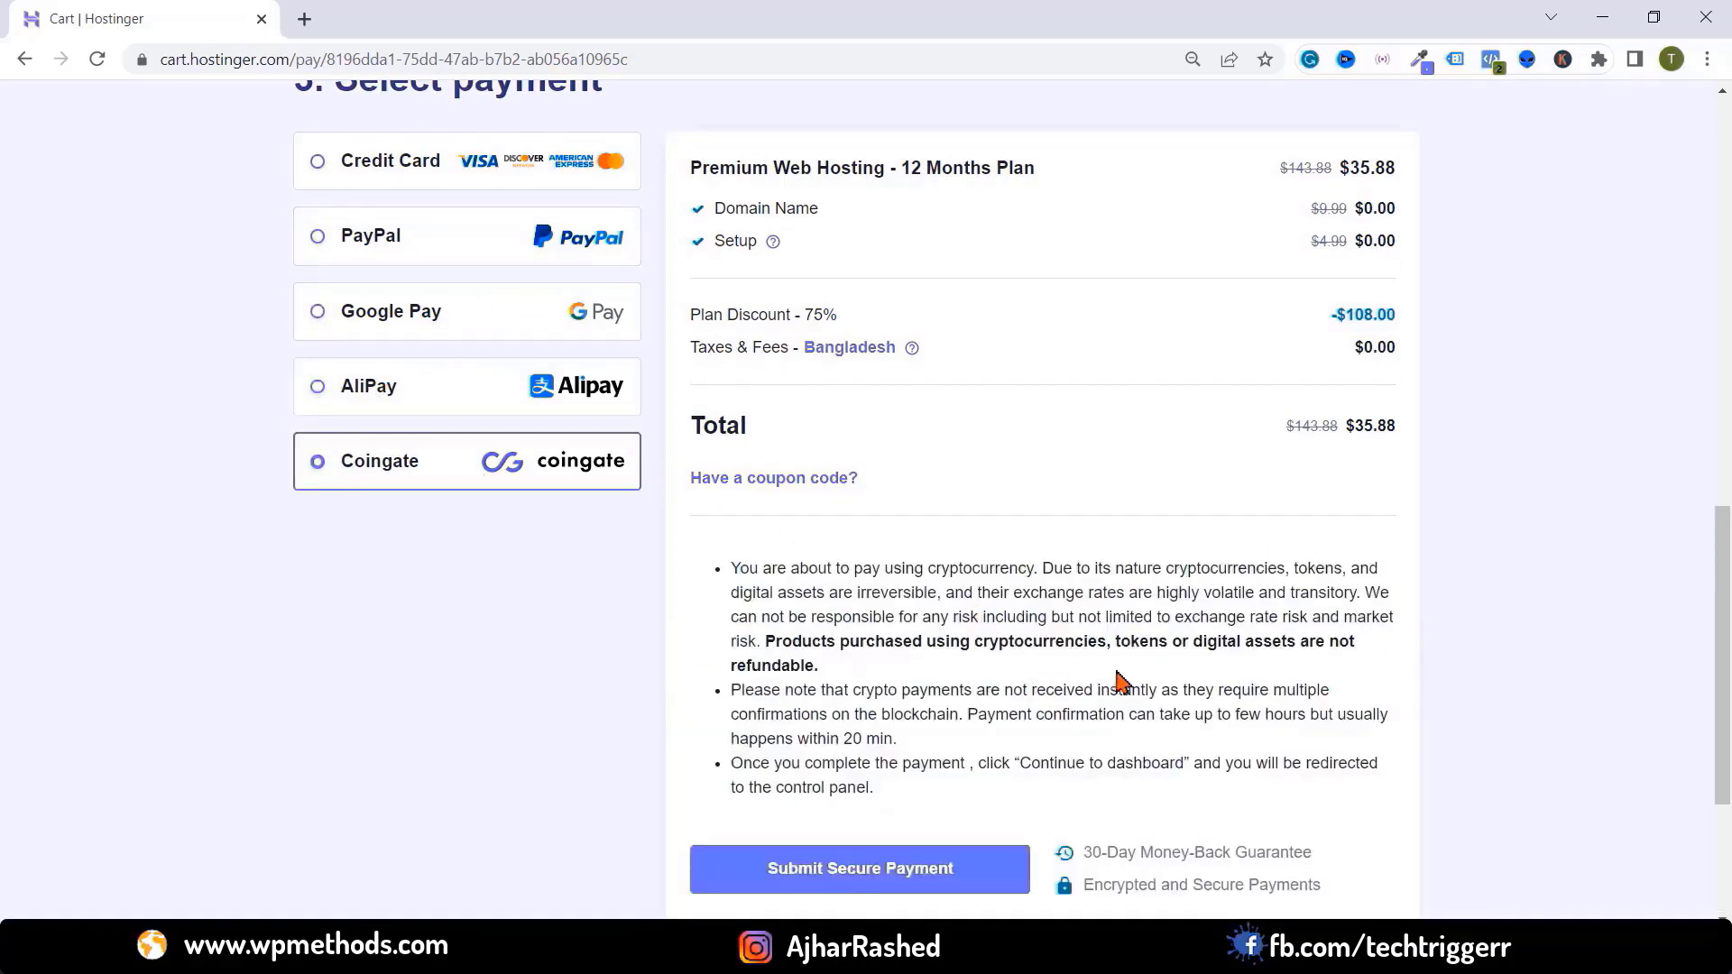
scroll(811, 505, "up", 1)
left_click(545, 341)
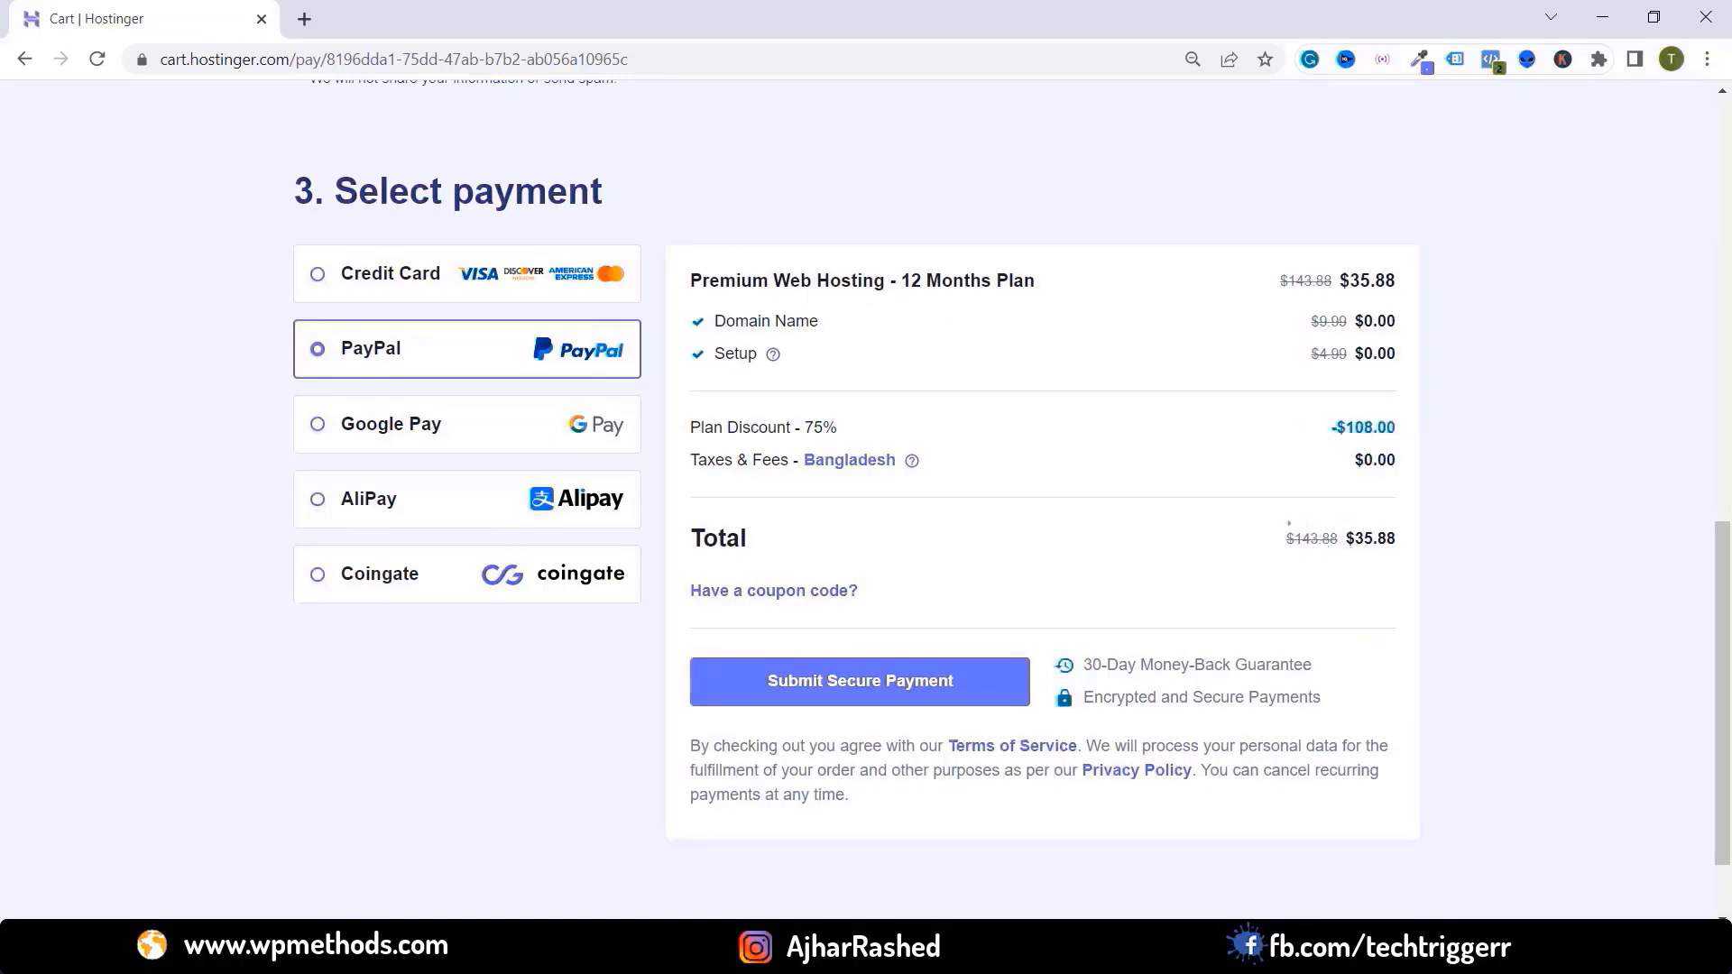
left_click_drag(1267, 519, 1405, 555)
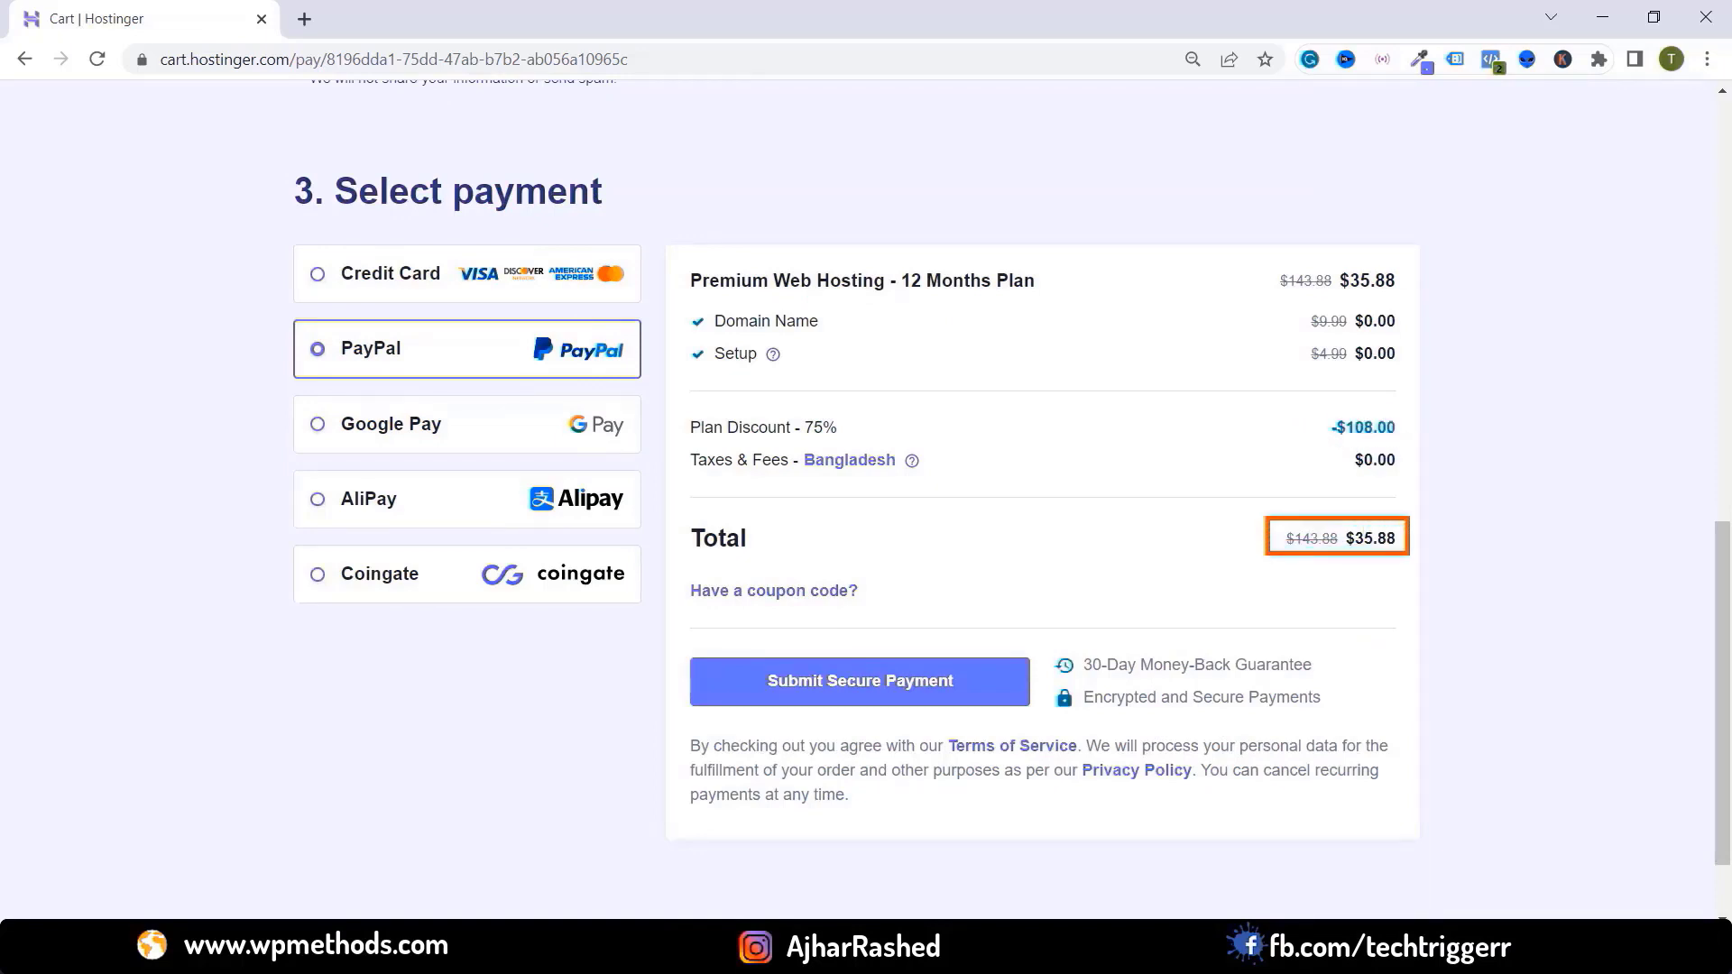
left_click_drag(1272, 521, 1349, 555)
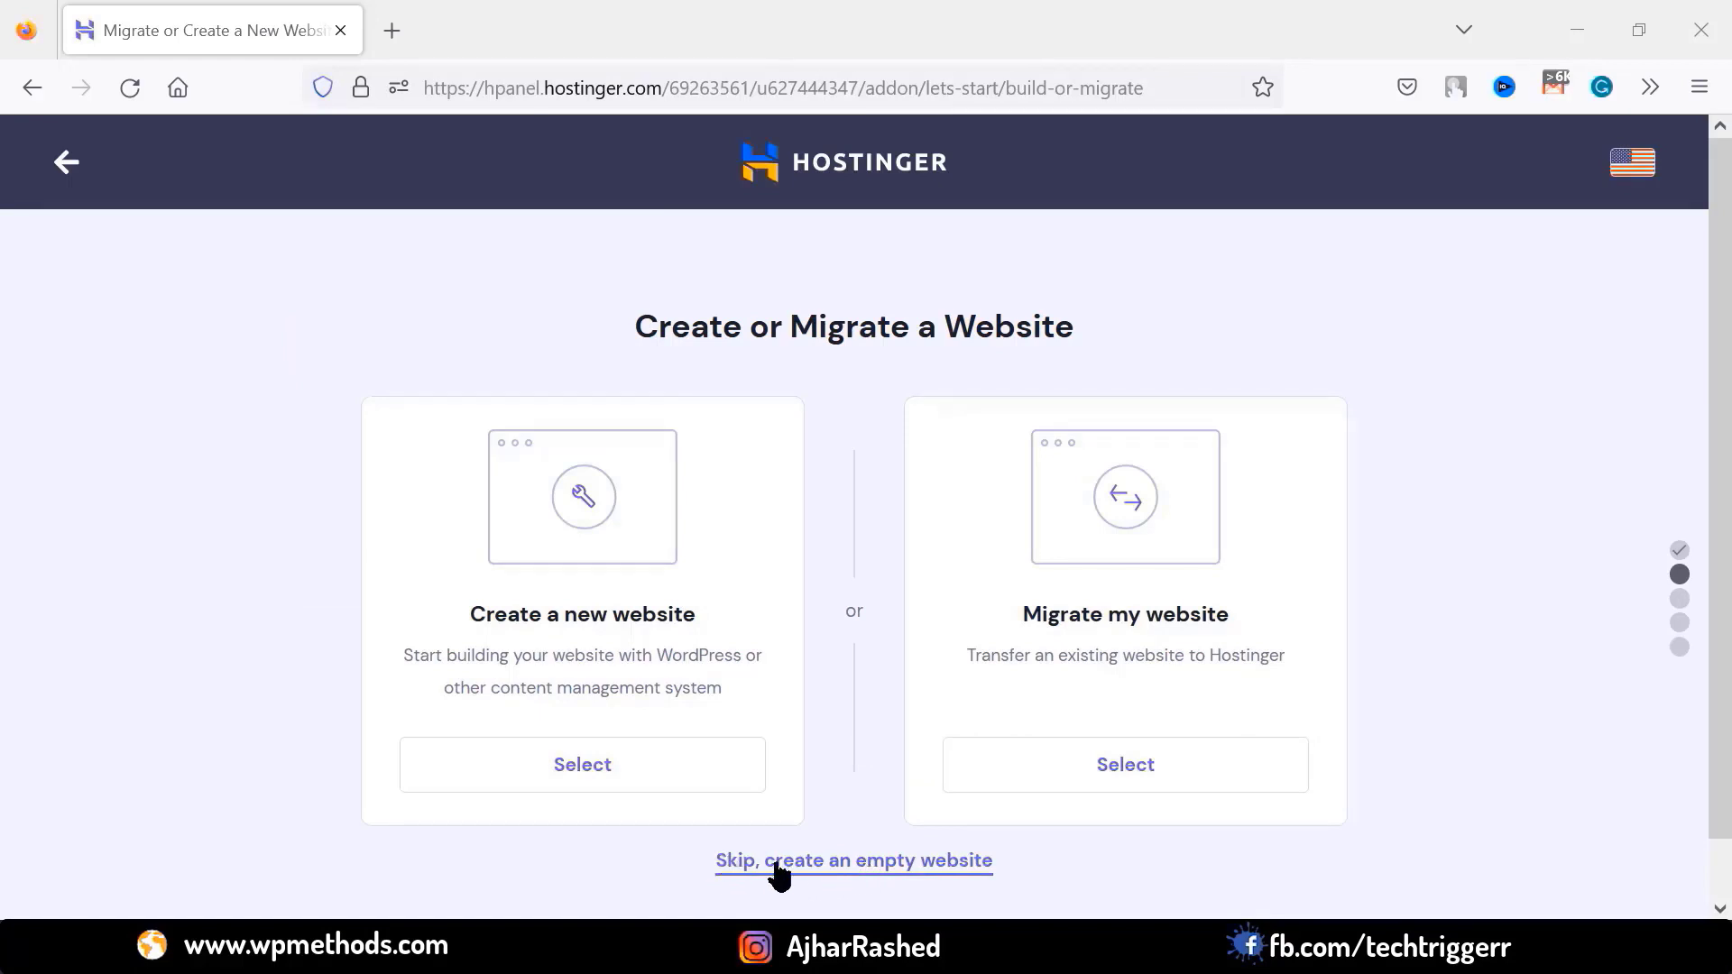
Create an empty website on the existing domain, finish setup, and open its site dashboard
left_click(824, 868)
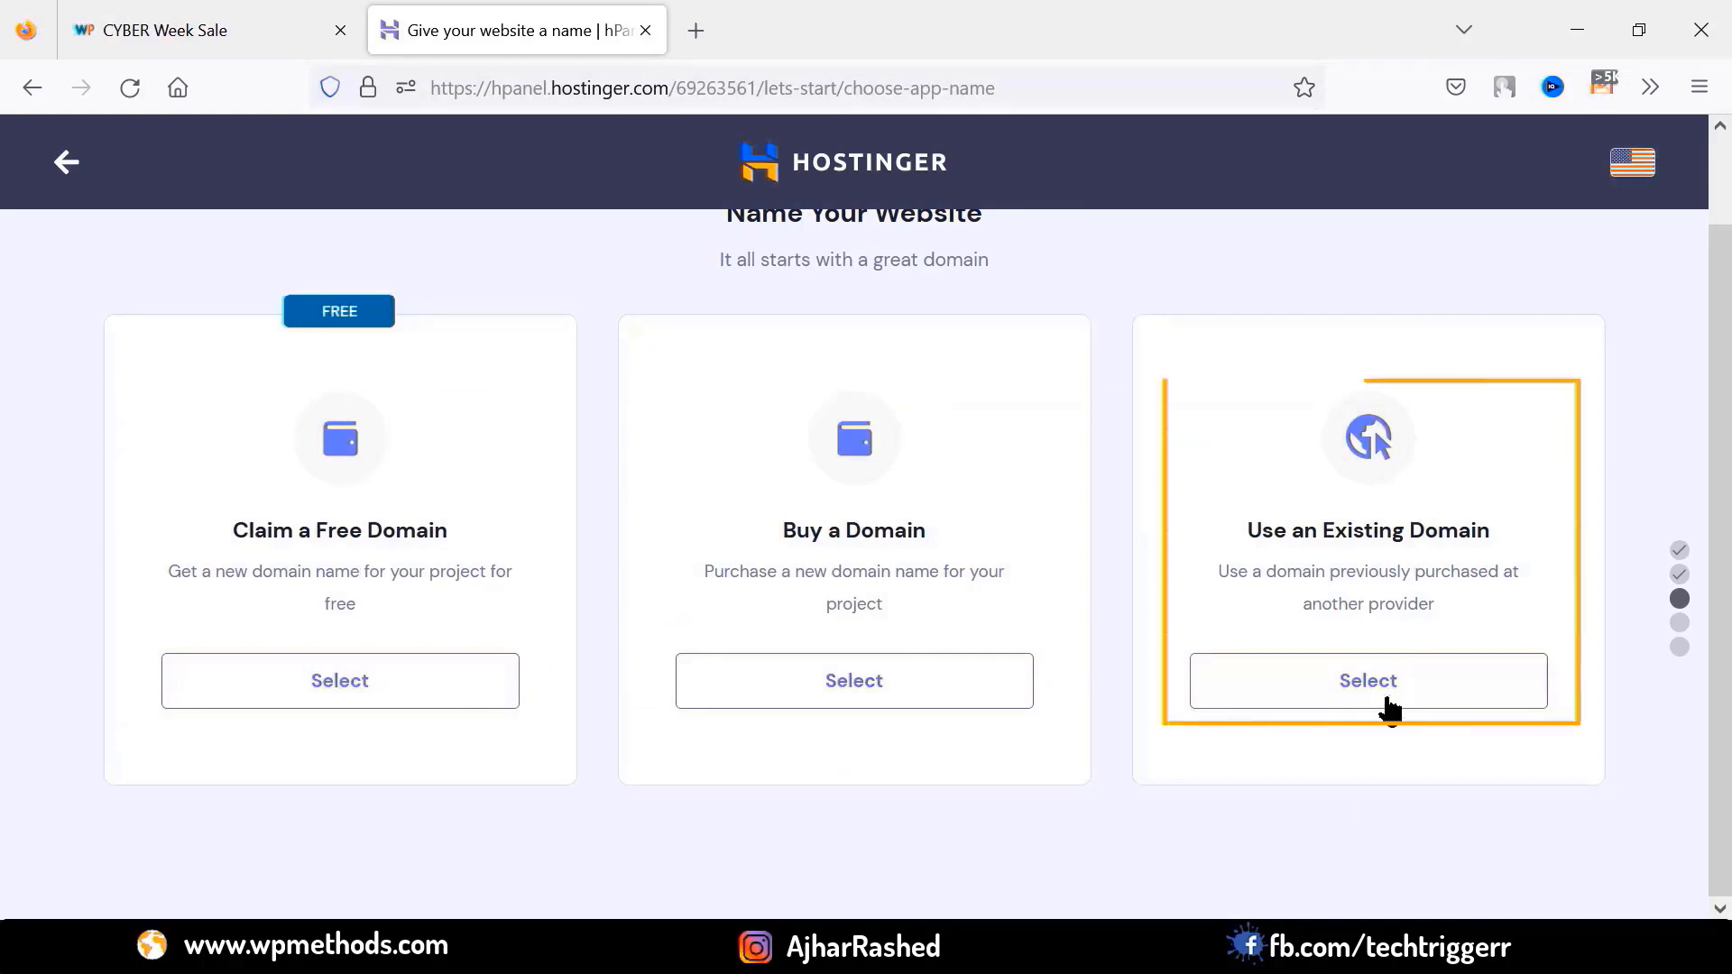
left_click(340, 695)
scroll(280, 570, "down", 3)
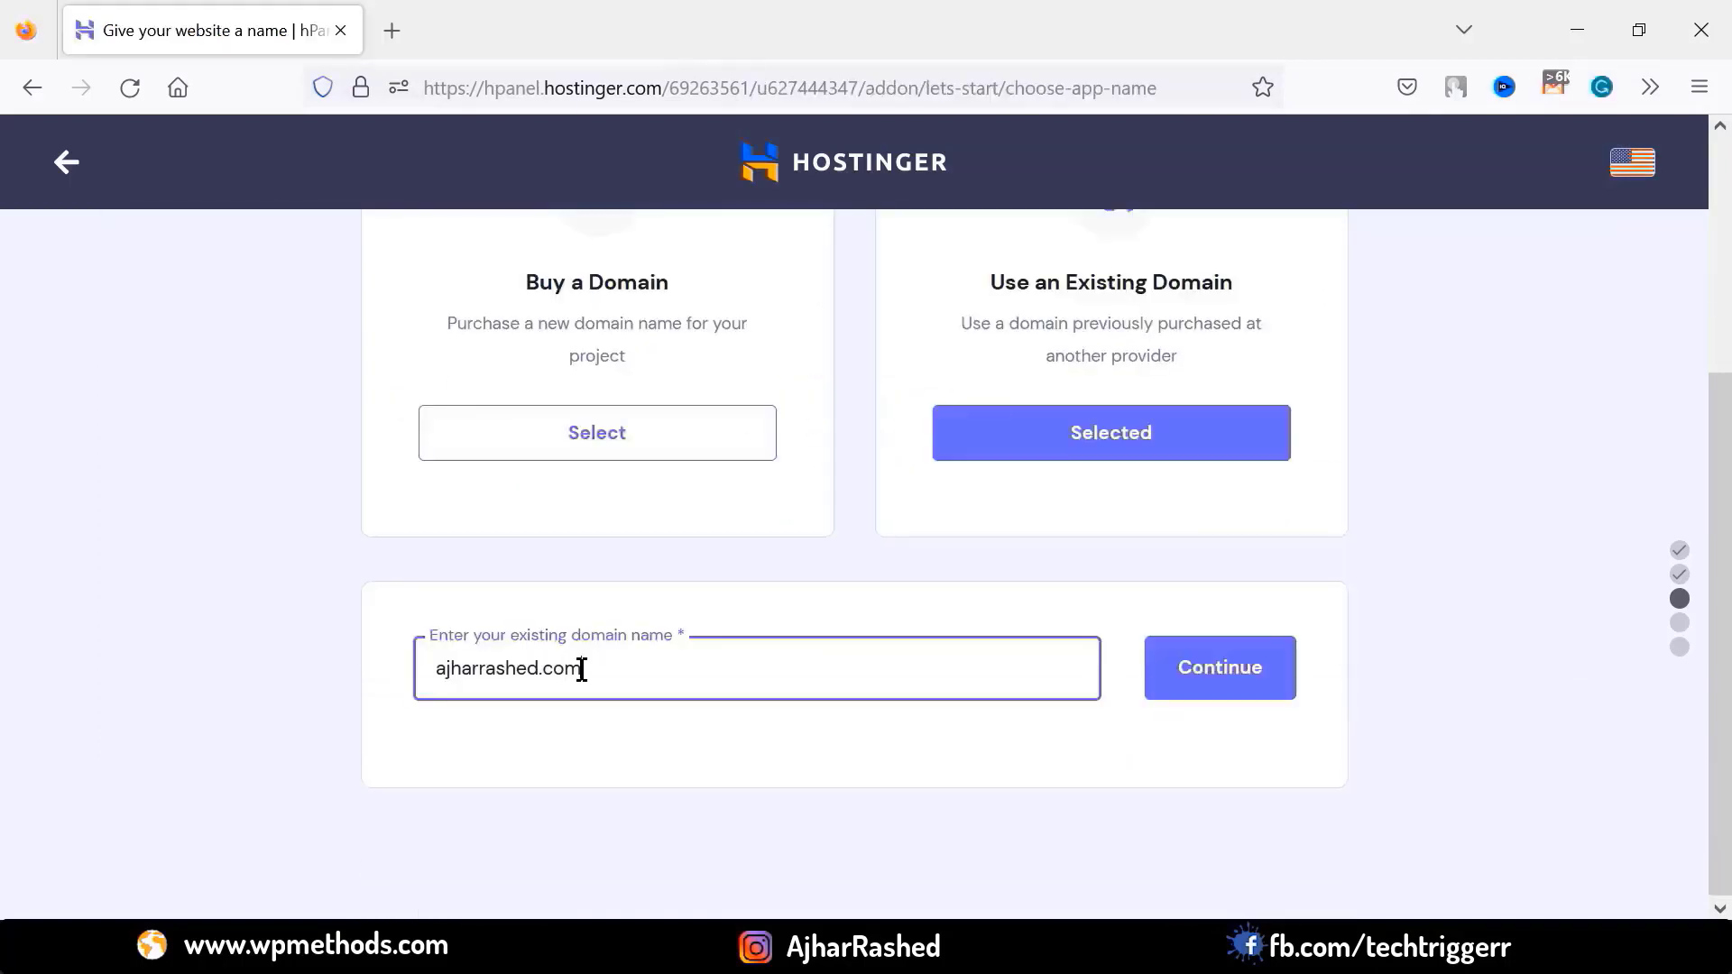
left_click(1238, 693)
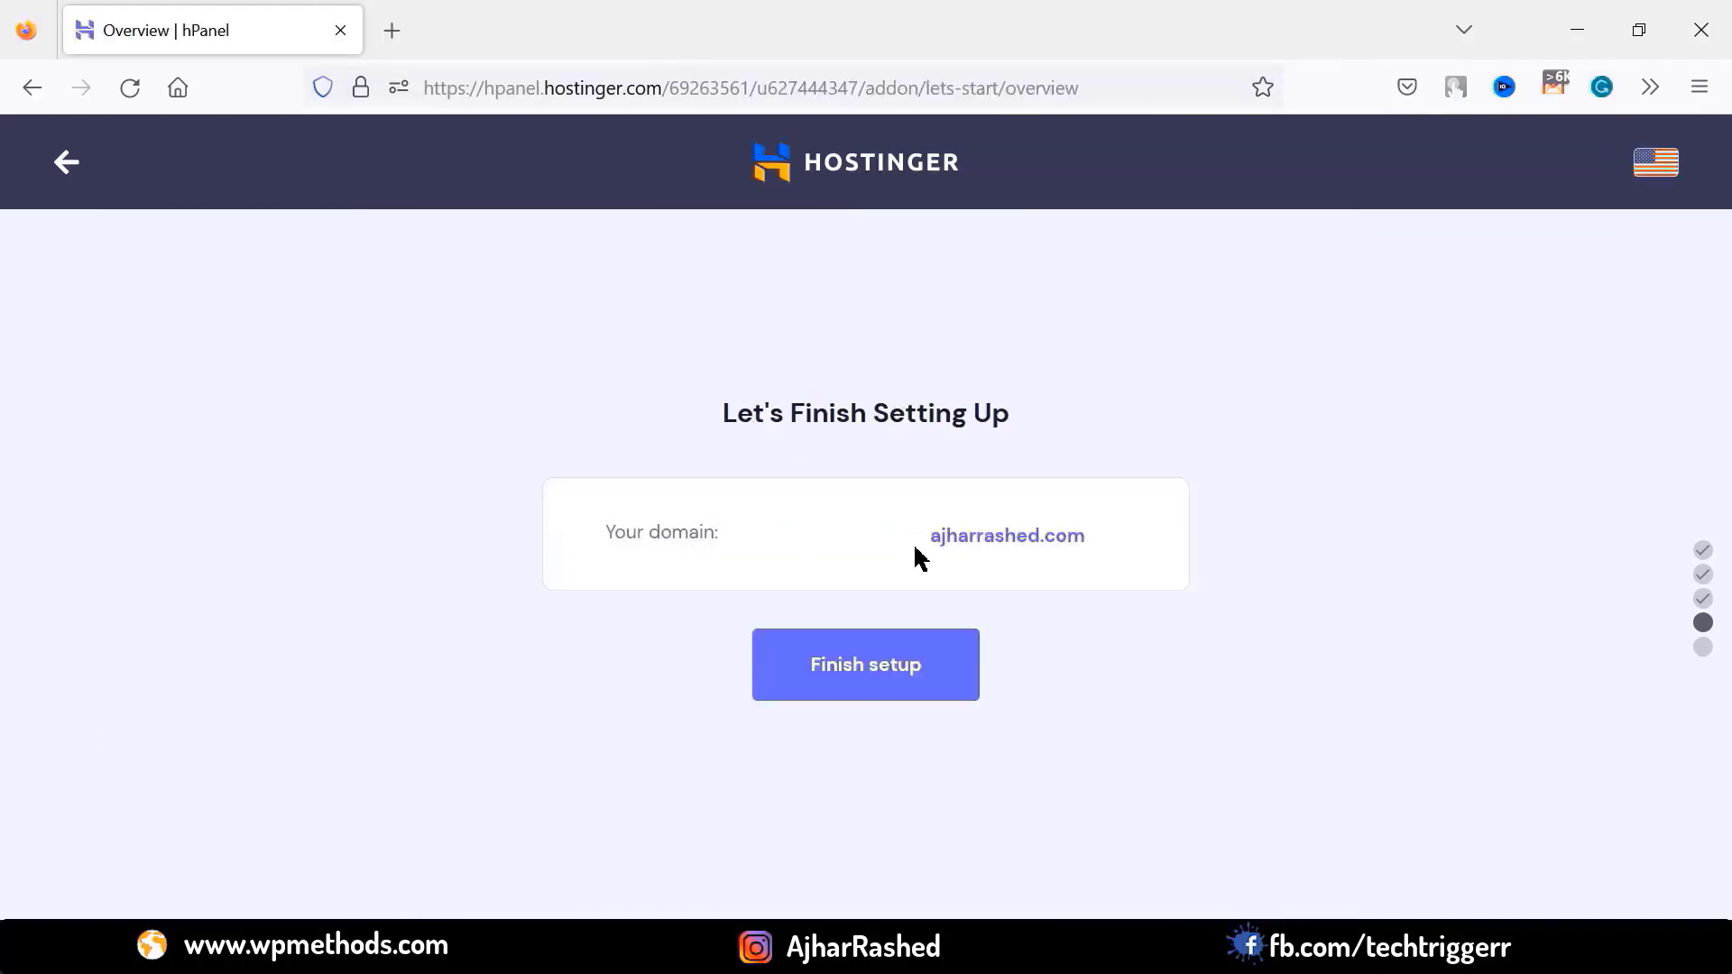
left_click(860, 670)
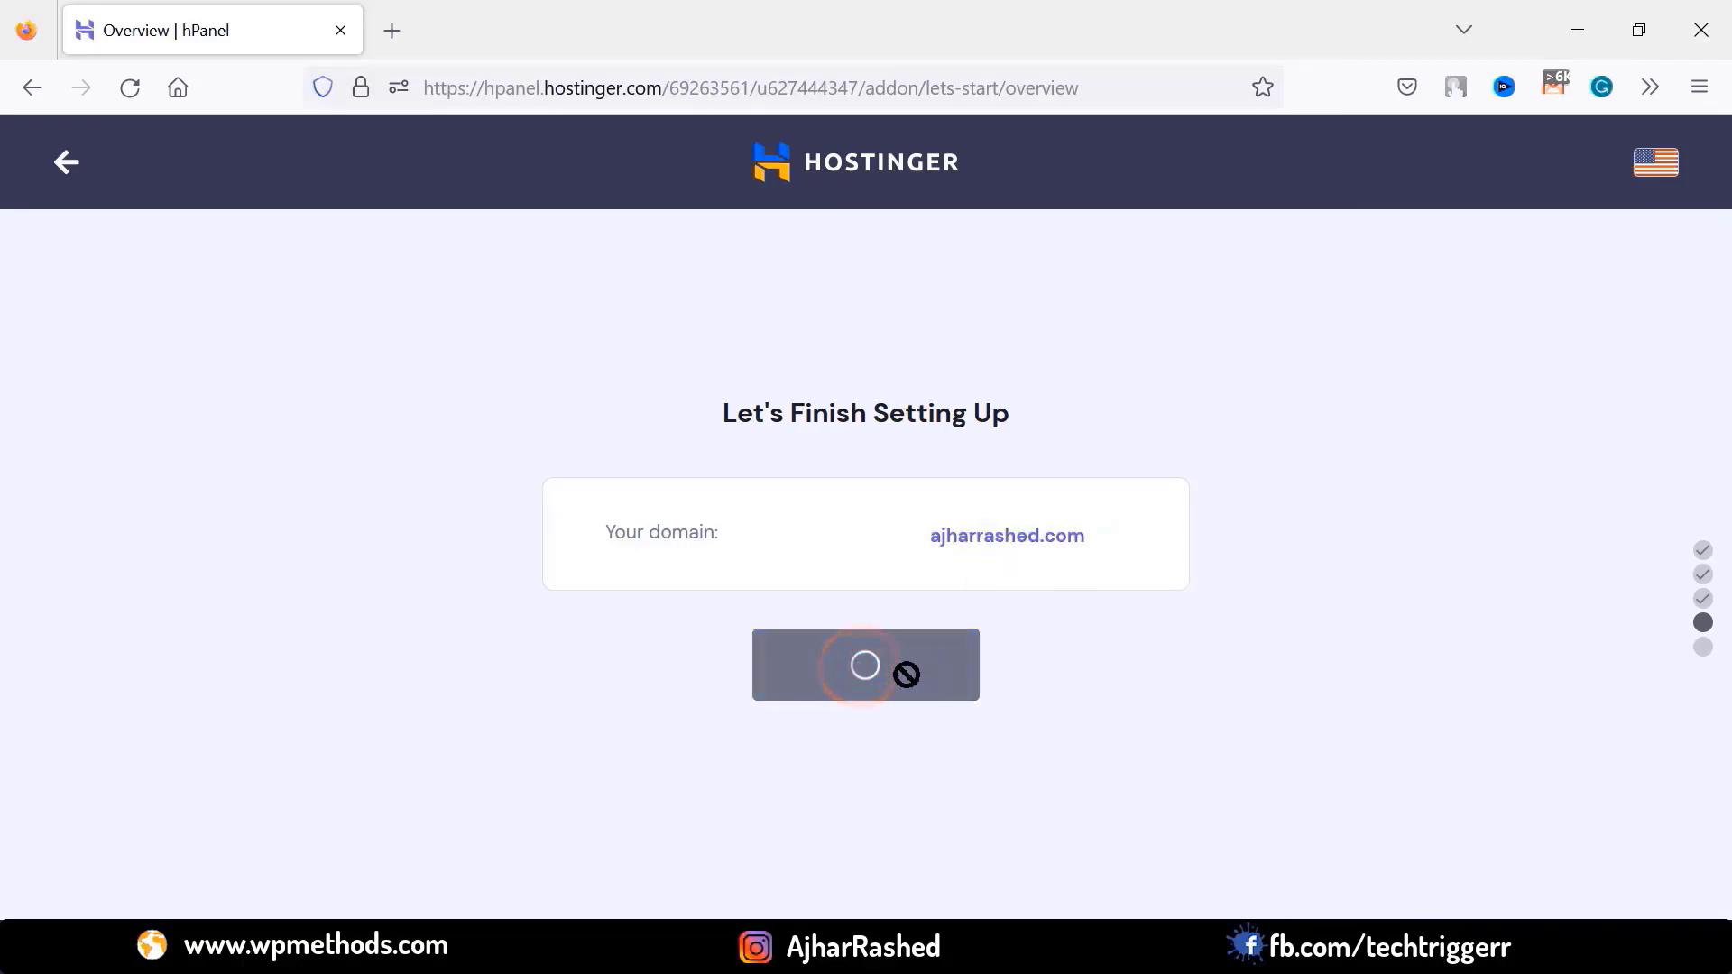
scroll(1256, 530, "down", 3)
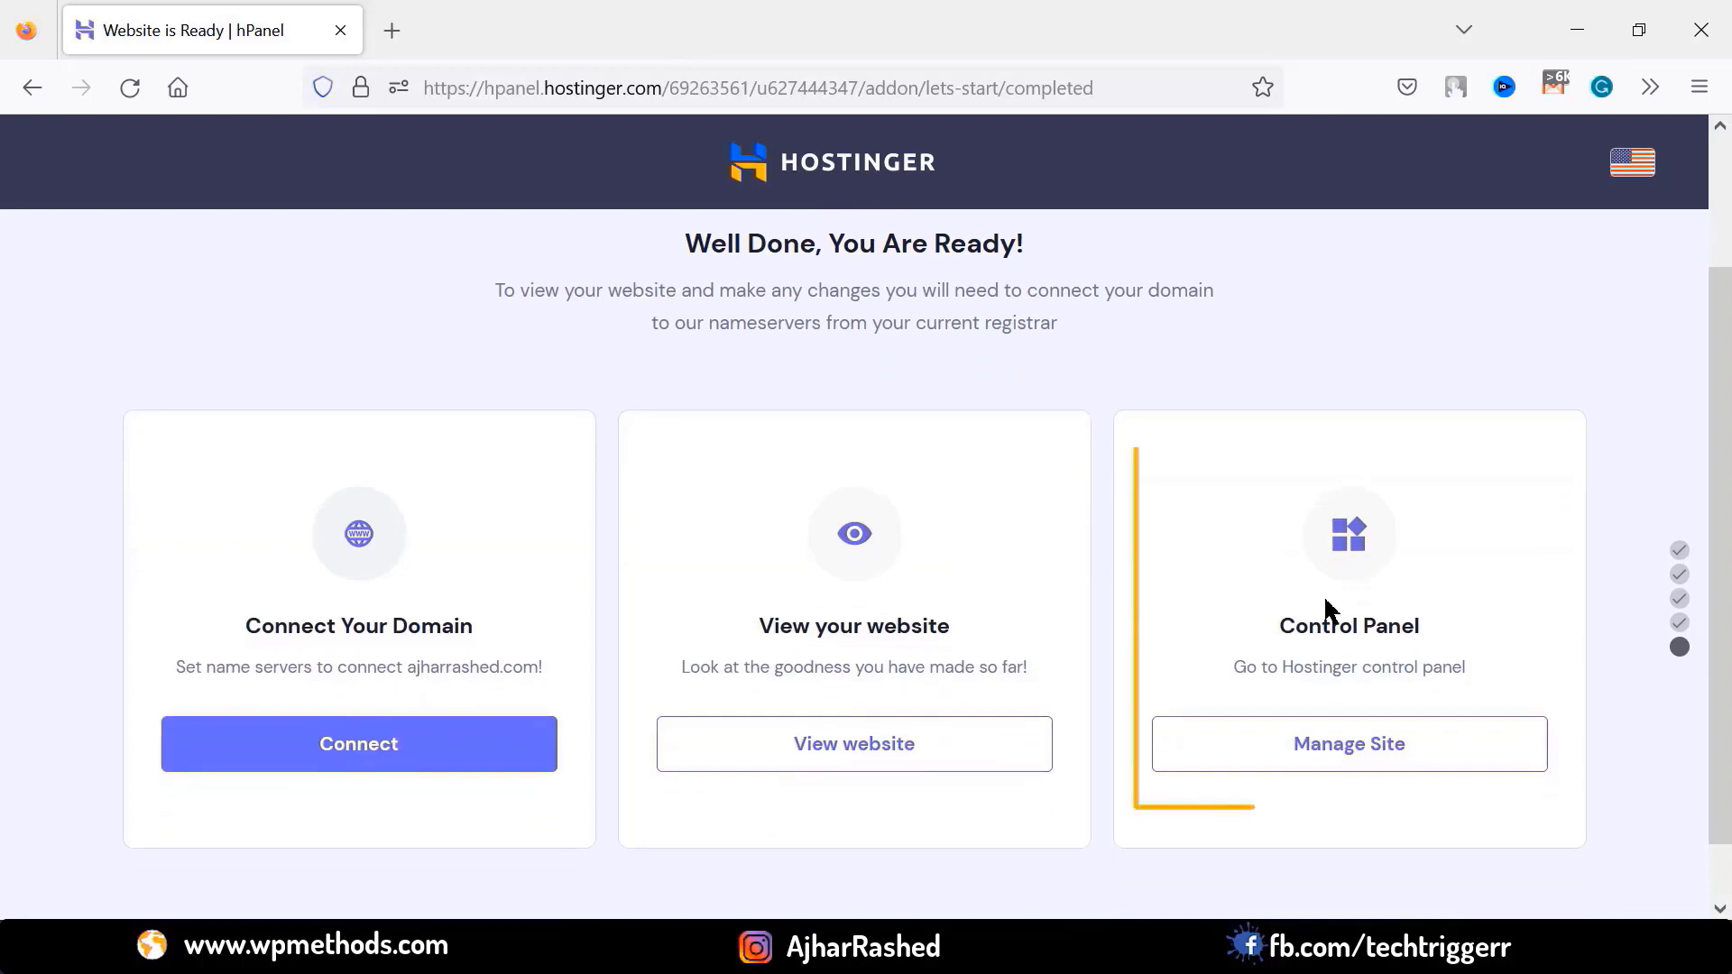
left_click(1358, 753)
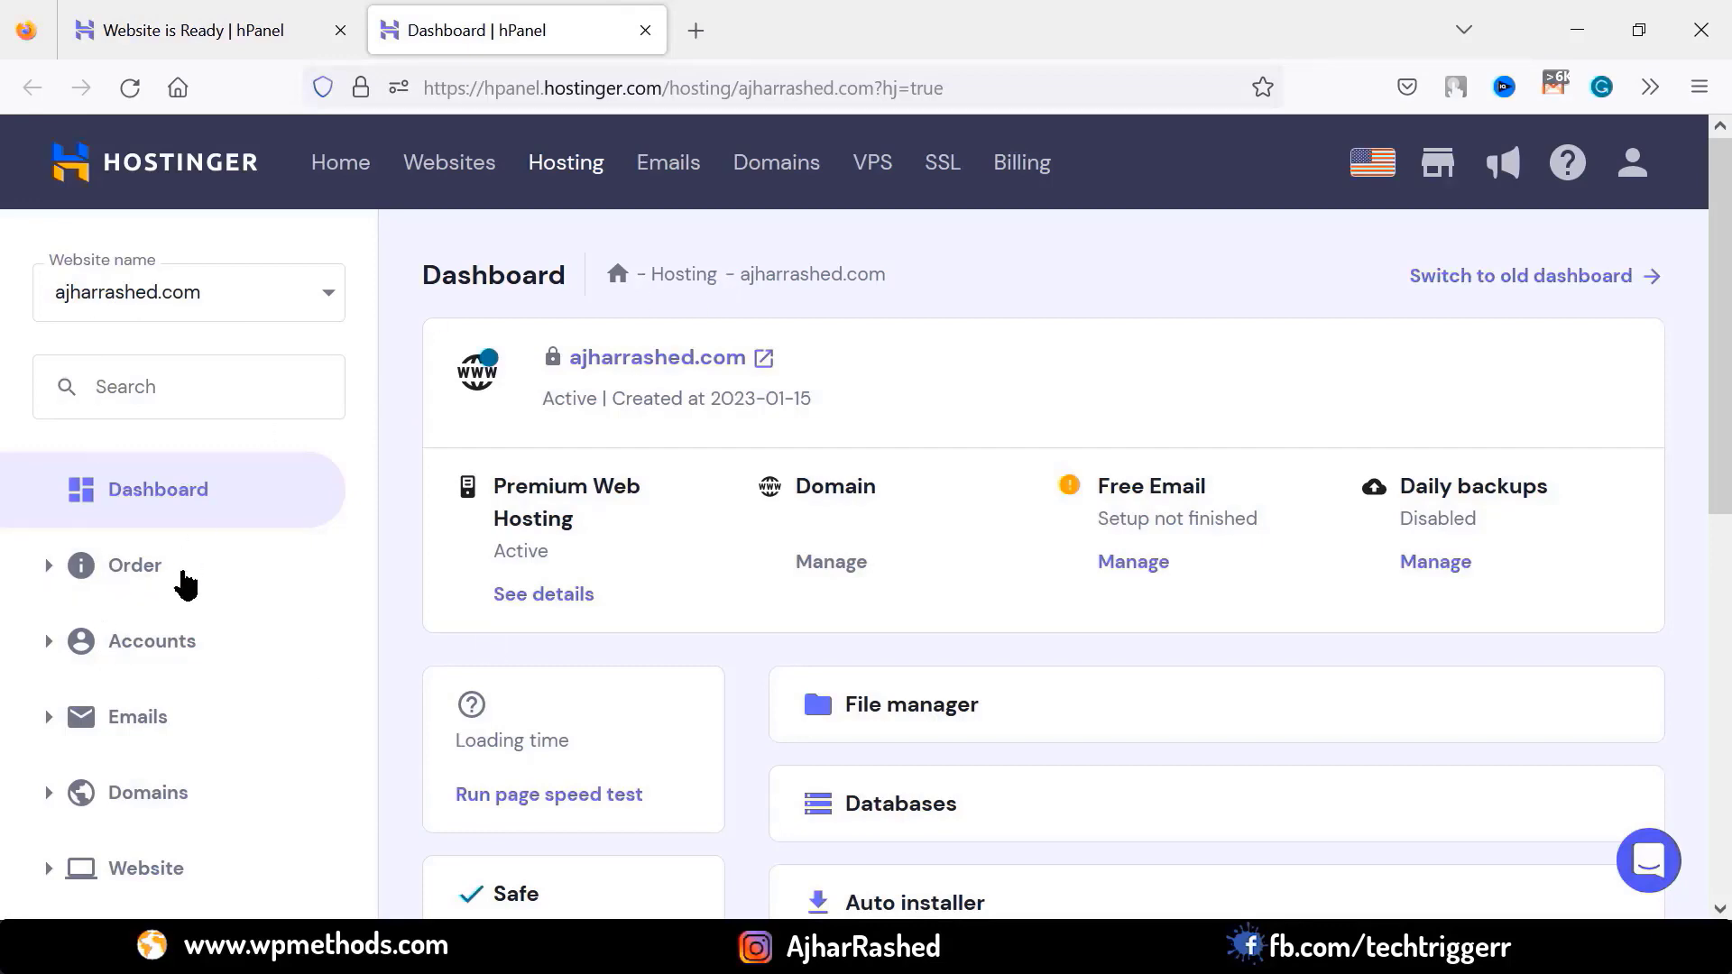
Open the domain in a new tab to confirm the 'You Are All Set to Go!' page, then return to hPanel
scroll(172, 708, "down", 3)
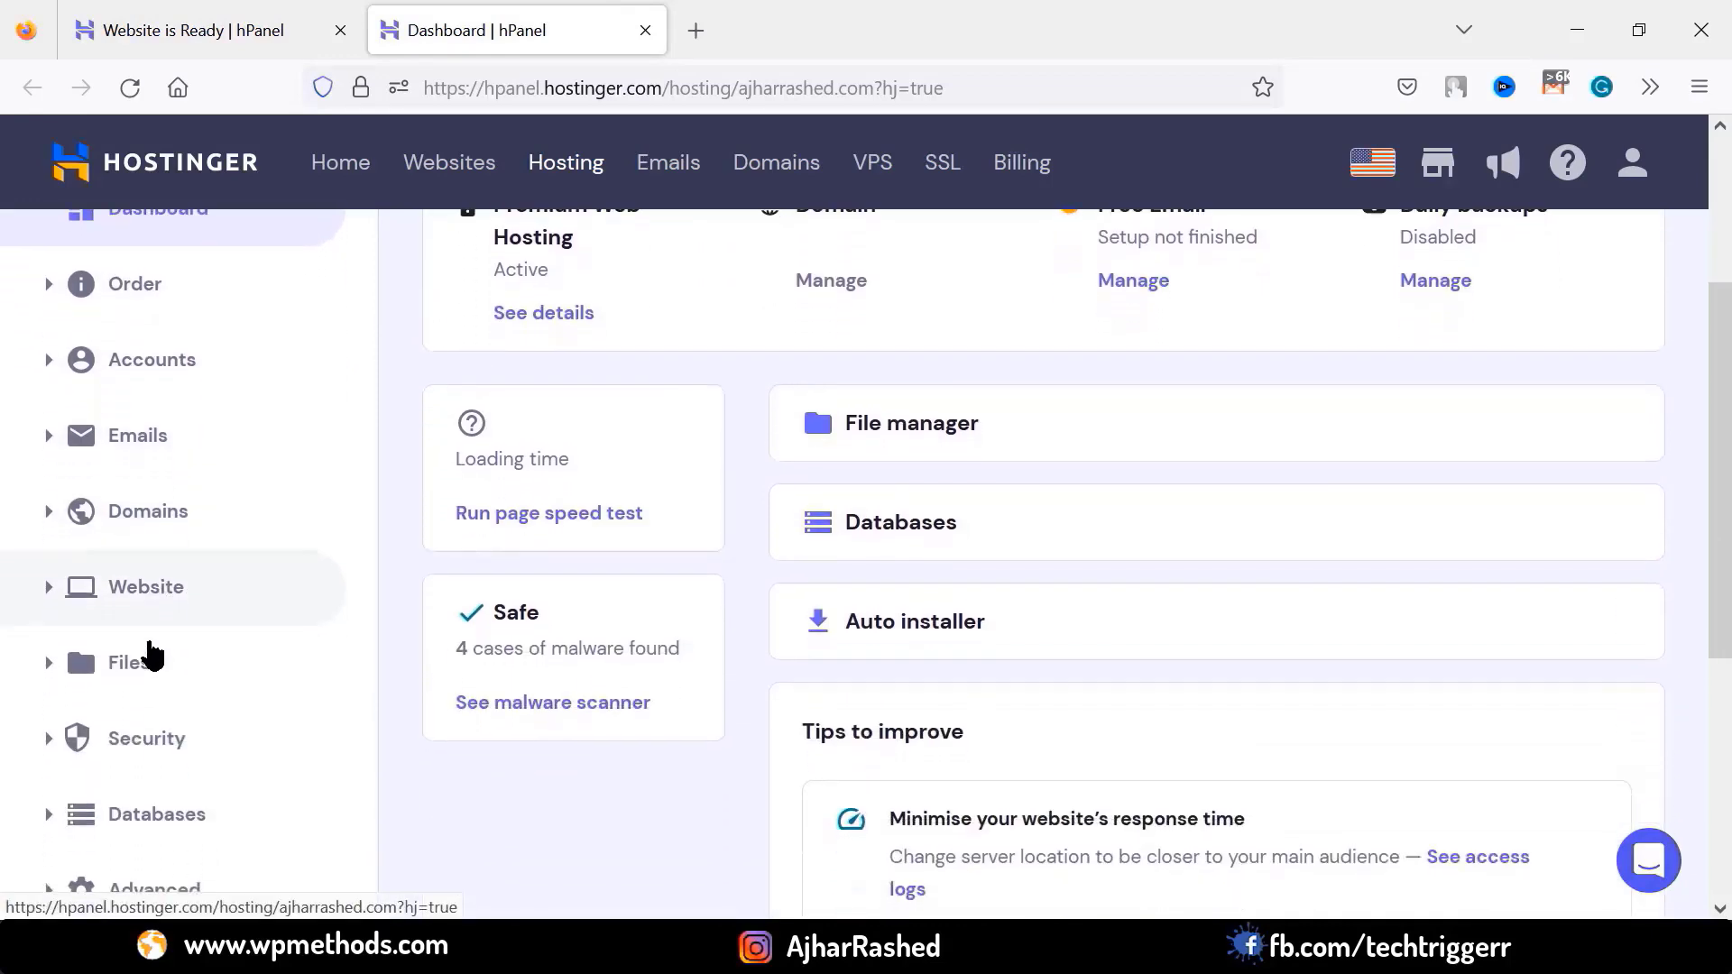
scroll(153, 656, "up", 3)
scroll(1019, 631, "down", 2)
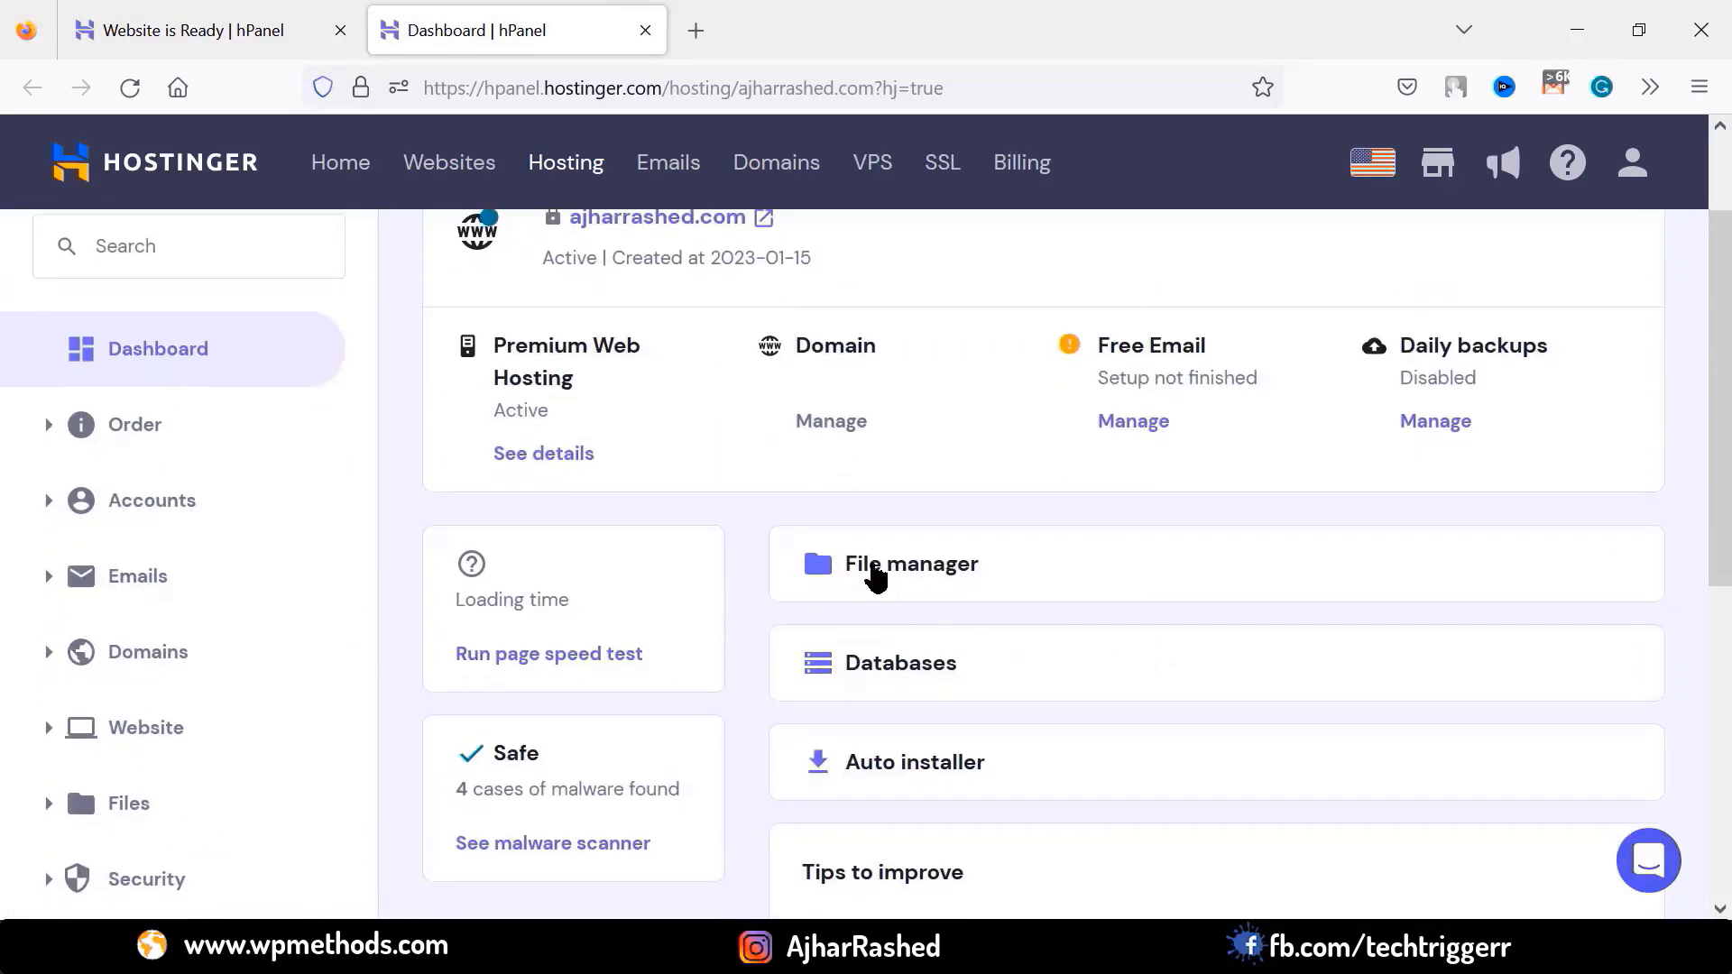
scroll(844, 609, "up", 2)
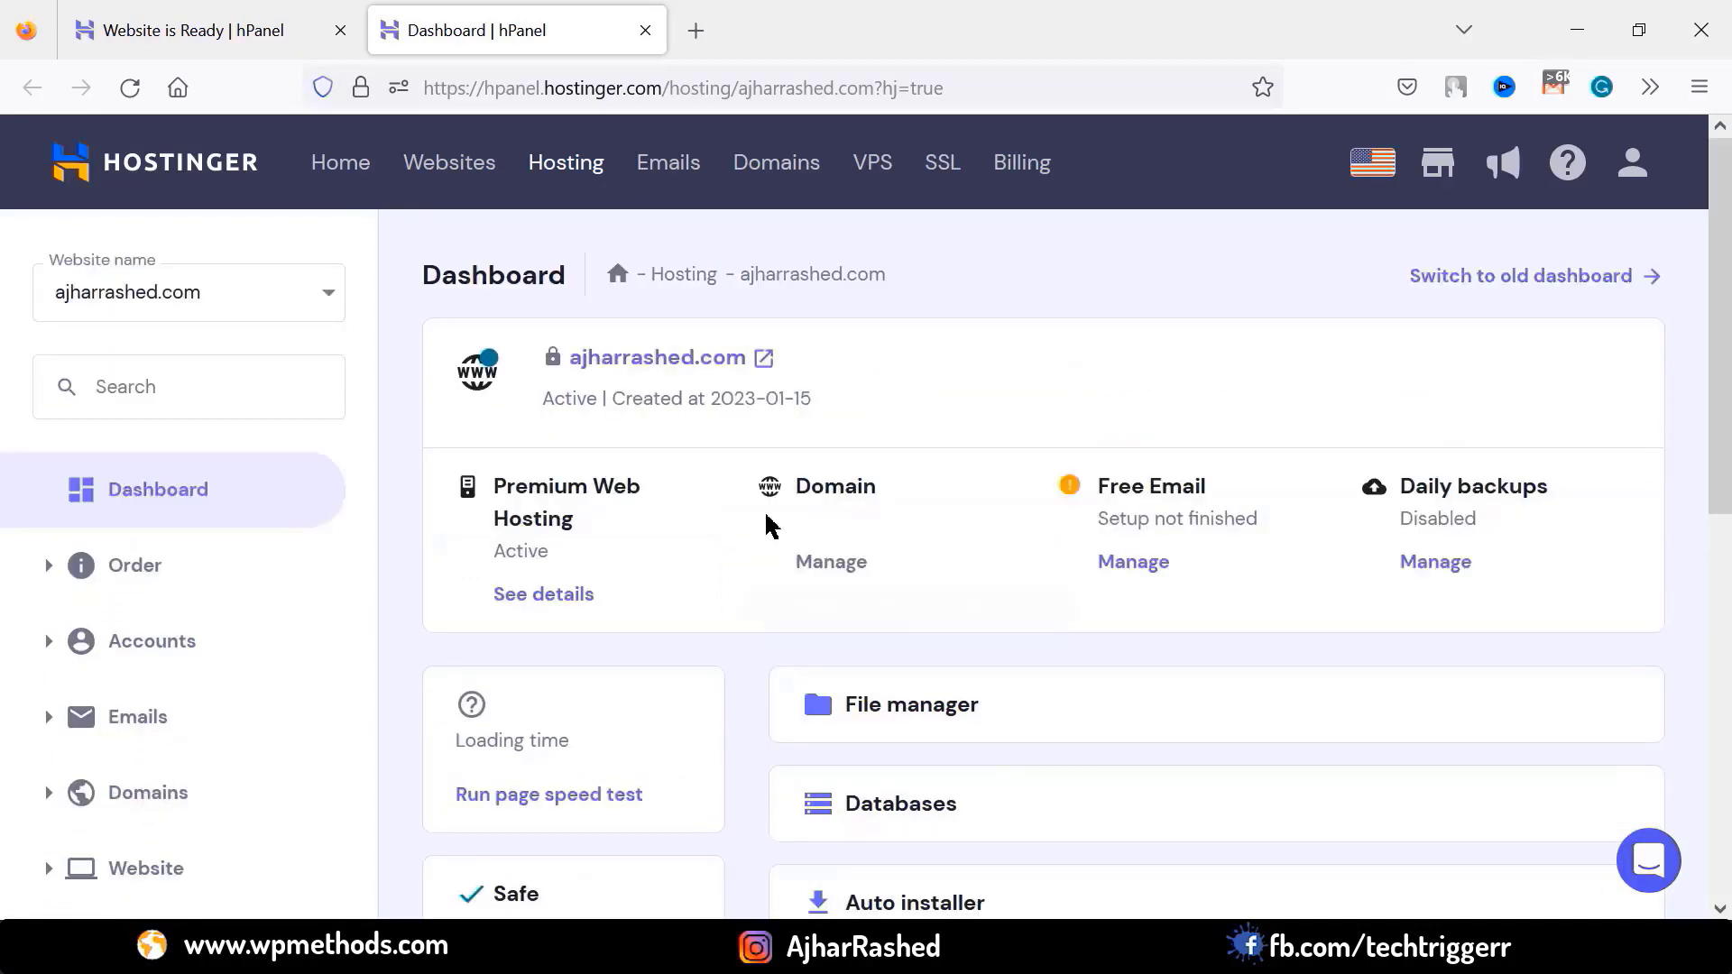
left_click(752, 362)
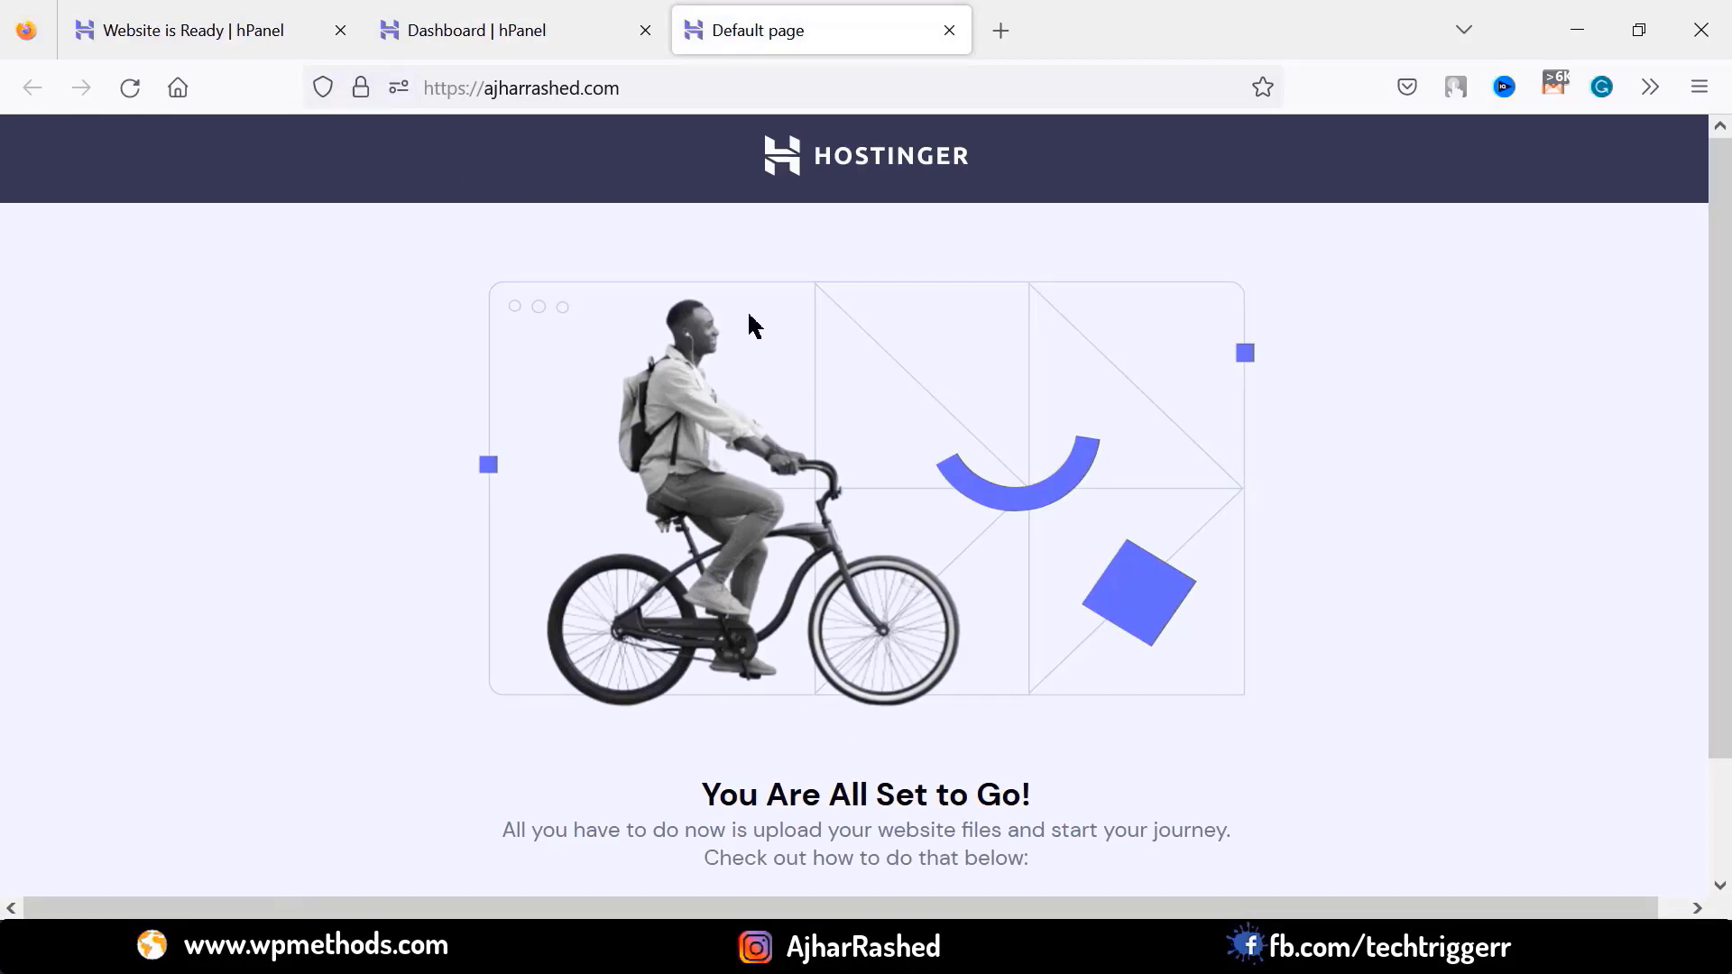
left_click(512, 30)
scroll(172, 667, "down", 6)
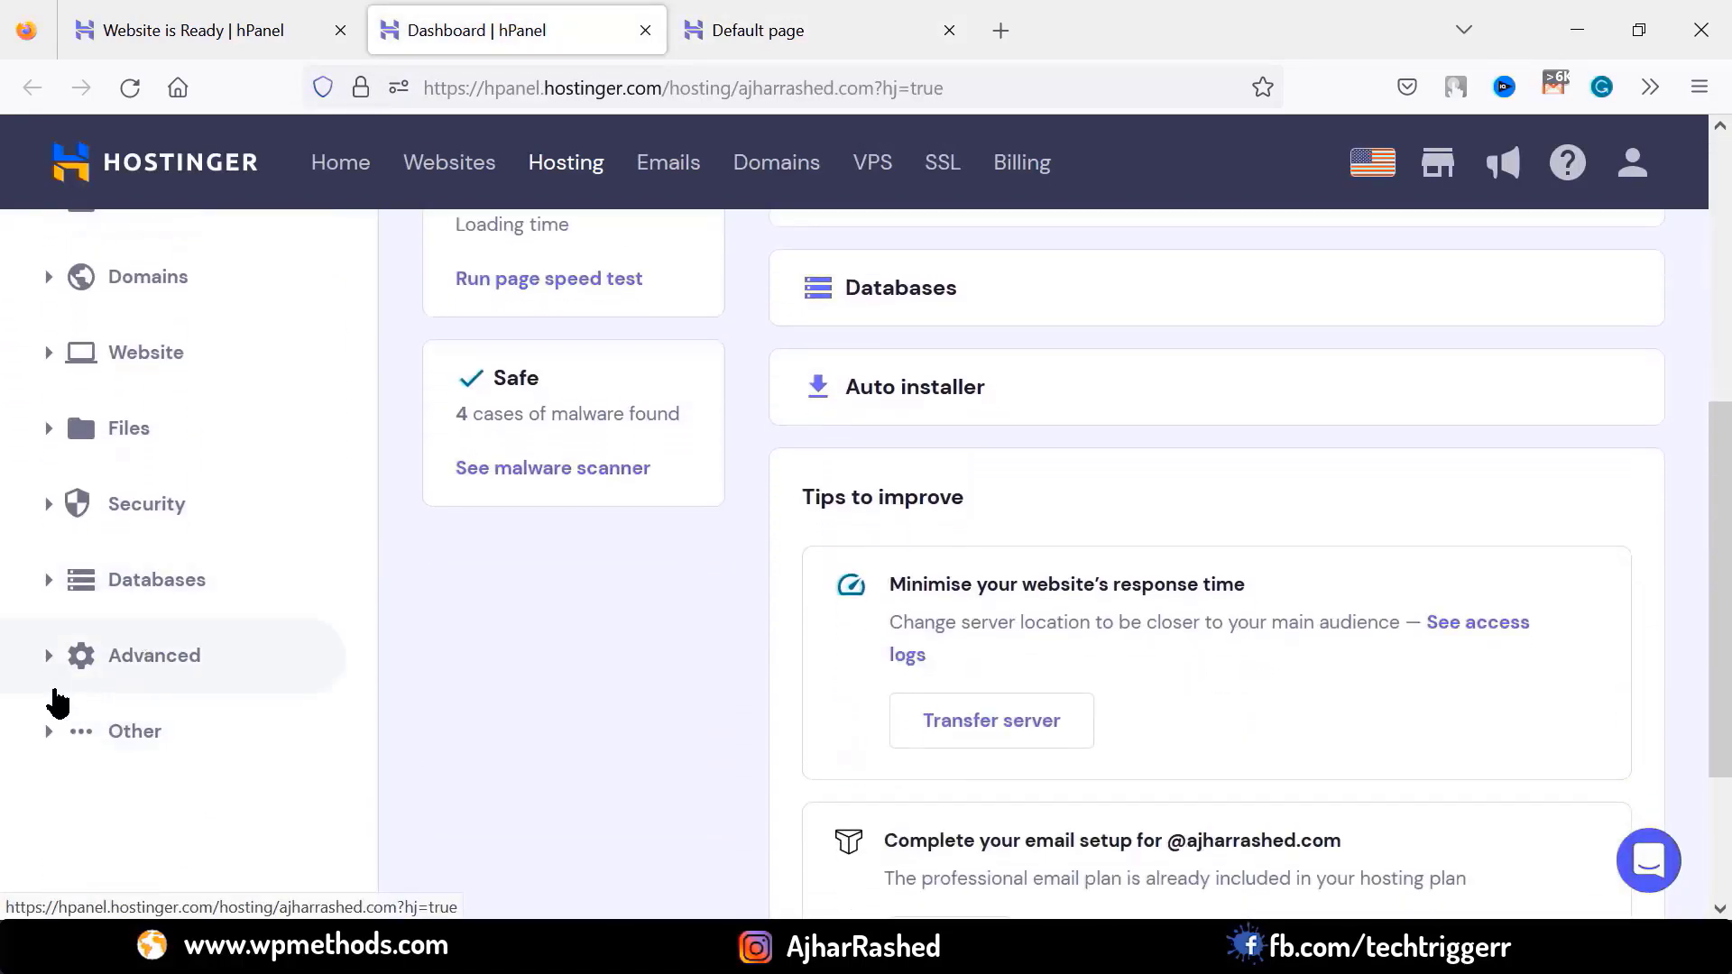
scroll(55, 631, "up", 3)
scroll(135, 586, "down", 3)
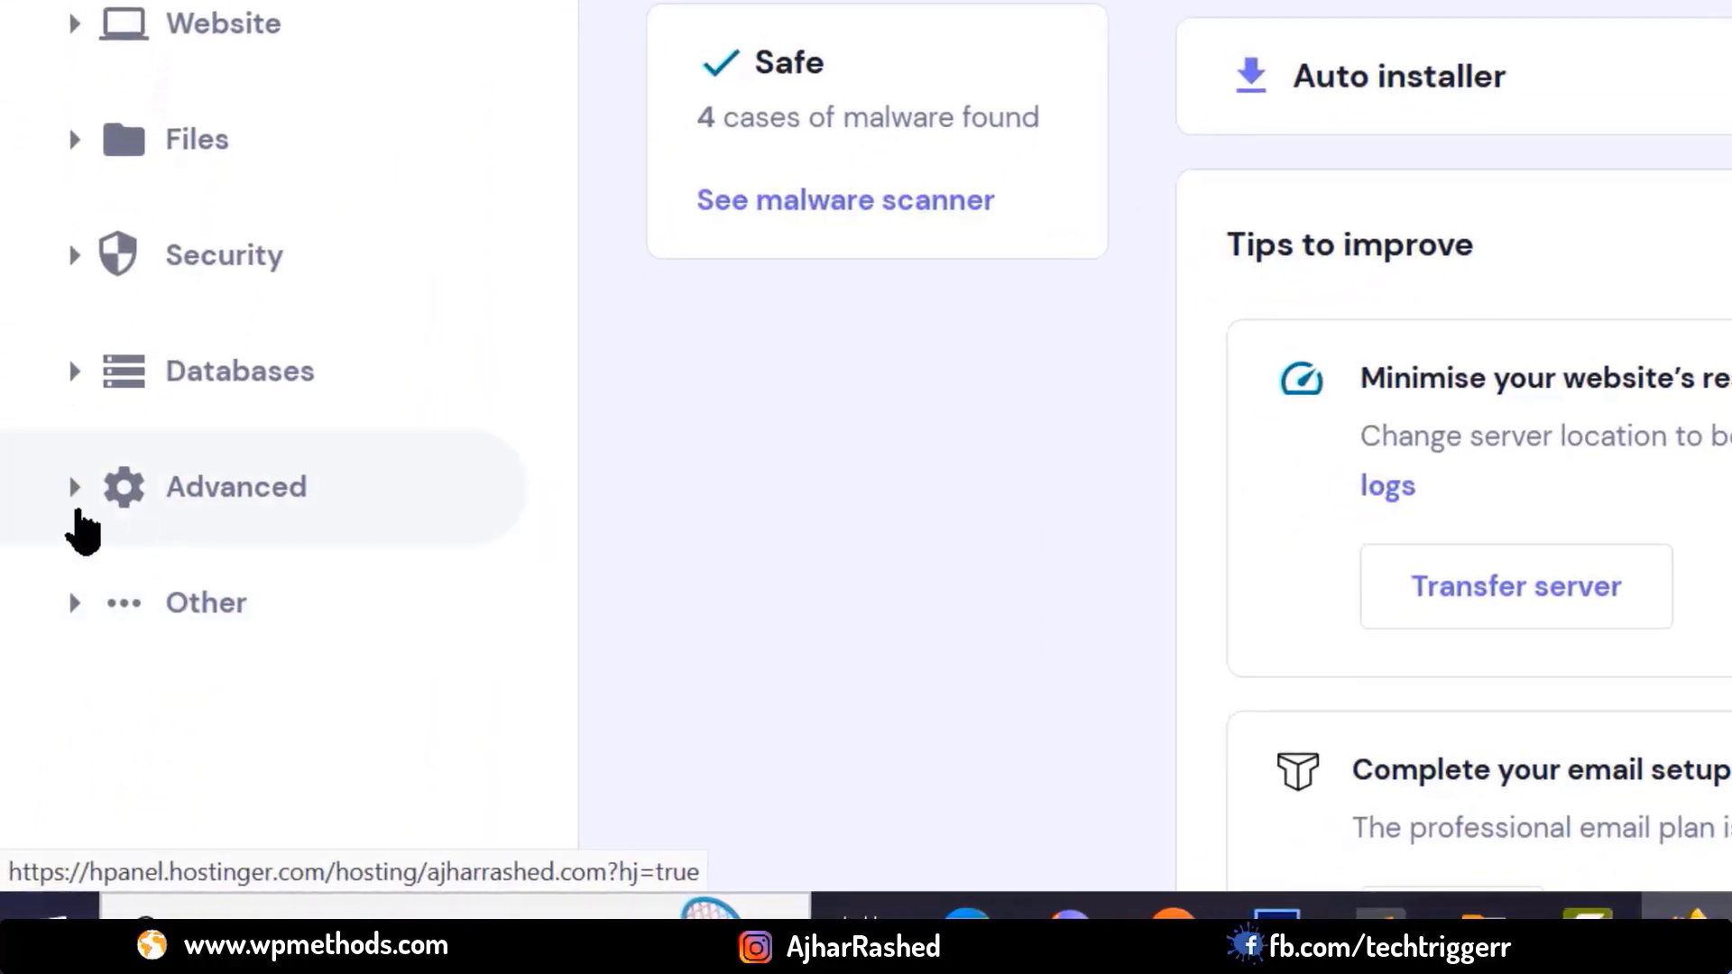
Check the PHP 8.1 configuration and its enabled extensions, then go back to the Dashboard
left_click(78, 495)
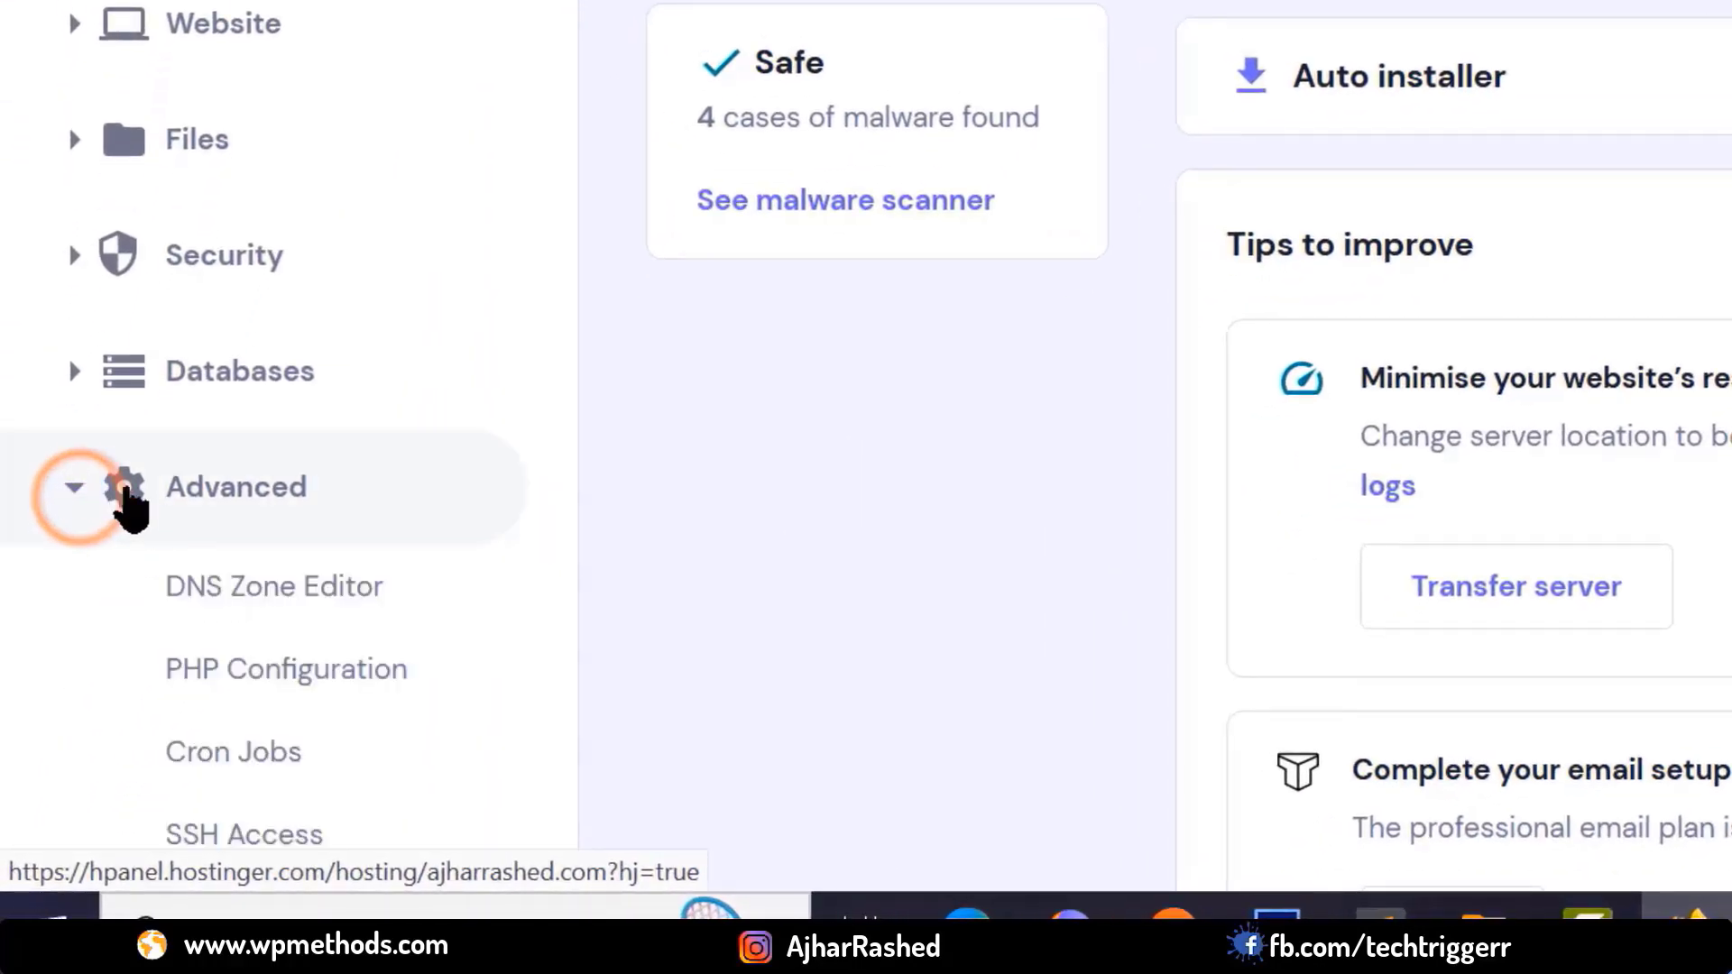
scroll(243, 496, "down", 3)
left_click(267, 431)
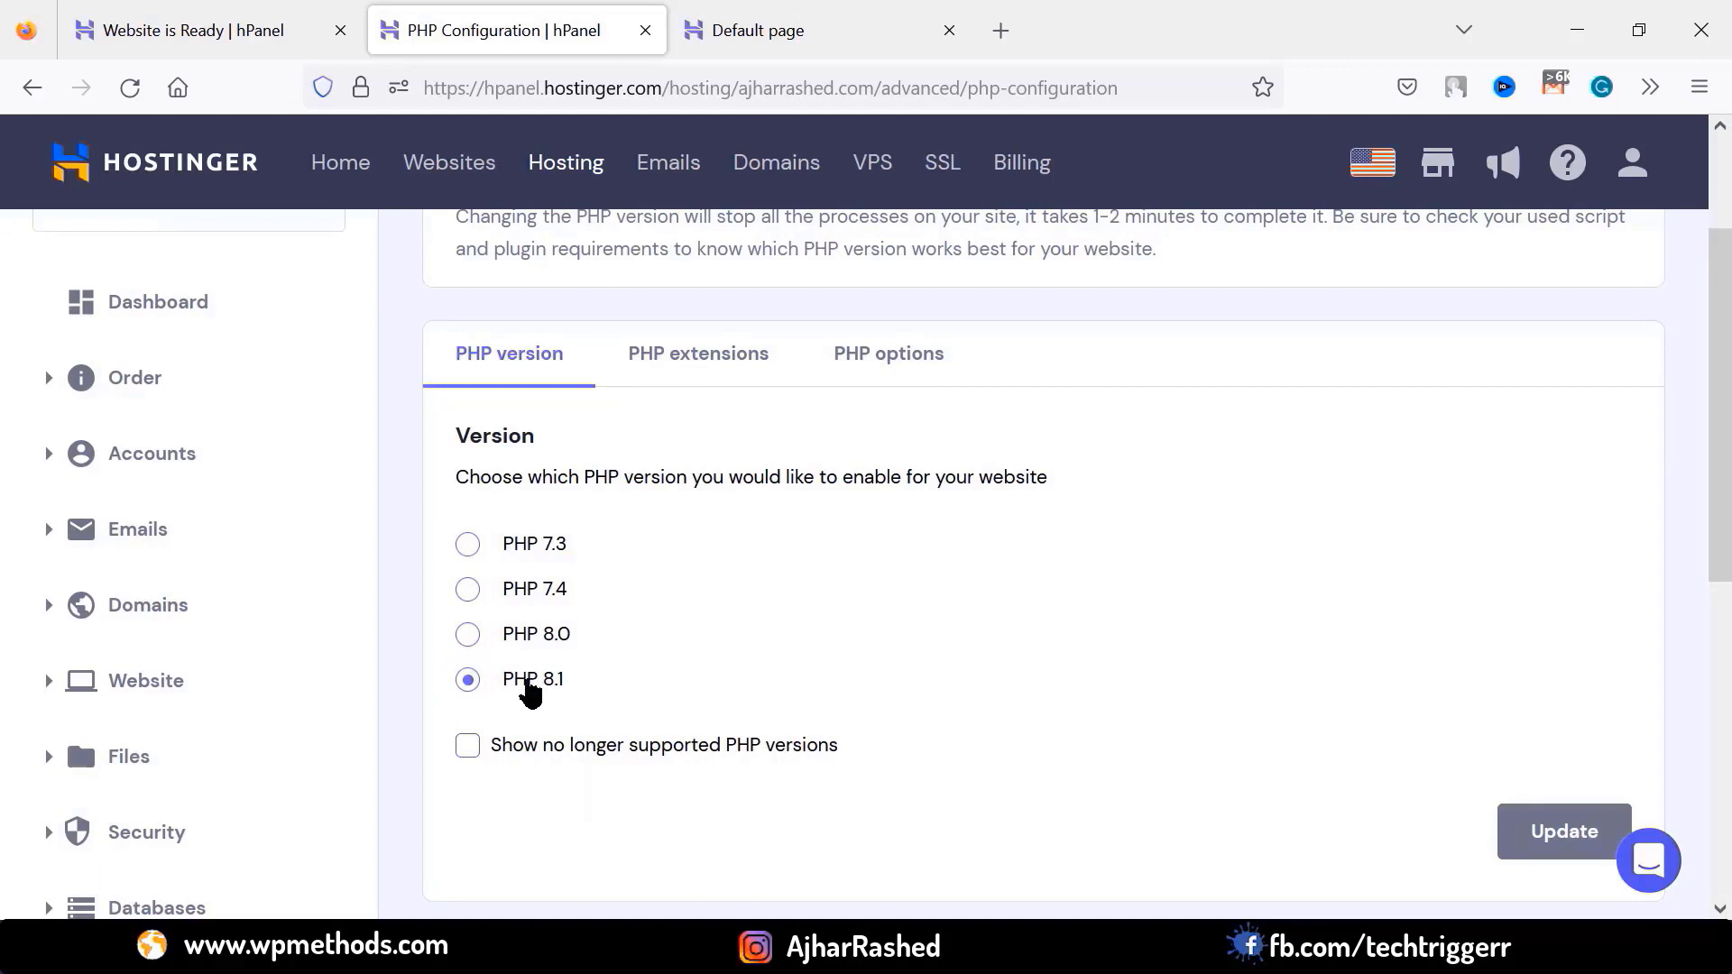
left_click(687, 379)
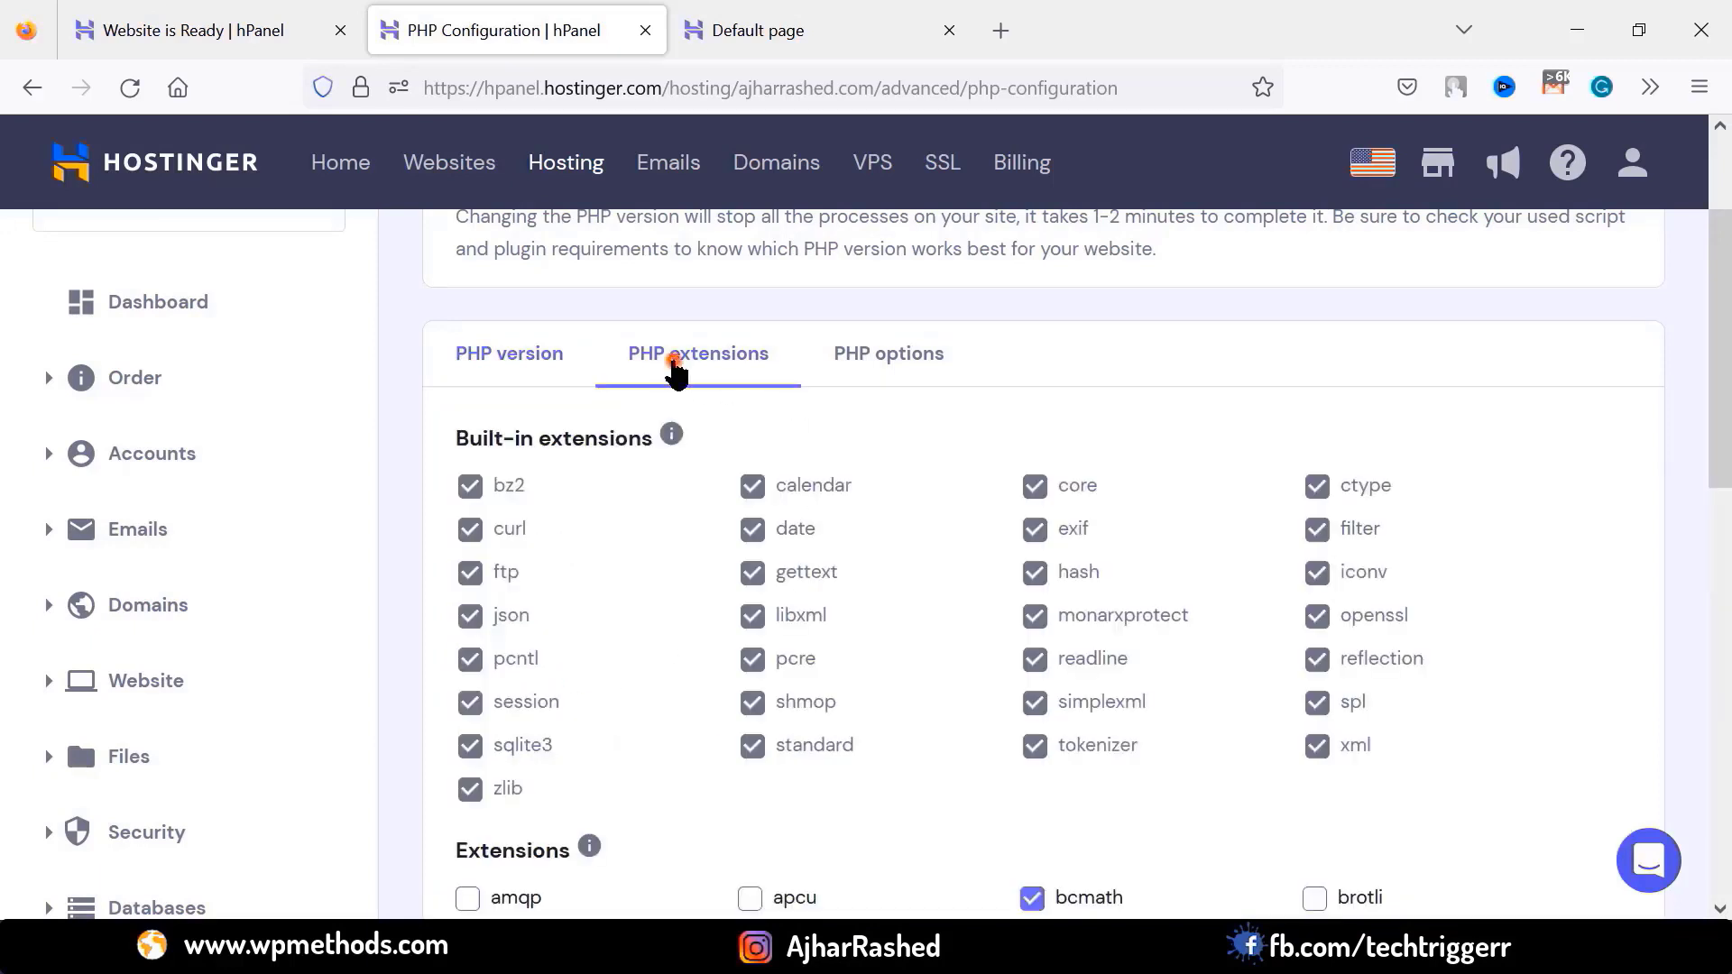
scroll(734, 566, "down", 7)
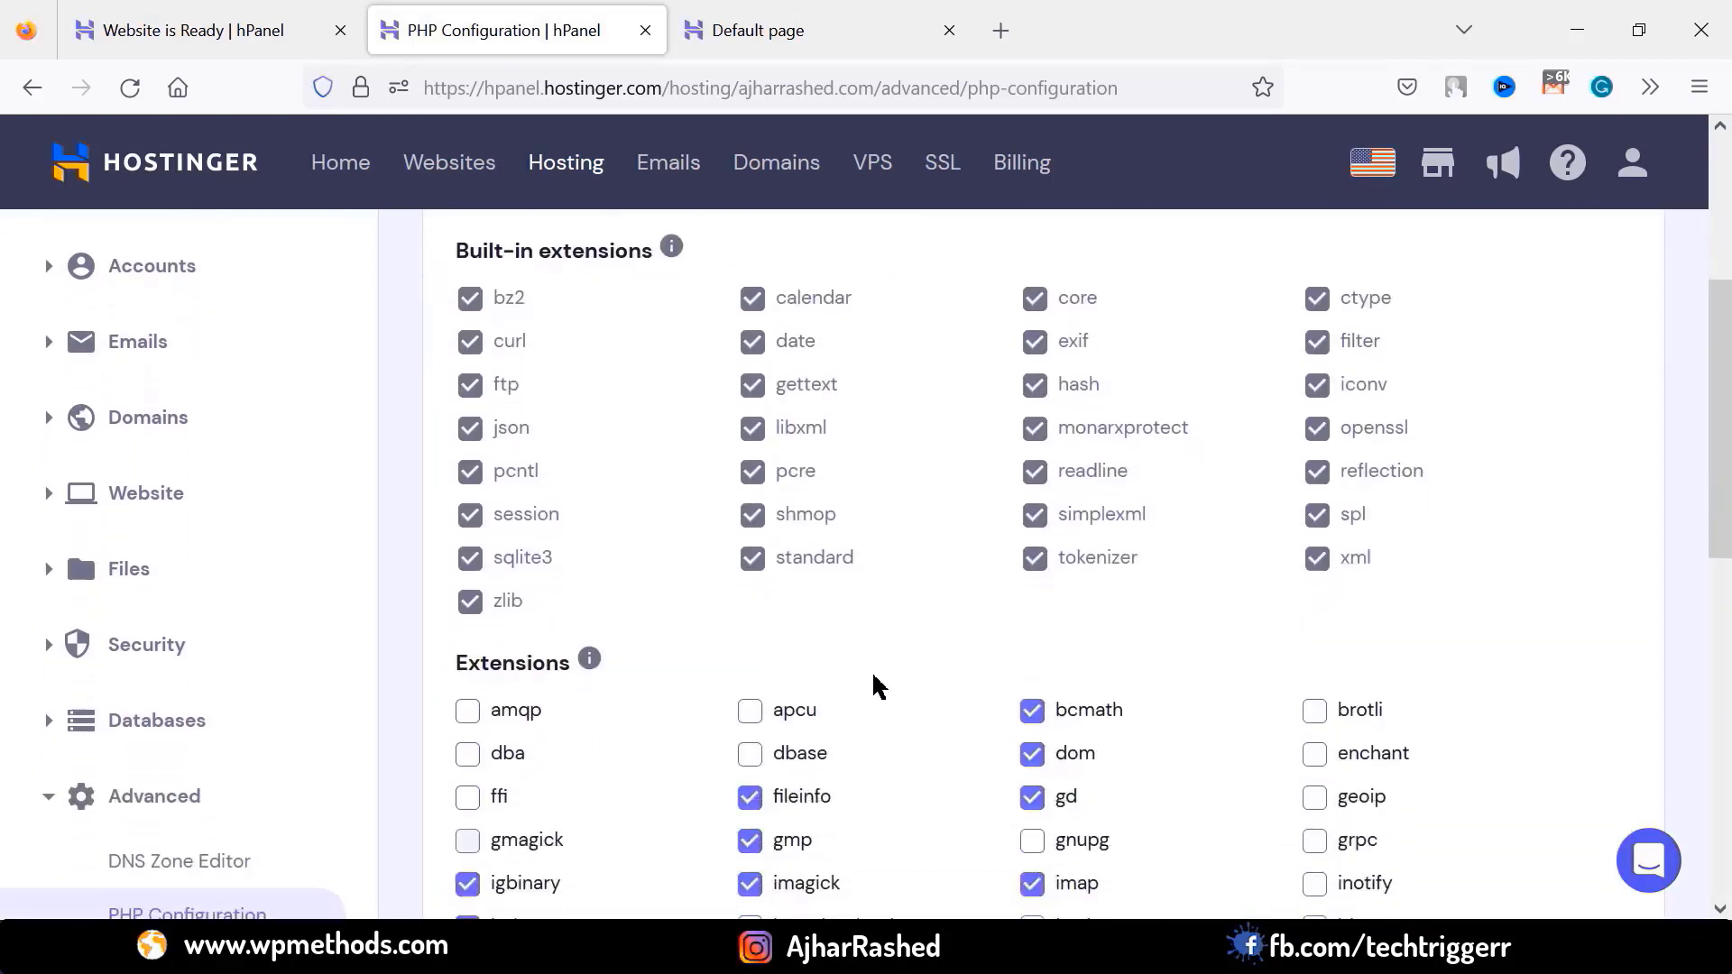
scroll(1082, 740, "up", 5)
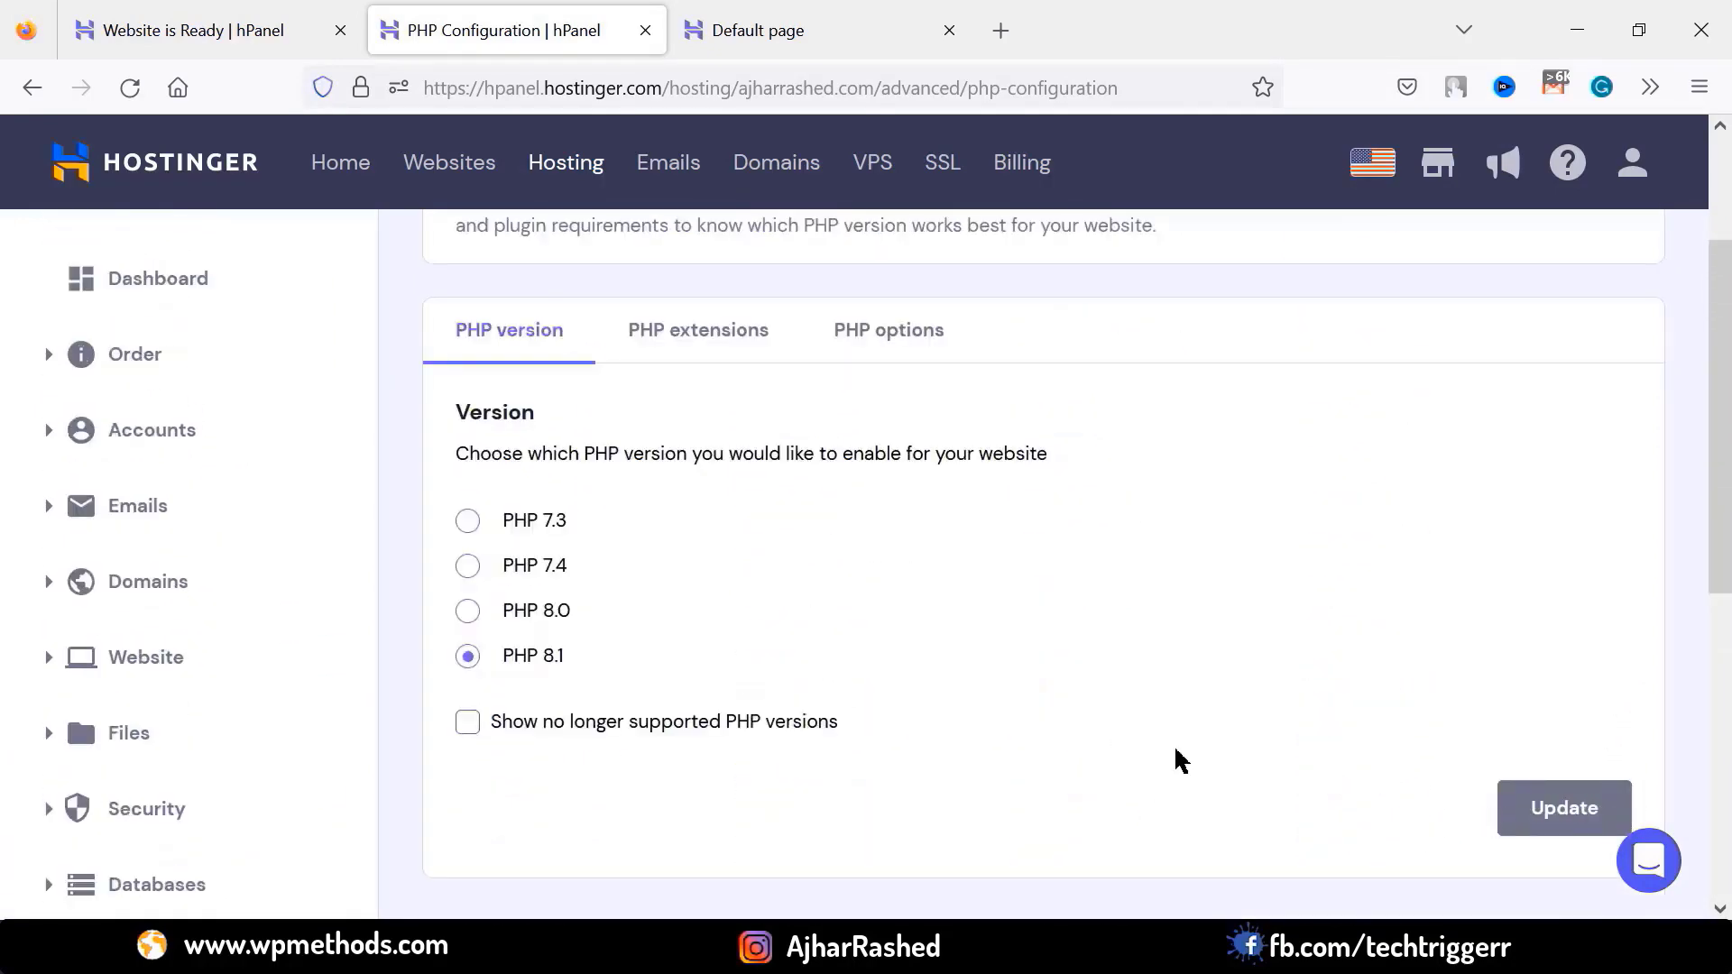
scroll(657, 695, "up", 2)
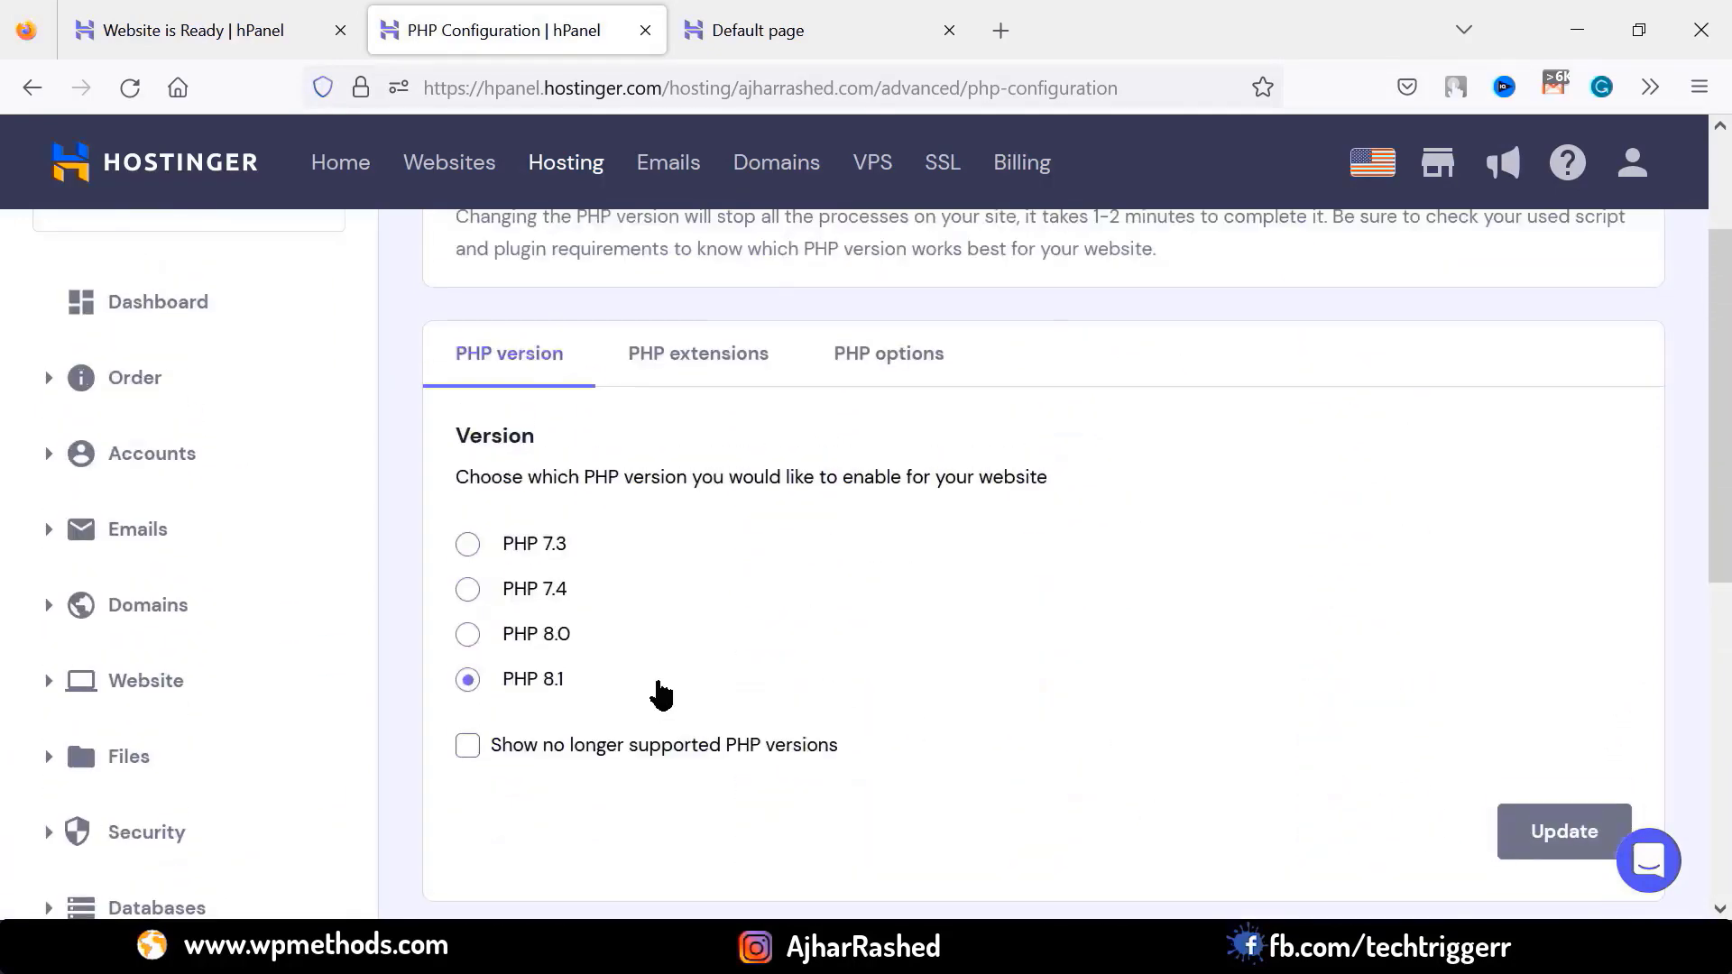
left_click(144, 451)
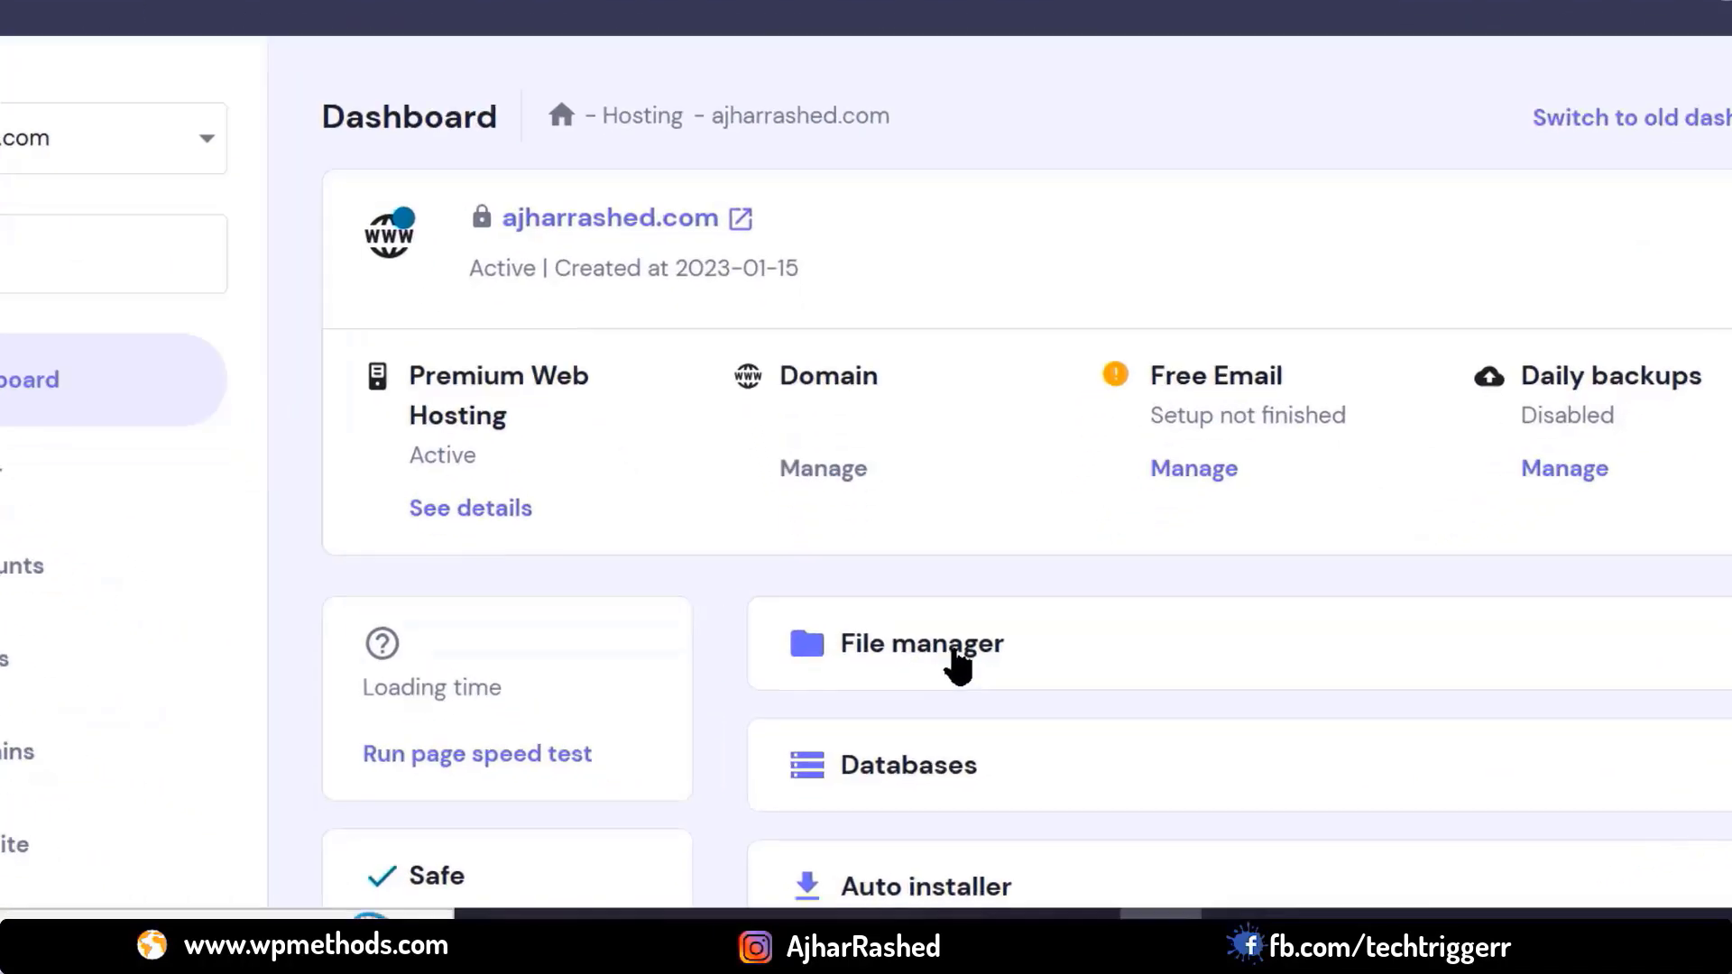
Permanently delete default.php from public_html in File Manager
left_click(934, 716)
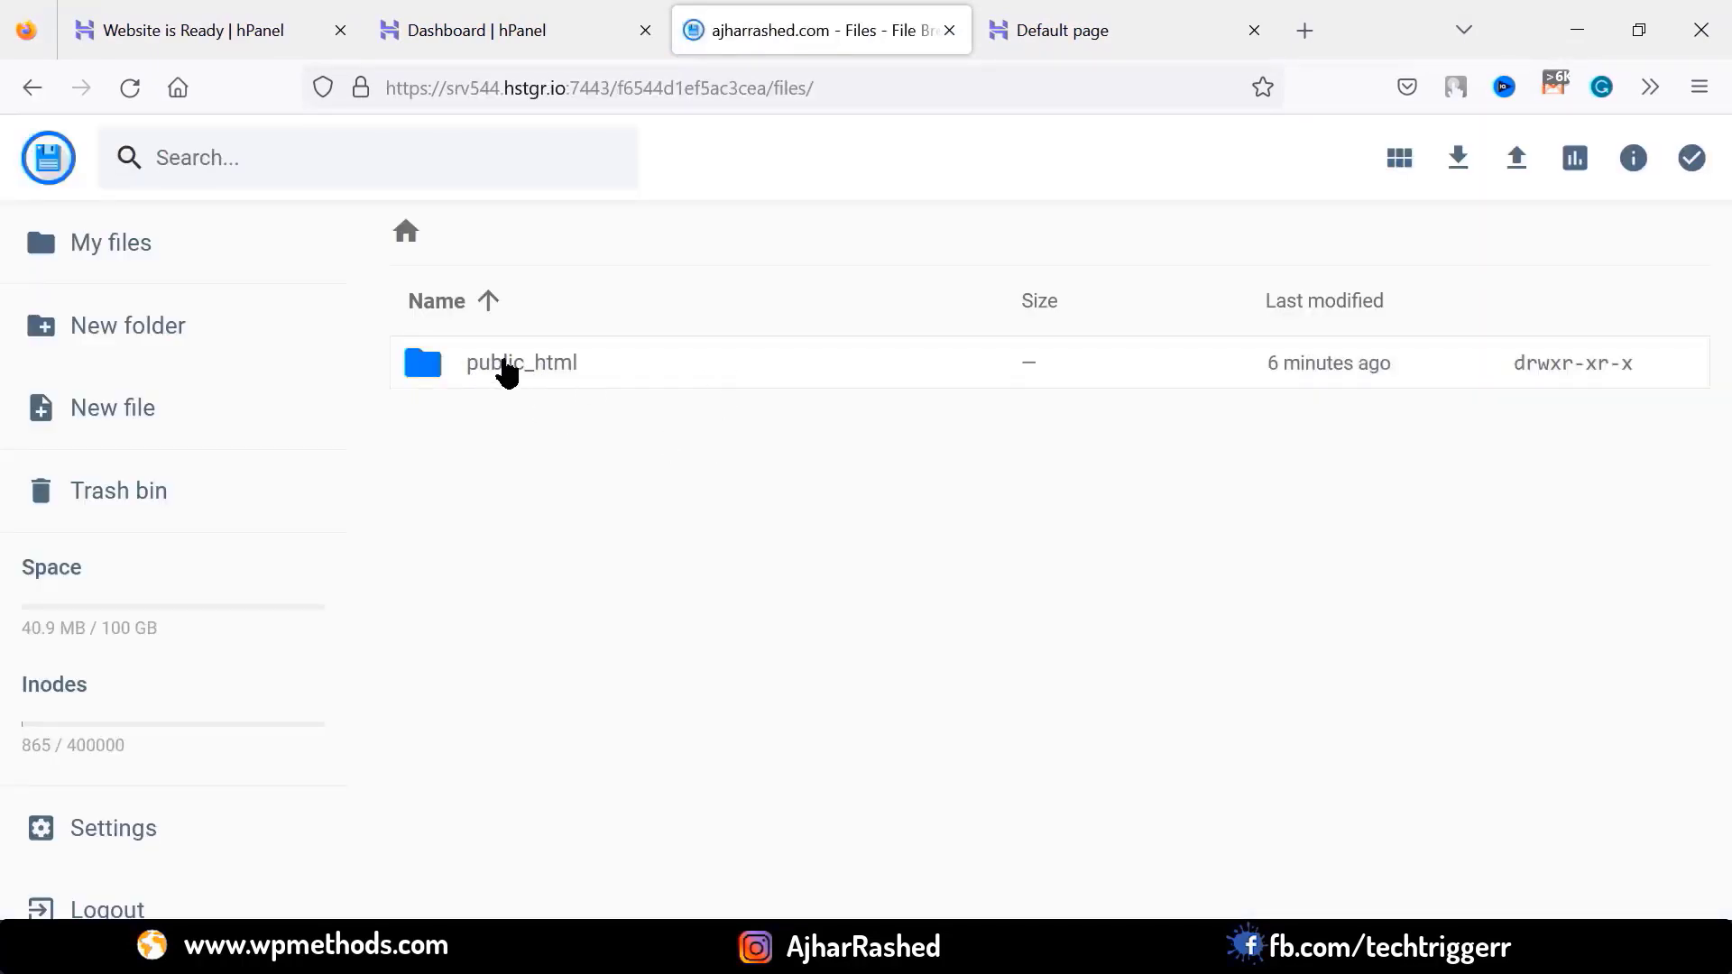
double_click(505, 366)
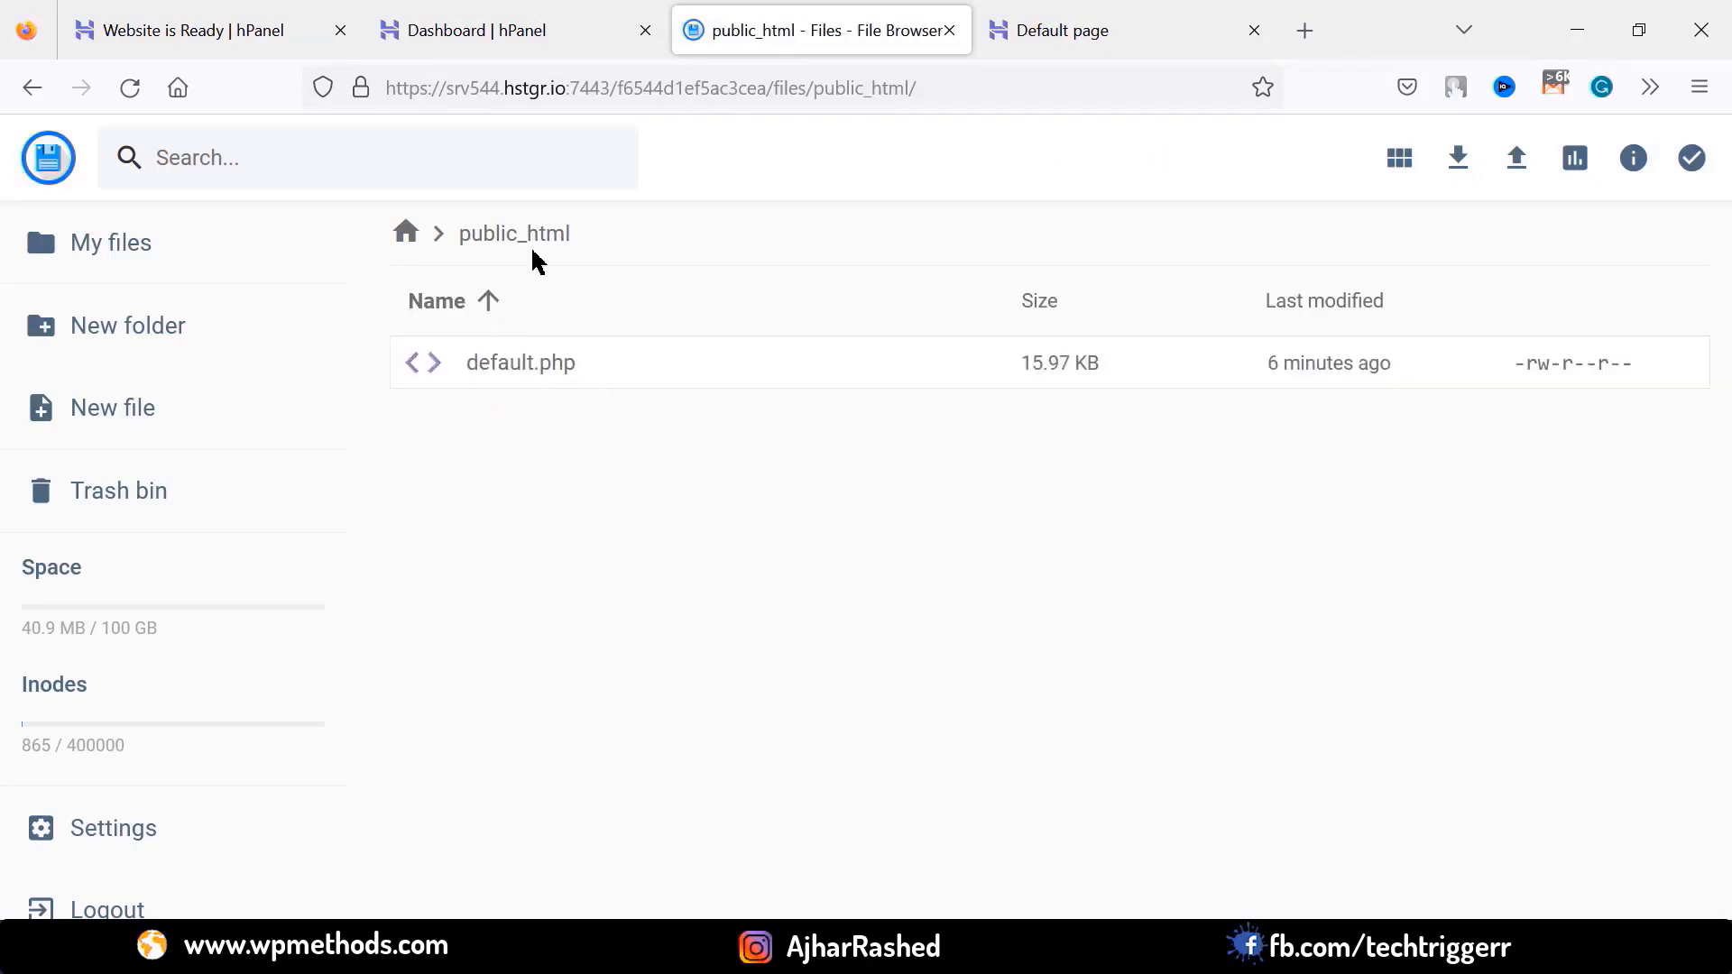
double_click(569, 370)
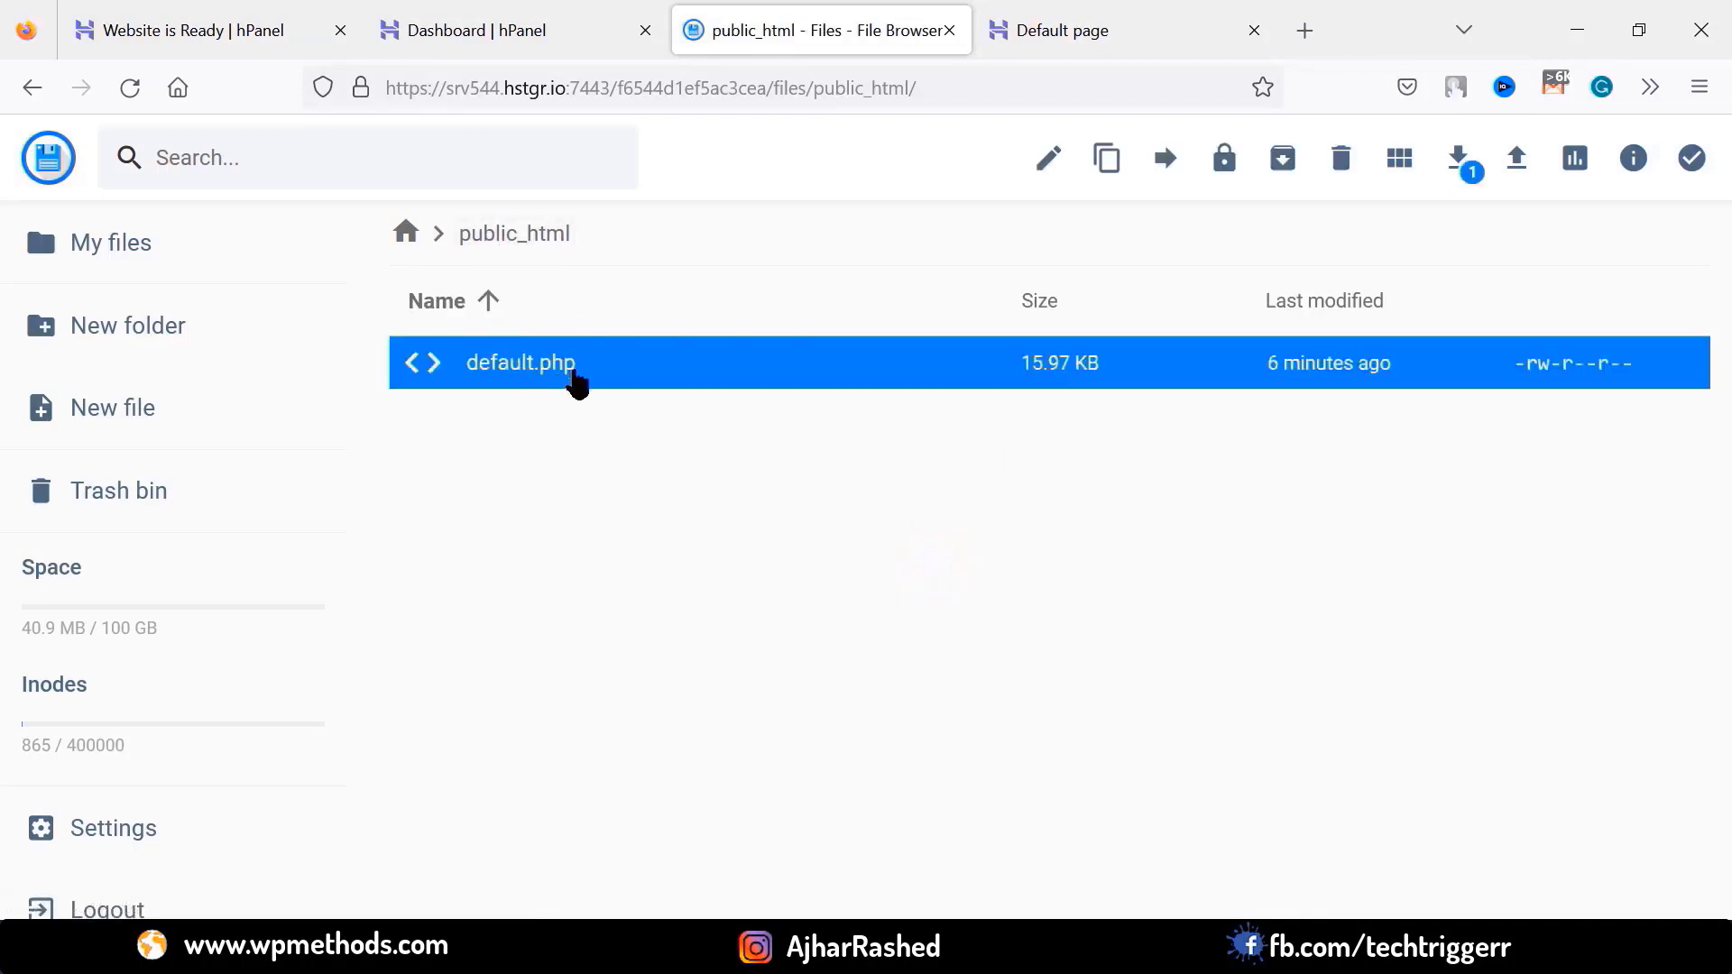
left_click(1341, 158)
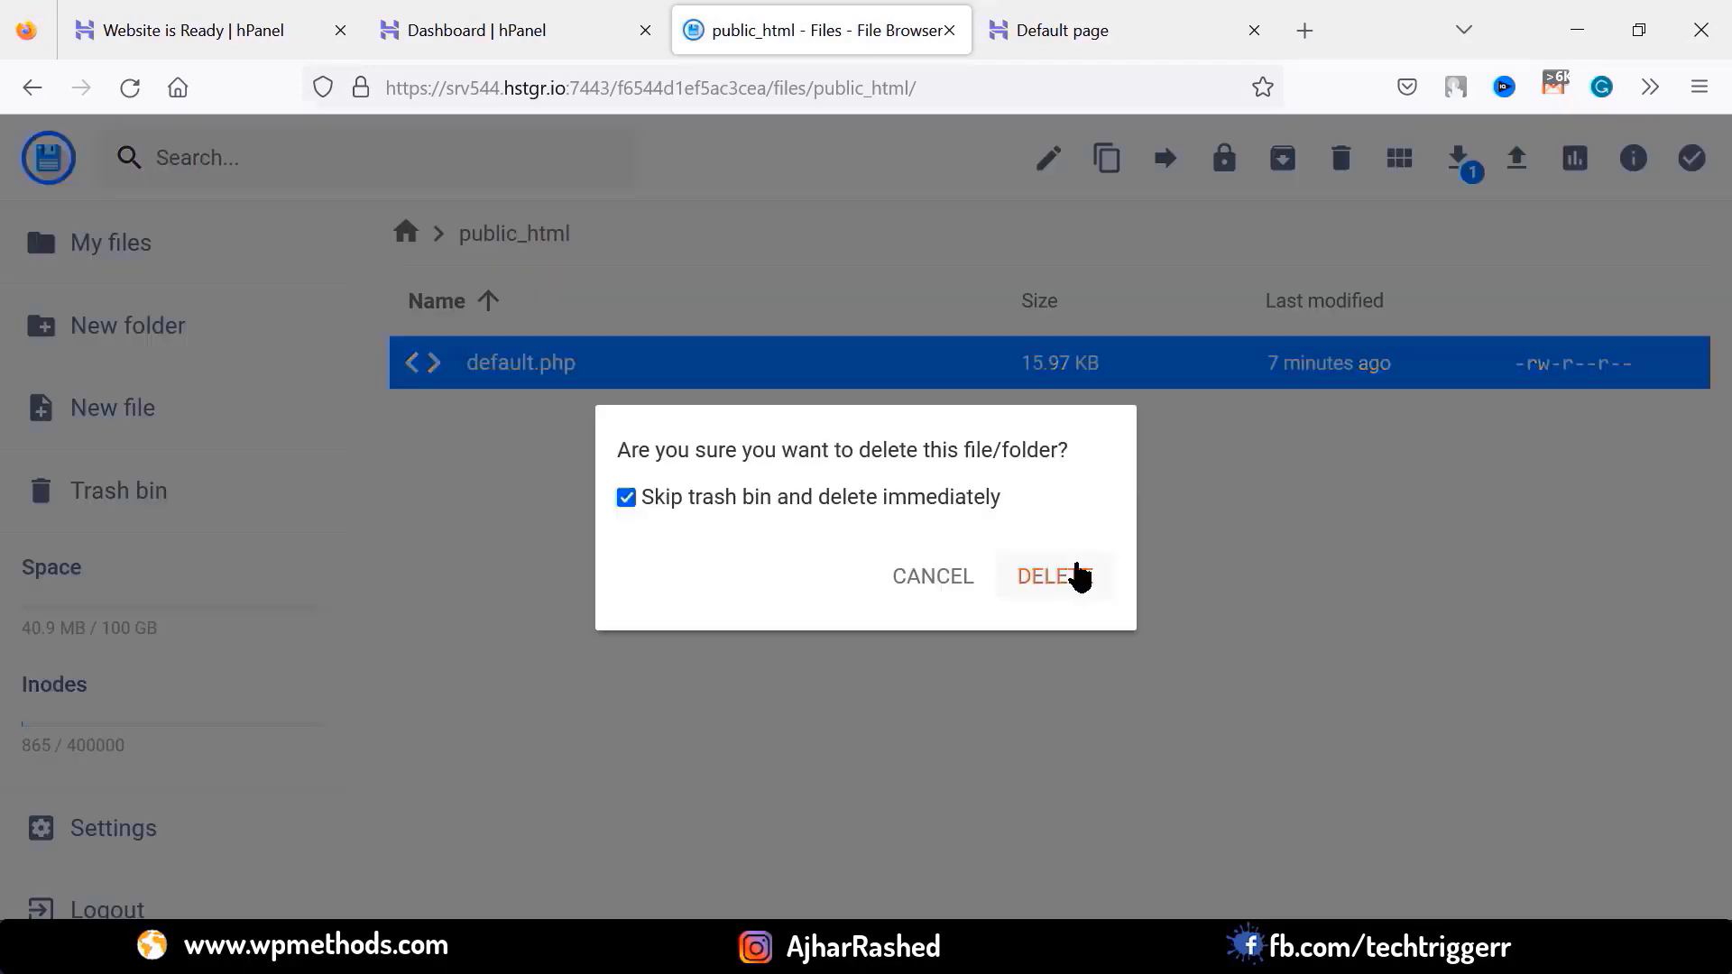
left_click(1081, 585)
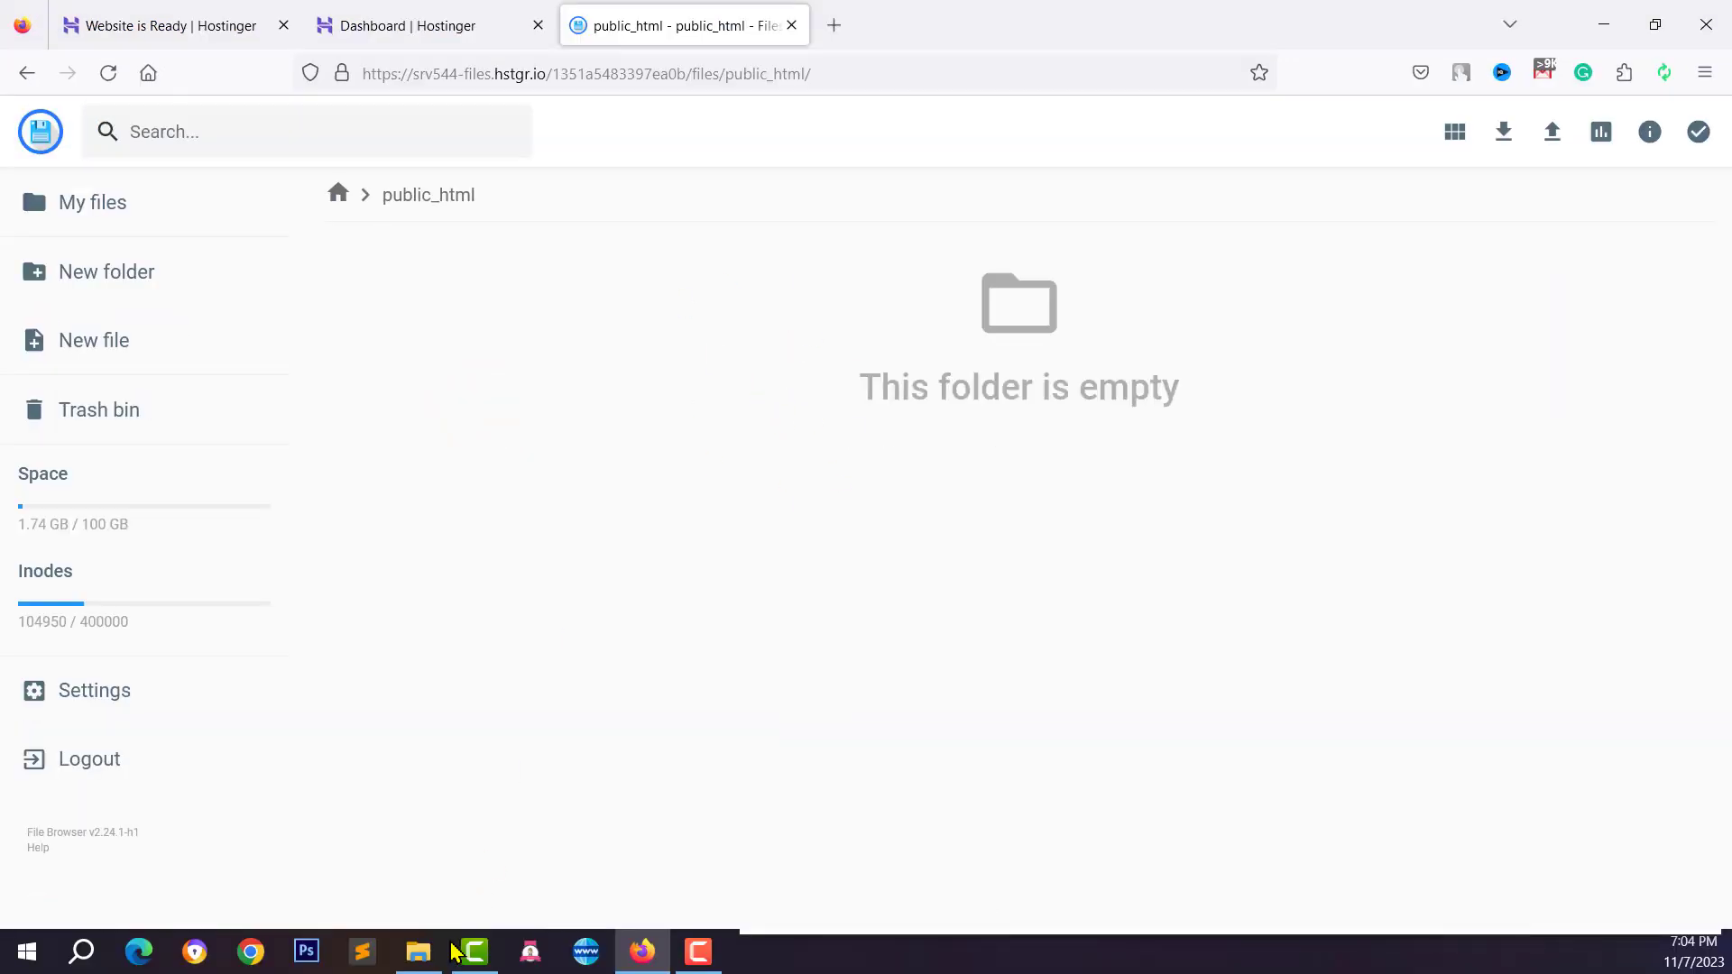
Extract the downloaded CodeCanyon zip in Downloads and open the extracted folder
left_click(420, 950)
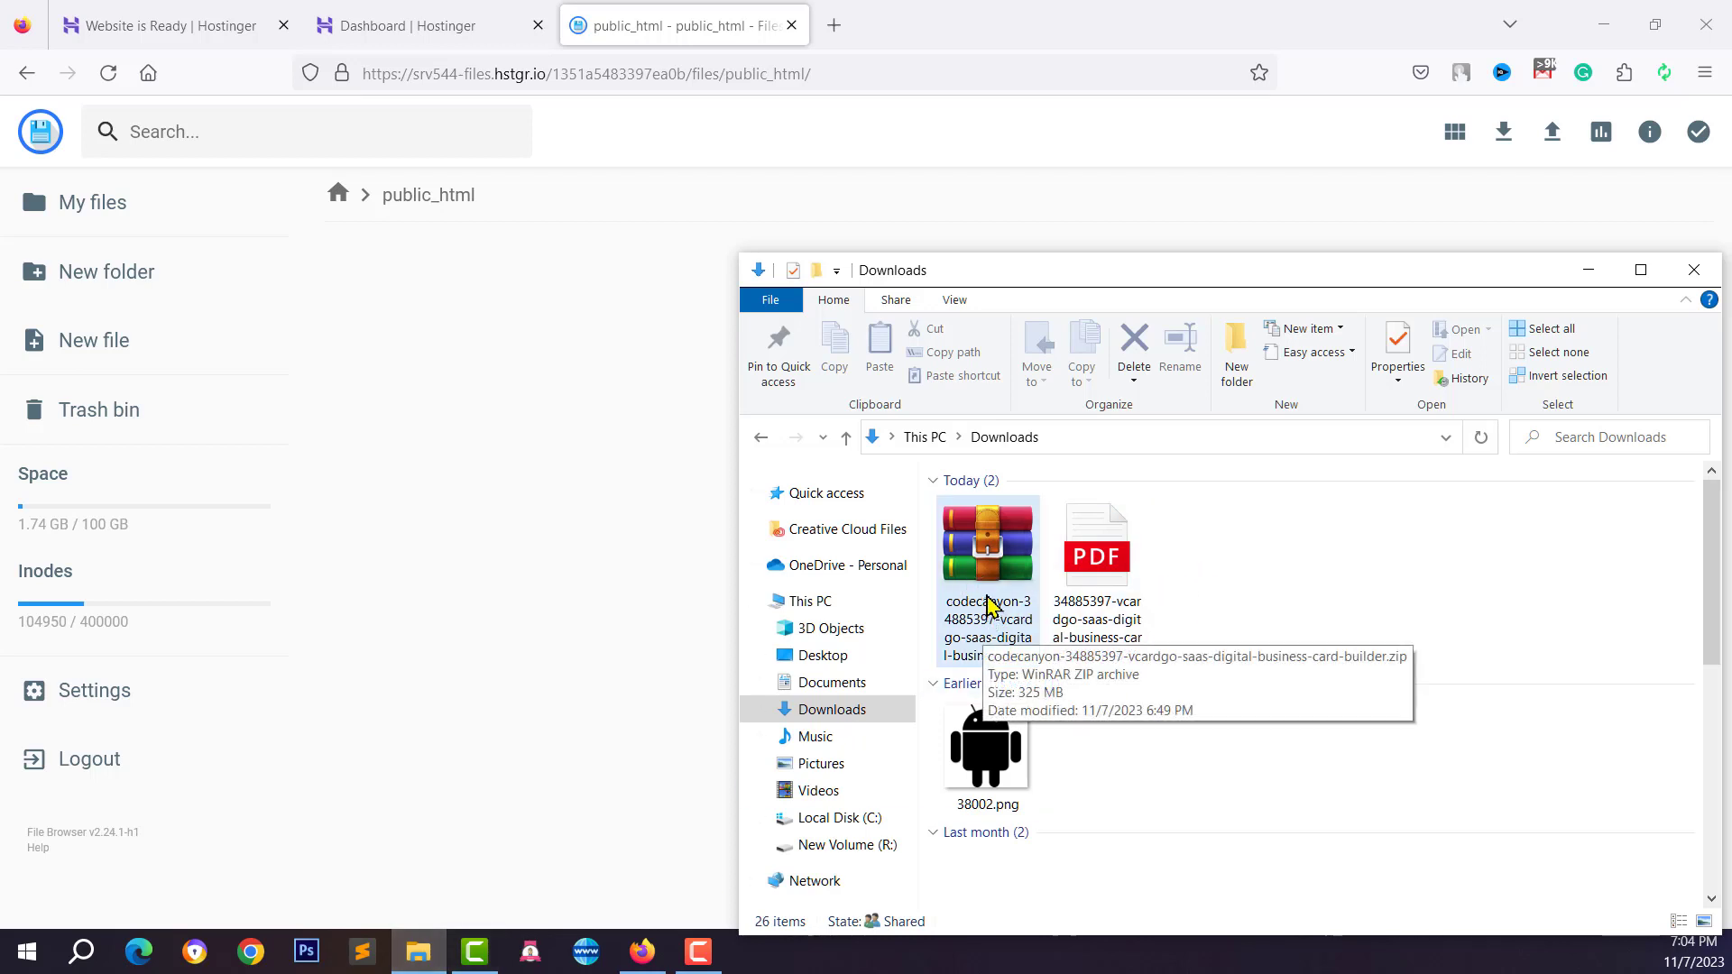
right_click(987, 604)
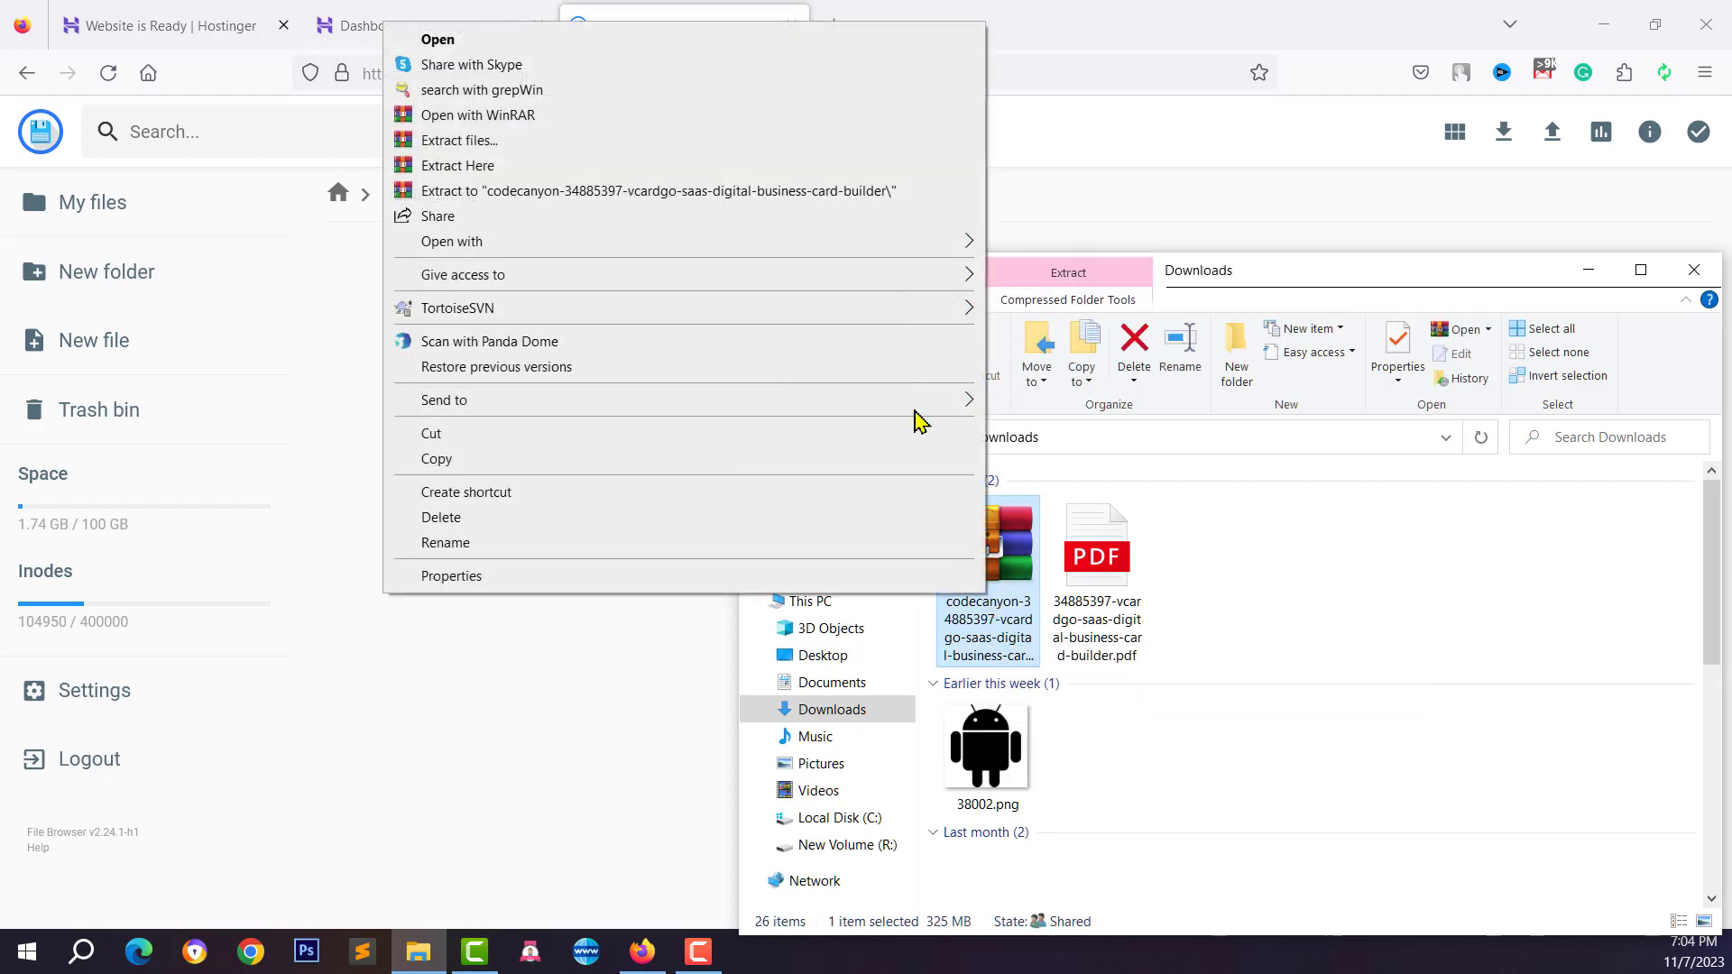
left_click(470, 142)
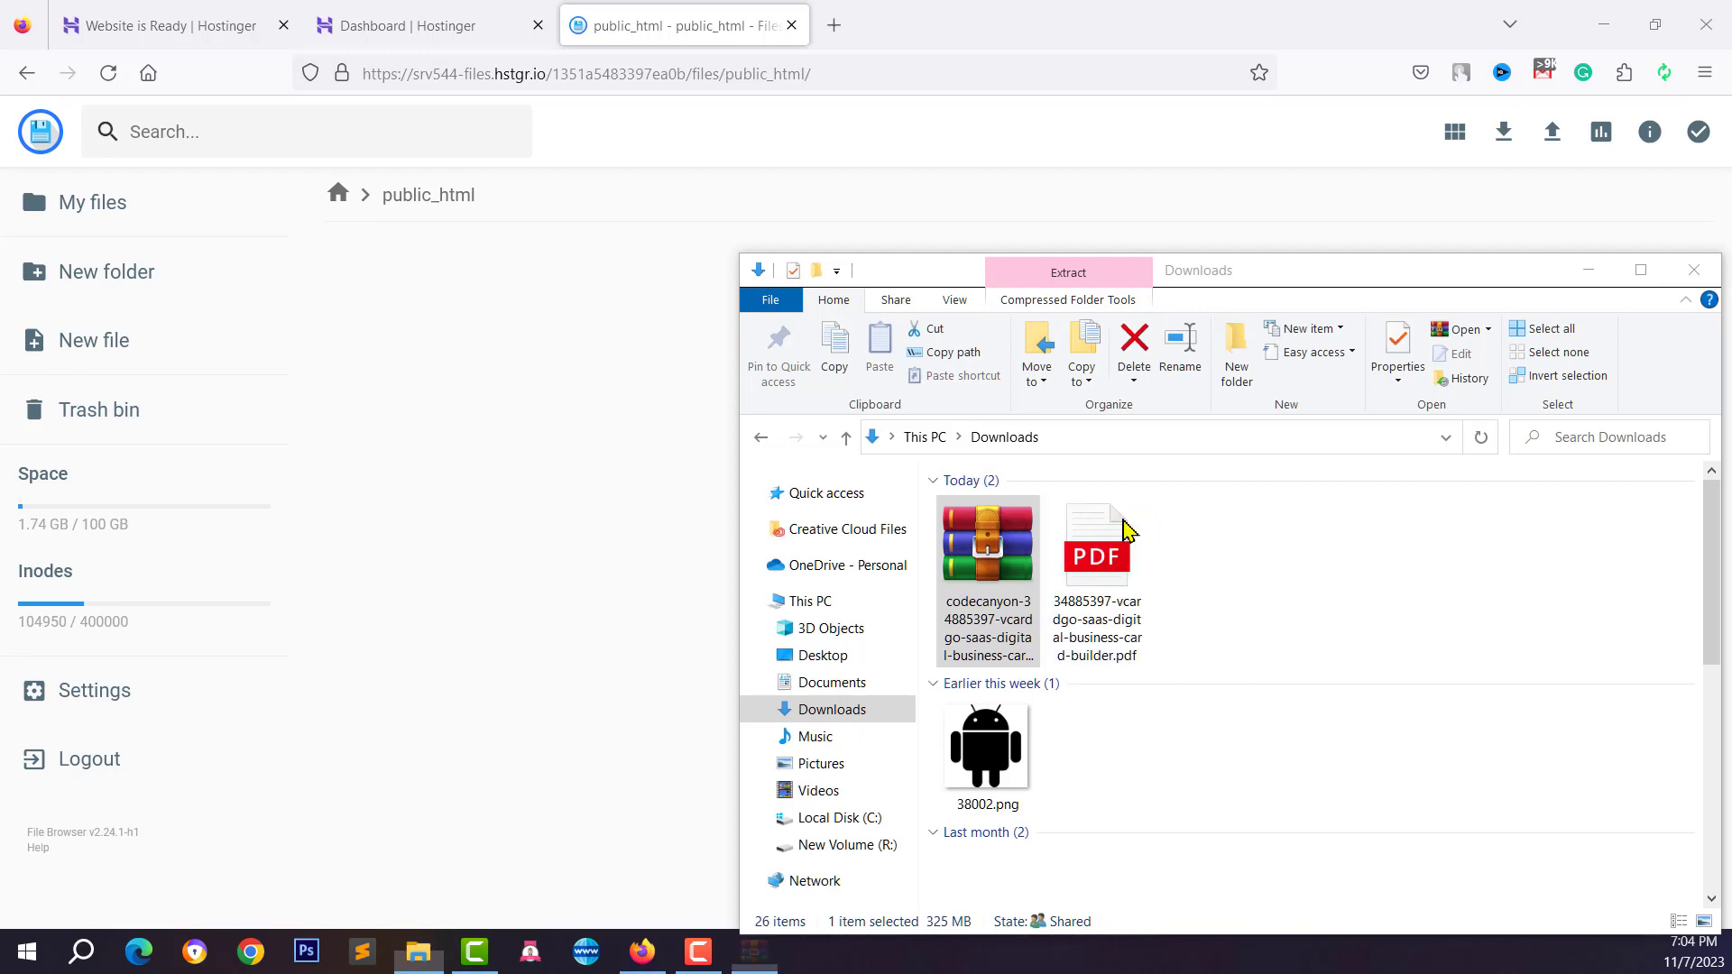
left_click(932, 720)
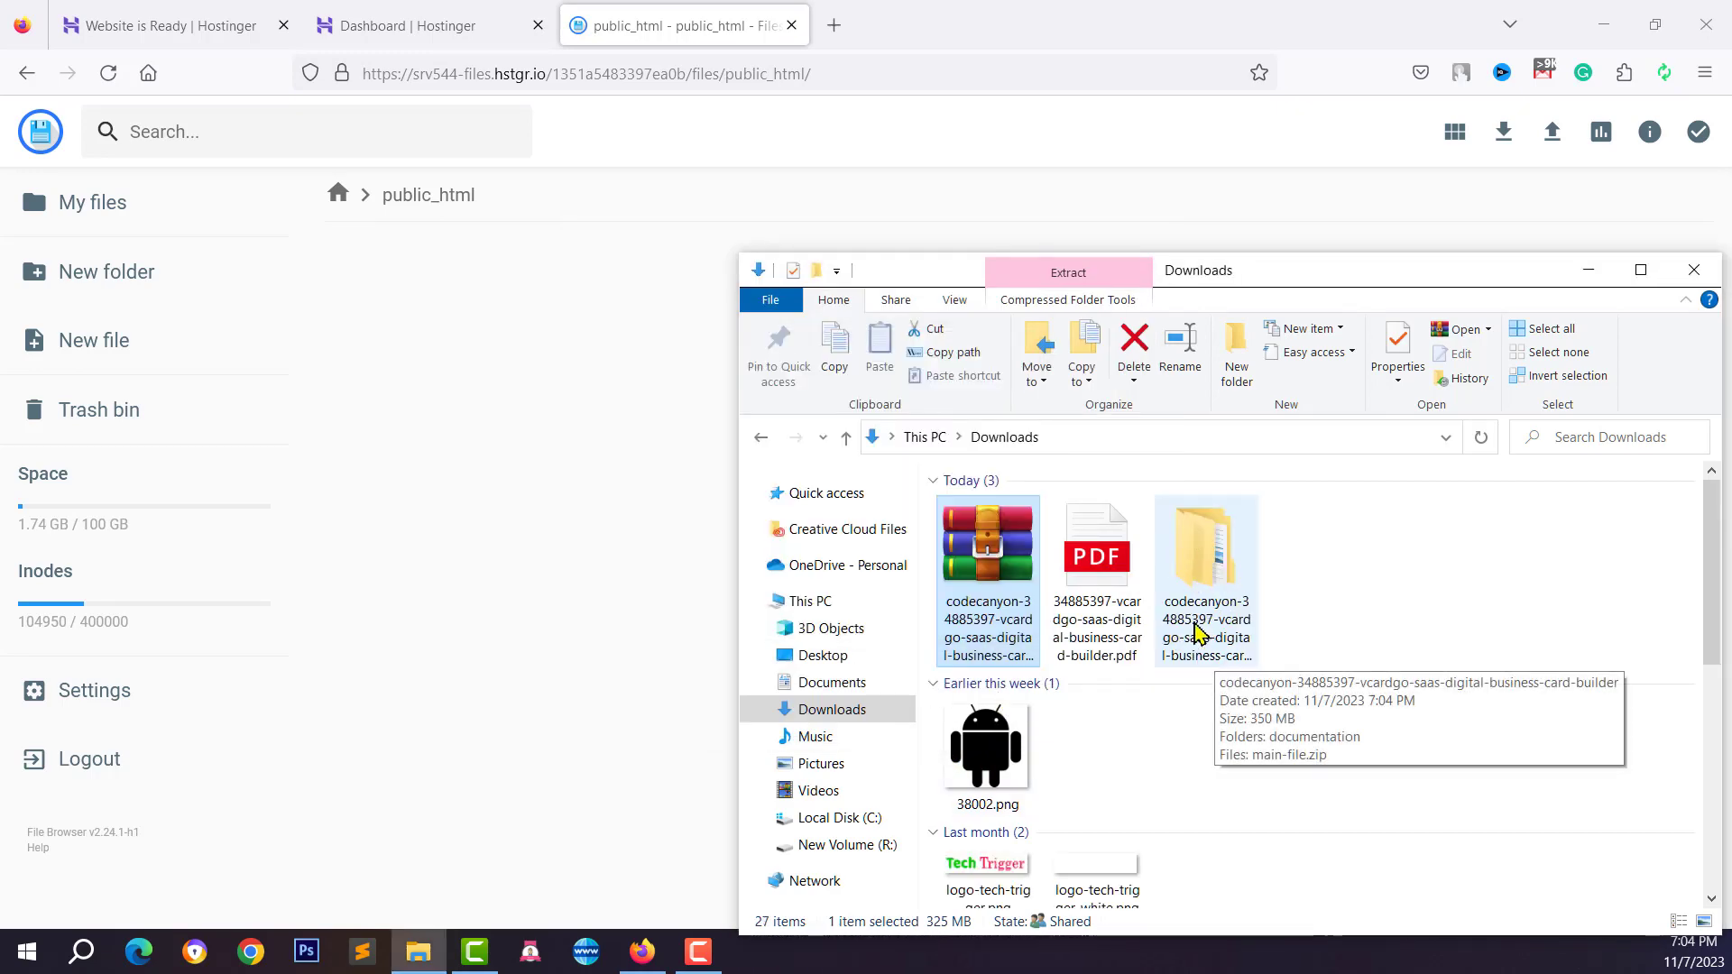
double_click(1203, 596)
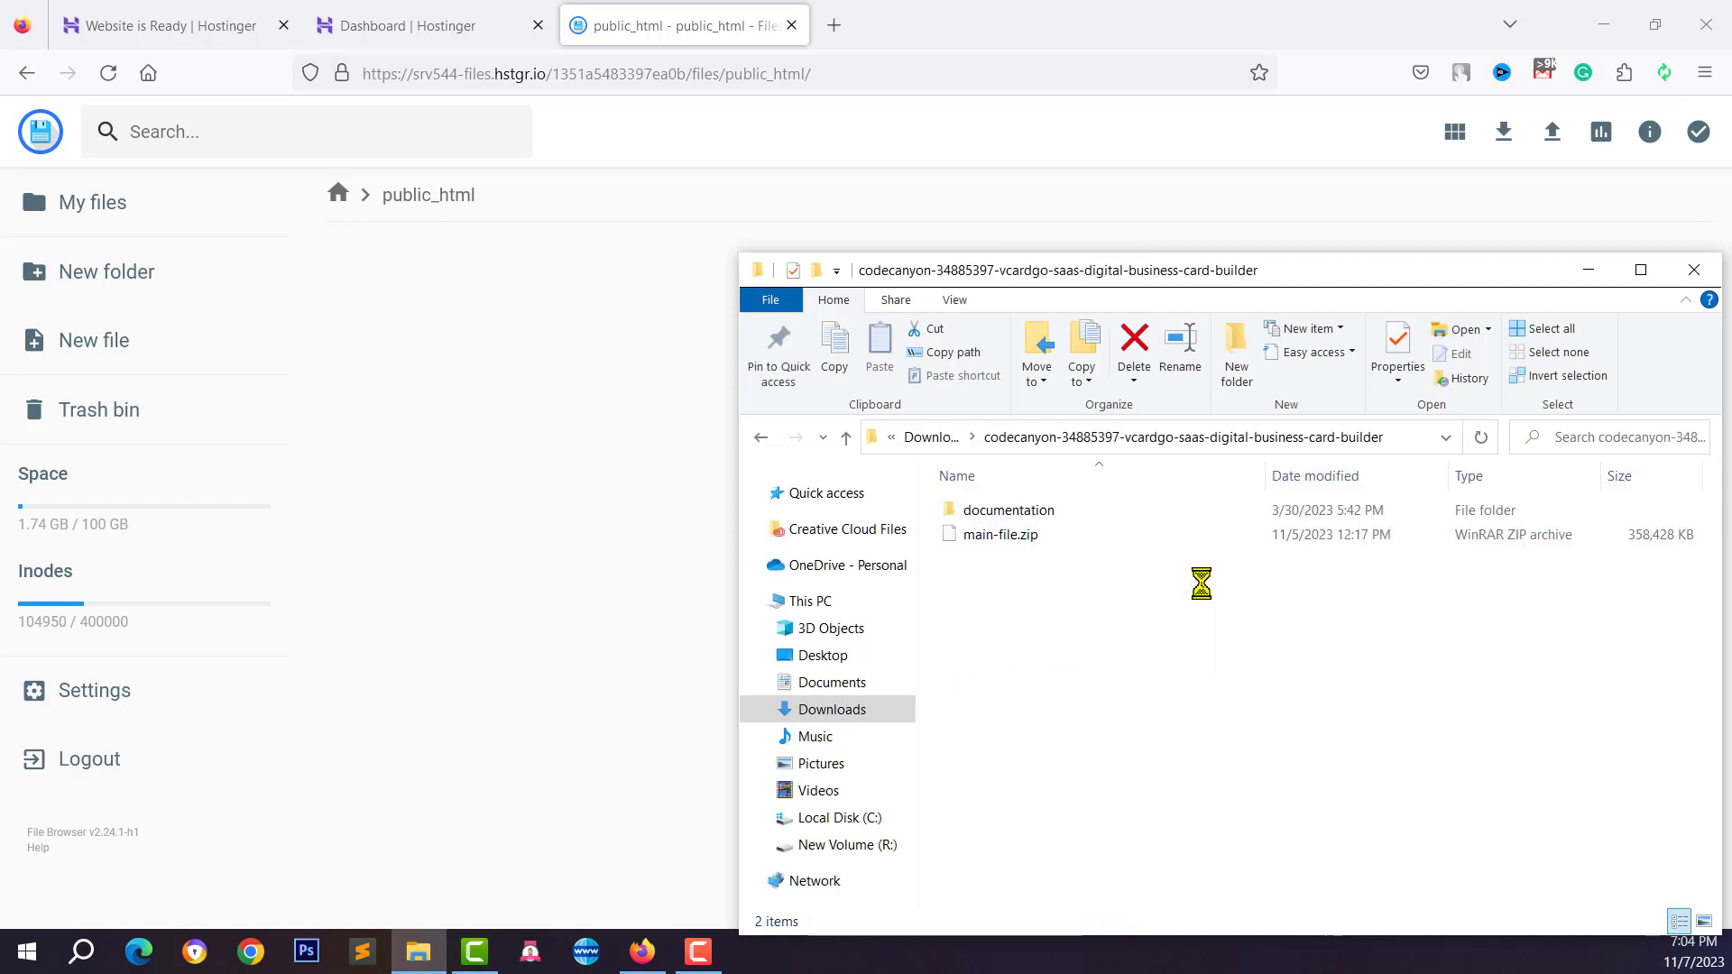
Read documentation.txt in the documentation folder, then return to the package folder
left_click(981, 539)
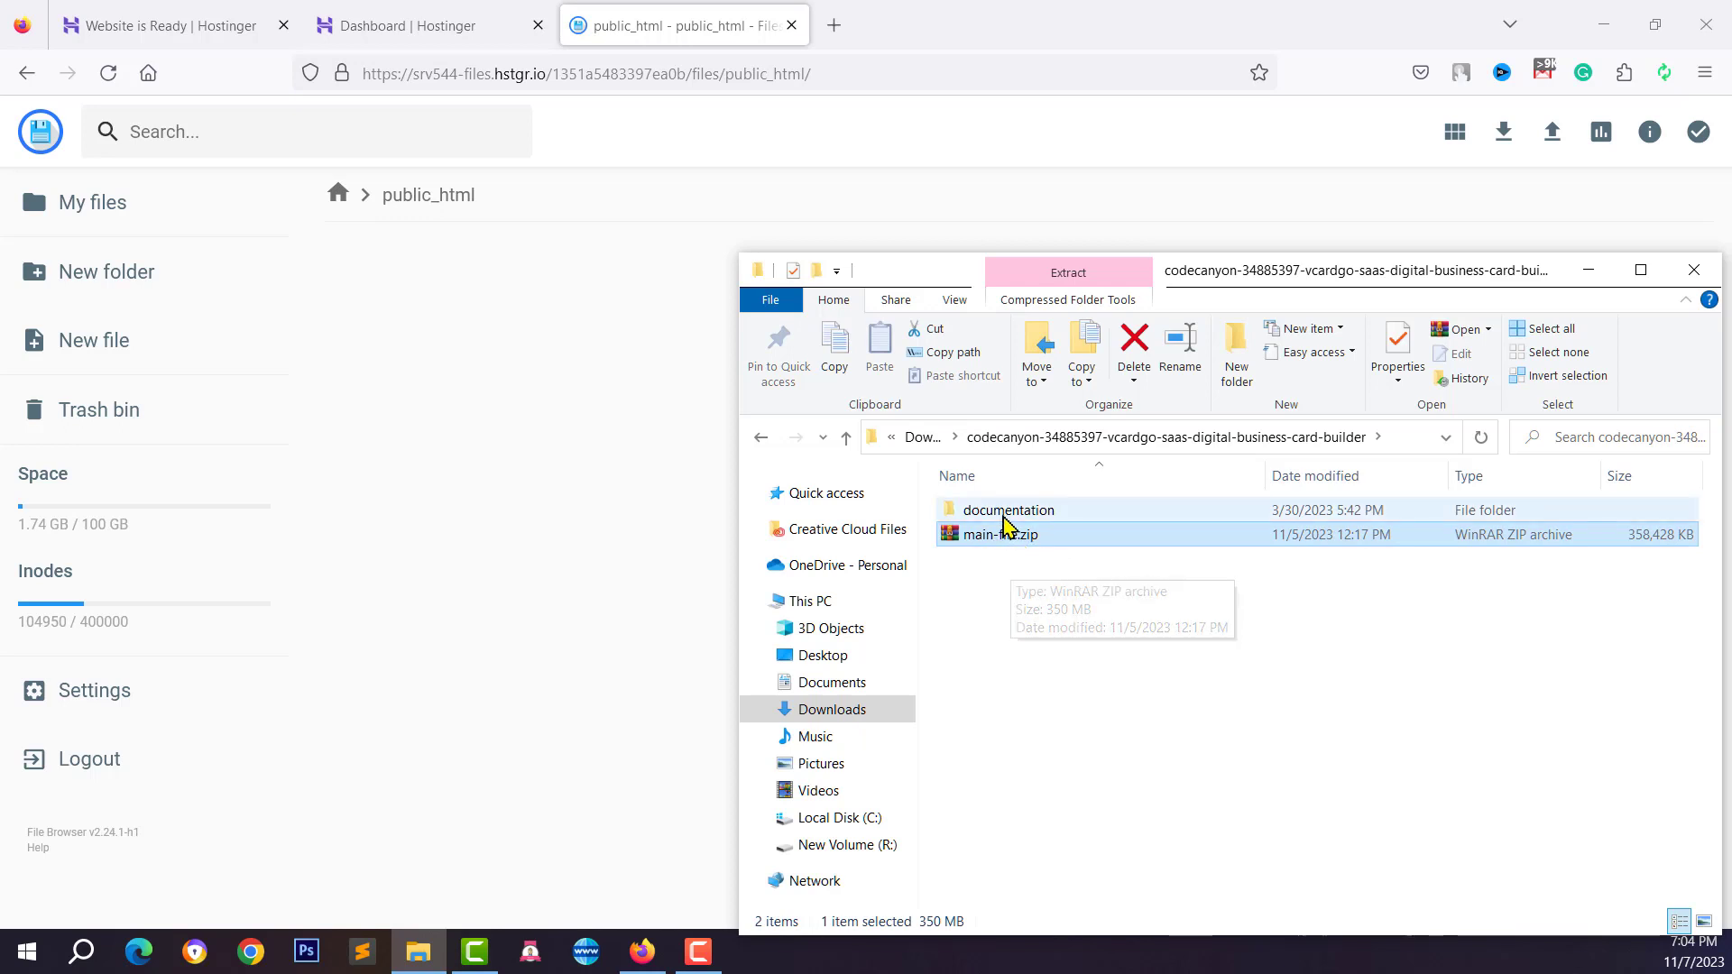
double_click(1005, 512)
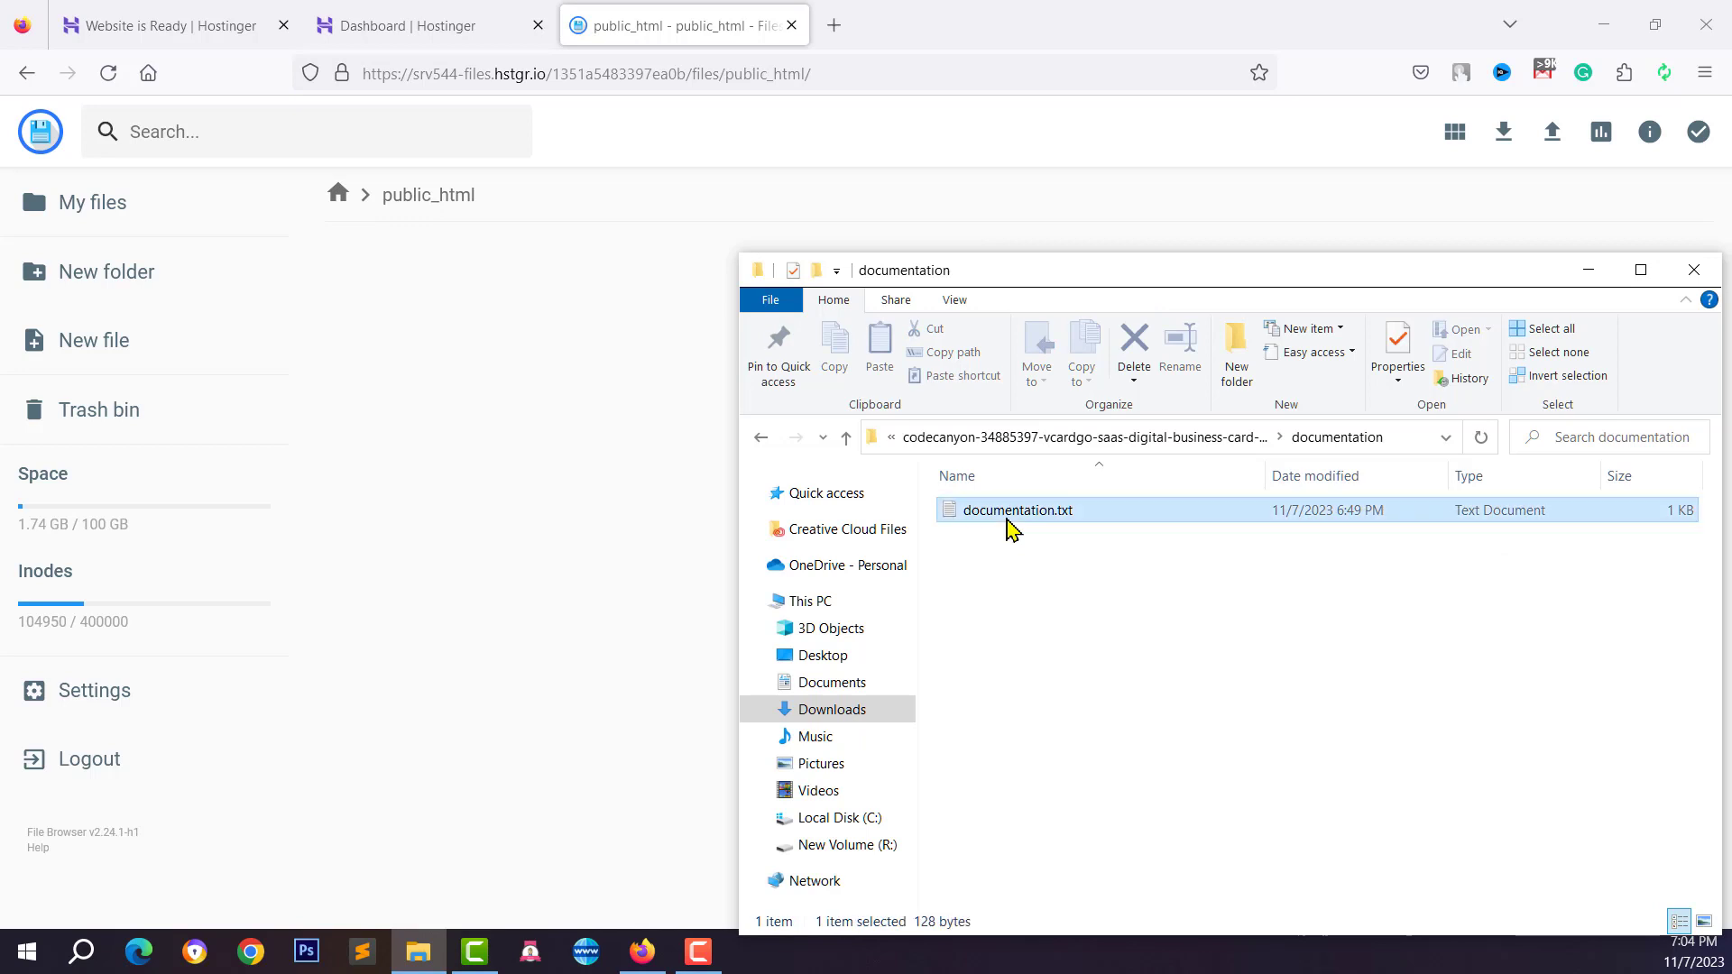
double_click(1007, 518)
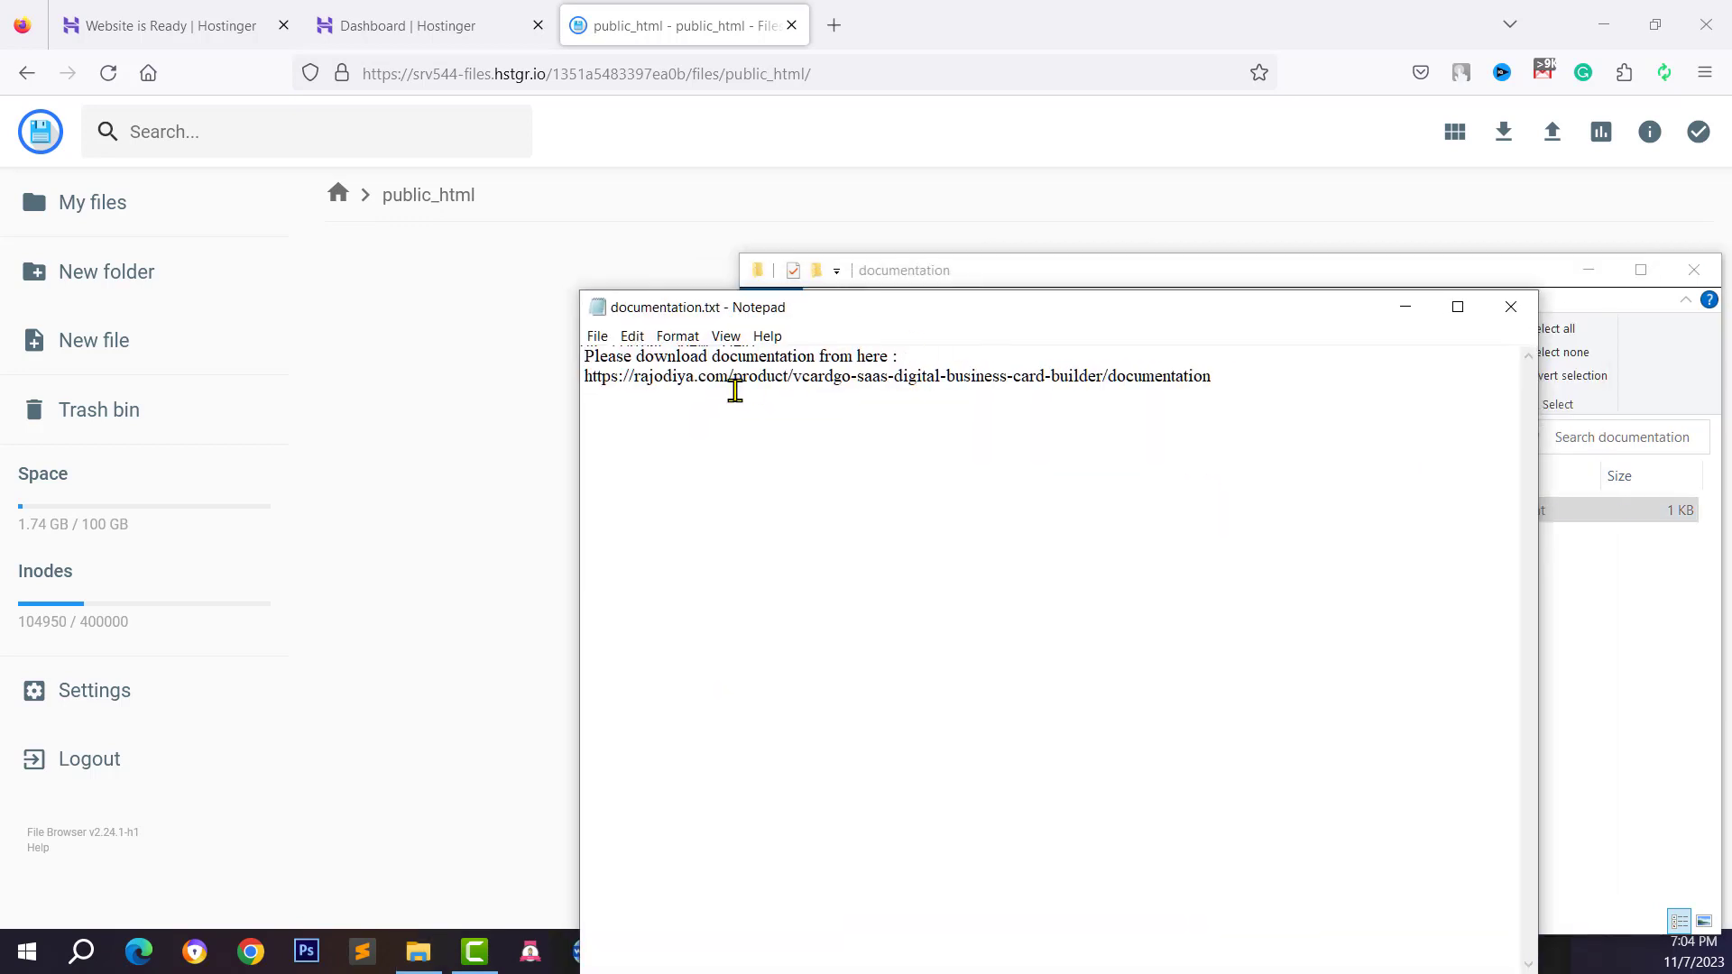
left_click_drag(1172, 377, 555, 397)
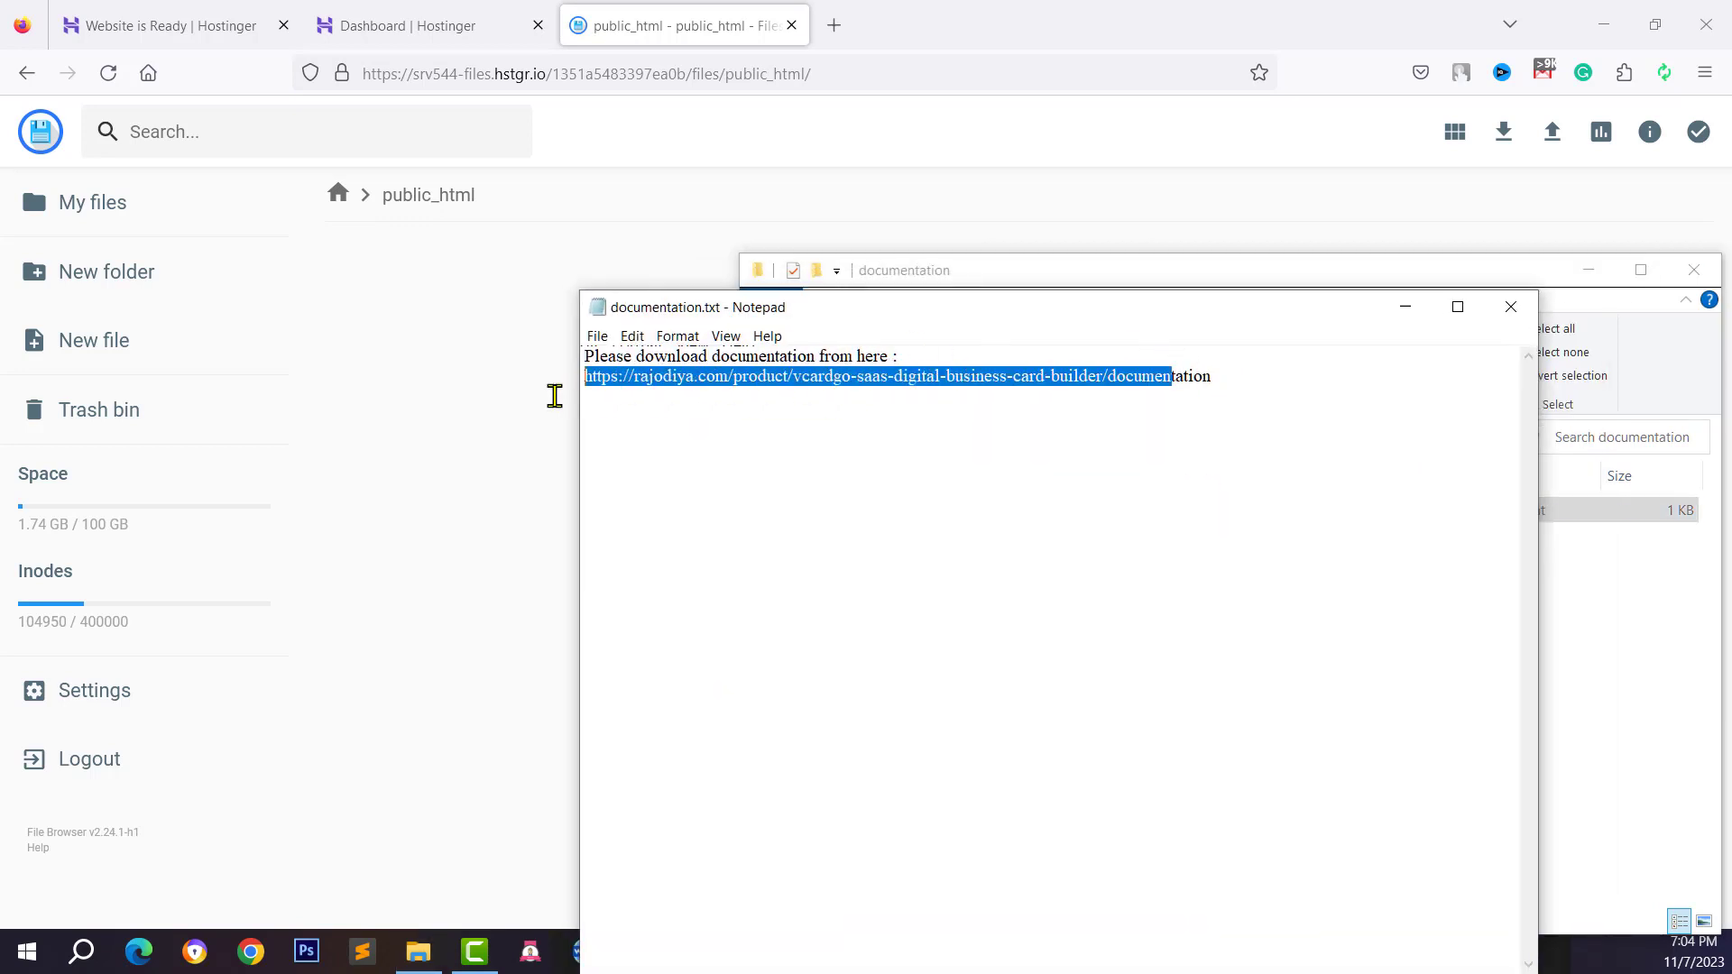
left_click(741, 377)
left_click(1508, 310)
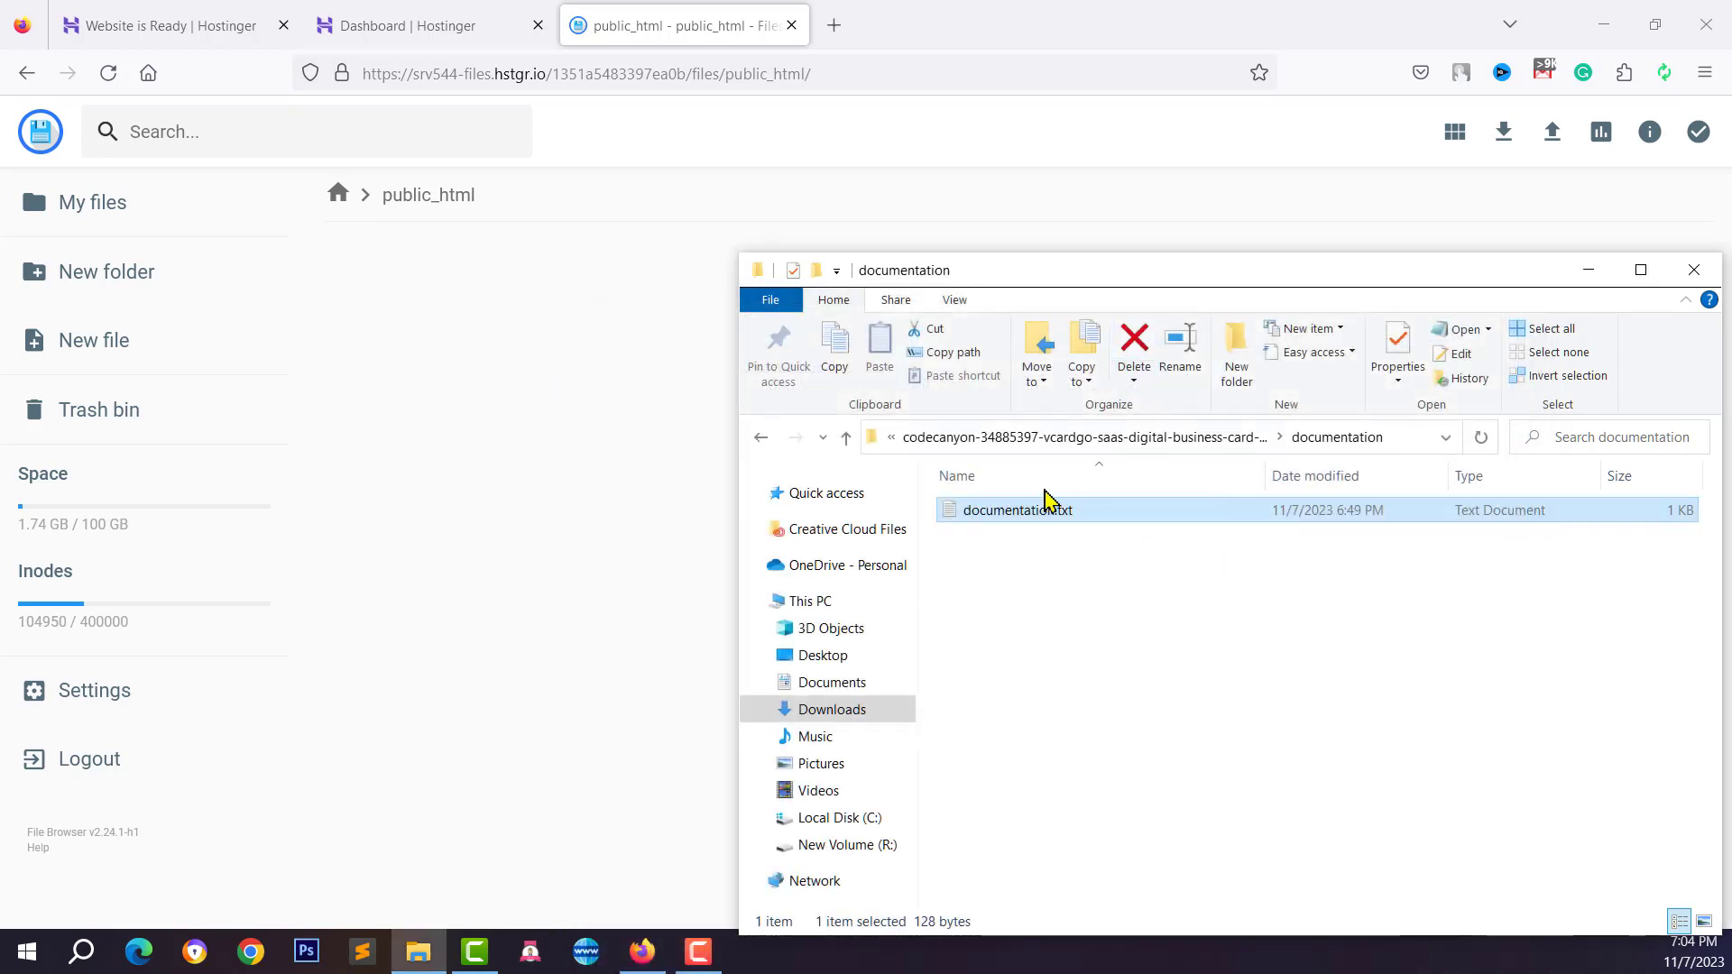
left_click(847, 439)
Drag main-file.zip toward Hostinger's empty public_html folder
left_click(1048, 627)
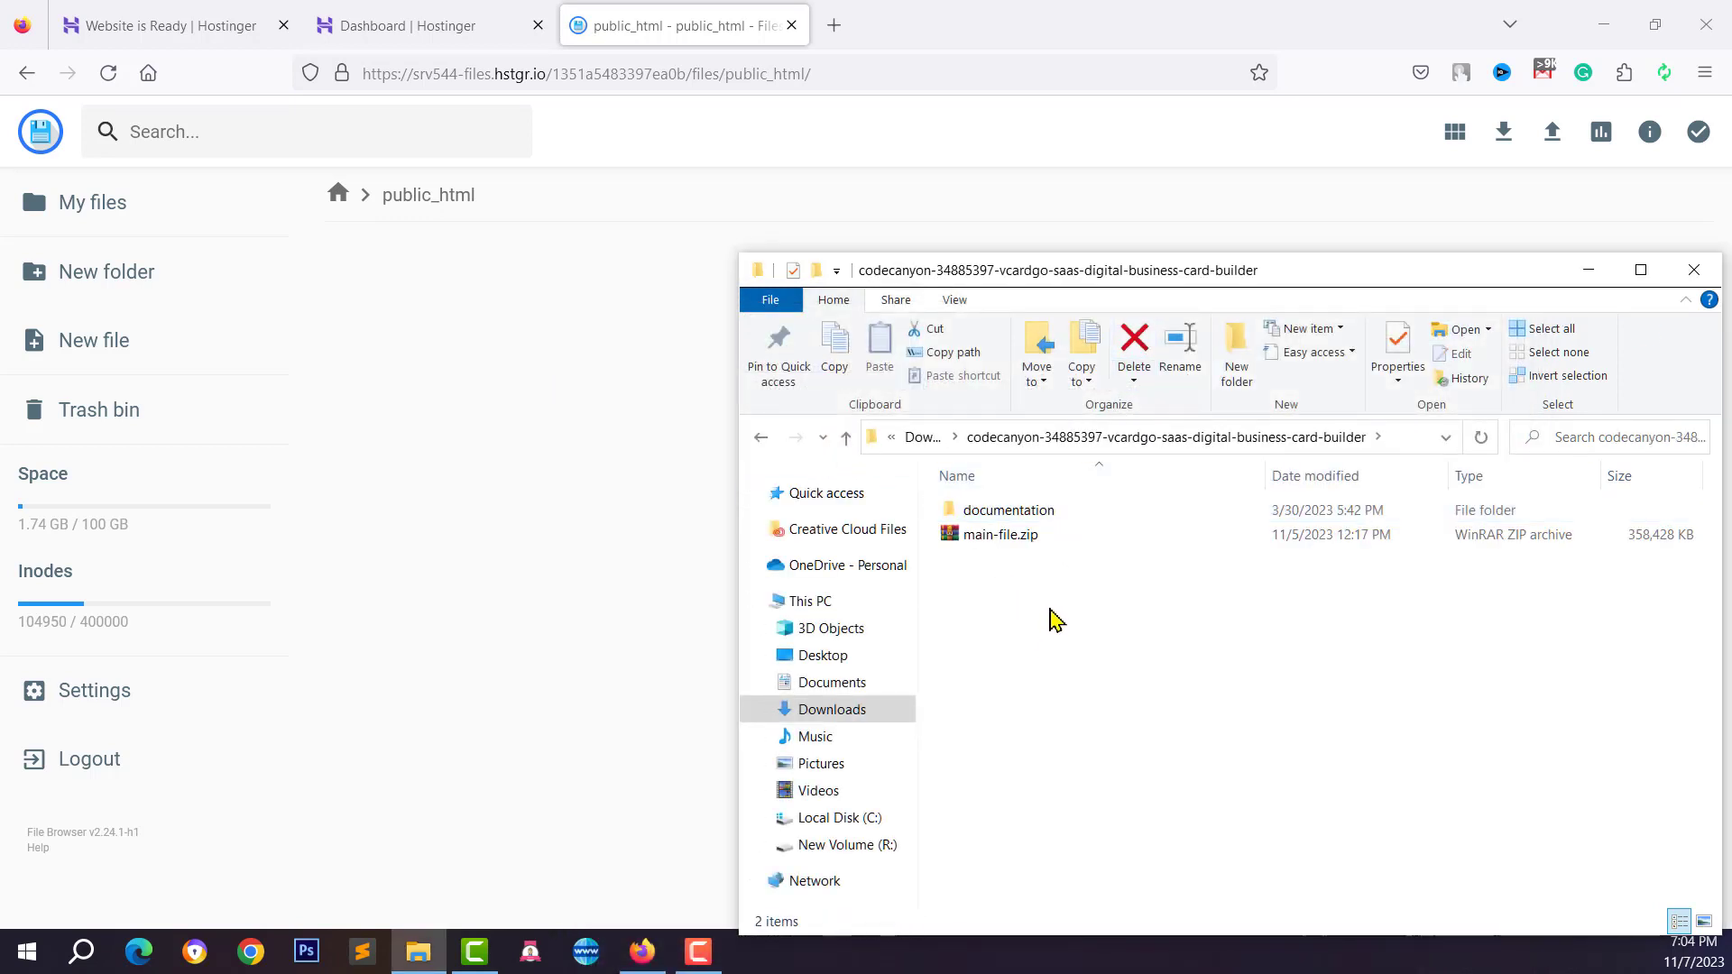
left_click(1003, 540)
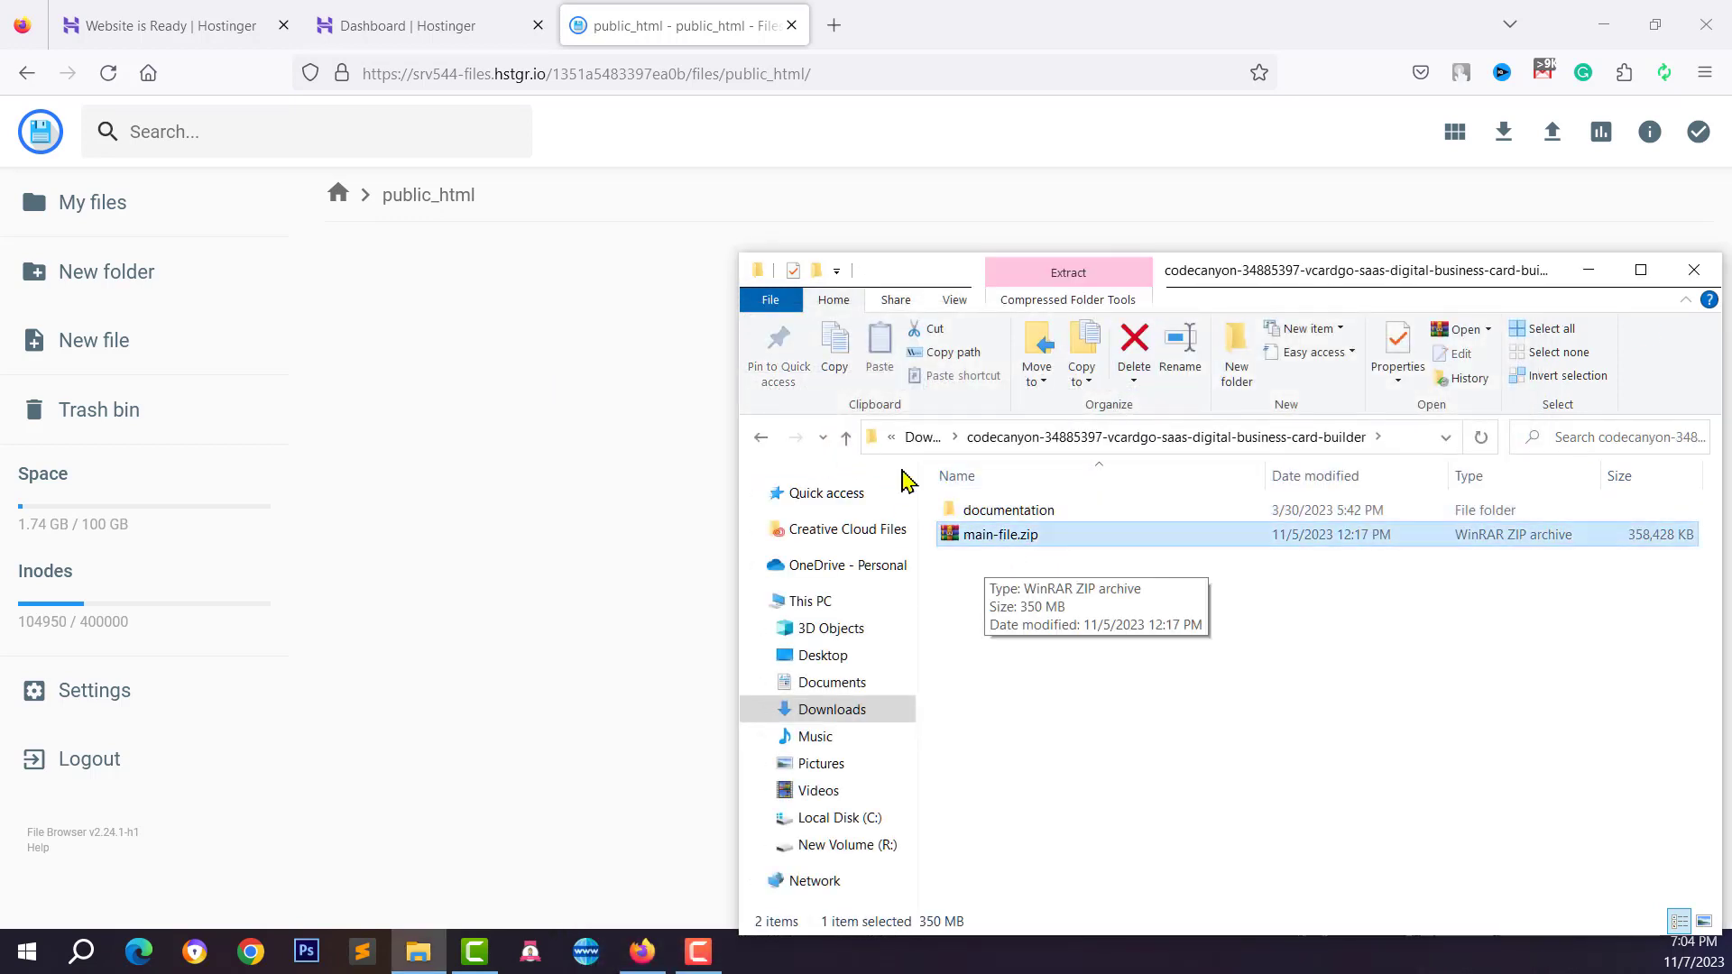
left_click(1055, 671)
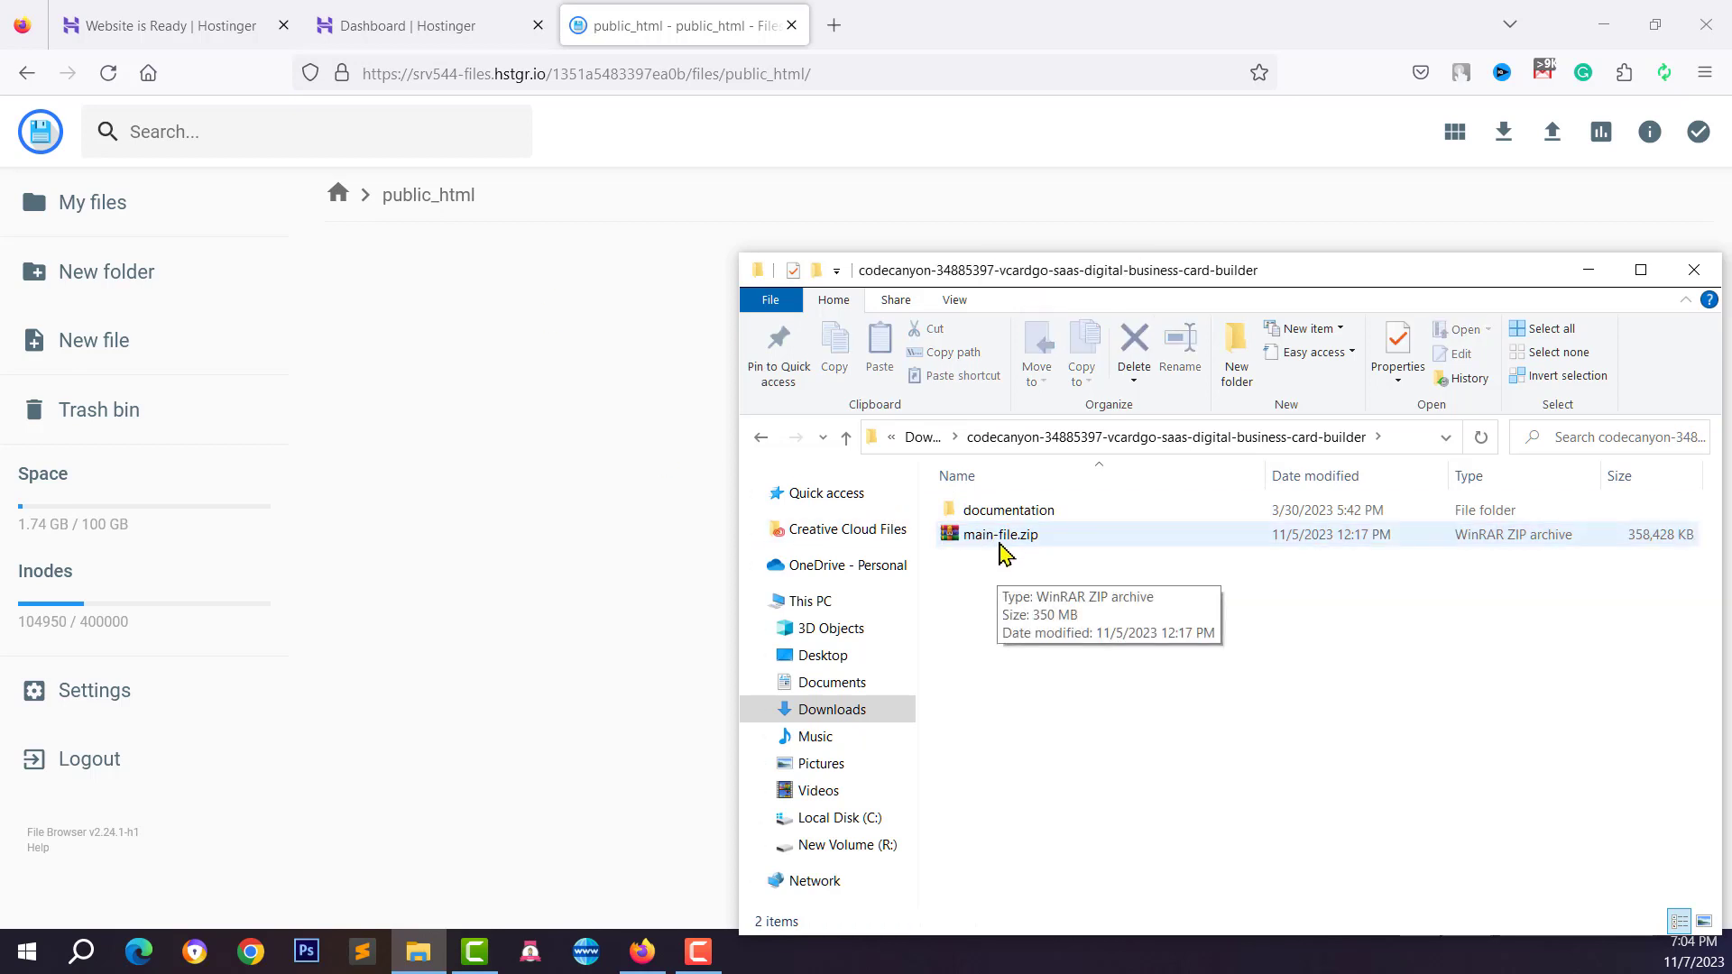
left_click_drag(998, 553, 1073, 644)
Upload main-file.zip from the codecanyon folder into public_html and show the upload progress
left_click(560, 262)
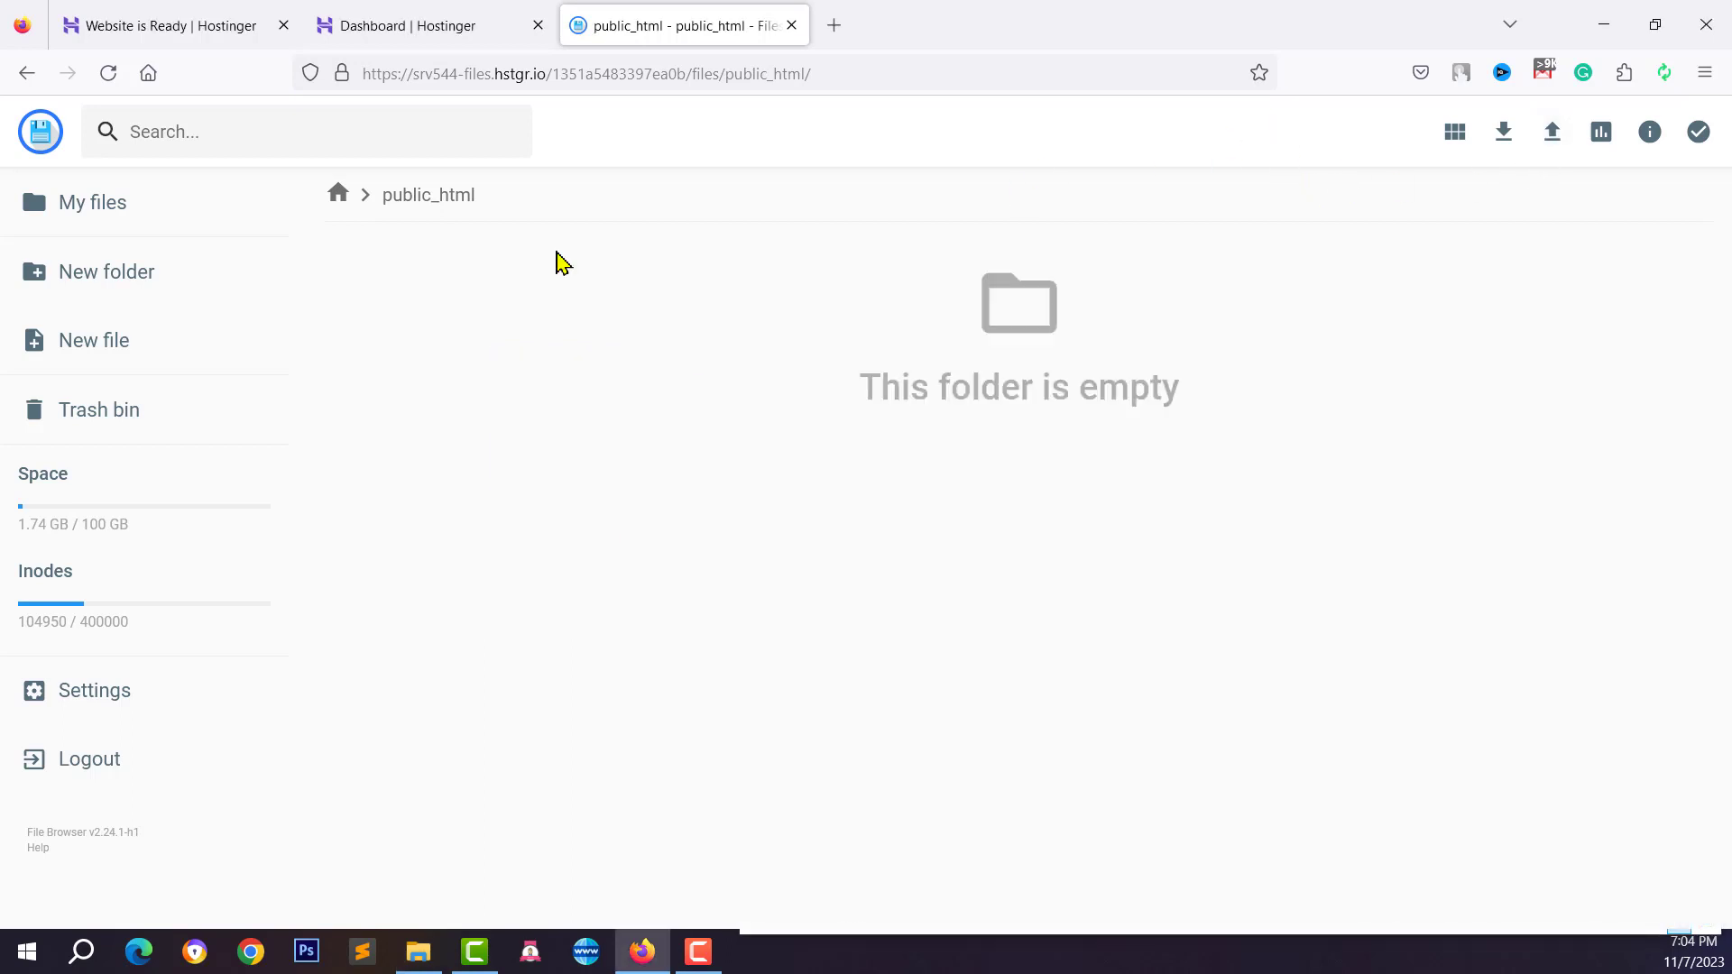
left_click(1551, 133)
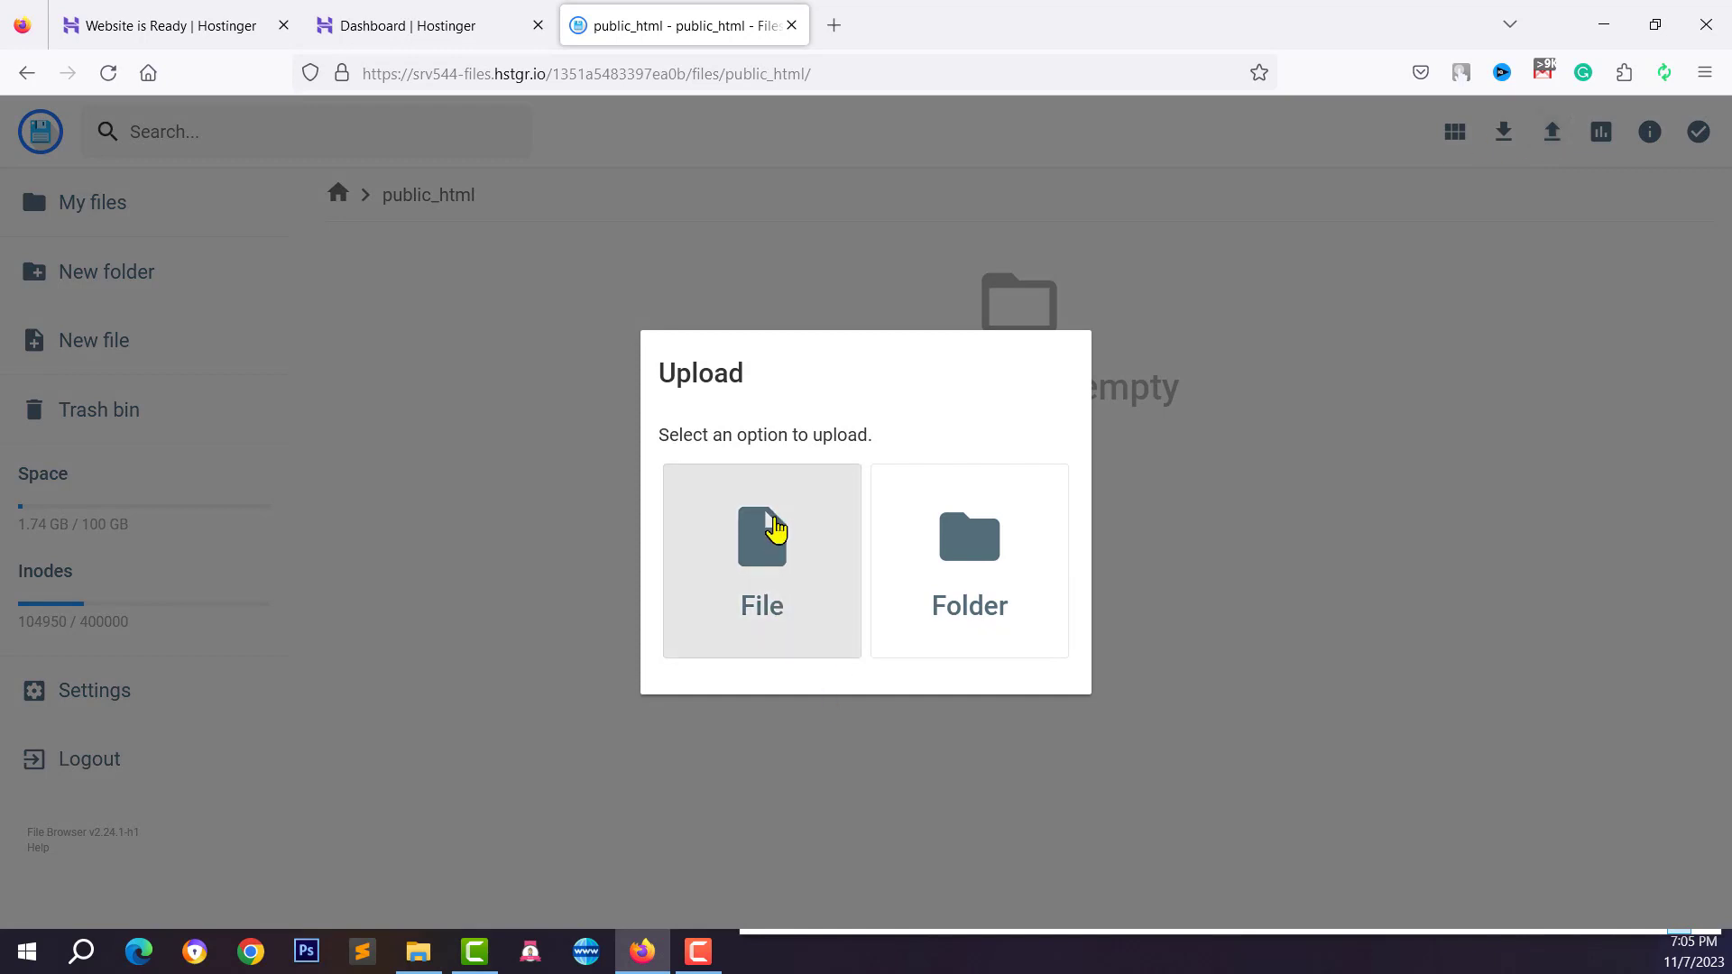
left_click(773, 530)
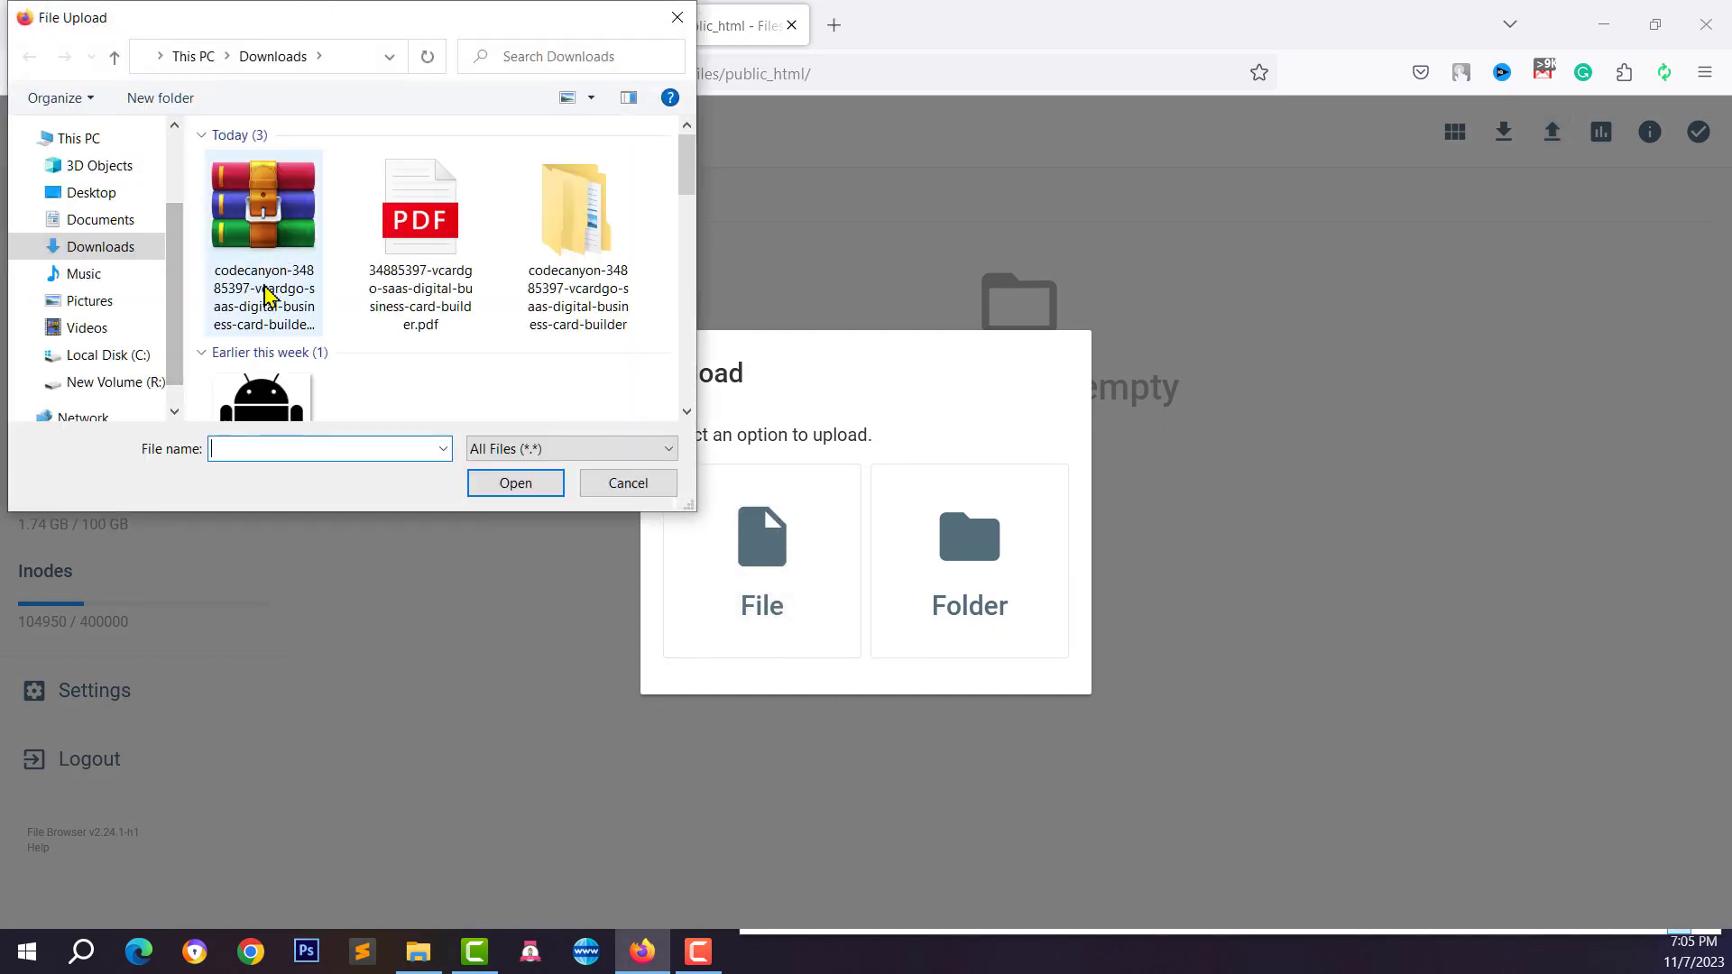
double_click(576, 243)
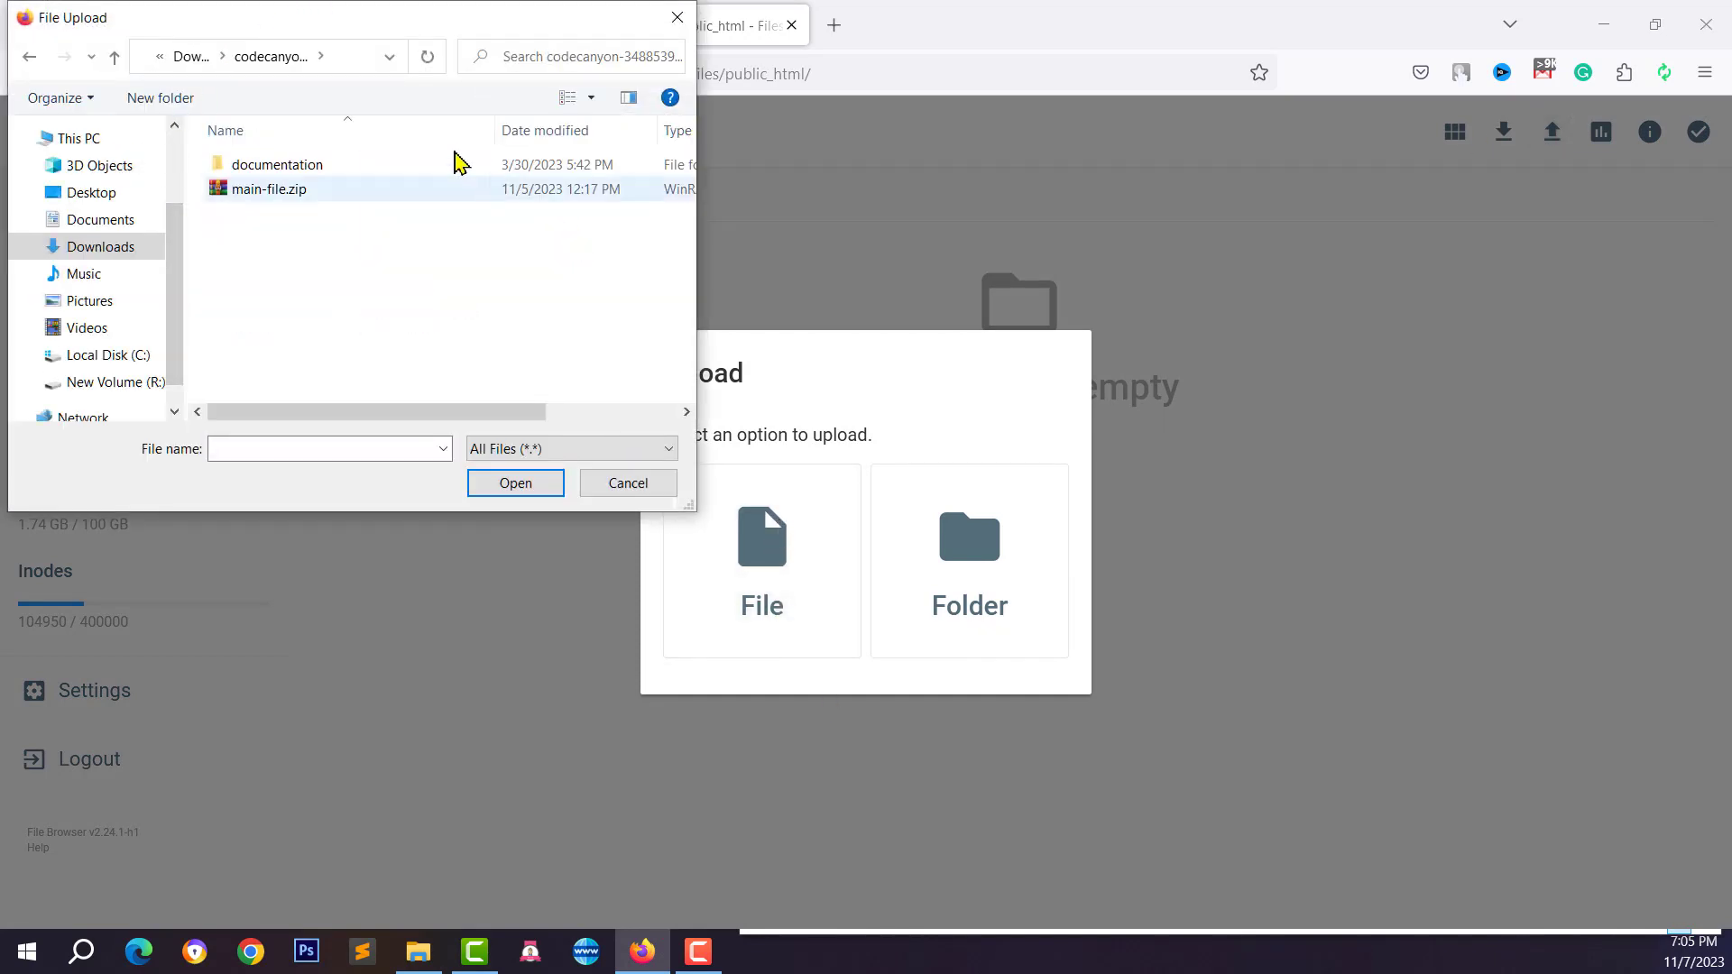
left_click(296, 194)
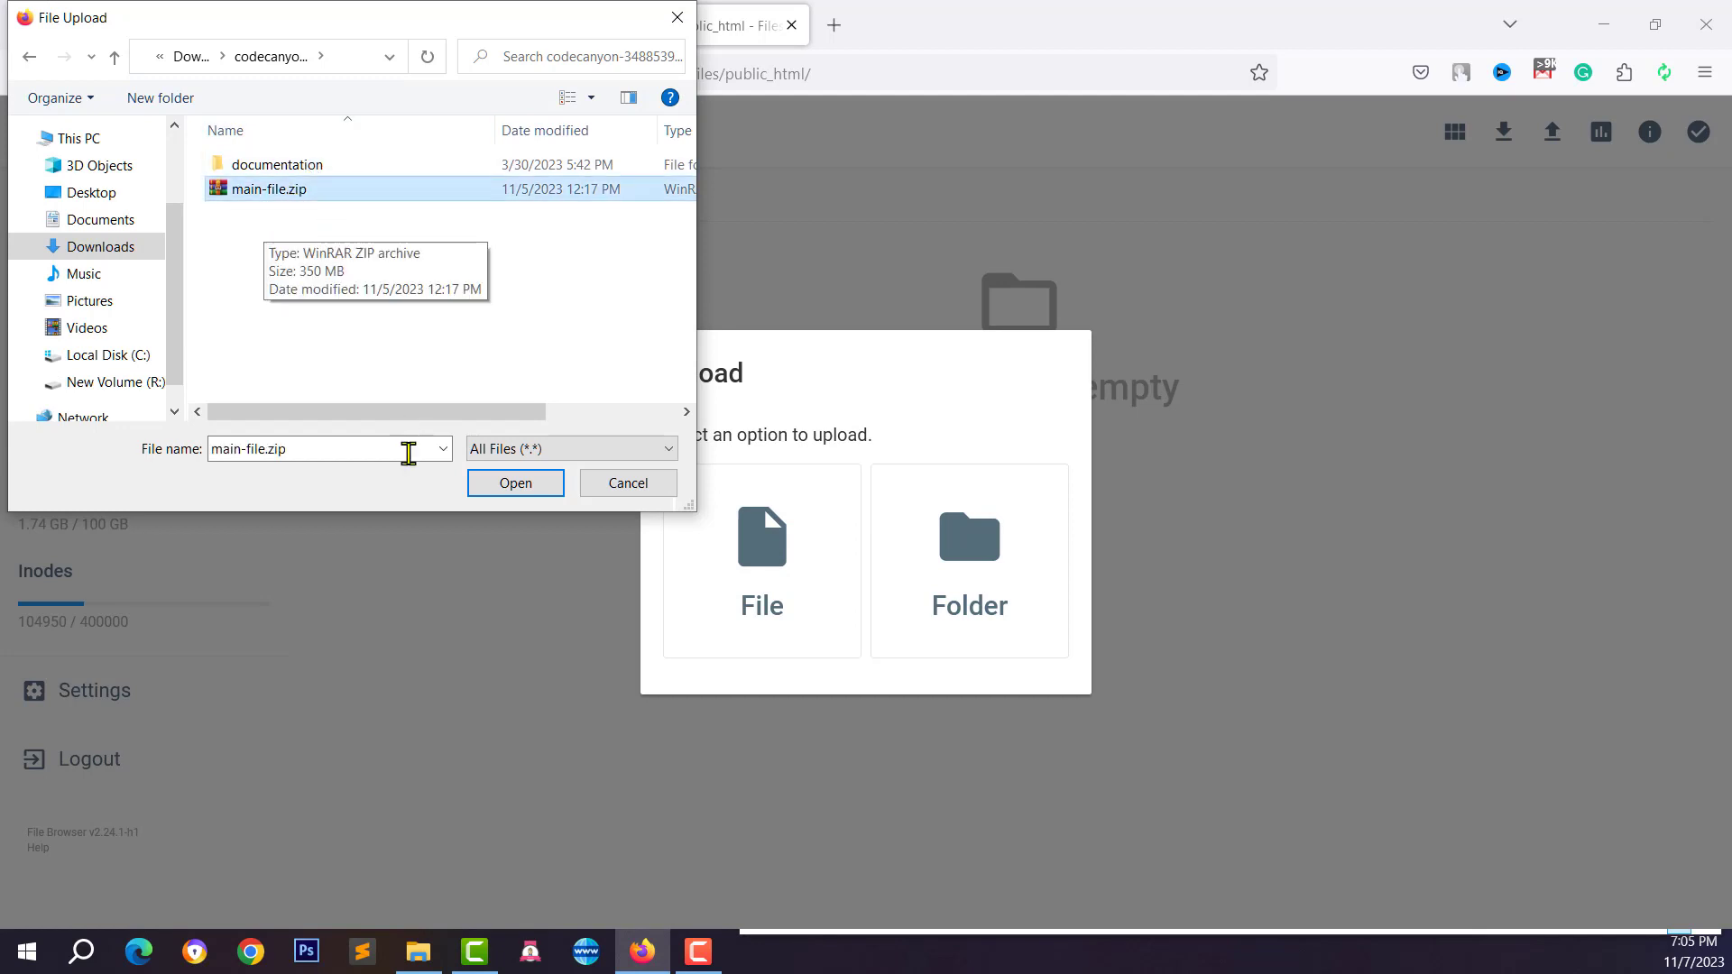
left_click(505, 487)
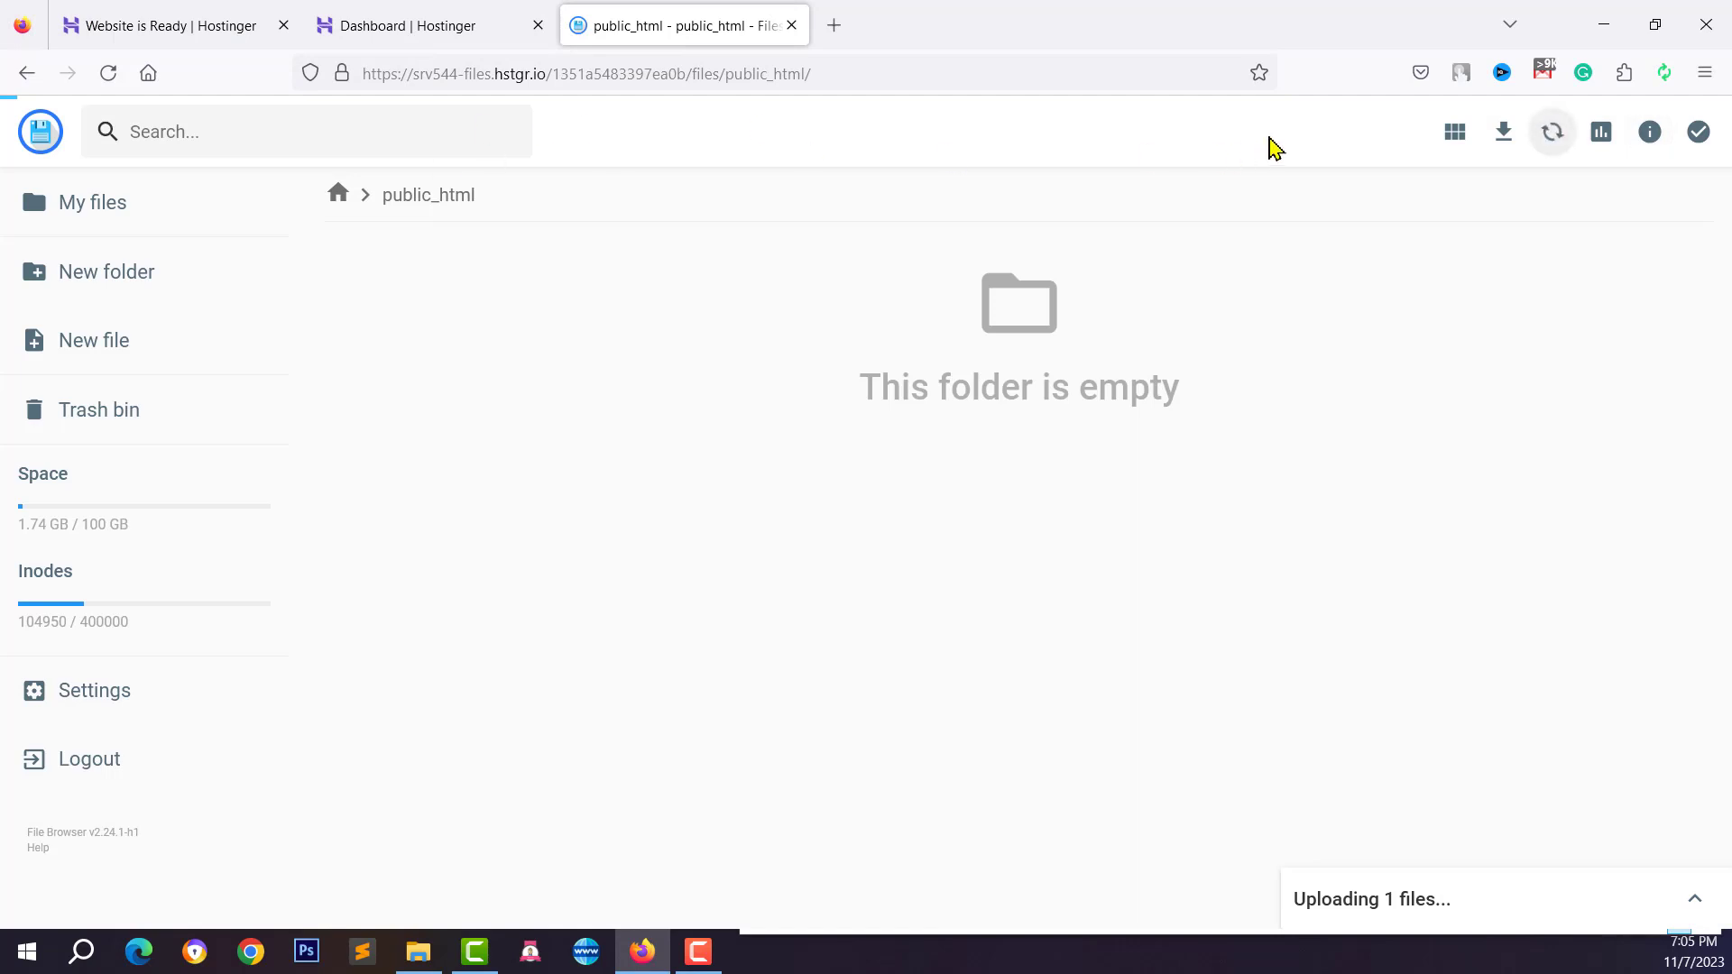
left_click(1551, 145)
left_click(1598, 129)
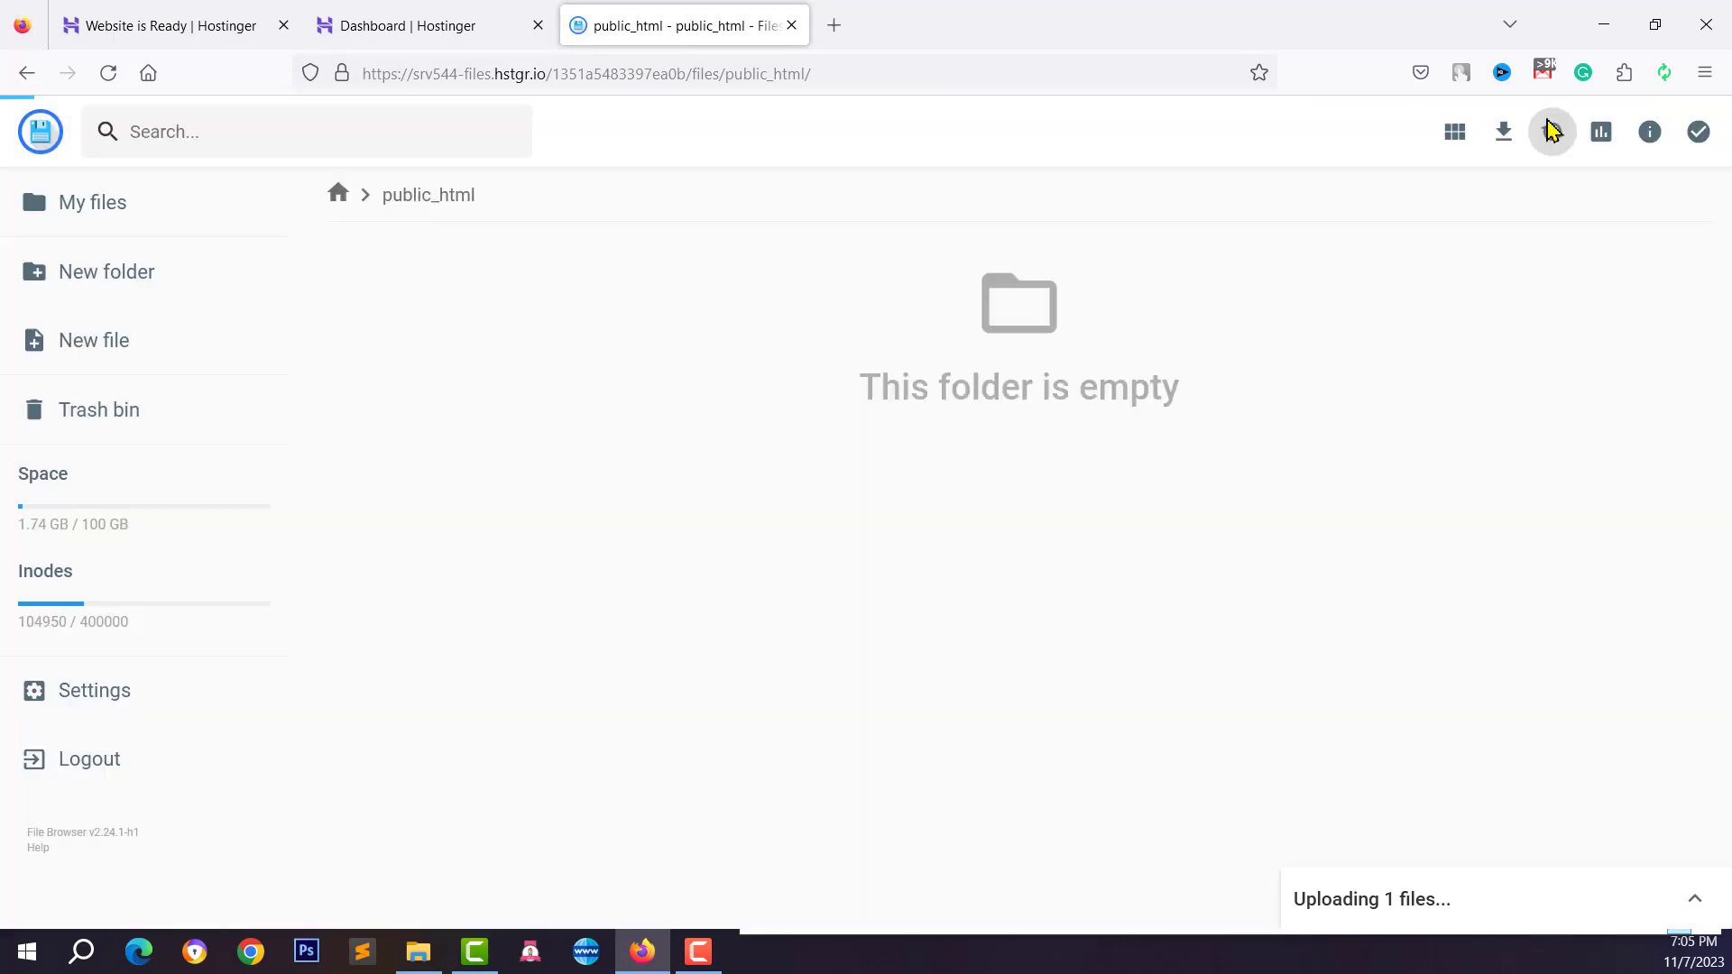
left_click(1695, 900)
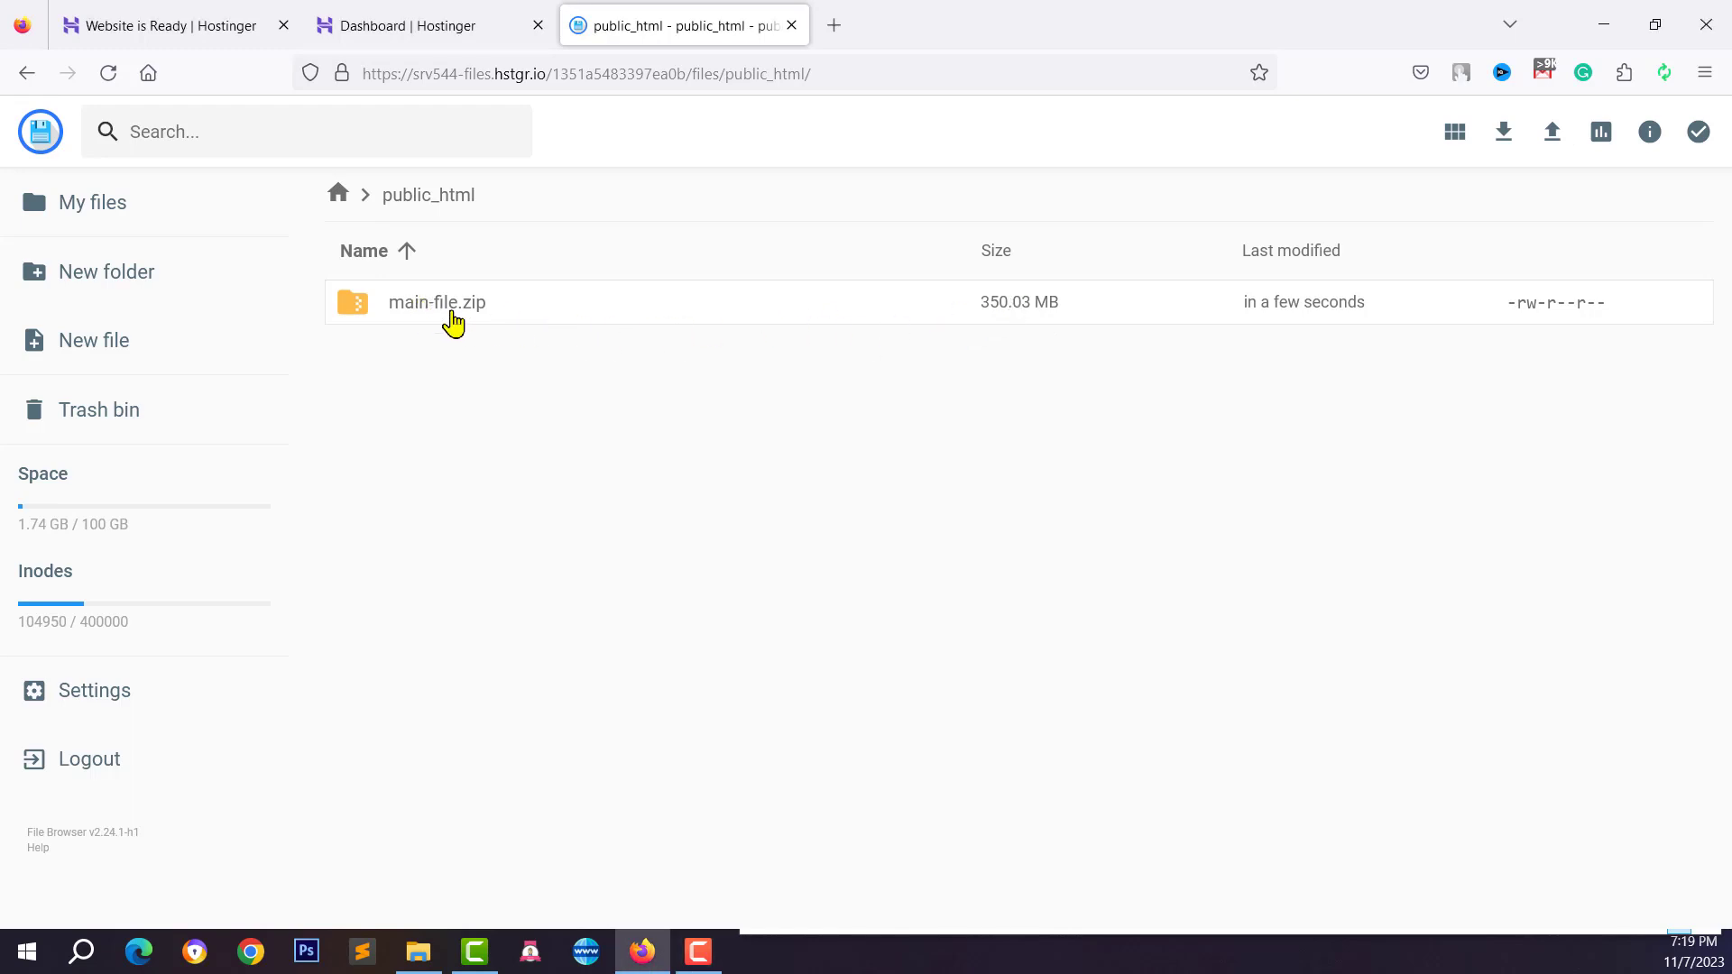
Extract main-file.zip into /files/public_html/
right_click(453, 322)
right_click(398, 318)
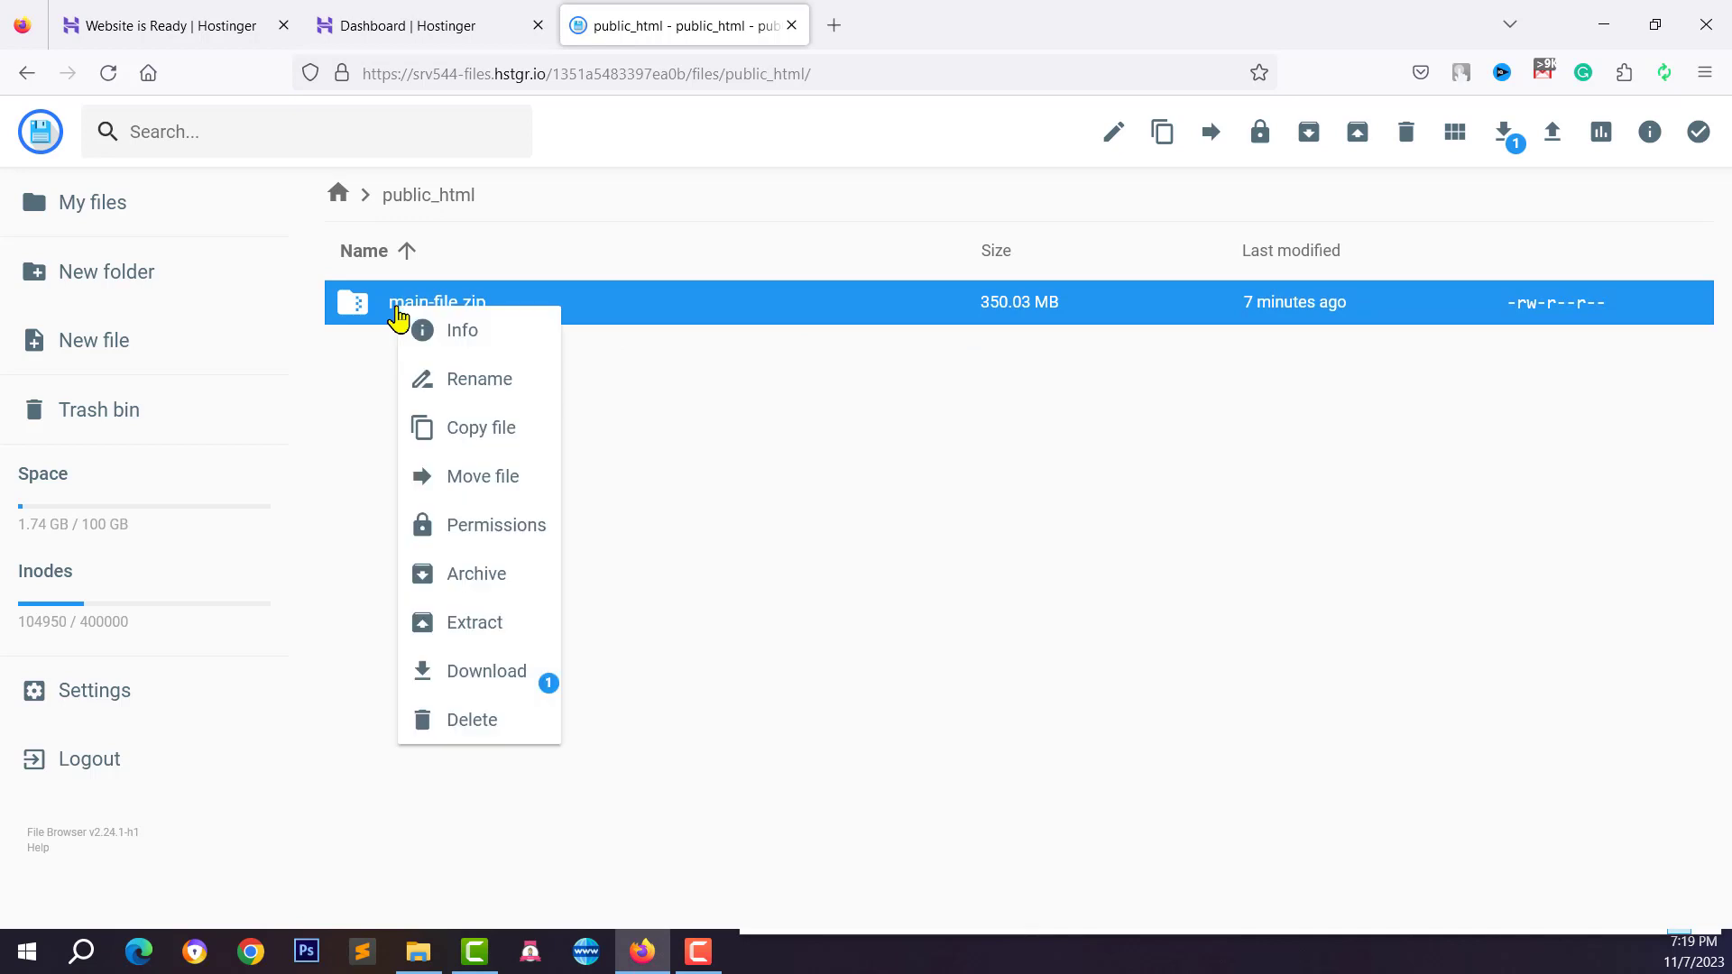
left_click(458, 647)
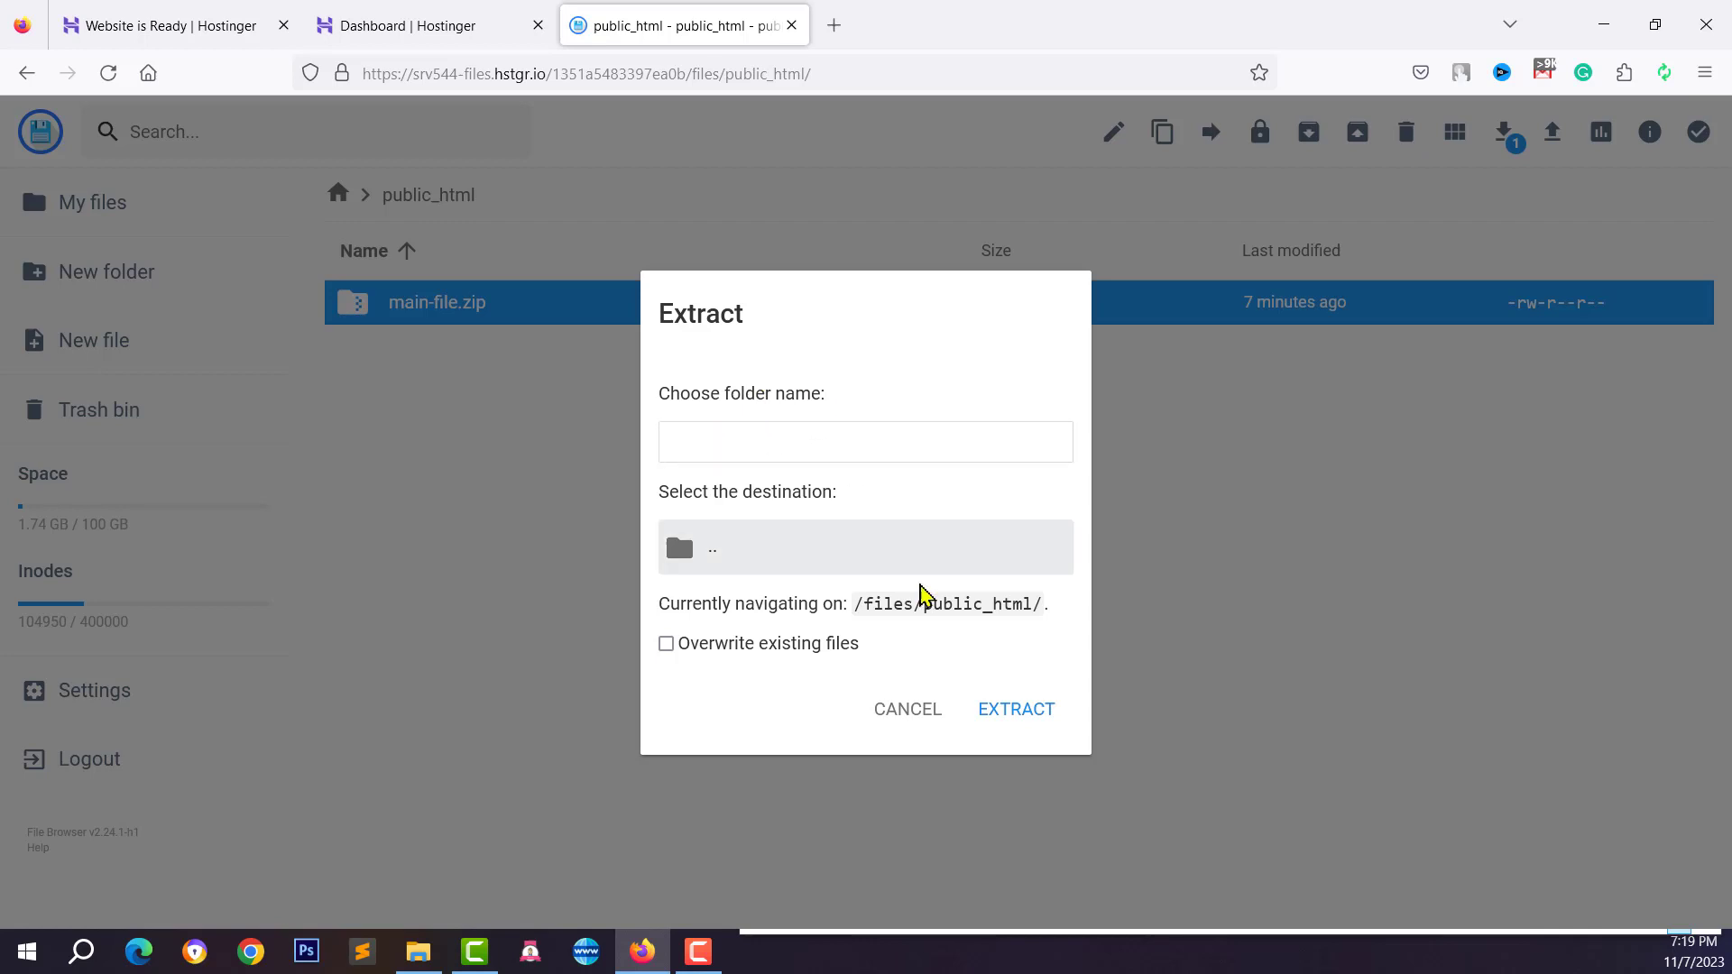
mouse_move(918, 604)
left_mouse_down()
mouse_move(1030, 609)
mouse_move(913, 605)
left_mouse_up()
left_click(809, 459)
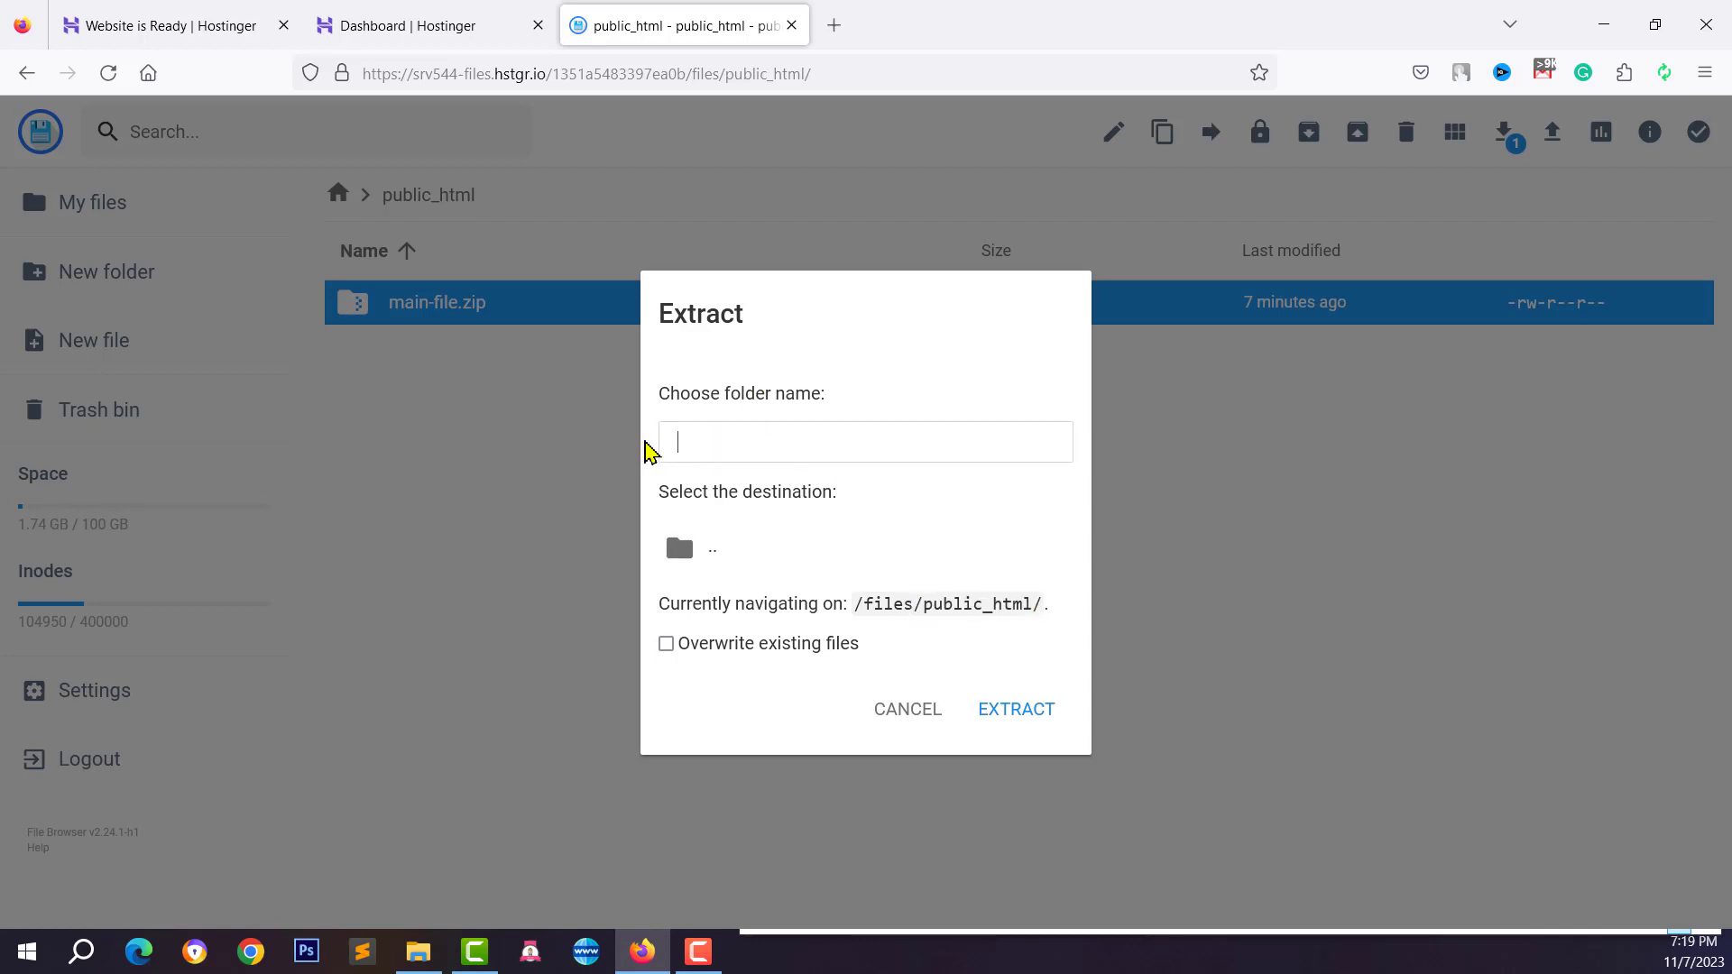
type("/")
left_click(1011, 721)
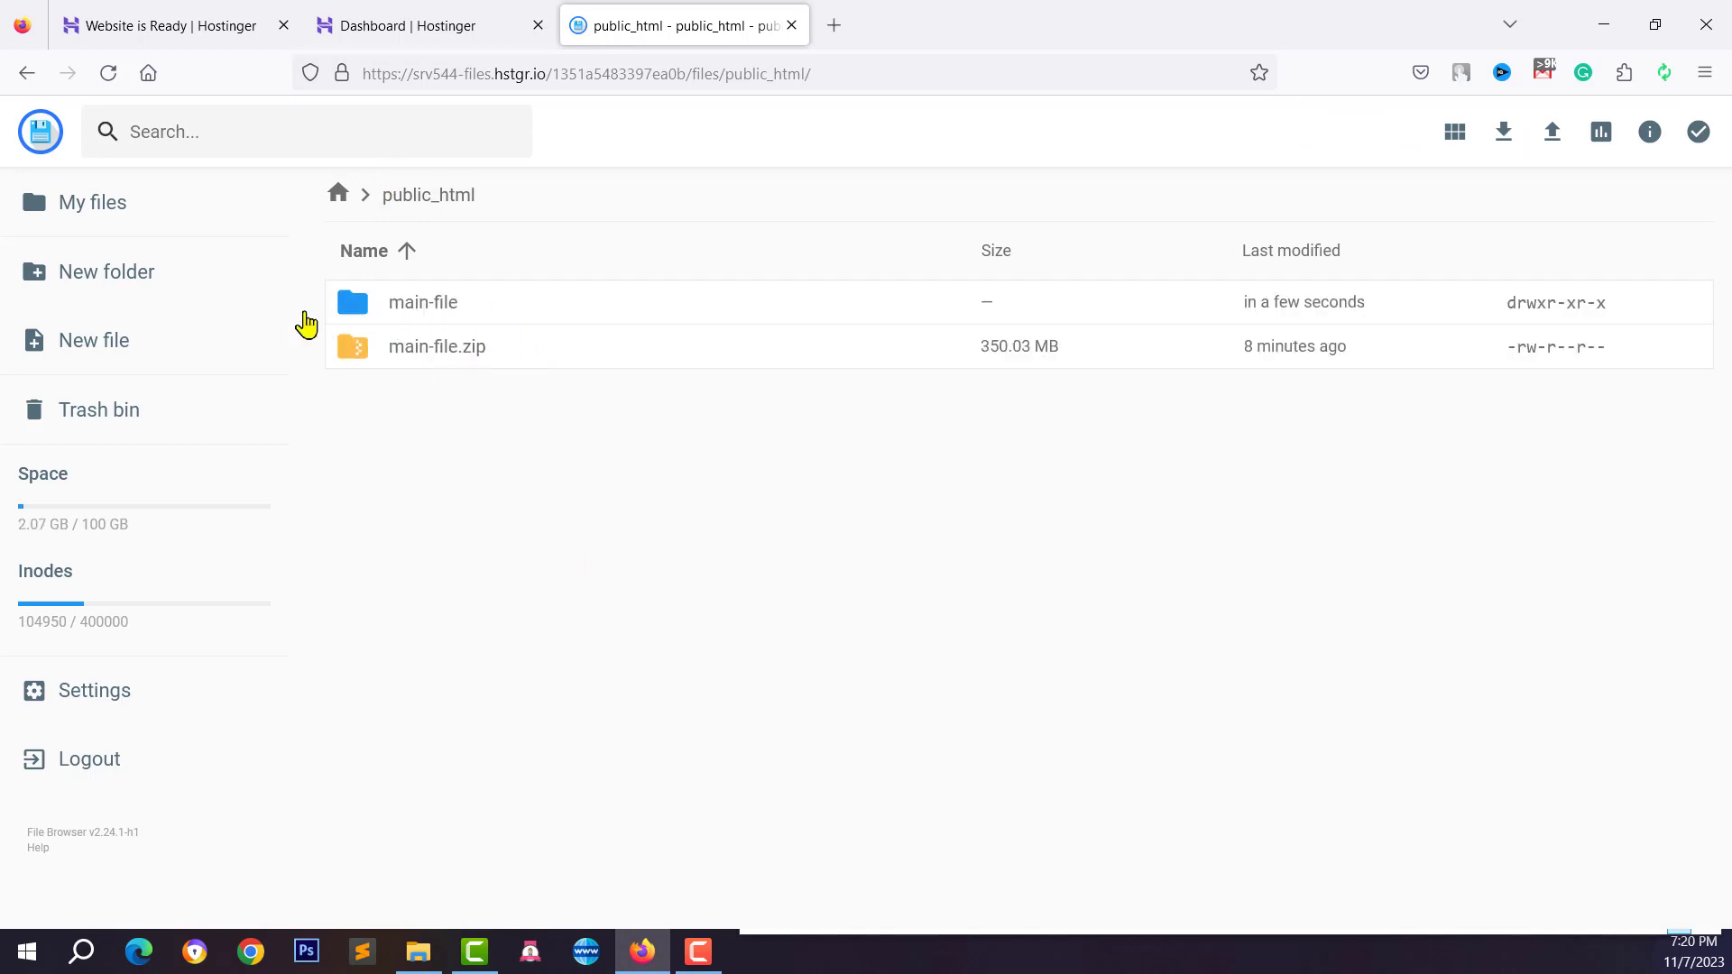
Open the main-file folder and browse its app, vendor, artisan, .env and .htaccess contents
double_click(398, 312)
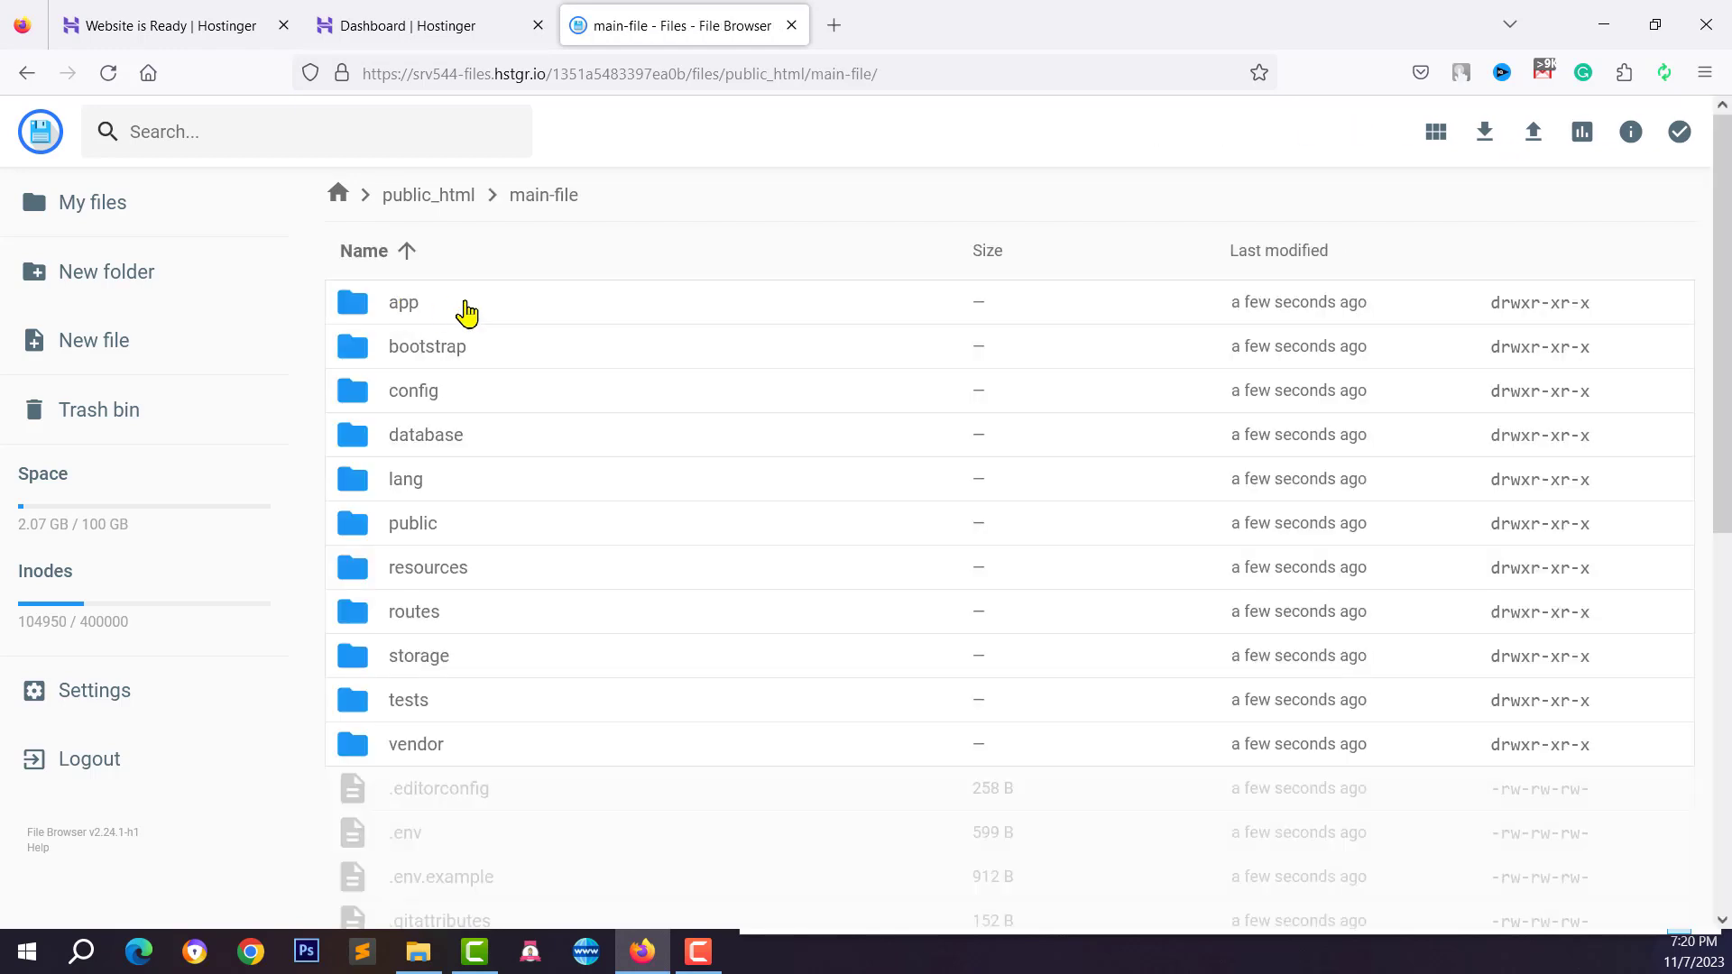
scroll(393, 378, "down", 6)
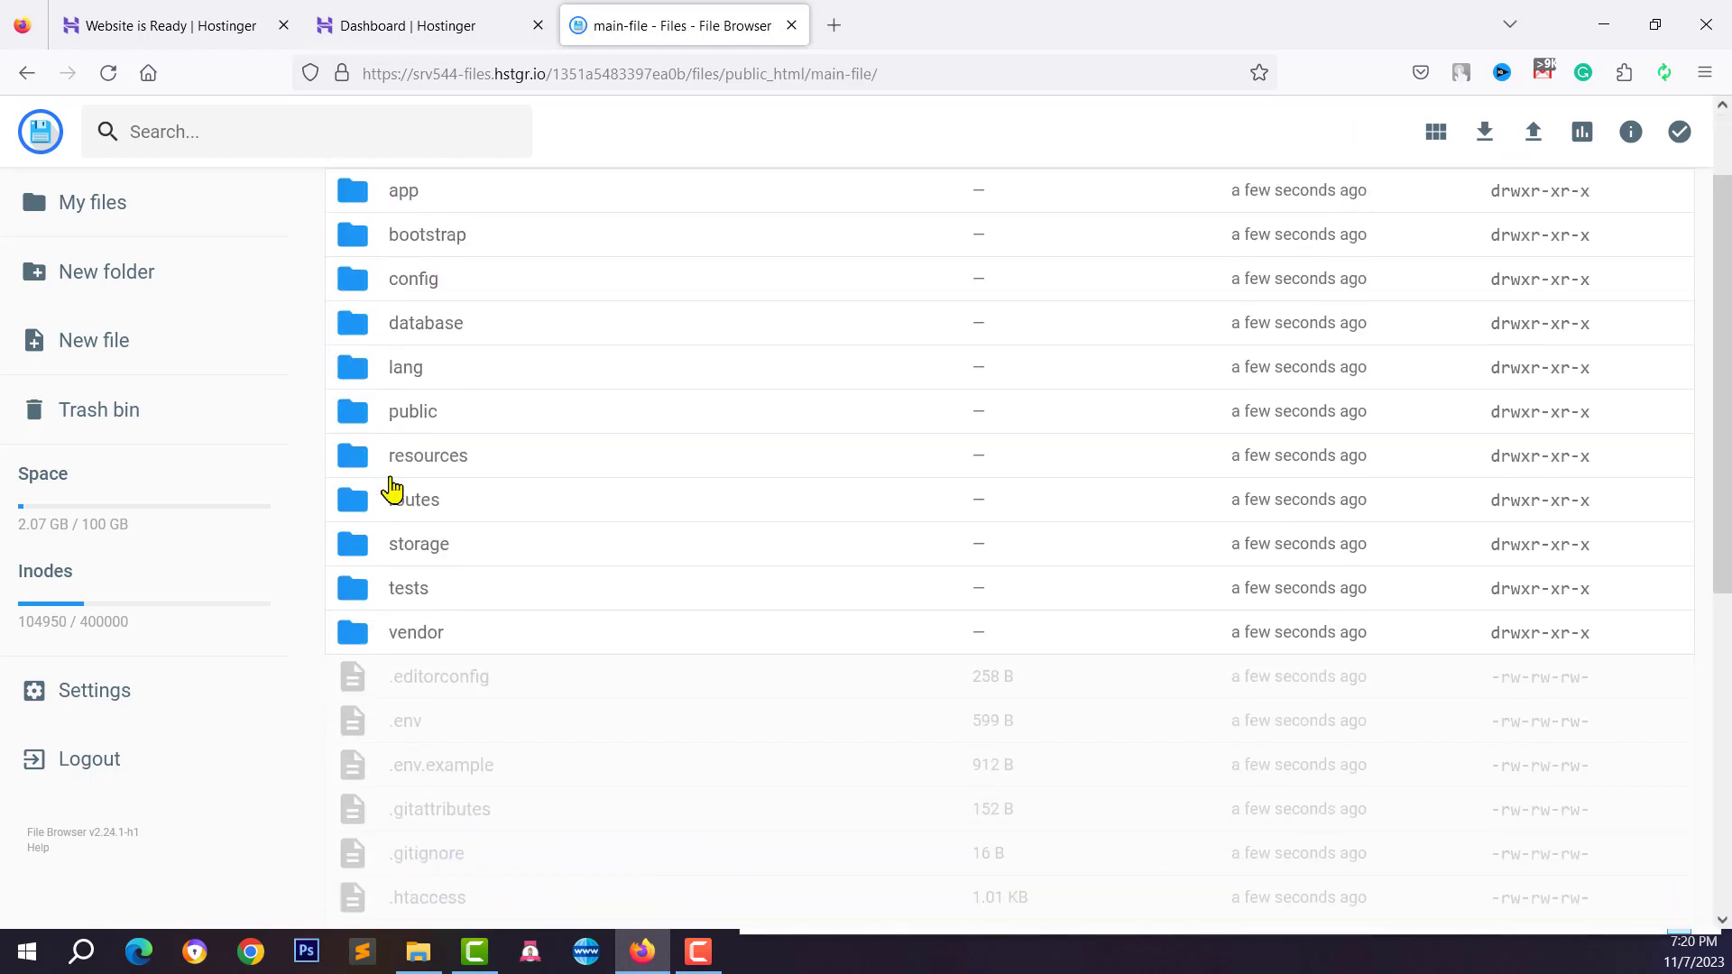
scroll(407, 552, "up", 6)
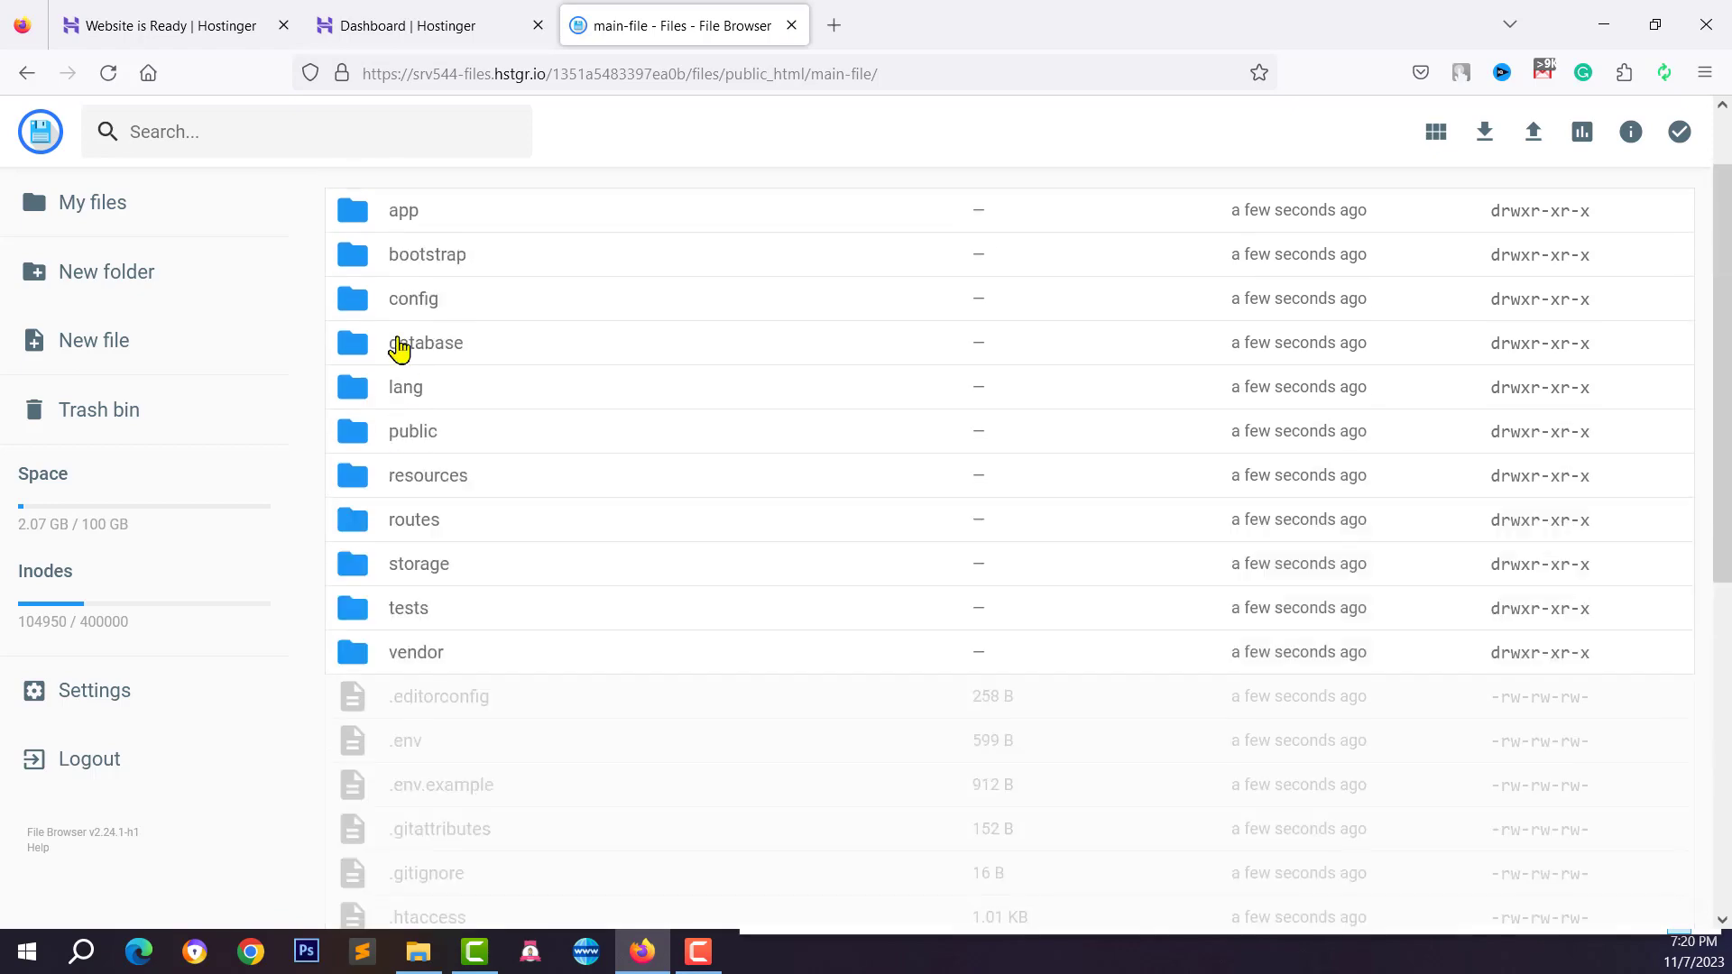
scroll(398, 518, "down", 6)
scroll(413, 685, "down", 2)
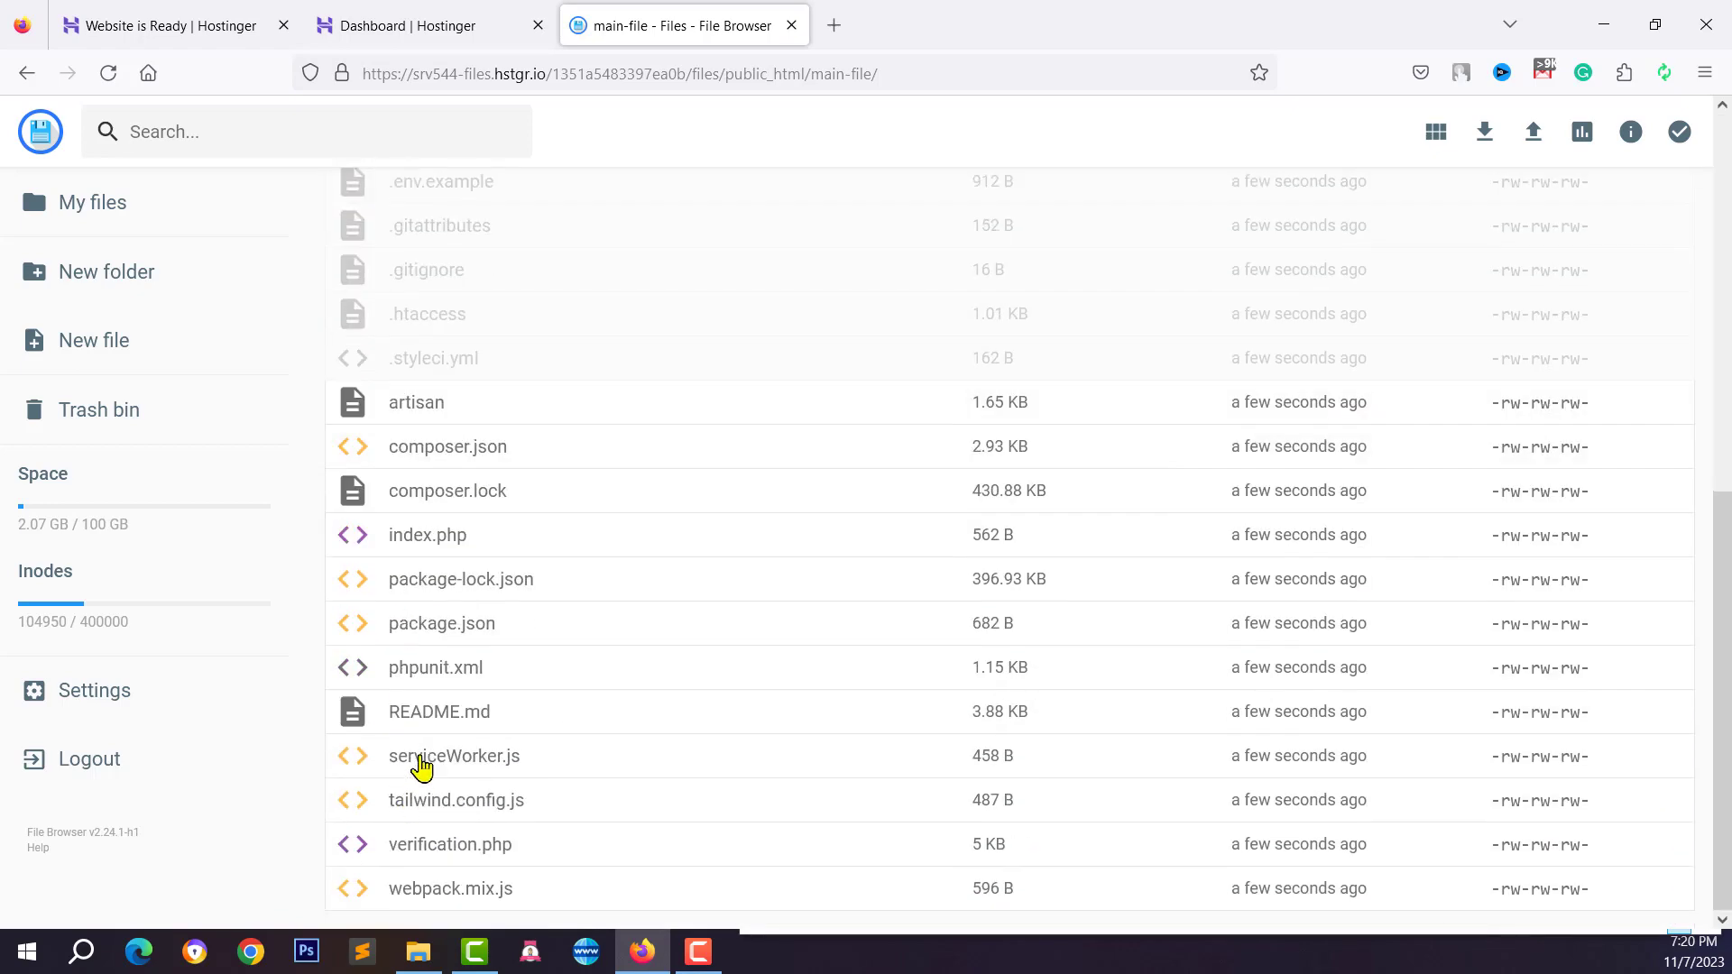
scroll(417, 749, "up", 8)
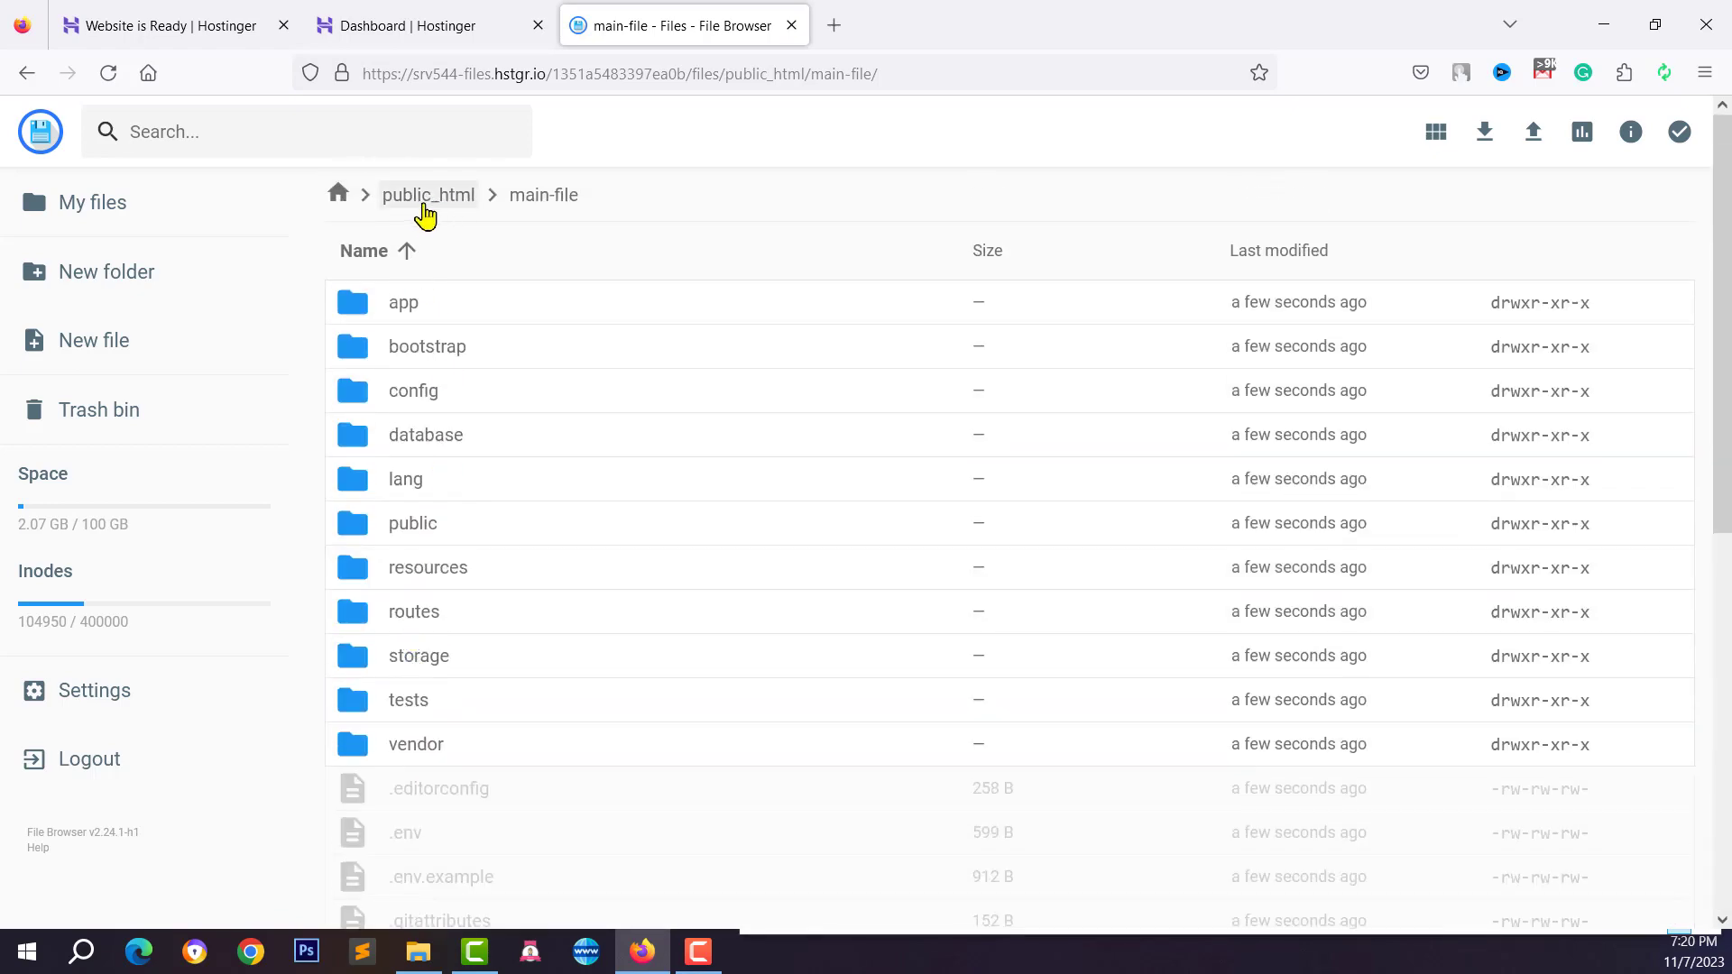
scroll(448, 483, "down", 5)
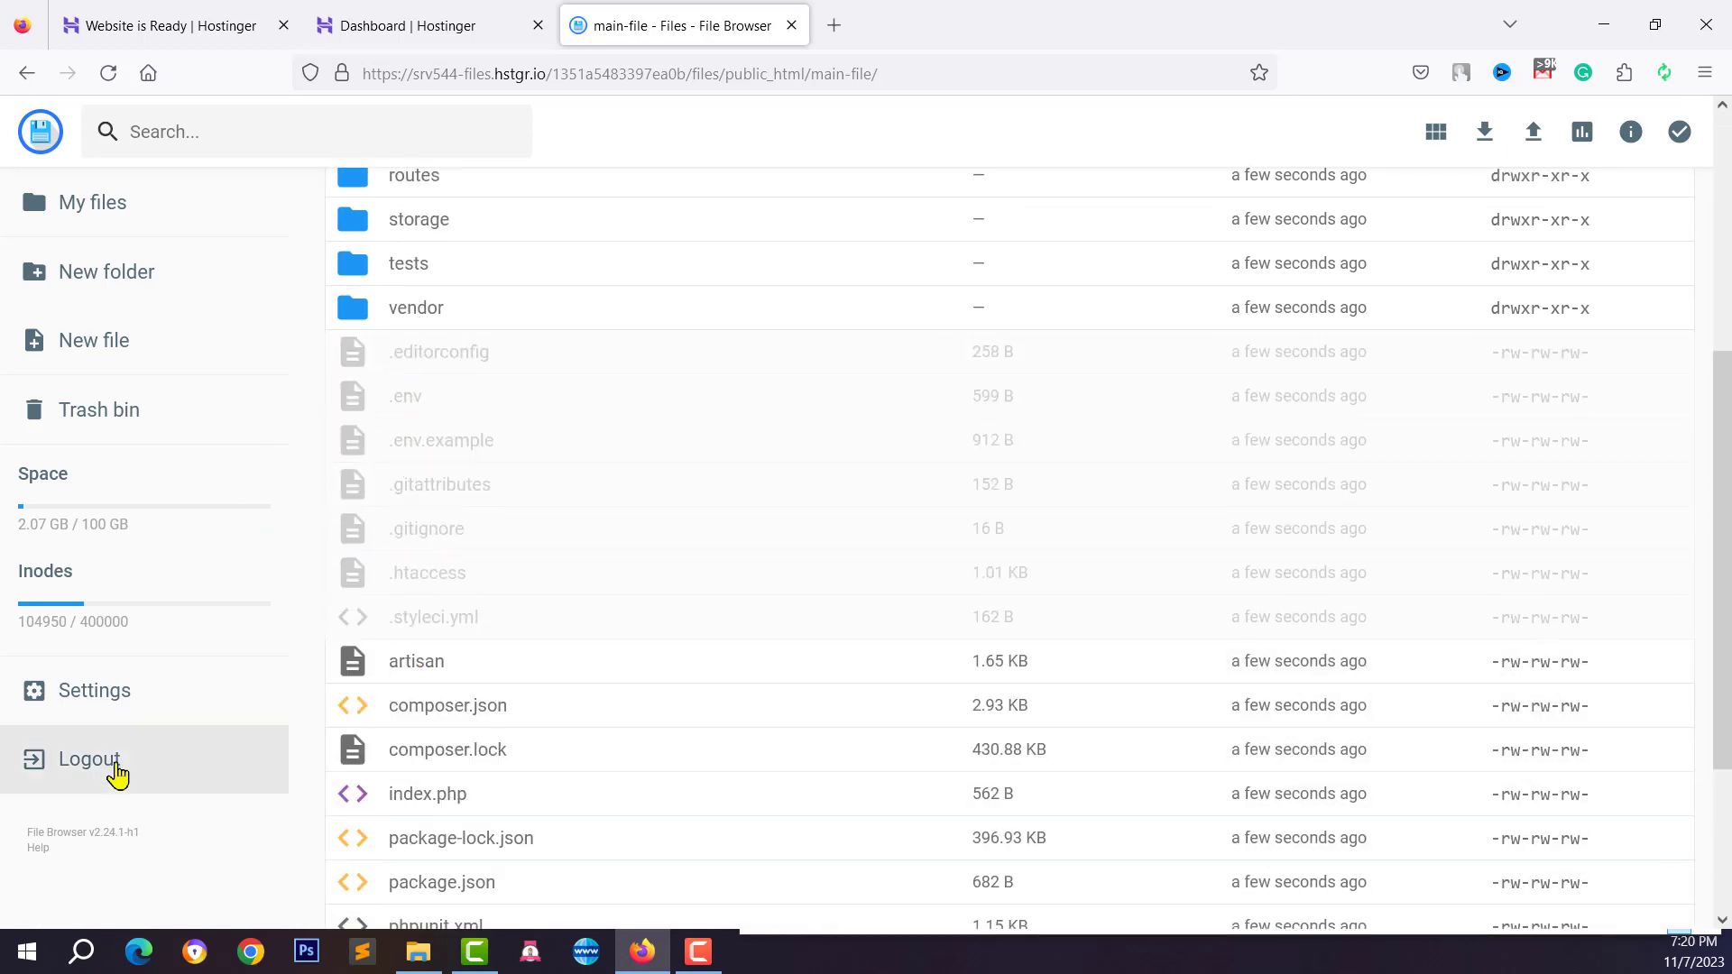
left_click(81, 713)
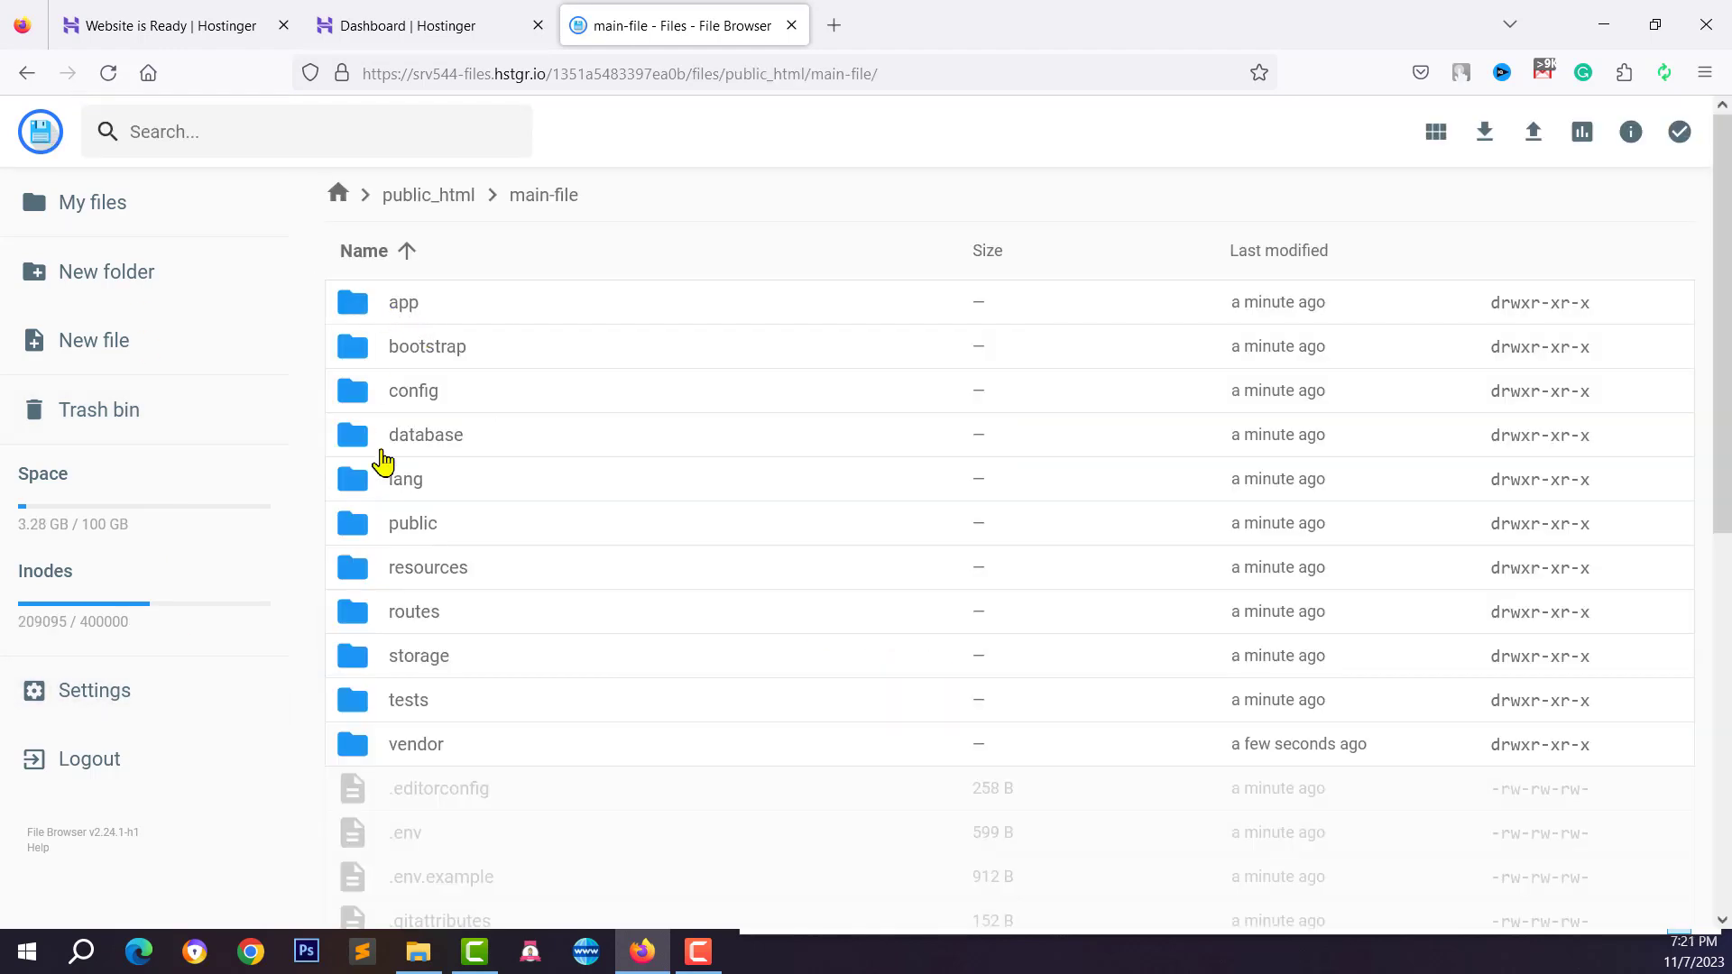
scroll(383, 461, "down", 4)
scroll(402, 680, "up", 4)
left_click(364, 302)
scroll(411, 496, "down", 8)
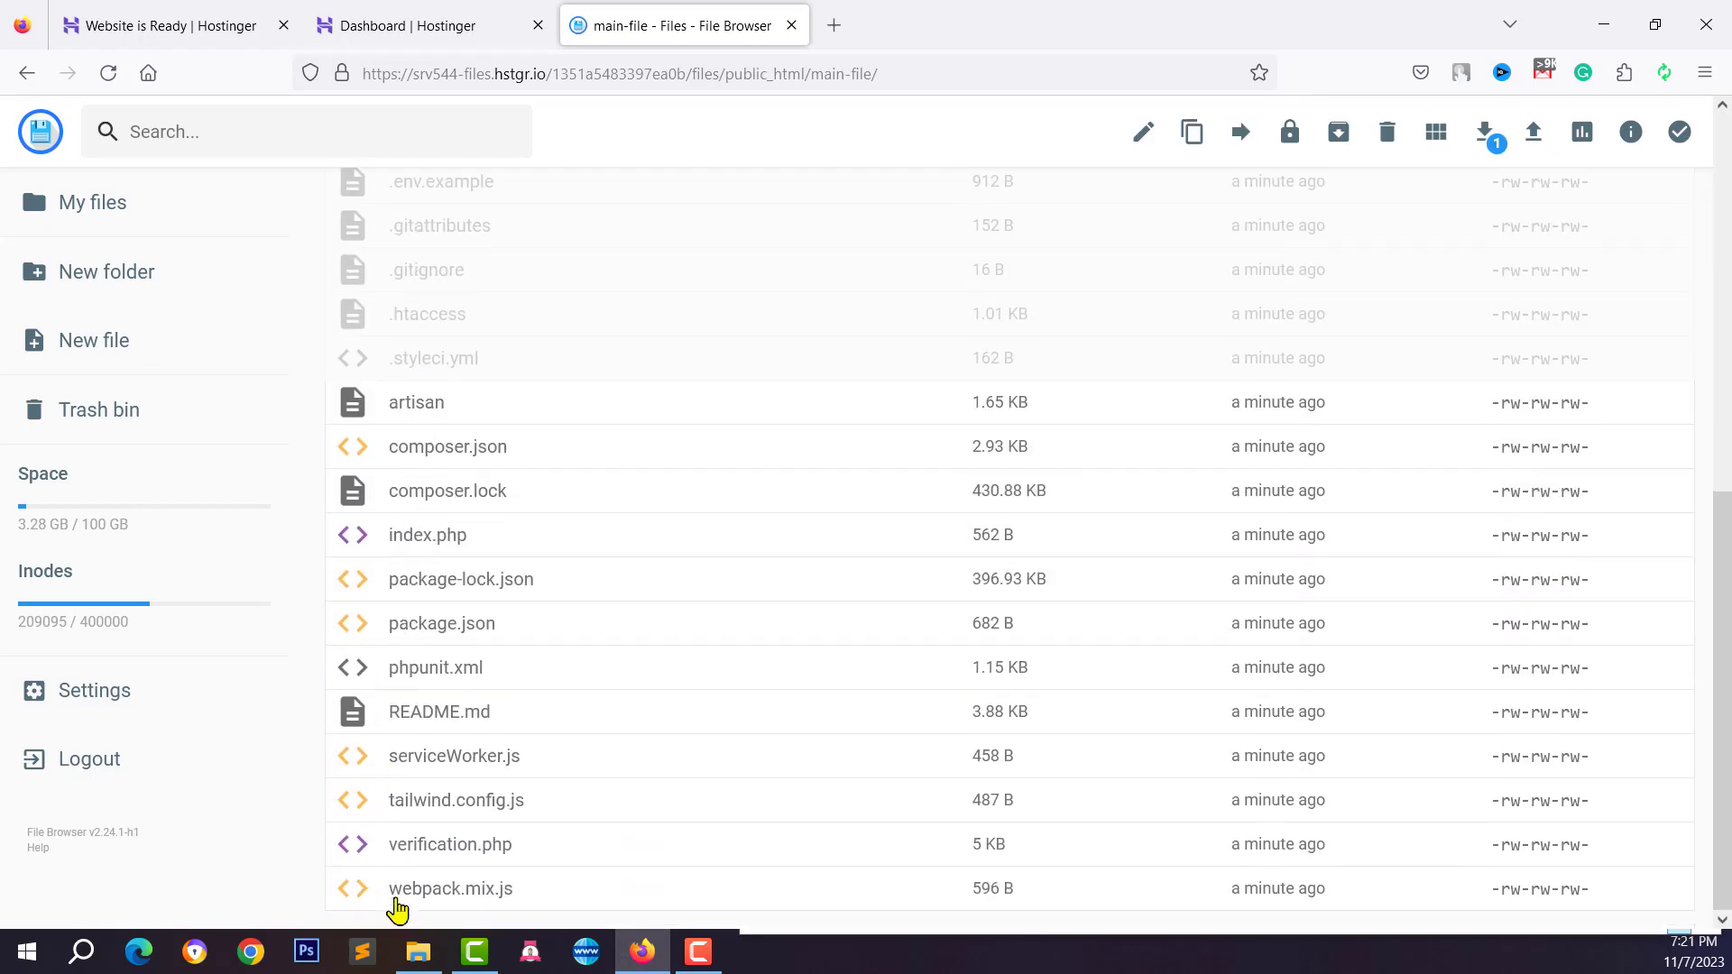
Select all 30 items in main-file and move them up into public_html
left_click(396, 900, "shift")
scroll(484, 676, "up", 8)
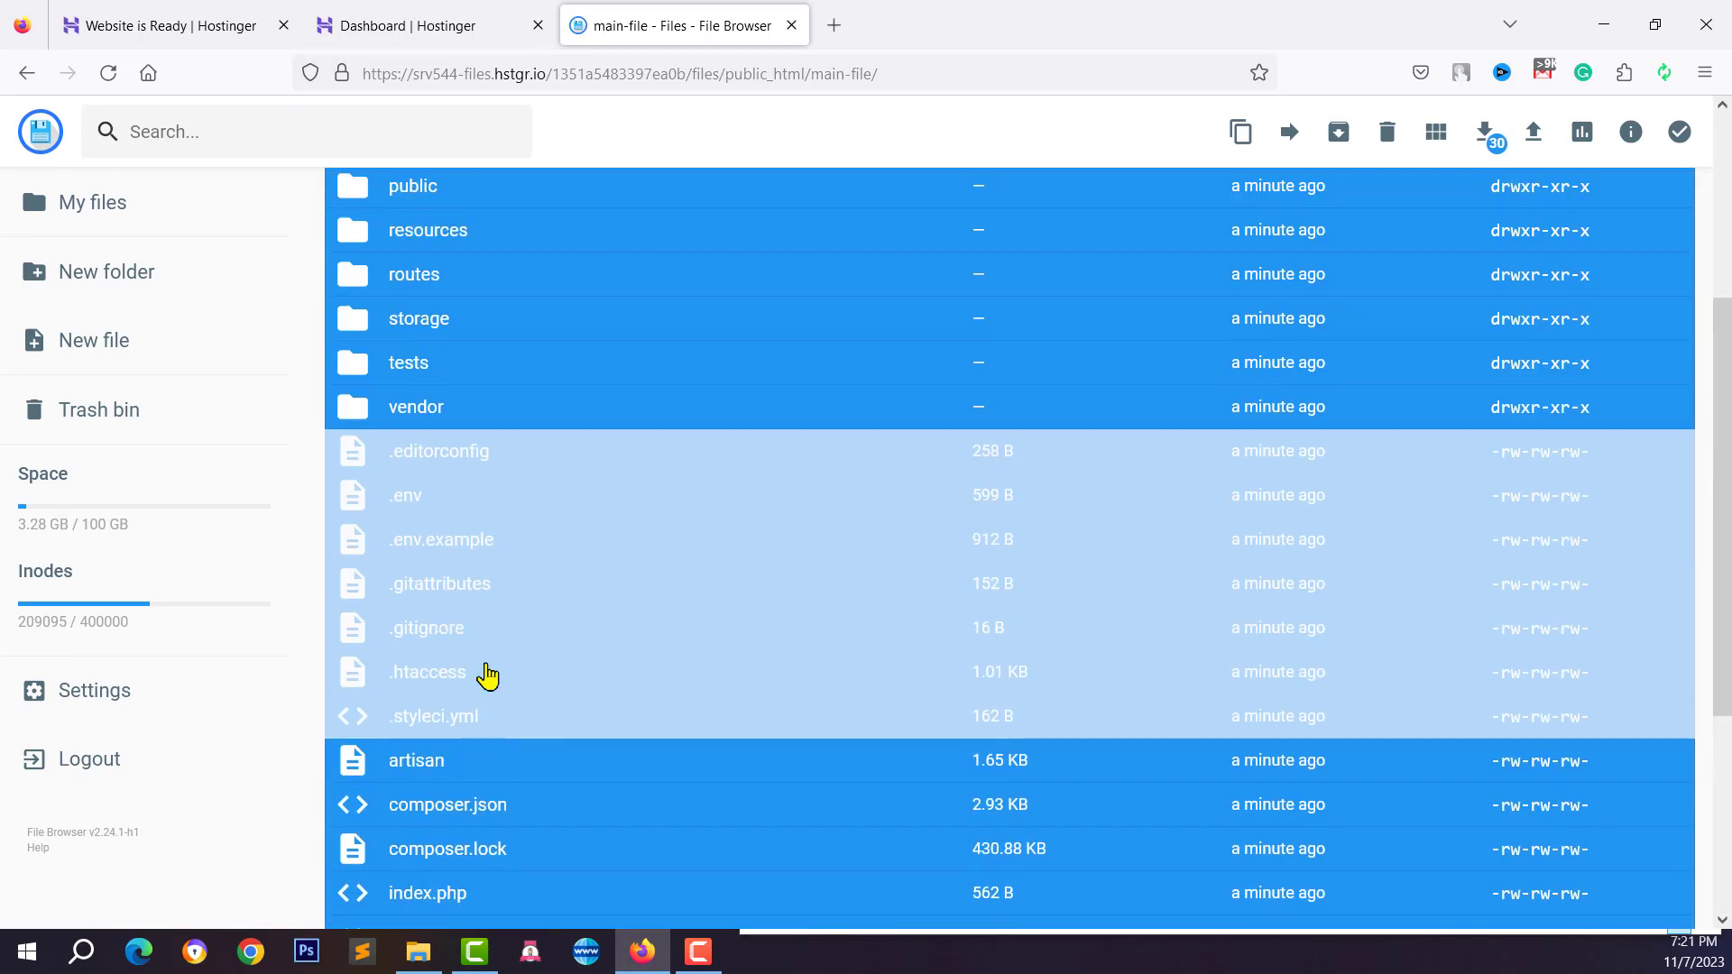
scroll(651, 535, "down", 8)
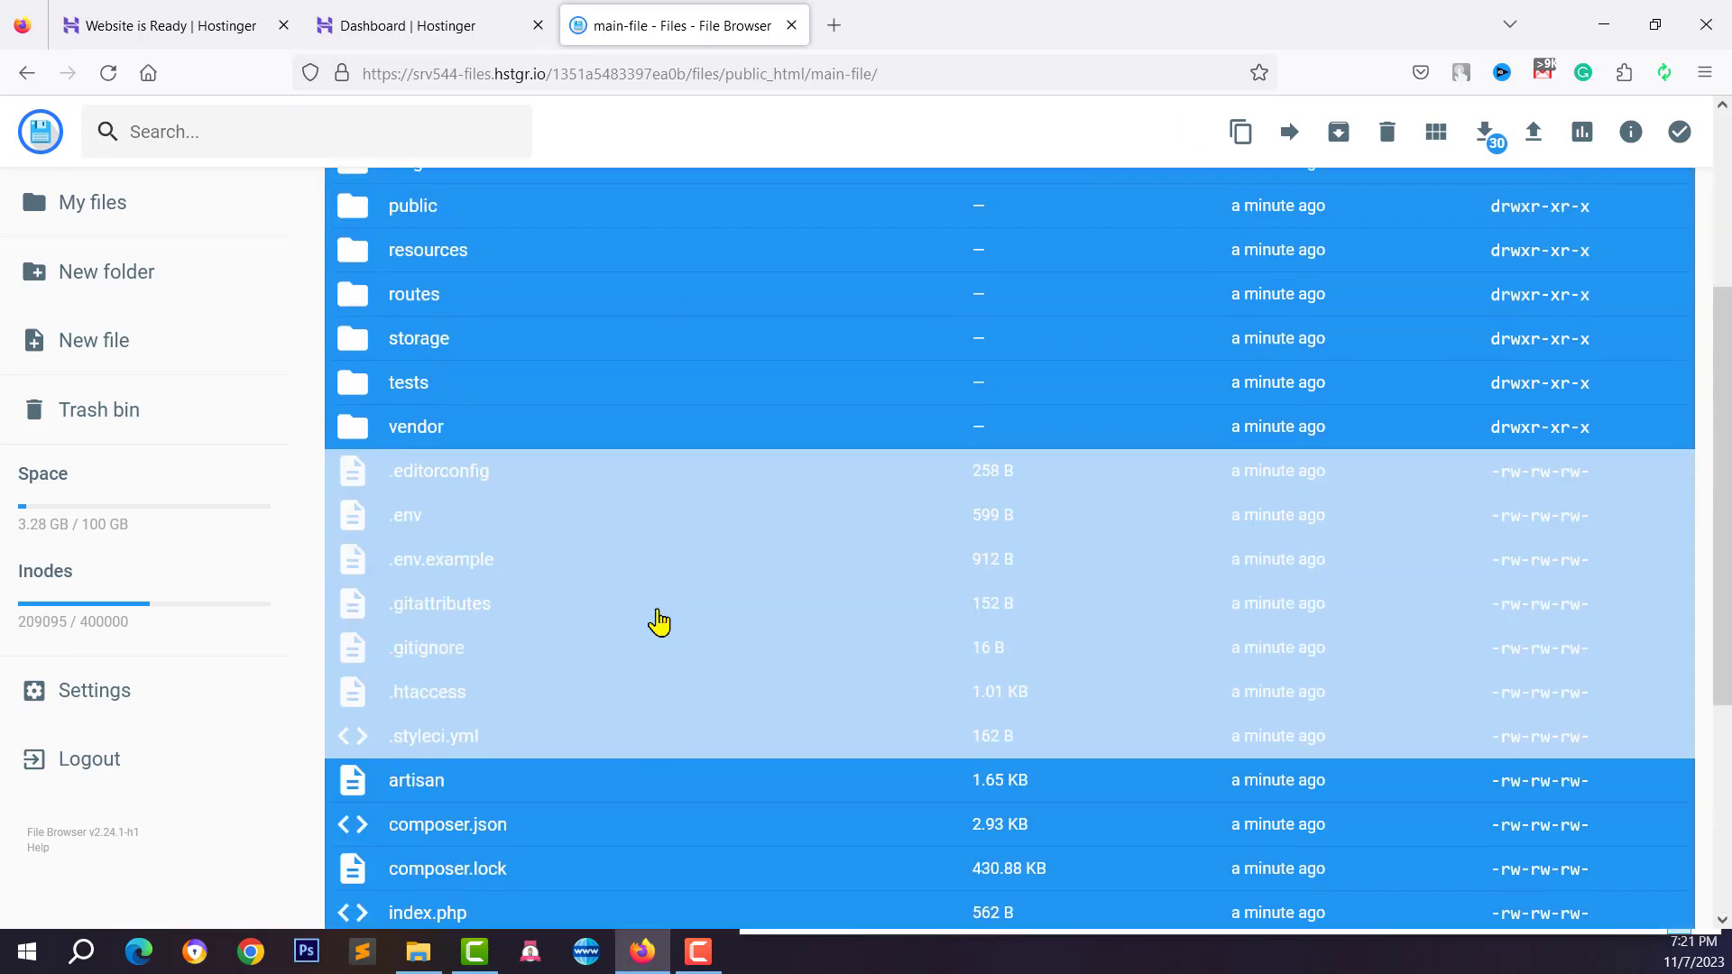
right_click(702, 468)
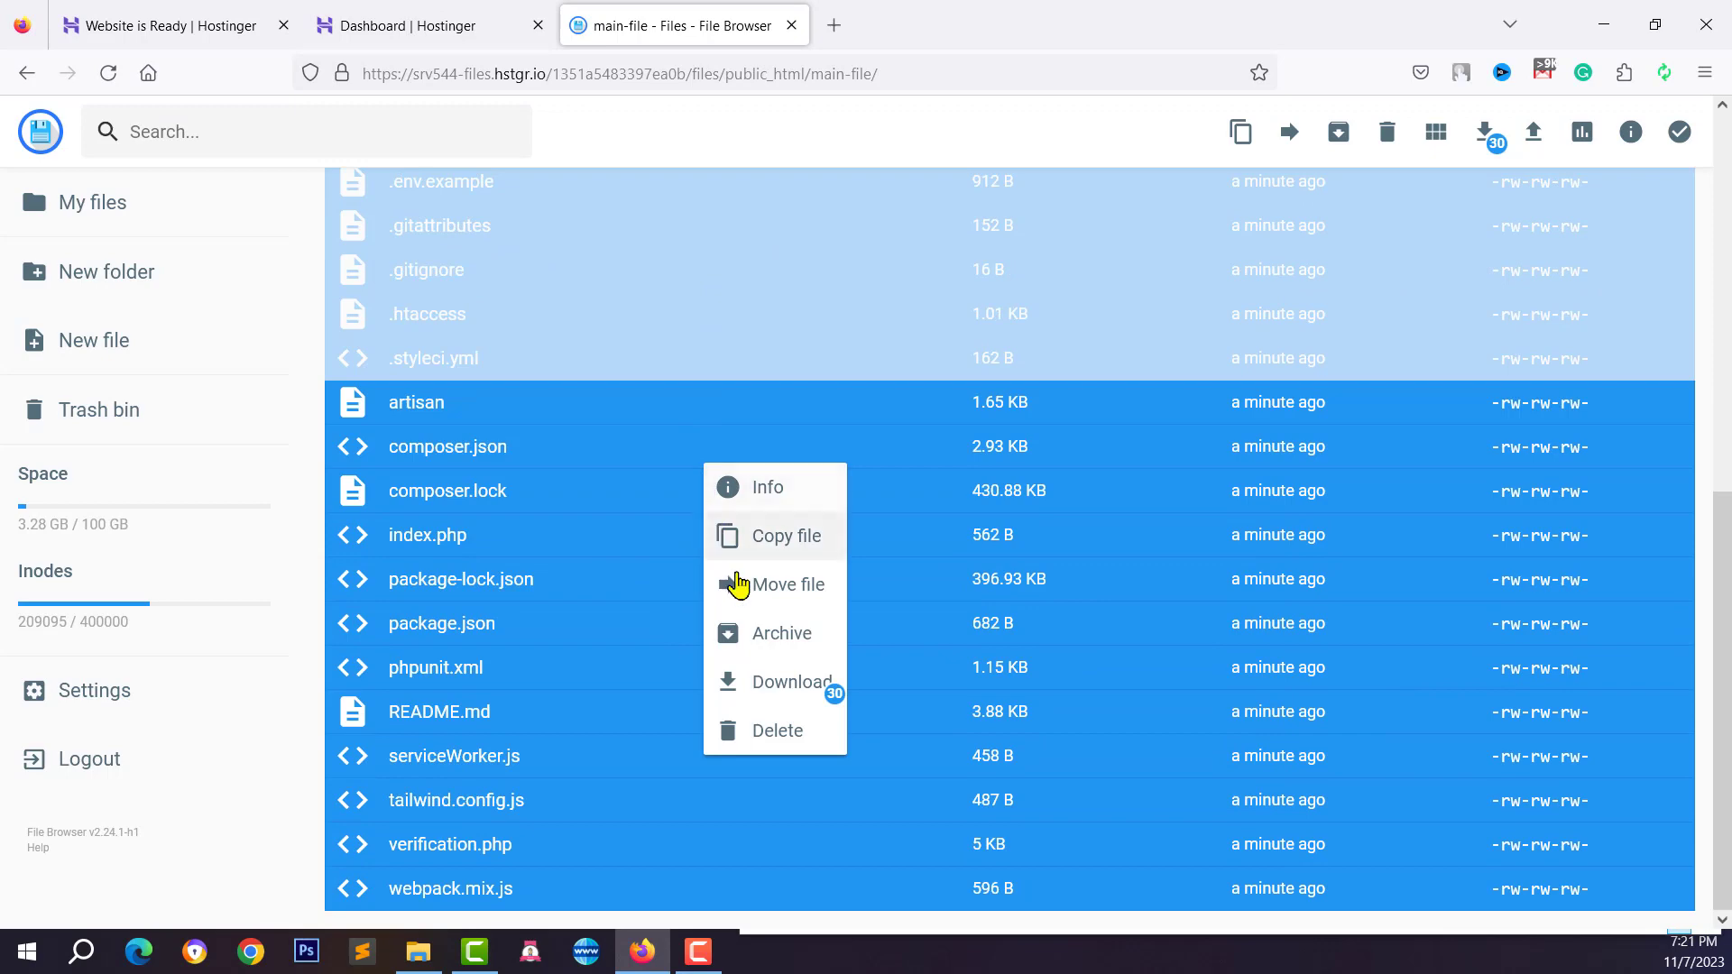
left_click(772, 597)
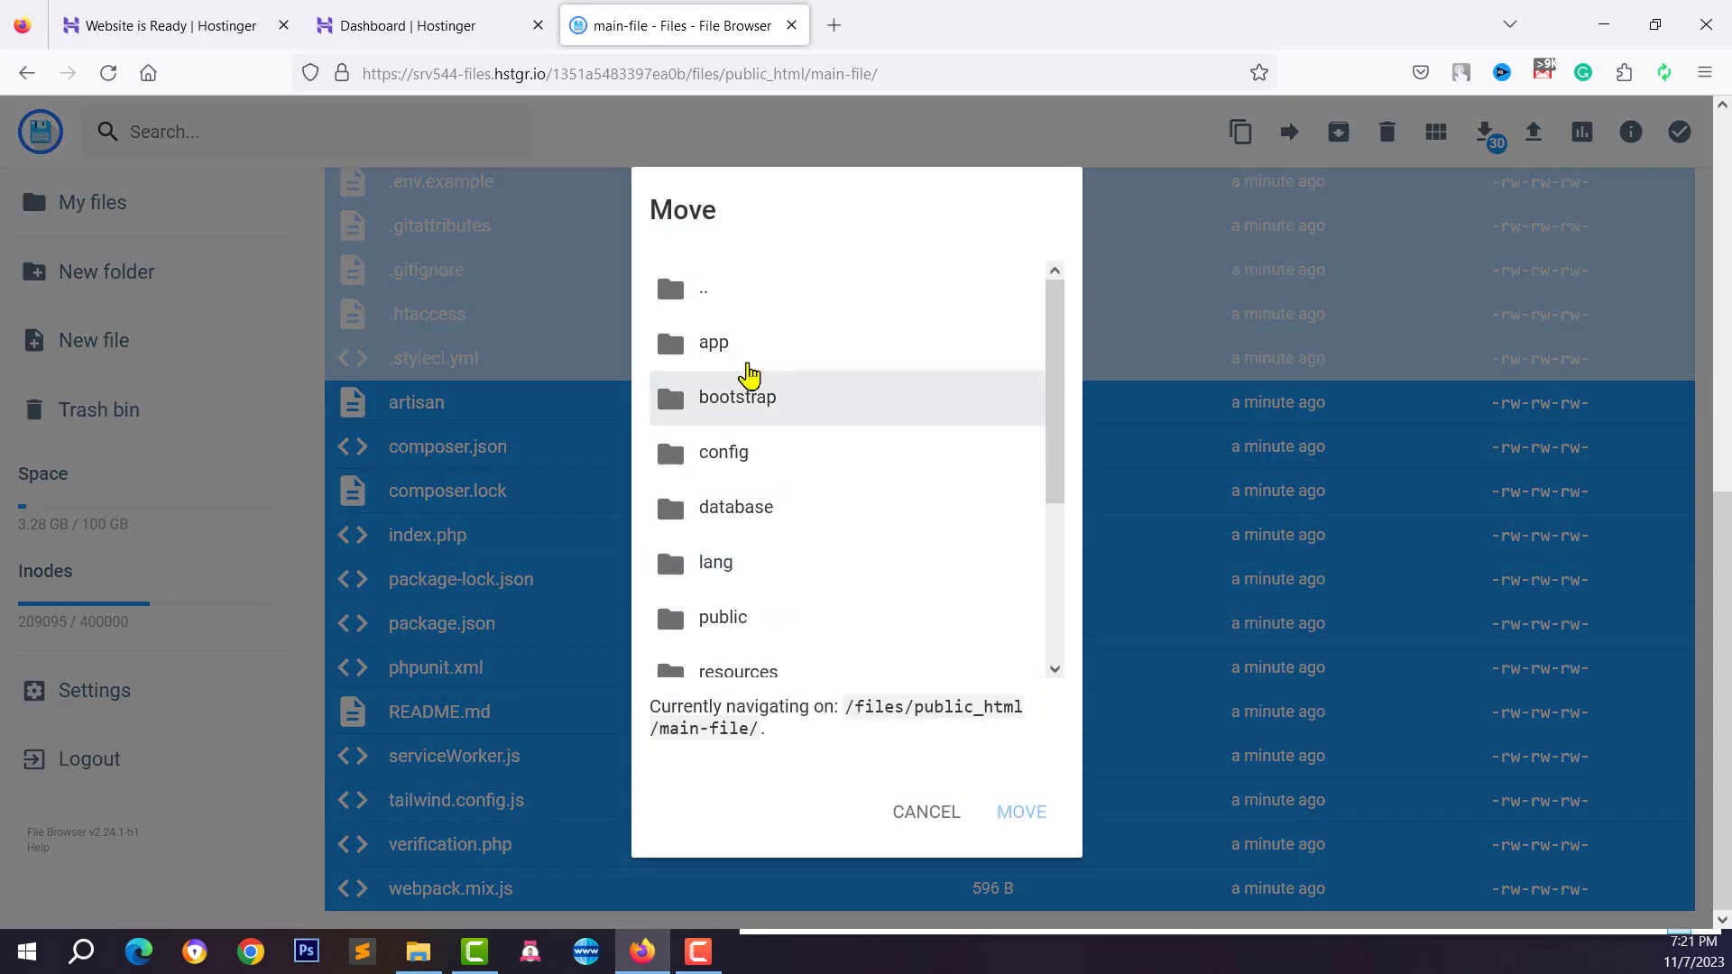
scroll(804, 665, "up", 3)
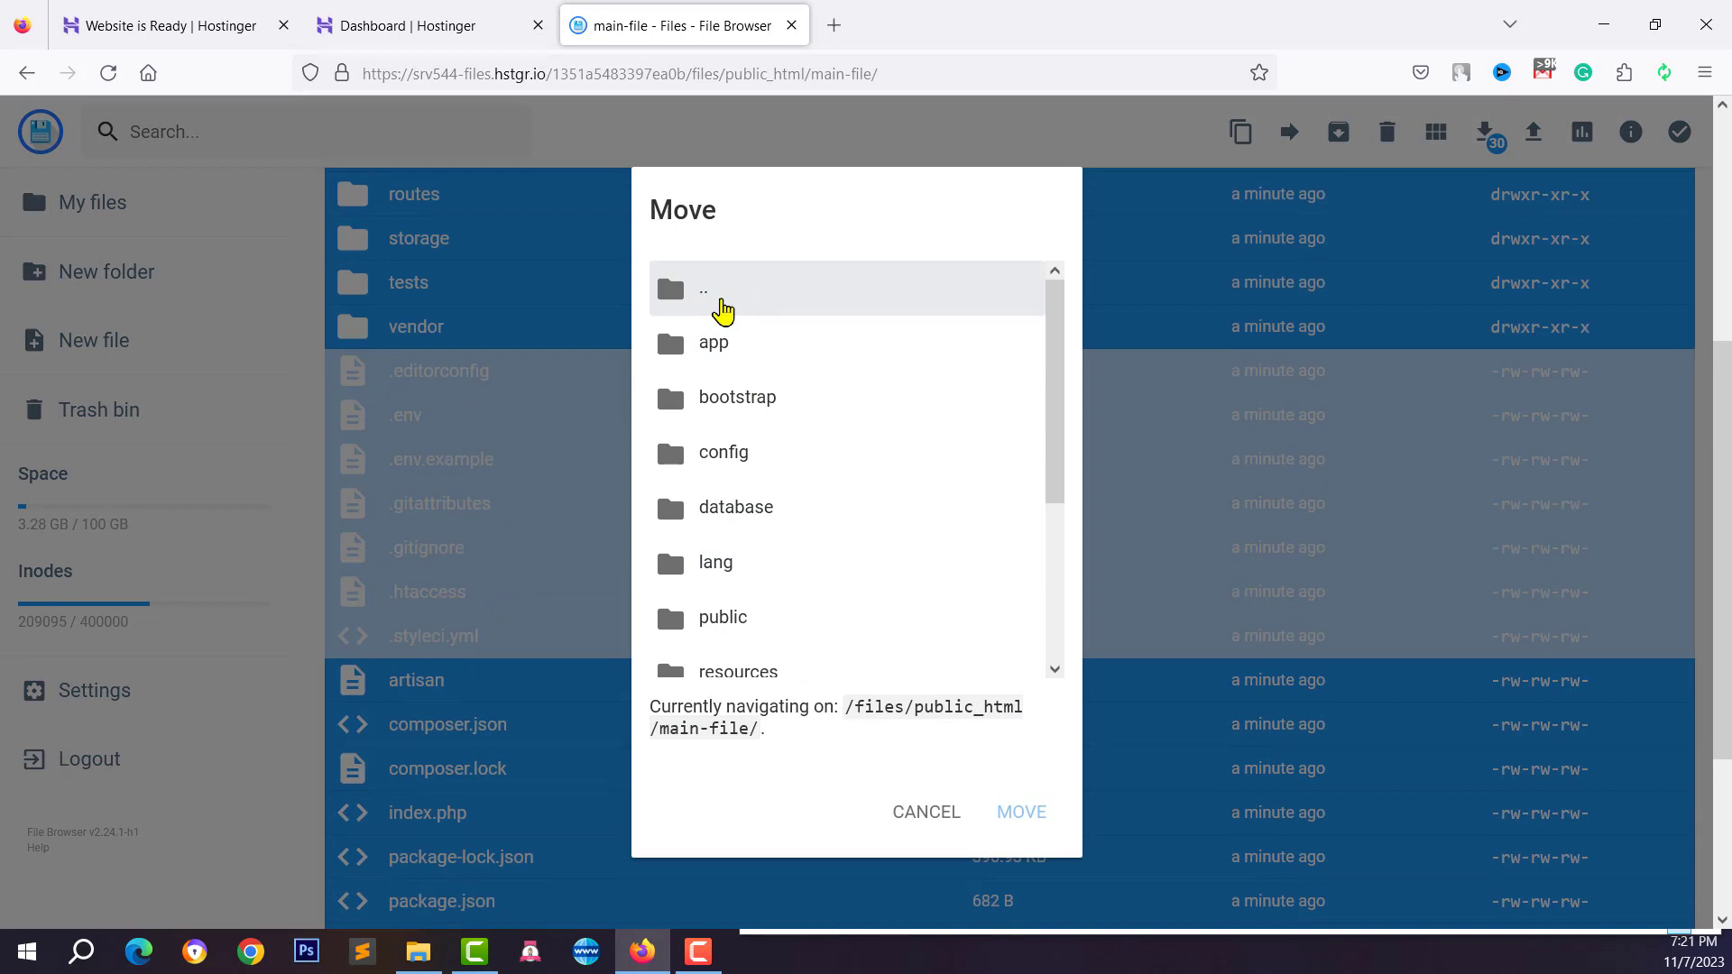
double_click(722, 307)
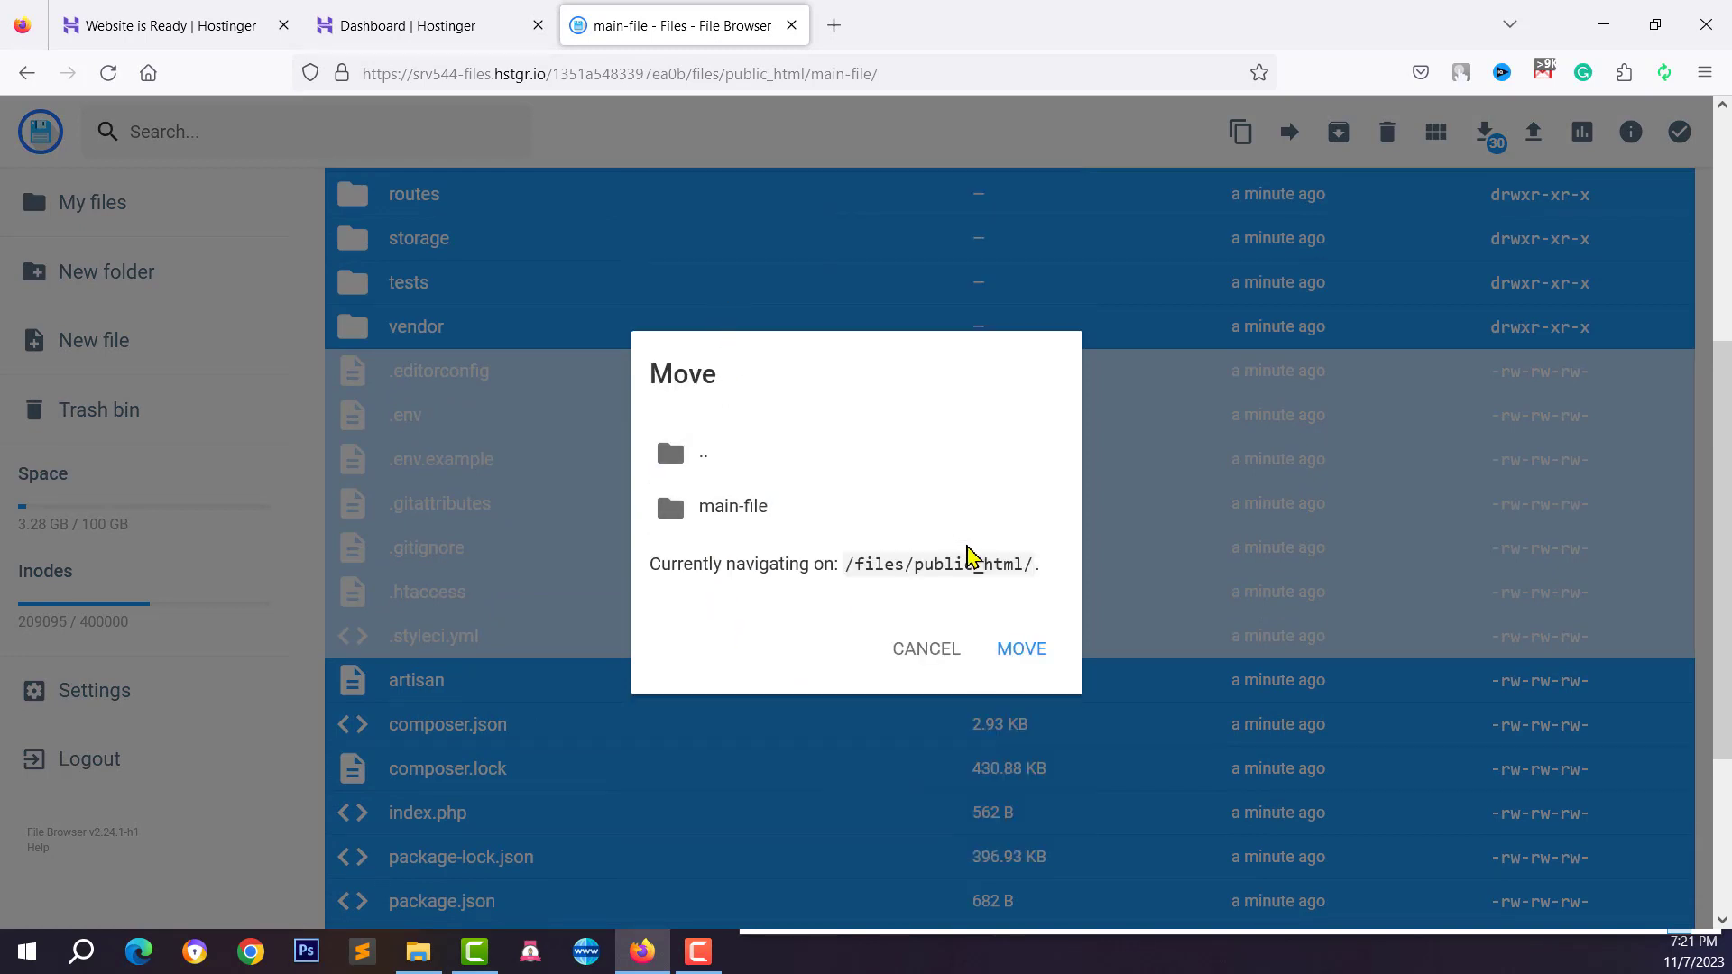
left_click_drag(917, 564, 1041, 579)
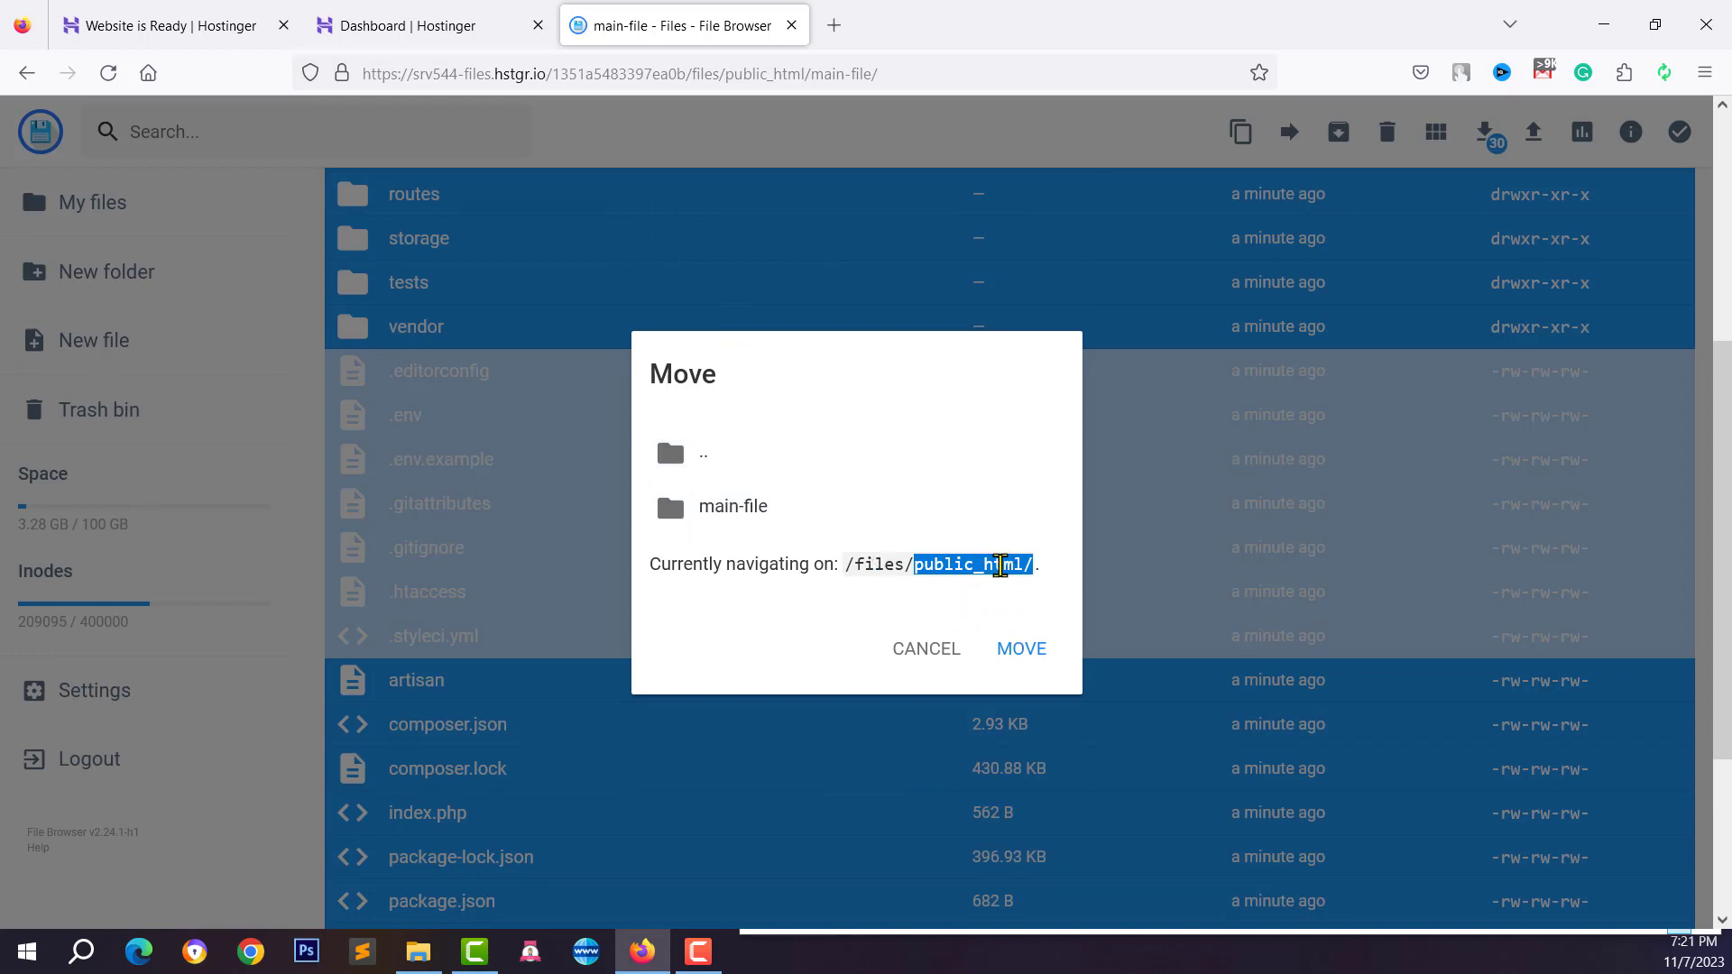
left_click(1024, 651)
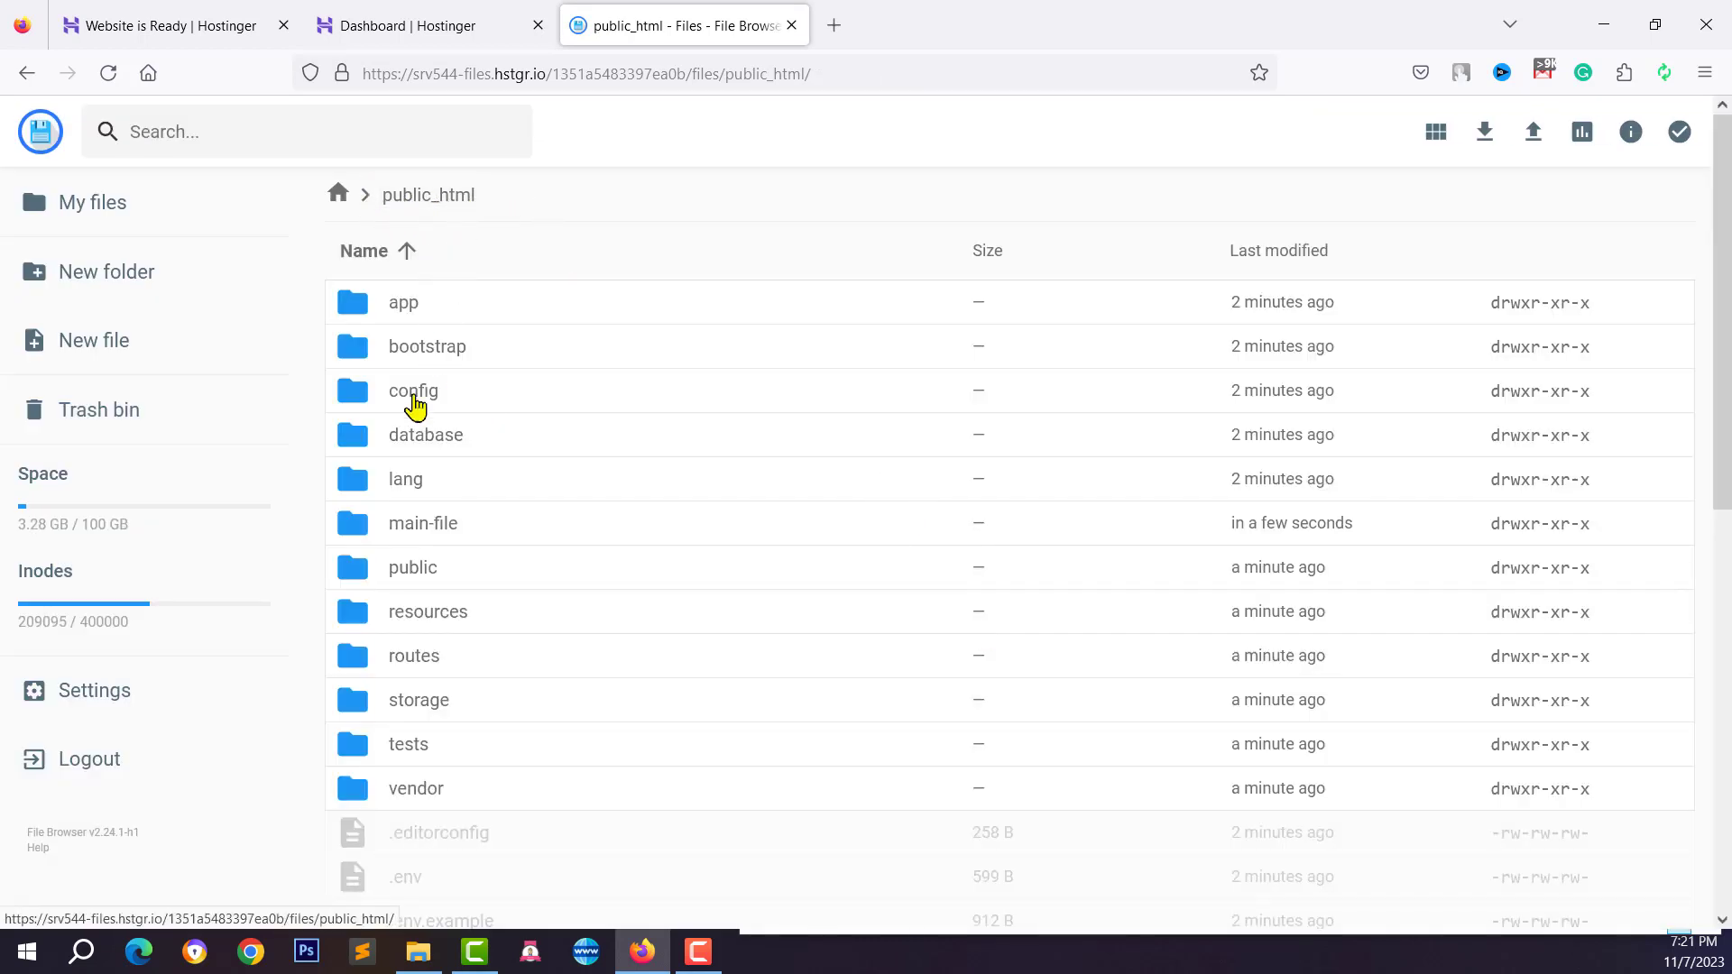
Permanently delete main-file.zip and the main-file folder from public_html
scroll(402, 719, "down", 10)
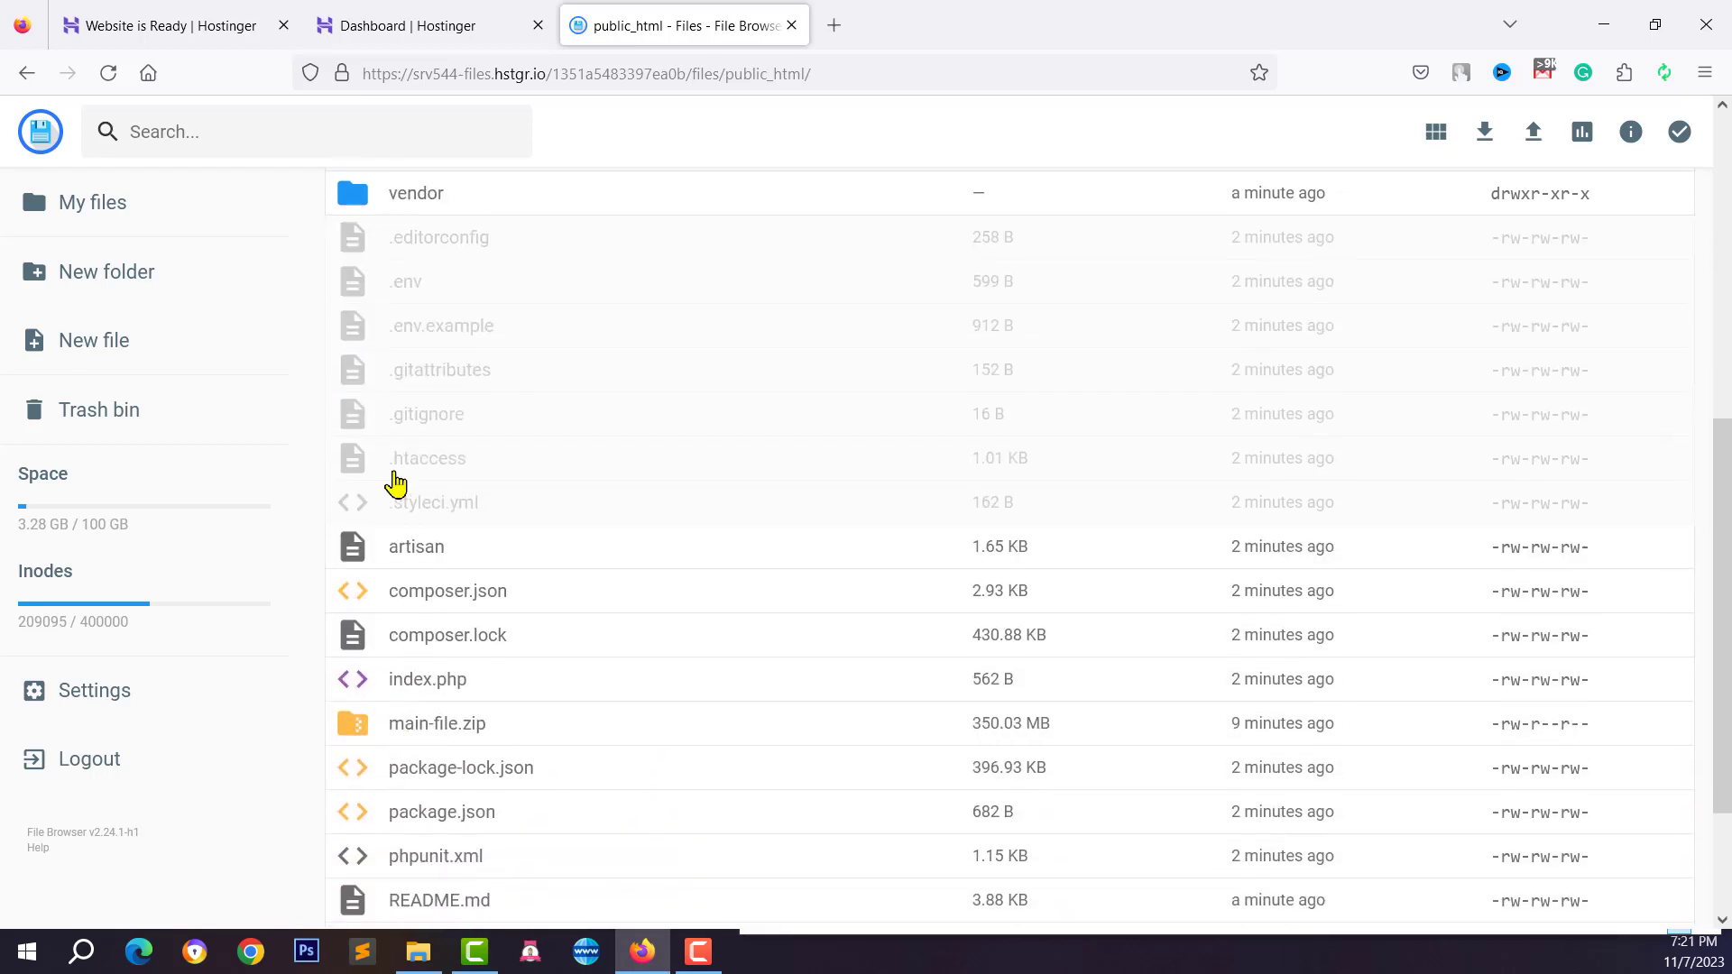
scroll(407, 648, "down", 1)
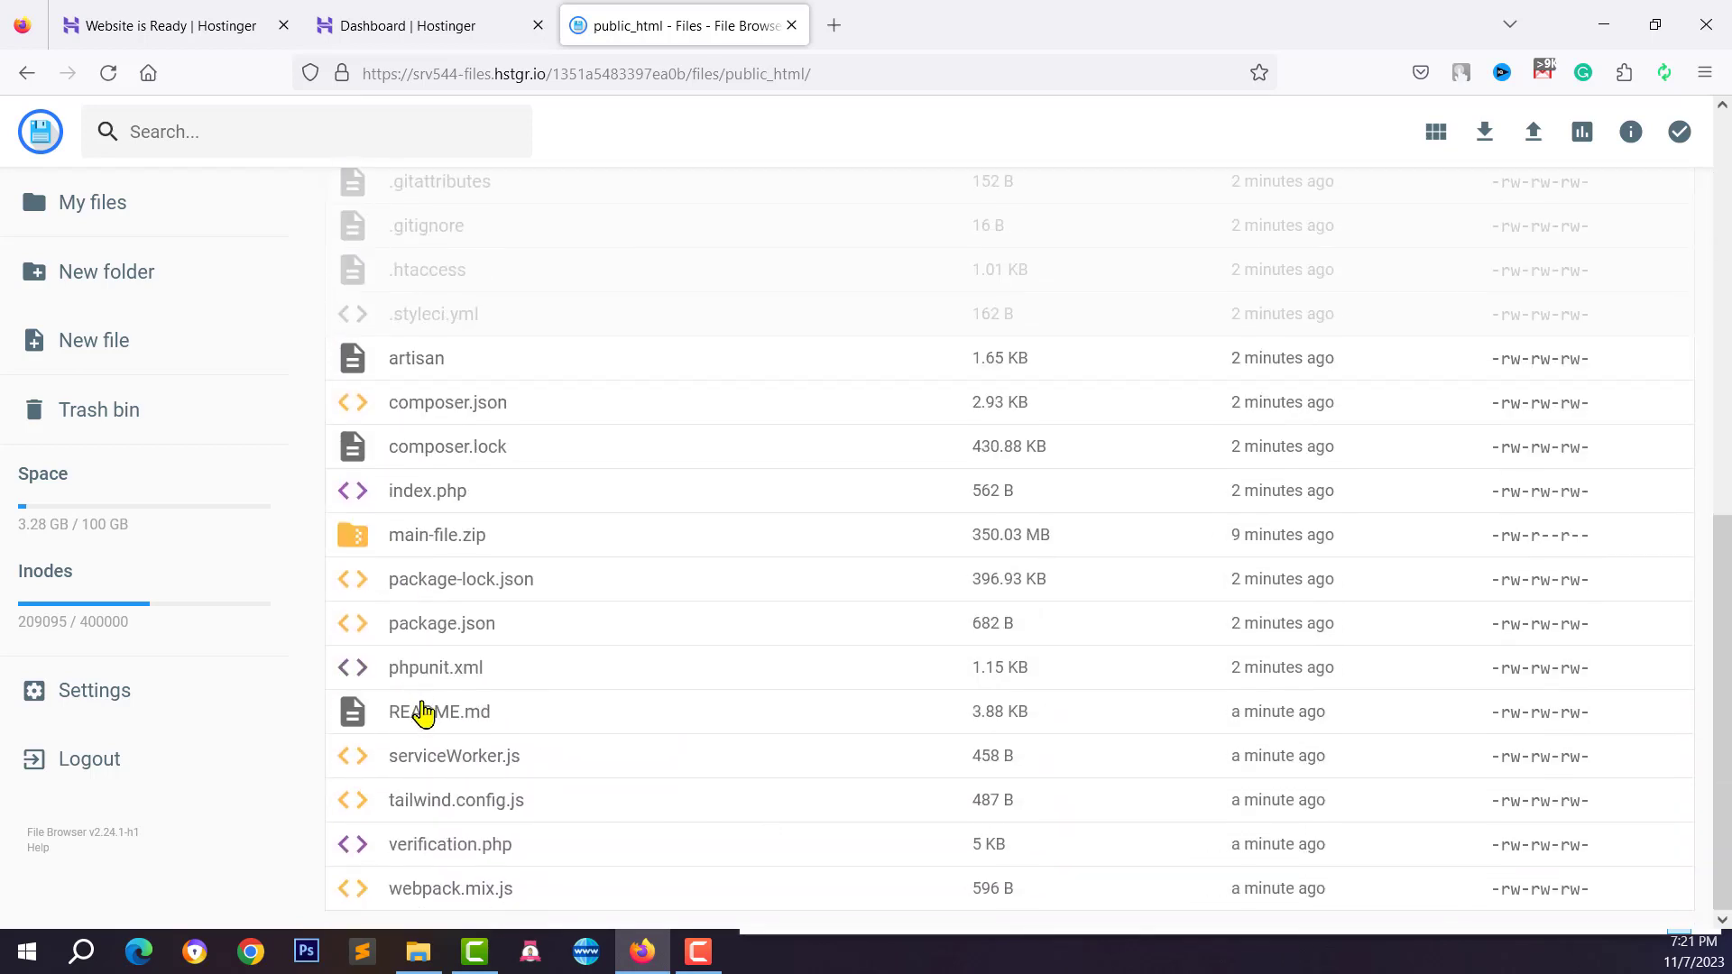
left_click(413, 544)
scroll(417, 552, "up", 7)
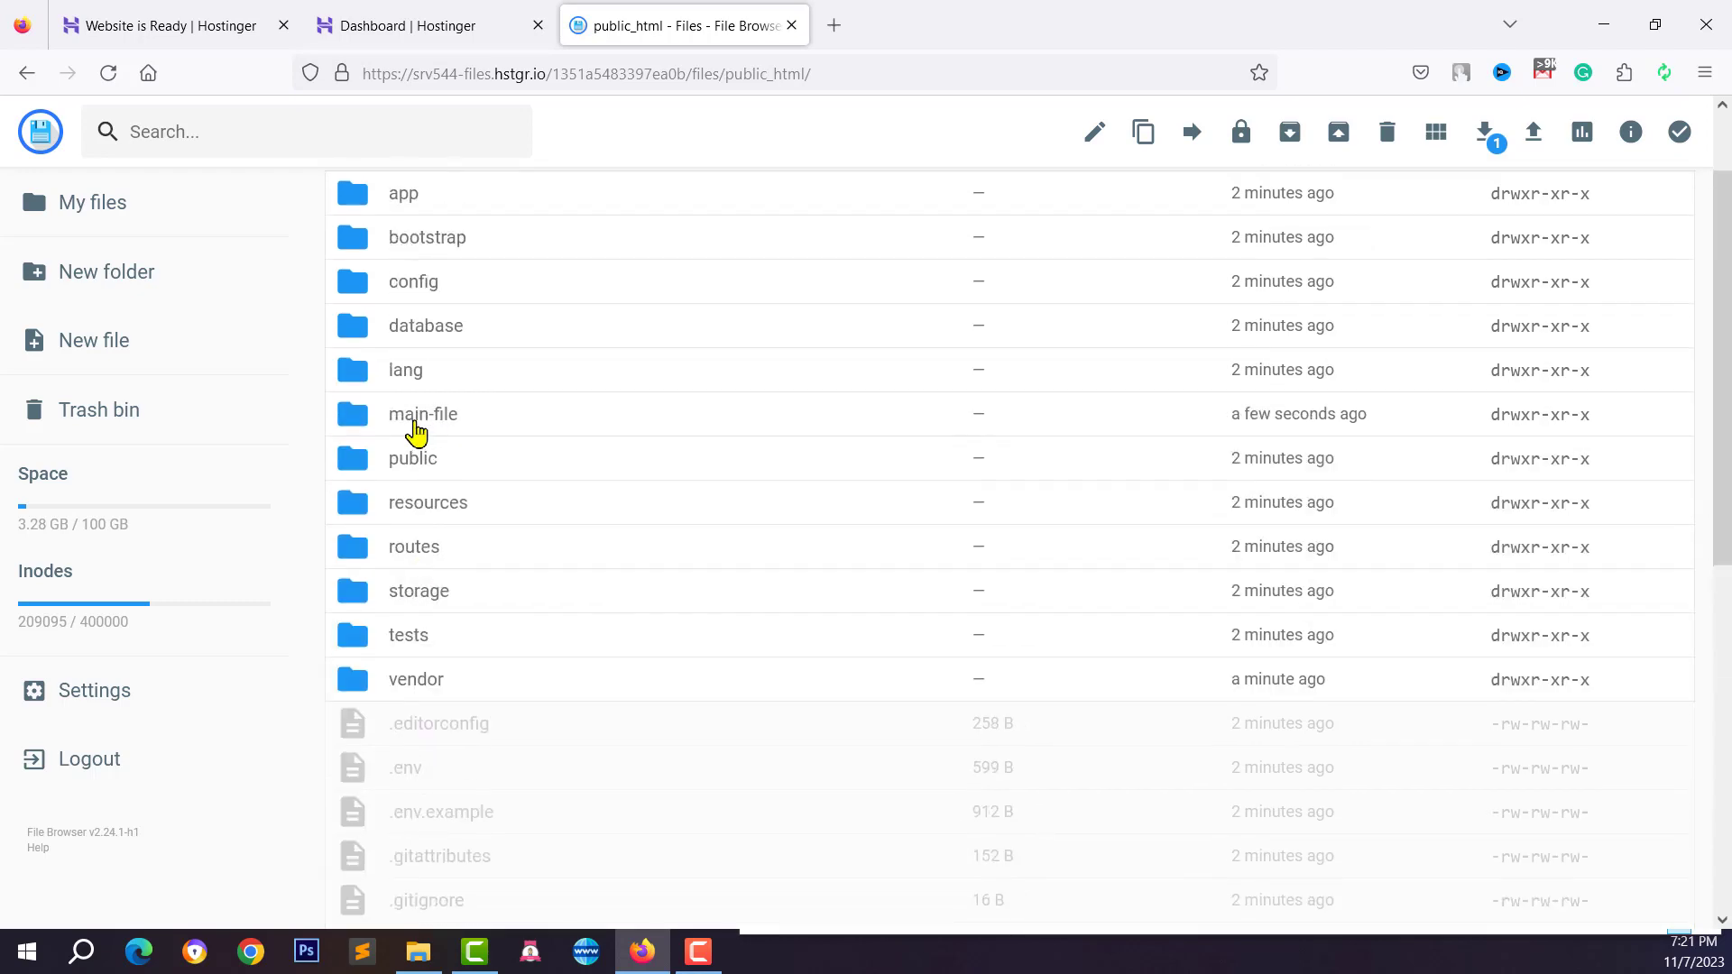
left_click(429, 433, "ctrl")
scroll(464, 478, "down", 3)
scroll(505, 487, "up", 3)
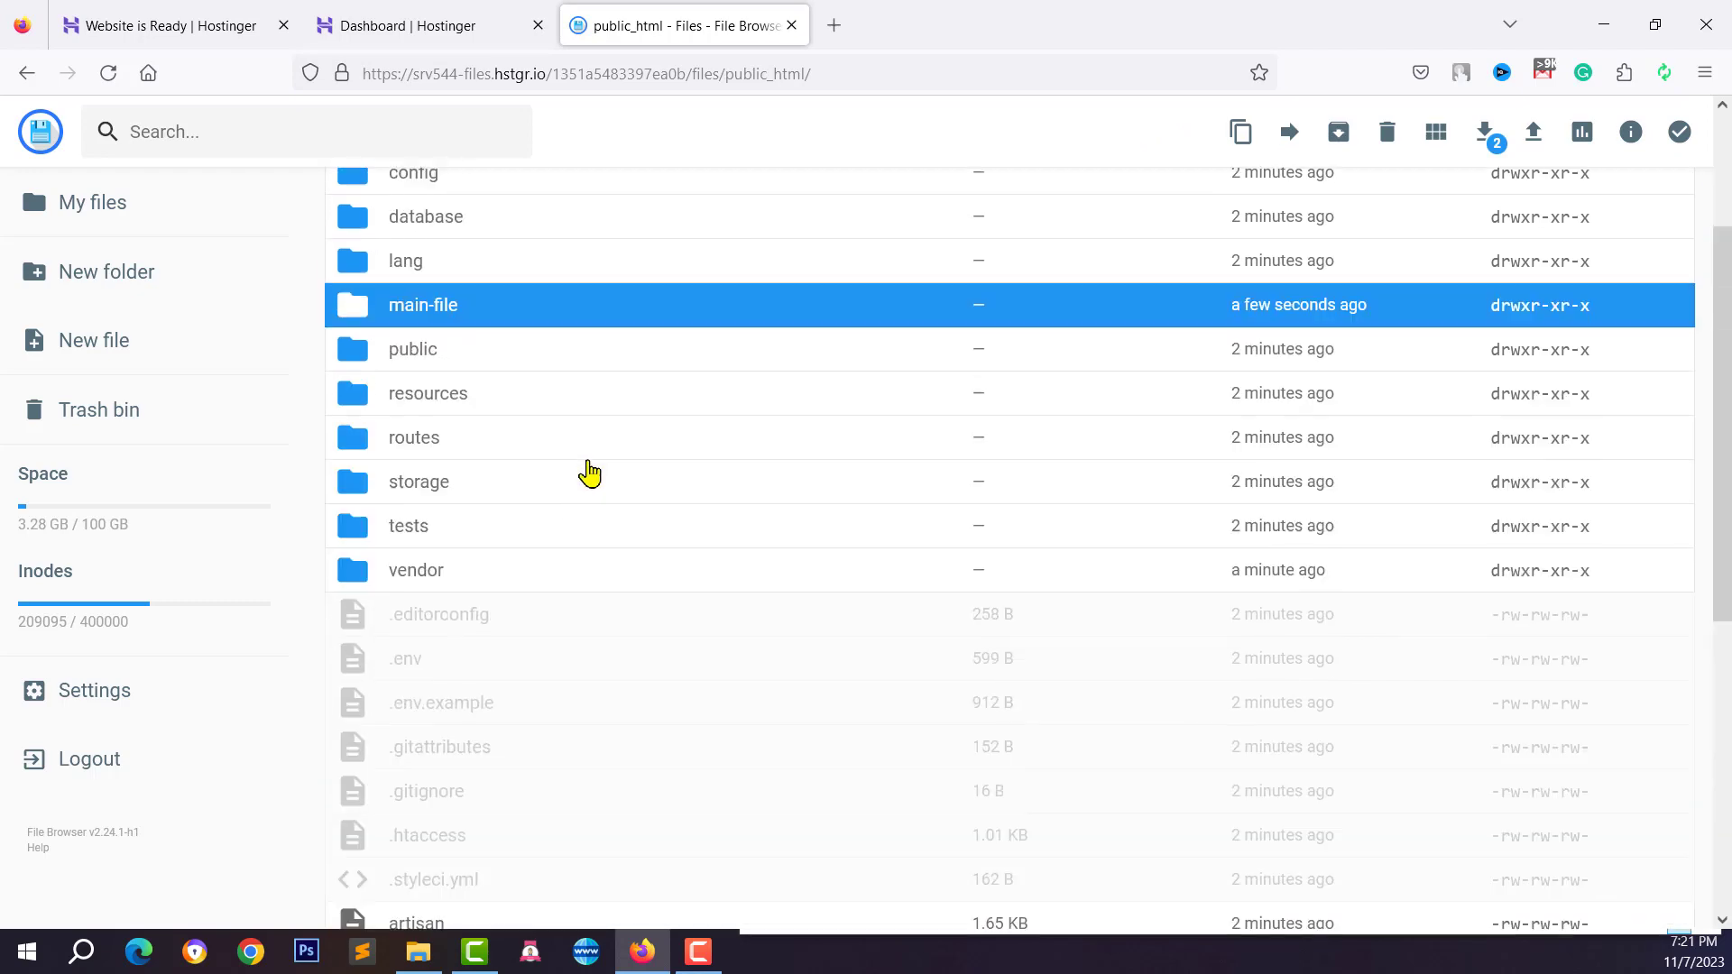
left_click(1400, 140)
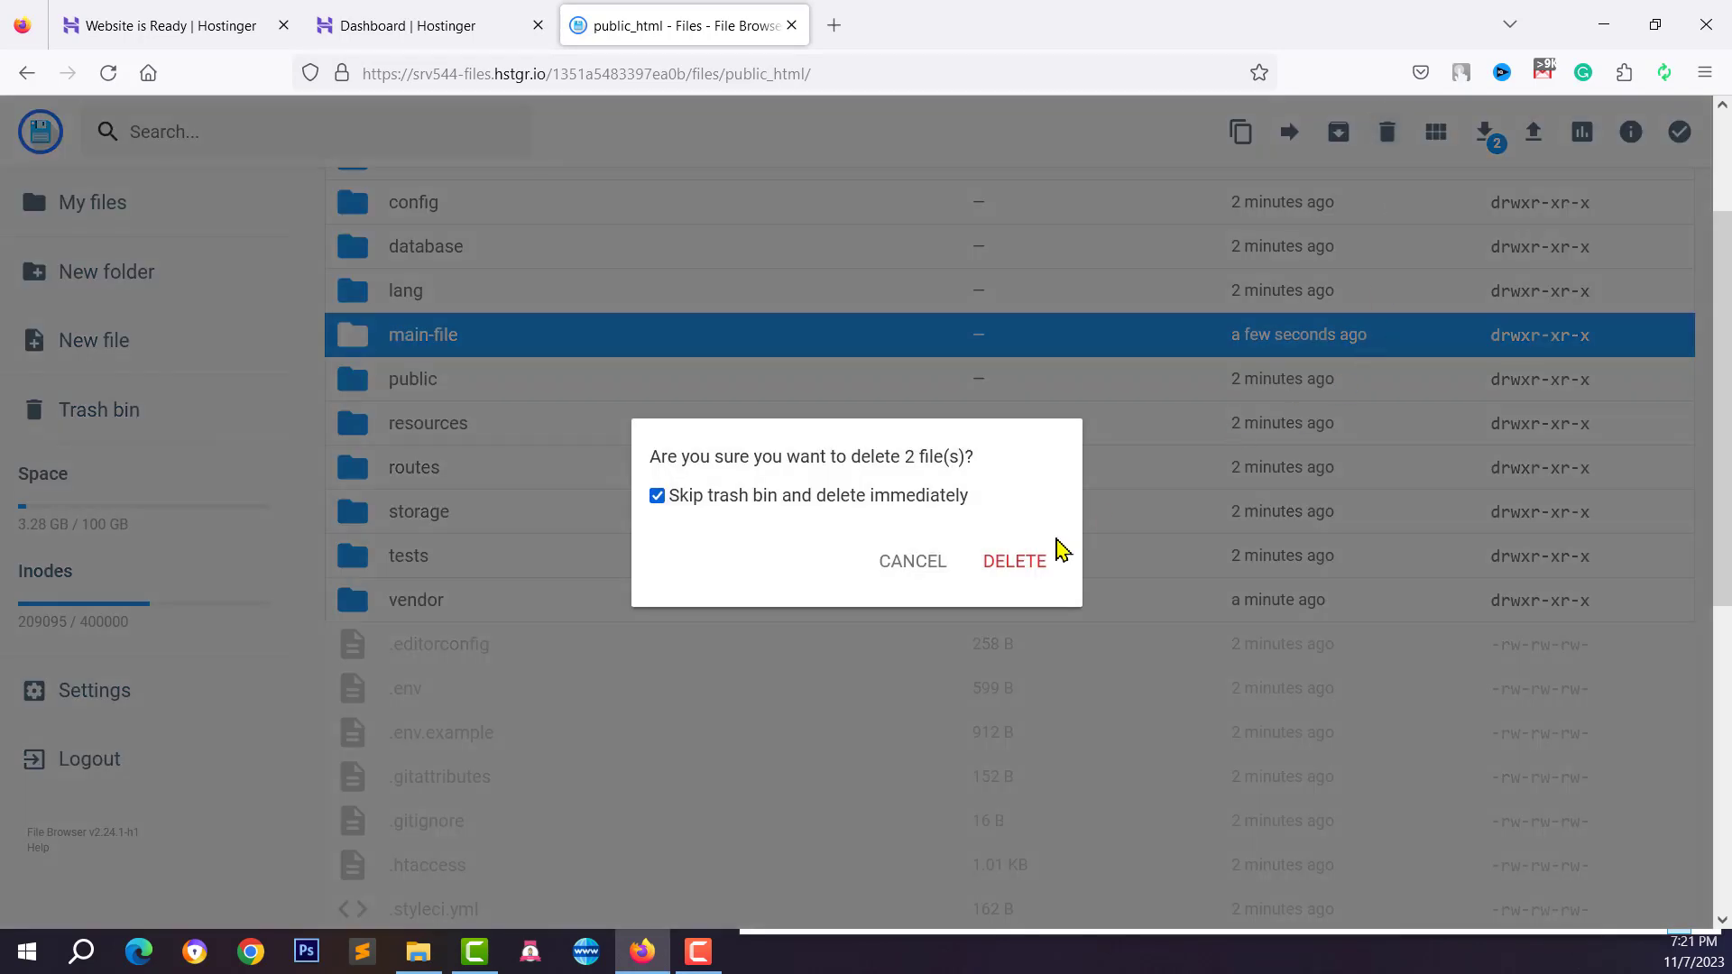
left_click(1028, 563)
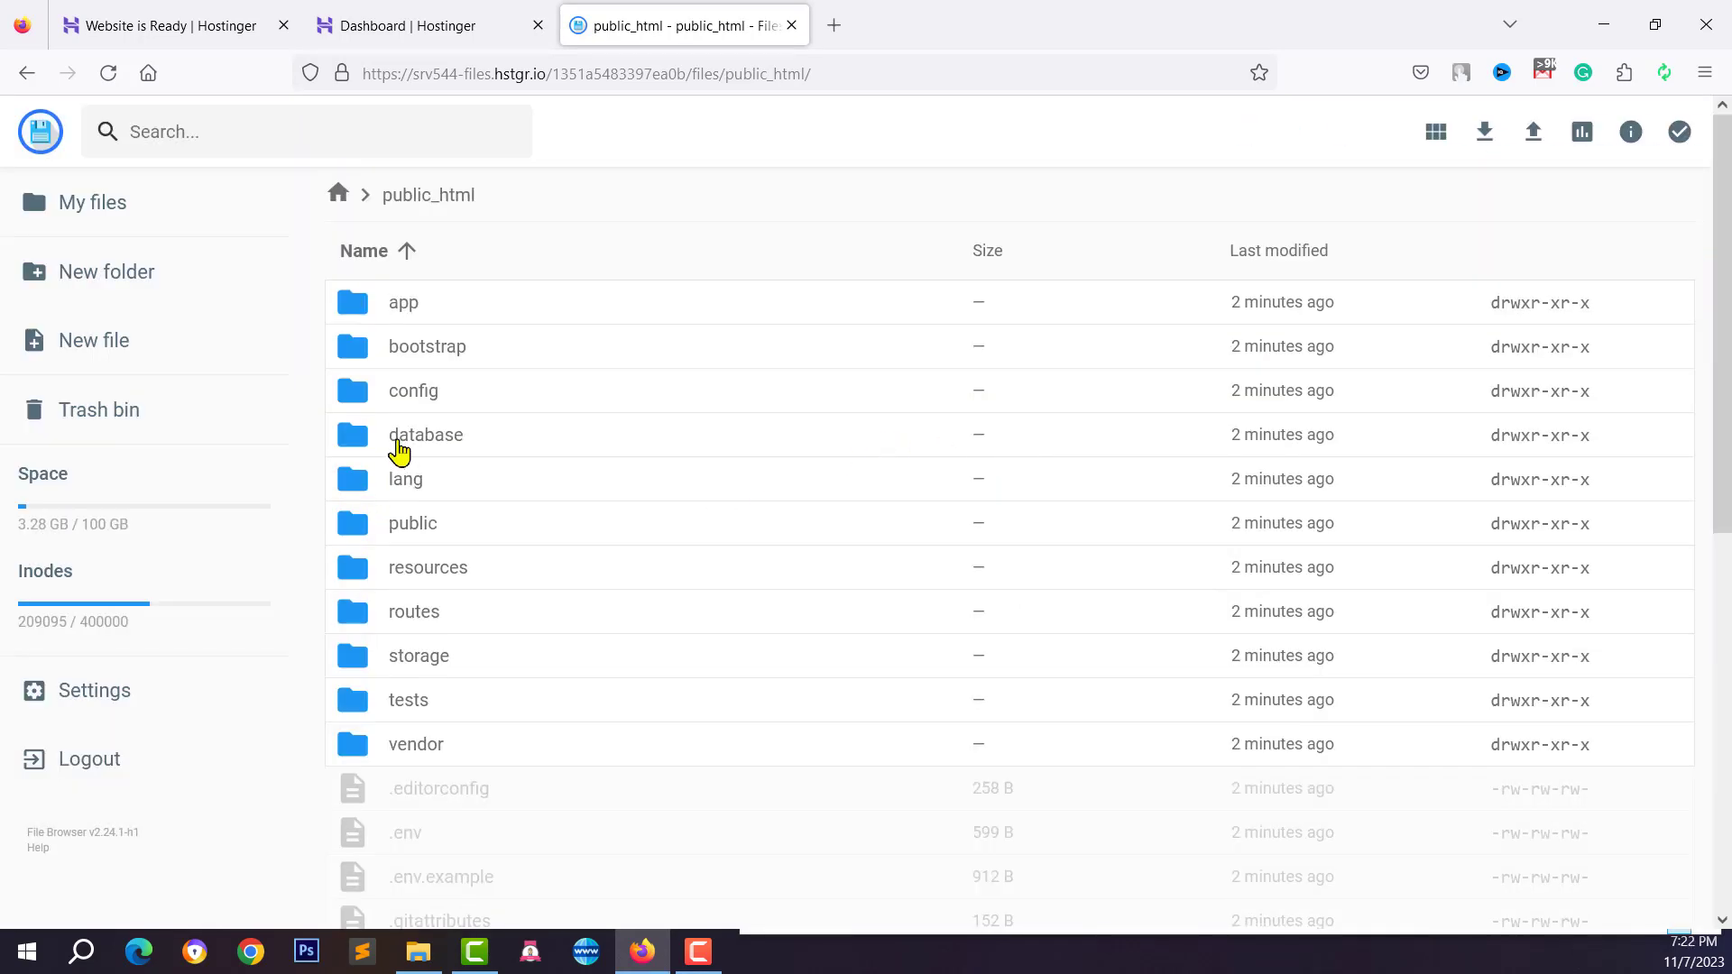
Review the remaining public_html files and return to the hPanel dashboard
scroll(435, 636, "down", 3)
scroll(438, 661, "down", 2)
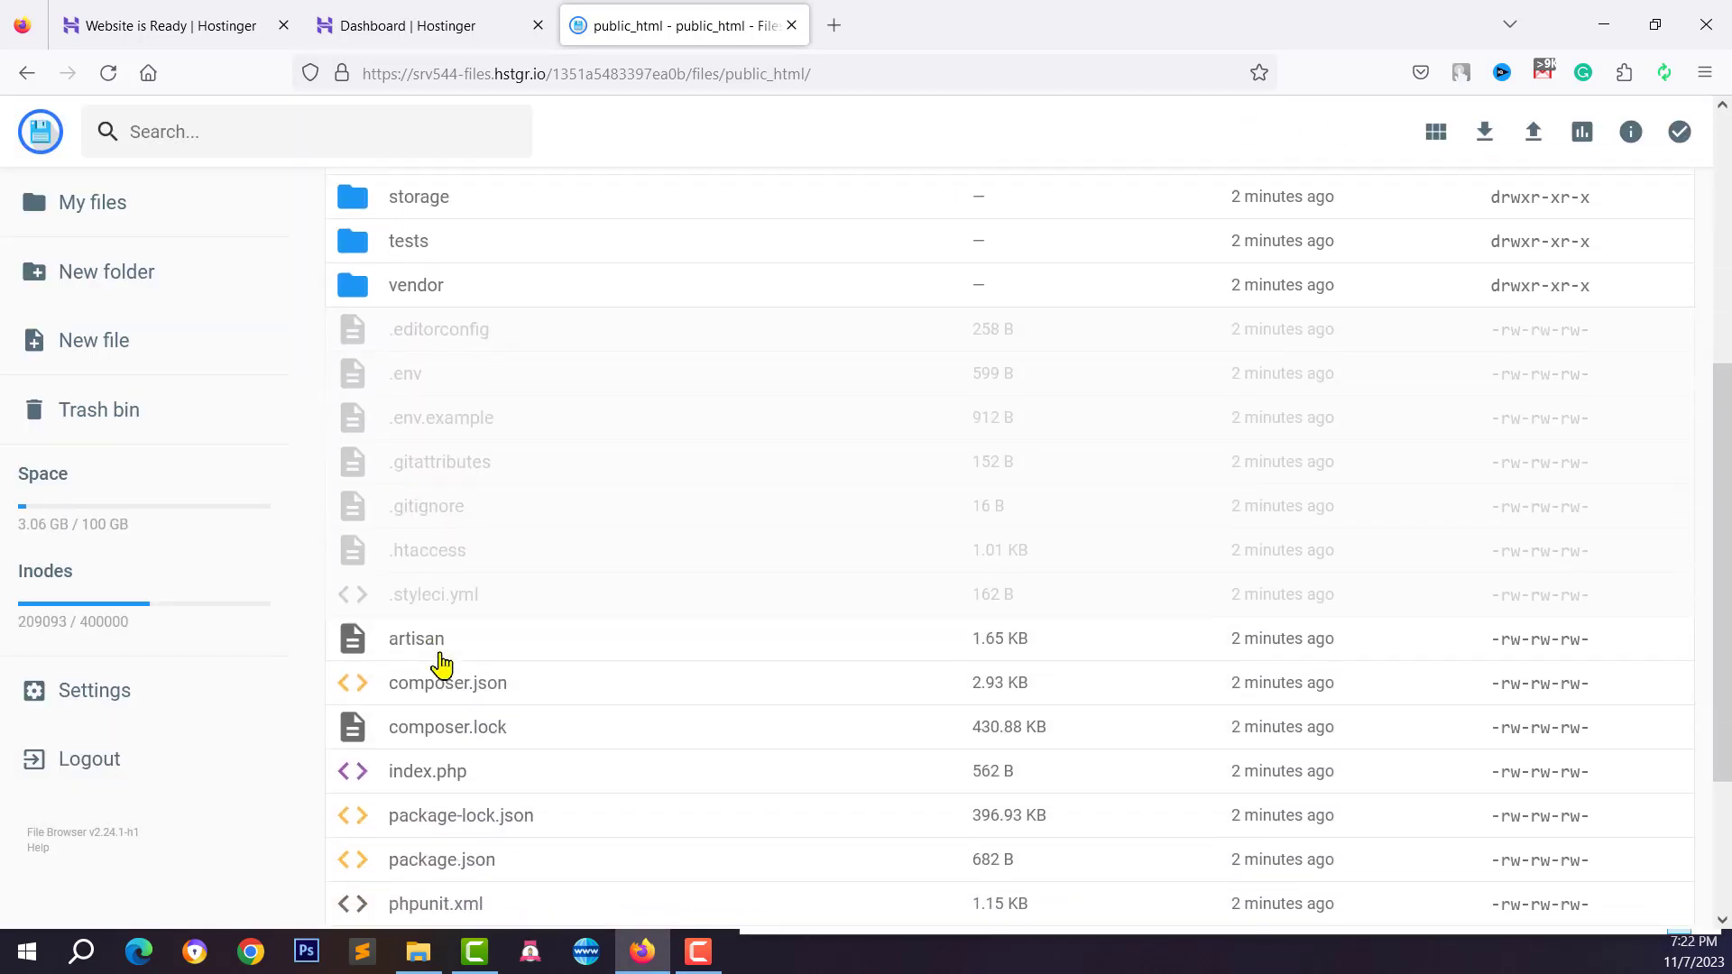
scroll(445, 649, "up", 6)
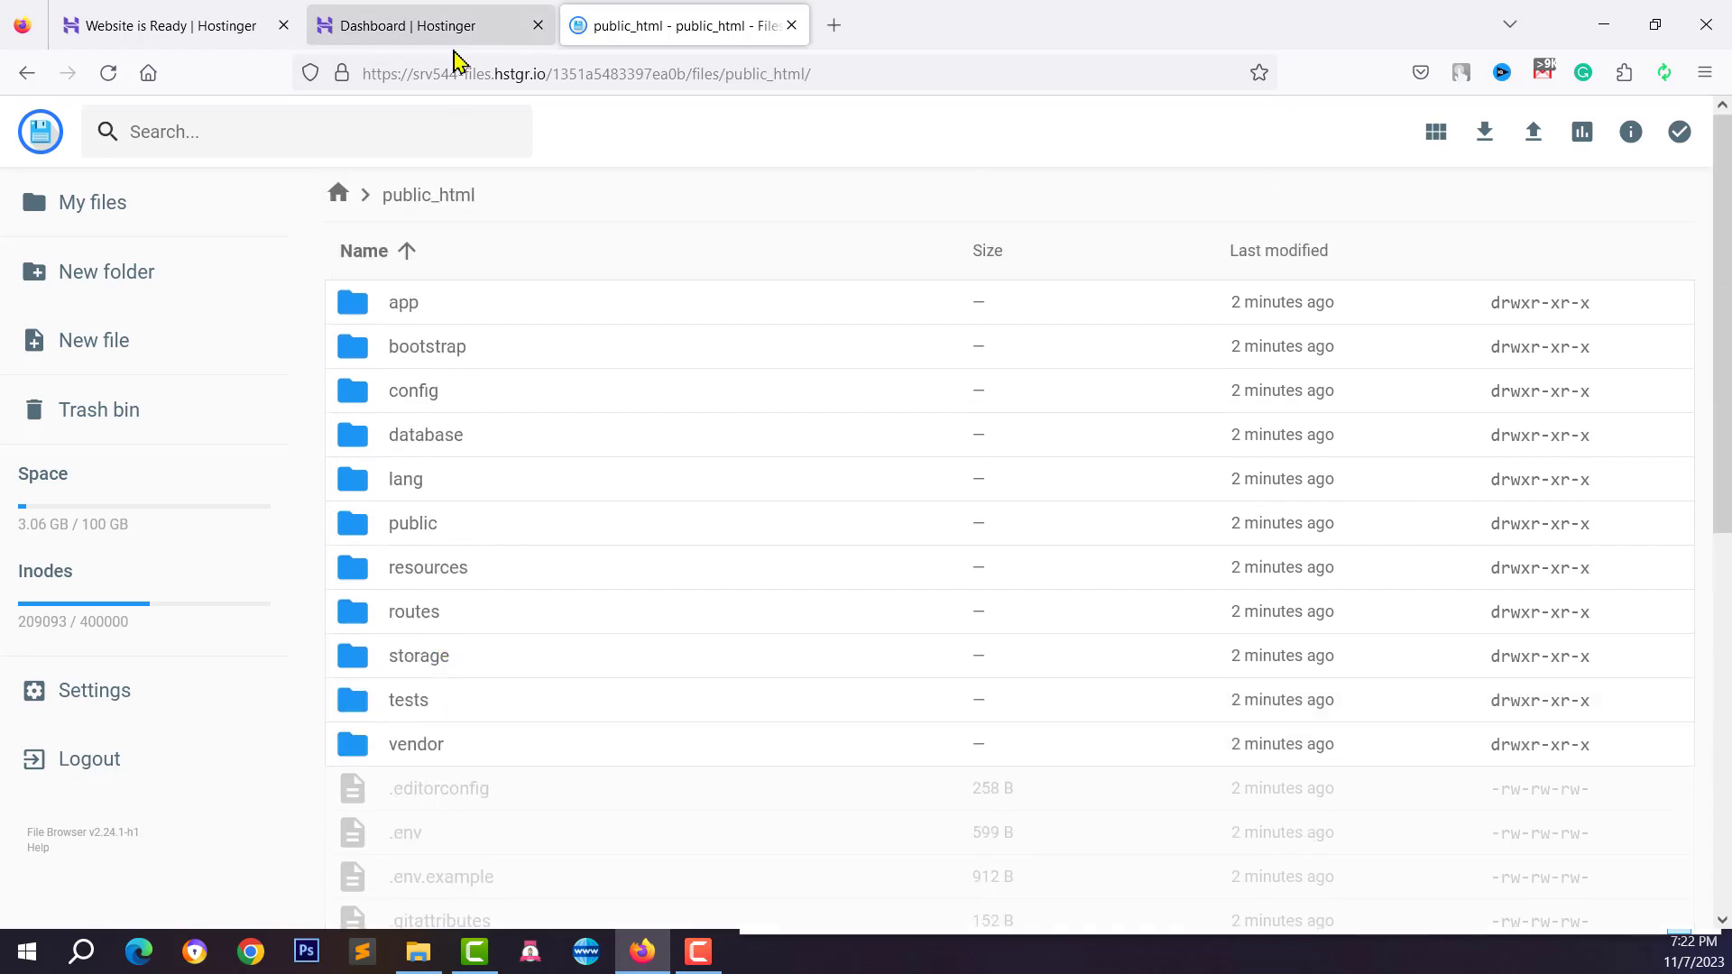
left_click(448, 14)
Open the site's installer in a new tab and run the server requirements check
scroll(510, 432, "up", 3)
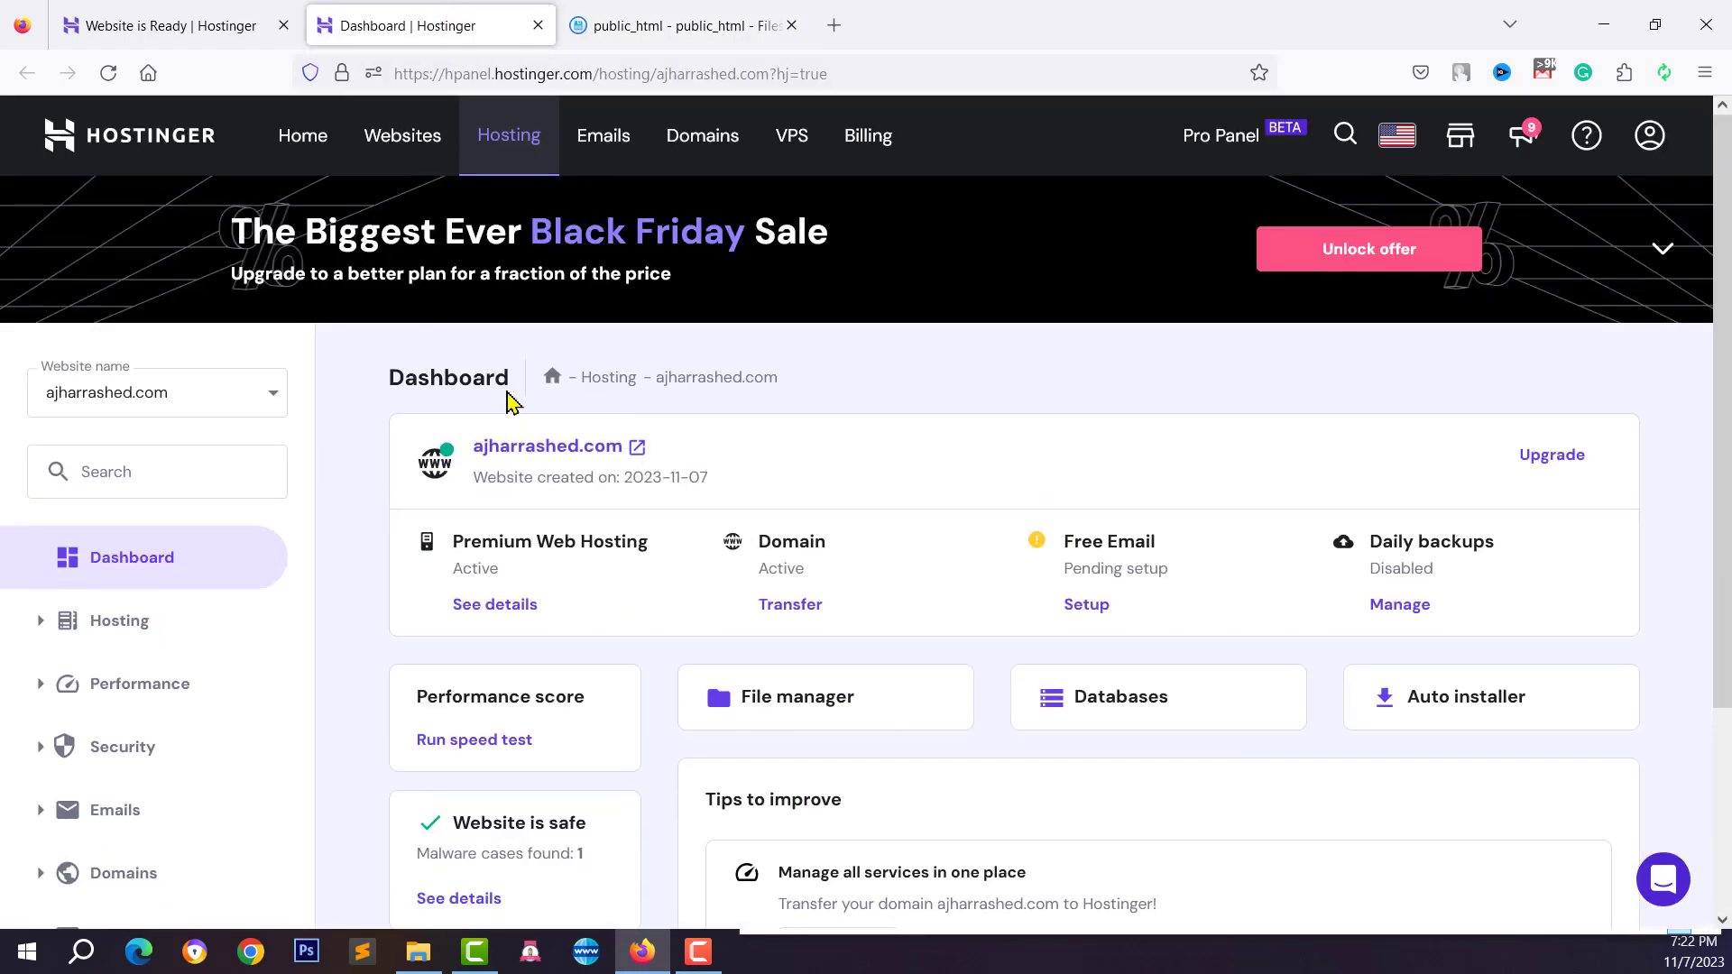
left_click(593, 451)
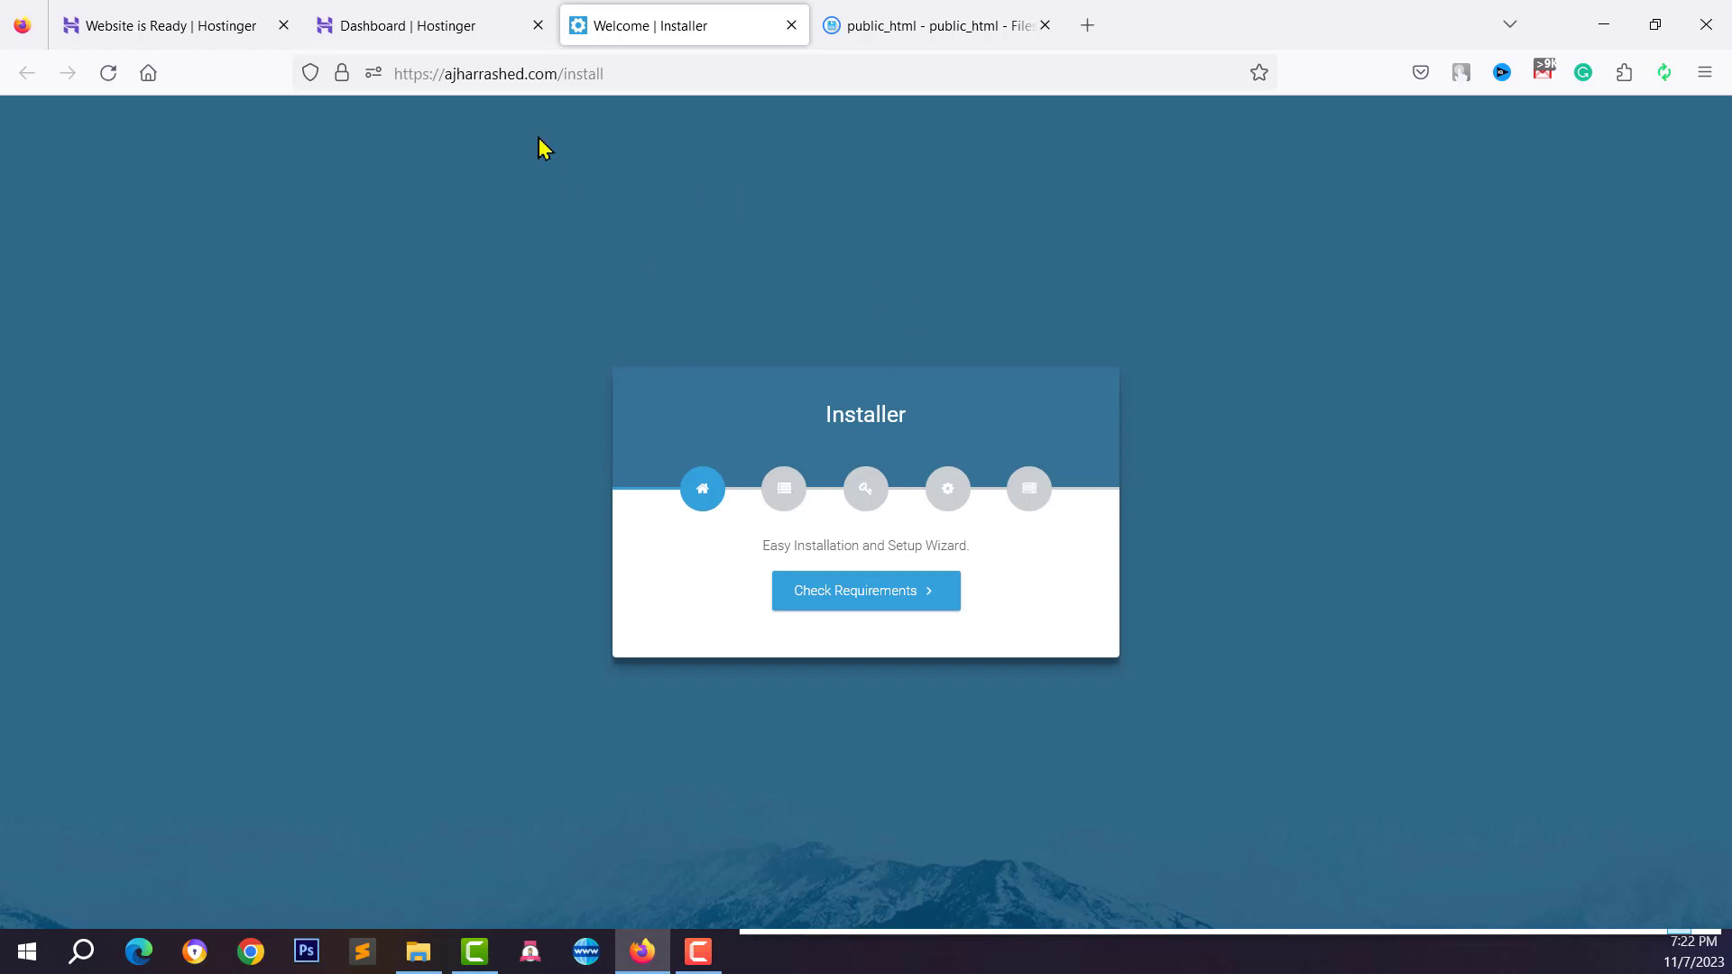
left_click(567, 79)
left_click_drag(565, 74, 631, 67)
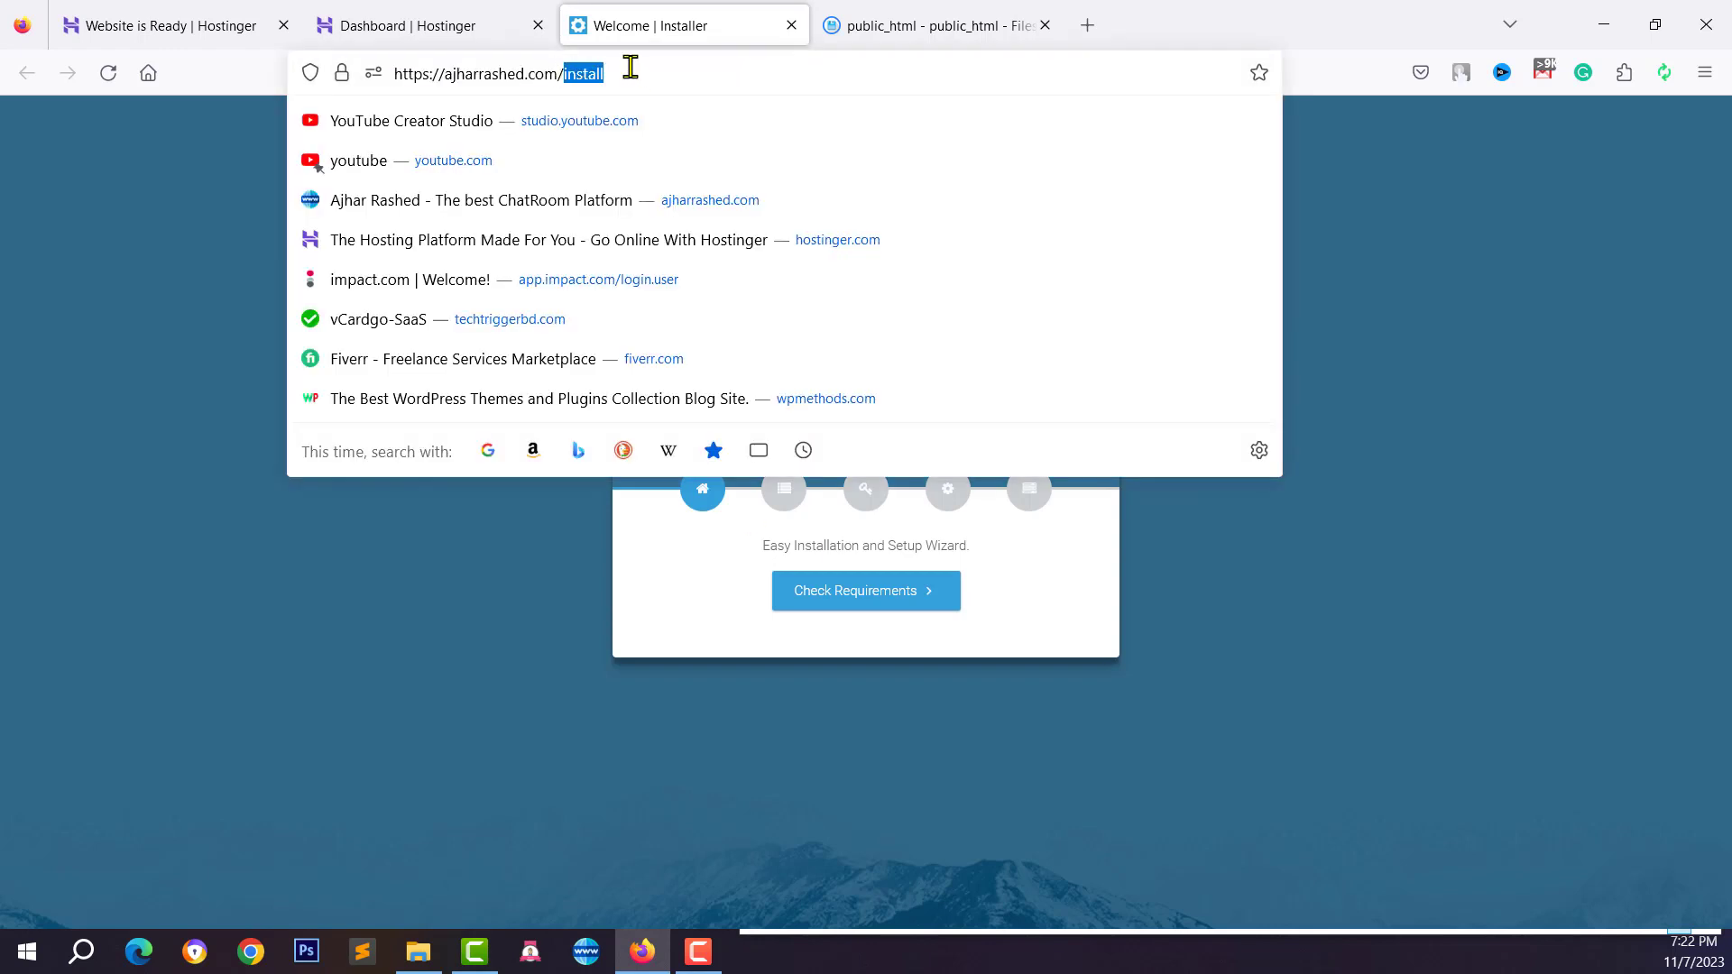
left_click(741, 603)
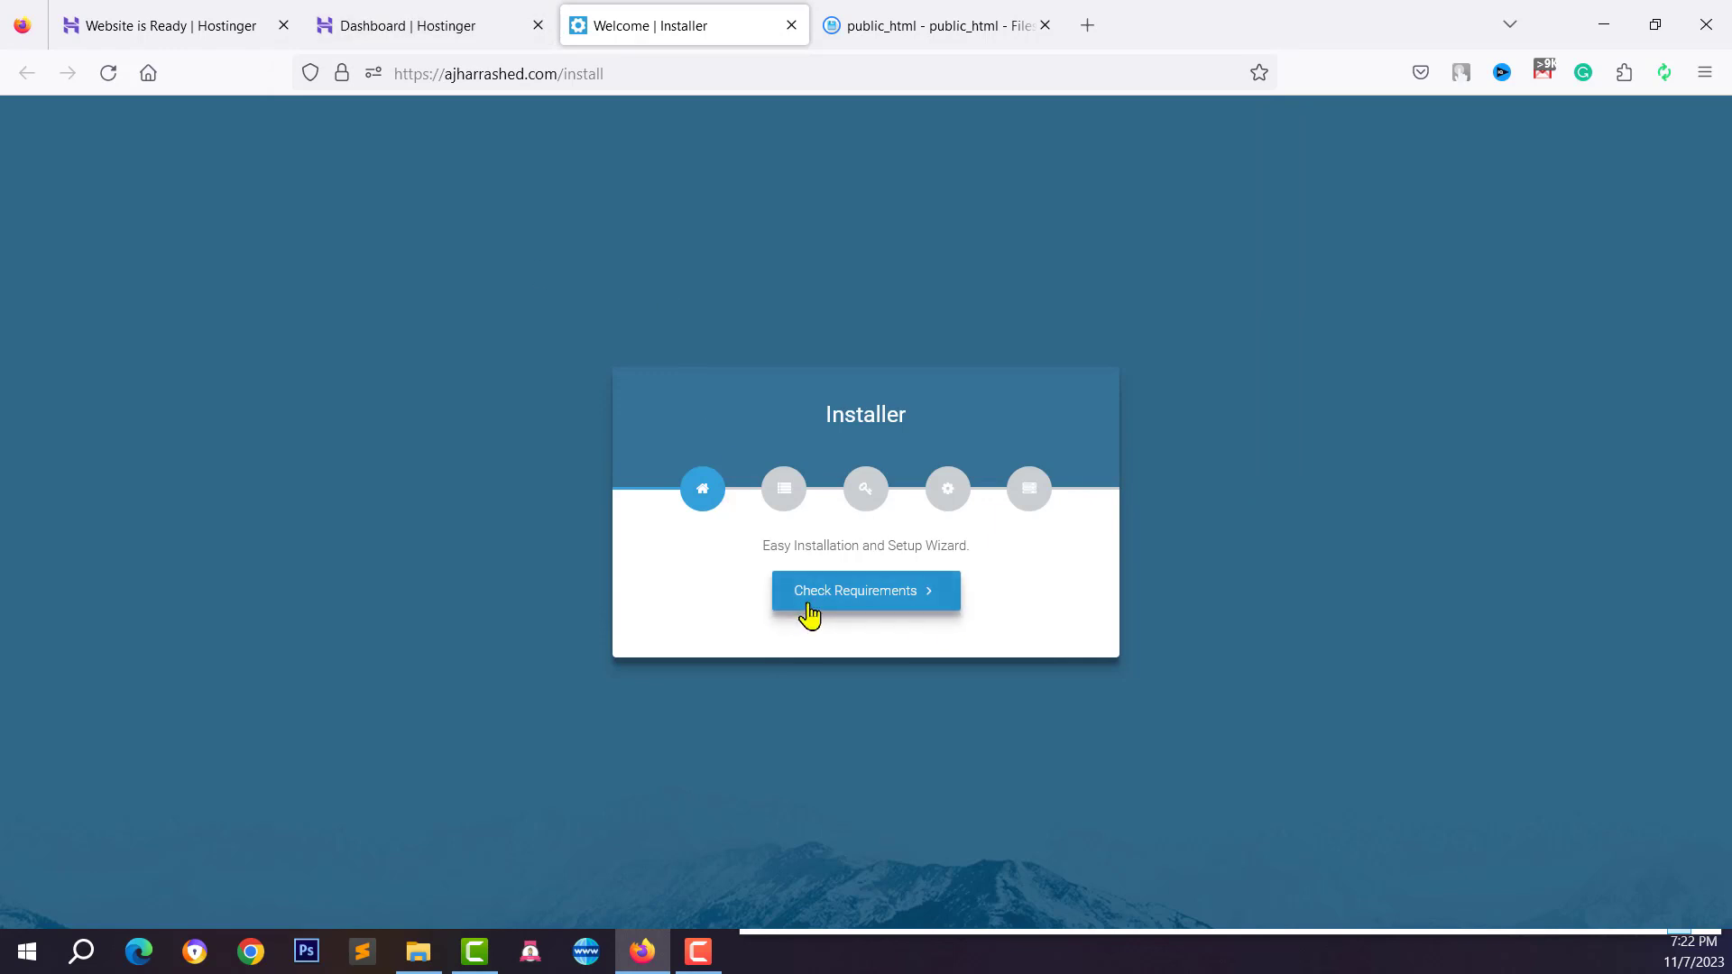
left_click(873, 616)
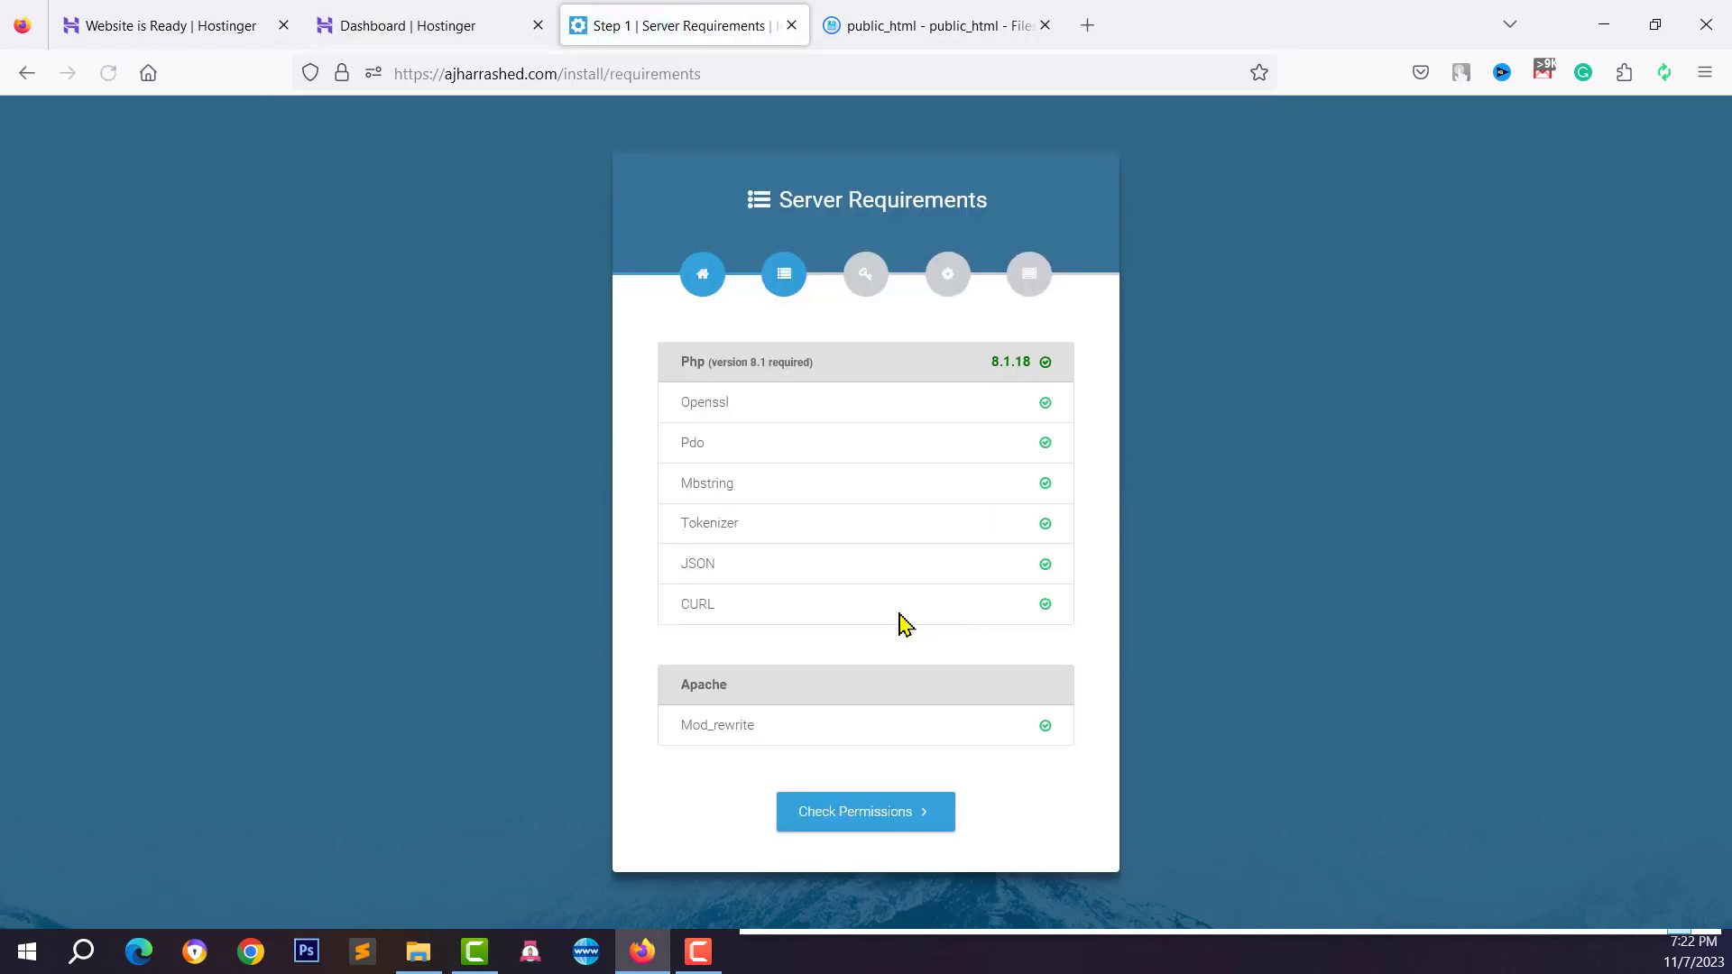
Confirm the required PHP version against Hostinger's PHP 8.1.18, then continue to folder permissions
left_click_drag(684, 370, 832, 377)
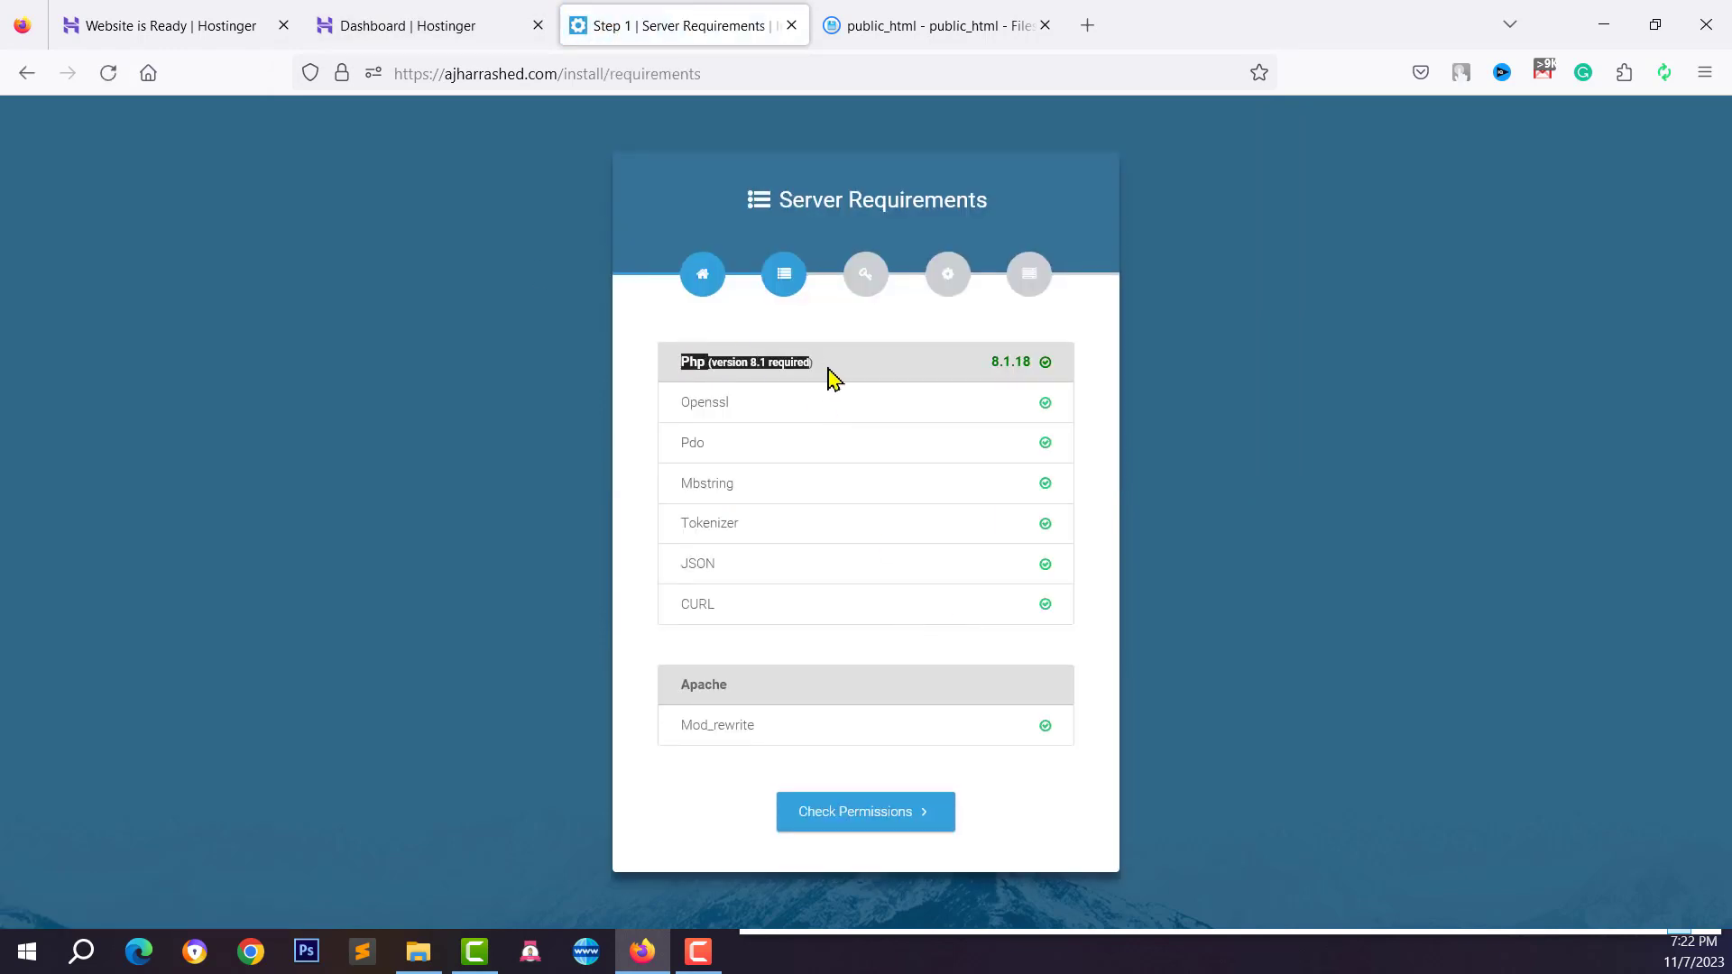
left_click(800, 362)
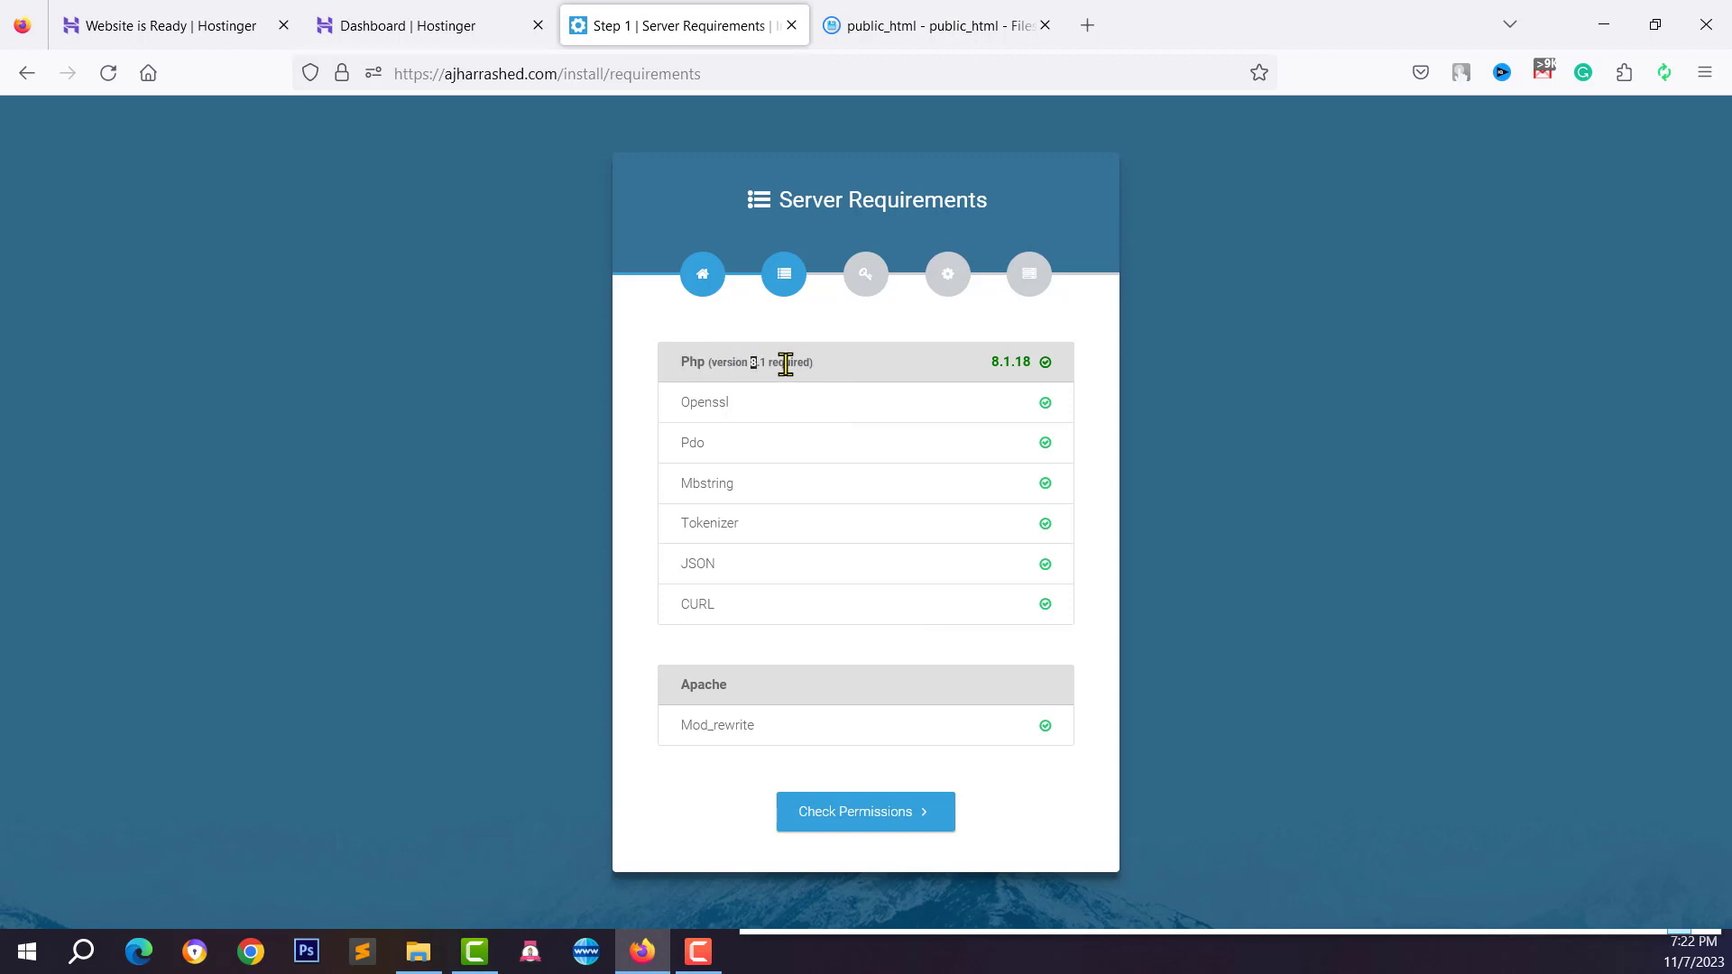
left_click(1023, 397)
left_click(447, 21)
scroll(87, 835, "down", 4)
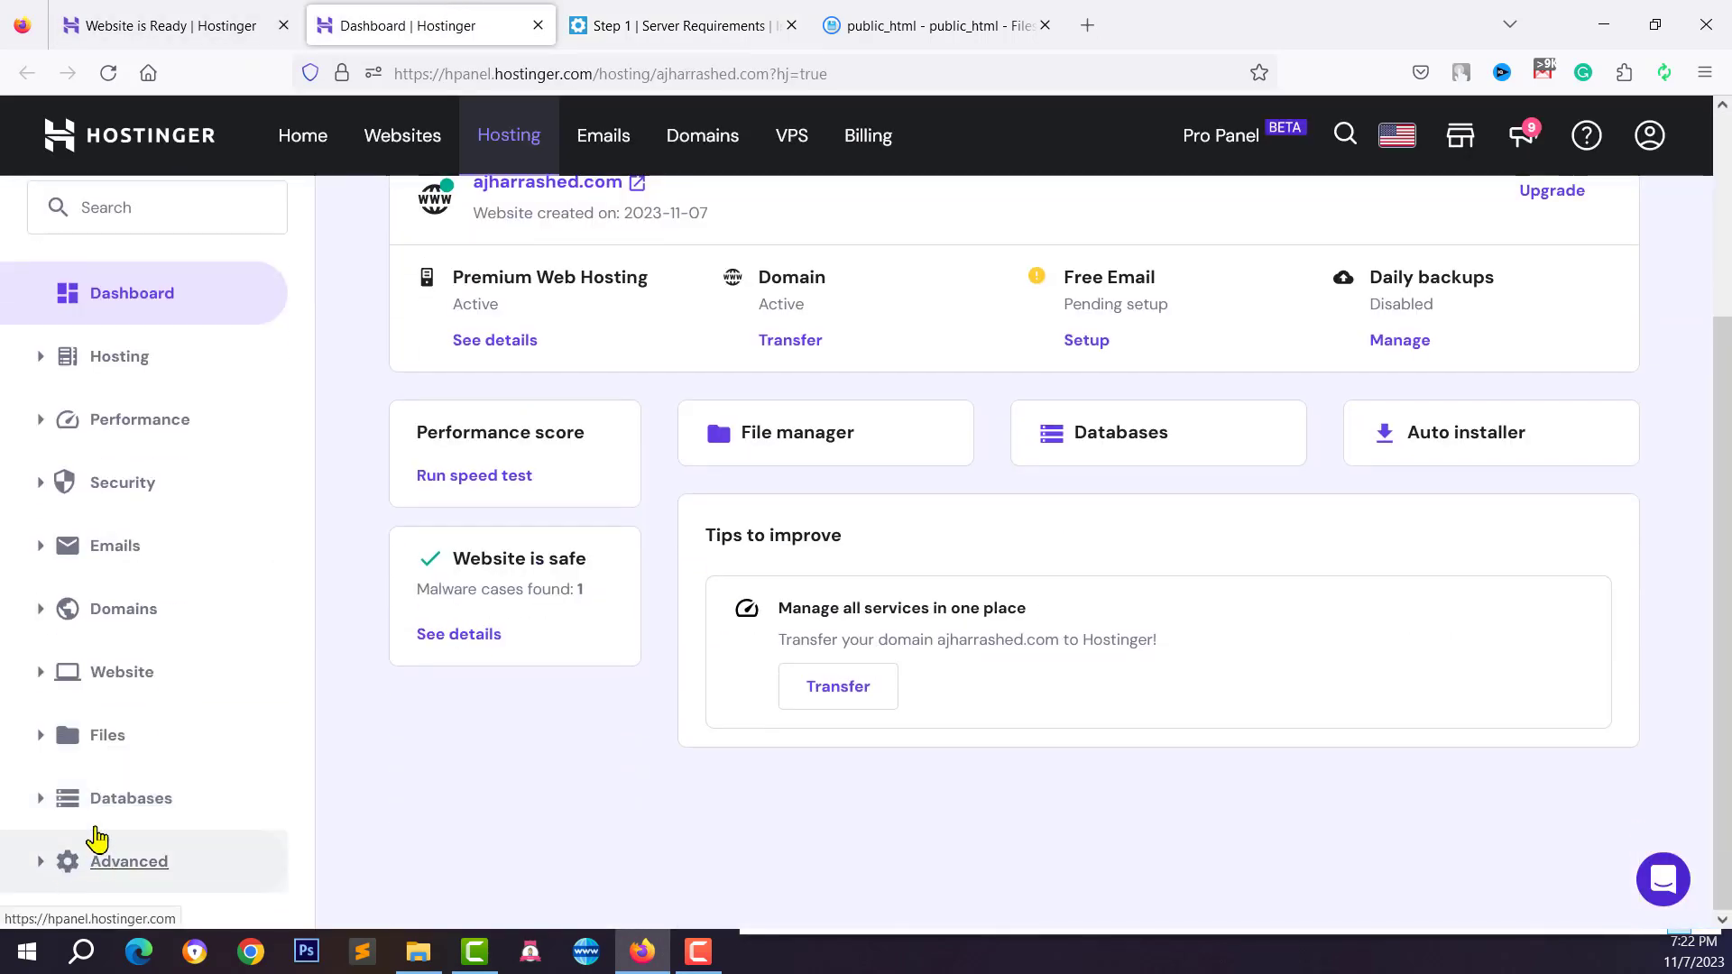
left_click(702, 15)
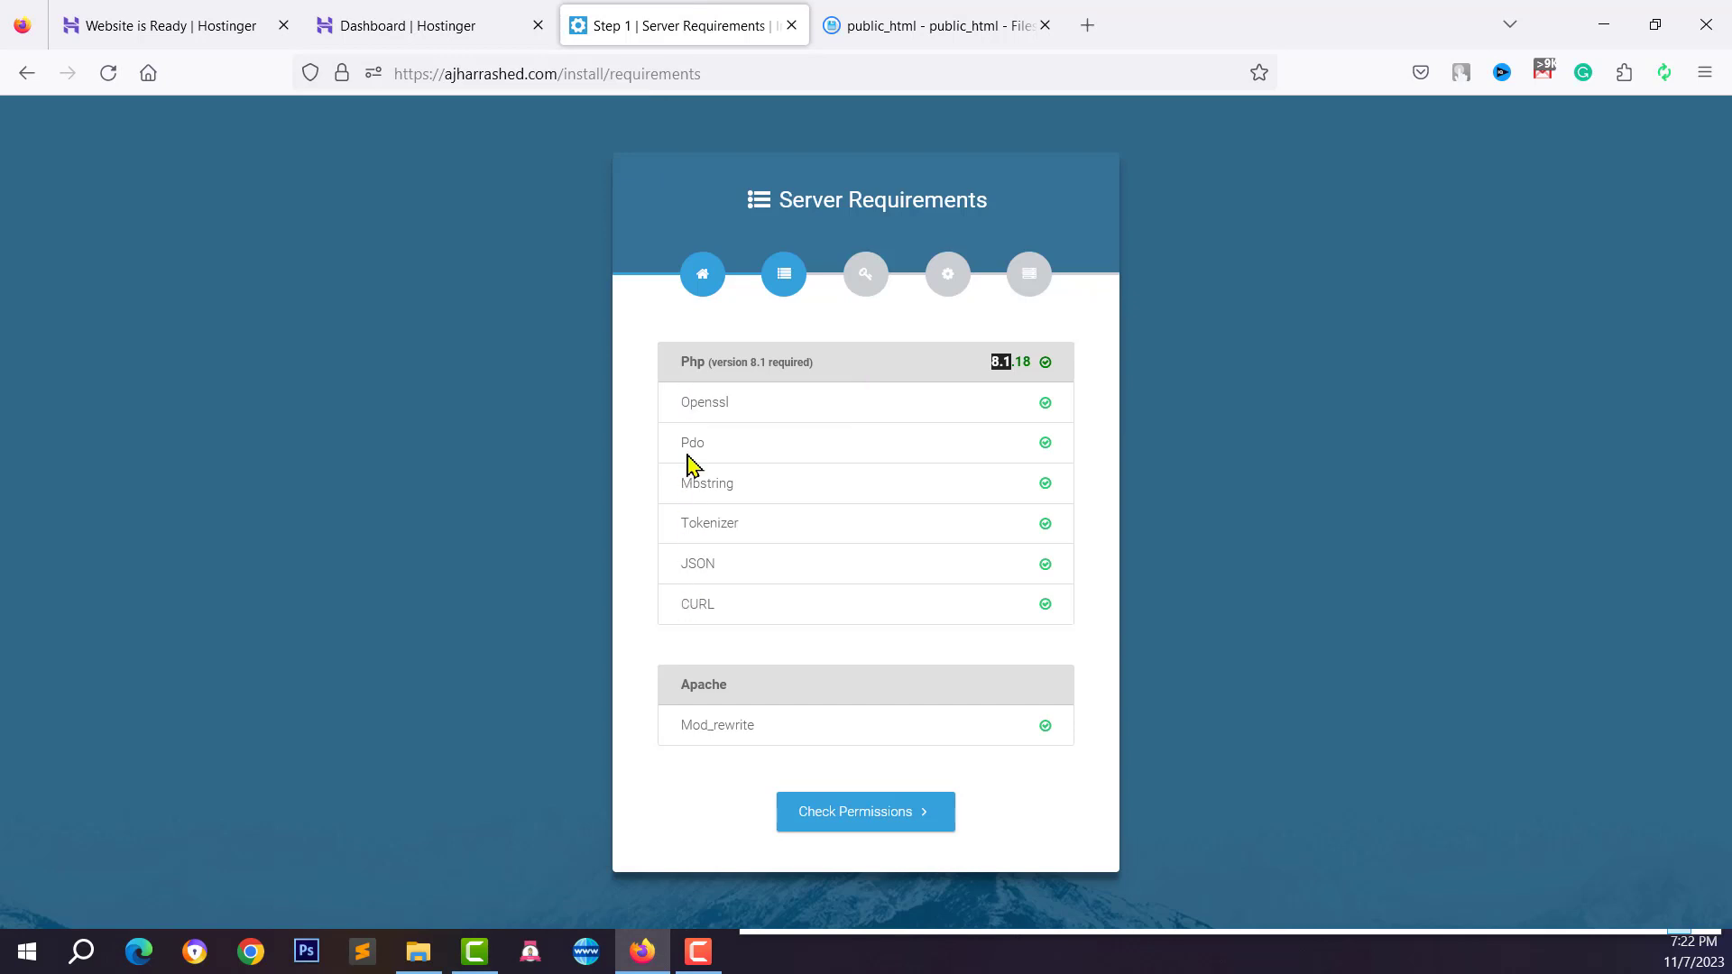
left_click(687, 672)
left_click(403, 25)
left_click(658, 26)
left_click(841, 822)
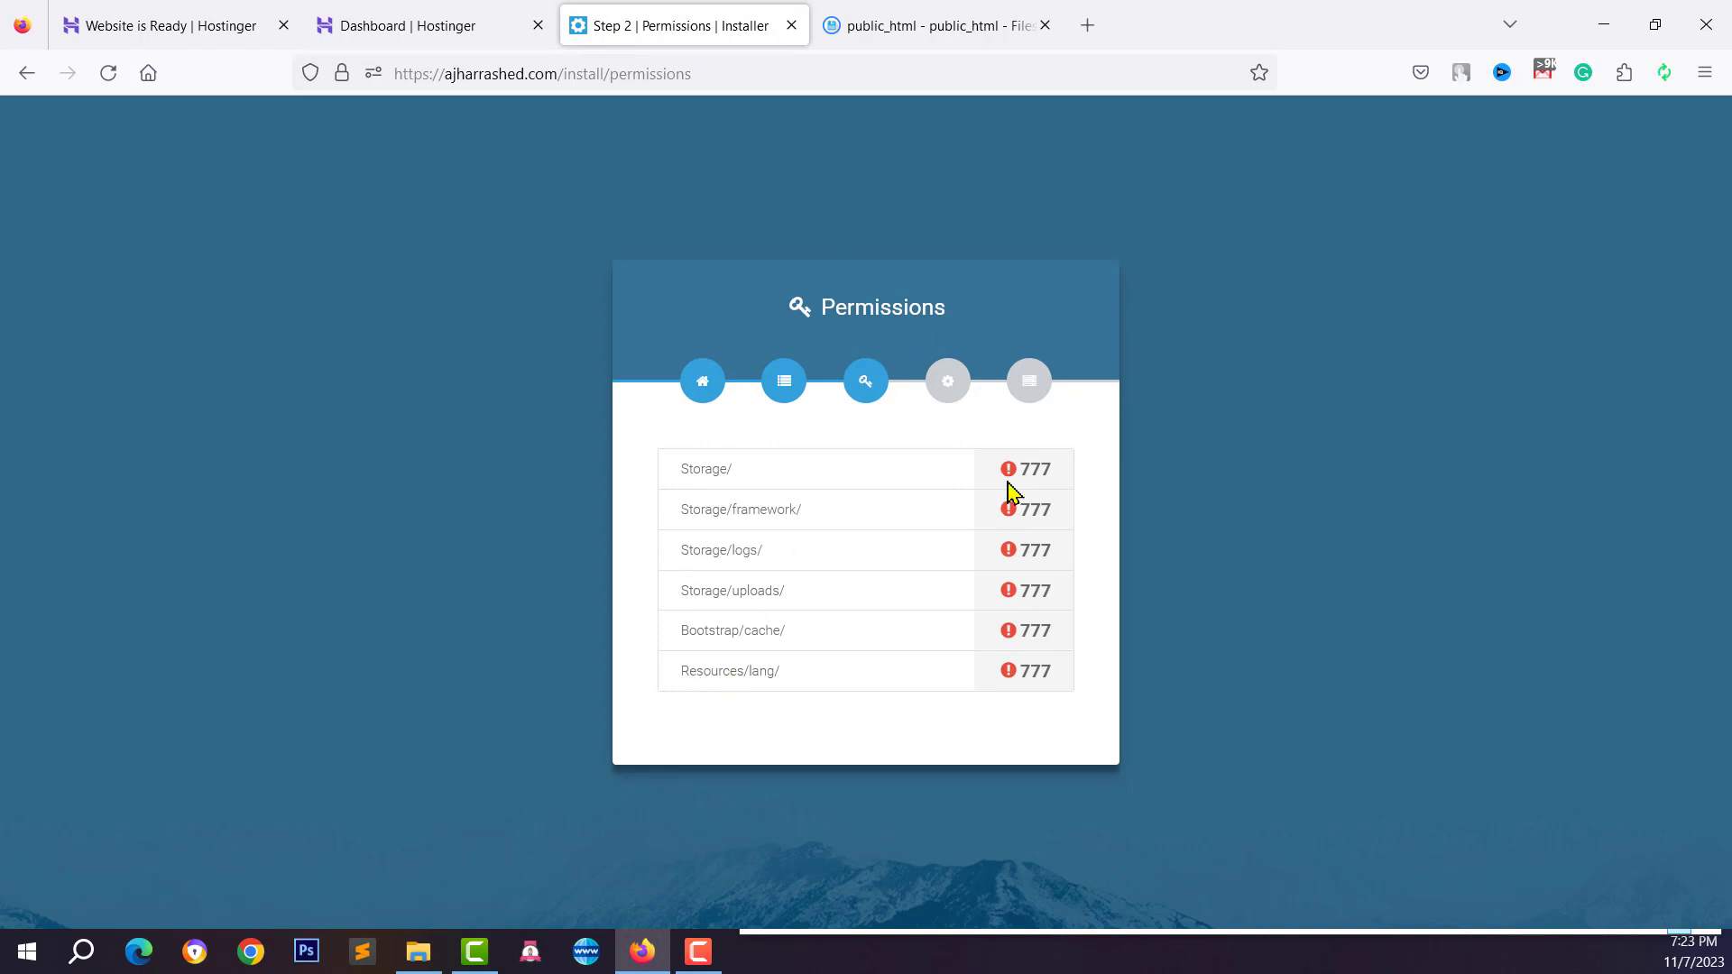
Note that Storage/ and other folders need 777, then bring up the public_html file listing
left_click_drag(1023, 469, 1064, 473)
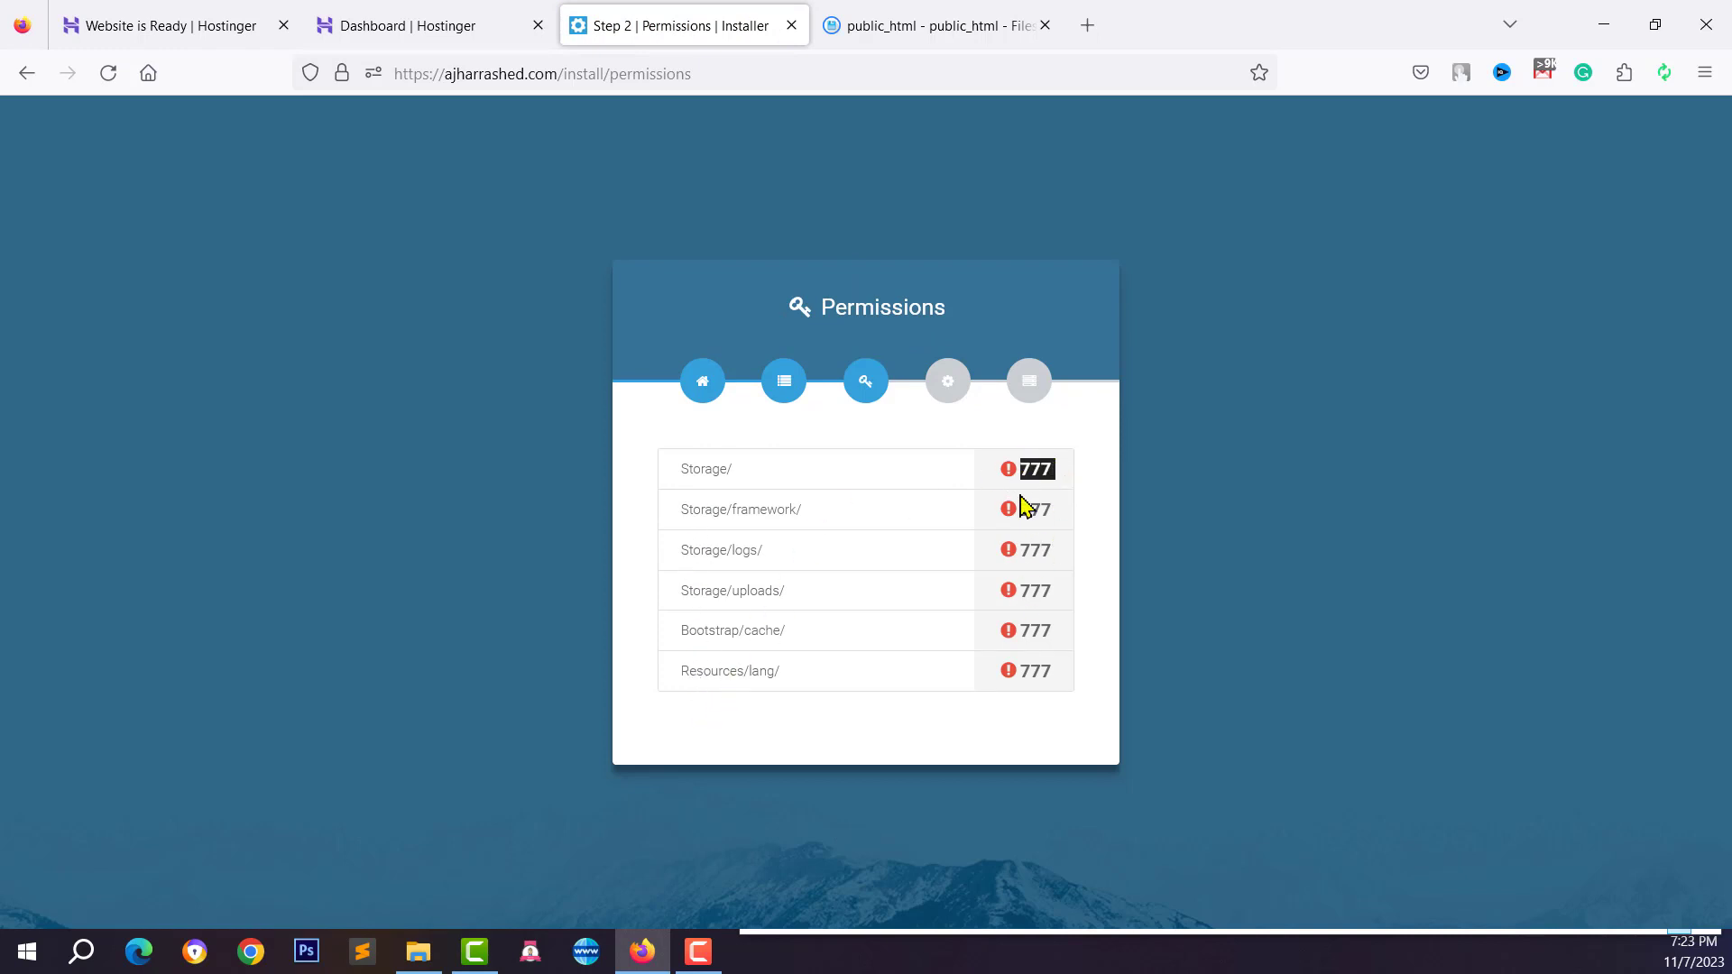
left_click(1016, 587)
left_click_drag(1022, 476, 1051, 479)
left_click(1054, 482)
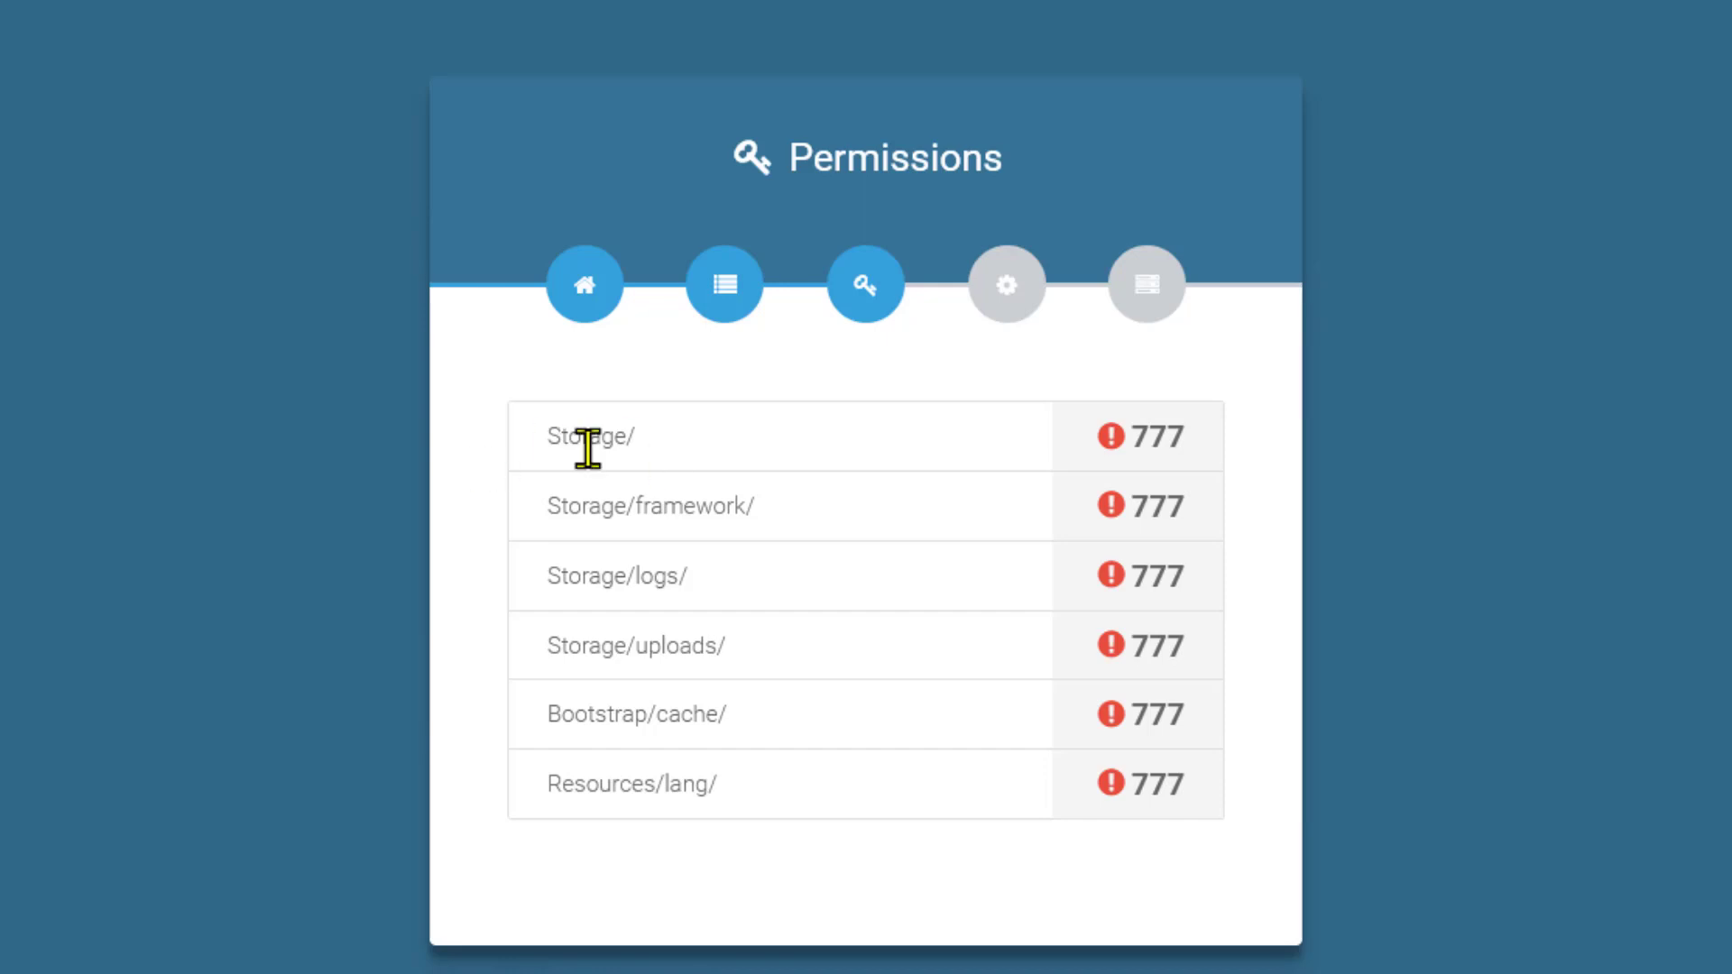
left_click(861, 36)
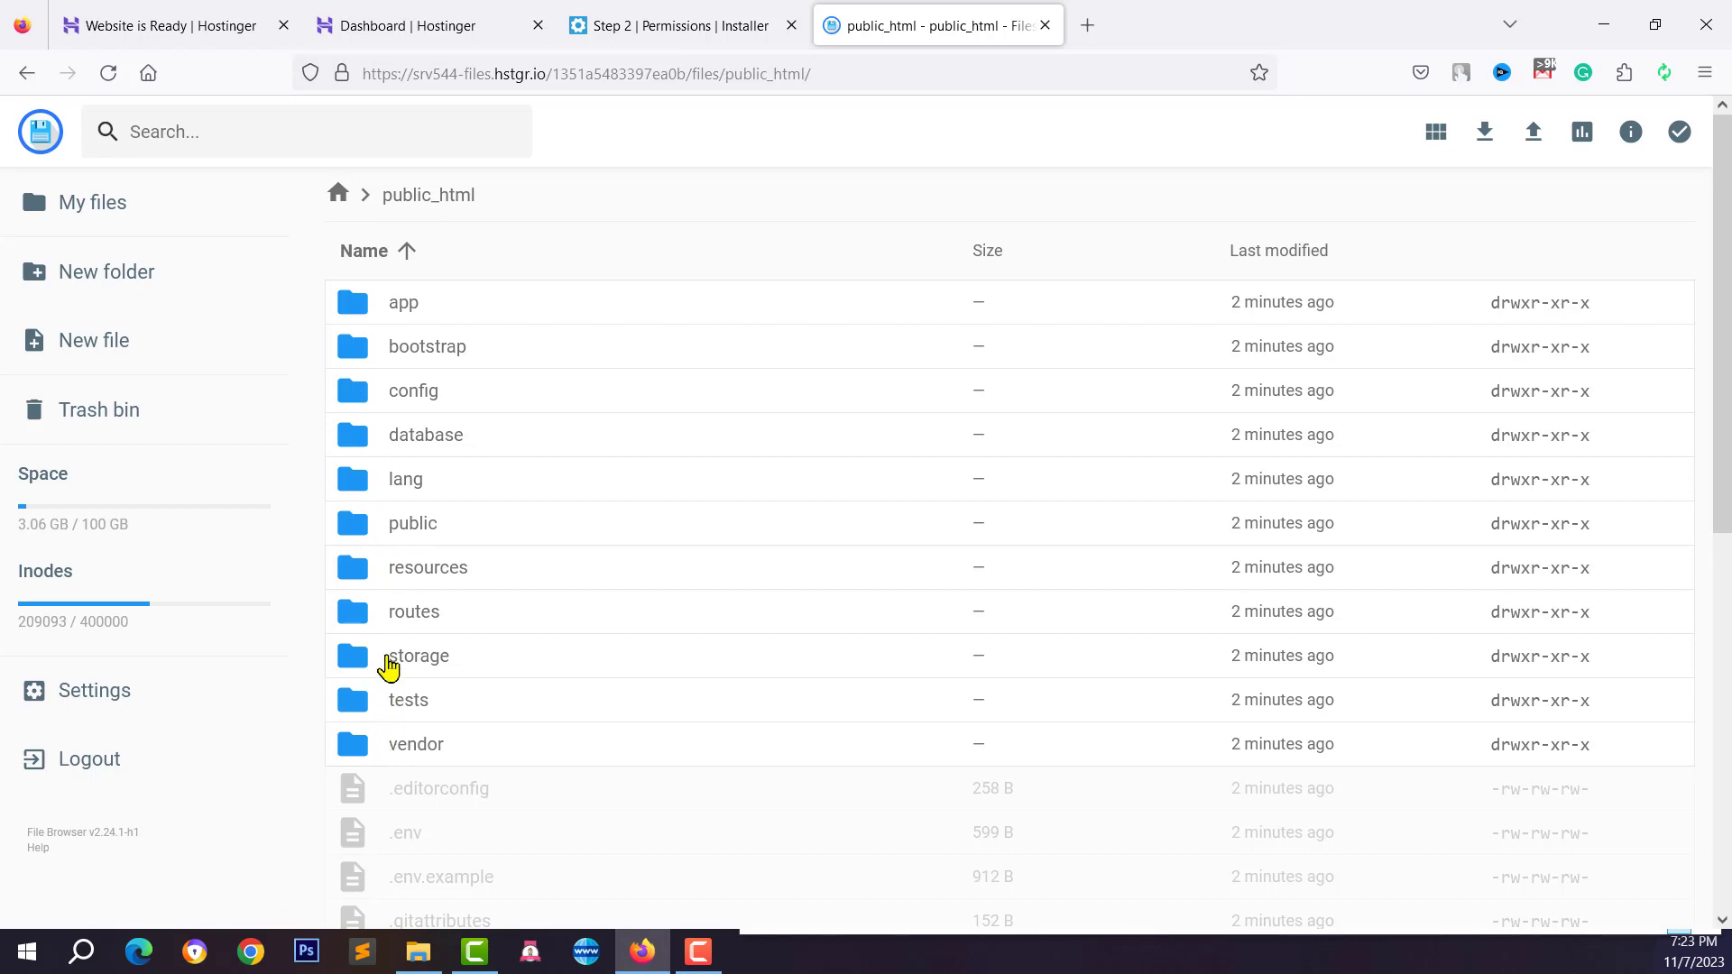
Set the storage folder to 777 by adding Group and Others write access
left_click(388, 660)
right_click(439, 663)
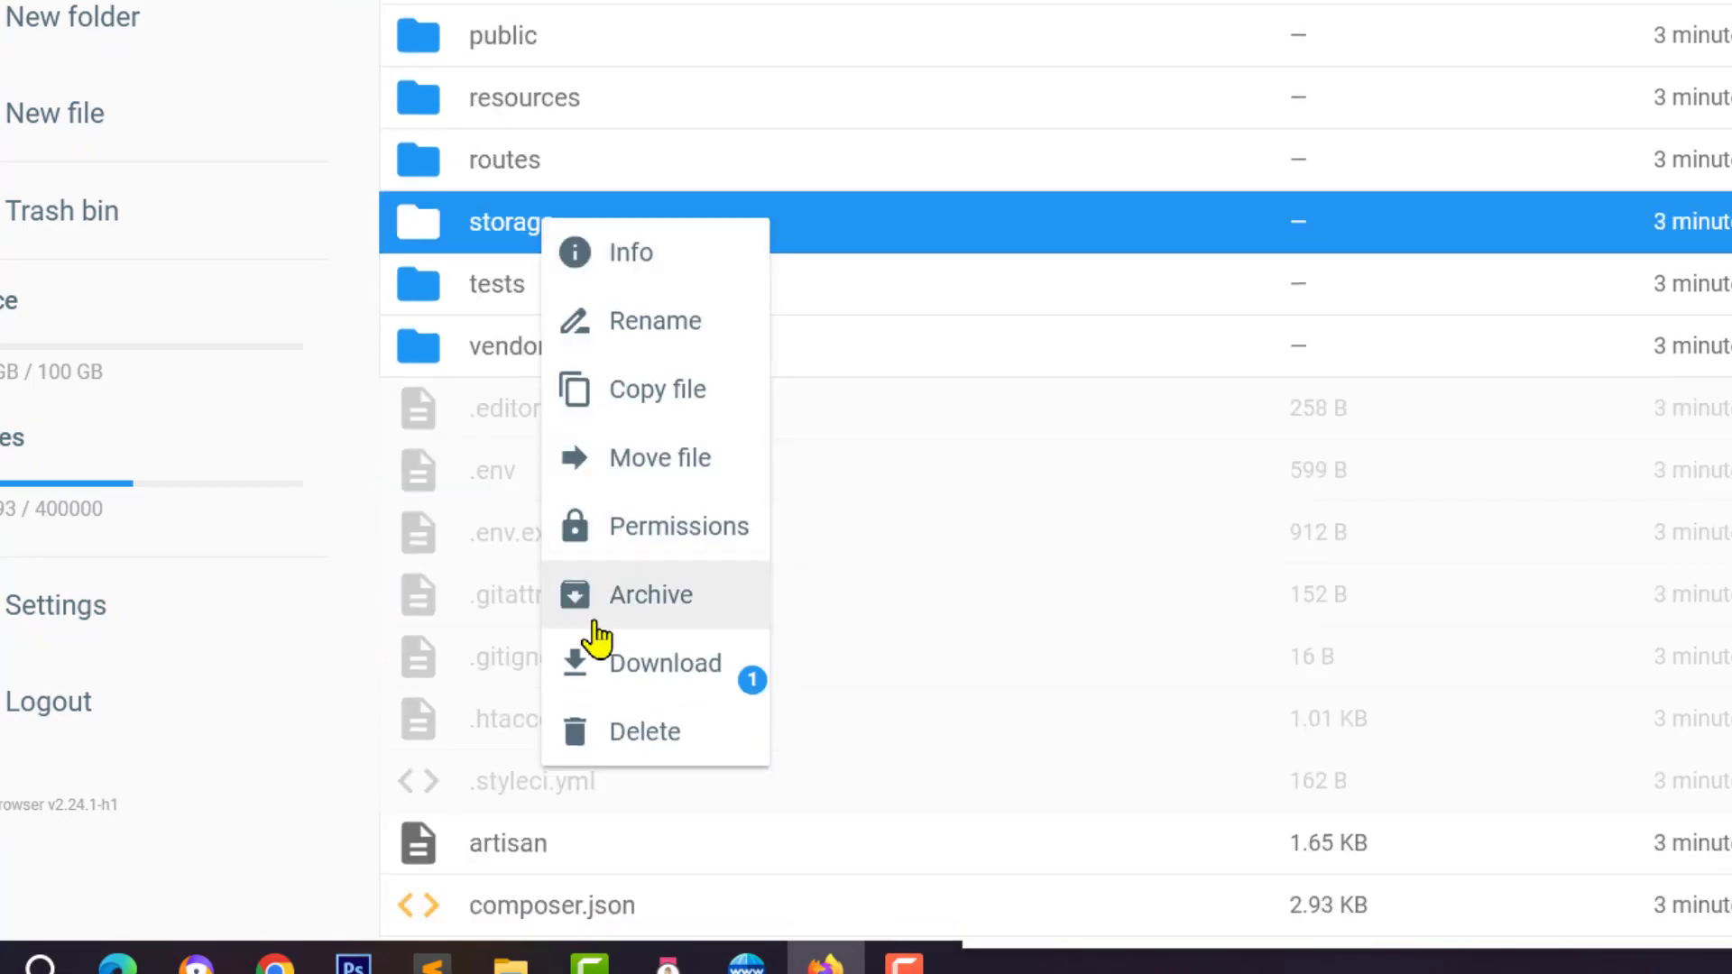
left_click(597, 861)
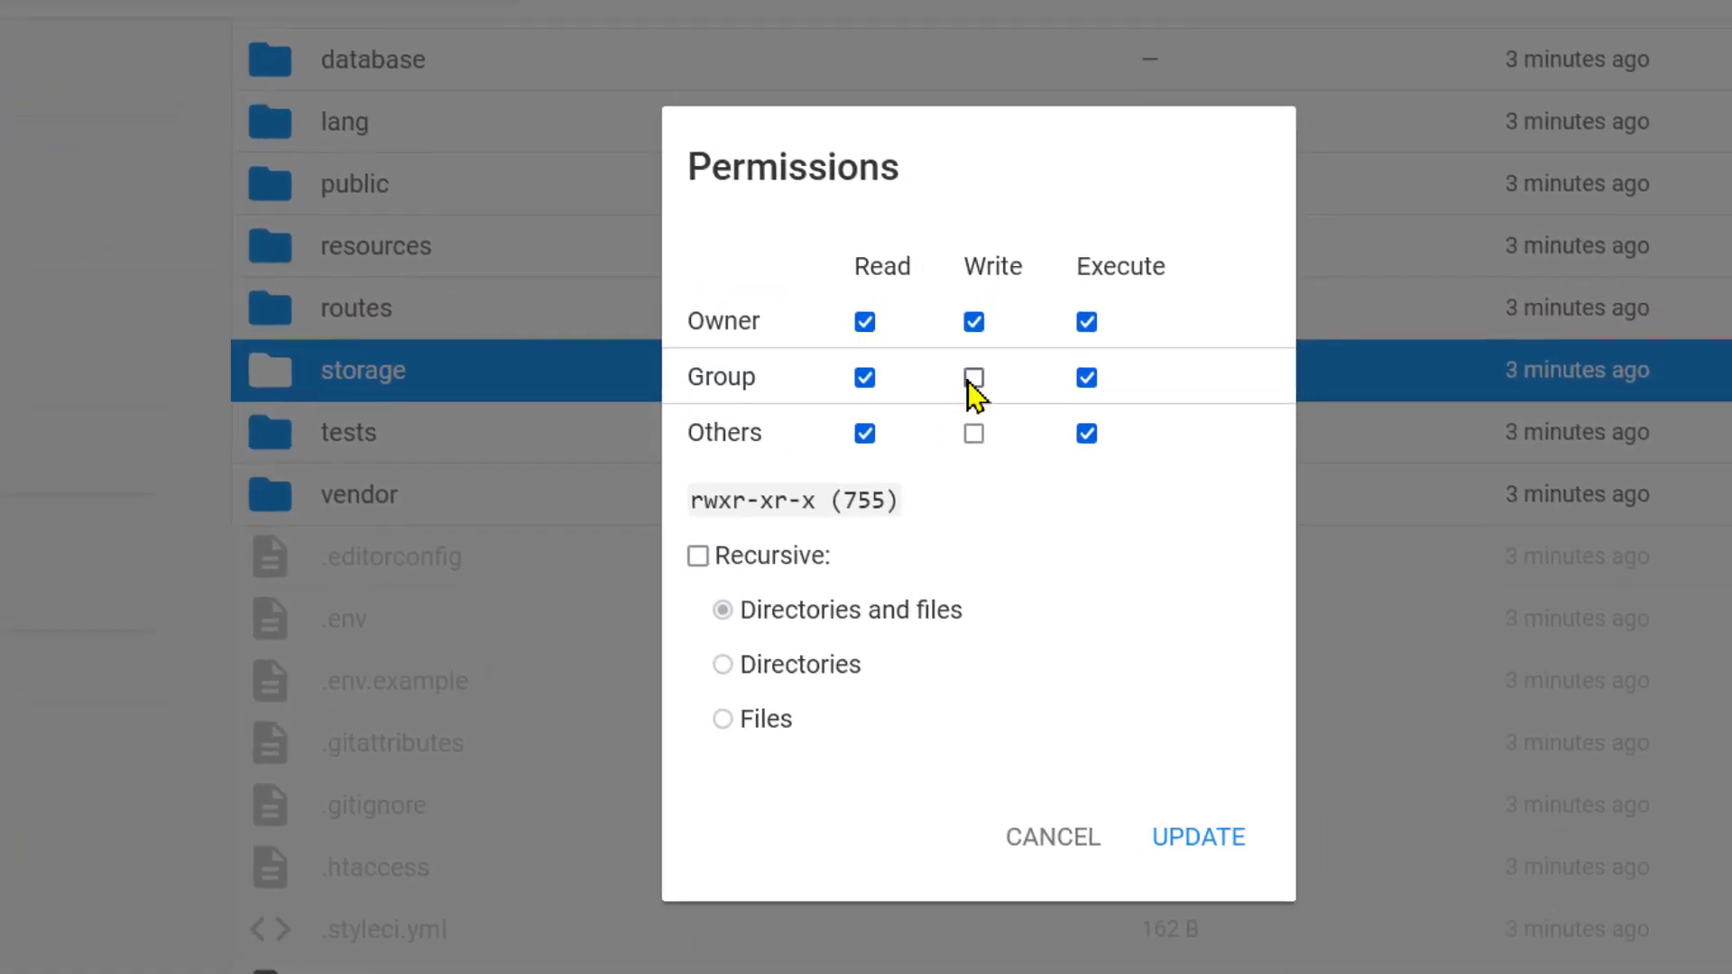
left_click(973, 377)
left_click(974, 432)
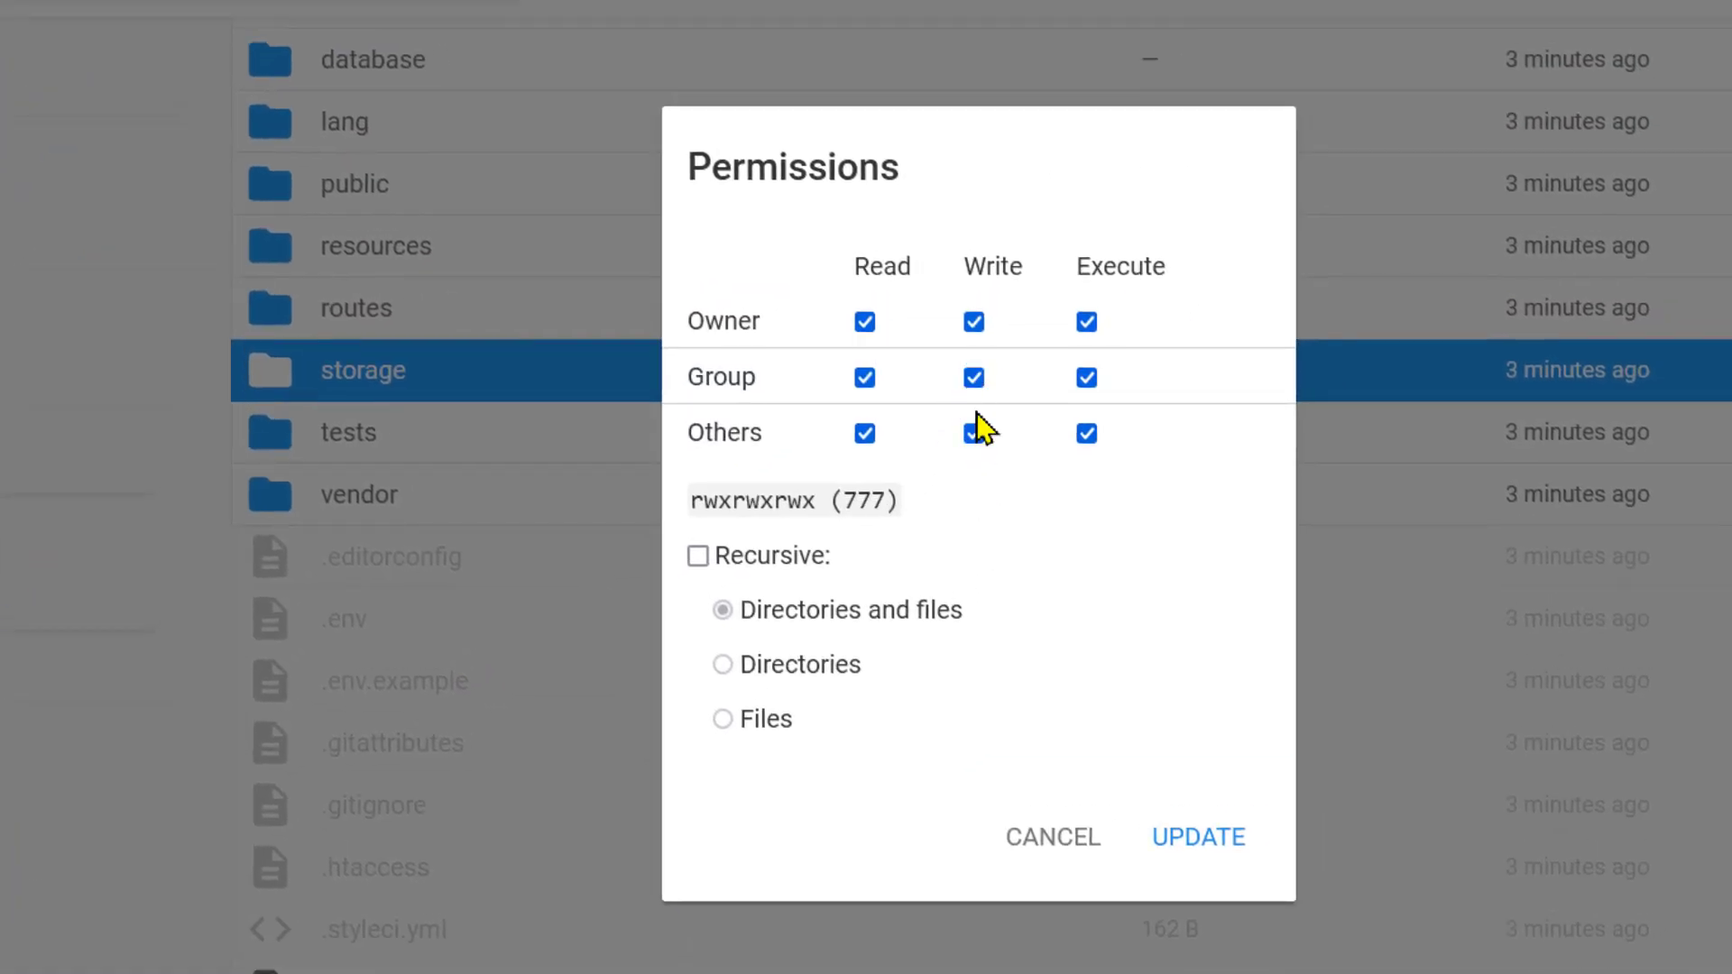
double_click(848, 501)
left_click(1187, 851)
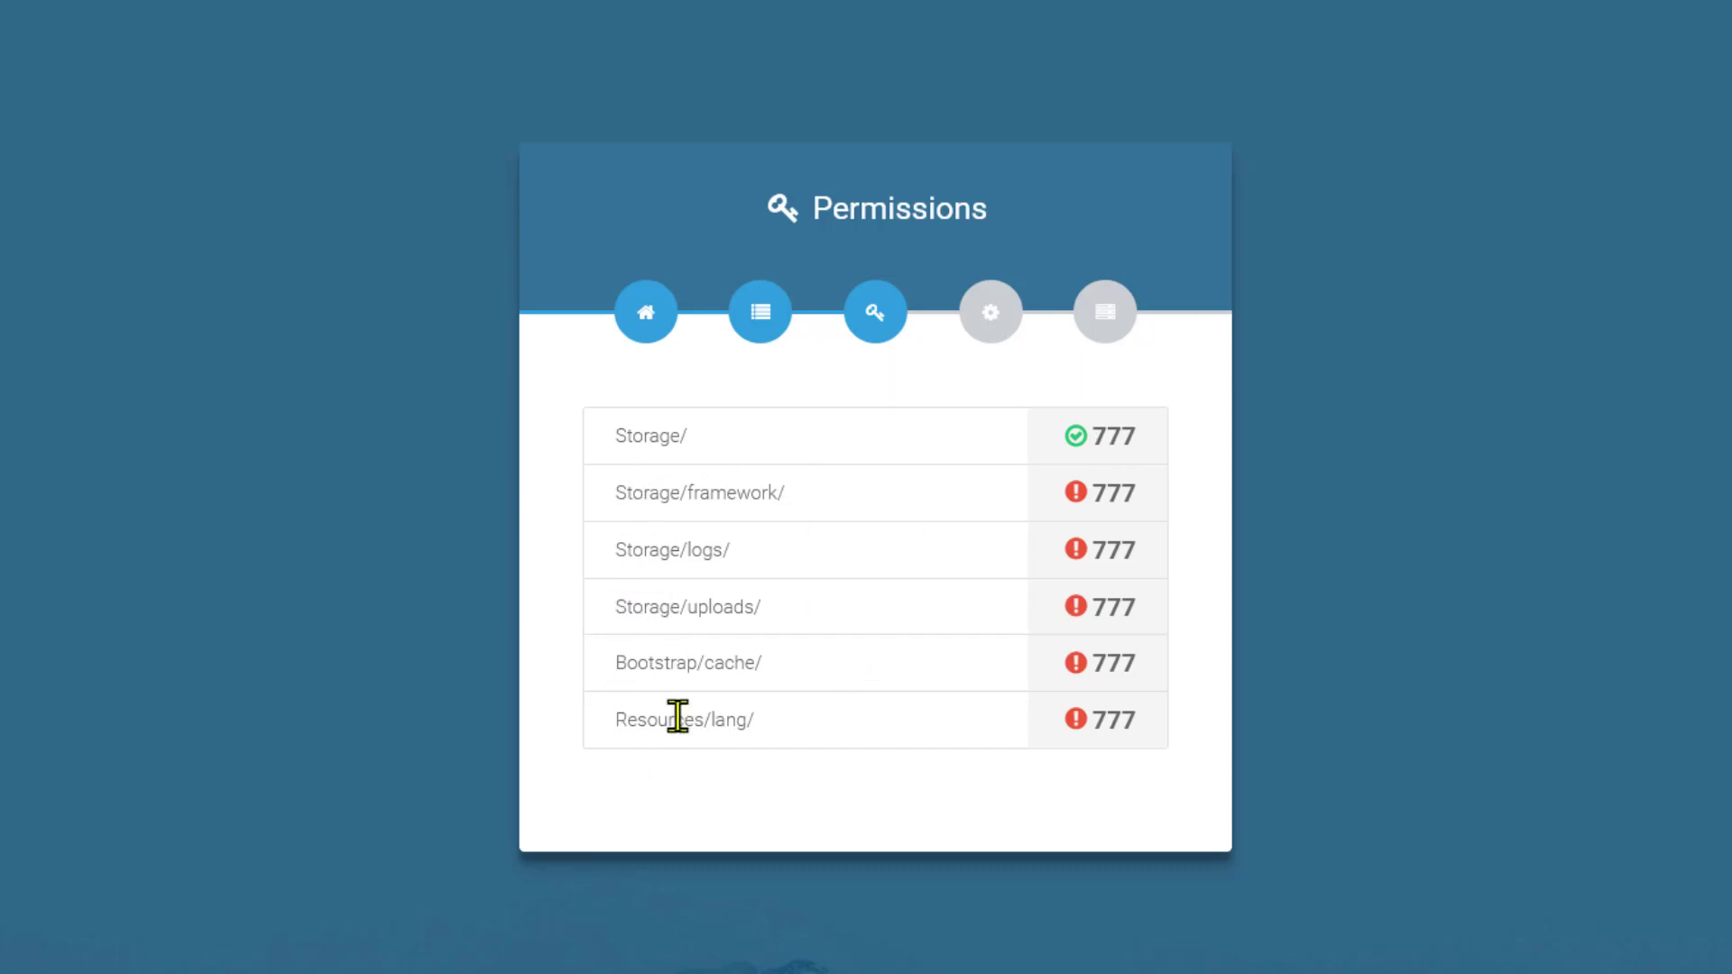
Open the storage folder and bring up the framework subfolder's Permissions dialog
left_click_drag(607, 506, 725, 487)
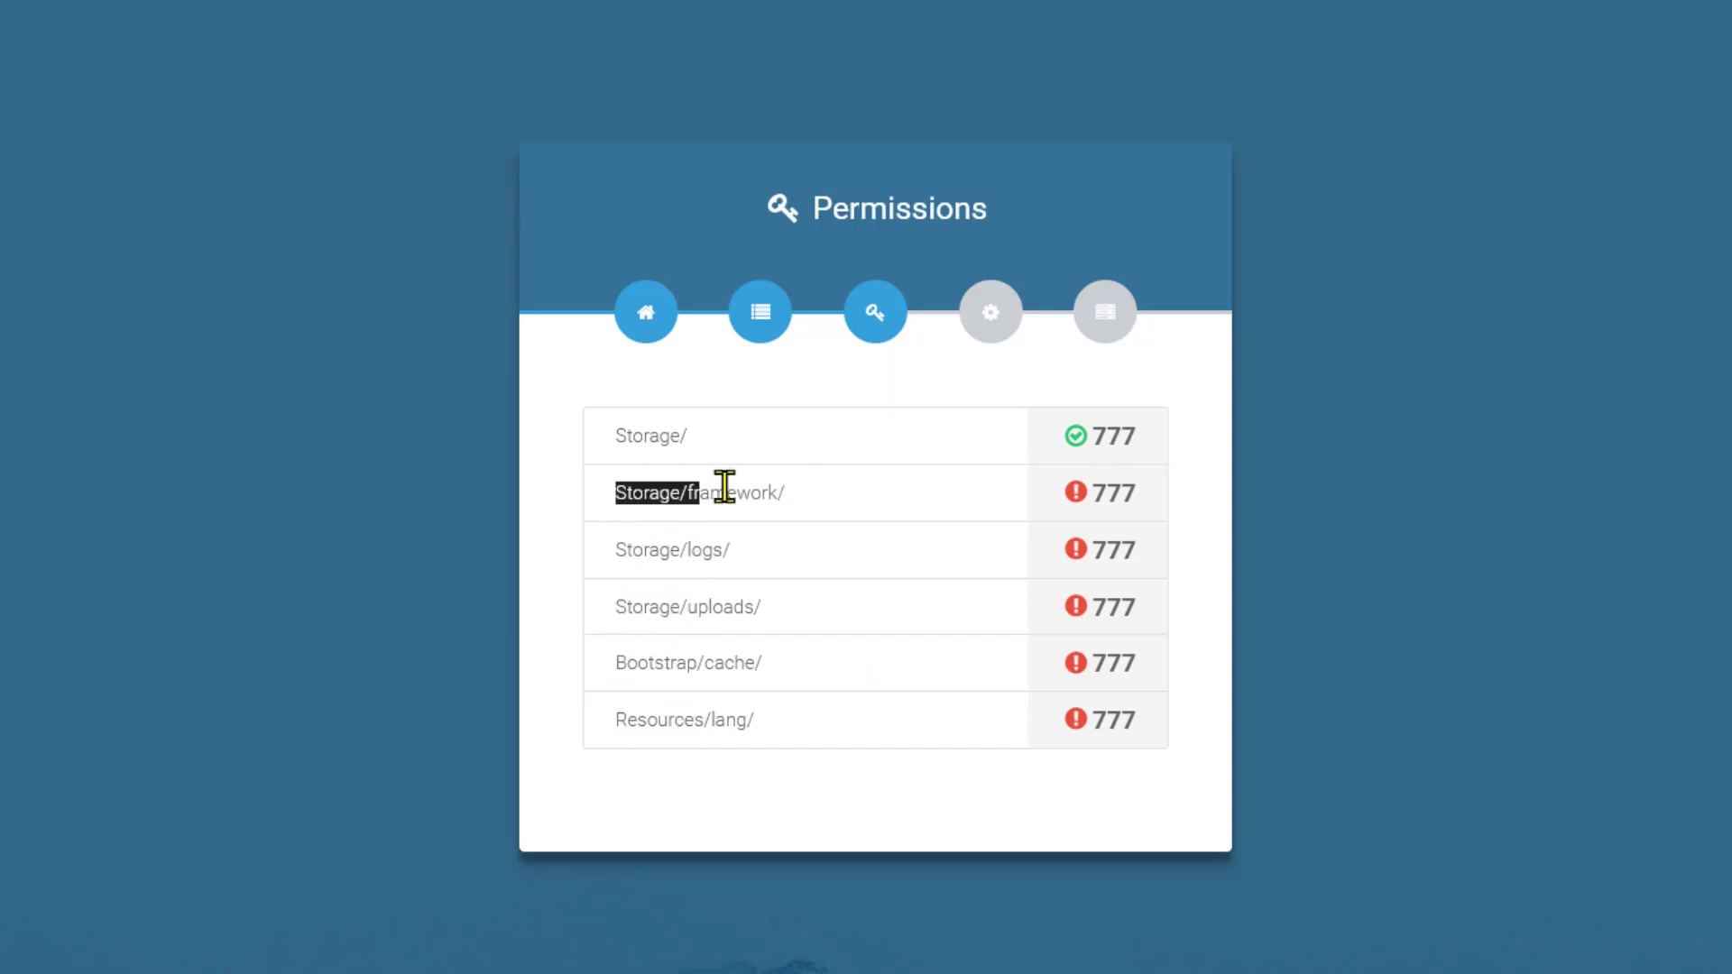
left_click(622, 491)
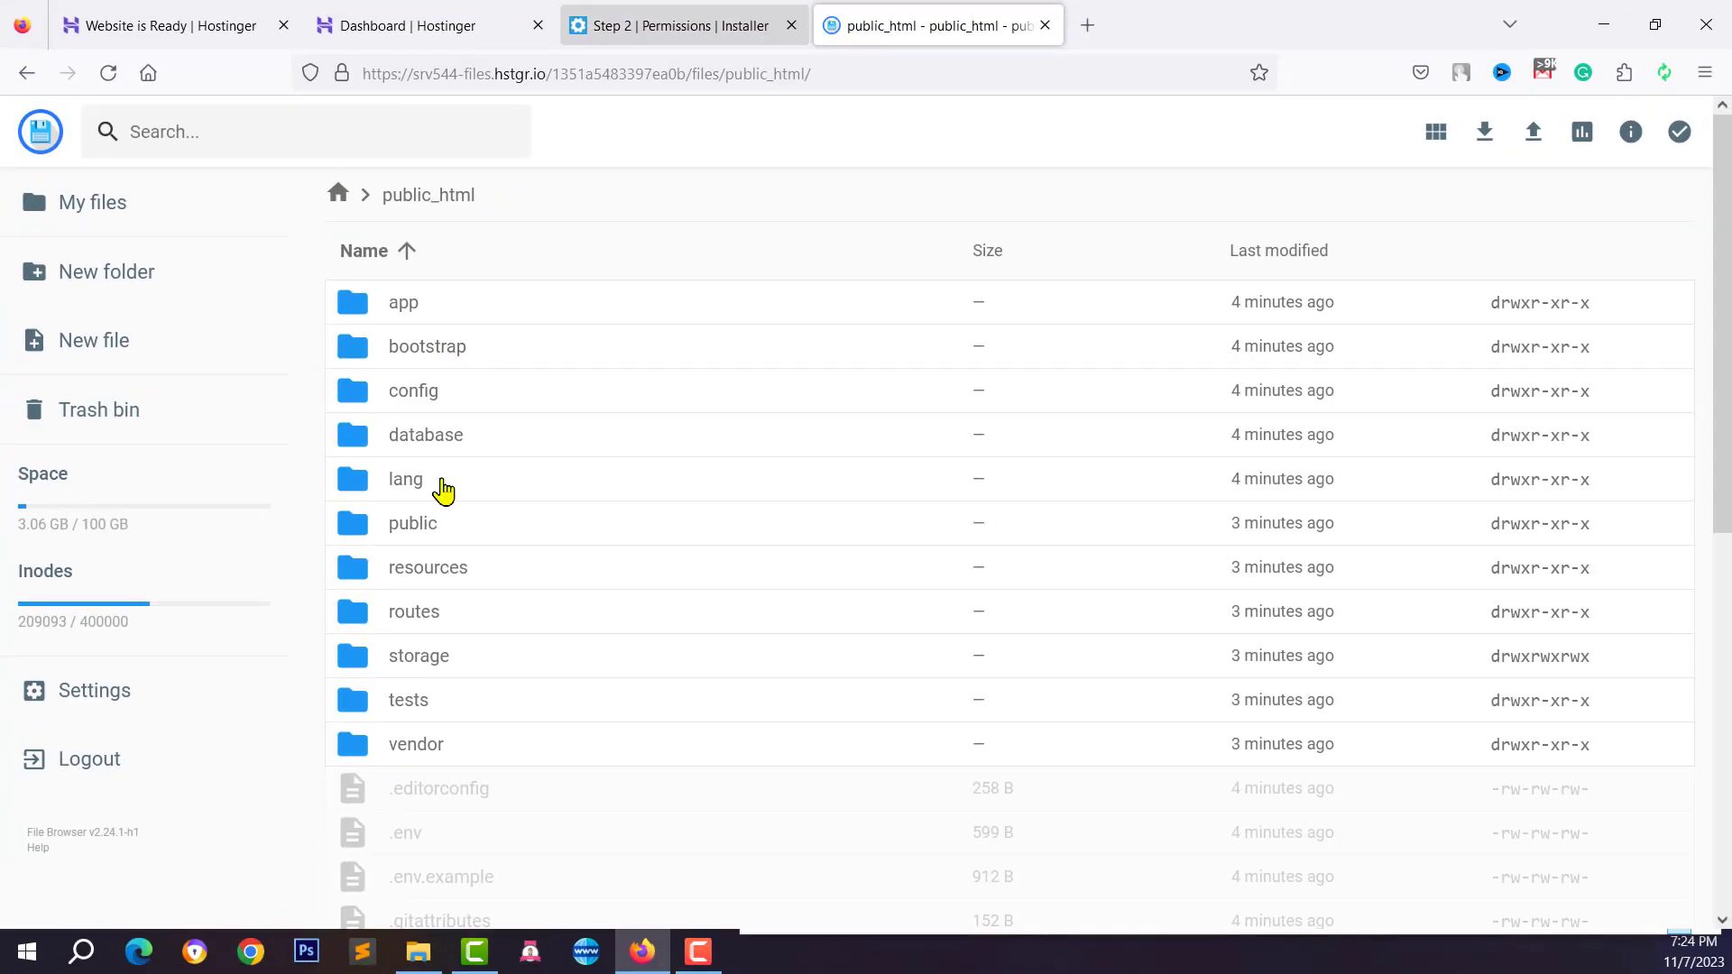
double_click(394, 658)
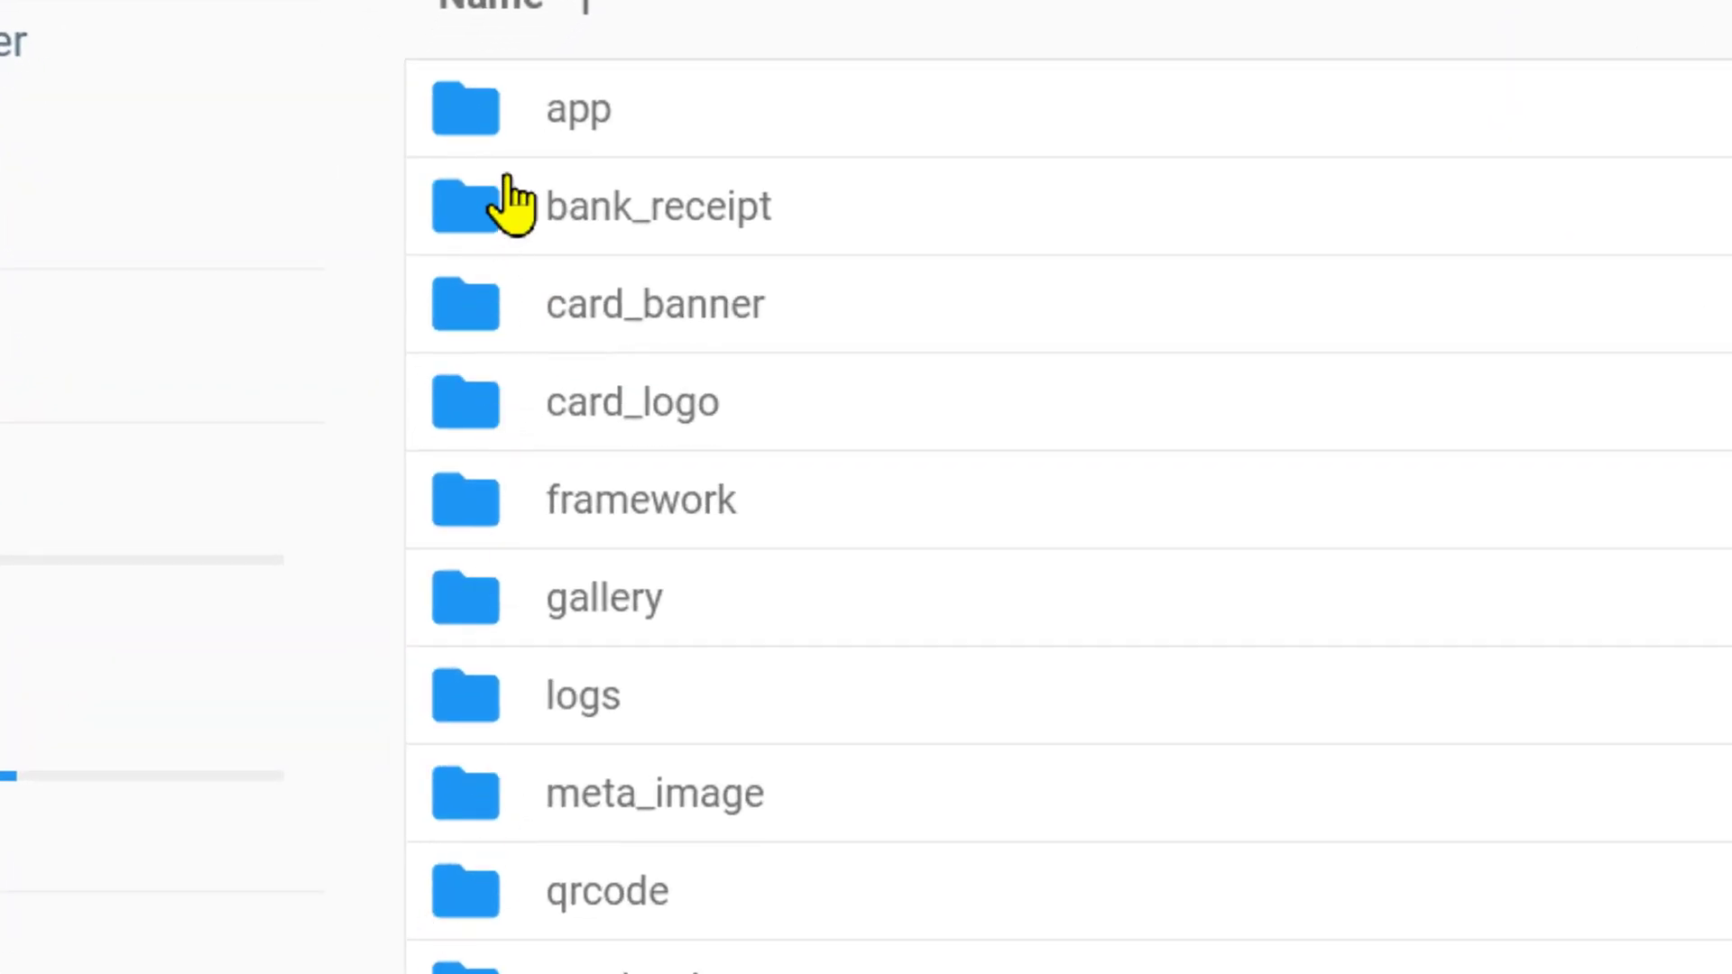
right_click(511, 495)
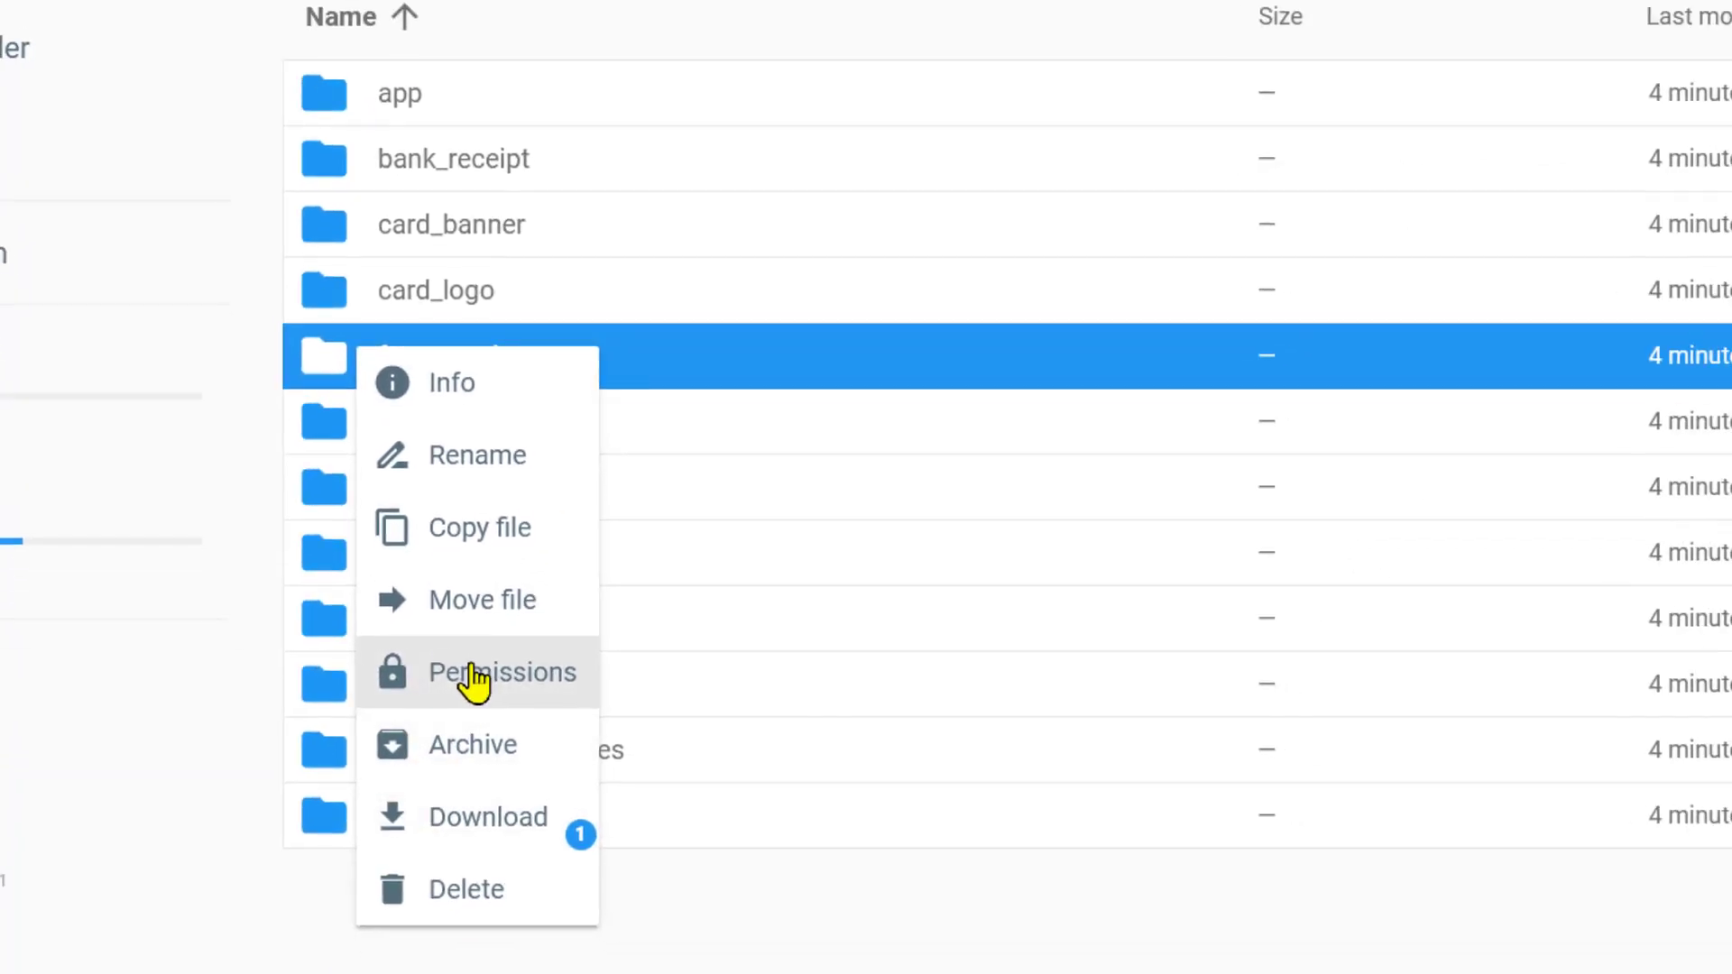
left_click(475, 682)
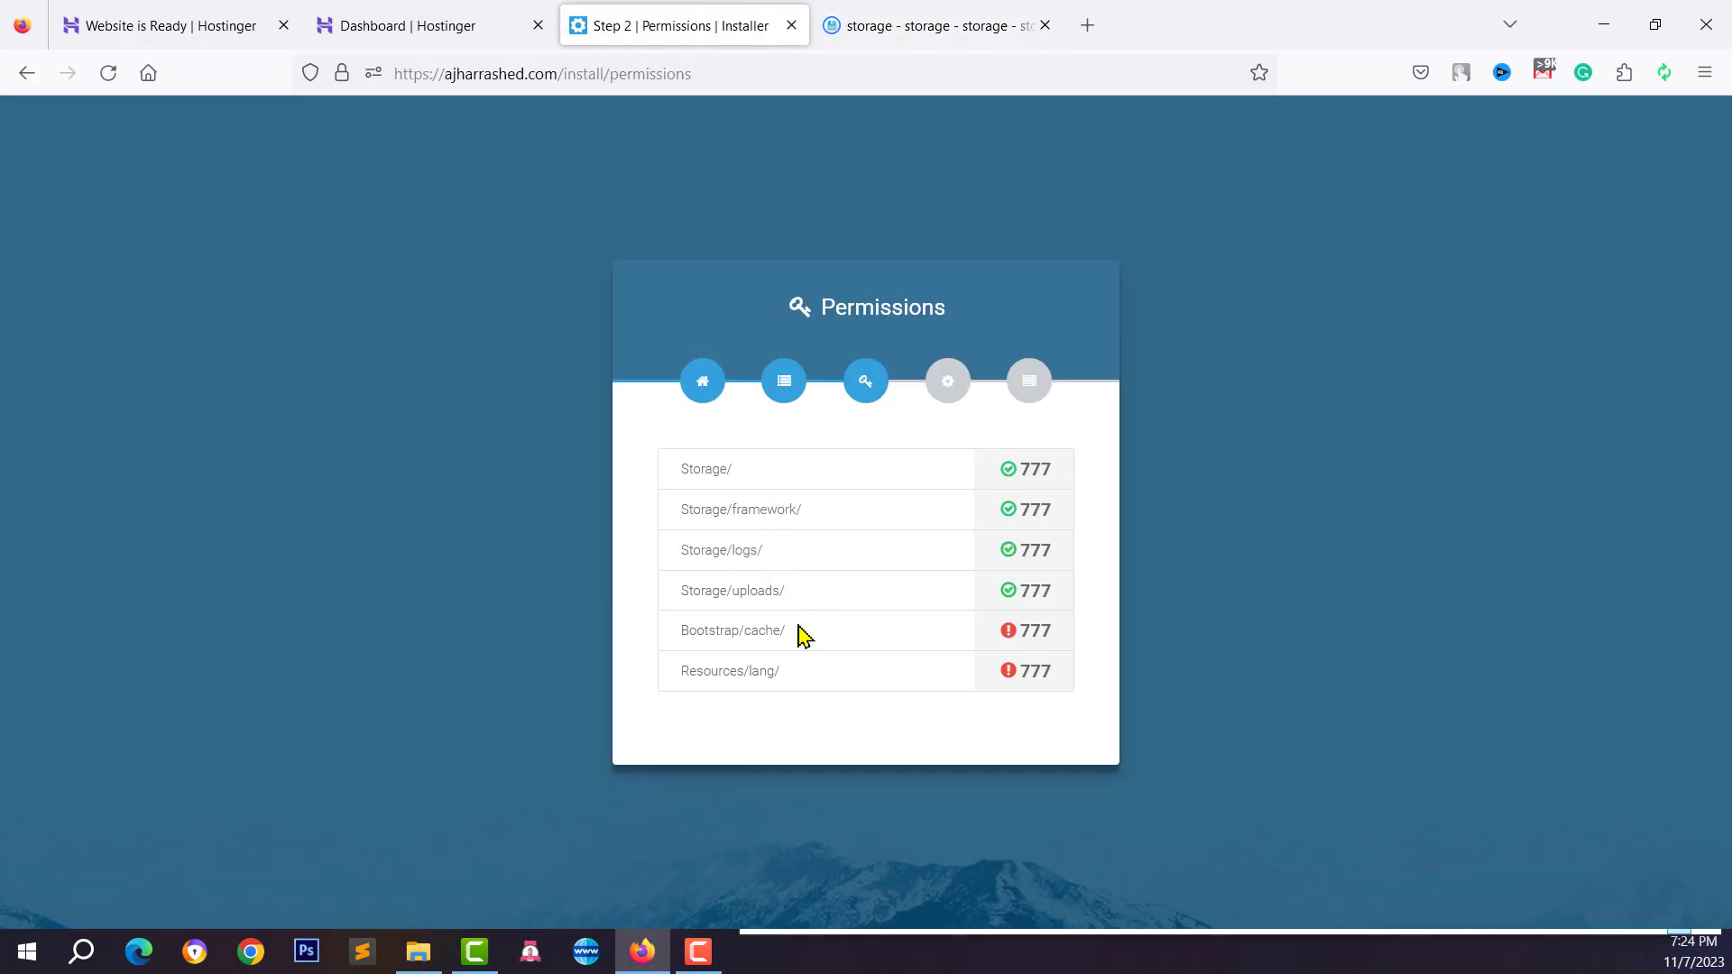
Give the bootstrap/cache folder 777 permissions with Group and Others write access
left_click_drag(683, 646, 754, 678)
left_click(797, 688)
left_click(903, 16)
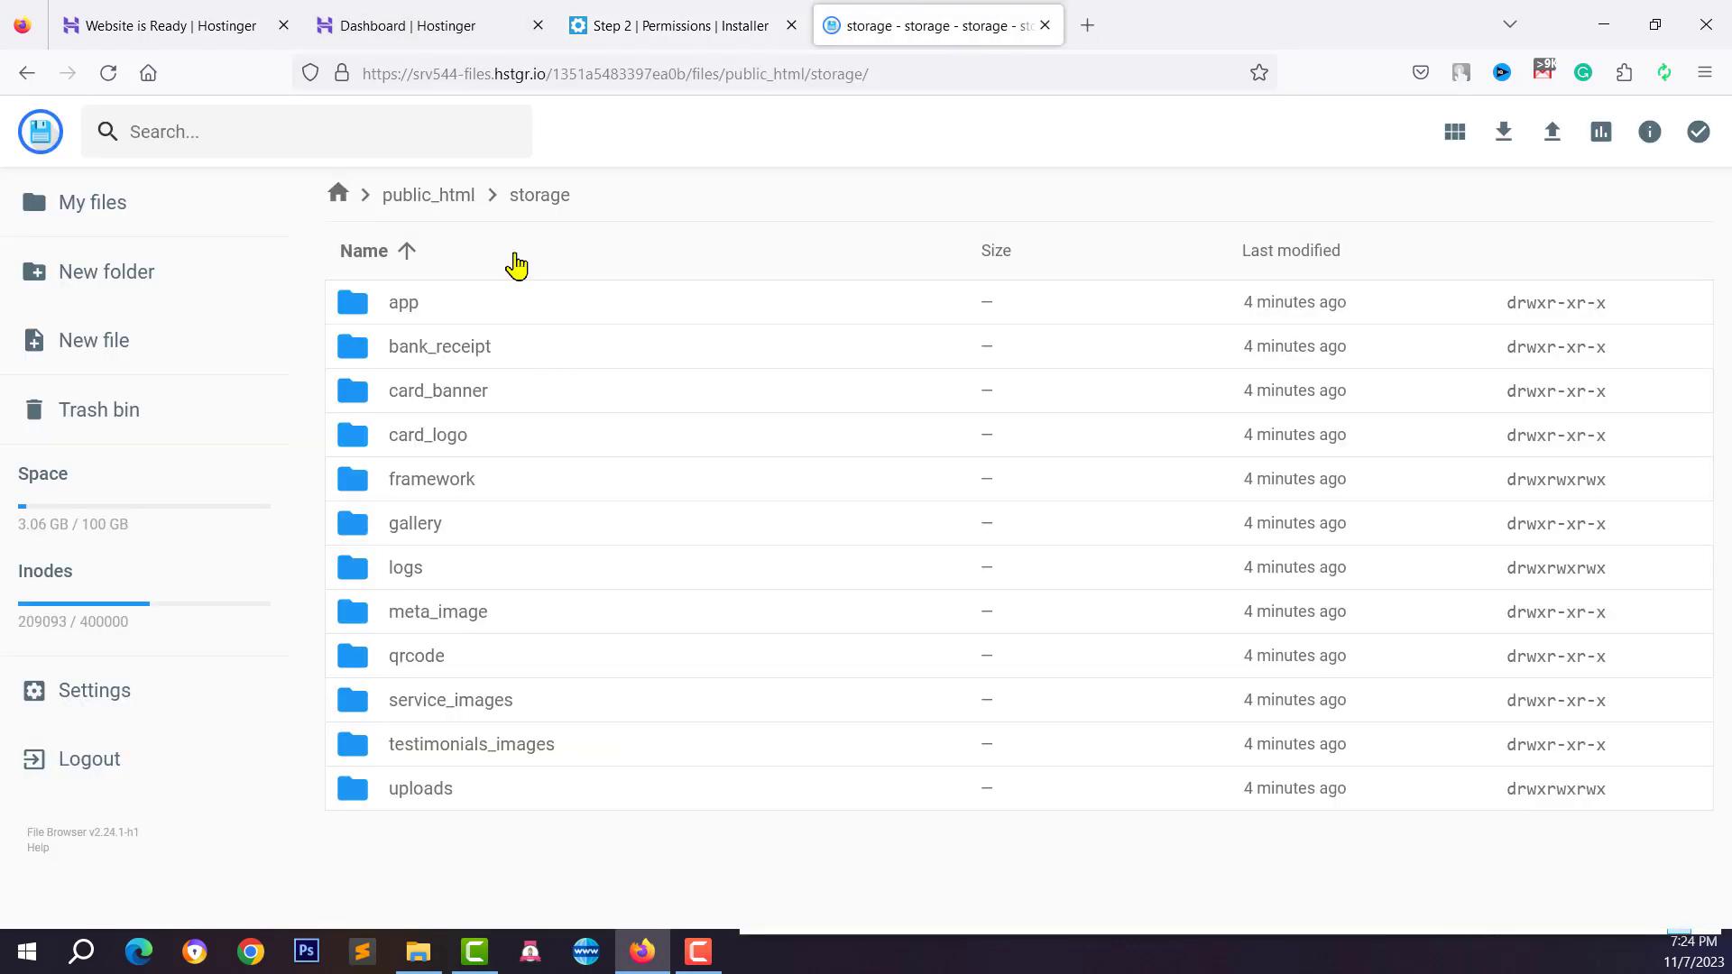
left_click(437, 200)
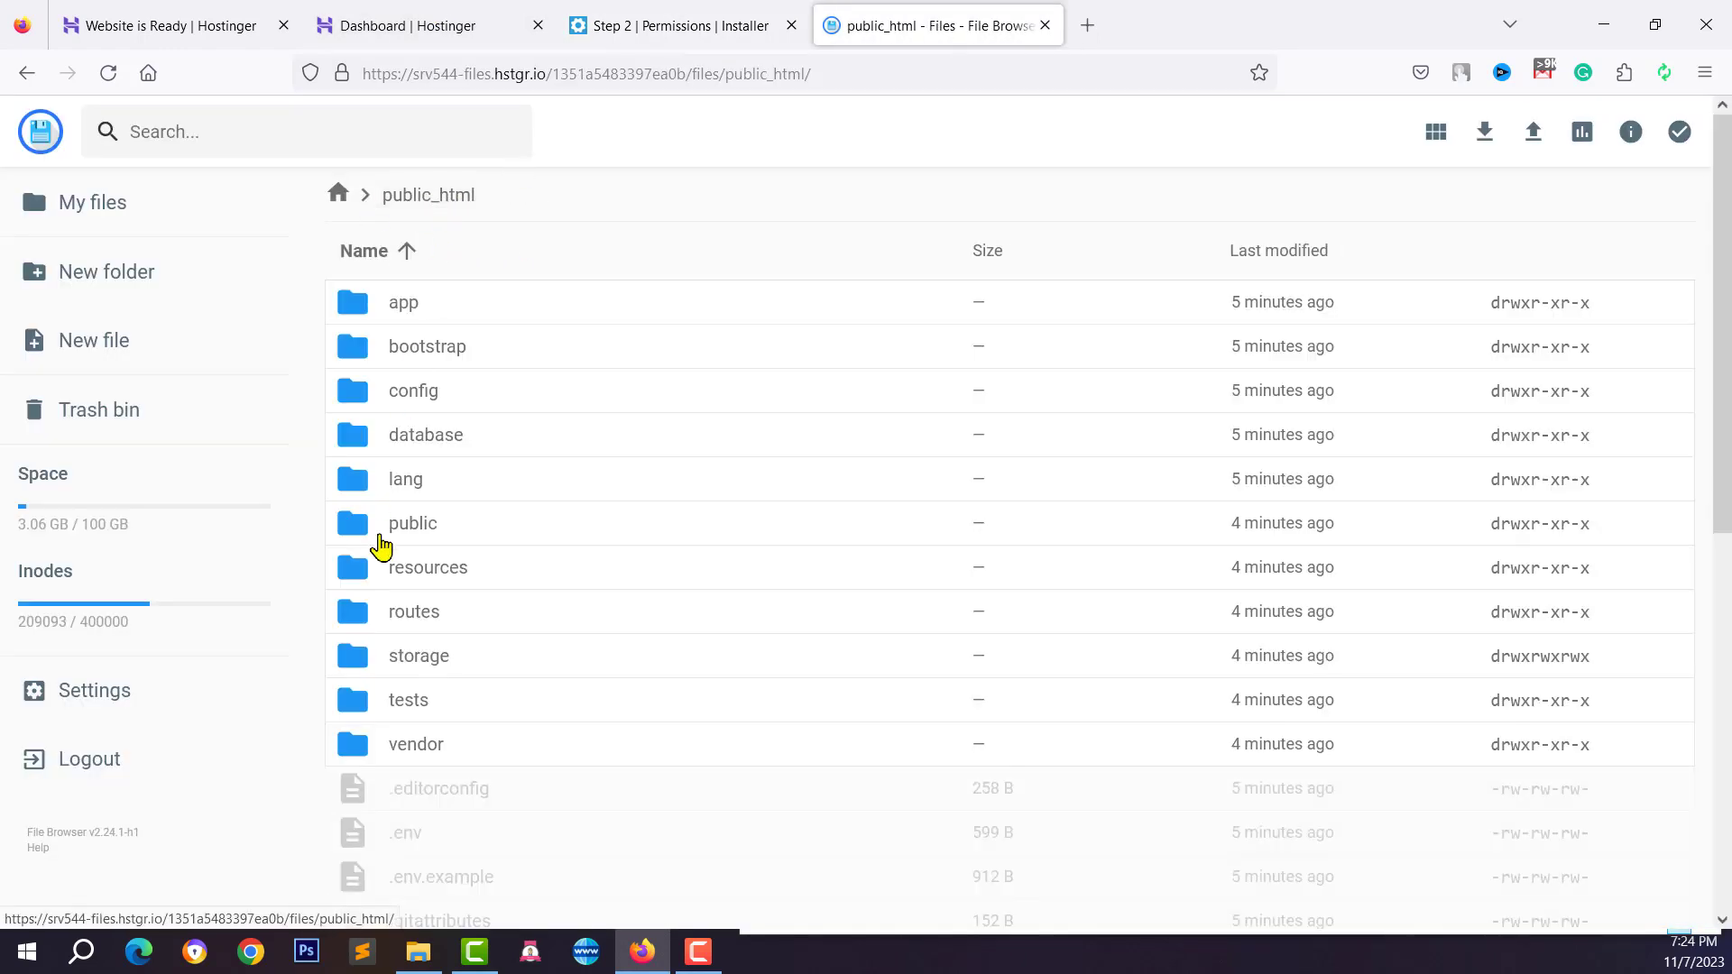
double_click(392, 353)
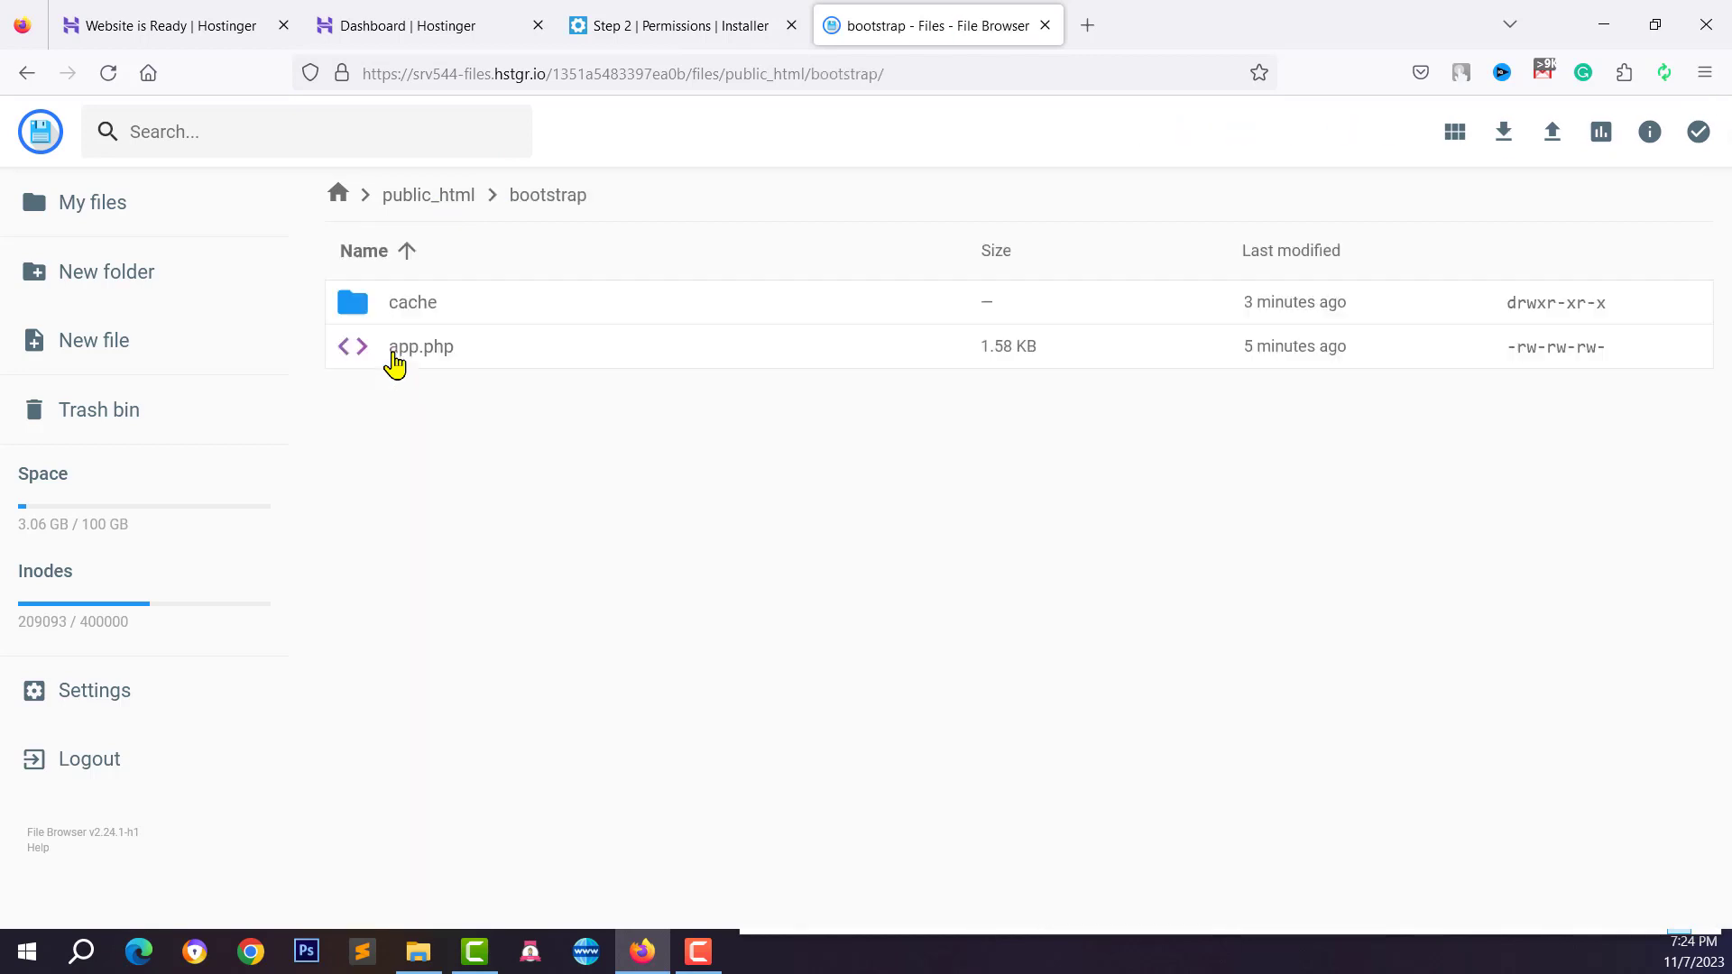
right_click(389, 305)
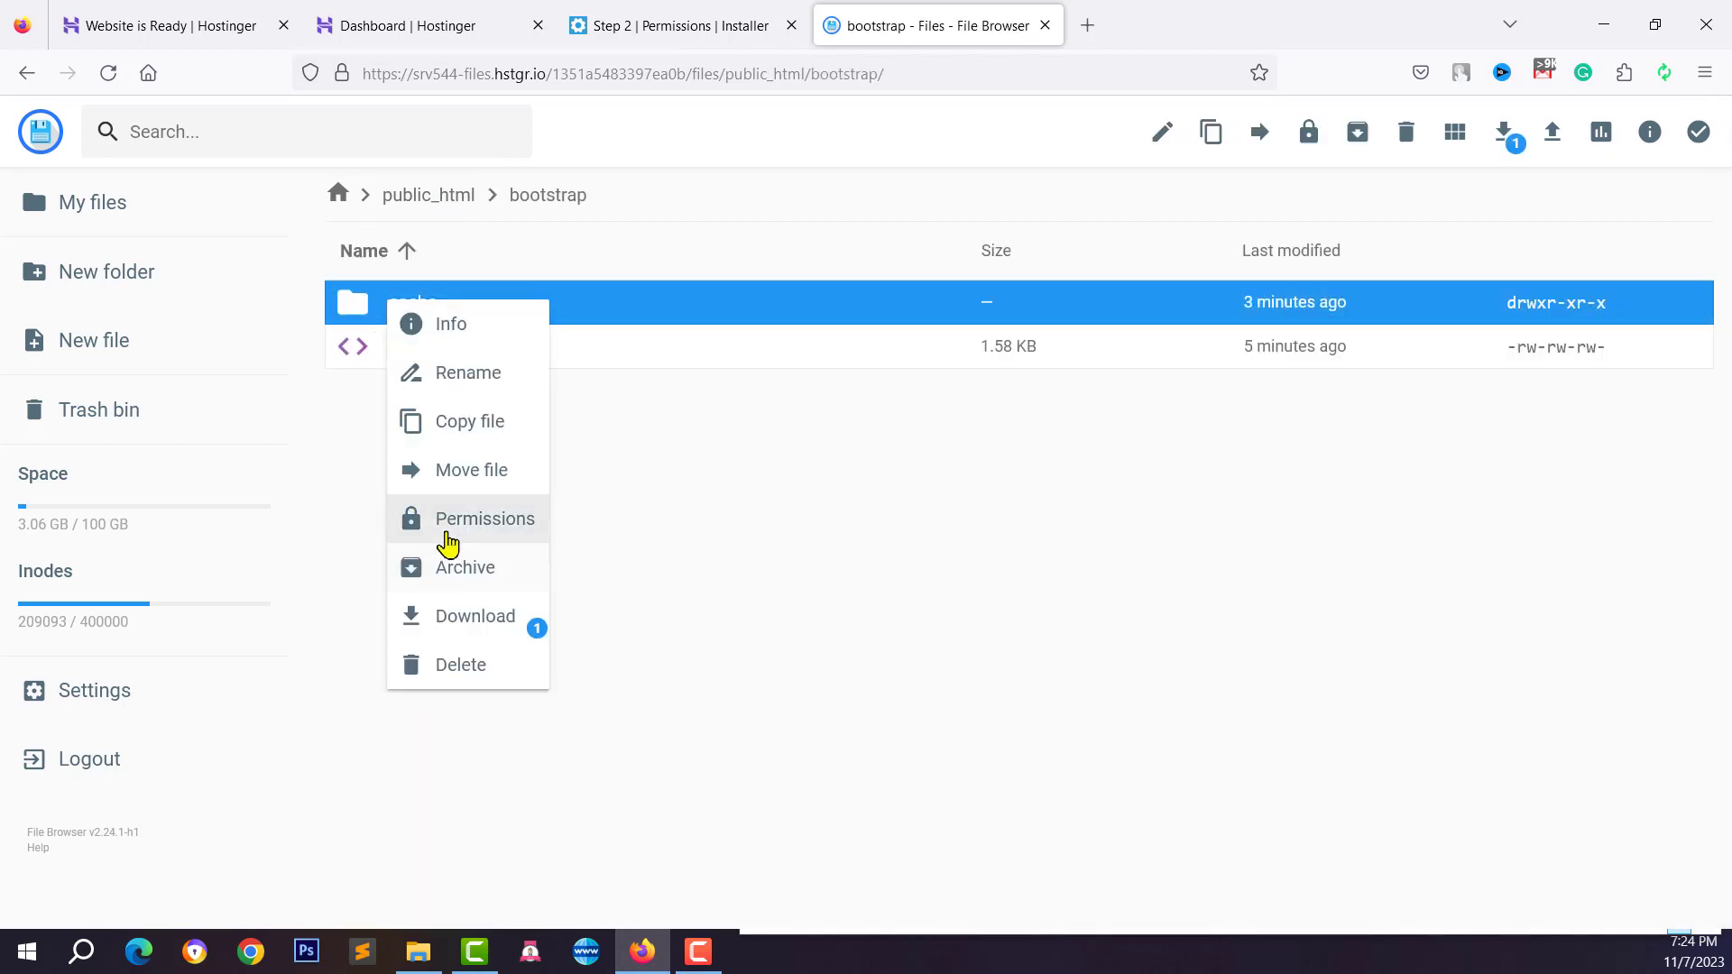
left_click(448, 532)
left_click(862, 424)
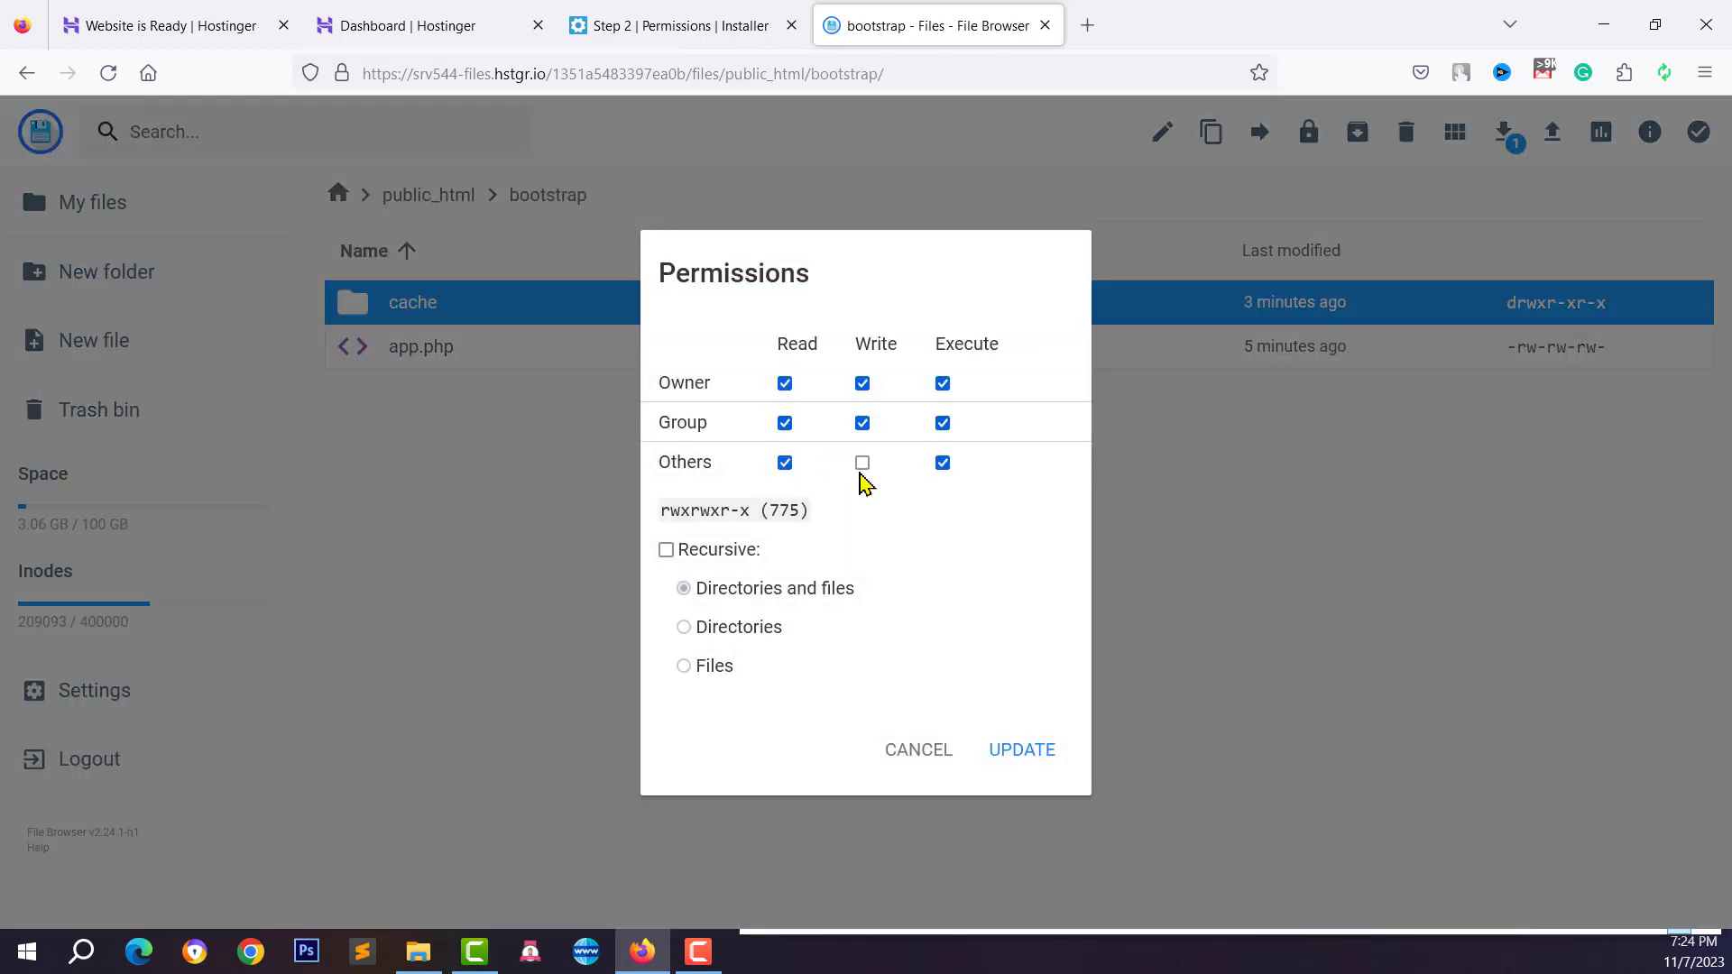
left_click(862, 462)
left_click(1026, 753)
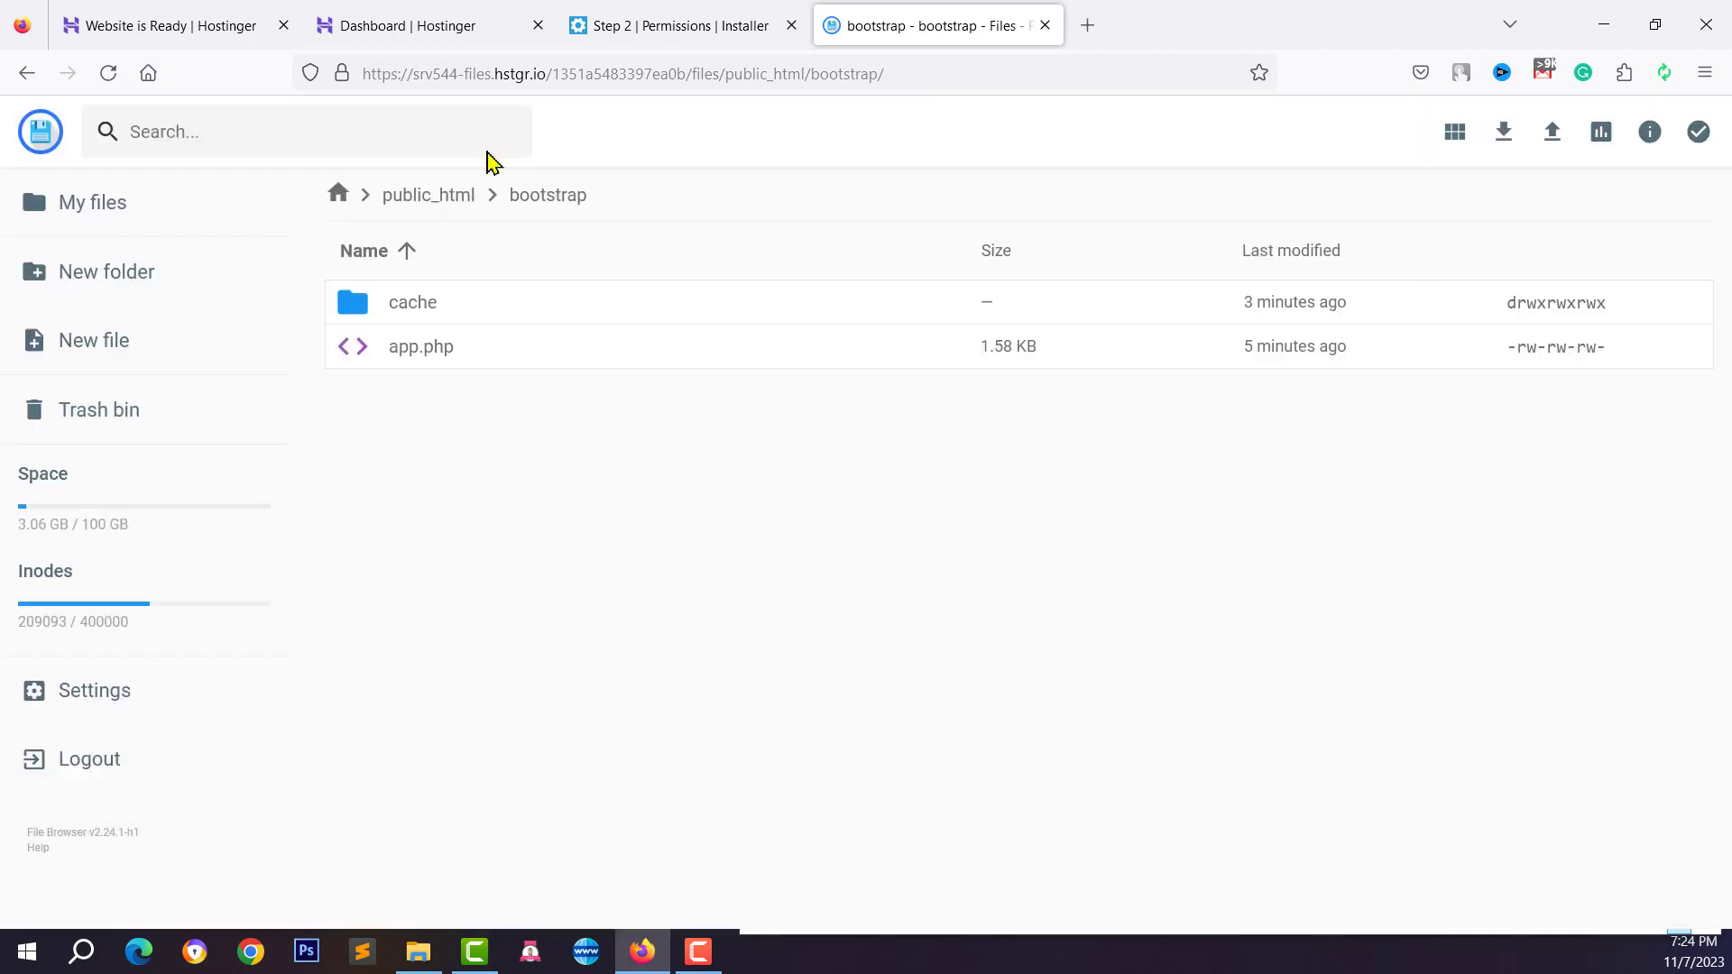
Apply 777 permissions to the resources/lang folder and go back to public_html
left_click(415, 198)
scroll(438, 578, "down", 3)
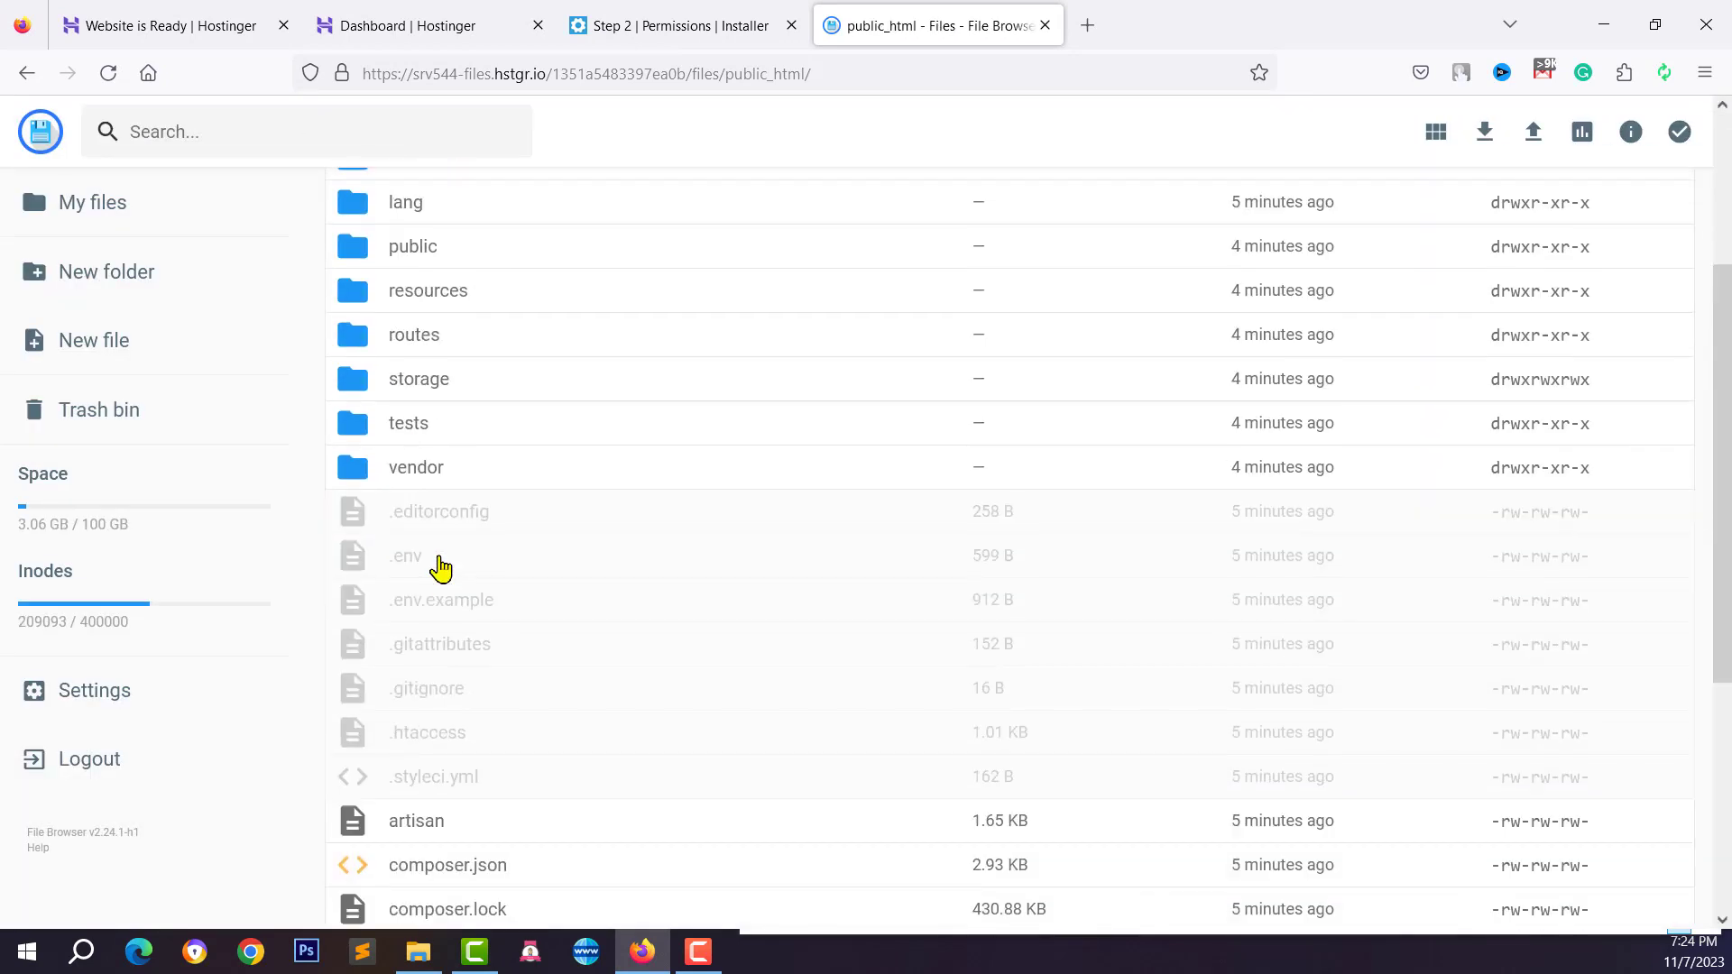
scroll(440, 568, "up", 3)
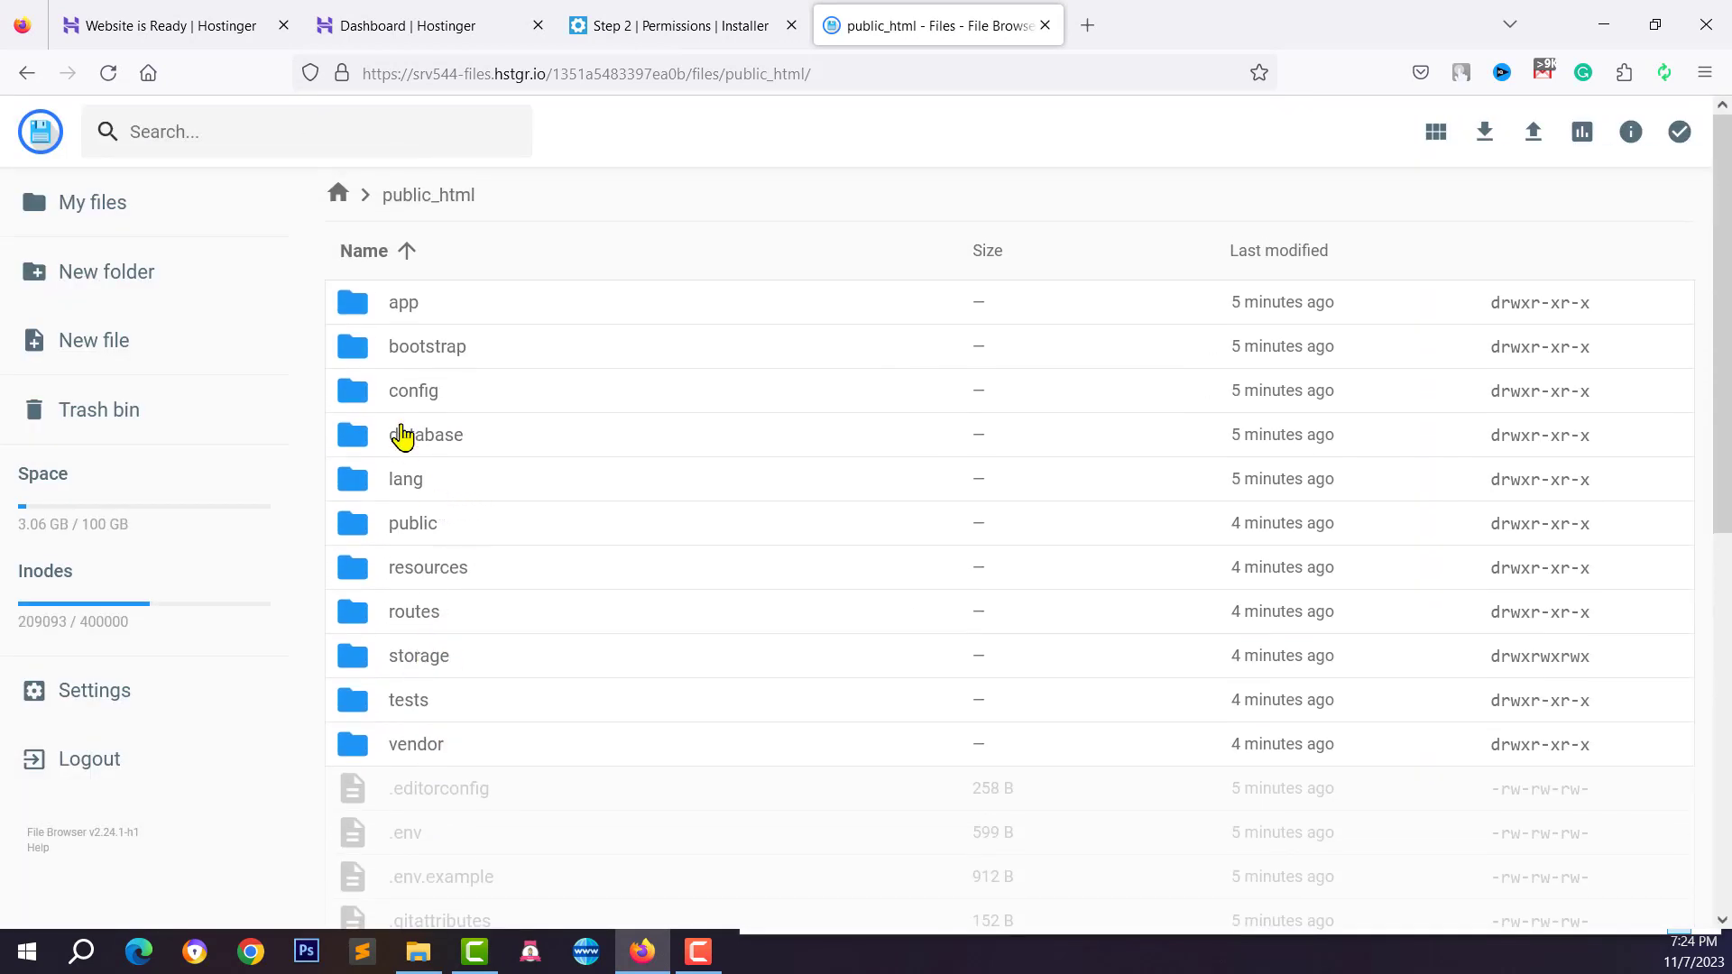
left_click(678, 25)
left_click(902, 25)
left_click(374, 577)
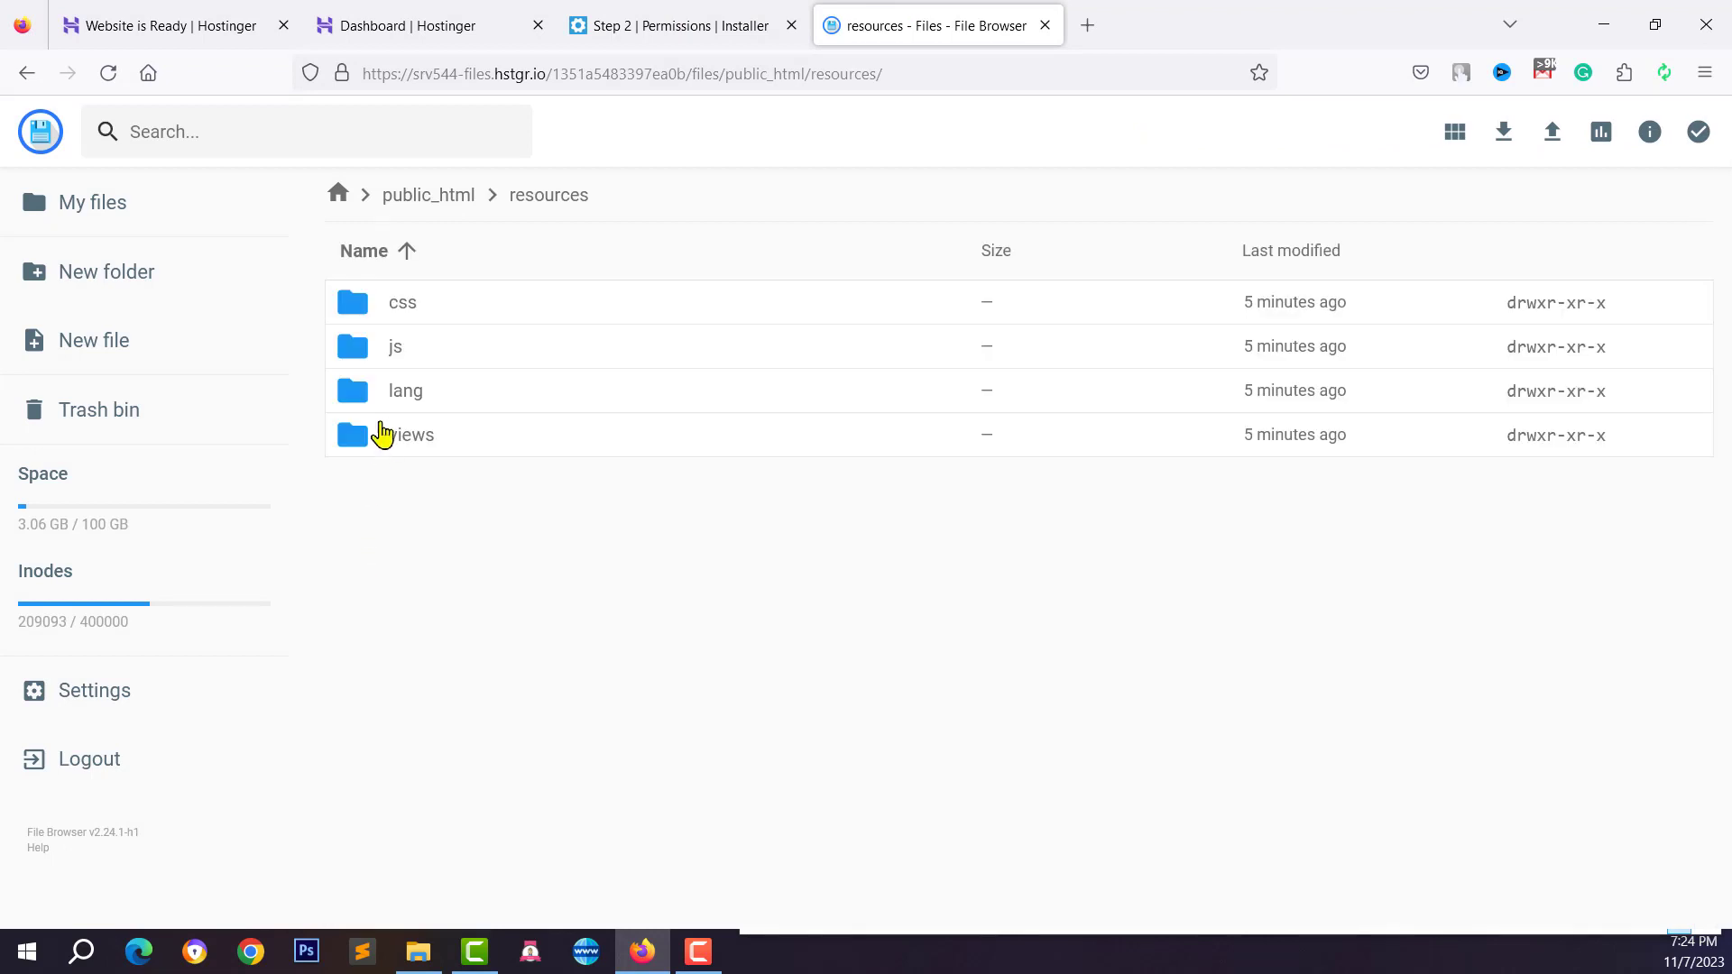
left_click(397, 397)
right_click(484, 395)
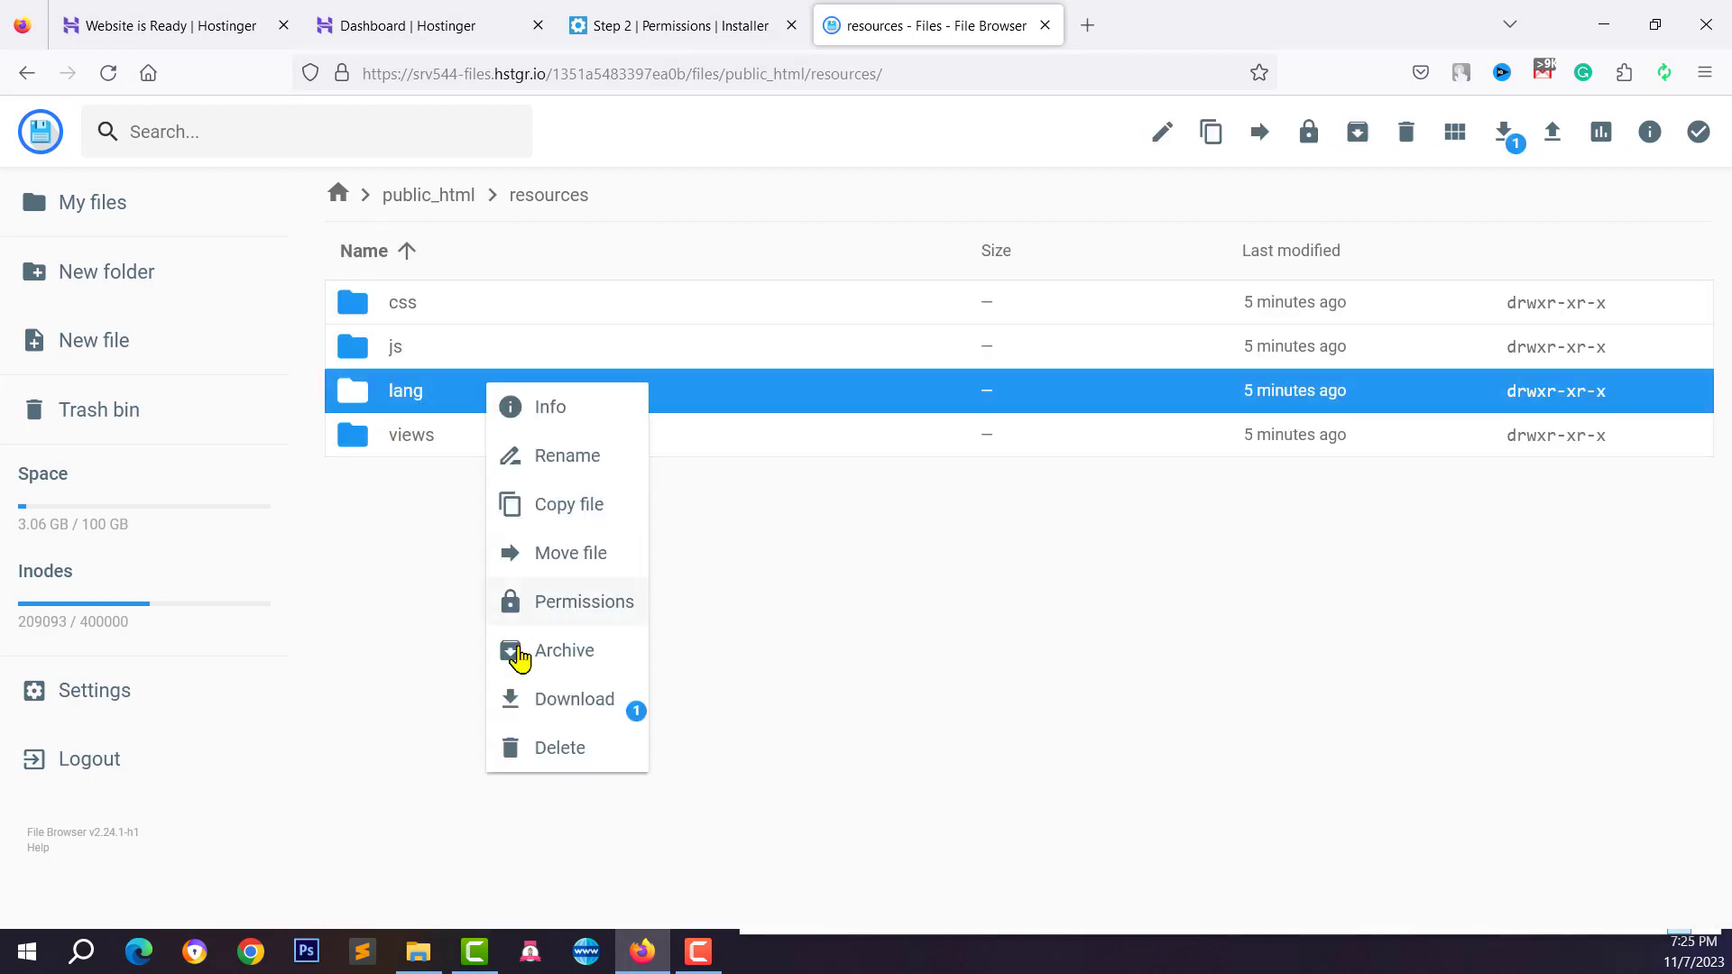
left_click(537, 606)
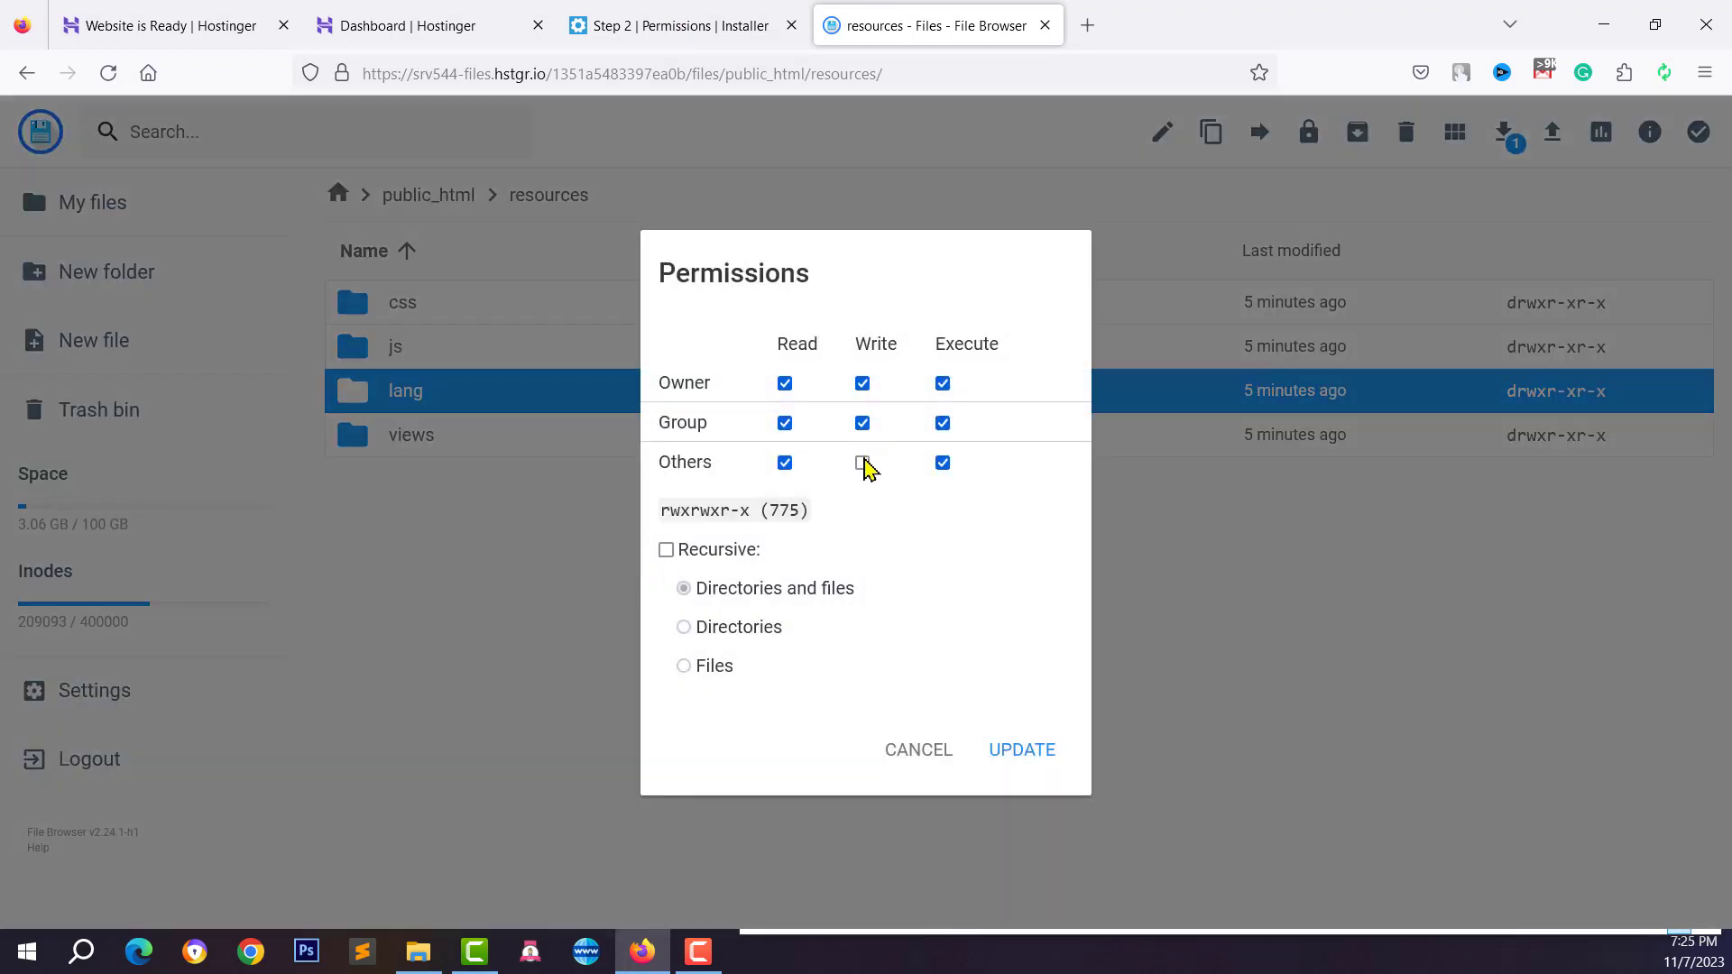
left_click(1010, 753)
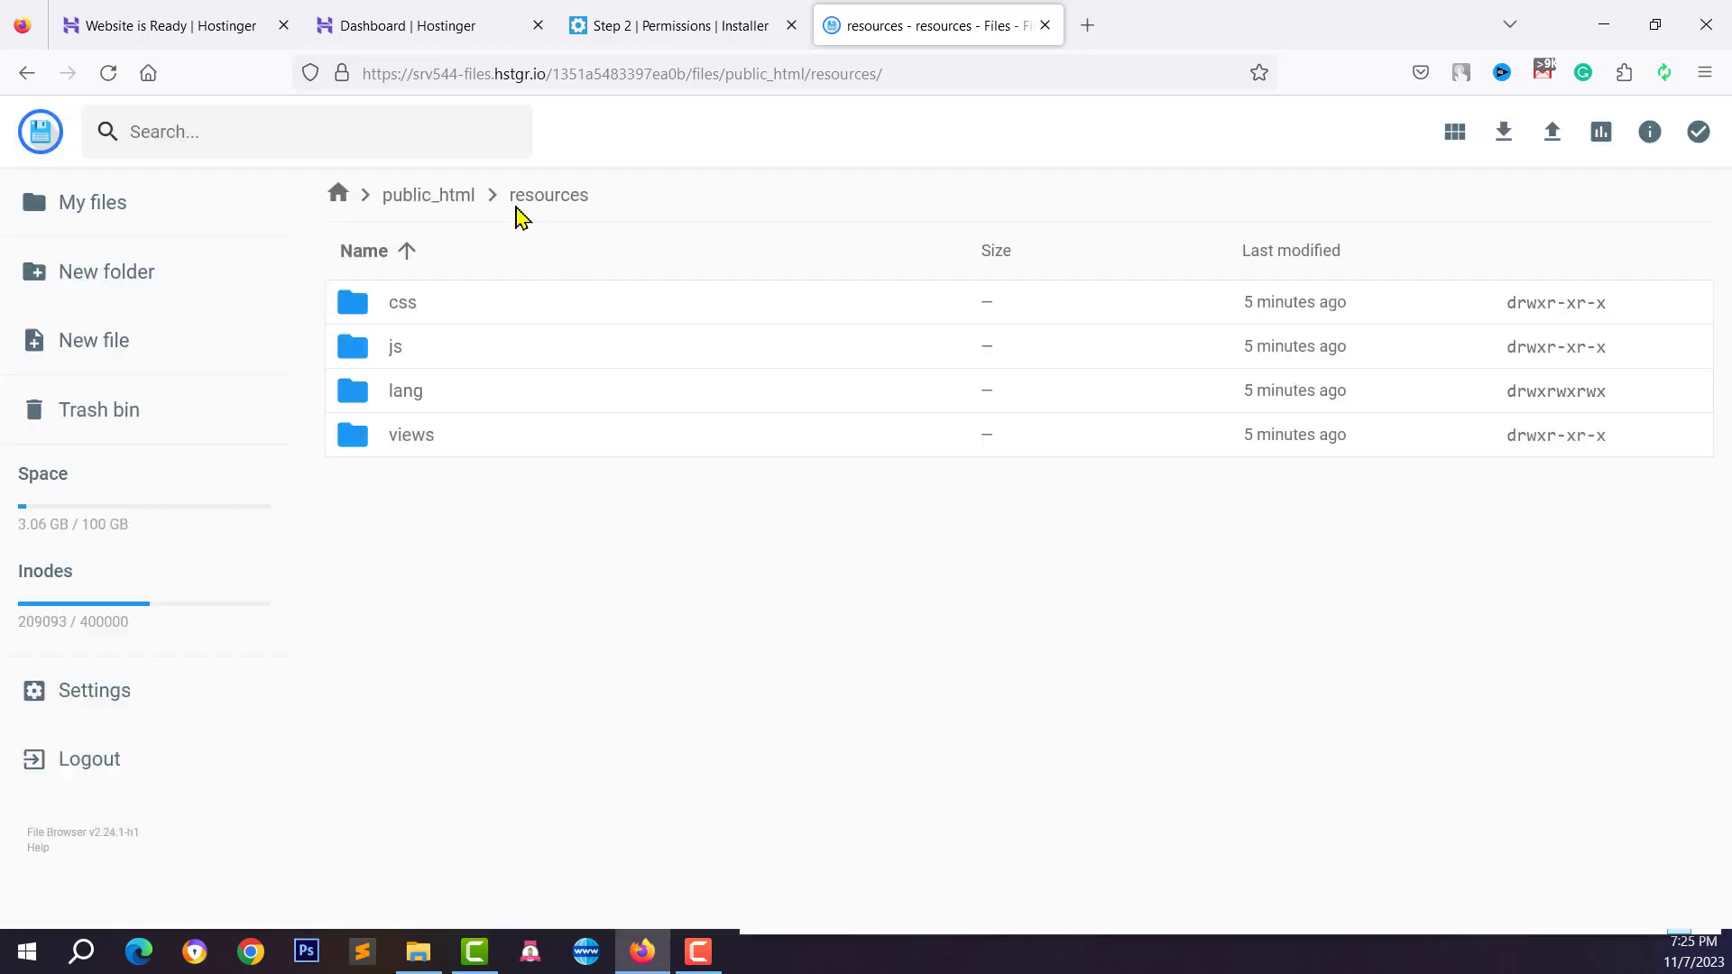
left_click(439, 200)
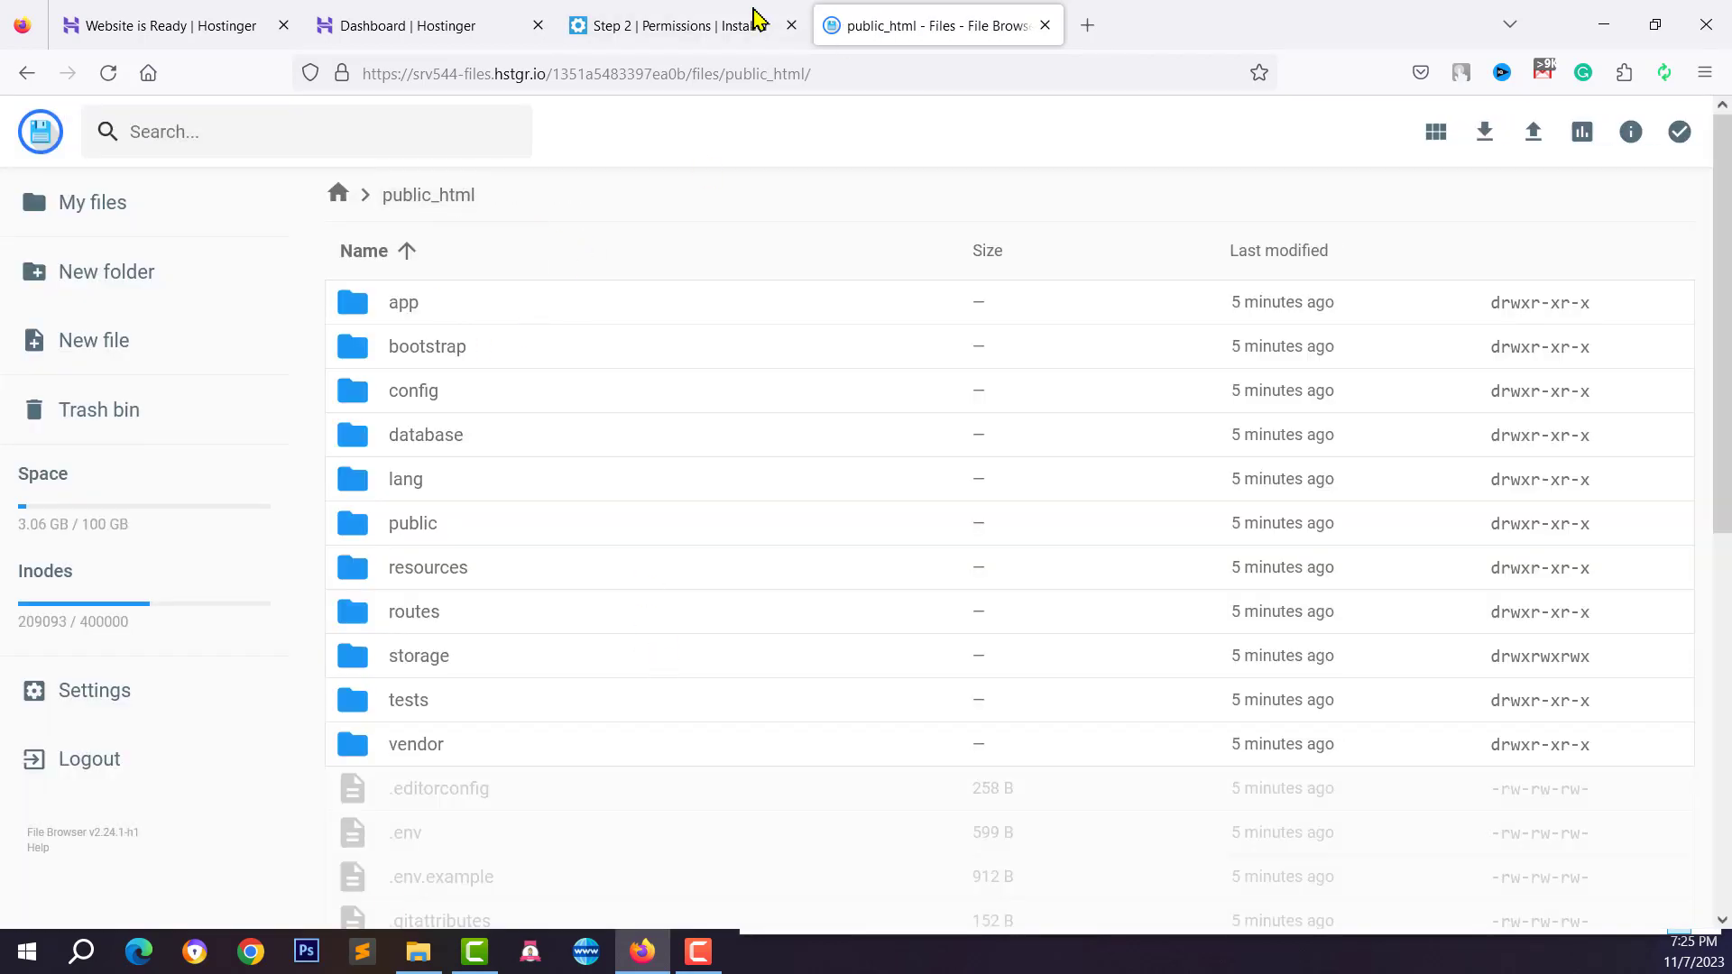
left_click(758, 19)
Re-run the permissions check, continue to environment configuration, and choose the Form Wizard Setup
left_click(121, 77)
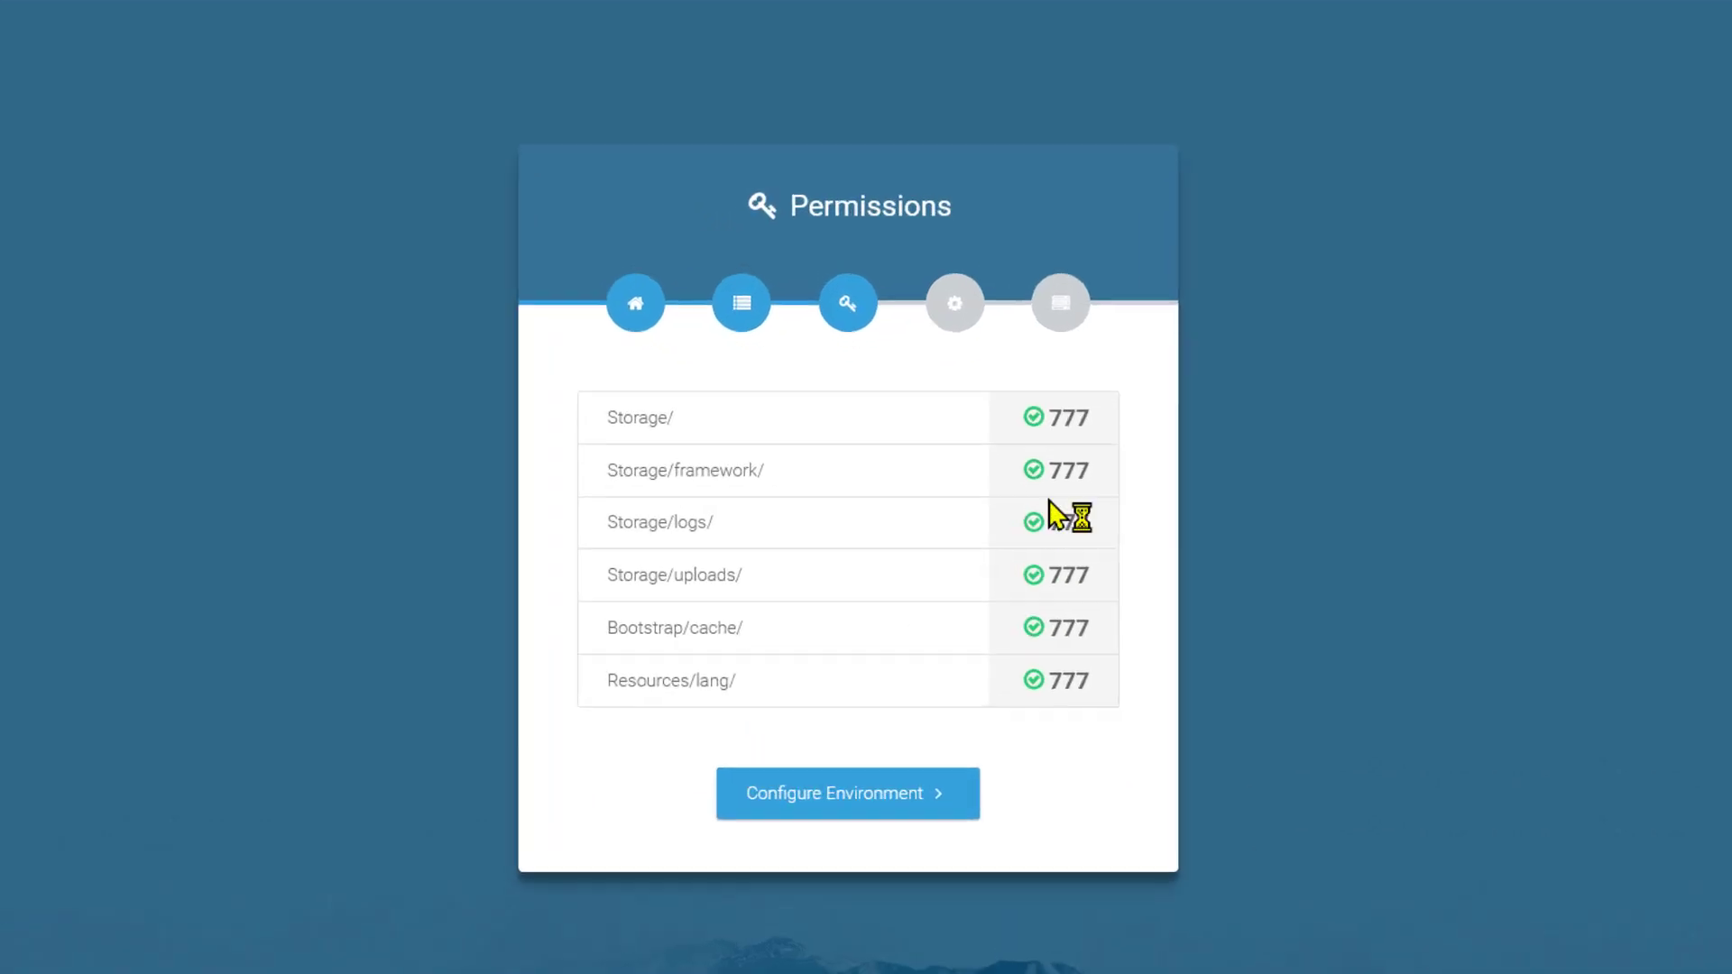
left_click(864, 798)
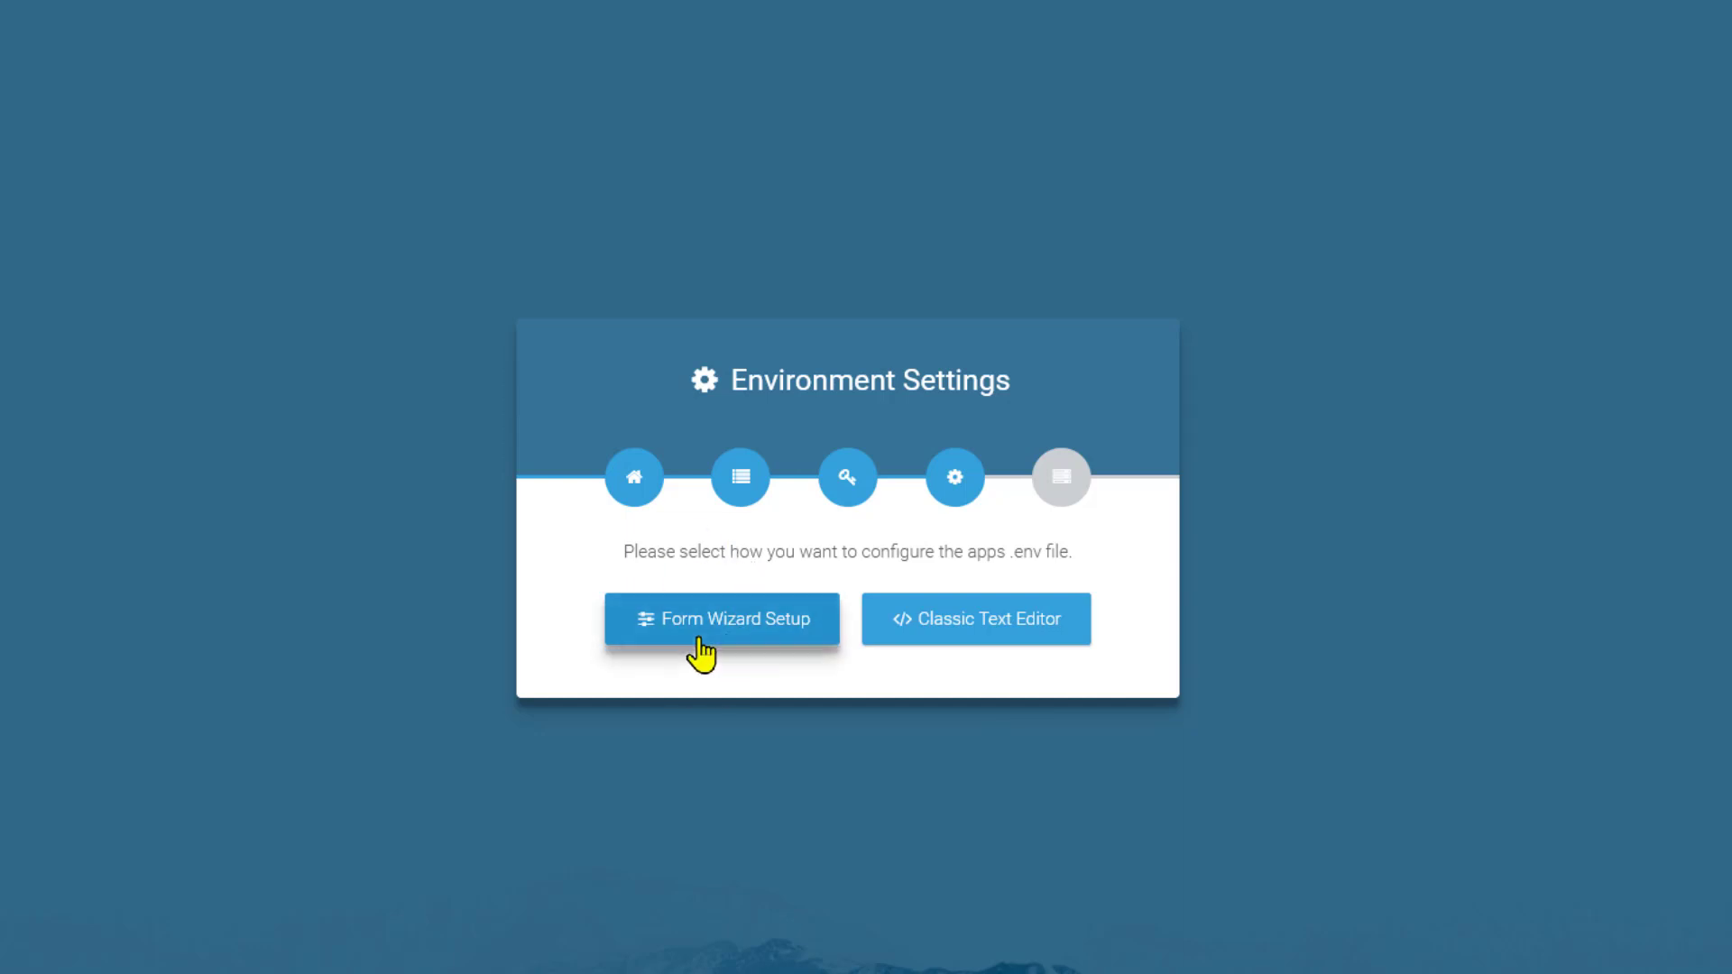
left_click(699, 648)
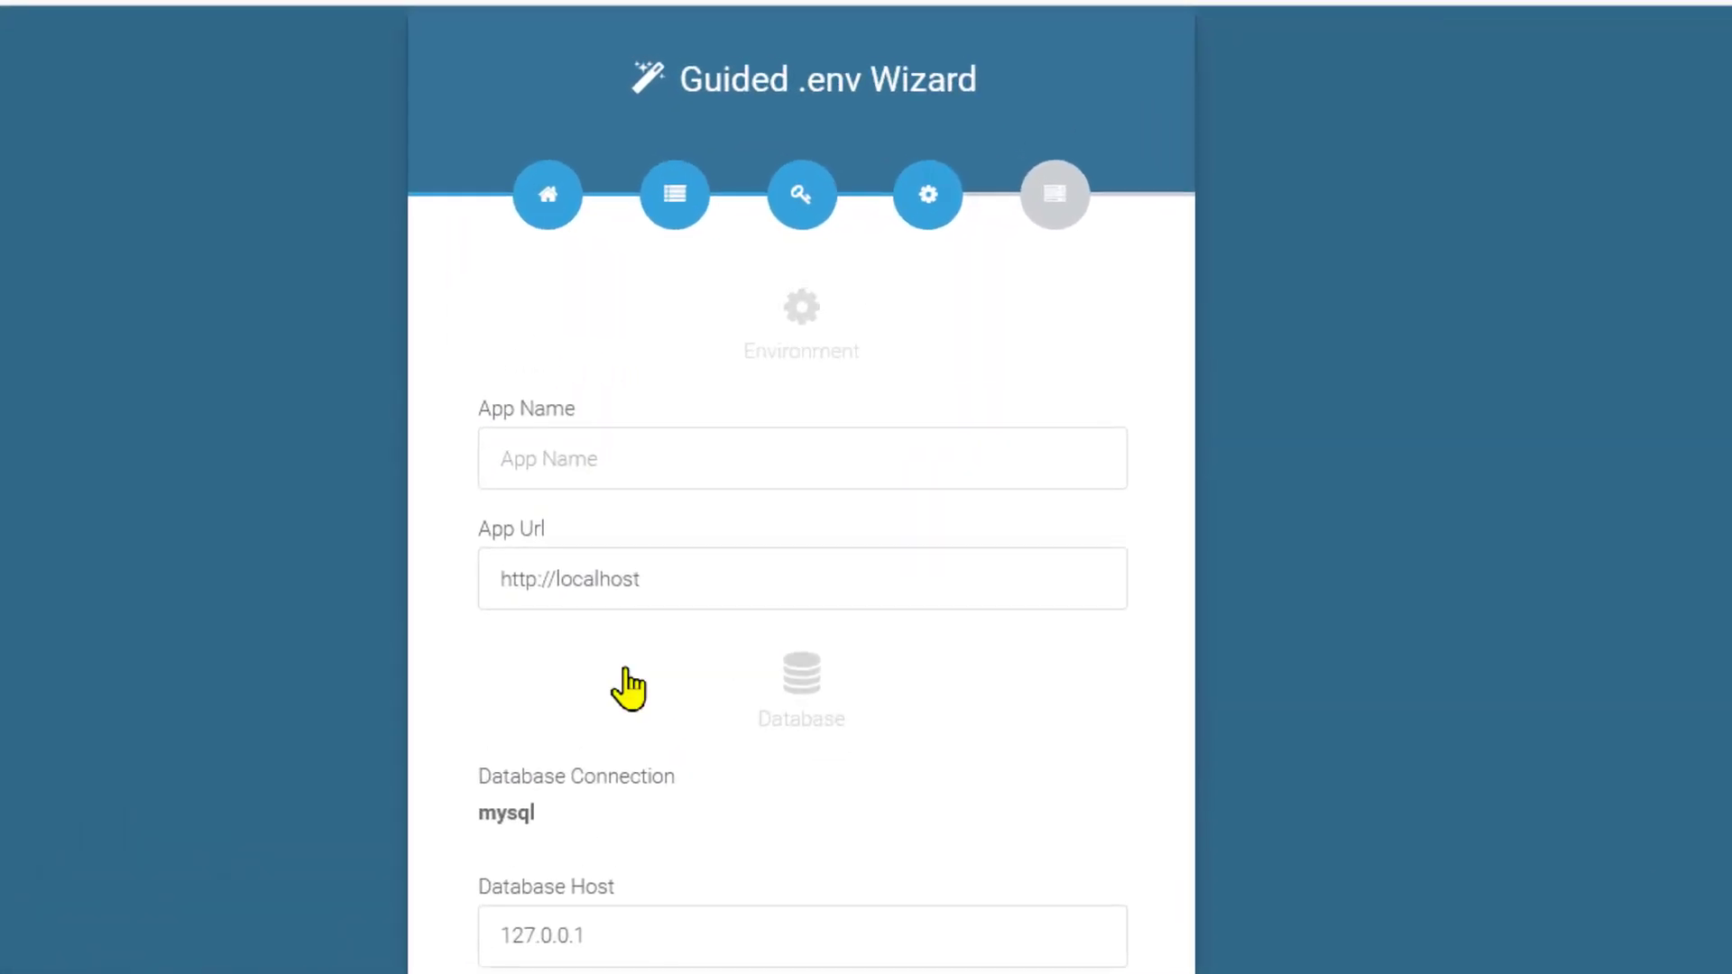
left_click(584, 468)
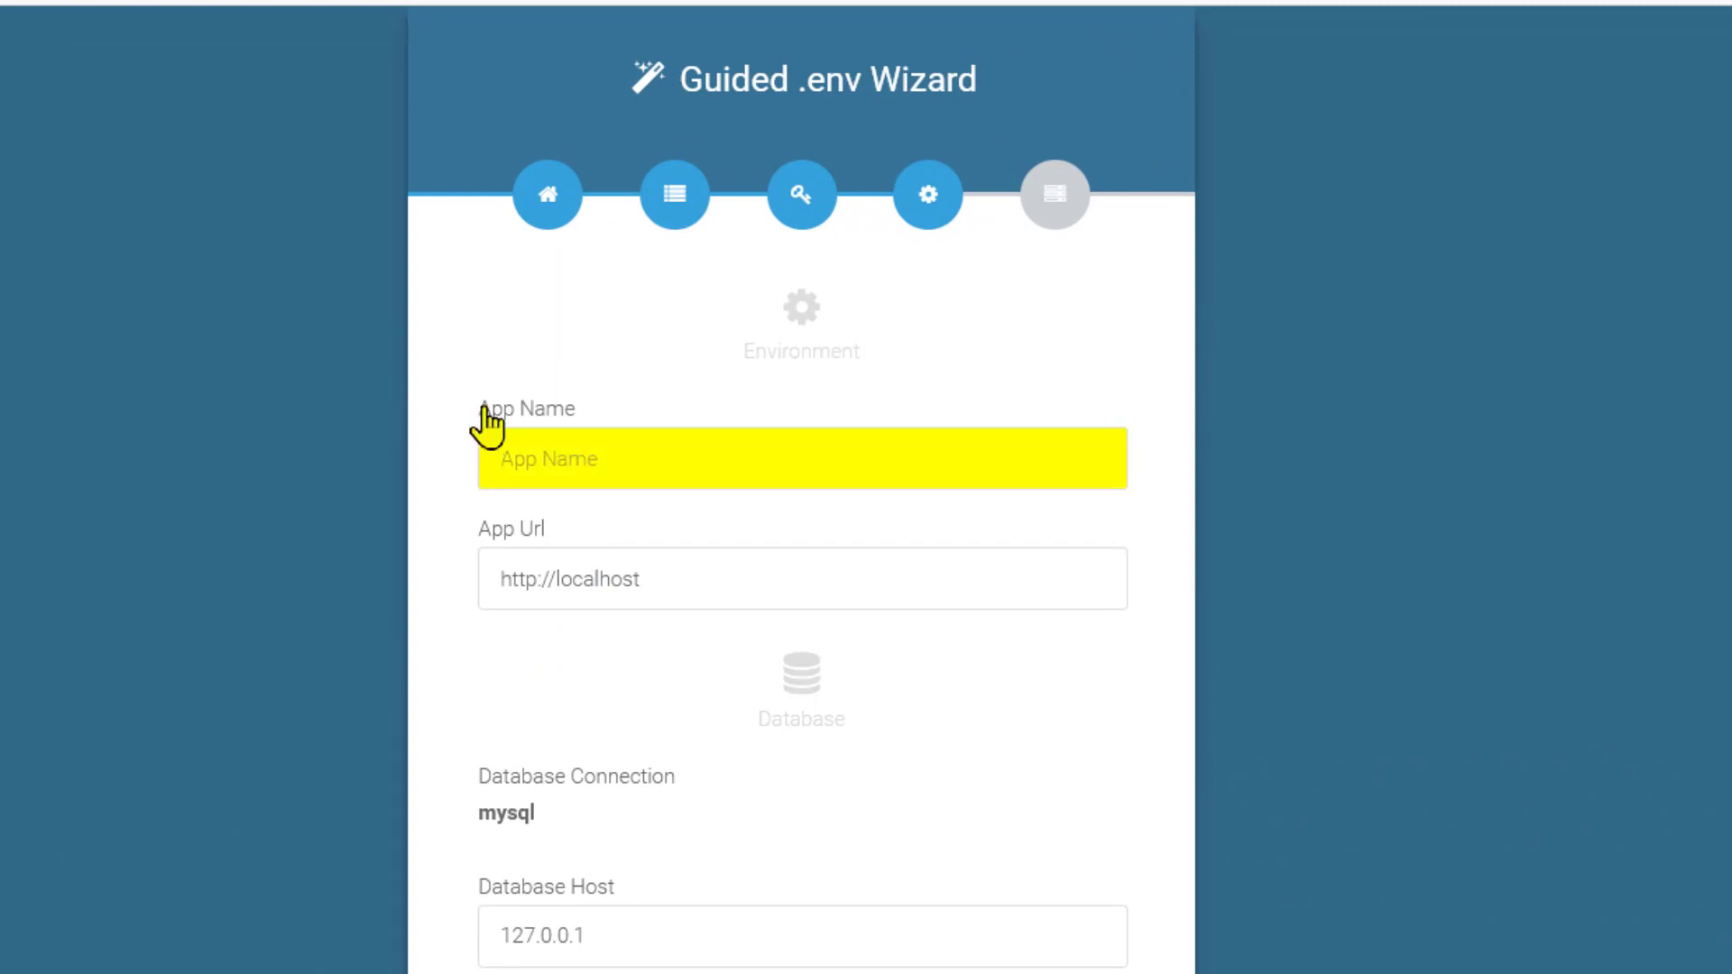
type("Tech")
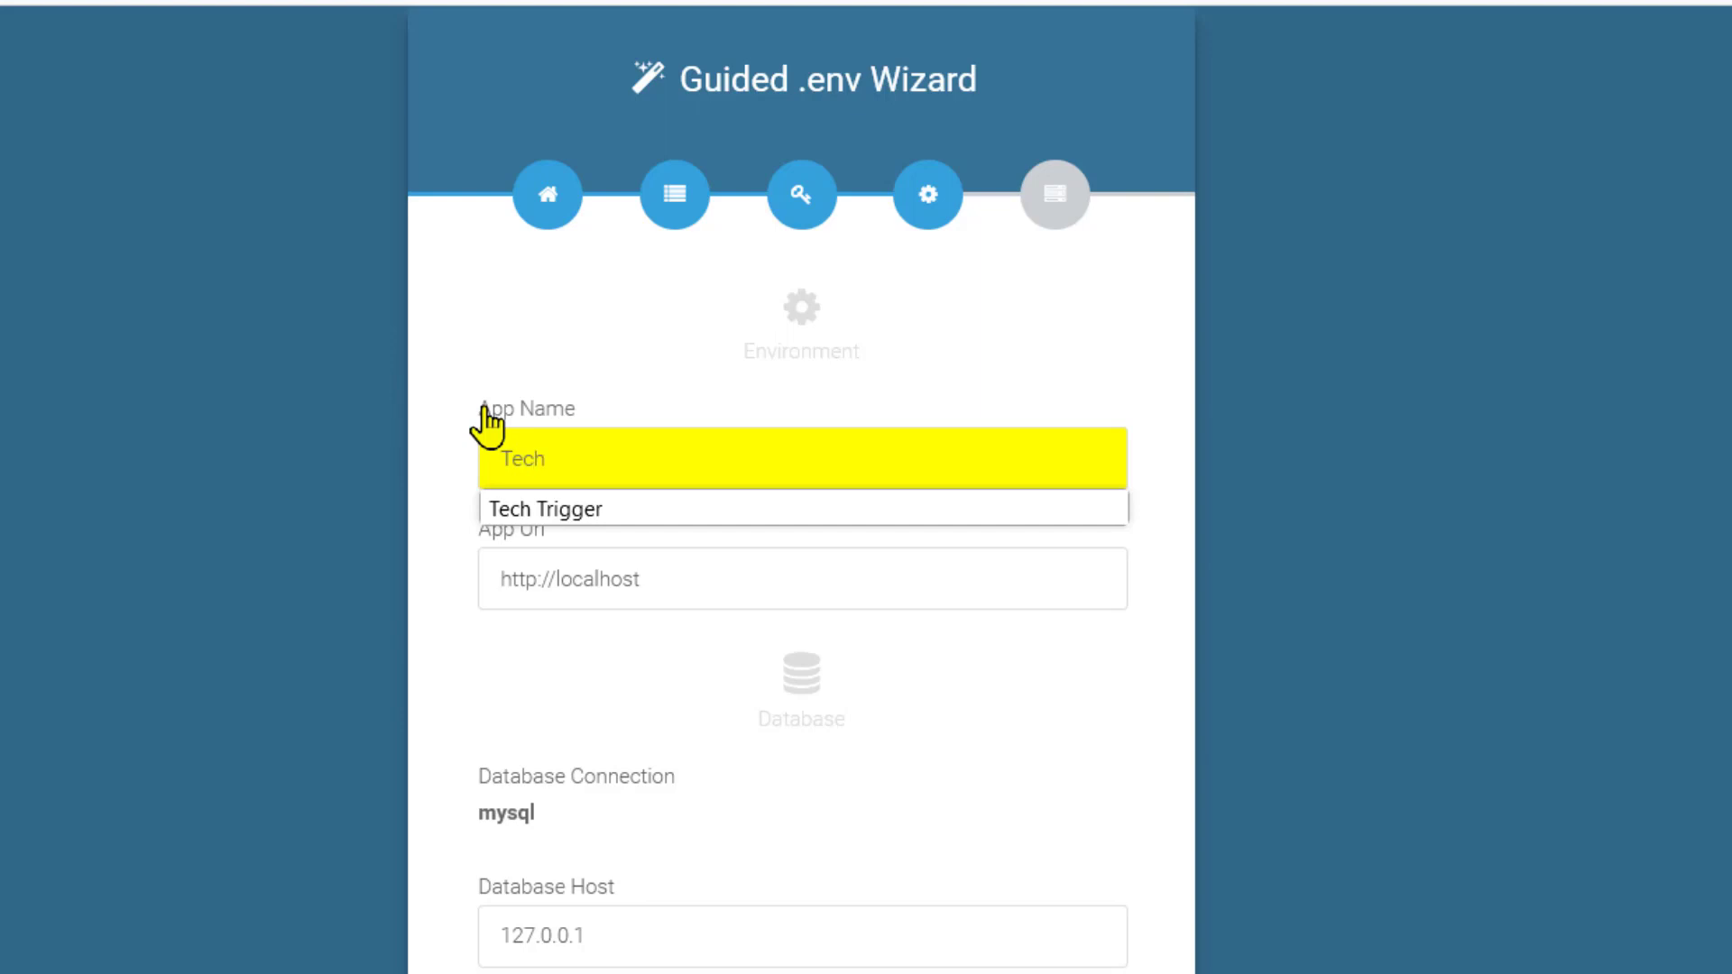
type(" Trigger")
left_click(479, 551)
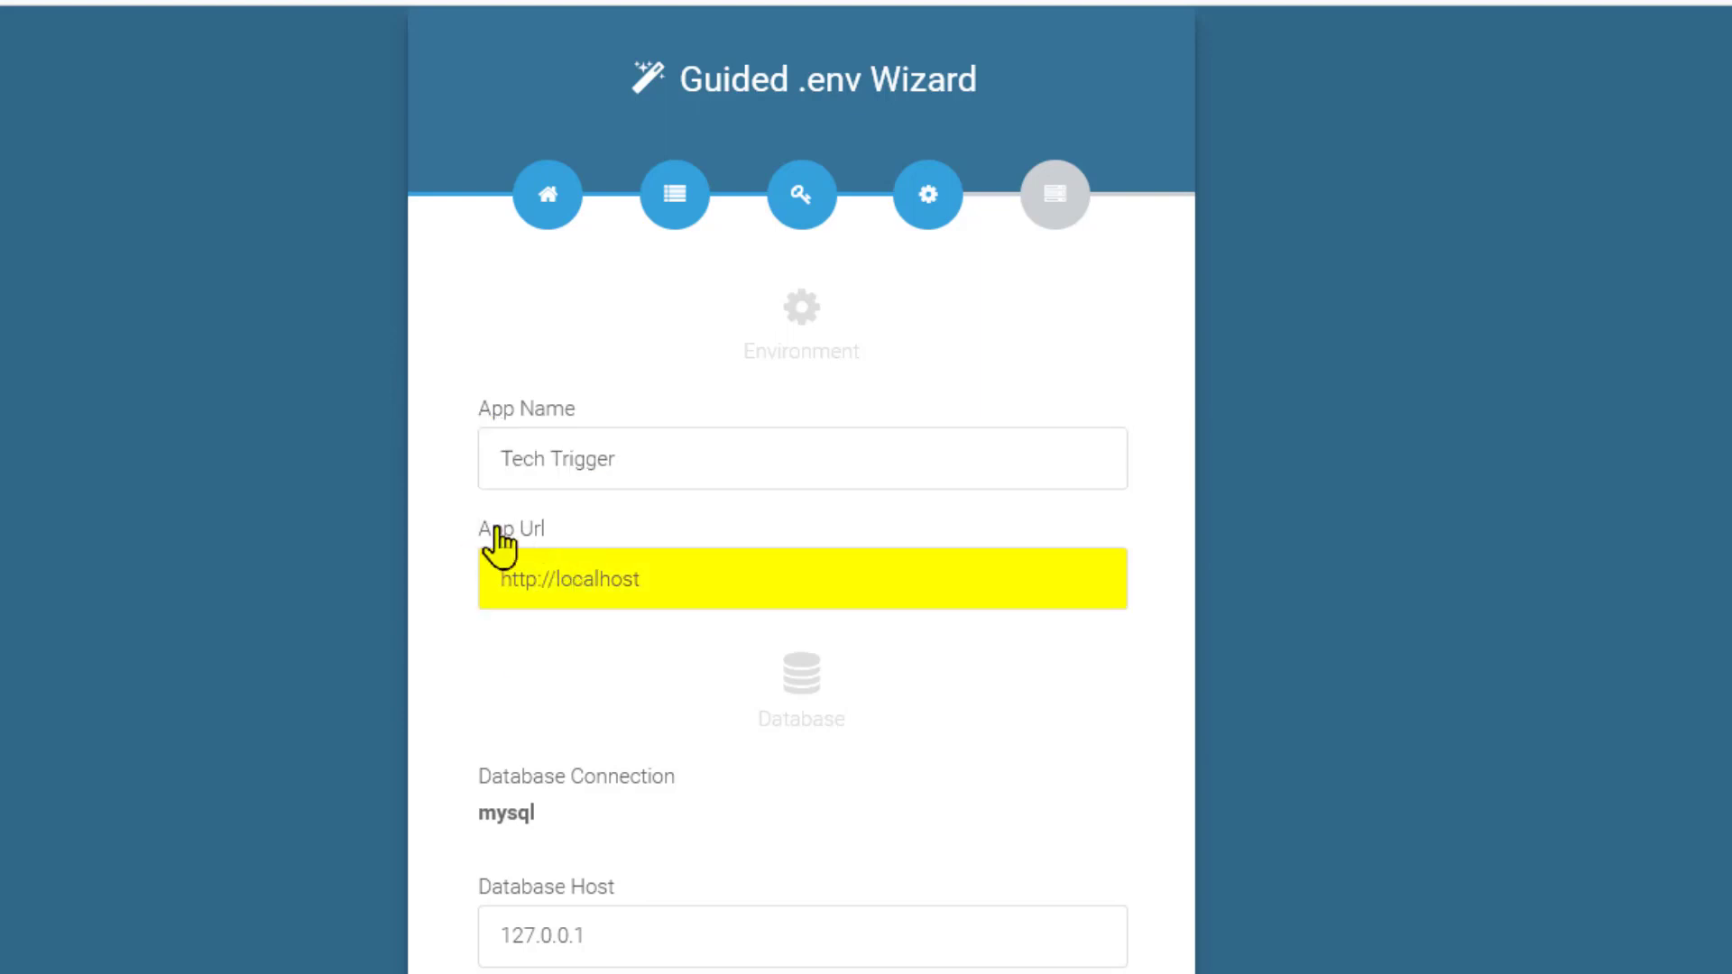
left_click(468, 115)
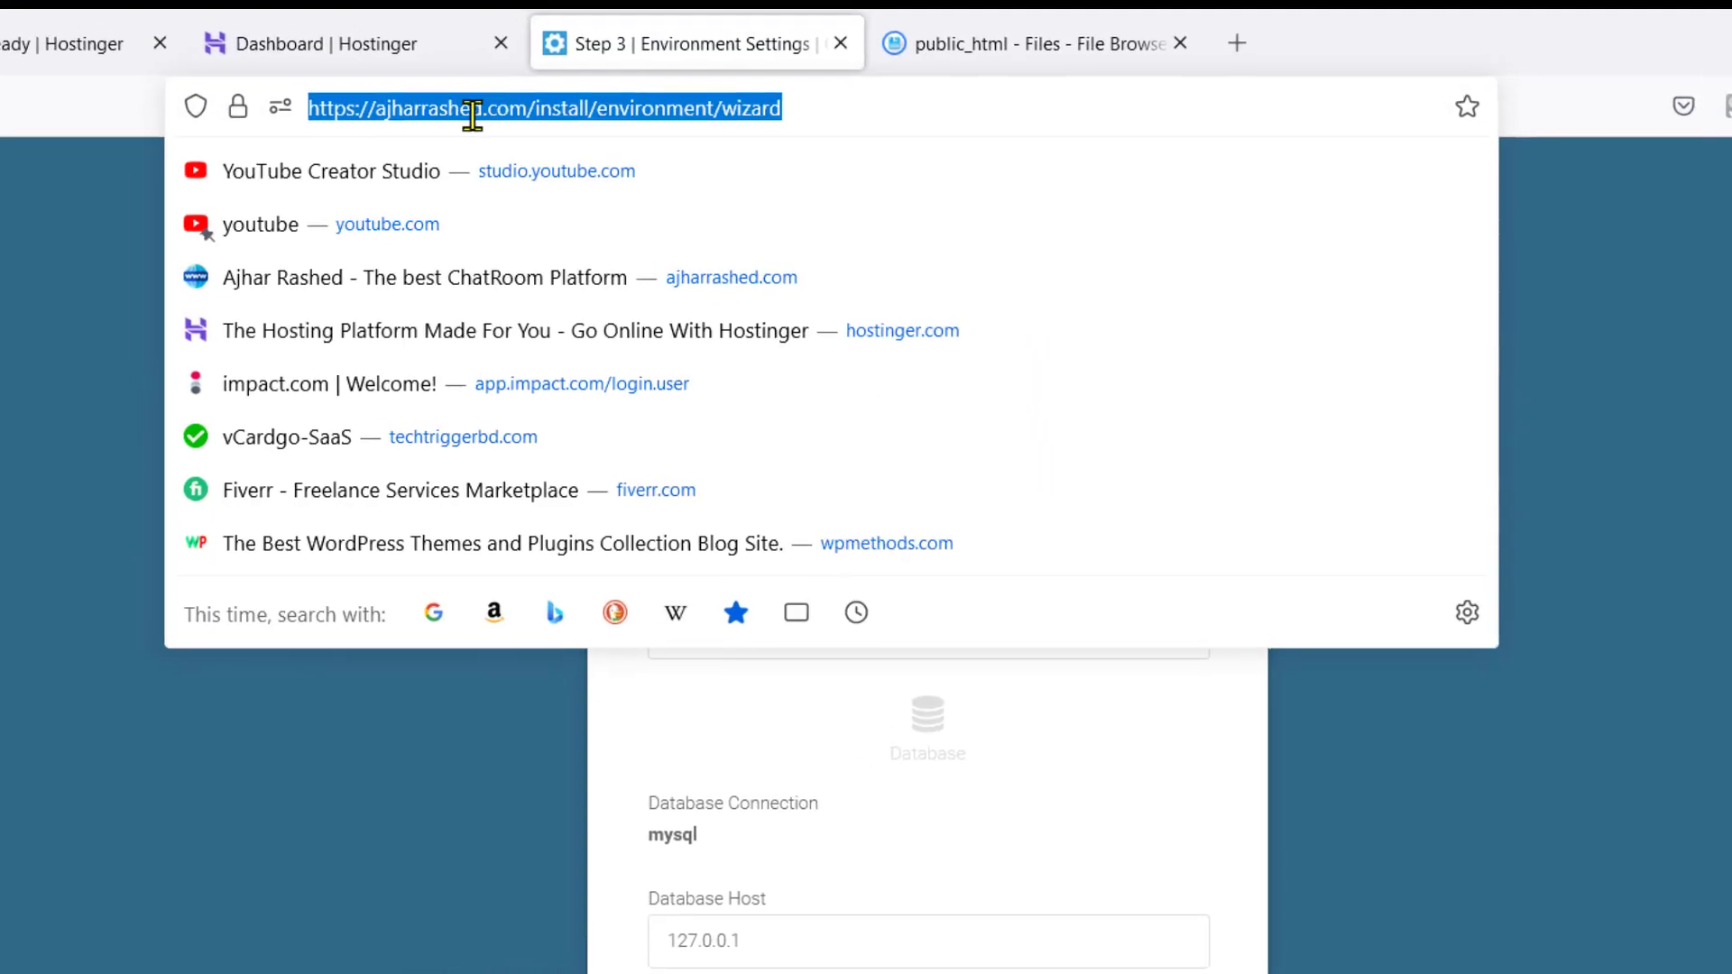
left_click(549, 105)
left_click_drag(539, 107, 318, 109)
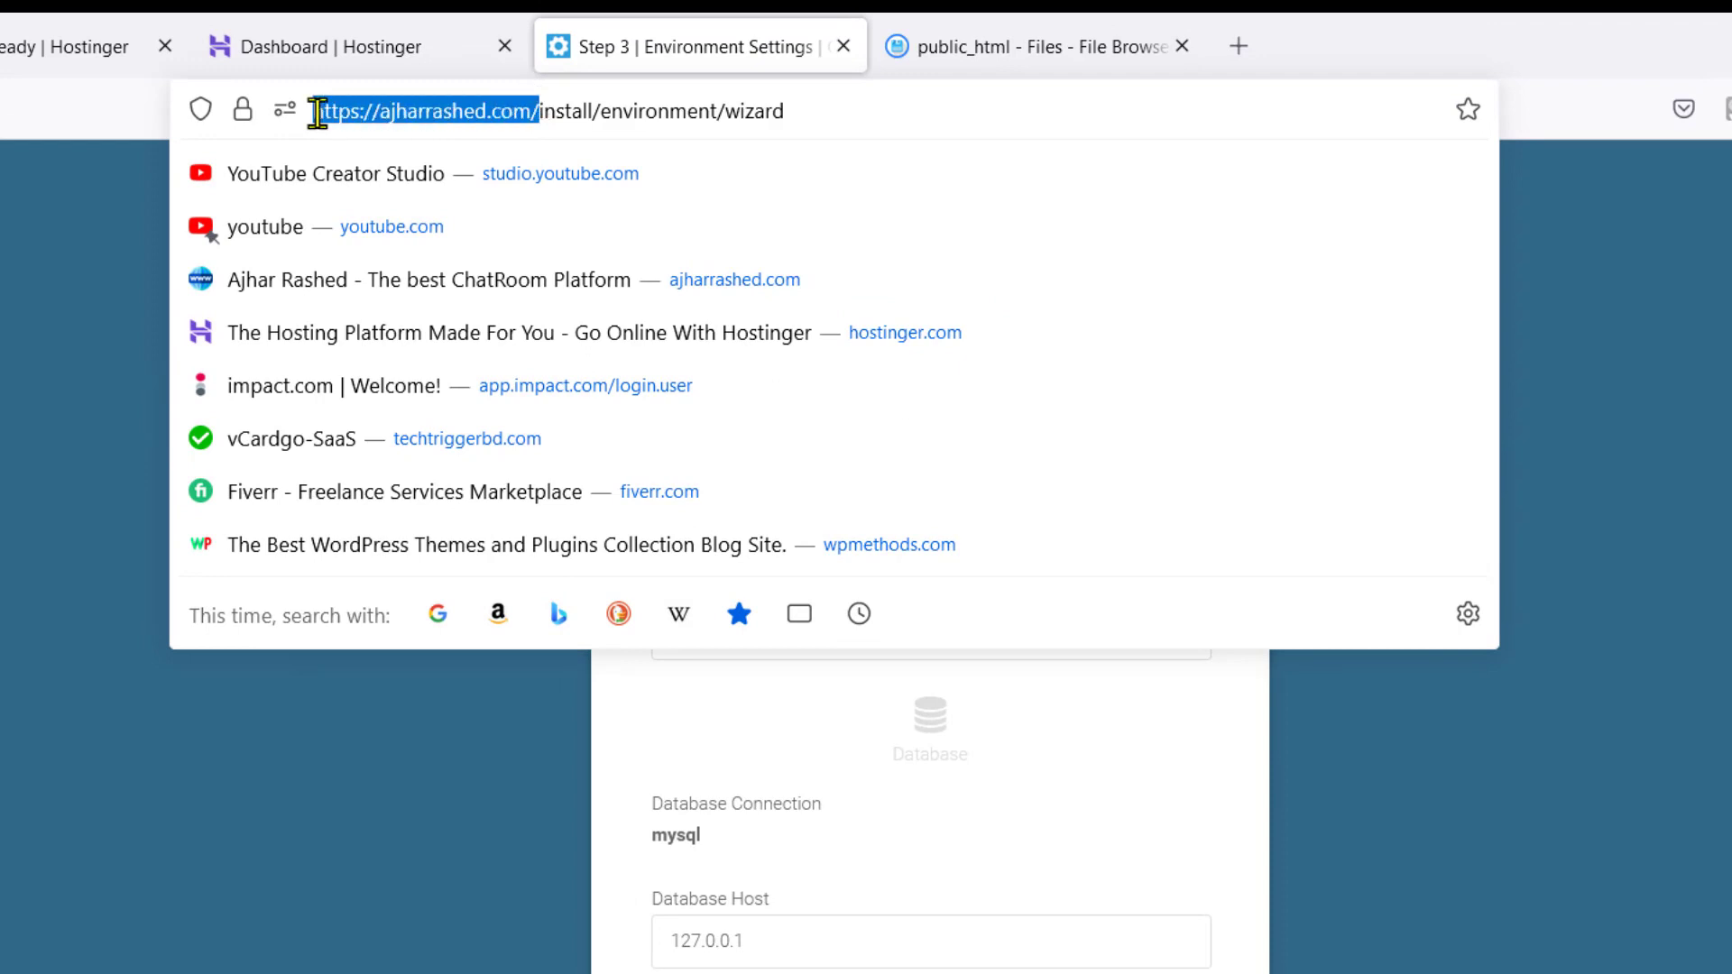
left_click(572, 108)
left_click_drag(533, 113, 352, 117)
right_click(352, 118)
left_click(402, 298)
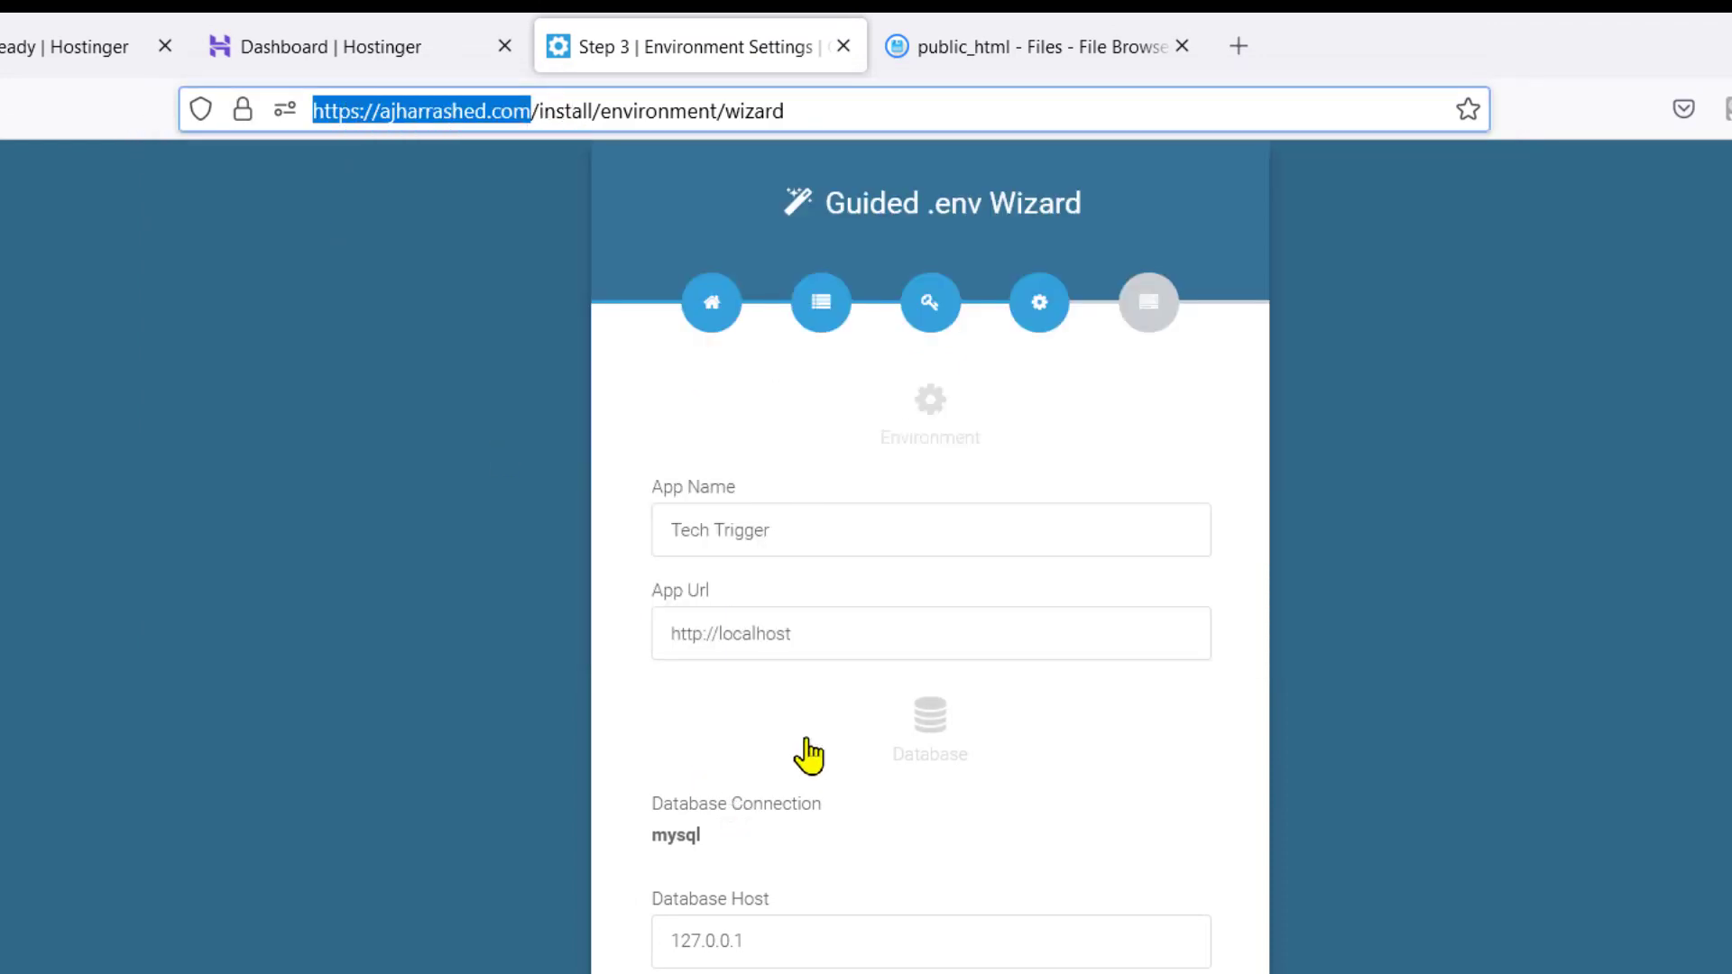
double_click(832, 629)
triple_click(832, 629)
right_click(830, 629)
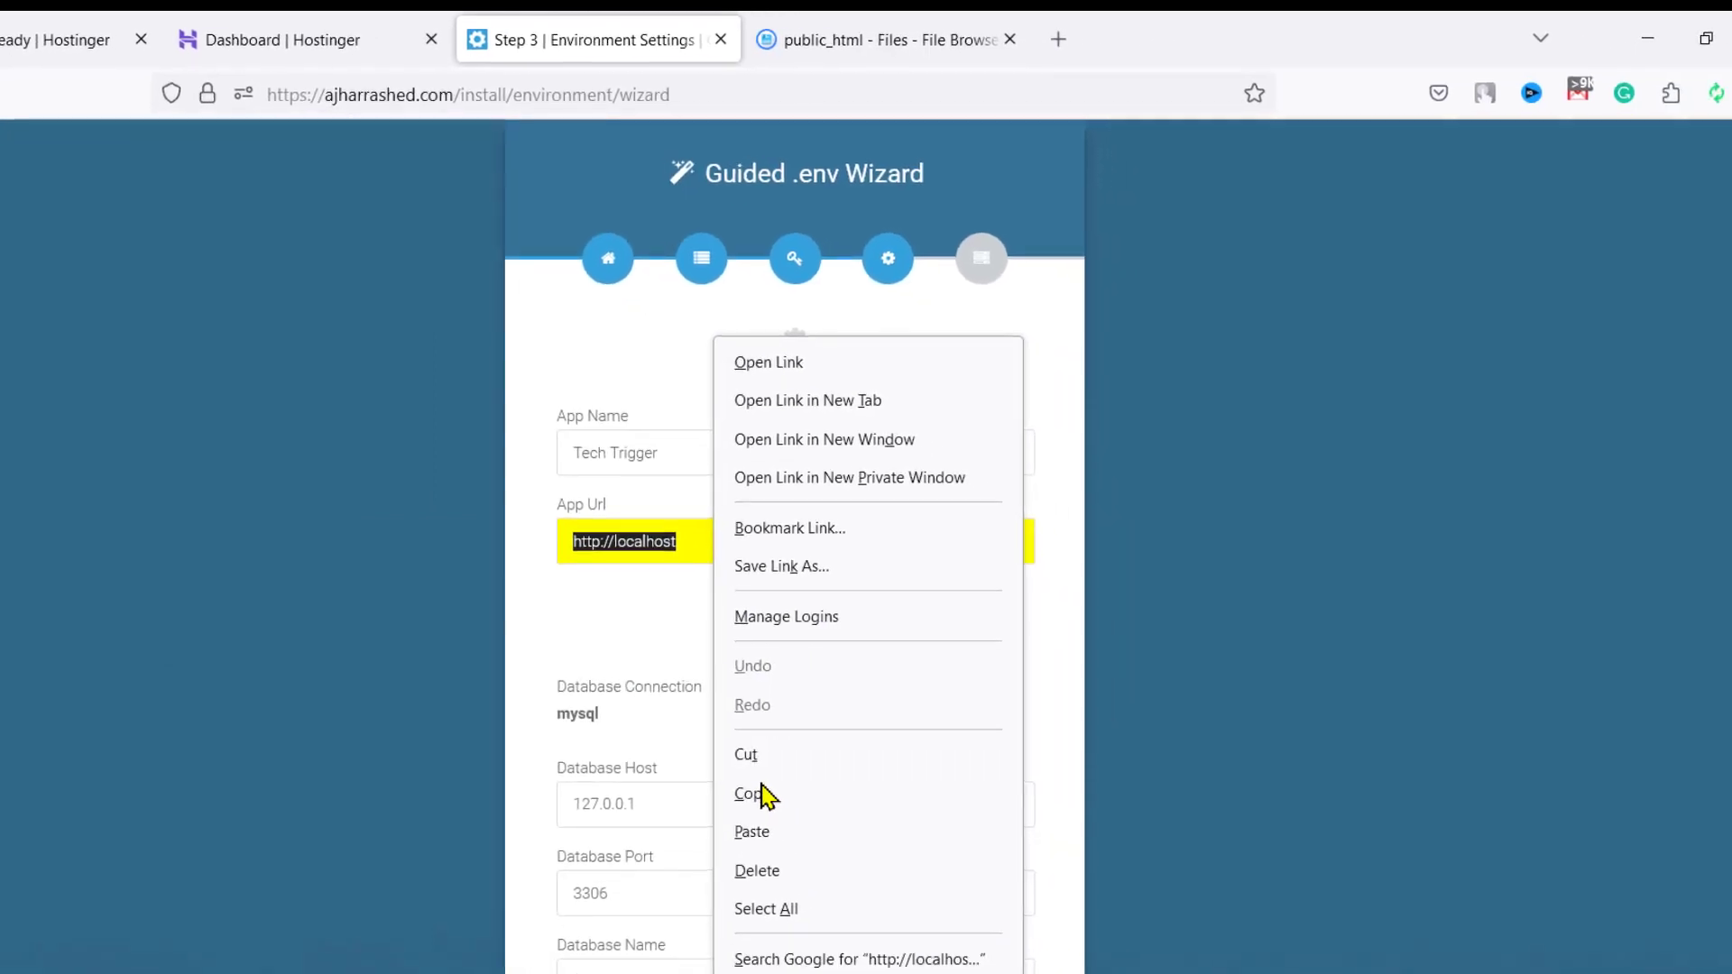
left_click(748, 827)
Step through the Database Host, Port, Name, User Name and Password fields
scroll(695, 599, "down", 3)
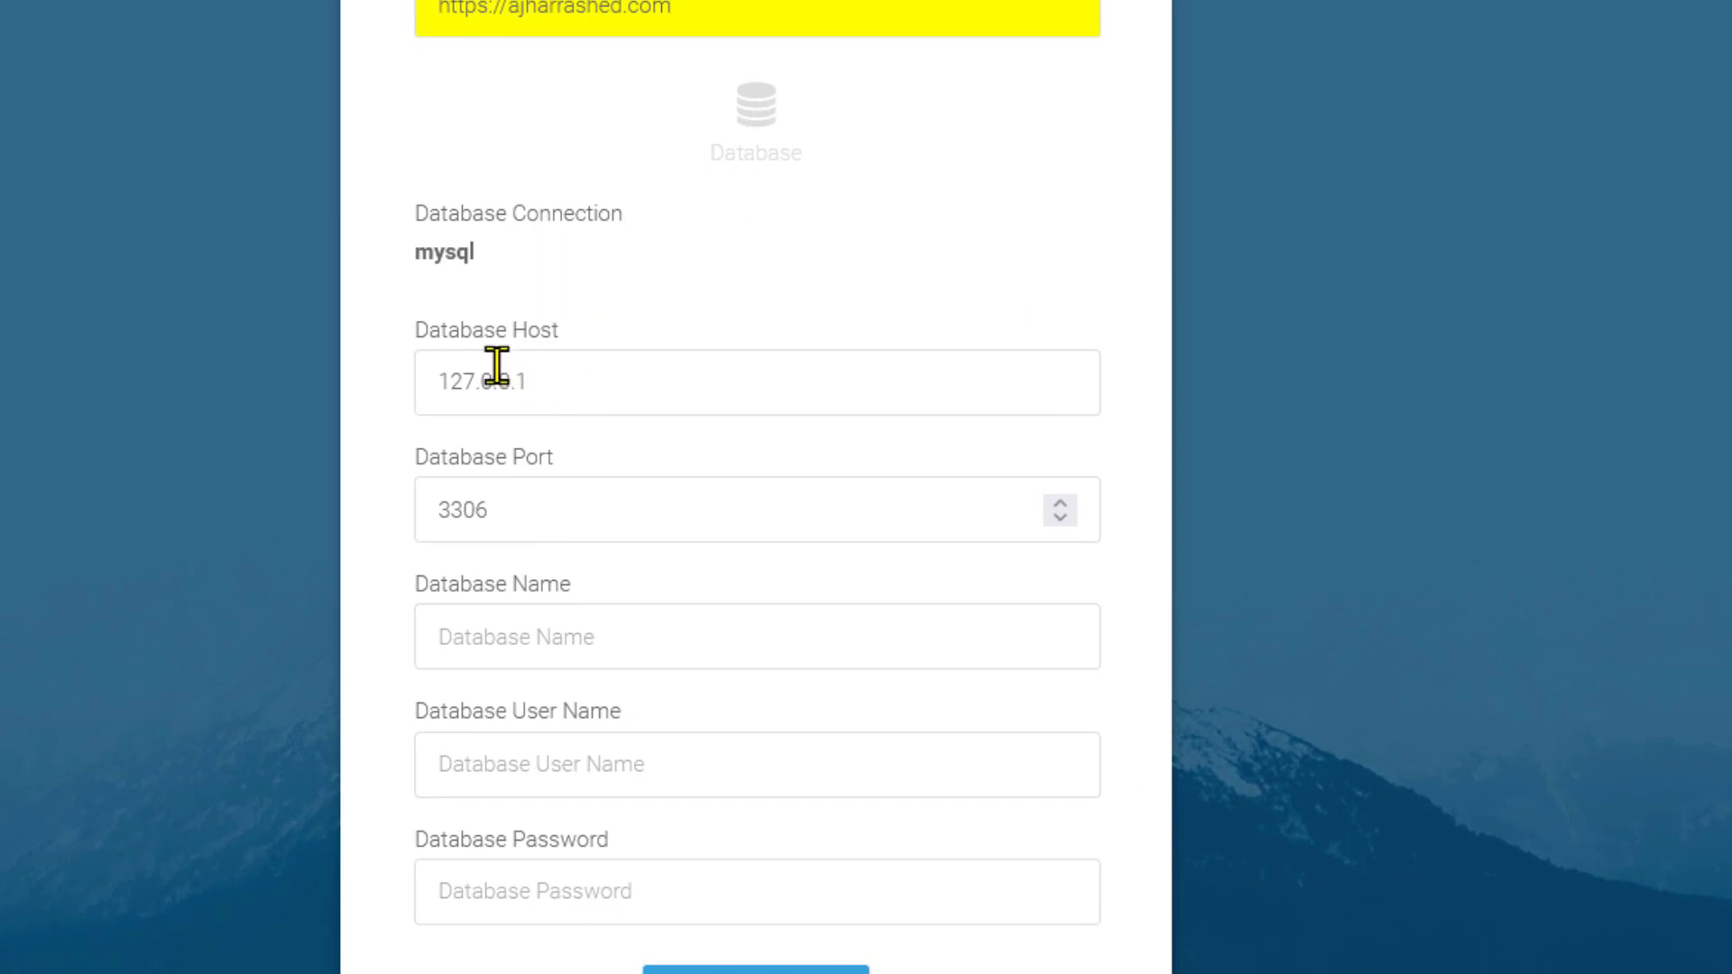
left_click_drag(629, 374, 375, 379)
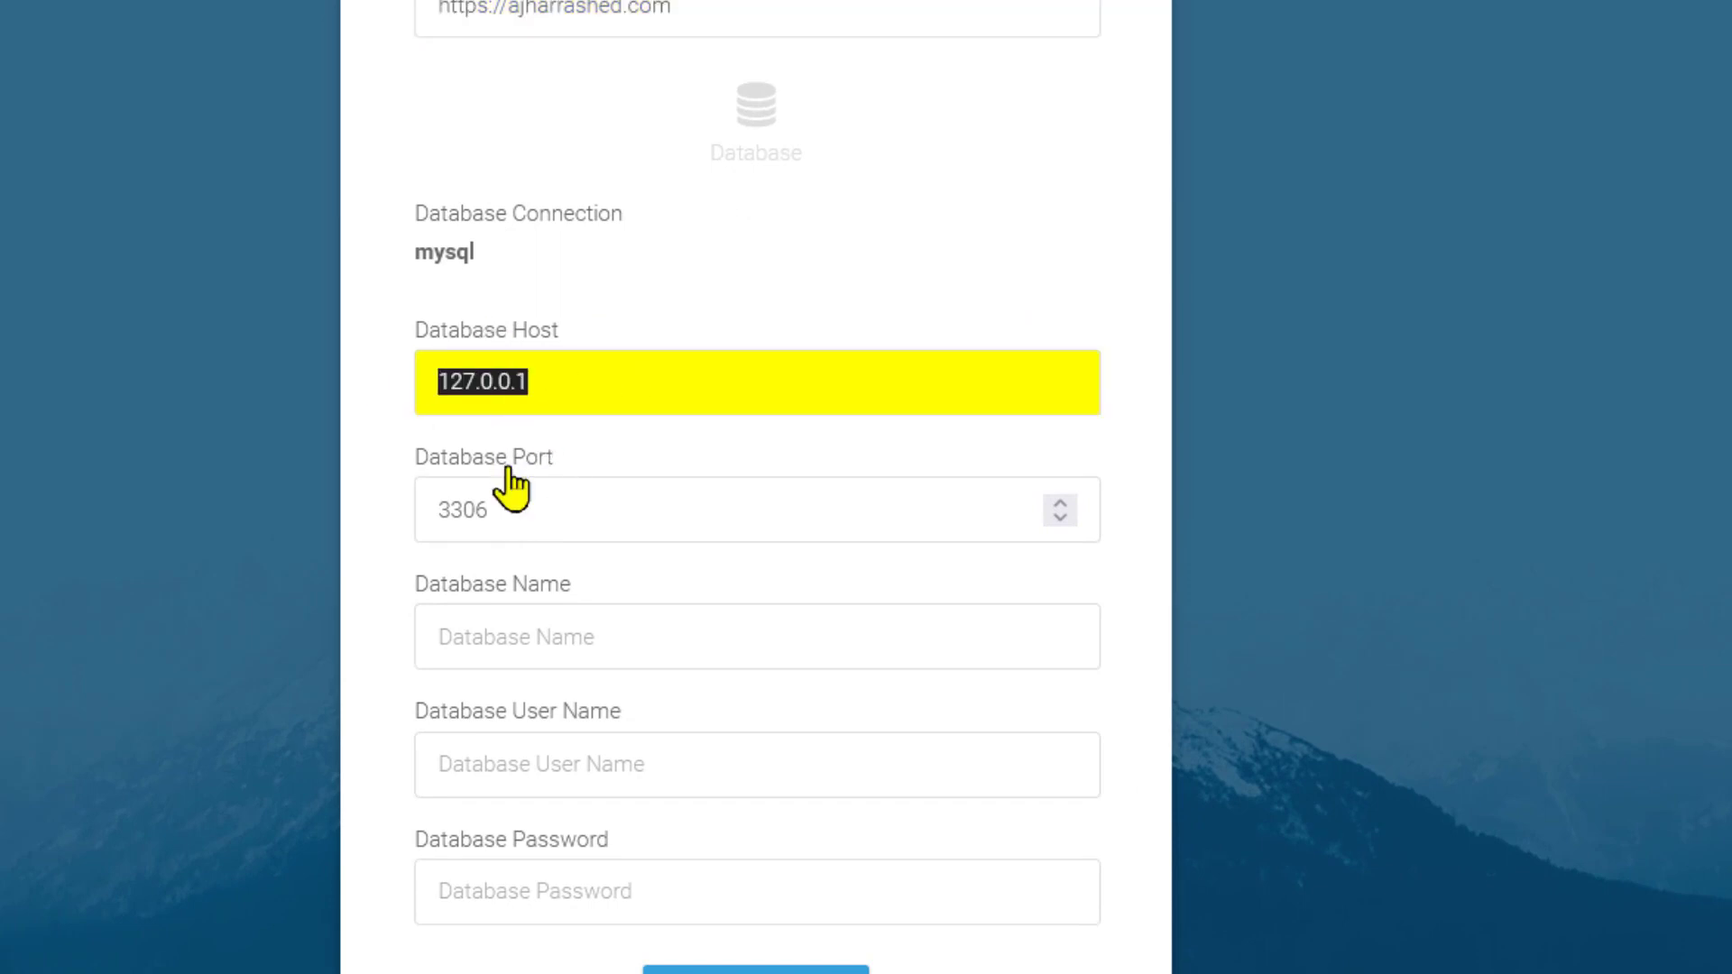
left_click(534, 523)
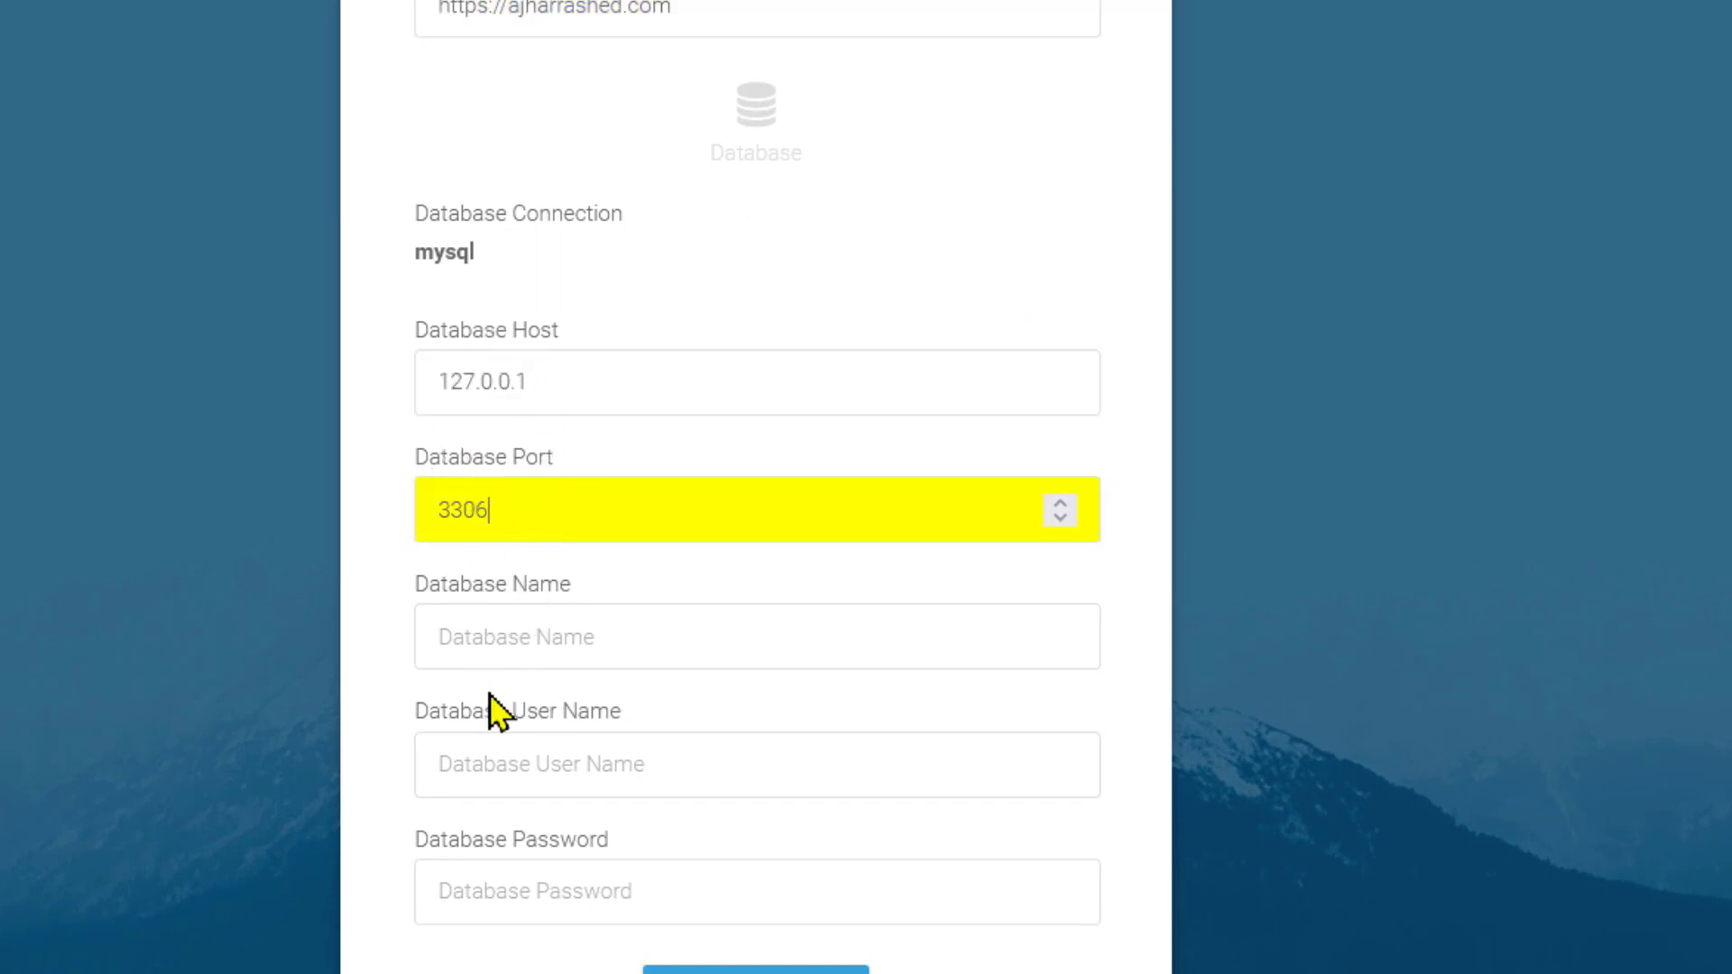
left_click(506, 661)
left_click(501, 765)
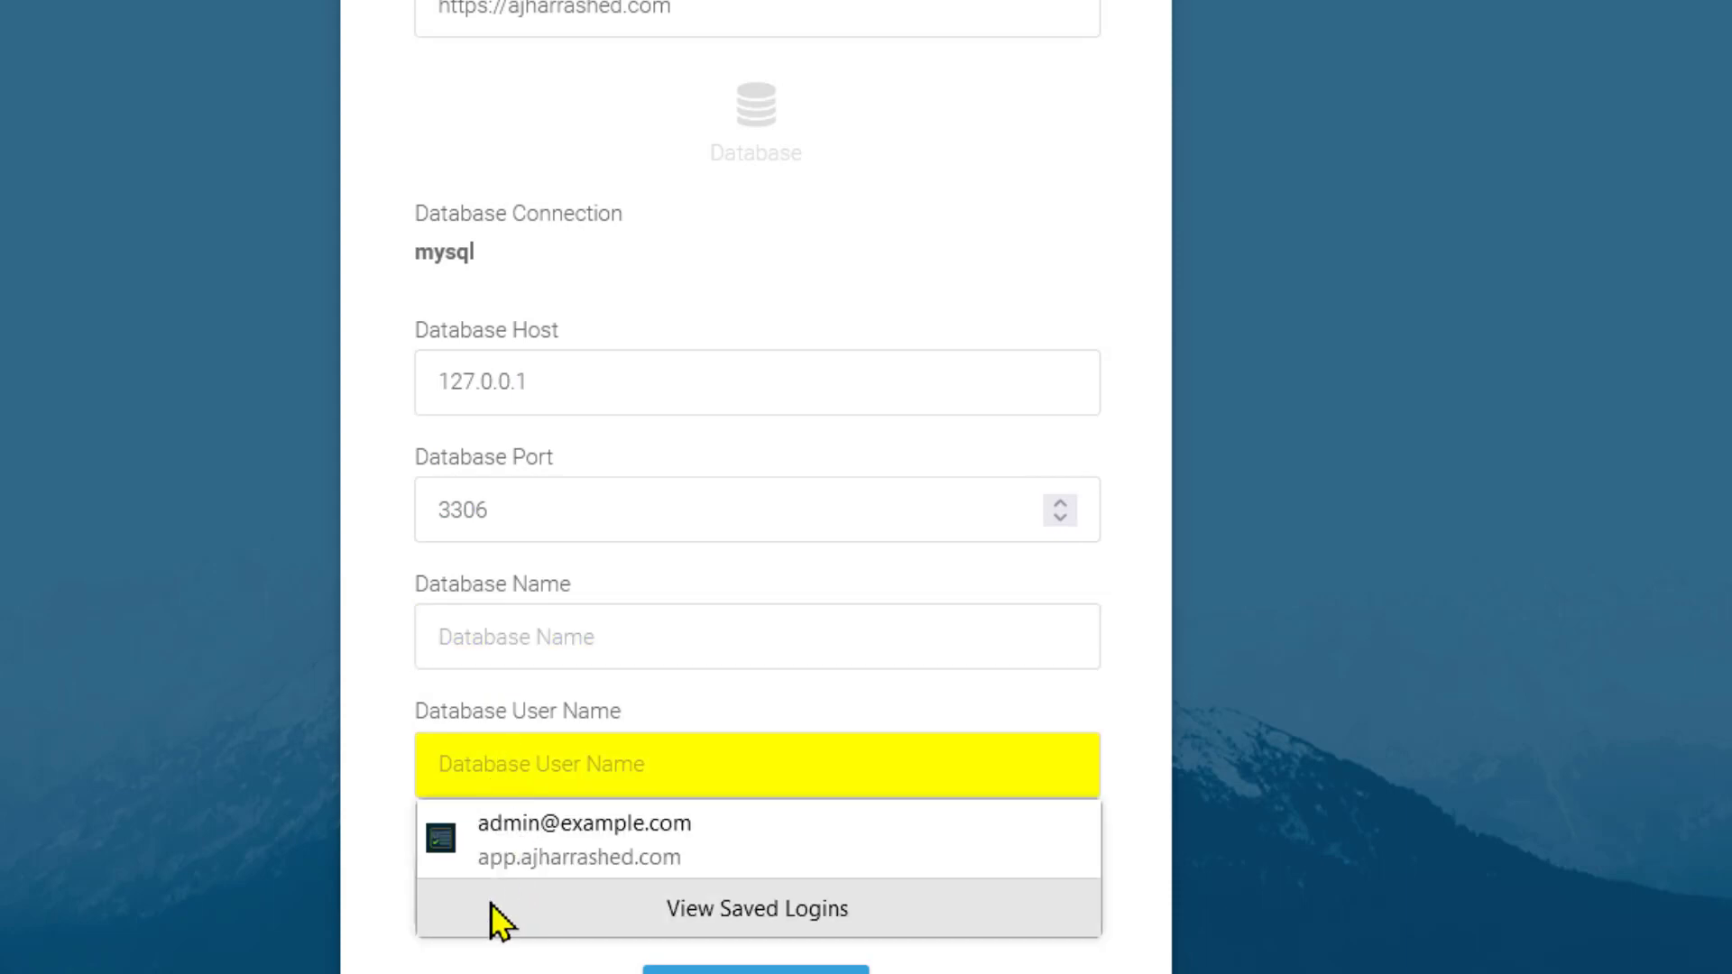
left_click(502, 893)
left_click(377, 793)
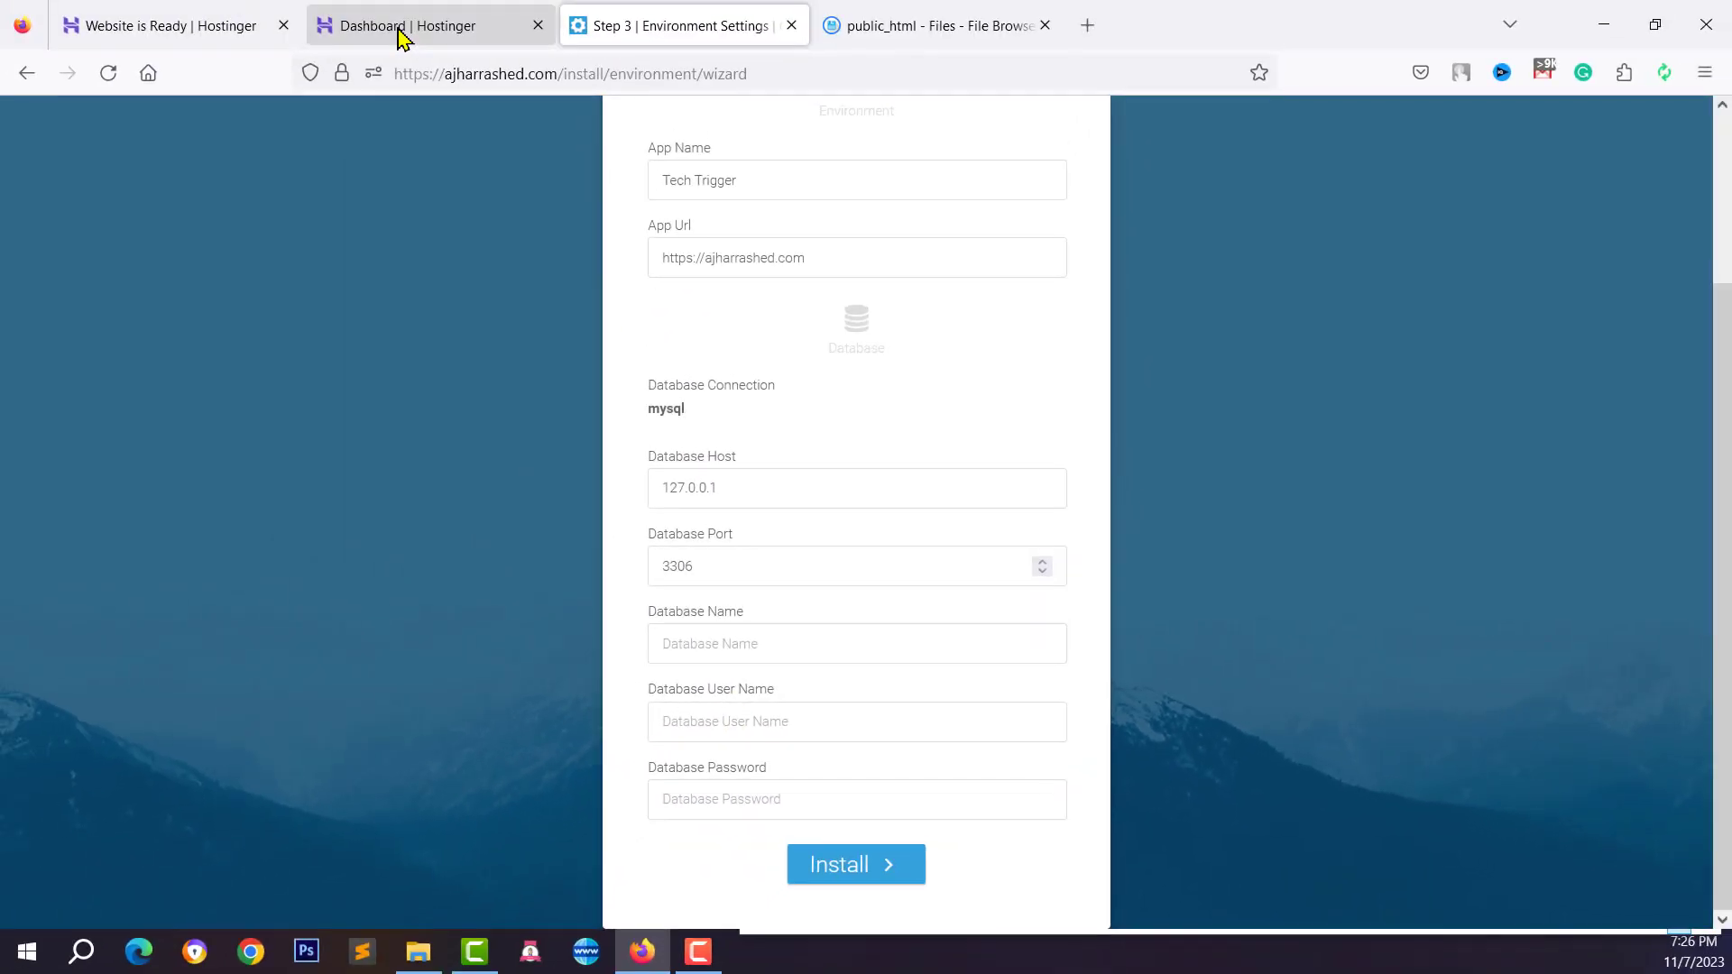
Go to the Databases > Management page in the Hostinger dashboard
left_click(400, 34)
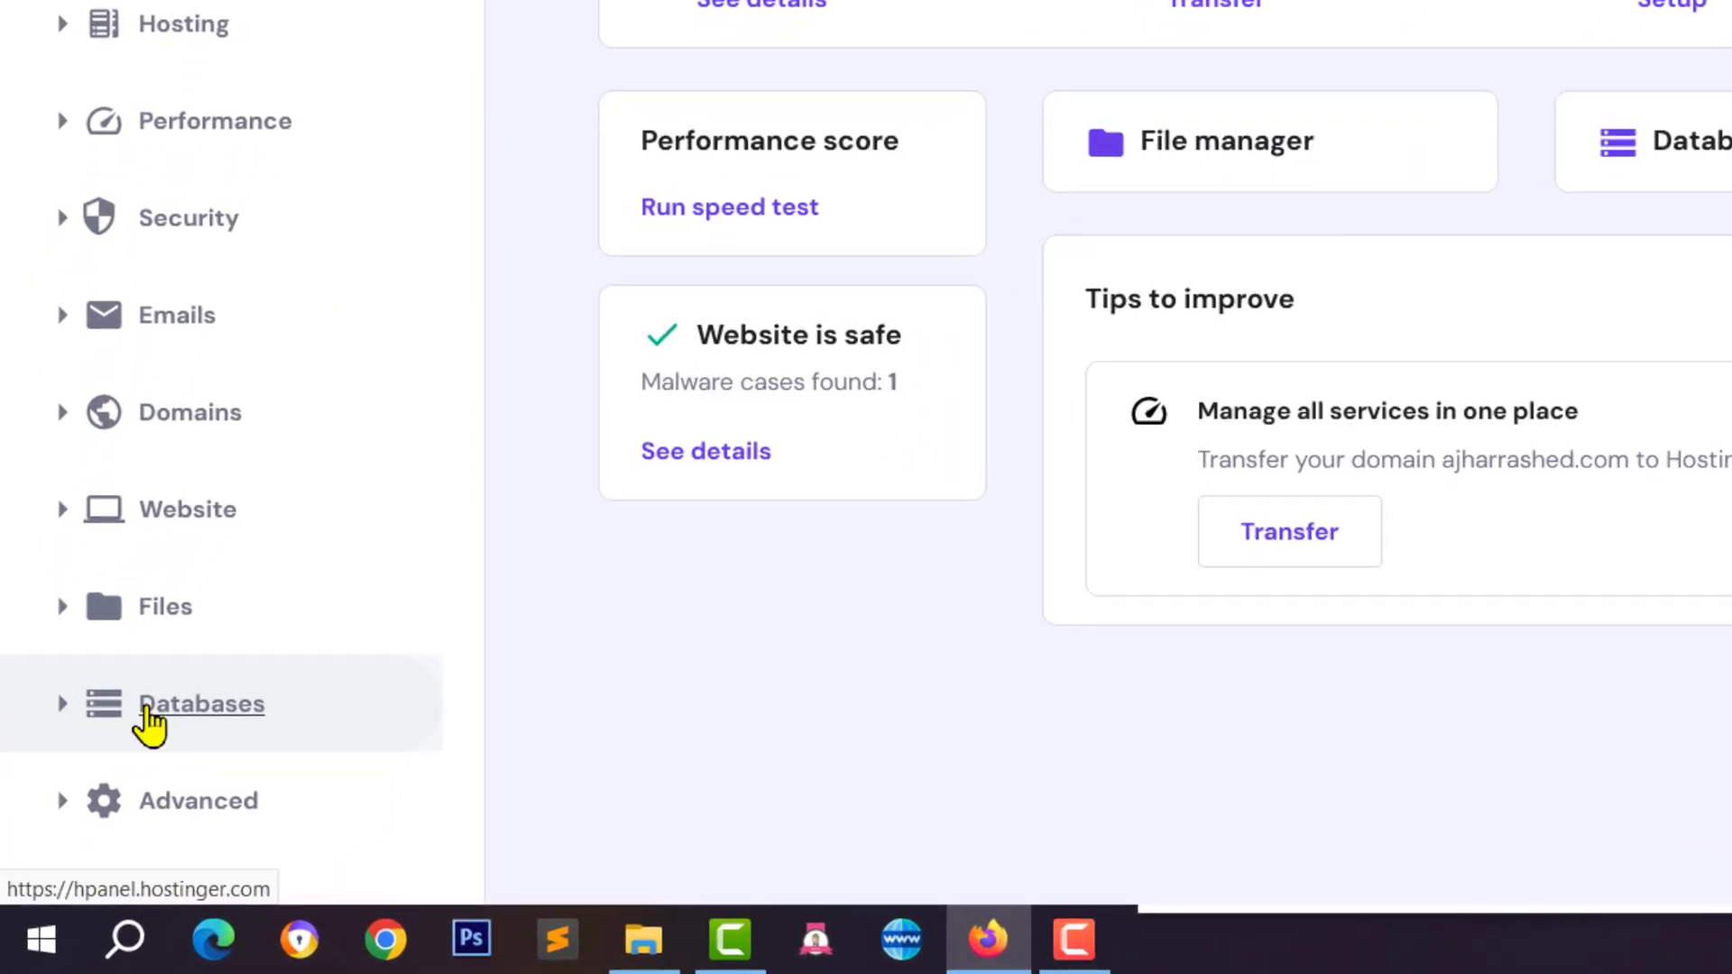
left_click(155, 803)
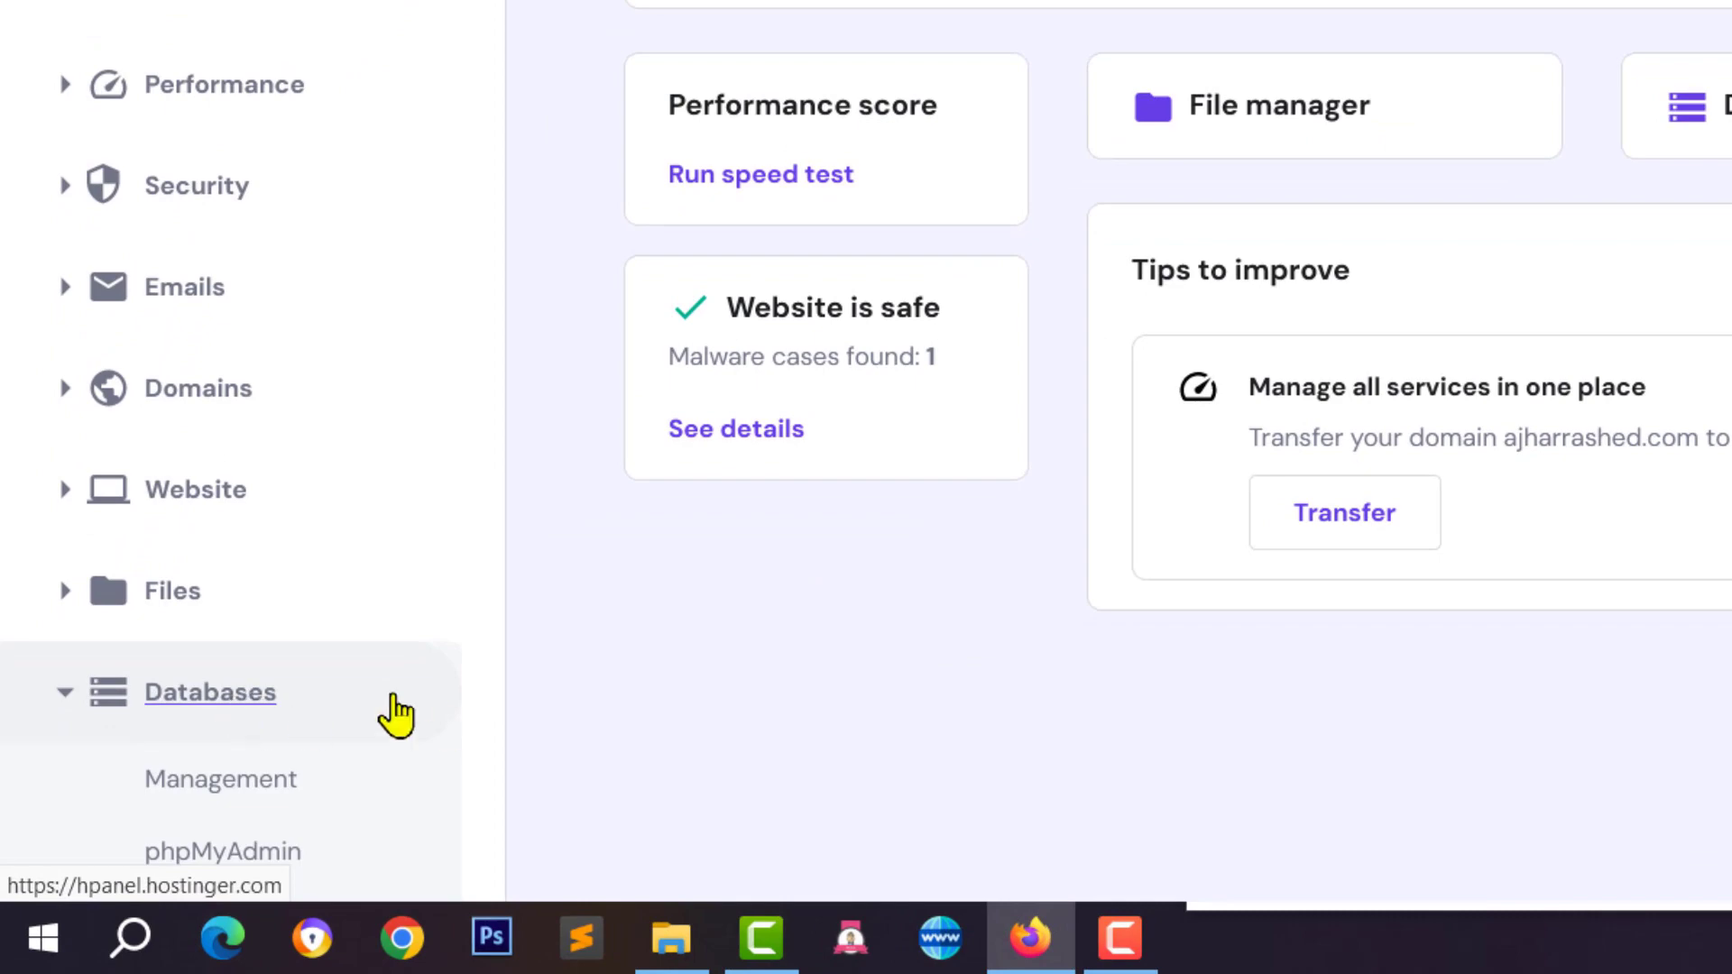
left_click(233, 781)
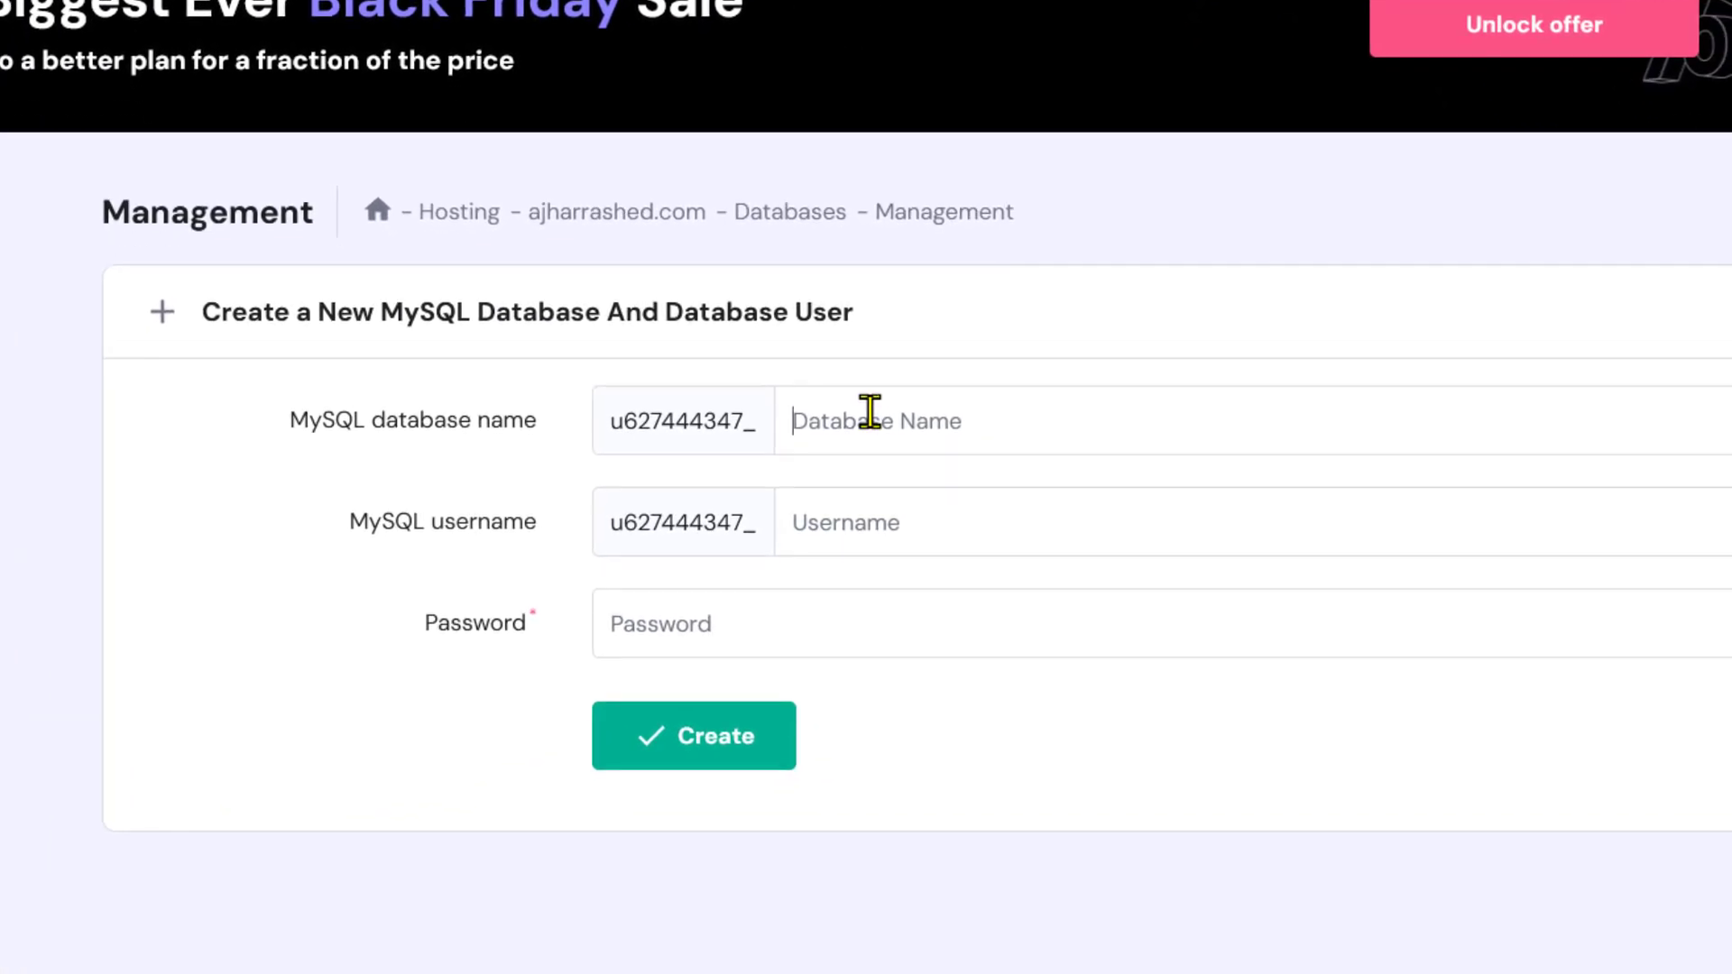
Enter vcard as the database name and user, then generate and copy a random password
type("vcard")
left_click(925, 533)
type("v")
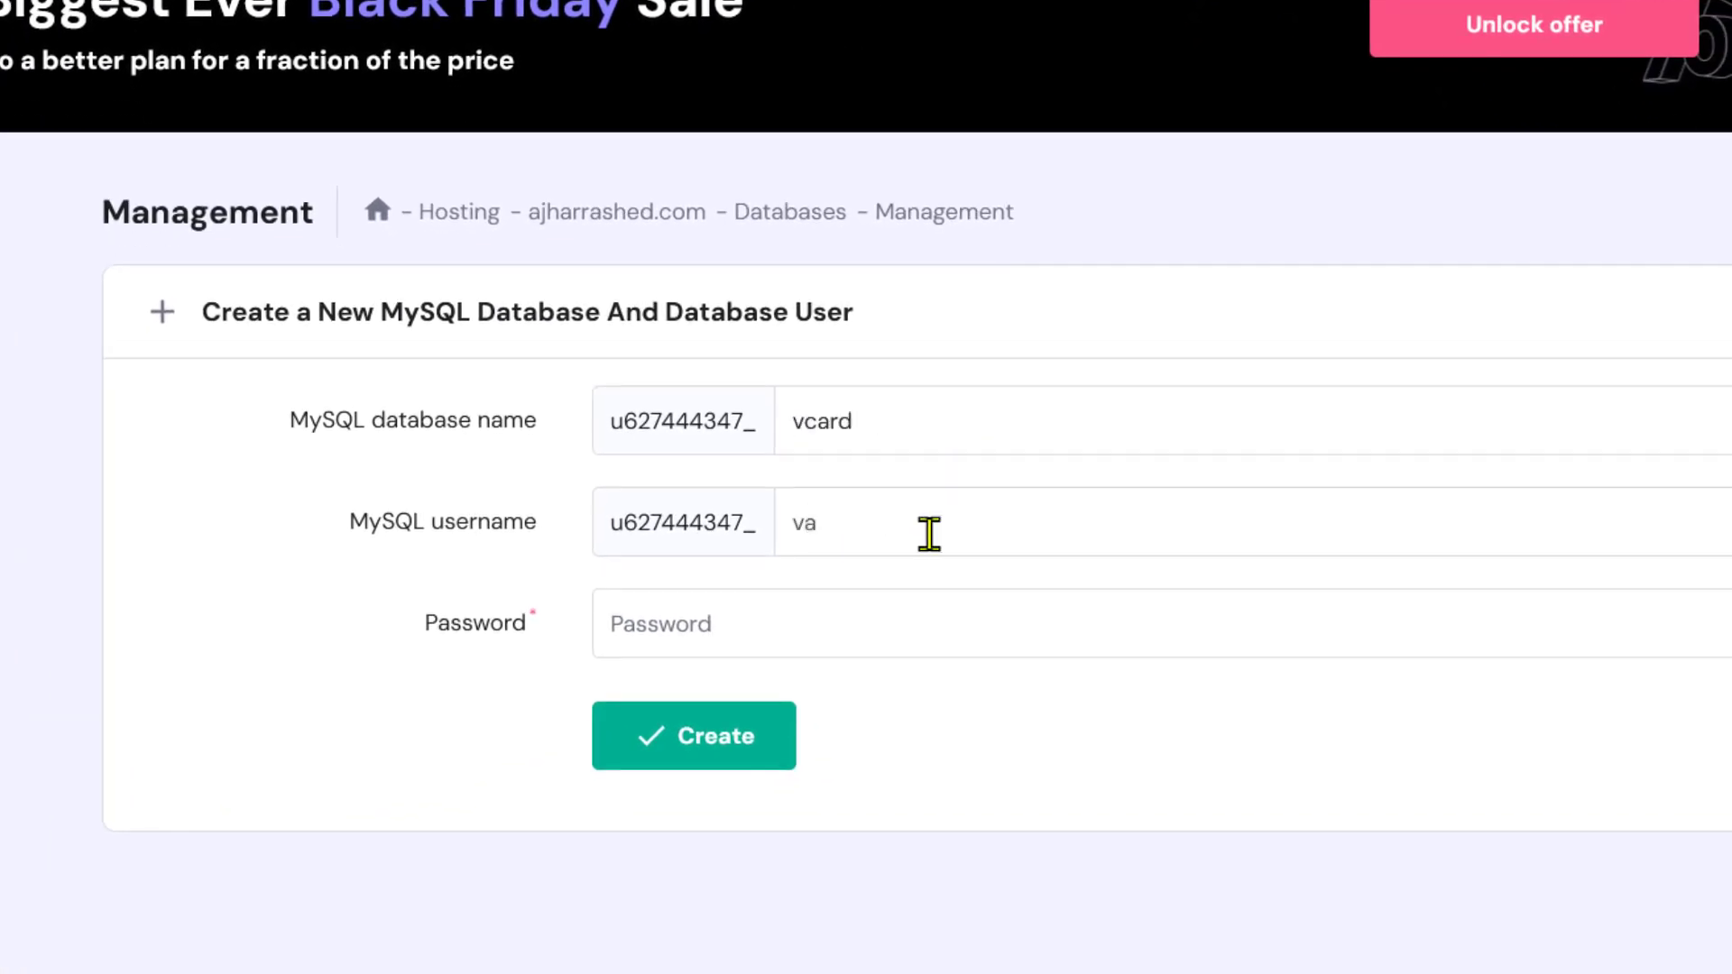
type("card")
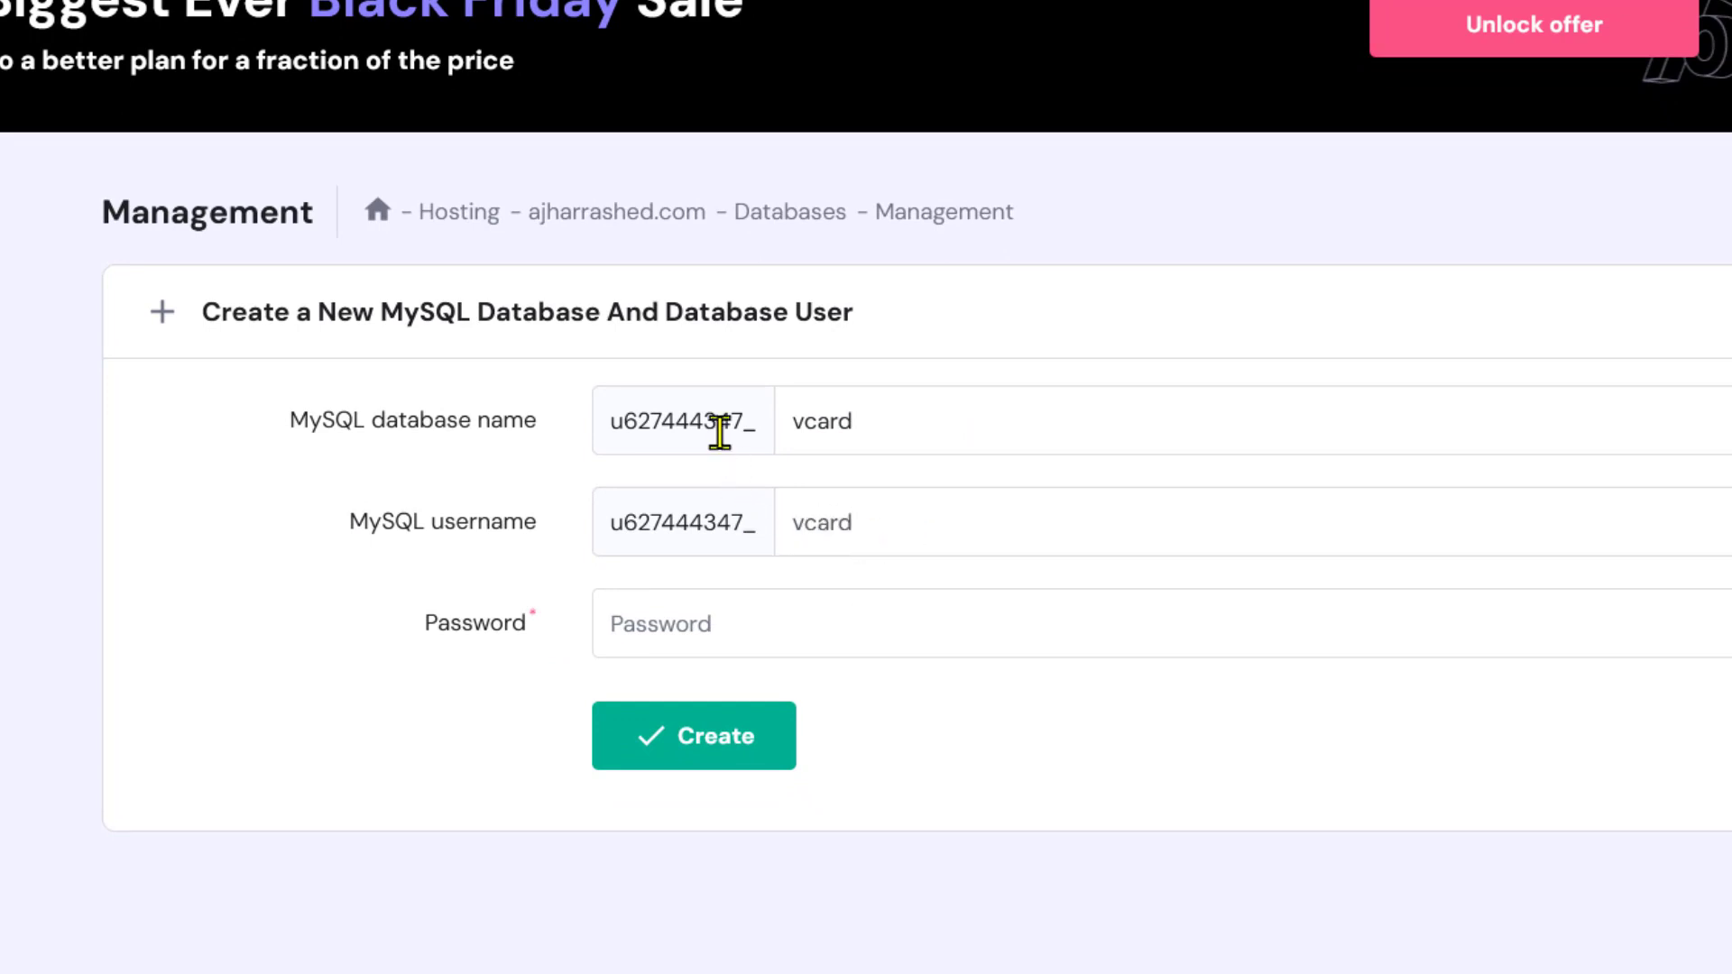
left_click(645, 651)
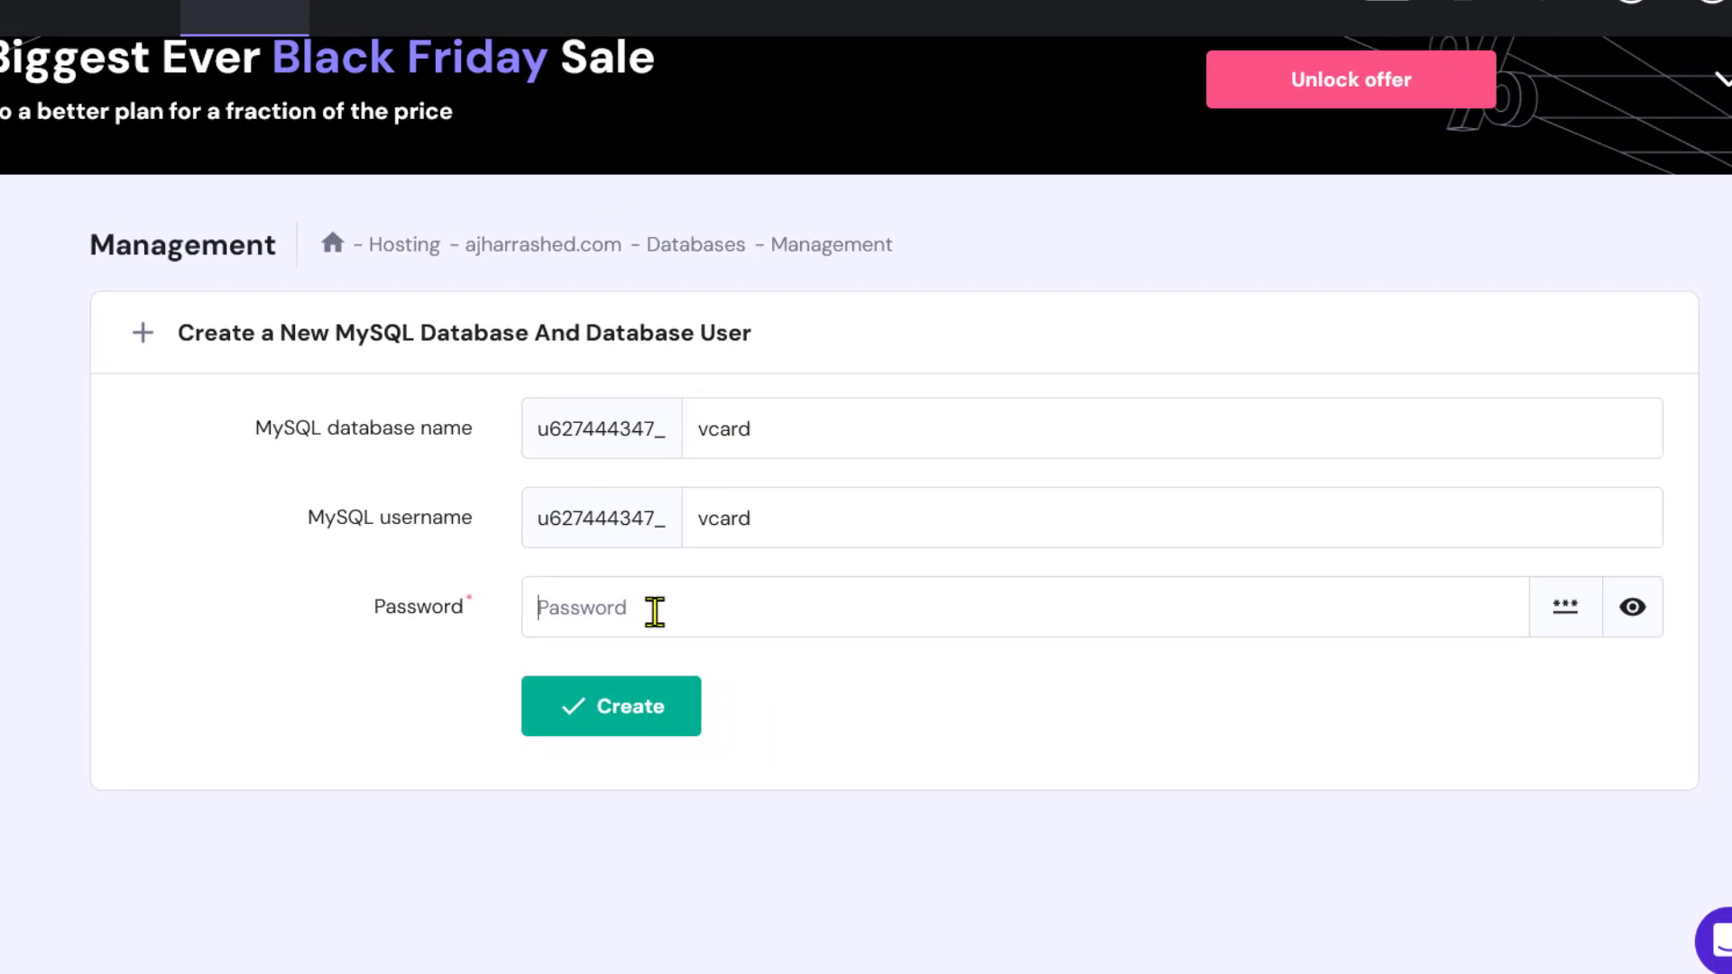
left_click(1567, 610)
left_click(1567, 610)
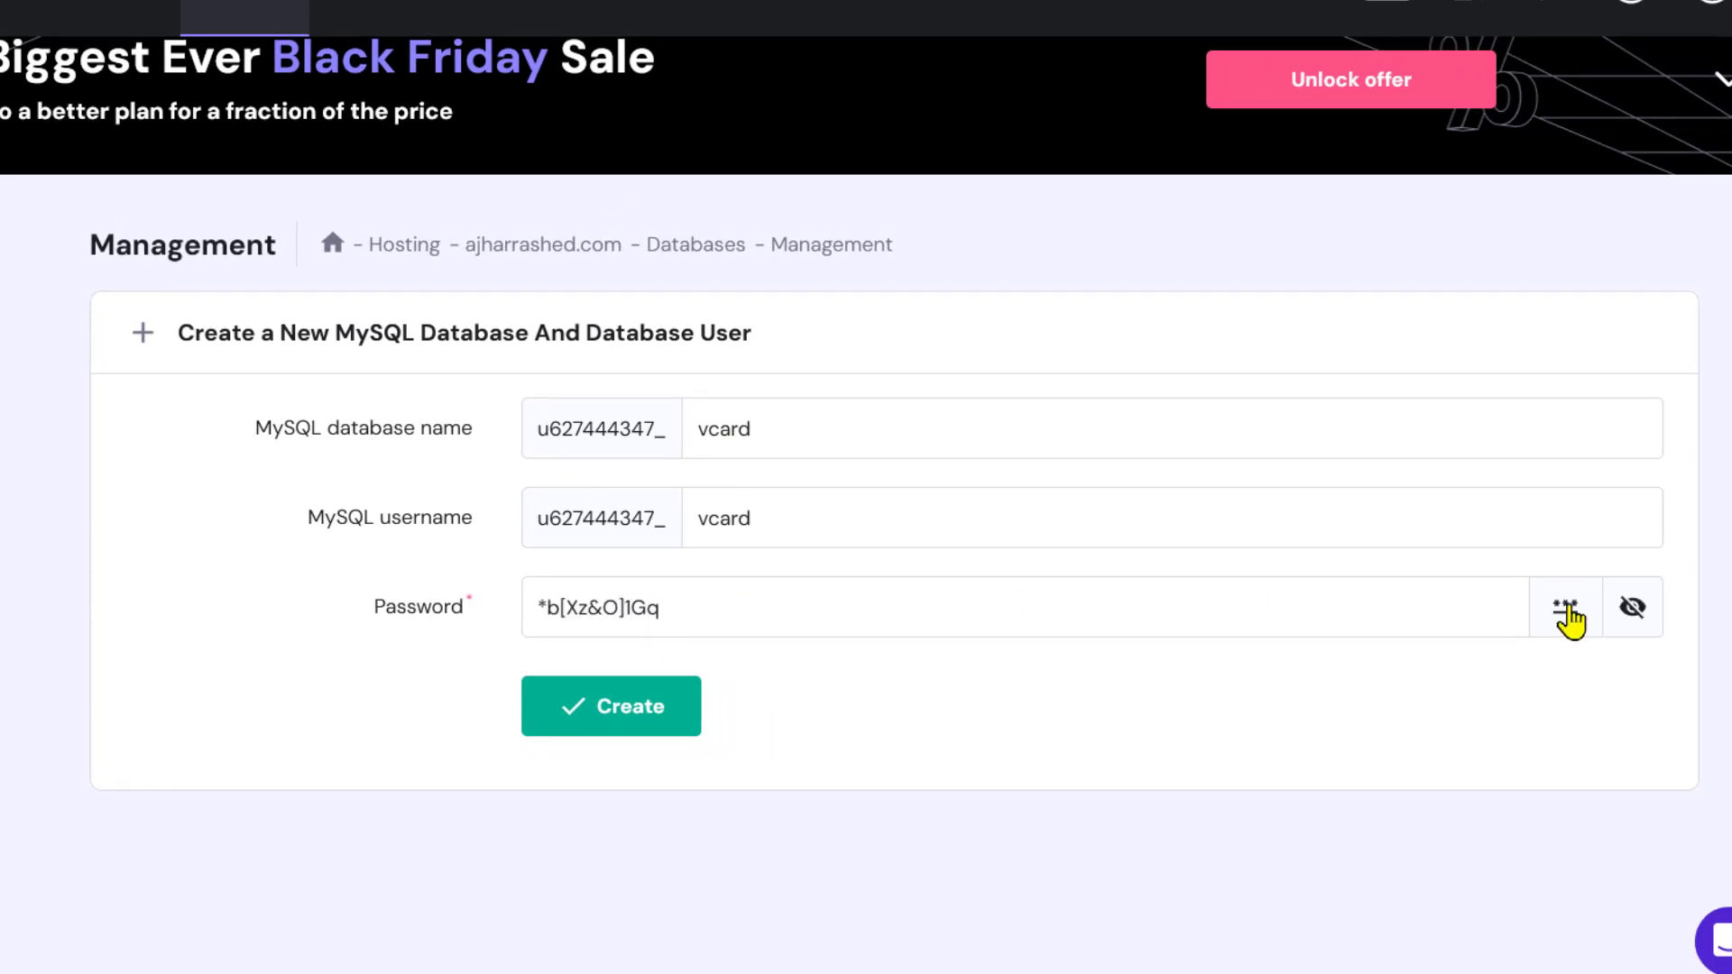
left_click(1568, 610)
left_click_drag(823, 611, 442, 616)
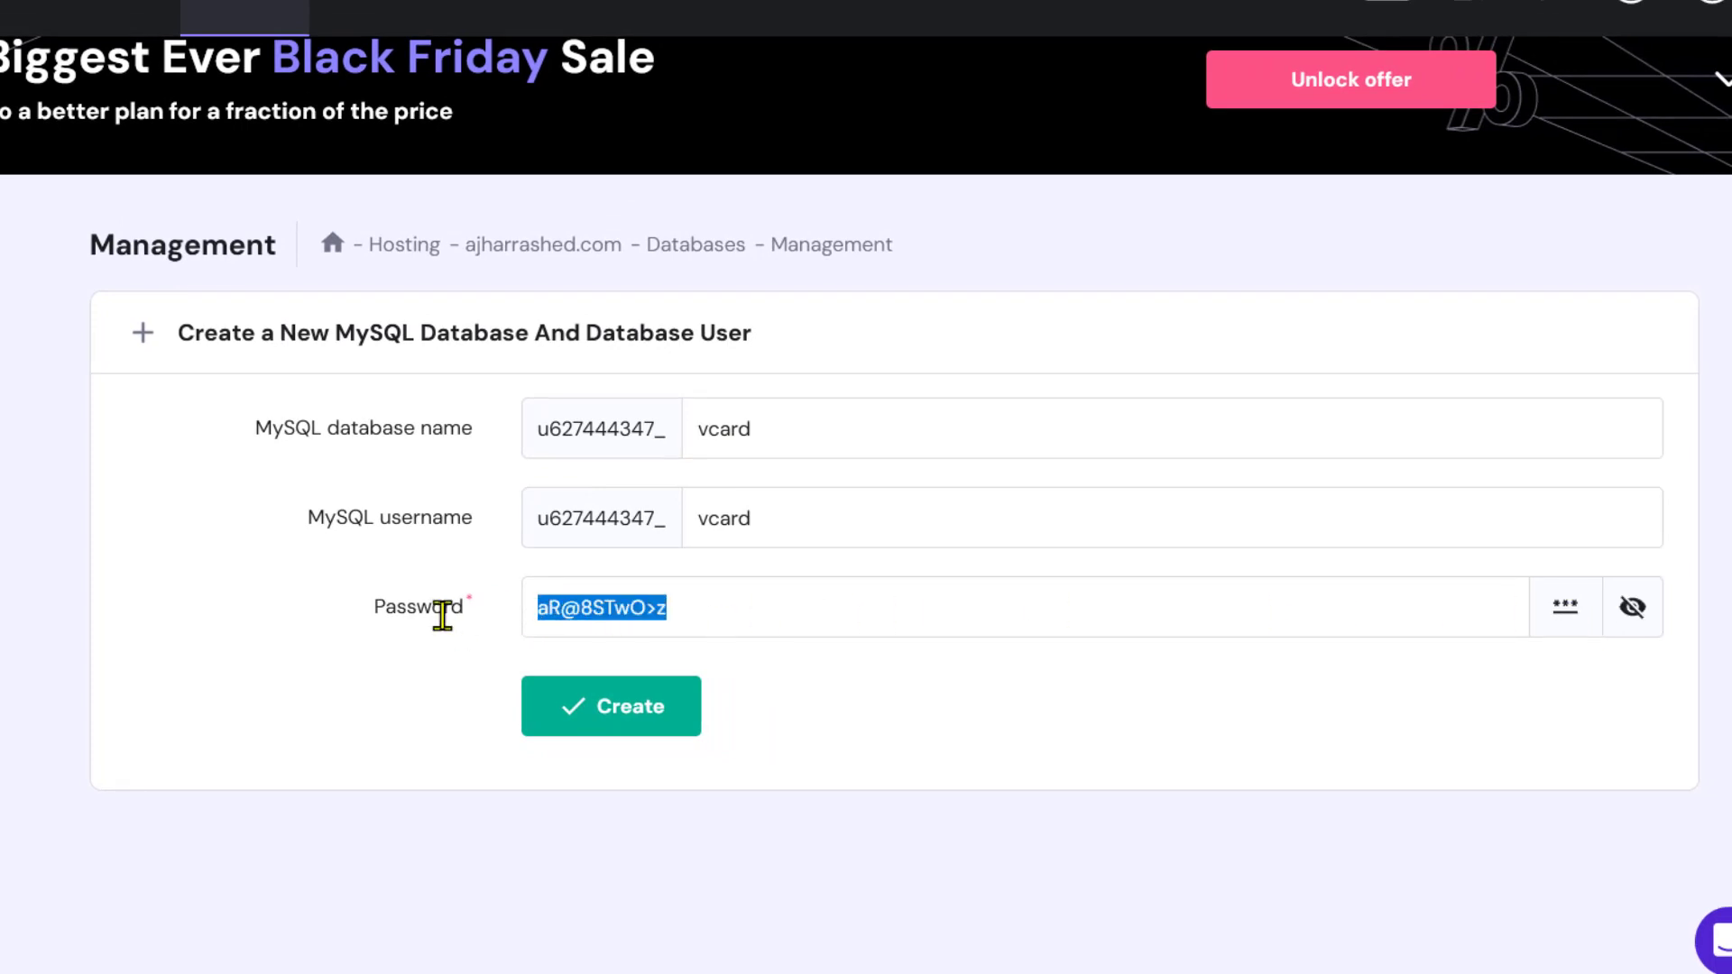
right_click(590, 606)
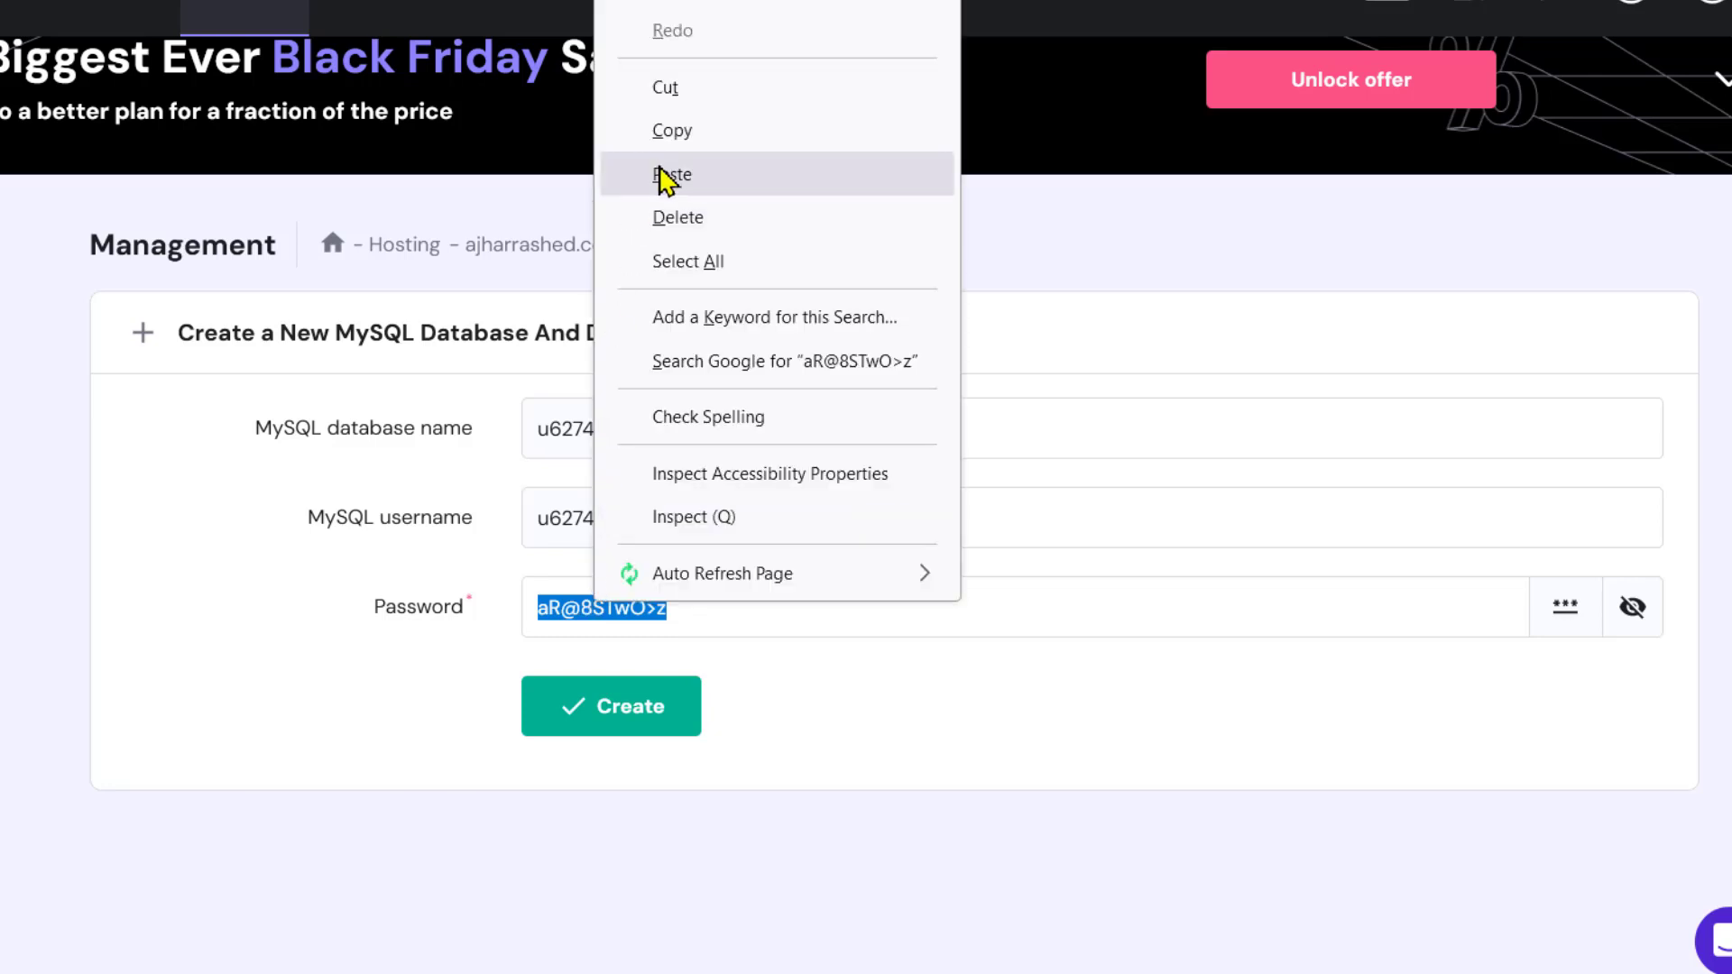
left_click(683, 136)
Create the database as vcardg after a duplicate-name error, then return to the installer
left_click(656, 726)
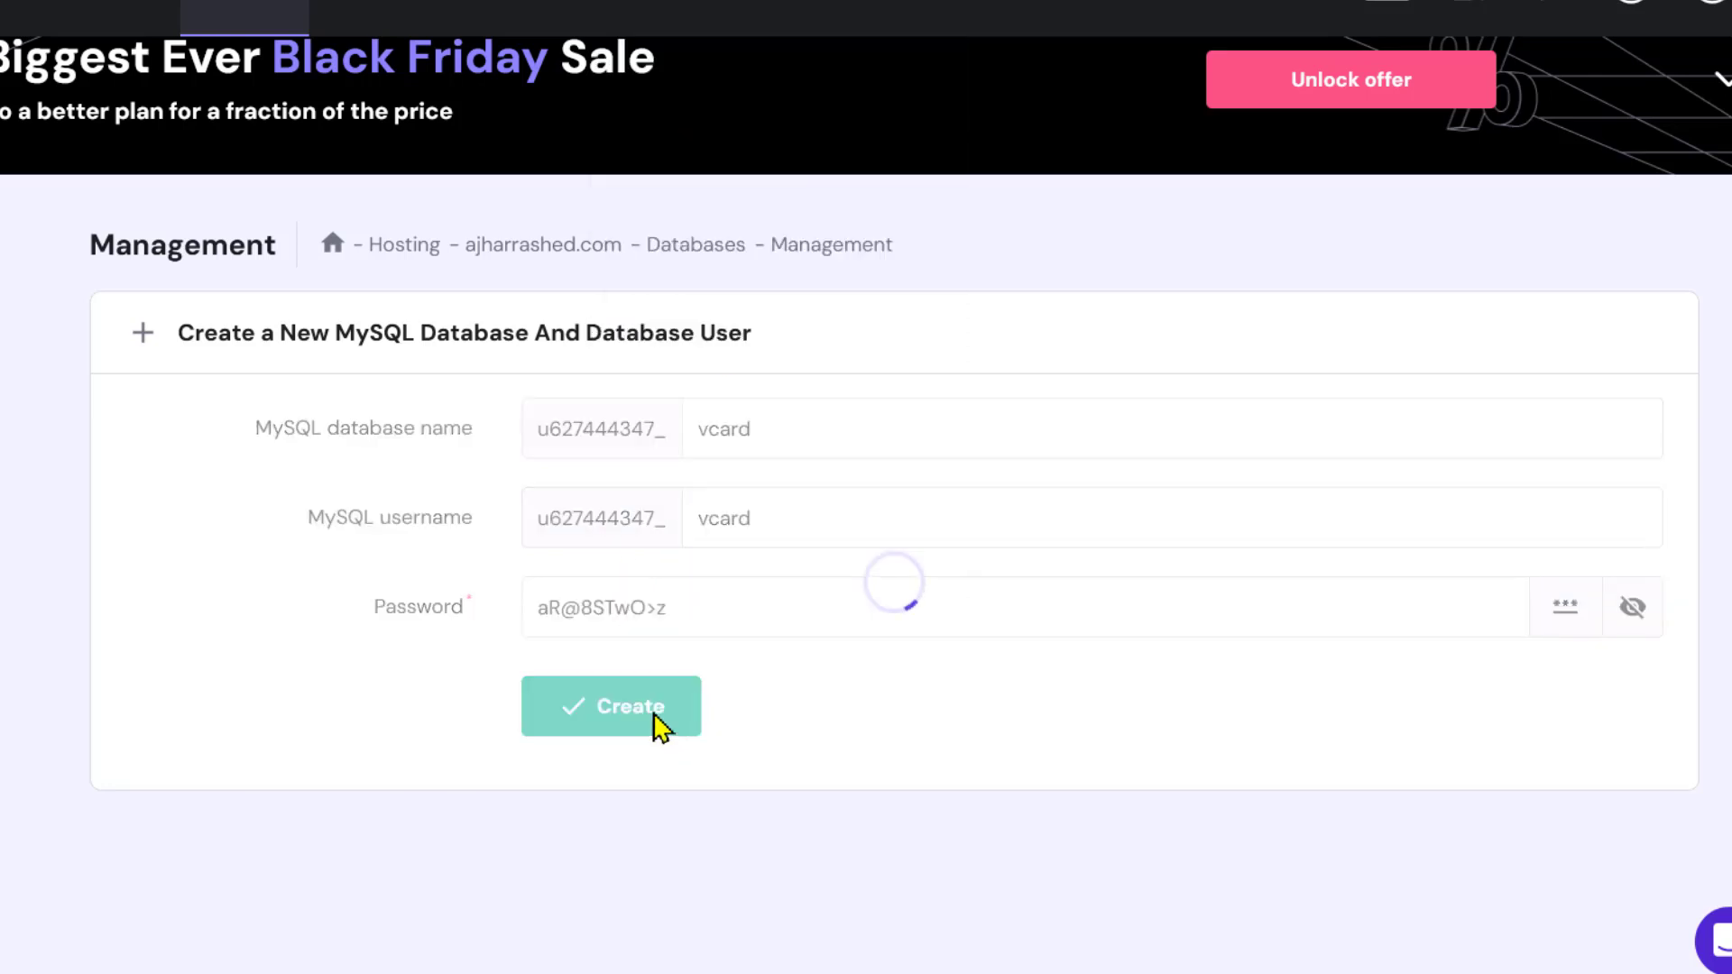
left_click(866, 429)
type("g")
key("Return")
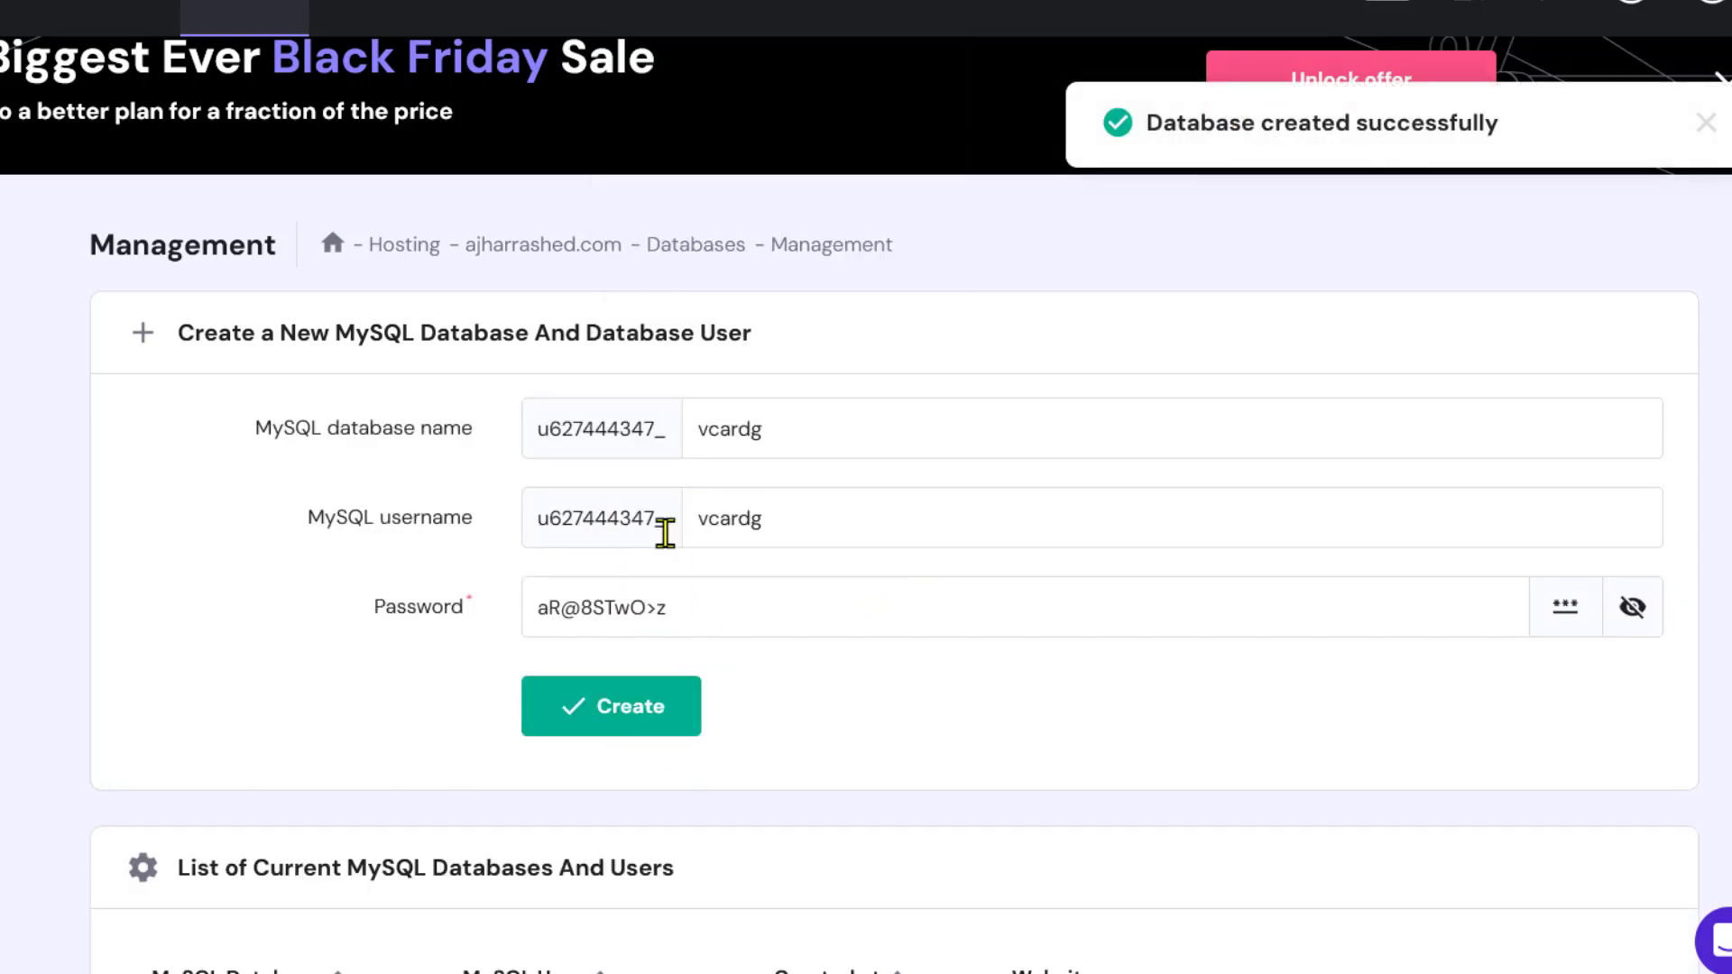
scroll(665, 847, "down", 4)
scroll(656, 879, "down", 1)
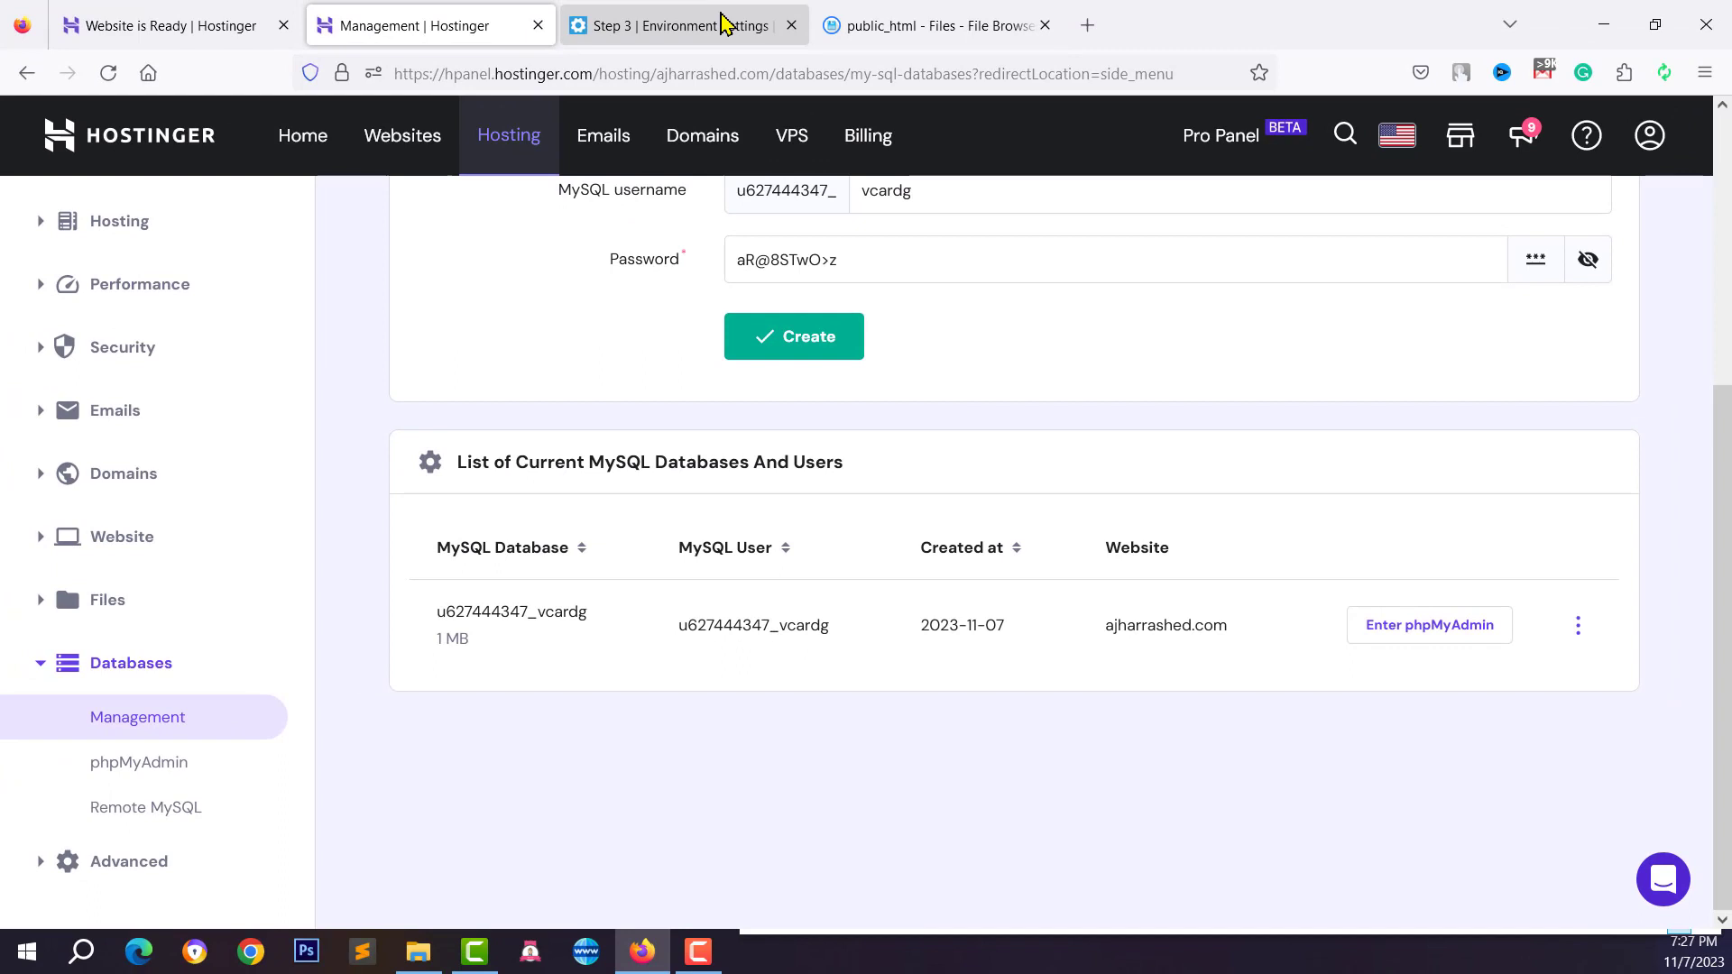
left_click(722, 23)
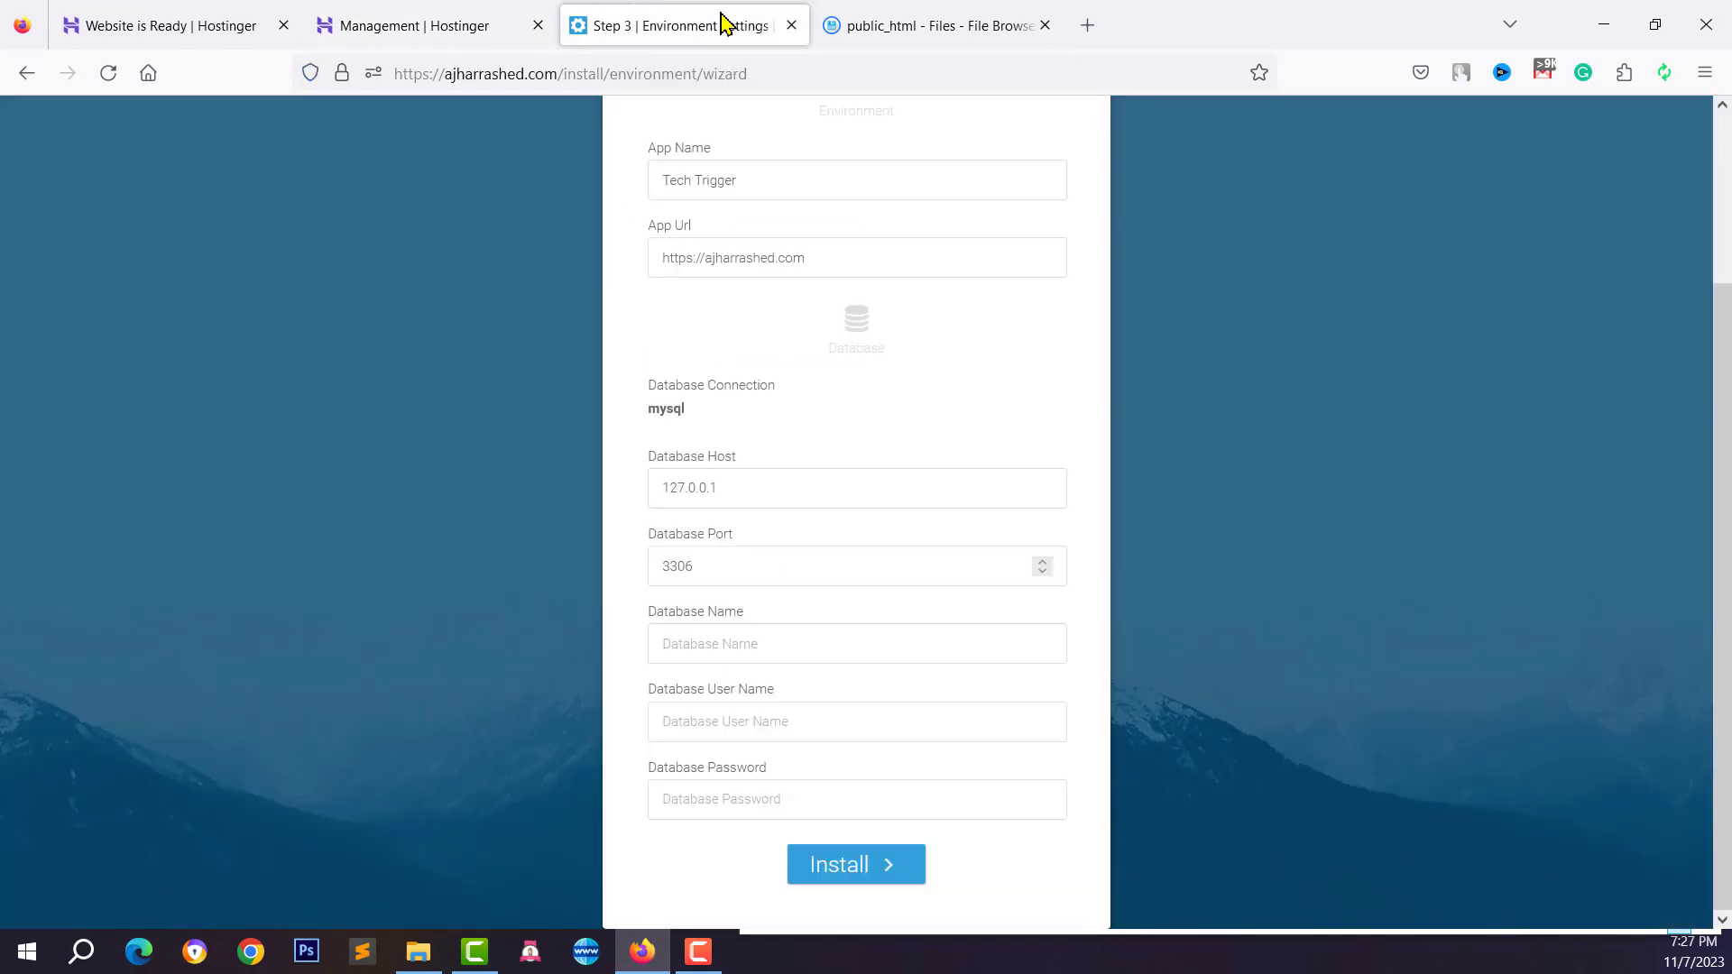
Paste the generated password and the vcardg database name into the wizard's fields
left_click(703, 809)
right_click(702, 807)
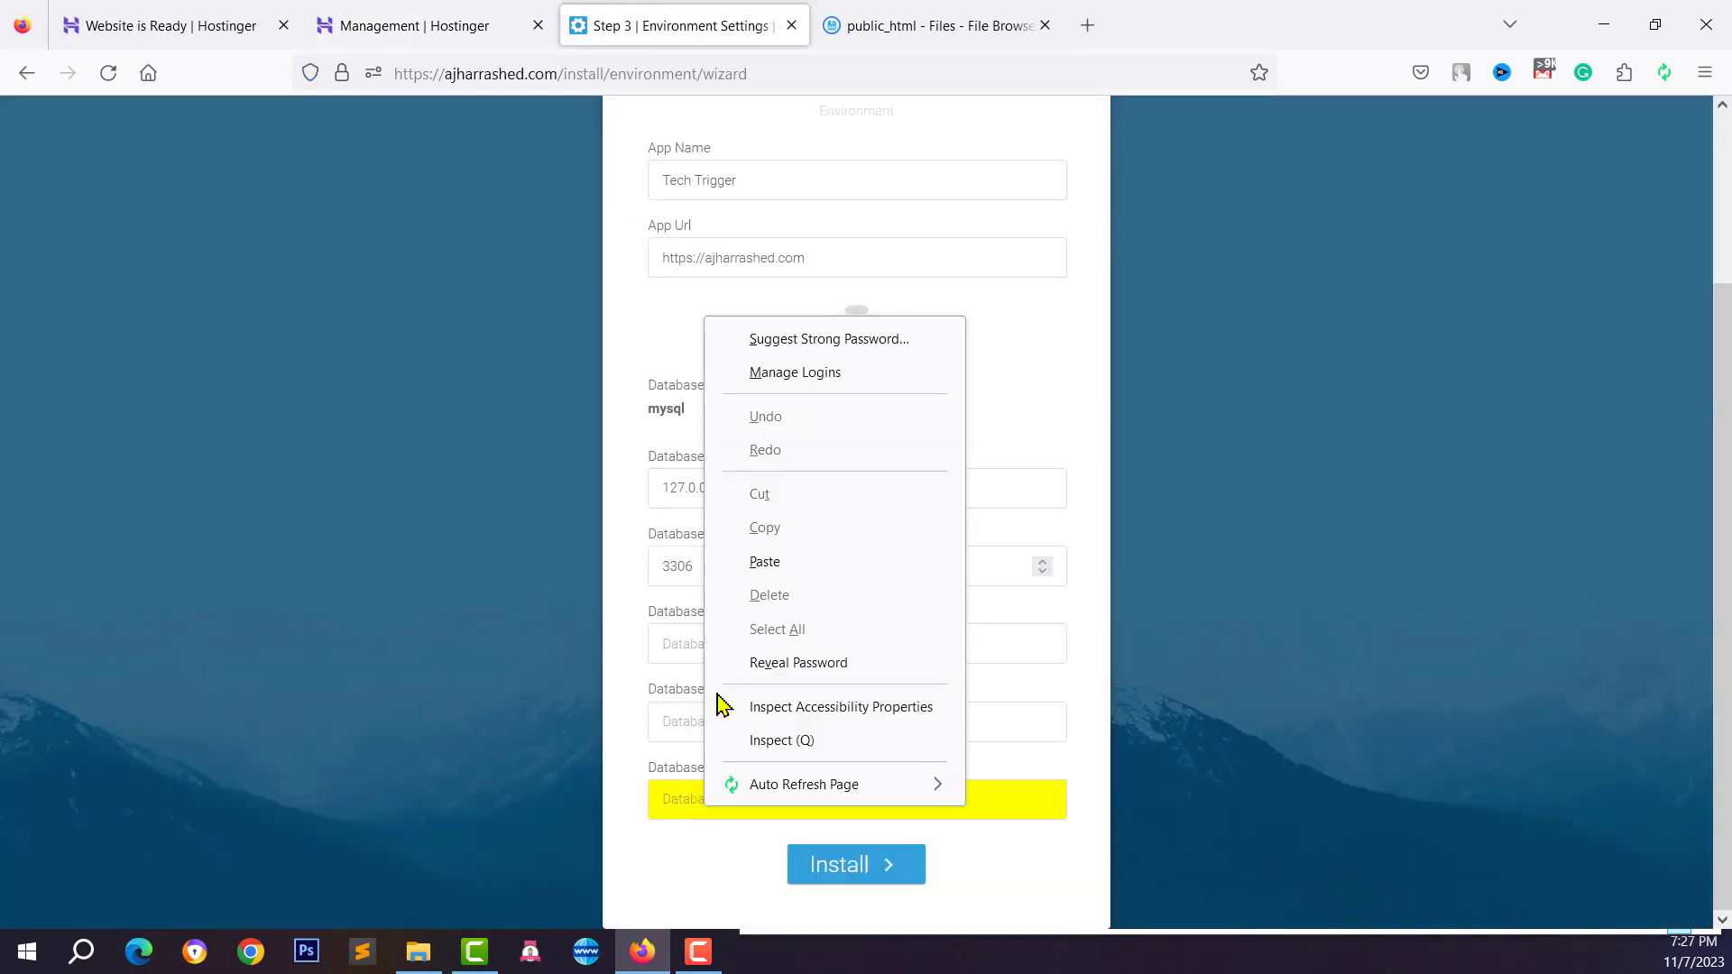
left_click(765, 561)
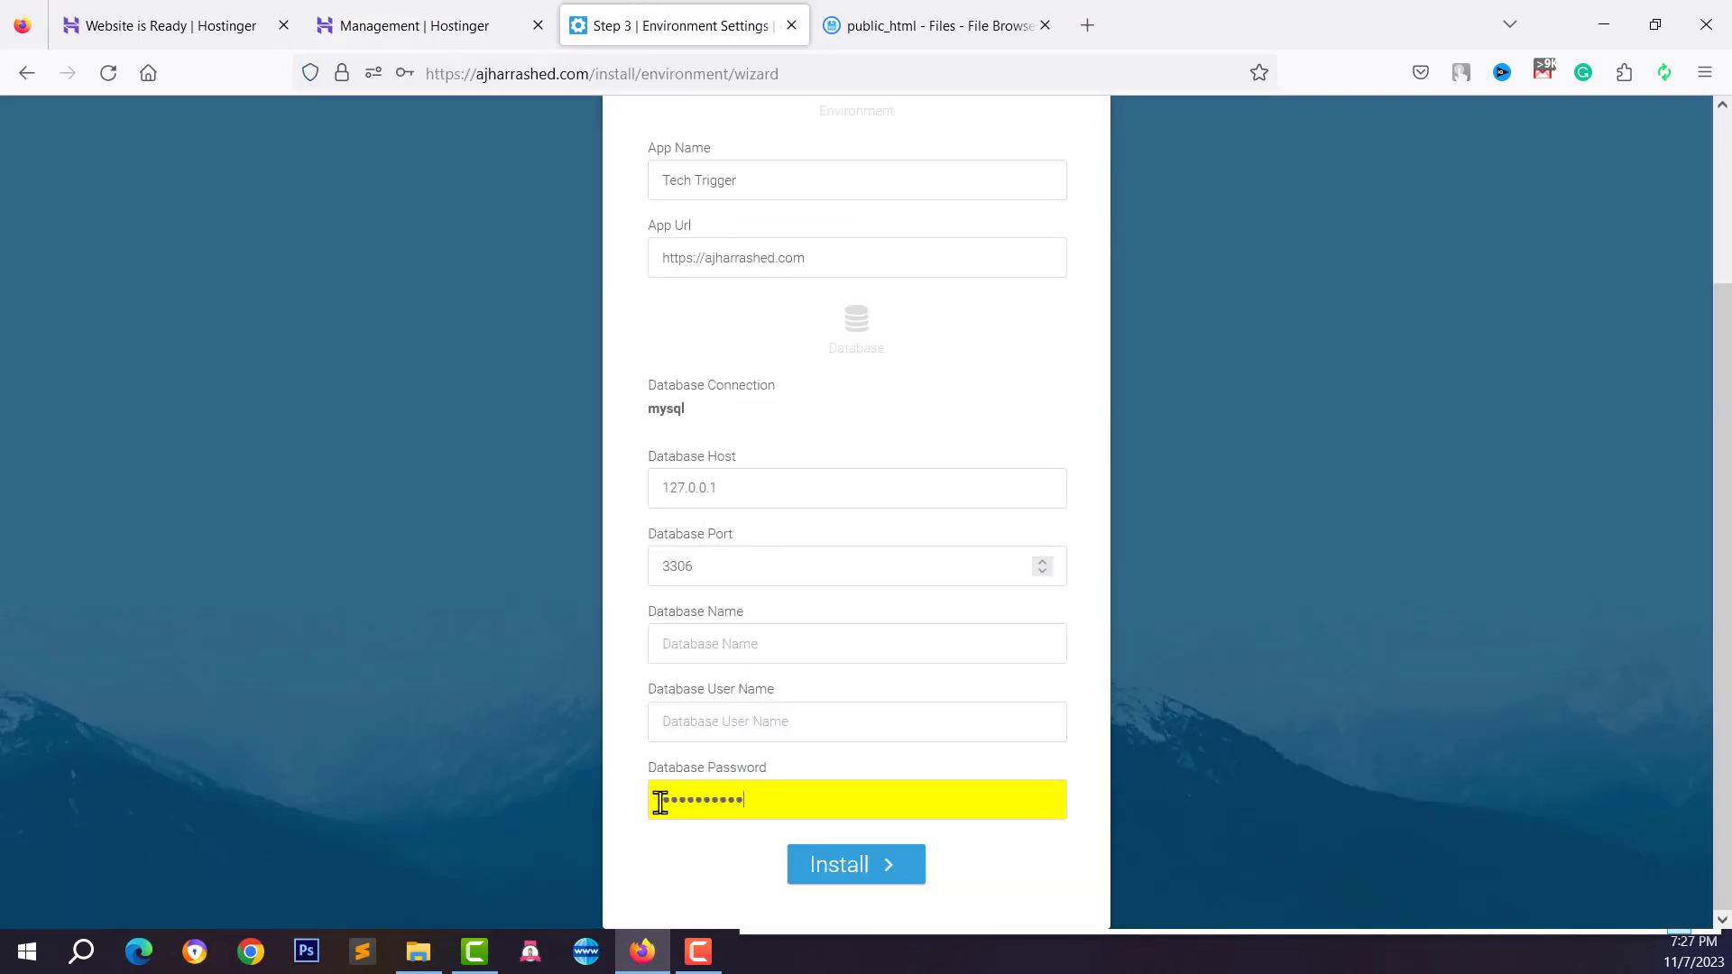
left_click(454, 18)
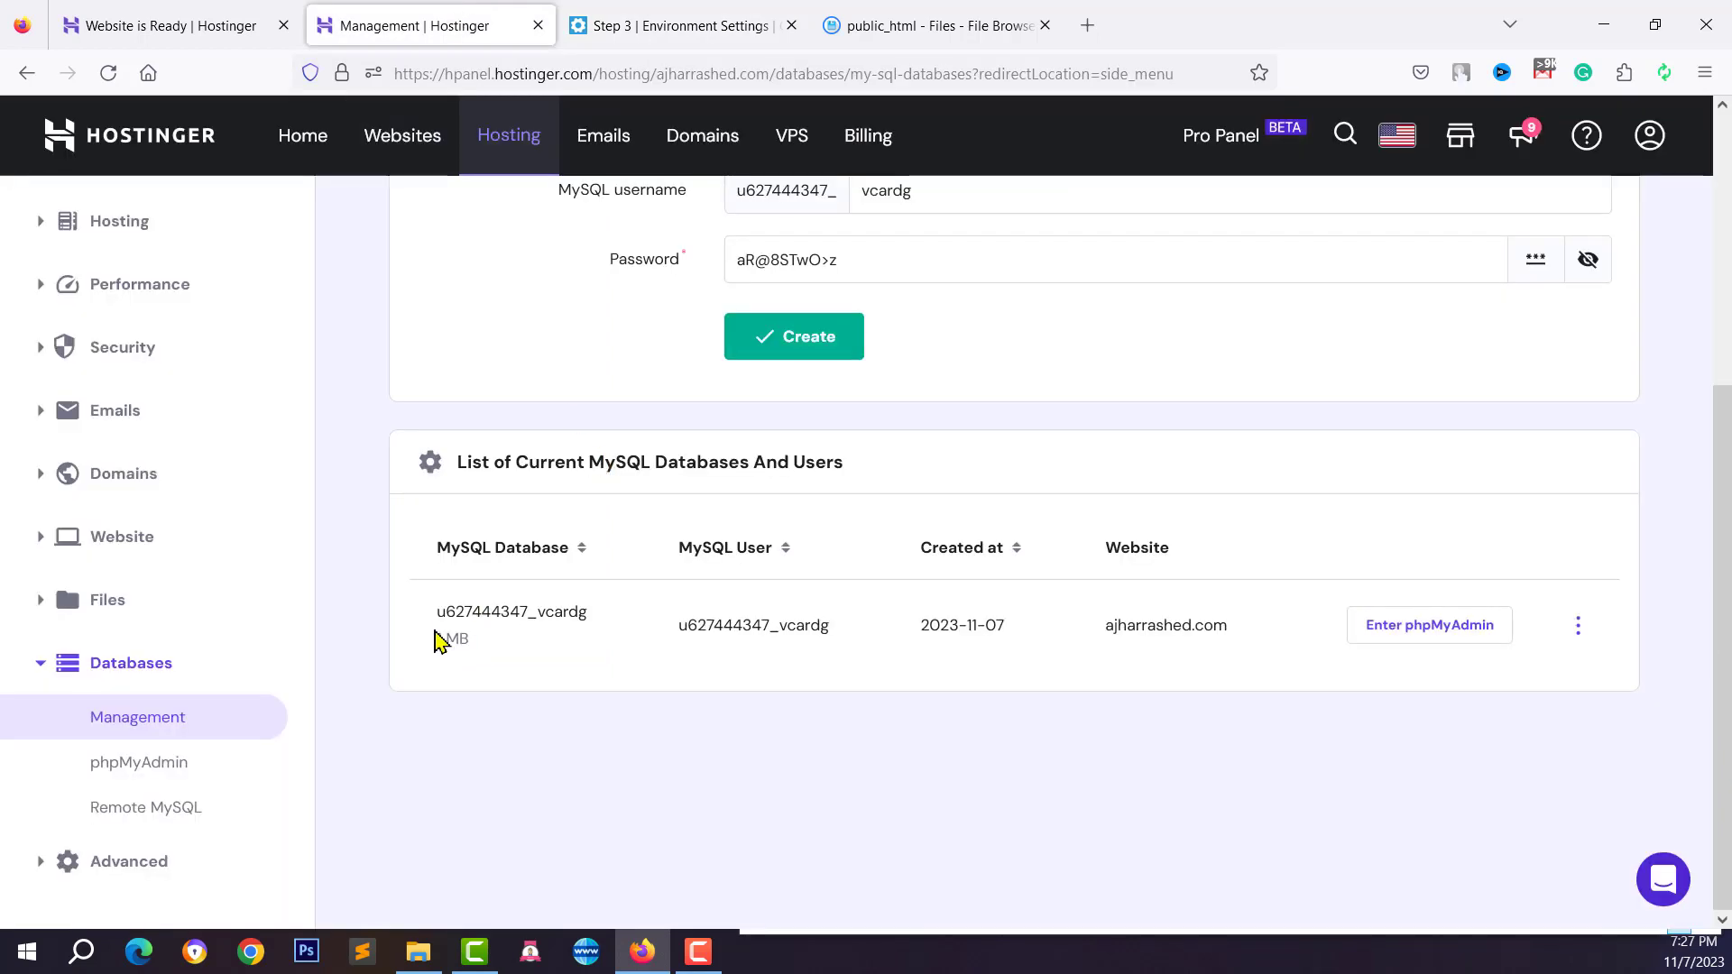
left_click_drag(438, 613, 607, 621)
right_click(570, 610)
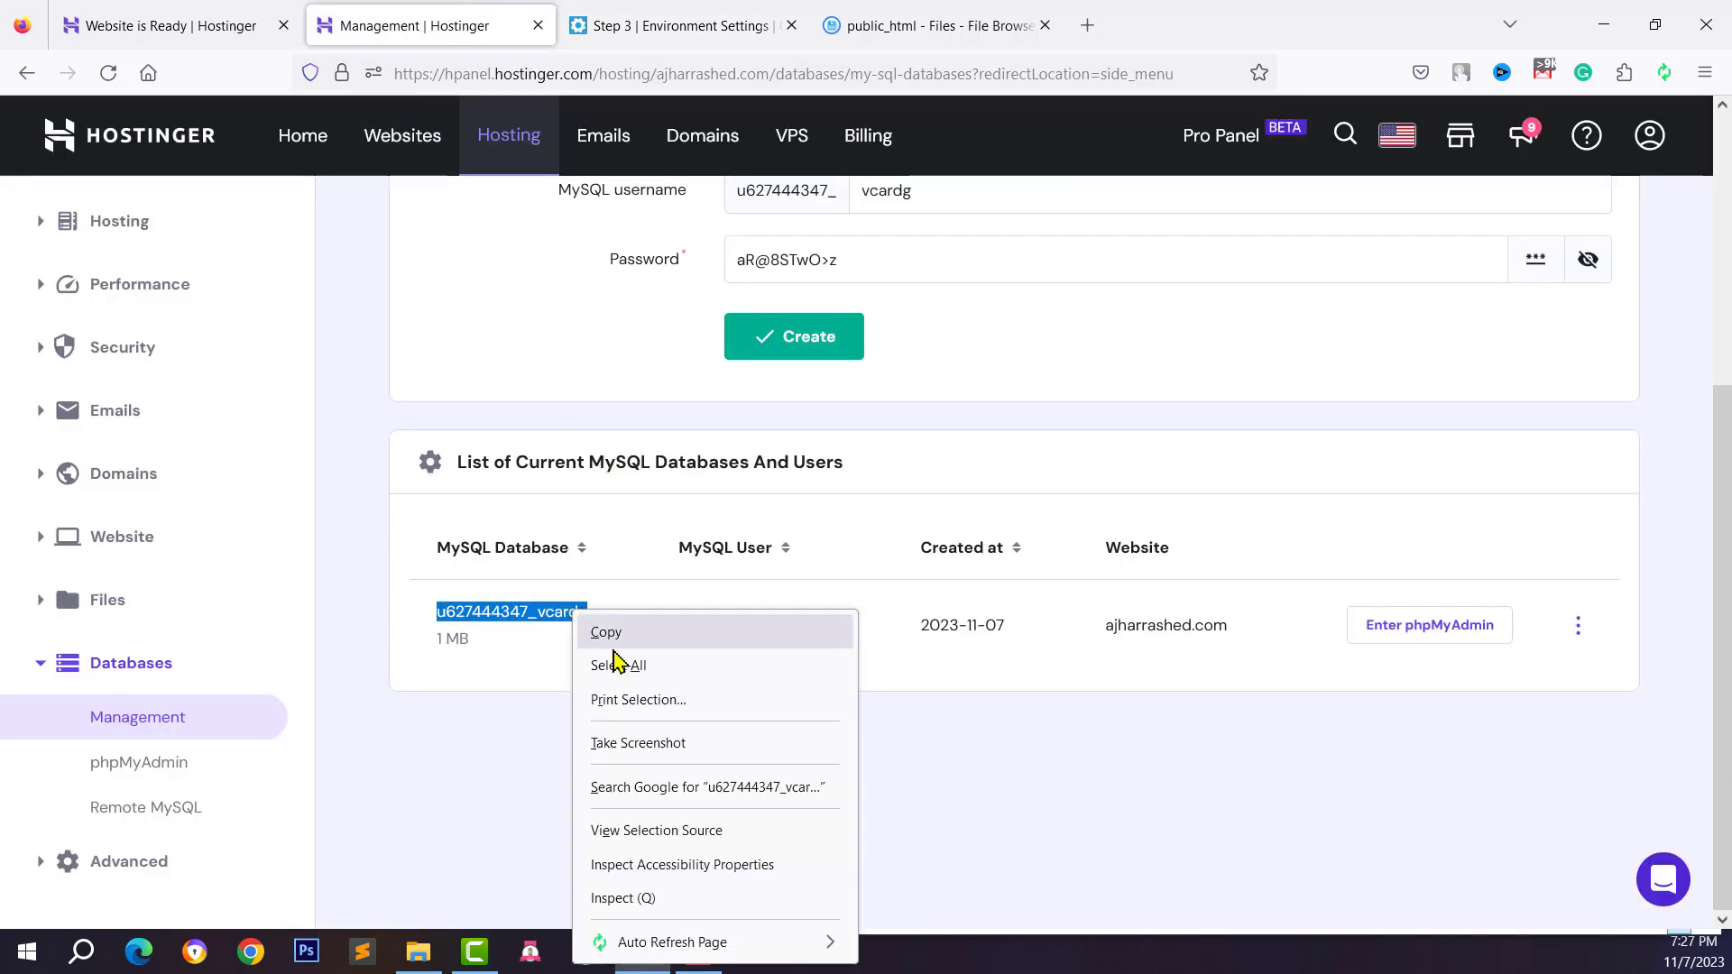
left_click(609, 631)
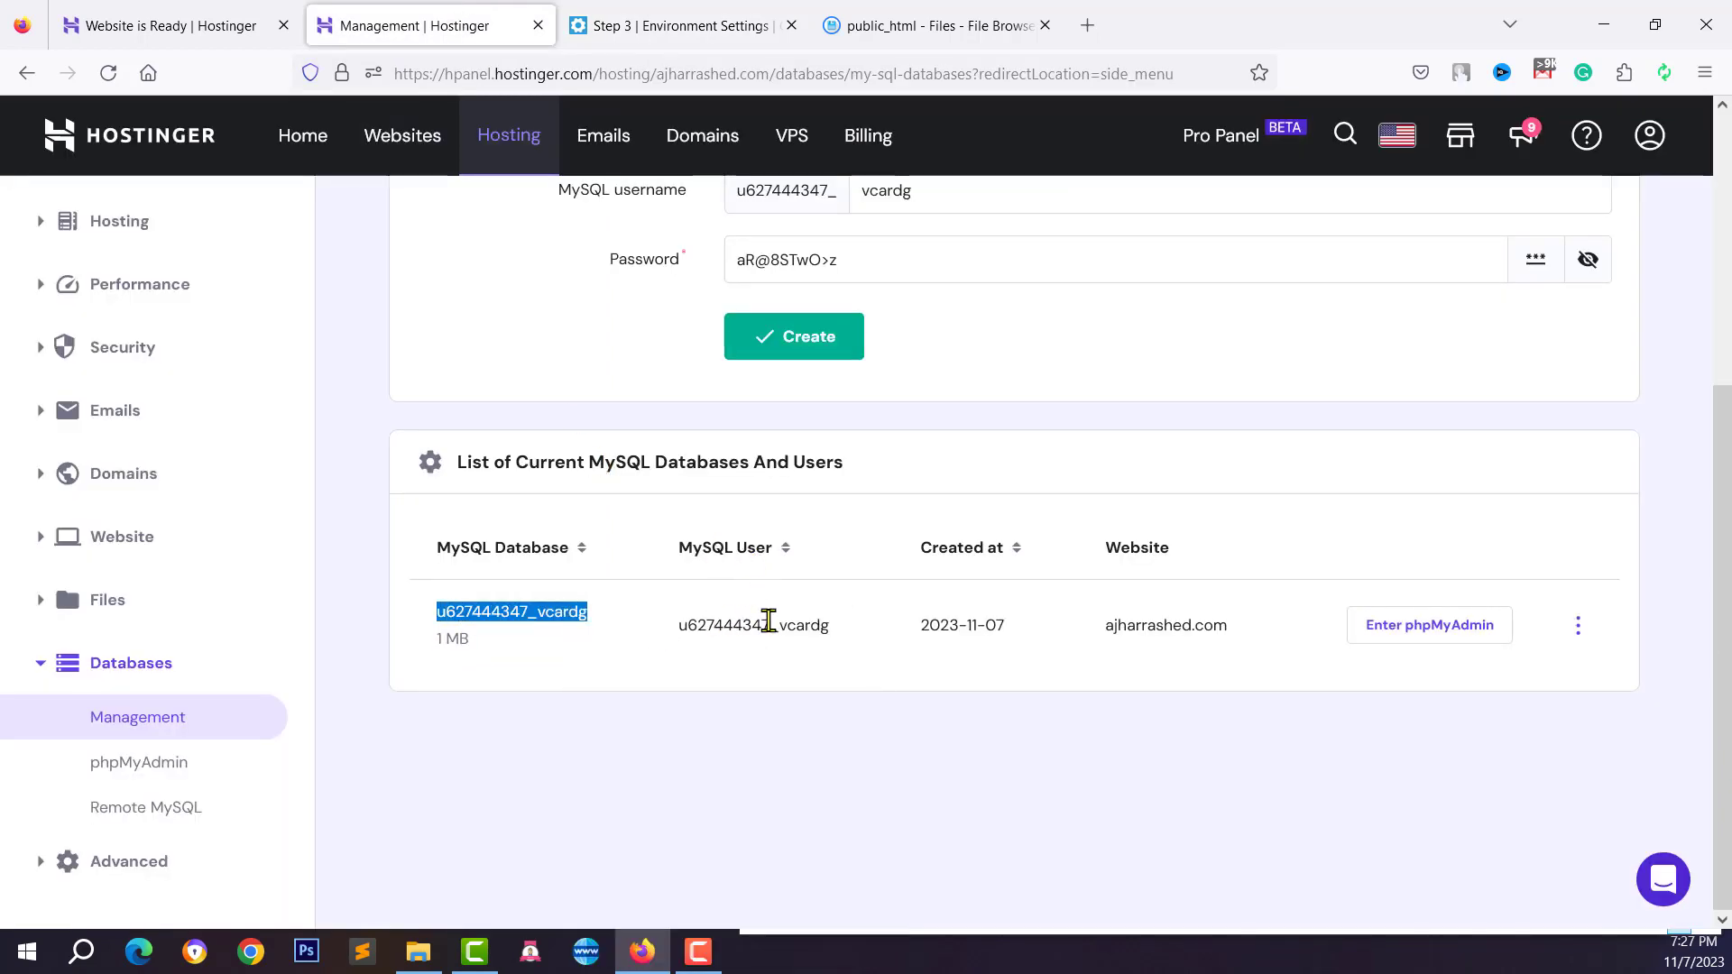
left_click(928, 16)
left_click(700, 18)
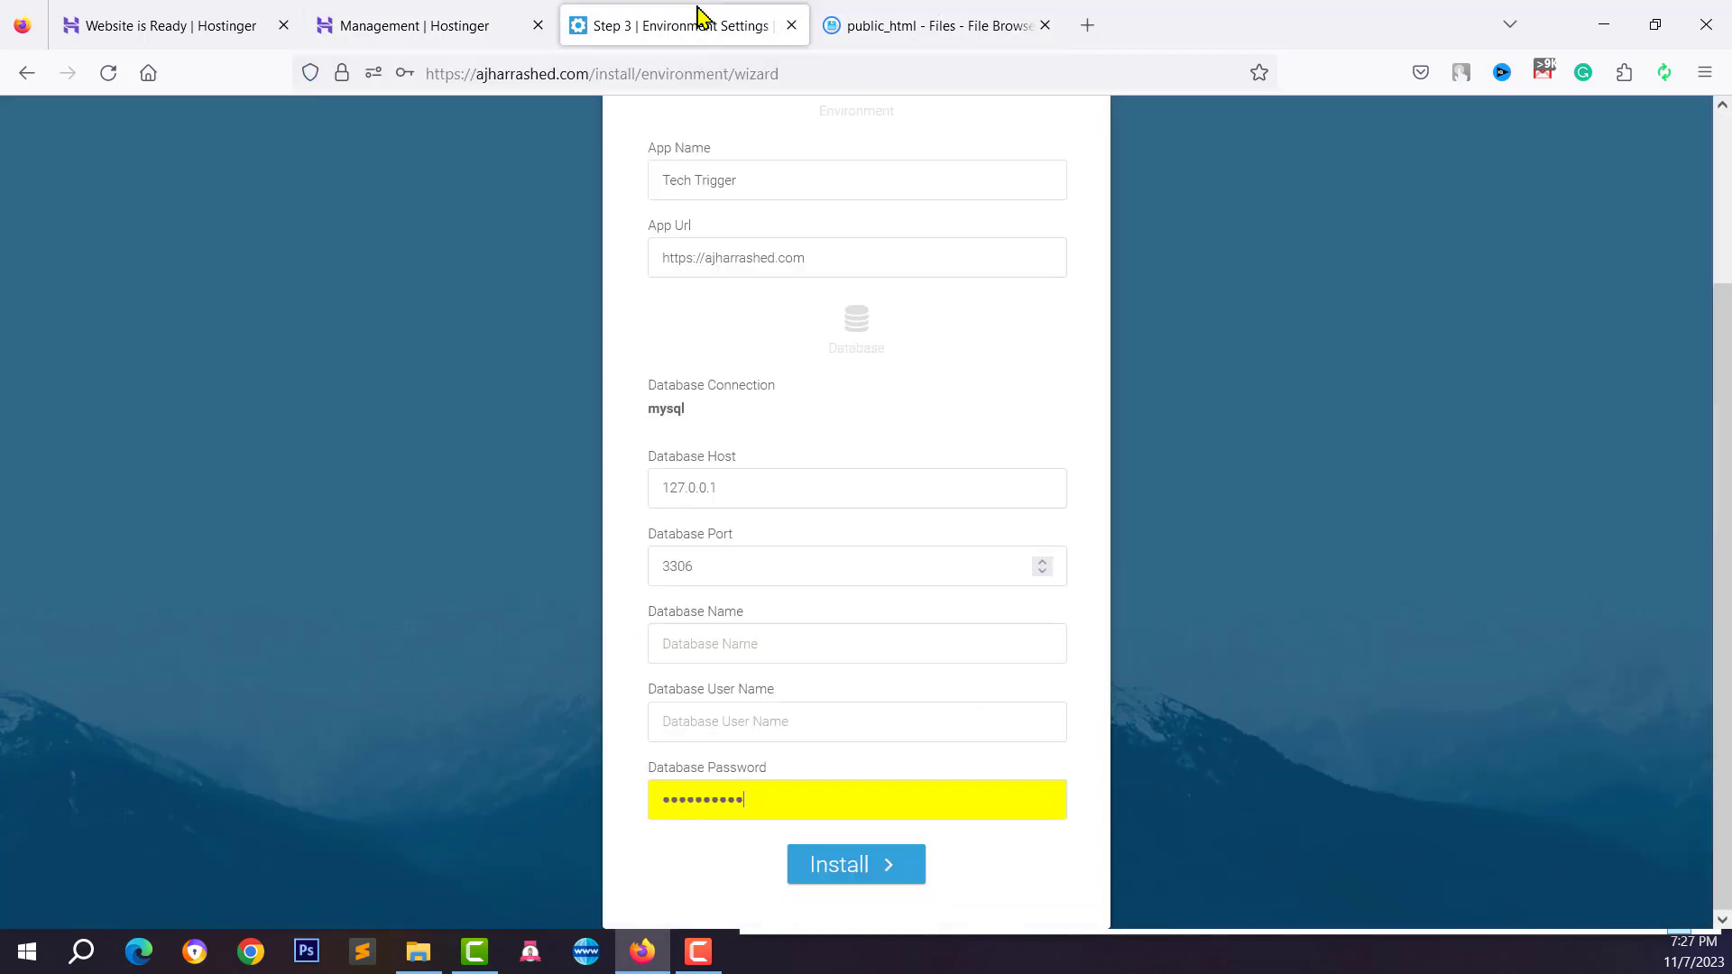
left_click(712, 654)
right_click(713, 646)
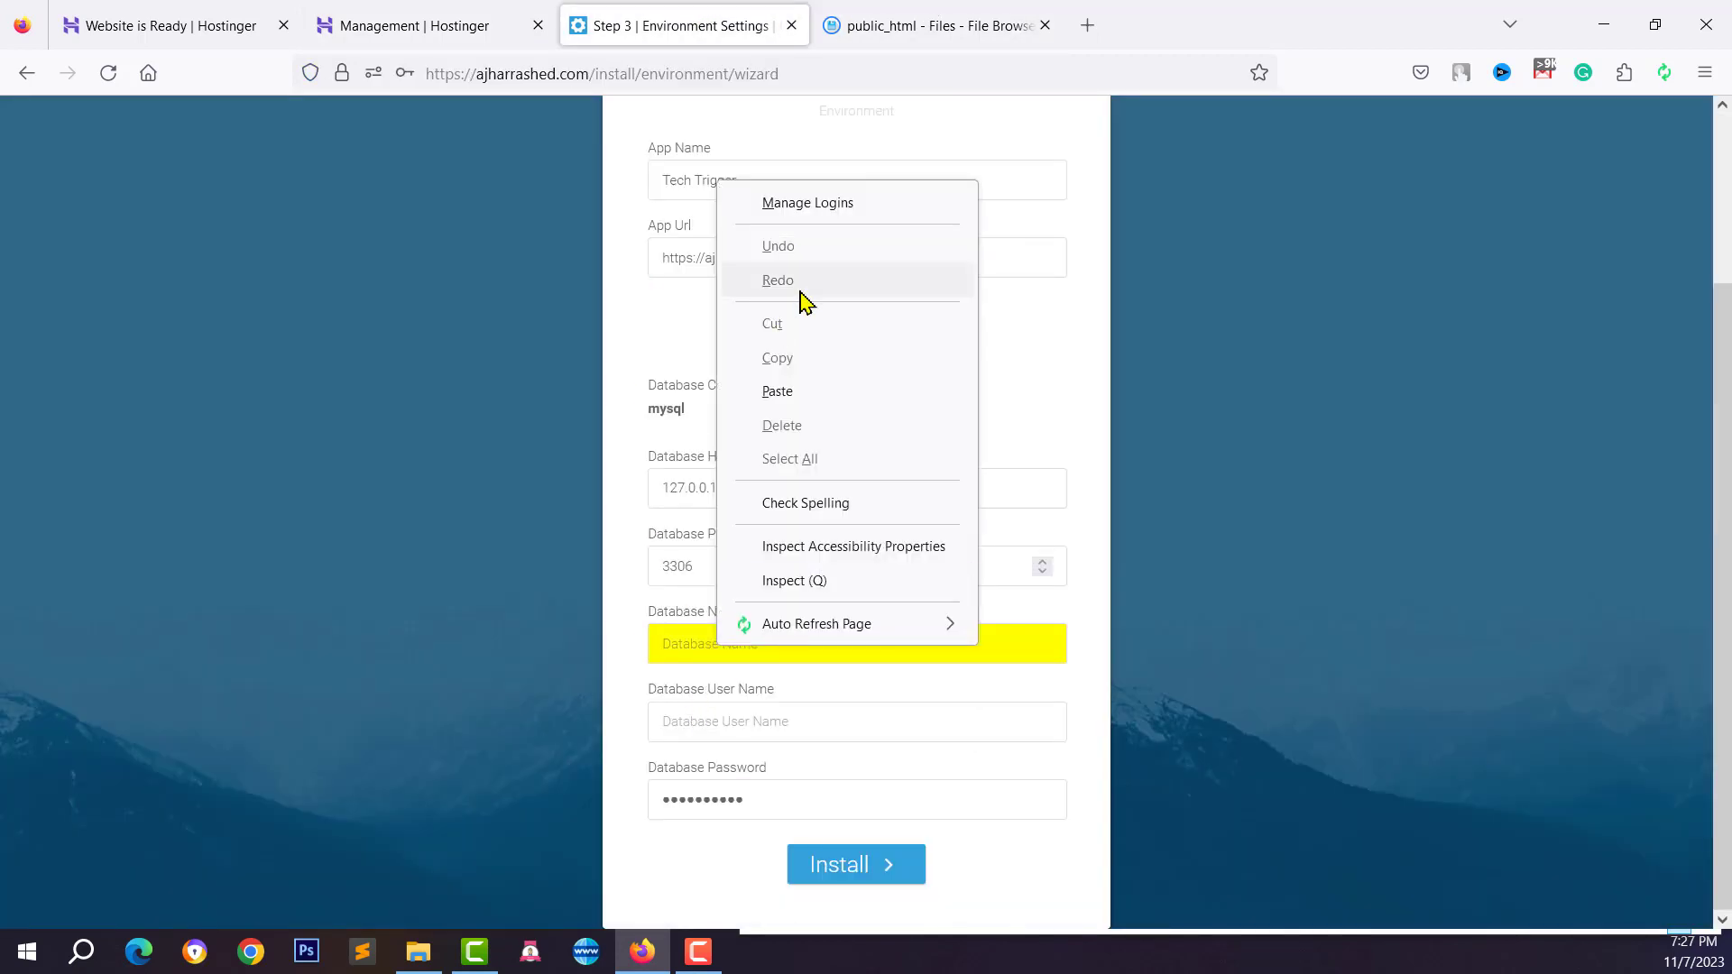
left_click(784, 391)
Copy the MySQL user name into Database User Name and start the installation
left_click(465, 35)
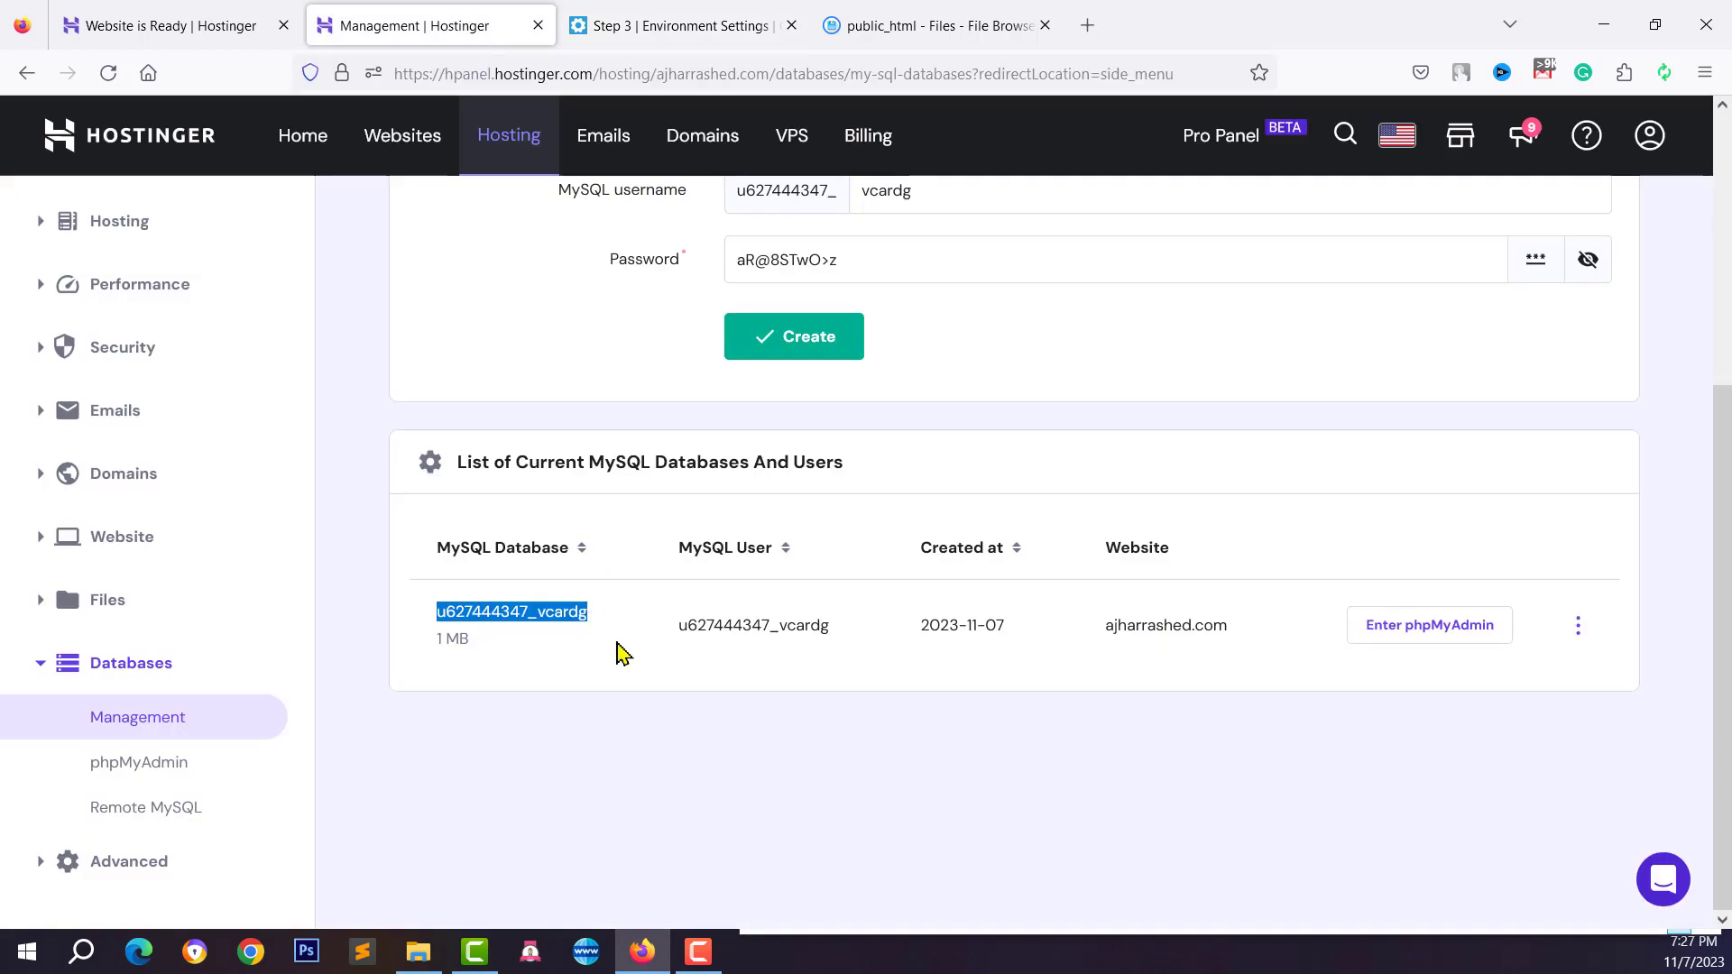
left_click_drag(685, 626, 838, 648)
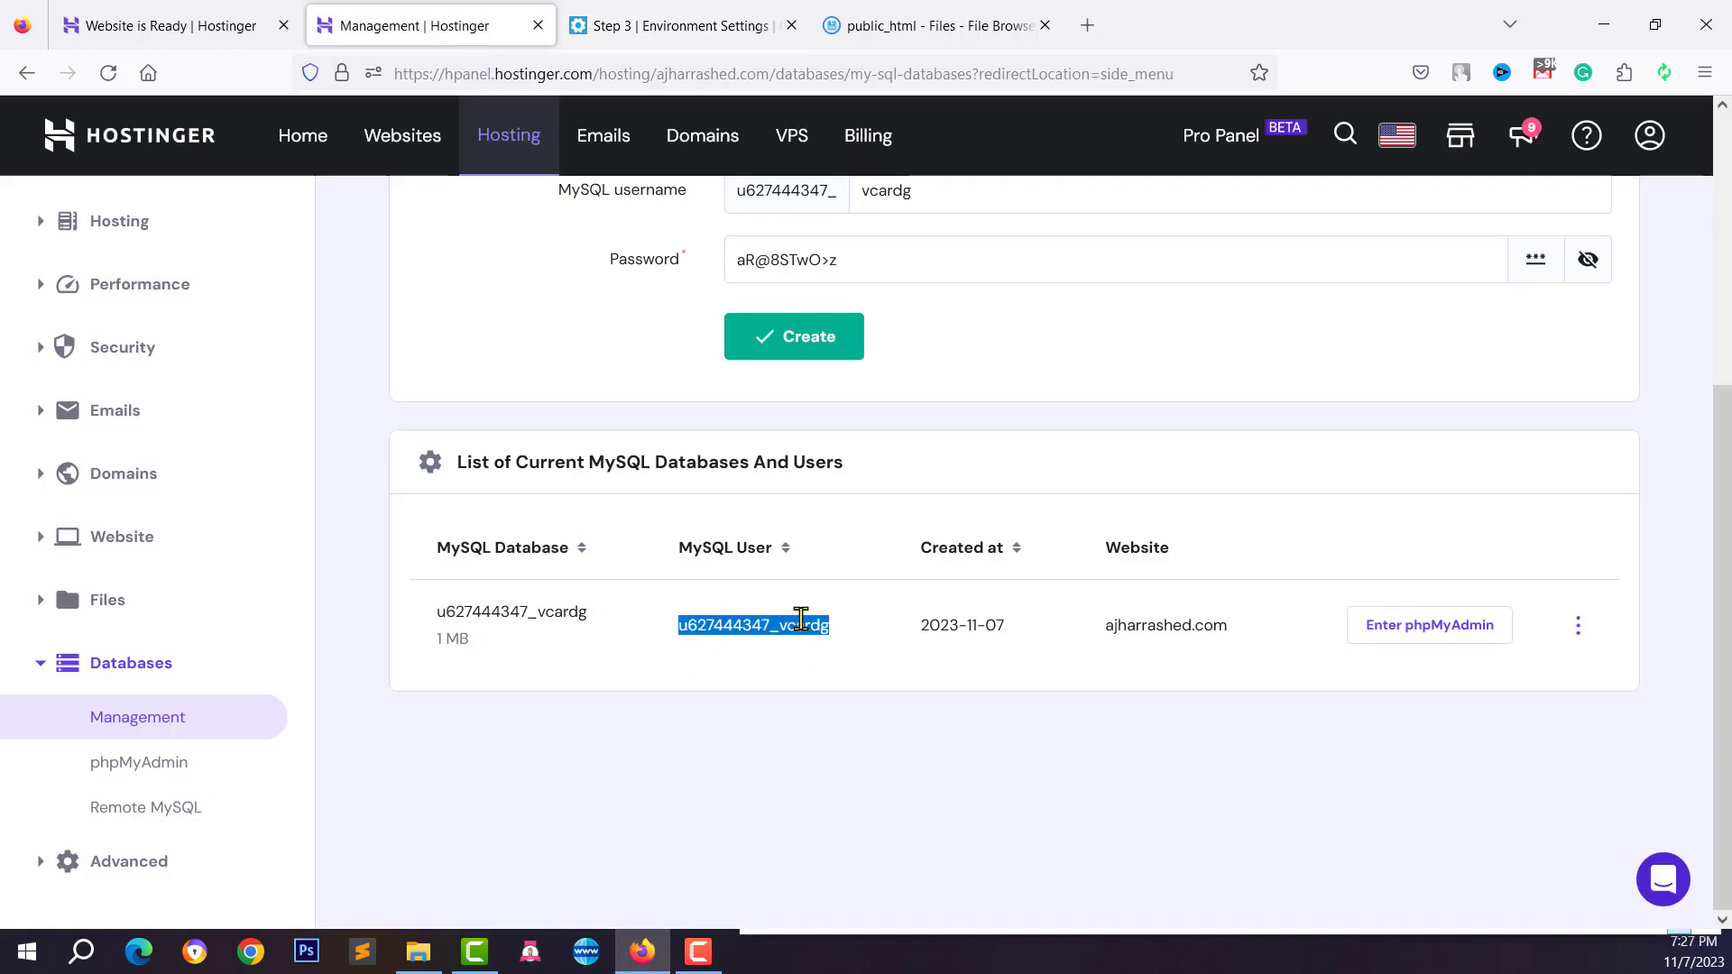
right_click(801, 620)
left_click(831, 283)
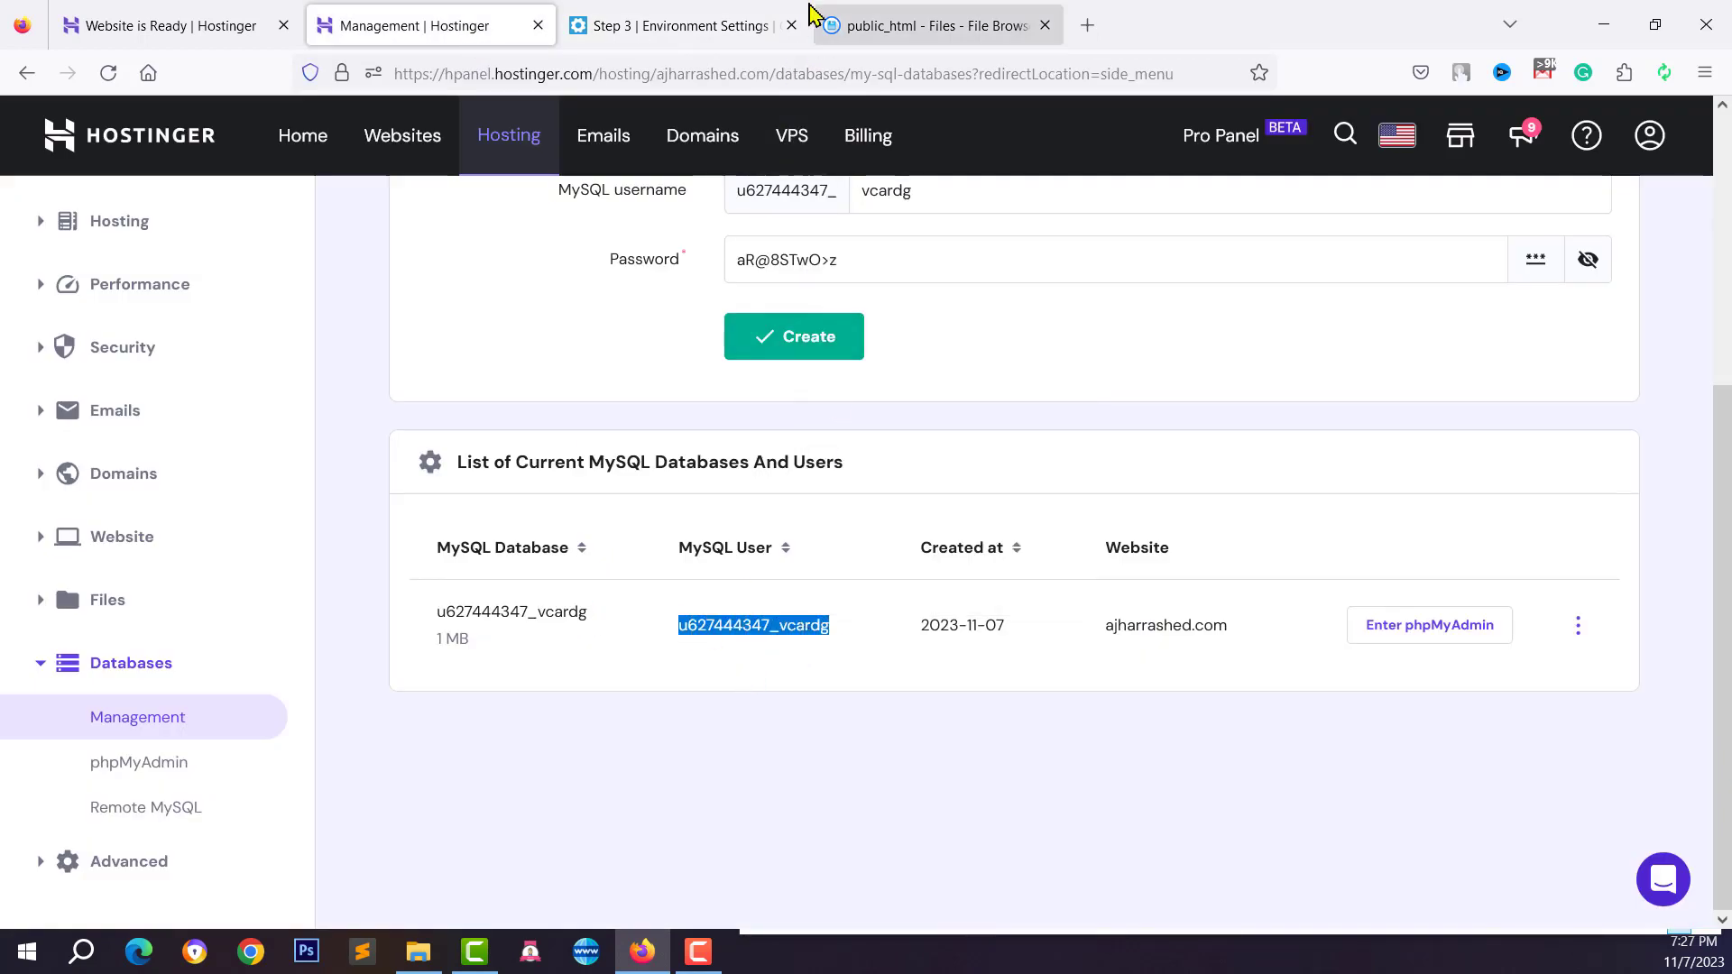
left_click(712, 21)
right_click(712, 720)
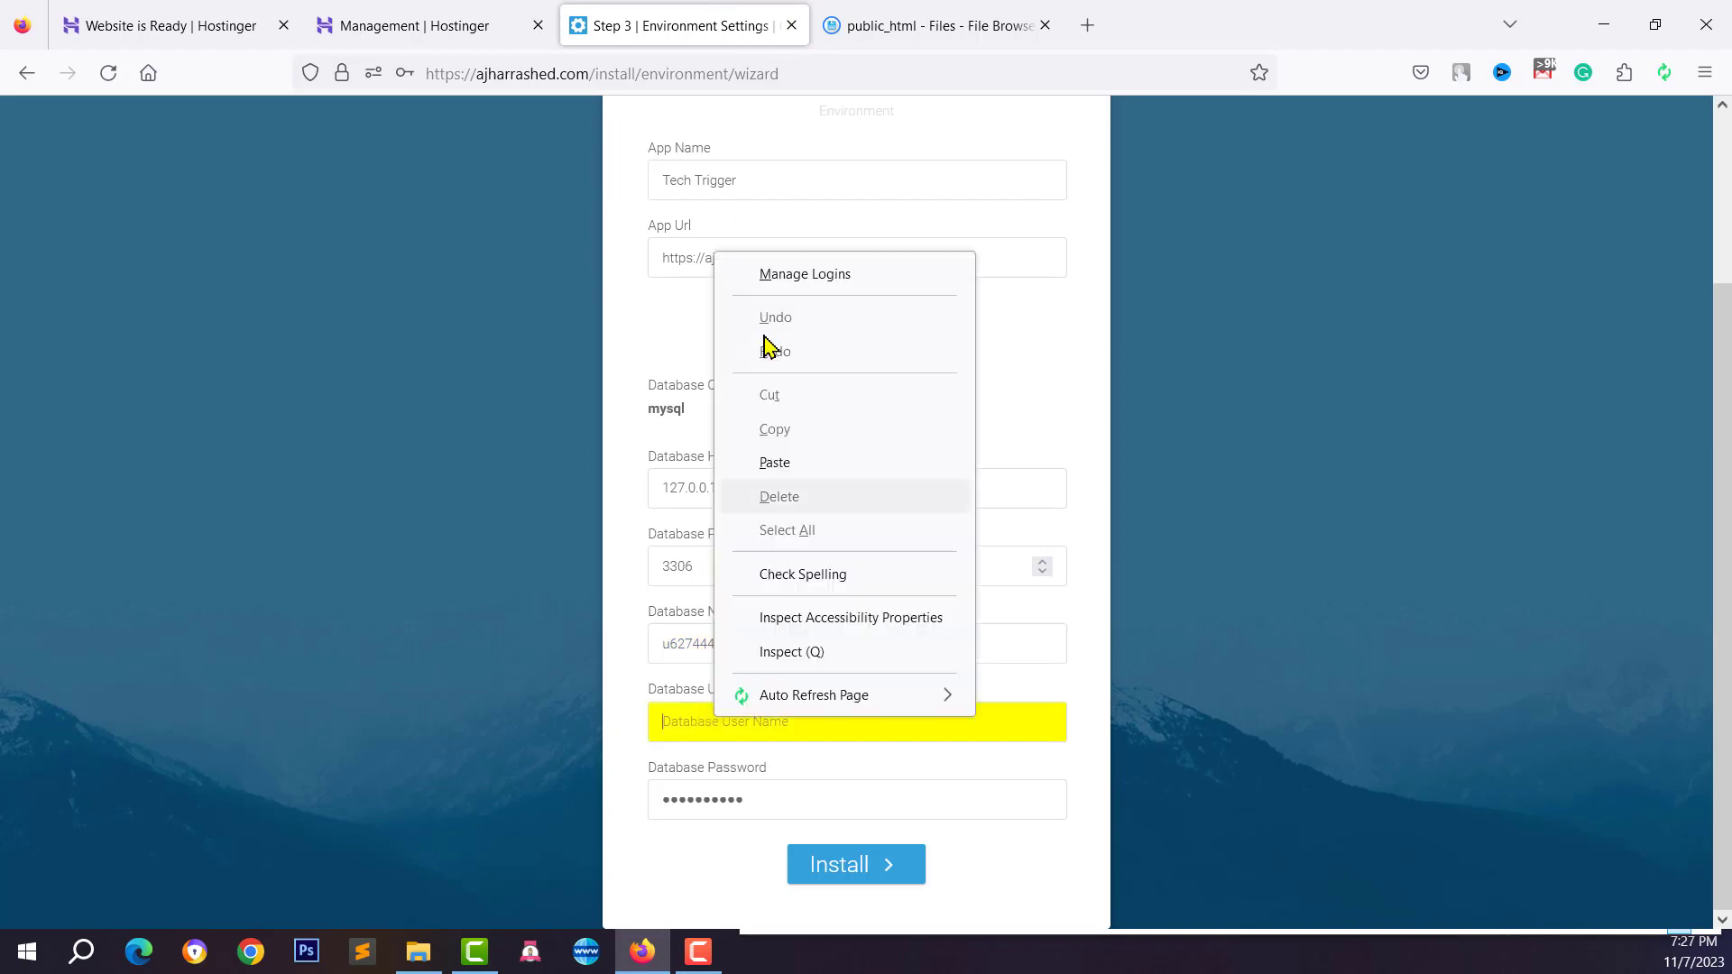
left_click(771, 462)
left_click(860, 866)
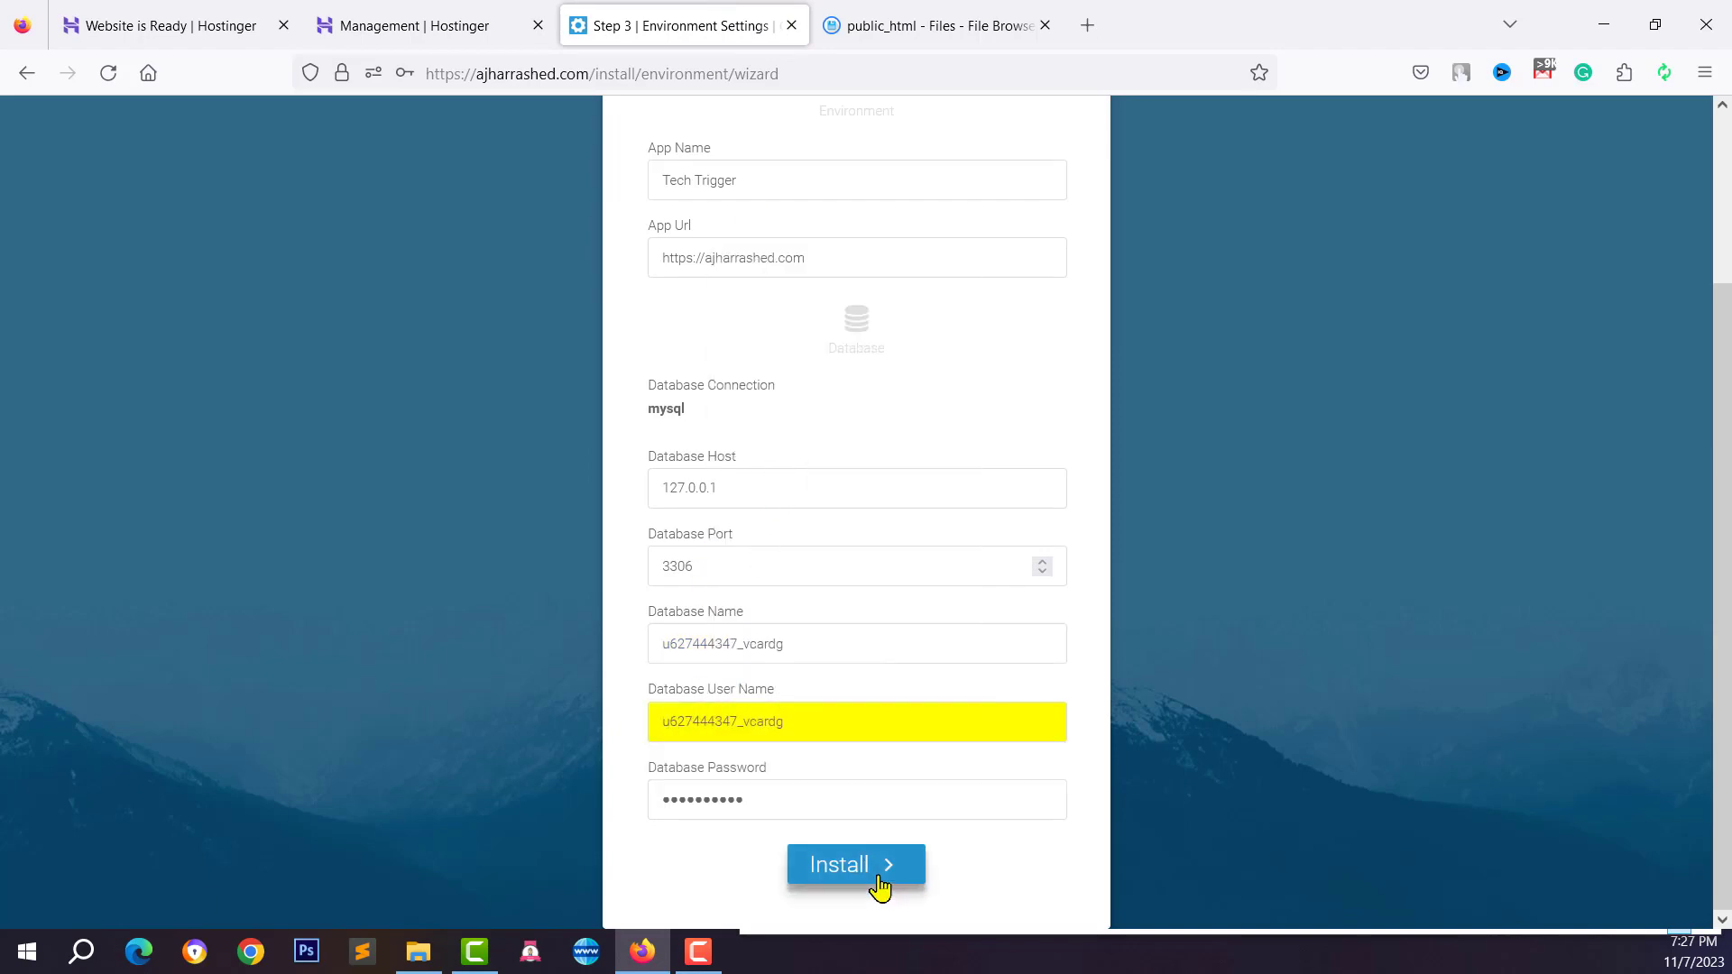
Decline saving the login, then copy both default credential lines into a new browser tab
left_click(729, 370)
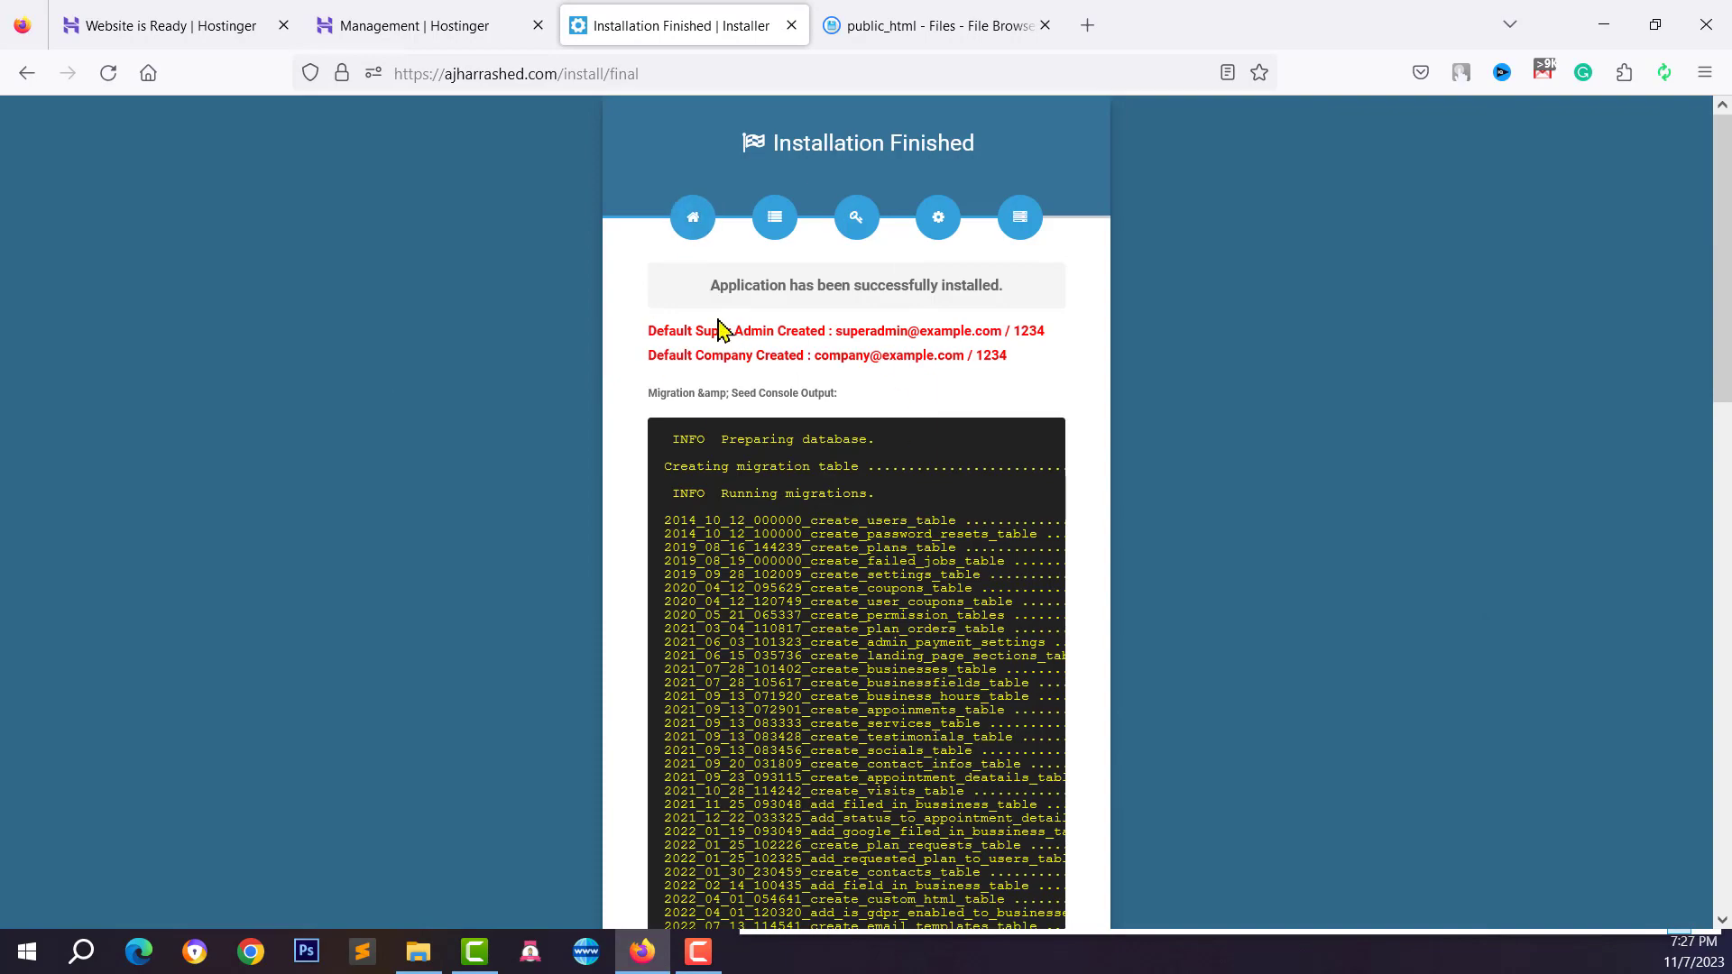
left_click_drag(703, 285, 1017, 290)
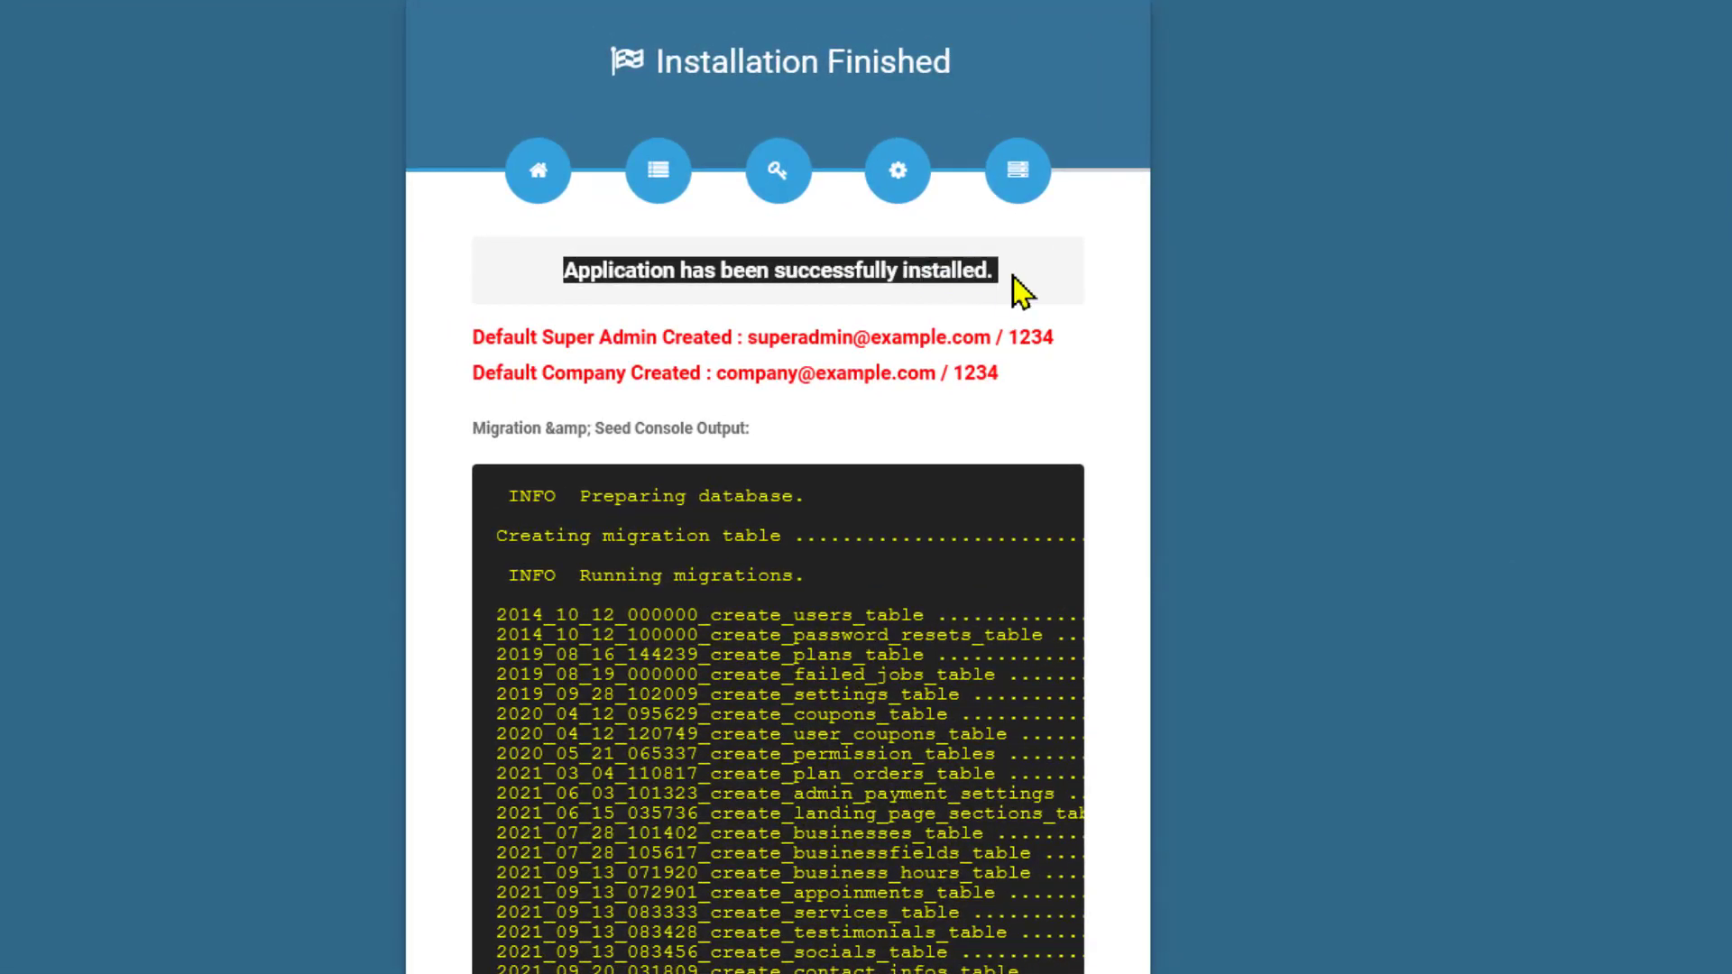
left_click_drag(469, 339, 1042, 339)
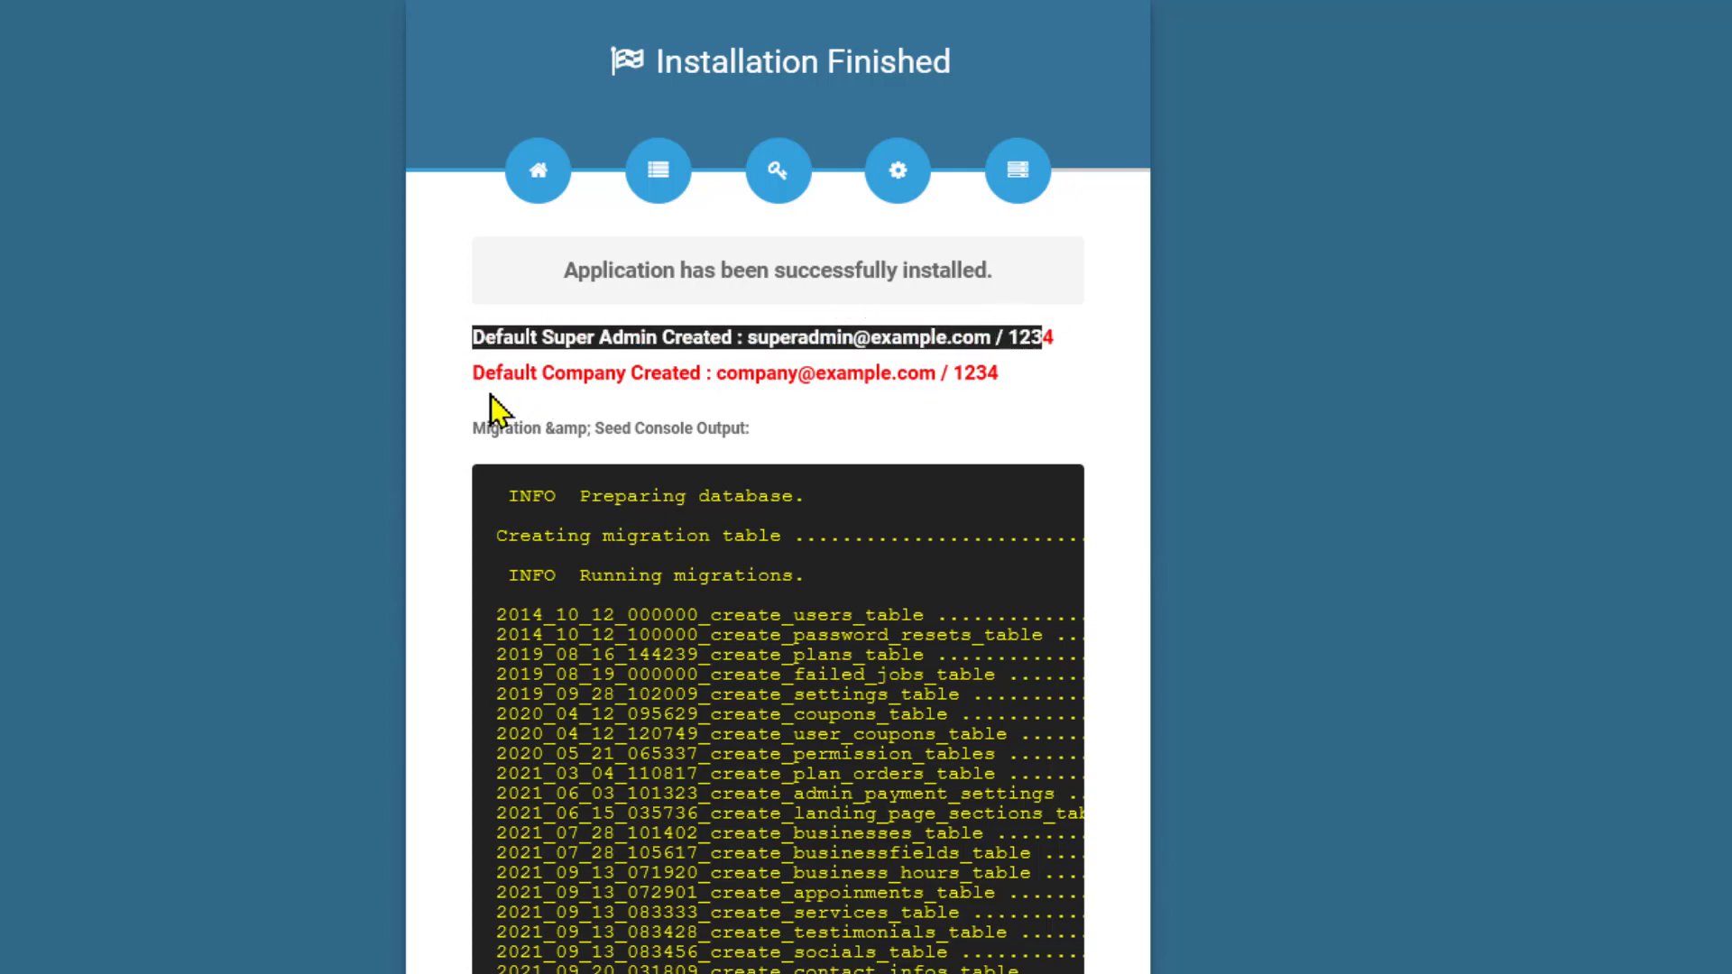
left_click_drag(478, 372, 1025, 398)
left_click(478, 339)
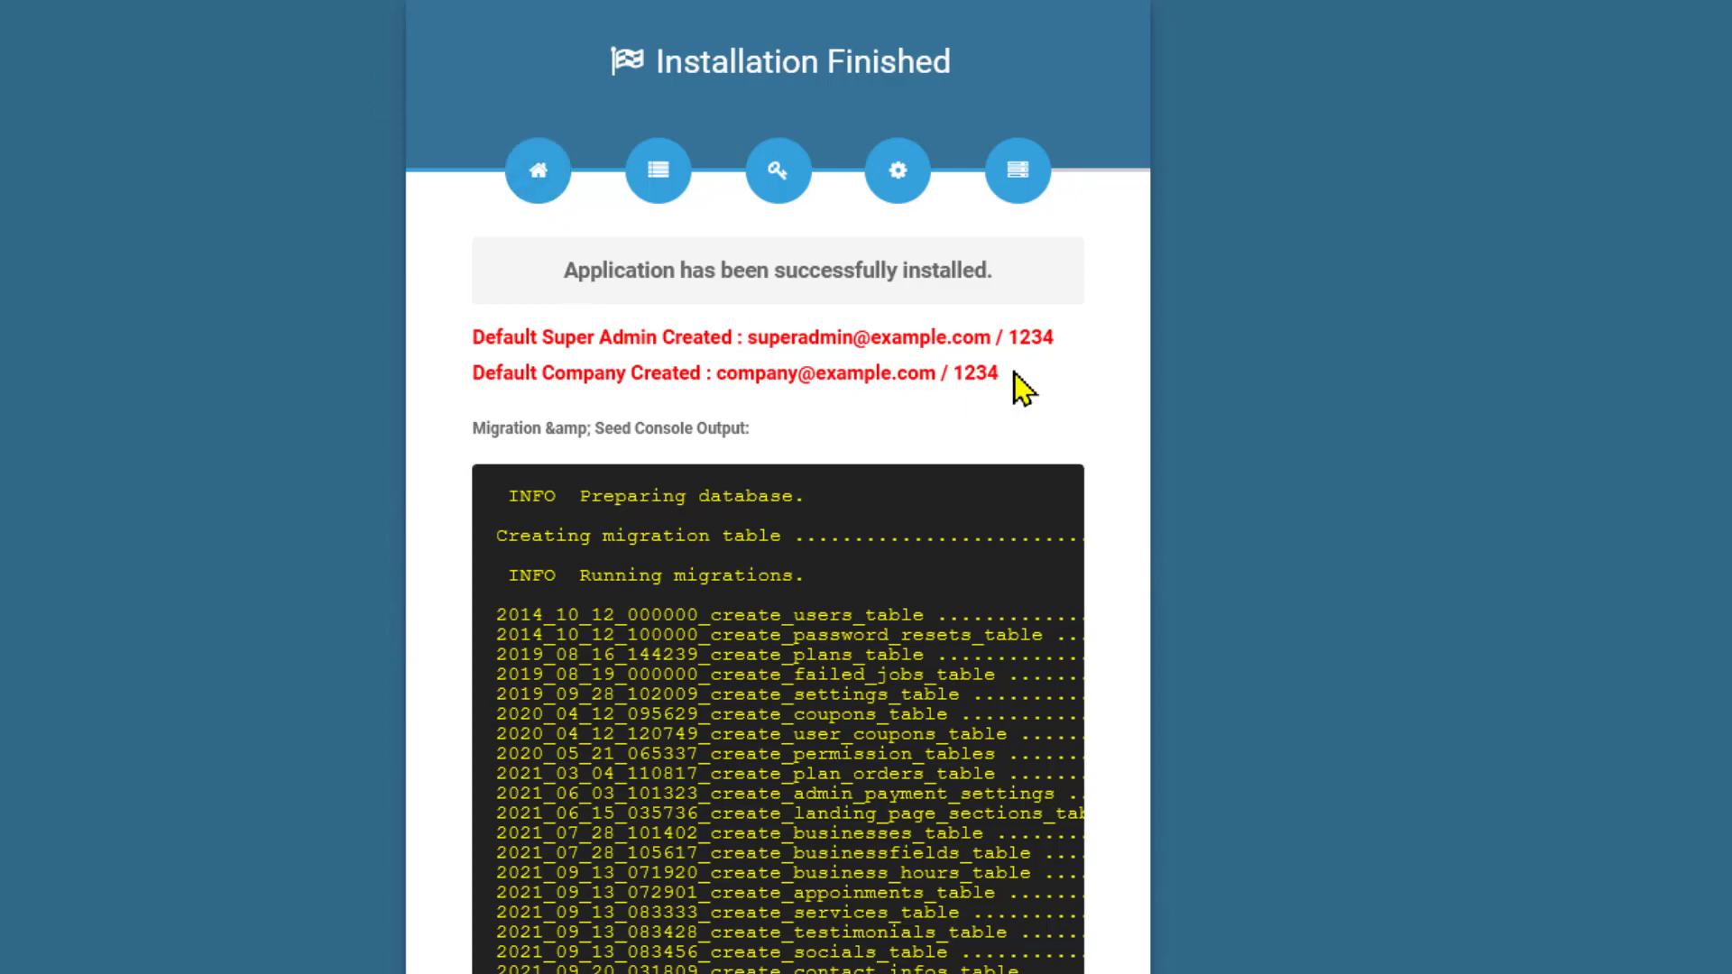
left_click_drag(1013, 374, 471, 336)
right_click(516, 331)
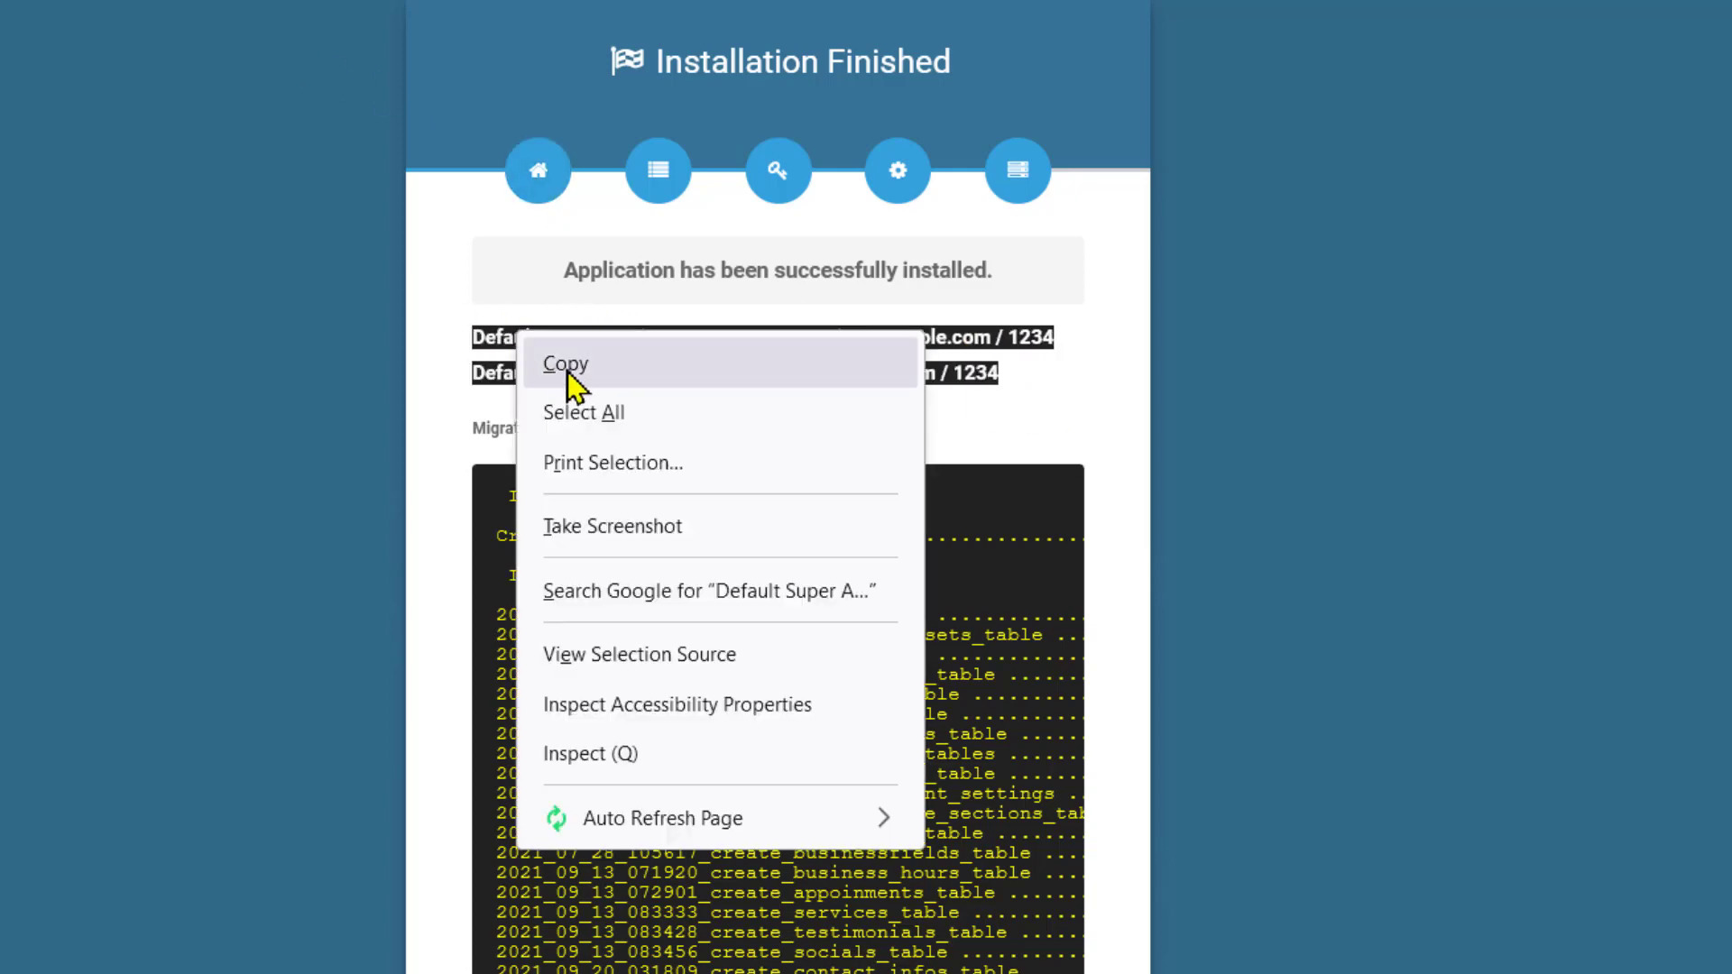
left_click(566, 366)
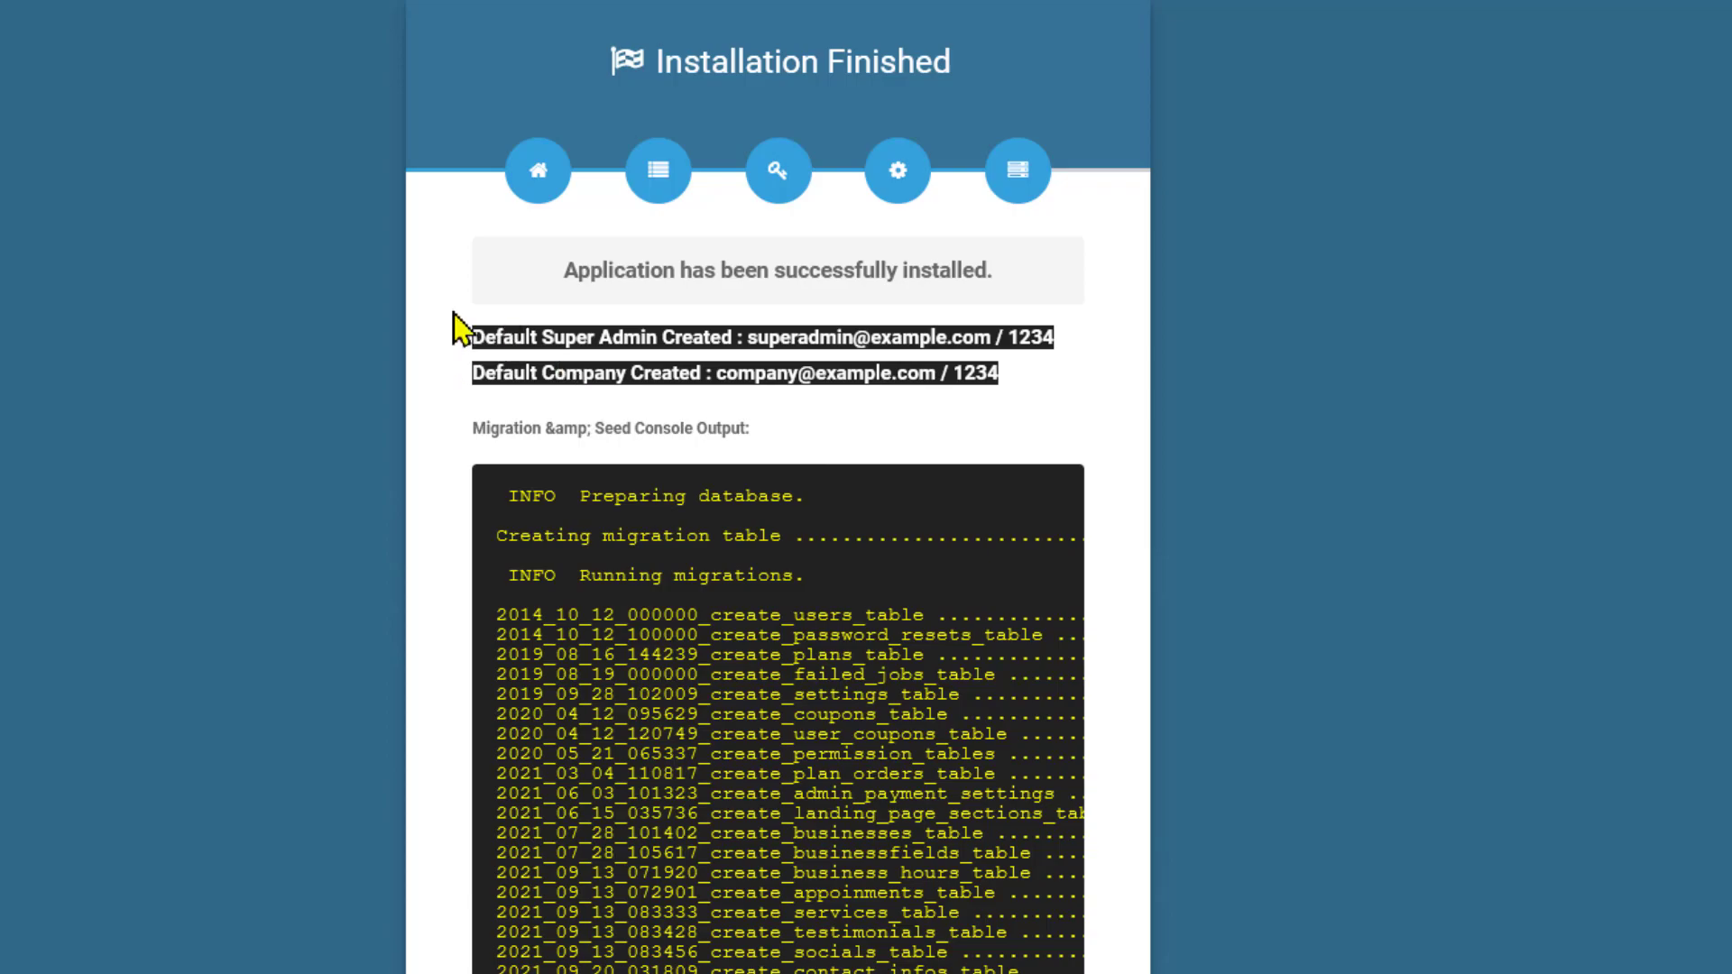
key("ctrl+t")
key("ctrl+v")
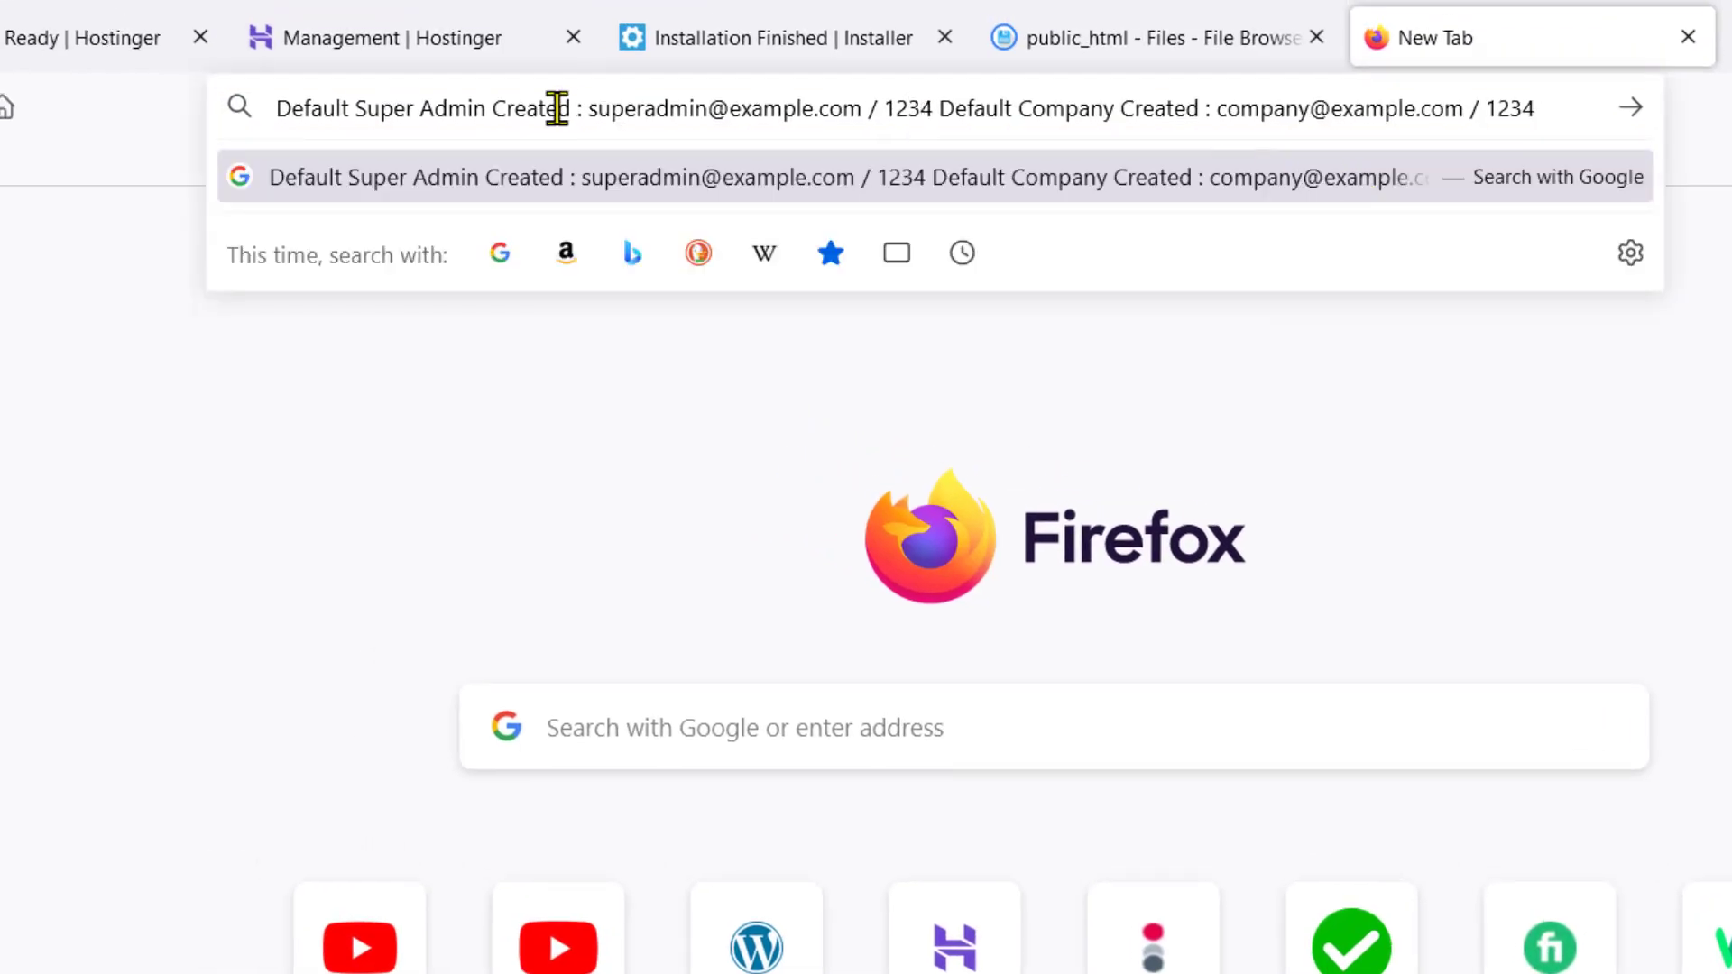
left_click(381, 110)
Remove /install/final from the installer page's URL to load the site's home page
left_click(1070, 49)
left_click(901, 46)
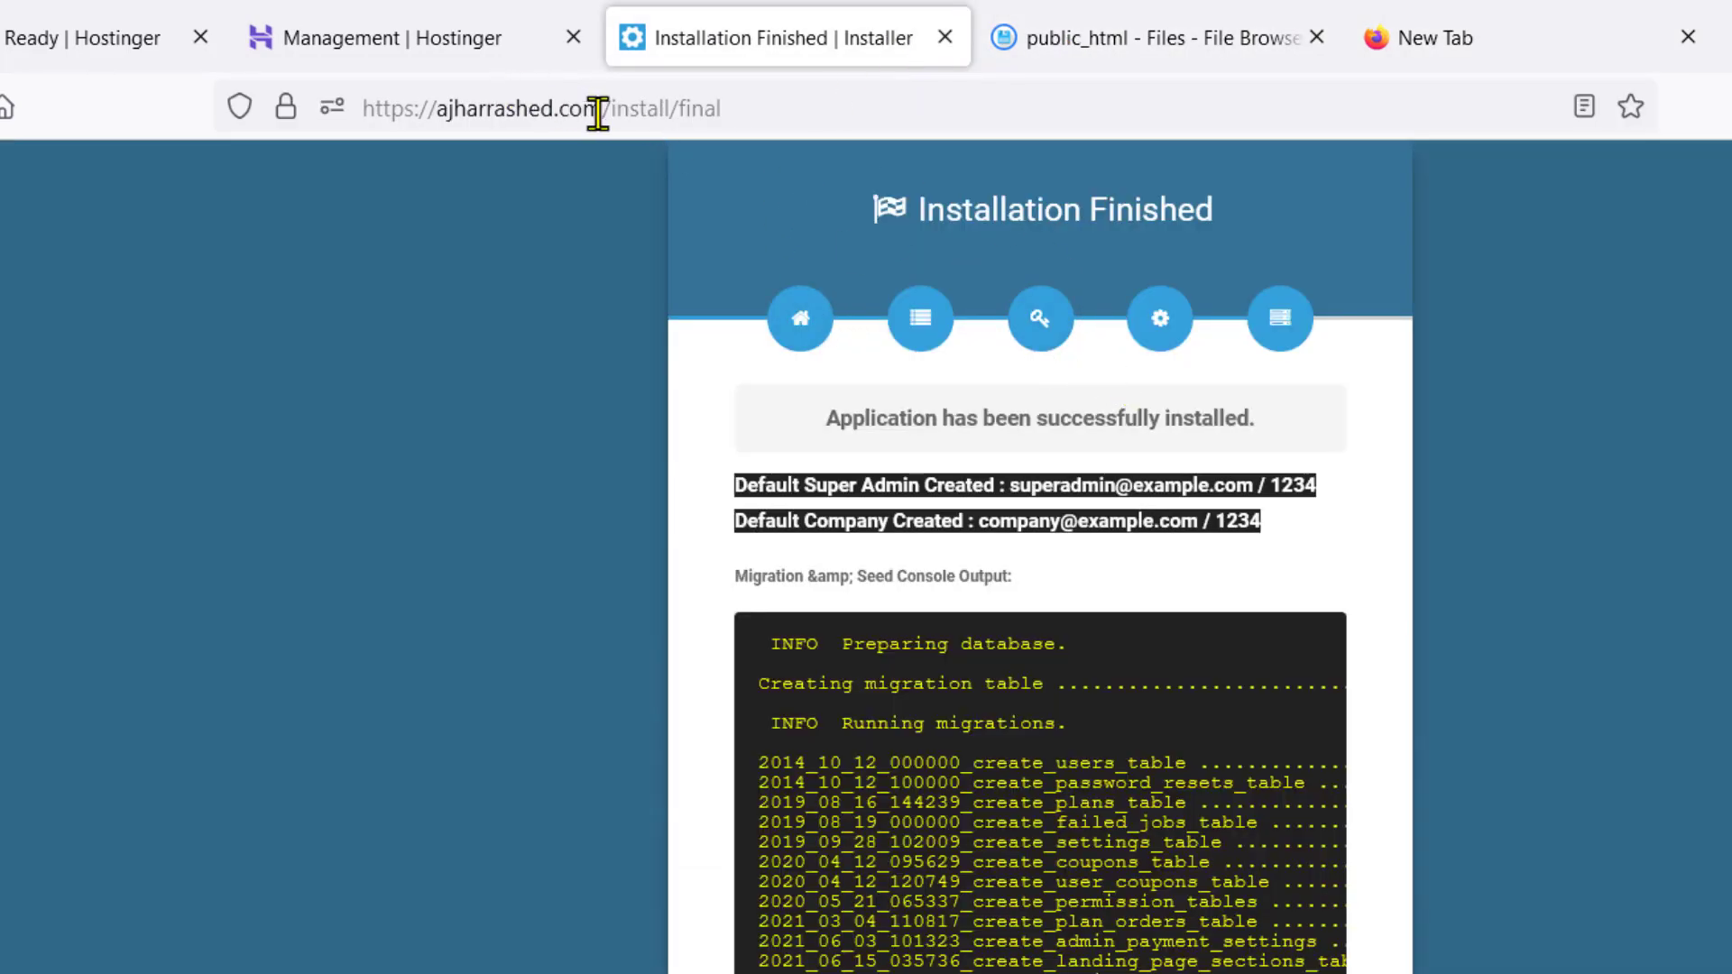
left_click_drag(602, 108, 993, 91)
key("BackSpace")
key("Return")
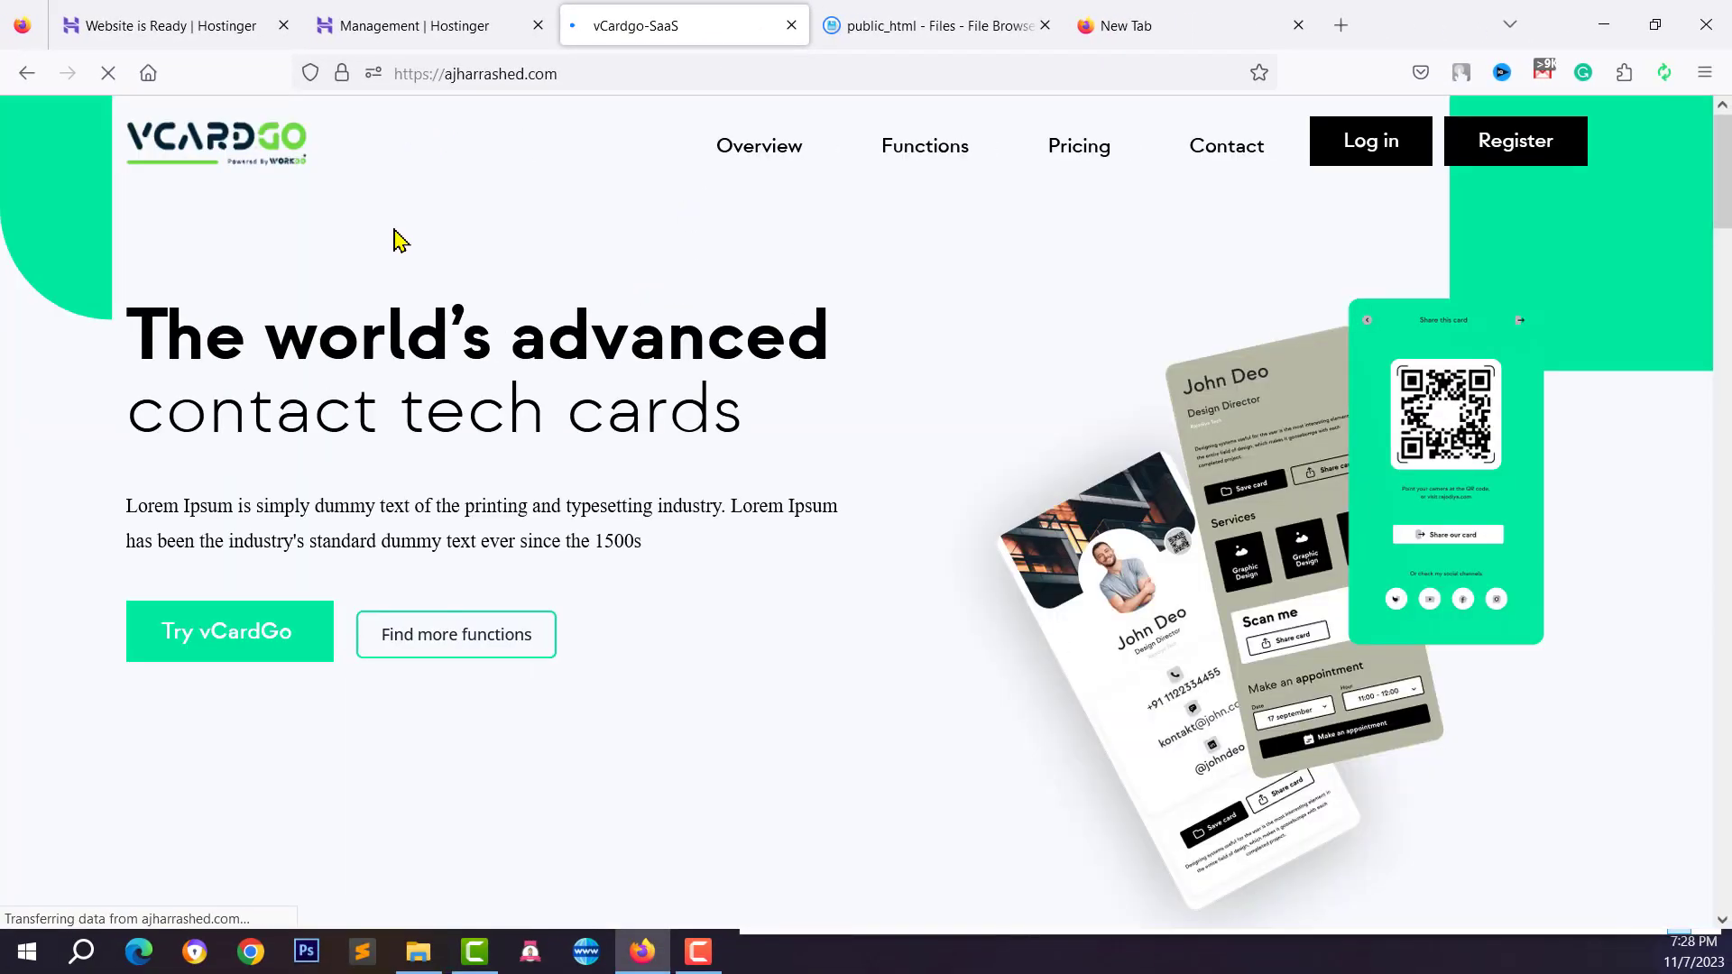
Accept the cookie notice, scroll down through the landing page's sections, then back to the top
left_click(1127, 805)
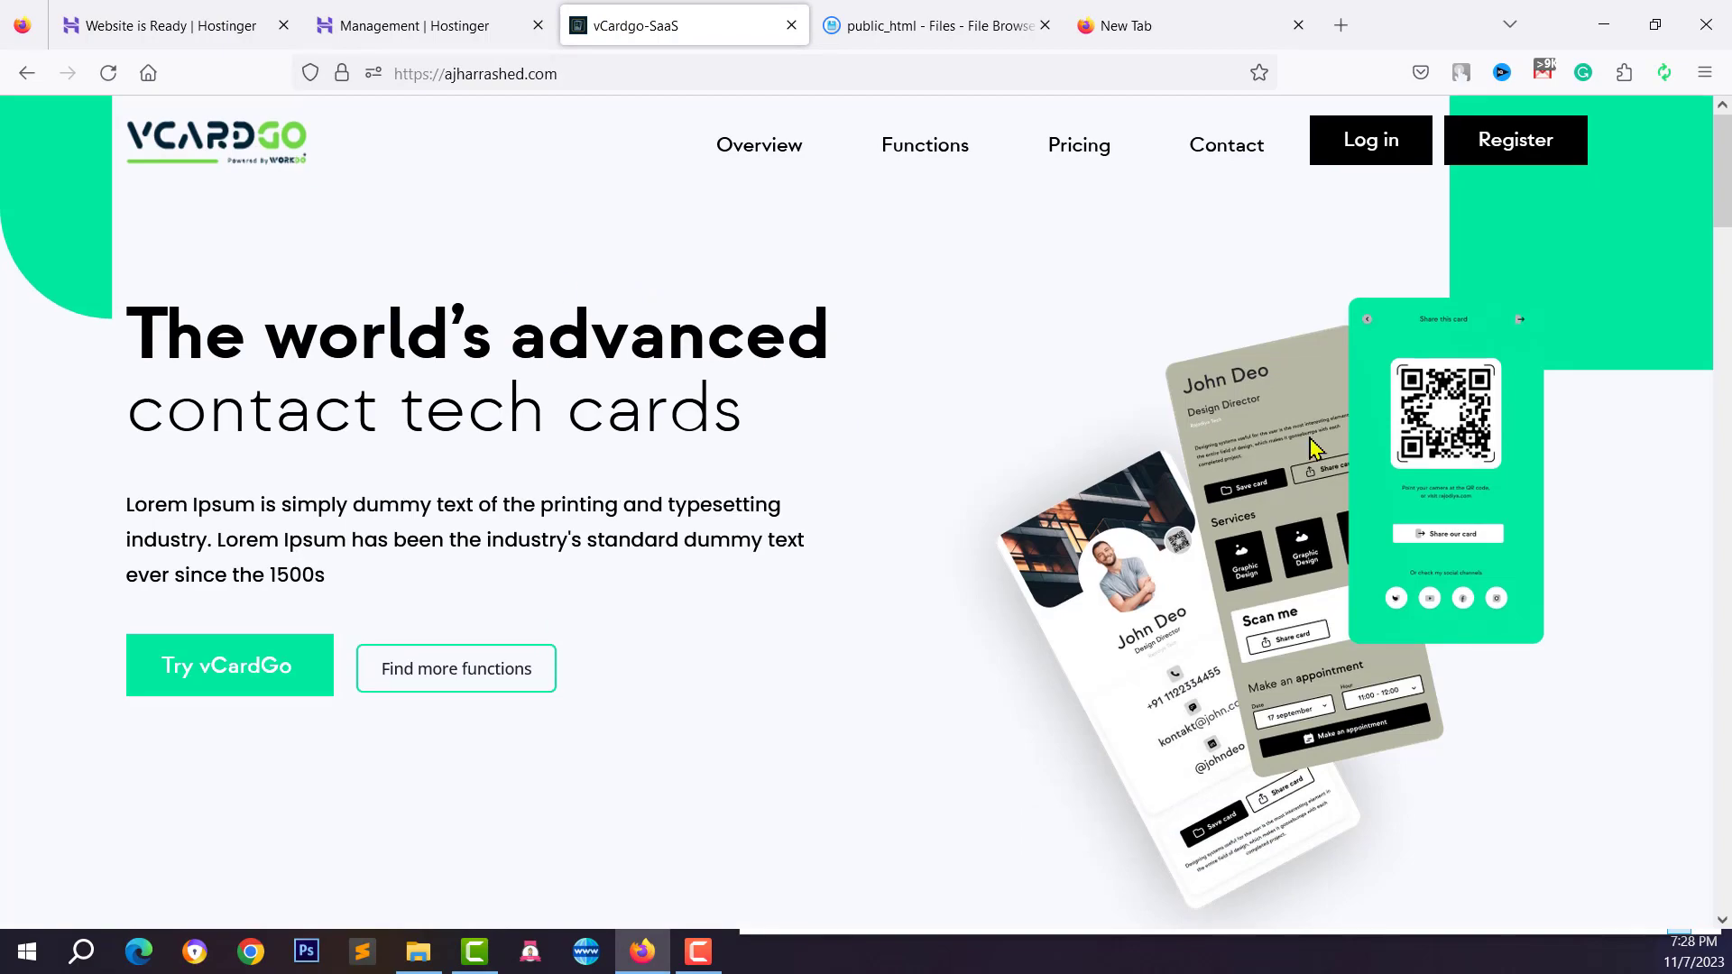
scroll(1317, 478, "down", 10)
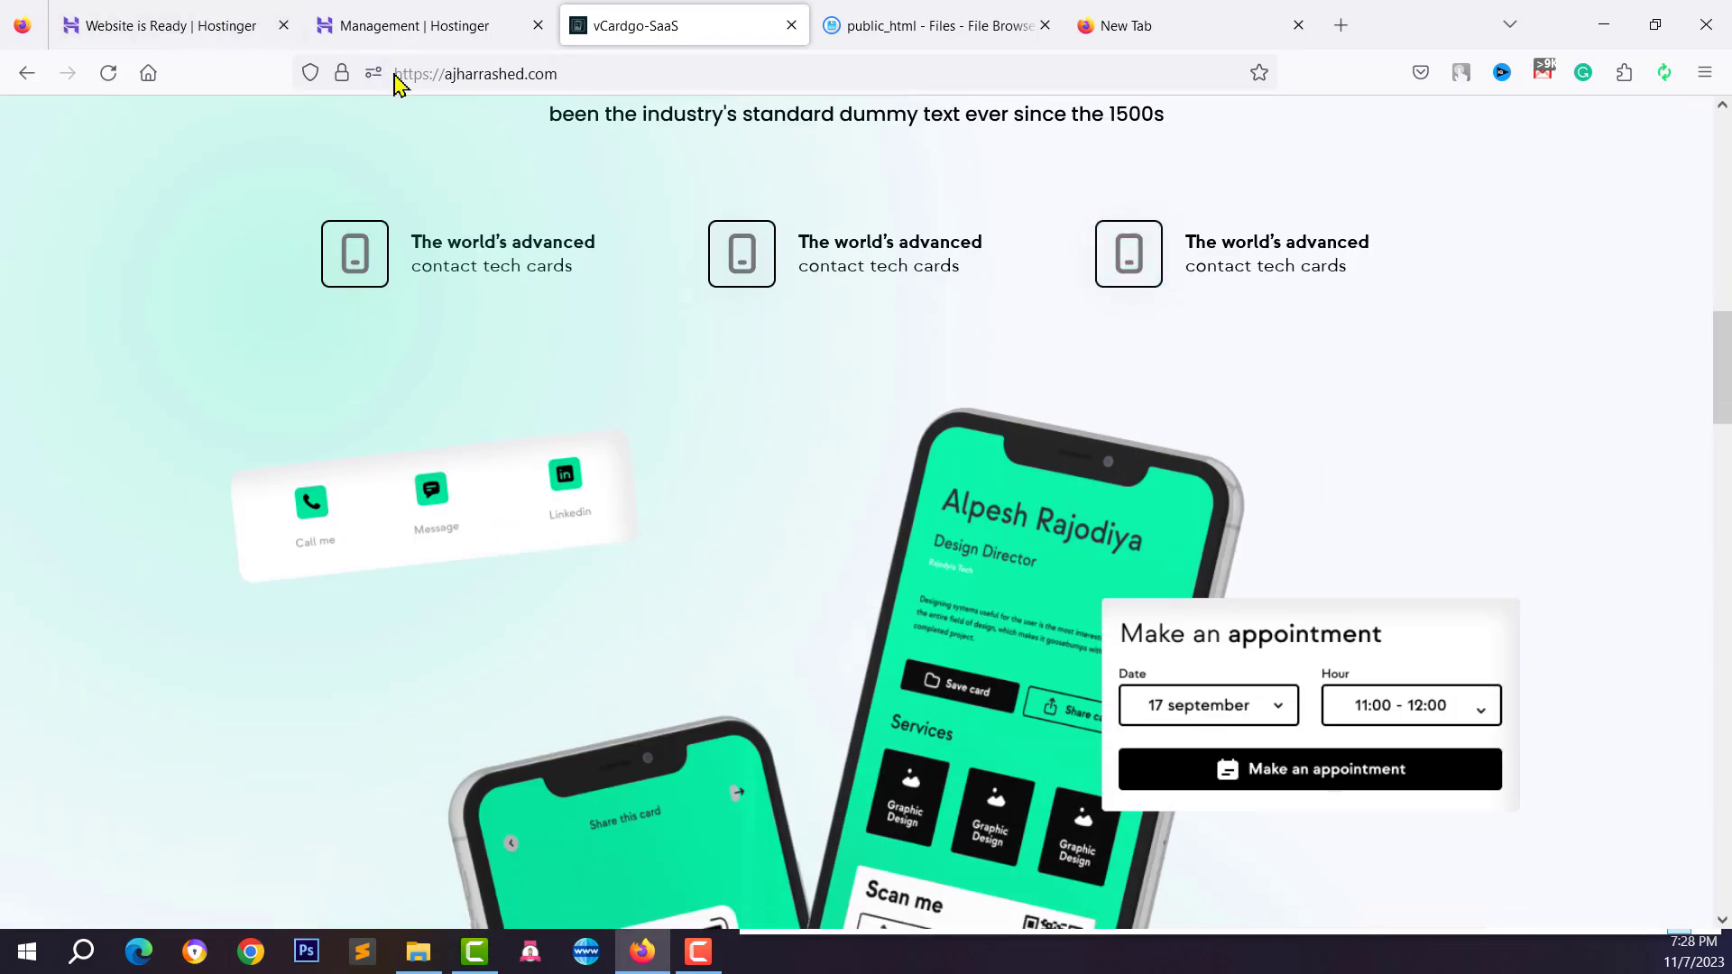
scroll(913, 631, "down", 15)
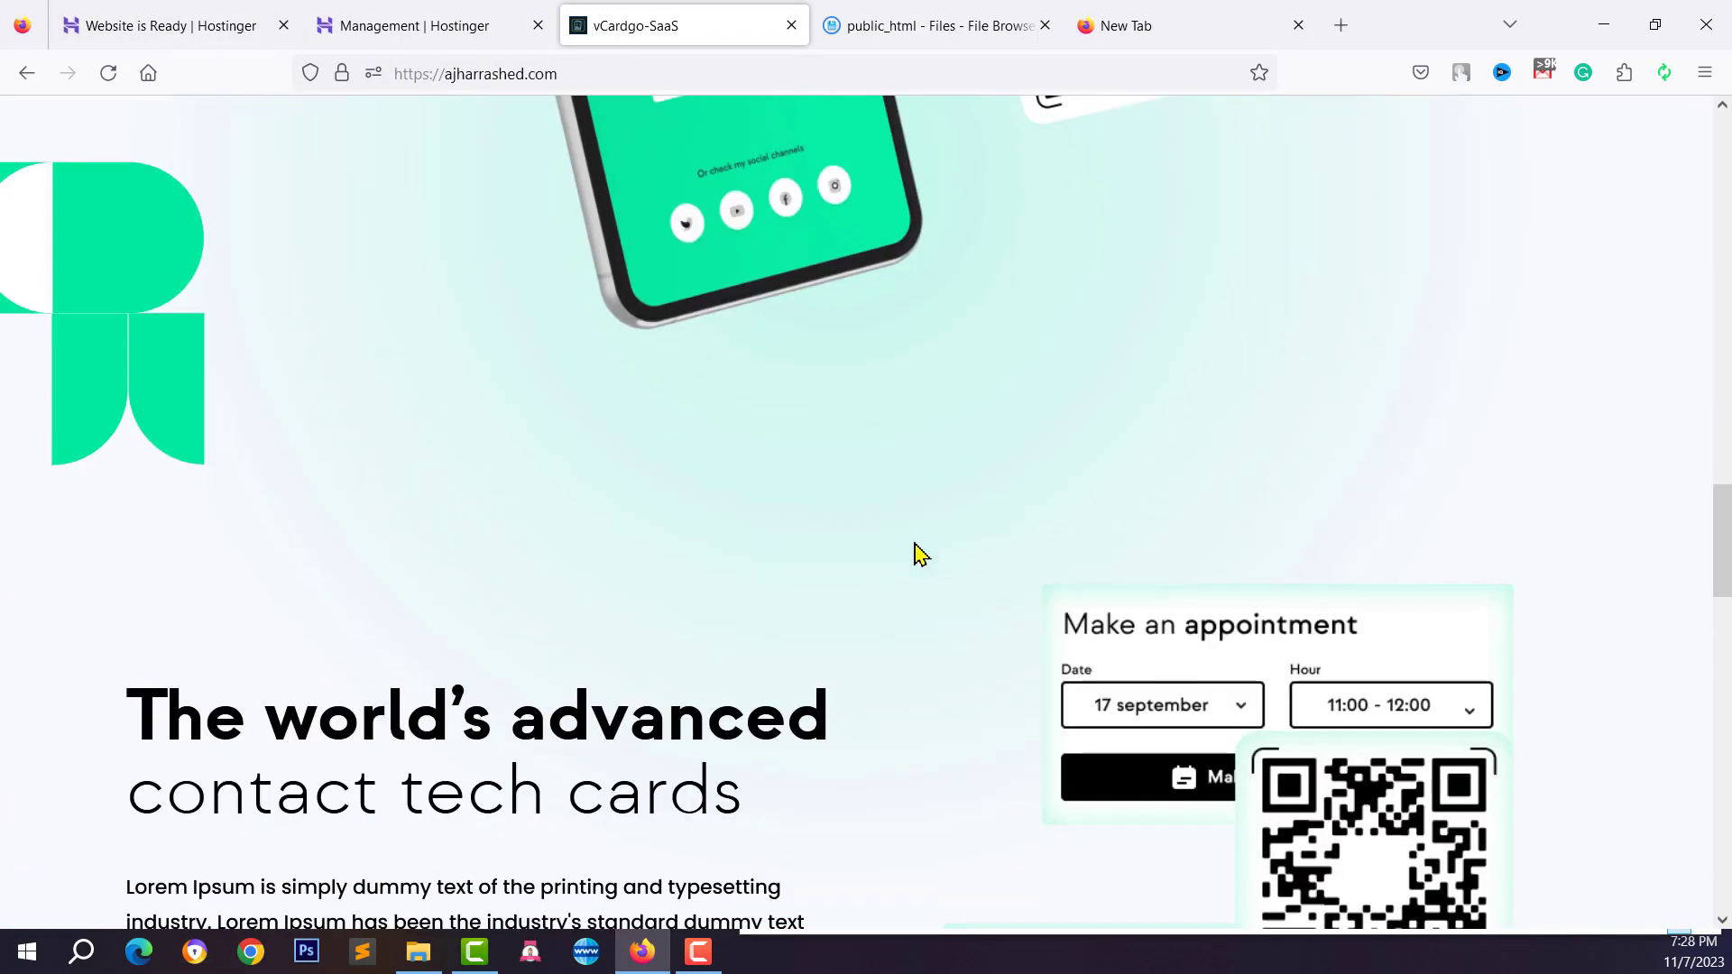
scroll(1218, 708, "down", 3)
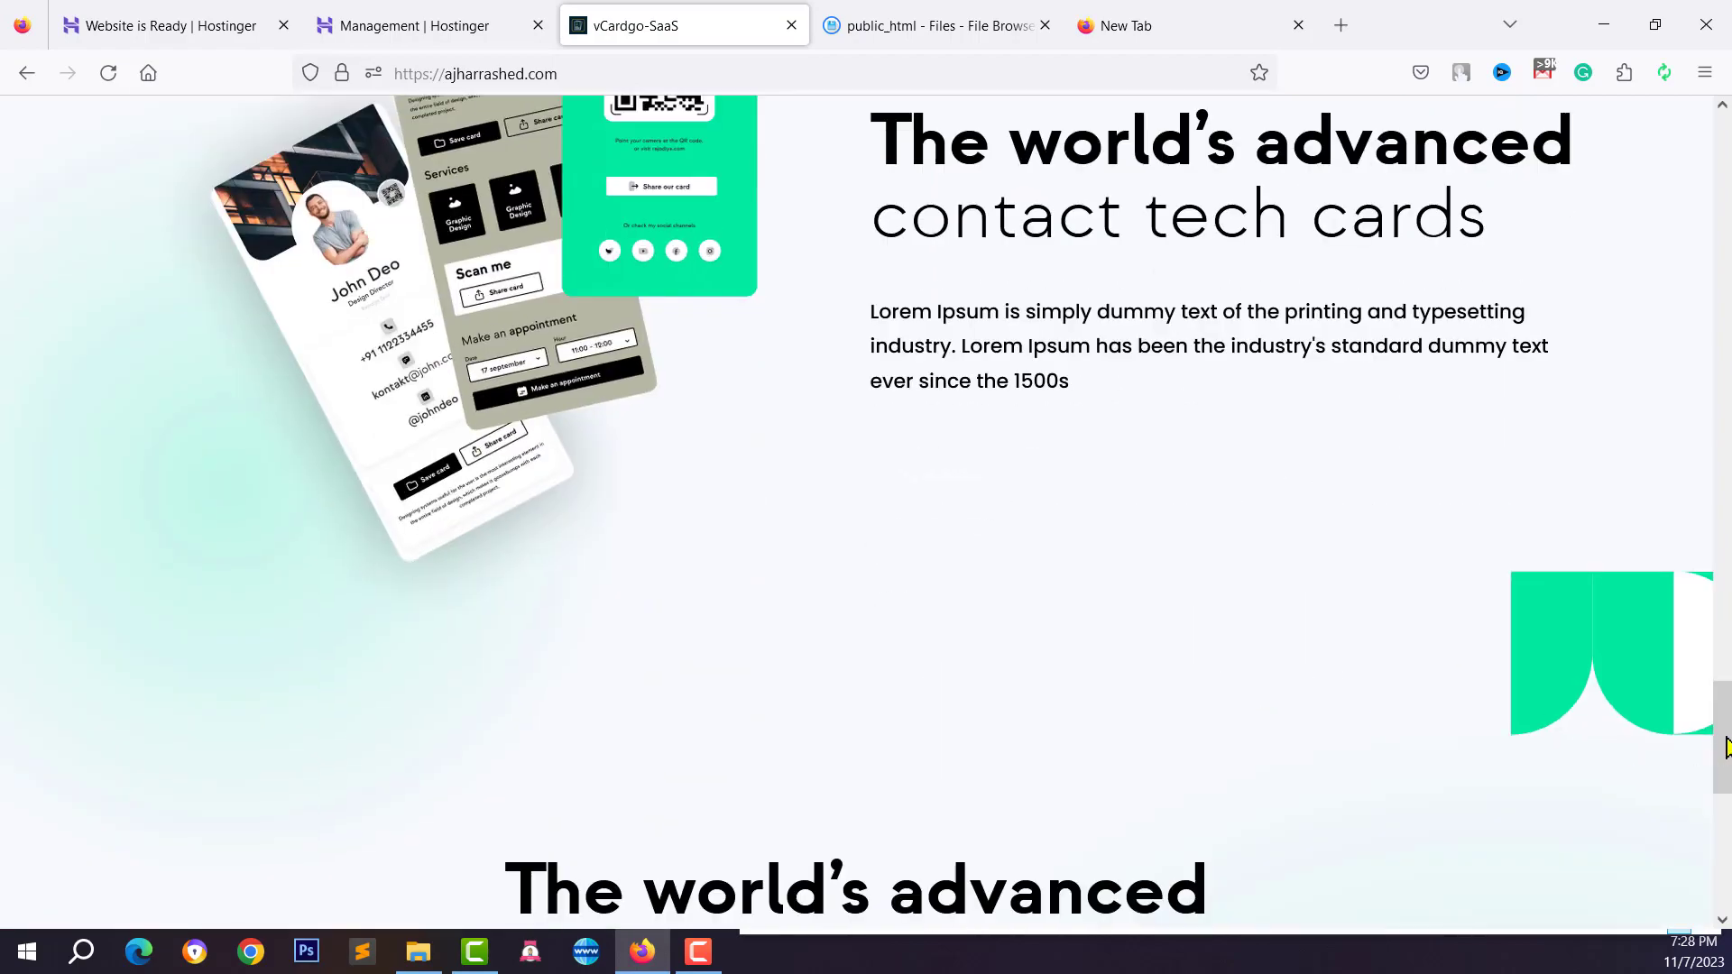
left_click_drag(1721, 738, 1721, 170)
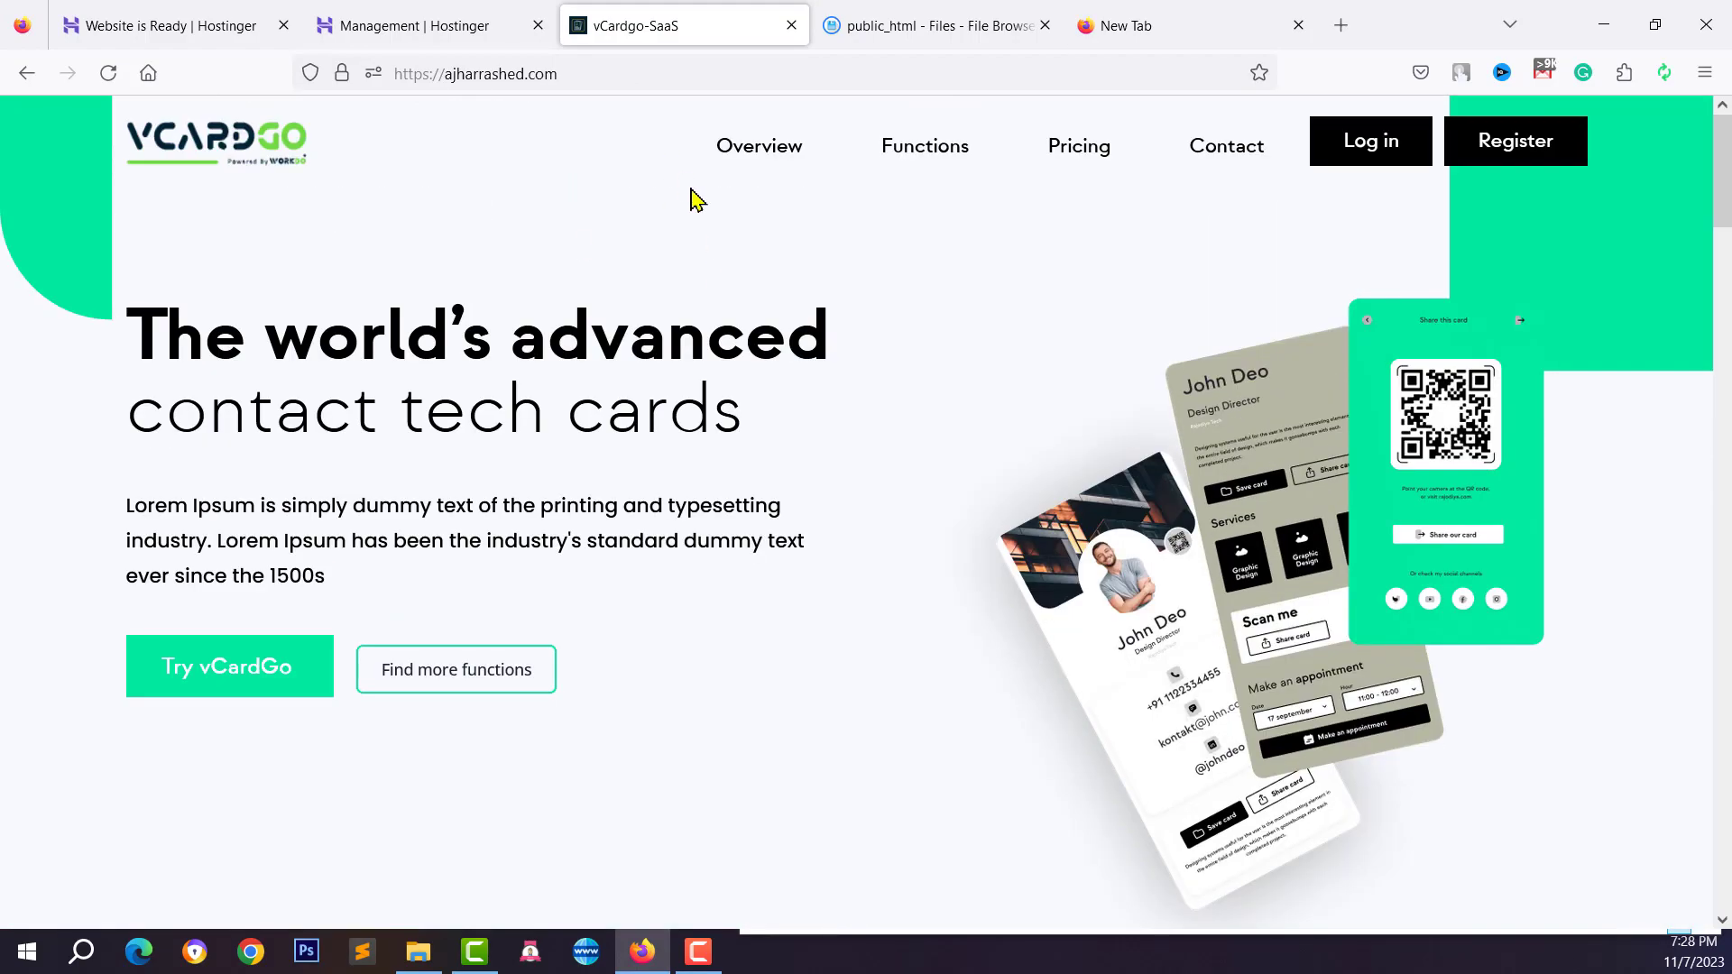
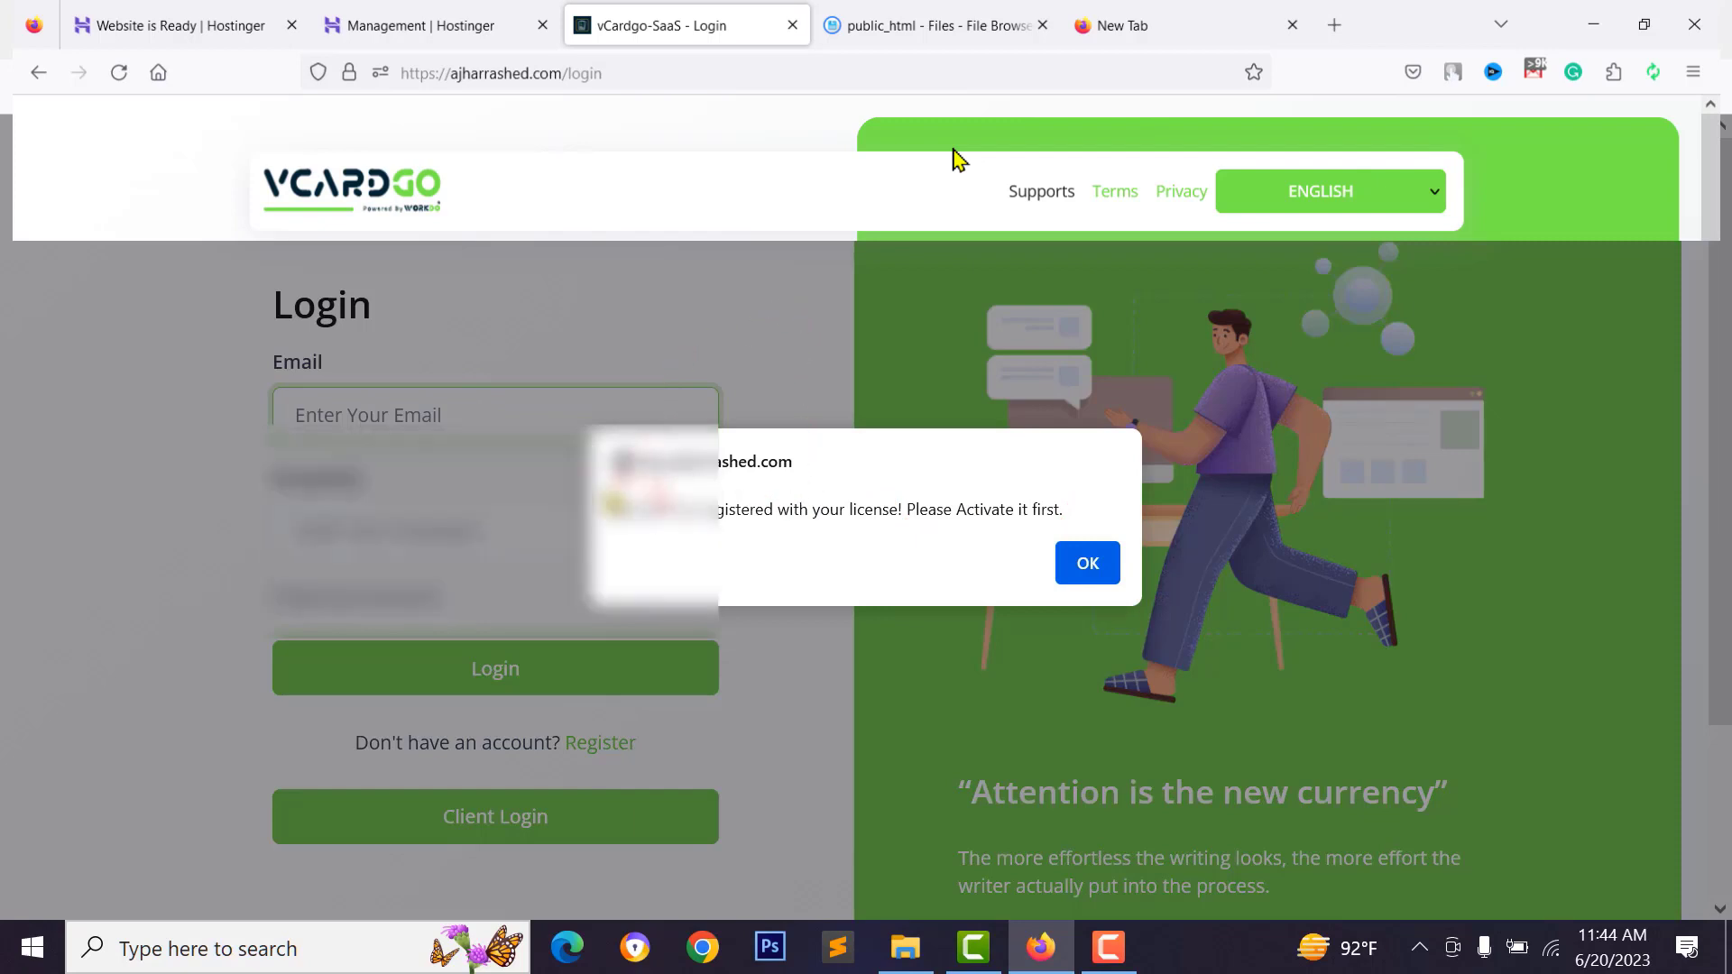
Dismiss the 'Domain not registered' warning with OK
left_click_drag(622, 509, 1001, 514)
left_click(778, 513)
left_click(999, 514)
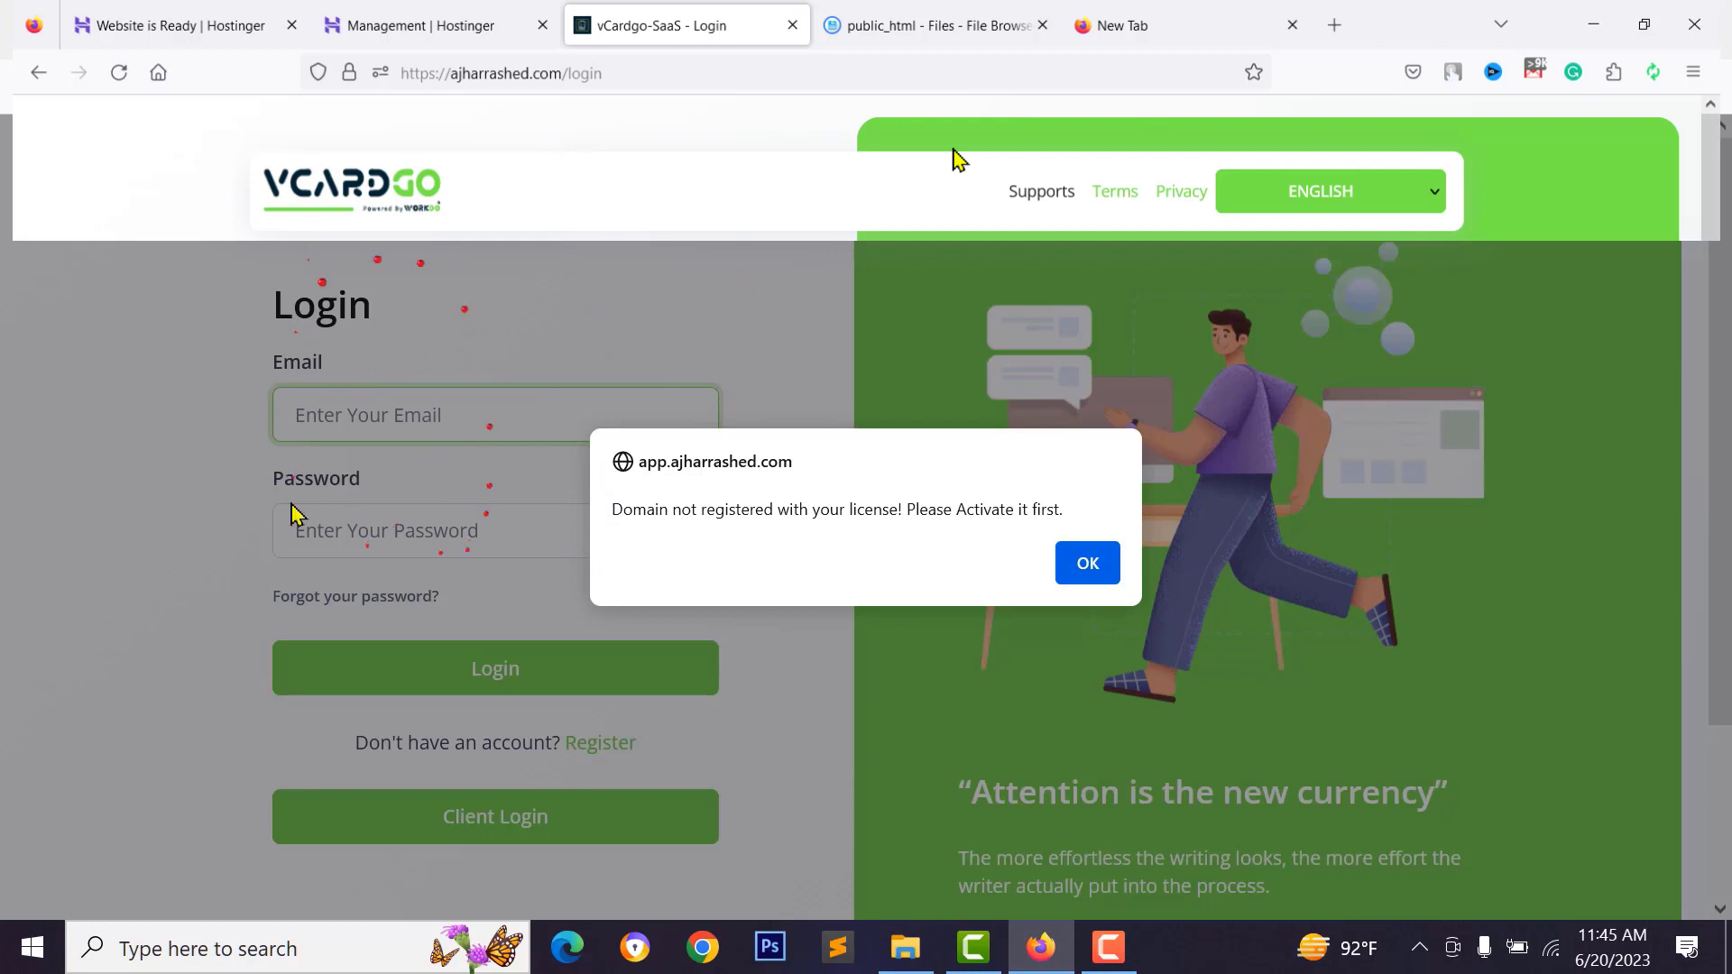
left_click(1087, 568)
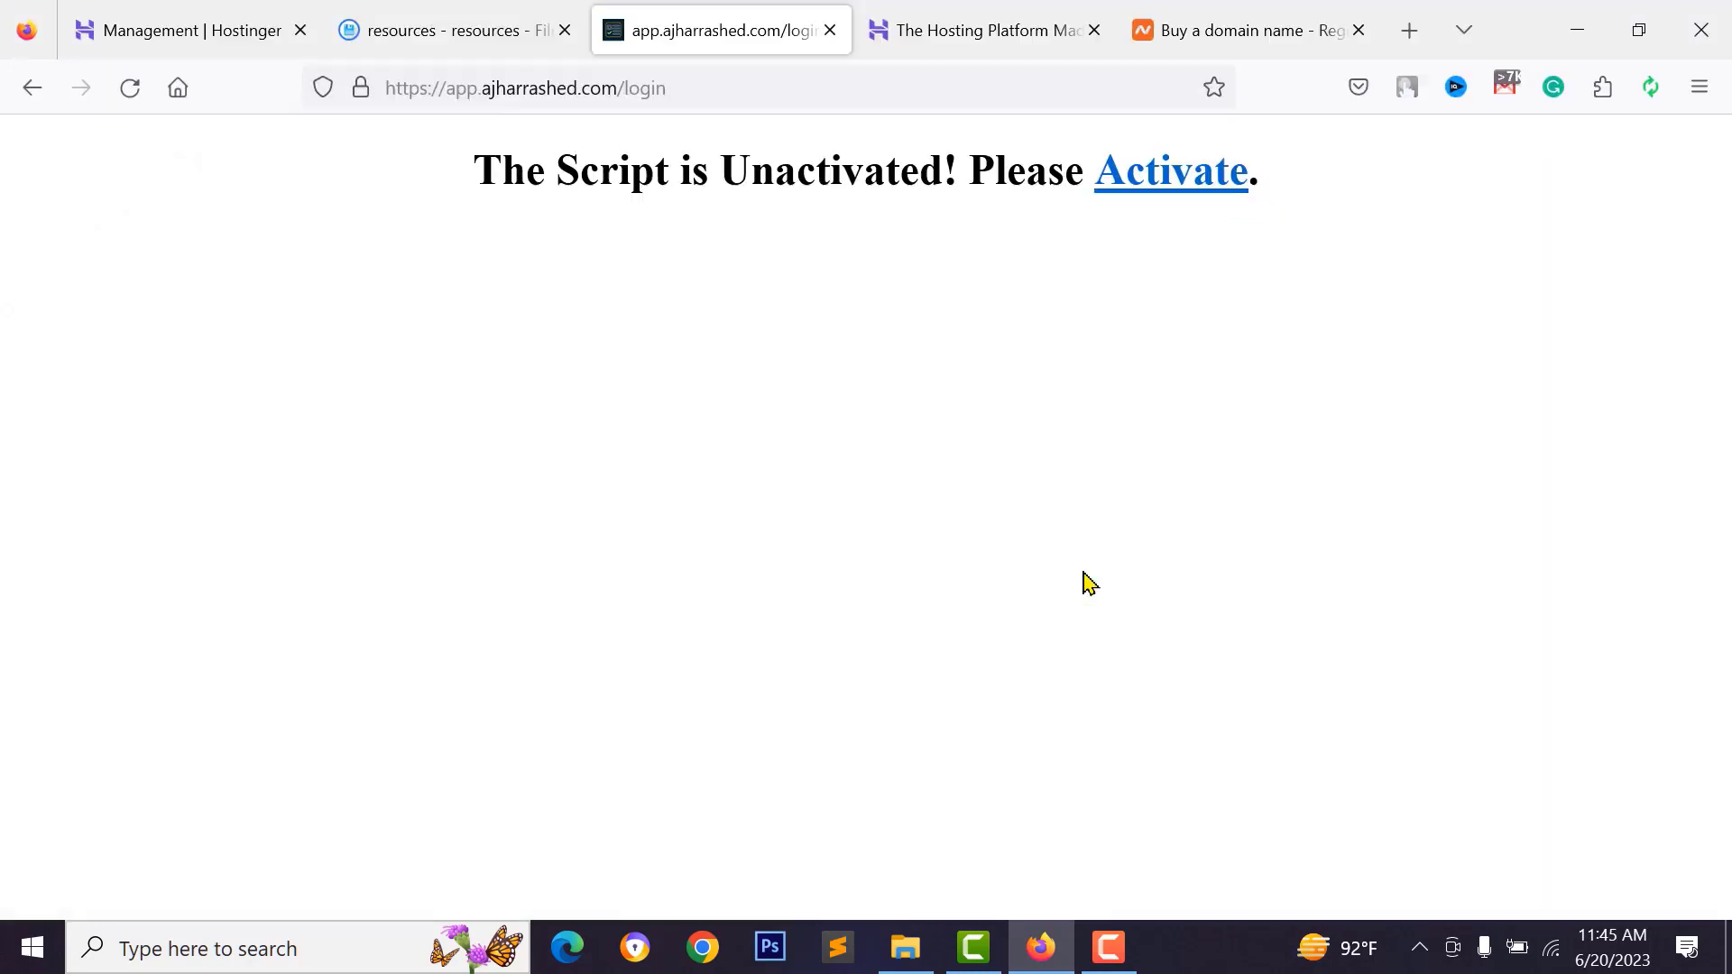
Follow the Activate link on the unactivated-script page to the activation form
left_click_drag(483, 170, 979, 174)
left_click(975, 174)
left_click(1174, 186)
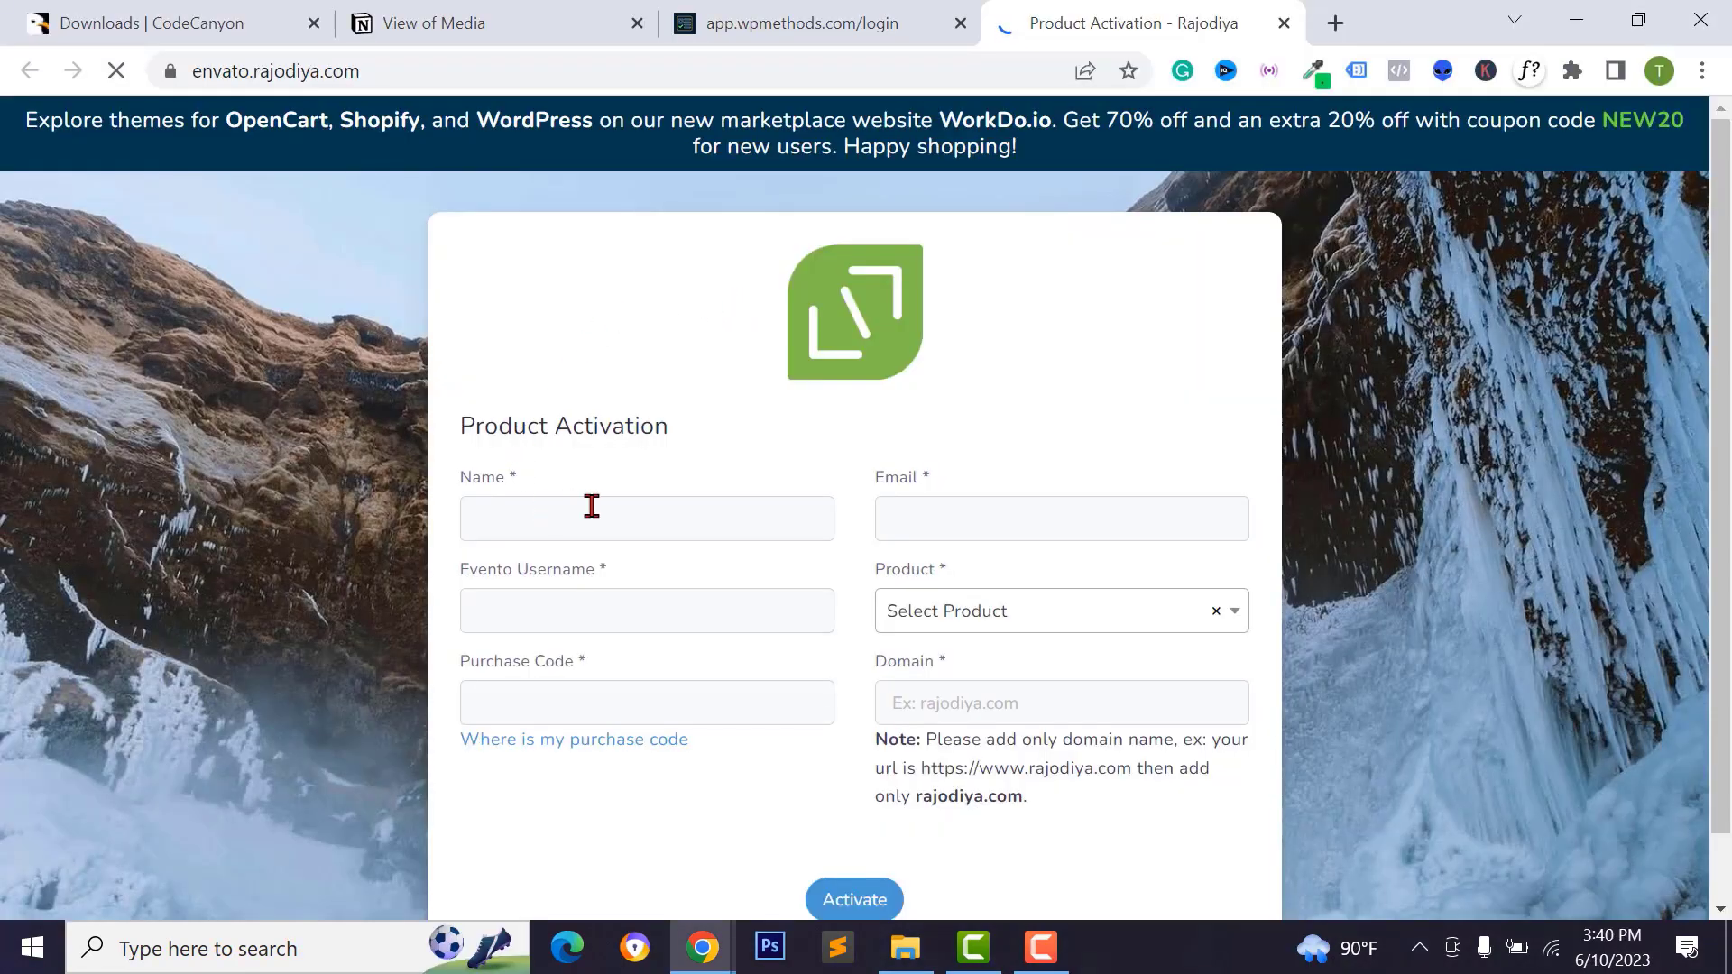
Fill the buyer's name and e-mail from the browser autofill and check the marketplace username
left_click_drag(464, 424, 667, 425)
left_click(564, 520)
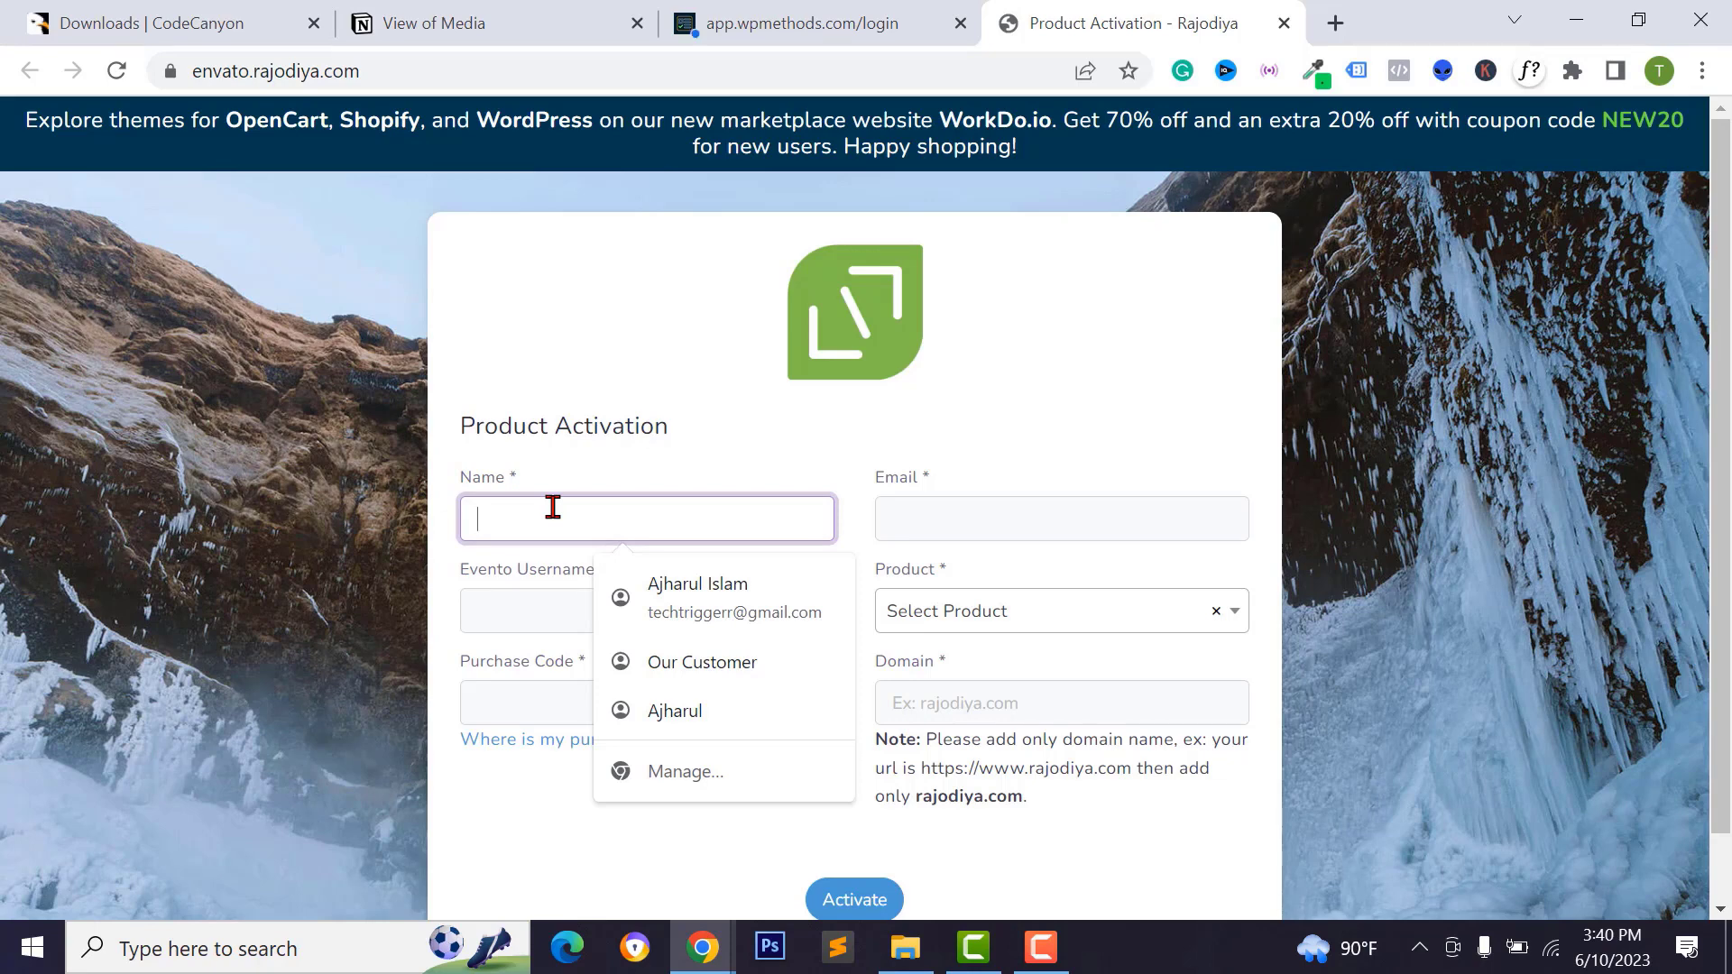
type("A")
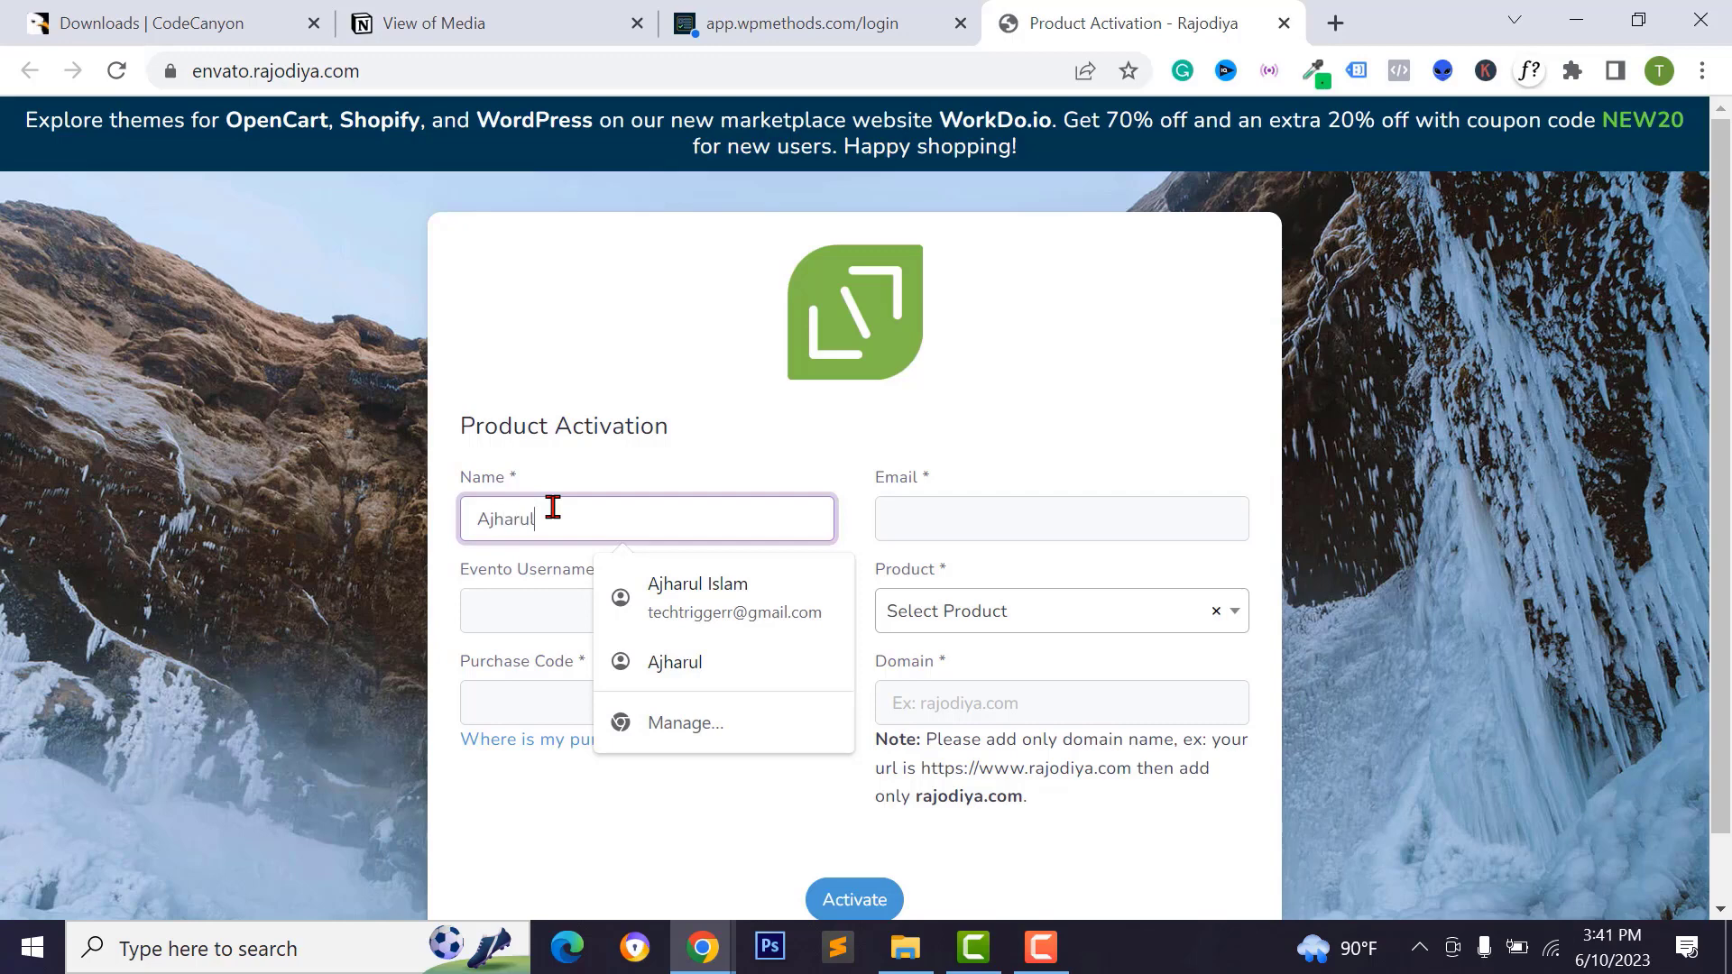
type("jharul")
key("Down")
key("Return")
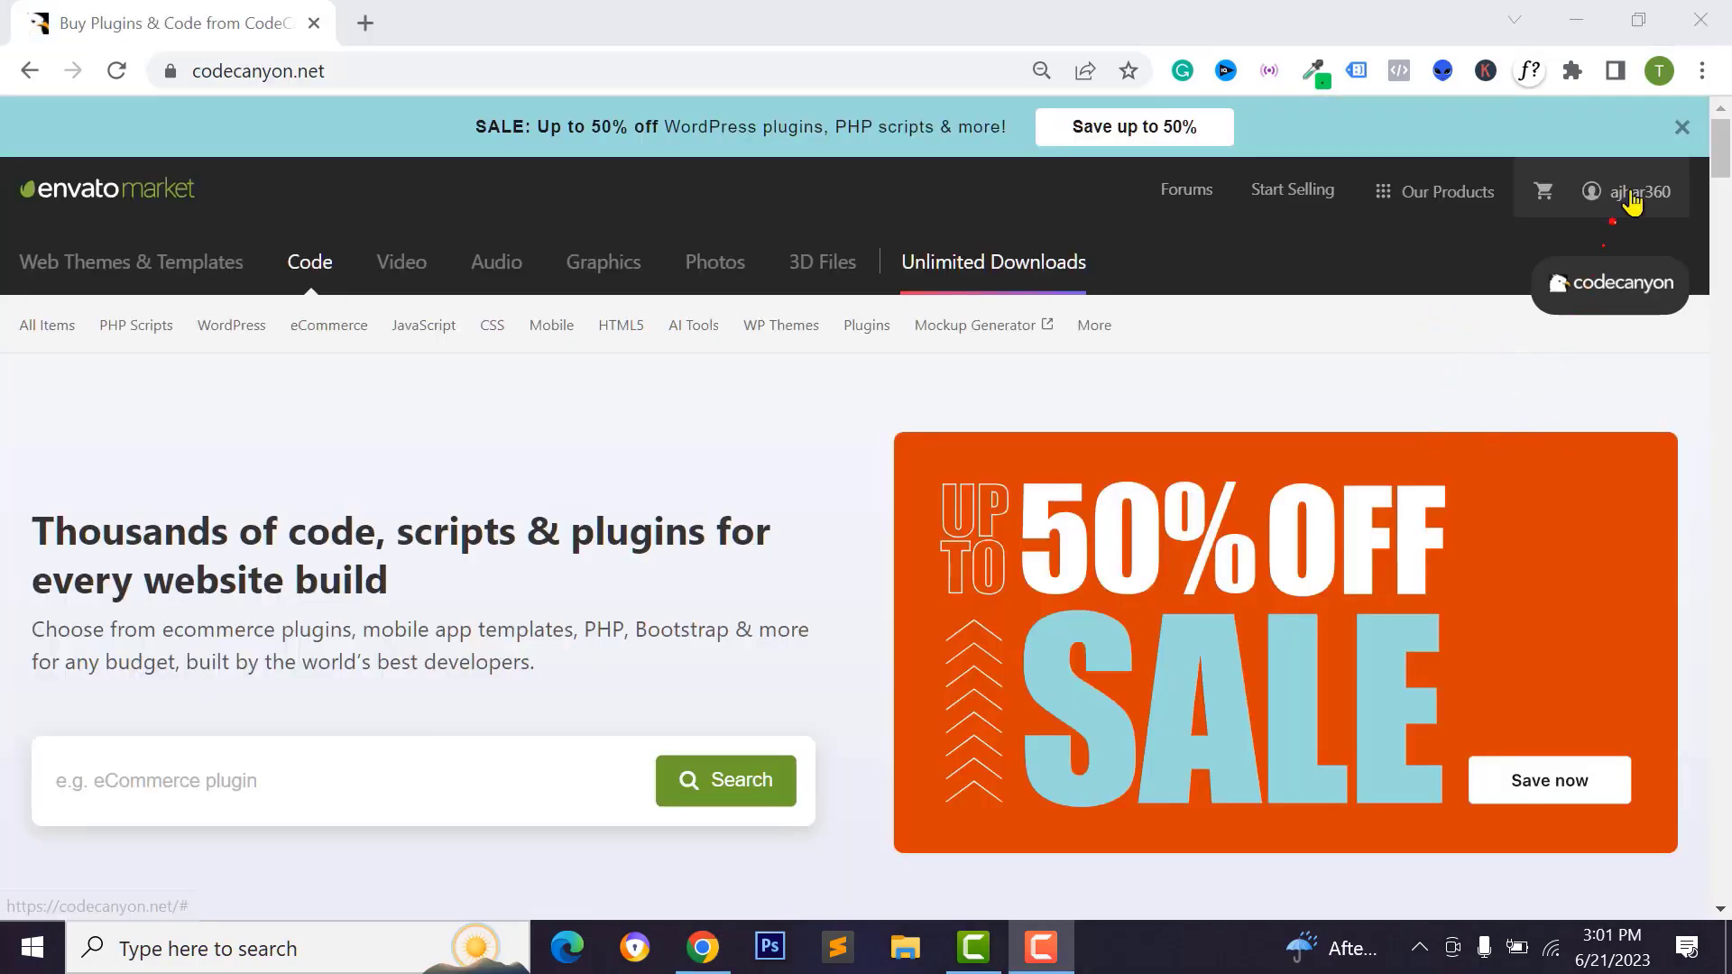
mouse_move(1628, 200)
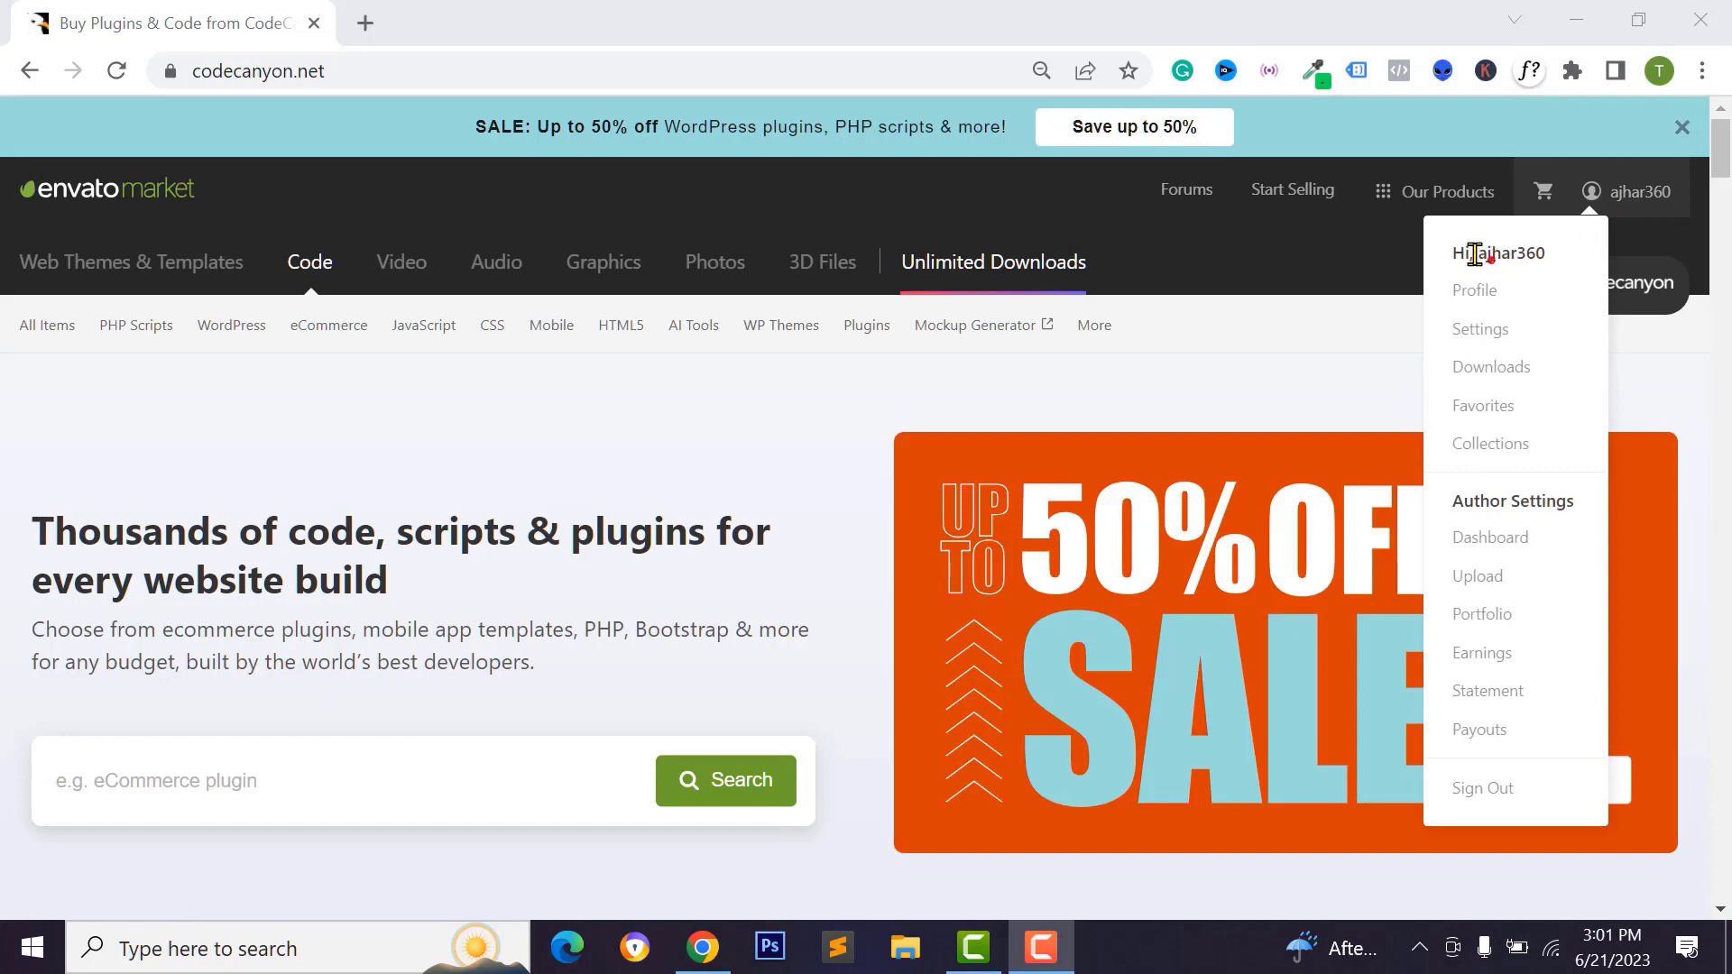
left_click_drag(1473, 254, 1538, 259)
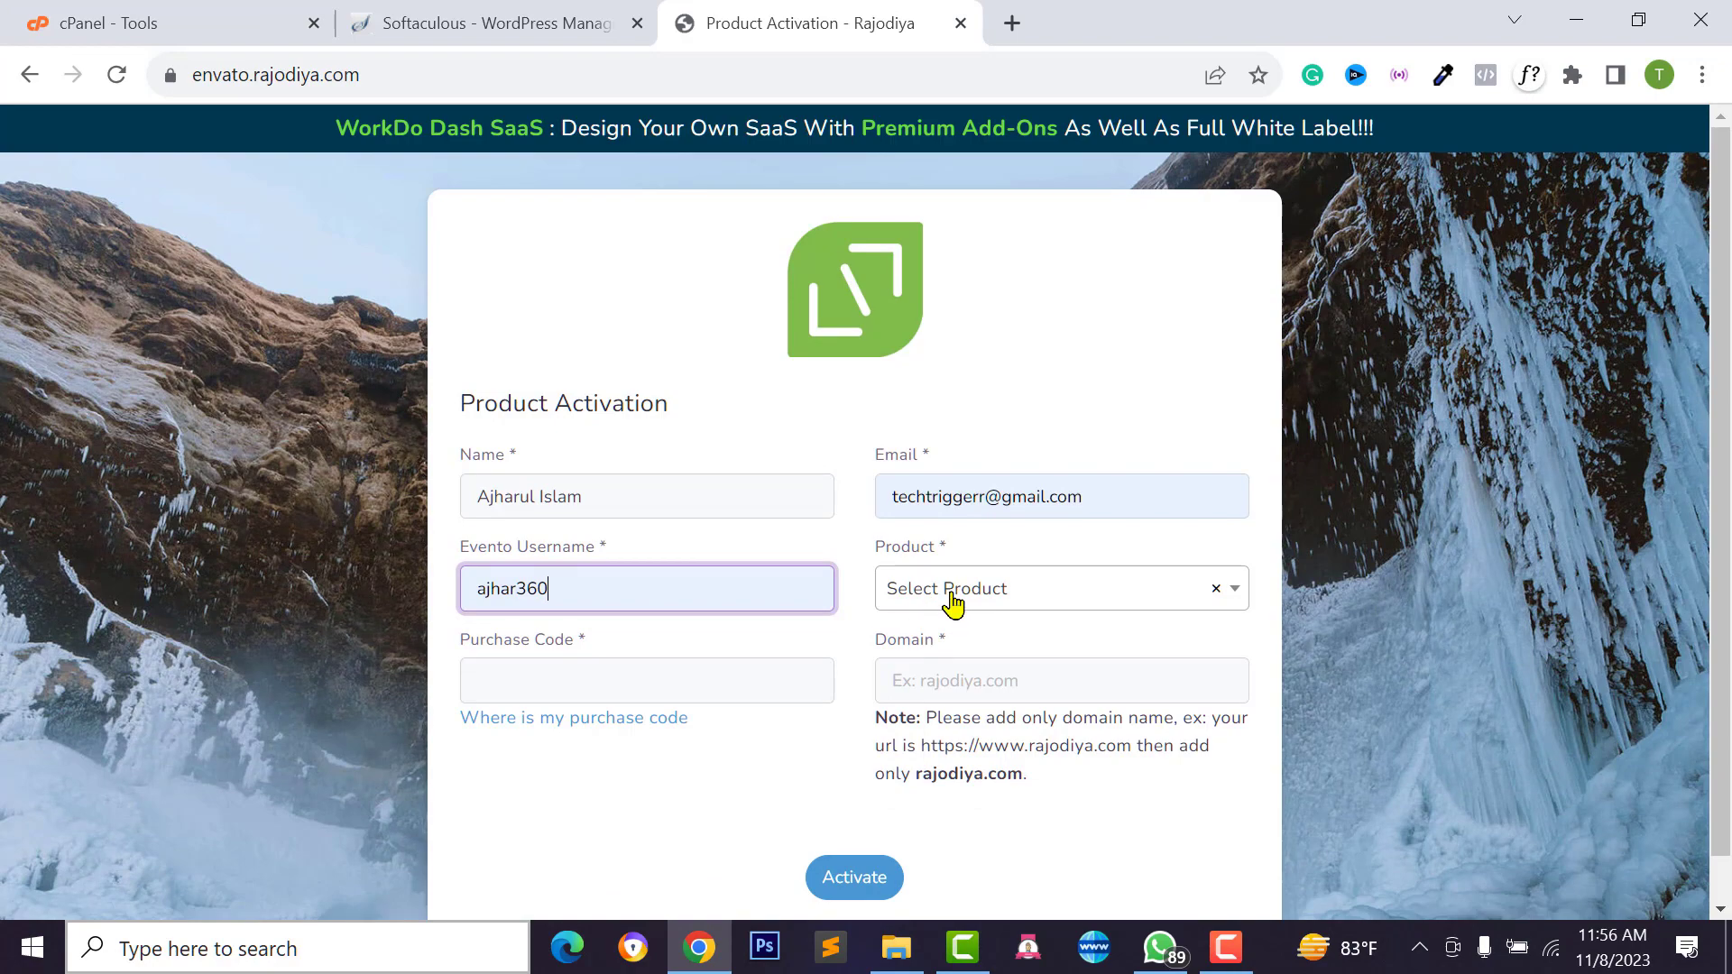
Choose 'vCardGo SaaS - Digital Business Card Builder' as the product and open the Downloads folder
left_click(954, 599)
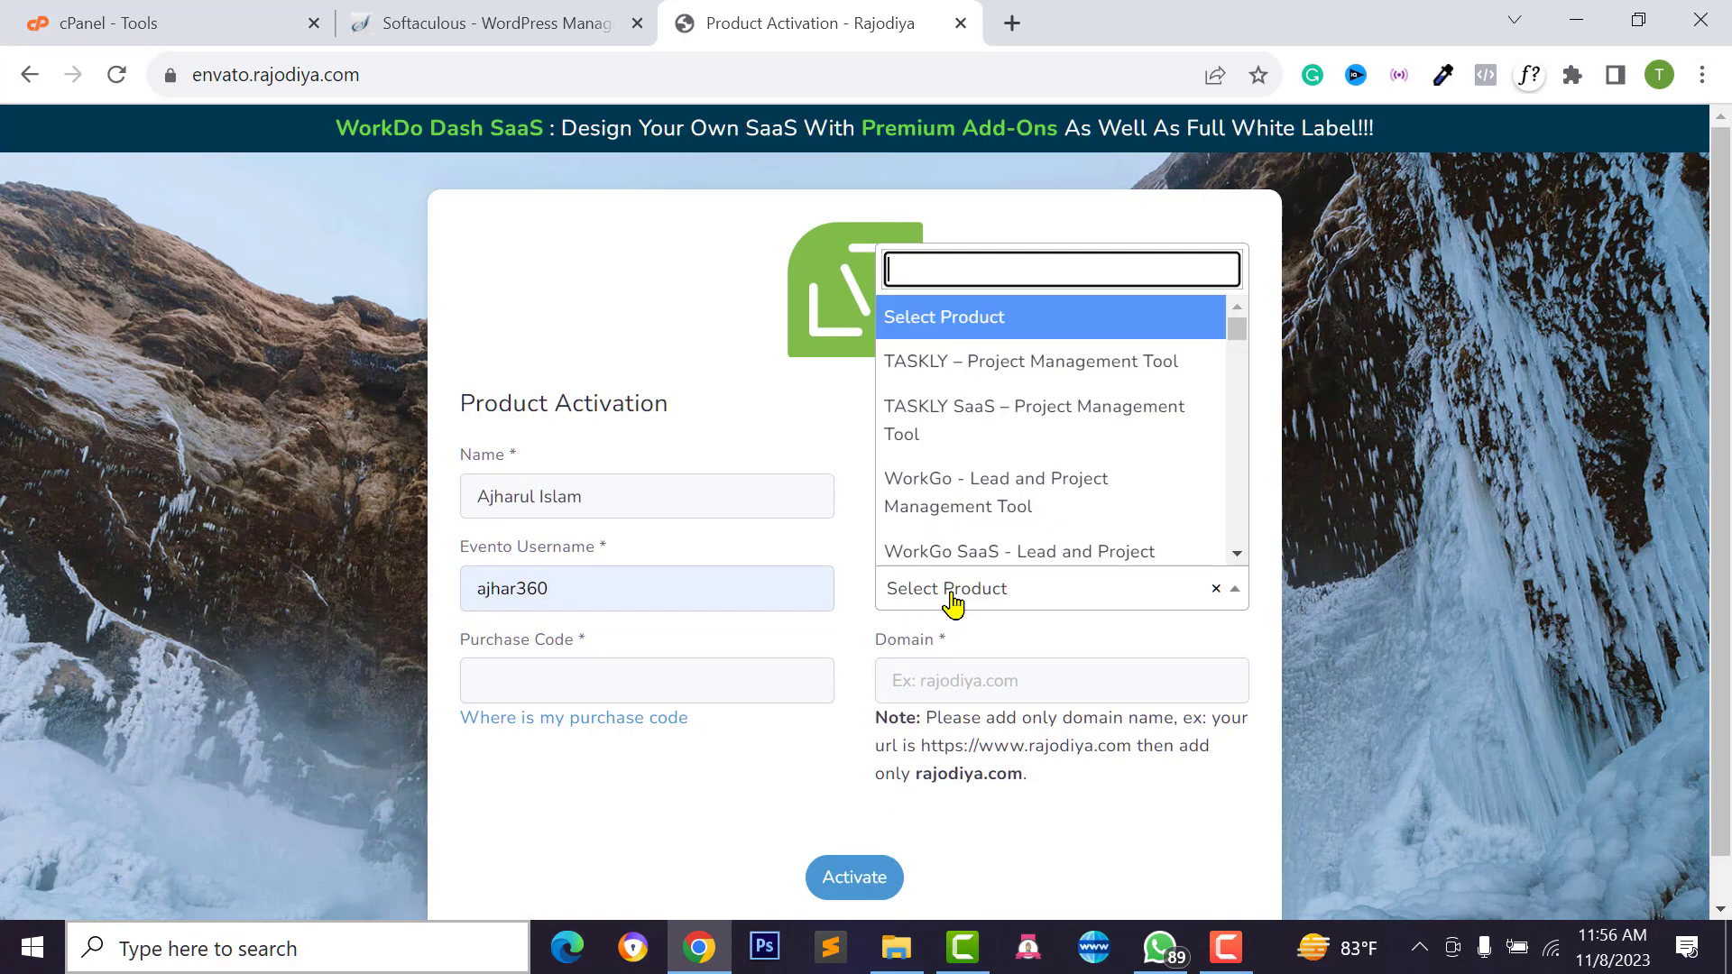
scroll(950, 487, "down", 1)
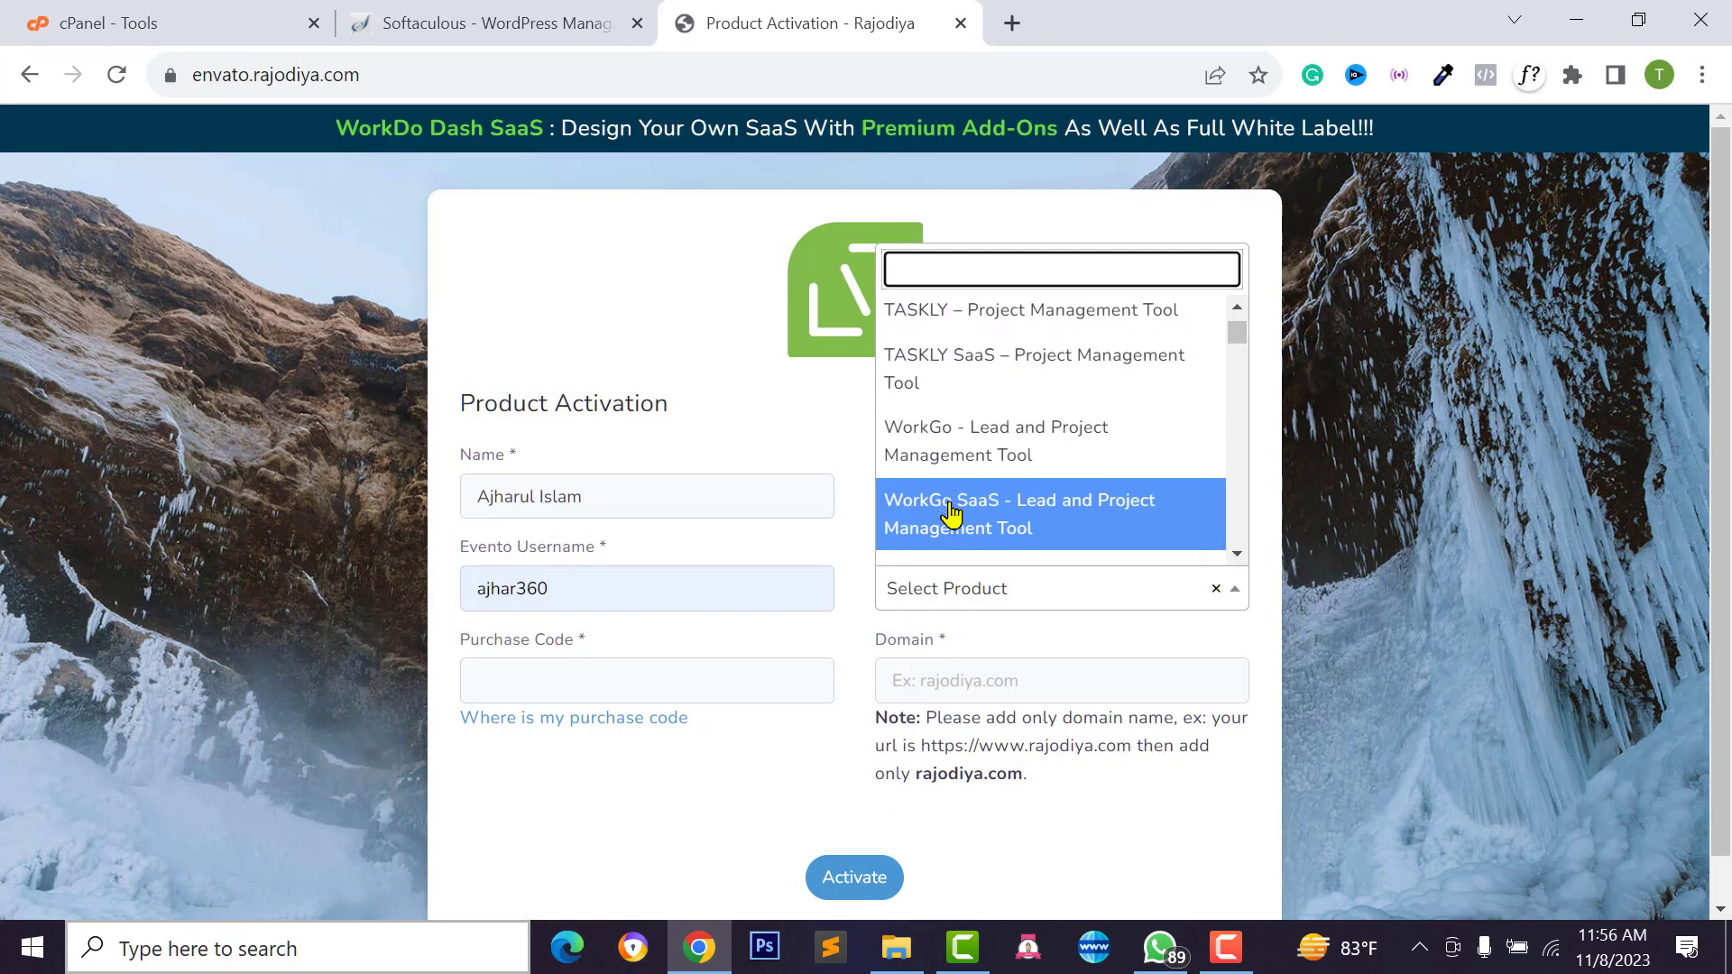
scroll(951, 511, "down", 3)
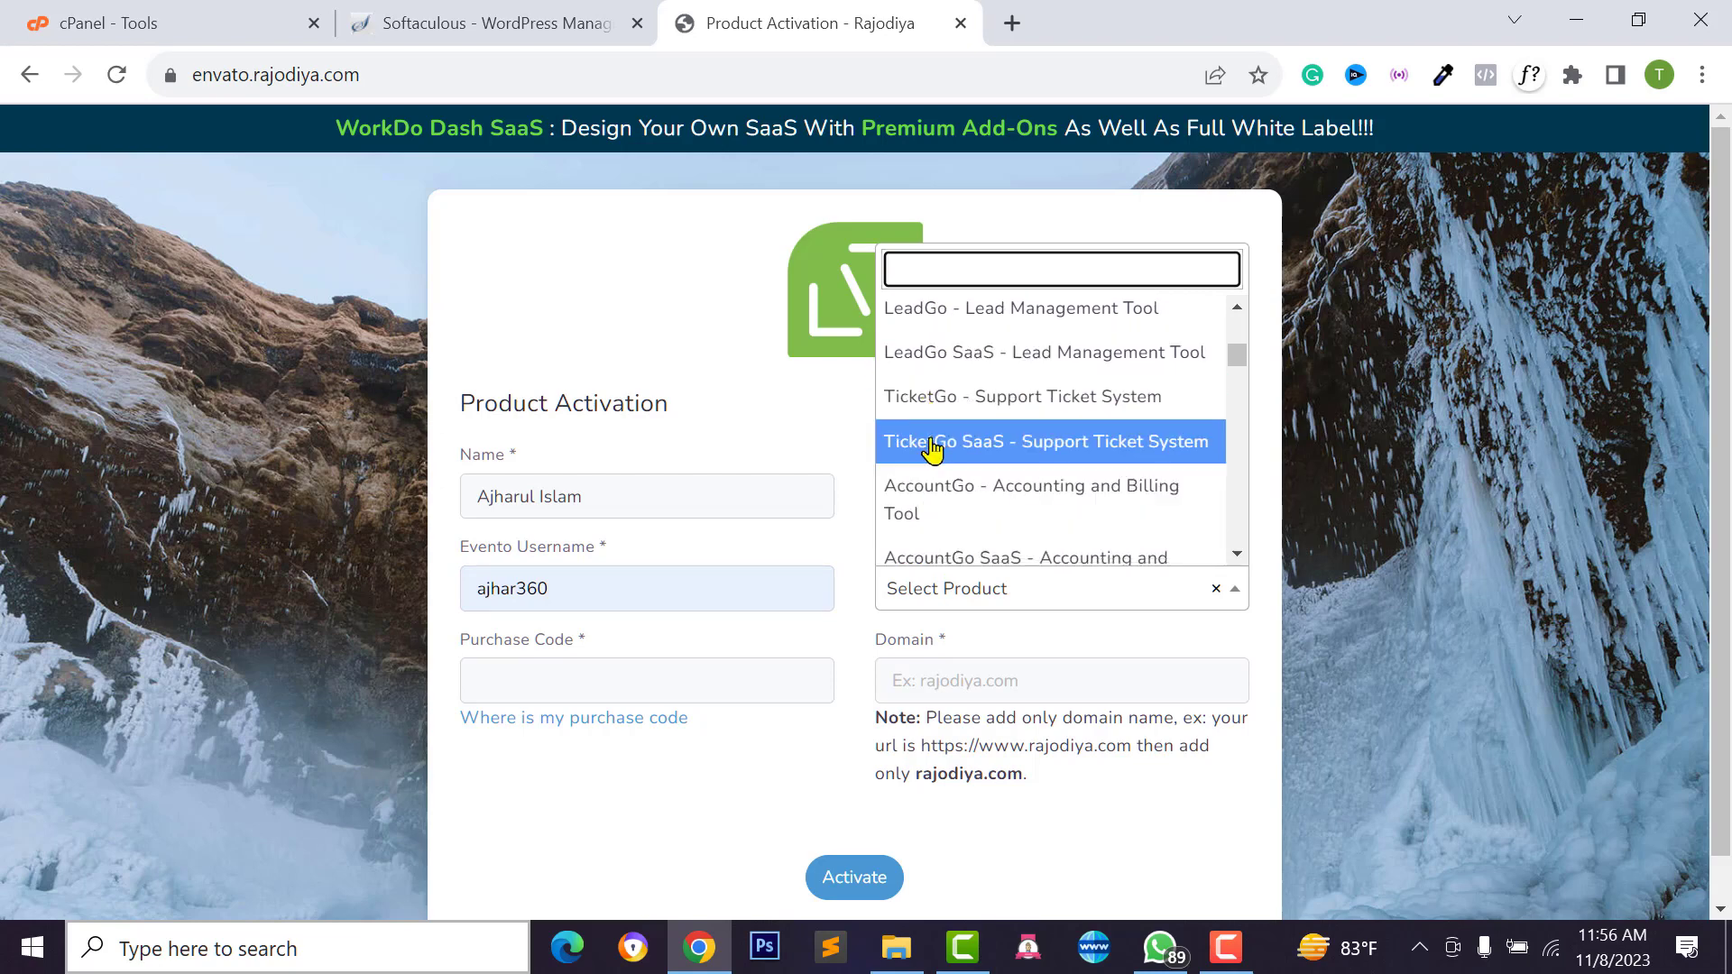
scroll(911, 464, "down", 5)
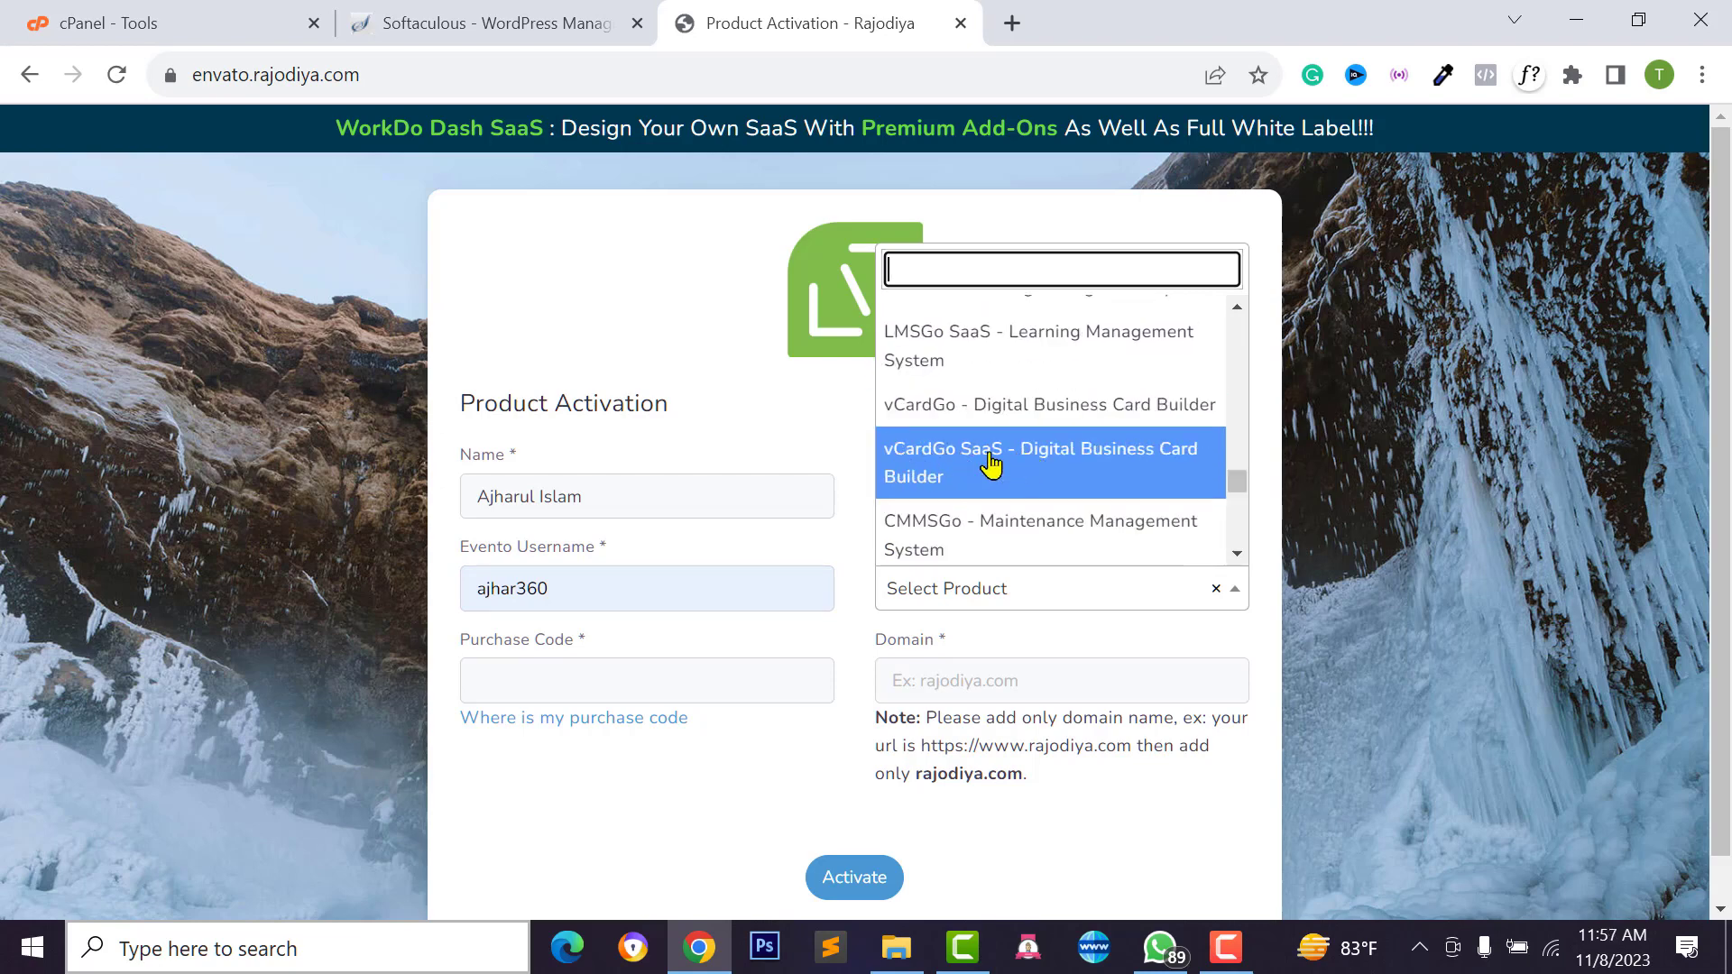
left_click(1036, 465)
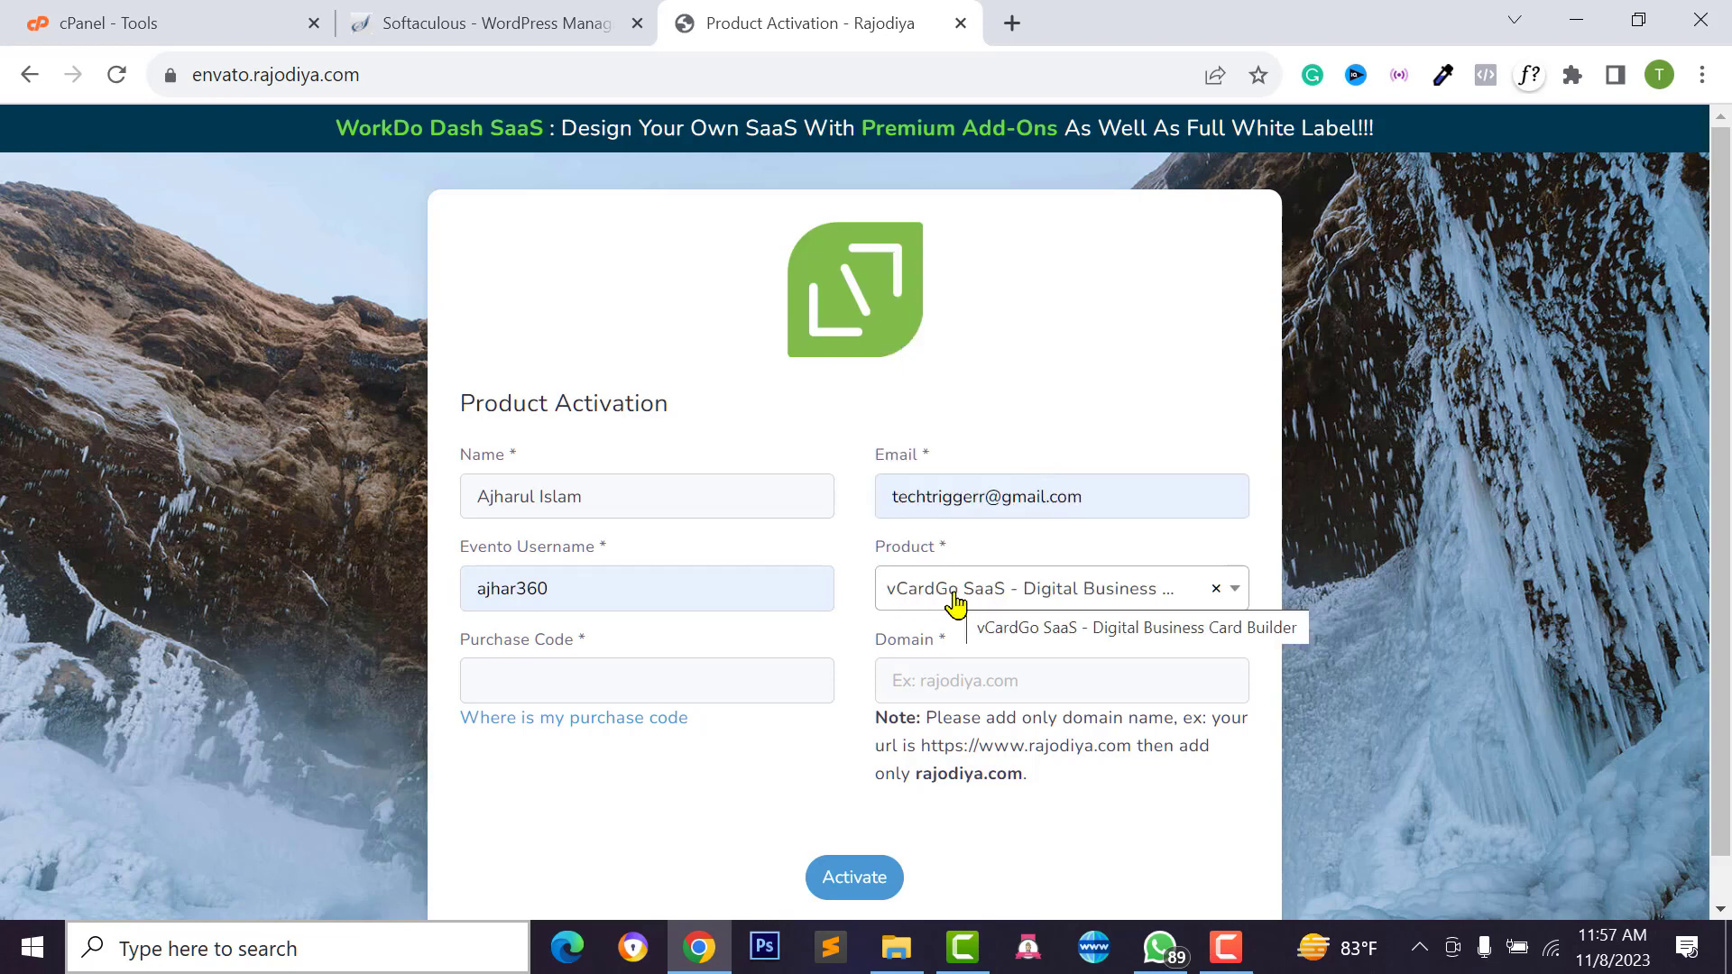
left_click(585, 676)
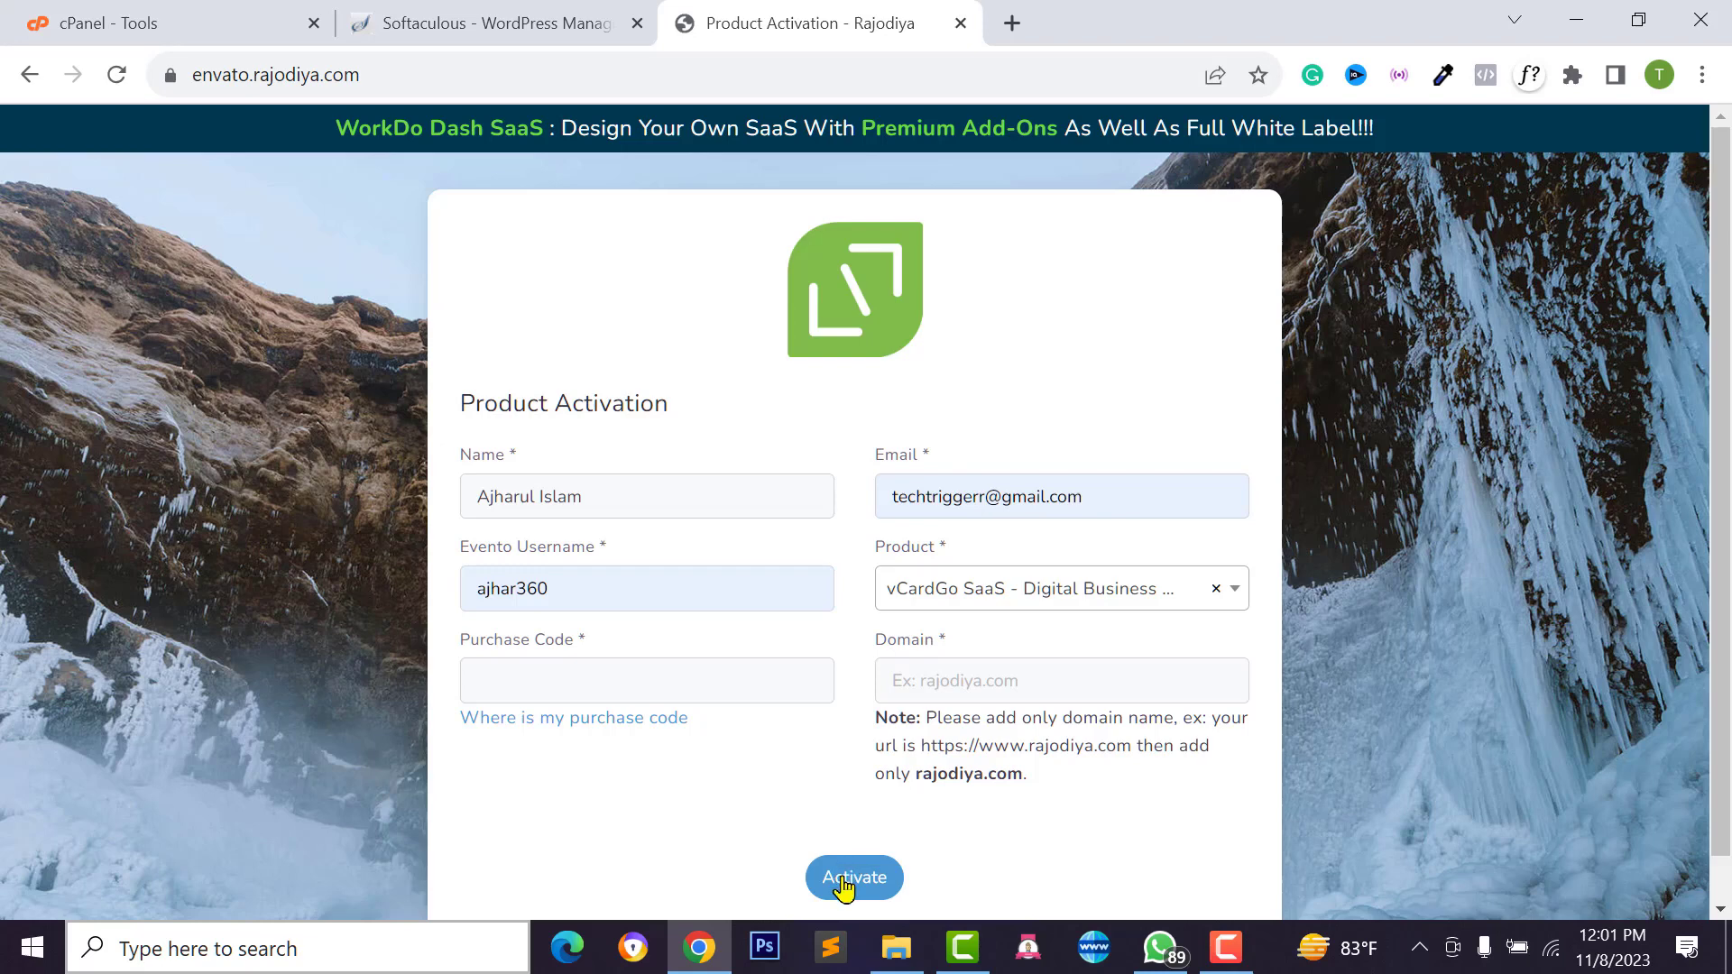
left_click(896, 947)
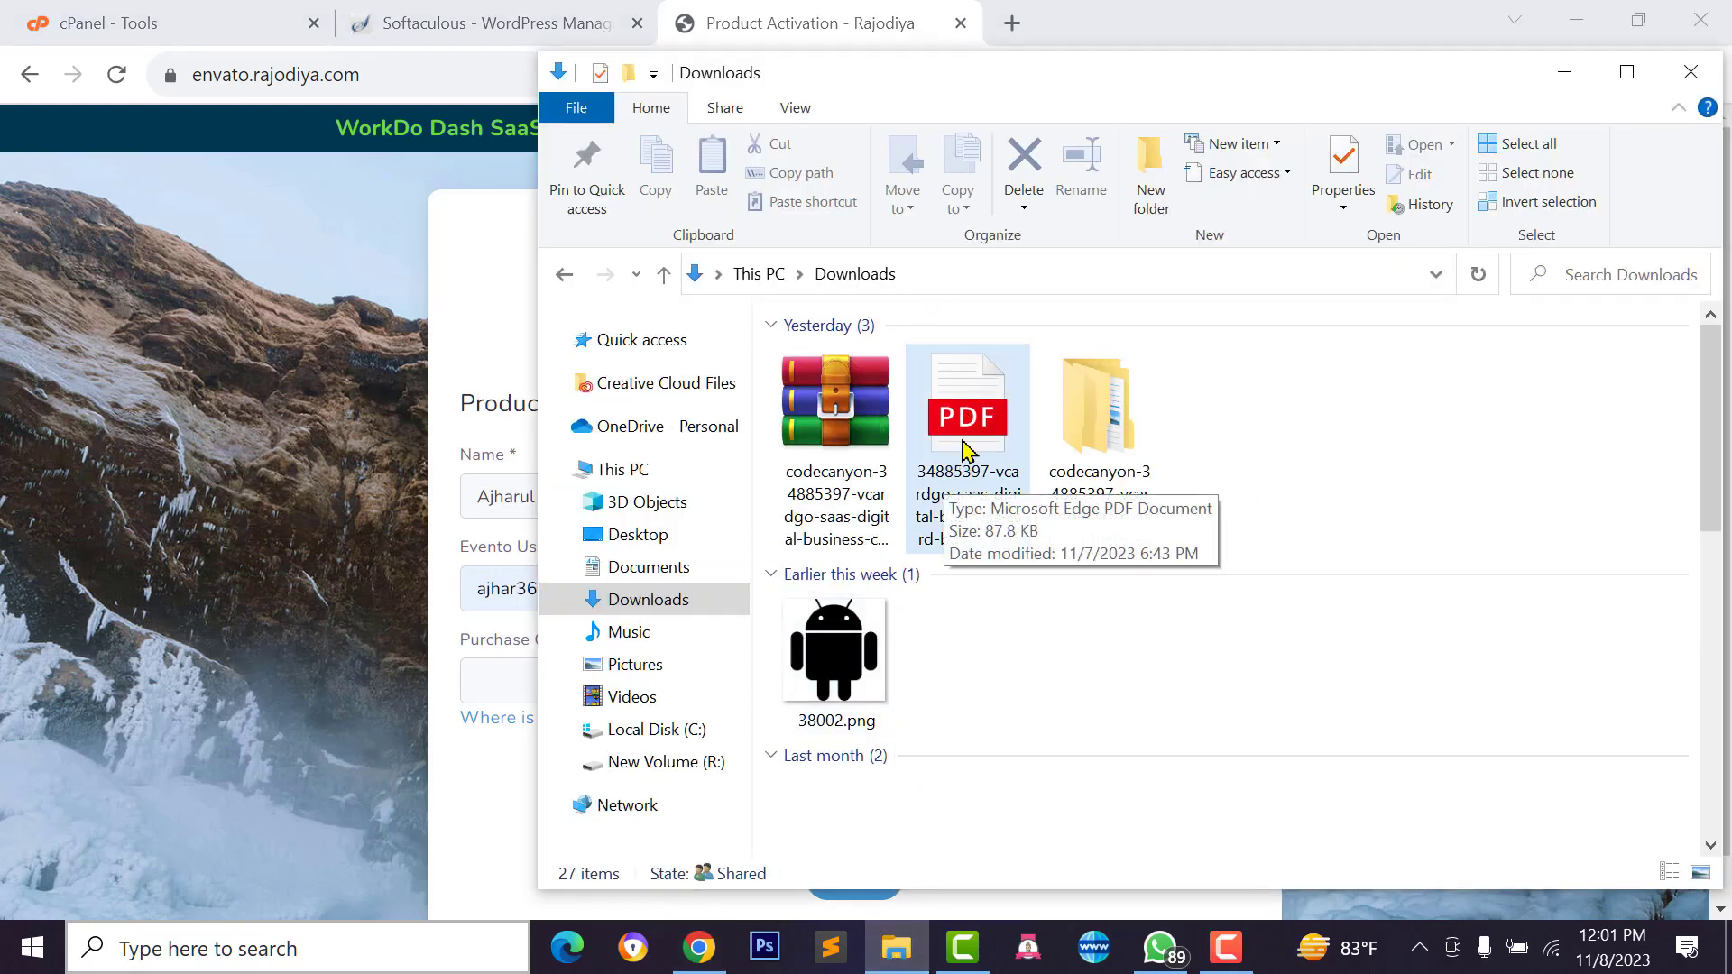
Copy the Item Purchase Code from the licence certificate PDF and return to the activation form
double_click(965, 448)
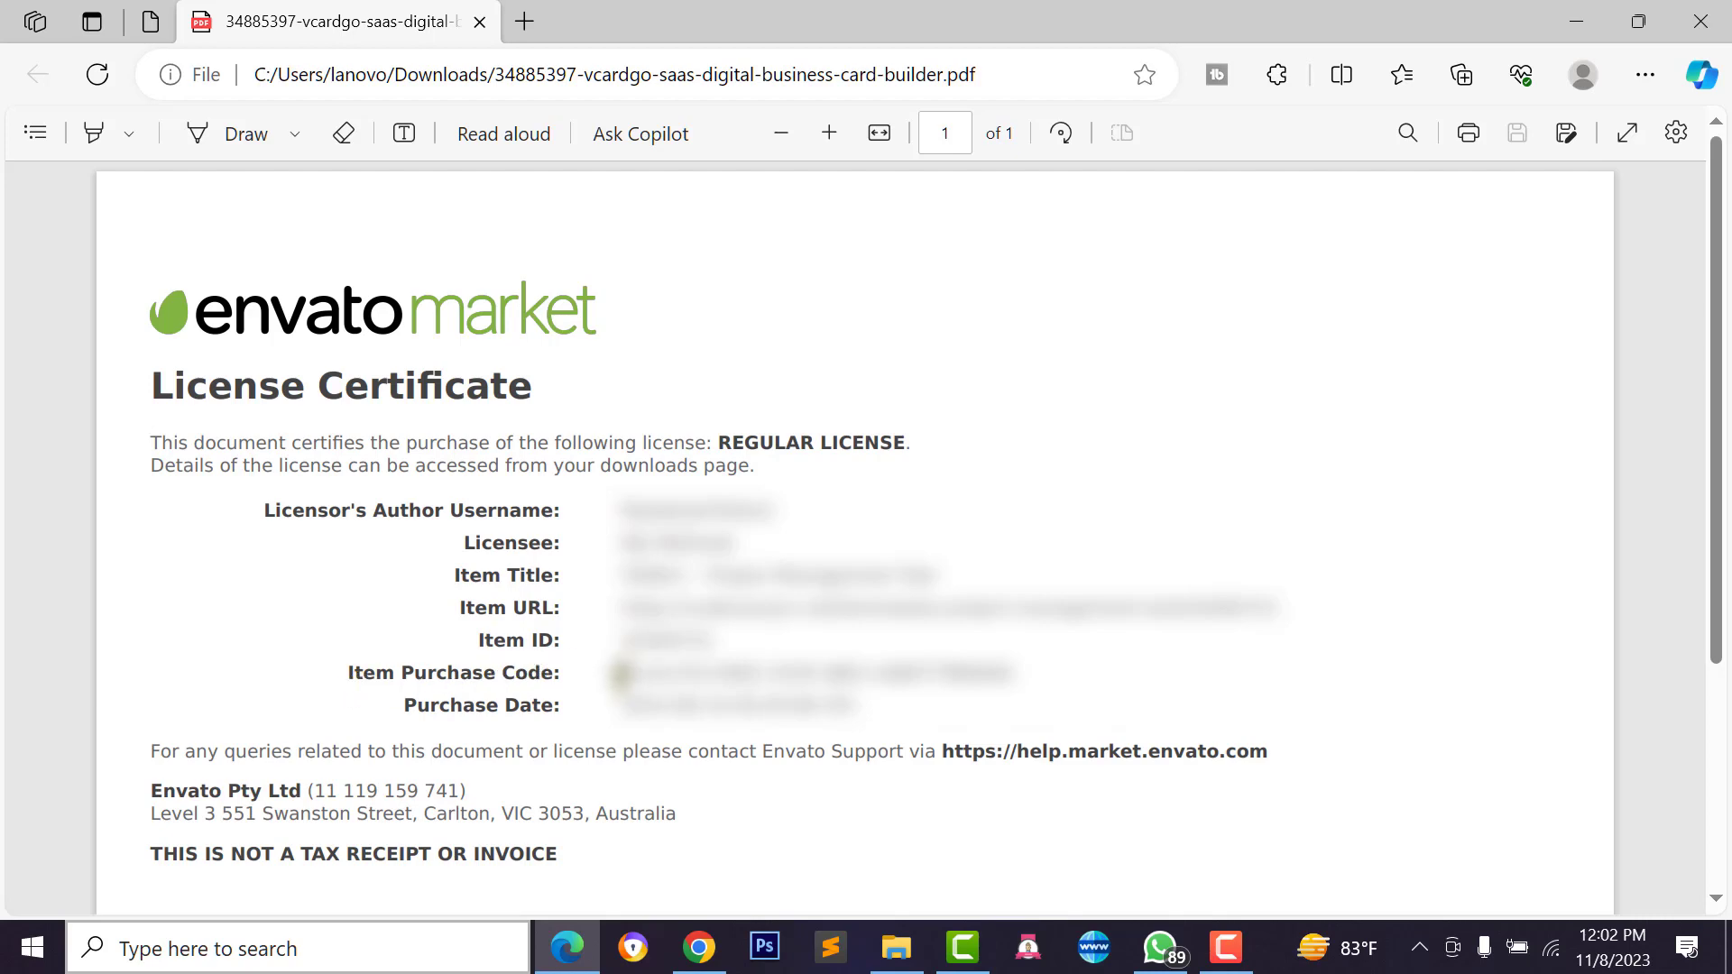
left_click_drag(619, 672, 1068, 664)
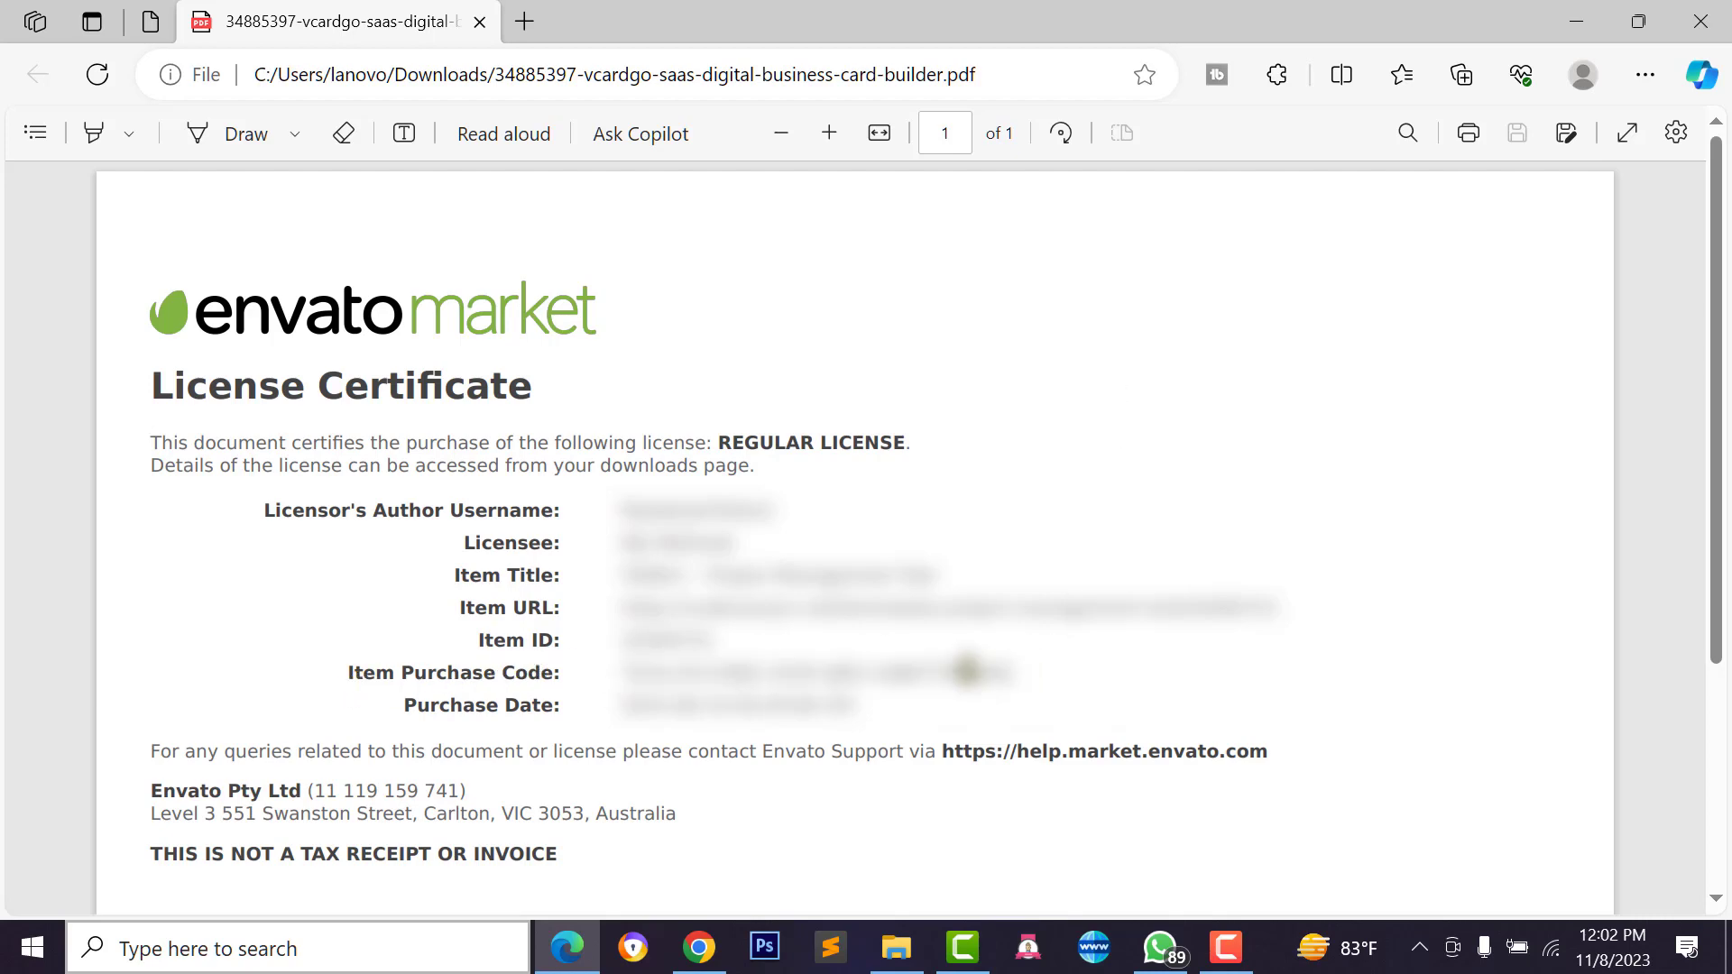
right_click(974, 672)
left_click(1062, 248)
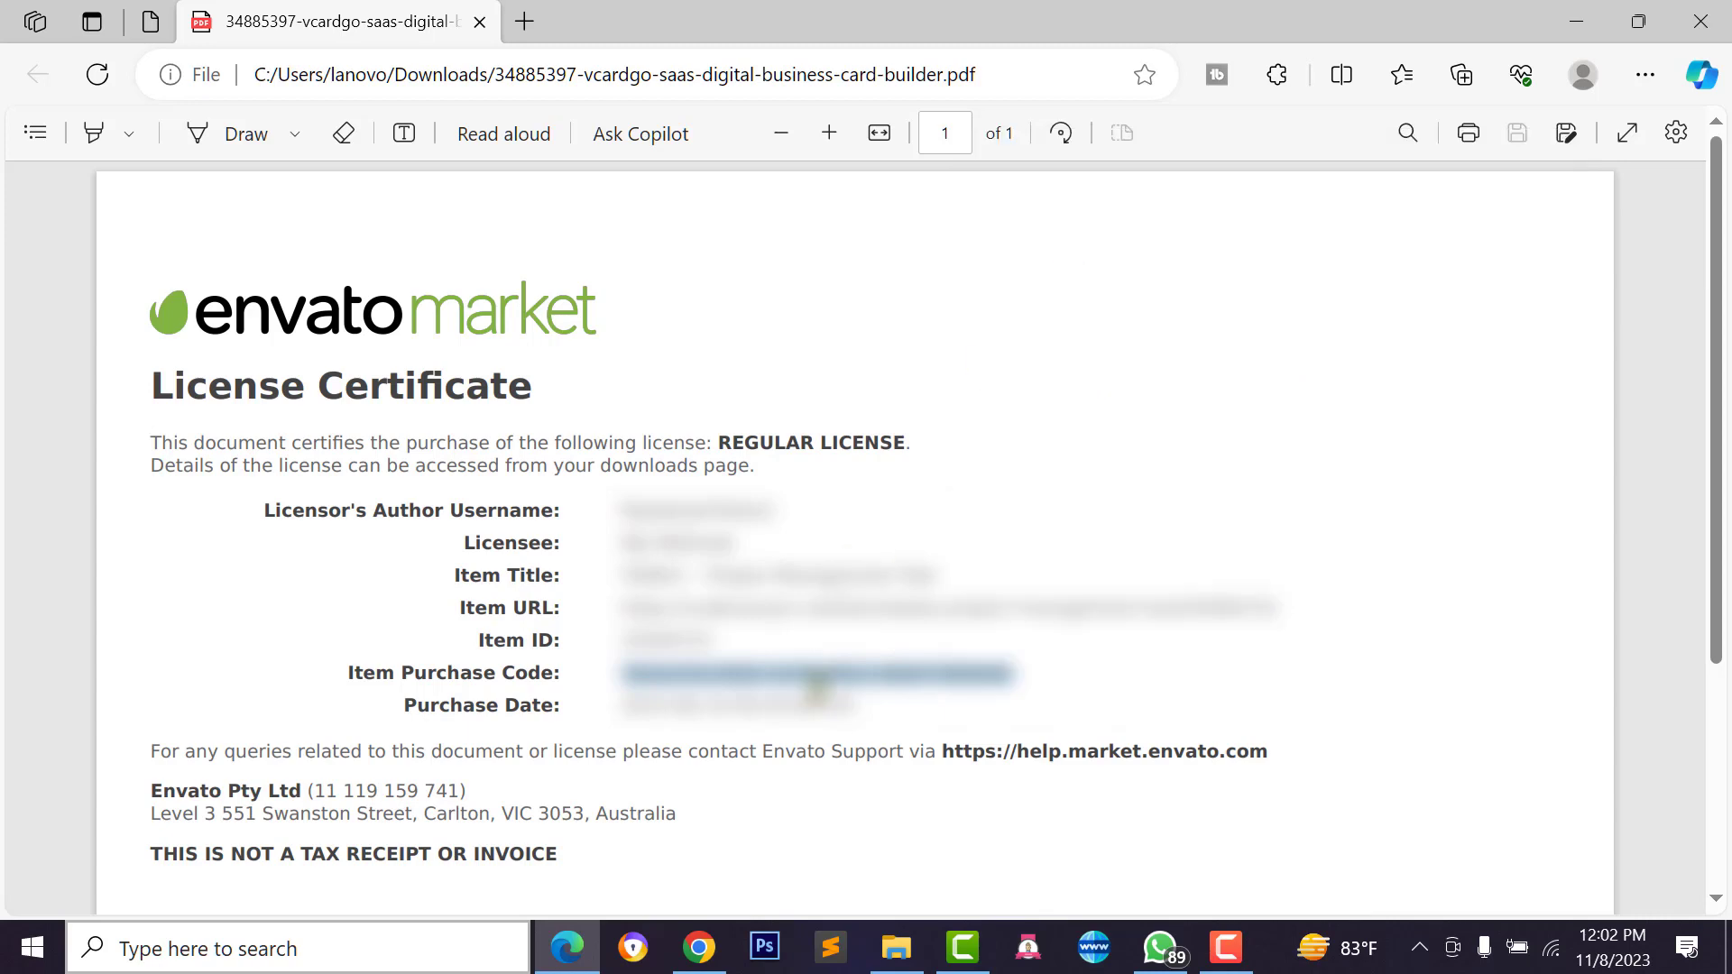
left_click(699, 947)
left_click(566, 690)
right_click(566, 687)
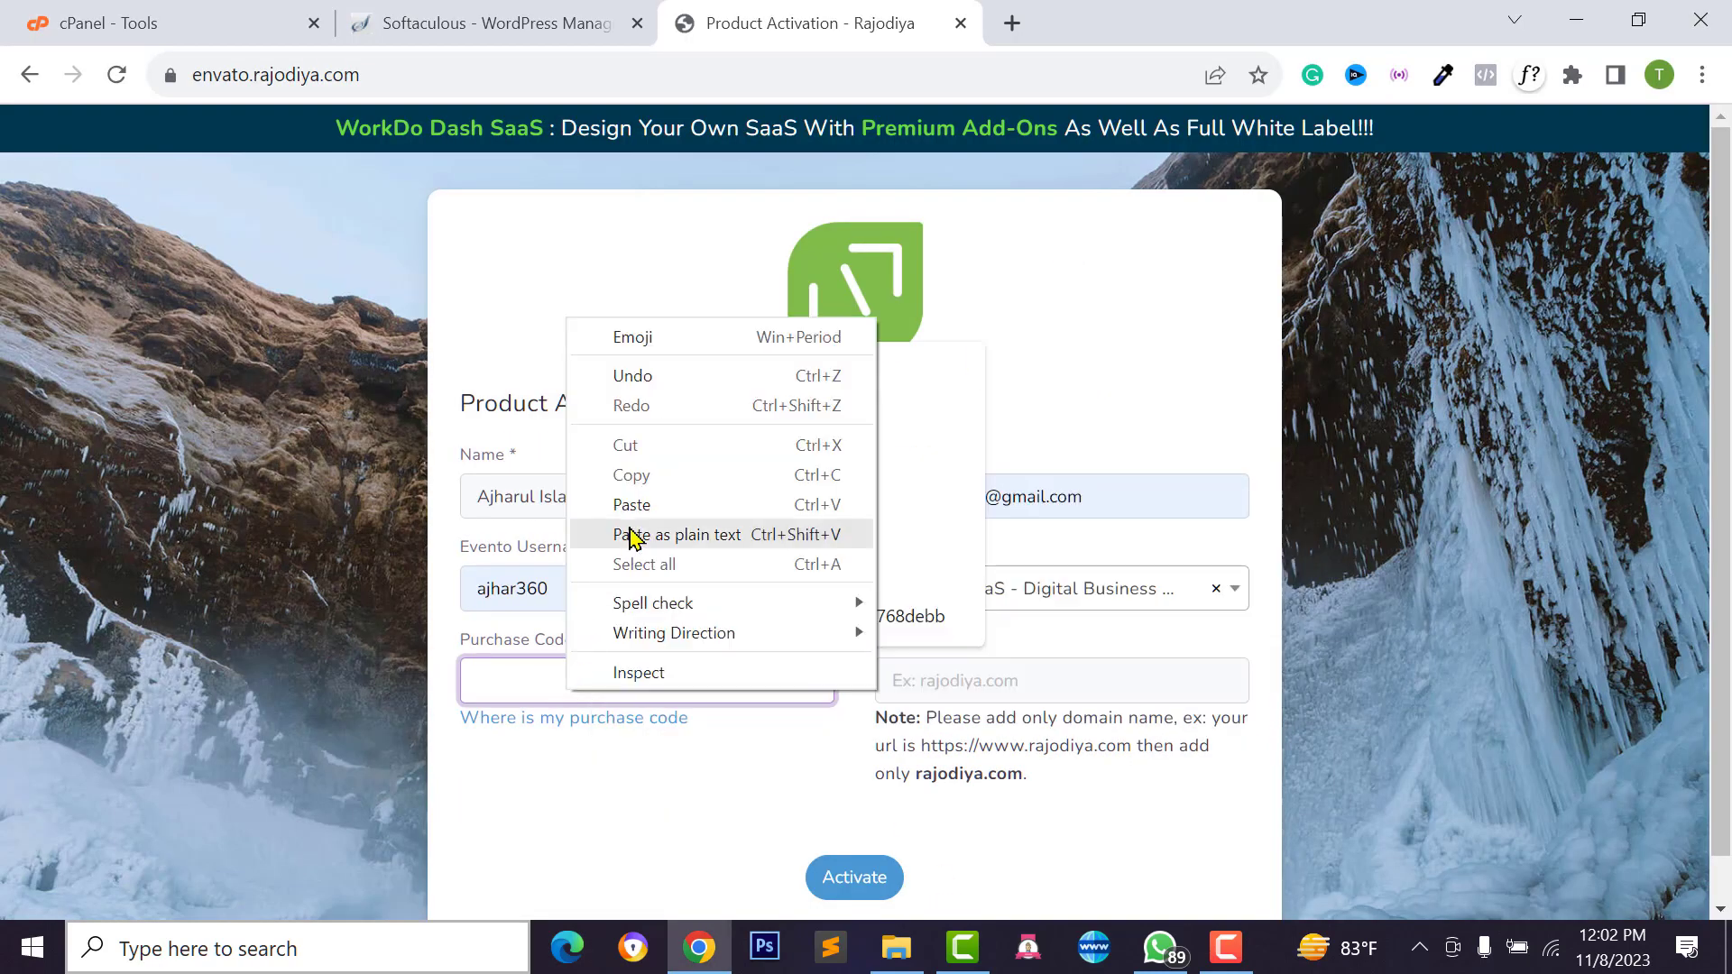
Paste the purchase code and enter the domain ajharrashed.com
left_click(632, 502)
left_click(916, 677)
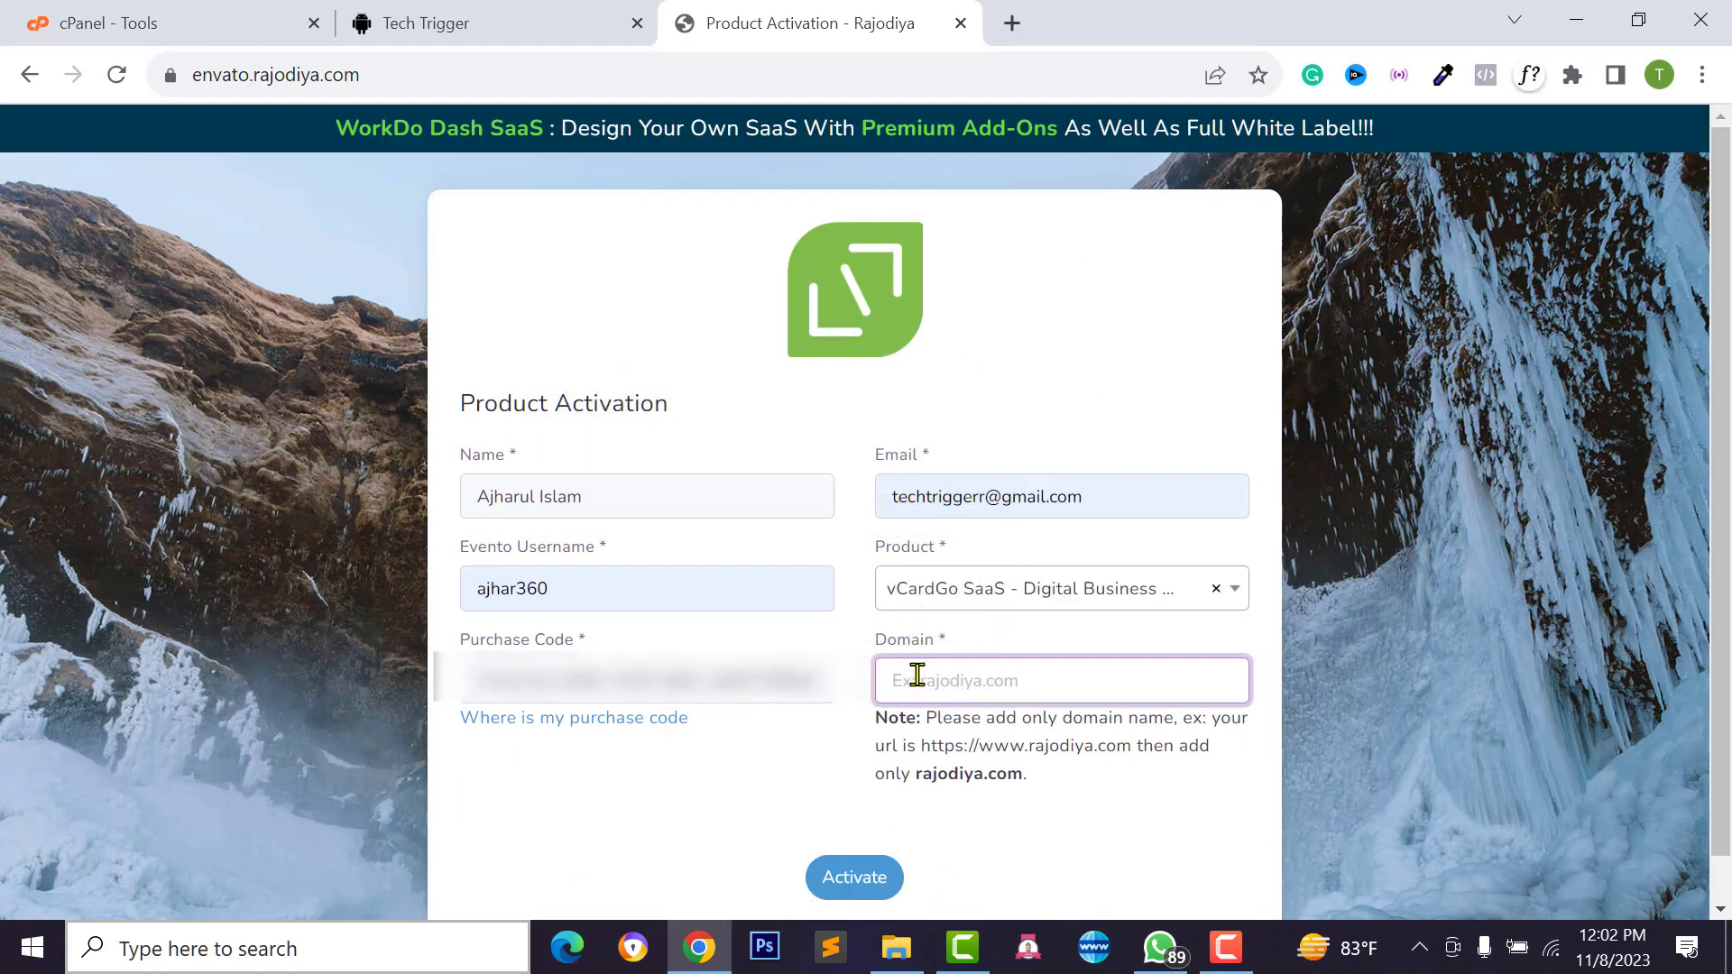
key("ctrl+v")
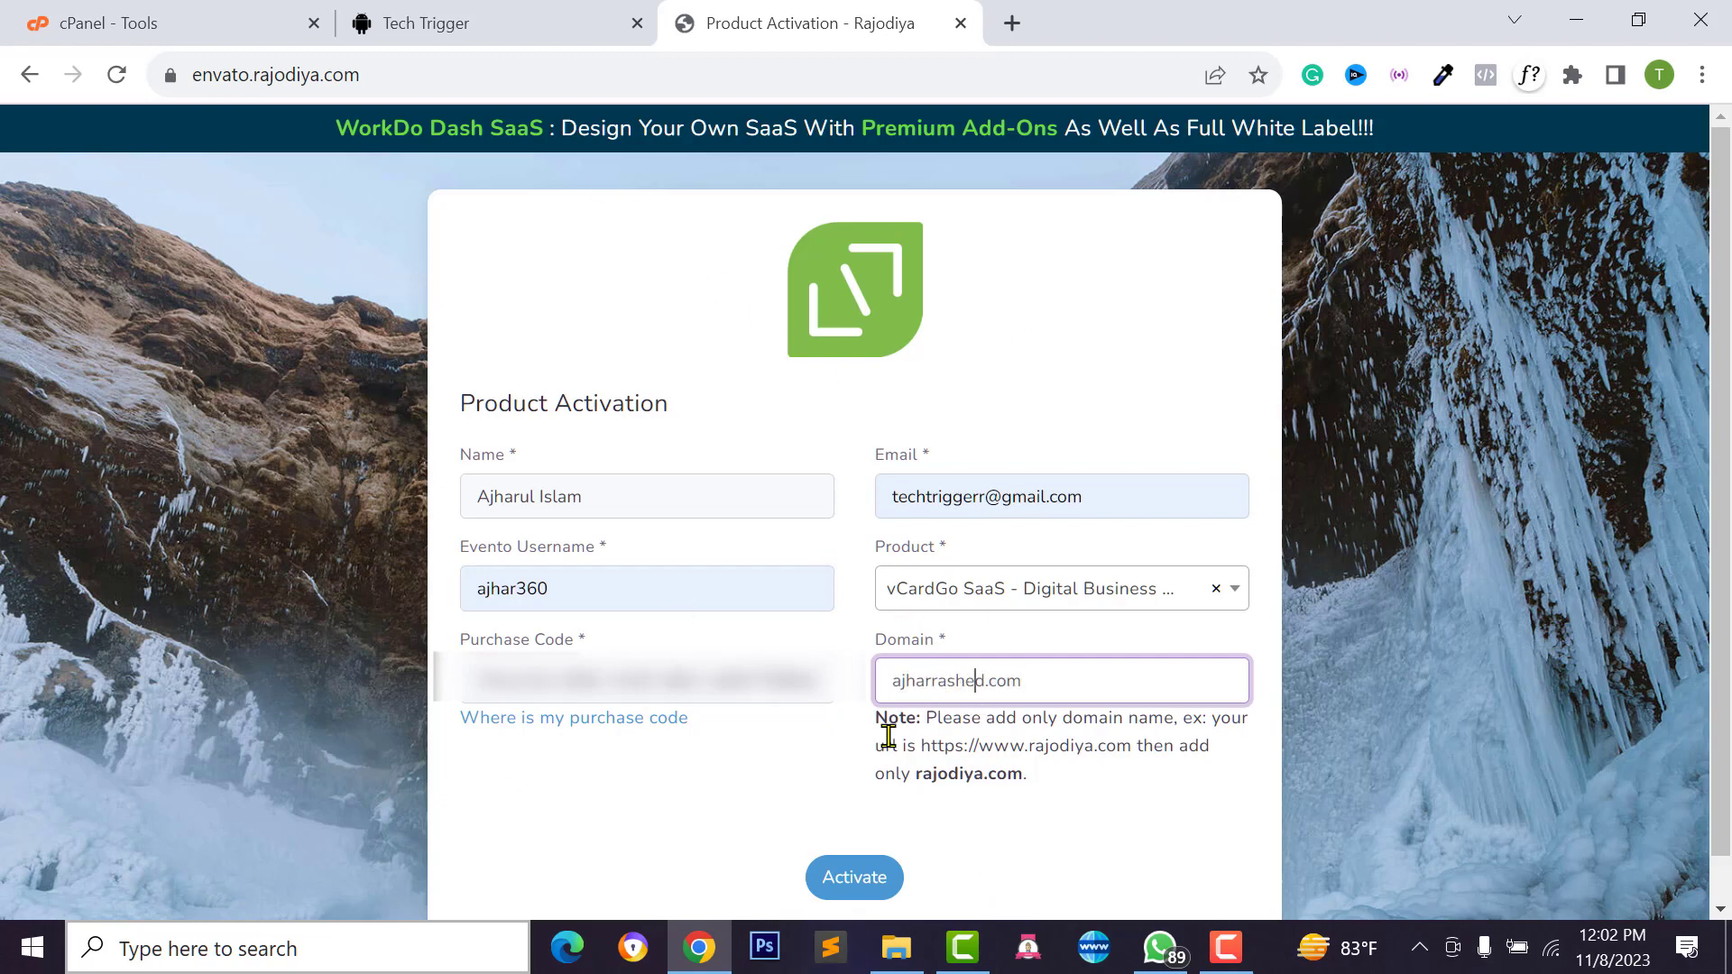
left_click(1025, 681)
Submit the activation and confirm 'Your Product is Activated'
left_click(855, 878)
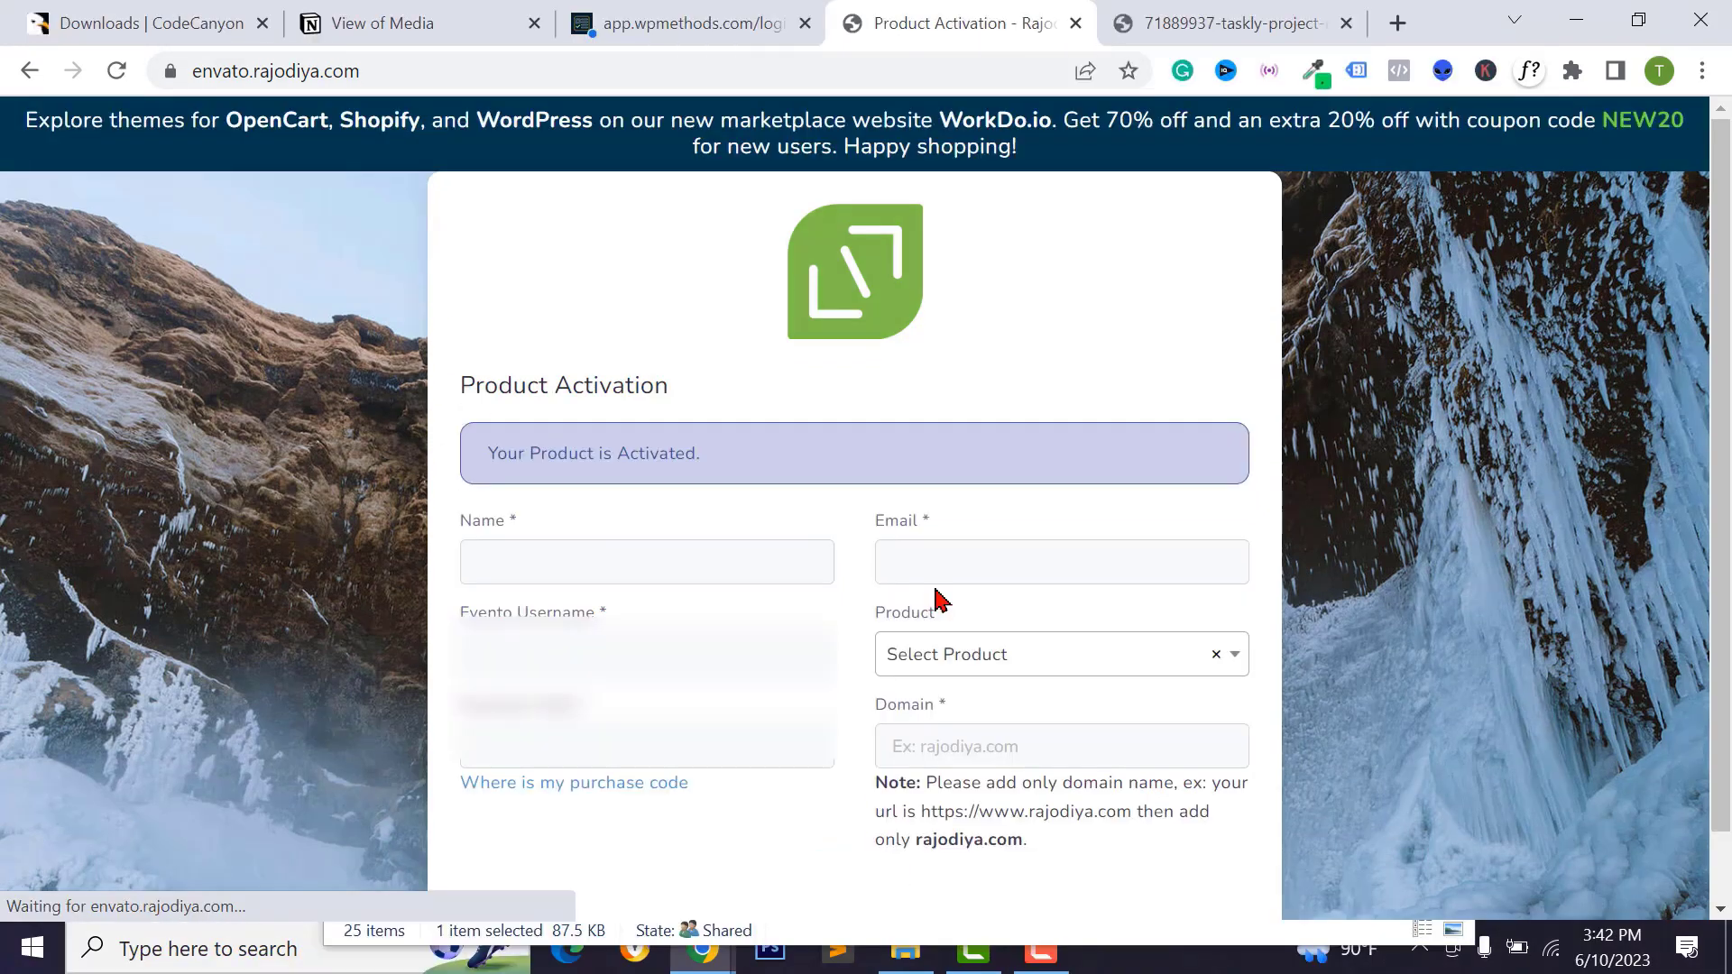
left_click_drag(494, 460, 726, 466)
left_click(680, 19)
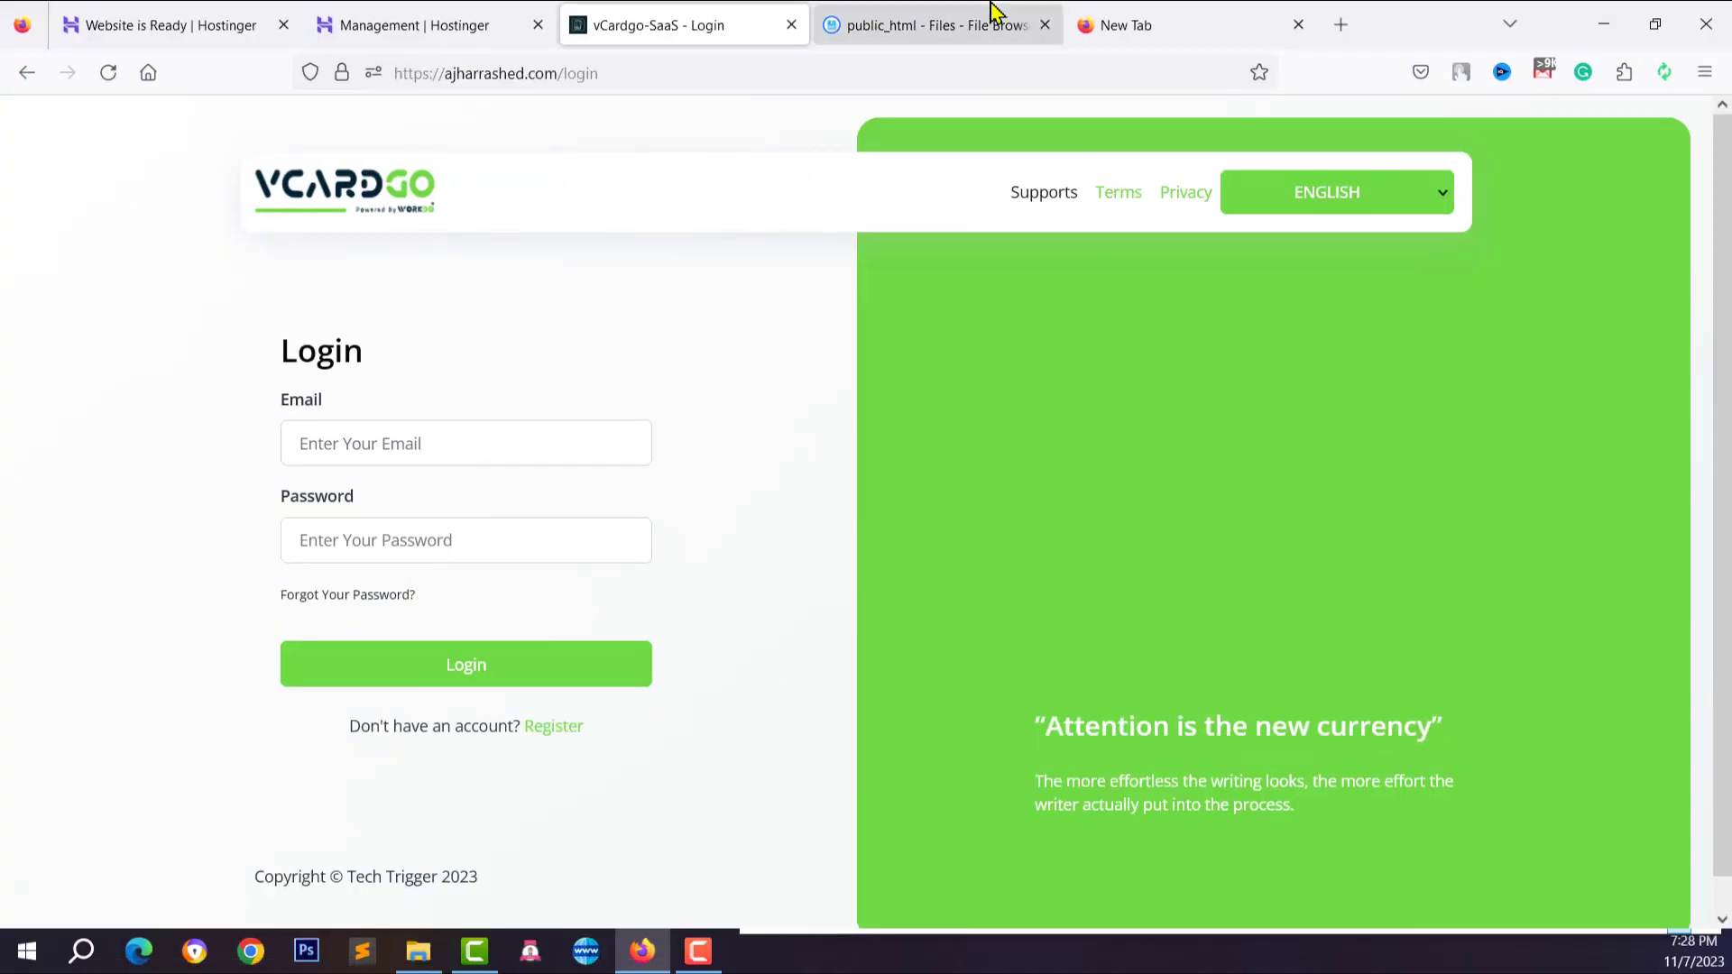
Copy the default super admin e-mail from the credentials tab into the login e-mail field
left_click(1127, 25)
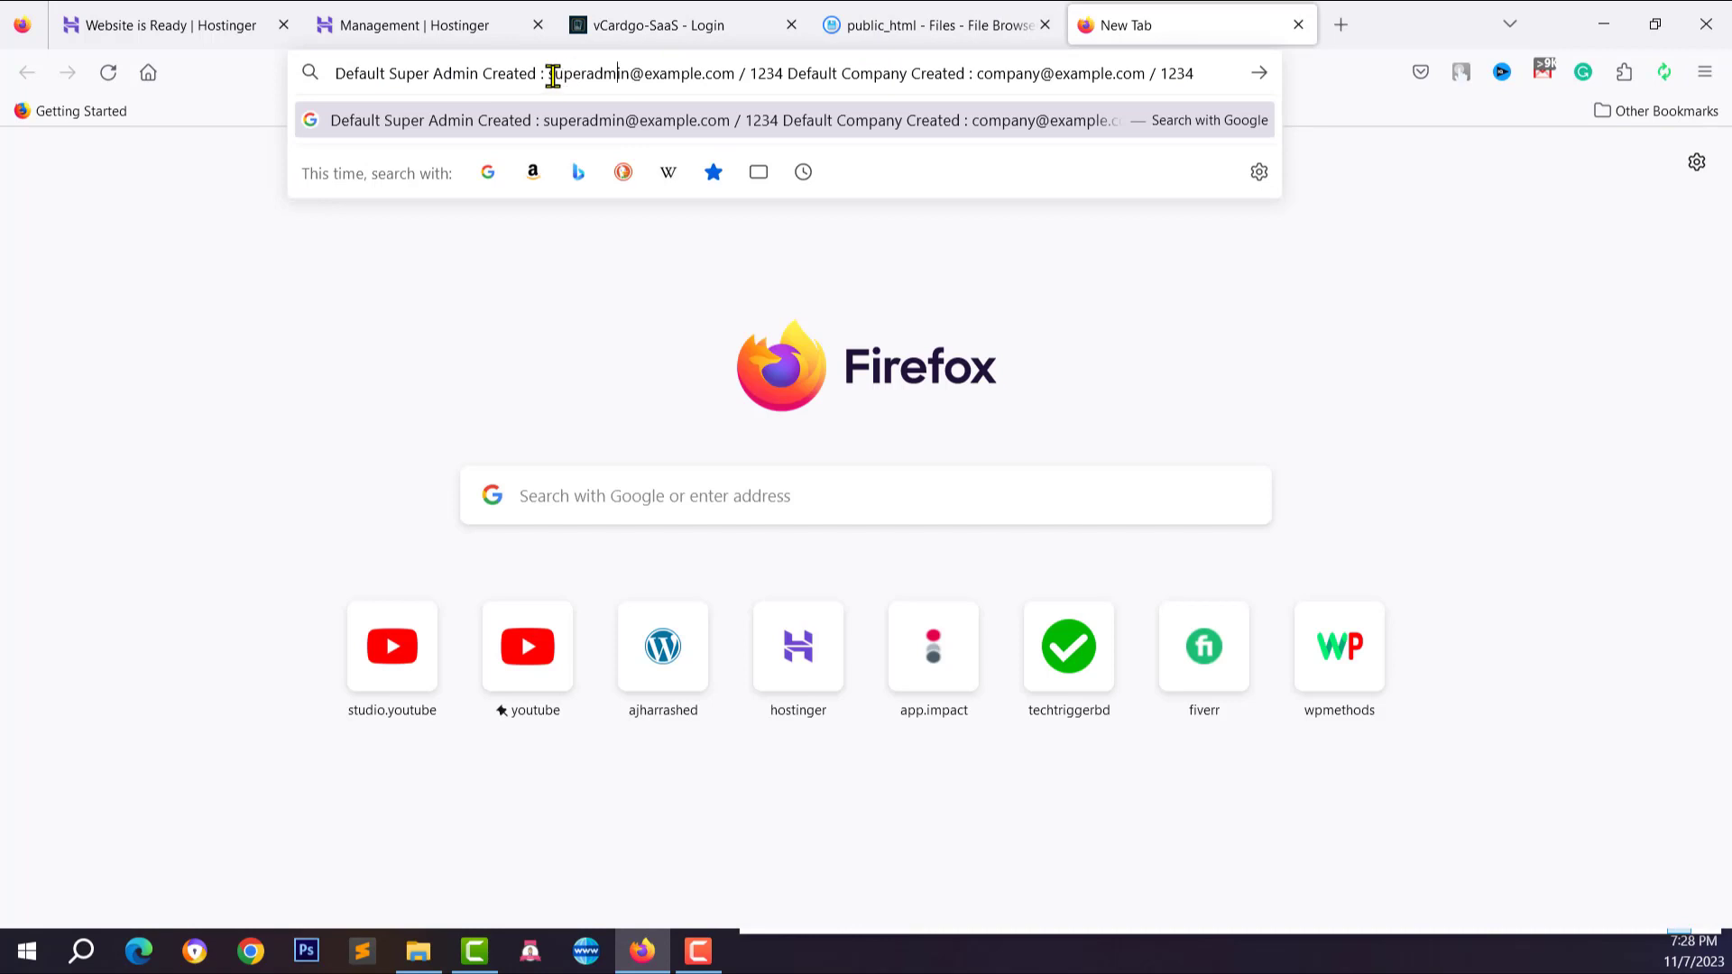
left_click_drag(552, 73, 735, 73)
right_click(706, 75)
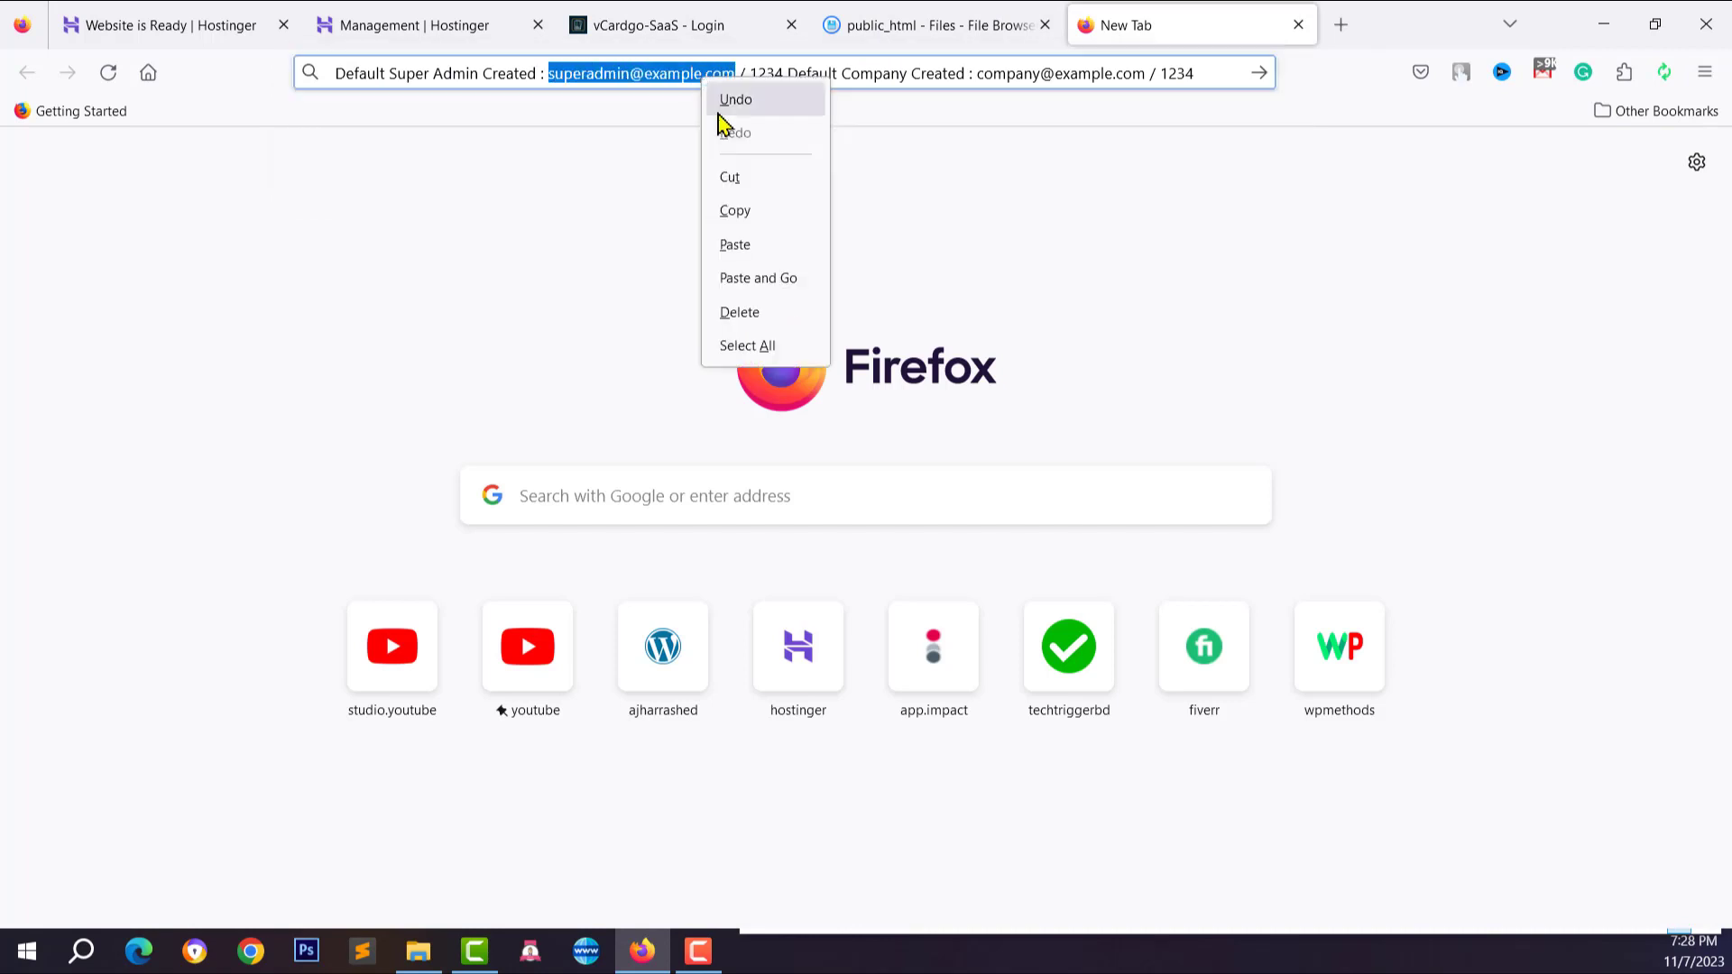
left_click(735, 213)
left_click(703, 11)
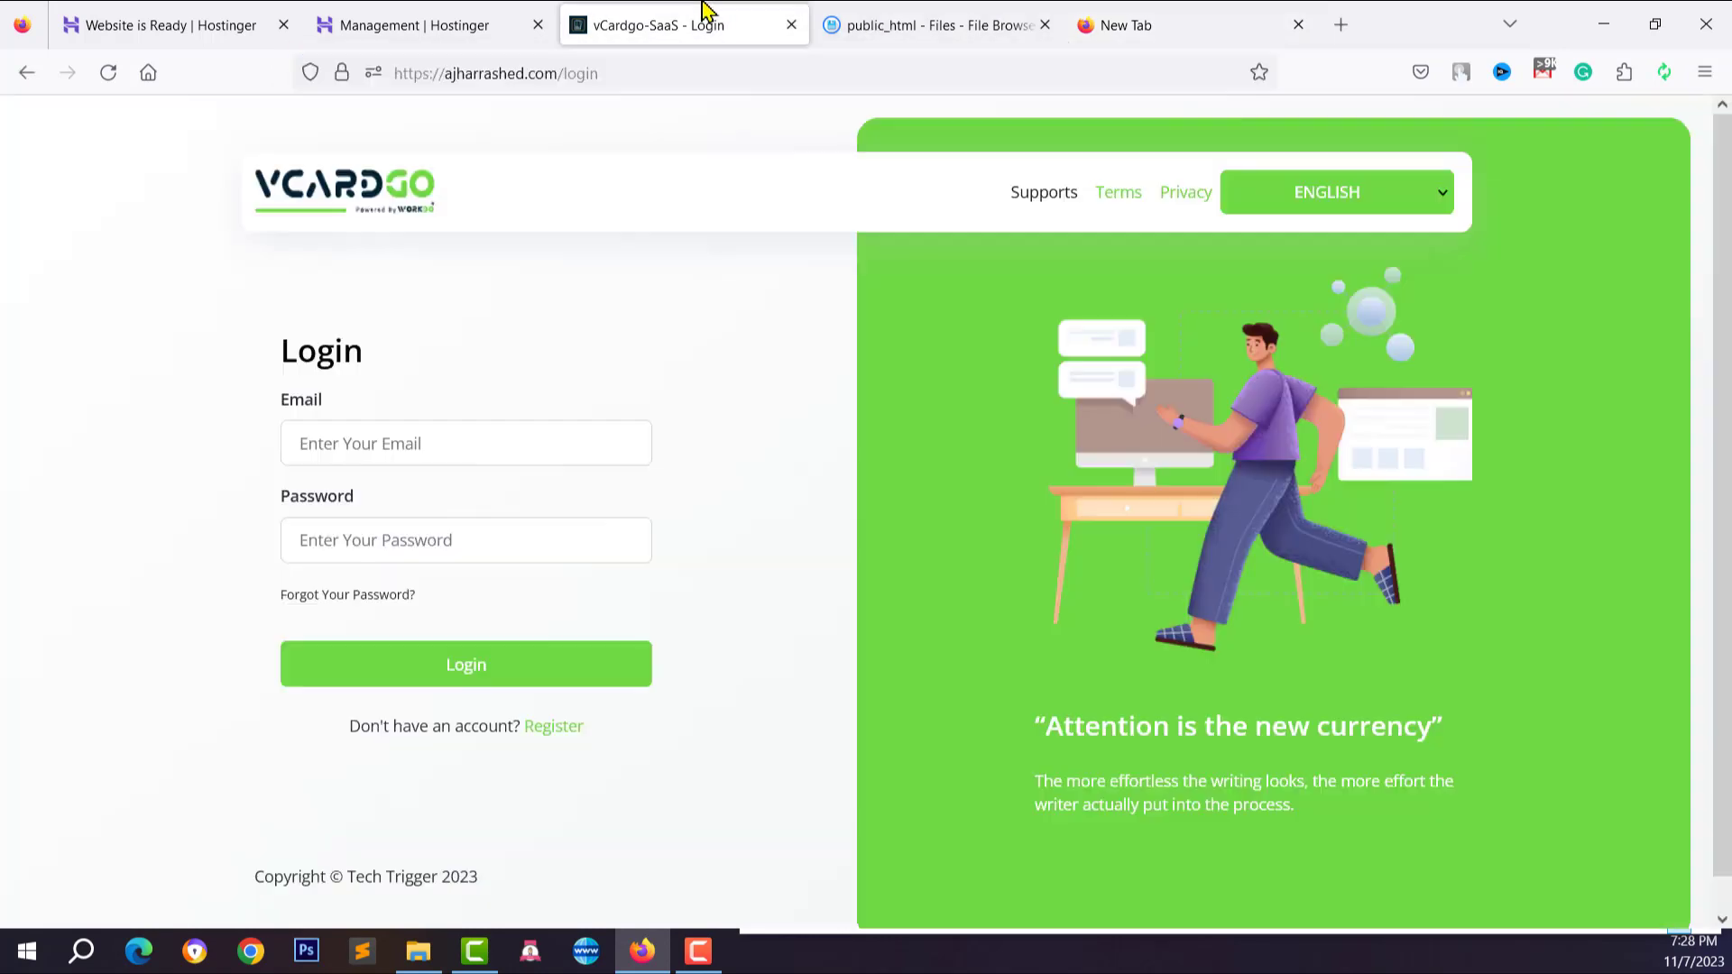
right_click(381, 444)
left_click(417, 656)
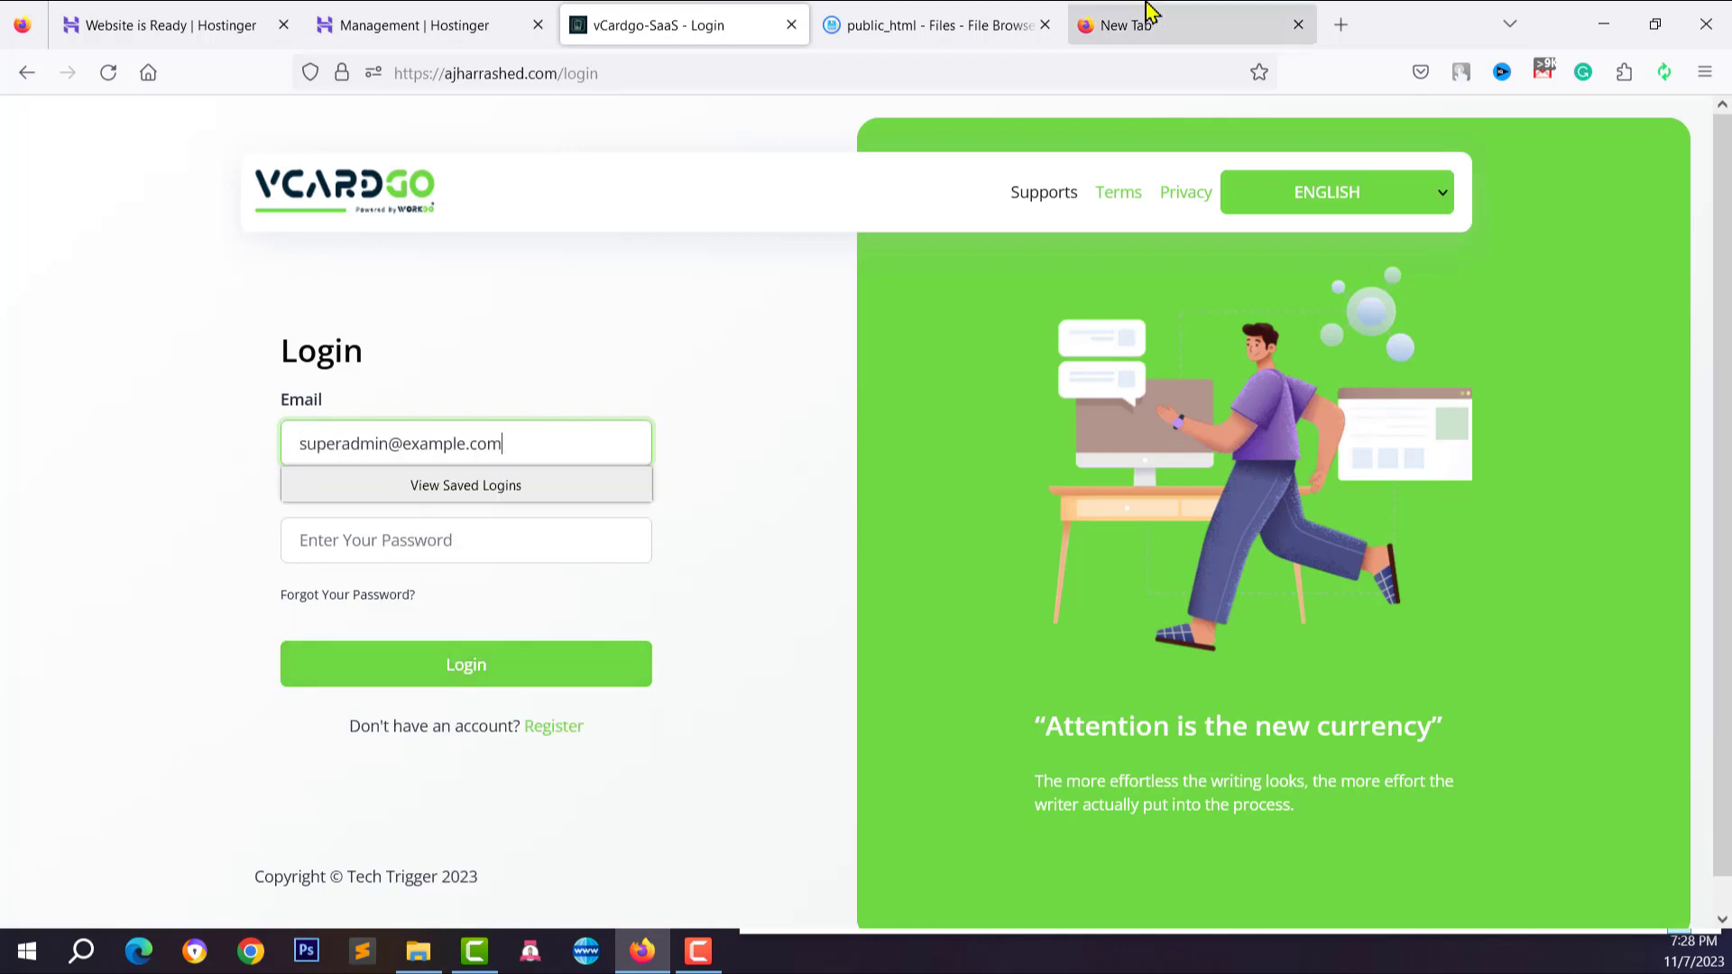
Copy the default admin password into the login page's Password field
left_click(1149, 18)
double_click(764, 76)
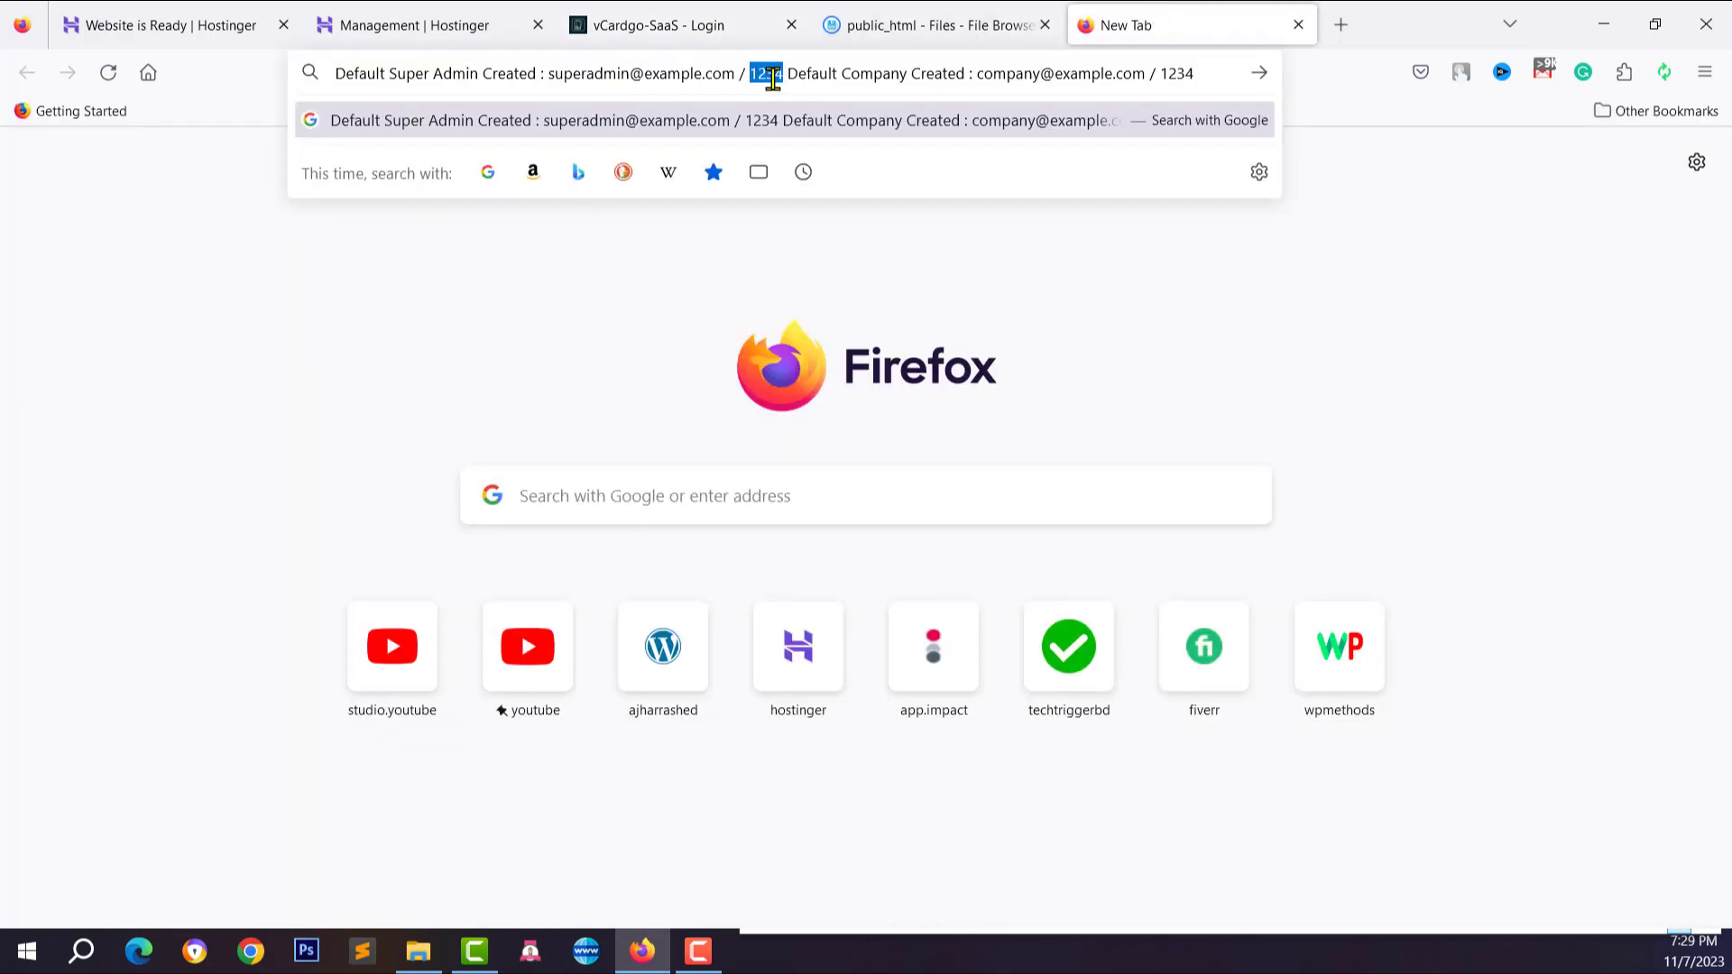
right_click(767, 78)
left_click(800, 216)
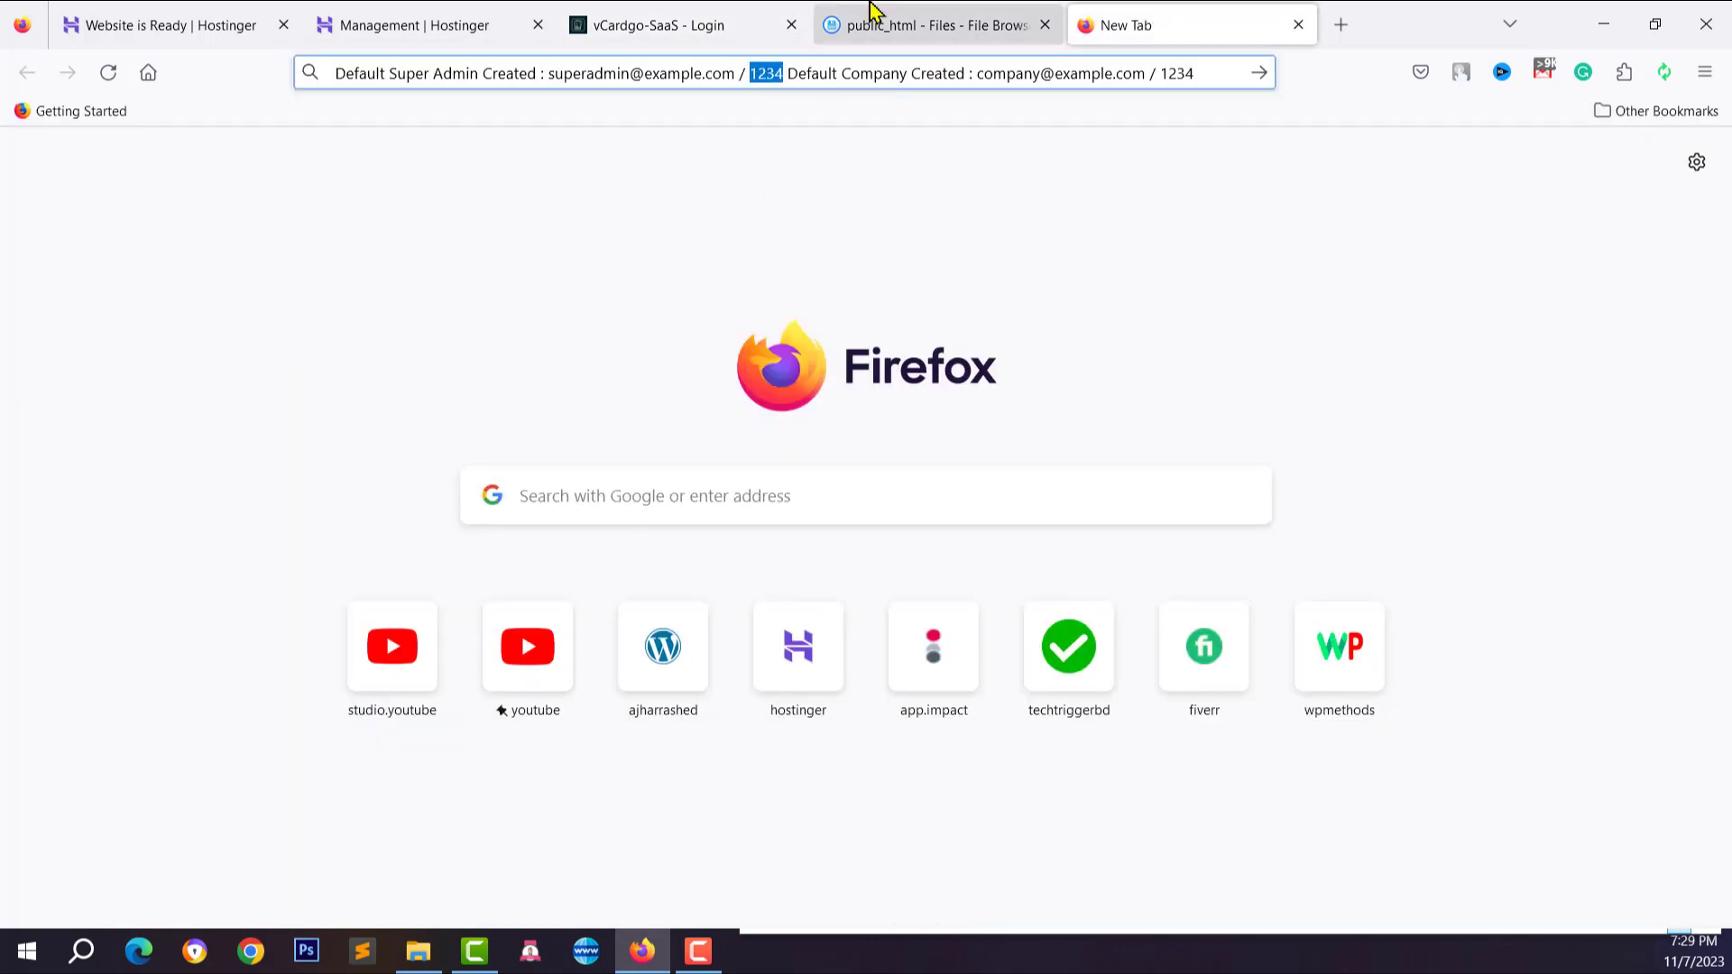
left_click(685, 25)
left_click(420, 547)
right_click(420, 542)
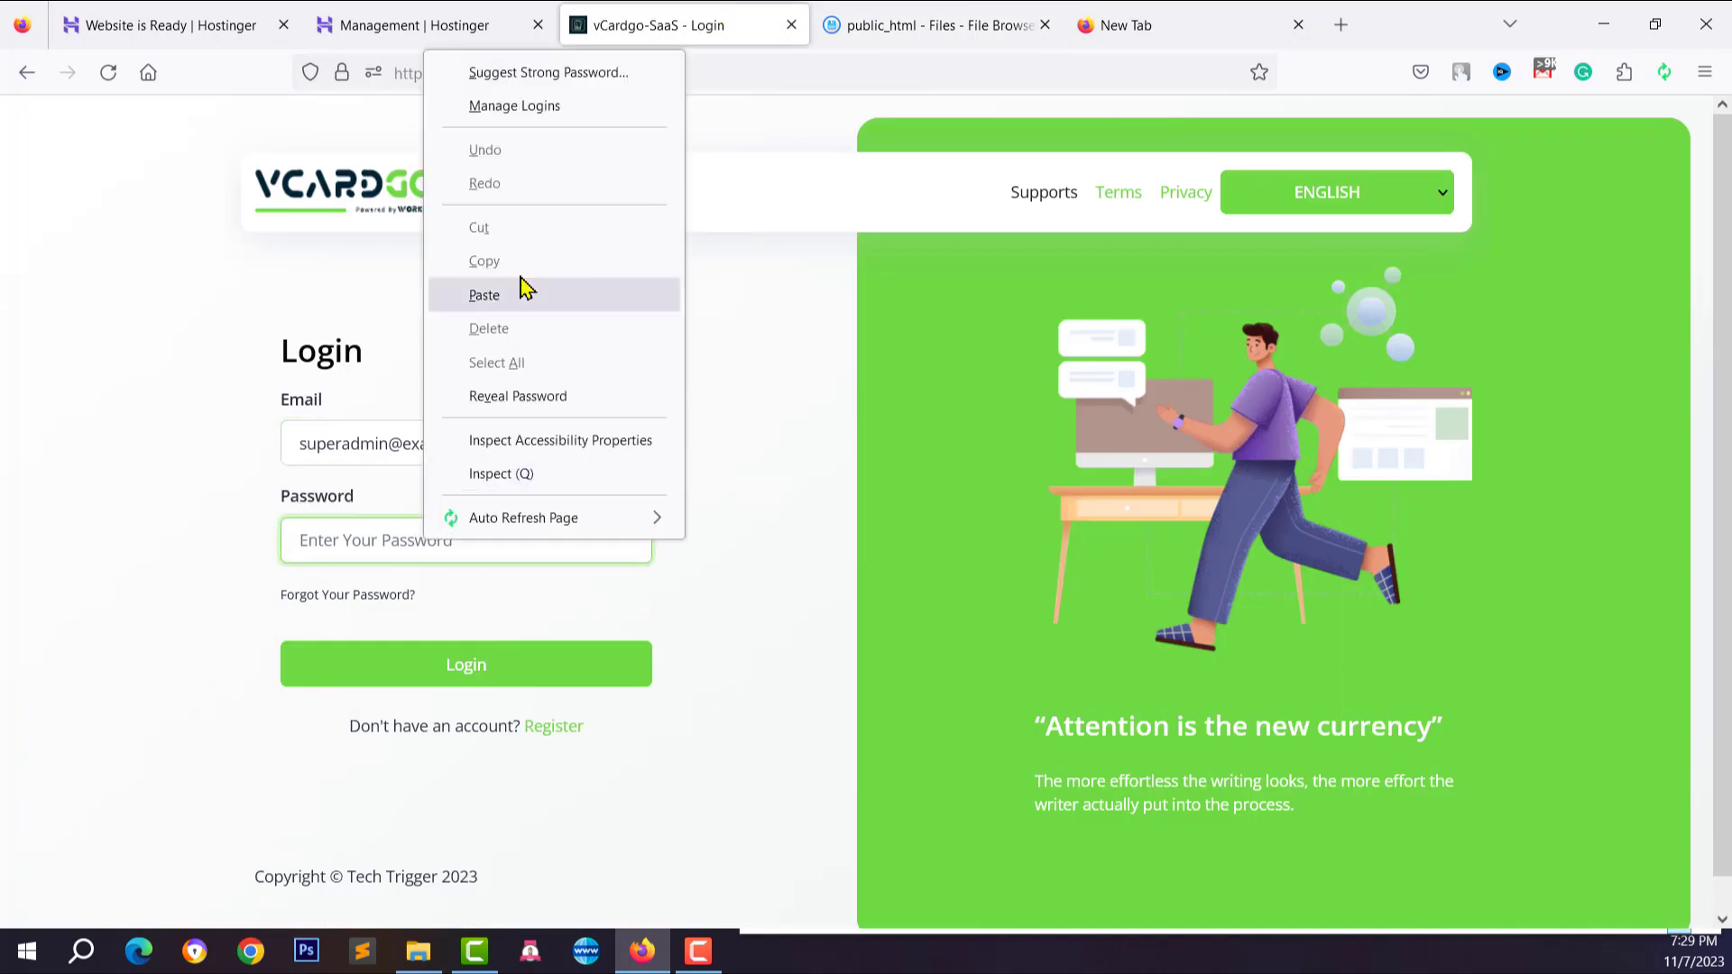
left_click(522, 289)
Log in as Super Admin and decline the browser's save-login prompt
left_click(470, 663)
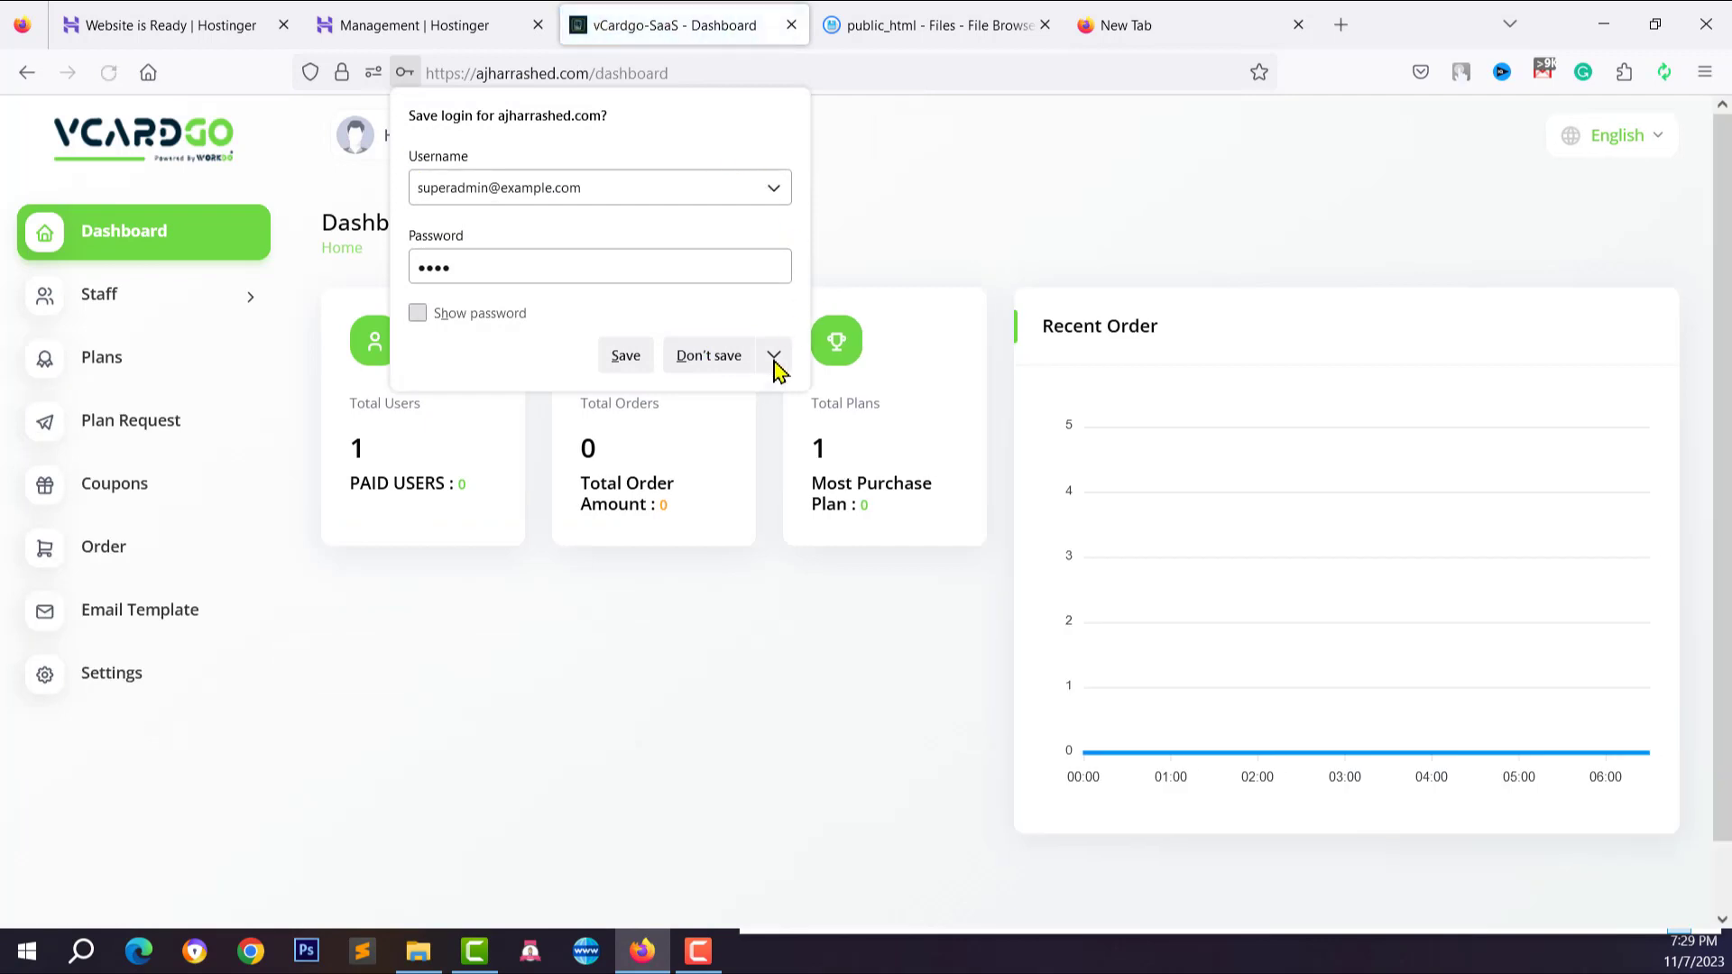
left_click(708, 355)
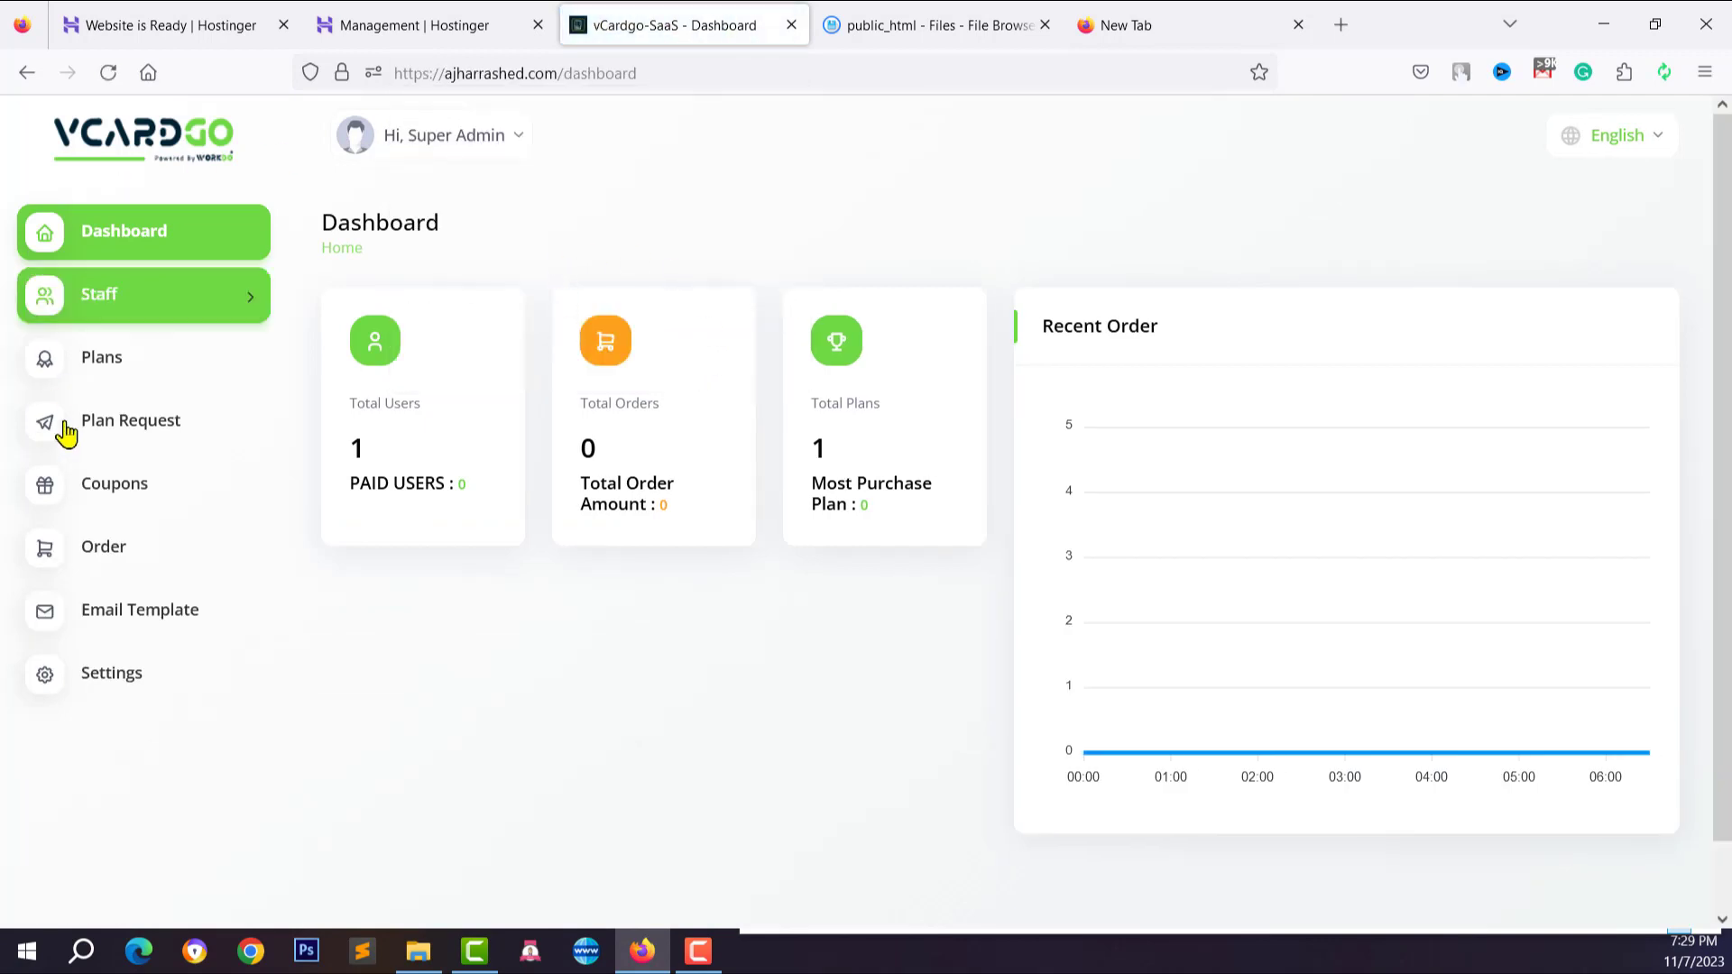
left_click(483, 144)
left_click(335, 155)
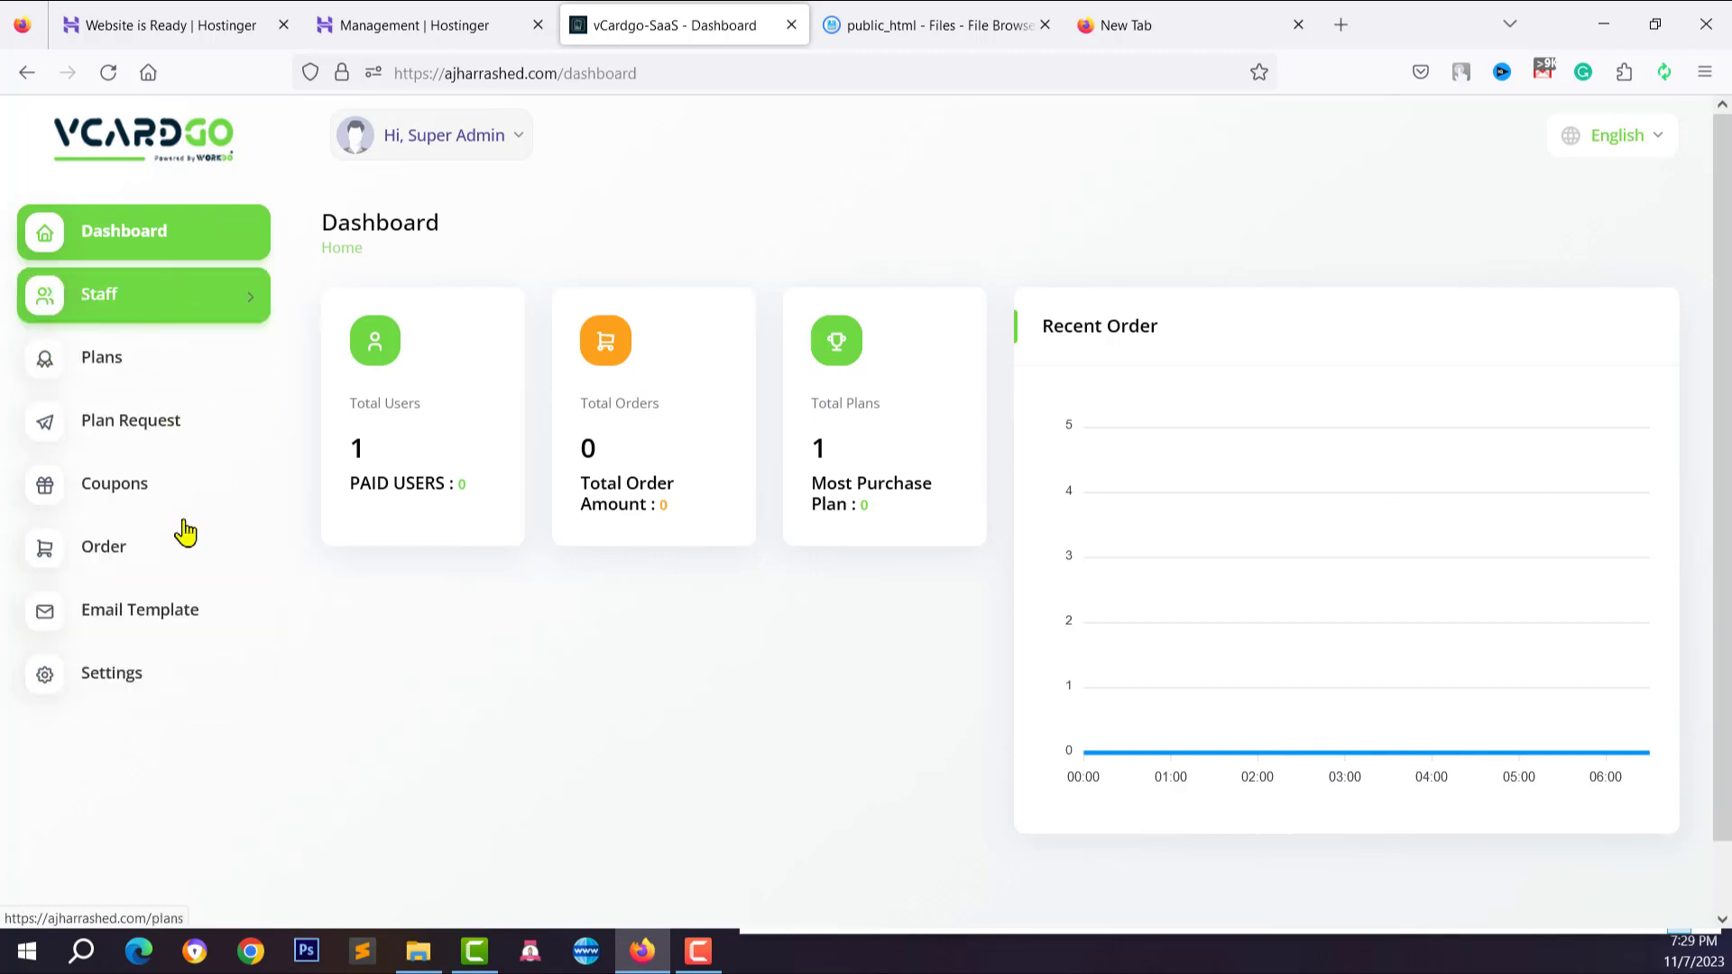
left_click(476, 144)
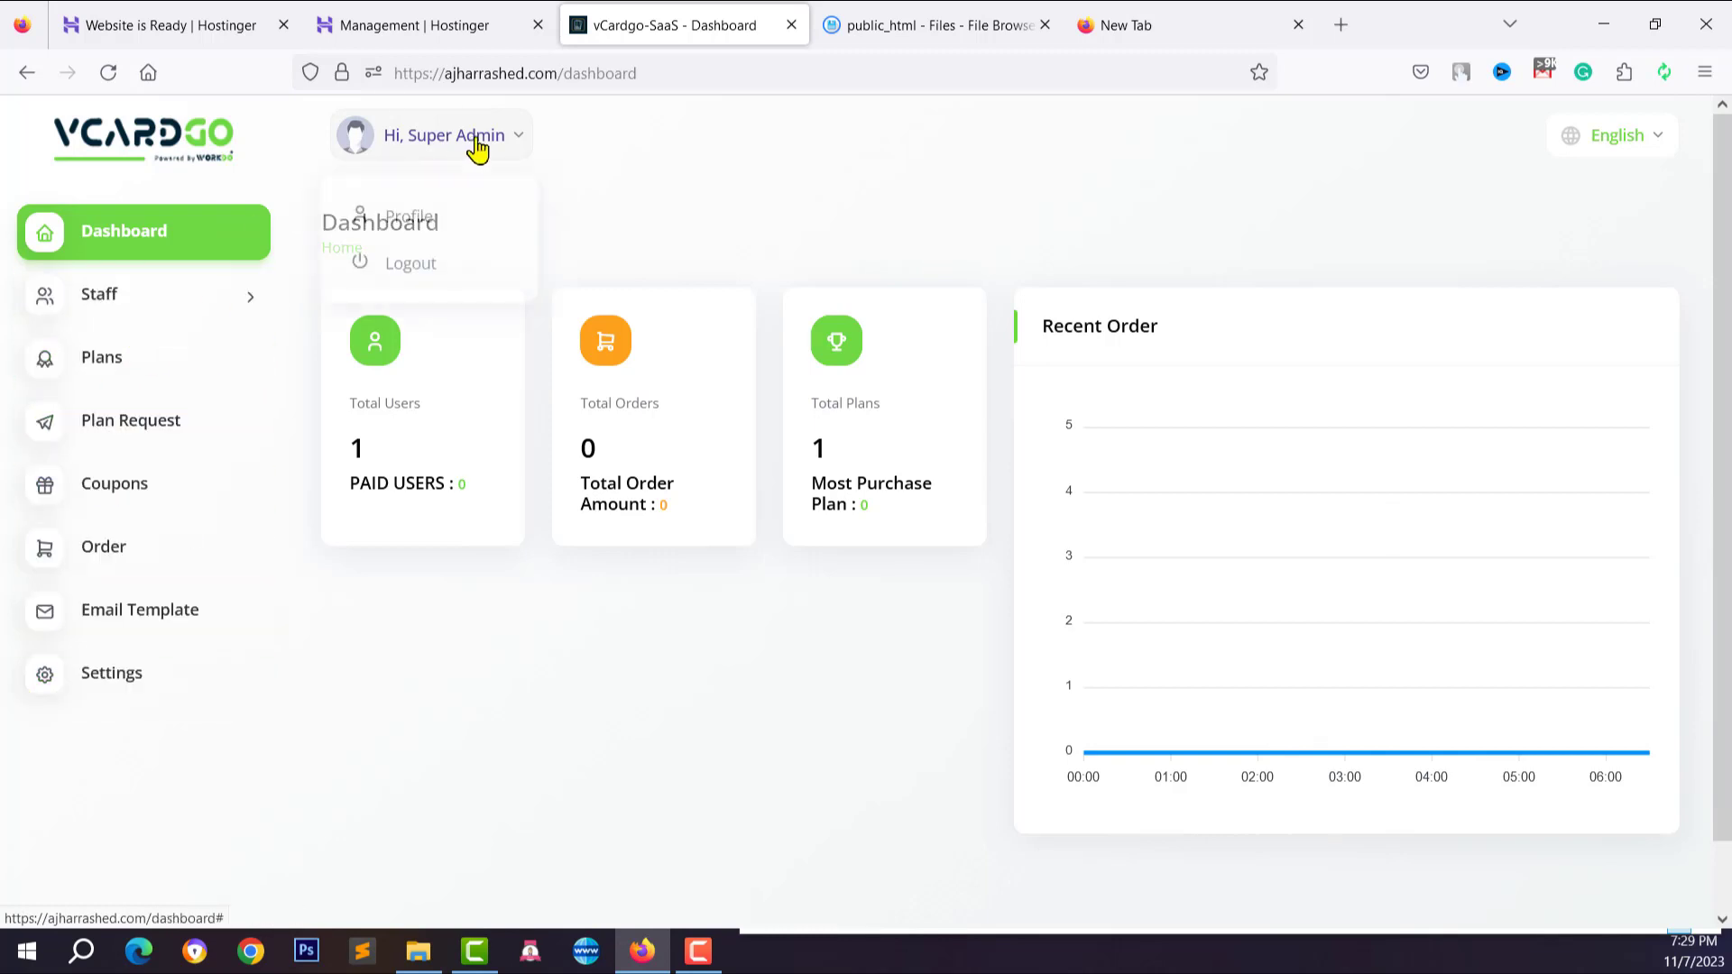
Open the Super Admin profile and start replacing the e-mail with 'admin@'
left_click(417, 229)
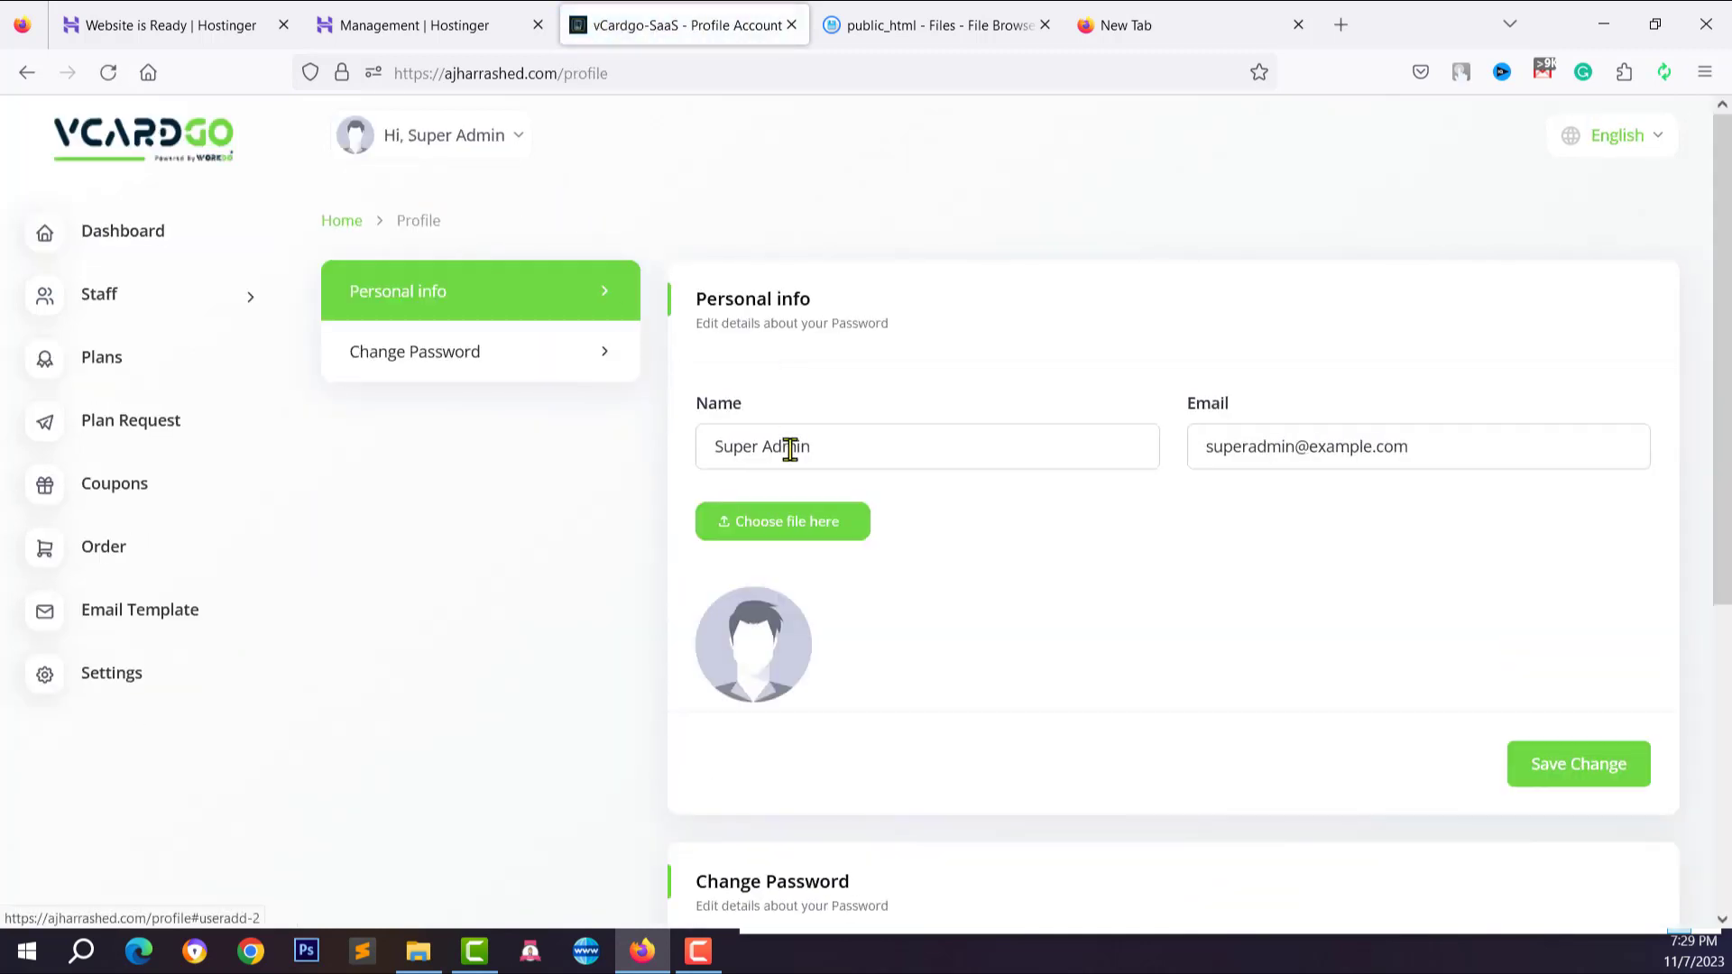
left_click(916, 446)
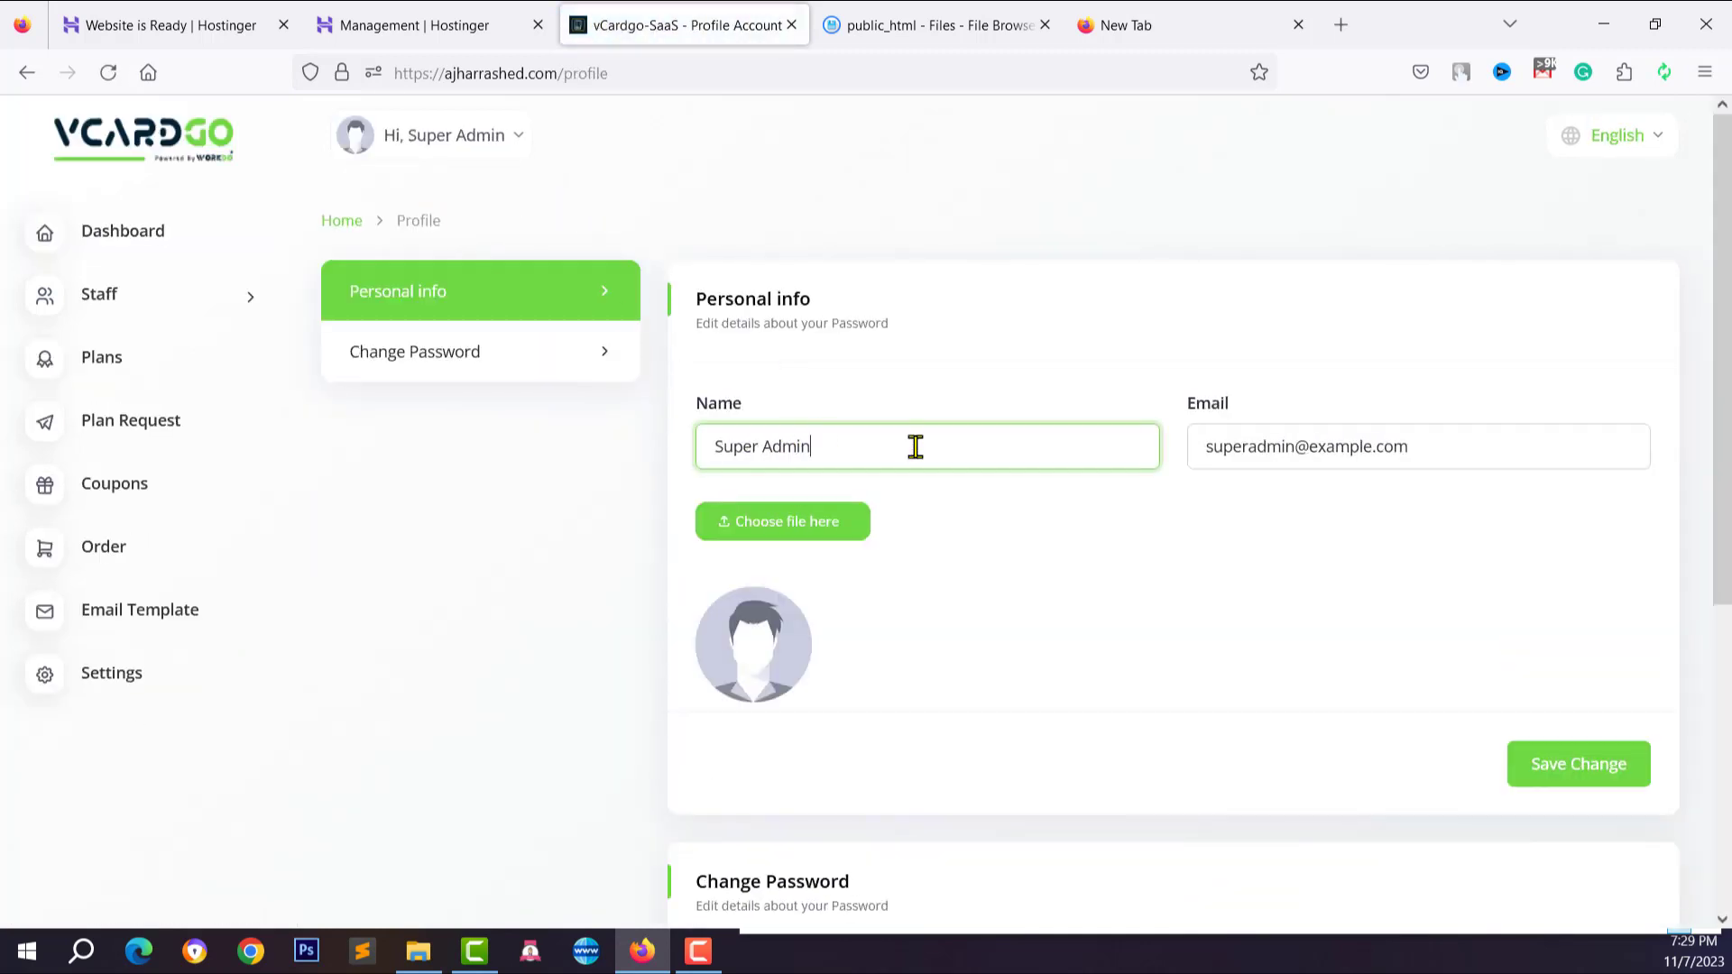
left_click(1414, 449)
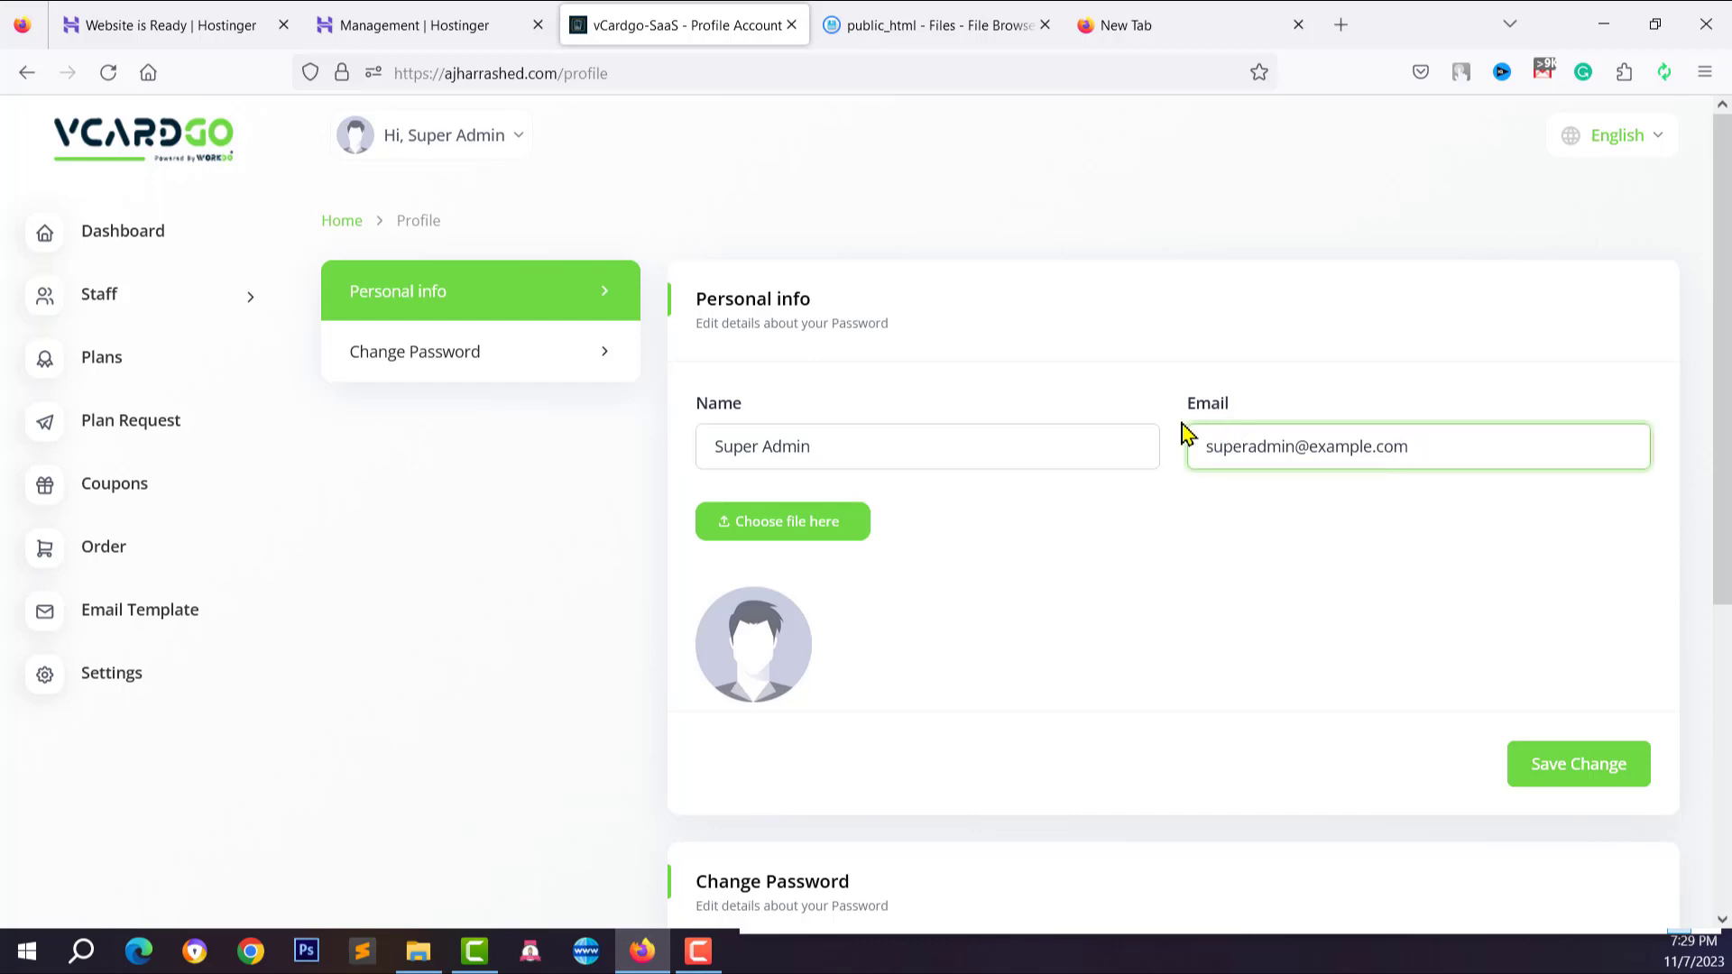
triple_click(1300, 451)
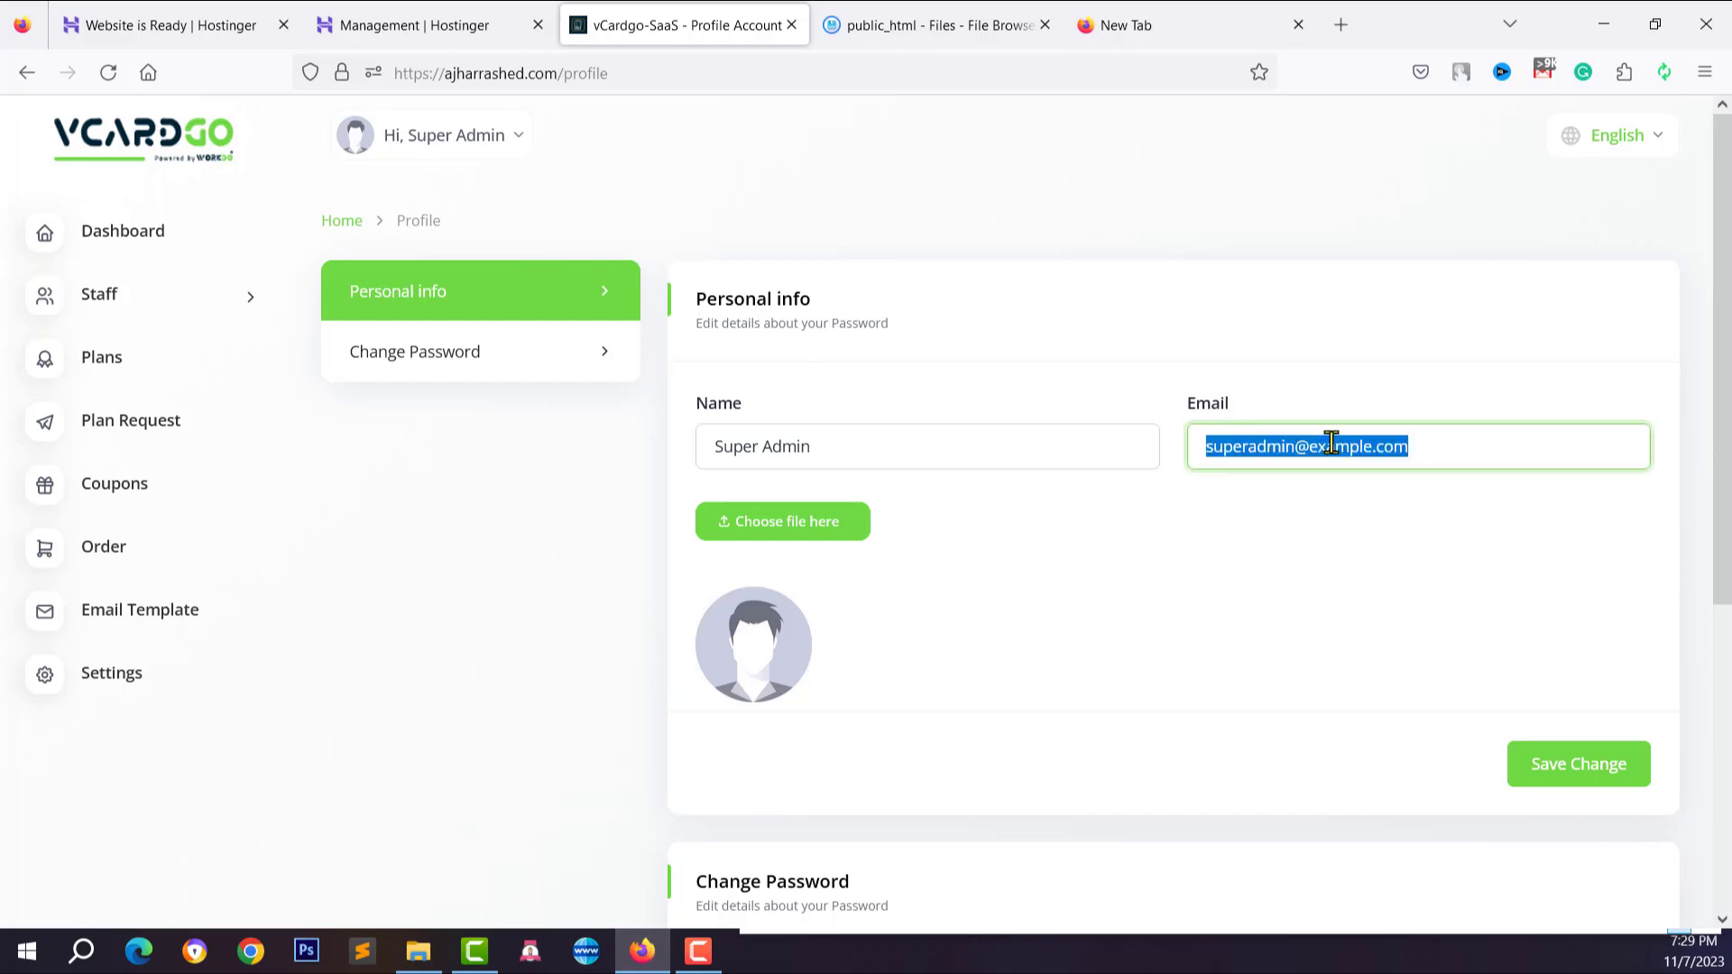
type("admin@")
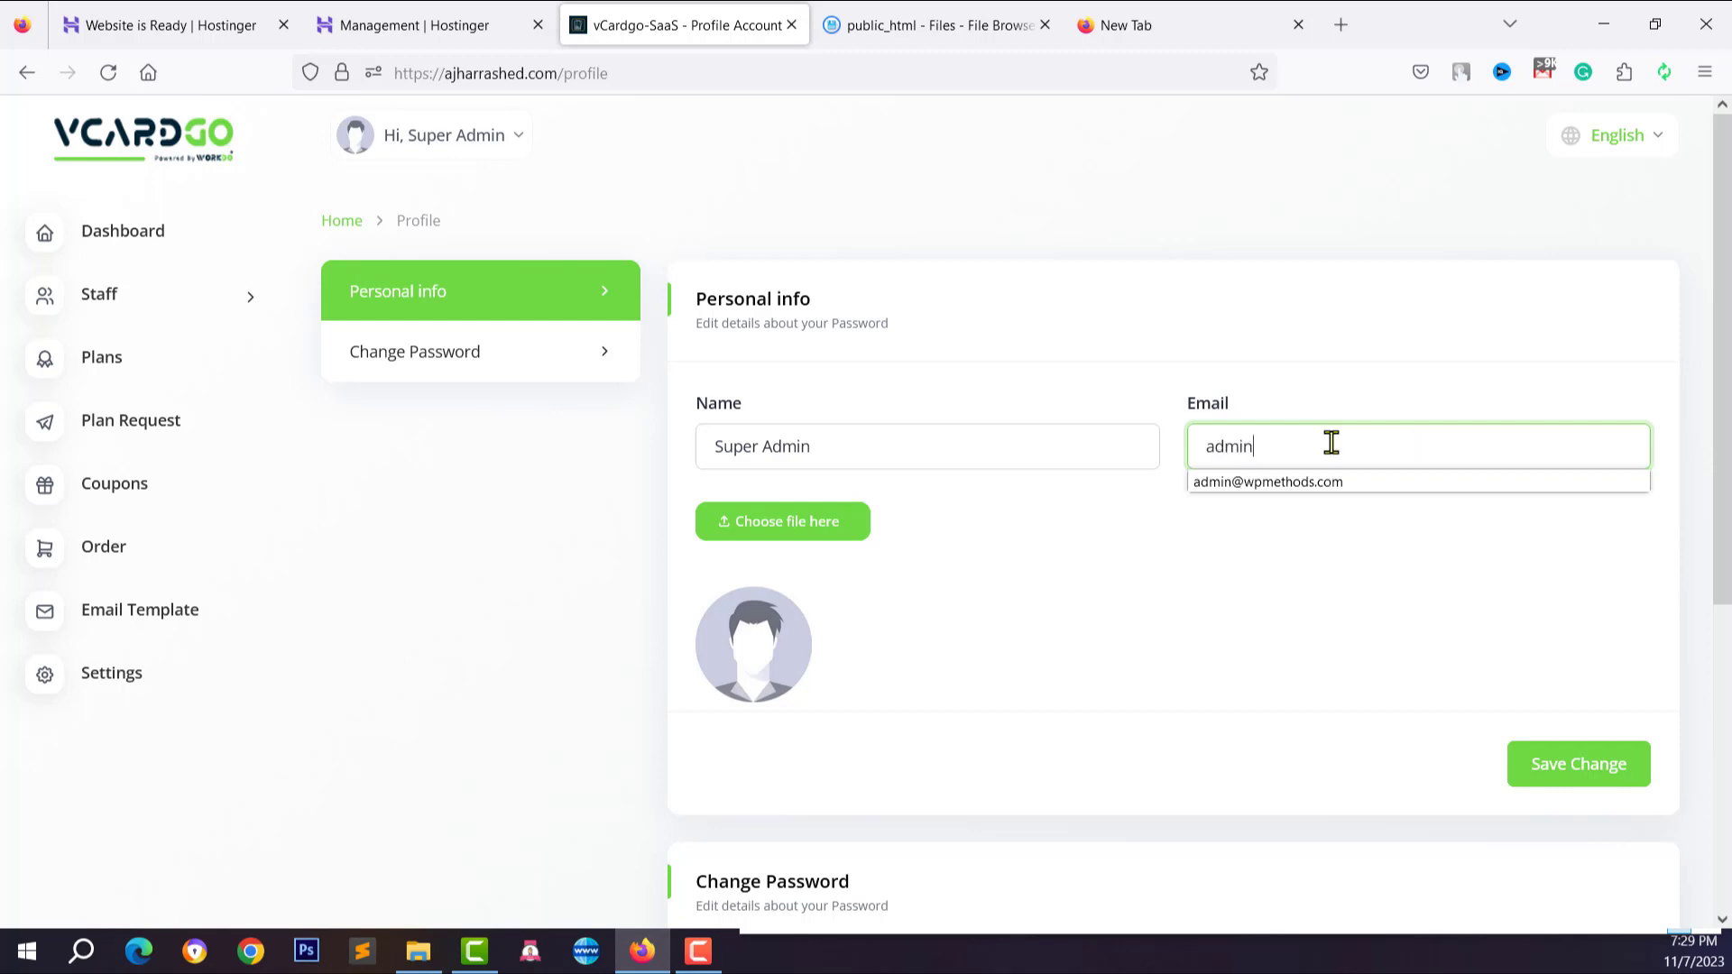
Complete the e-mail with the site's domain copied from the address bar after 'admin@'
left_click(441, 74)
left_click(448, 73)
left_click_drag(446, 73, 555, 75)
right_click(527, 74)
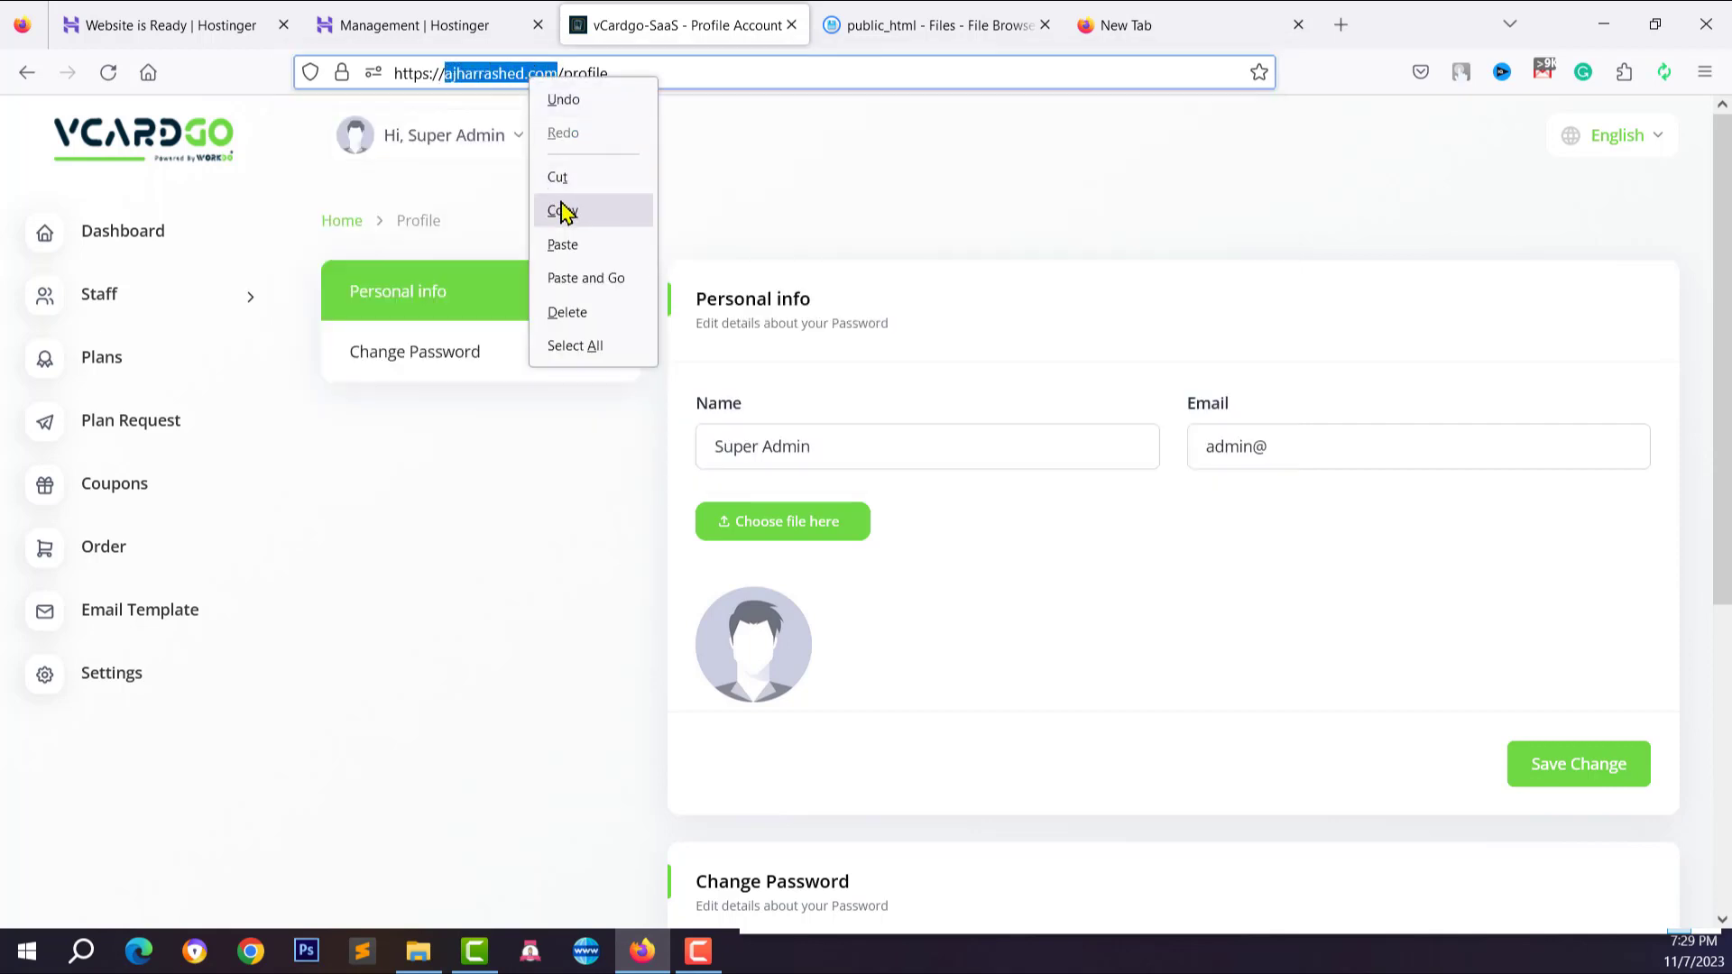
left_click(563, 210)
left_click(1306, 446)
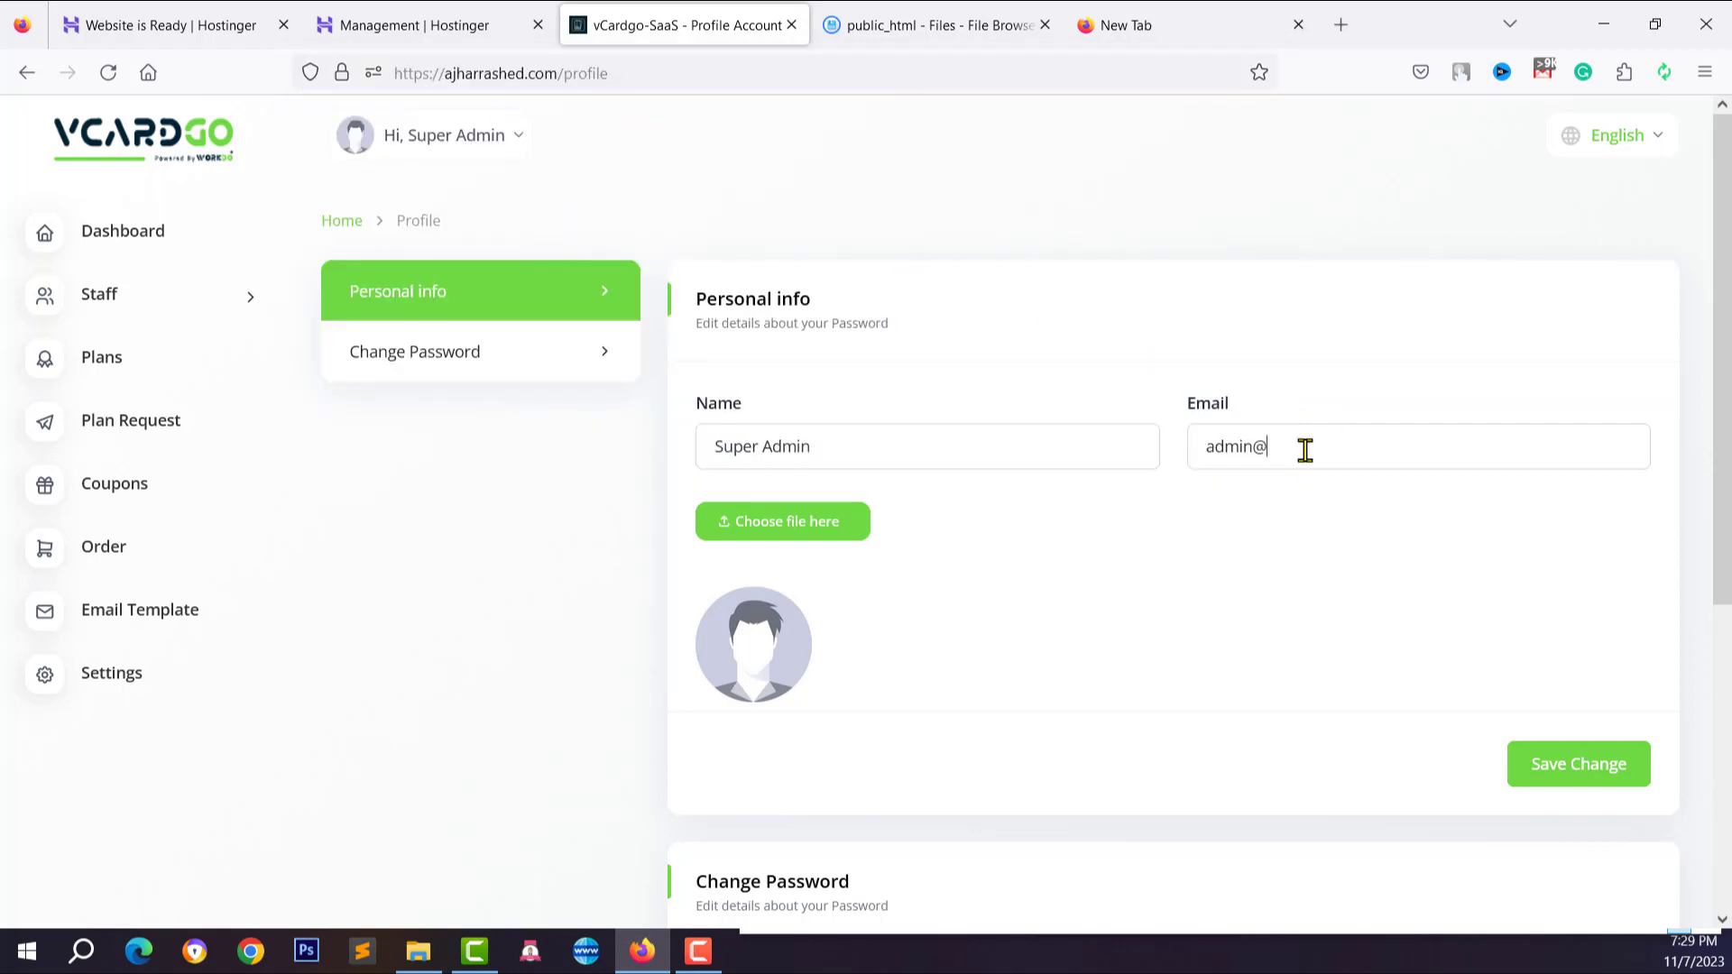
right_click(1306, 447)
left_click(1387, 622)
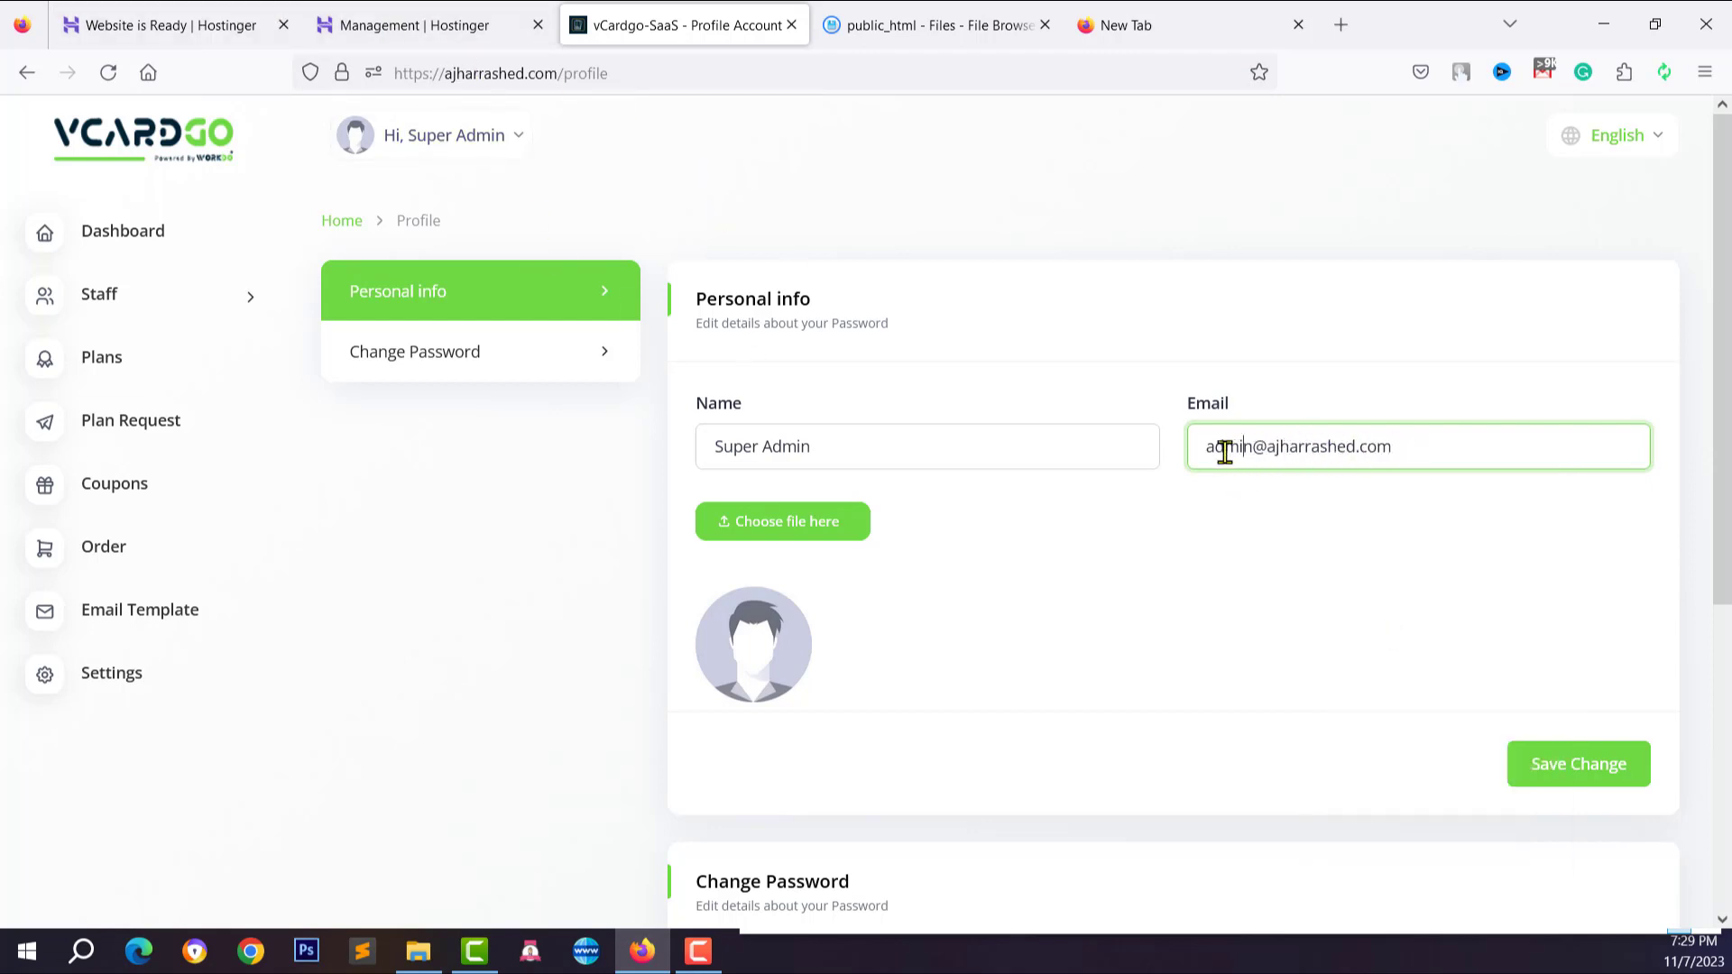
left_click_drag(1205, 451, 1259, 450)
left_click(1337, 448)
left_click(1263, 455)
Set channels4_profile-modified.png as the profile photo and save the profile
scroll(1154, 568, "down", 2)
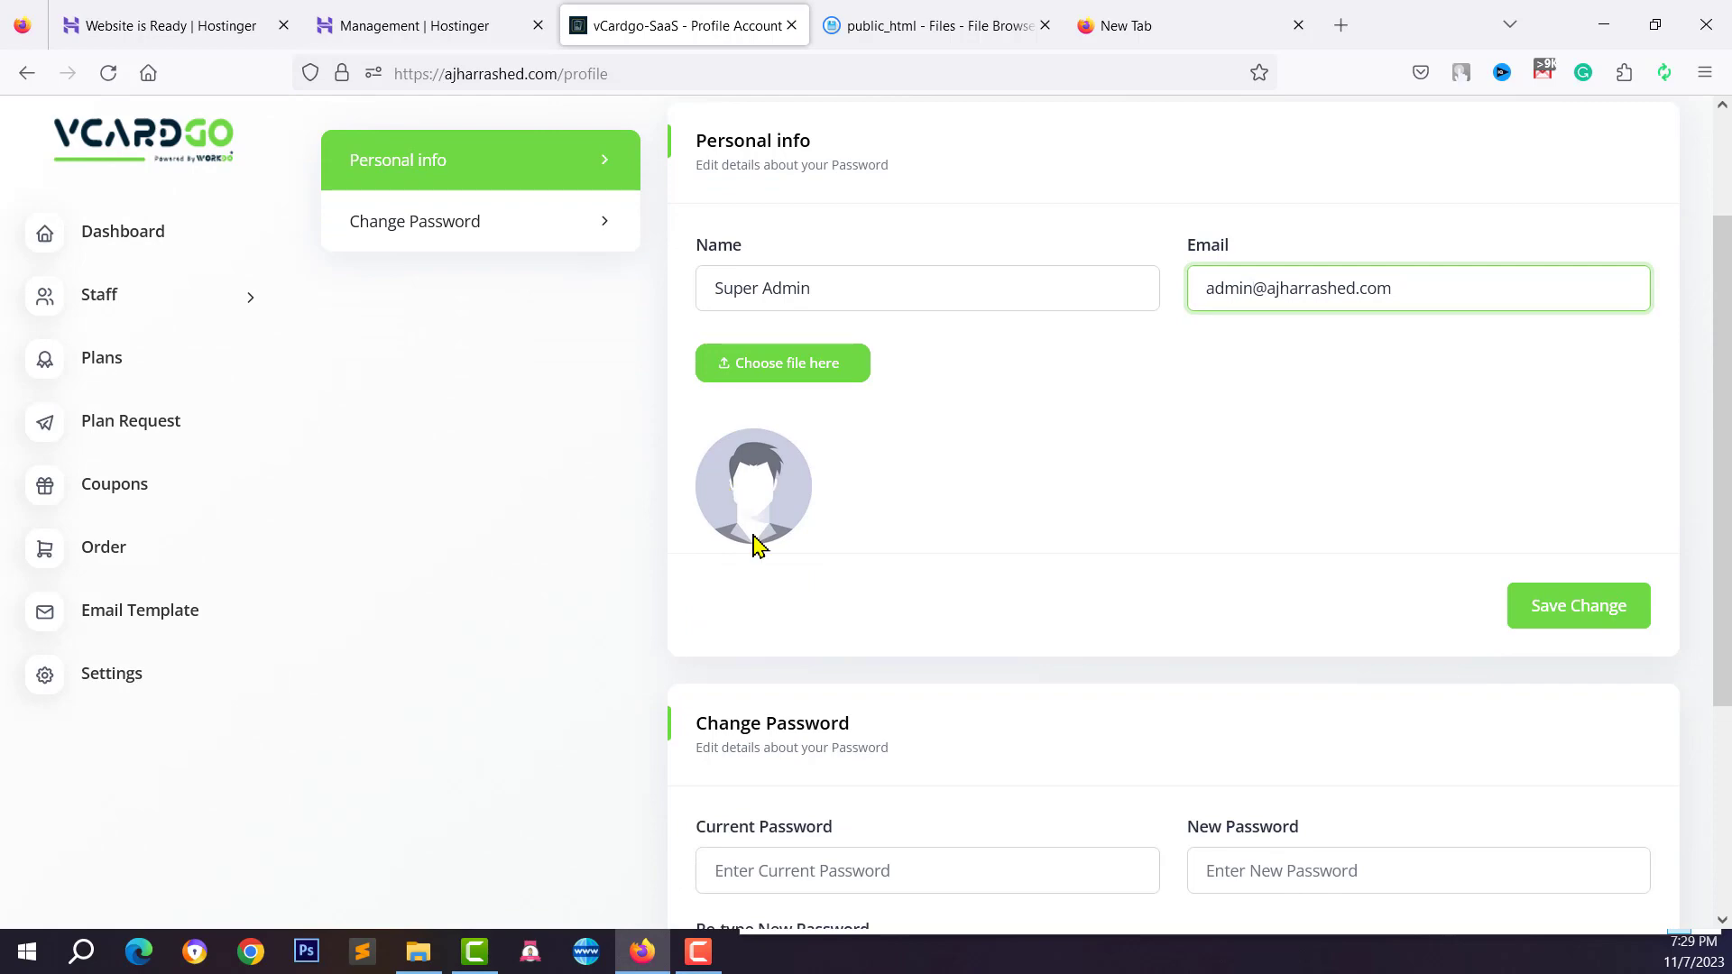
scroll(756, 546, "down", 3)
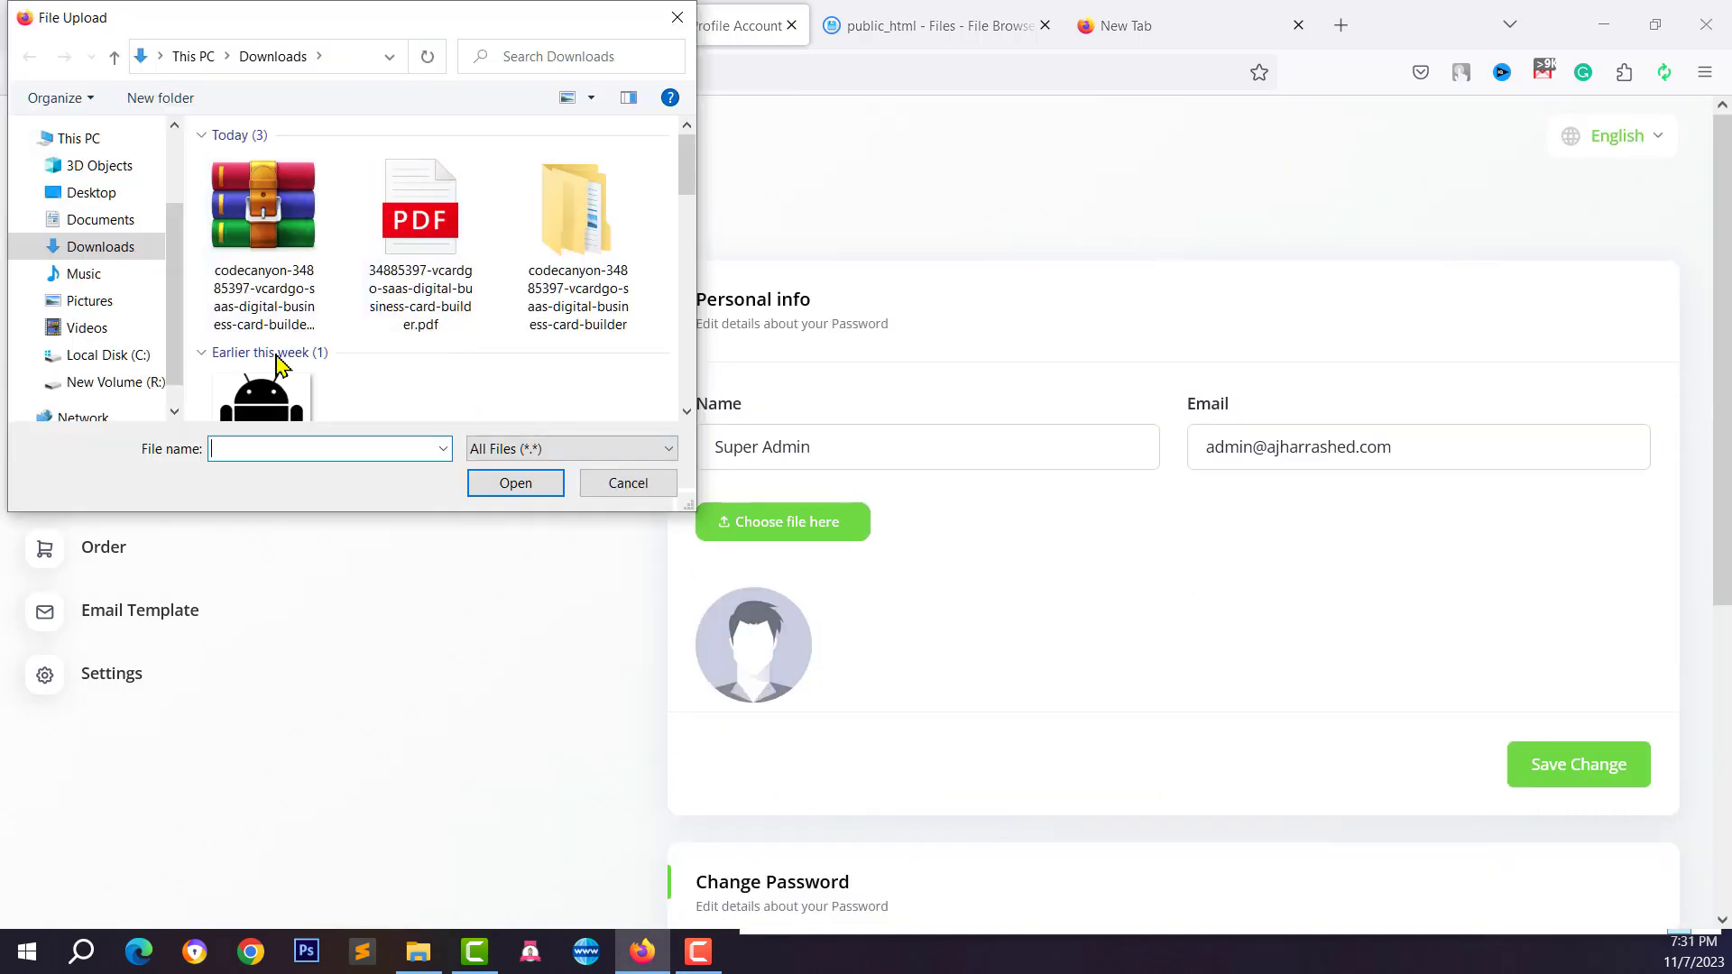
left_click(262, 397)
scroll(379, 360, "down", 5)
left_click(419, 162)
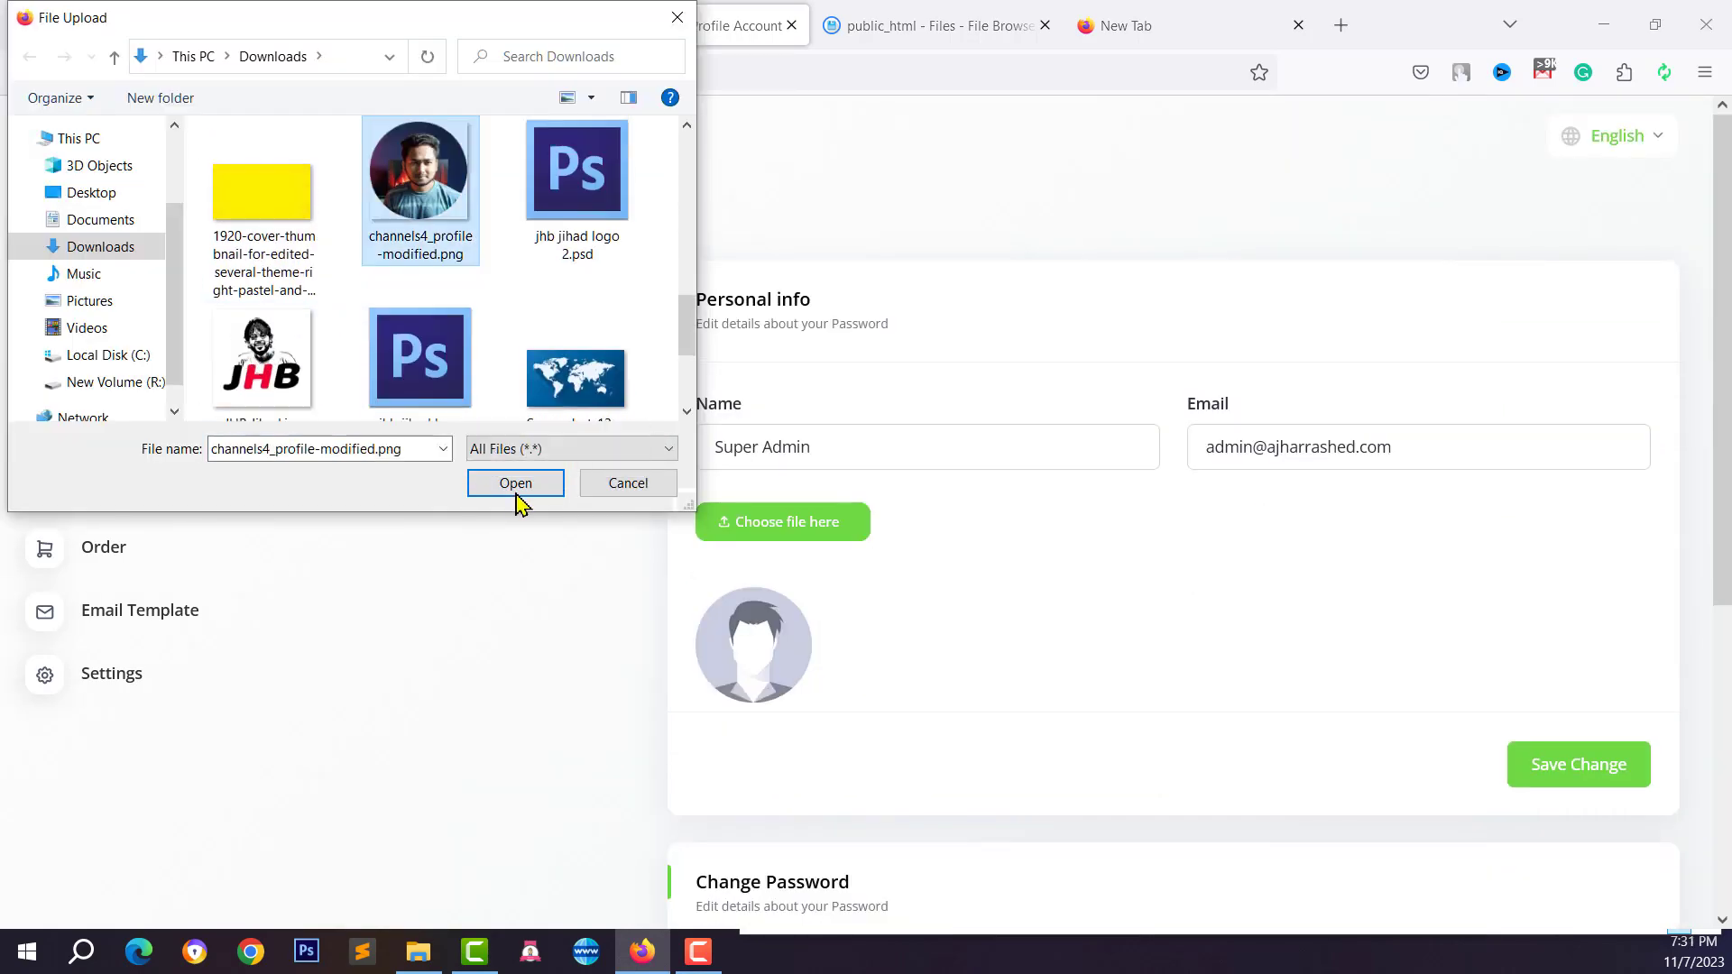
left_click(516, 490)
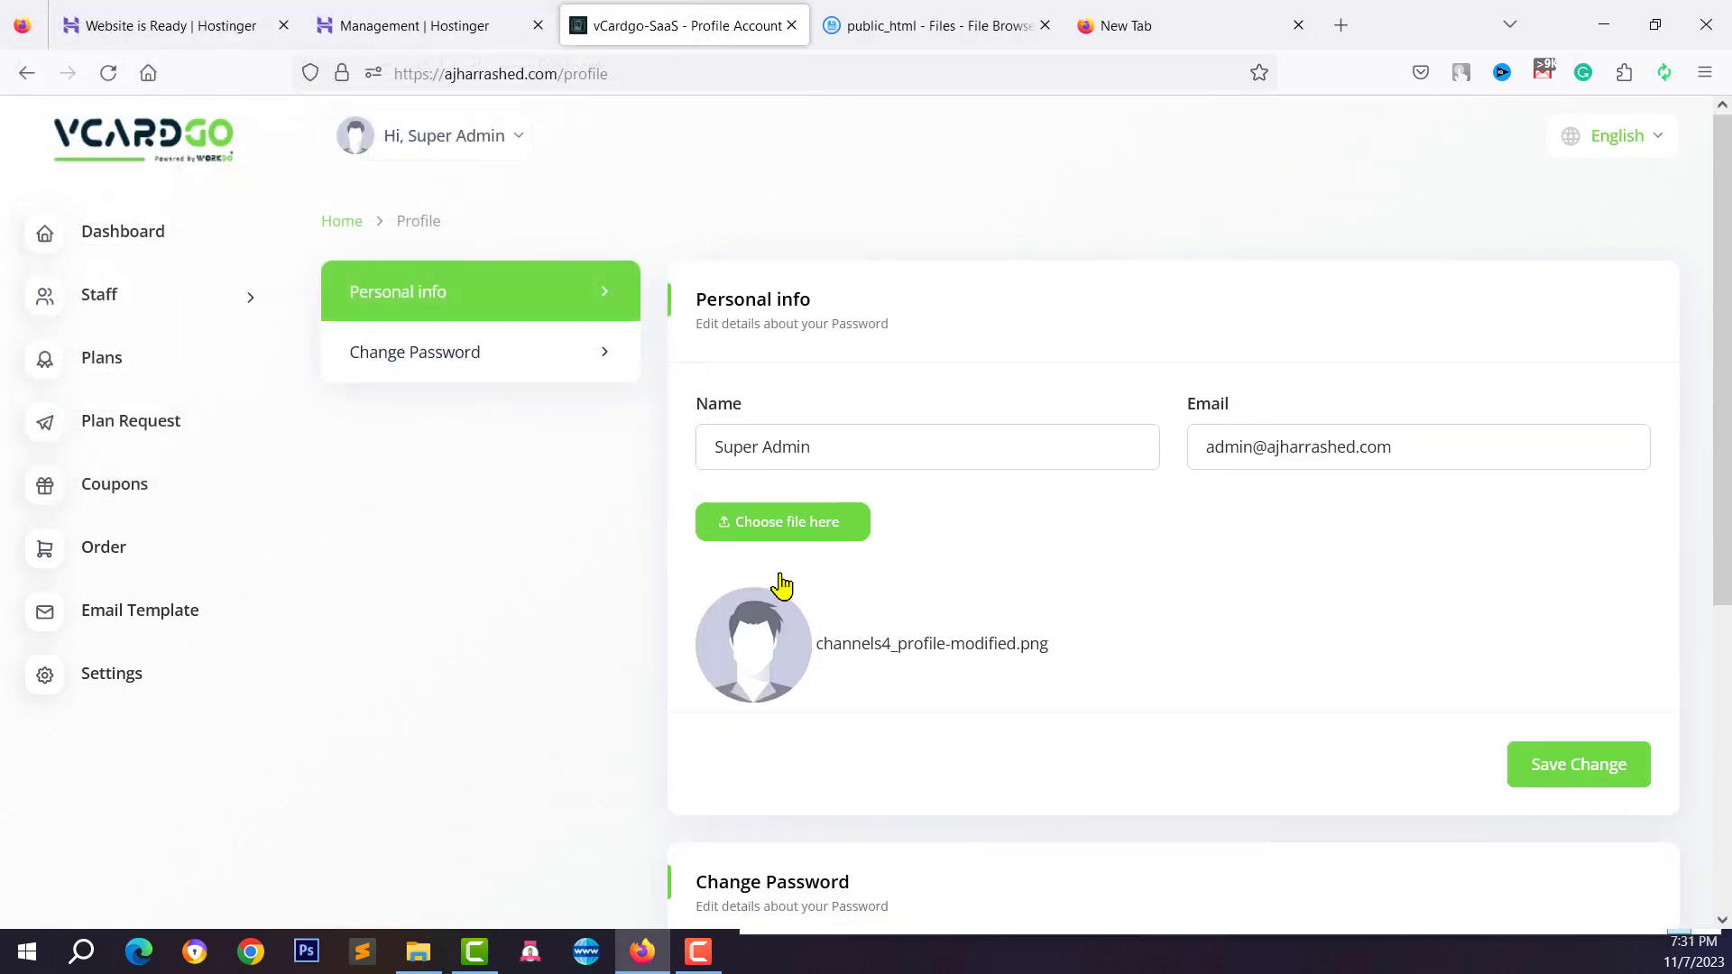
left_click(1562, 776)
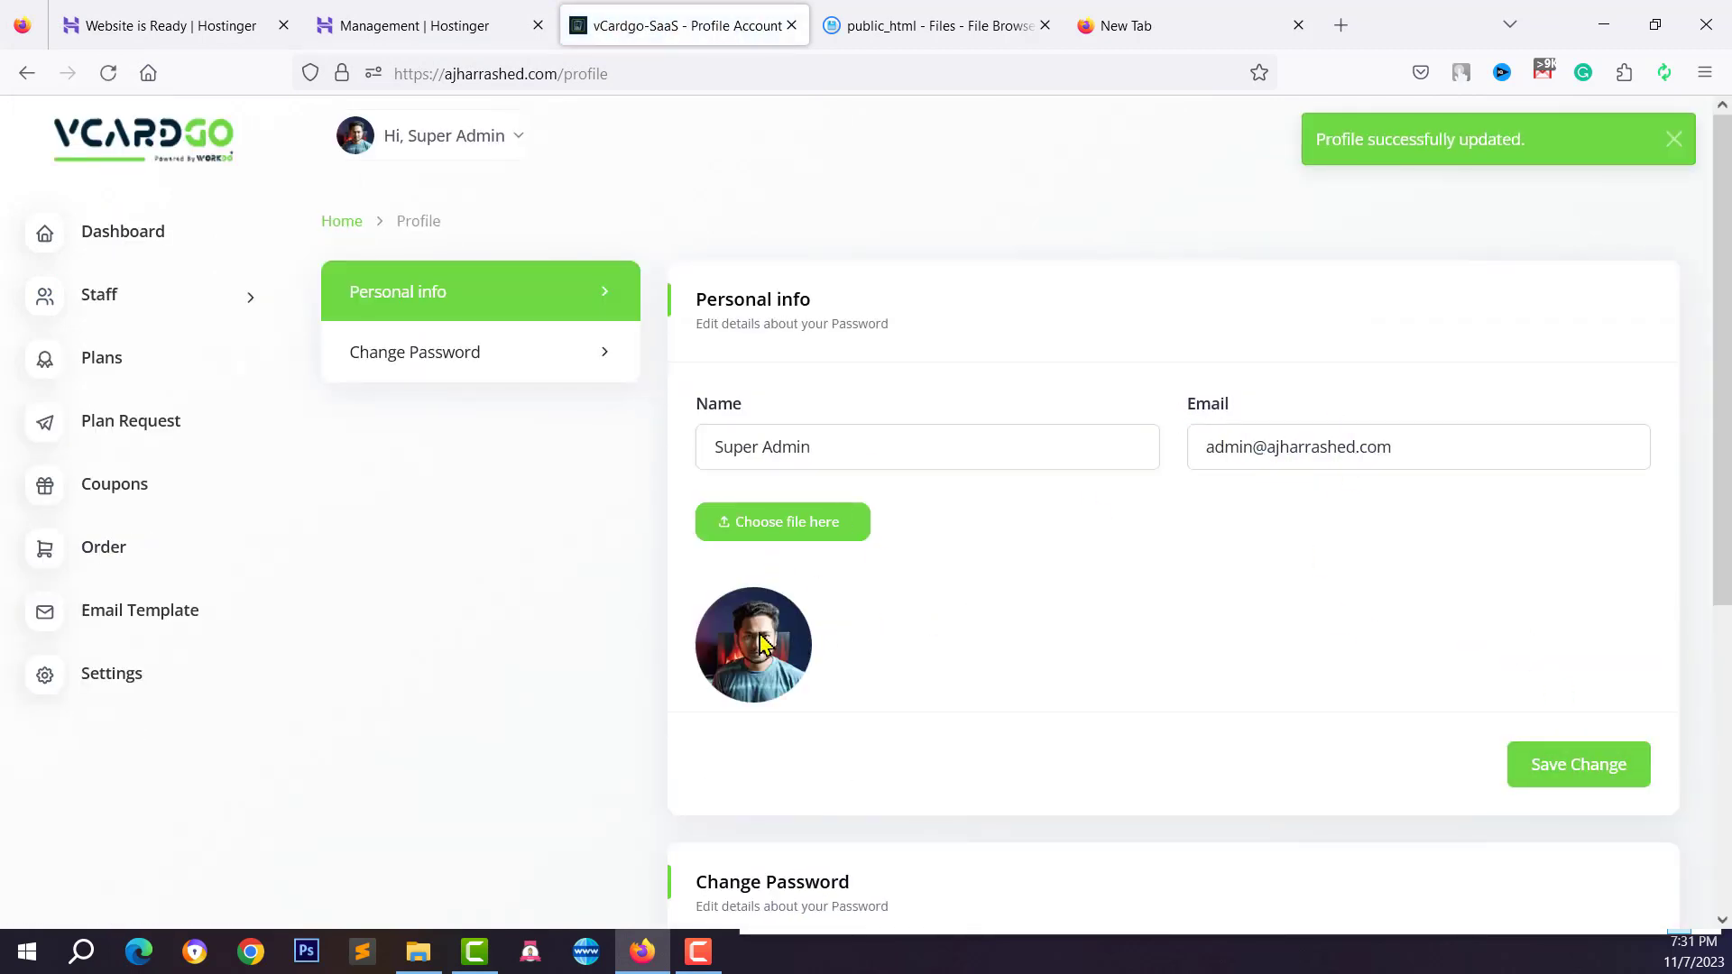
scroll(760, 642, "down", 5)
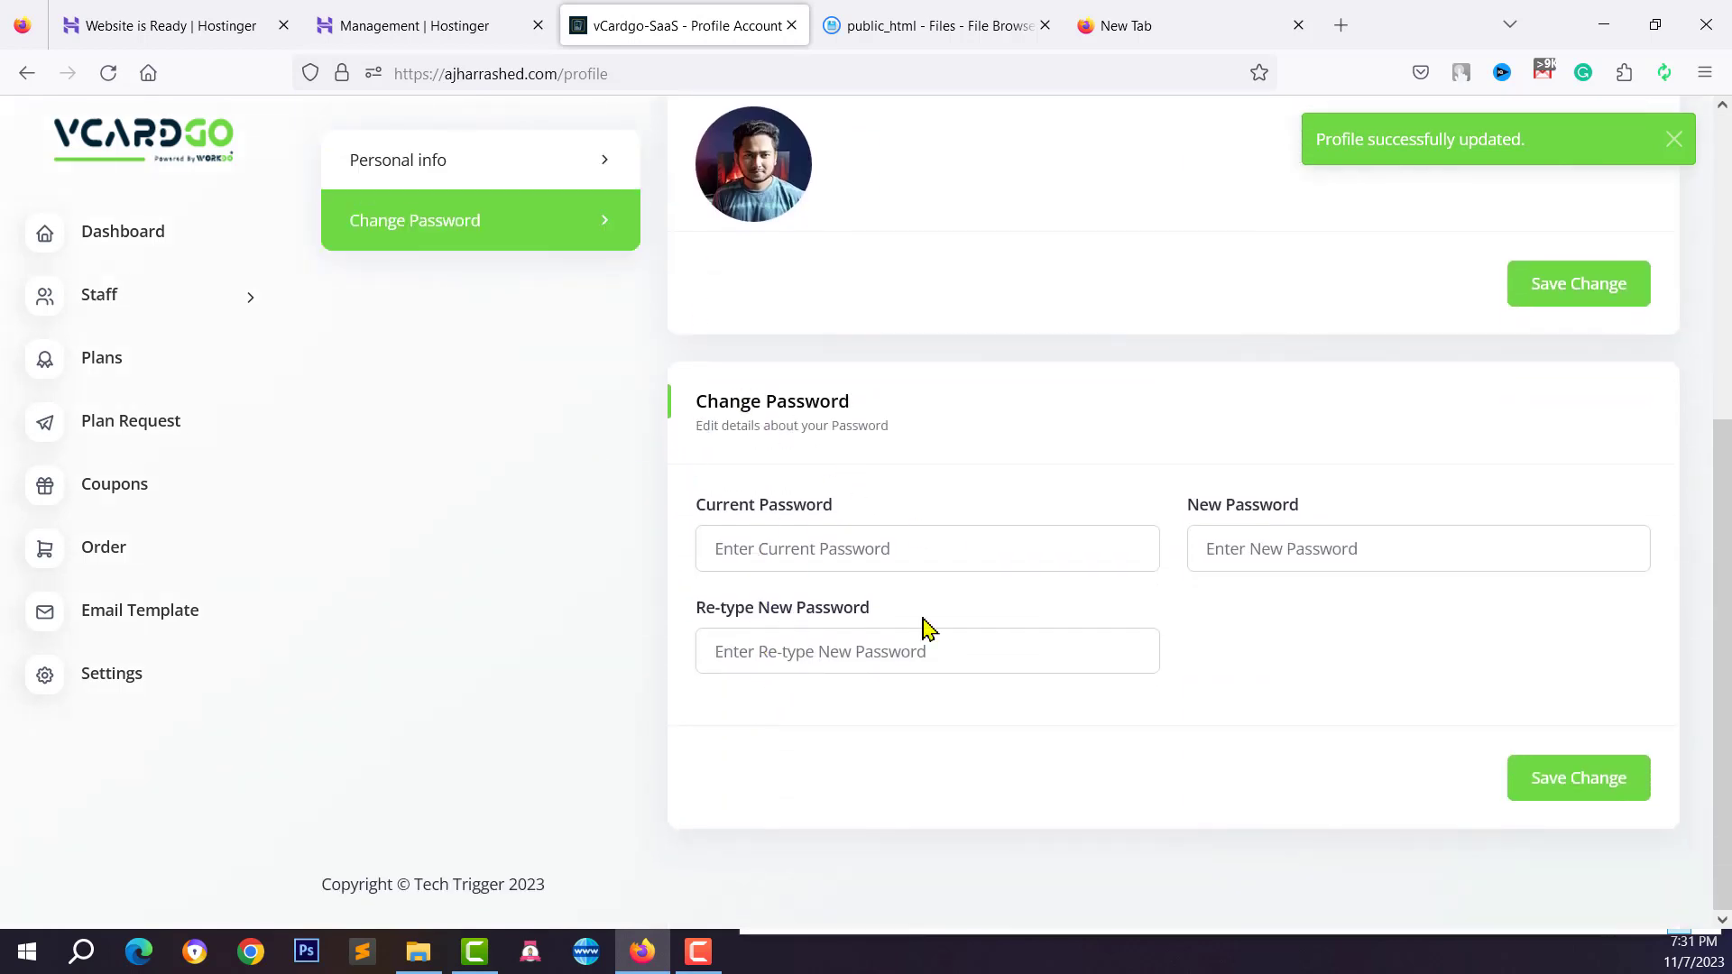
Enter the current password in the Change Password form
left_click(813, 539)
left_click(747, 479)
left_click(744, 549)
type("12")
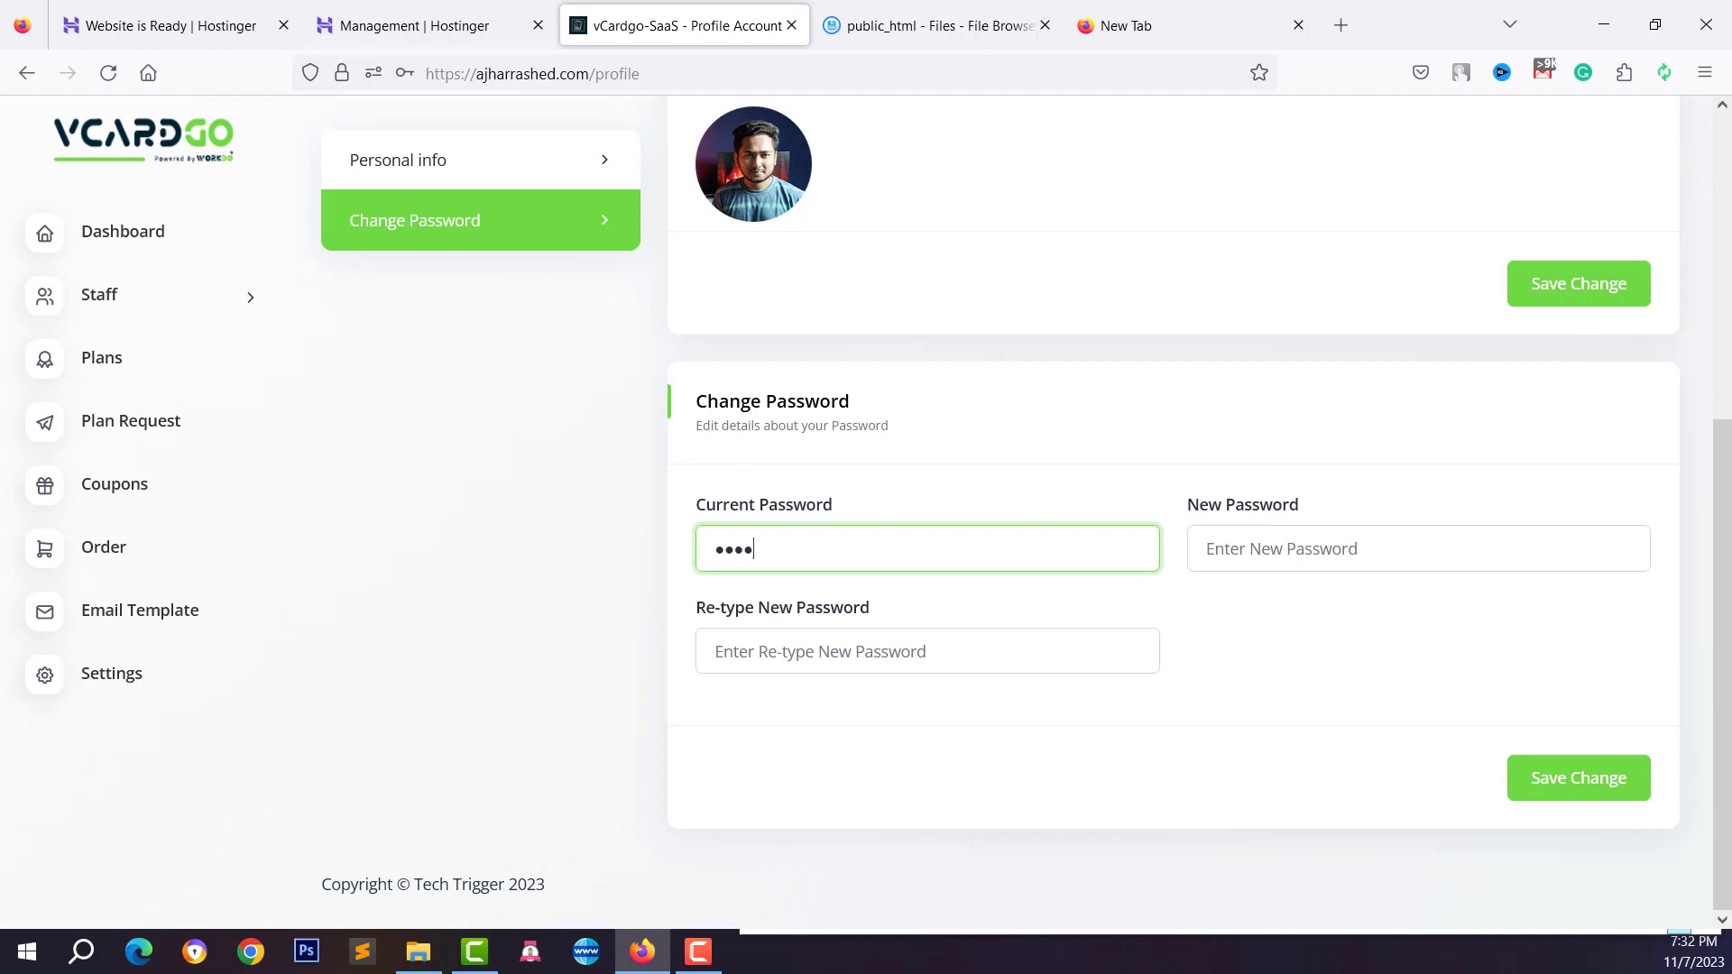
Enter and confirm the new password, save it, and go back to the Dashboard
left_click(1278, 535)
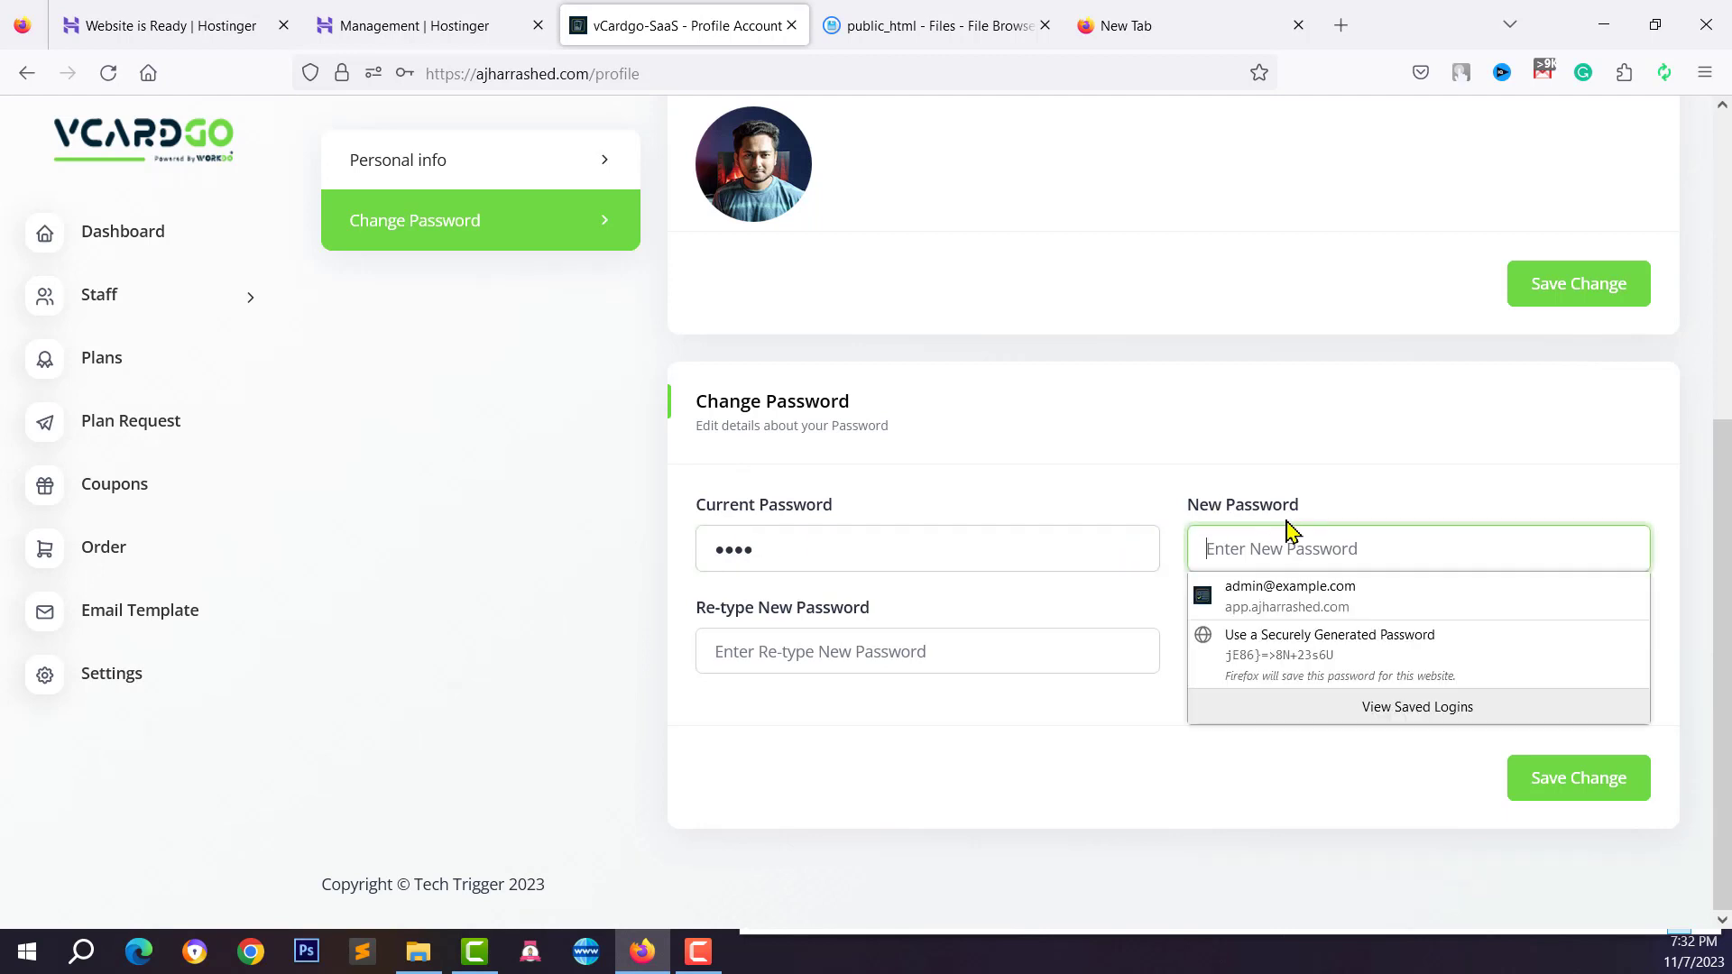
left_click(871, 663)
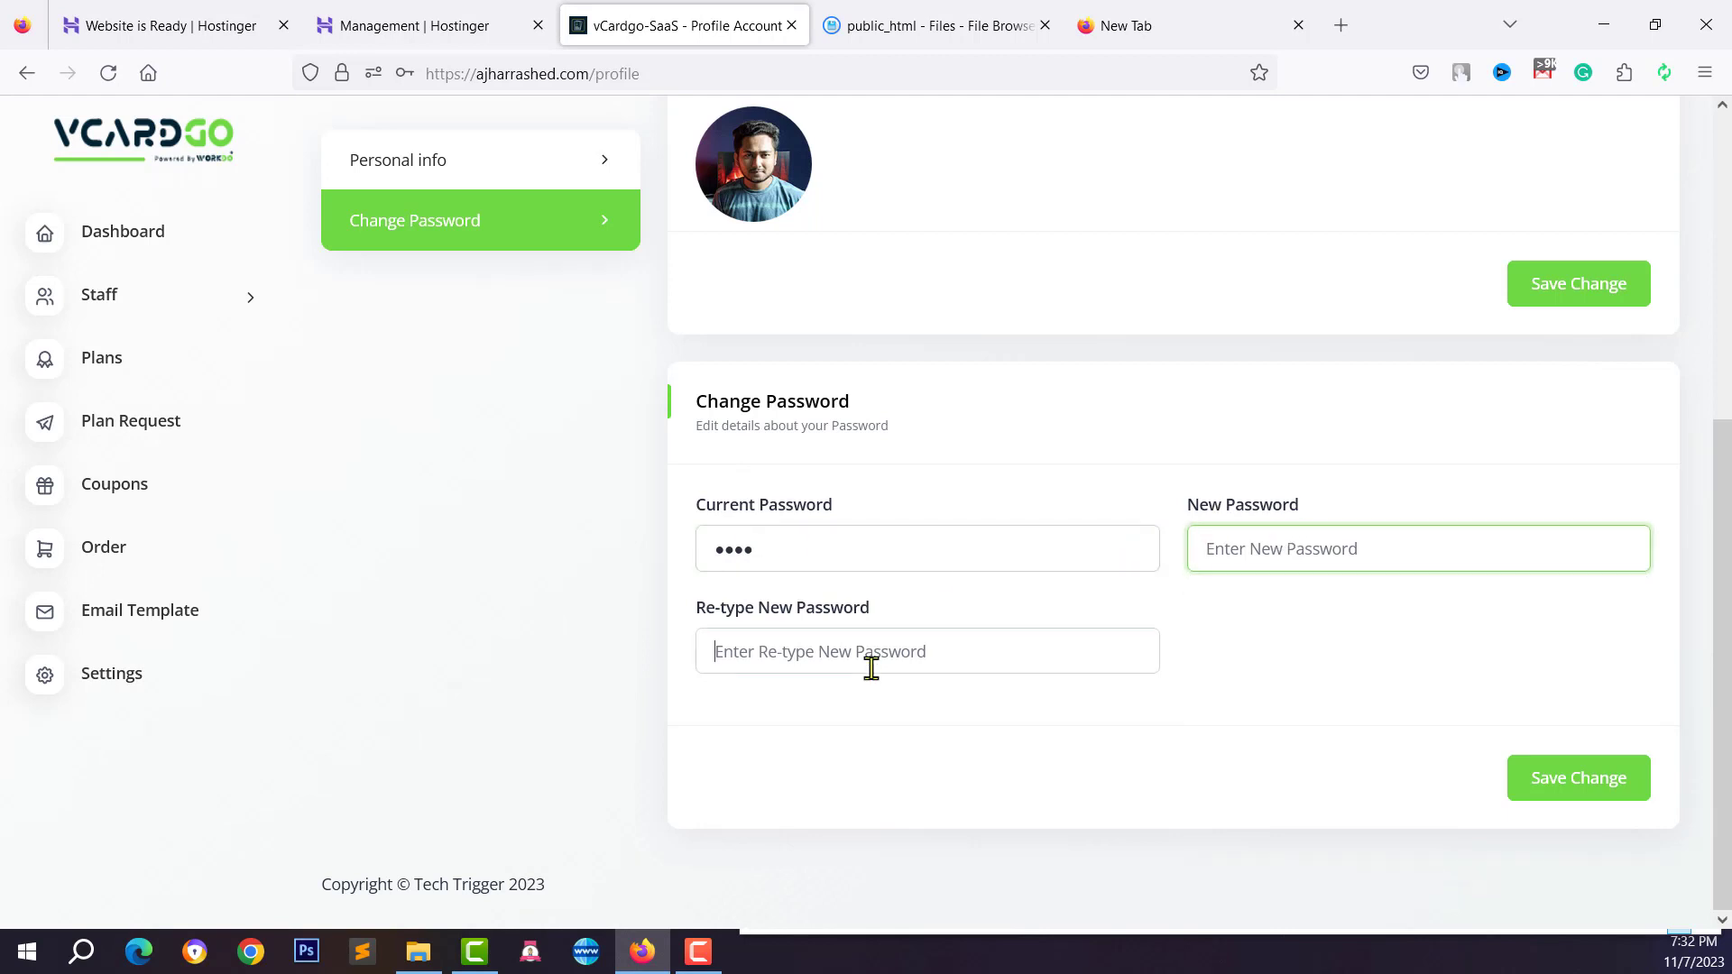
left_click(1249, 557)
type("1234")
key("Tab")
type("1234")
left_click(1602, 798)
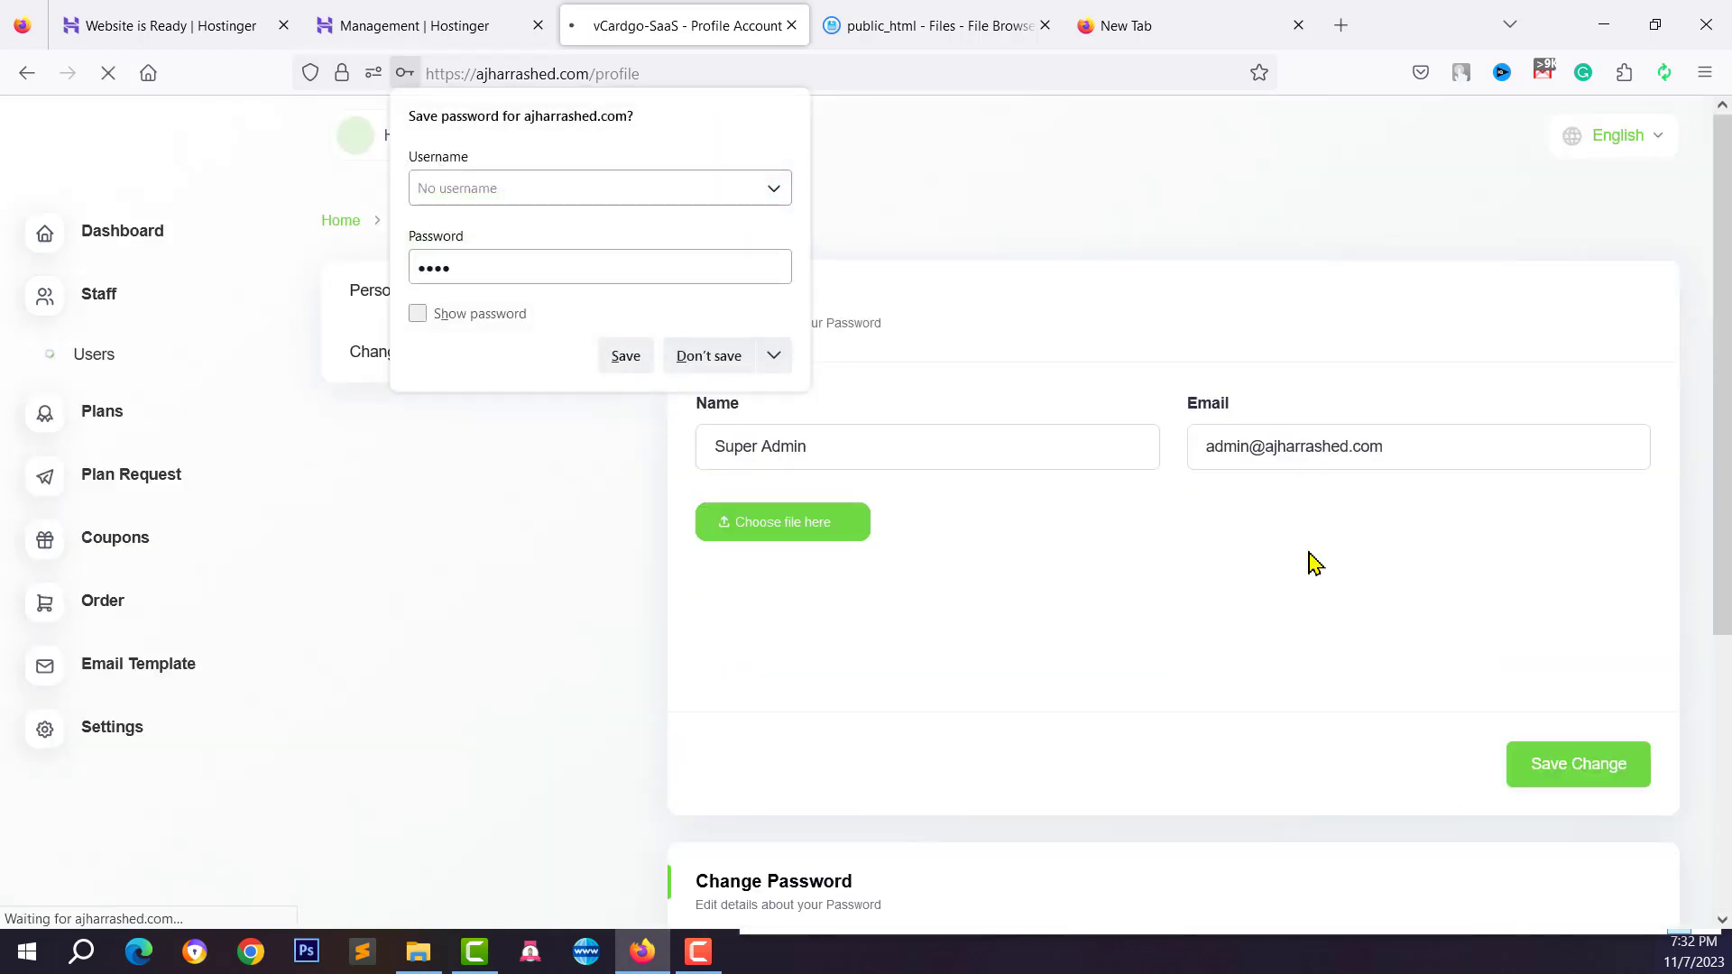
left_click(709, 356)
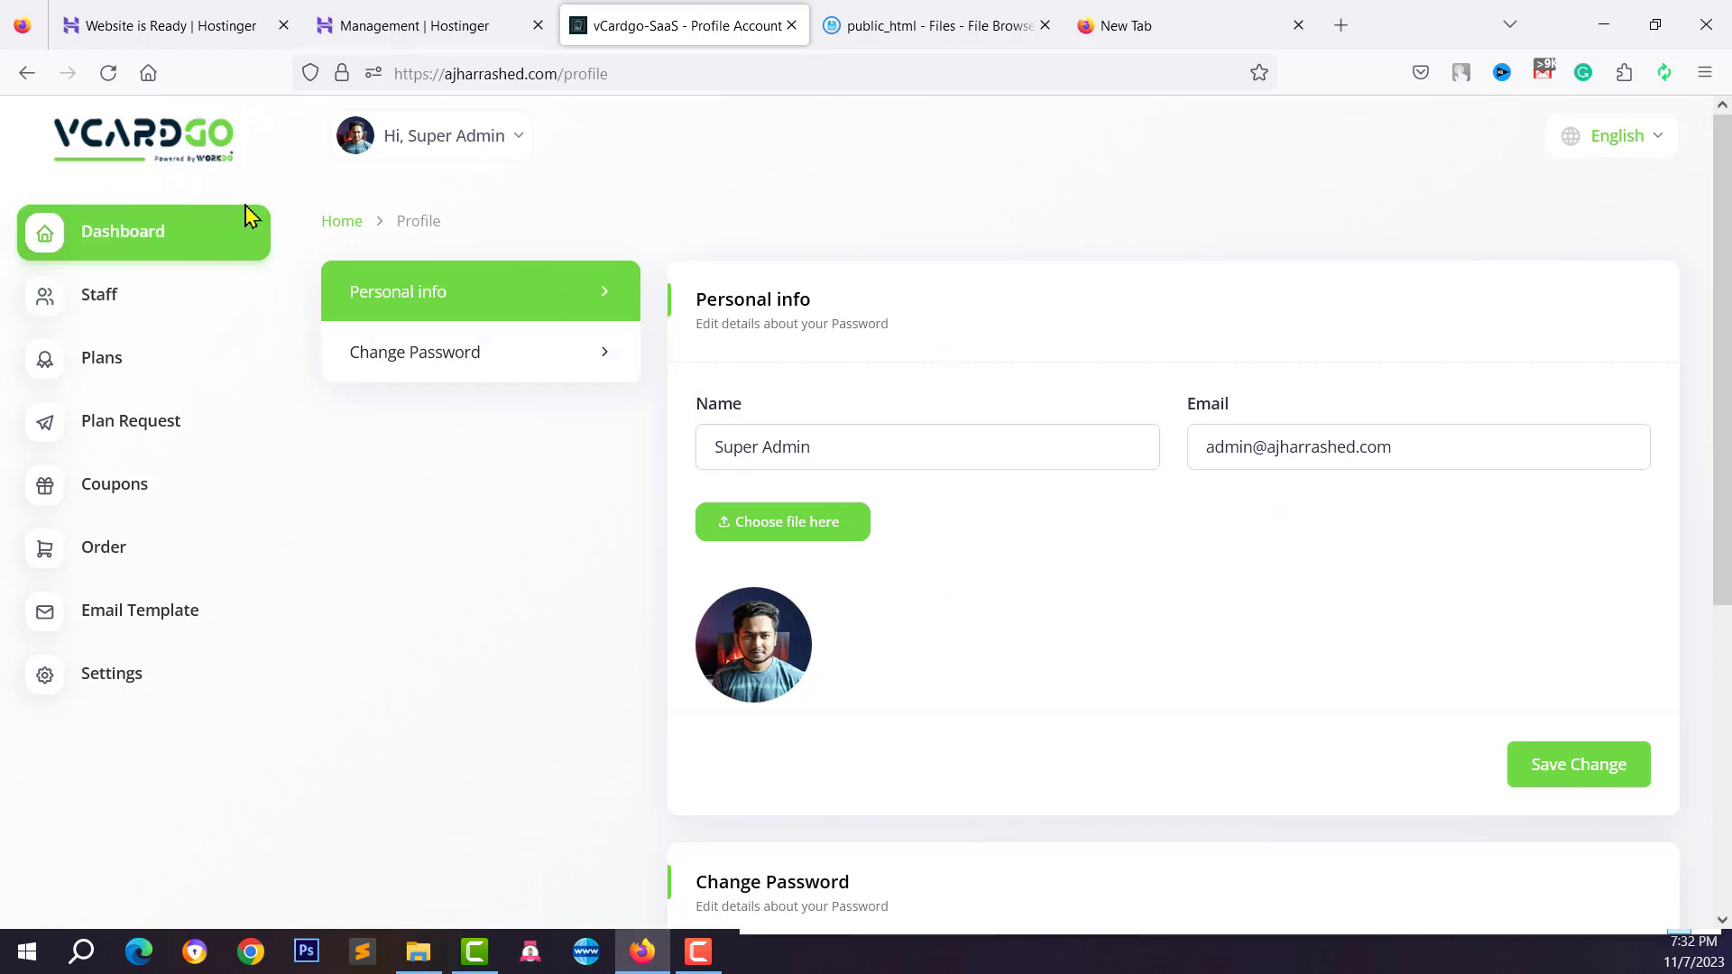
left_click(162, 240)
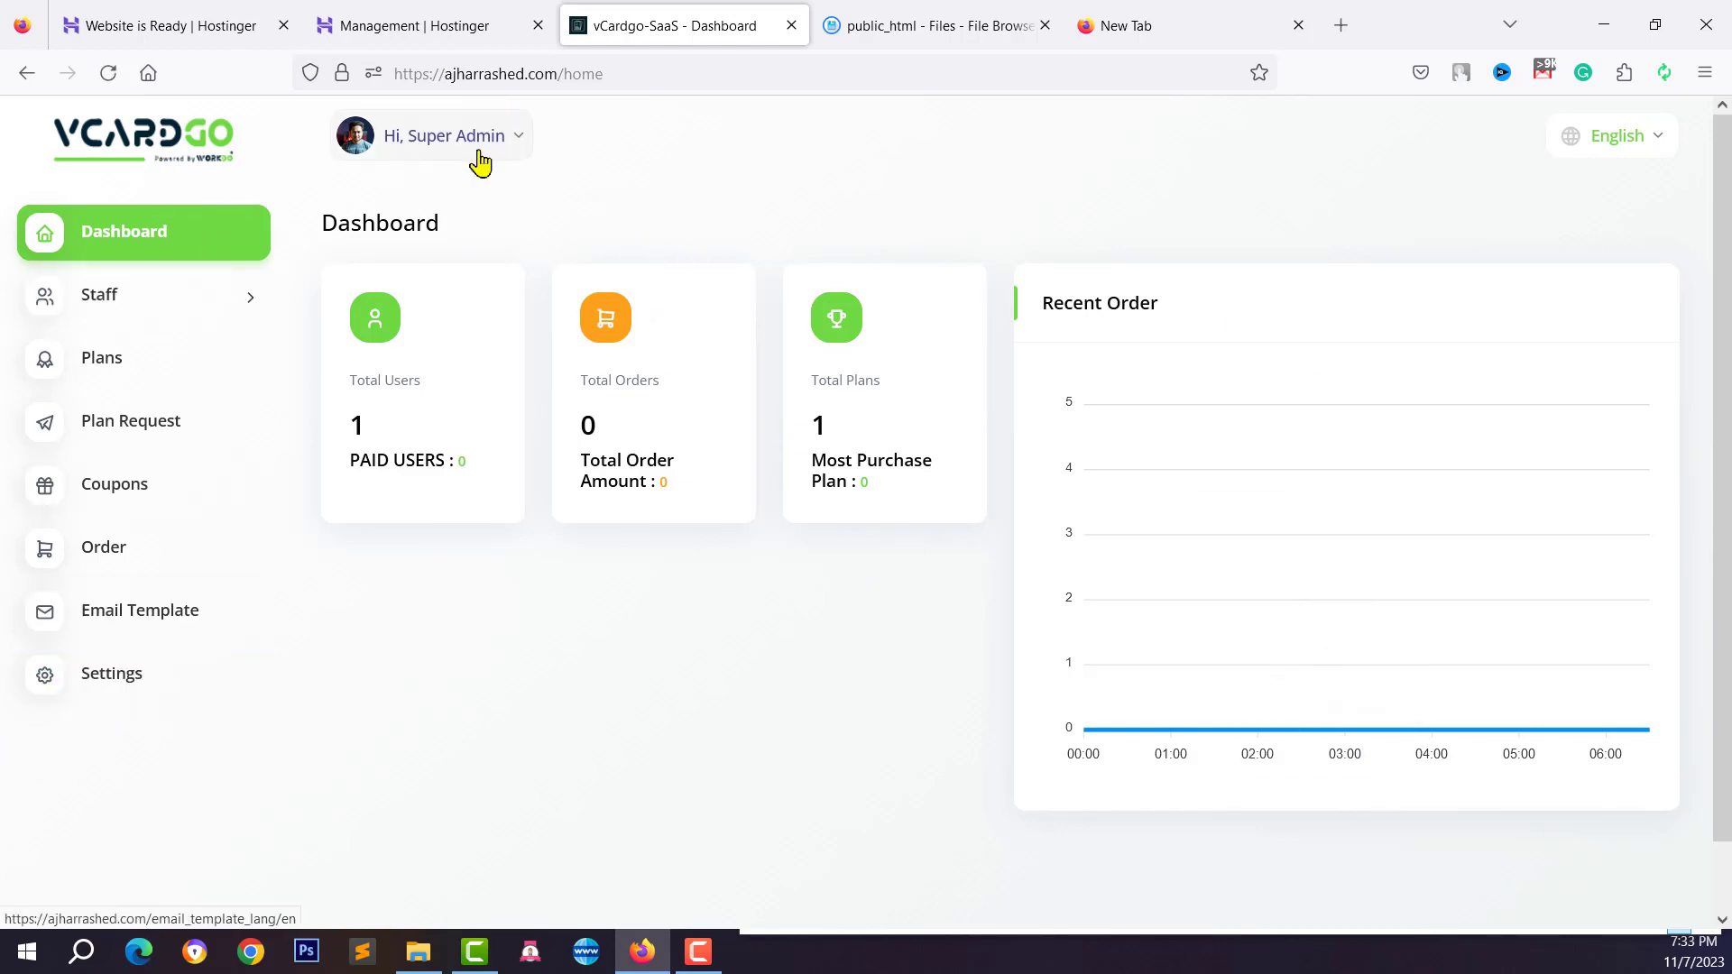
In platform settings, set logo-tech-trigger.png as the Logo Dark image
left_click(107, 694)
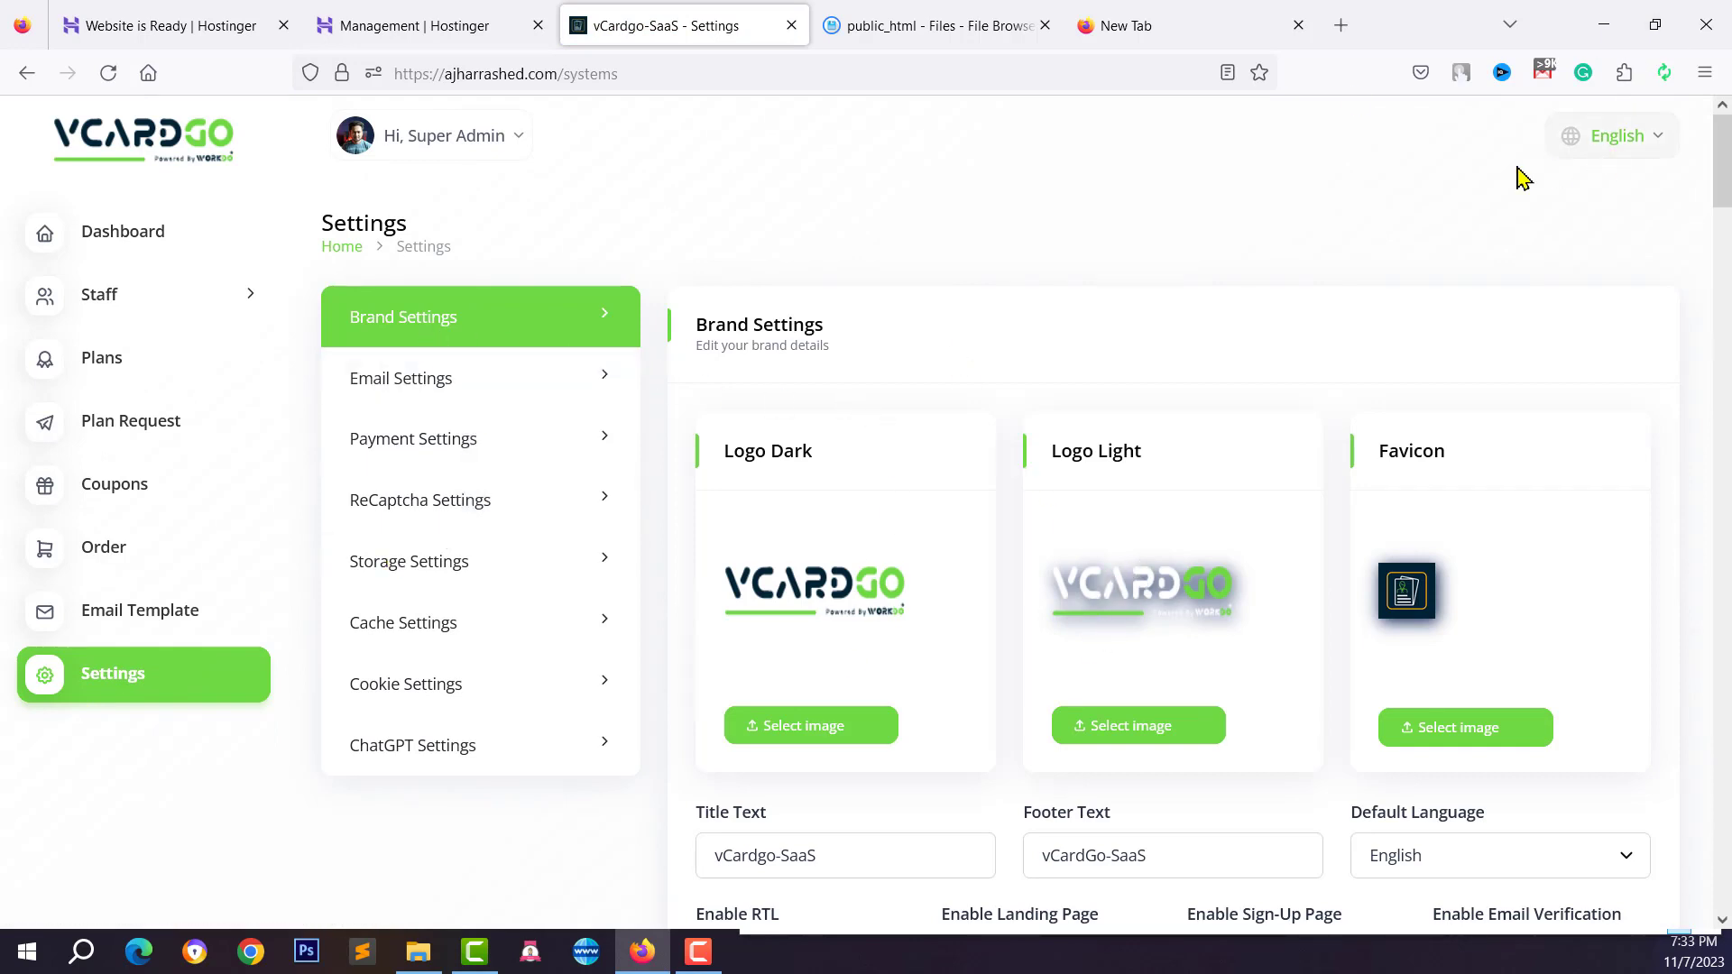
scroll(974, 642, "down", 1)
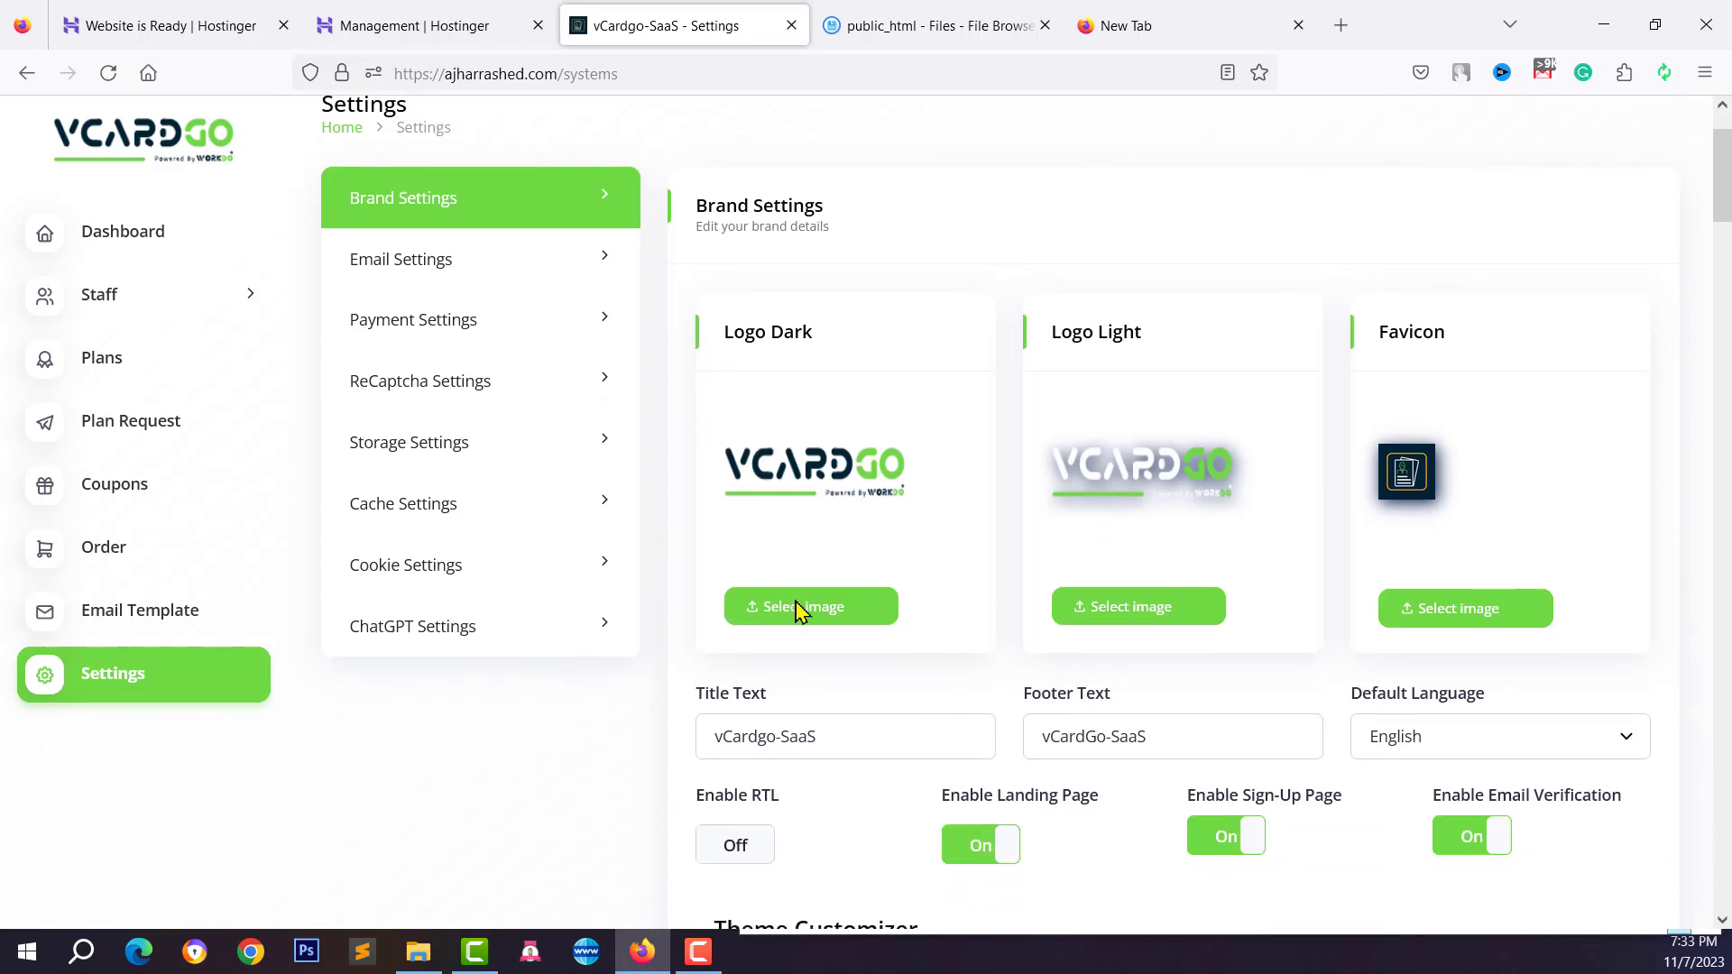
left_click(797, 611)
scroll(332, 307, "down", 1)
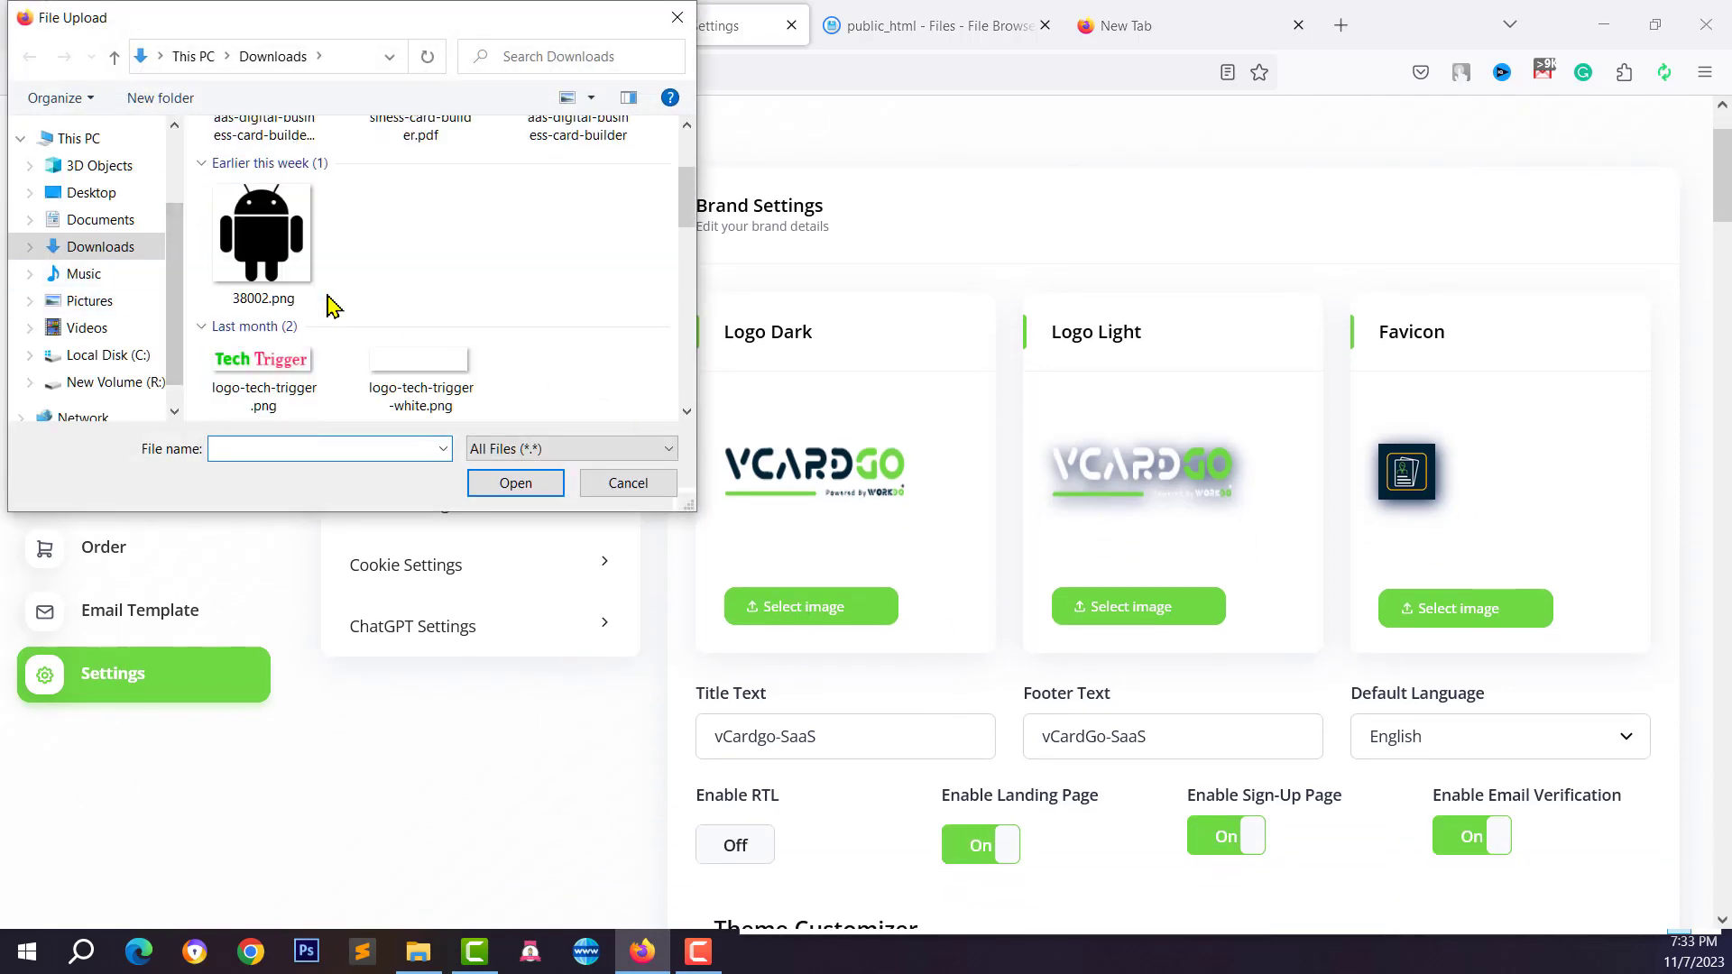
scroll(334, 307, "down", 2)
left_click(277, 175)
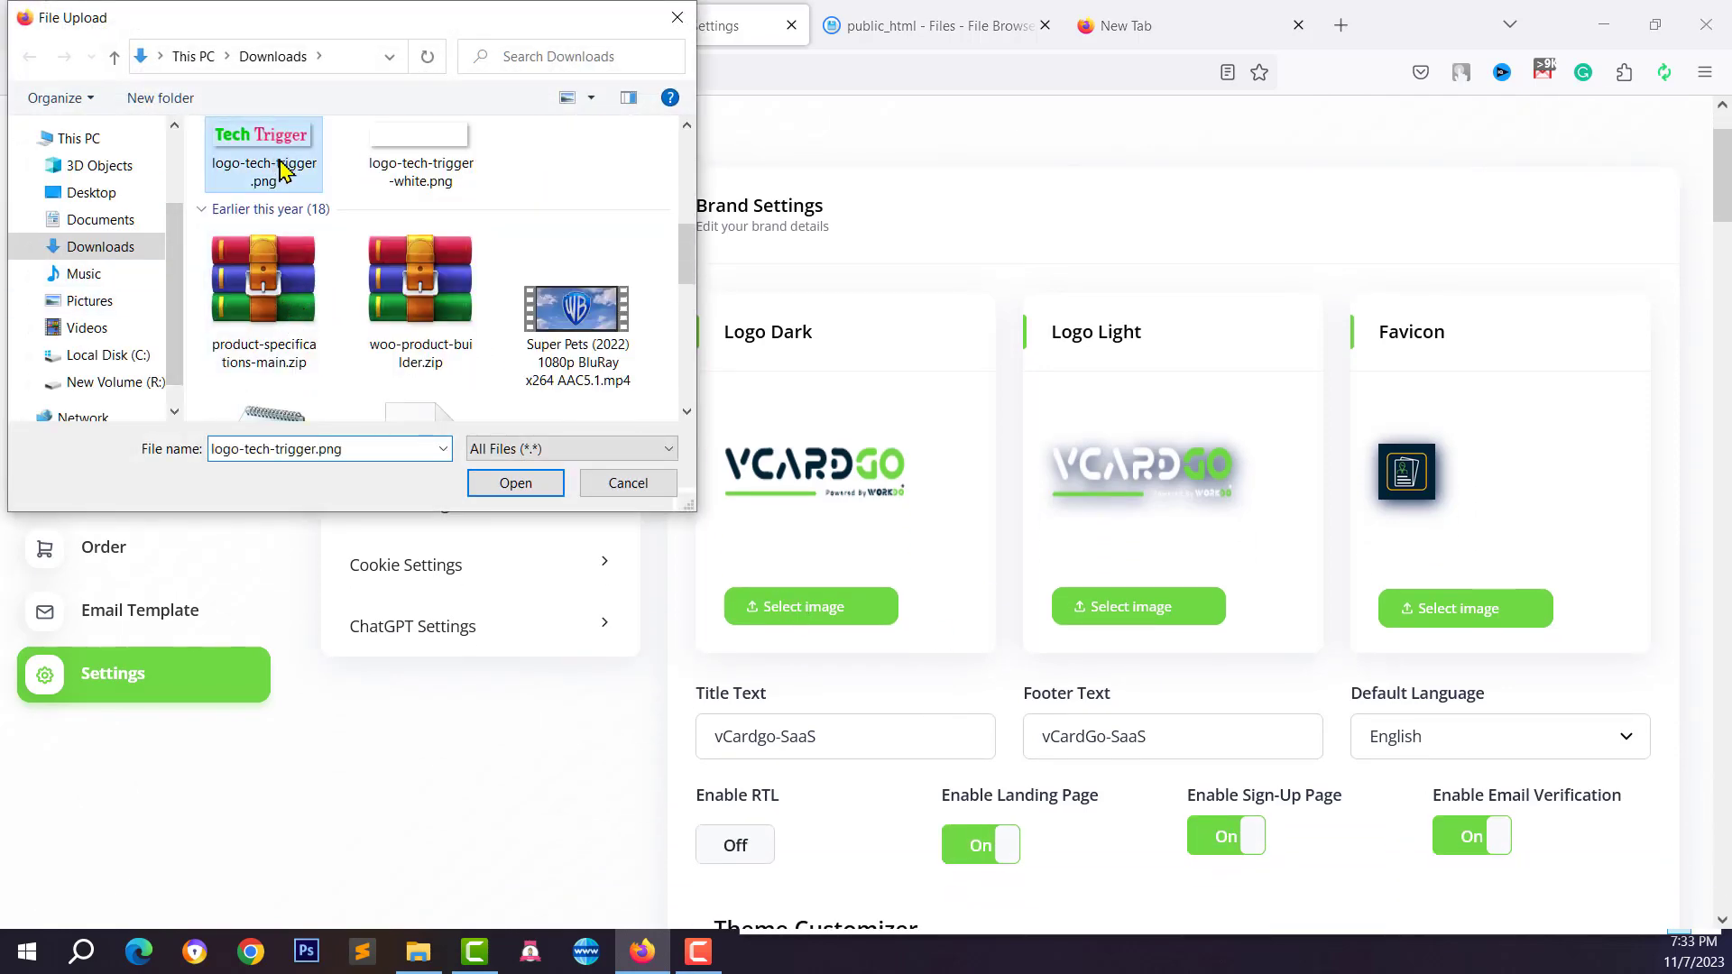
left_click(508, 483)
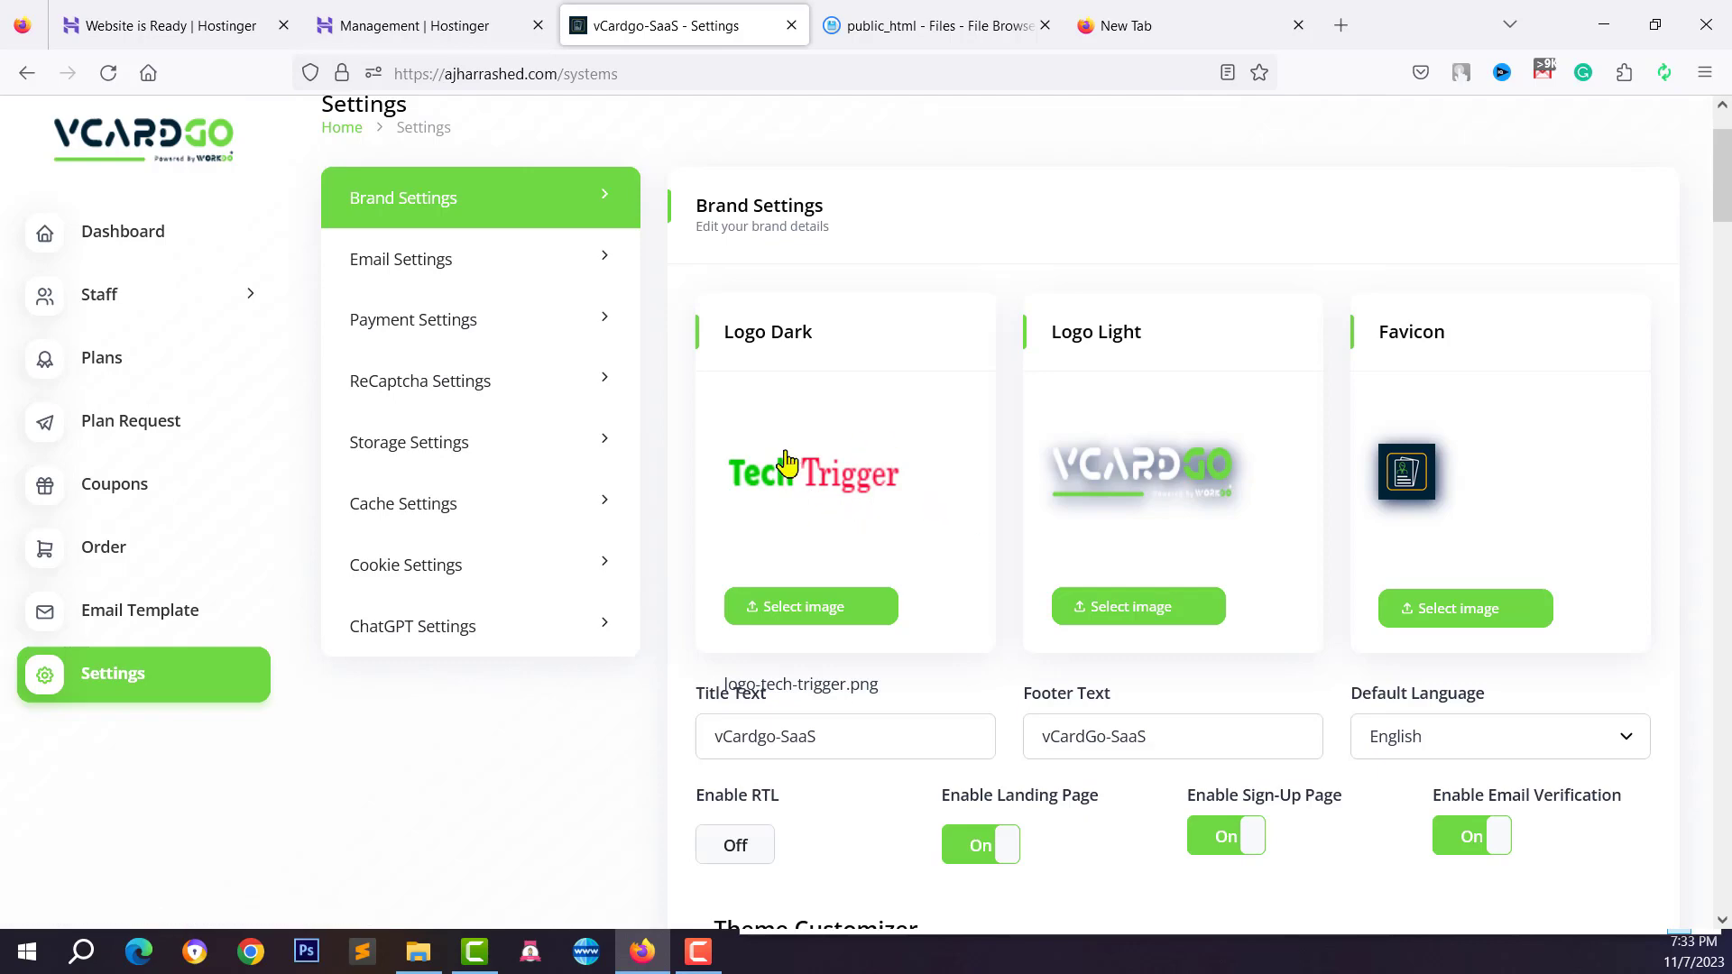
Set logo-tech-trigger-white.png as the Logo Light image
left_click(1121, 621)
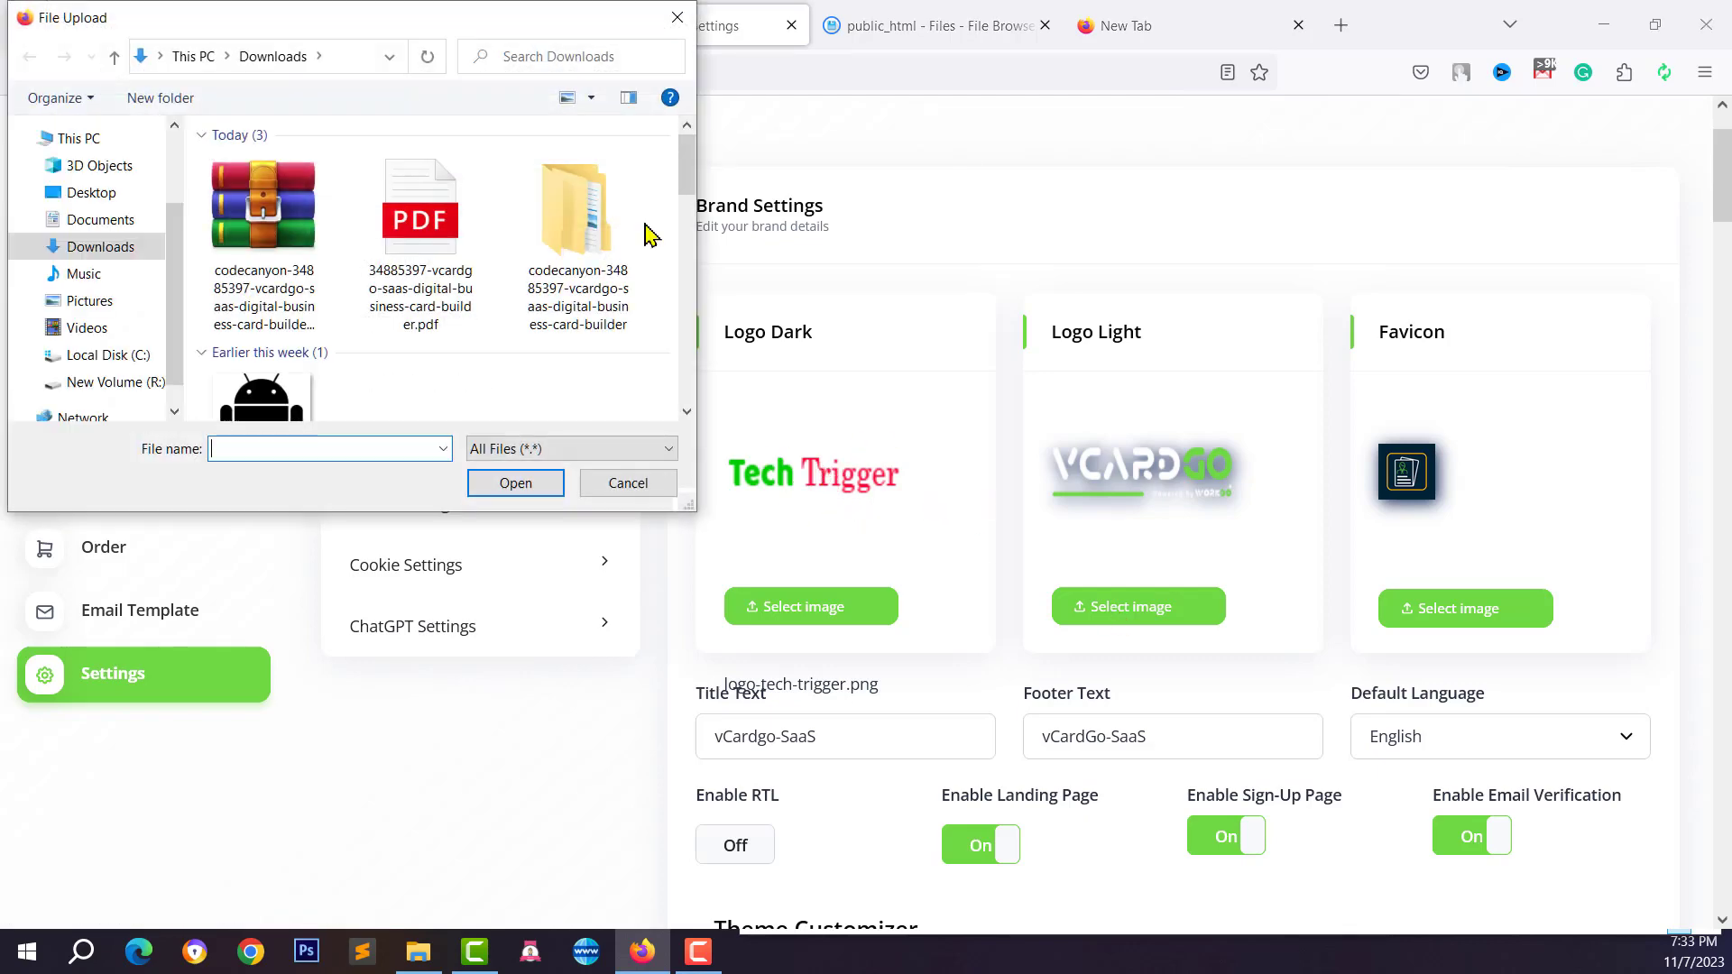
scroll(321, 274, "down", 2)
left_click(428, 371)
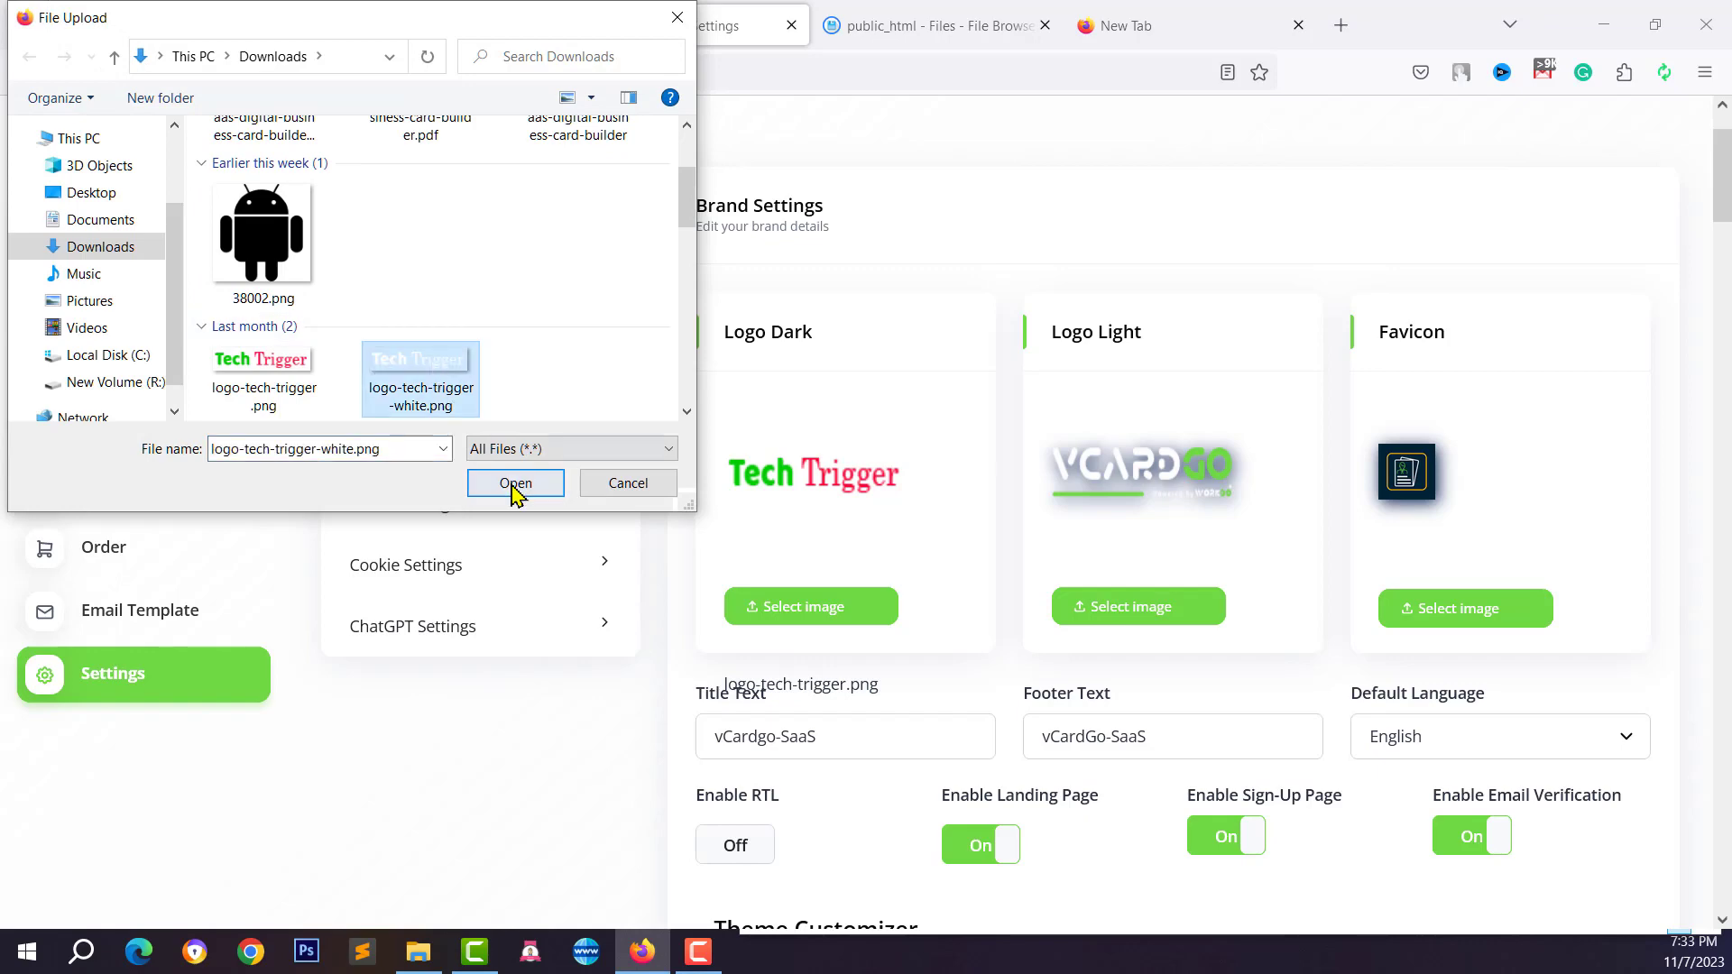
left_click(515, 484)
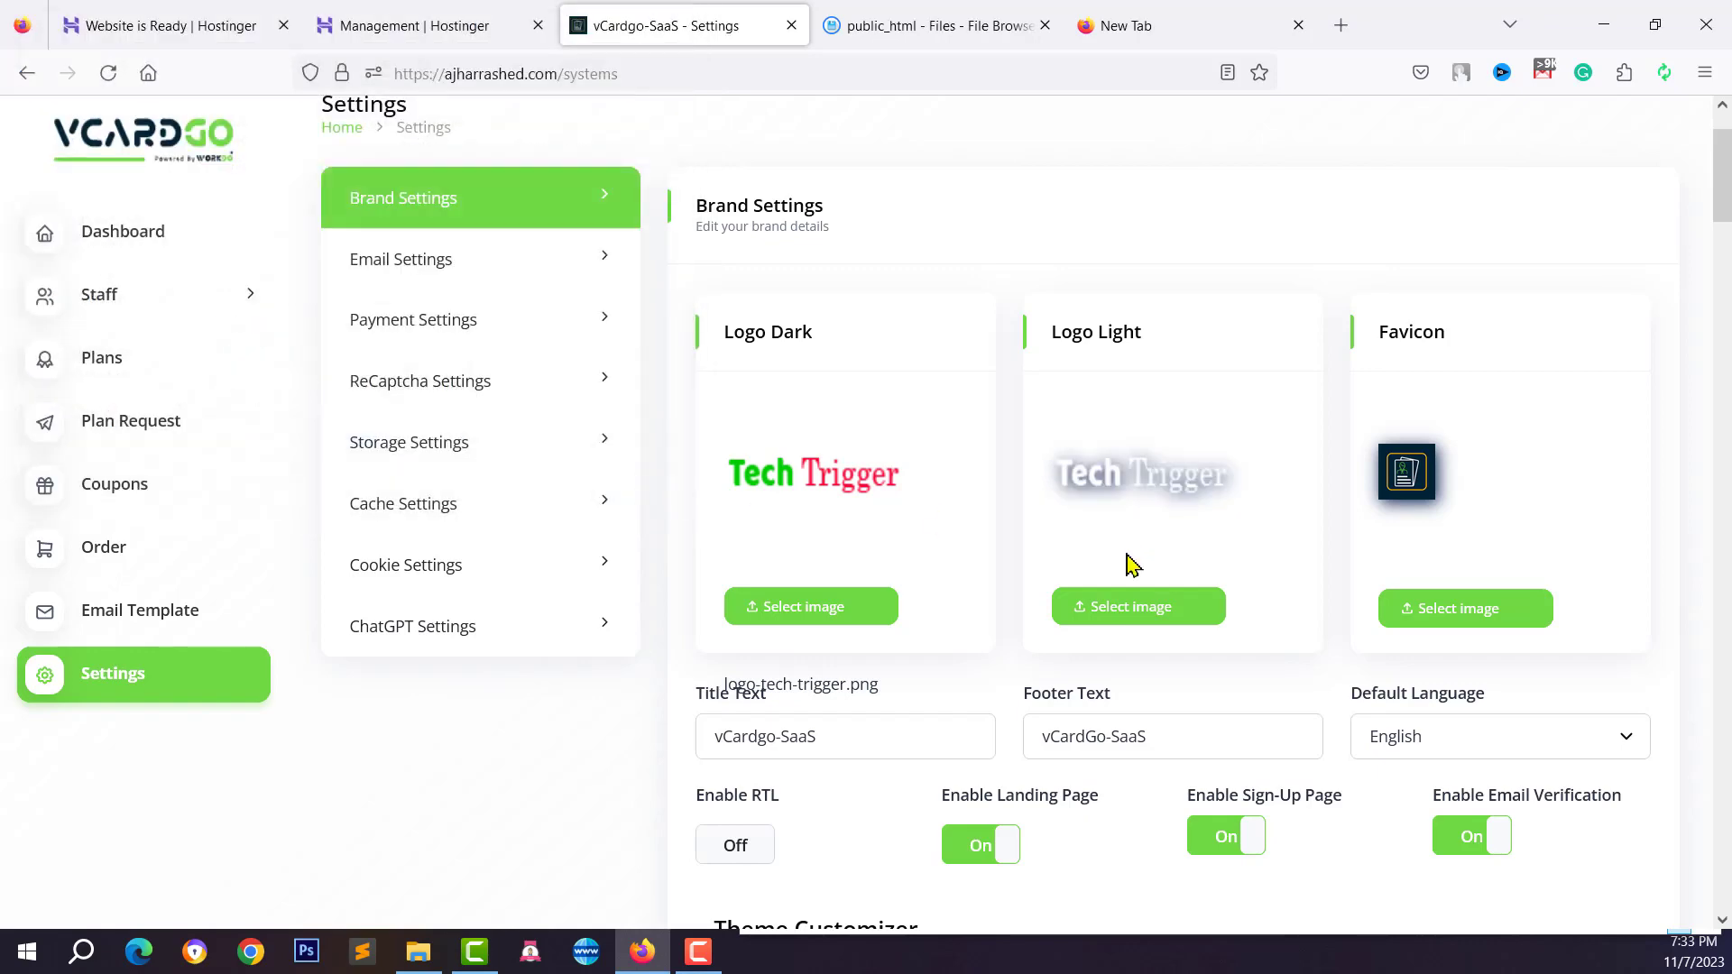
Set the Android image 38002.png as the Favicon
left_click(1407, 608)
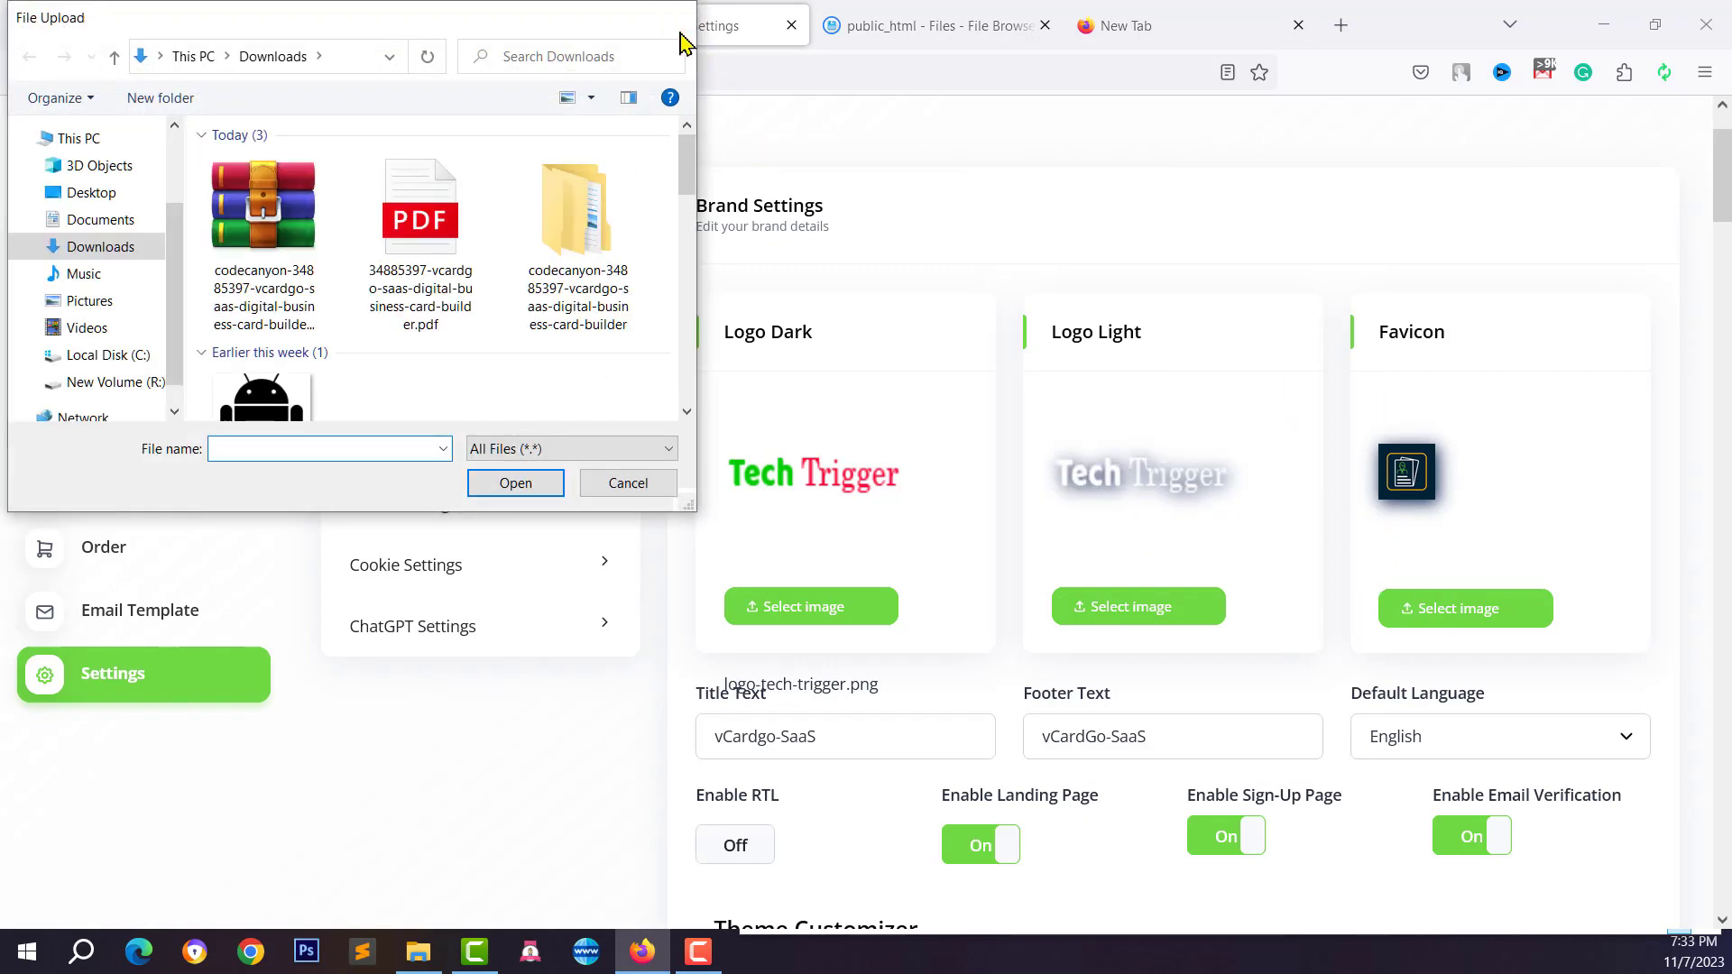
left_click(677, 18)
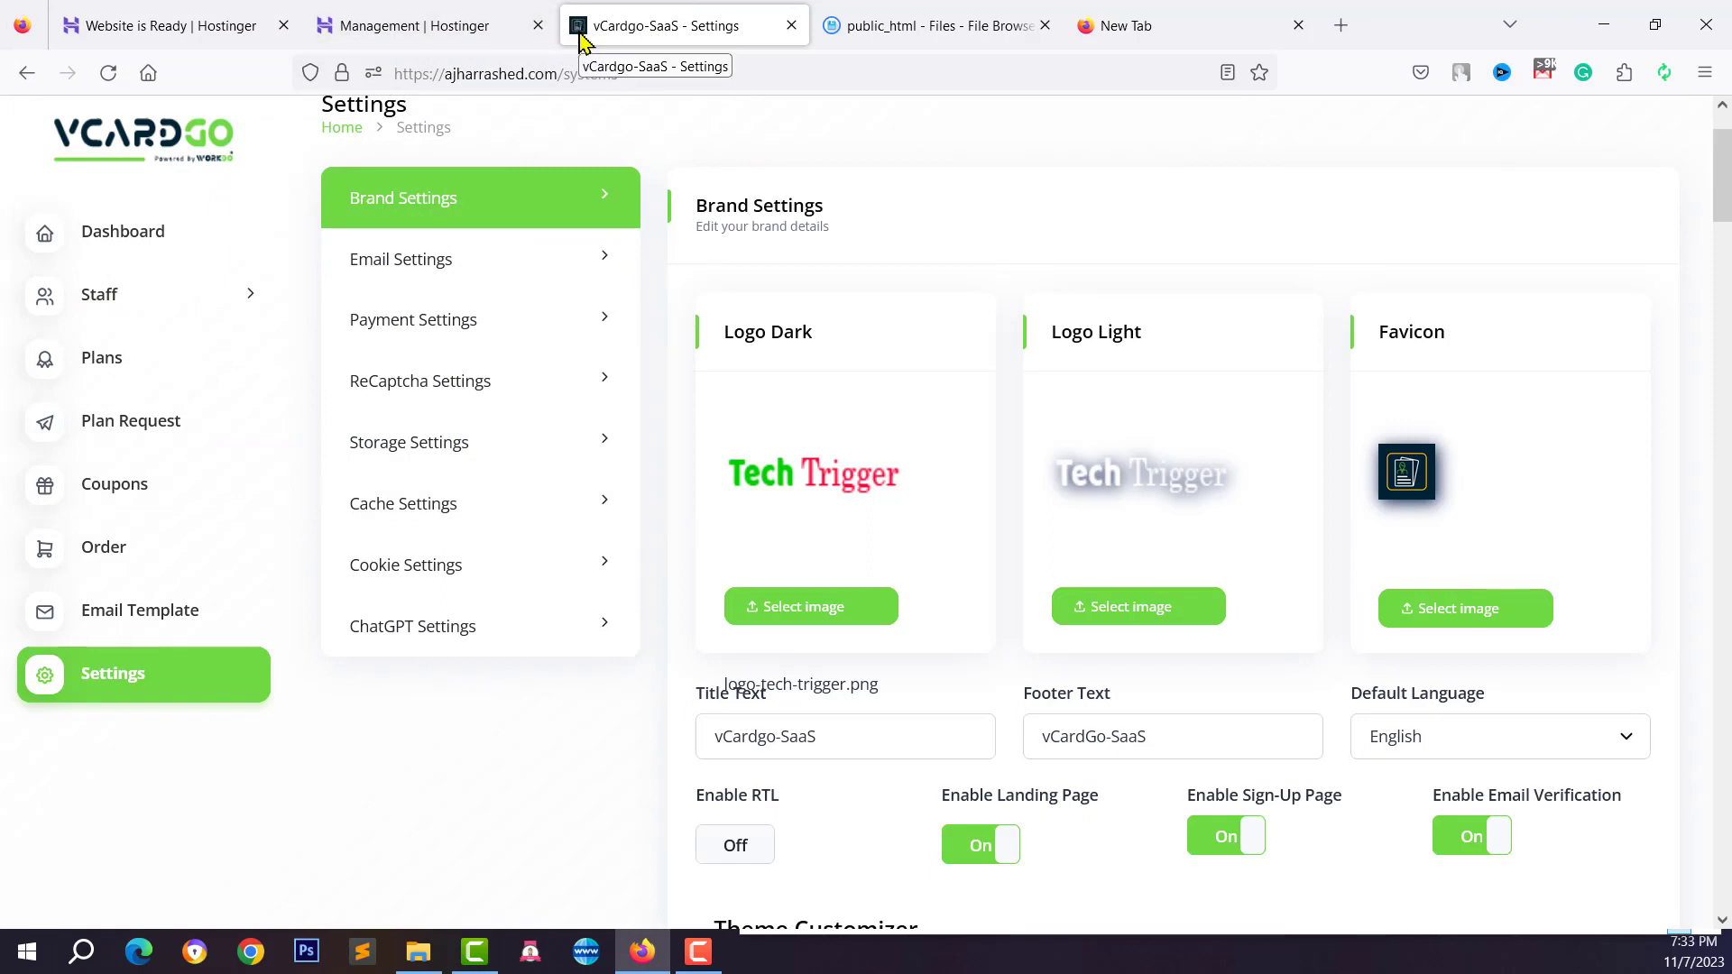
left_click(1429, 604)
scroll(448, 309, "down", 1)
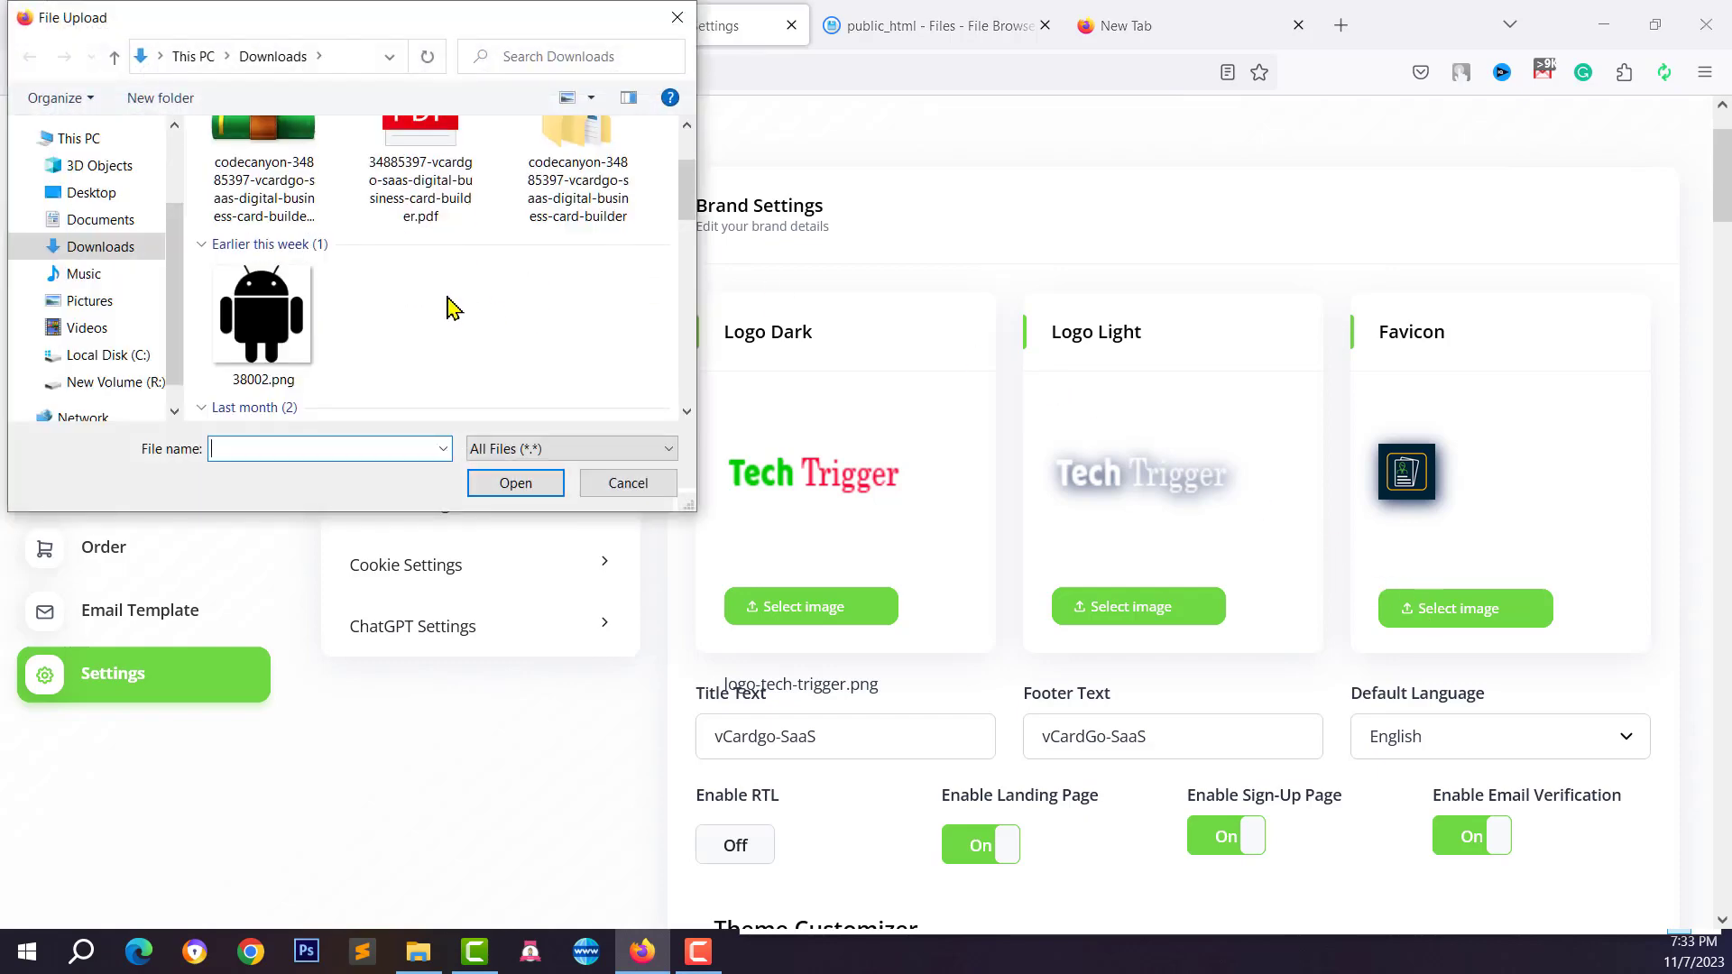
left_click(277, 313)
left_click(510, 483)
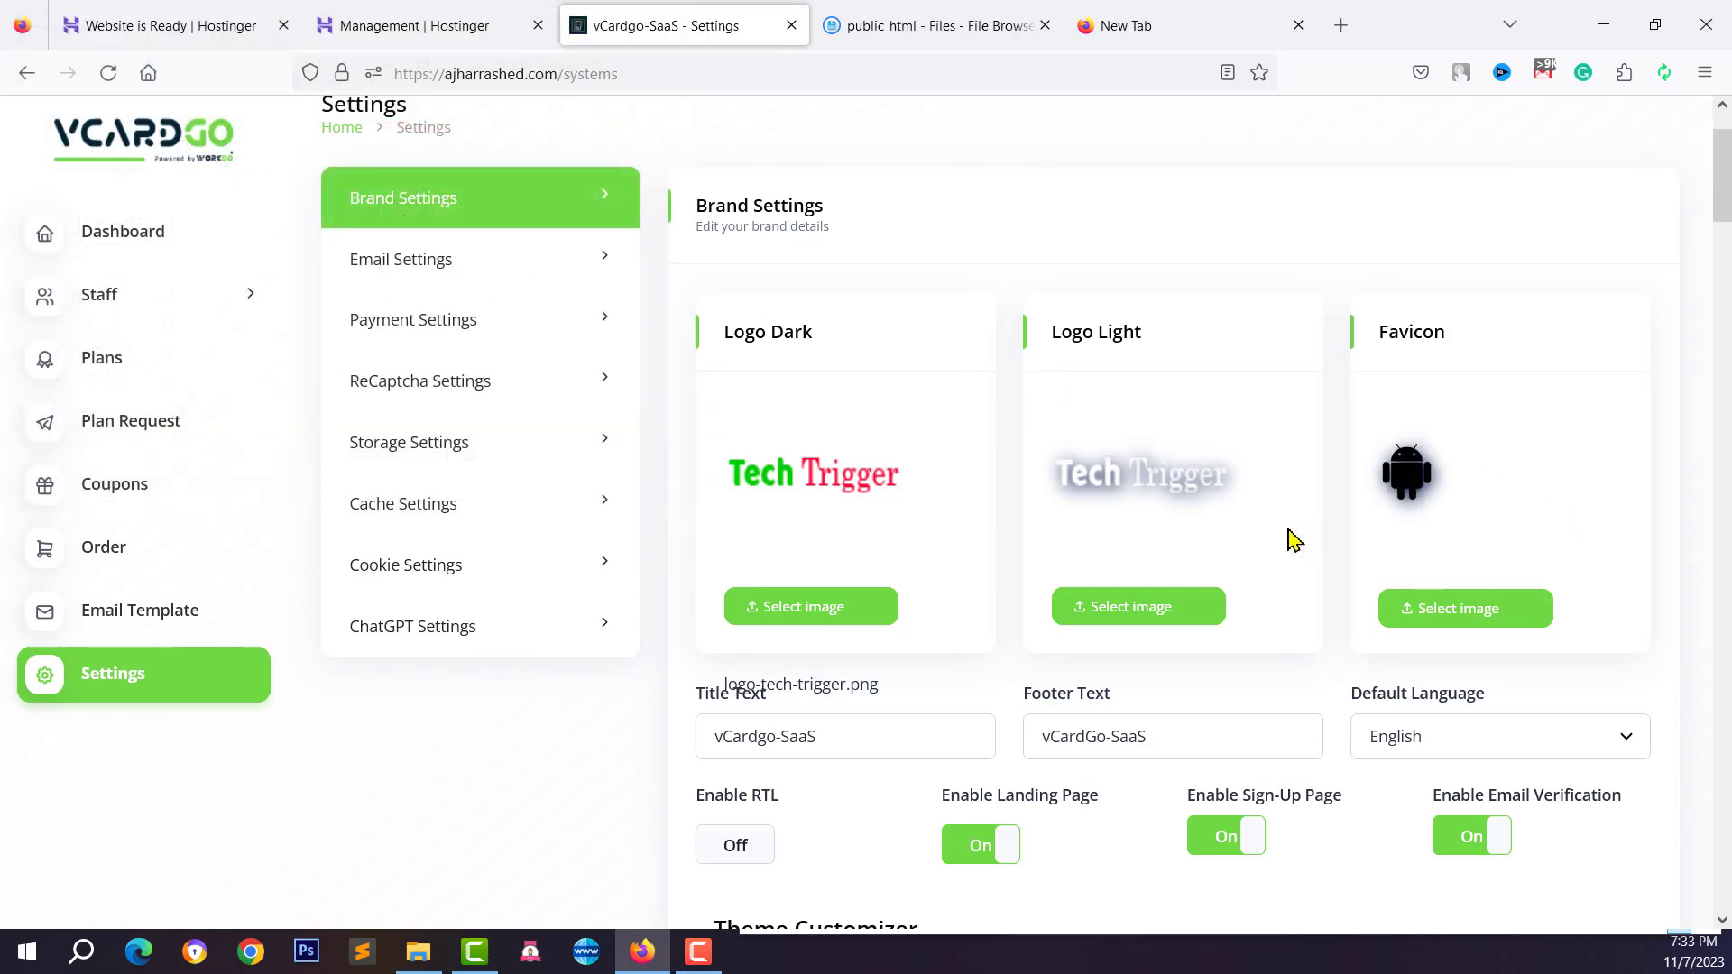
scroll(1295, 539, "down", 3)
Set both Title Text and Footer Text to 'Tech Trigger' and save the brand settings
left_click(839, 502)
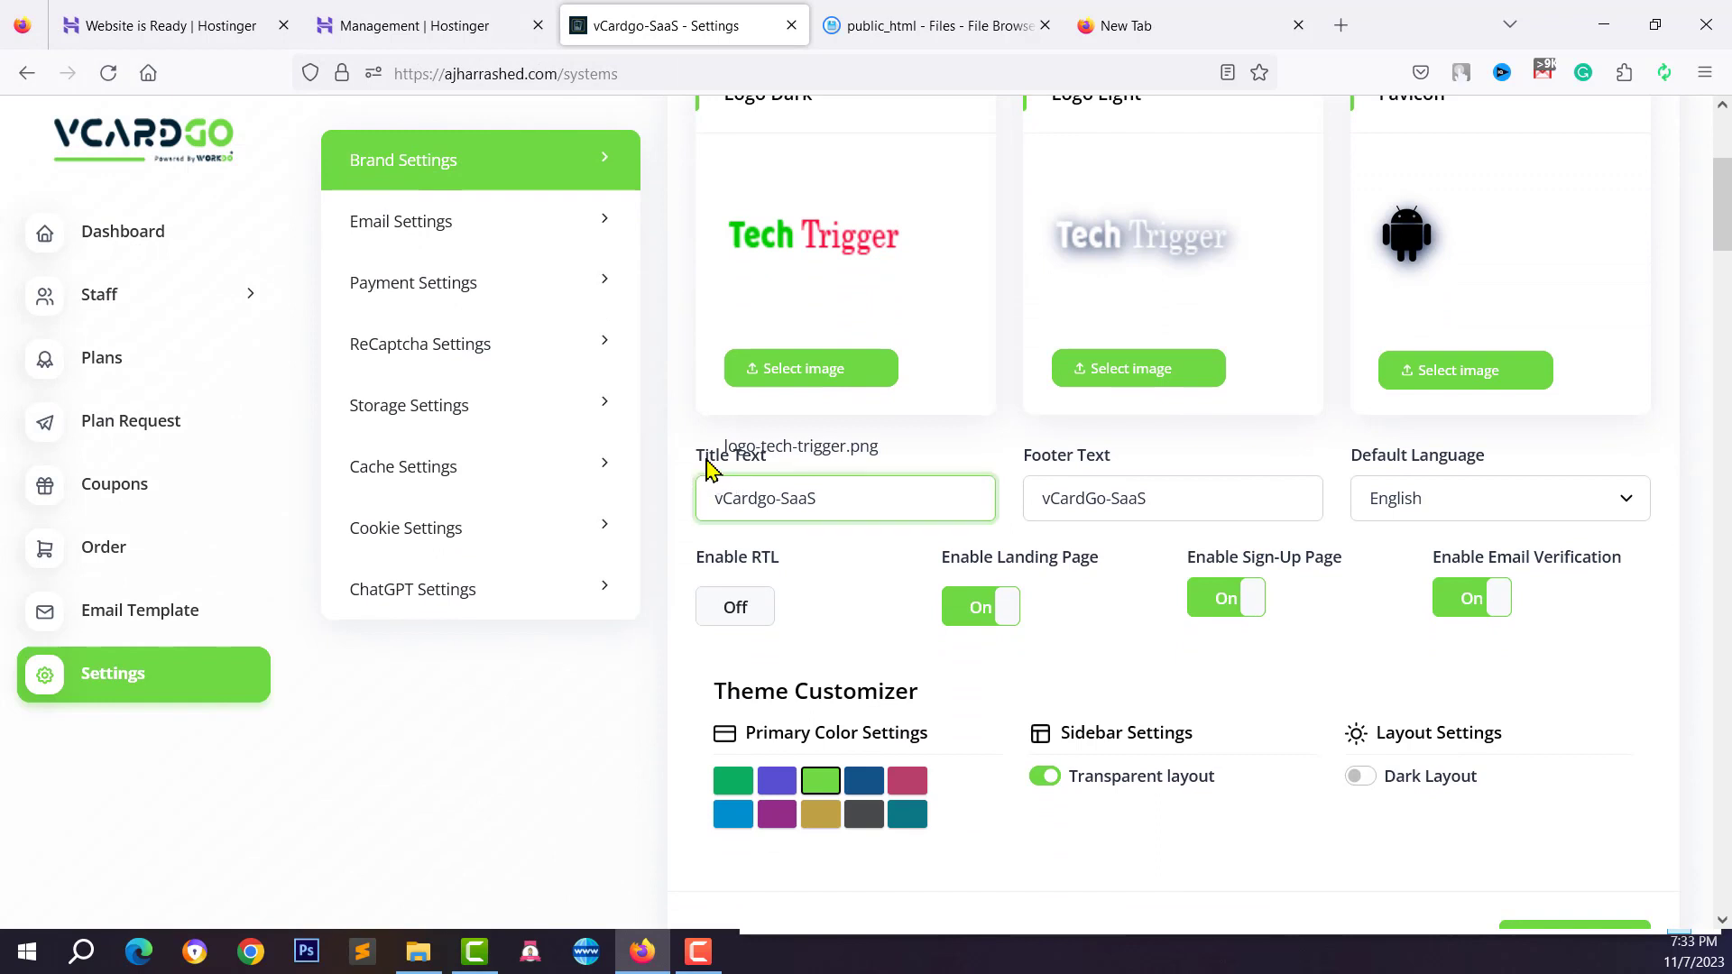
key("ctrl+a")
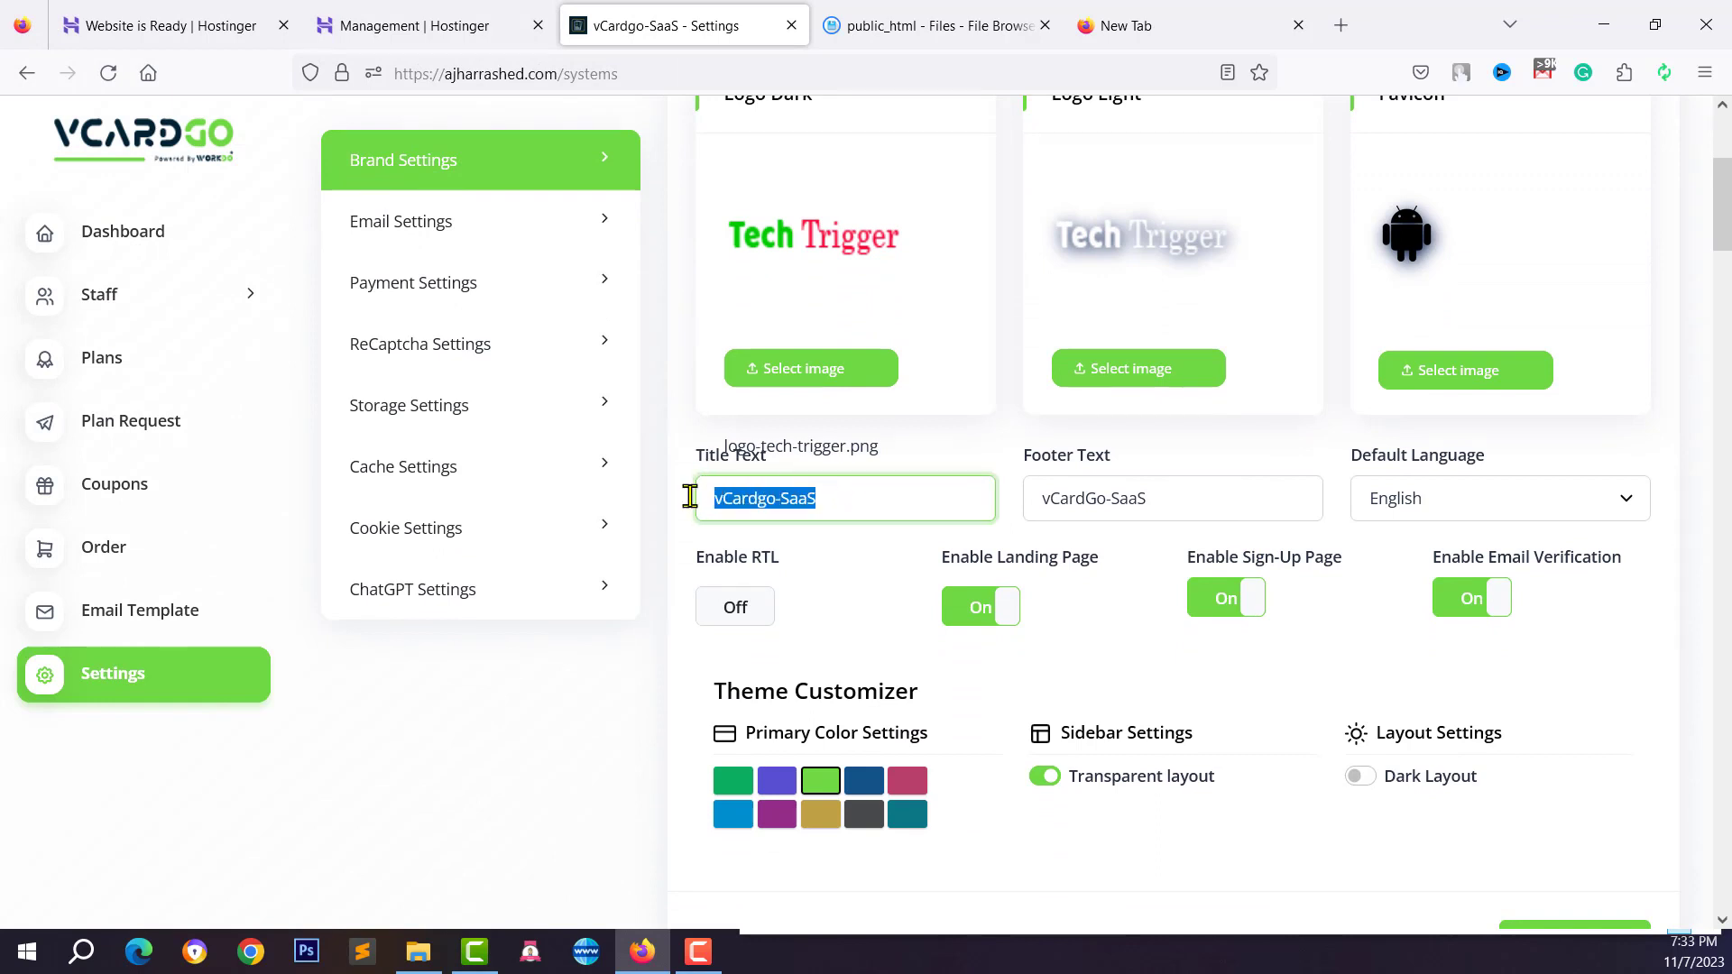
type("Tech Trigger")
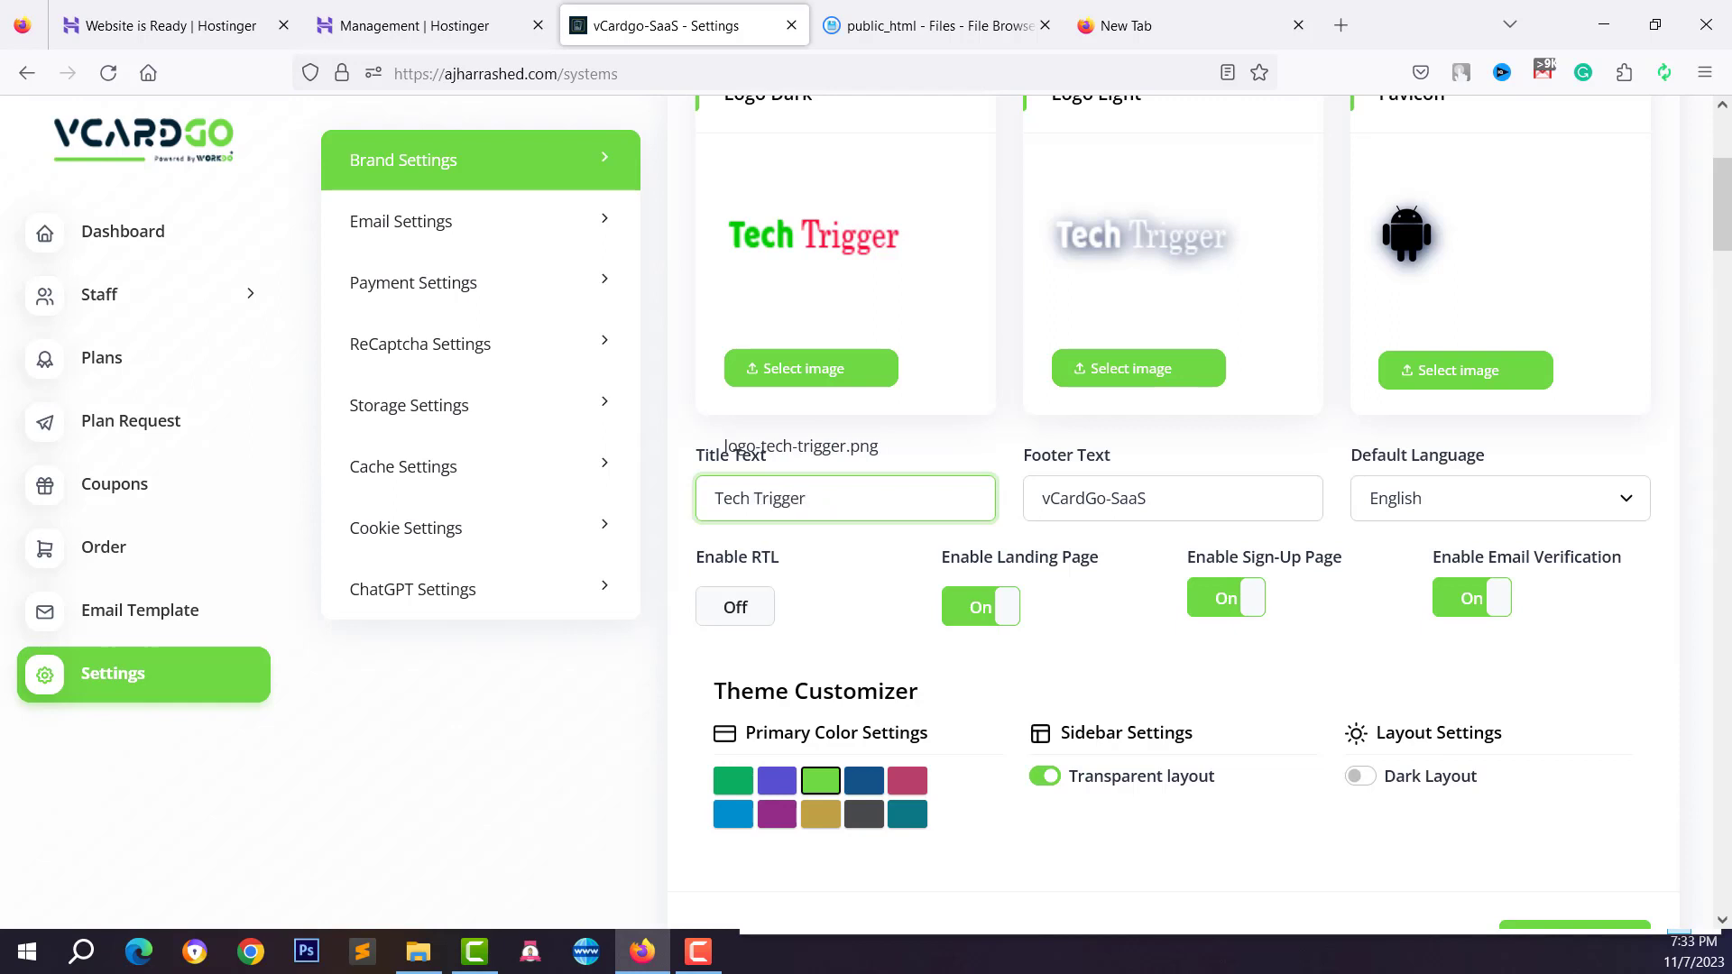
double_click(1109, 492)
key("ctrl+a")
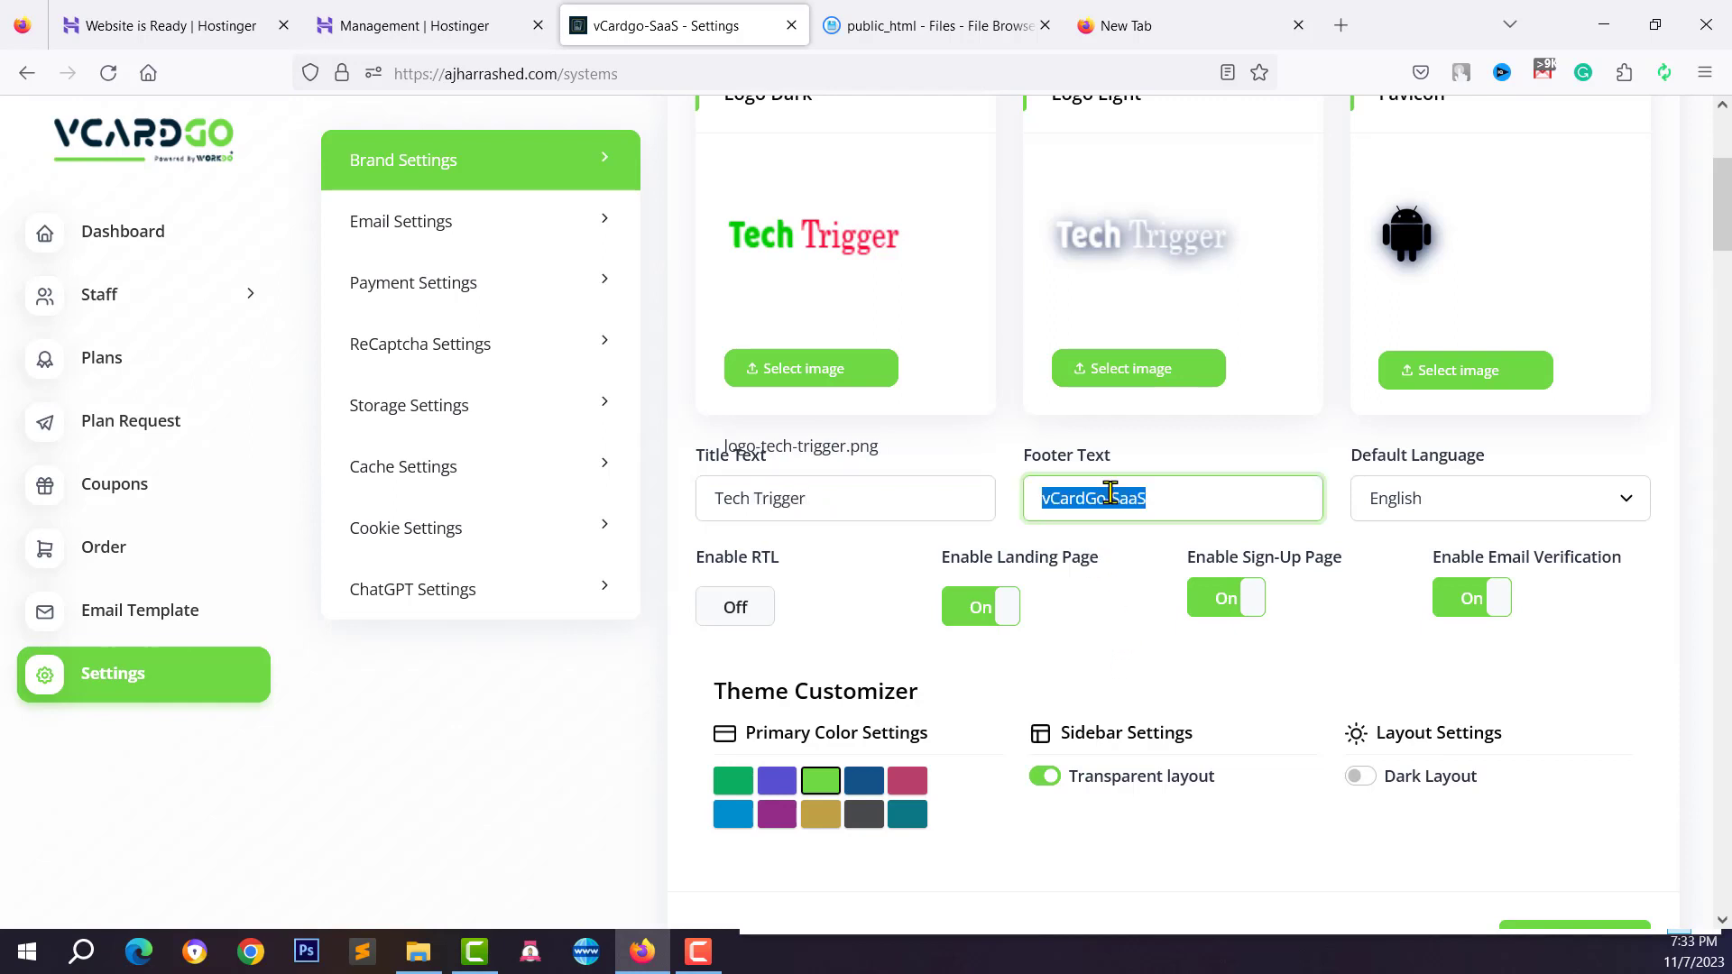
type("Tec")
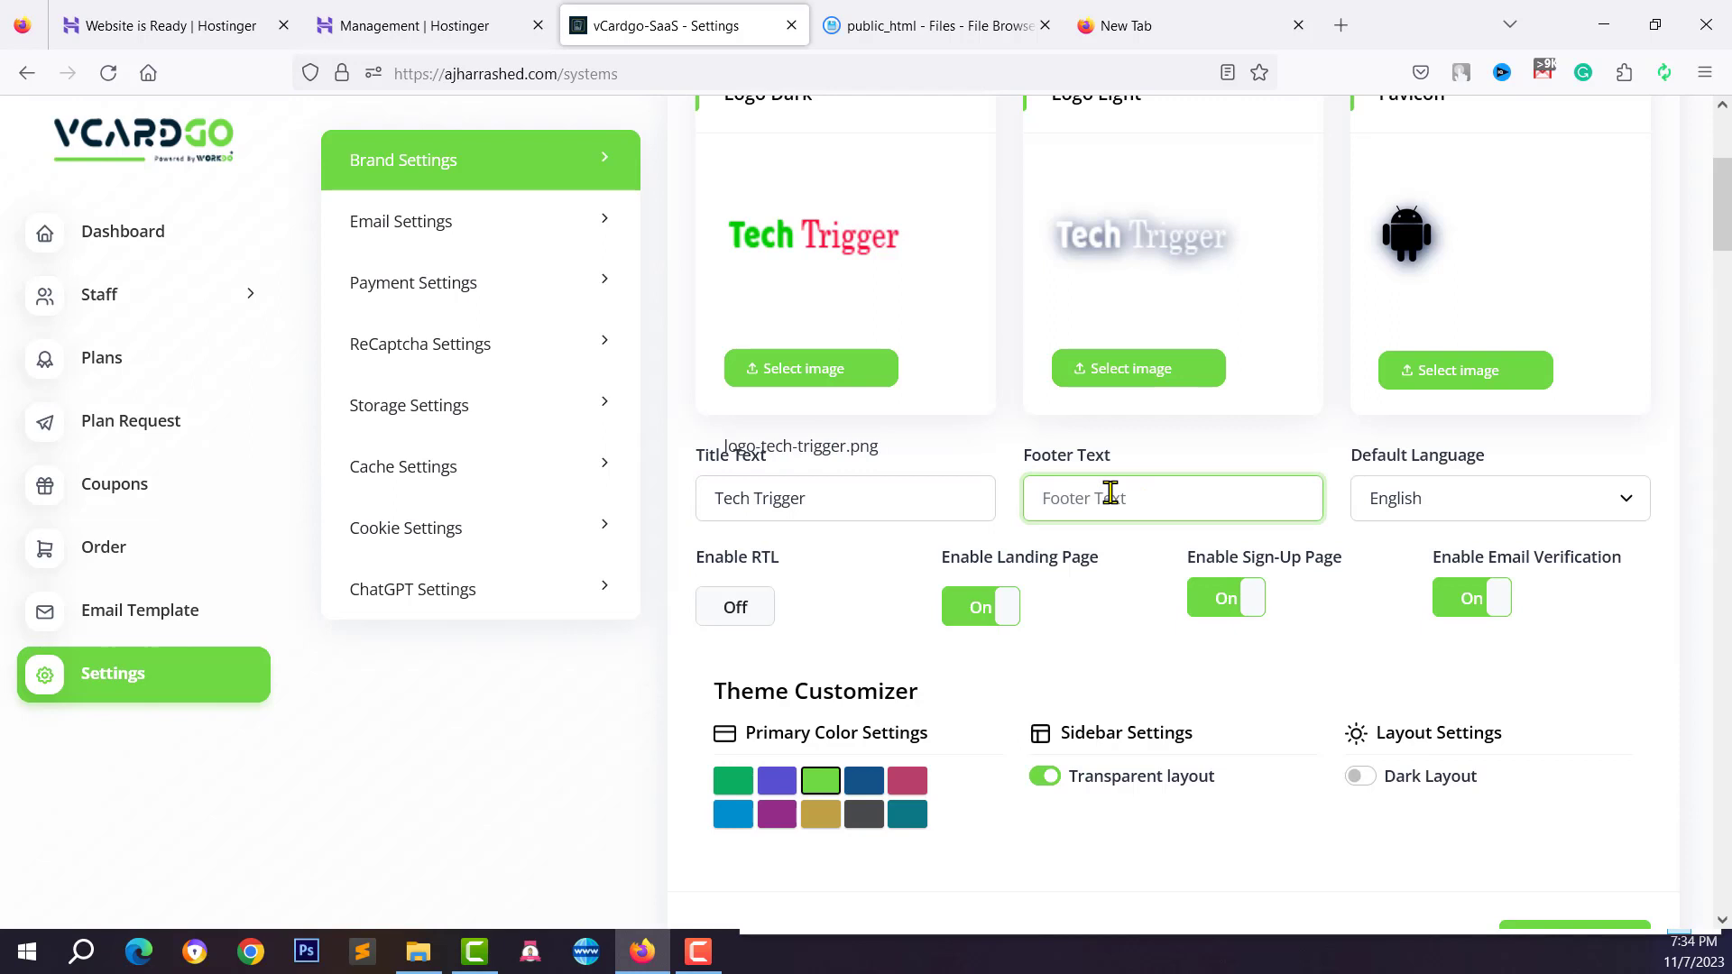
type("Tech Trigger")
scroll(1182, 509, "down", 1)
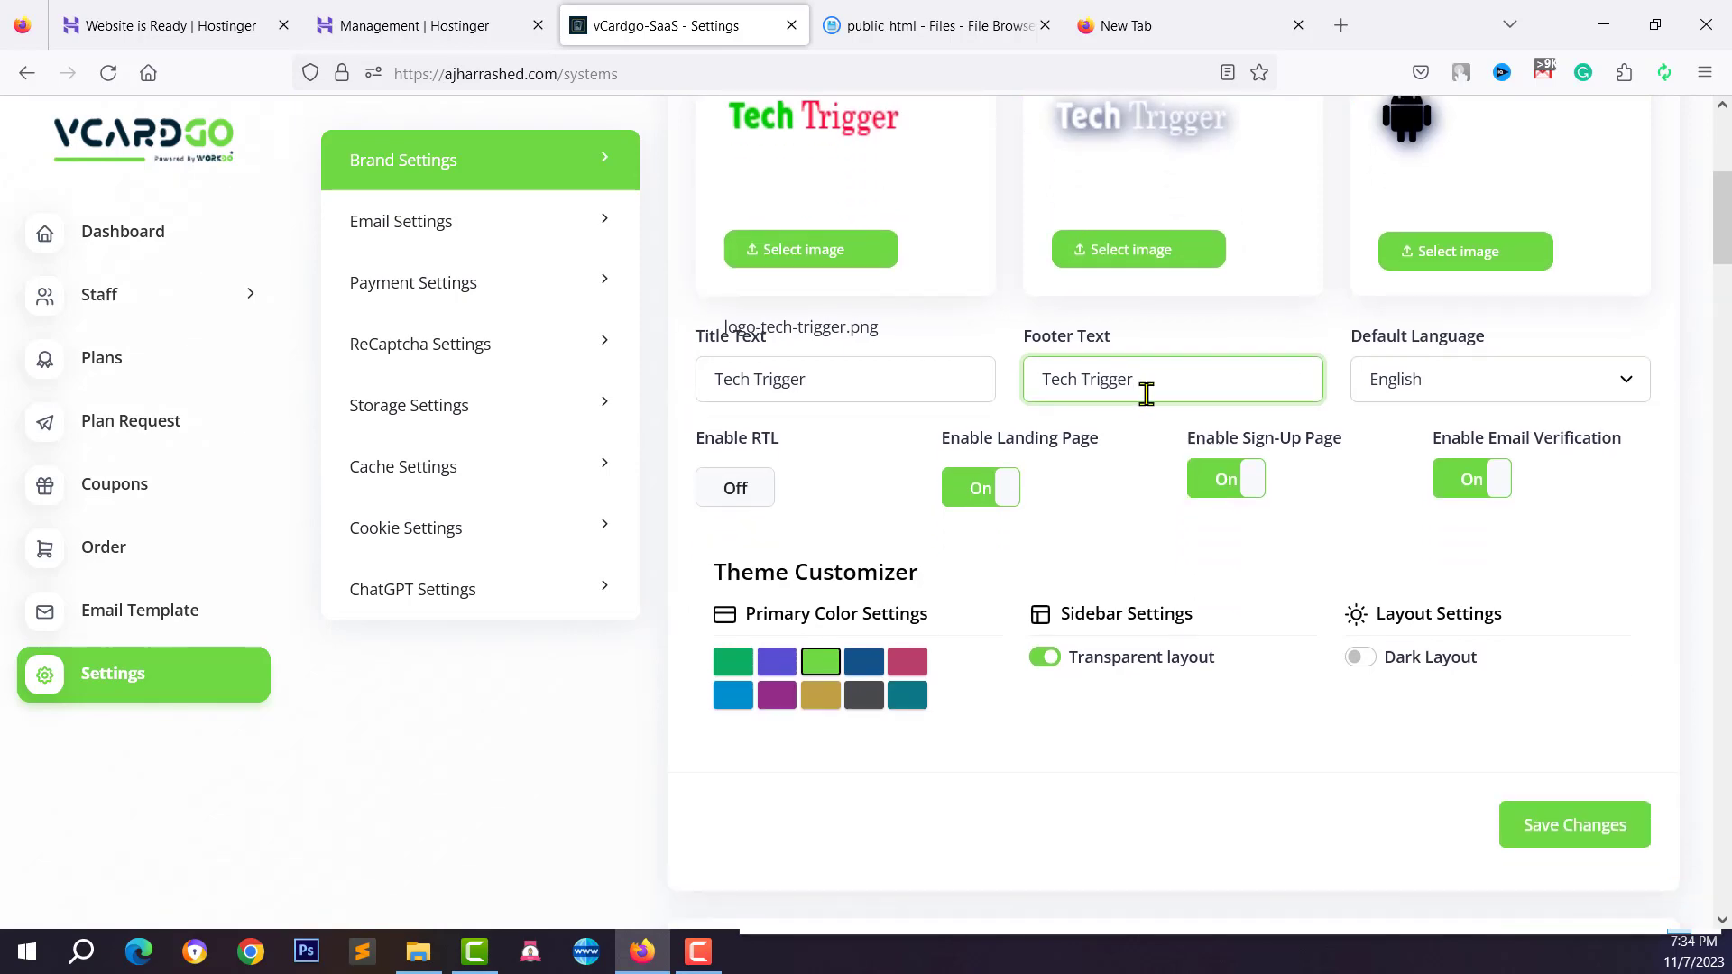
scroll(1262, 559, "down", 1)
left_click(1575, 721)
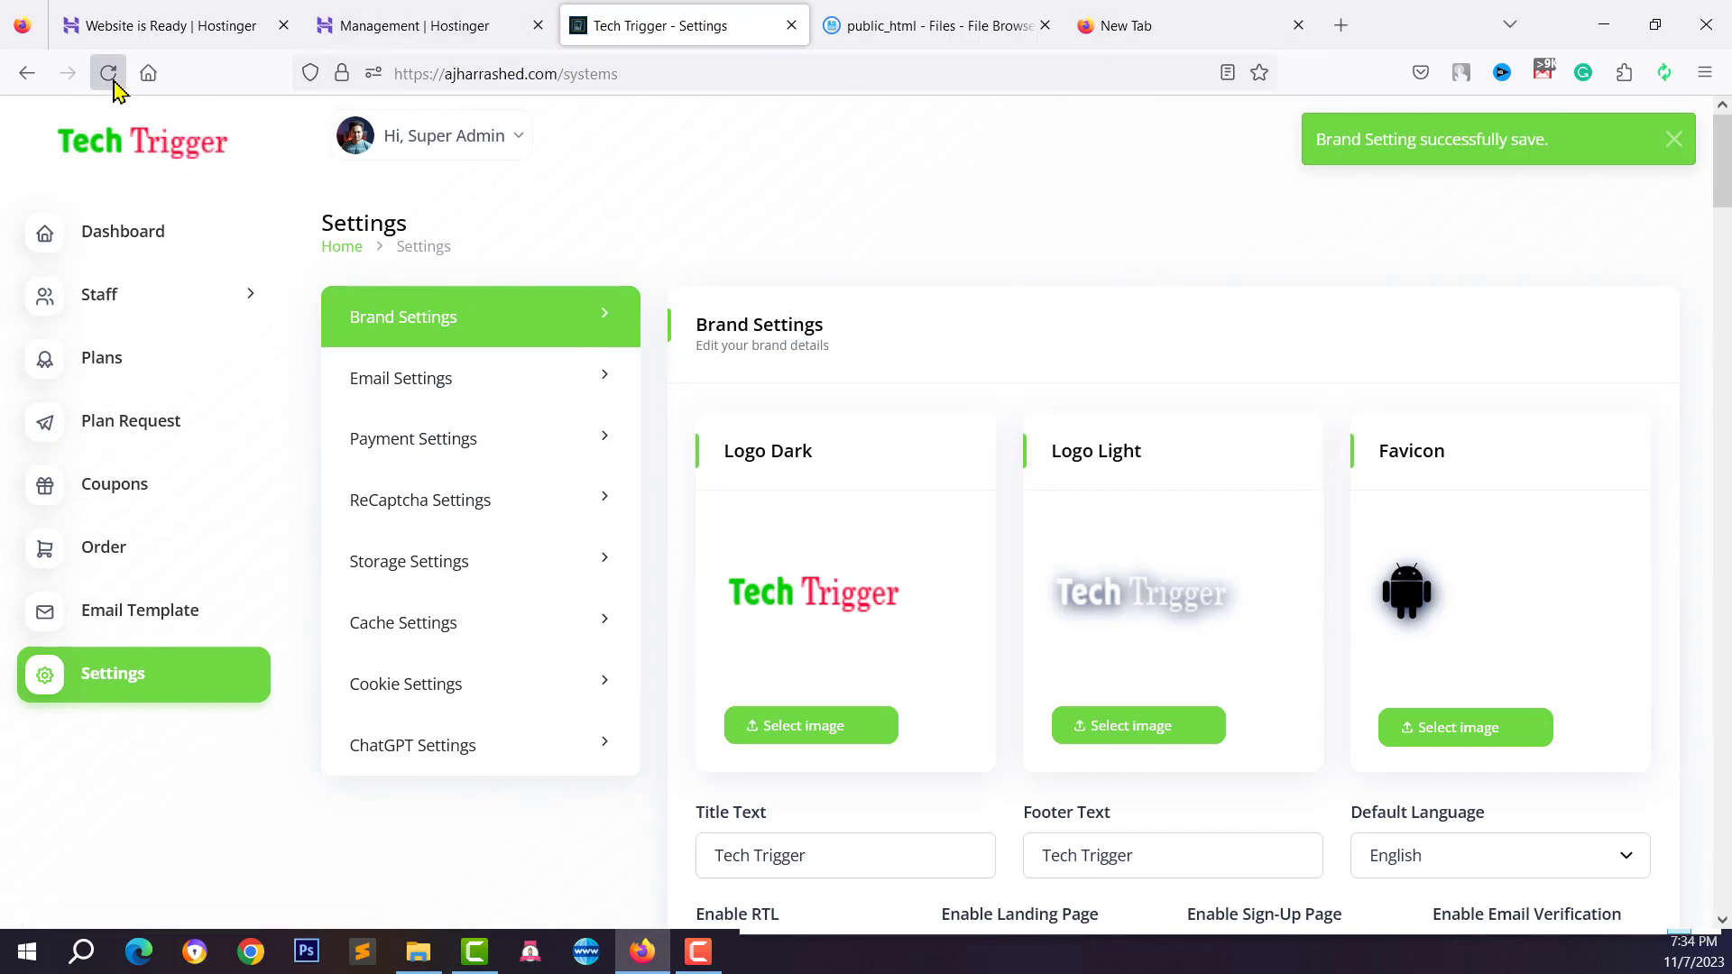
Reload the settings page to check the saved branding
left_click(108, 73)
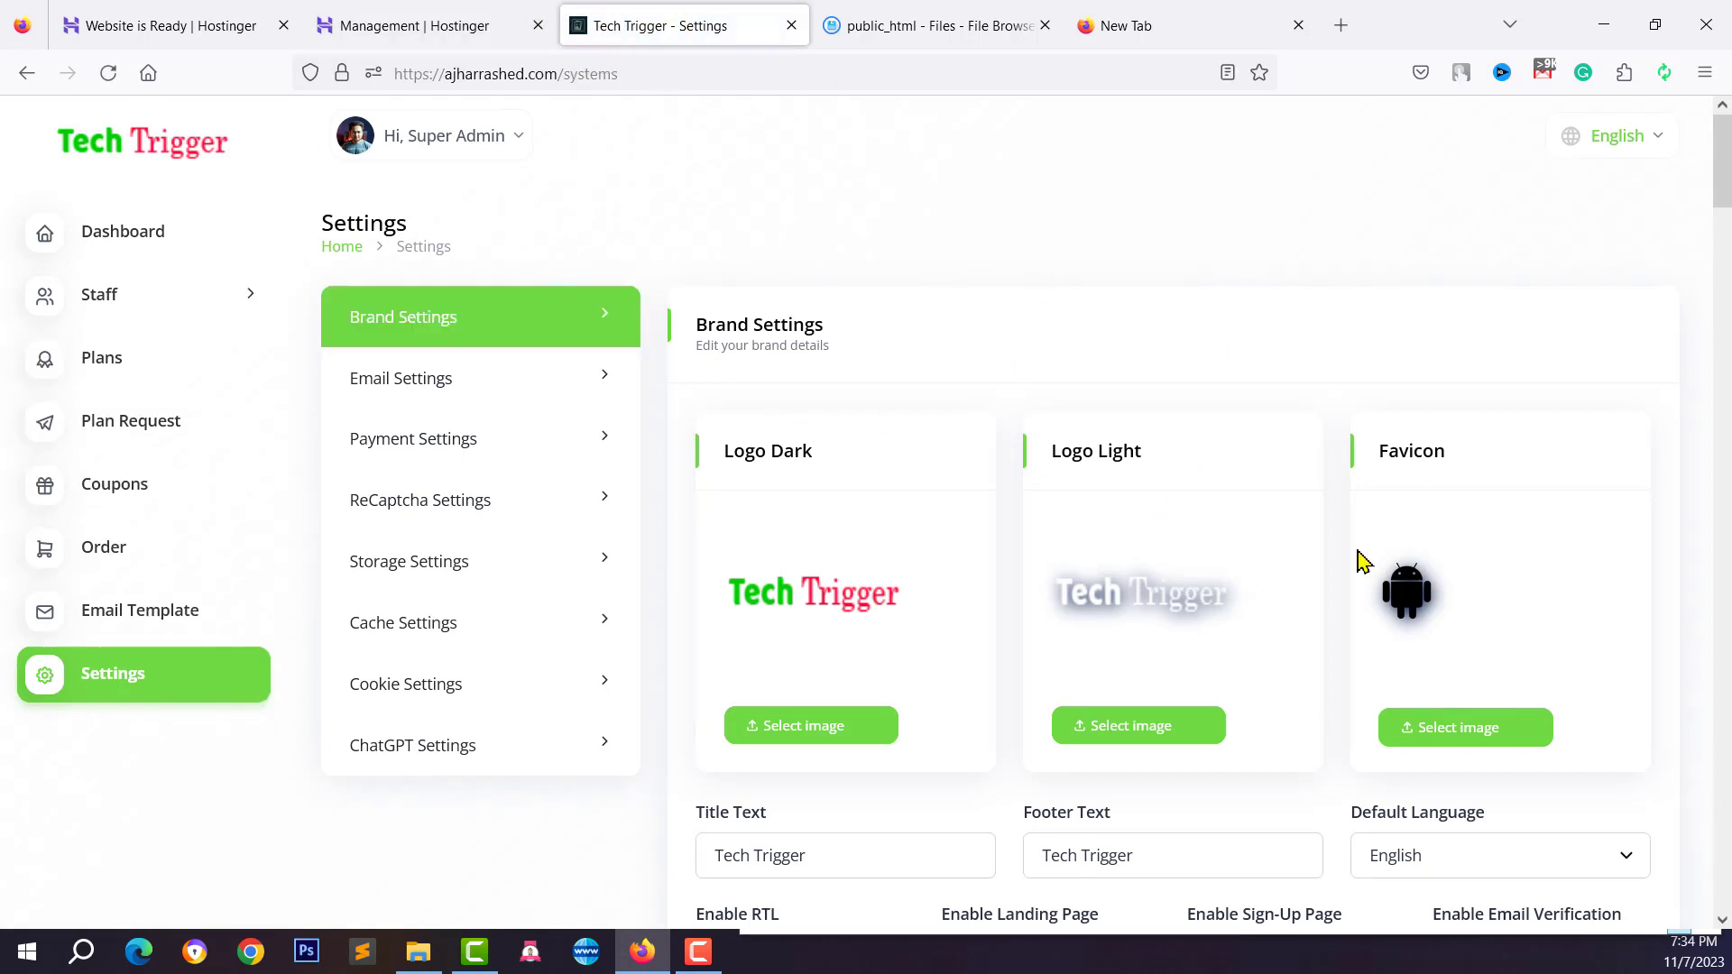
scroll(1360, 619, "down", 2)
scroll(1360, 619, "down", 5)
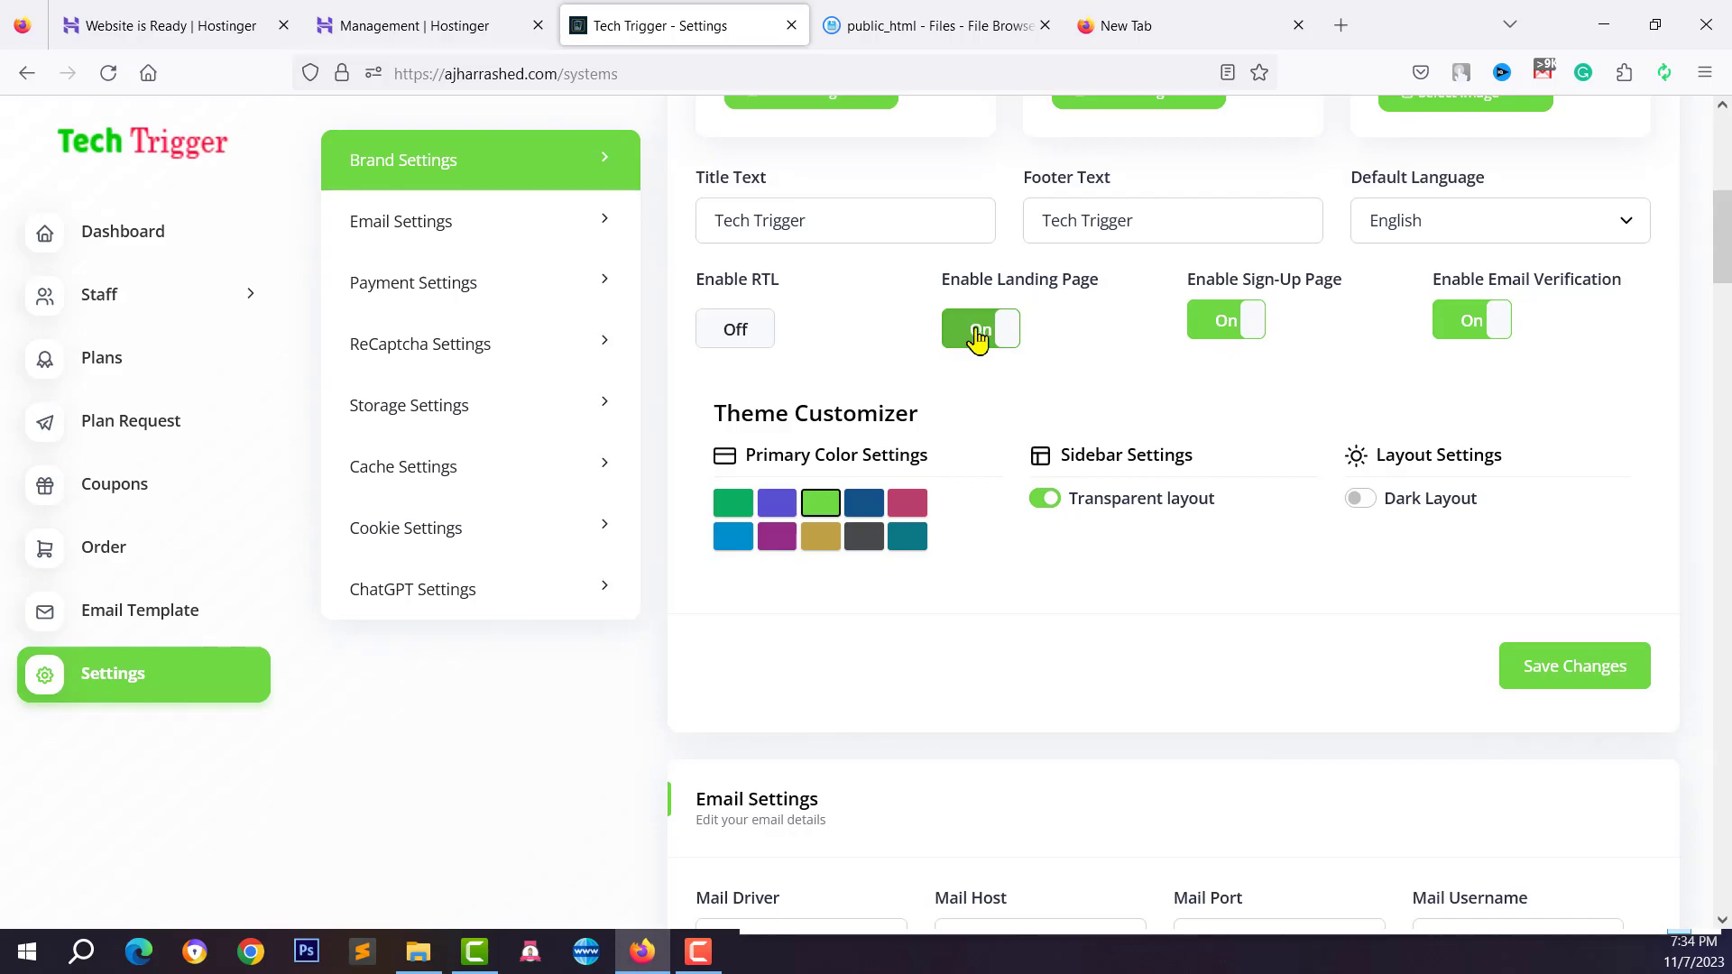
View ajharrashed.com in a private window, accept its cookies, then return to the main window
key("ctrl+shift+p")
type("ajharrashed.com")
key("Return")
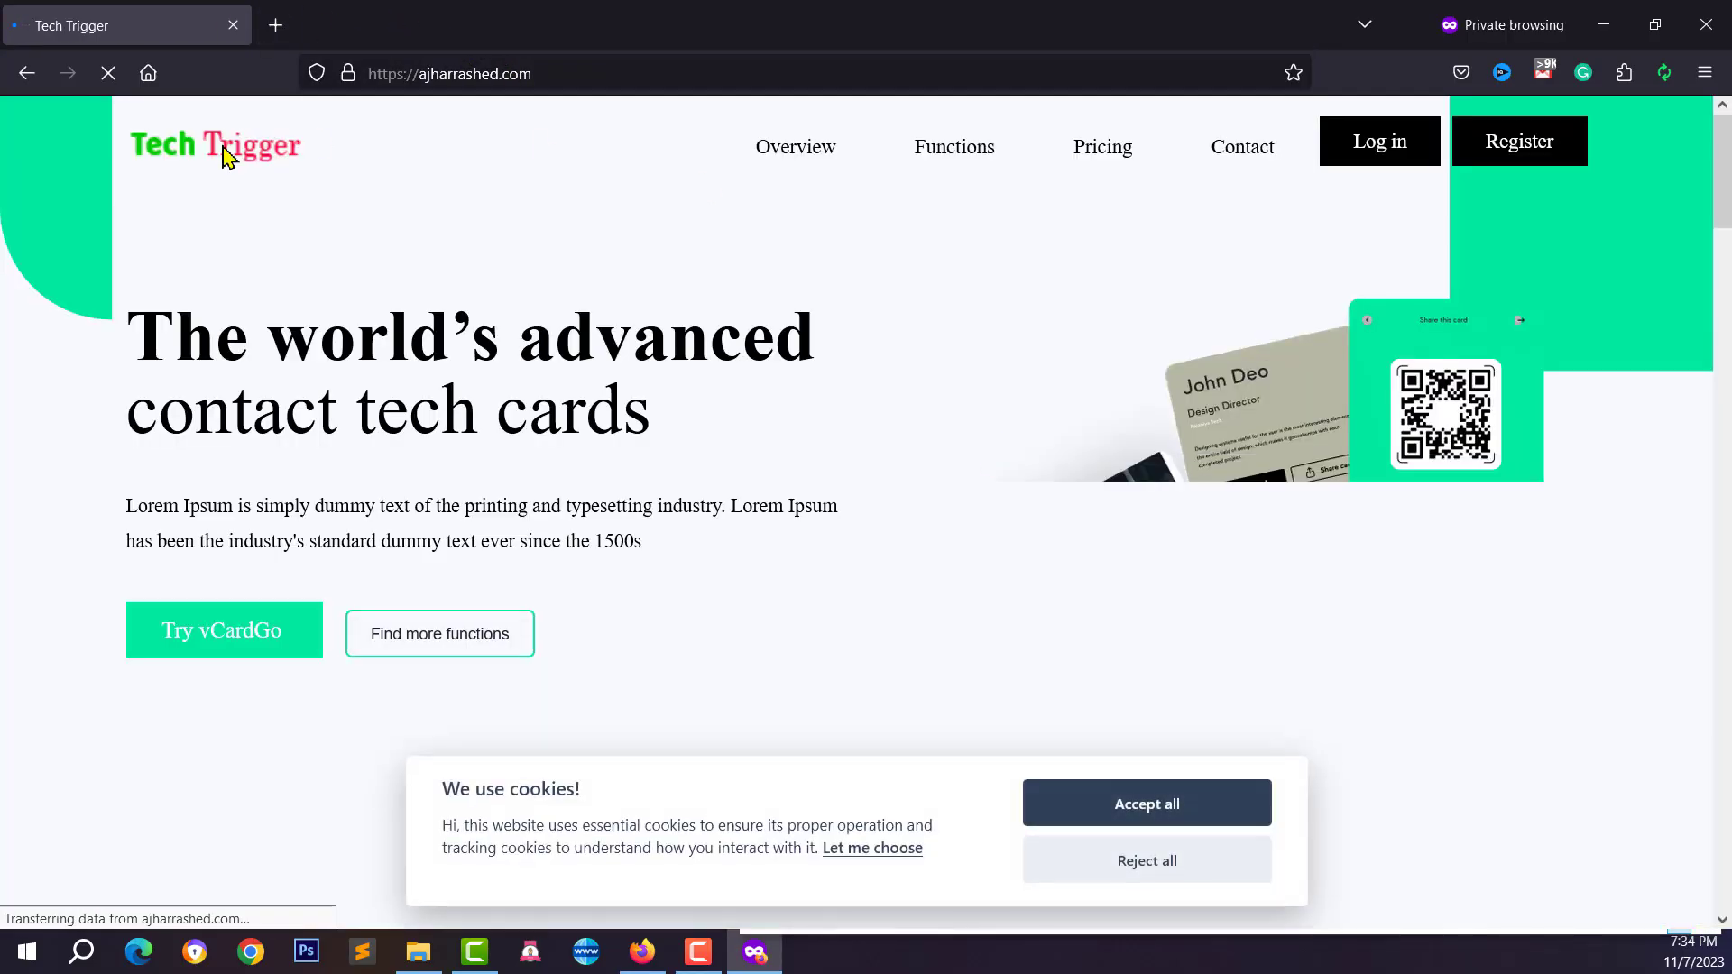
left_click(1098, 793)
scroll(611, 375, "down", 10)
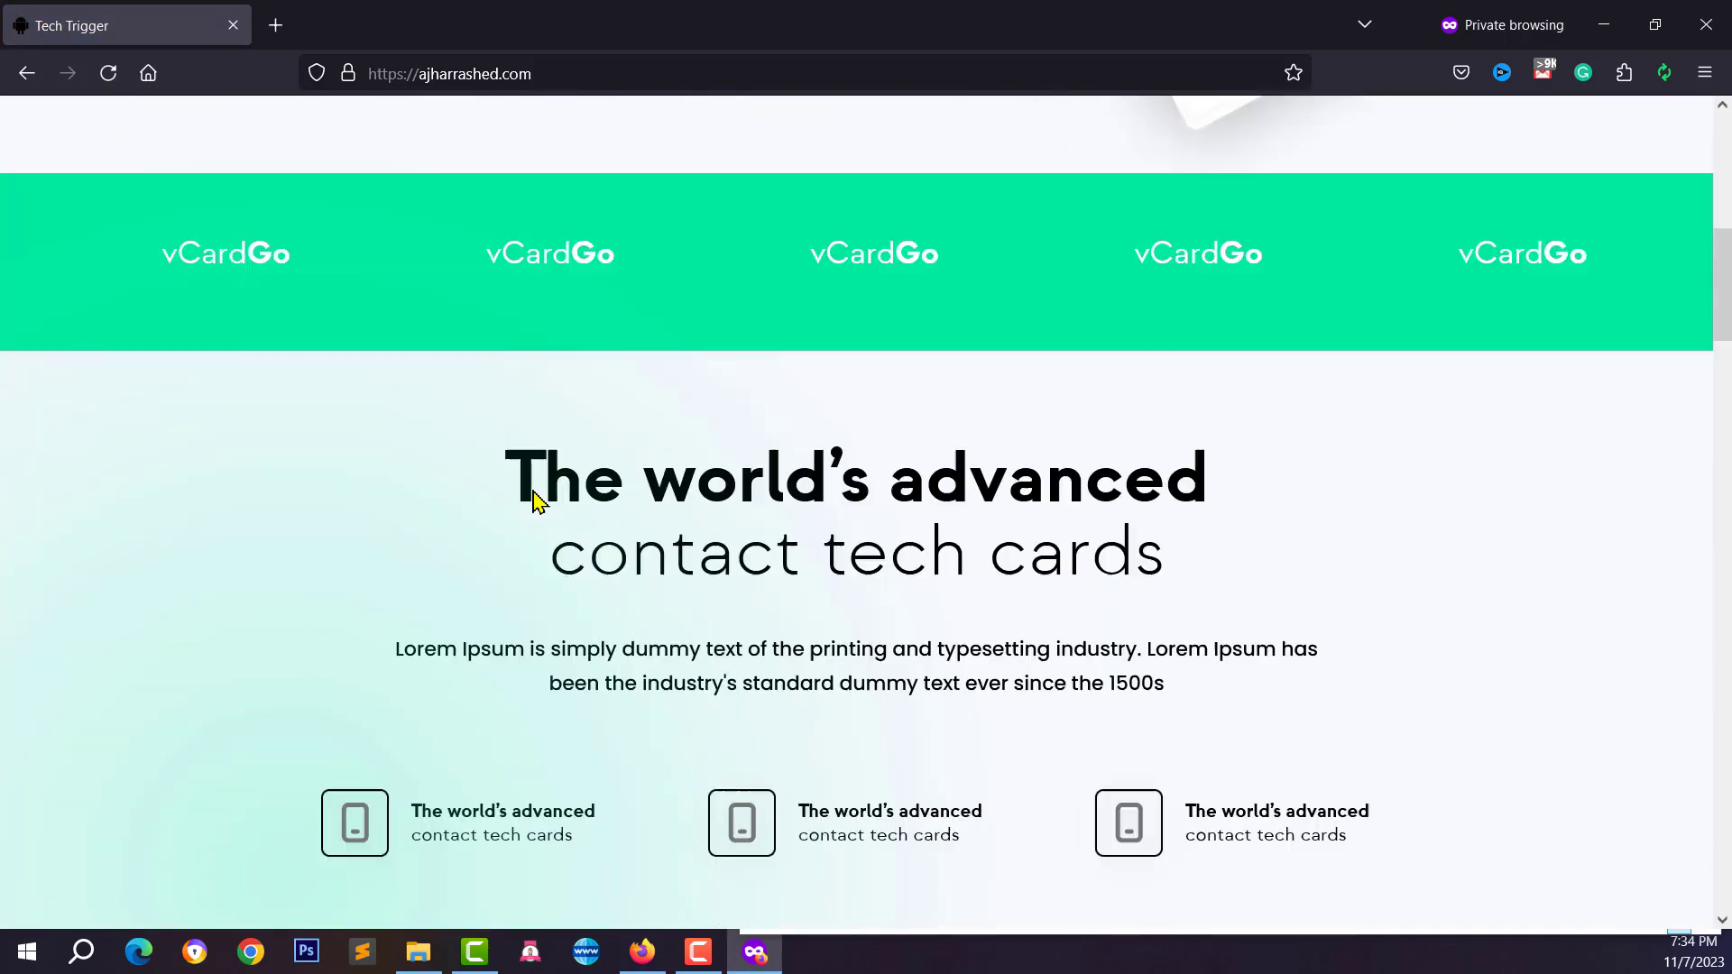
scroll(634, 502, "up", 10)
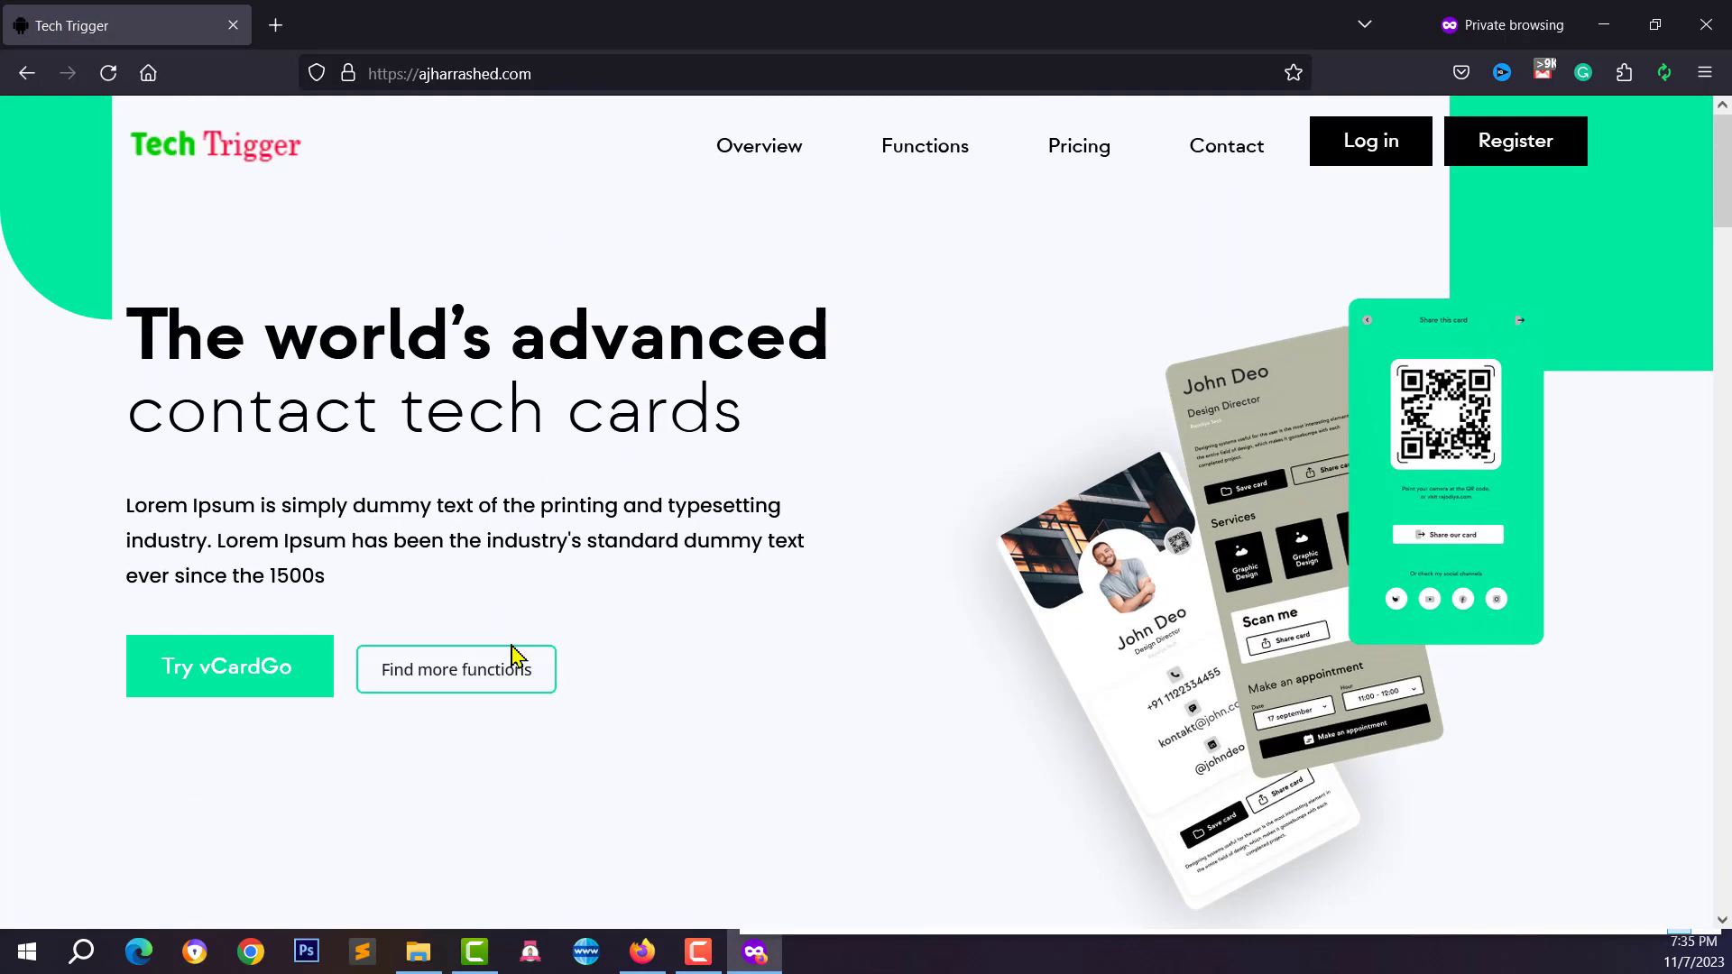
left_click(650, 952)
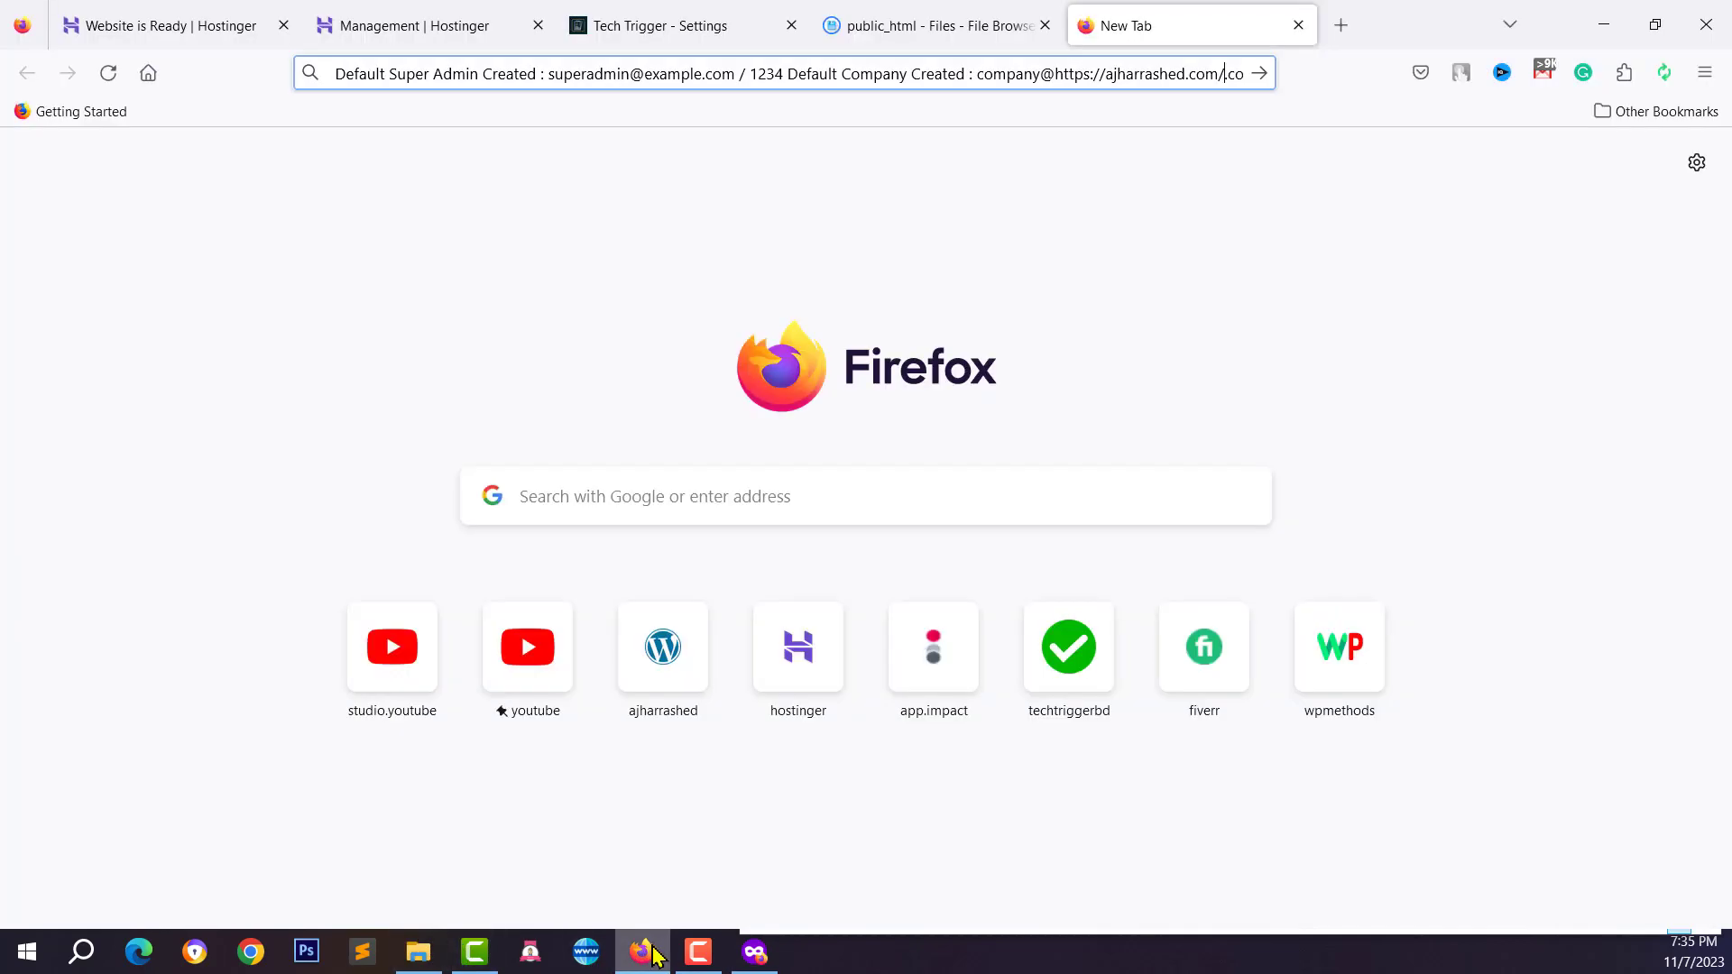
Return to the Tech Trigger Settings tab and try the dark green theme colour
left_click(943, 11)
left_click(763, 15)
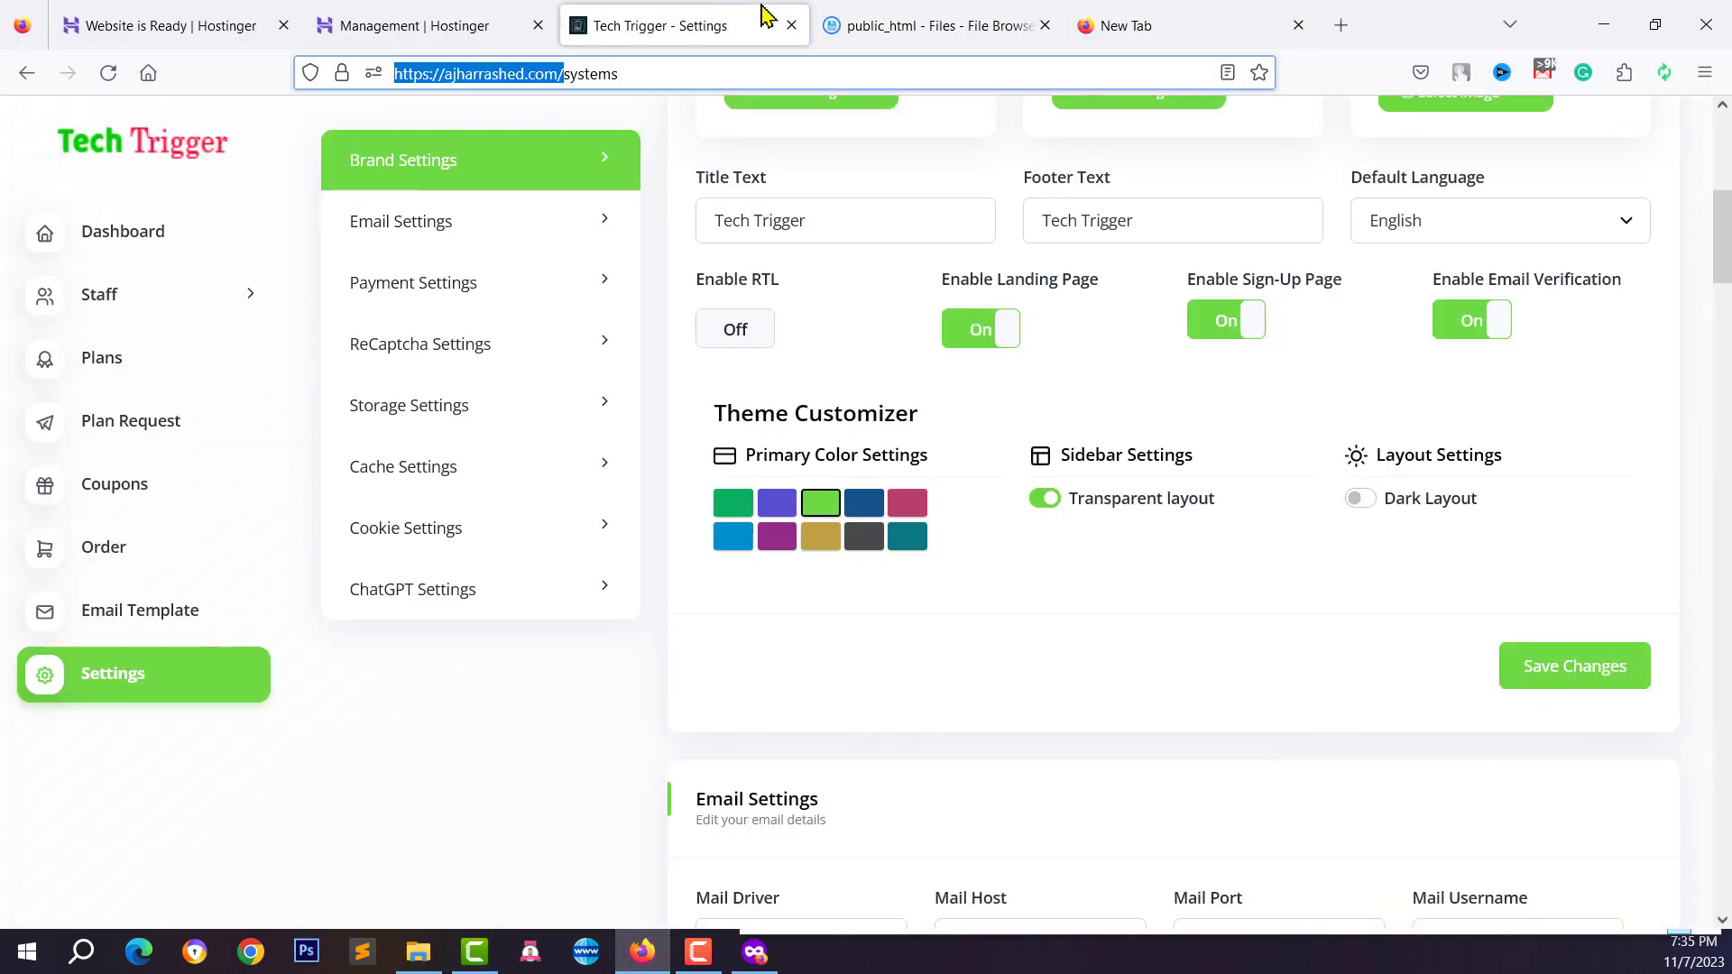
left_click(1033, 781)
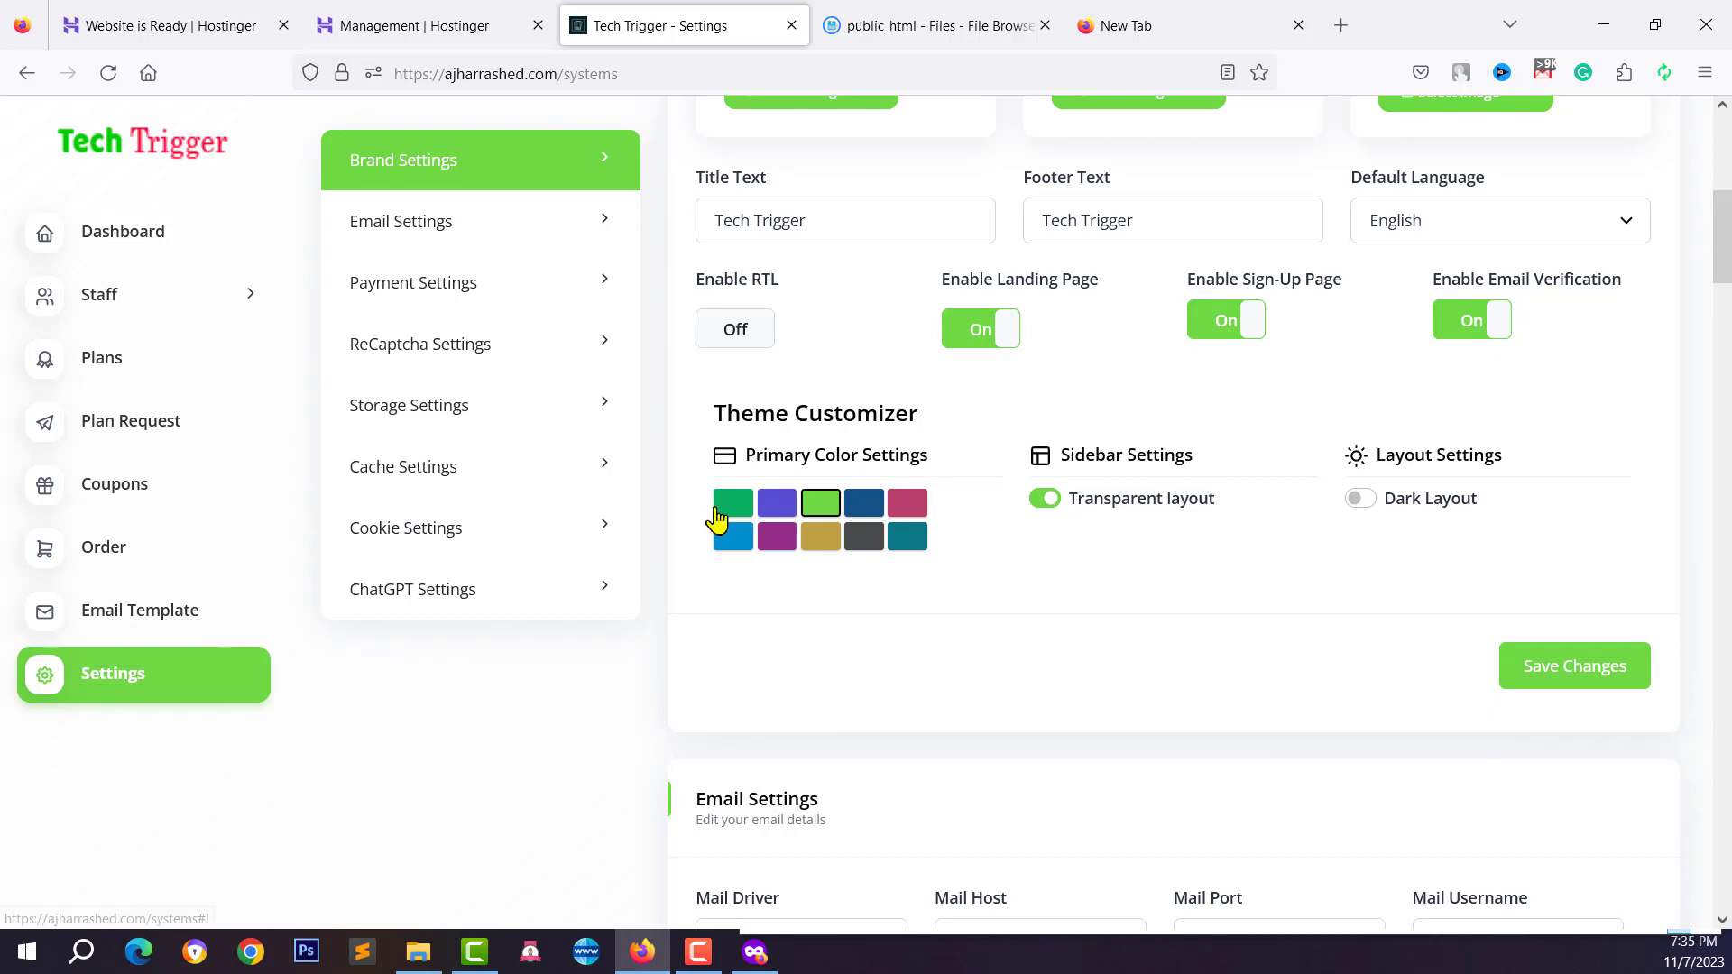
left_click(732, 503)
Try lime green, indigo and dark green, keep lime green, and bring up Email Settings
scroll(920, 317, "up", 2)
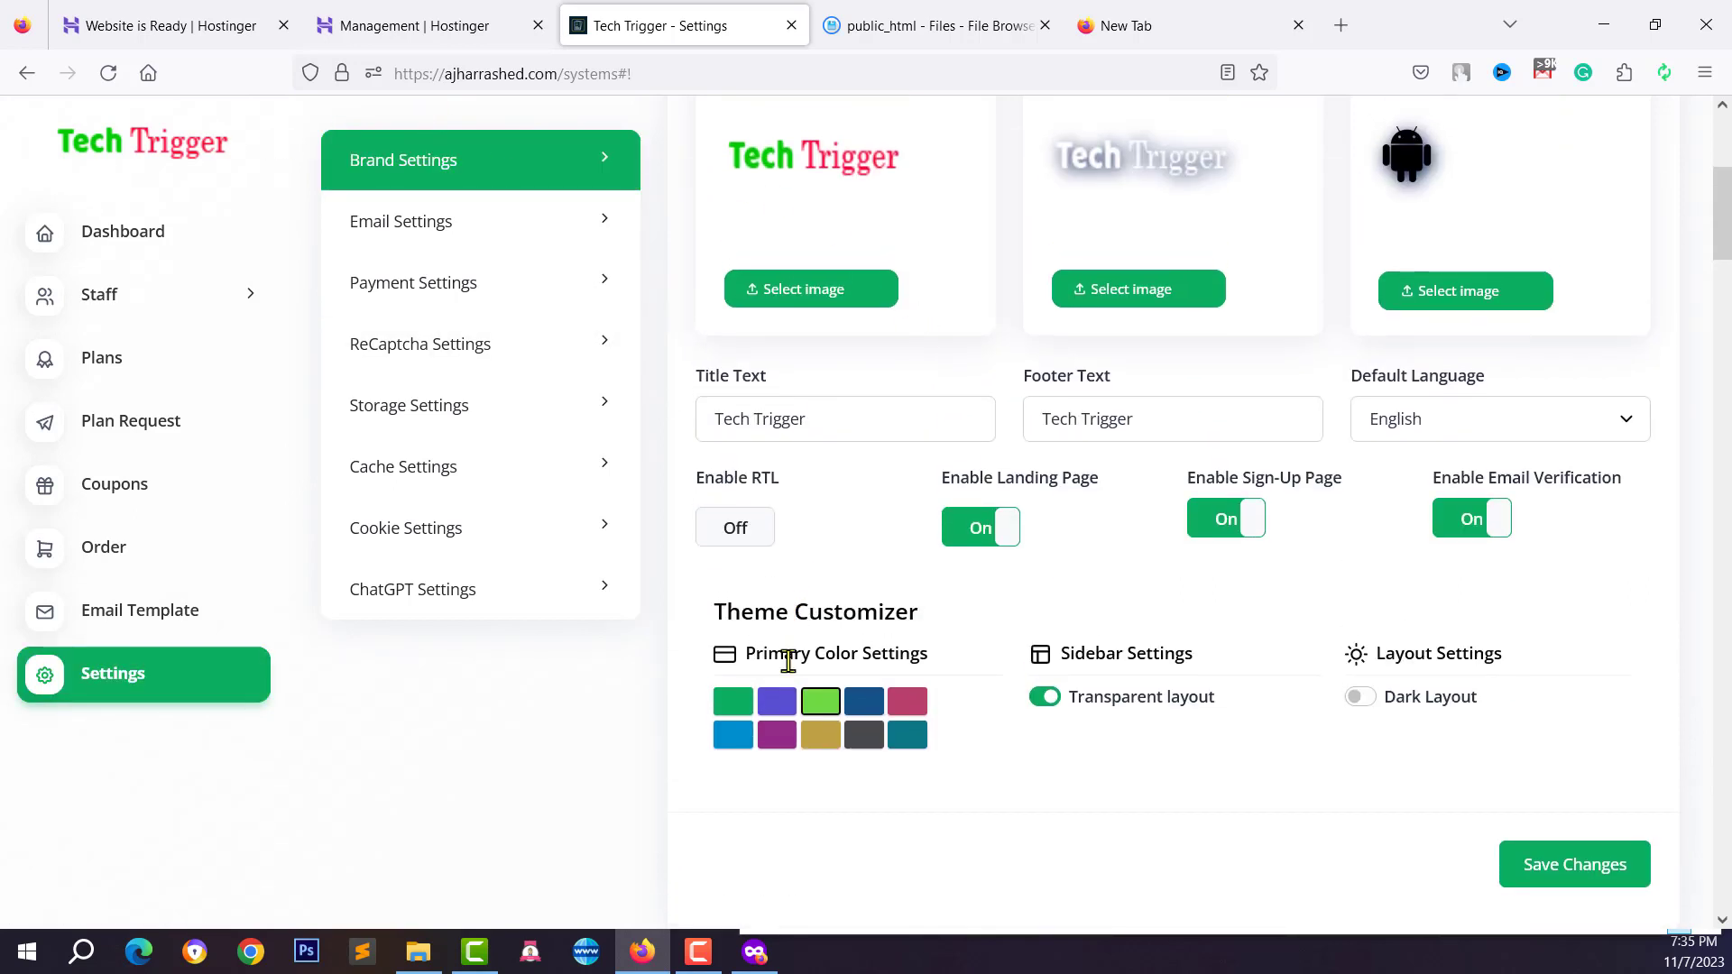
left_click(820, 708)
left_click(775, 708)
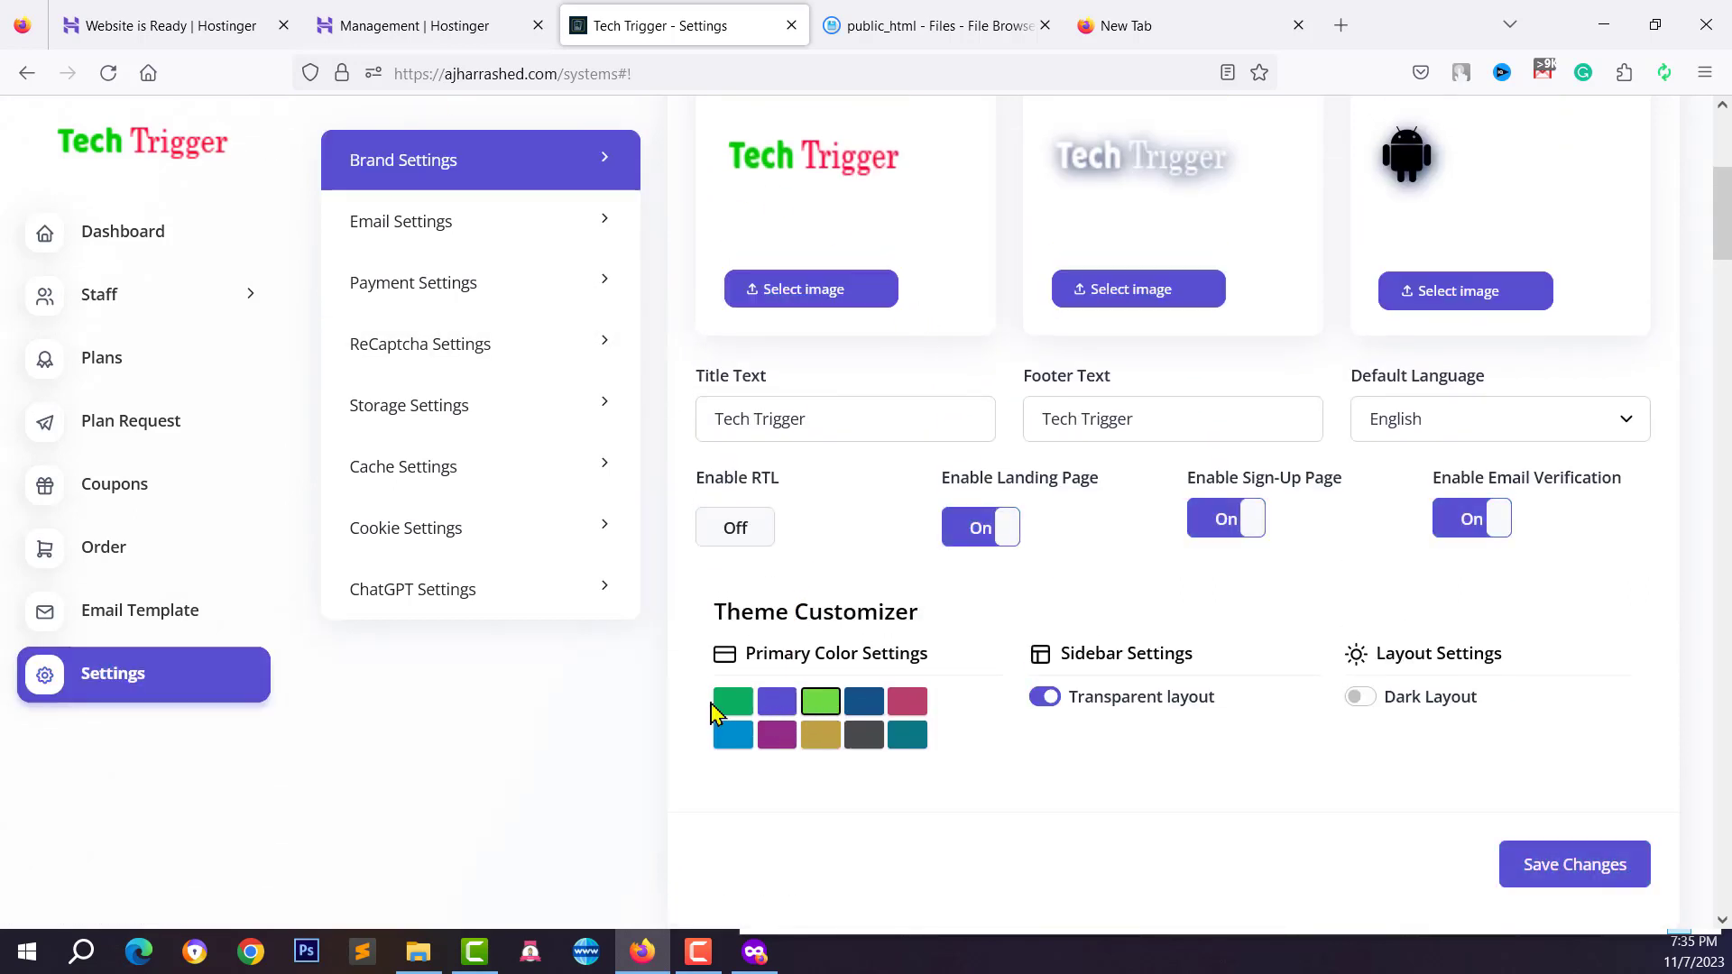
left_click(733, 711)
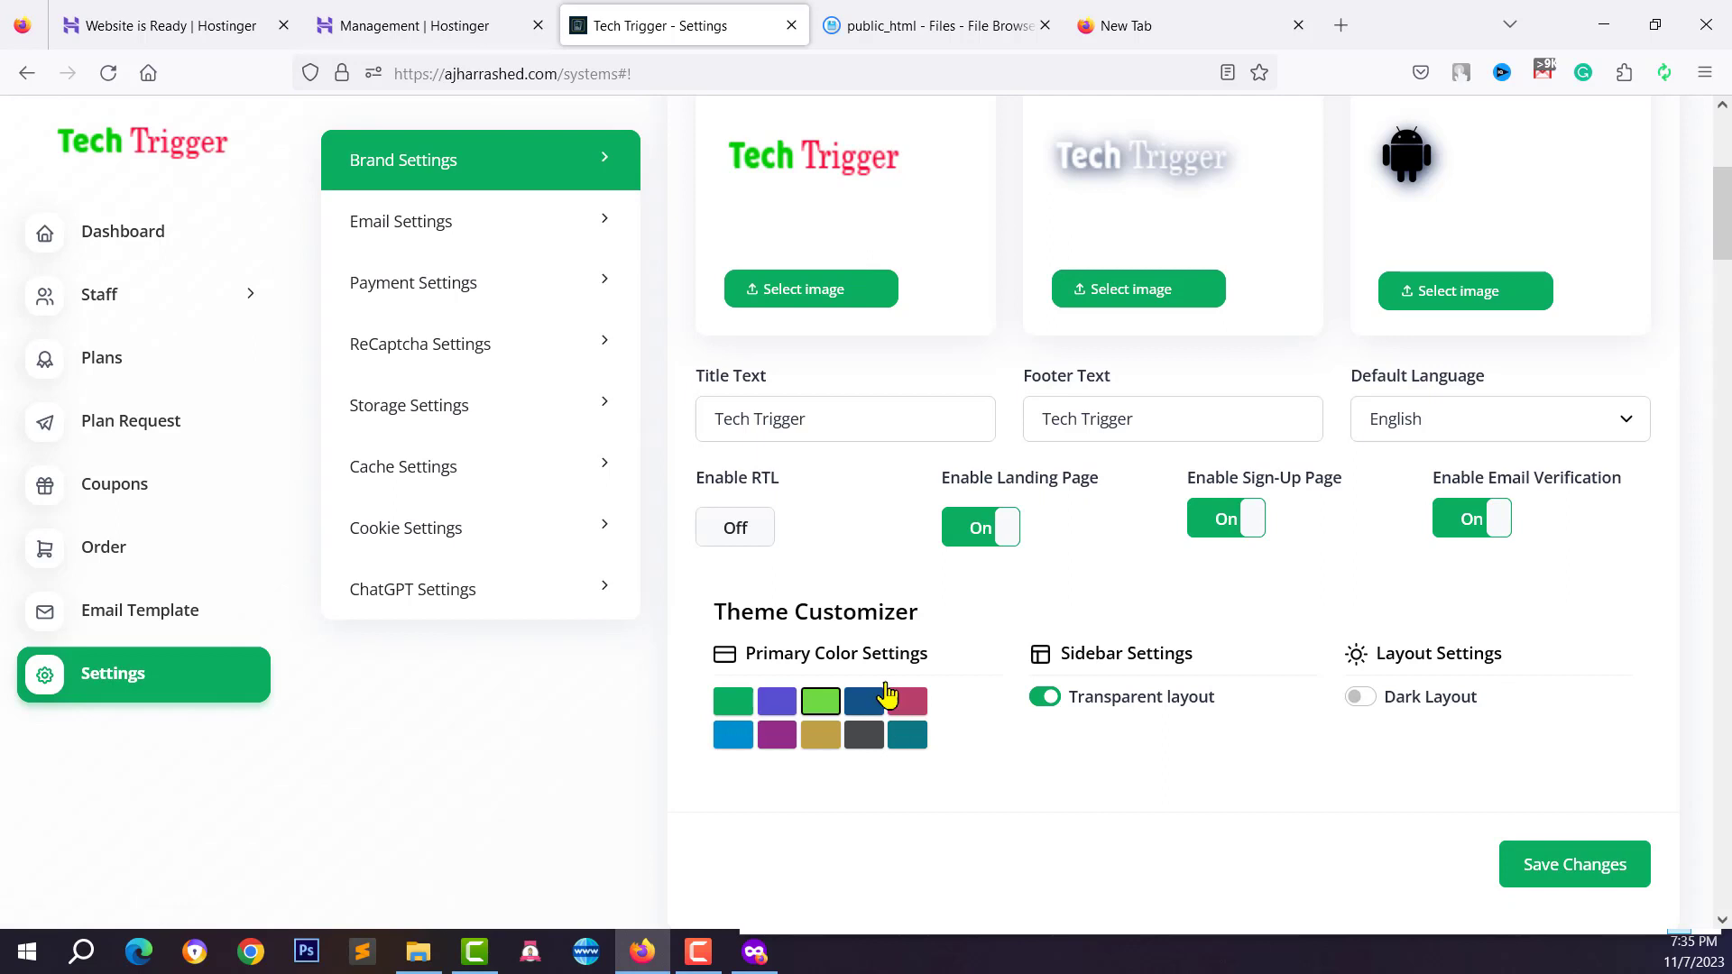
left_click(823, 708)
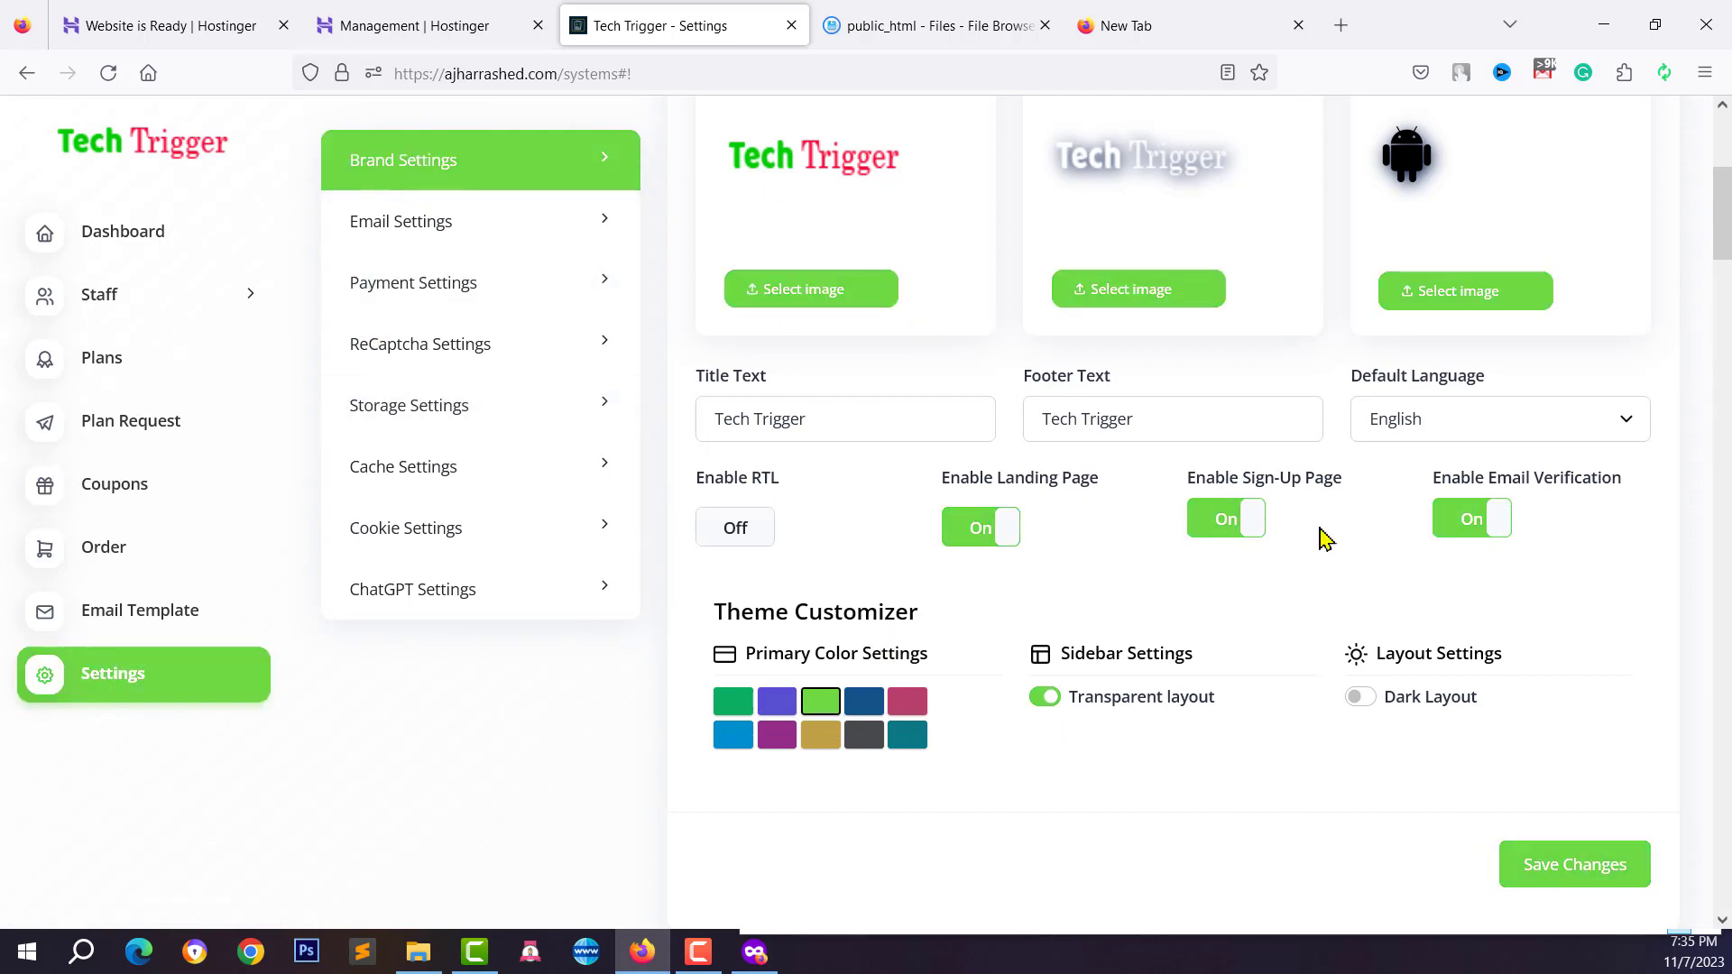
left_click(427, 224)
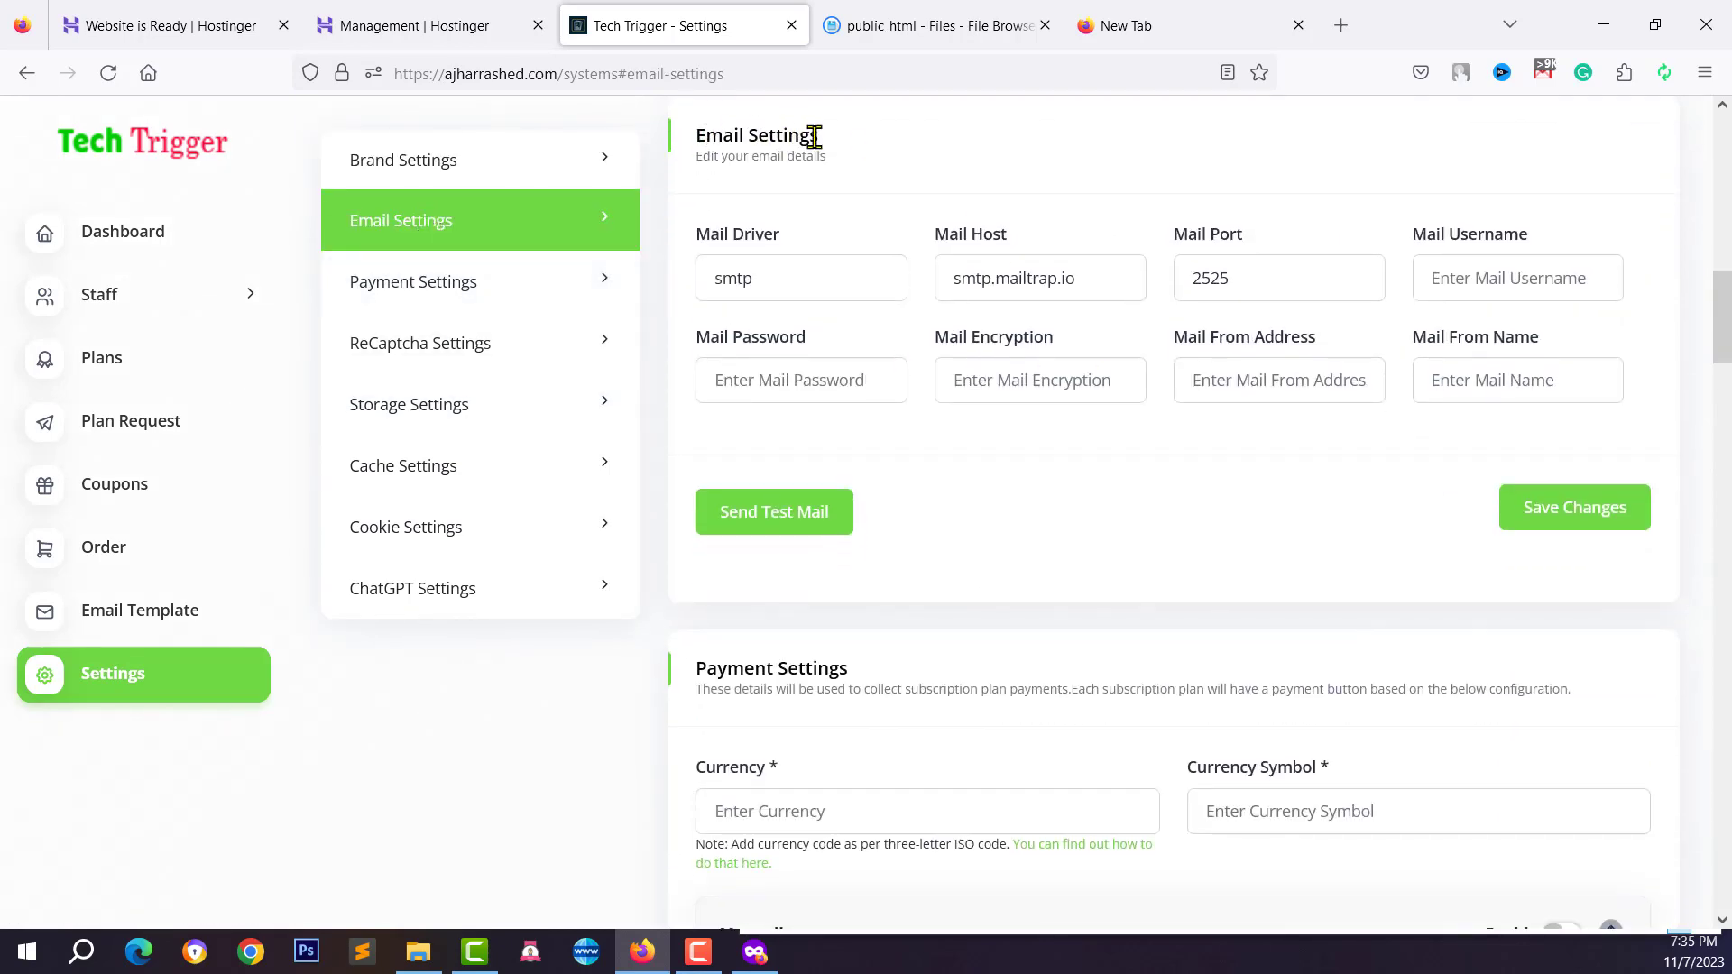
Check the Mail Host and Mail Port values, with a brief look at the plans page
left_click(1059, 276)
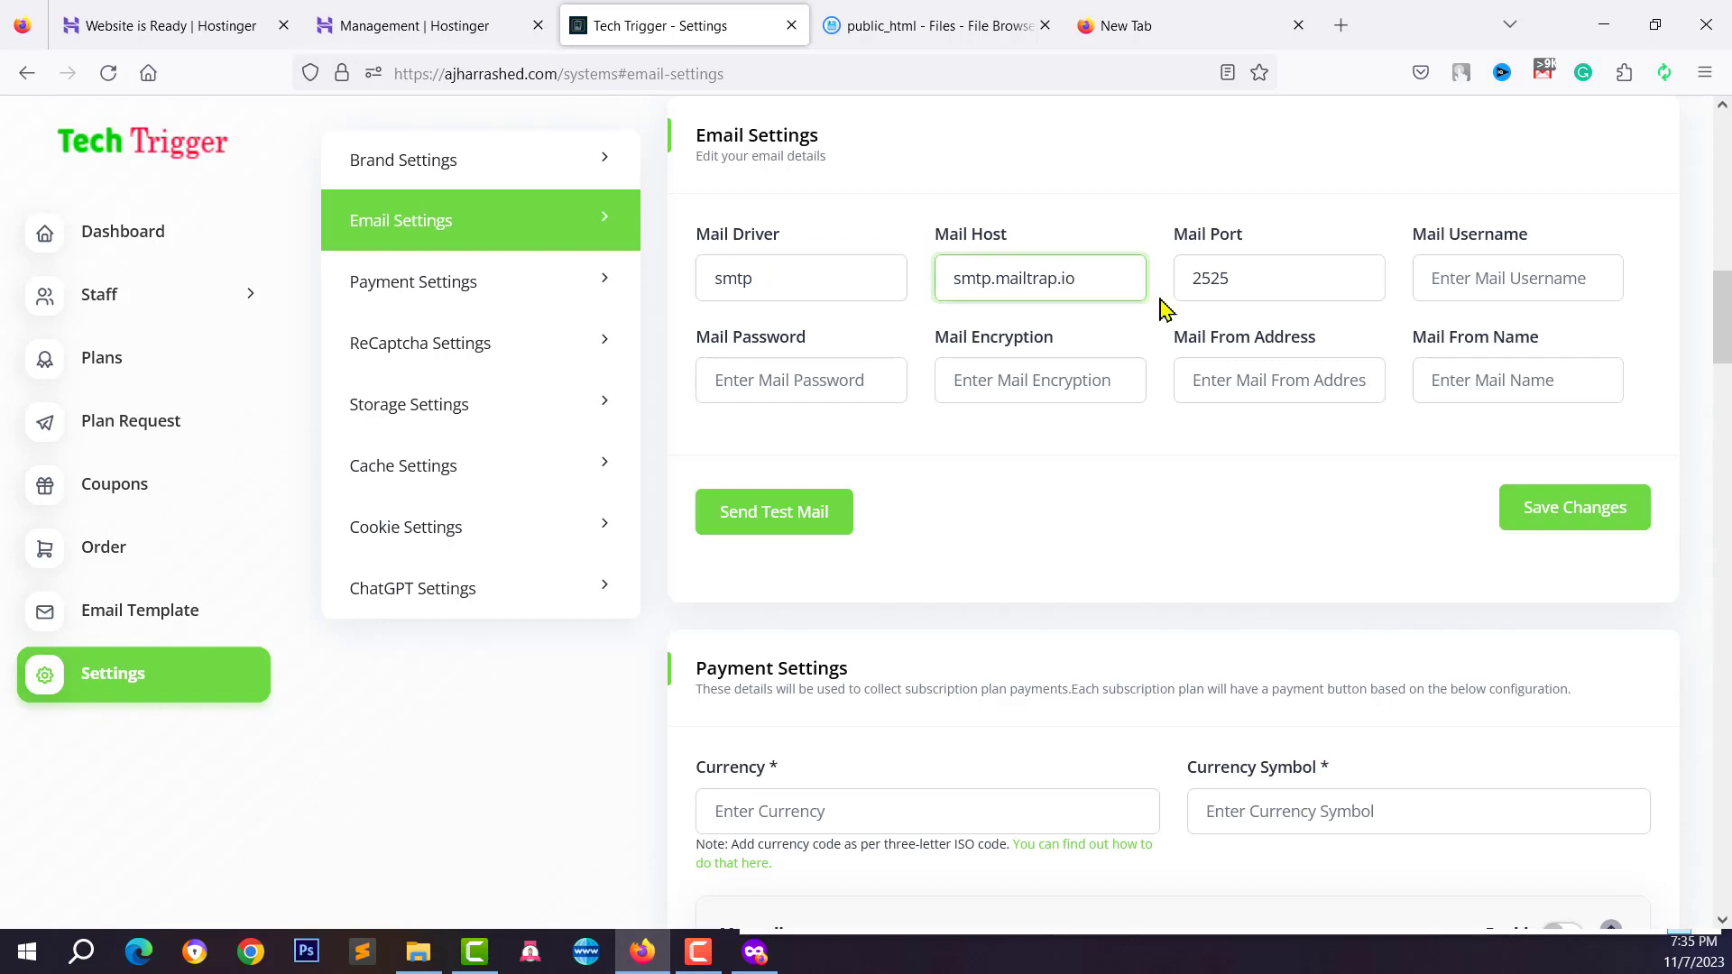
left_click(1274, 299)
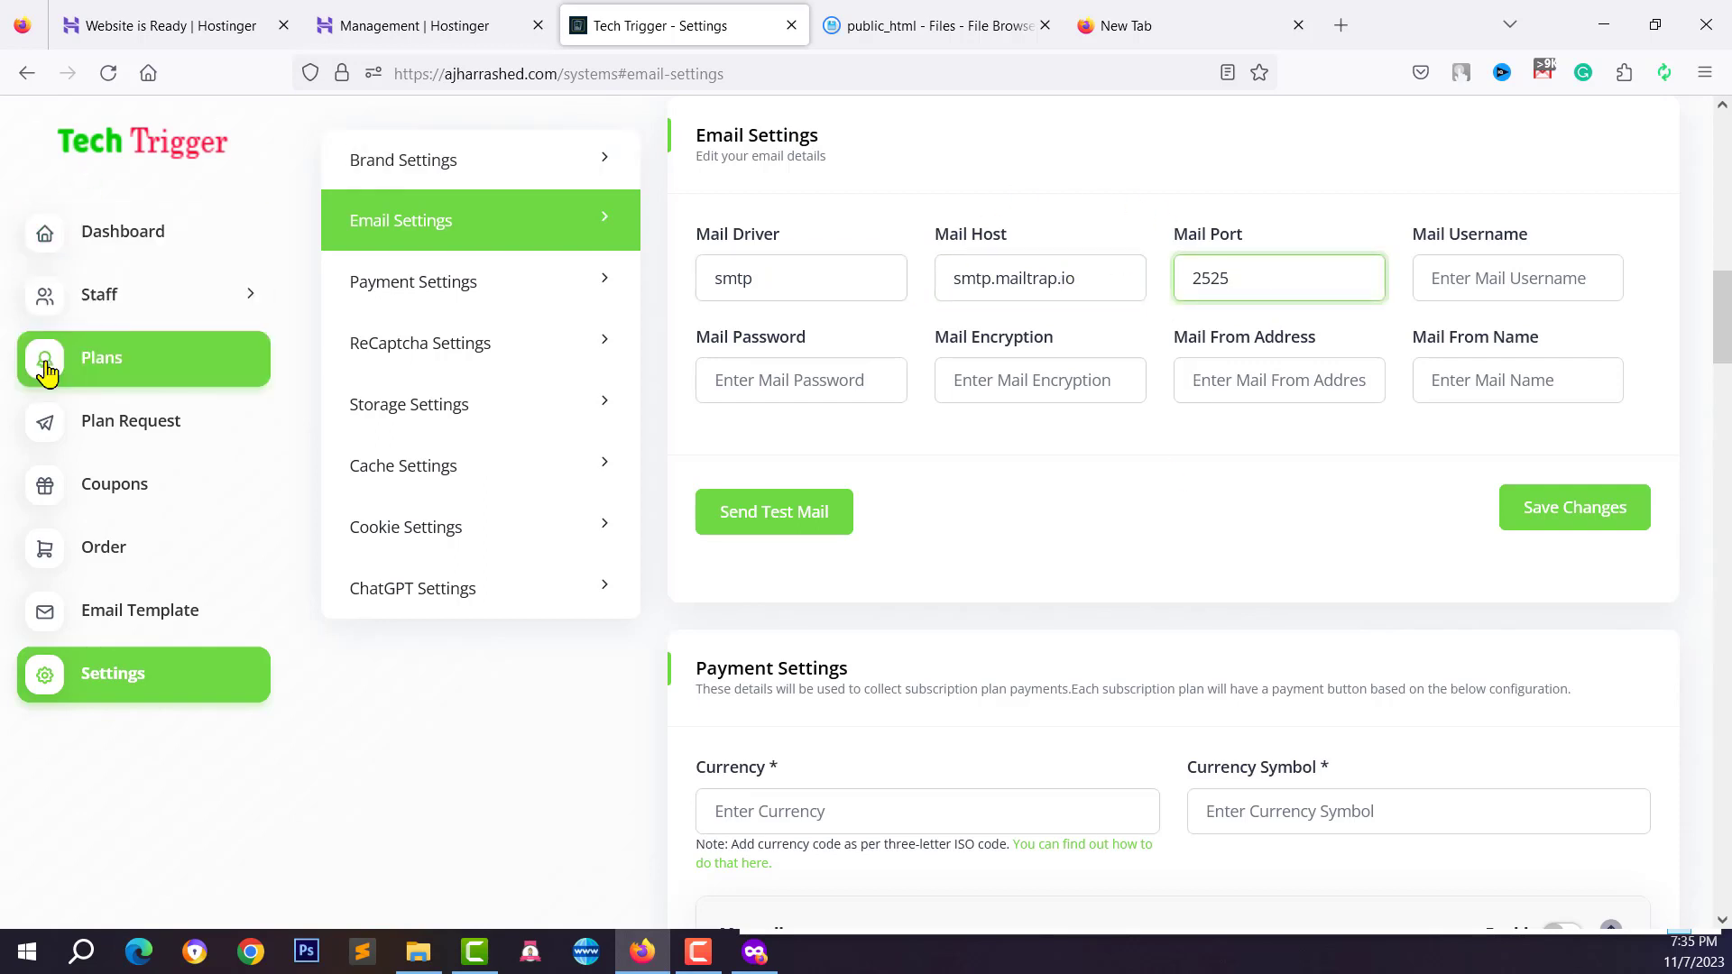
left_click(99, 377)
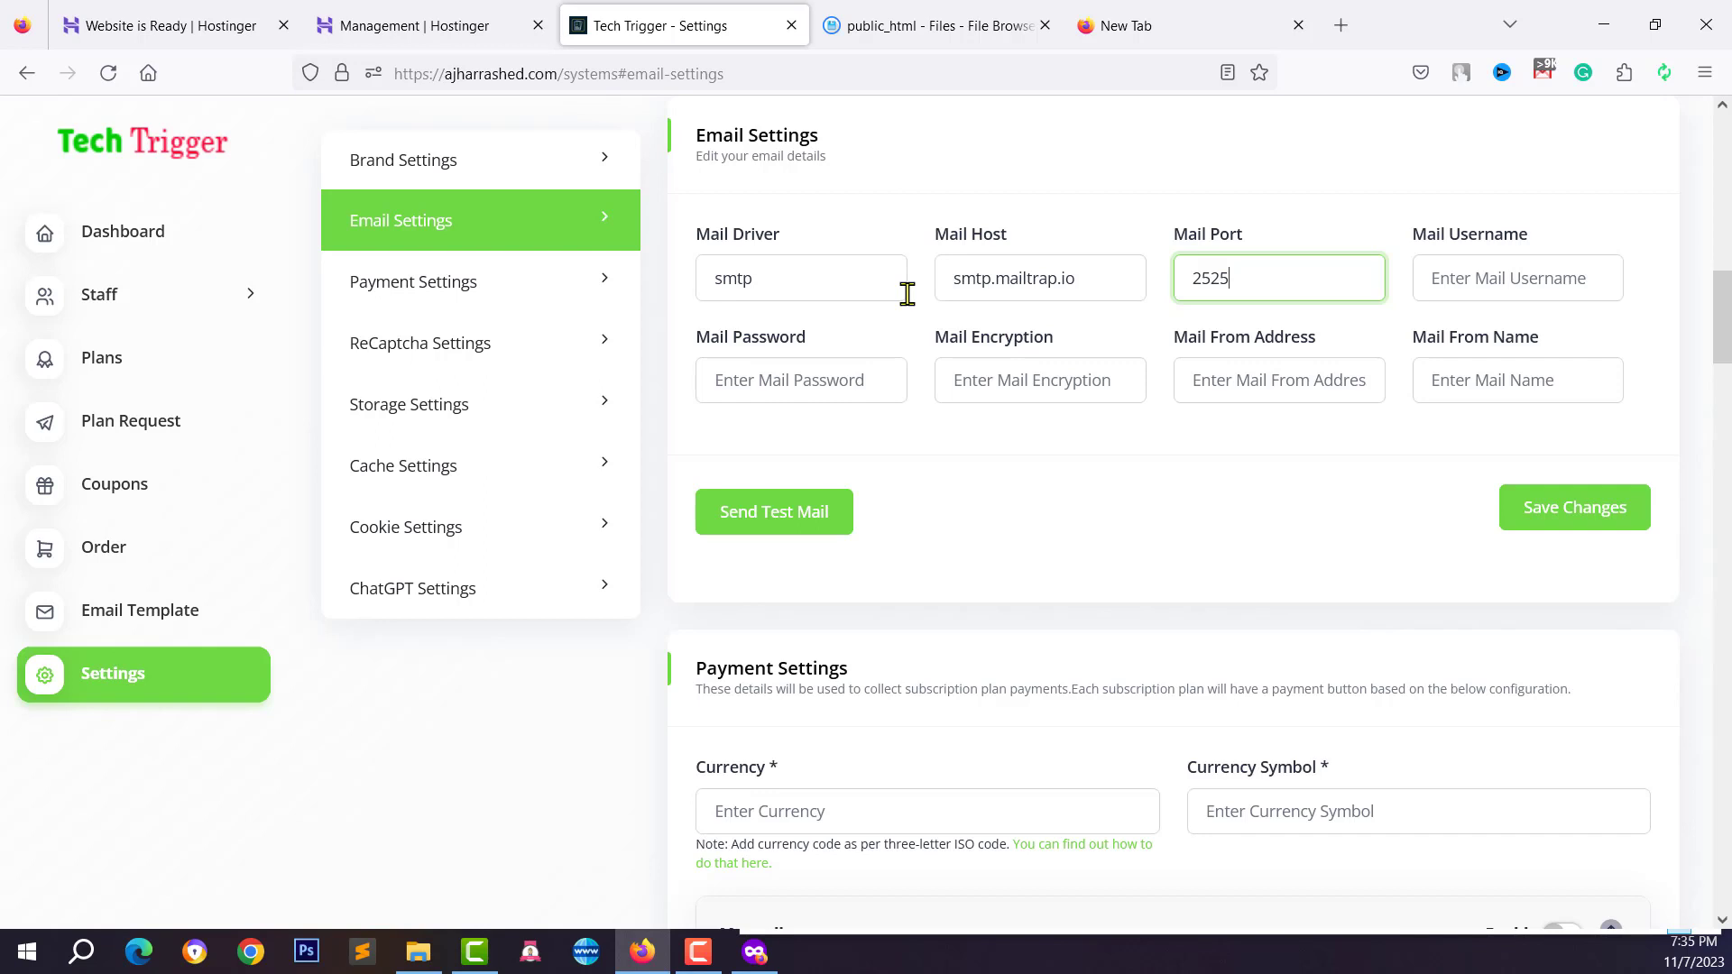
left_click(1037, 278)
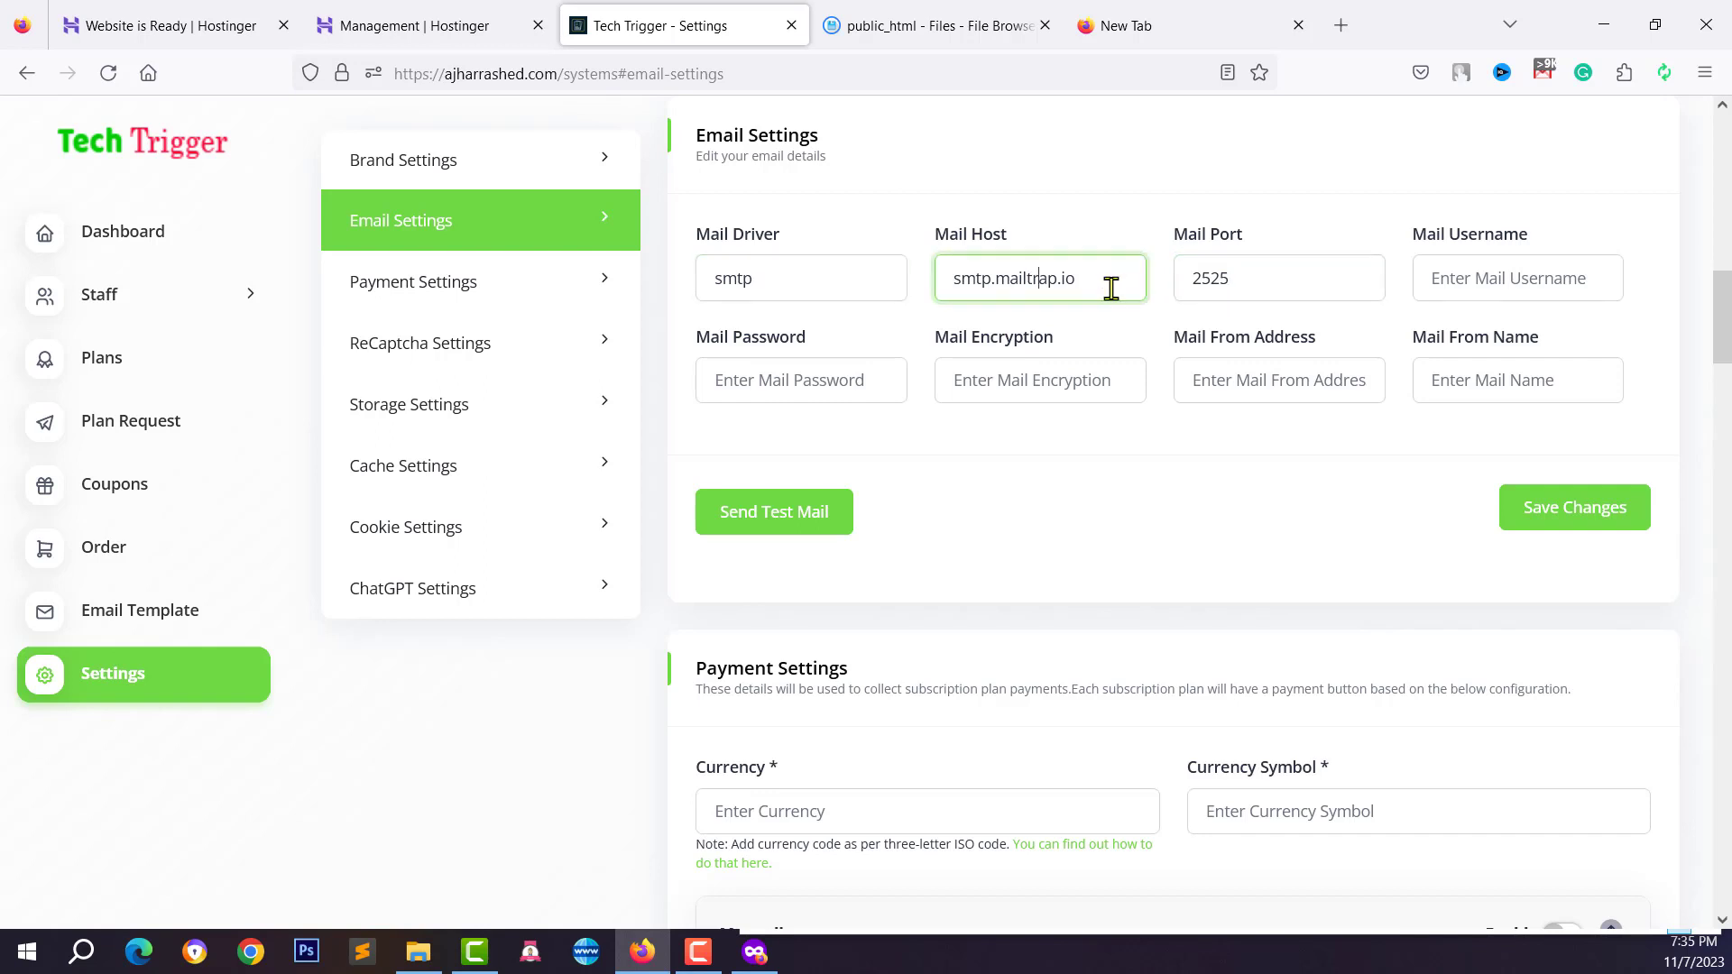
double_click(1231, 278)
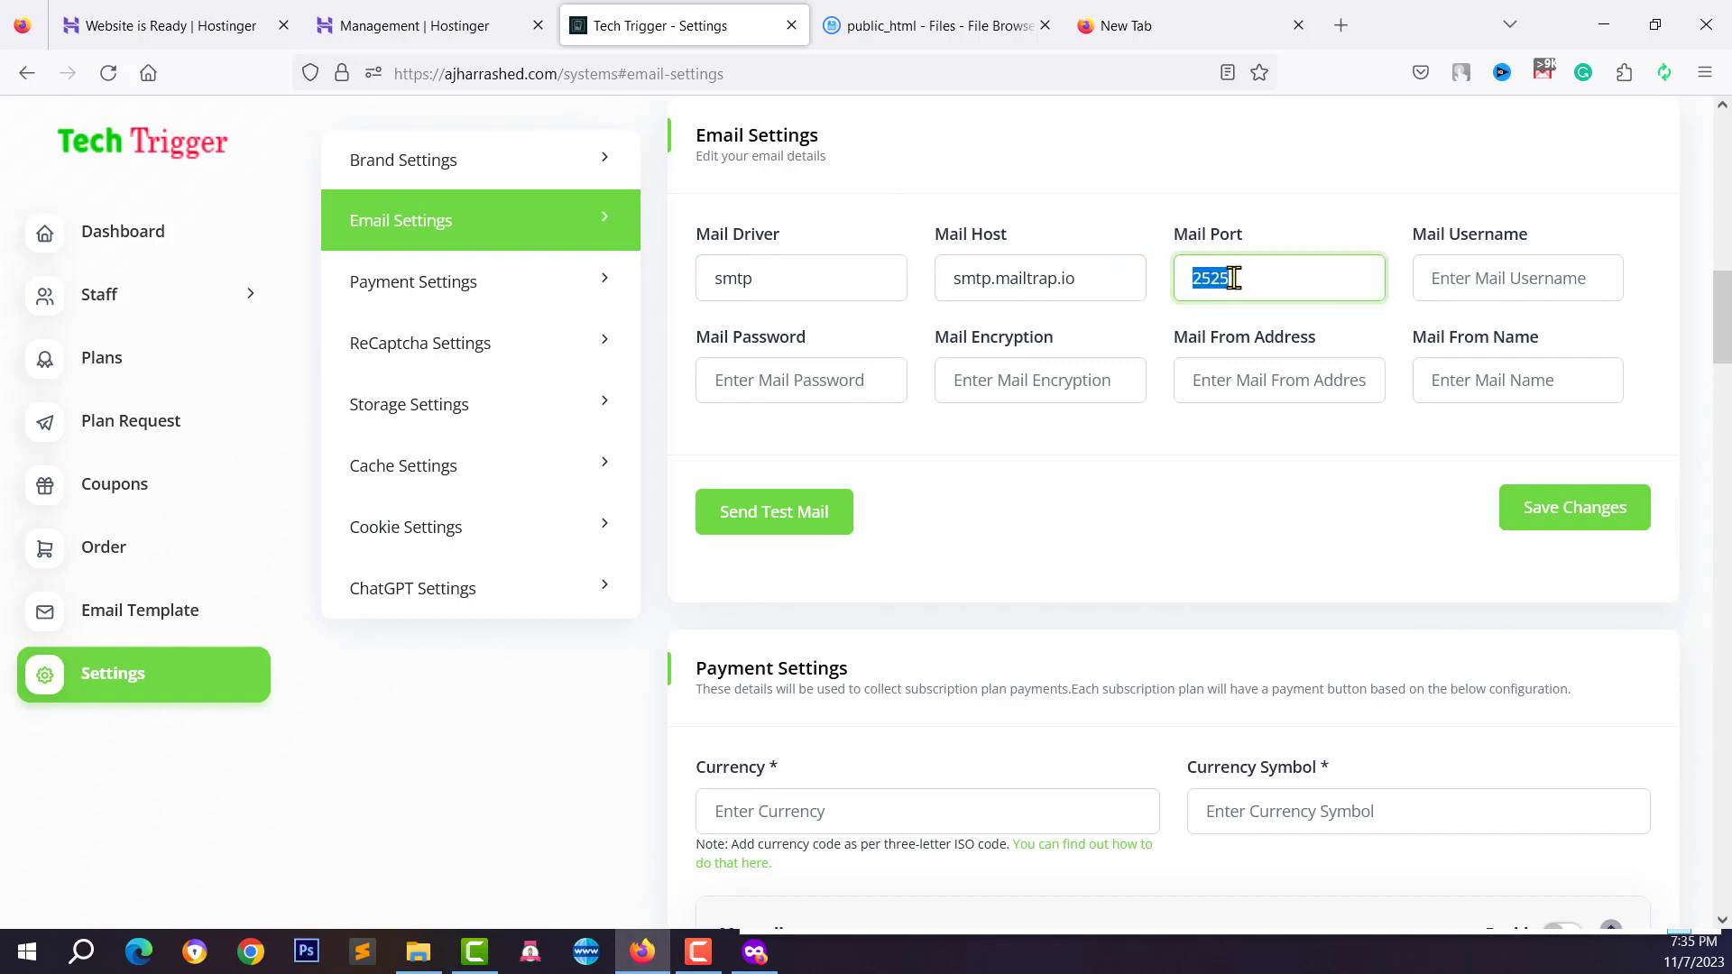
Look over the Mail From Address, Encryption and Password fields, then switch to the Hostinger database tab
left_click(1261, 381)
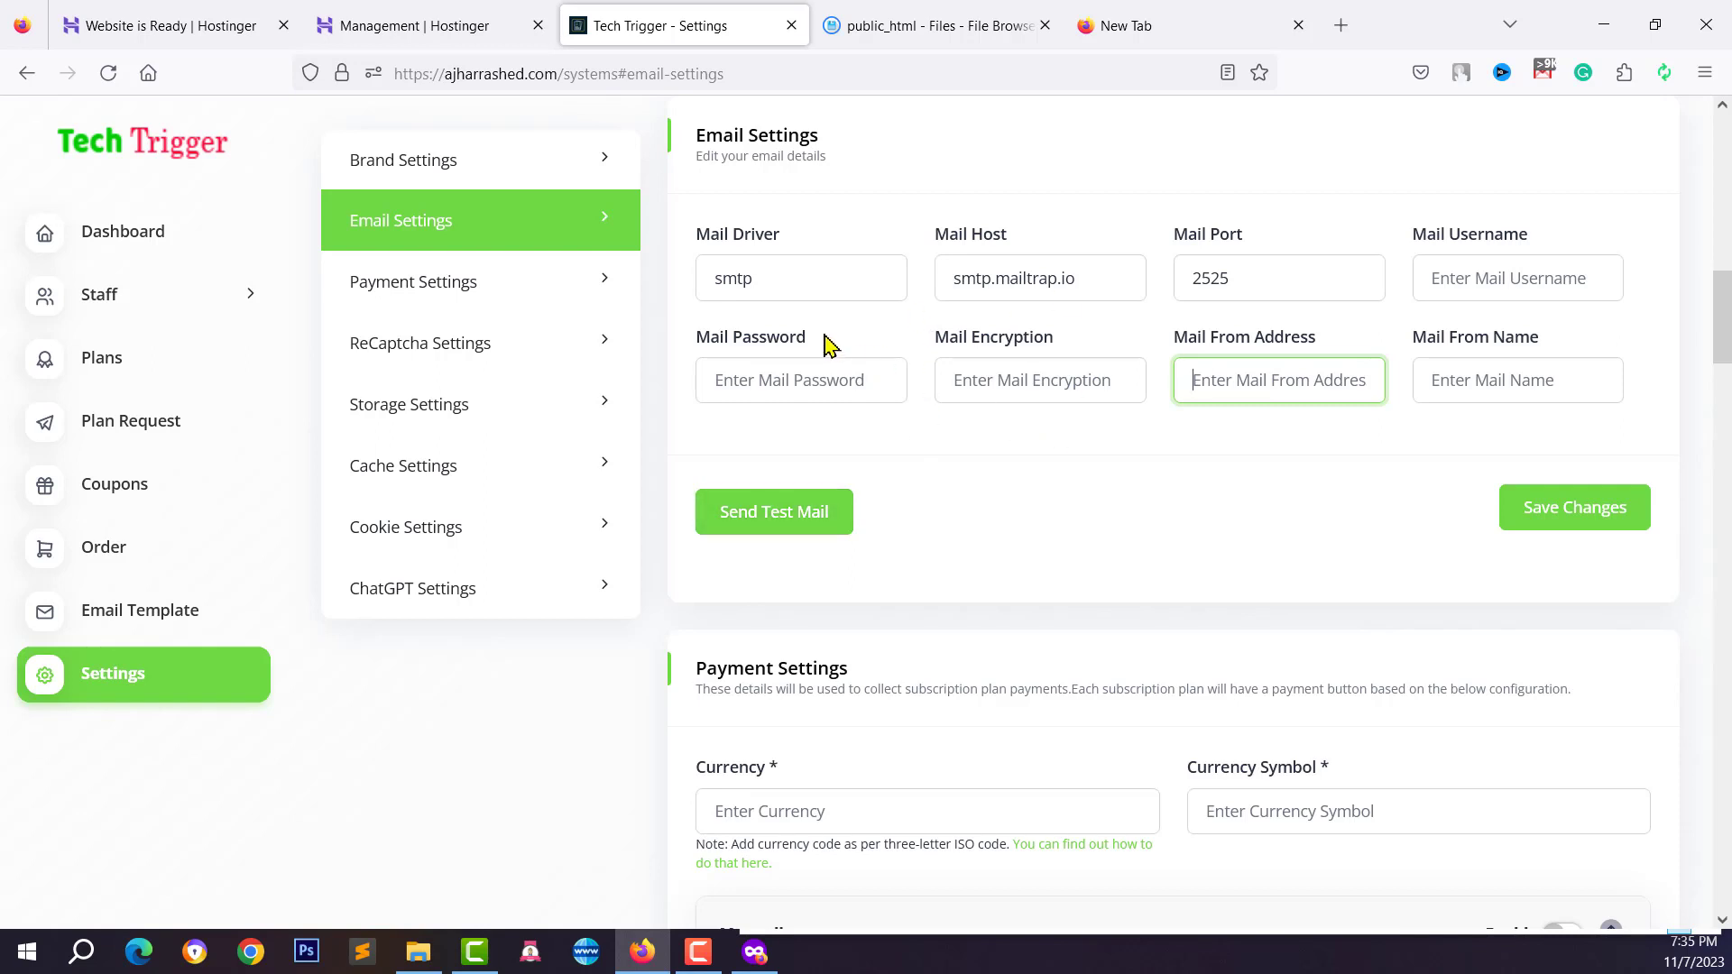
left_click(1055, 315)
left_click(1299, 275)
left_click(1461, 277)
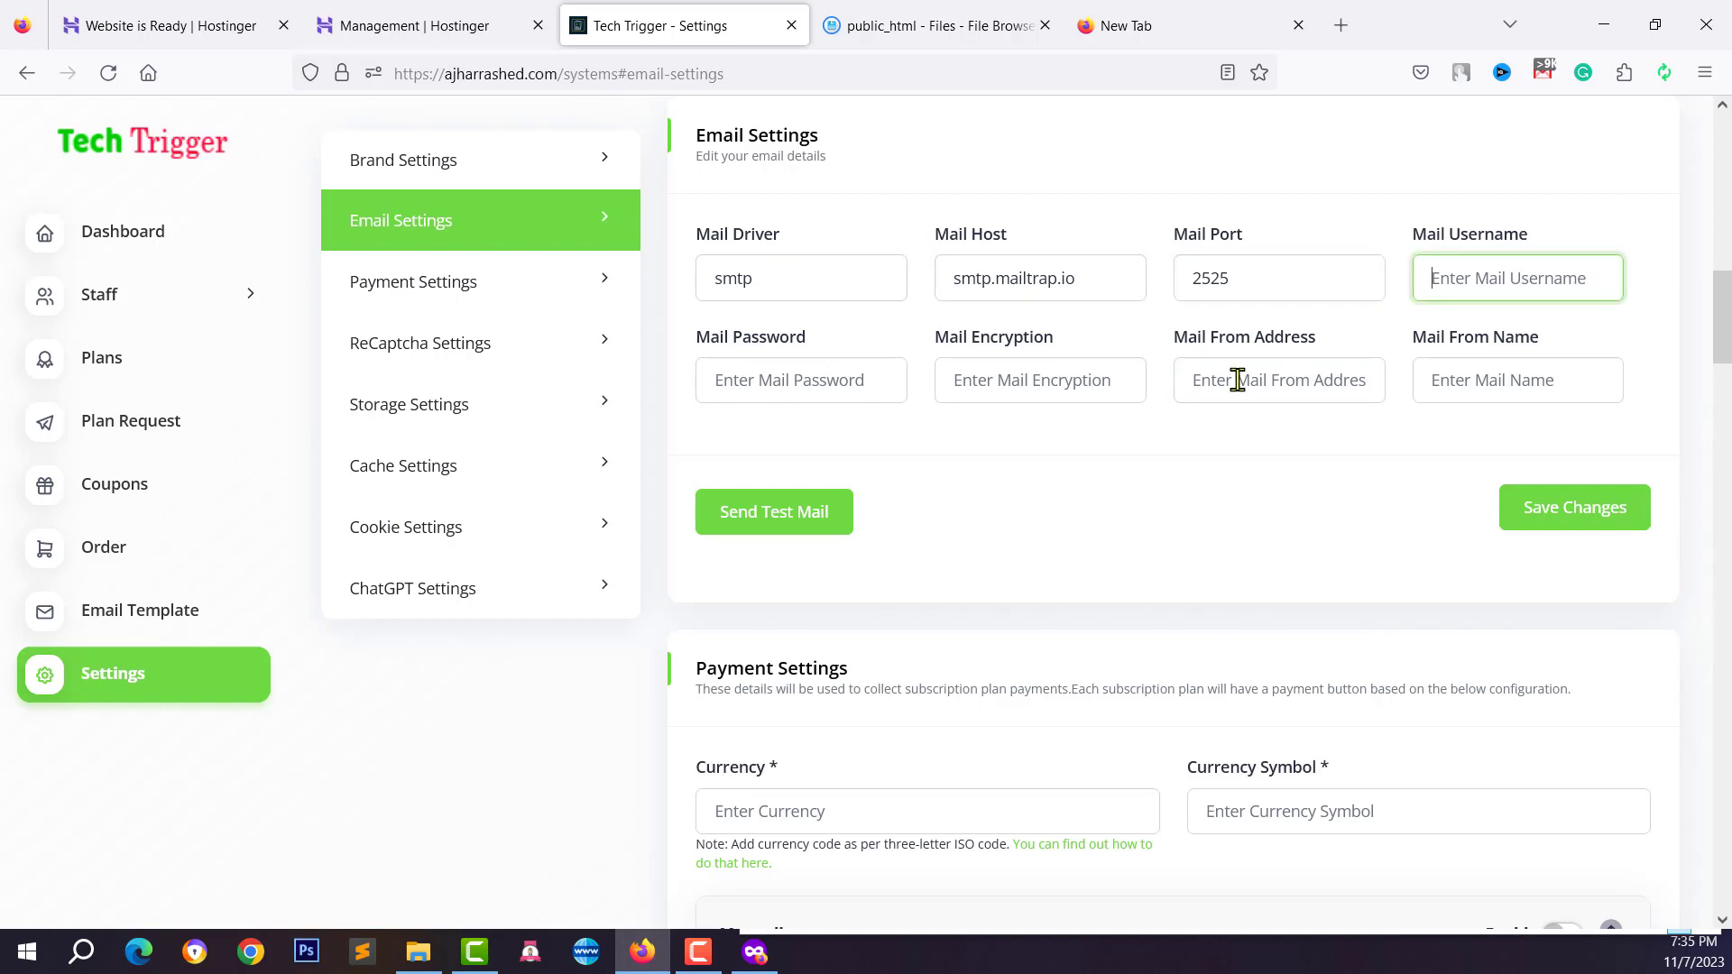
left_click(1236, 379)
left_click(985, 379)
left_click(853, 372)
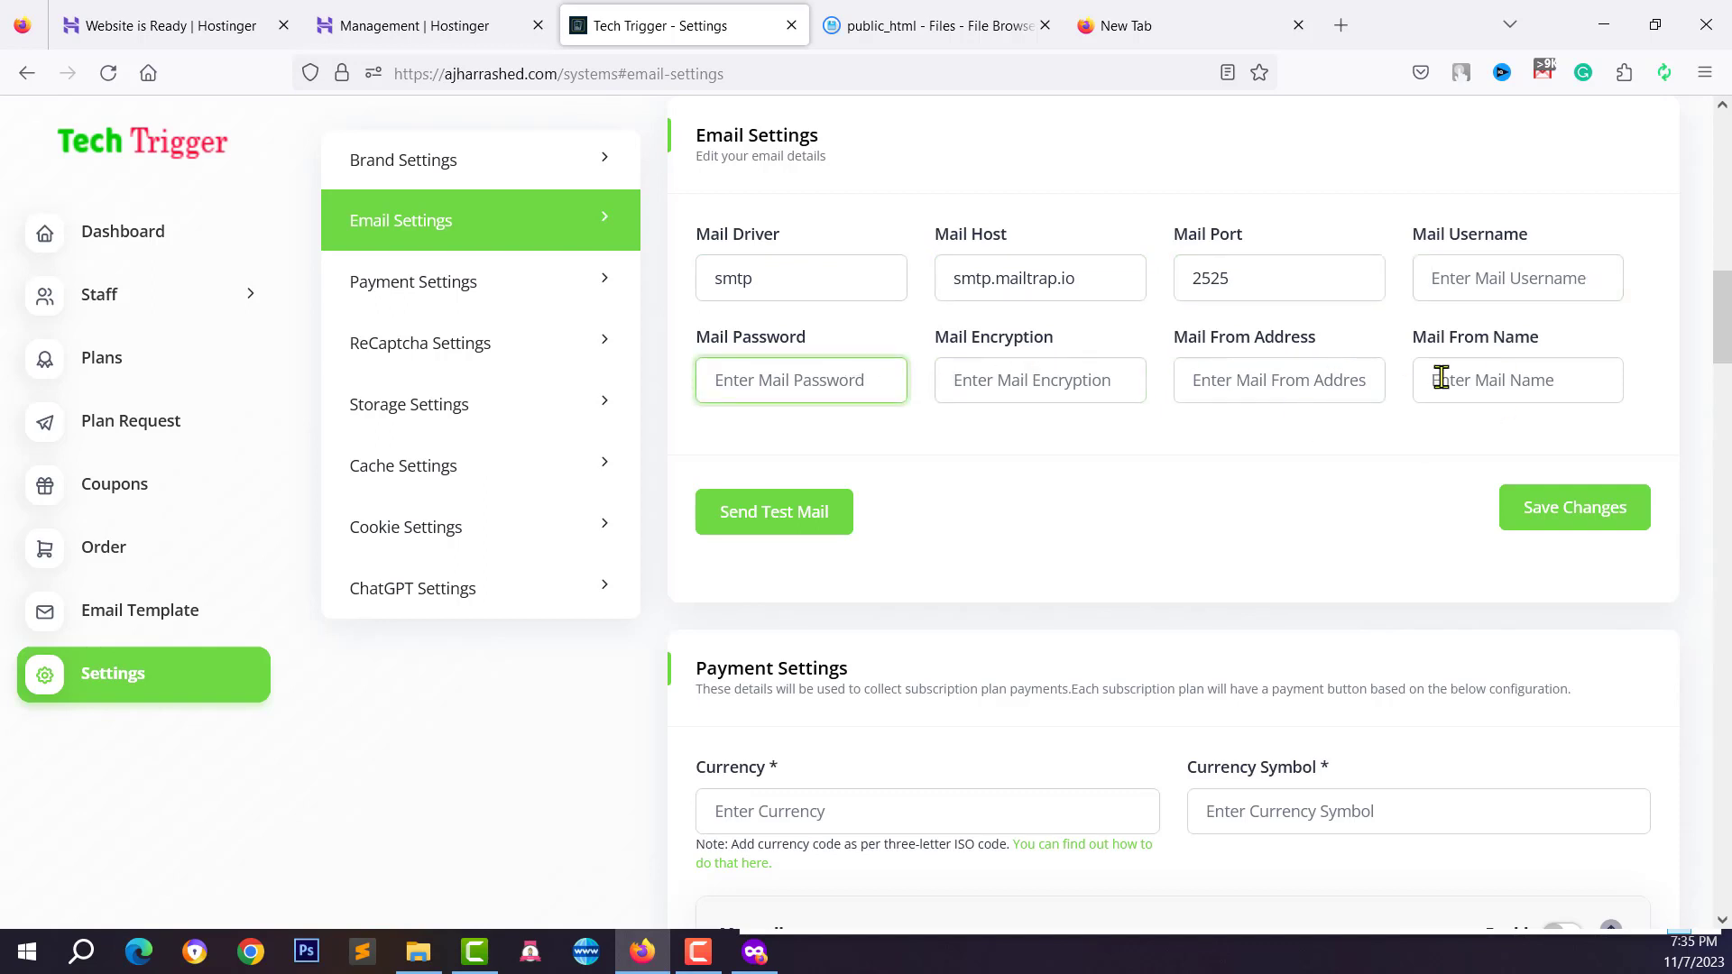
left_click(370, 27)
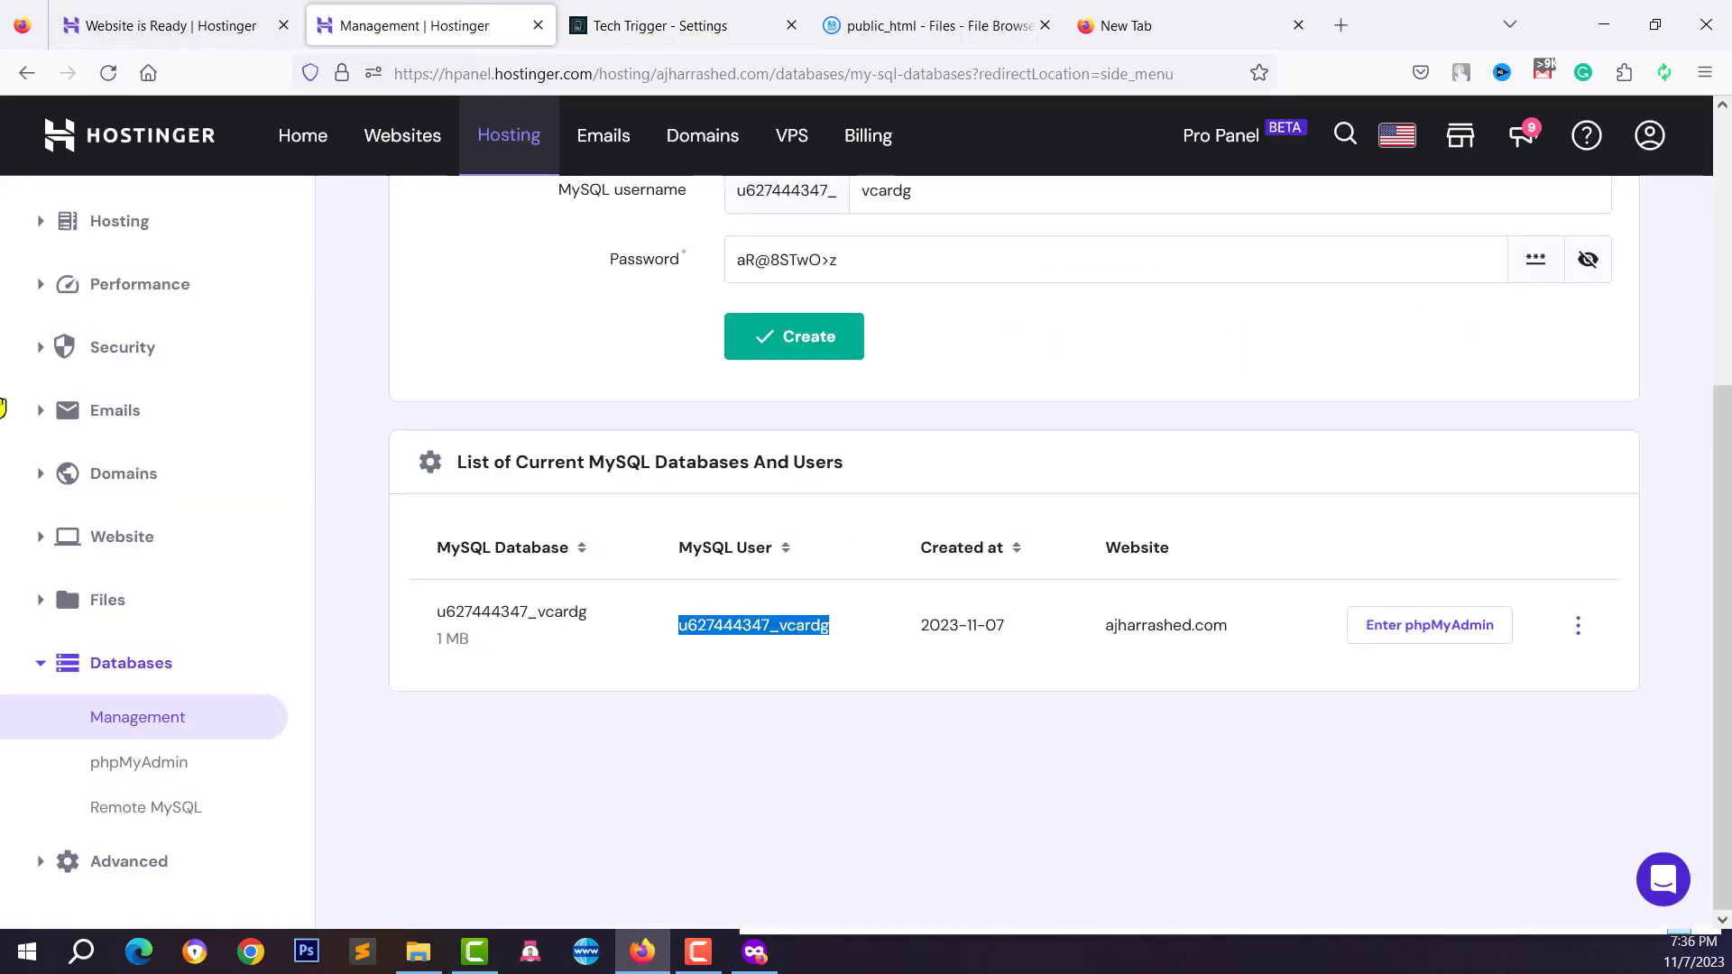
Go to Emails in hPanel and read the free email service description
scroll(417, 368, "up", 5)
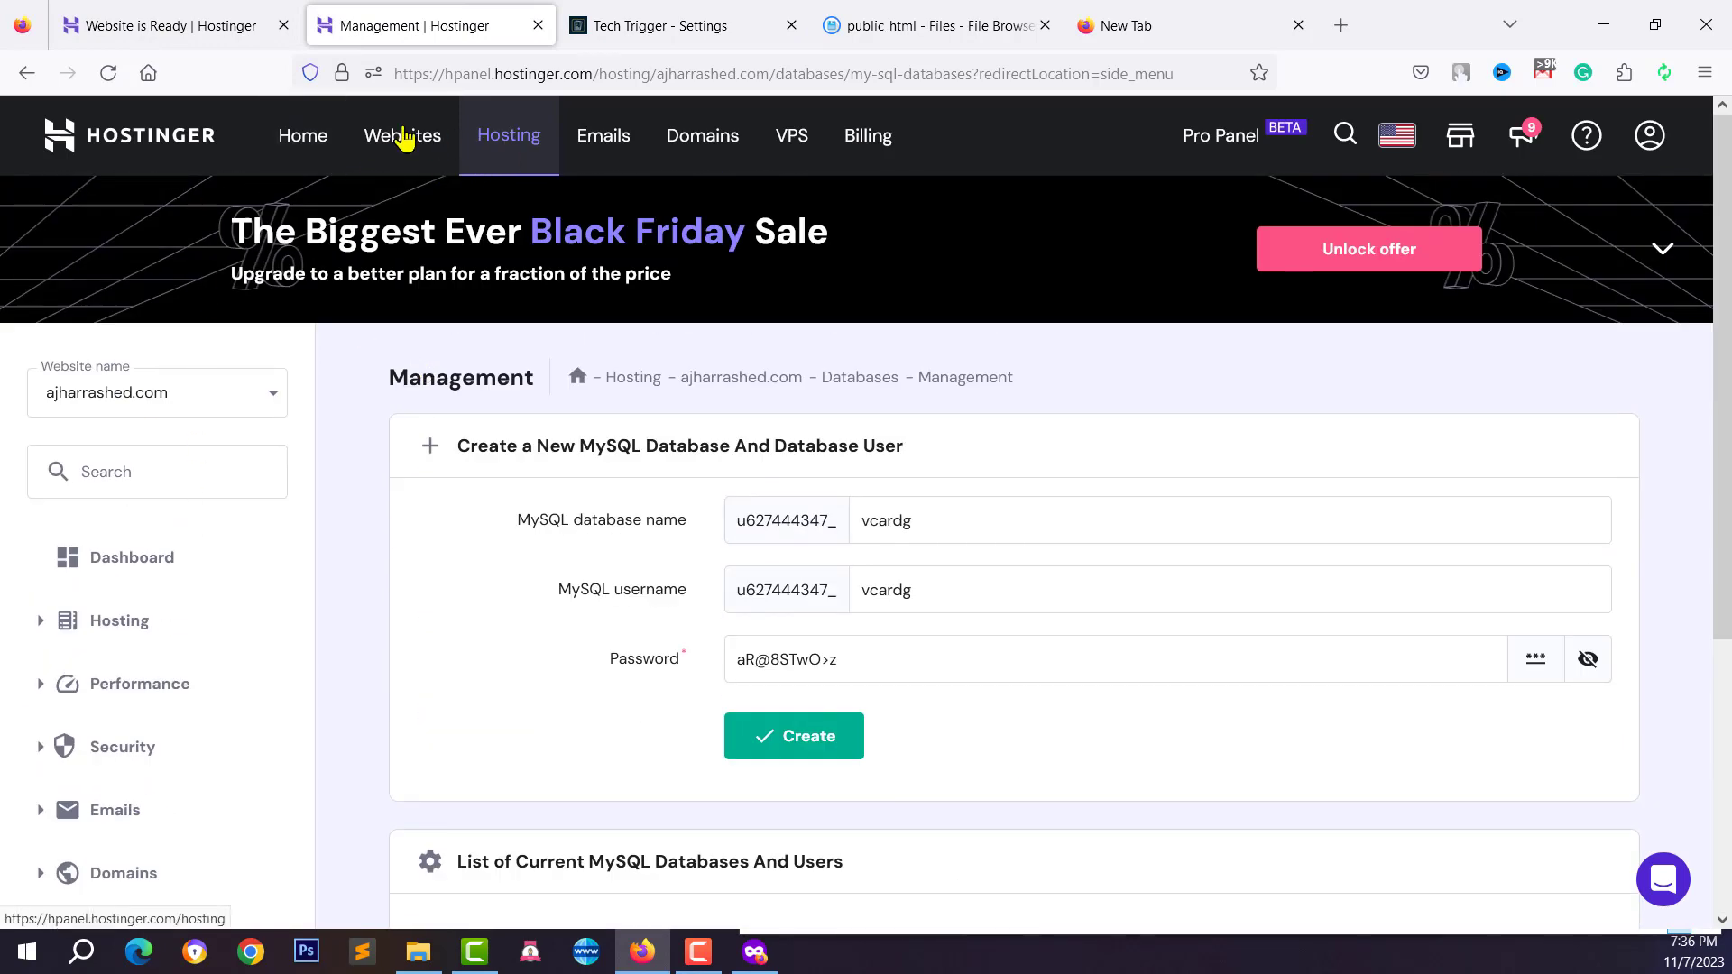
left_click(604, 149)
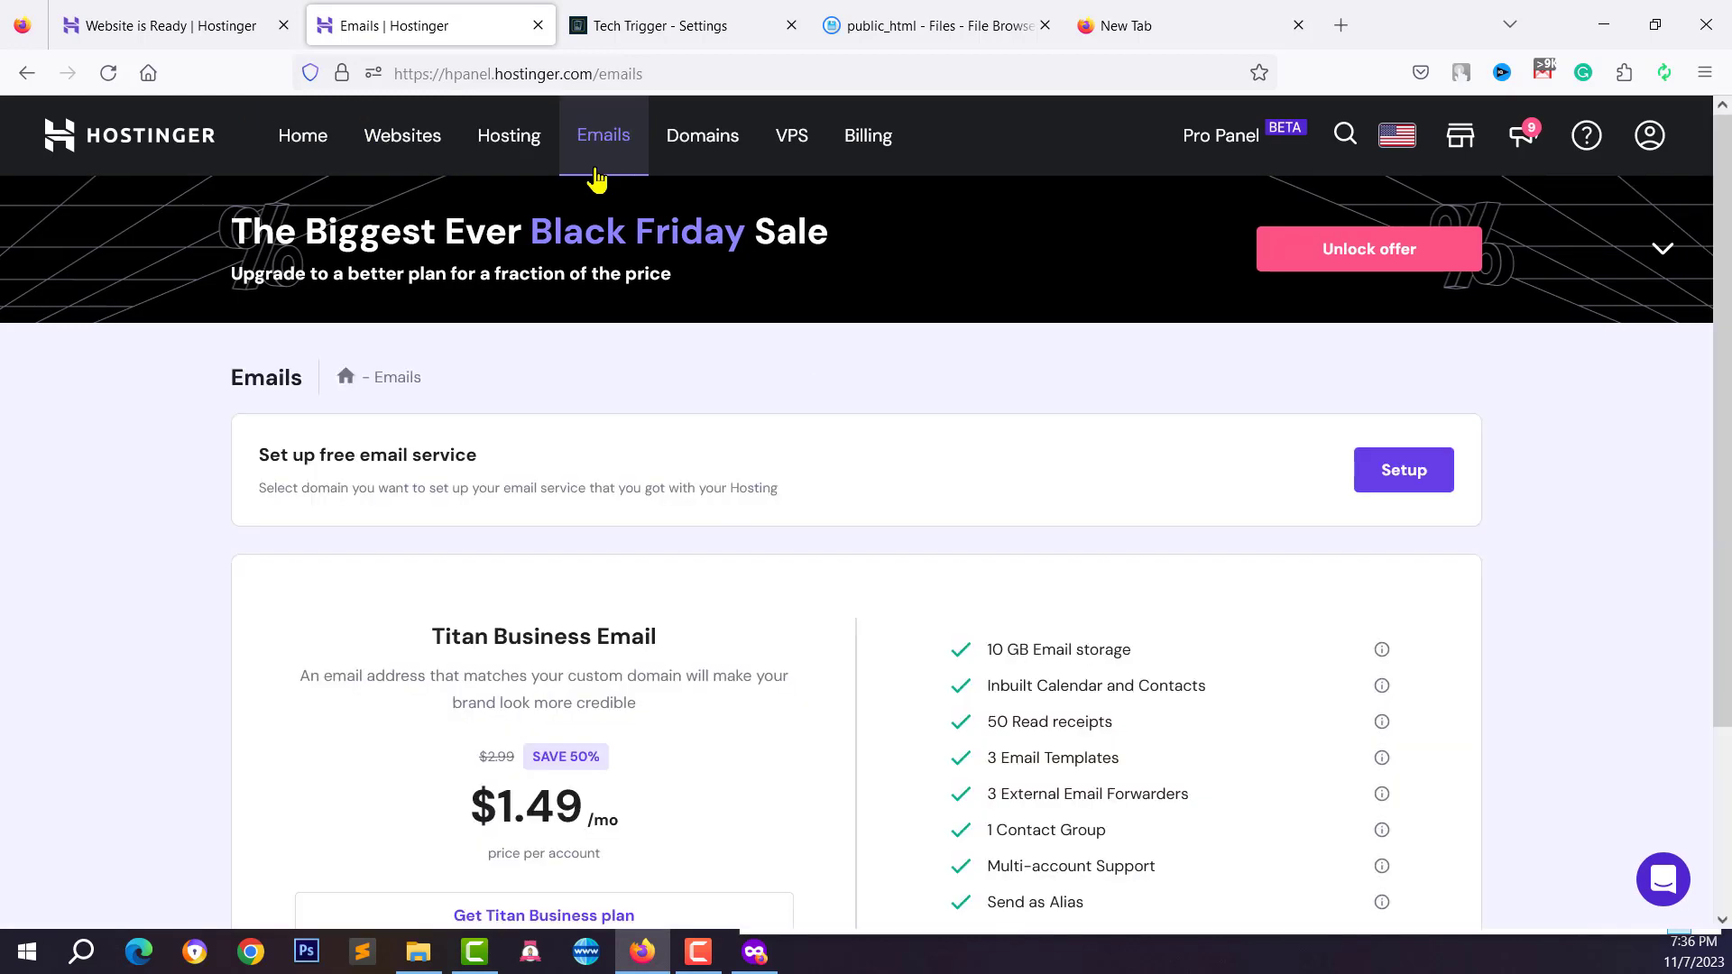
left_click_drag(271, 456, 533, 487)
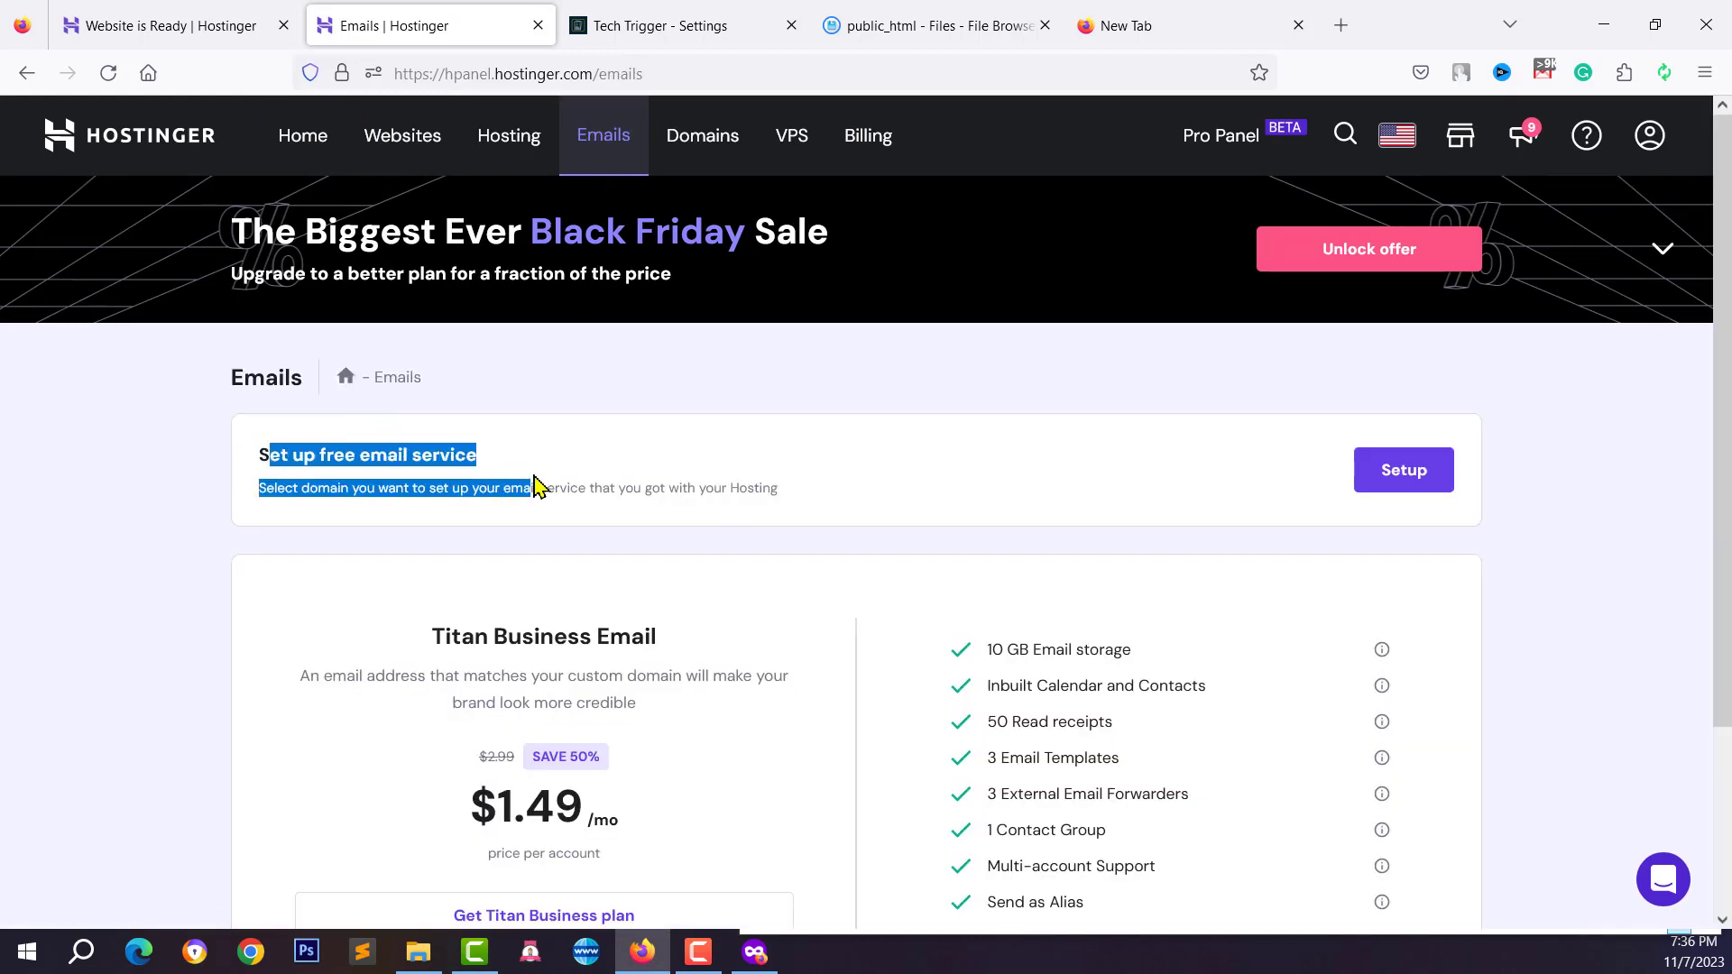
left_click(542, 502)
scroll(560, 529, "down", 3)
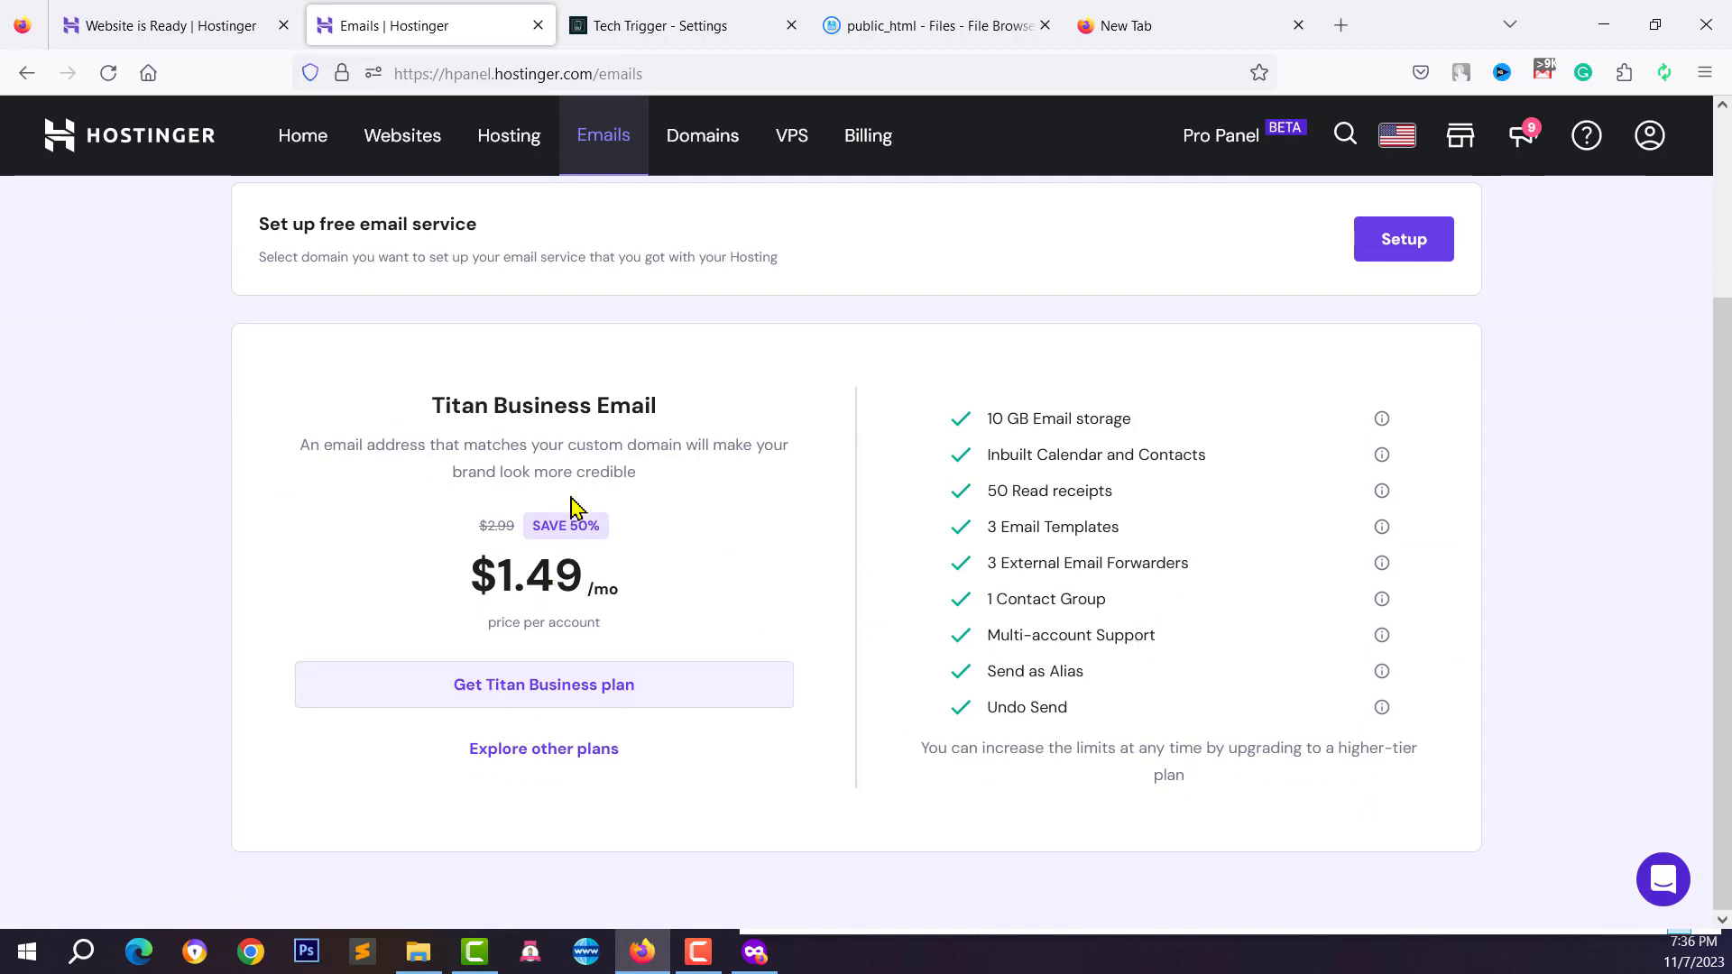
scroll(699, 528, "up", 3)
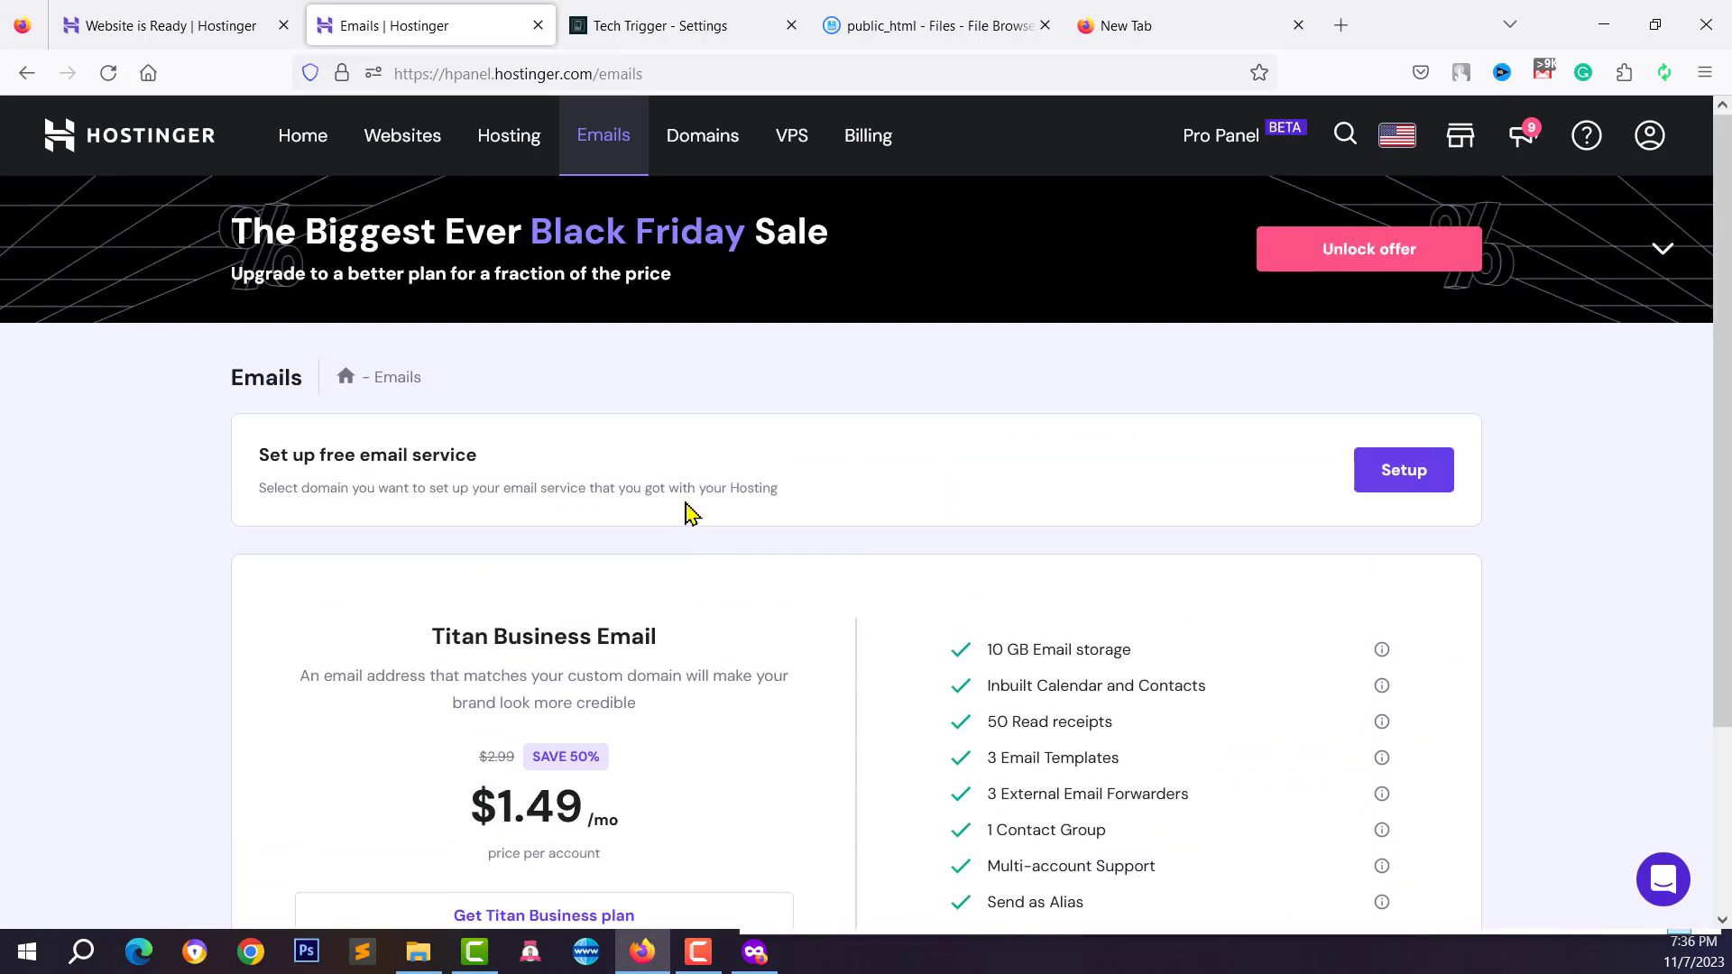
Start the free email setup and confirm ajharrashed.com as its domain
left_click(1380, 485)
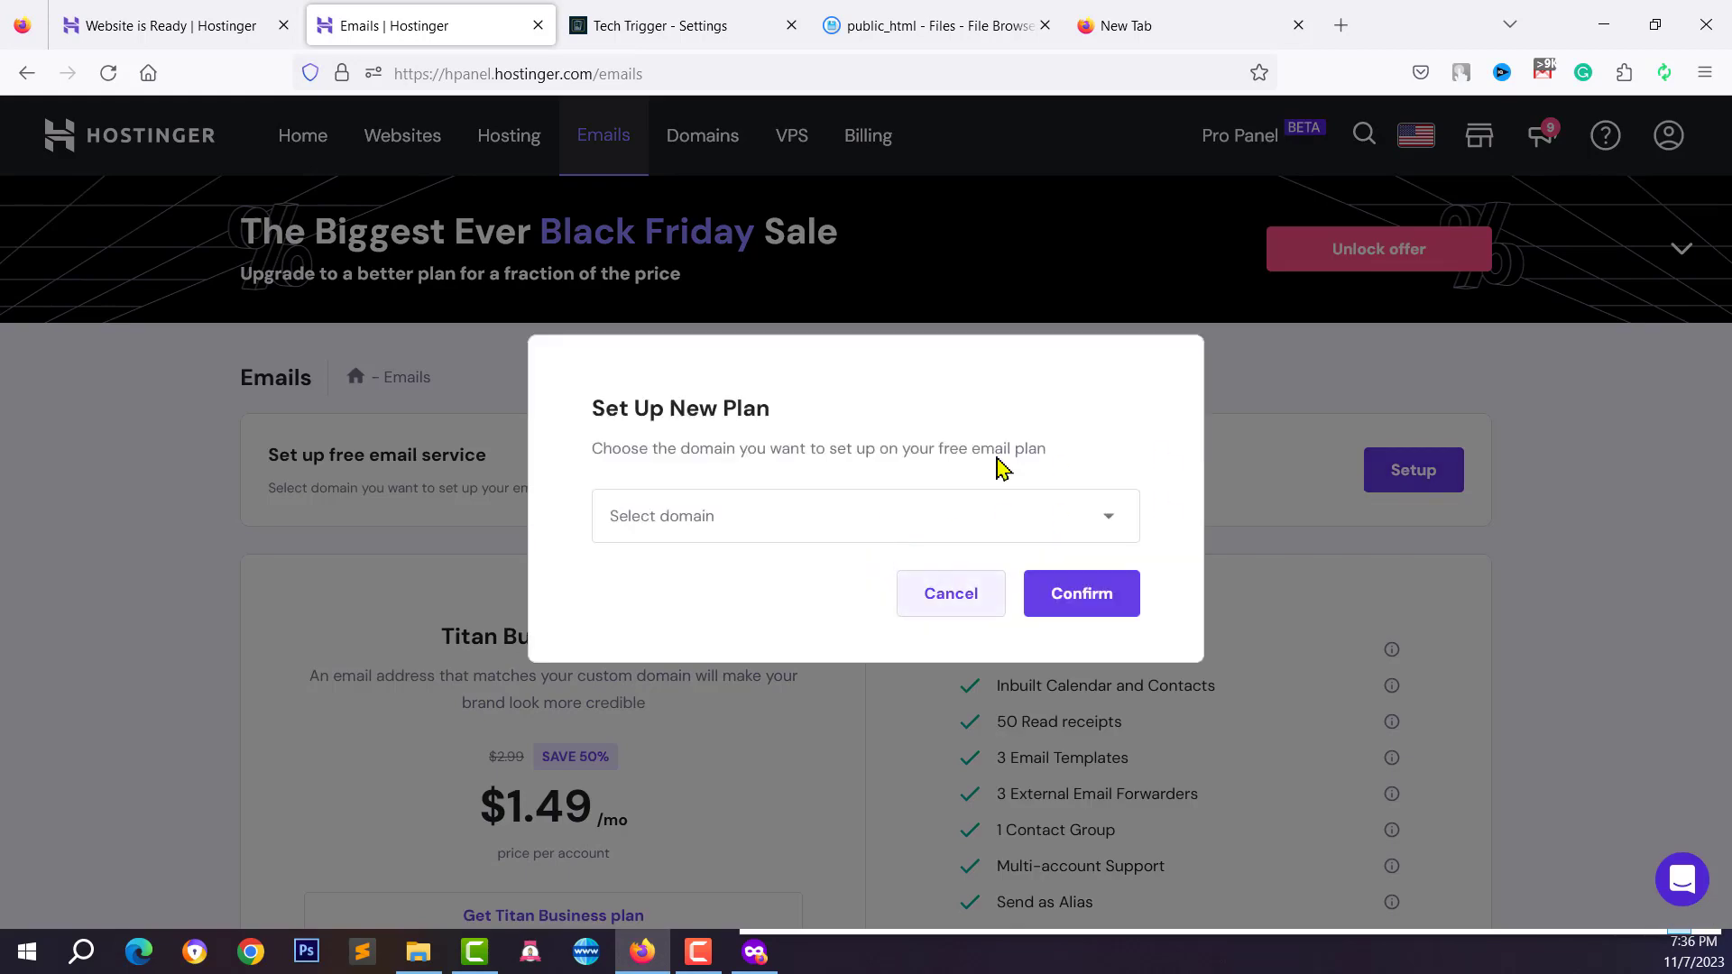
left_click(656, 523)
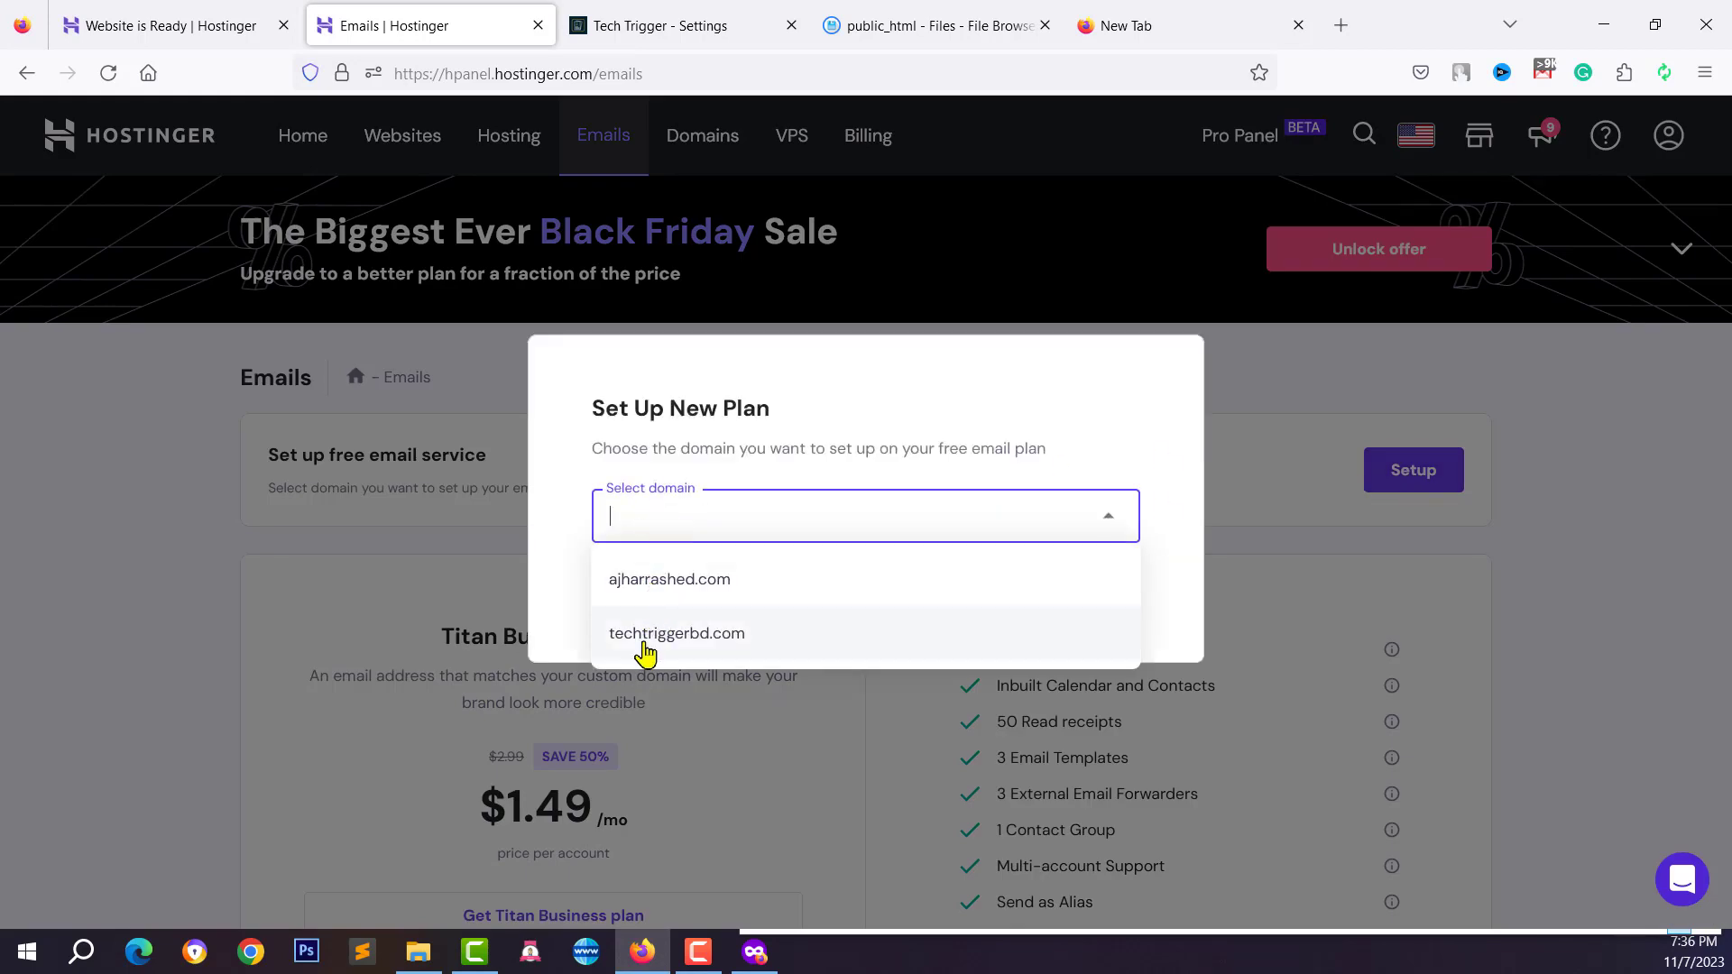
left_click(702, 598)
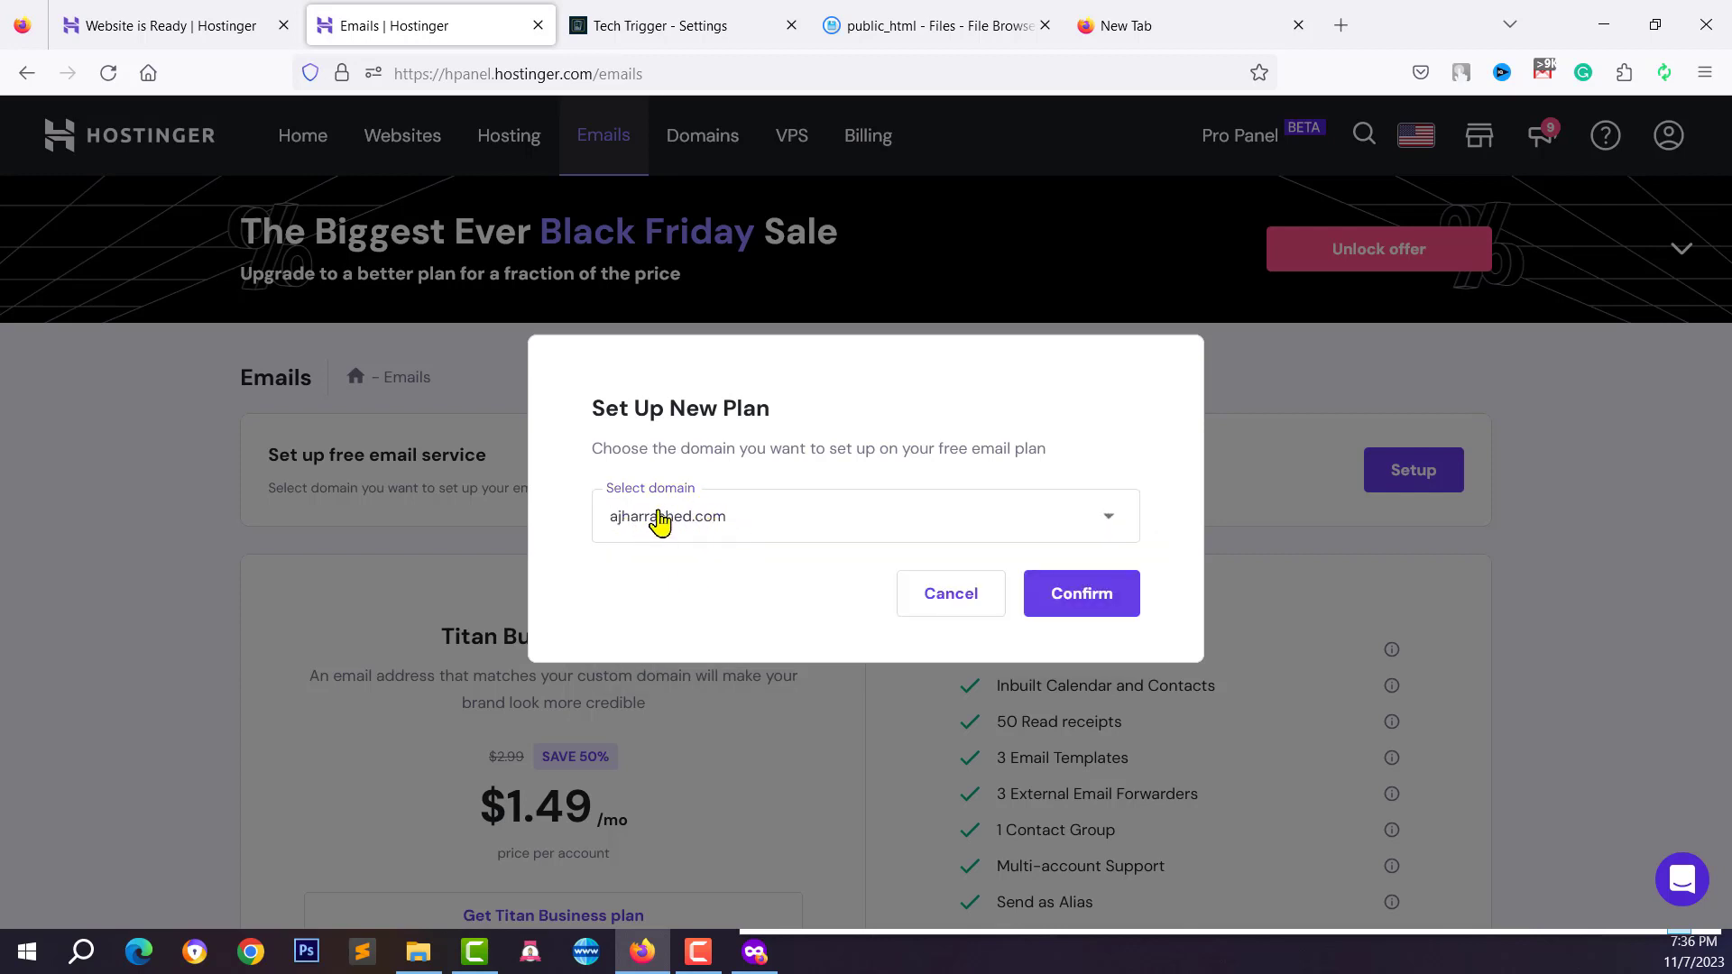
left_click(1079, 602)
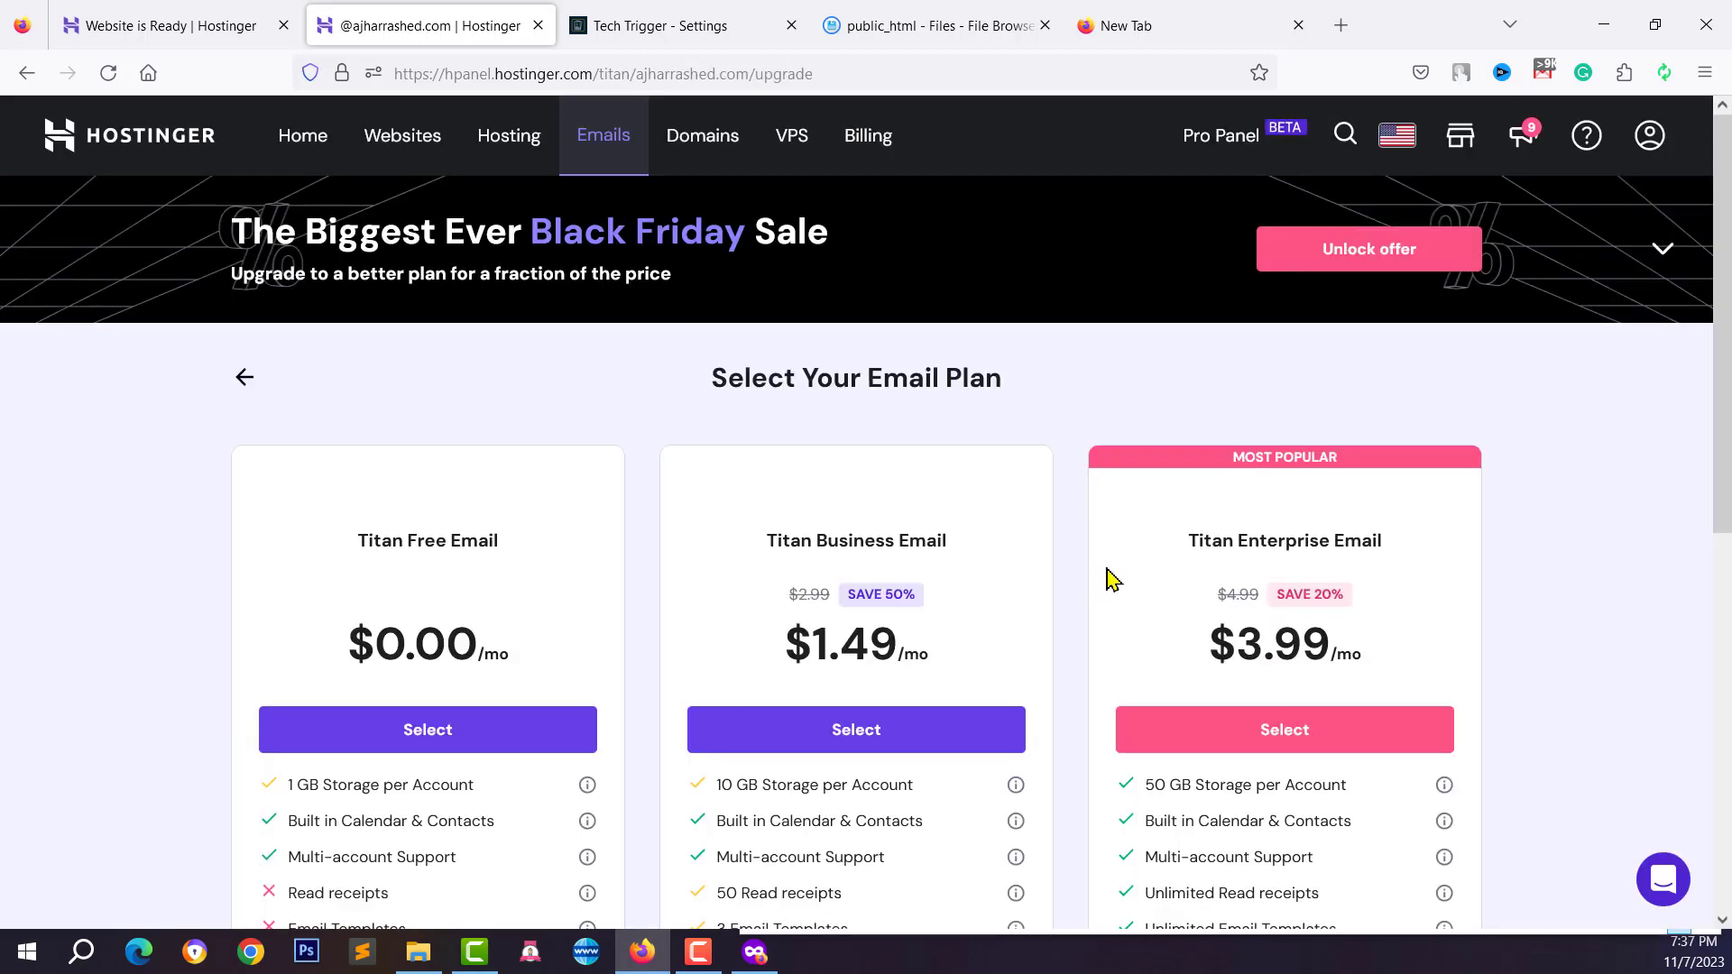
Choose the free Titan plan and name the new mailbox 'info'
left_click(398, 740)
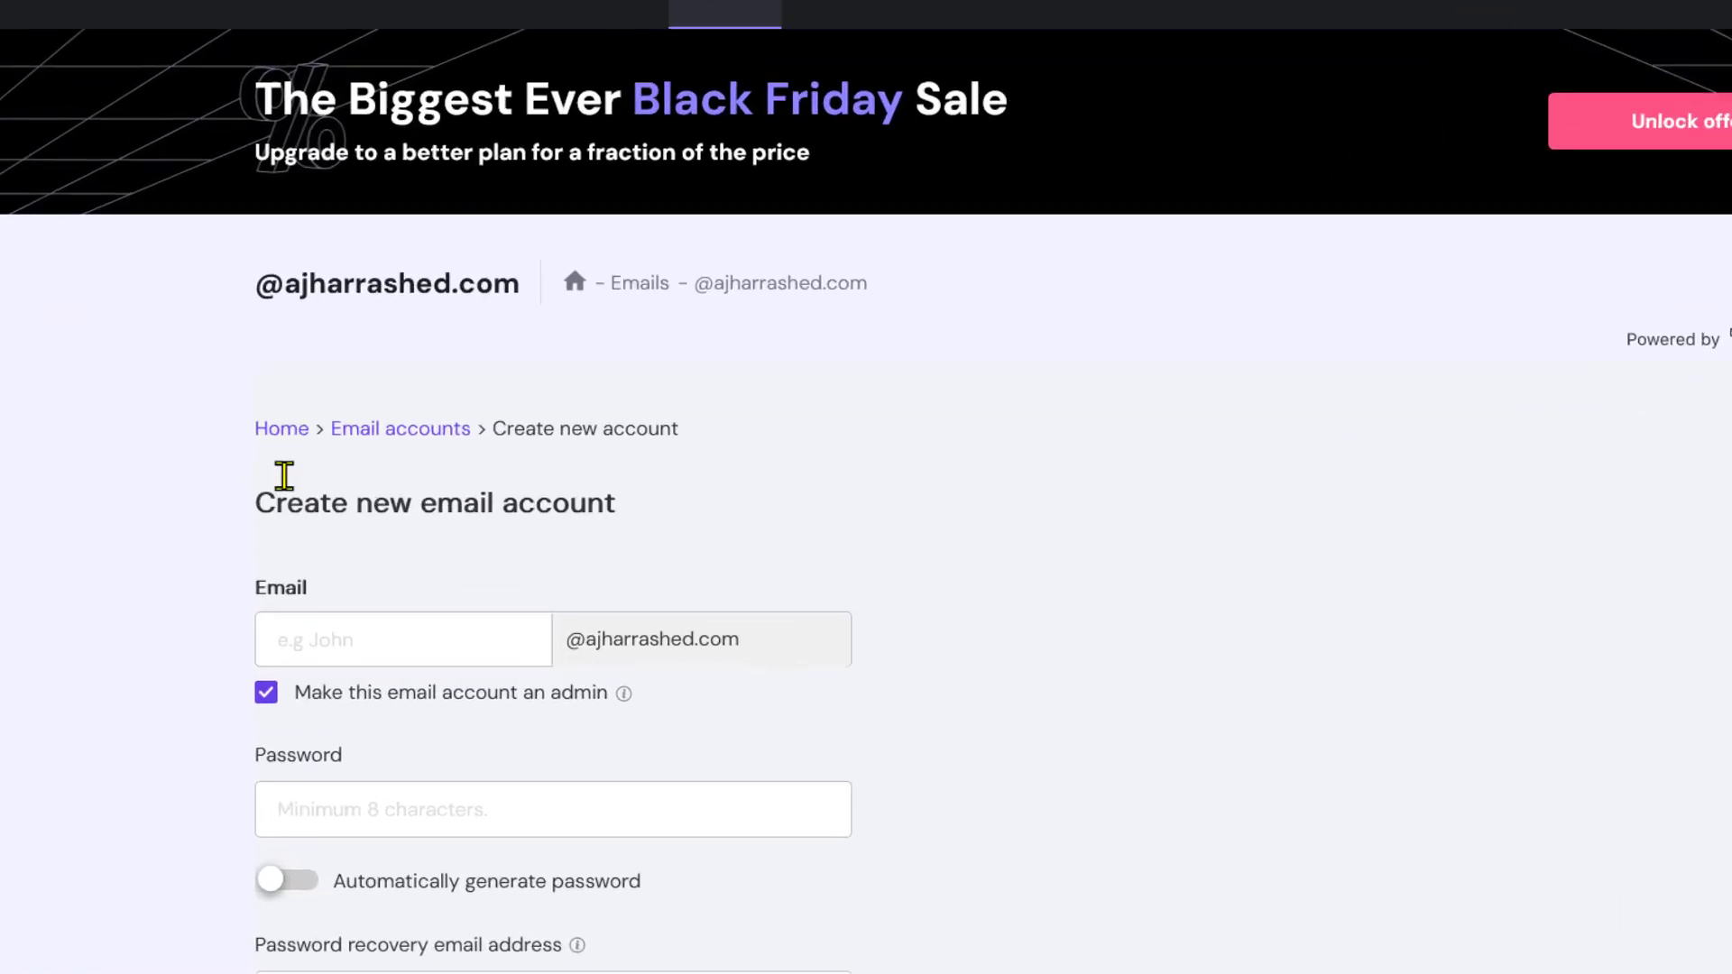
scroll(513, 795, "down", 5)
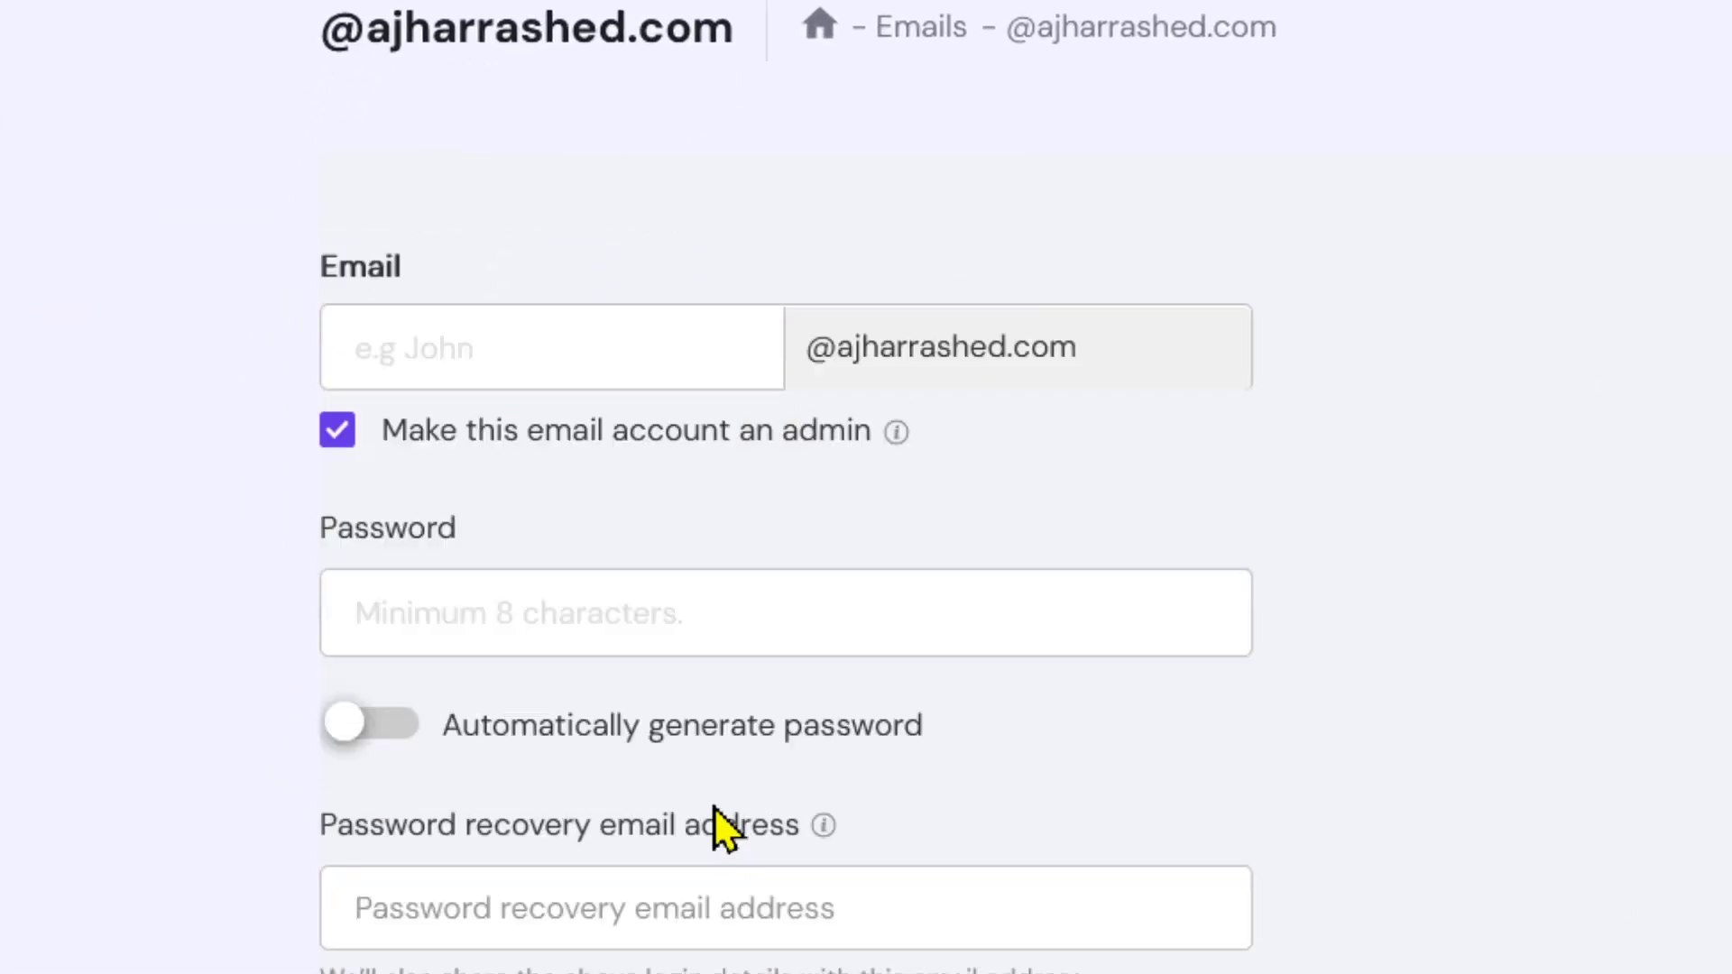
scroll(713, 853, "up", 3)
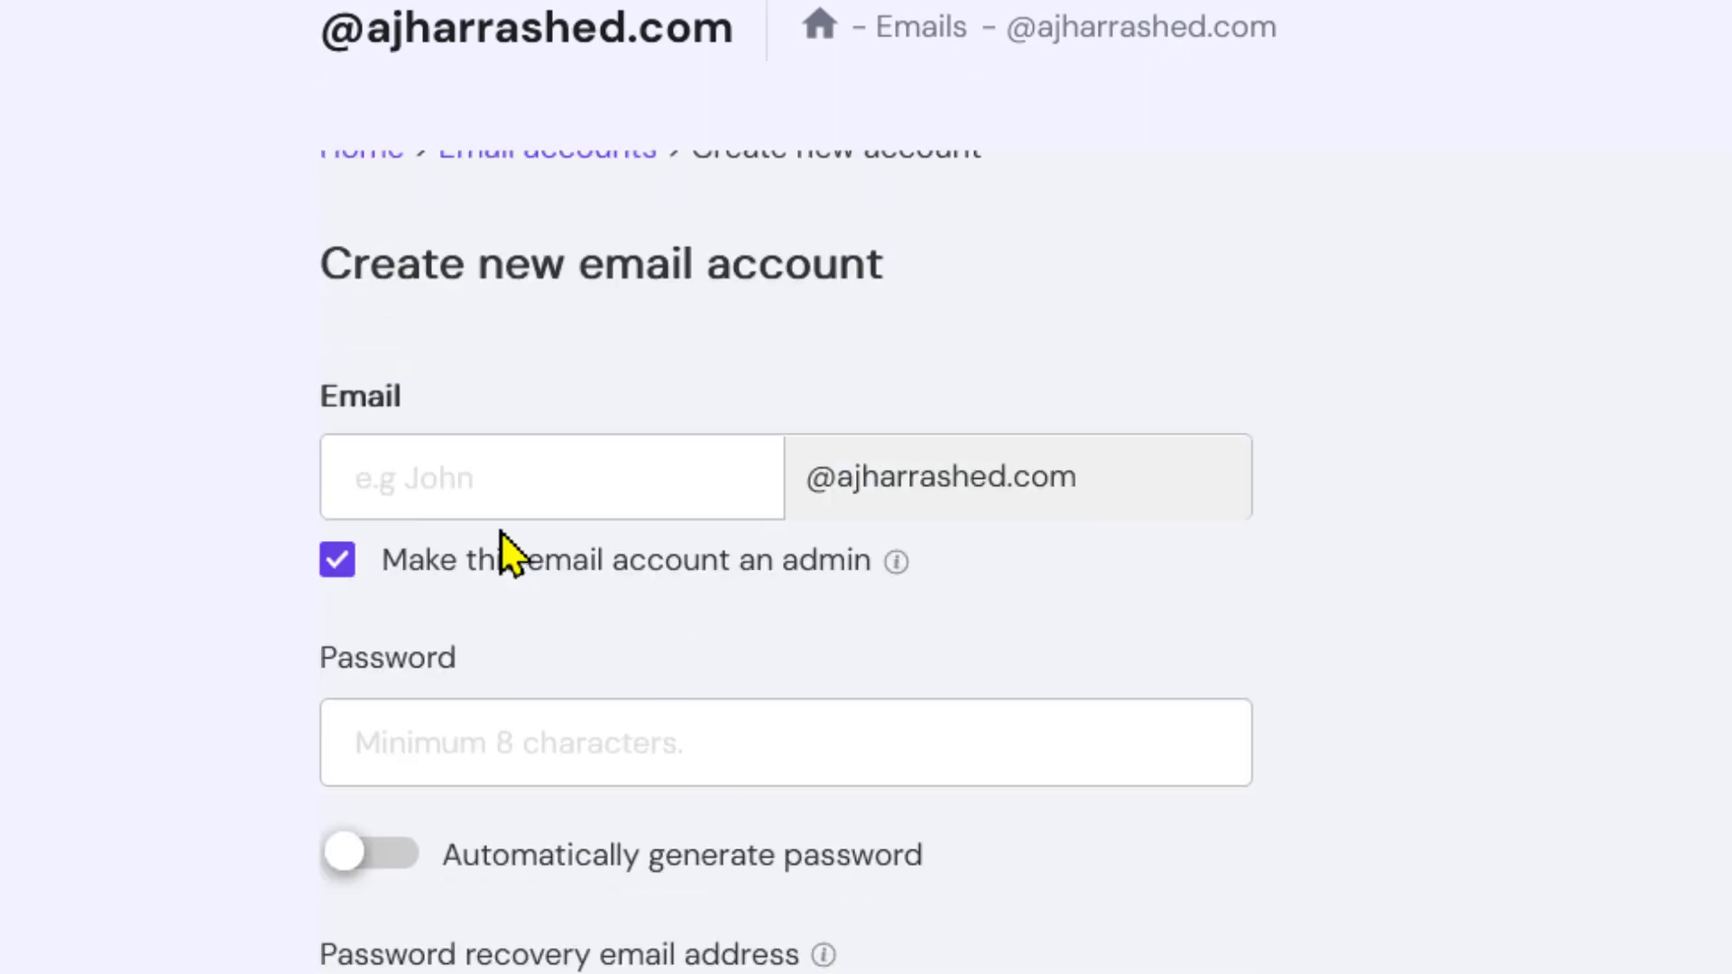
left_click(500, 471)
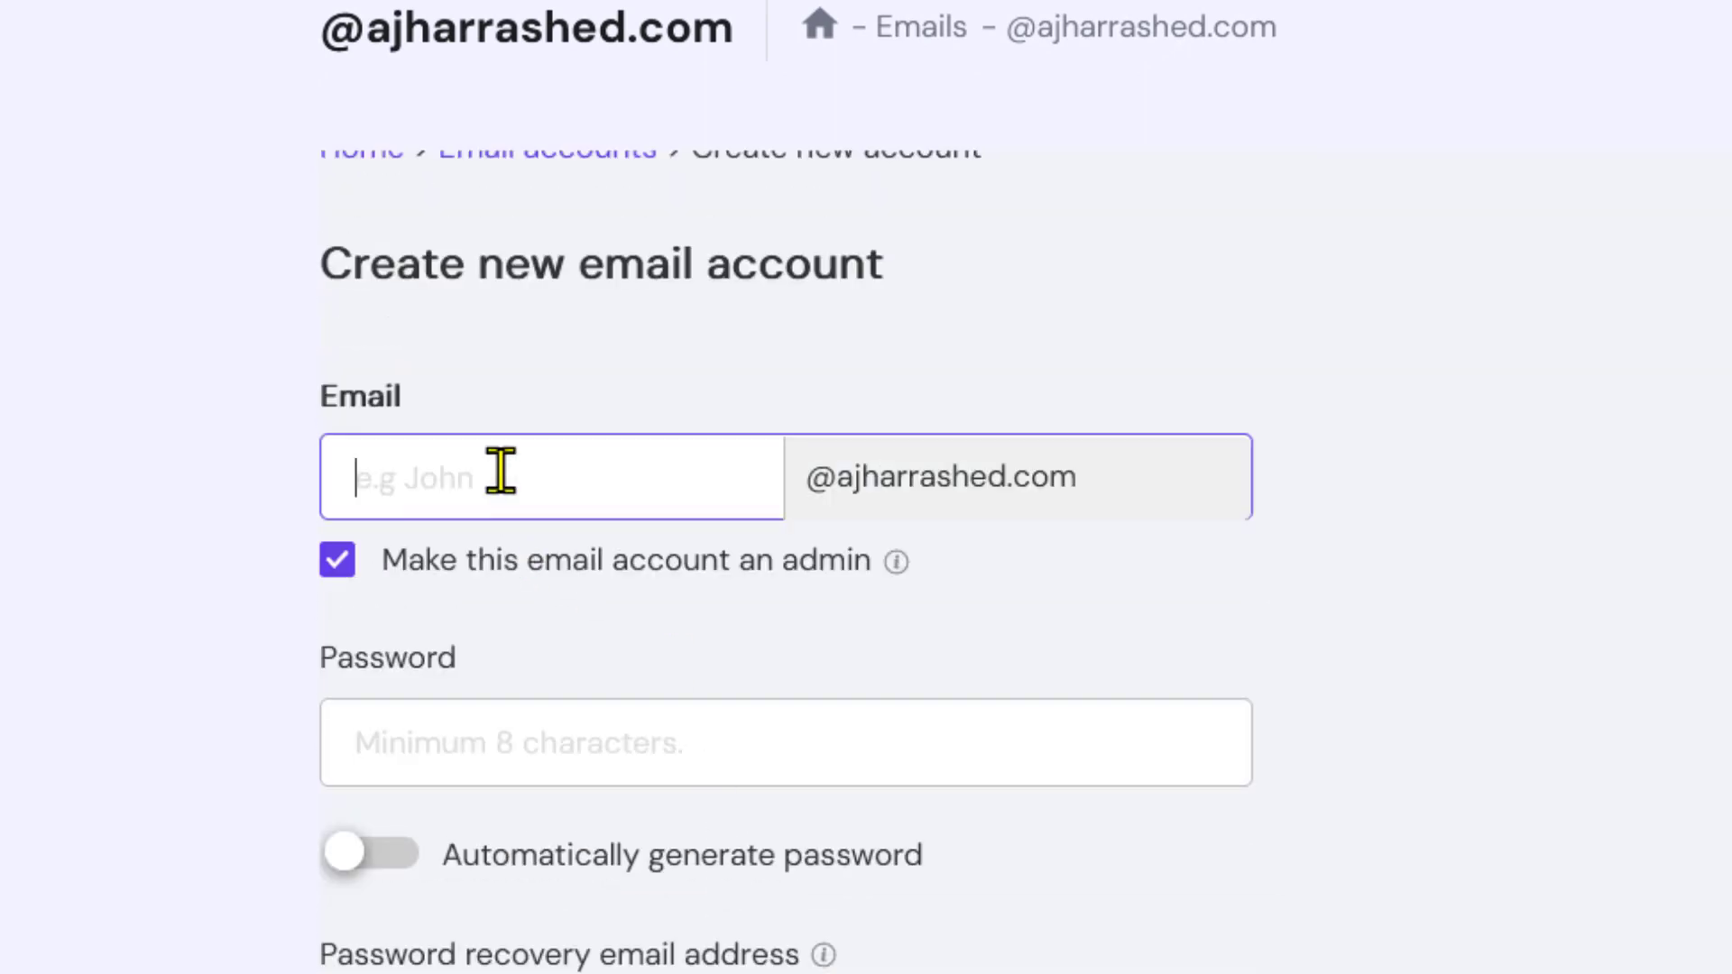
type("admin")
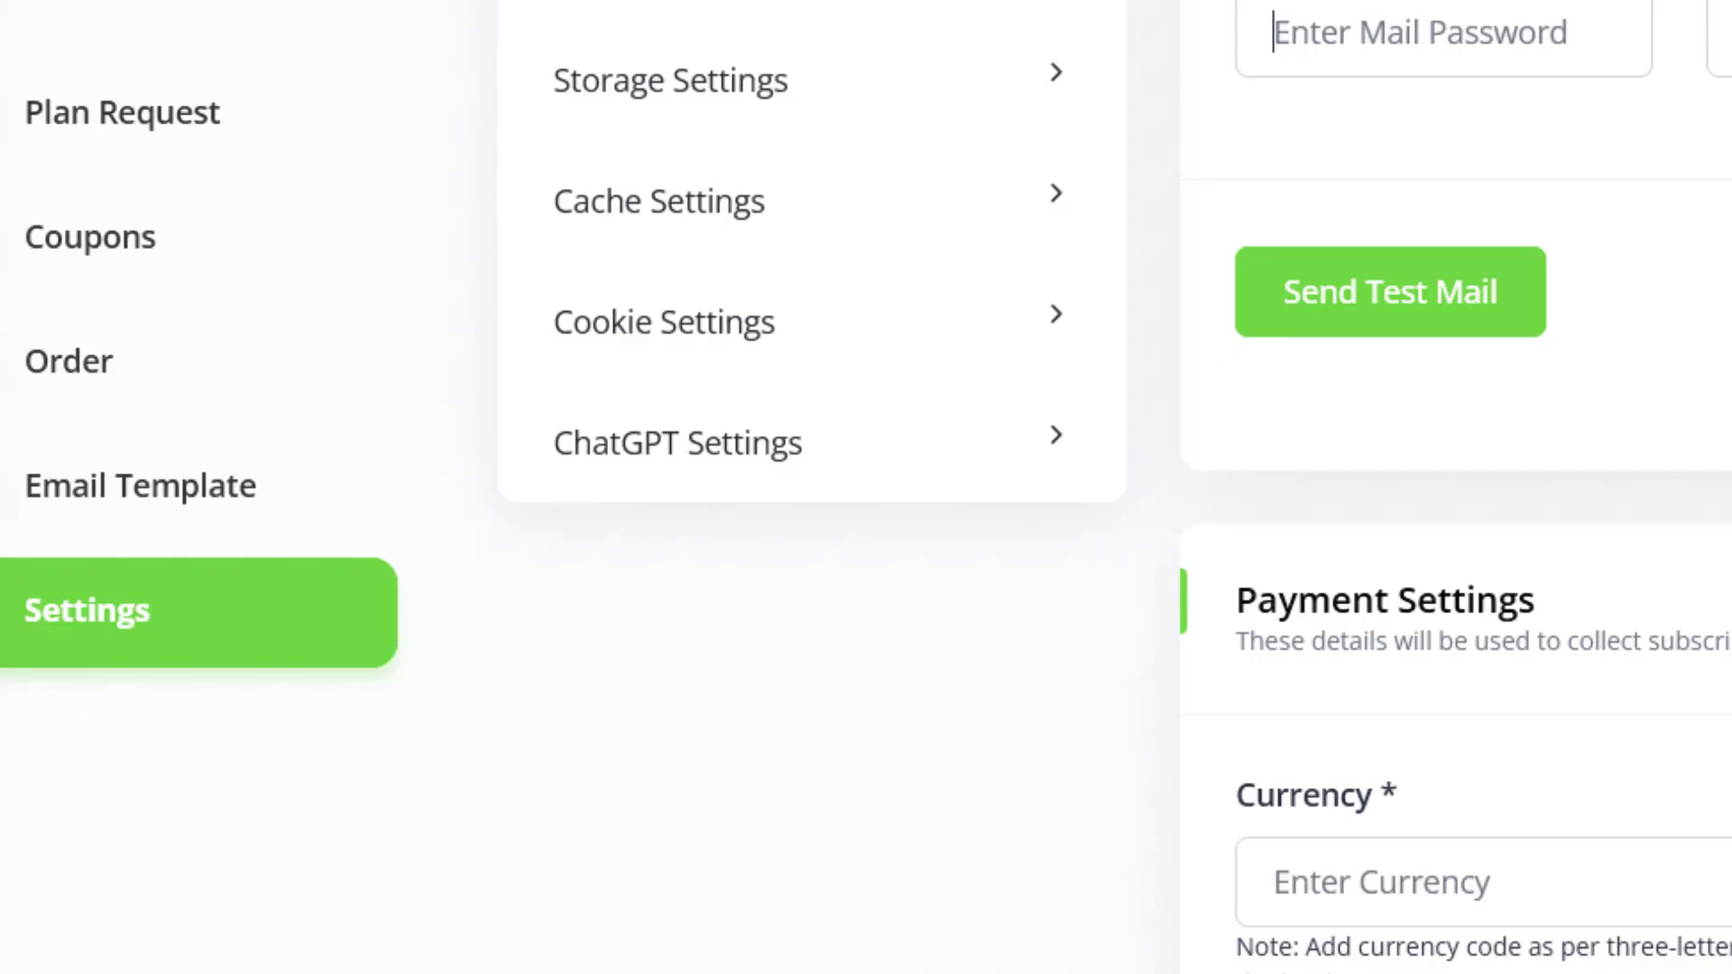
left_click(1443, 31)
scroll(1456, 487, "up", 3)
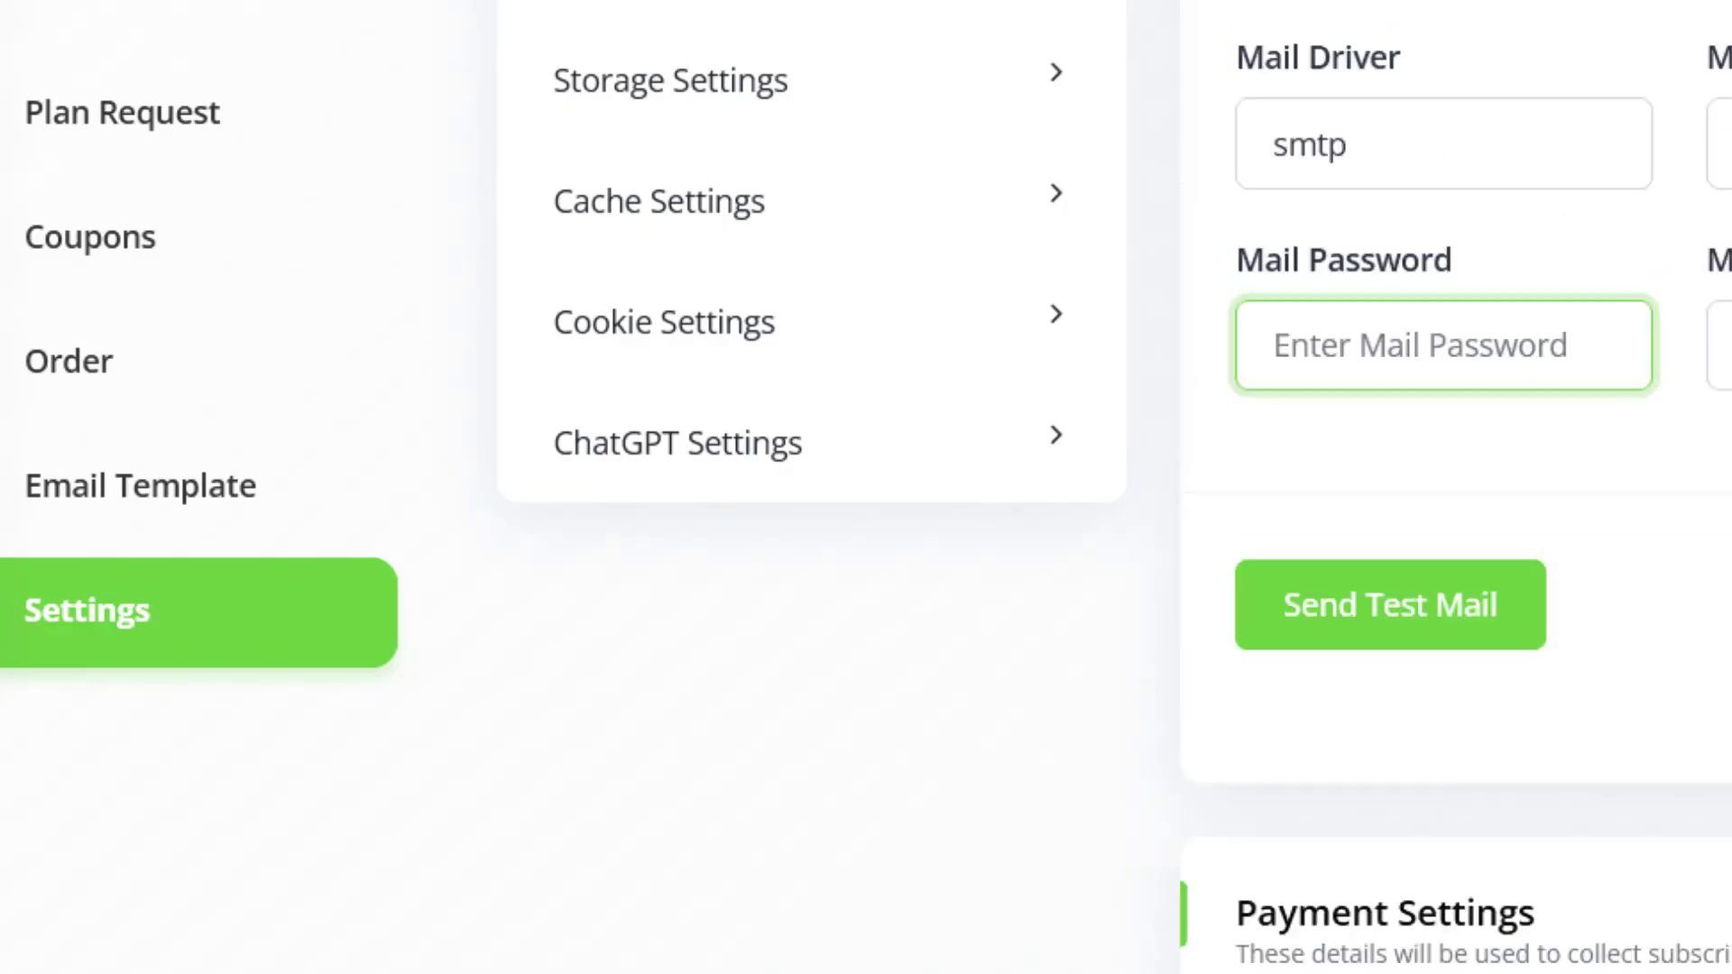
scroll(1457, 487, "up", 6)
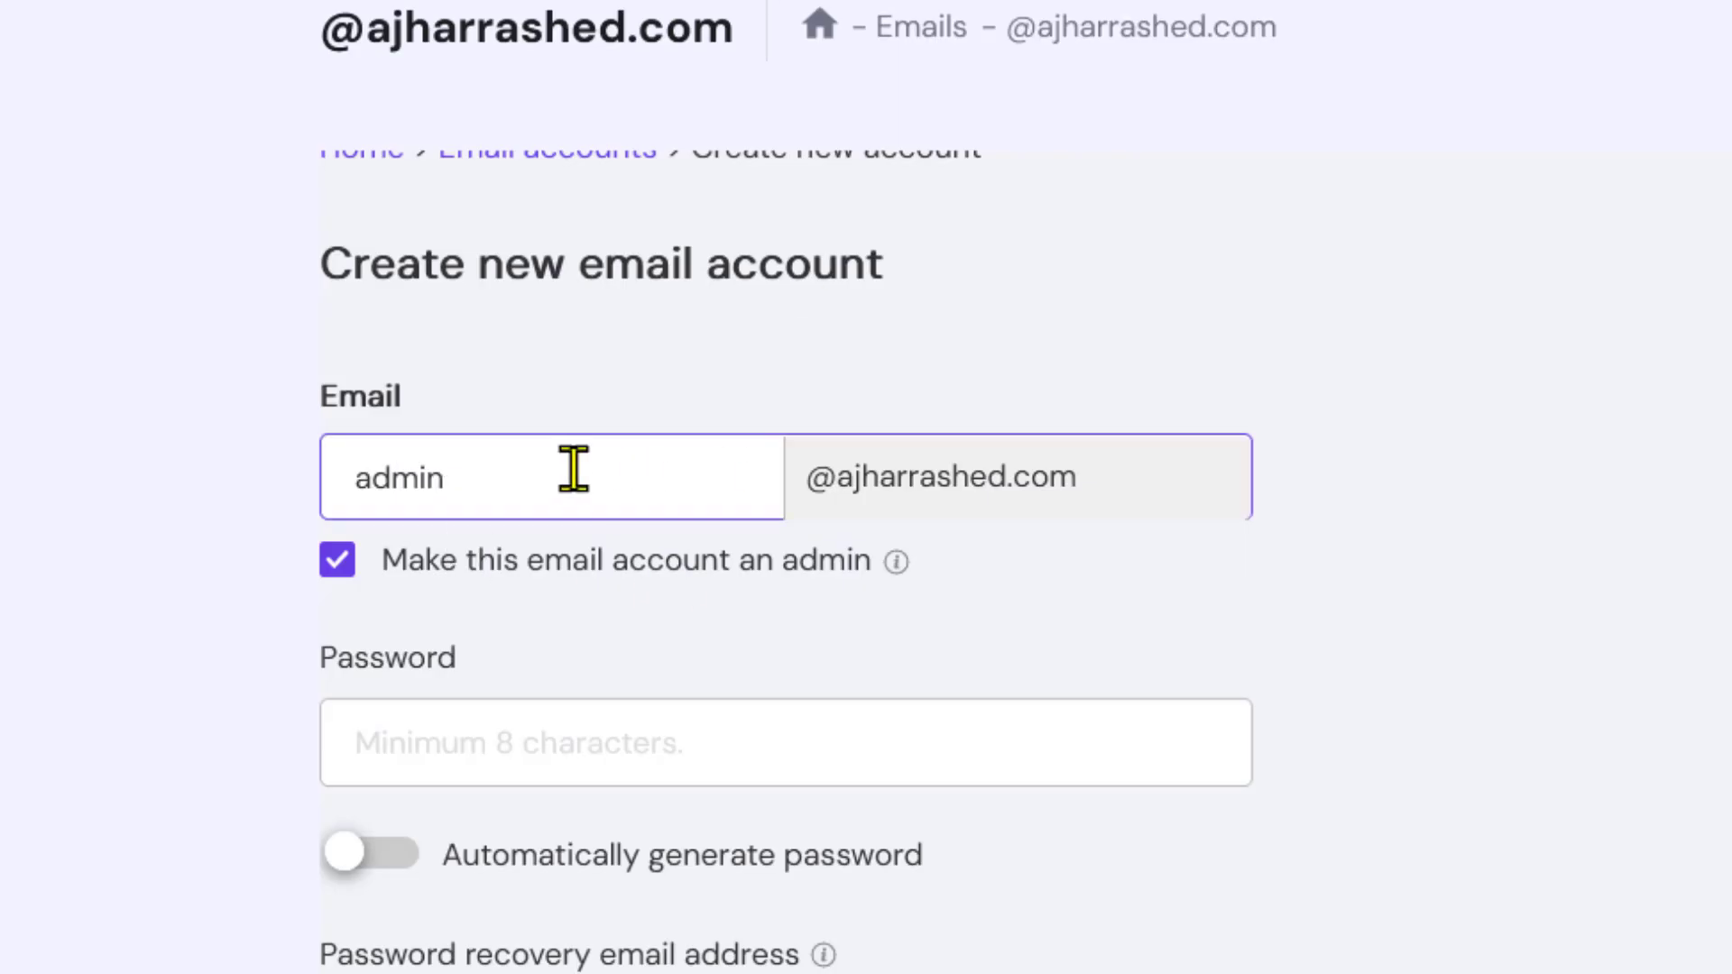
double_click(459, 479)
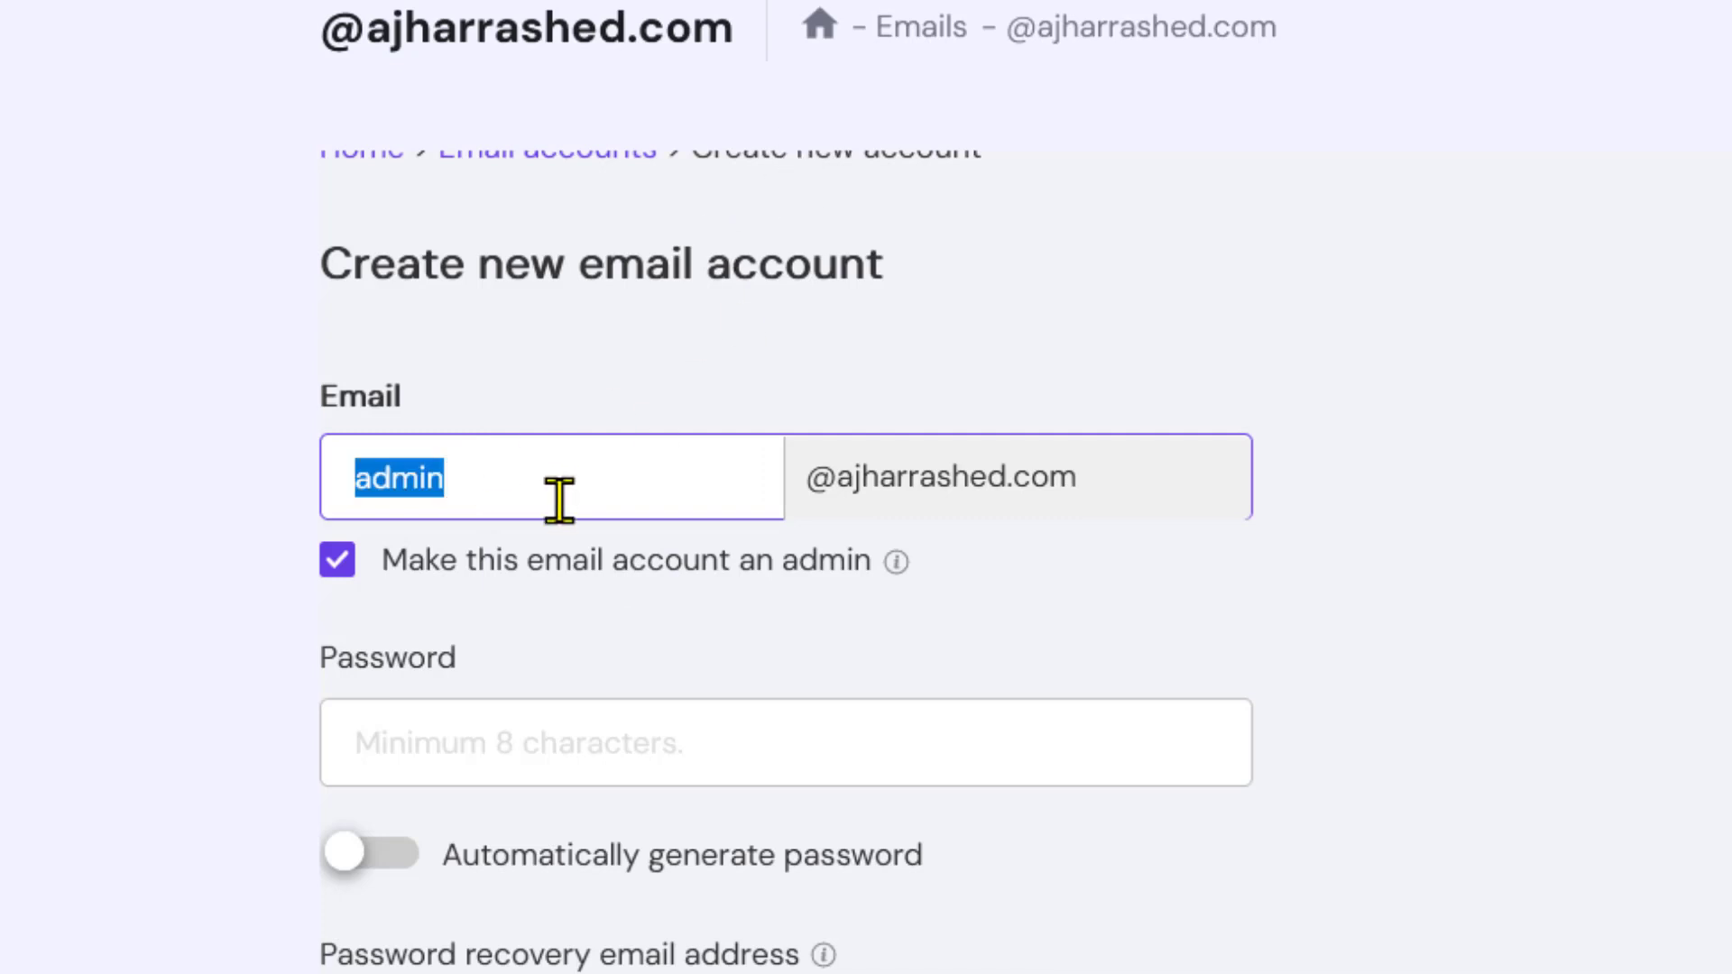
type("info")
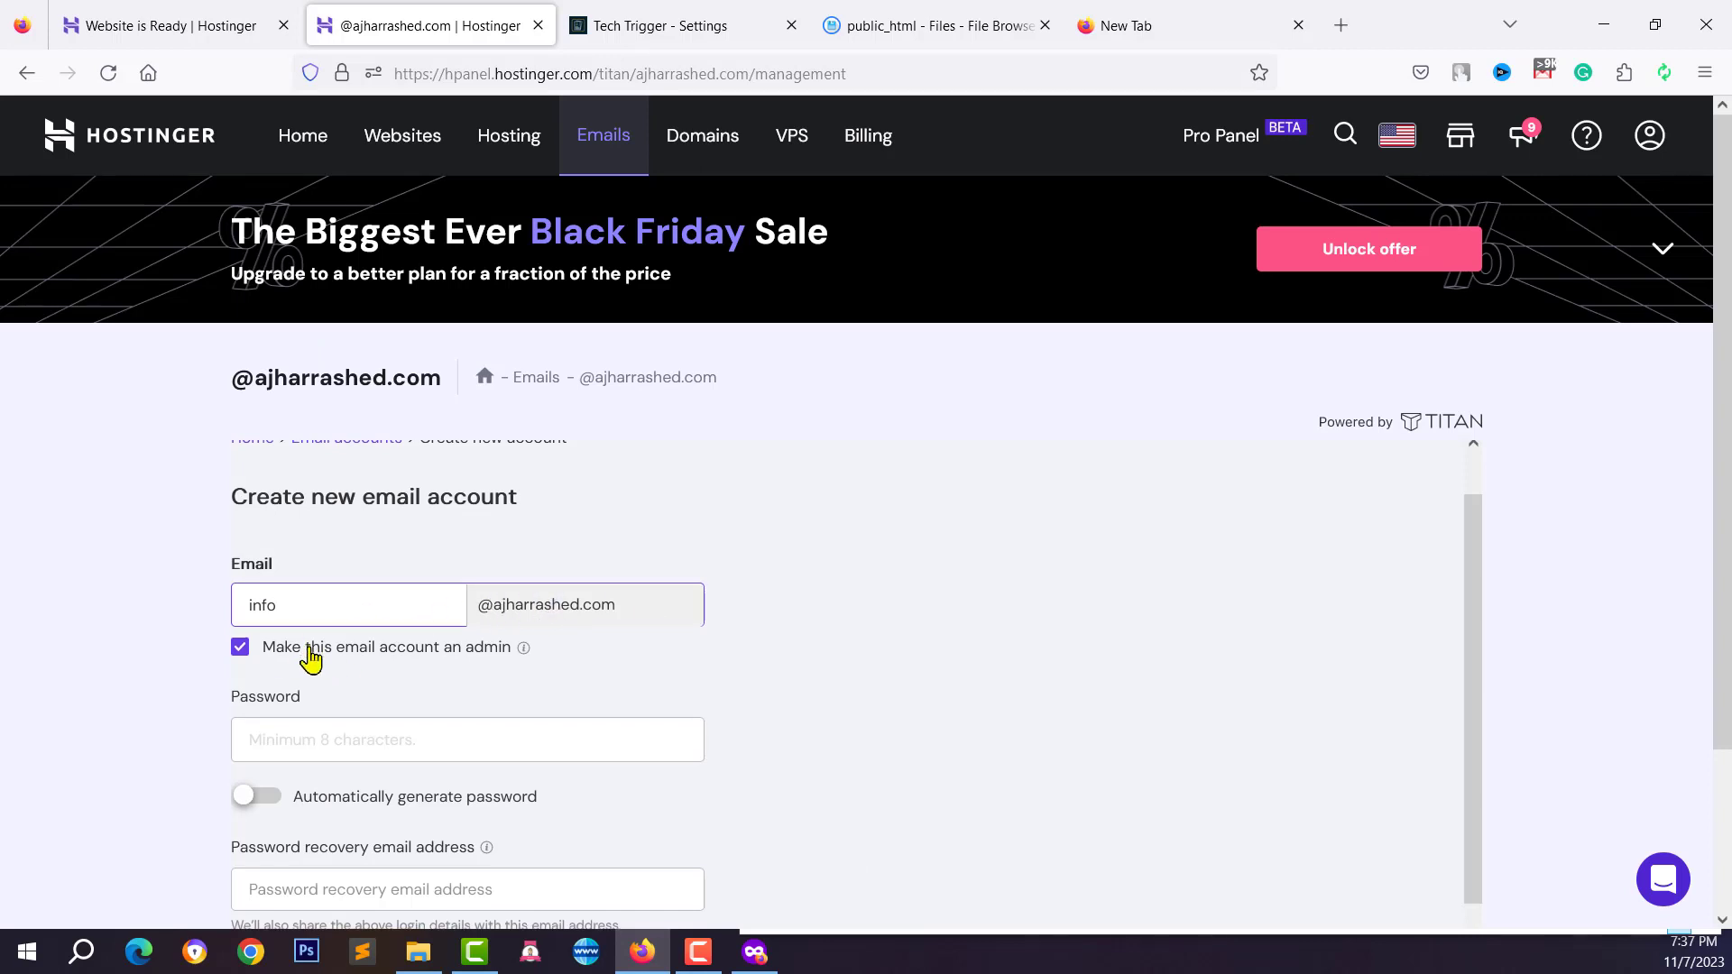
Have hPanel auto-generate a password for the new mailbox
scroll(310, 665, "down", 2)
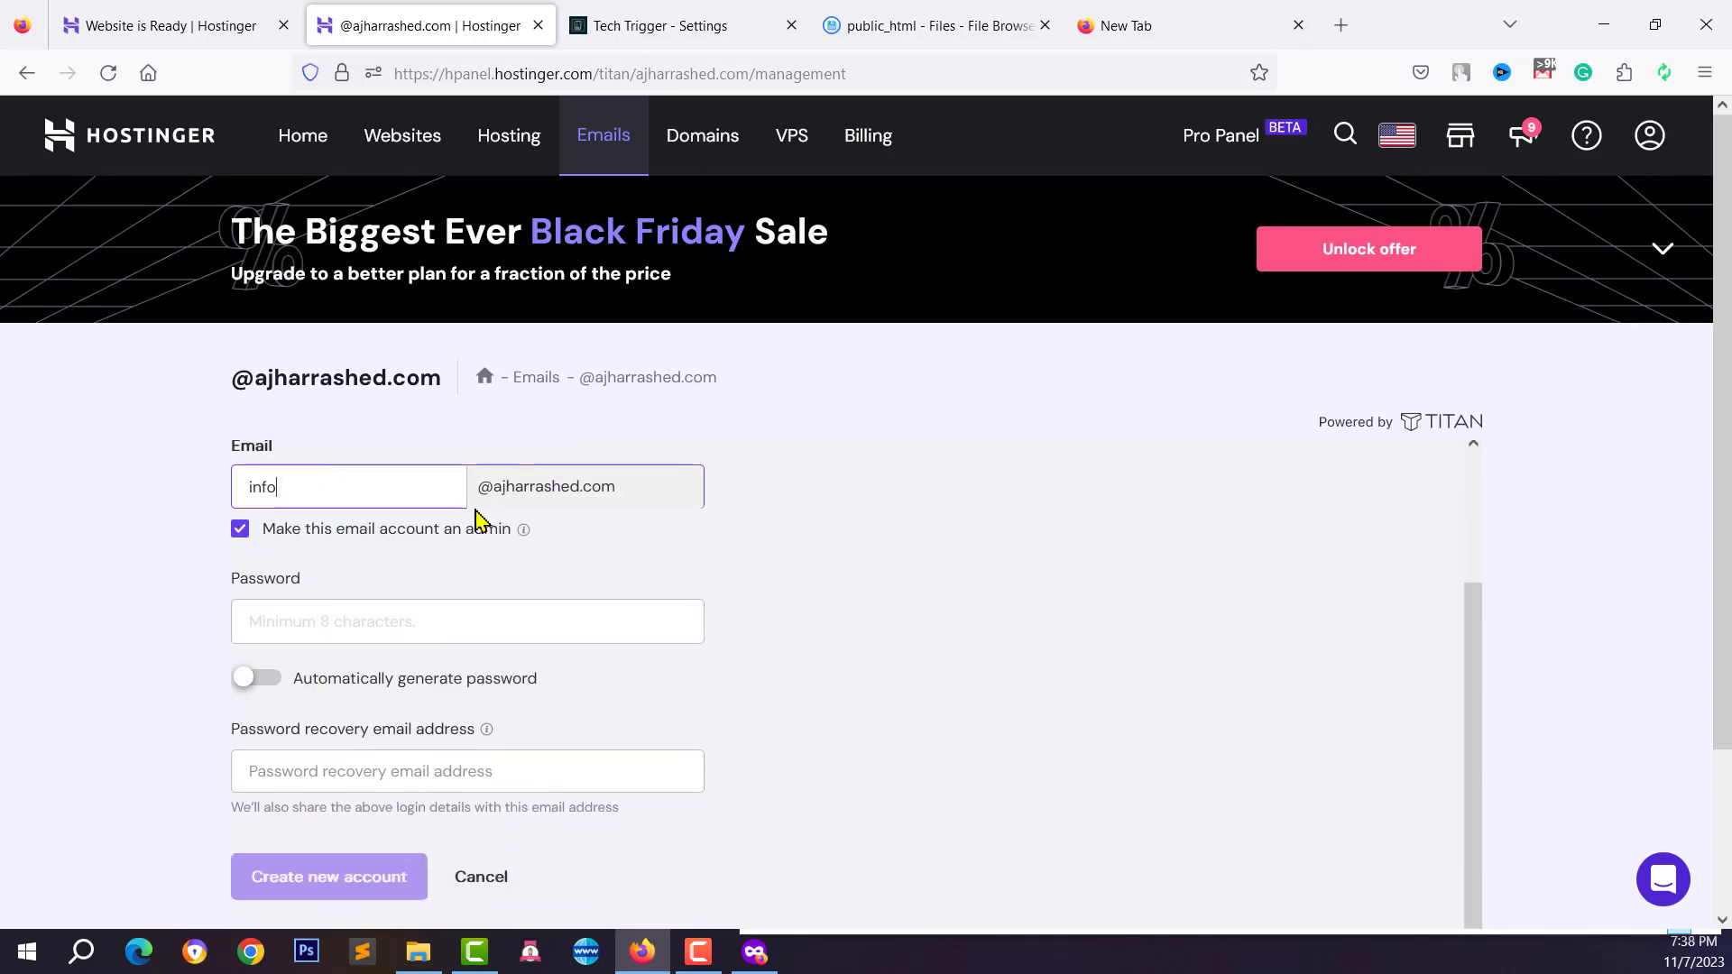
scroll(487, 552, "up", 3)
scroll(331, 663, "down", 2)
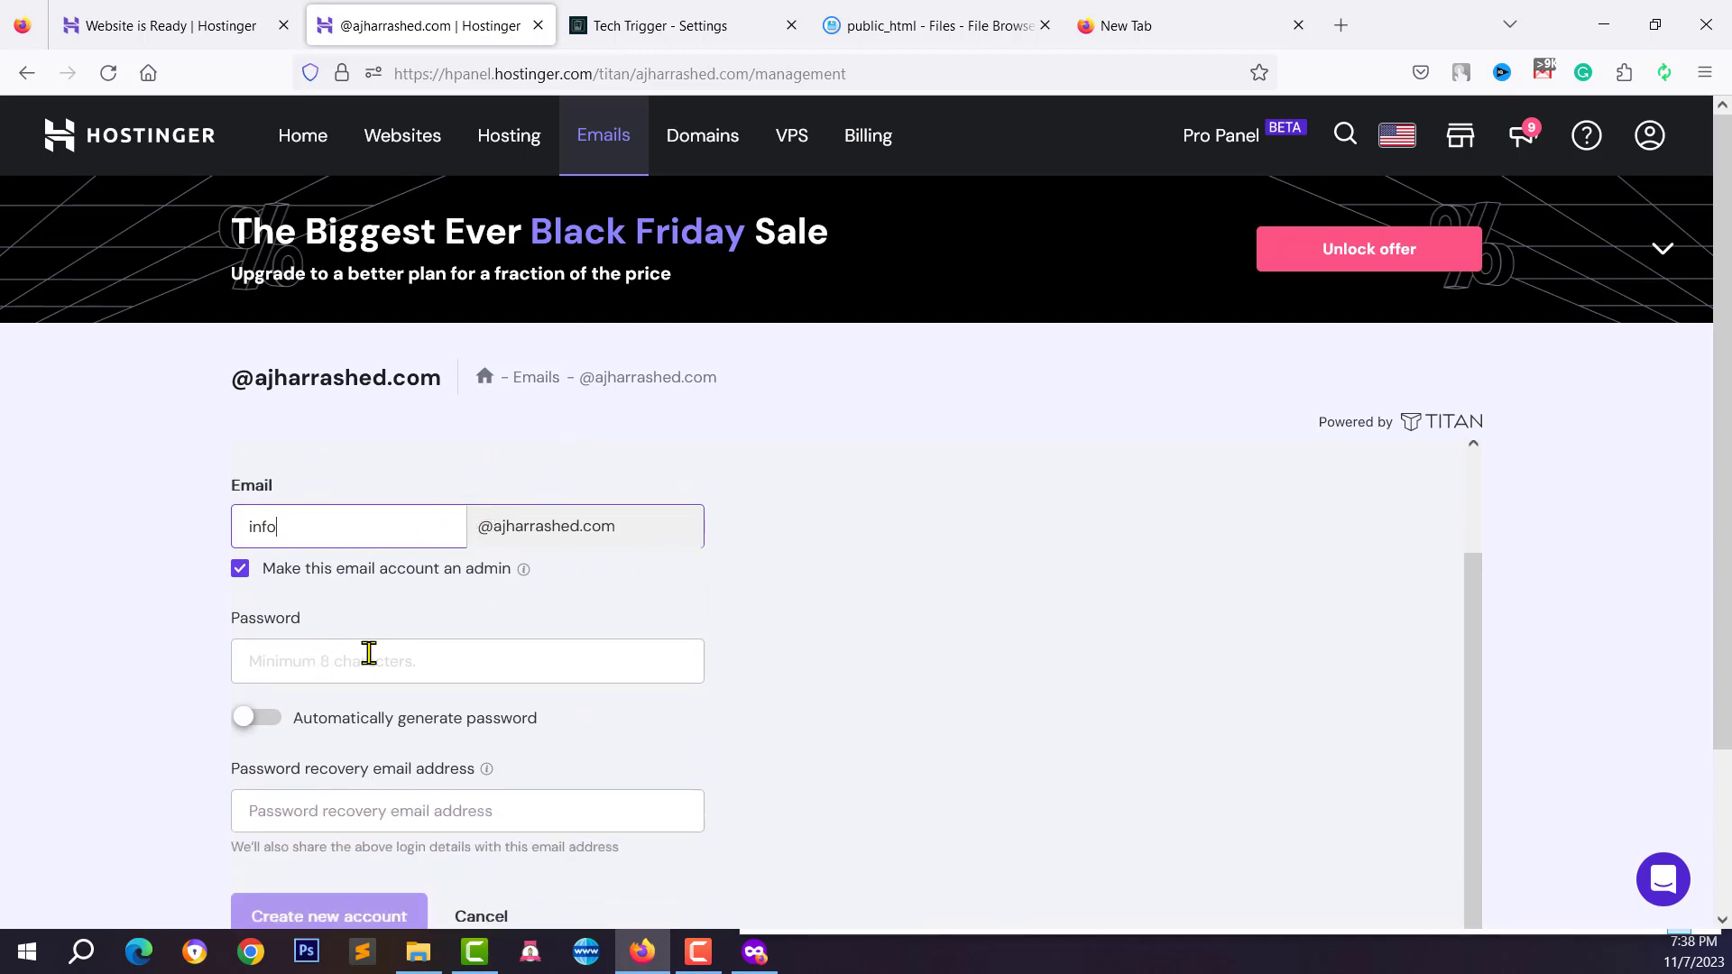
scroll(369, 652, "down", 1)
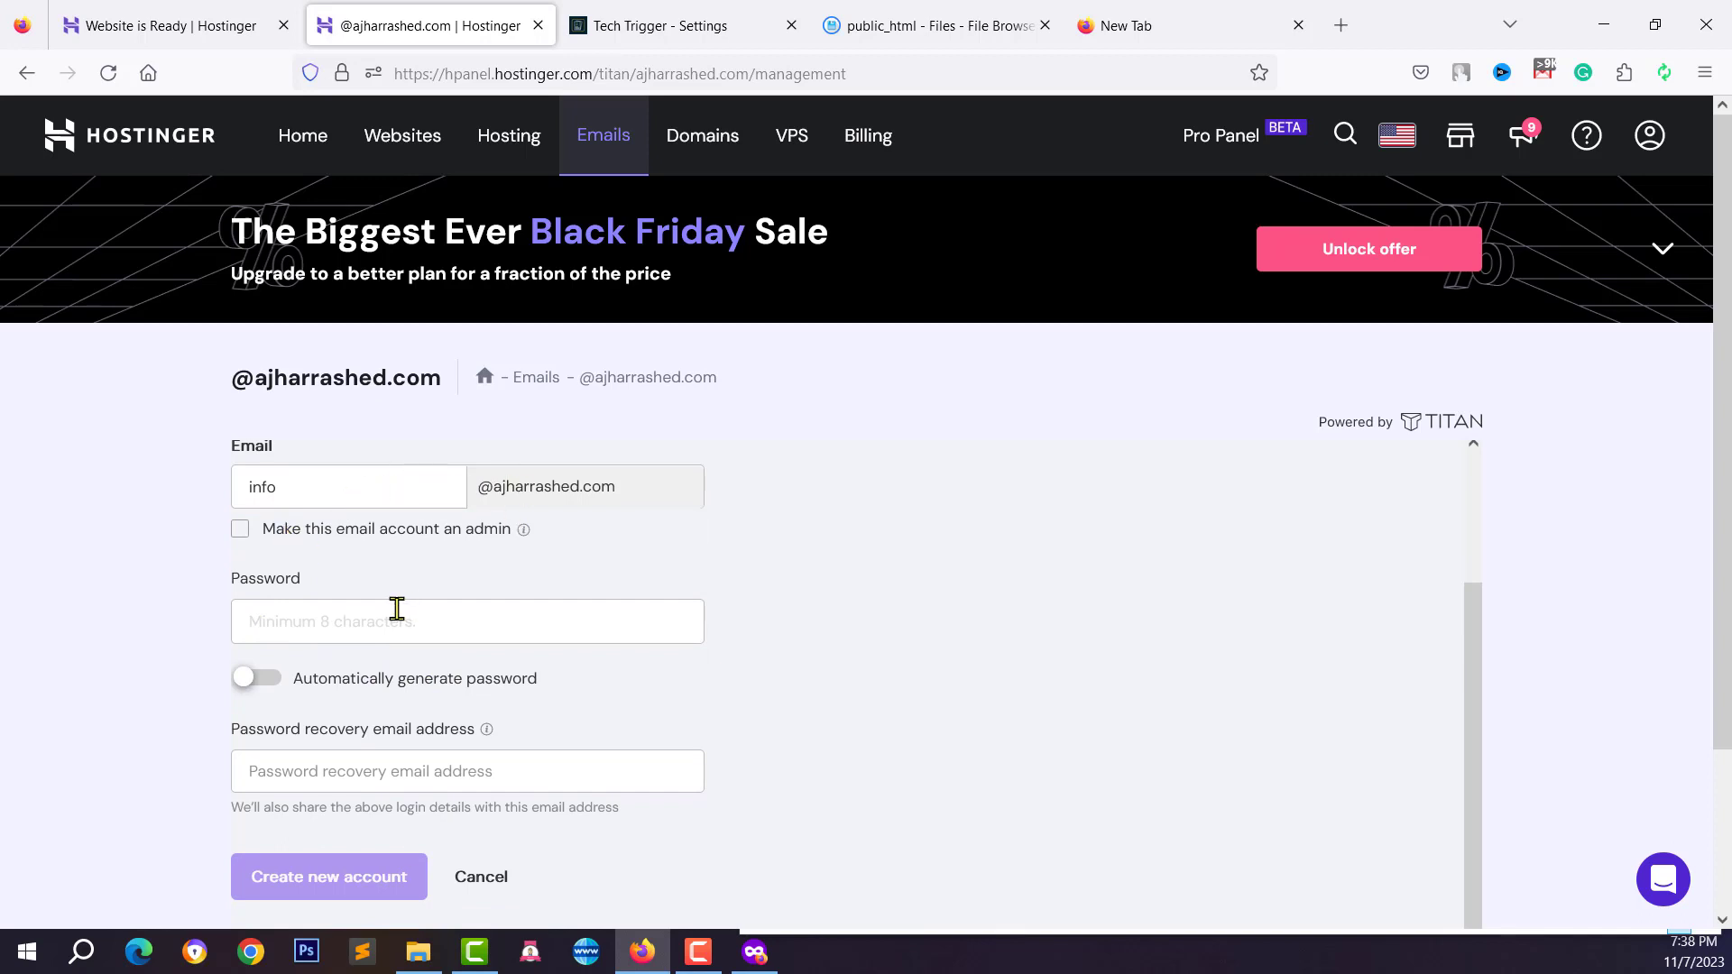
scroll(396, 609, "down", 1)
left_click(298, 595)
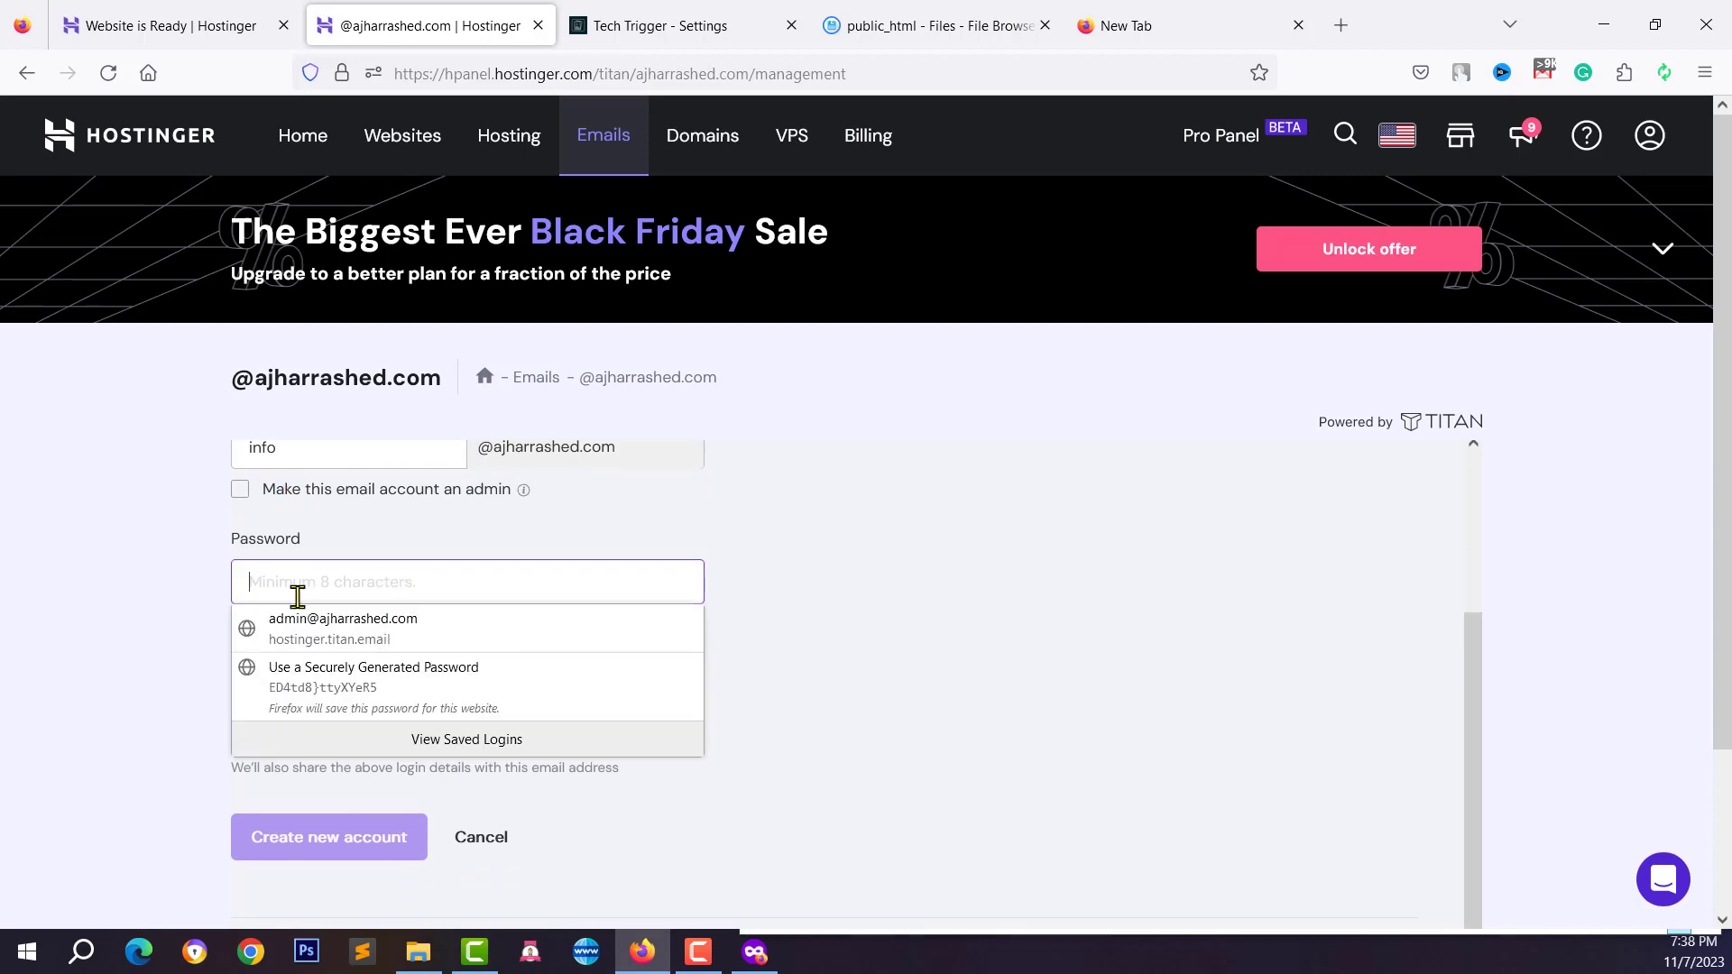
left_click(144, 629)
left_click(262, 640)
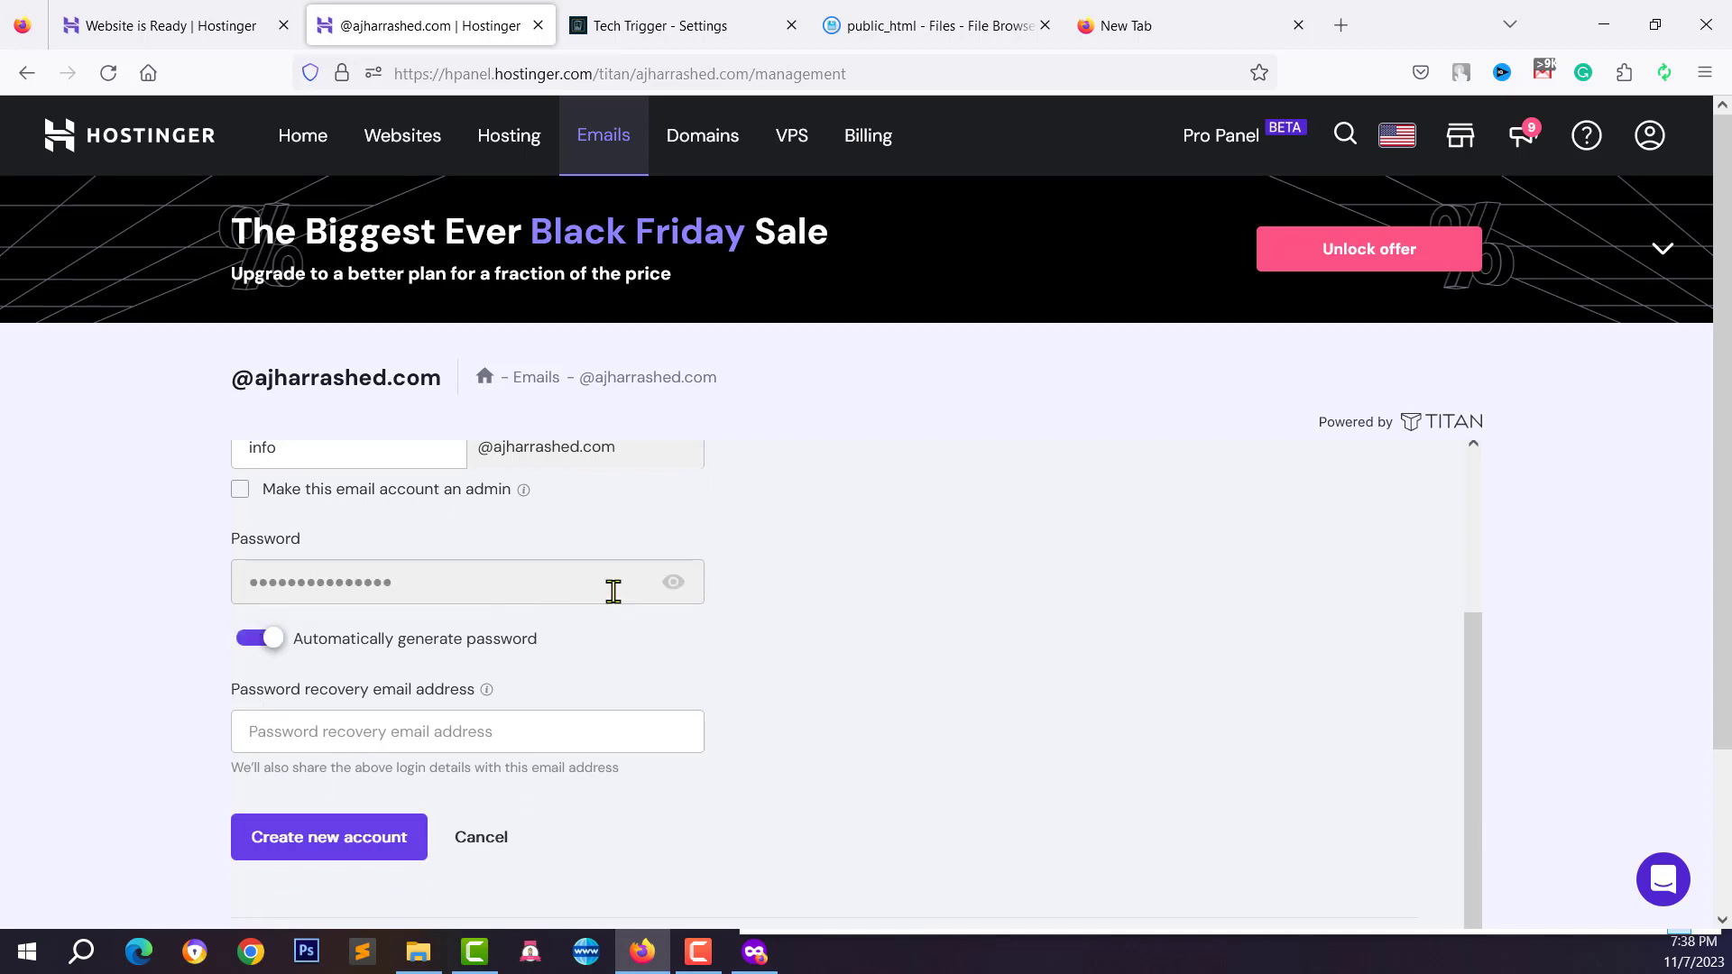
Reveal and copy the generated password, then return to the Tech Trigger Settings tab
left_click(675, 585)
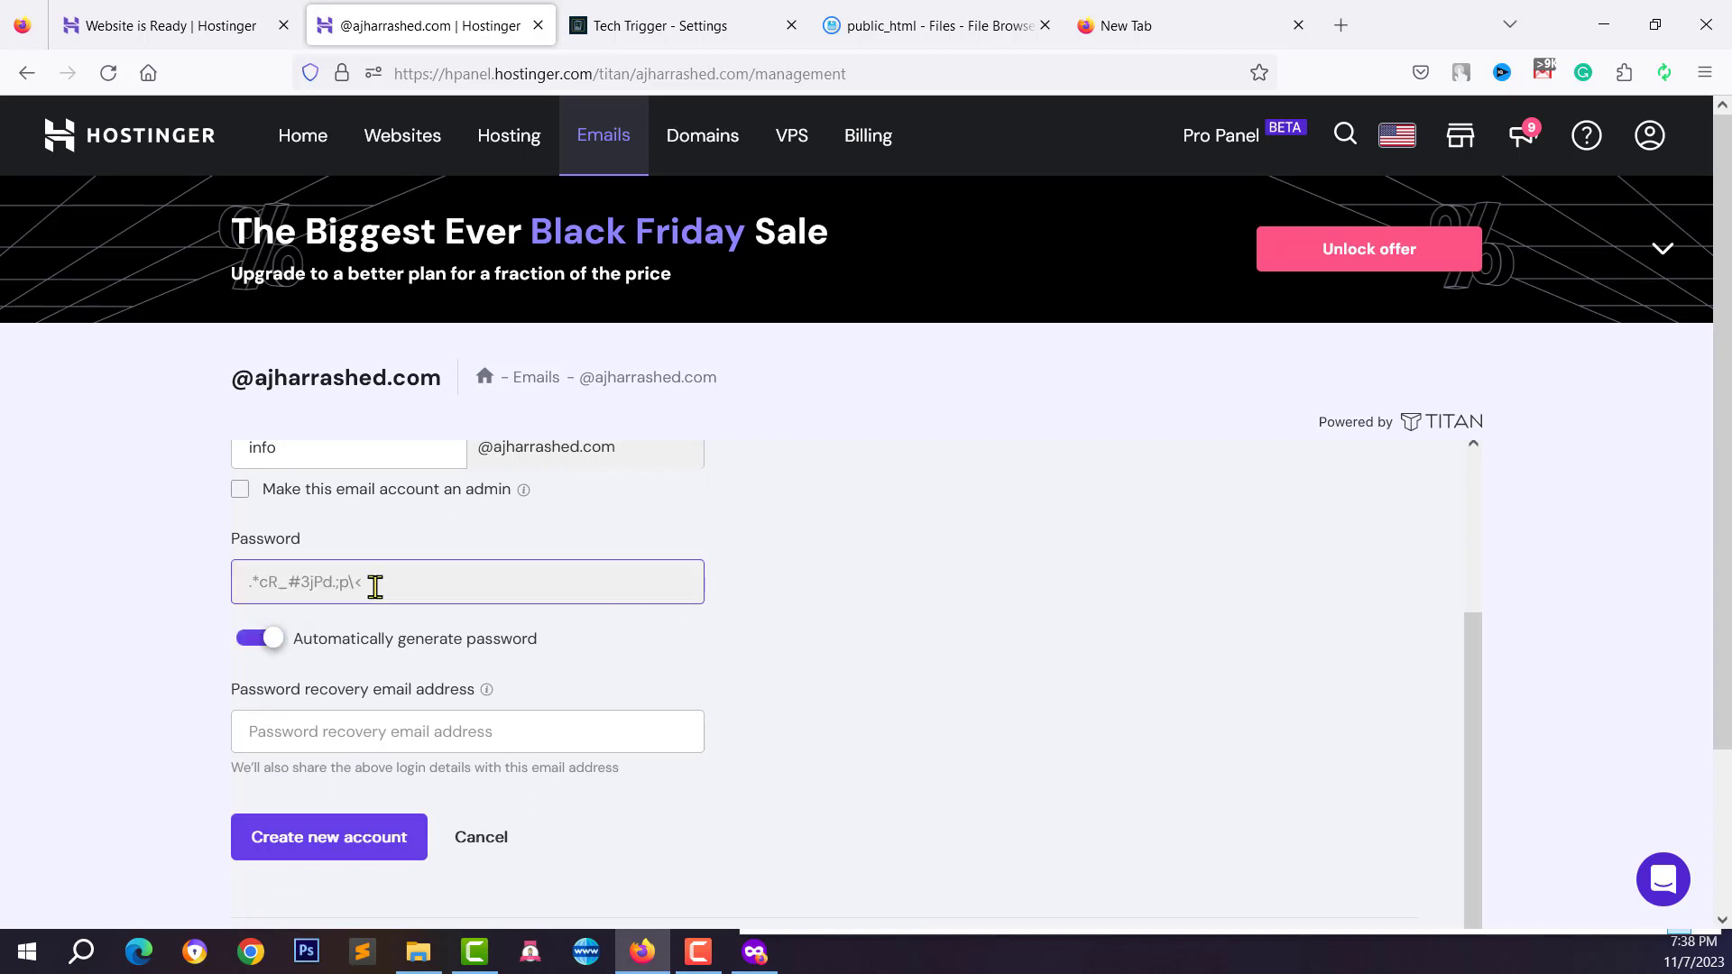
left_click_drag(375, 587, 278, 584)
right_click(278, 583)
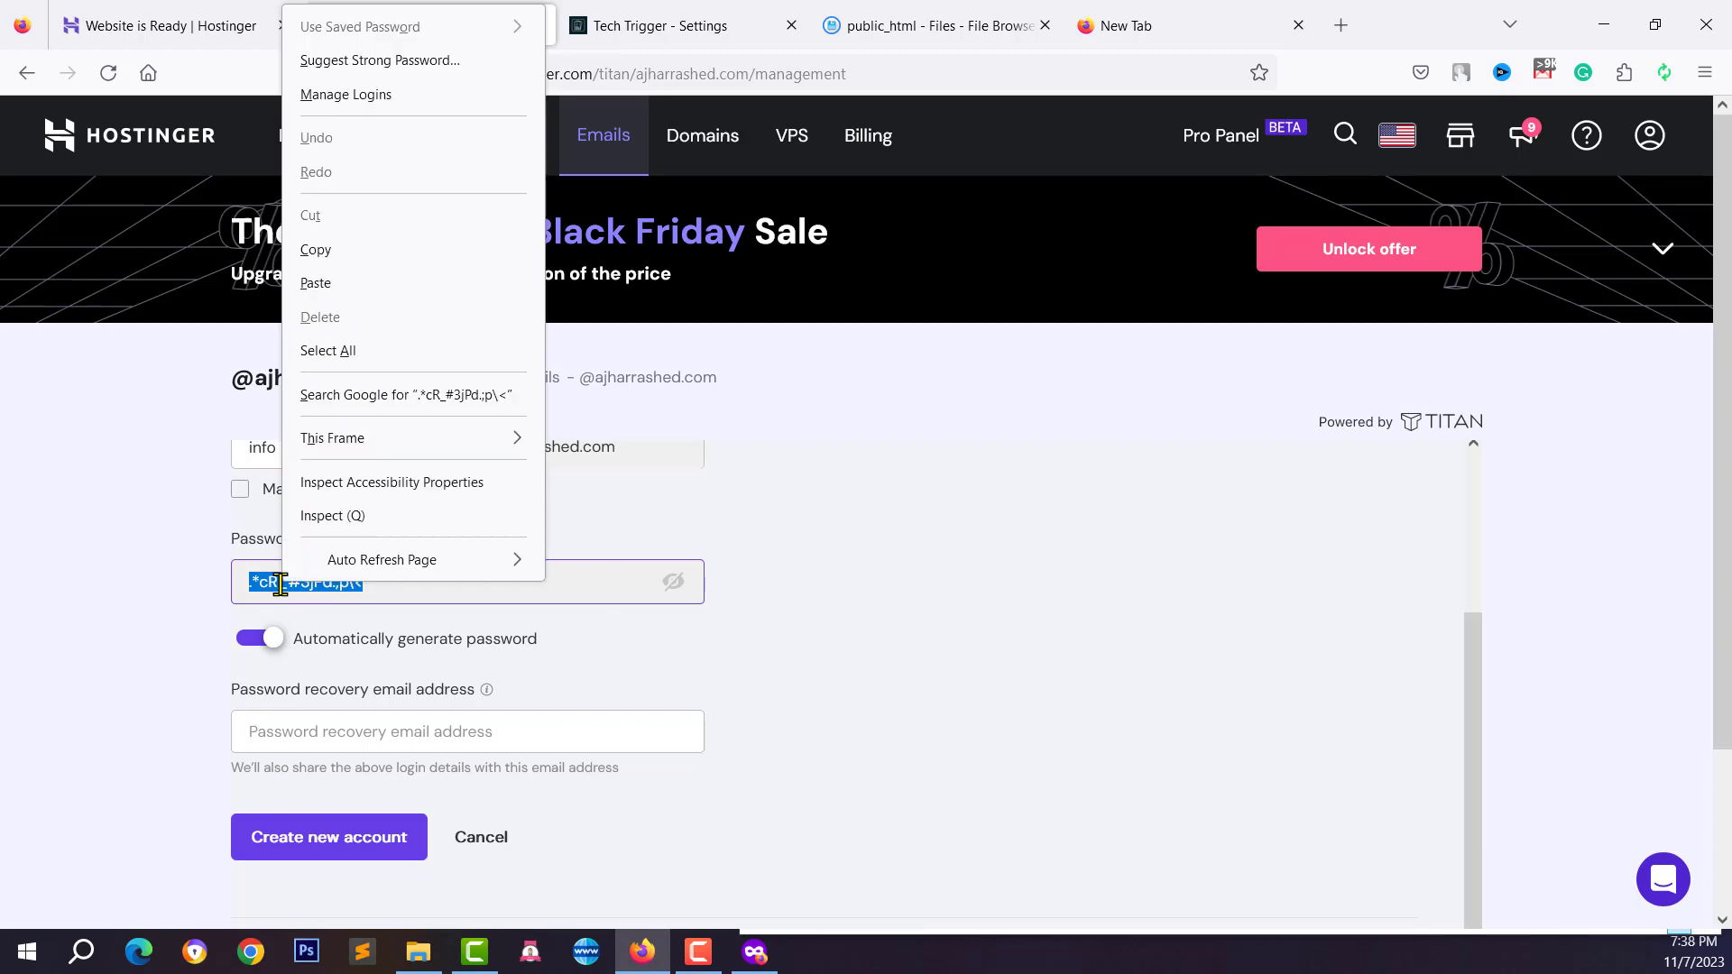
left_click(316, 260)
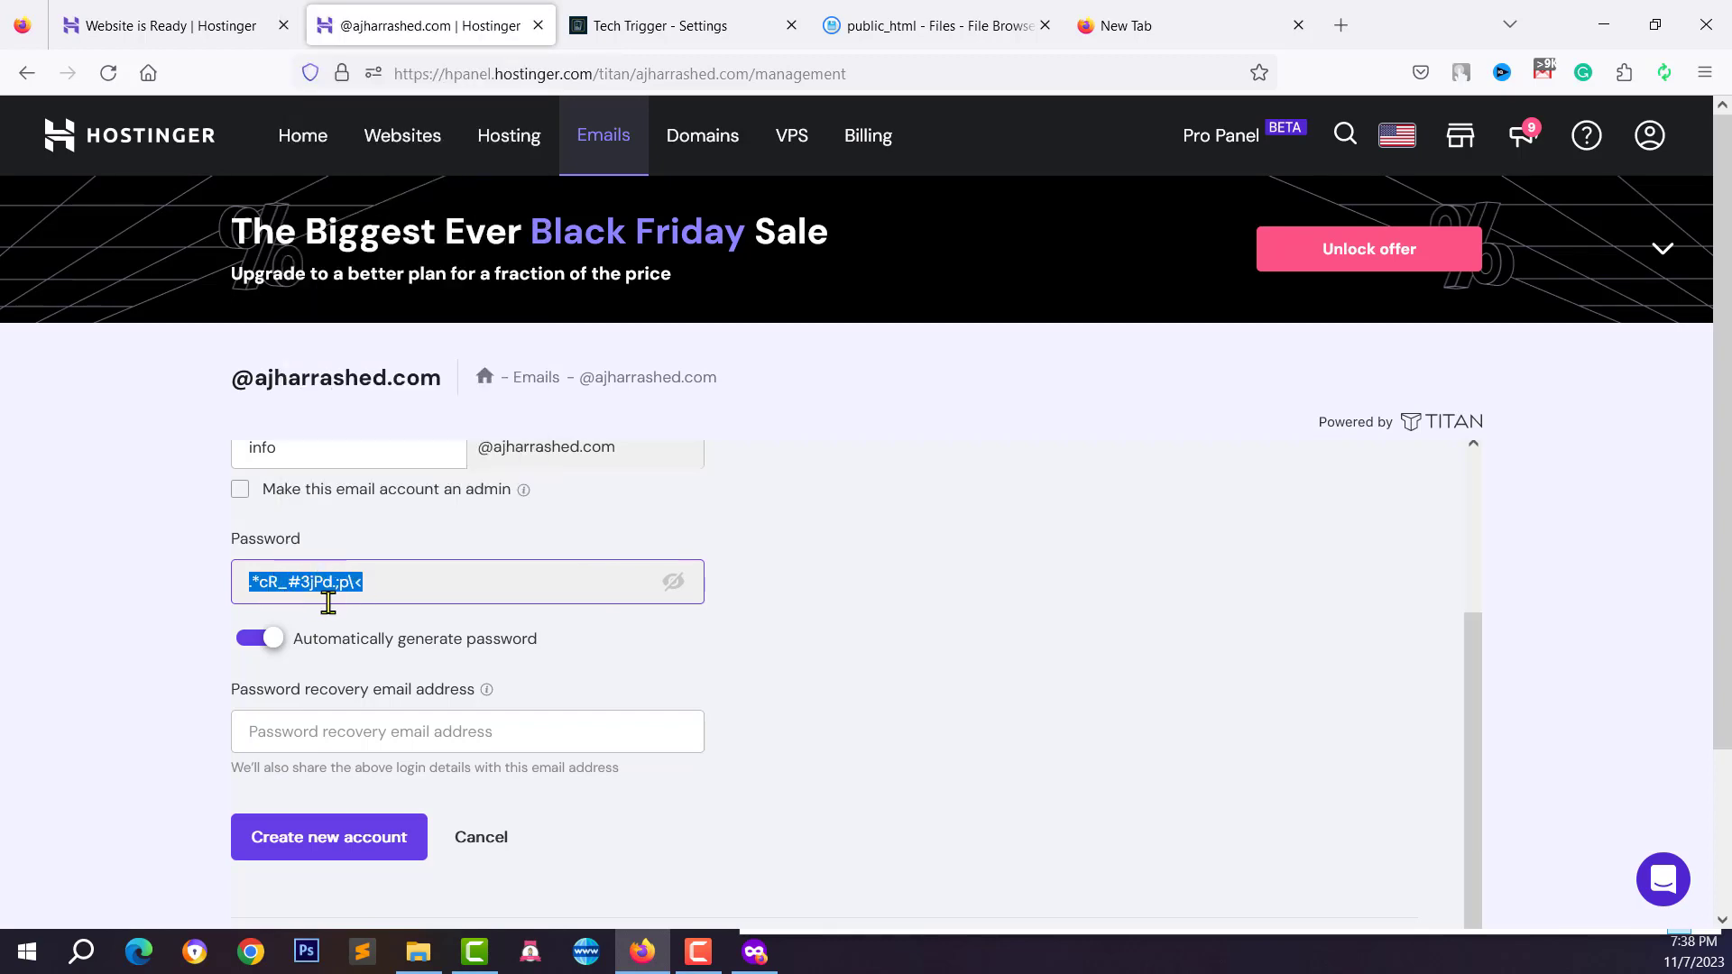
left_click(677, 18)
scroll(1075, 487, "up", 3)
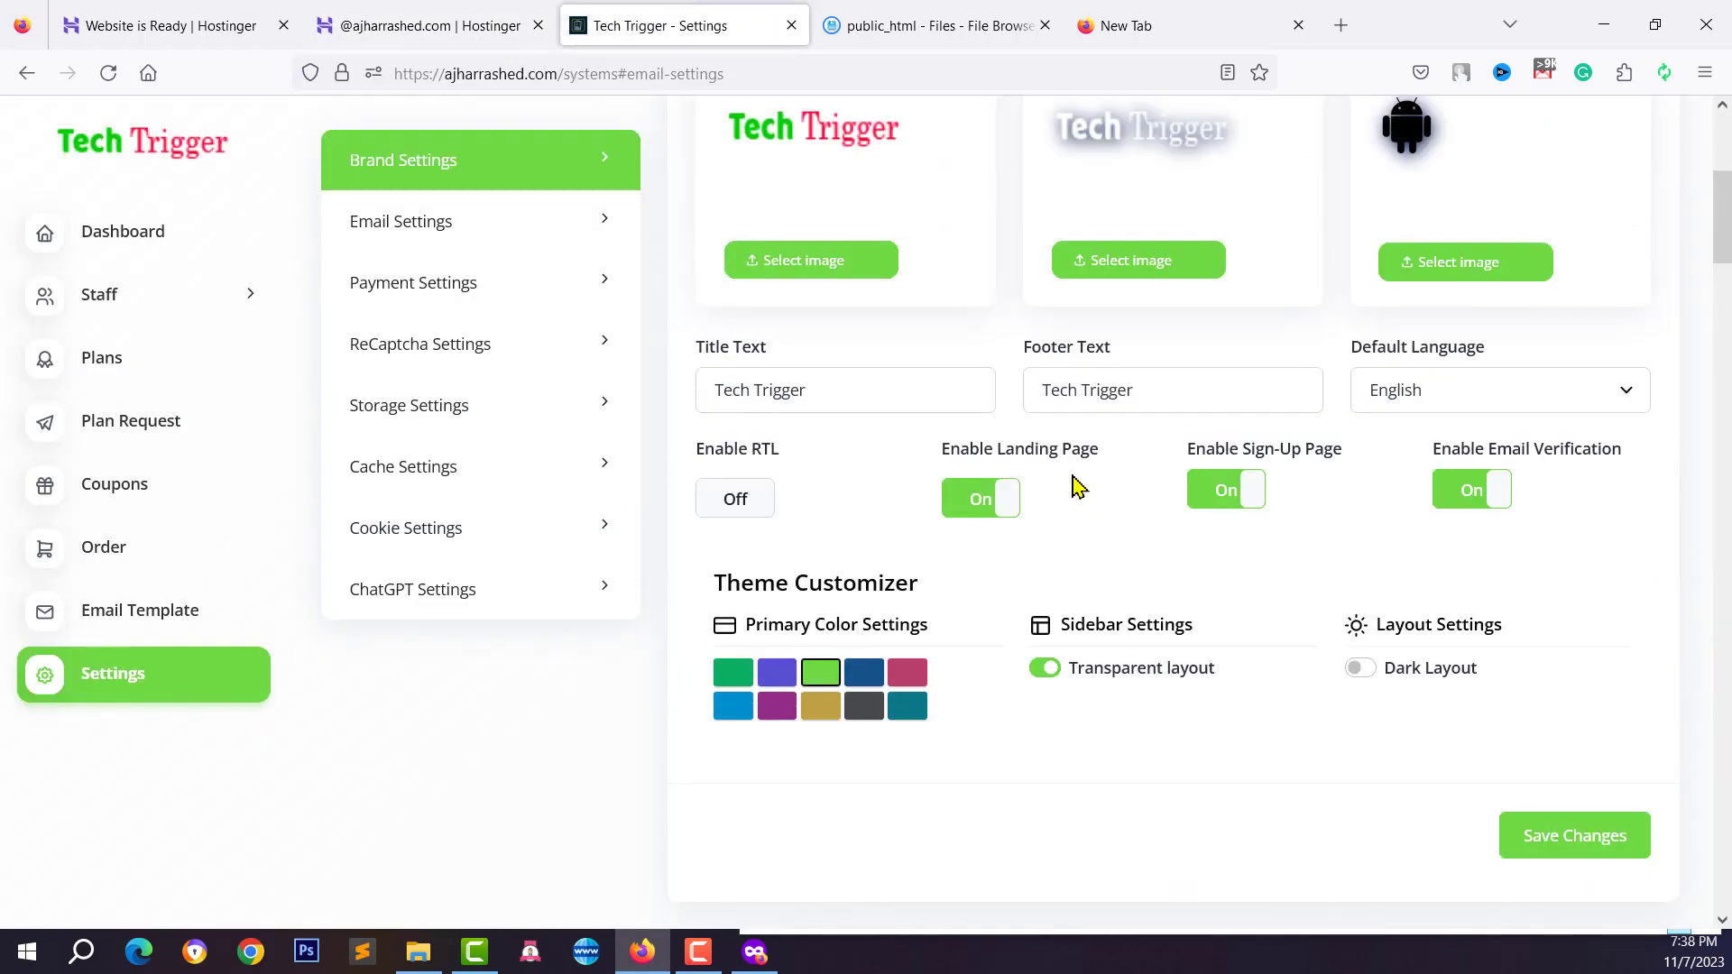
Paste the copied mailbox password into Mail Password, then switch back to the Hostinger form
scroll(1074, 484, "down", 7)
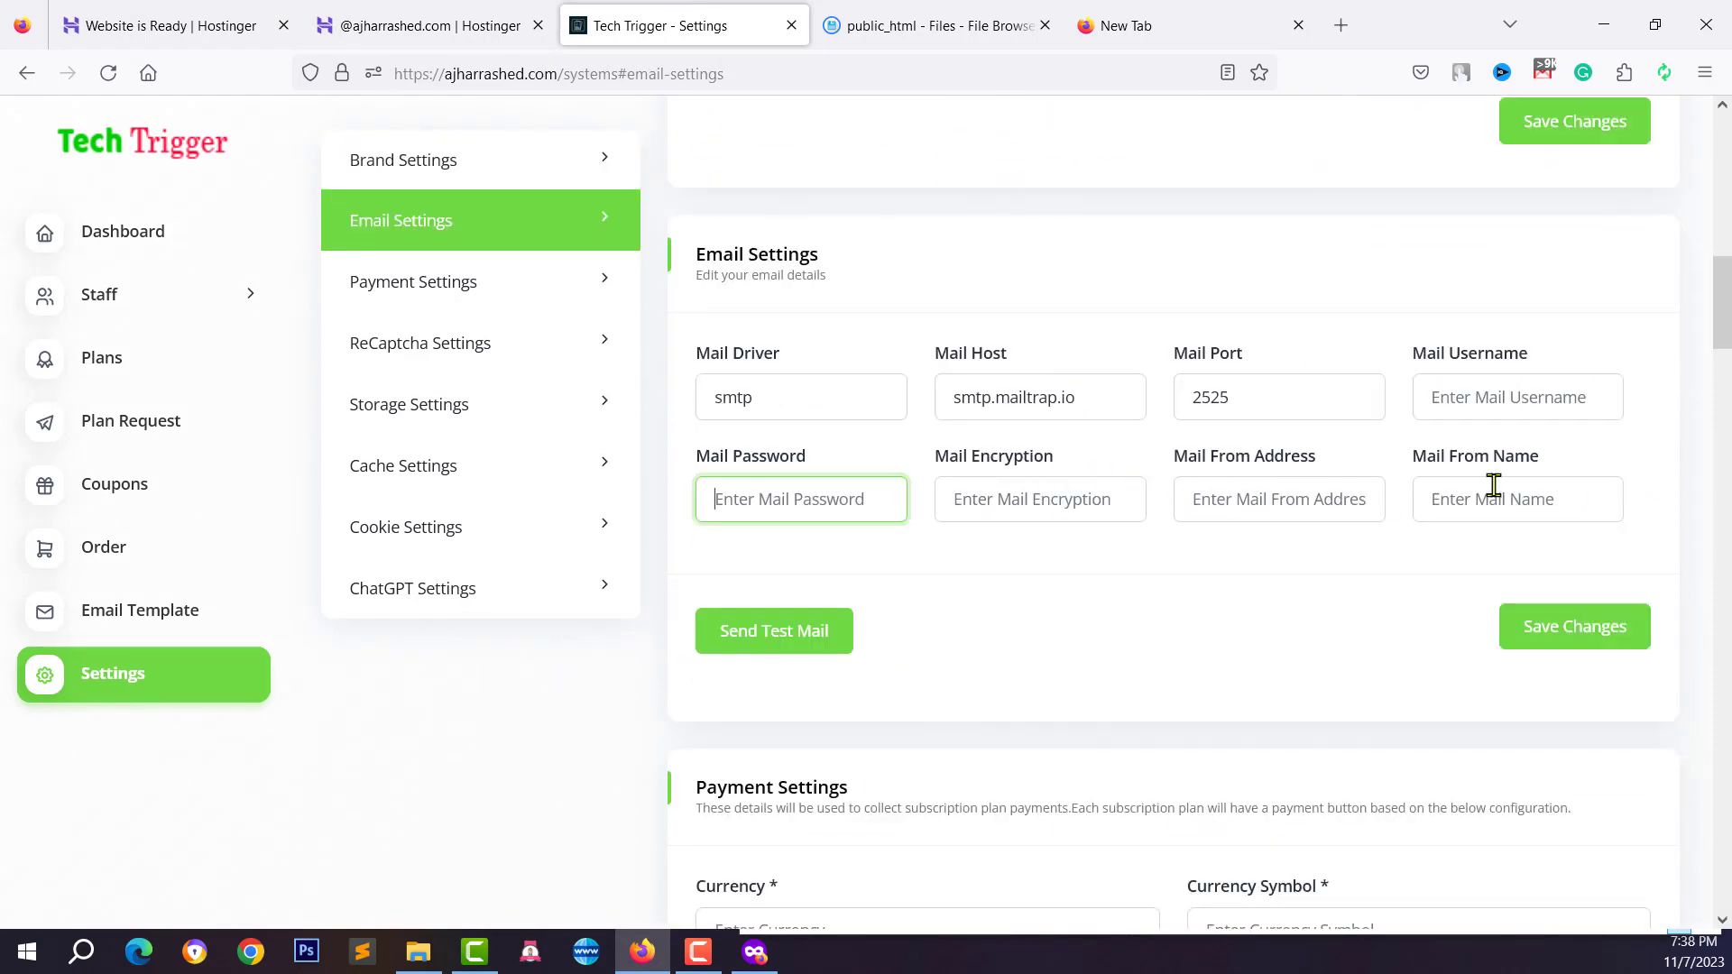
right_click(792, 493)
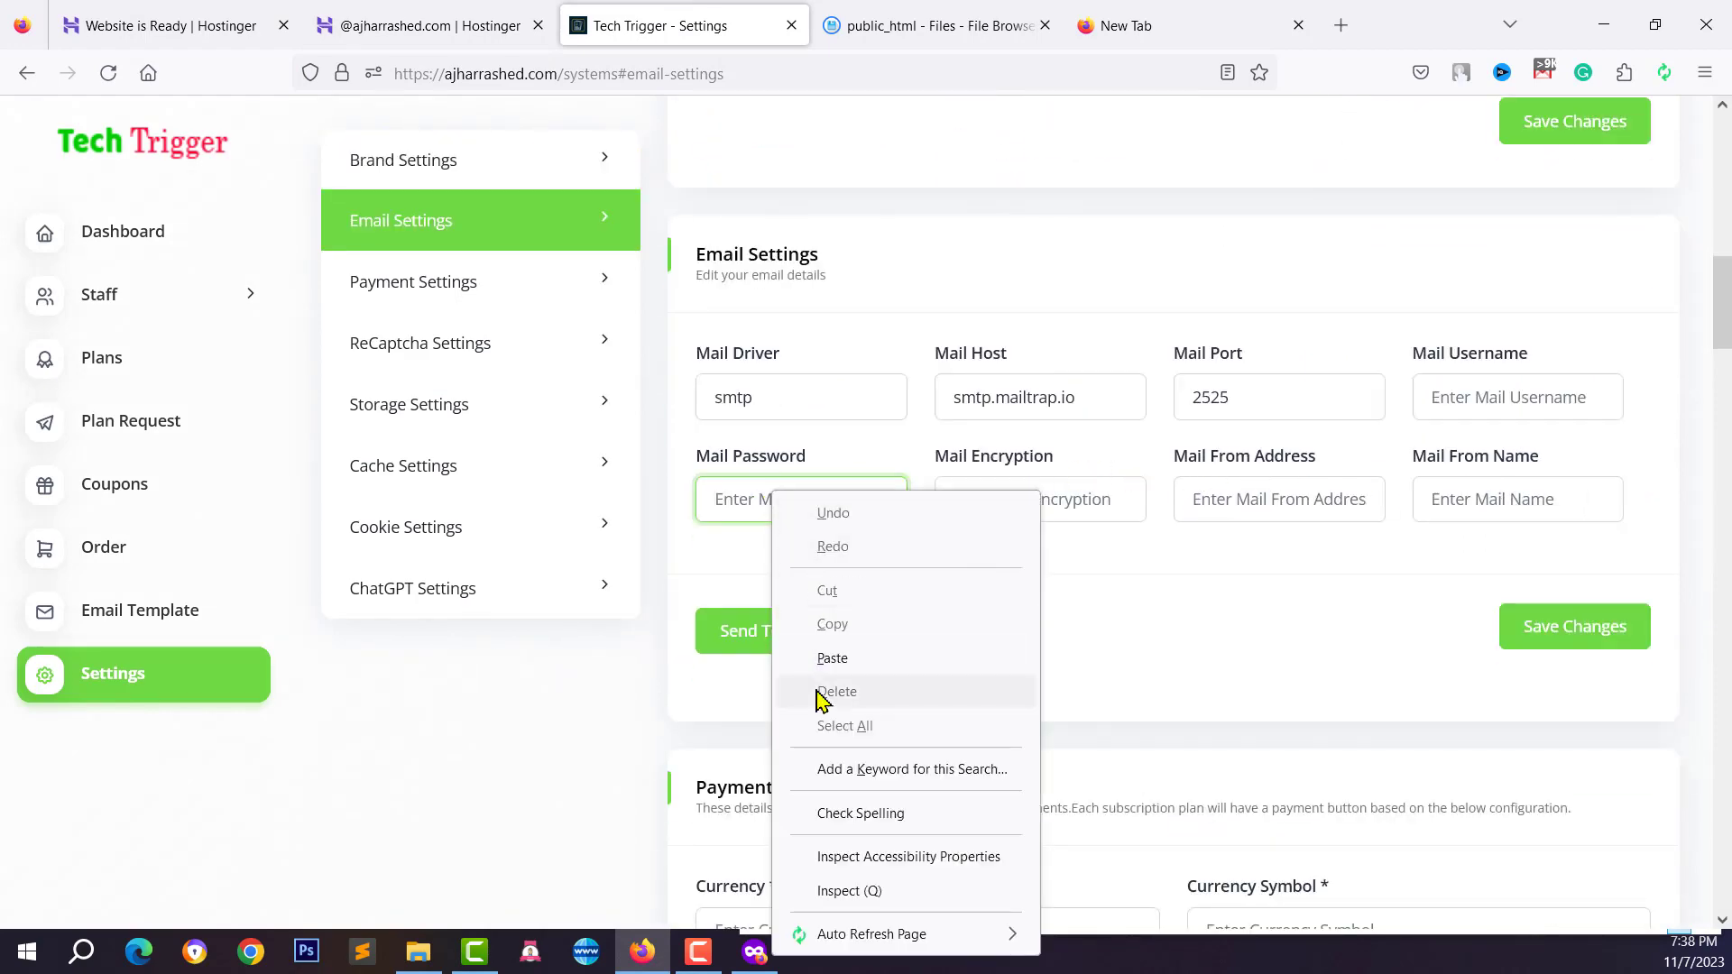
left_click(825, 661)
left_click_drag(833, 501, 632, 511)
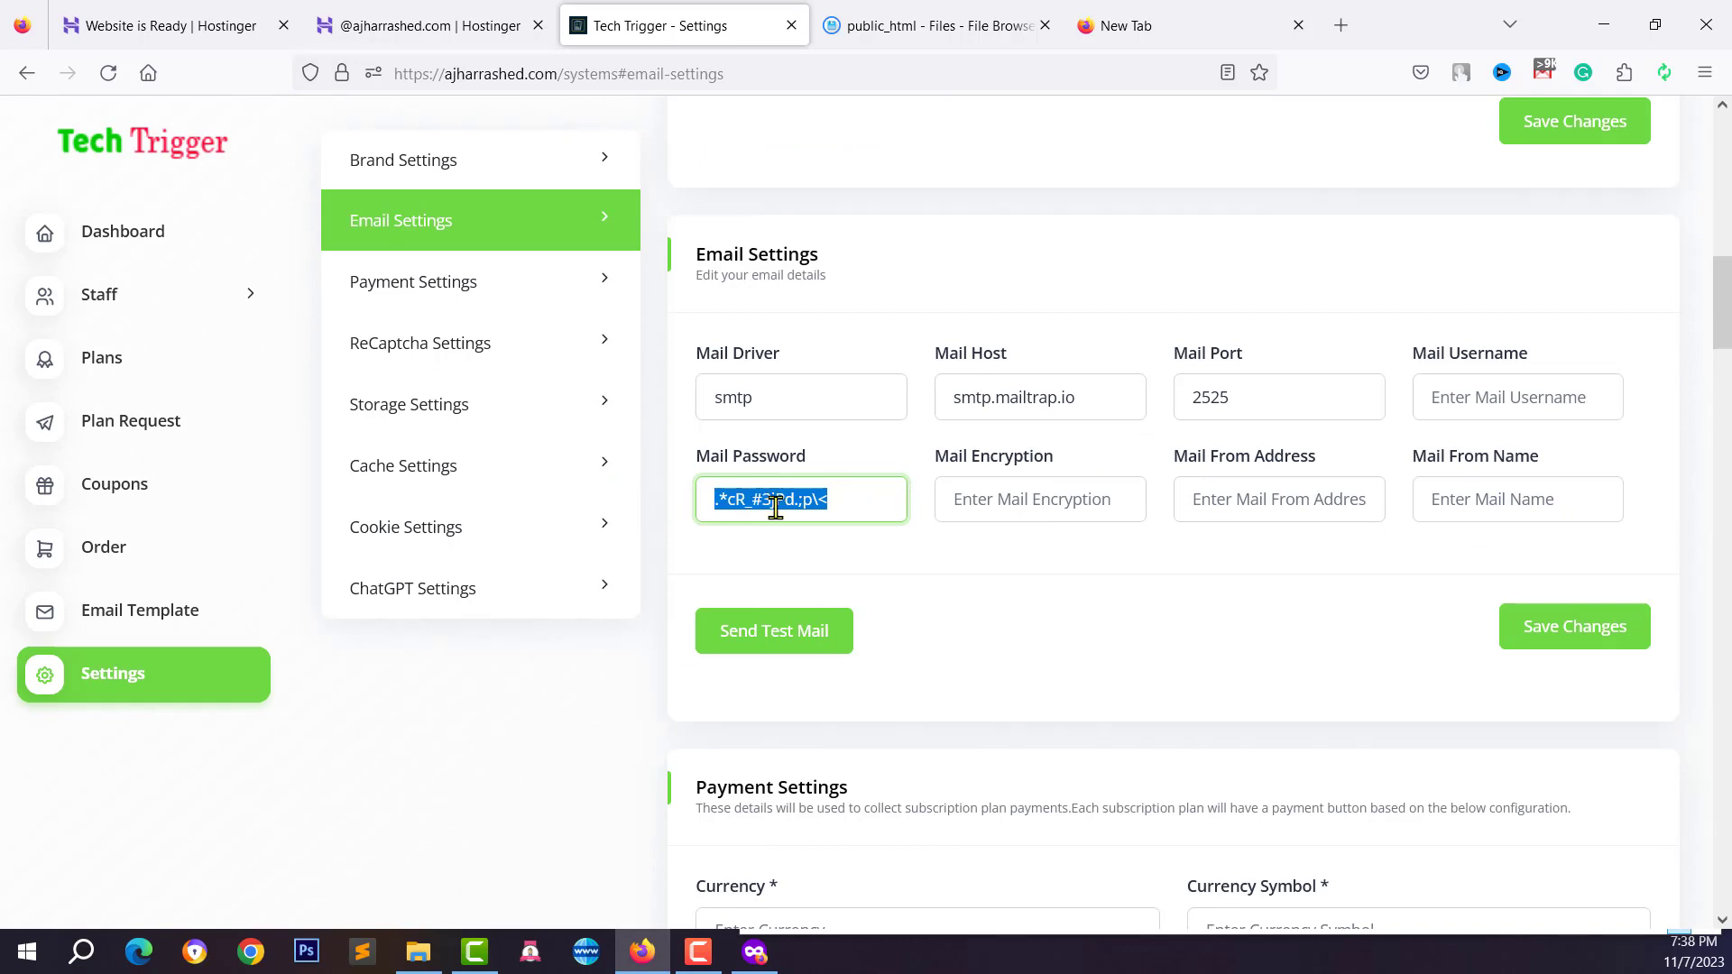
left_click(776, 502)
left_click(415, 23)
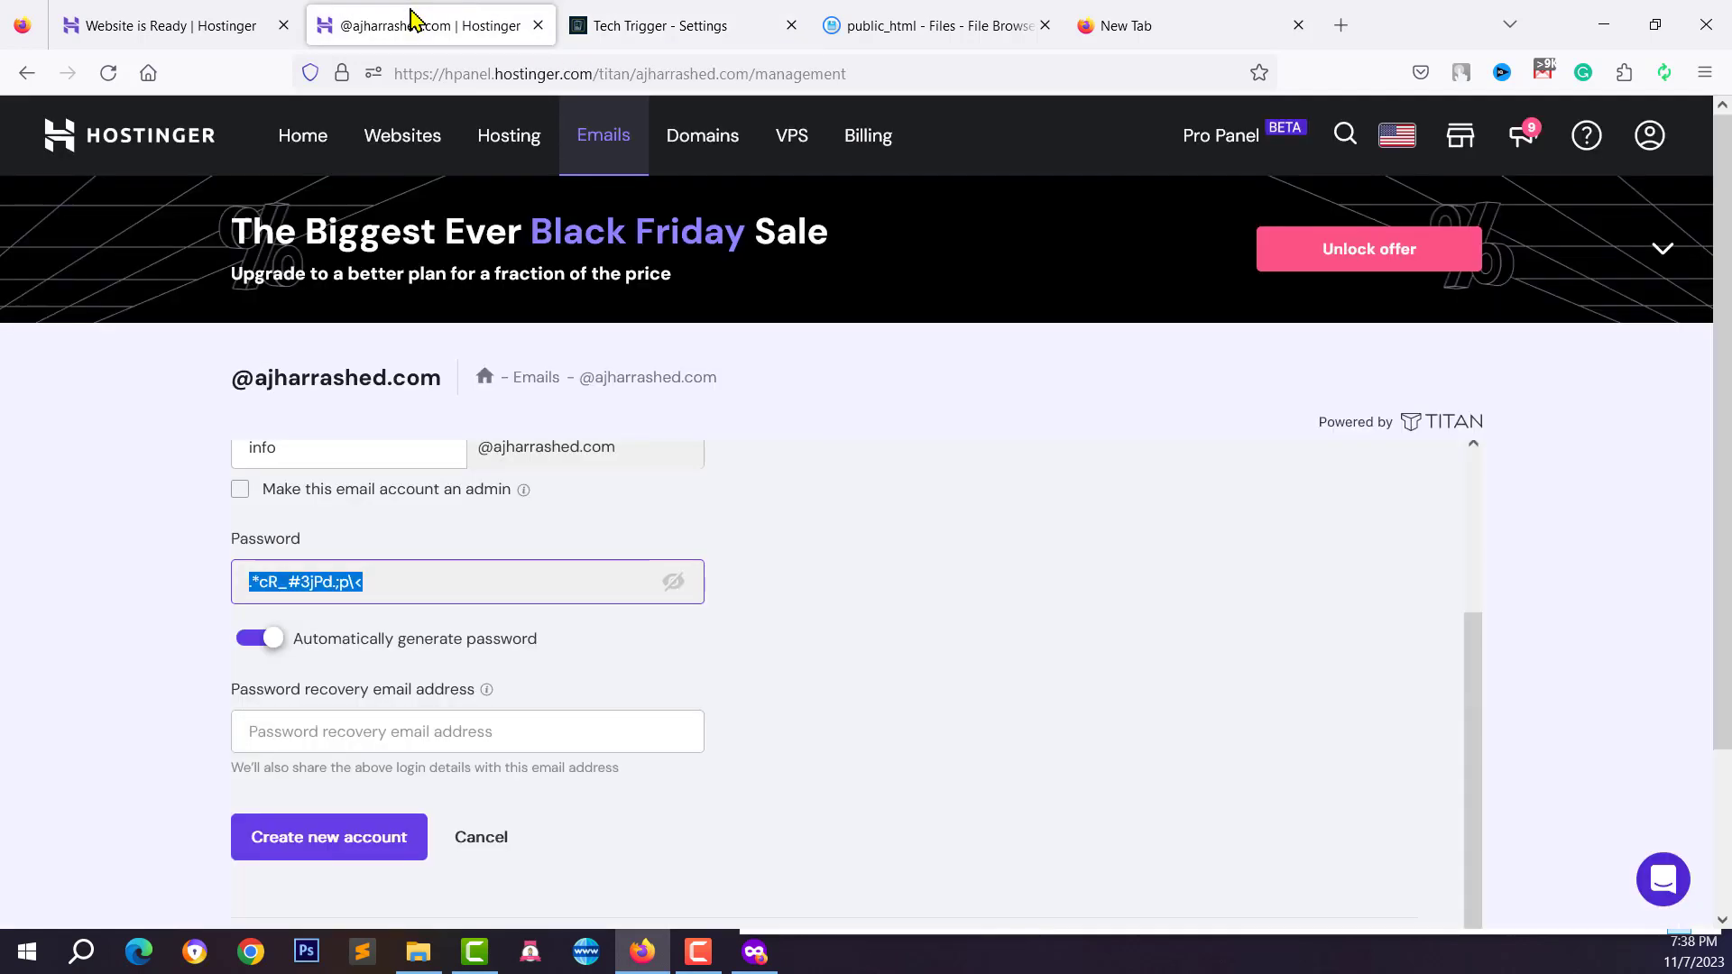
Create the new info email account
left_click(332, 740)
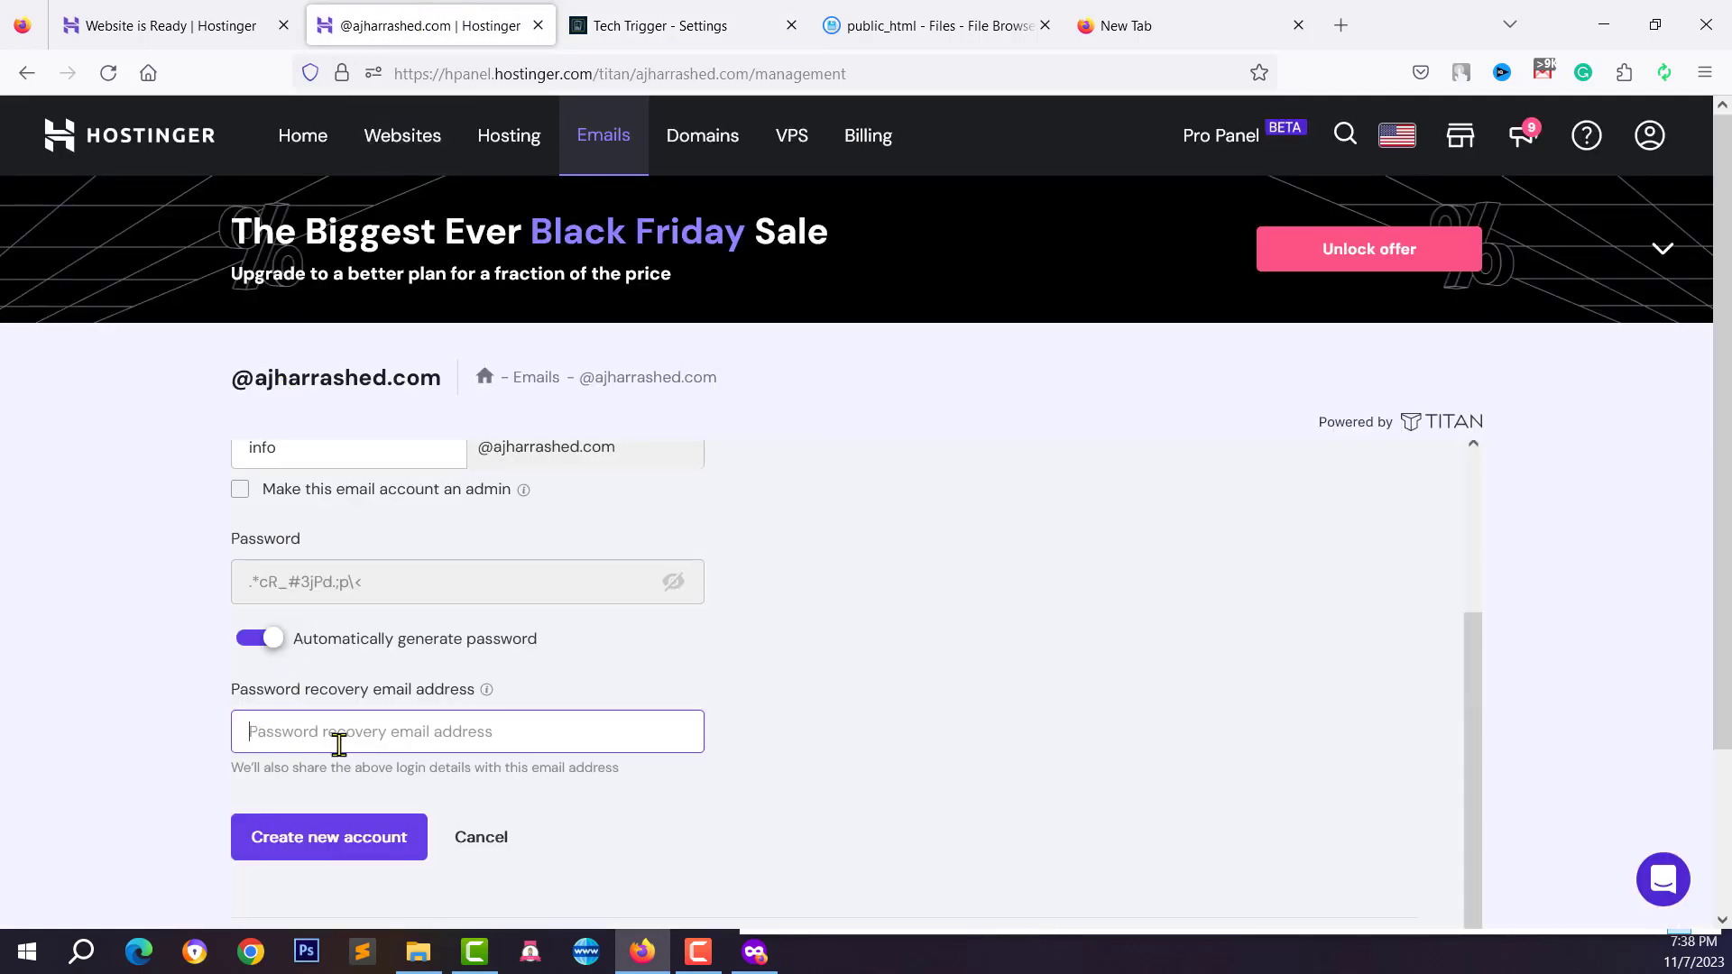
left_click(329, 856)
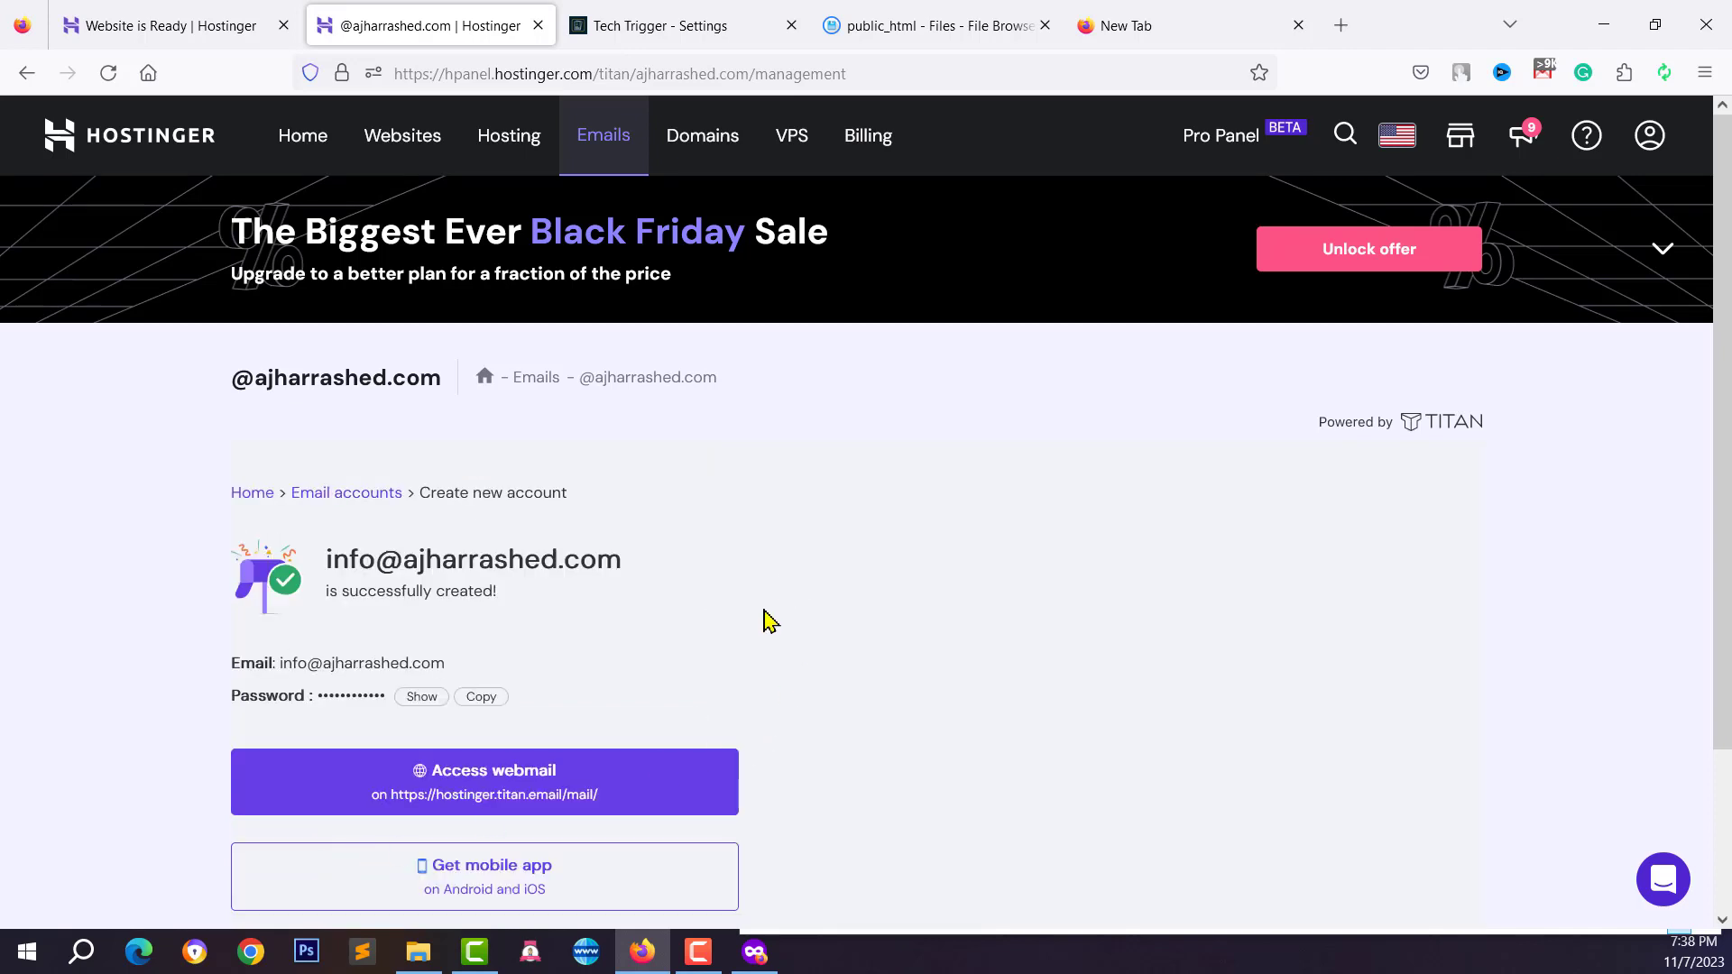
scroll(769, 622, "down", 2)
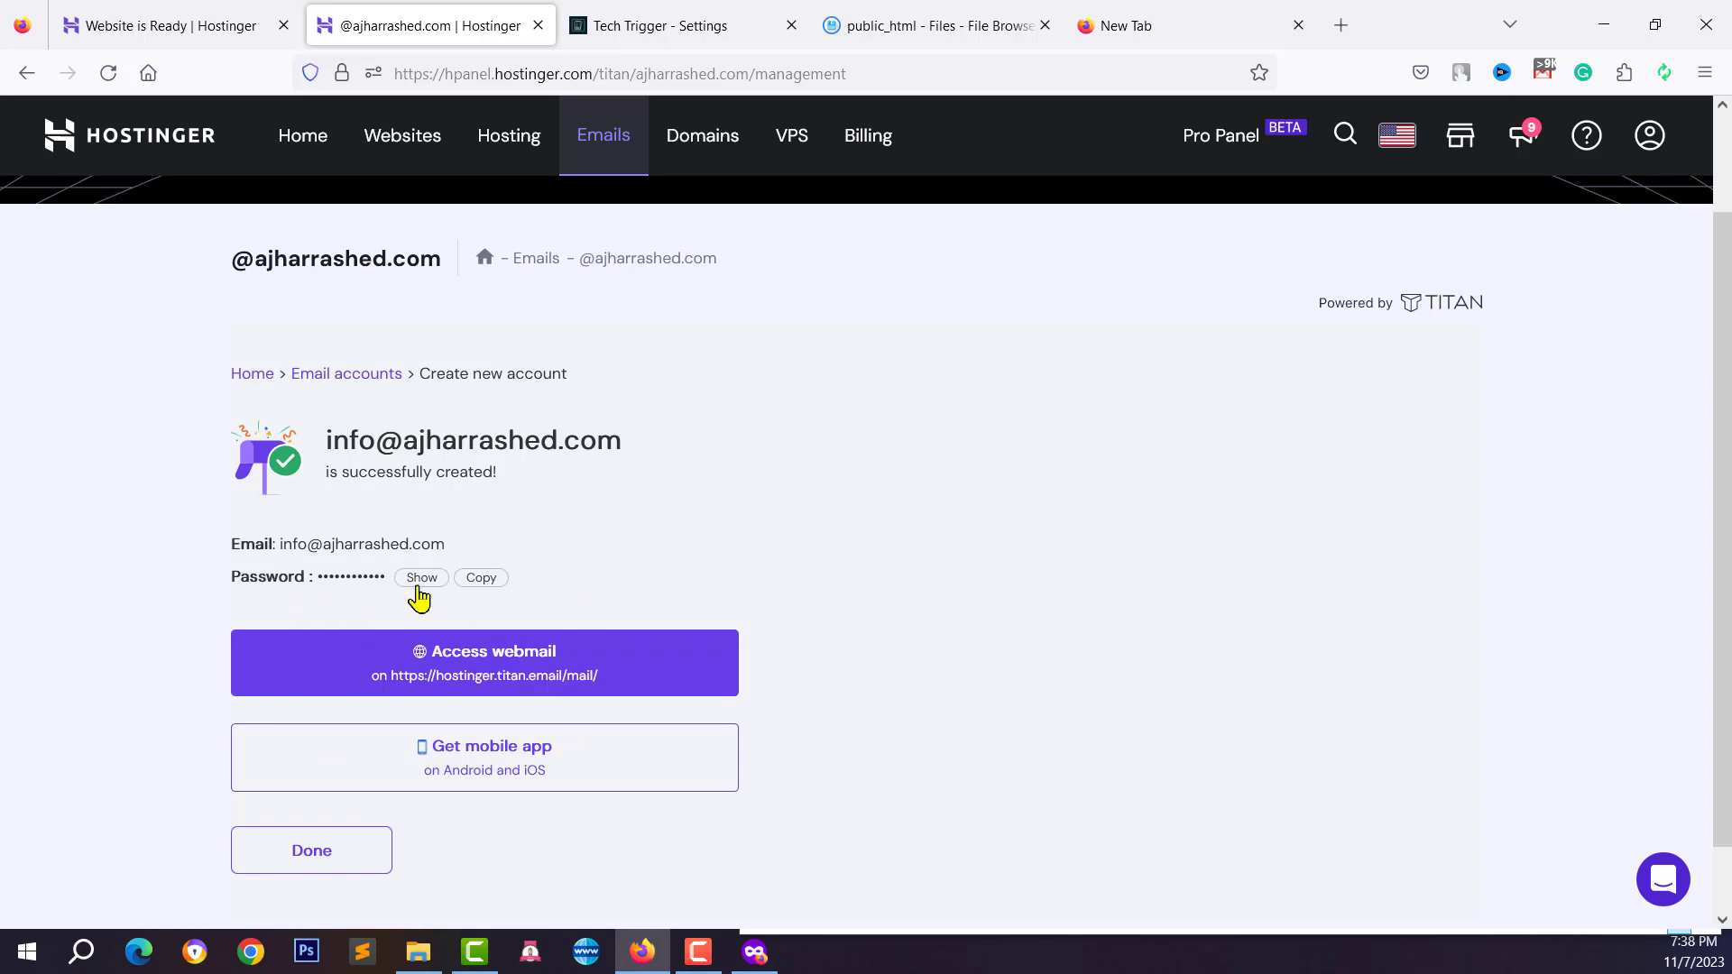
Copy the new account's password and open its webmail from the mailbox's actions menu
left_click(420, 579)
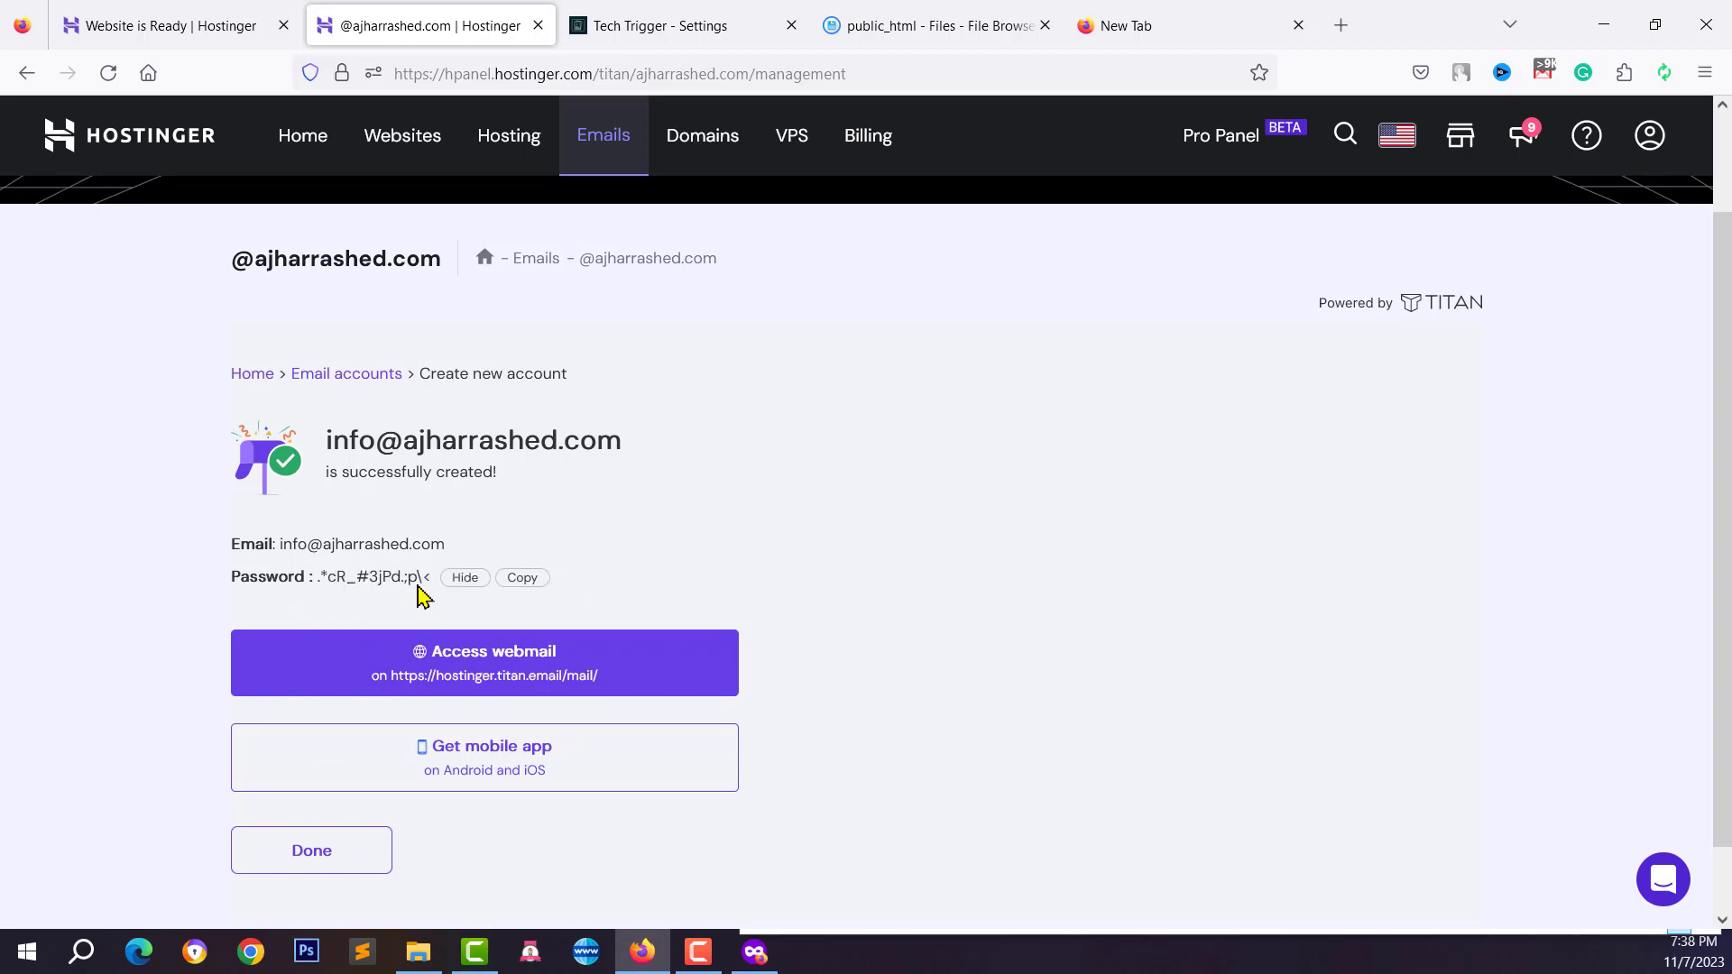
left_click(534, 583)
left_click(327, 869)
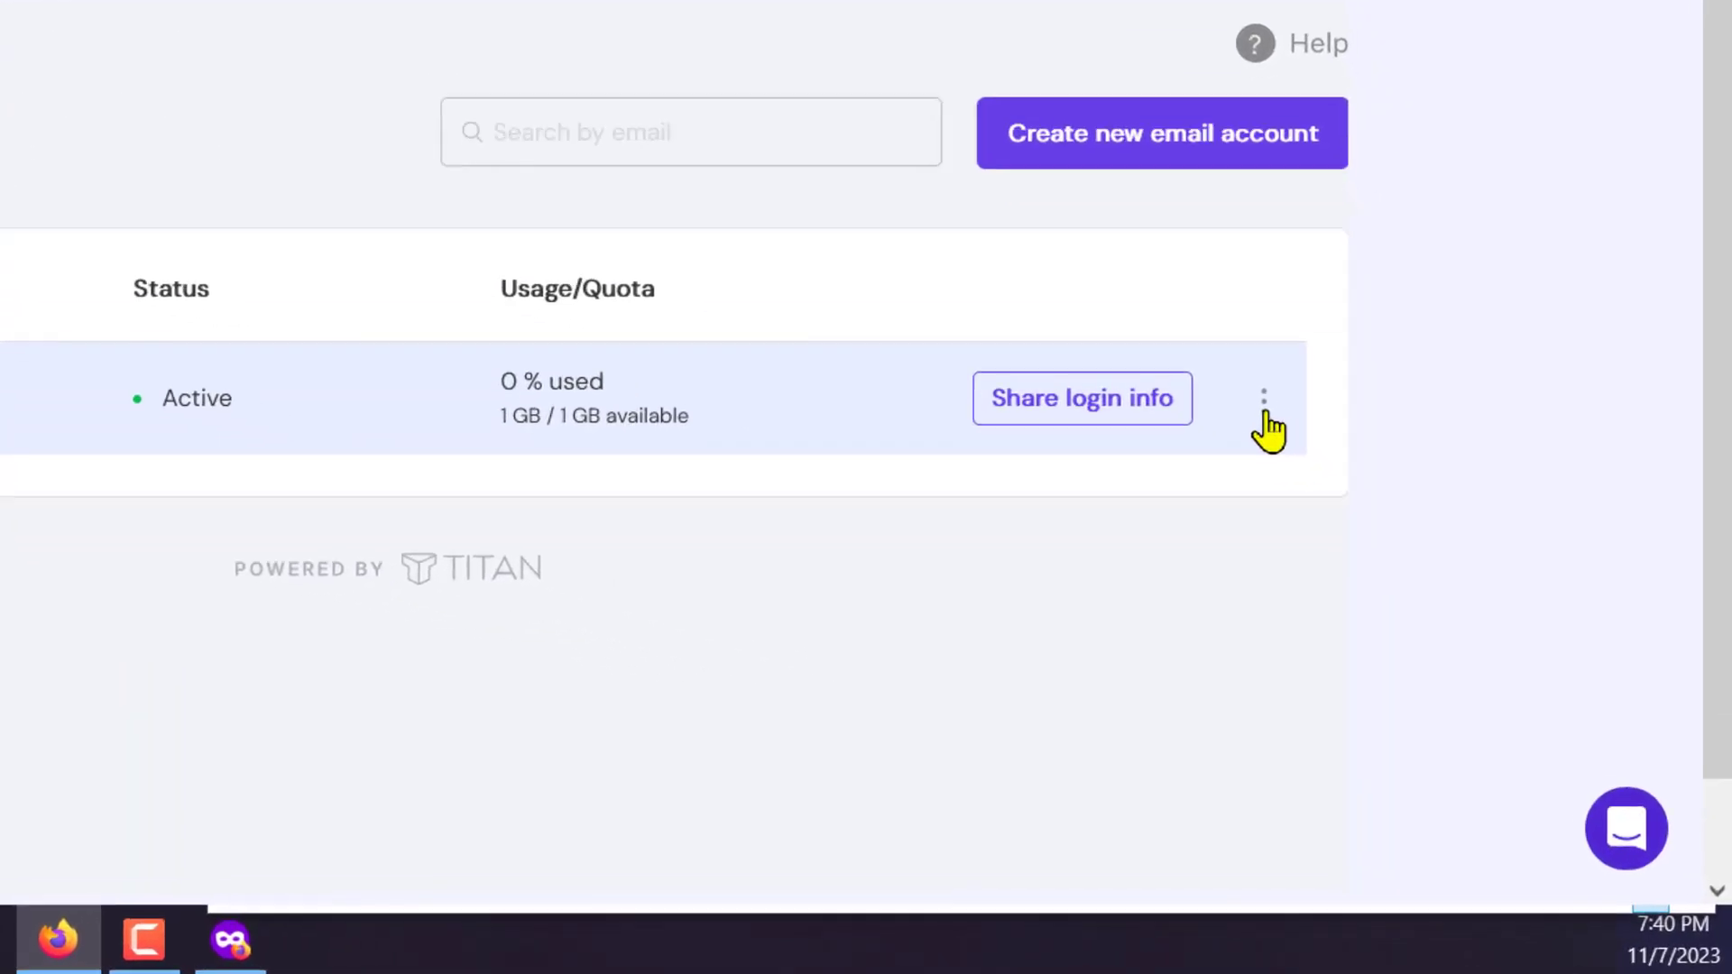
left_click(1427, 606)
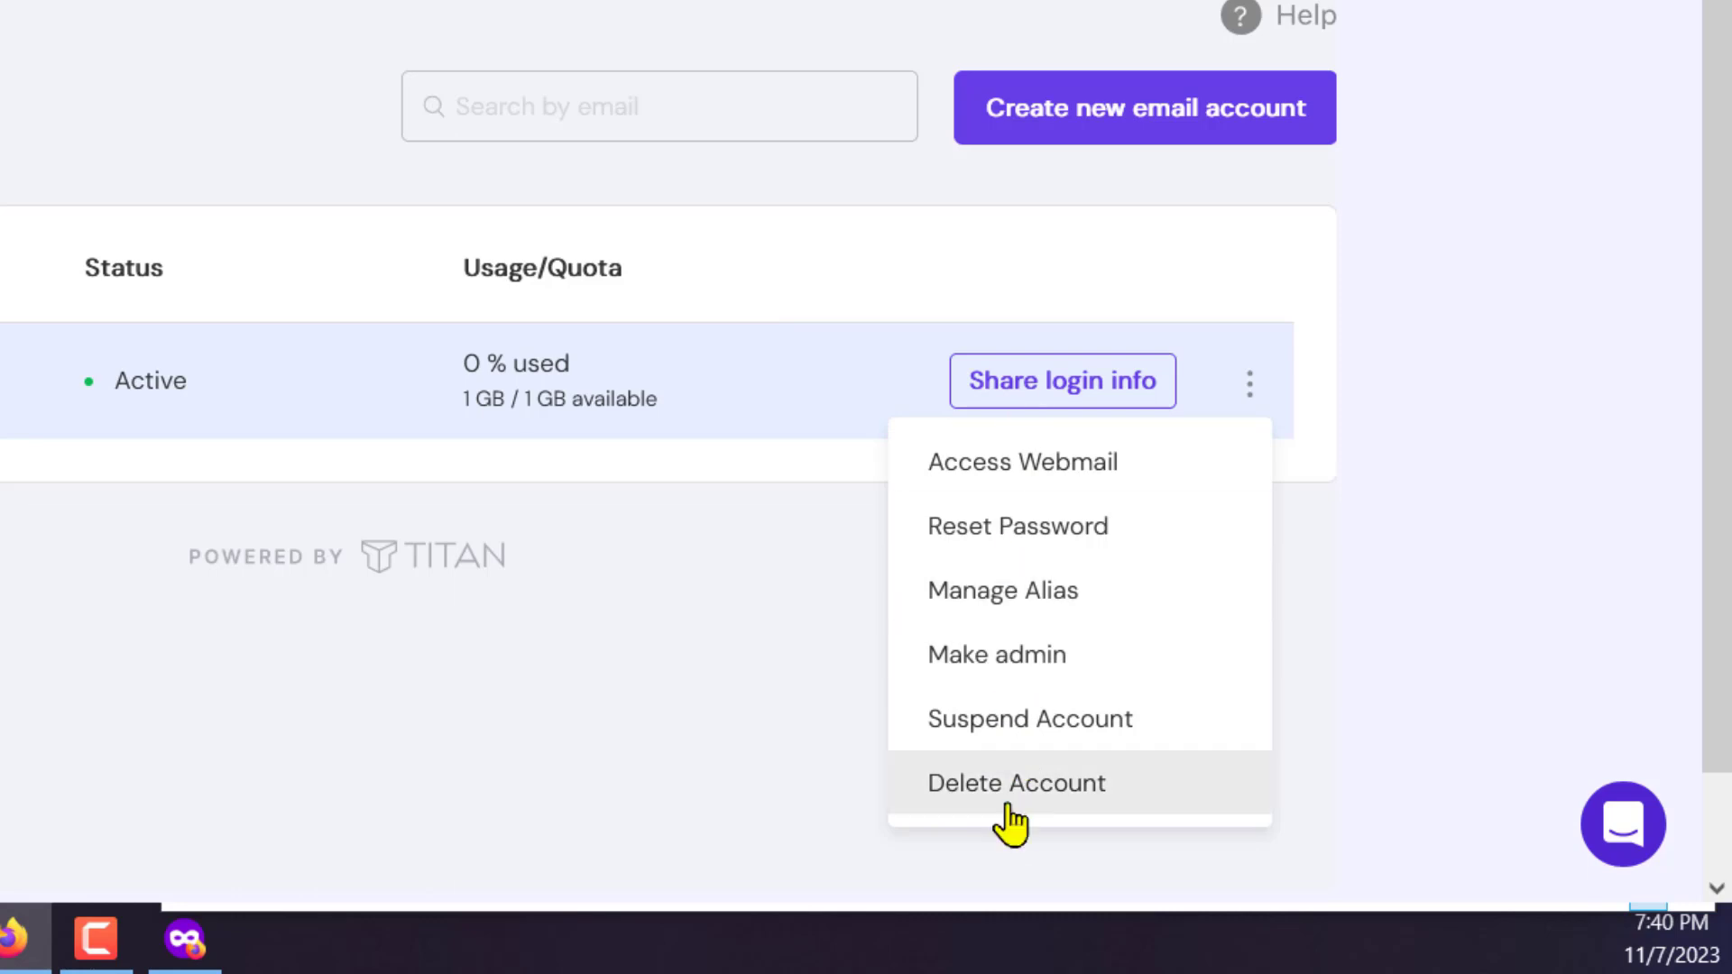
left_click(983, 491)
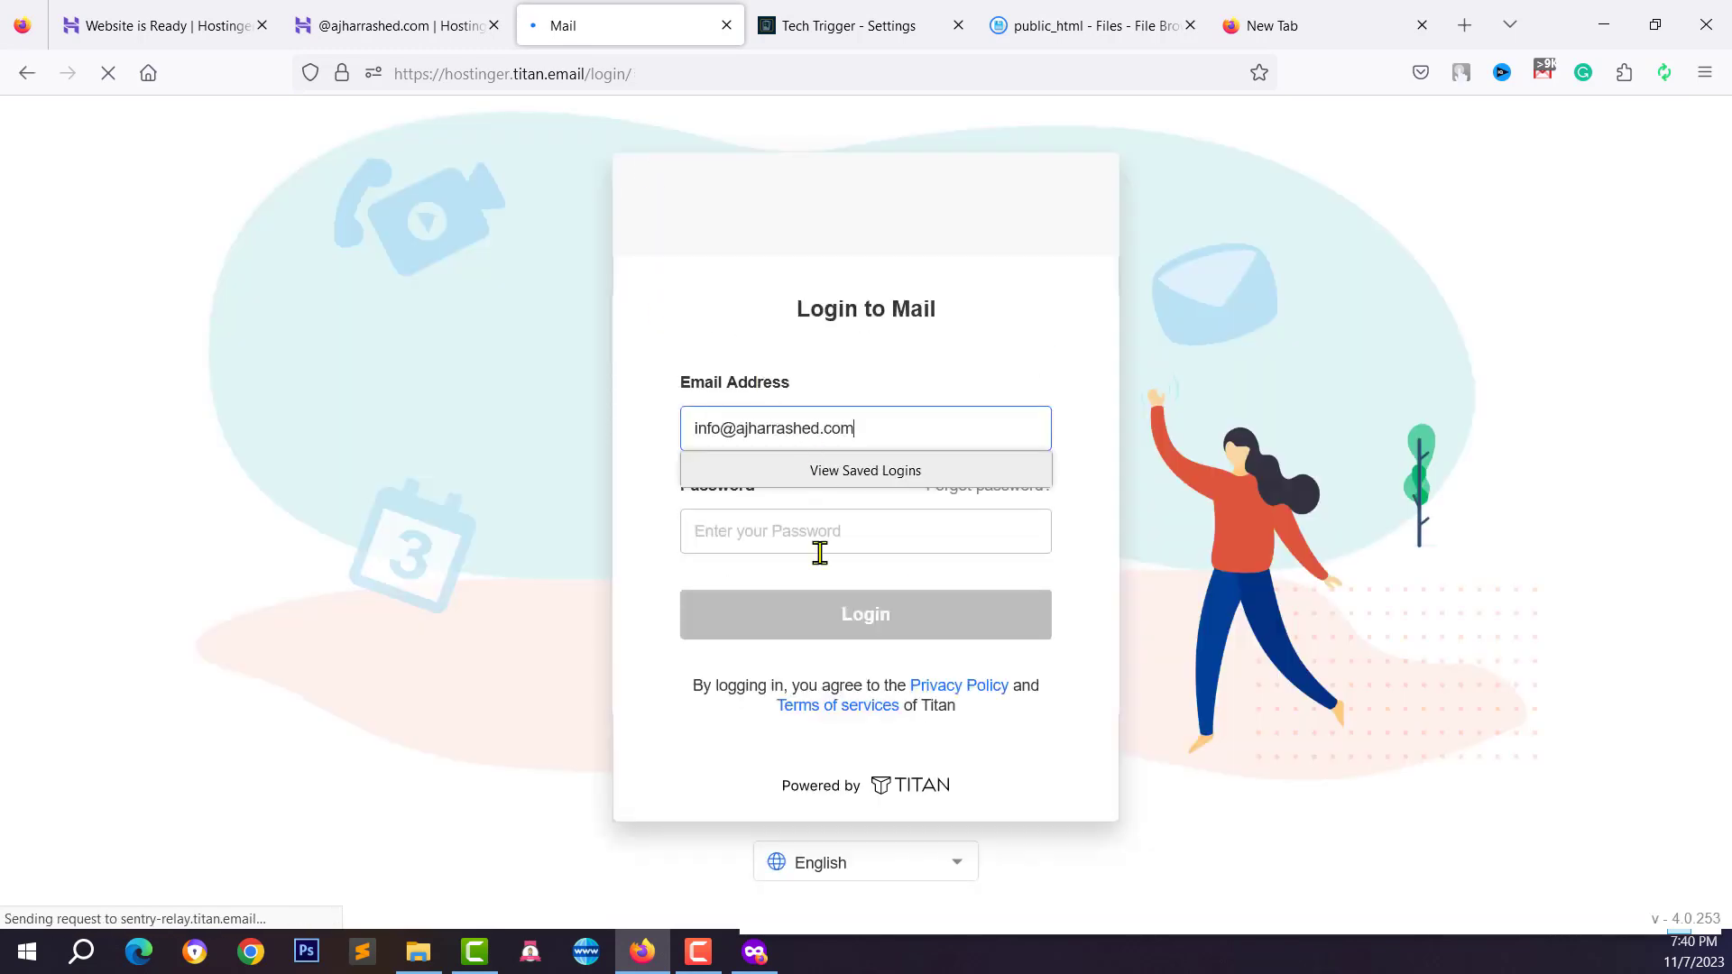
Sign in to Titan with the pasted mailbox password, declining to save the login
left_click(820, 553)
right_click(819, 541)
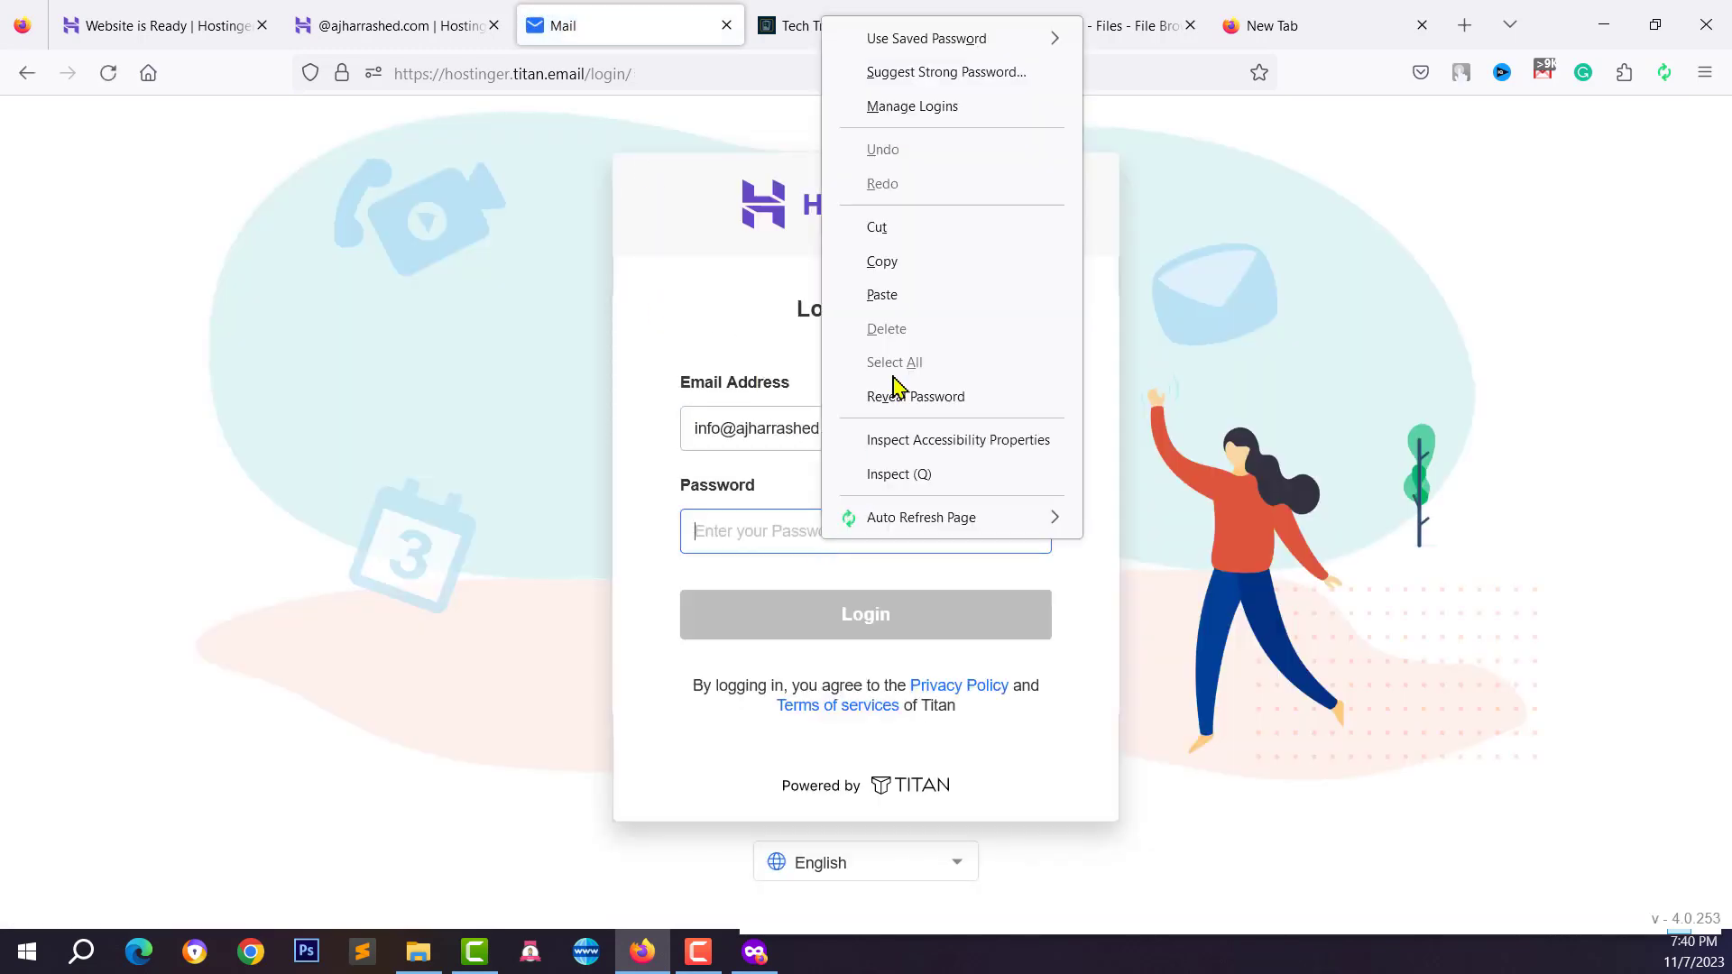
left_click(916, 293)
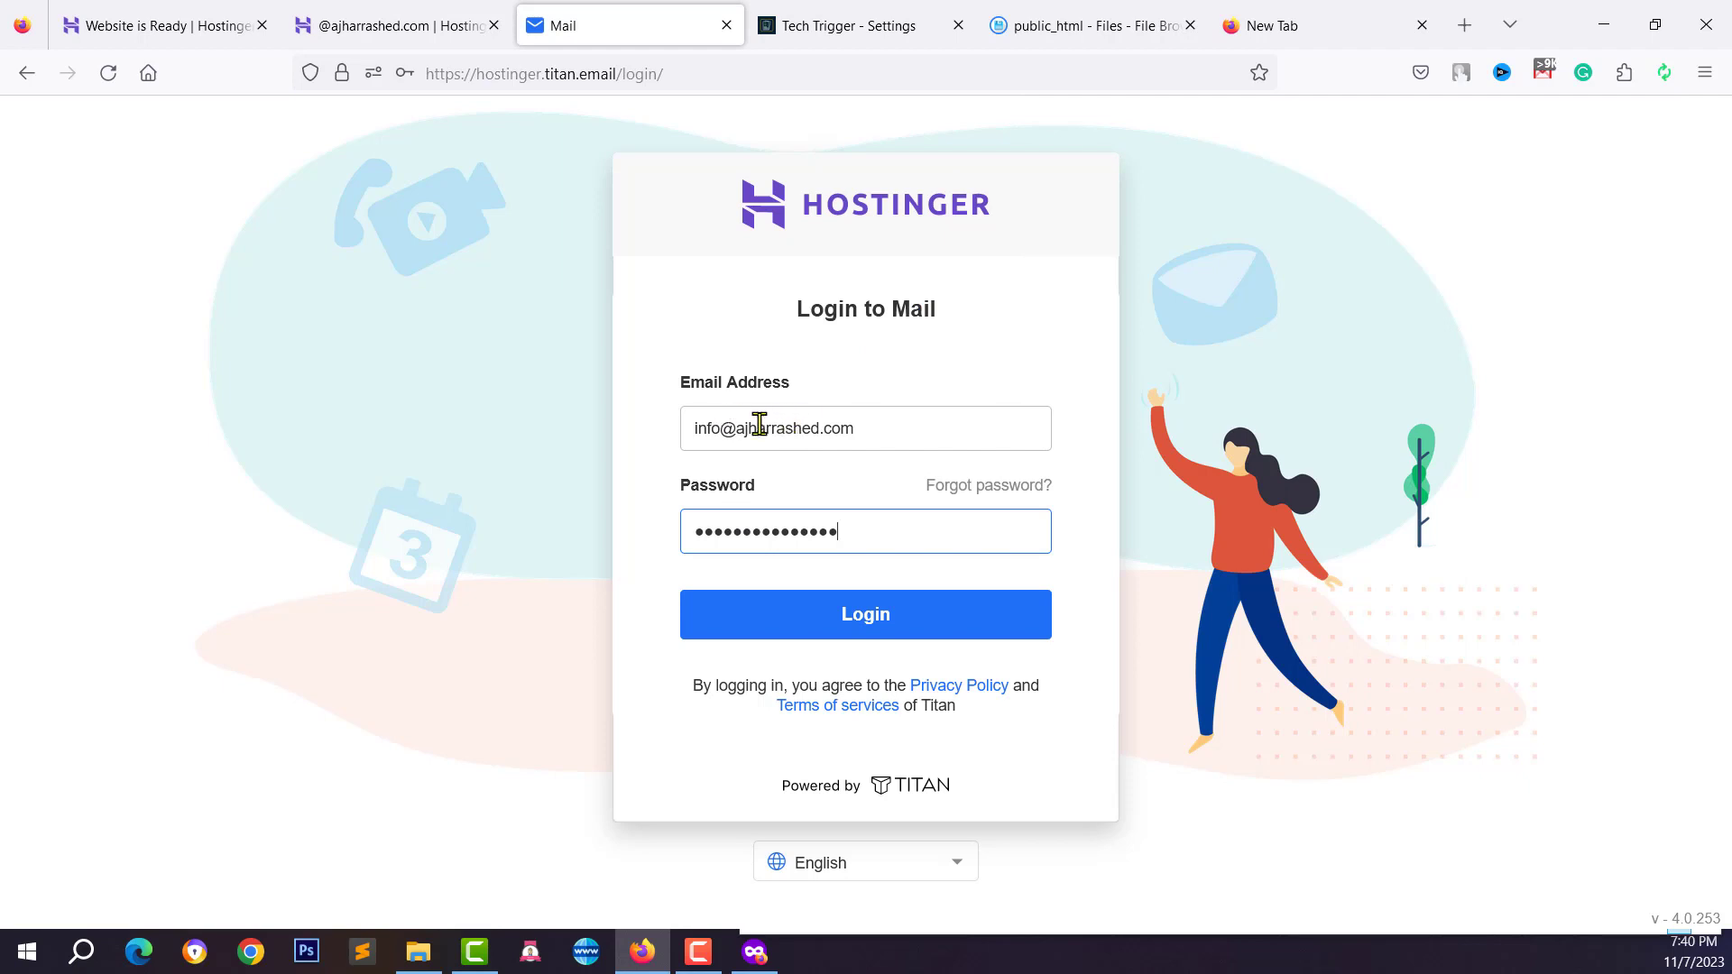
left_click(889, 619)
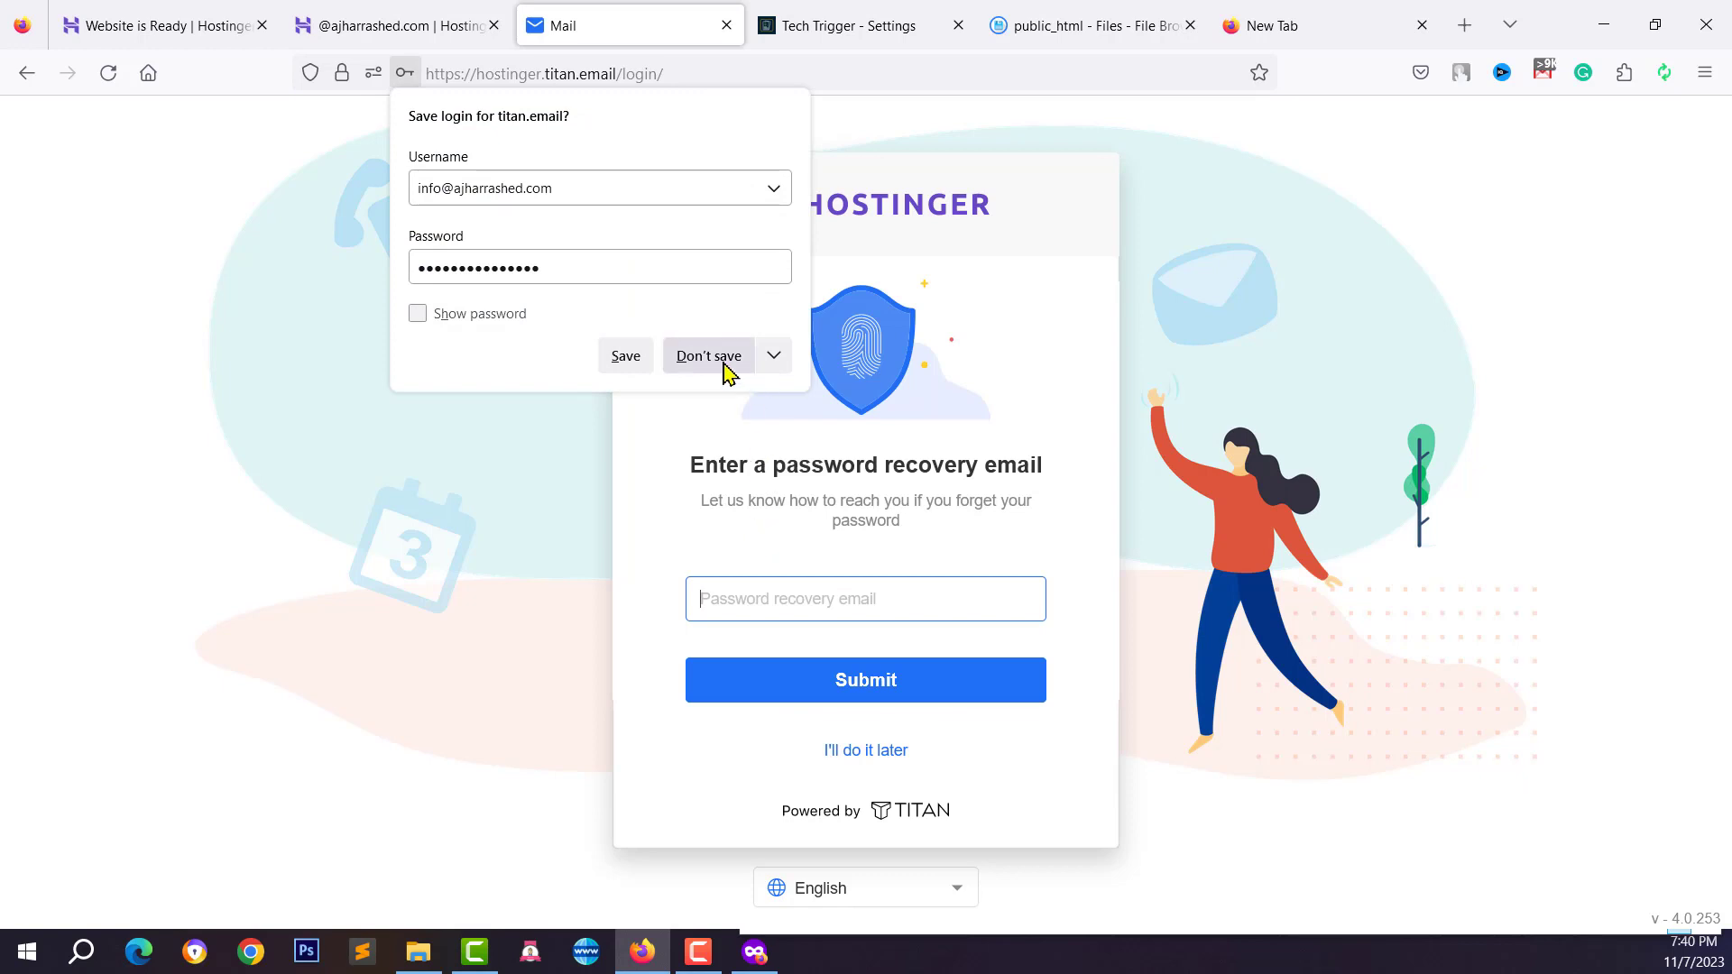
left_click(726, 363)
Skip the recovery email, Gmail import, signature, view and mobile app prompts, then open Settings
left_click(852, 755)
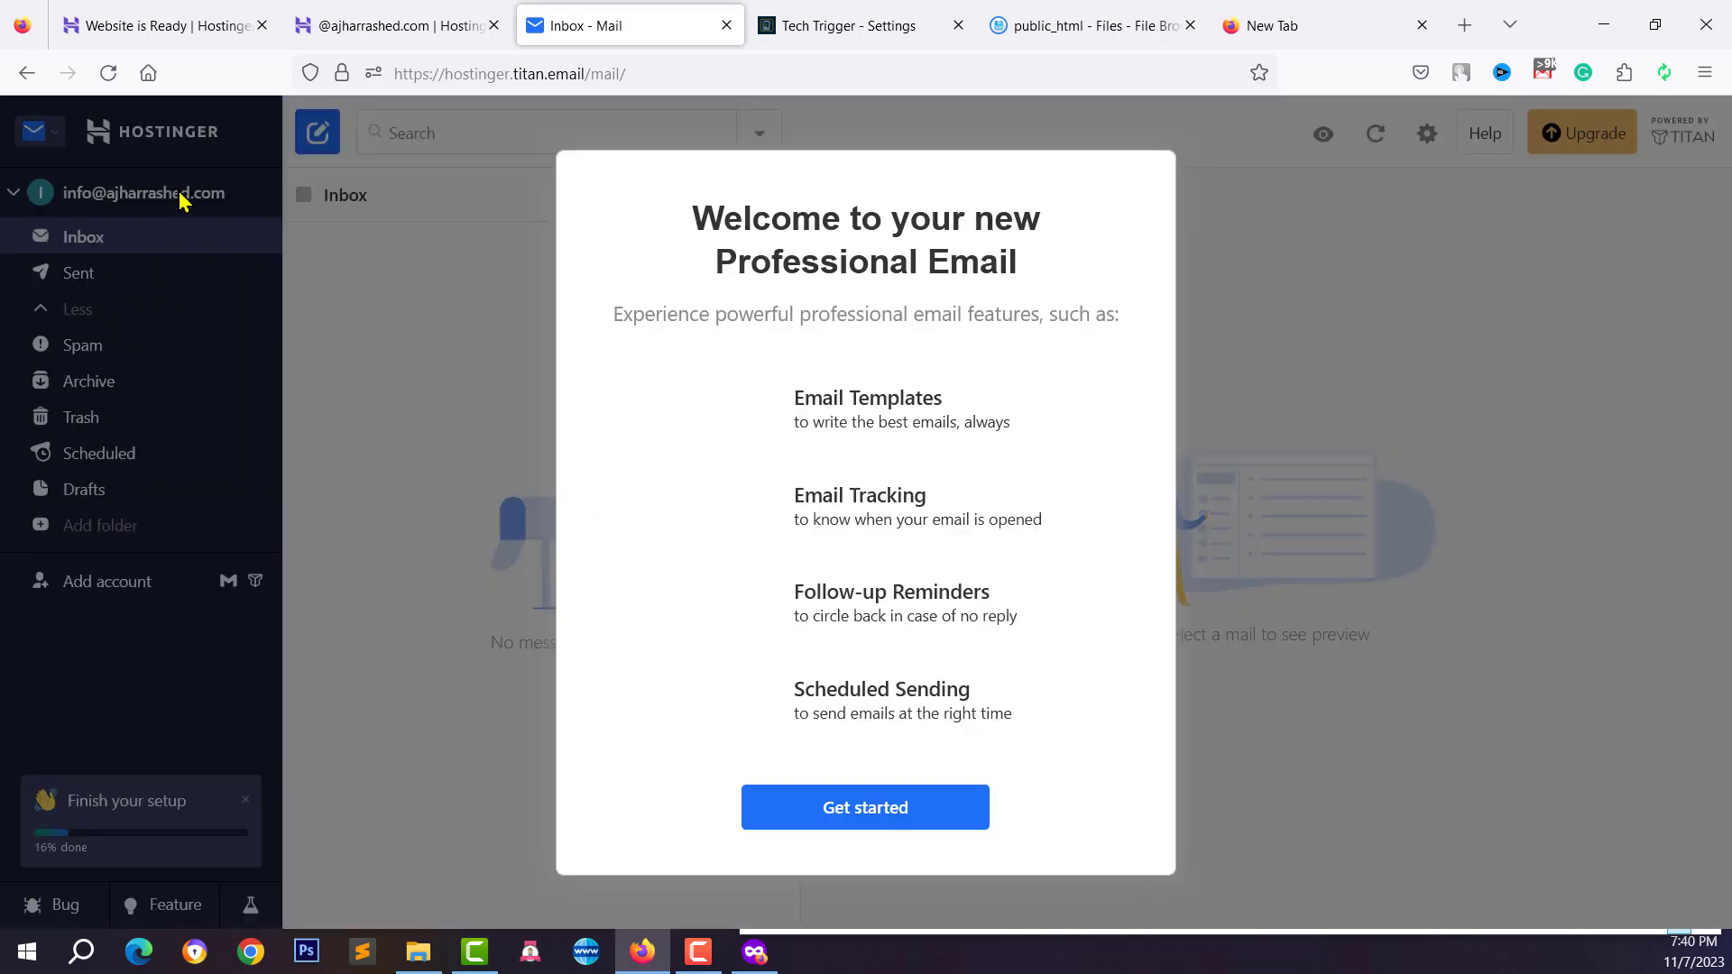
left_click(816, 802)
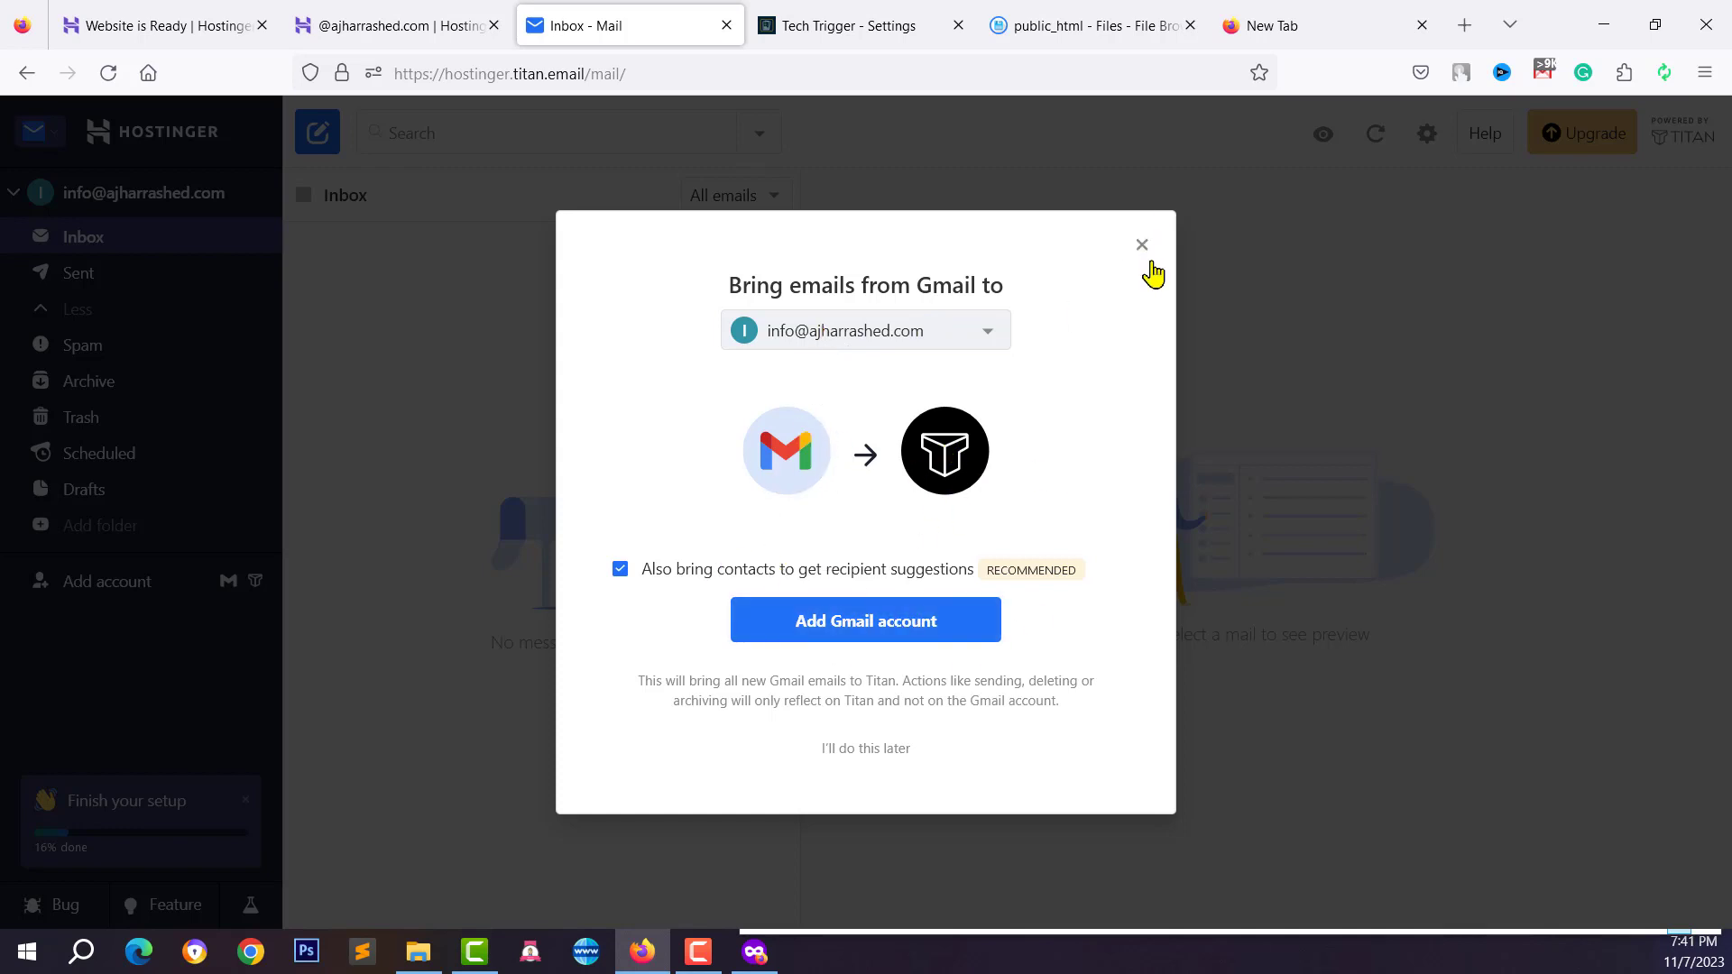
left_click(867, 750)
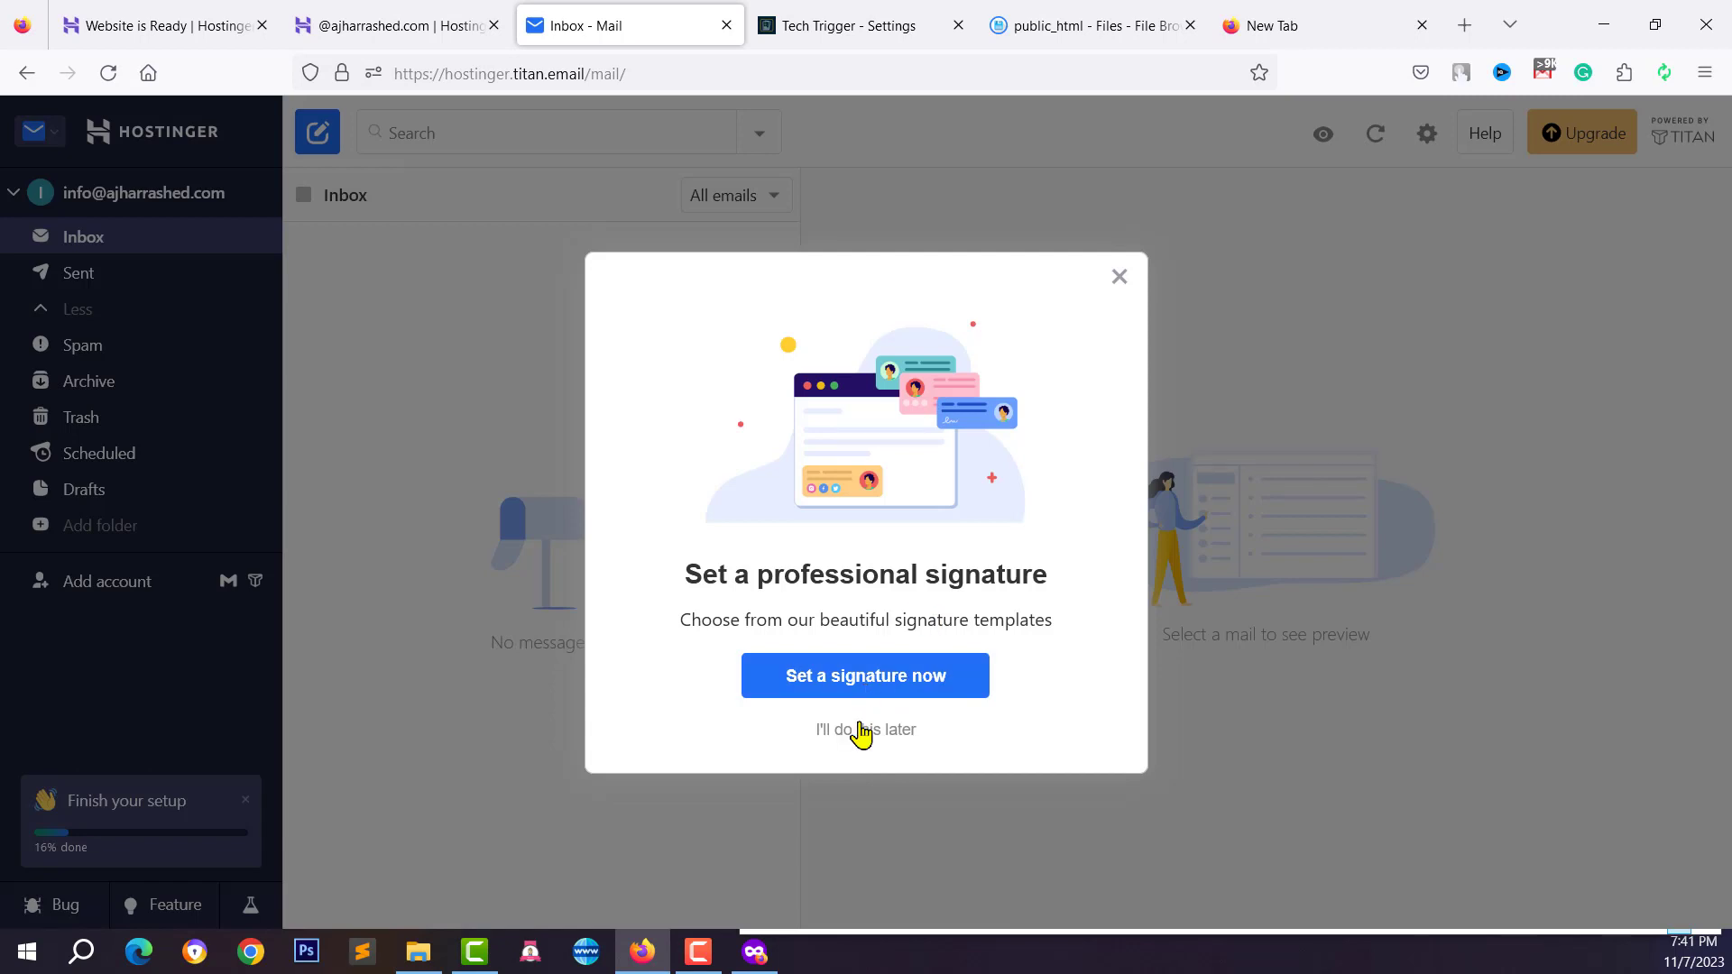
left_click(860, 725)
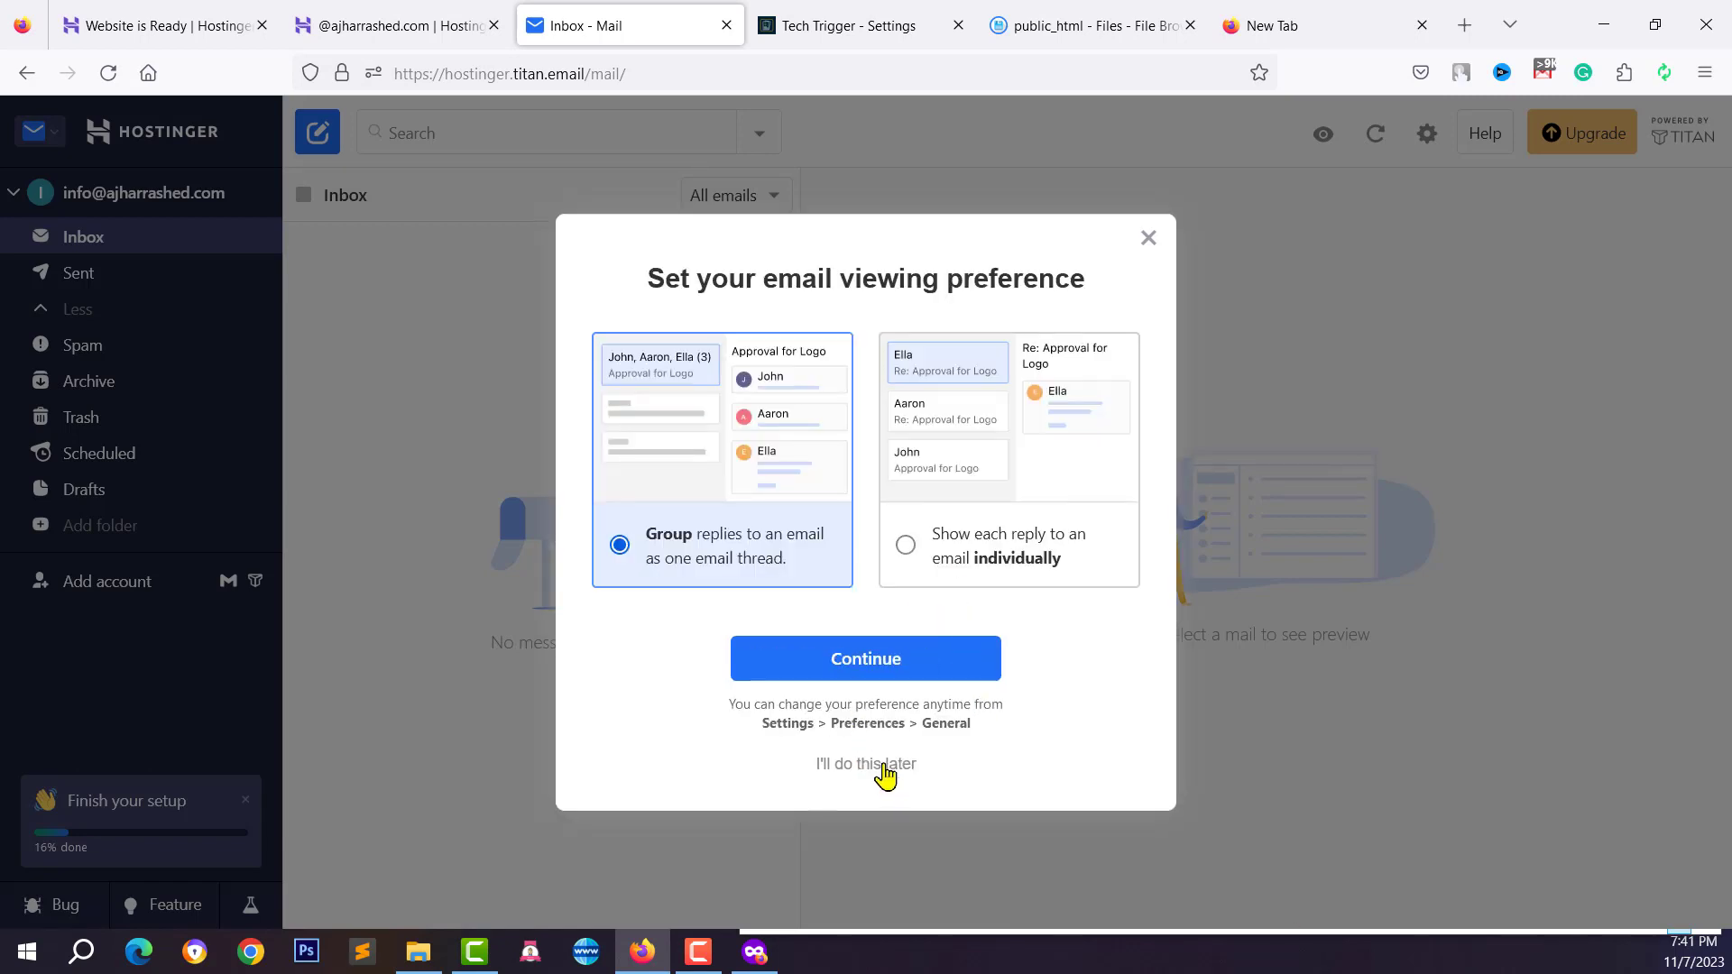
left_click(884, 766)
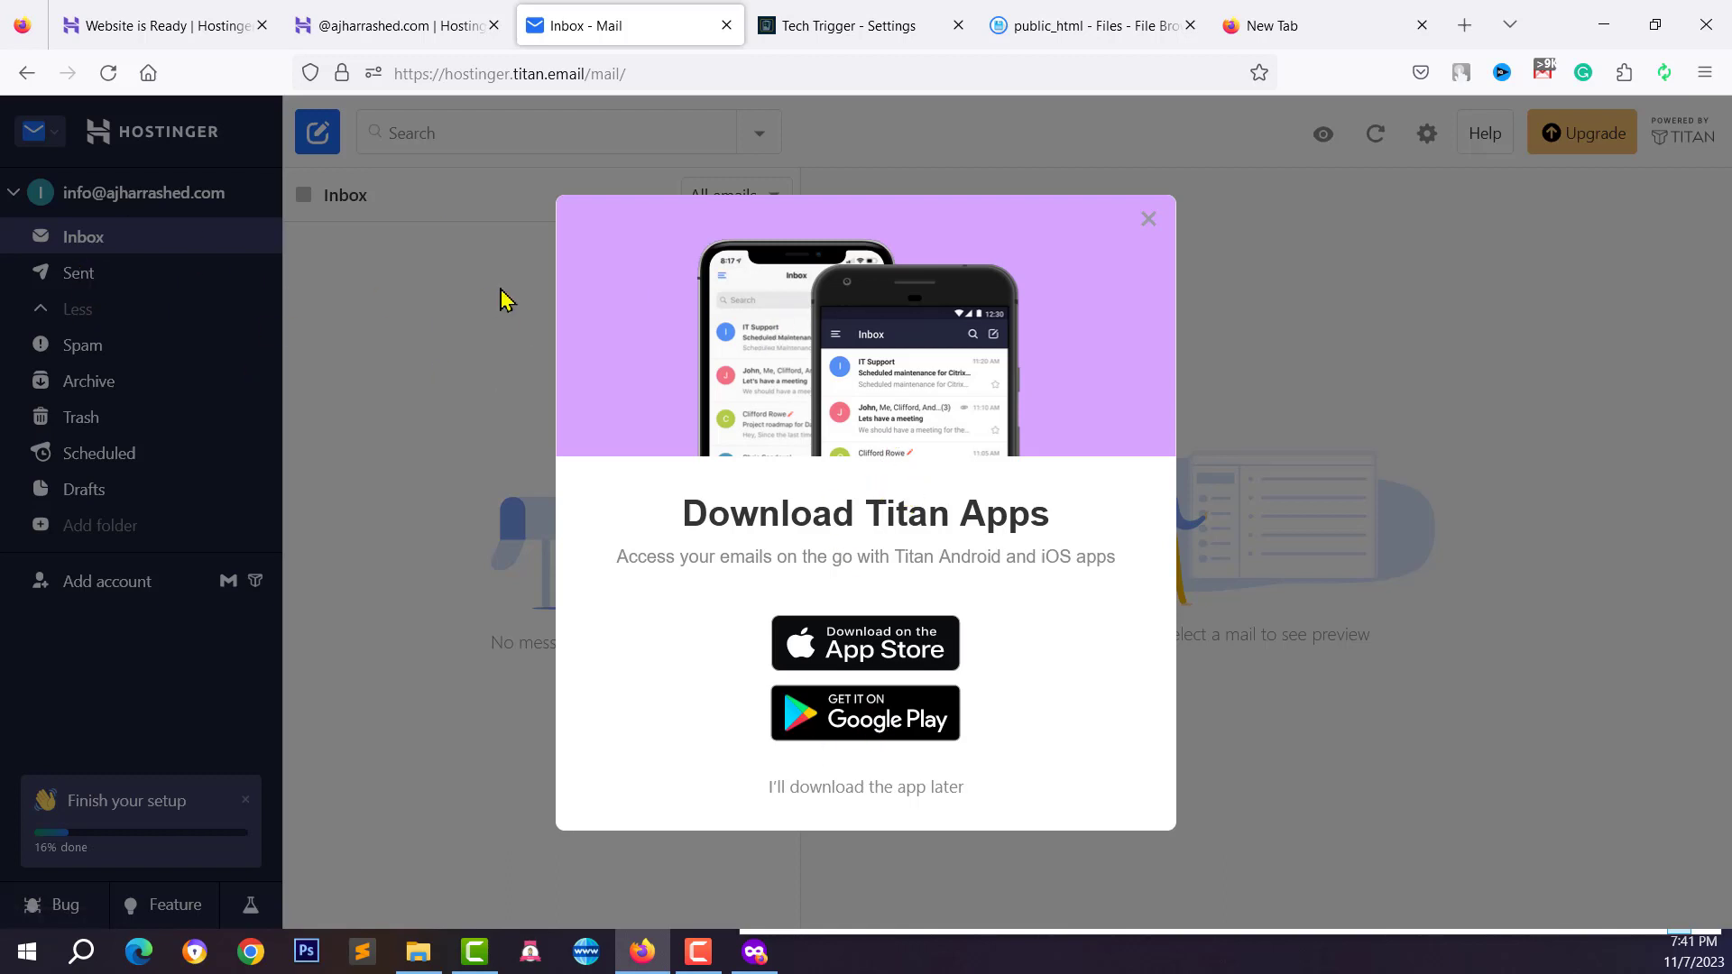
left_click(821, 794)
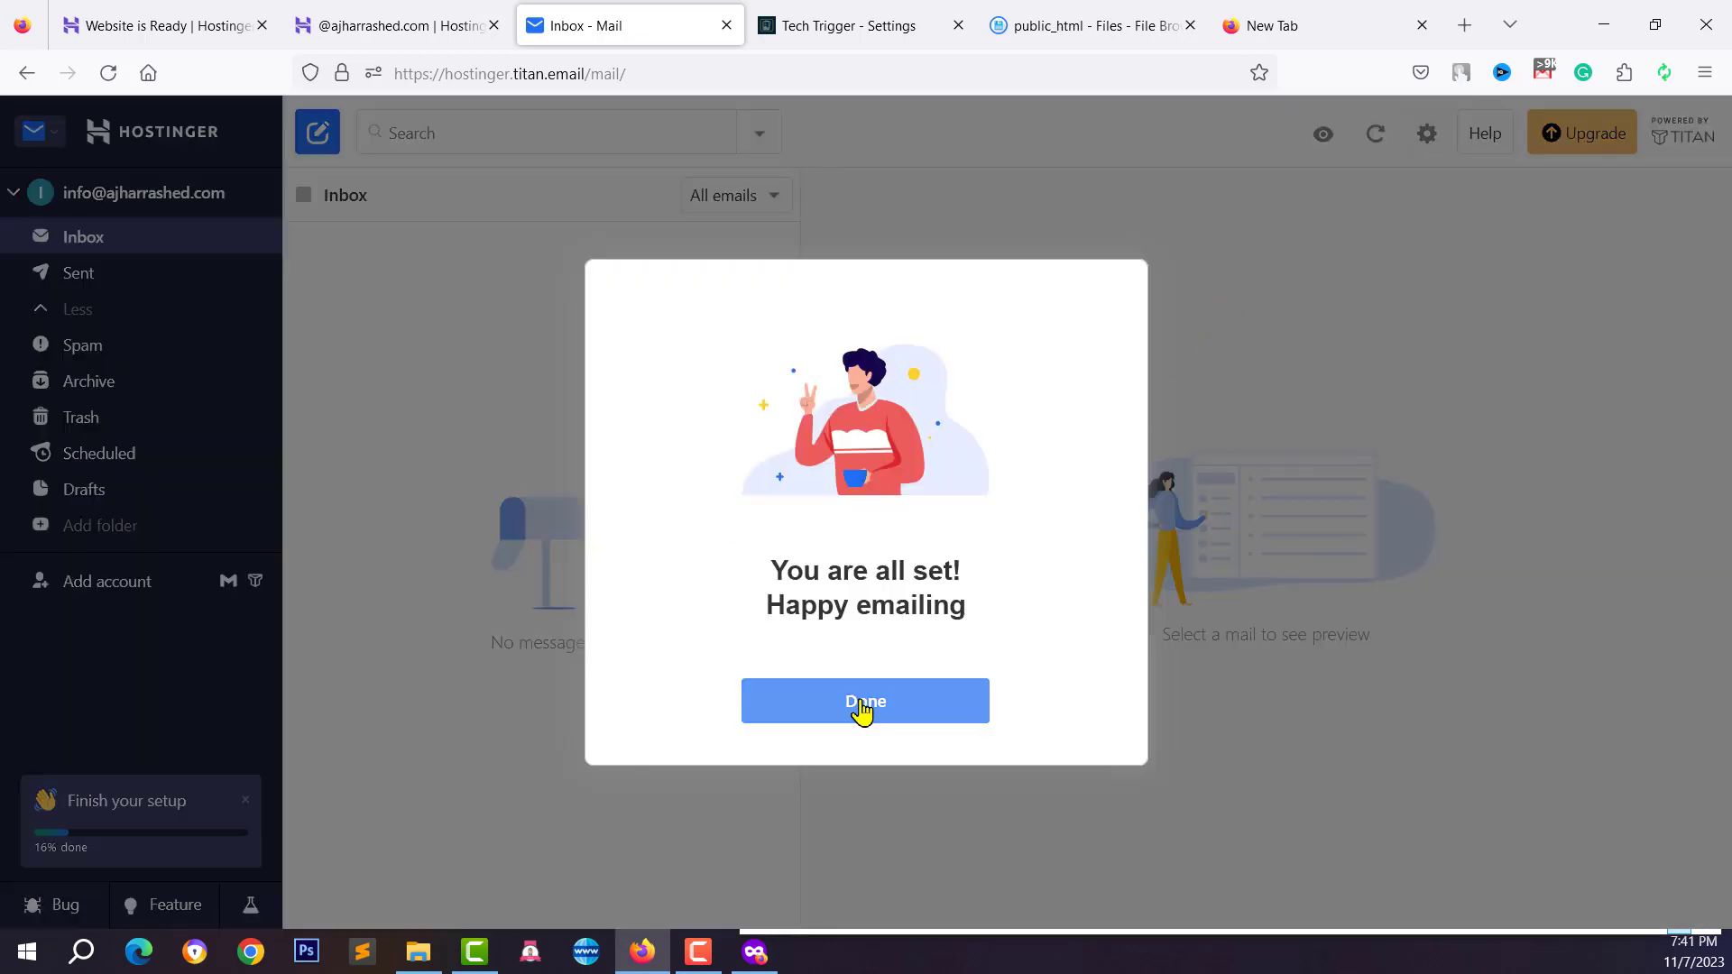
left_click(866, 706)
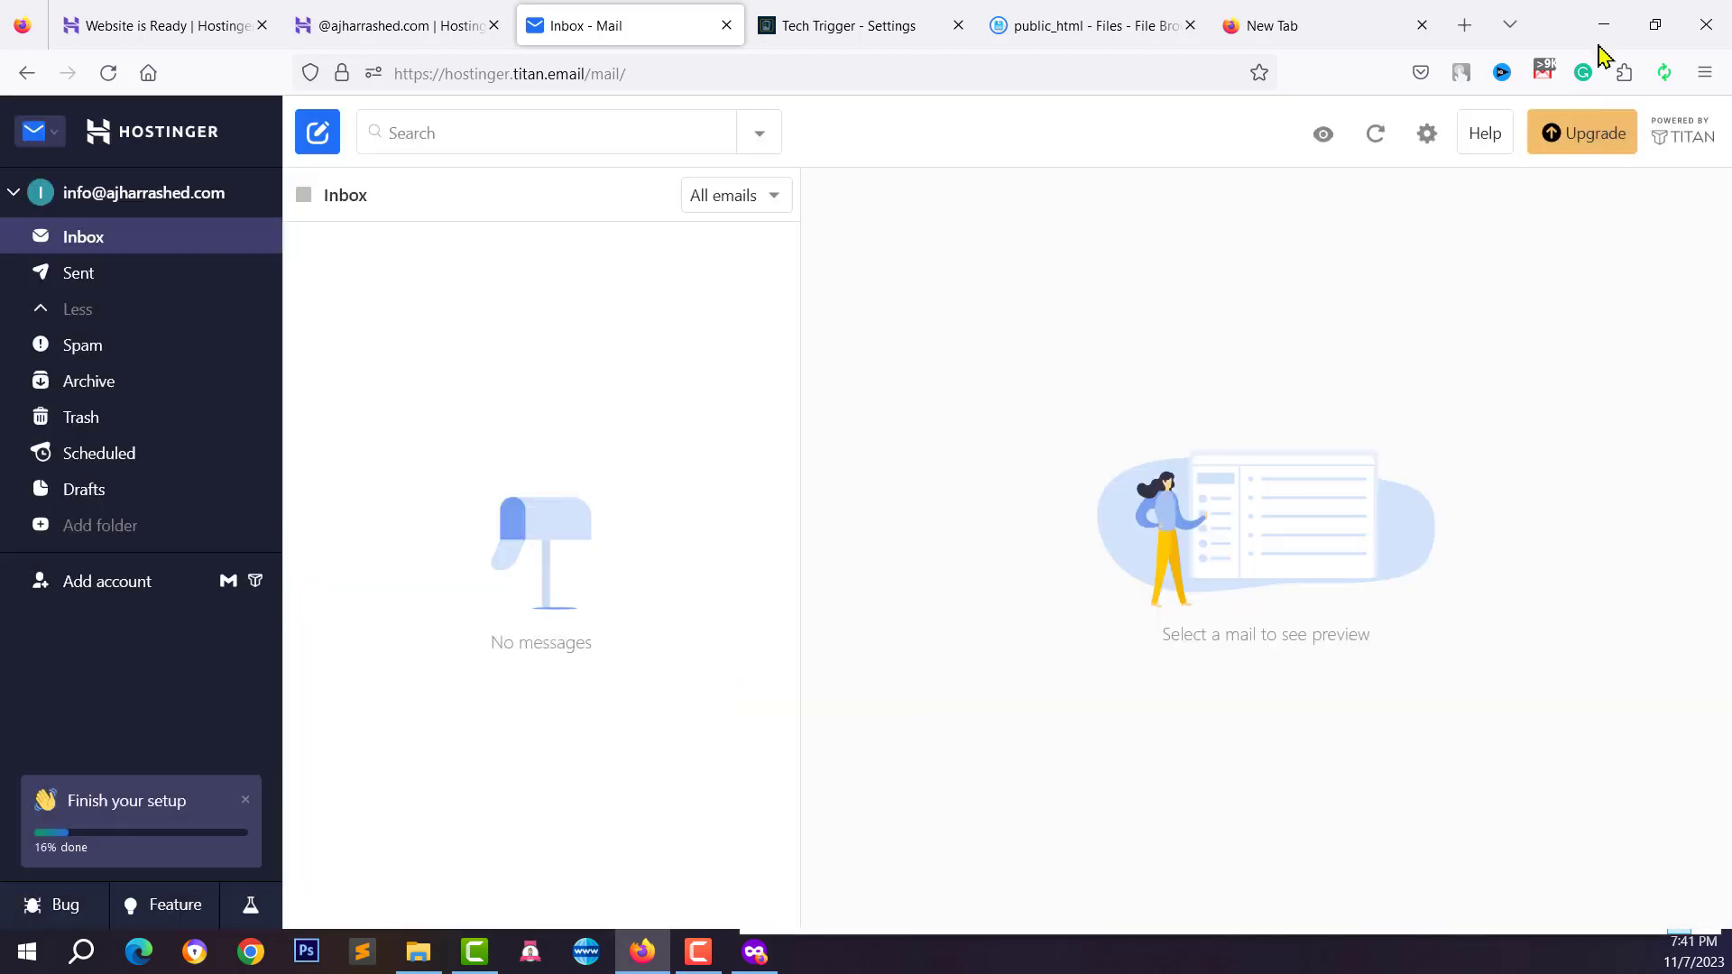
left_click(1425, 135)
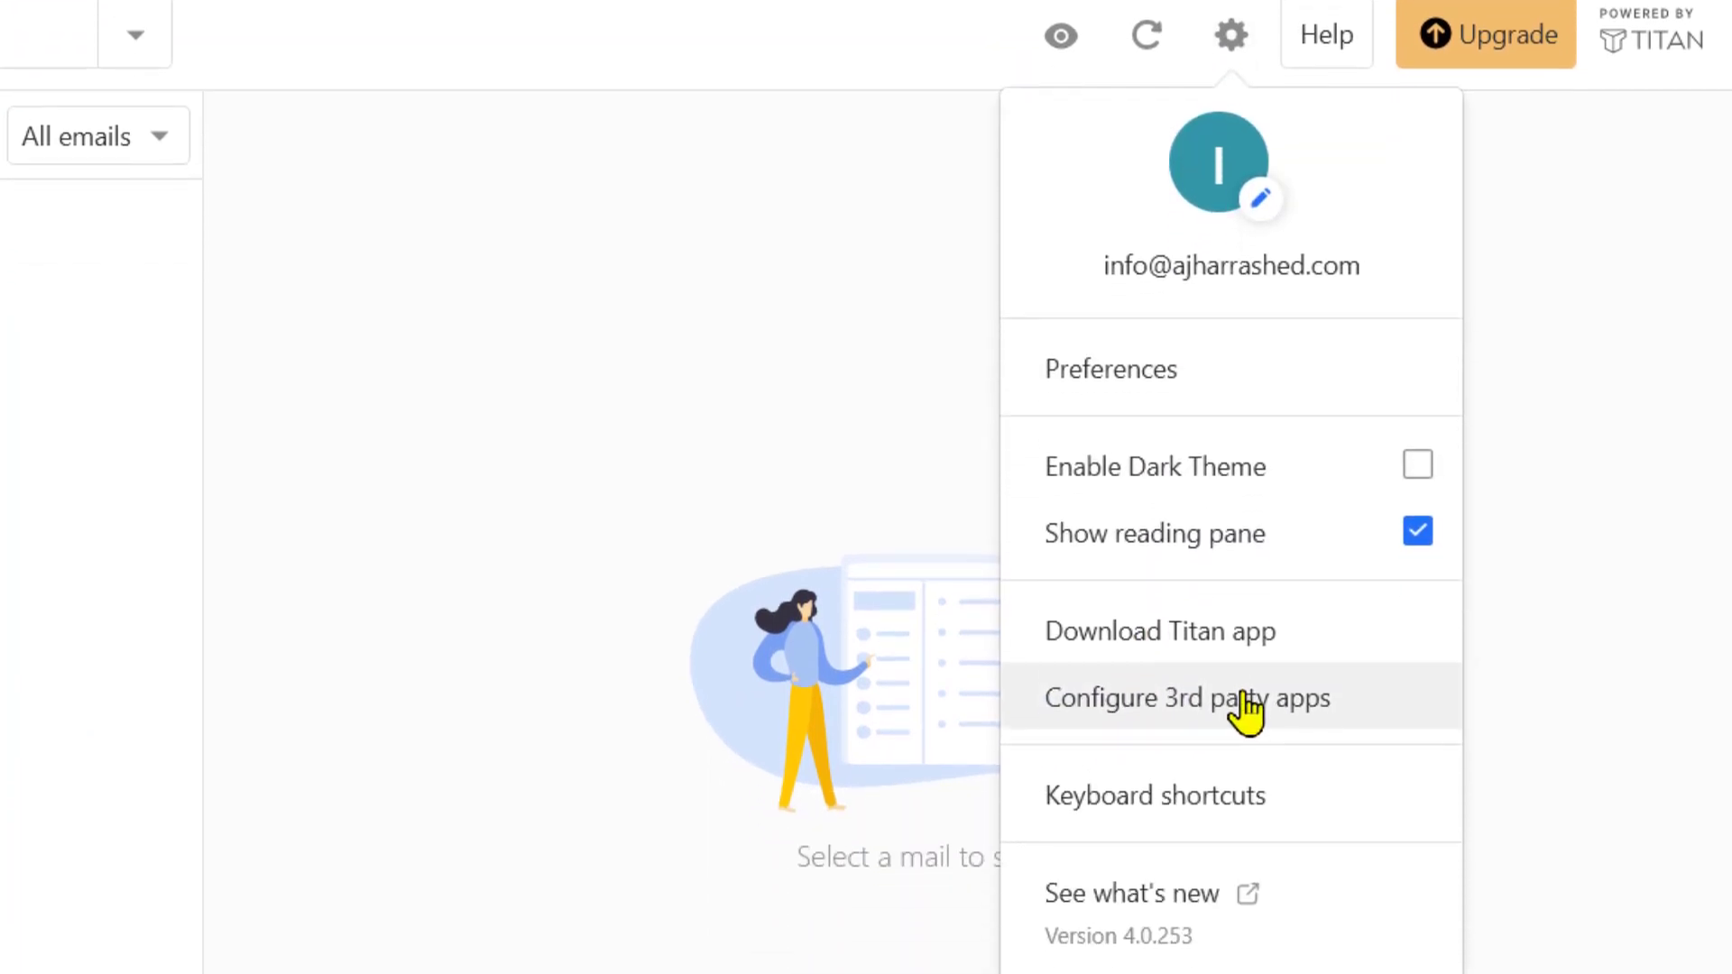
Open the Configure 3rd party apps help article, briefly checking the vCardGo email form
left_click(1245, 713)
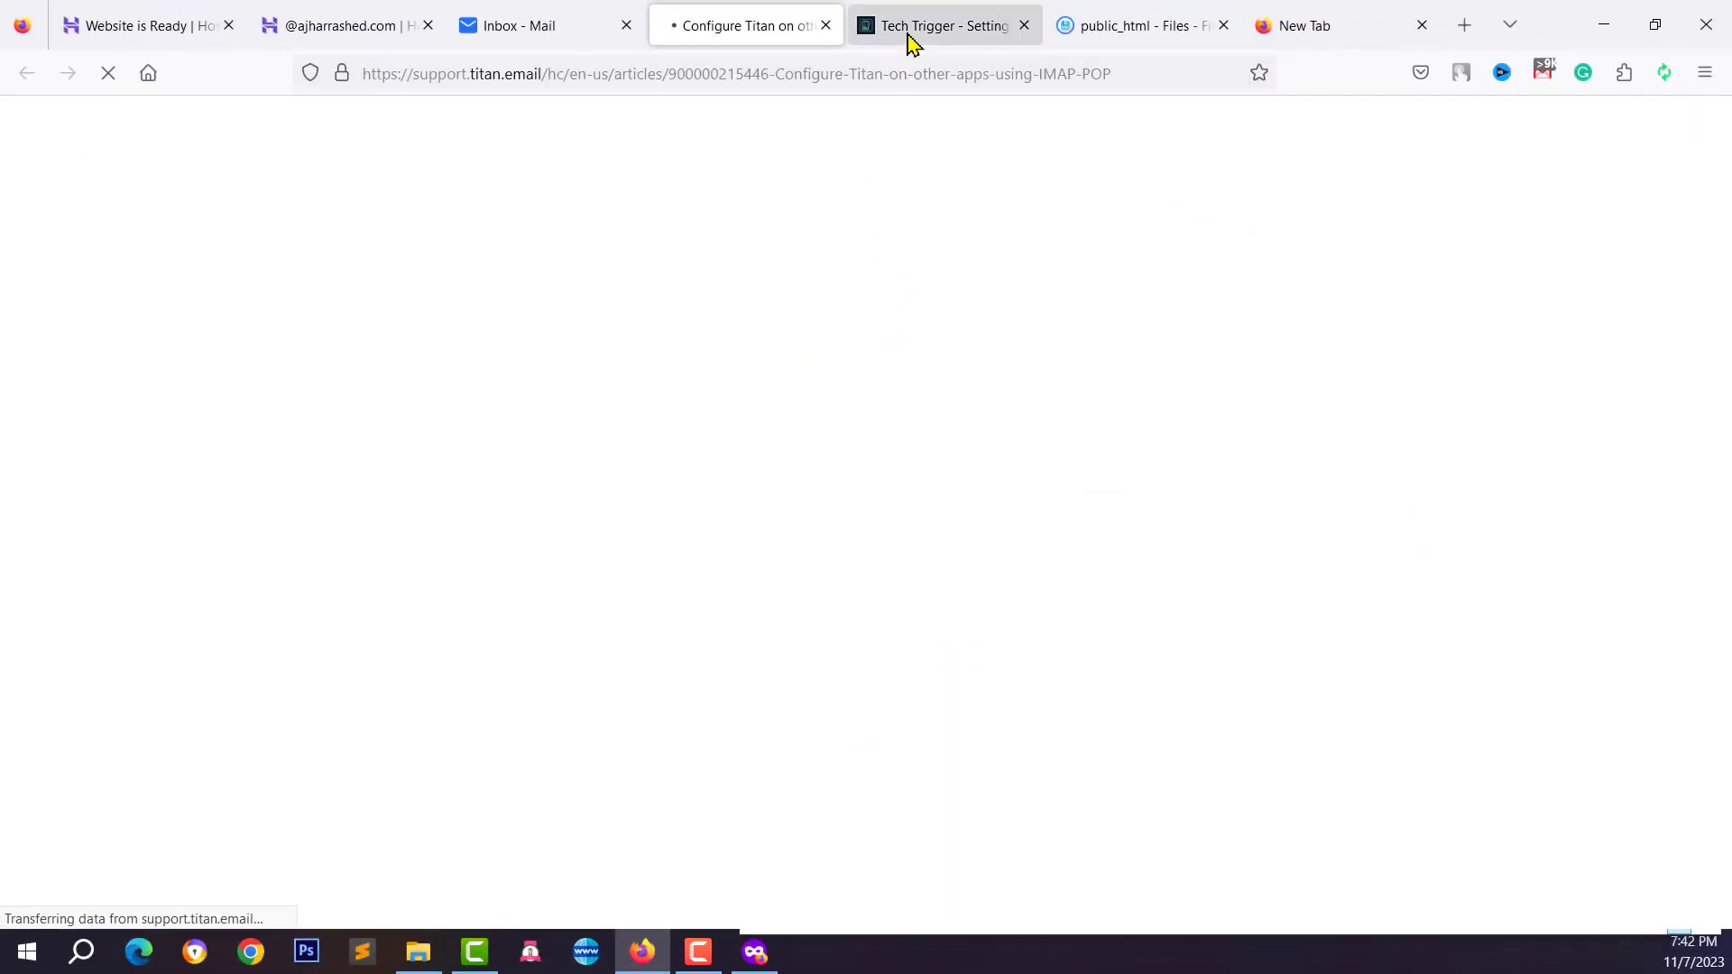
left_click(909, 38)
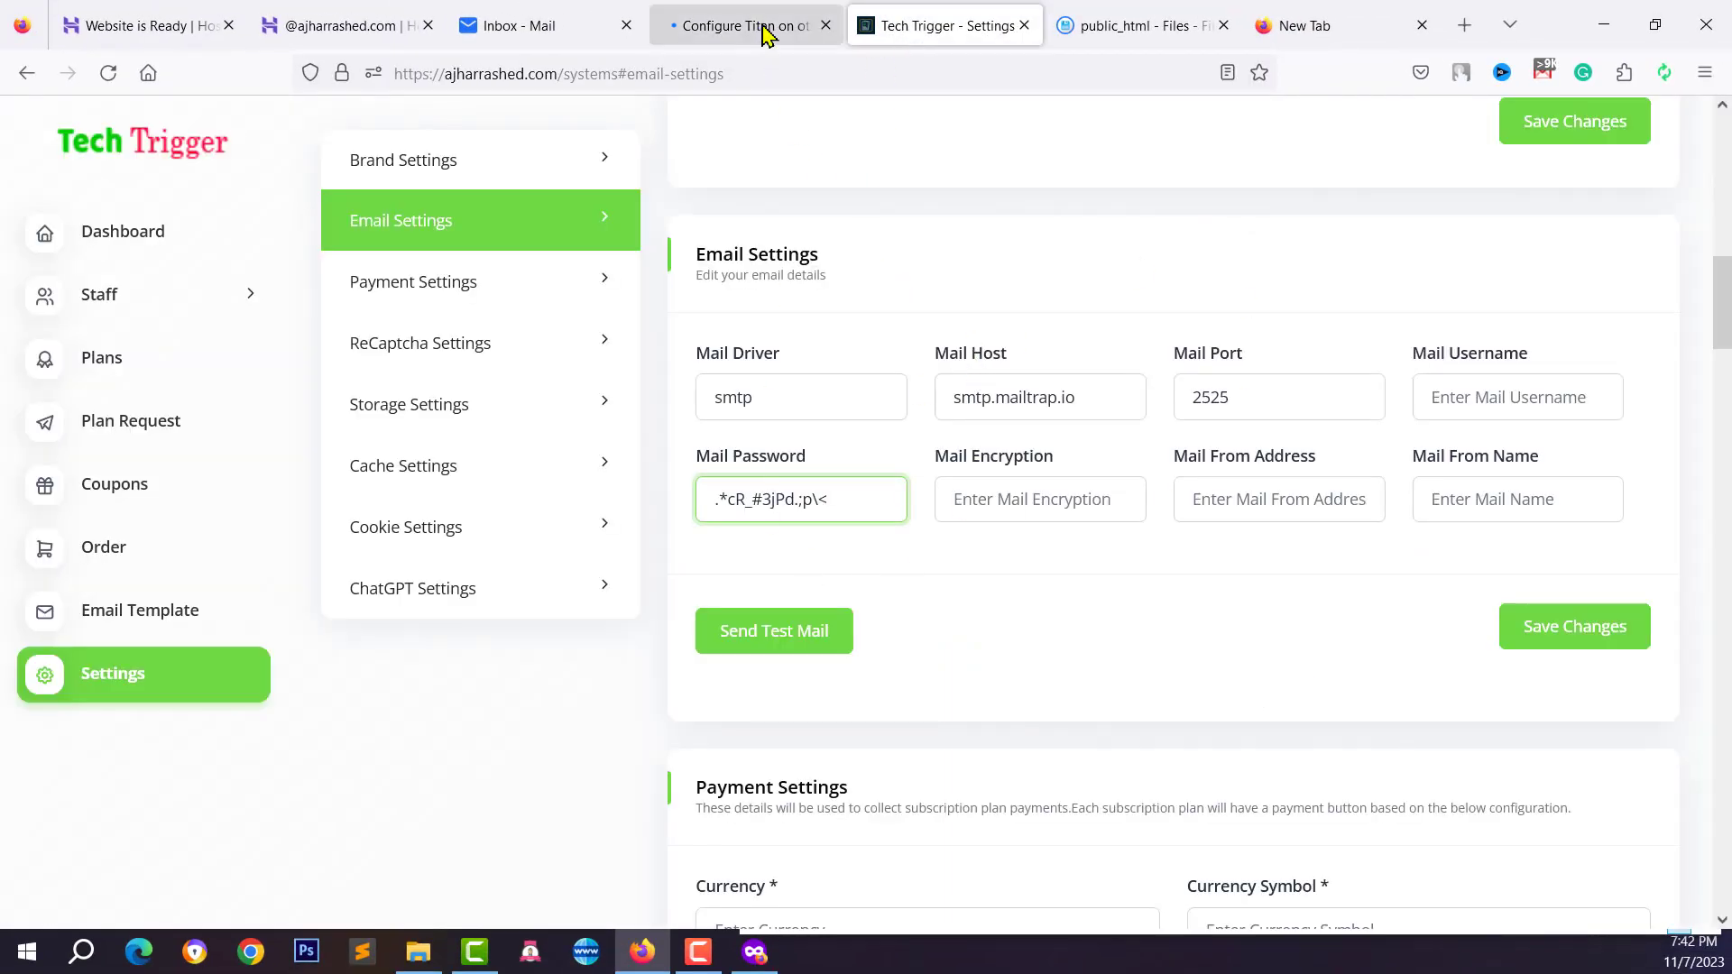
left_click(761, 27)
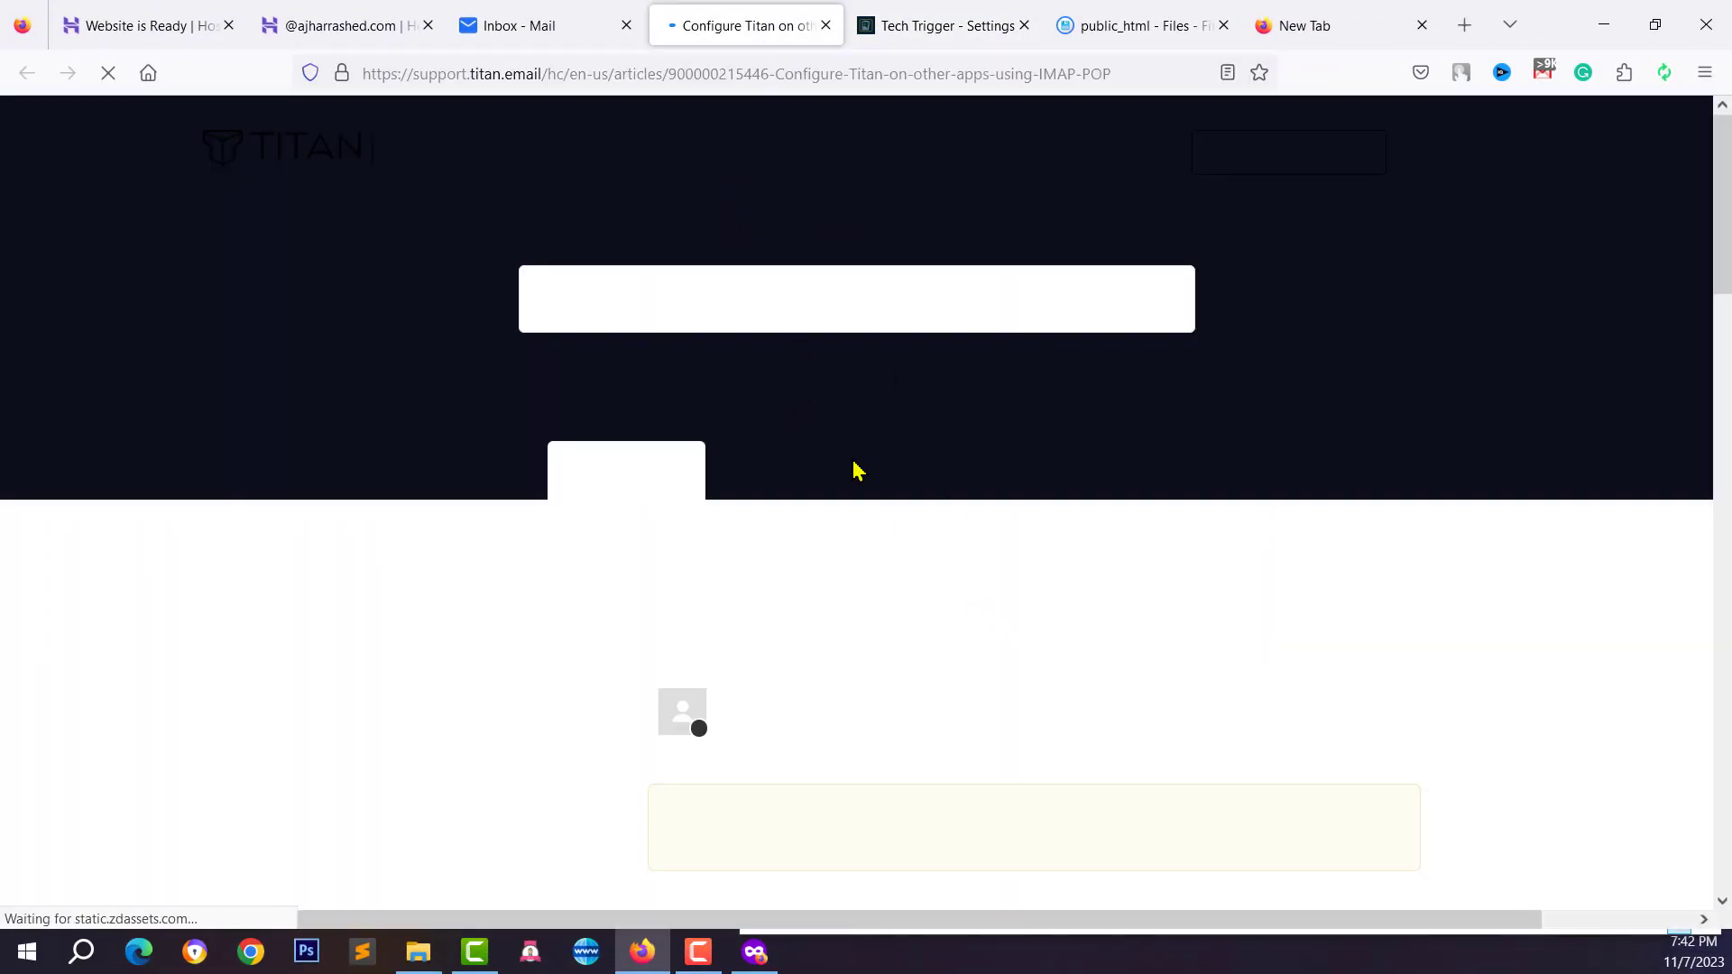
Find the outgoing server smtp.titan.email and port 465 in the IMAP section
scroll(964, 719, "down", 3)
scroll(964, 719, "down", 10)
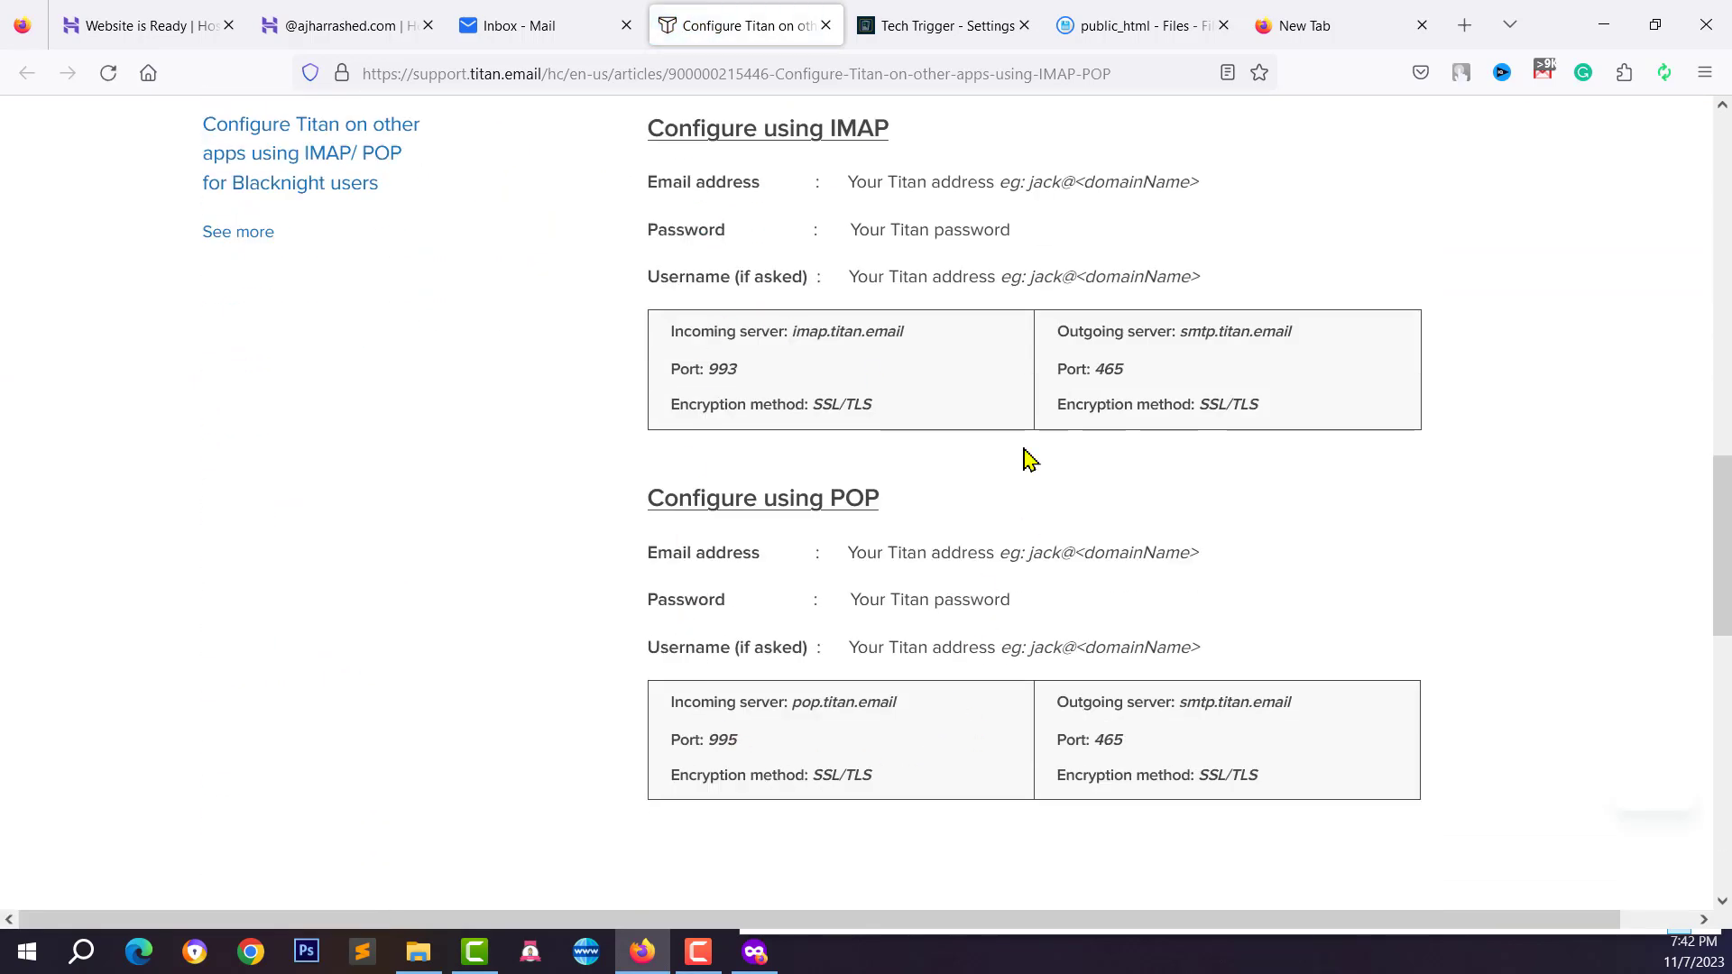
scroll(1154, 392, "up", 1)
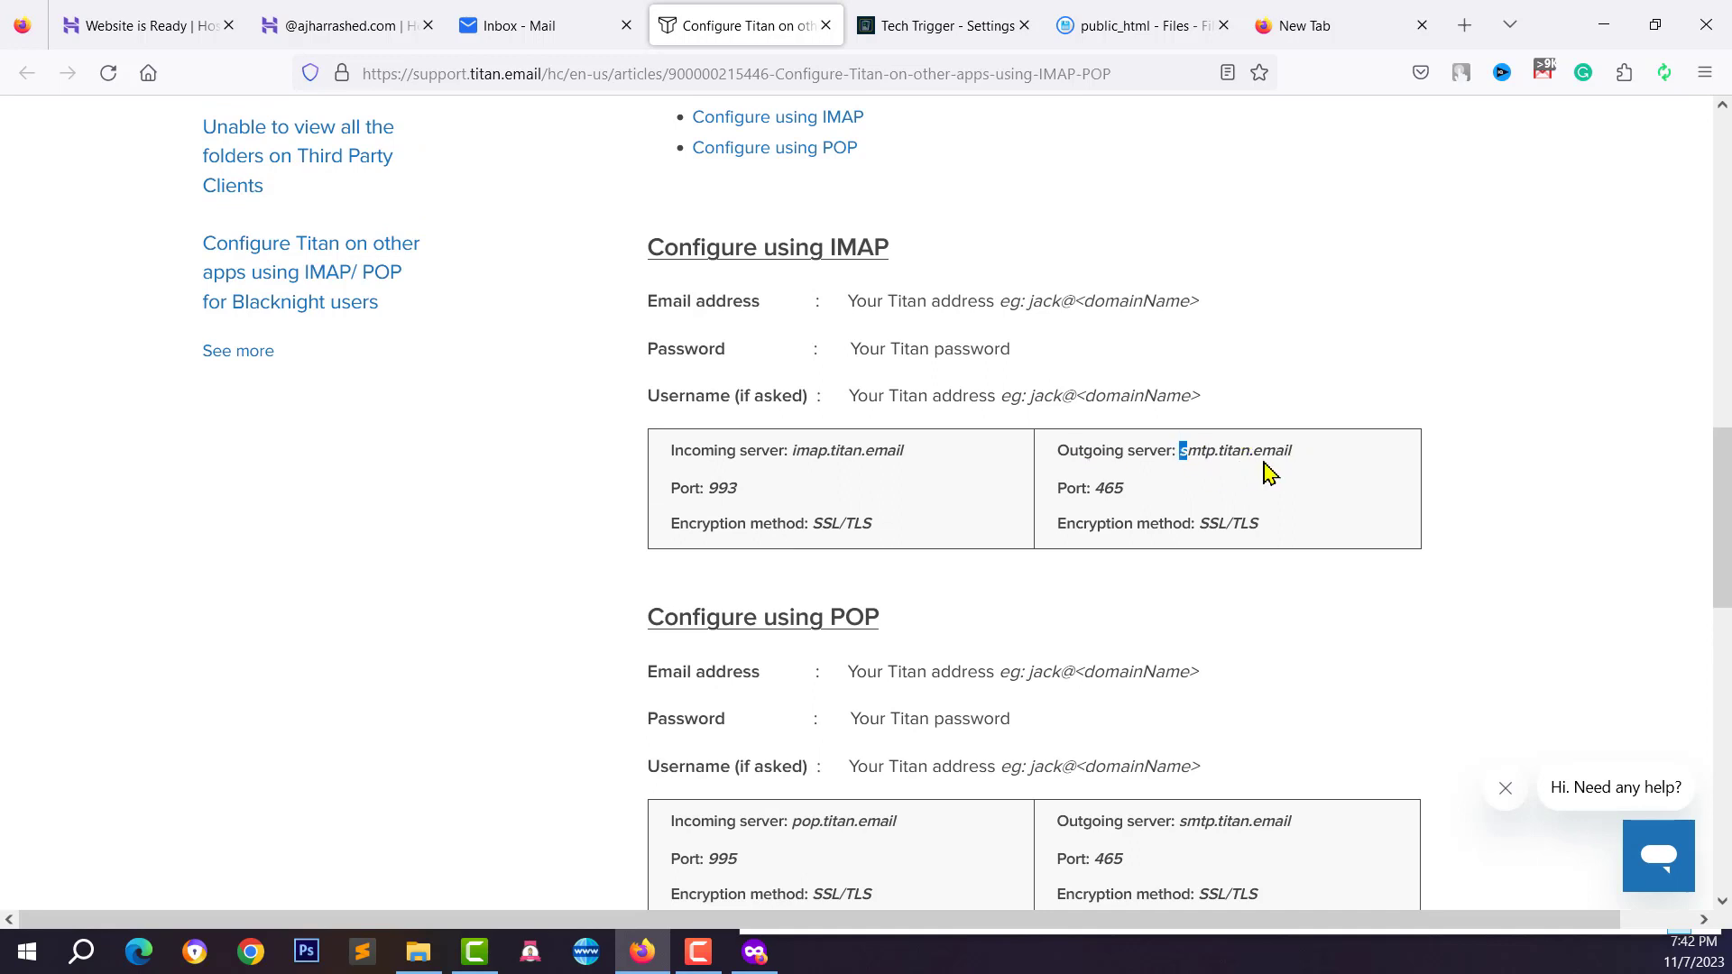
left_click_drag(1269, 470, 1348, 473)
double_click(1097, 491)
Replace Mail Host smtp.mailtrap.io with smtp.titan.email copied from the Titan article
left_click(970, 18)
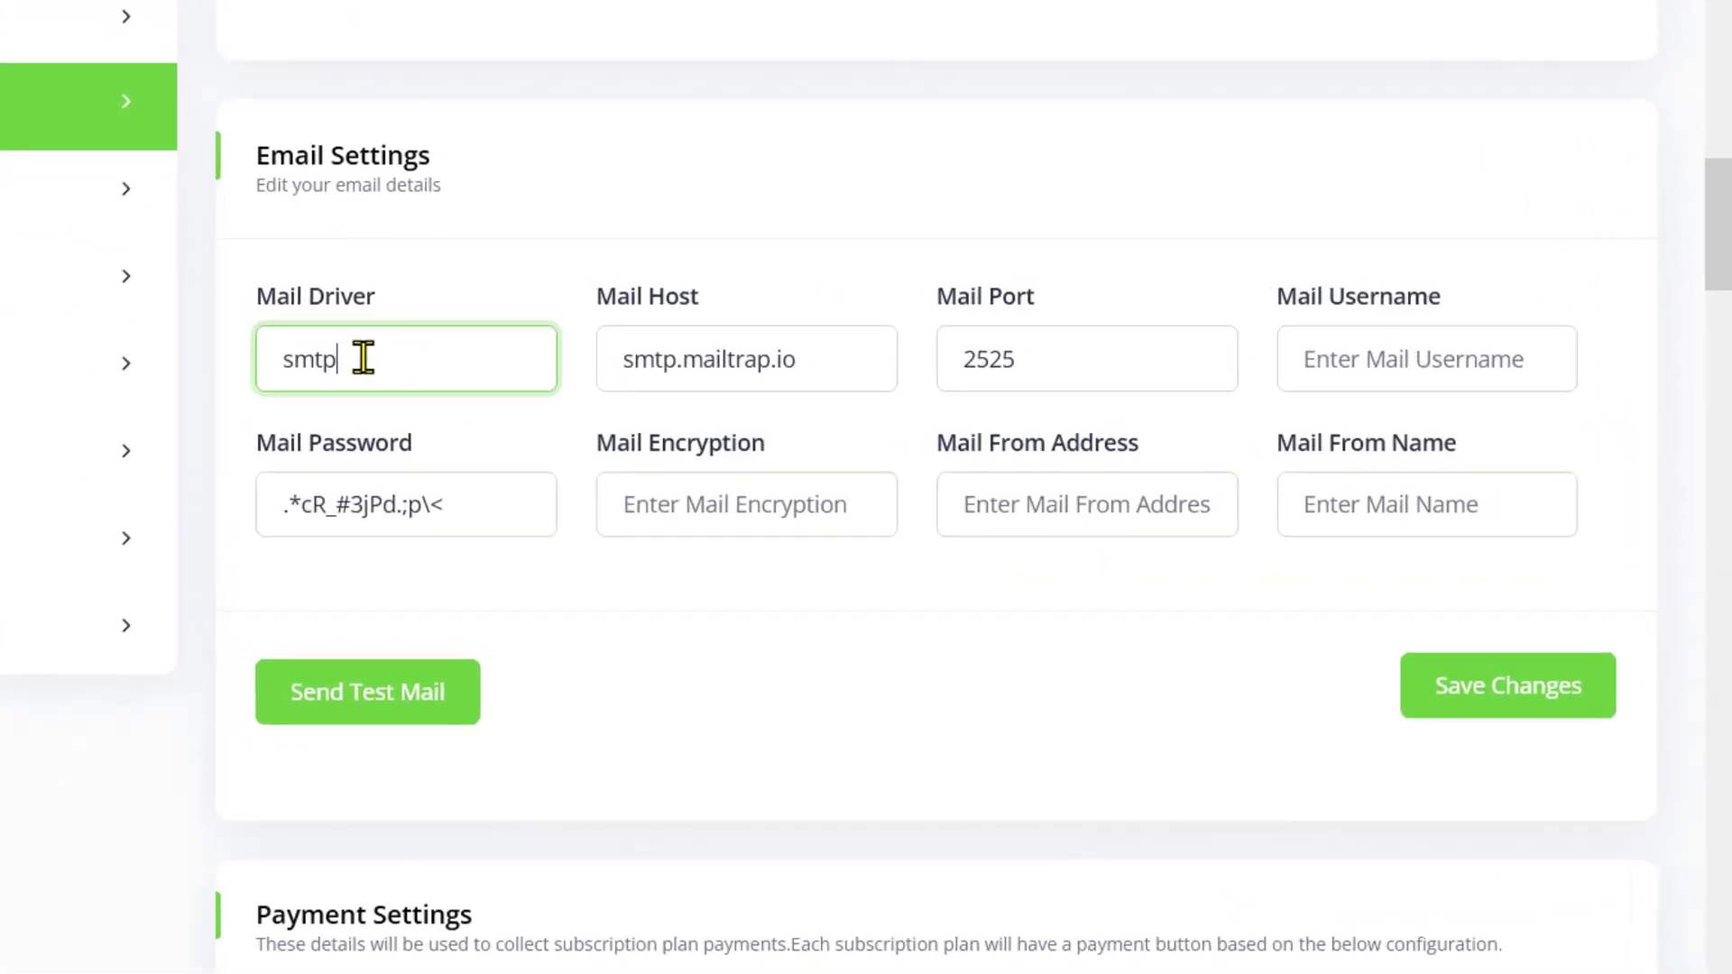
left_click(724, 374)
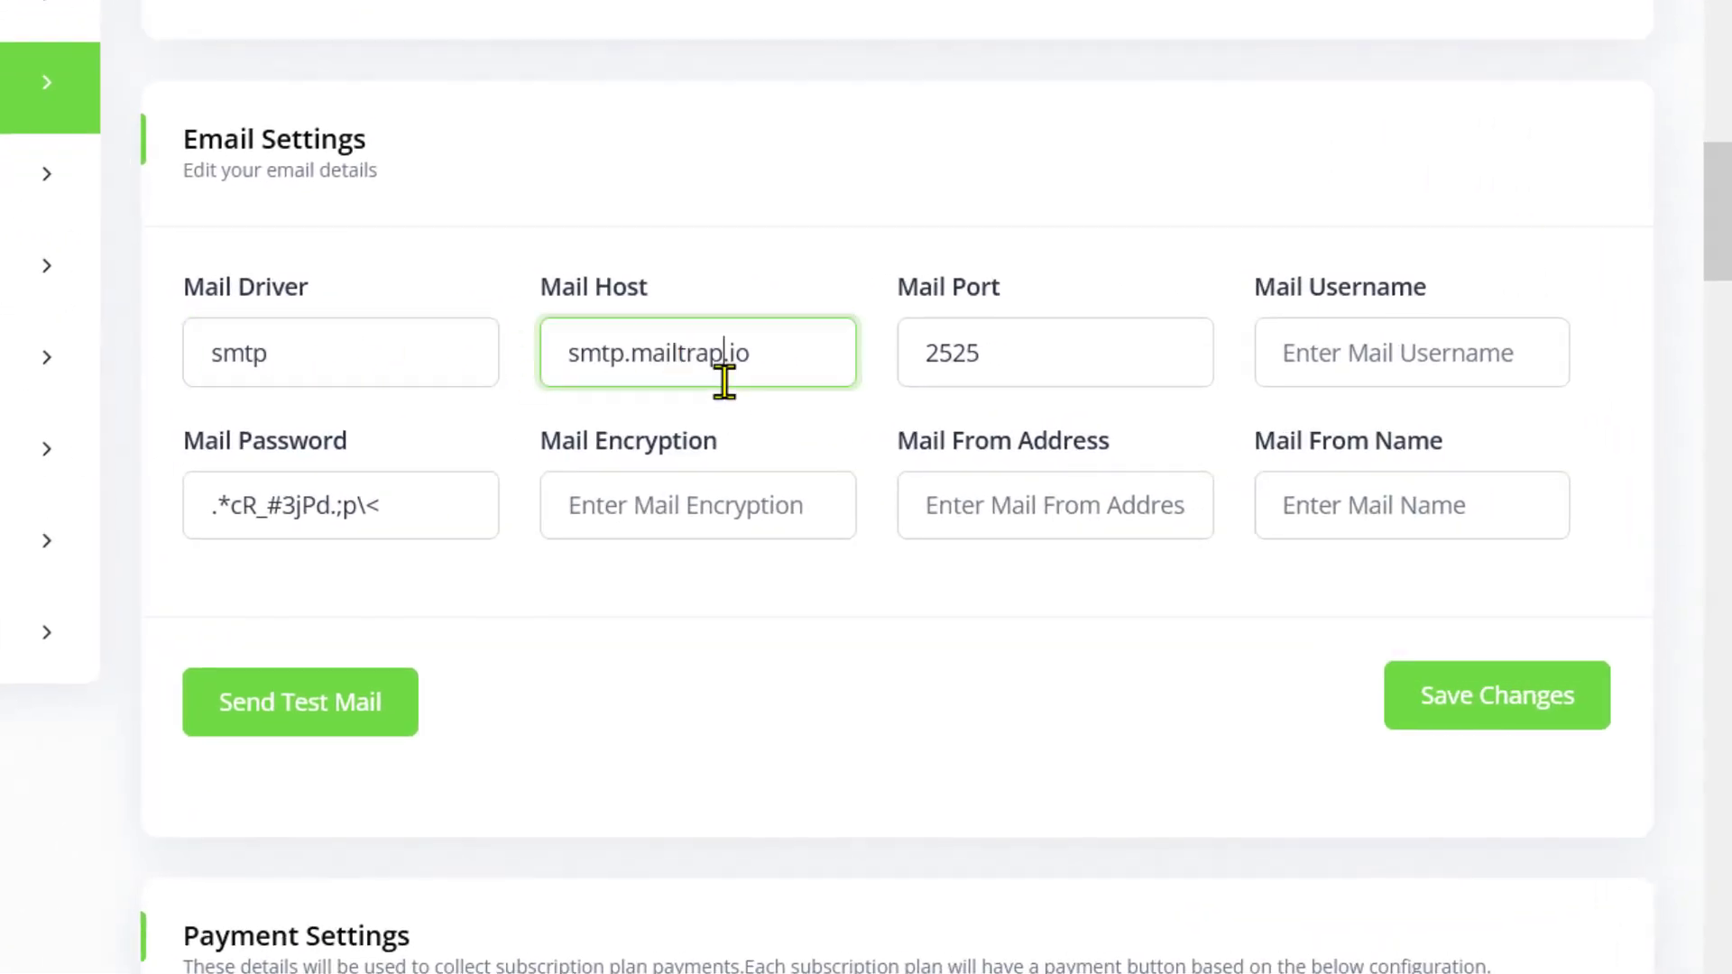
left_click(452, 51)
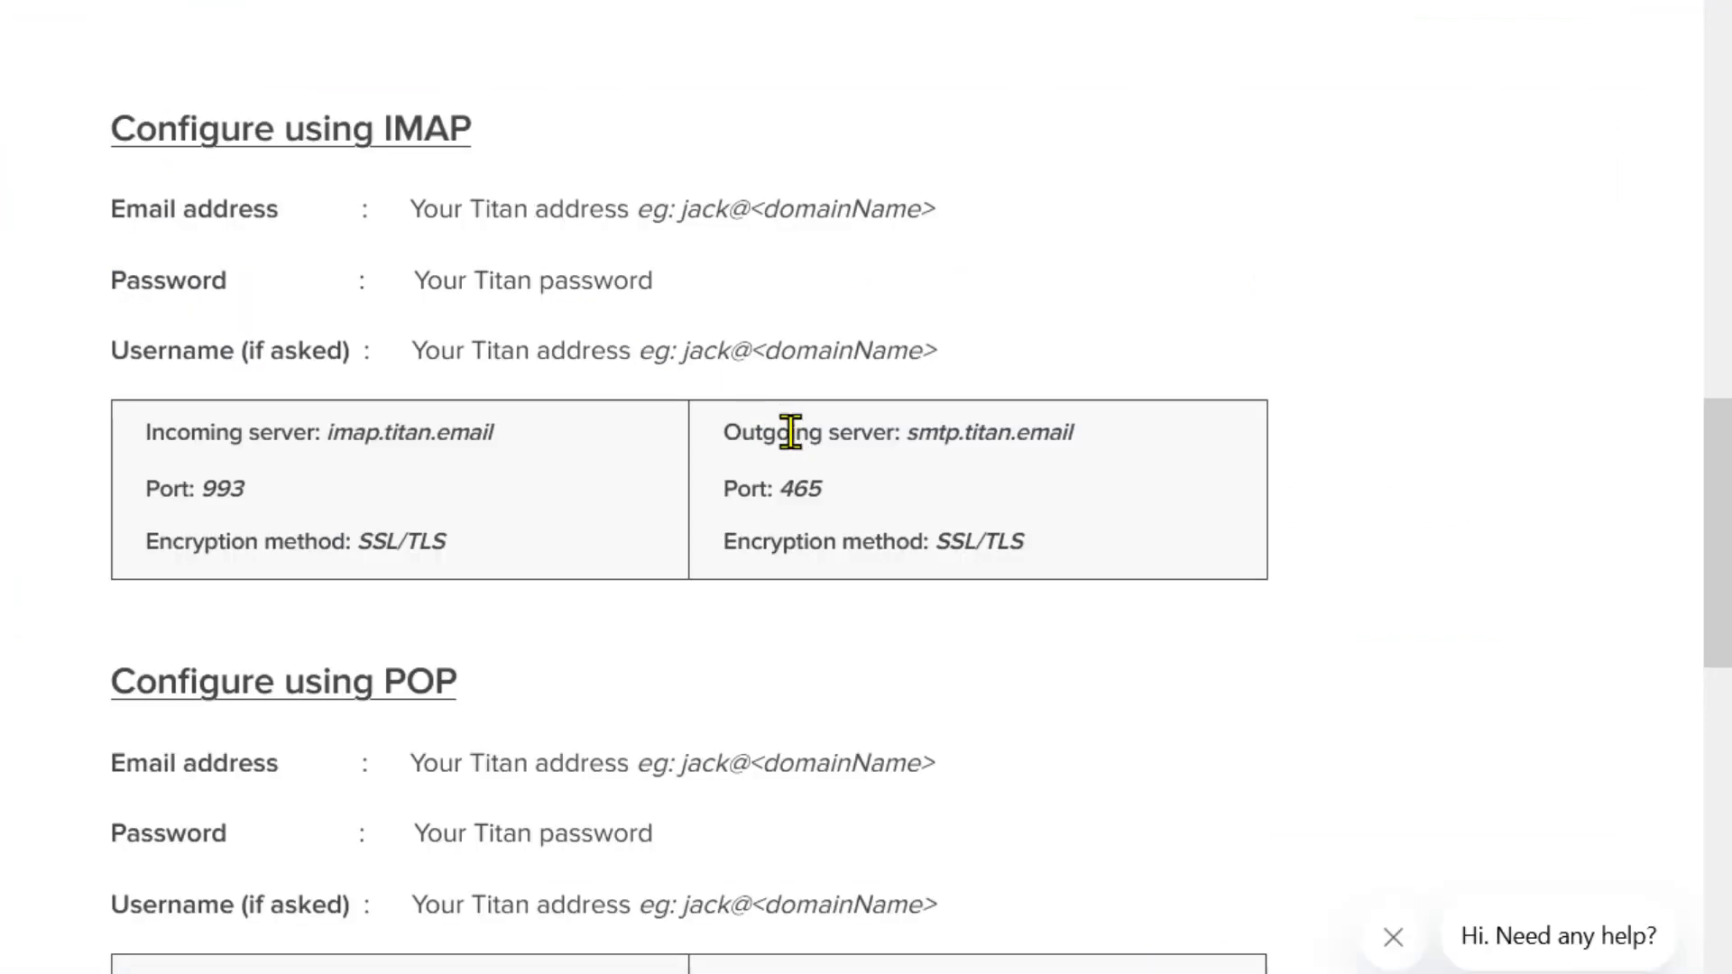
left_click_drag(907, 441, 1050, 434)
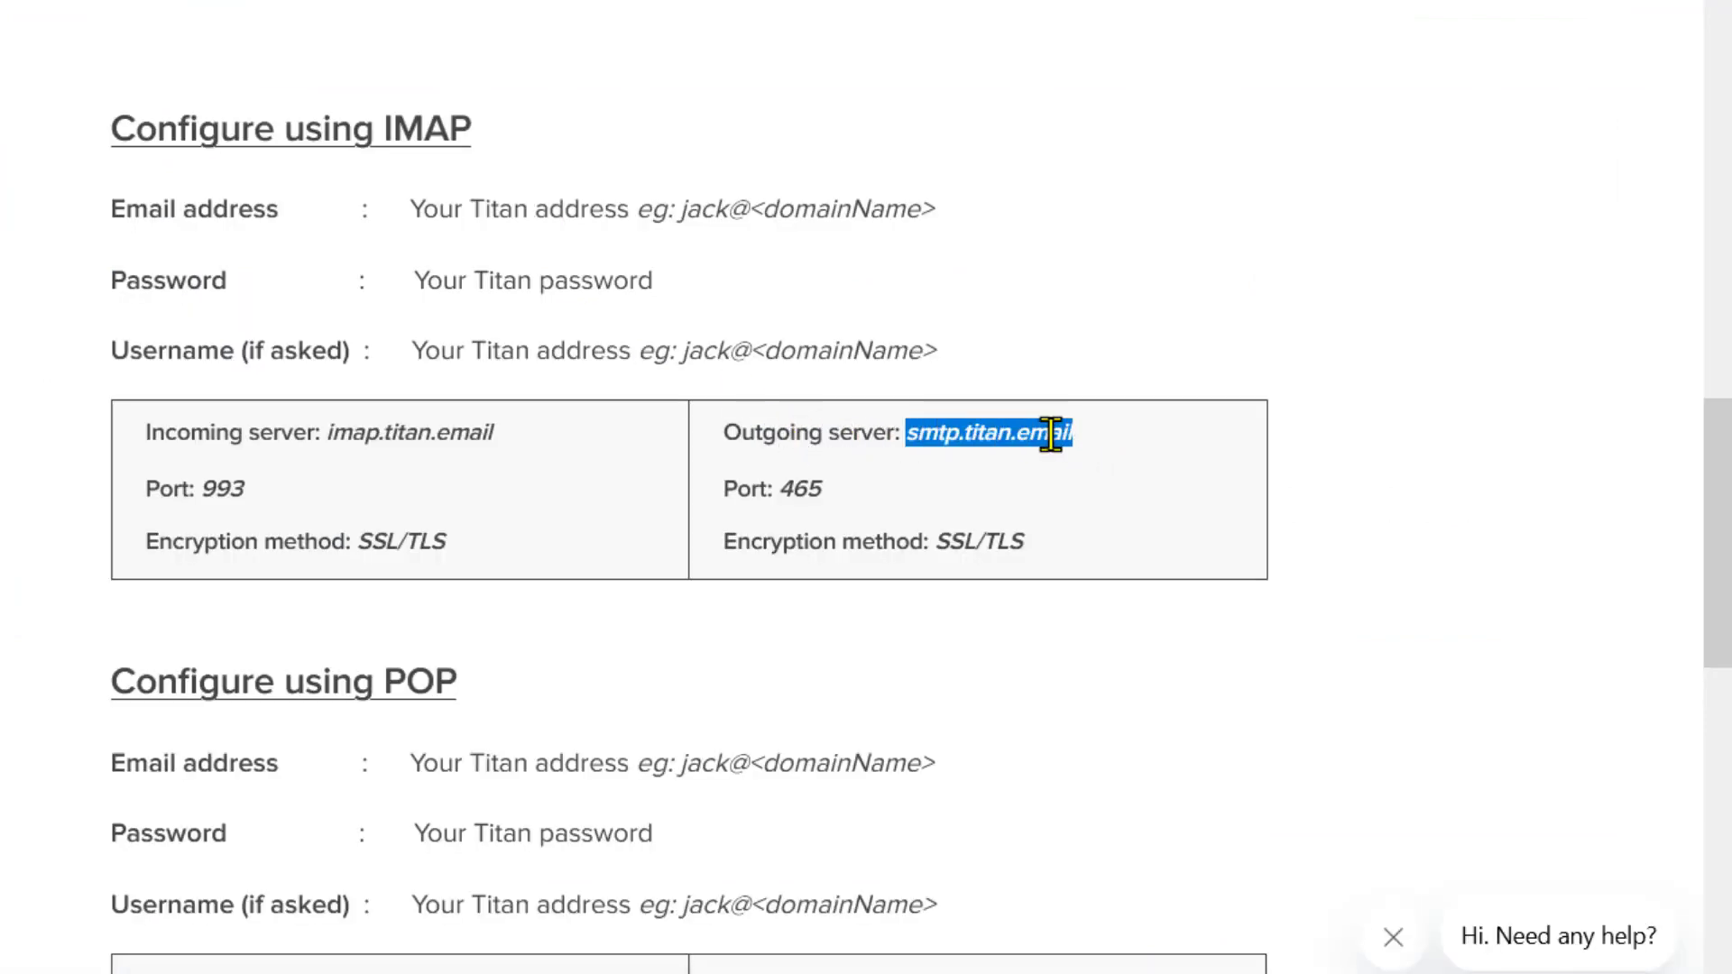
right_click(1051, 435)
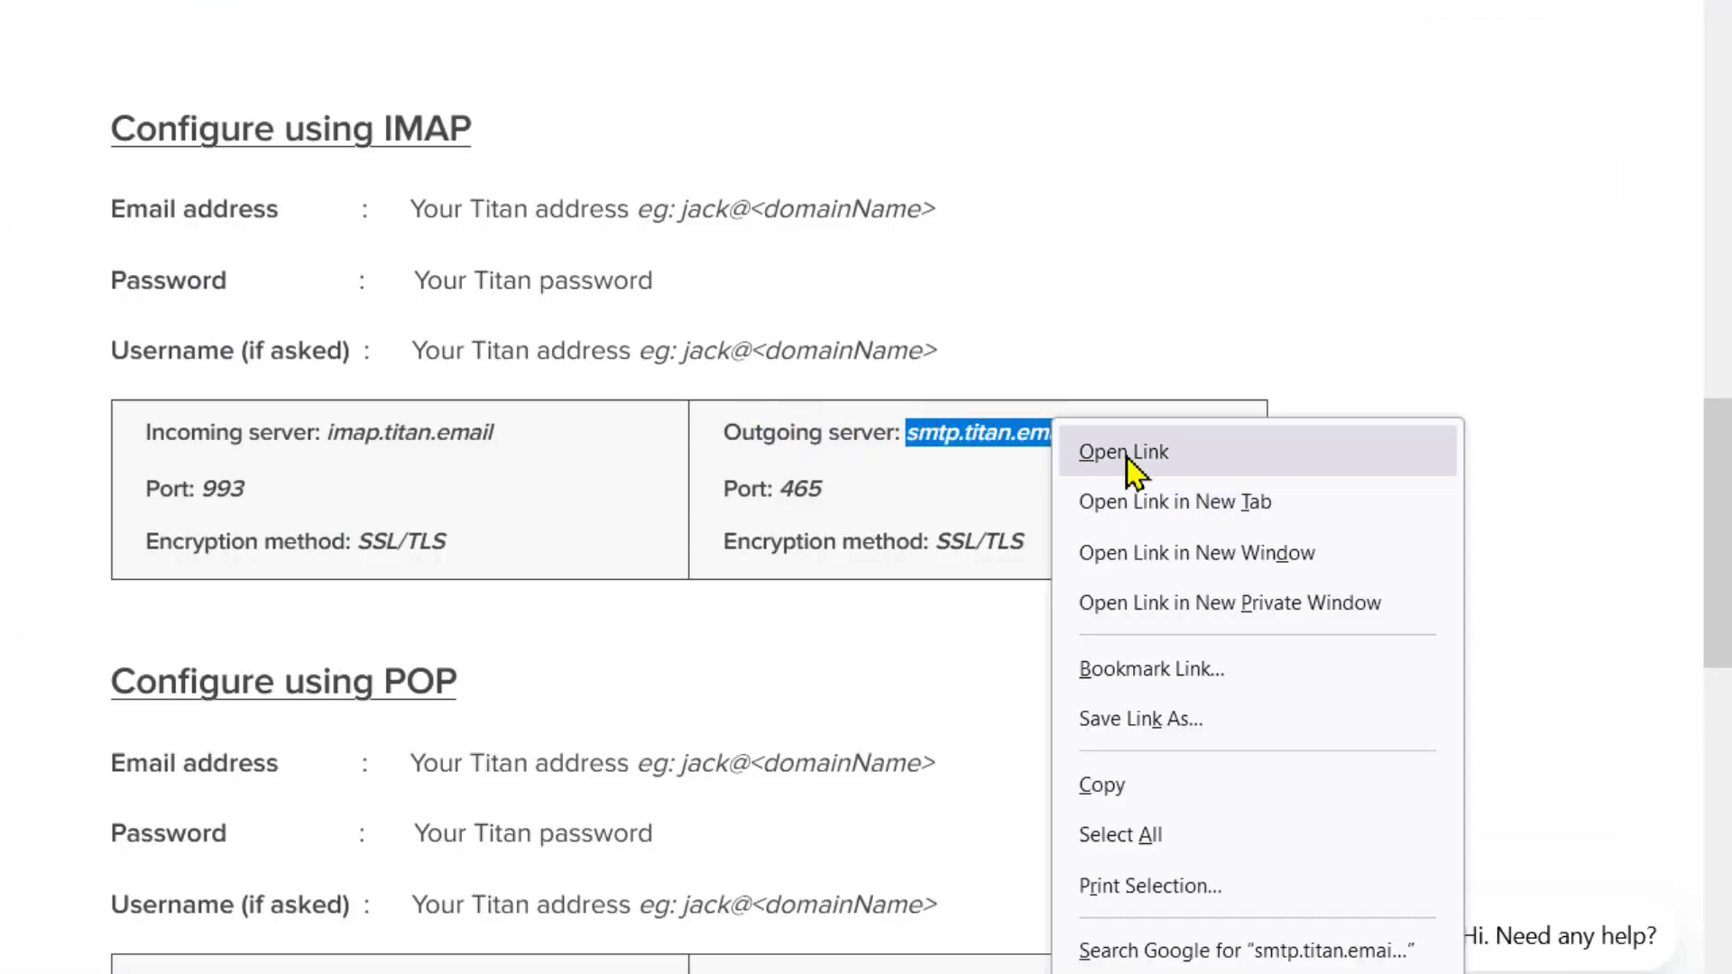
left_click(1132, 786)
key("ctrl+Tab")
triple_click(725, 351)
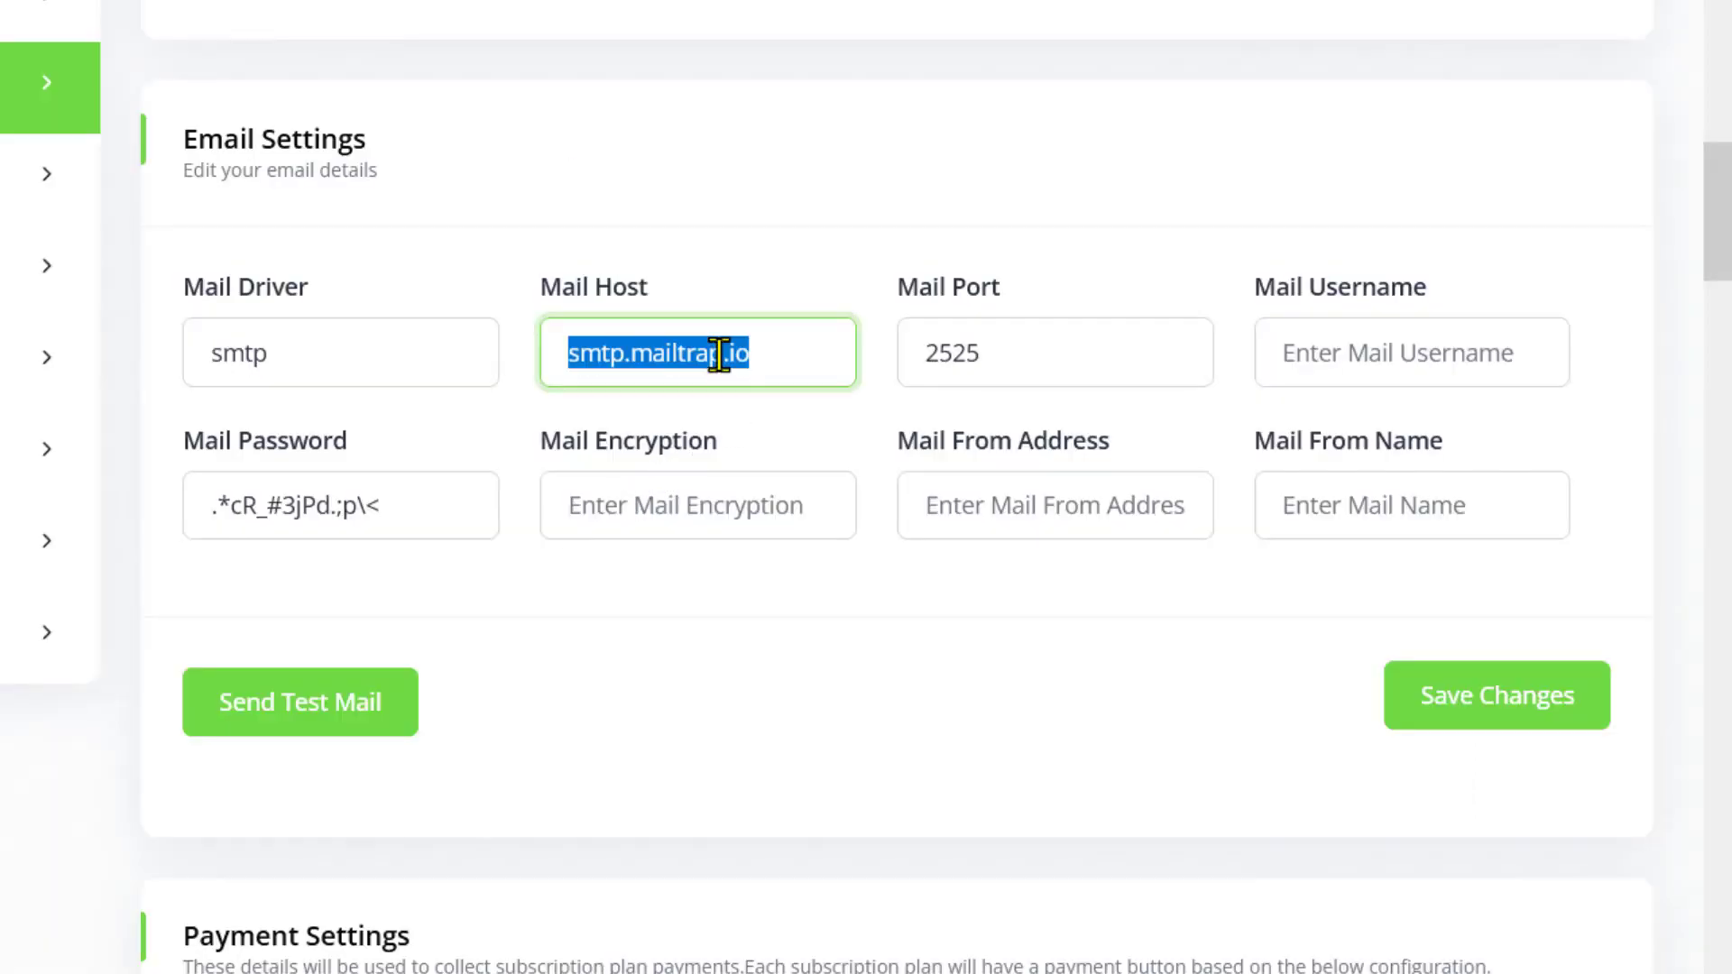
right_click(724, 353)
left_click(812, 720)
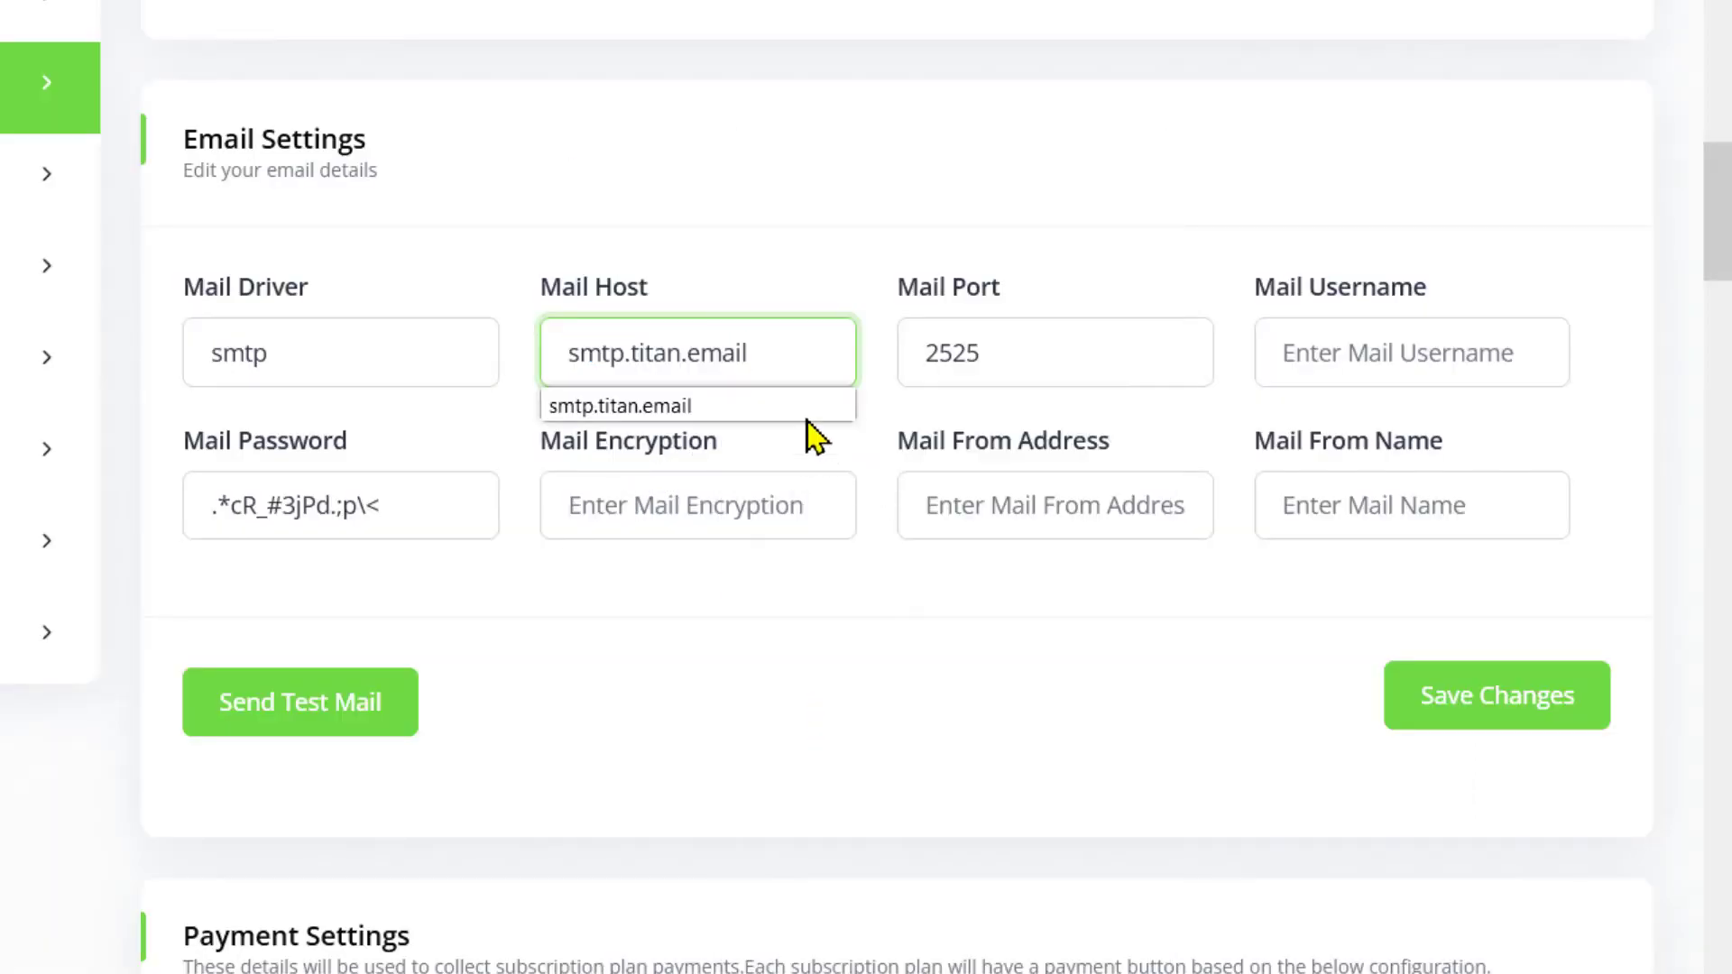
left_click(965, 325)
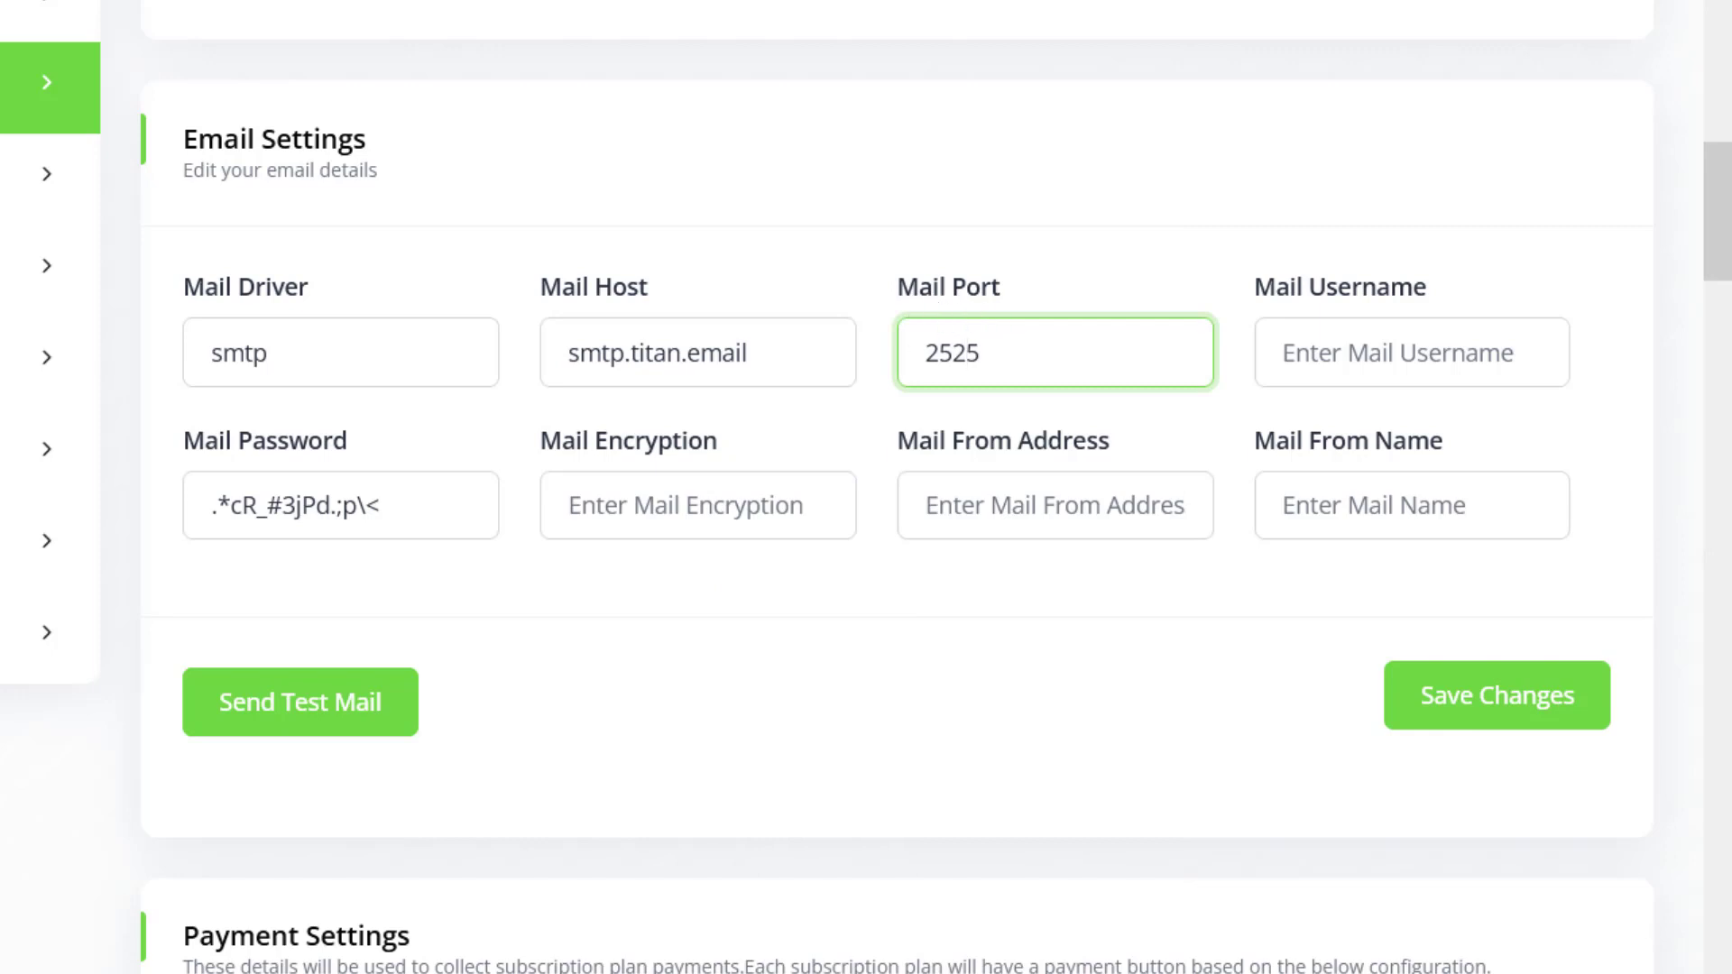
Replace Mail Port 2525 with 465 copied from the Titan article
key("ctrl+Tab")
left_click_drag(777, 488, 821, 492)
right_click(821, 491)
left_click(866, 514)
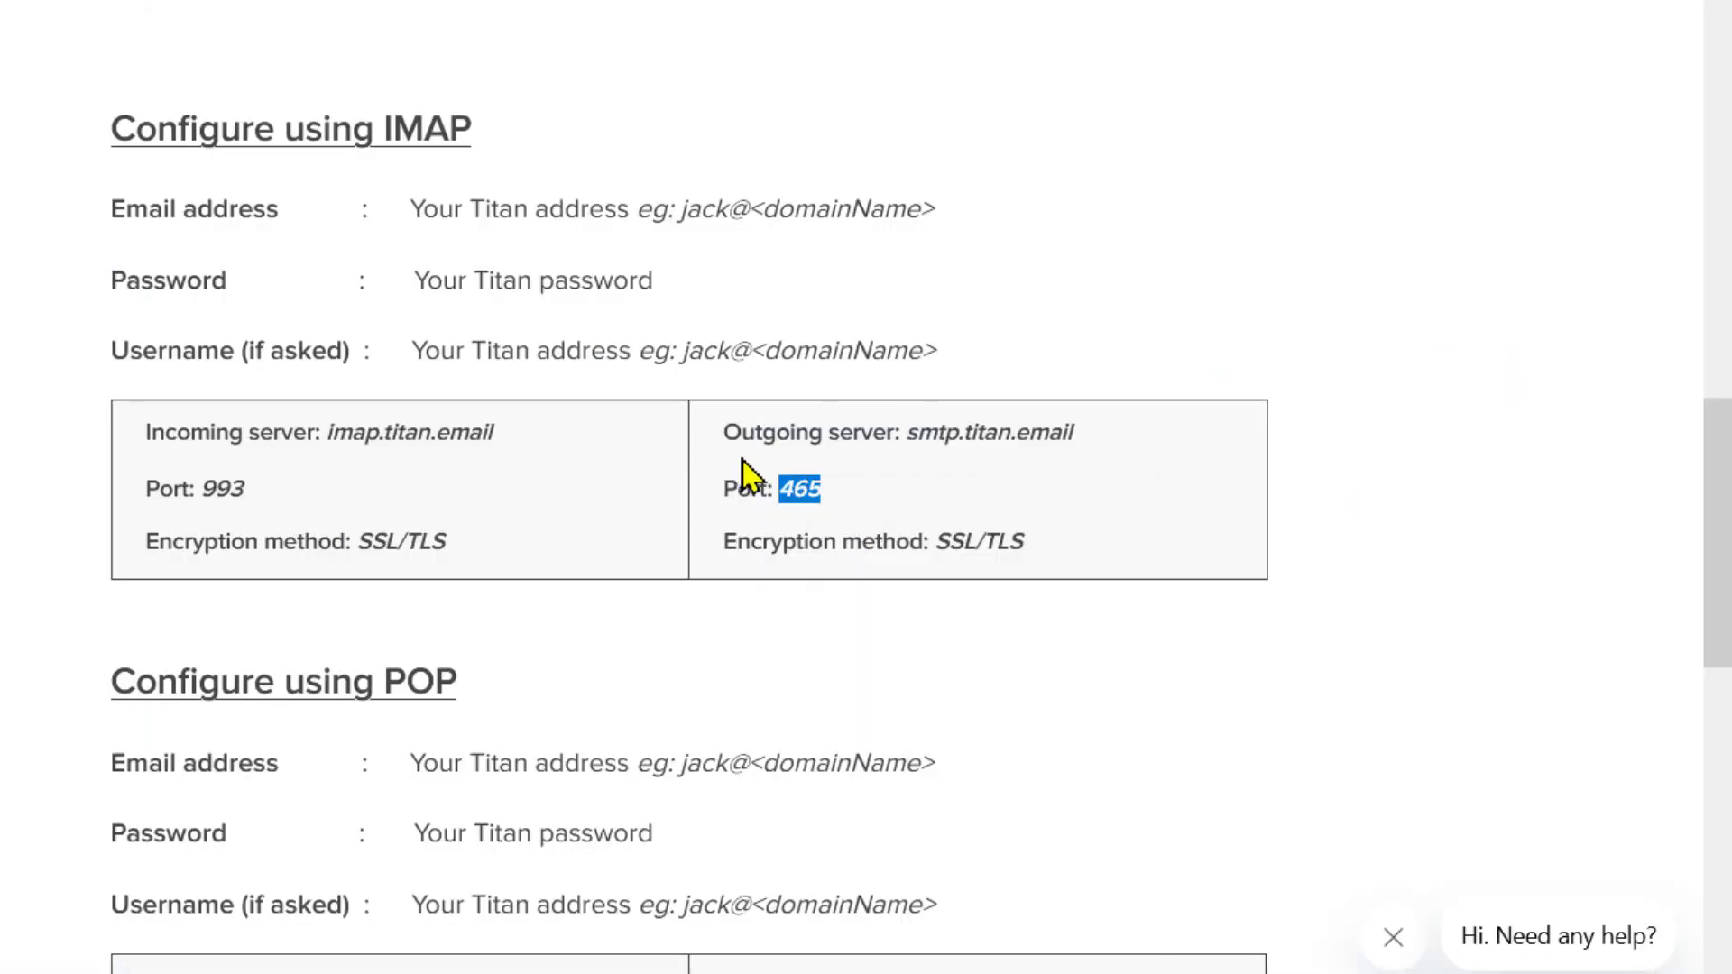
key("ctrl+Tab")
left_click(933, 356)
double_click(938, 357)
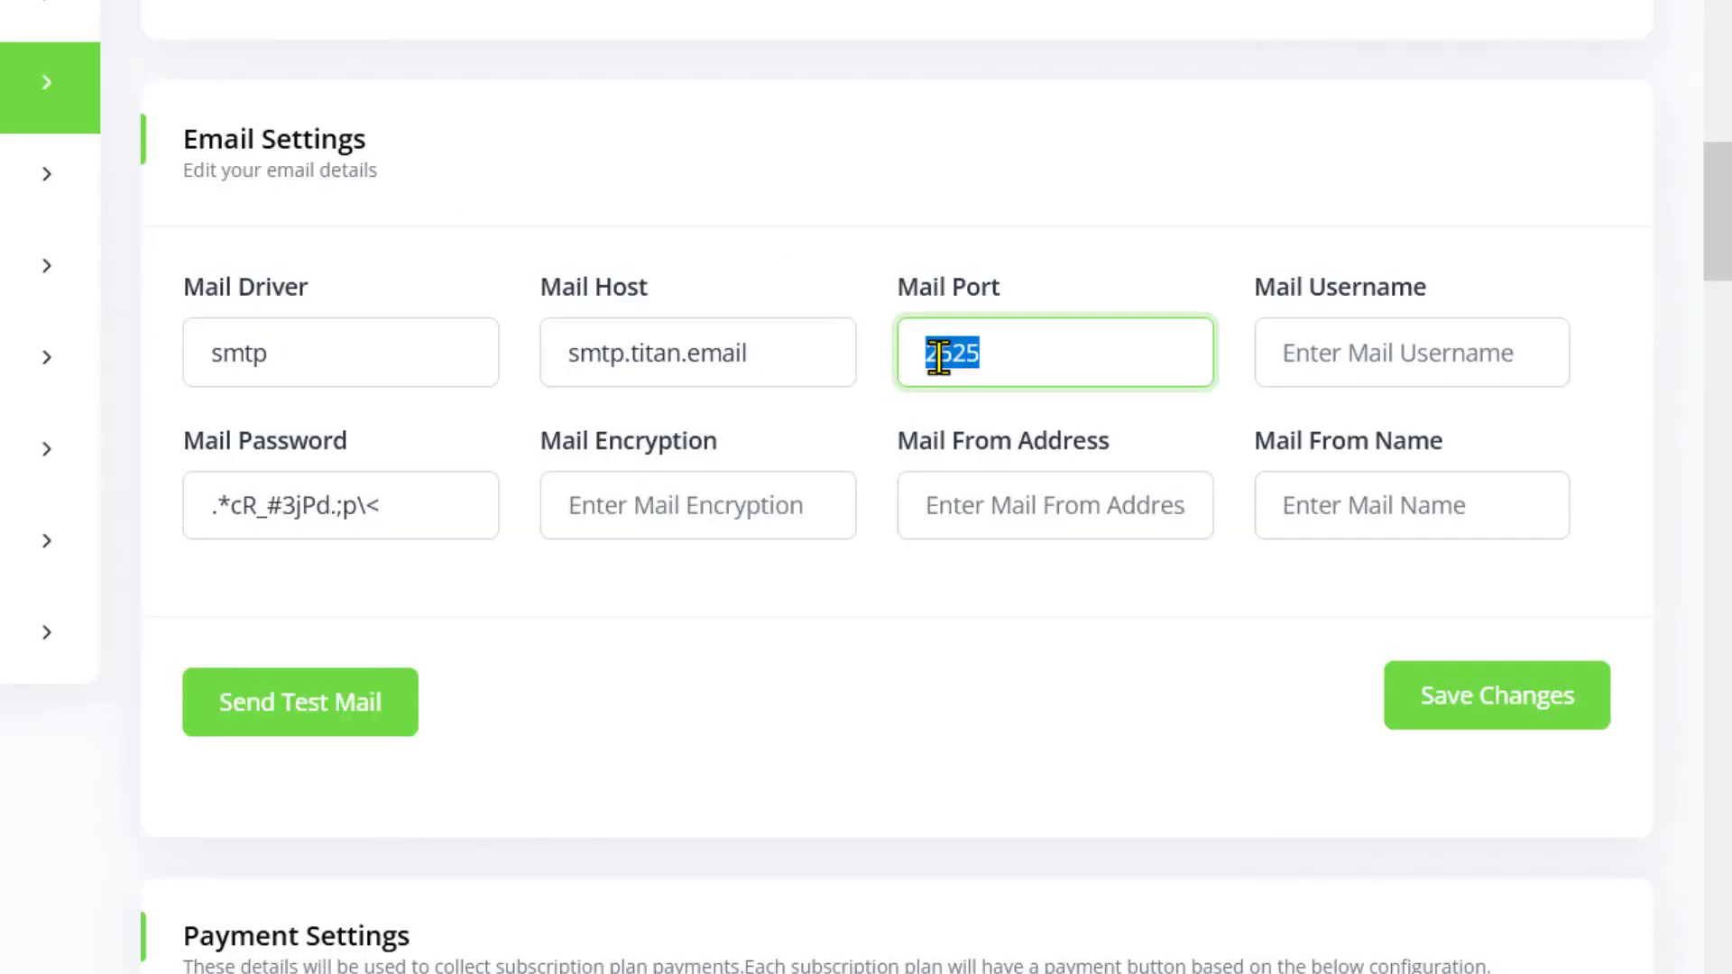
right_click(938, 357)
left_click(1027, 609)
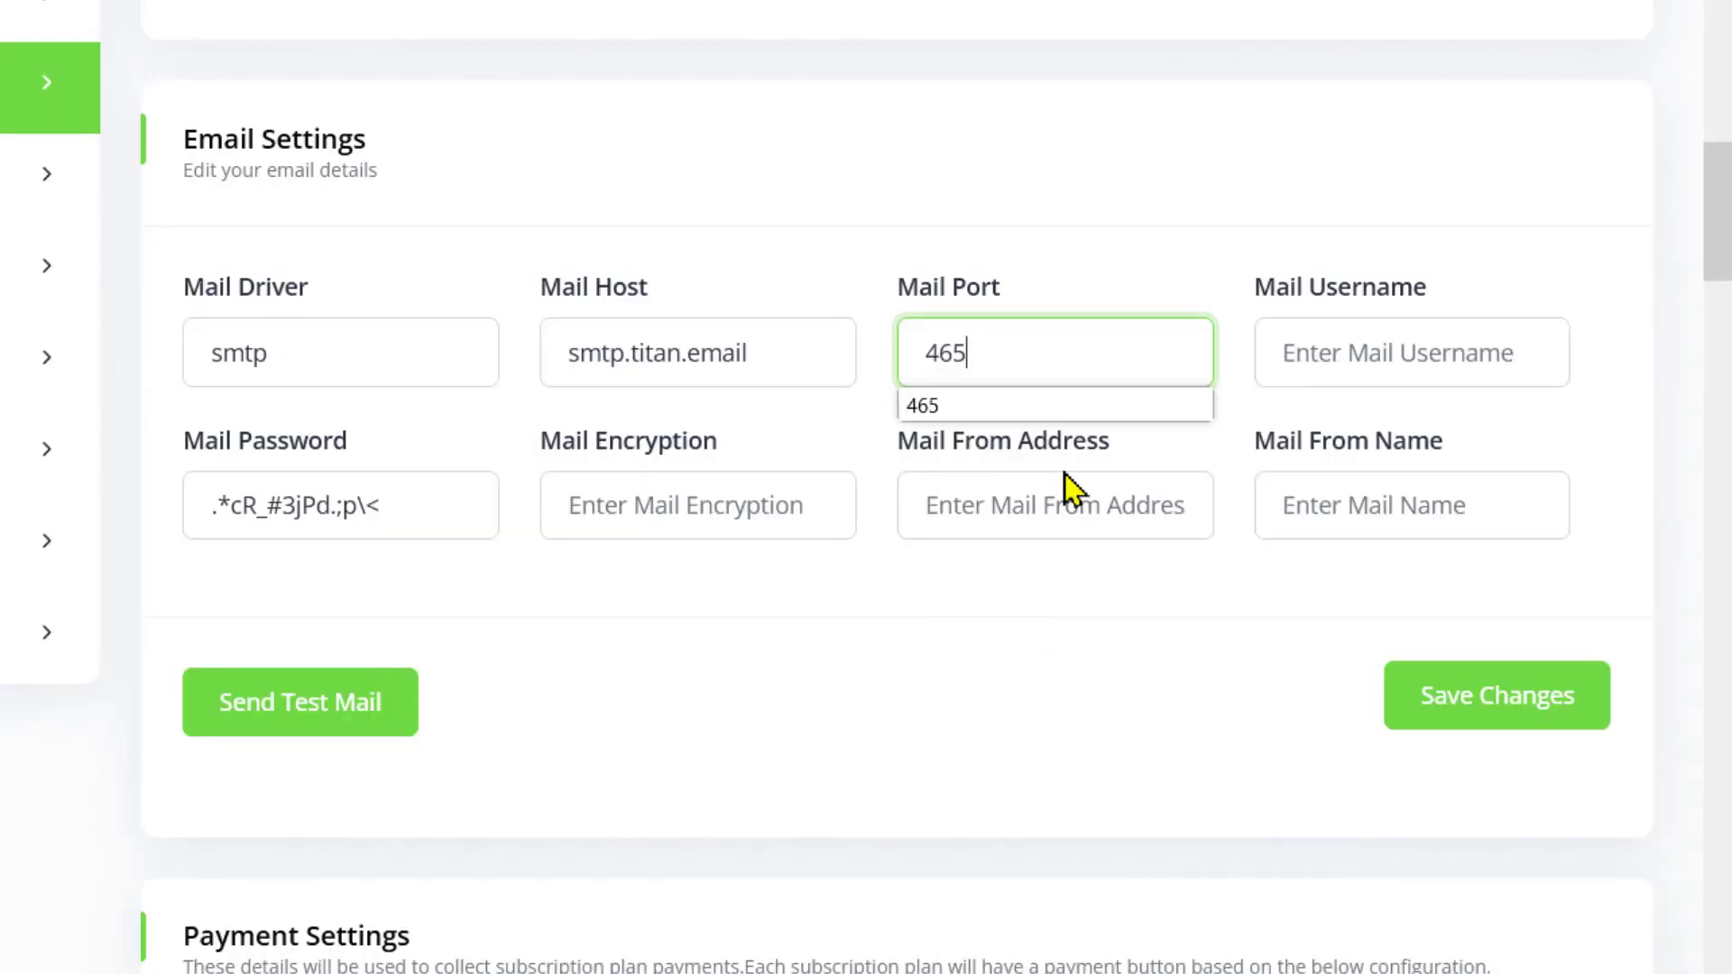
left_click(1361, 353)
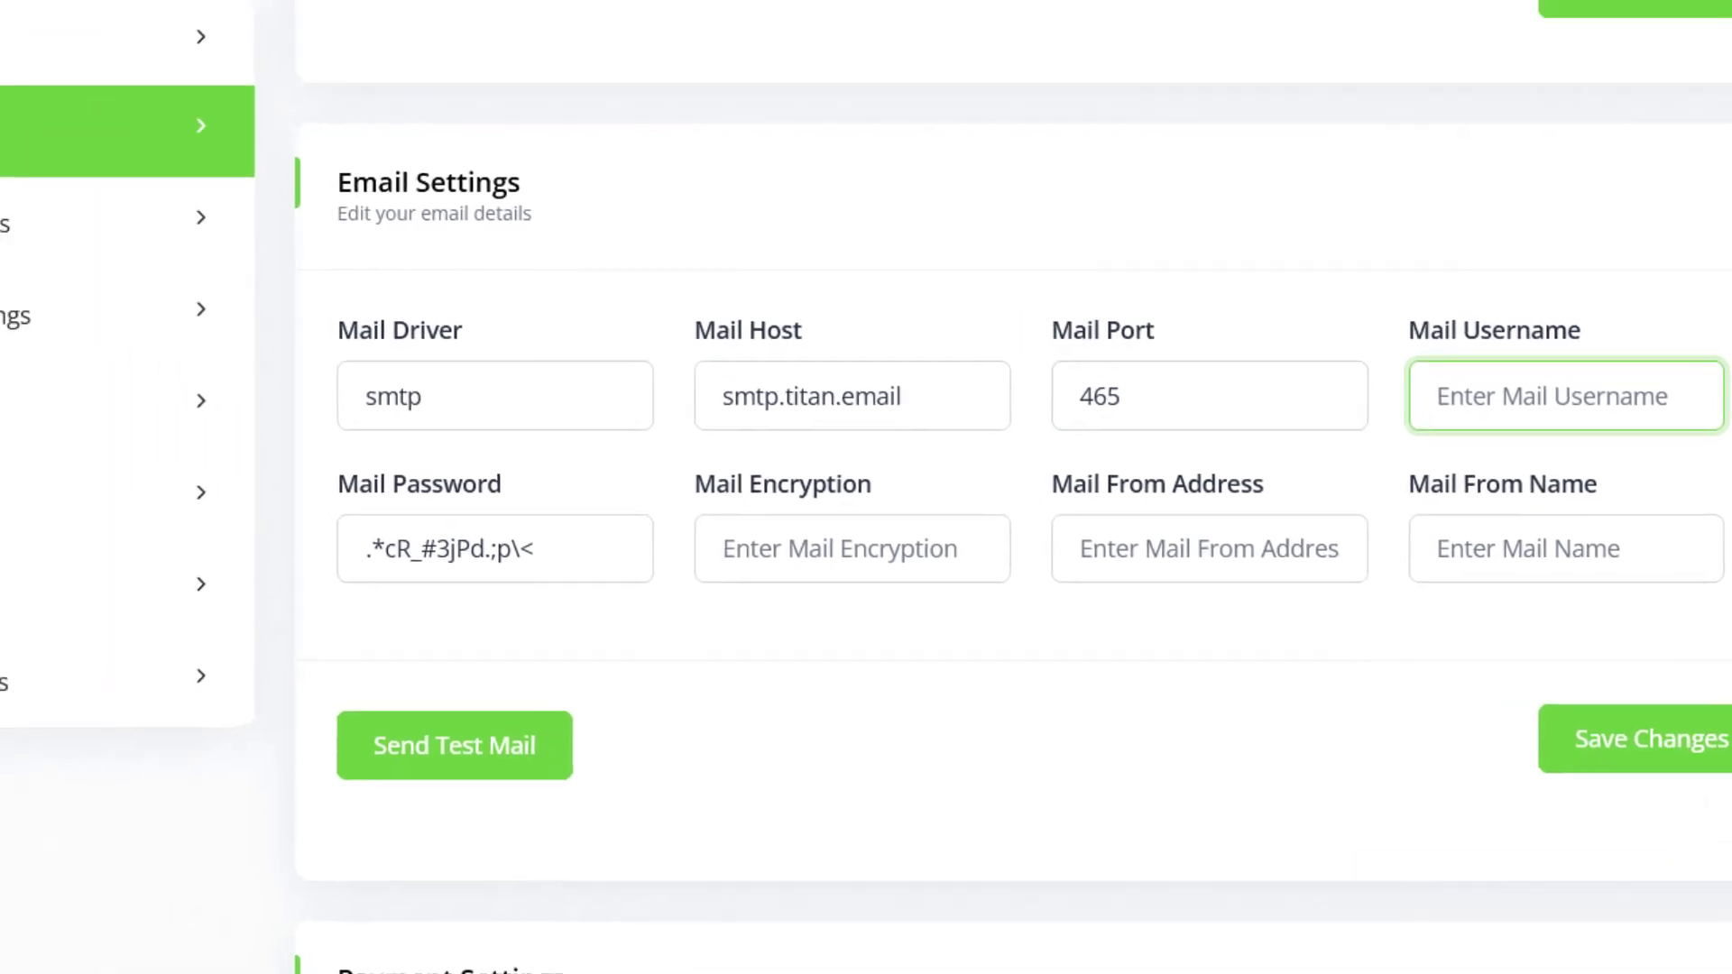
Copy the Titan mailbox's e-mail address into the Mail Username field
left_click(773, 20)
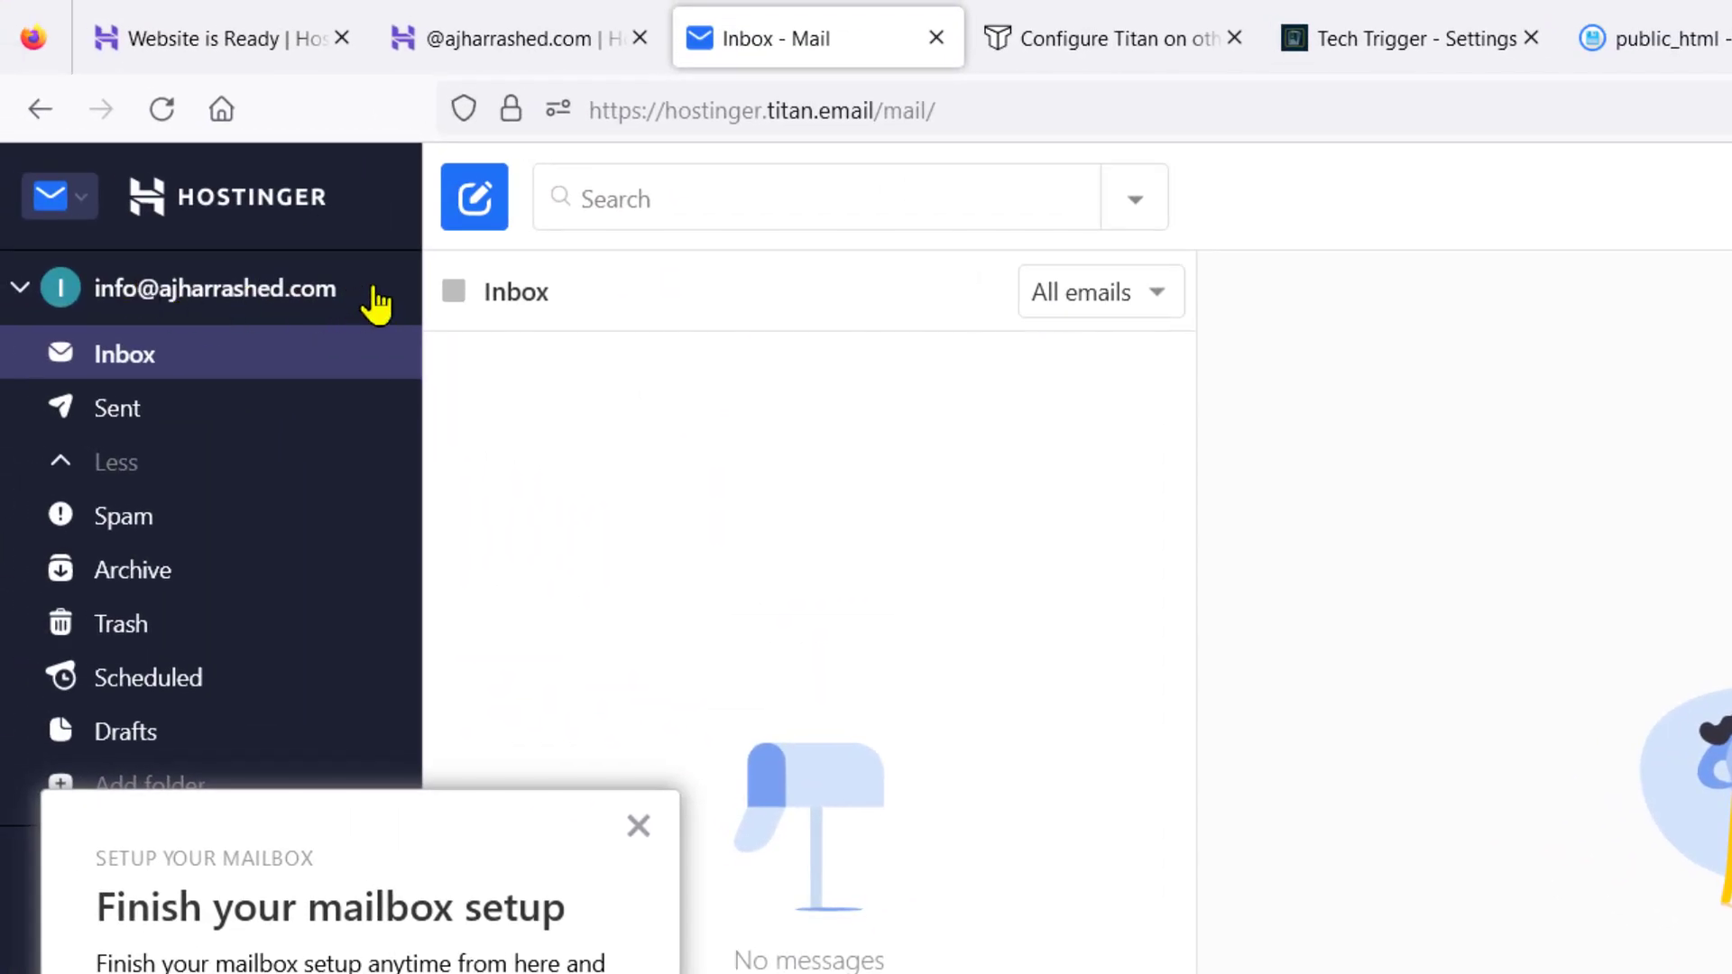
left_click_drag(376, 304, 108, 298)
right_click(138, 294)
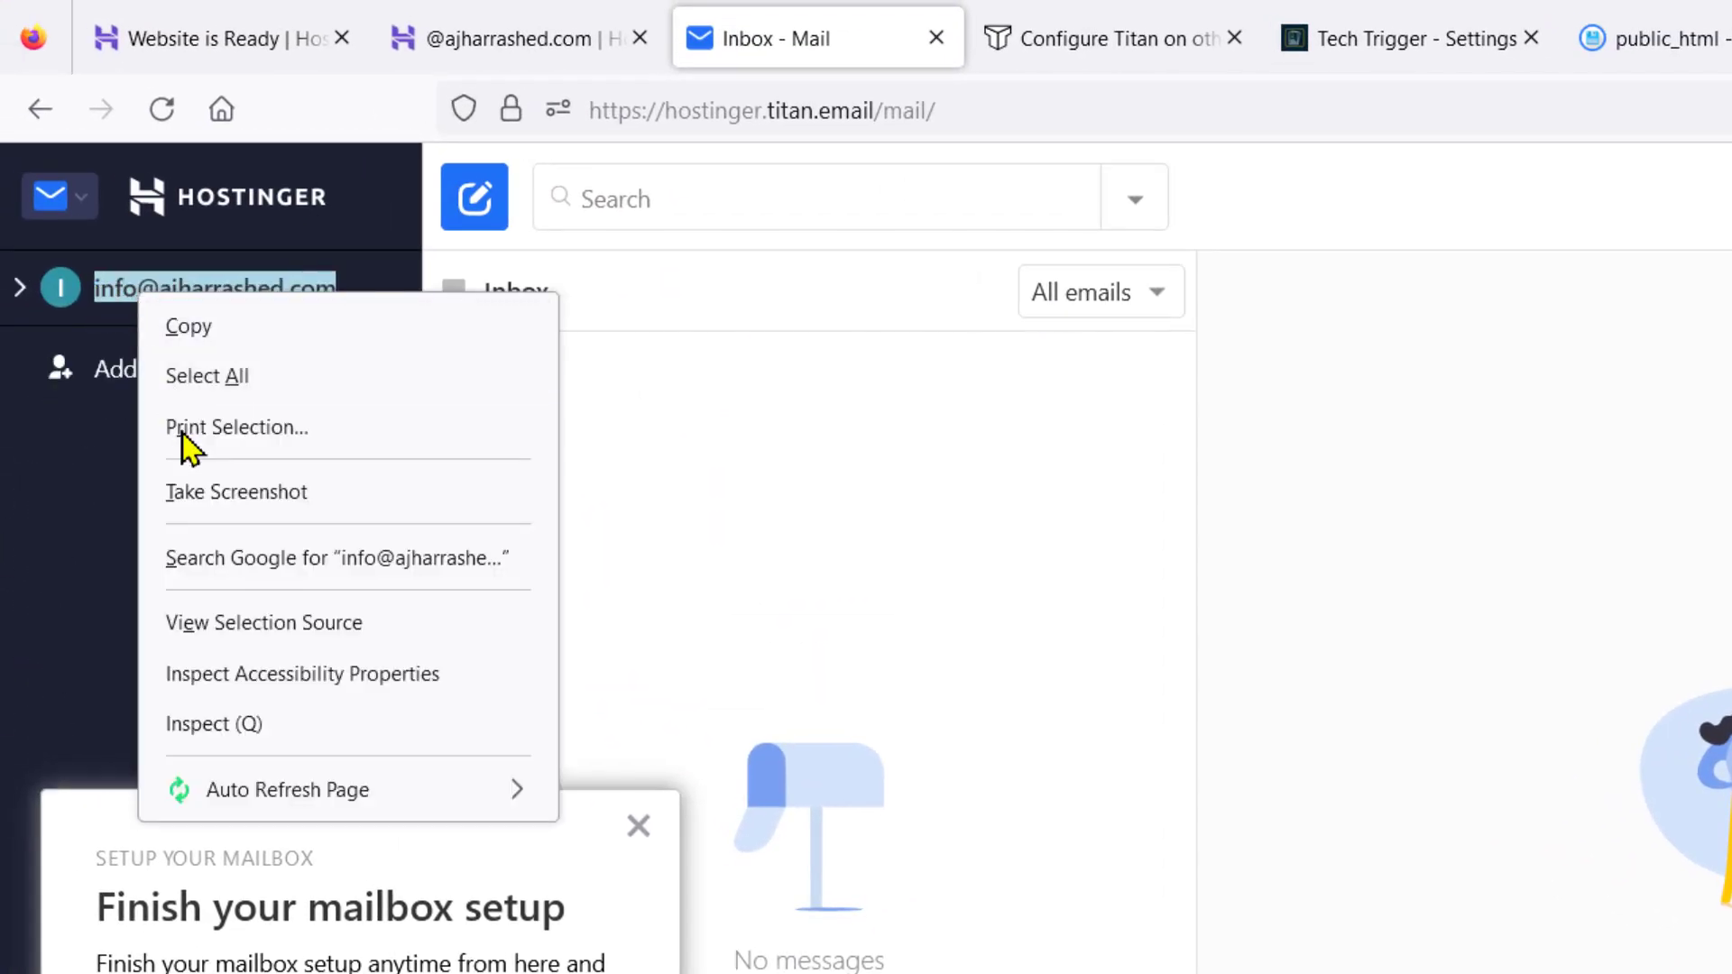
left_click(154, 328)
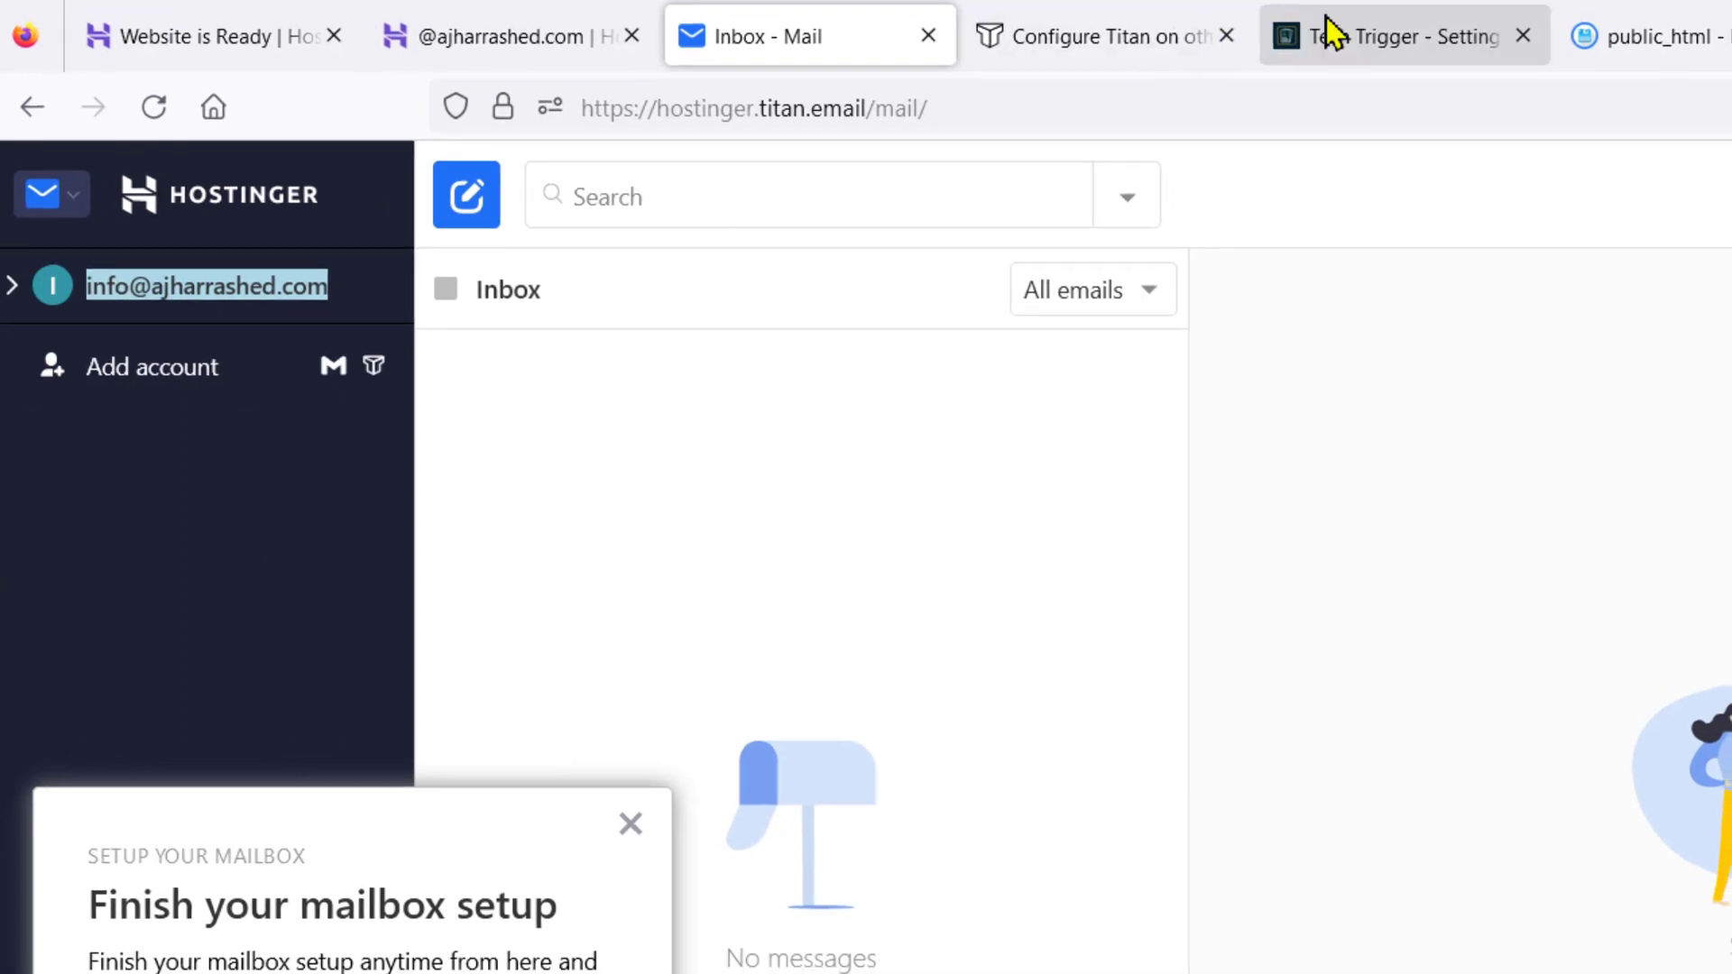
left_click(1333, 34)
right_click(1295, 349)
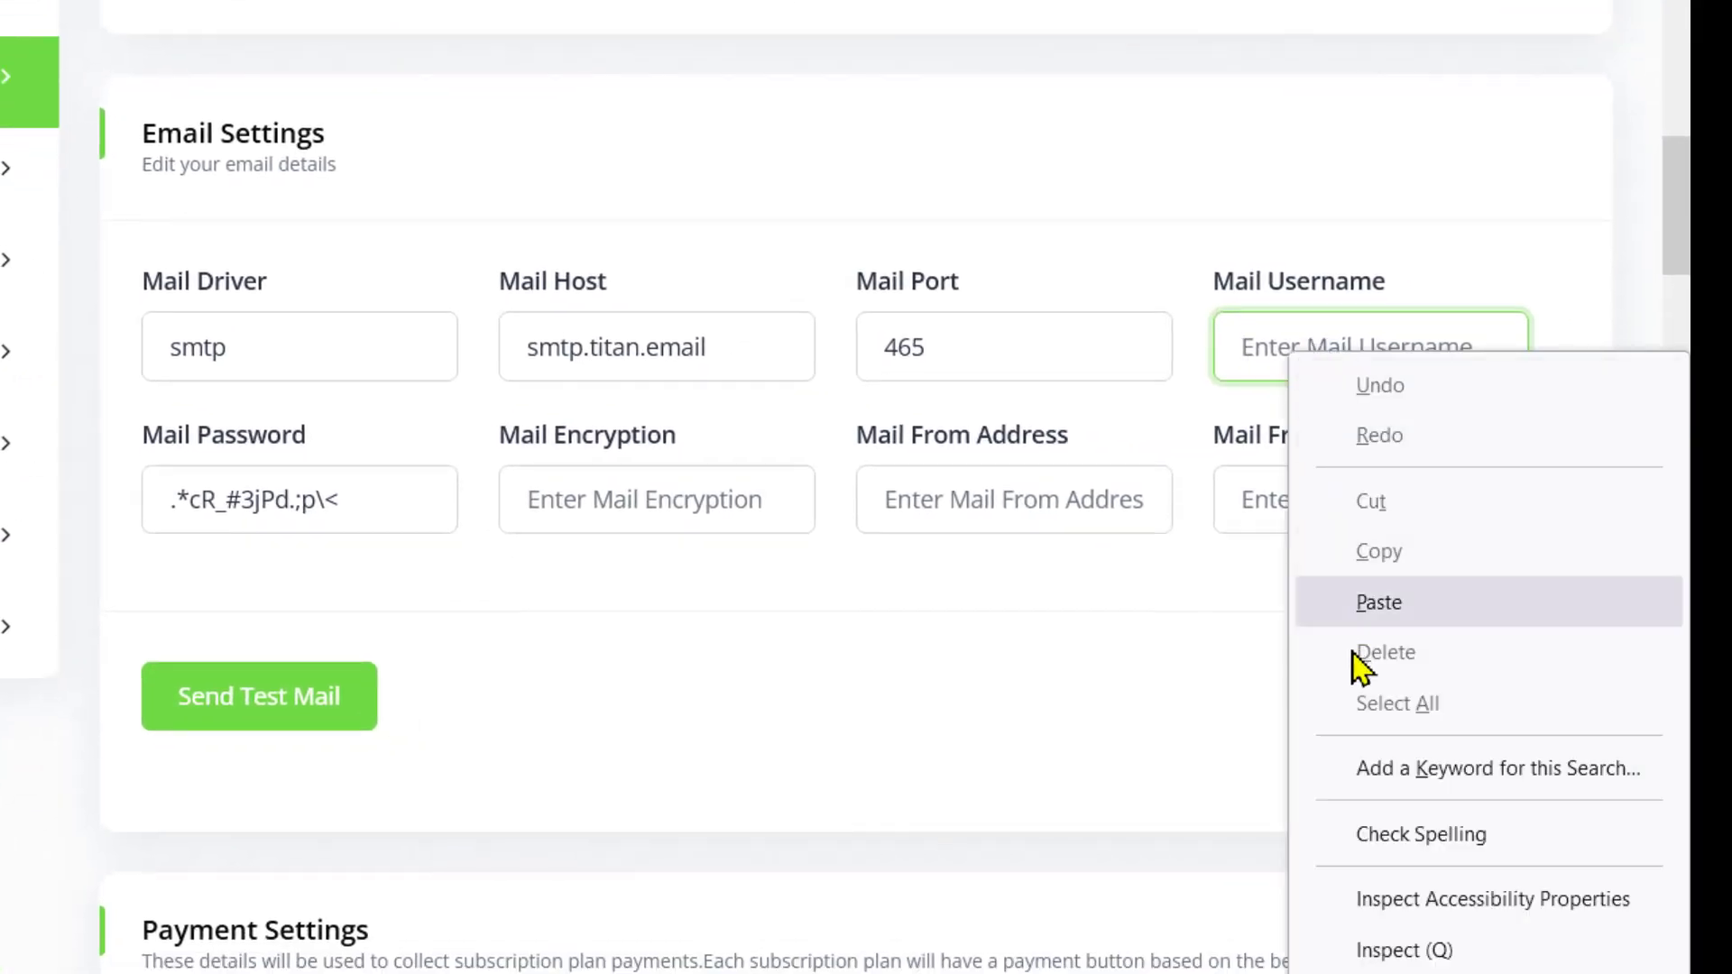
left_click(1370, 602)
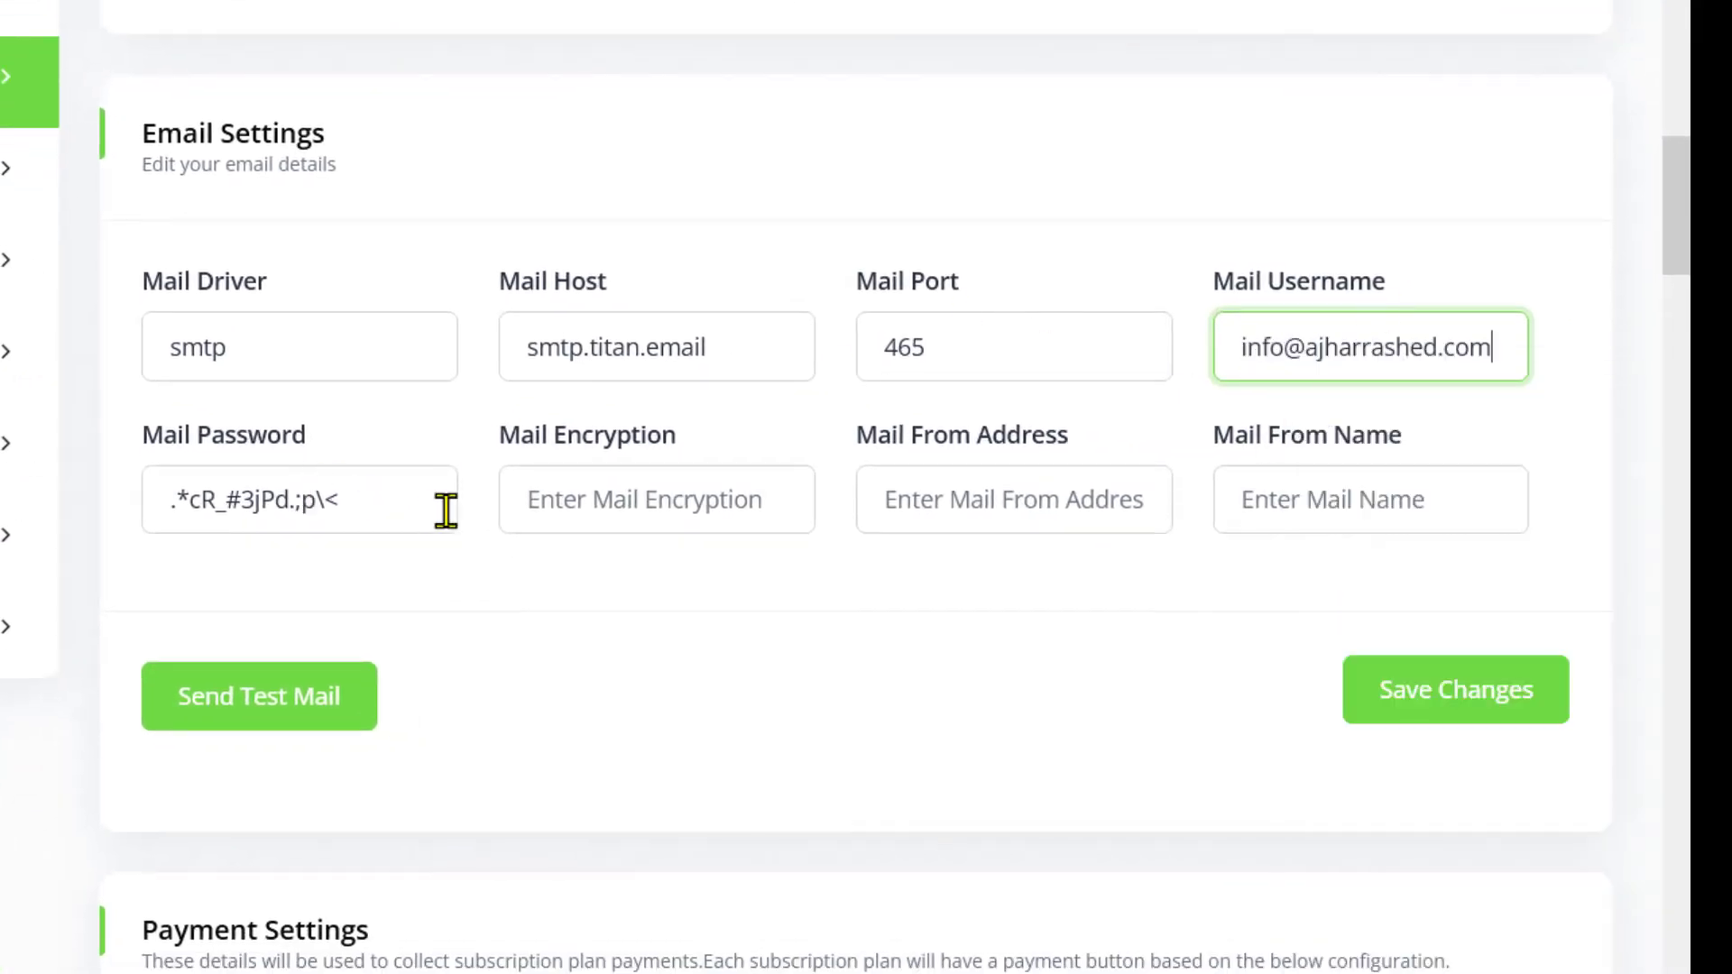
Check the Mail Password value against the Titan mailbox
left_click(294, 483)
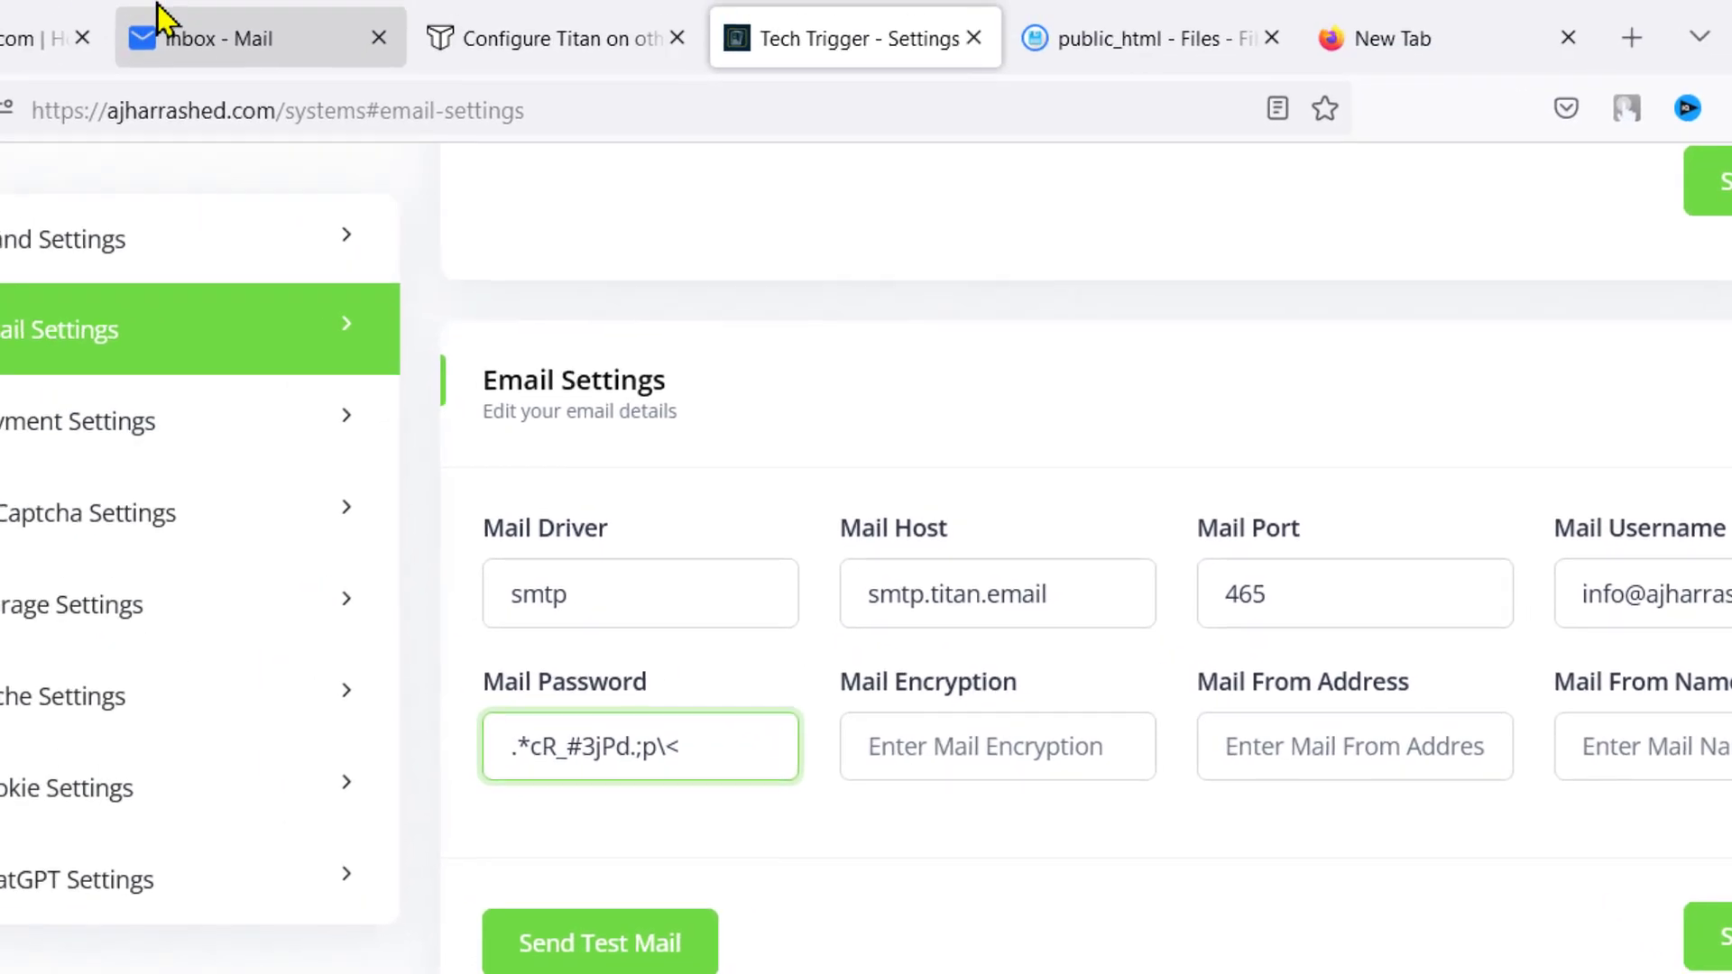
left_click(166, 19)
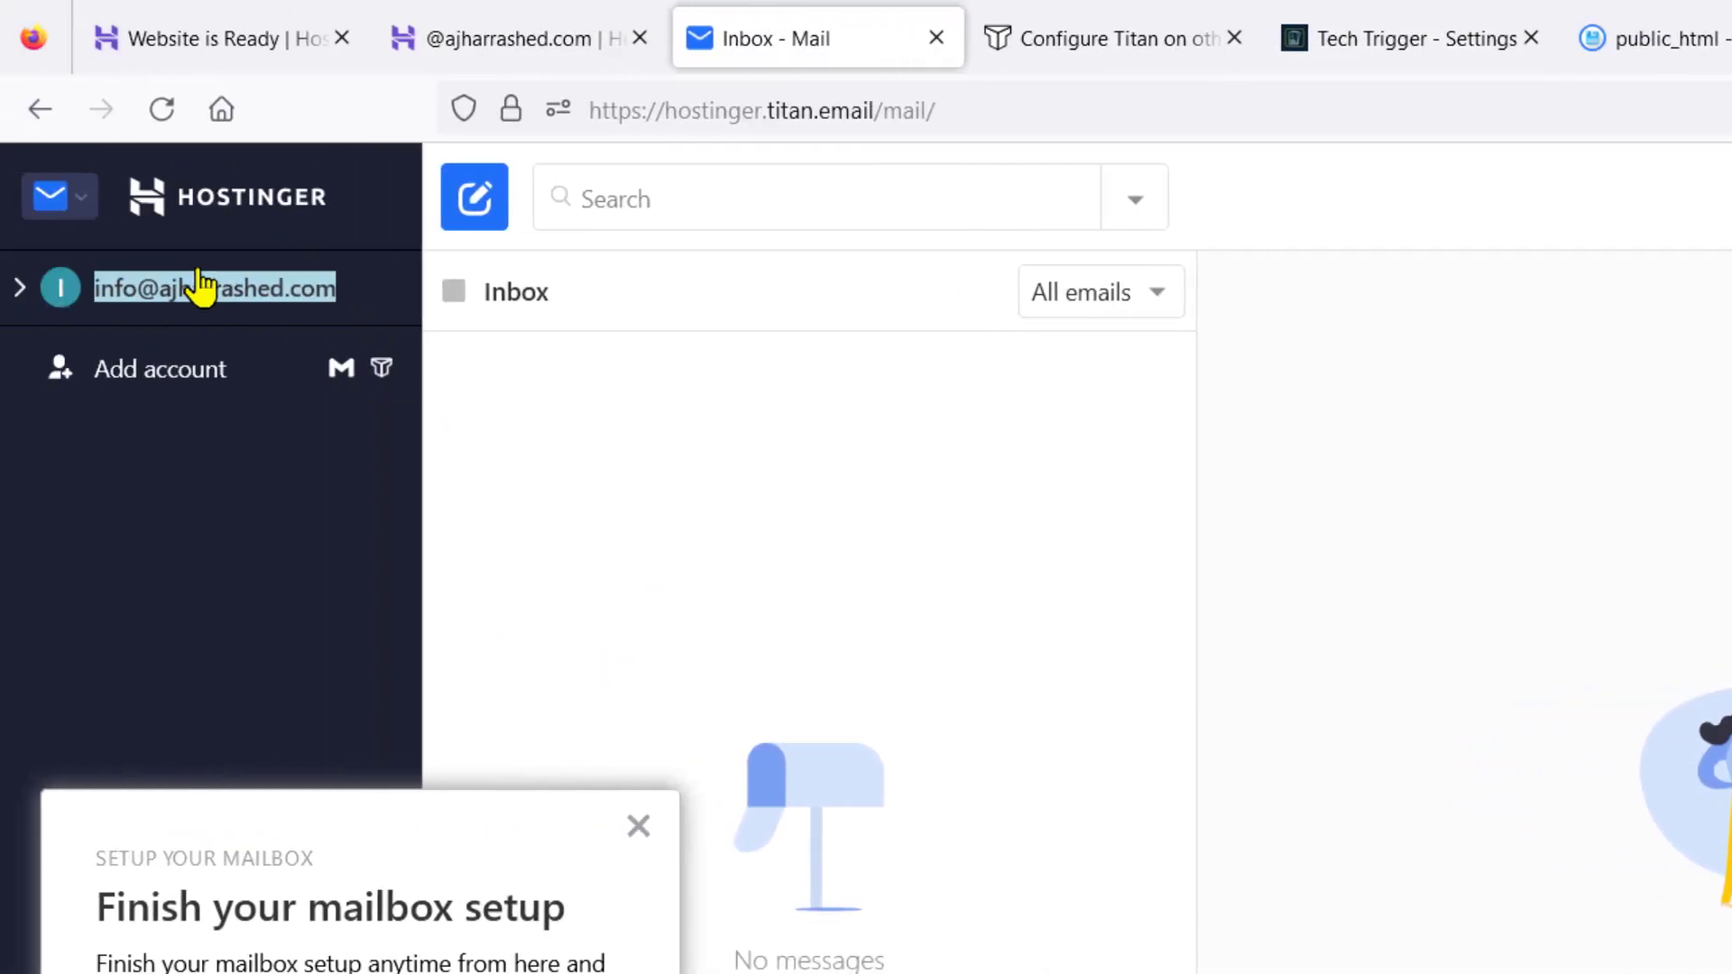
left_click(1651, 38)
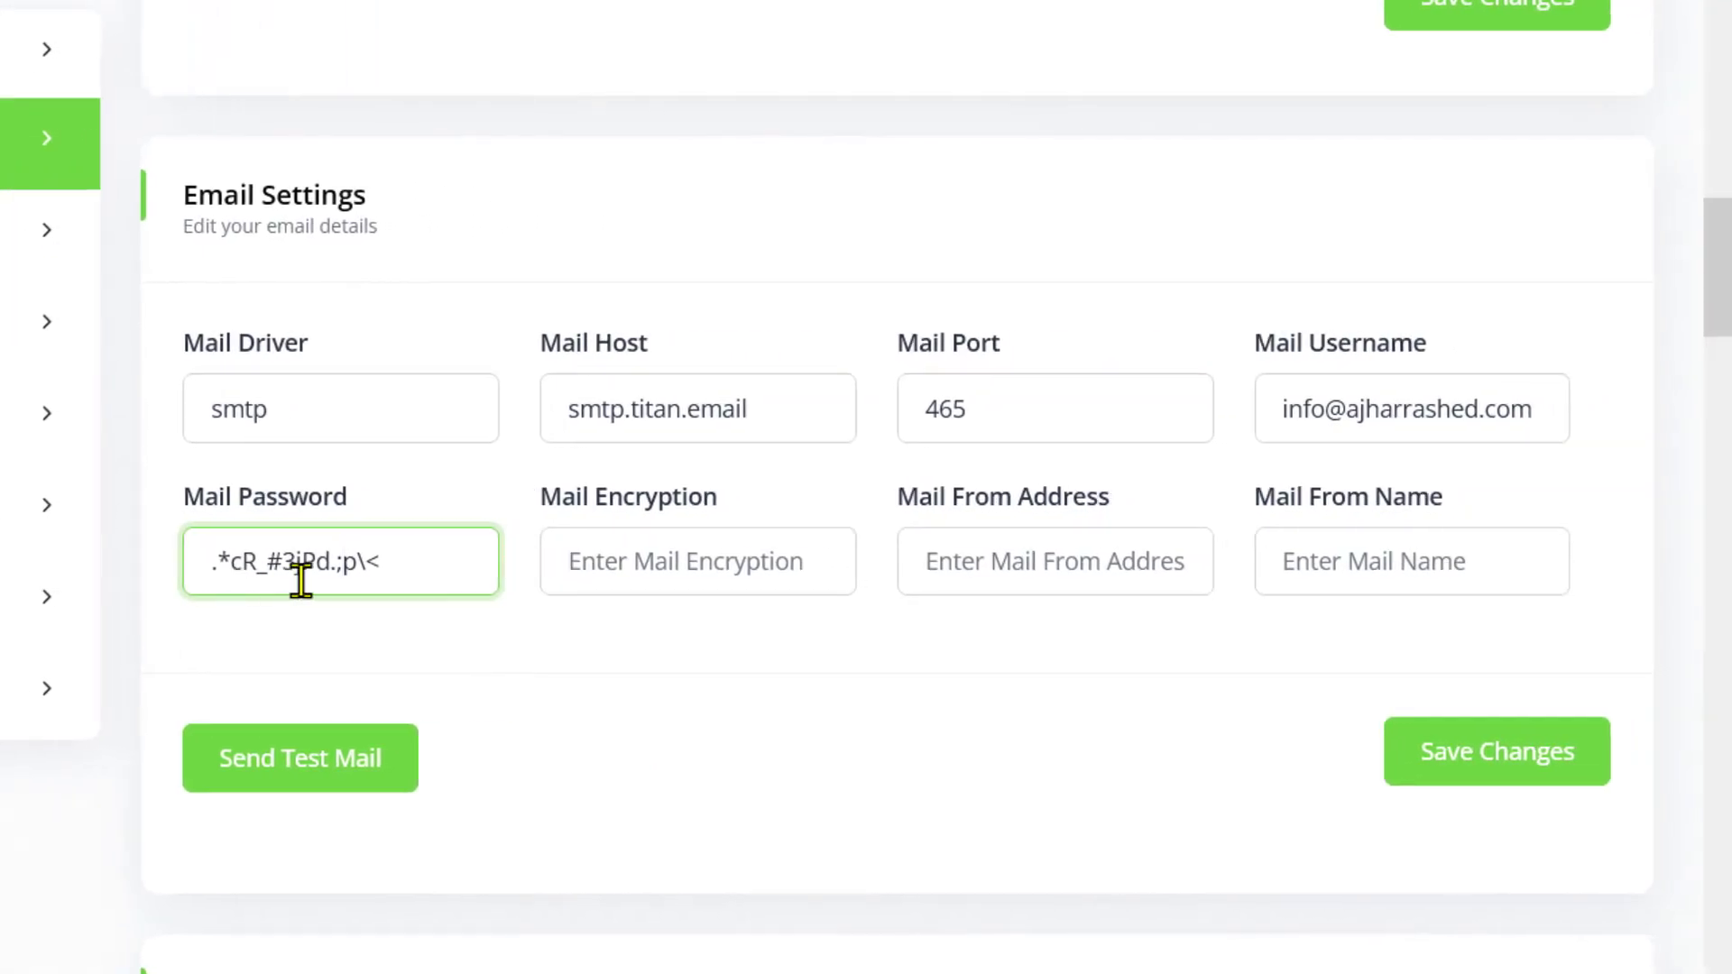
left_click_drag(383, 561, 247, 592)
left_click(676, 559)
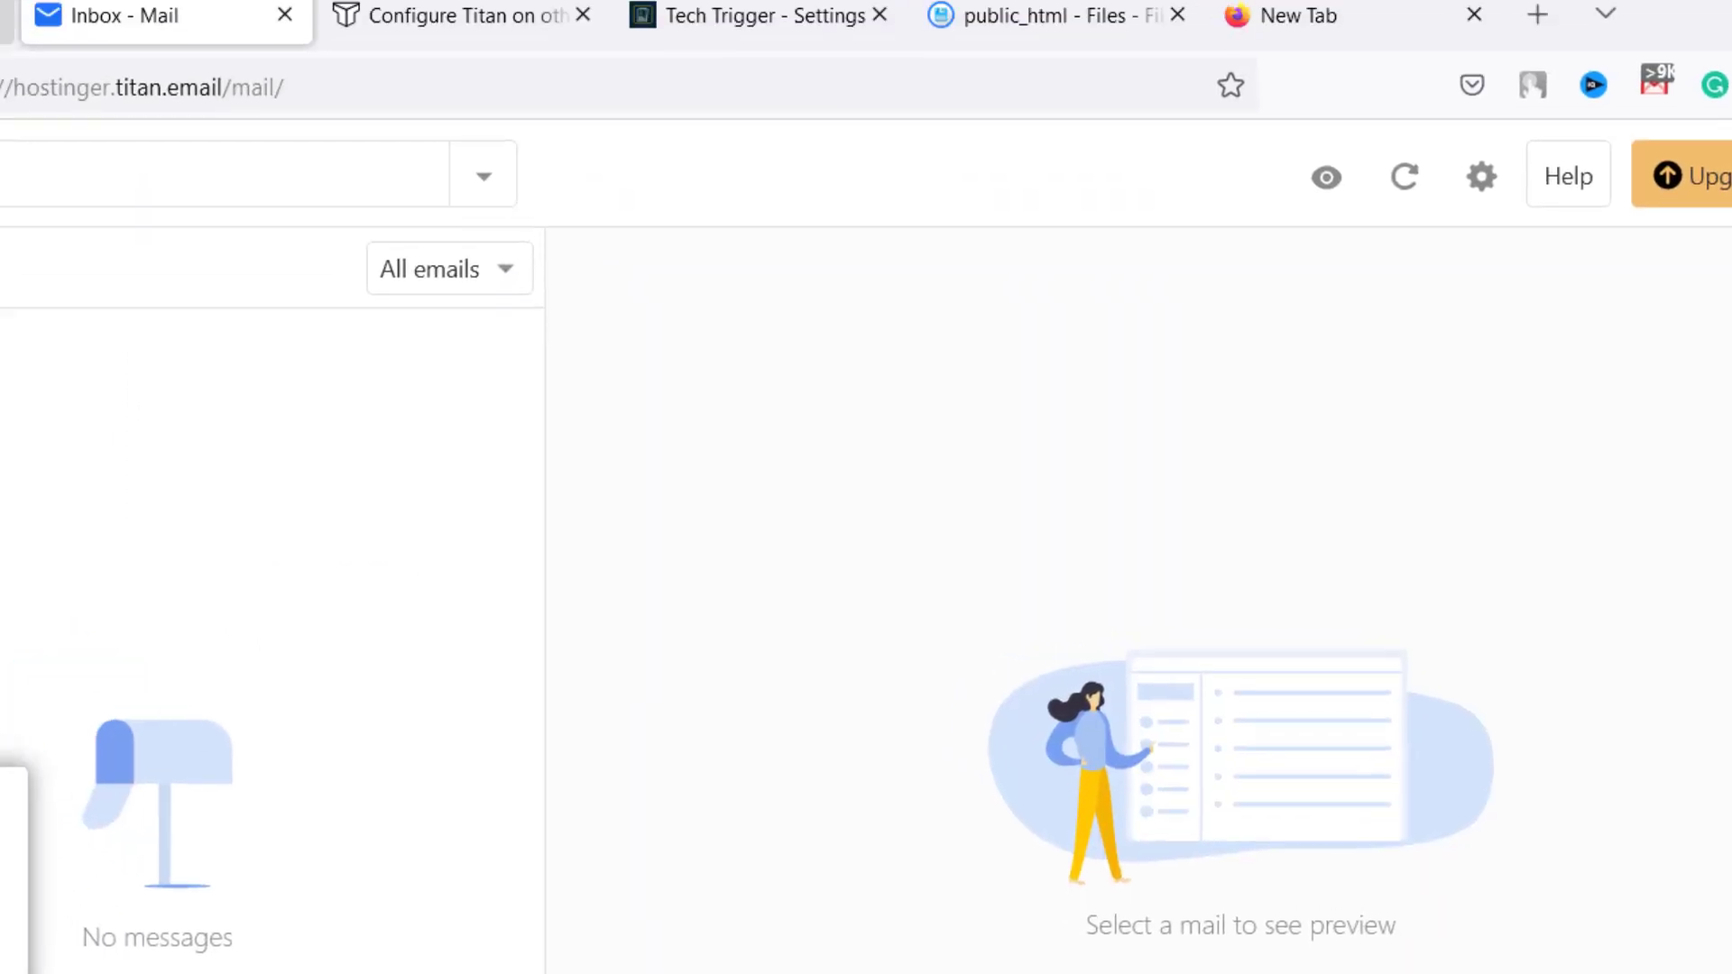
Set Mail Encryption to ssl, copied from the Titan configuration help article
left_click(499, 15)
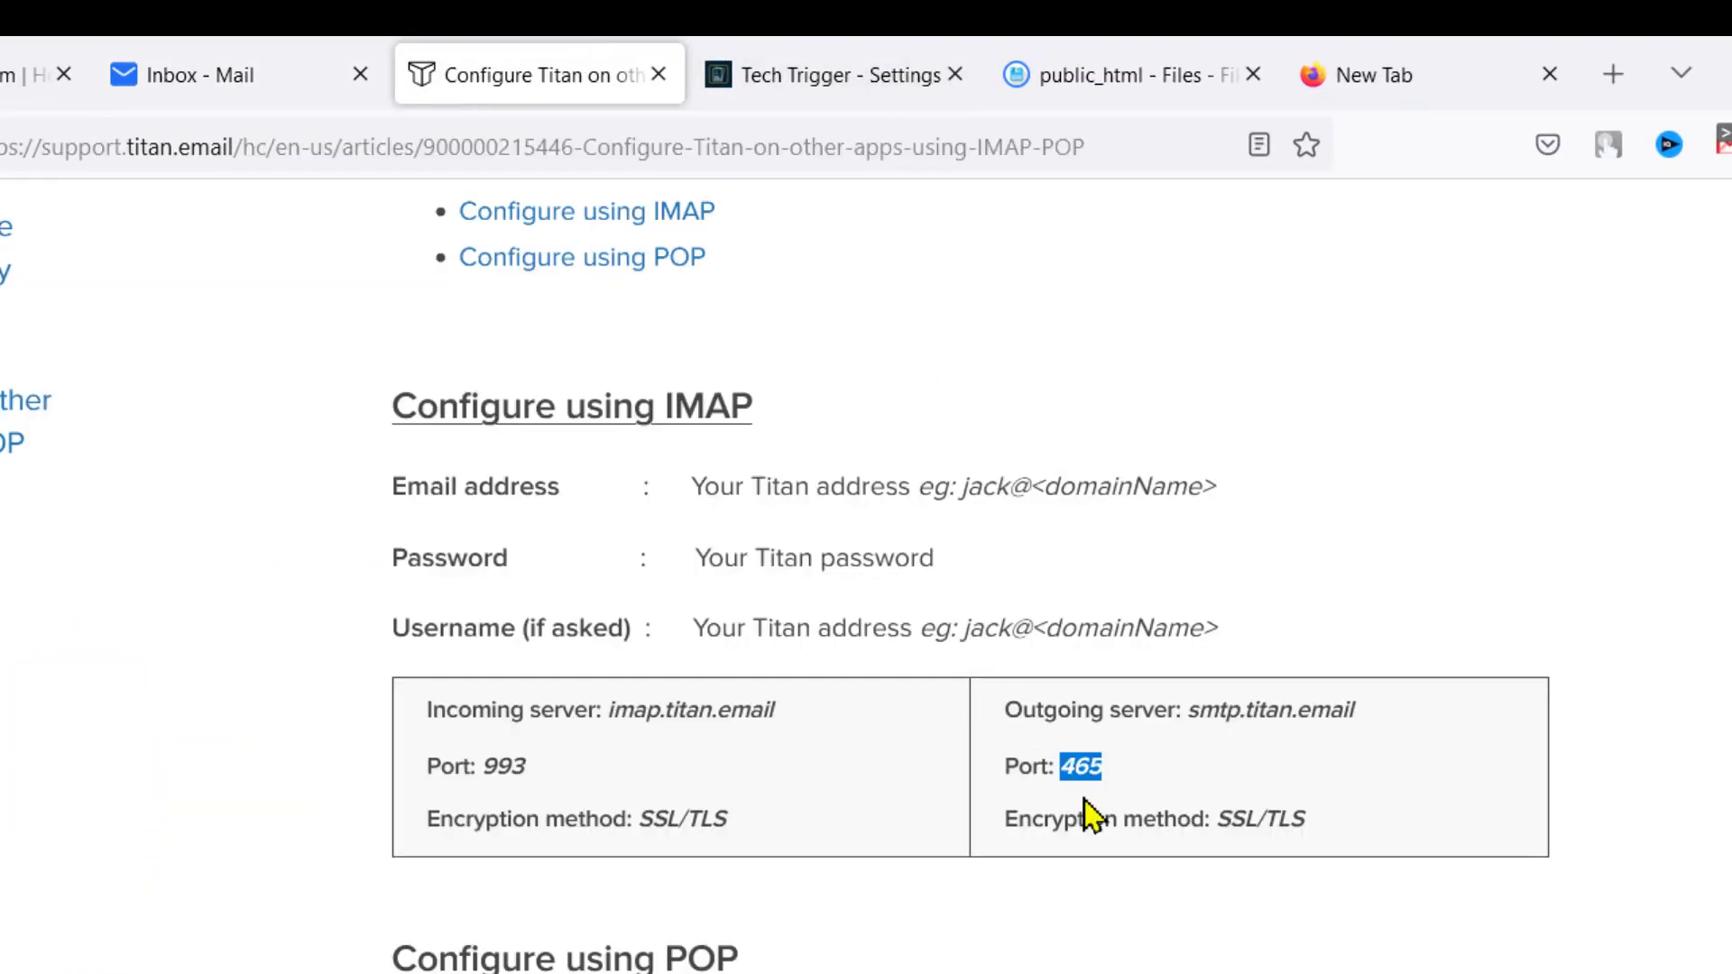
double_click(1236, 819)
right_click(1253, 825)
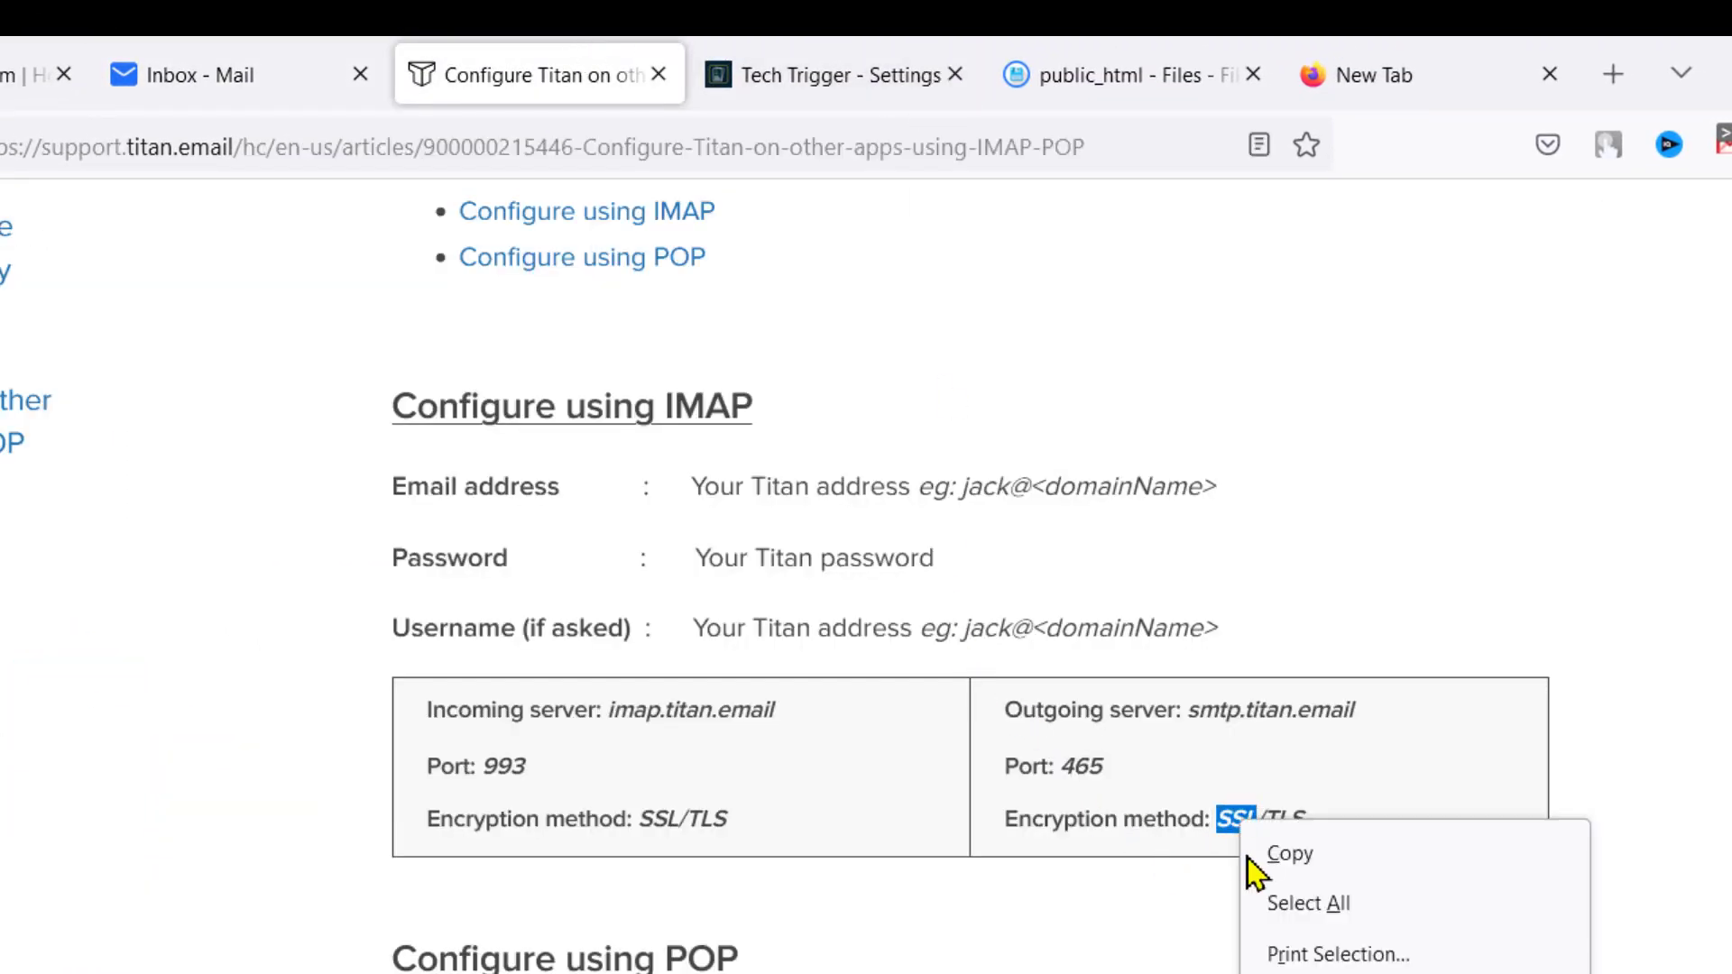
left_click(1289, 850)
left_click(836, 52)
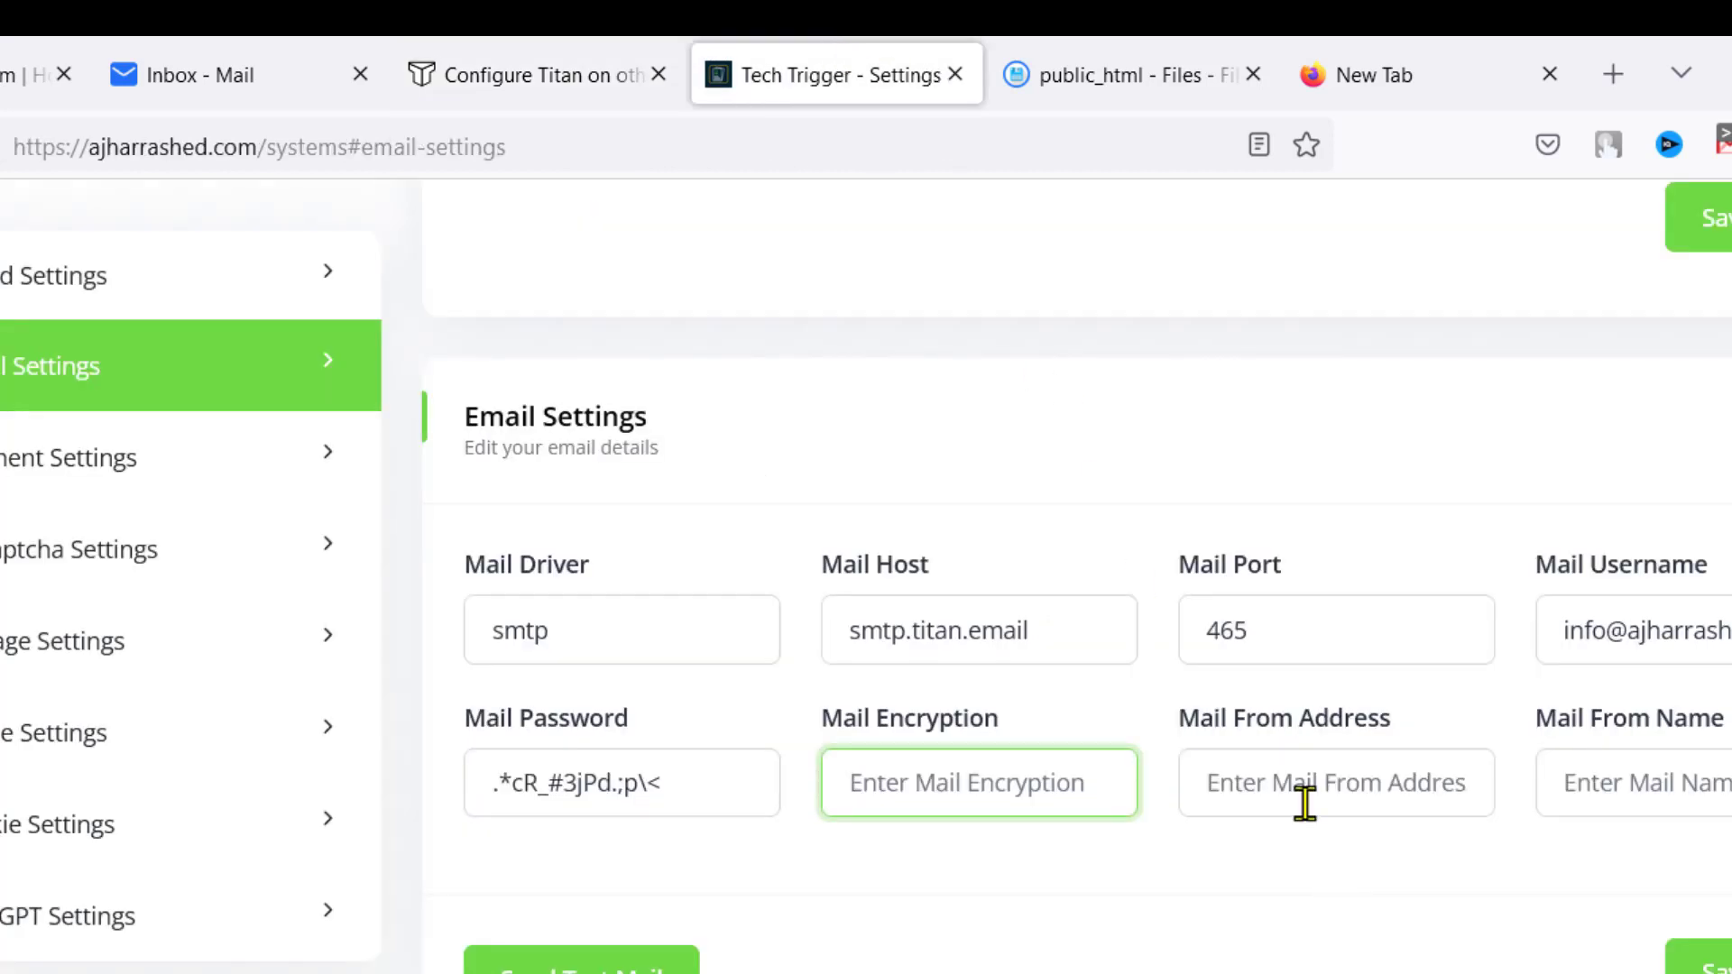
right_click(924, 784)
key("ctrl+v")
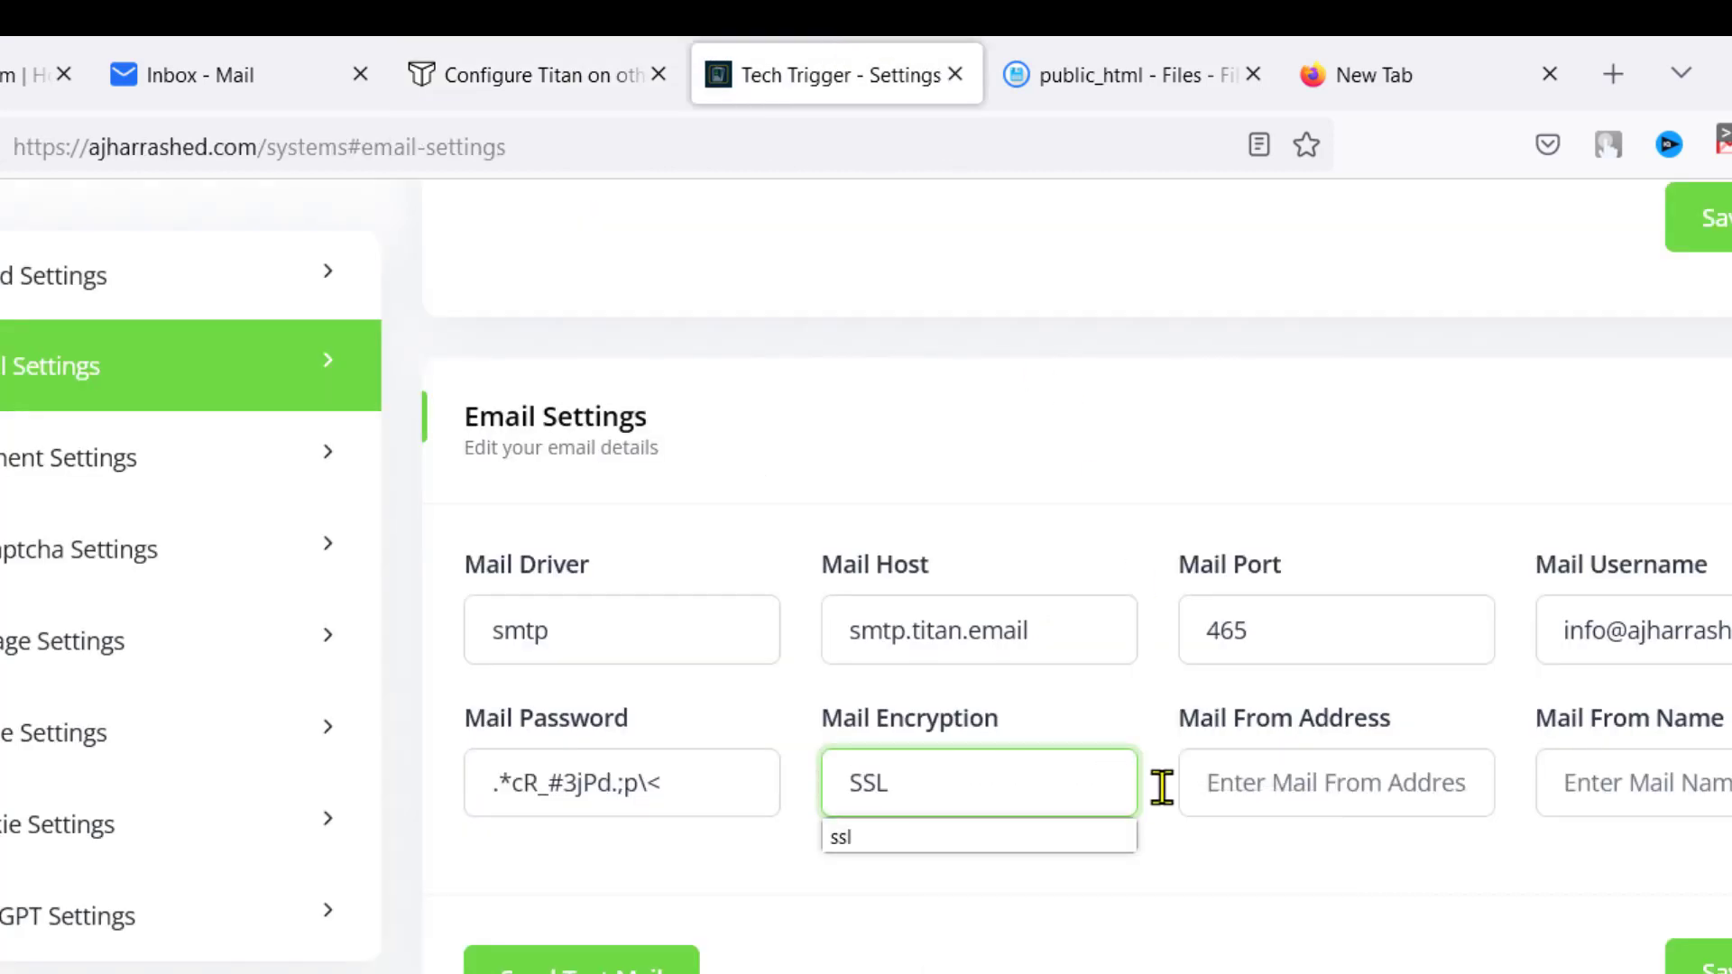
left_click(959, 834)
left_click(1285, 798)
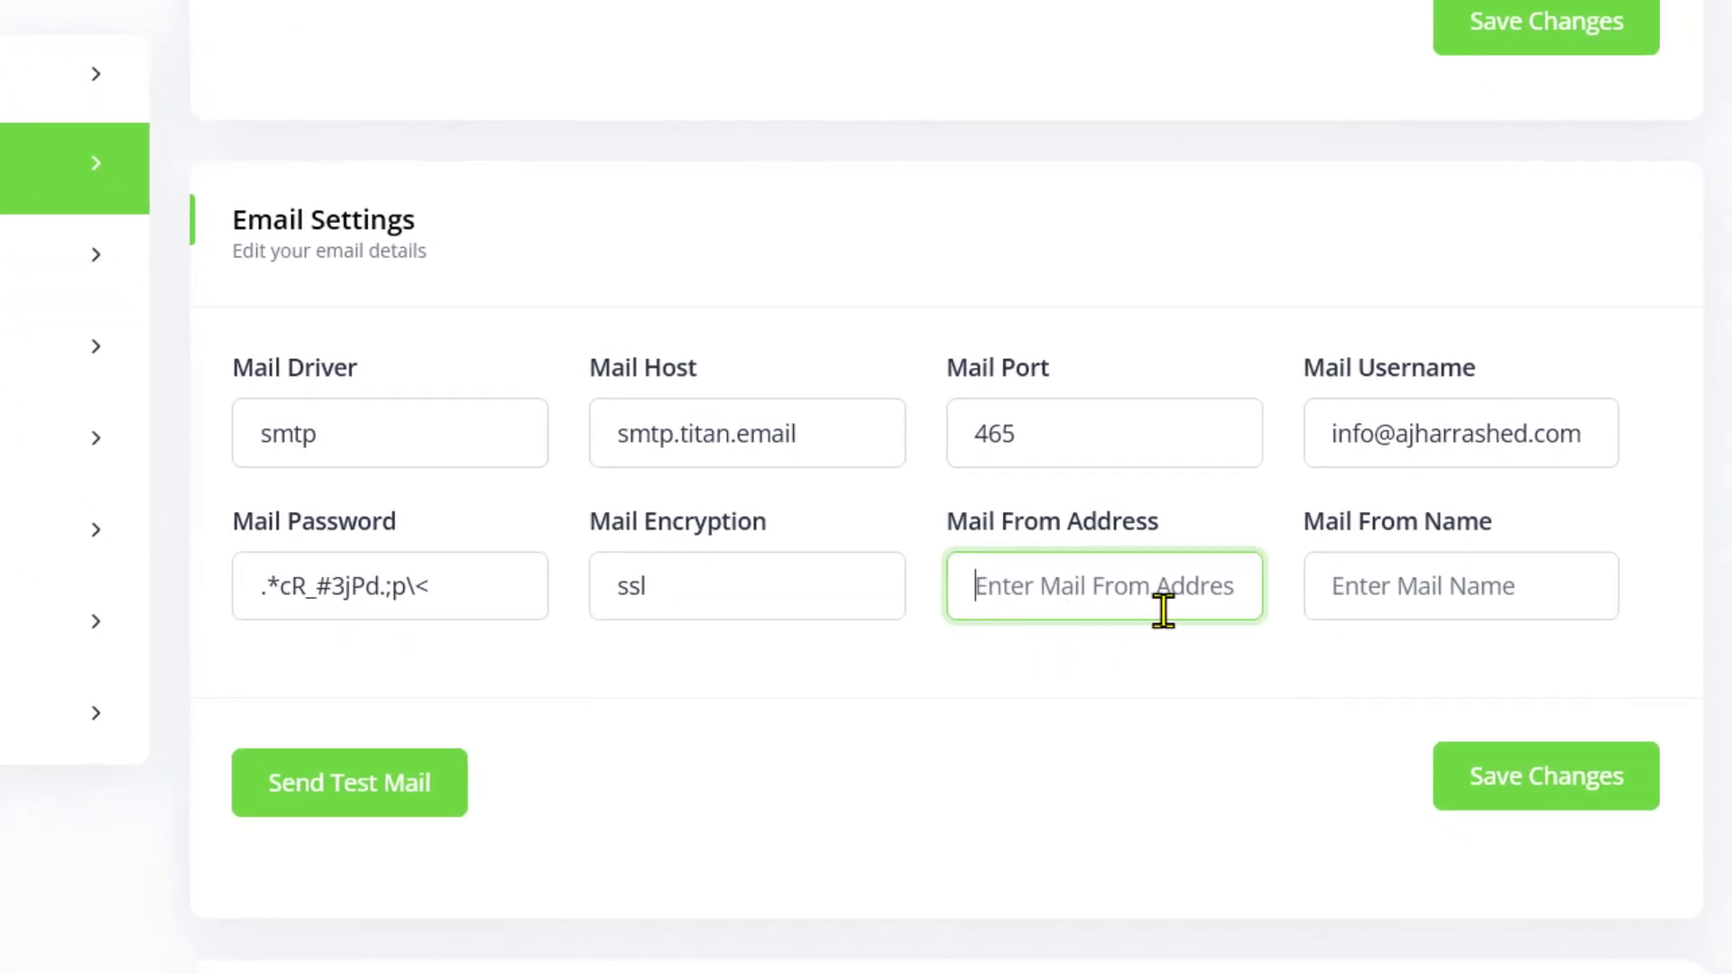
Reuse the username address as Mail From Address, name the sender 'Info | Tech Trigger', and save
triple_click(1453, 446)
right_click(1453, 448)
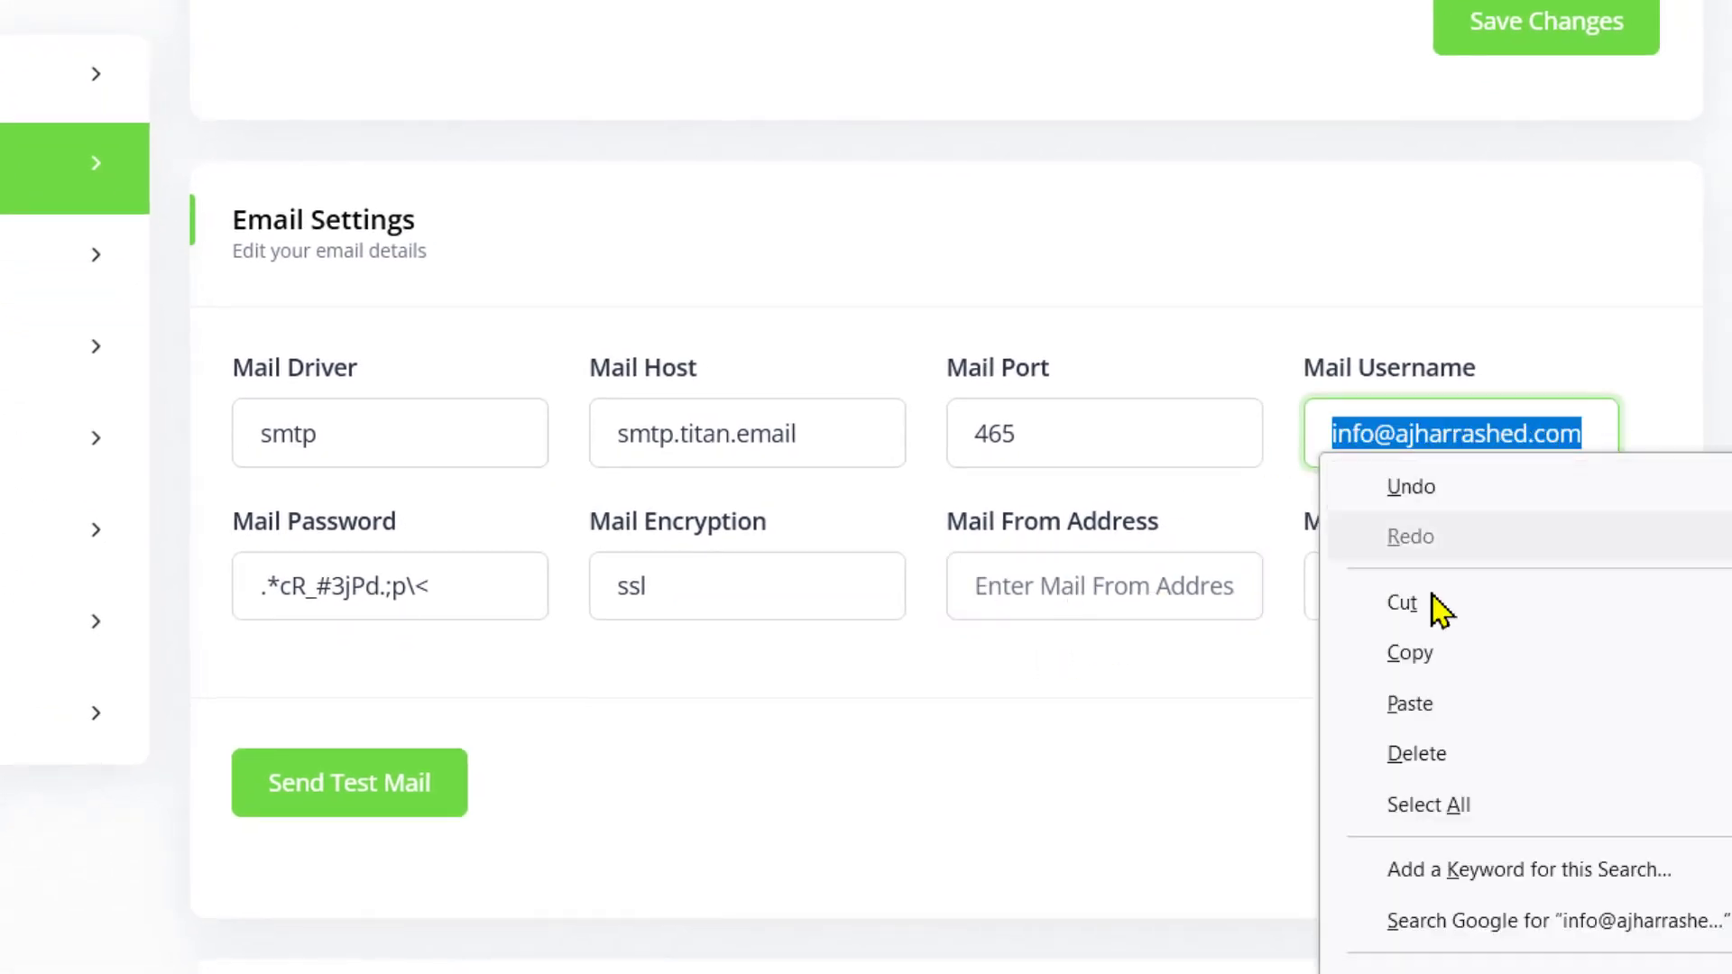
left_click(1409, 652)
left_click(1010, 591)
right_click(1019, 591)
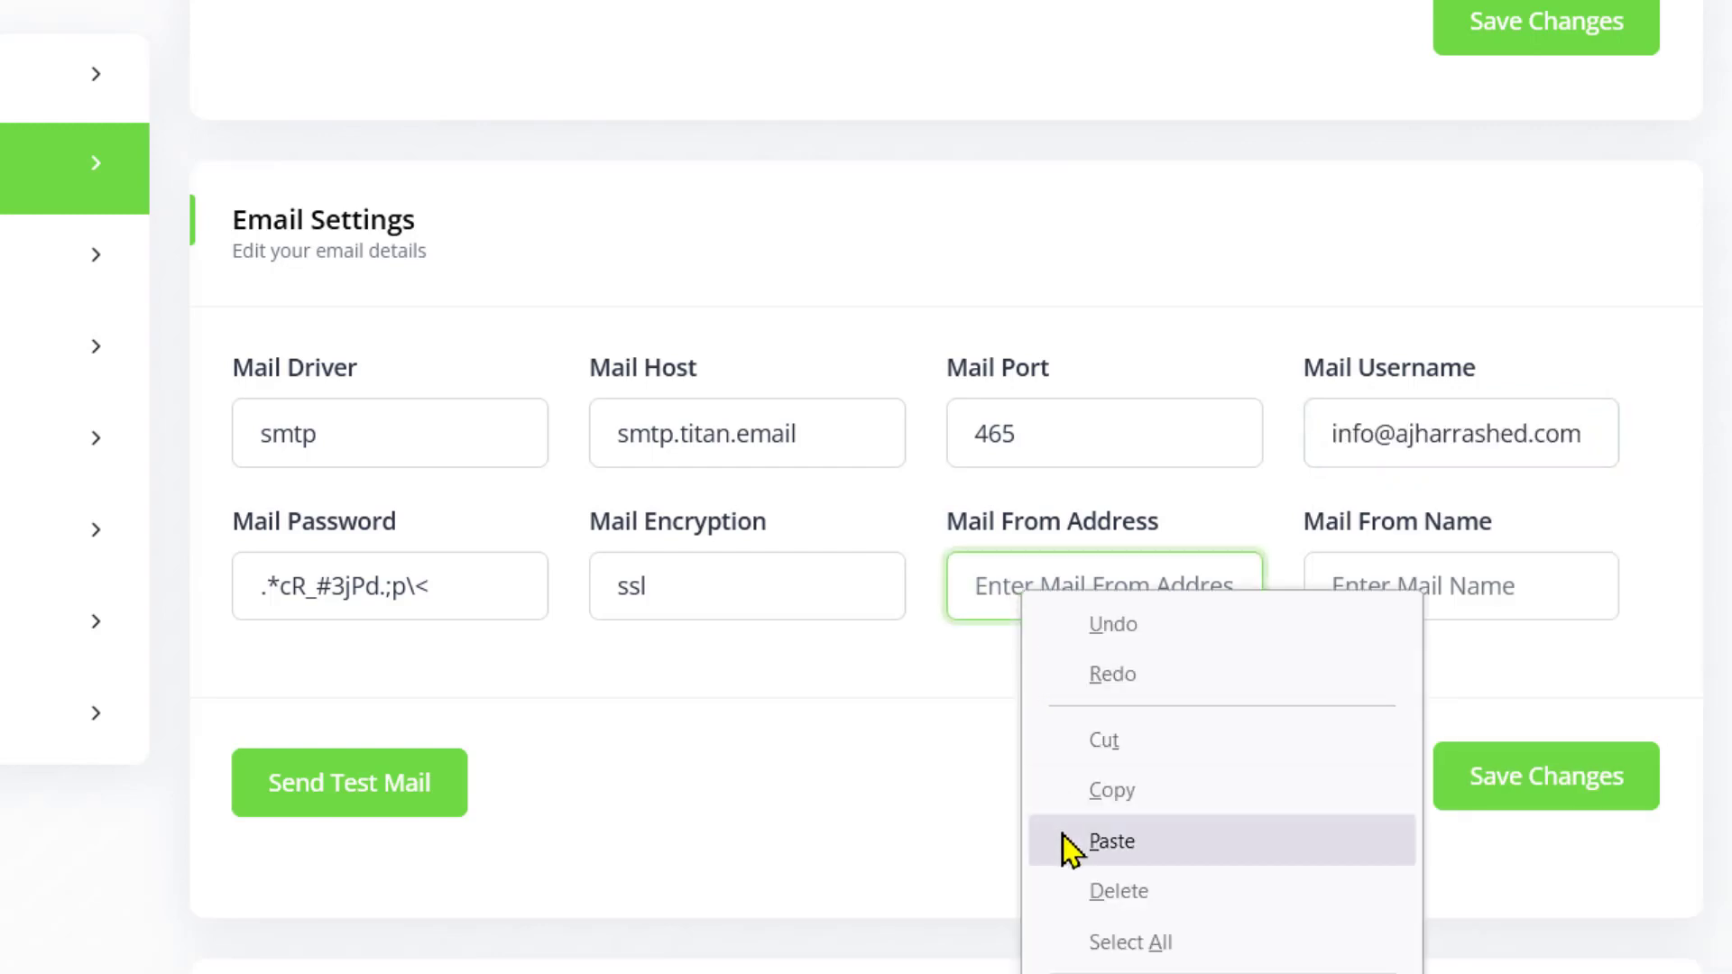
left_click(1067, 843)
left_click(1407, 598)
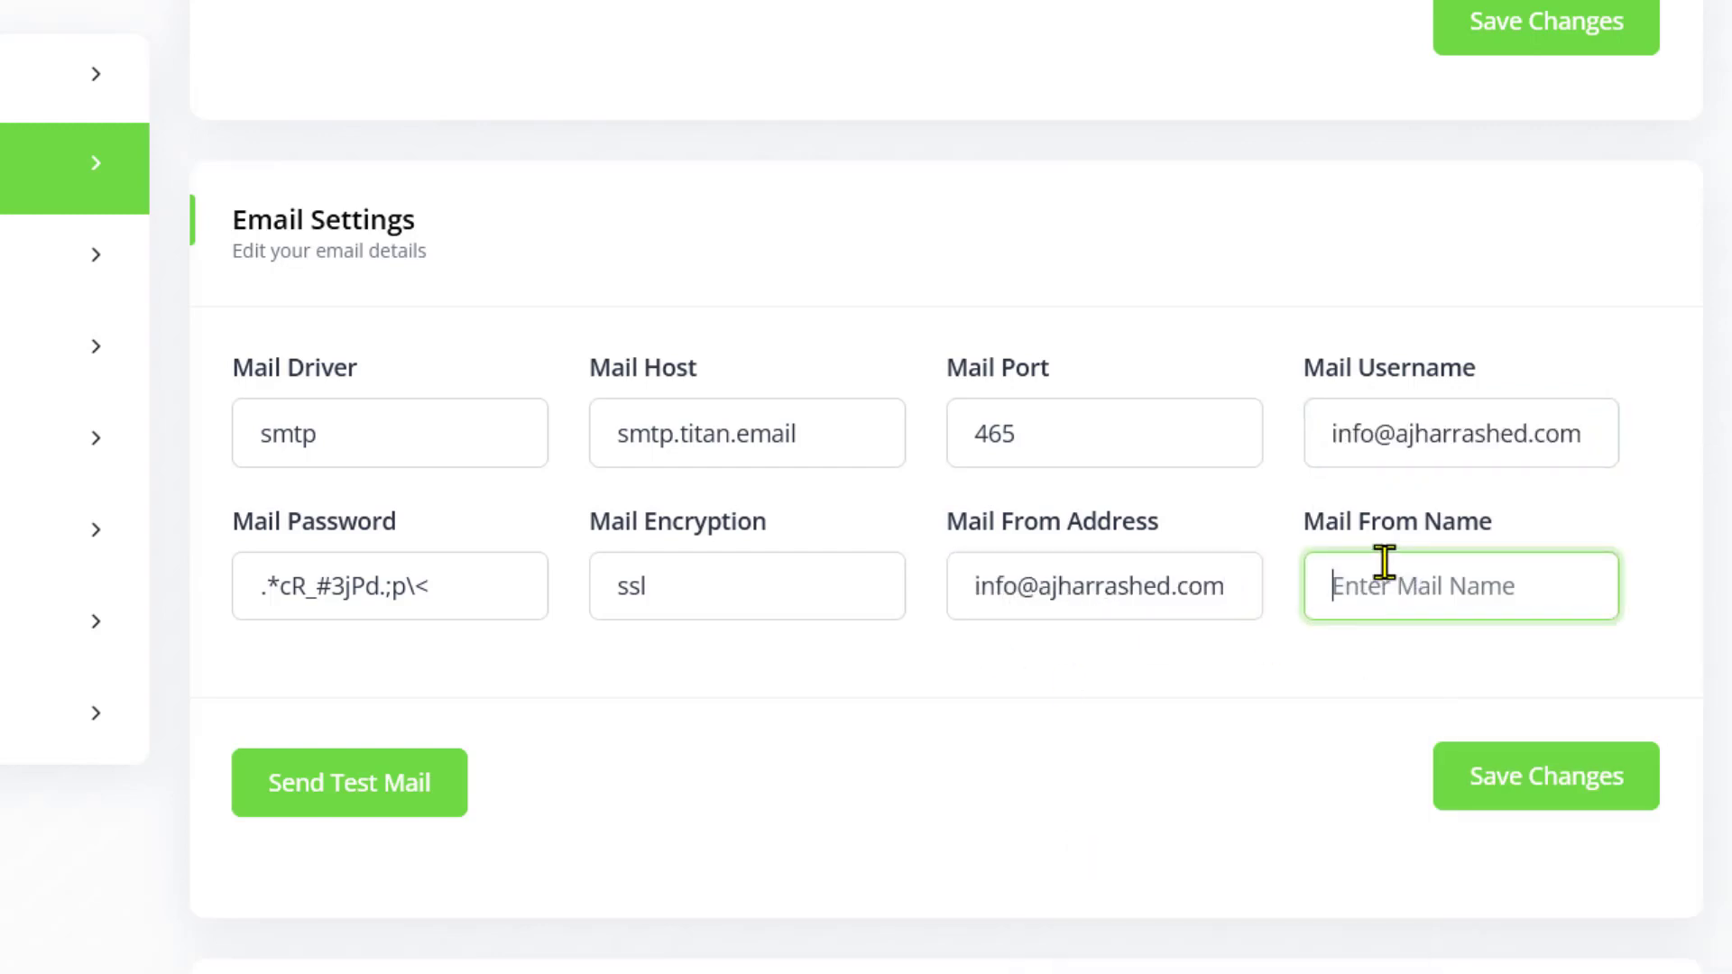
type("Info")
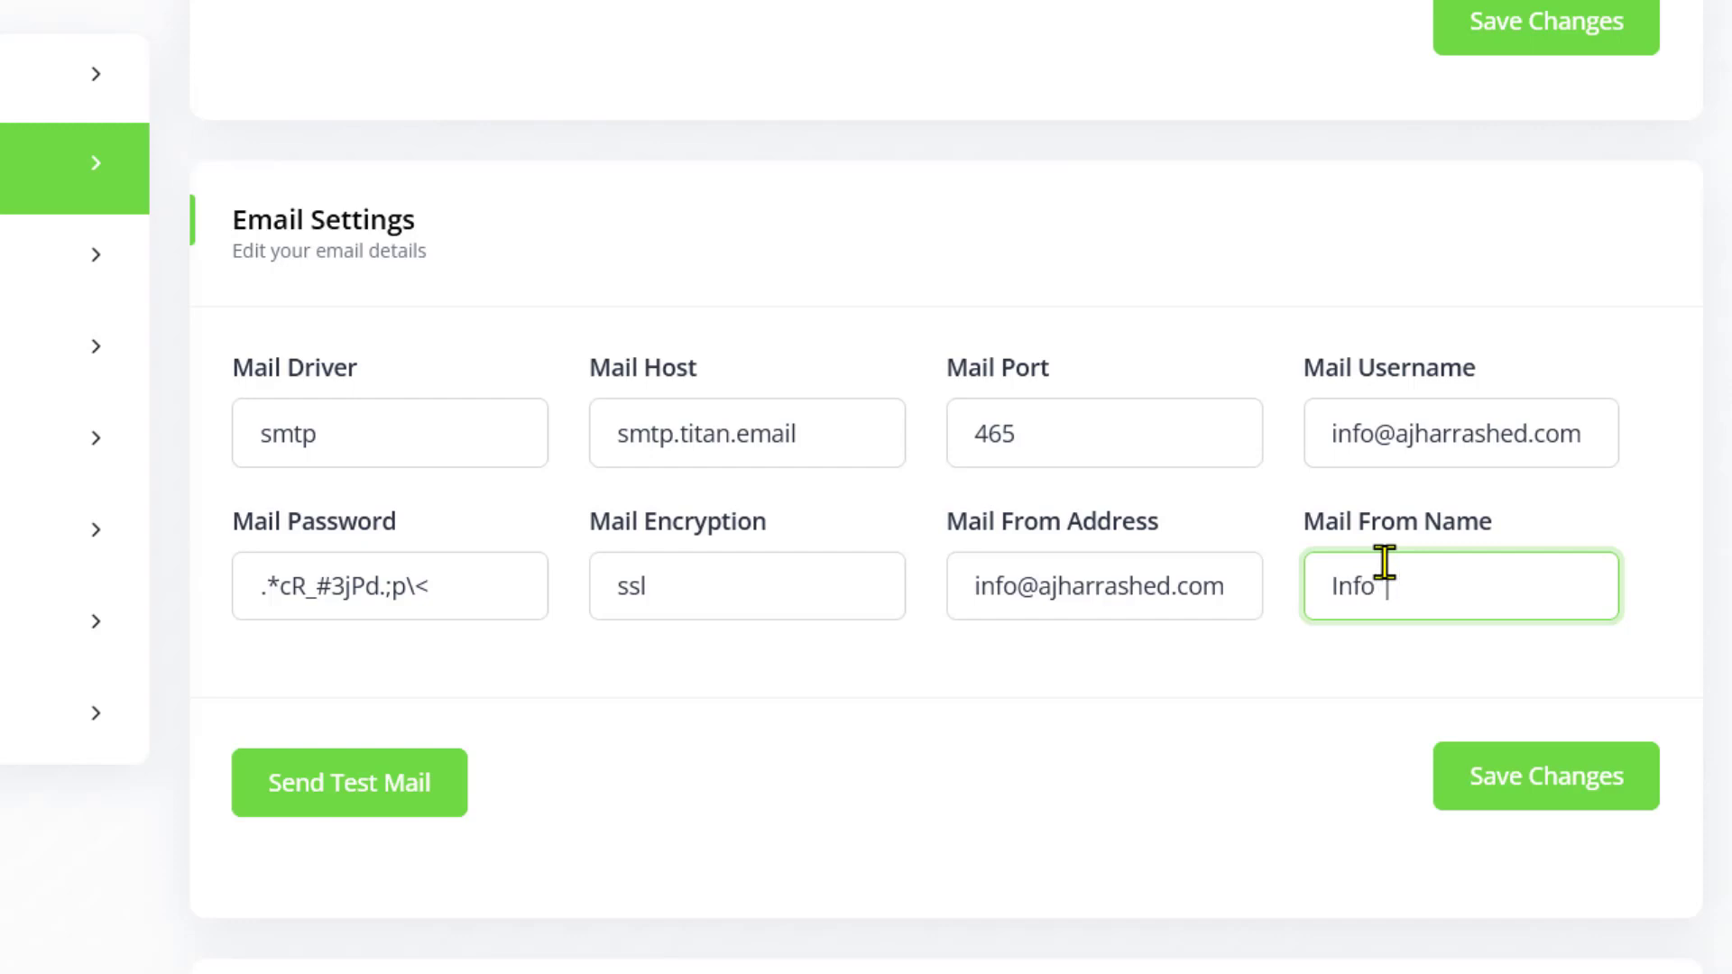
type(" | Tech Trigger")
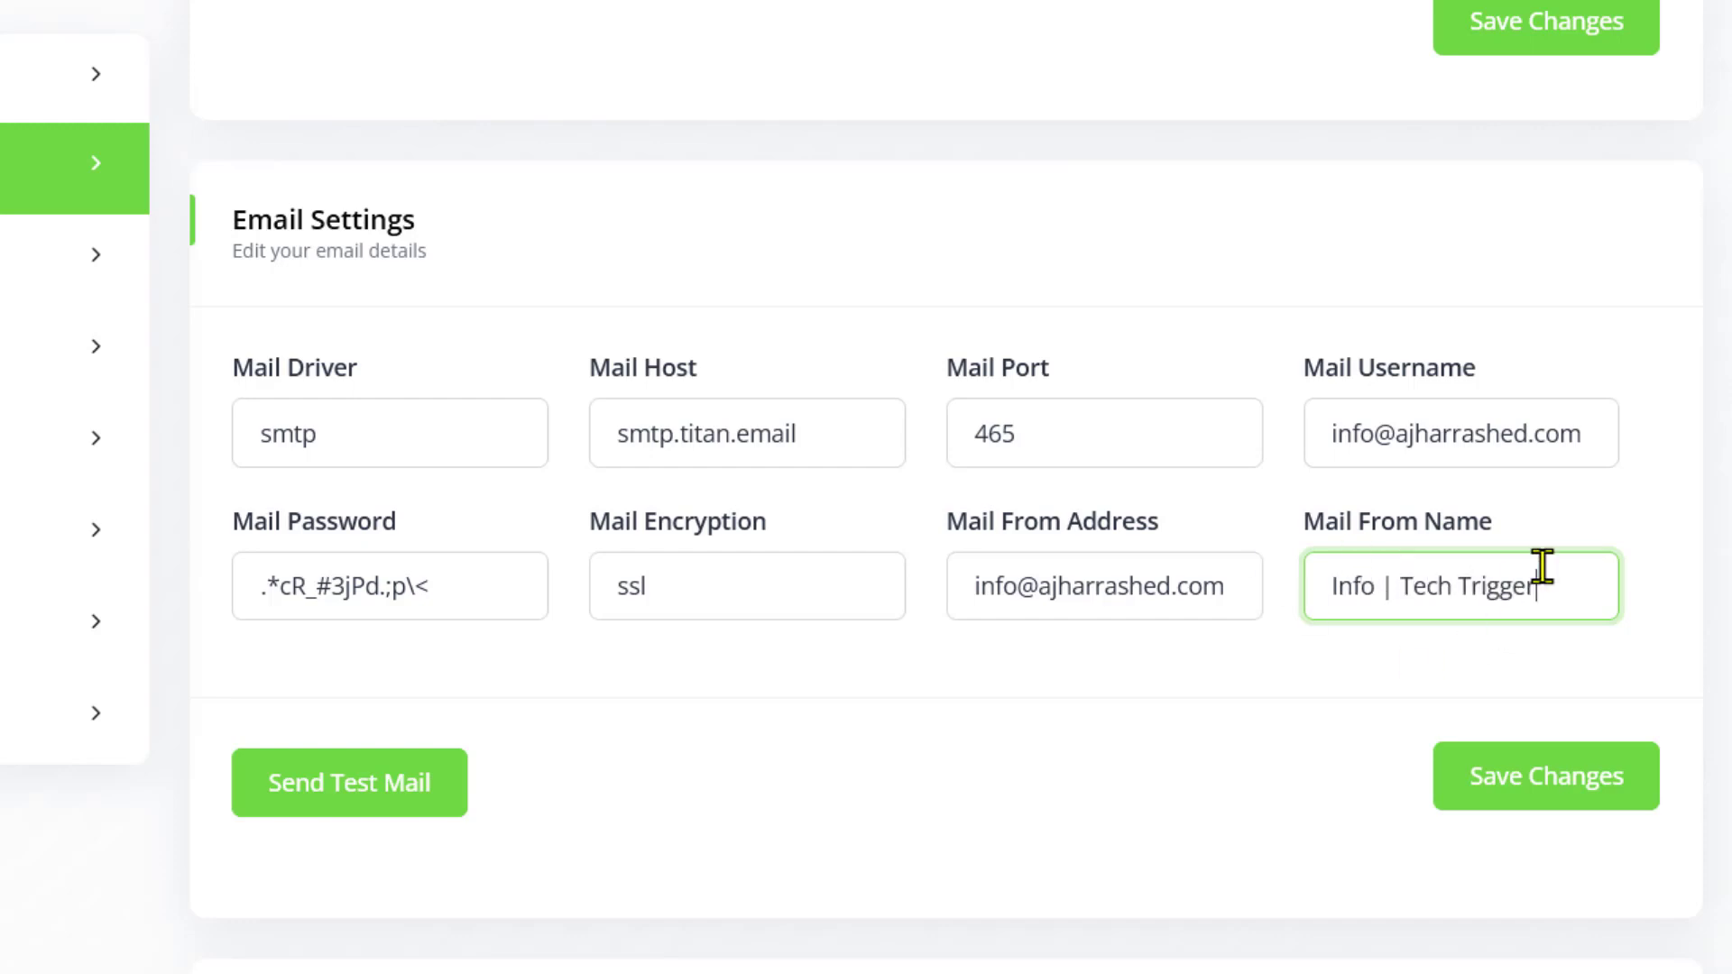
left_click(1521, 792)
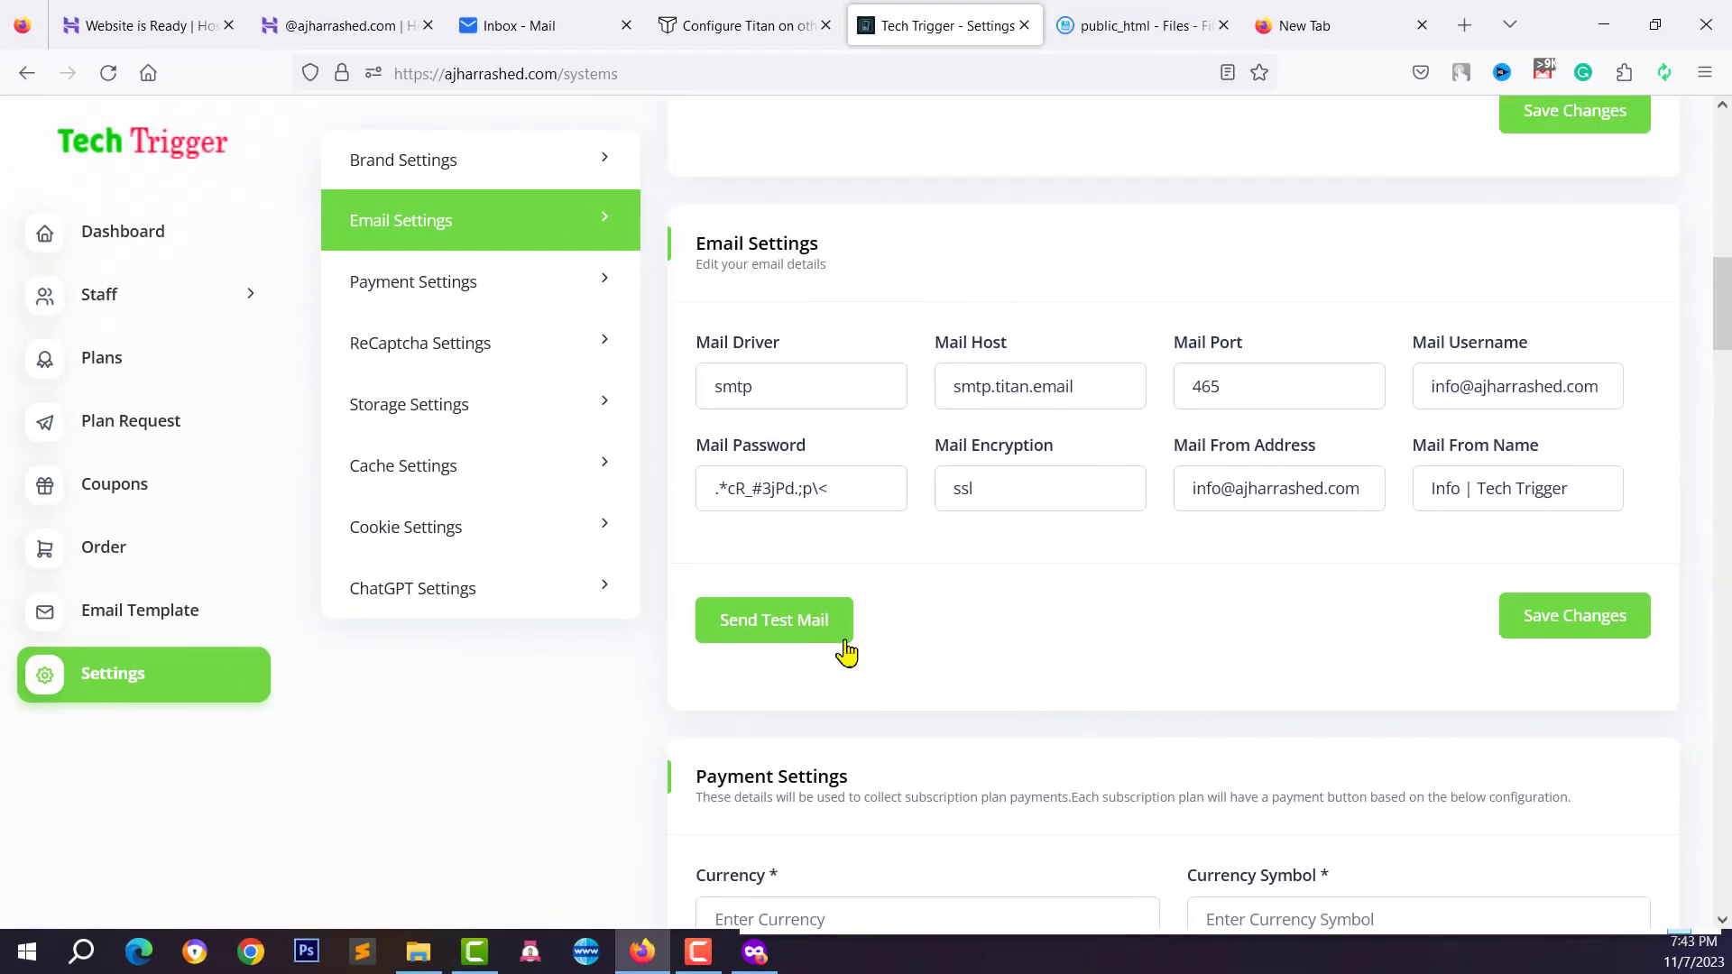
Send a test email to the suggested recipient address and dismiss the success notice
left_click(777, 635)
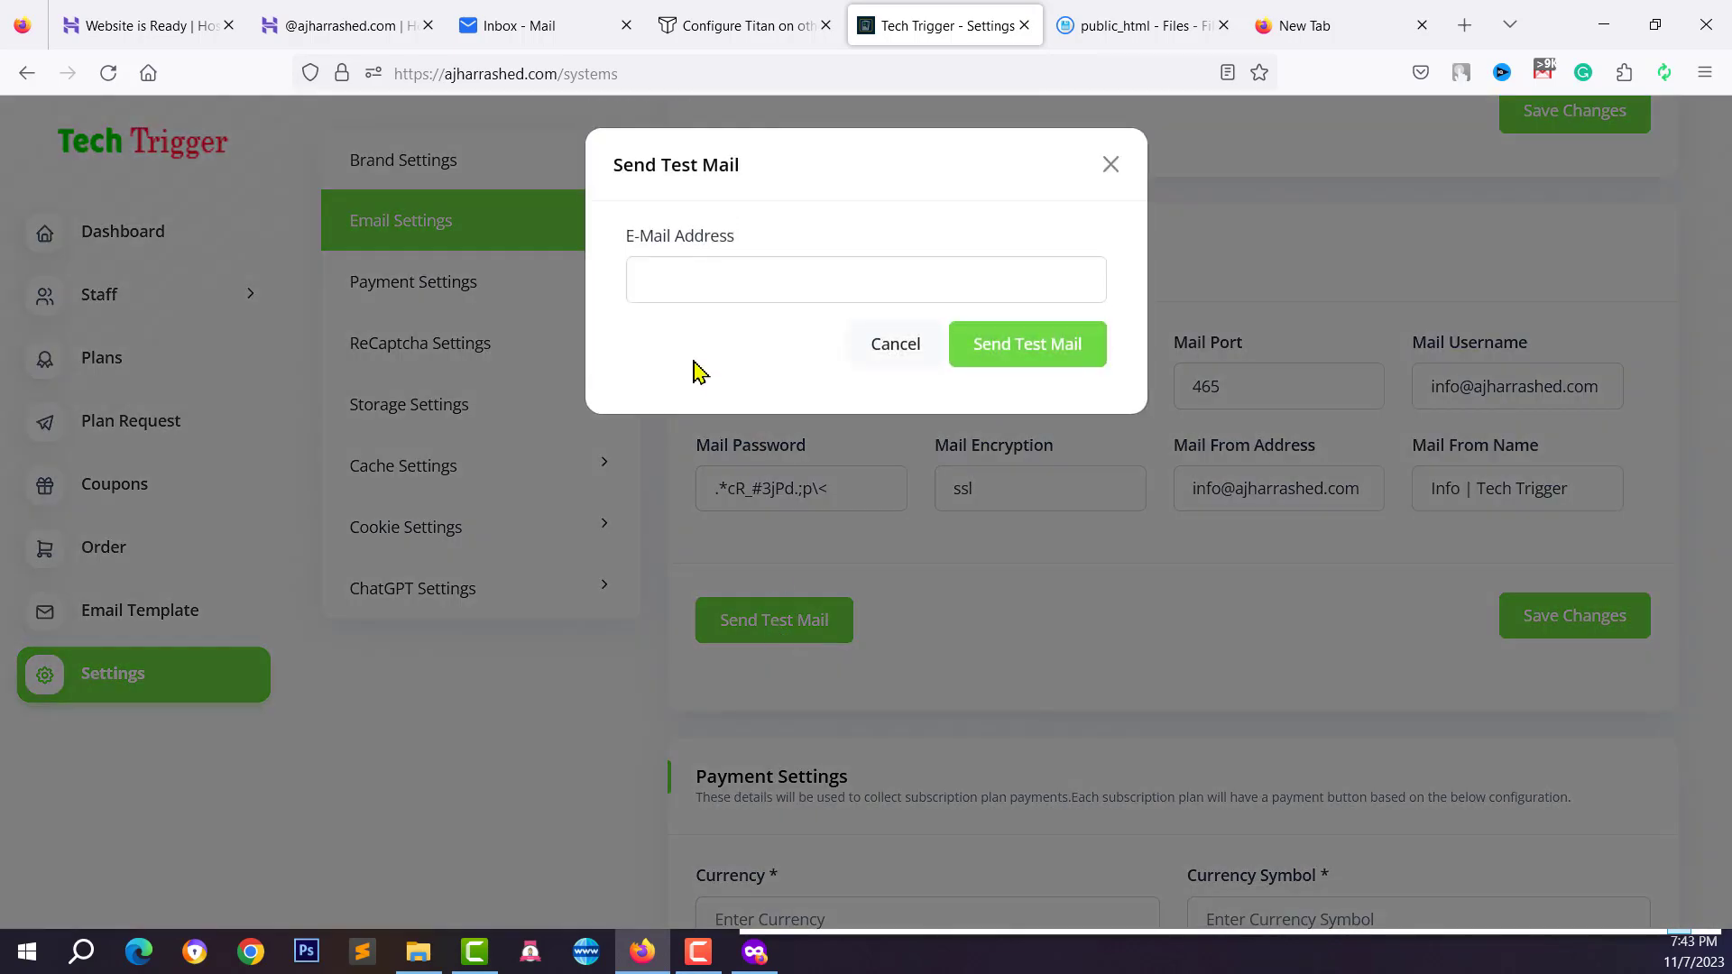
left_click(735, 290)
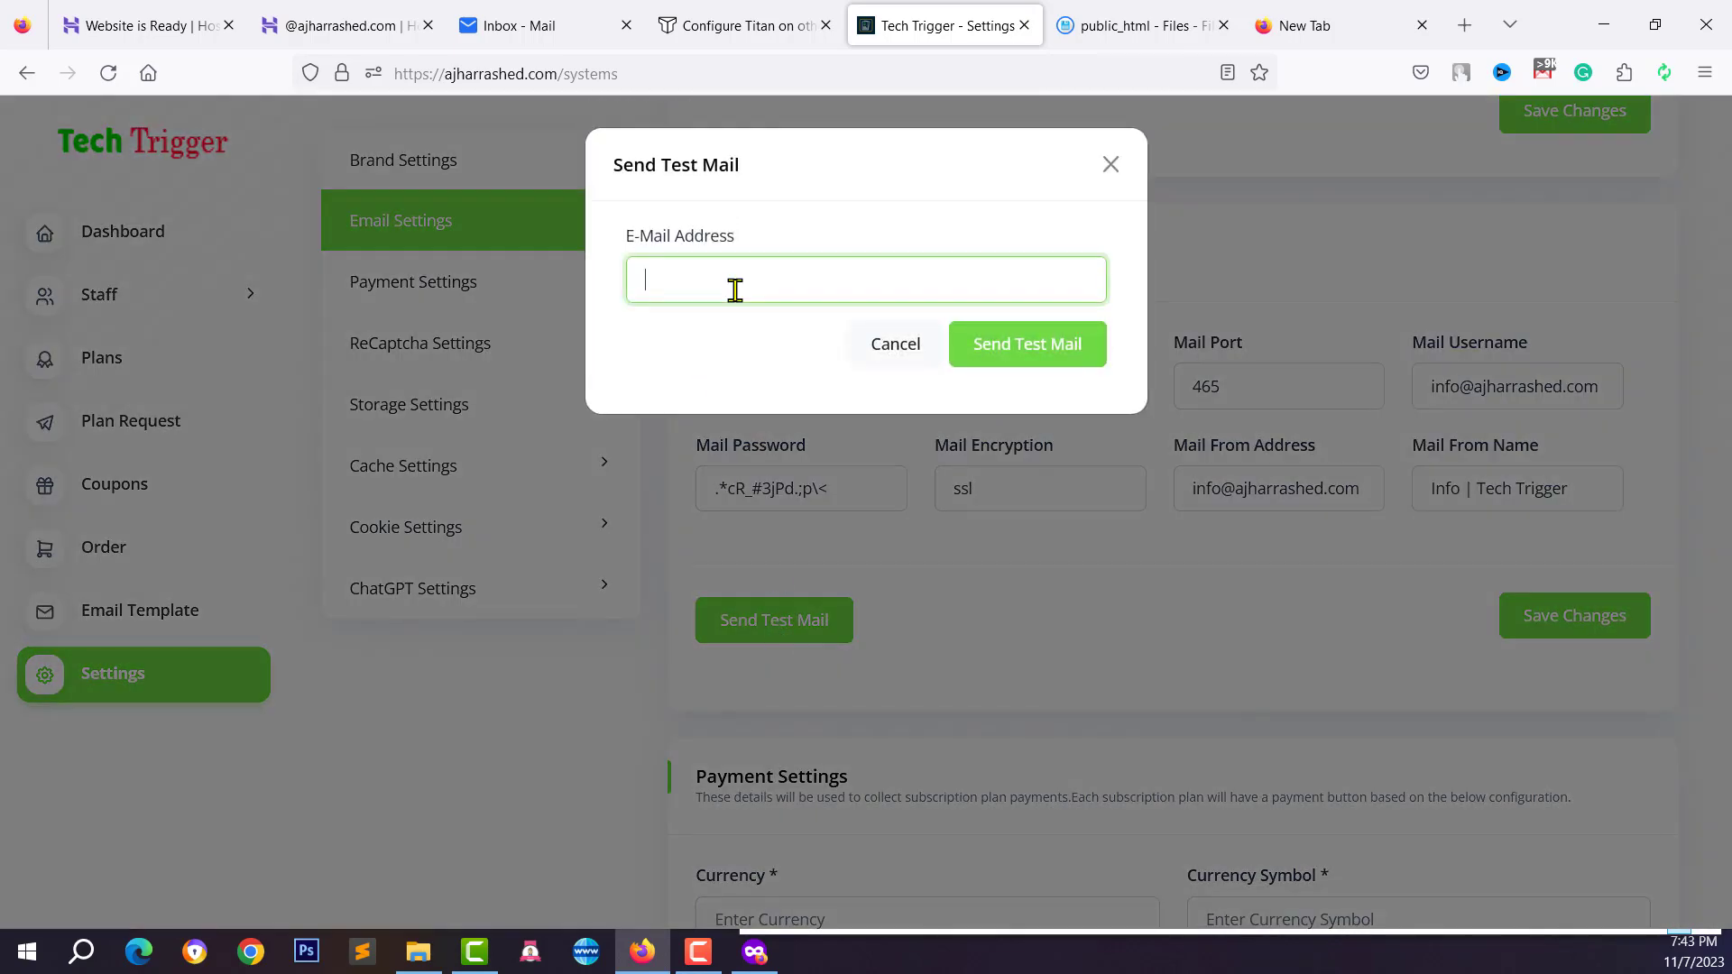
type("tech")
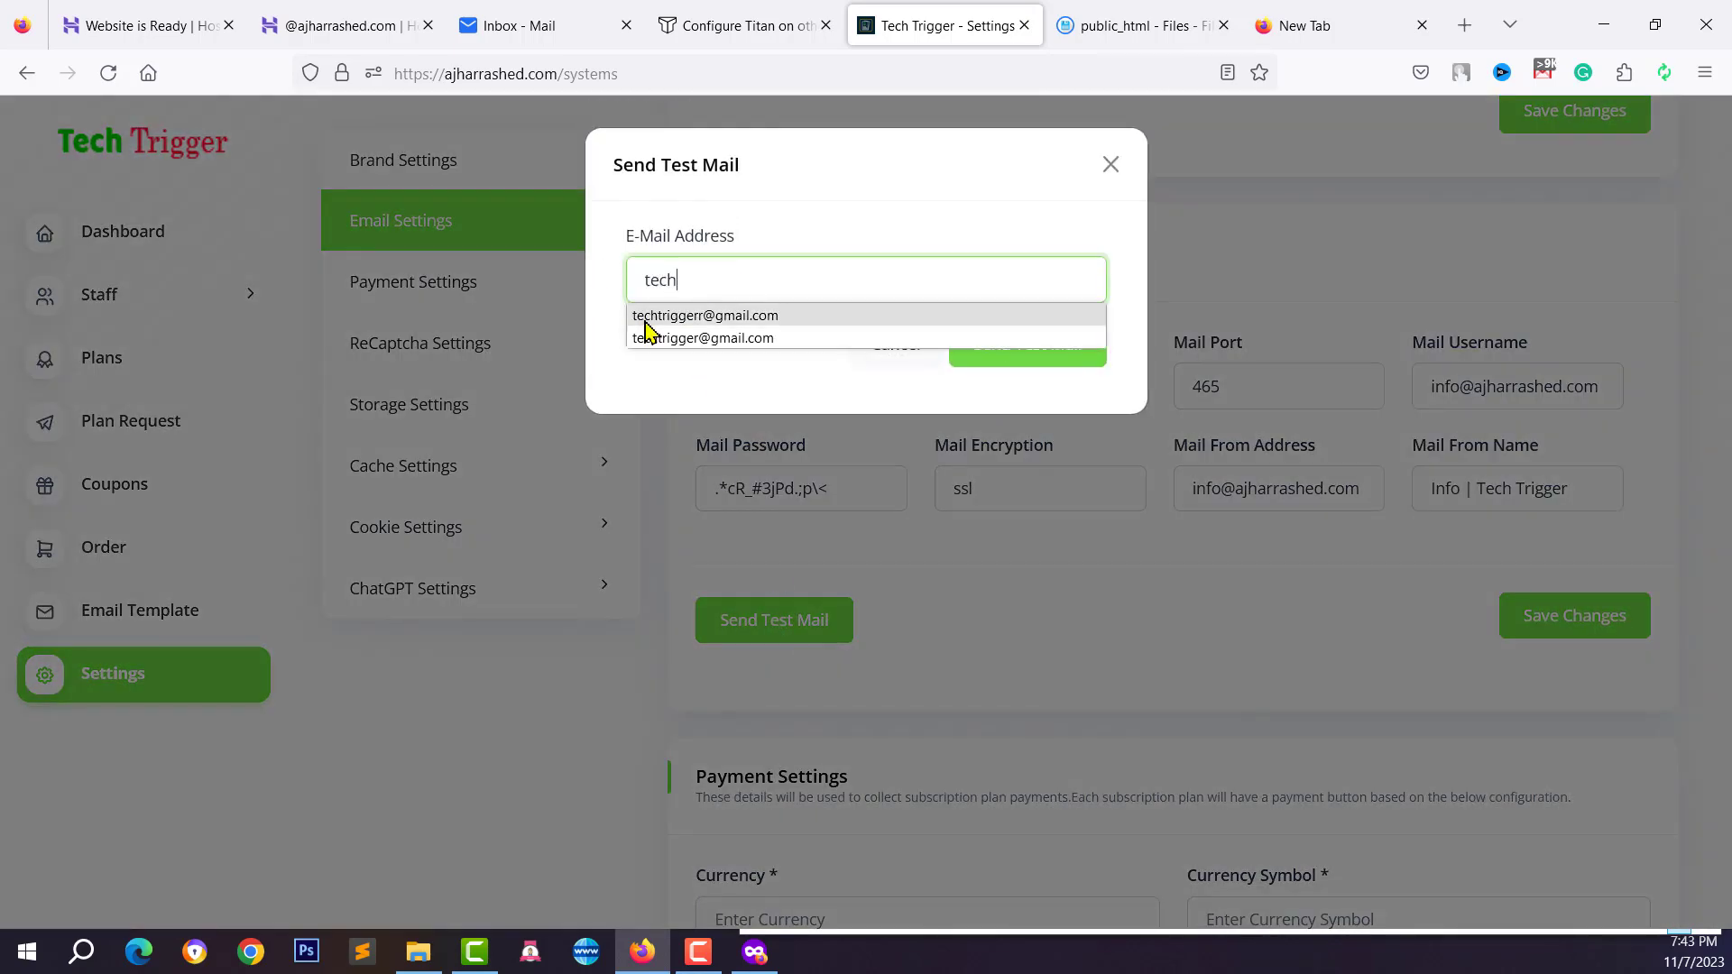
left_click(652, 317)
left_click(1006, 357)
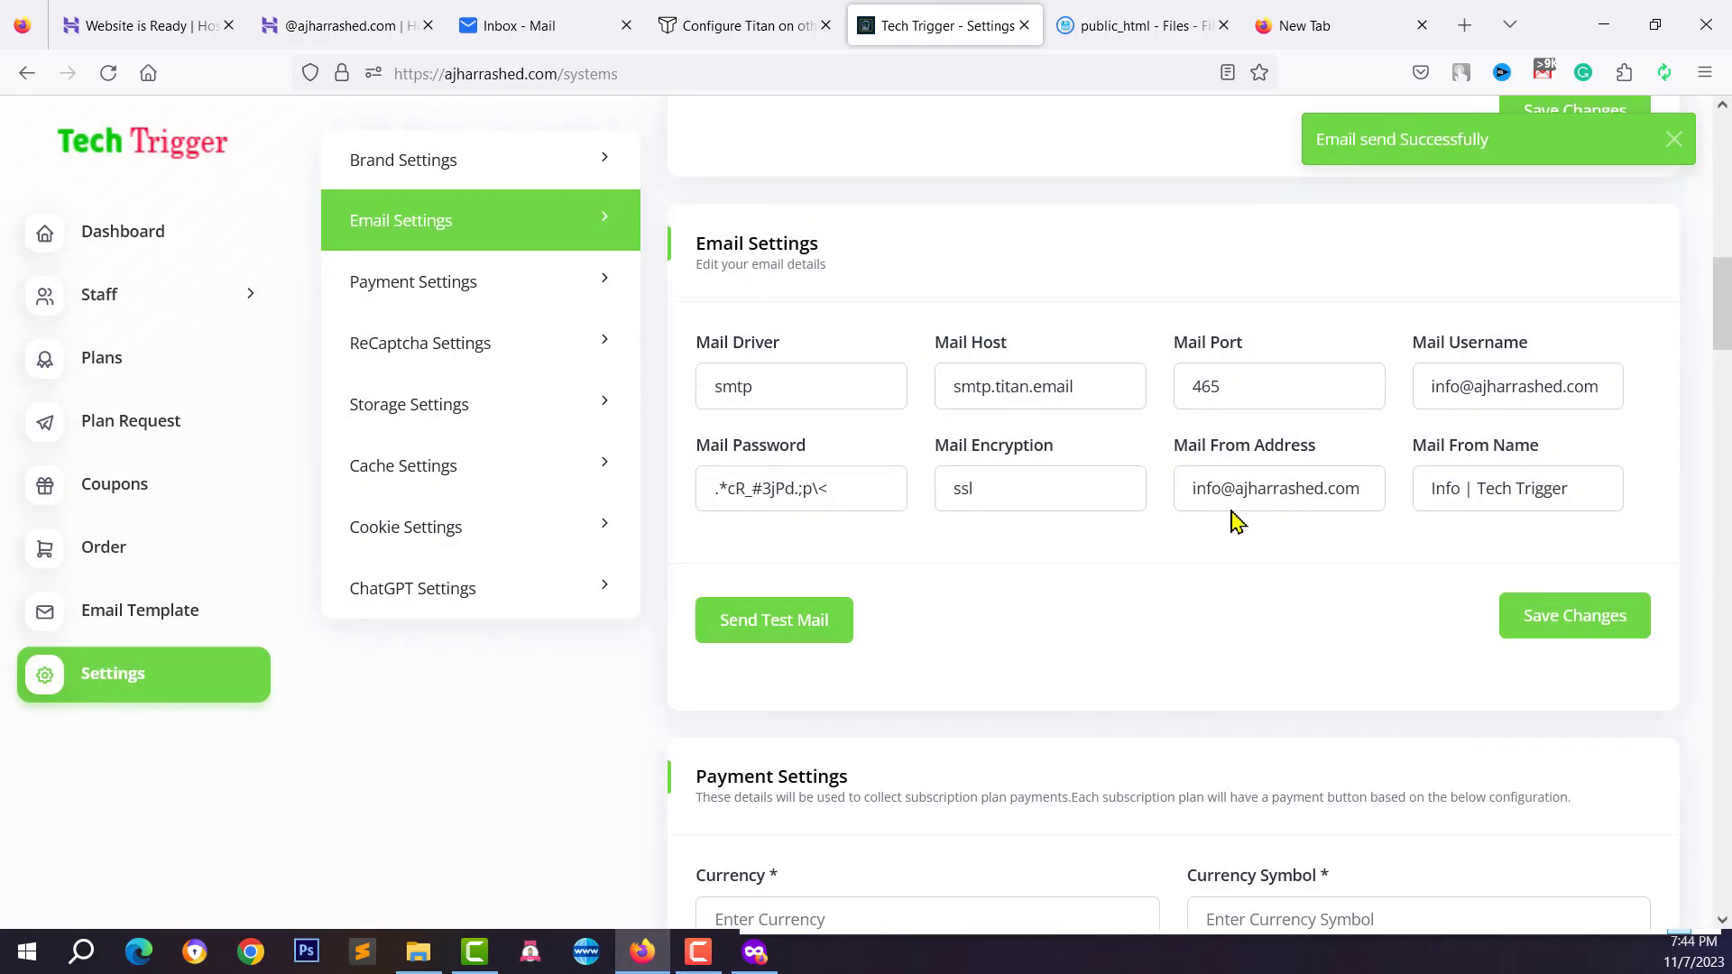
left_click(1502, 133)
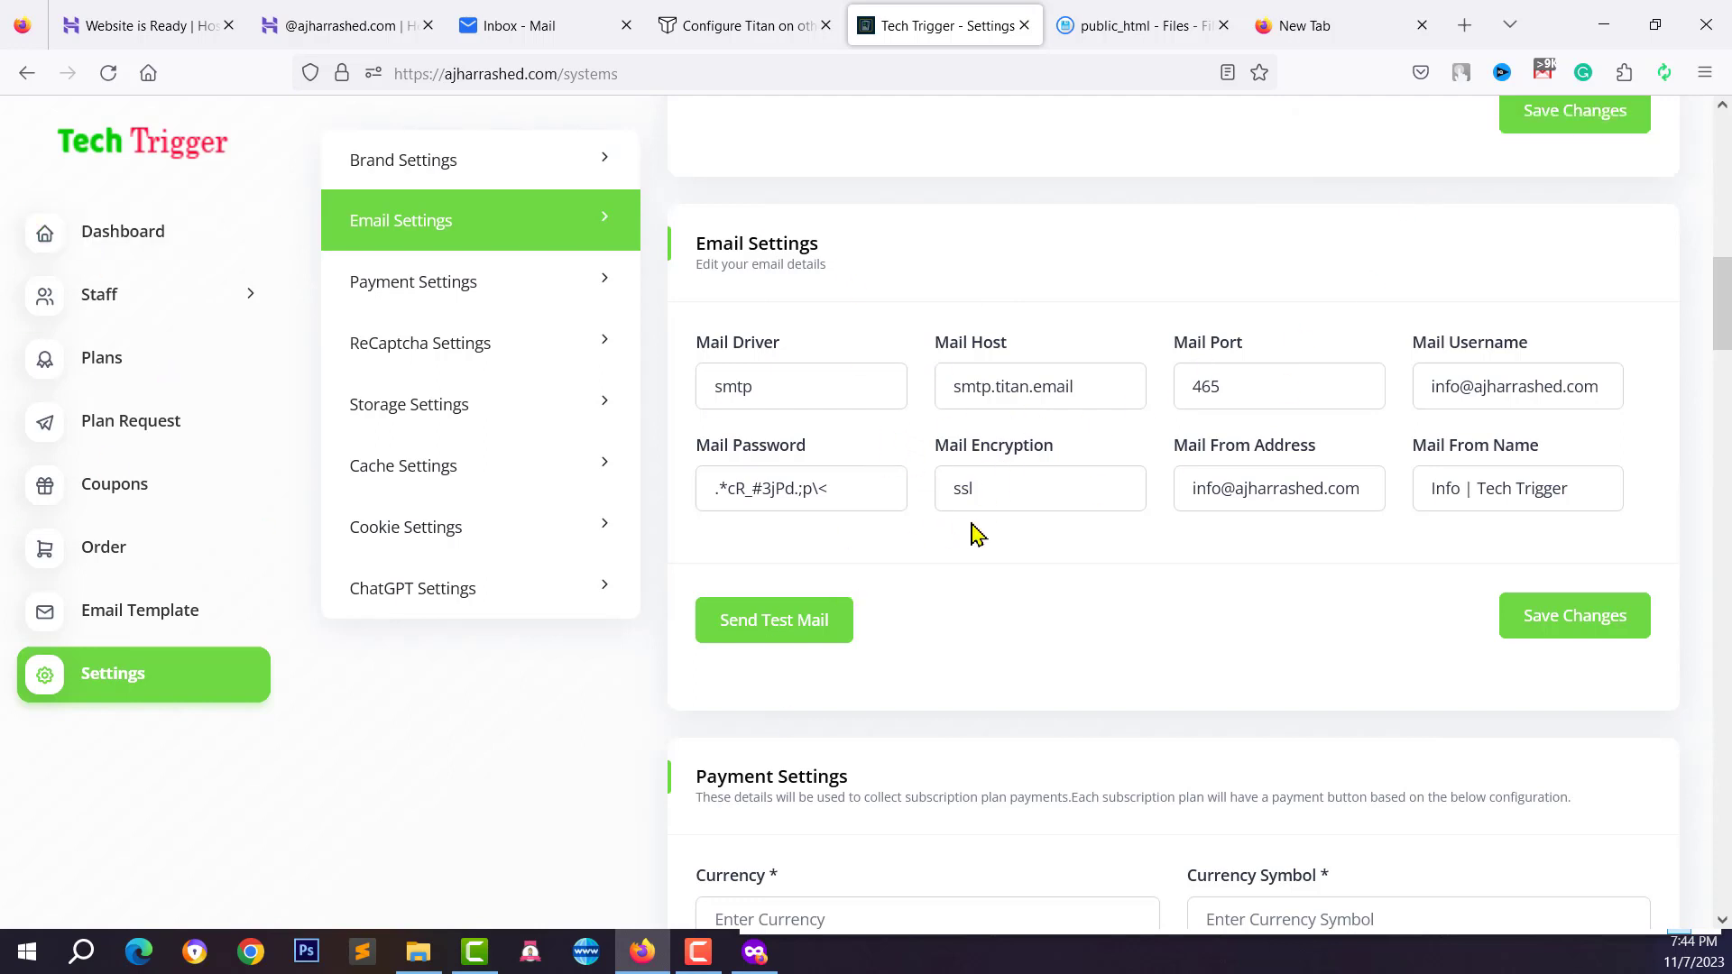
Open Stripe's supported-currencies guide from the Payment Settings currency note in a new tab
scroll(972, 528, "down", 5)
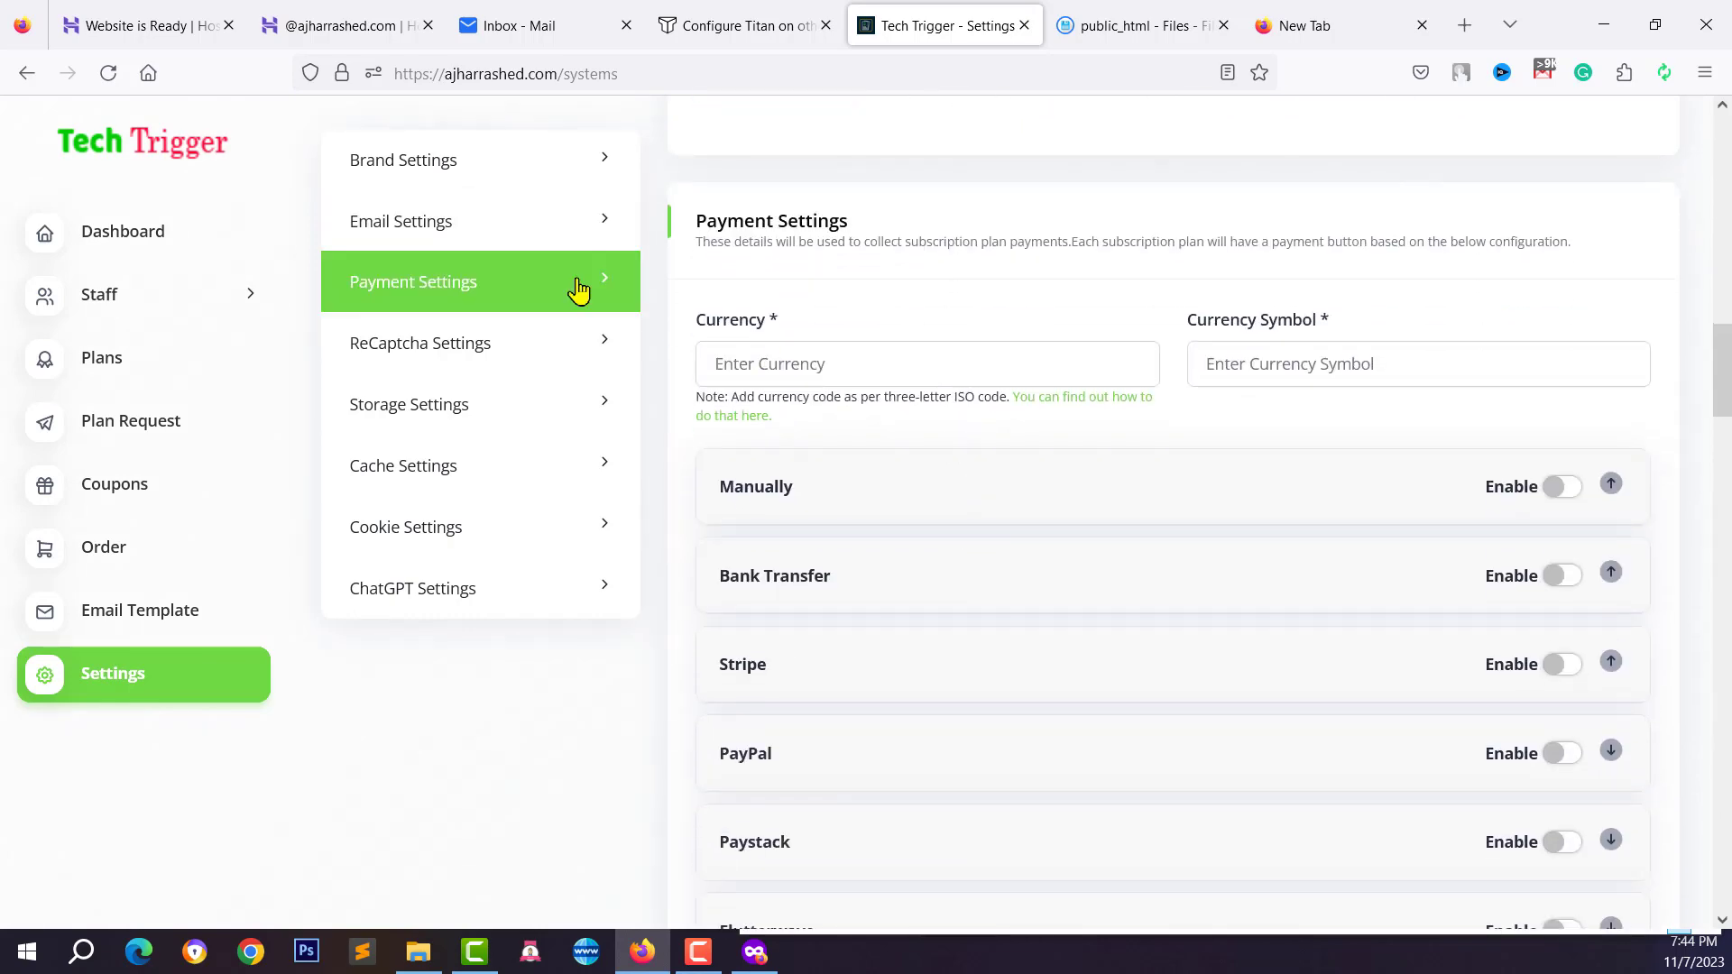
left_click(786, 365)
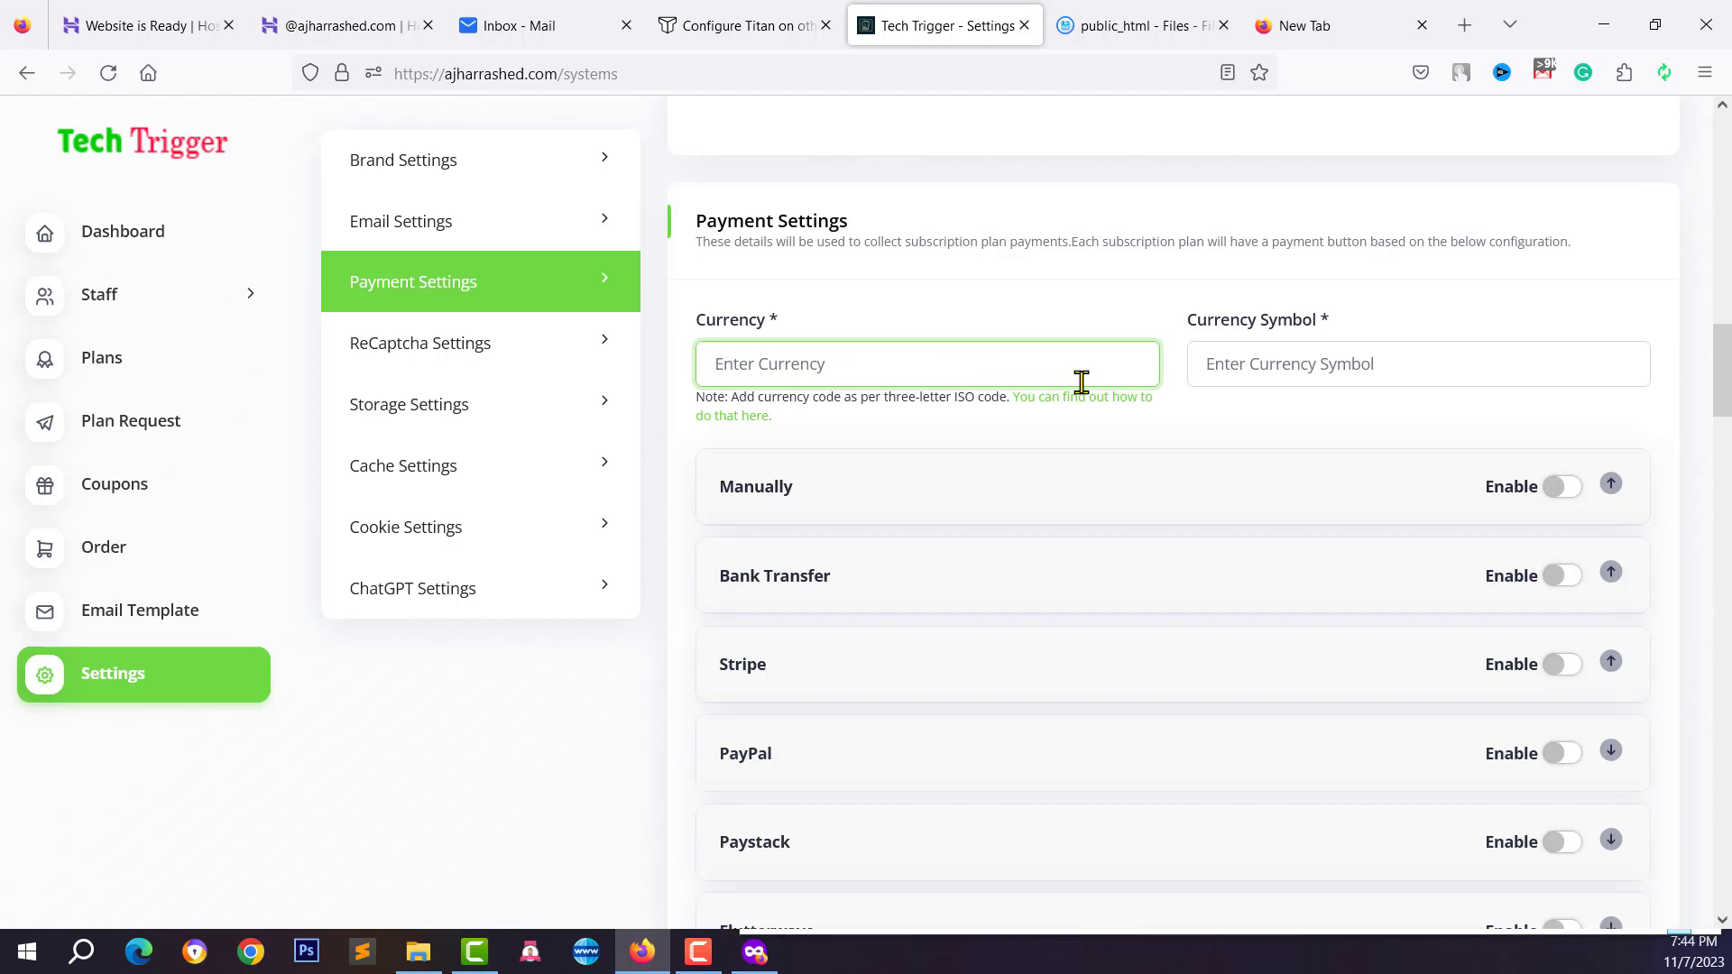
left_click(1271, 366)
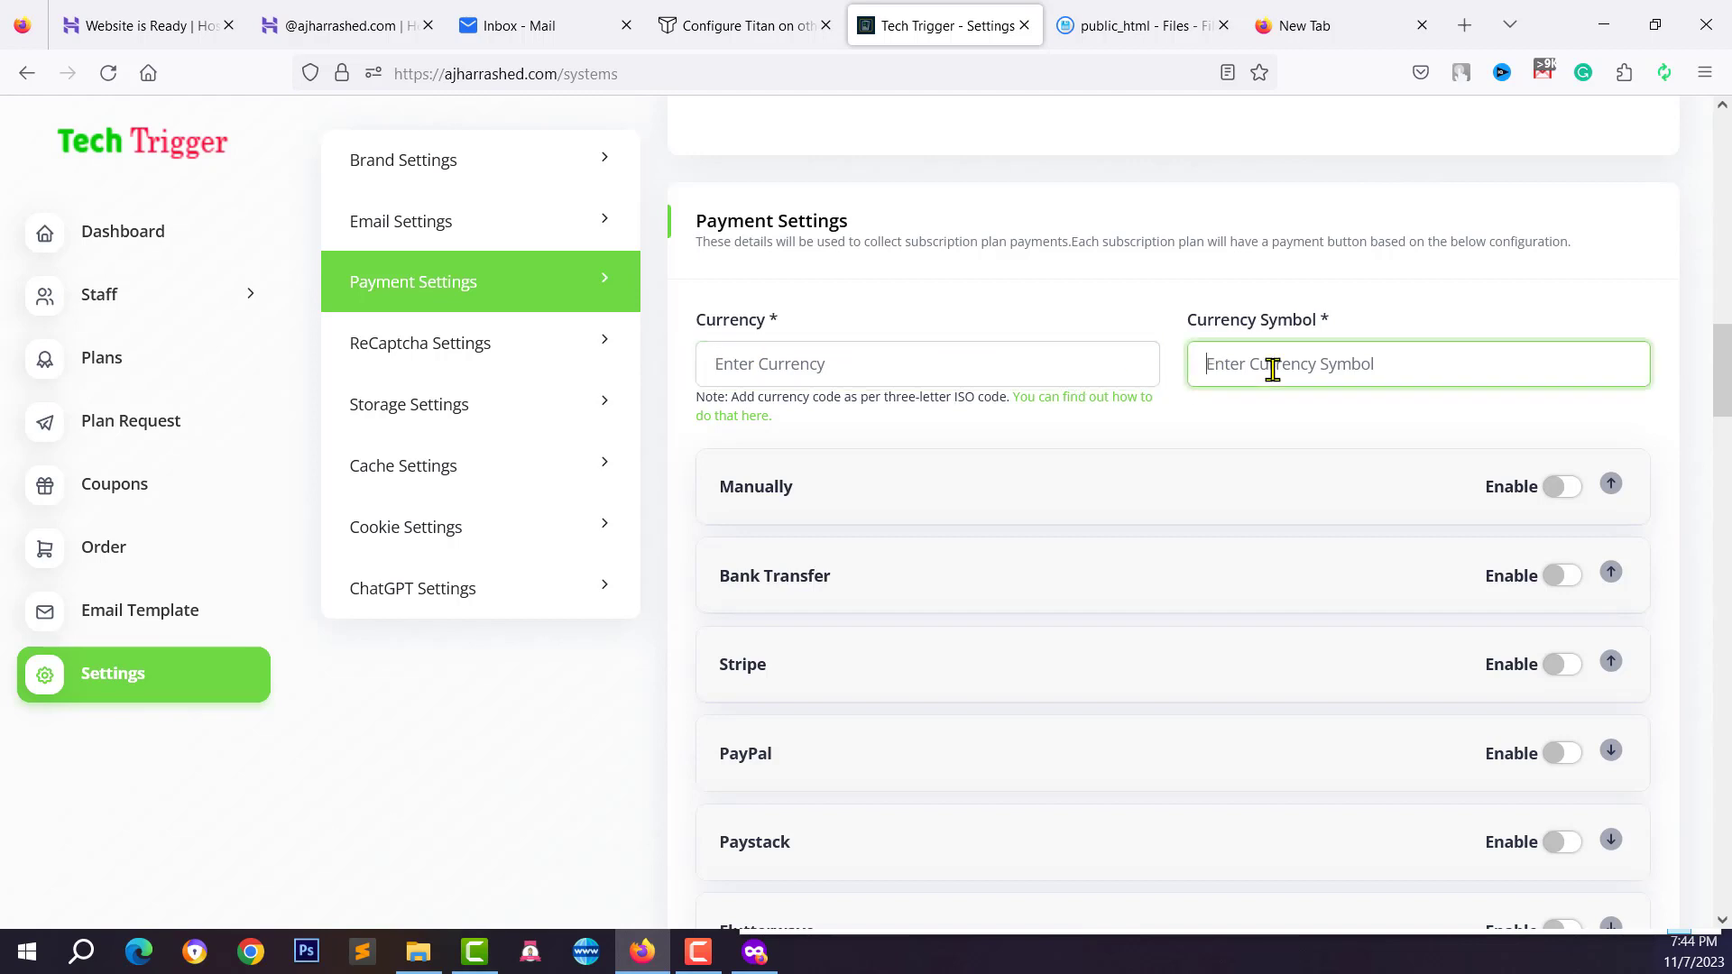
left_click(827, 351)
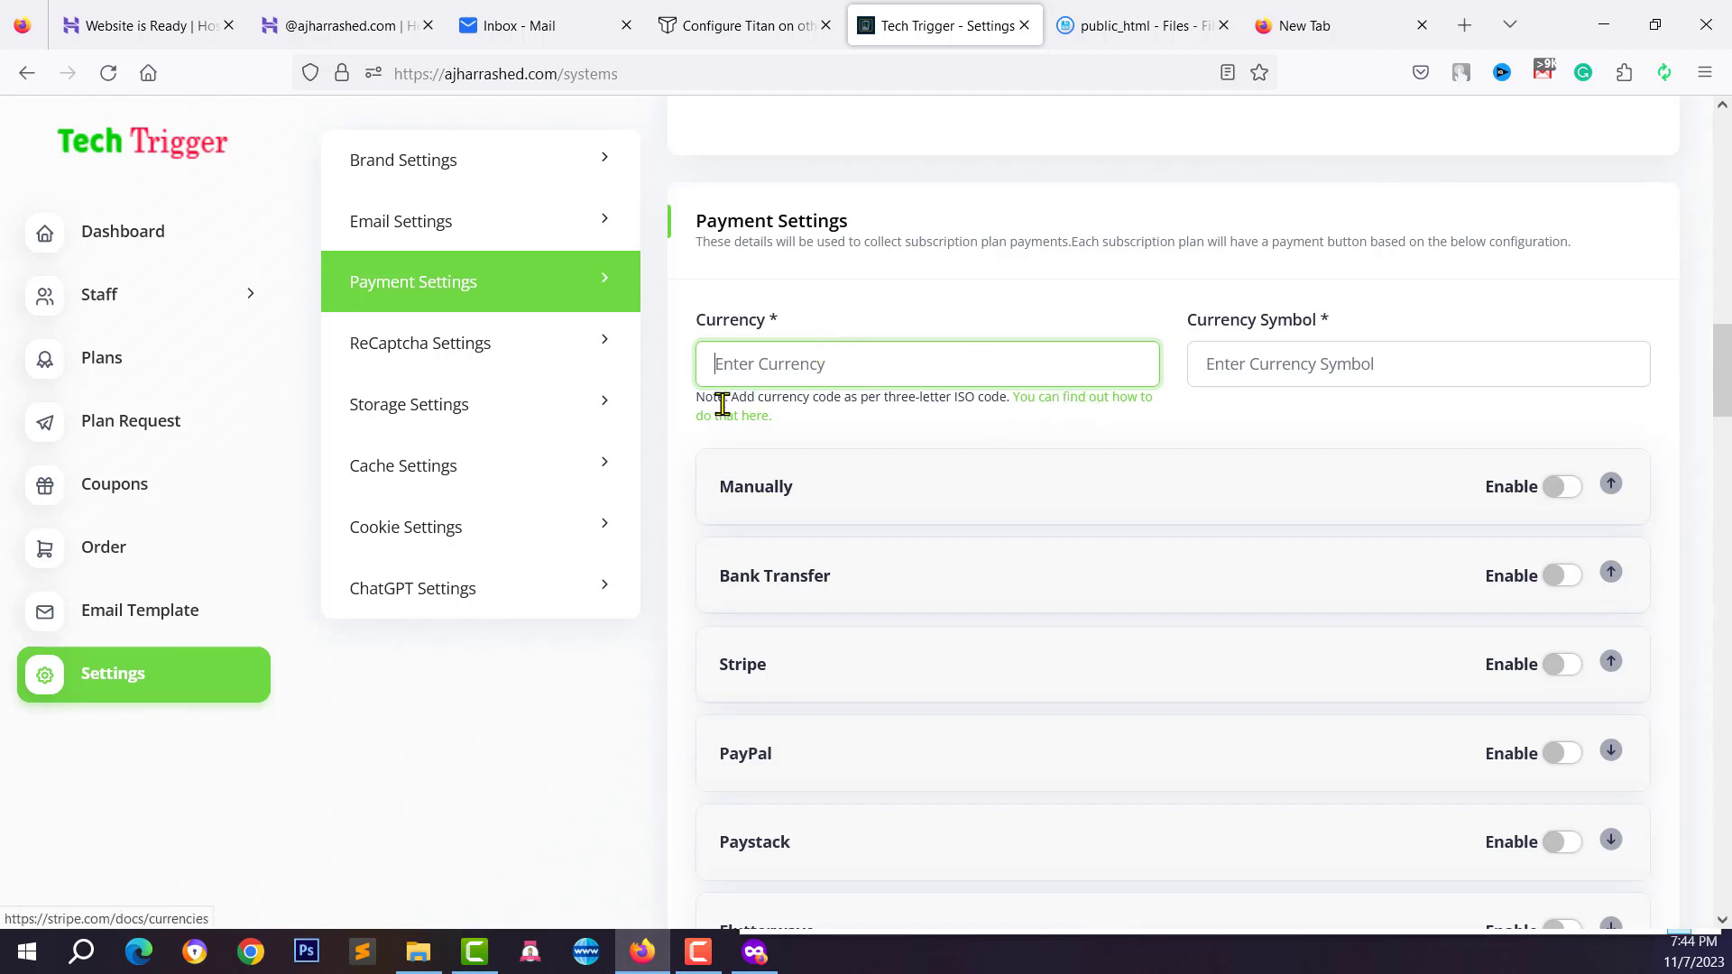
right_click(1072, 397)
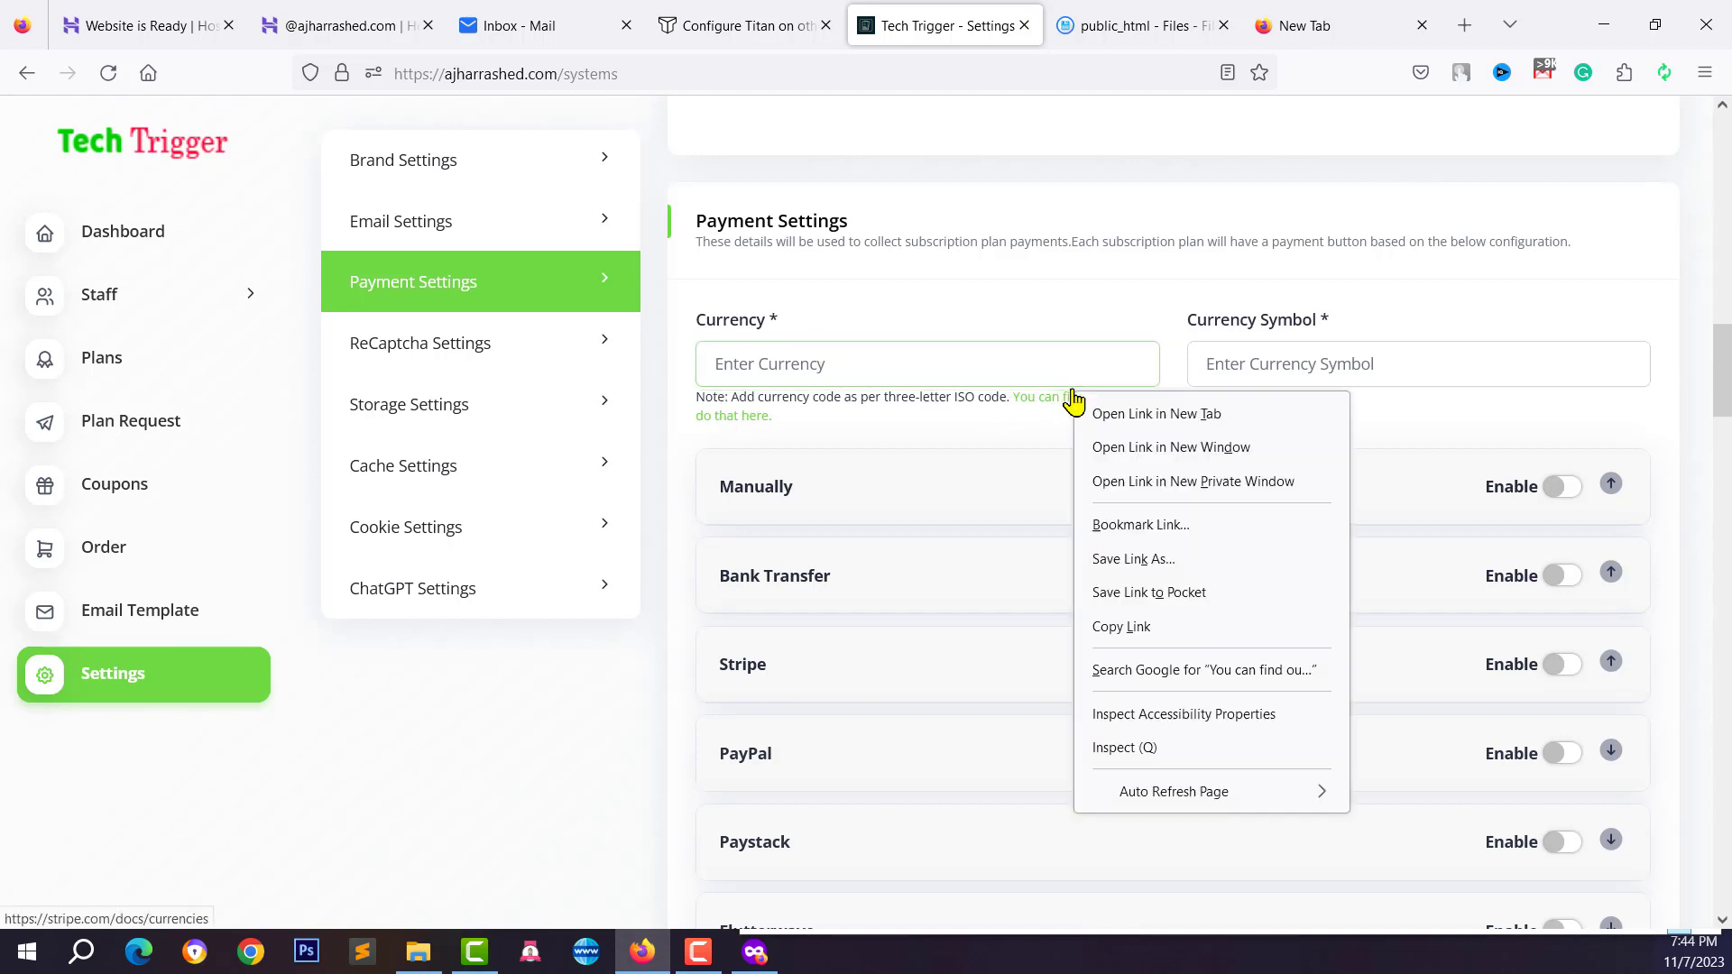
left_click(1127, 414)
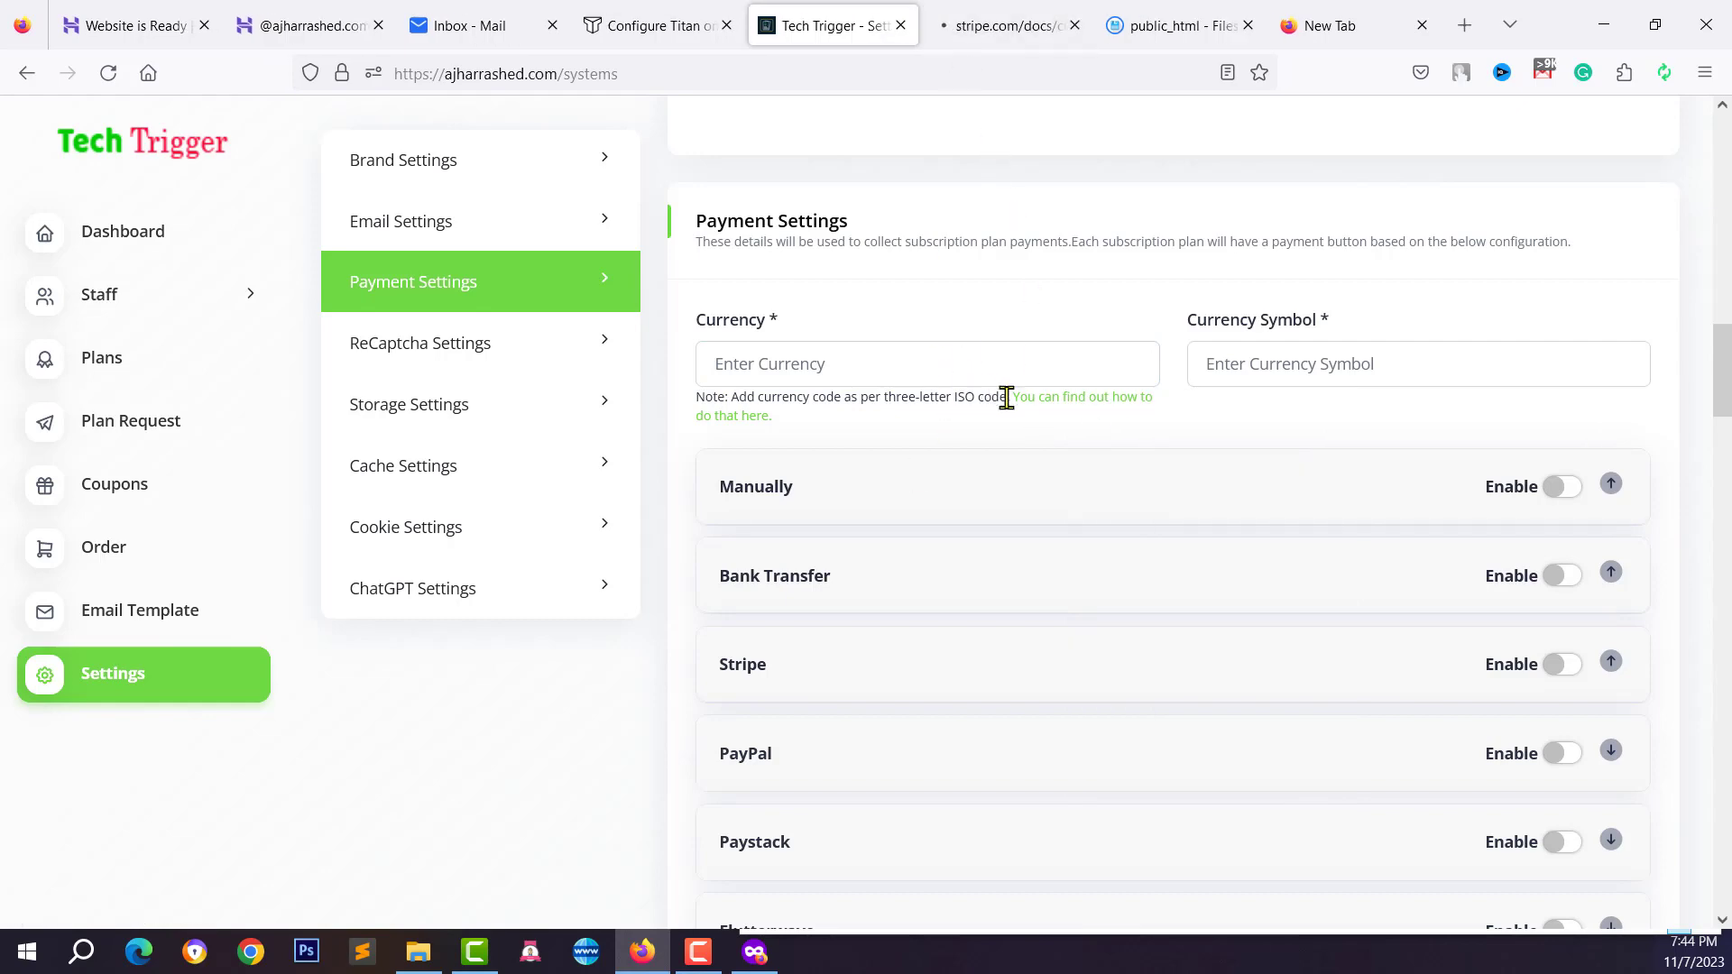
left_click(982, 24)
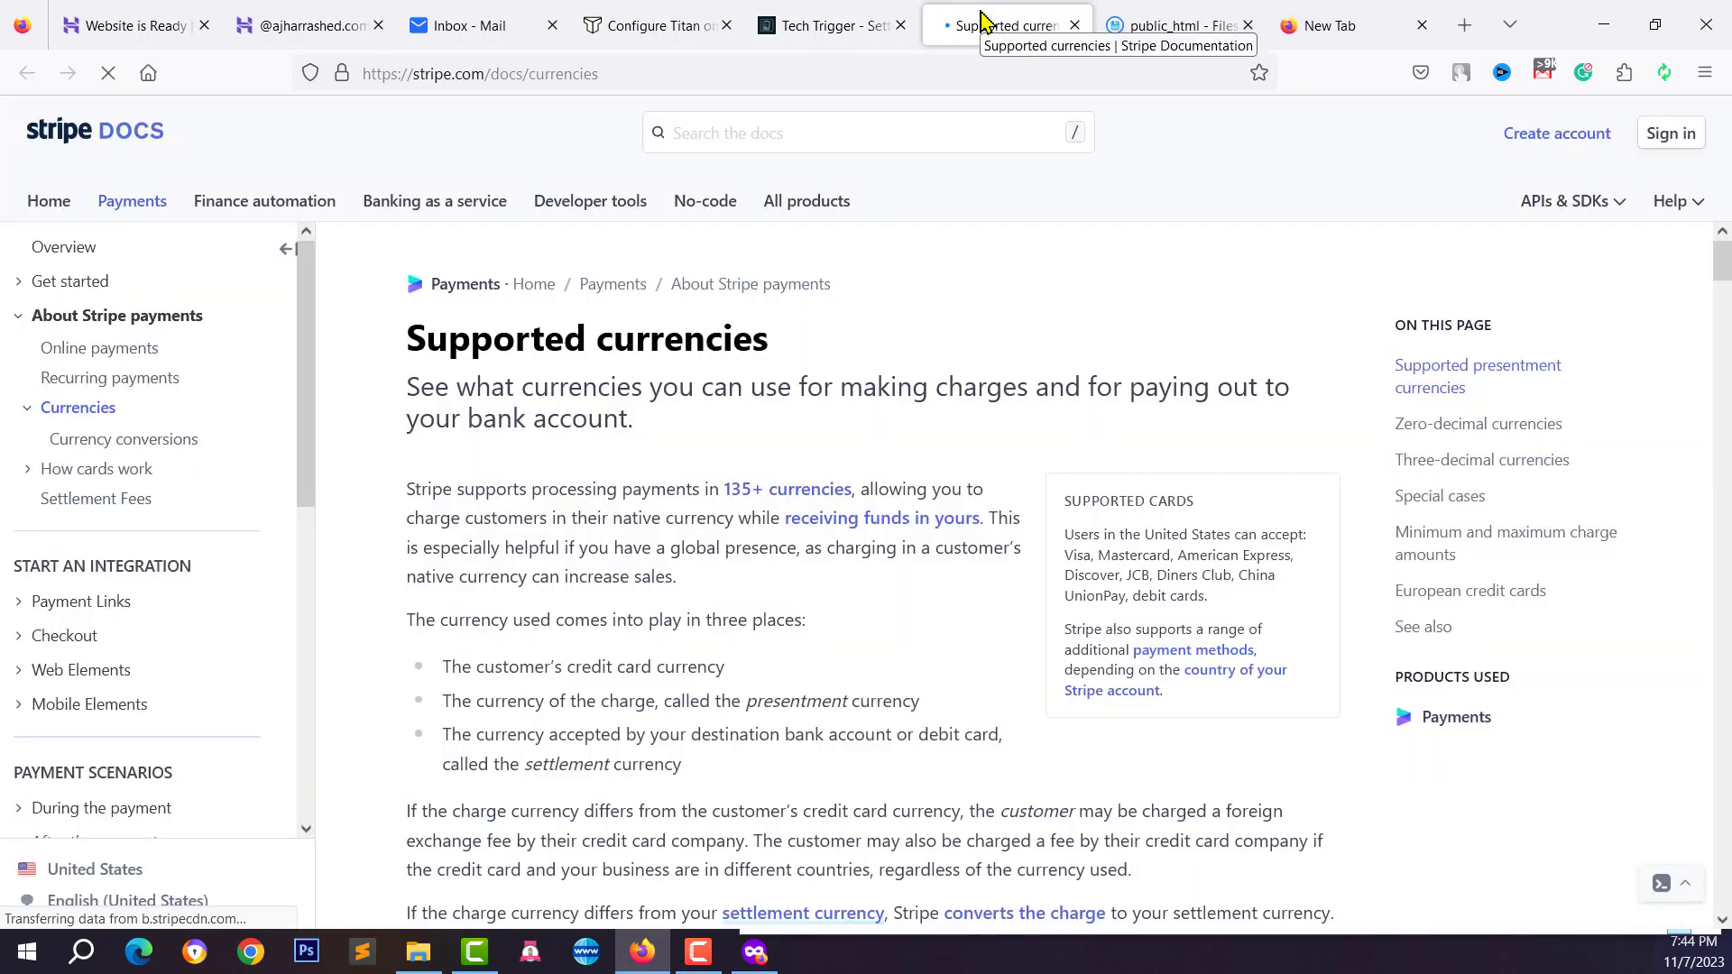
Copy the USD code from Stripe's currency list and return to the vCardGo tab
scroll(765, 595, "down", 9)
scroll(754, 581, "down", 2)
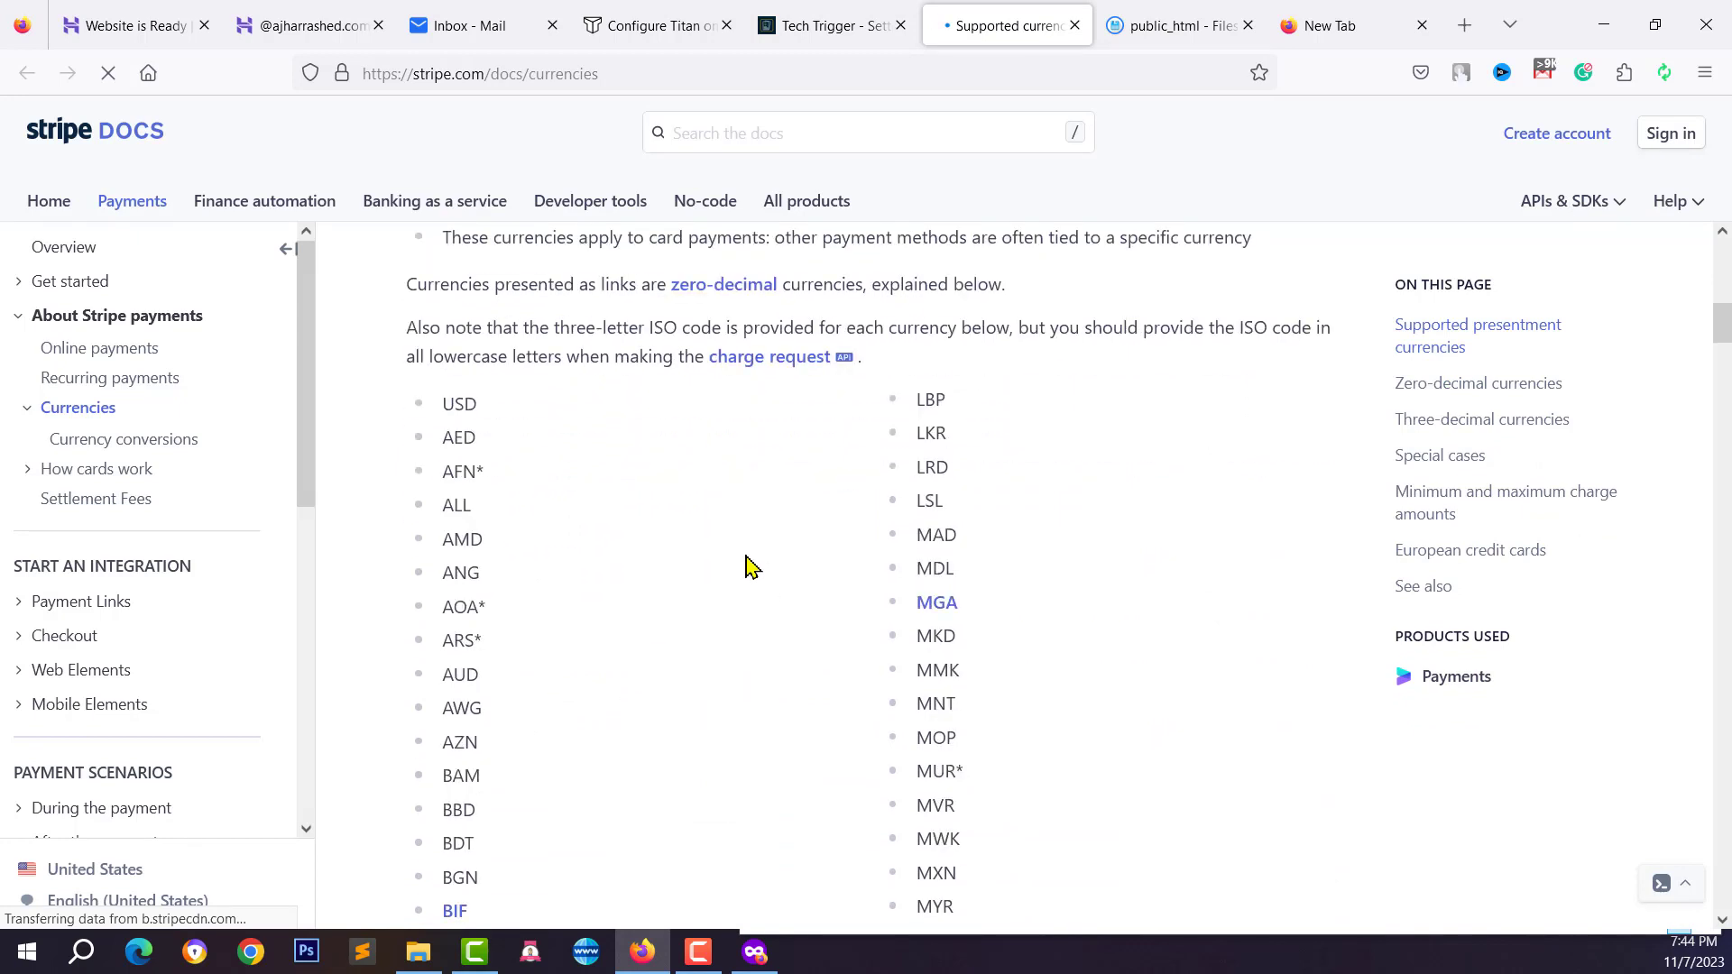
scroll(519, 406, "down", 7)
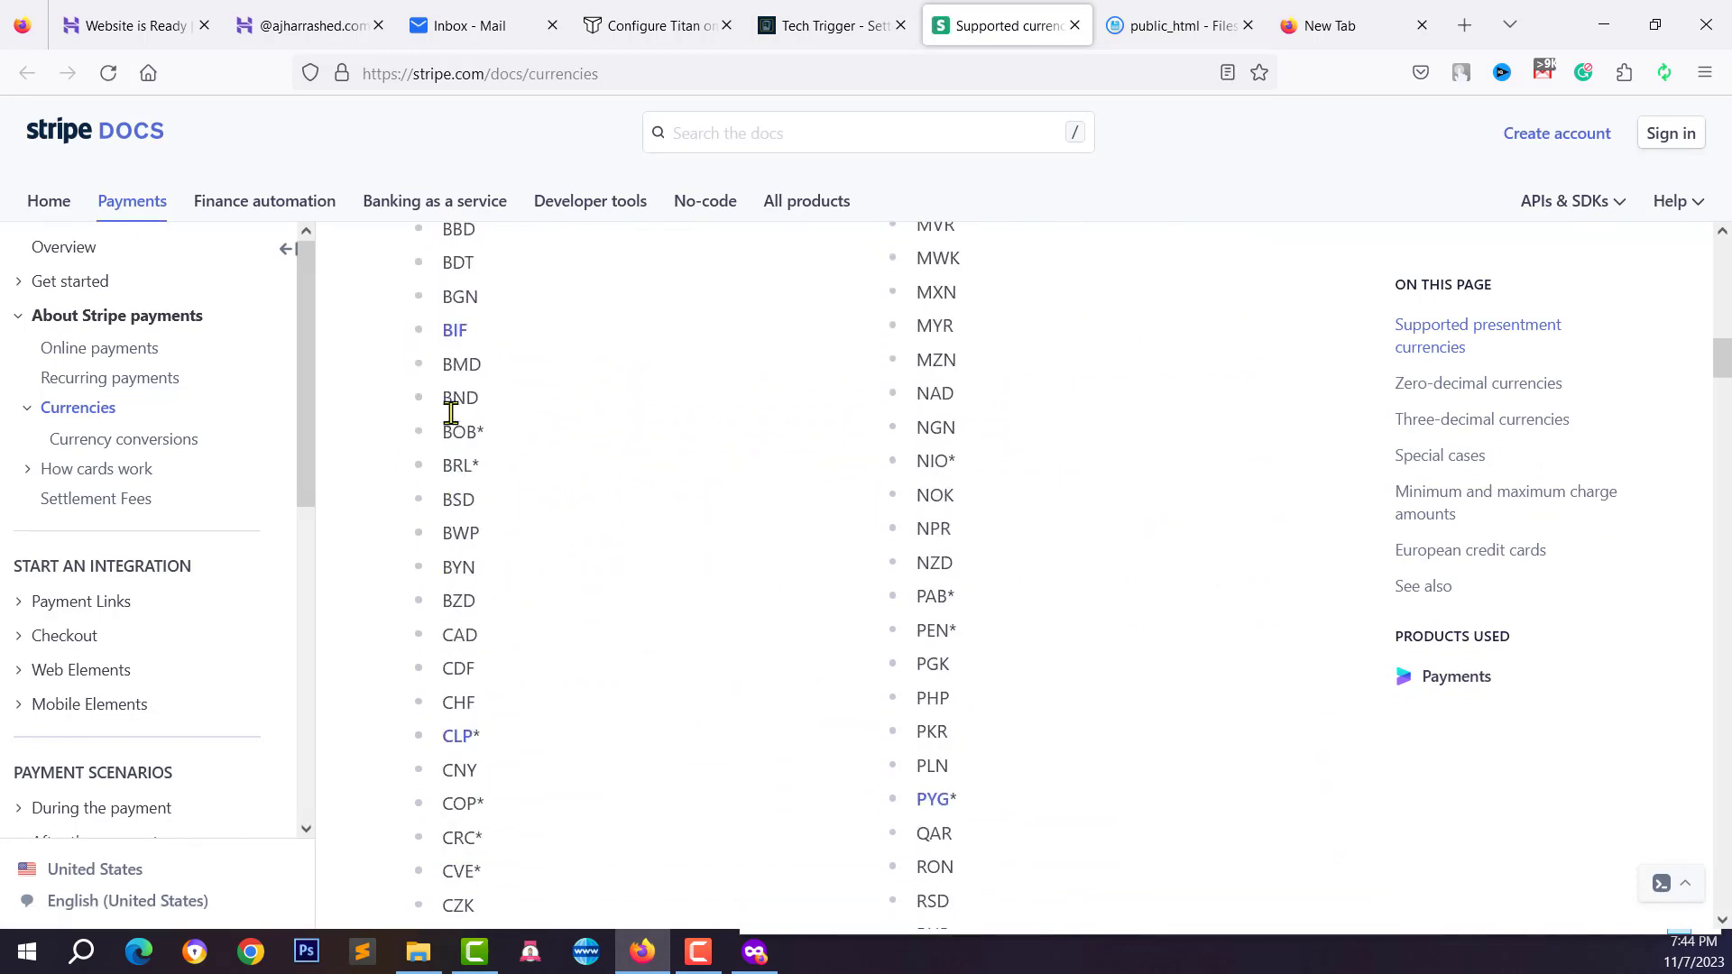
scroll(459, 359, "up", 1)
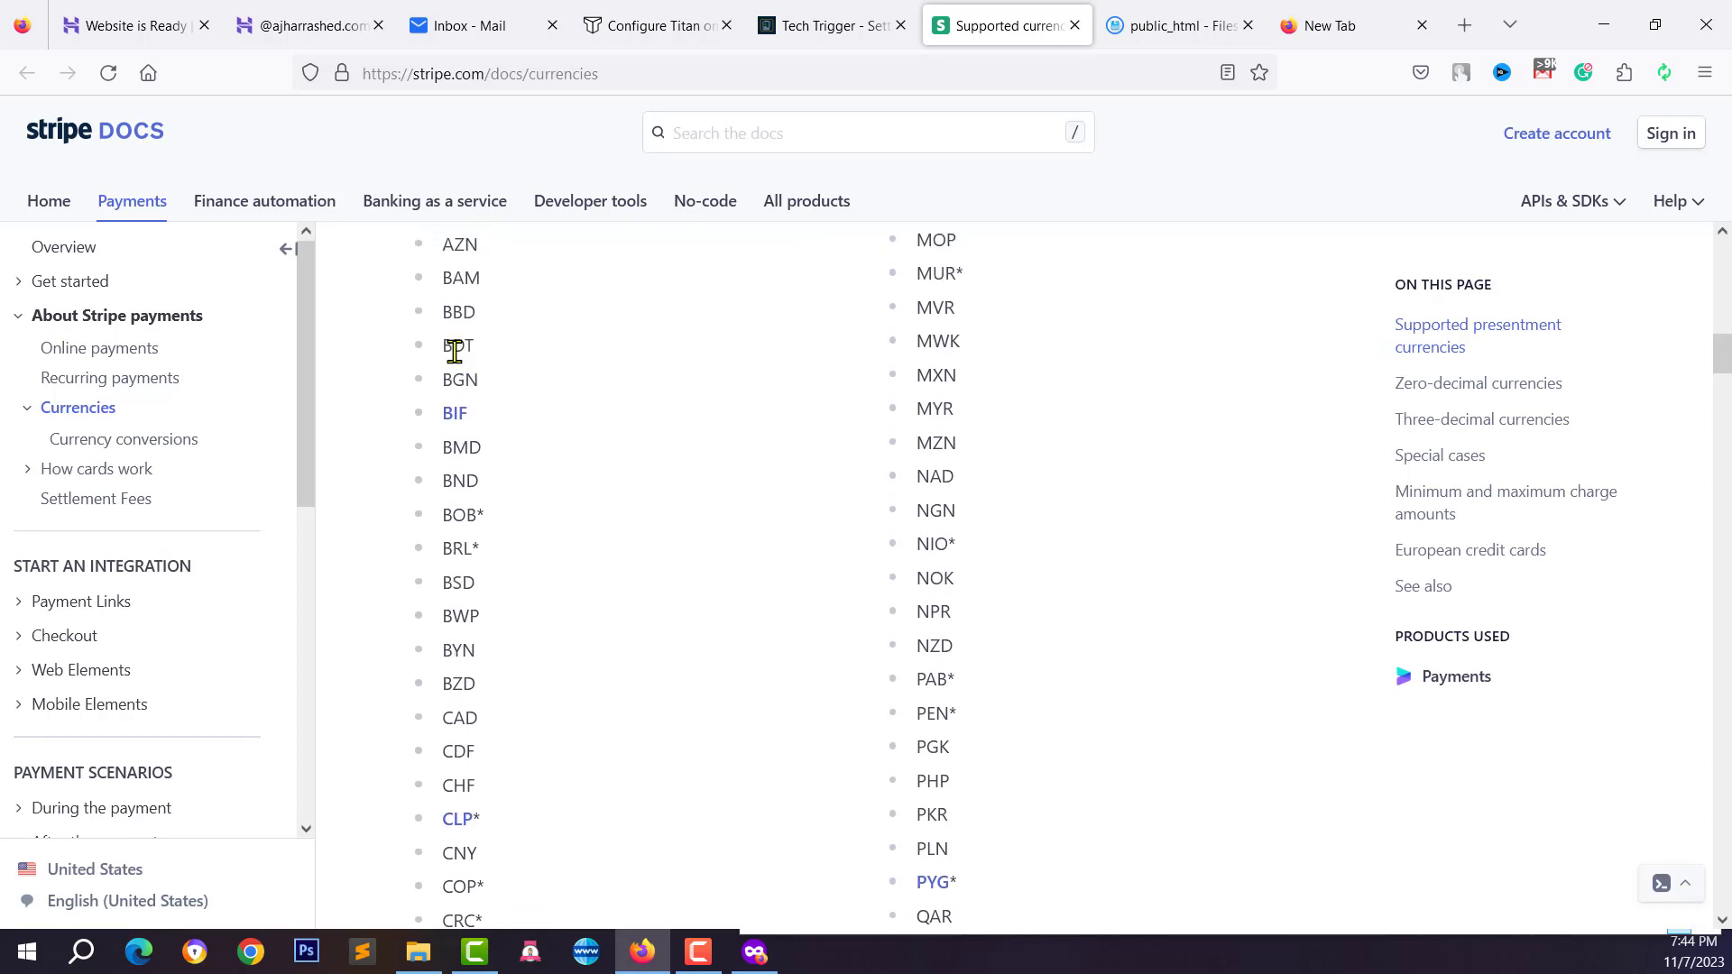
double_click(455, 351)
scroll(580, 394, "up", 7)
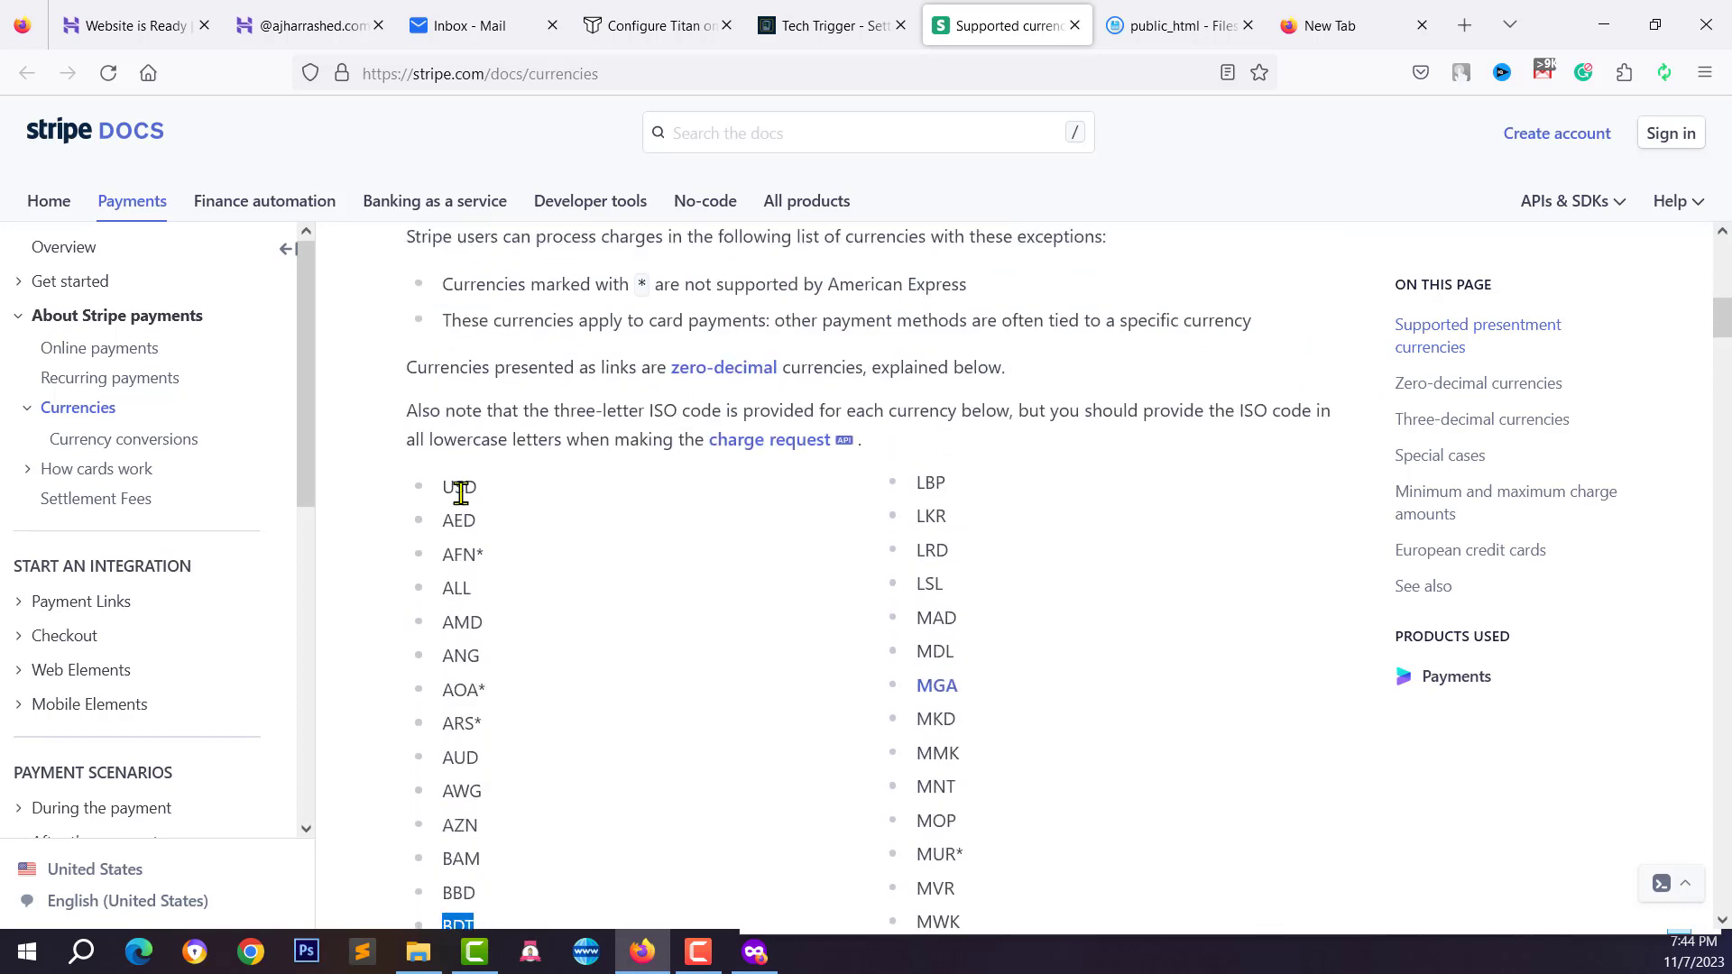
double_click(460, 492)
right_click(460, 492)
left_click(513, 531)
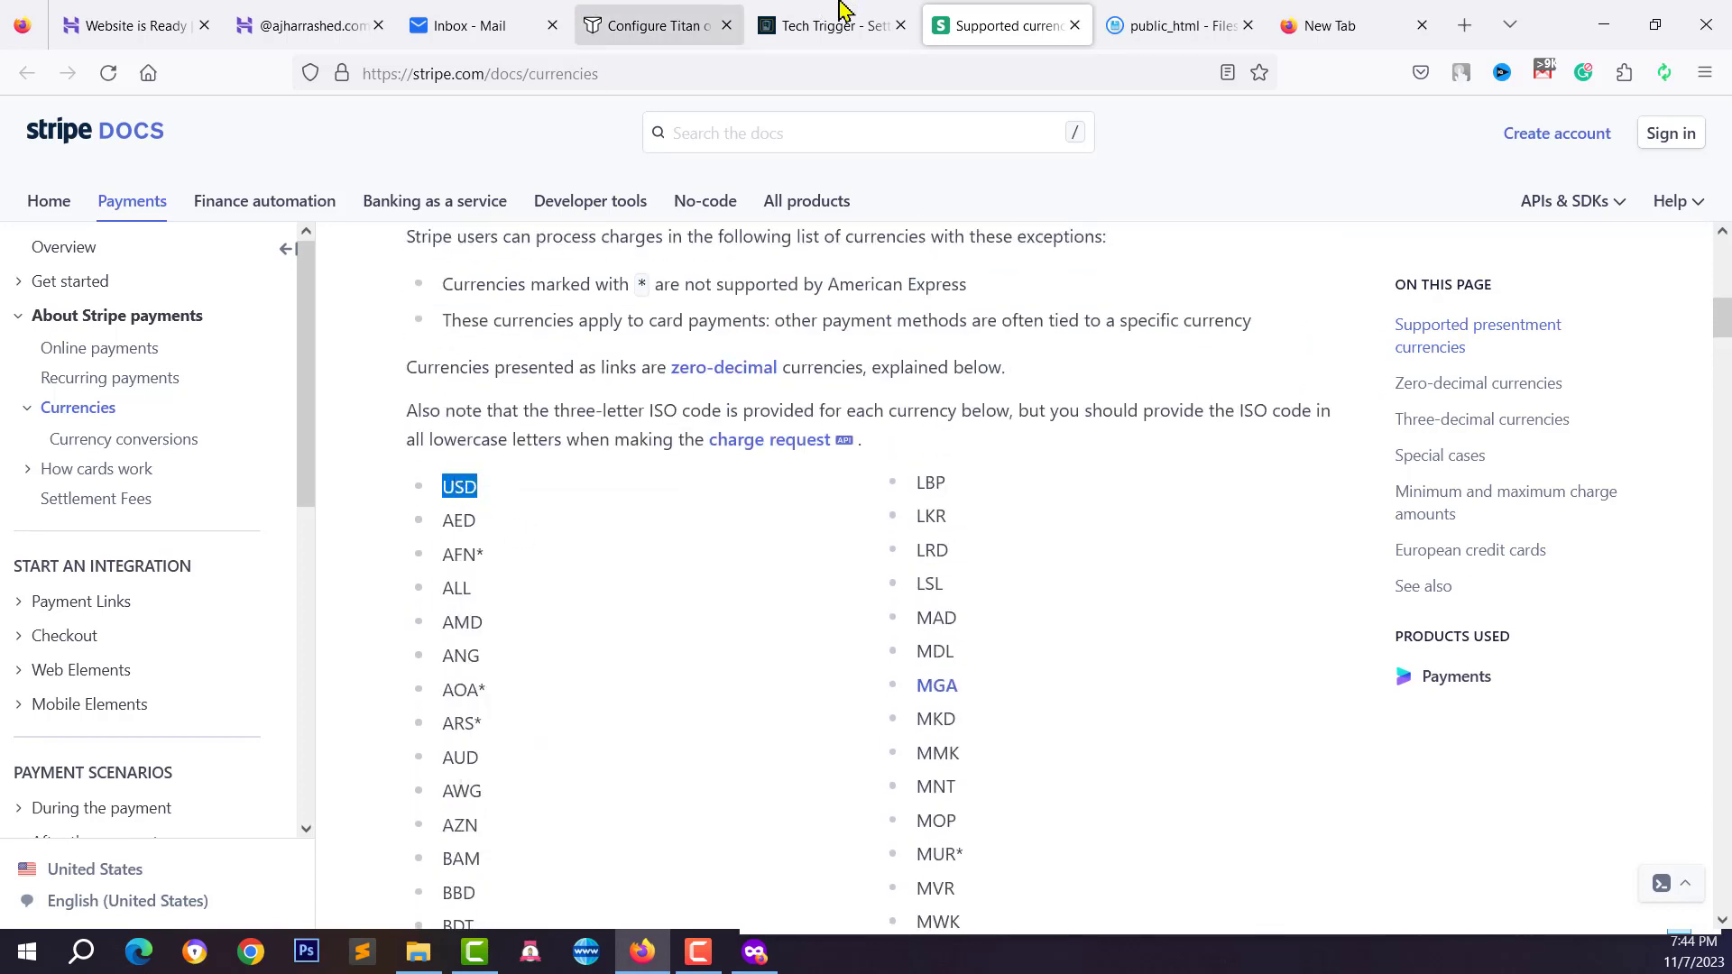
left_click(840, 13)
Set the currency to USD with the $ symbol and enable Manual payment
right_click(846, 388)
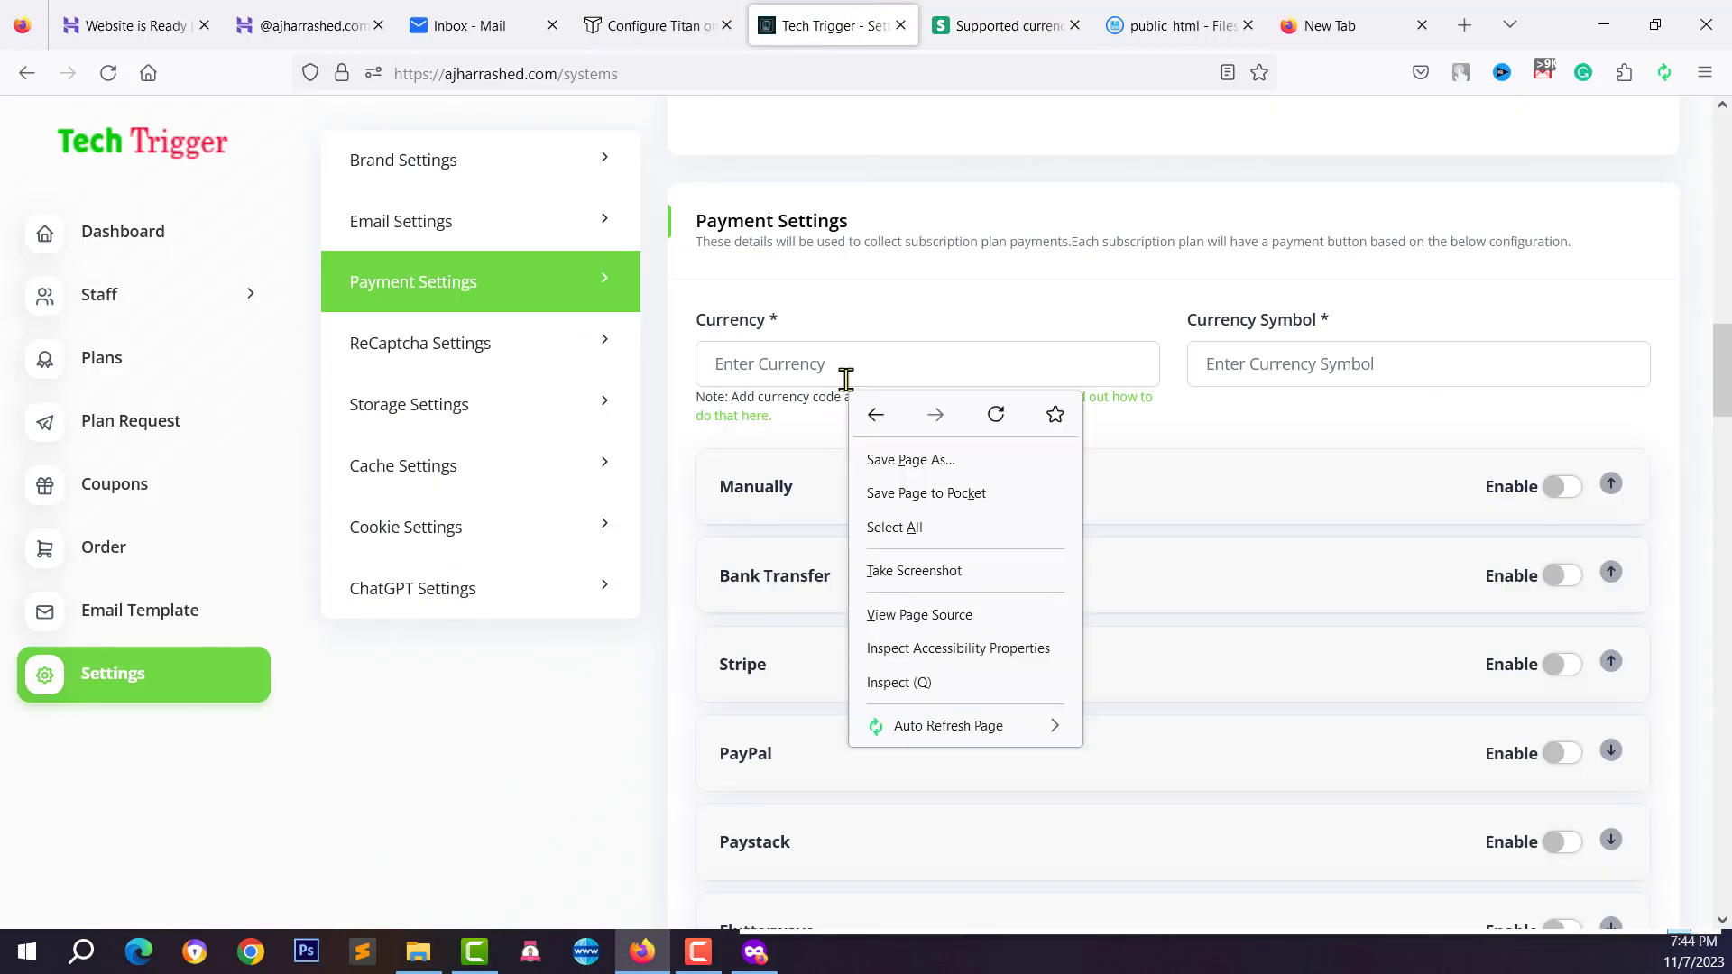
left_click(842, 355)
right_click(843, 355)
left_click(909, 532)
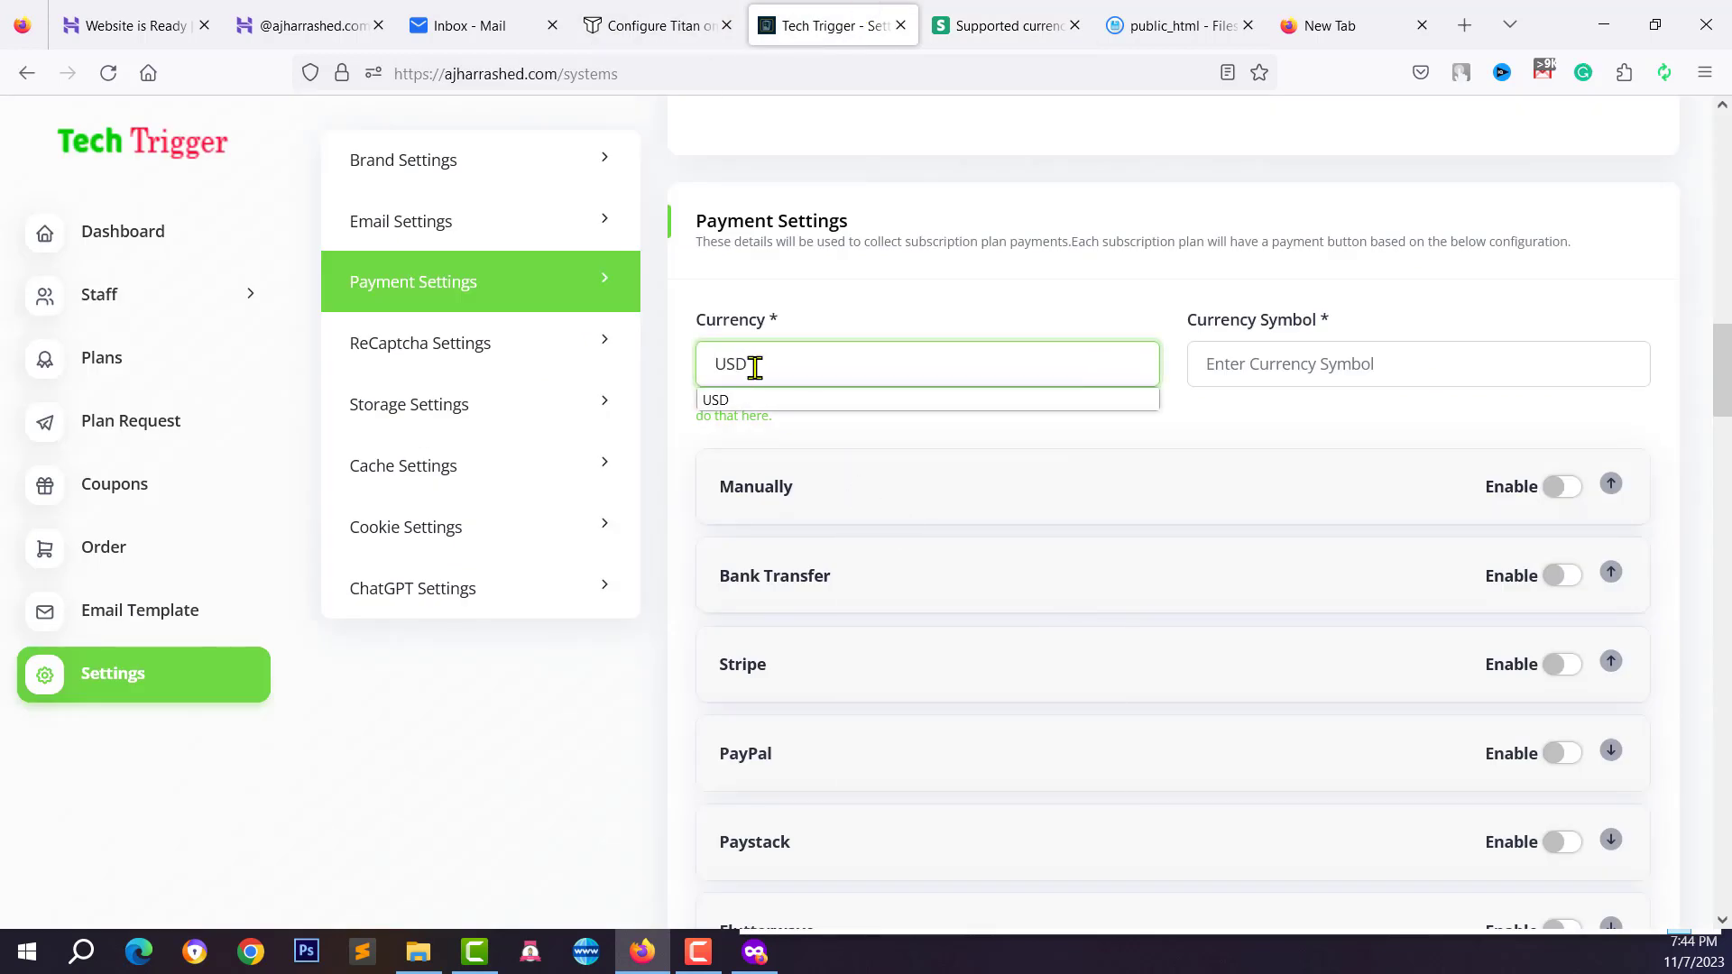
left_click(1339, 365)
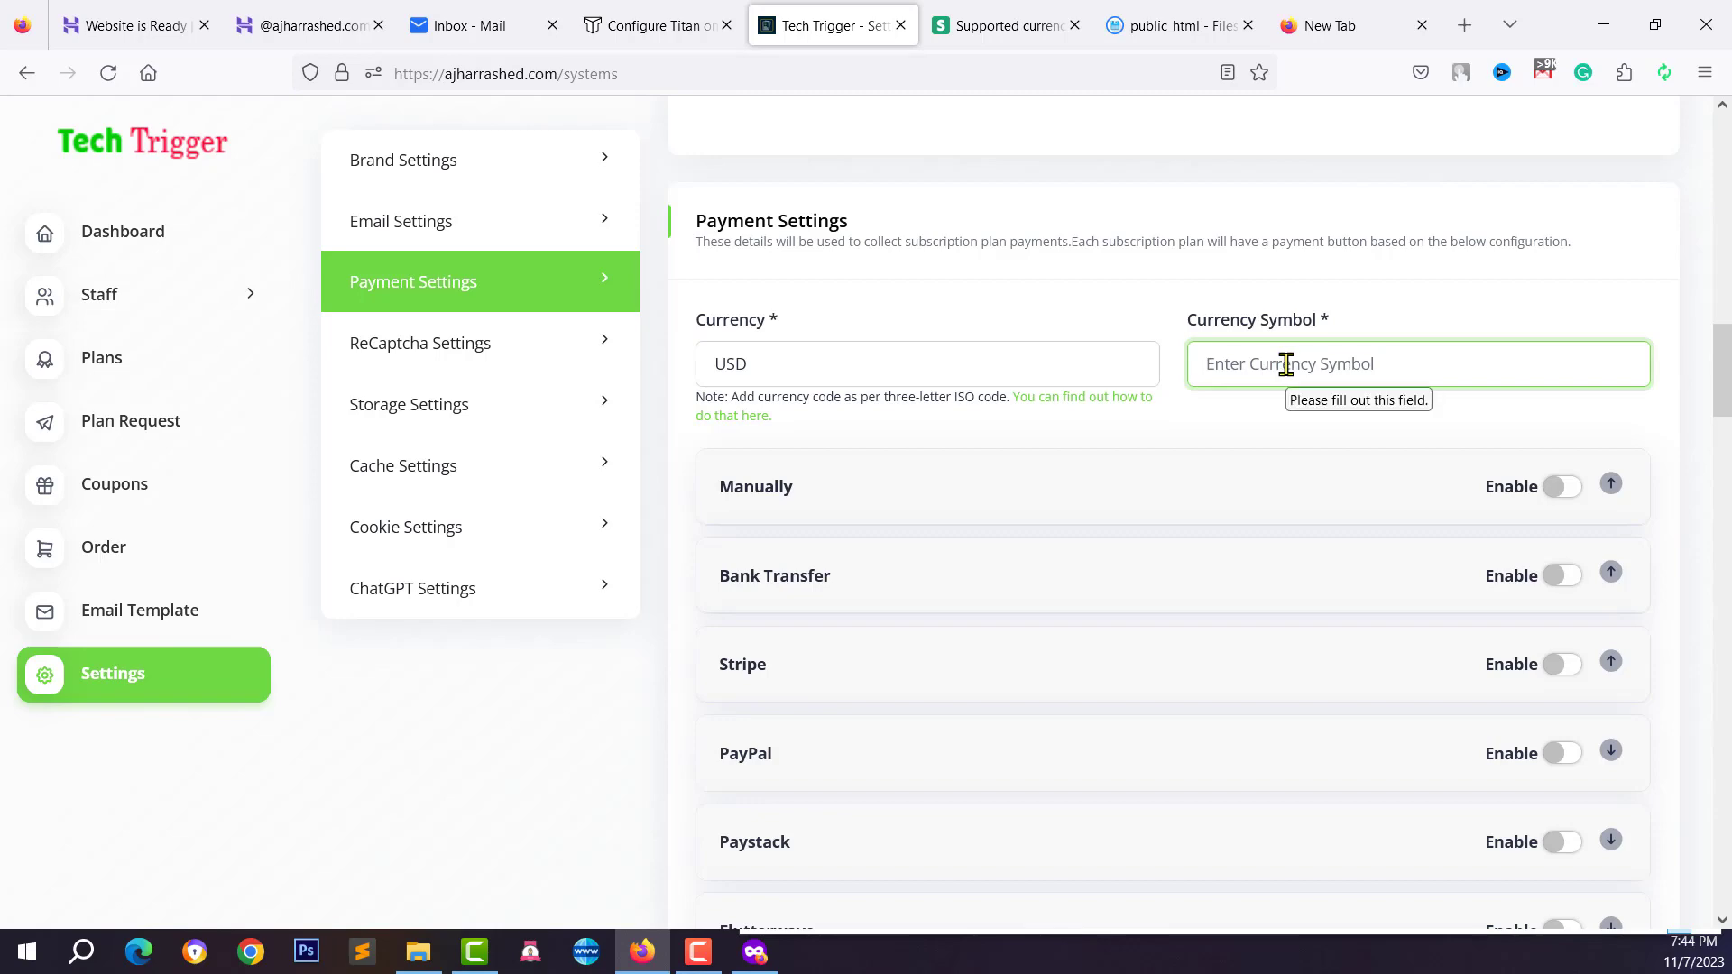
type("$")
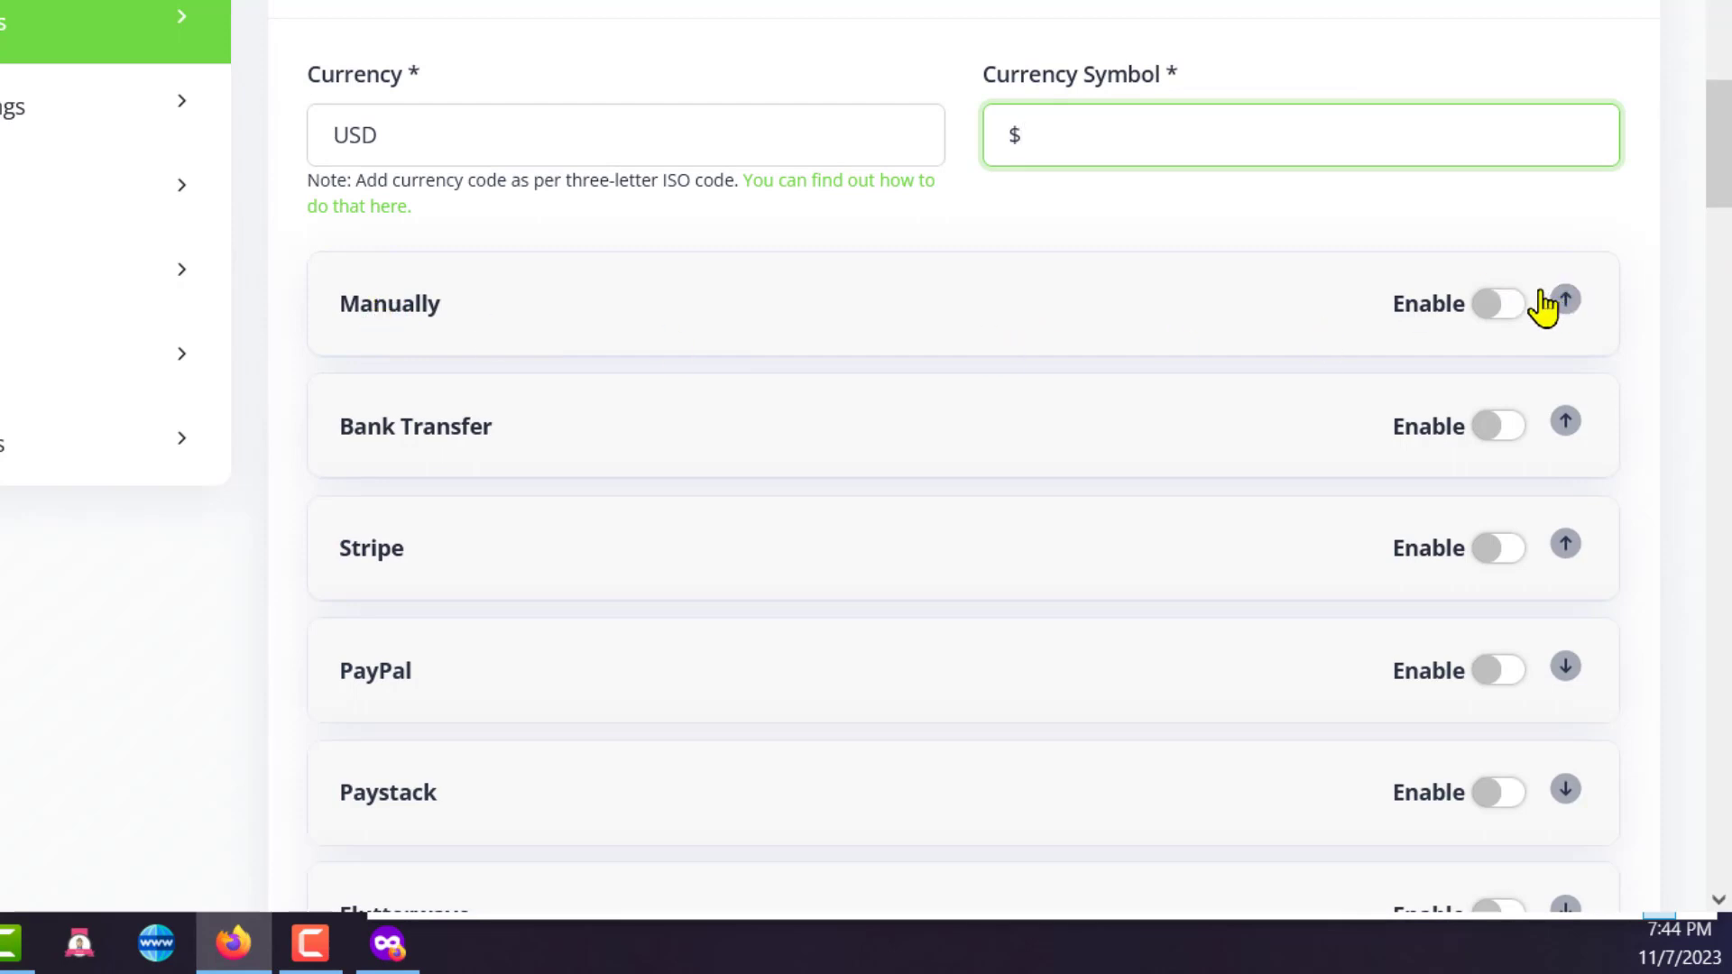
left_click(1498, 304)
Expand Aamarpay and toggle it on and back off, leaving it disabled
scroll(715, 274, "down", 2)
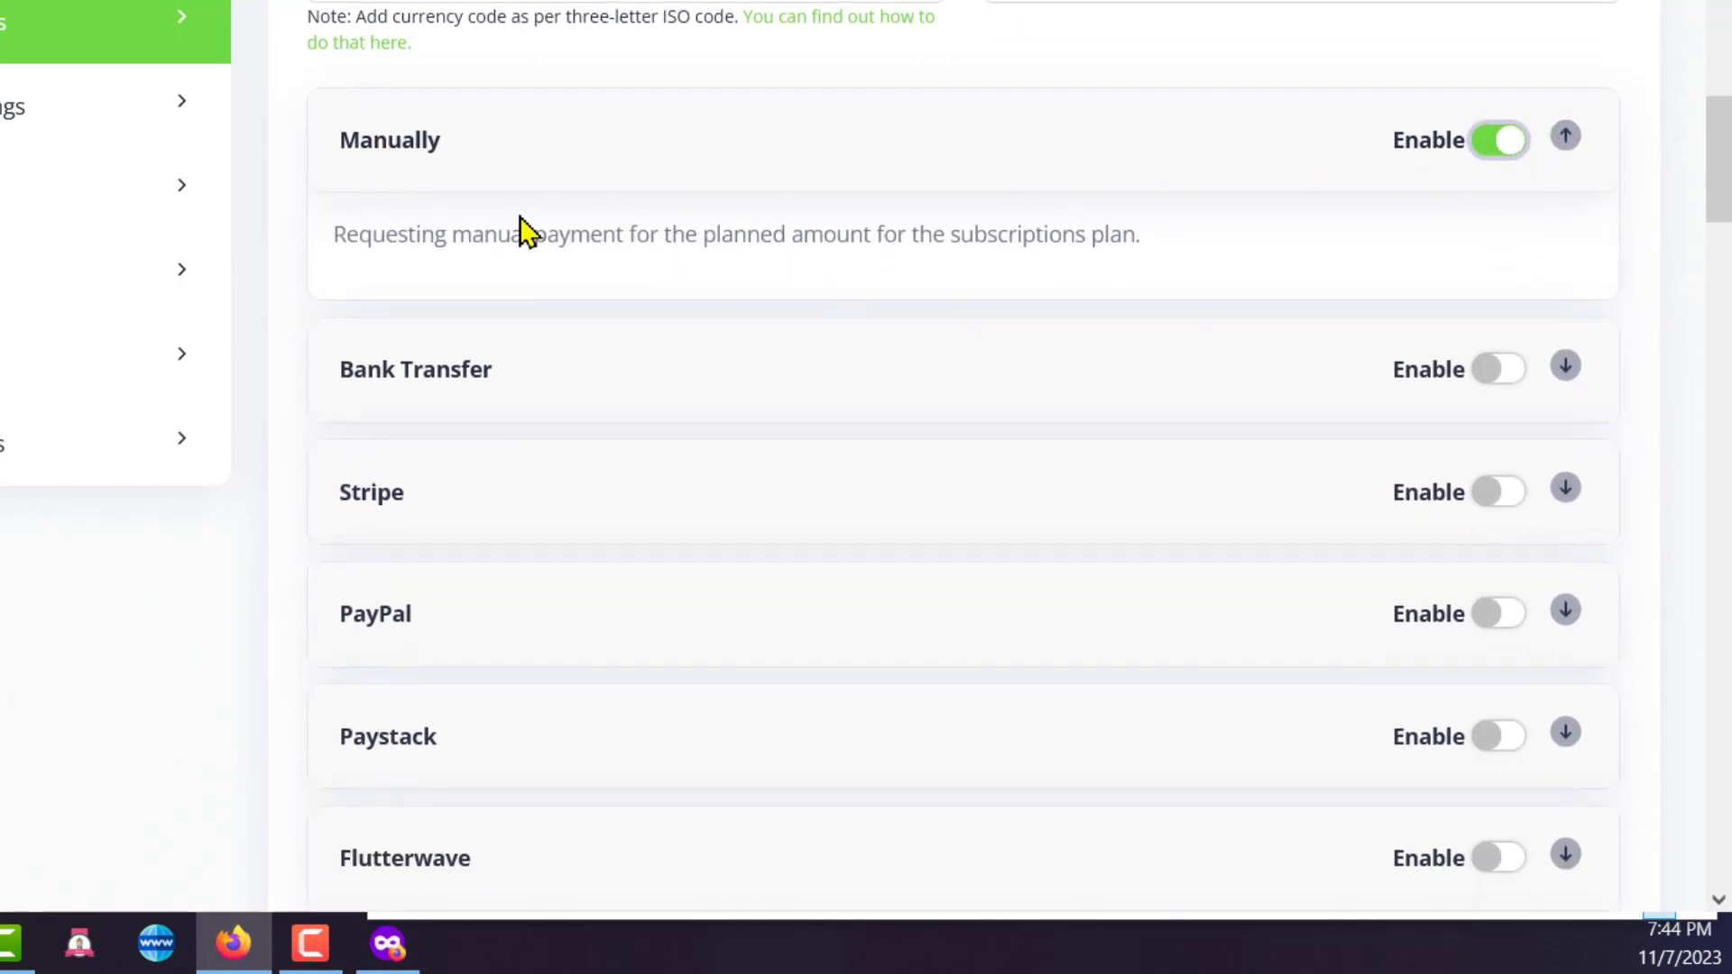
scroll(397, 198, "down", 3)
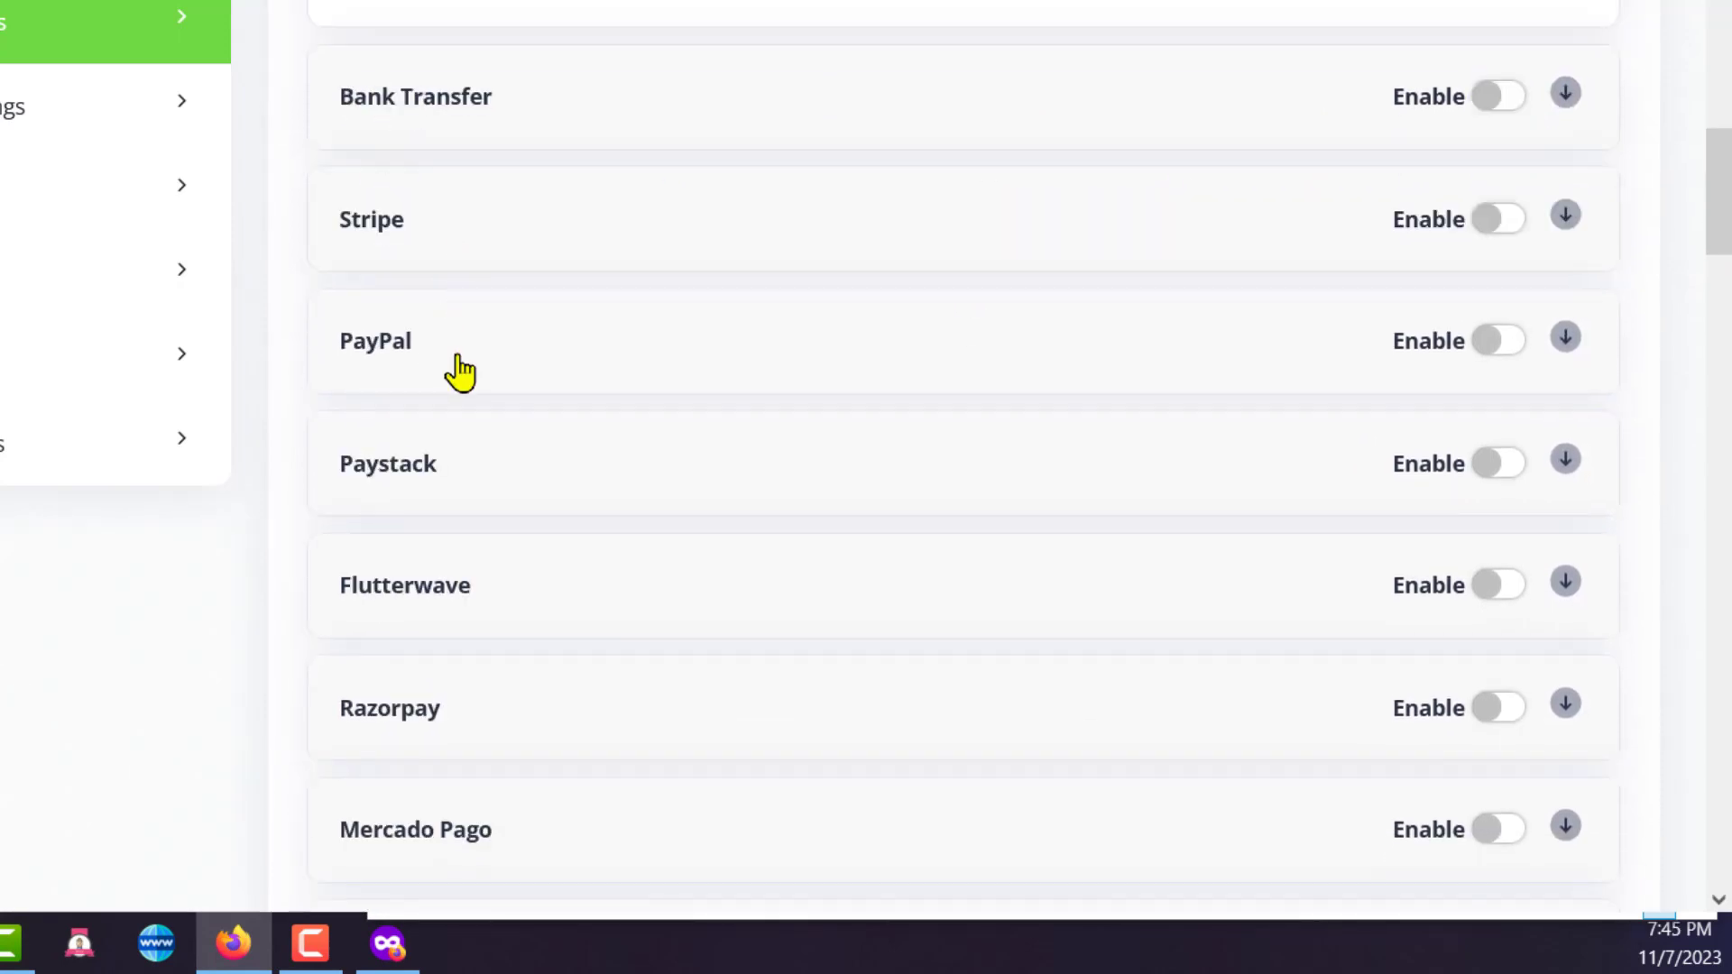
scroll(542, 560, "down", 5)
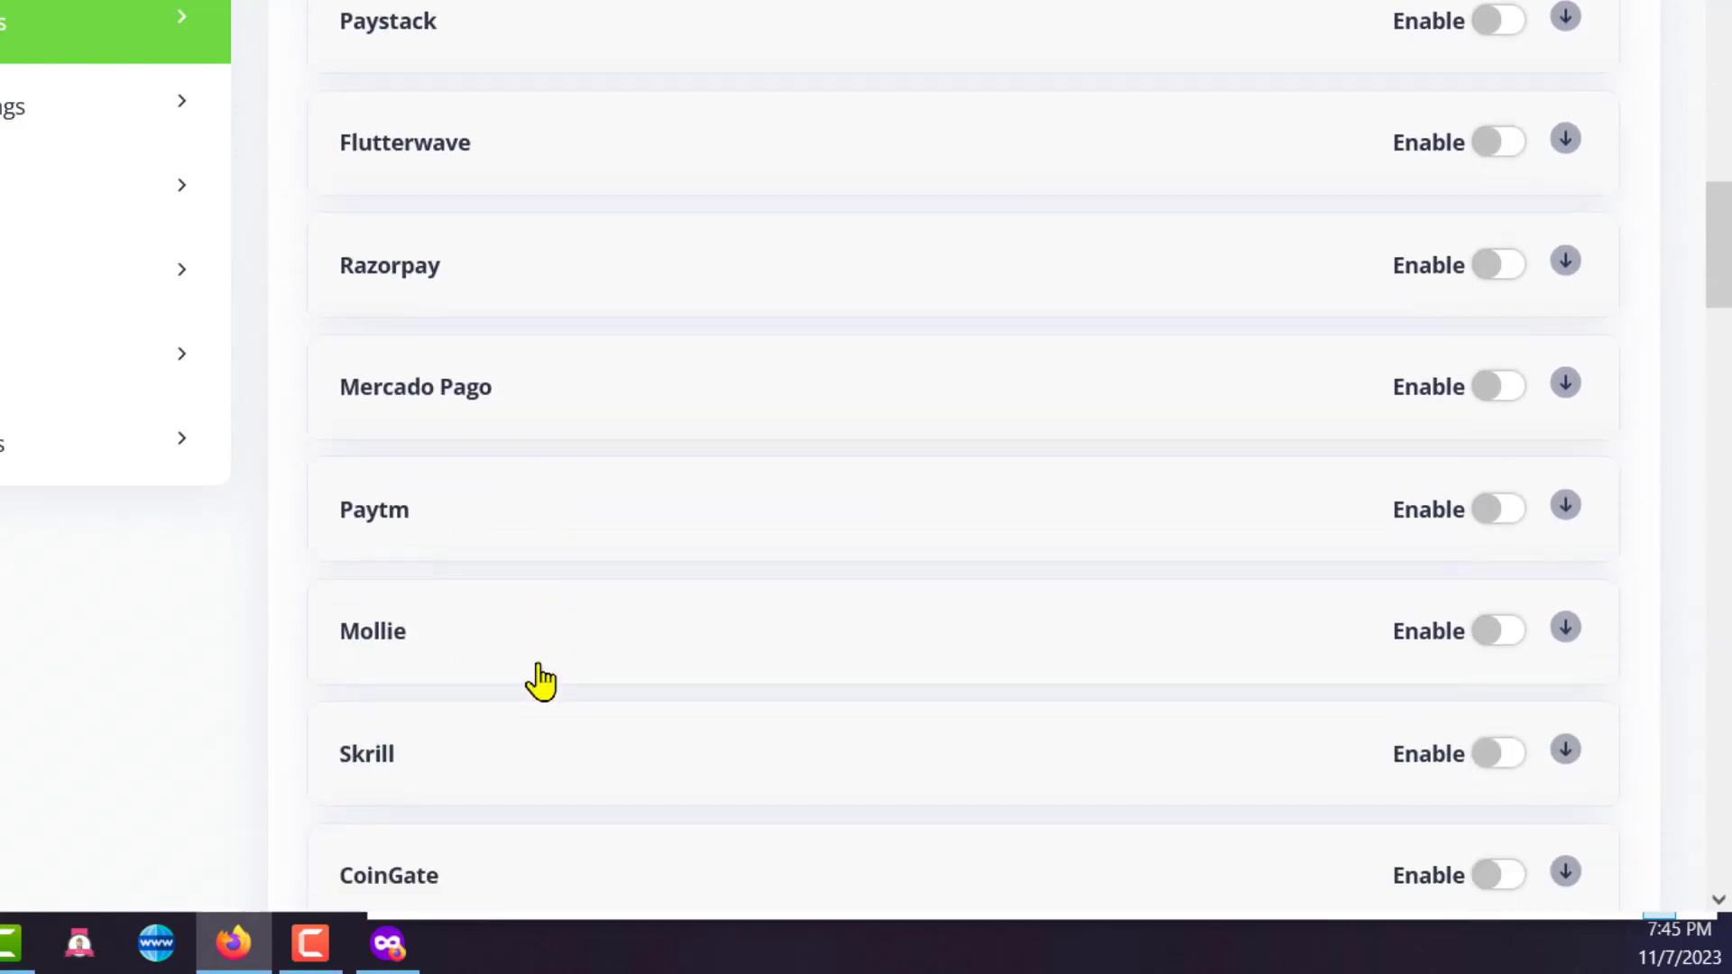
scroll(541, 681, "down", 6)
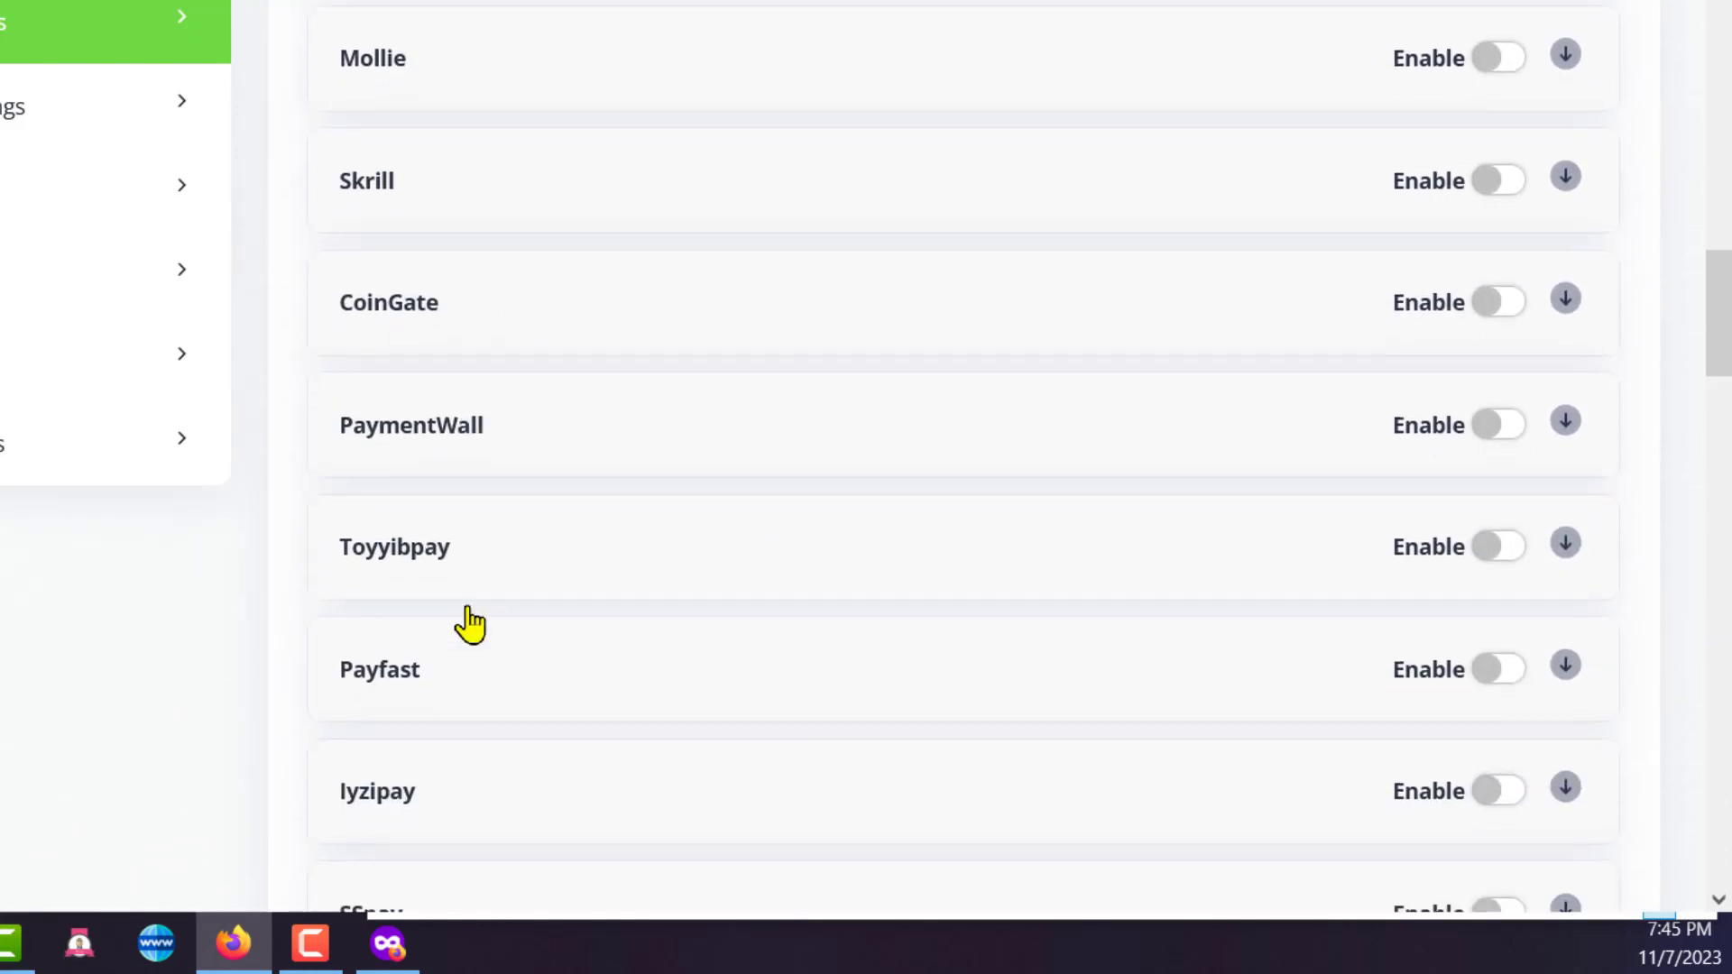
scroll(465, 649, "down", 10)
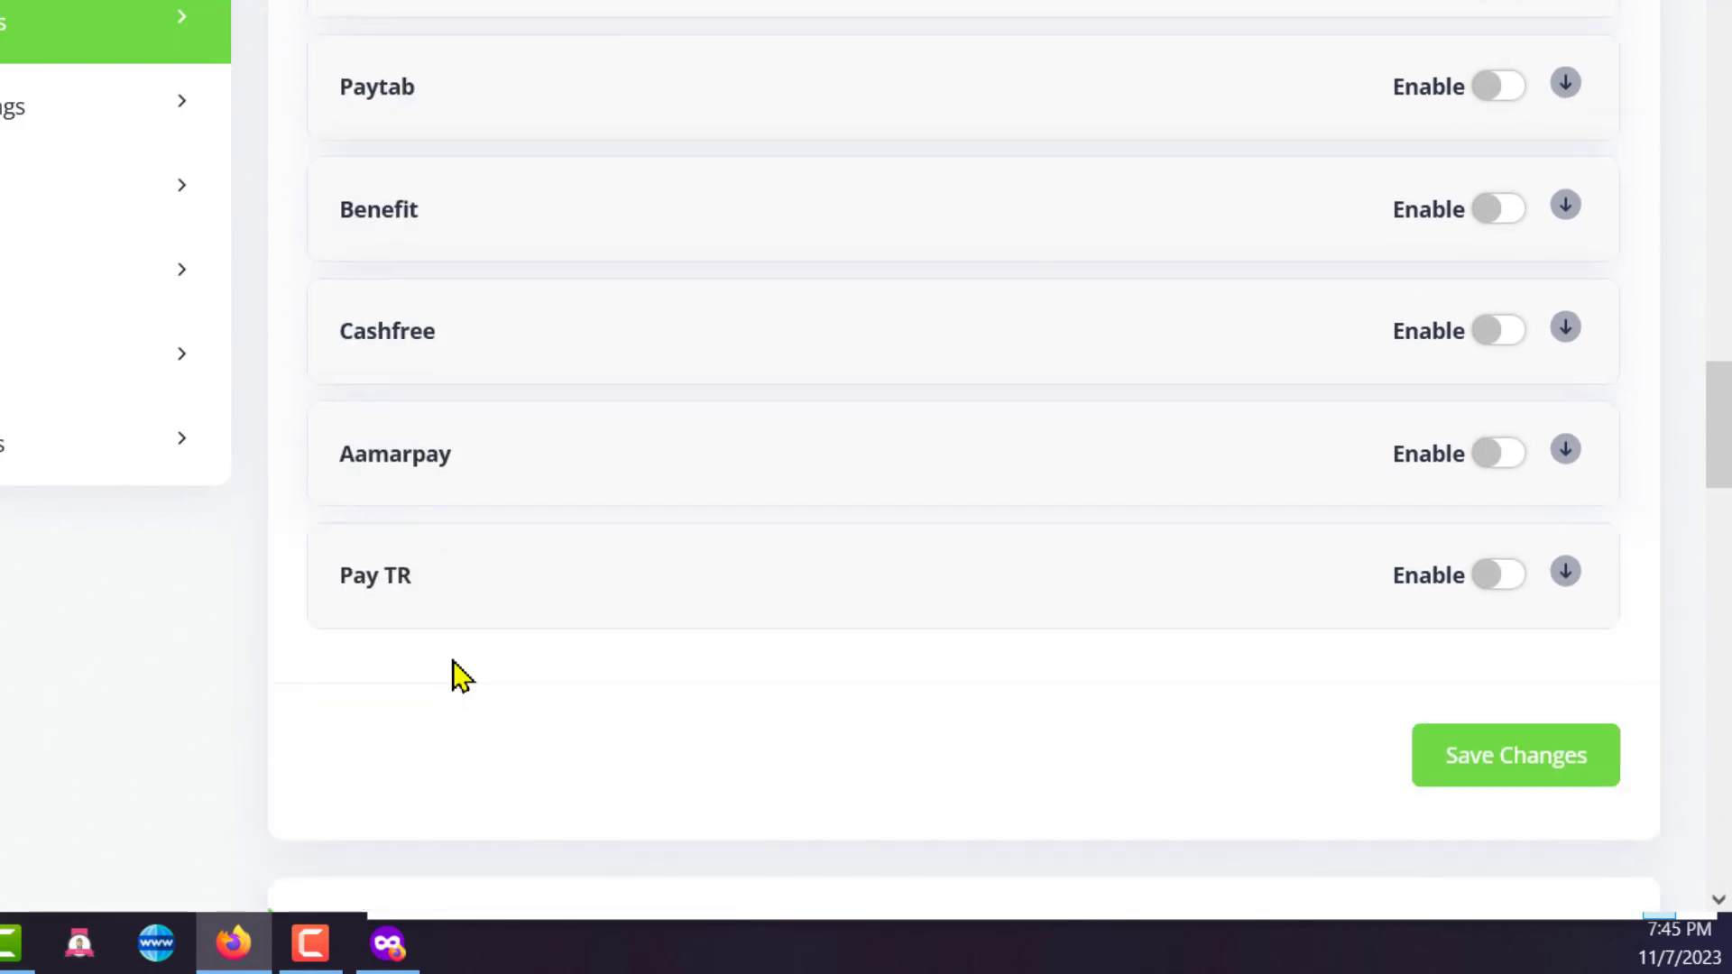
scroll(455, 675, "up", 2)
scroll(505, 631, "down", 1)
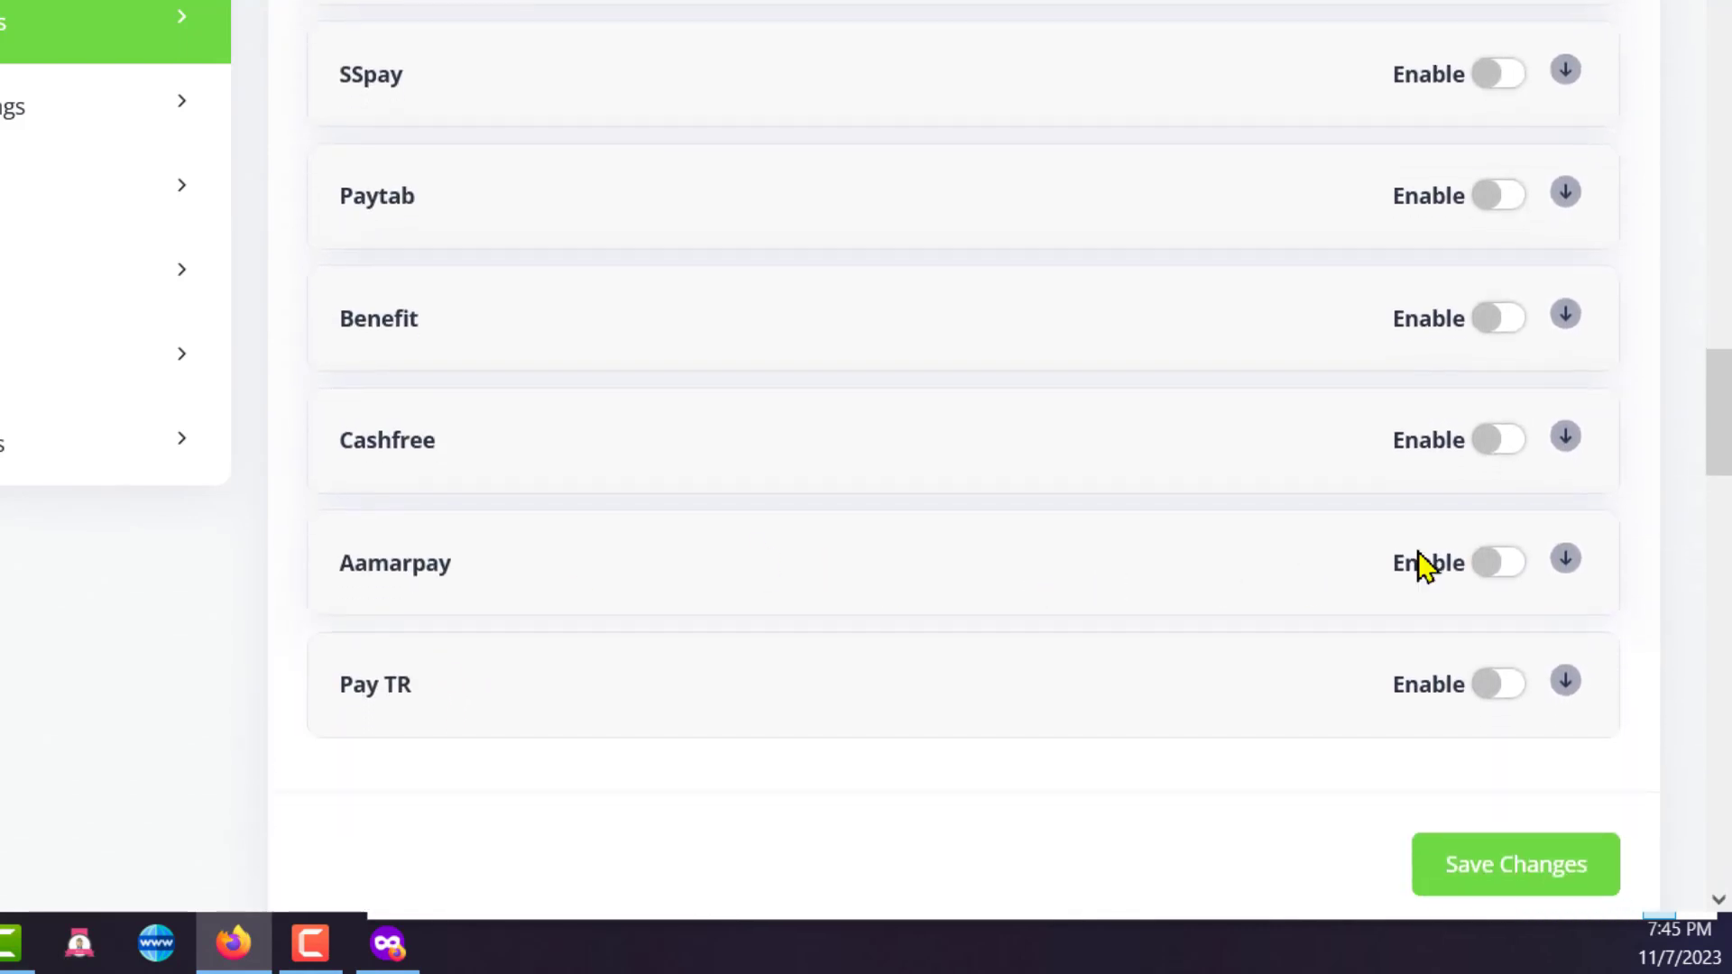
left_click(1565, 559)
scroll(1566, 561, "down", 4)
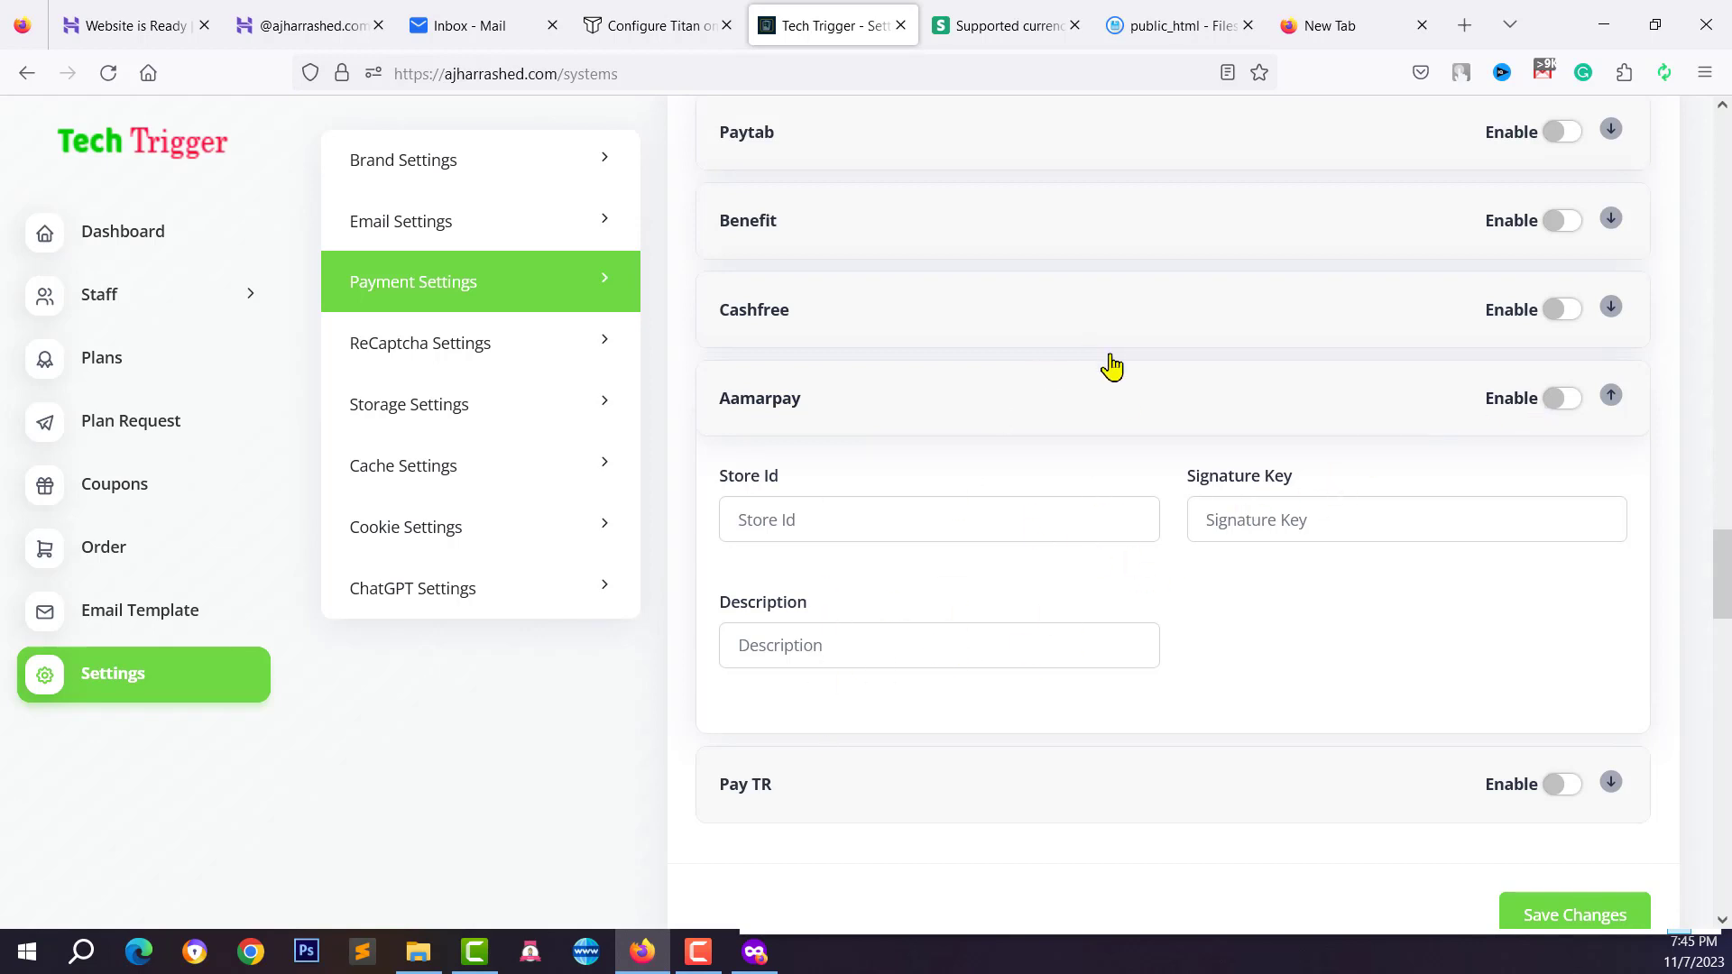
scroll(1086, 436, "up", 1)
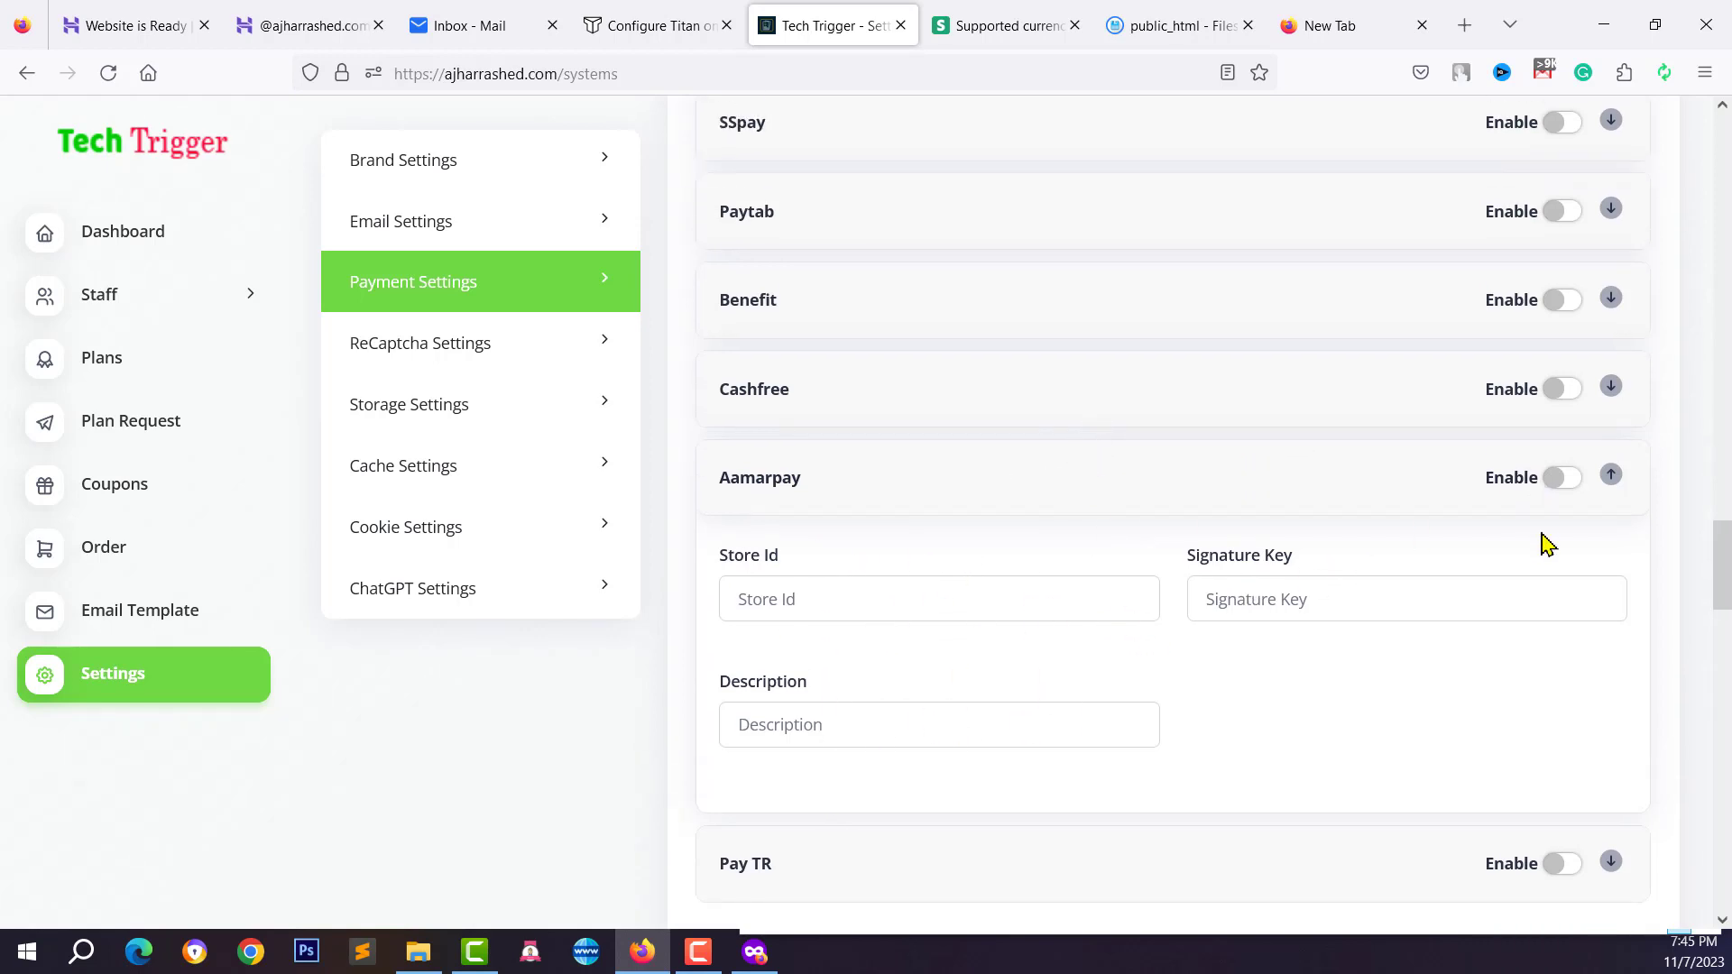
left_click(1562, 493)
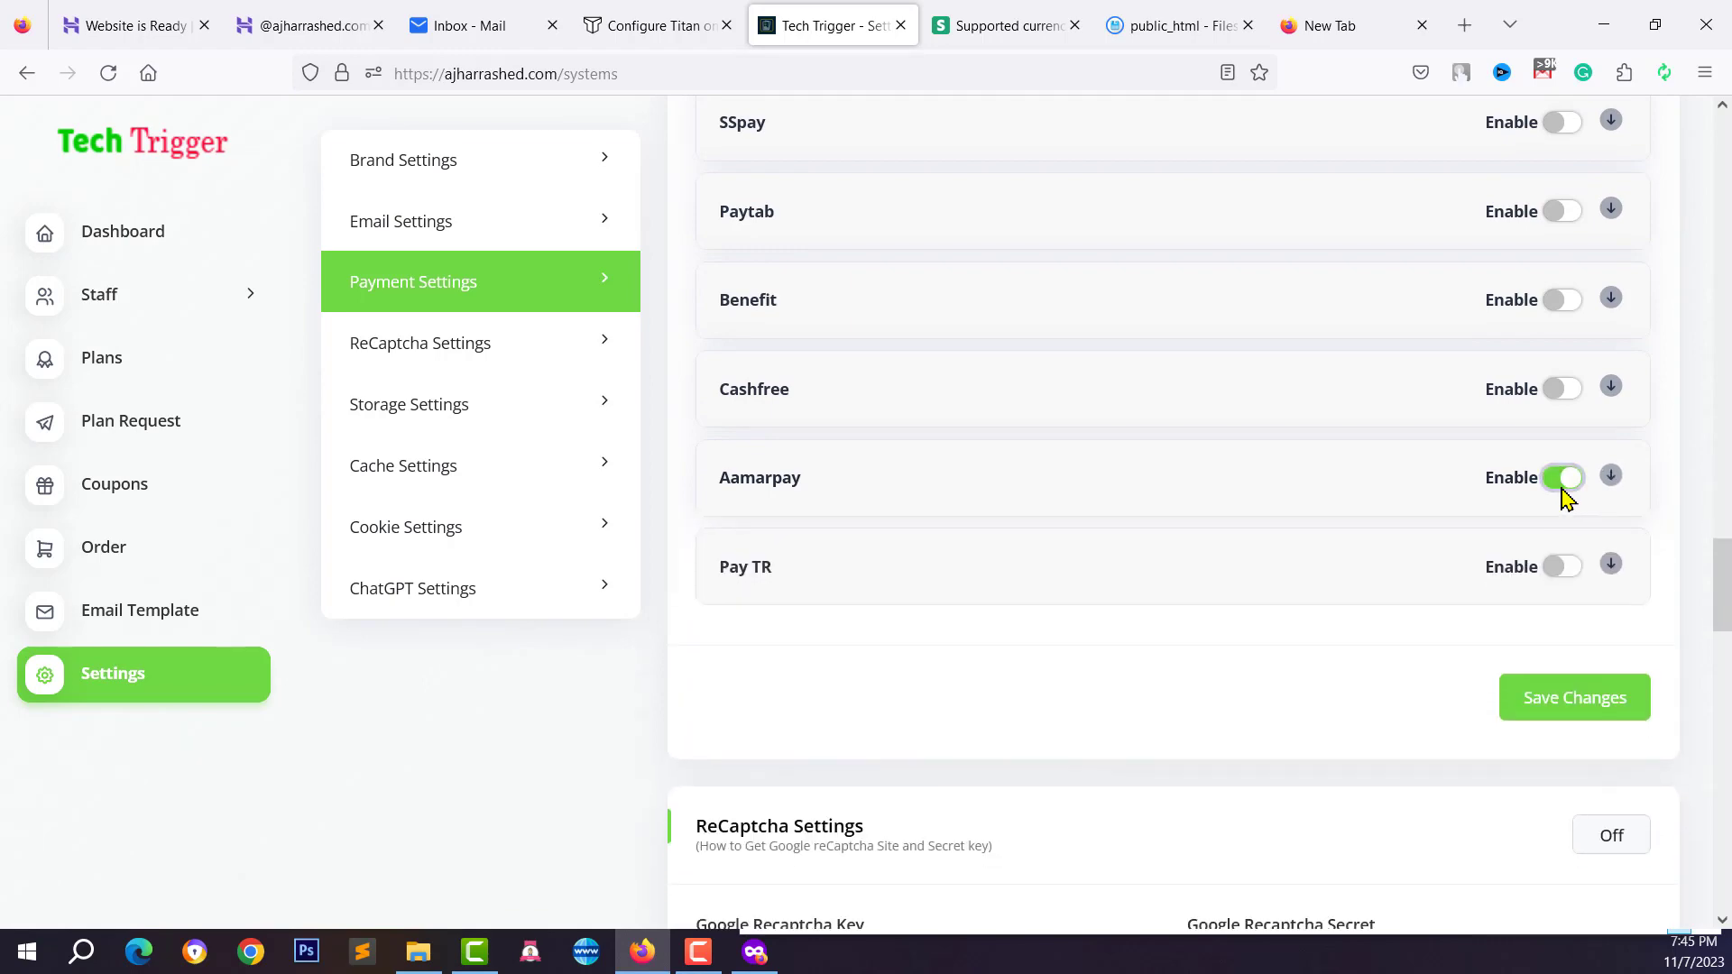
left_click(1563, 481)
scroll(1290, 522, "up", 4)
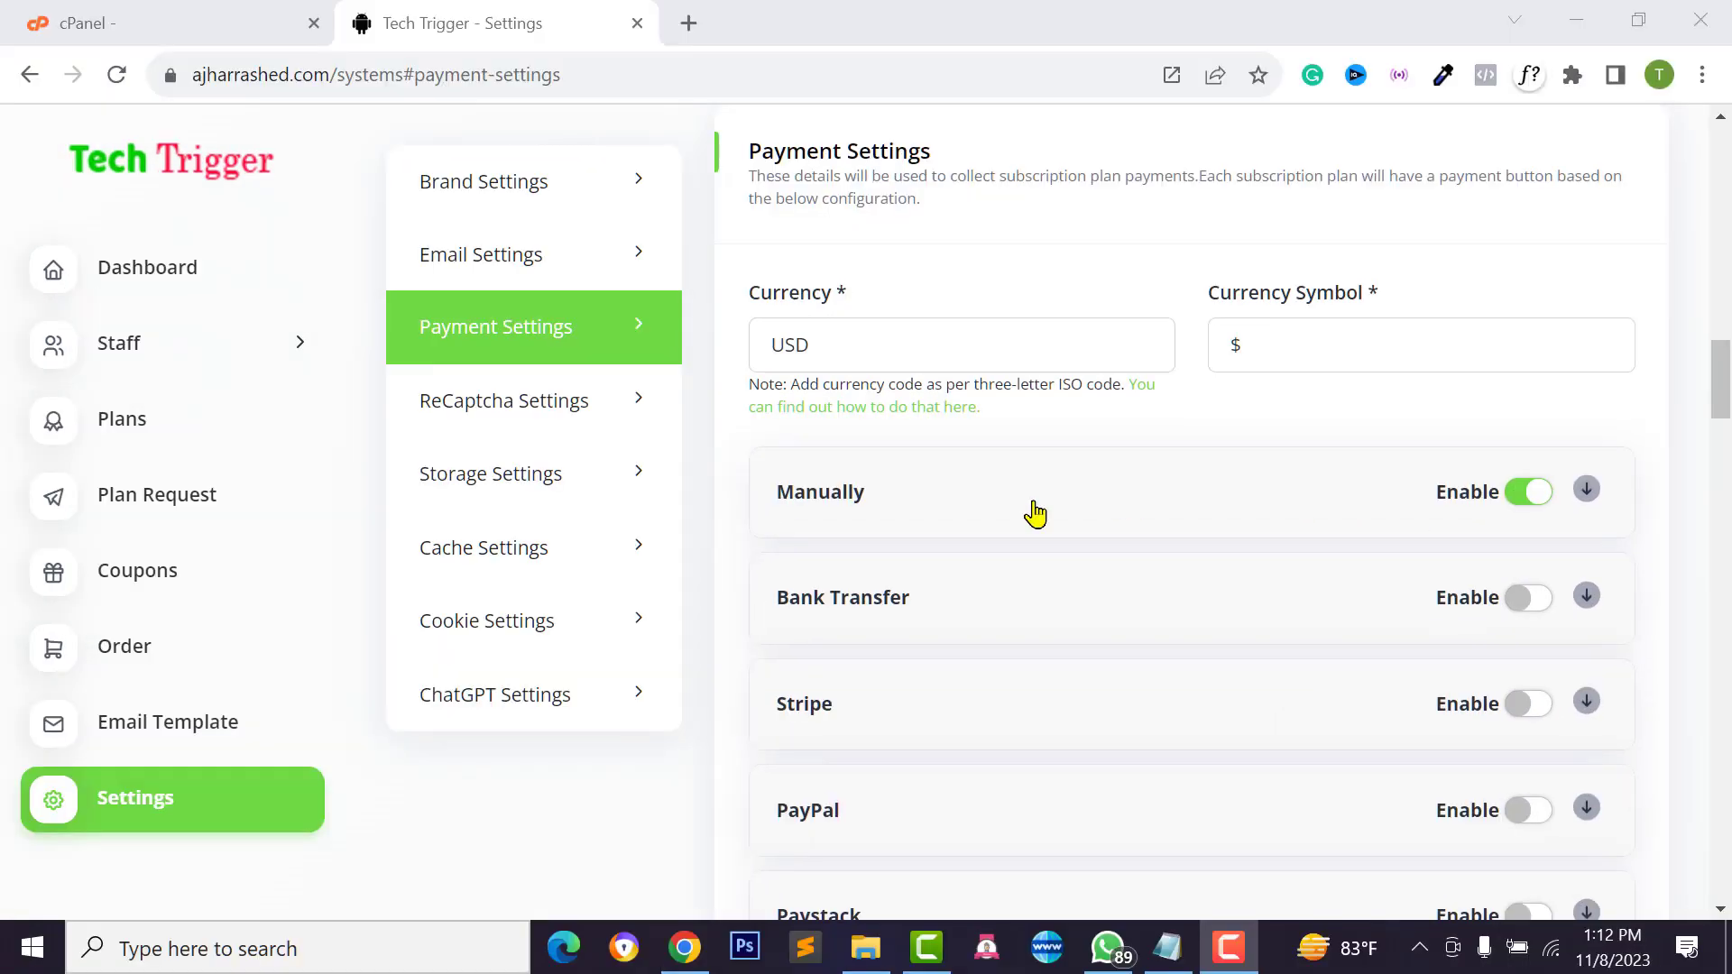
scroll(1034, 514, "down", 3)
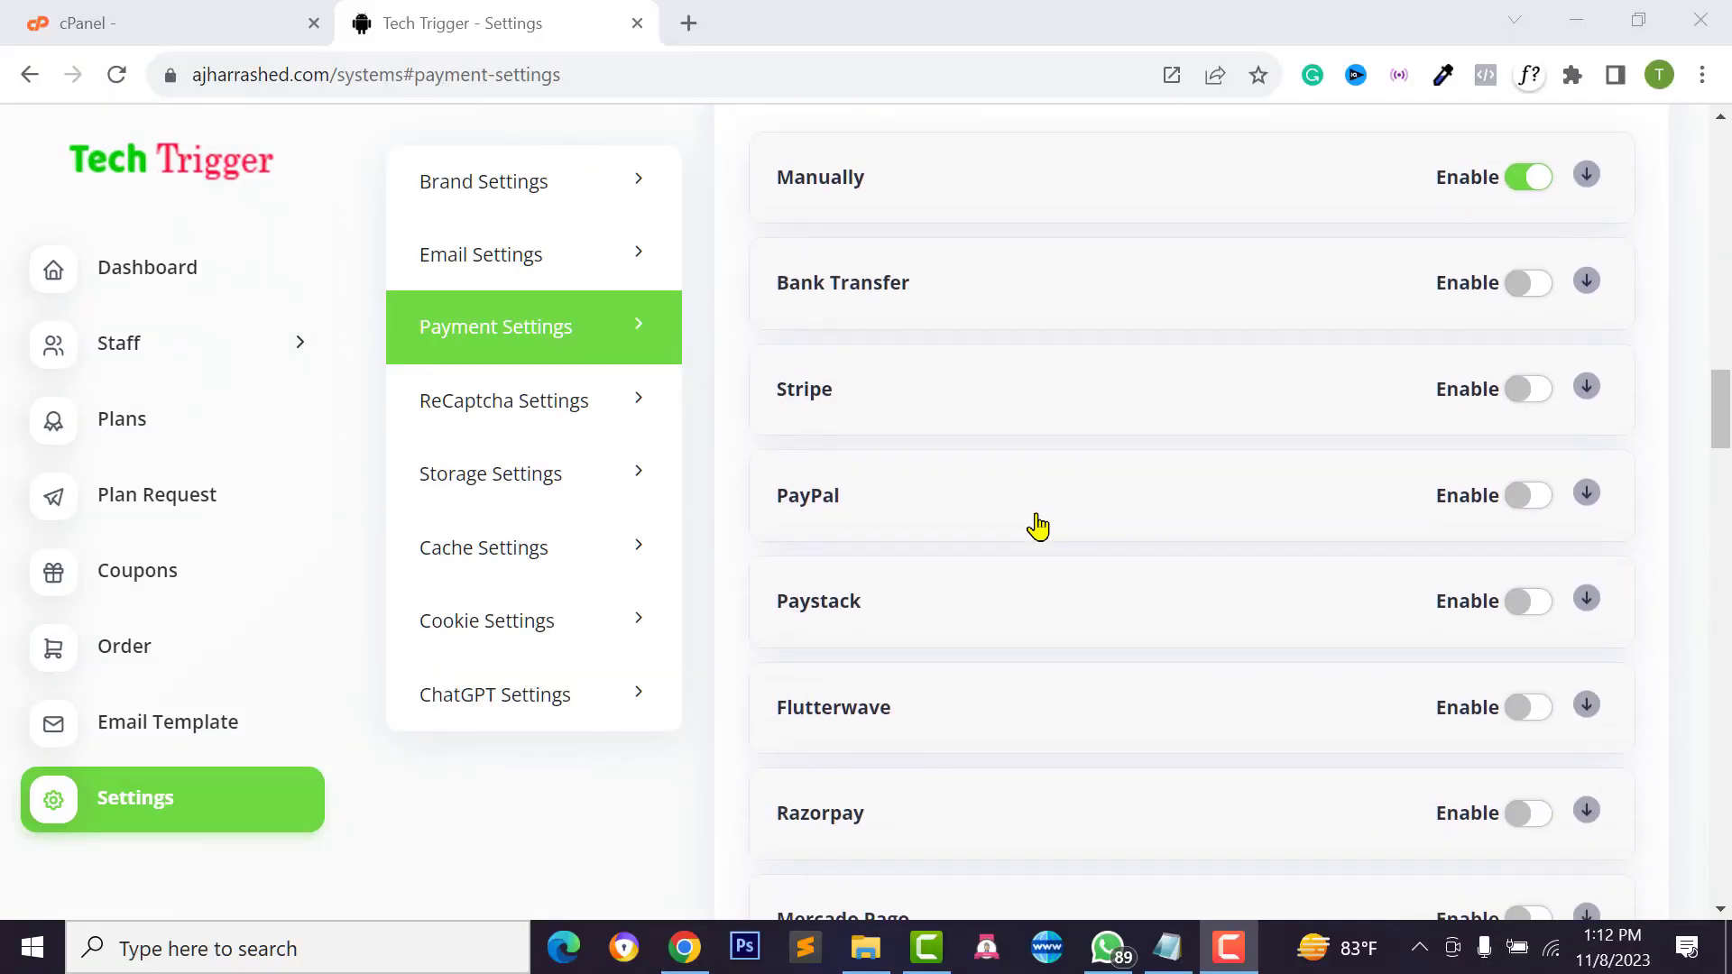
Enable the PayPal gateway and switch its Paypal Mode from Sandbox to Live
scroll(1032, 525, "down", 2)
scroll(866, 397, "up", 1)
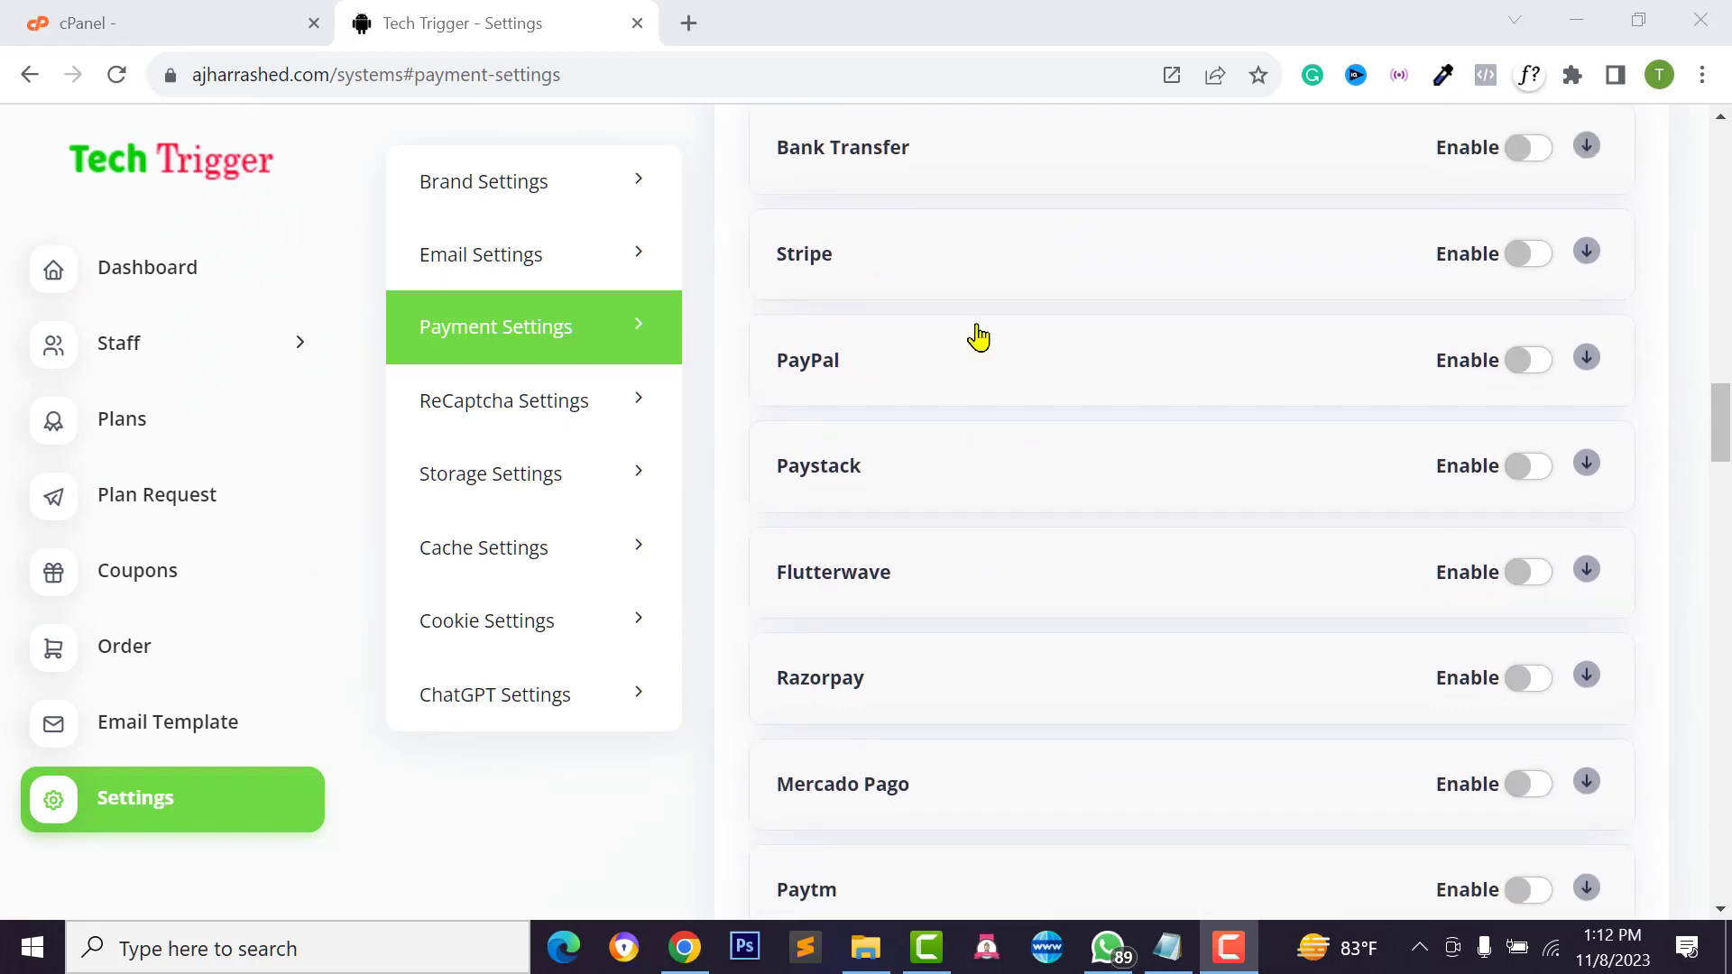
left_click(1141, 370)
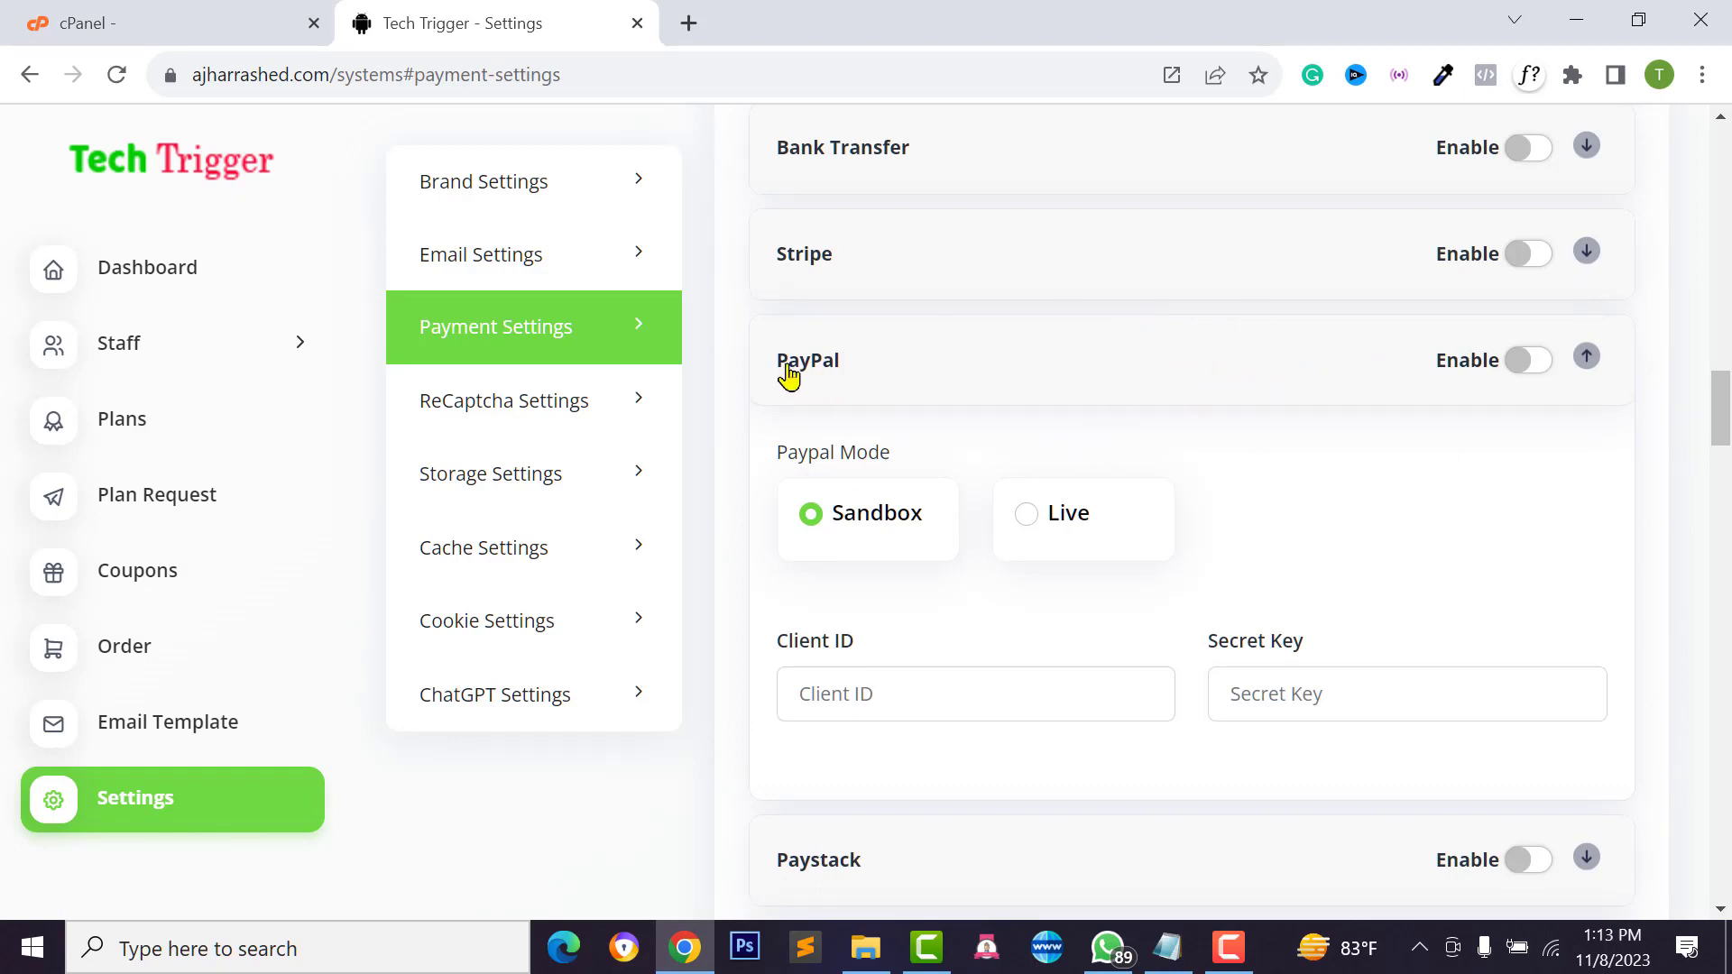
left_click(1540, 366)
left_click(1365, 371)
scroll(858, 550, "down", 2)
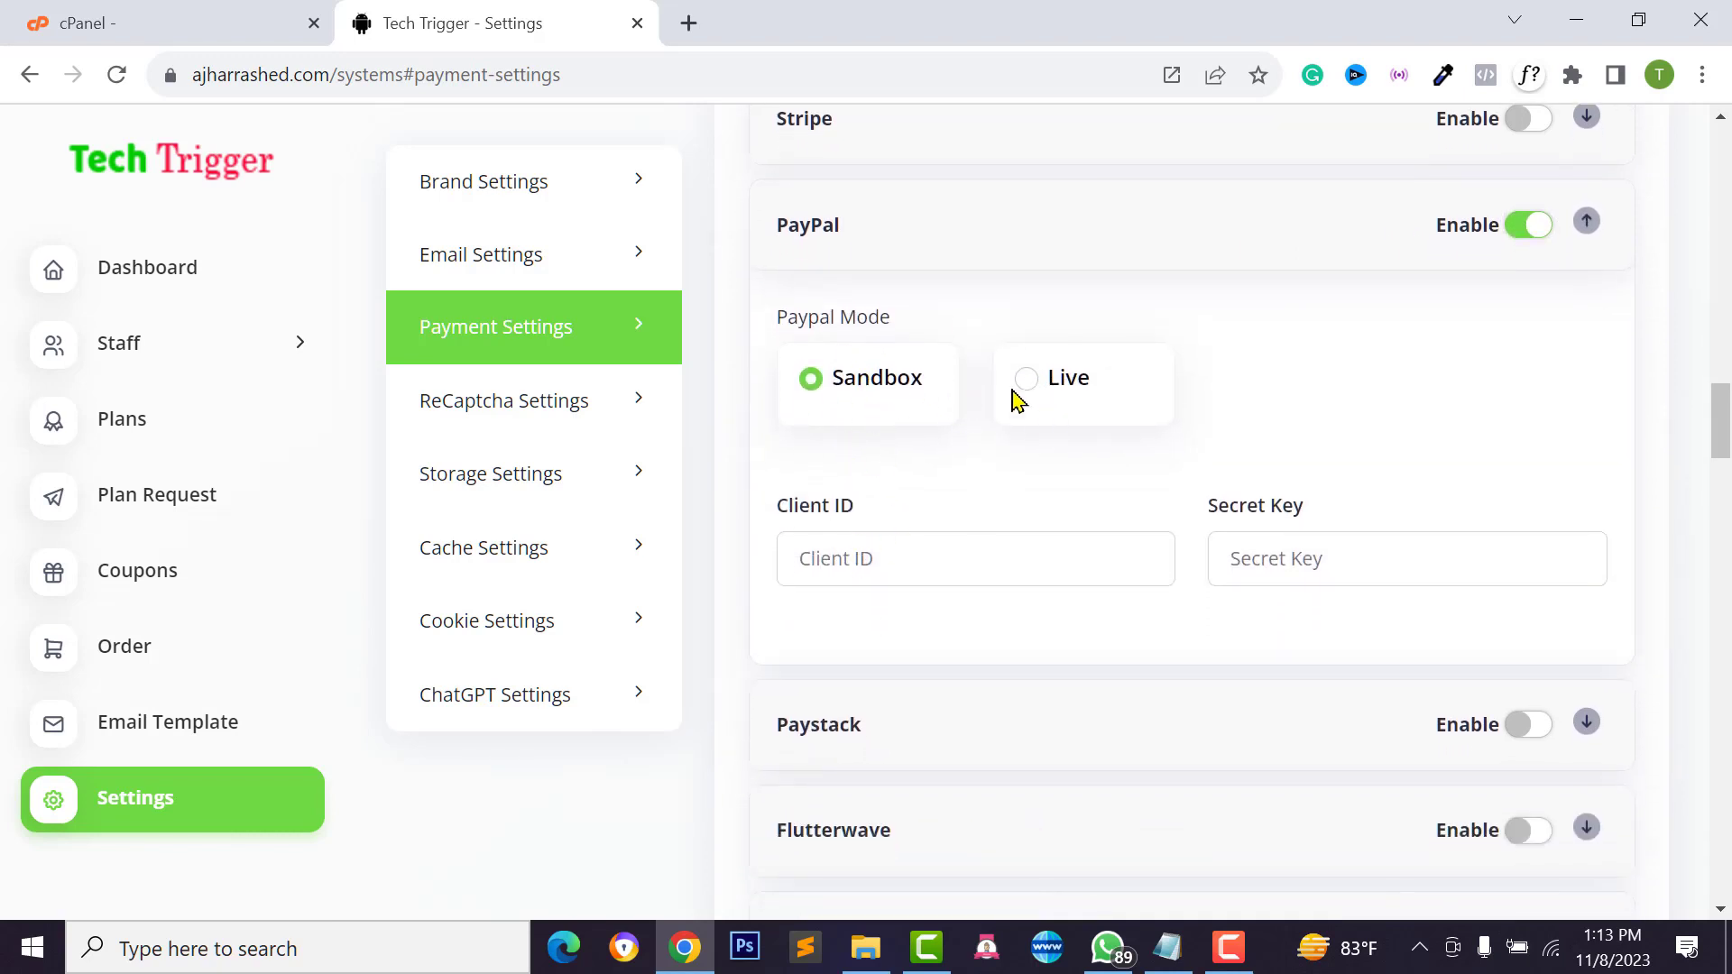
left_click(1027, 380)
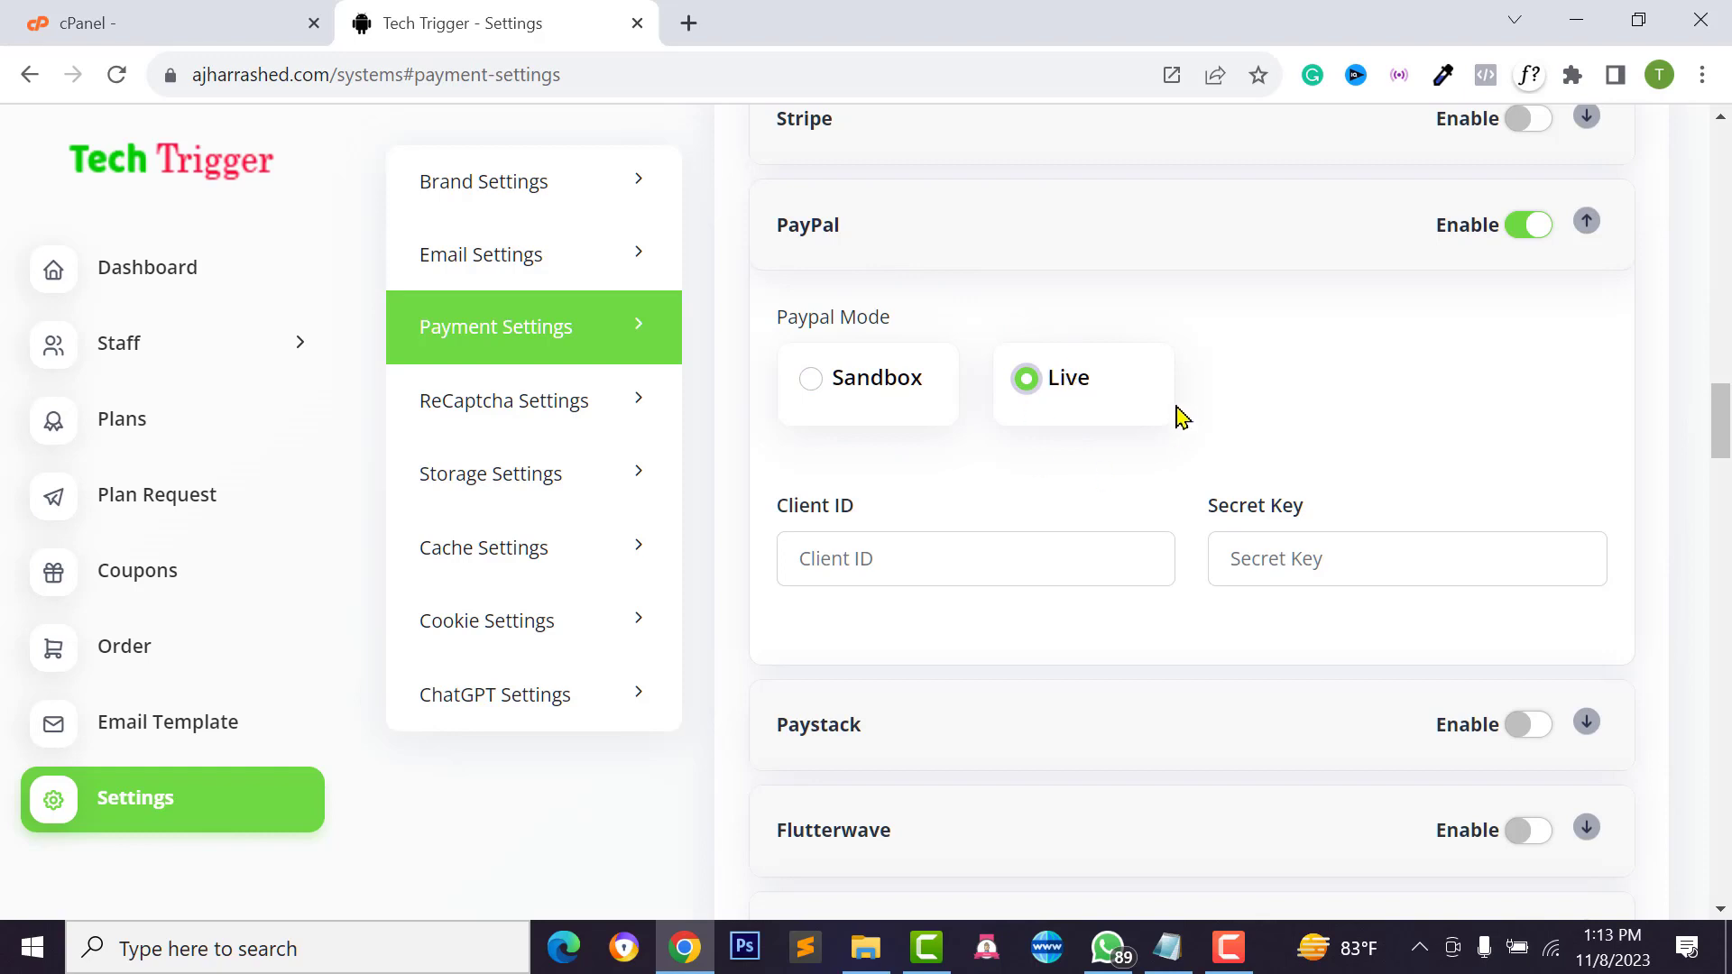
left_click(860, 561)
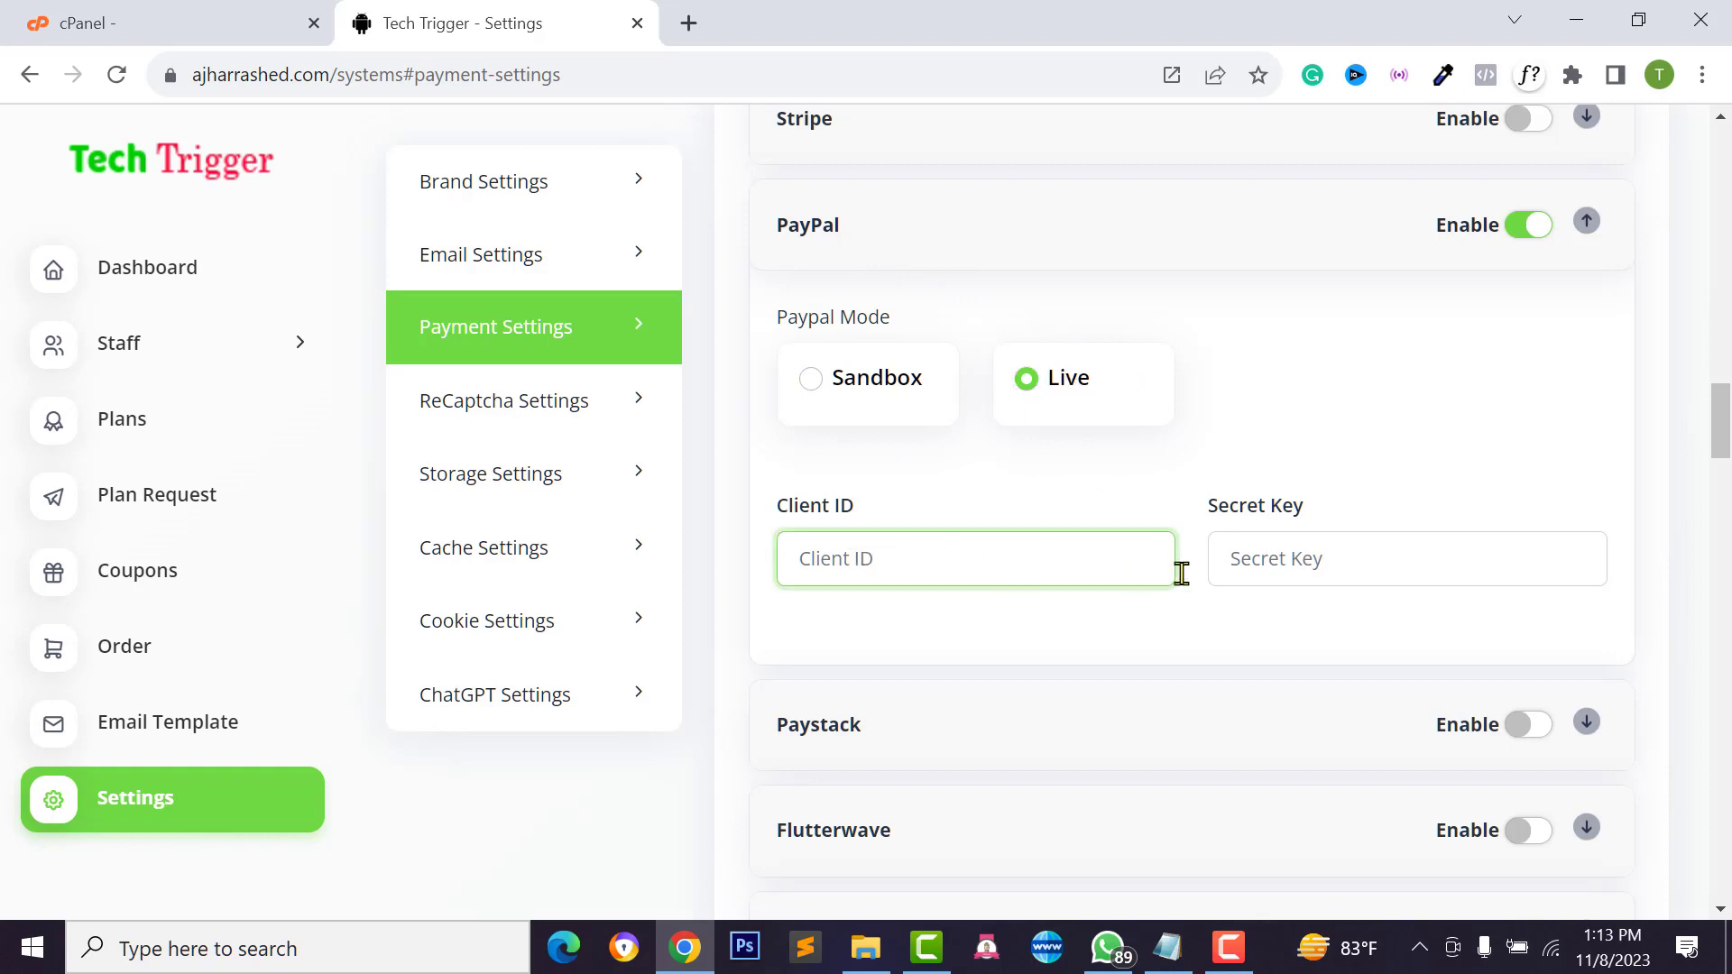
left_click(1308, 568)
left_click(1056, 566)
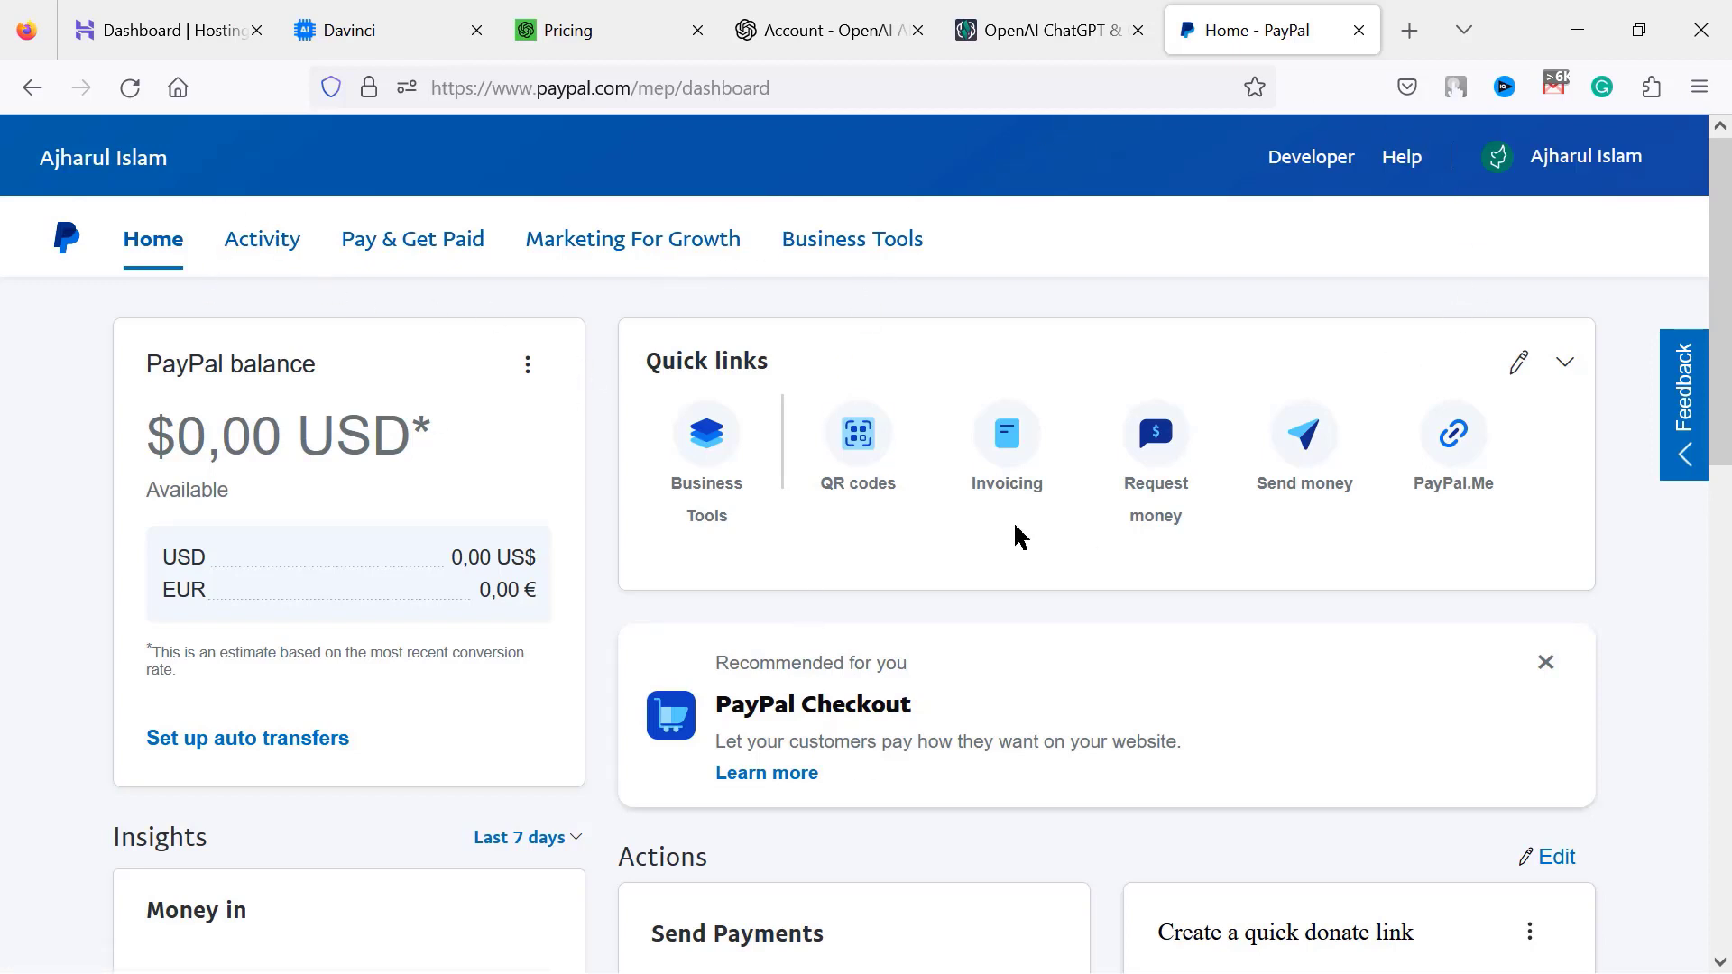
Open PayPal's API Credentials under Business Tools and copy the Live Client ID
left_click(814, 260)
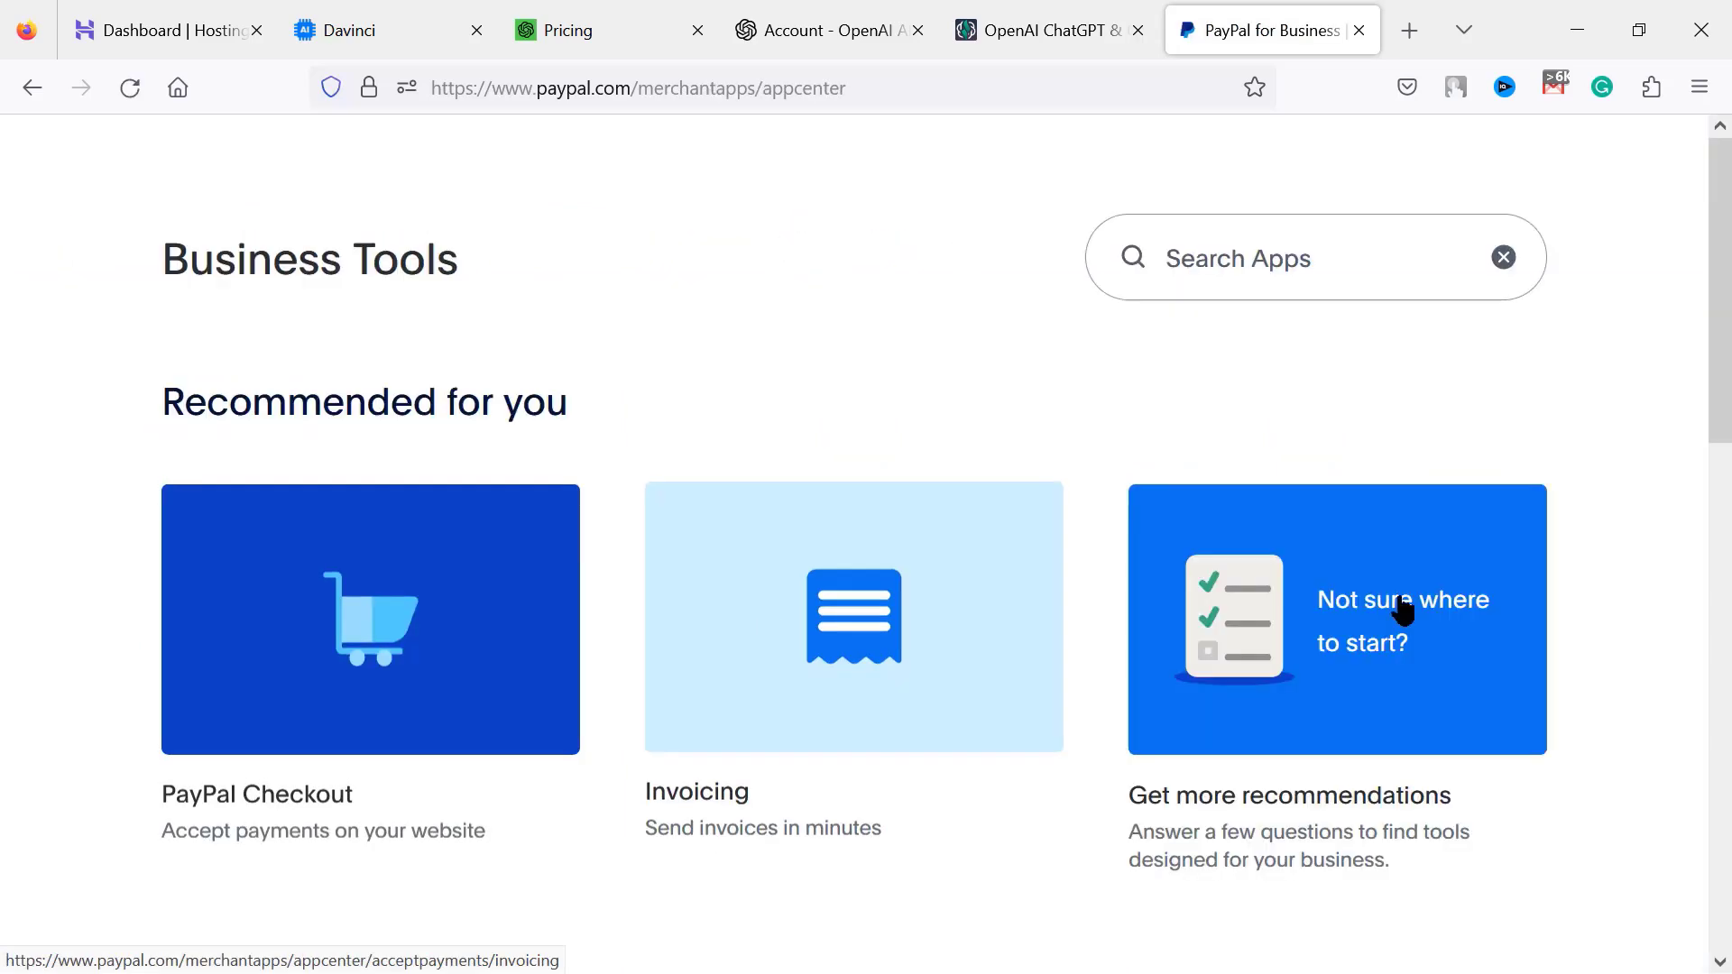
scroll(726, 623, "down", 7)
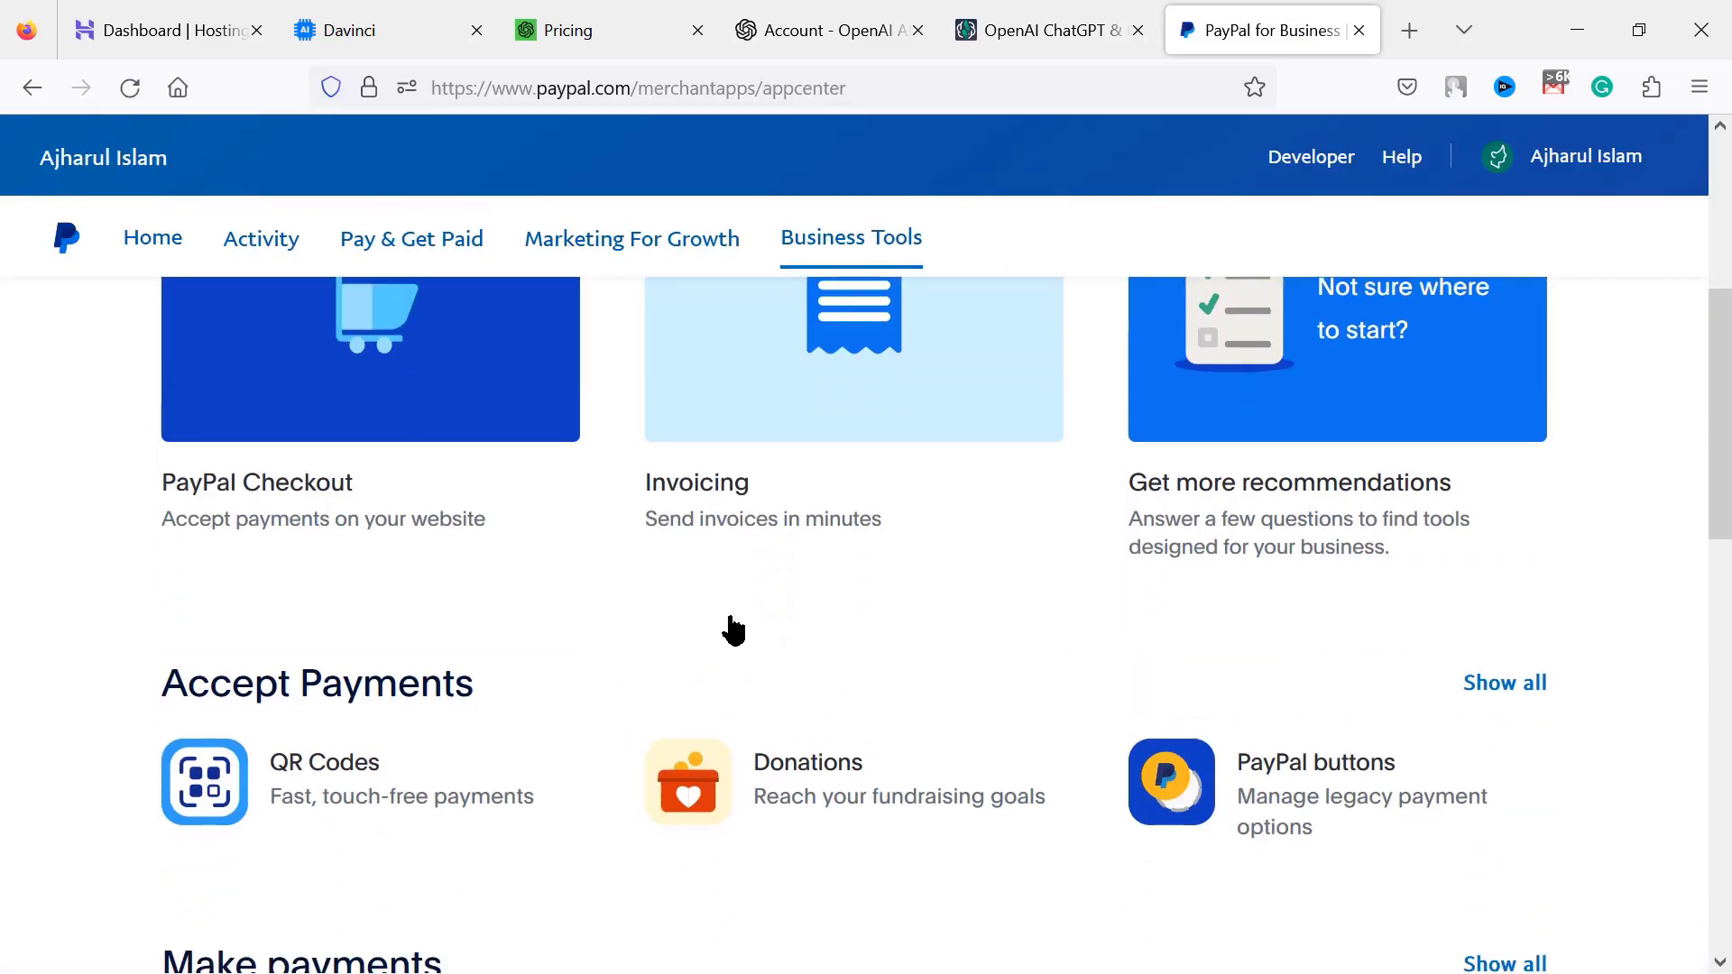
scroll(732, 629, "down", 8)
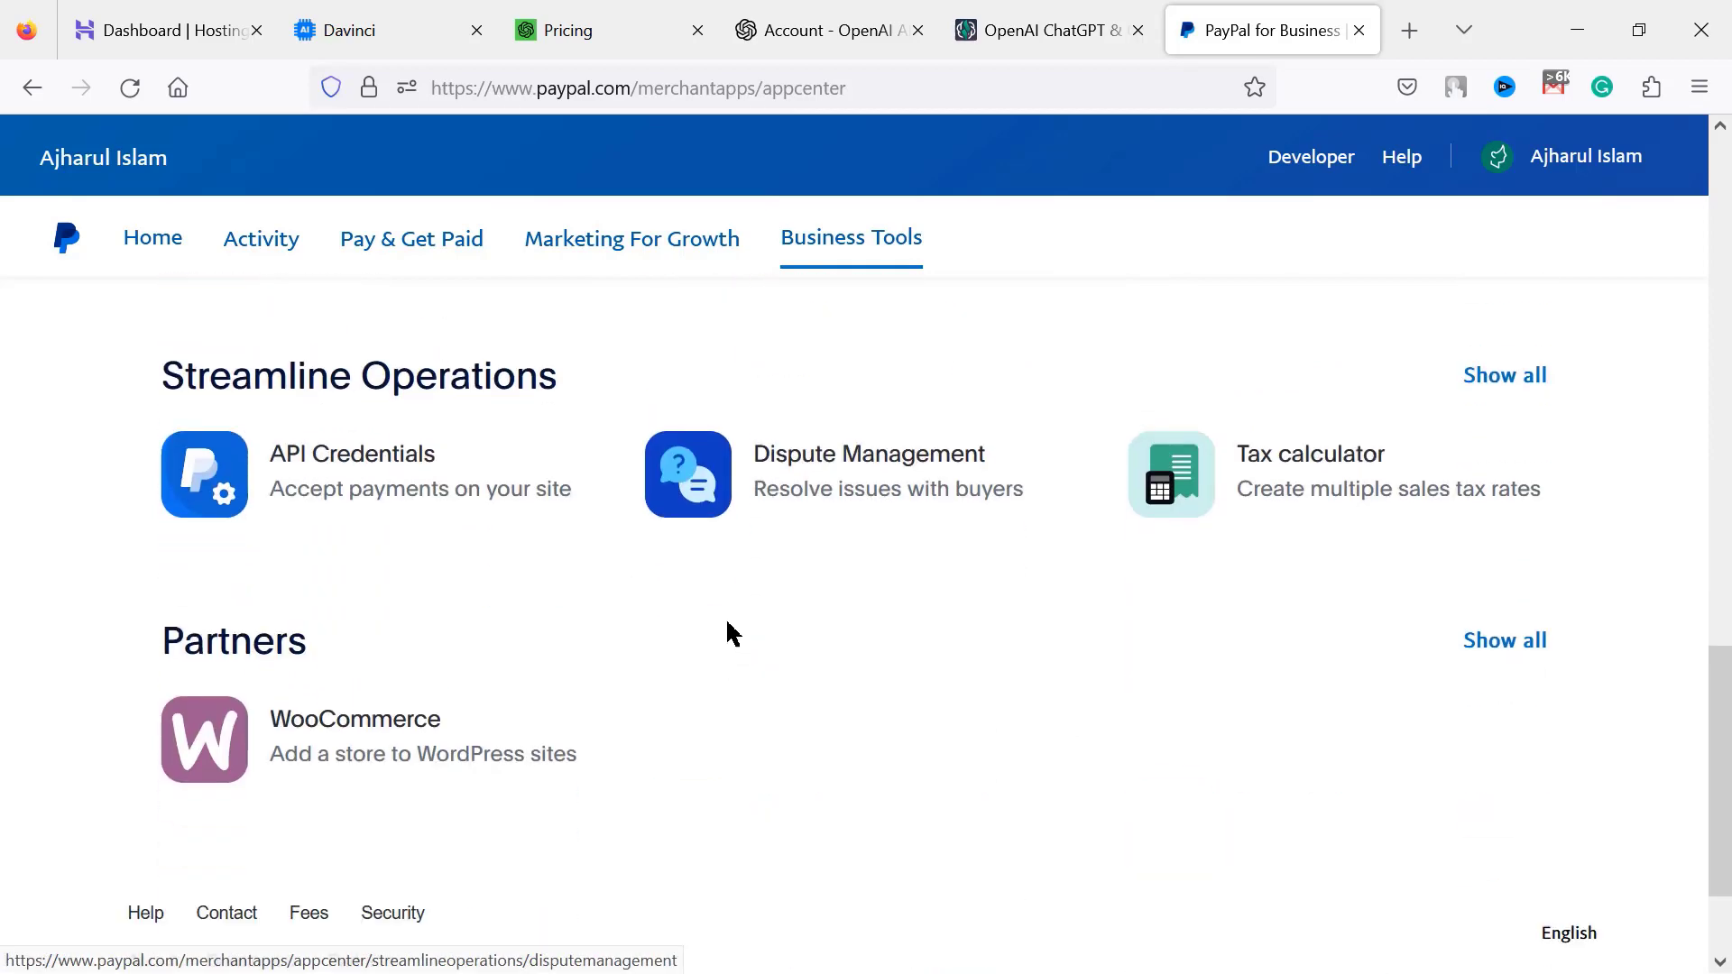
left_click(392, 494)
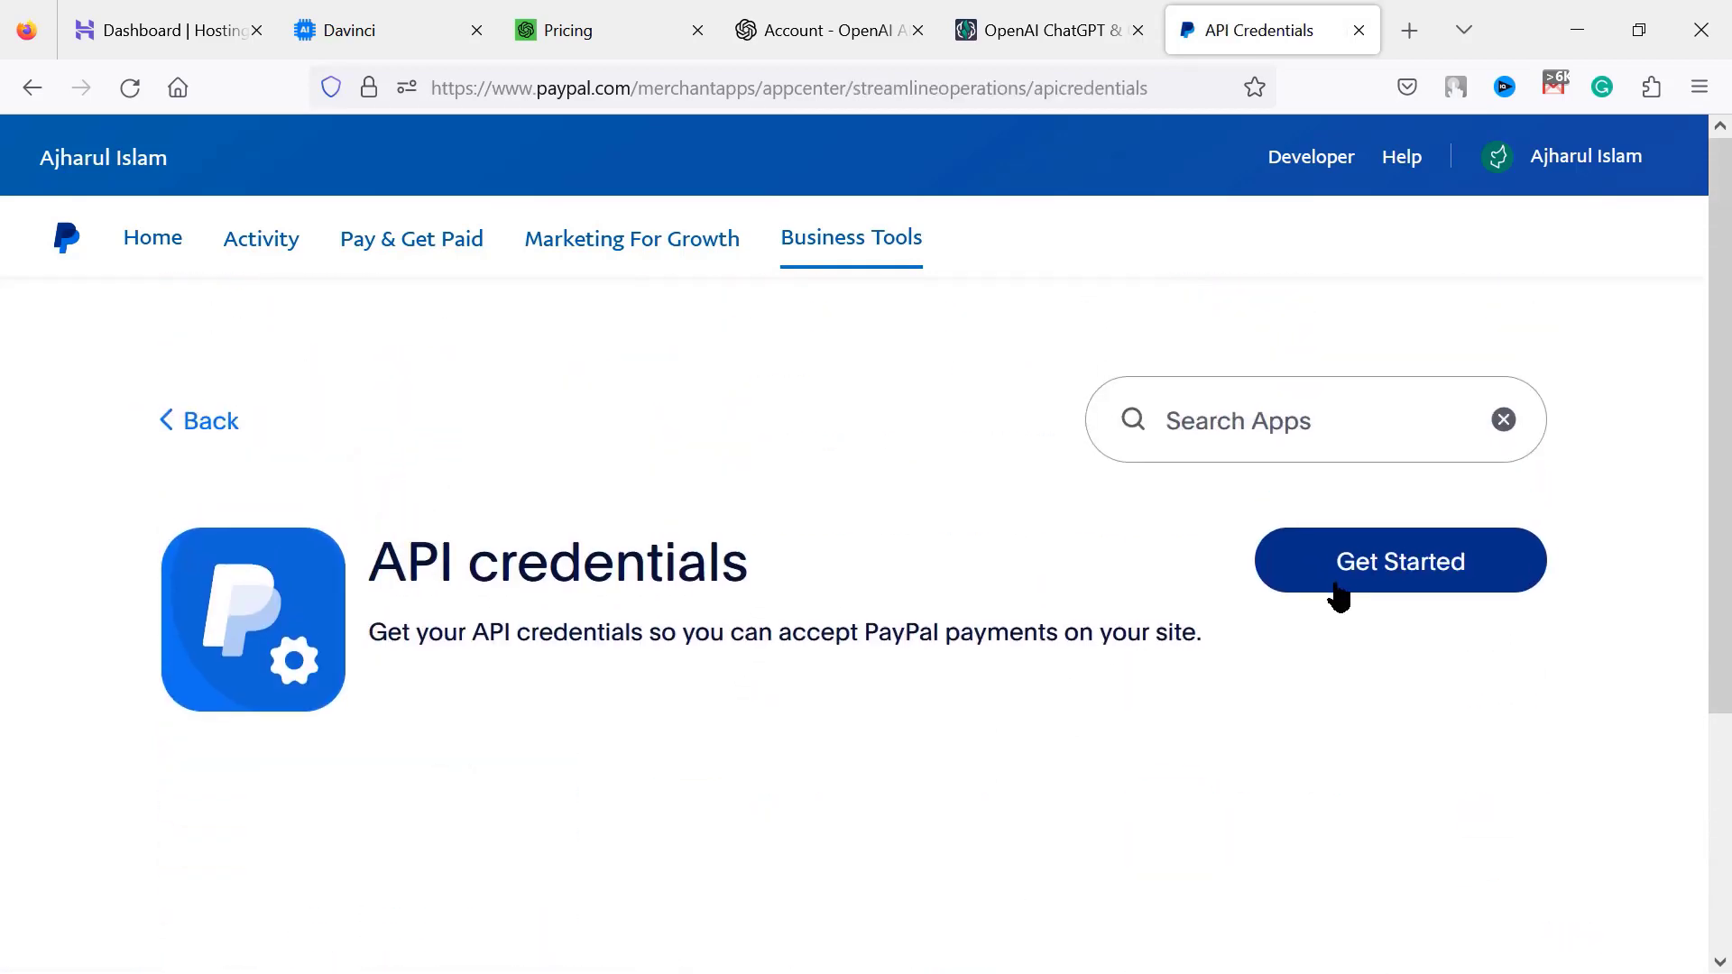
left_click(1420, 570)
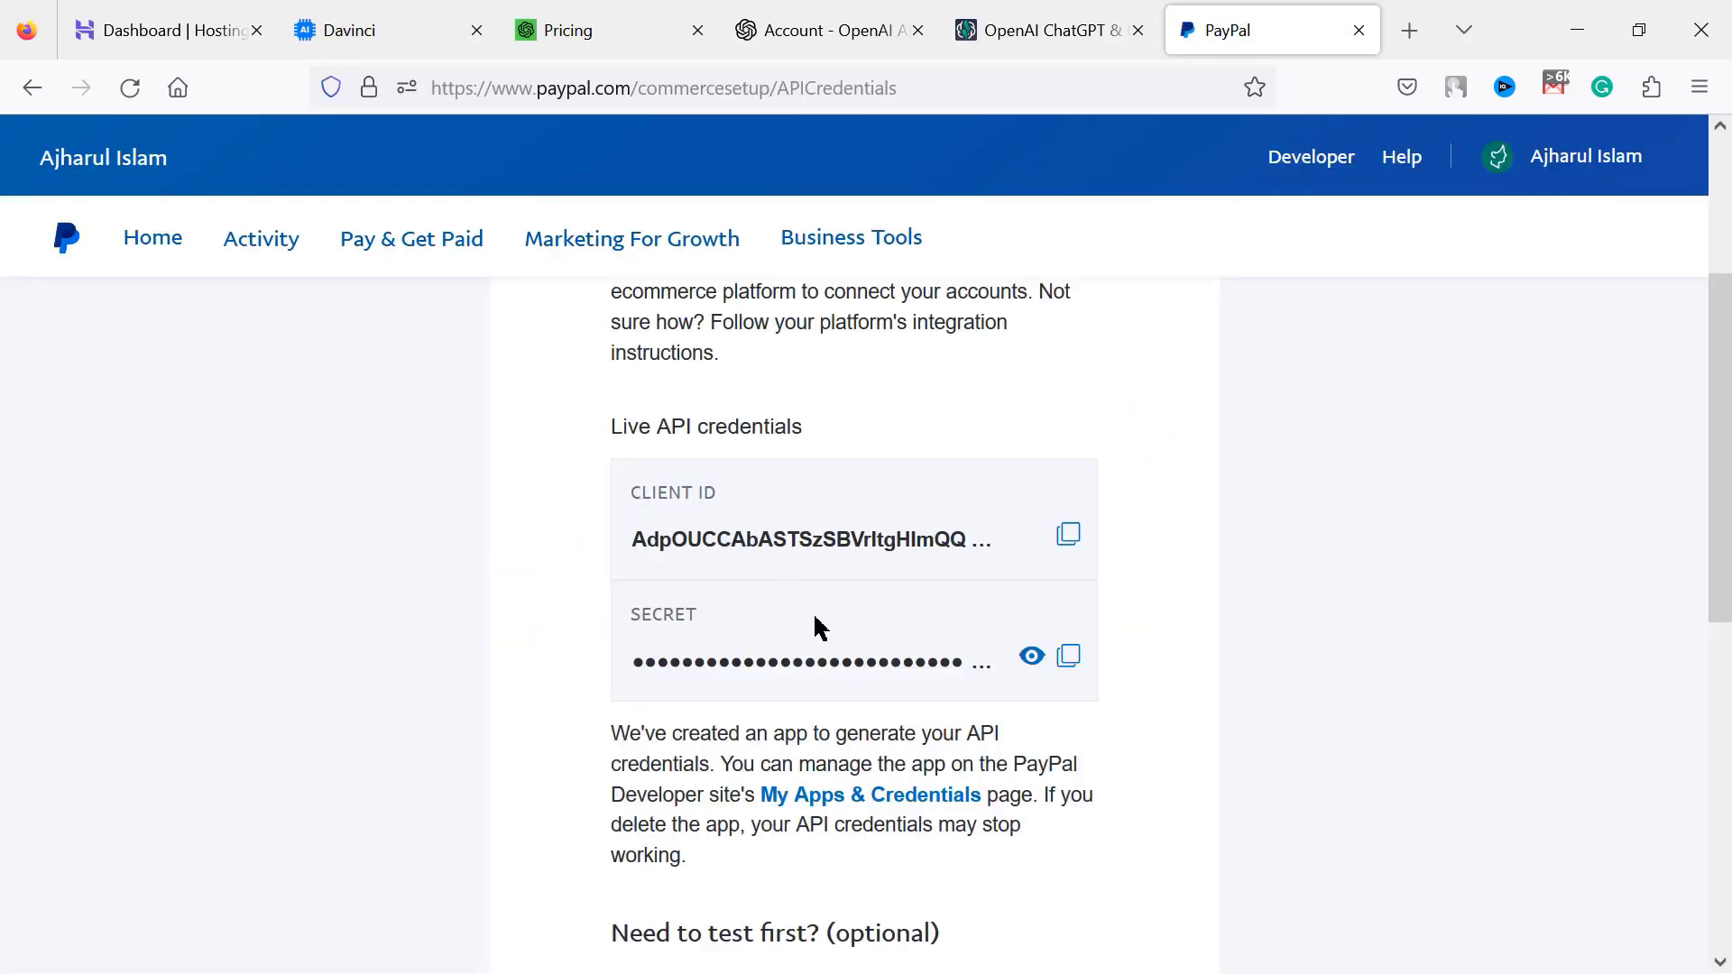
scroll(819, 627, "down", 6)
scroll(967, 638, "up", 3)
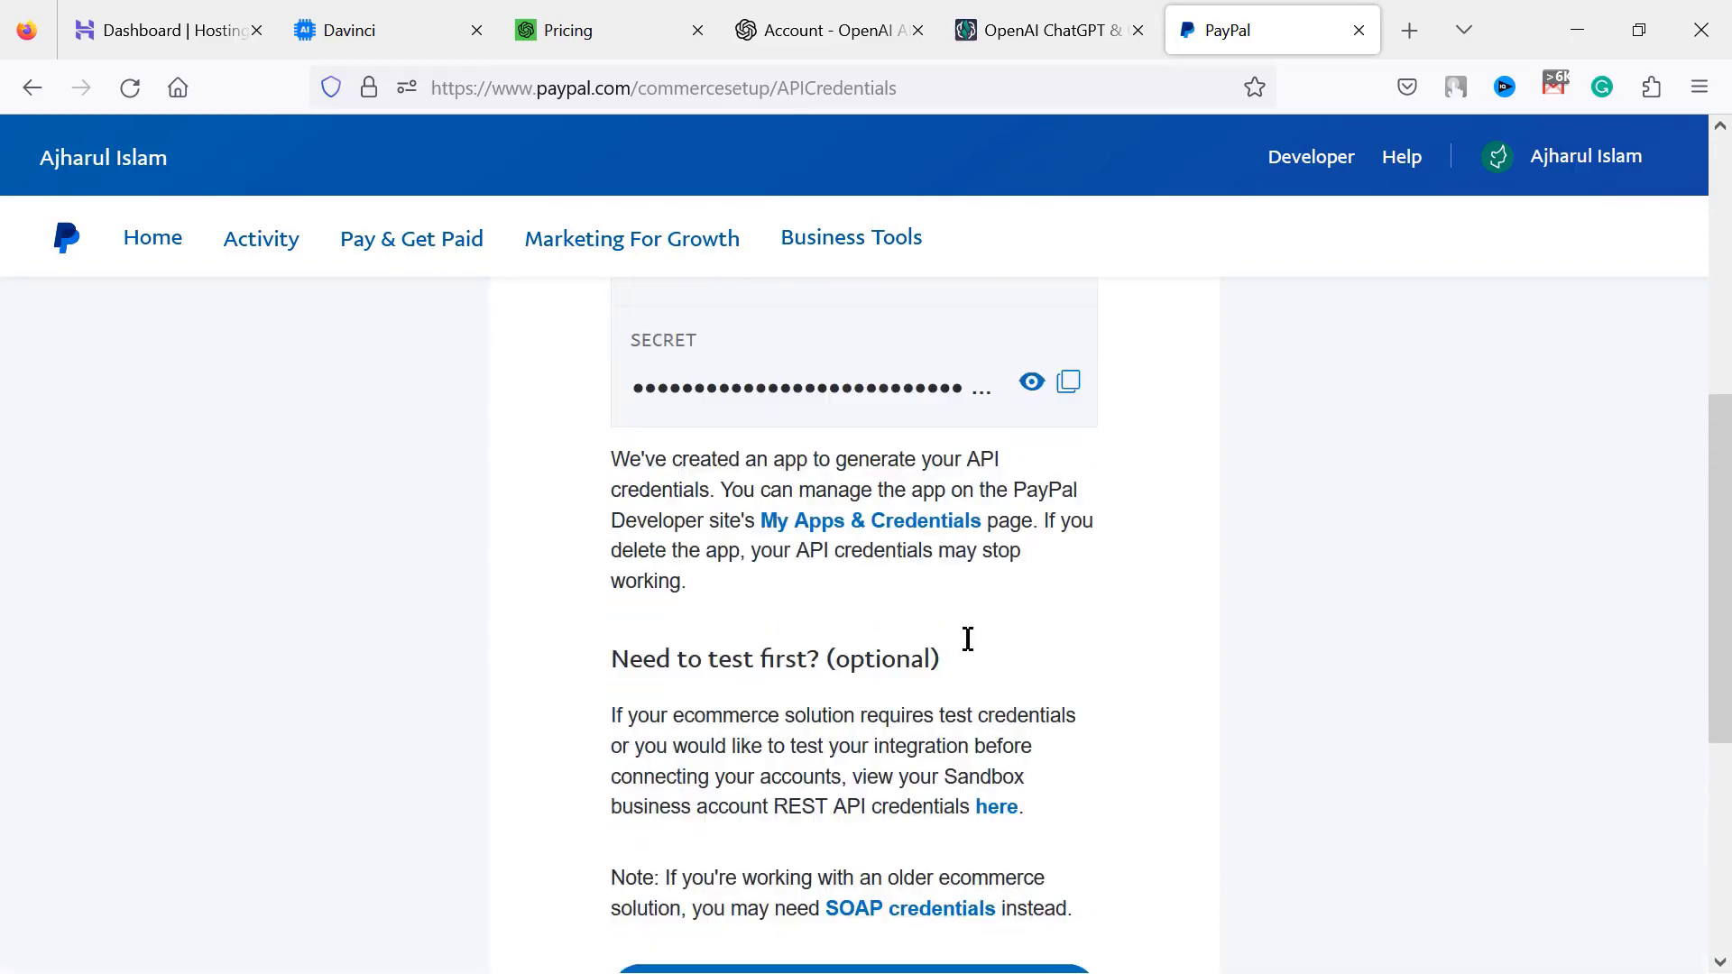
scroll(968, 638, "up", 2)
left_click(1071, 446)
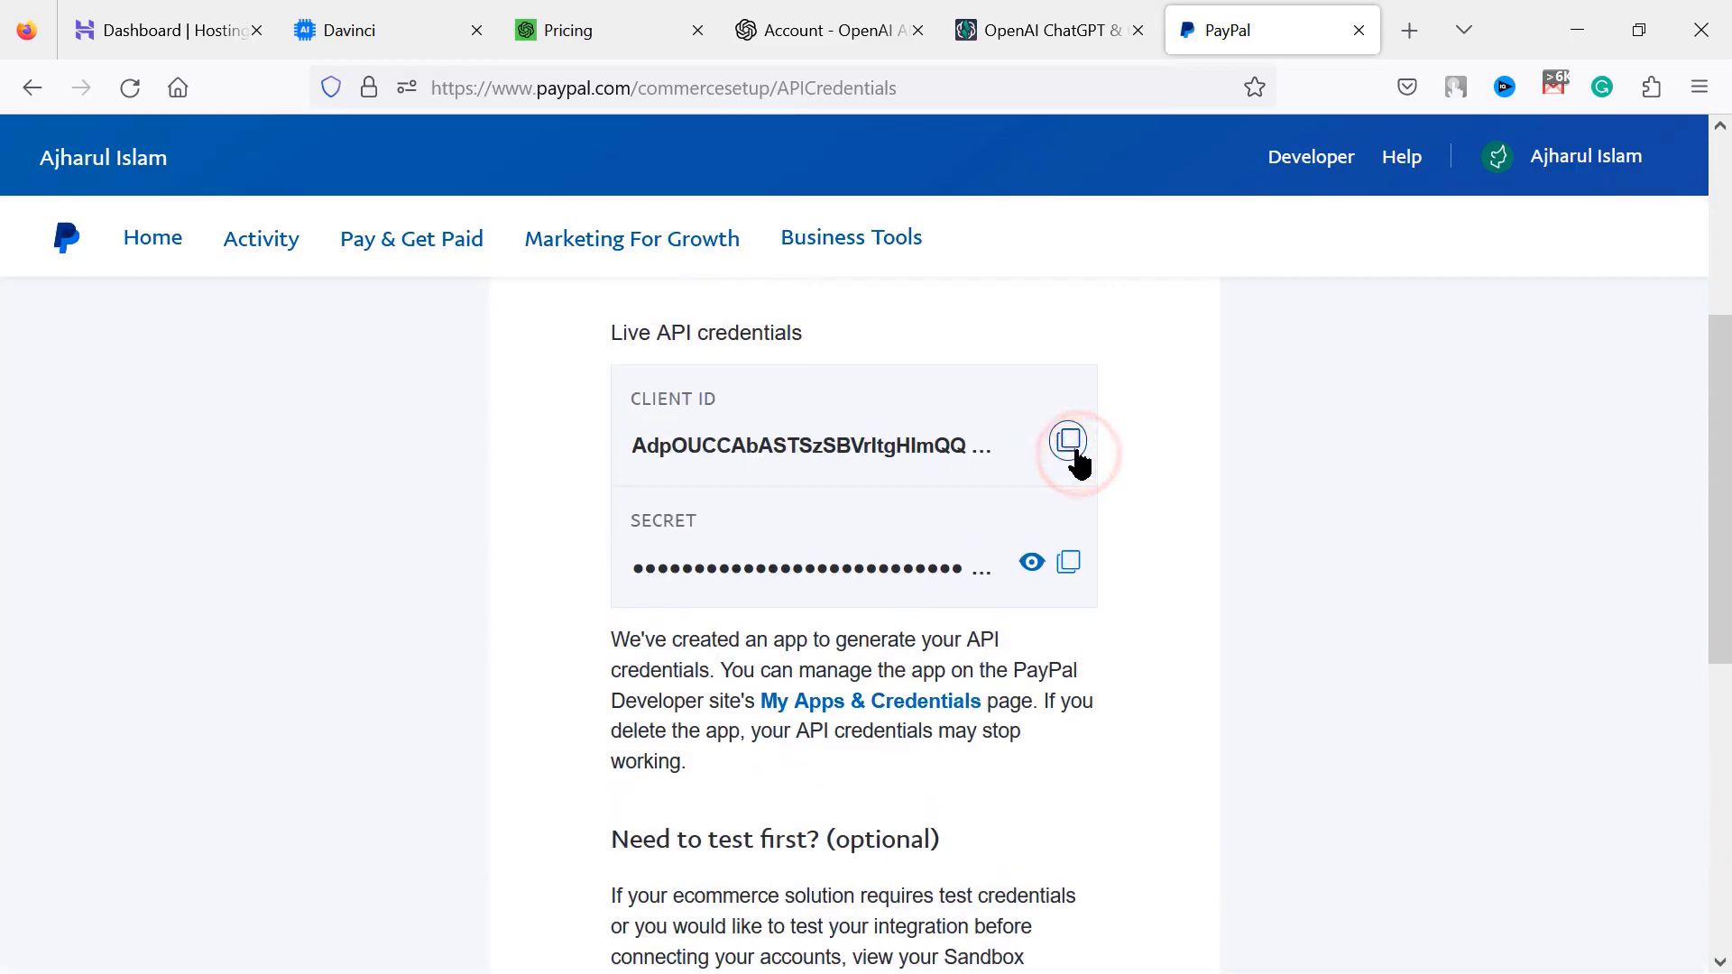
key("alt+Tab")
Paste the Live Client ID into PayPal's Client ID field
left_click(916, 564)
right_click(916, 565)
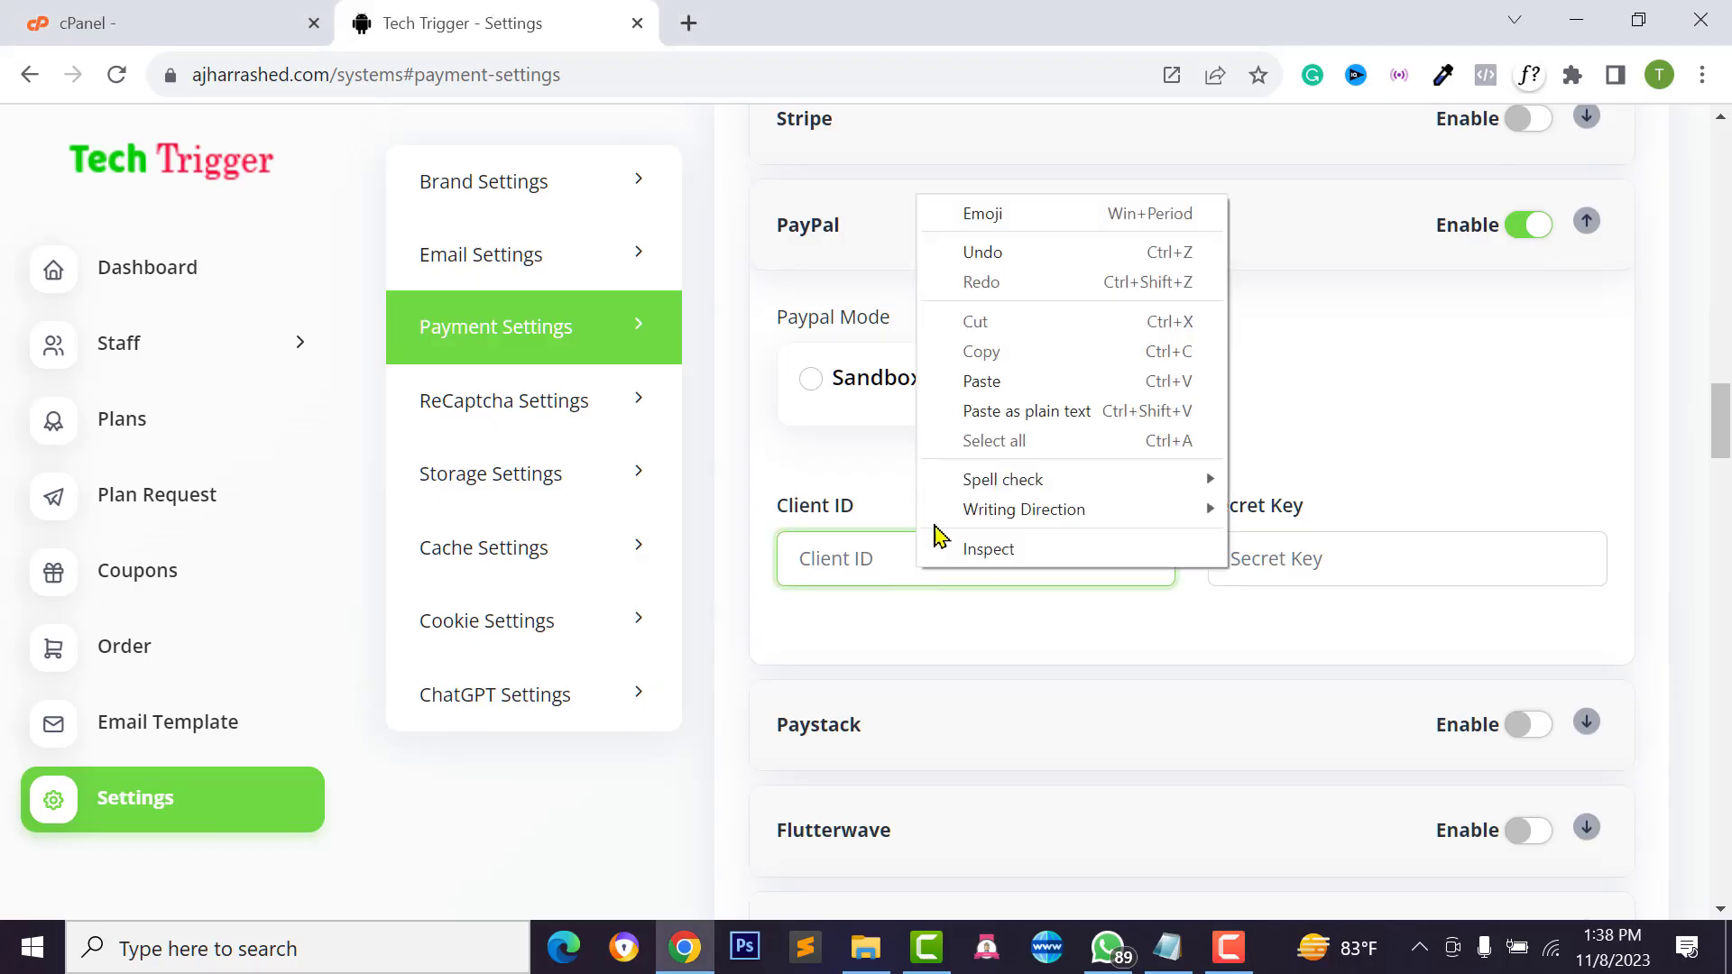
left_click(956, 385)
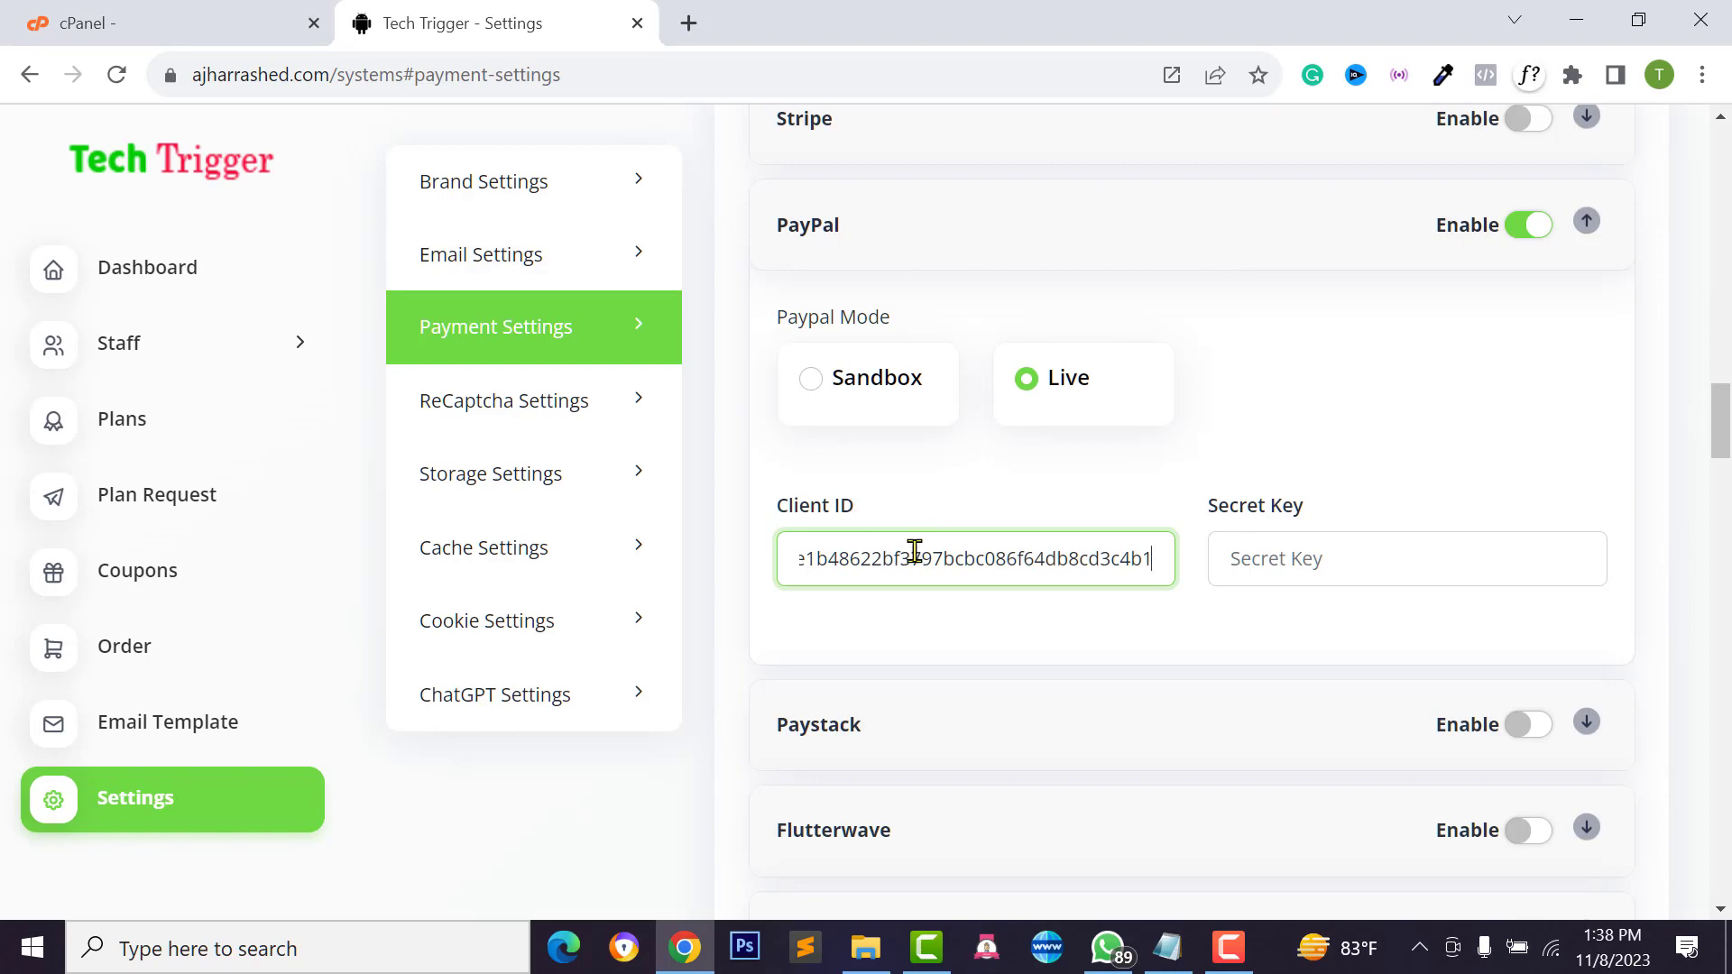
Paste PayPal's Live Secret into Secret Key and enable Stripe payments
key("alt+Tab")
left_click(1082, 552)
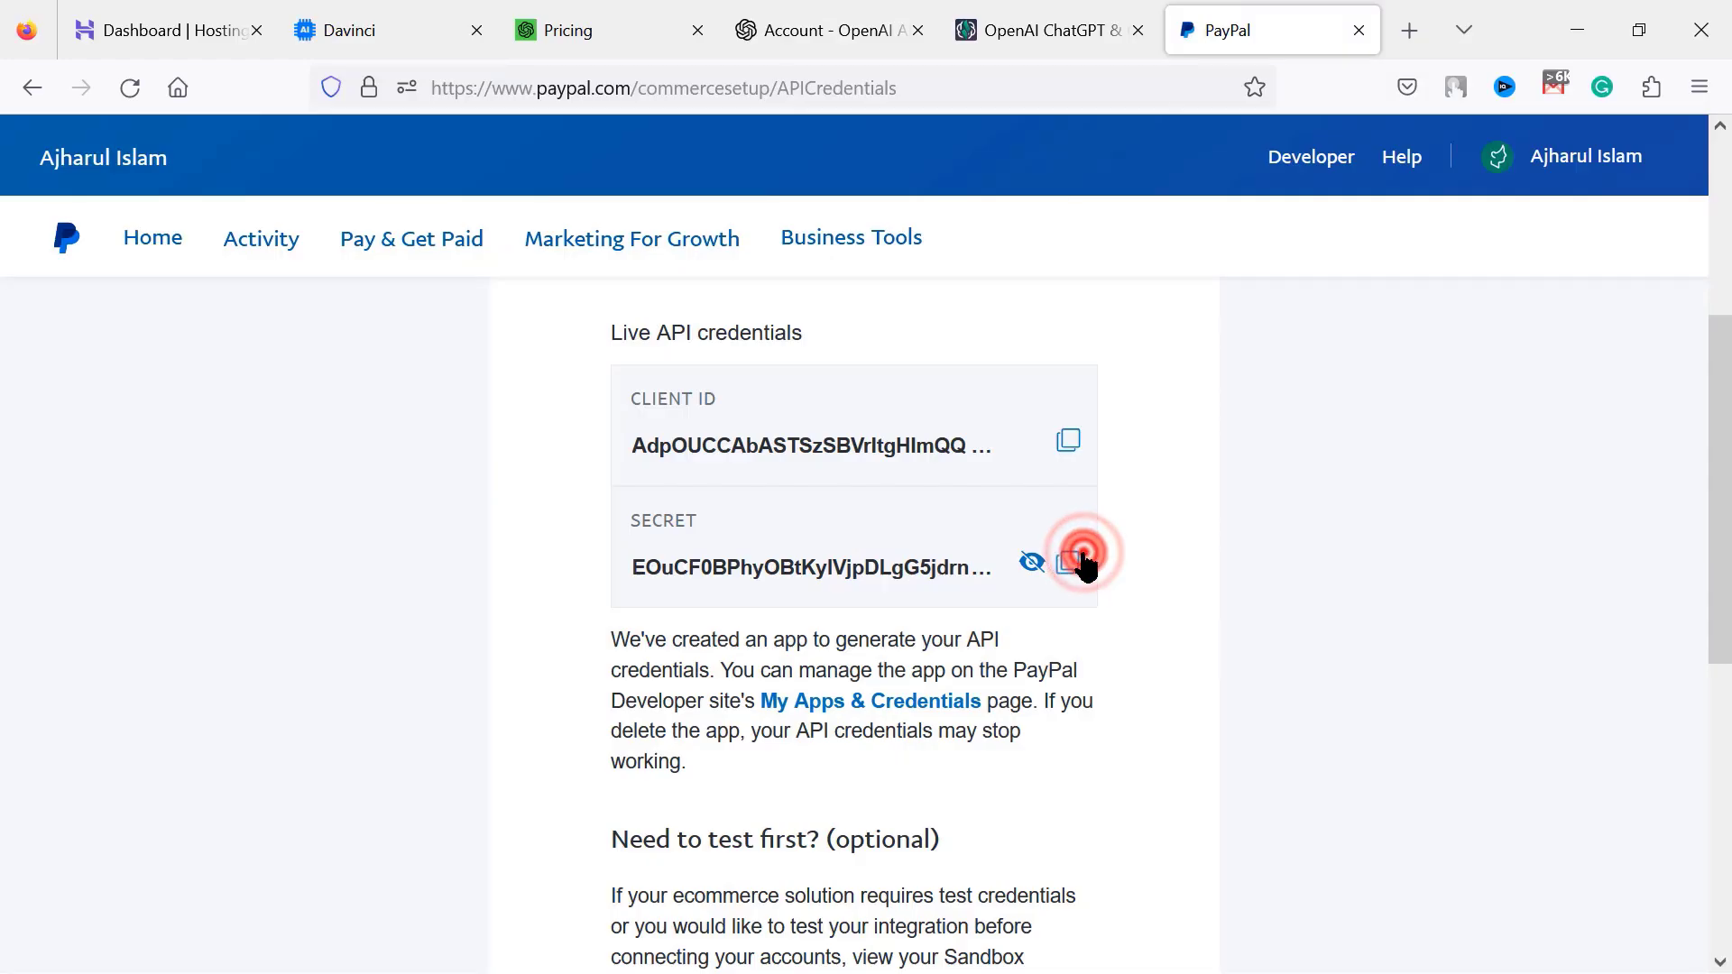
key("alt+Tab")
left_click(1275, 575)
right_click(1274, 575)
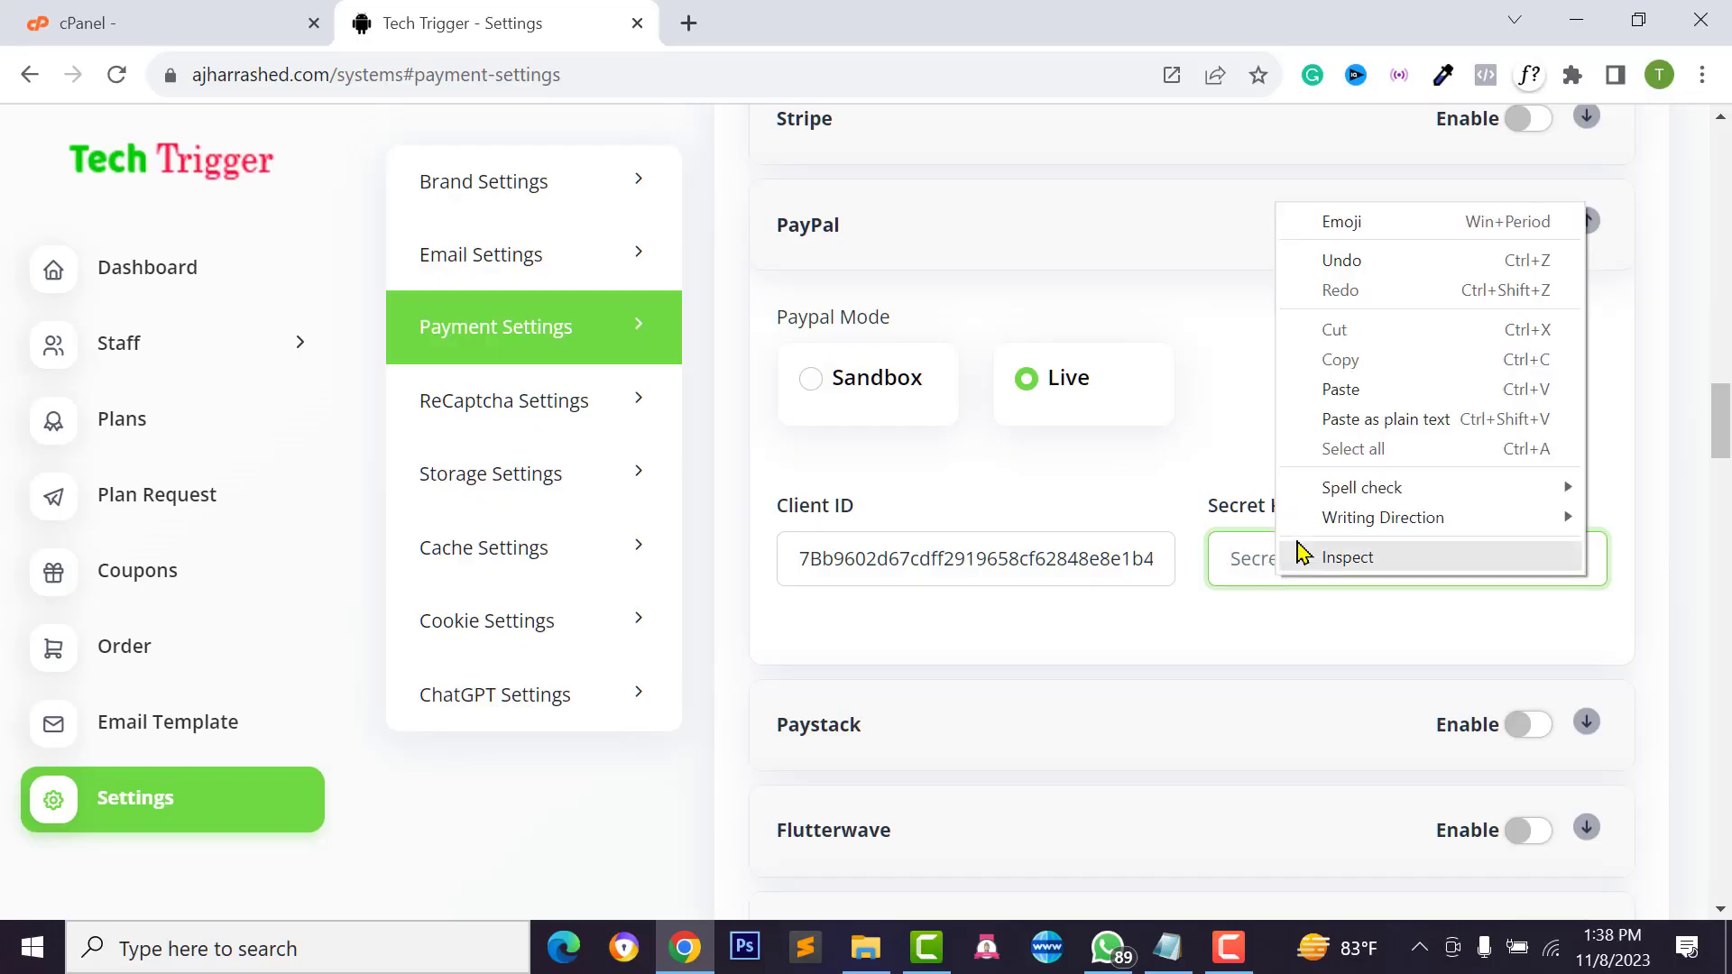
left_click(1337, 391)
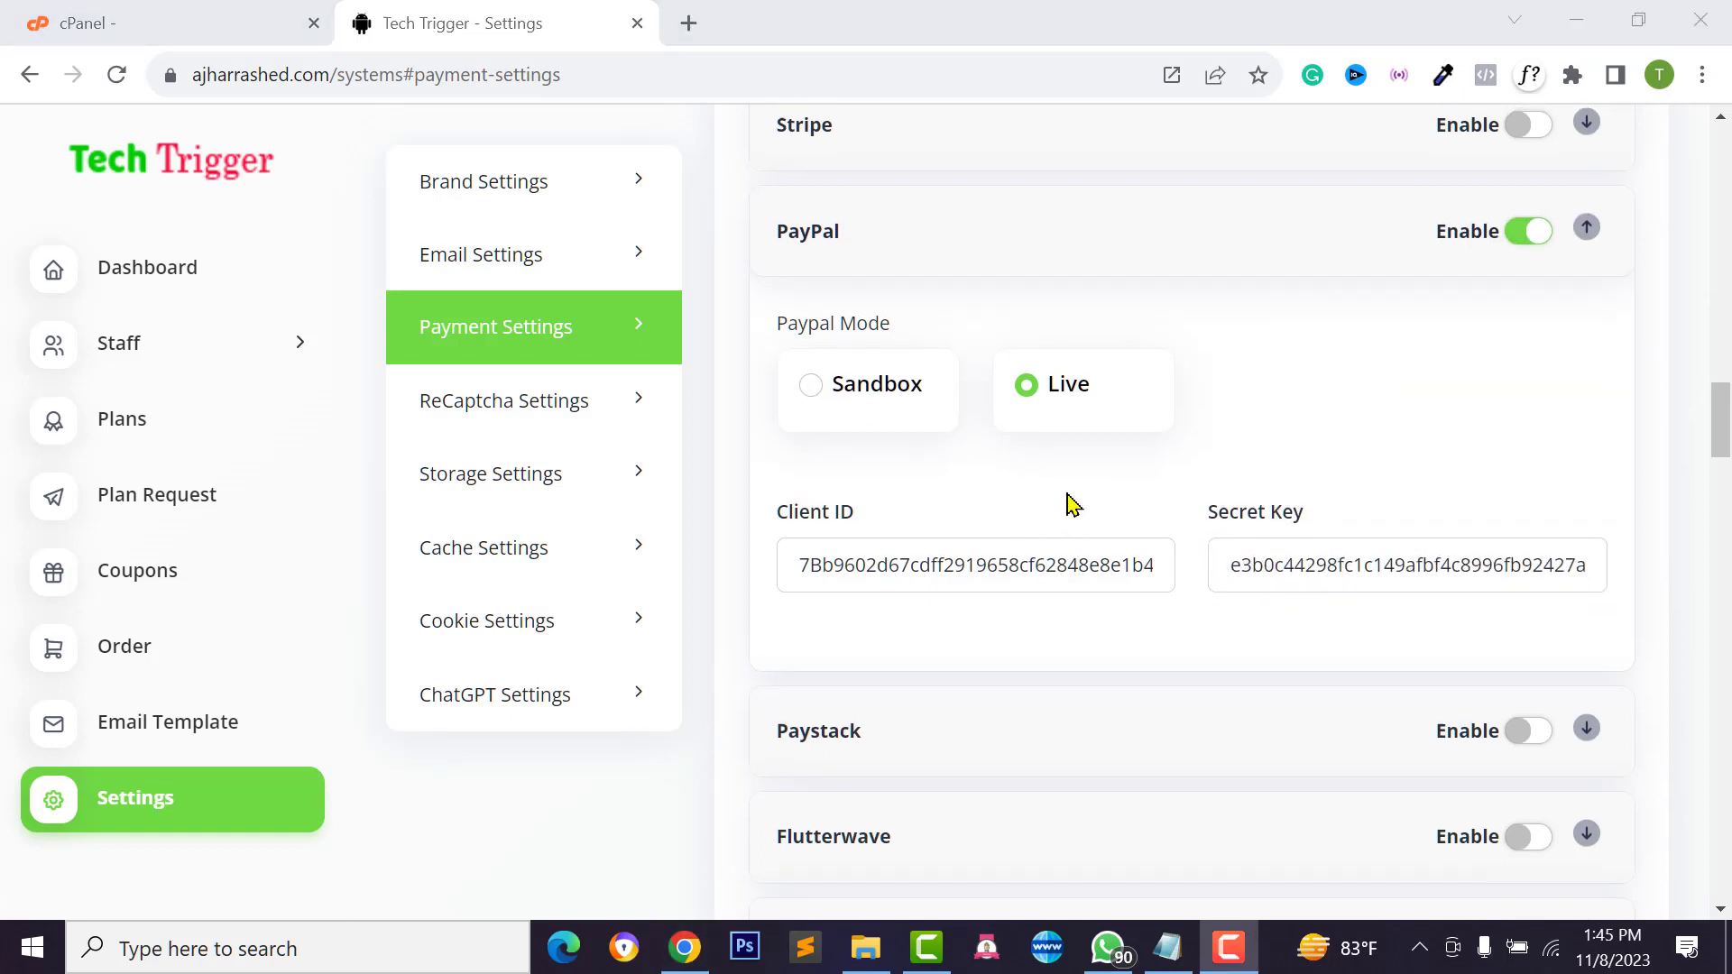
scroll(1006, 400, "up", 2)
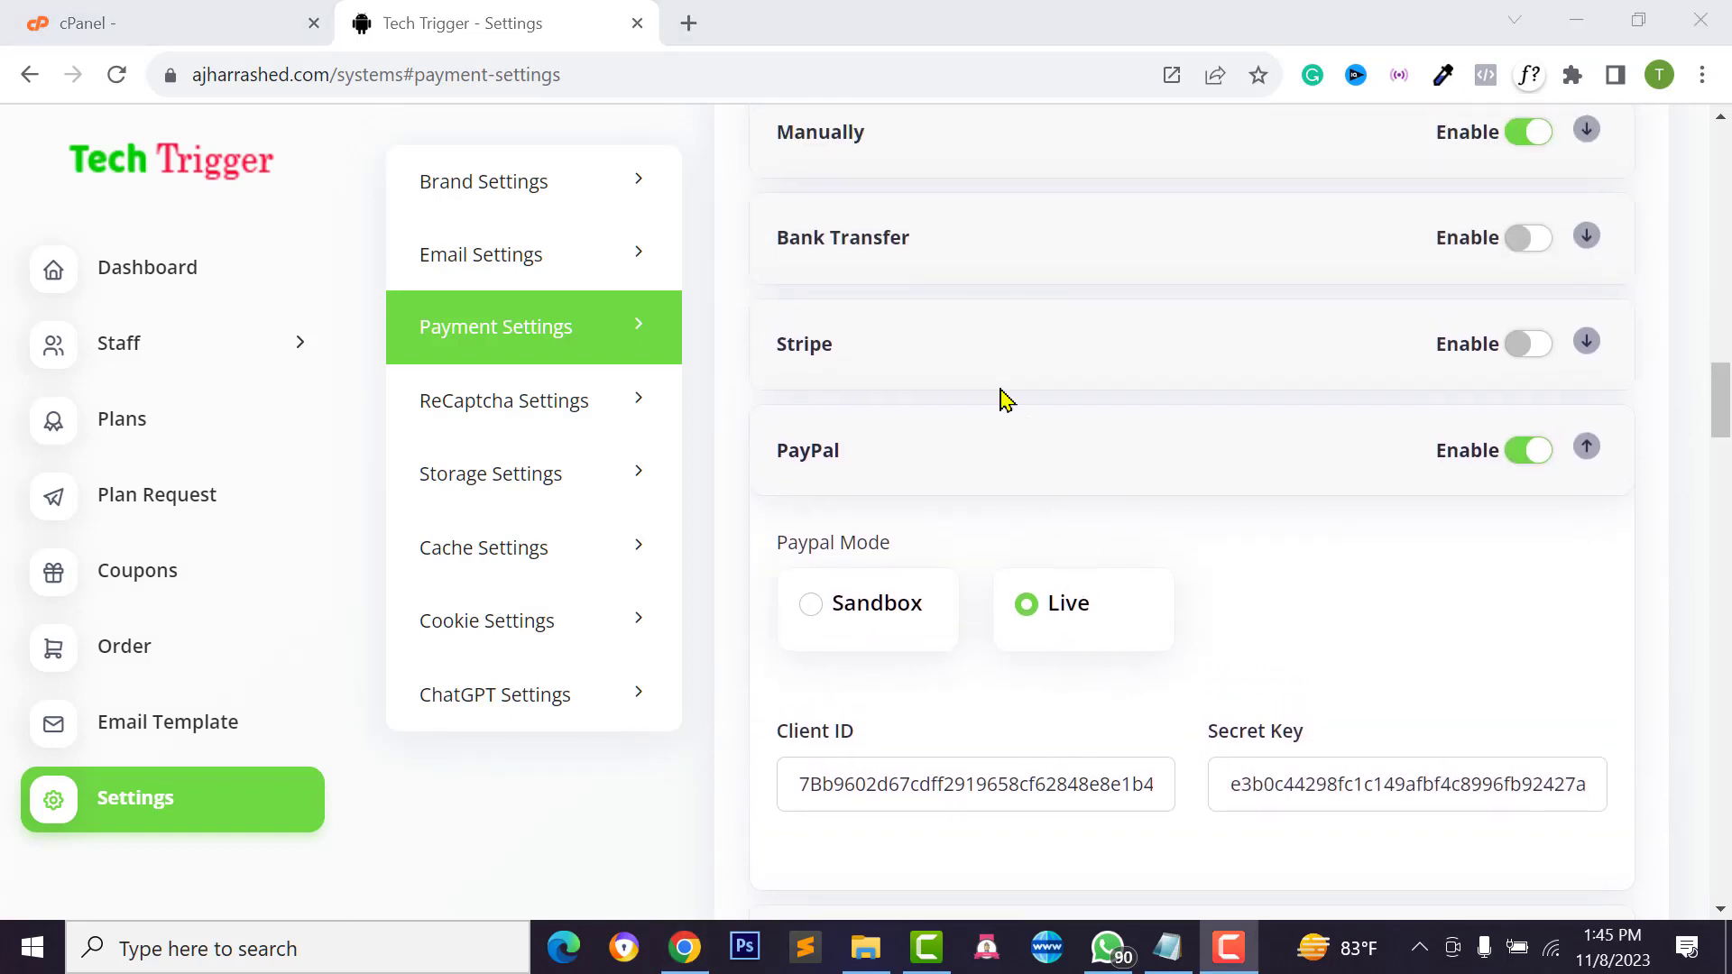
left_click(1531, 347)
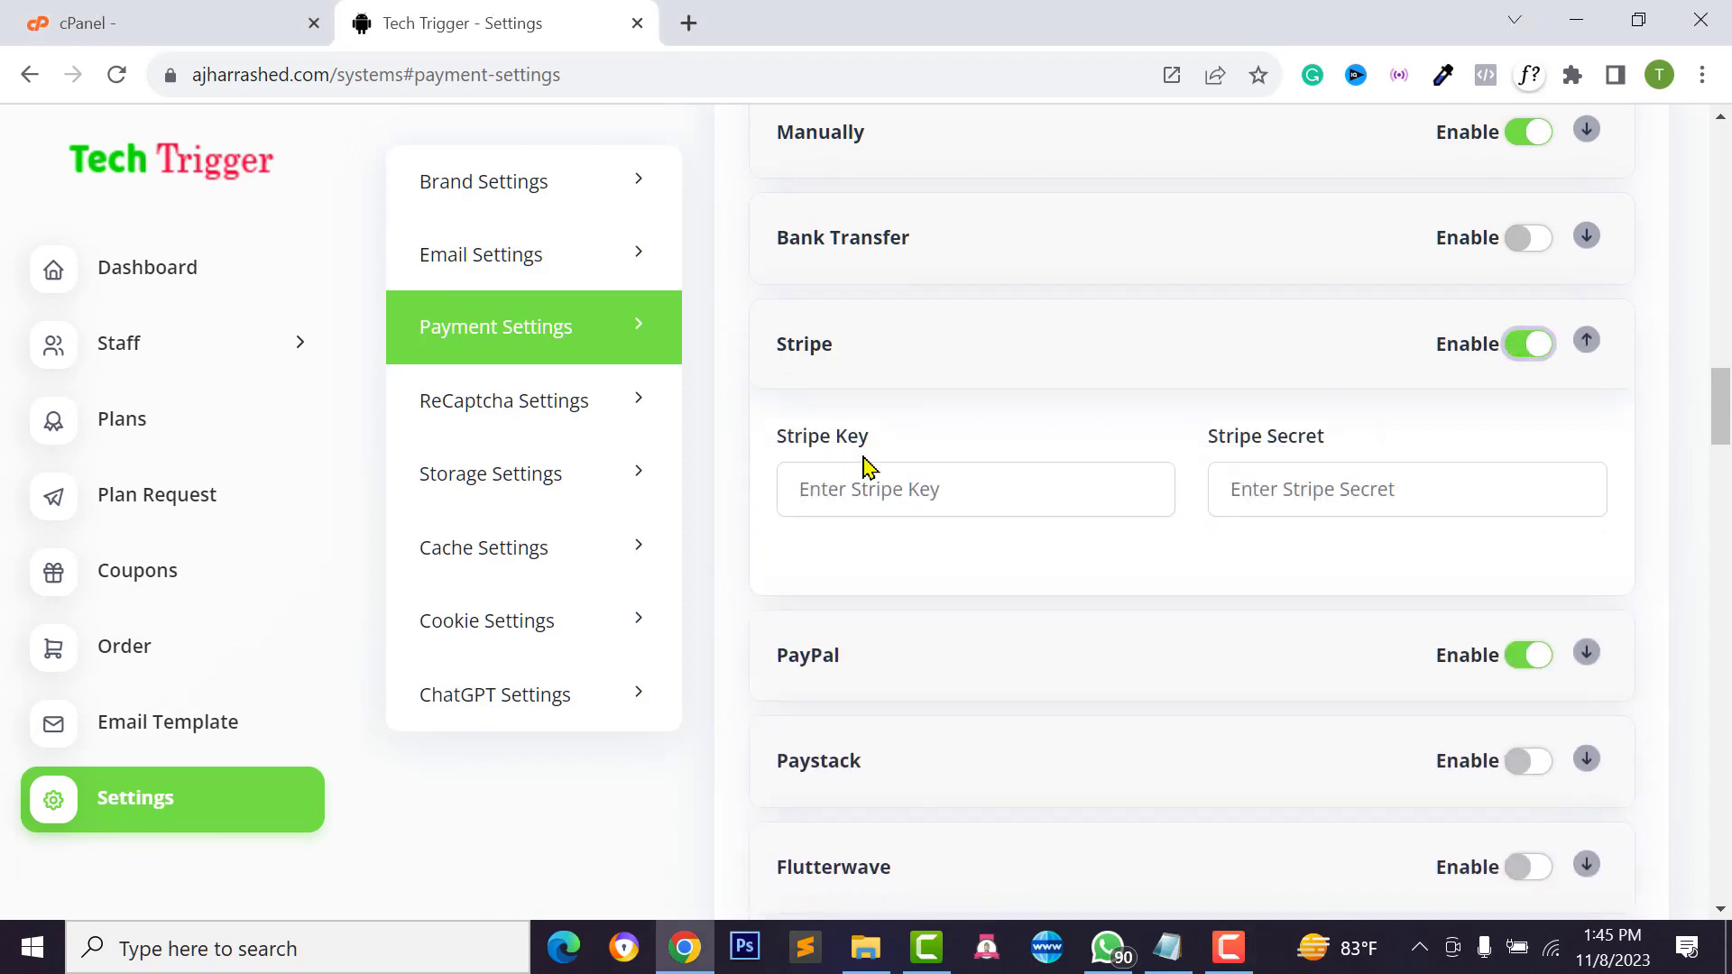
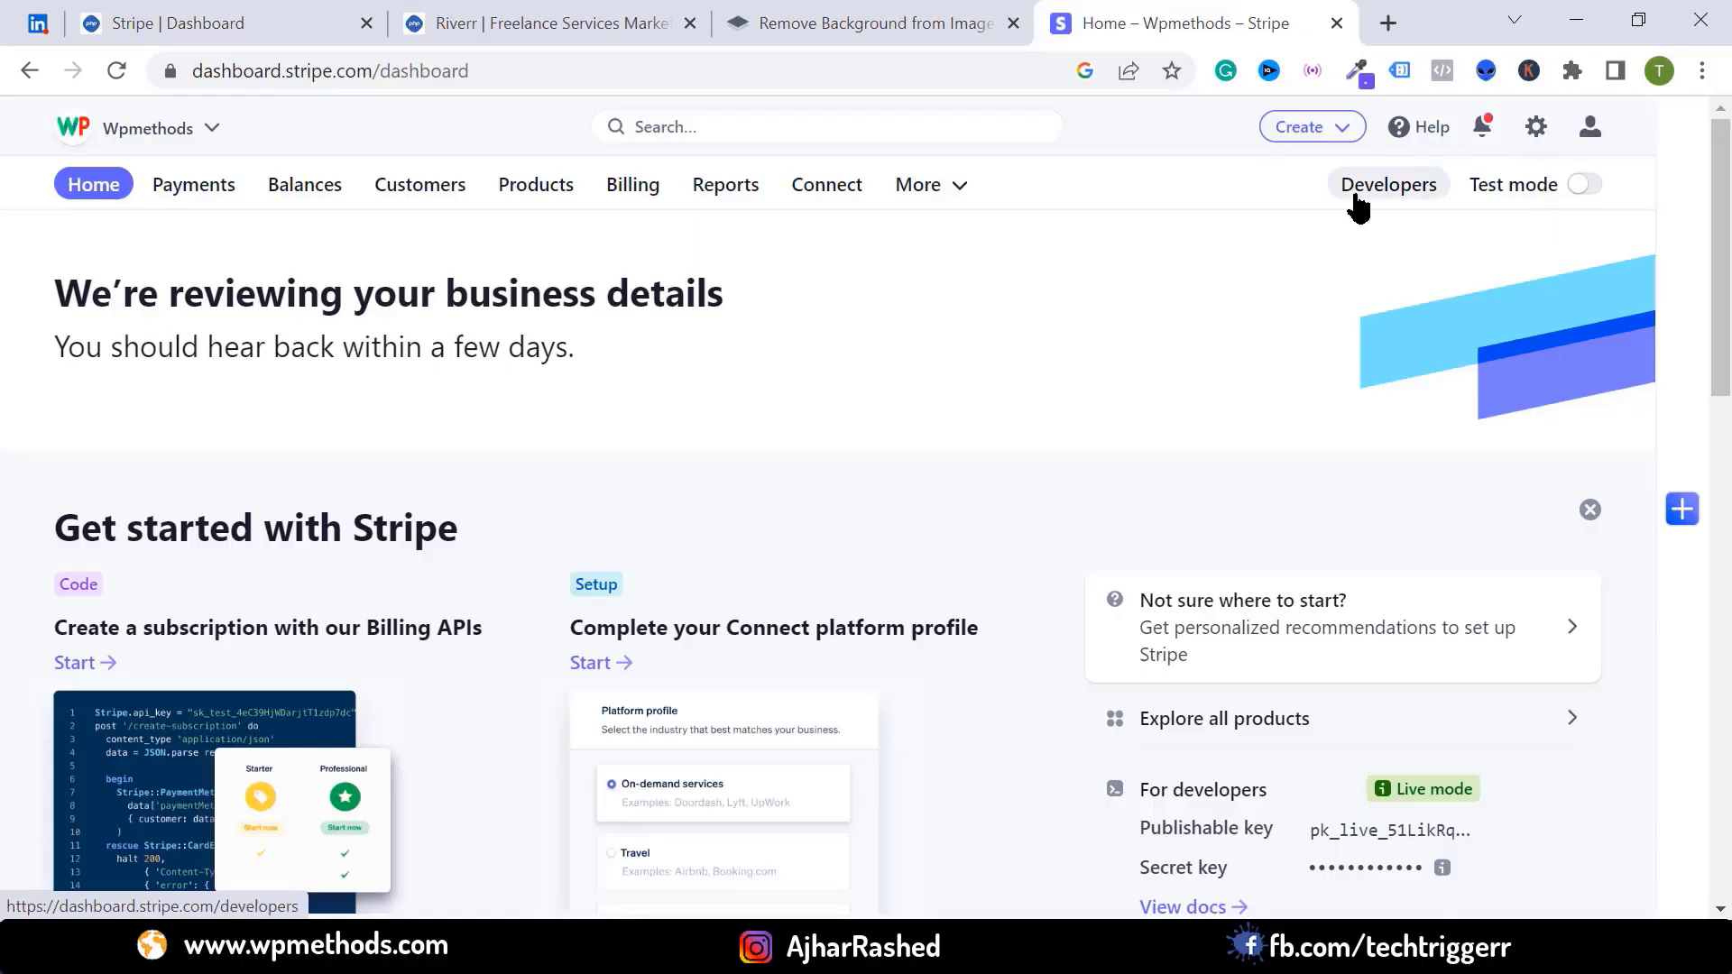
Copy the publishable key from Stripe's API keys page into Tech Trigger's Stripe Key field
left_click(1356, 193)
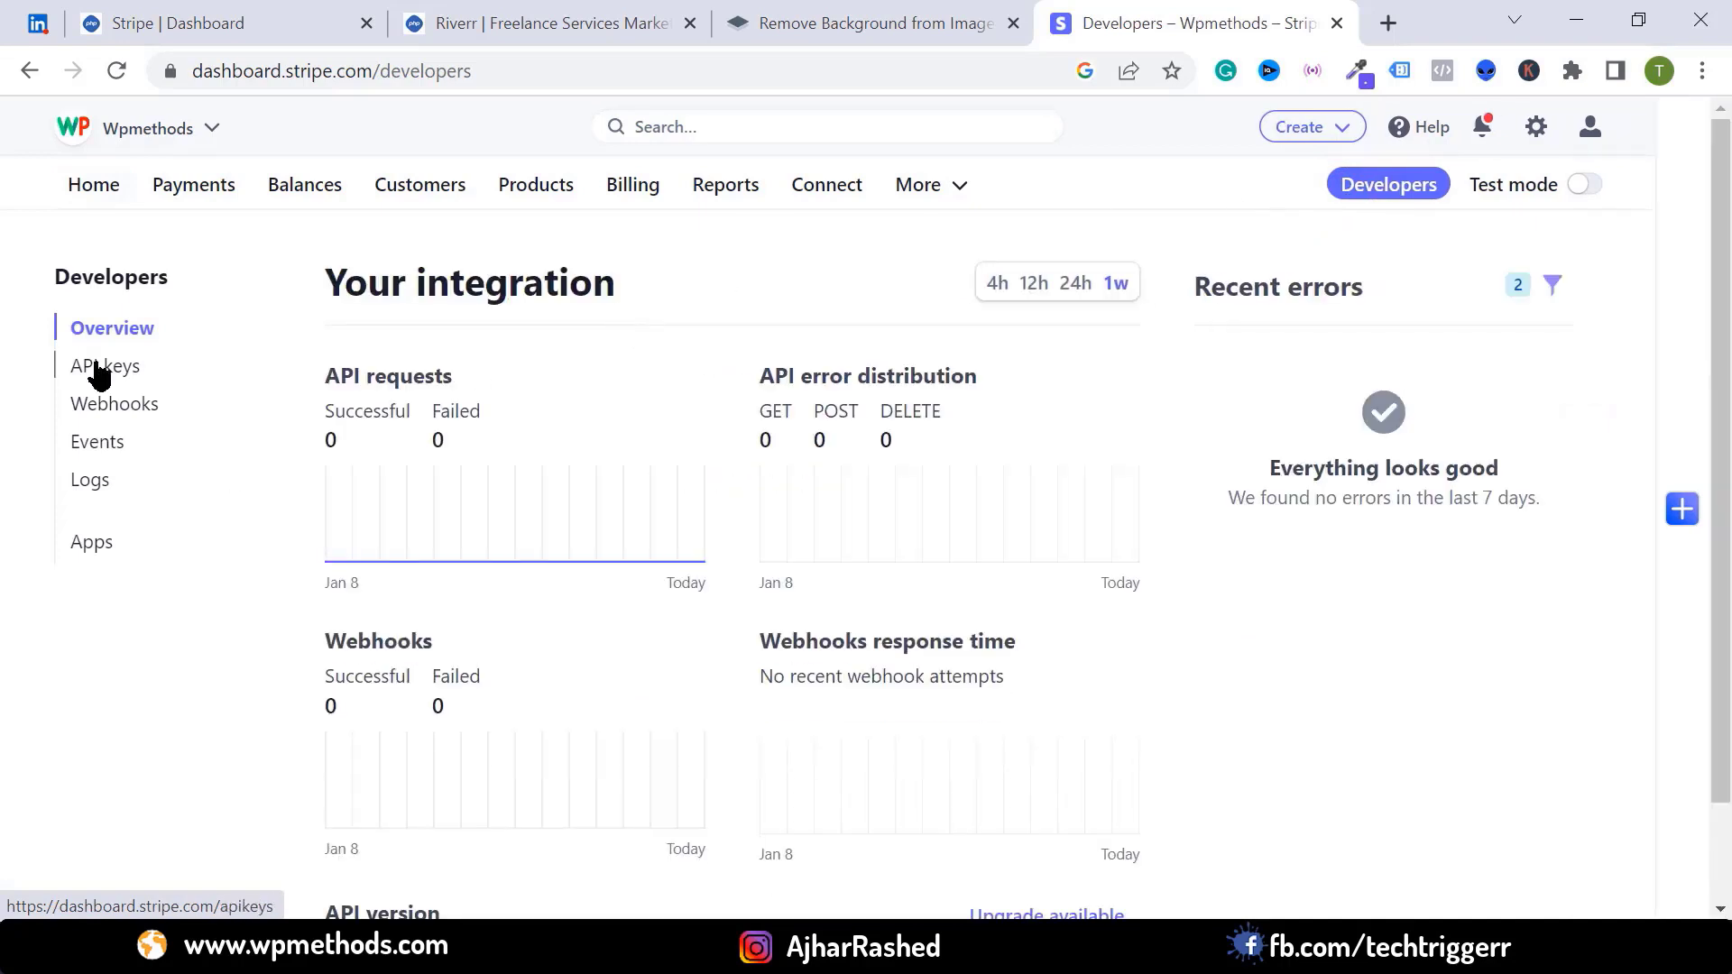
left_click(97, 365)
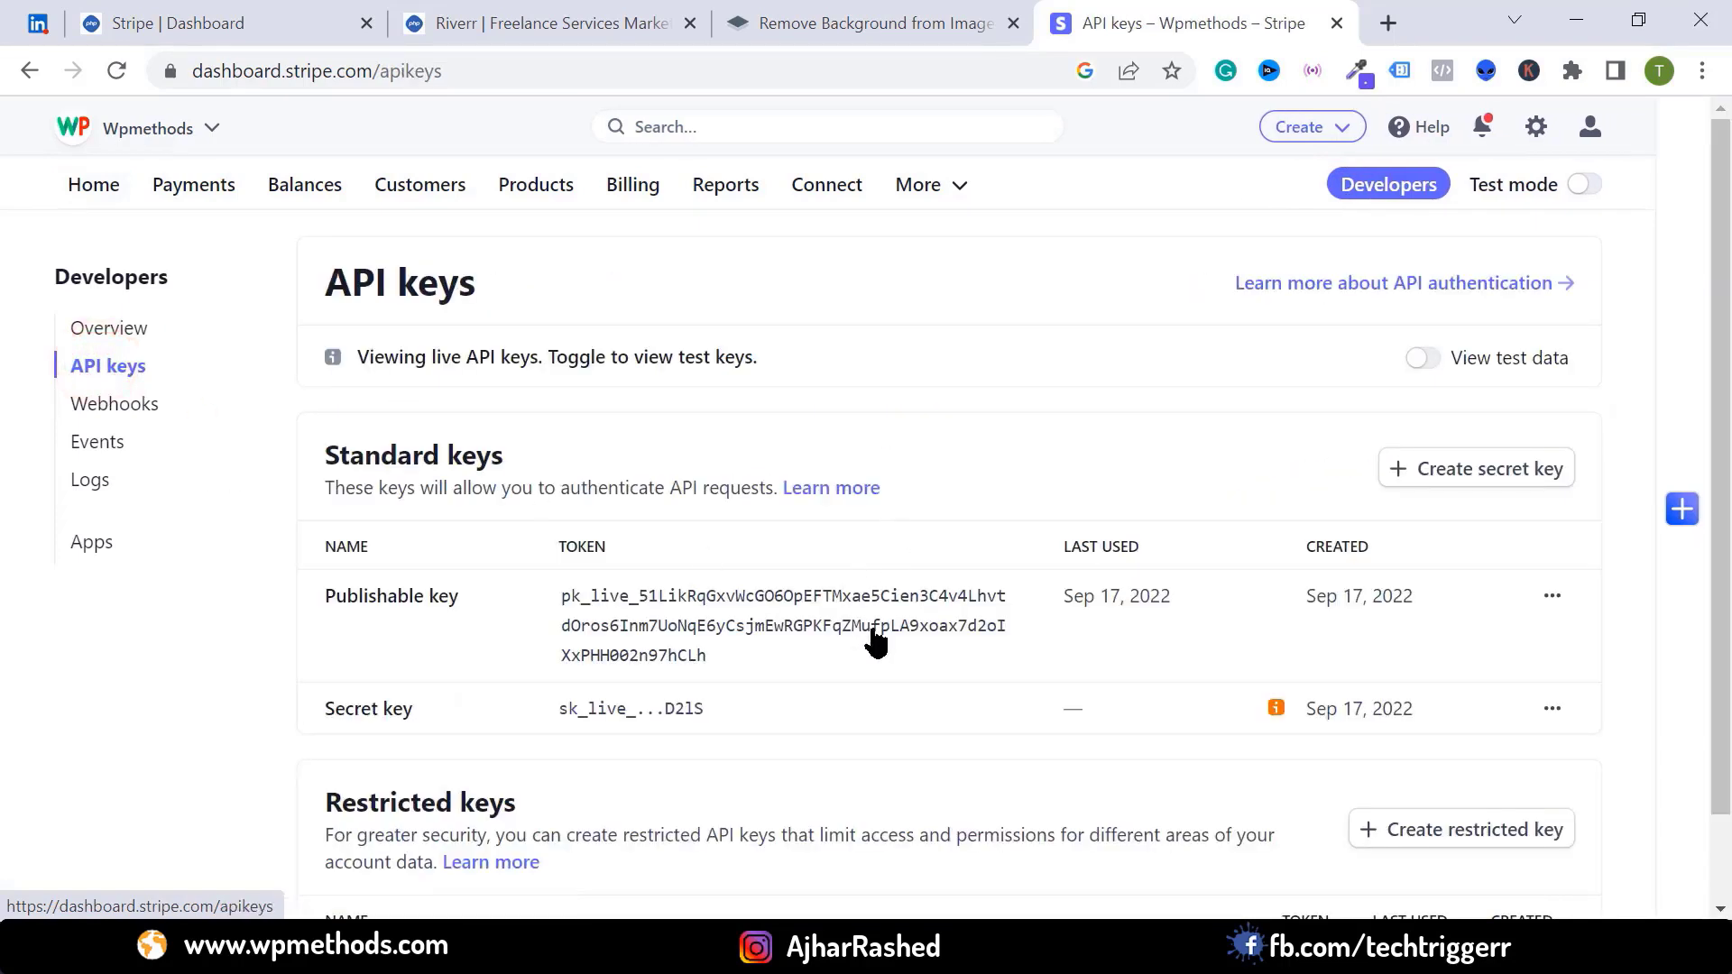
scroll(1287, 638, "down", 1)
left_click(848, 575)
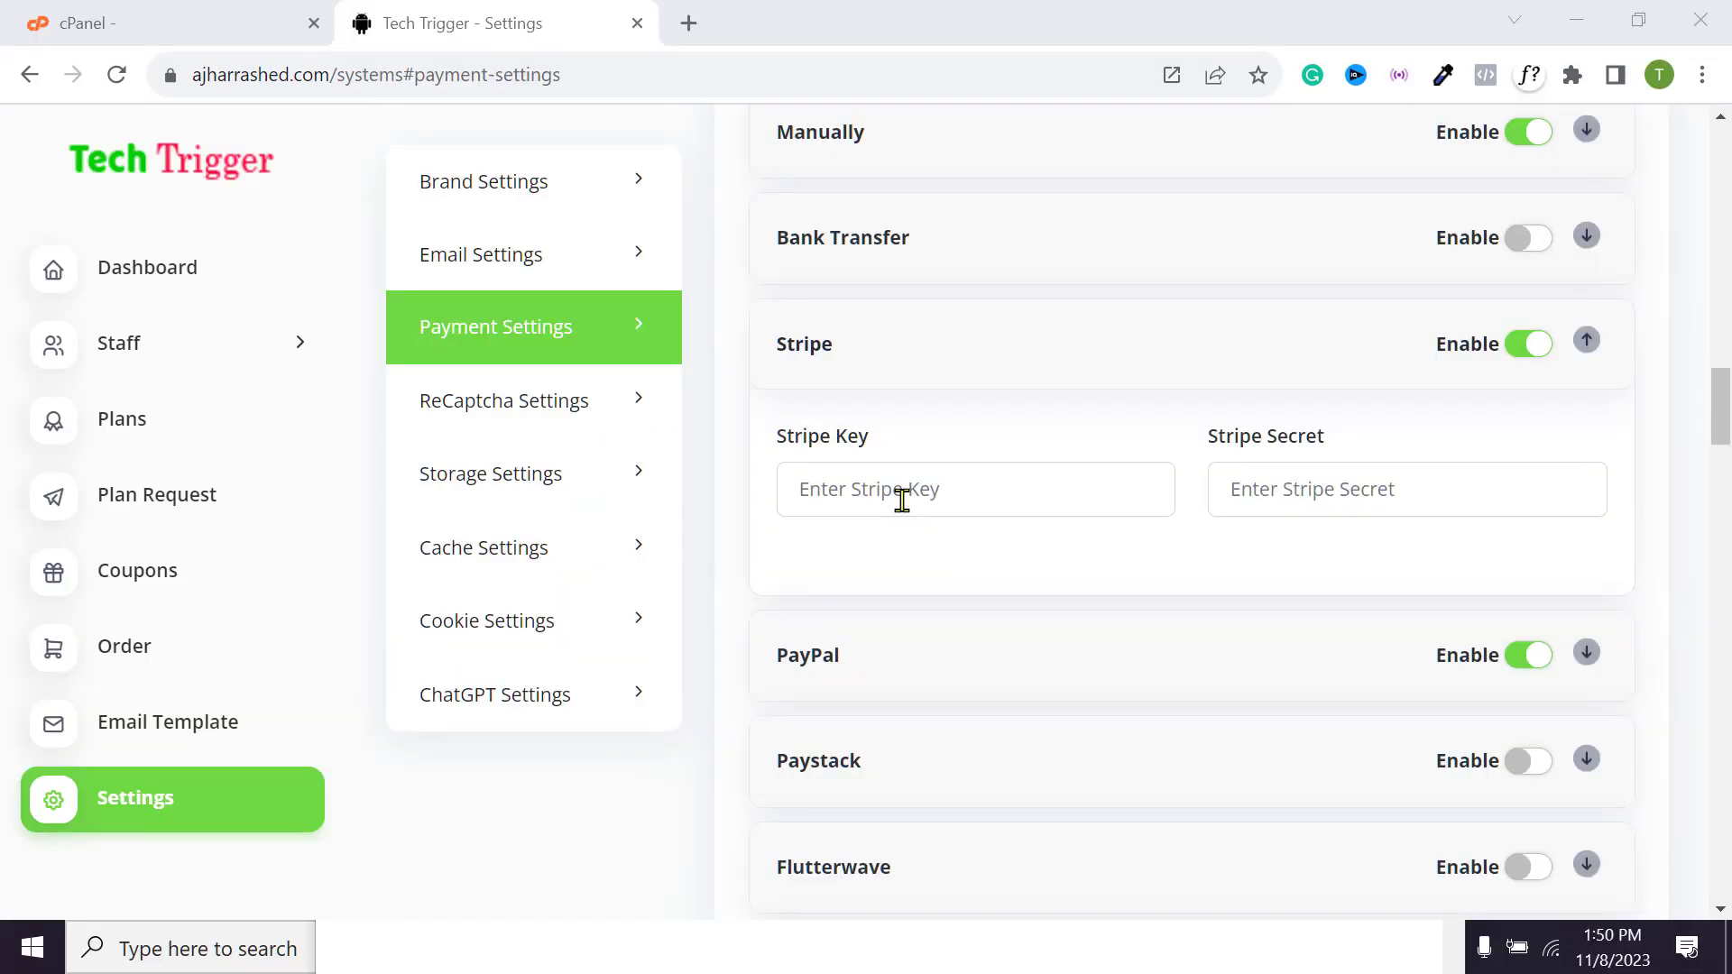
right_click(901, 500)
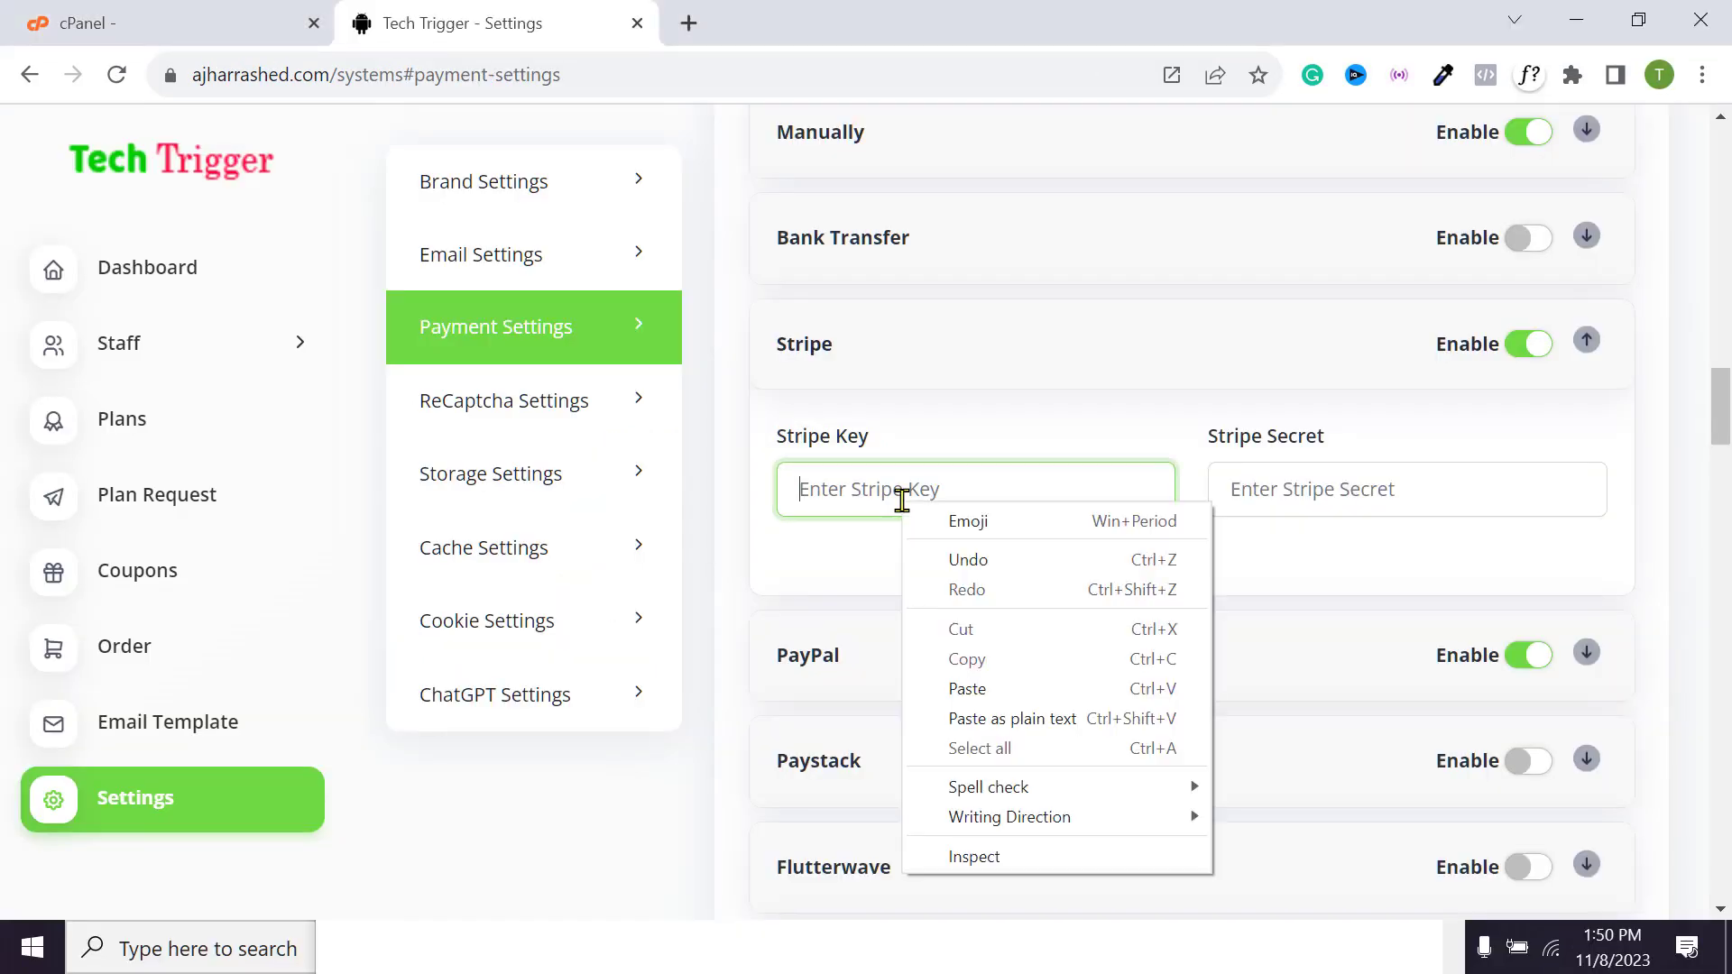
left_click(962, 690)
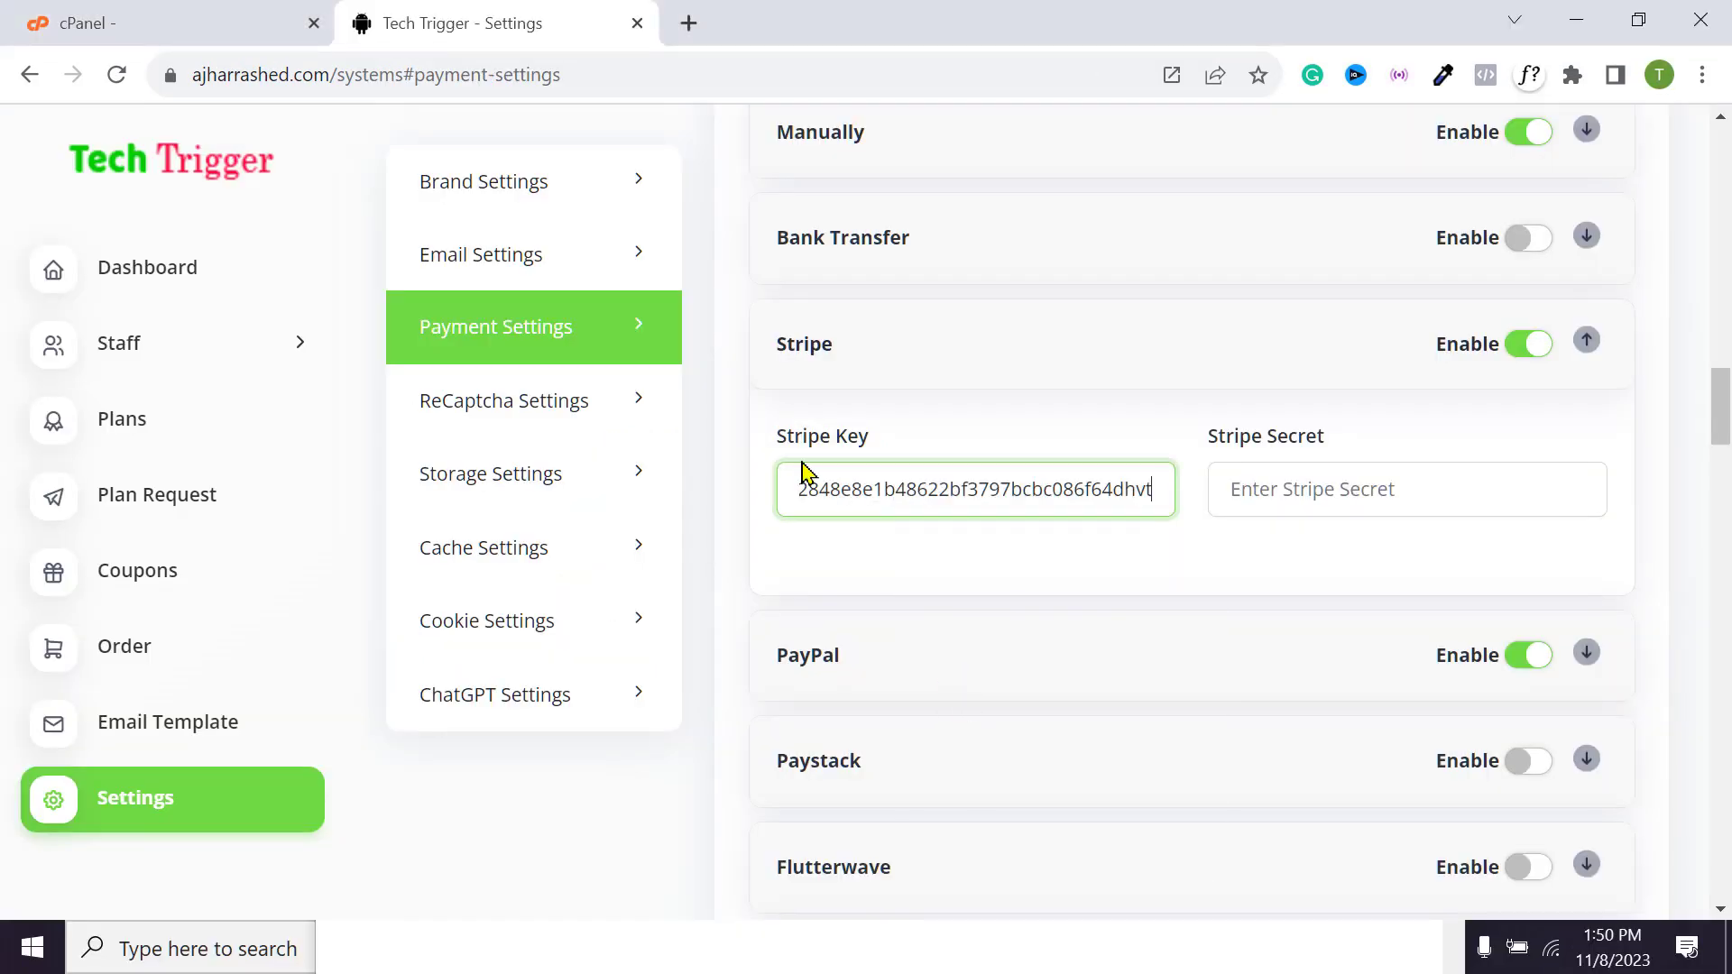
Roll a new Stripe secret key and paste it into the Stripe Secret field
left_click(1314, 502)
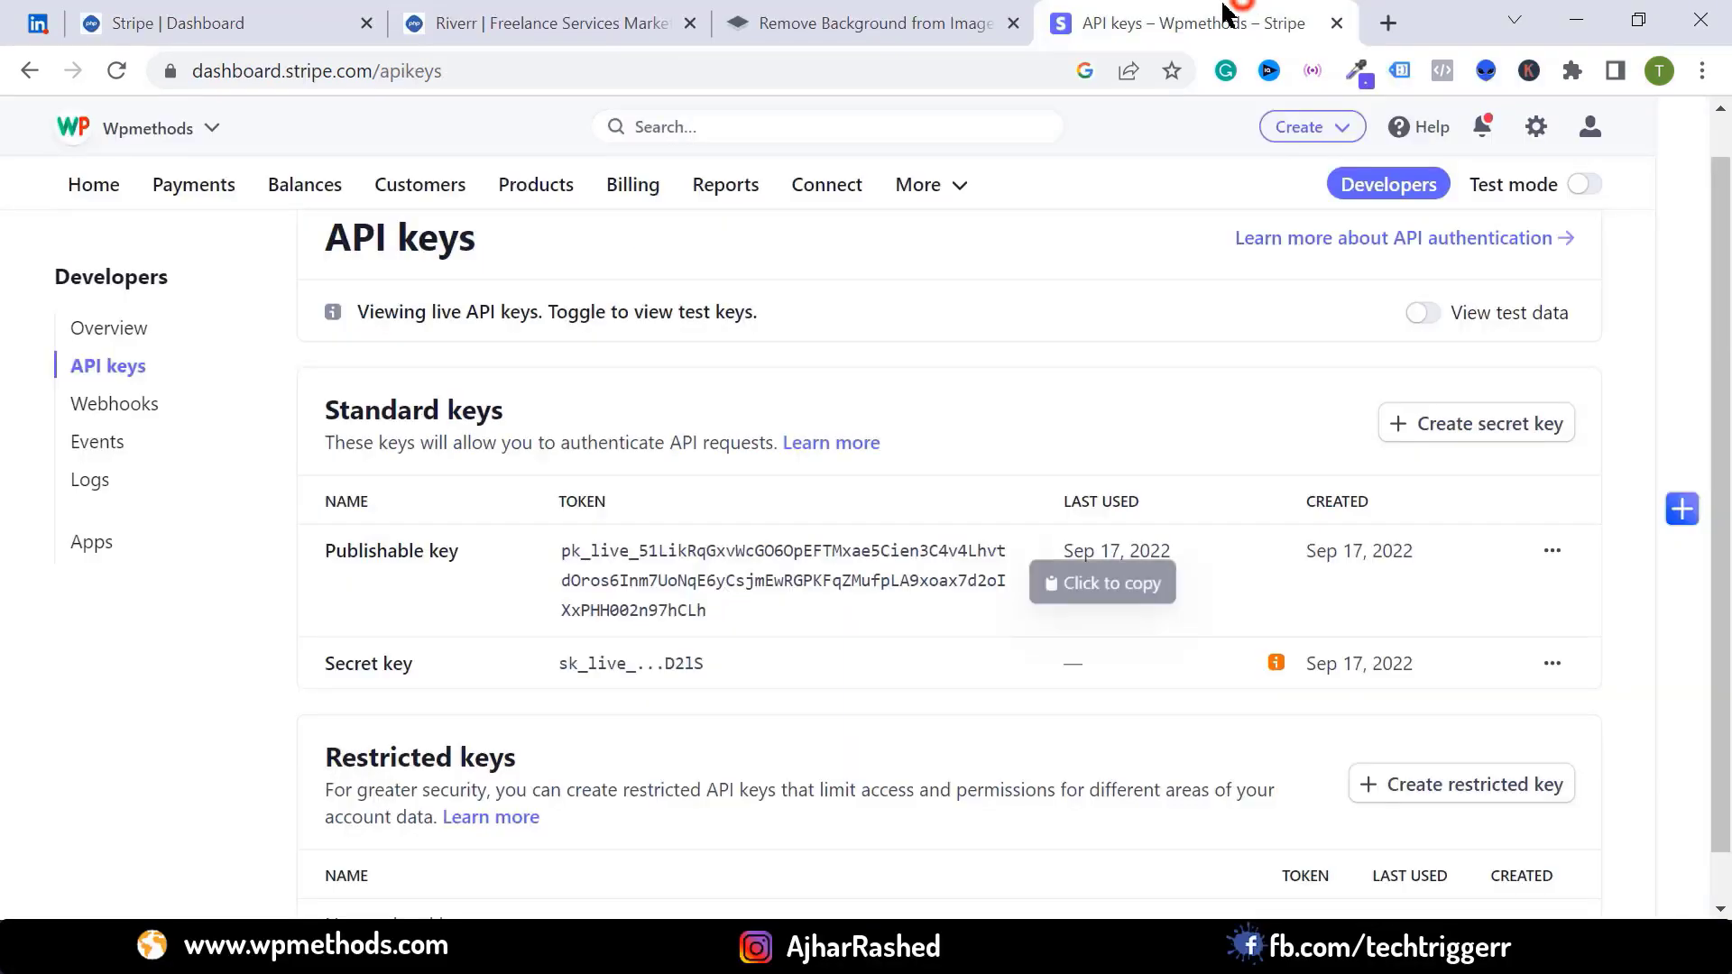
scroll(1067, 629, "down", 1)
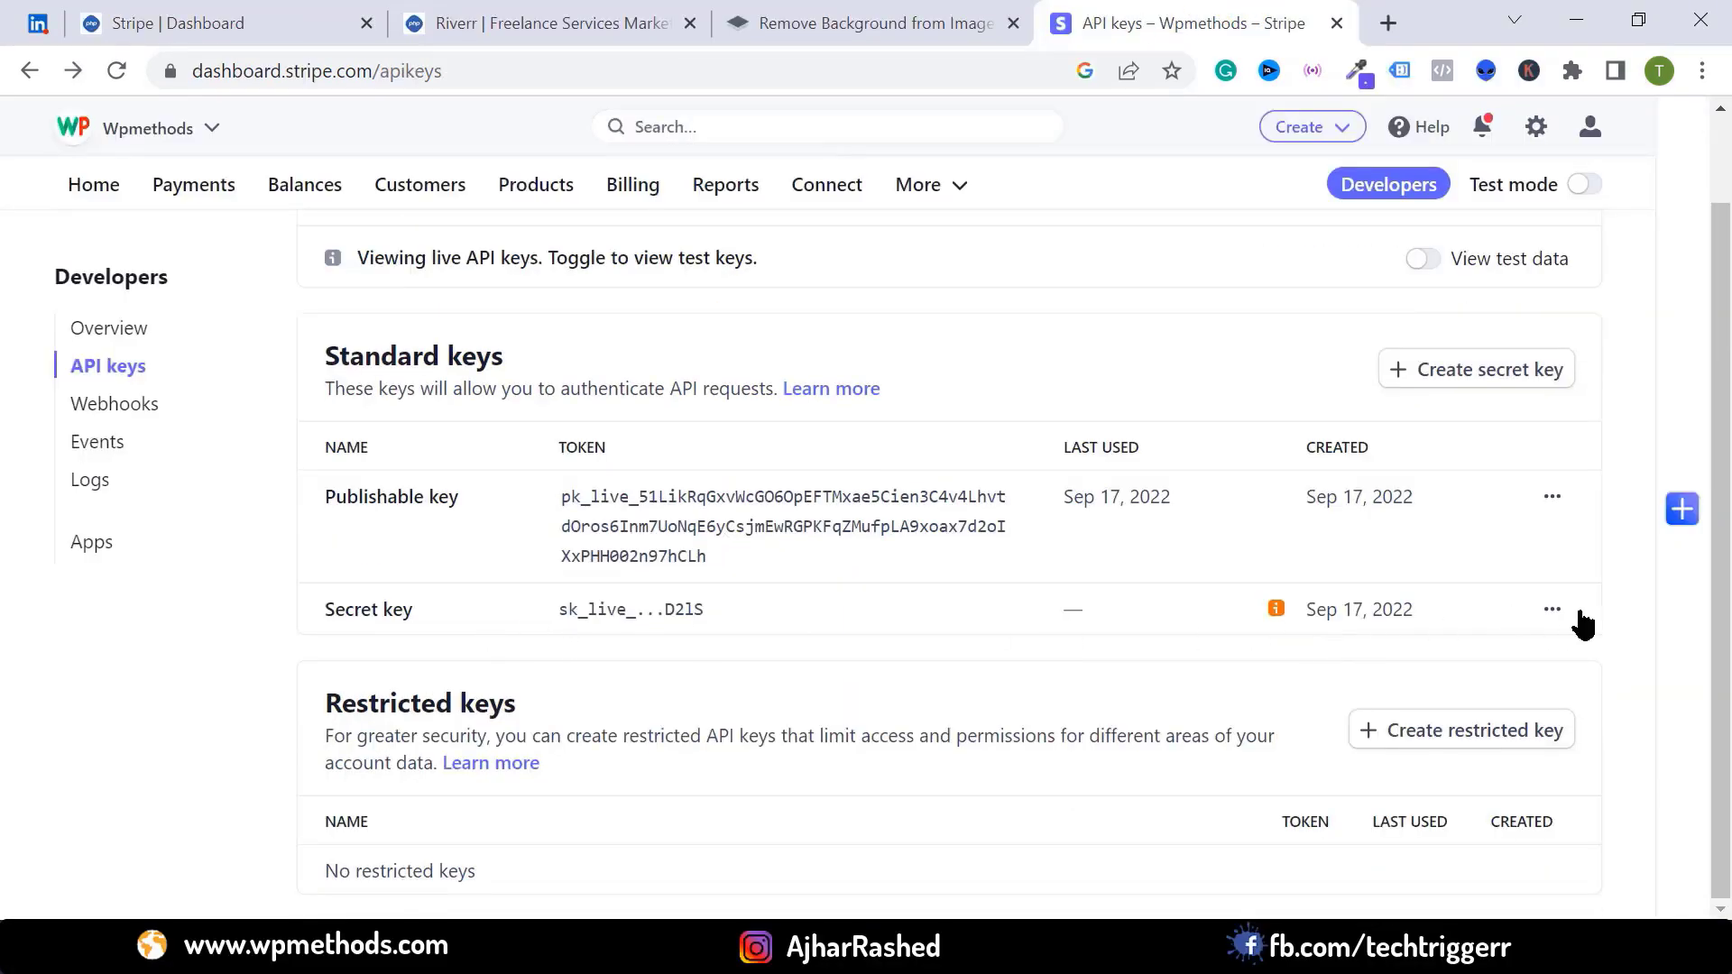
left_click(1551, 611)
left_click(1441, 656)
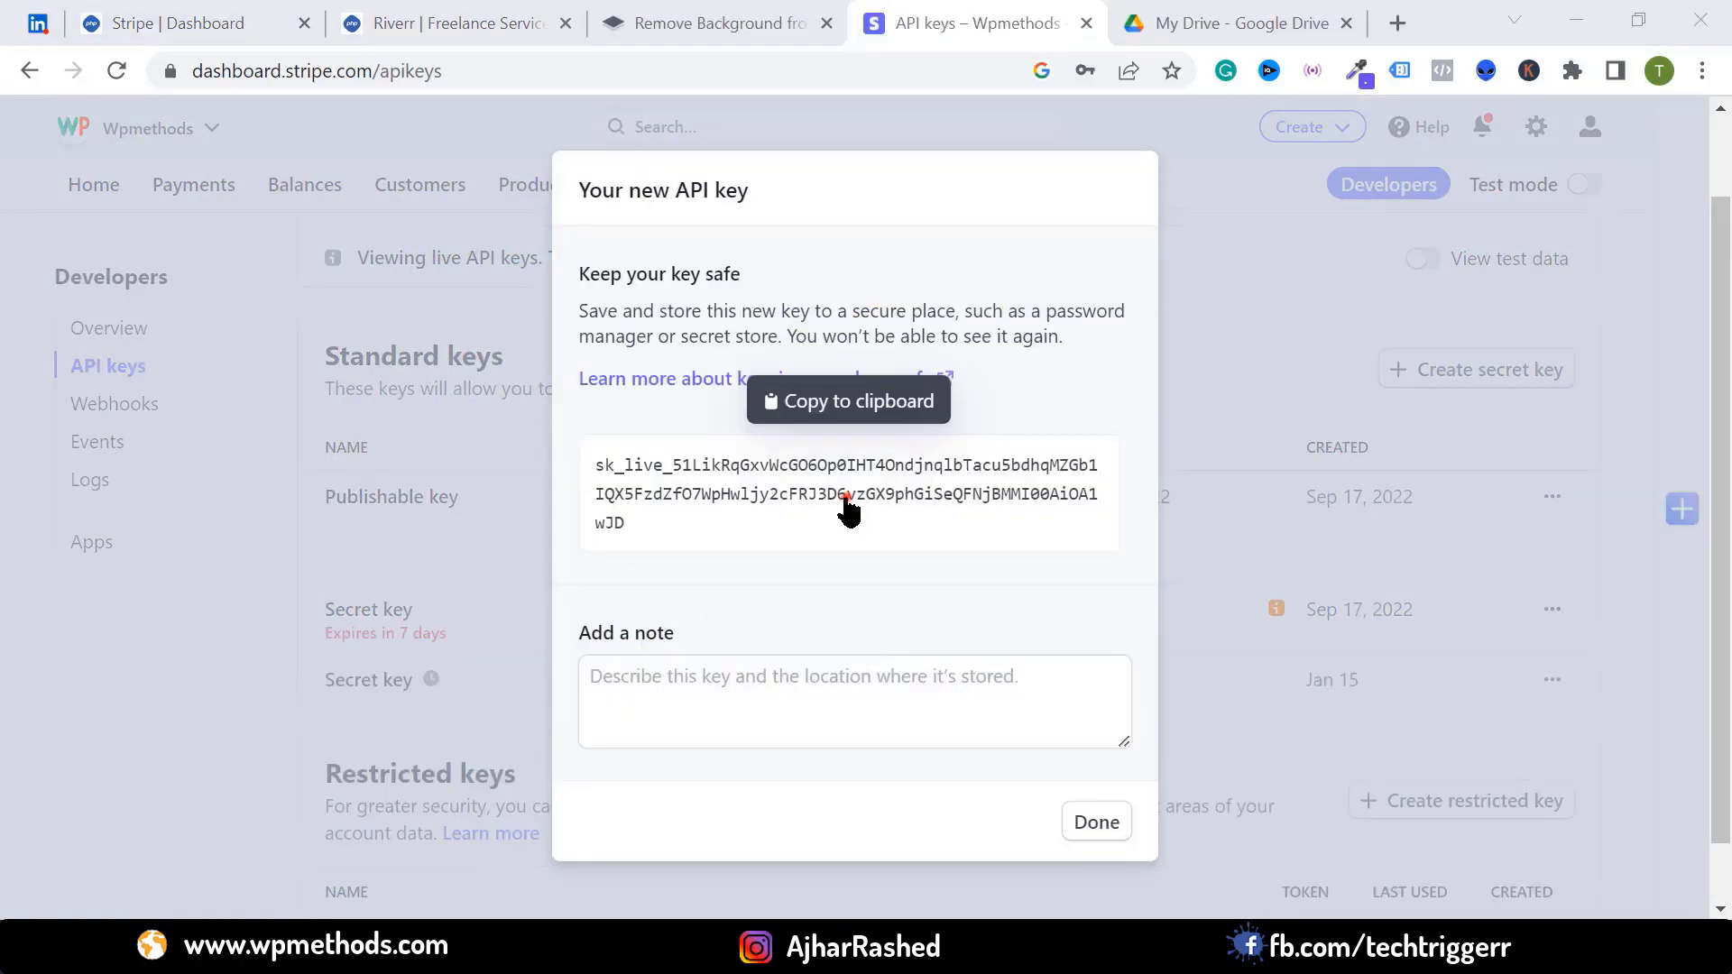
left_click(847, 506)
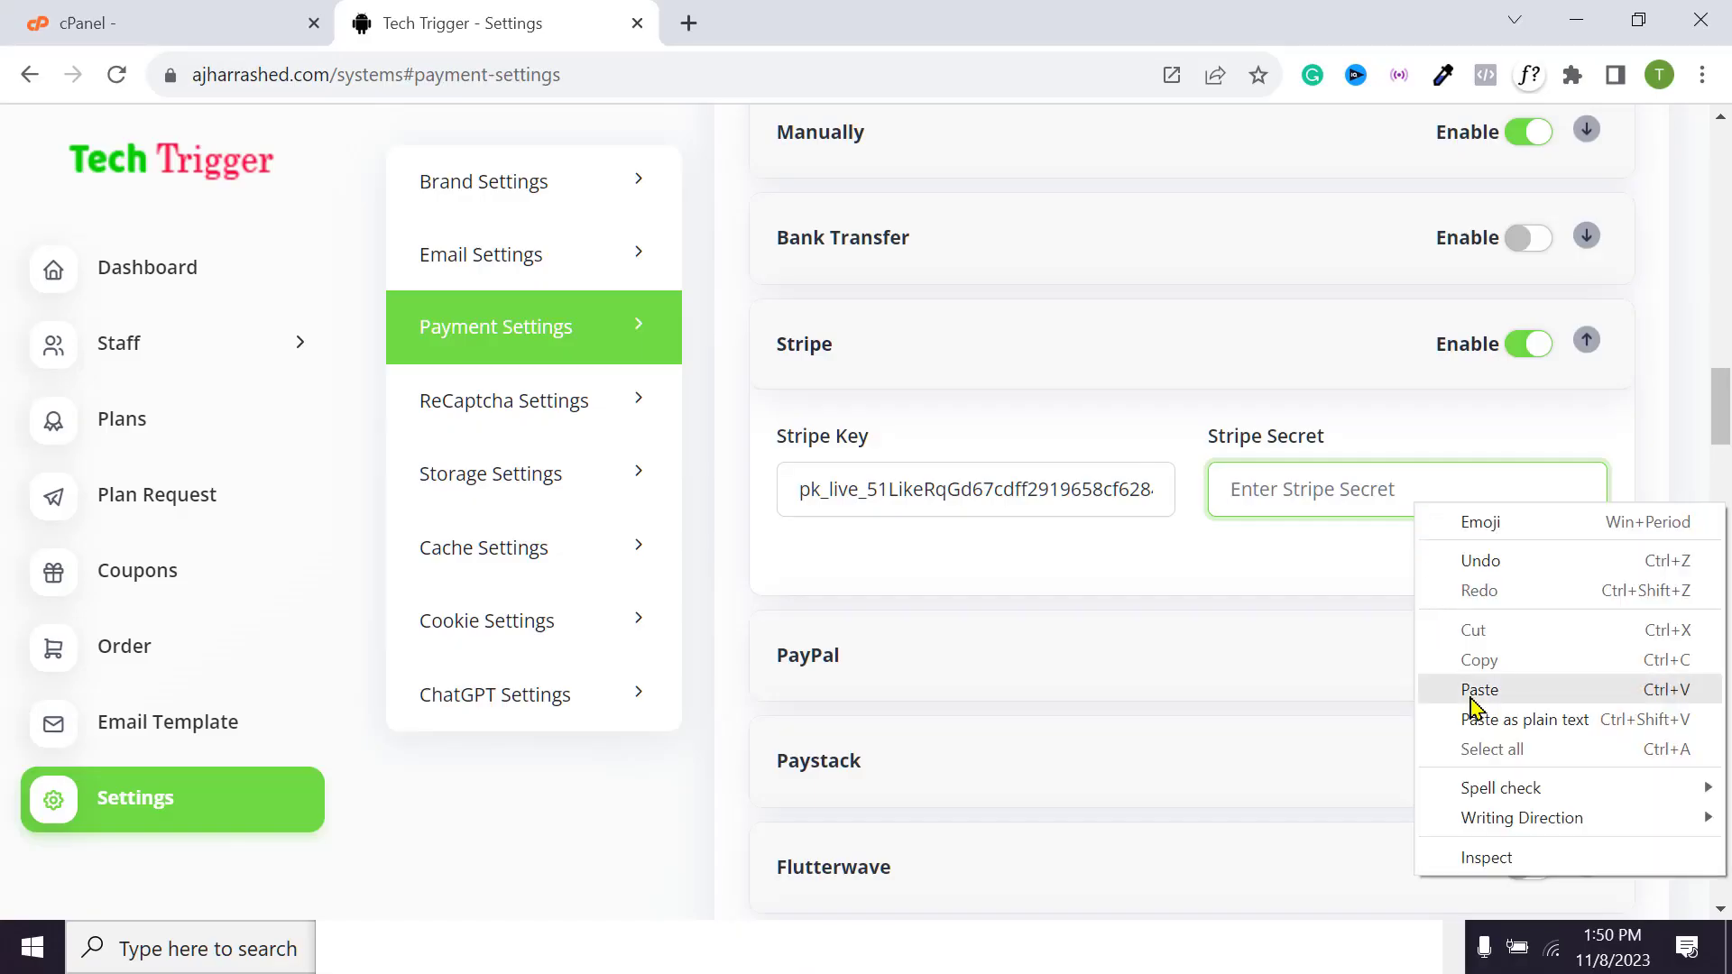
left_click(1479, 689)
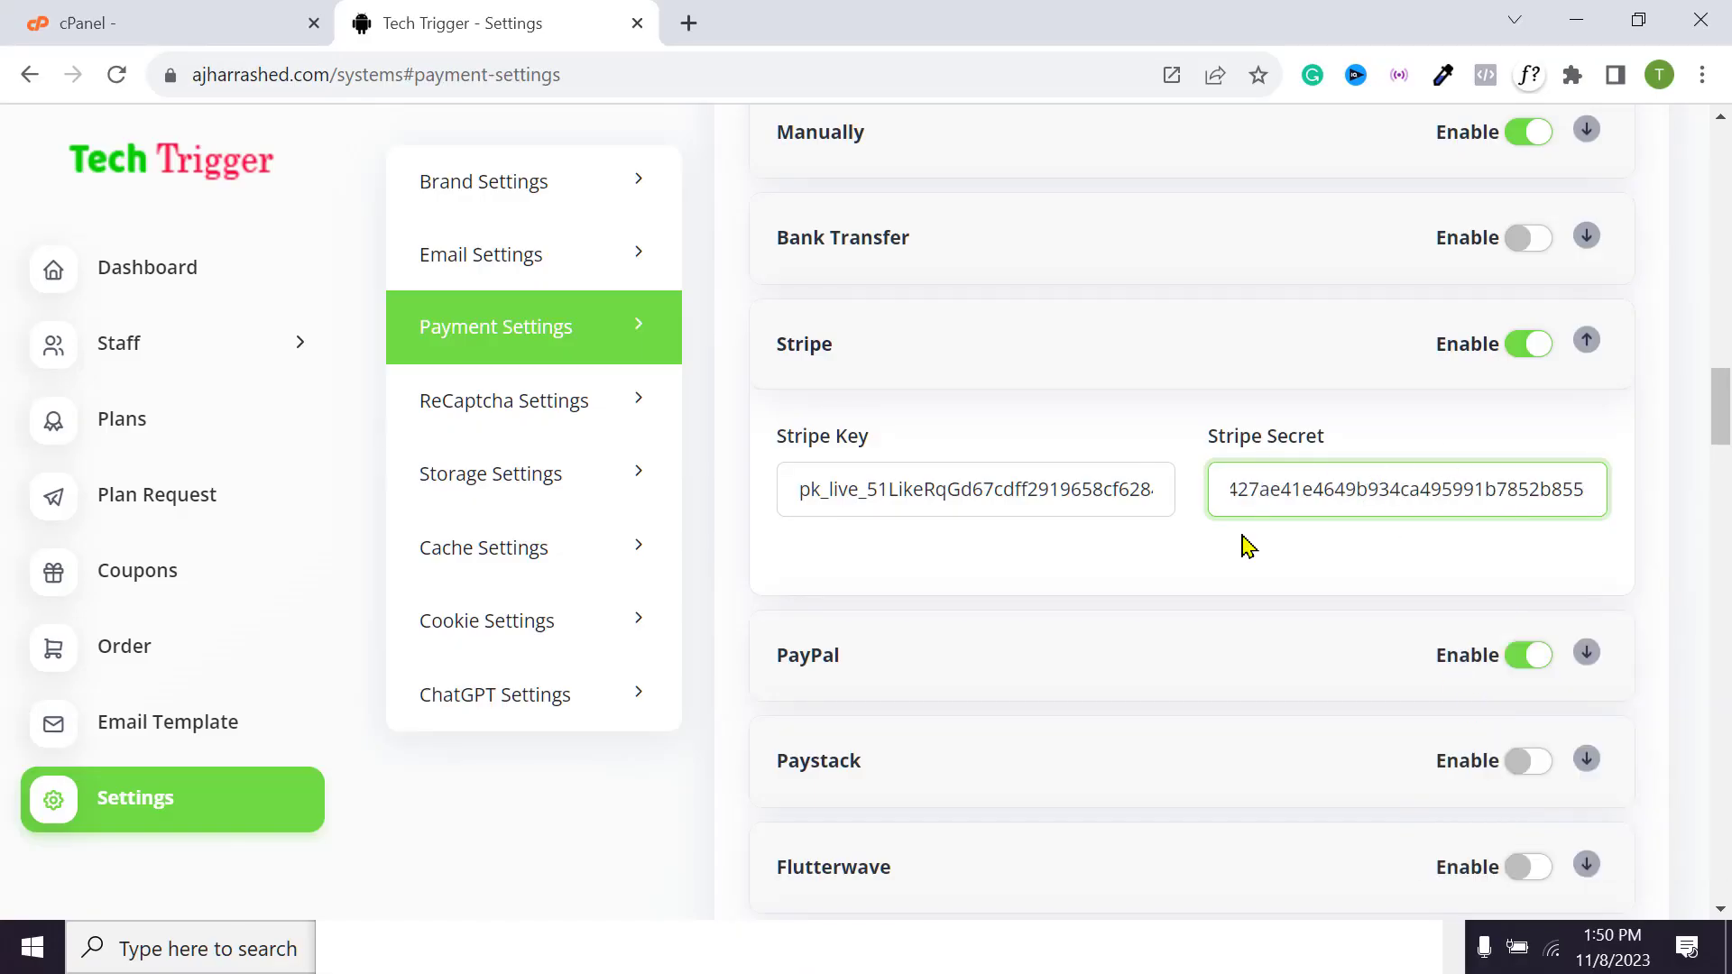
scroll(1403, 523, "down", 15)
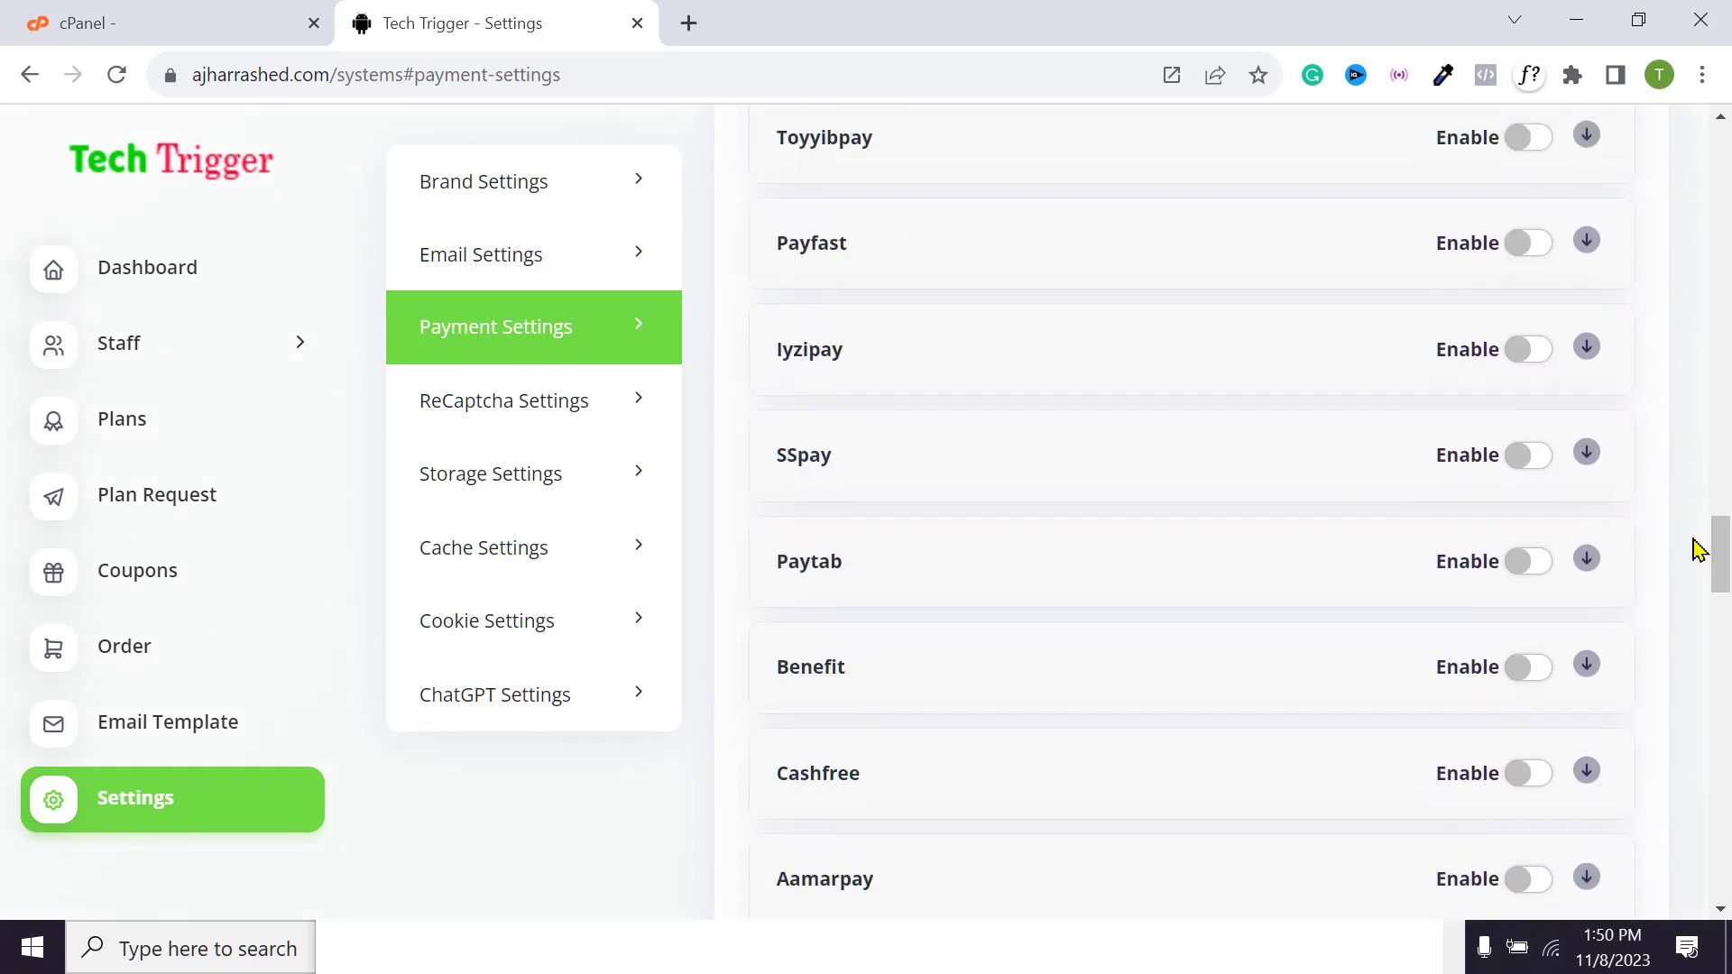
left_click_drag(1720, 552, 1720, 591)
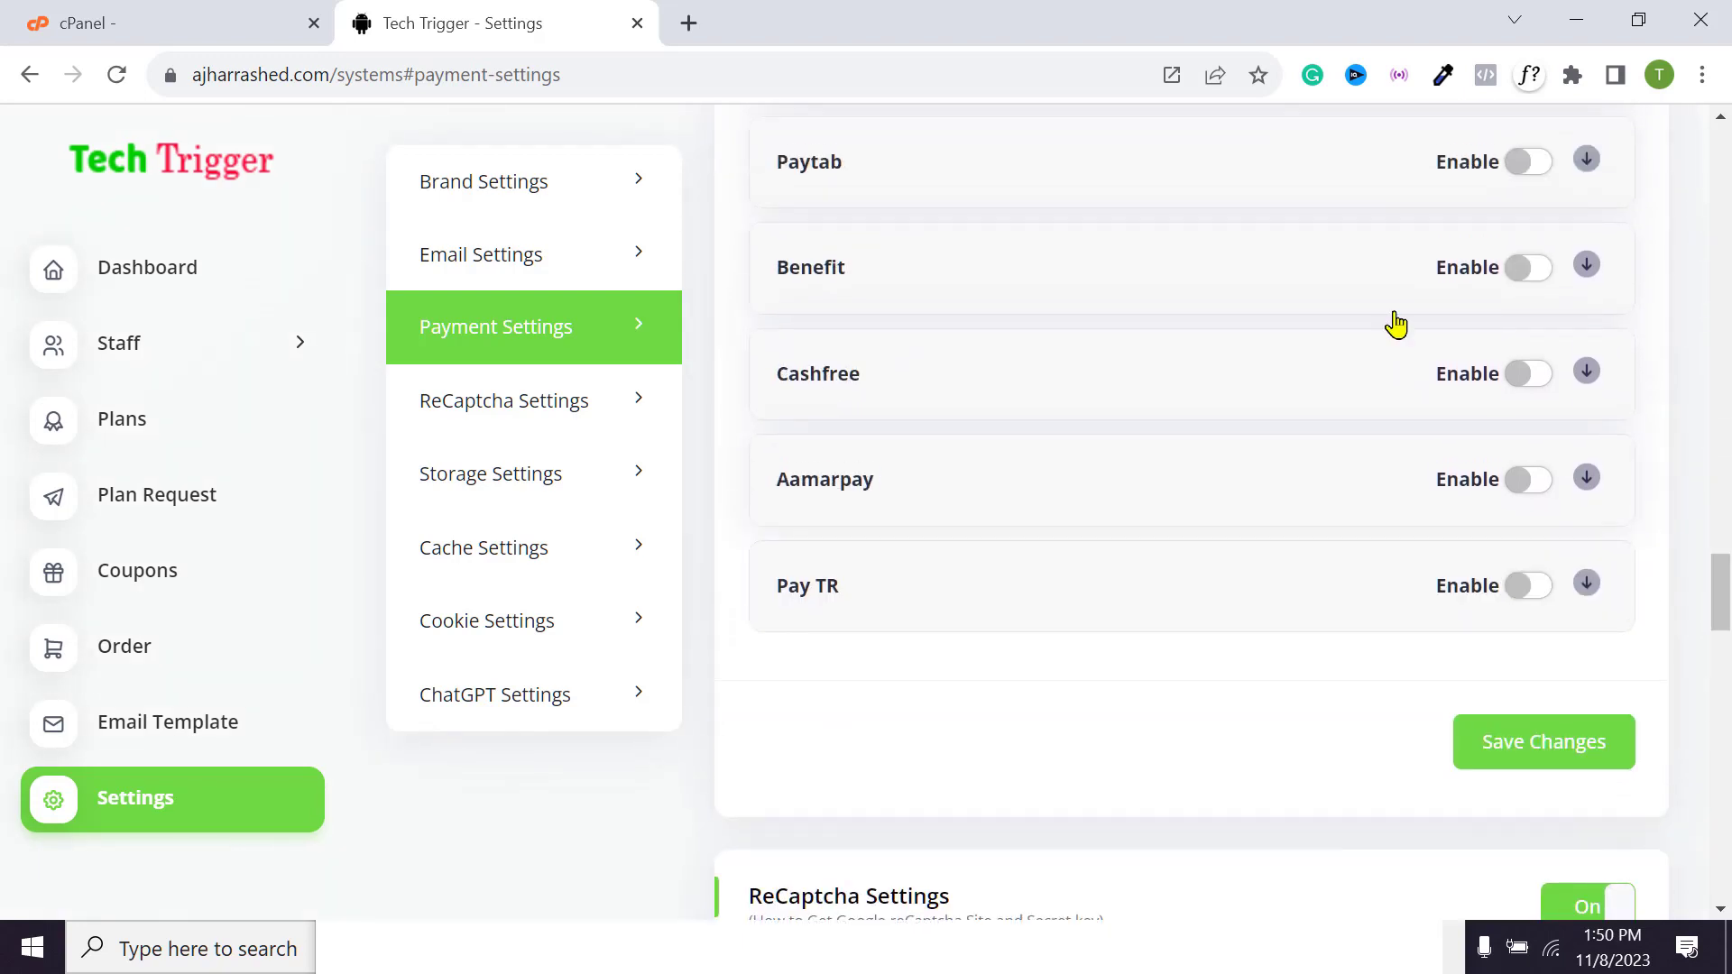
scroll(983, 340, "up", 4)
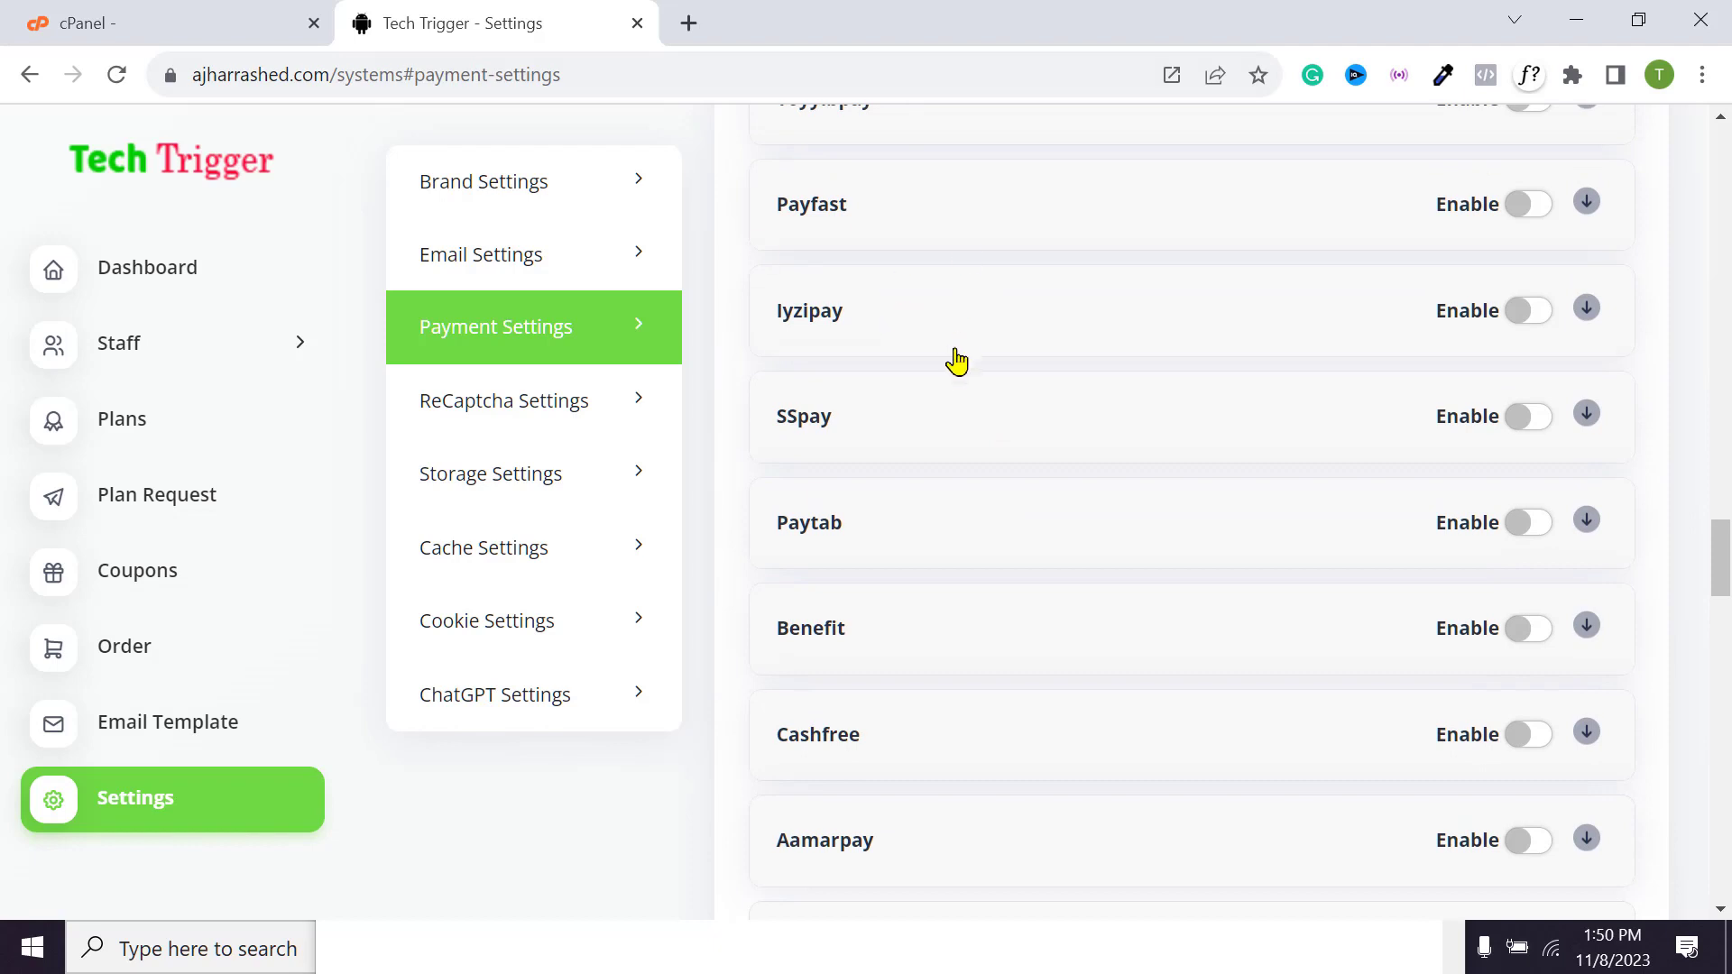
scroll(956, 361, "down", 4)
scroll(858, 375, "up", 2)
scroll(982, 578, "down", 3)
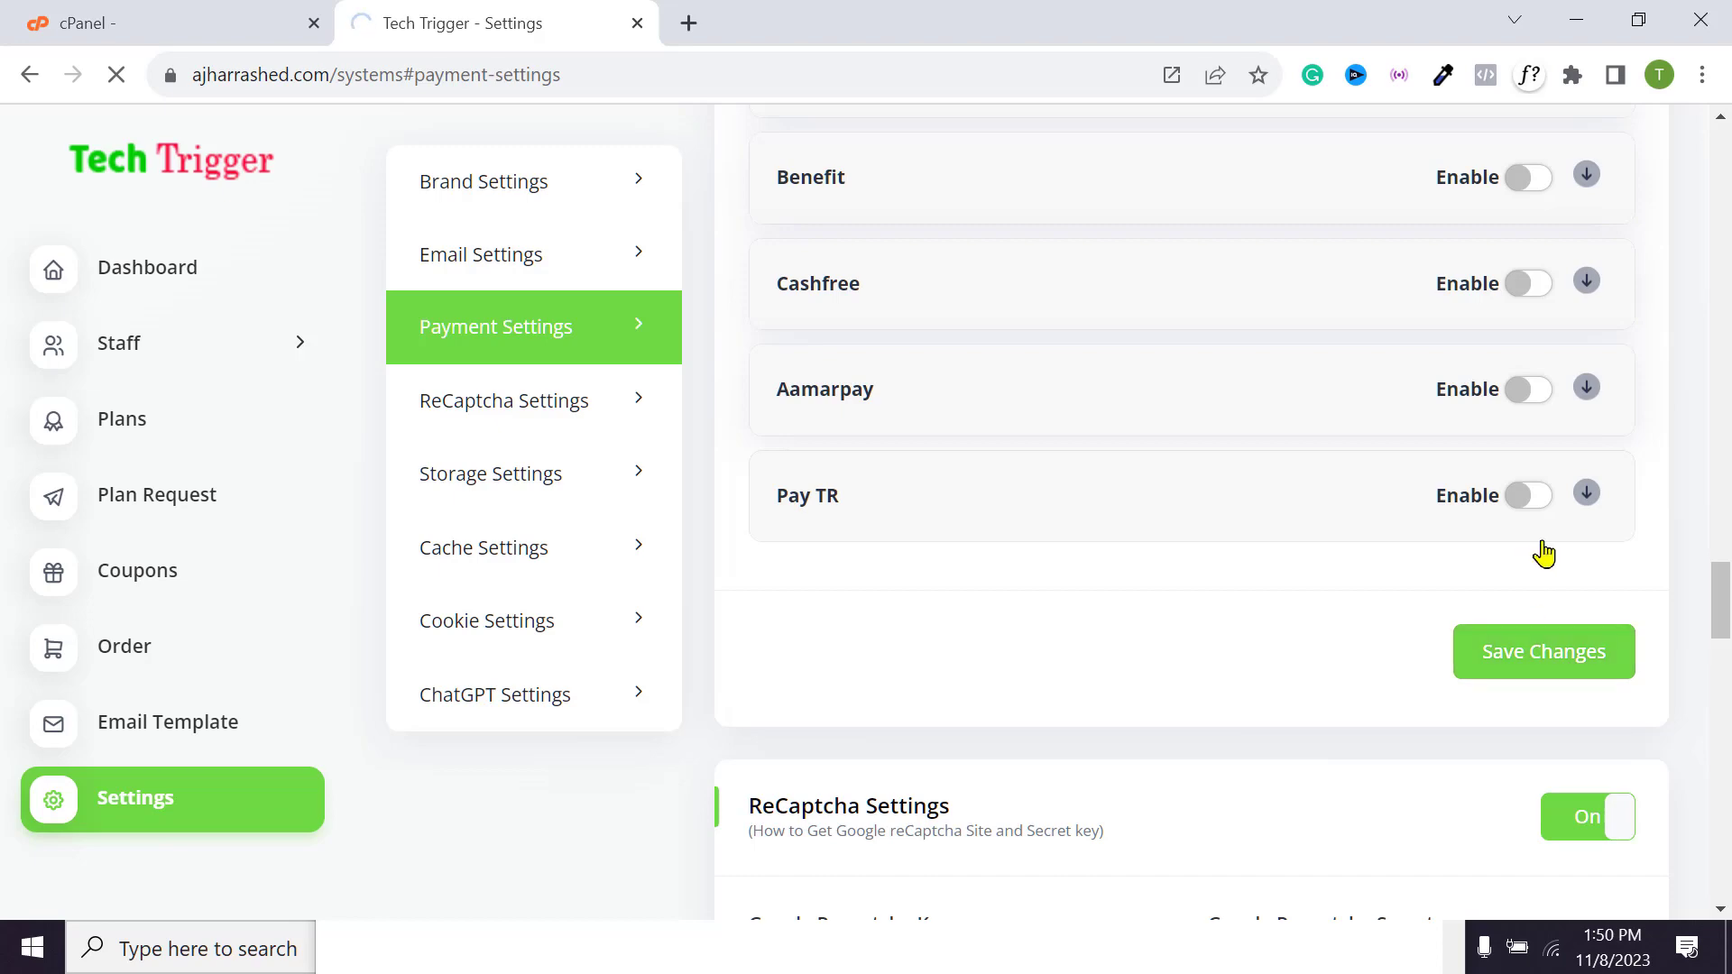
scroll(1537, 553, "up", 3)
scroll(1538, 549, "up", 7)
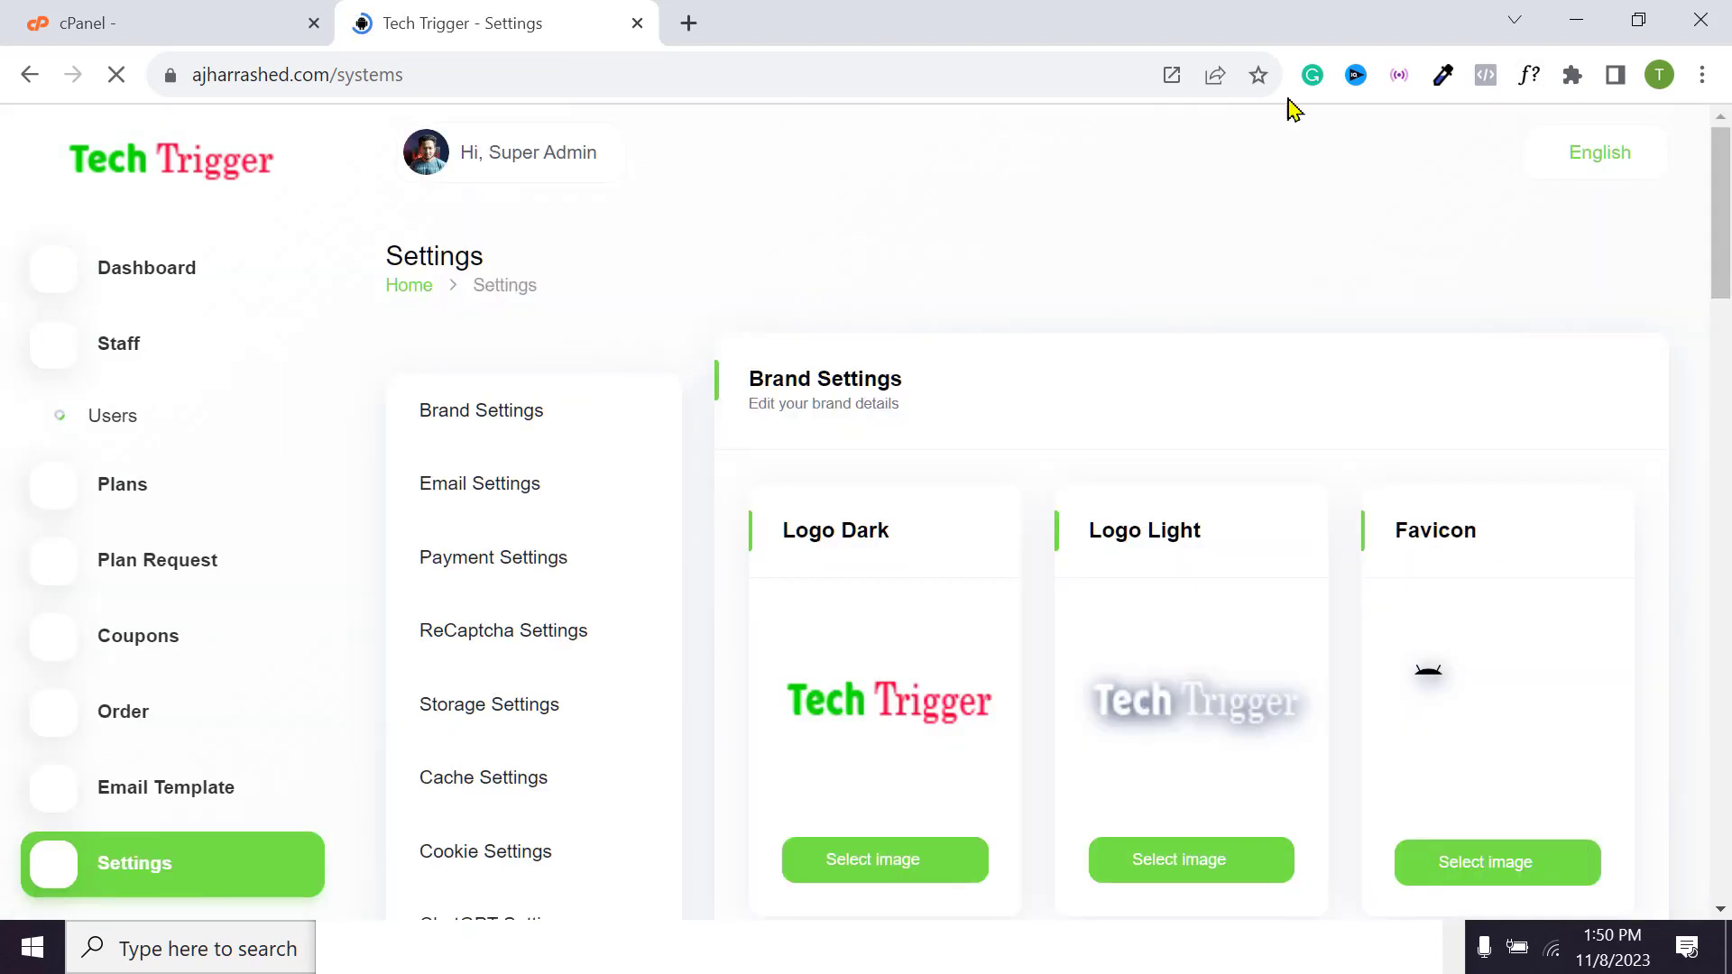
Scroll to the ReCaptcha settings, then open the Tech Trigger login page in the private window
scroll(1127, 622, "down", 4)
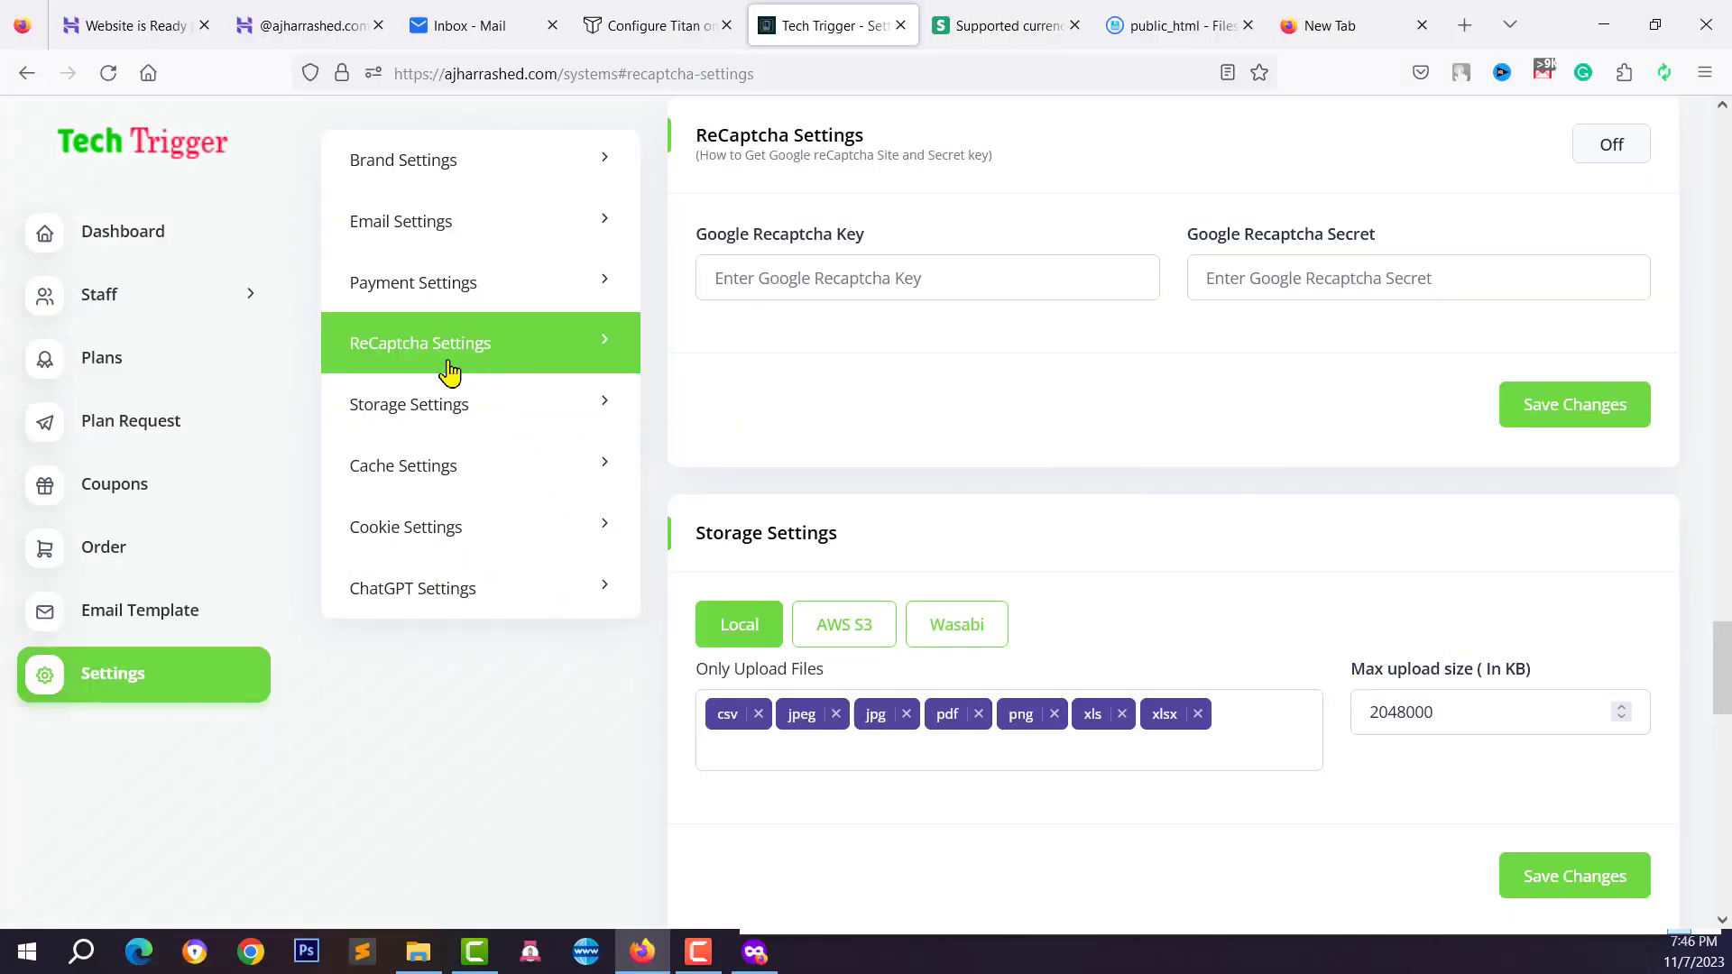
scroll(1150, 442, "up", 2)
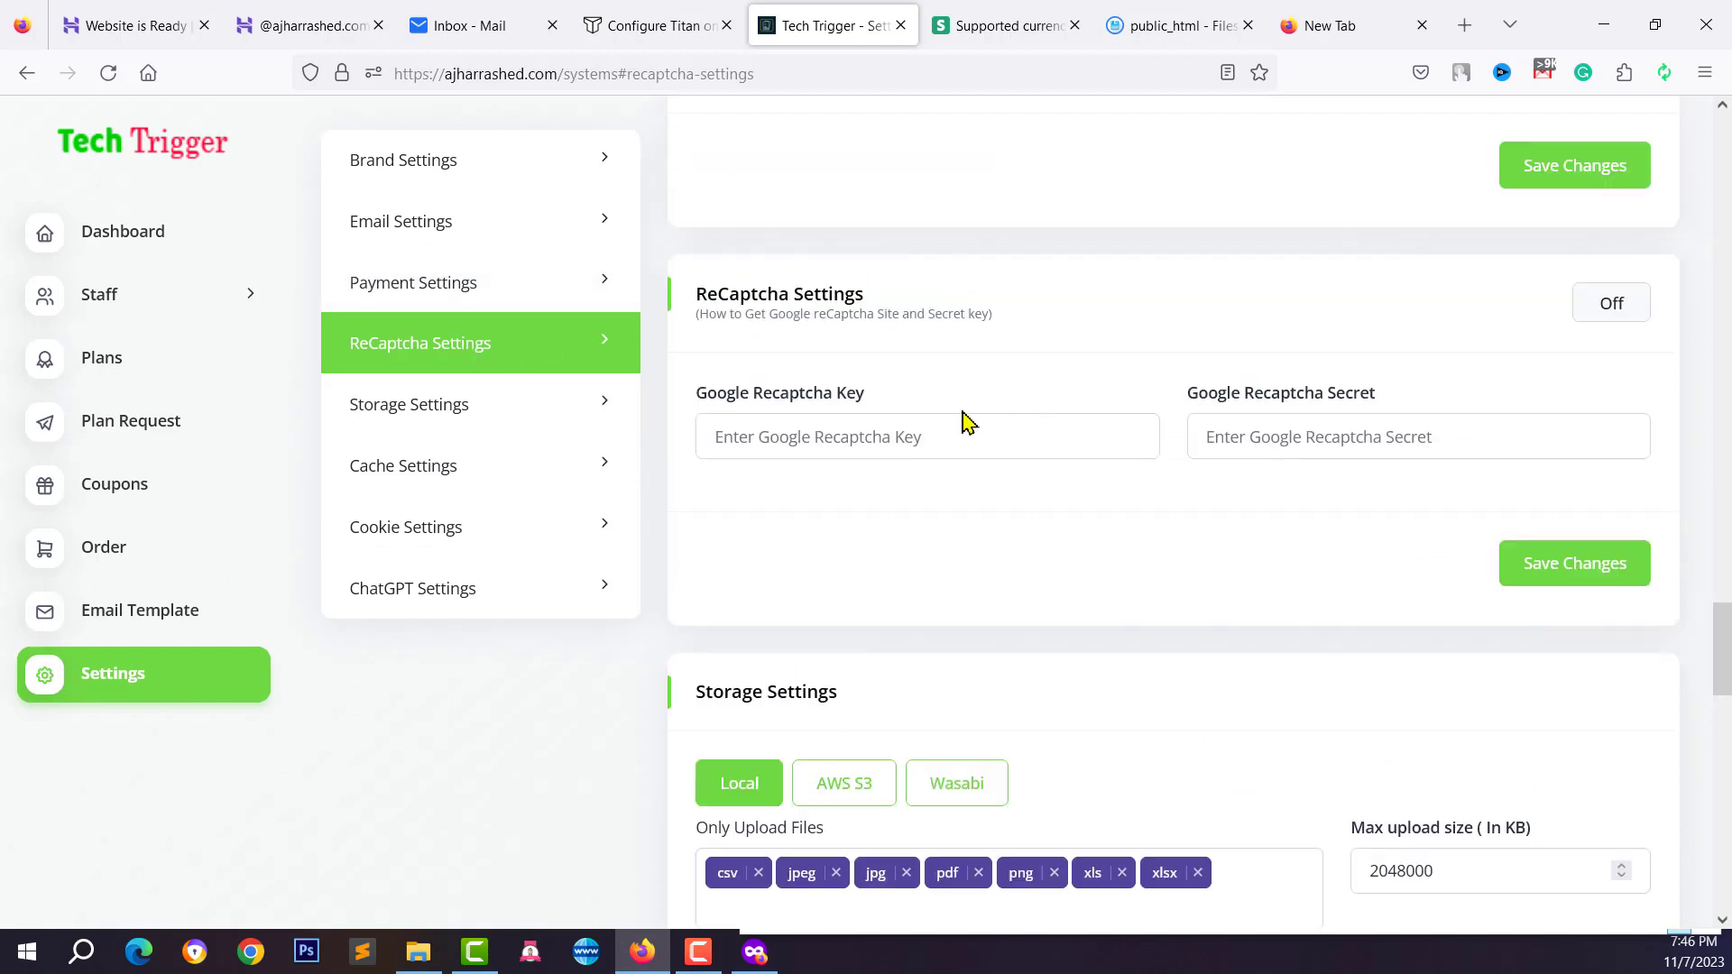
scroll(1001, 417, "up", 1)
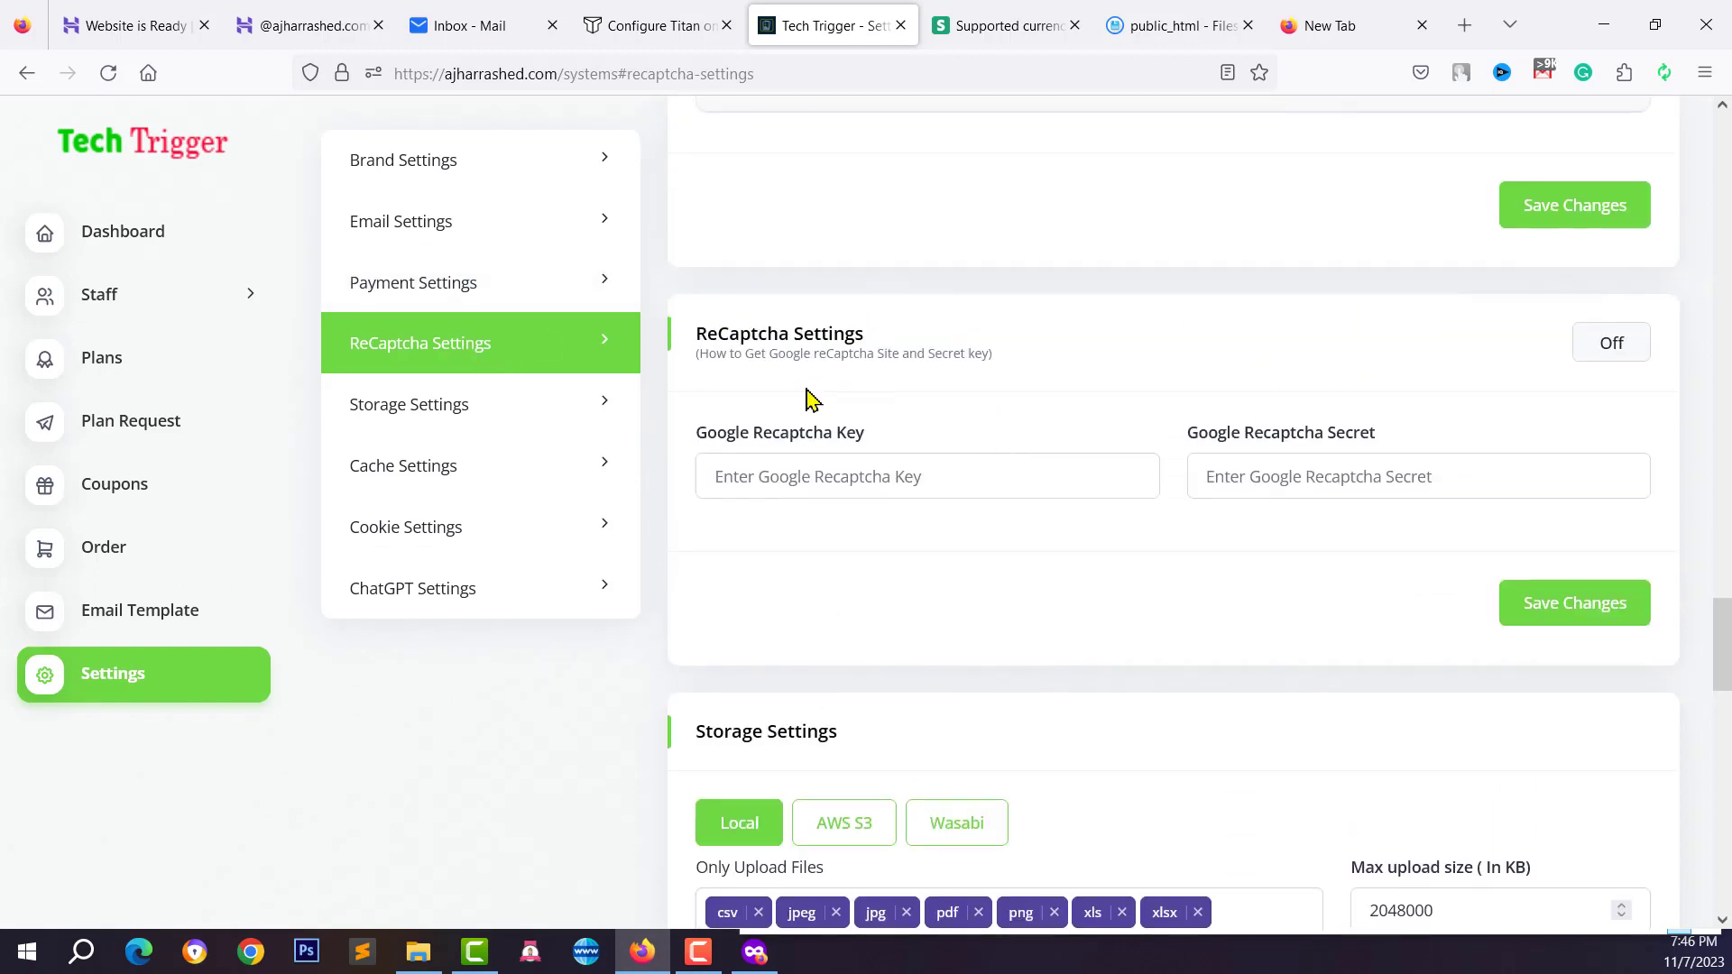
left_click(864, 484)
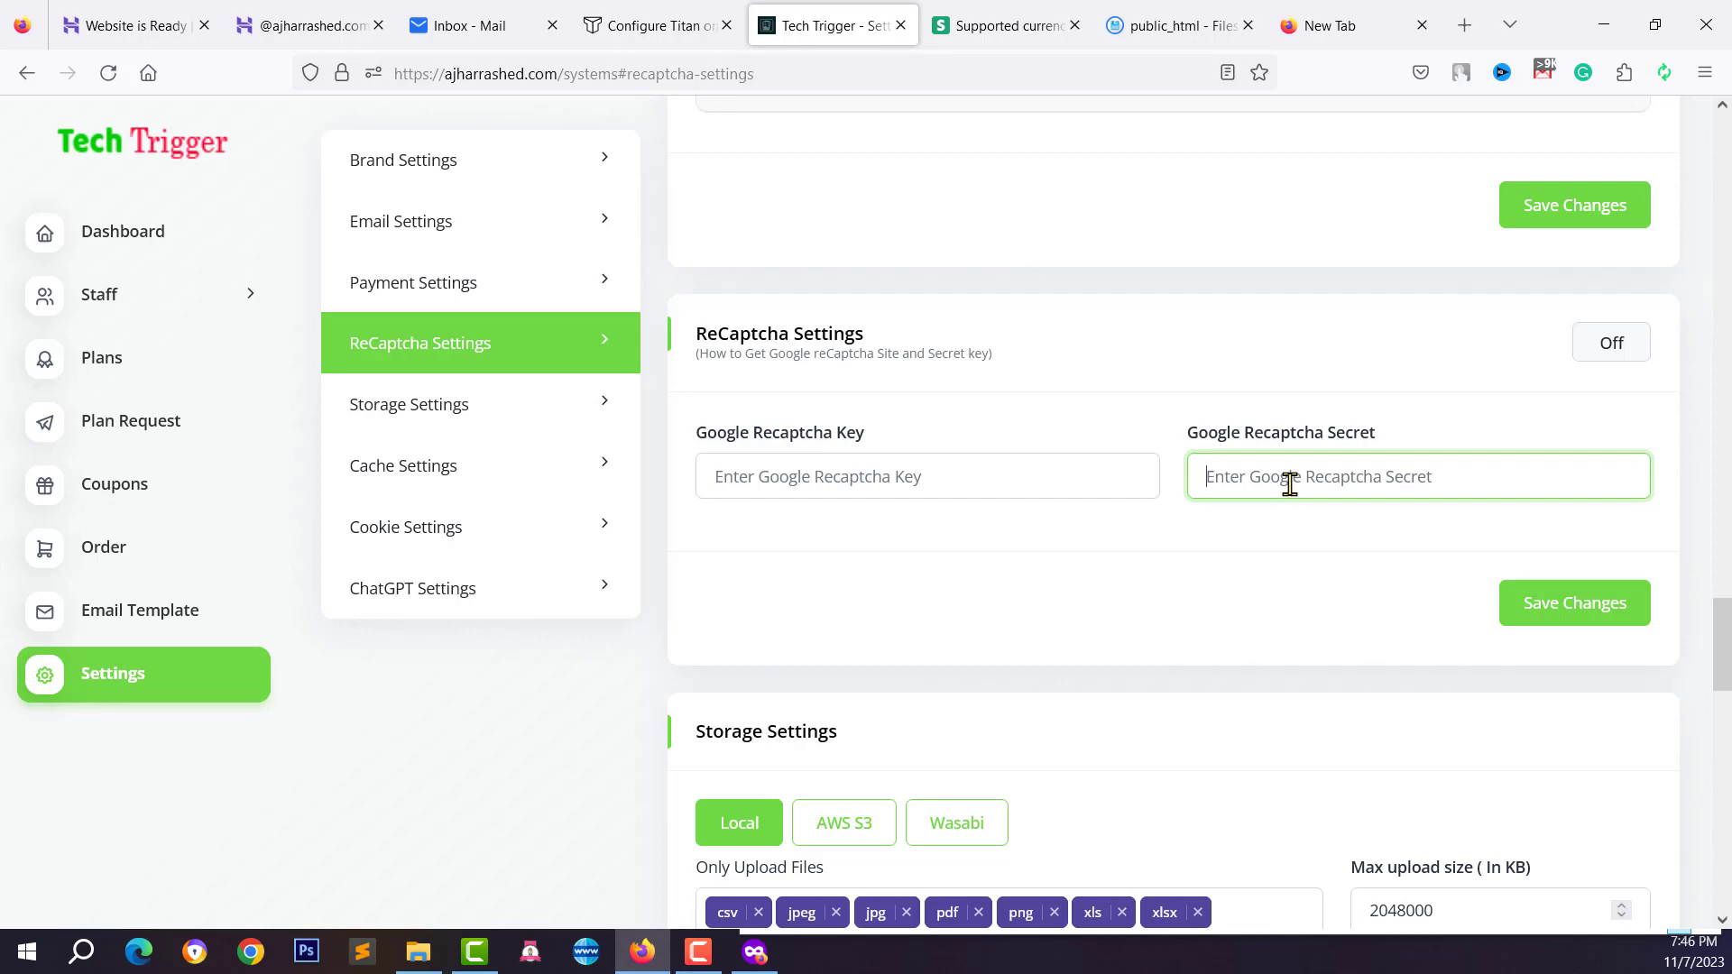
left_click(754, 952)
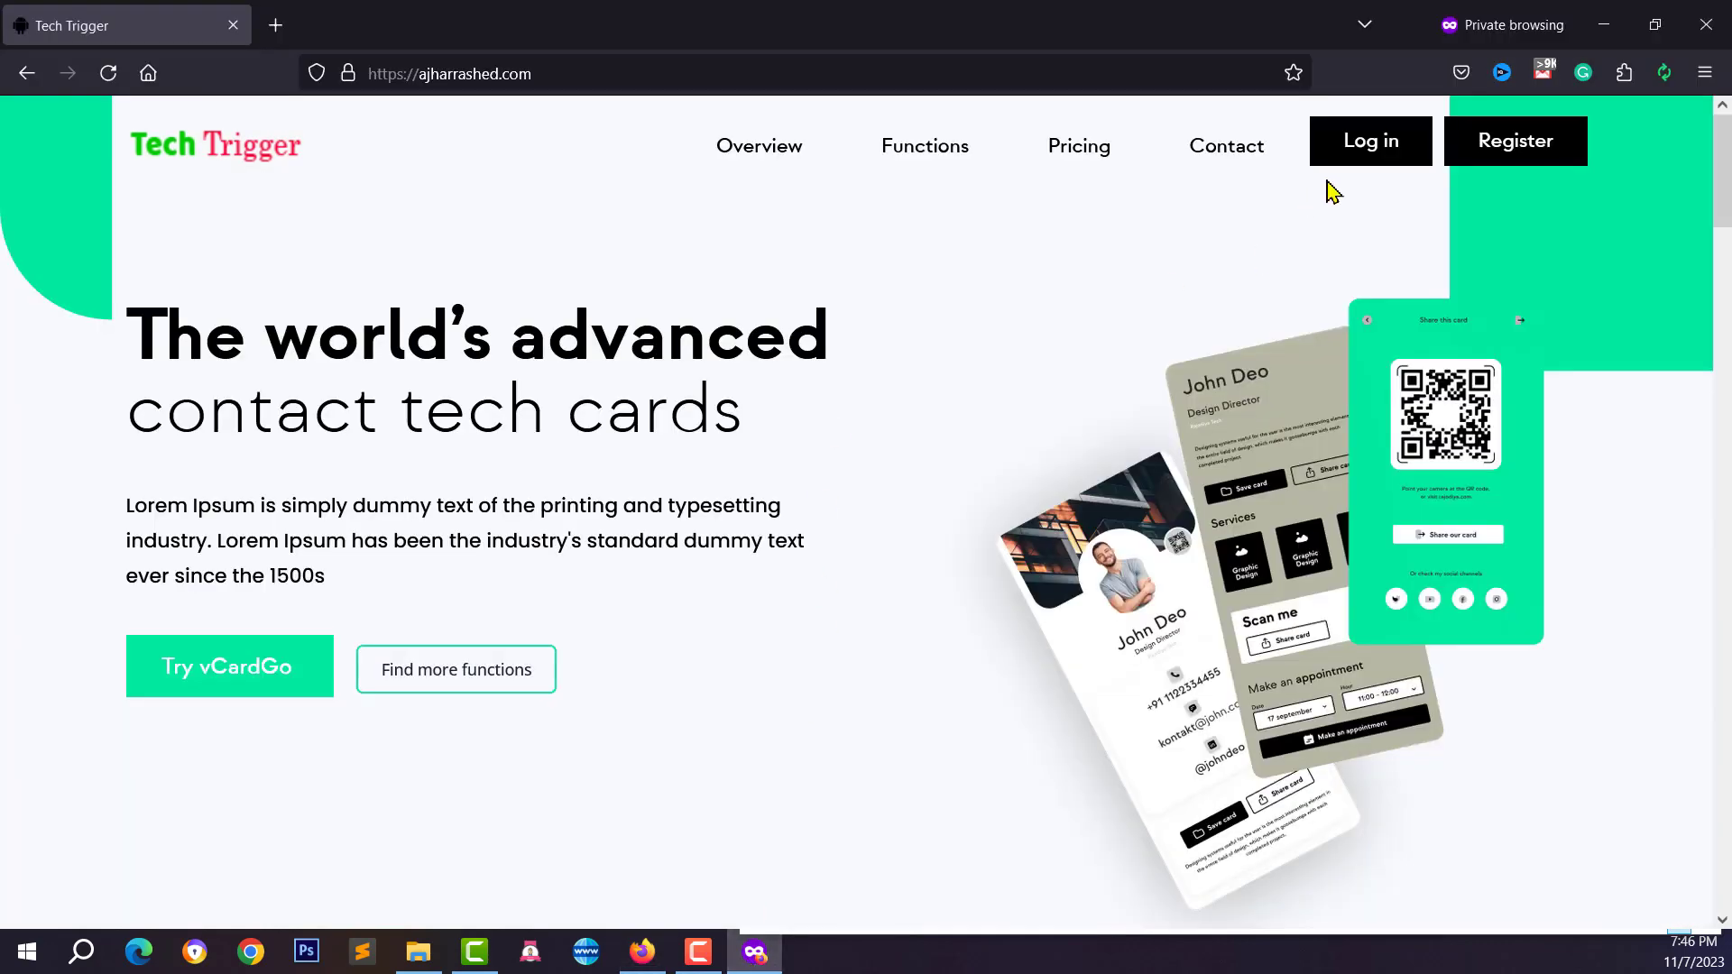
left_click(1366, 162)
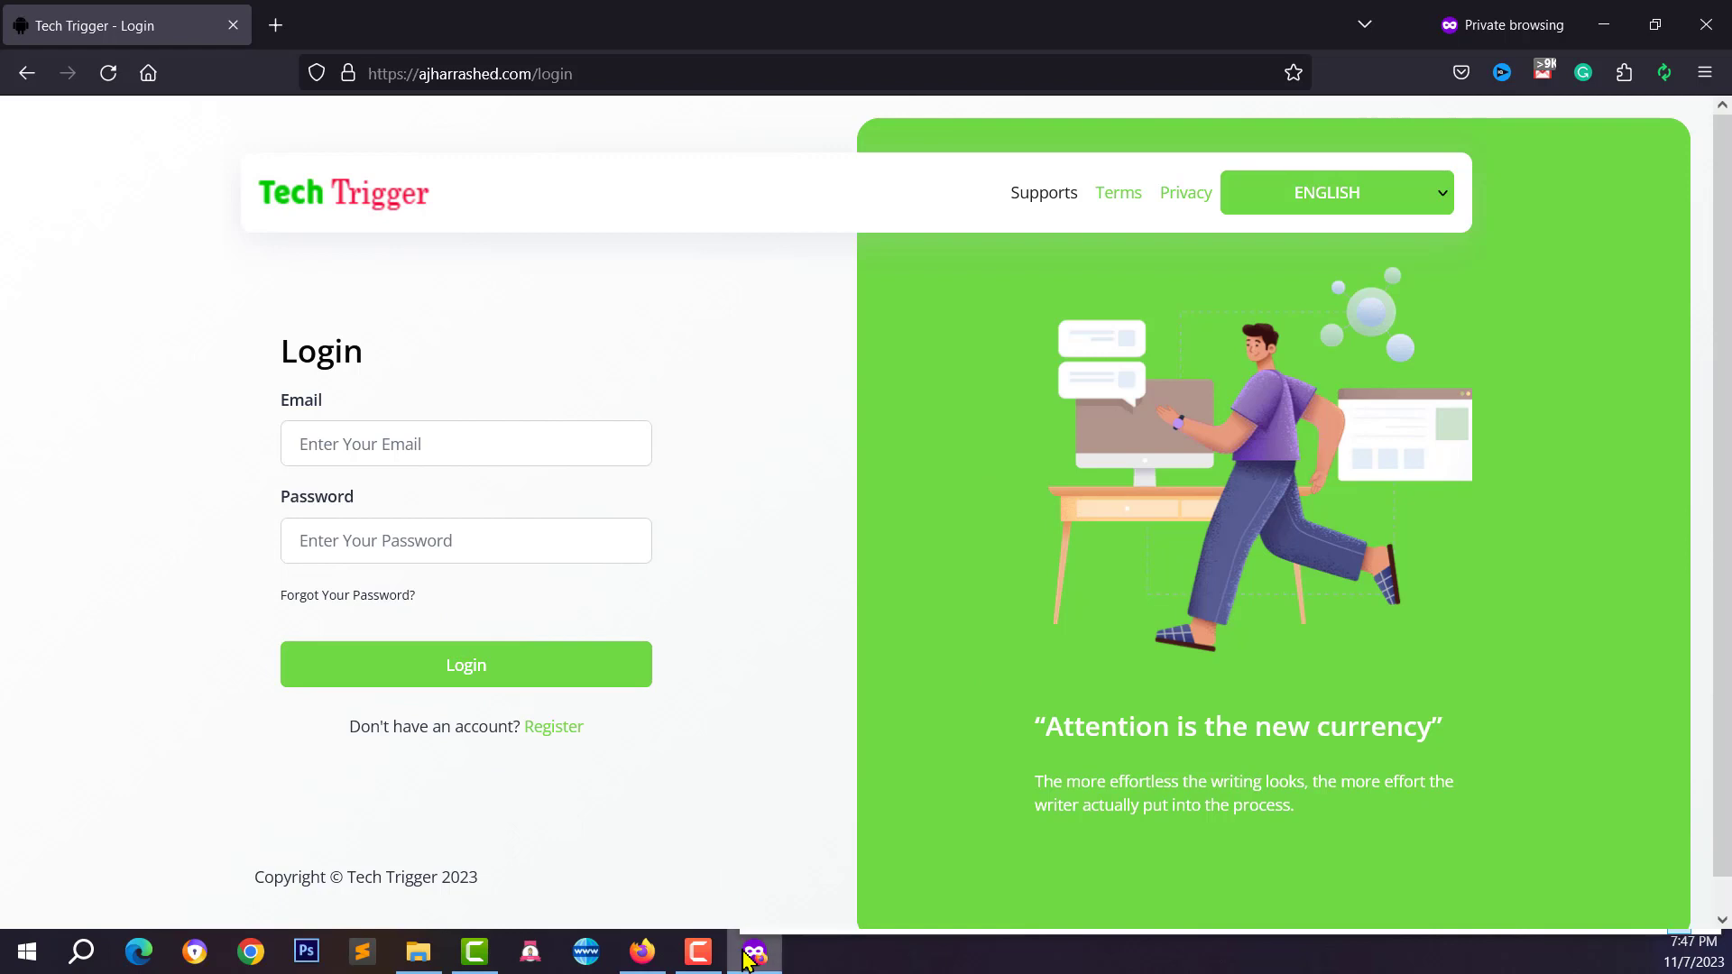
Switch ReCaptcha Settings On, leaving the Google Recaptcha key and secret empty
left_click(642, 951)
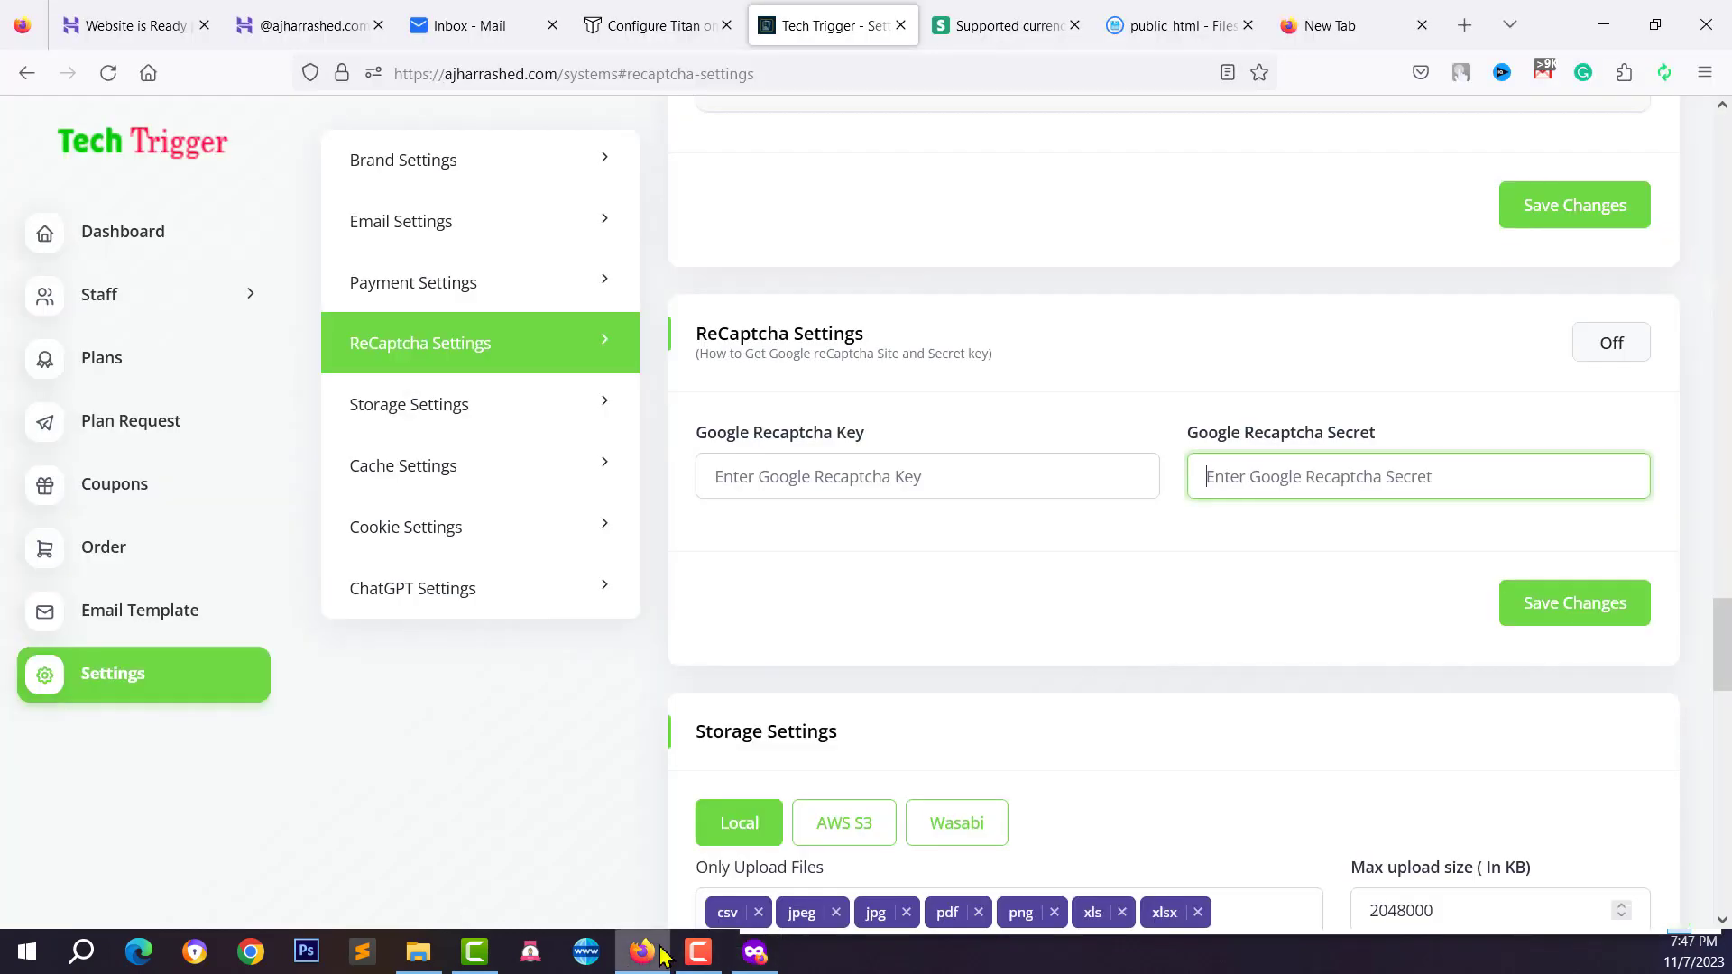
left_click(932, 485)
left_click(1217, 485)
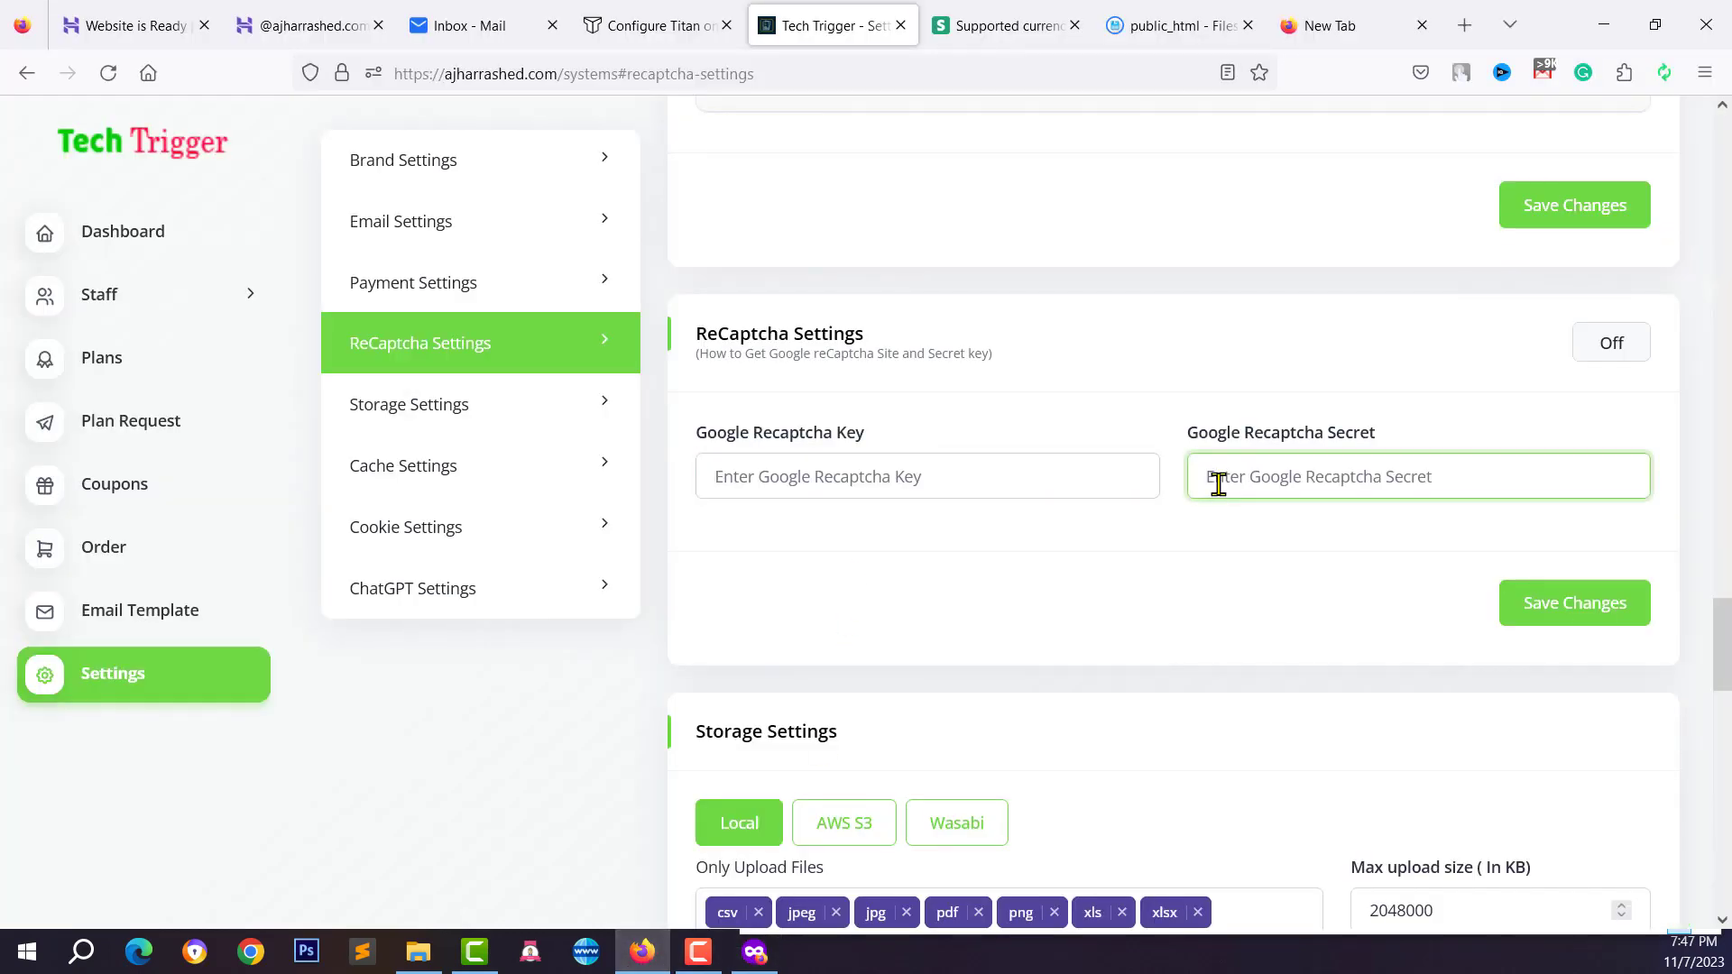
left_click(1611, 344)
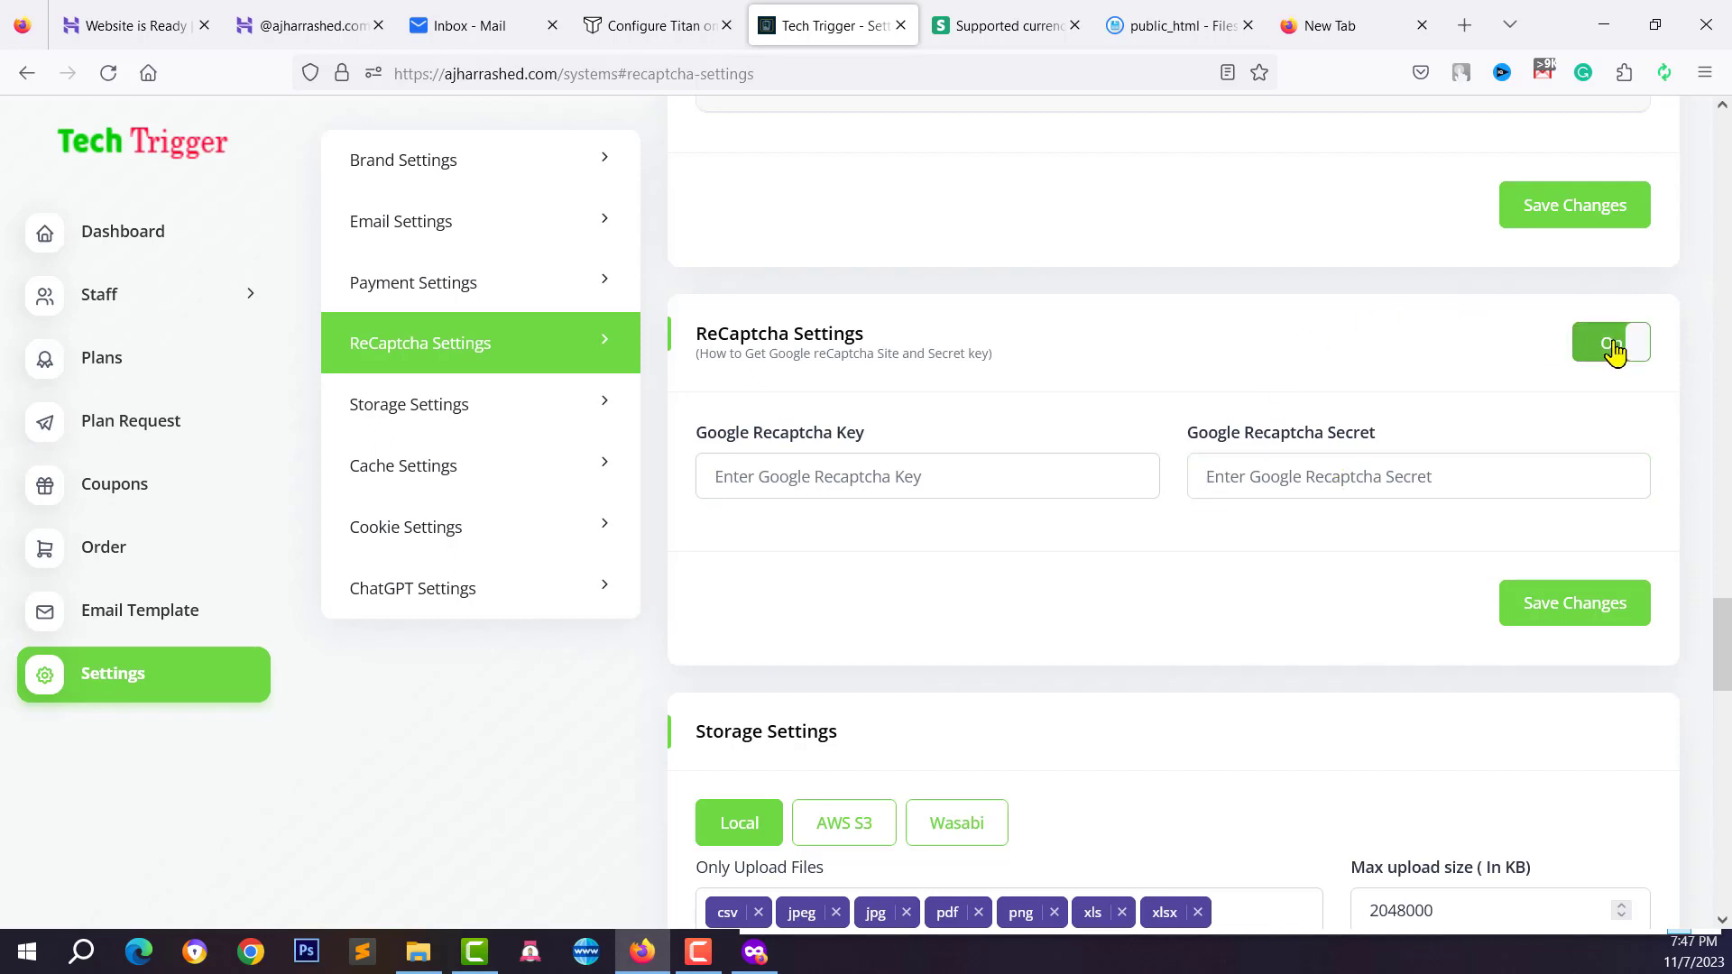
left_click(1272, 486)
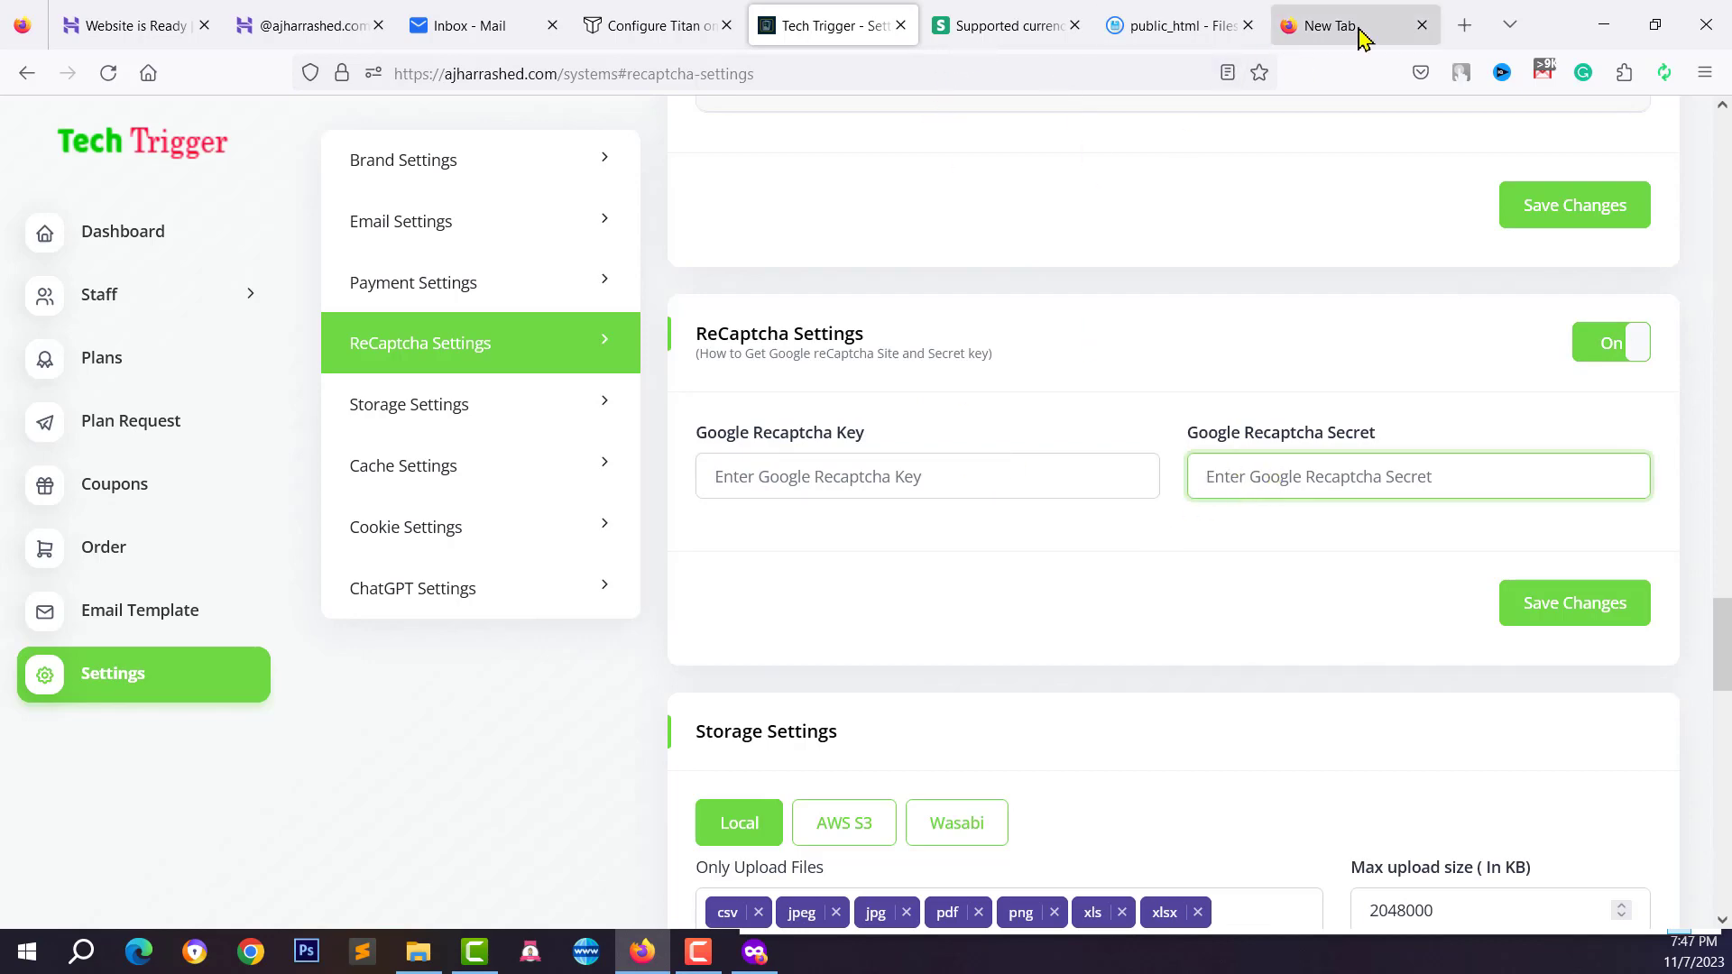
Search for Google reCAPTCHA and open the admin console's new-site registration form
left_click(1461, 27)
type("google rec")
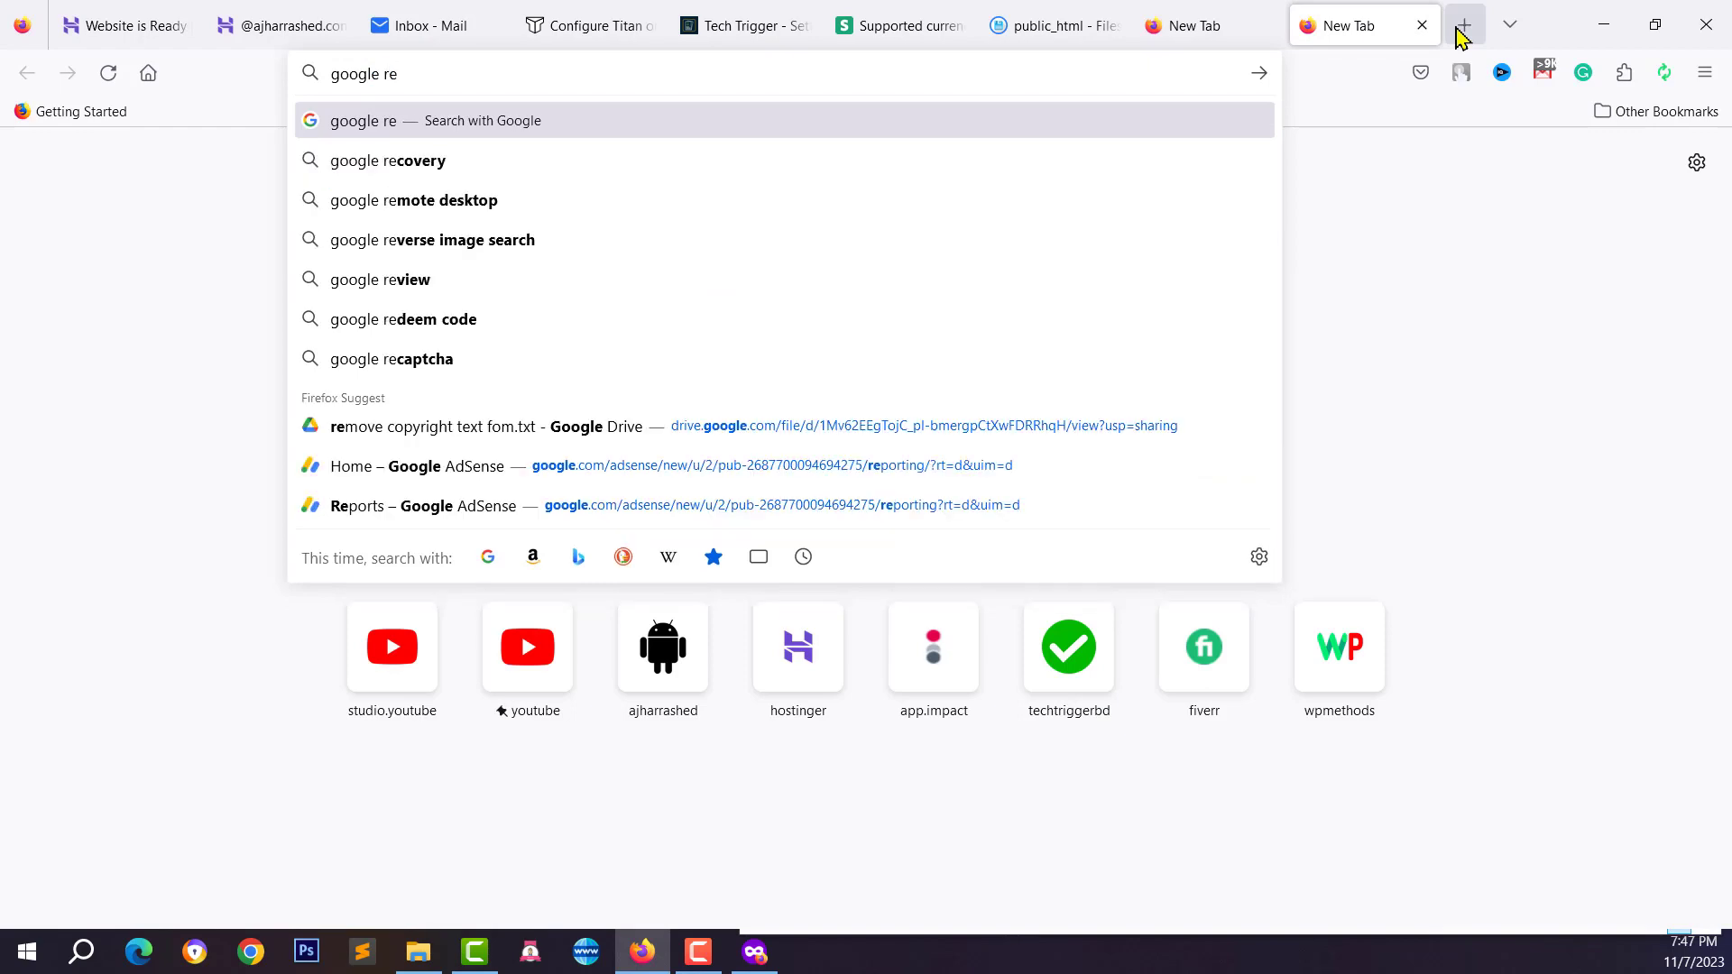
key("Down")
key("Down")
key("Return")
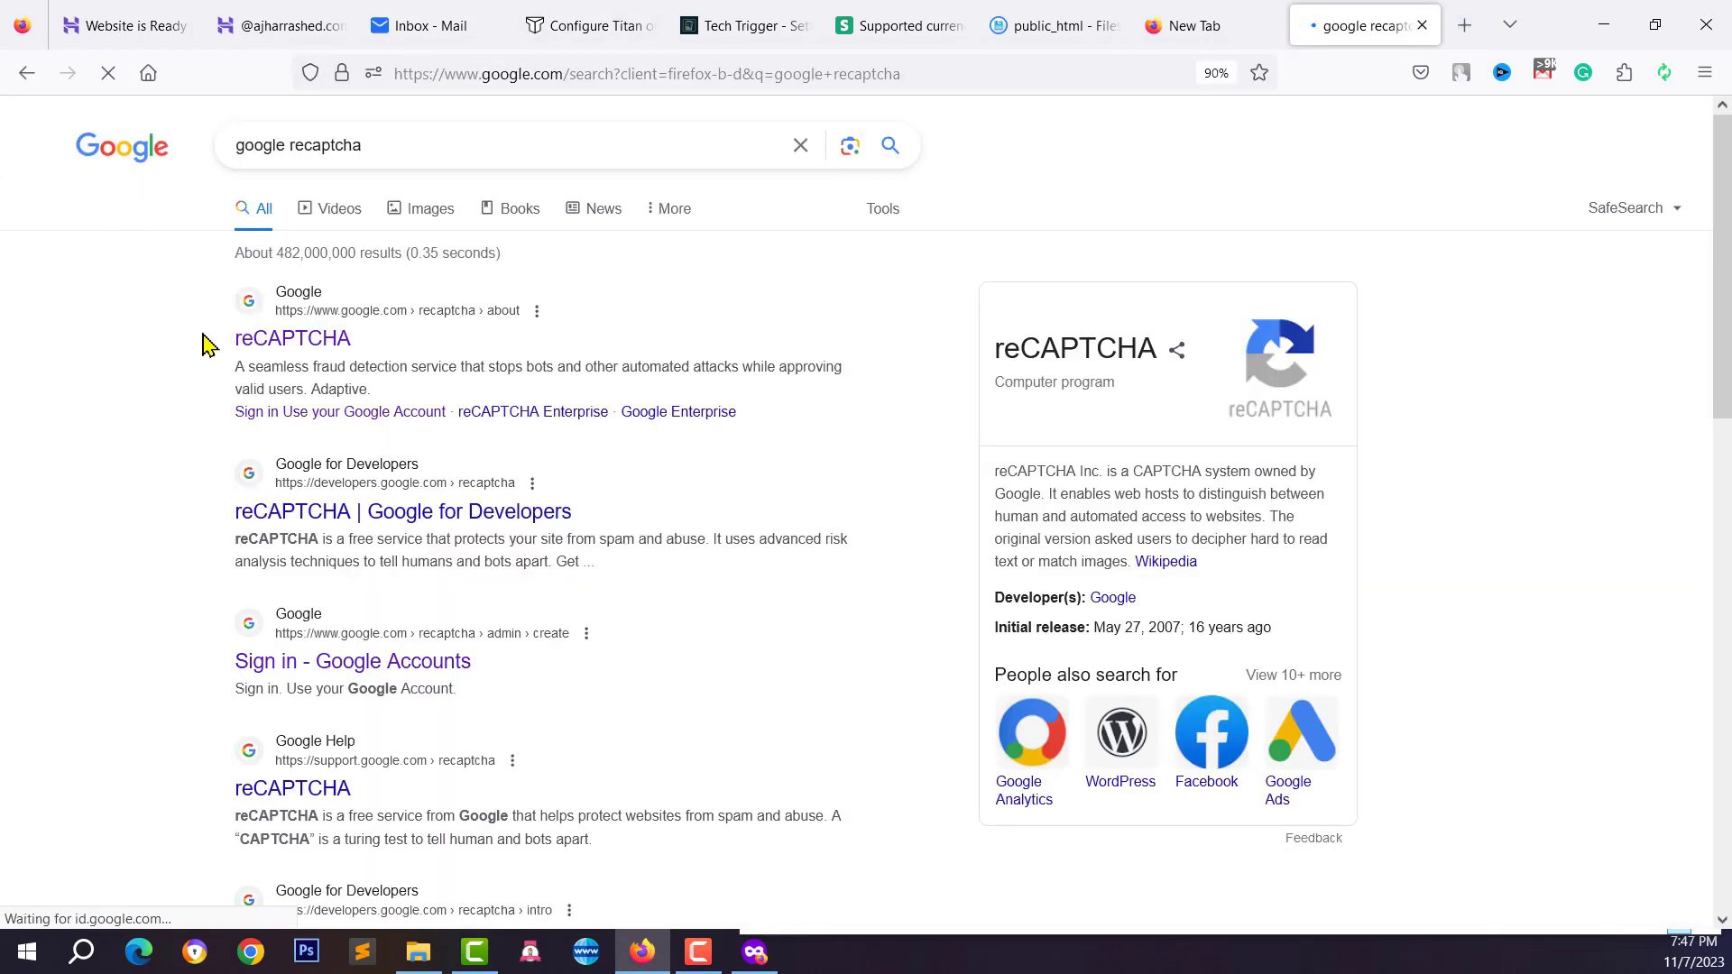
left_click(282, 354)
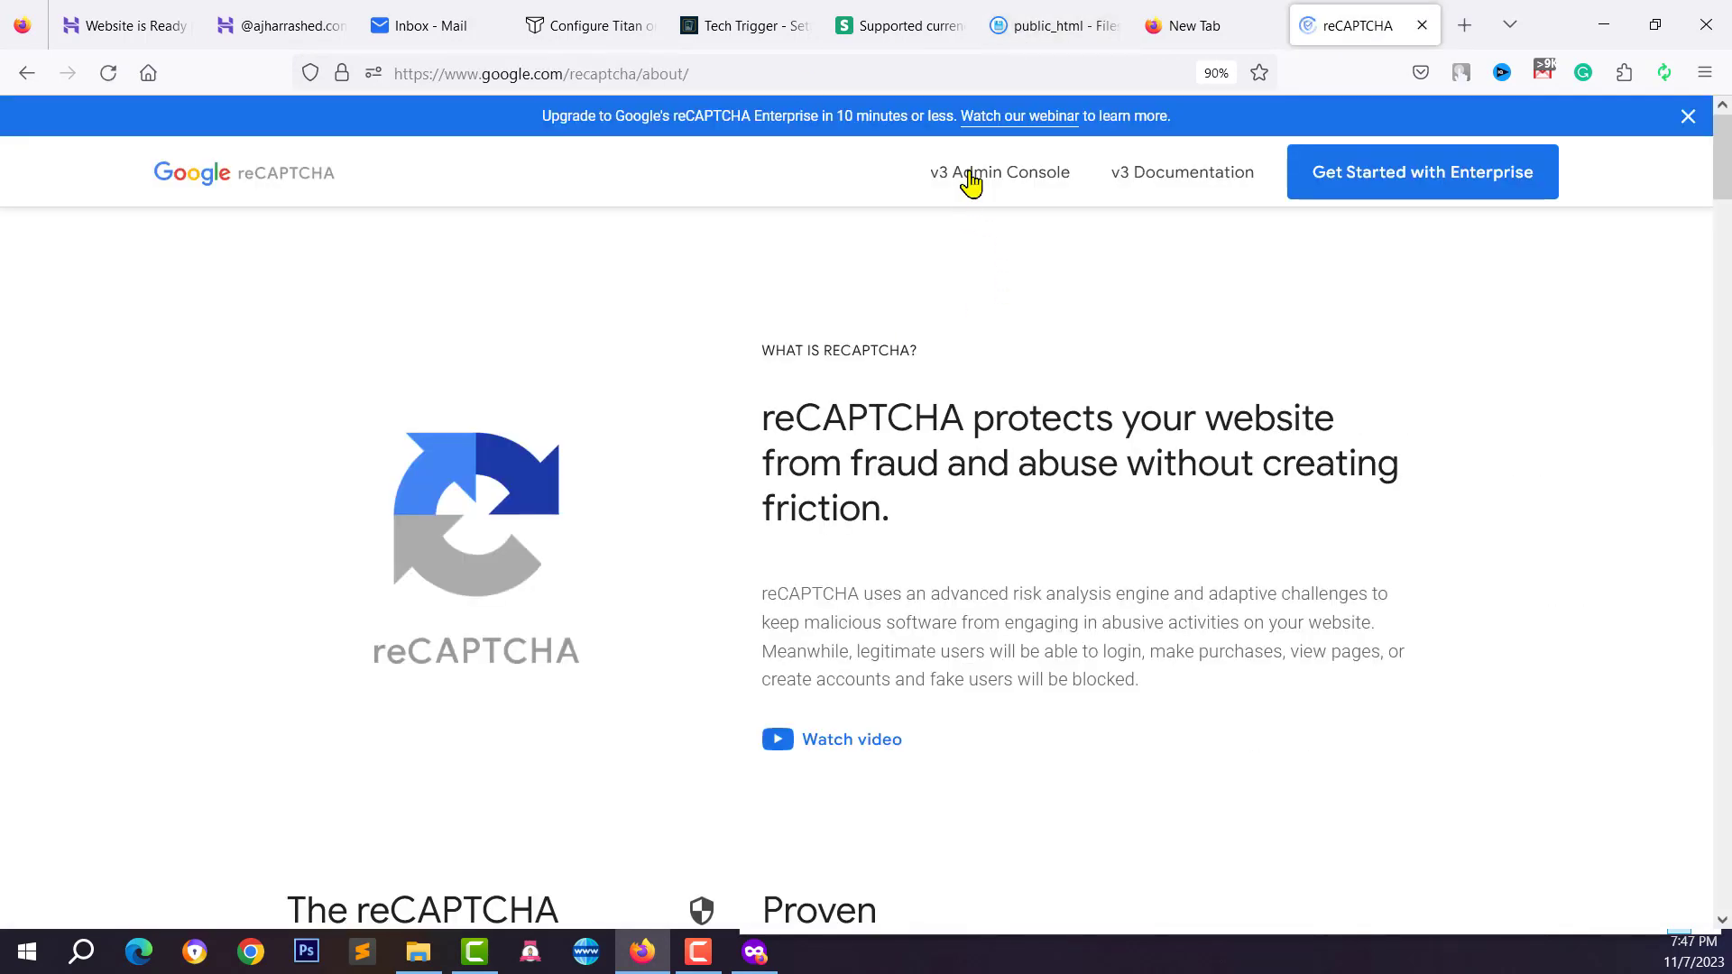
left_click(980, 181)
left_click(981, 181)
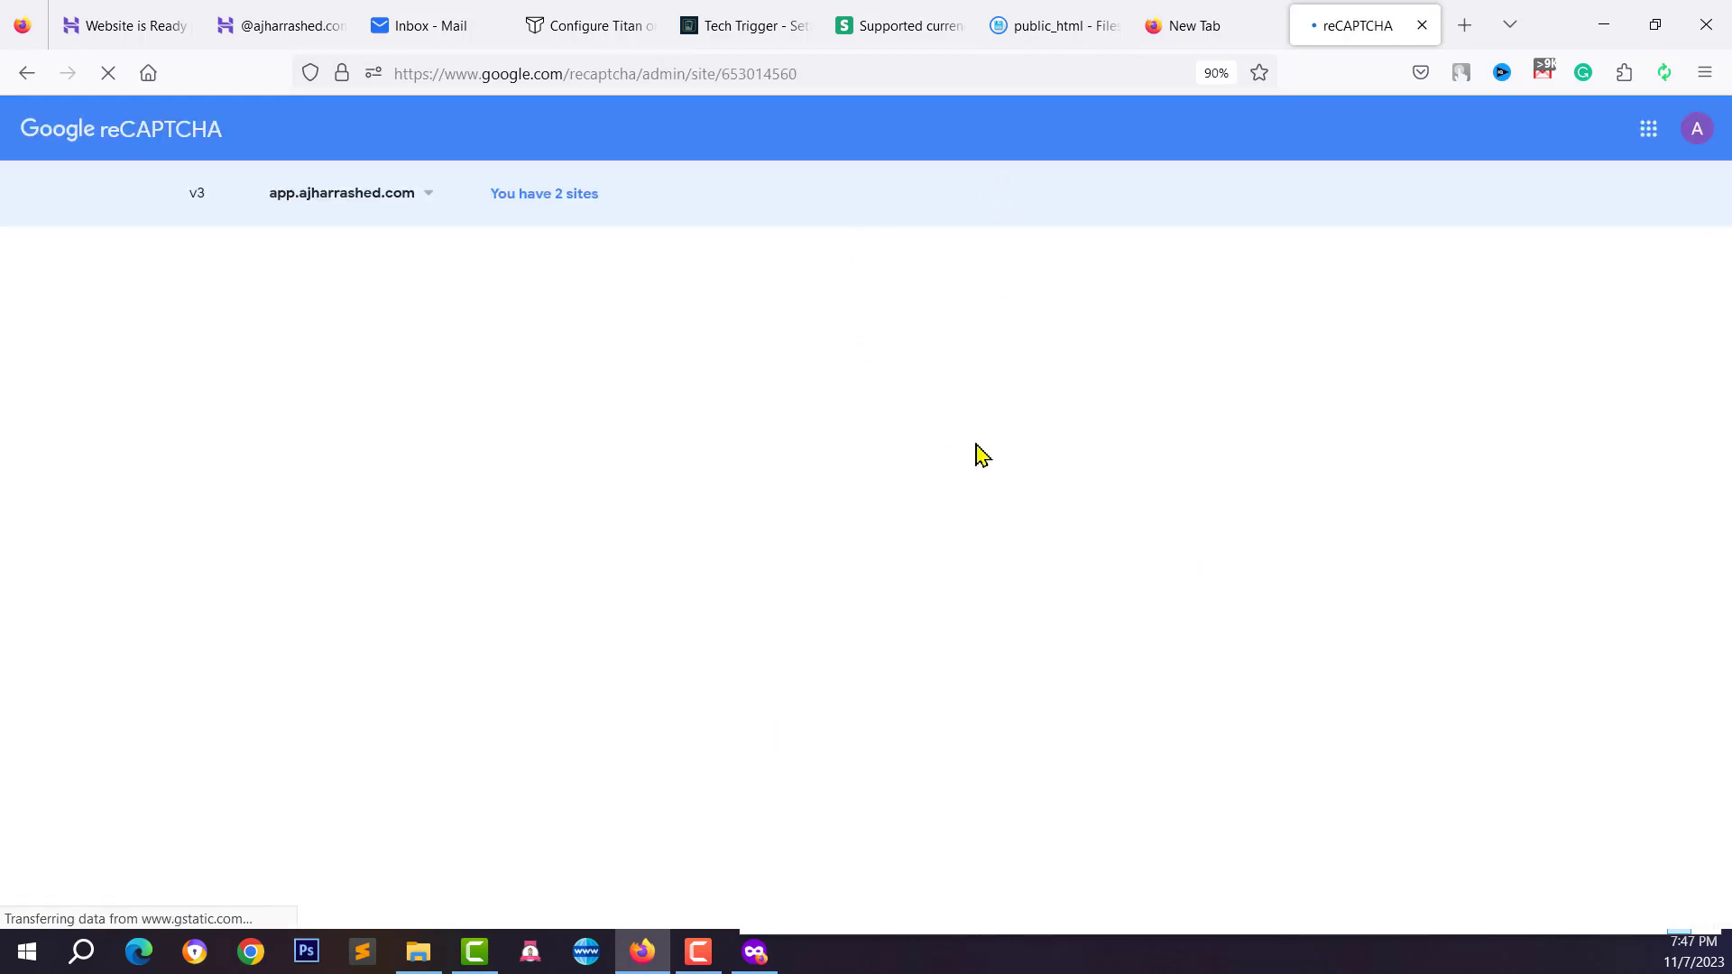
left_click(1416, 202)
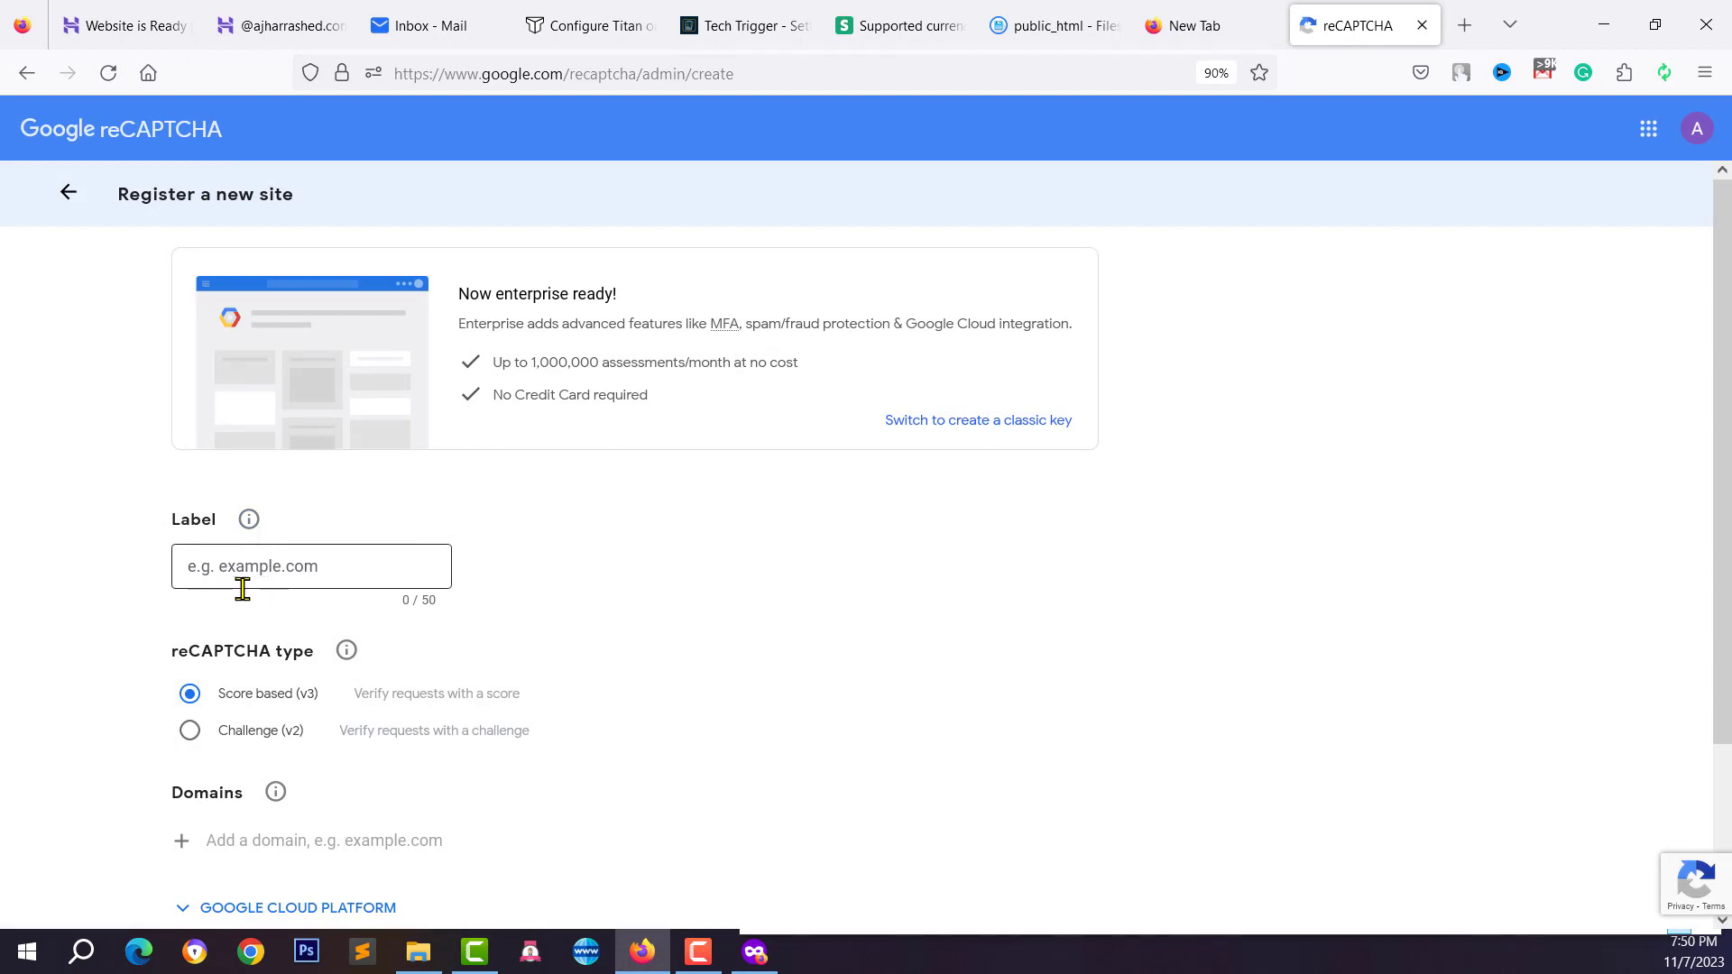
Copy the ajharrashed.com domain from the Tech Trigger address bar and paste it as the Label
left_click(240, 582)
scroll(390, 559, "down", 3)
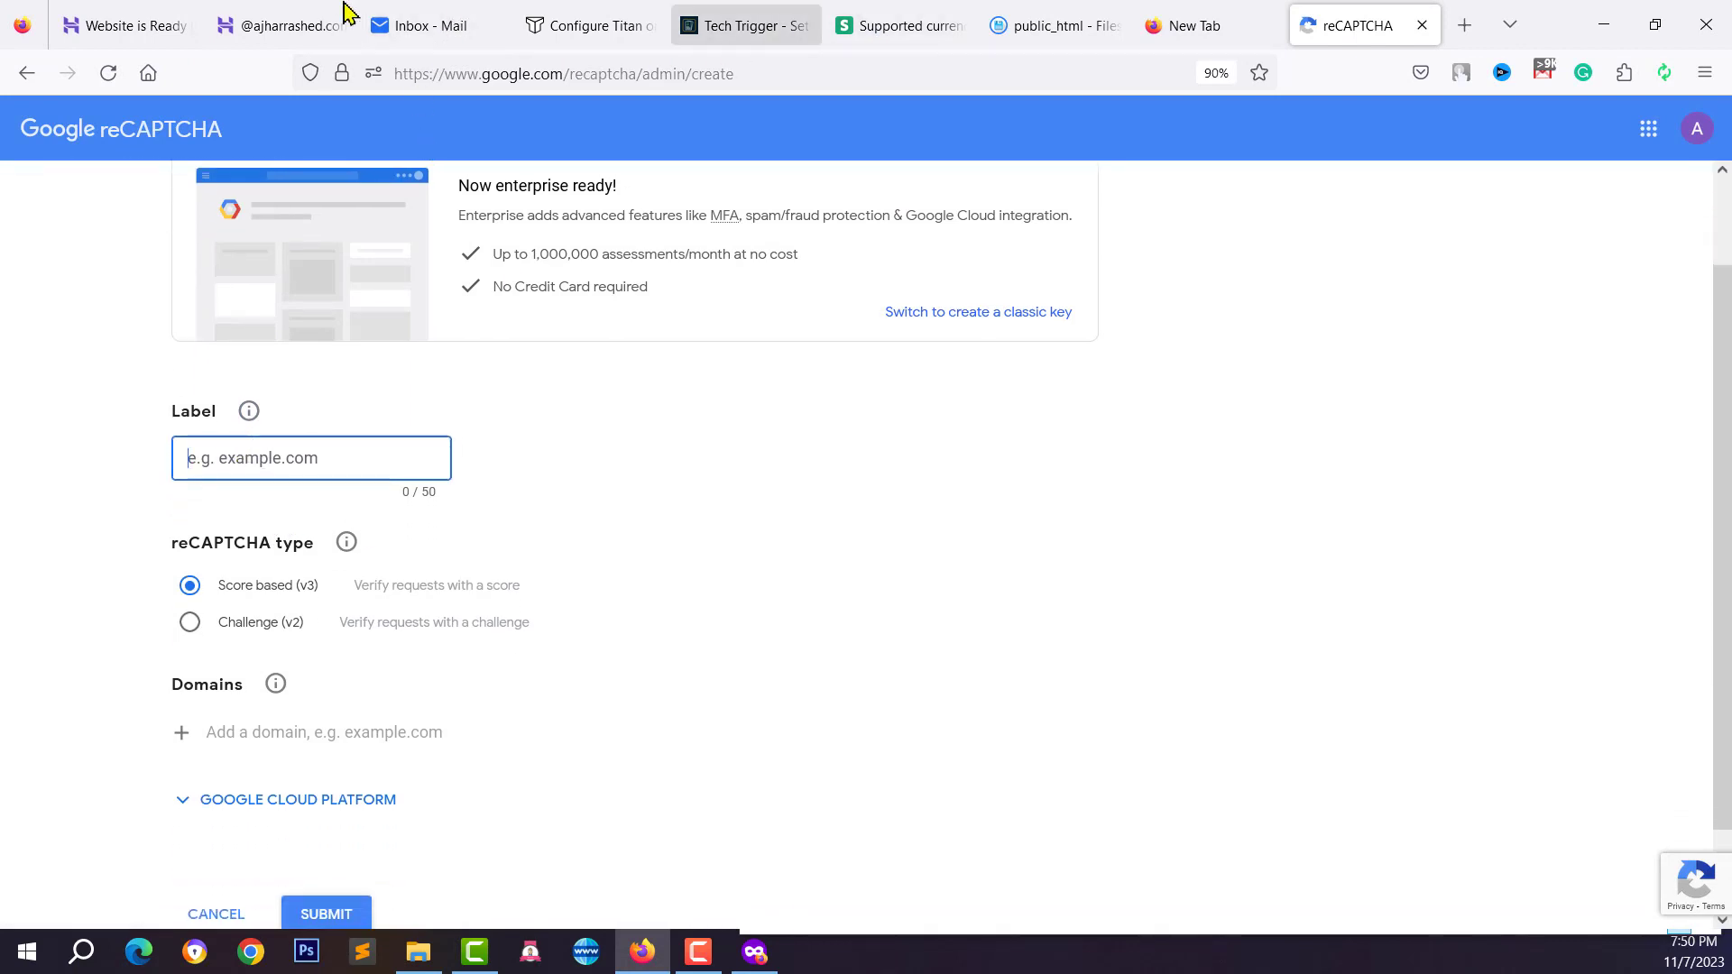
left_click(271, 22)
left_click(755, 18)
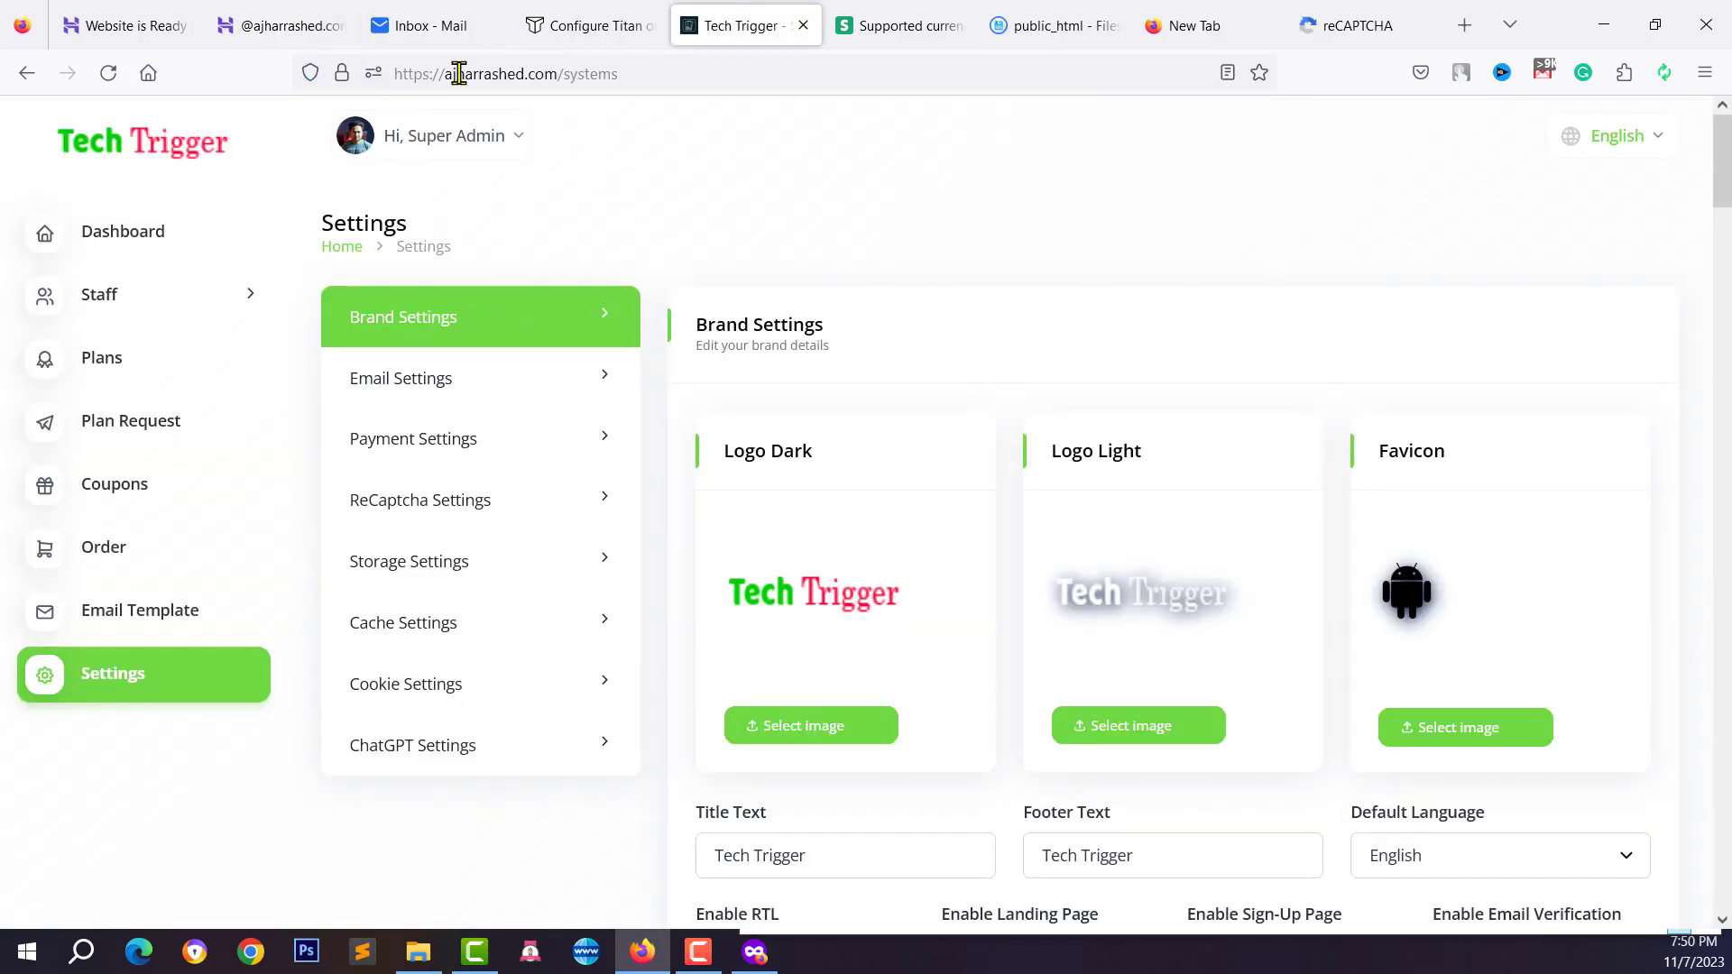
left_click_drag(448, 73, 560, 78)
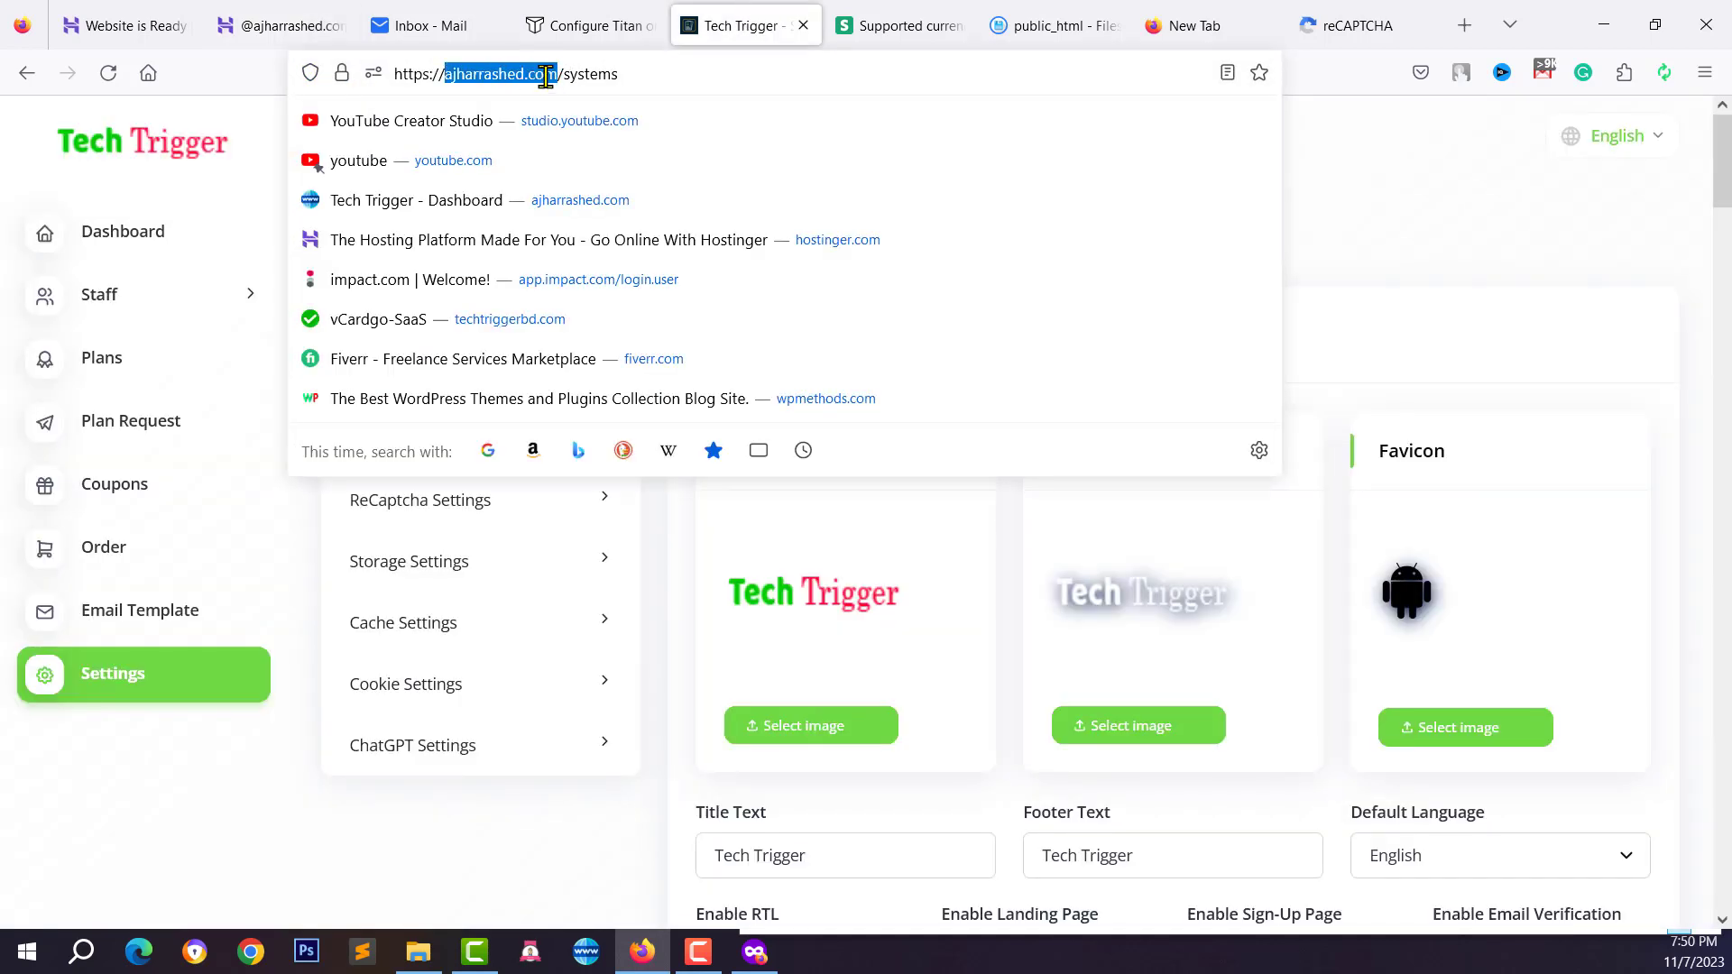
right_click(547, 75)
left_click(587, 209)
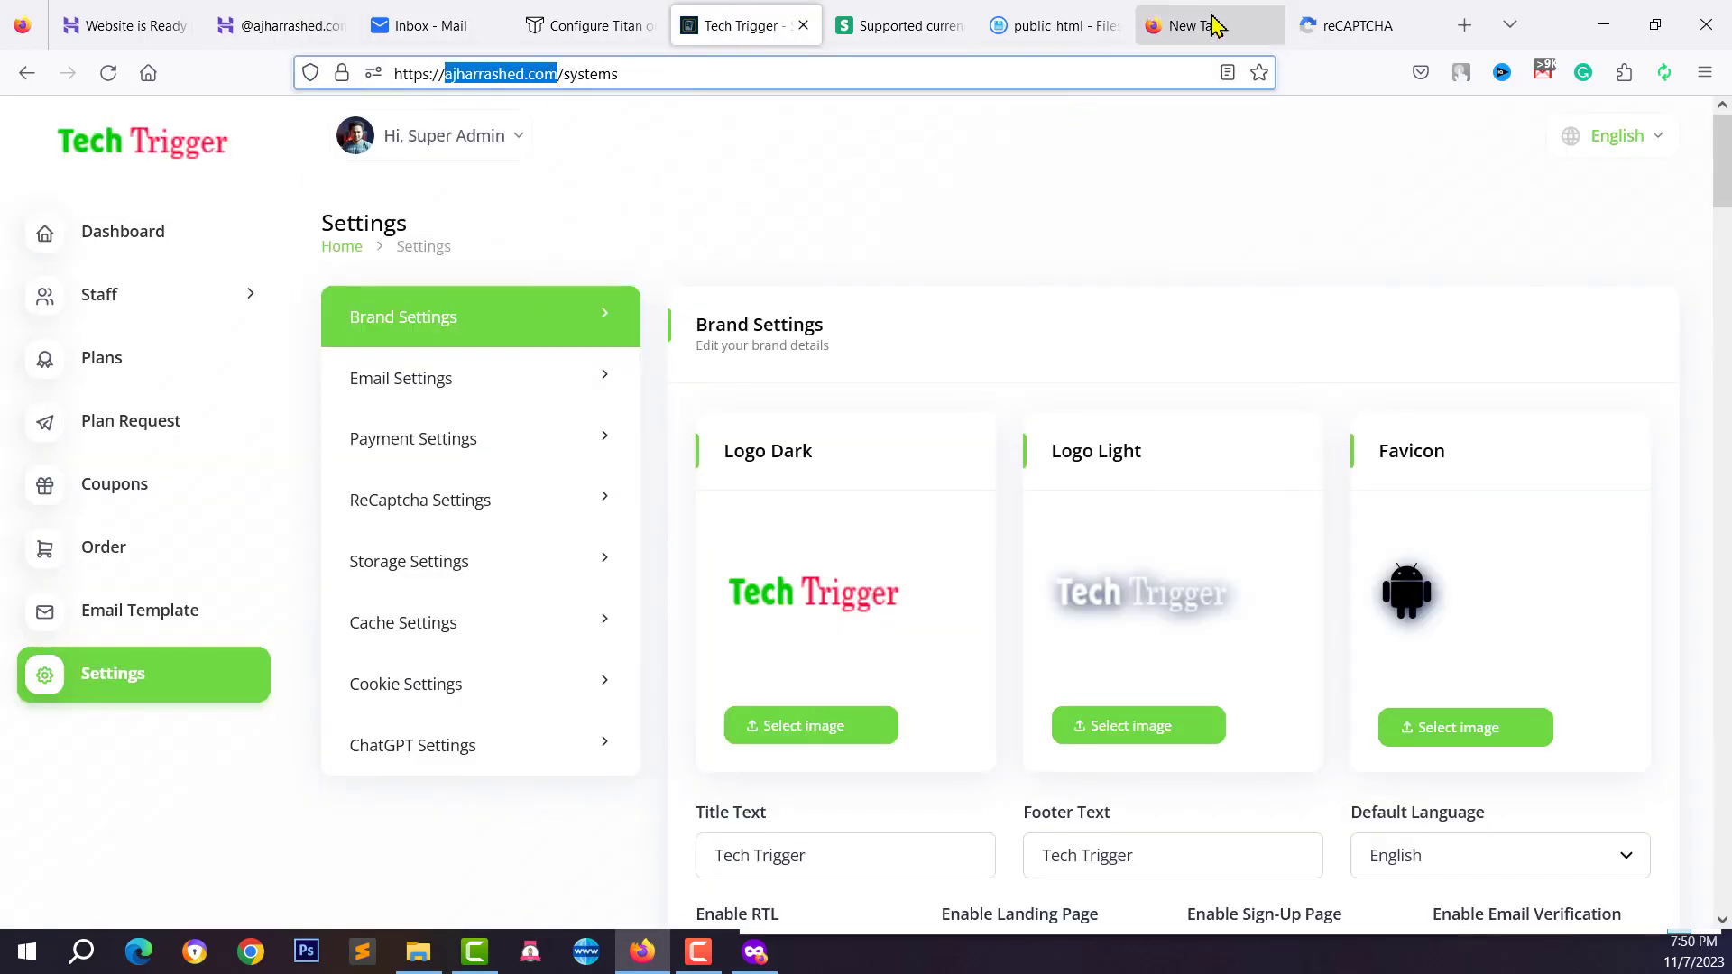
left_click(1028, 24)
left_click(1308, 24)
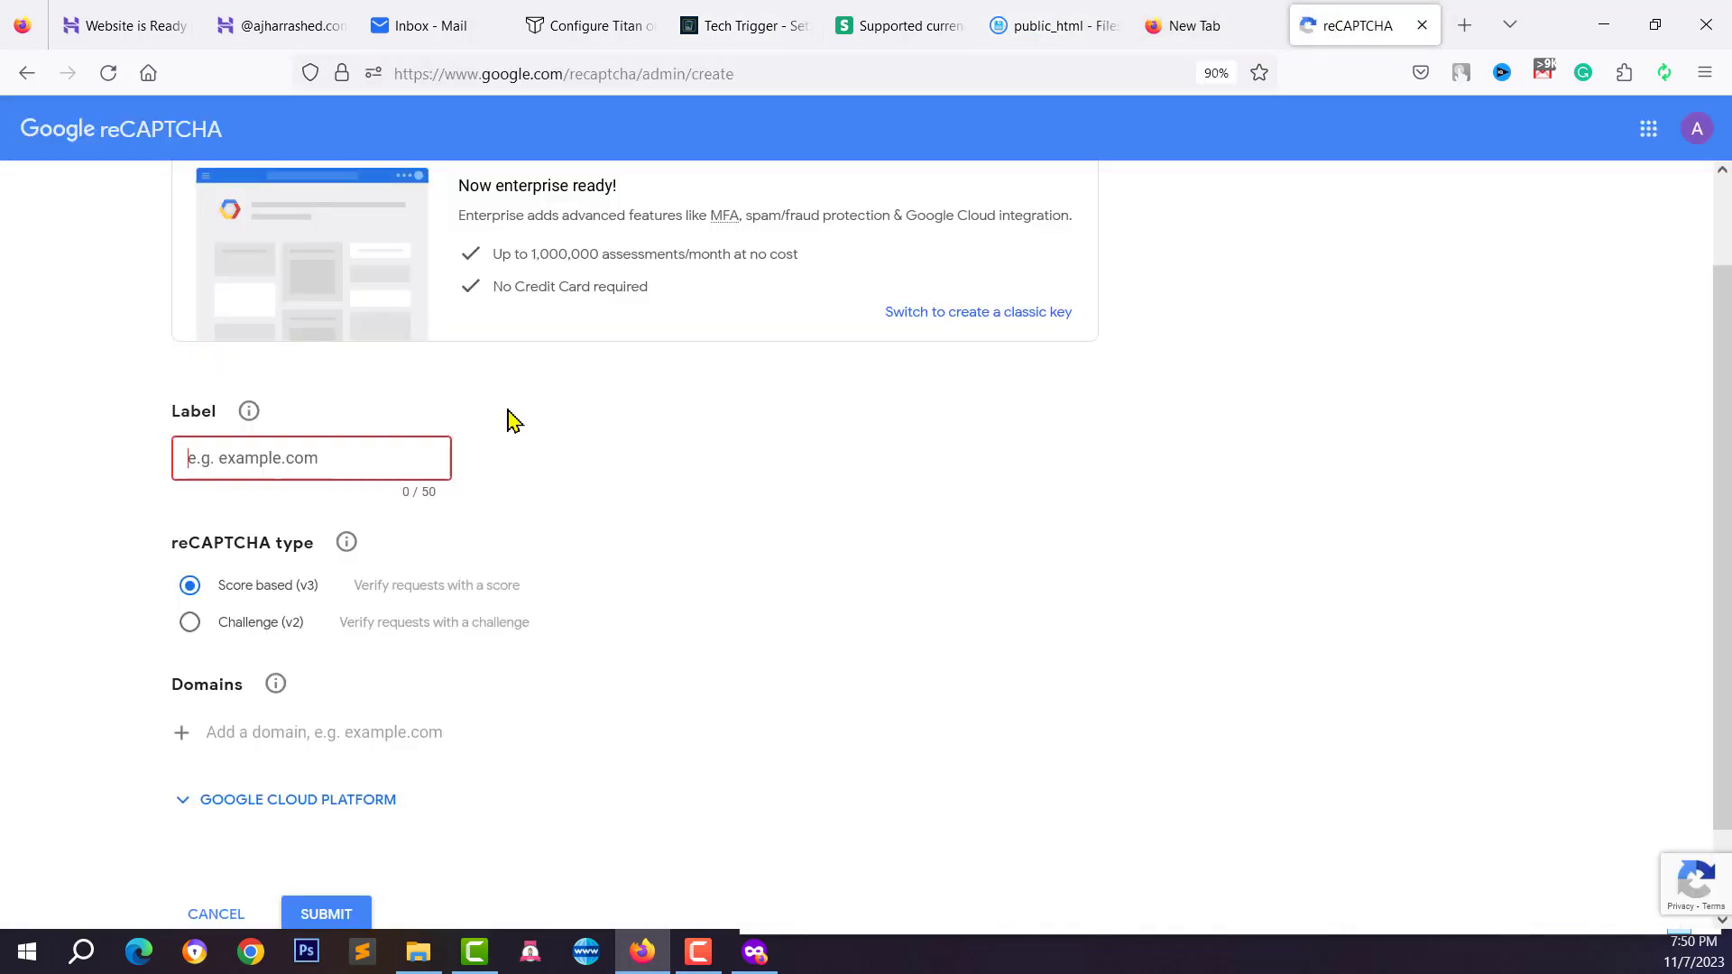
right_click(352, 469)
left_click(435, 644)
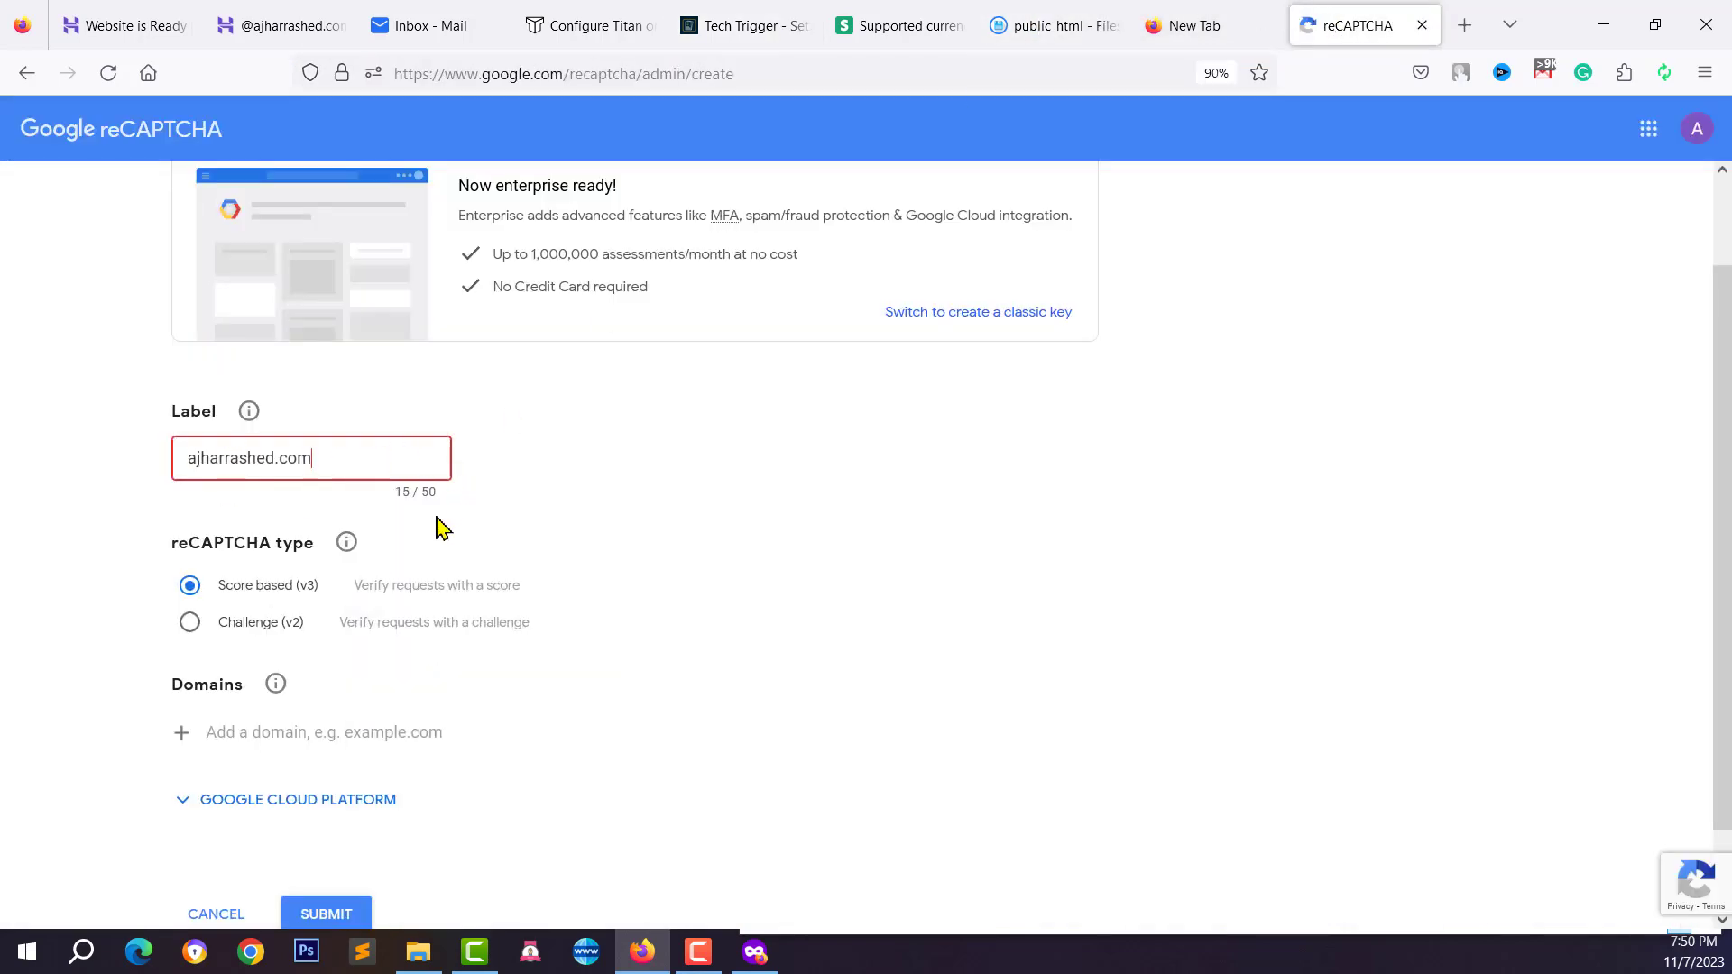
Choose the Challenge (v2) reCAPTCHA type with the Invisible reCAPTCHA badge
scroll(442, 528, "down", 1)
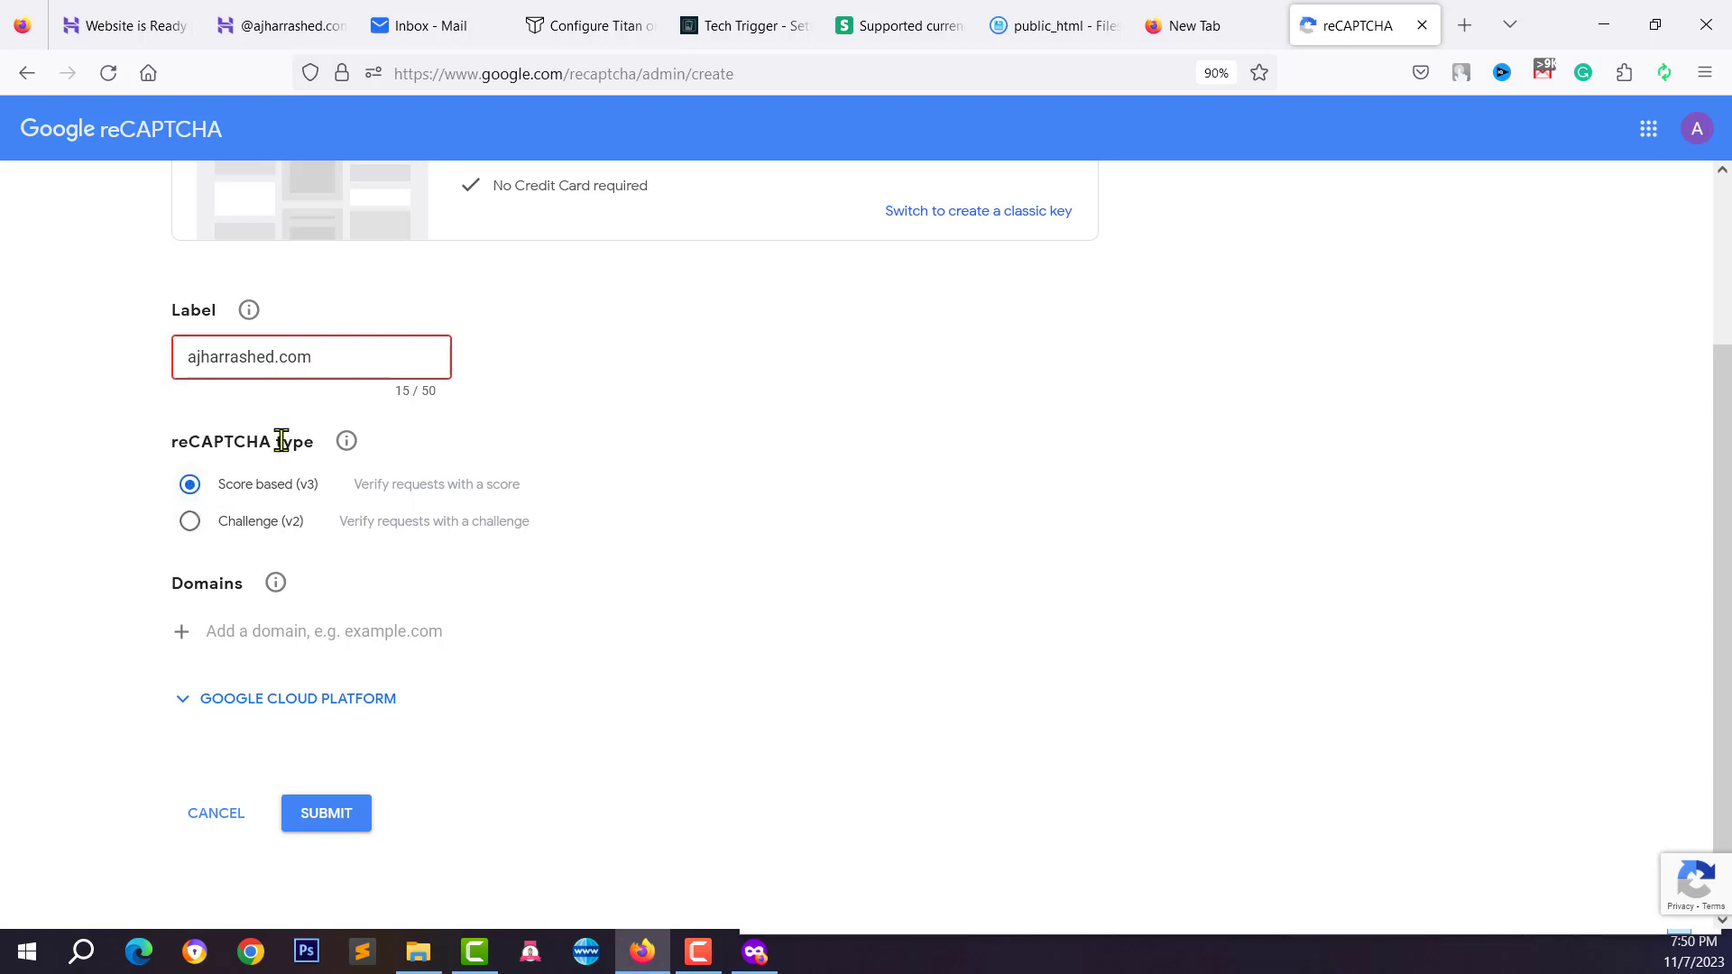
left_click(260, 523)
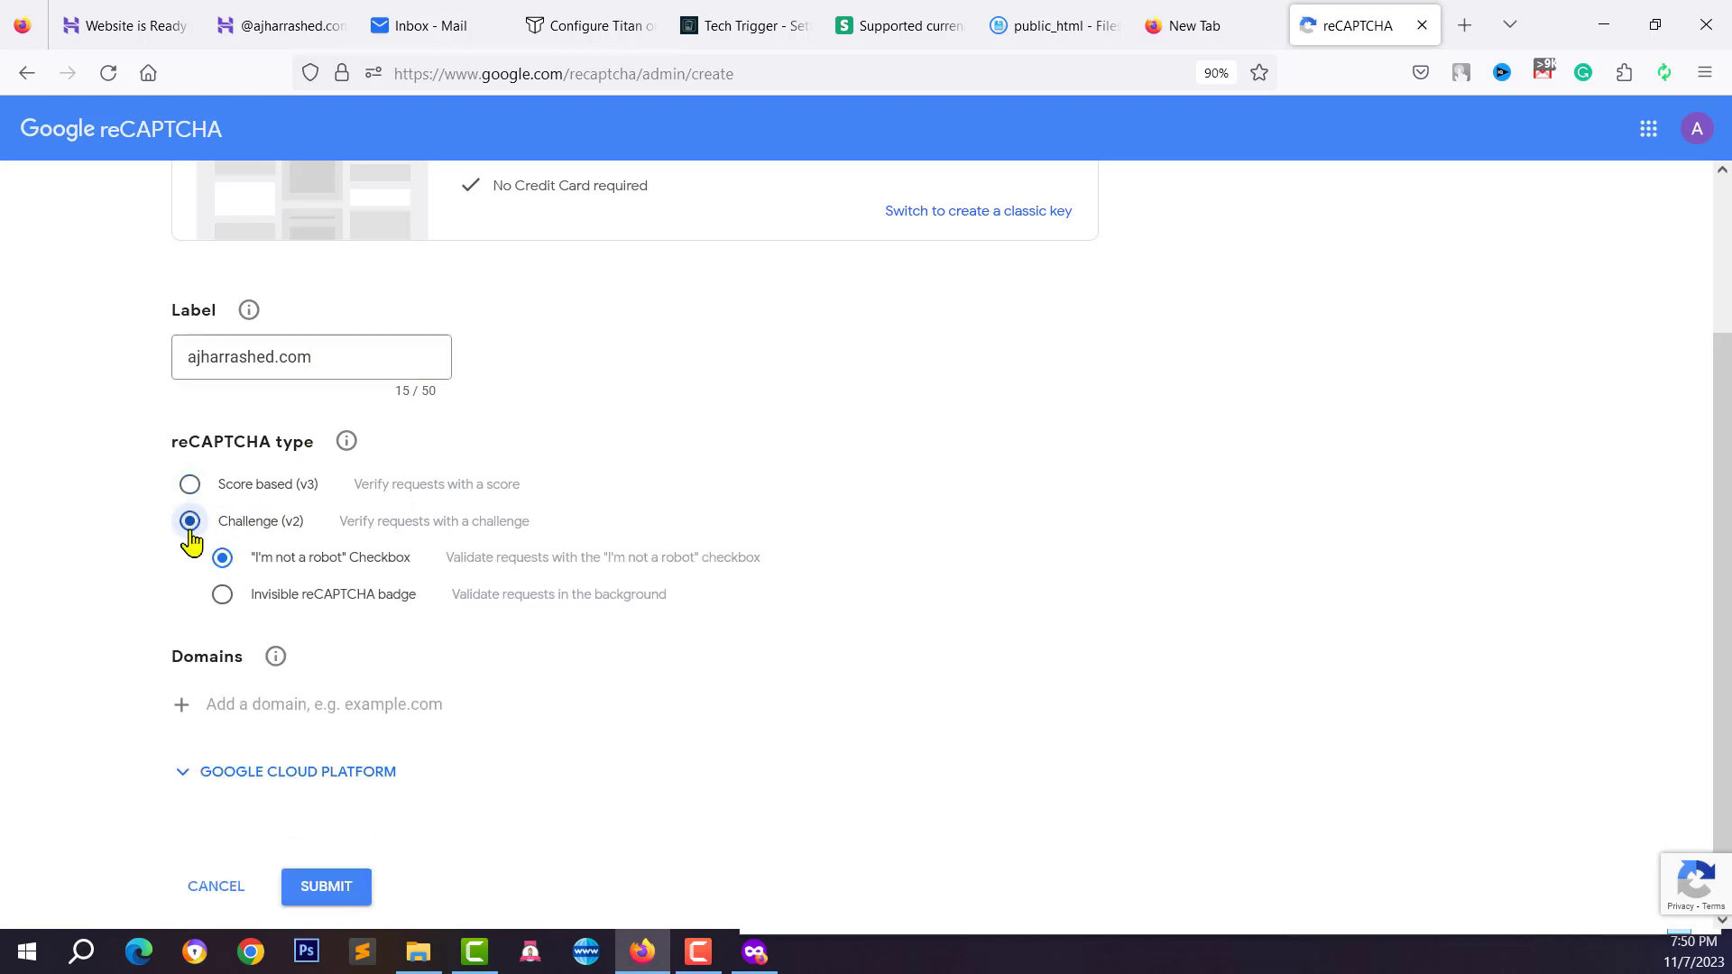
scroll(298, 532, "down", 1)
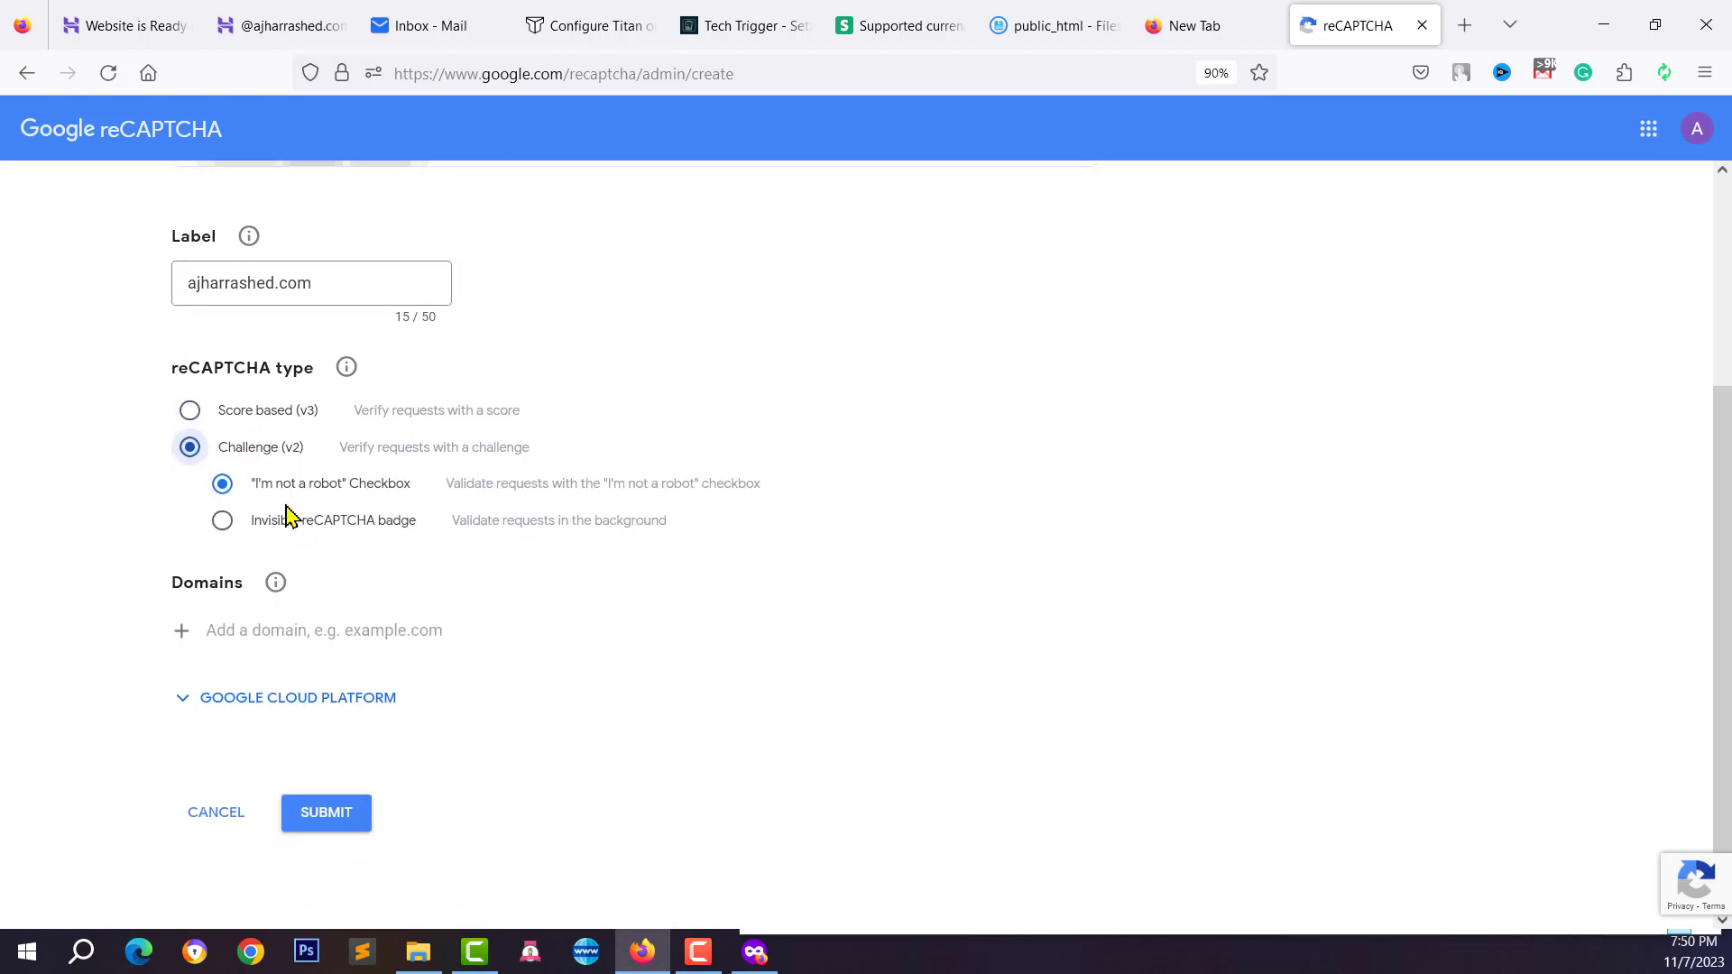
left_click(222, 528)
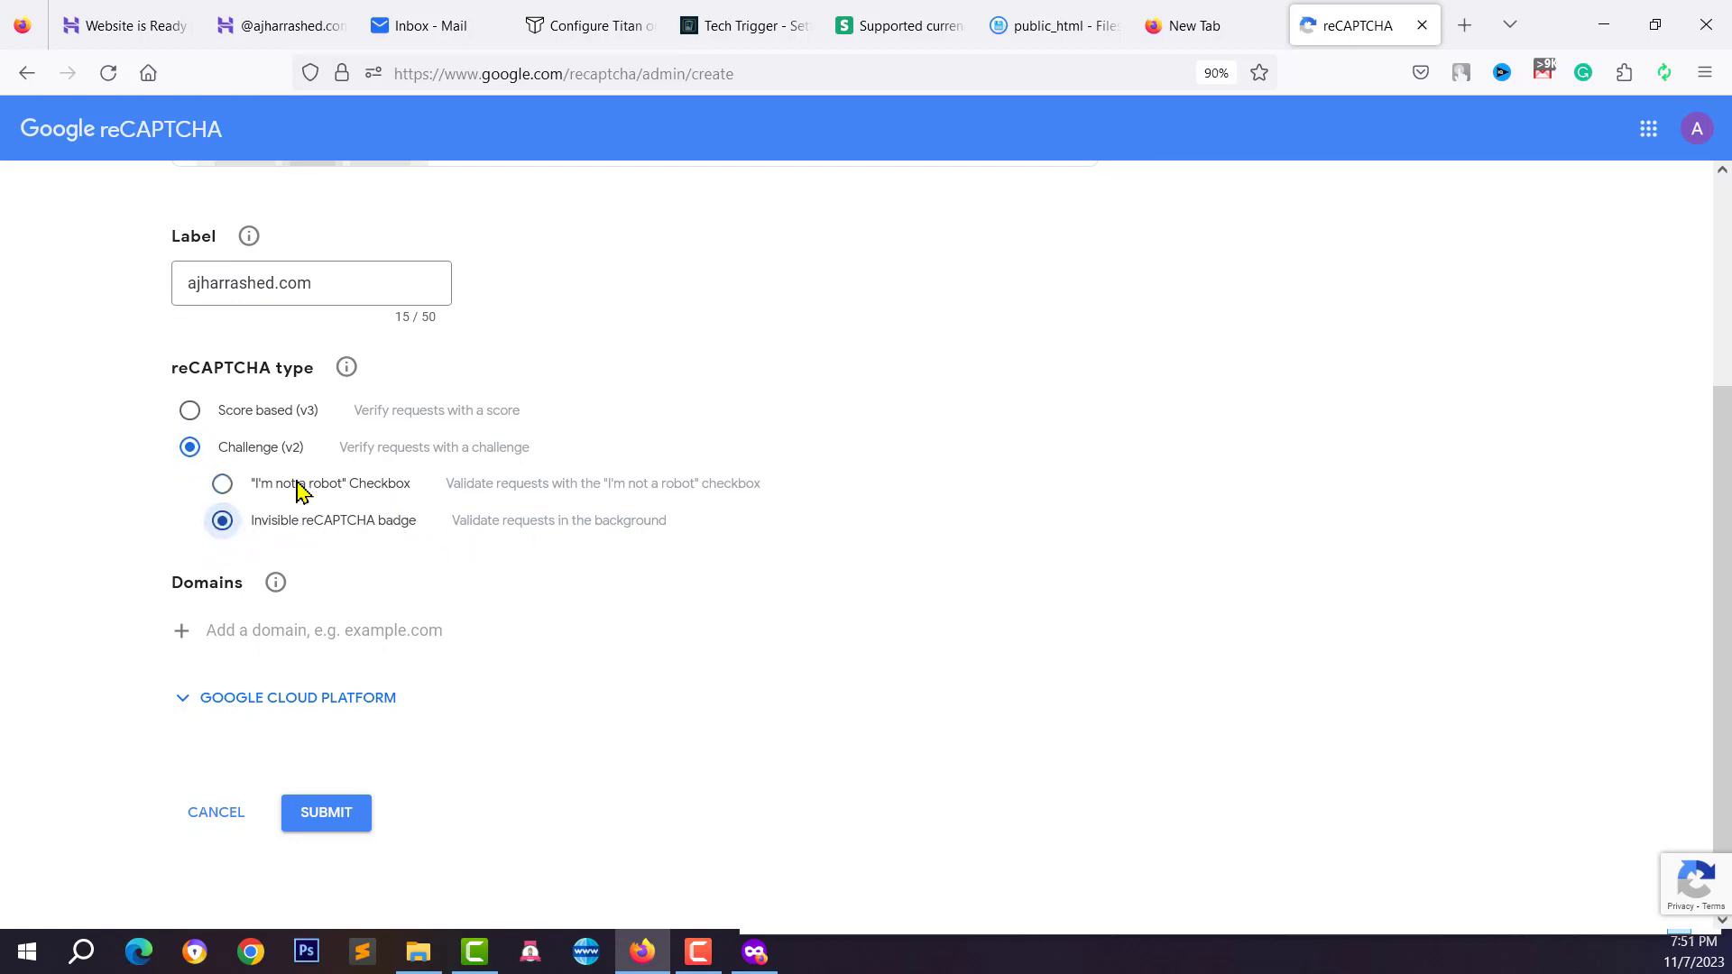
Add ajharrashed.com to the Domains list and submit the registration
left_click(240, 632)
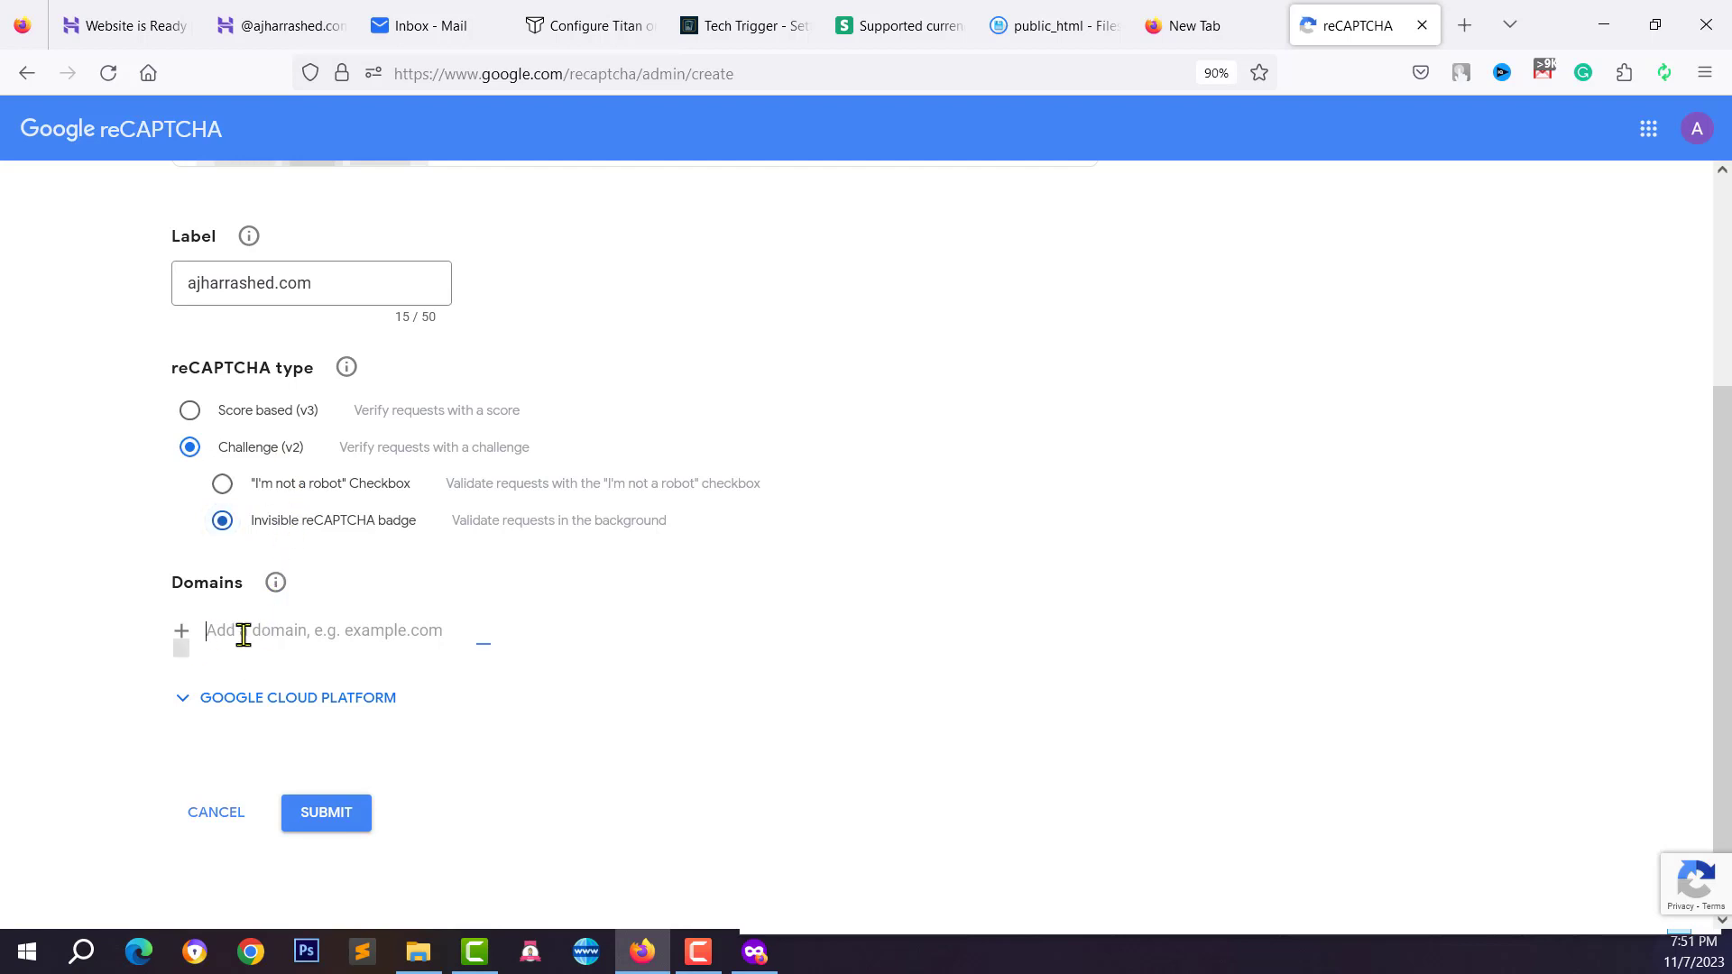
left_click(274, 279)
key("ctrl+a")
right_click(279, 282)
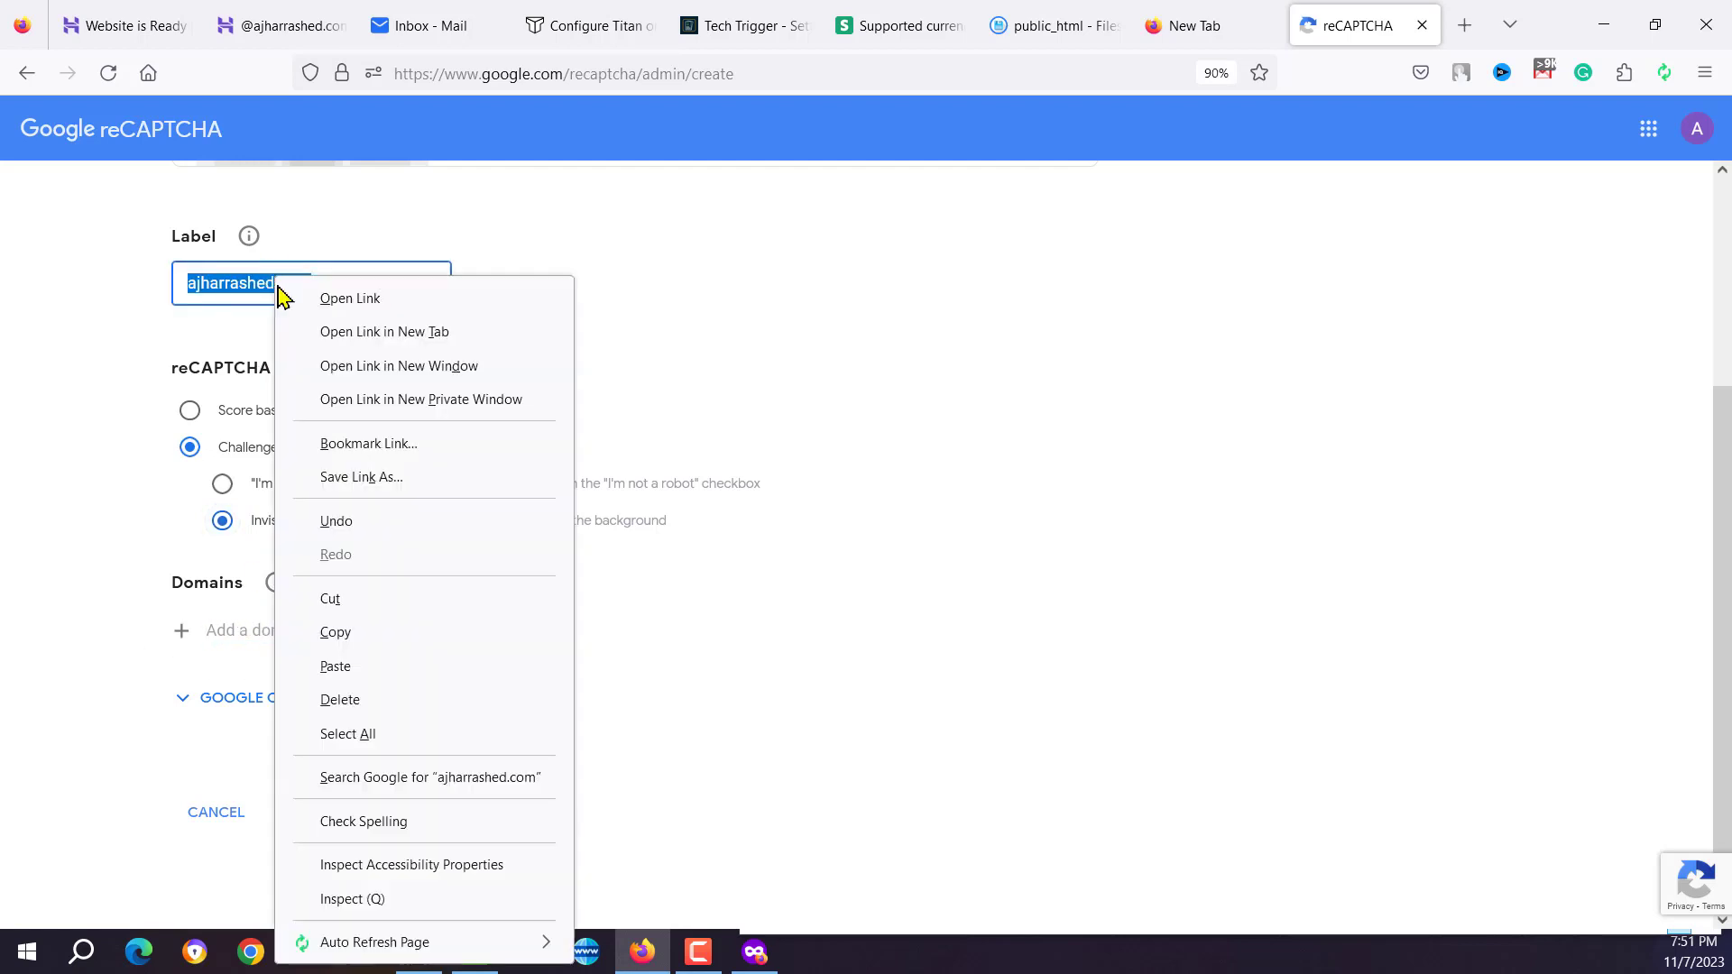
left_click(220, 631)
left_click(236, 630)
right_click(242, 631)
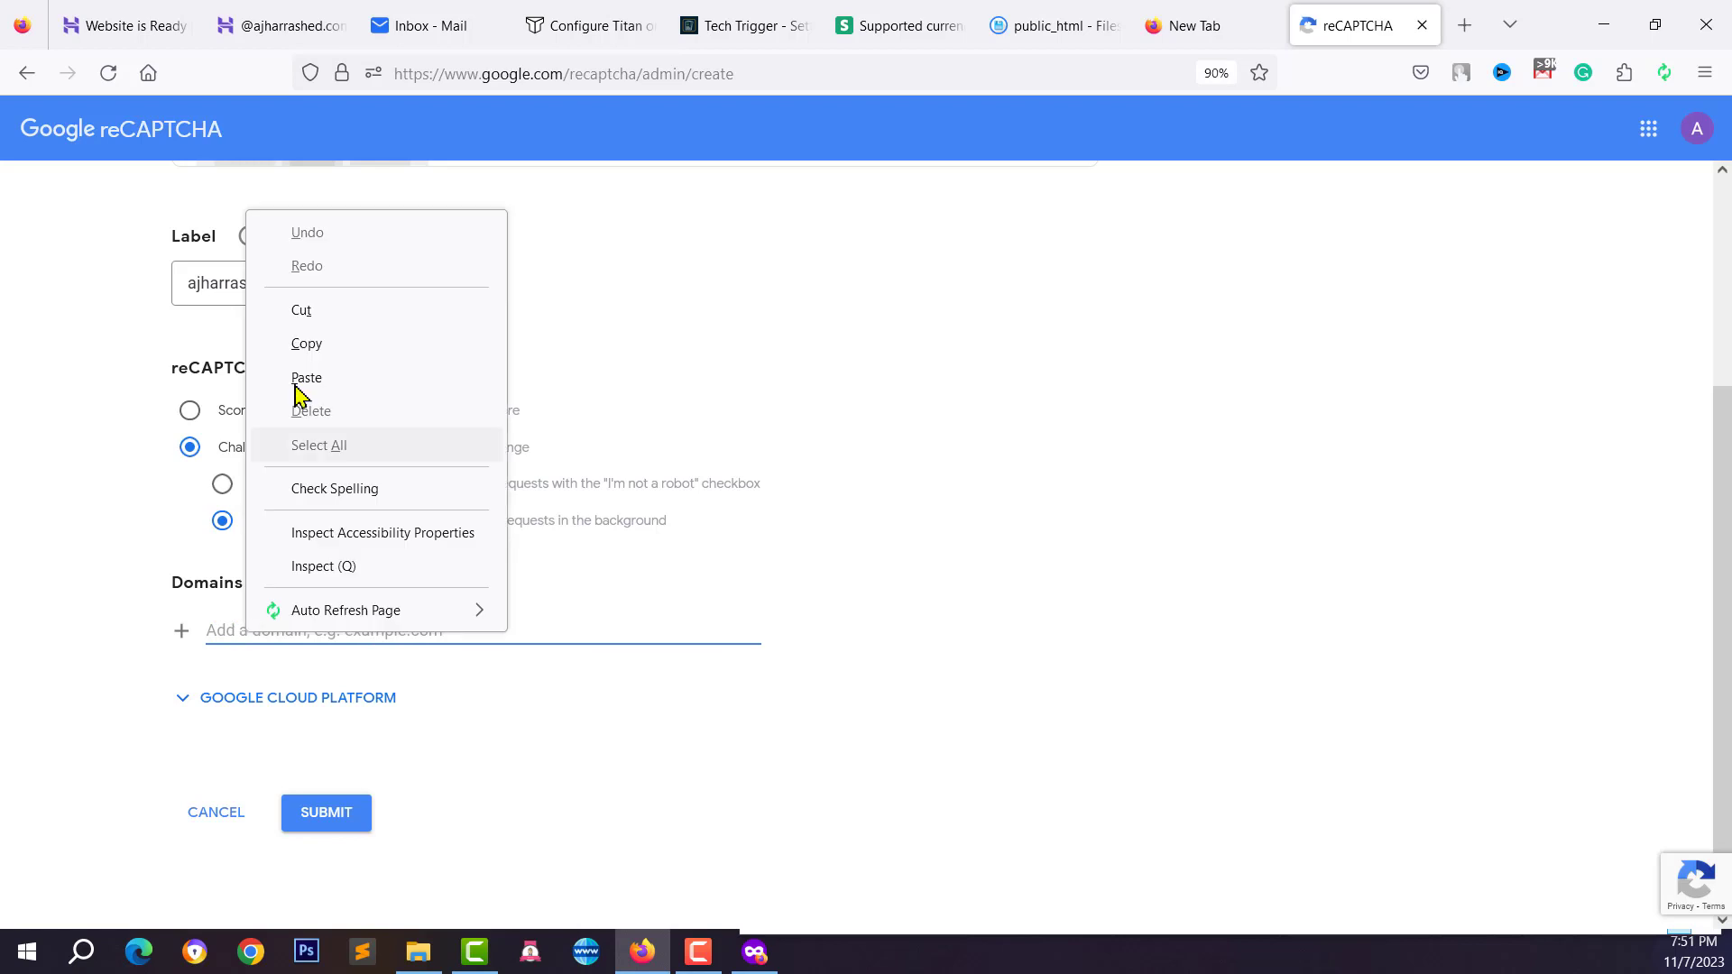
left_click(310, 377)
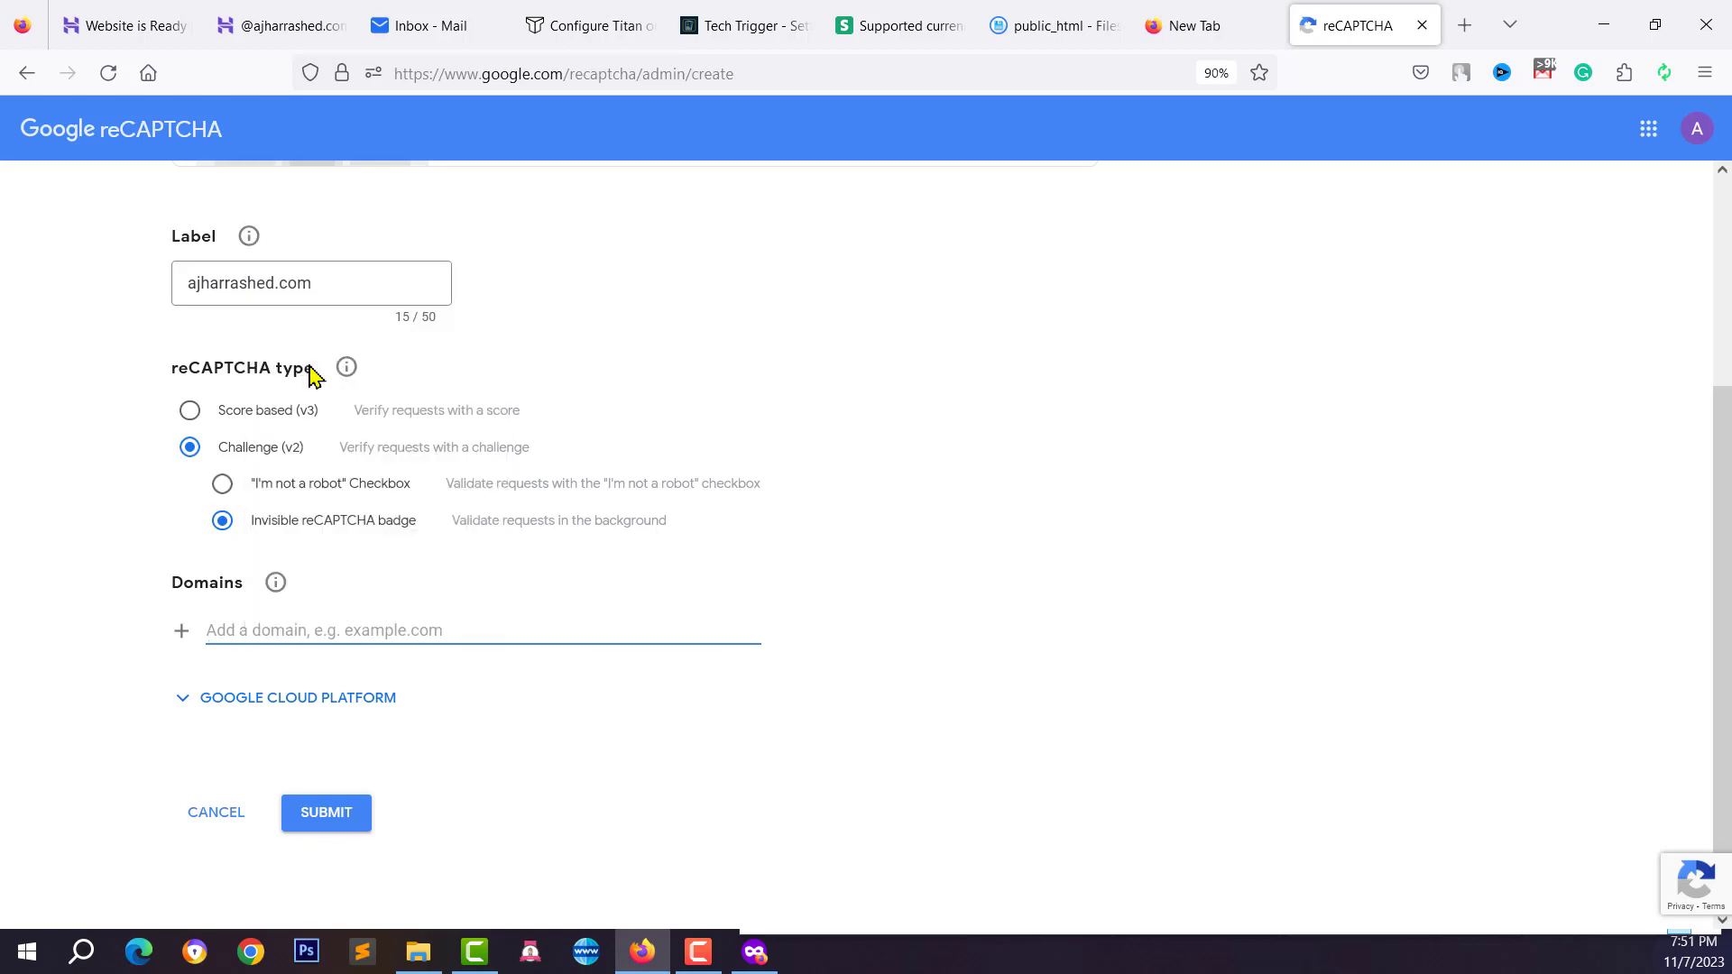
left_click(327, 830)
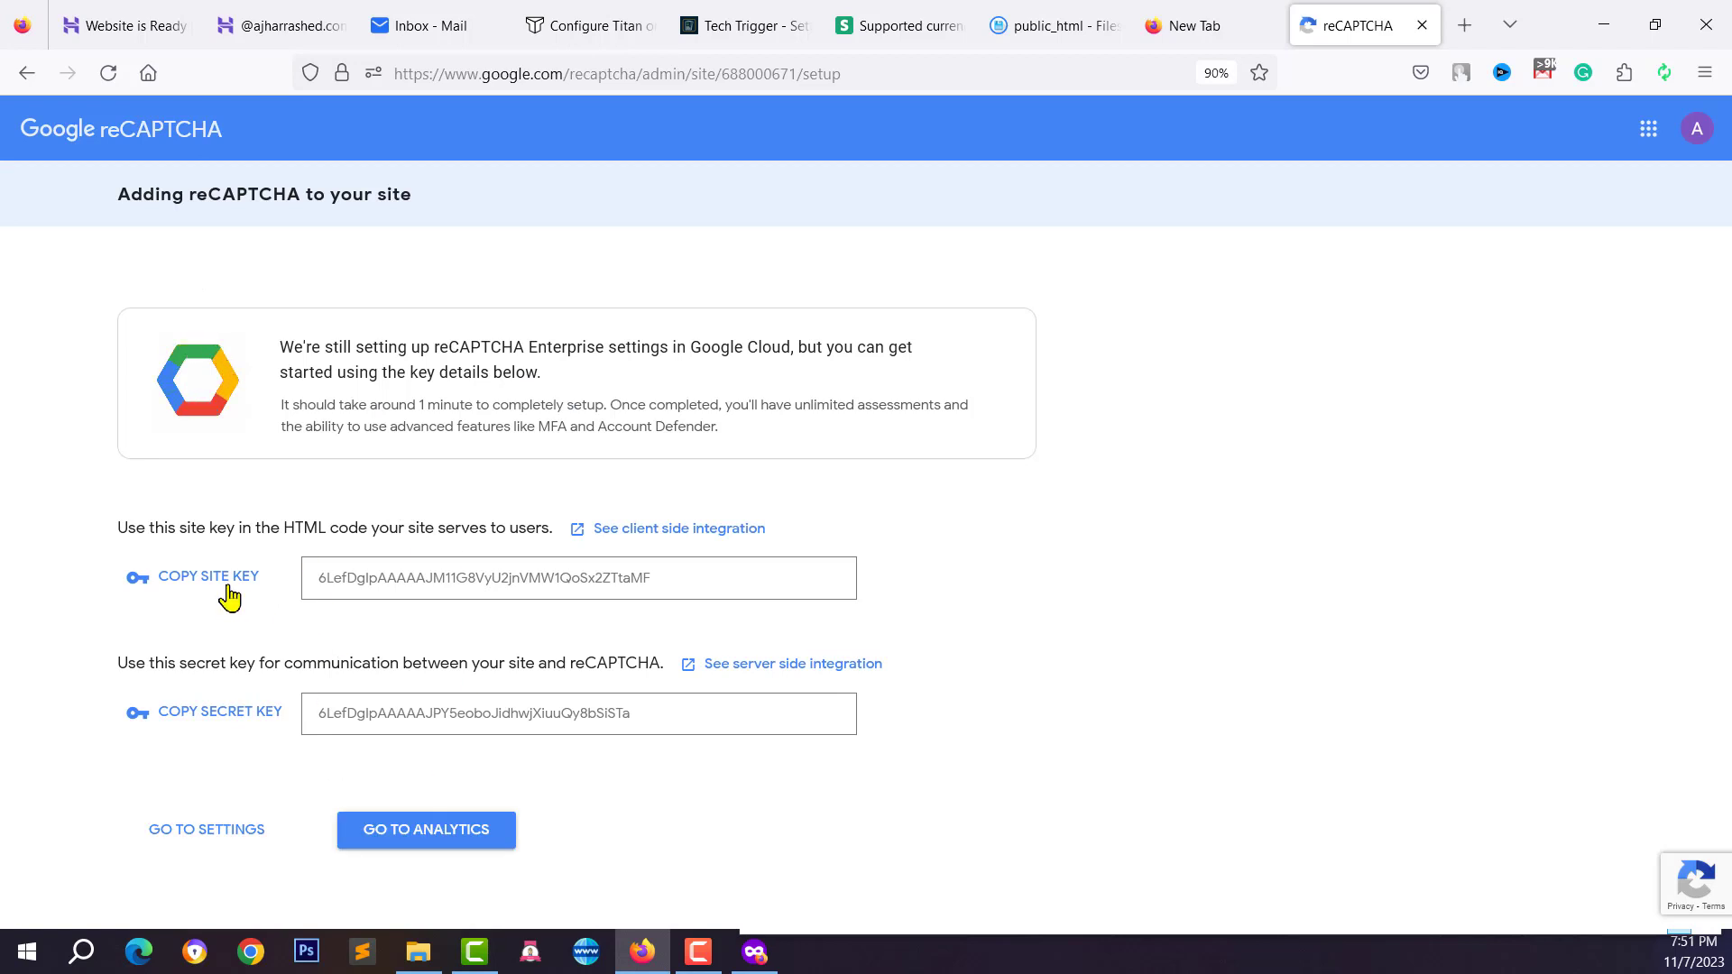
Paste the generated reCAPTCHA site key into Tech Trigger's Google Recaptcha Key field
left_click(213, 664)
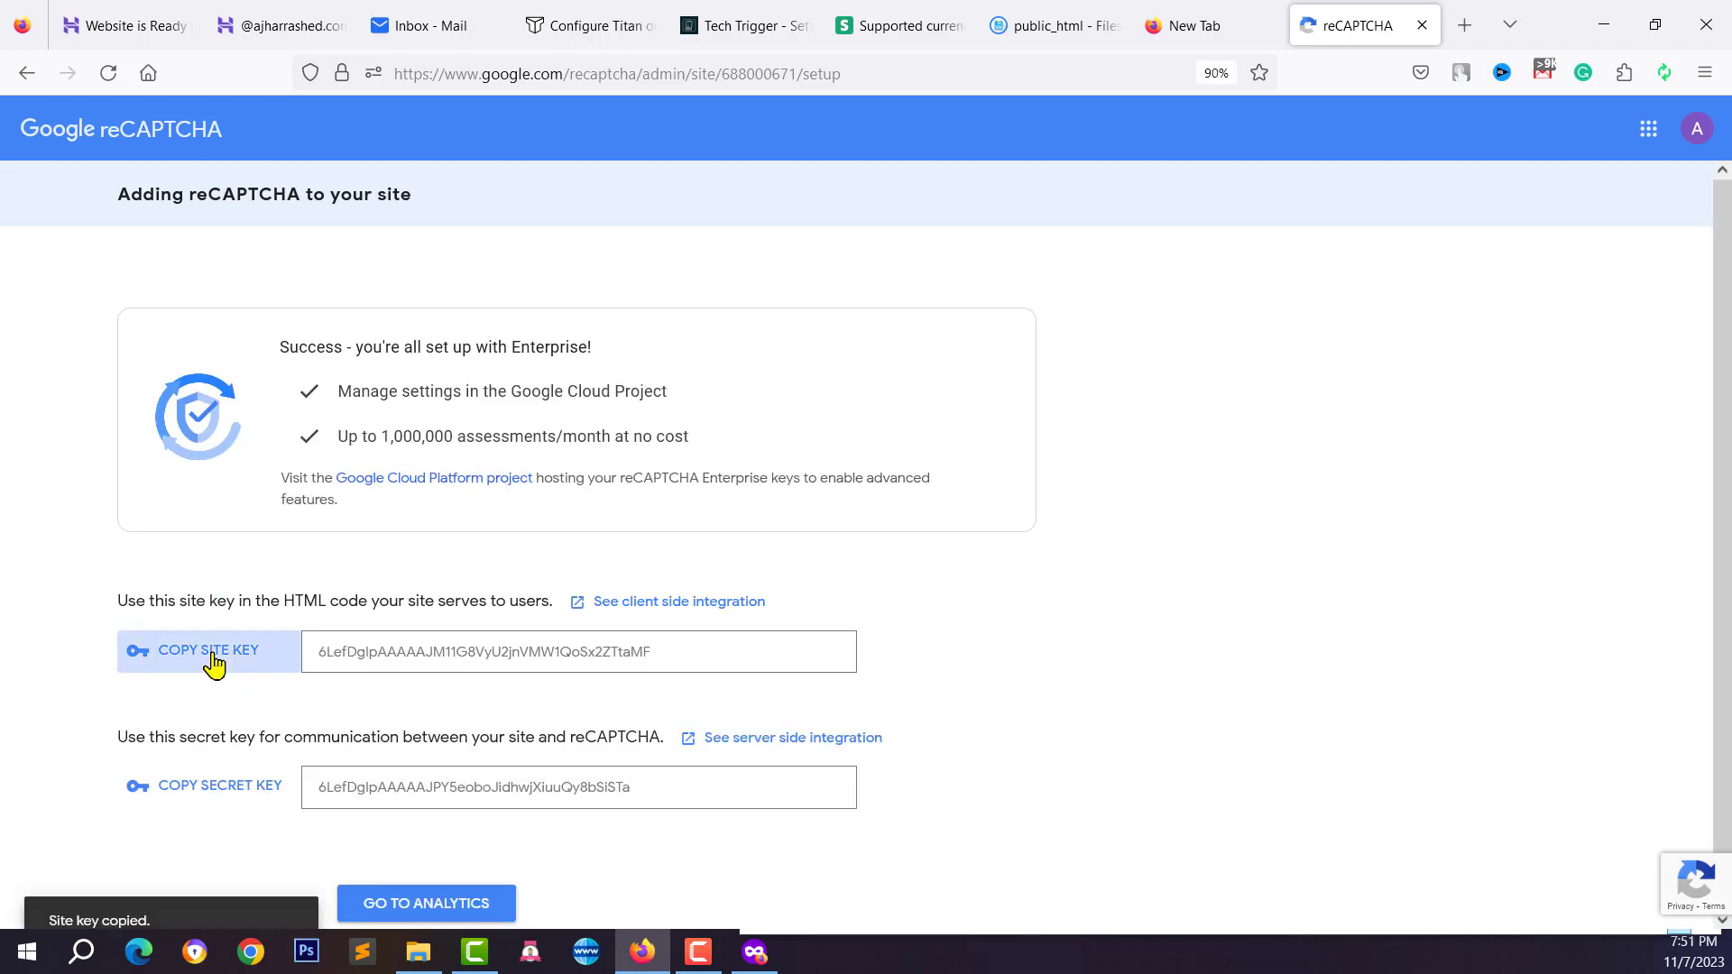
left_click(732, 26)
left_click(931, 281)
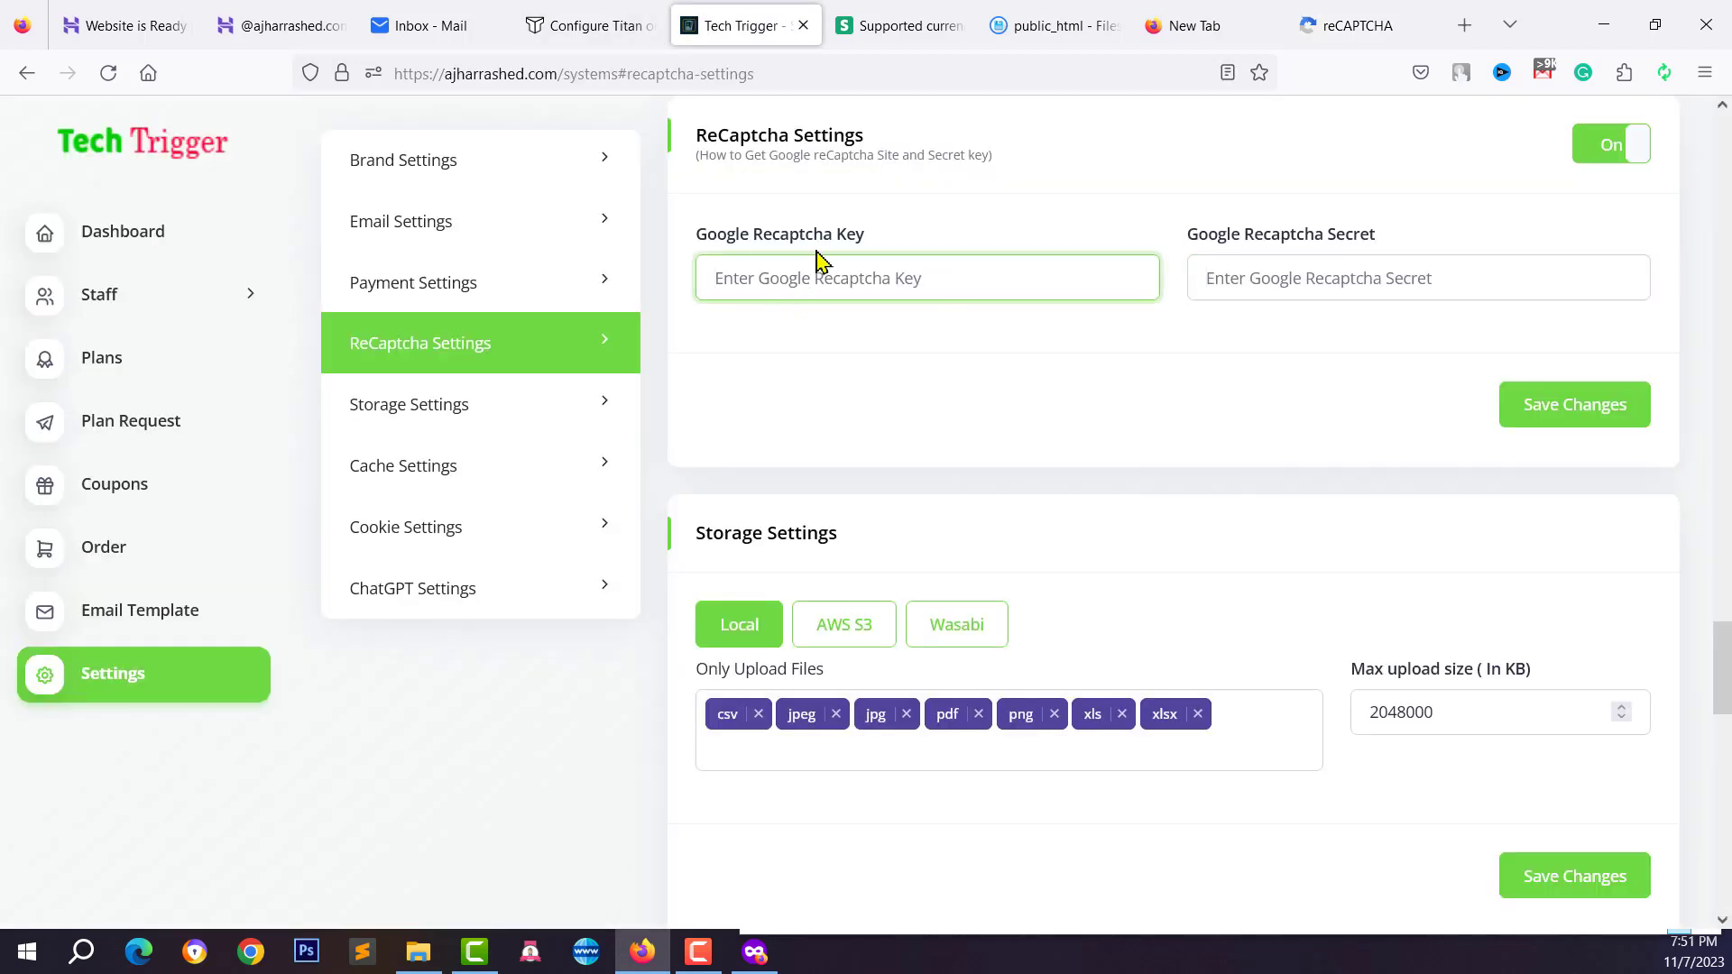
right_click(814, 256)
right_click(750, 285)
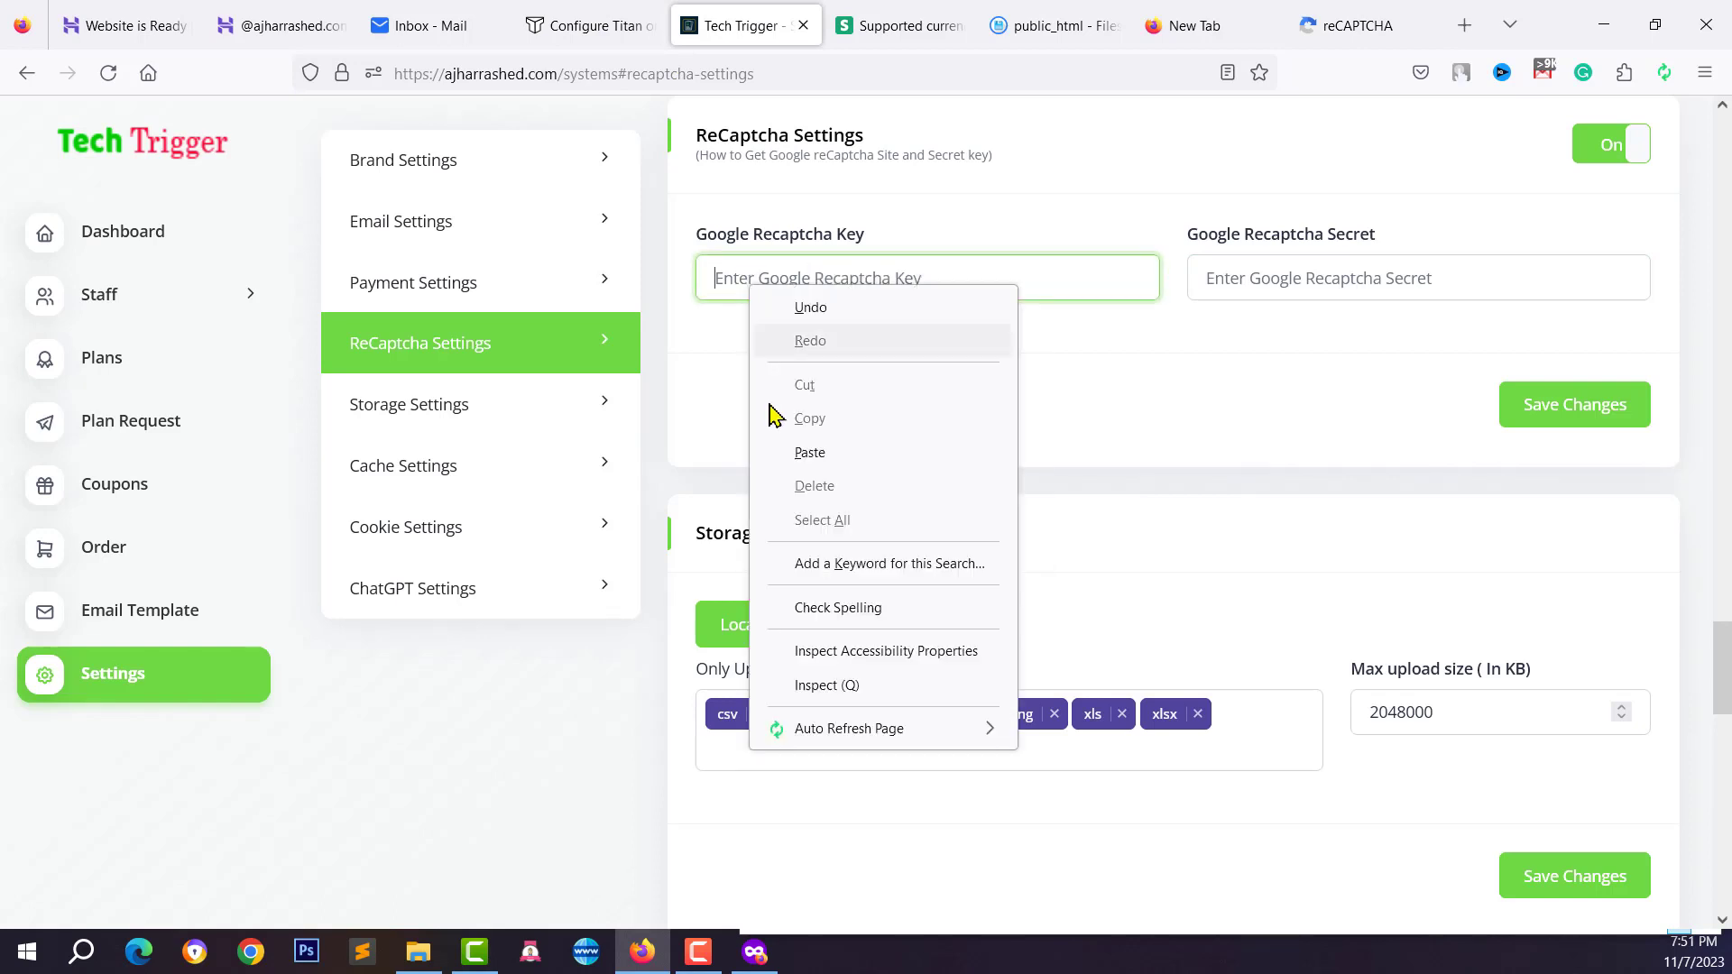
left_click(812, 452)
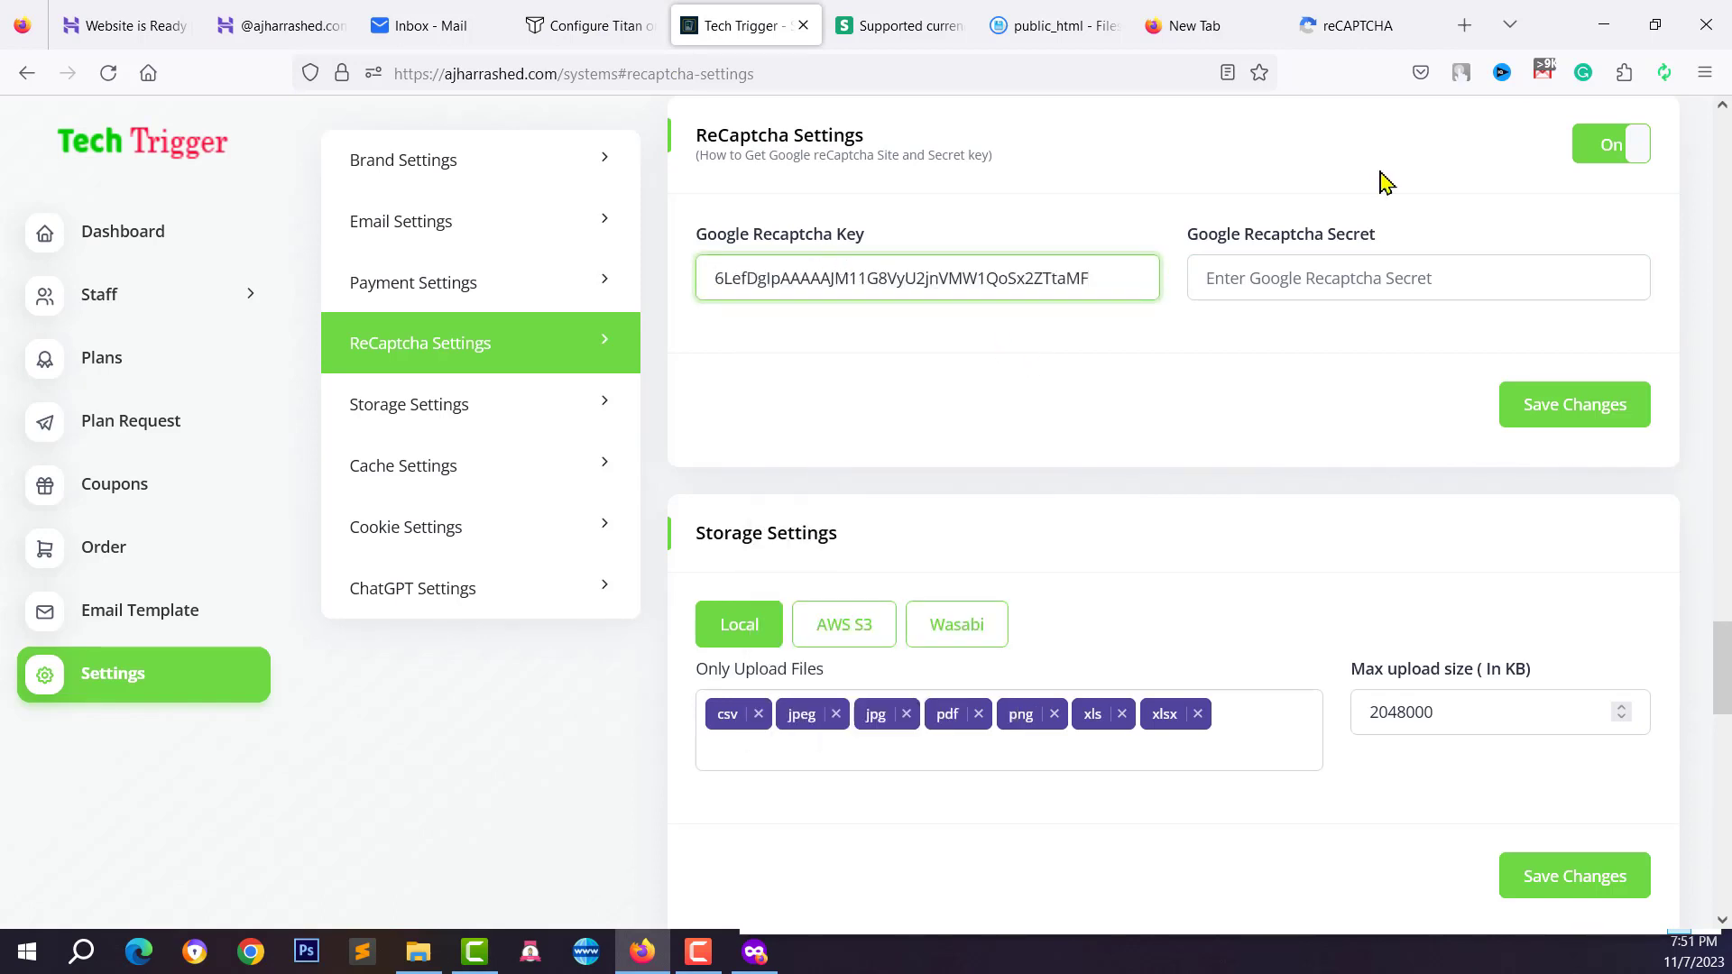
Paste the reCAPTCHA secret key into Google Recaptcha Secret and save the changes
left_click(1310, 23)
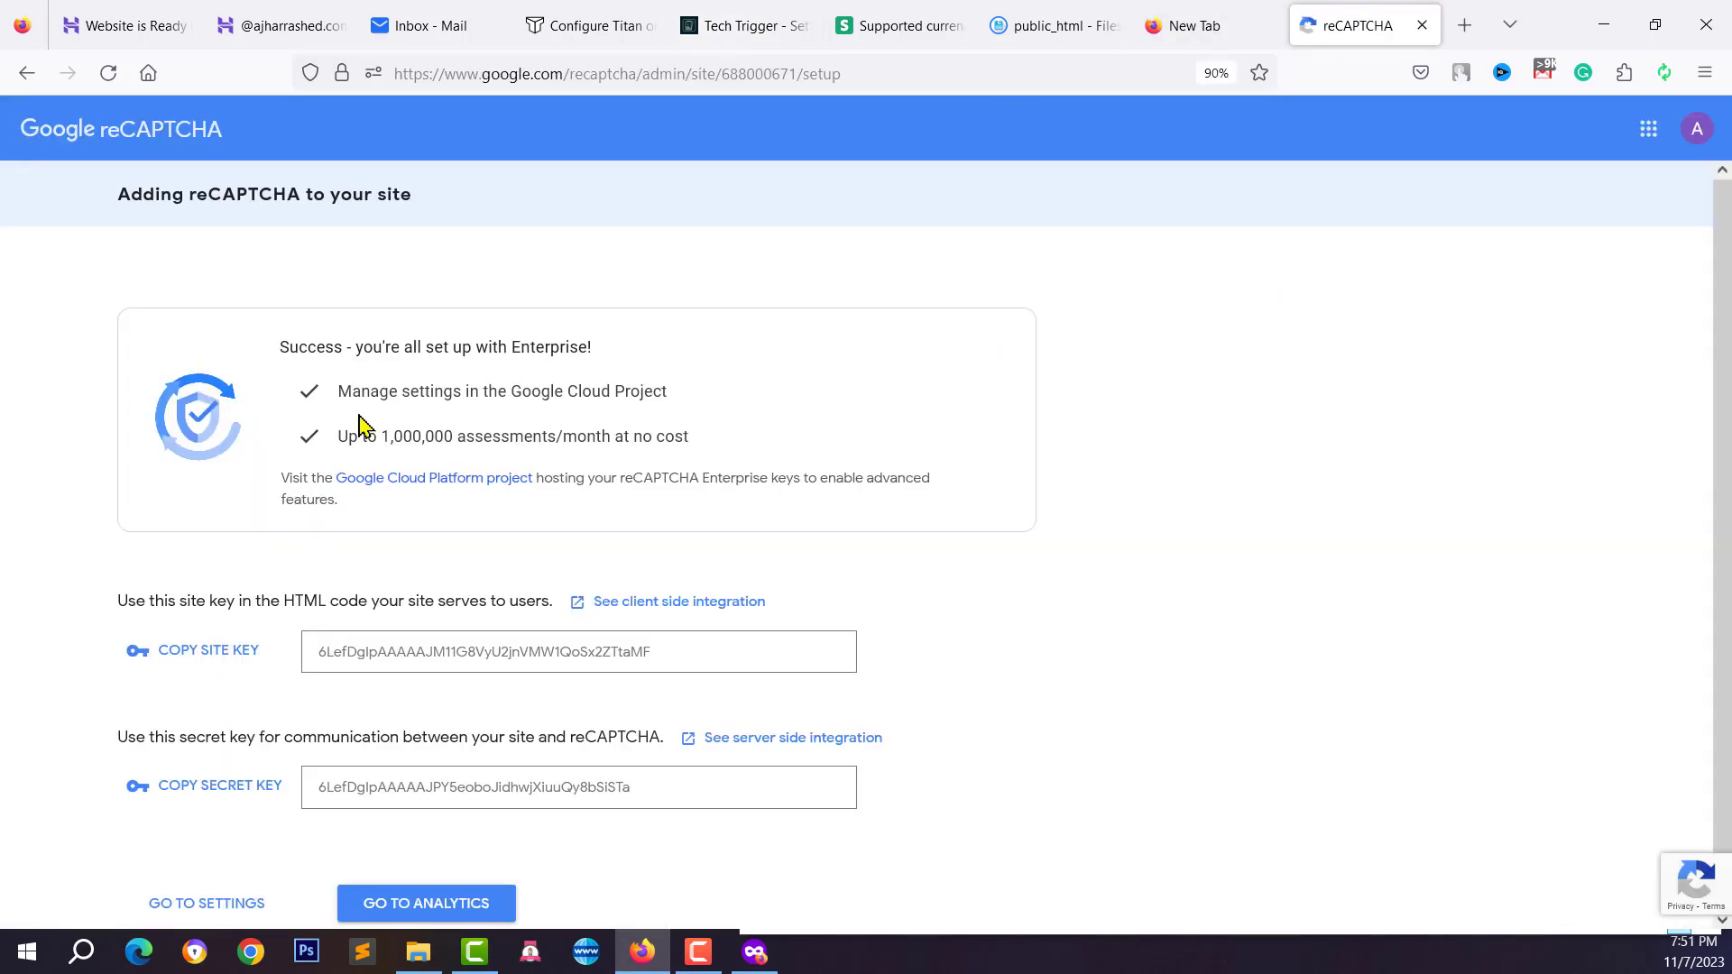
left_click(211, 787)
left_click(1060, 26)
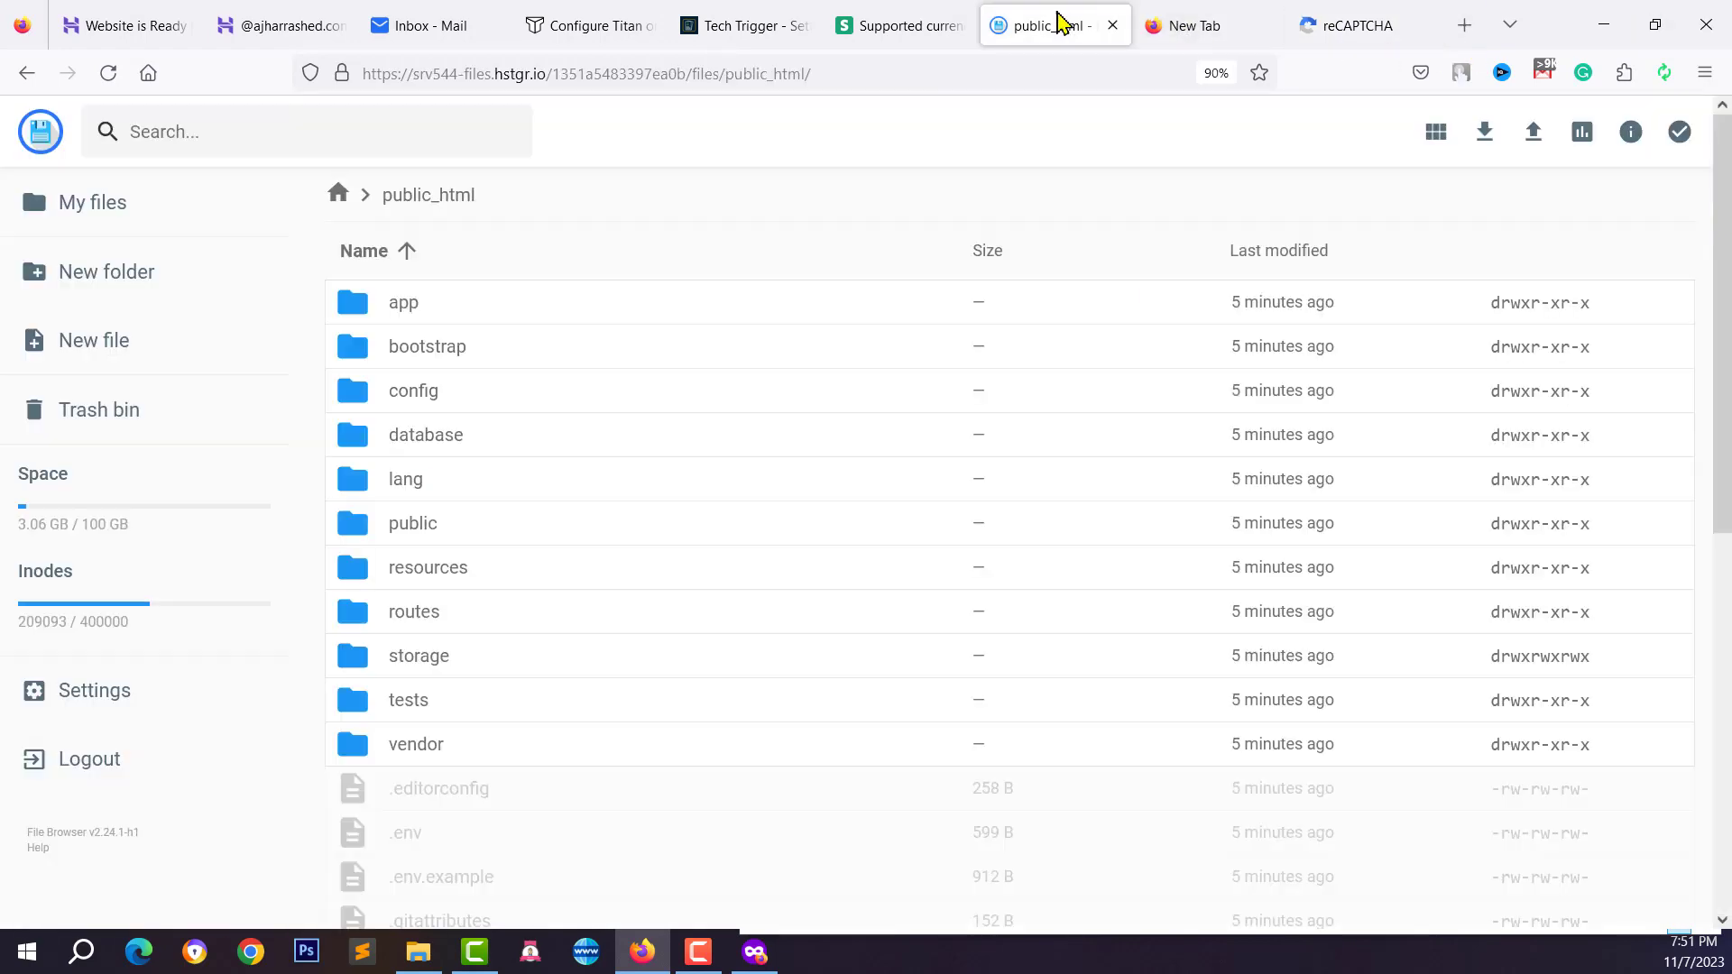
left_click(744, 25)
right_click(1313, 290)
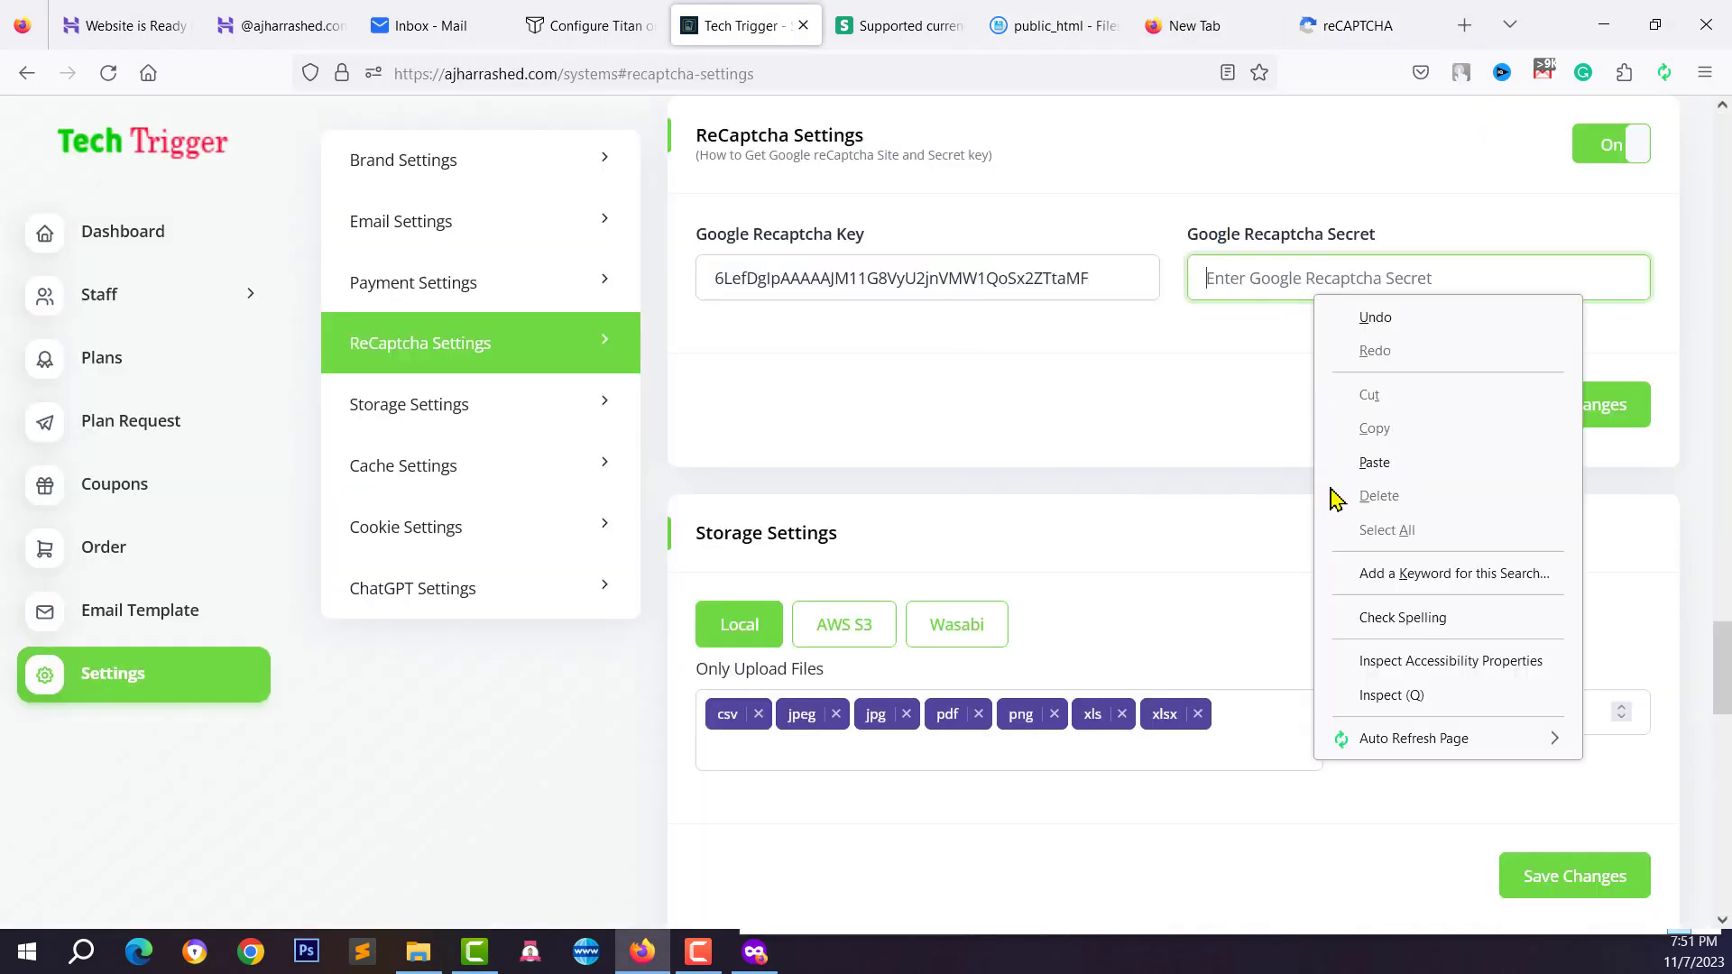
left_click(1377, 467)
left_click(1546, 406)
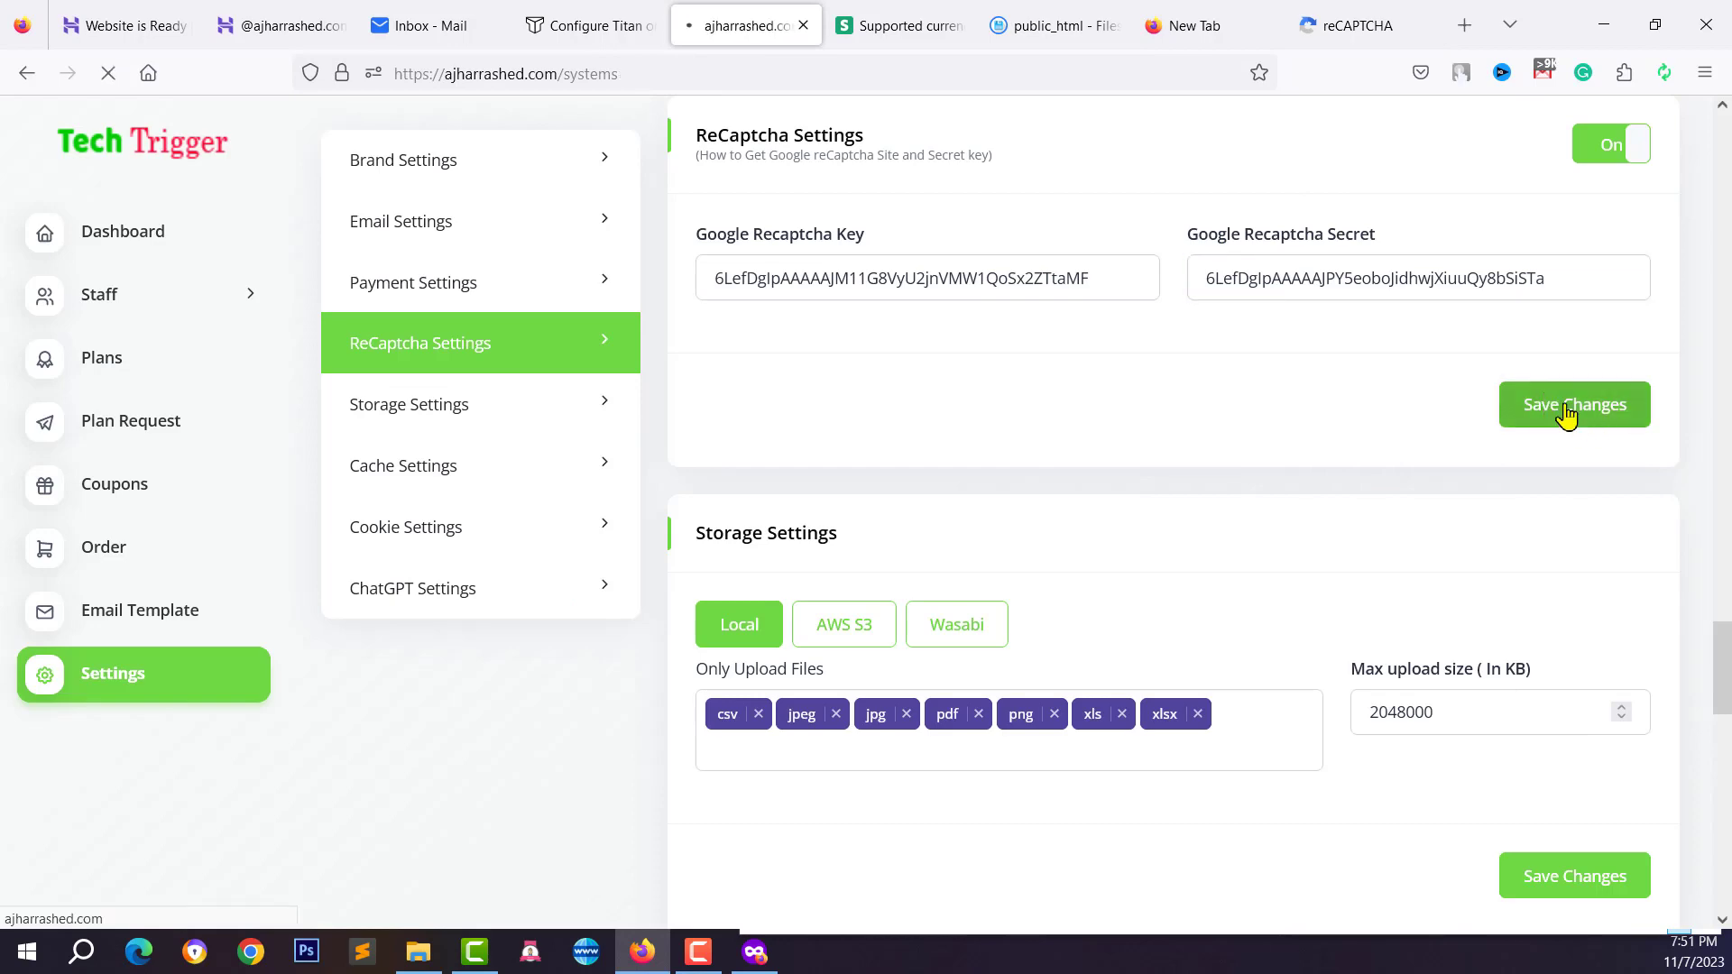
key("alt+Tab")
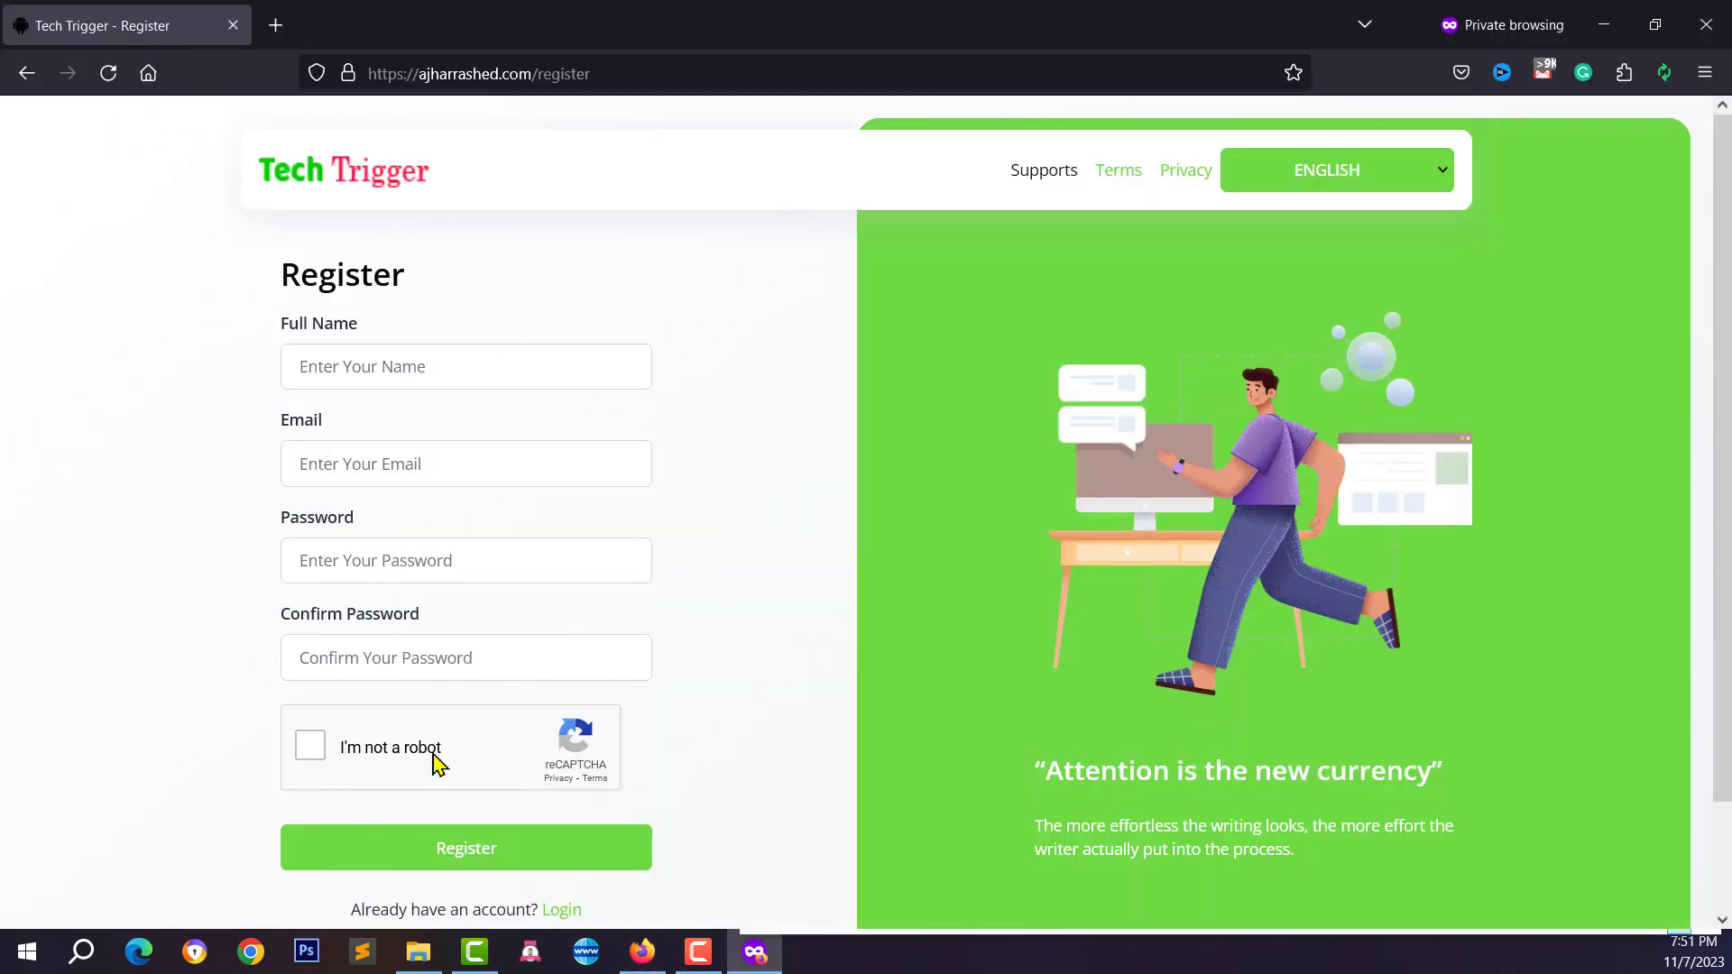
left_click(307, 754)
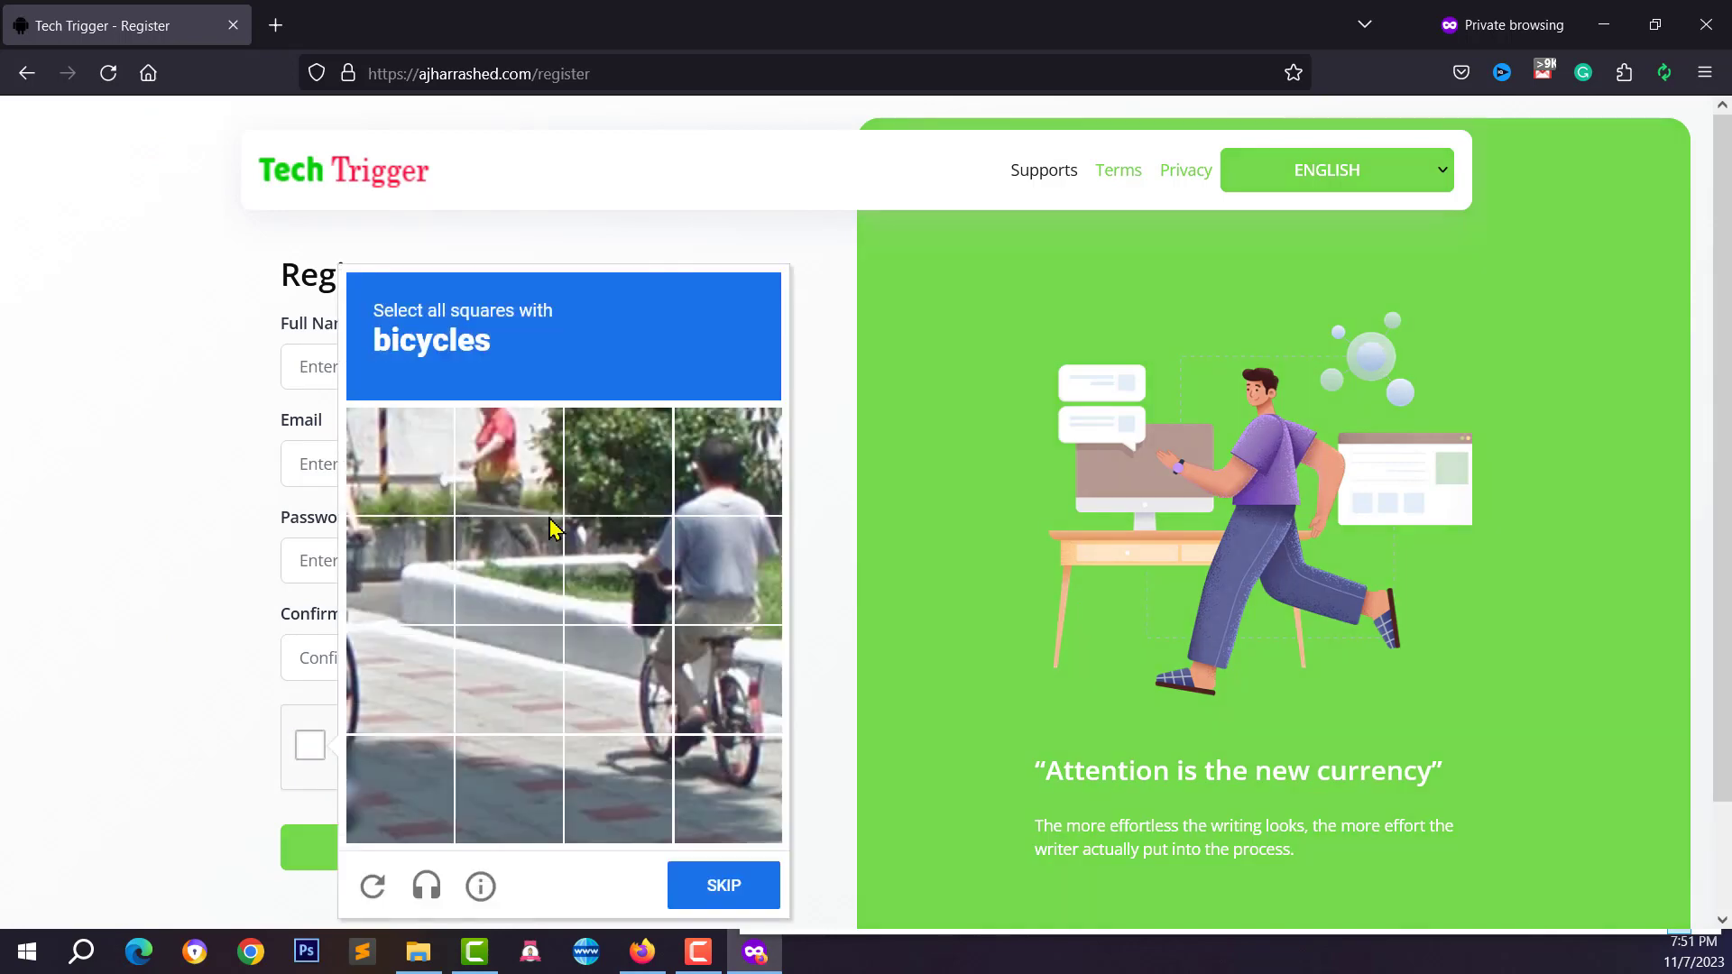
left_click(546, 507)
left_click(595, 560)
left_click(767, 653)
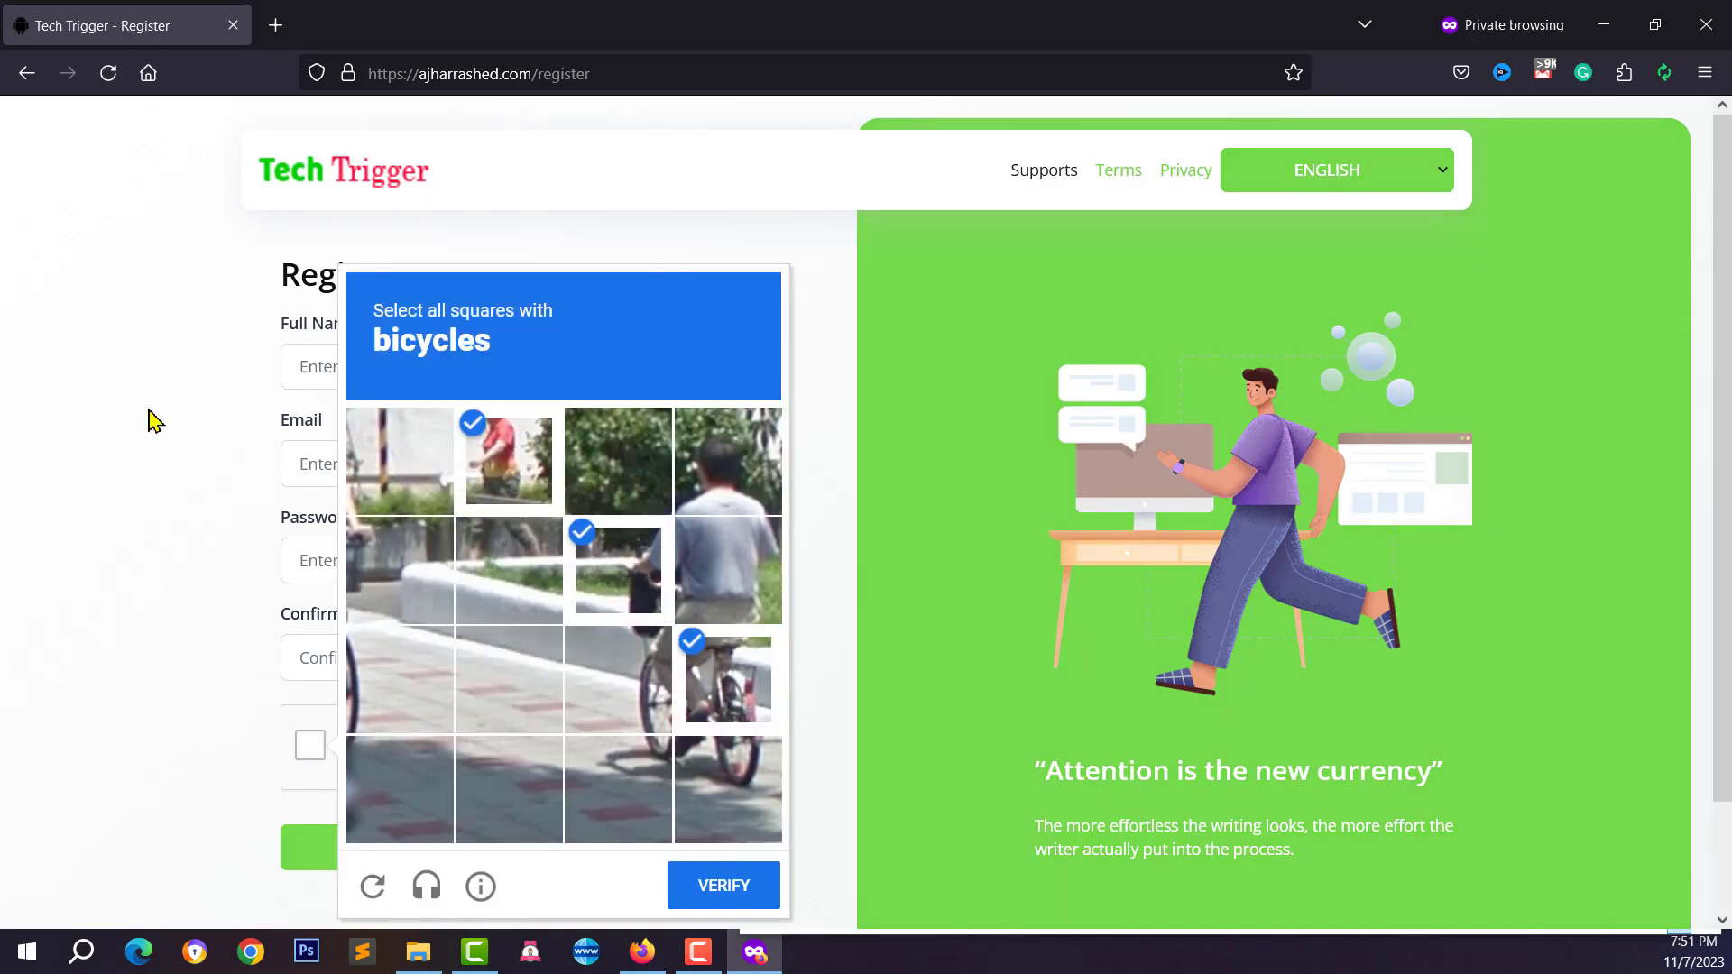
left_click(154, 419)
left_click(108, 73)
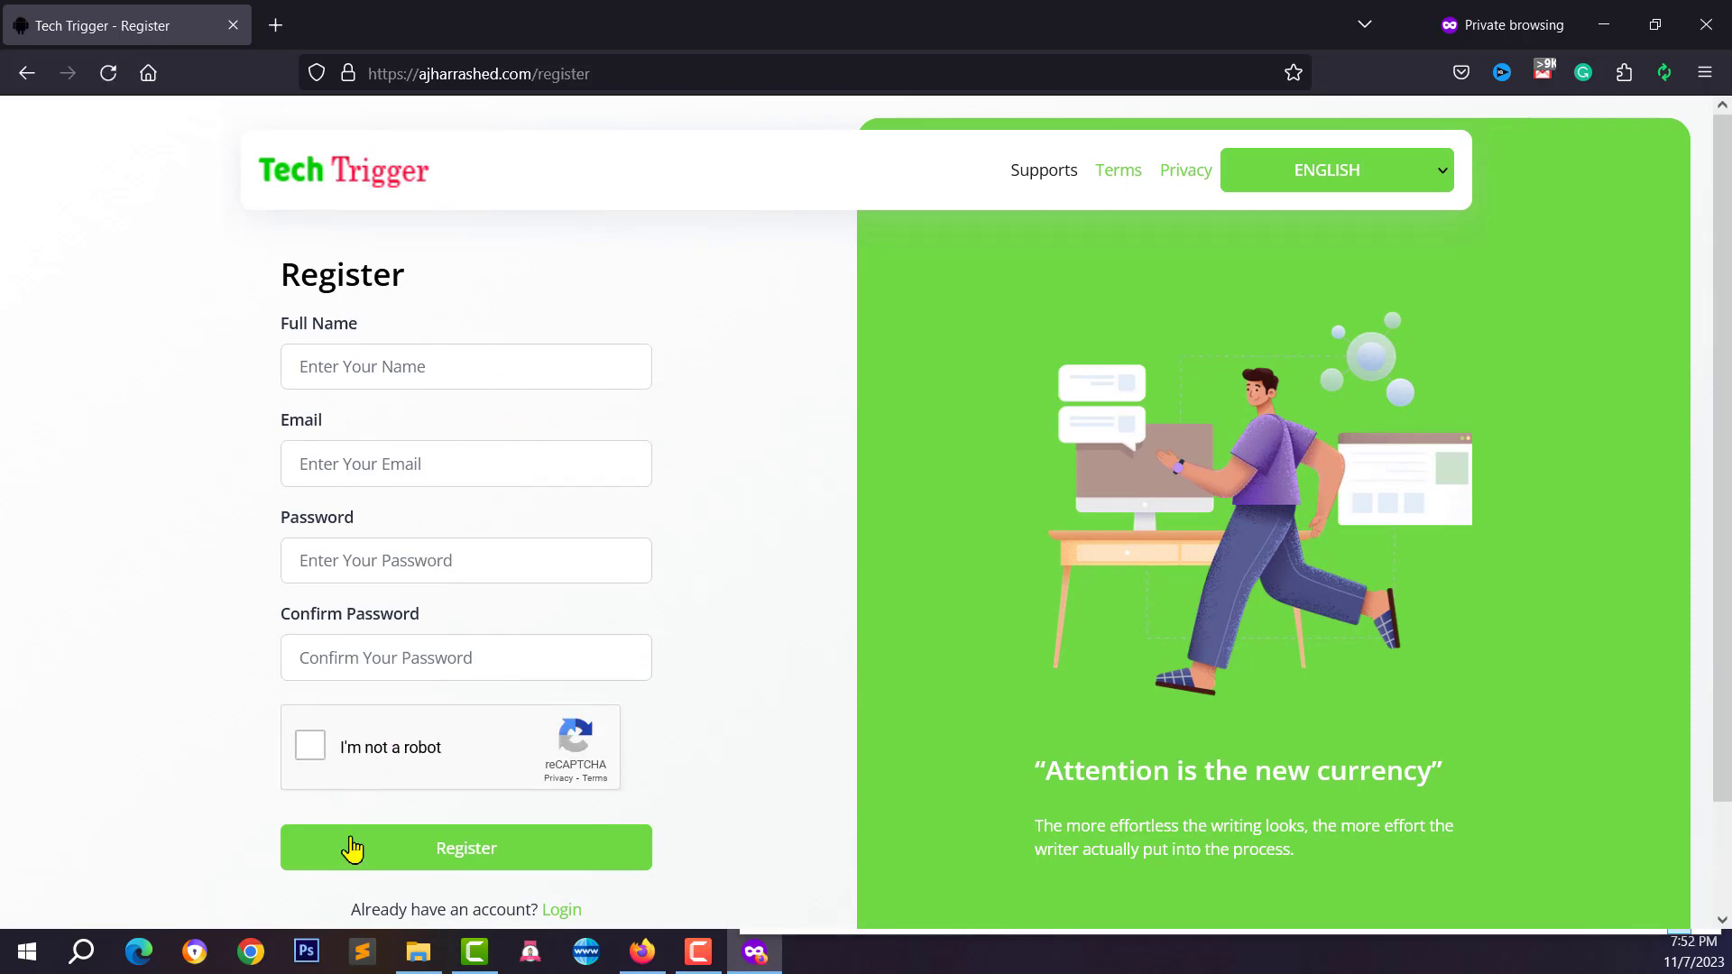
Show Storage Settings: Local storage, csv to xlsx uploads allowed, 2048000 KB max size
left_click(657, 943)
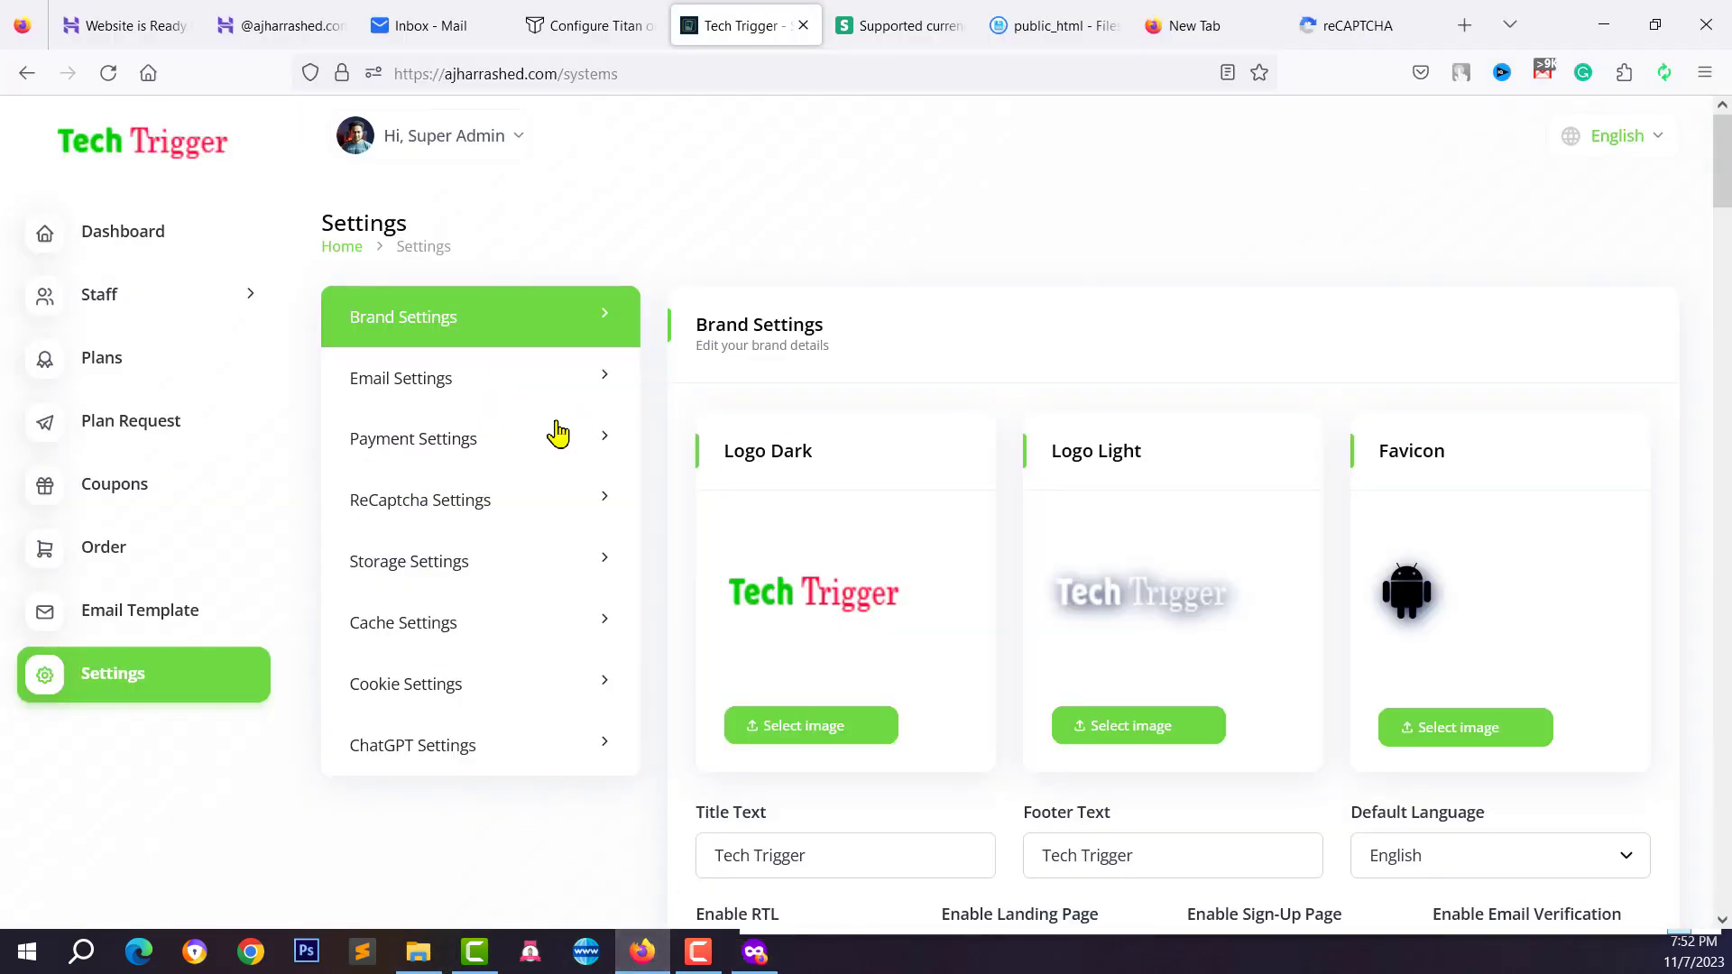
scroll(784, 742, "down", 3)
scroll(1061, 649, "down", 3)
scroll(1061, 649, "down", 10)
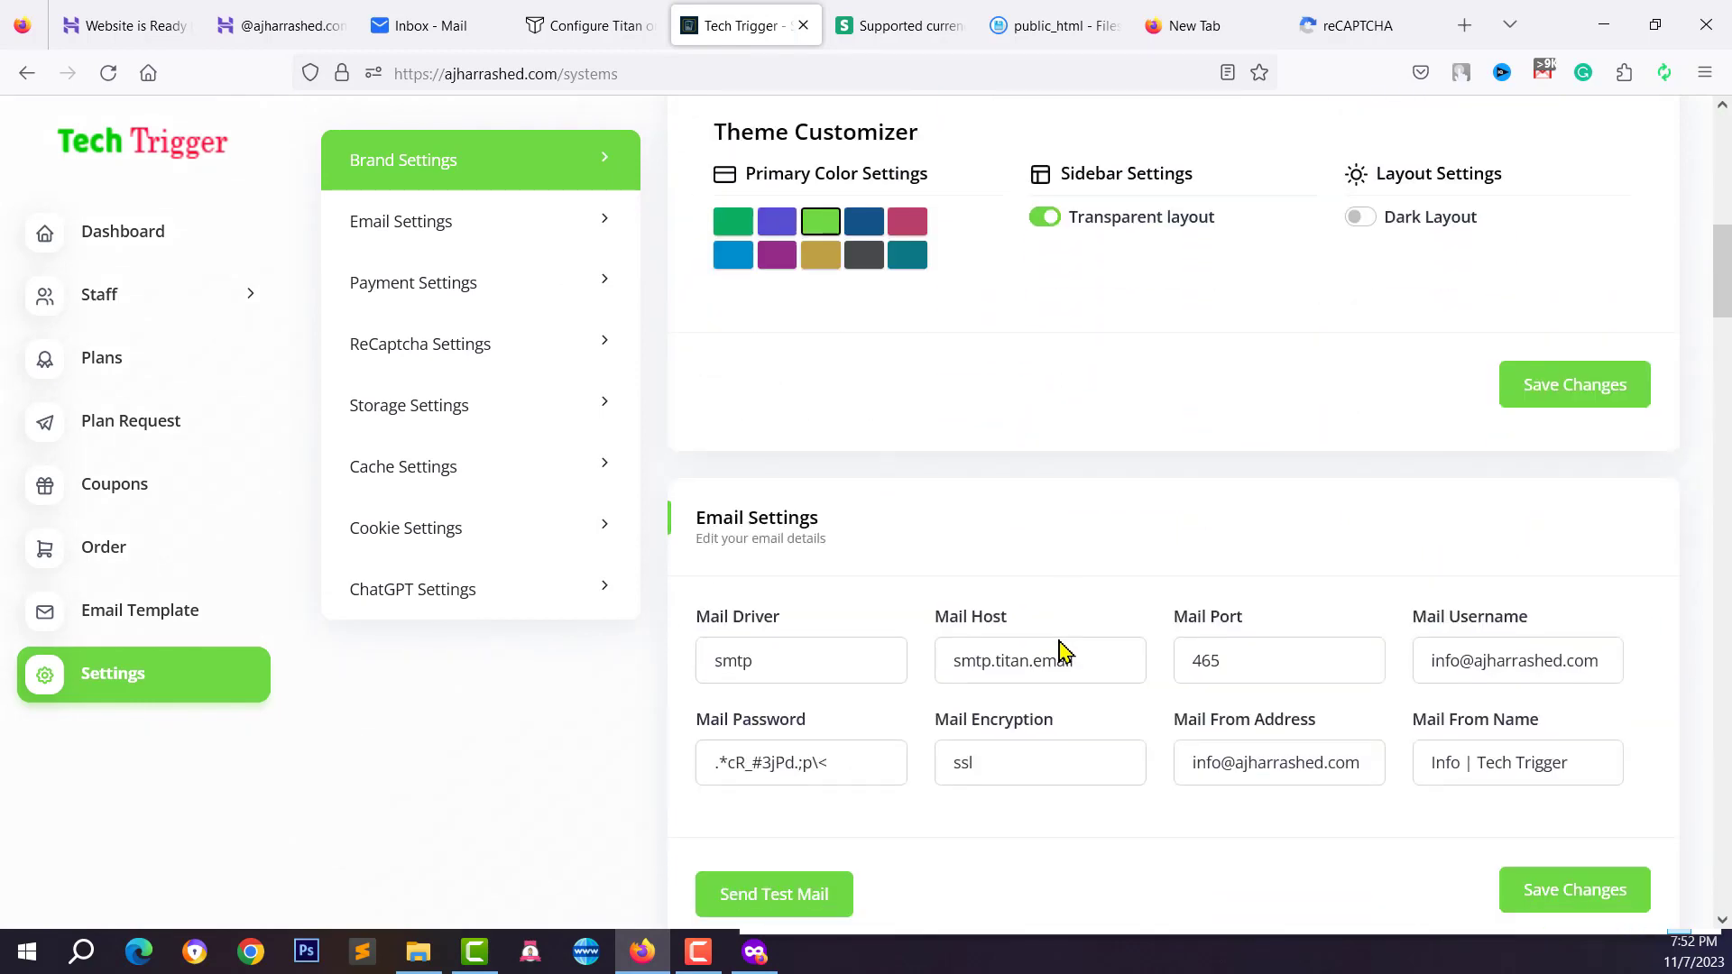
left_click(413, 400)
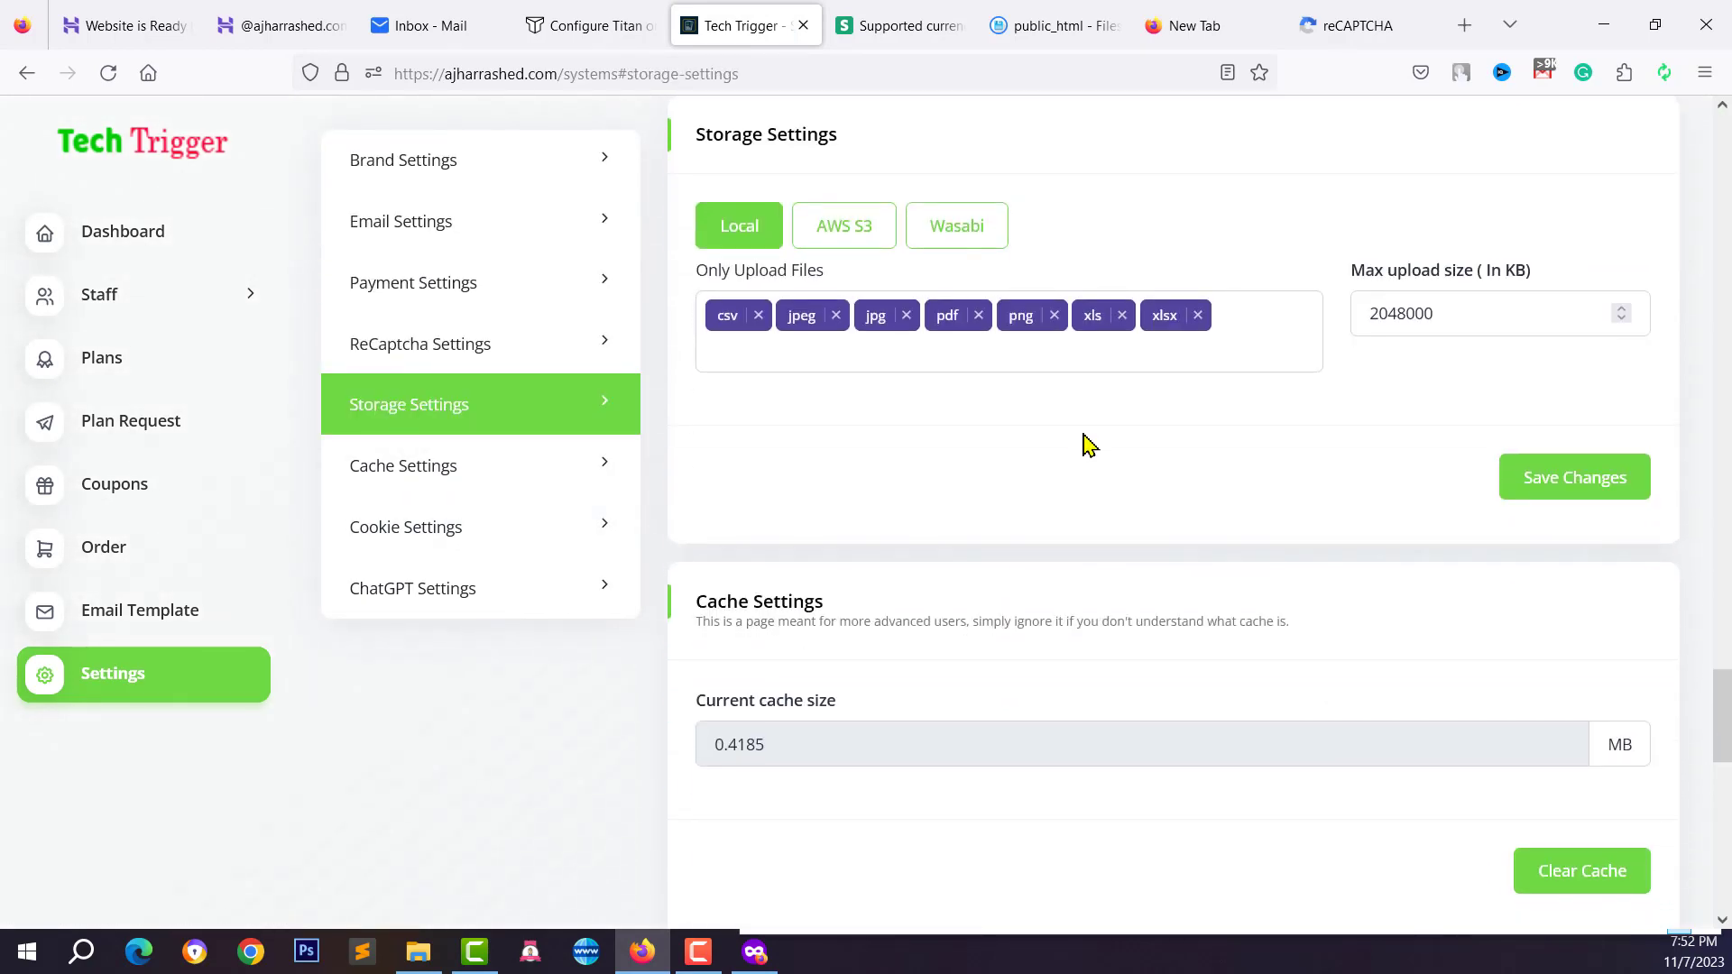
scroll(1089, 444, "up", 1)
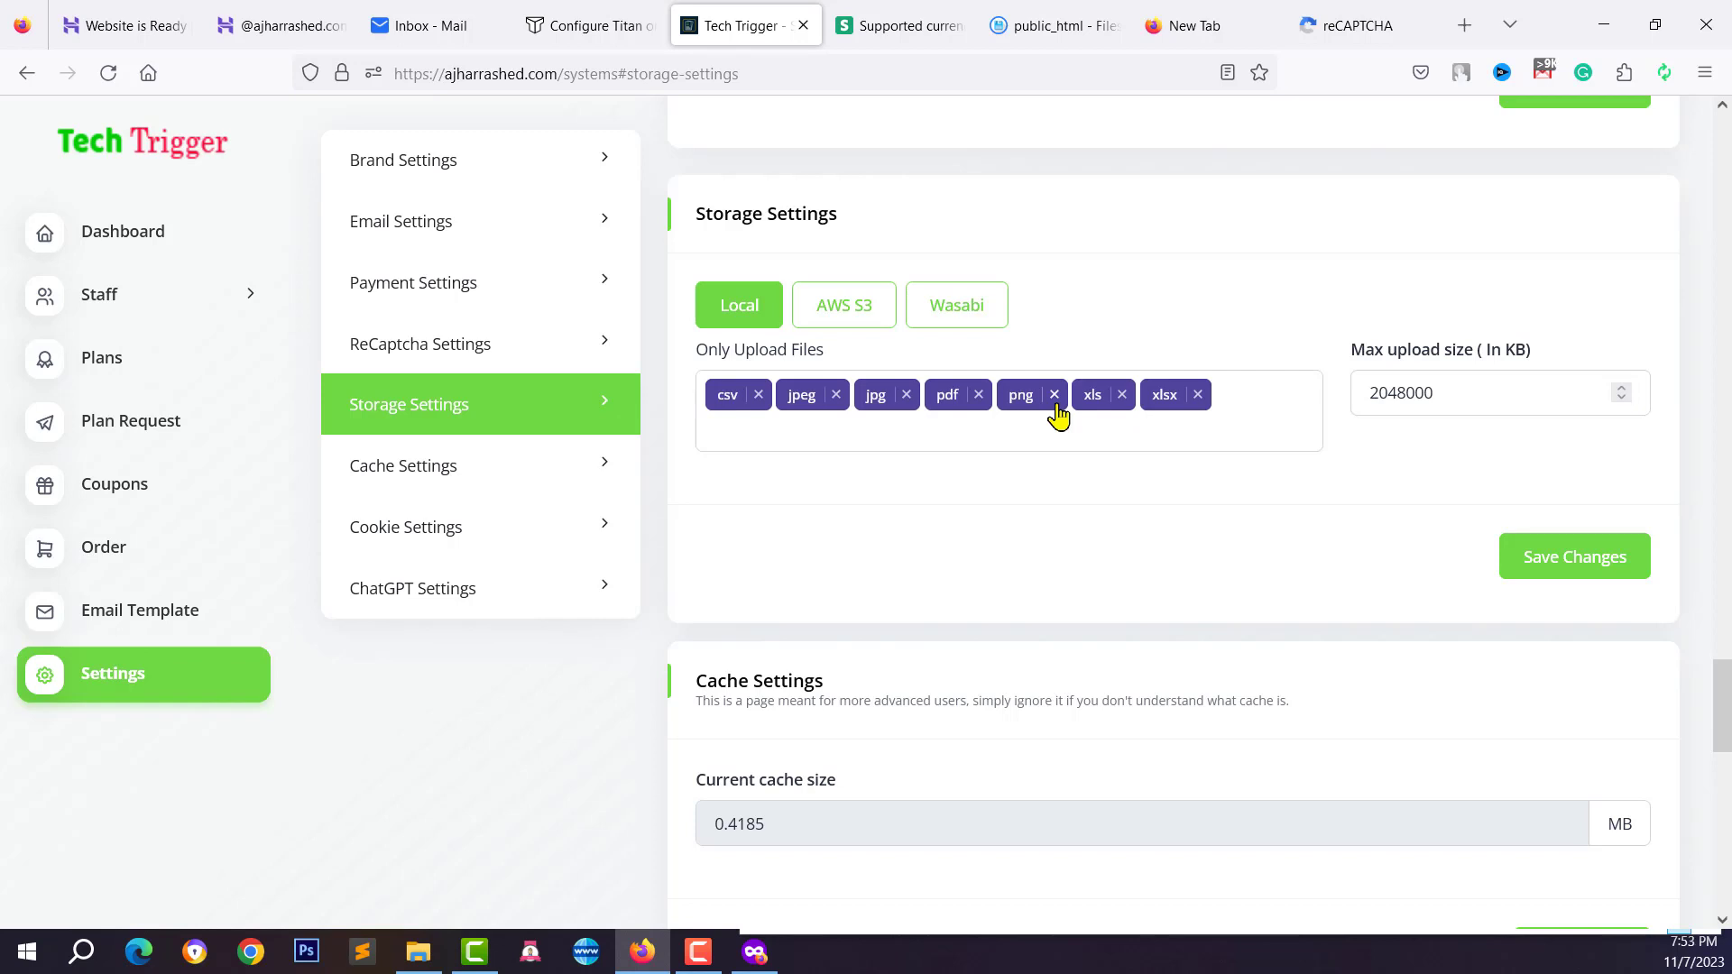
Select AWS S3 as the storage provider, compare it with Wasabi, and switch back
left_click(850, 336)
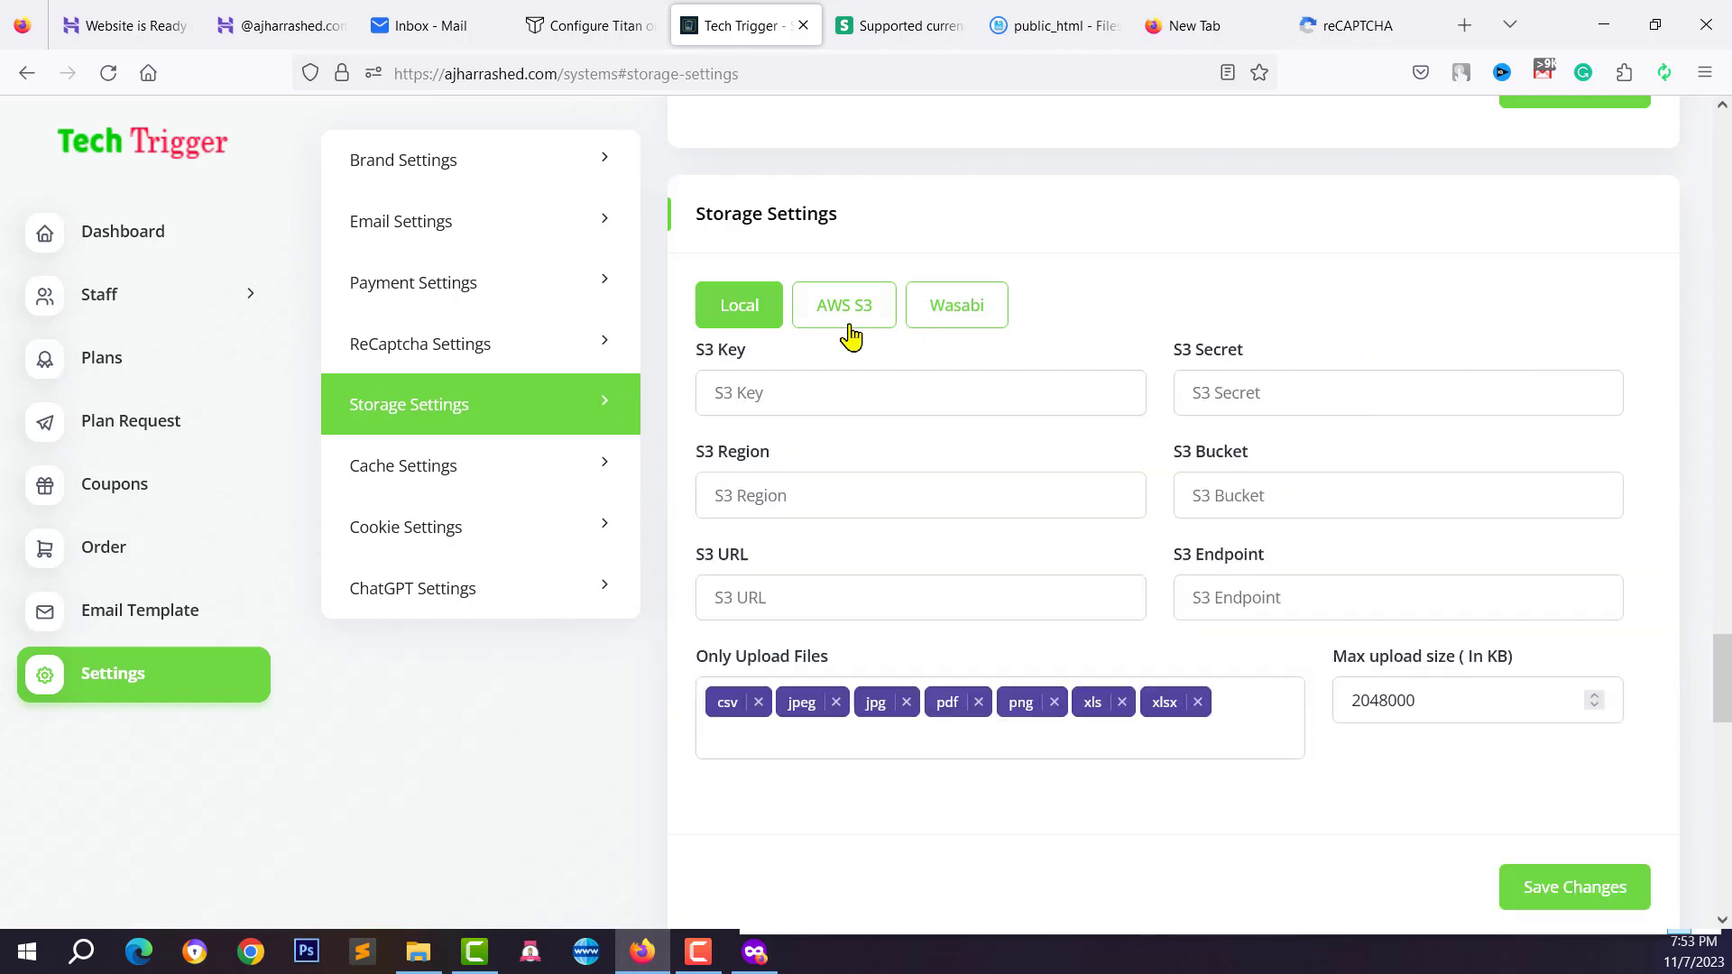
left_click(850, 336)
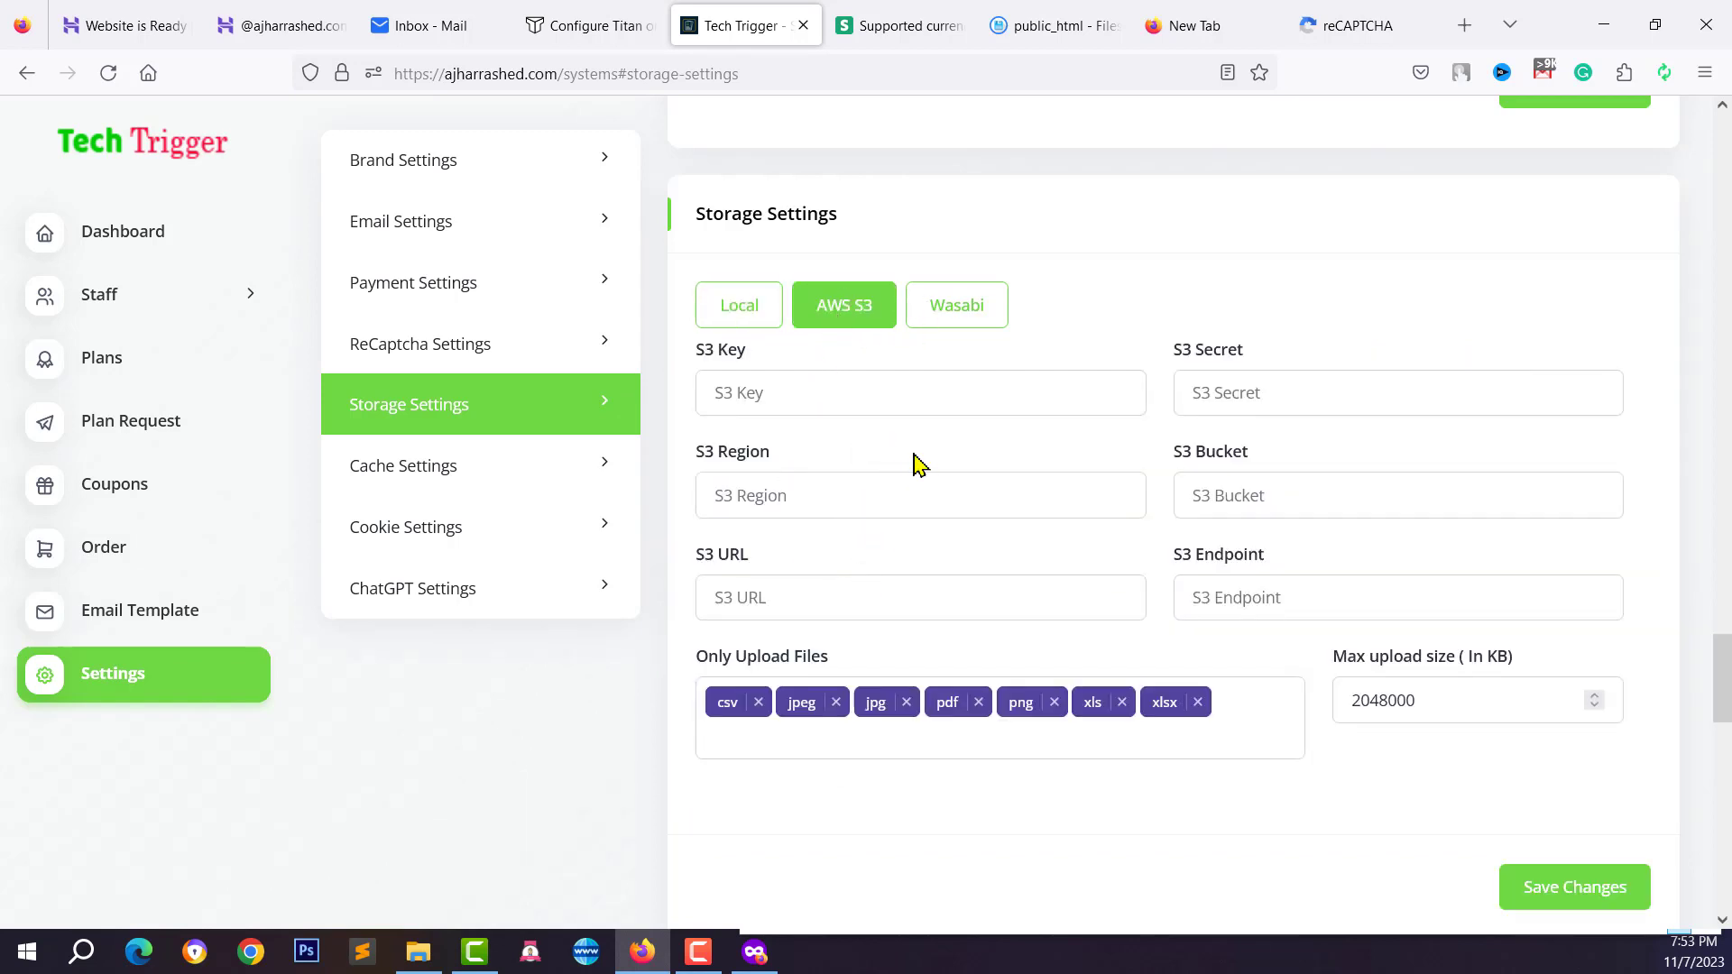
left_click(826, 402)
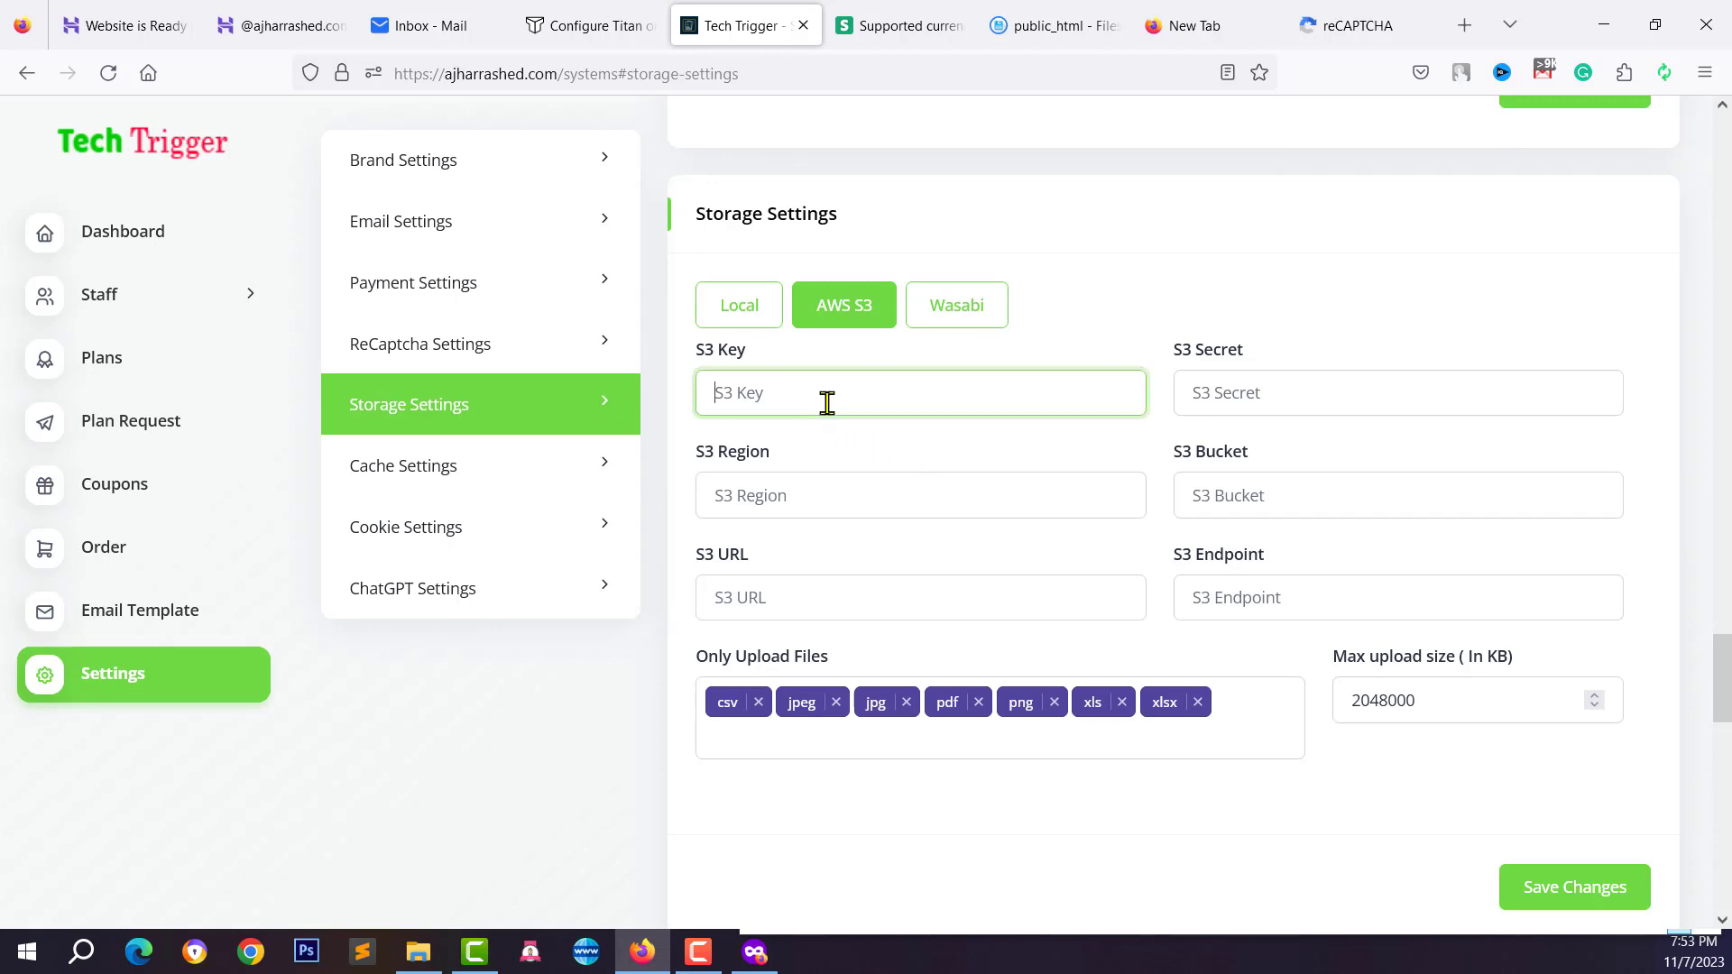
left_click(814, 487)
left_click(776, 400)
left_click(945, 328)
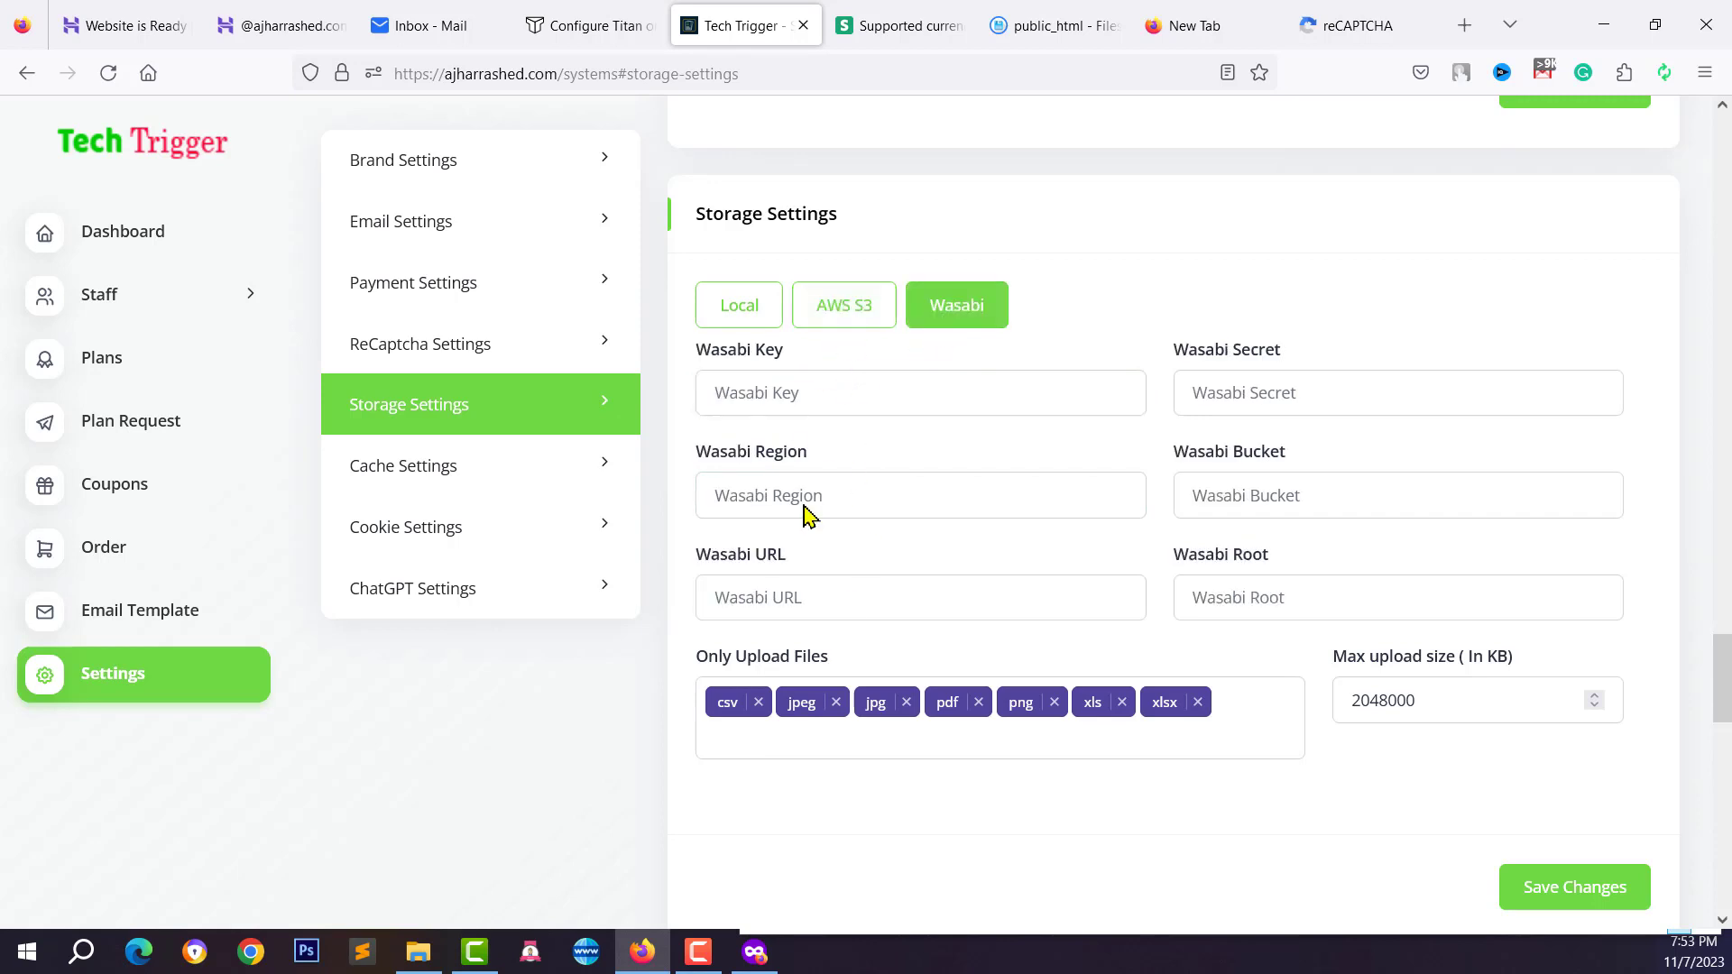
left_click(875, 307)
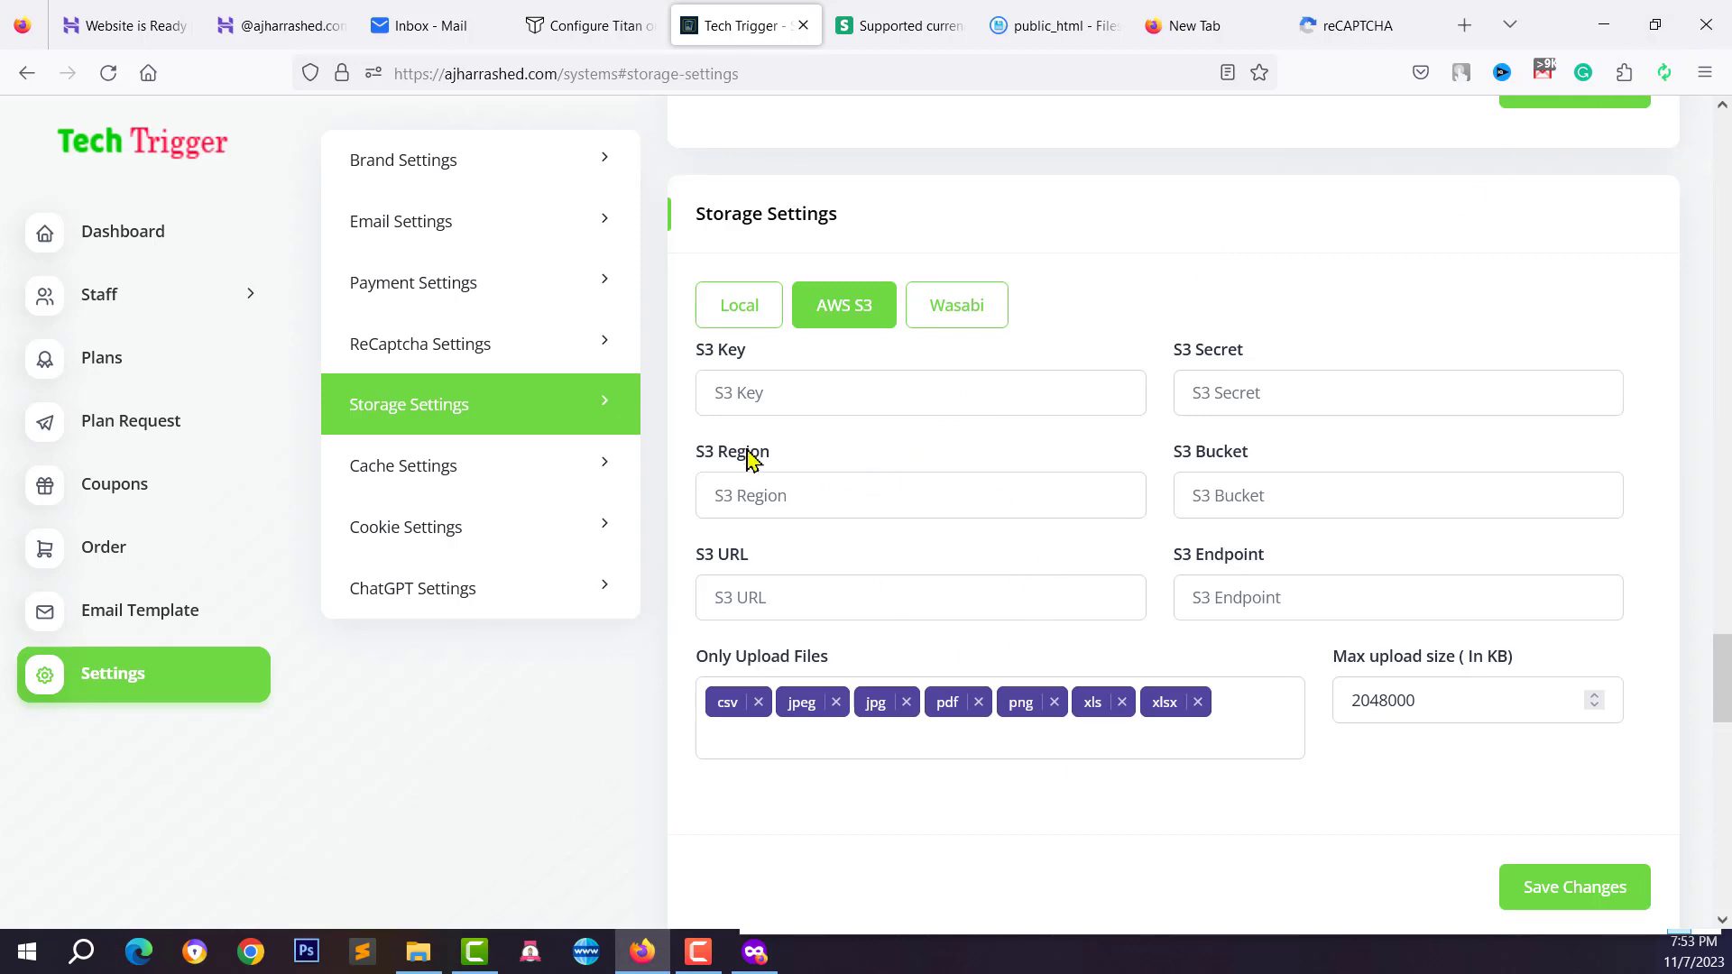
Go through the S3 key, secret, region, URL and endpoint fields without entering values
left_click(753, 394)
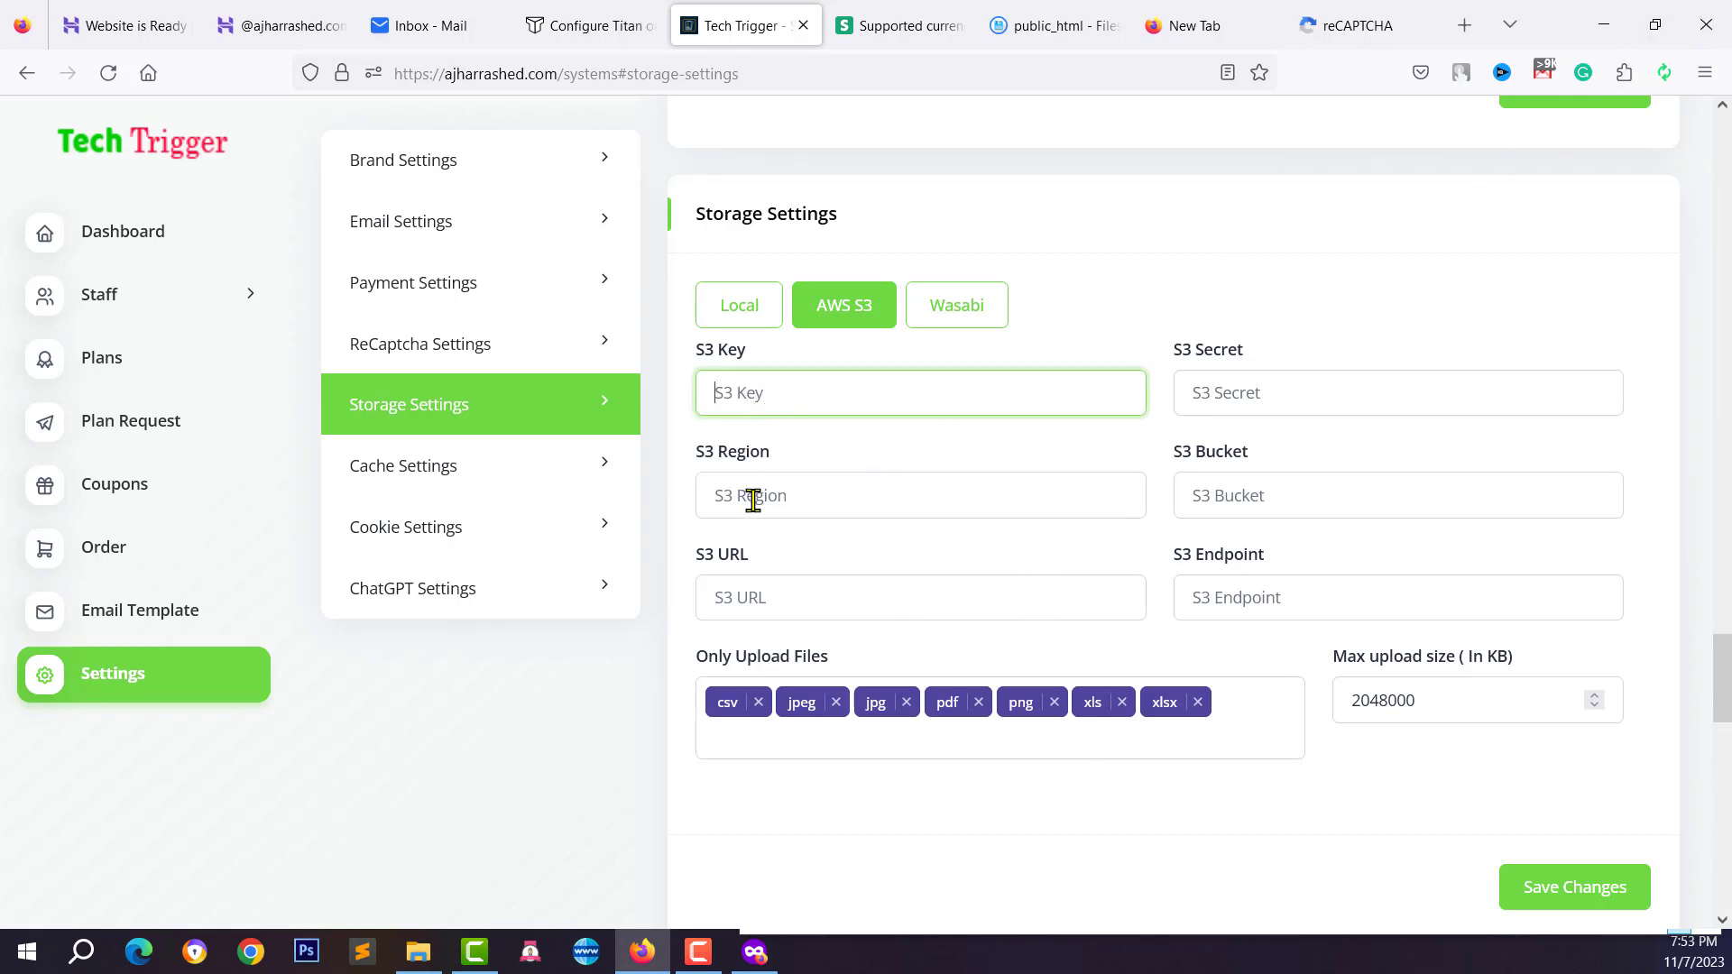
left_click(753, 501)
left_click(762, 394)
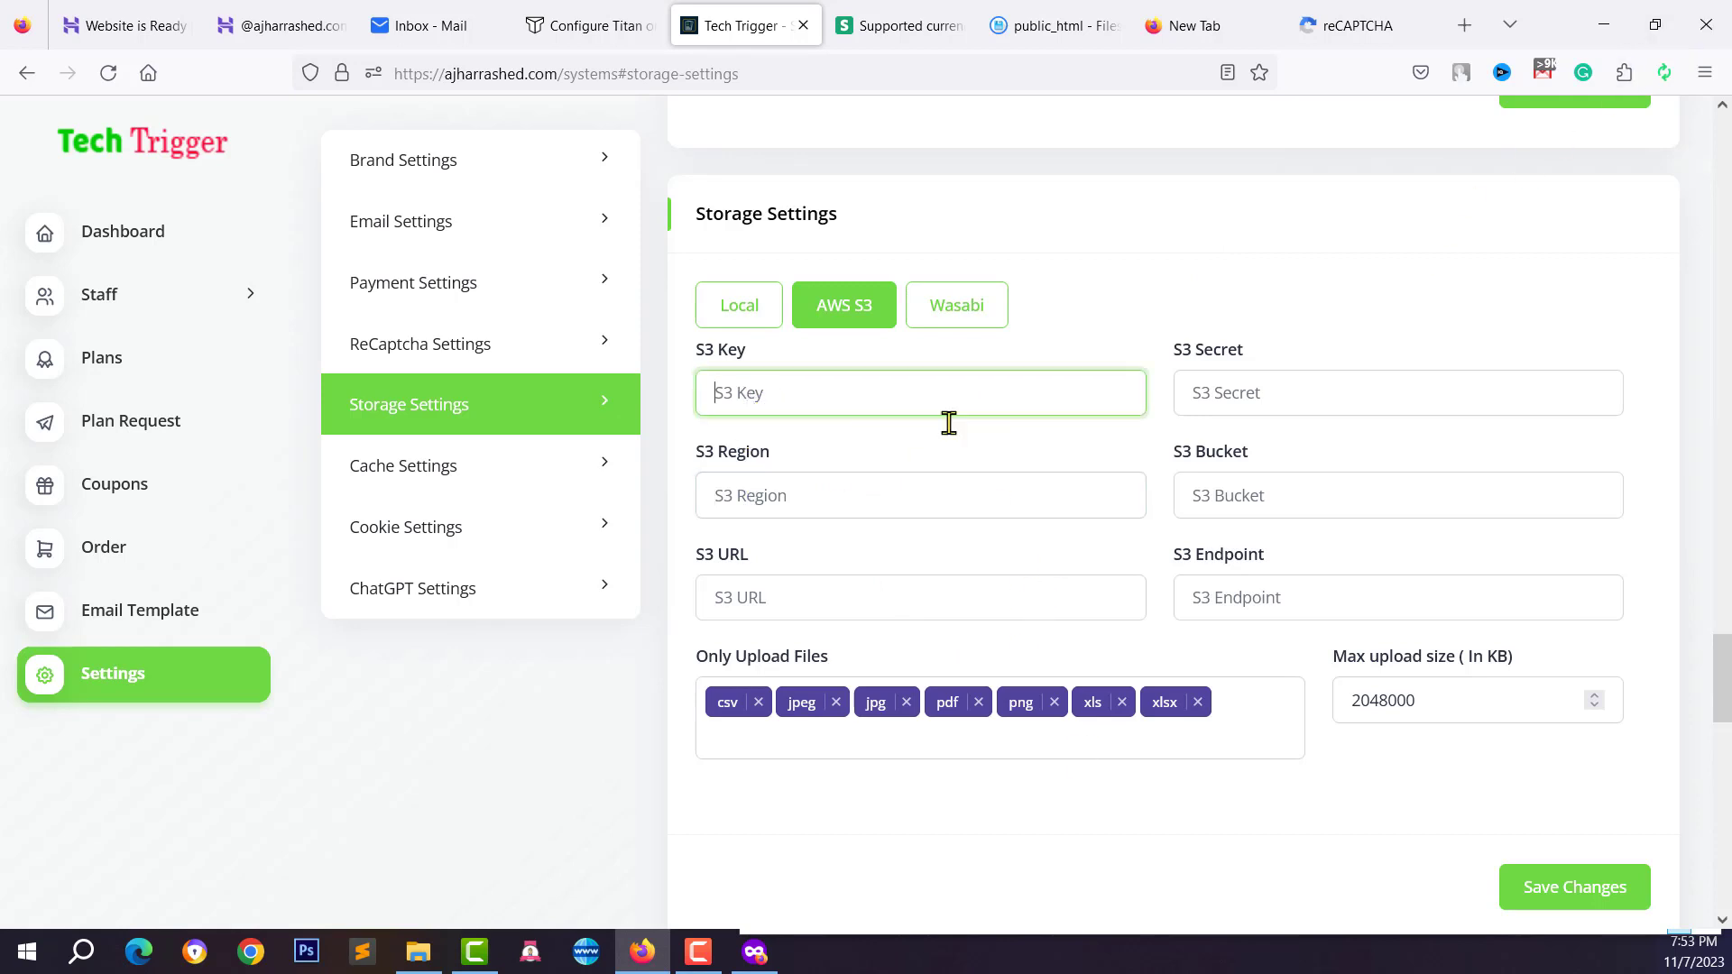
left_click(773, 492)
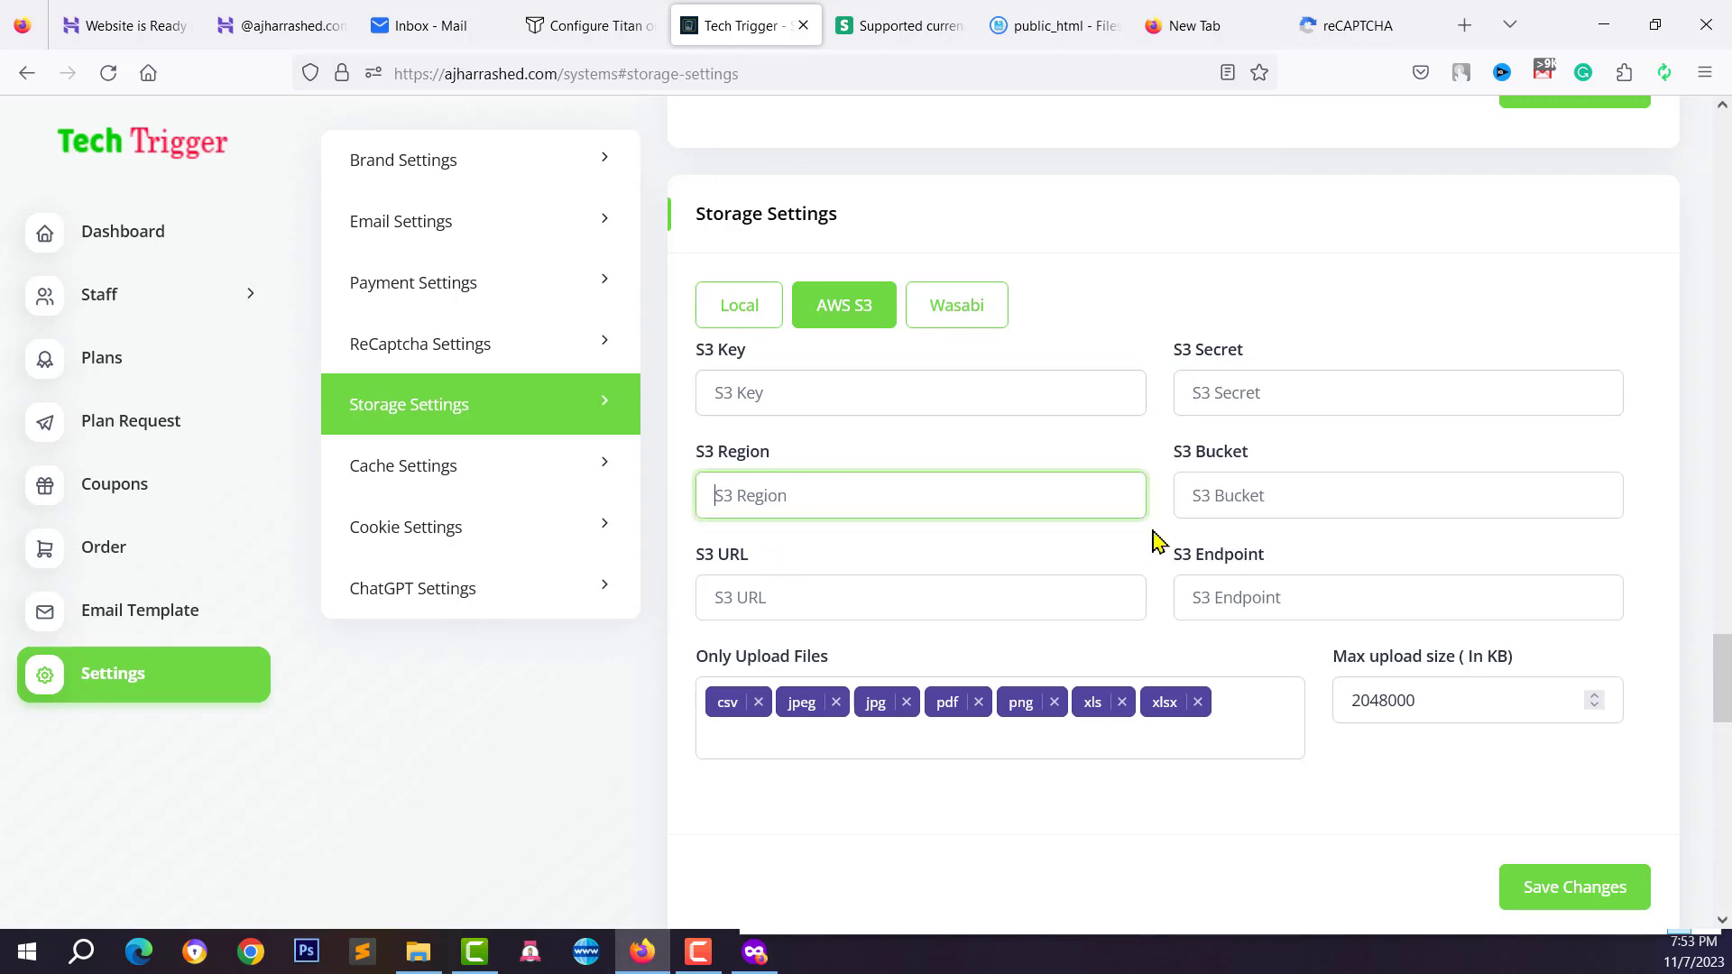
left_click(745, 587)
left_click(1312, 594)
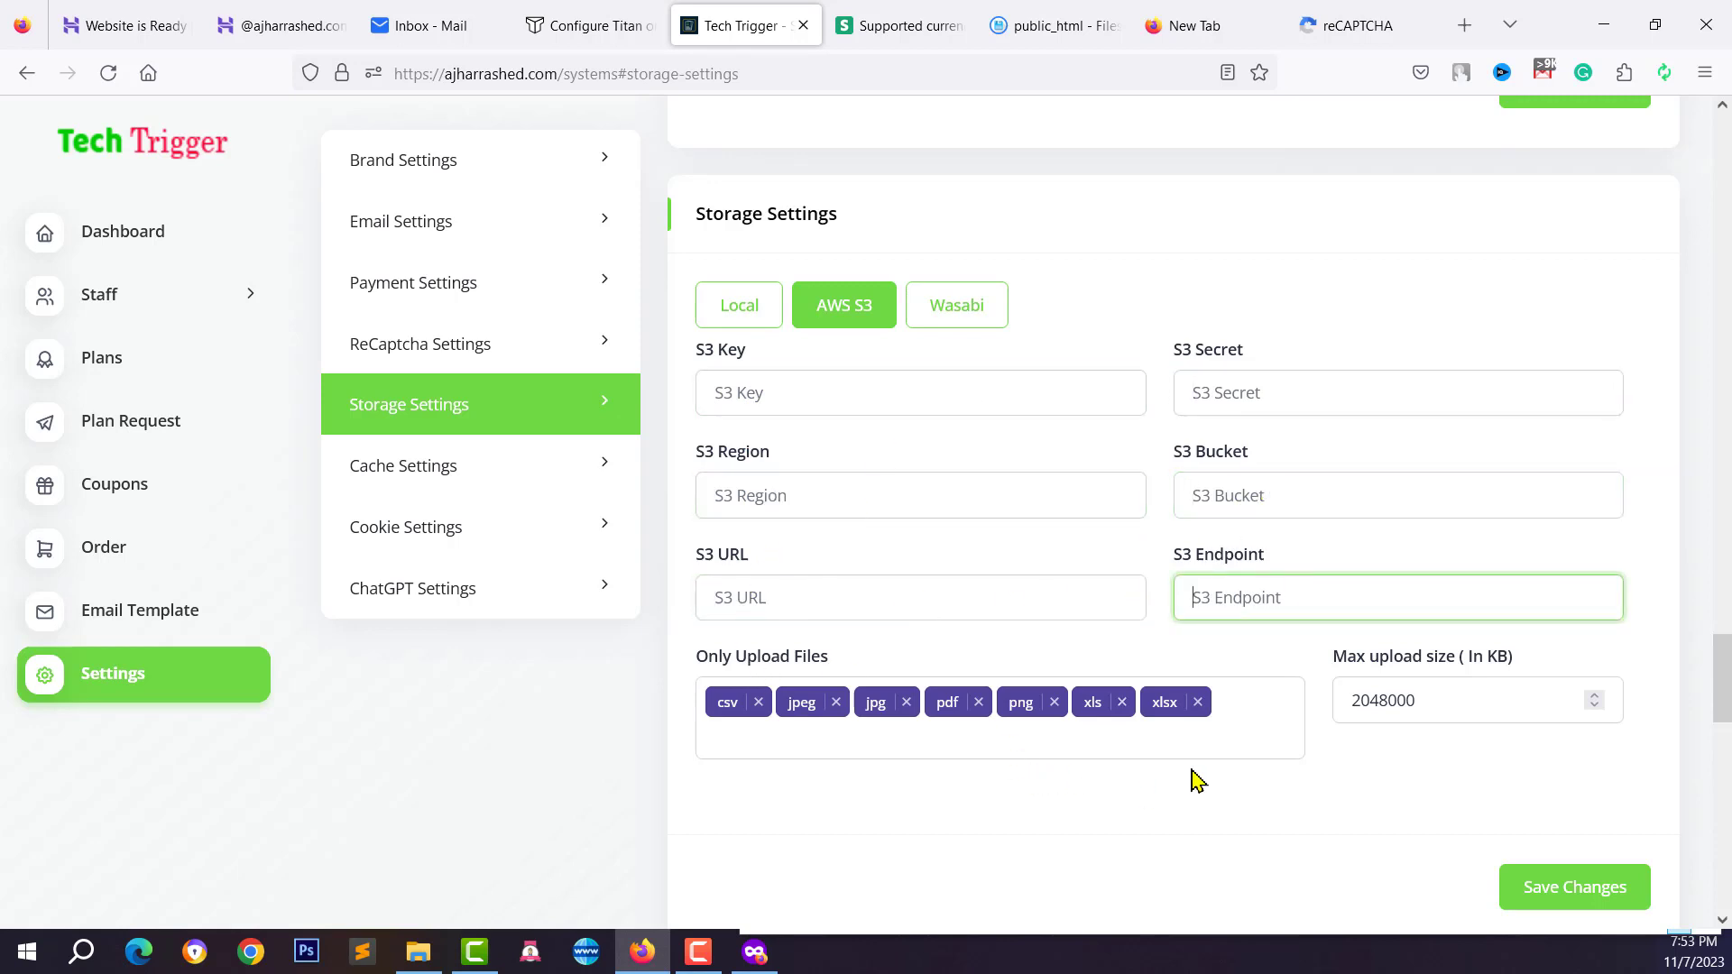
left_click(997, 477)
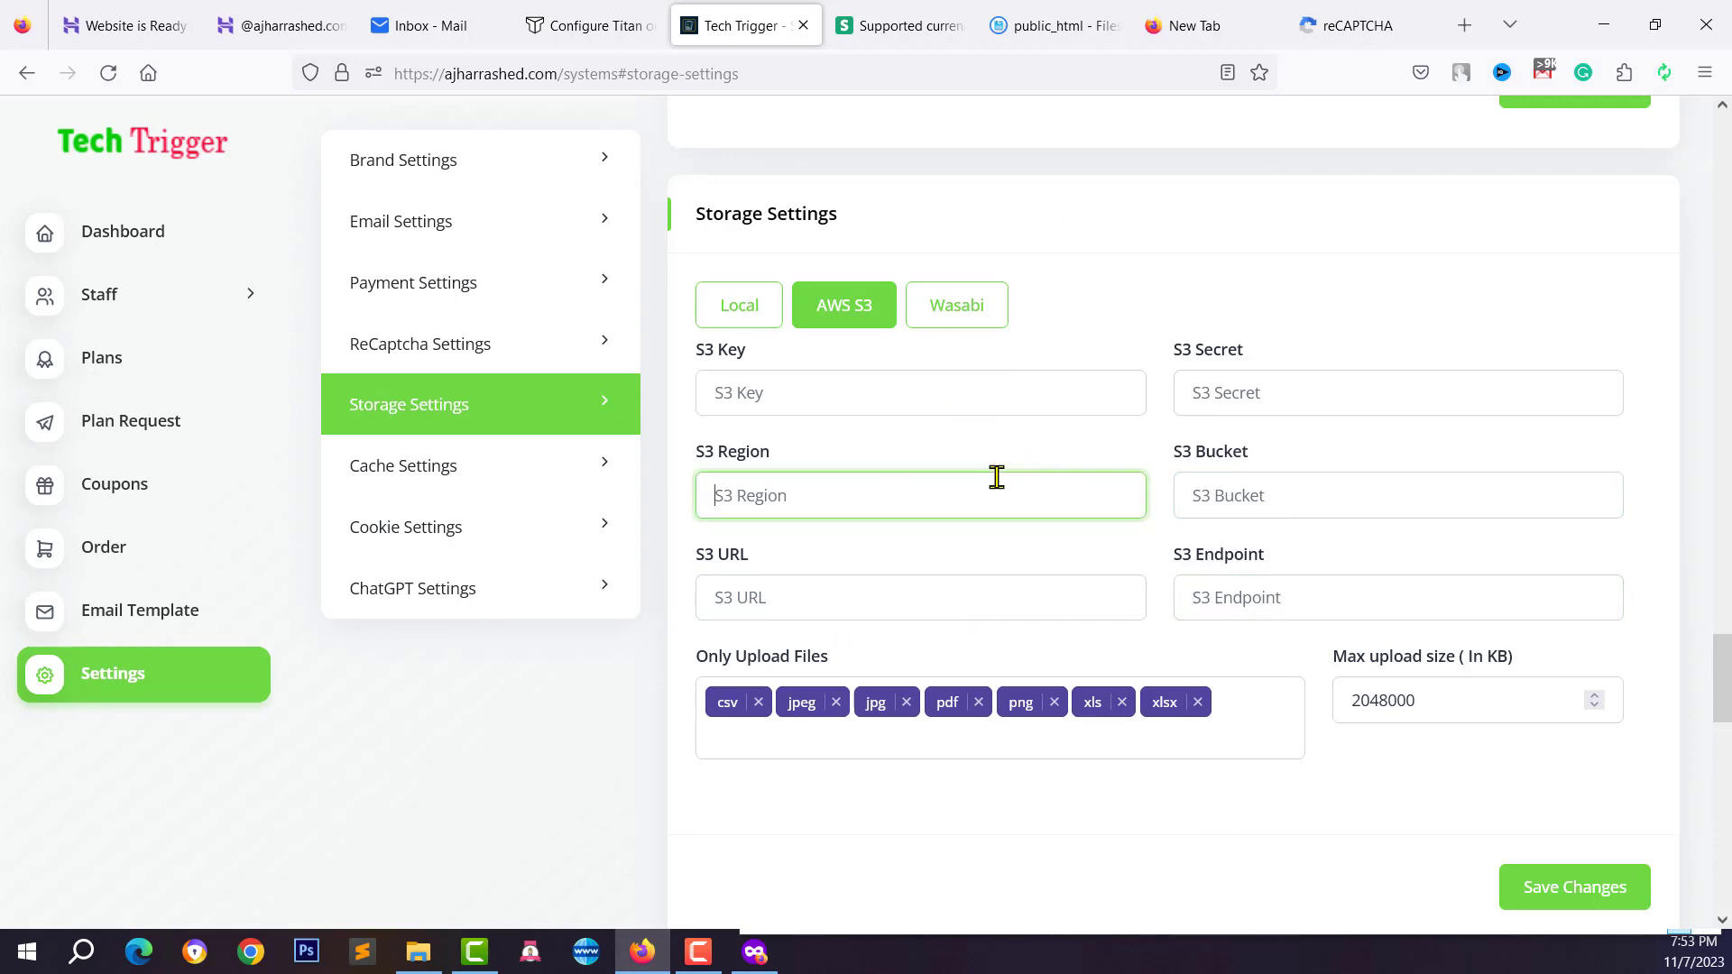
left_click(979, 440)
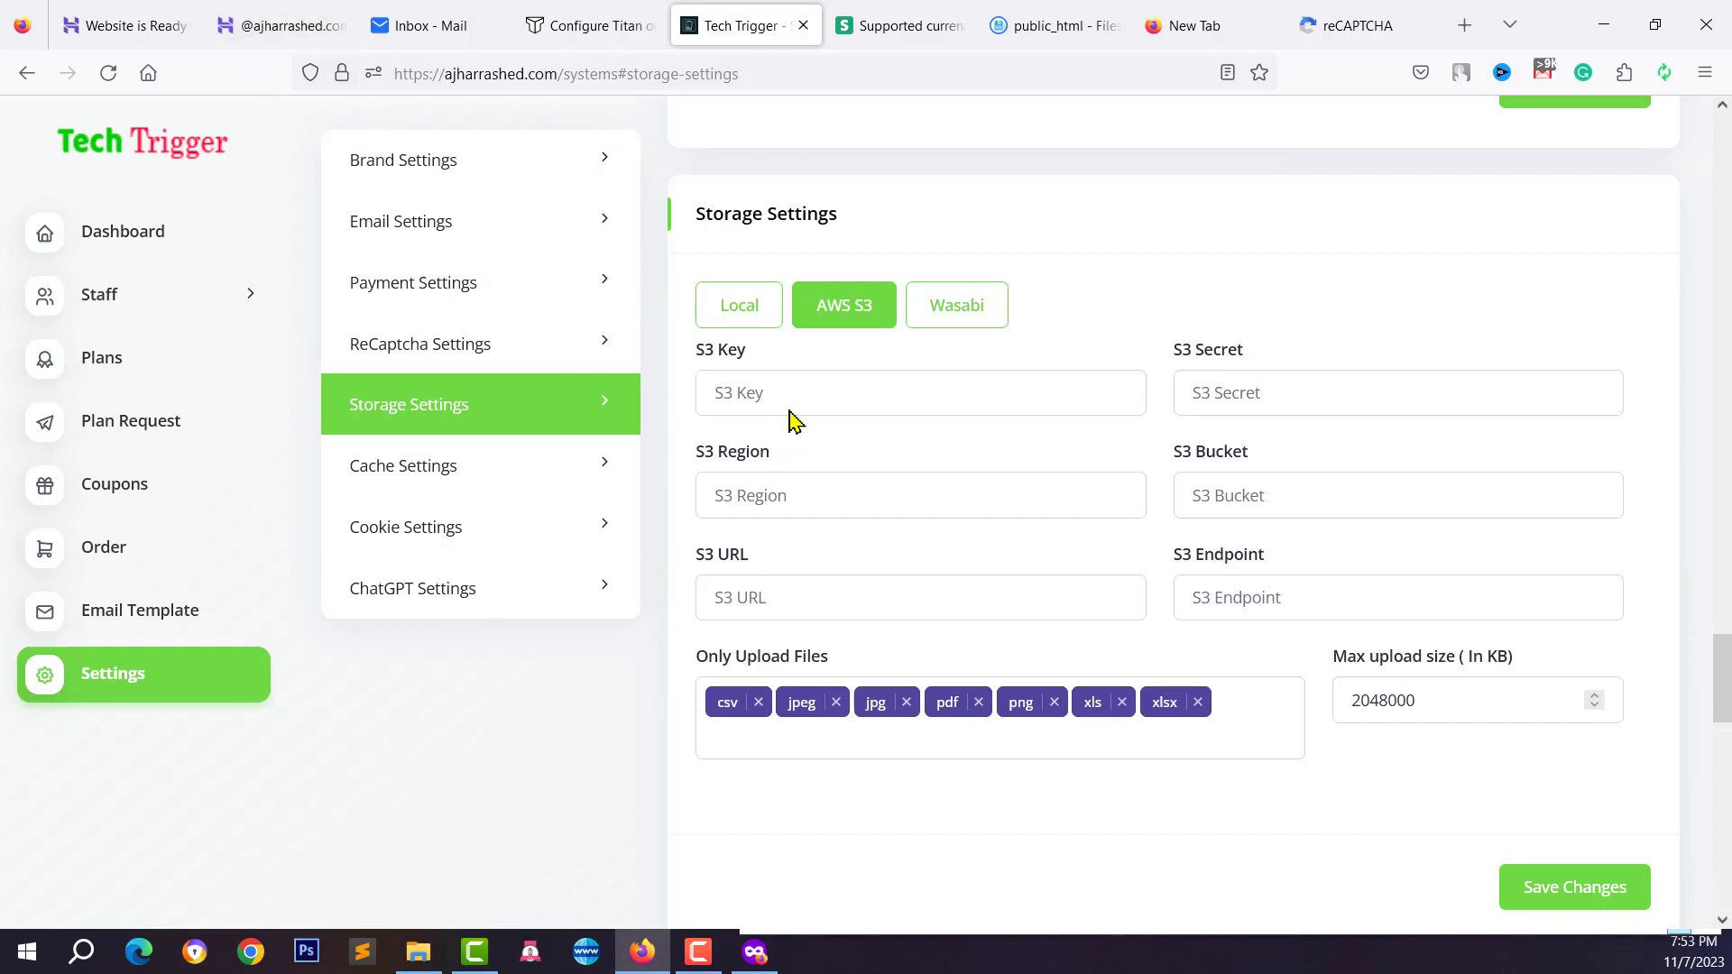
Browse the cache, email and brand settings, then go to the Manage Plan page
left_click(543, 445)
scroll(668, 211, "up", 4)
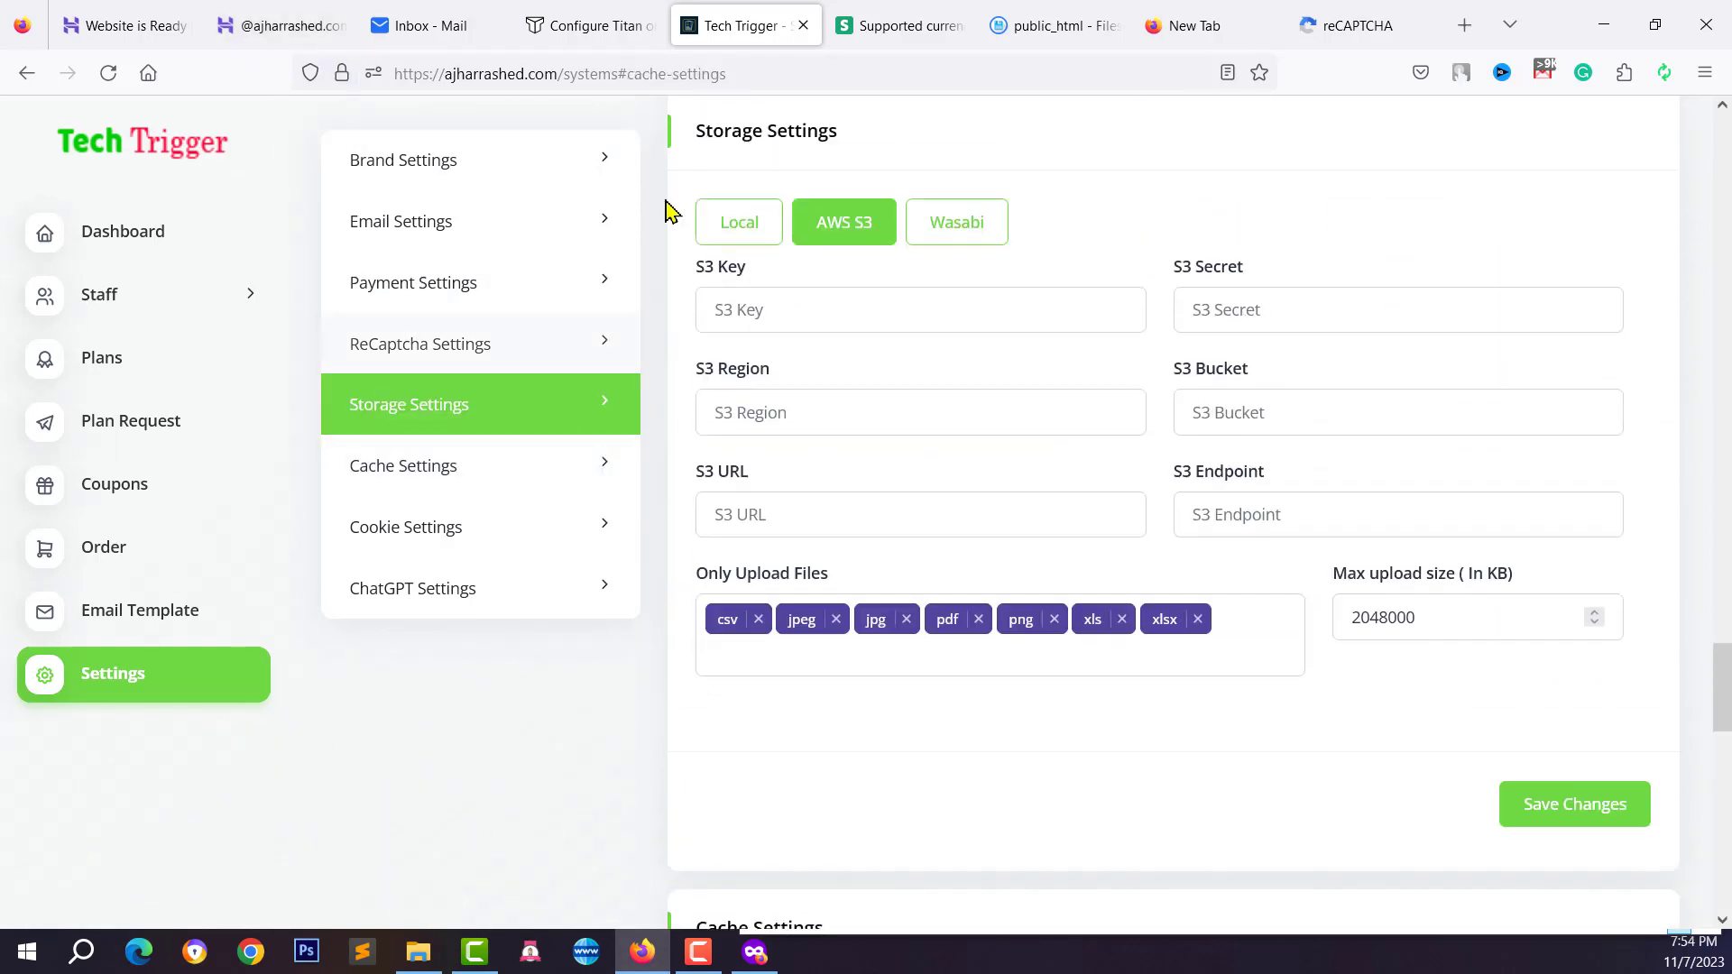
scroll(754, 367, "up", 2)
left_click(414, 221)
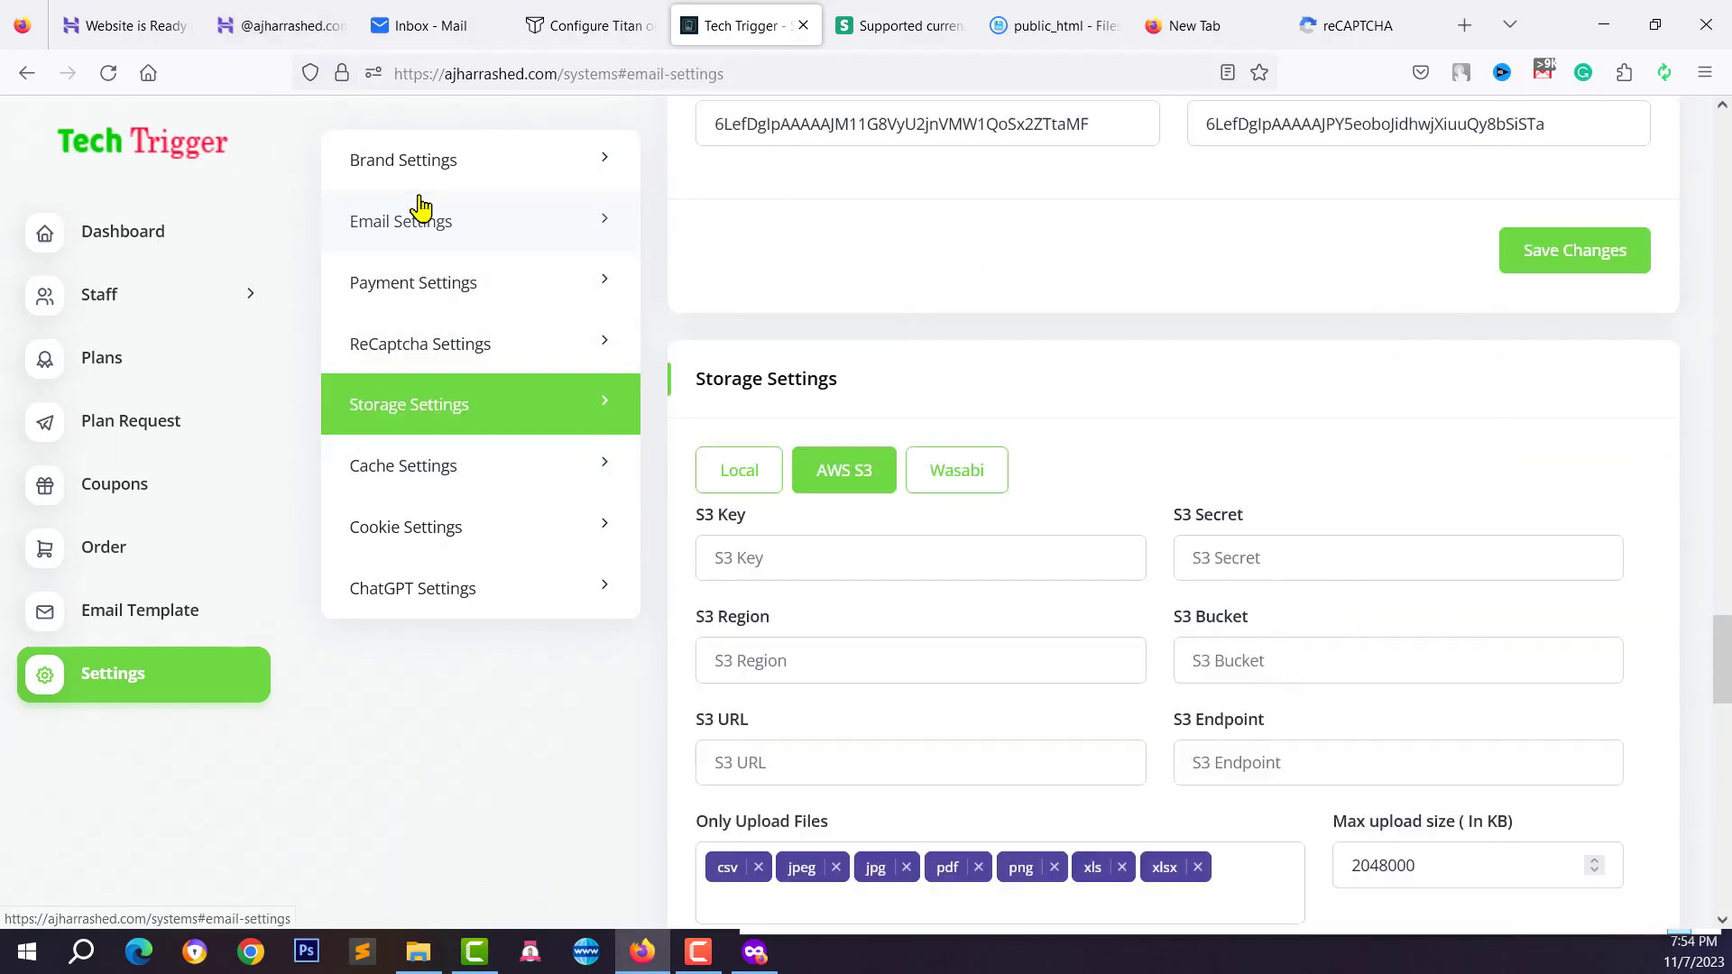
left_click(415, 176)
left_click(91, 357)
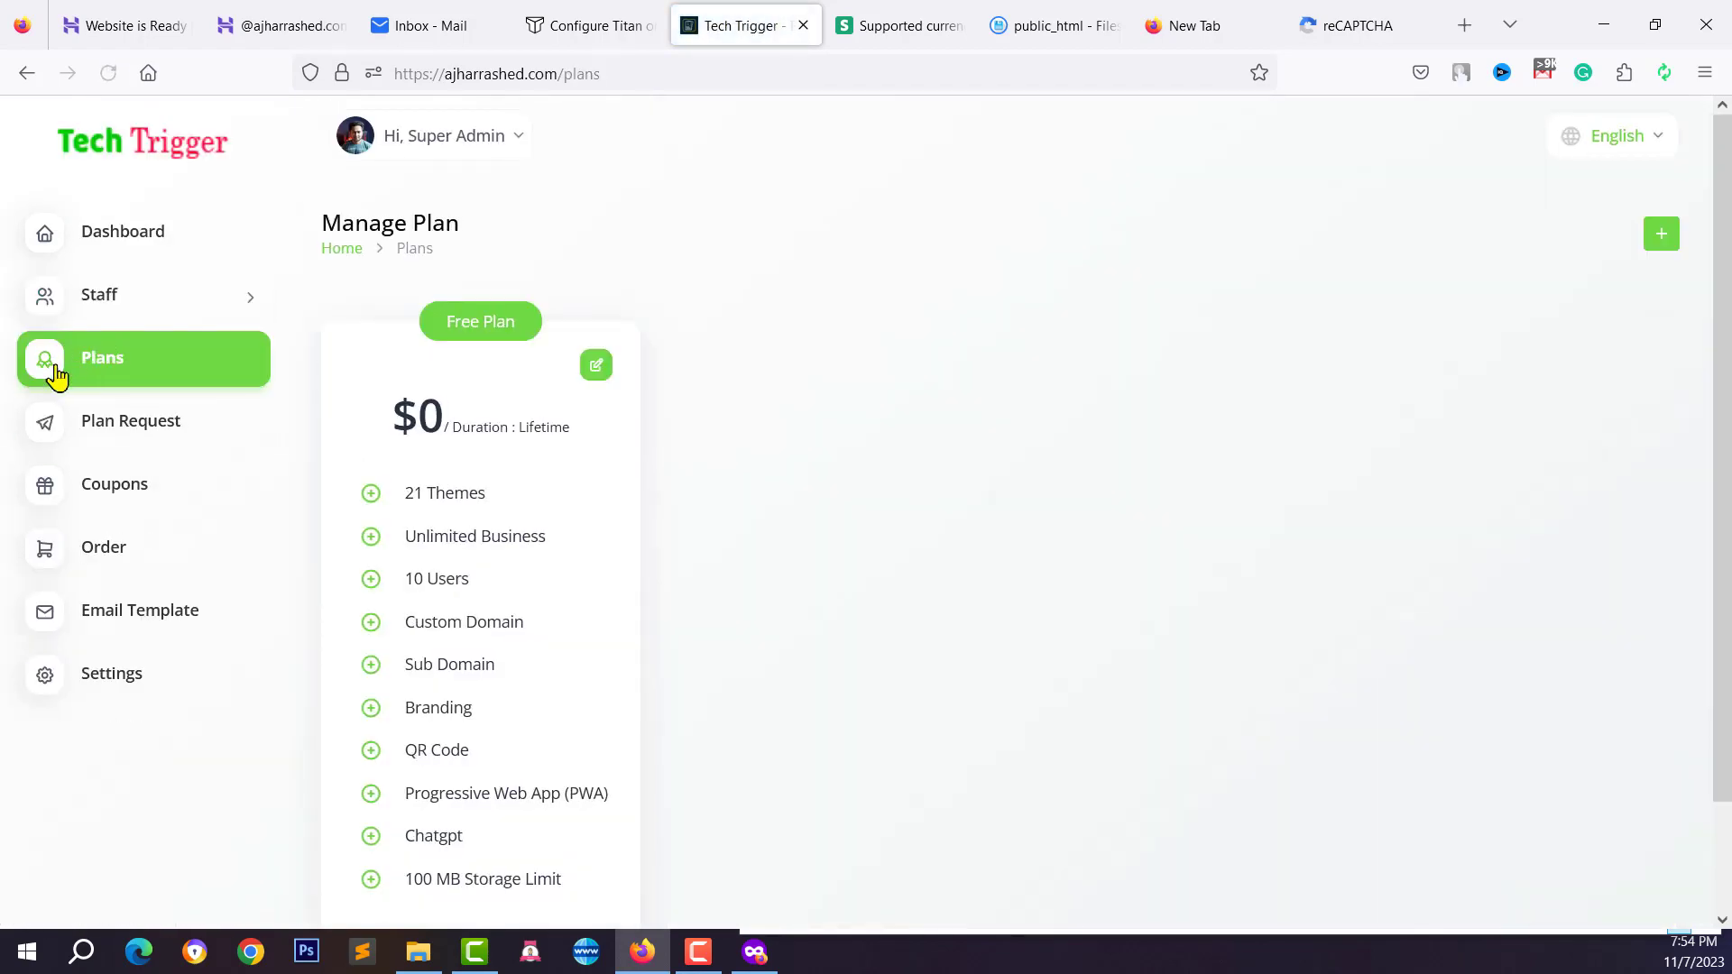
left_click(113, 369)
scroll(505, 487, "down", 2)
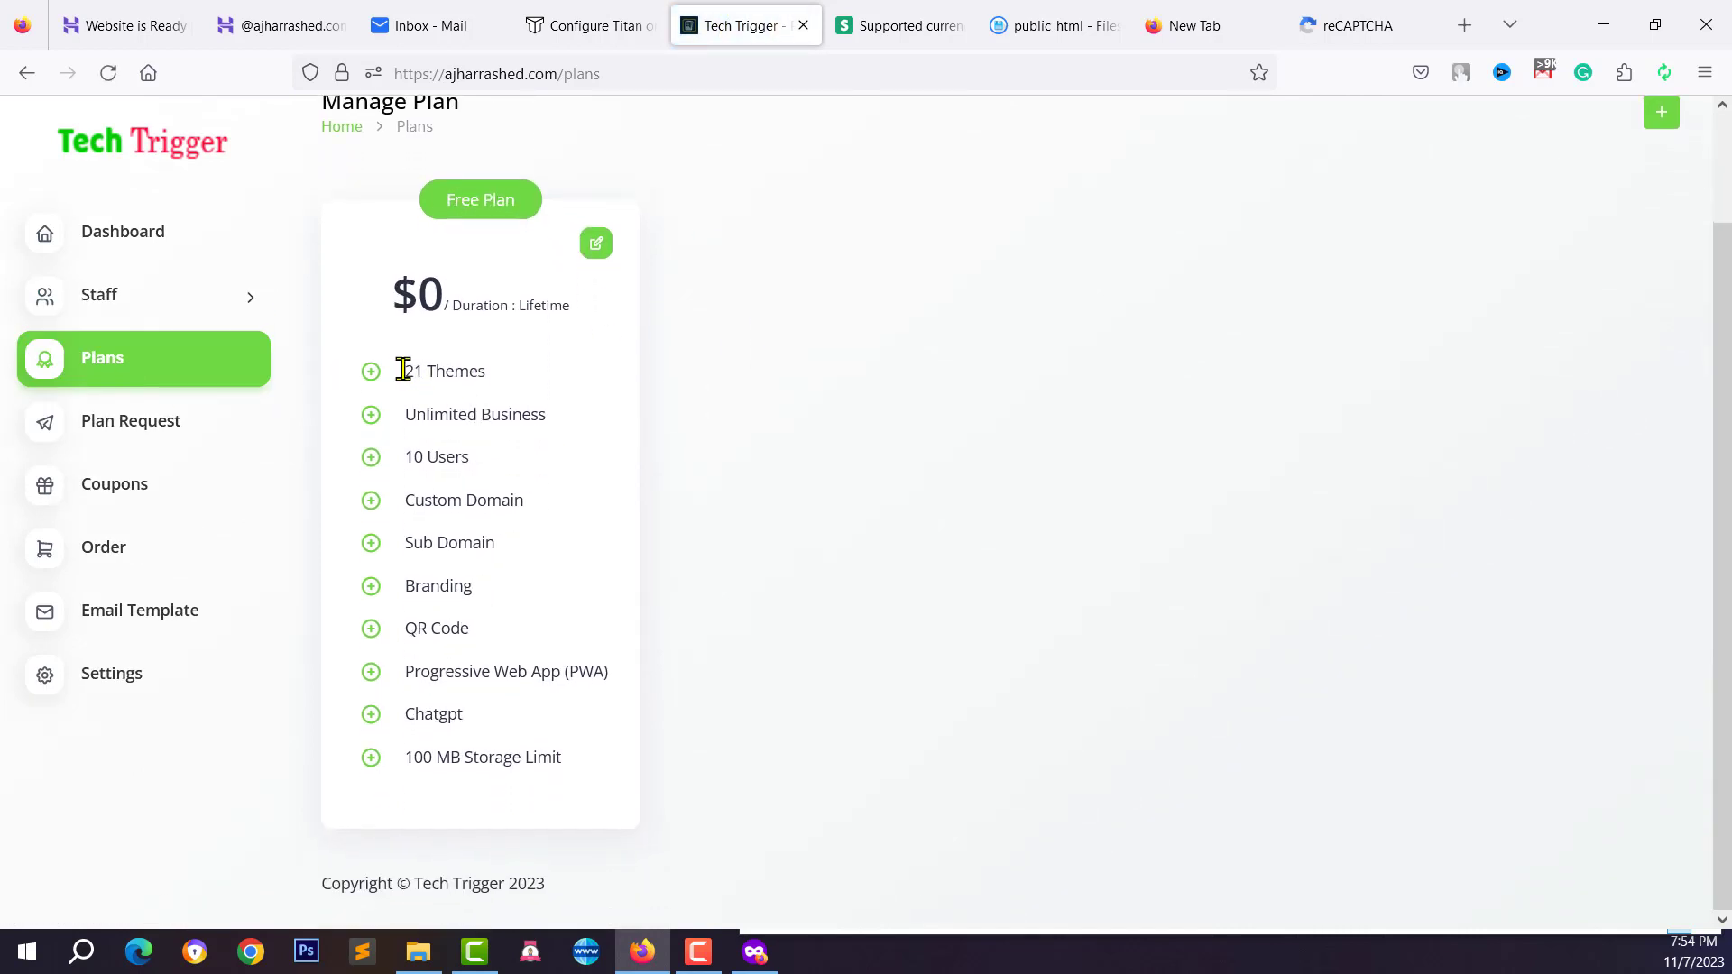
left_click_drag(403, 370, 552, 414)
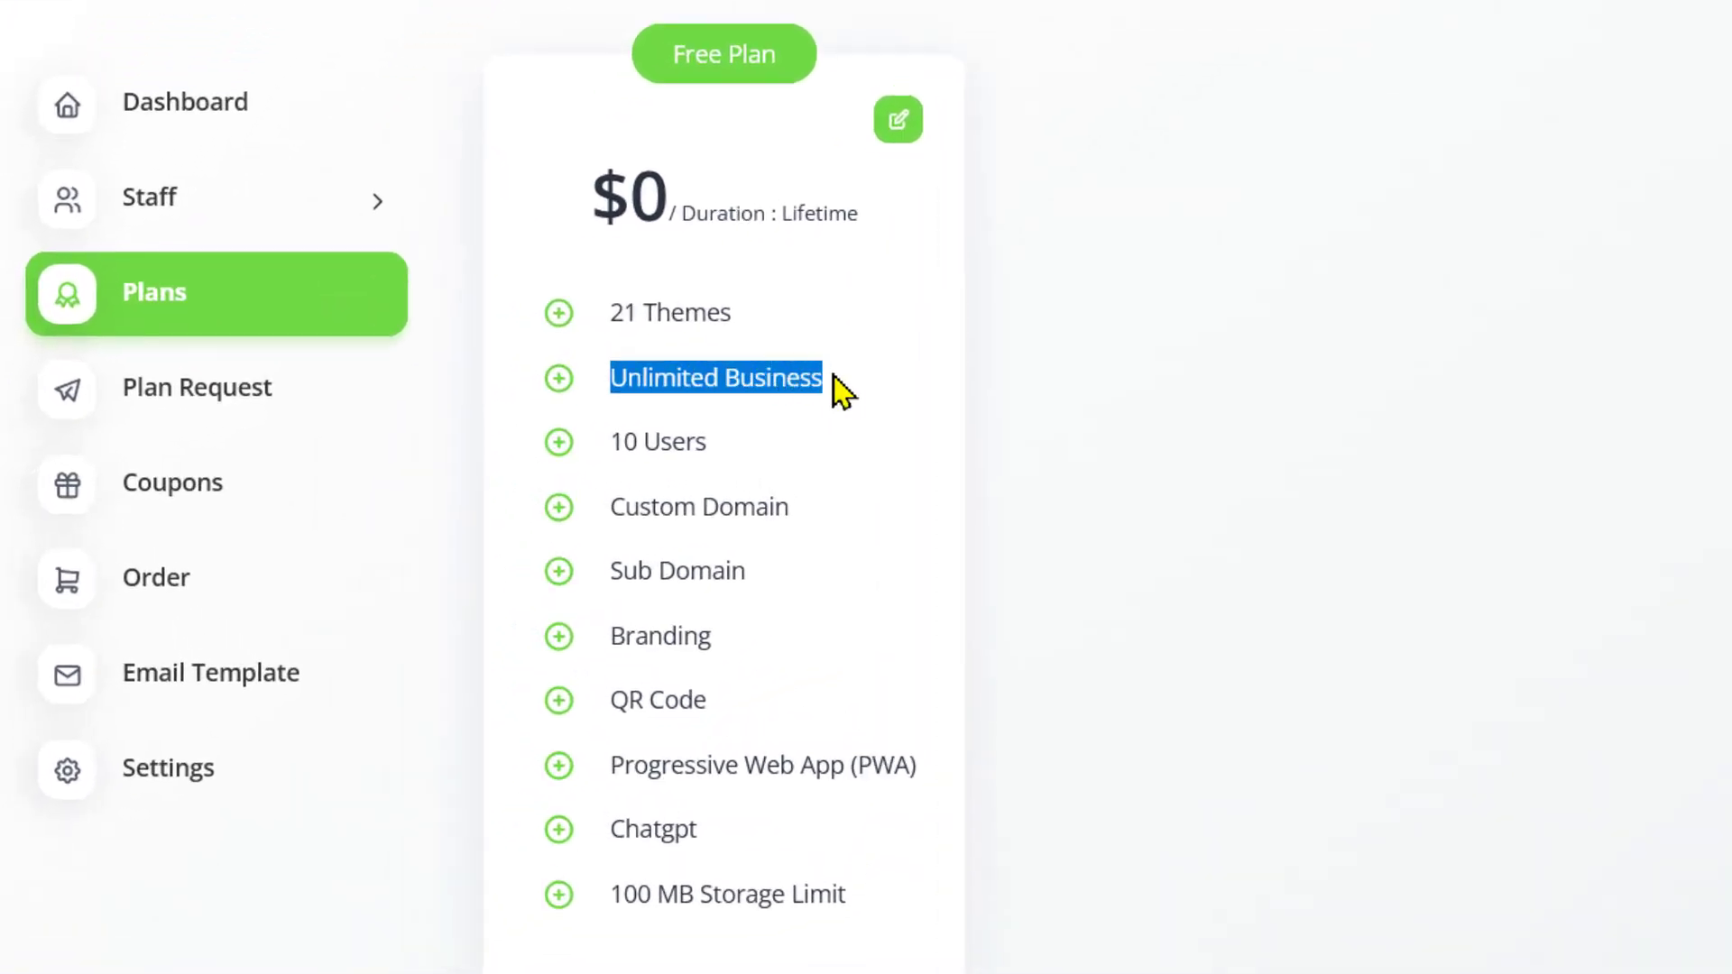
left_click_drag(604, 473, 649, 449)
left_click(678, 540)
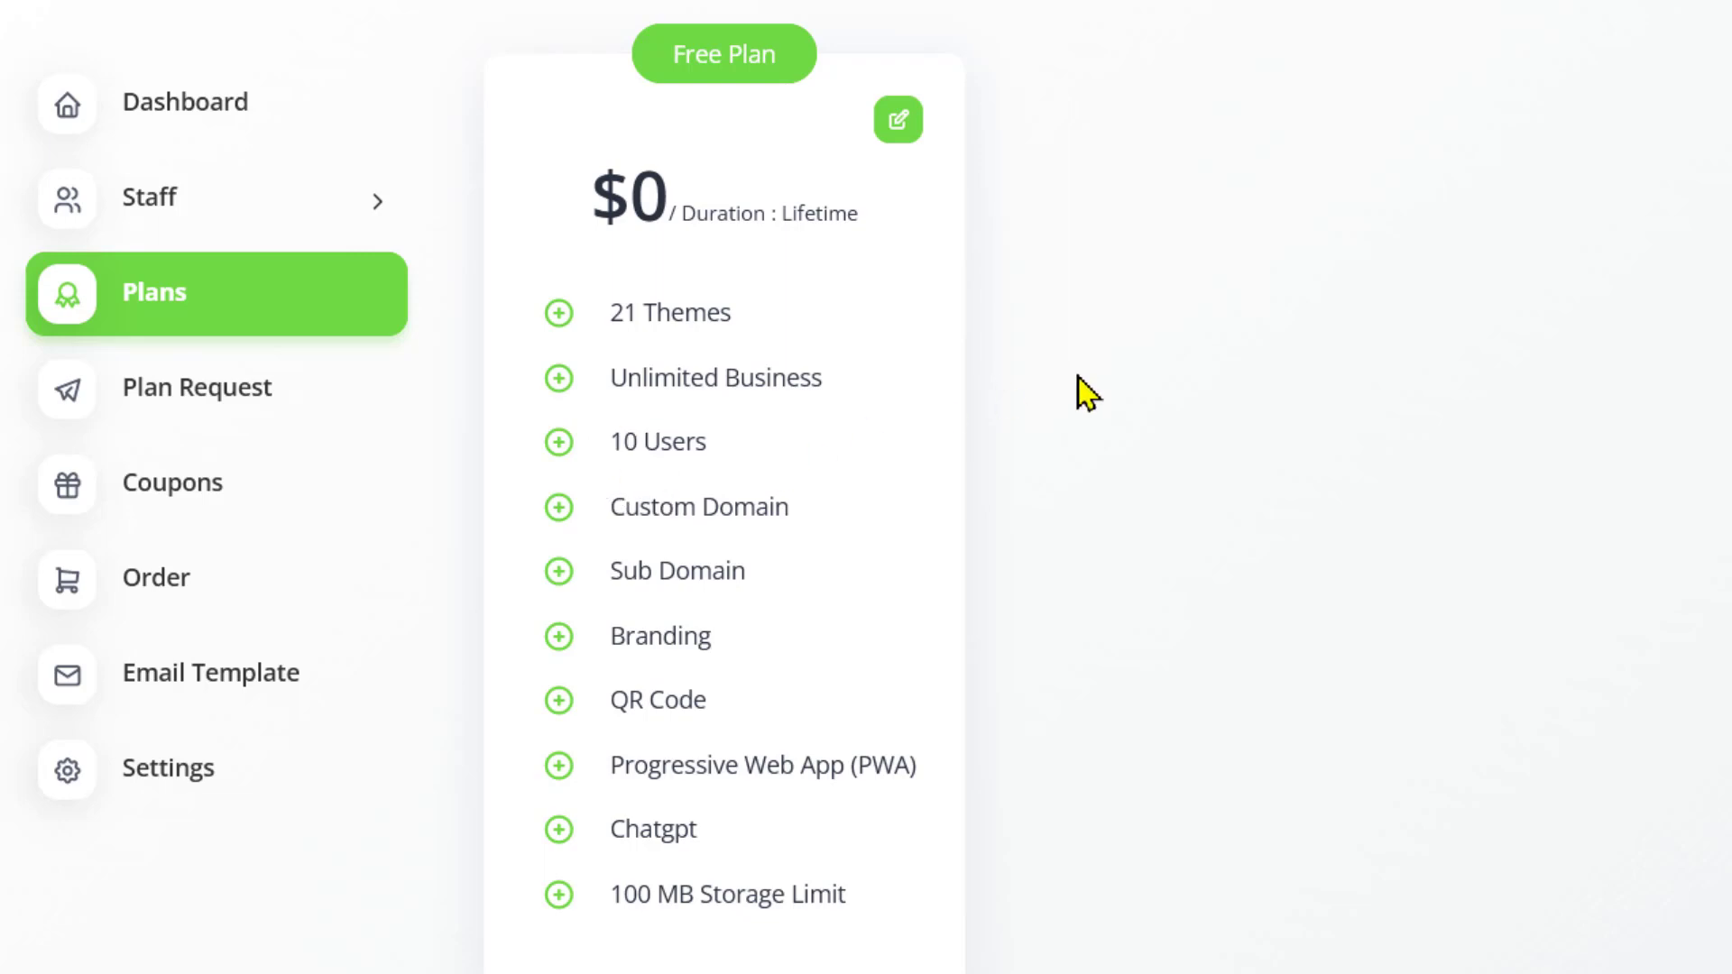
scroll(1079, 390, "up", 2)
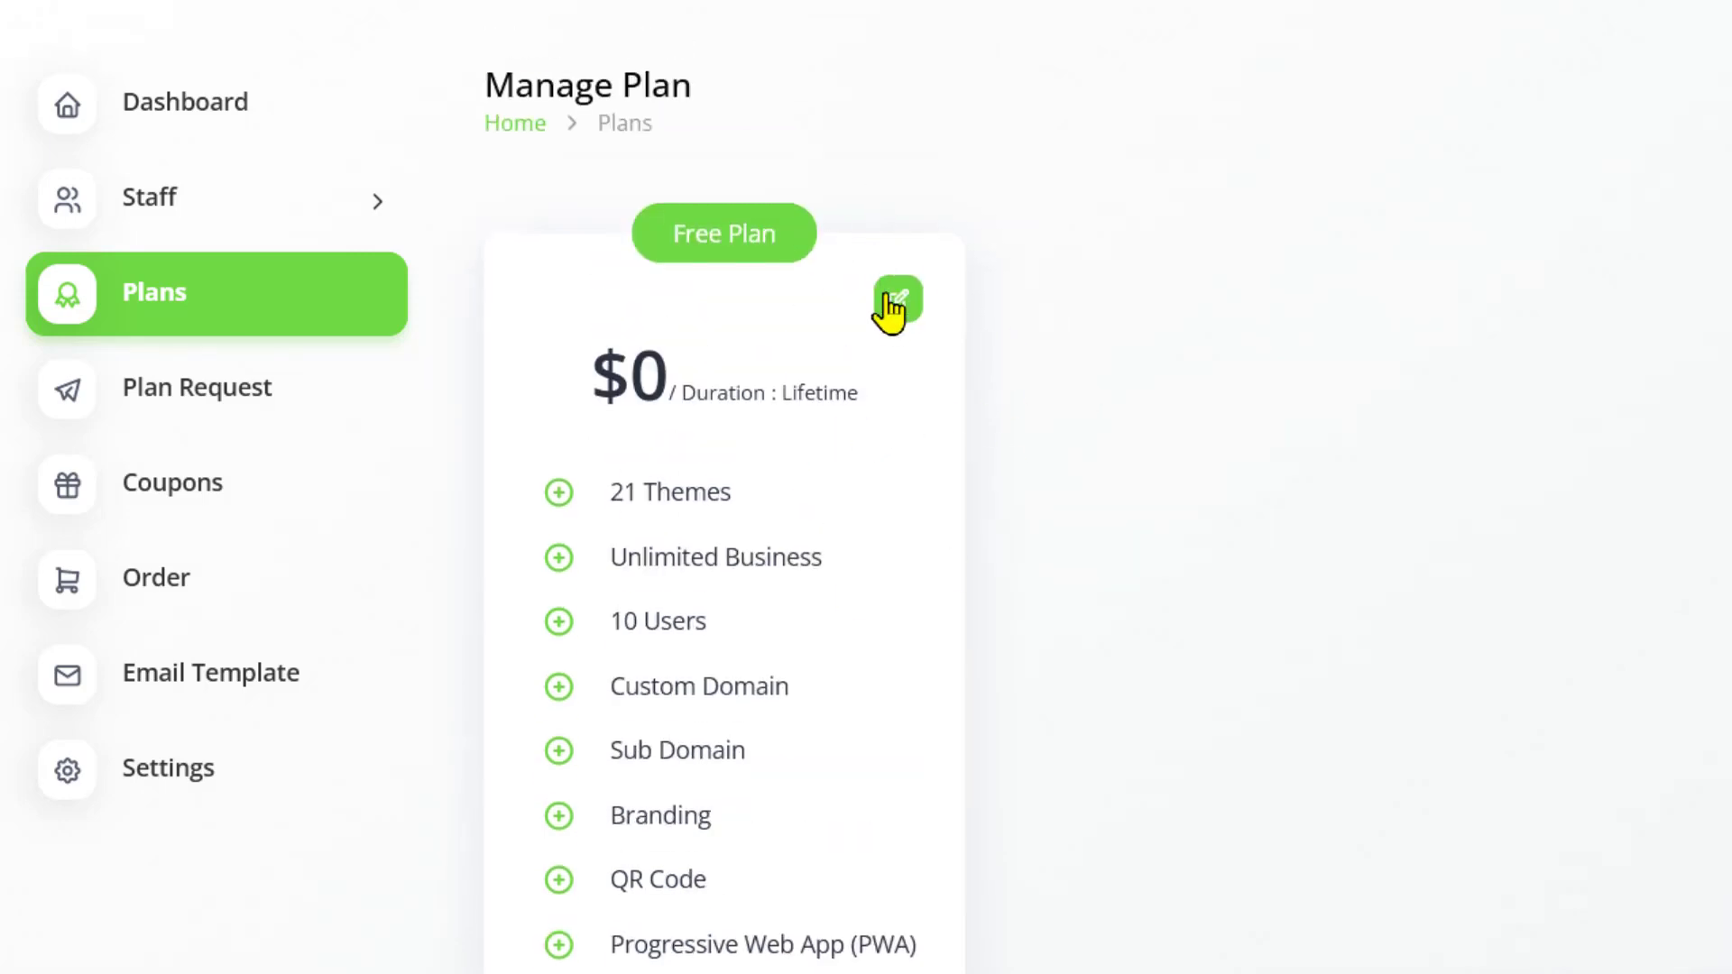
Edit the Free Plan, try Per Month duration, and keep it at Lifetime
left_click(897, 307)
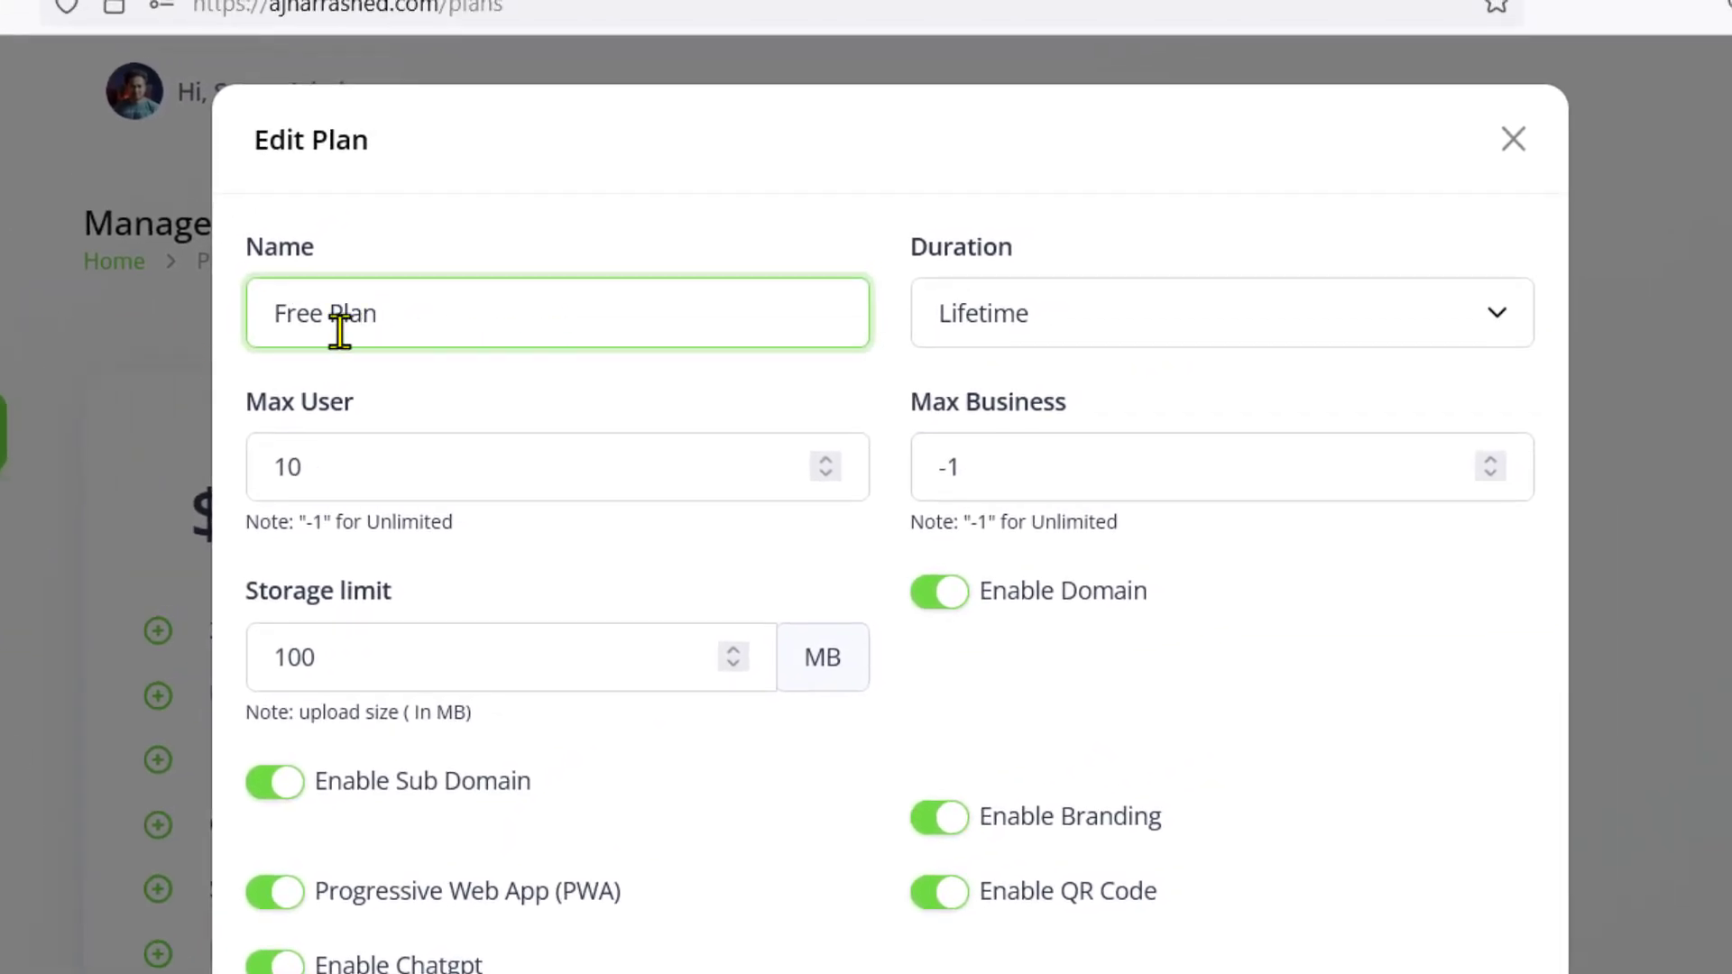
left_click(1019, 312)
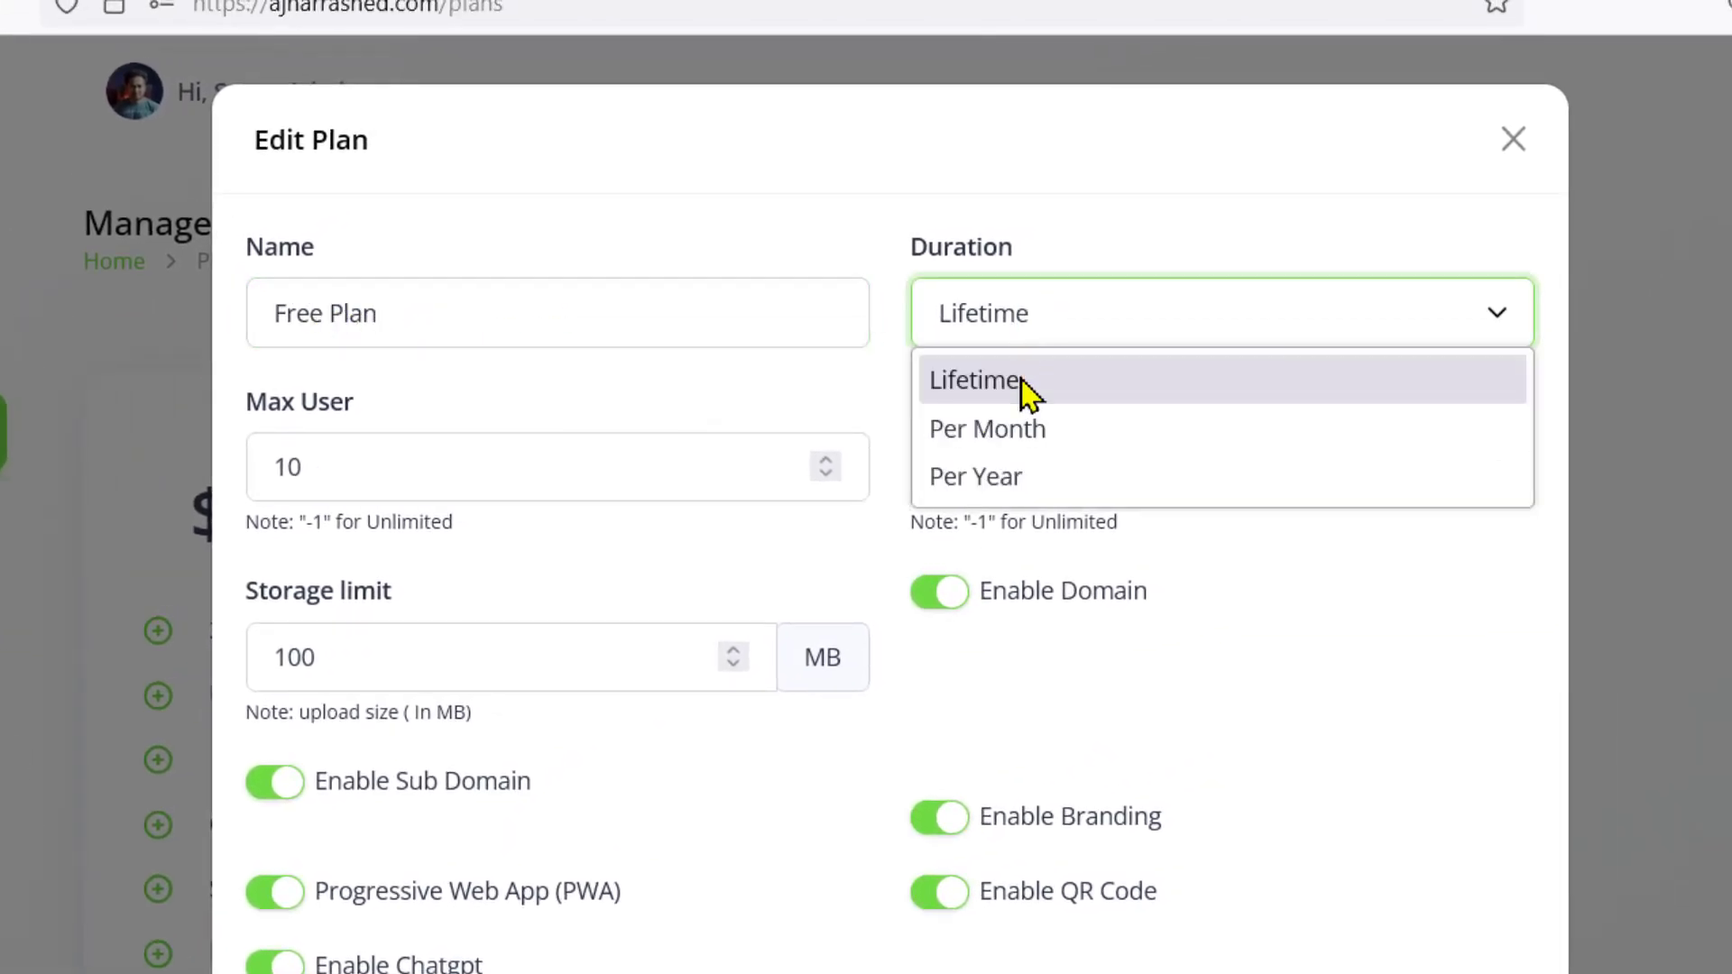
left_click(1004, 370)
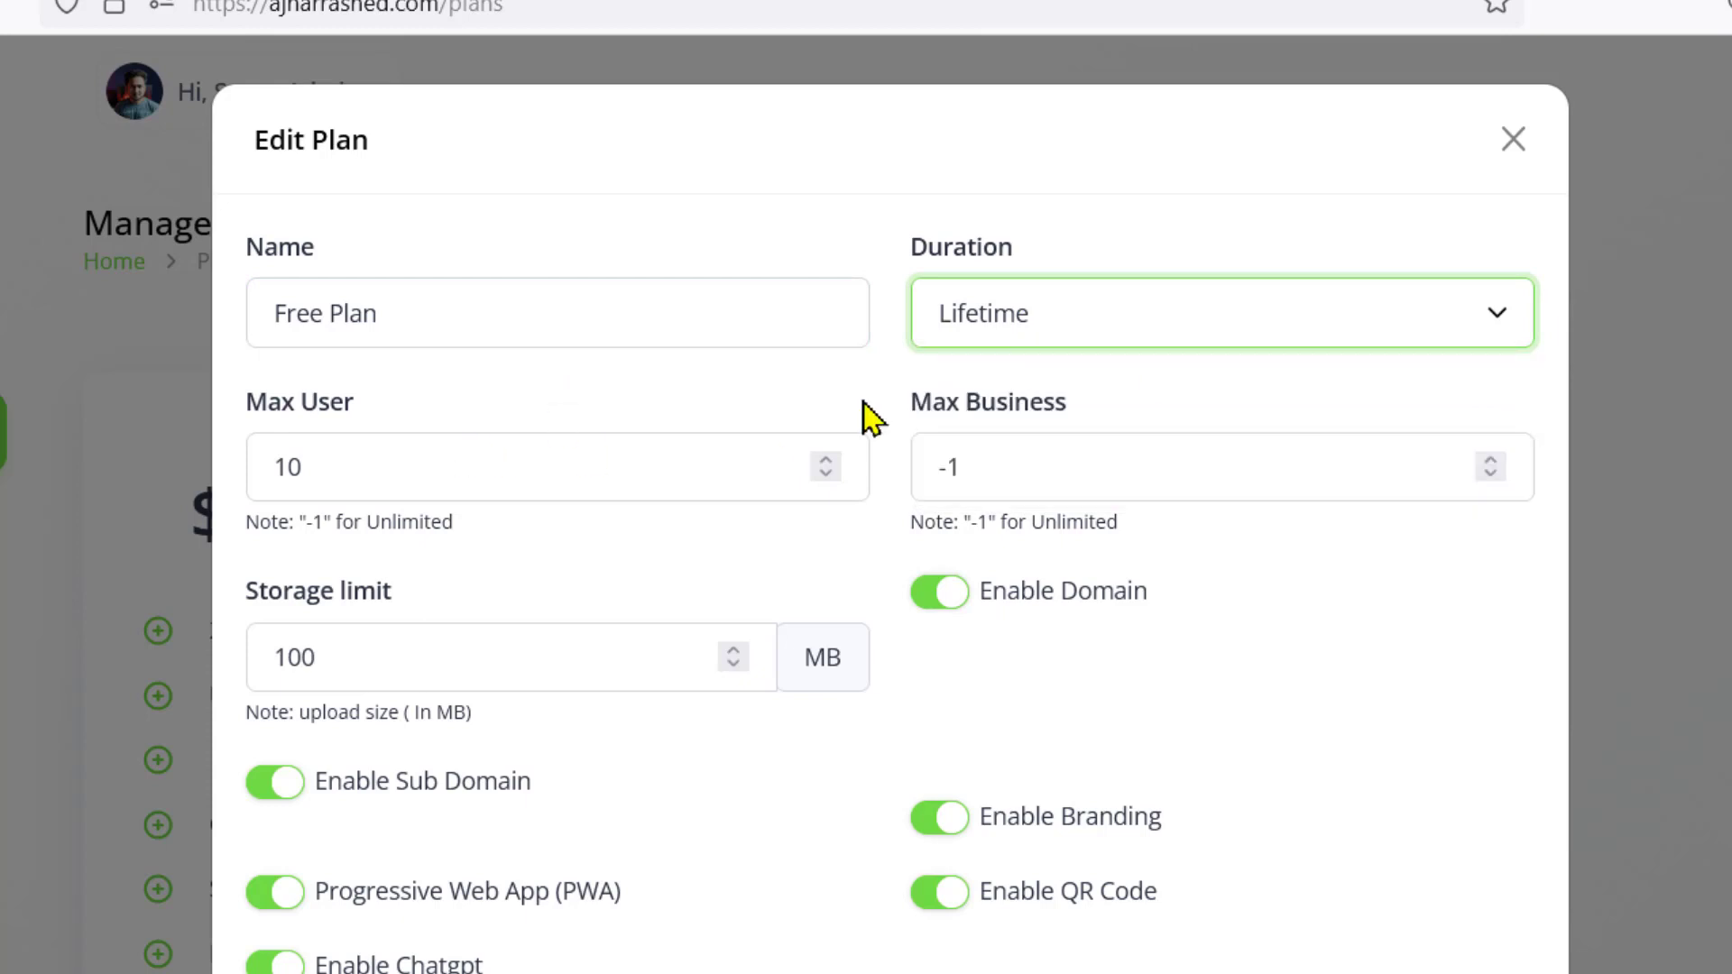
left_click(1087, 342)
left_click(1015, 431)
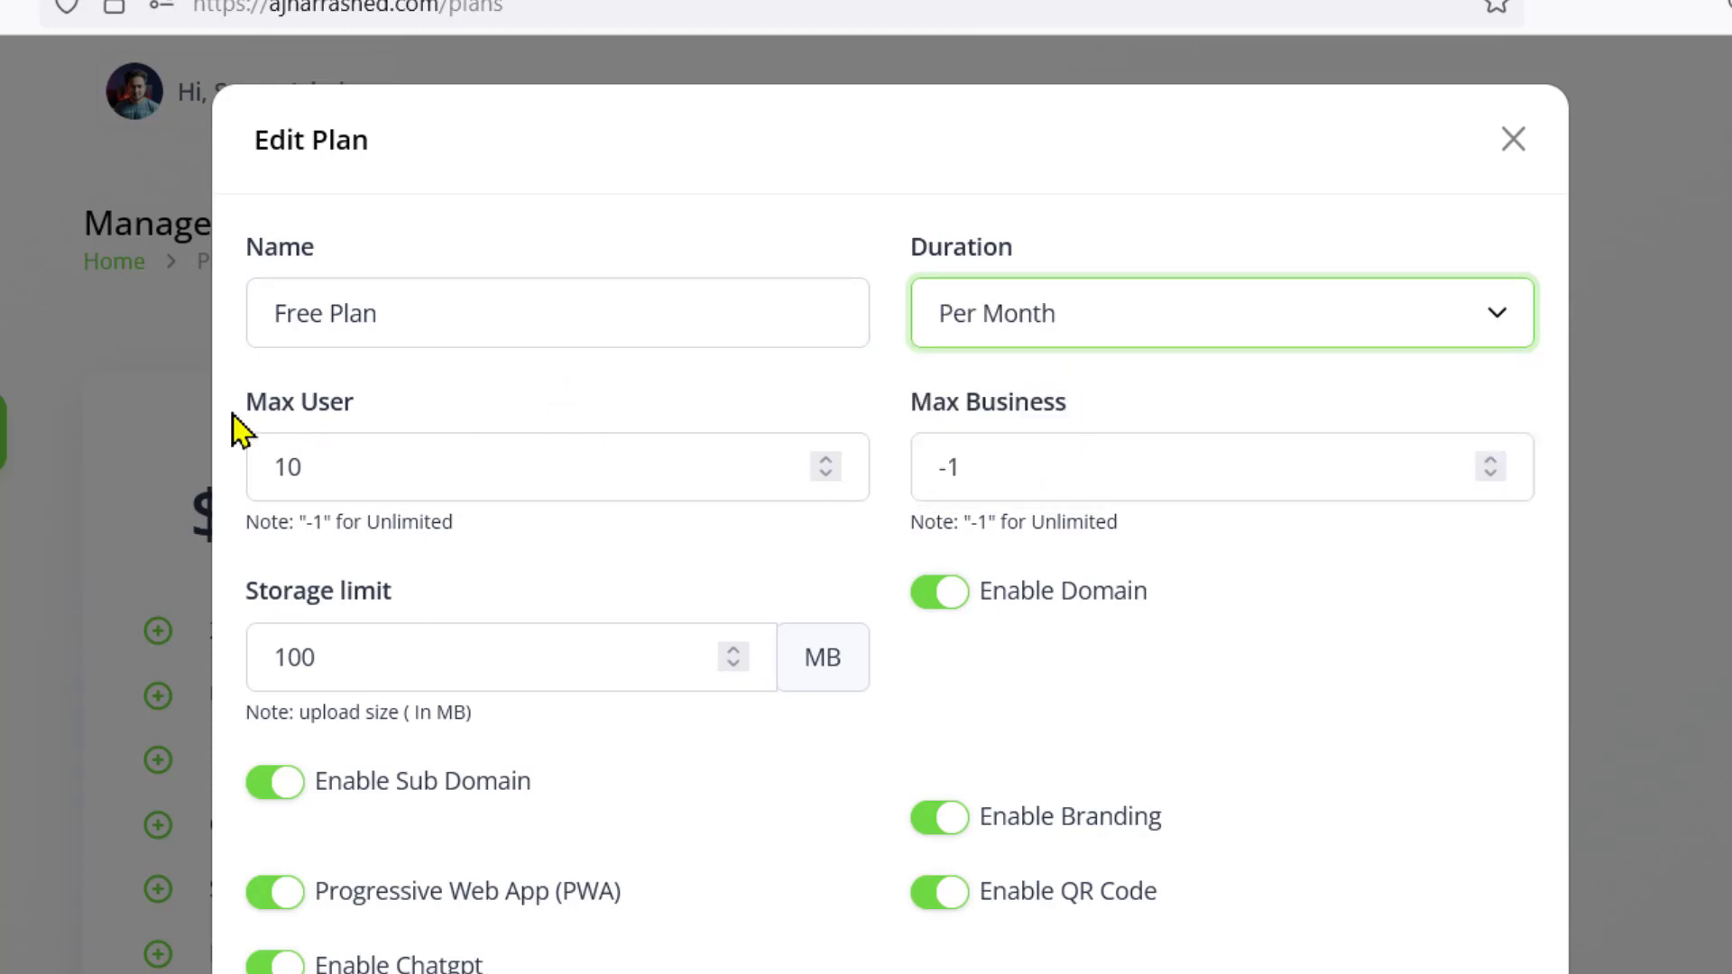
left_click(1003, 343)
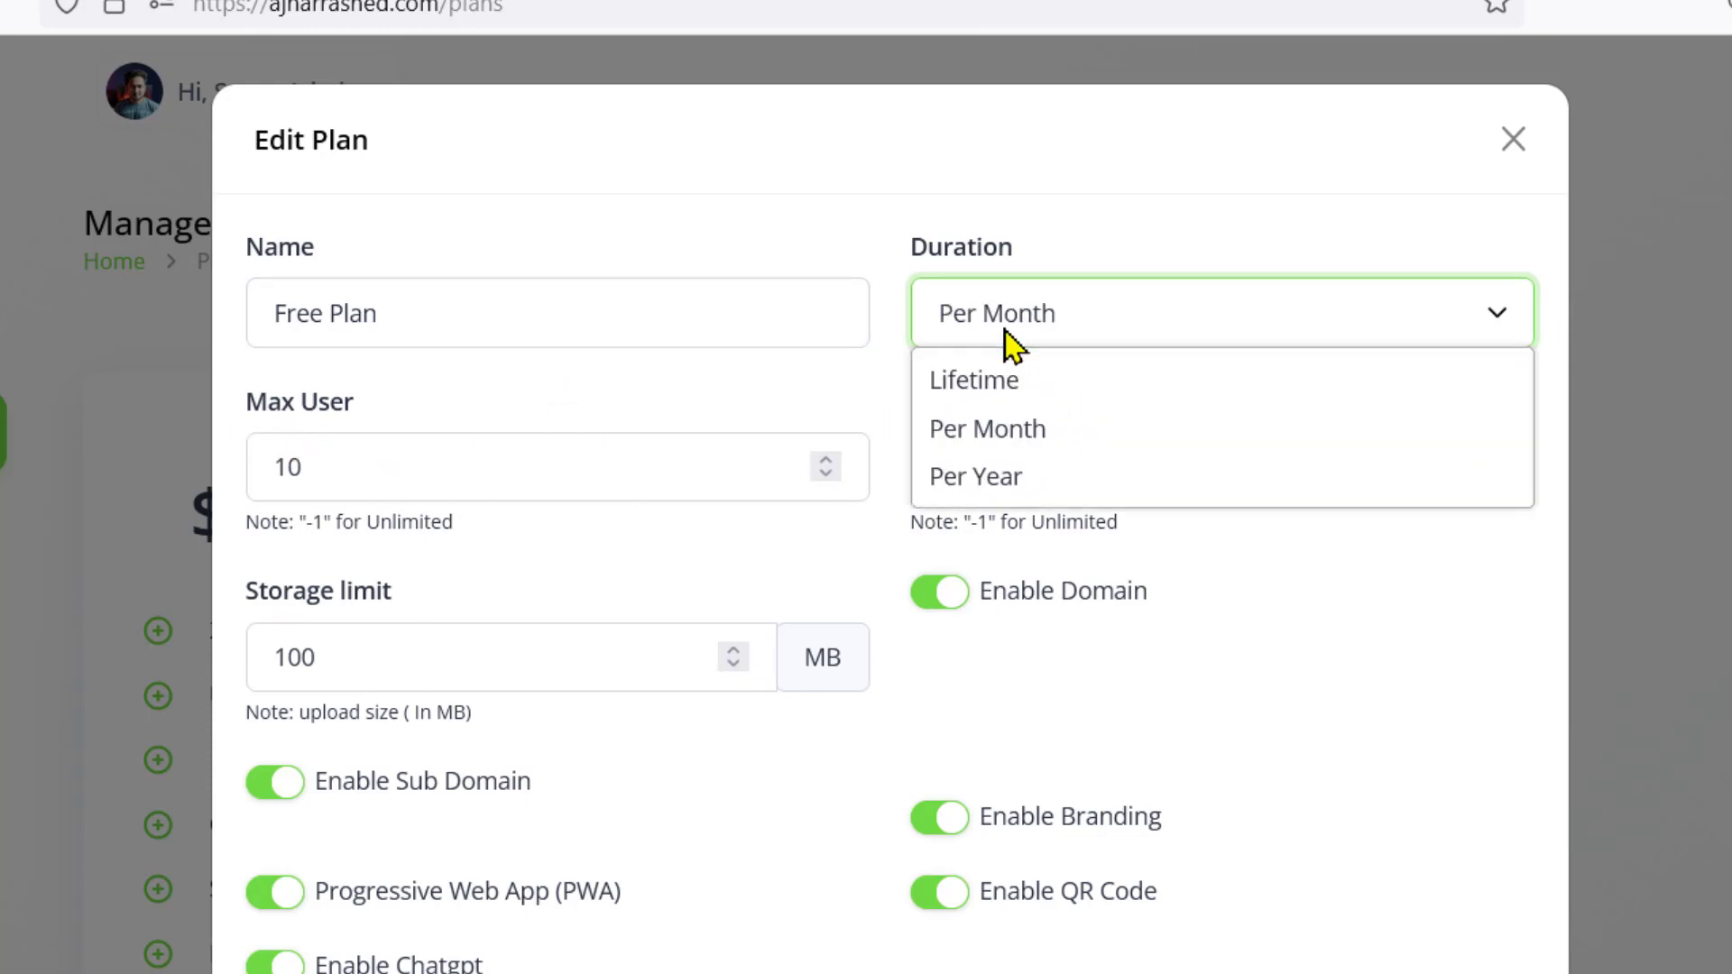
left_click(997, 387)
Set Max User to 2, Max Business to 1 and the Storage limit to 20 MB
left_click_drag(341, 467, 247, 467)
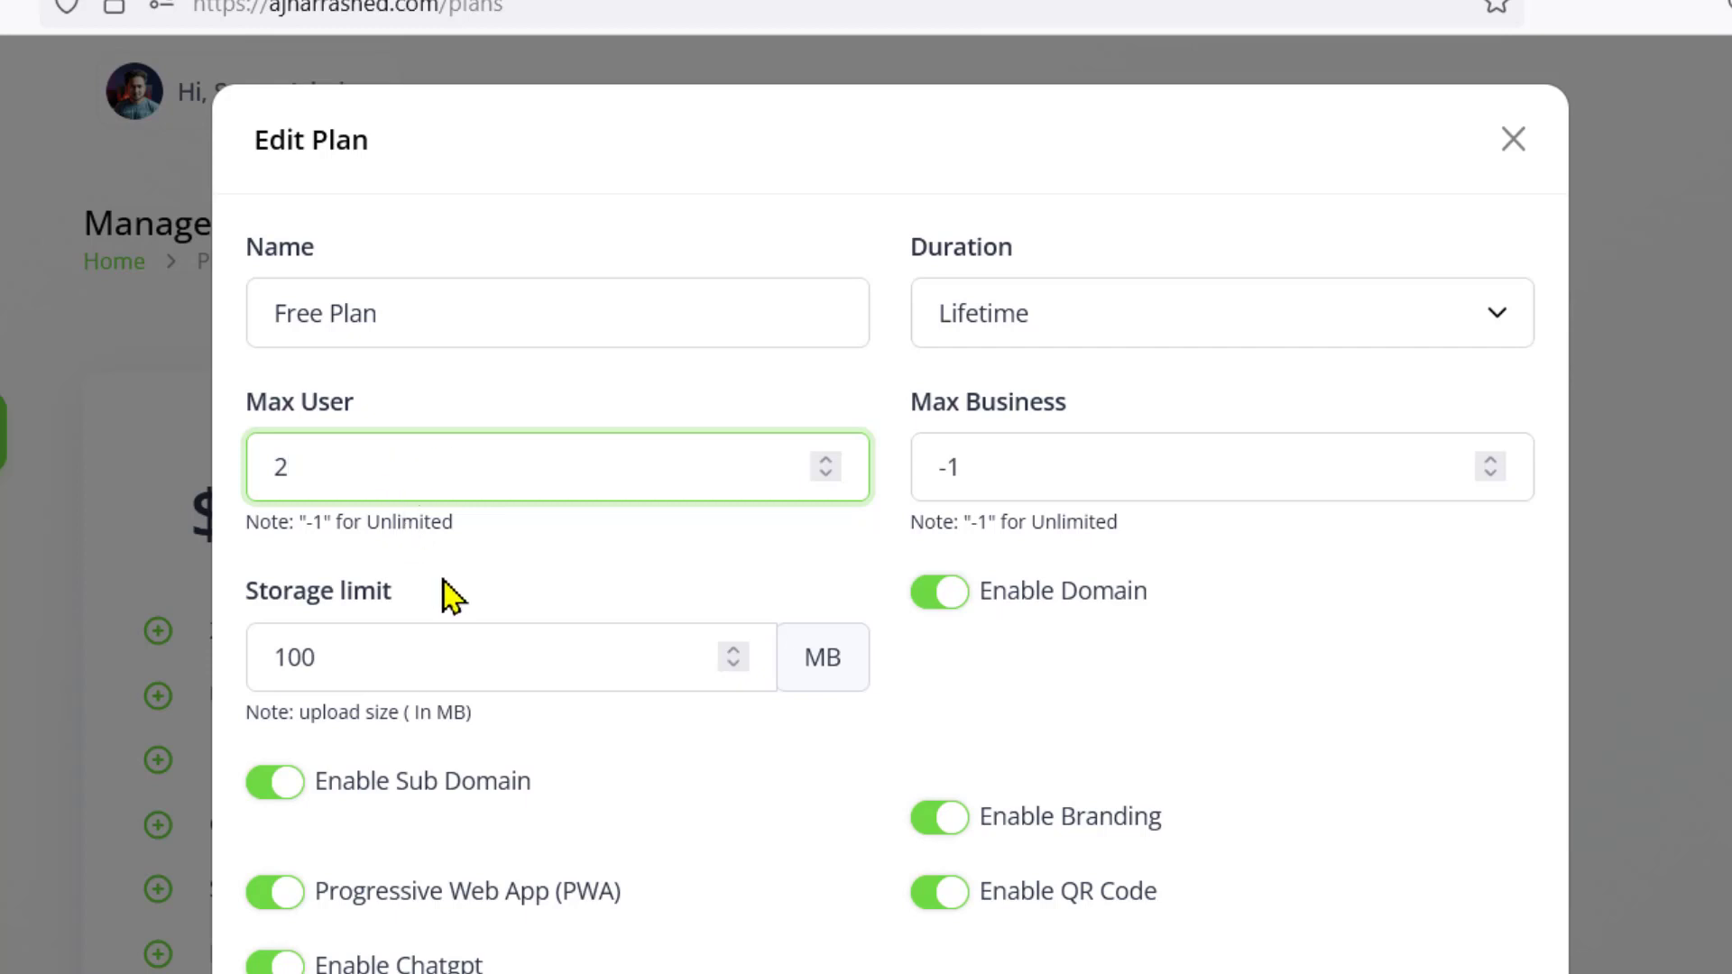
left_click(313, 514)
left_click(988, 482)
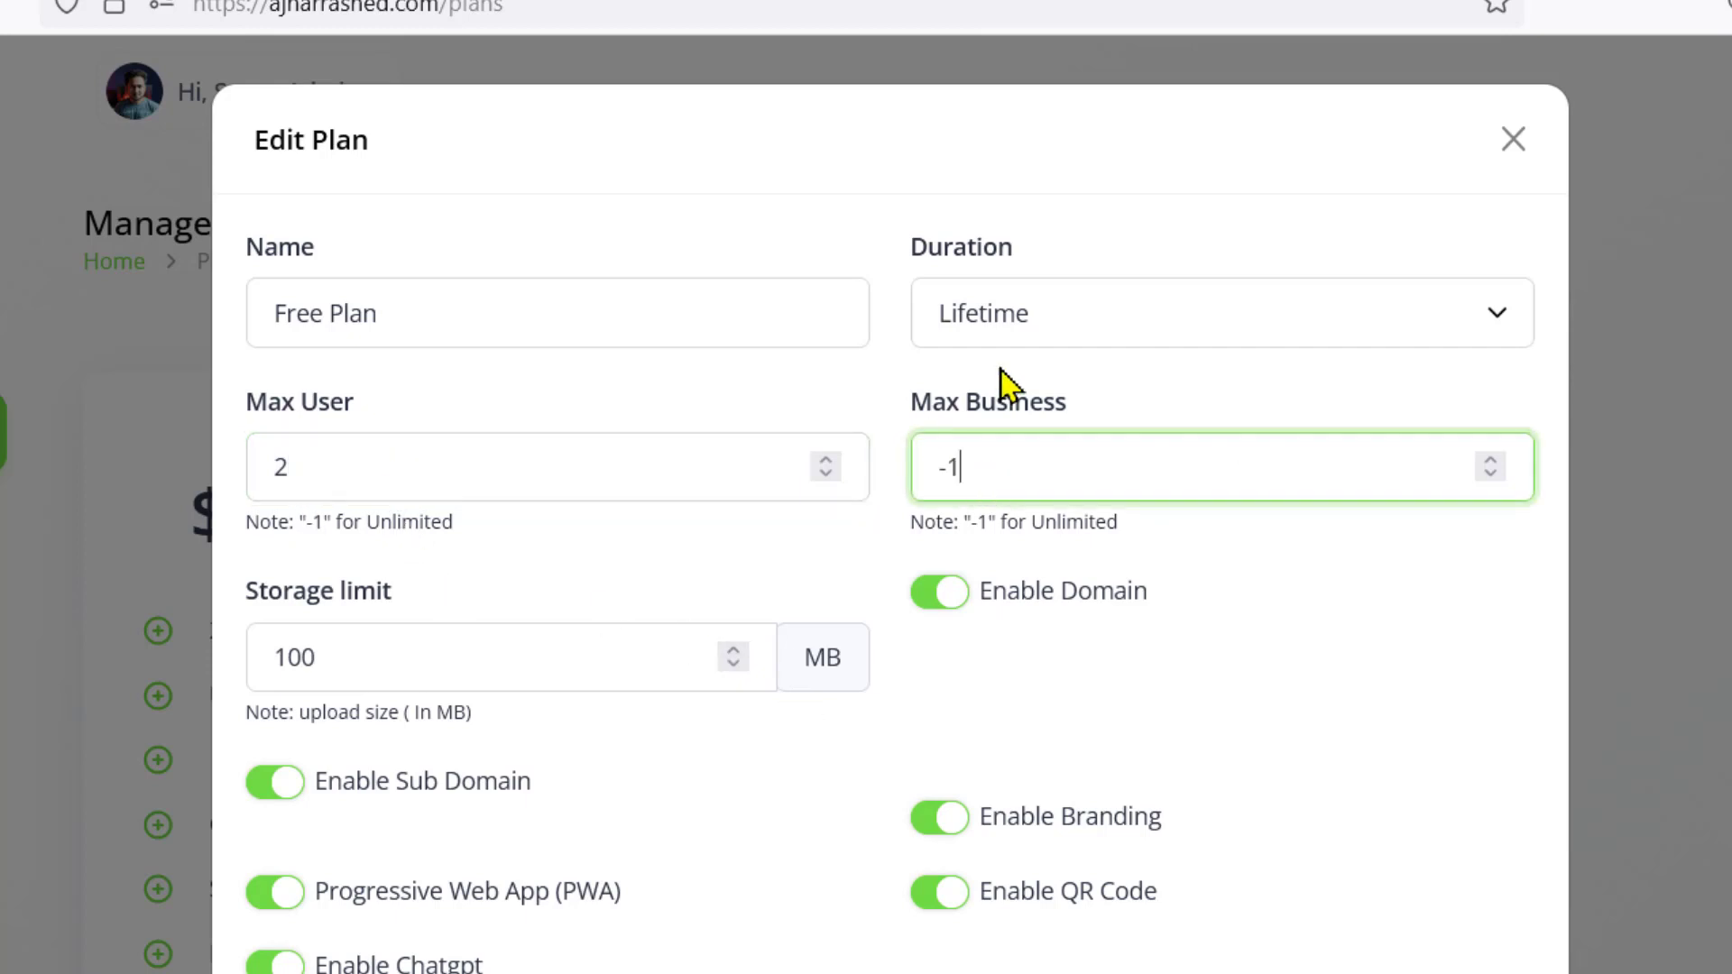
left_click_drag(986, 472, 1029, 406)
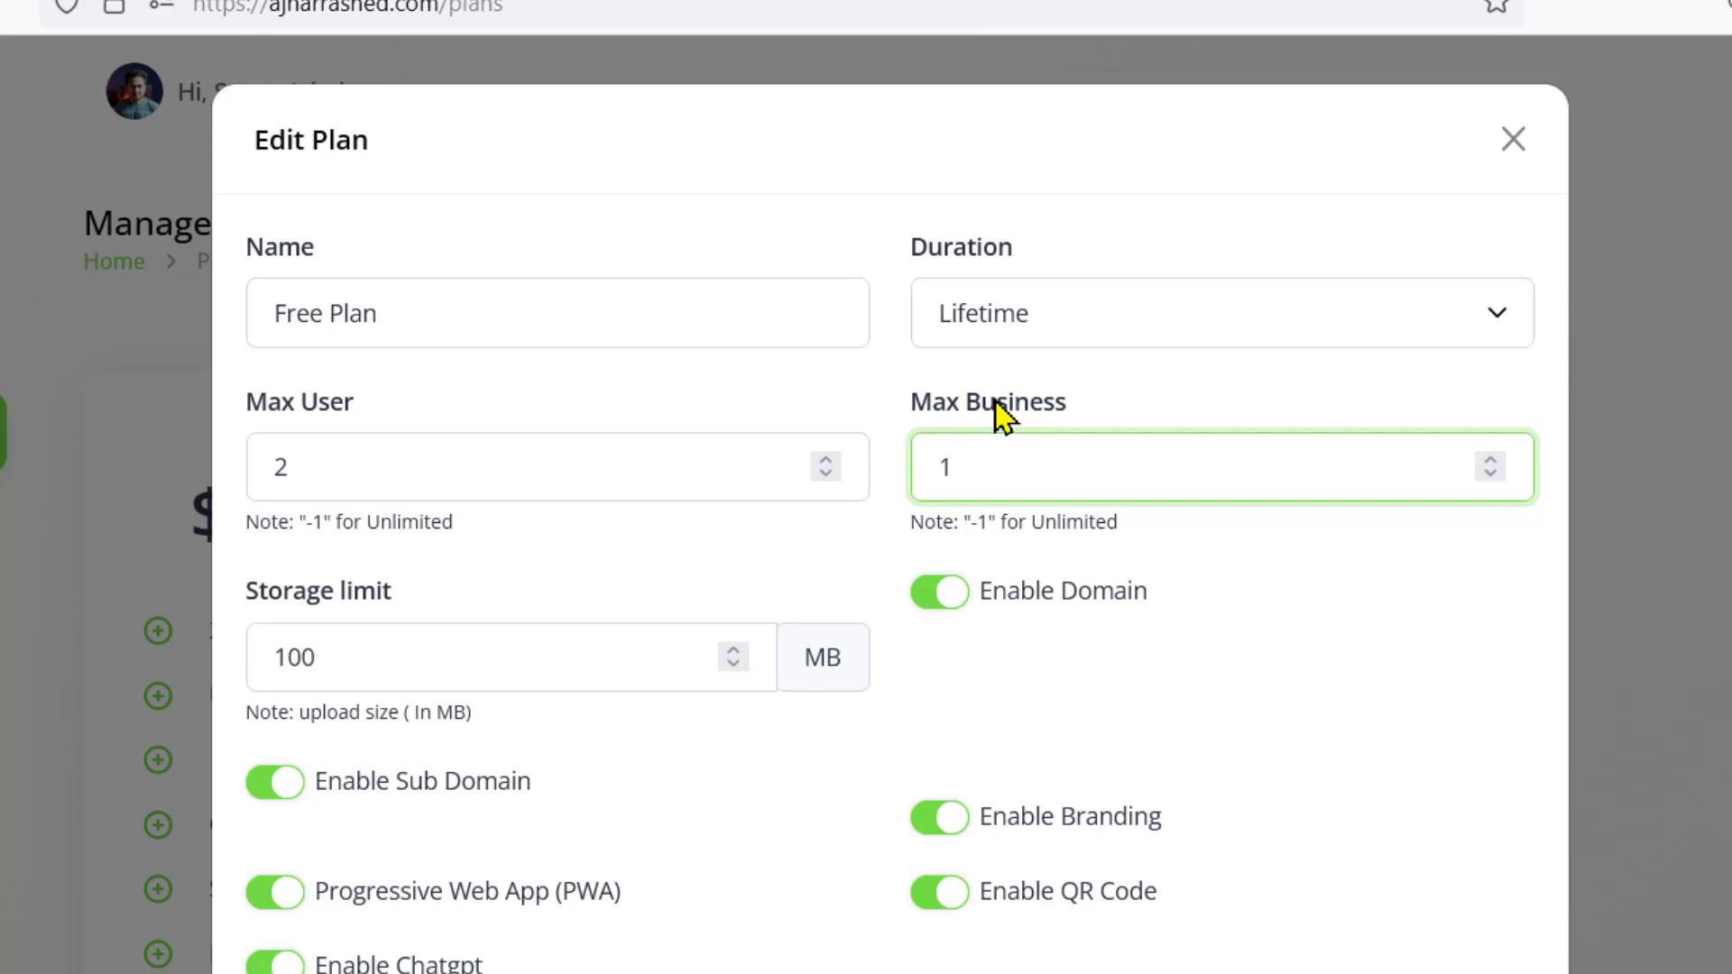
type("1")
left_click(1127, 552)
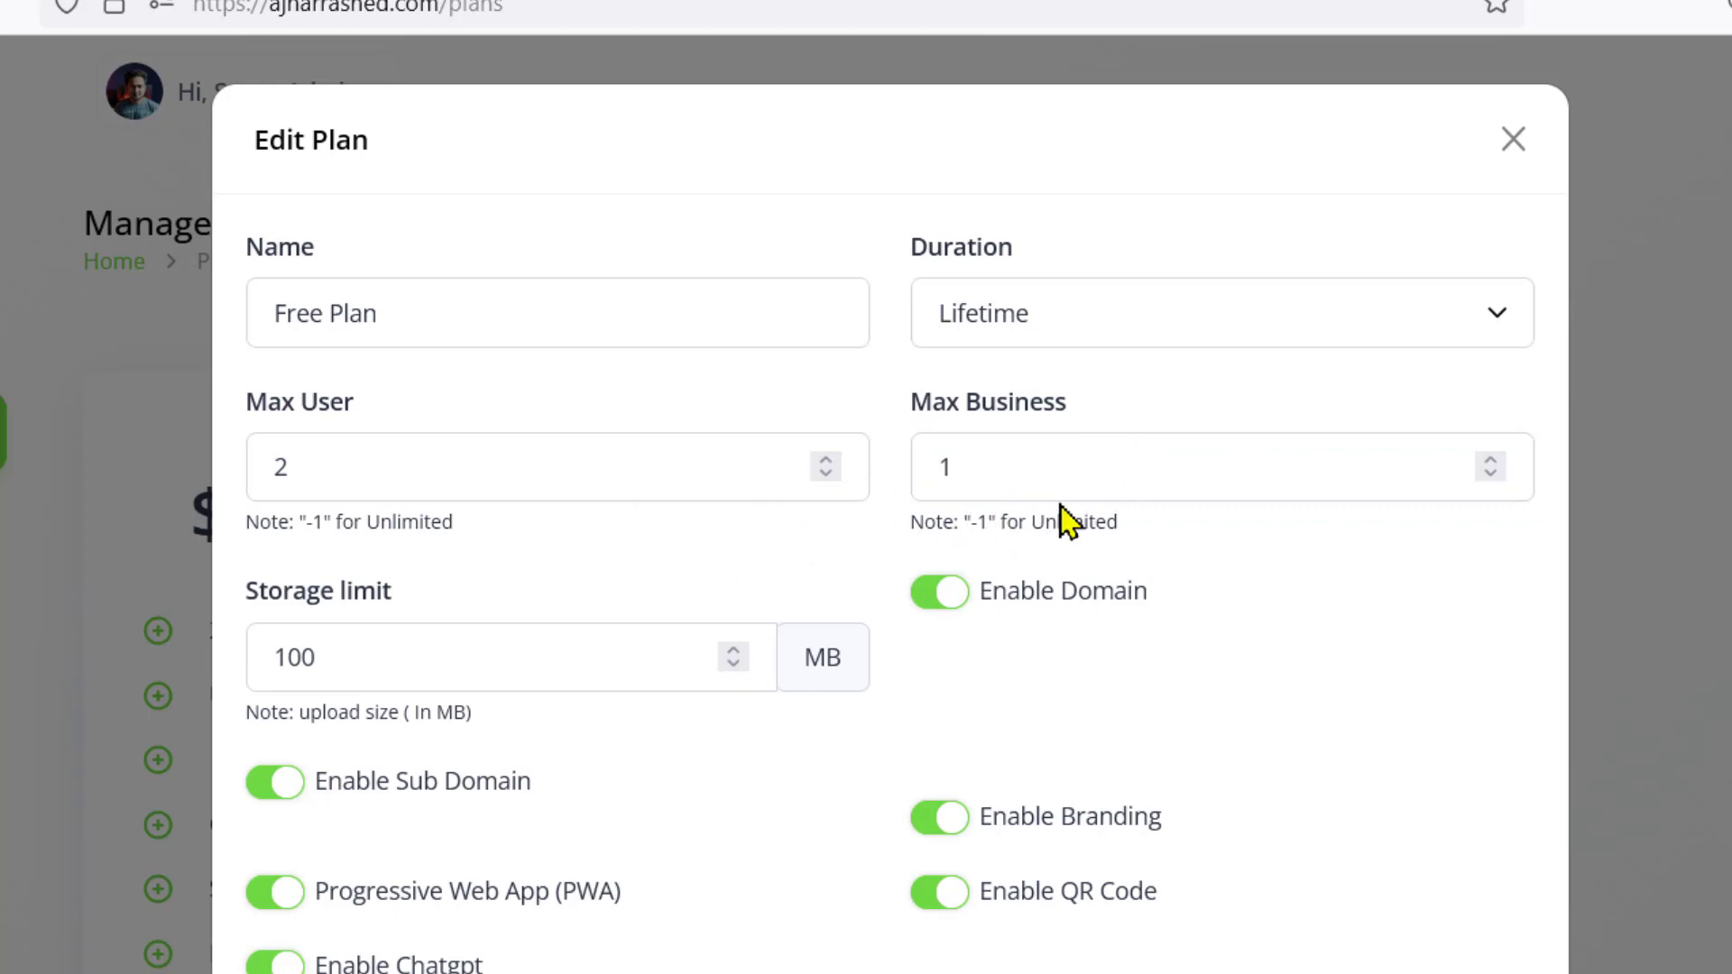
left_click(368, 653)
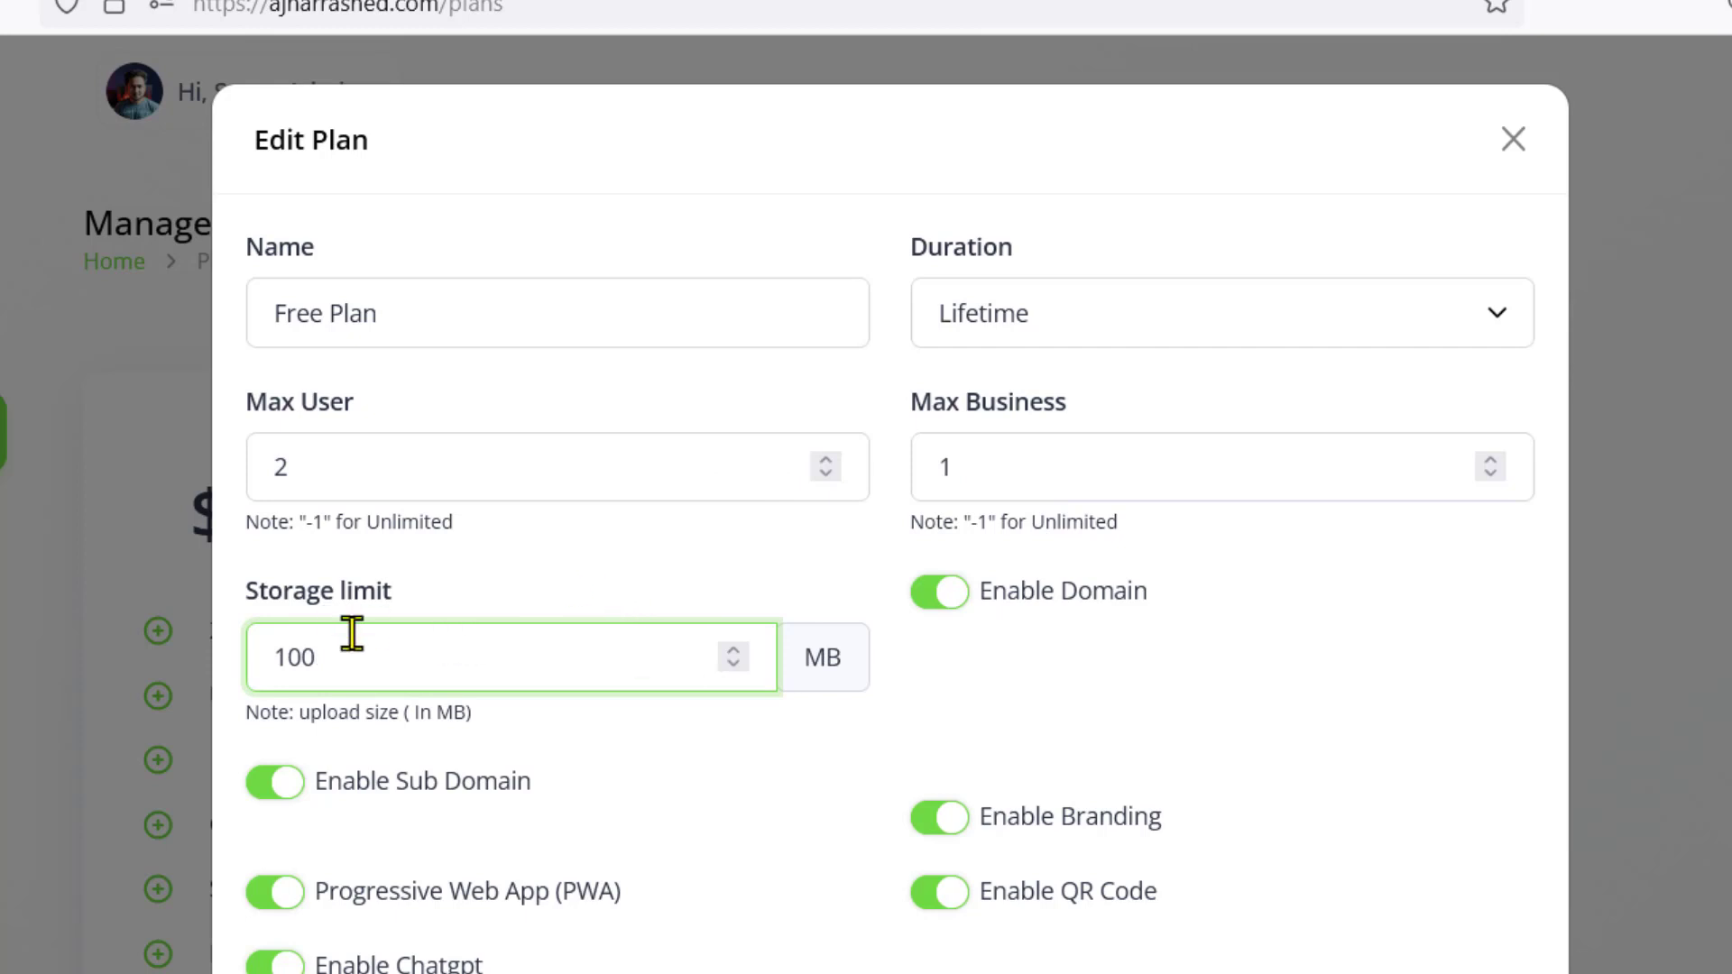
double_click(282, 664)
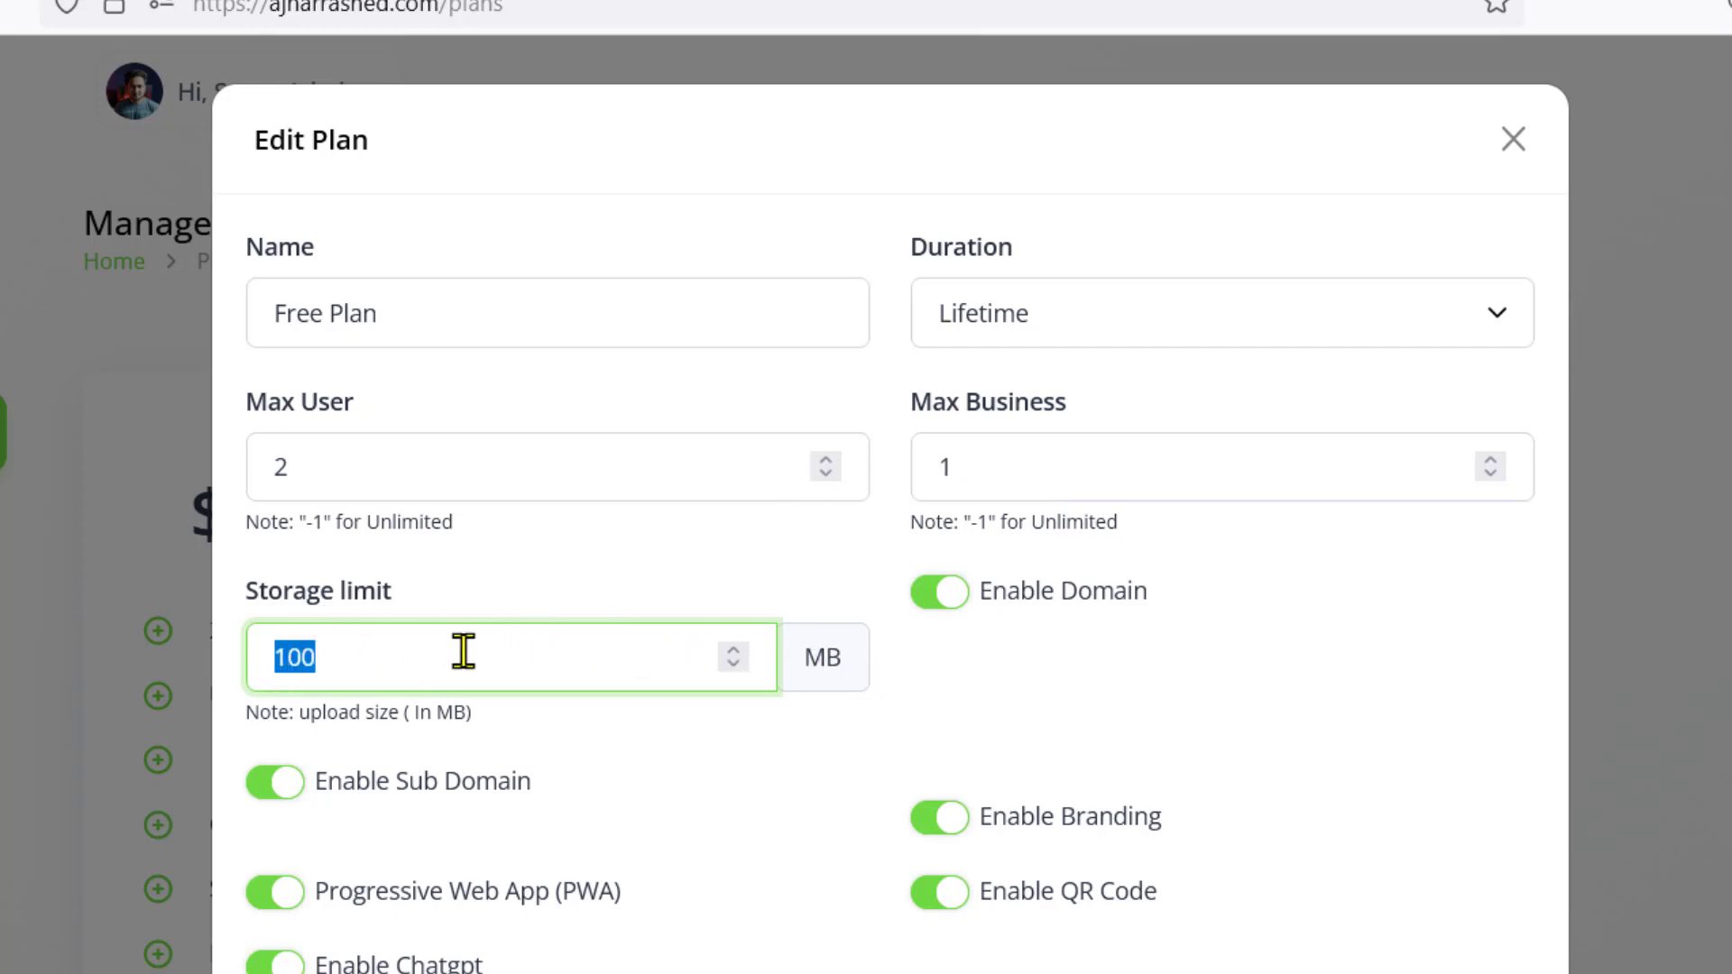
type("20")
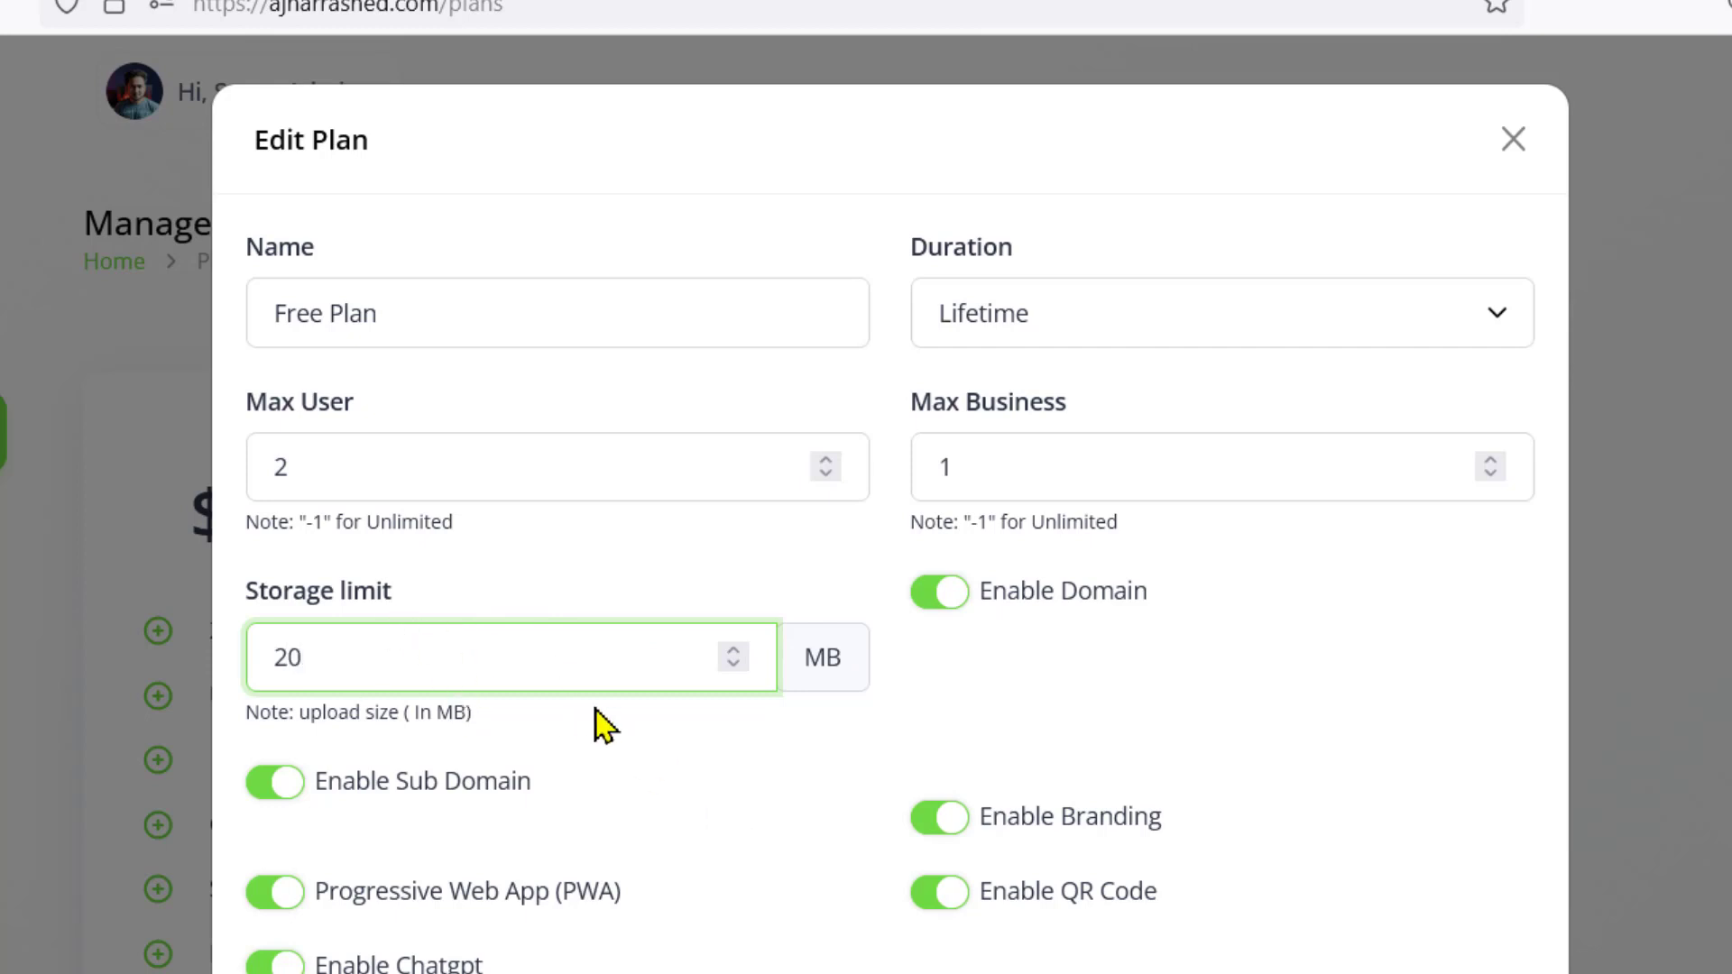
left_click(670, 738)
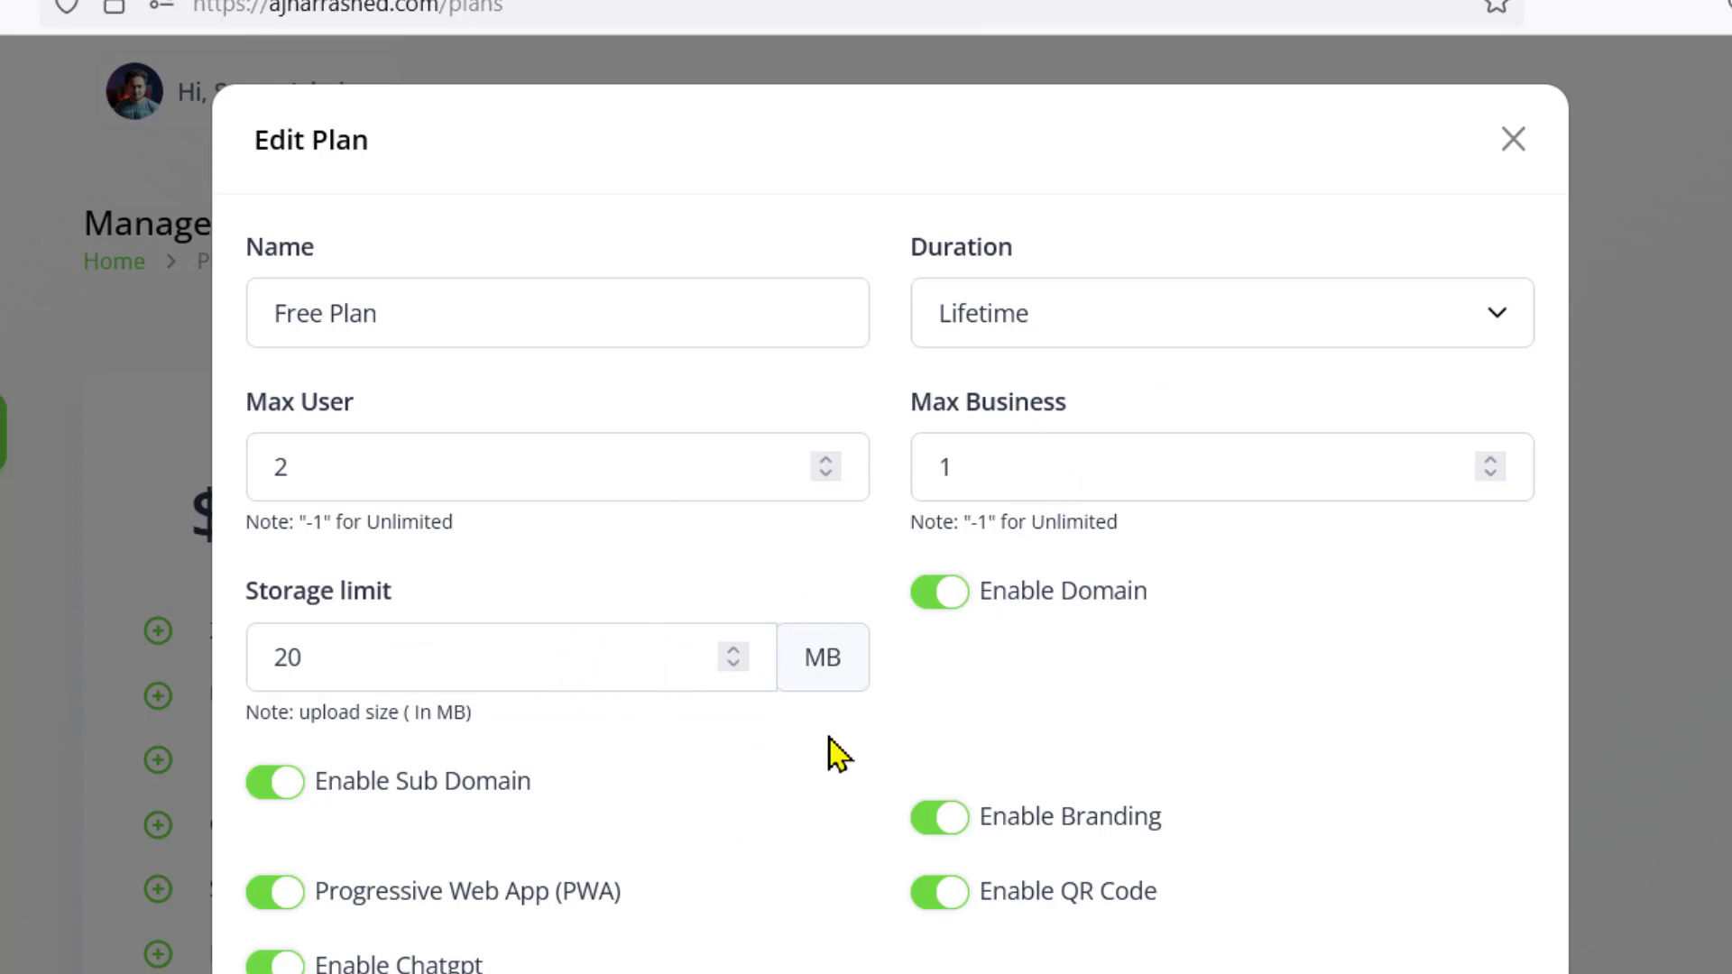
Switch off Enable Domain, Progressive Web App (PWA) and Enable Chatgpt, keeping Enable Sub Domain on
scroll(947, 663, "down", 1)
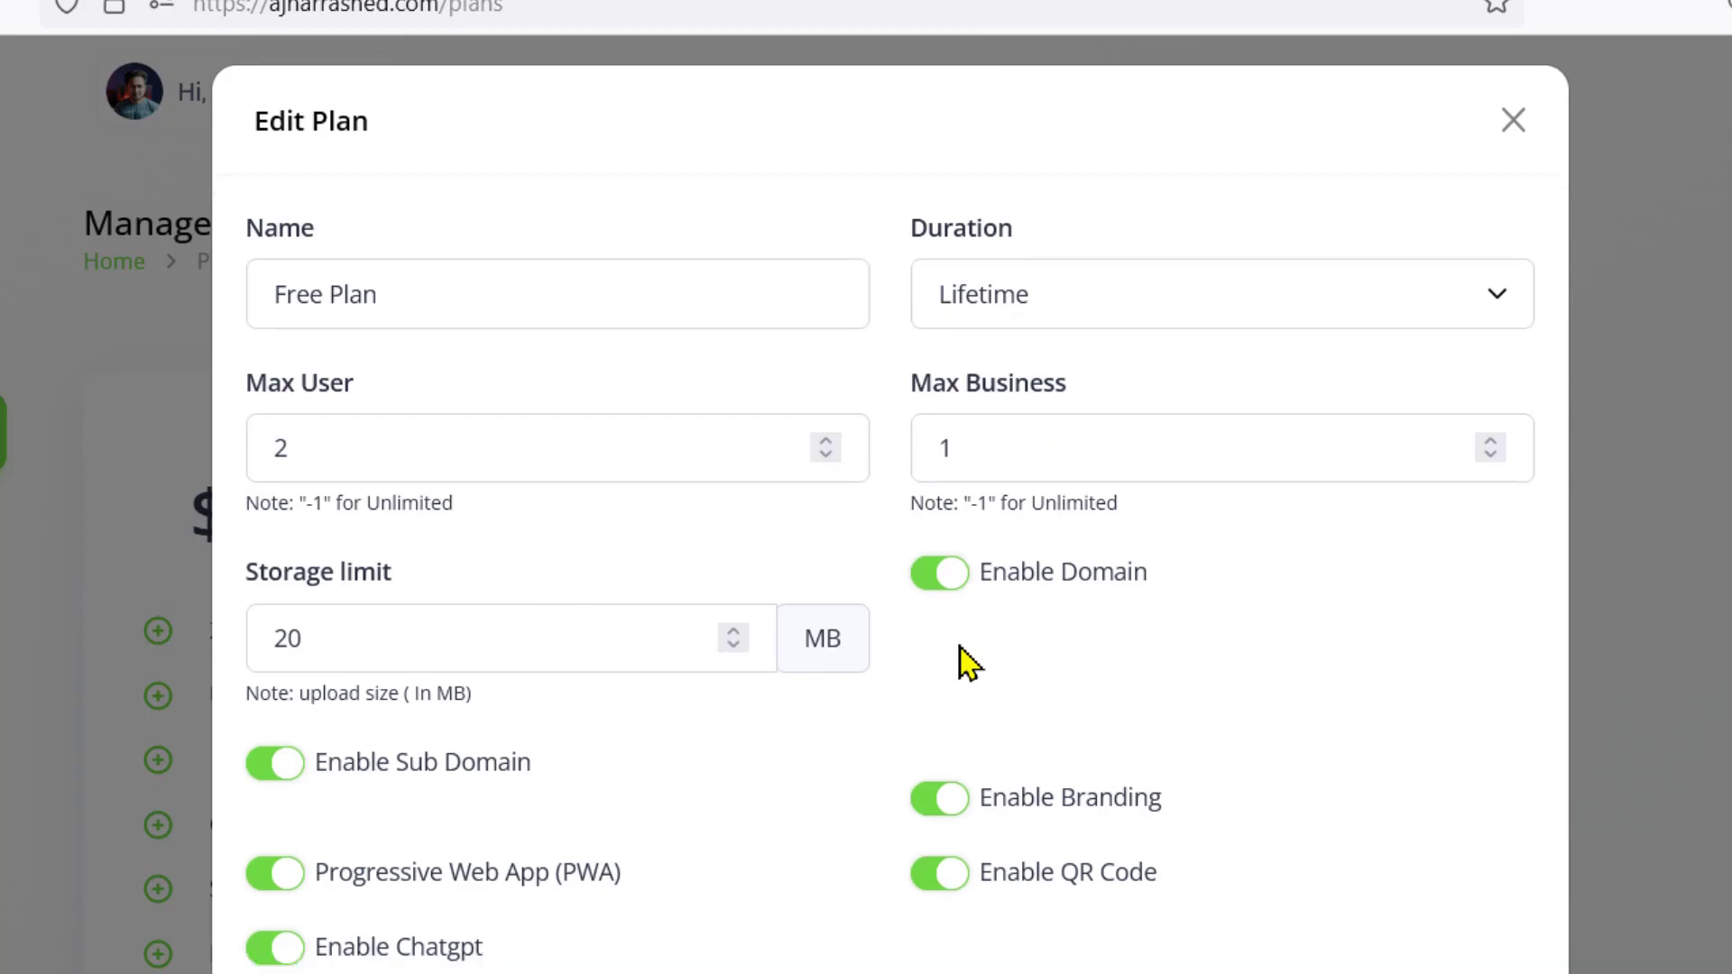
left_click(936, 524)
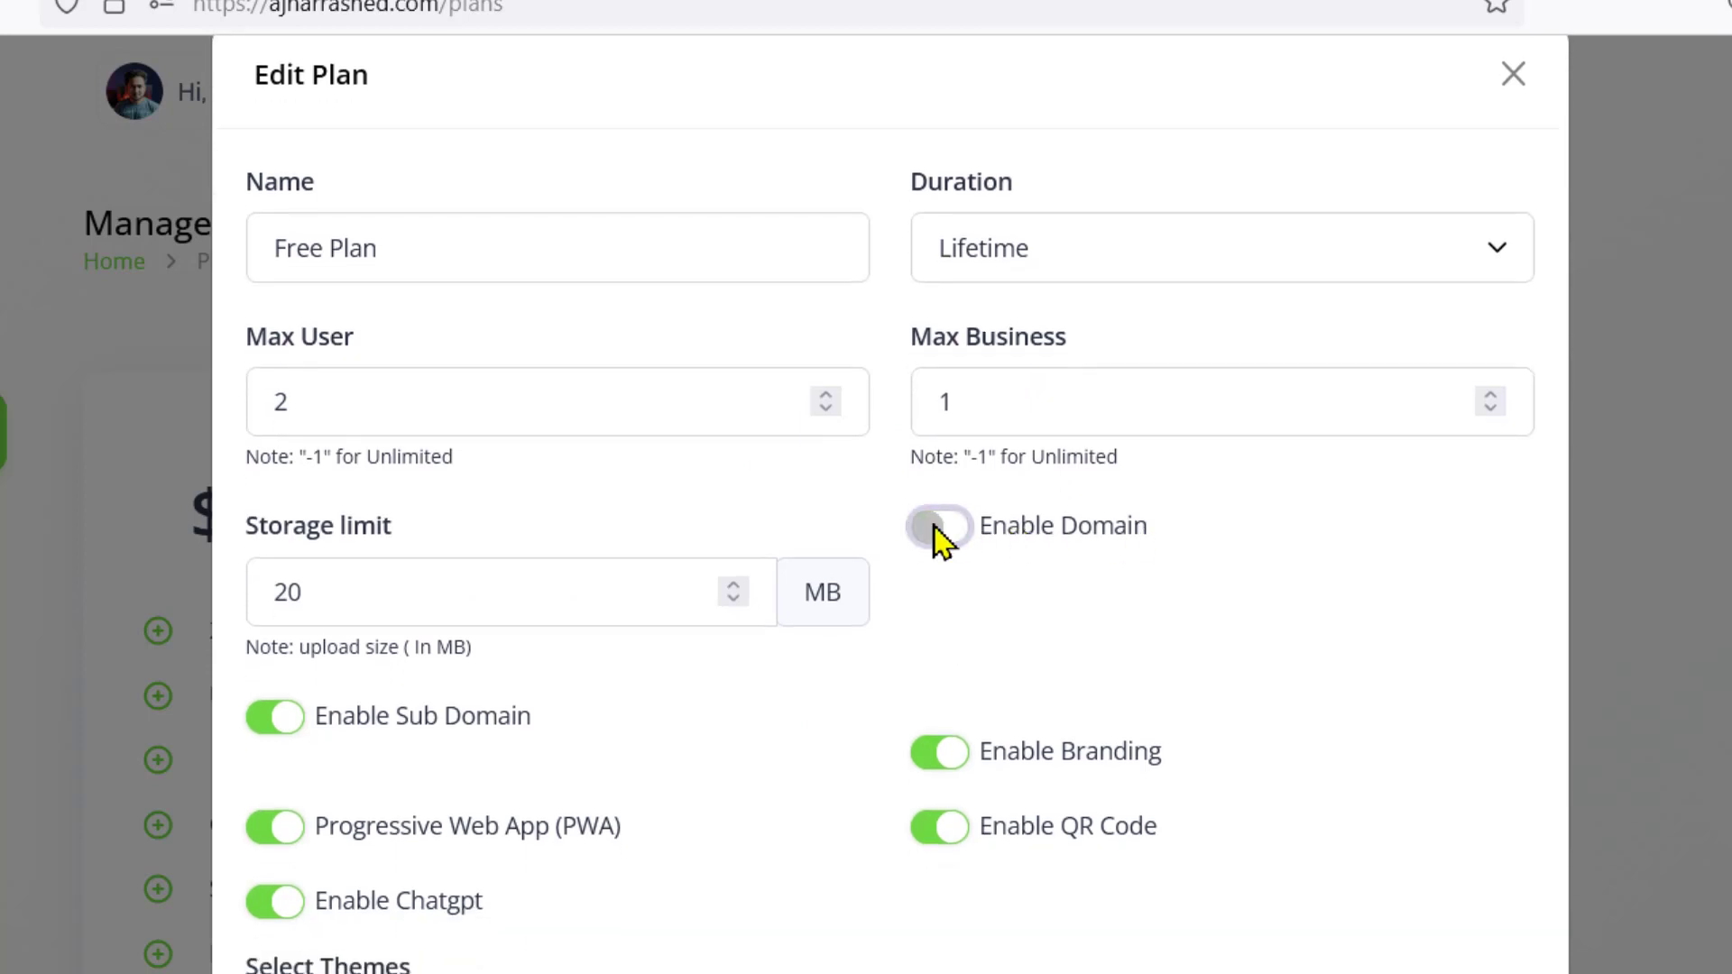
left_click(938, 532)
left_click(936, 533)
left_click(939, 534)
scroll(978, 569, "down", 2)
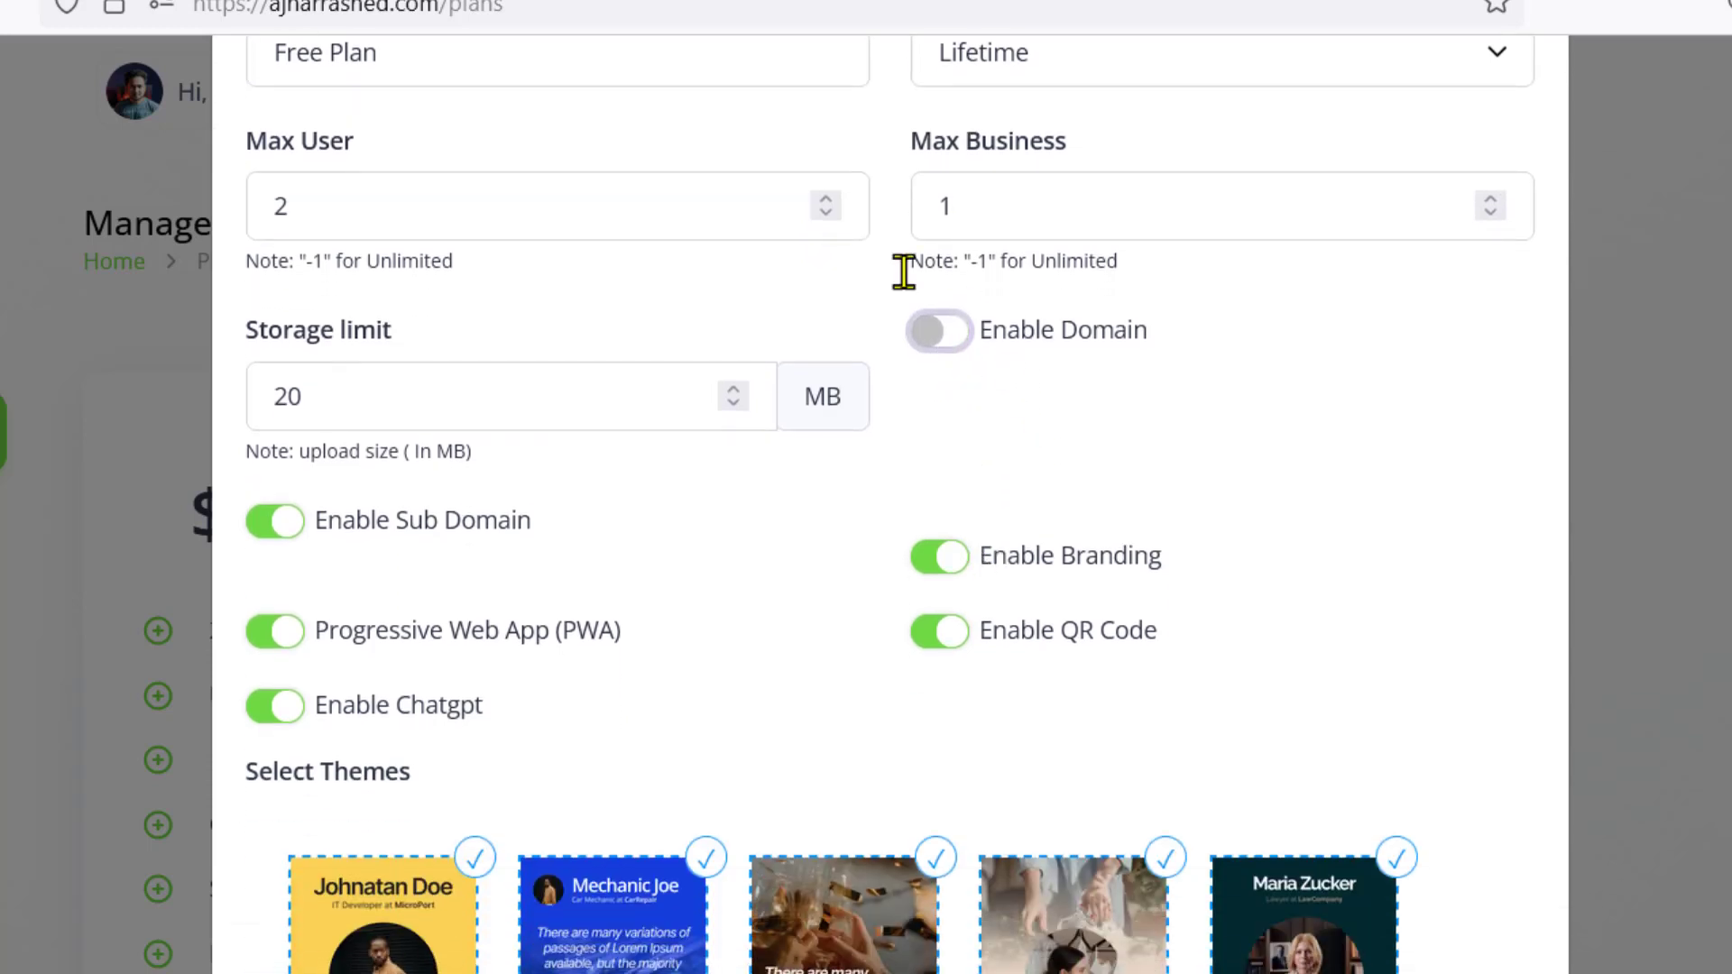
left_click(277, 526)
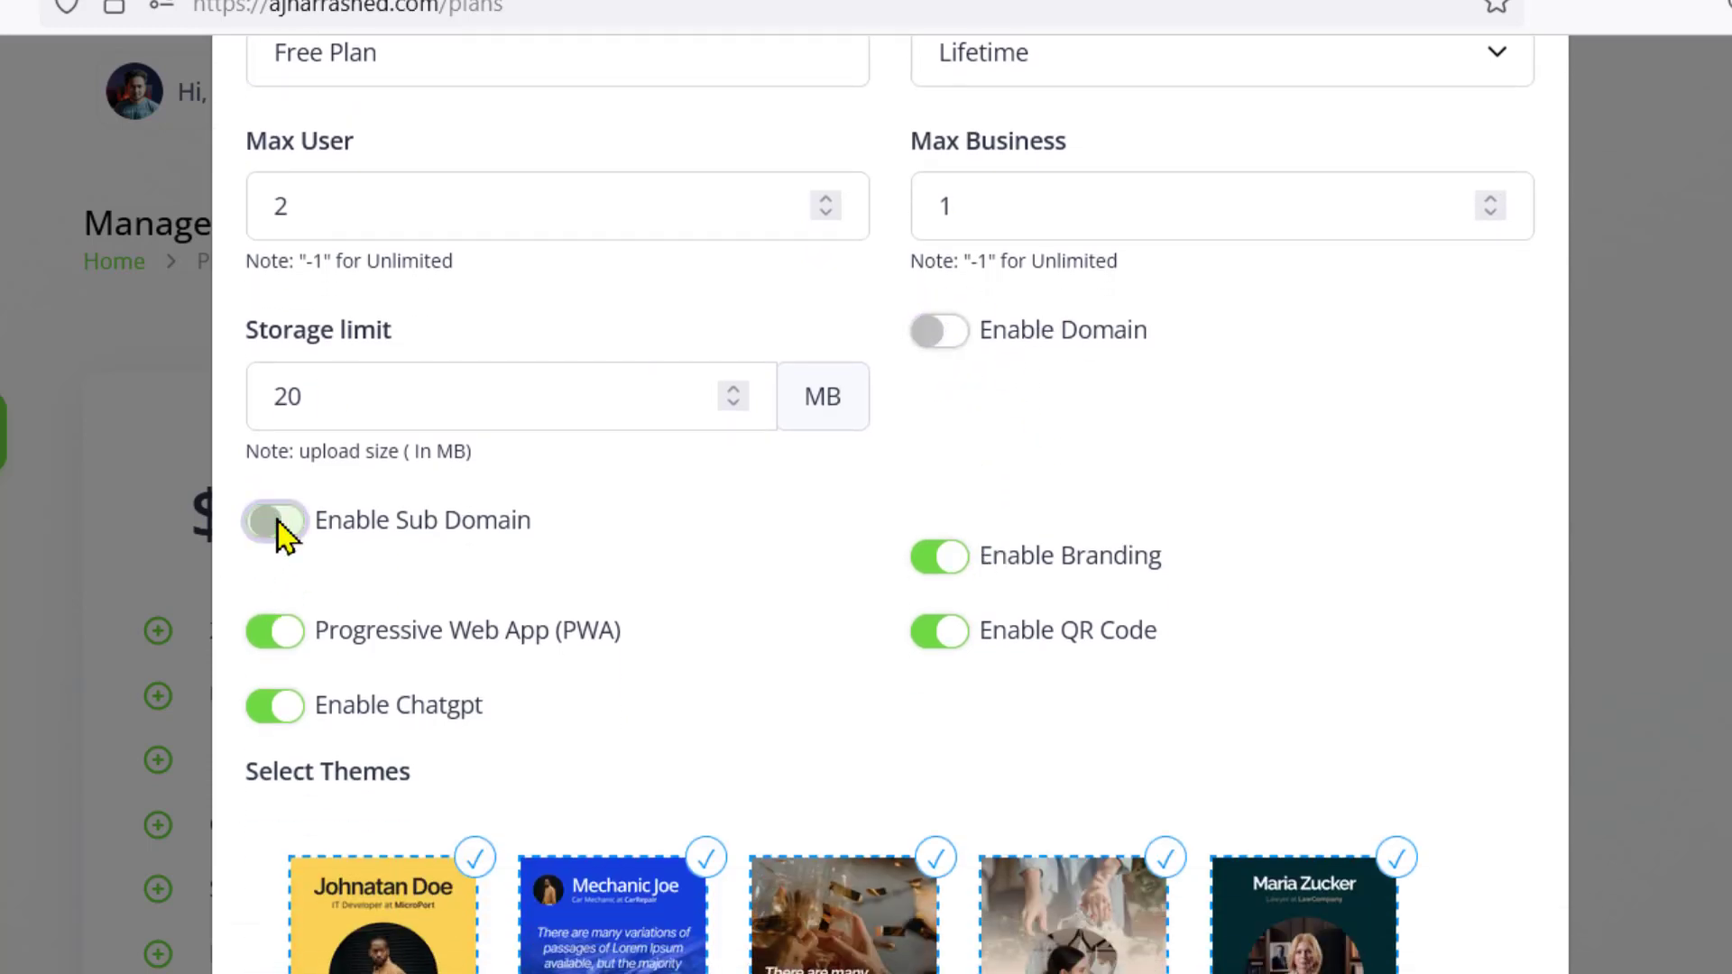
left_click(280, 527)
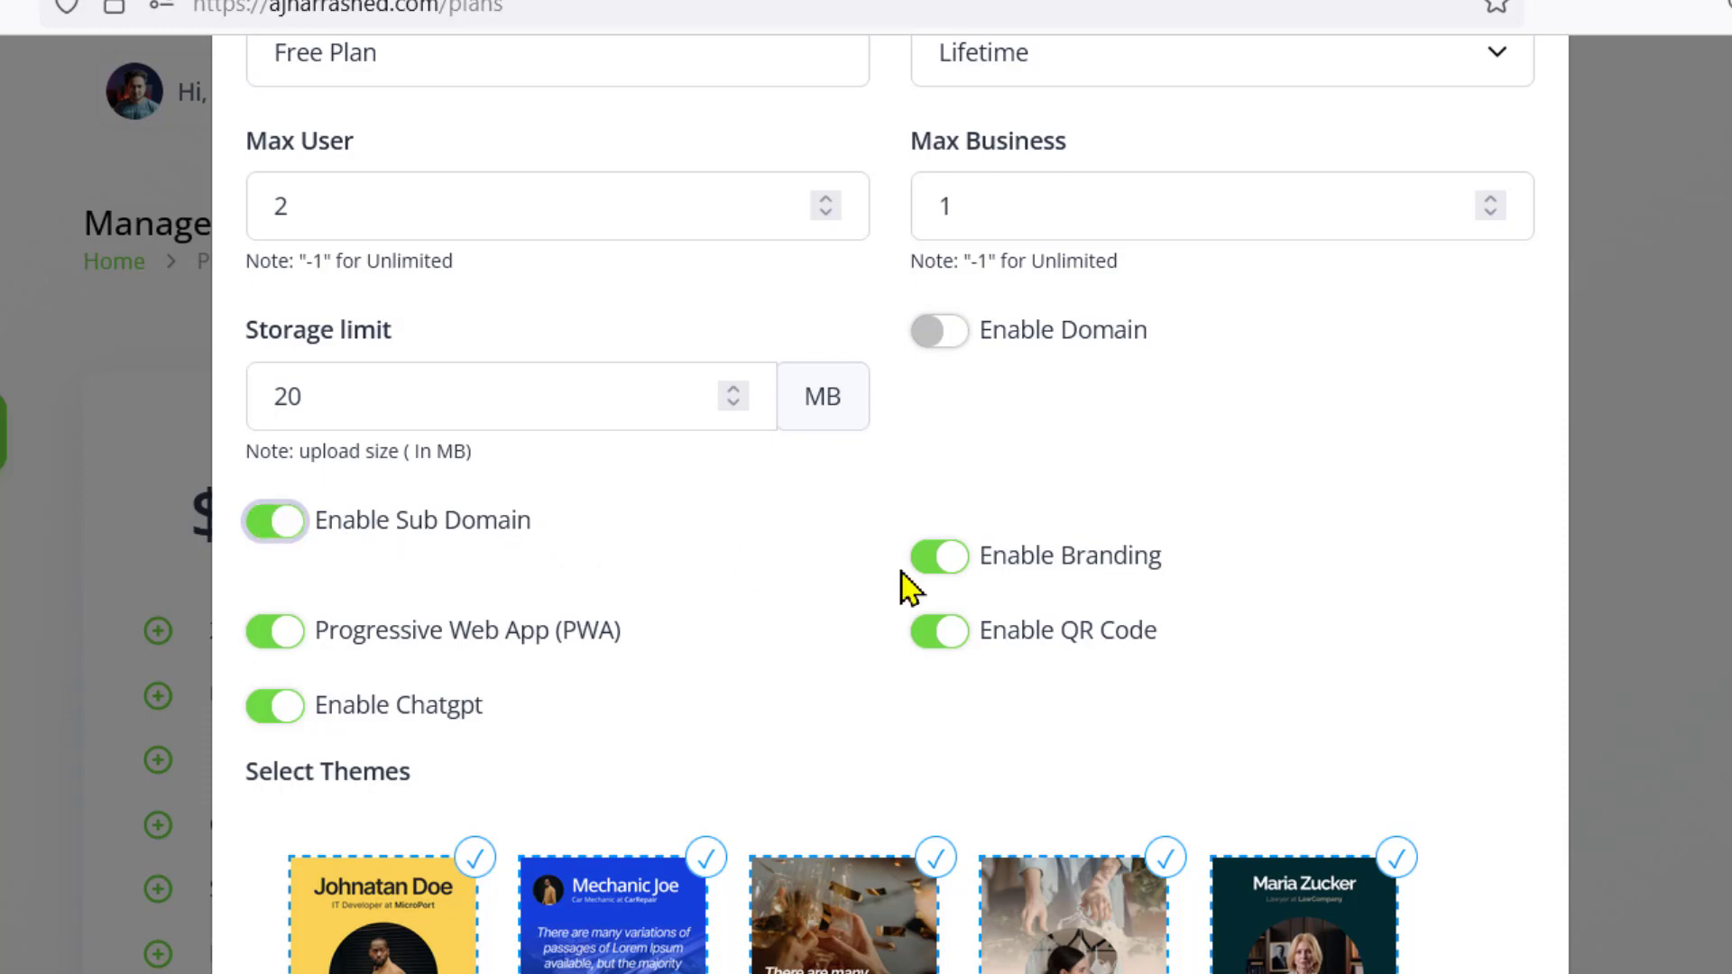
left_click(270, 634)
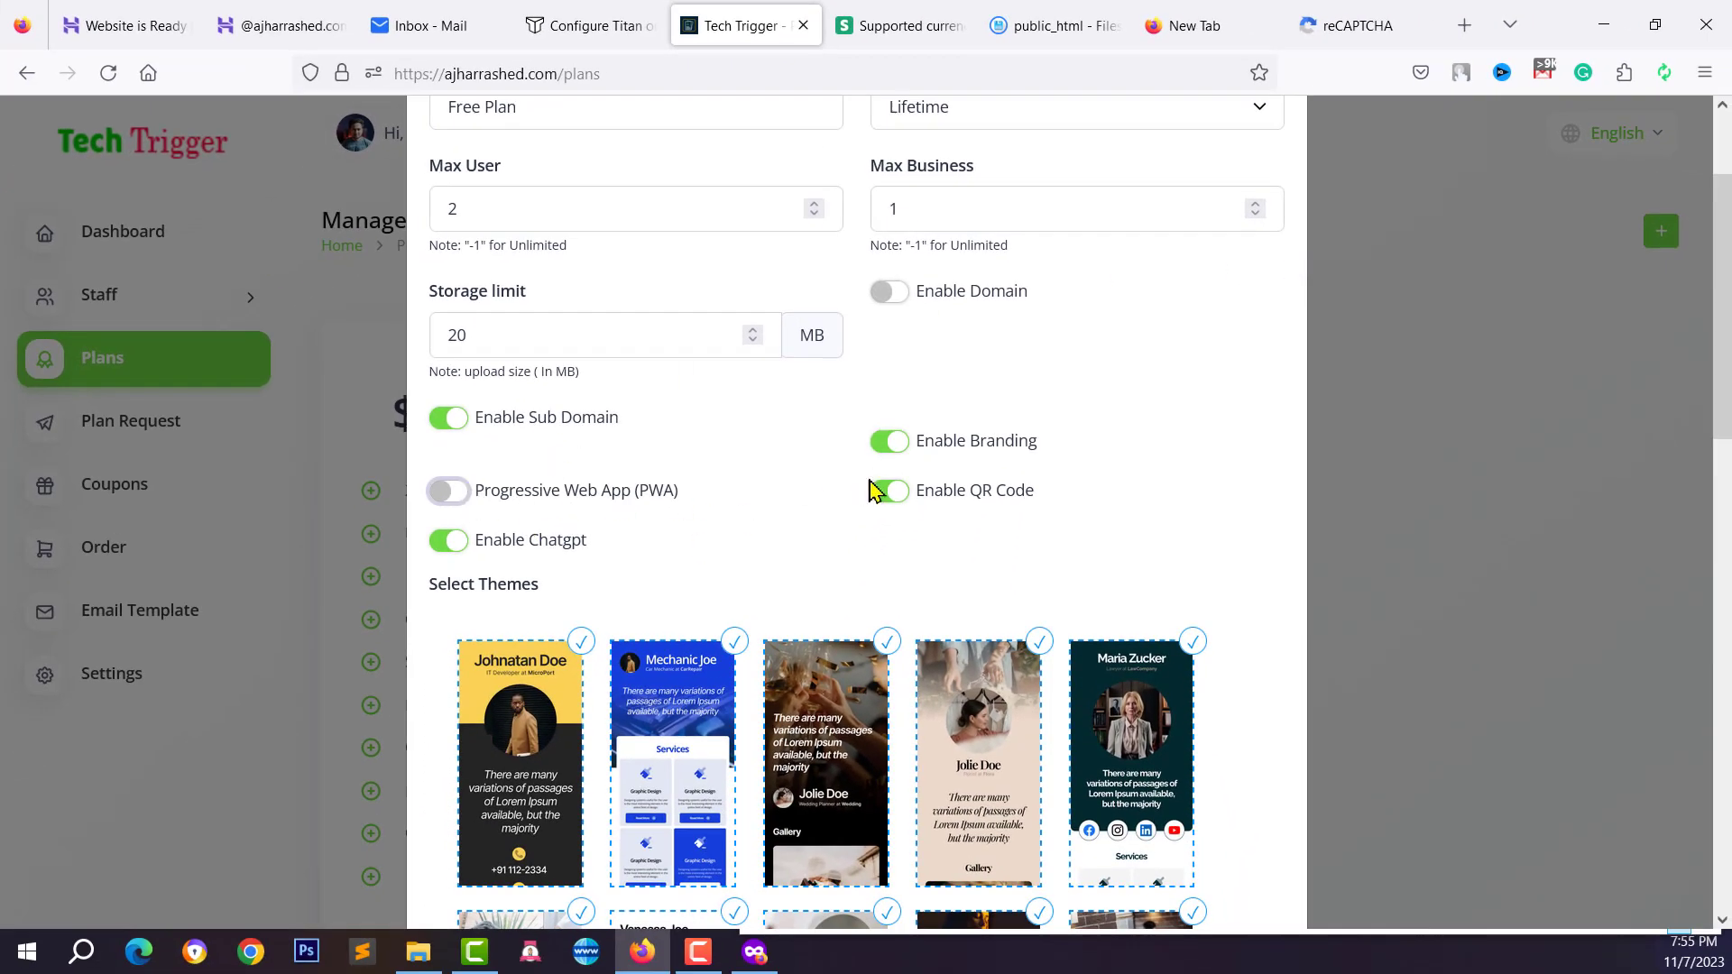
left_click(455, 546)
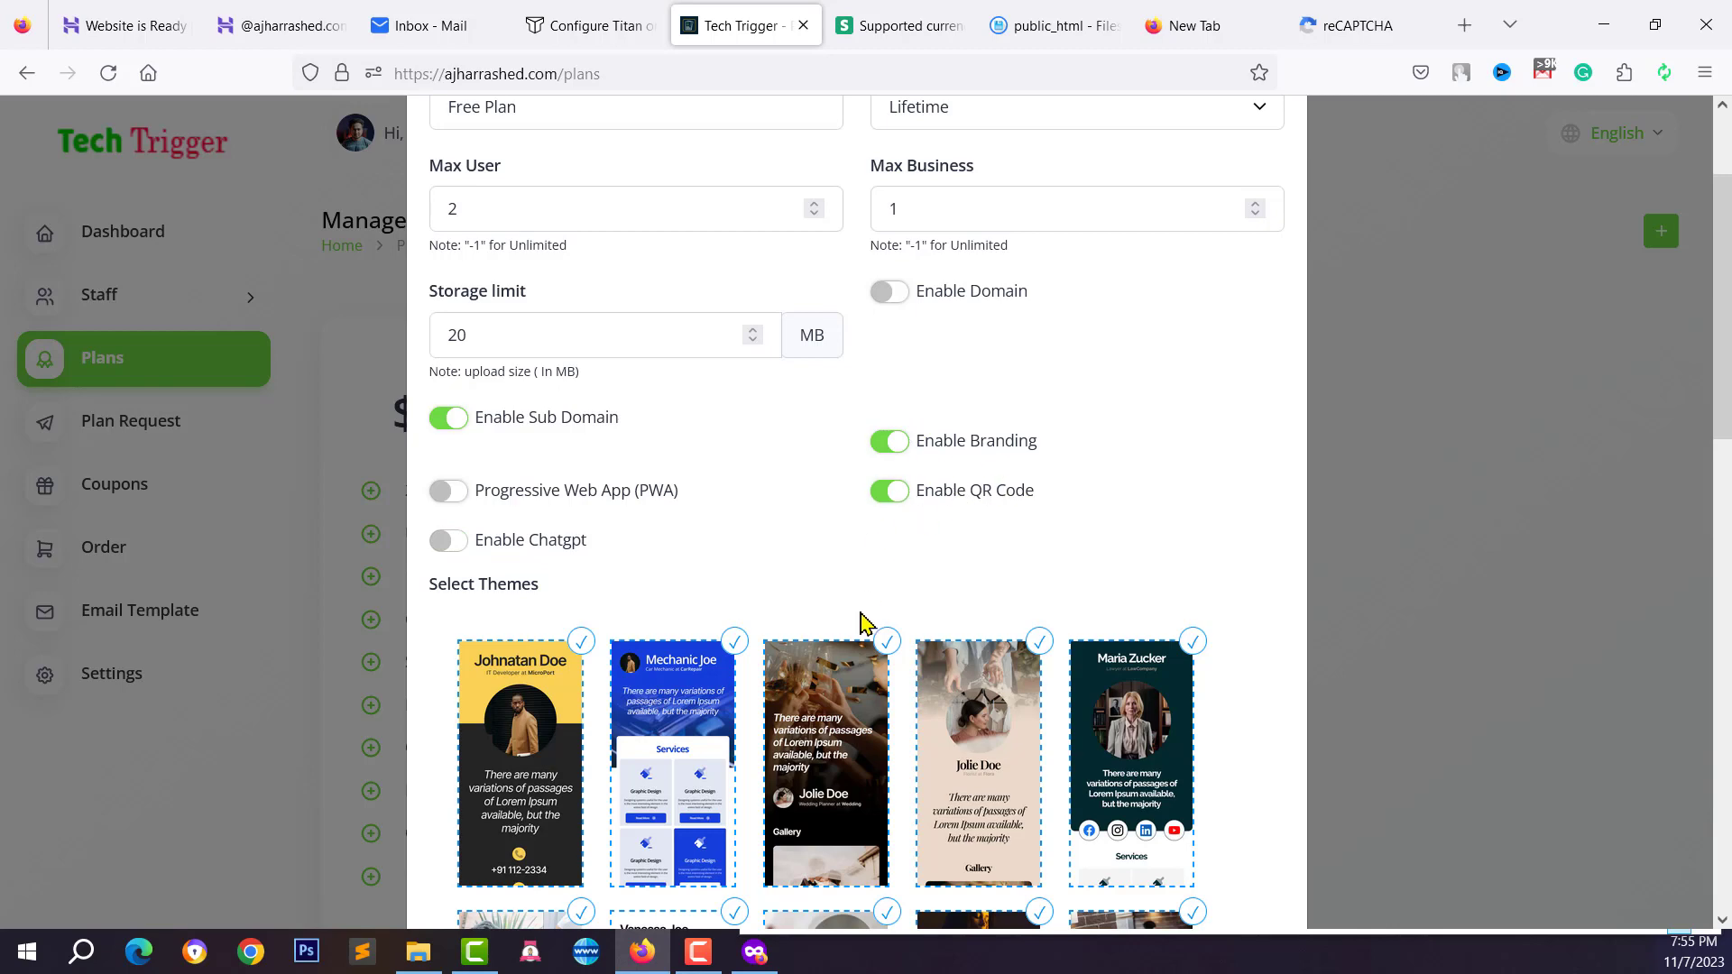
Deselect the first- and second-row theme thumbnails in the Free Plan's Select Themes
scroll(864, 622, "down", 3)
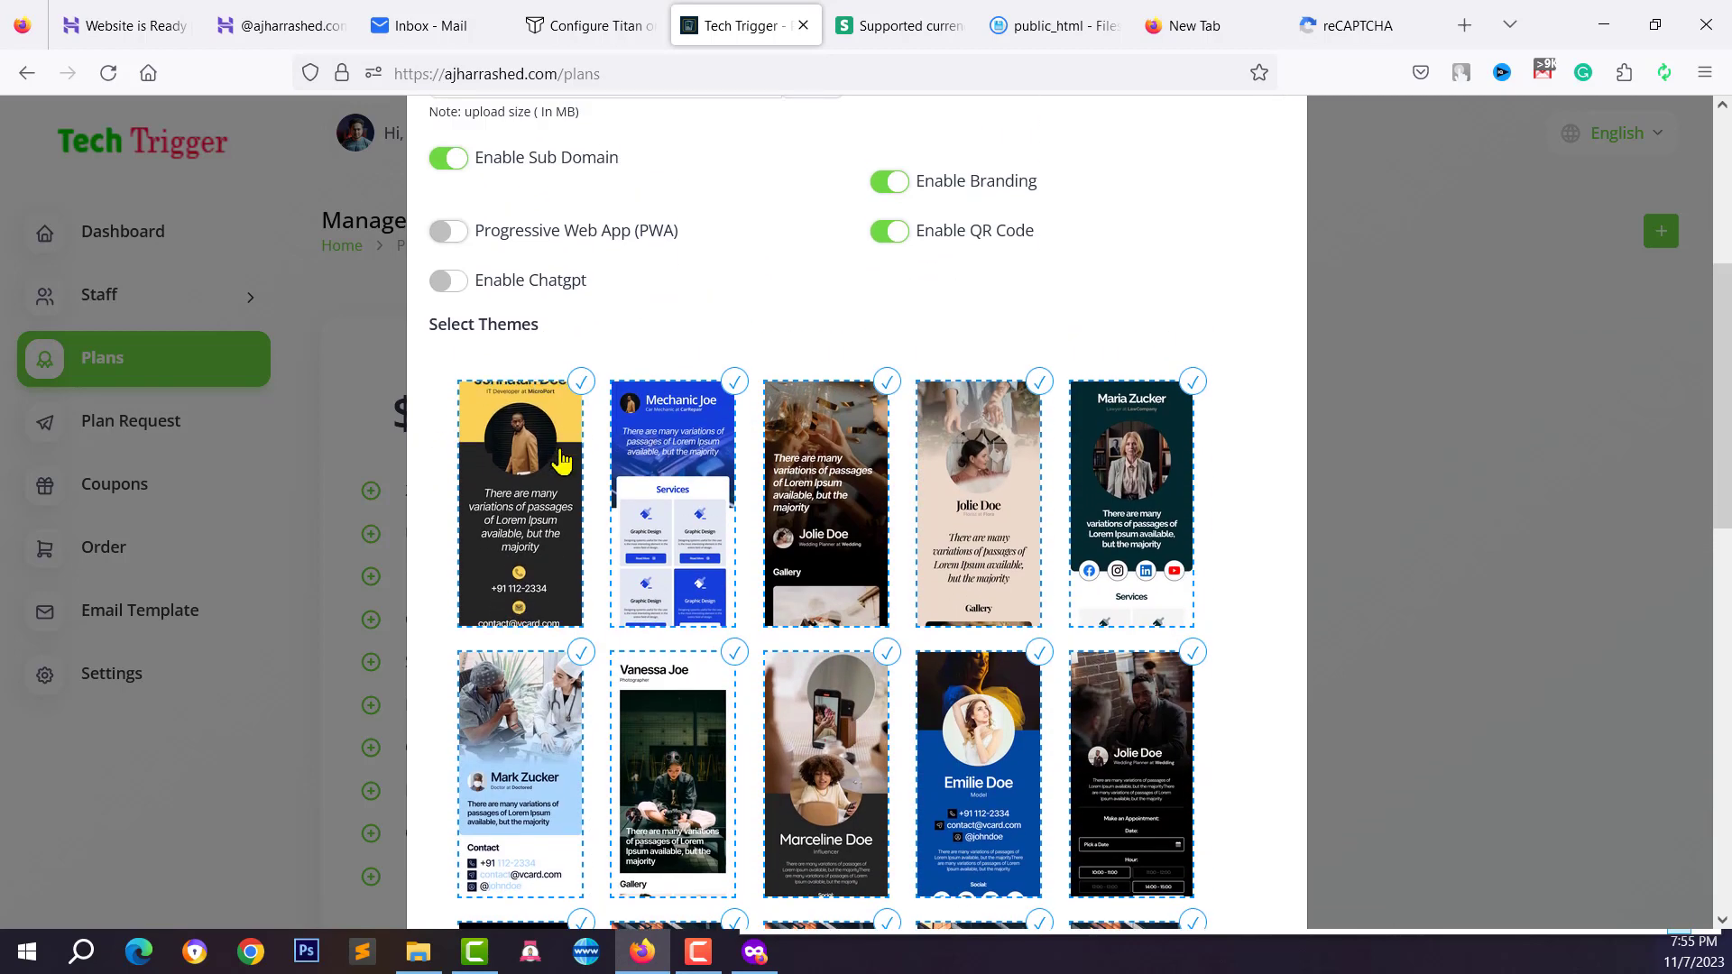
left_click(561, 460)
left_click(719, 491)
left_click(881, 522)
left_click(1044, 503)
left_click(1143, 542)
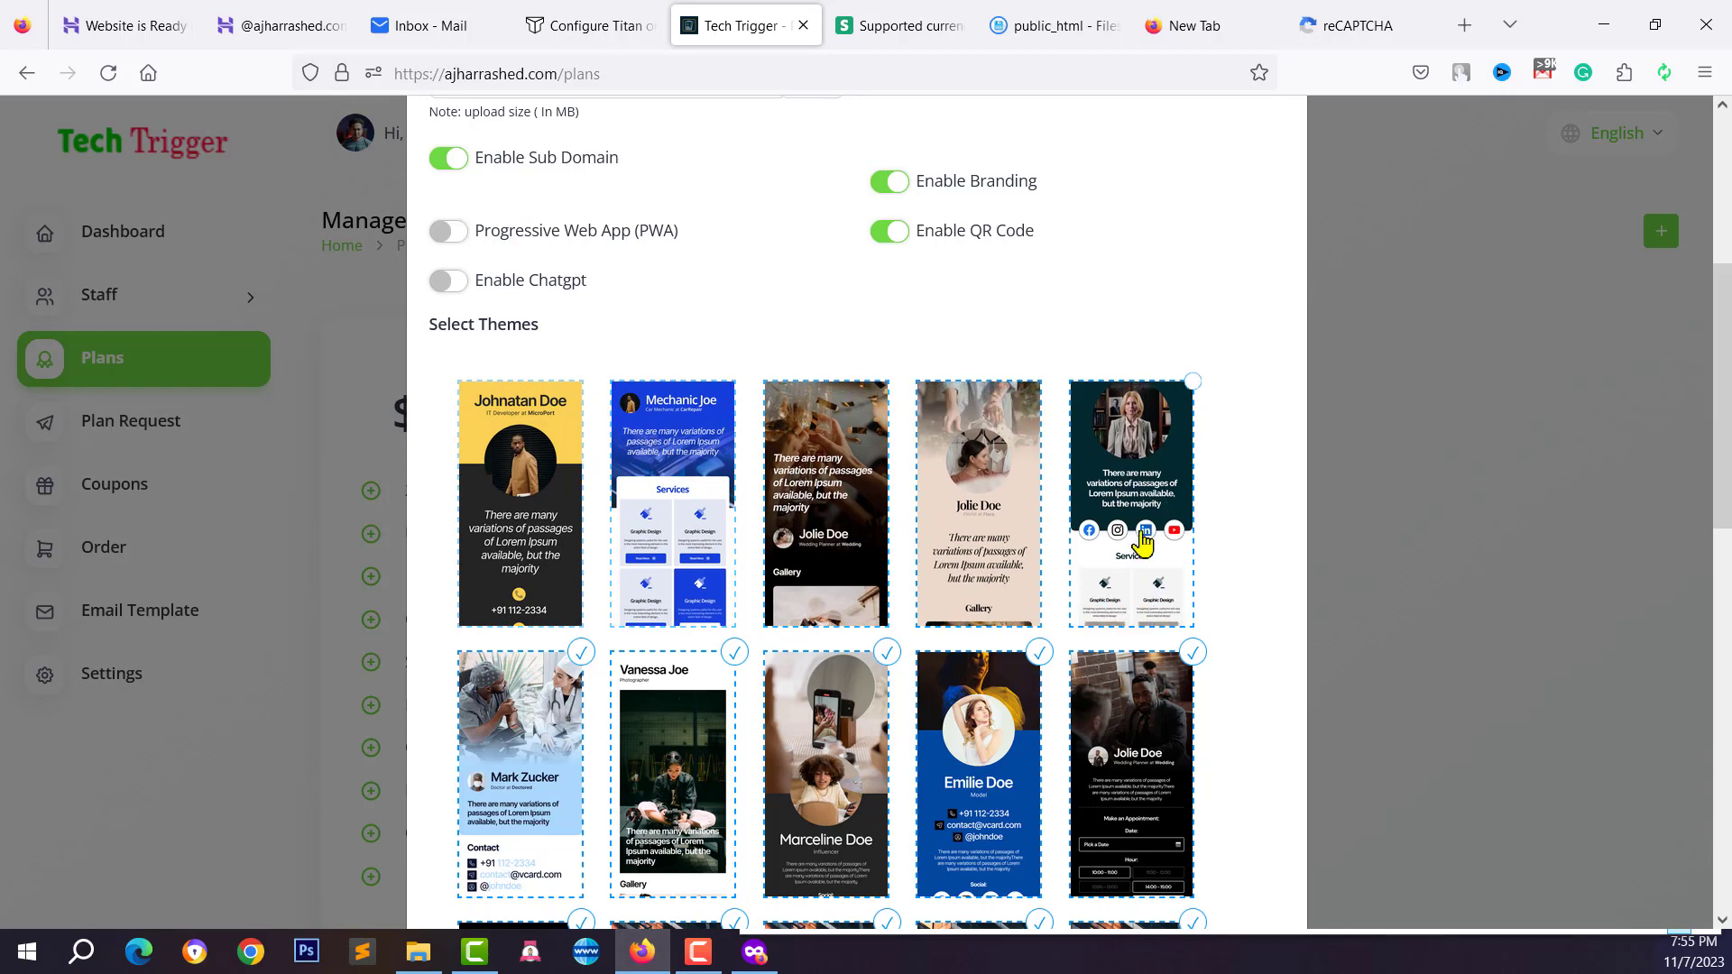
left_click(1131, 766)
left_click(983, 766)
left_click(830, 766)
left_click(672, 771)
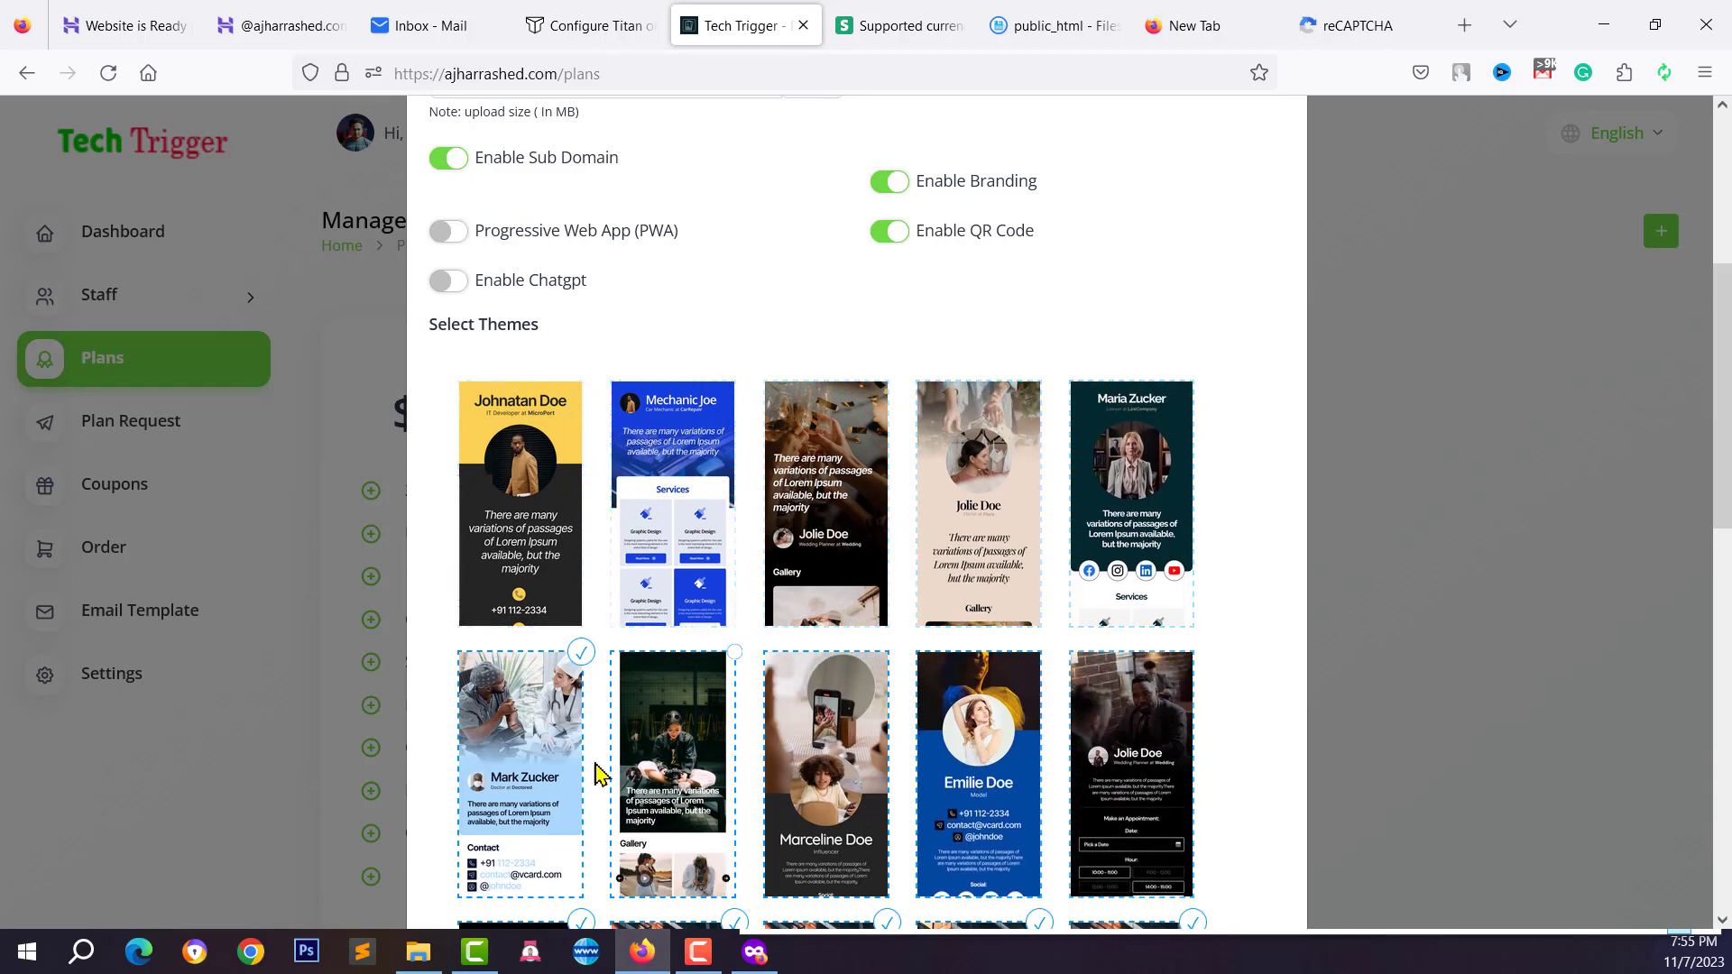
Deselect the third- and fourth-row themes, keeping Mechanic Joe among the remaining four
scroll(600, 774, "down", 3)
left_click(541, 713)
left_click(685, 785)
left_click(916, 803)
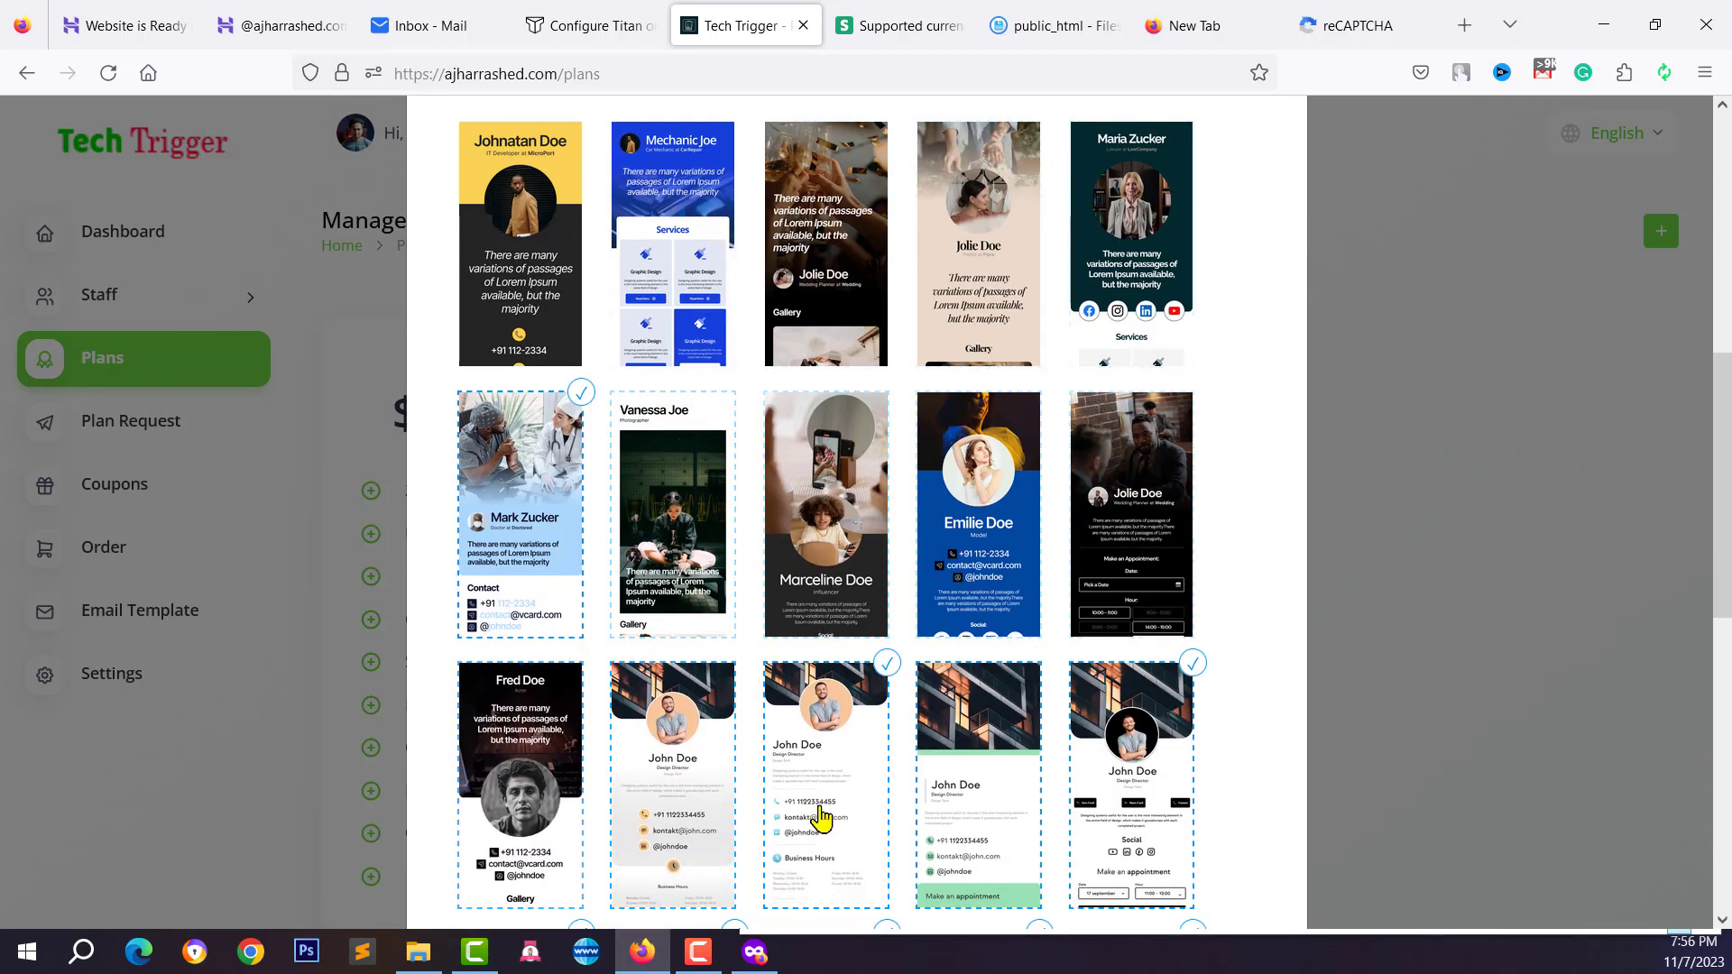
left_click(821, 817)
scroll(821, 816, "down", 2)
left_click(1157, 665)
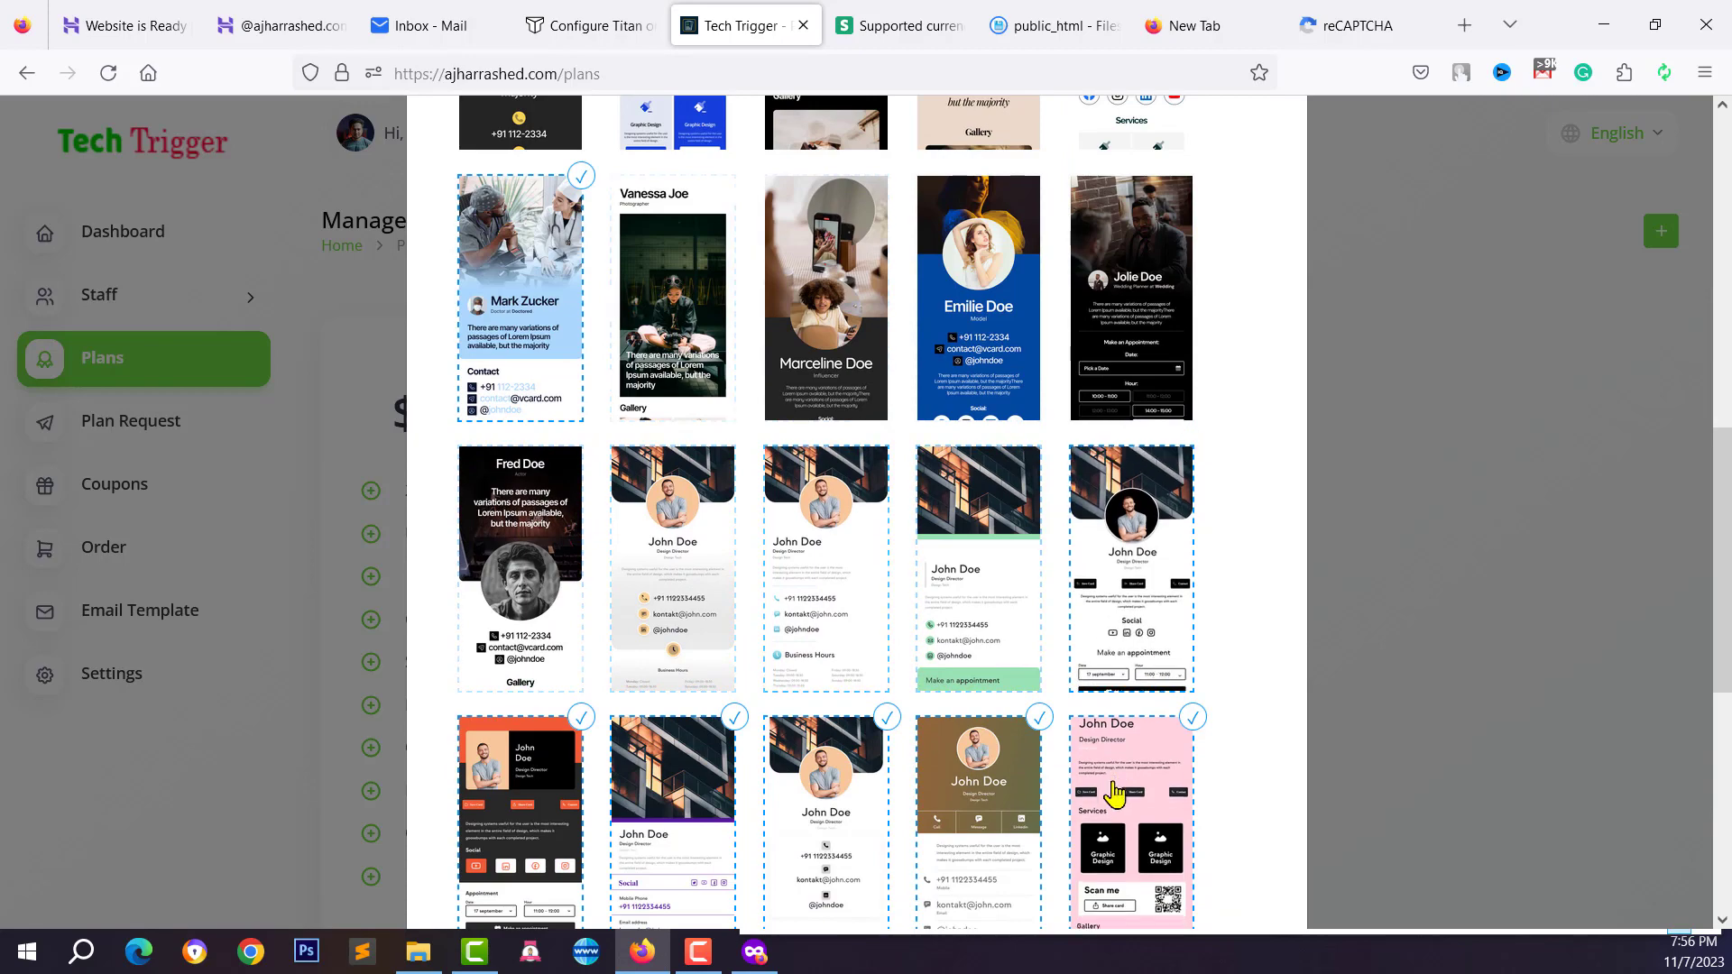
left_click(983, 816)
left_click(826, 816)
scroll(738, 820, "down", 2)
left_click(658, 722)
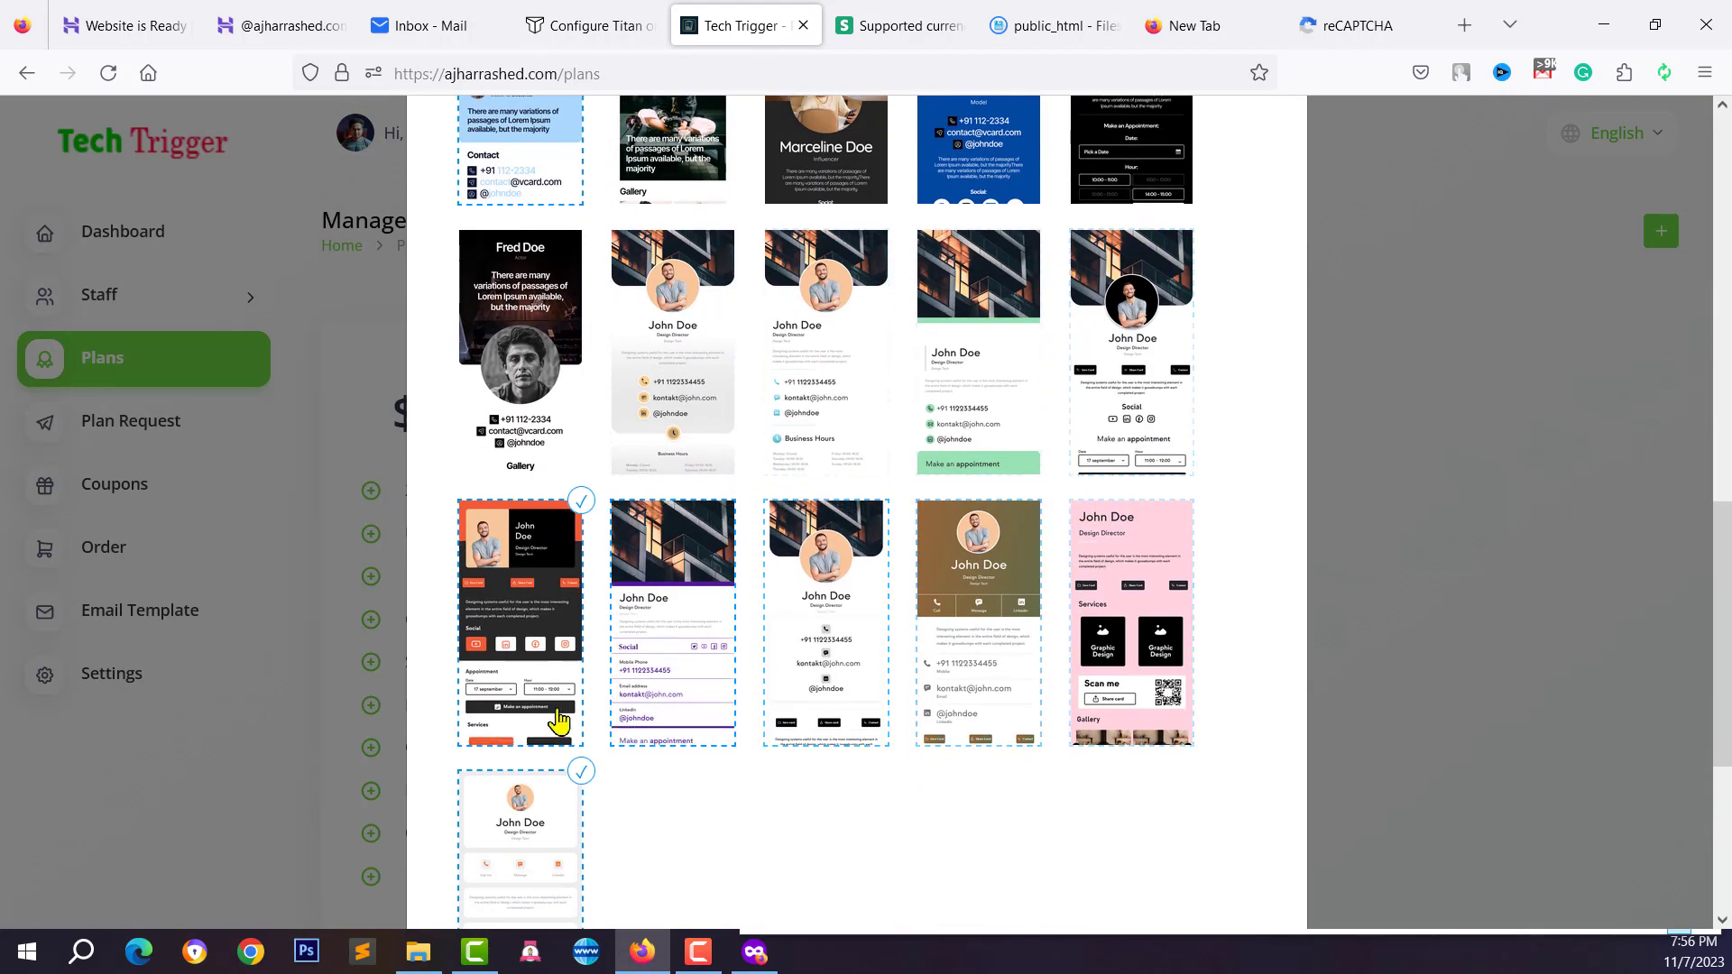
scroll(559, 721, "up", 7)
scroll(704, 523, "down", 1)
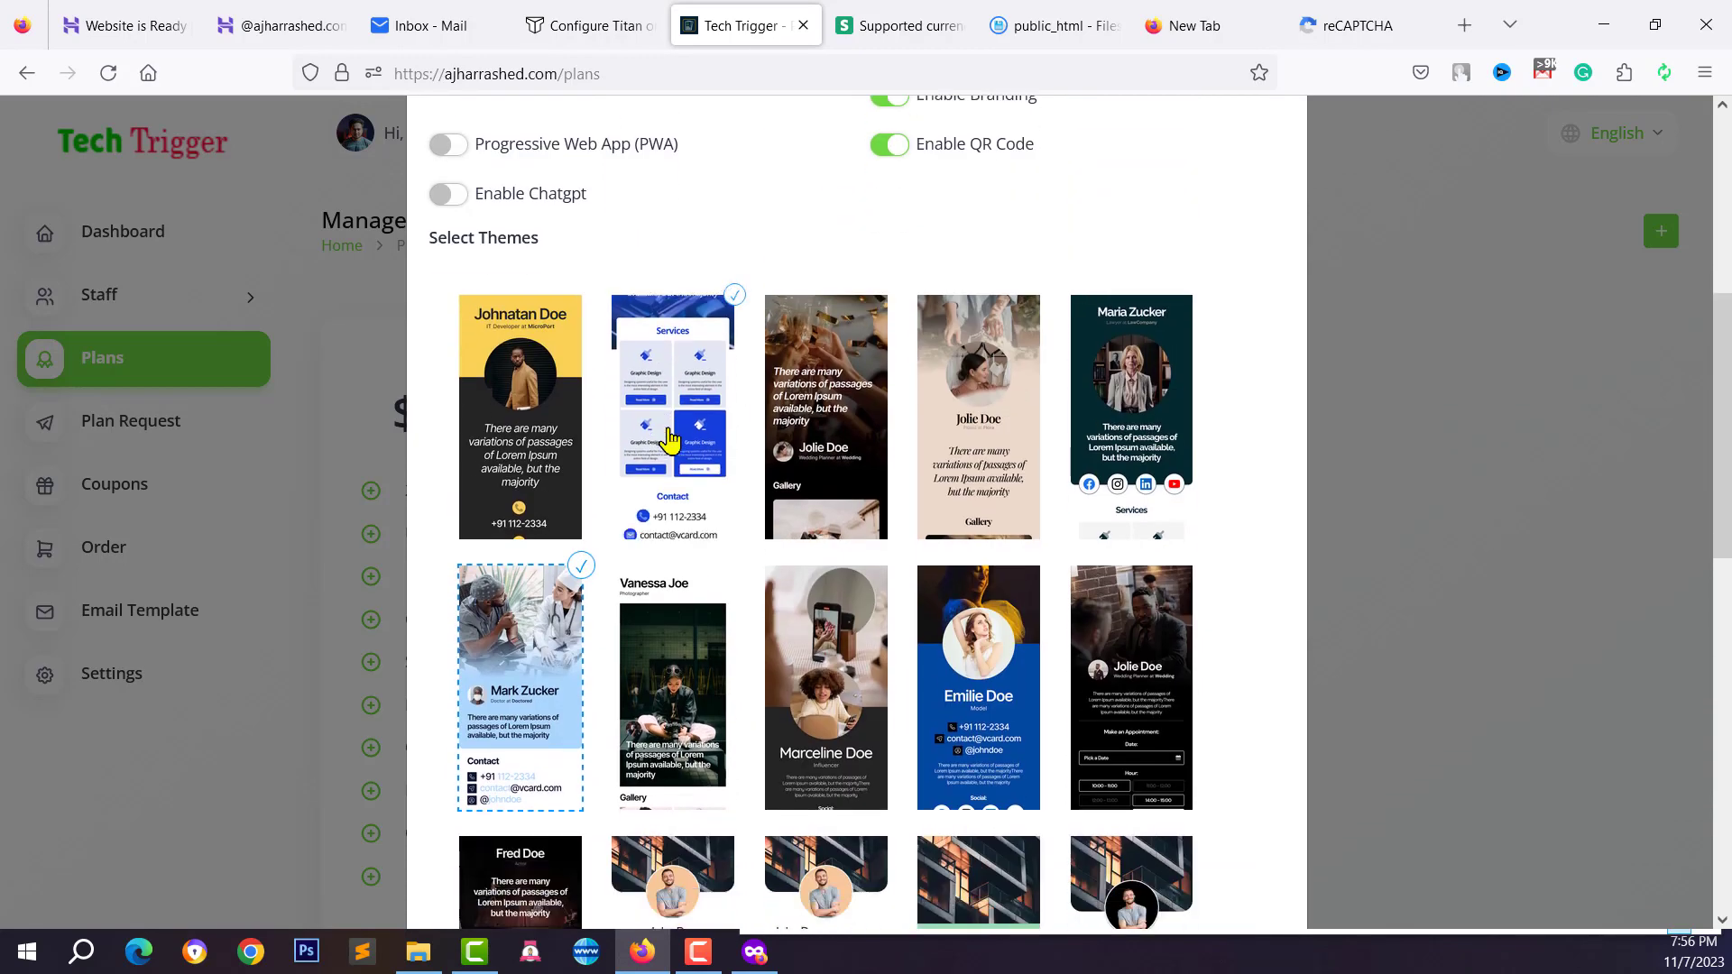
left_click(825, 451)
Save the Free Plan with only four themes selected
scroll(992, 469, "down", 6)
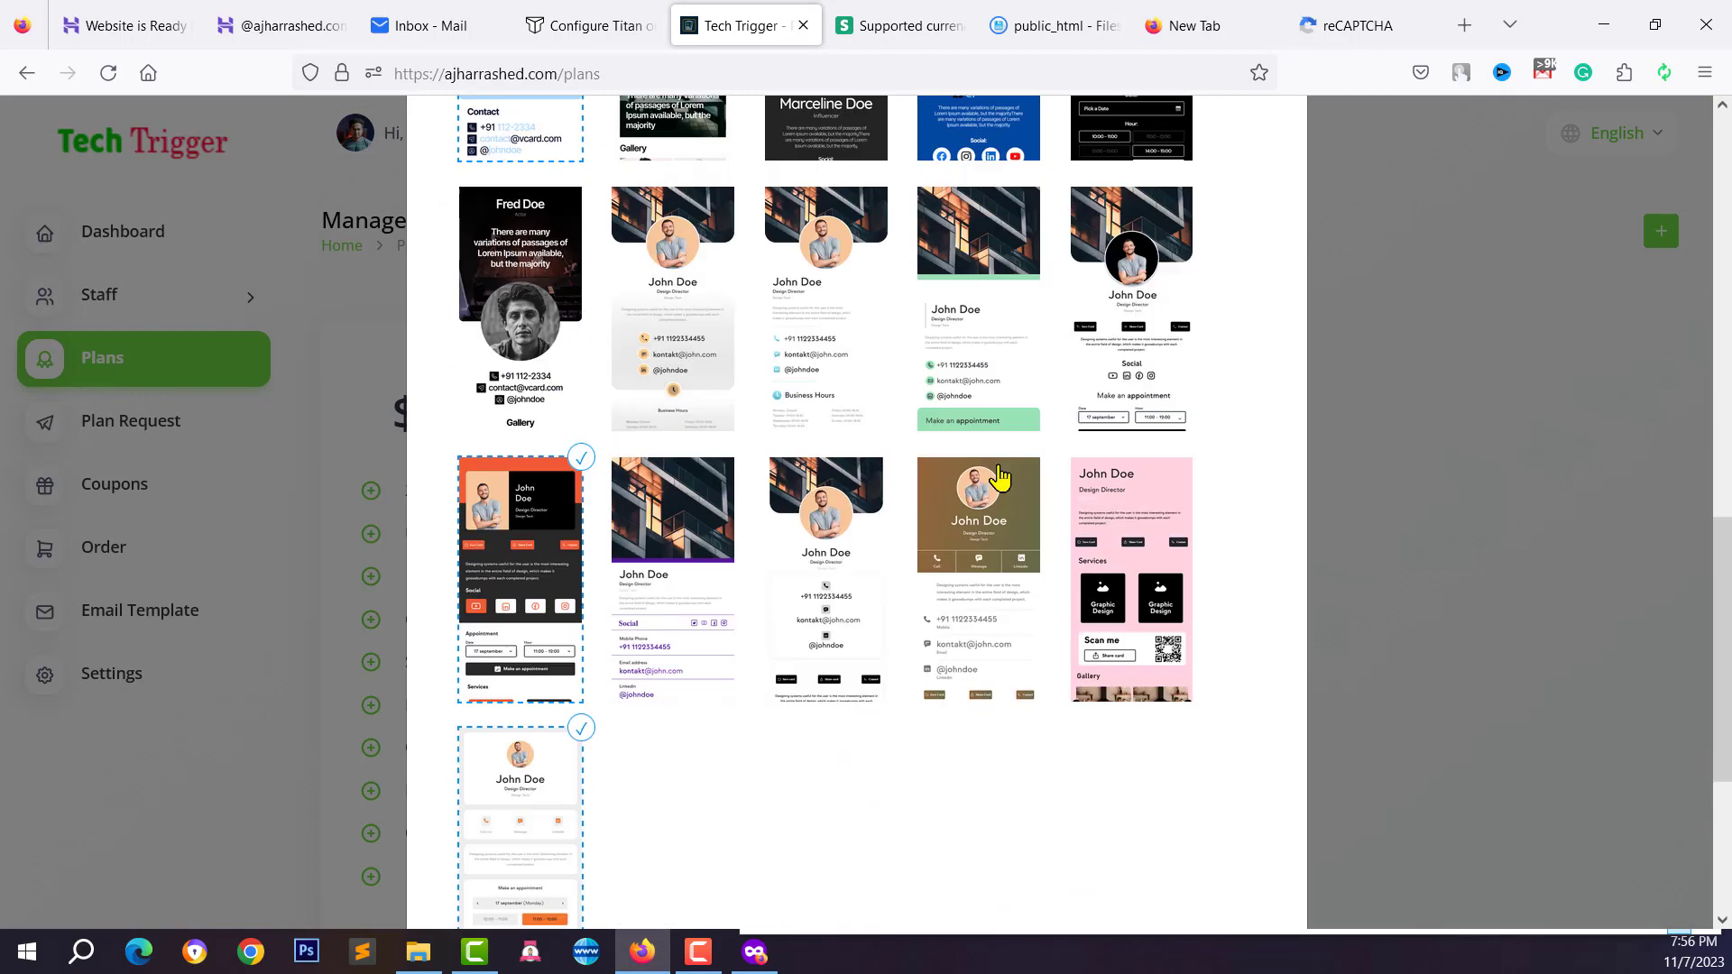
scroll(999, 478, "down", 4)
left_click(1240, 848)
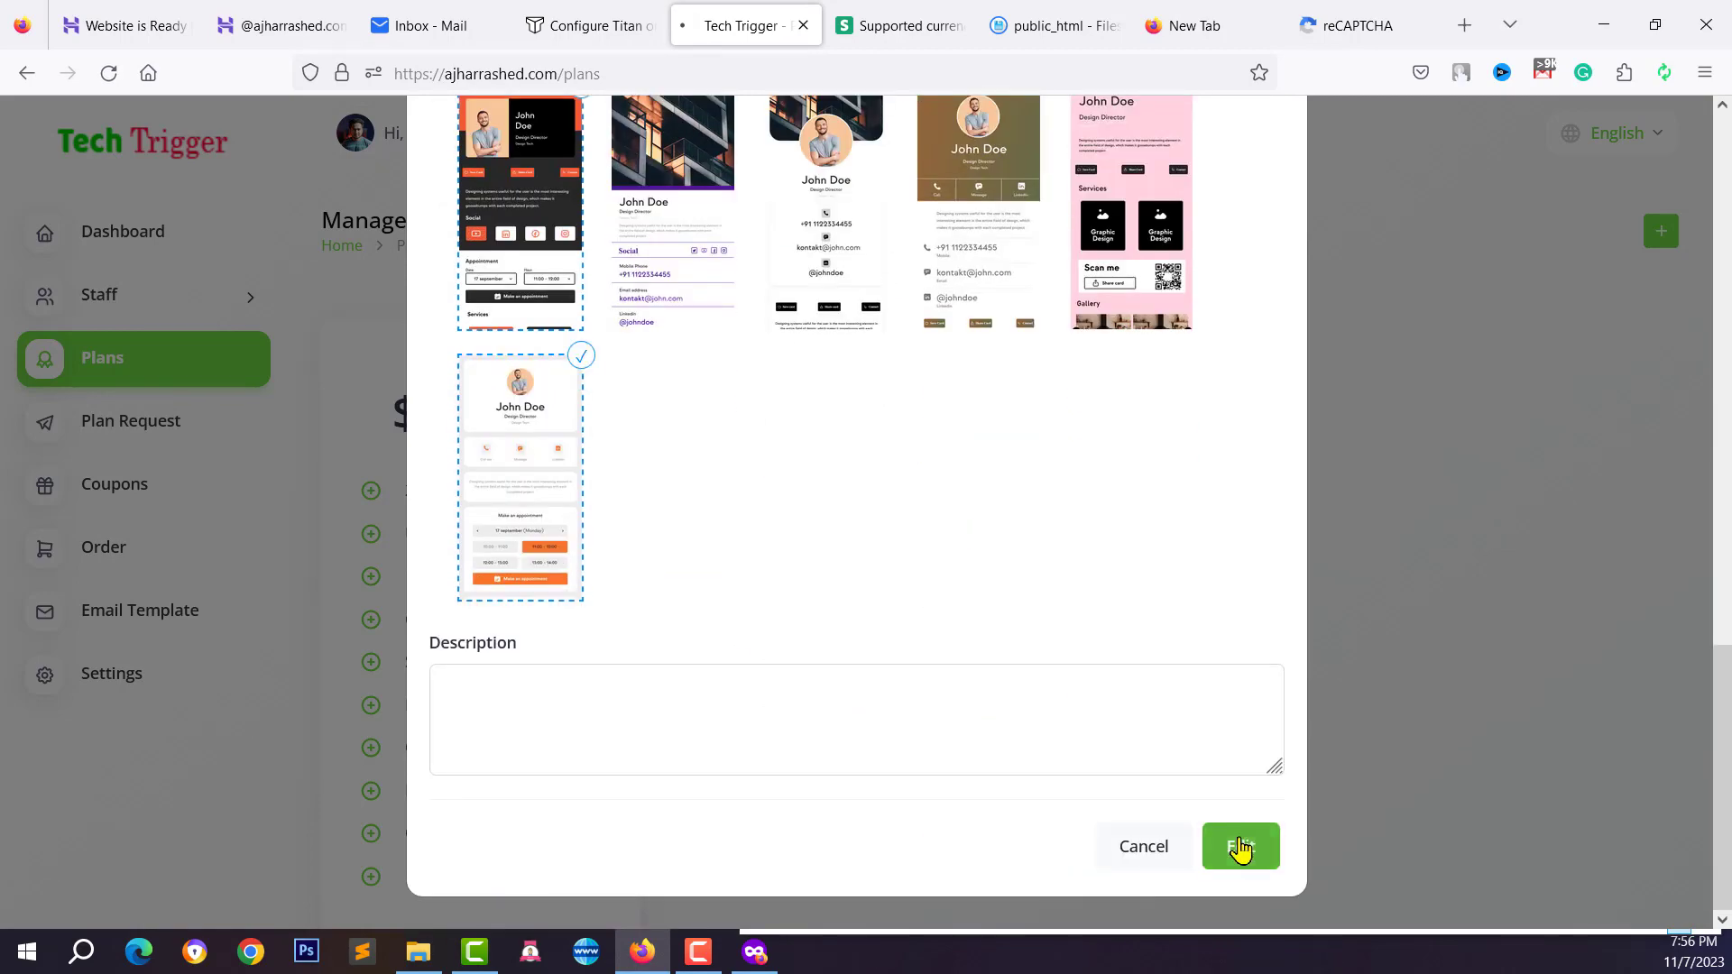
scroll(460, 550, "down", 2)
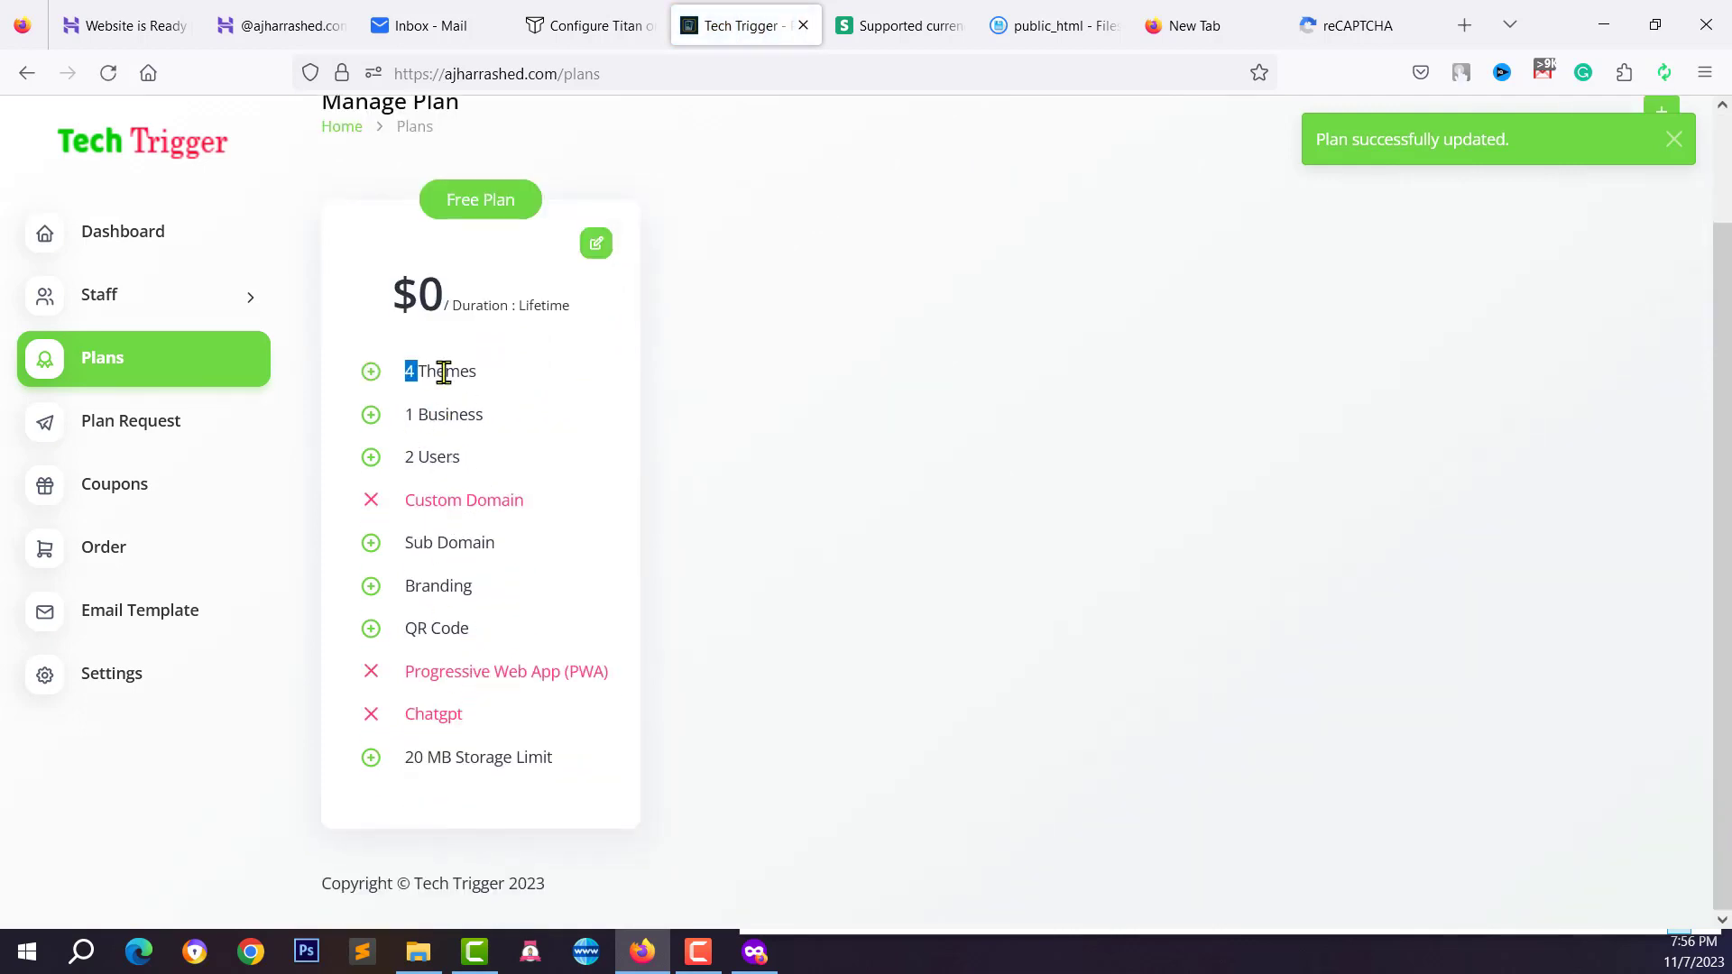
Clear the text selection on the Free Plan card and open the Create New Plan modal
left_click_drag(405, 417, 572, 830)
left_click(431, 458)
left_click(572, 831)
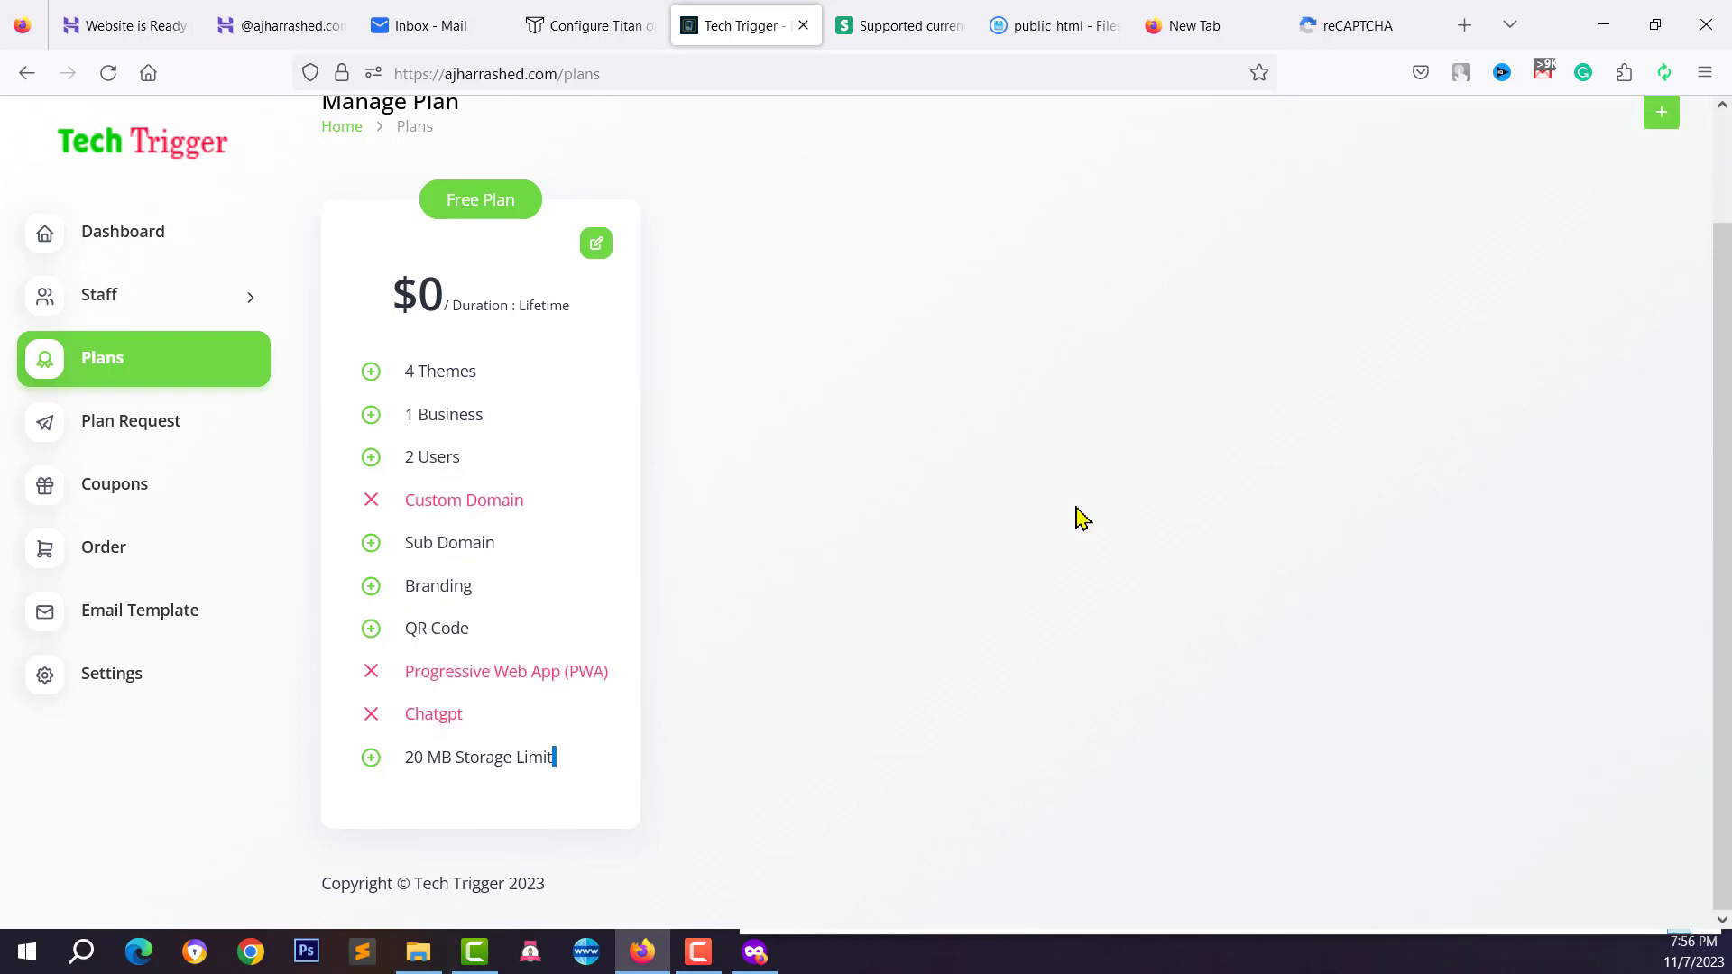
scroll(1533, 162, "up", 2)
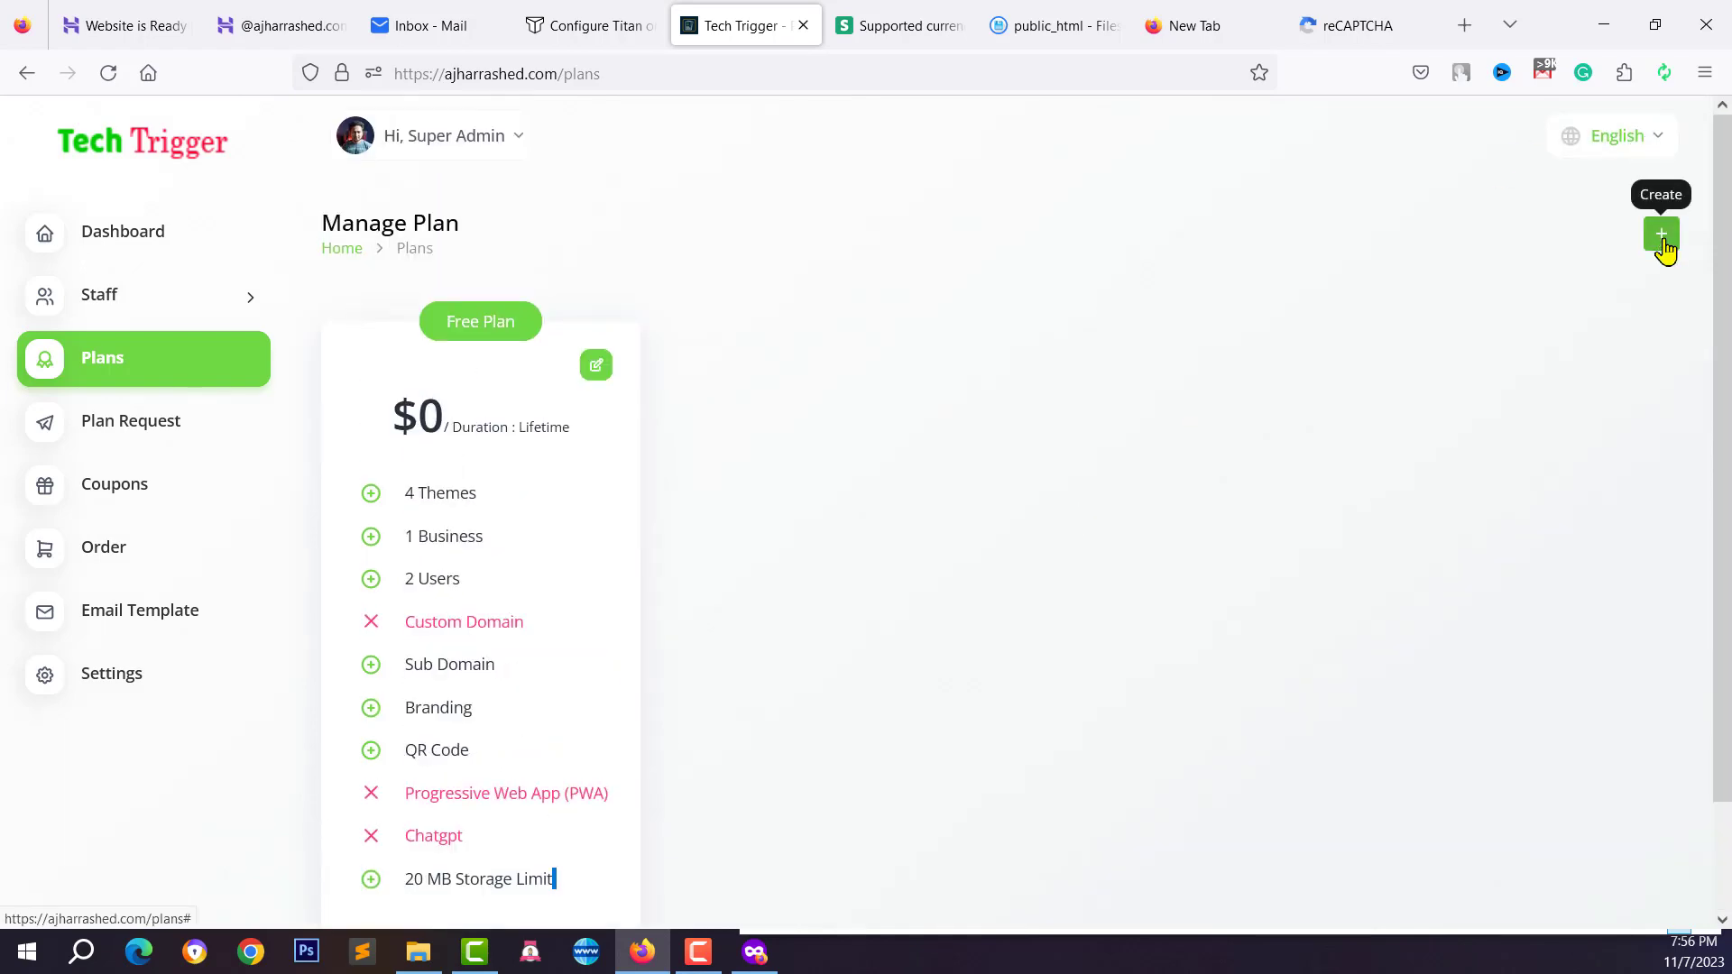
left_click(1662, 239)
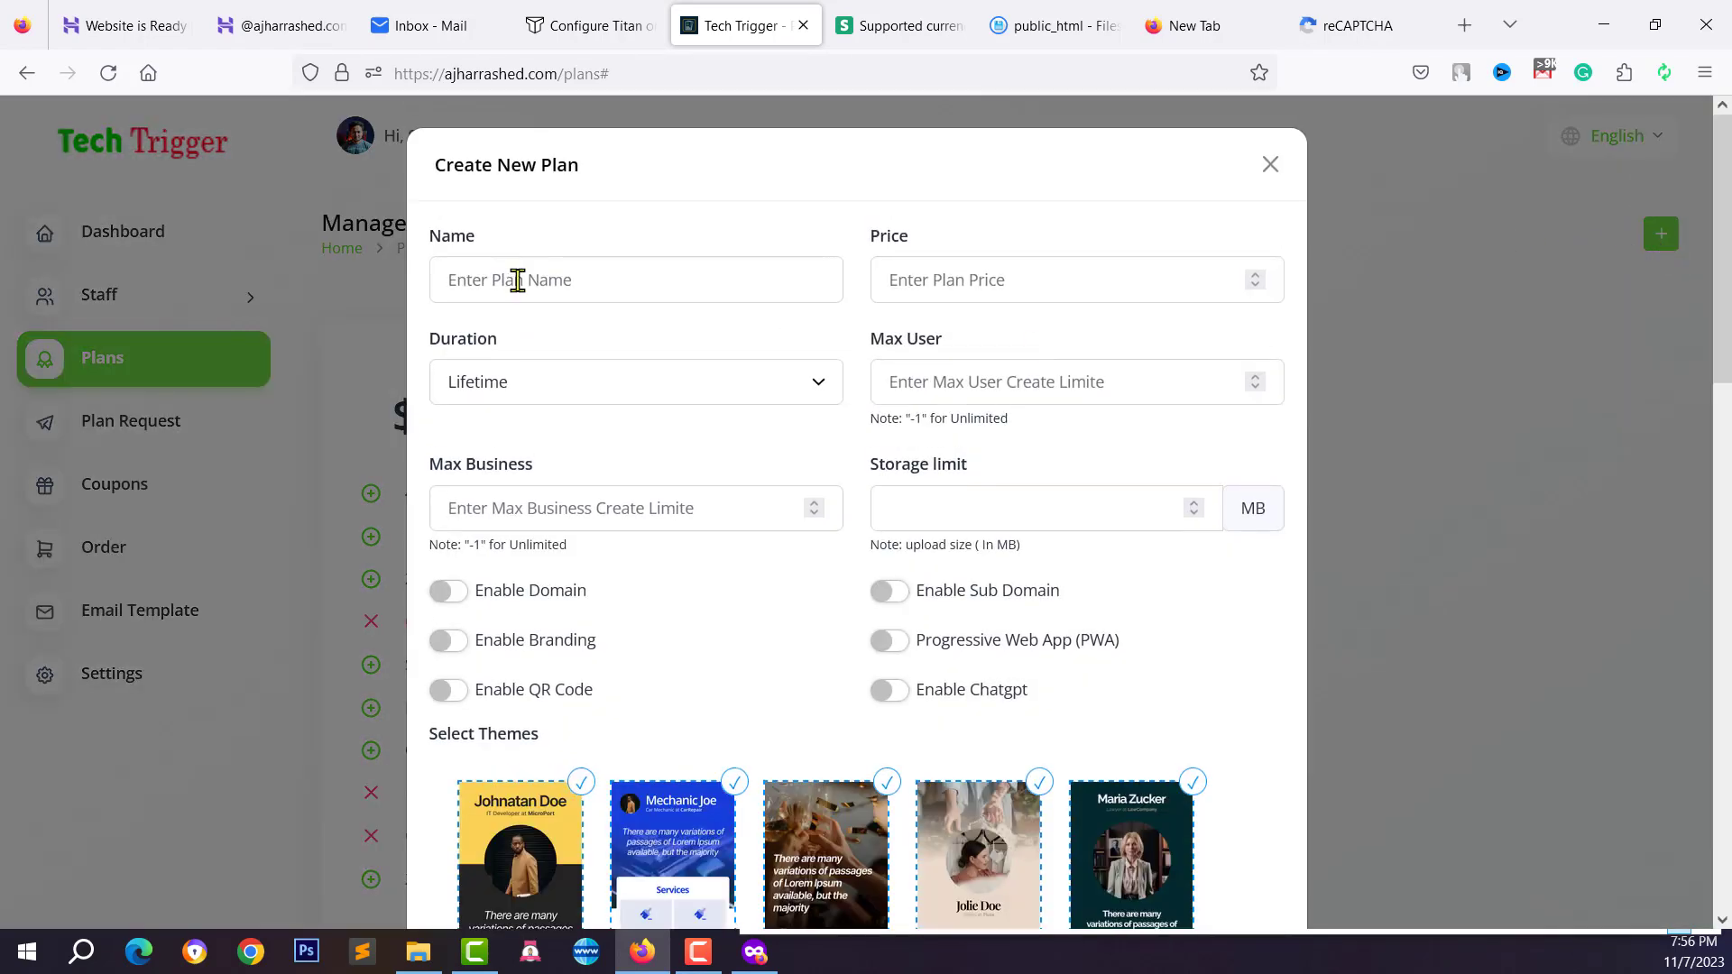
Name the new plan Silver, price it 5 and keep Lifetime duration
left_click(517, 281)
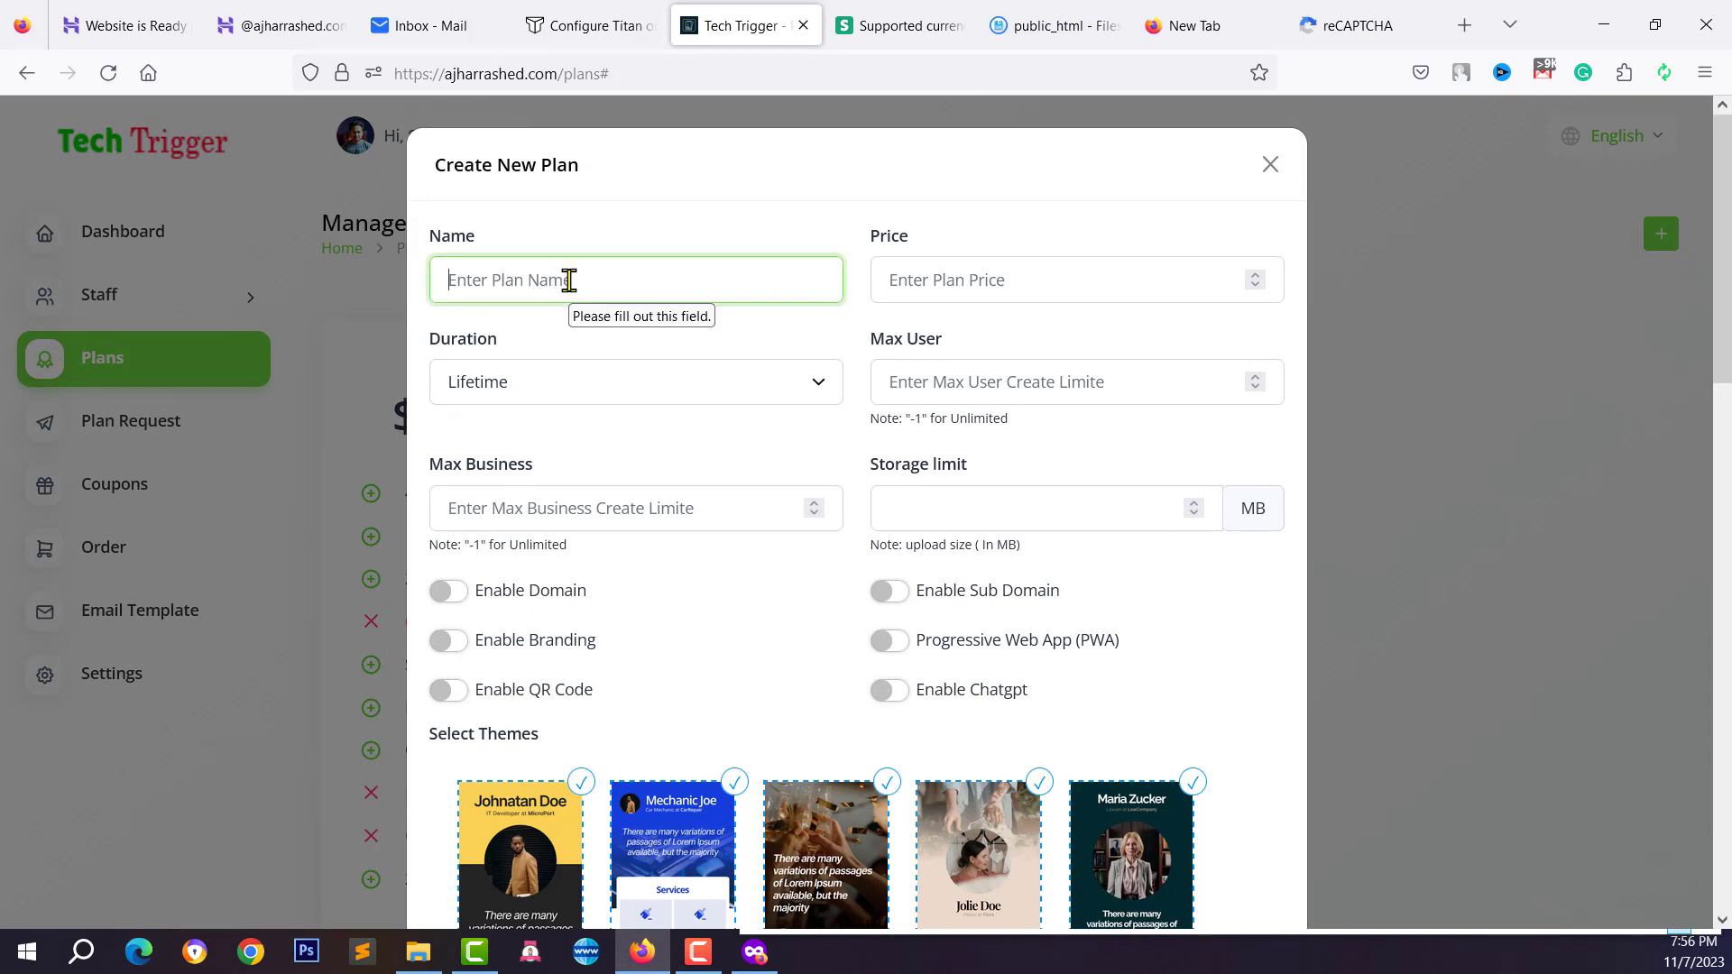
type("Silver")
left_click(971, 289)
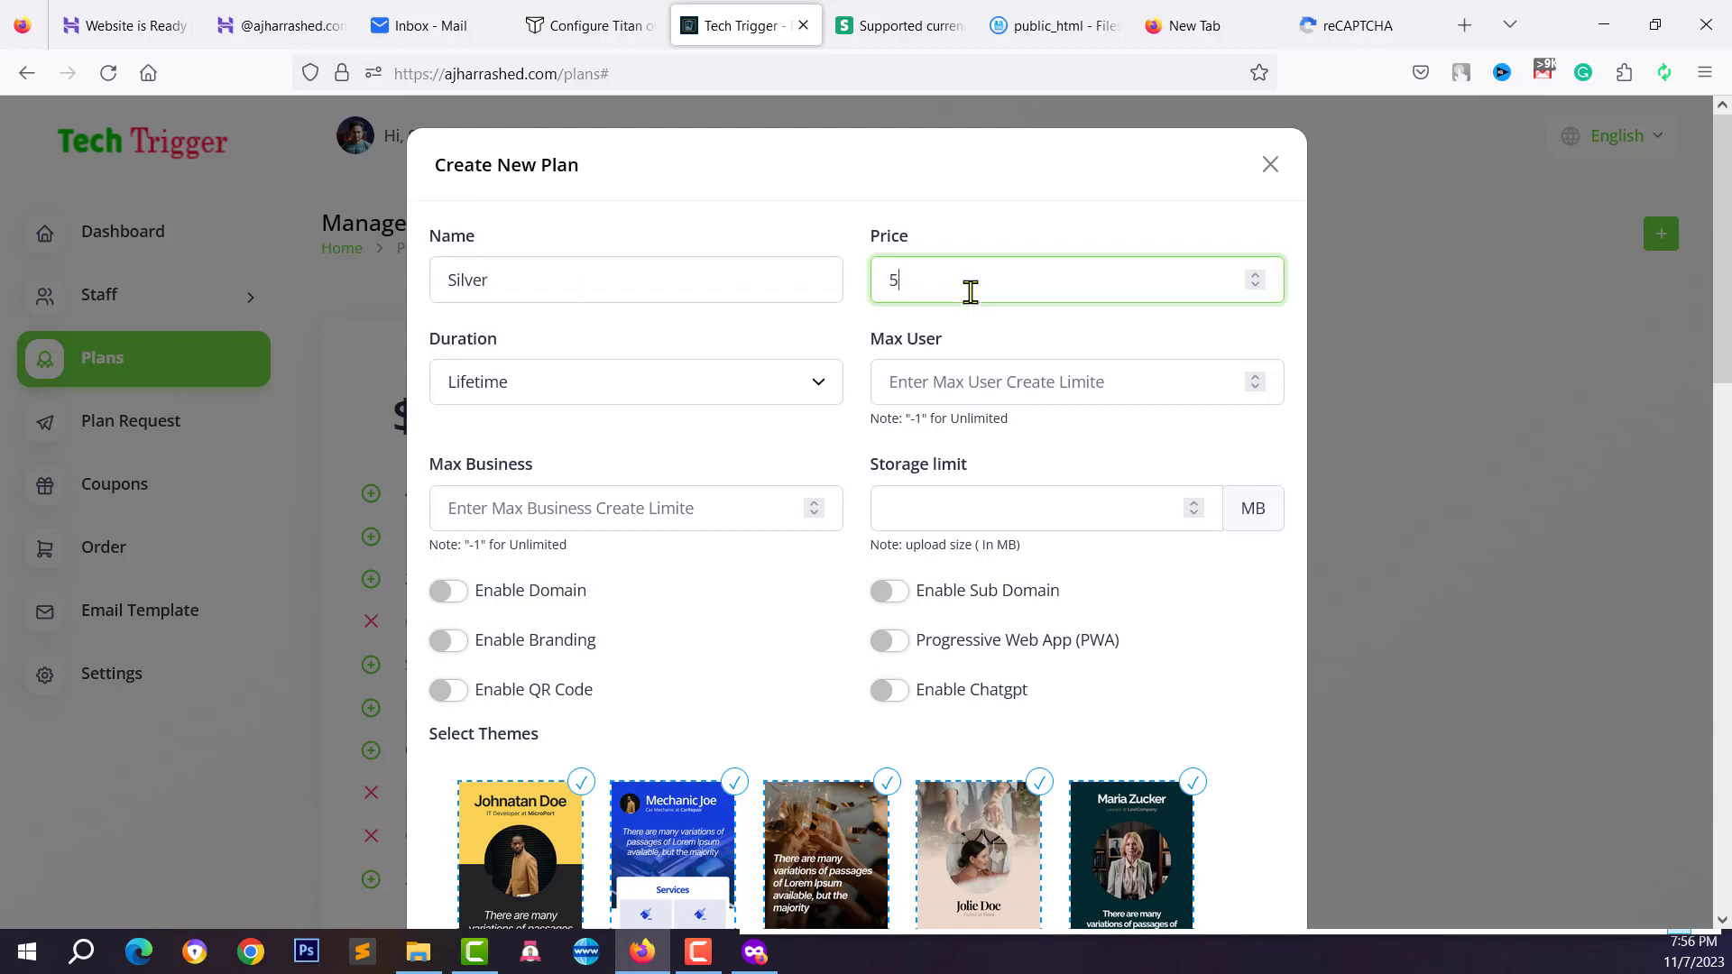
left_click(628, 386)
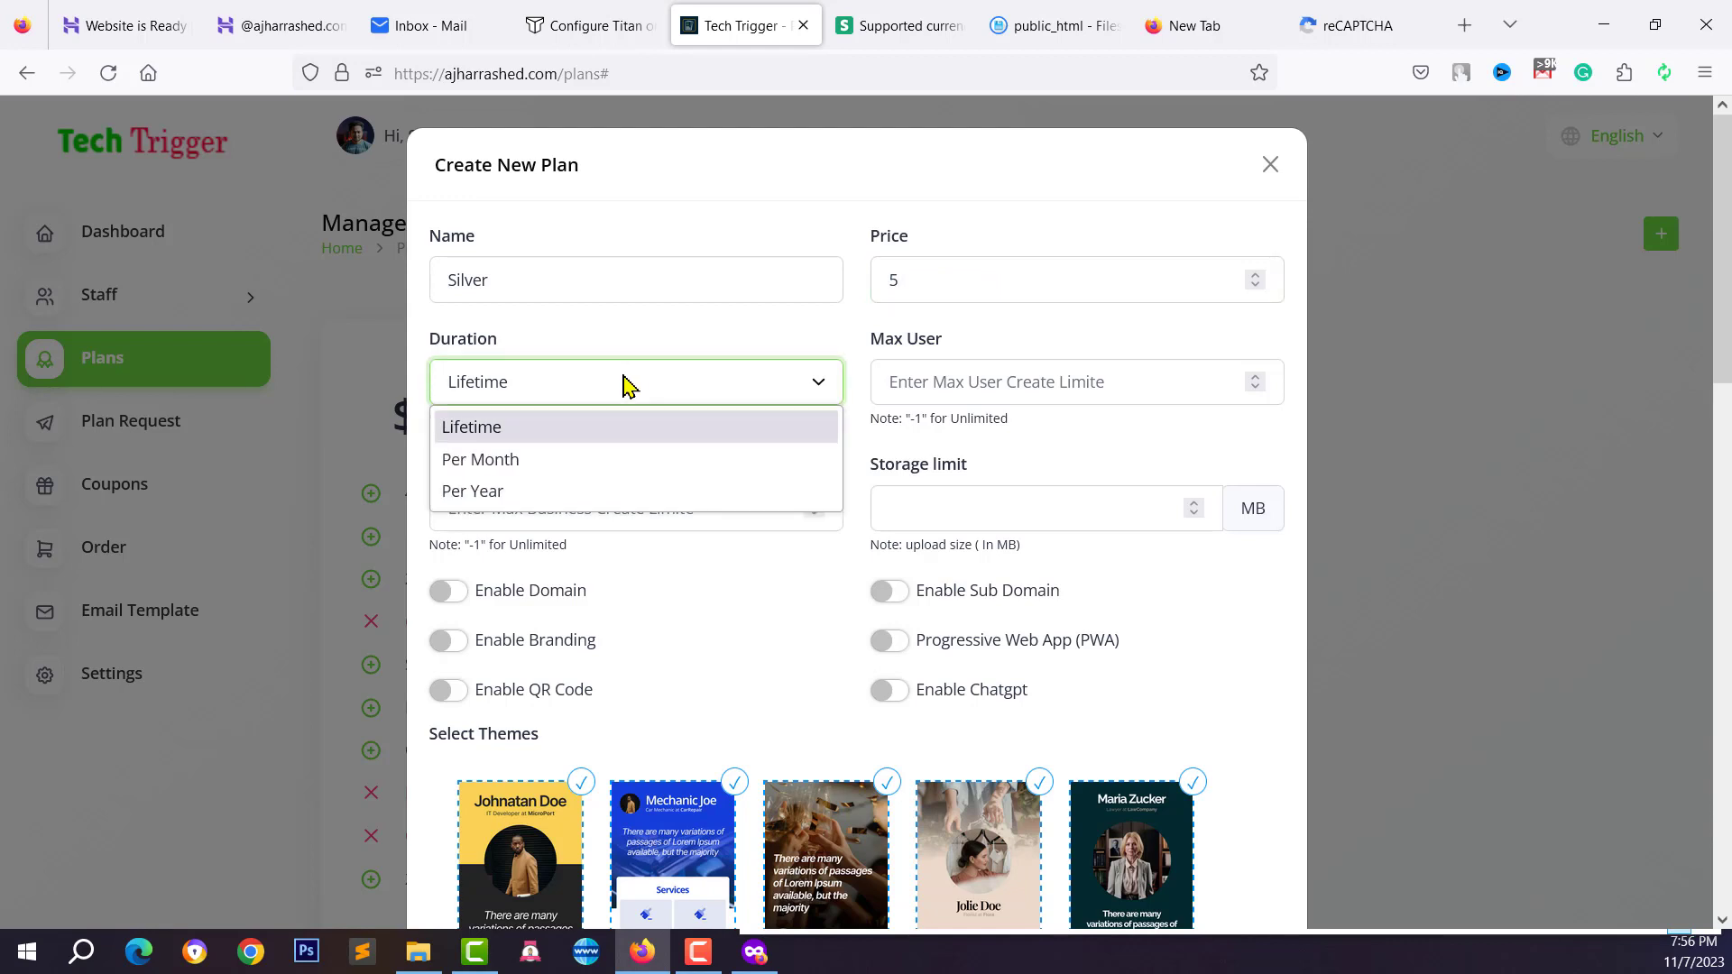
left_click(629, 386)
left_click(461, 380)
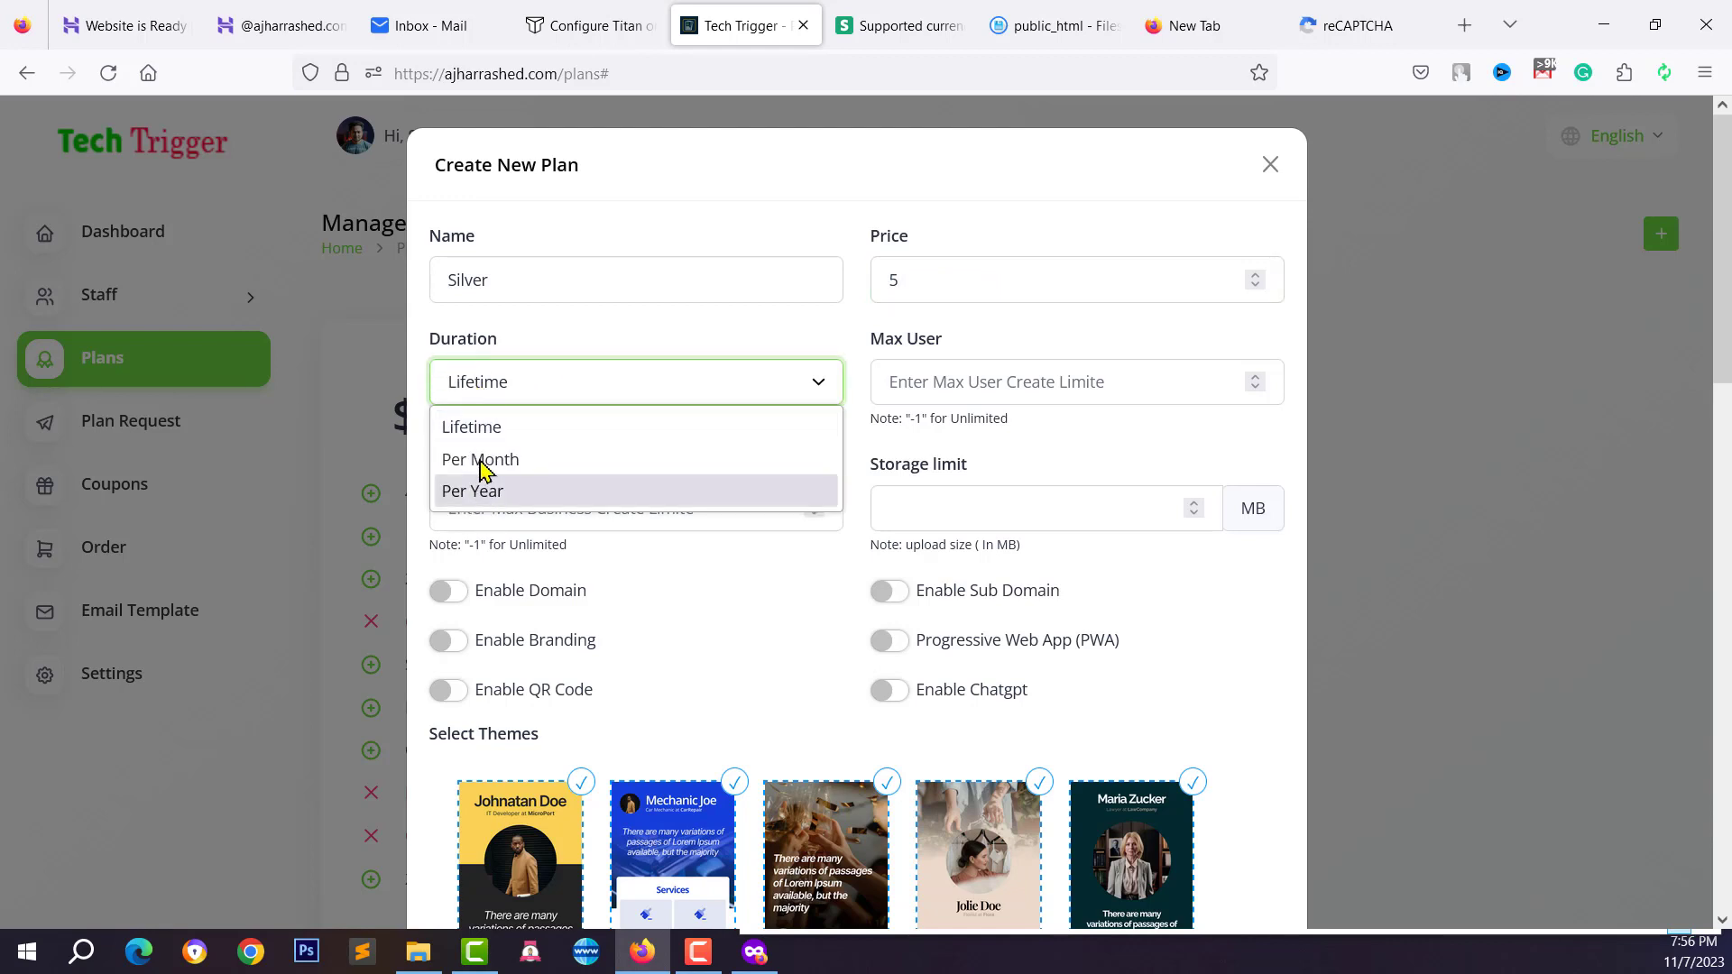
left_click(484, 432)
Set Max User 10, Max Business 5 and a 50 MB storage limit
left_click(968, 388)
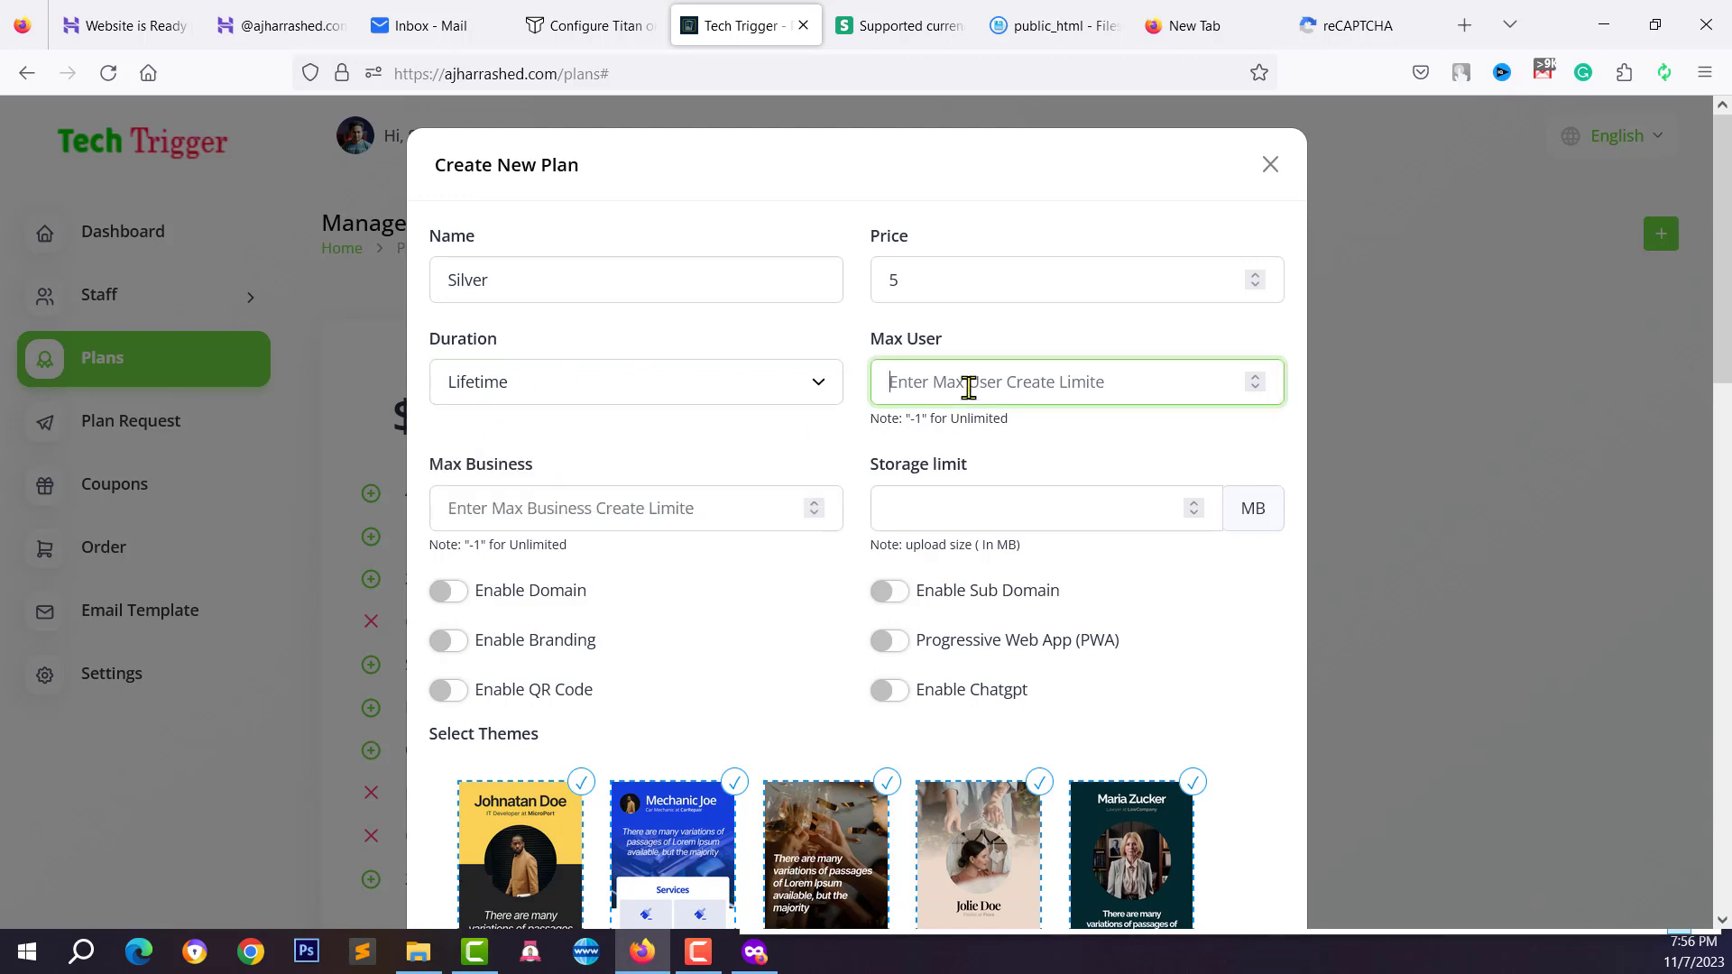
type("10")
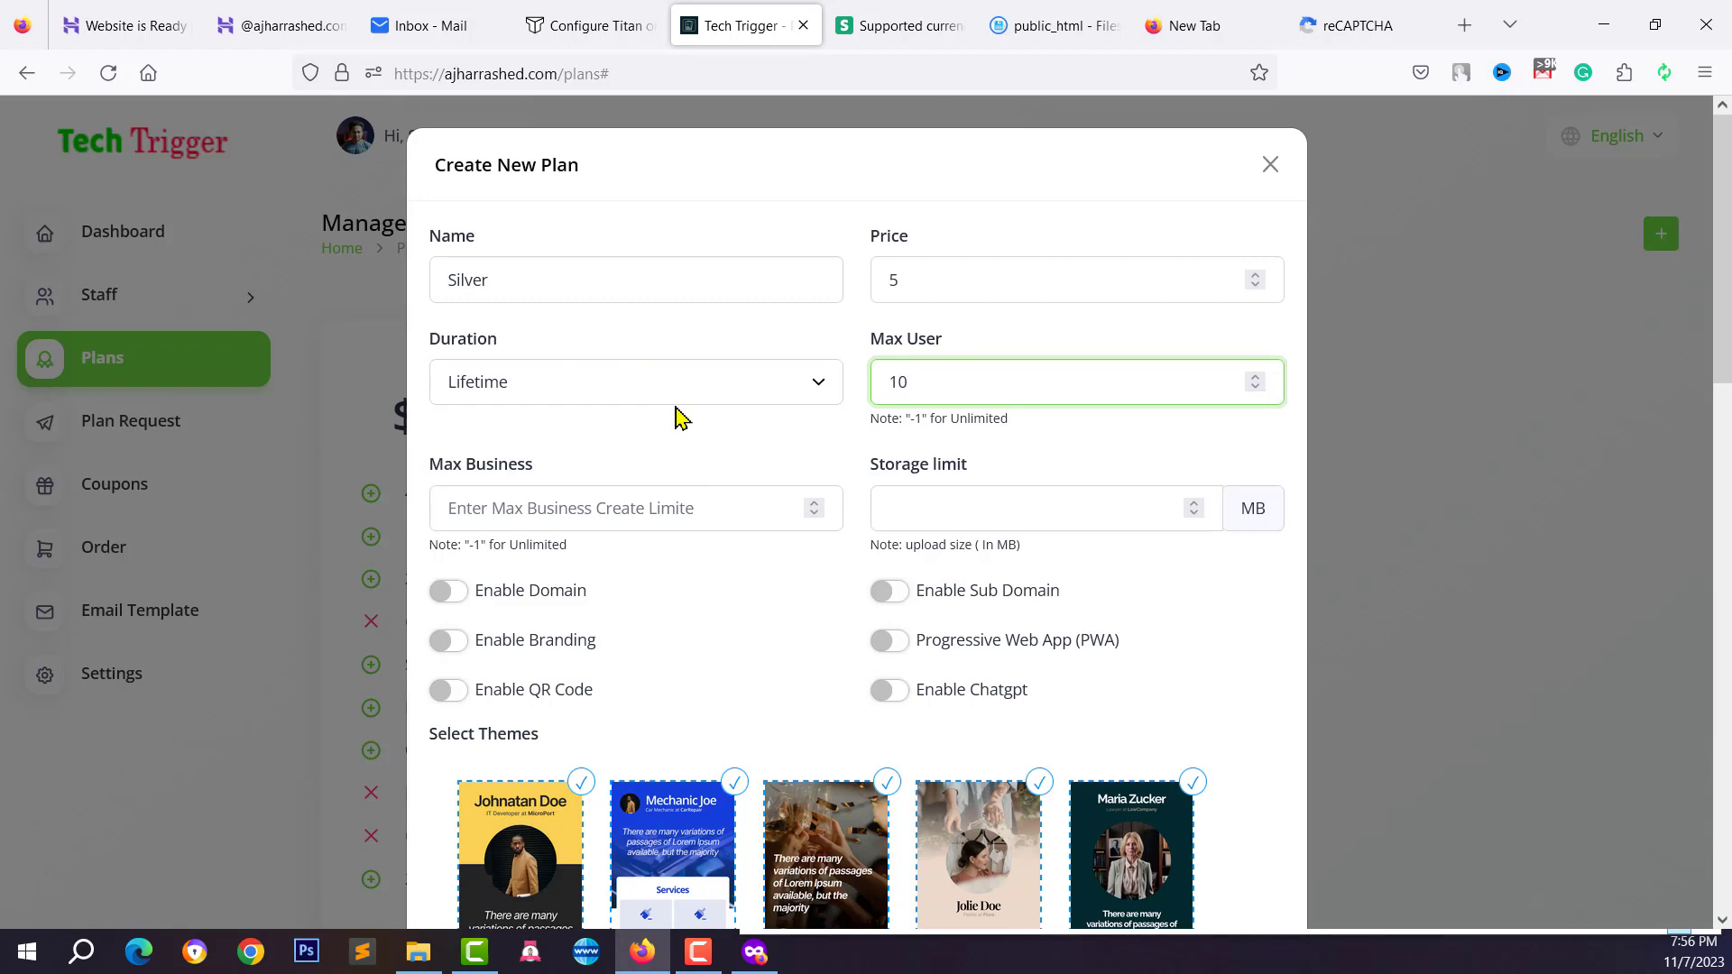
left_click(487, 501)
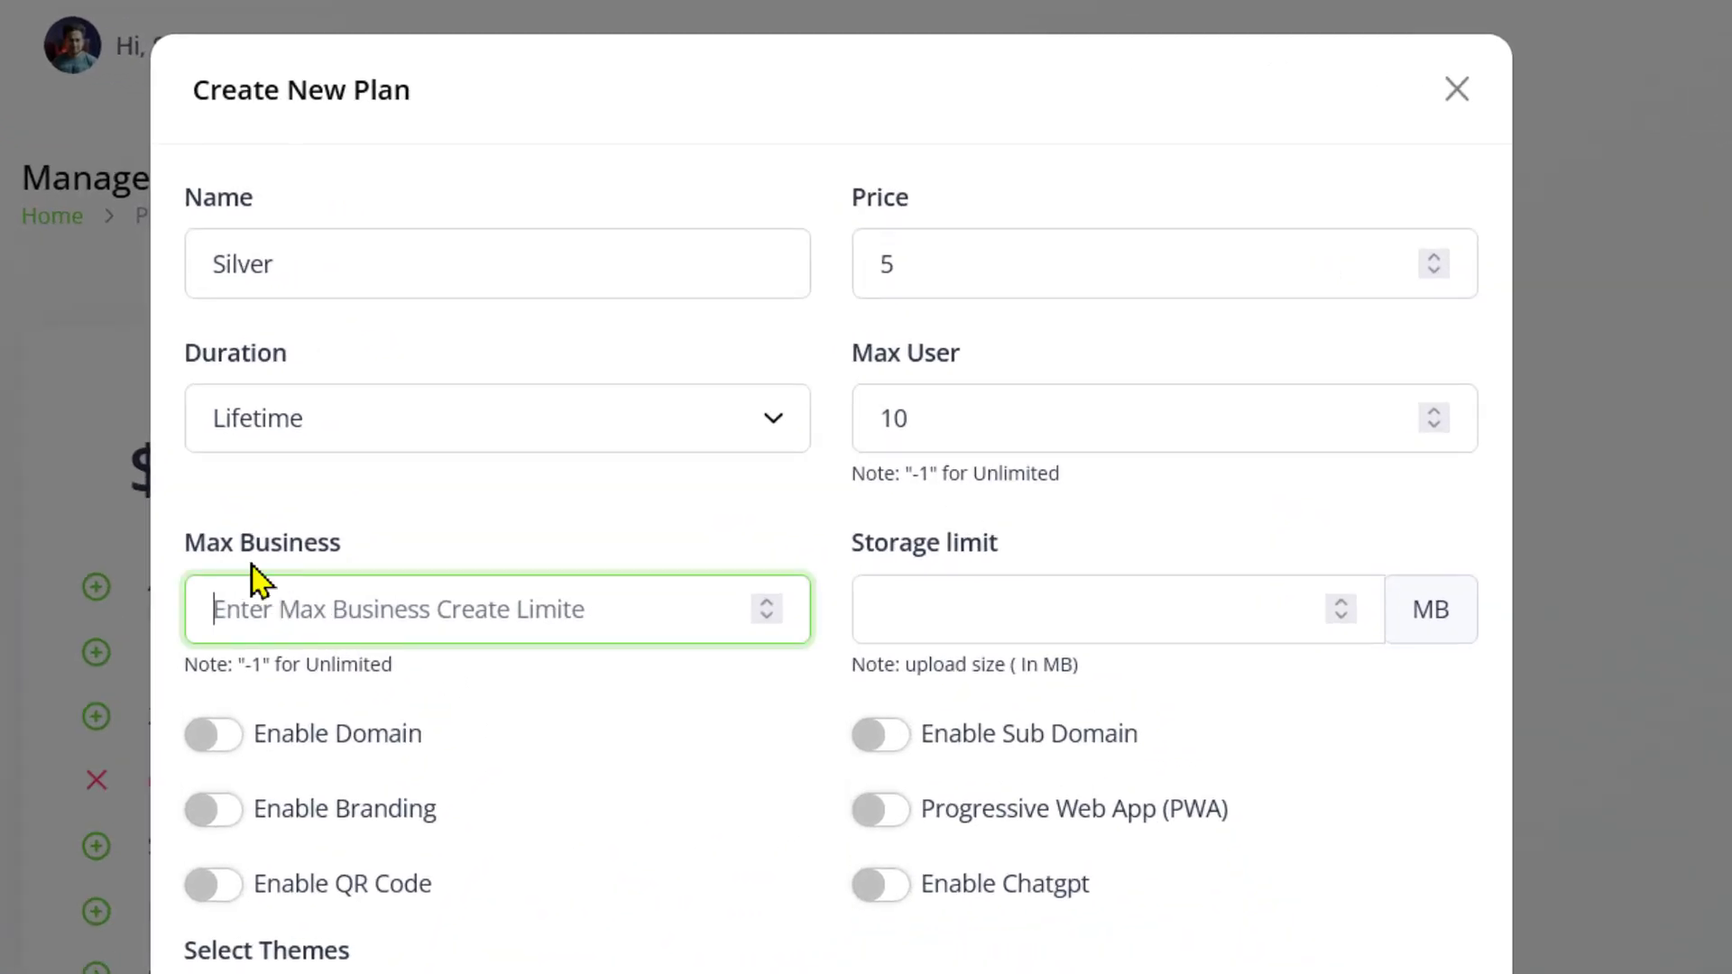
type("5")
left_click(1004, 619)
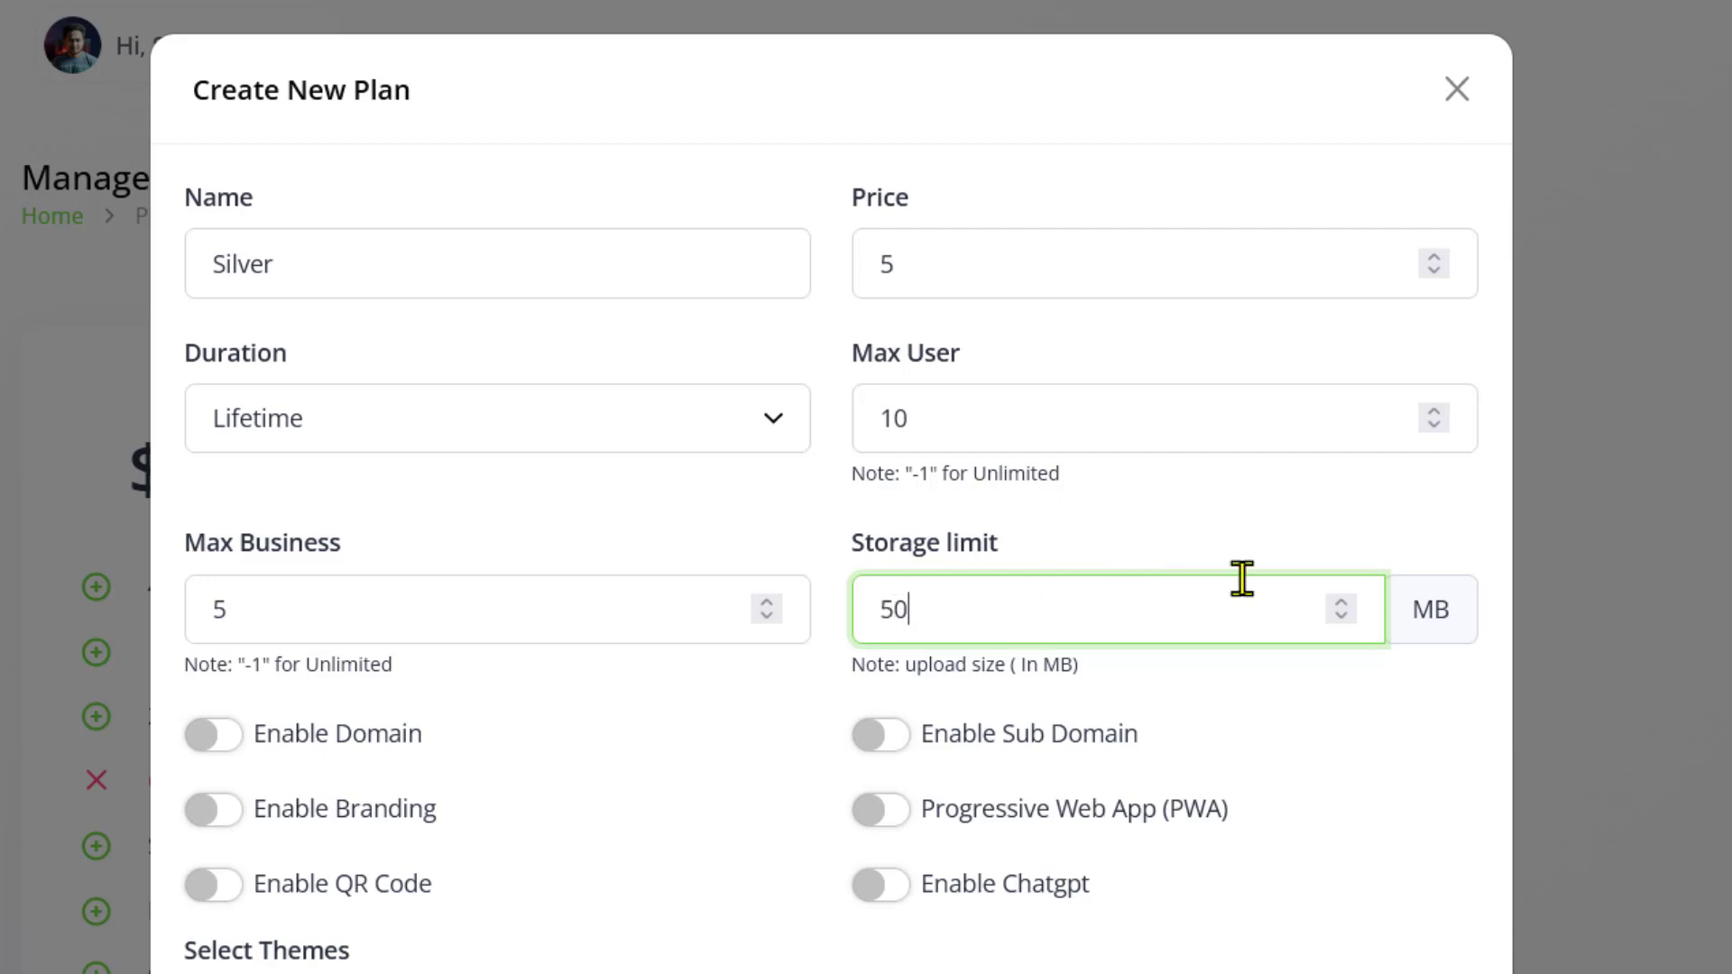
left_click(1442, 608)
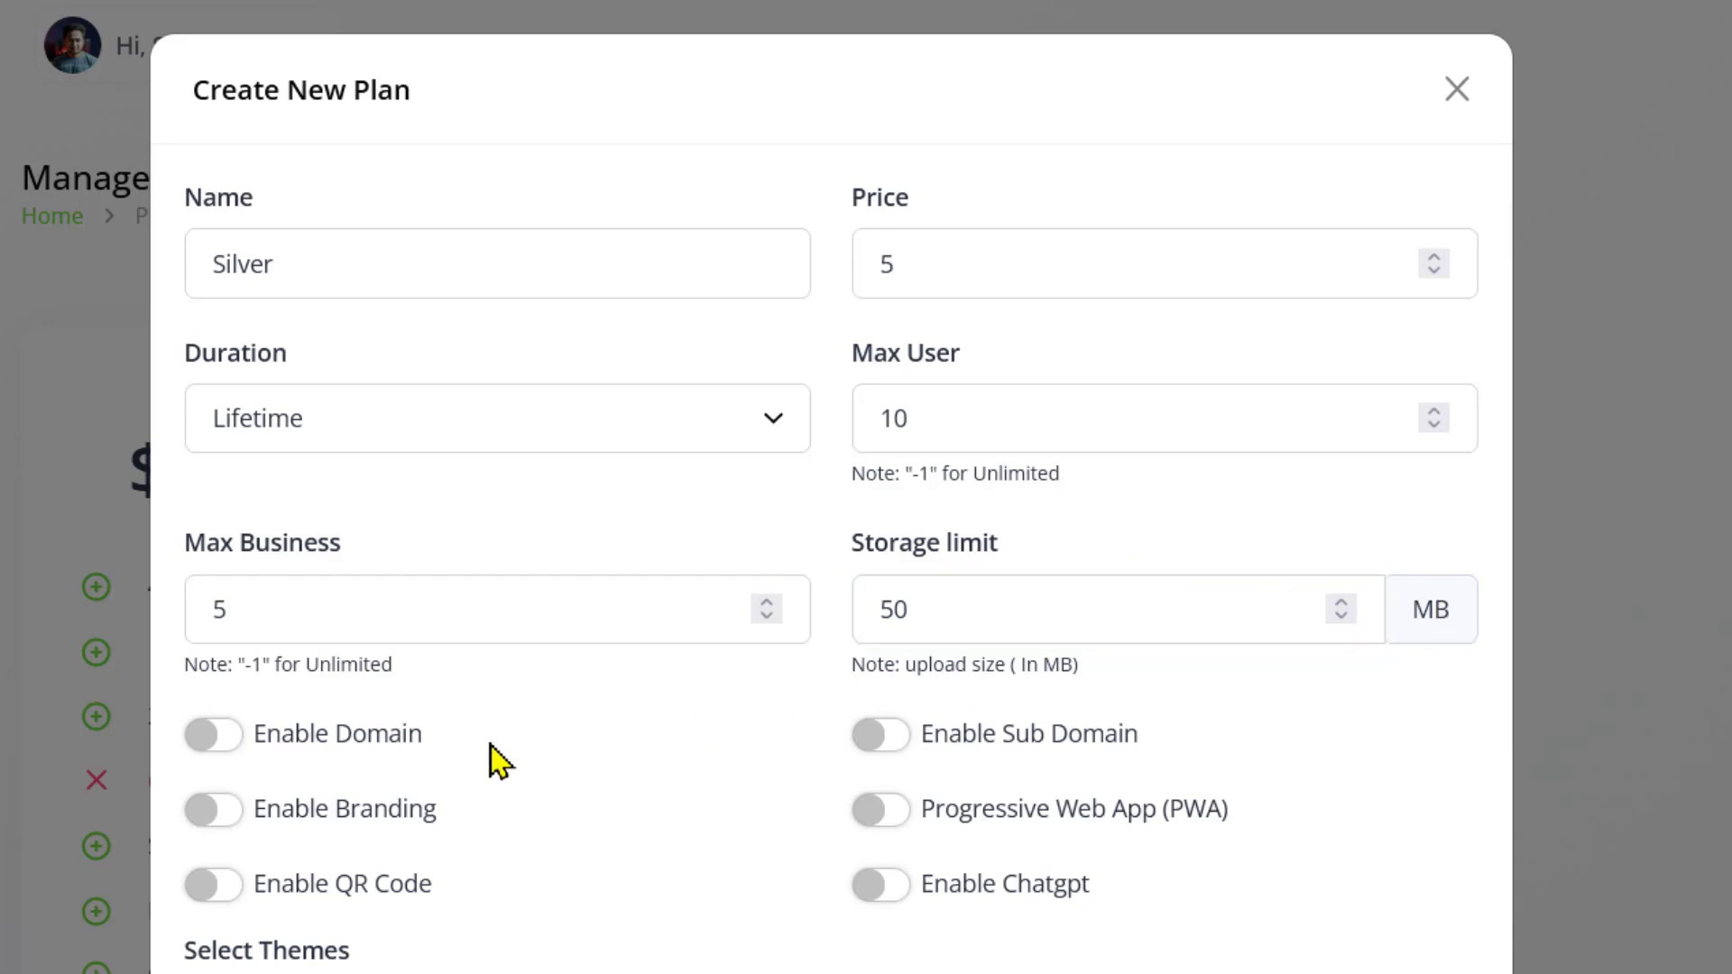
scroll(491, 762, "down", 3)
Enable Custom Domain, Sub Domain, Branding, QR Code and ChatGPT, add the last theme, and create Silver
left_click(233, 473)
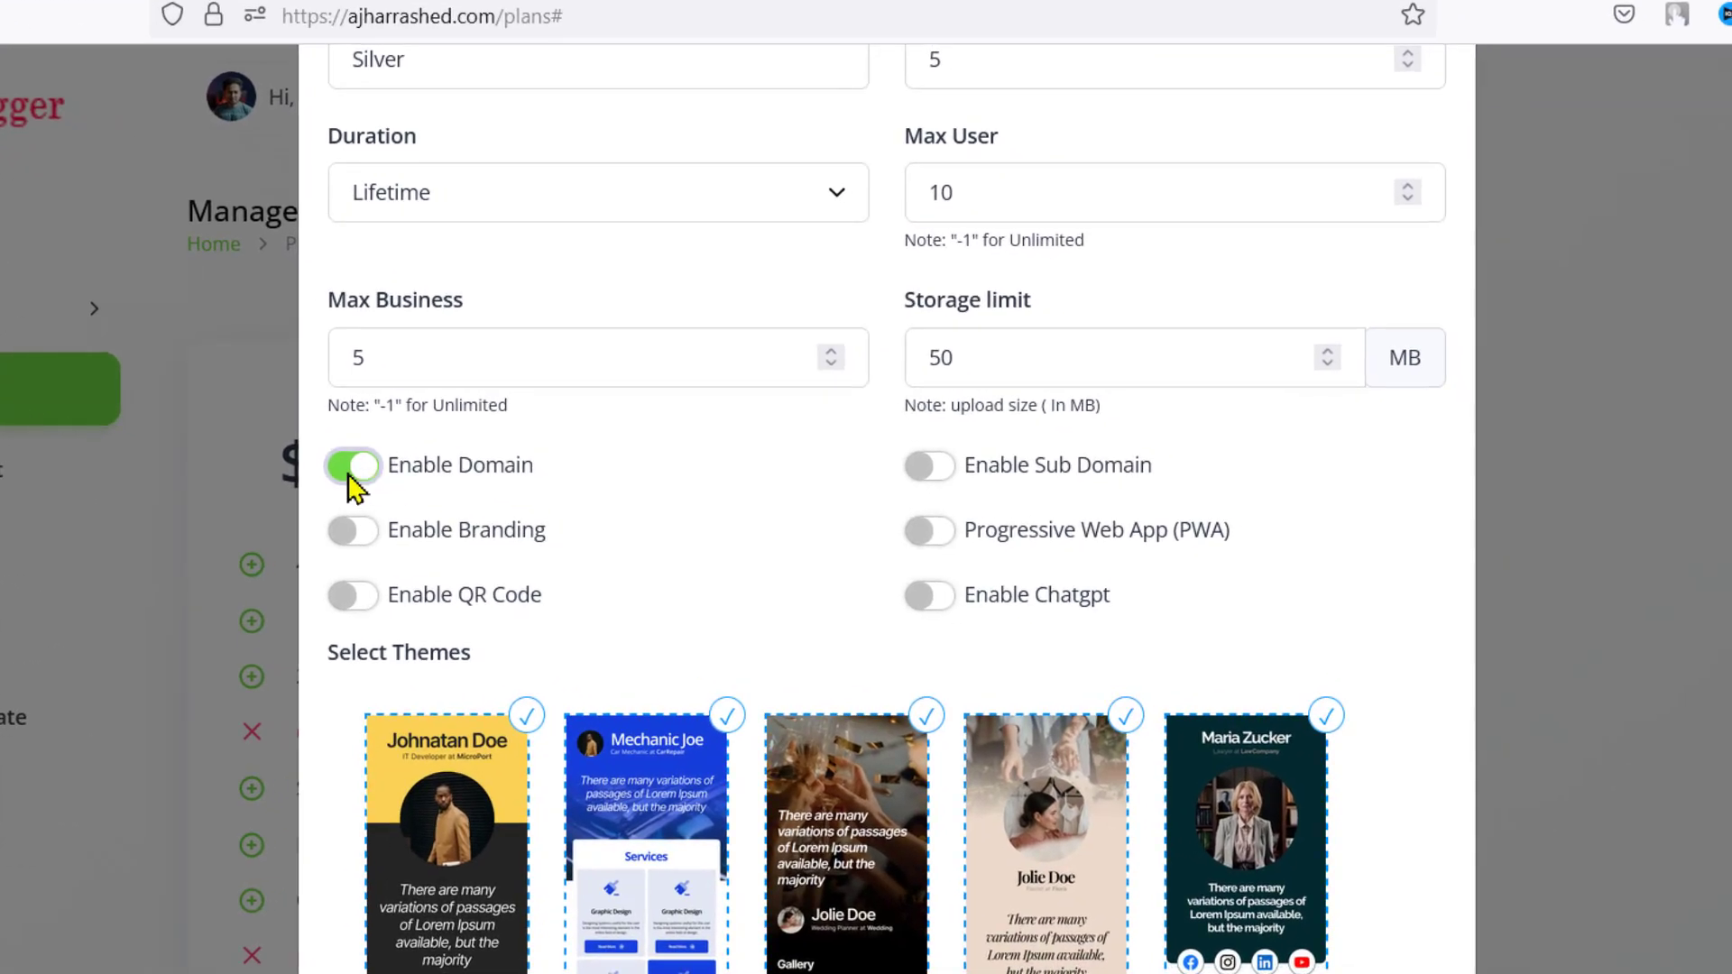
left_click(947, 469)
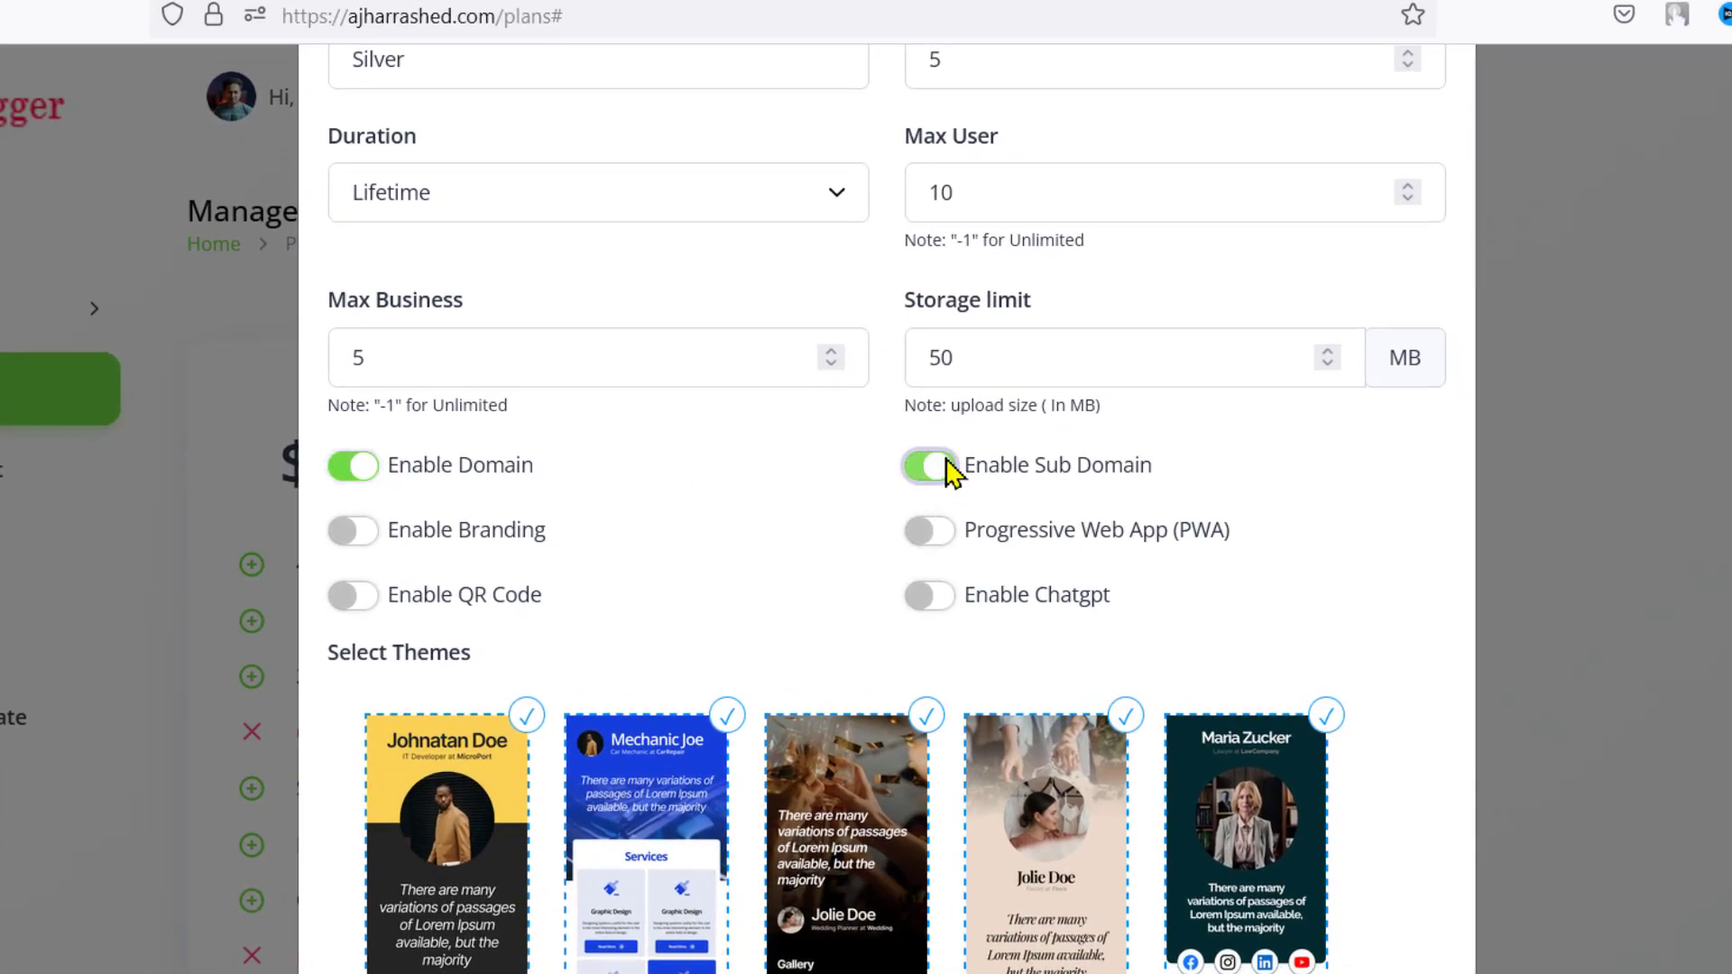
left_click(347, 533)
left_click(365, 597)
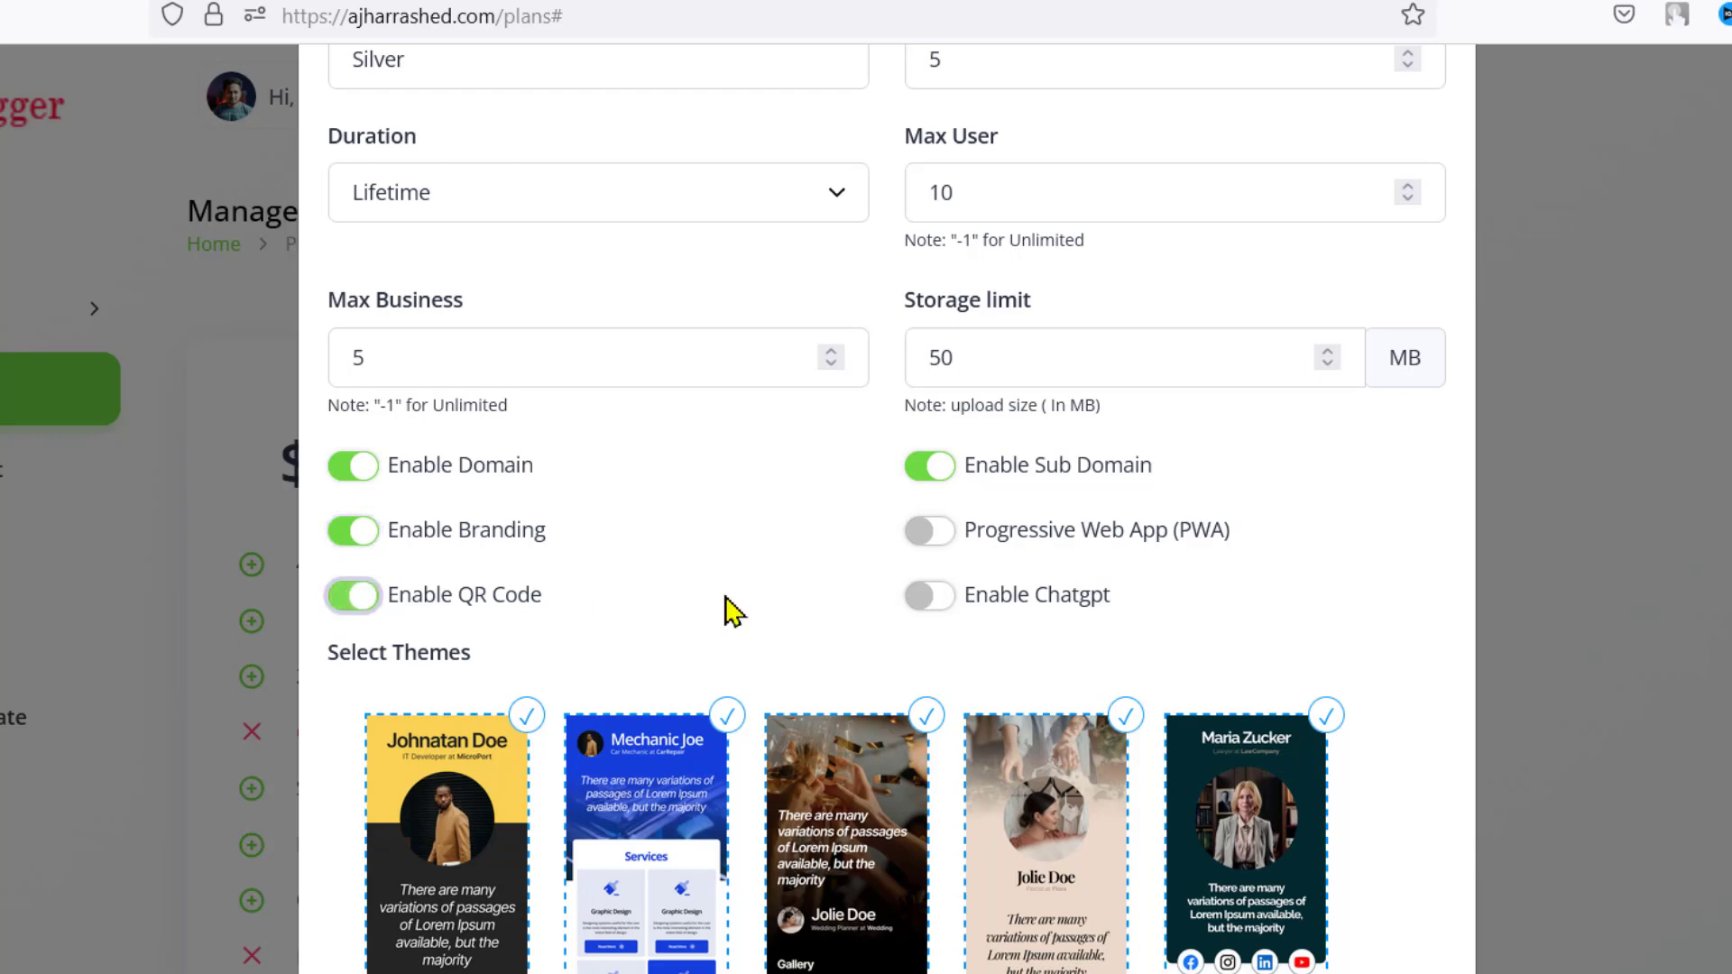
left_click(928, 599)
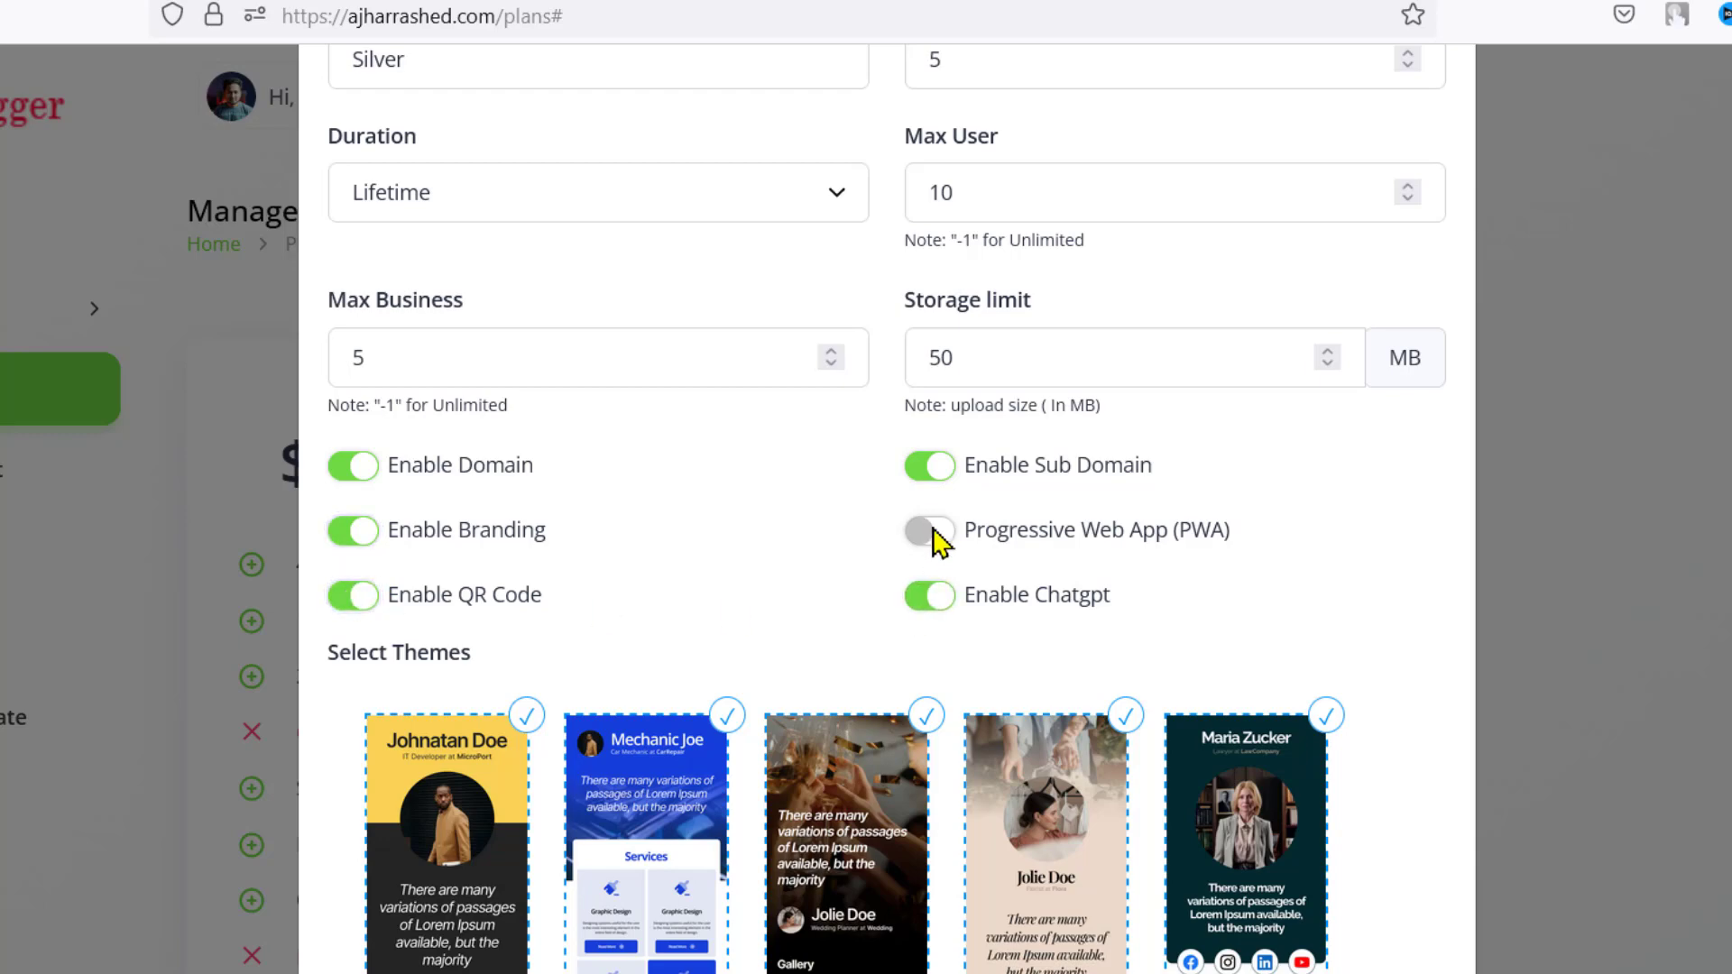
scroll(938, 540, "down", 10)
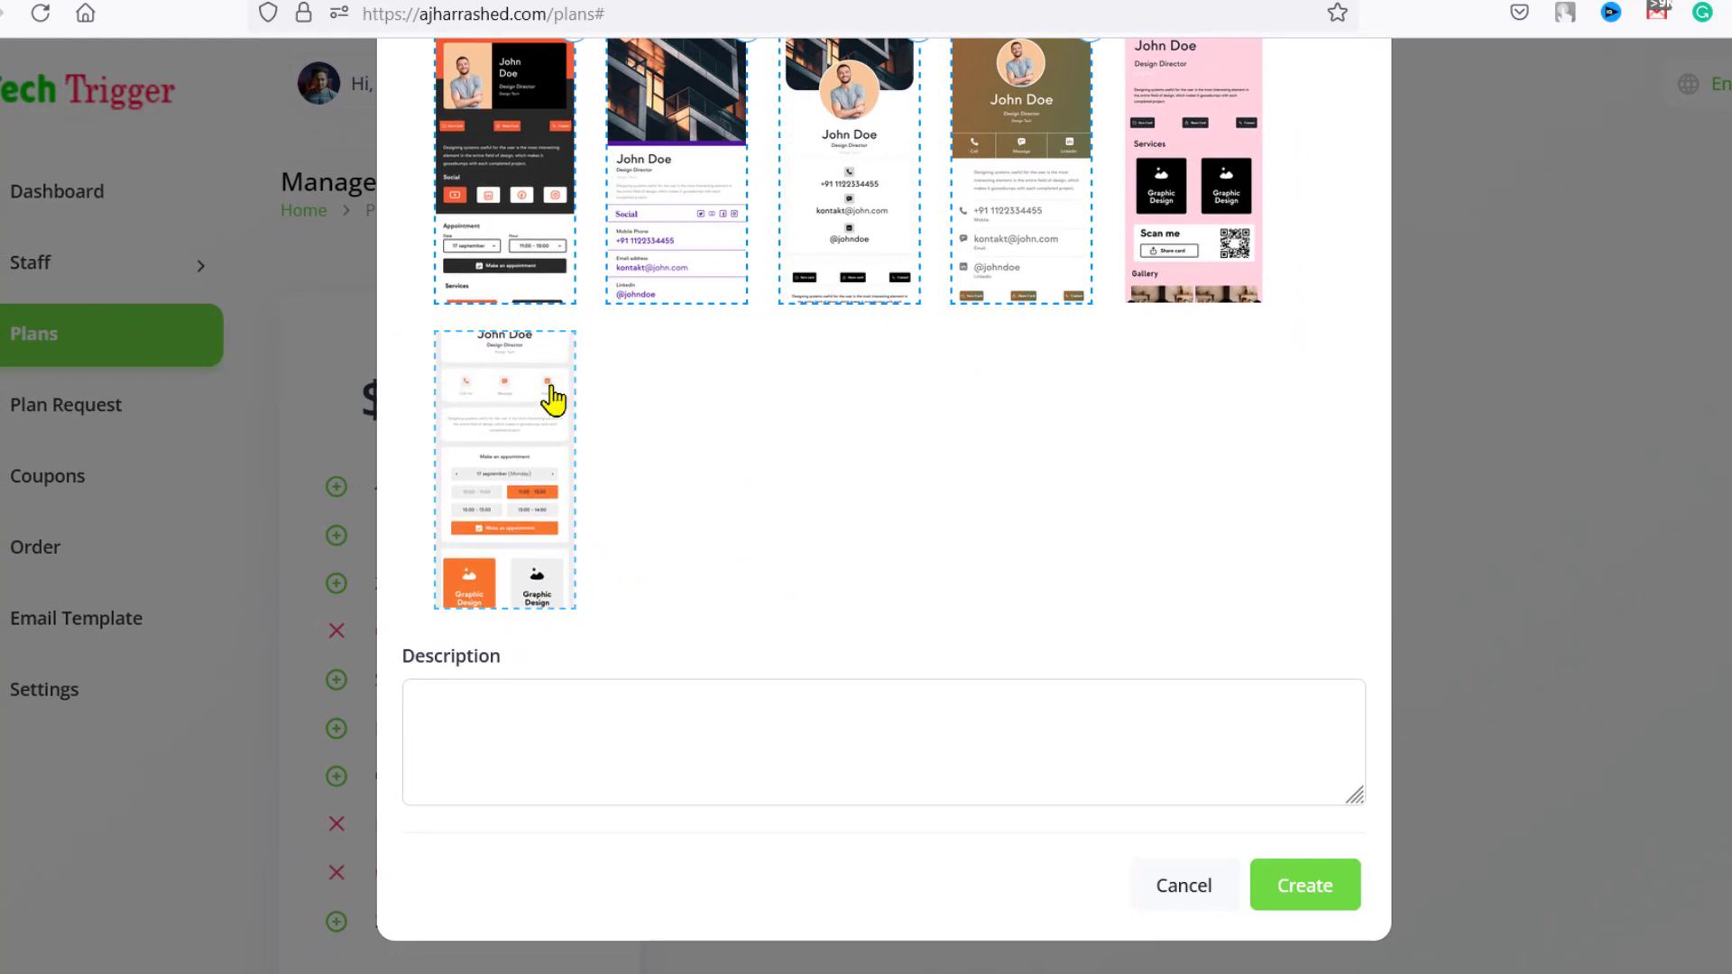
left_click(552, 399)
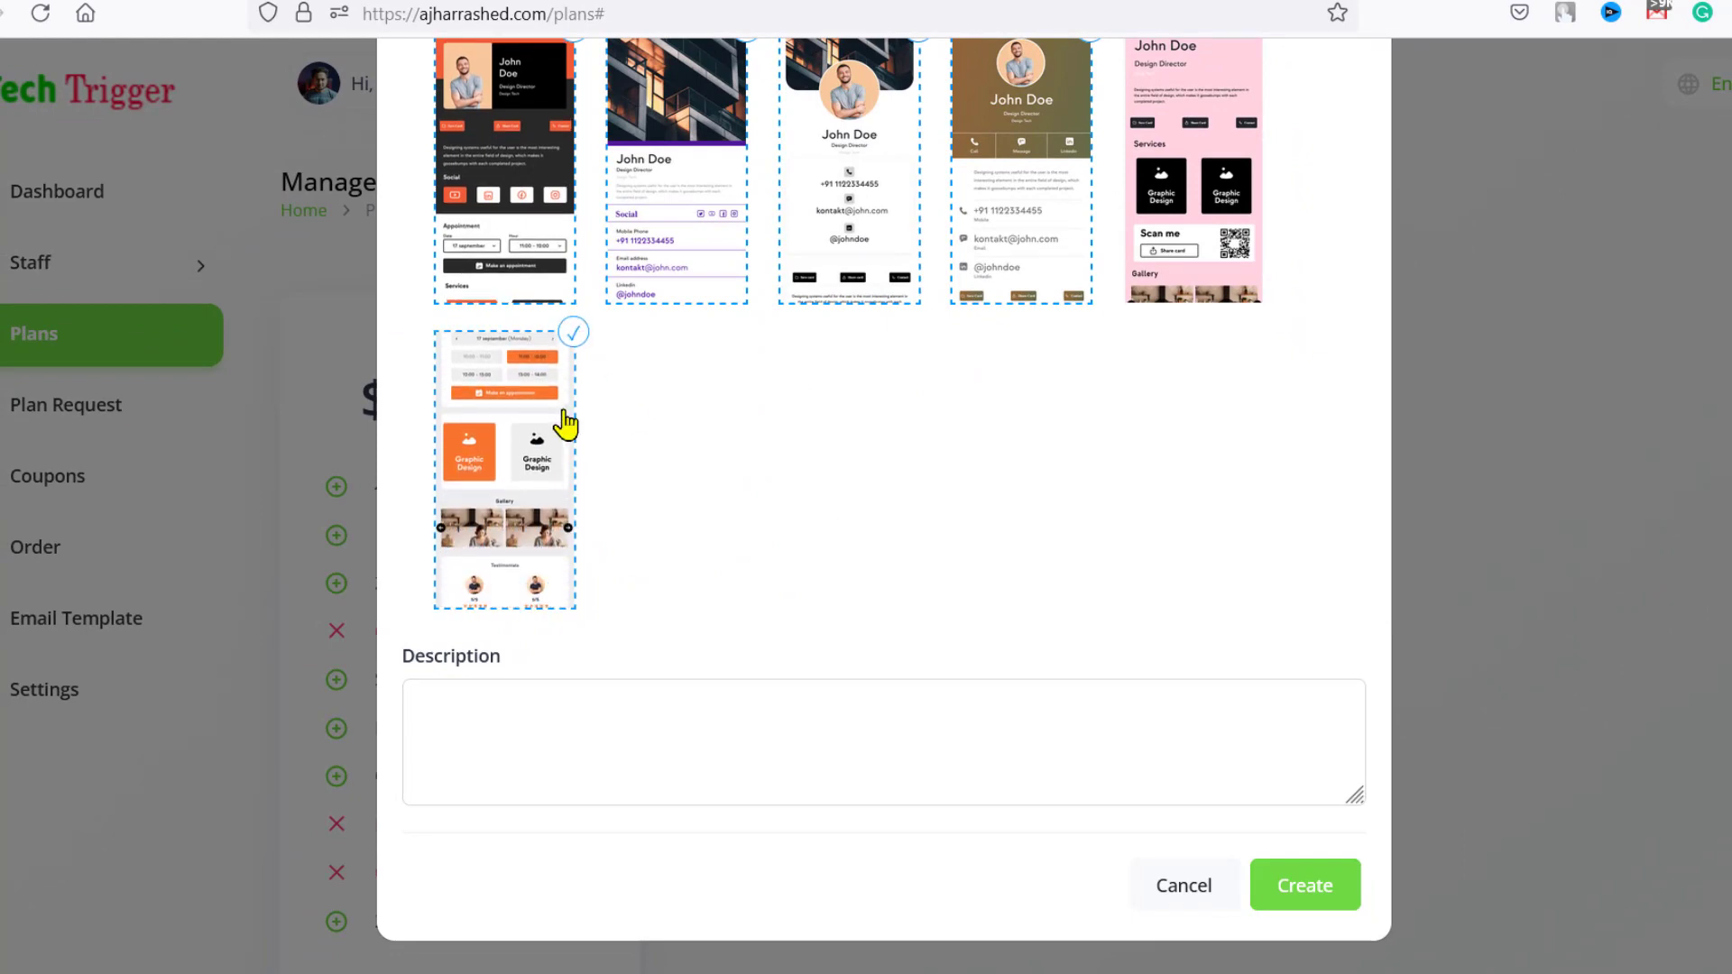
left_click(1304, 888)
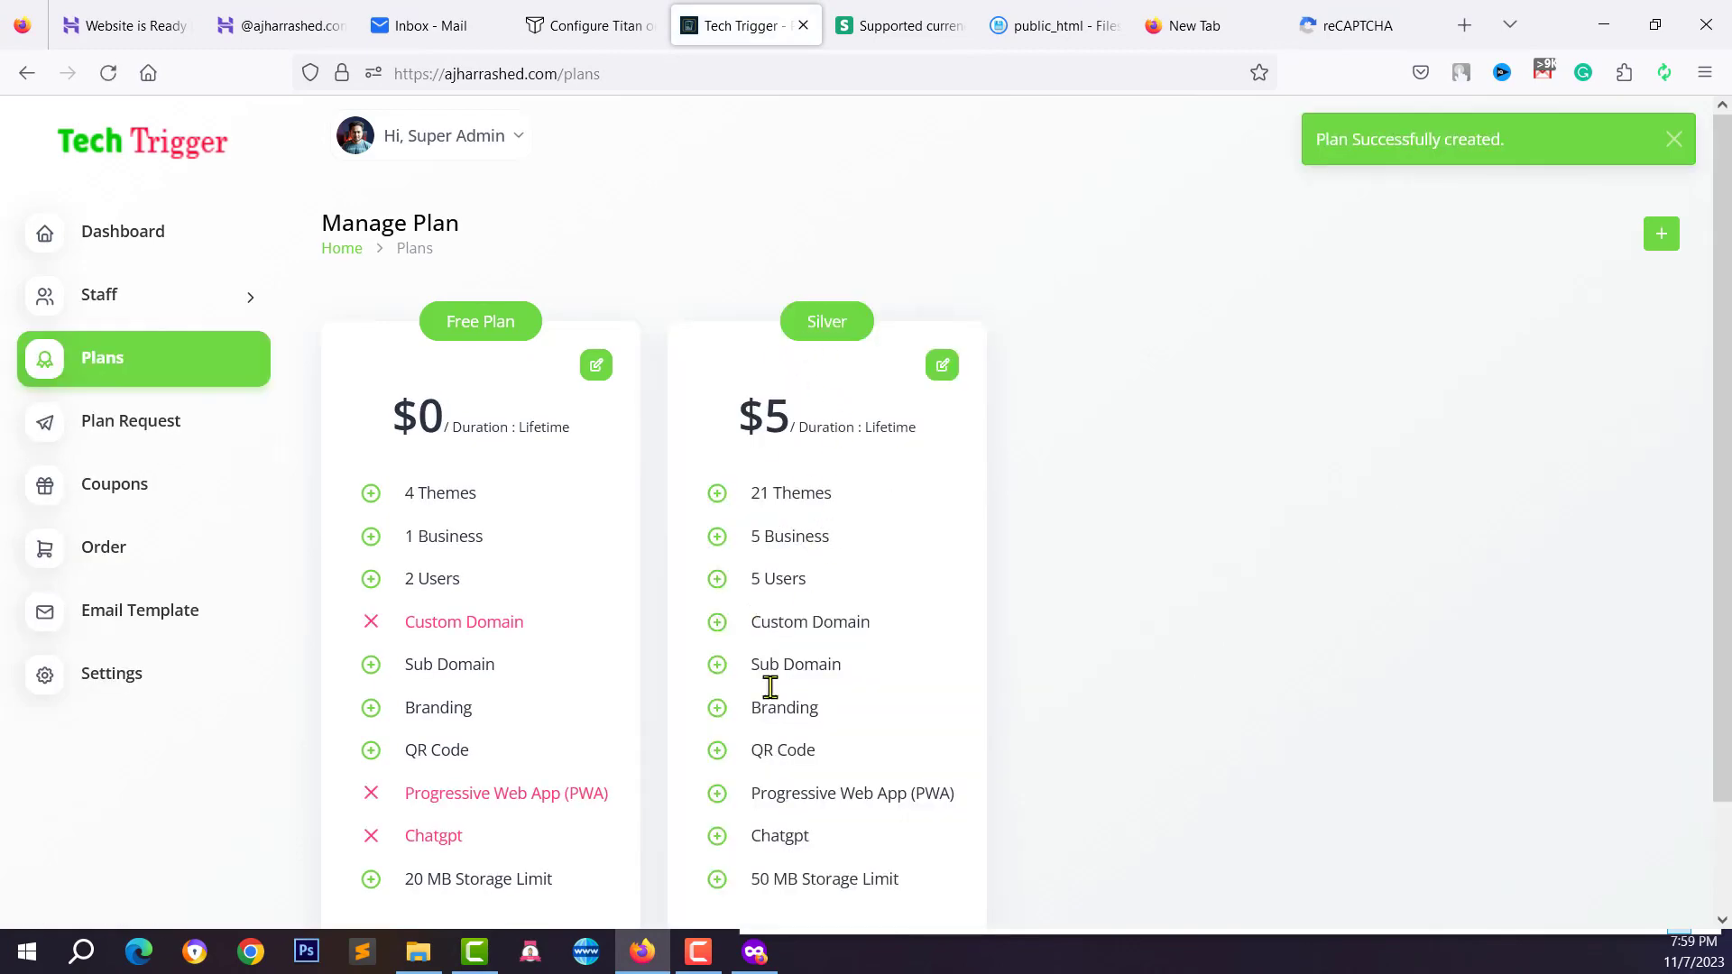
Start the Gold plan, then switch to the private window showing the public homepage
scroll(843, 596, "down", 3)
scroll(842, 595, "up", 3)
left_click(1660, 236)
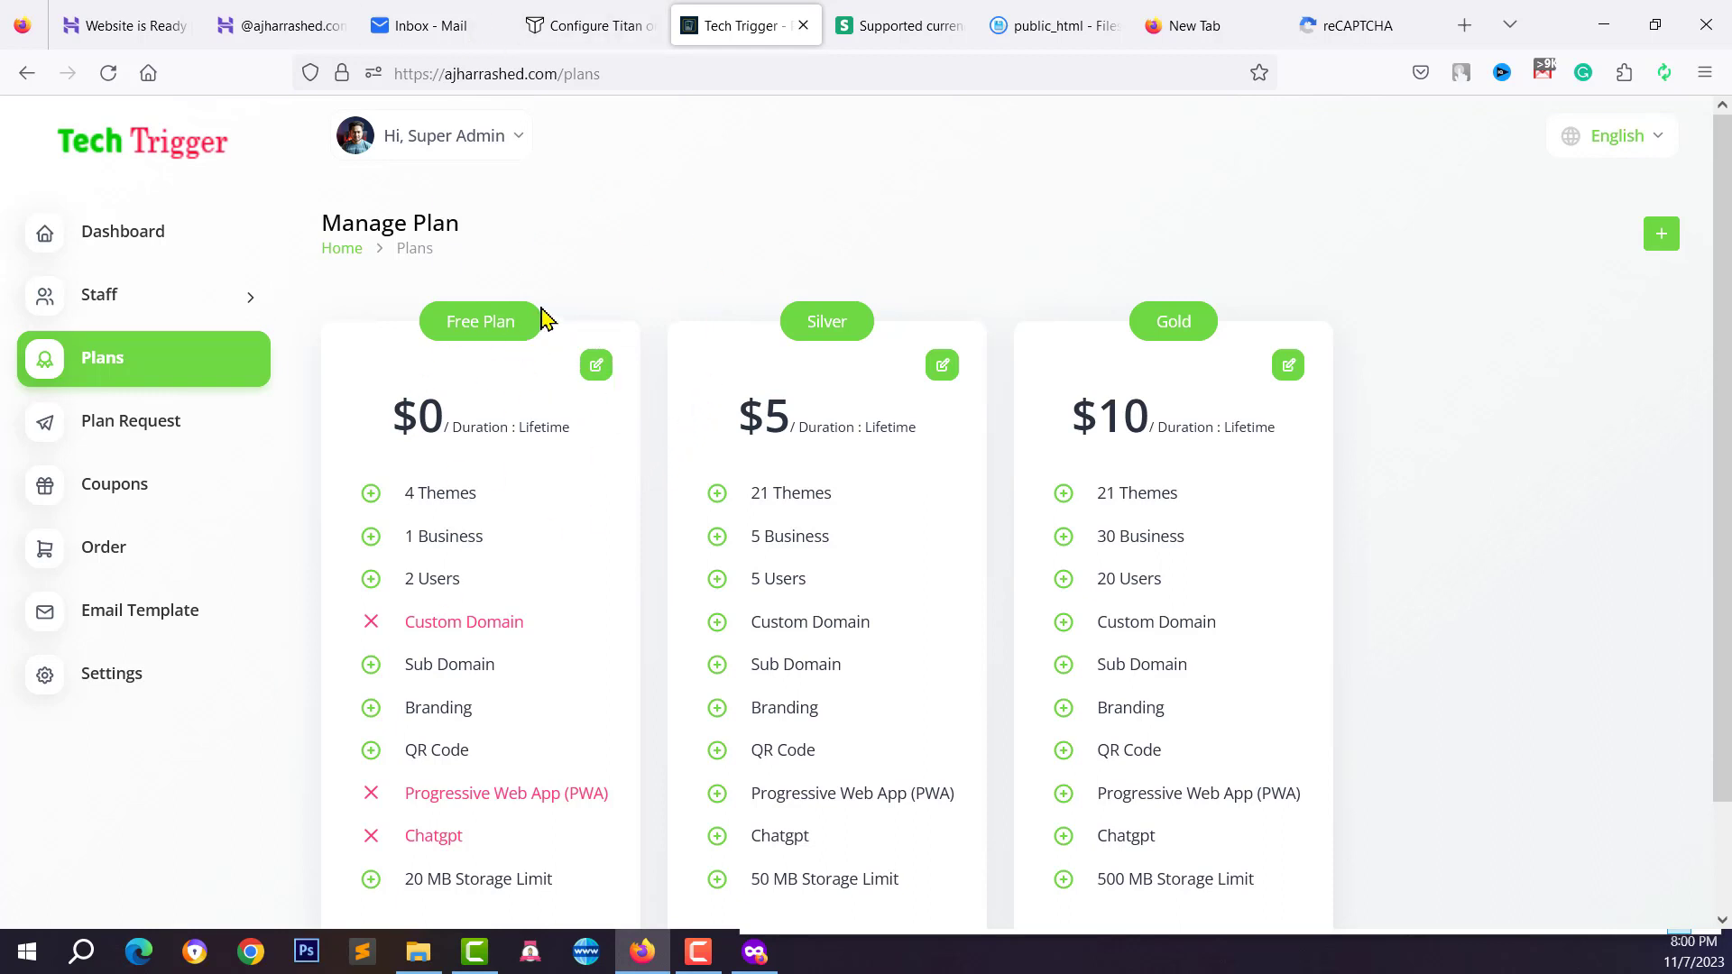
left_click(754, 951)
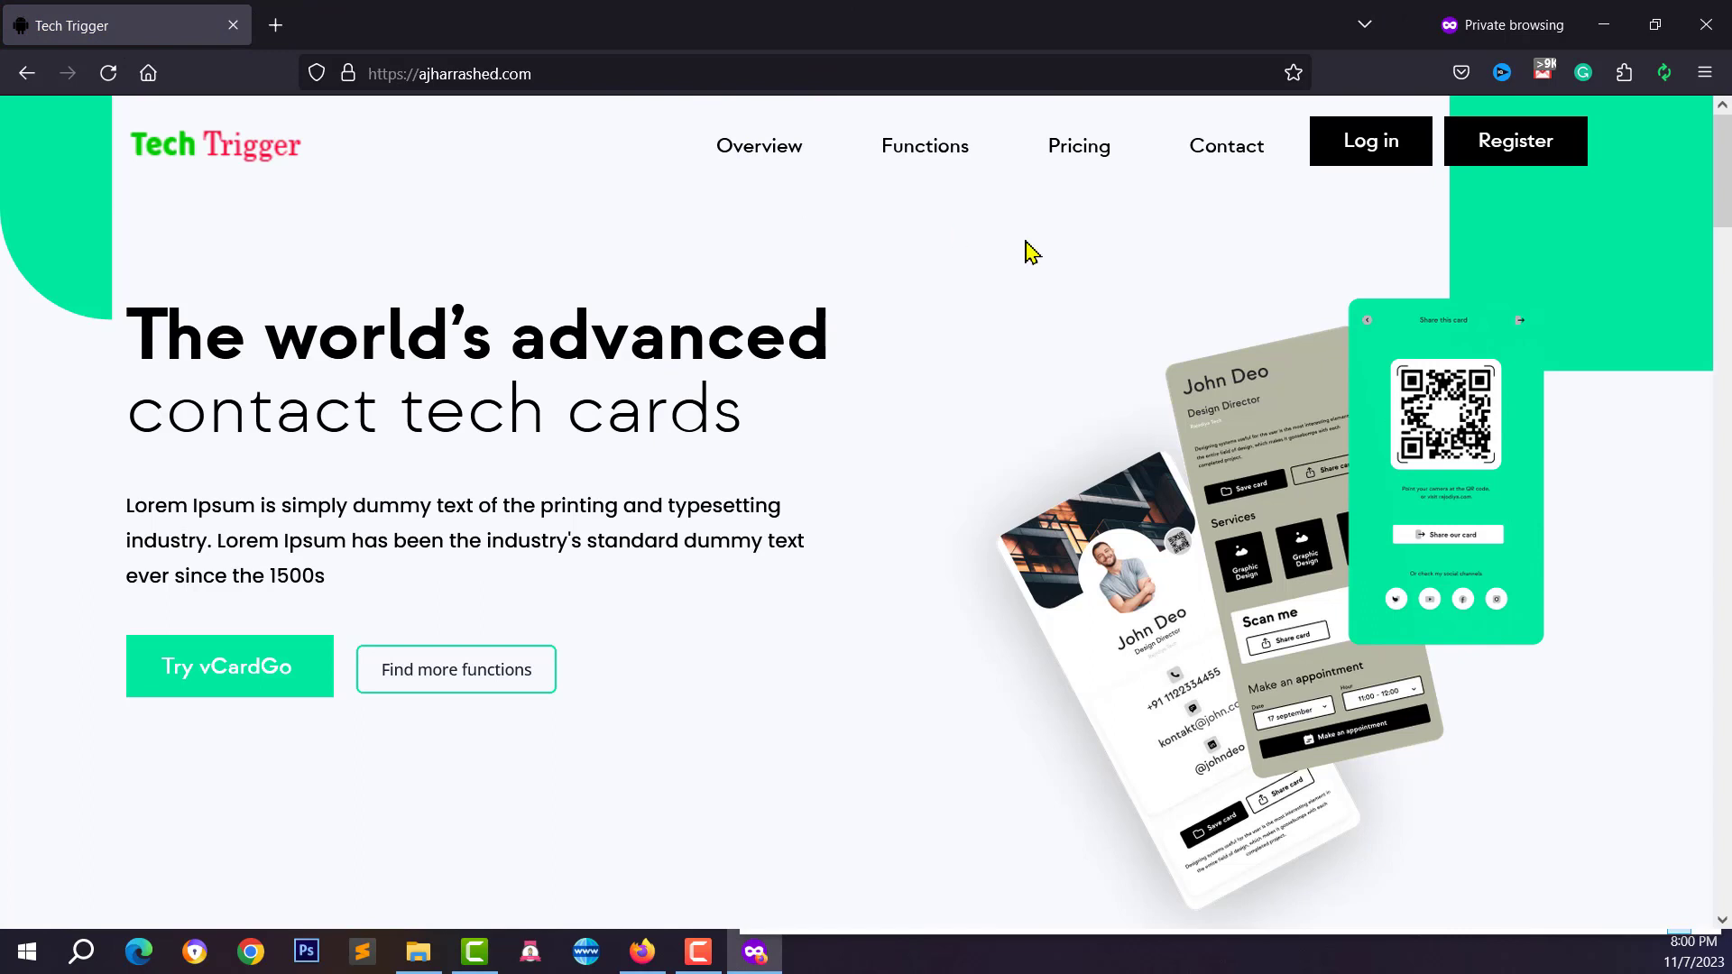
Register a new account from the login page using the browser's autofilled details
key("alt+Left")
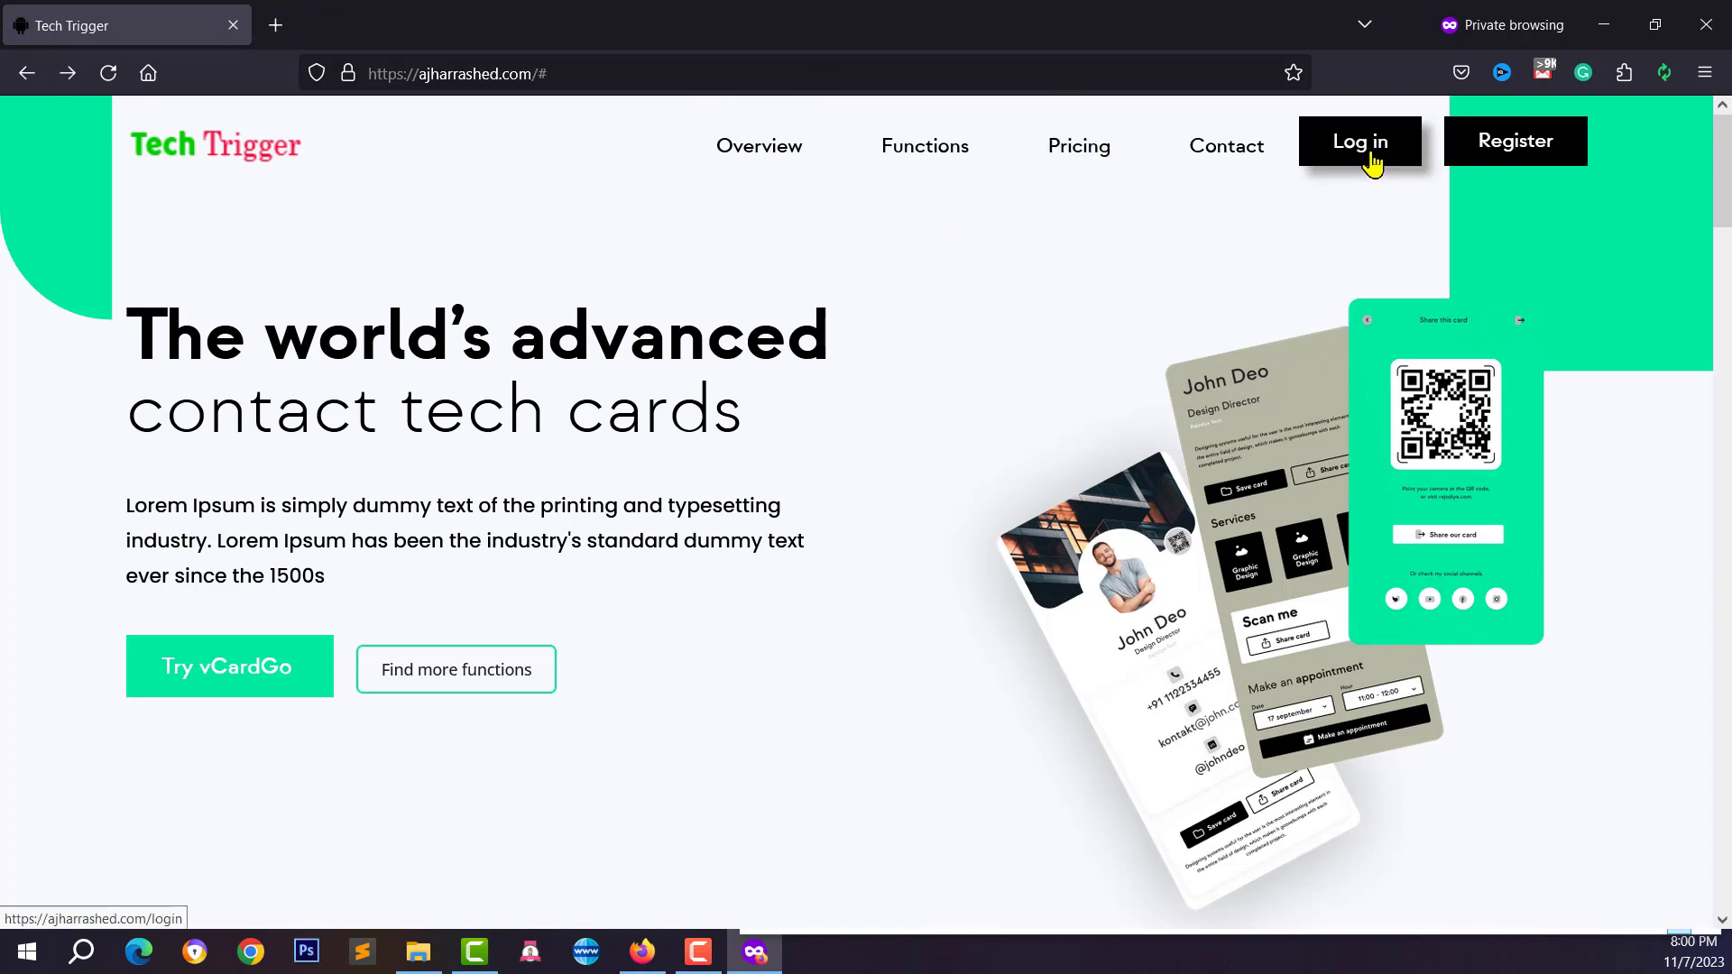
left_click(1370, 157)
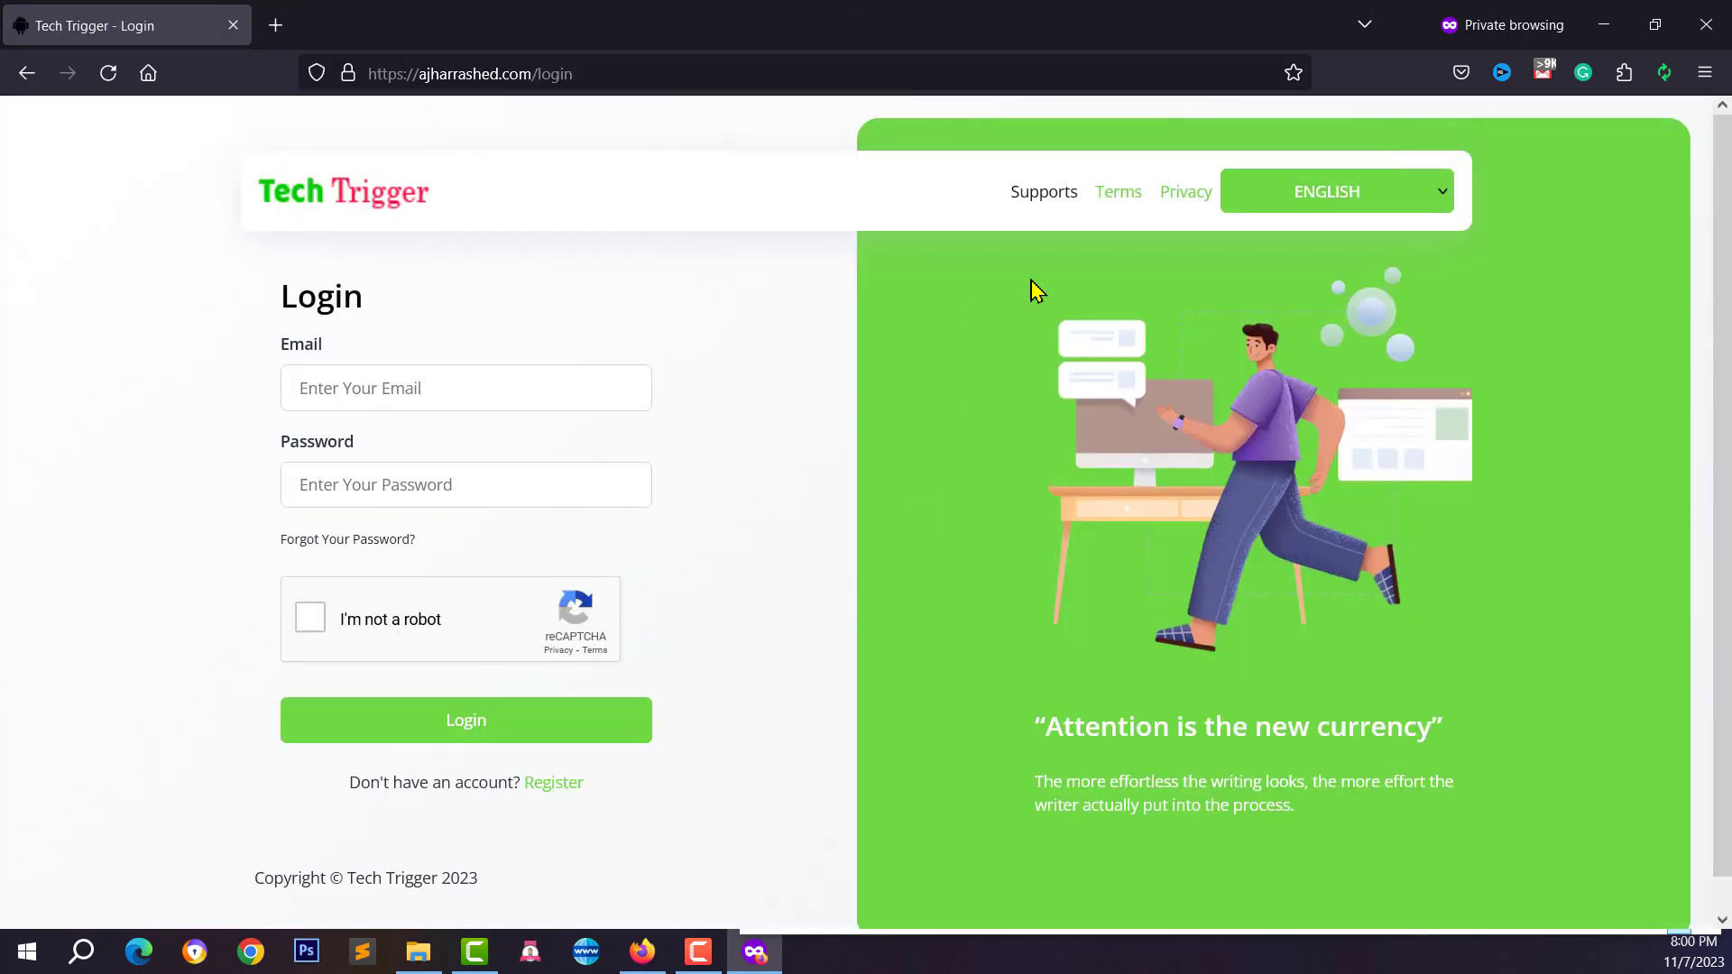
left_click(548, 784)
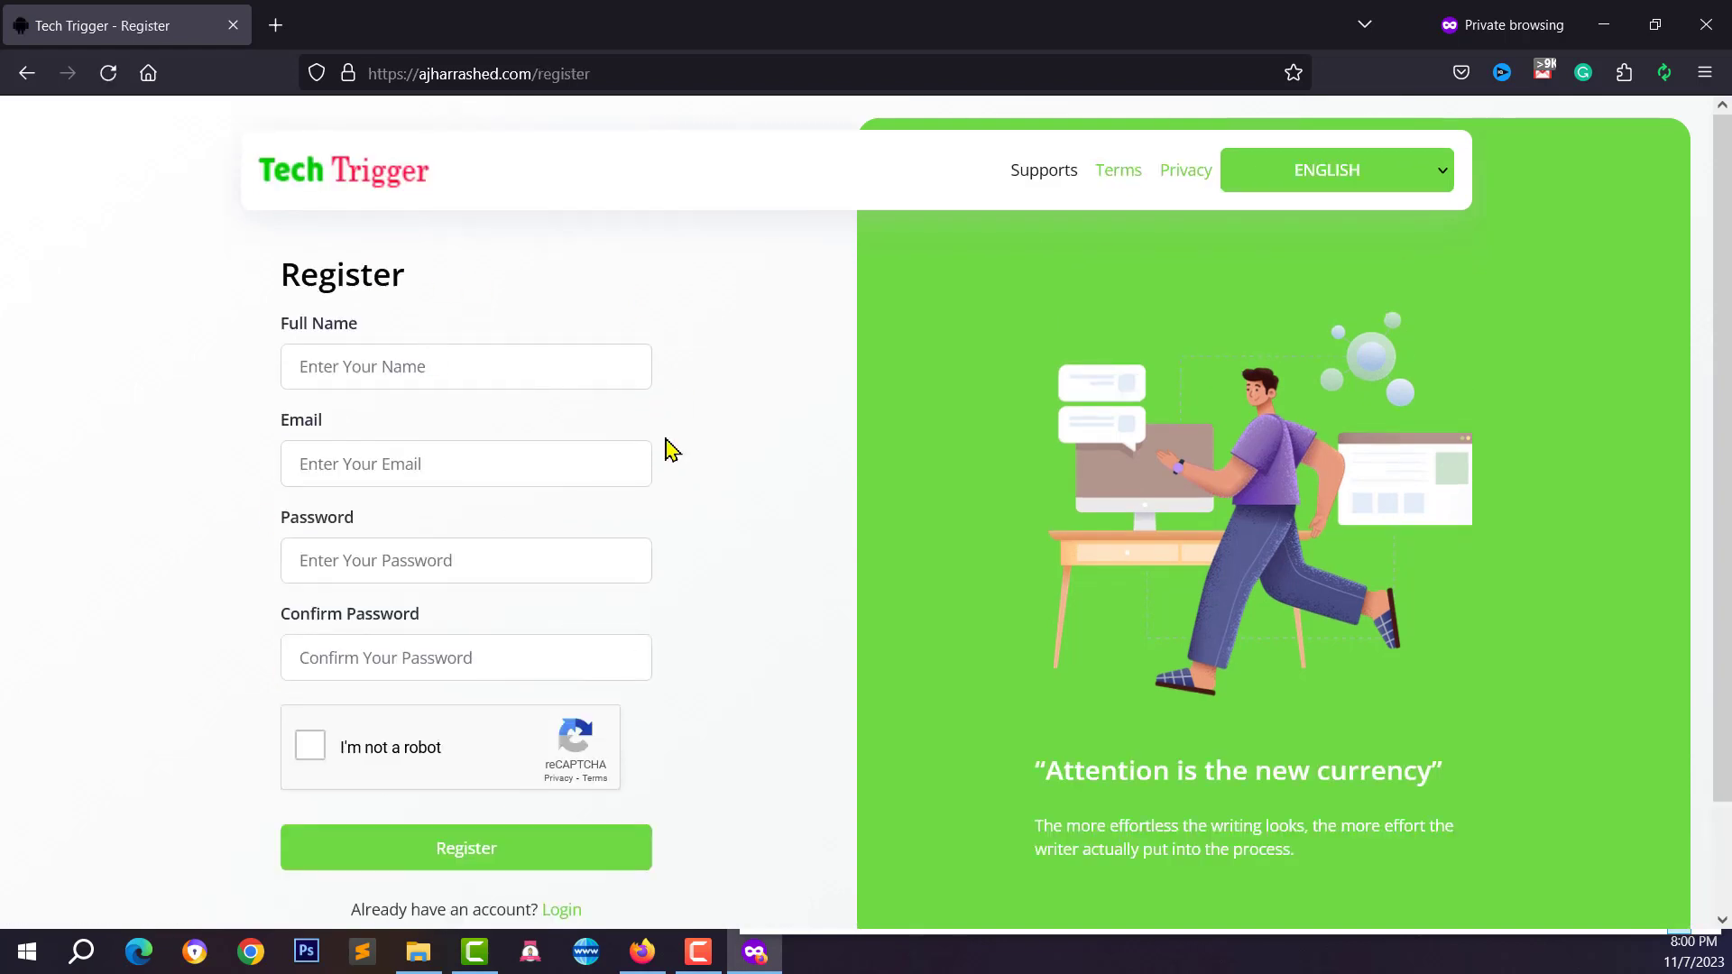
left_click(389, 365)
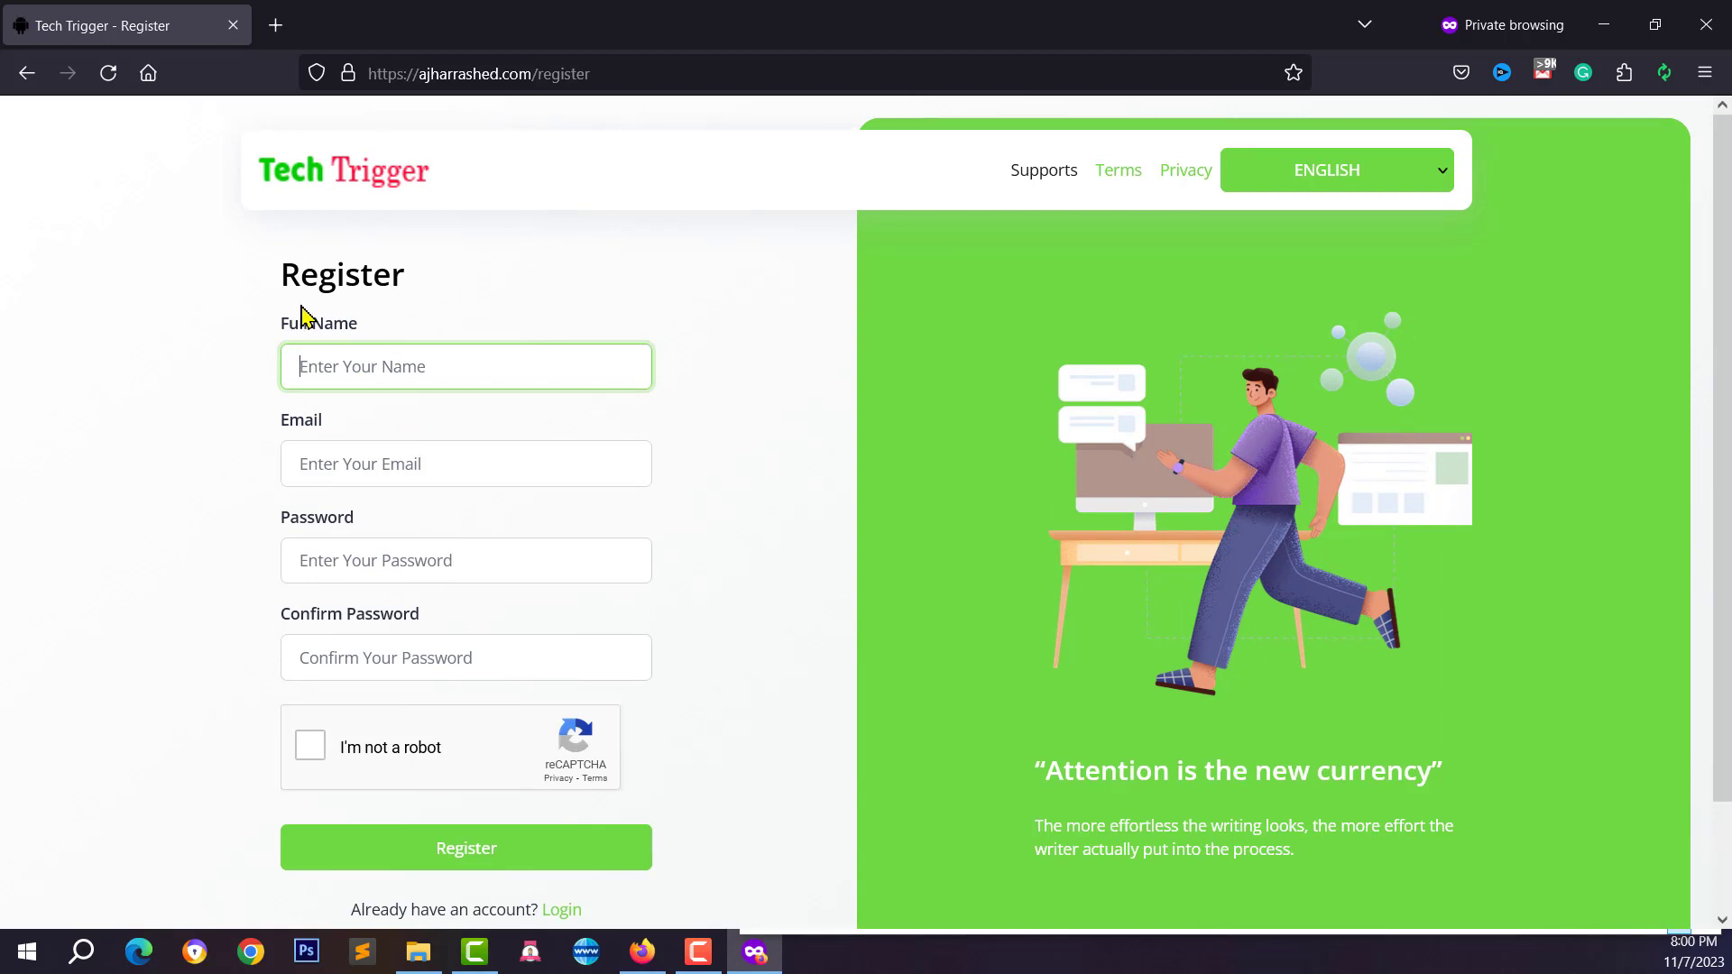
type("A")
left_click(324, 394)
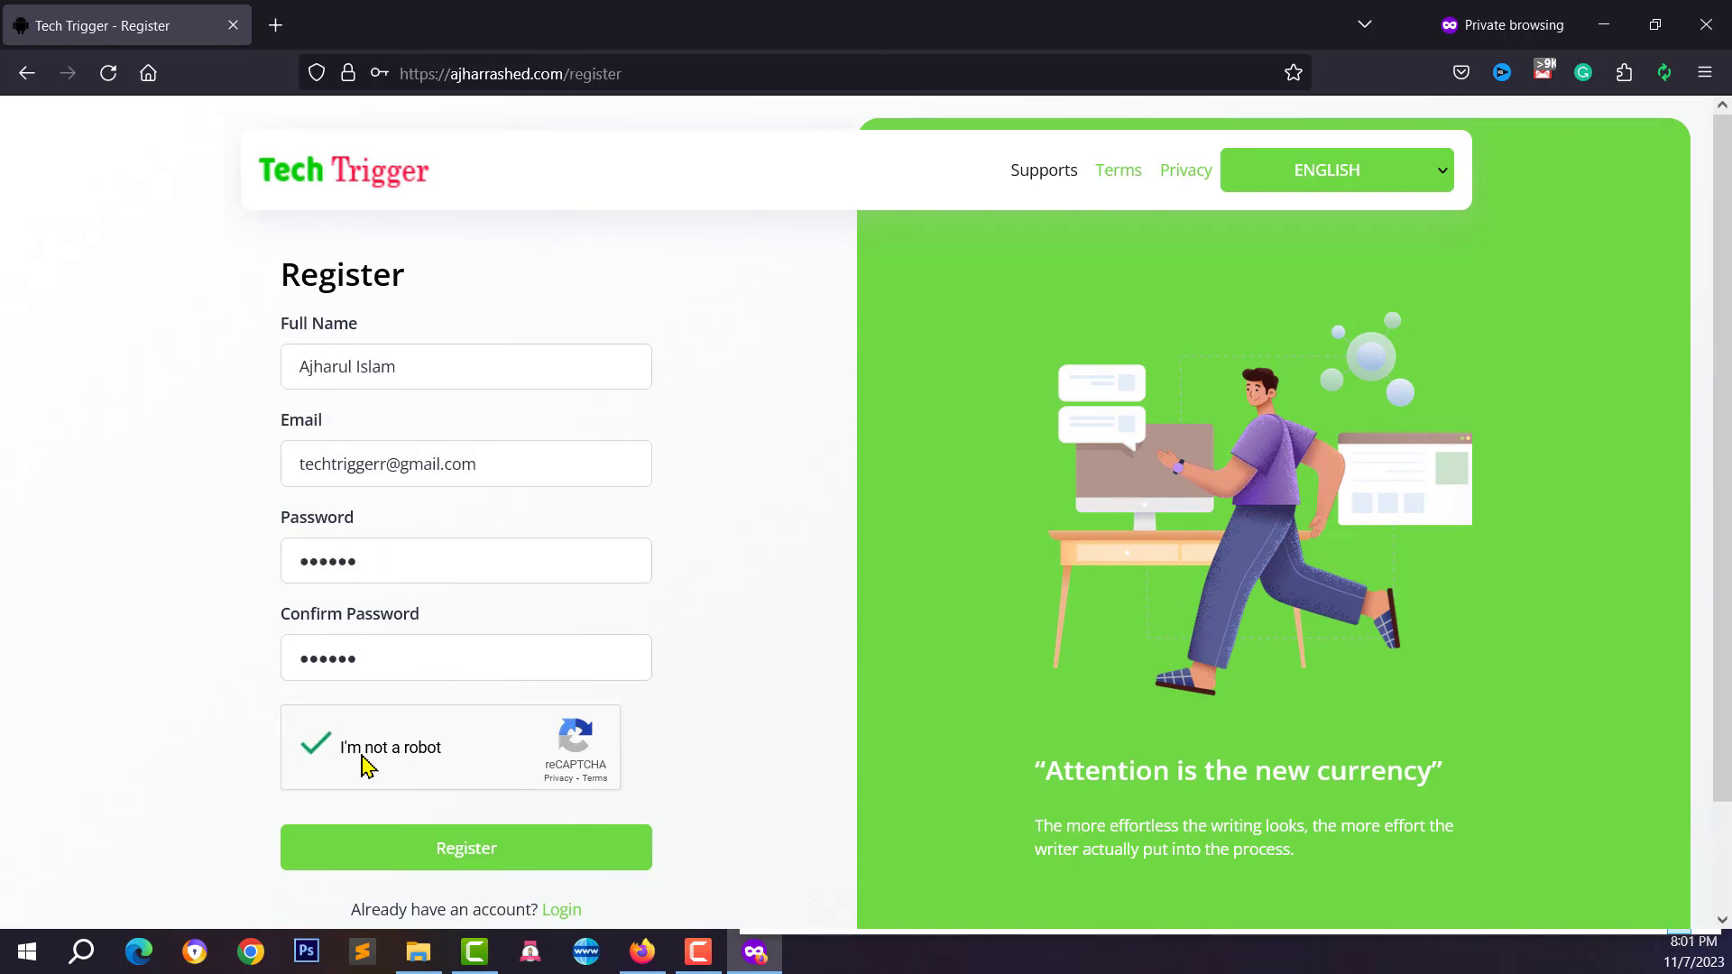
left_click(499, 860)
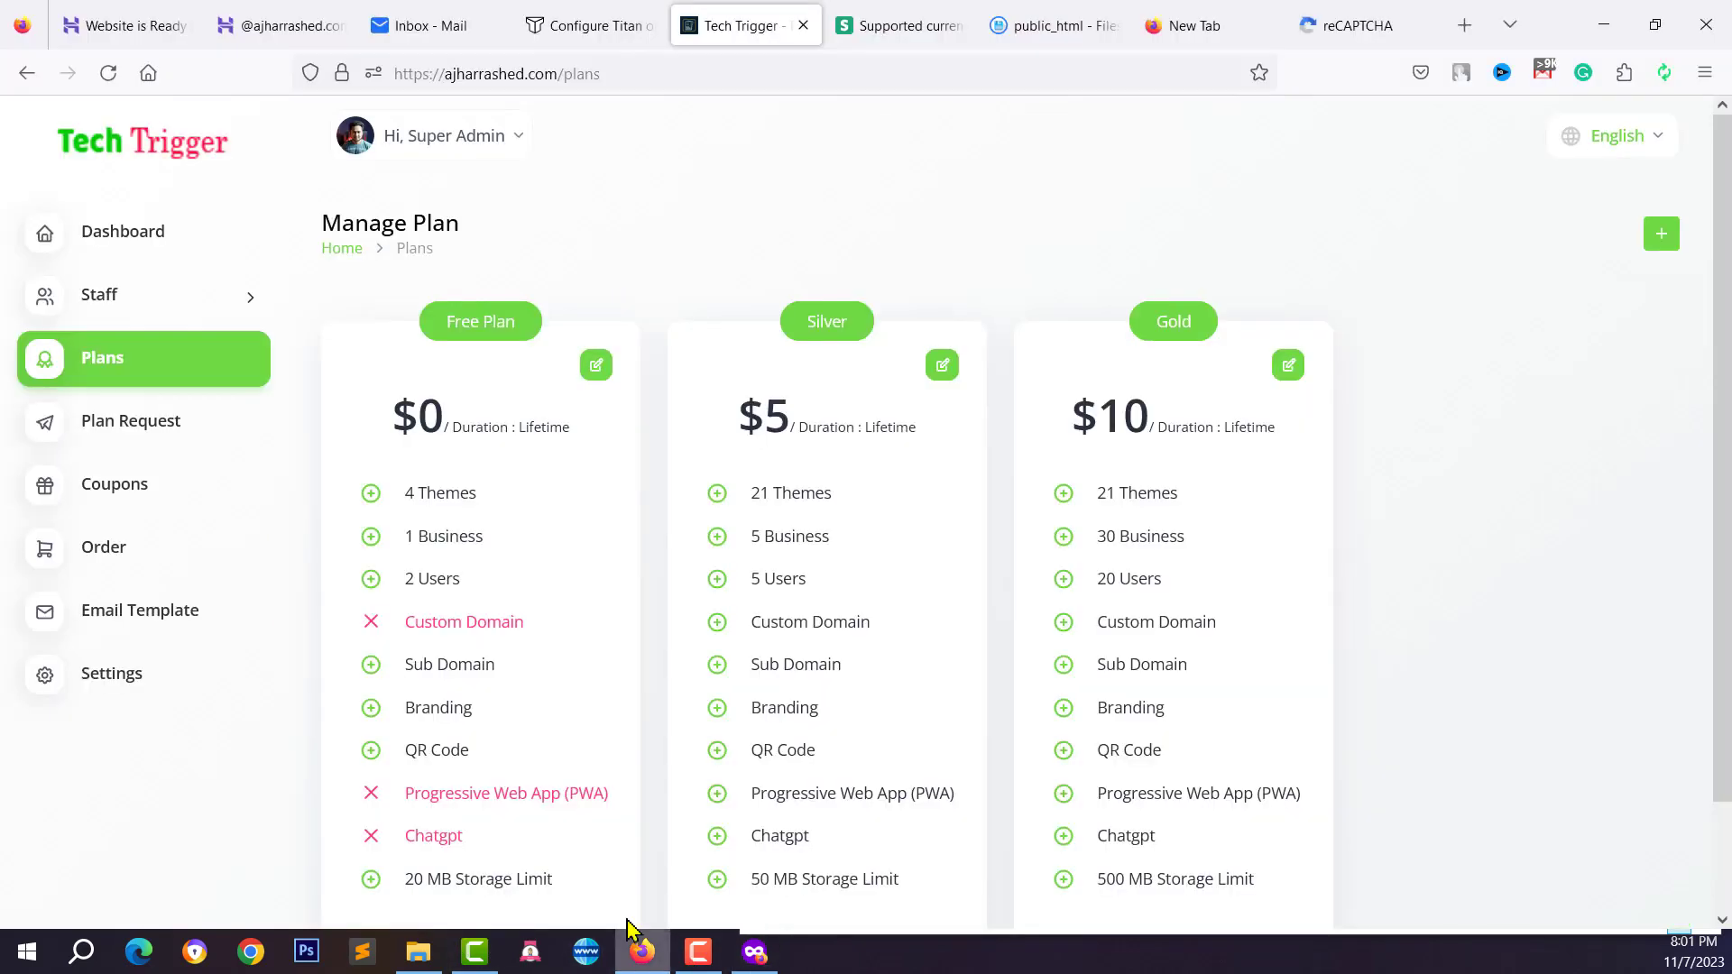
Check the admin Settings sign-up and email verification toggles, then switch to the Gmail inbox
left_click(642, 953)
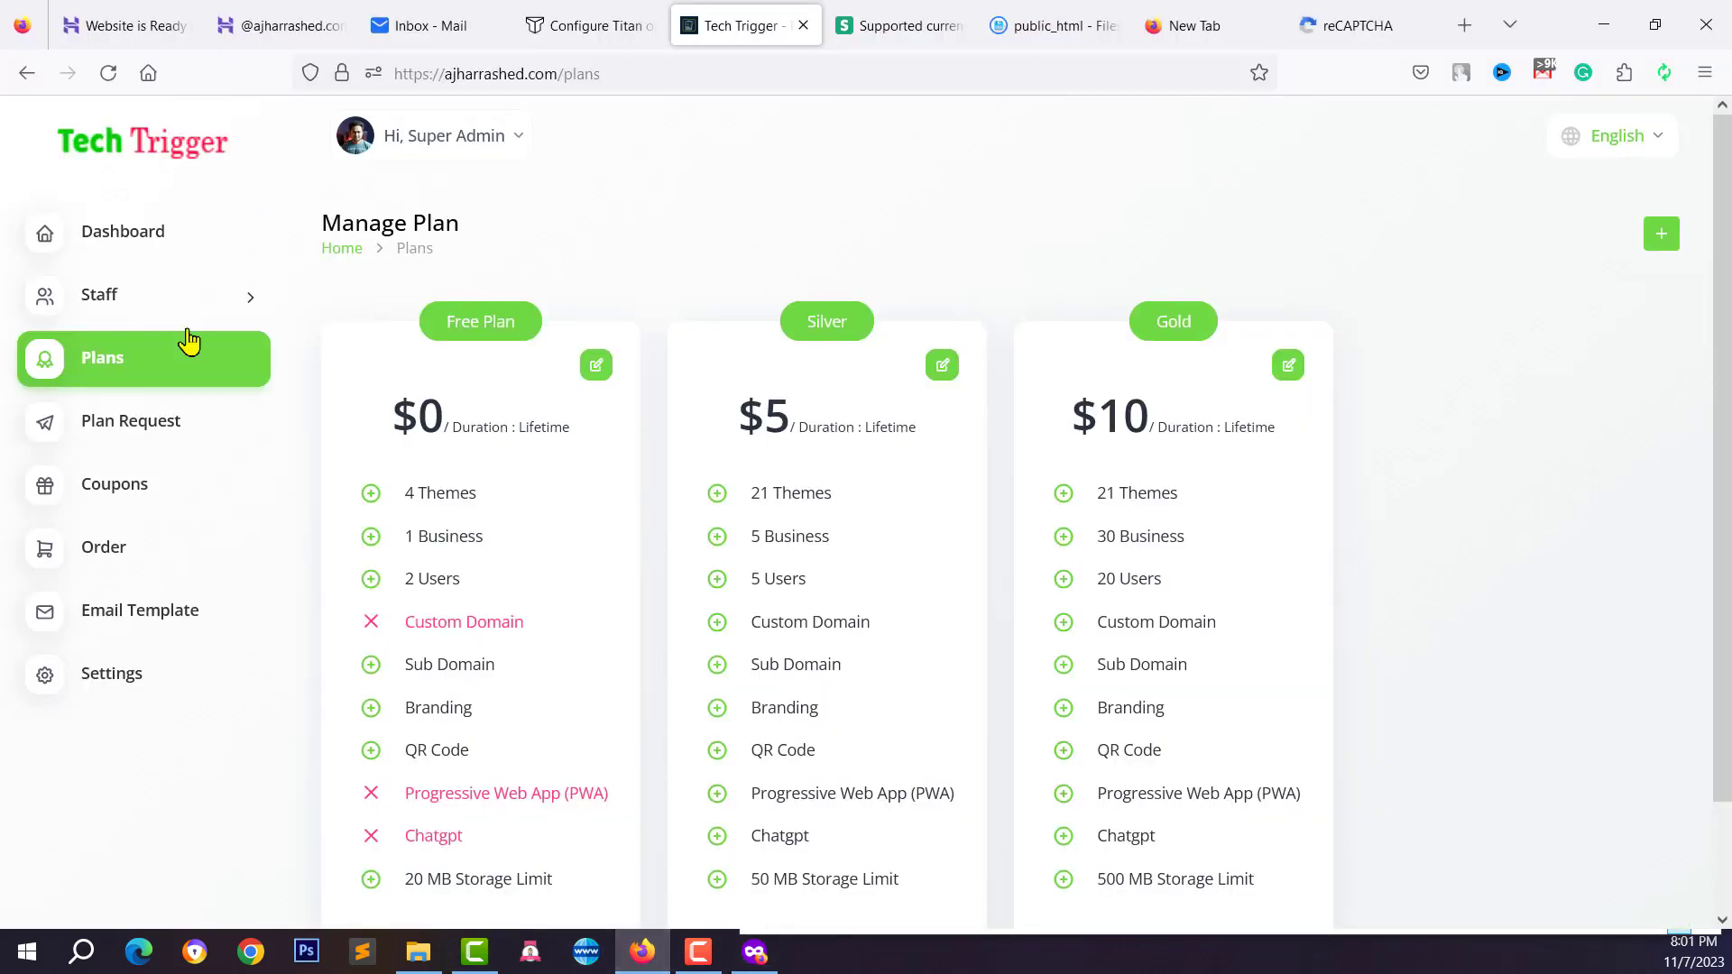
left_click(95, 681)
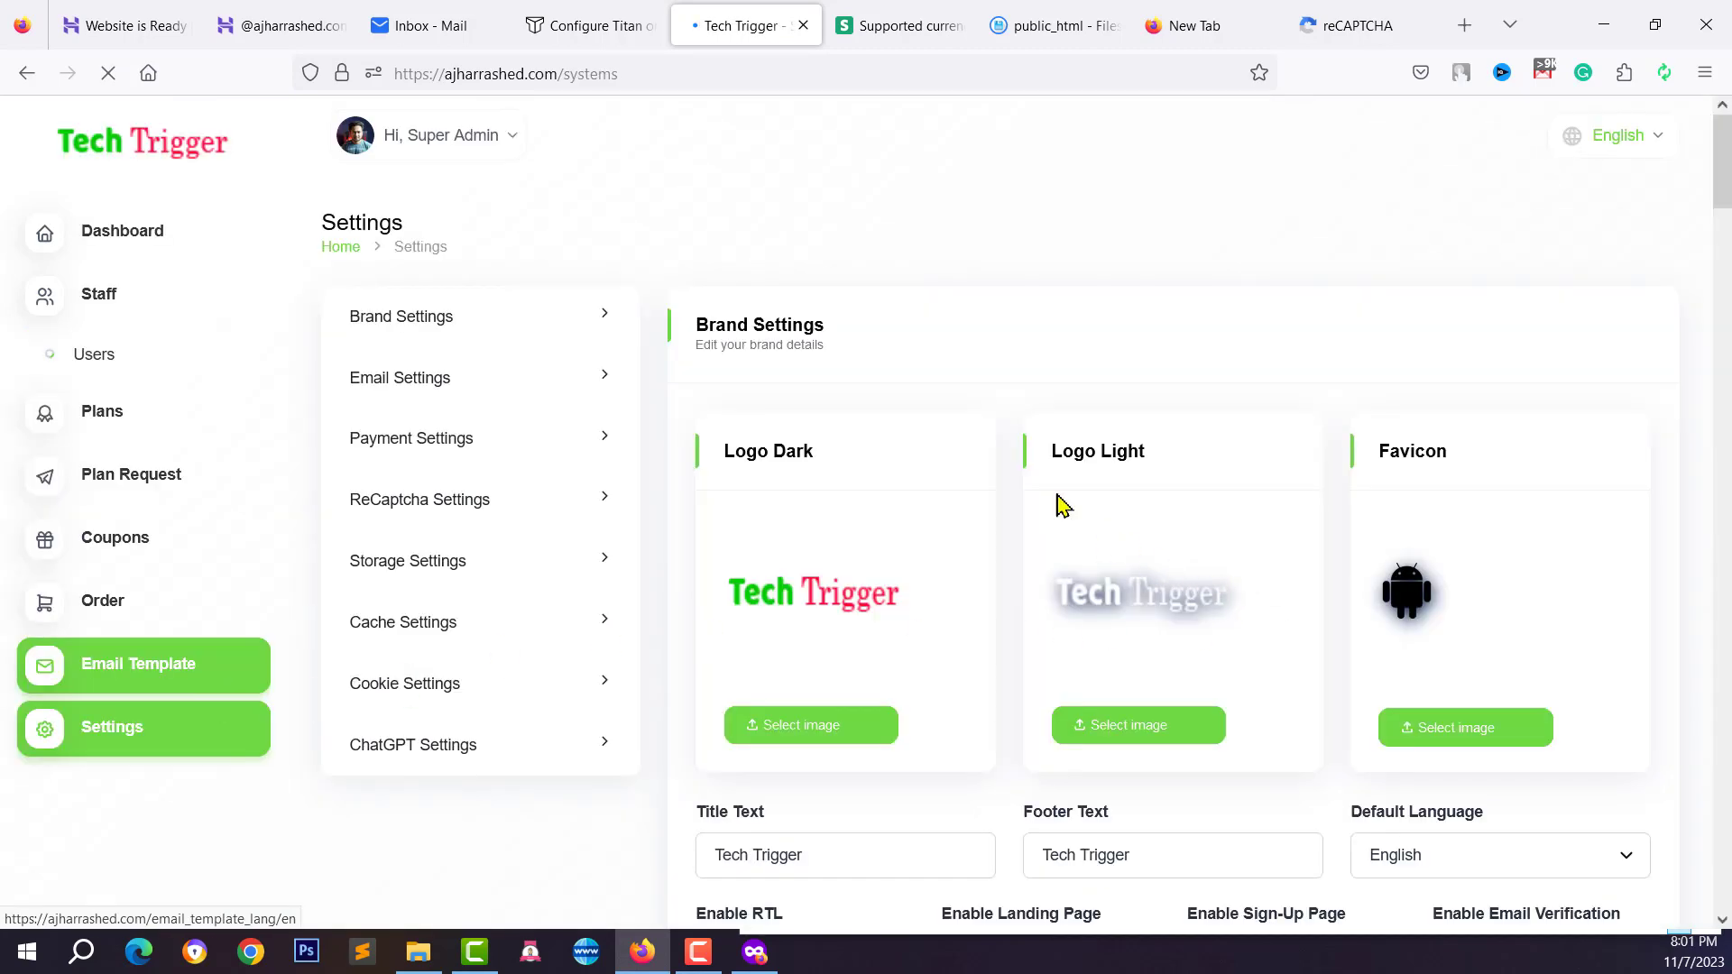
scroll(1073, 528, "down", 5)
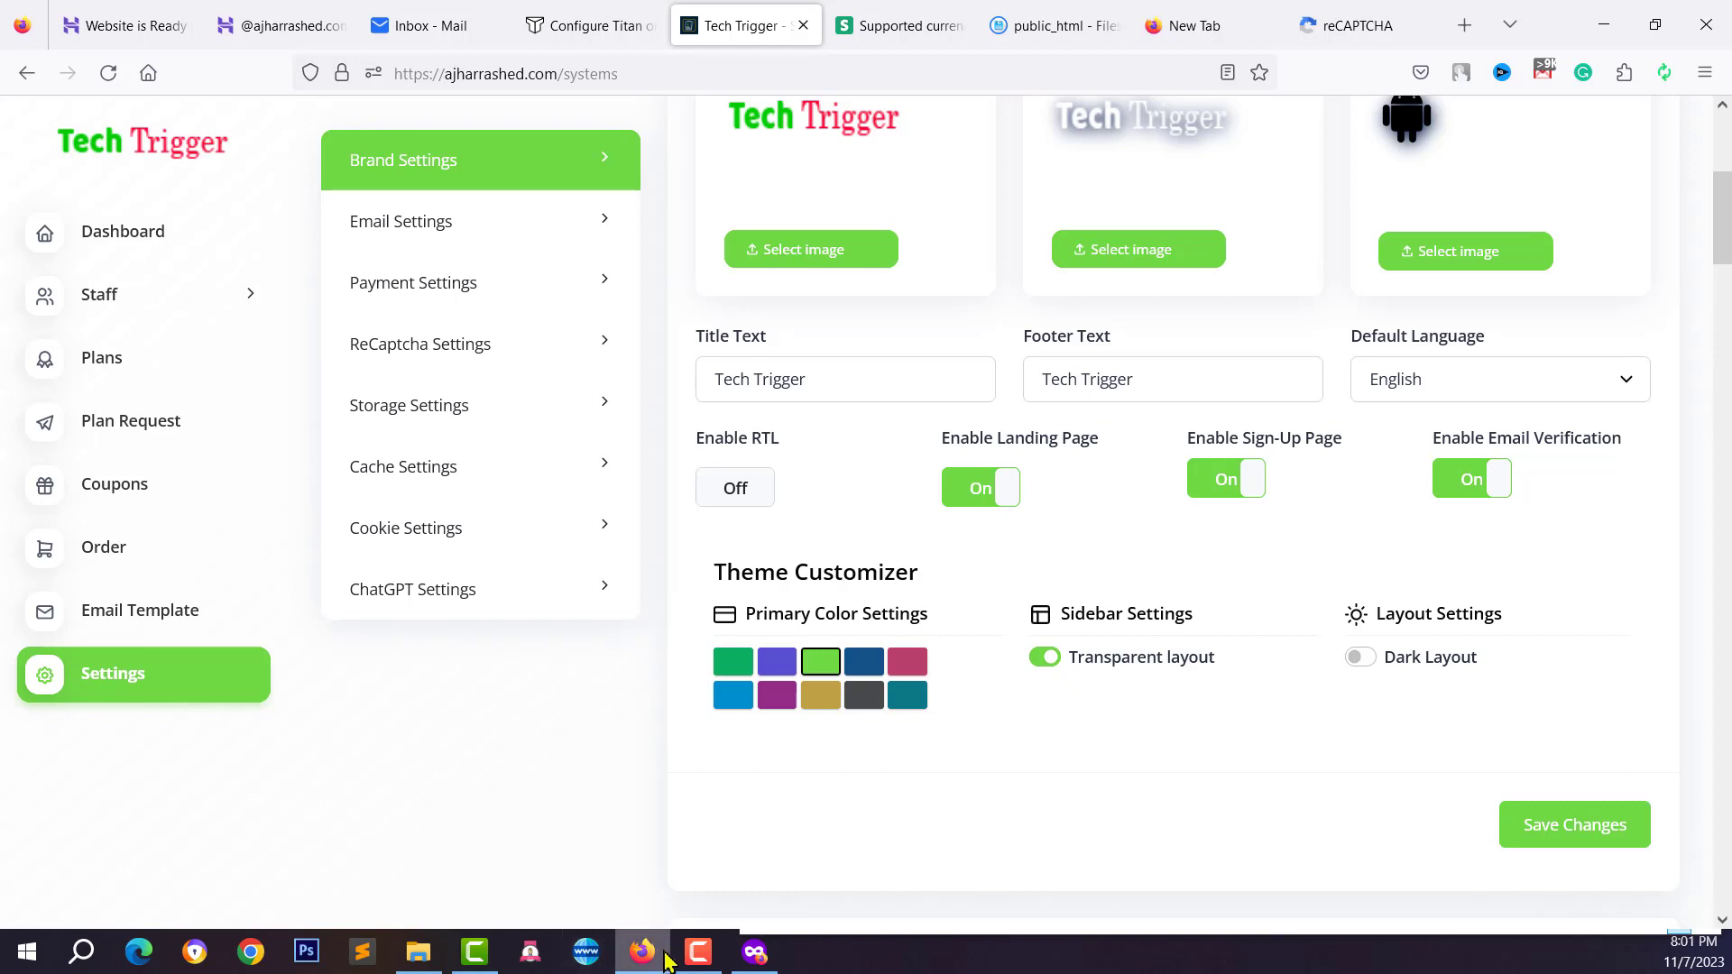
left_click(599, 824)
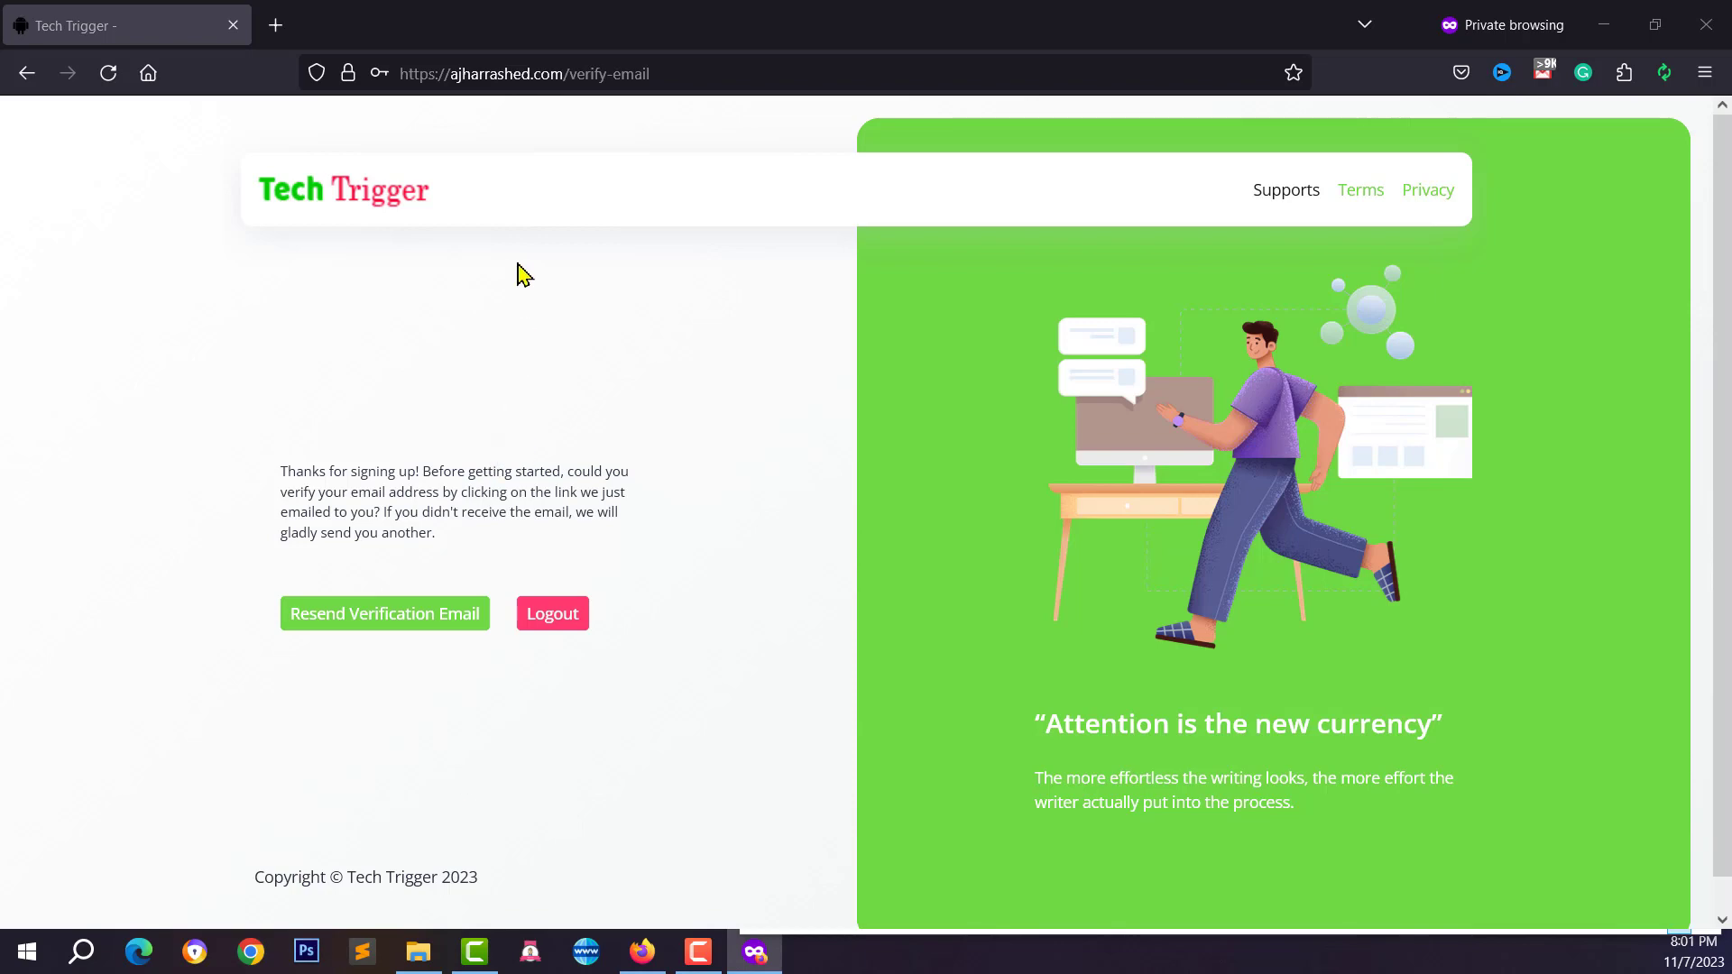
key("alt+Tab")
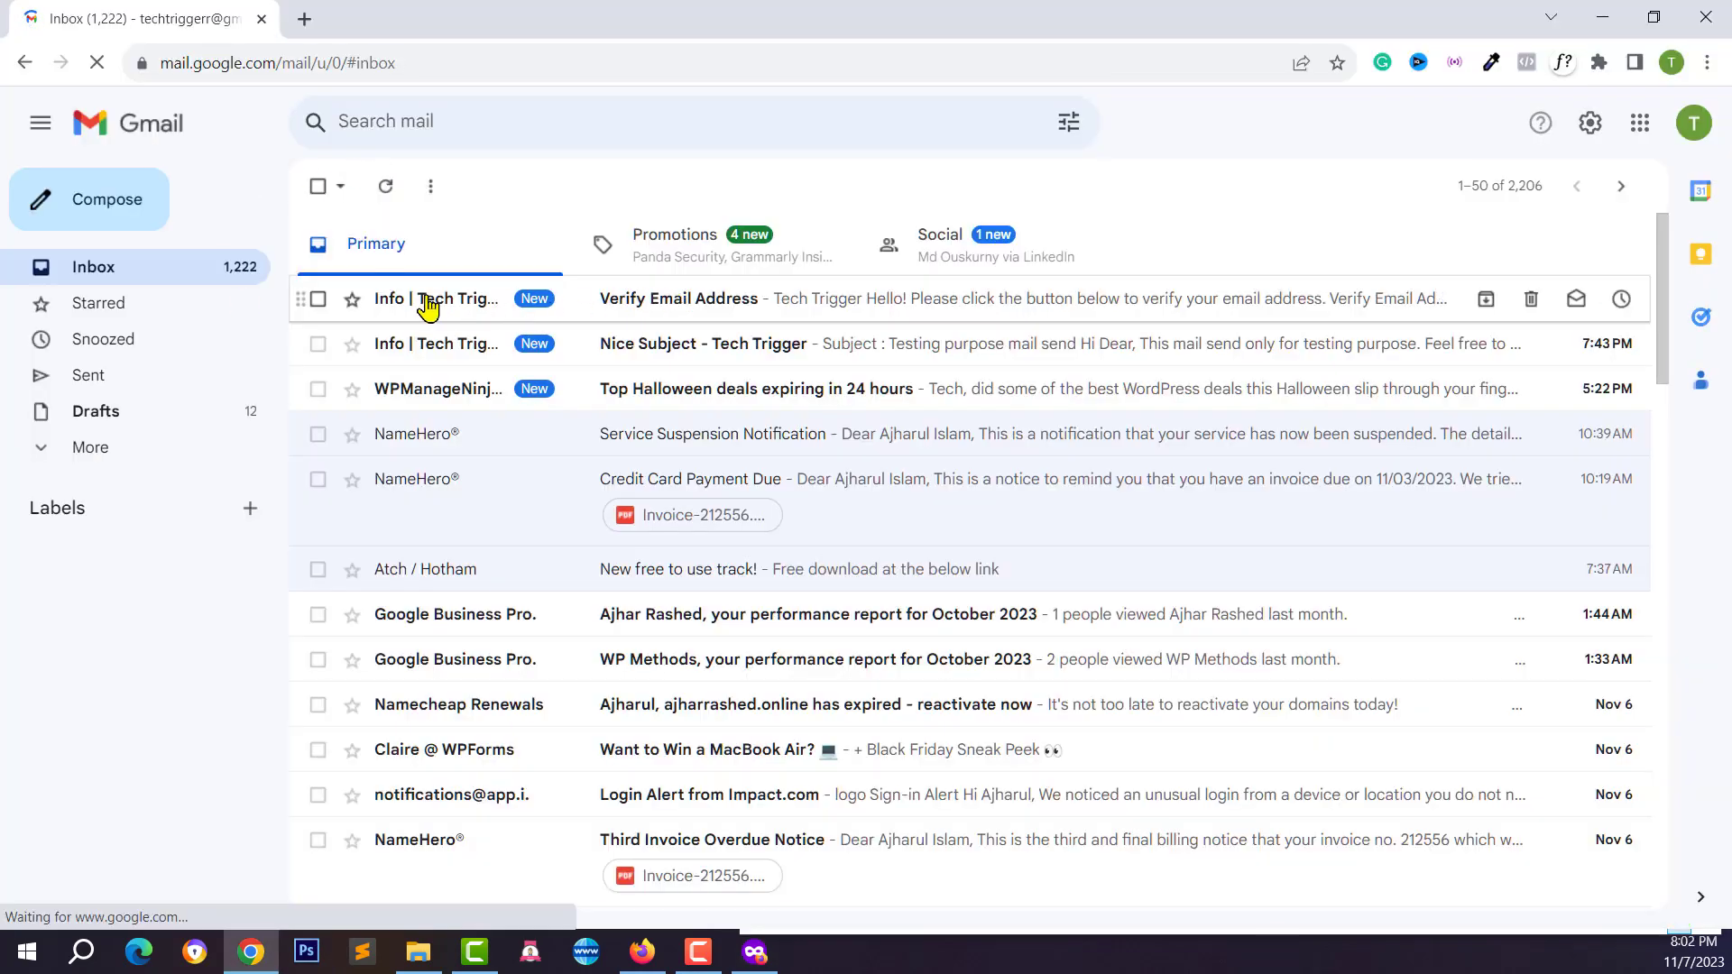
Open the Verify Email Address message and click its verify button
left_click(422, 302)
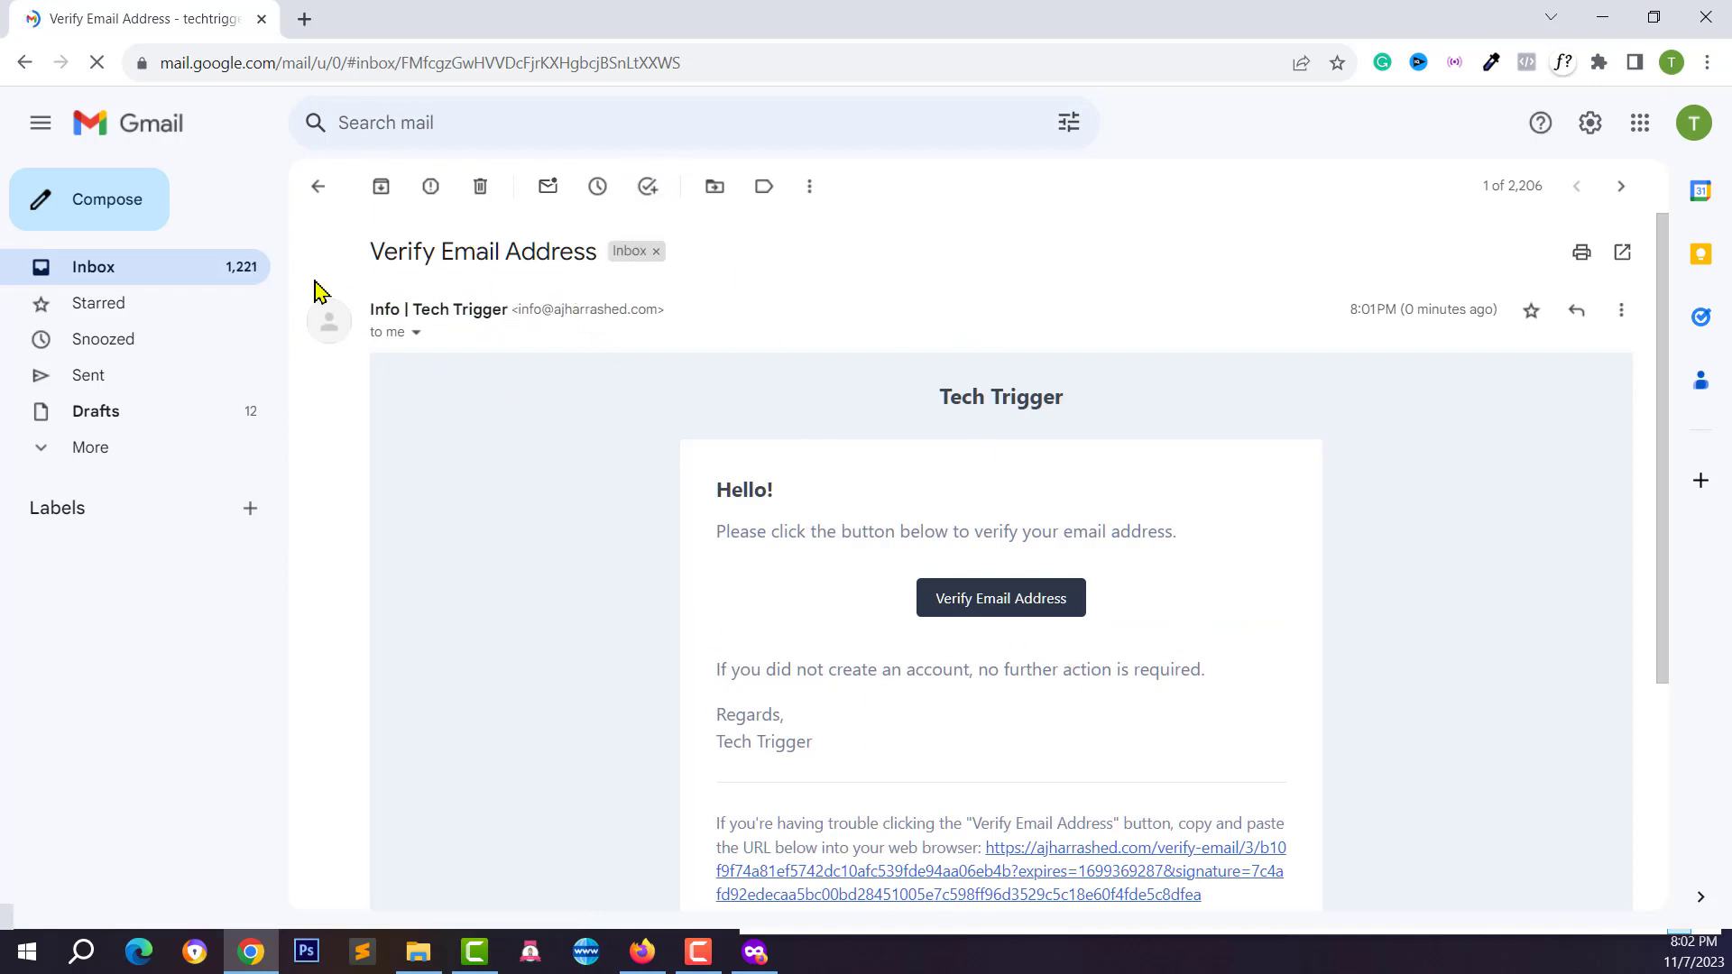
left_click(959, 602)
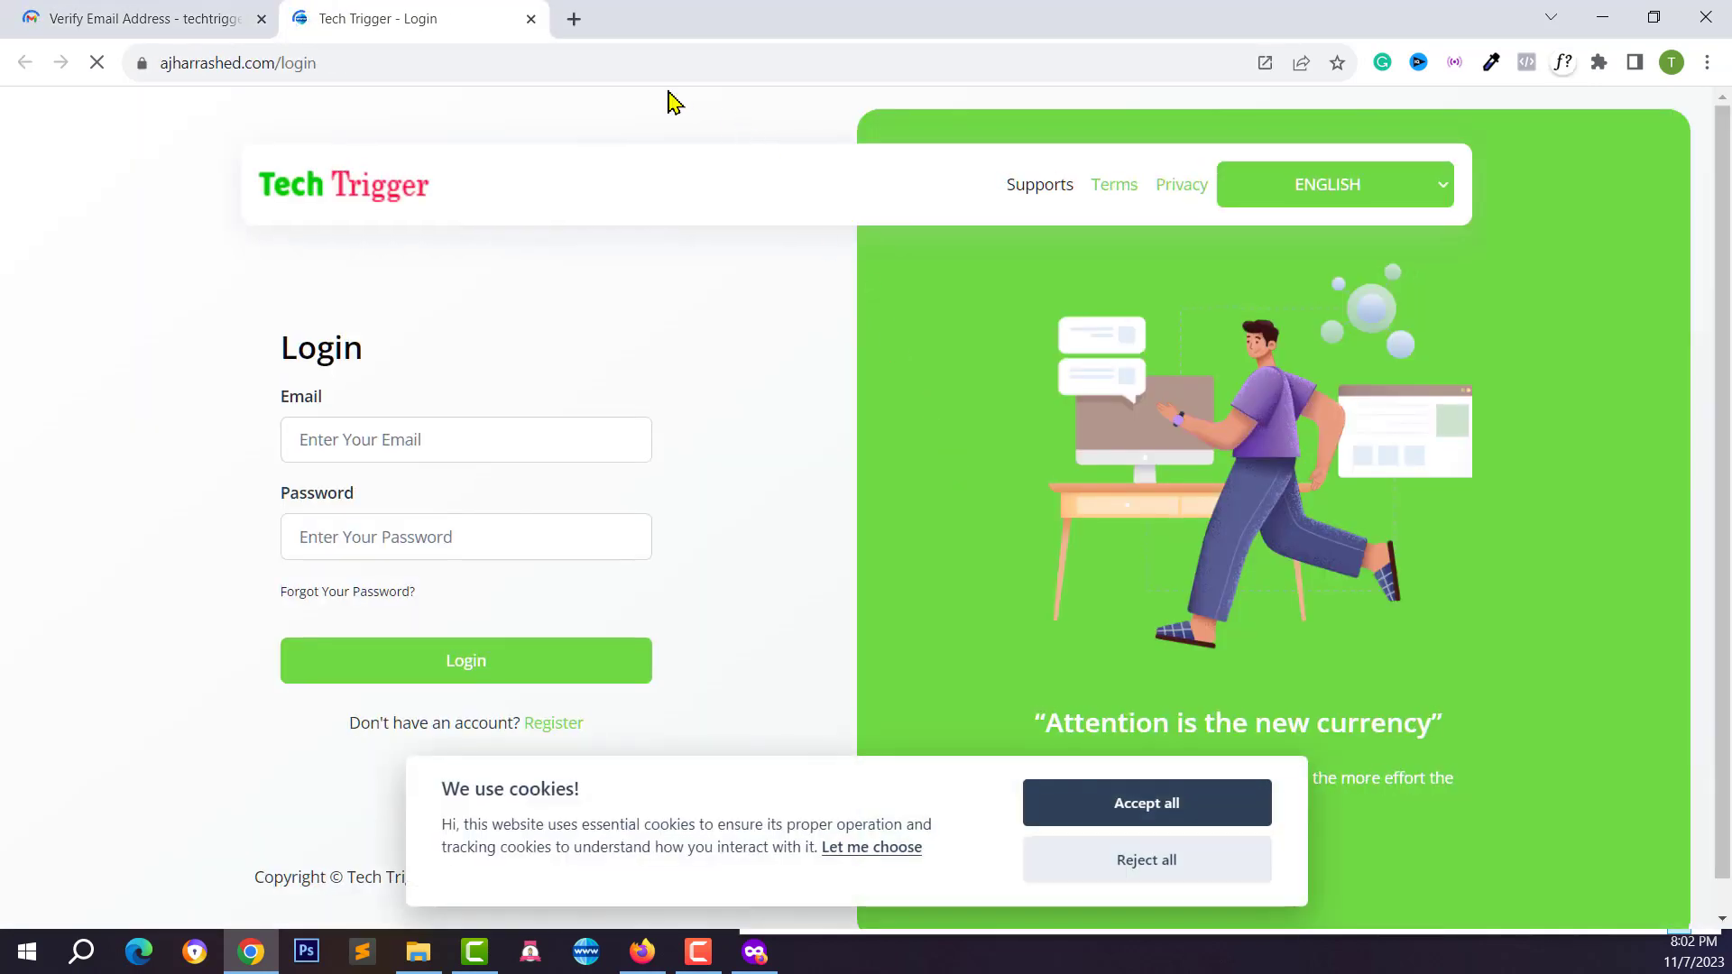
Log in with the saved email and the account password, then scroll the new user's dashboard
left_click(409, 388)
left_click(437, 444)
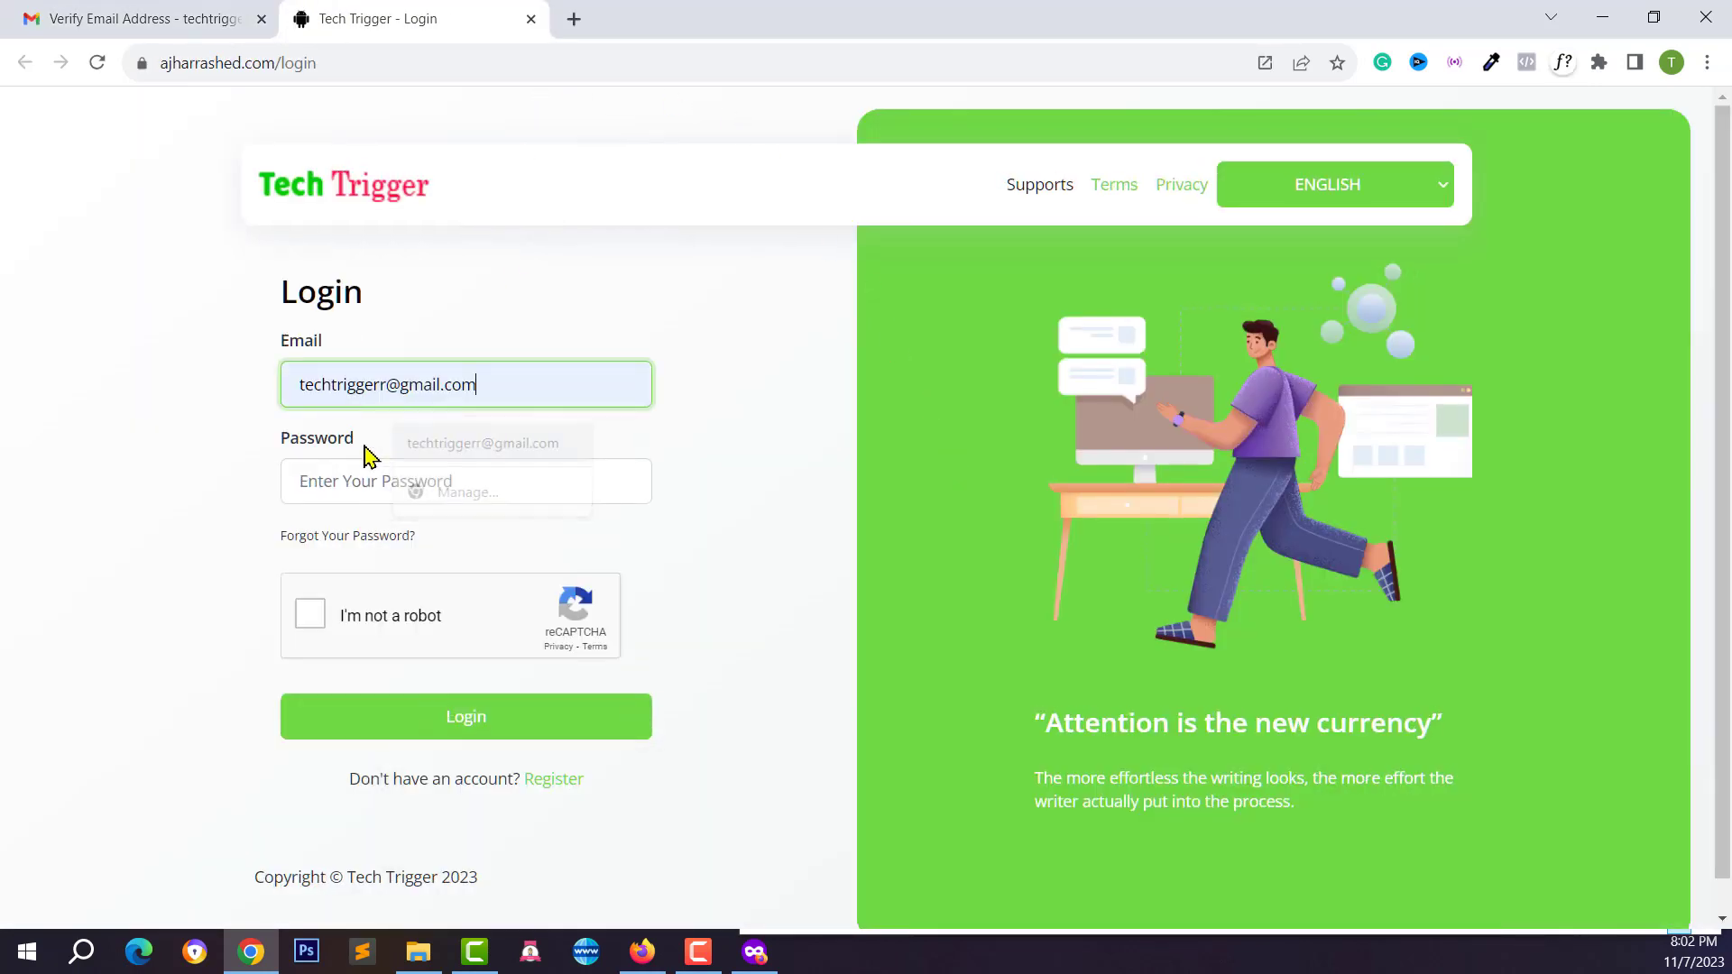
left_click(330, 472)
type("••")
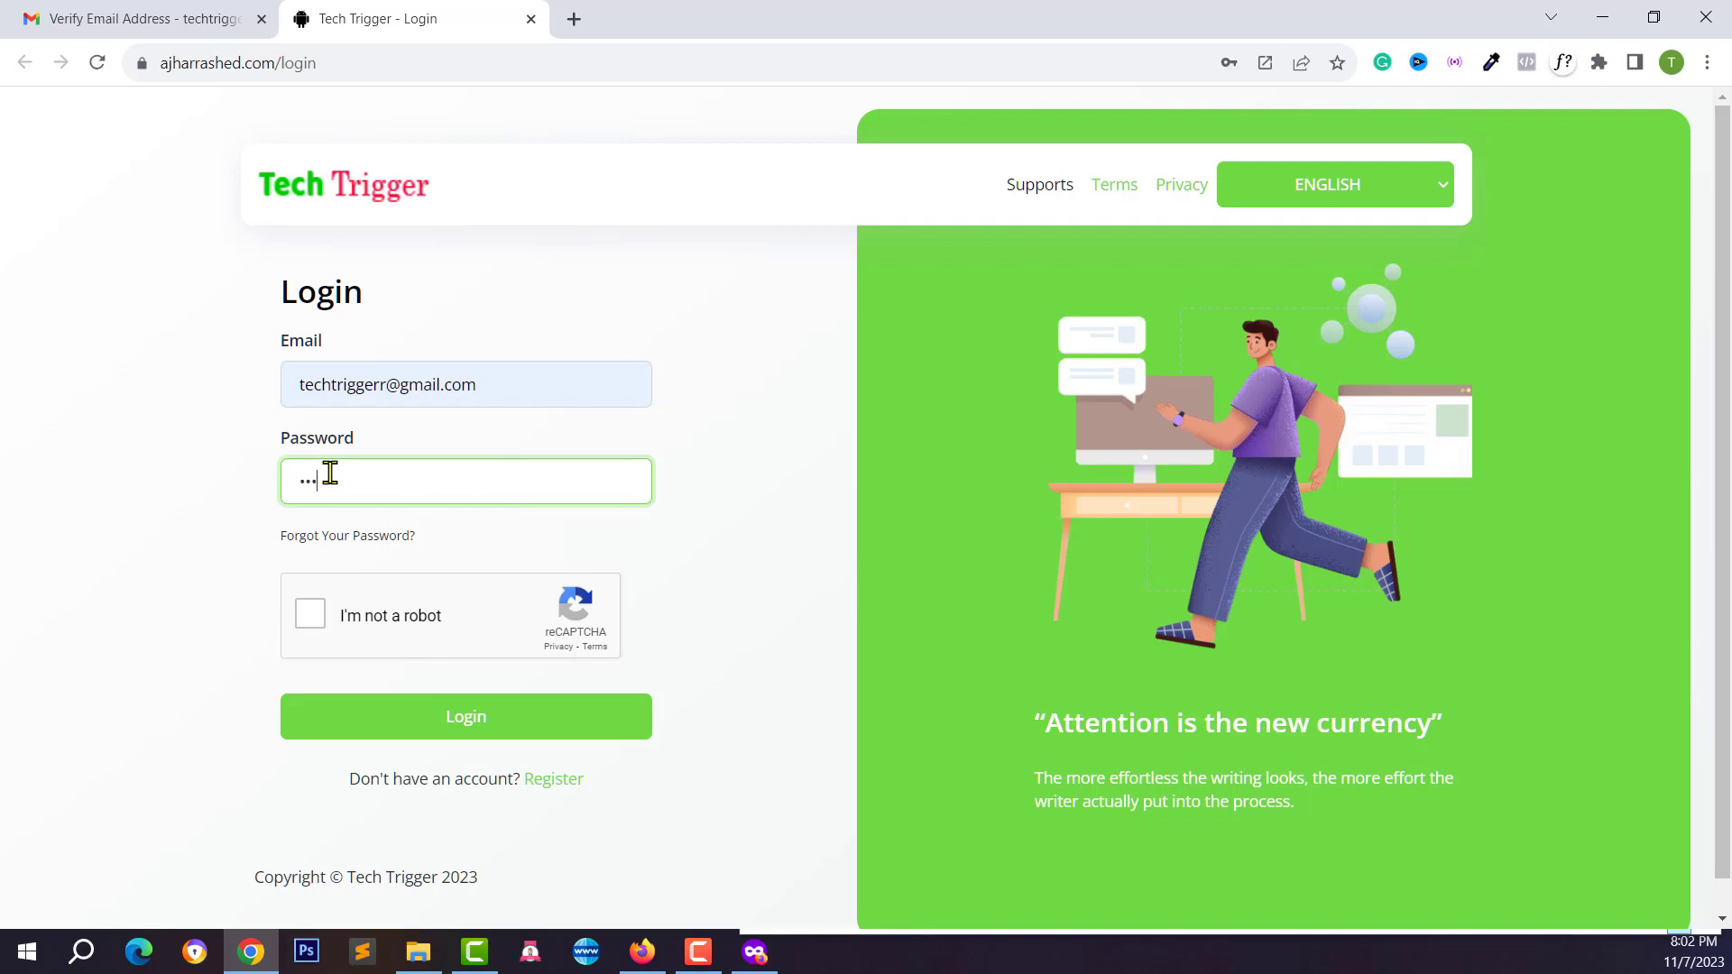
key("Return")
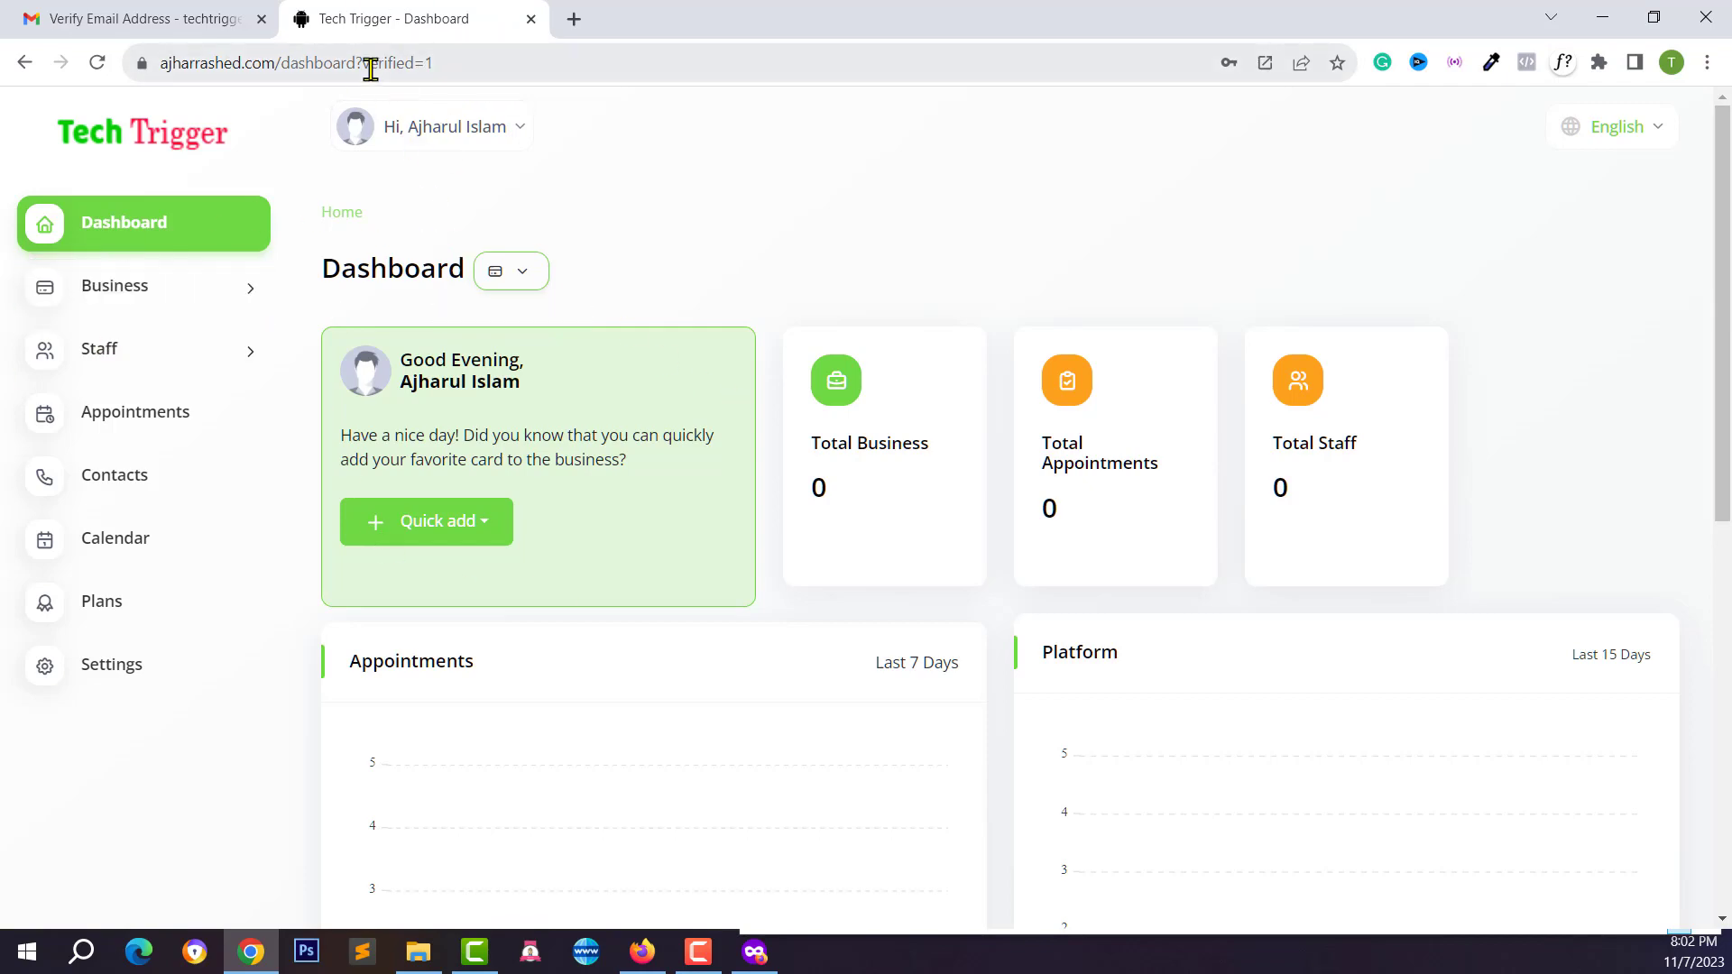
scroll(502, 478, "down", 5)
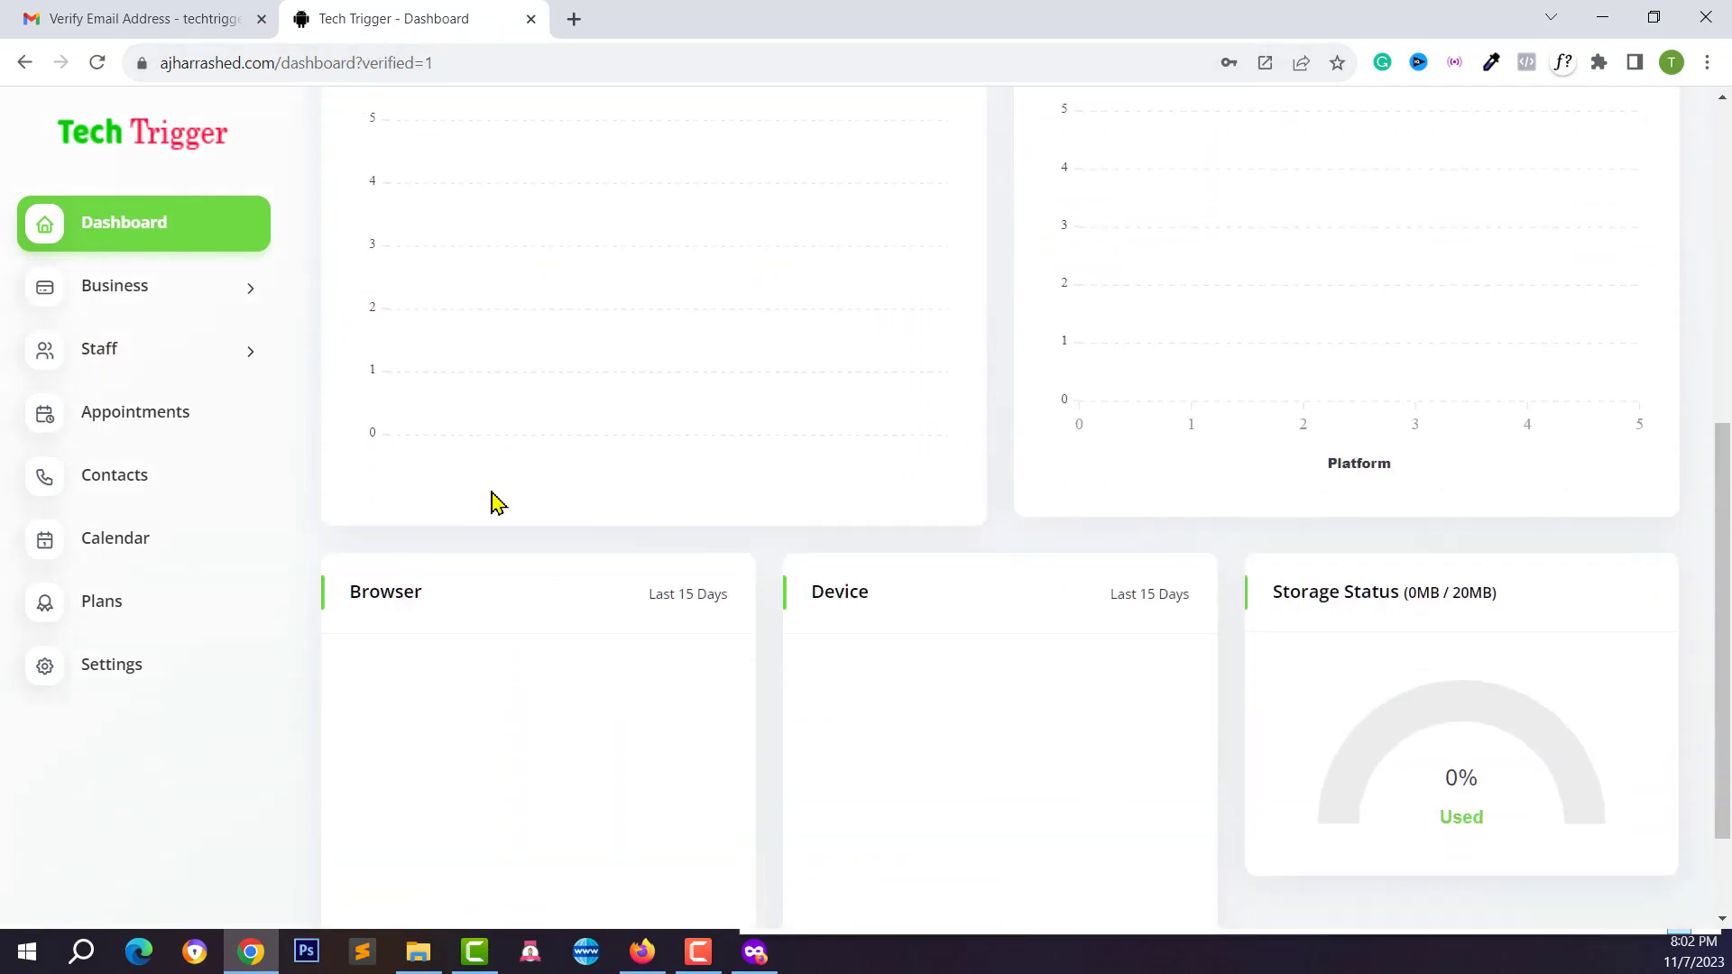
scroll(502, 478, "up", 5)
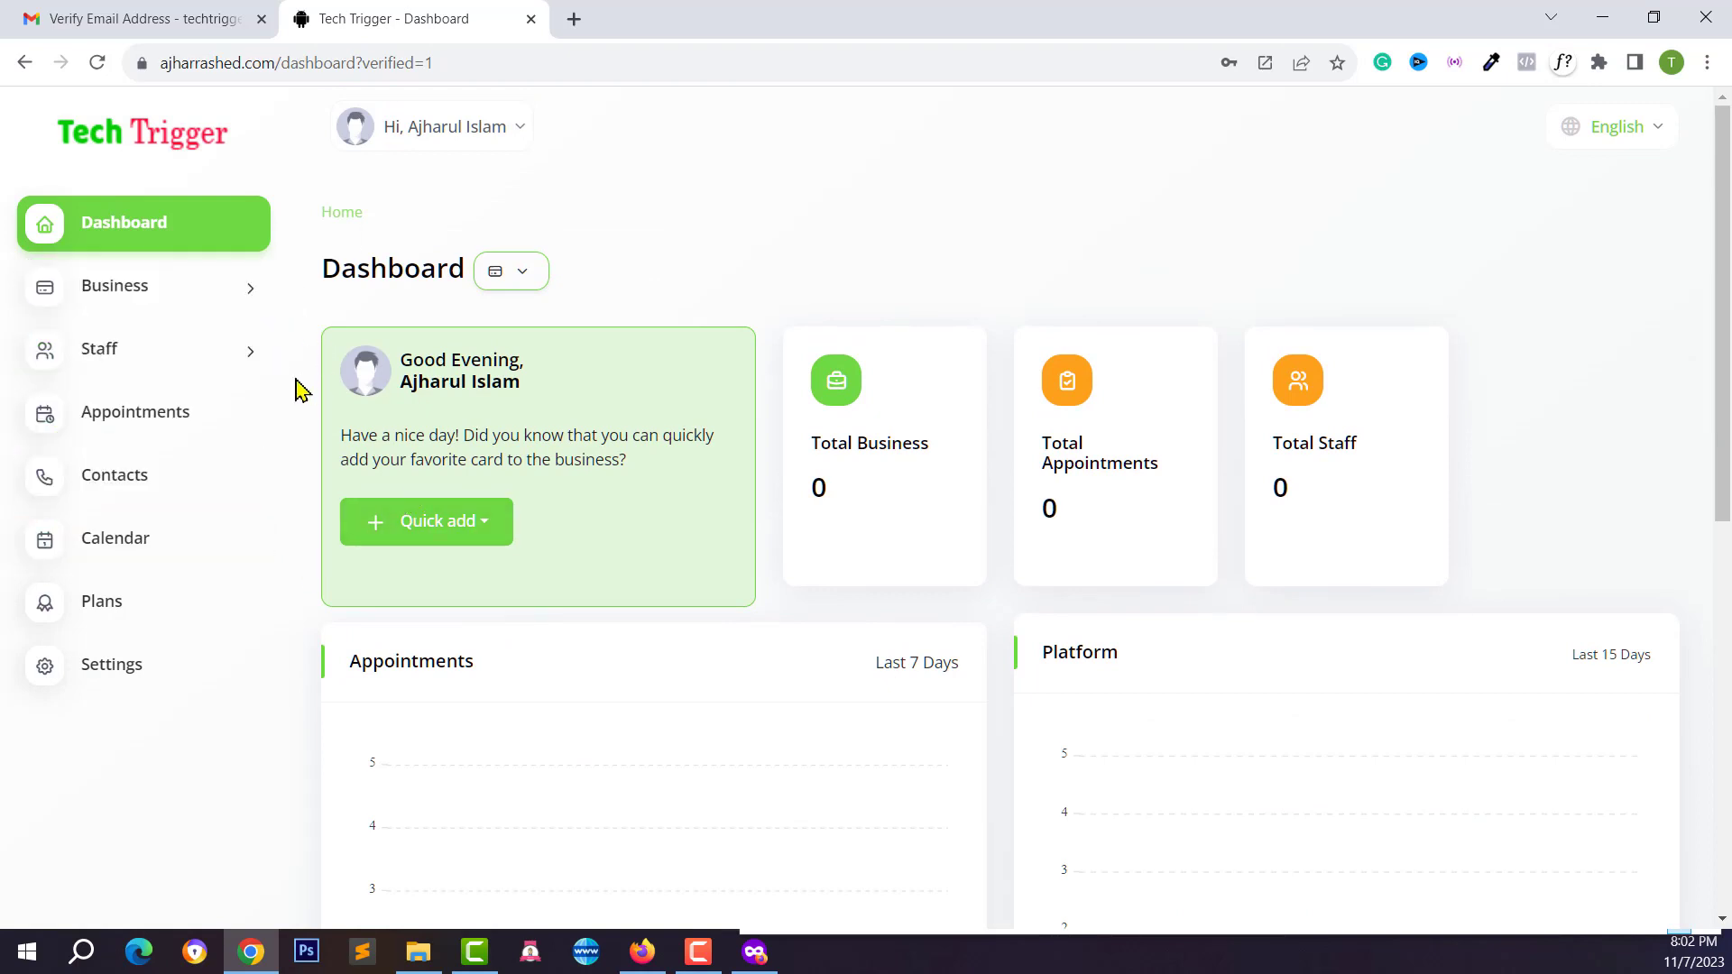
Open the Plans page and select the Themes and Business words on the Free Plan card
left_click(122, 627)
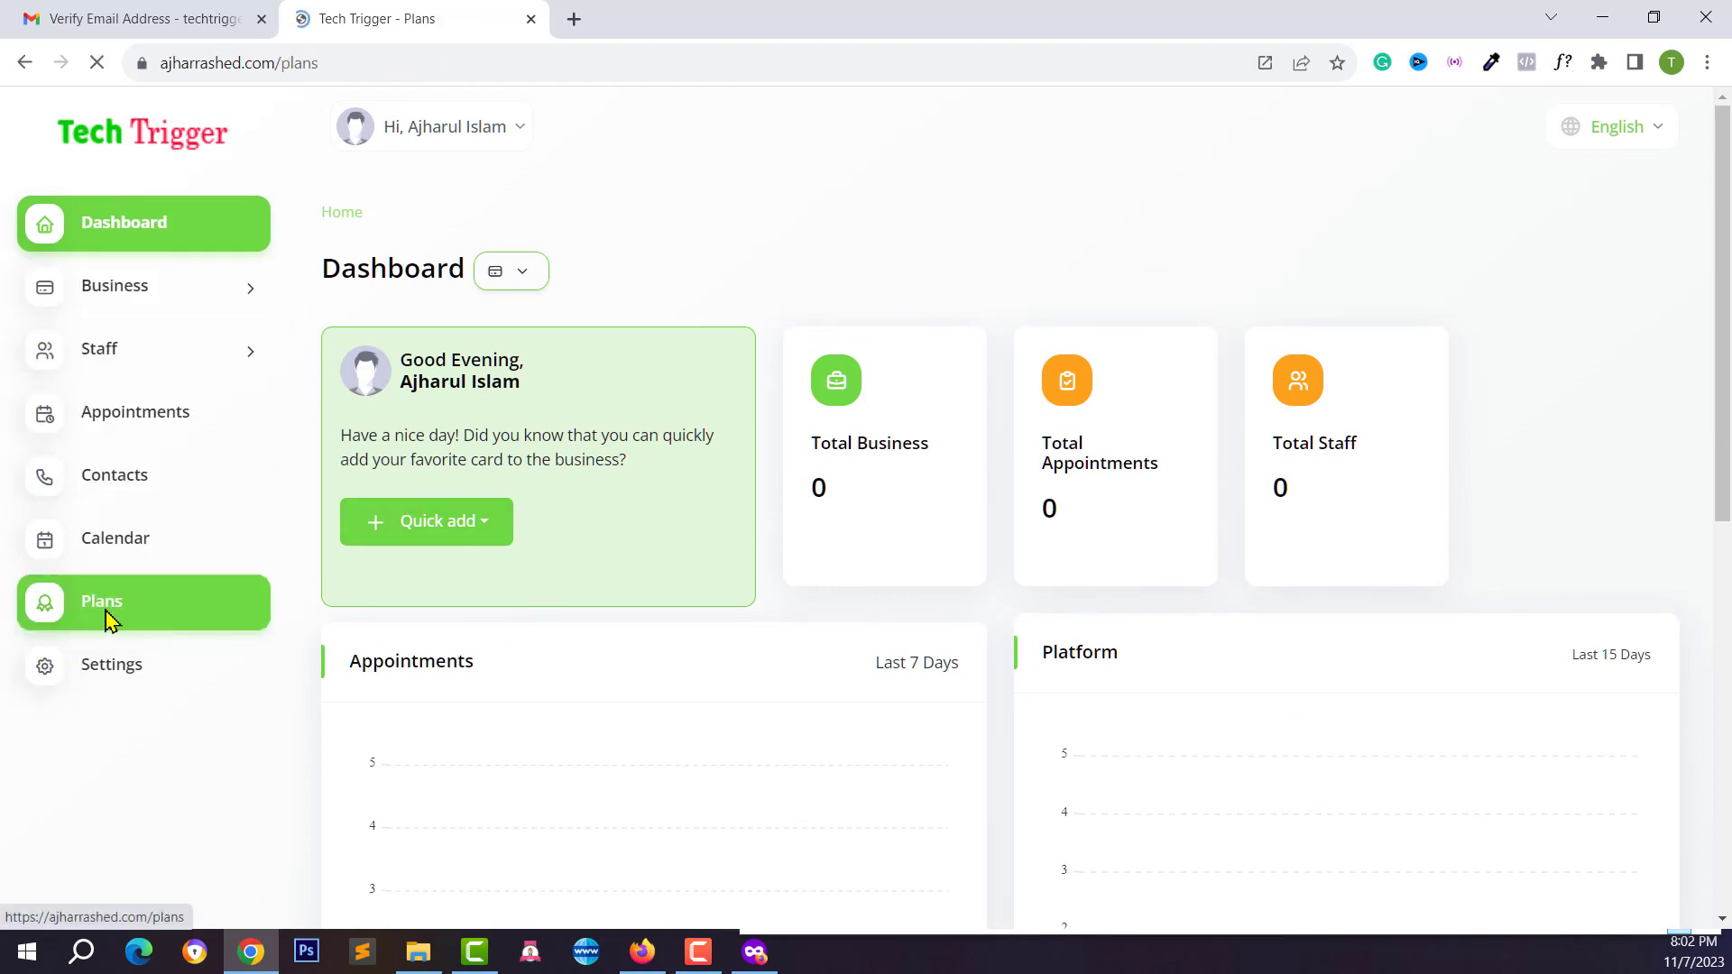
scroll(541, 415, "down", 2)
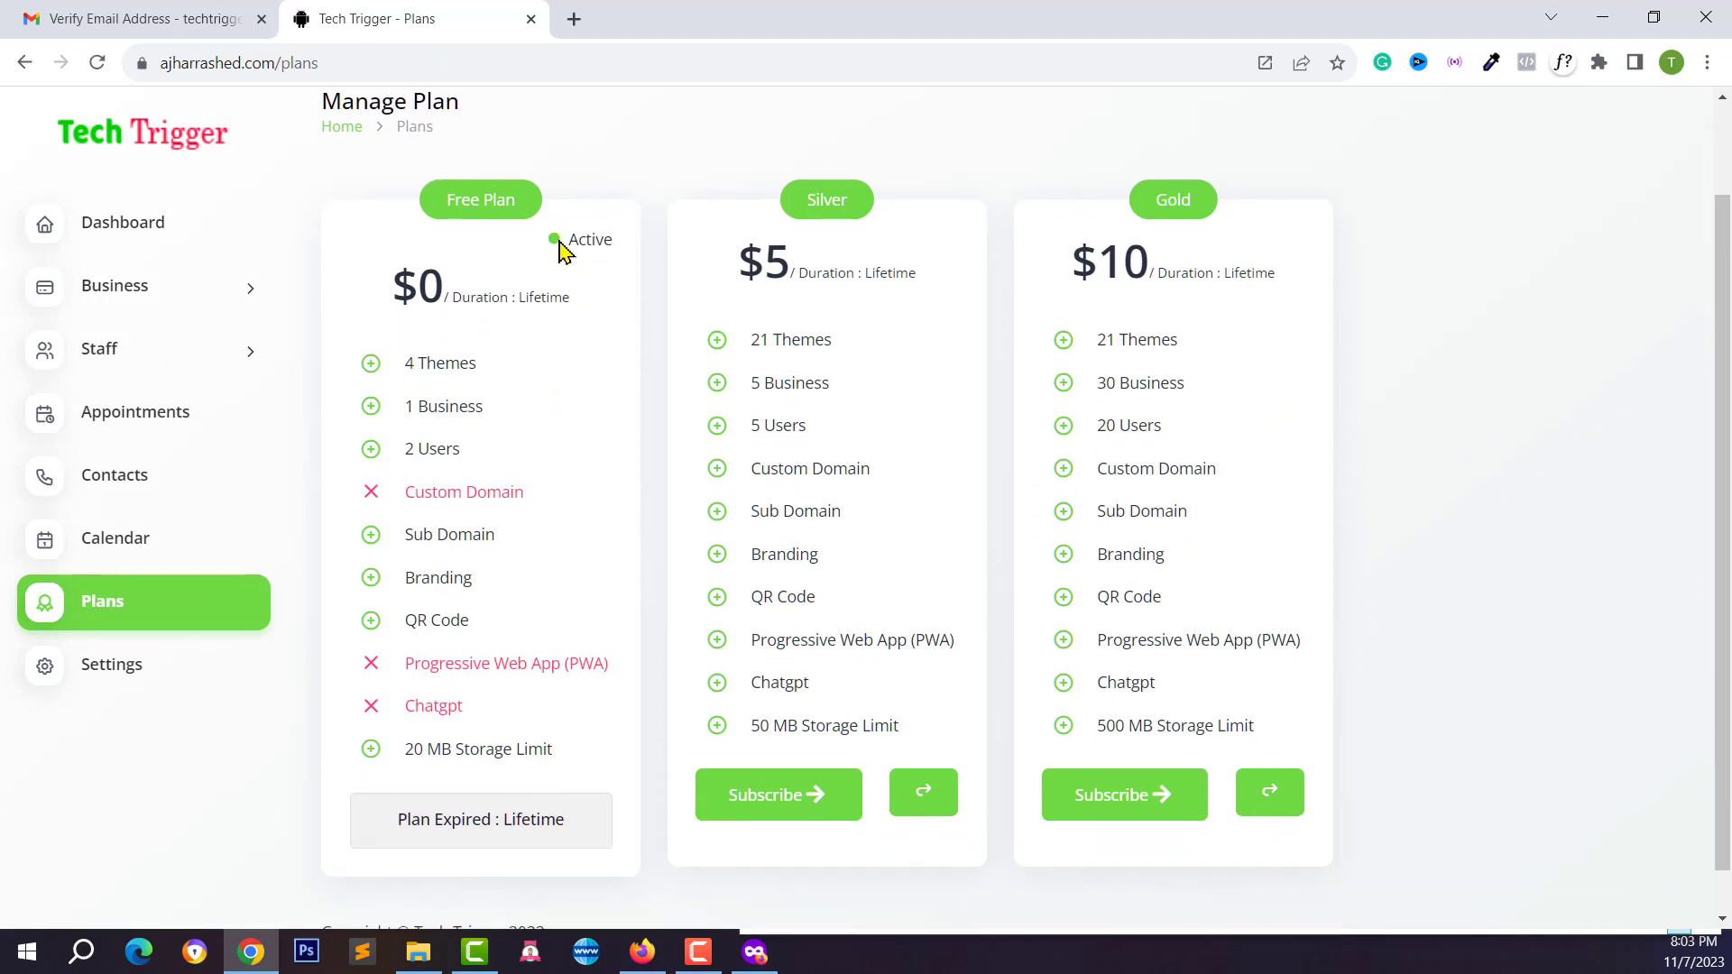
mouse_move(561, 240)
left_mouse_down()
mouse_move(604, 263)
mouse_move(564, 250)
left_mouse_up()
double_click(427, 366)
double_click(427, 408)
left_click(474, 352)
Highlight the 1 Business, 2 Users and Custom Domain lines, then open Business > Create business
triple_click(443, 408)
triple_click(442, 446)
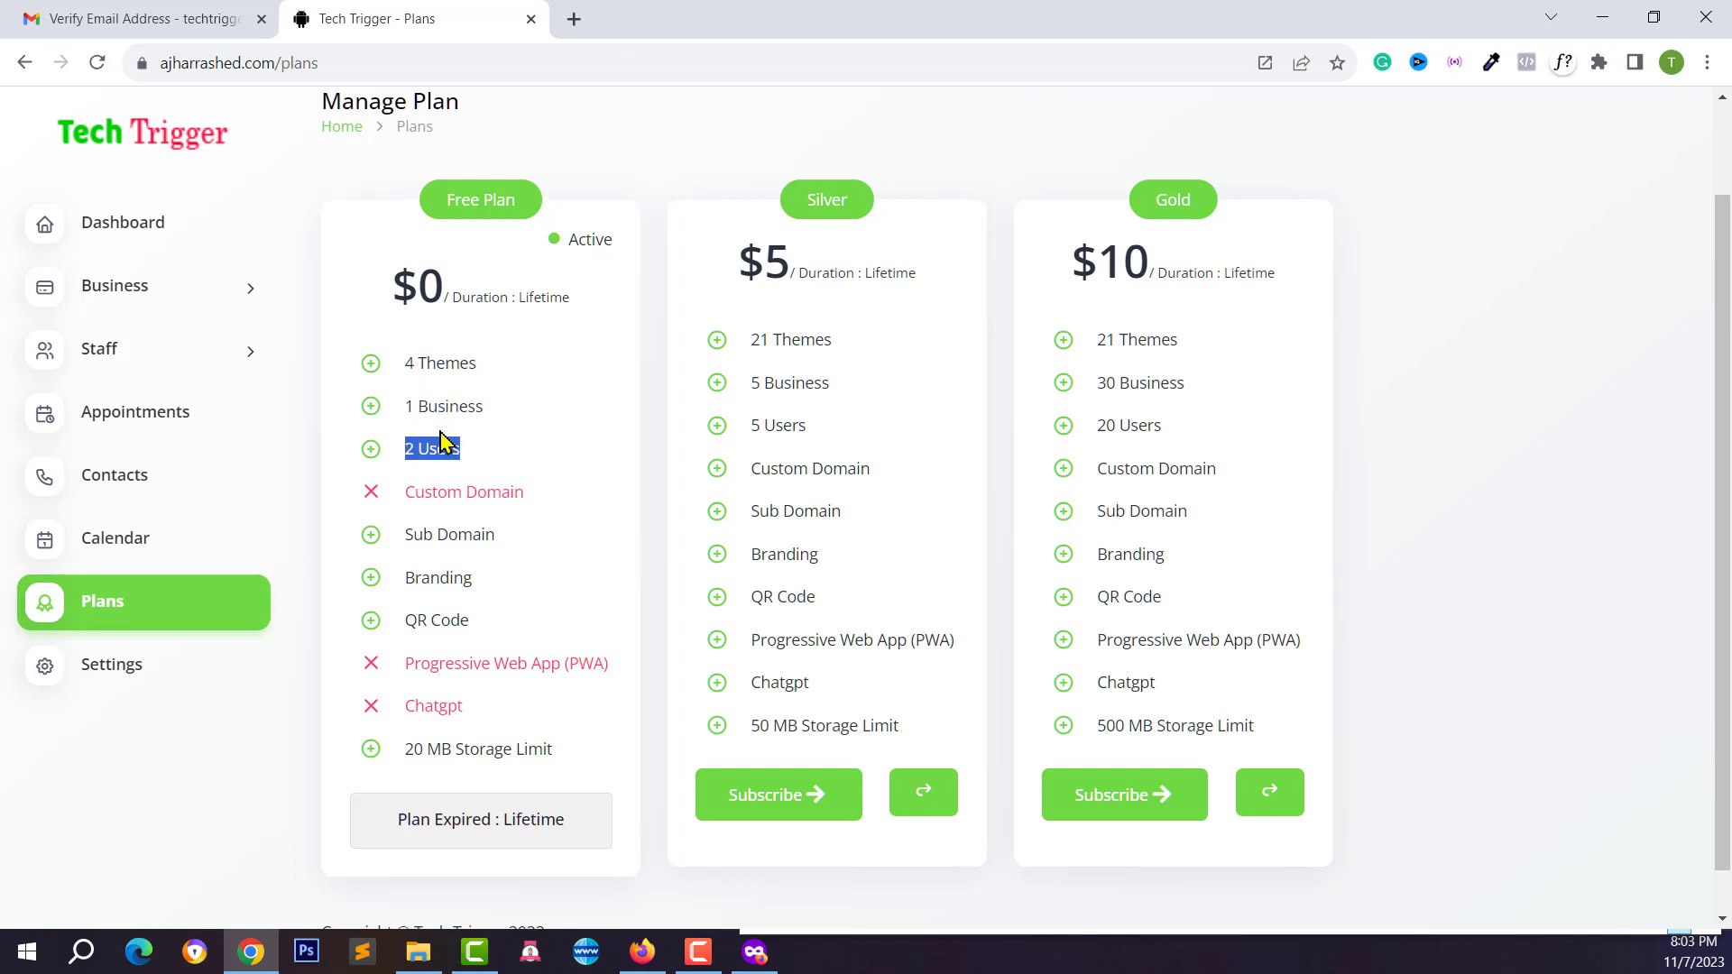
left_click_drag(415, 491, 509, 493)
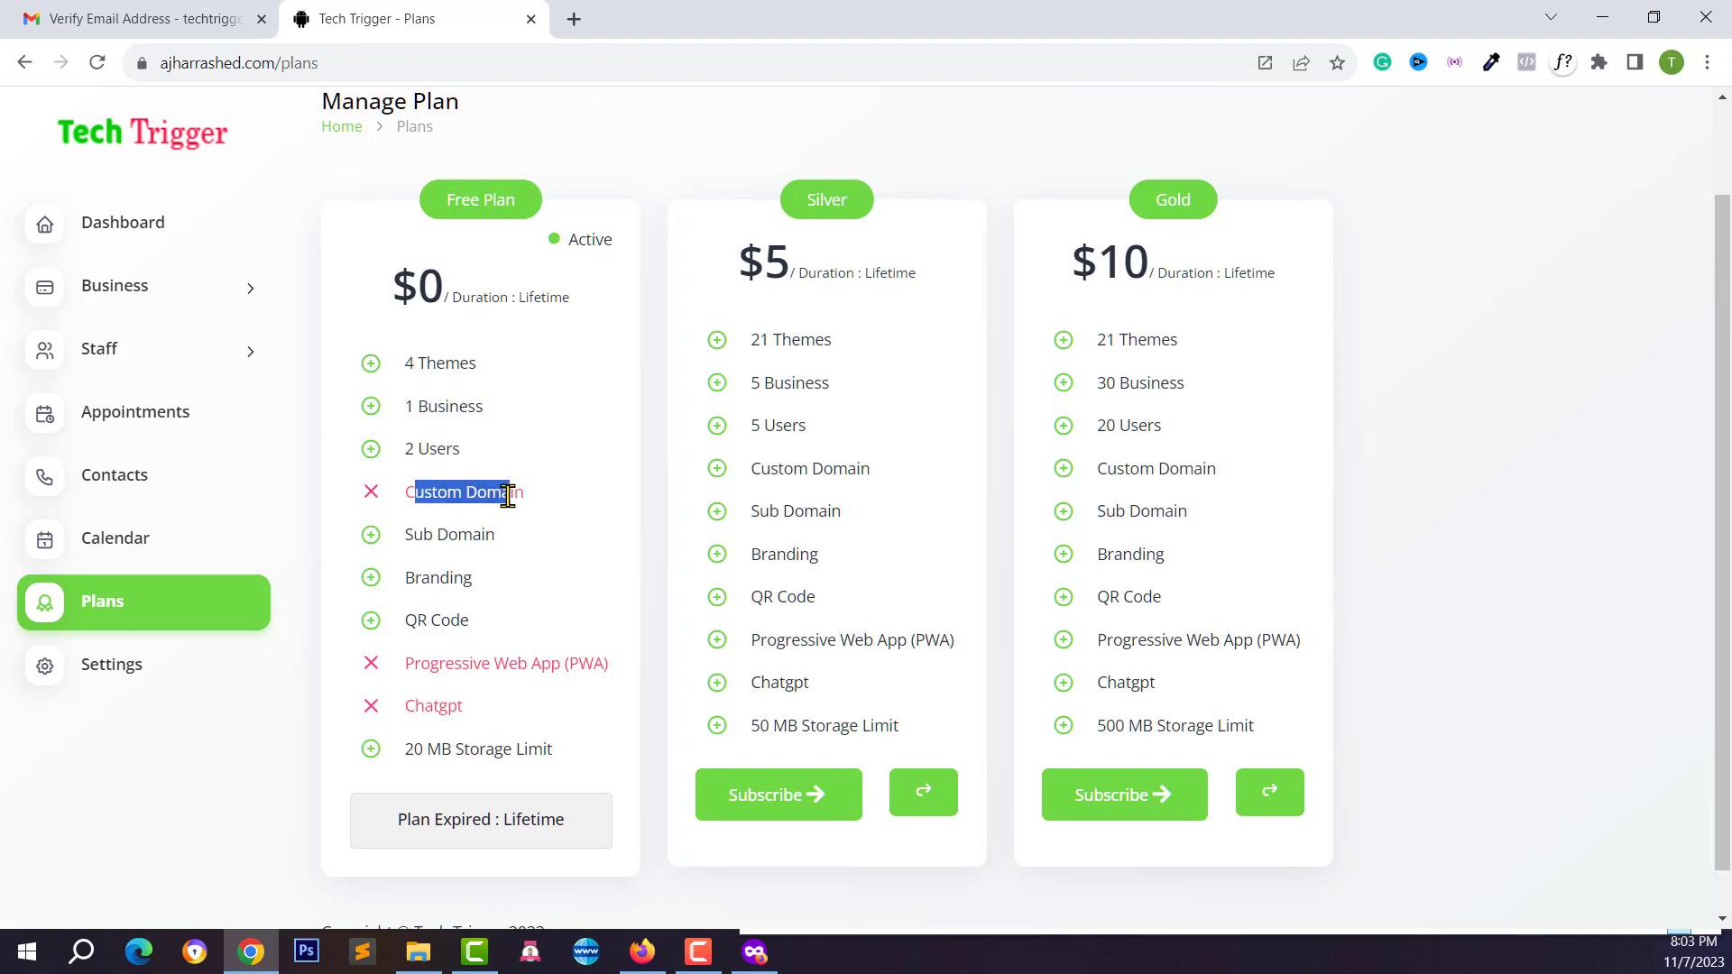
left_click(147, 294)
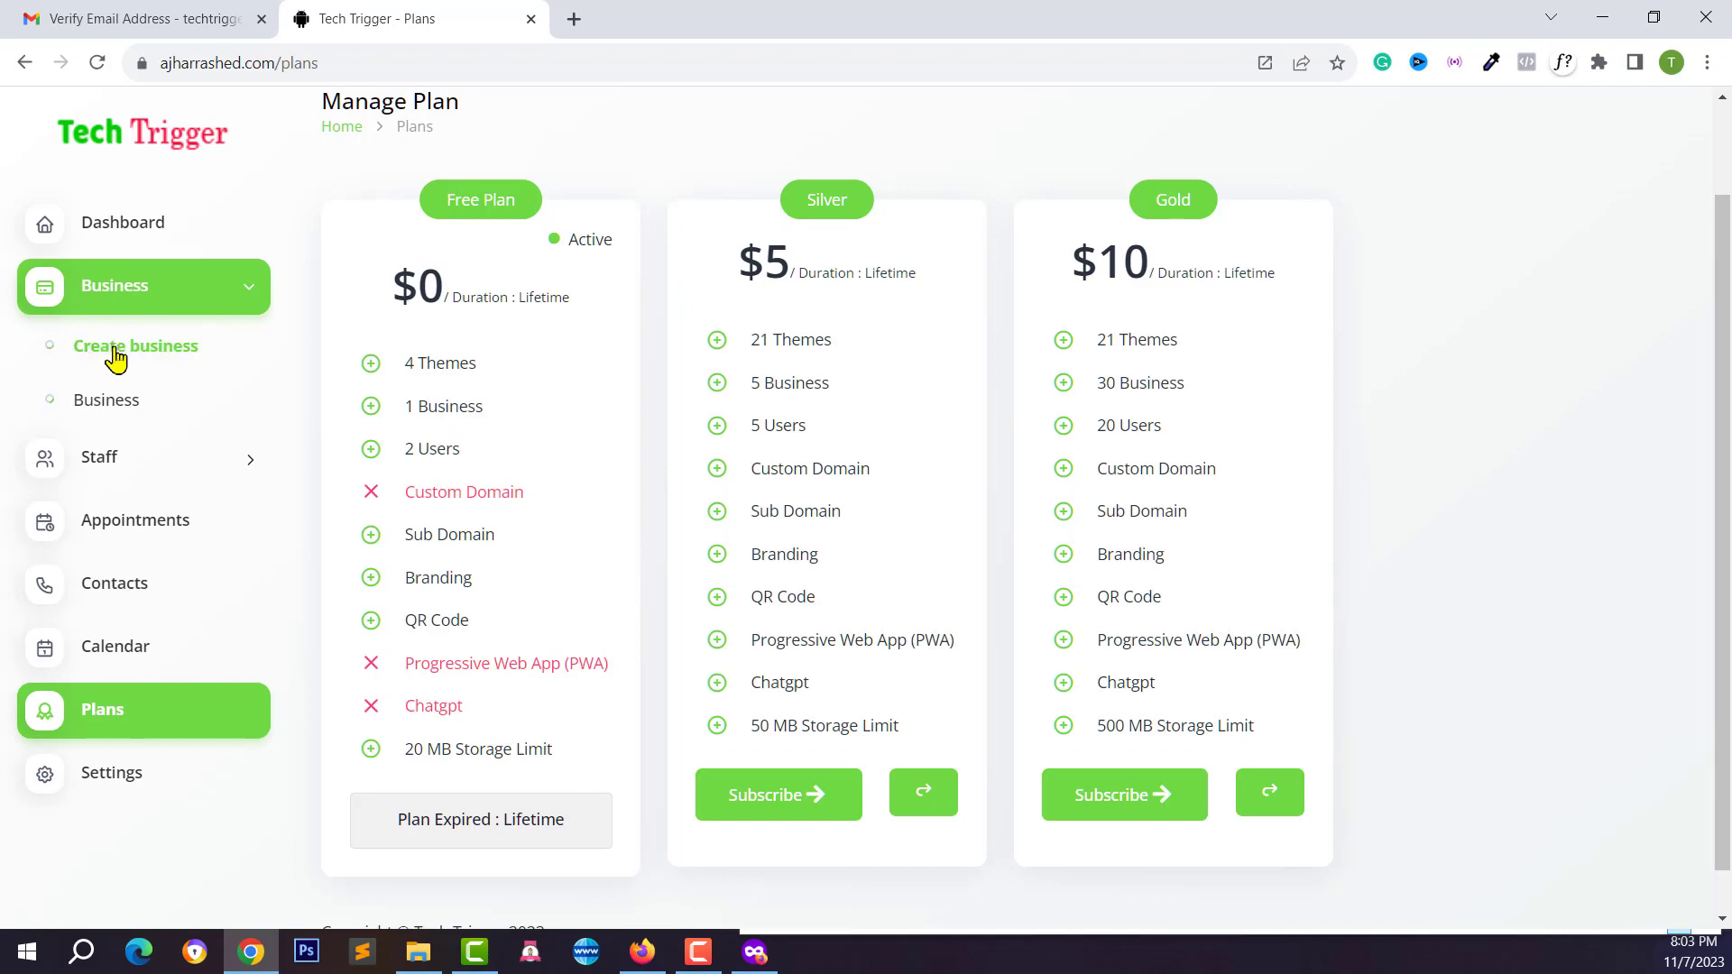
left_click(116, 352)
scroll(761, 533, "down", 1)
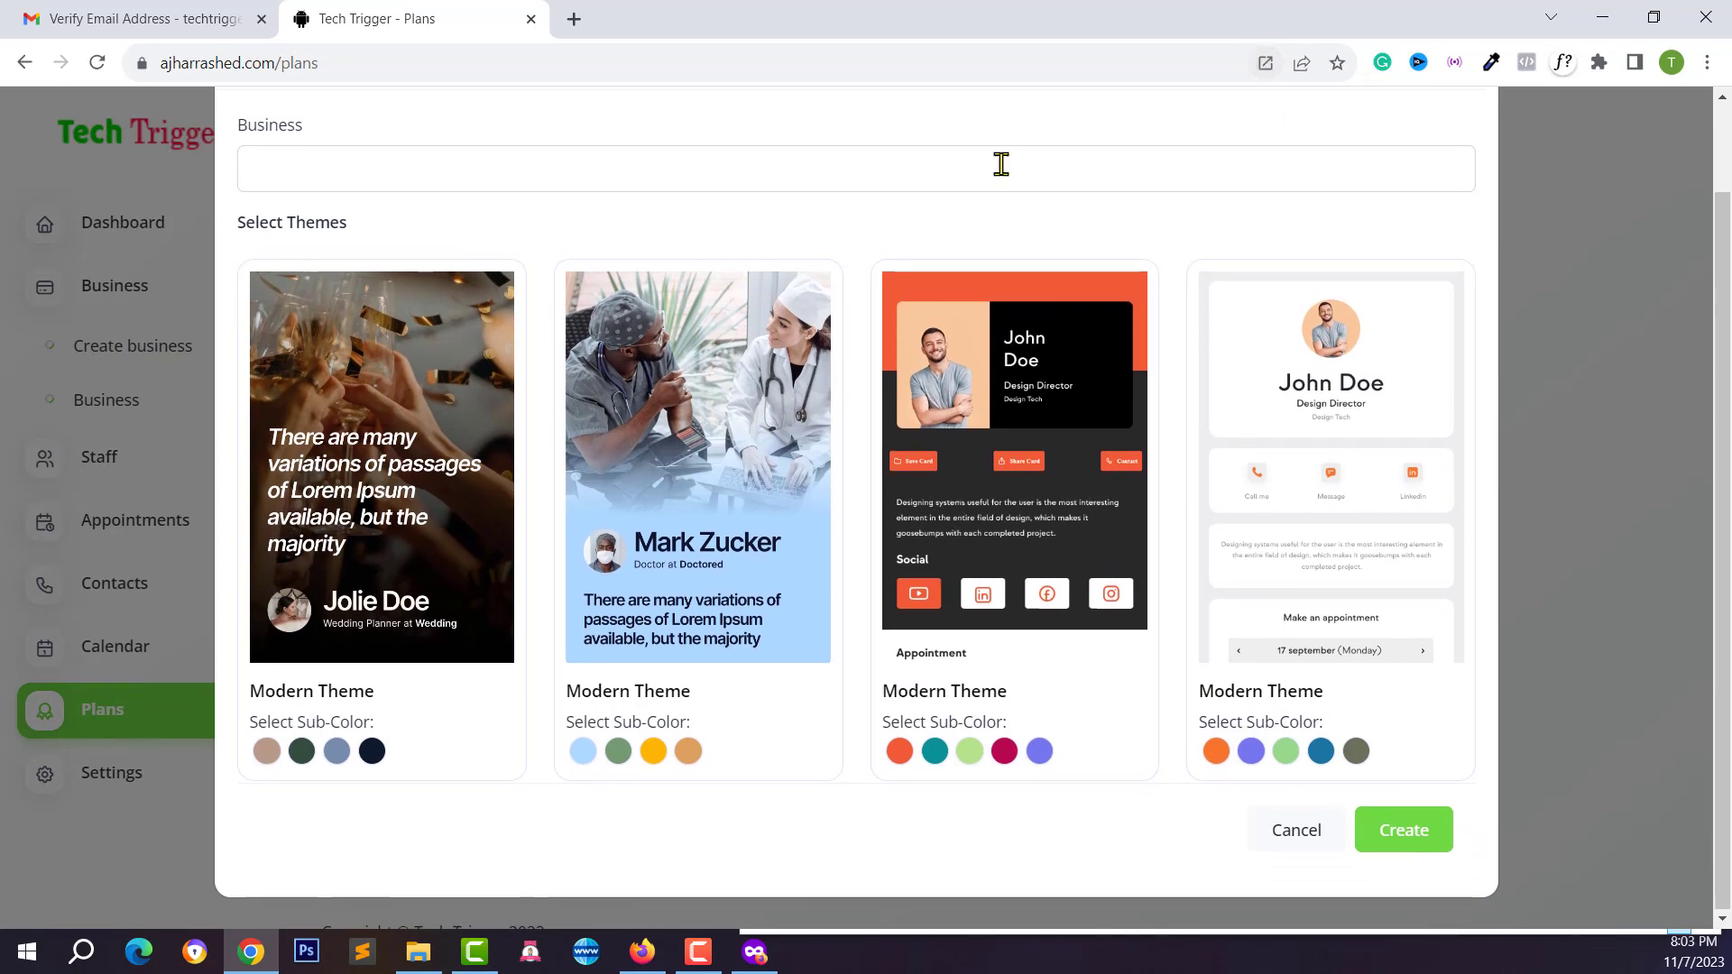
scroll(377, 261, "up", 1)
left_click(289, 263)
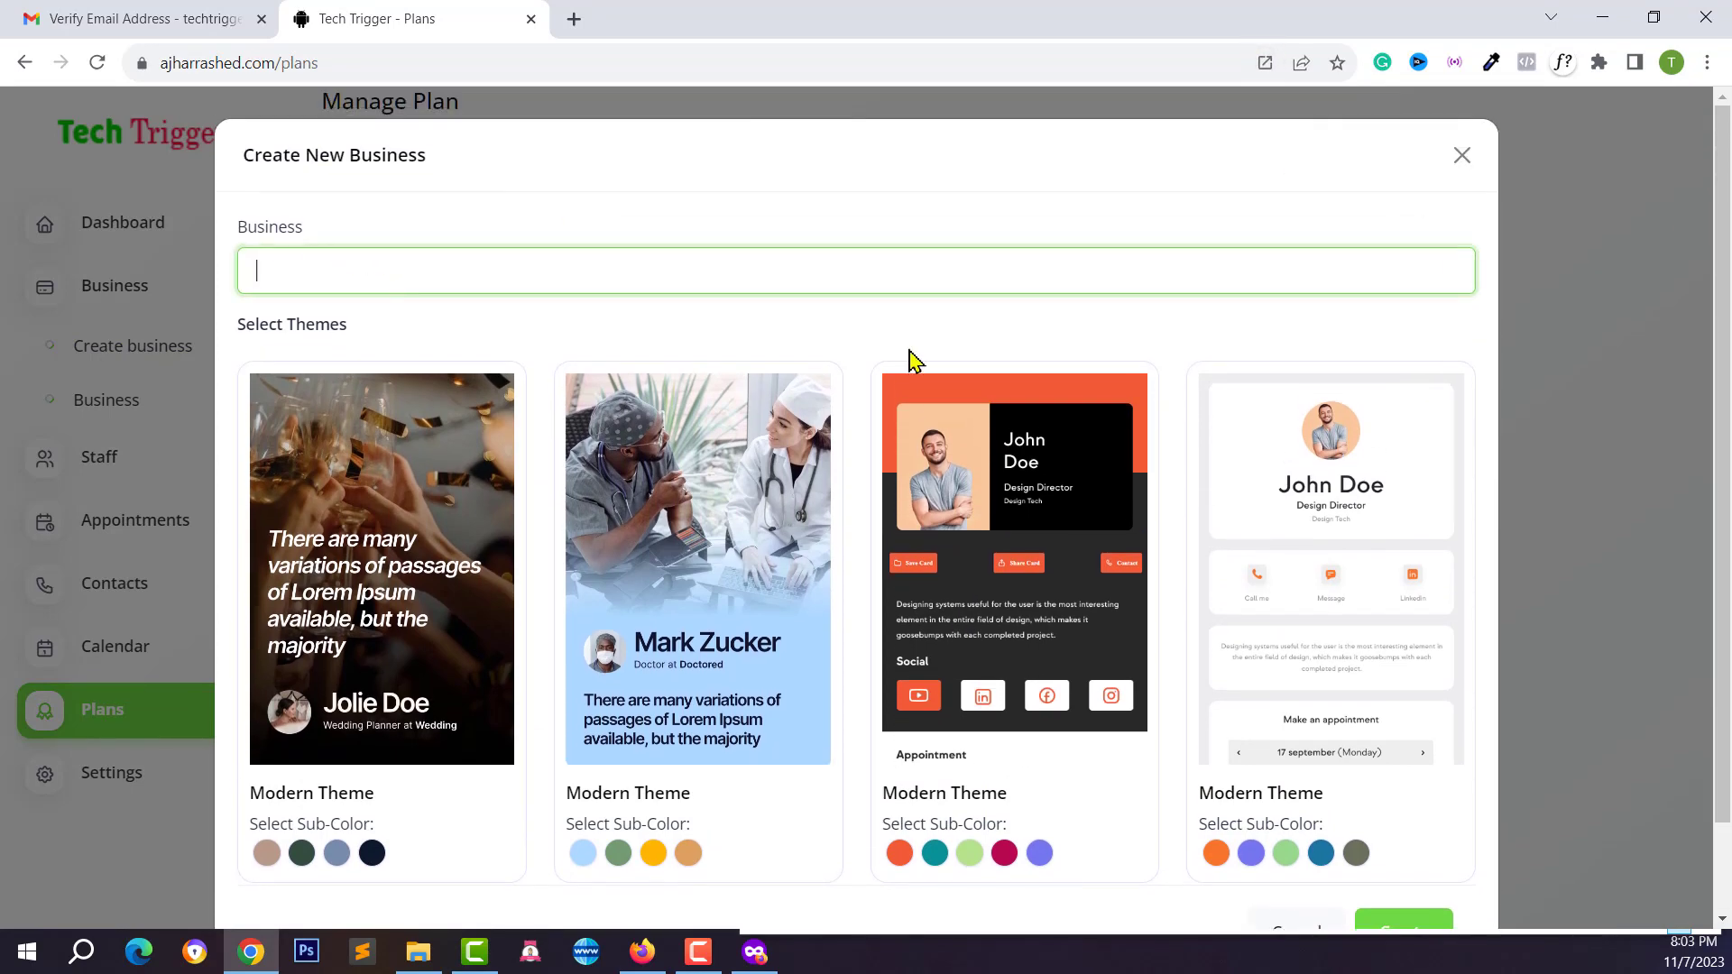
left_click(1462, 155)
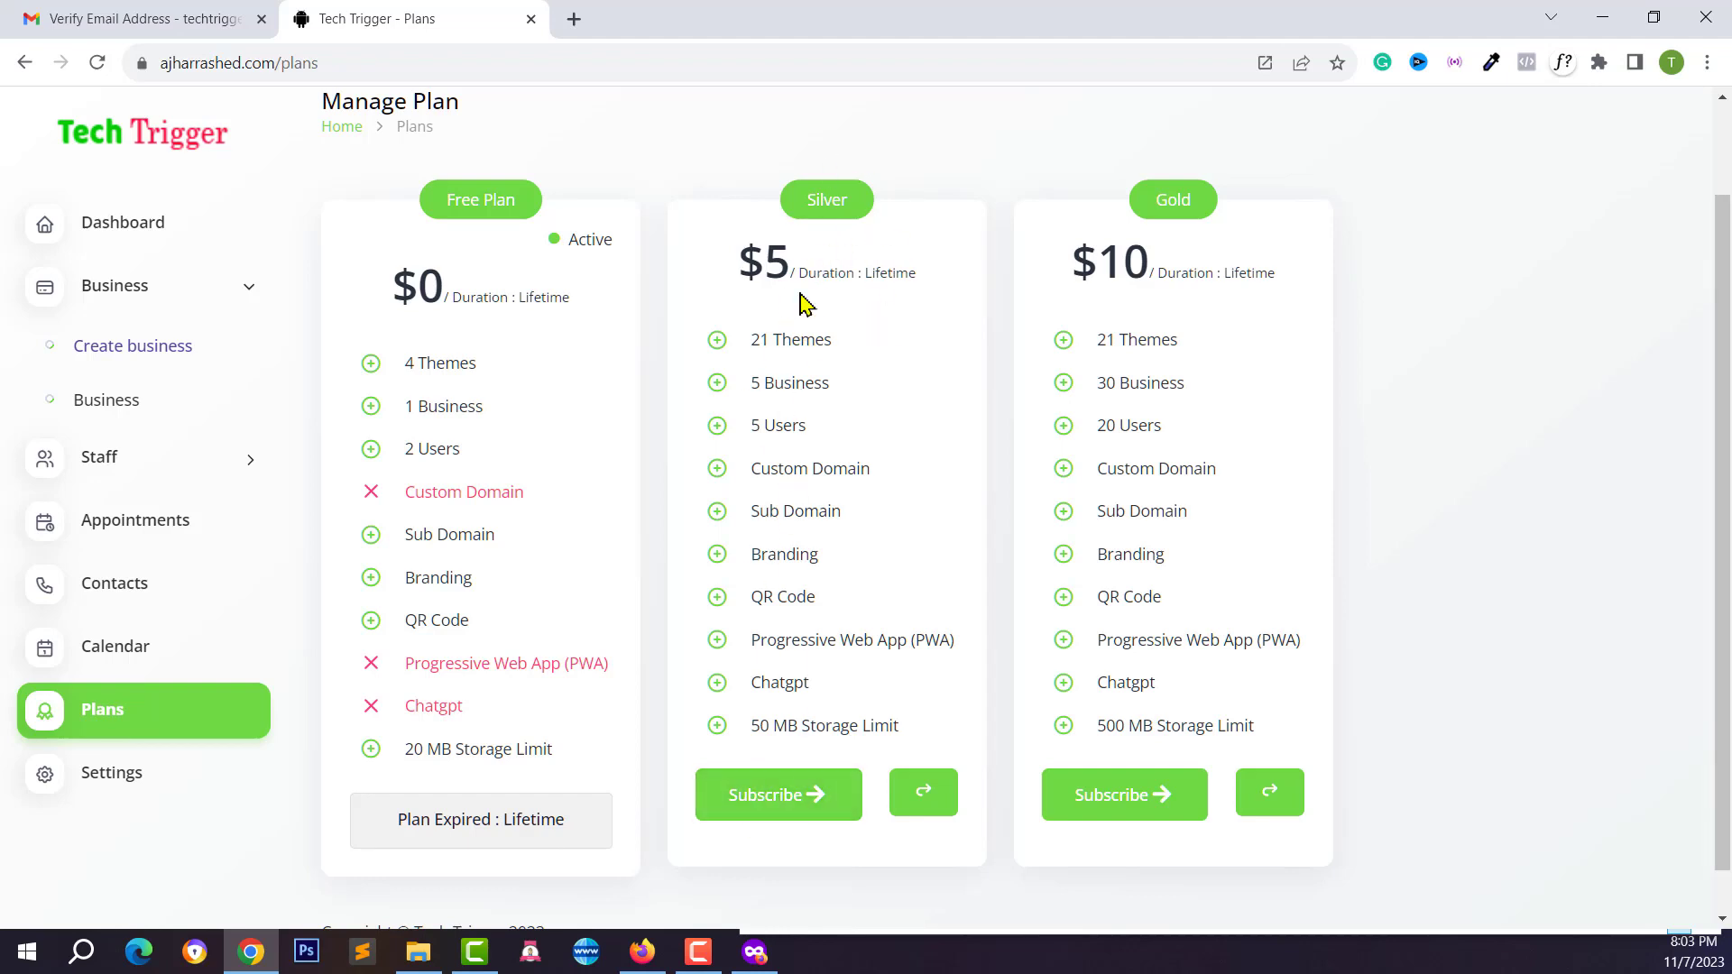
Subscribe to the $5 Silver plan and review its Paypal coupon and card payment fields
left_click(790, 816)
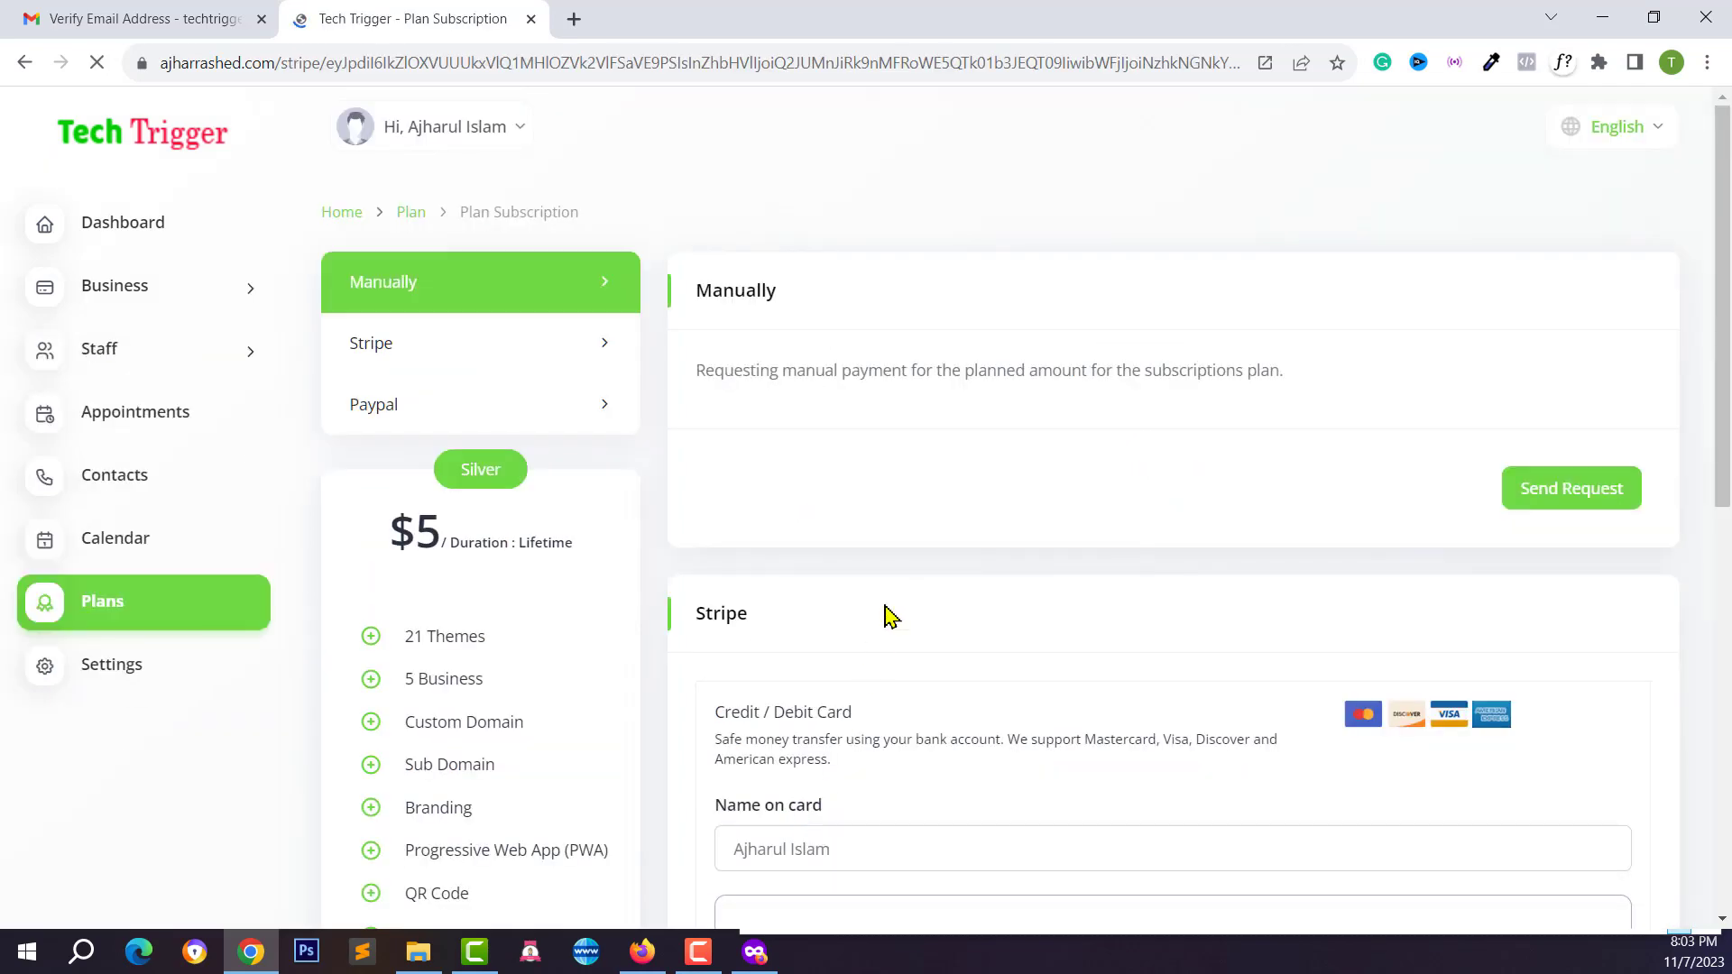
scroll(900, 401, "down", 2)
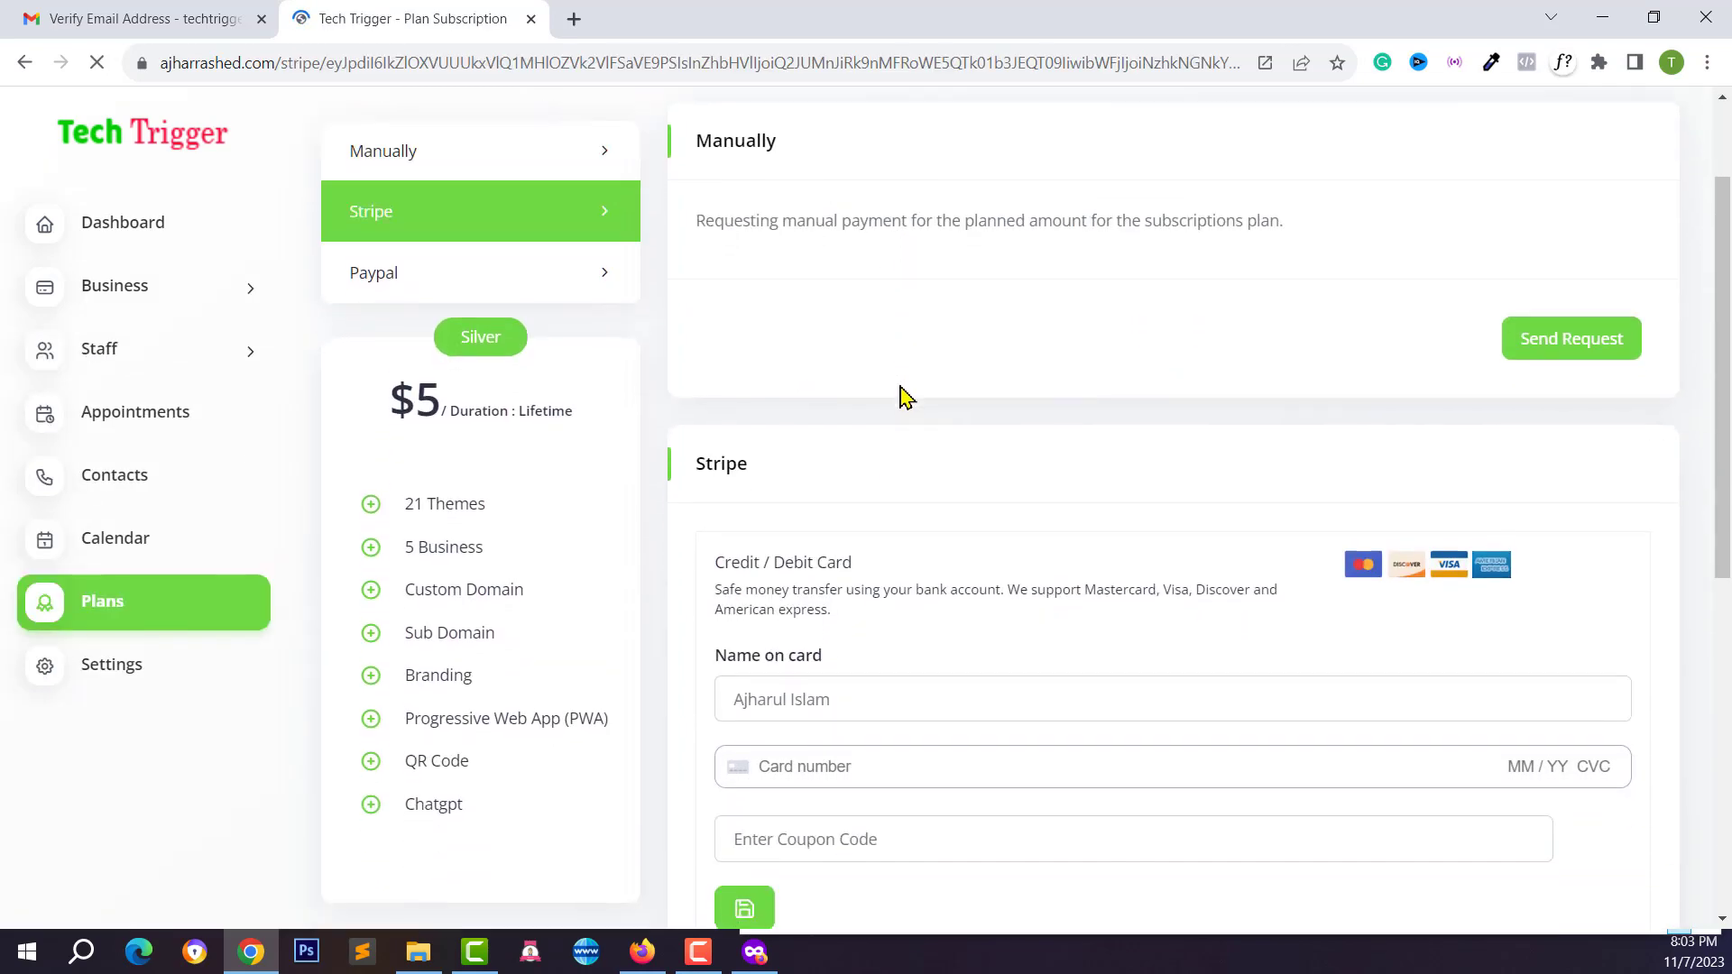
scroll(828, 221, "up", 2)
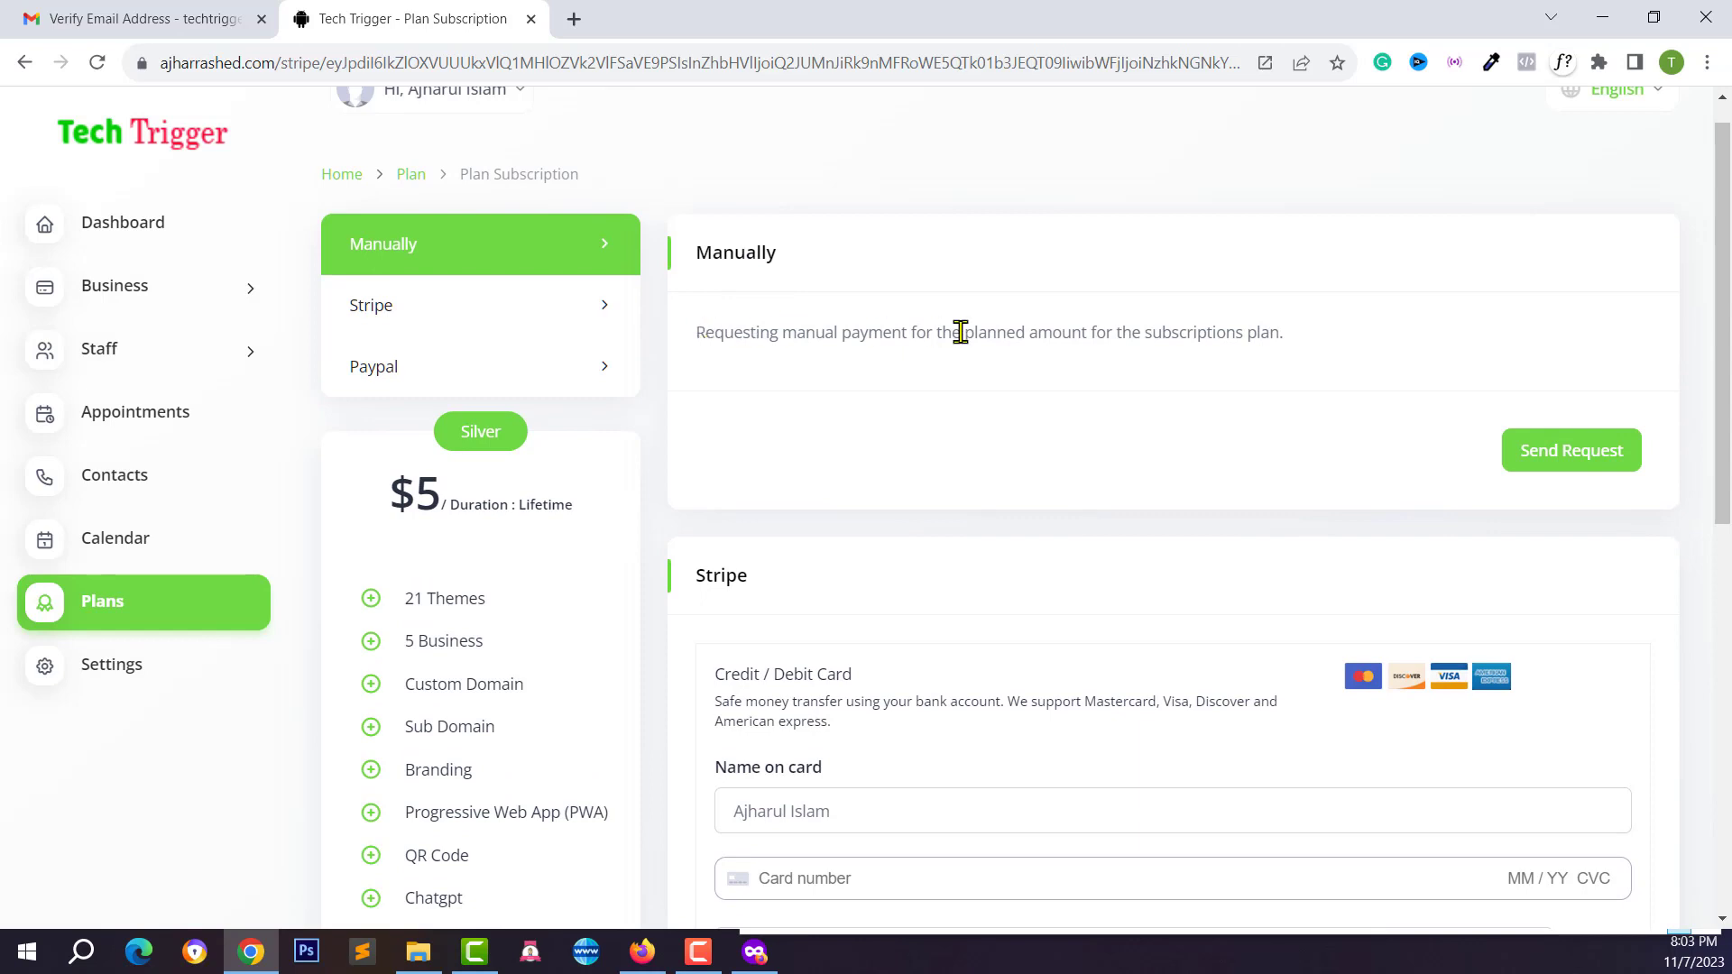
scroll(1005, 463, "down", 8)
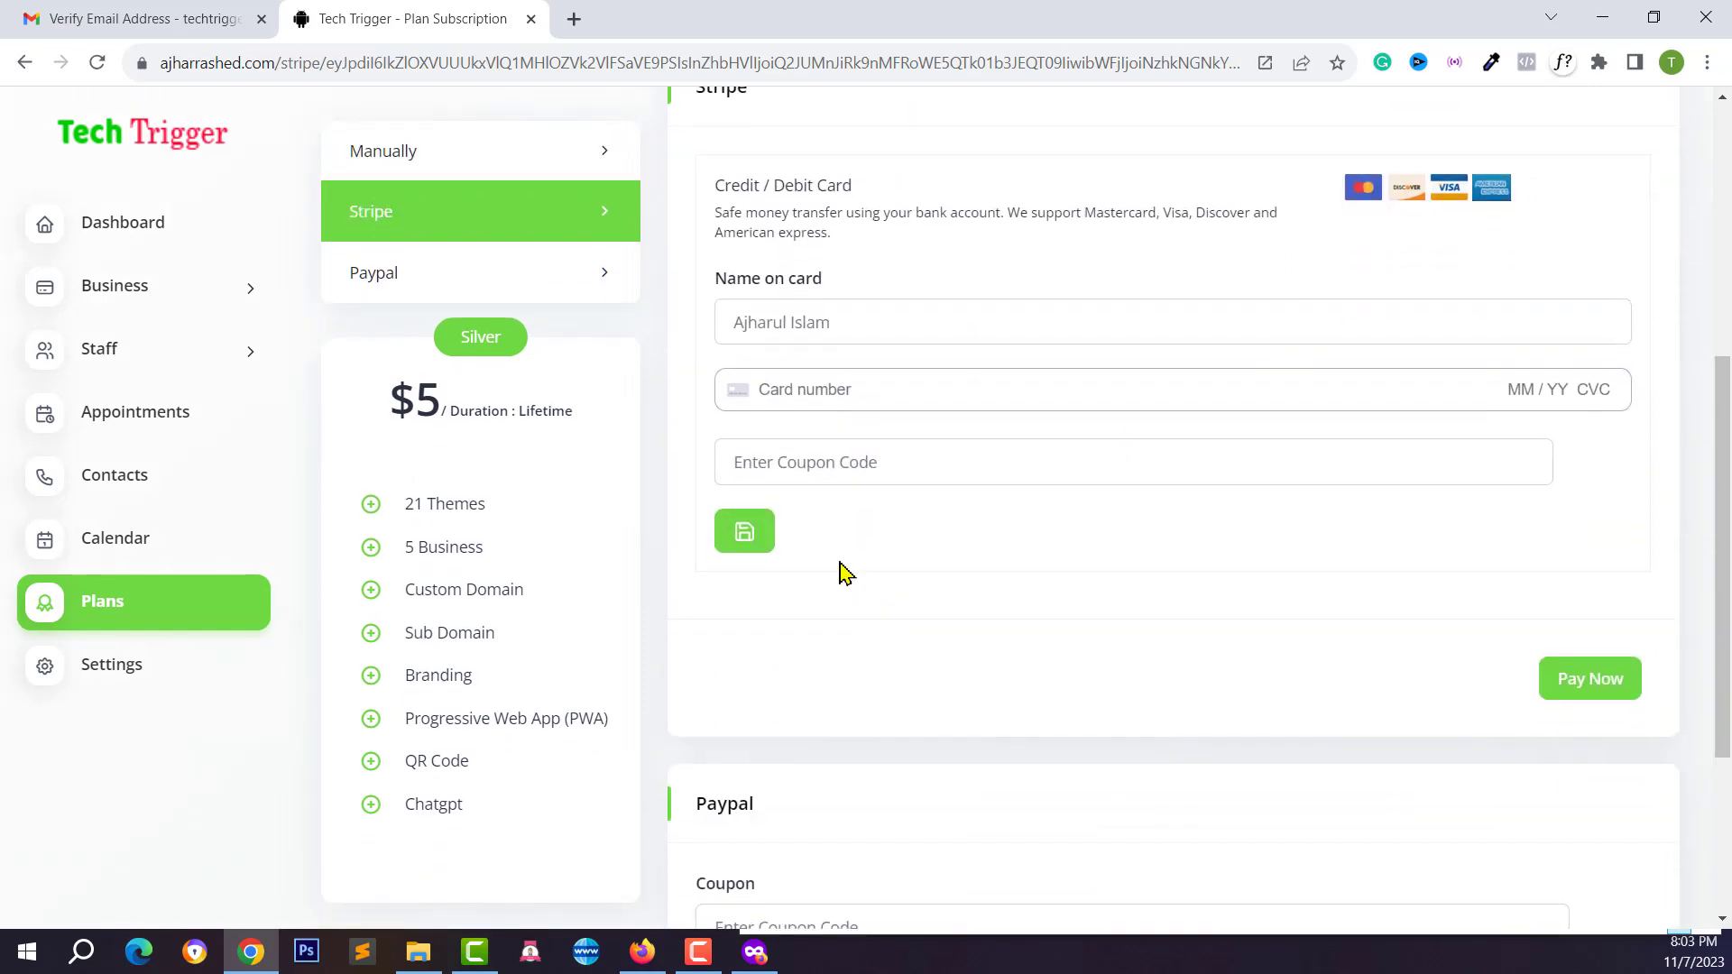
left_click(831, 611)
scroll(823, 587, "up", 4)
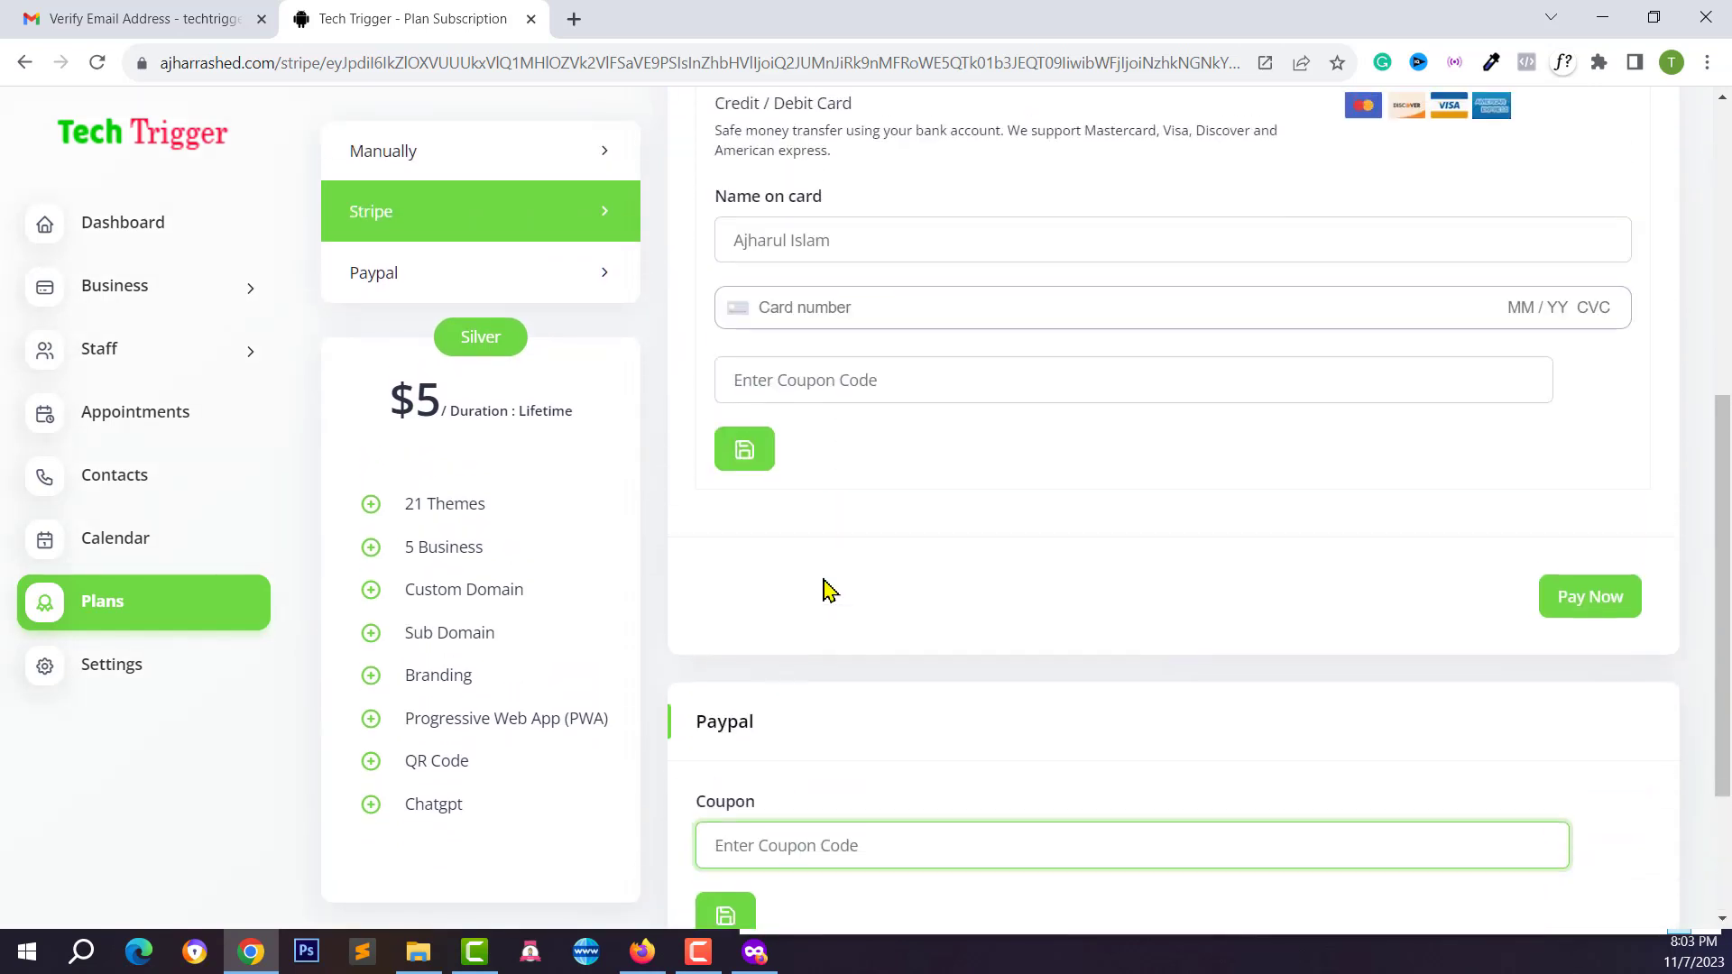
left_click(830, 382)
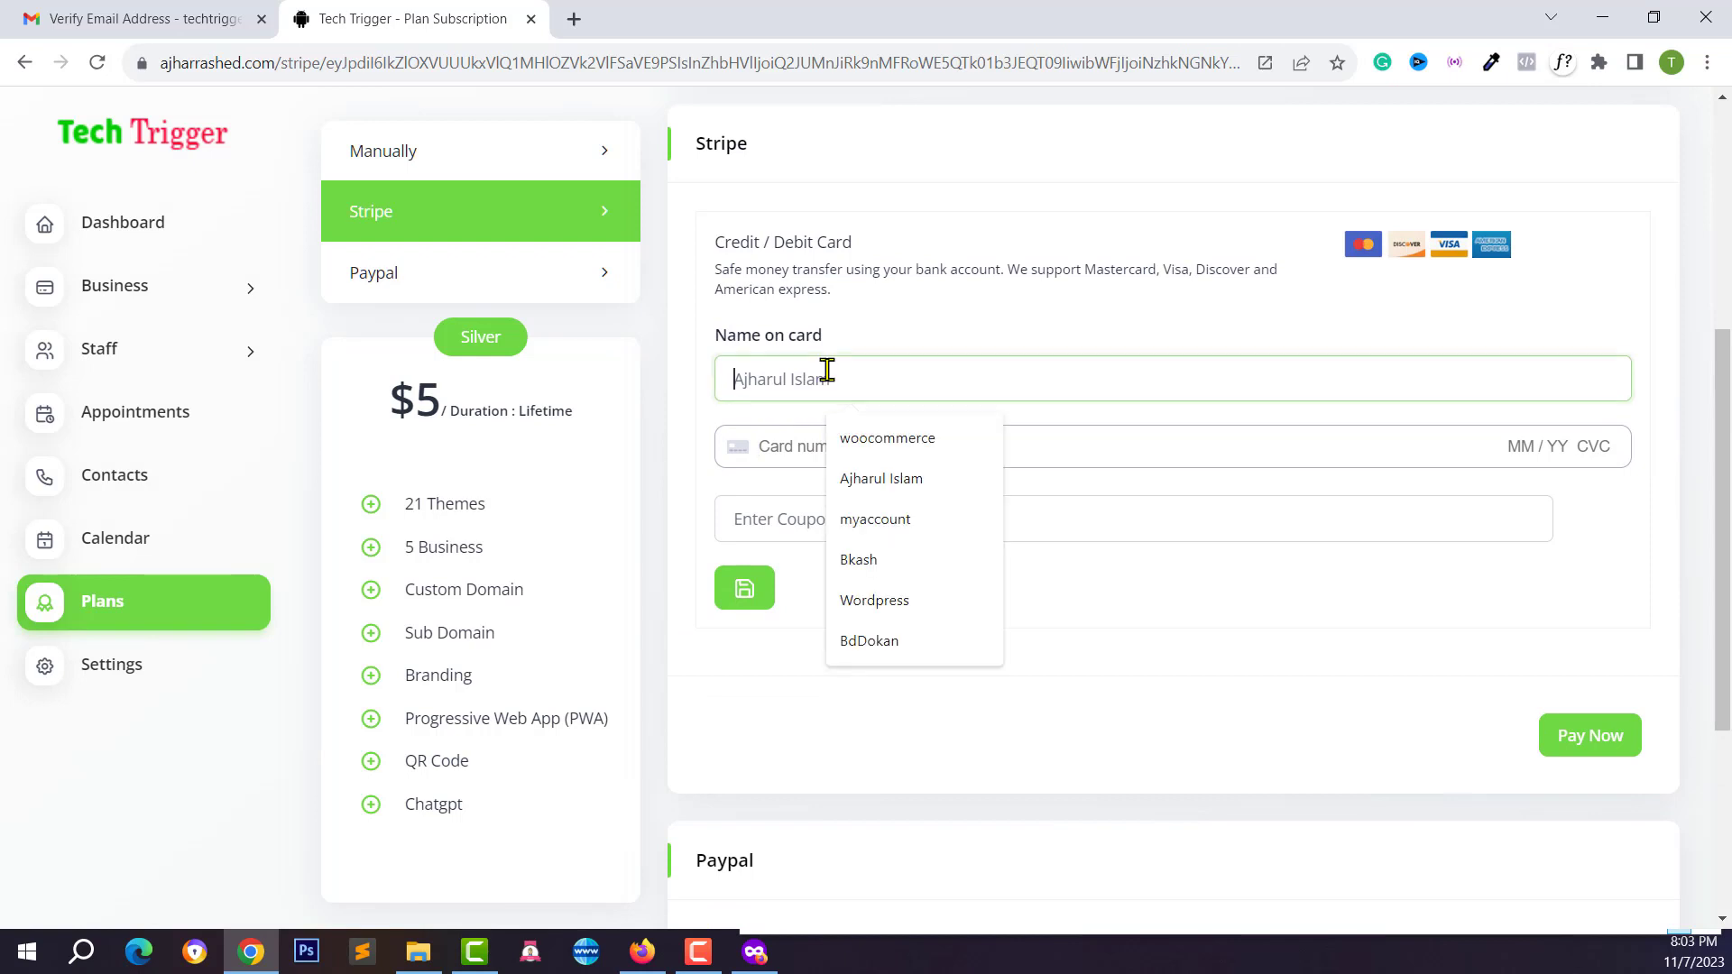
left_click(781, 442)
scroll(885, 414, "up", 5)
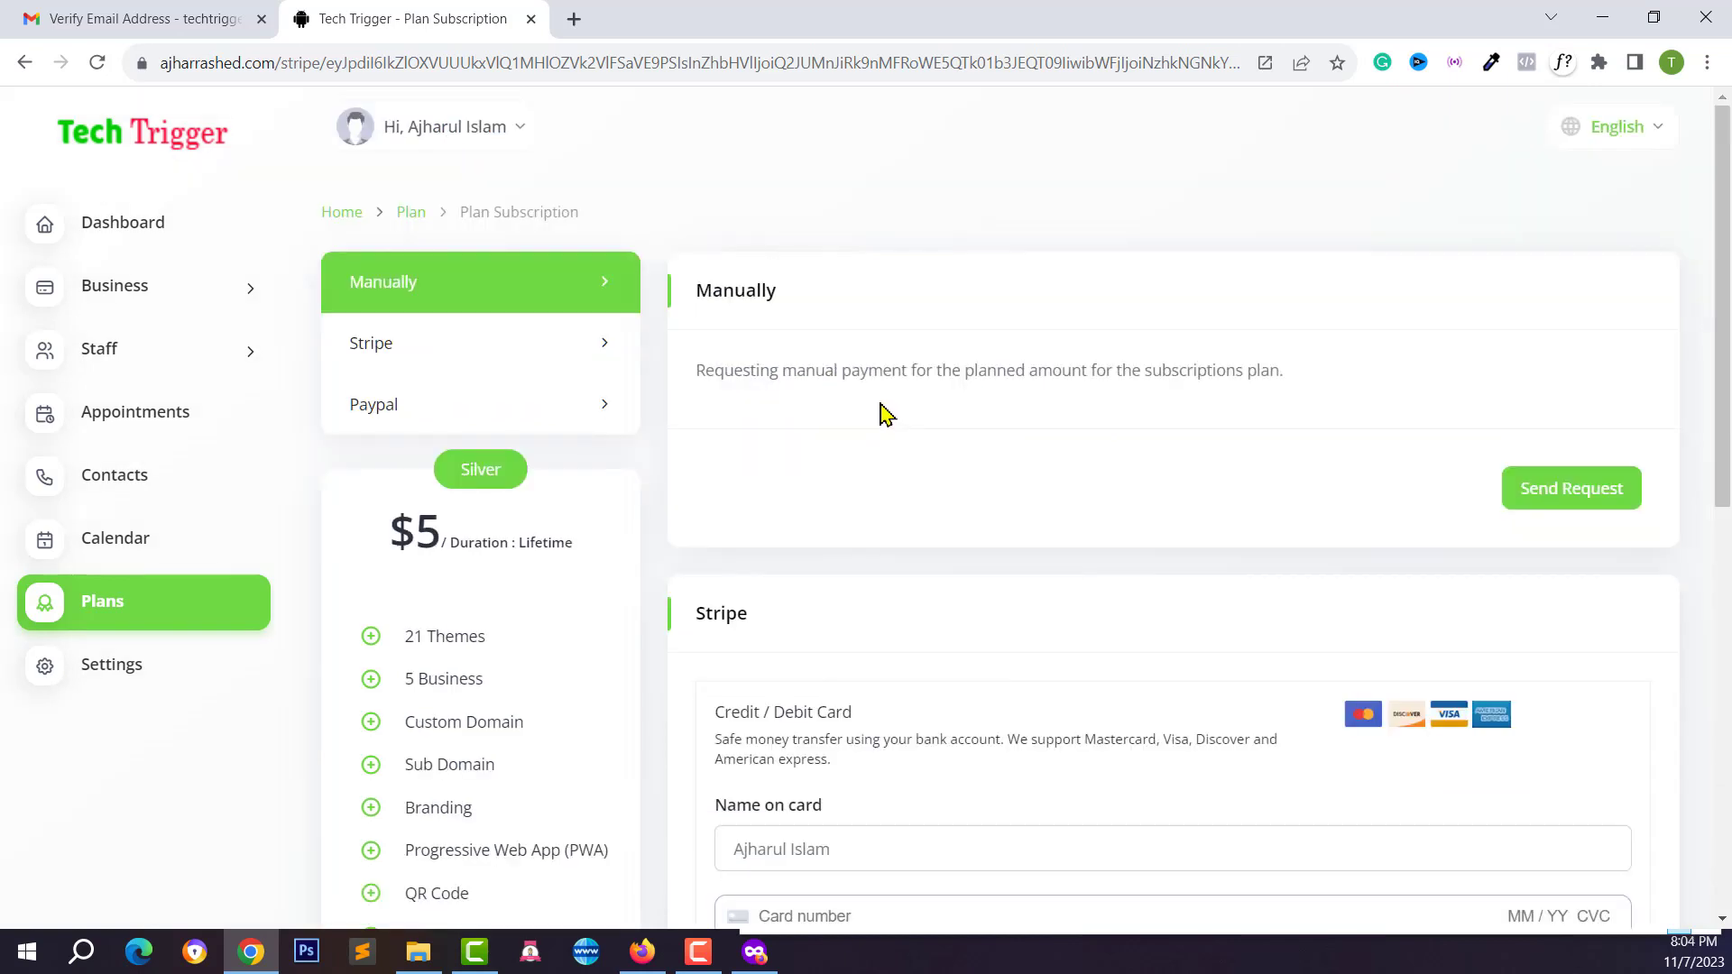
Send the manual payment request for Silver and switch to the super admin window
left_click_drag(695, 375, 1145, 372)
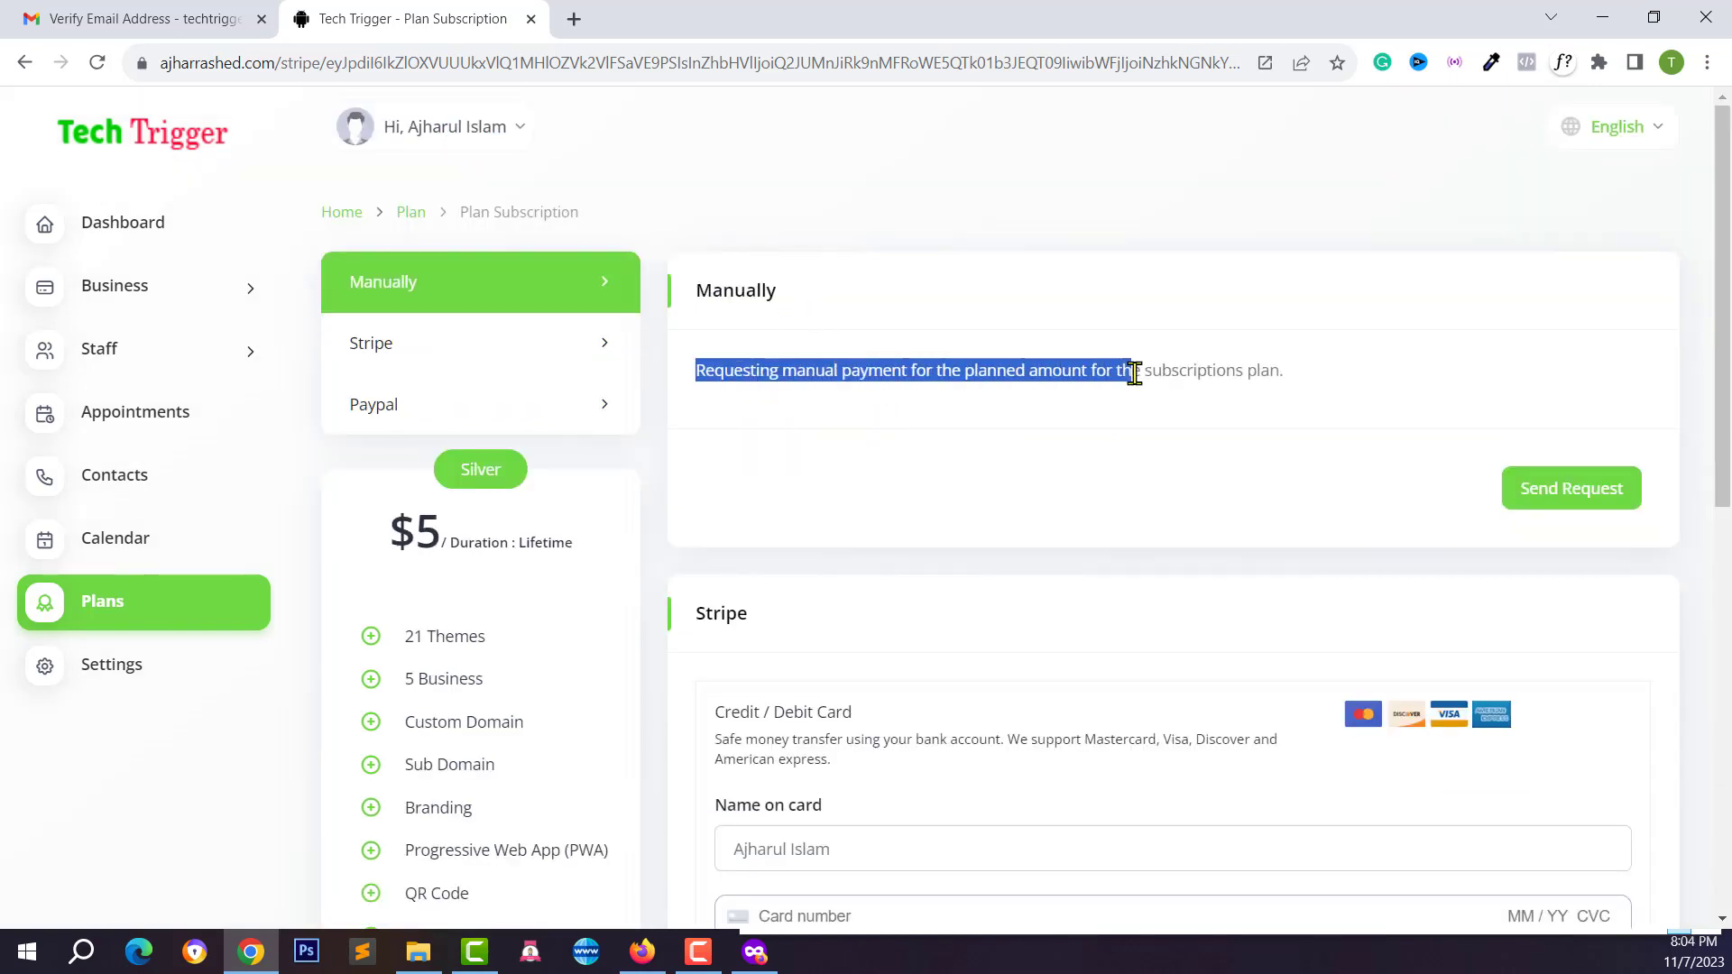
left_click(1205, 366)
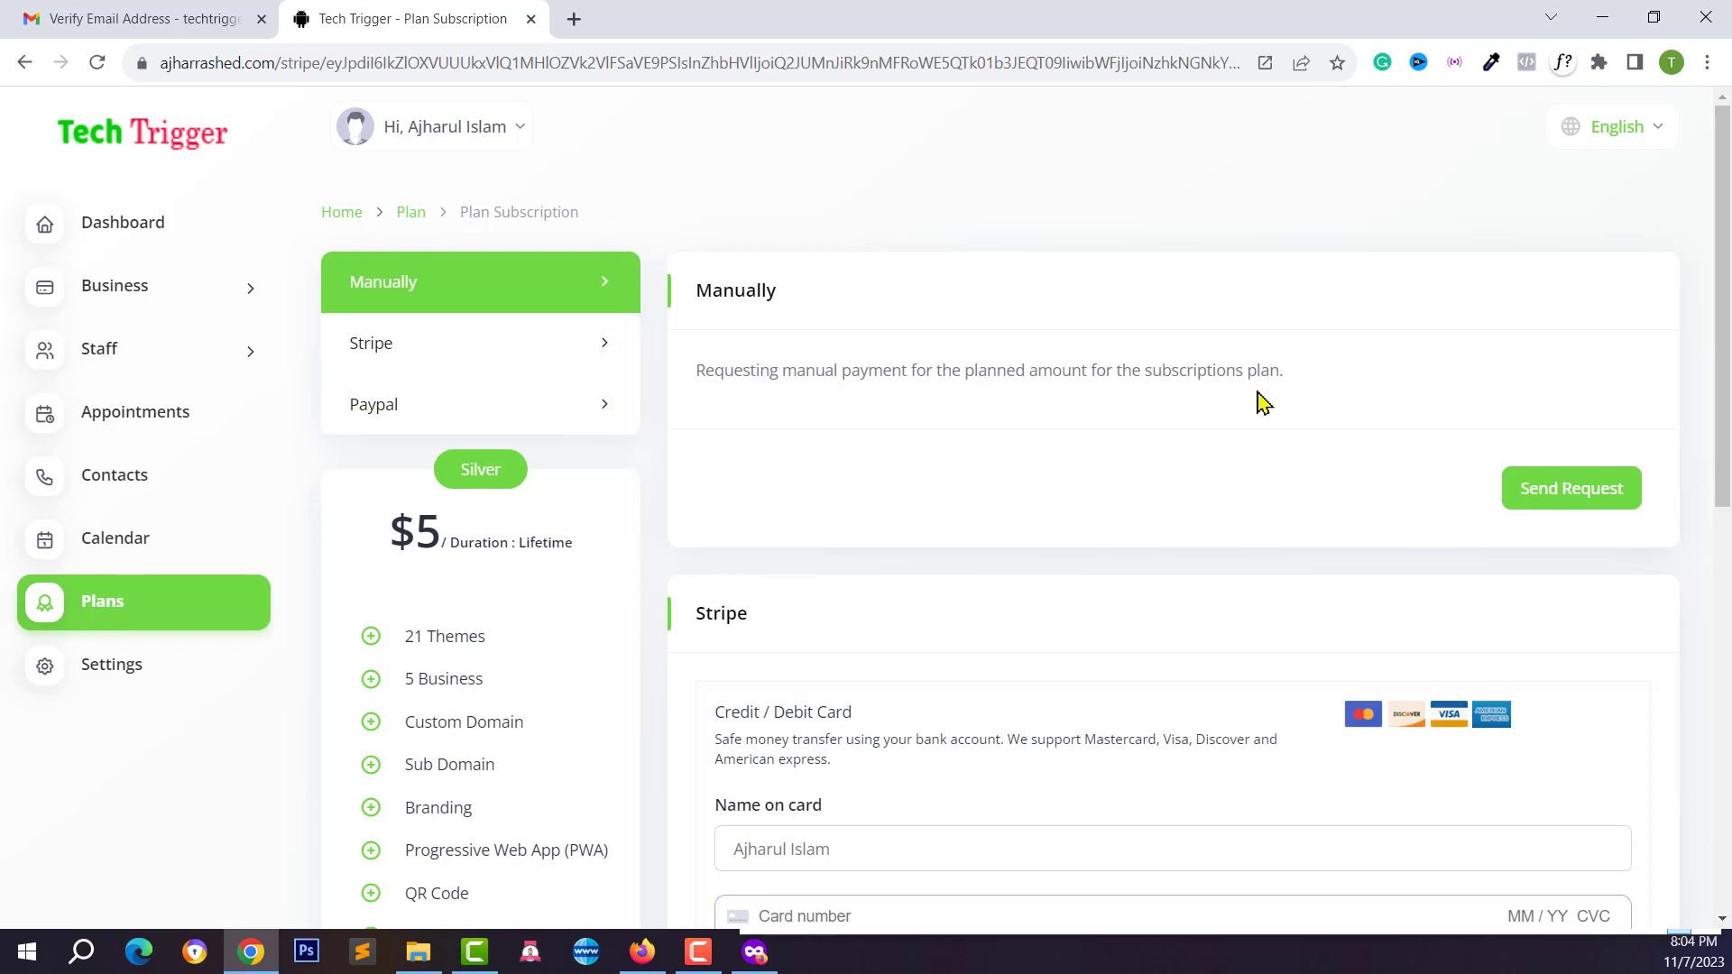
left_click(1565, 498)
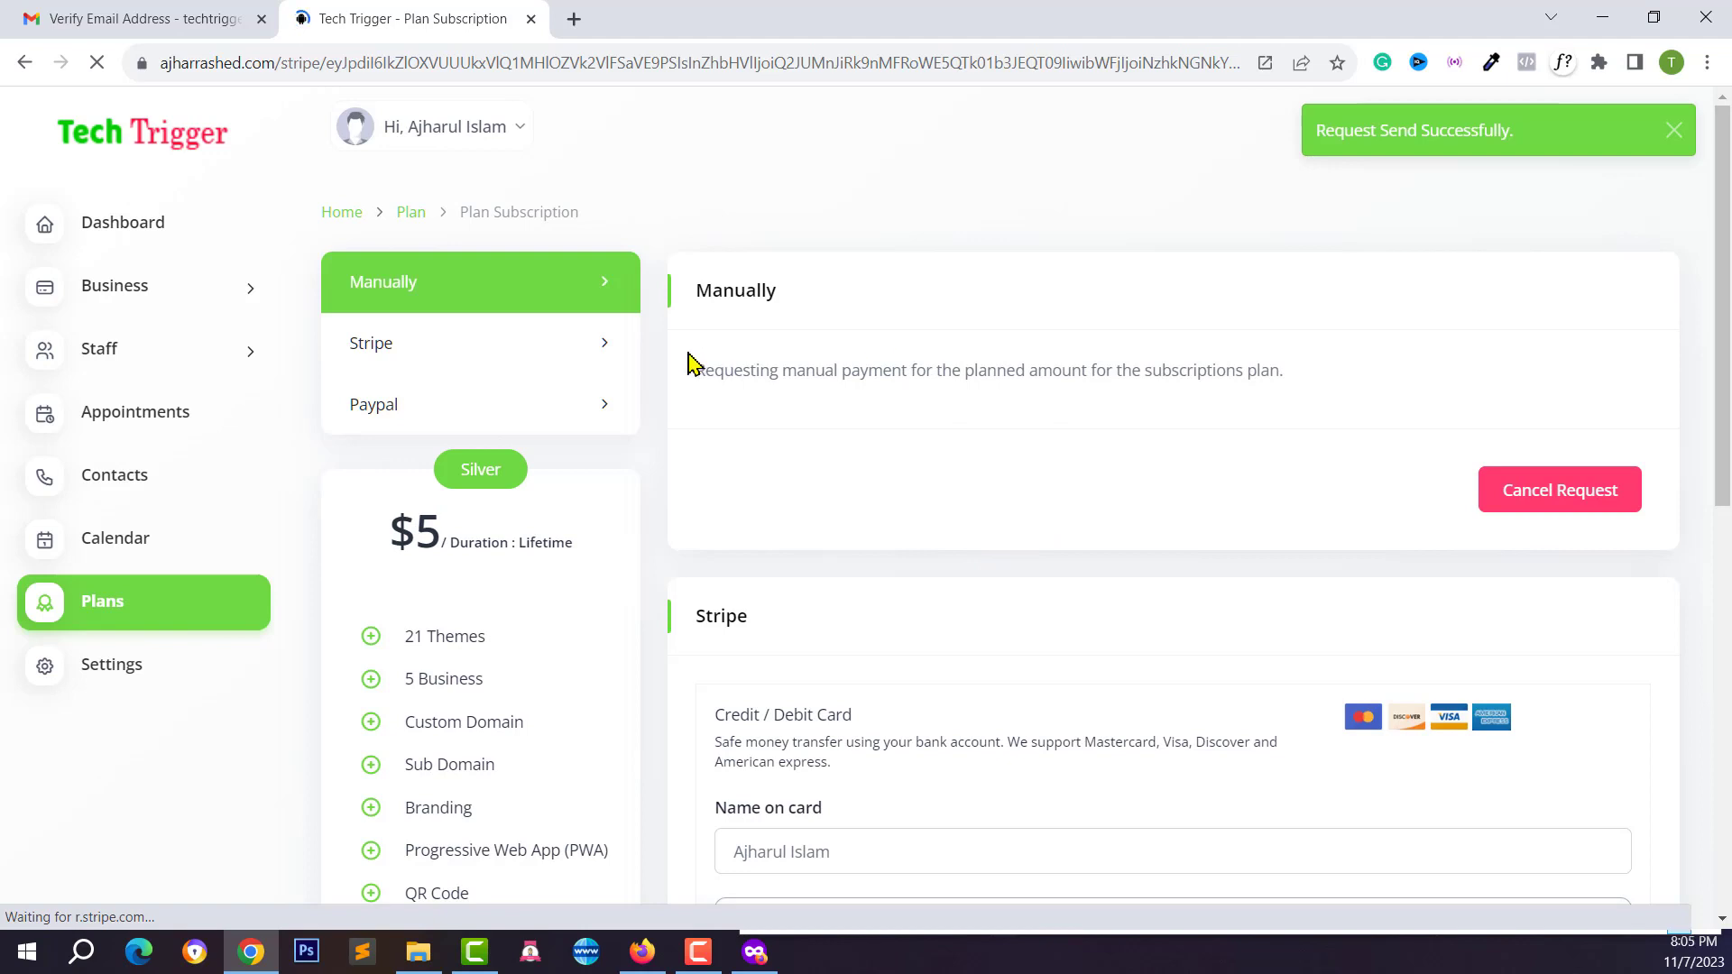
left_click_drag(696, 369, 1287, 390)
left_click(1311, 391)
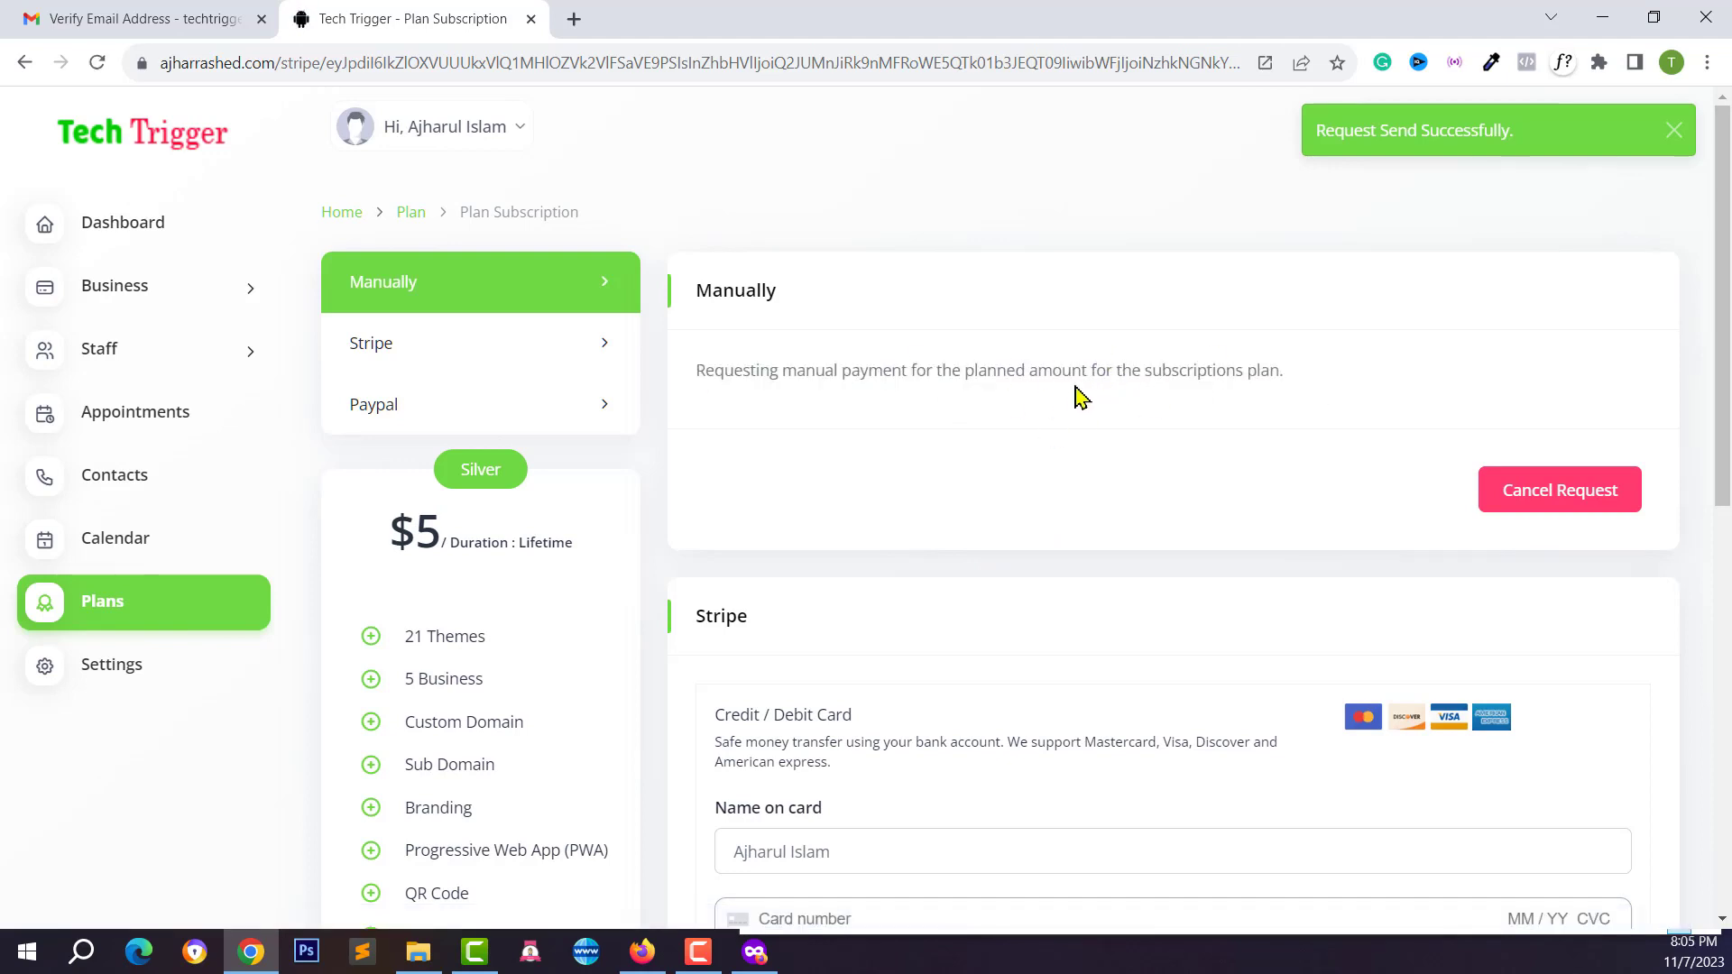
left_click(641, 952)
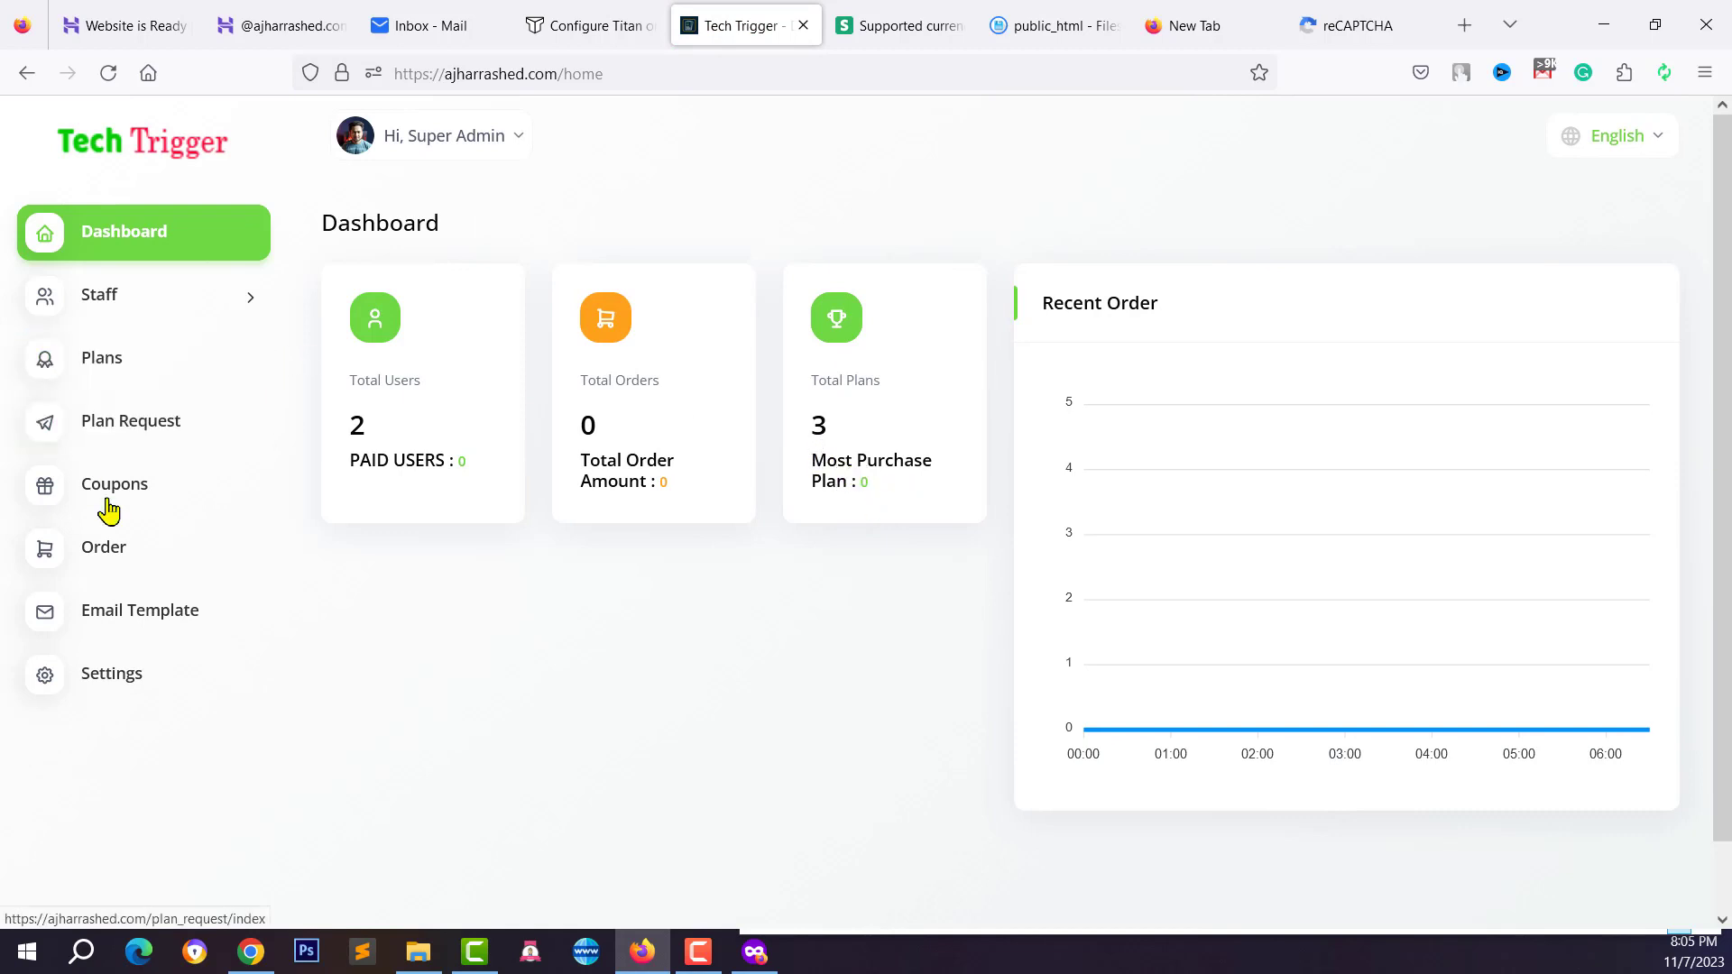
Accept the user's pending Silver plan request from the Plan Request list
left_click(88, 434)
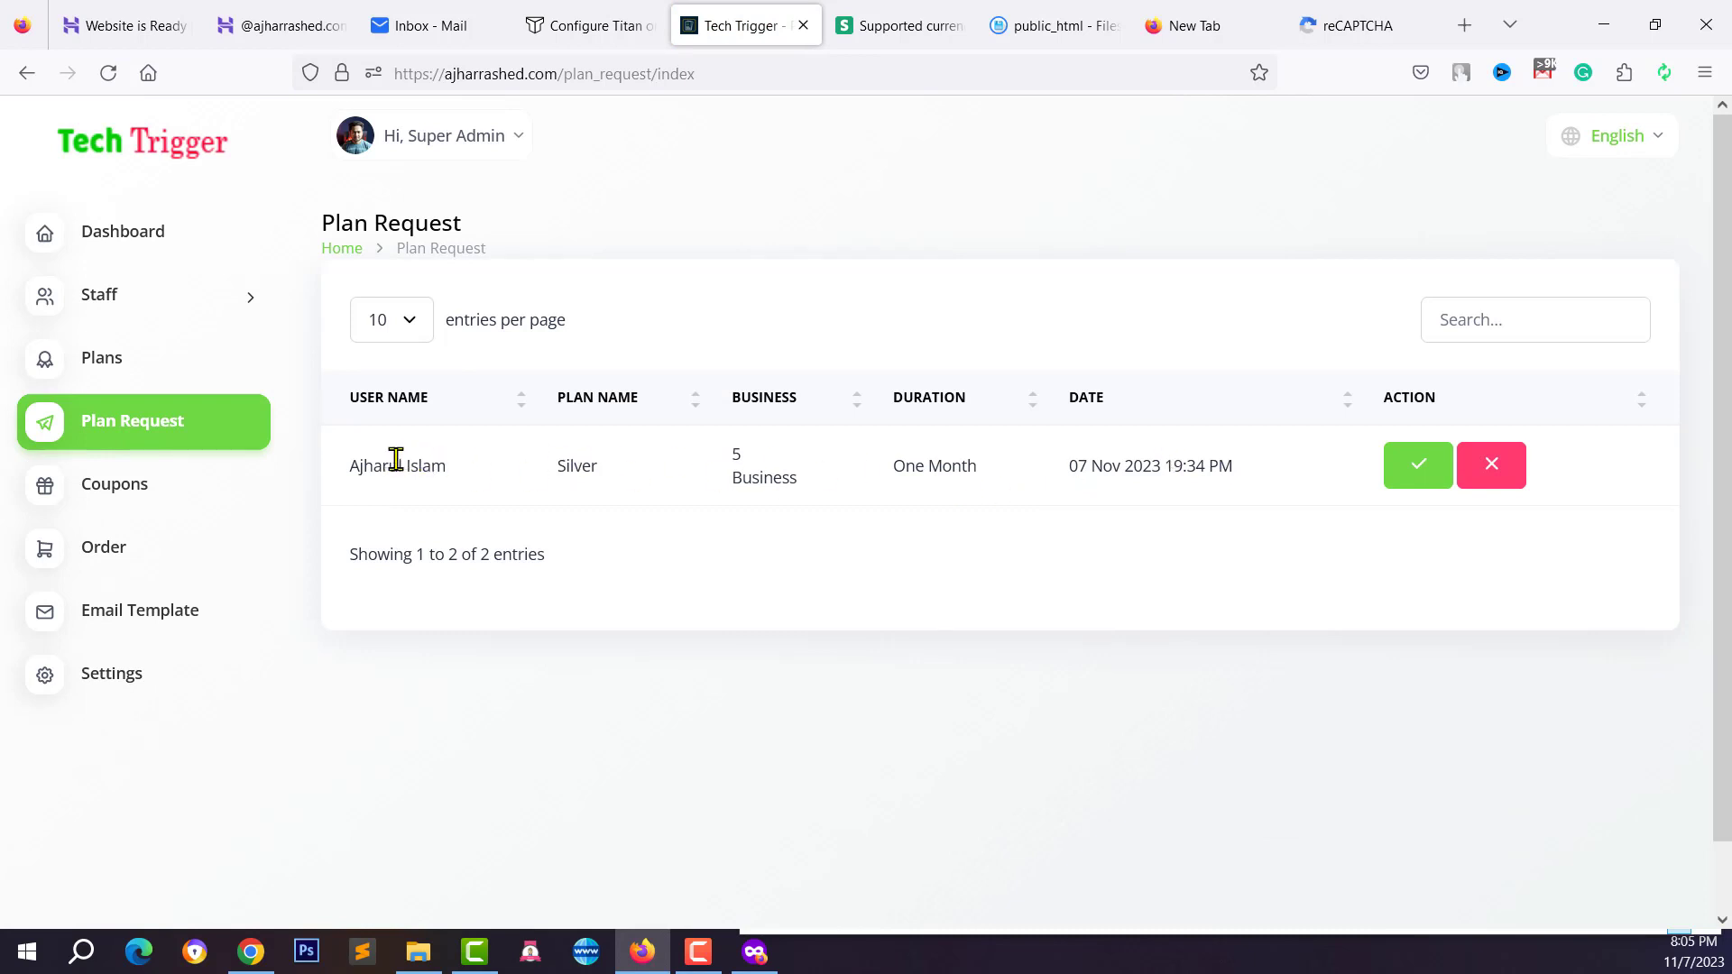
left_click_drag(396, 460, 464, 471)
left_click(505, 469)
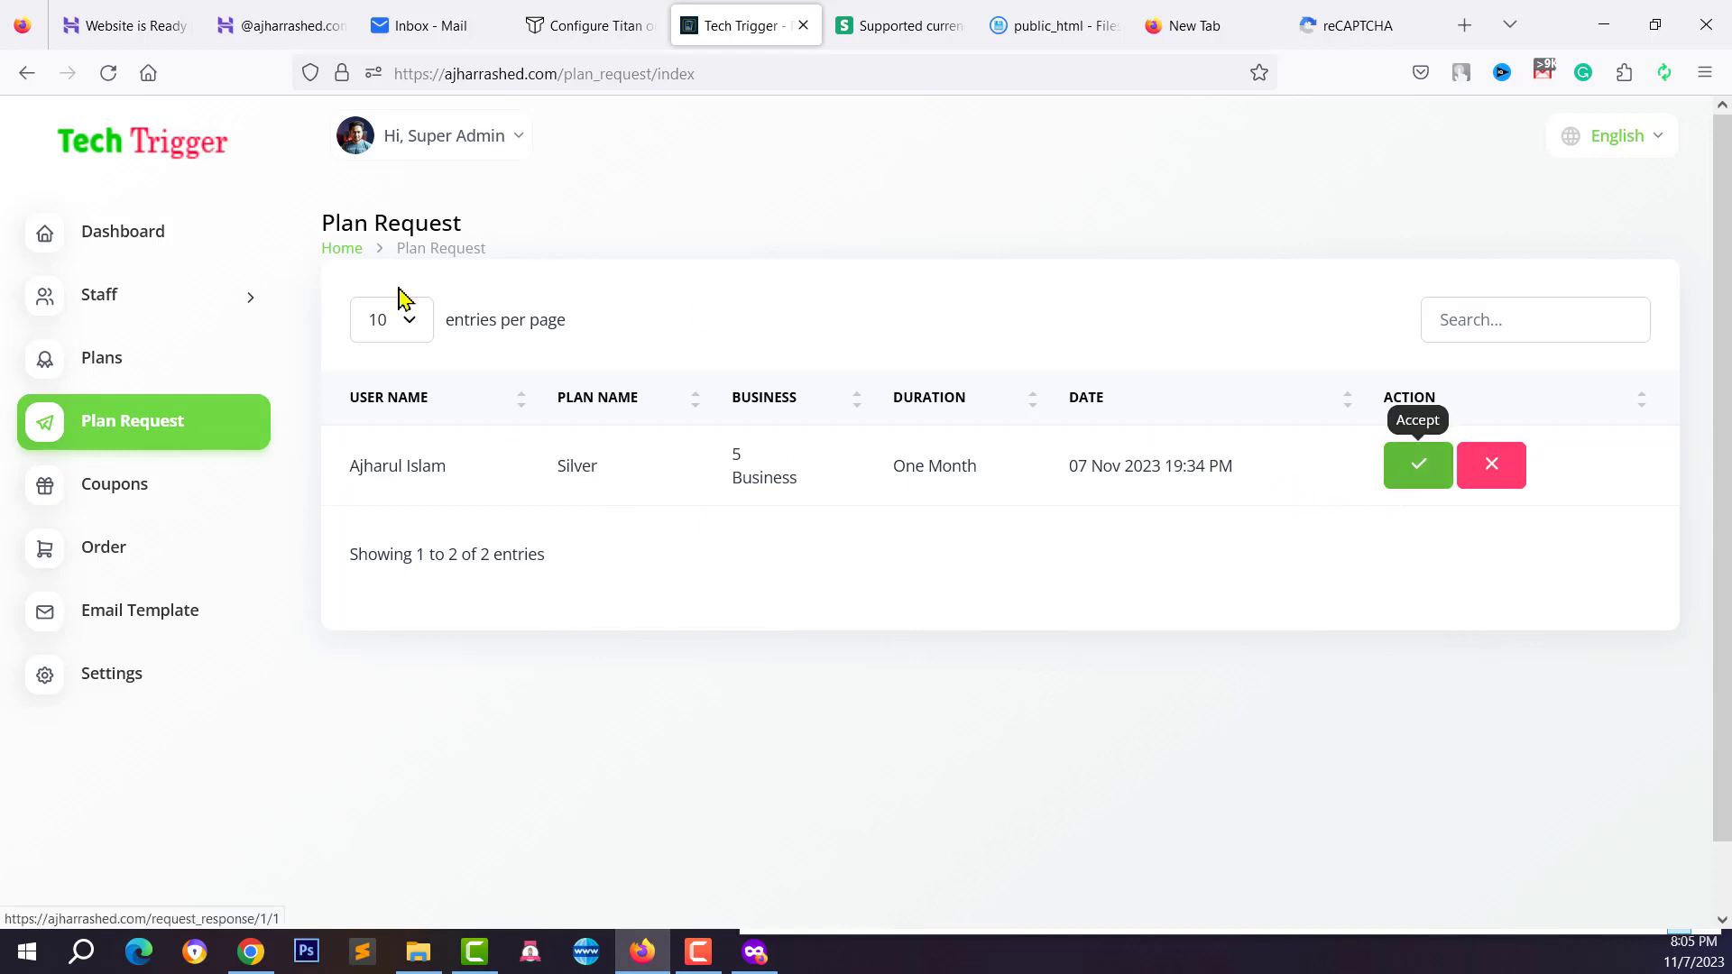
left_click(1408, 476)
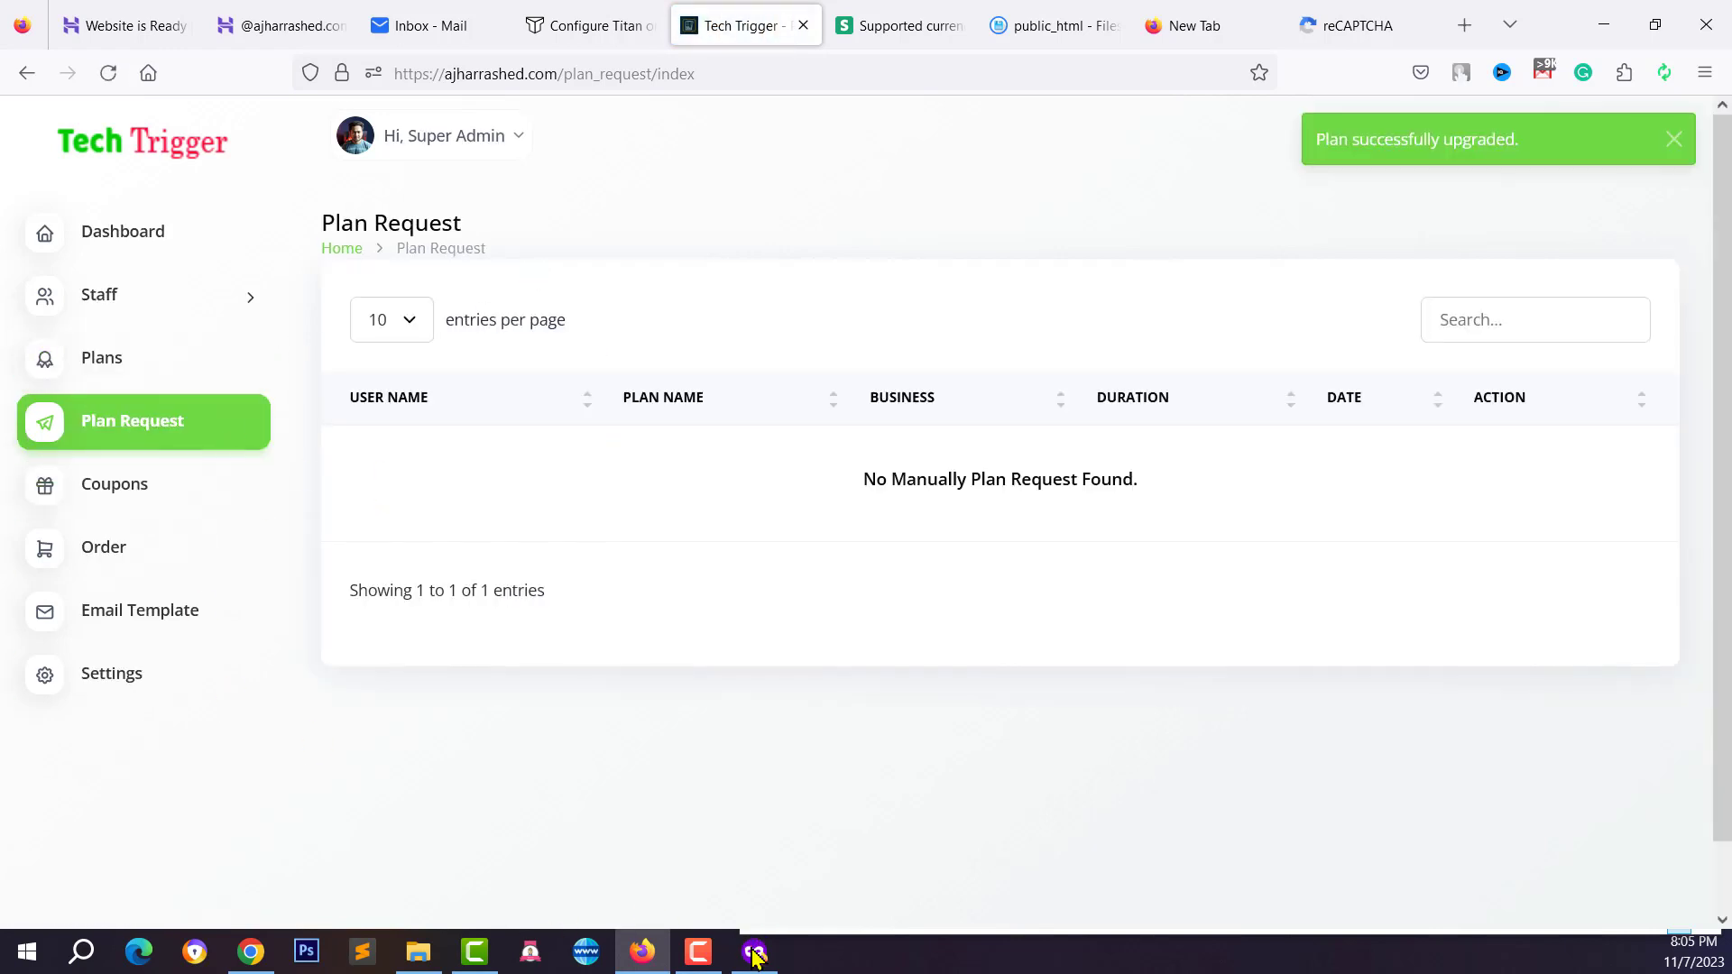
Confirm the user's Plans page shows the $5 Silver plan as Active with Lifetime expiry
left_click(251, 951)
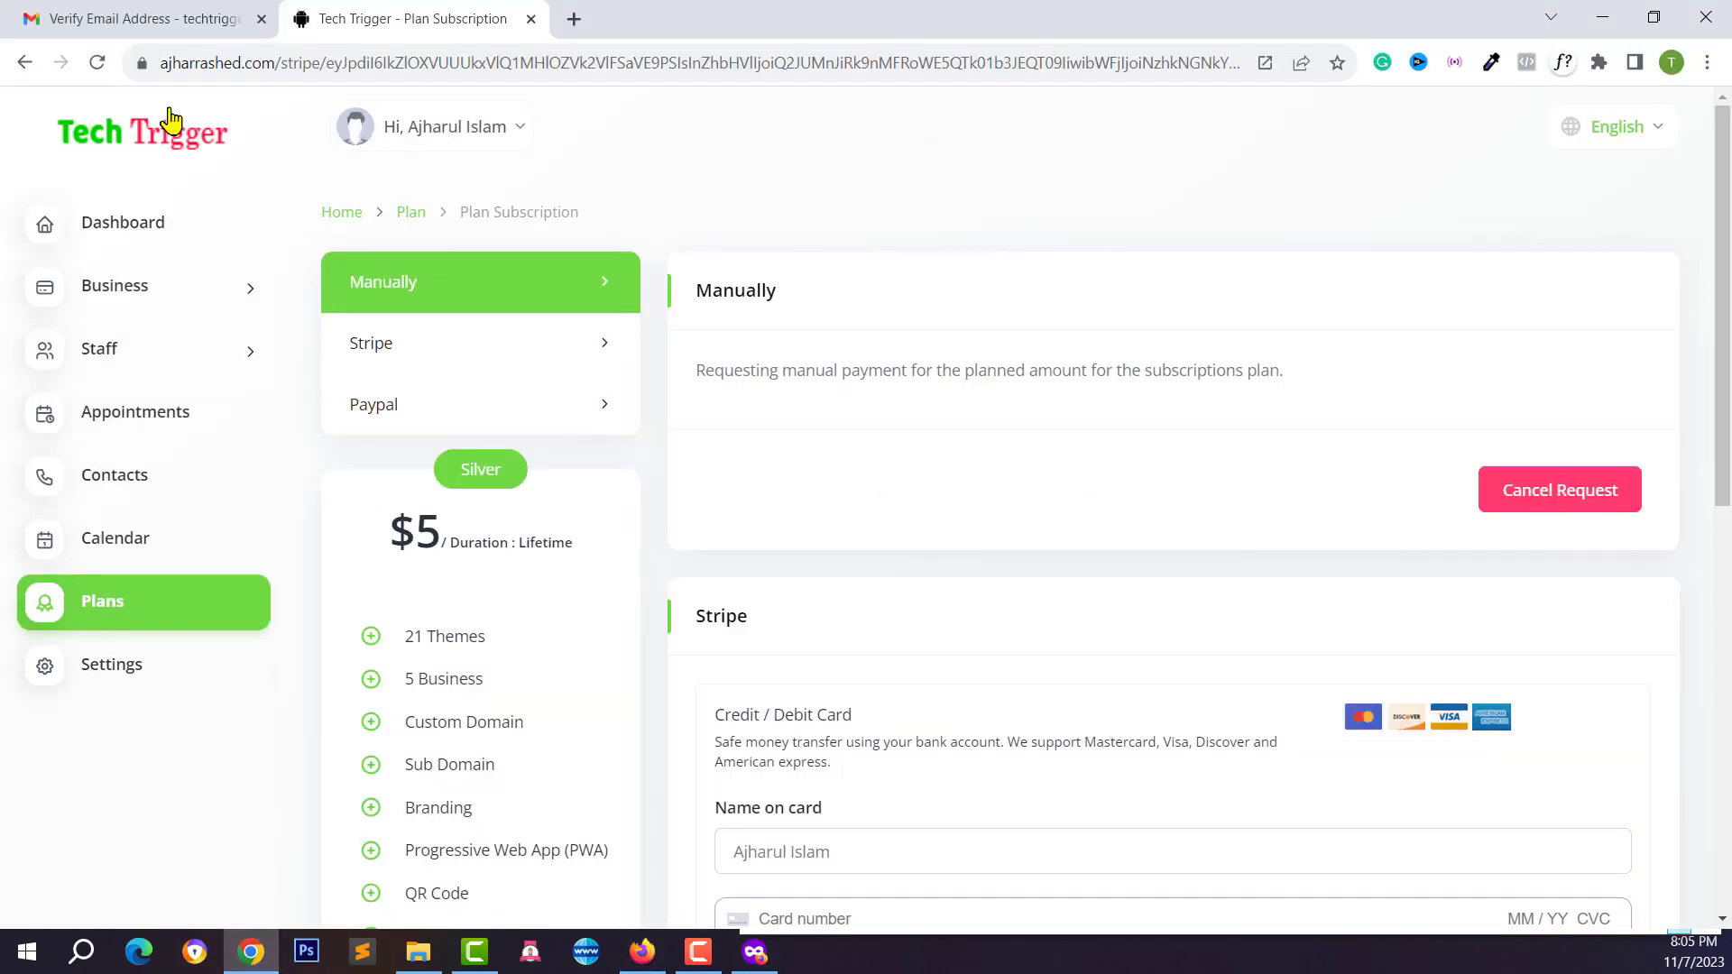
left_click(163, 618)
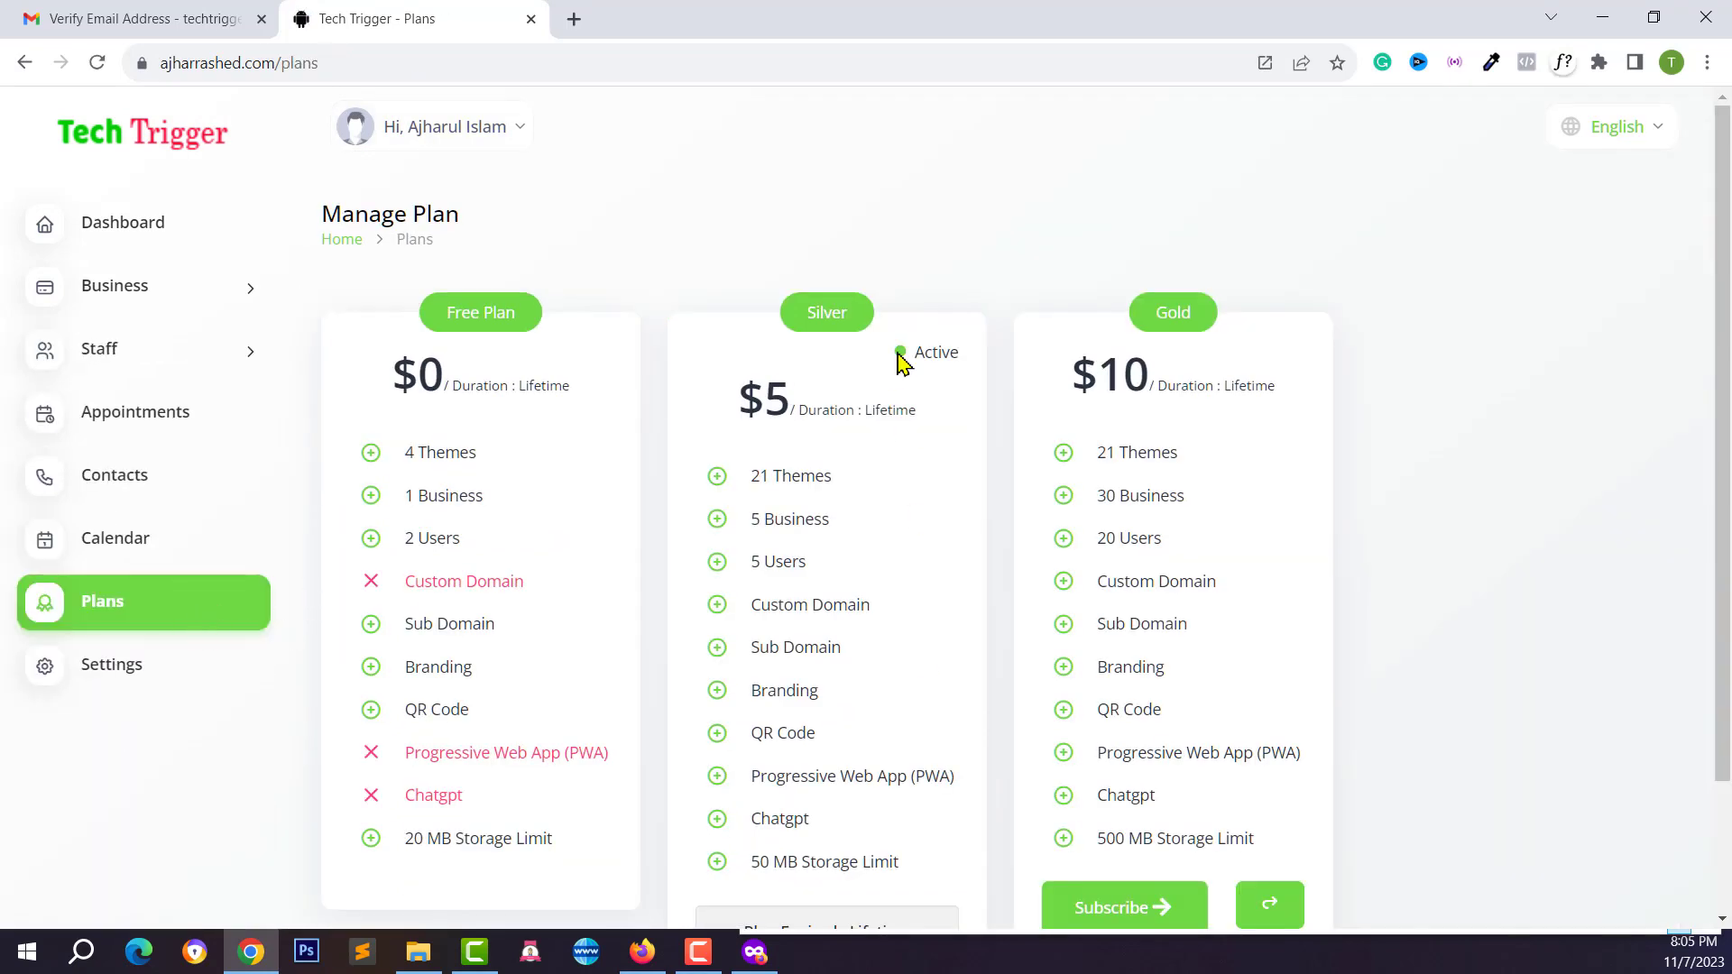
double_click(932, 355)
scroll(773, 523, "down", 2)
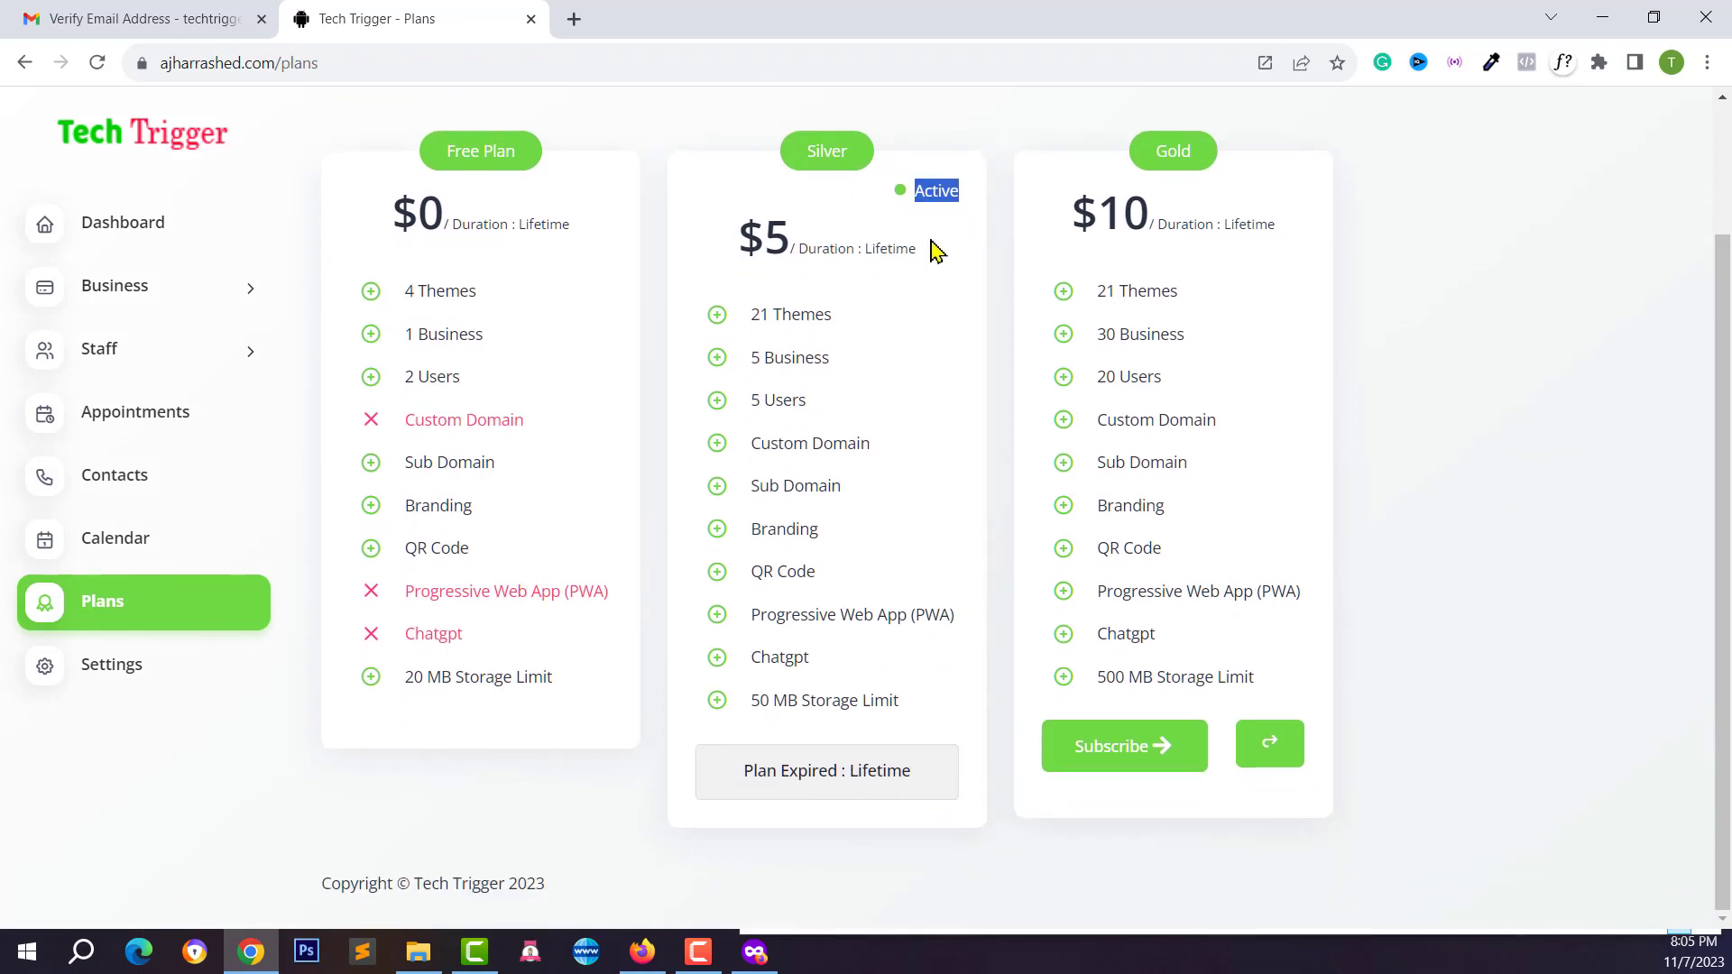
scroll(902, 407, "up", 1)
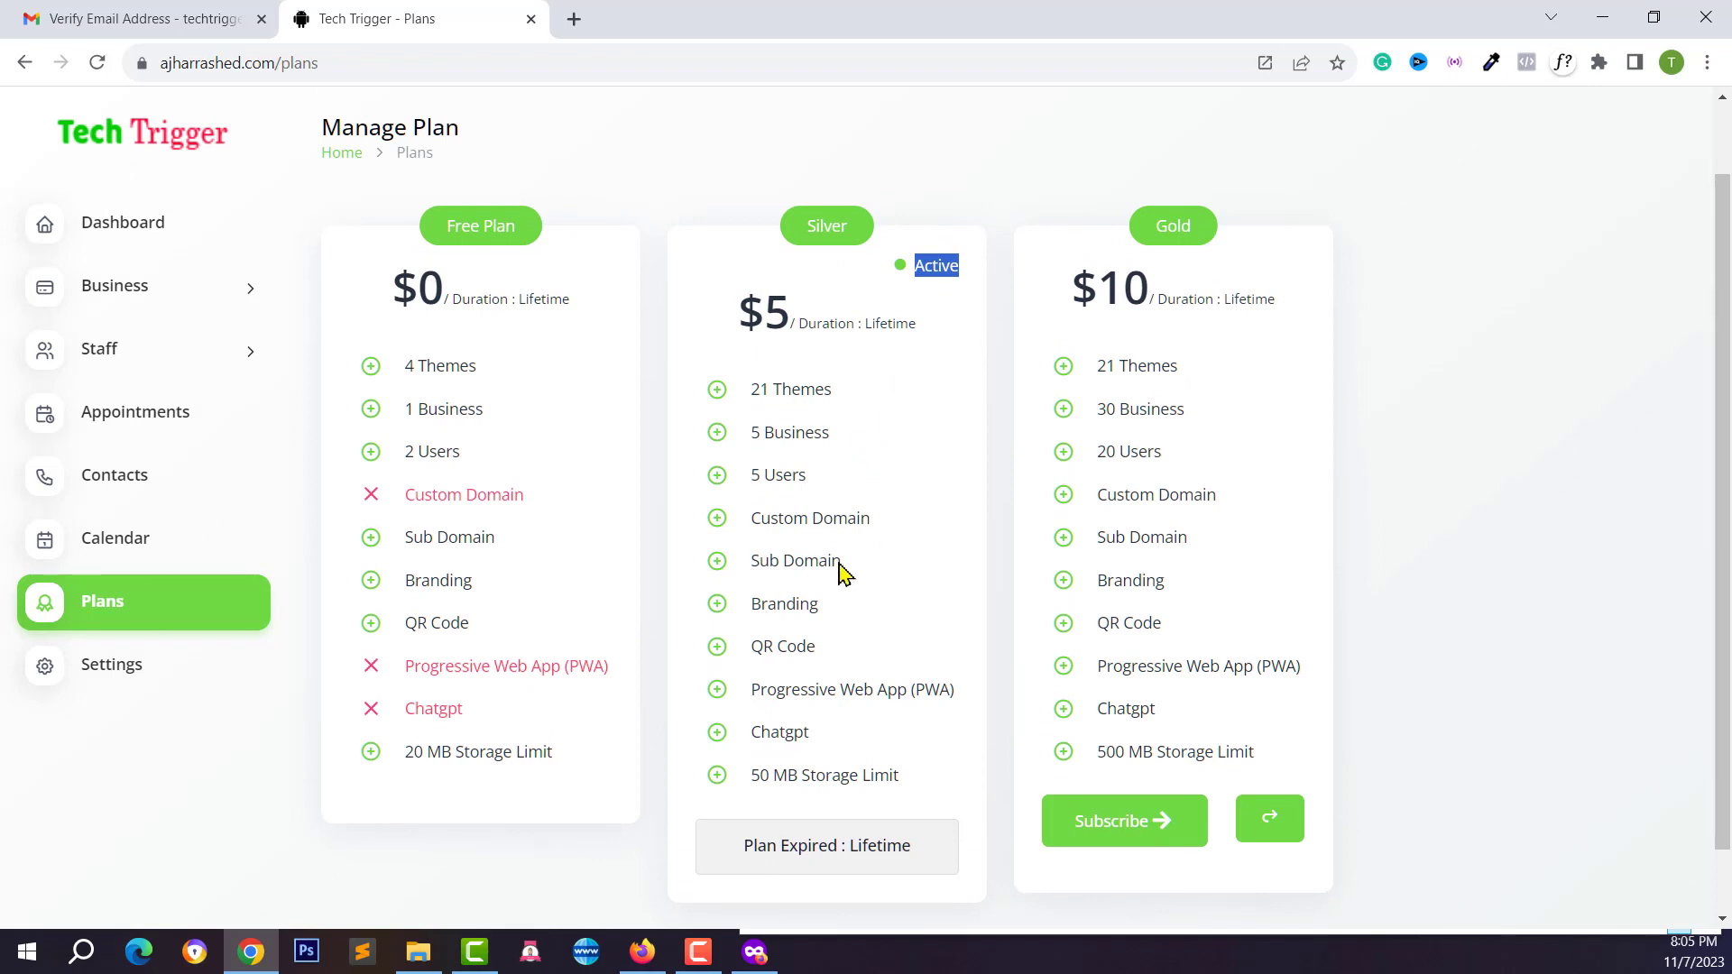
left_click(786, 361)
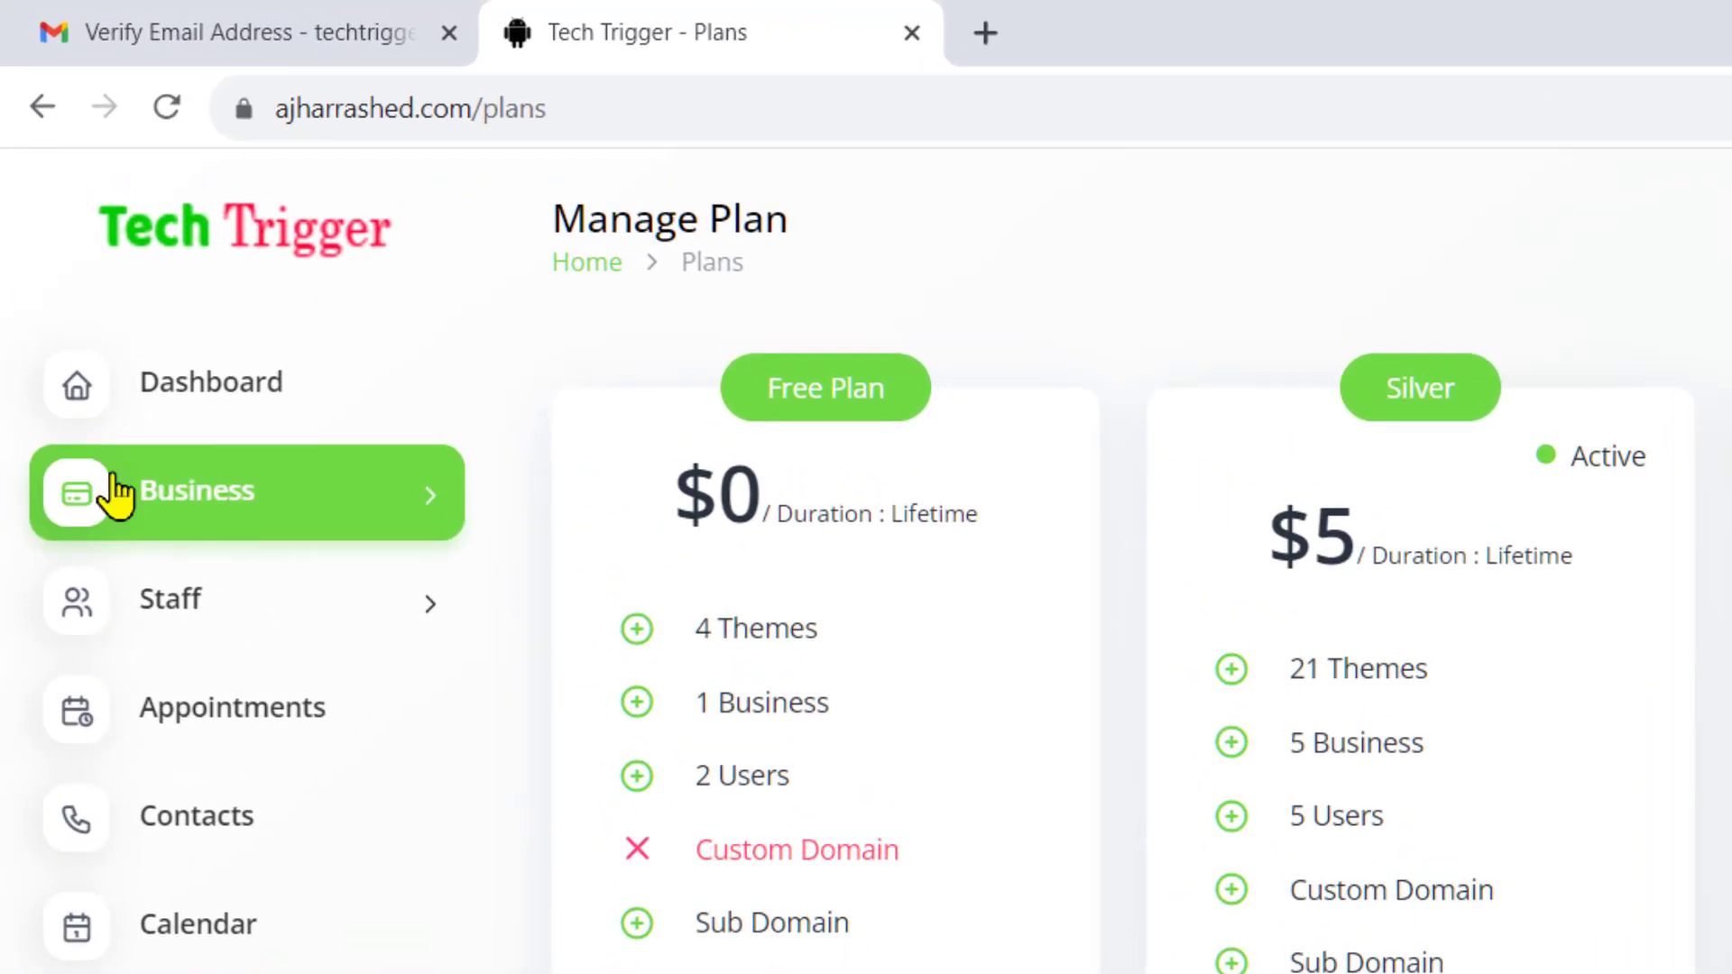
Start a new business and pick purple as the last theme's sub-colour after trying green and blue
left_click(63, 288)
left_click(158, 597)
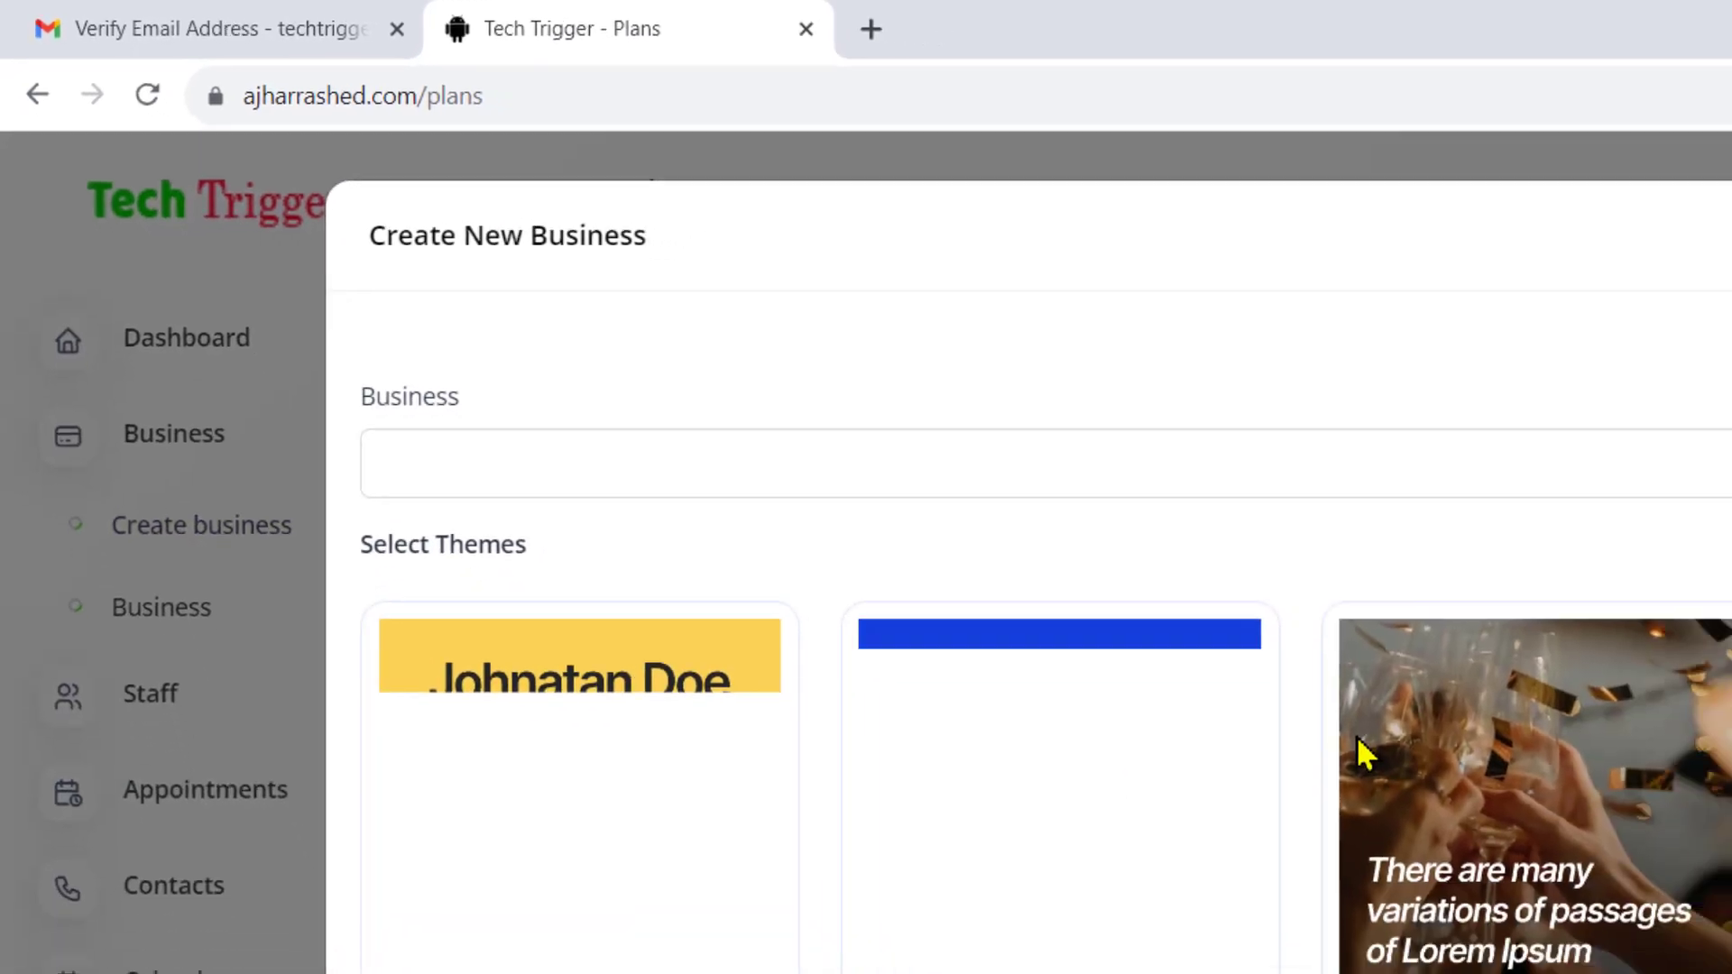
scroll(874, 480, "down", 10)
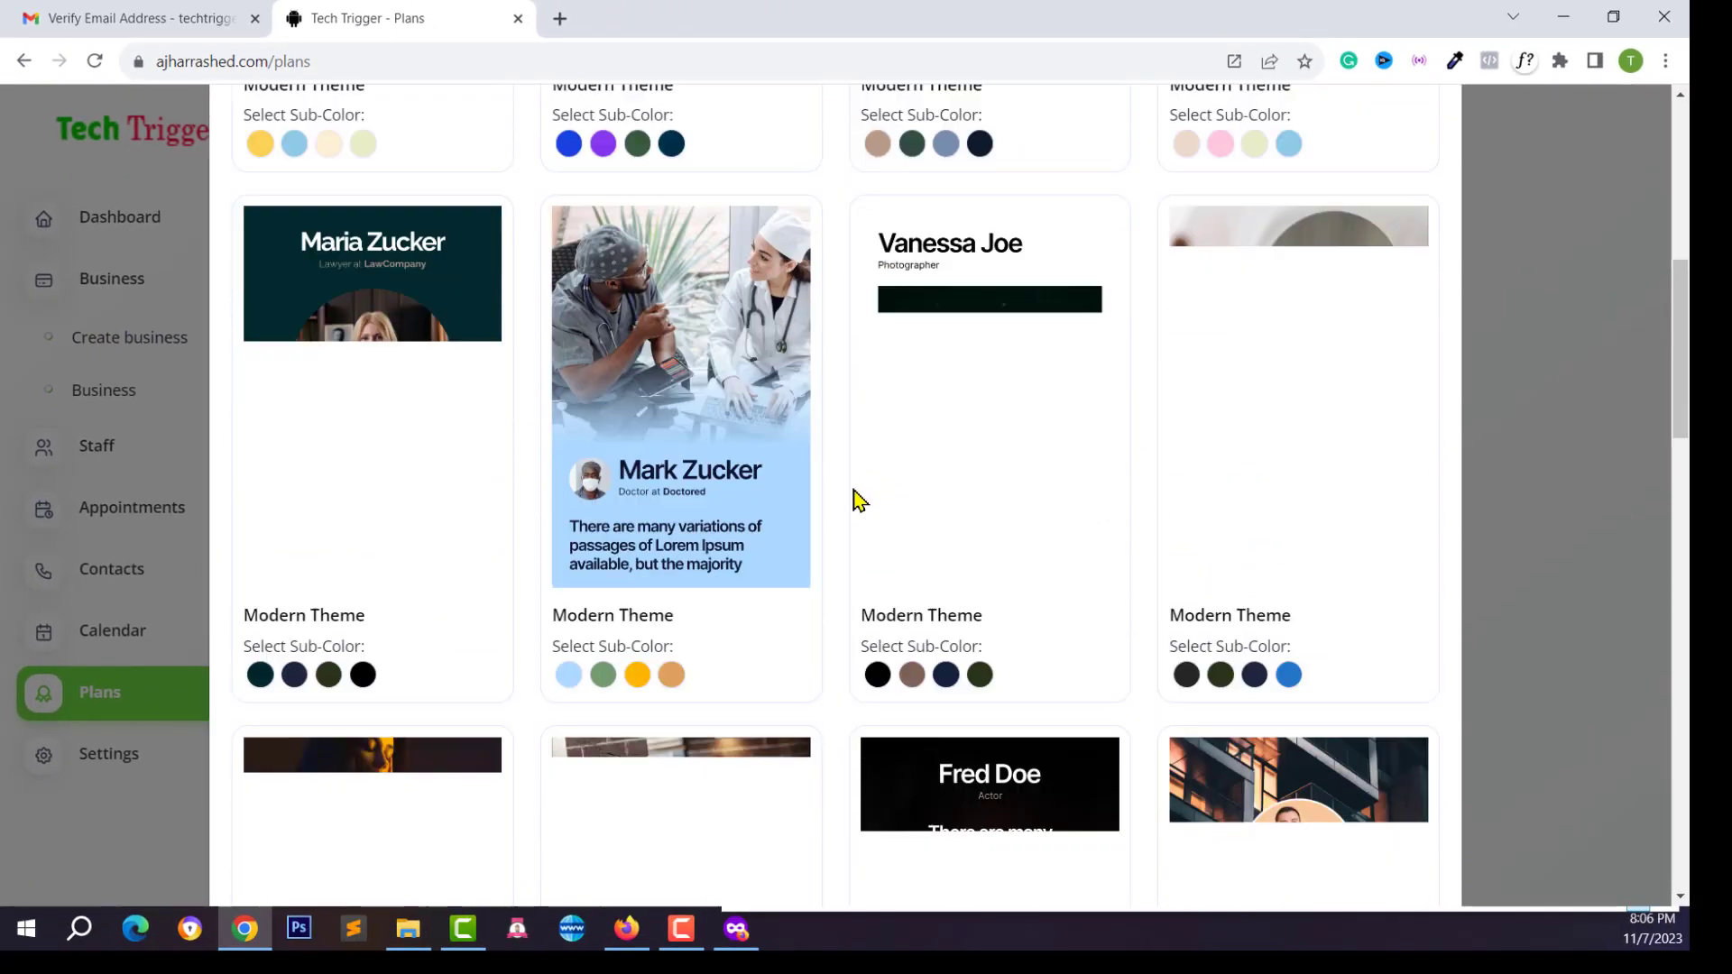
scroll(855, 518, "down", 15)
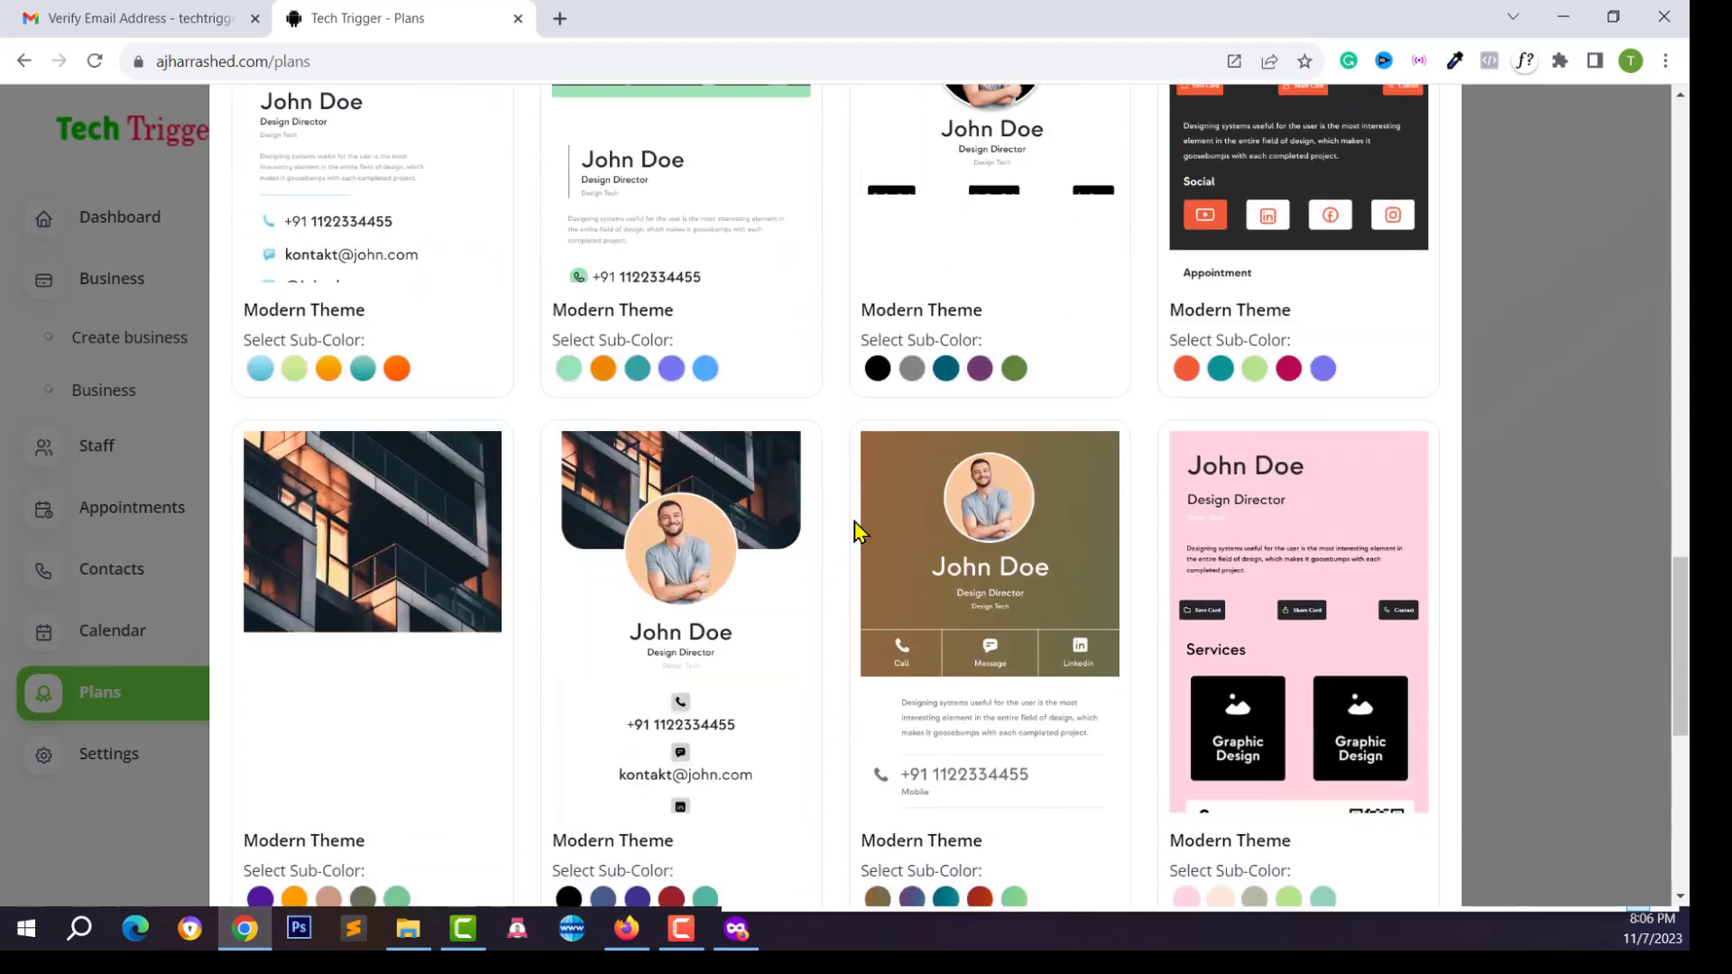
scroll(411, 592, "down", 5)
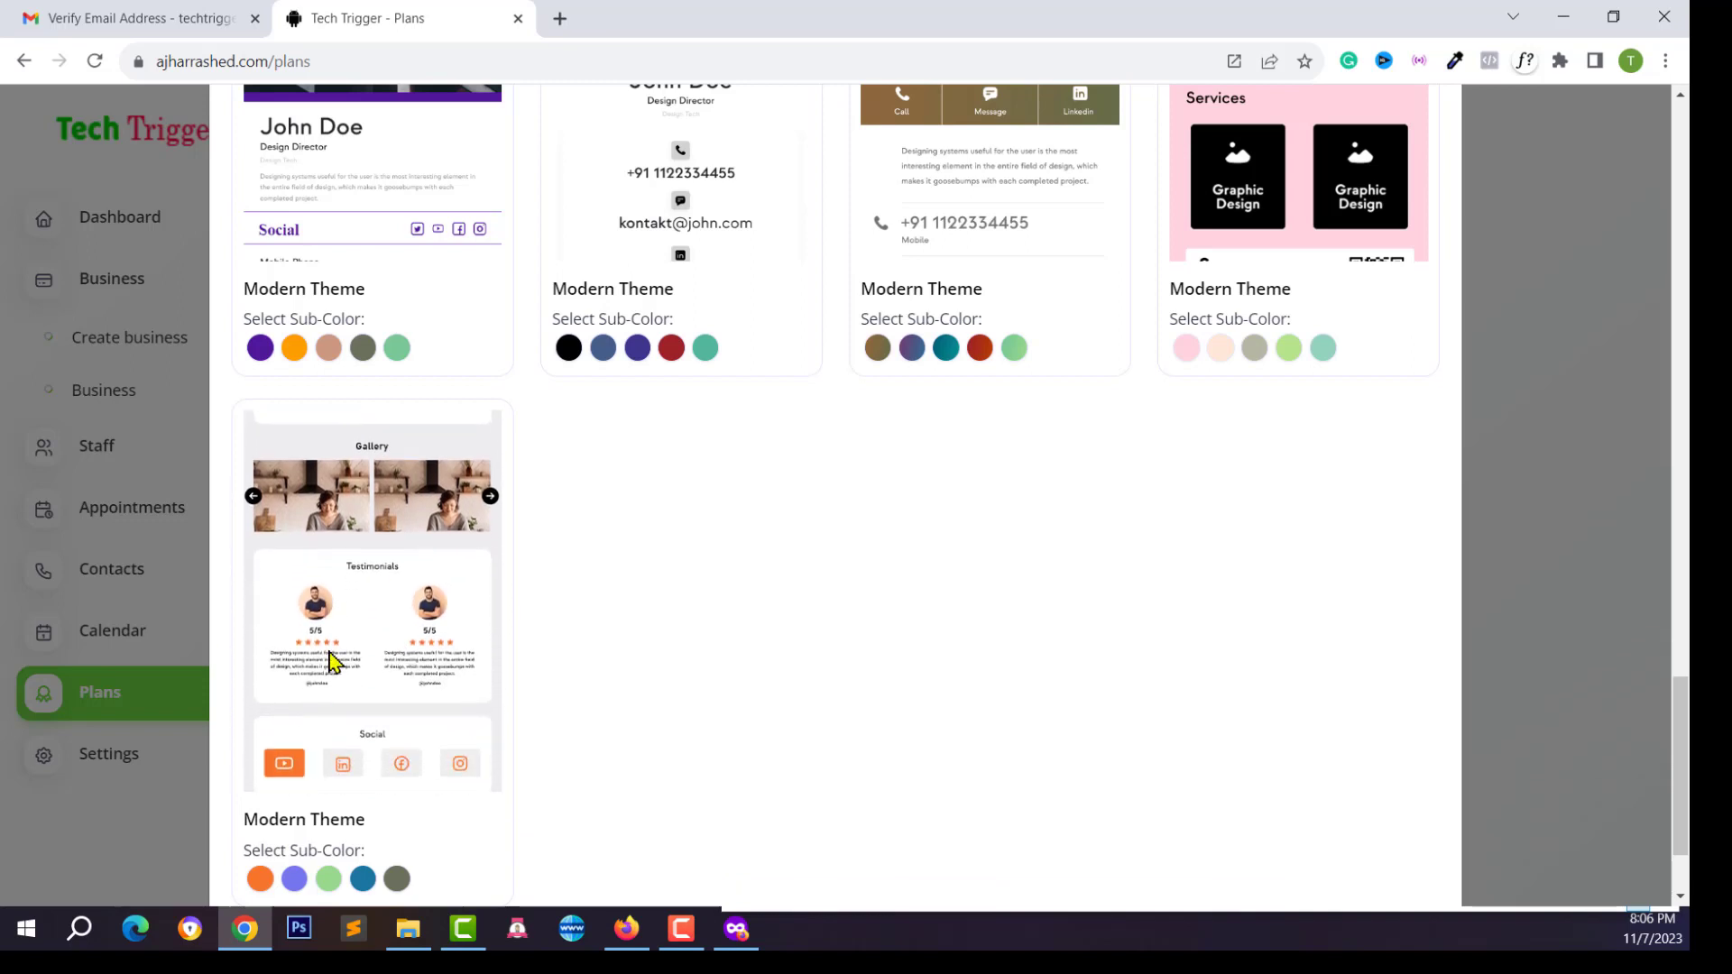
scroll(365, 641, "down", 2)
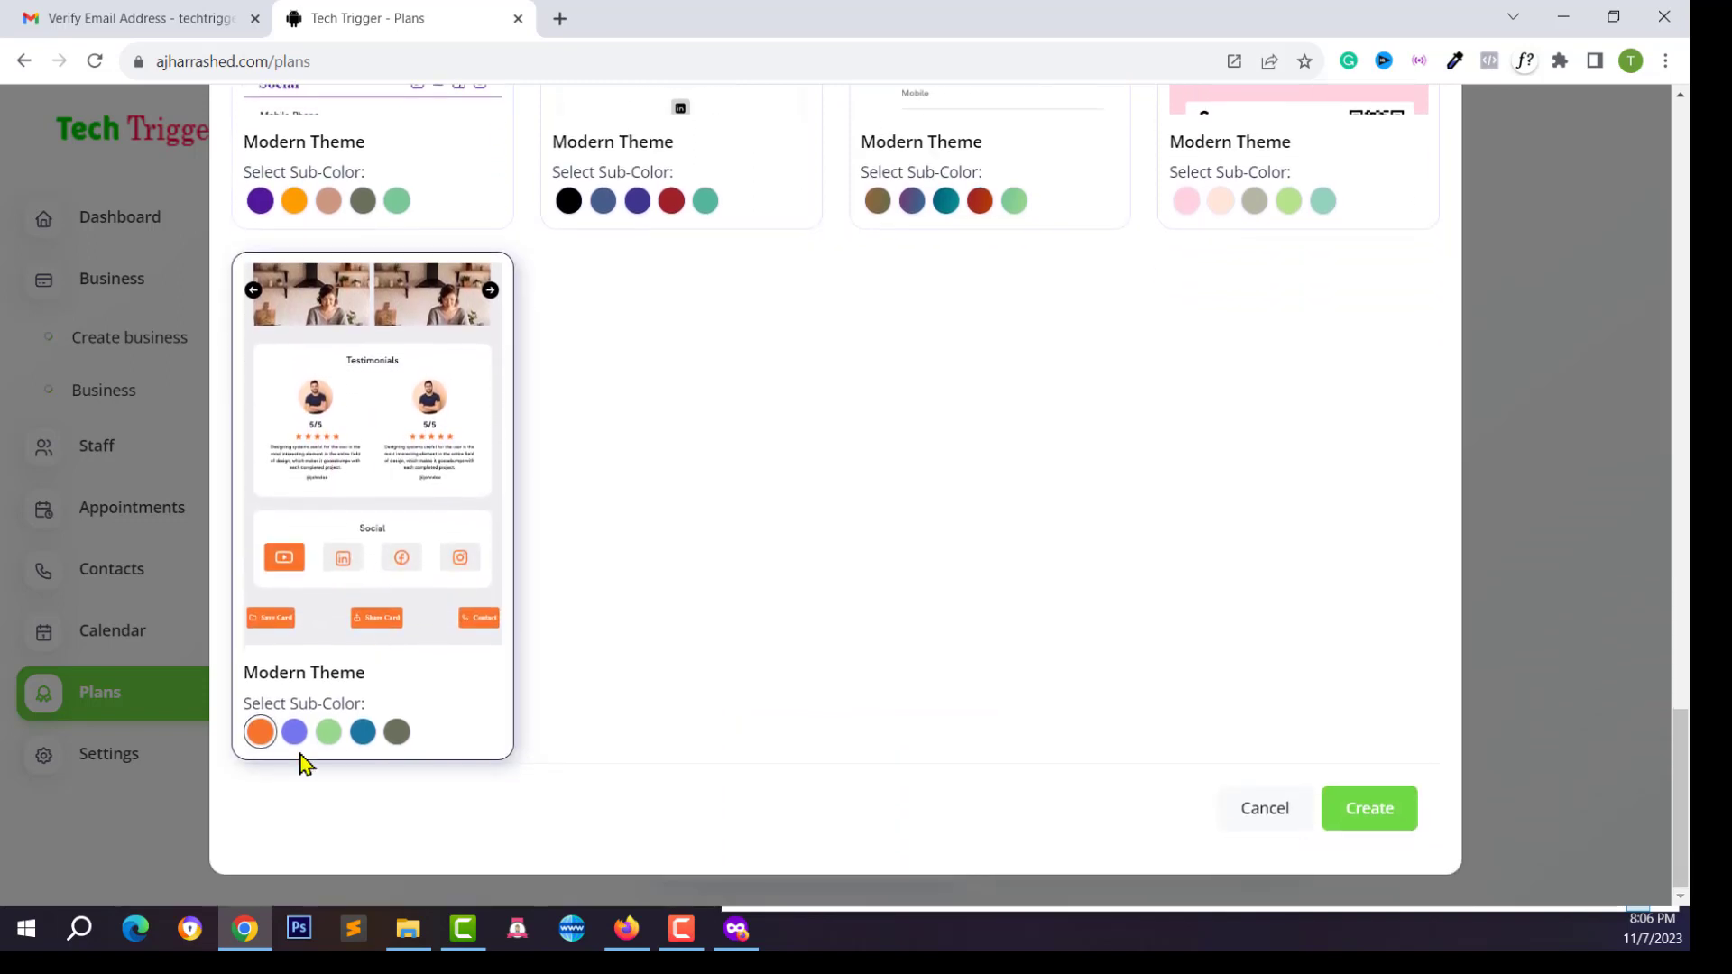
left_click(295, 731)
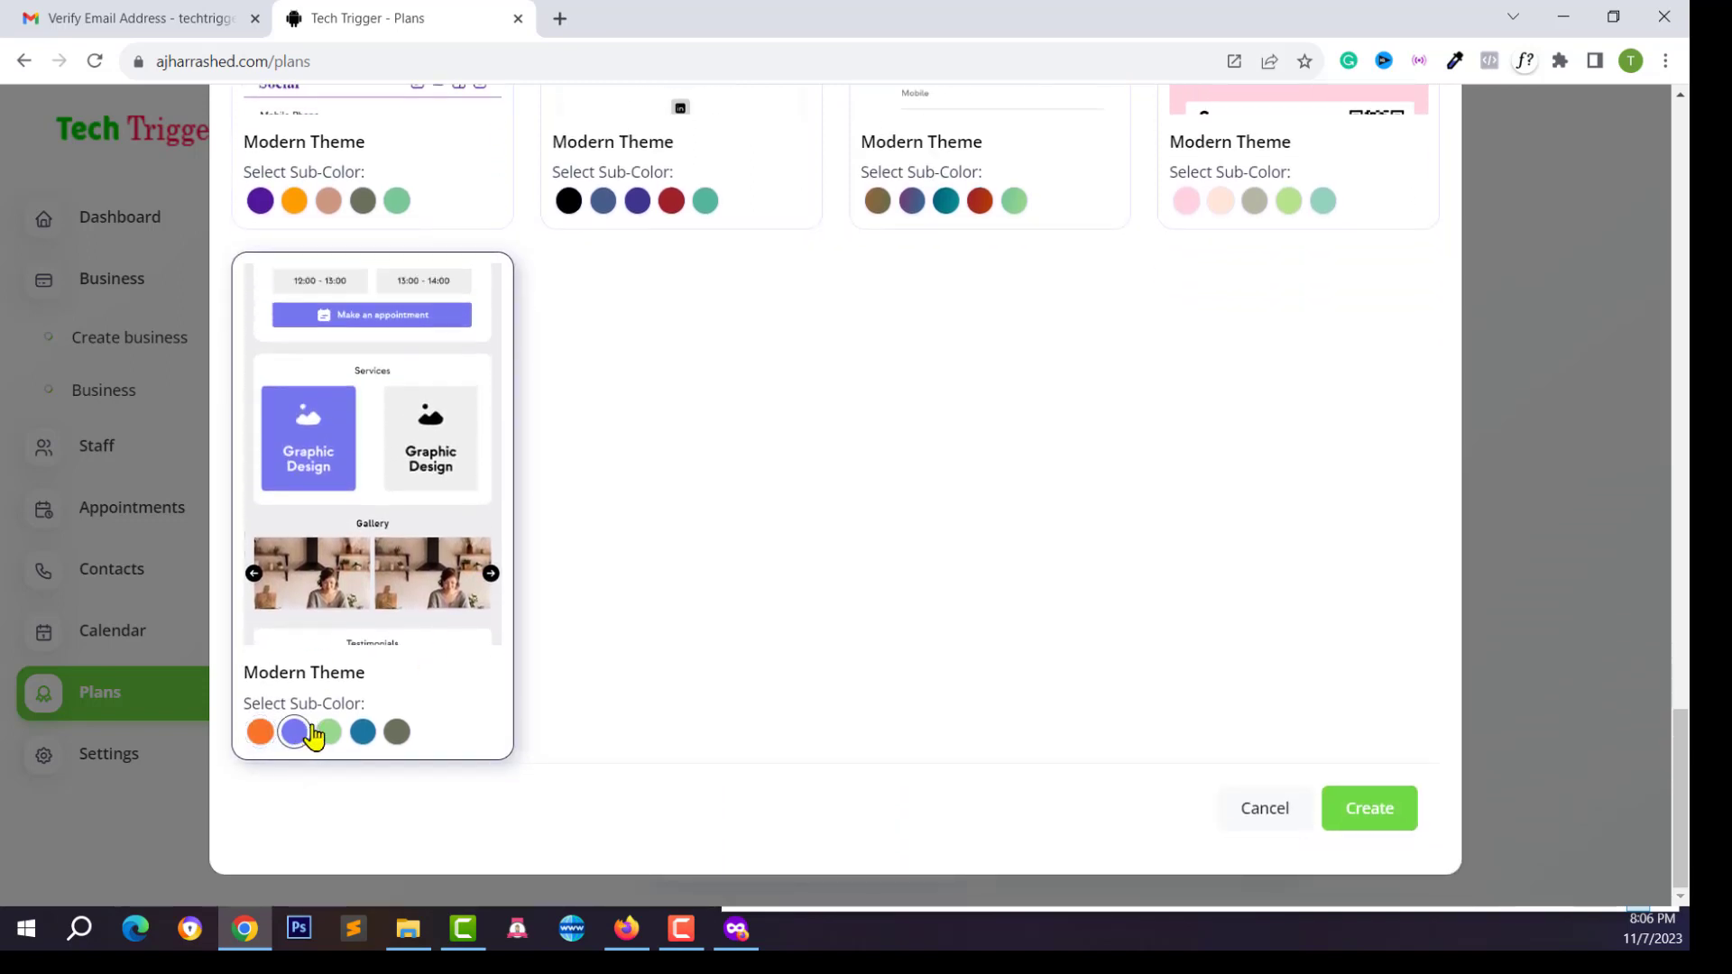
left_click(332, 732)
left_click(360, 732)
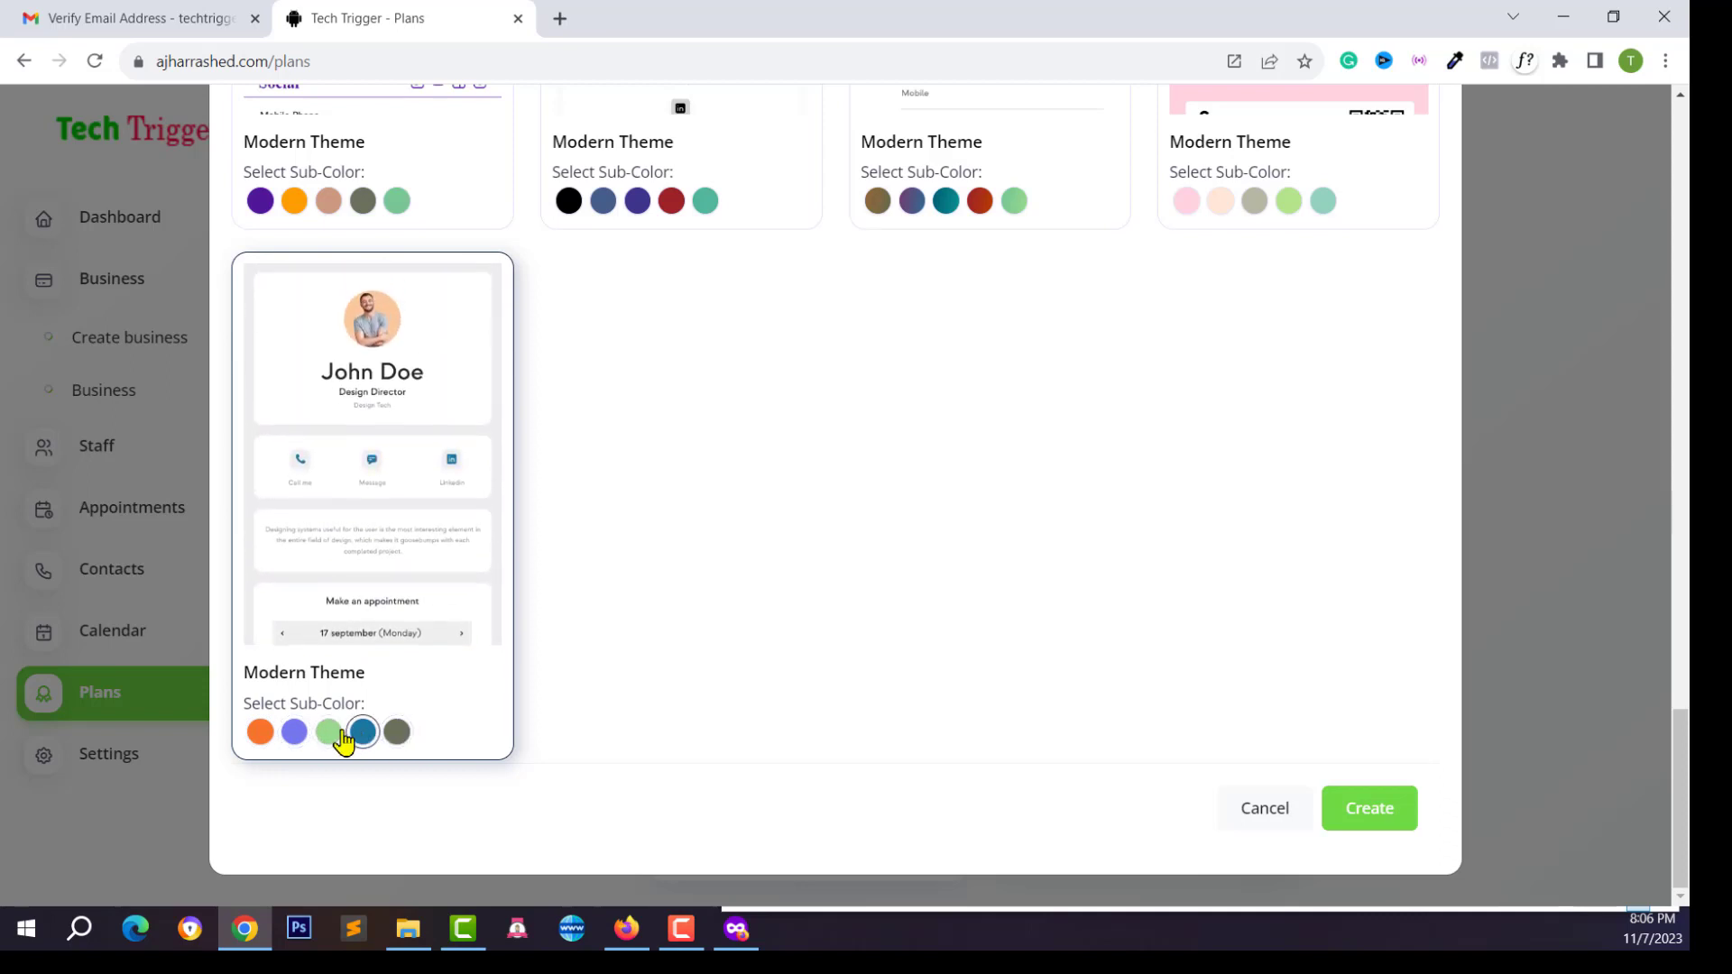
left_click(294, 732)
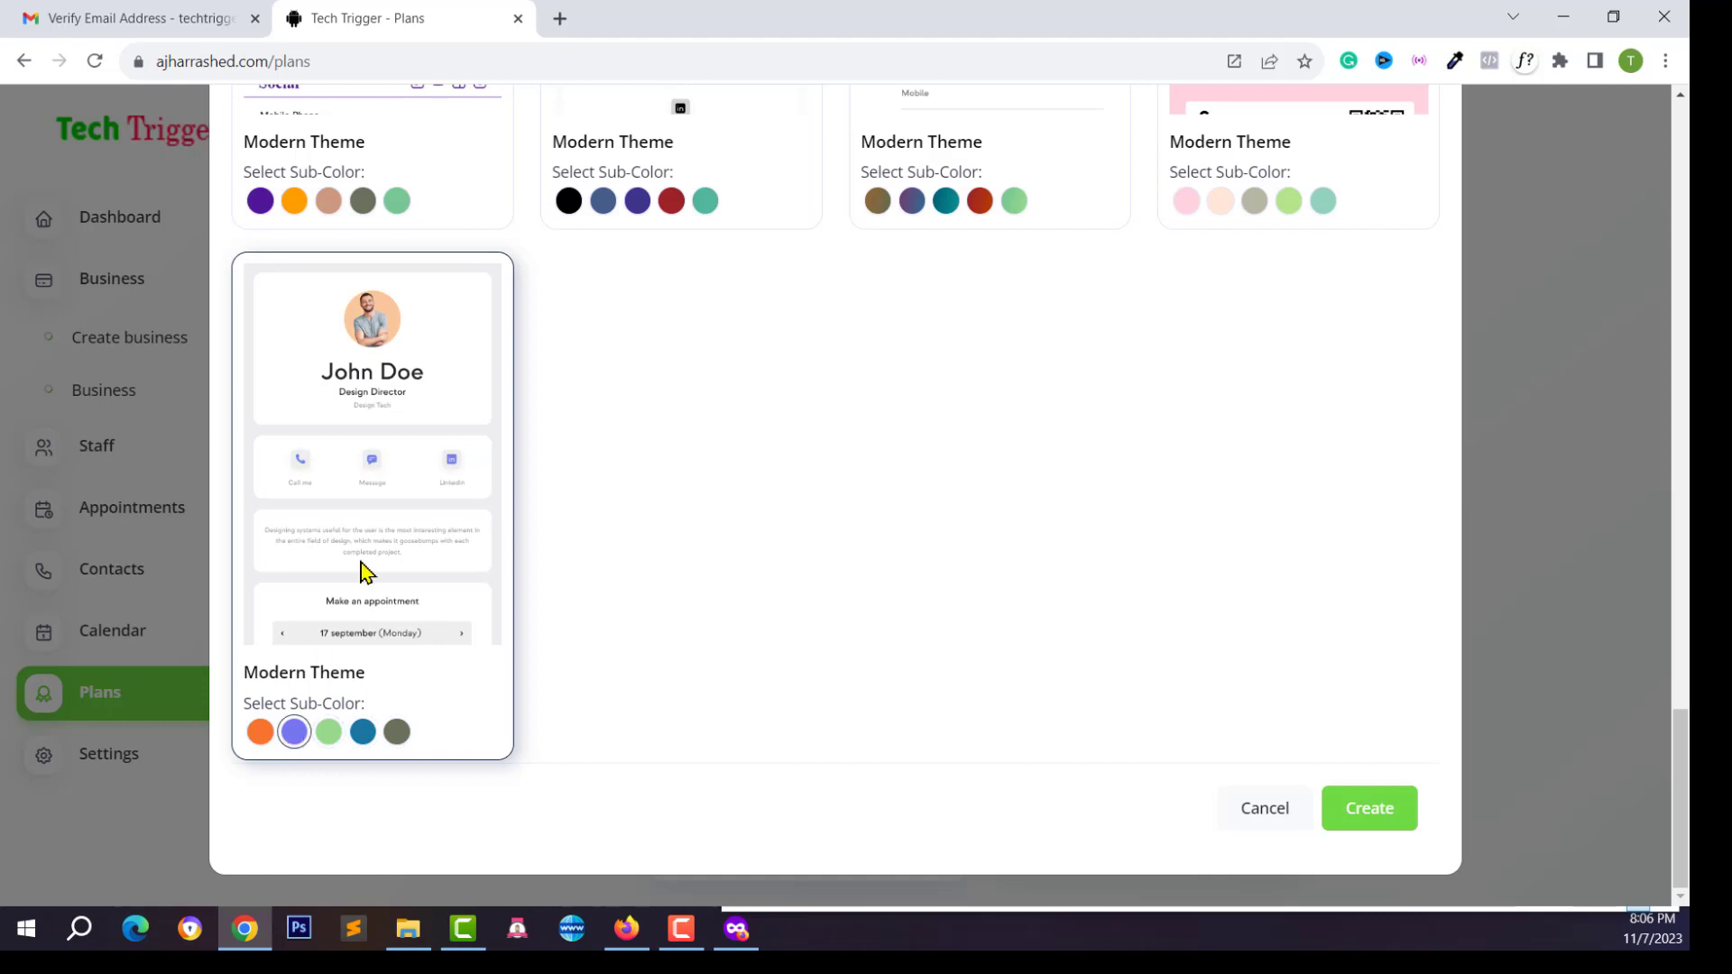
Enter the owner's name as the business name and create the business
scroll(364, 568, "up", 10)
left_click(231, 301)
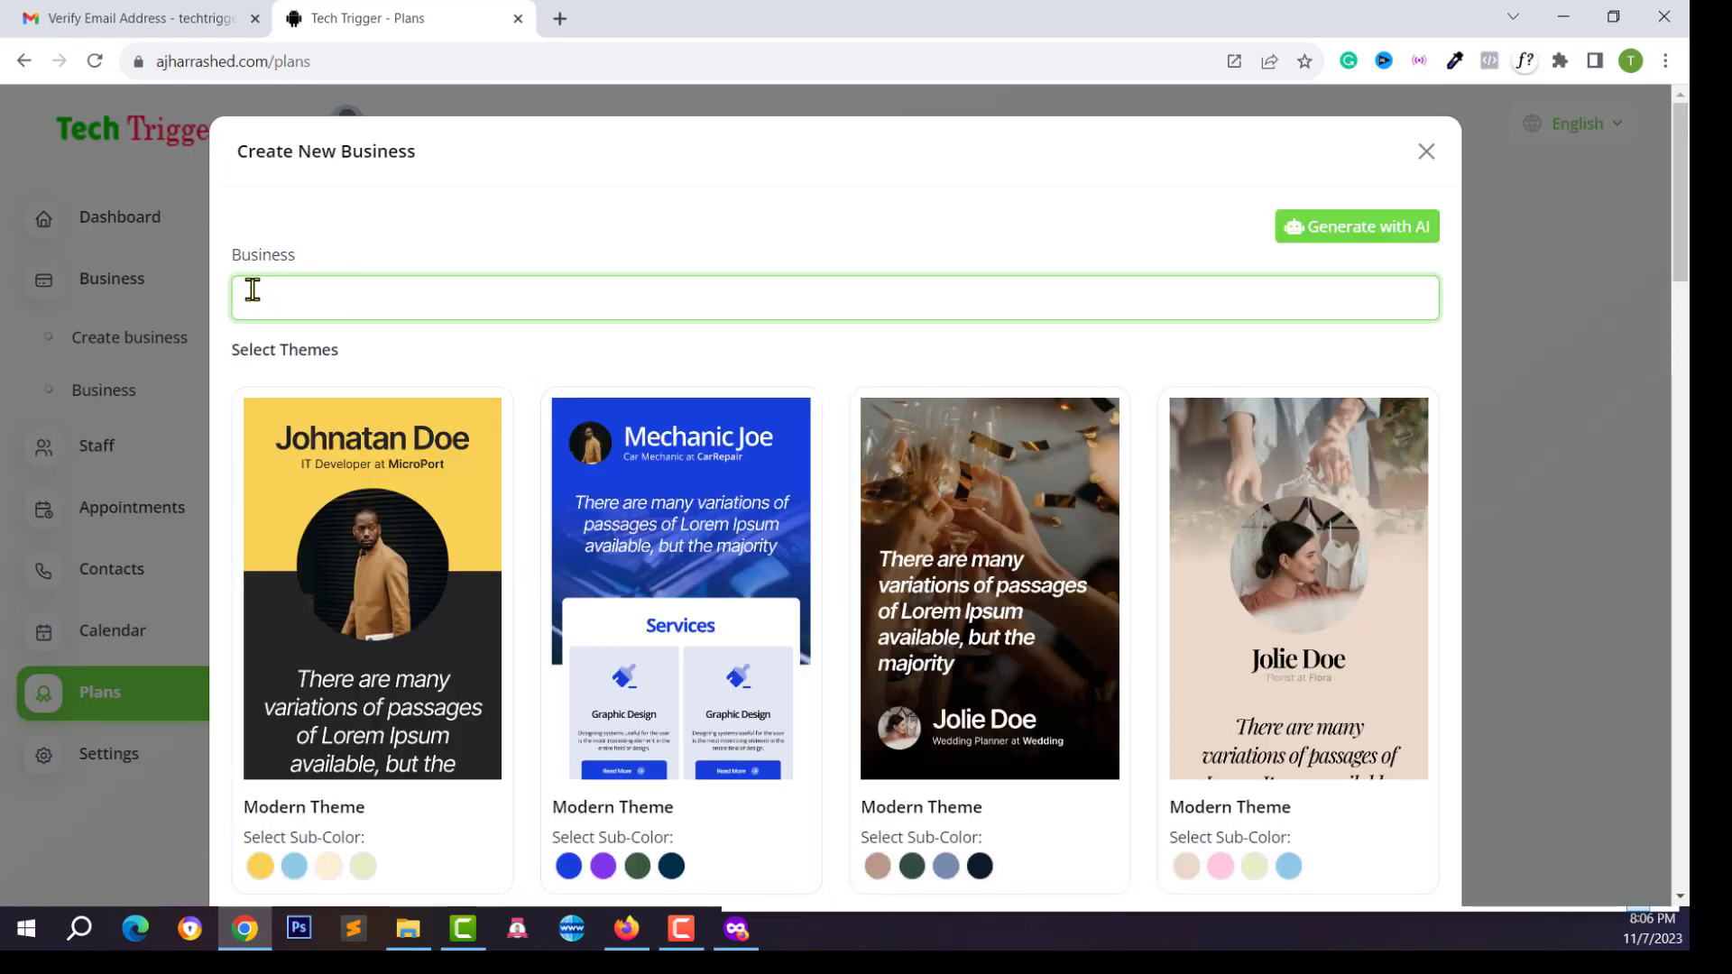
type("Ajharul Islam")
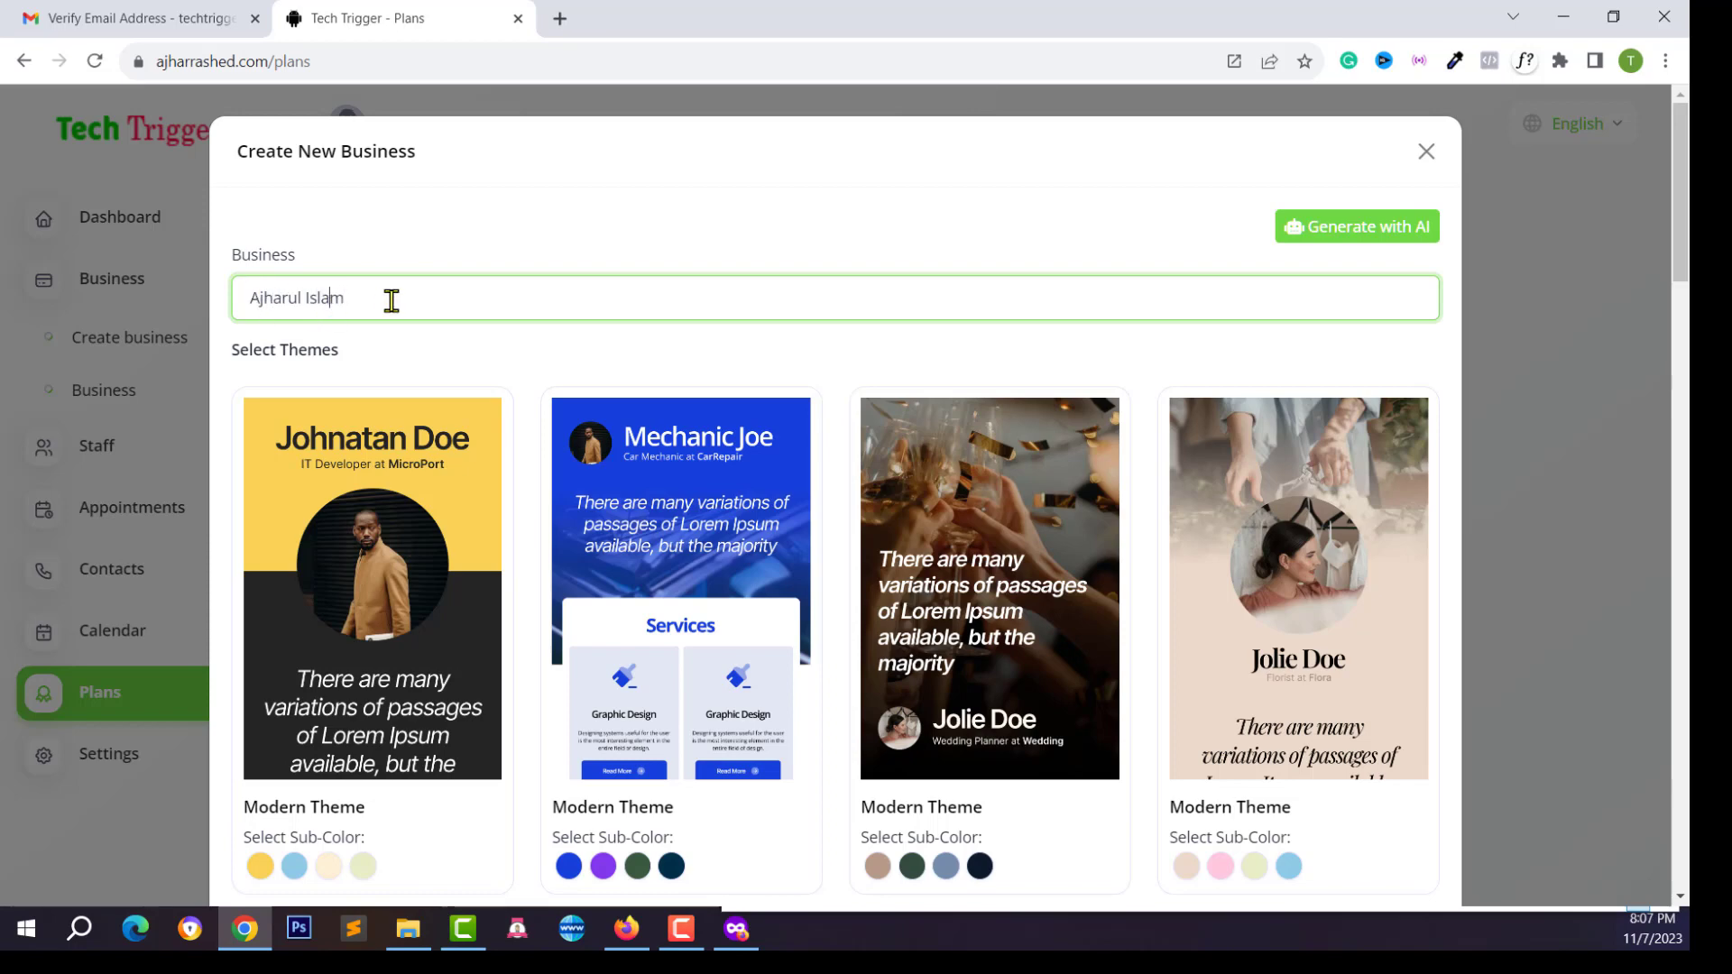
scroll(361, 406, "down", 10)
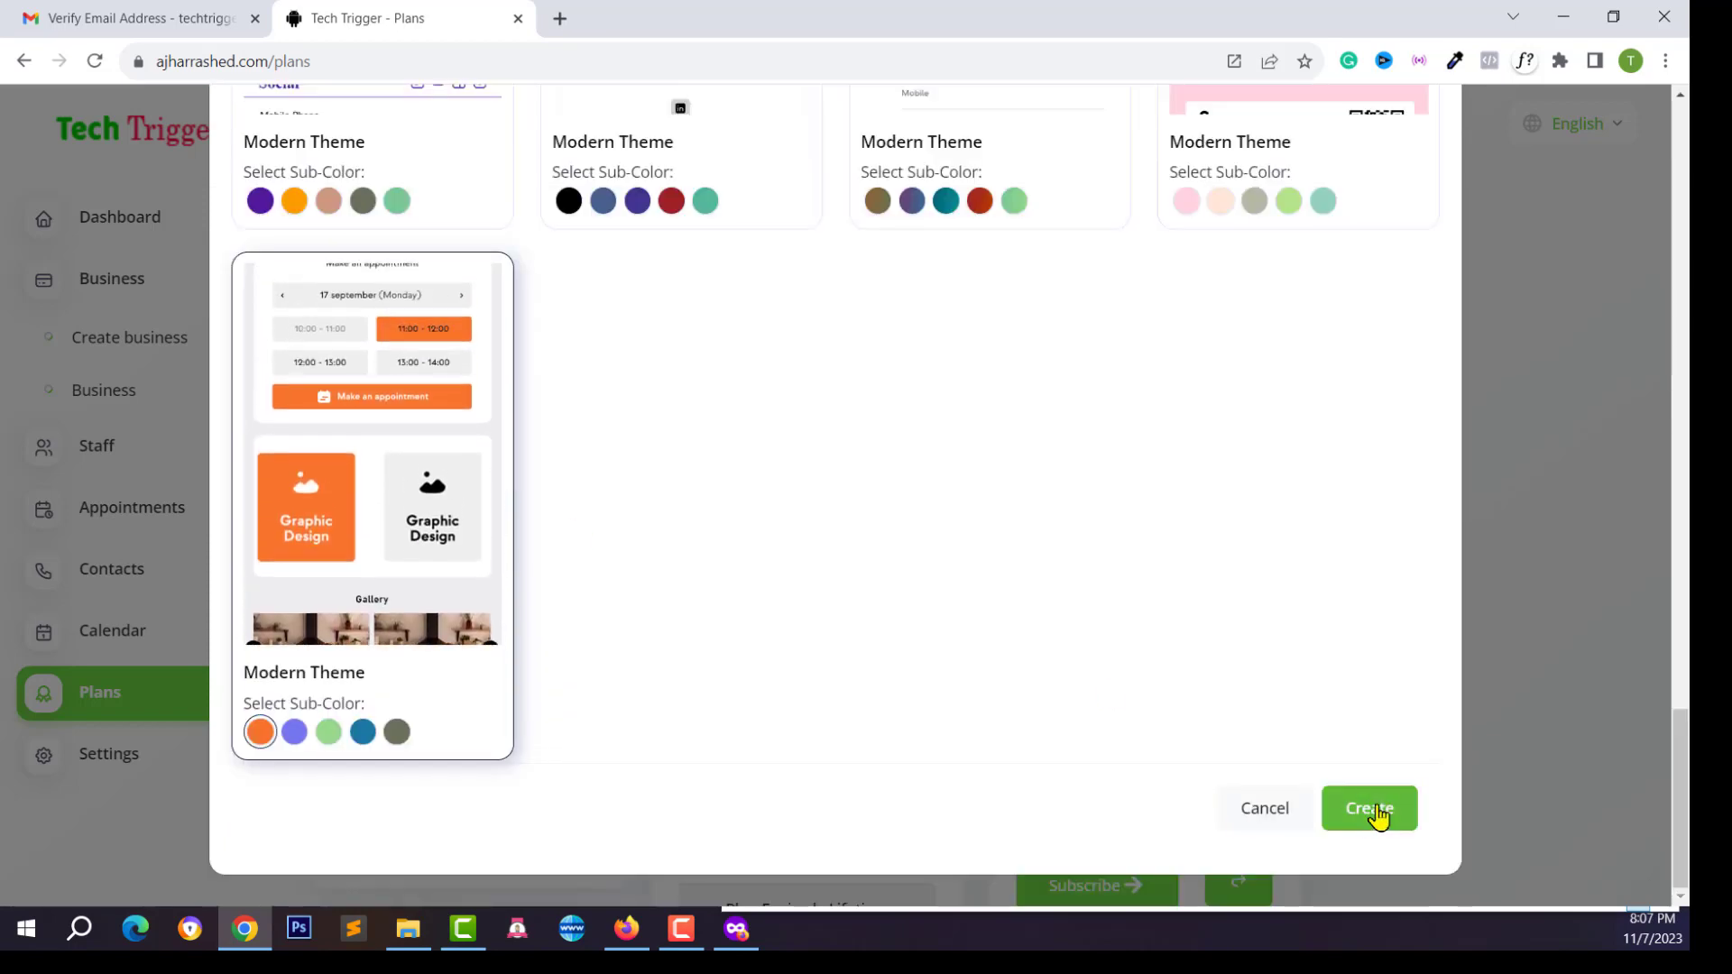
left_click(1331, 812)
left_click(135, 285)
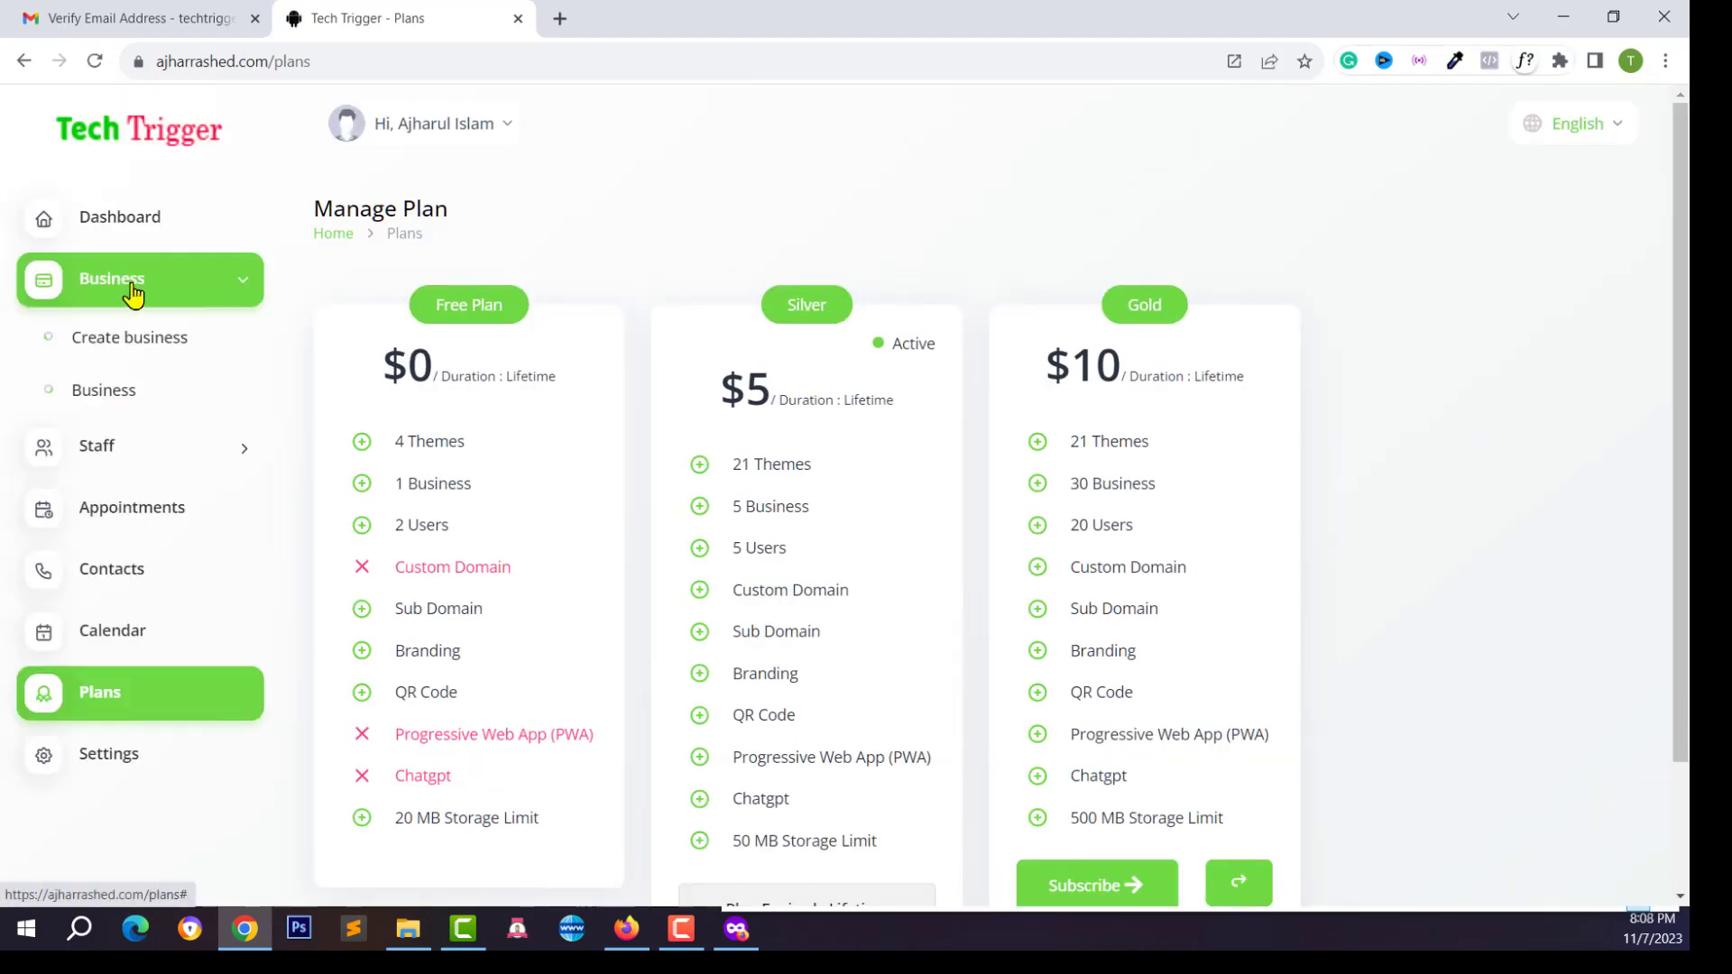
Copy the new business's public card link from the Business list into a new browser tab
left_click(102, 393)
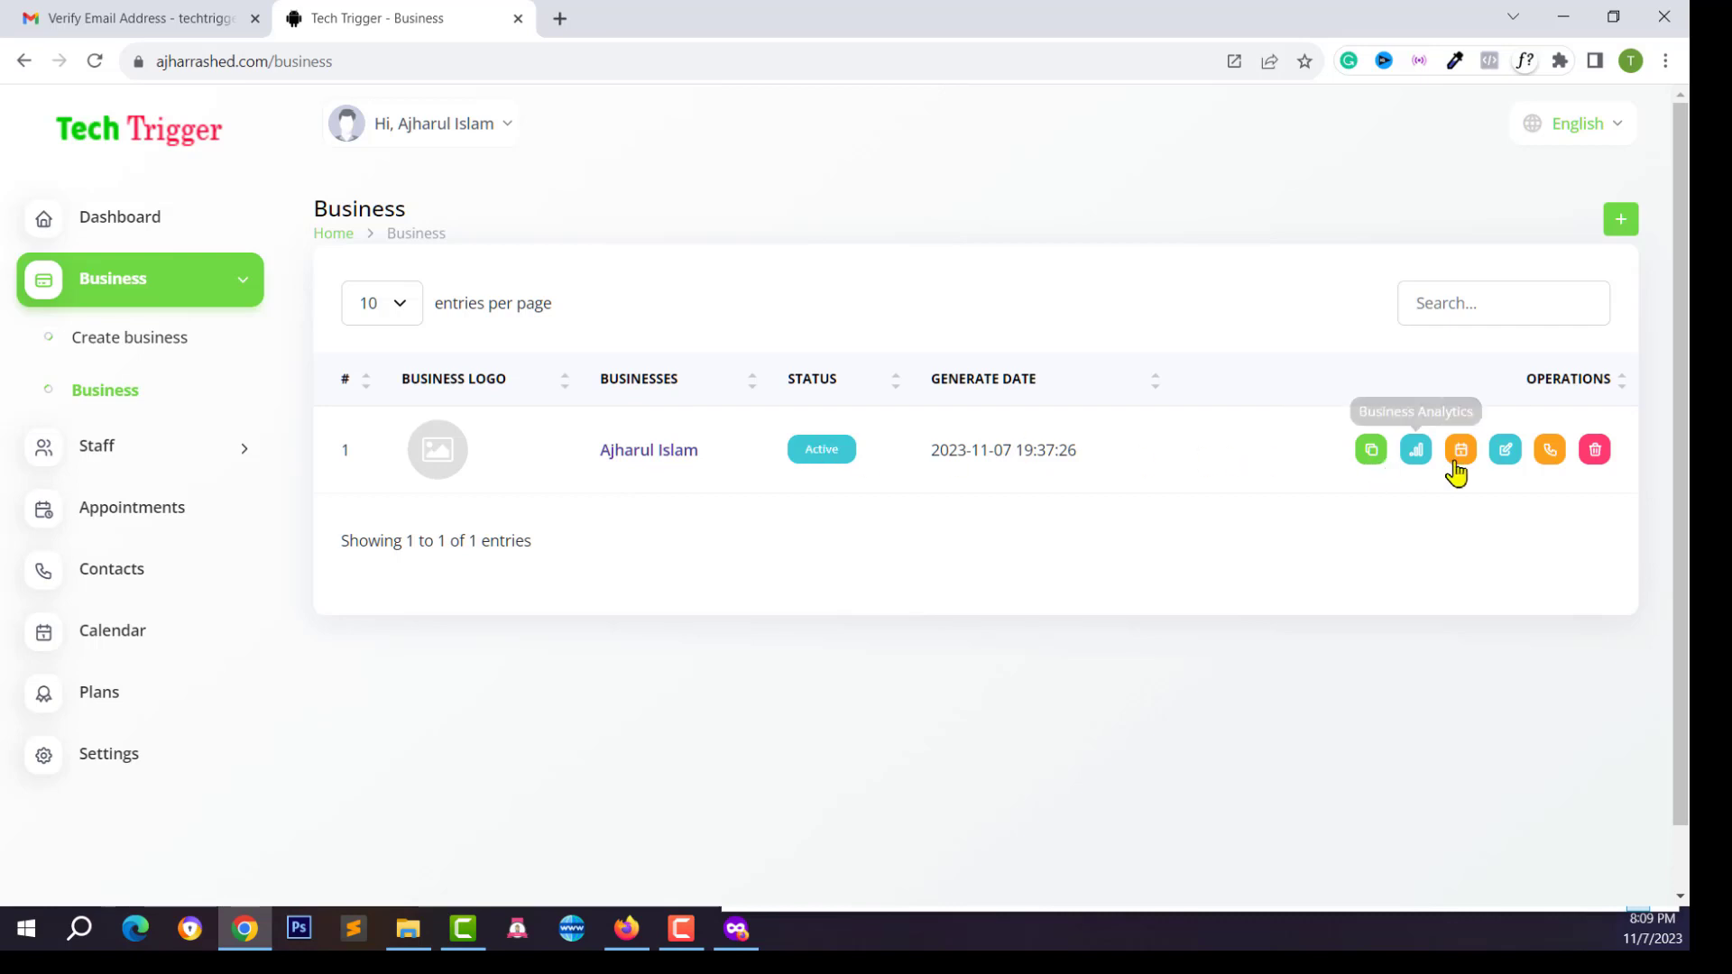
left_click(1371, 450)
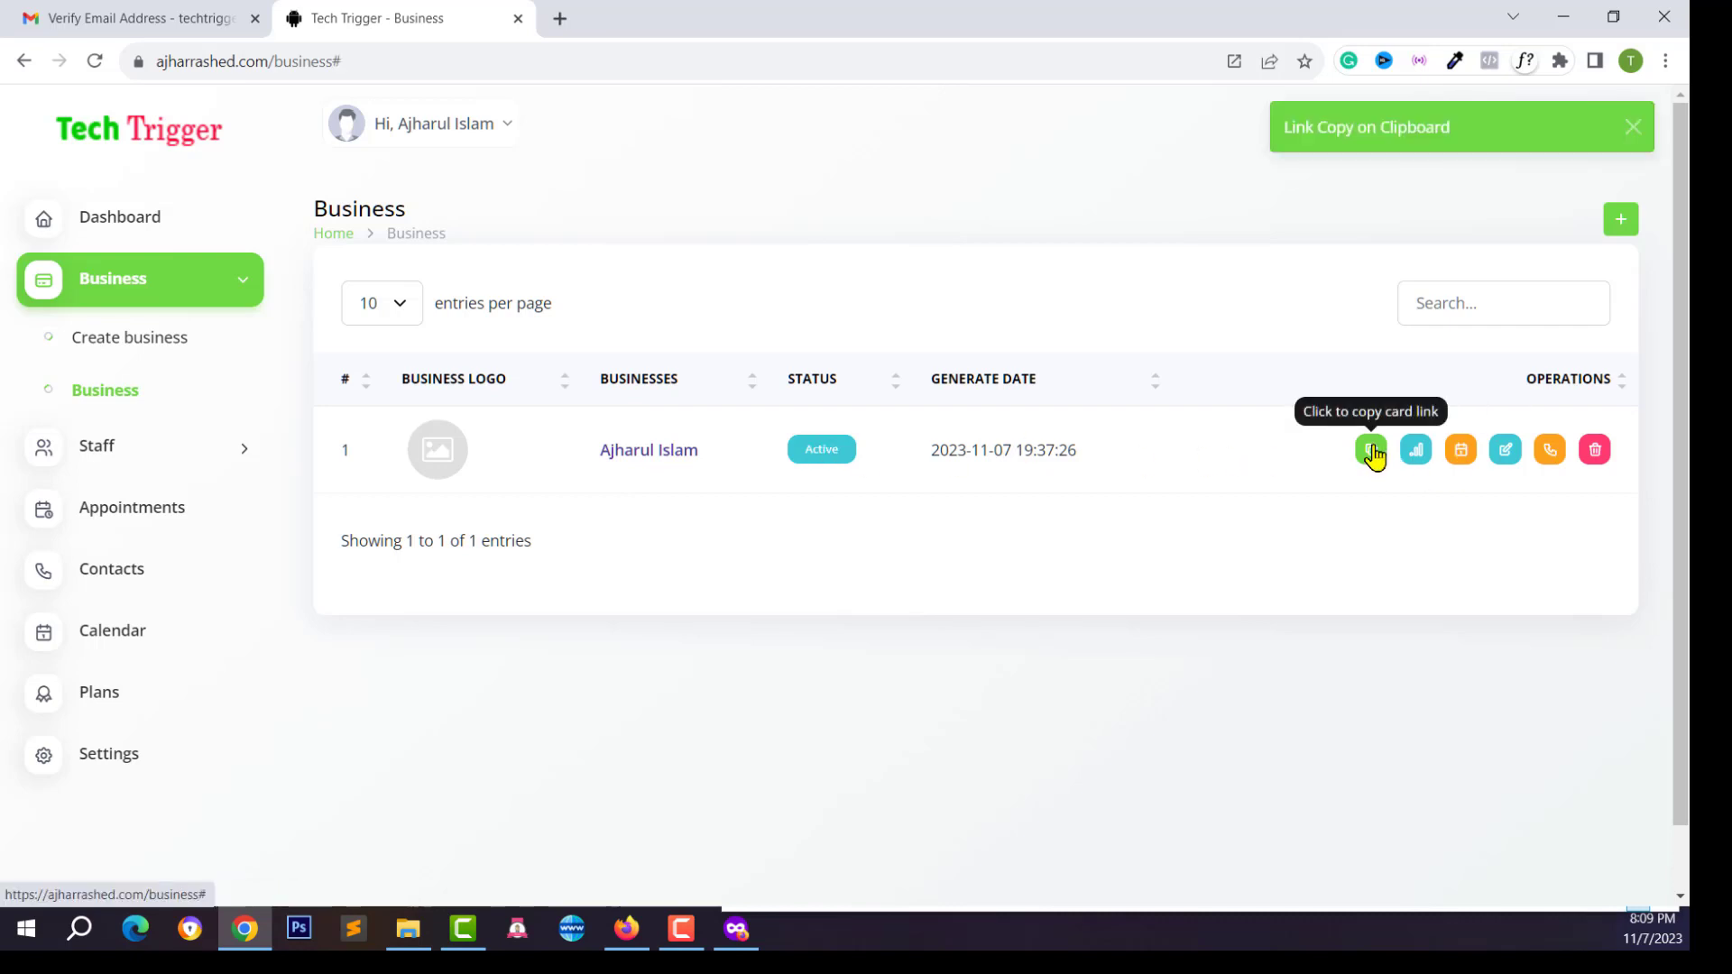
left_click(558, 19)
type("https://ajharrashed.com/ajharul-islam")
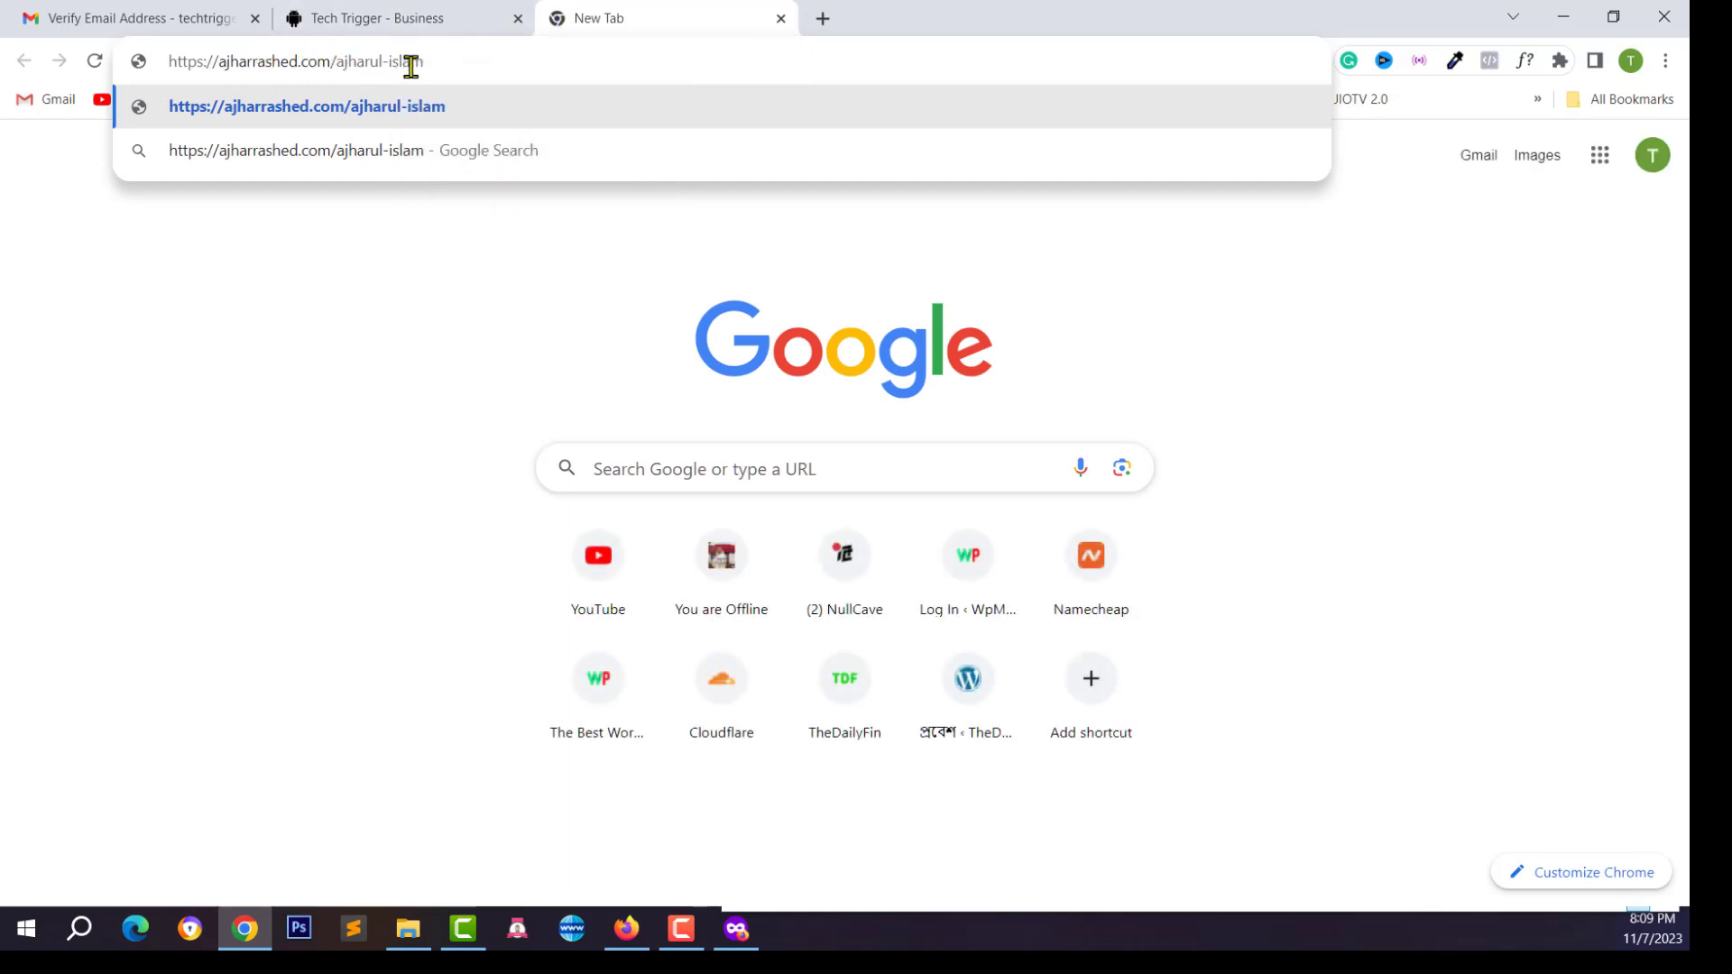
Load the public card page, inspect its full https address, then go back to the Business list
key("Return")
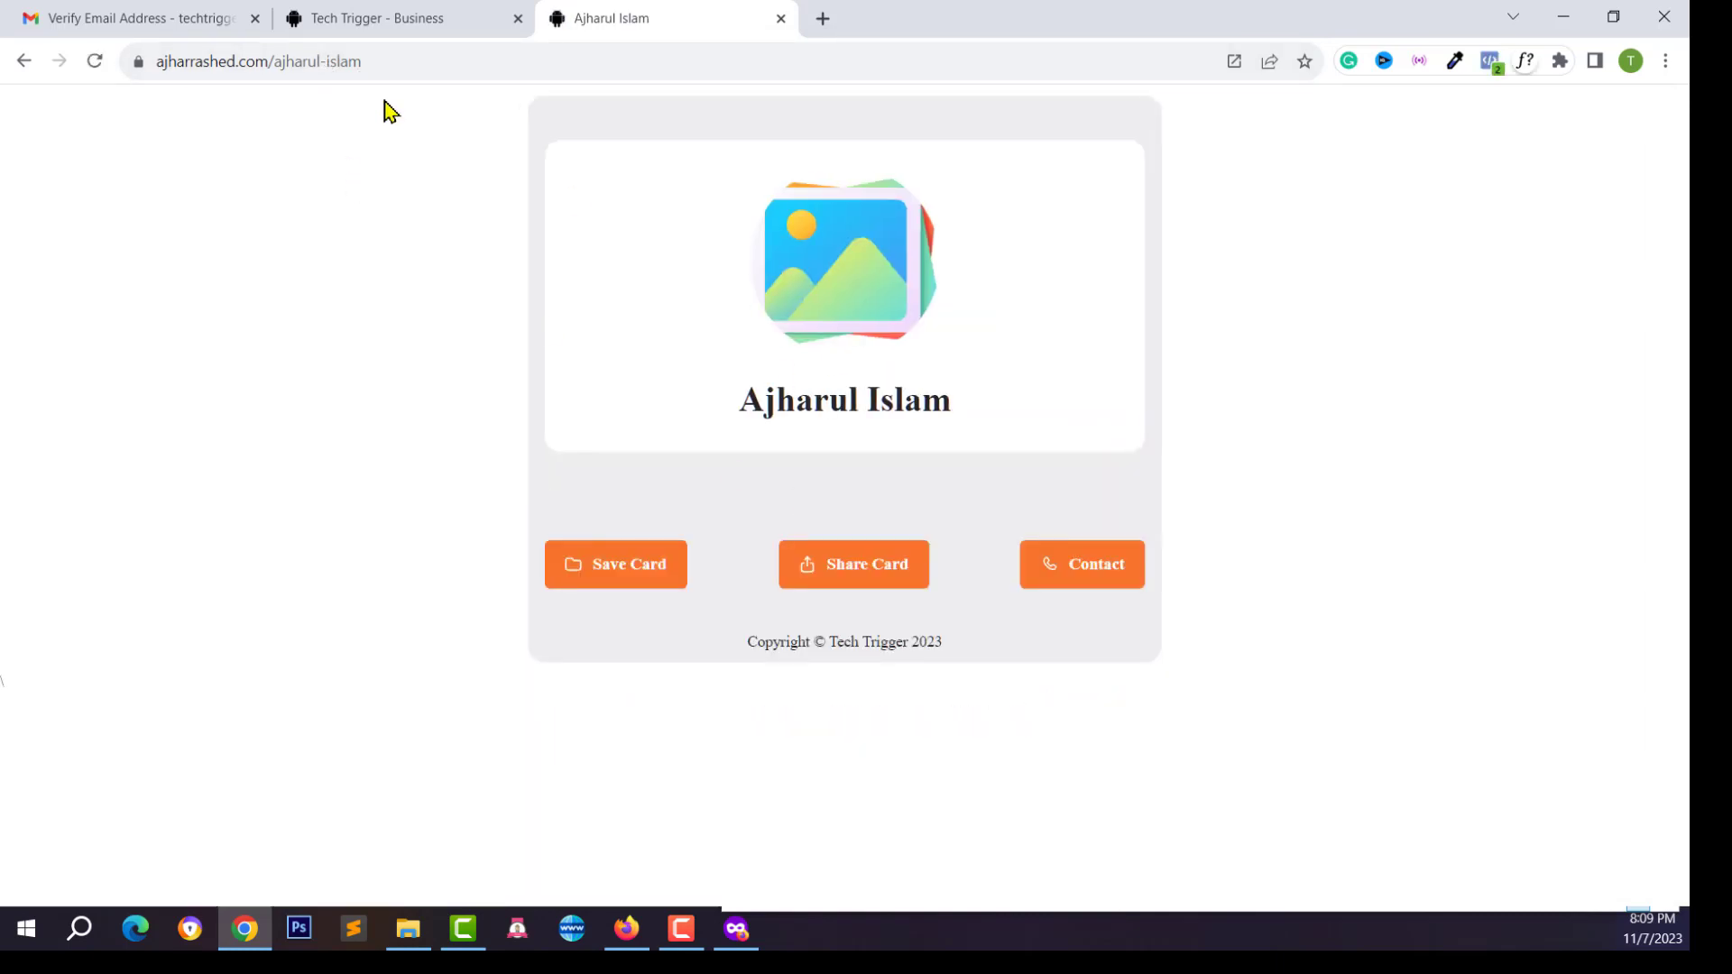
left_click(311, 69)
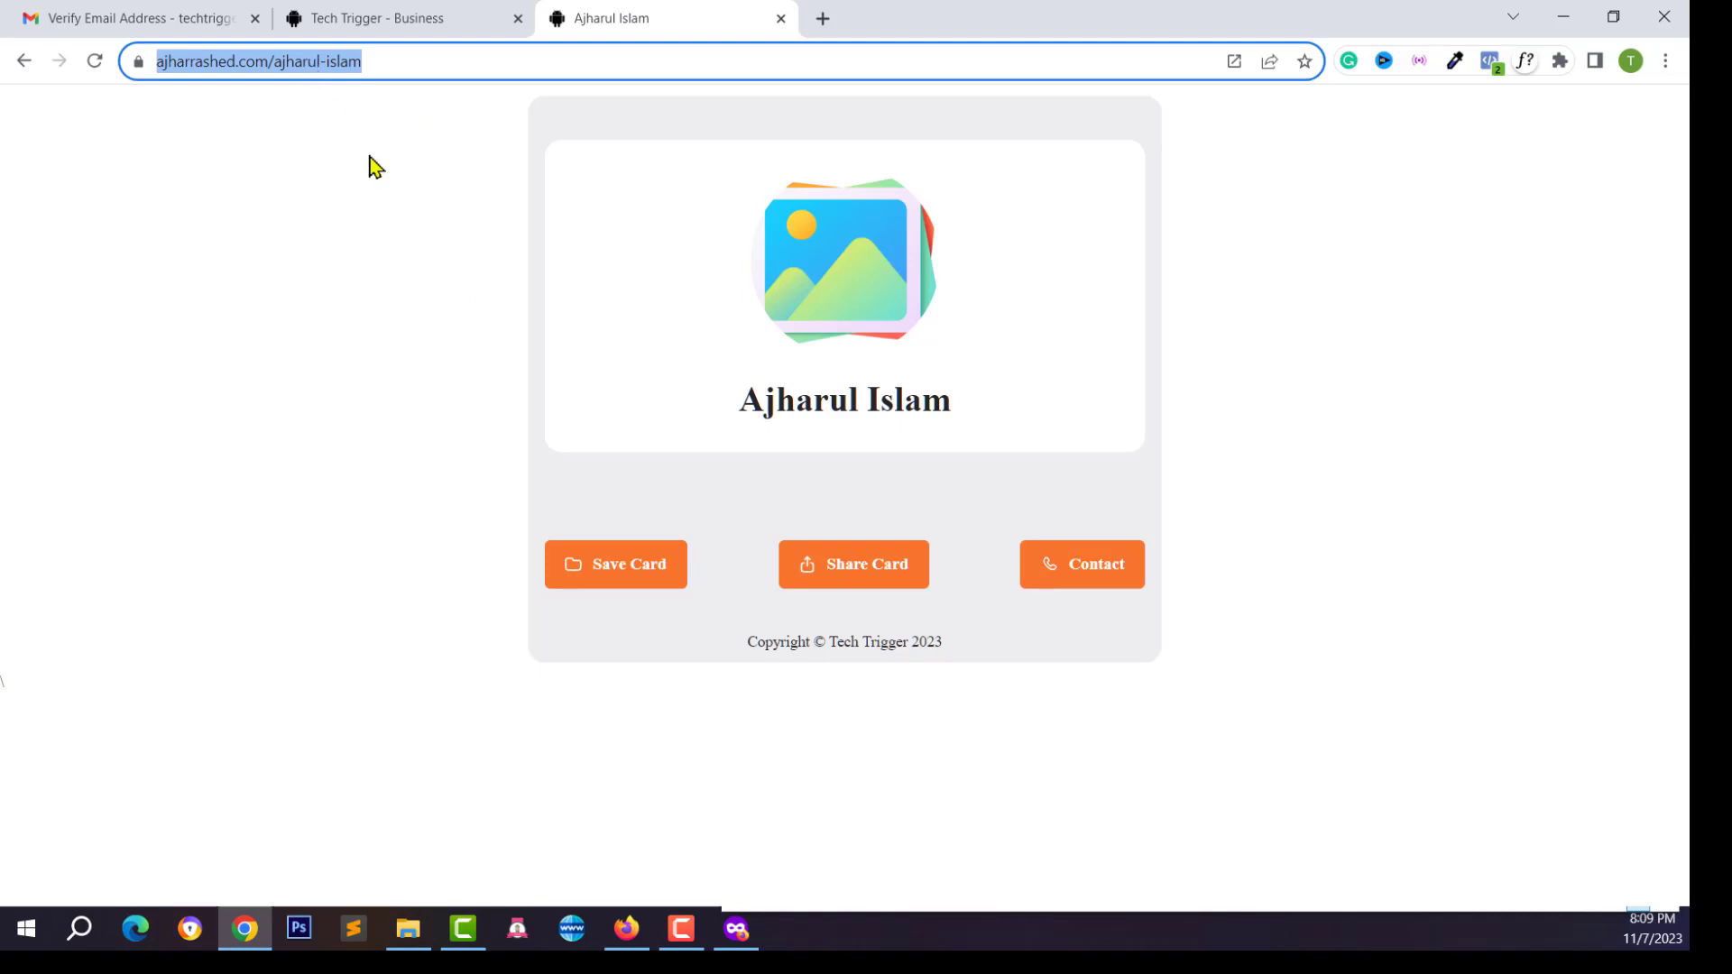
left_click(864, 294)
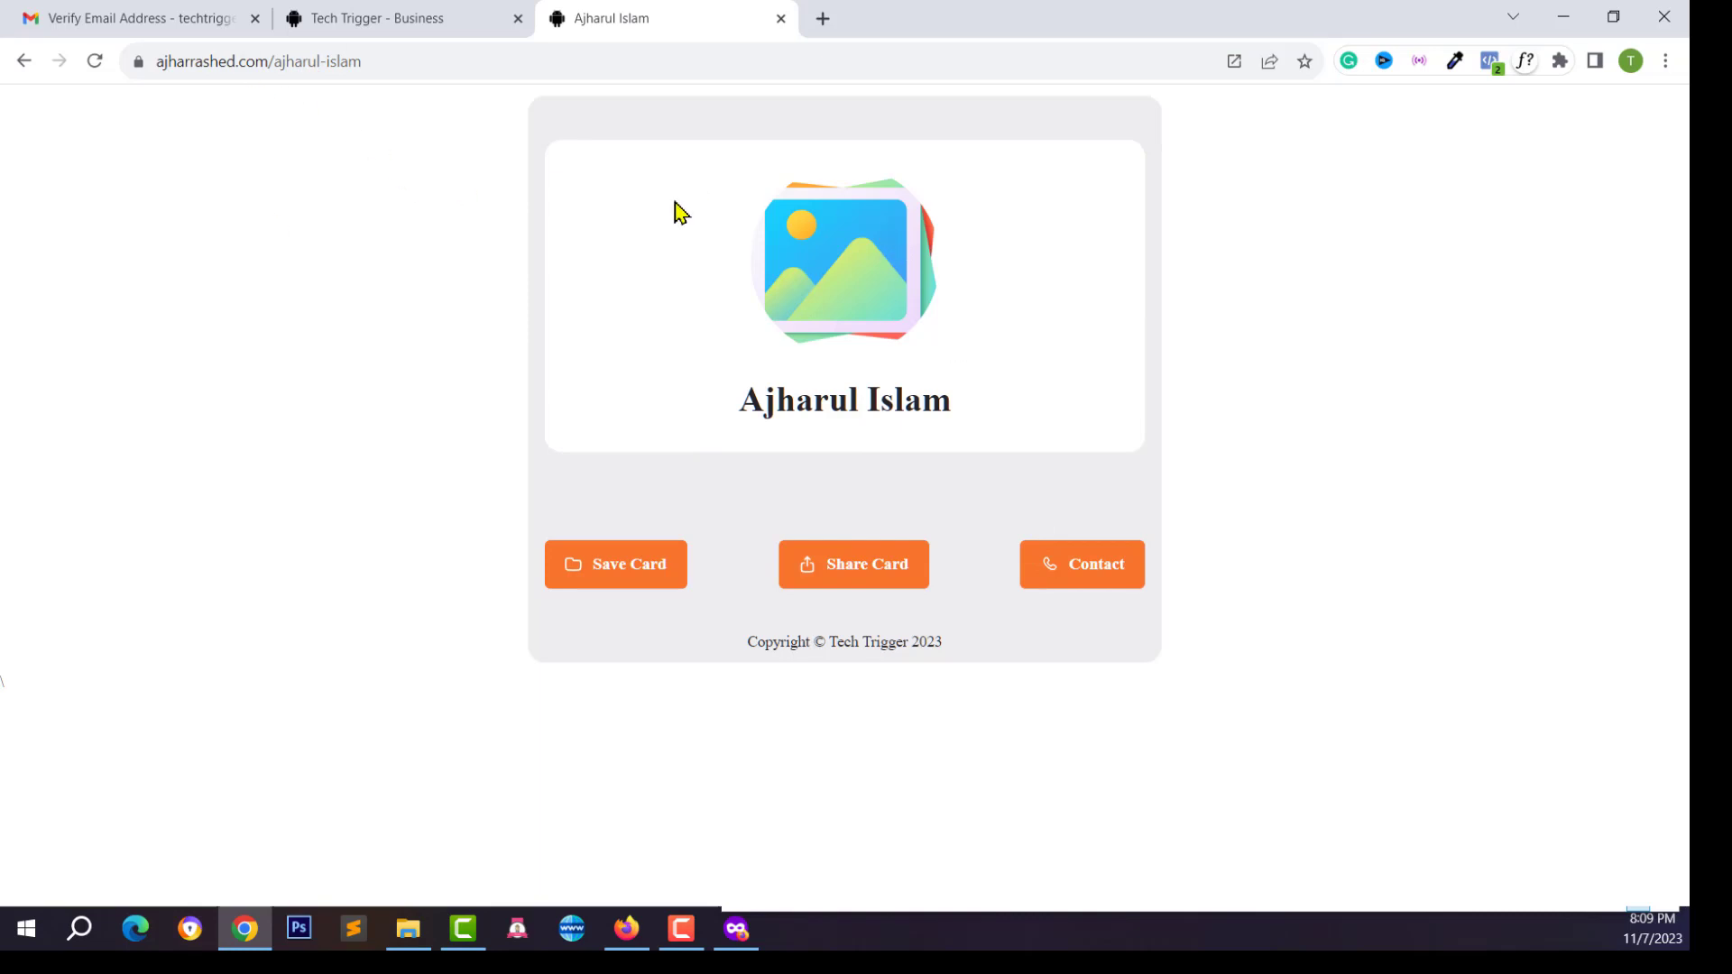
left_click(220, 62)
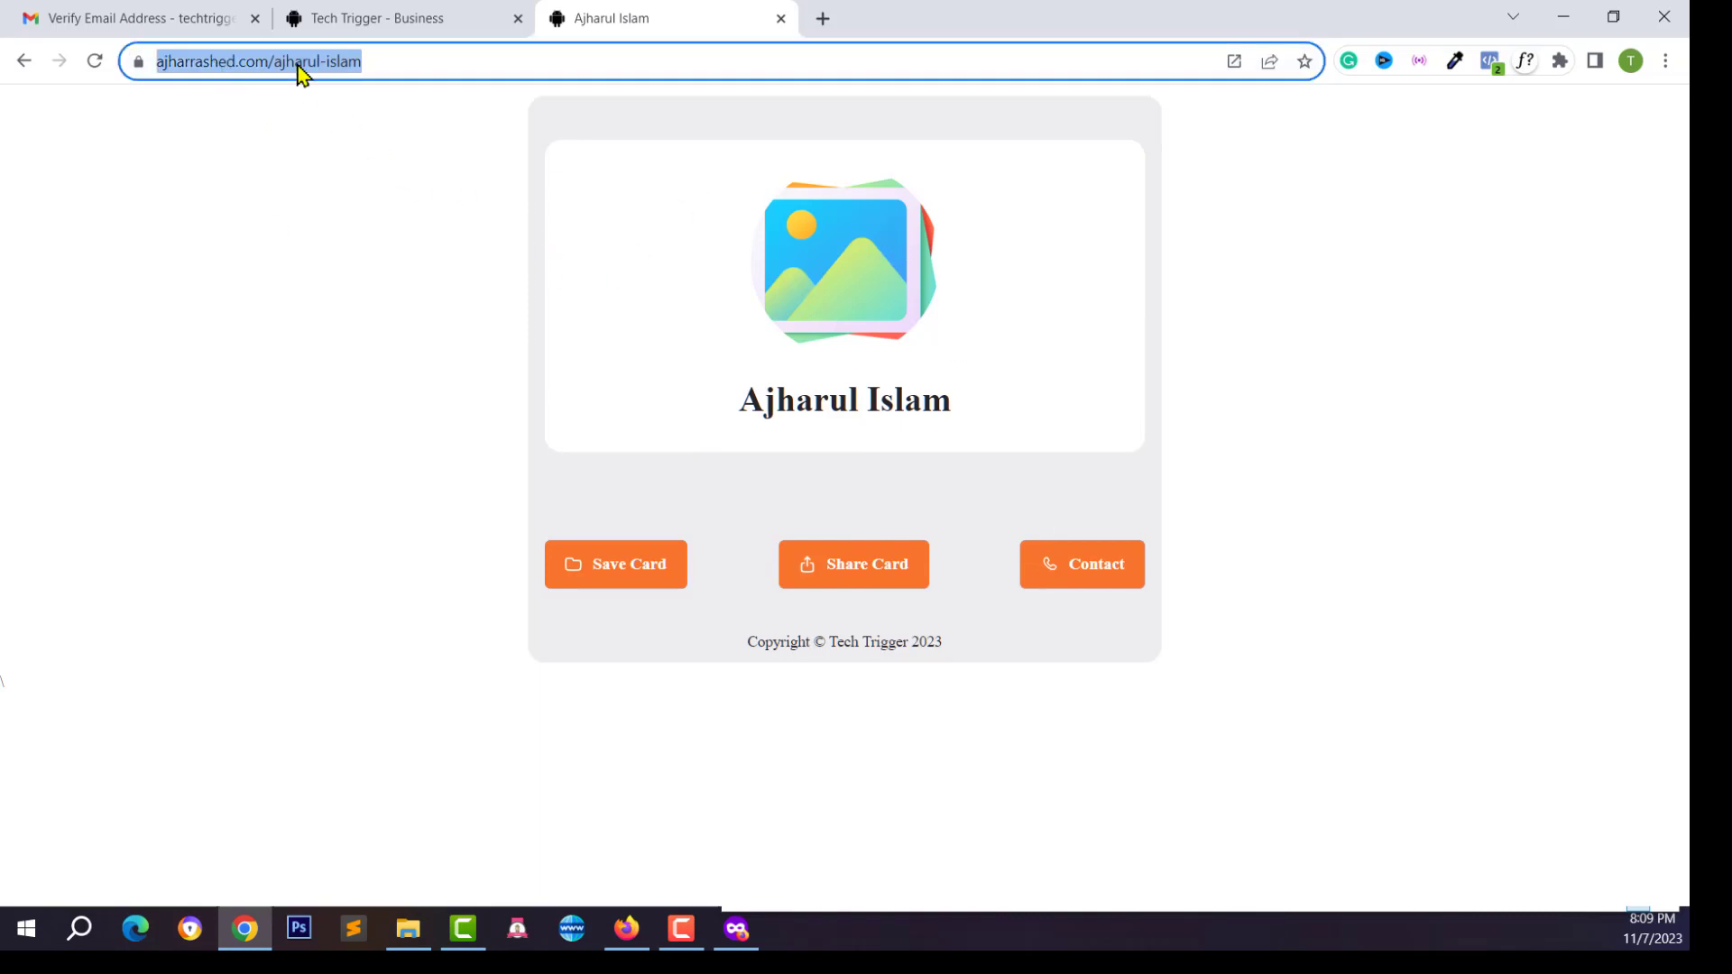
left_click(376, 60)
left_click_drag(413, 61, 162, 59)
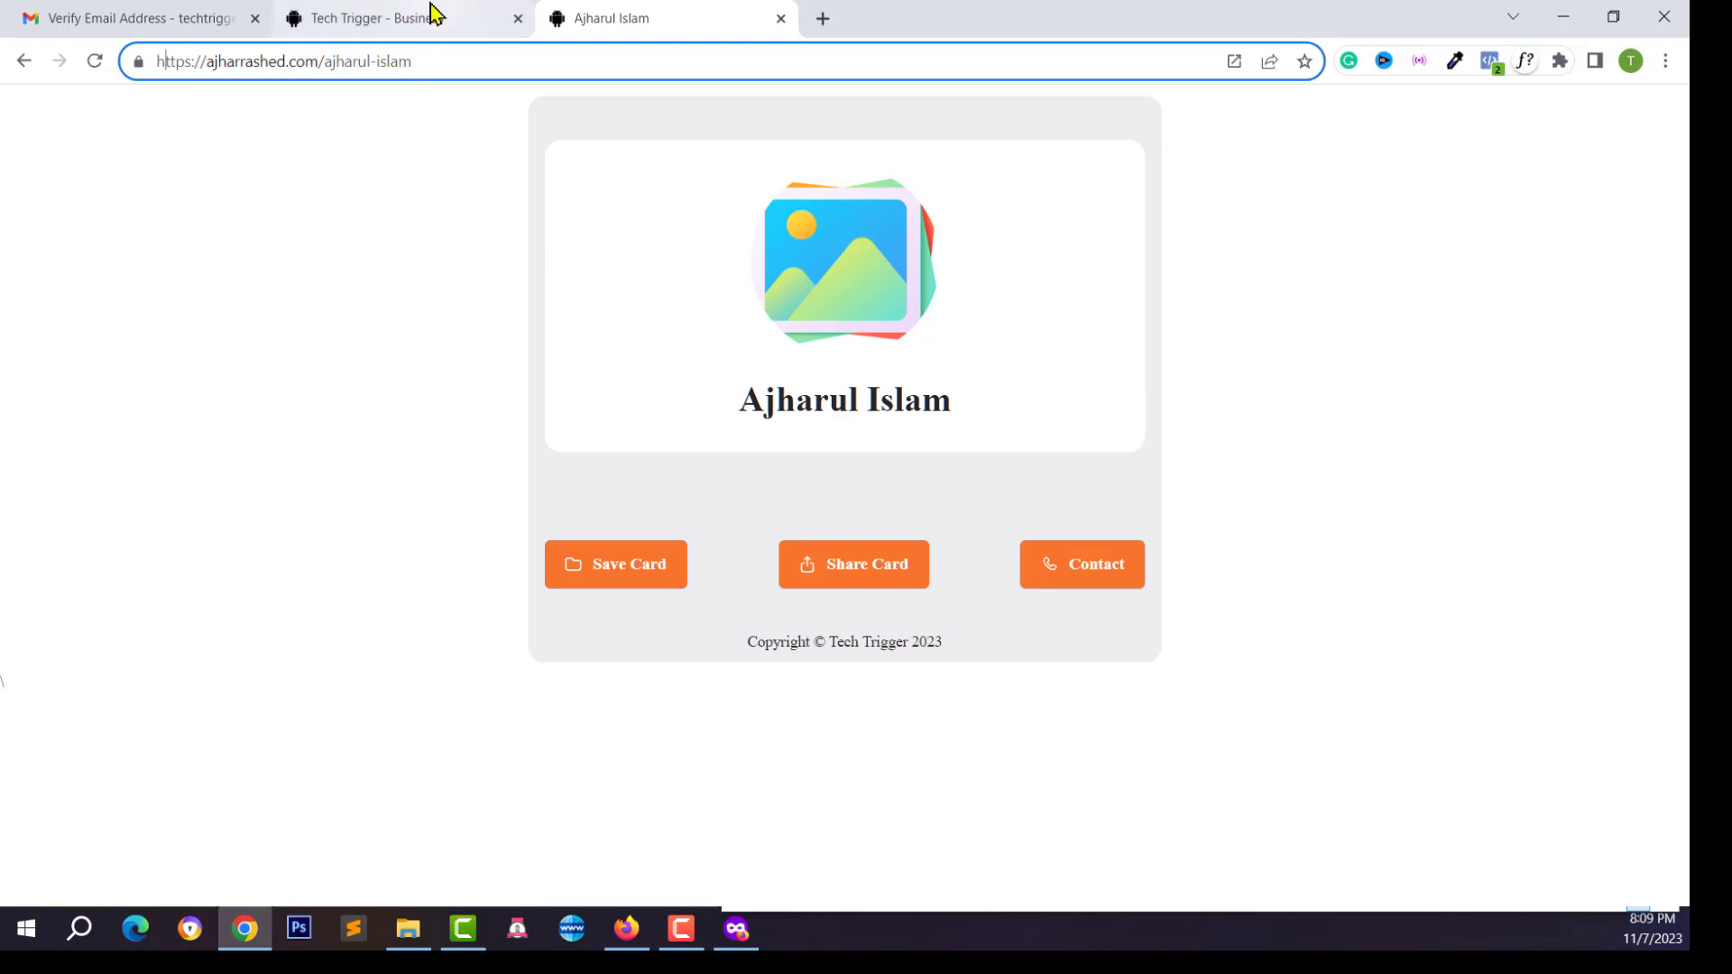
left_click(433, 14)
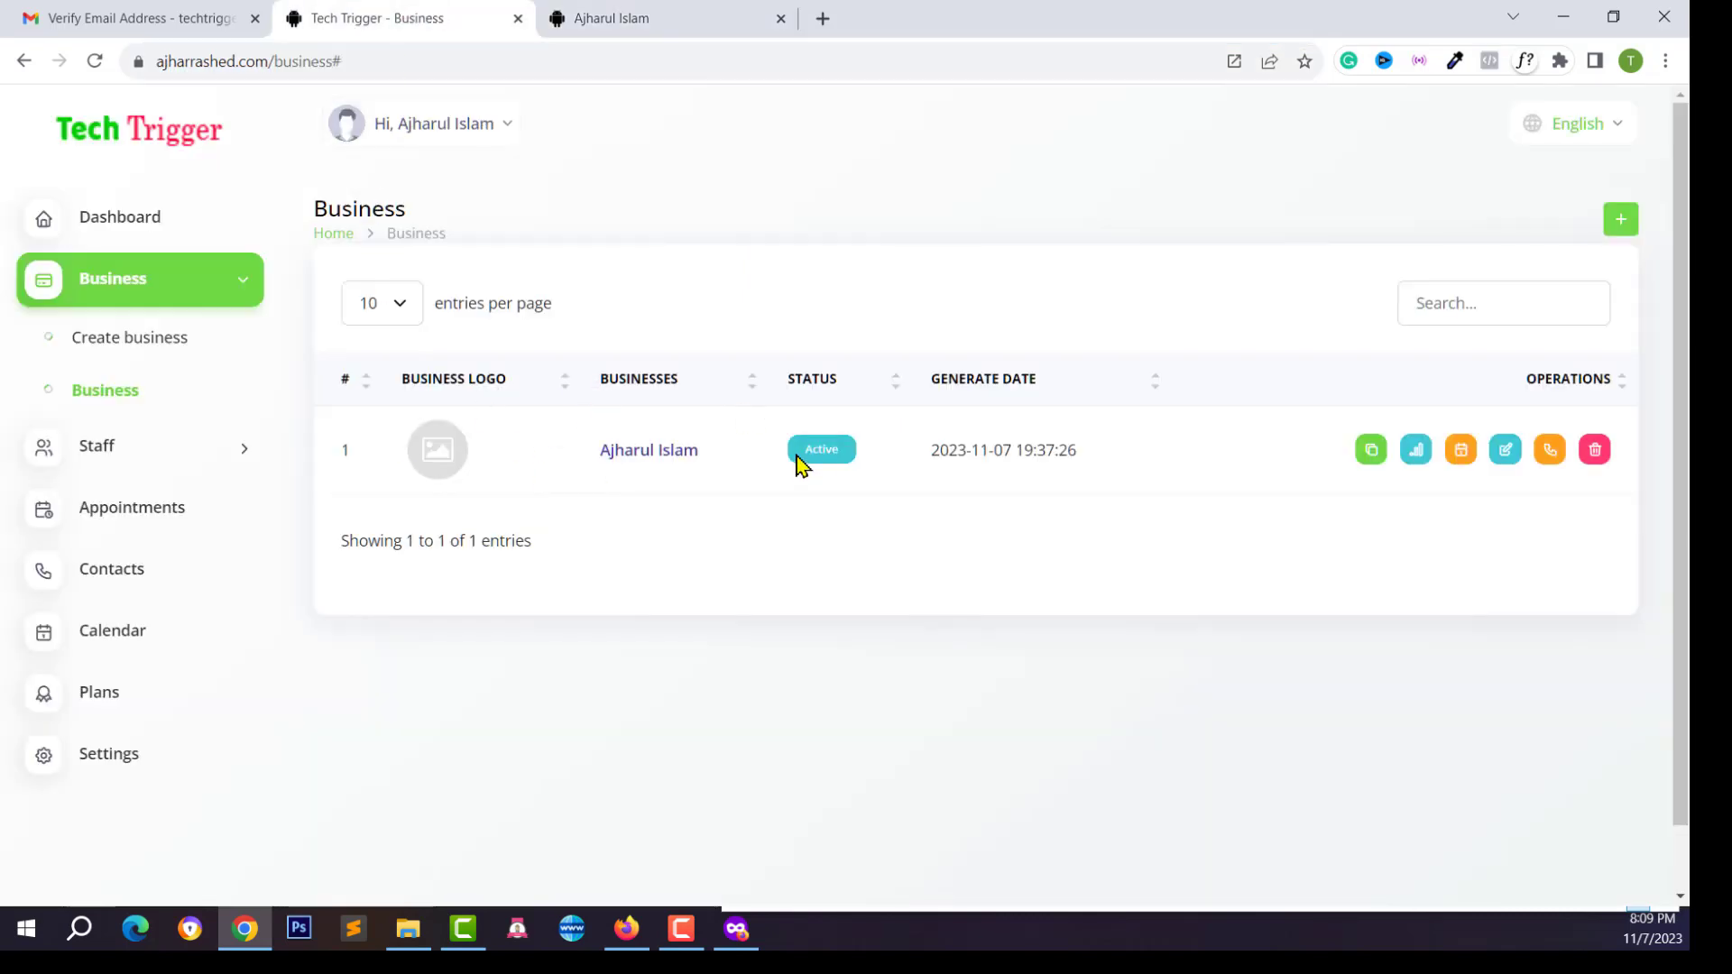
Open the new business for editing and move from its Theme tab to the Details form
left_click(650, 451)
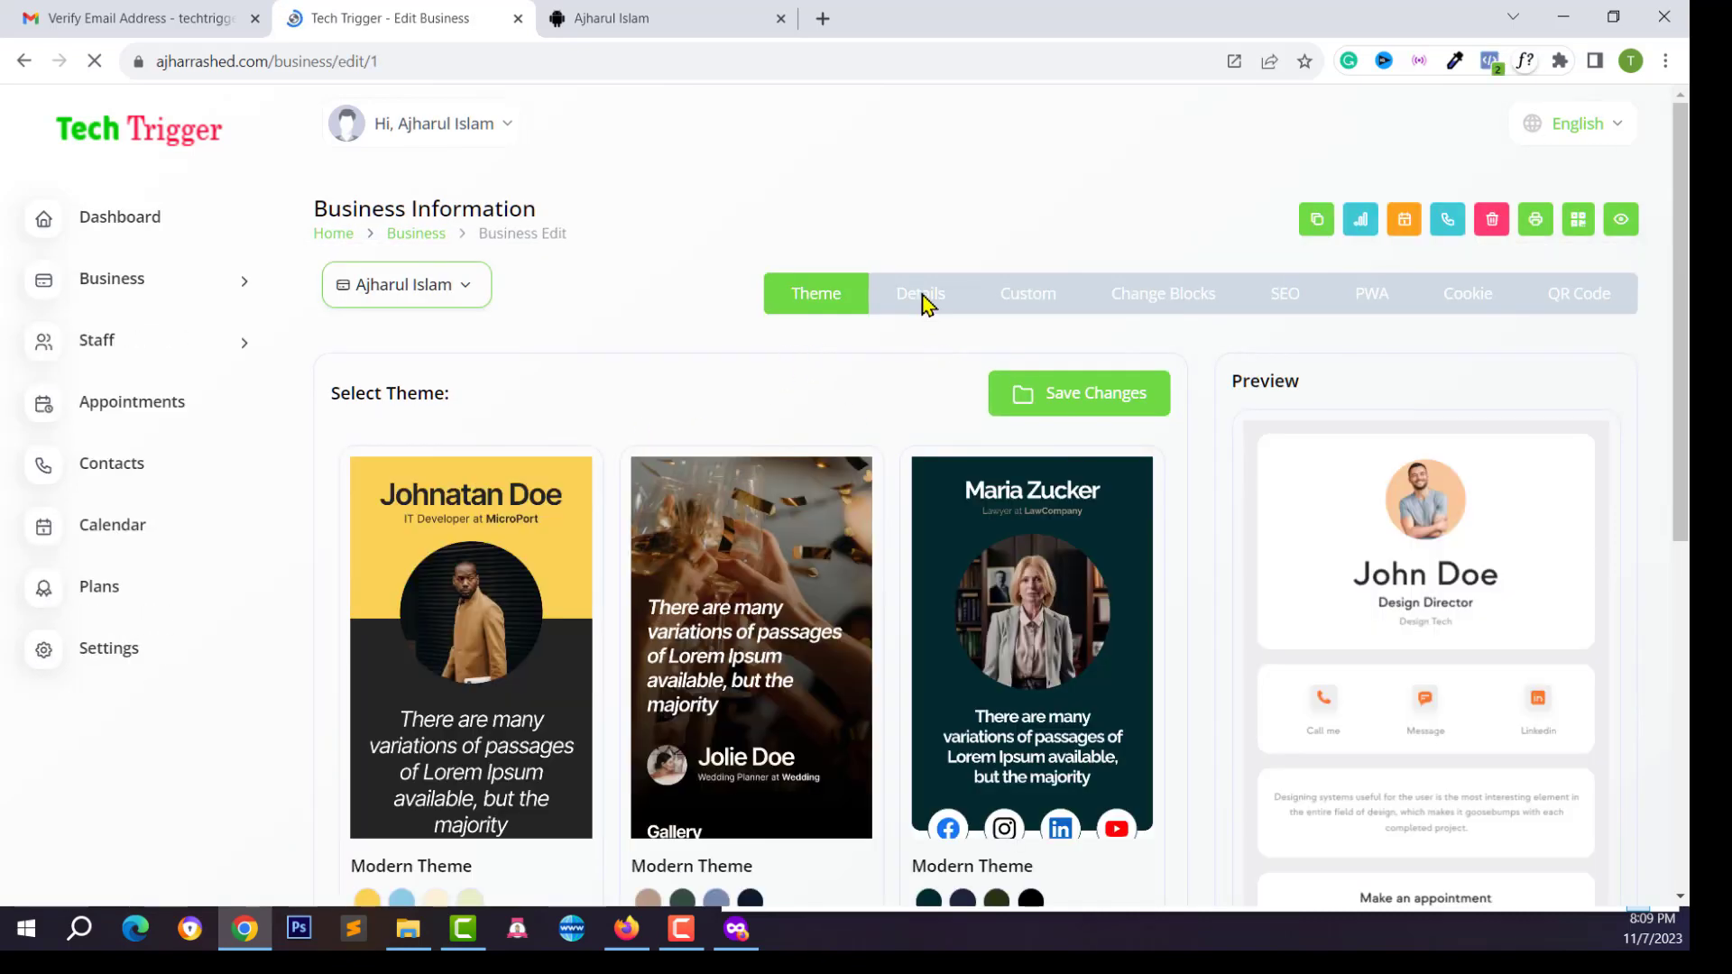
scroll(999, 445, "down", 3)
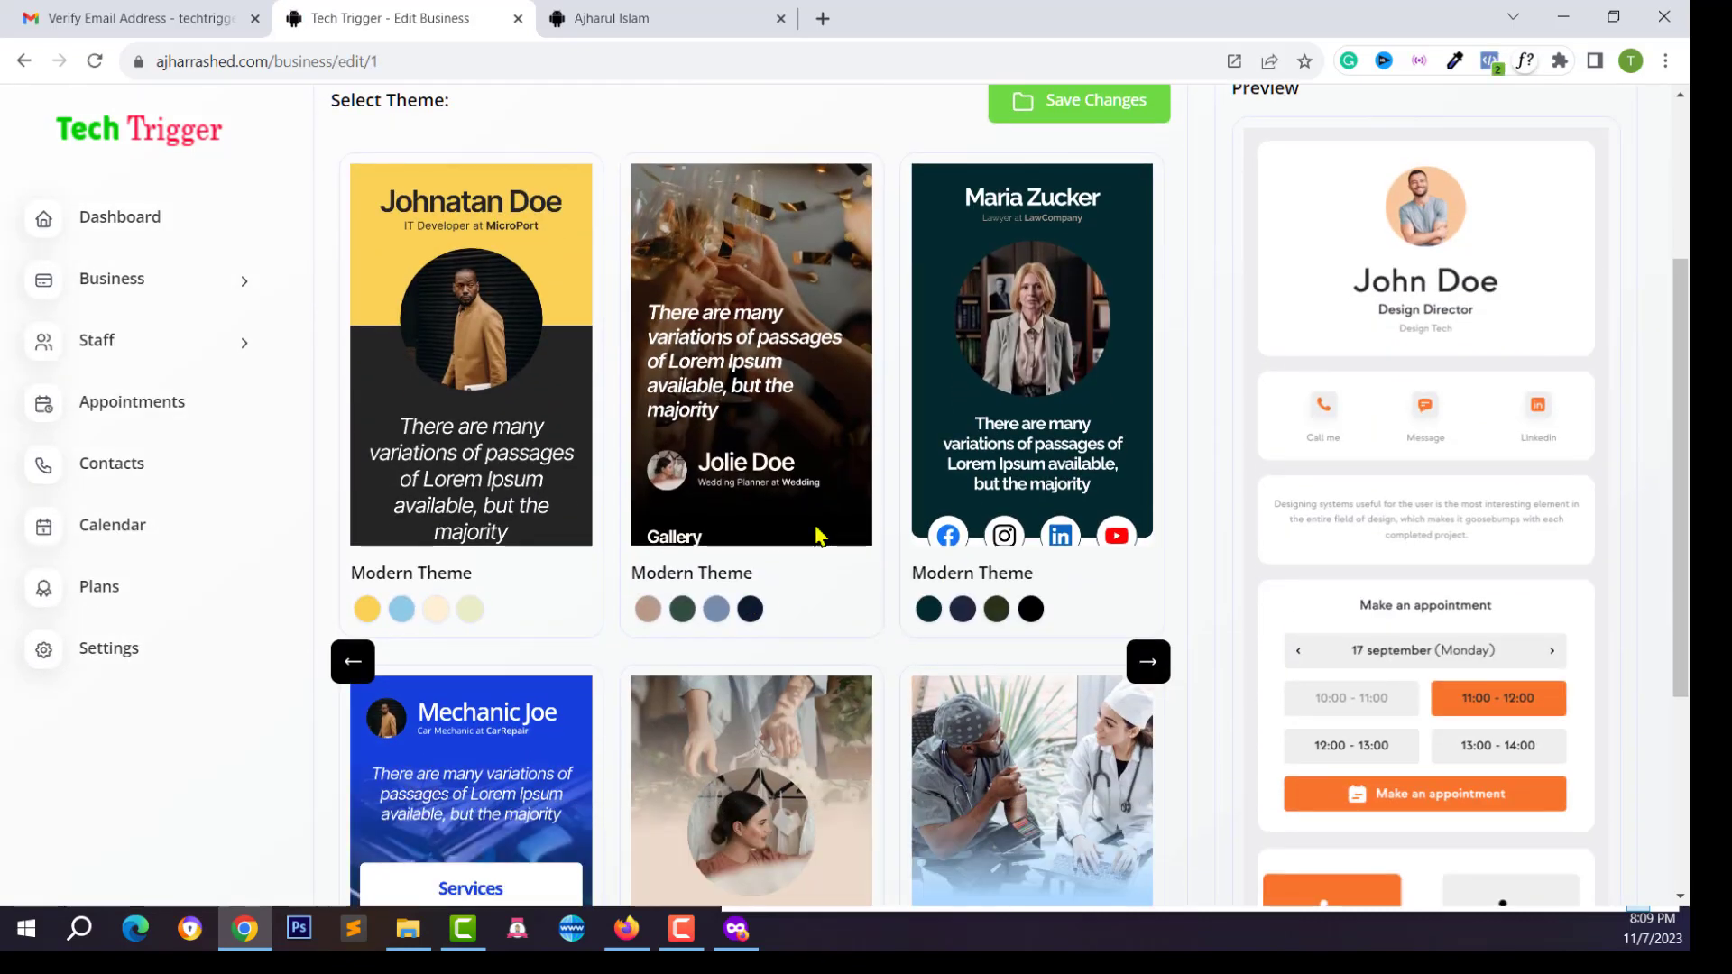
scroll(1335, 542, "down", 3)
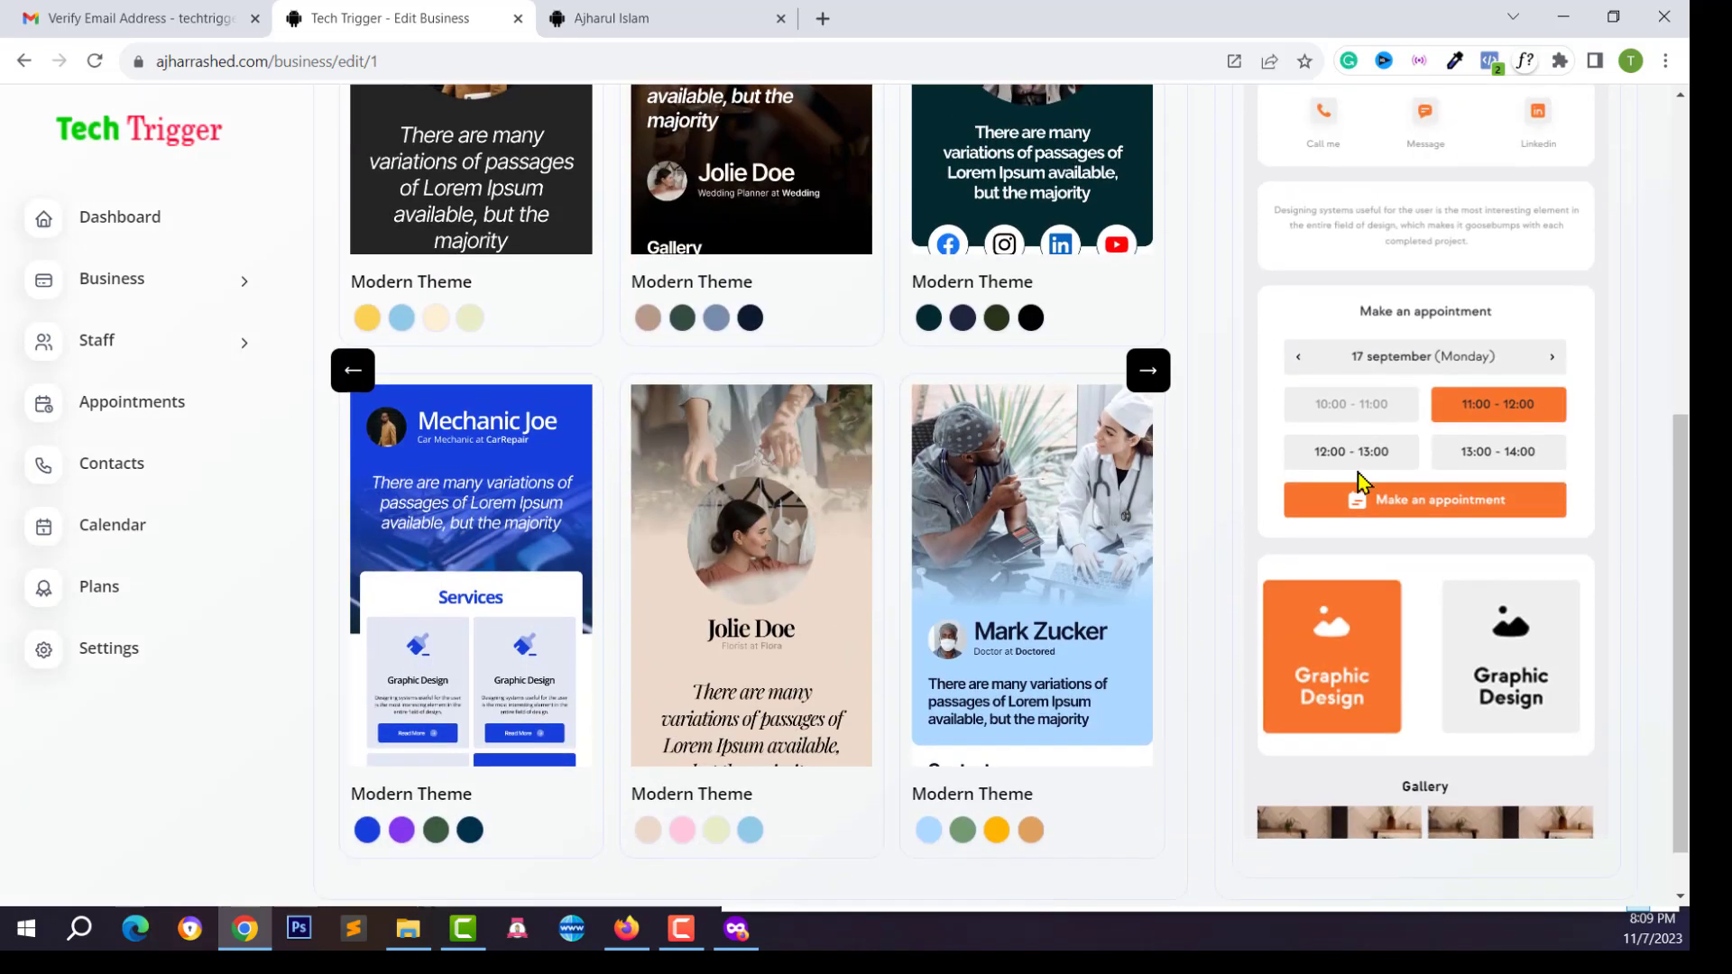
scroll(1497, 431, "up", 2)
scroll(1497, 431, "up", 3)
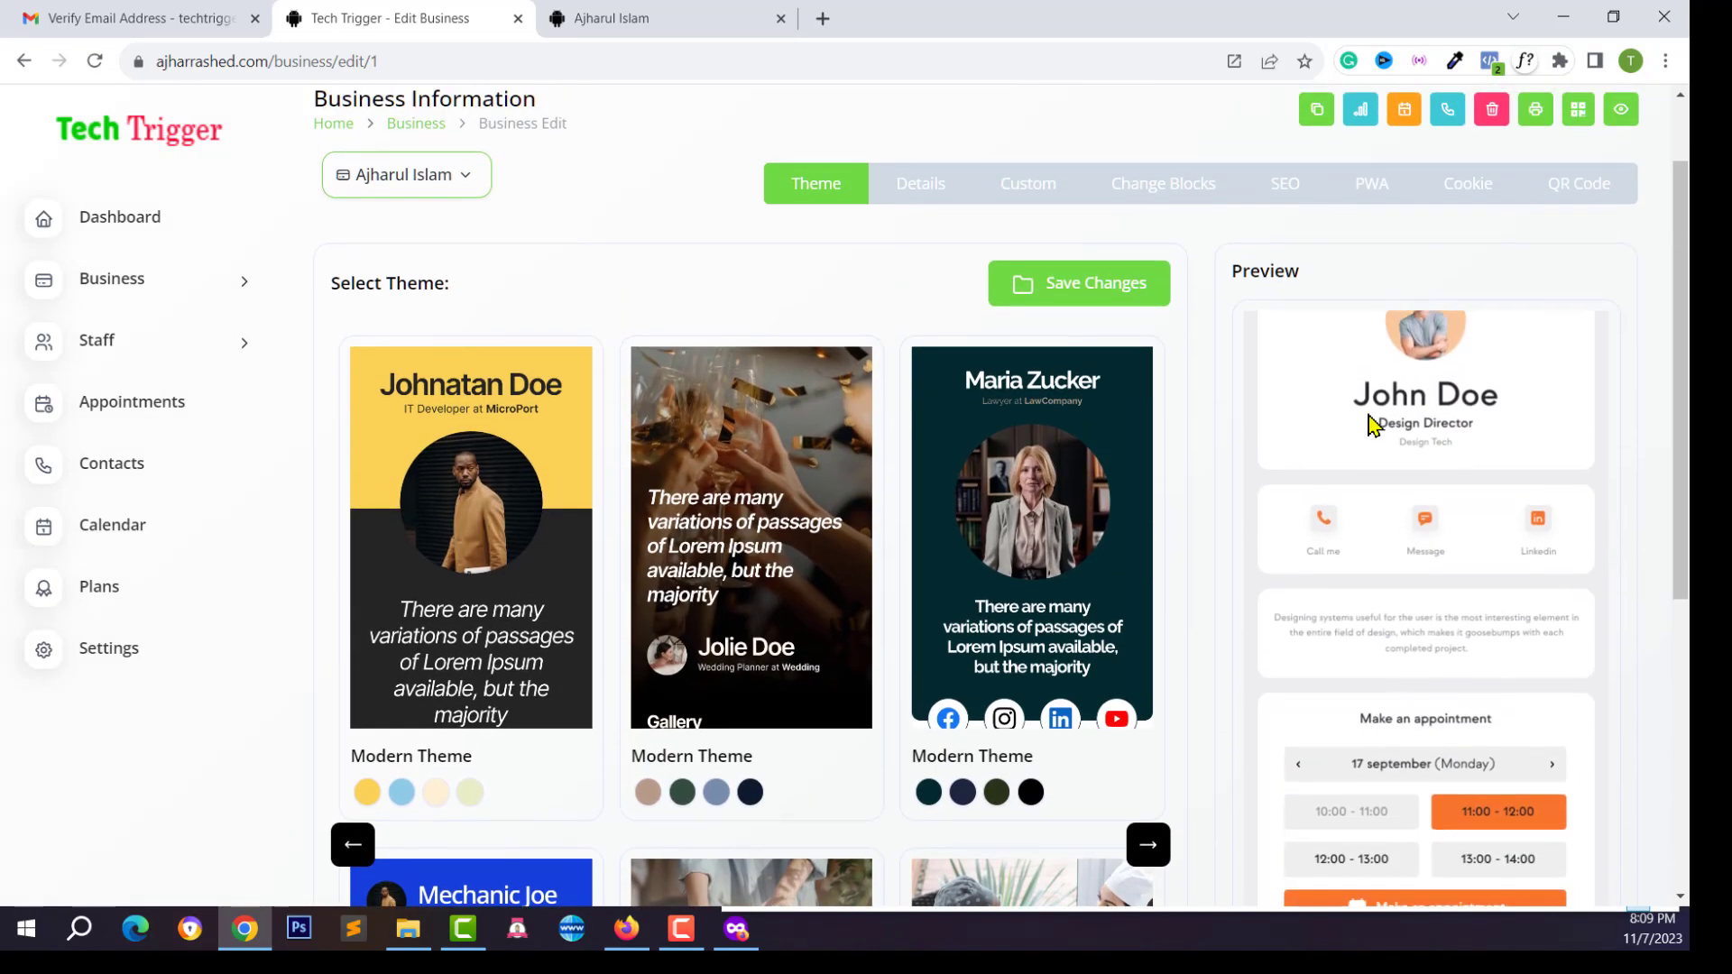
scroll(1370, 521, "up", 1)
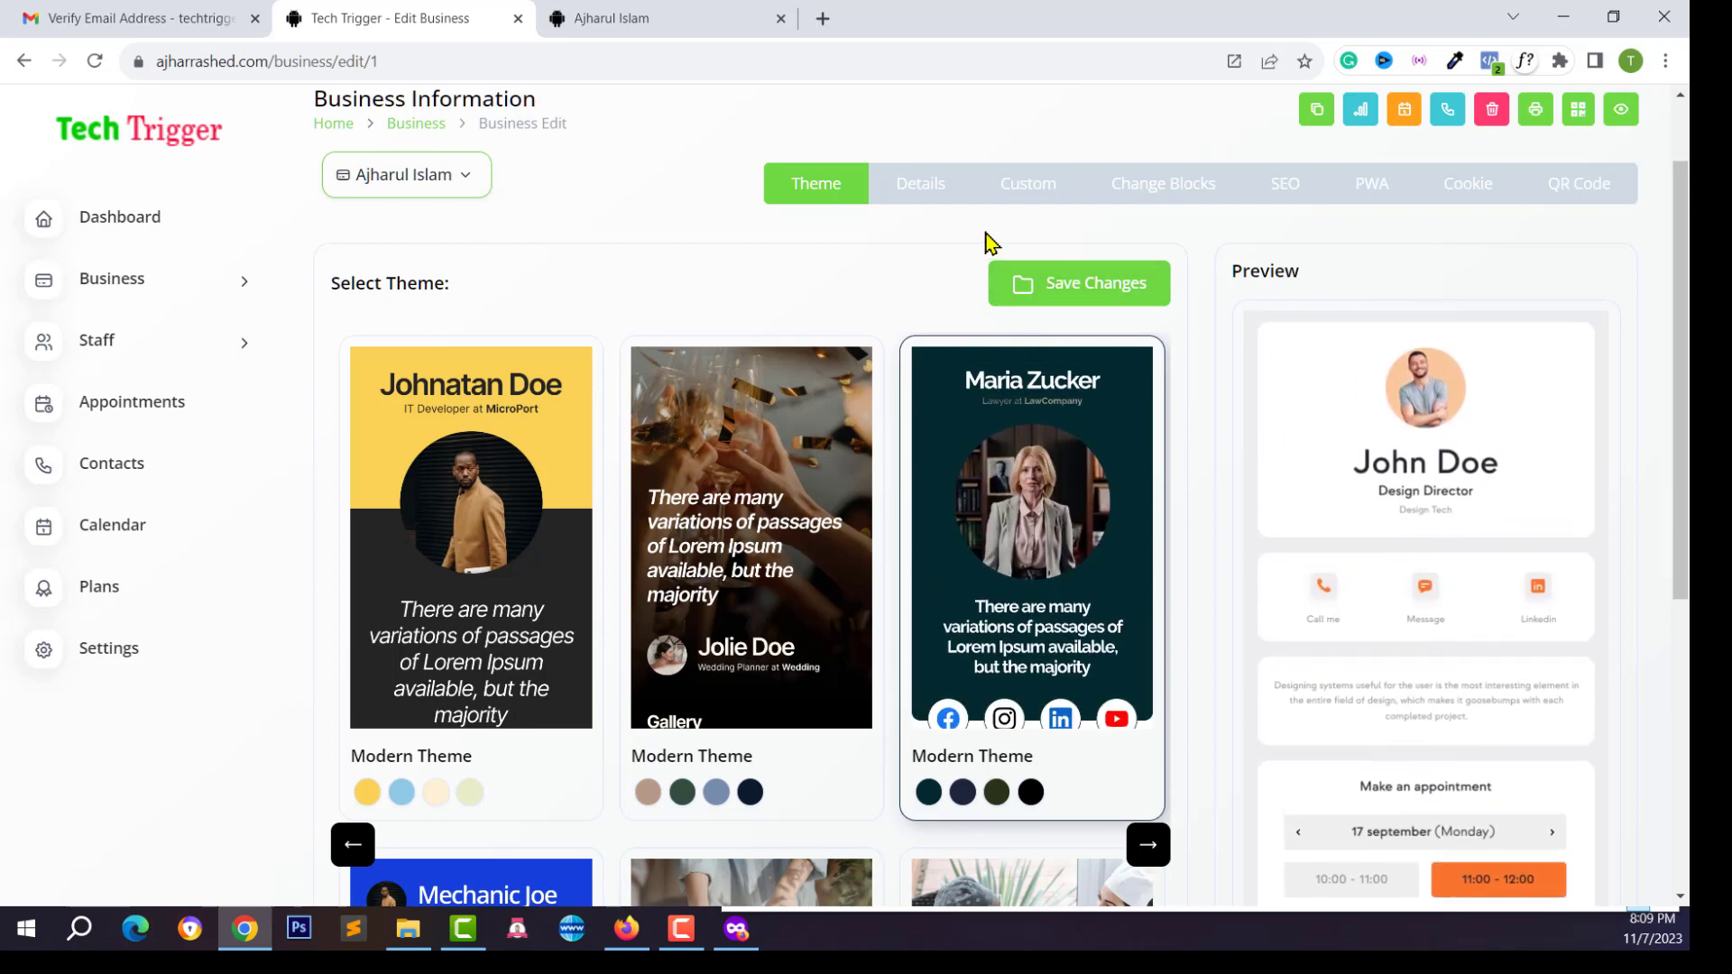
left_click(919, 200)
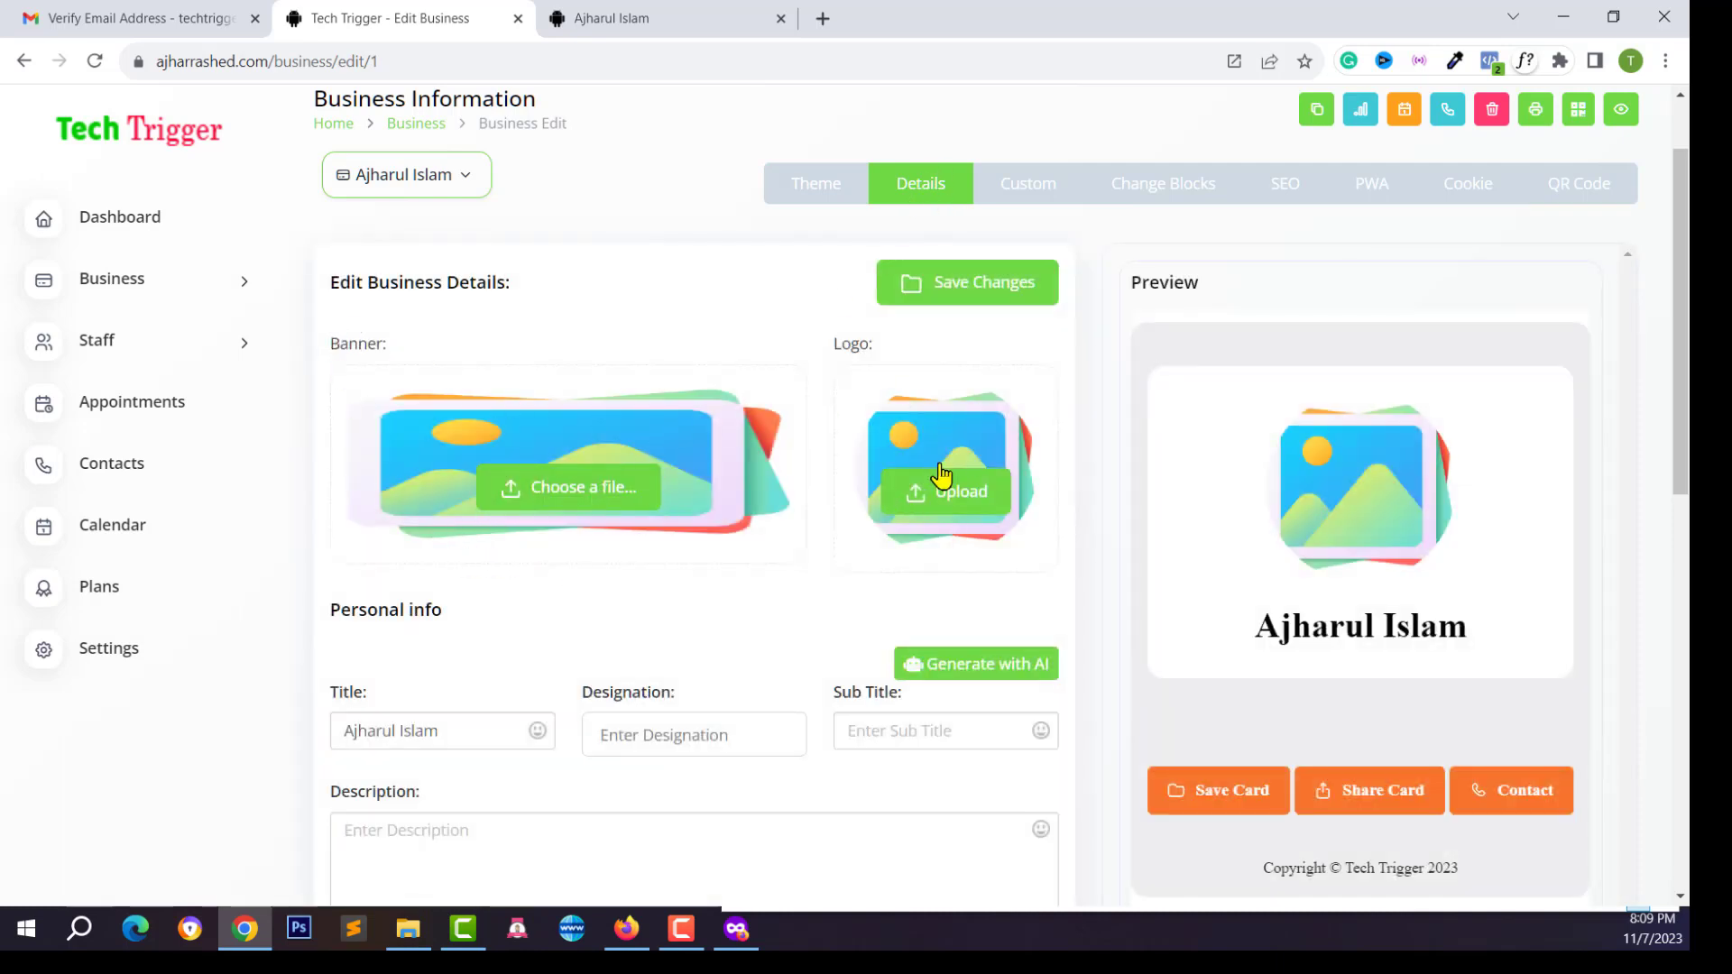
Add the world-map banner and photo logo, and set the designation to 'Web Developer'
left_click(585, 511)
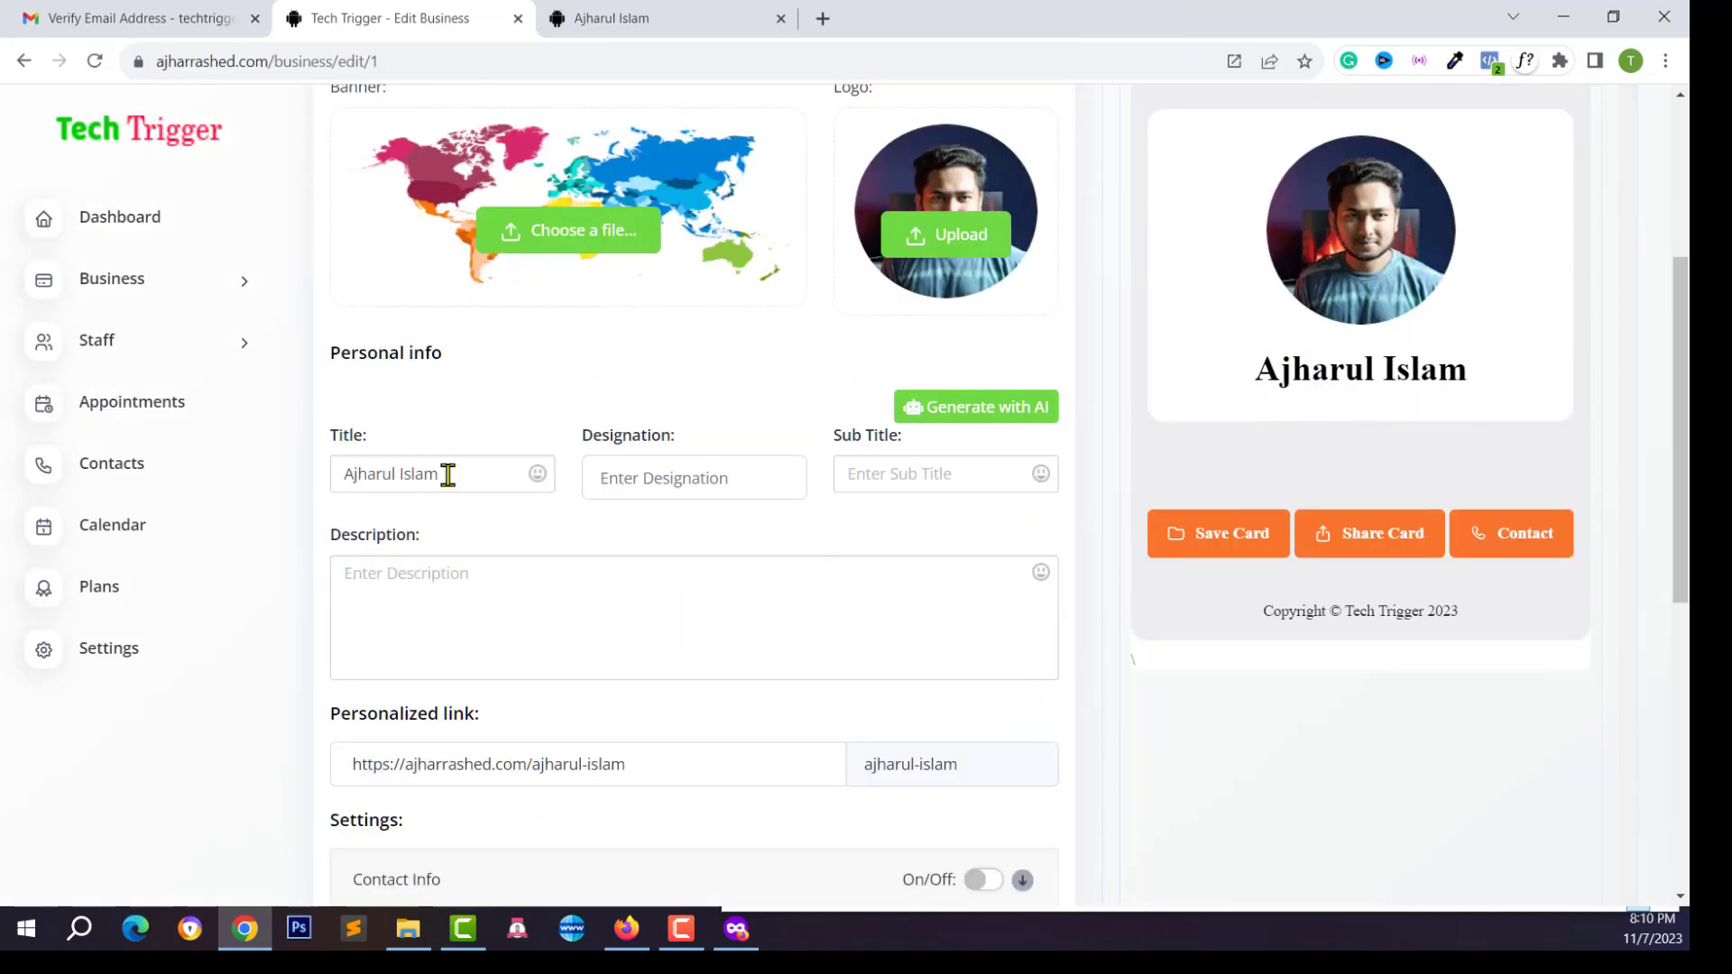
left_click(441, 475)
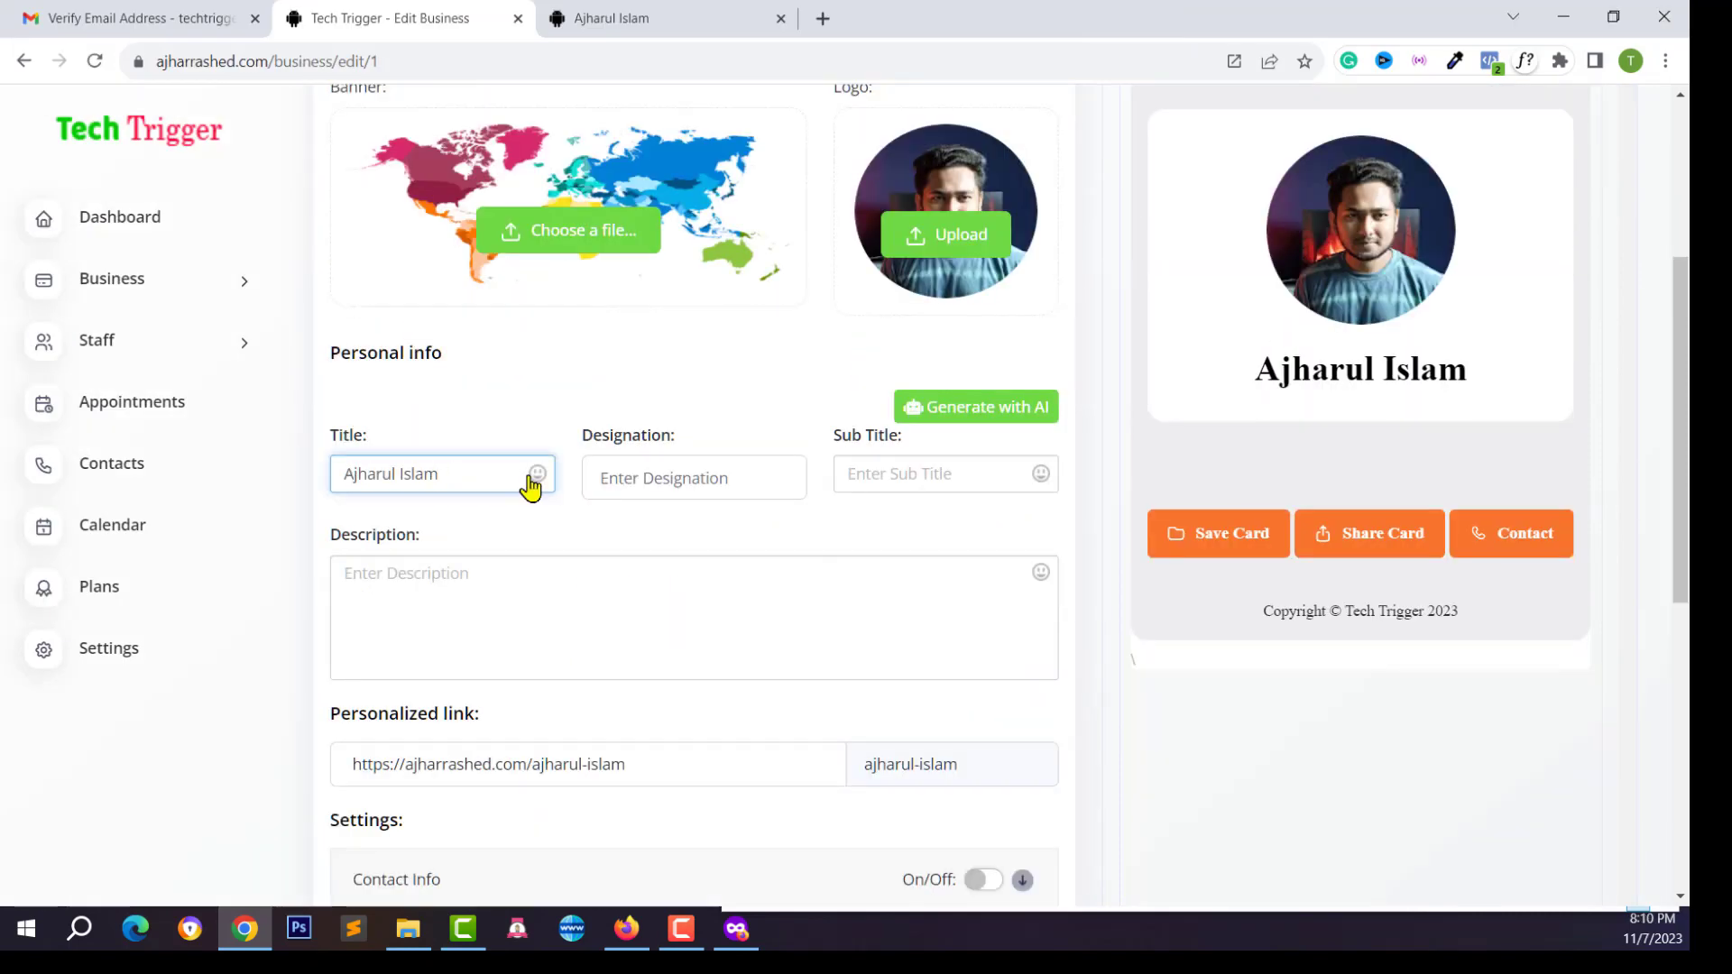
left_click(756, 471)
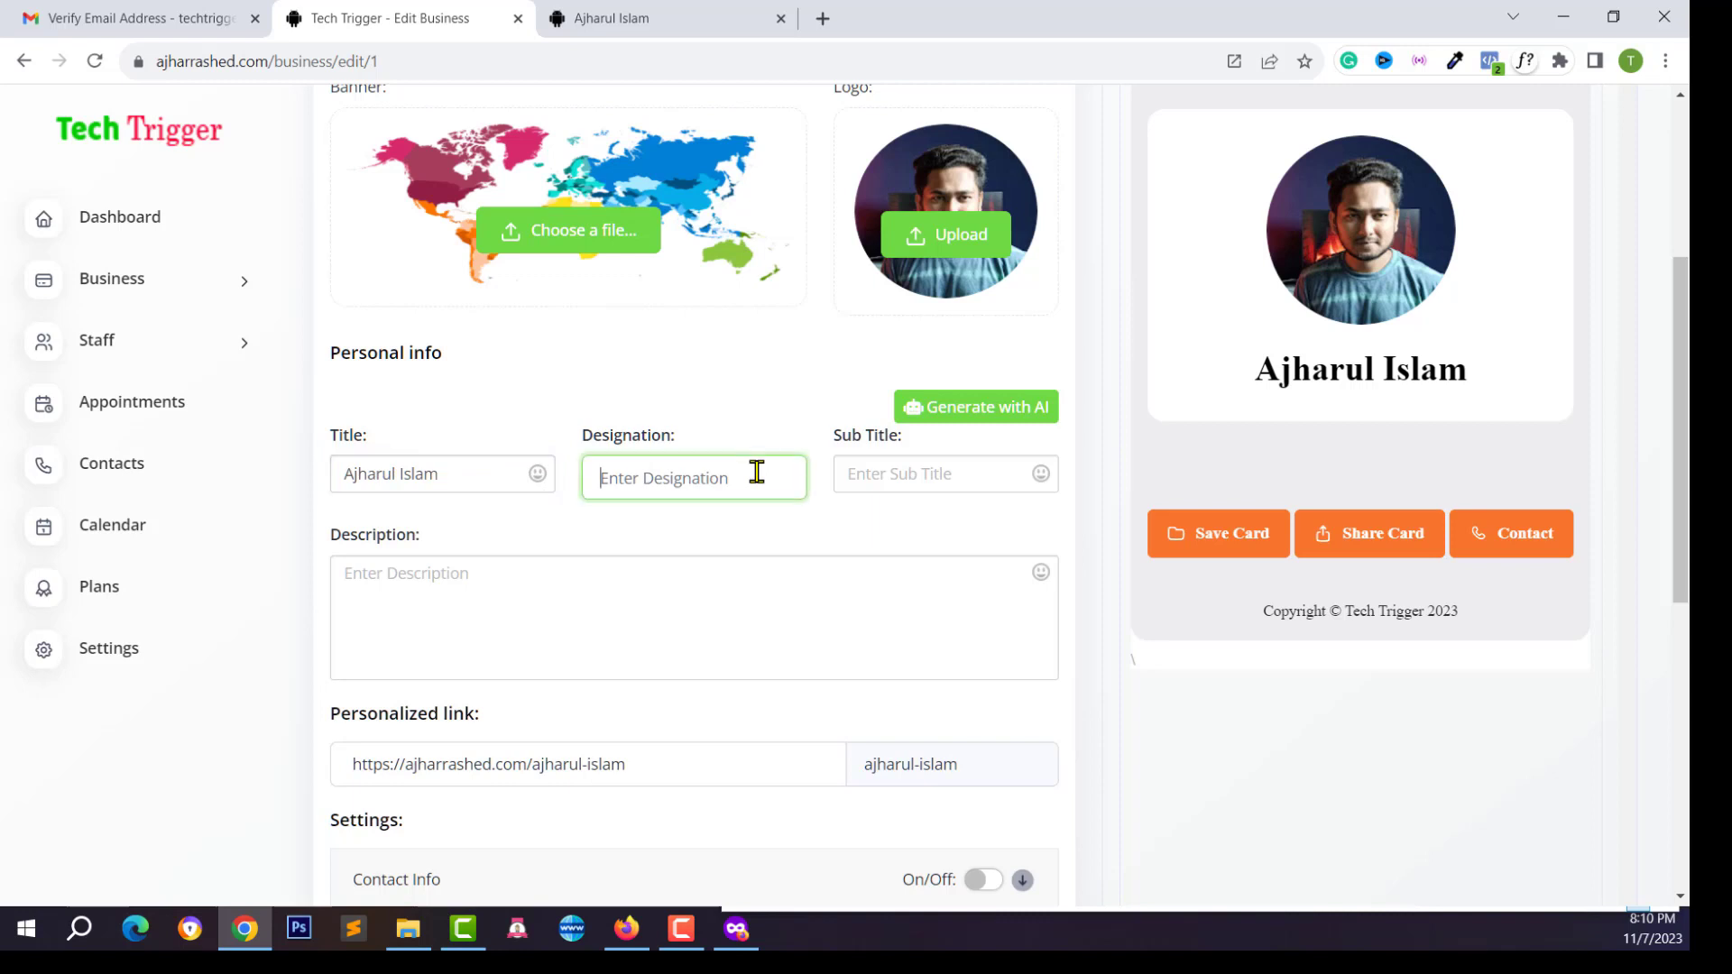
type("Web Developer")
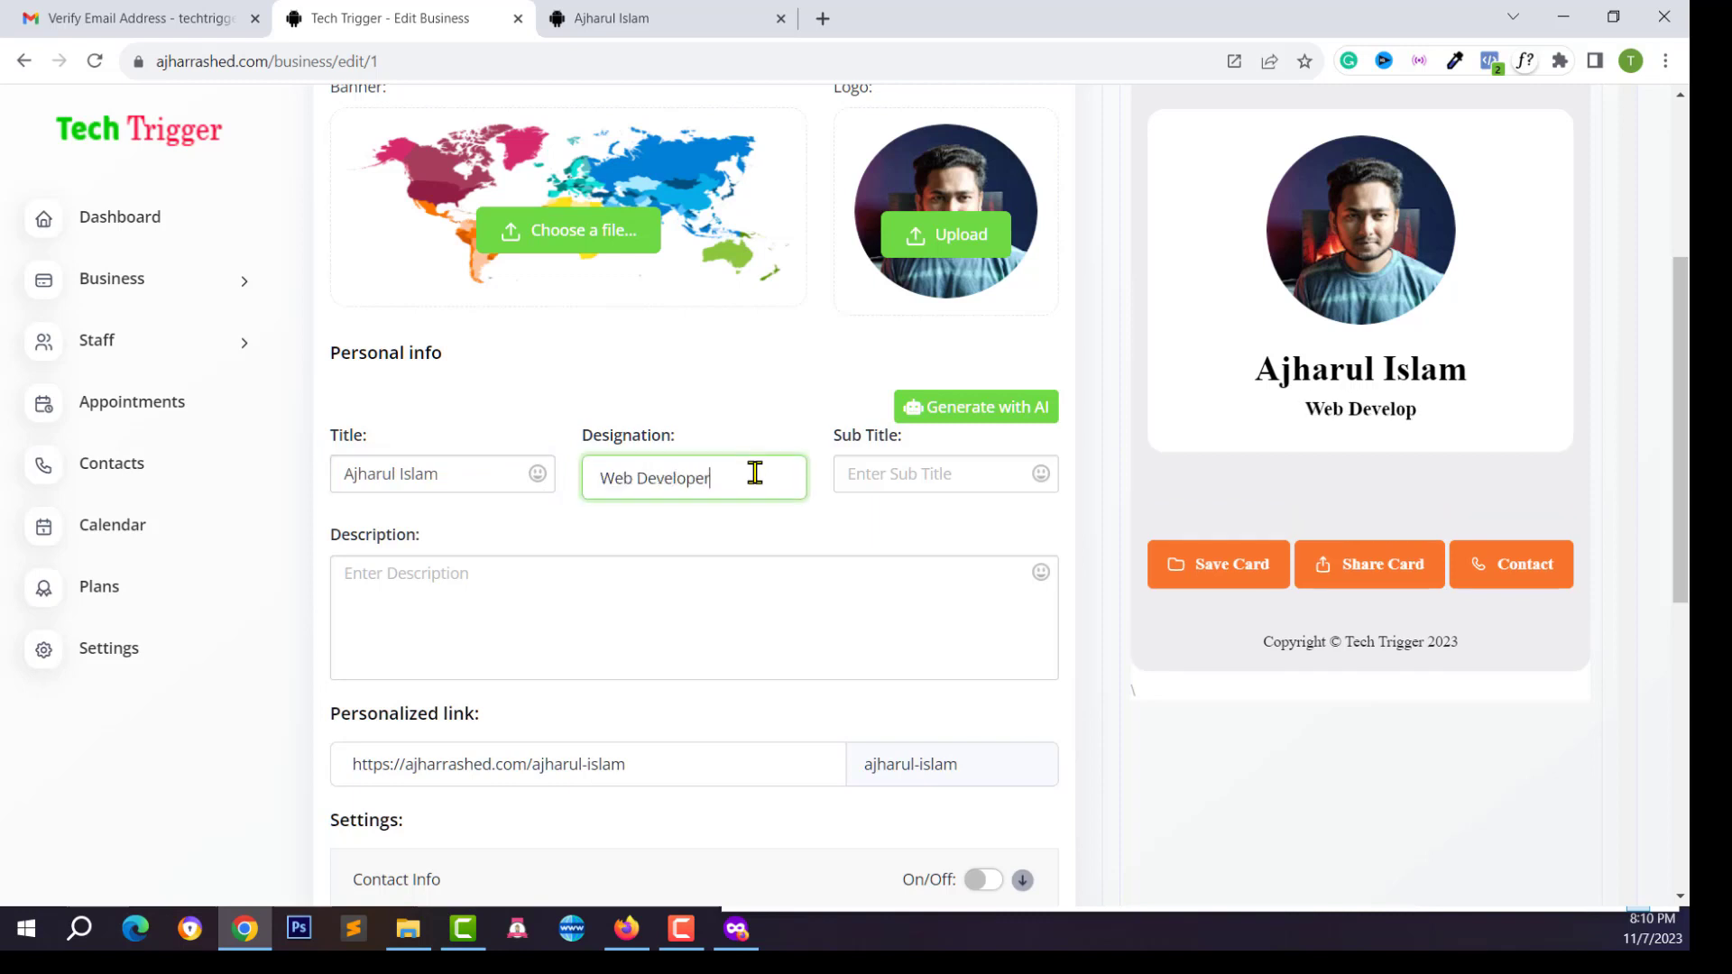
Write a self-introduction description as a web developer and WordPress expert available for hire
left_click(868, 471)
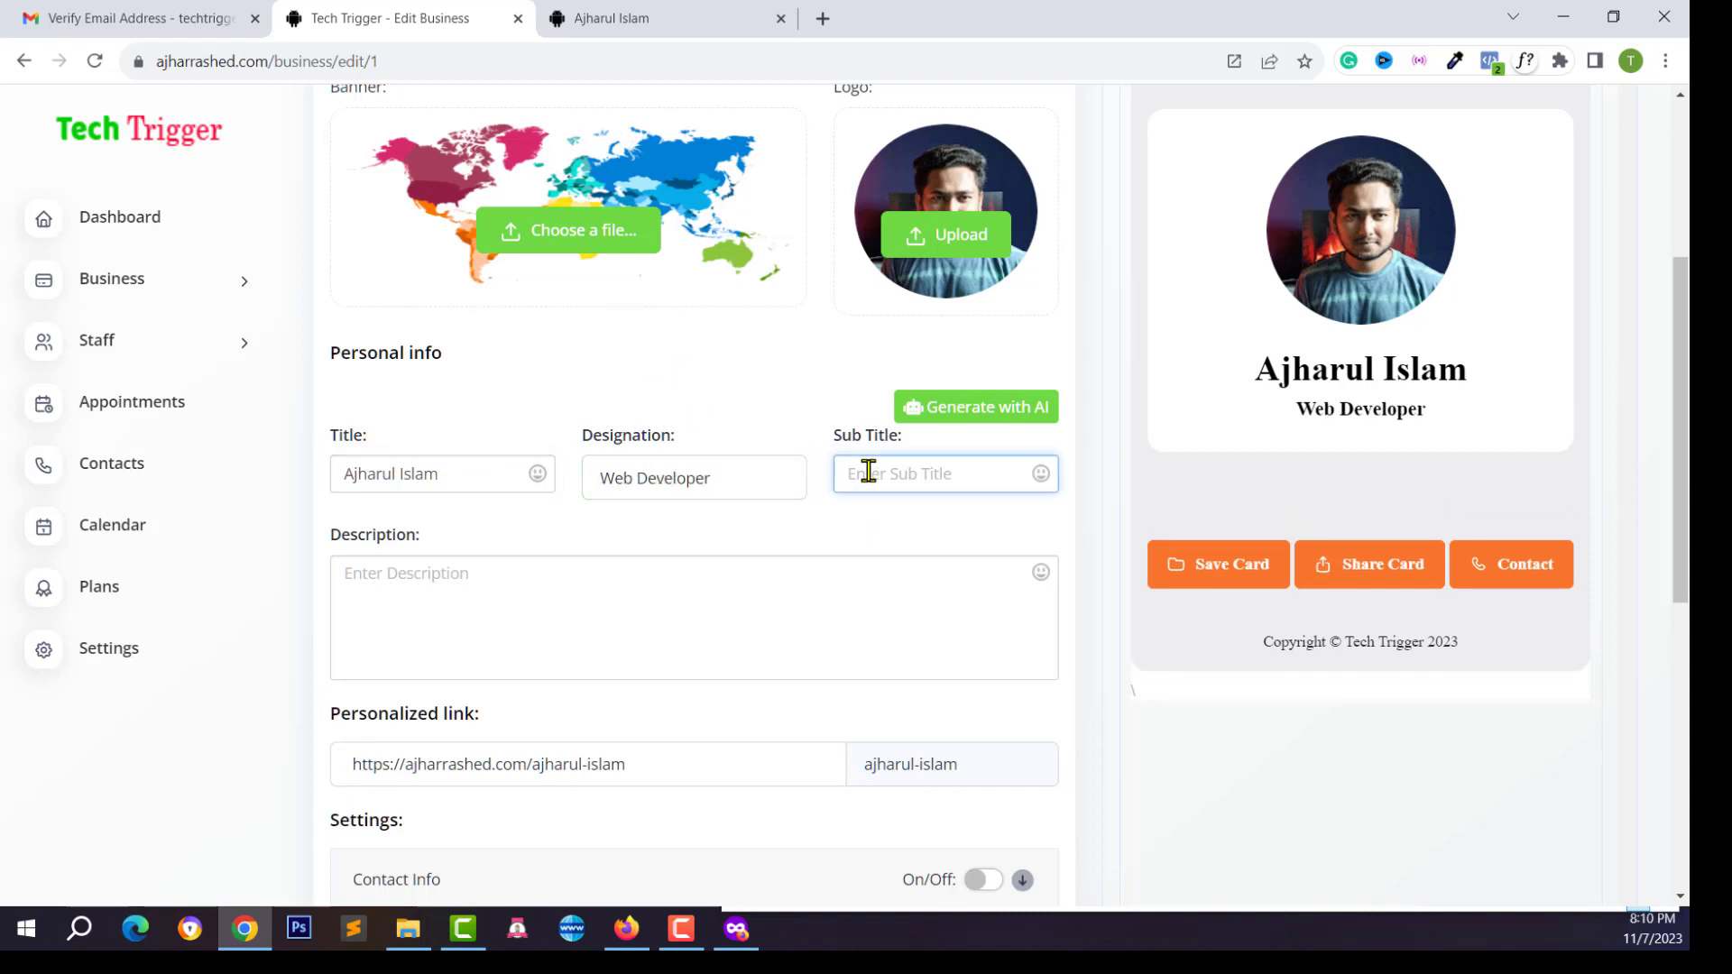
left_click(460, 582)
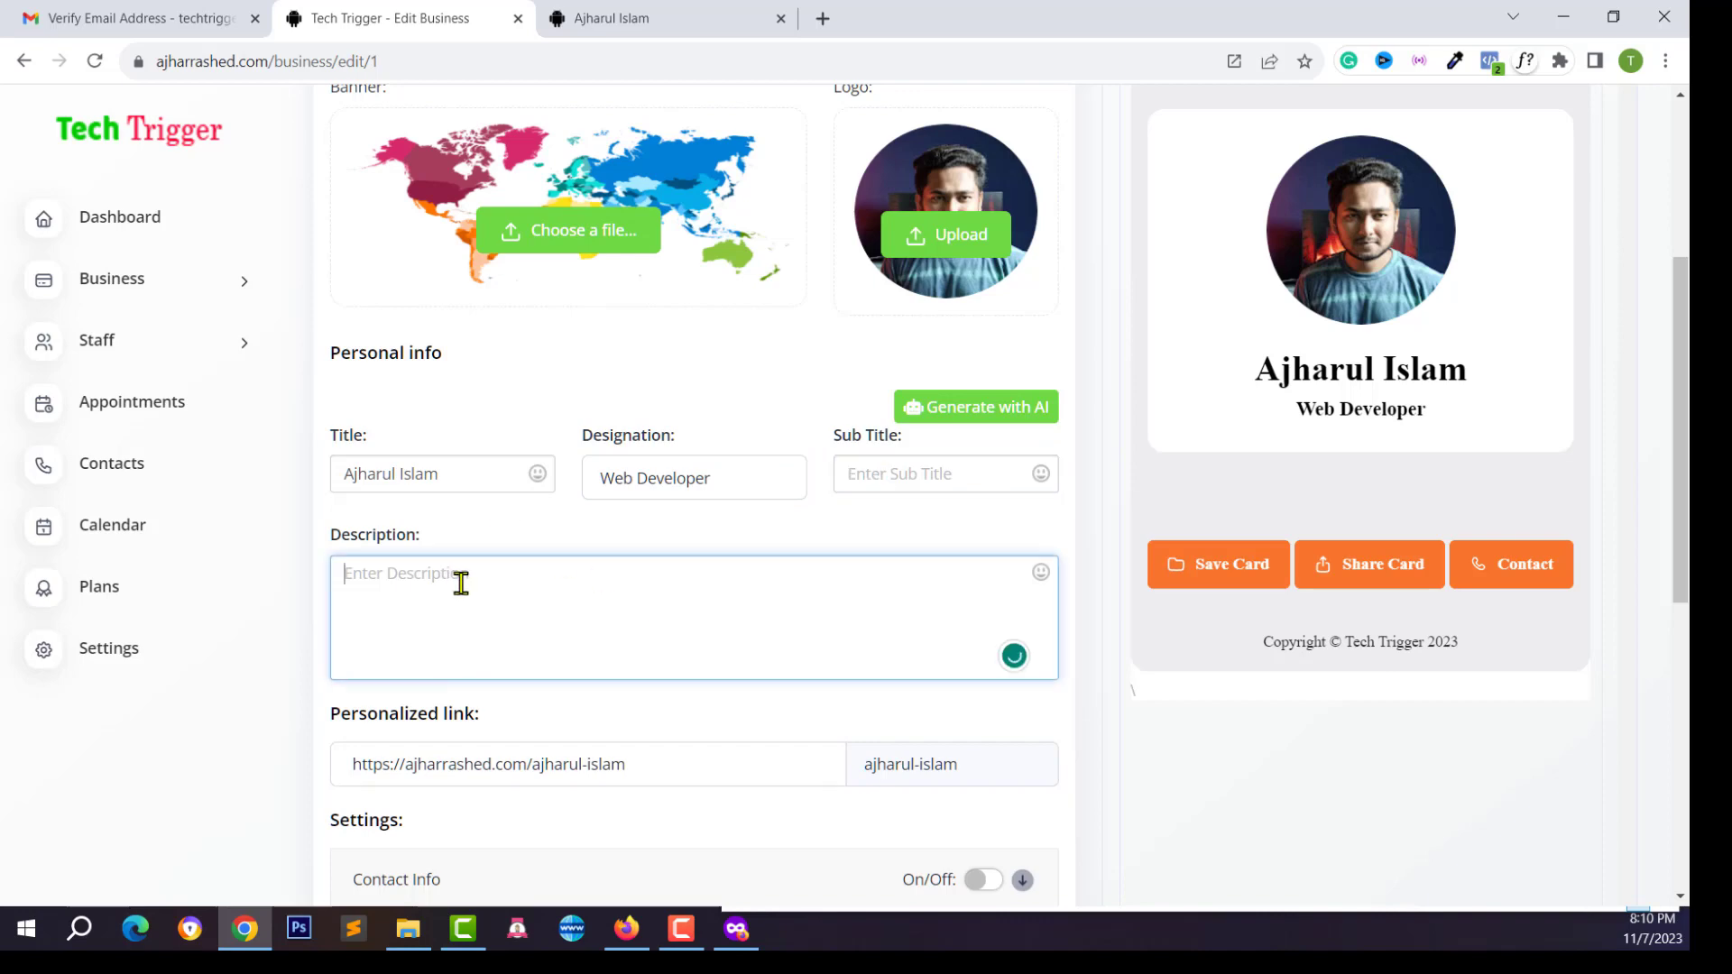
type("Hi there, I")
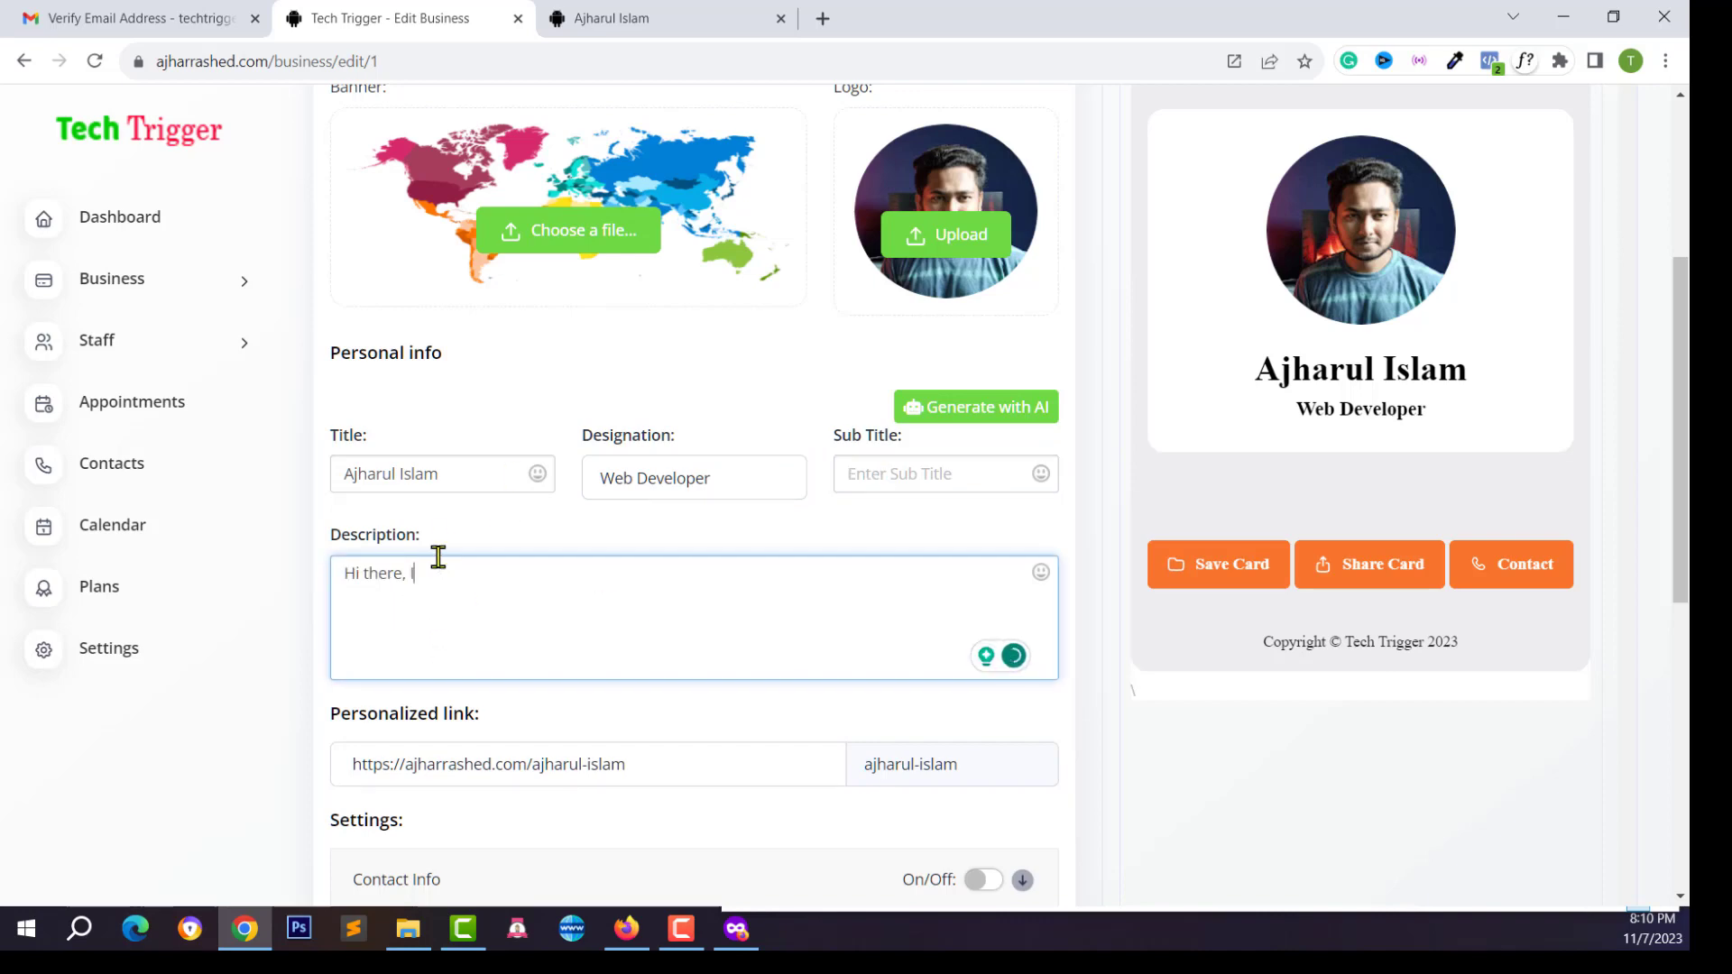
type(" am ajharul islam a web developer a")
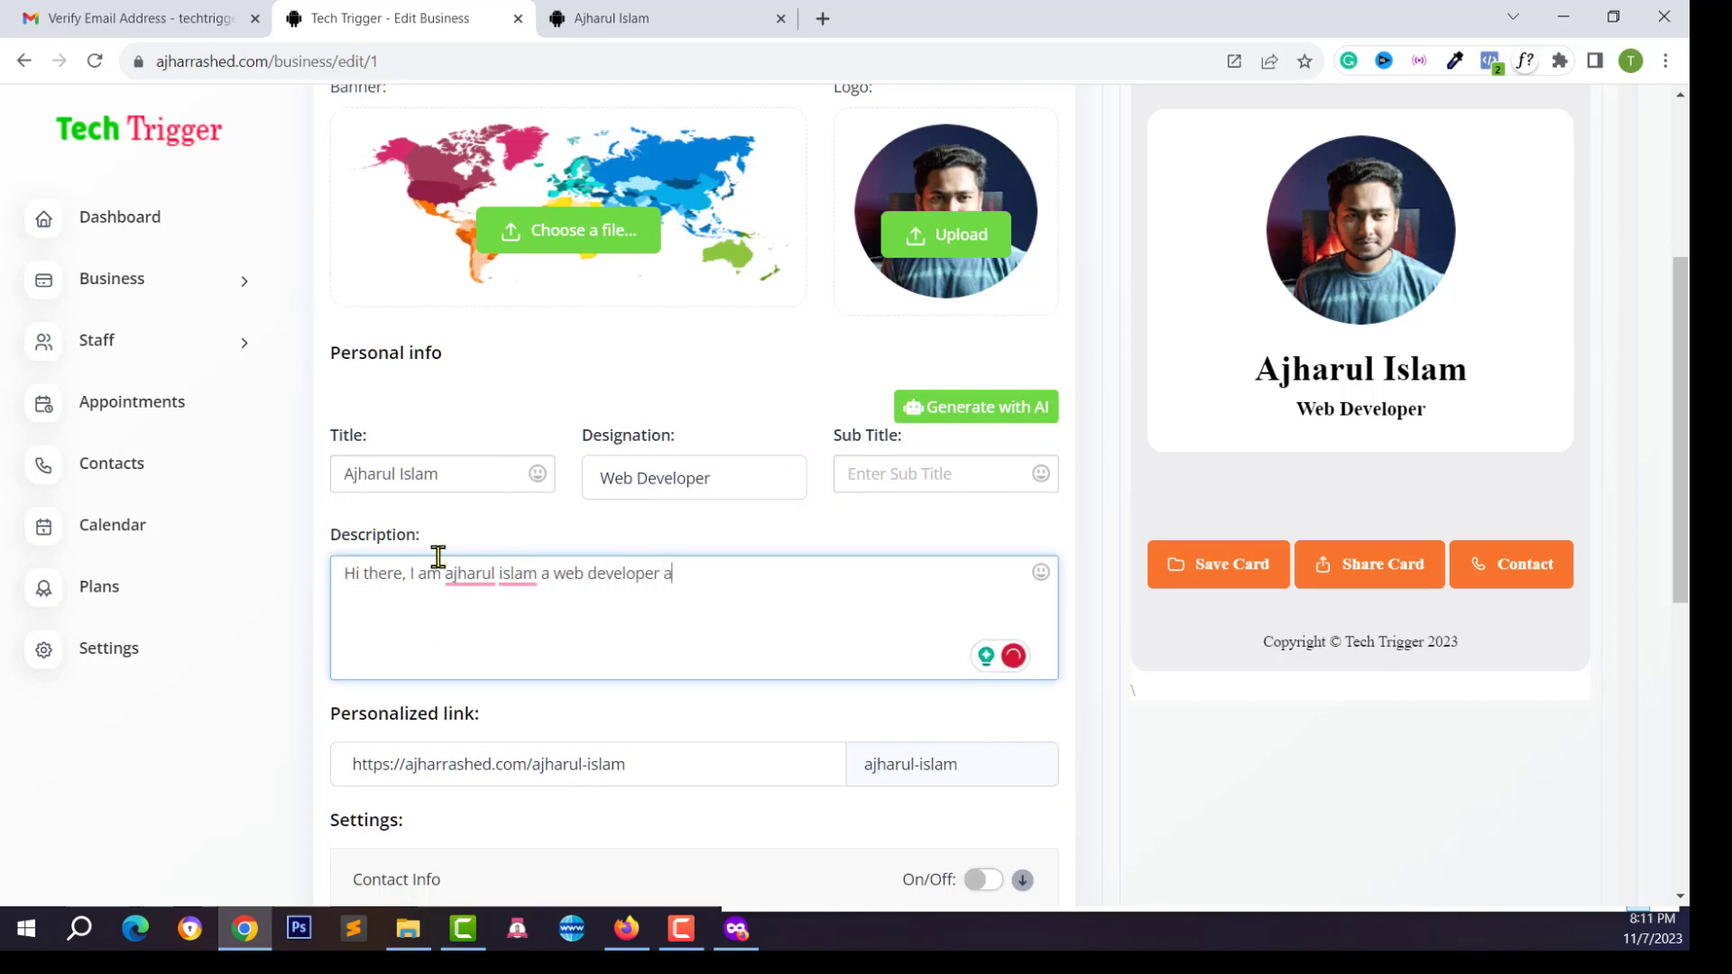
type("nd wordpress expert. you can hire me to create your professional website.")
scroll(437, 557, "down", 1)
left_click(700, 376)
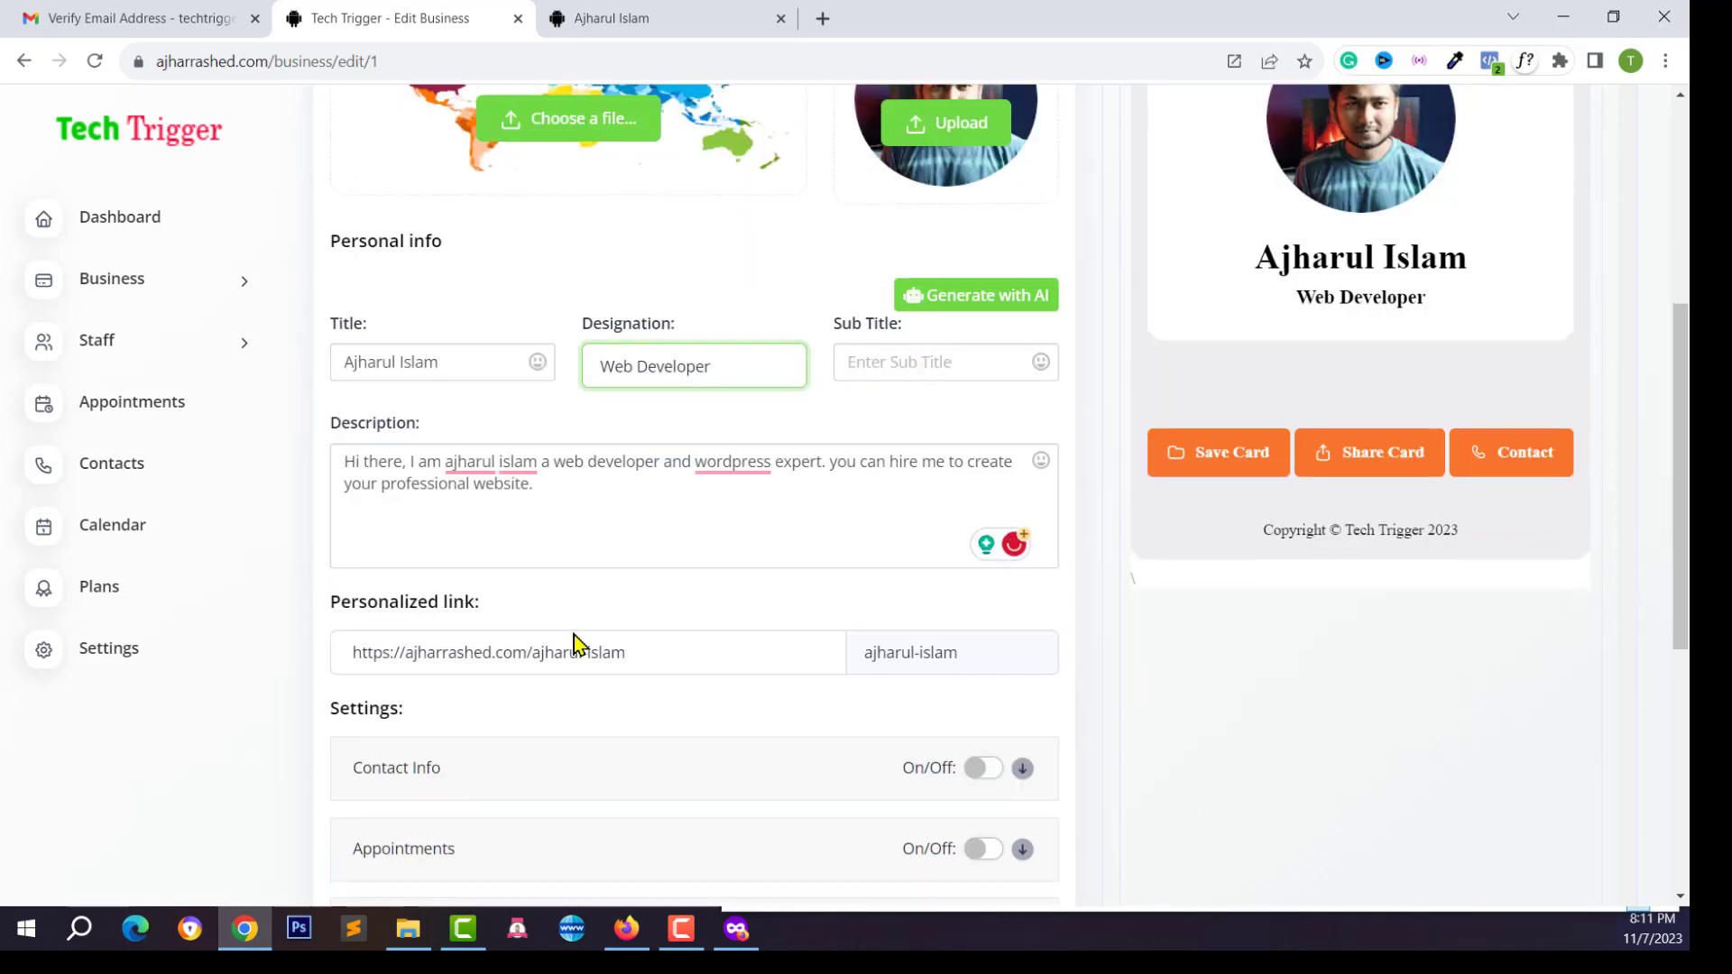
scroll(573, 644, "down", 2)
Edit the personalized link slug, appending 'fdsf' to its end
left_click(557, 428)
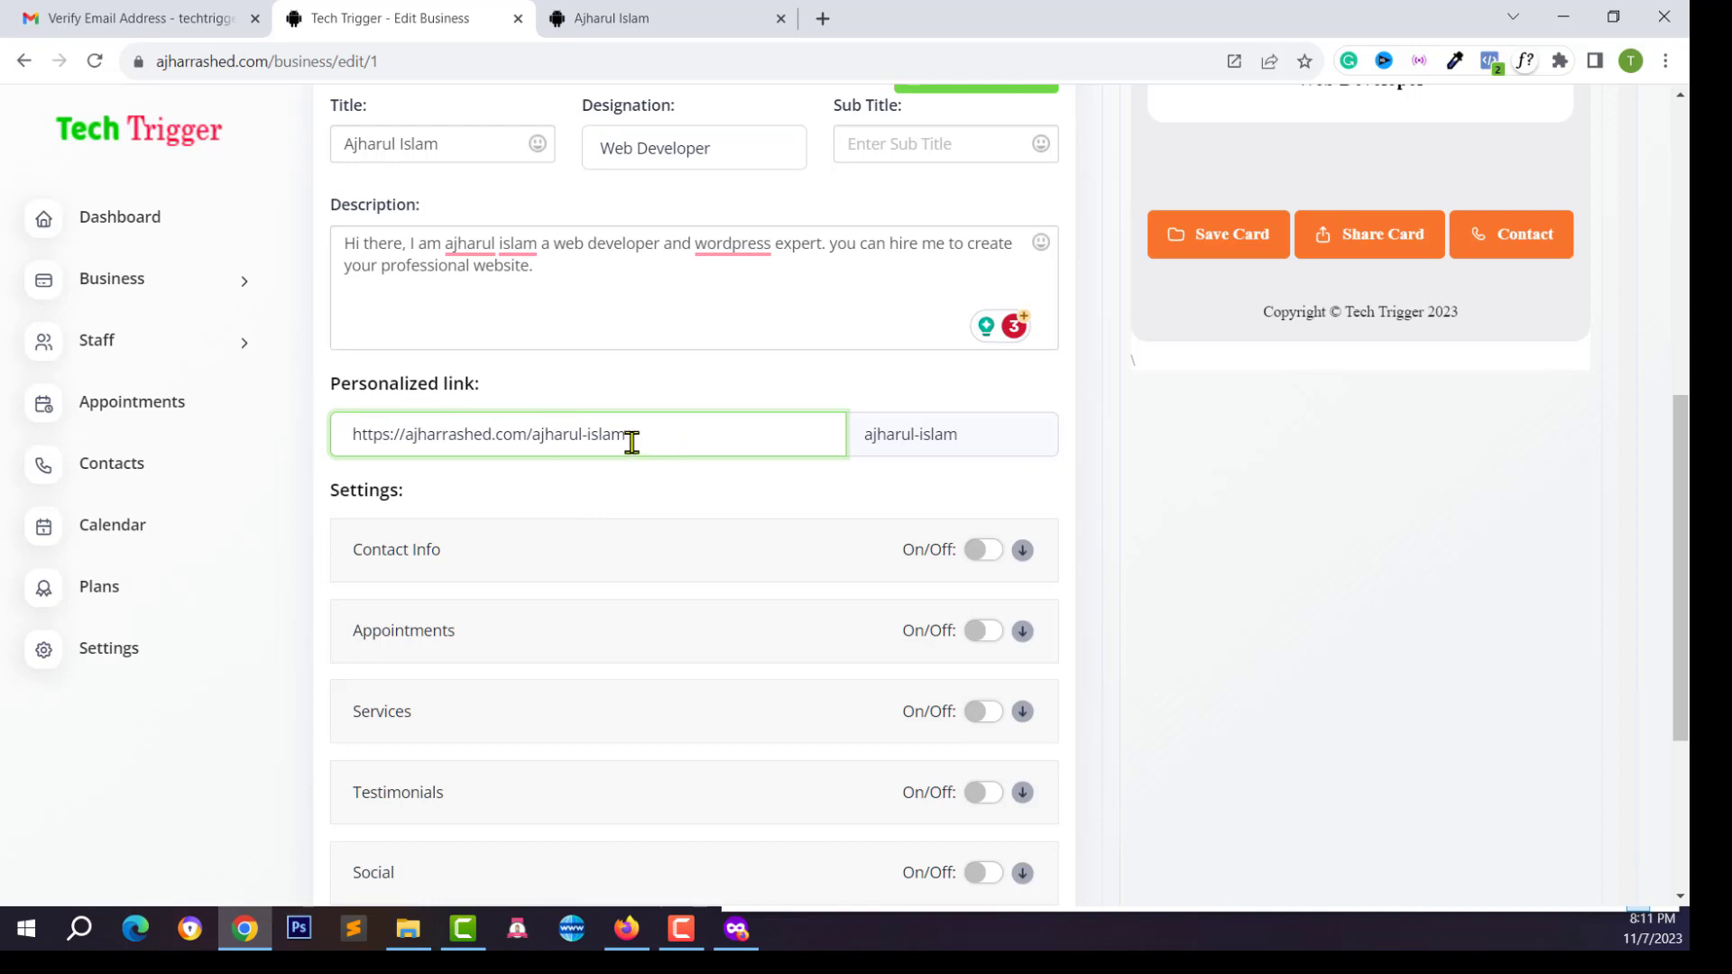
double_click(538, 429)
left_click(756, 421)
left_click(1011, 434)
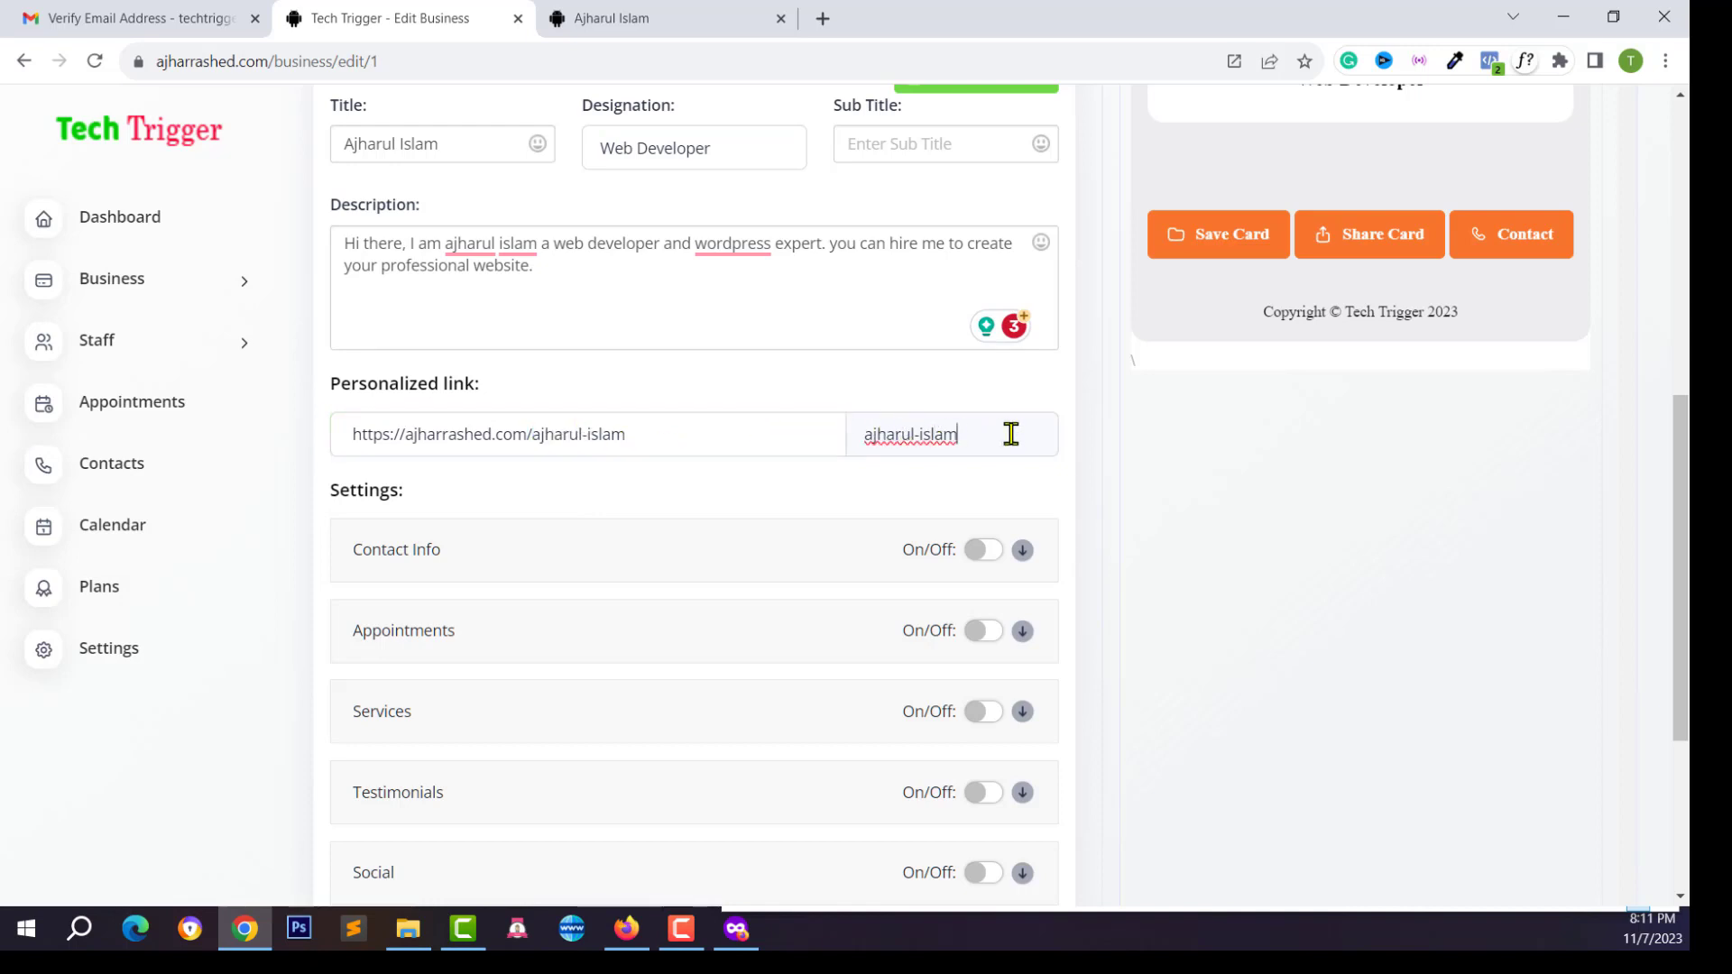
type("fdsf")
scroll(514, 561, "down", 2)
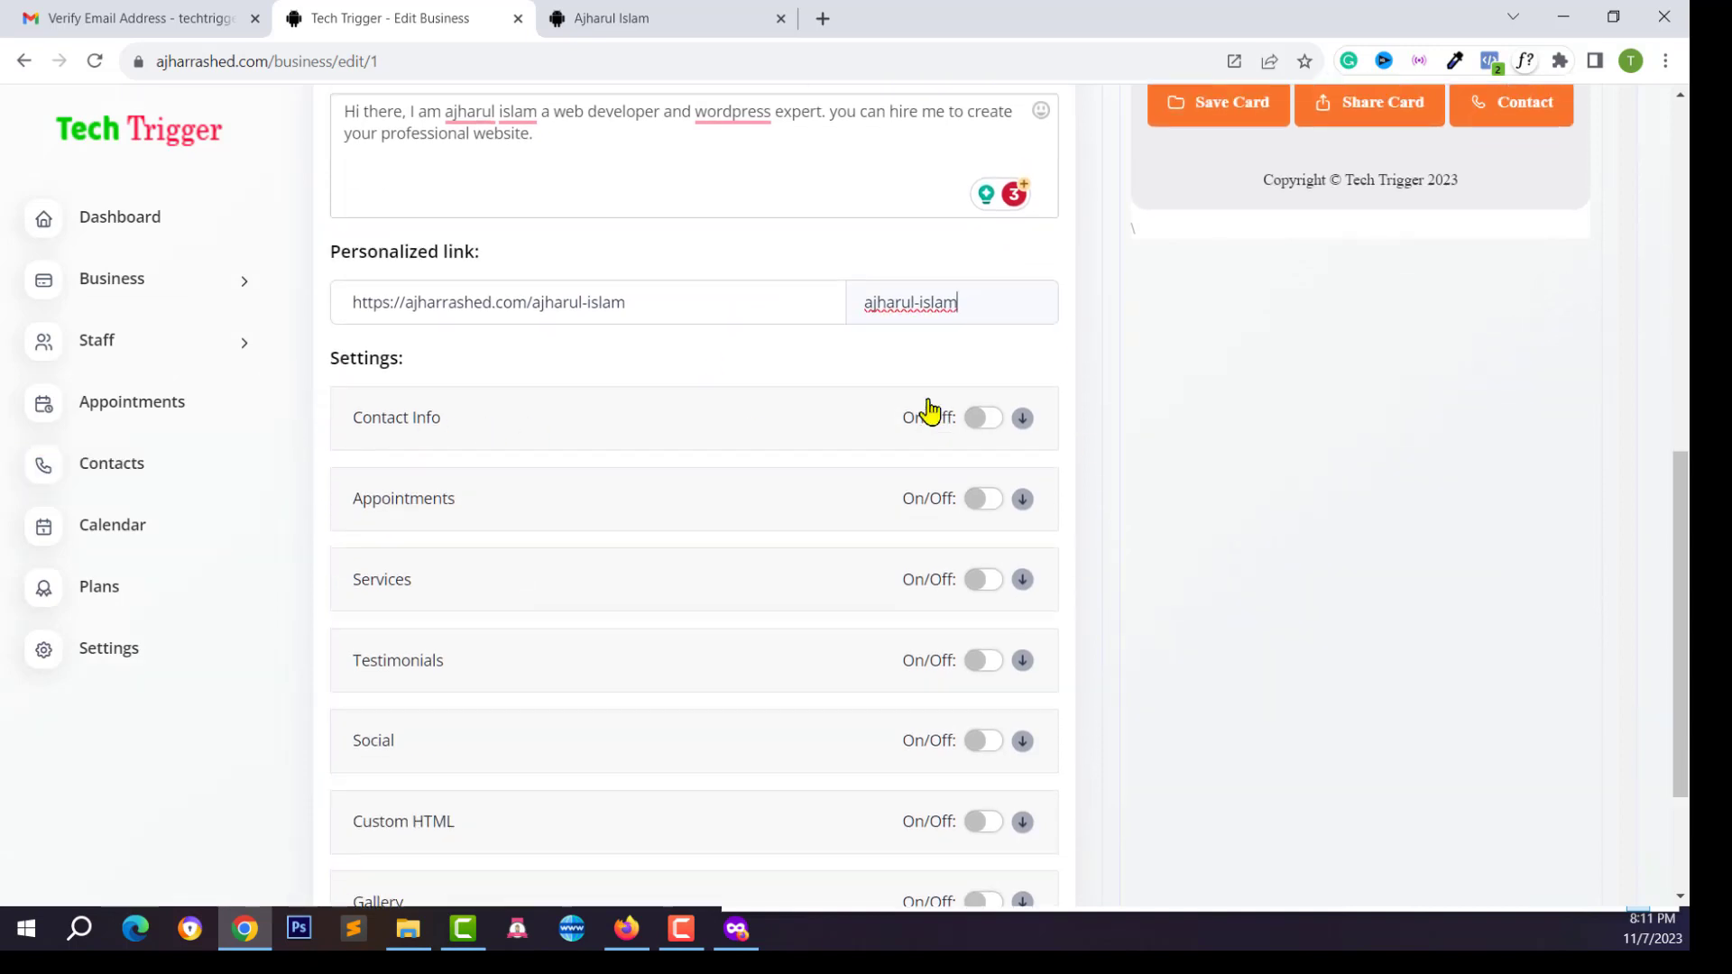
scroll(930, 412, "up", 1)
Enable the Contact Info section and add a Phone contact method
left_click(993, 488)
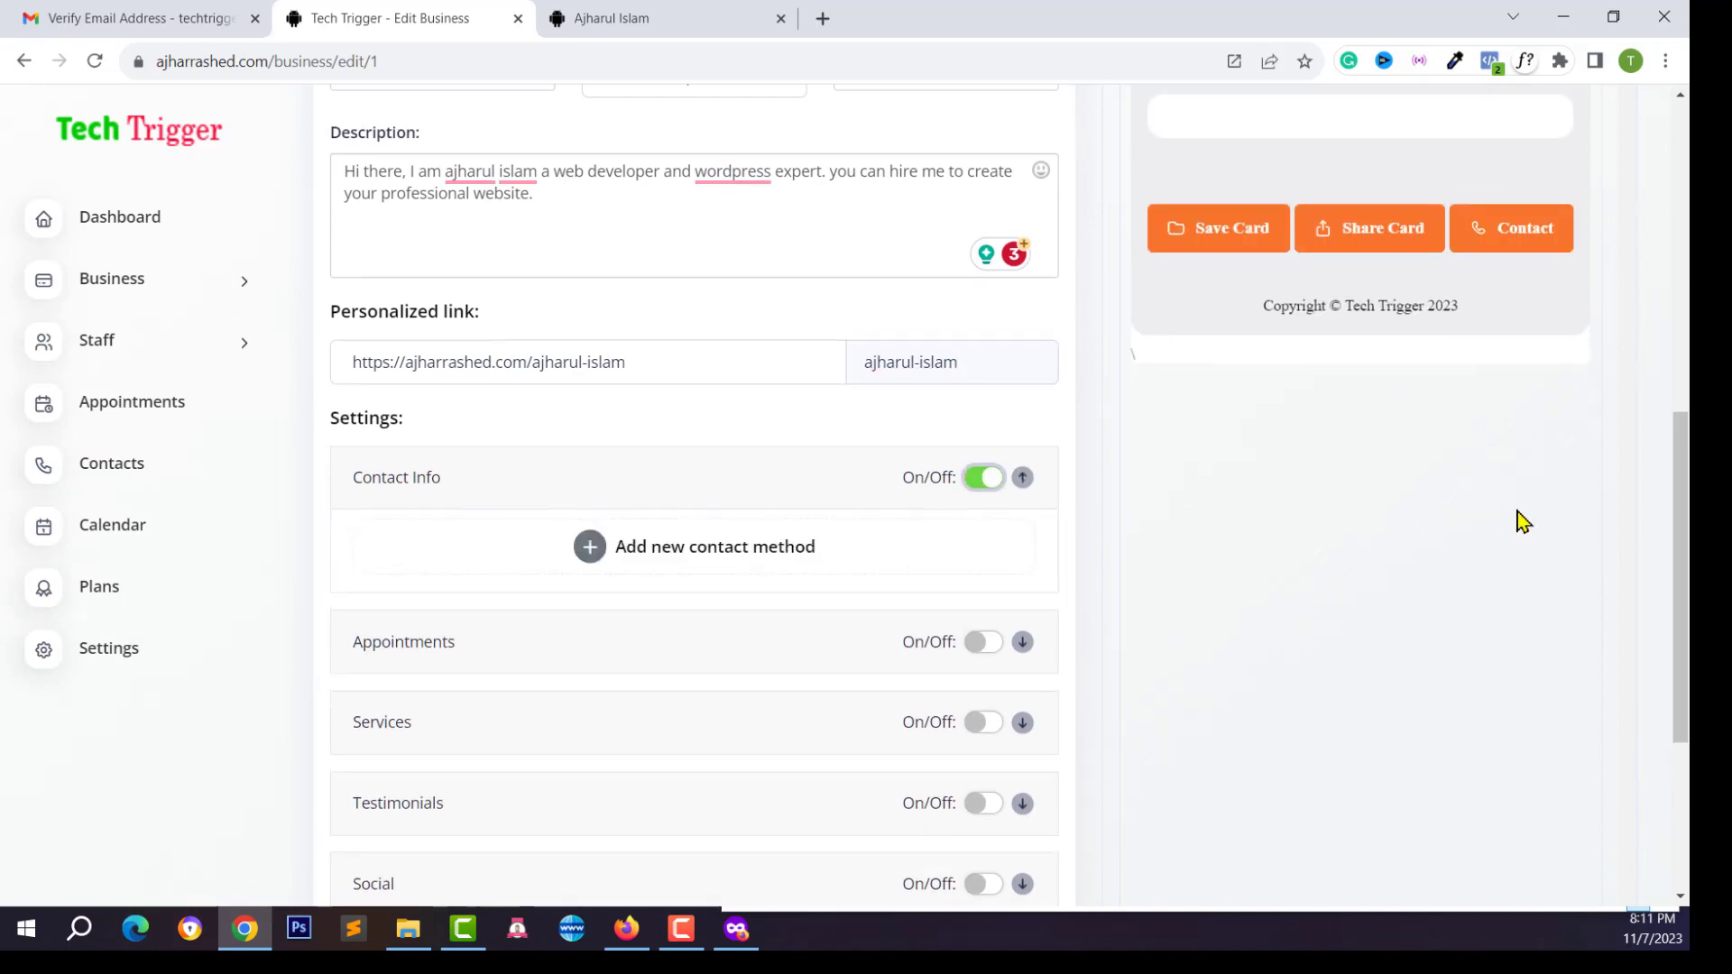
scroll(1515, 505, "up", 5)
scroll(874, 592, "down", 4)
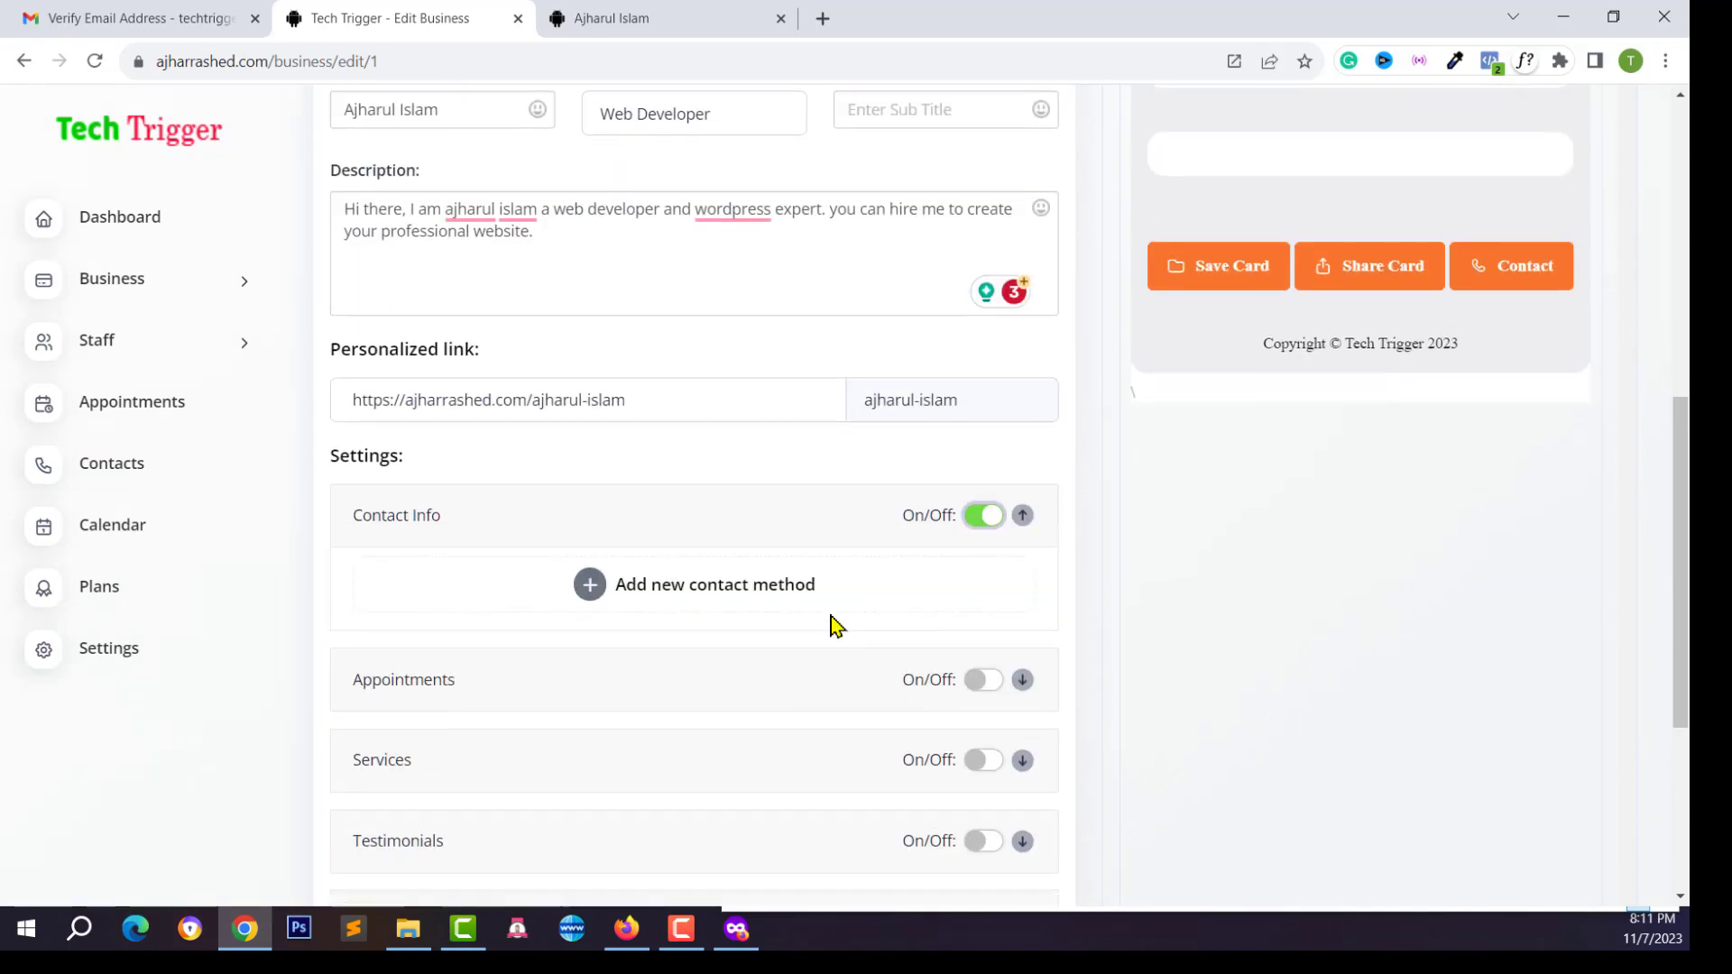
left_click(645, 591)
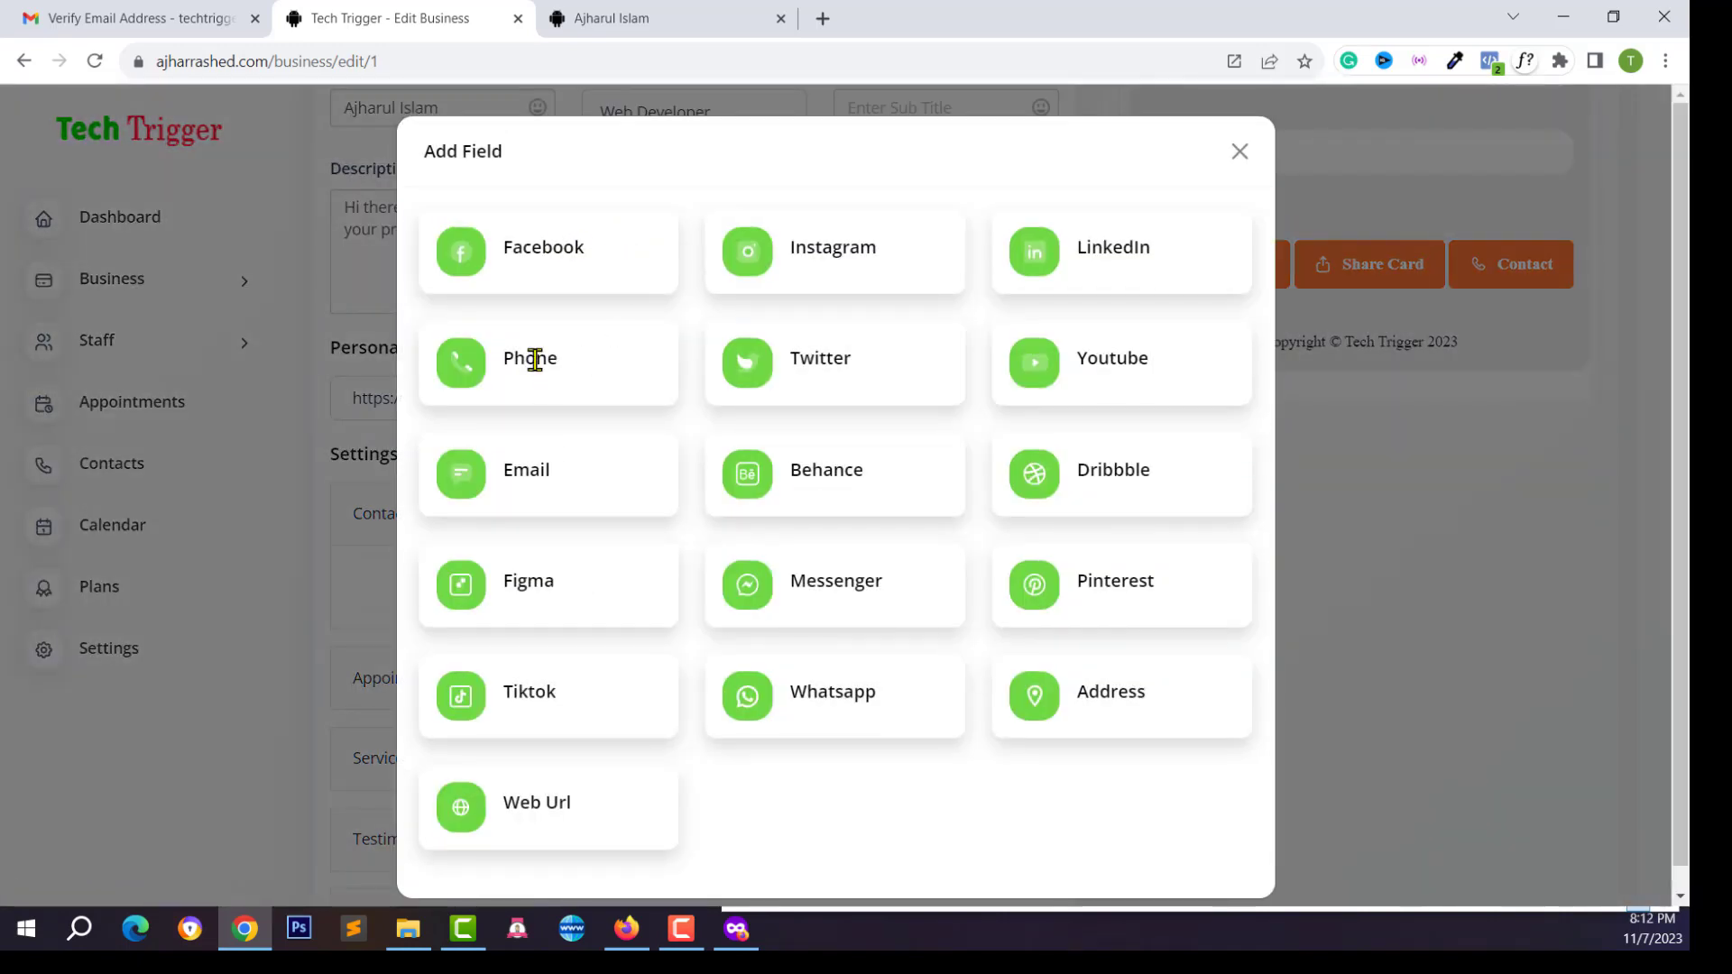
left_click(535, 359)
left_click(485, 566)
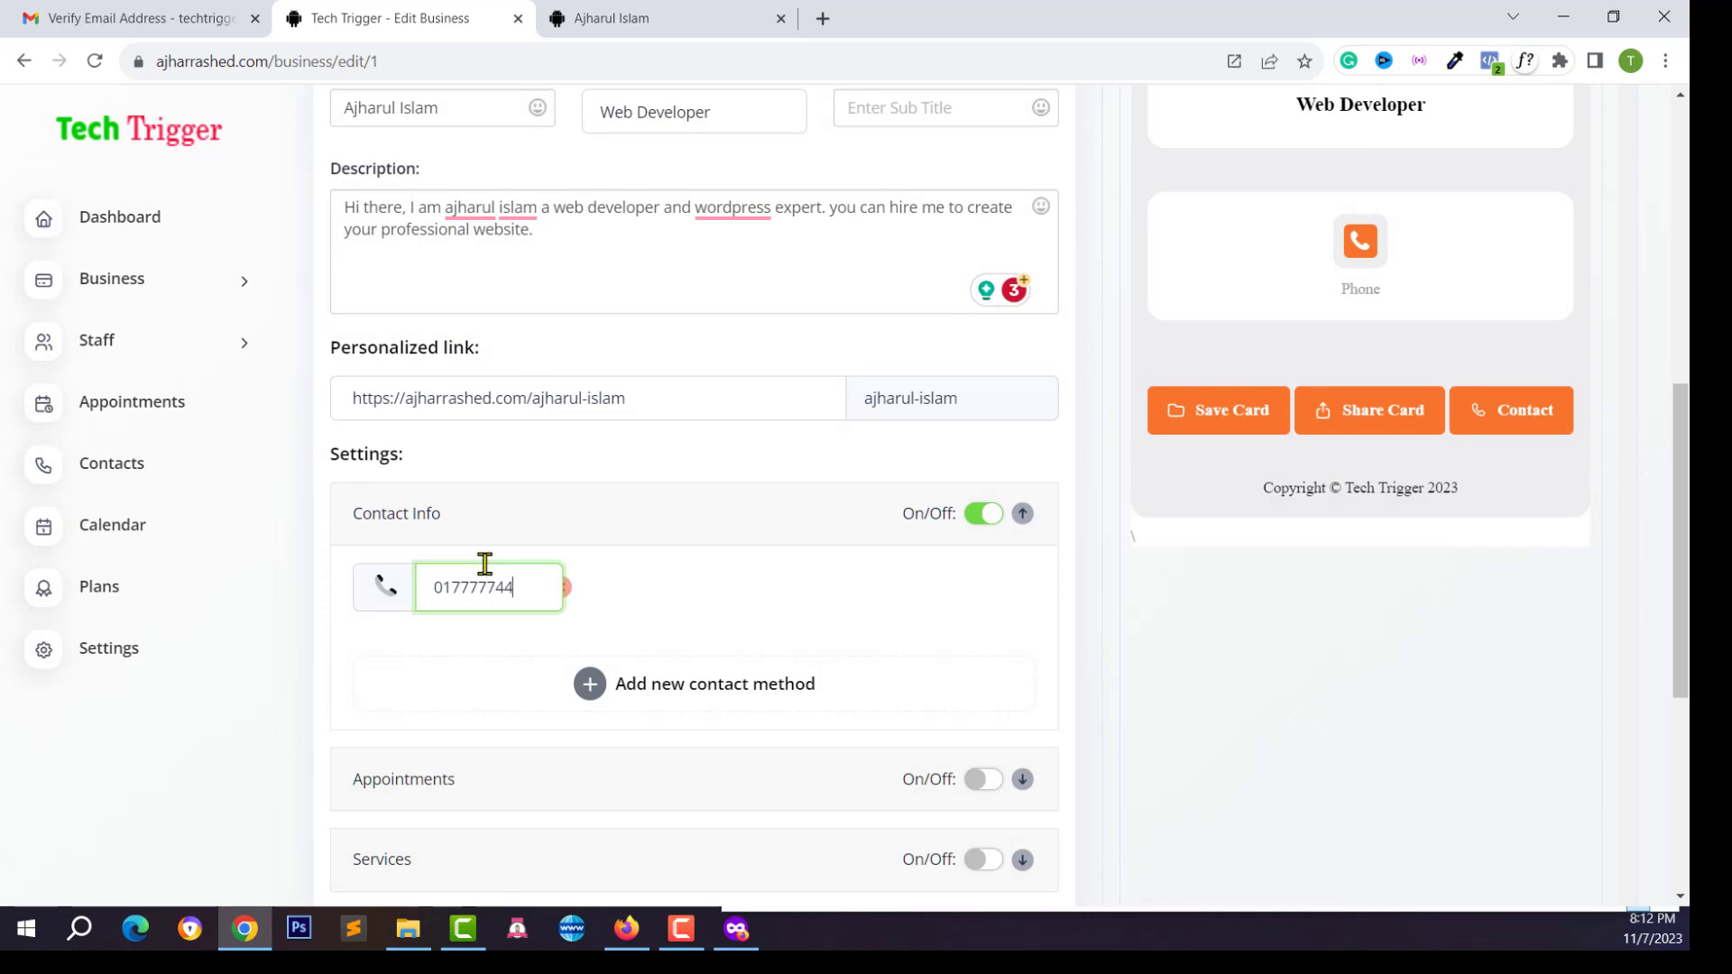
Add an Email contact method and paste in the email address
left_click(715, 696)
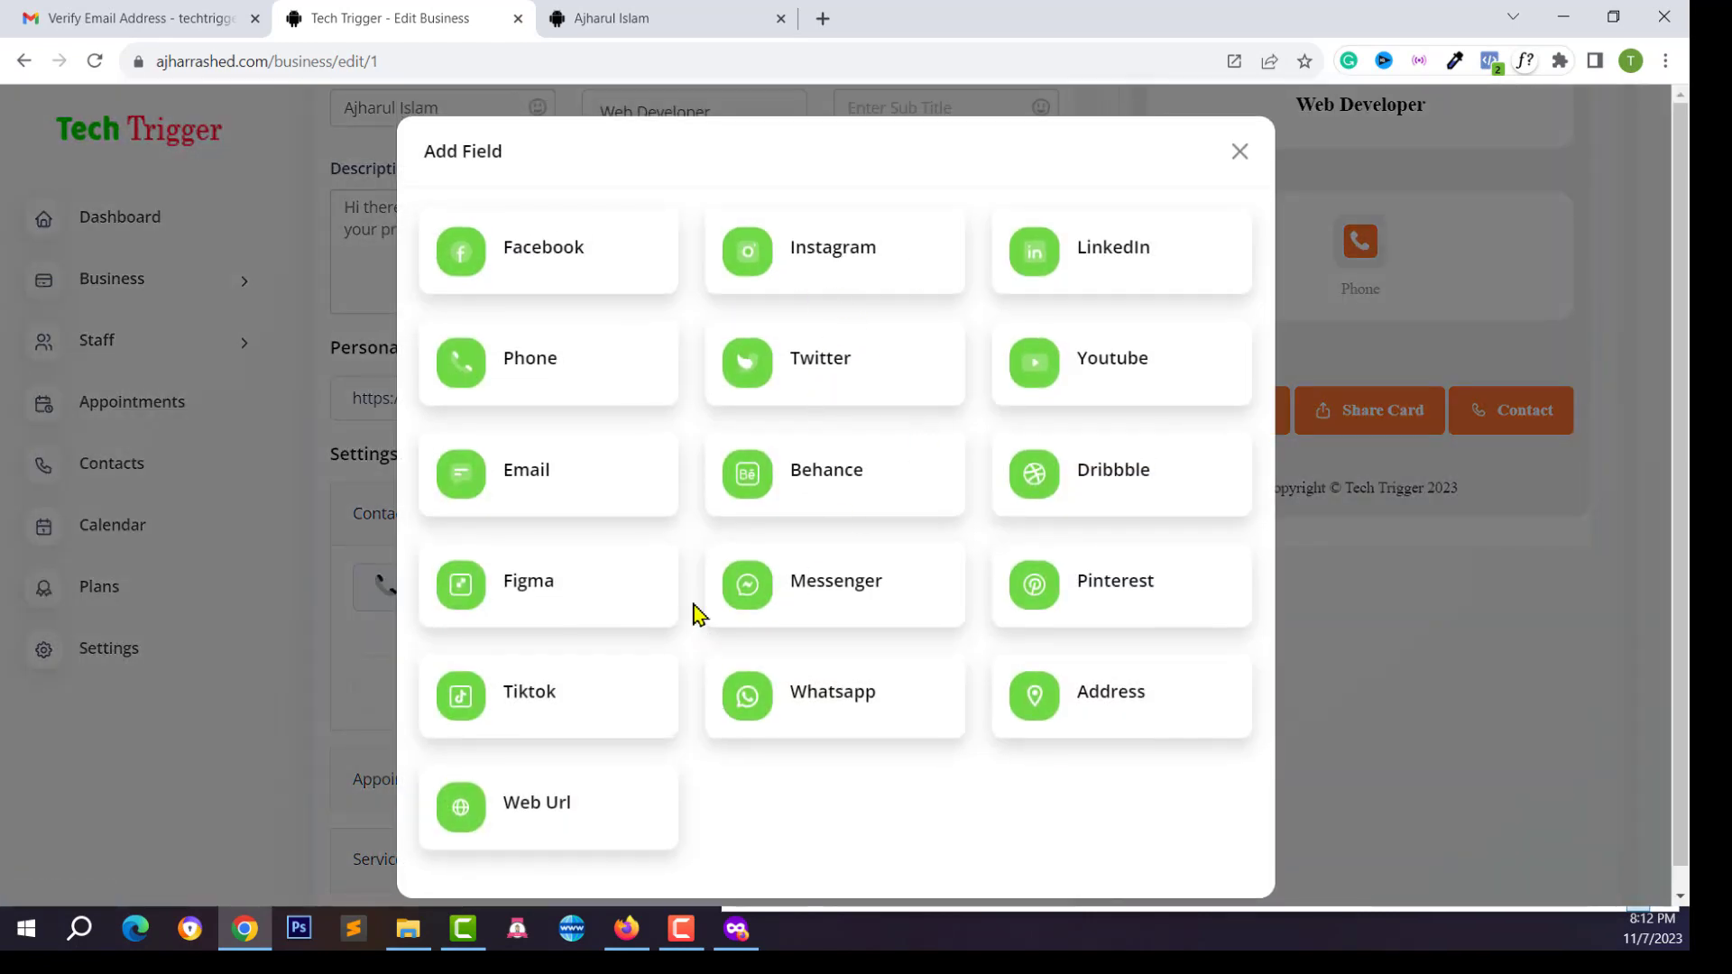
left_click(517, 479)
left_click(730, 571)
key("ctrl+v")
left_click(730, 695)
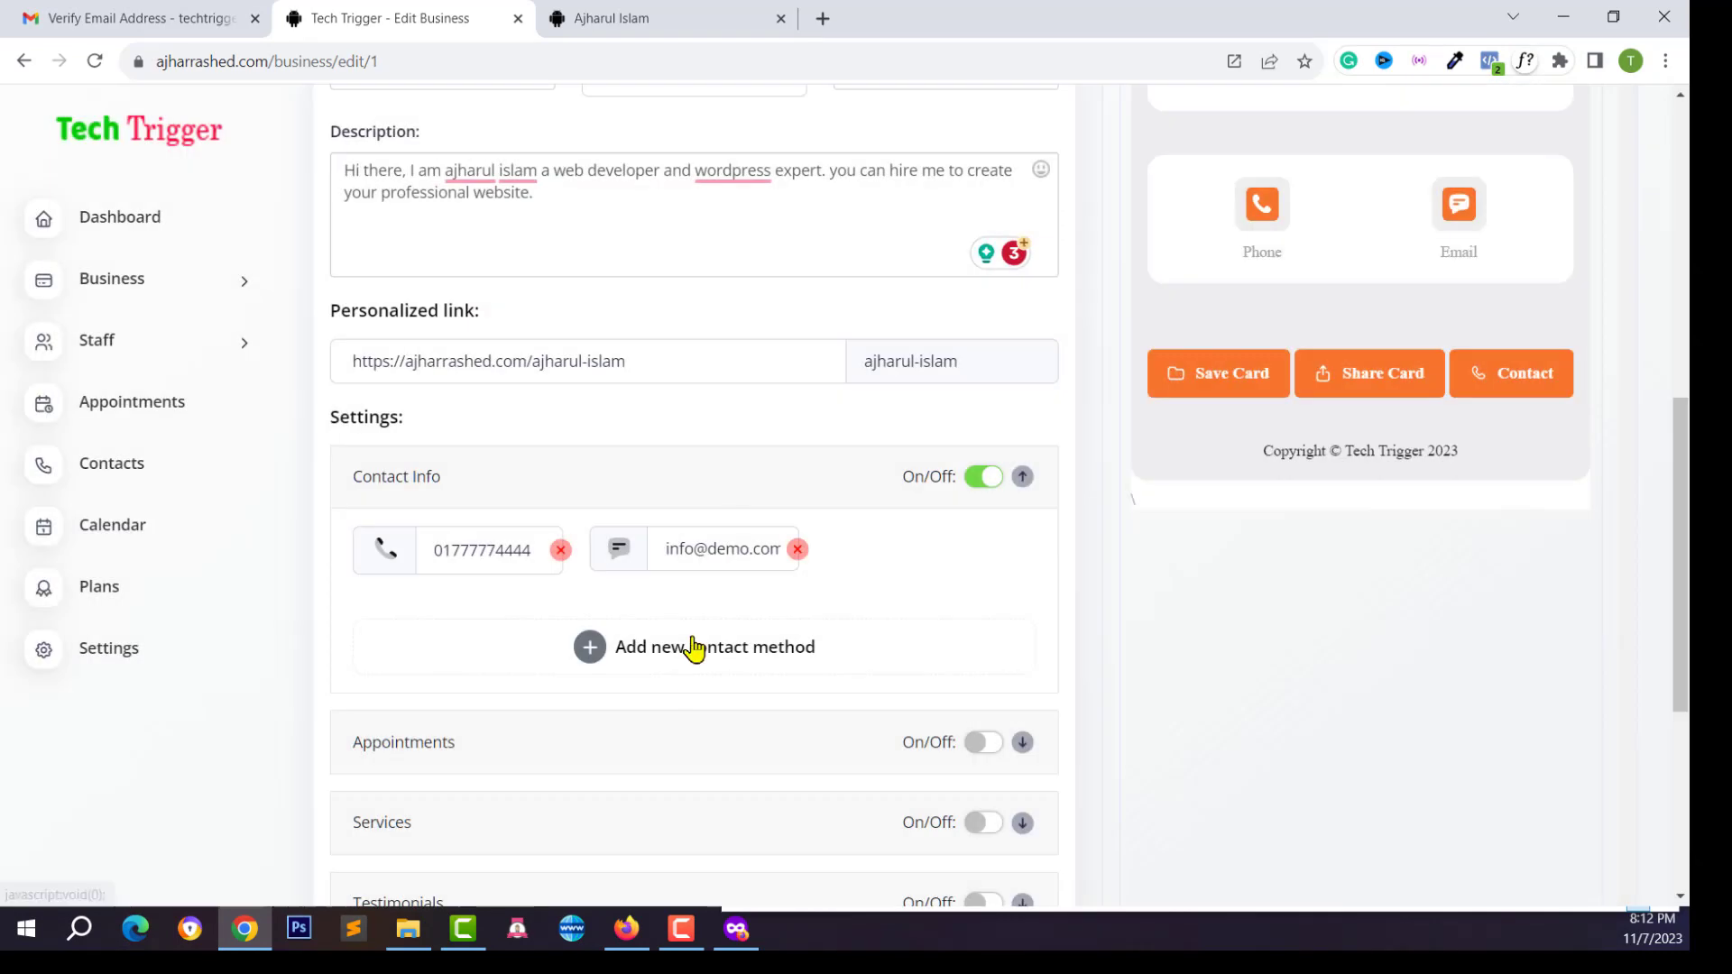
scroll(688, 650, "down", 10)
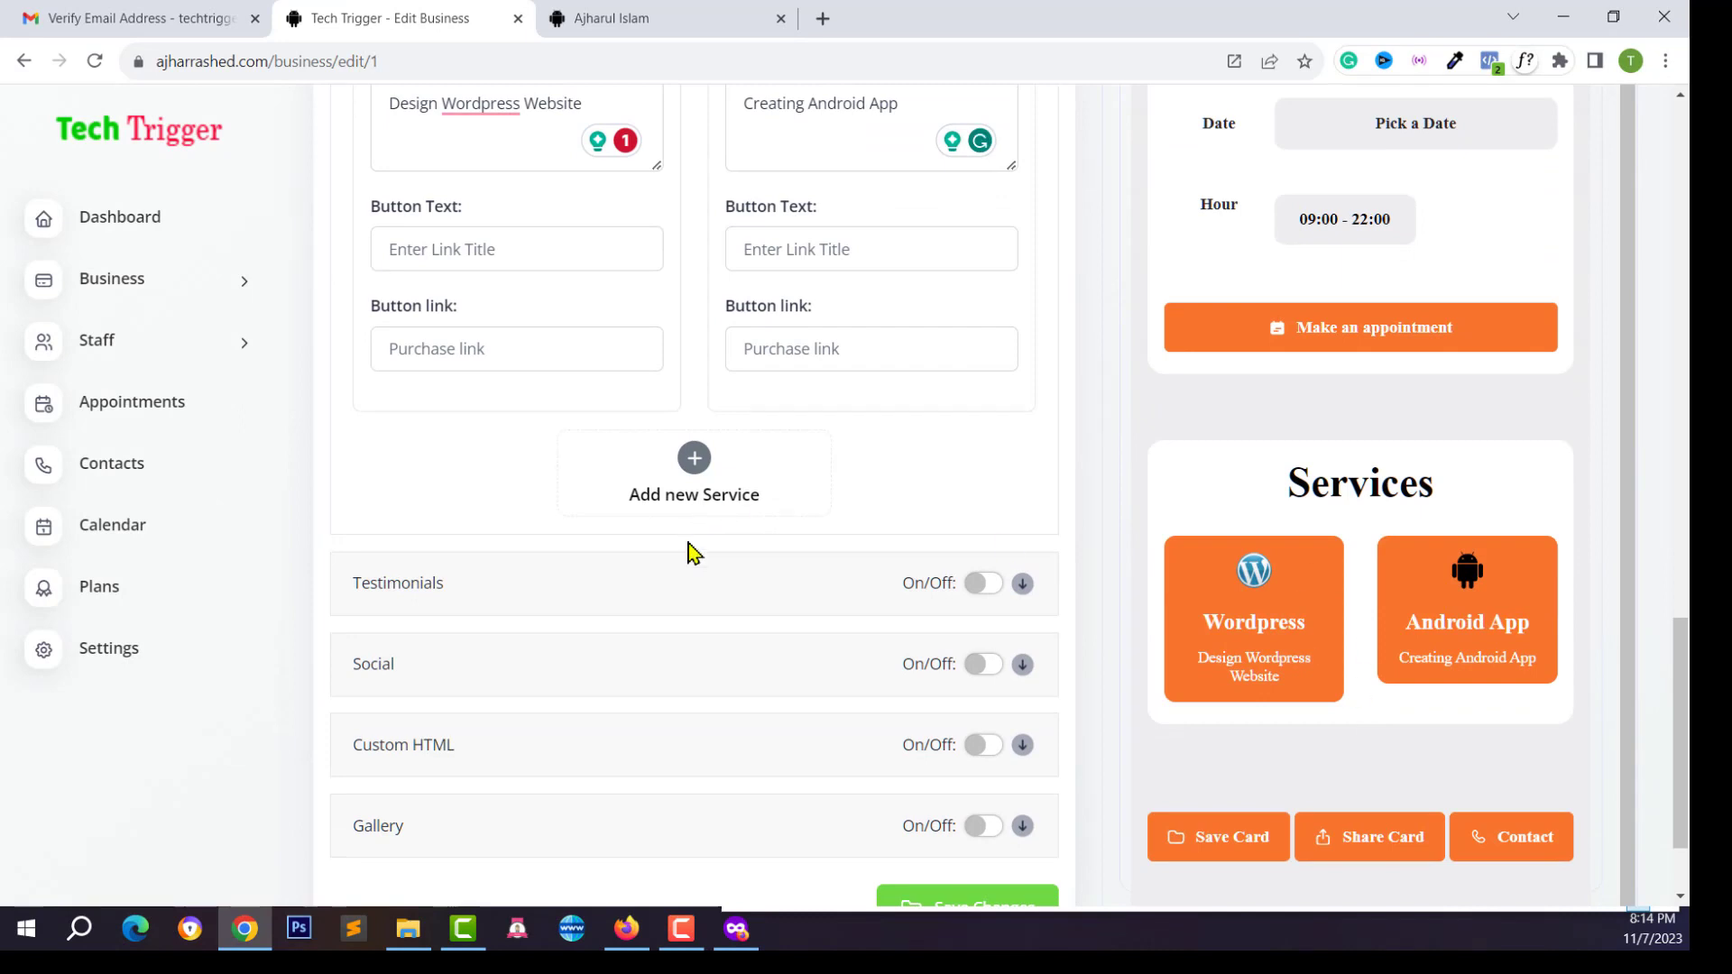
scroll(688, 552, "down", 2)
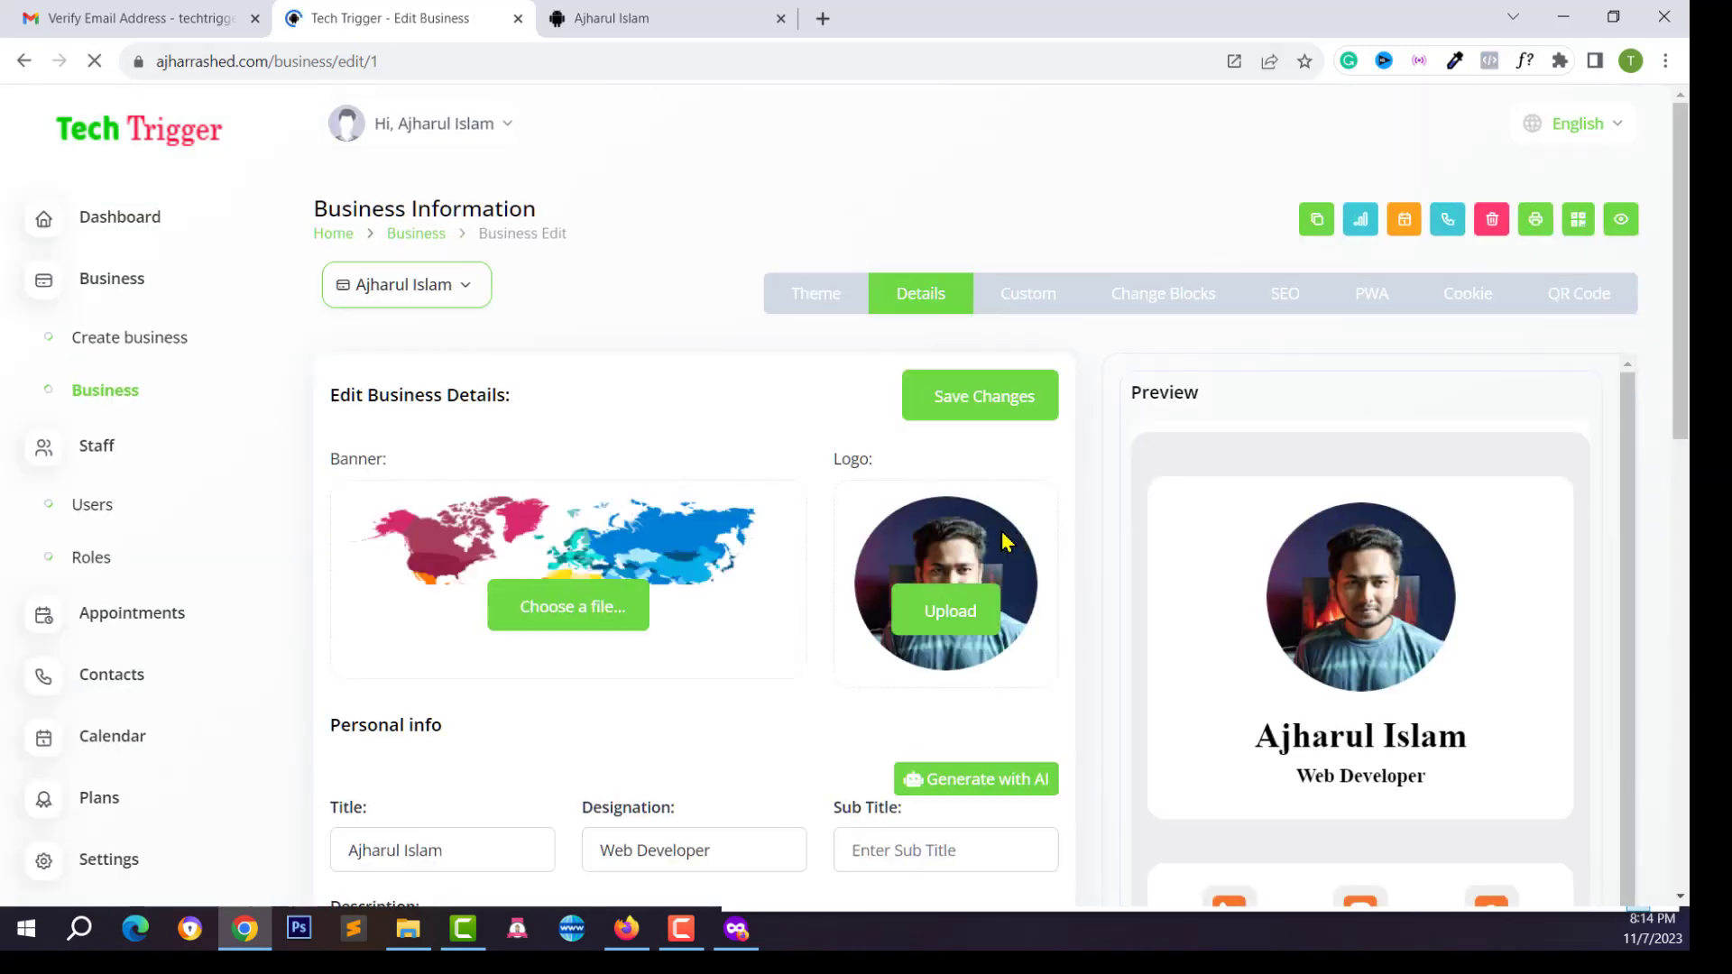
scroll(1263, 591, "down", 1)
scroll(1302, 596, "up", 2)
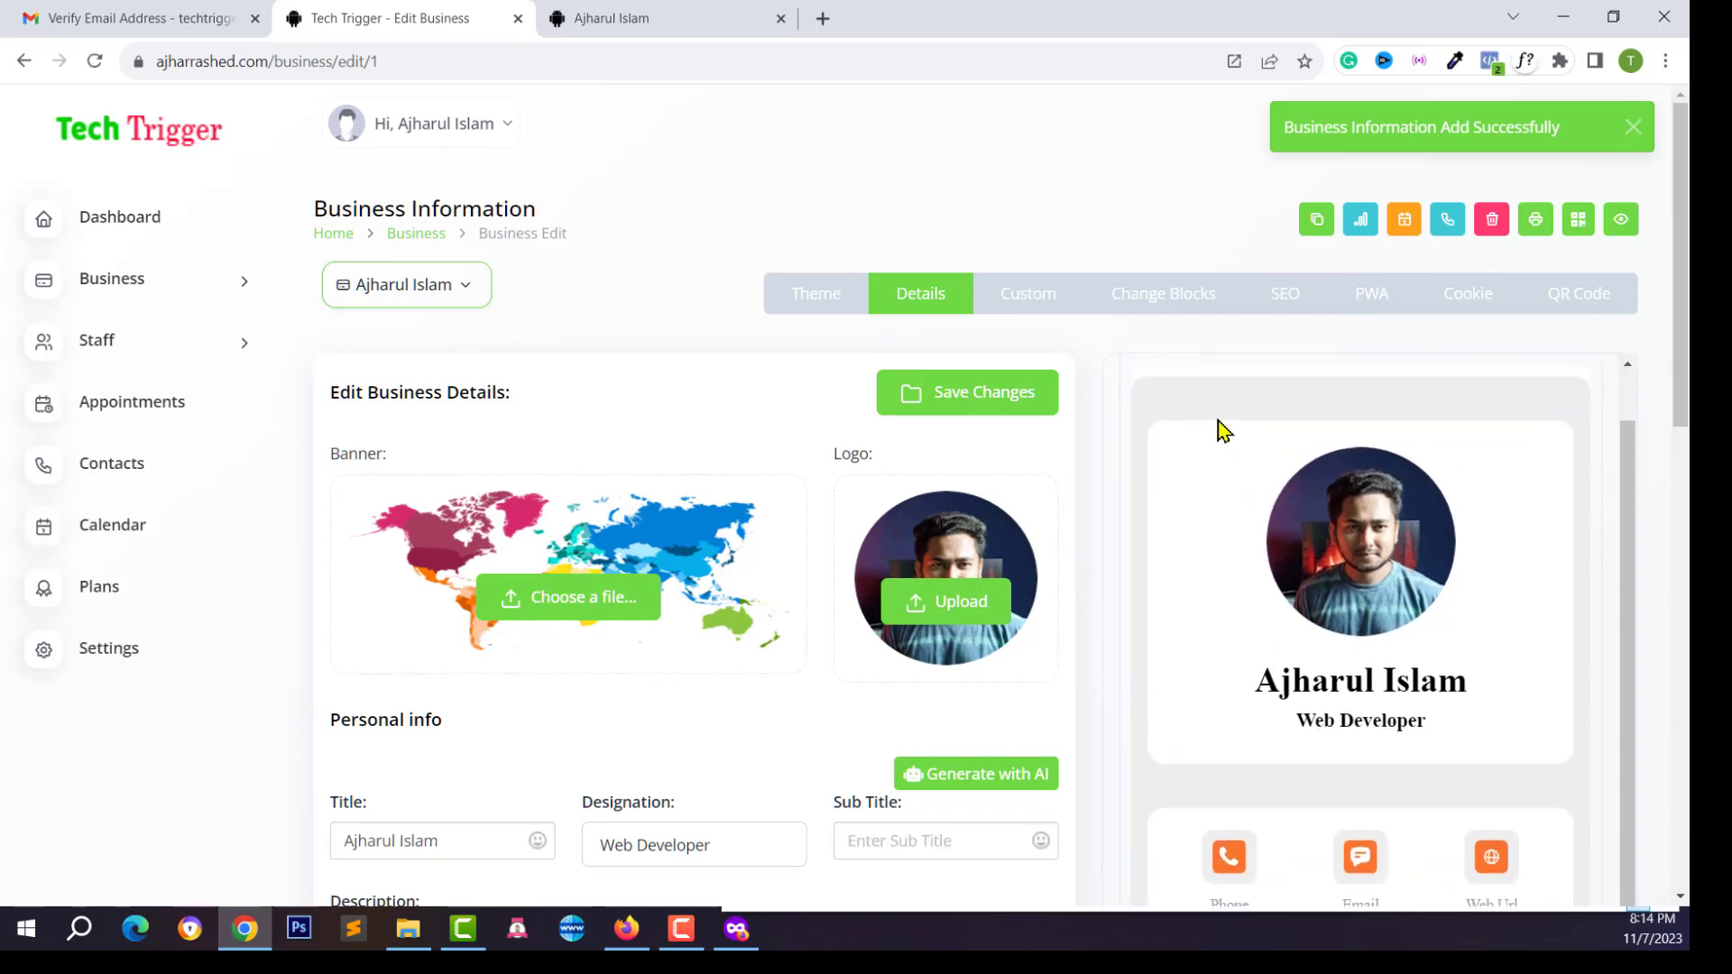
left_click(677, 16)
left_click(95, 61)
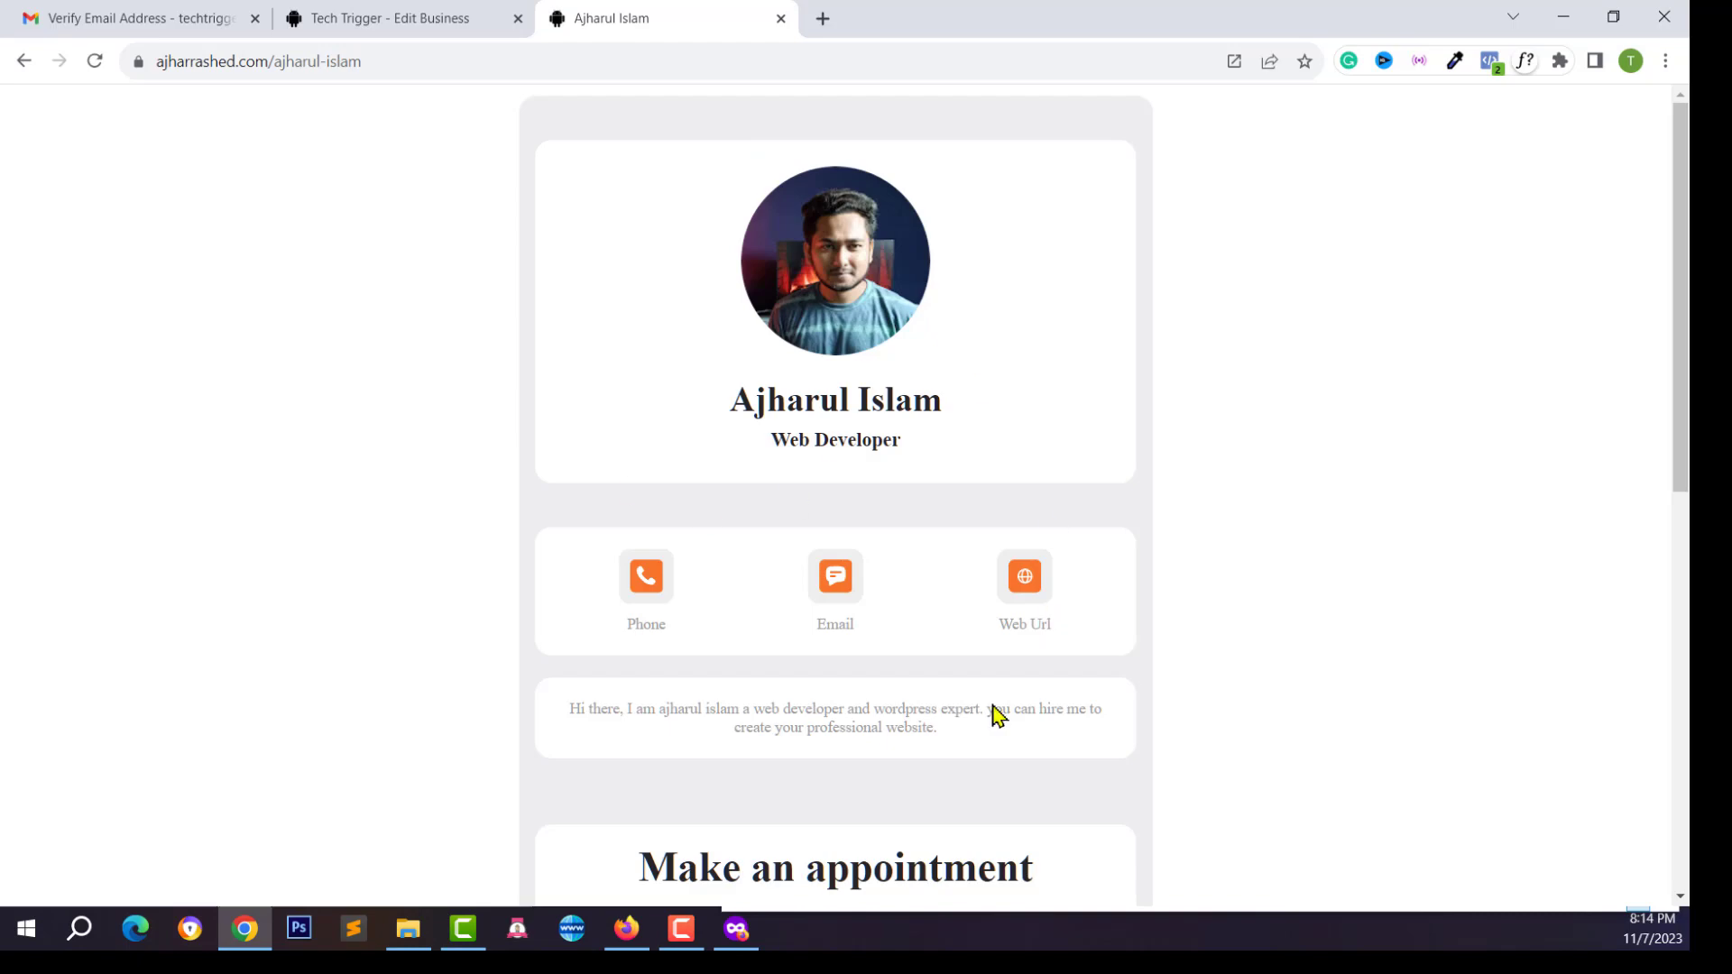
scroll(777, 630, "down", 5)
scroll(533, 235, "up", 5)
left_click(1664, 16)
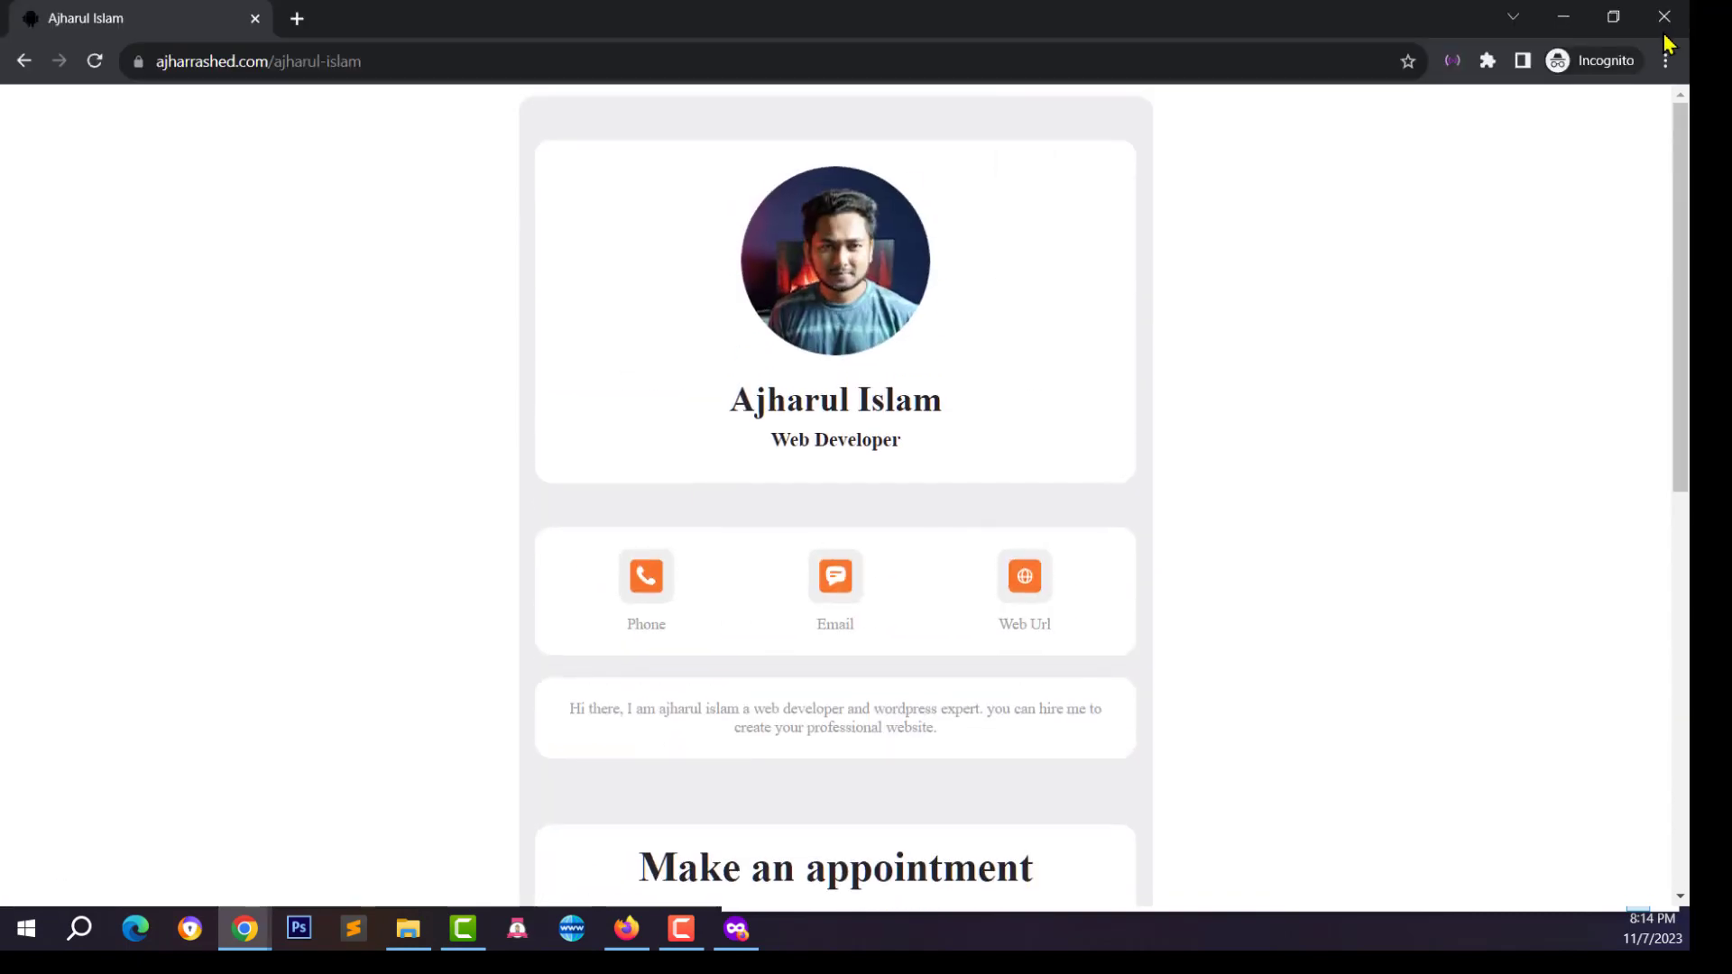
left_click(1664, 16)
left_click(380, 16)
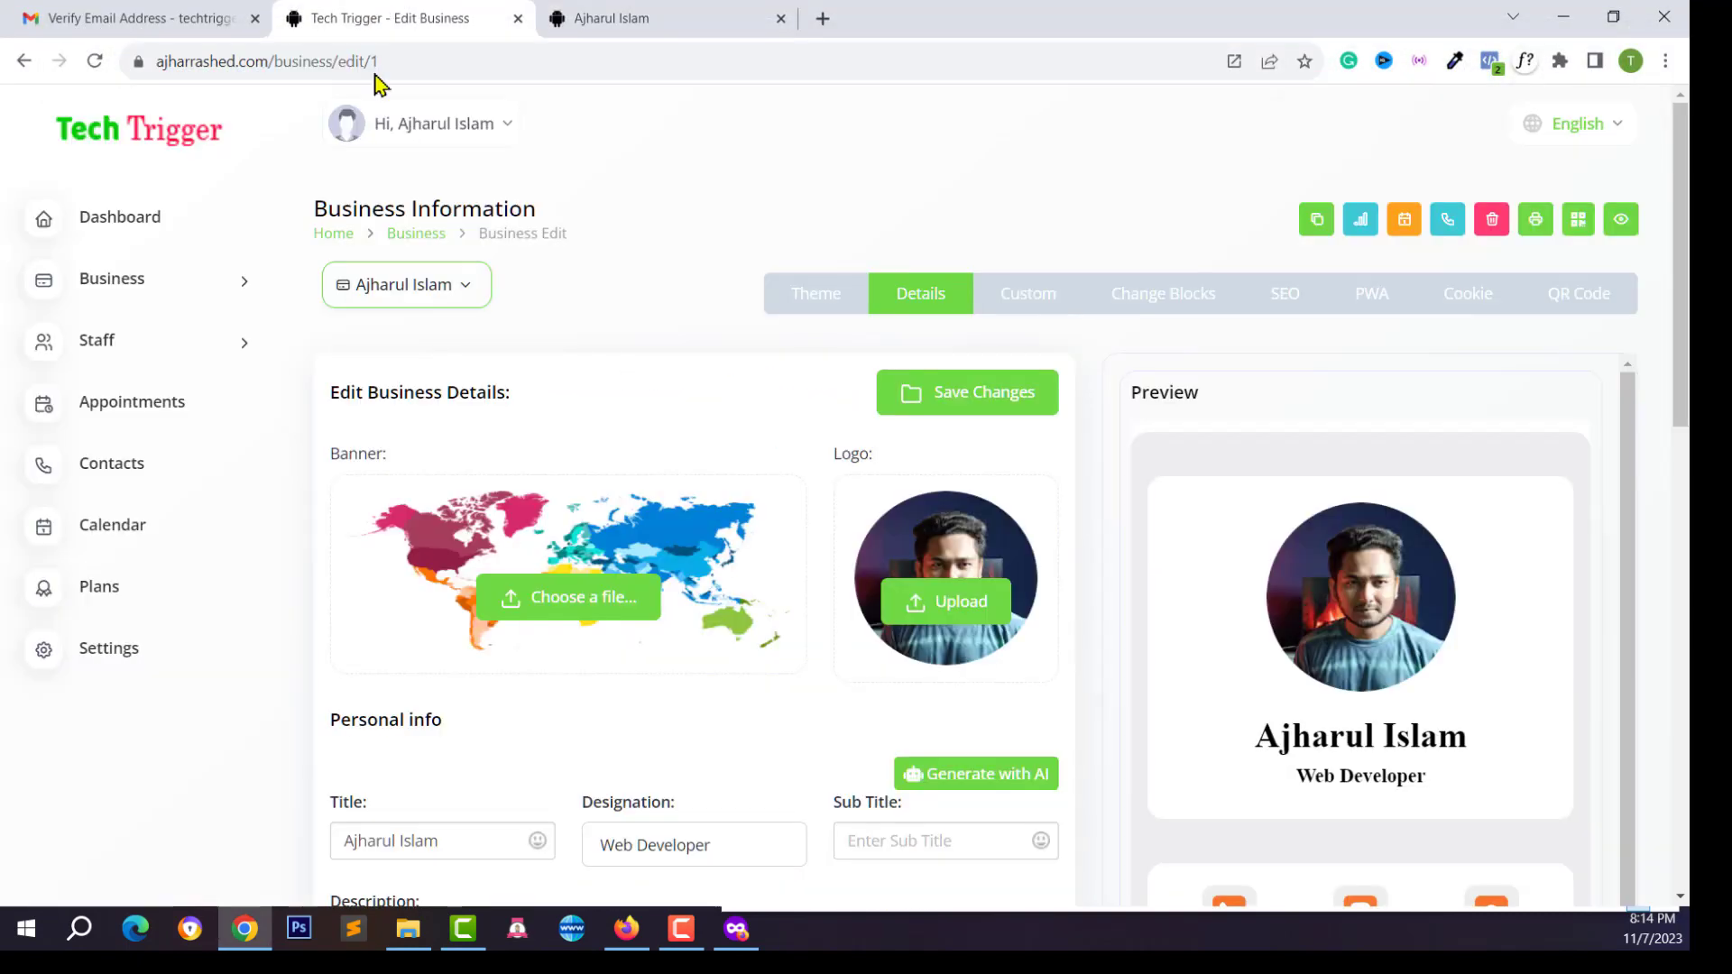
scroll(839, 571, "down", 1)
scroll(839, 577, "up", 1)
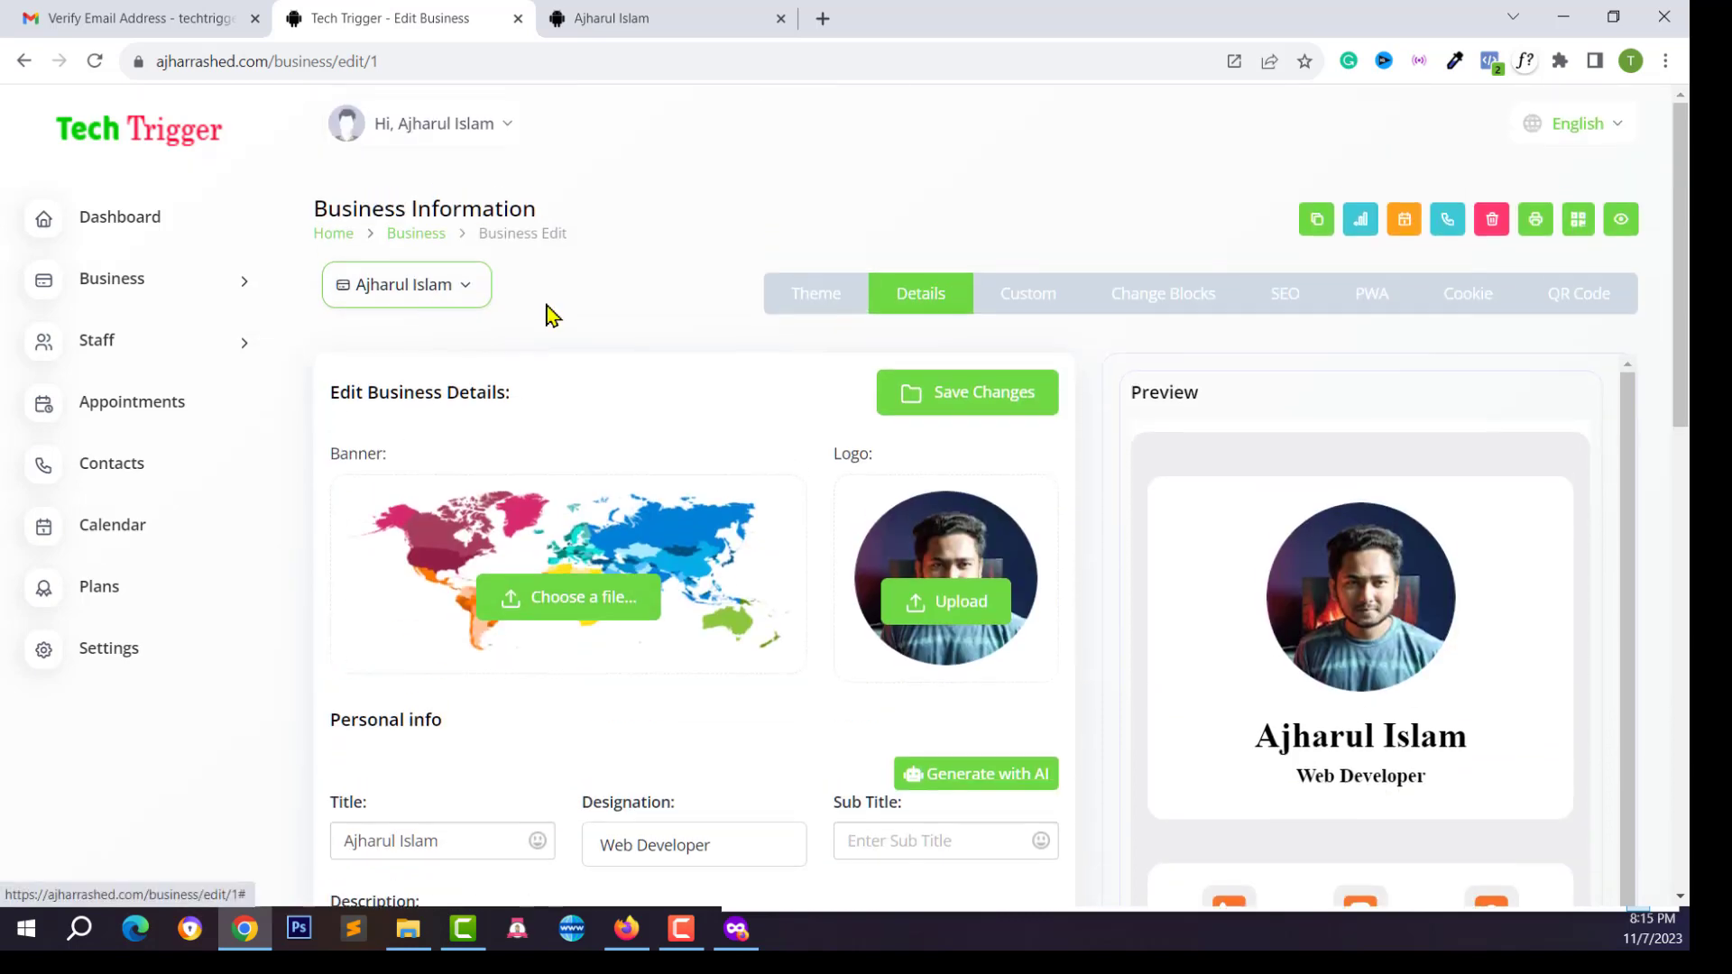
Browse the Modern Theme designs and save the chosen card theme
left_click(858, 318)
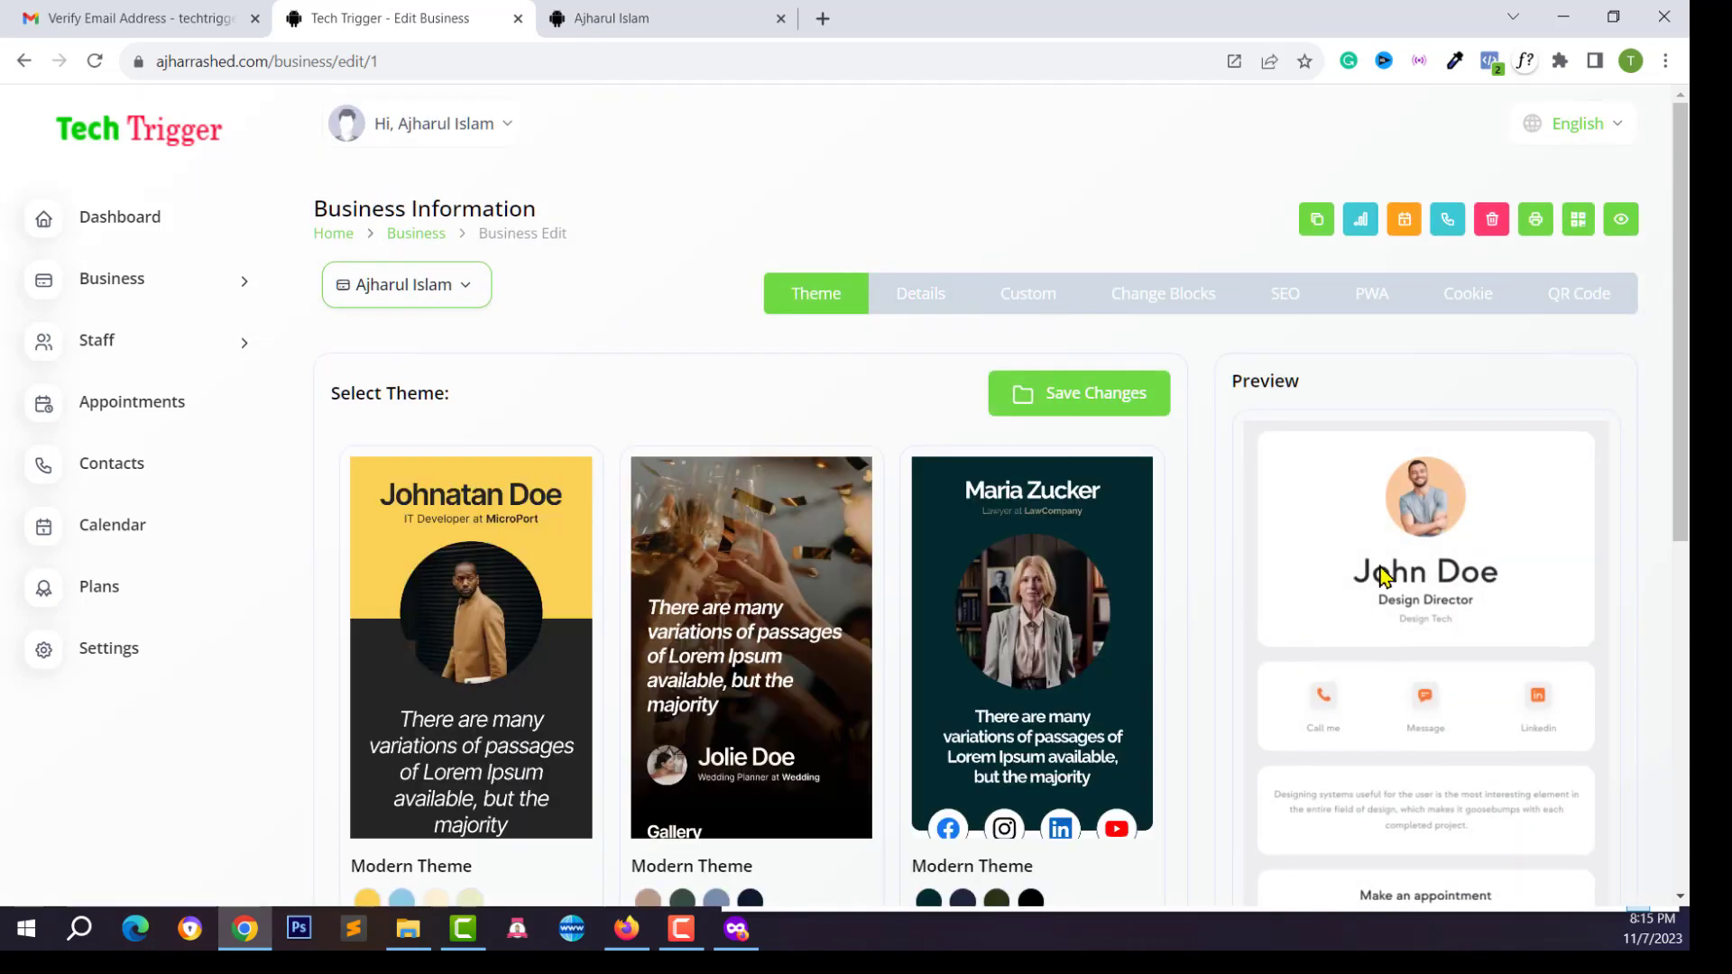
scroll(657, 665, "down", 6)
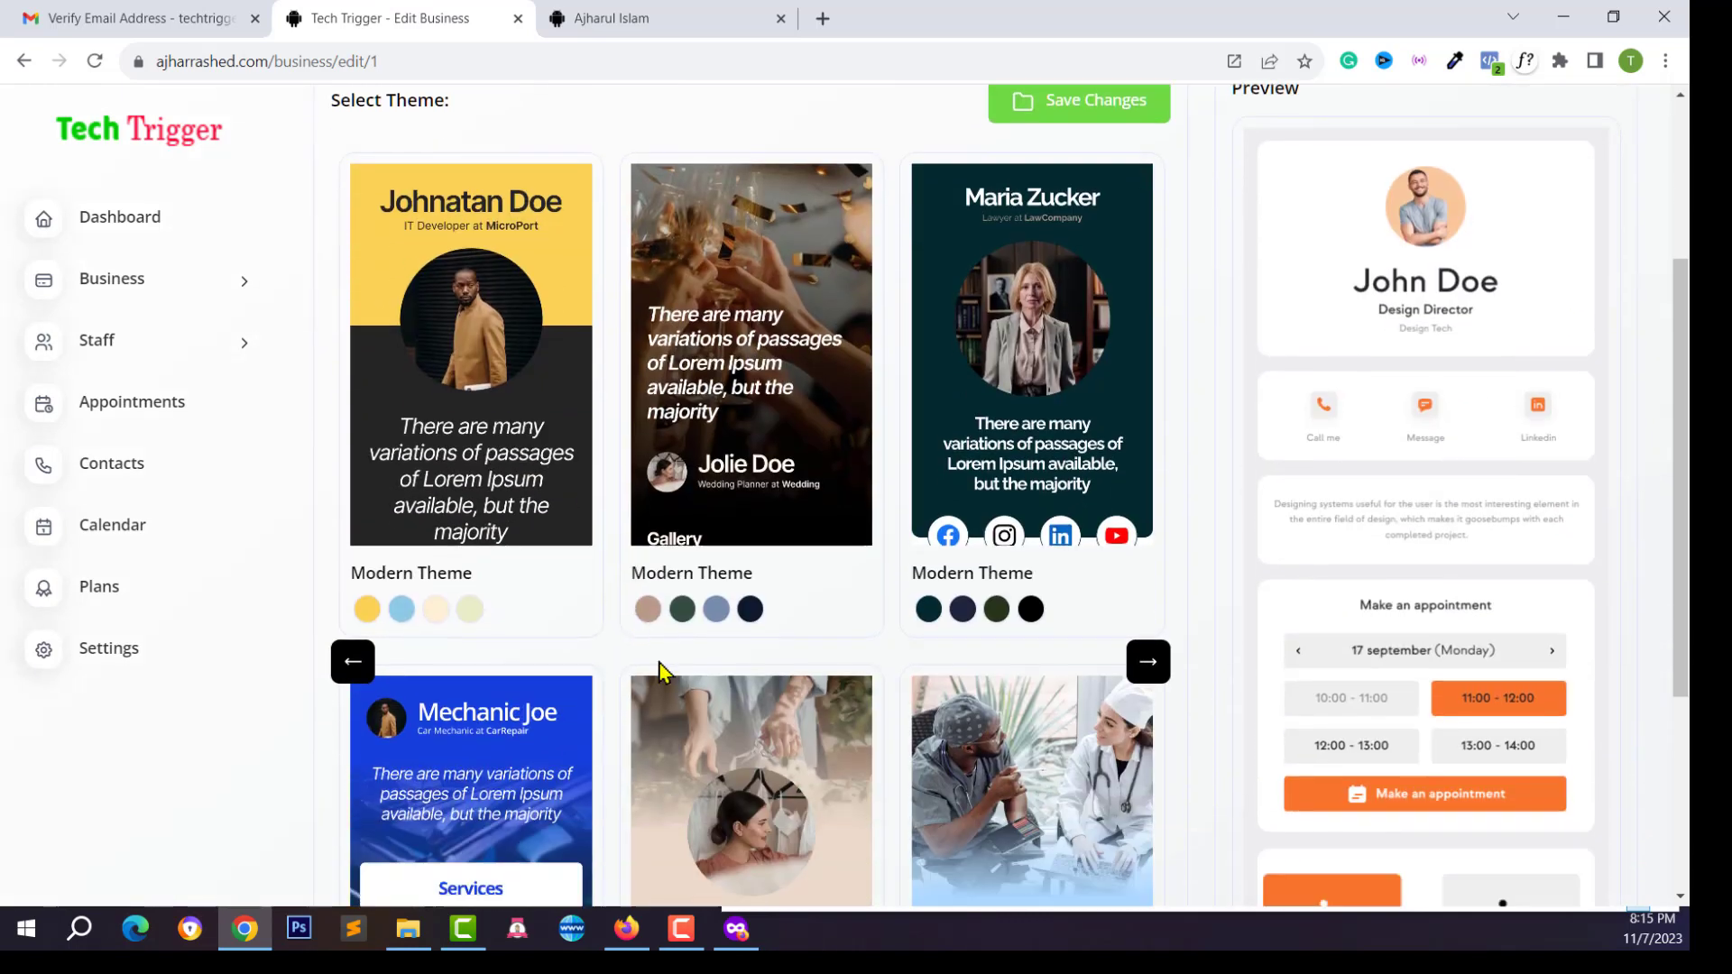
scroll(719, 636, "down", 1)
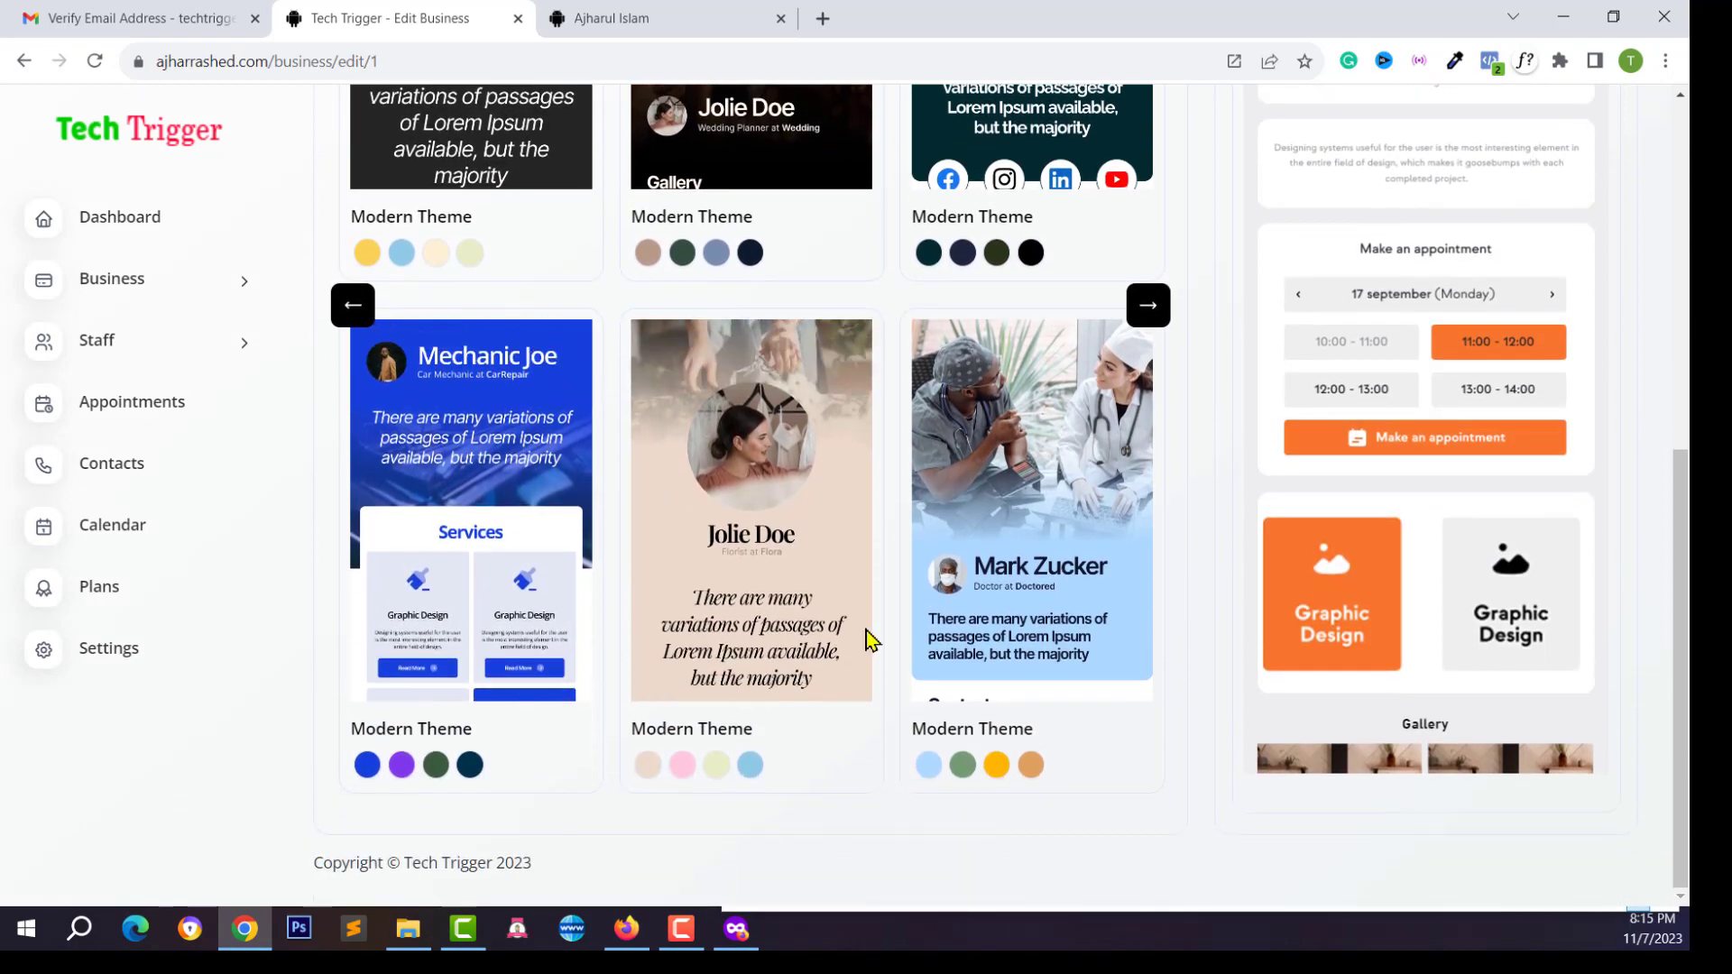
scroll(949, 591, "up", 5)
scroll(824, 631, "down", 5)
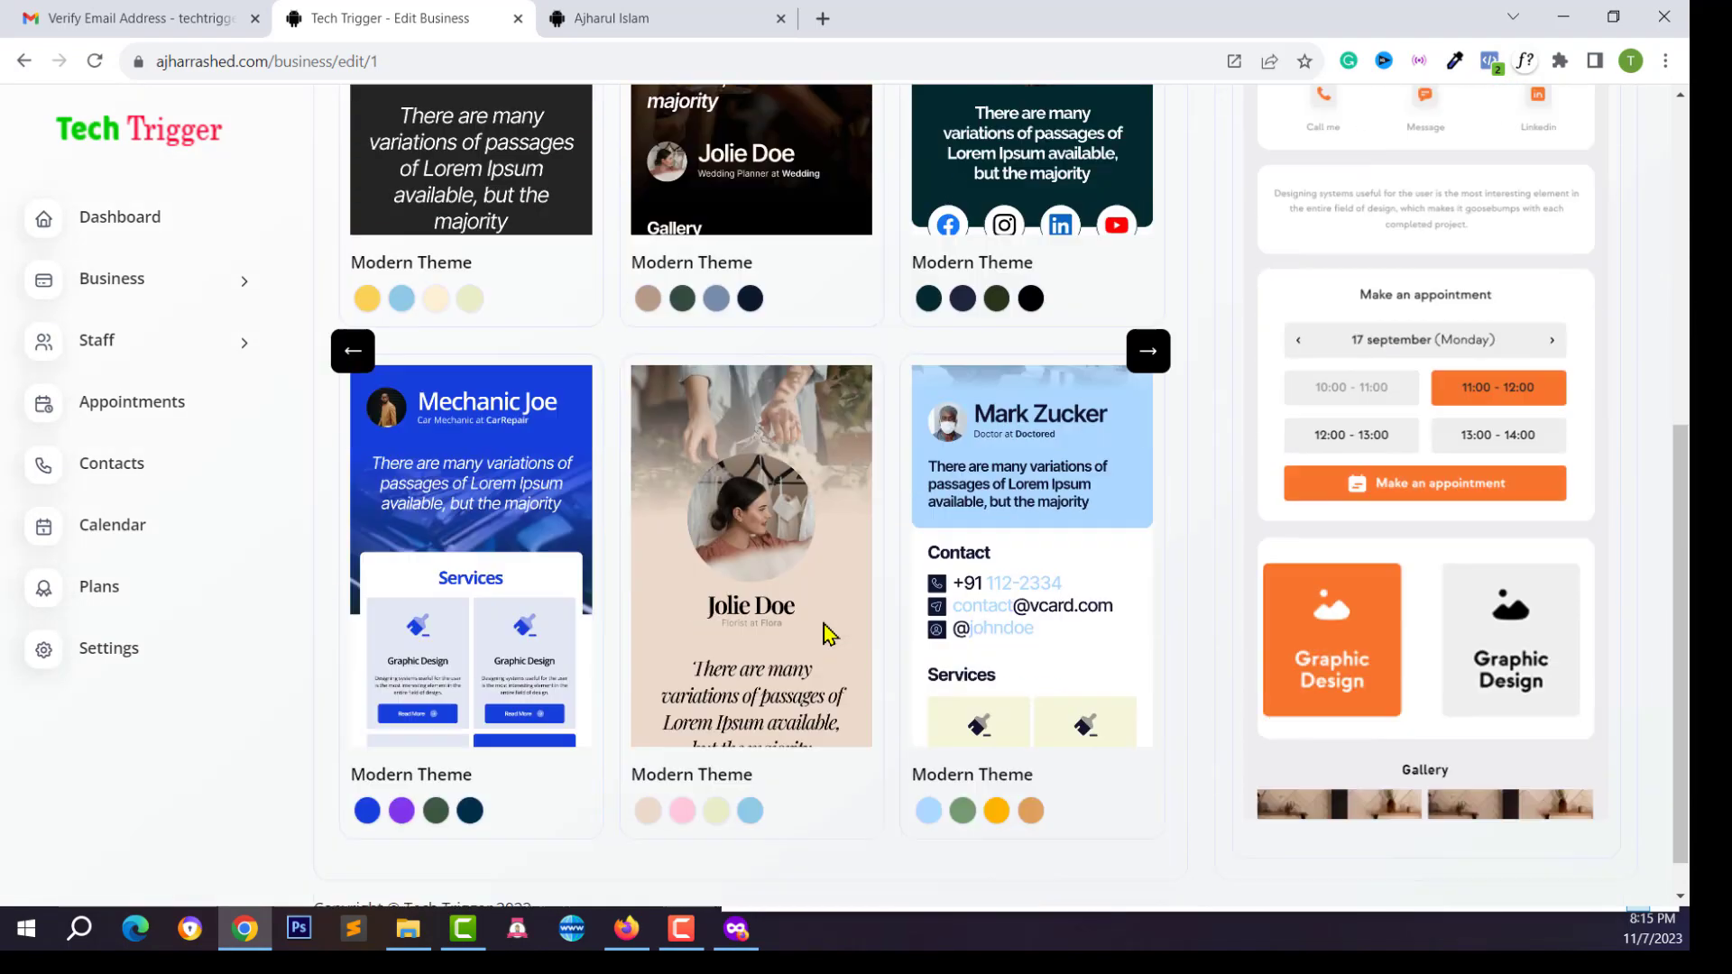
scroll(1076, 690, "up", 2)
scroll(1065, 680, "down", 2)
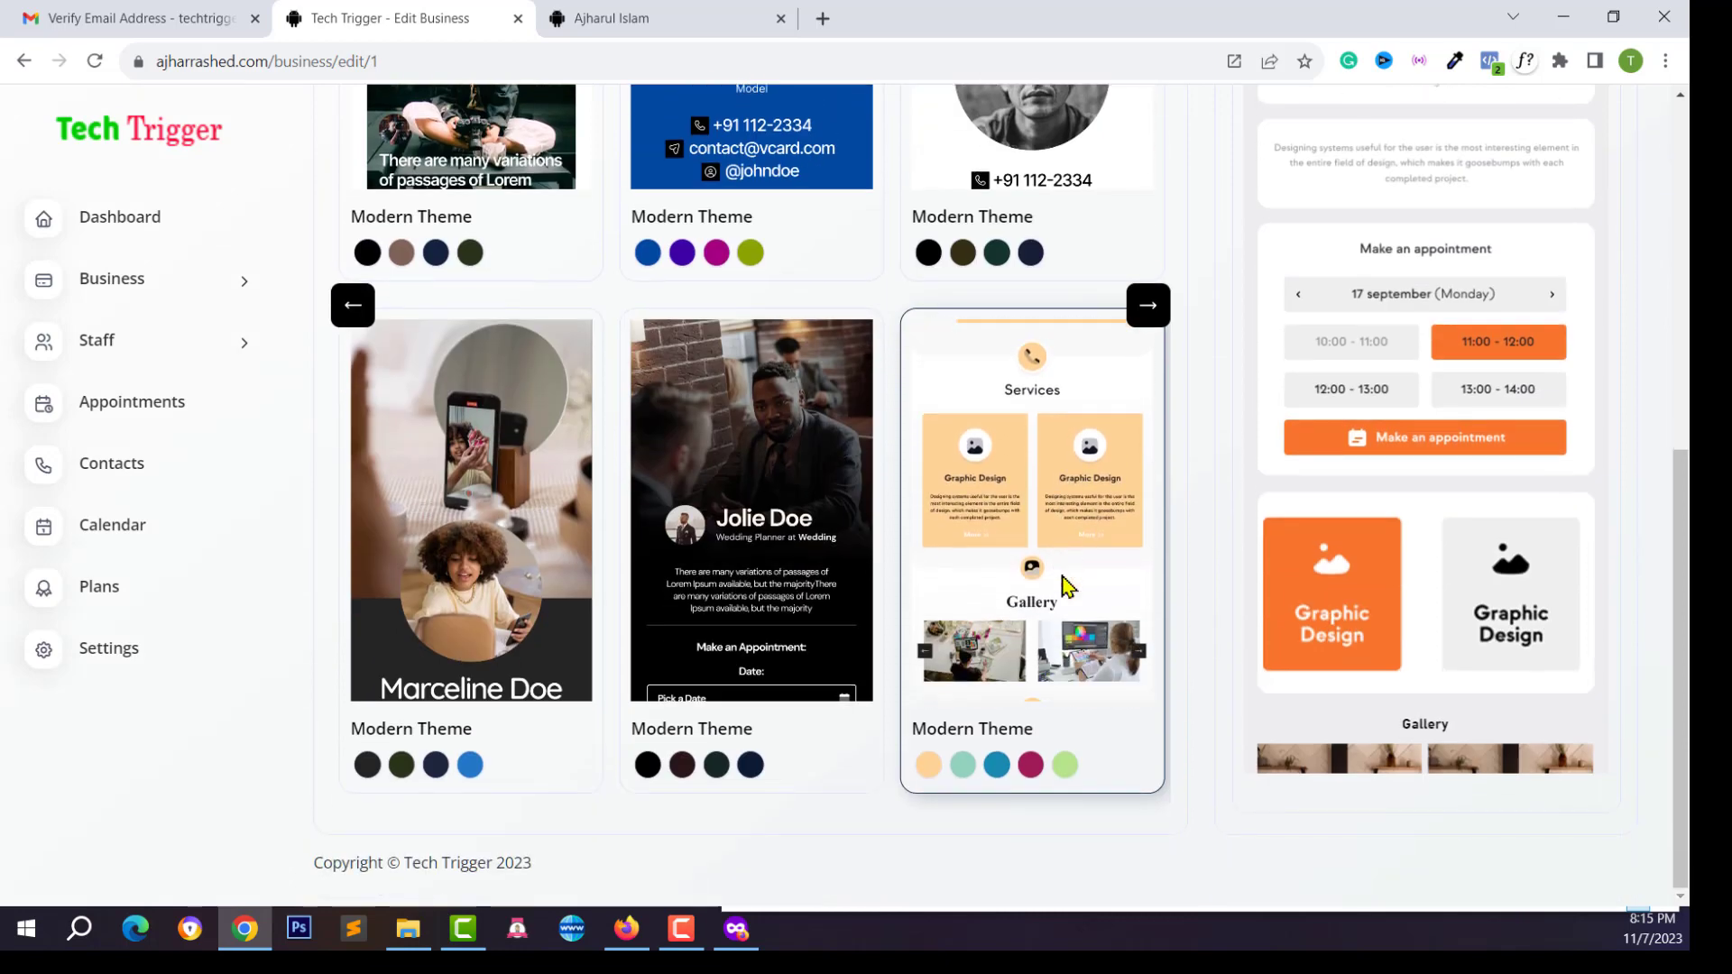
scroll(1067, 586, "up", 7)
left_click(1132, 402)
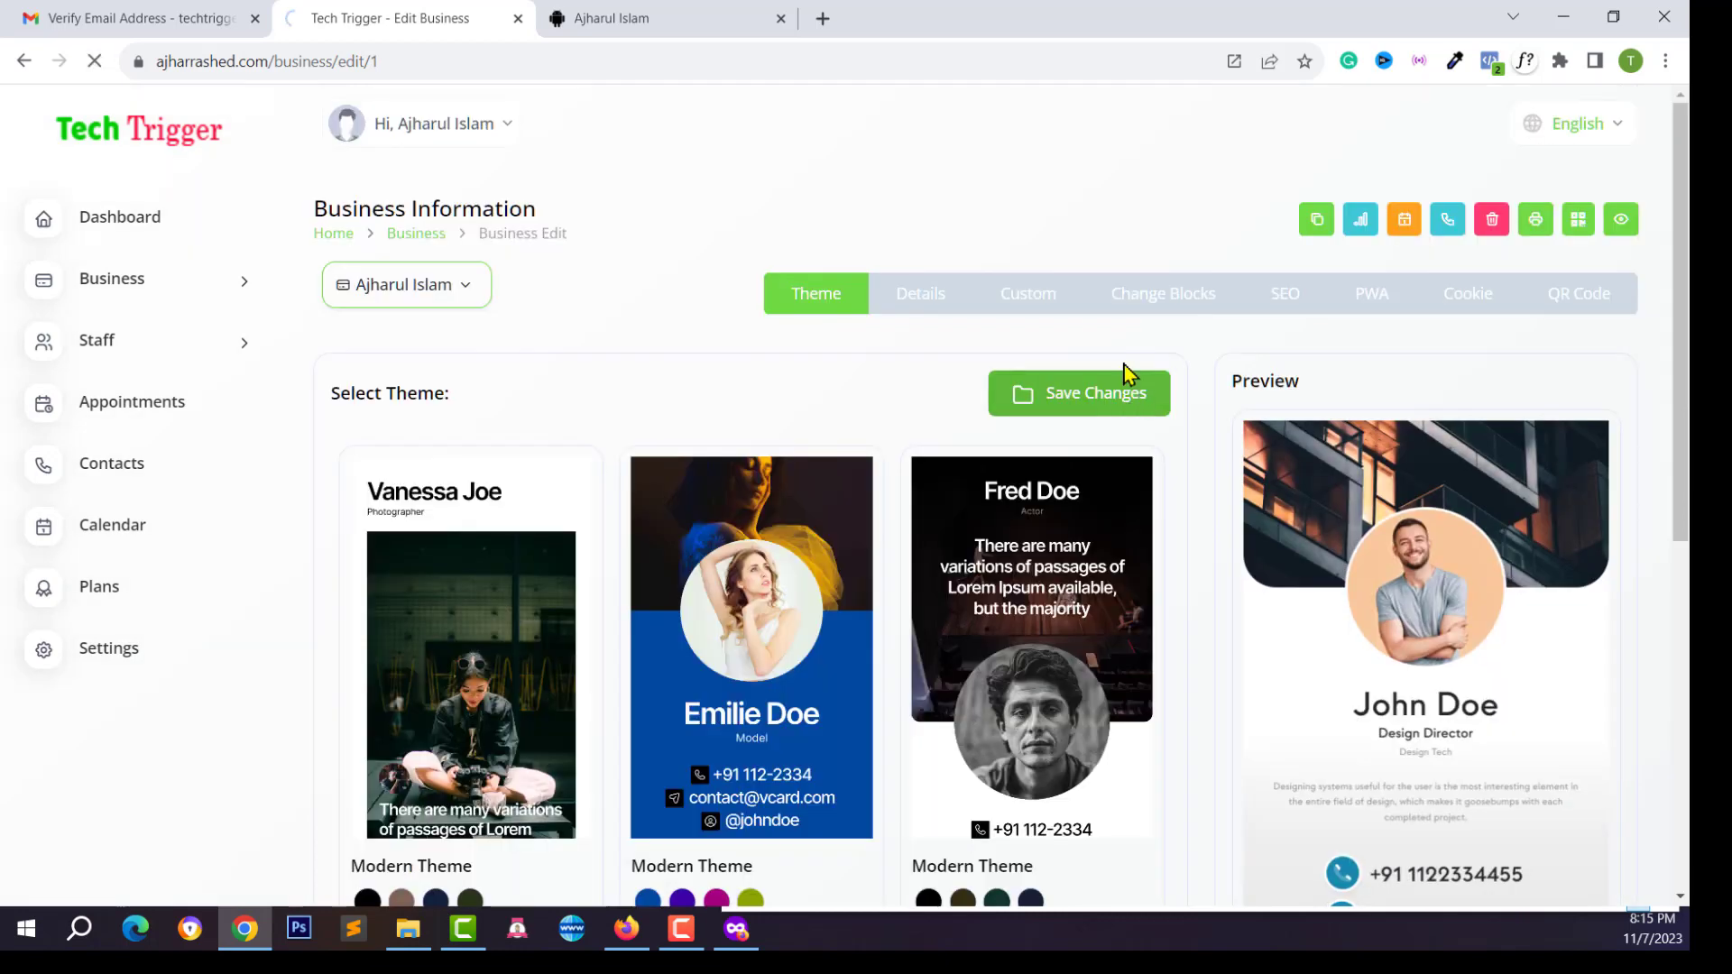
Reload the public card to check the new theme, then return to the editing page
left_click(577, 18)
left_click(94, 61)
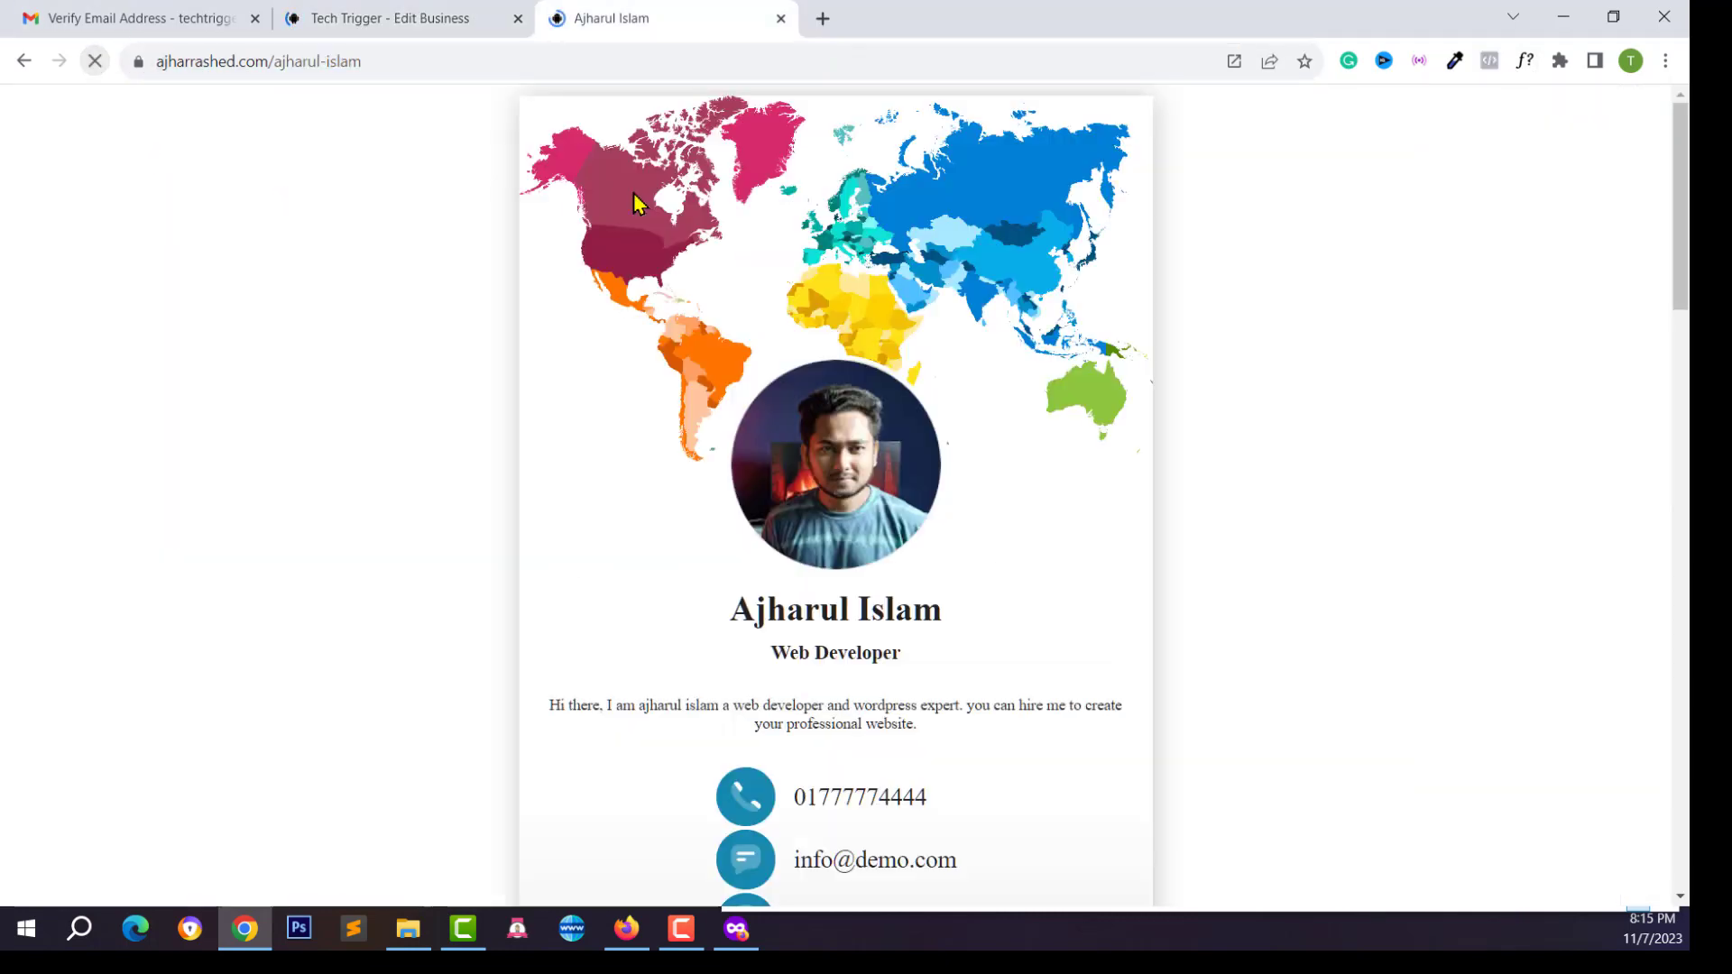
scroll(762, 270, "down", 5)
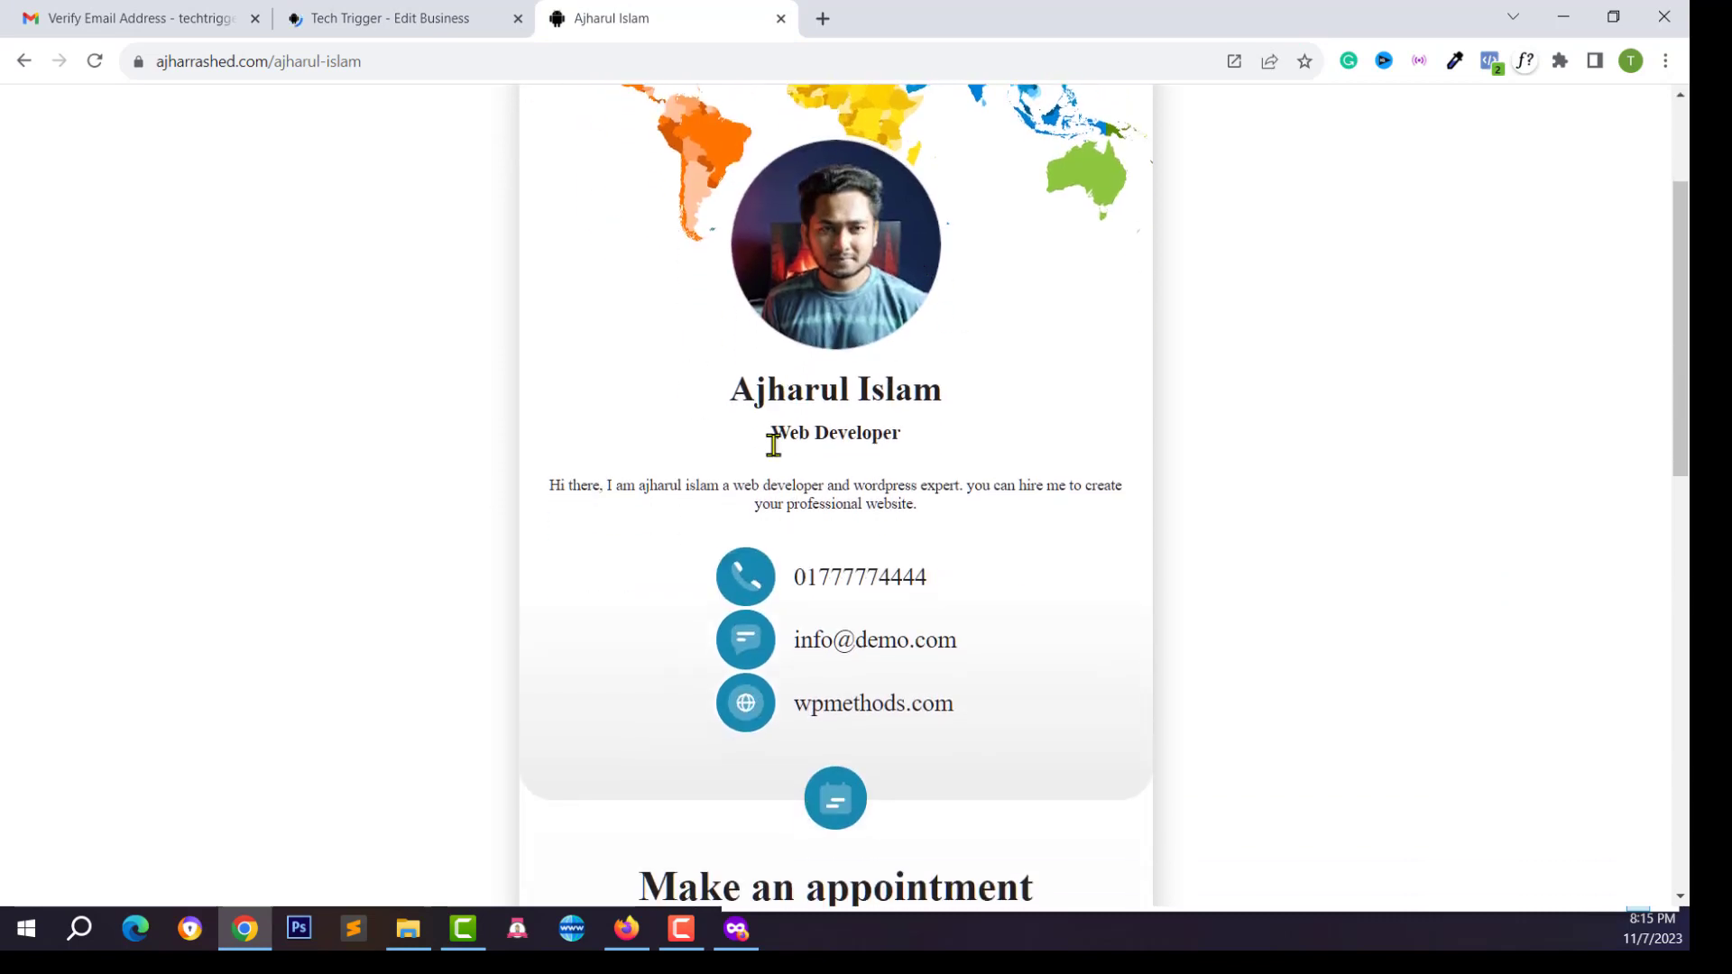
scroll(812, 483, "down", 5)
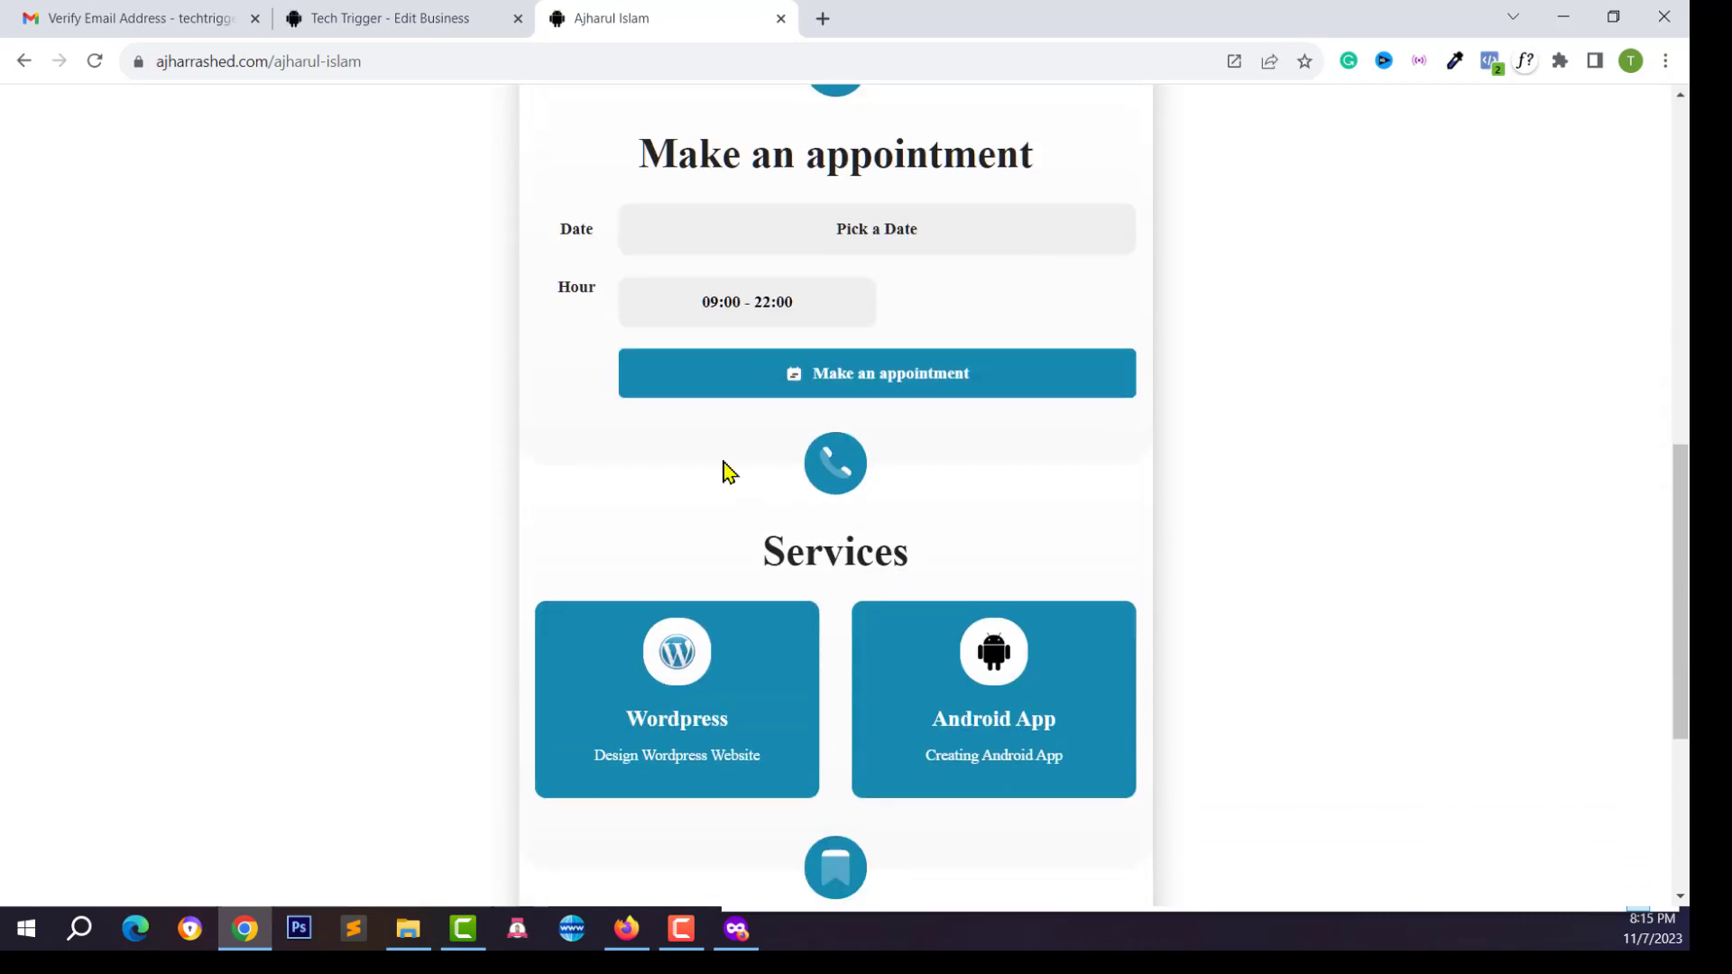
scroll(252, 120, "up", 10)
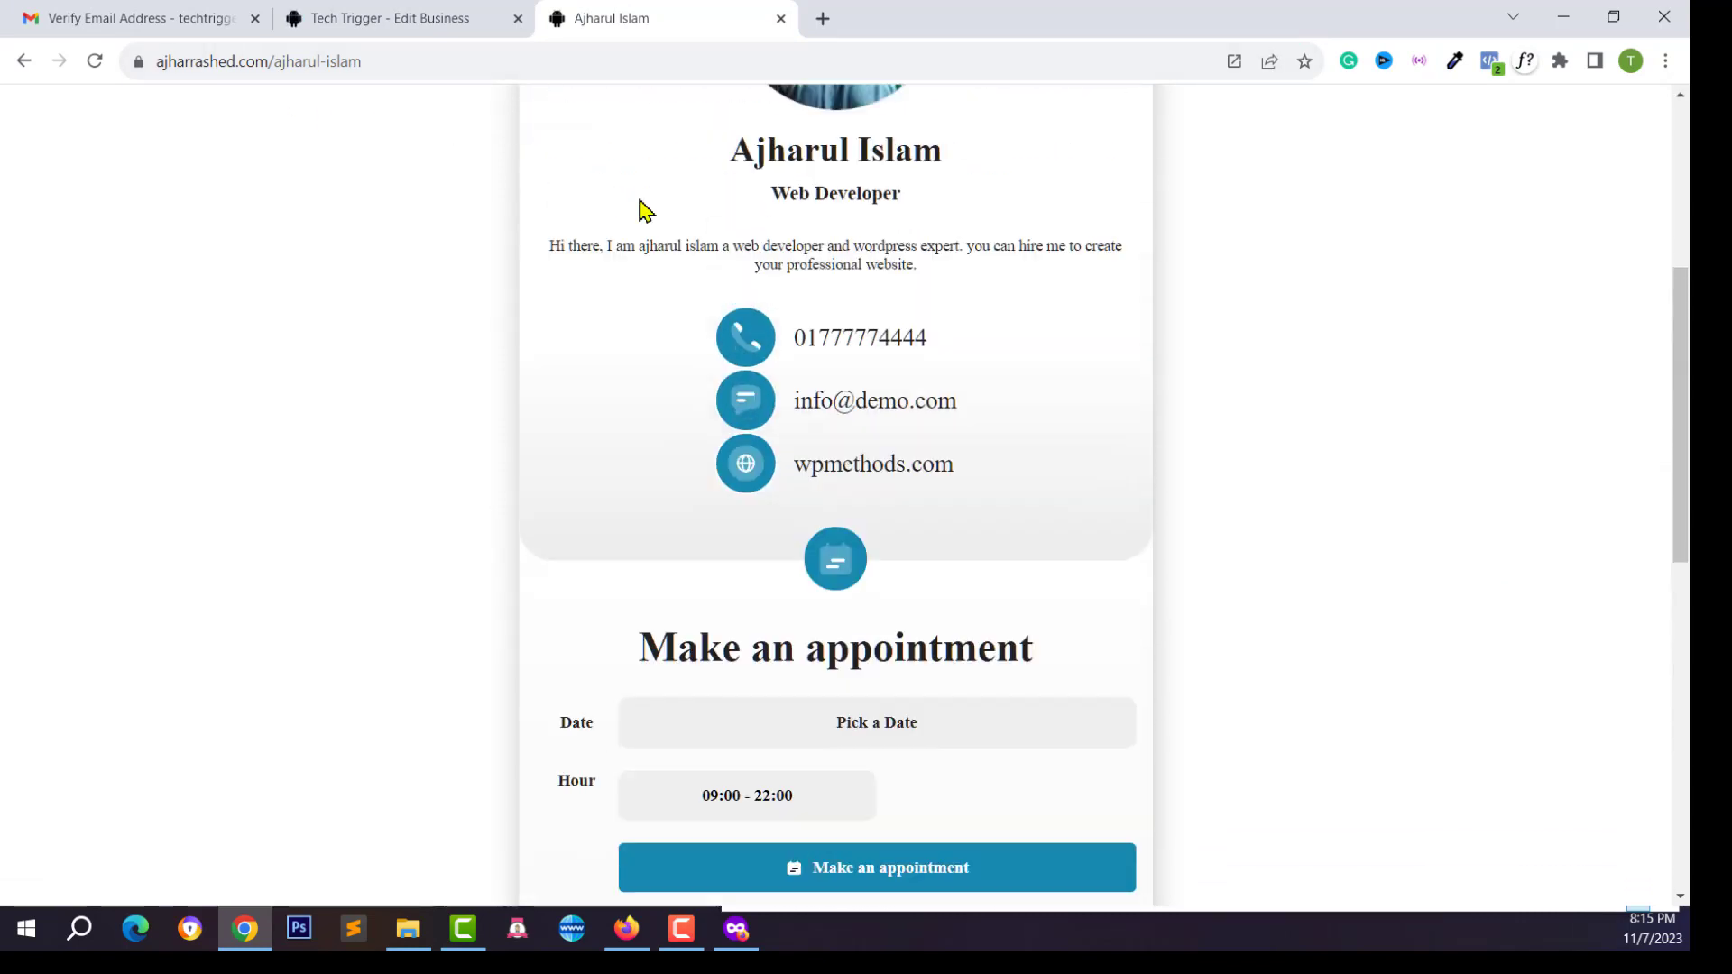
scroll(782, 442, "down", 10)
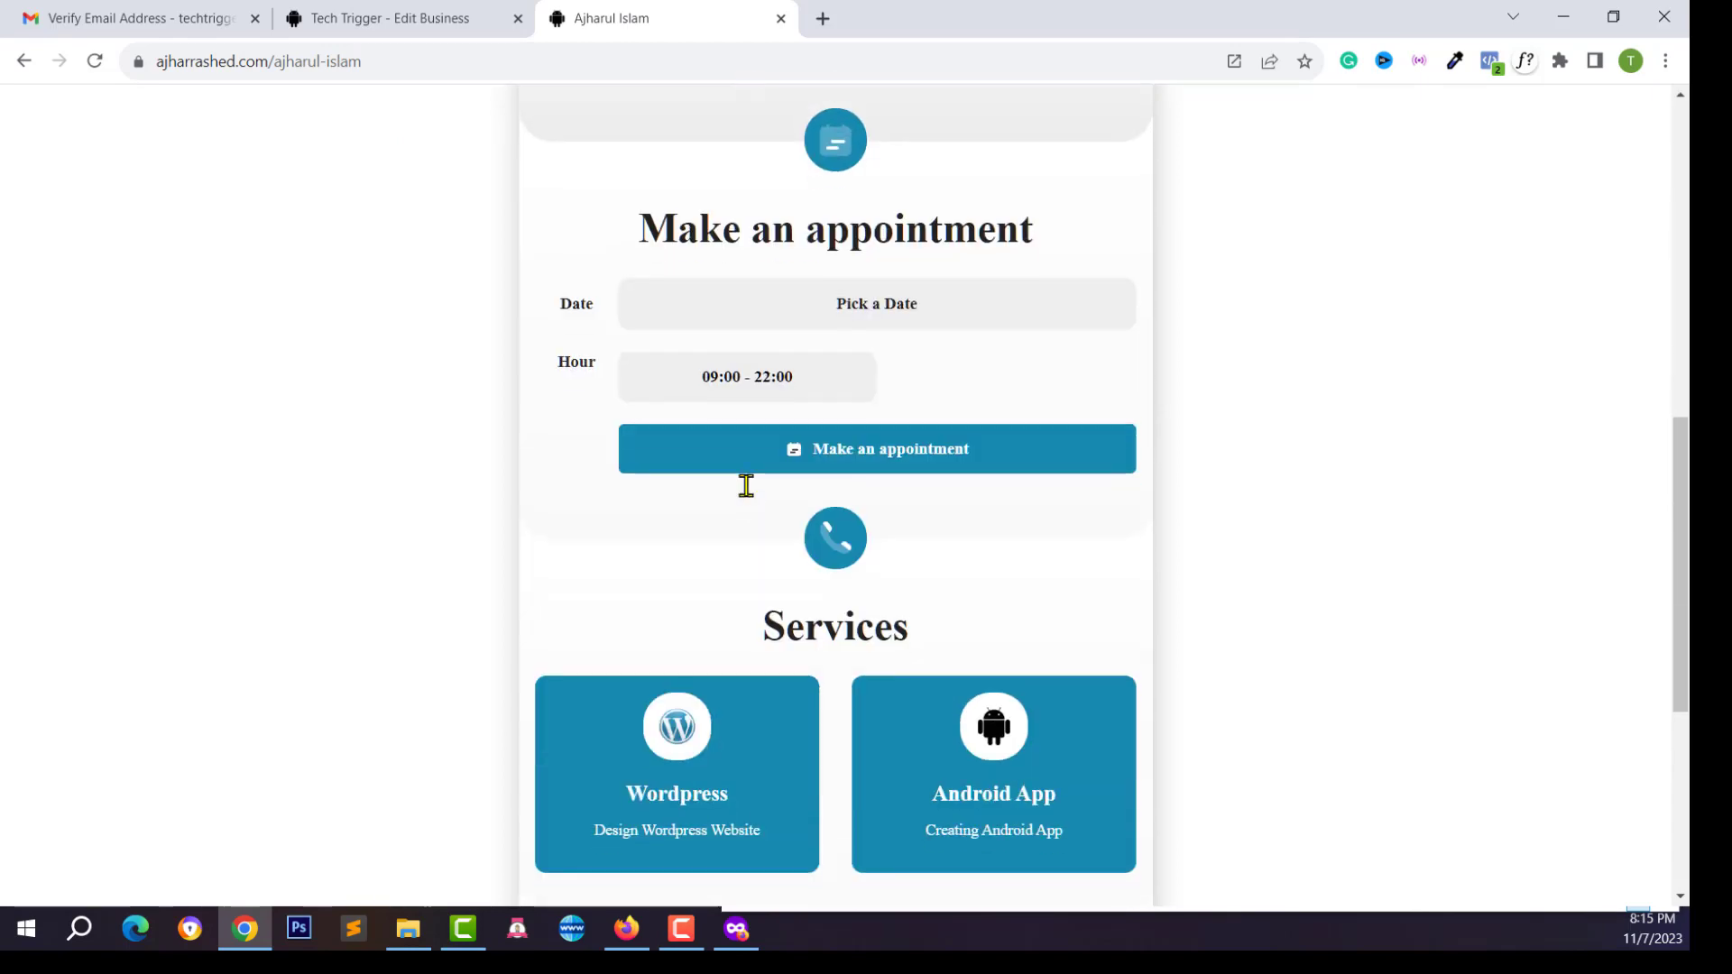
left_click(388, 18)
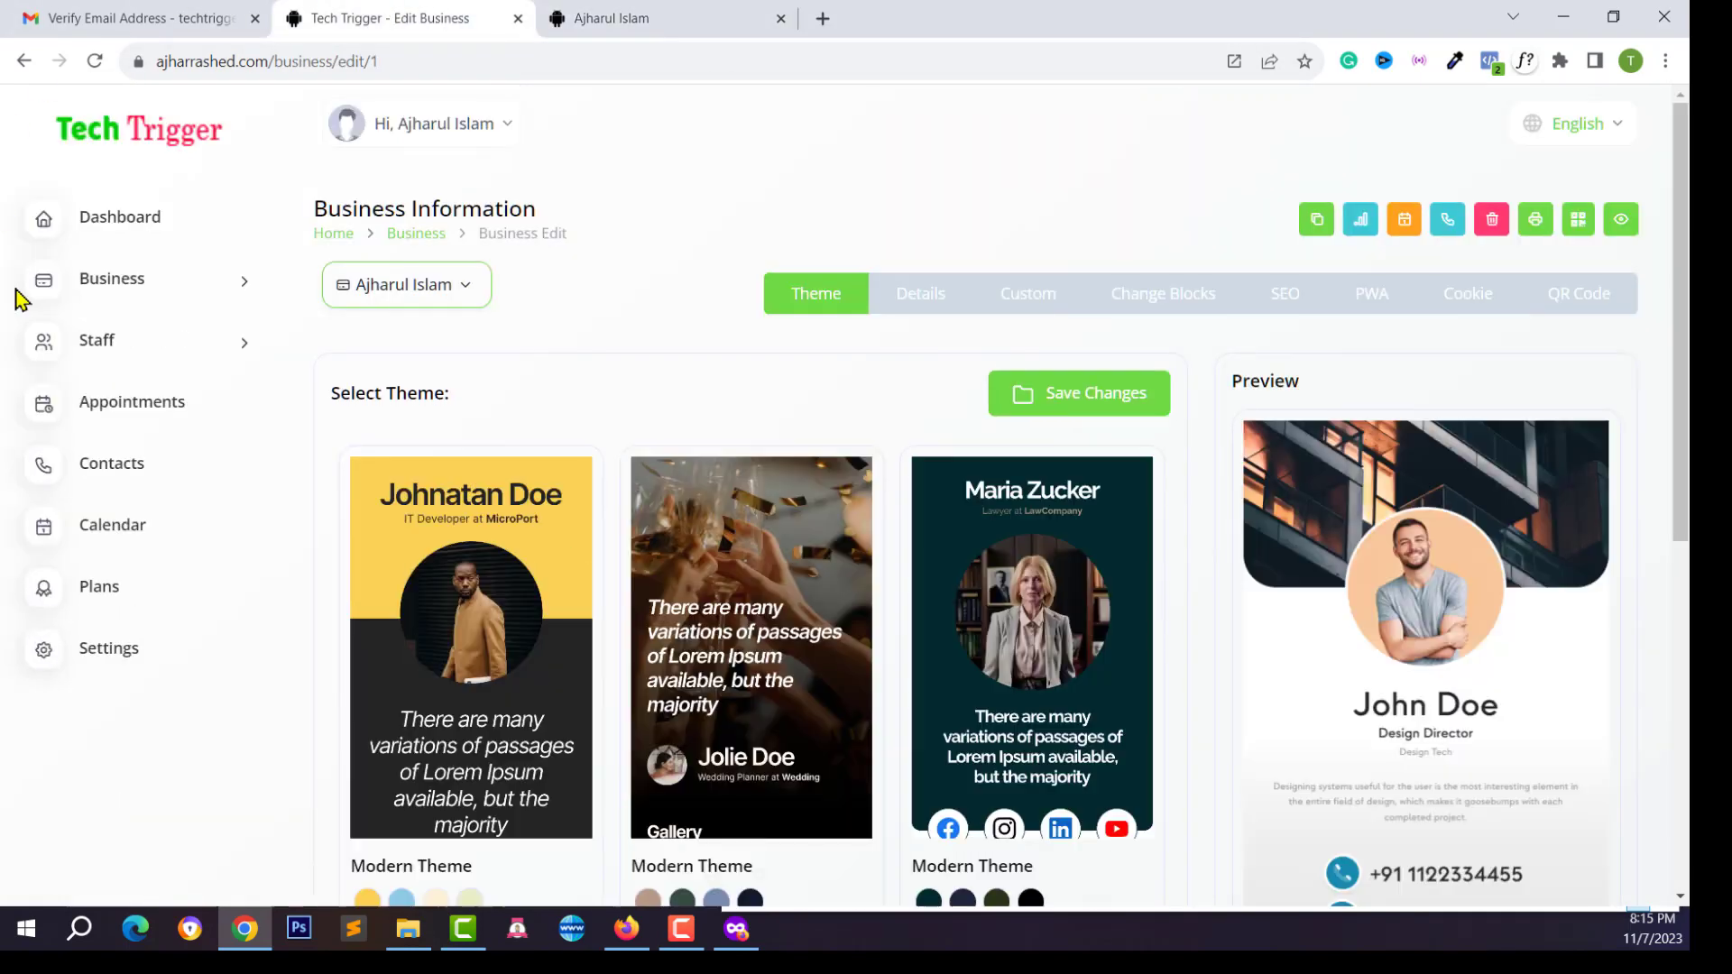
Open the only business in the Business list for editing
left_click(170, 367)
left_click(85, 457)
left_click(98, 396)
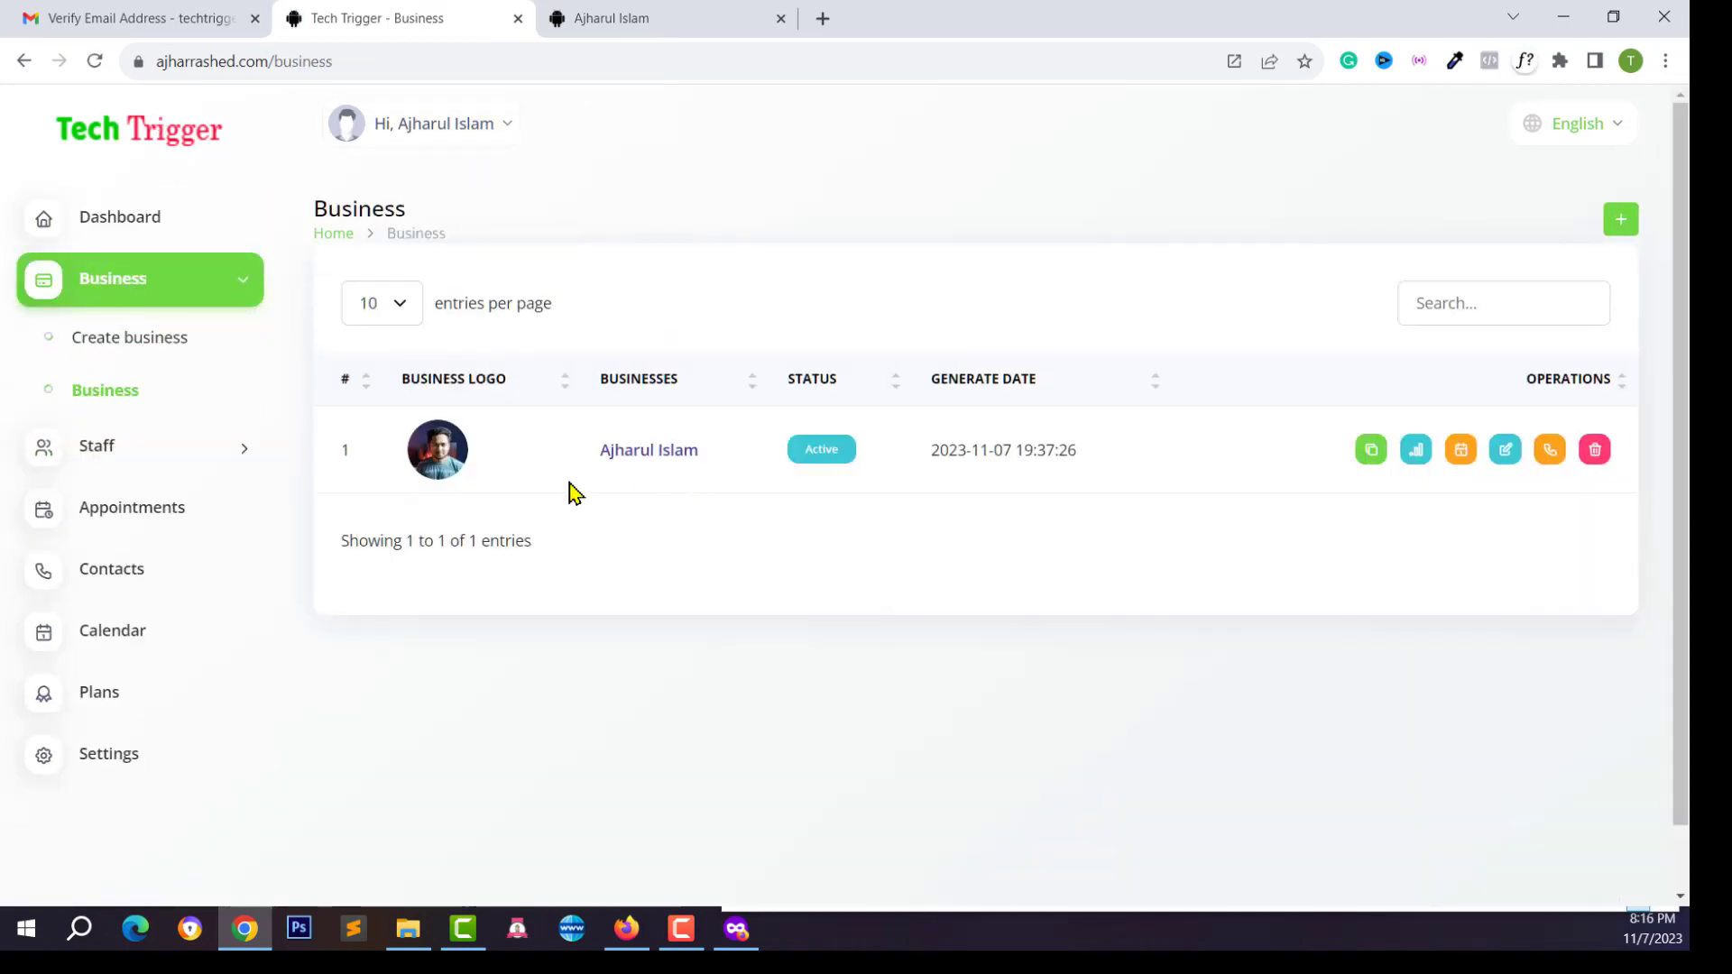
left_click(675, 462)
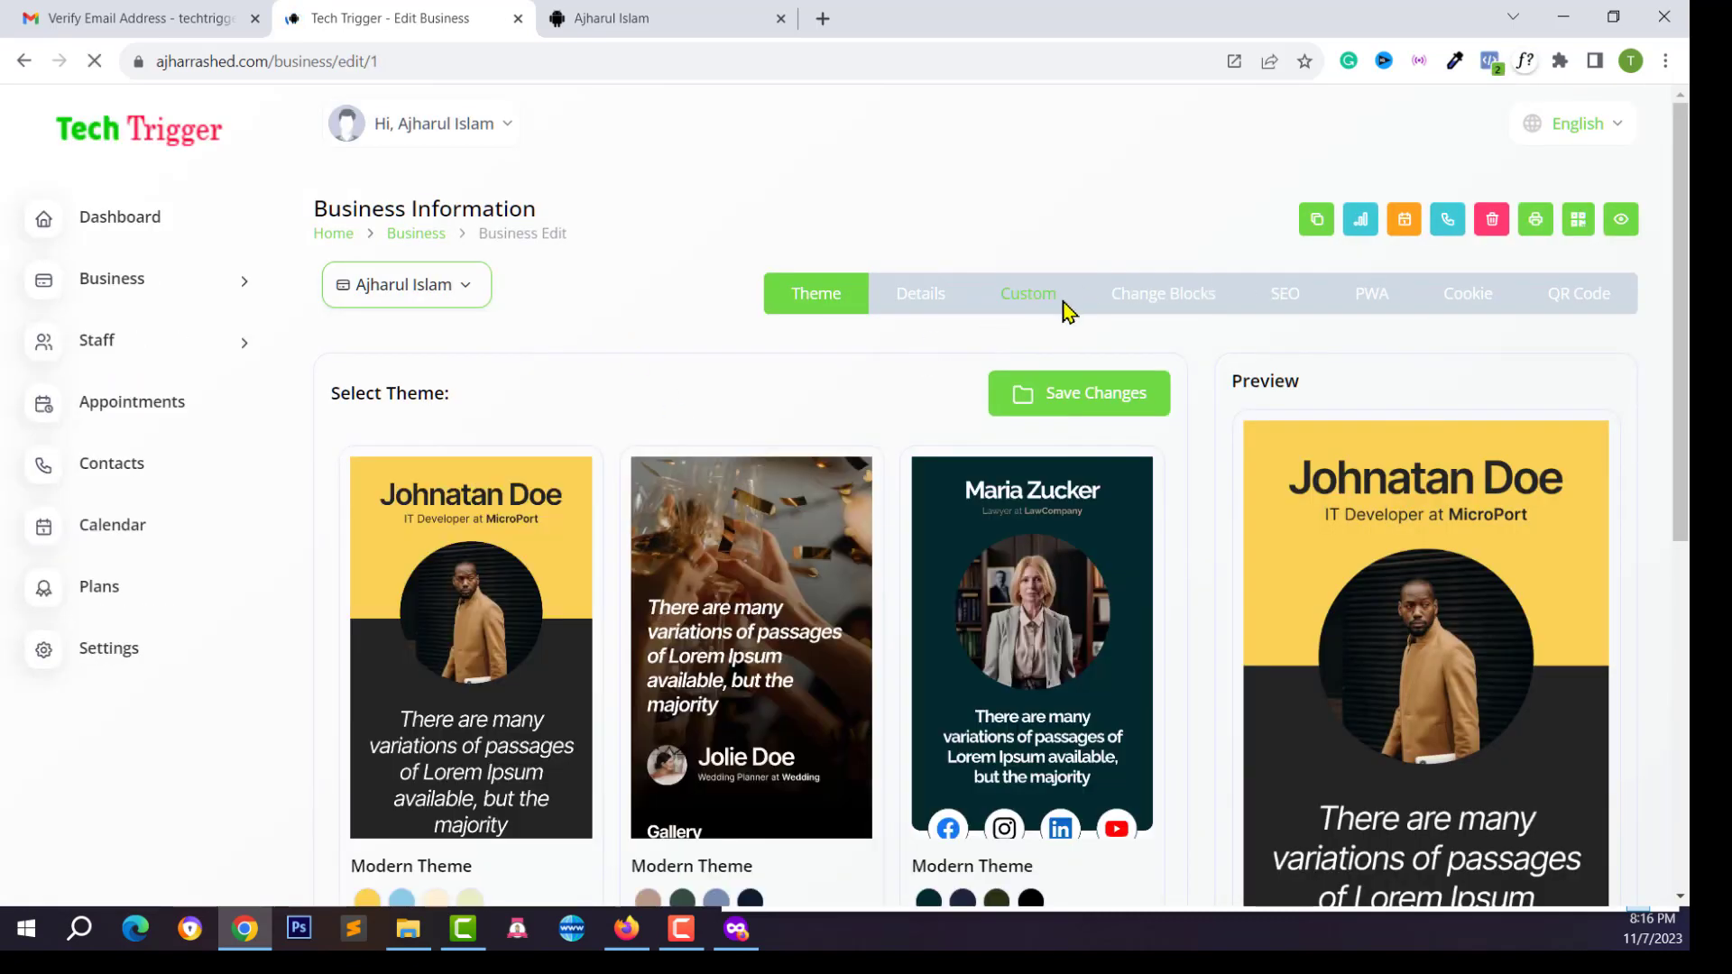
In the Custom tab, choose Domain and click into the Custom Domain field
left_click(1017, 307)
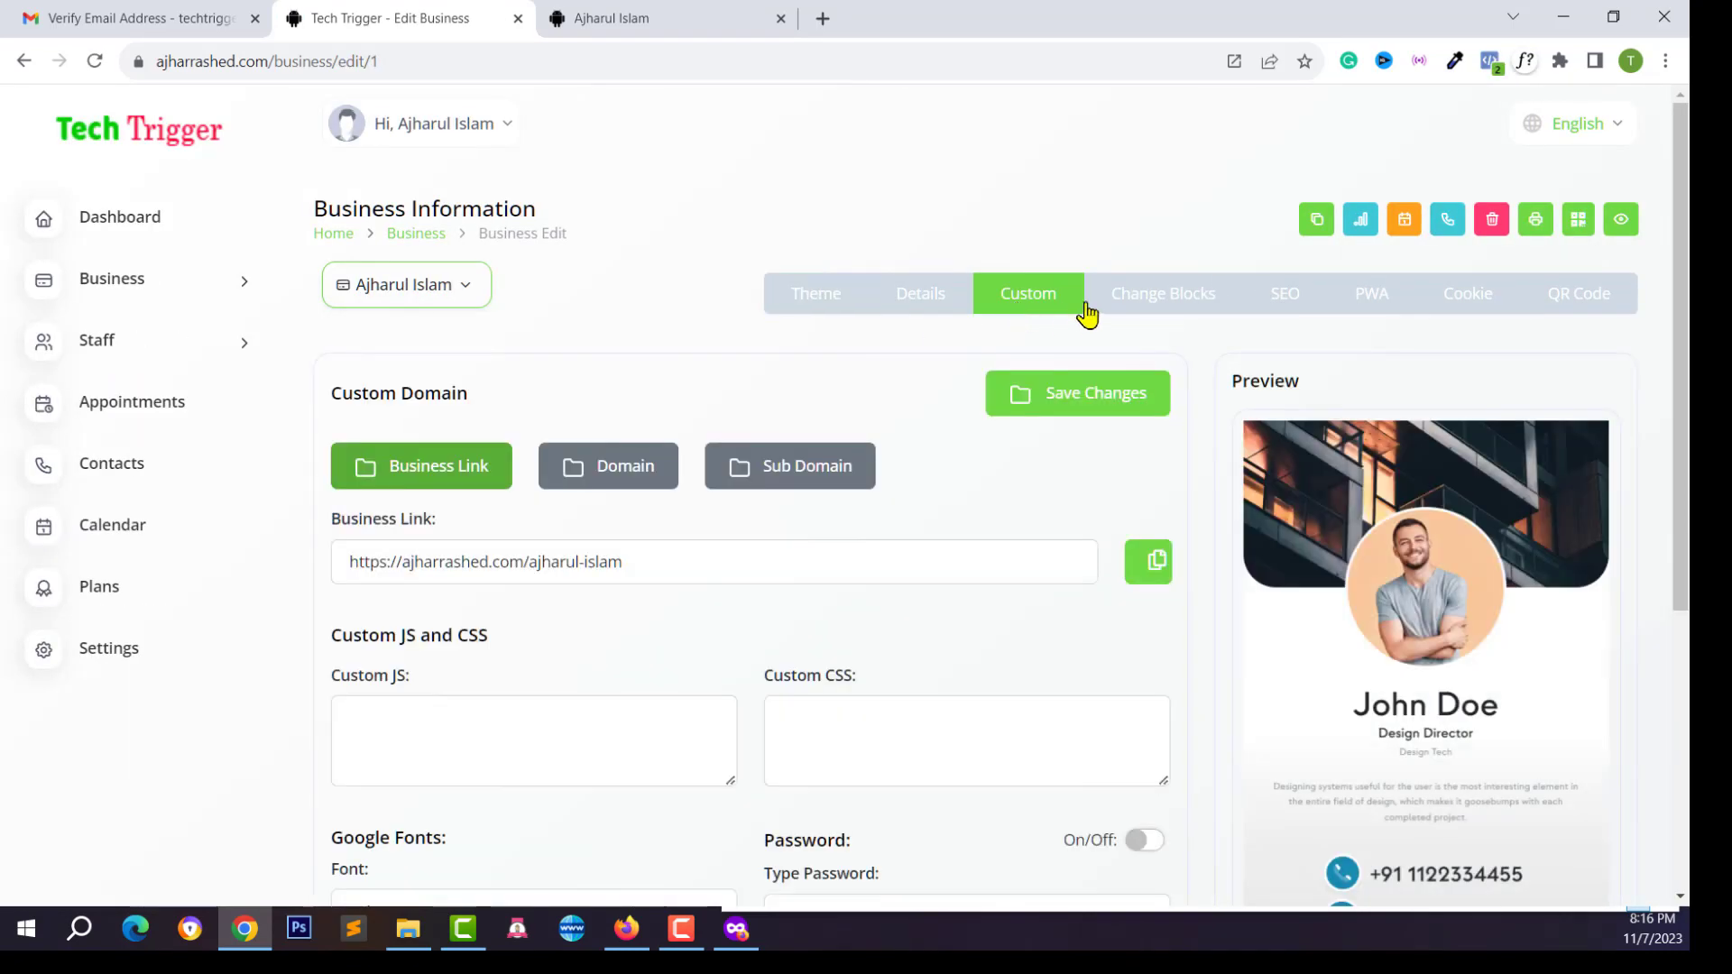
scroll(1172, 370, "down", 4)
scroll(893, 559, "up", 2)
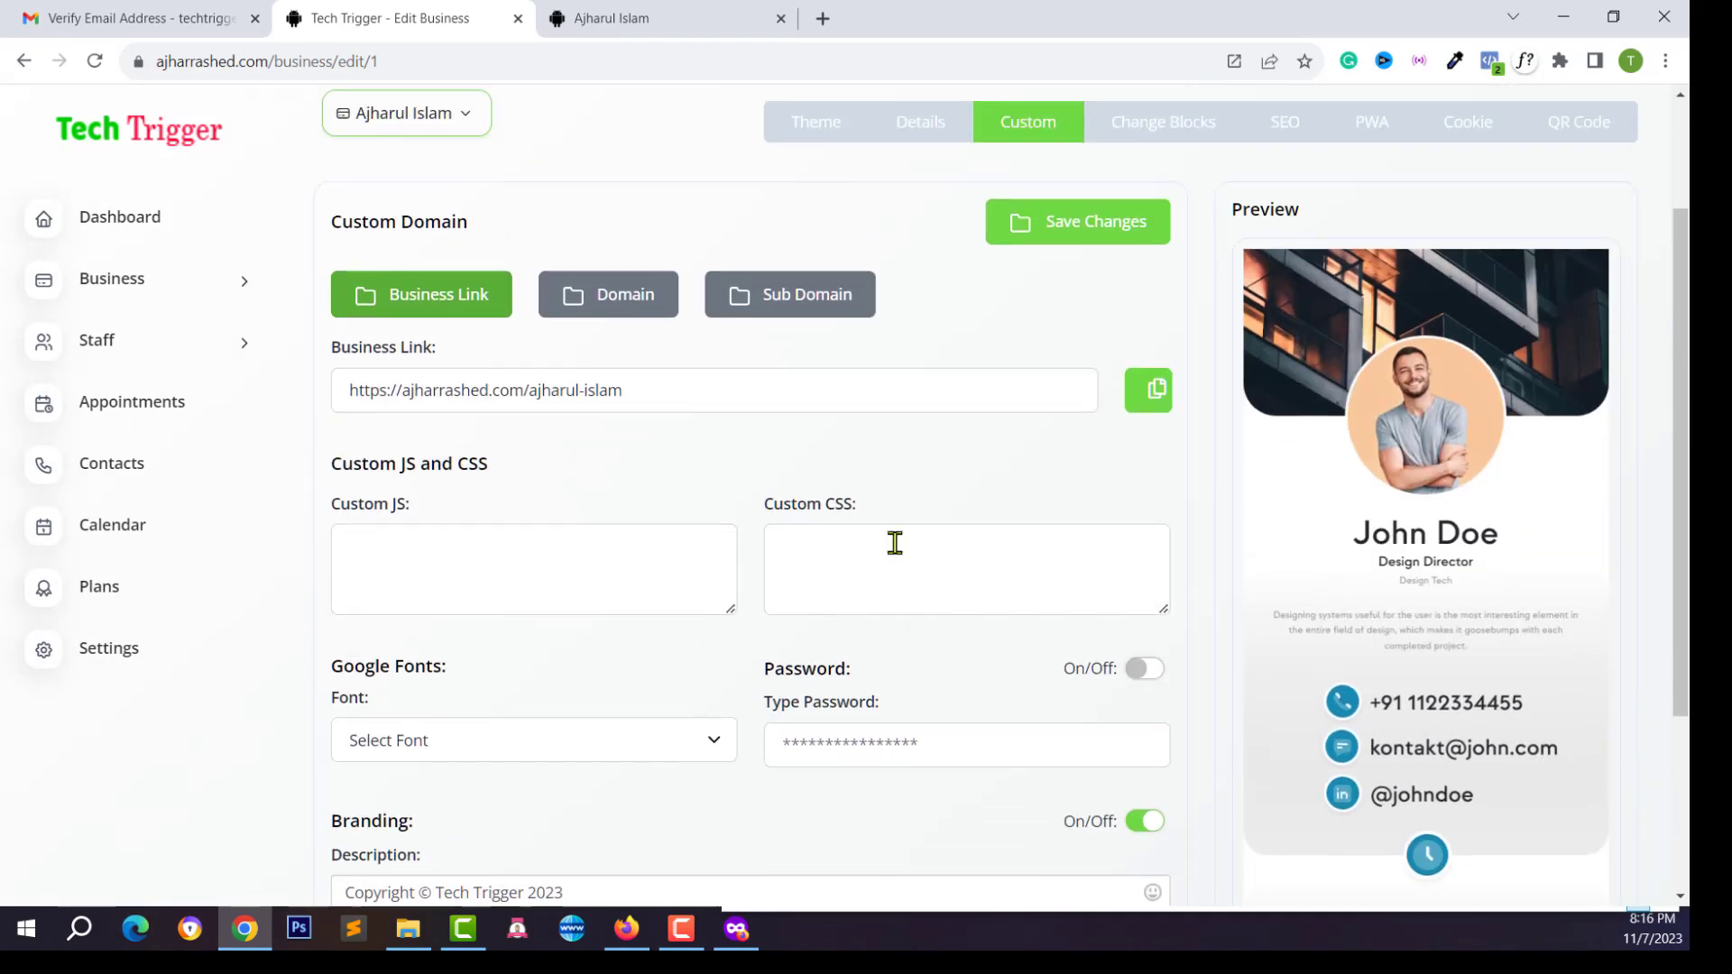
left_click(929, 143)
scroll(820, 616, "down", 3)
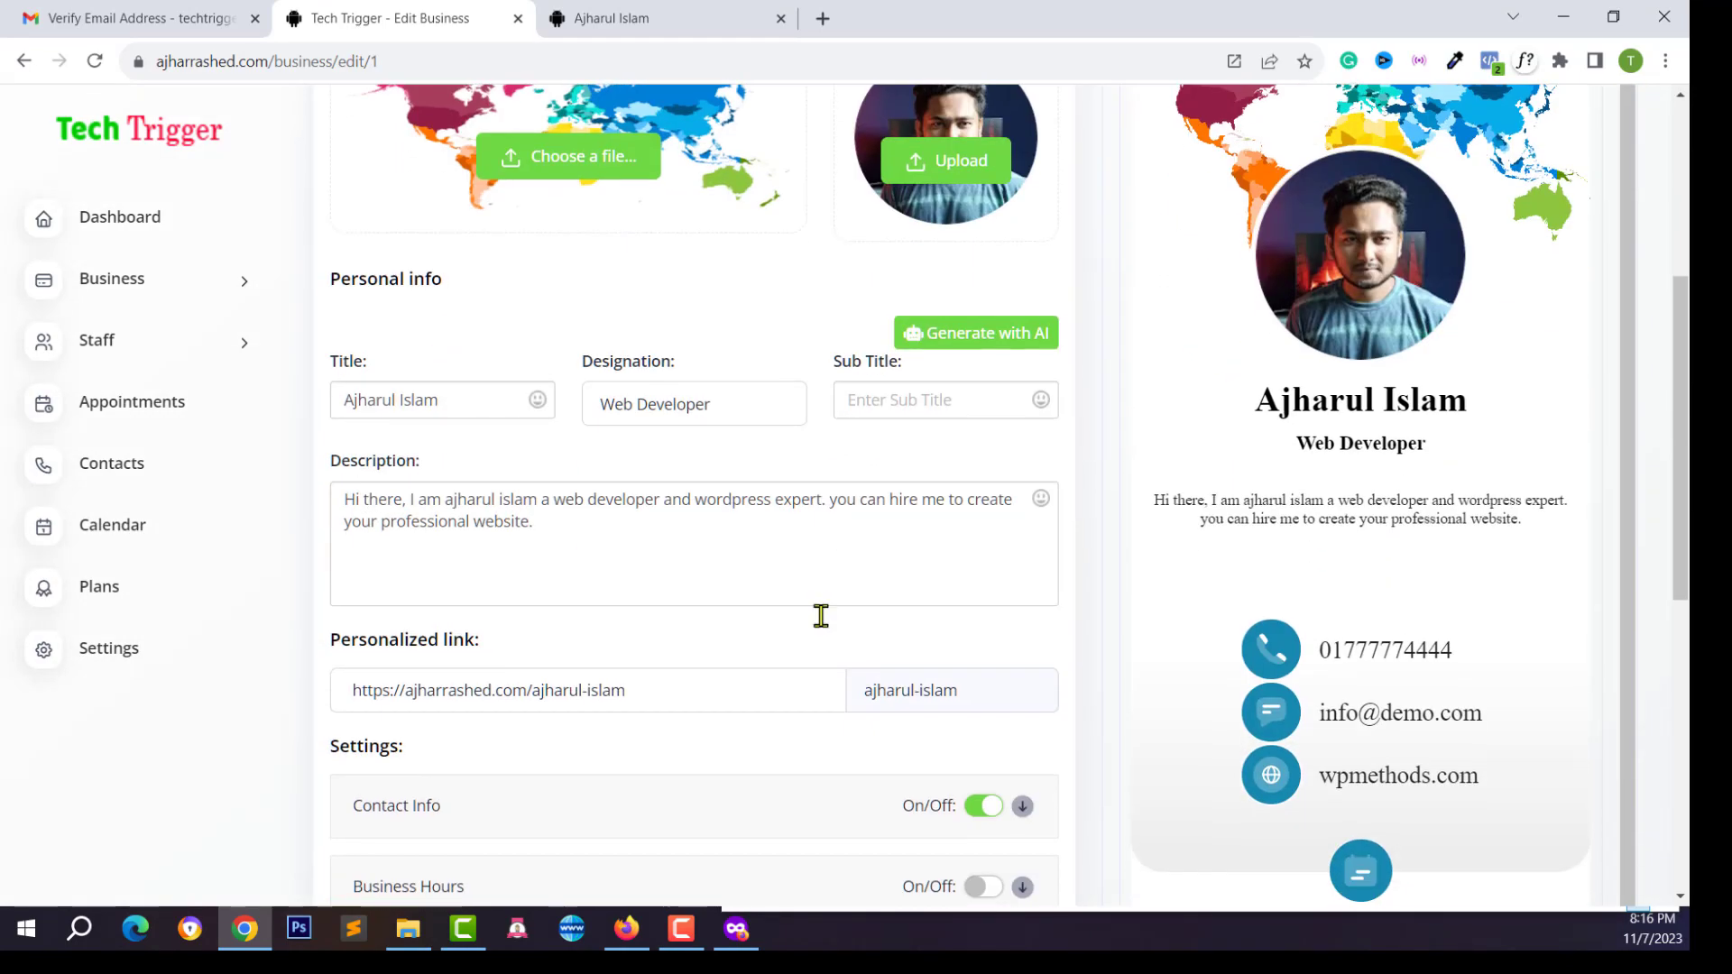
scroll(785, 650, "down", 3)
scroll(757, 676, "up", 8)
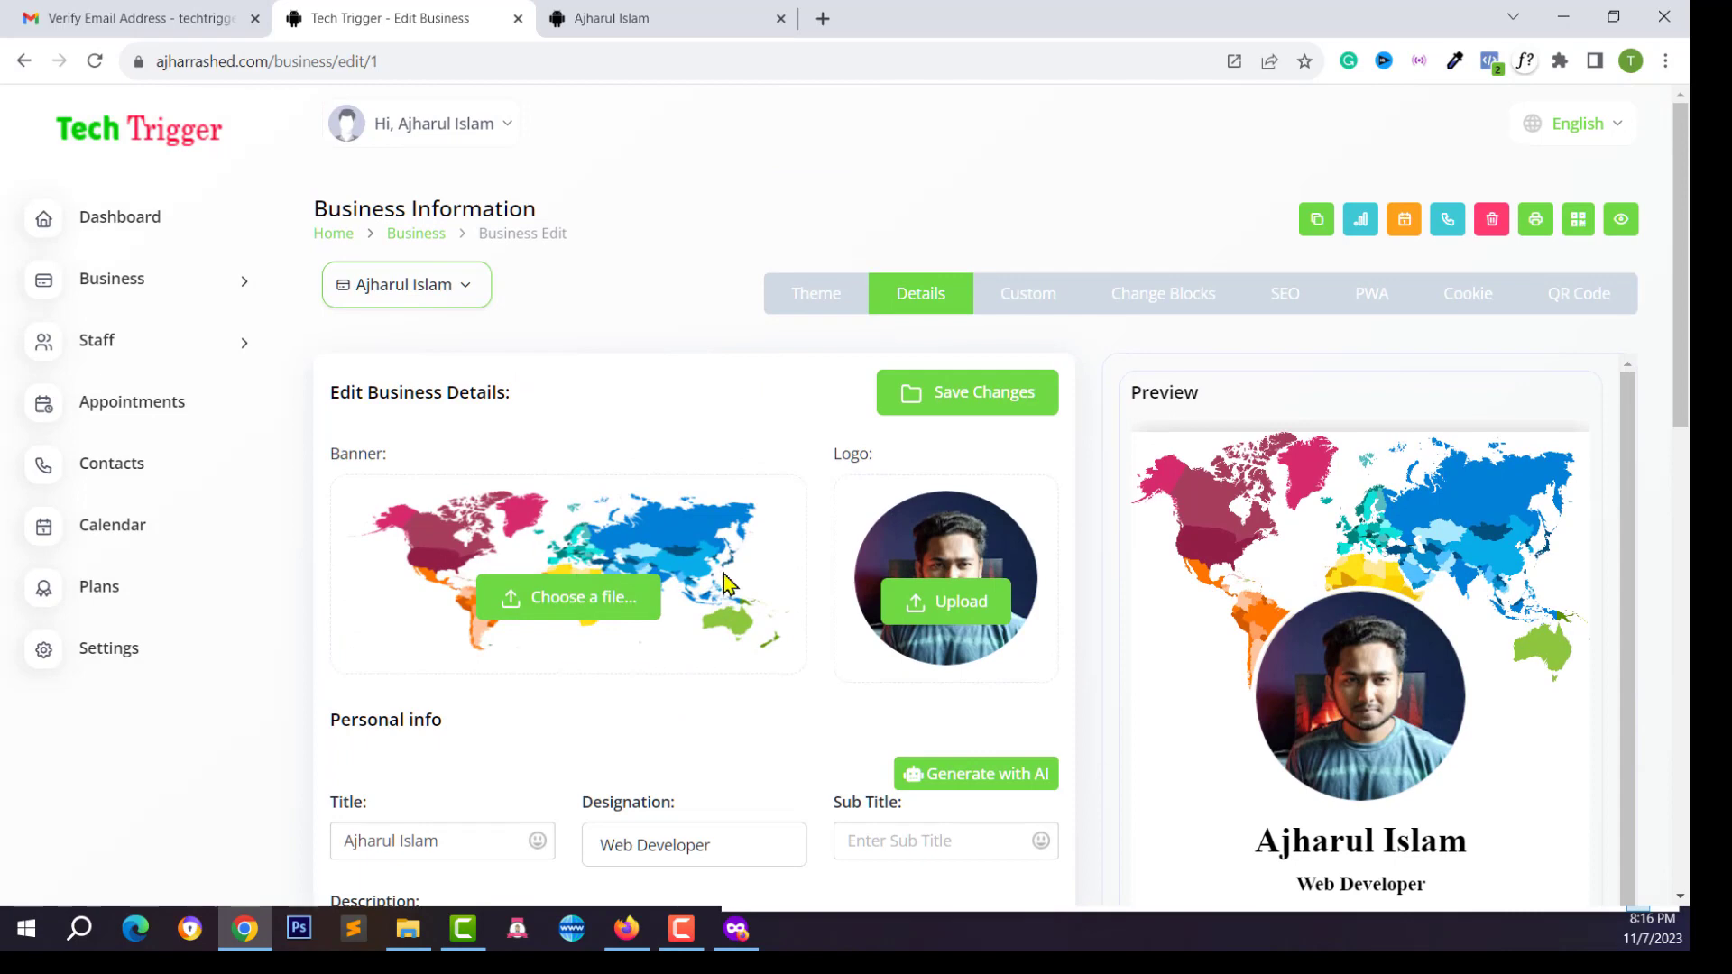
left_click(1040, 309)
scroll(680, 475, "down", 3)
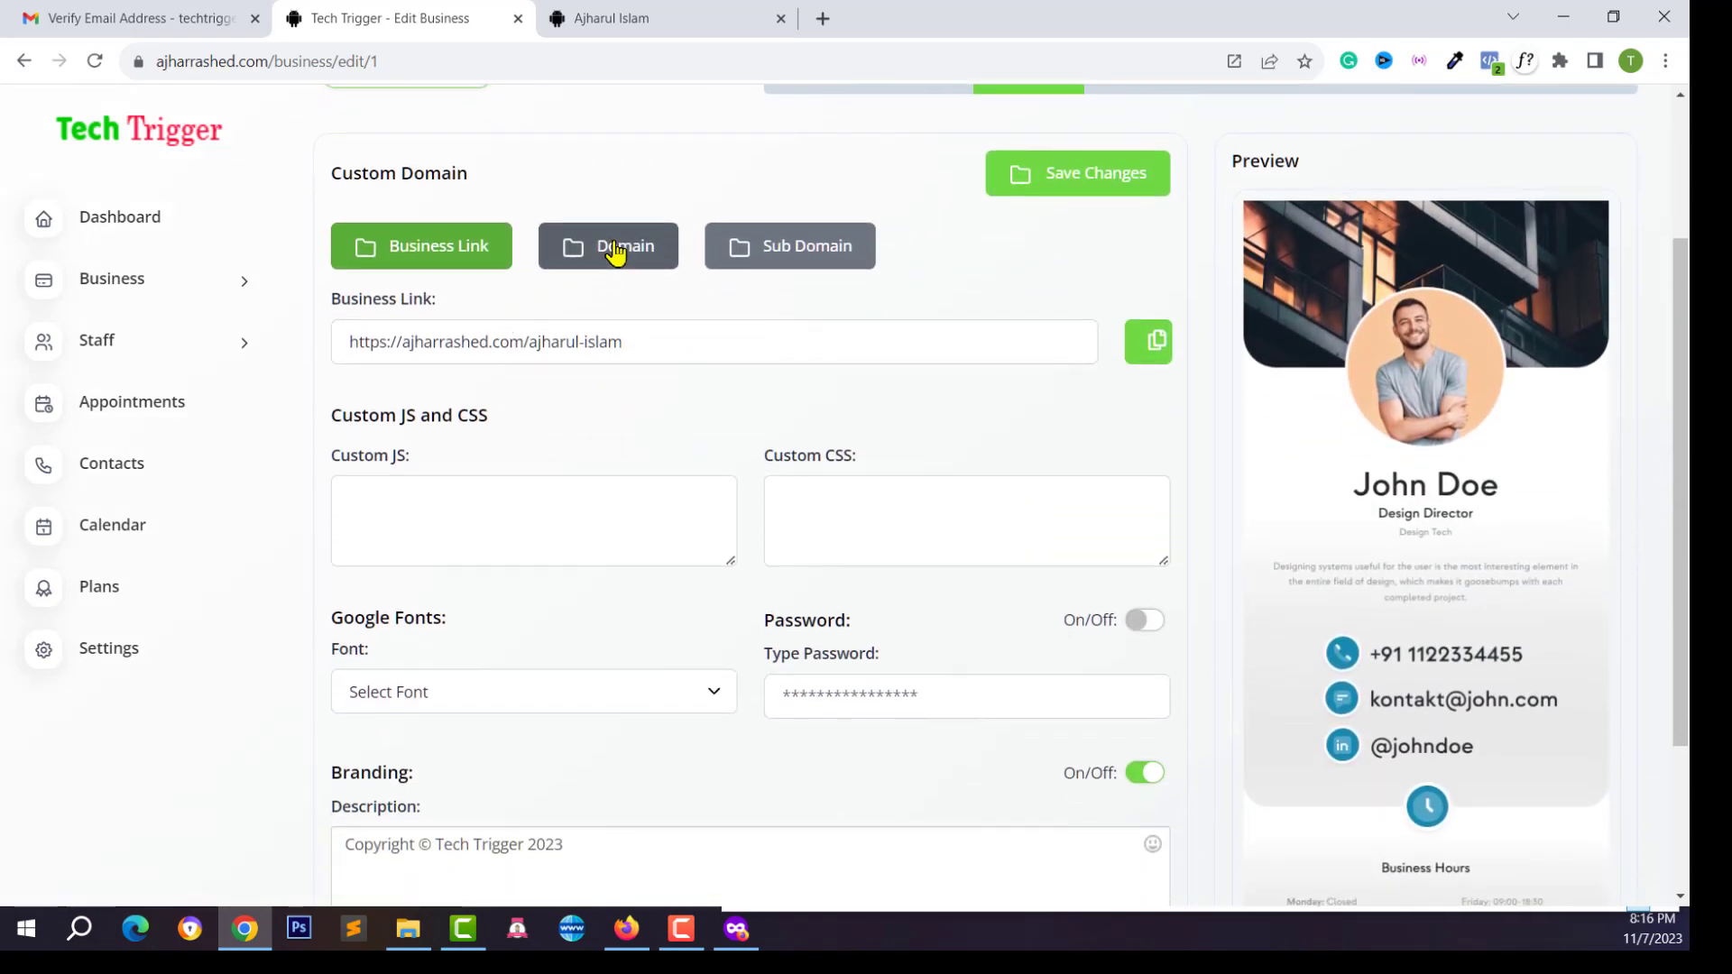
left_click(613, 250)
left_click(392, 355)
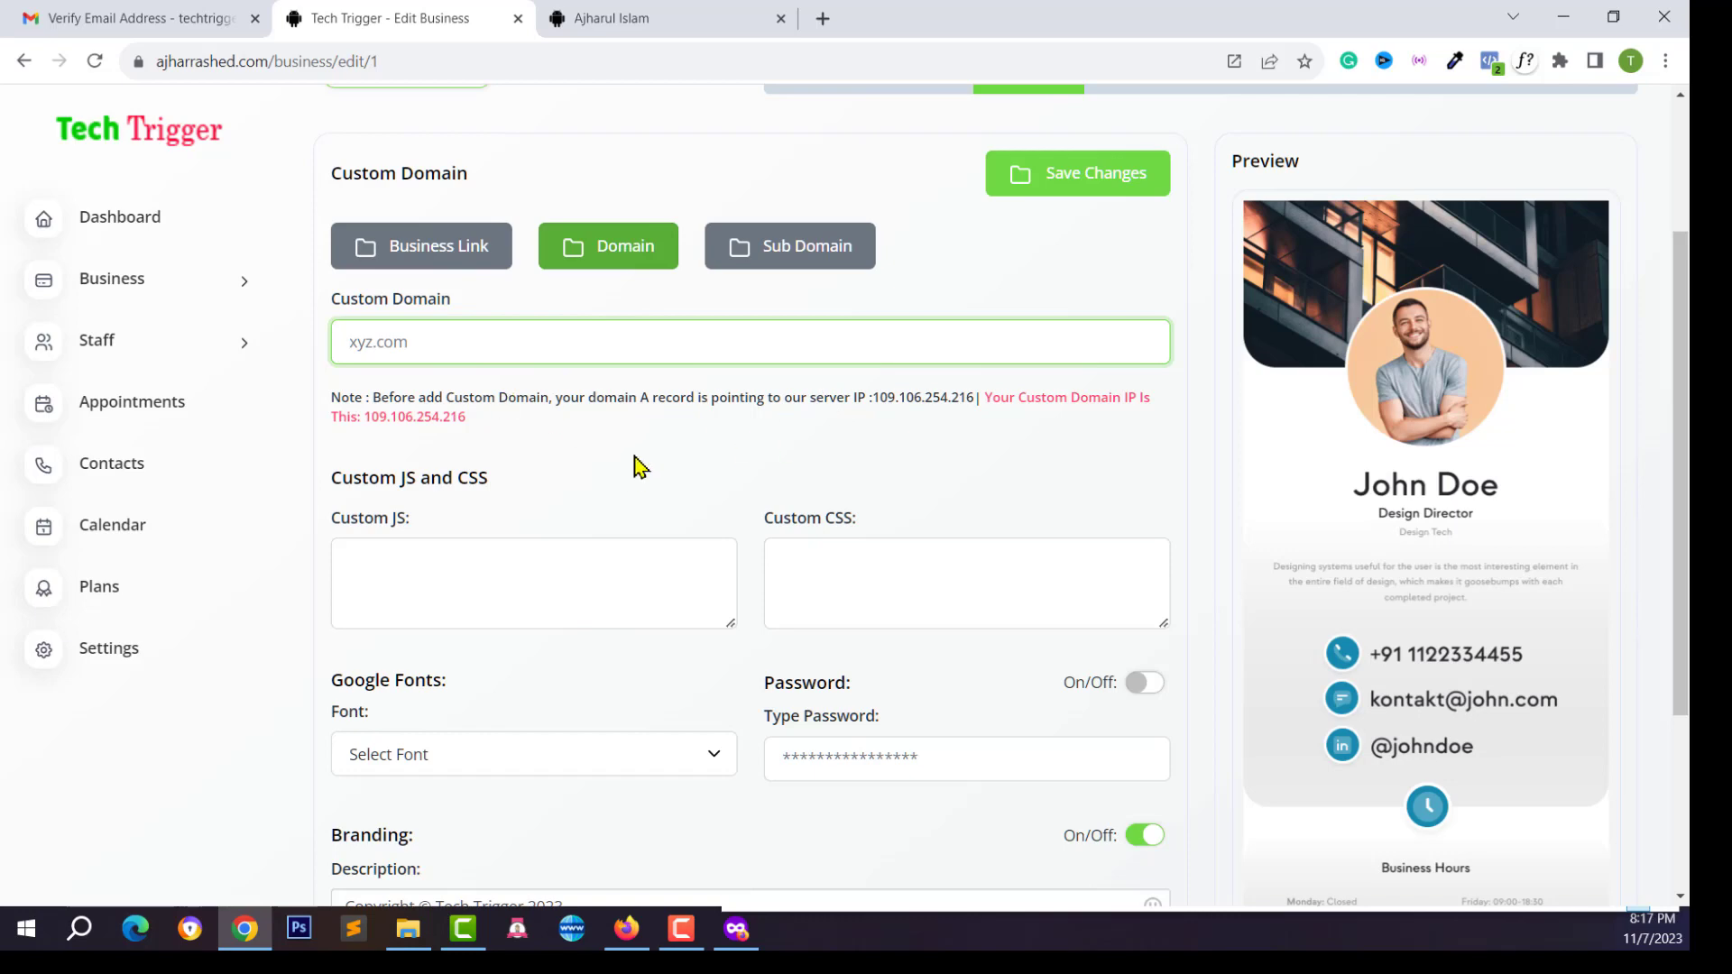
Check the current site address and view the published vCard page
scroll(783, 350, "up", 3)
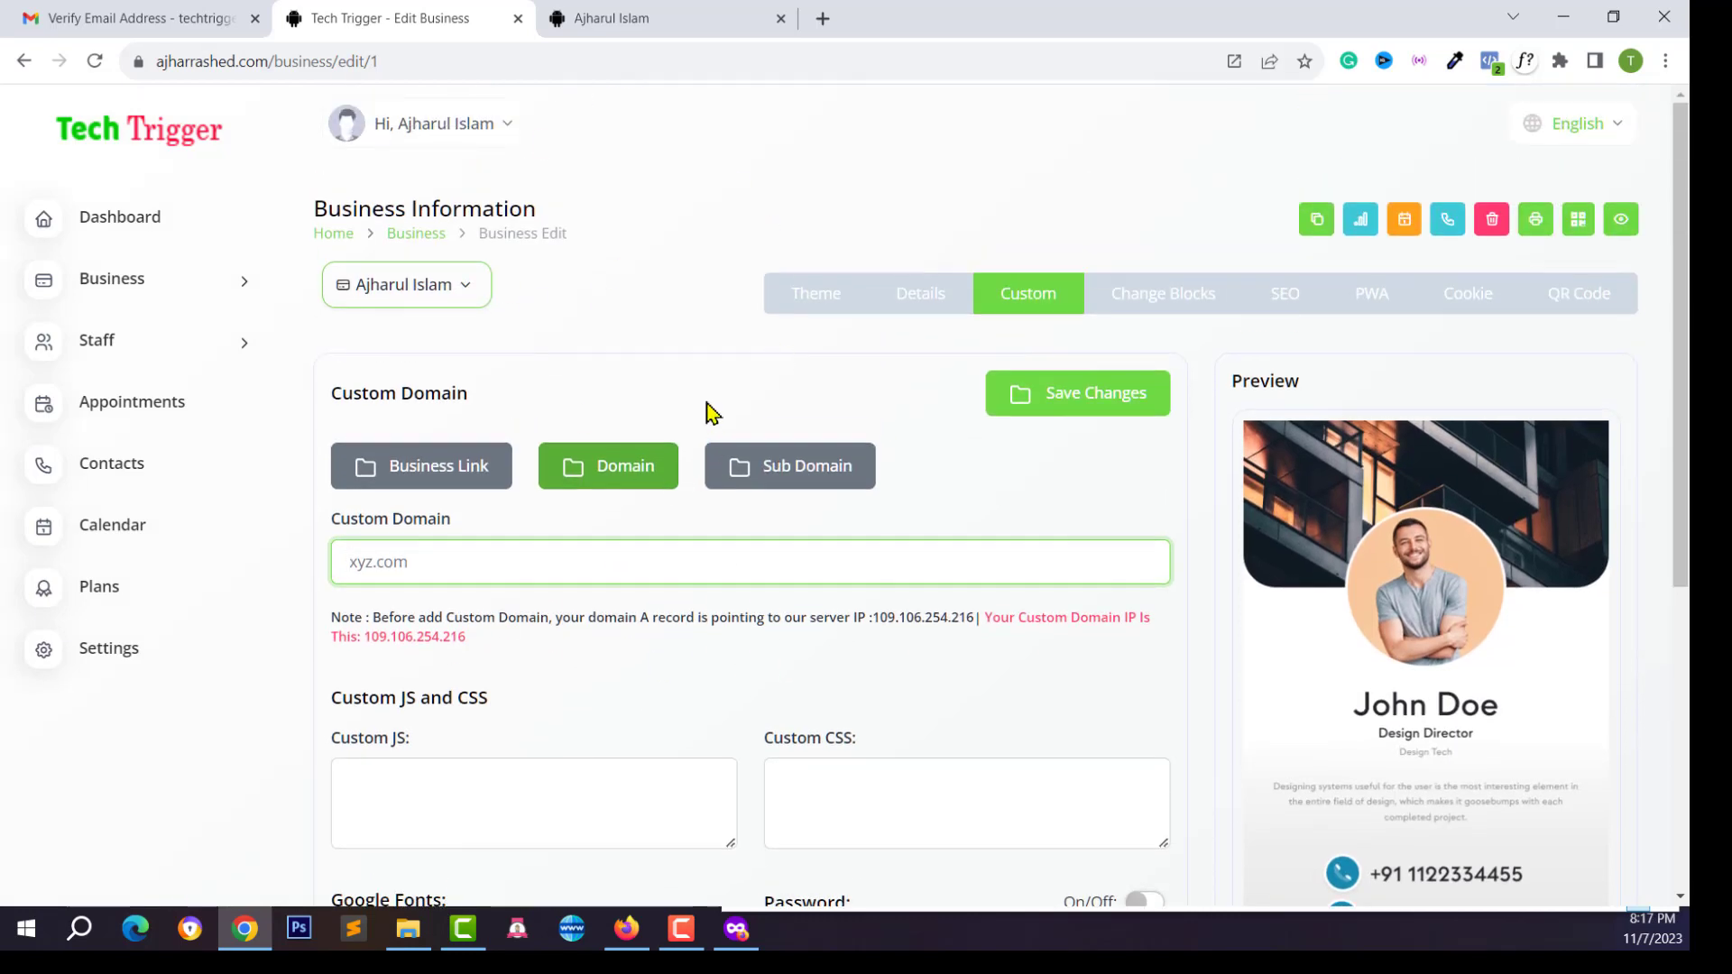
left_click_drag(270, 67, 153, 63)
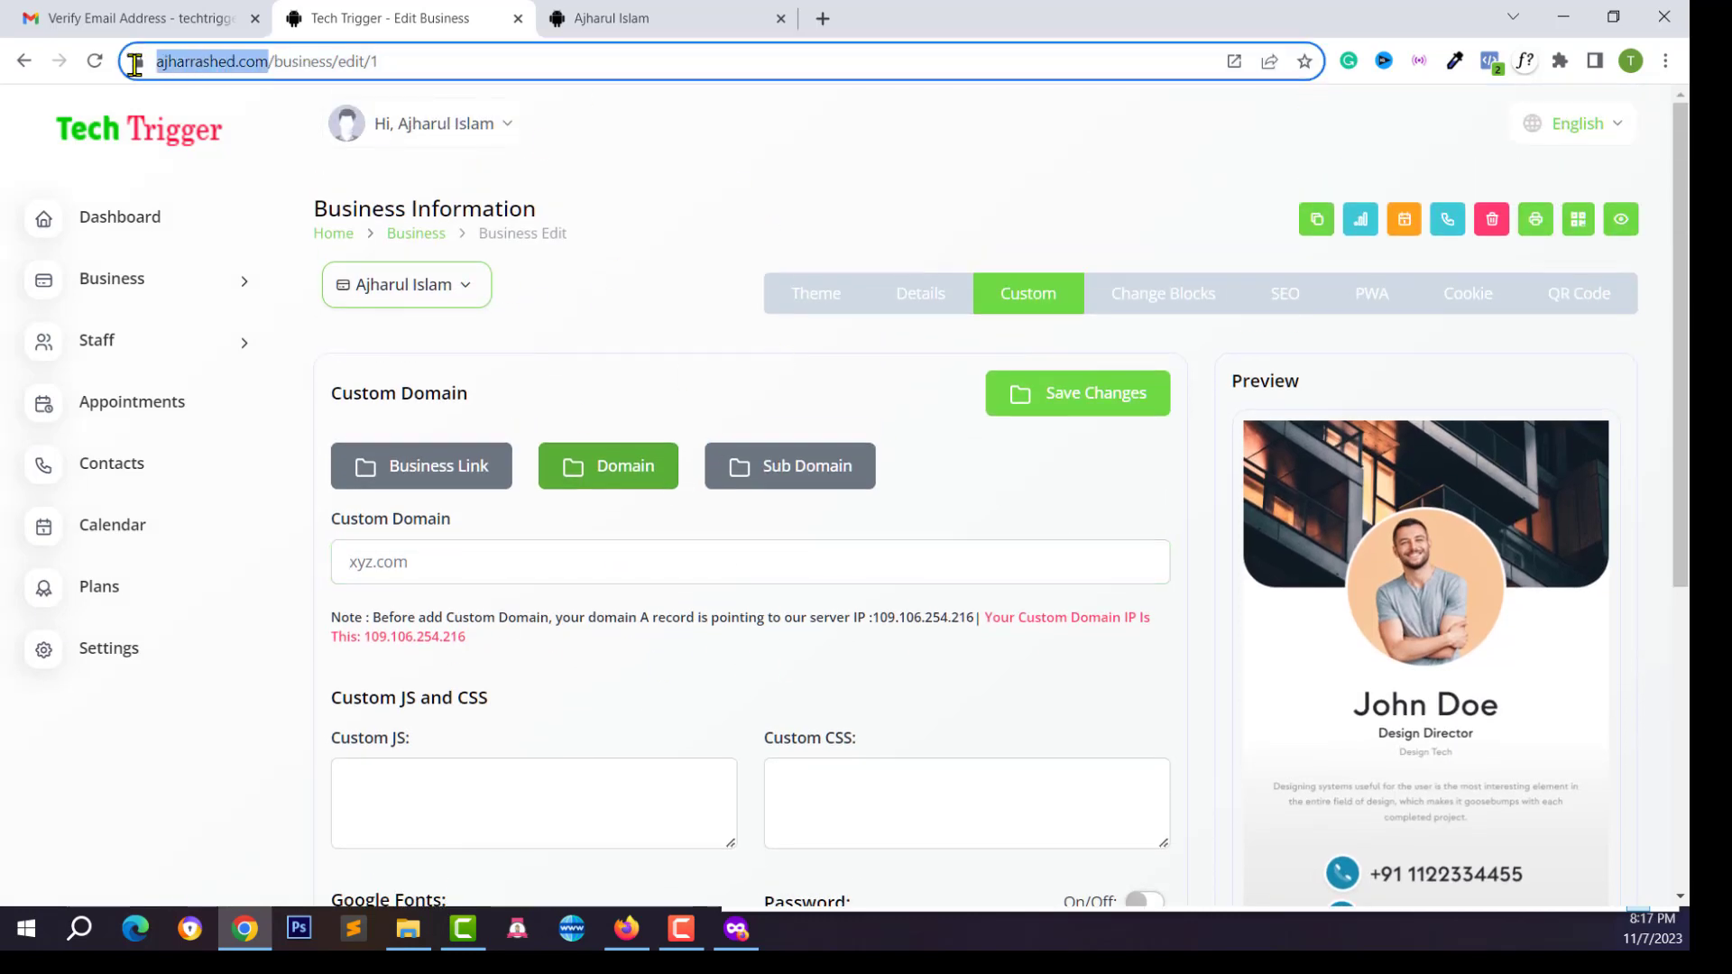
left_click(302, 62)
left_click(622, 13)
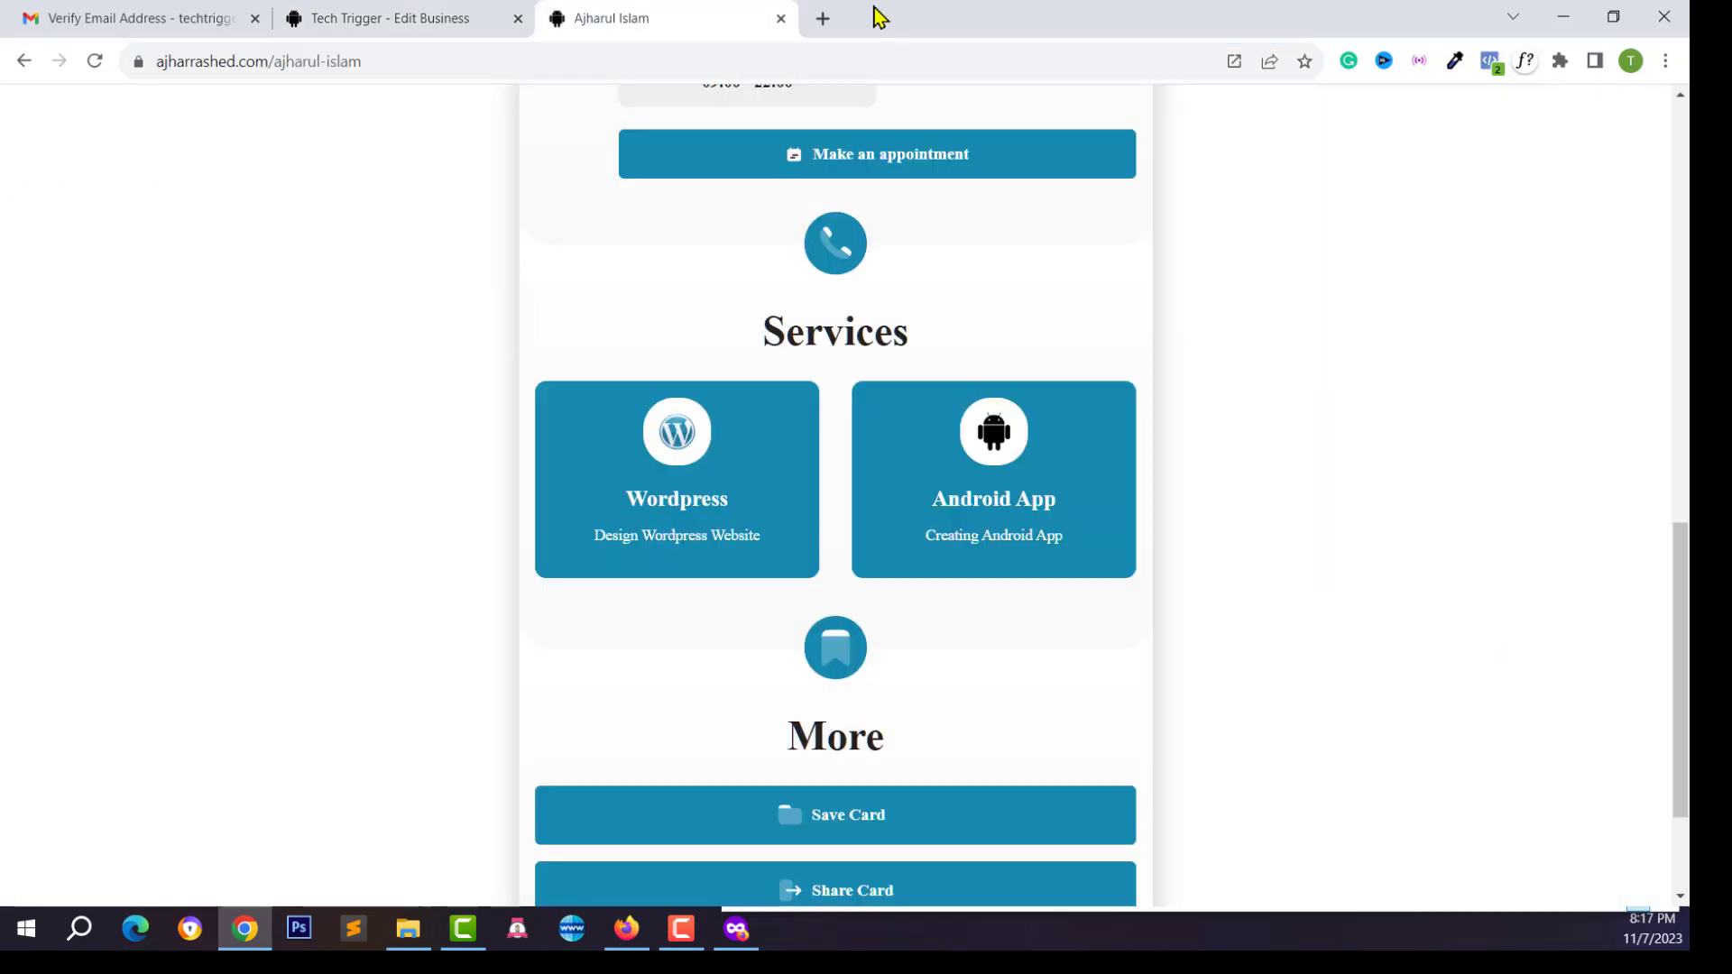
In a new tab, load the Namecheap website by typing 'name'
left_click(823, 18)
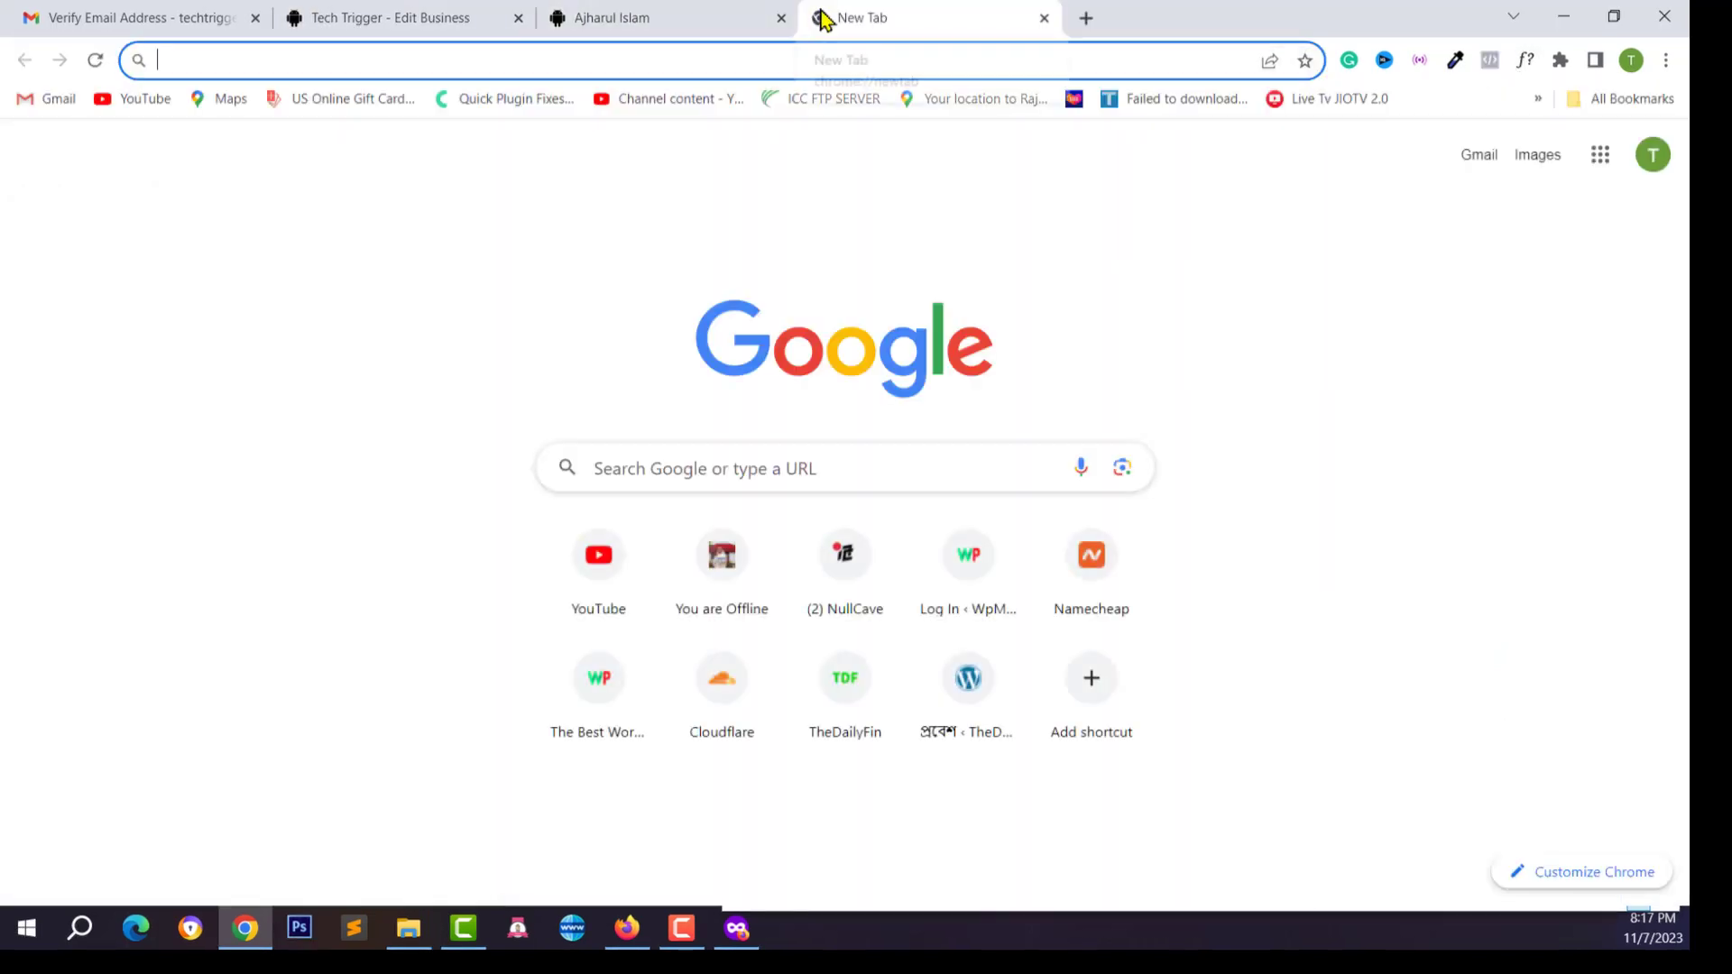
type("name")
key("Return")
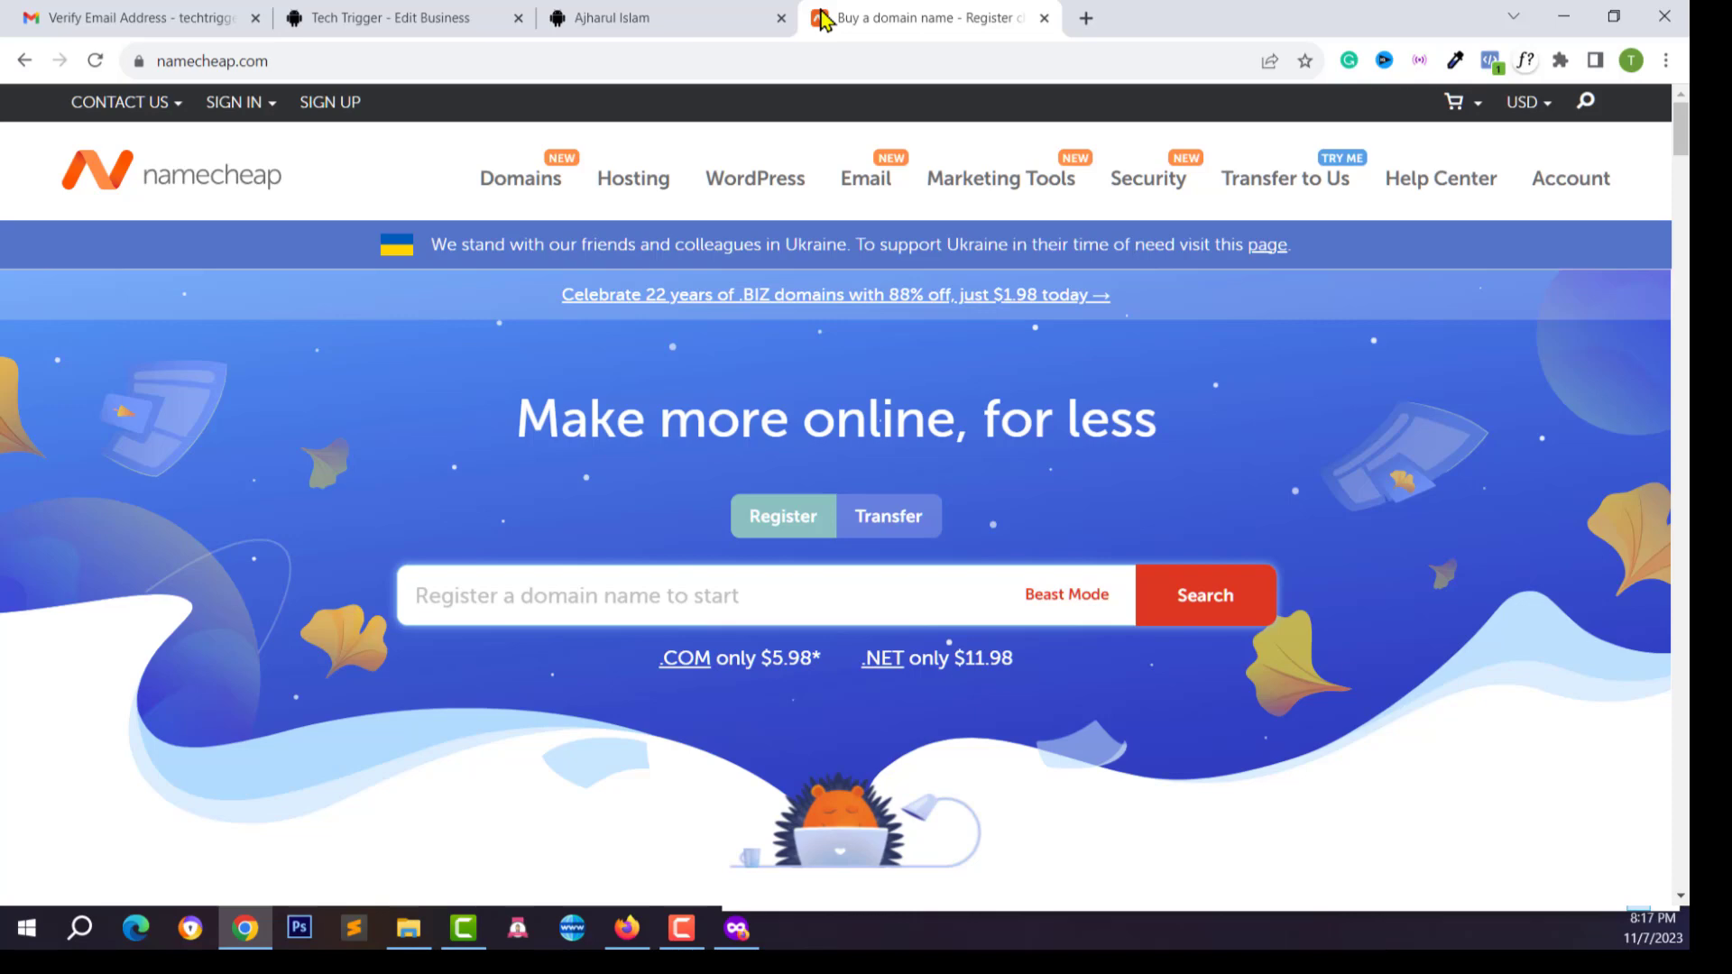
Compare the vCard page and business edit page, then return to Namecheap
left_click(607, 15)
left_click(464, 12)
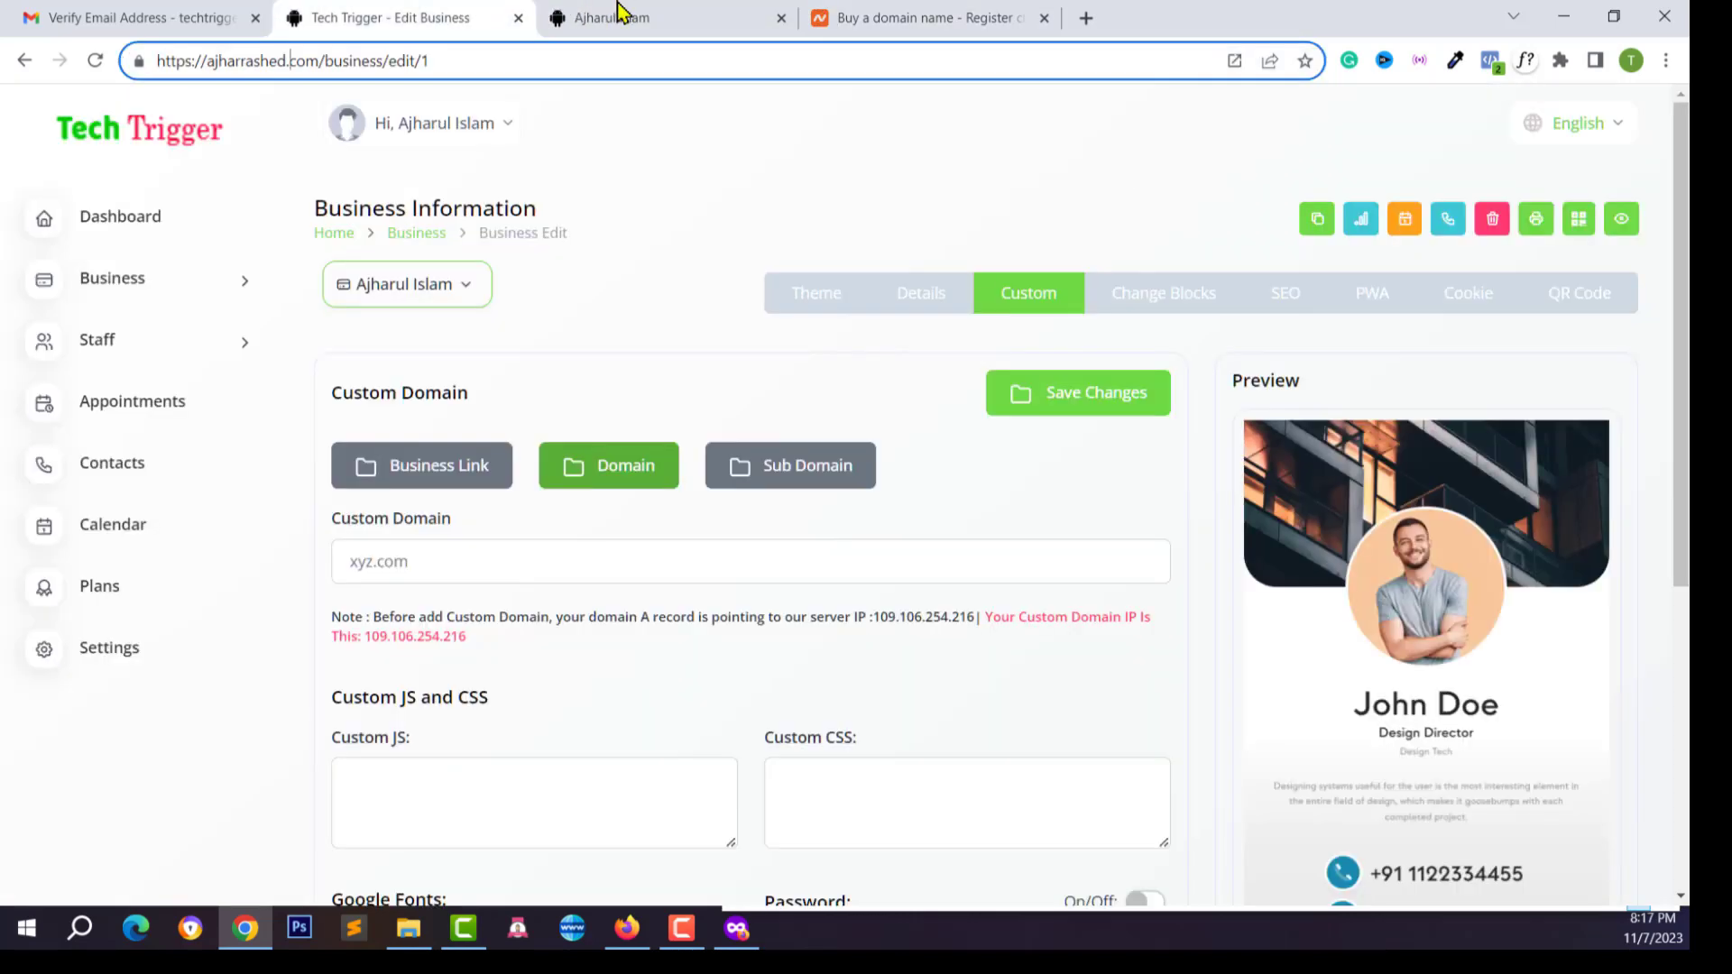
left_click(680, 13)
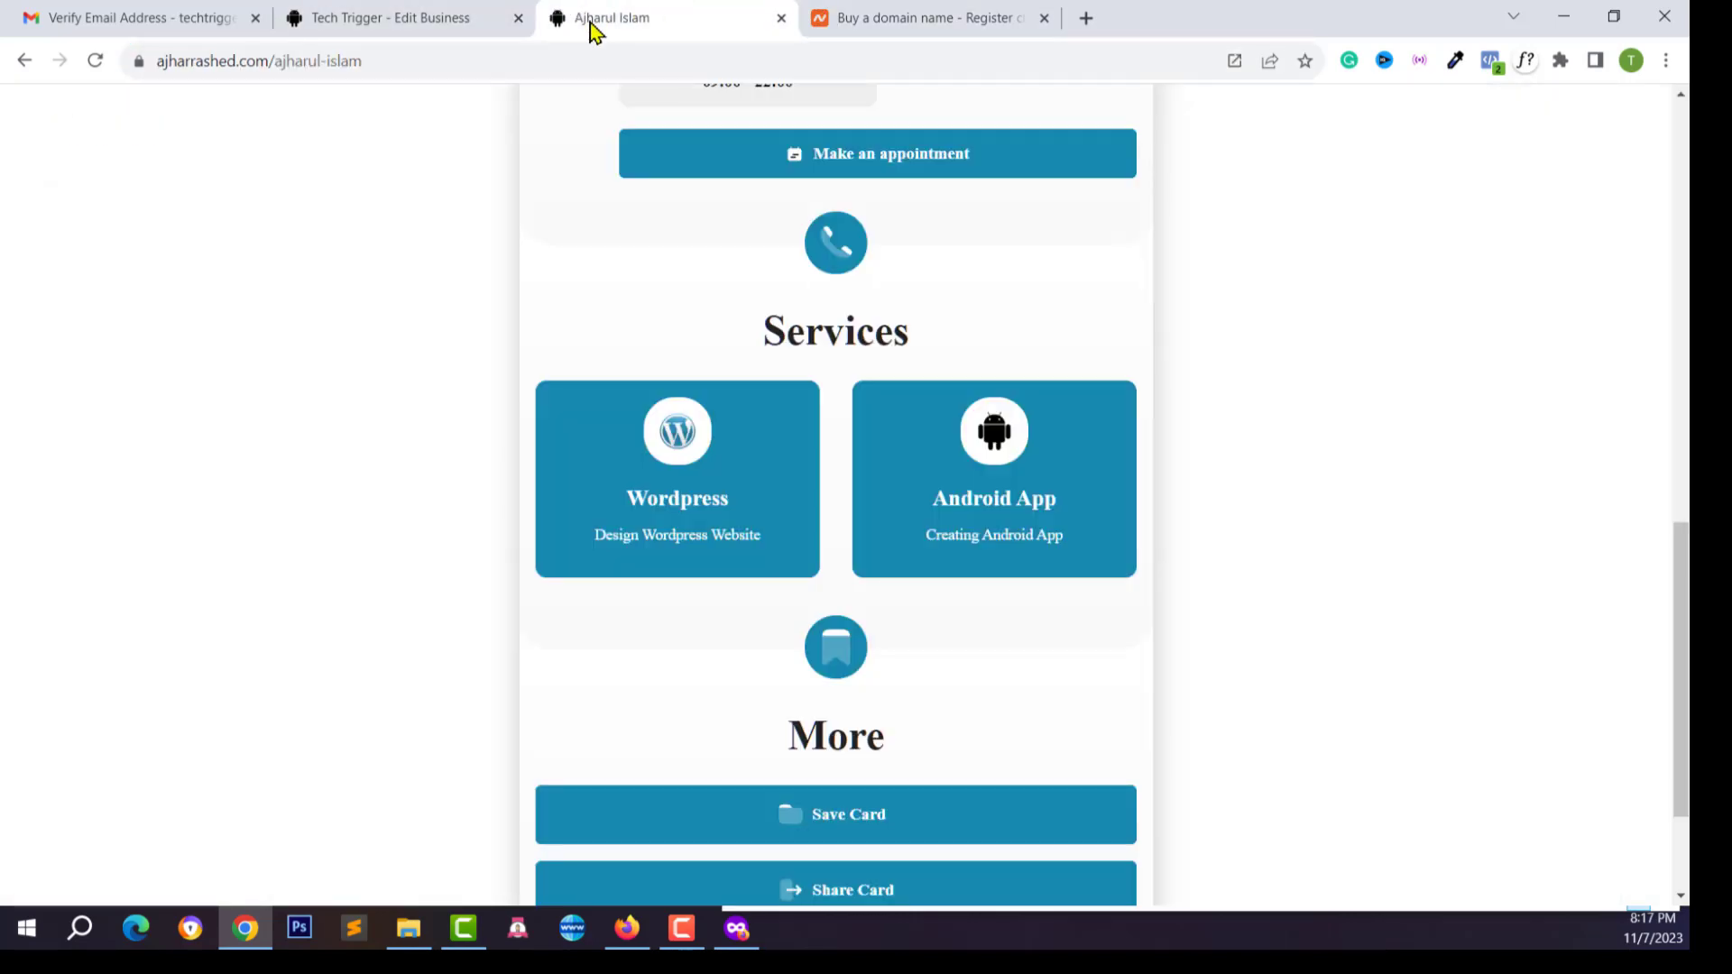
left_click(485, 18)
left_click(605, 16)
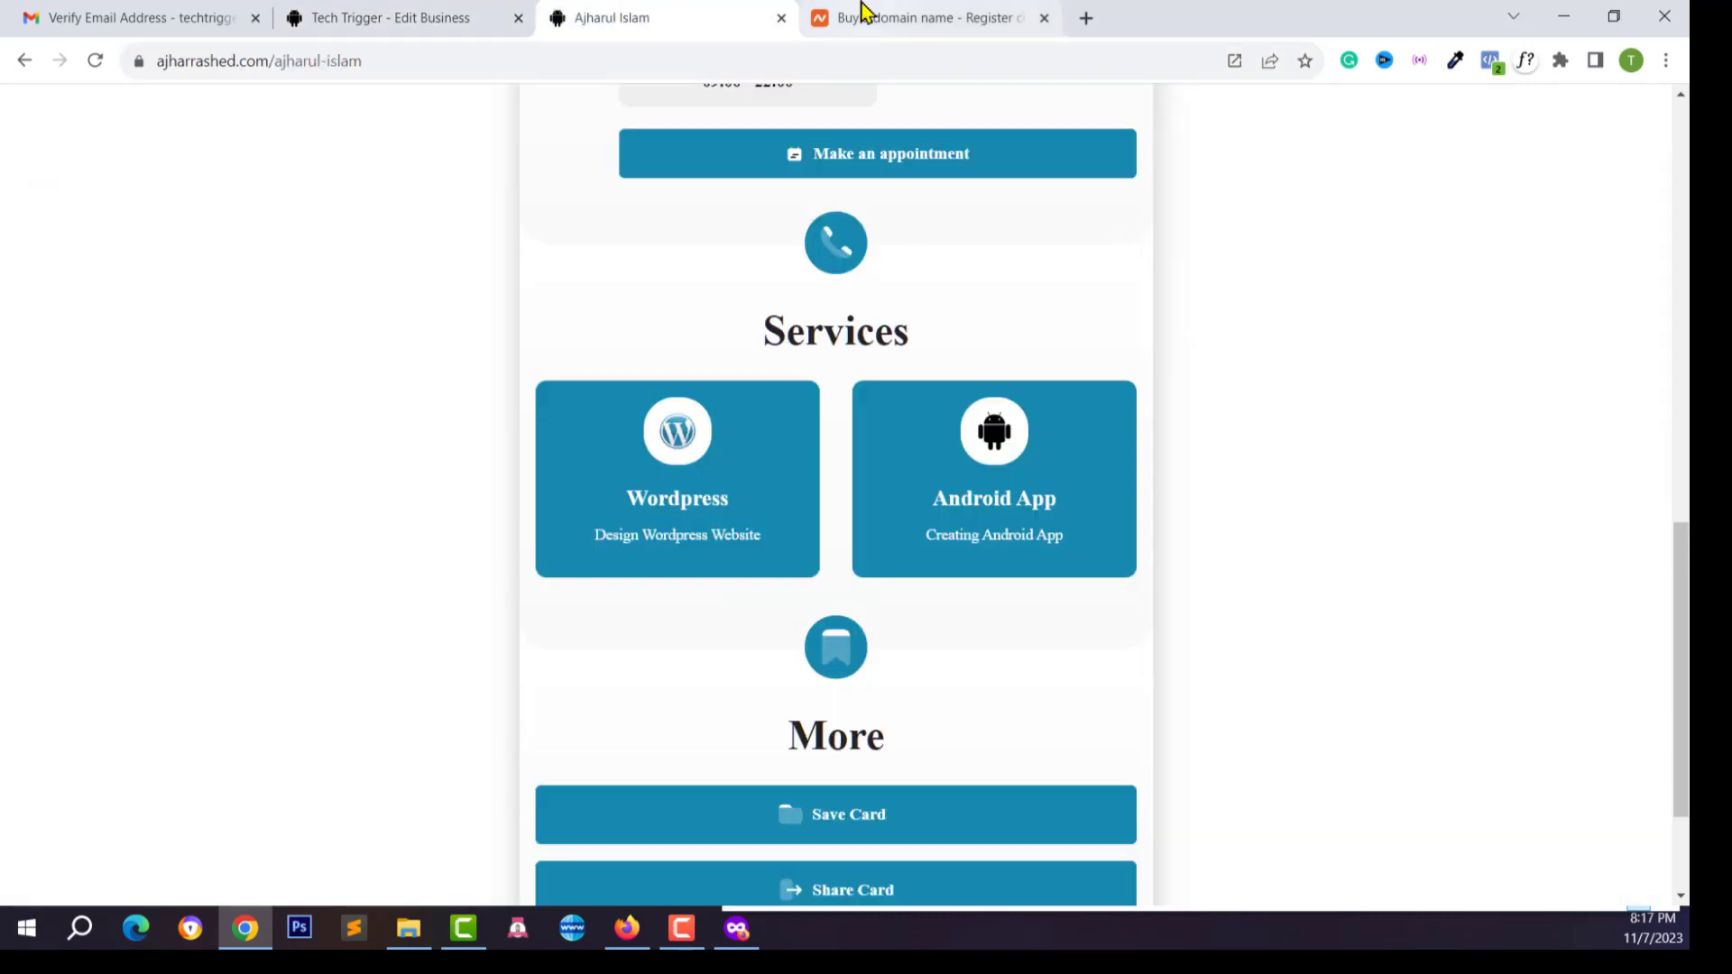
left_click(812, 16)
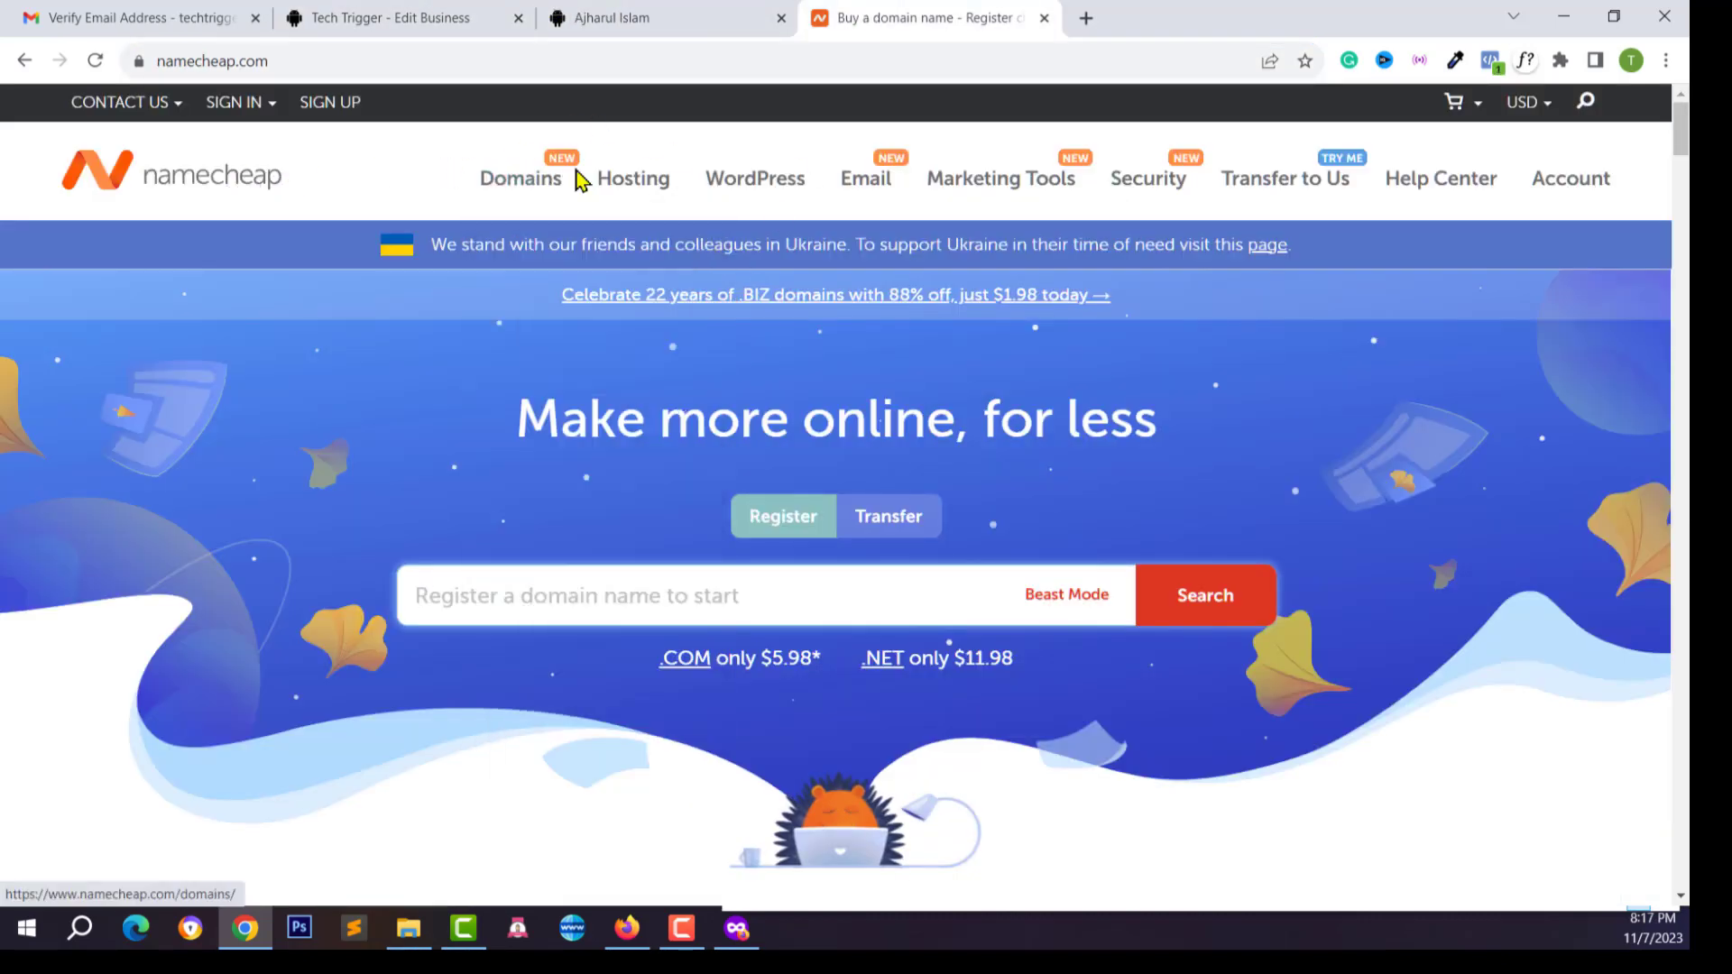
Start signing in to Namecheap, then recheck the custom domain settings and vCard page
mouse_move(539, 182)
mouse_move(221, 122)
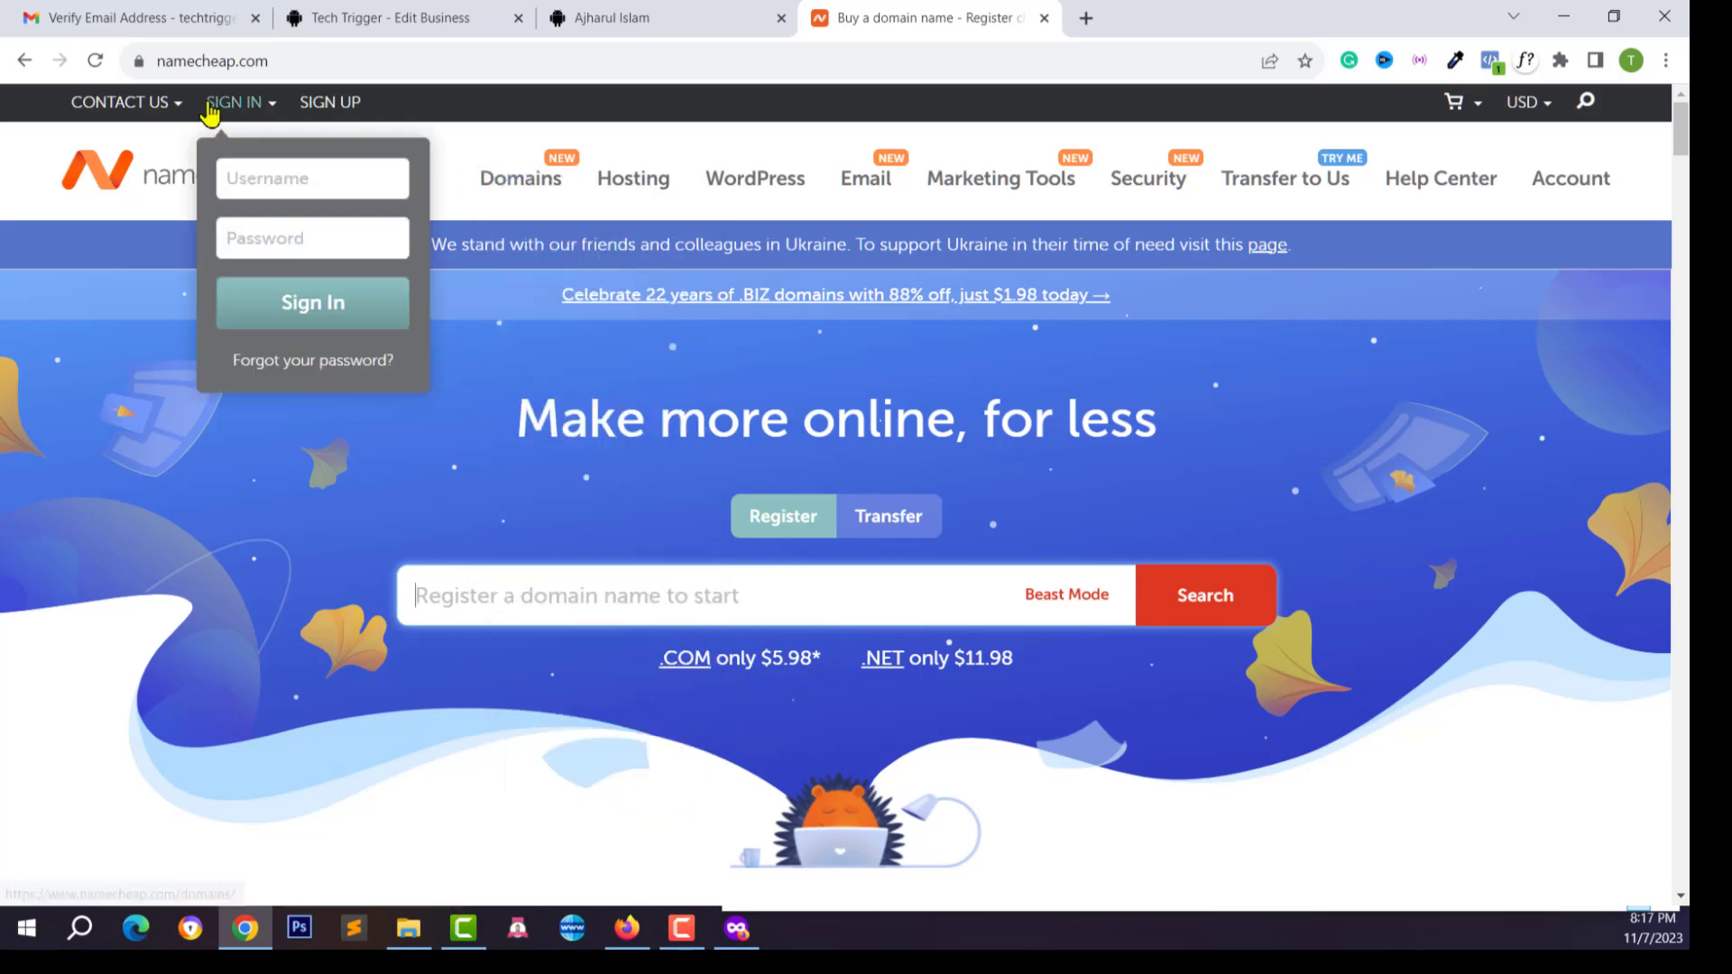
left_click(262, 179)
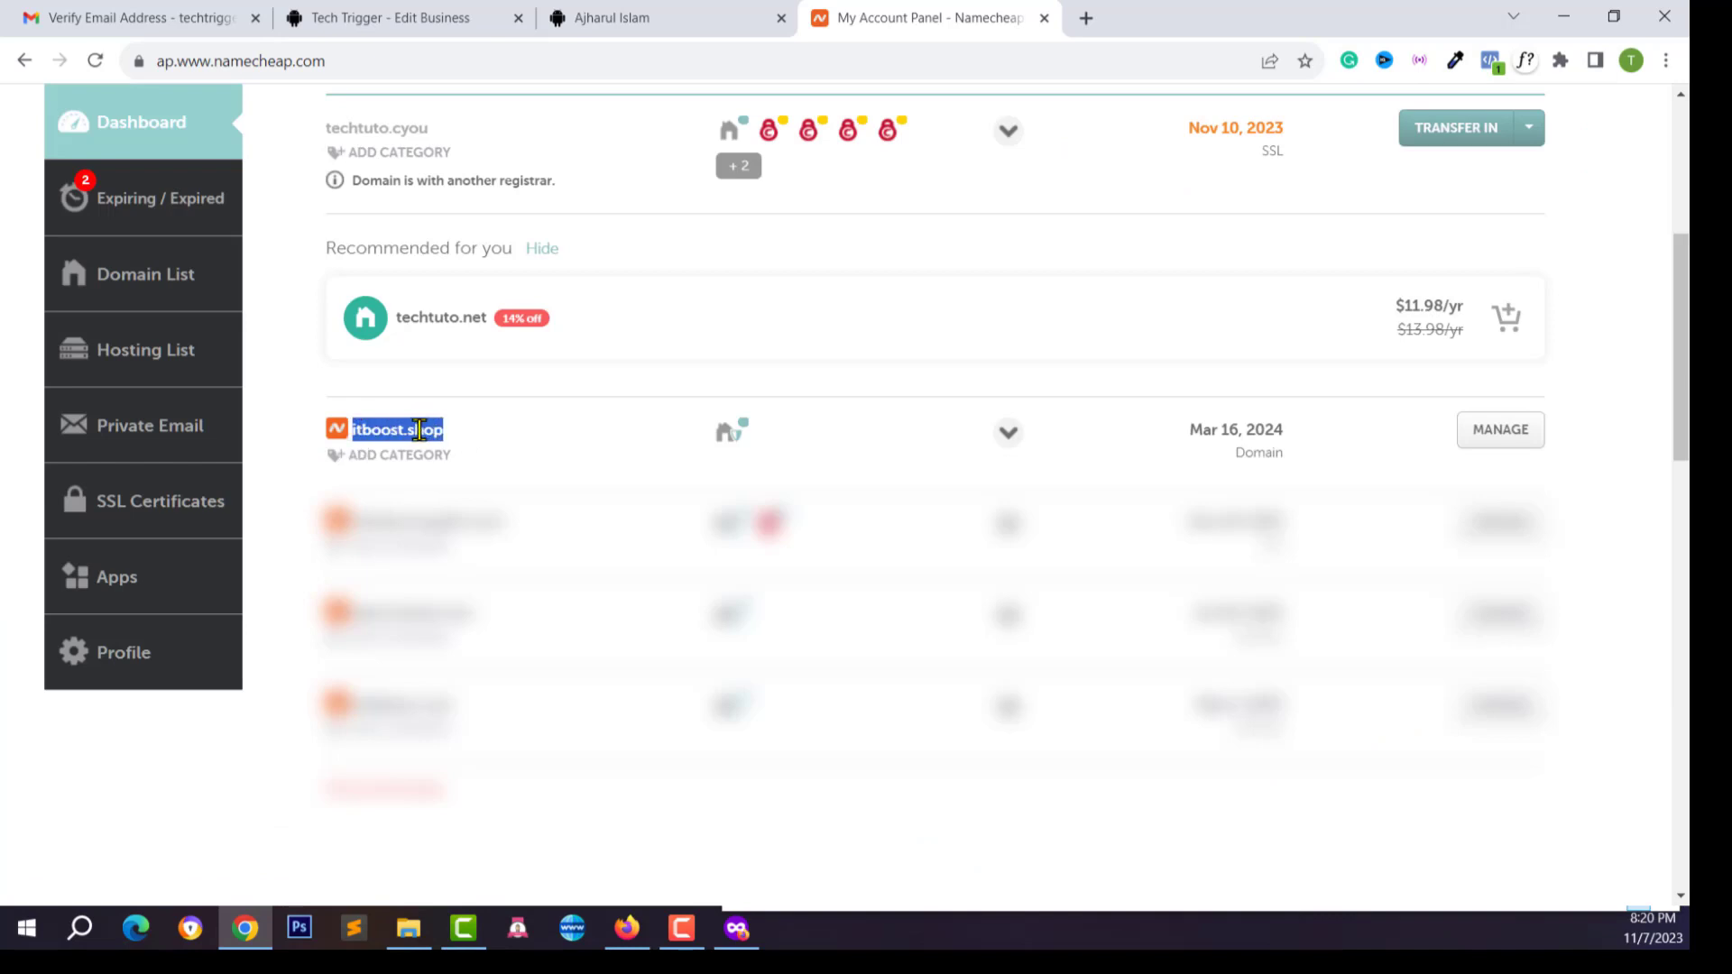
left_click(406, 17)
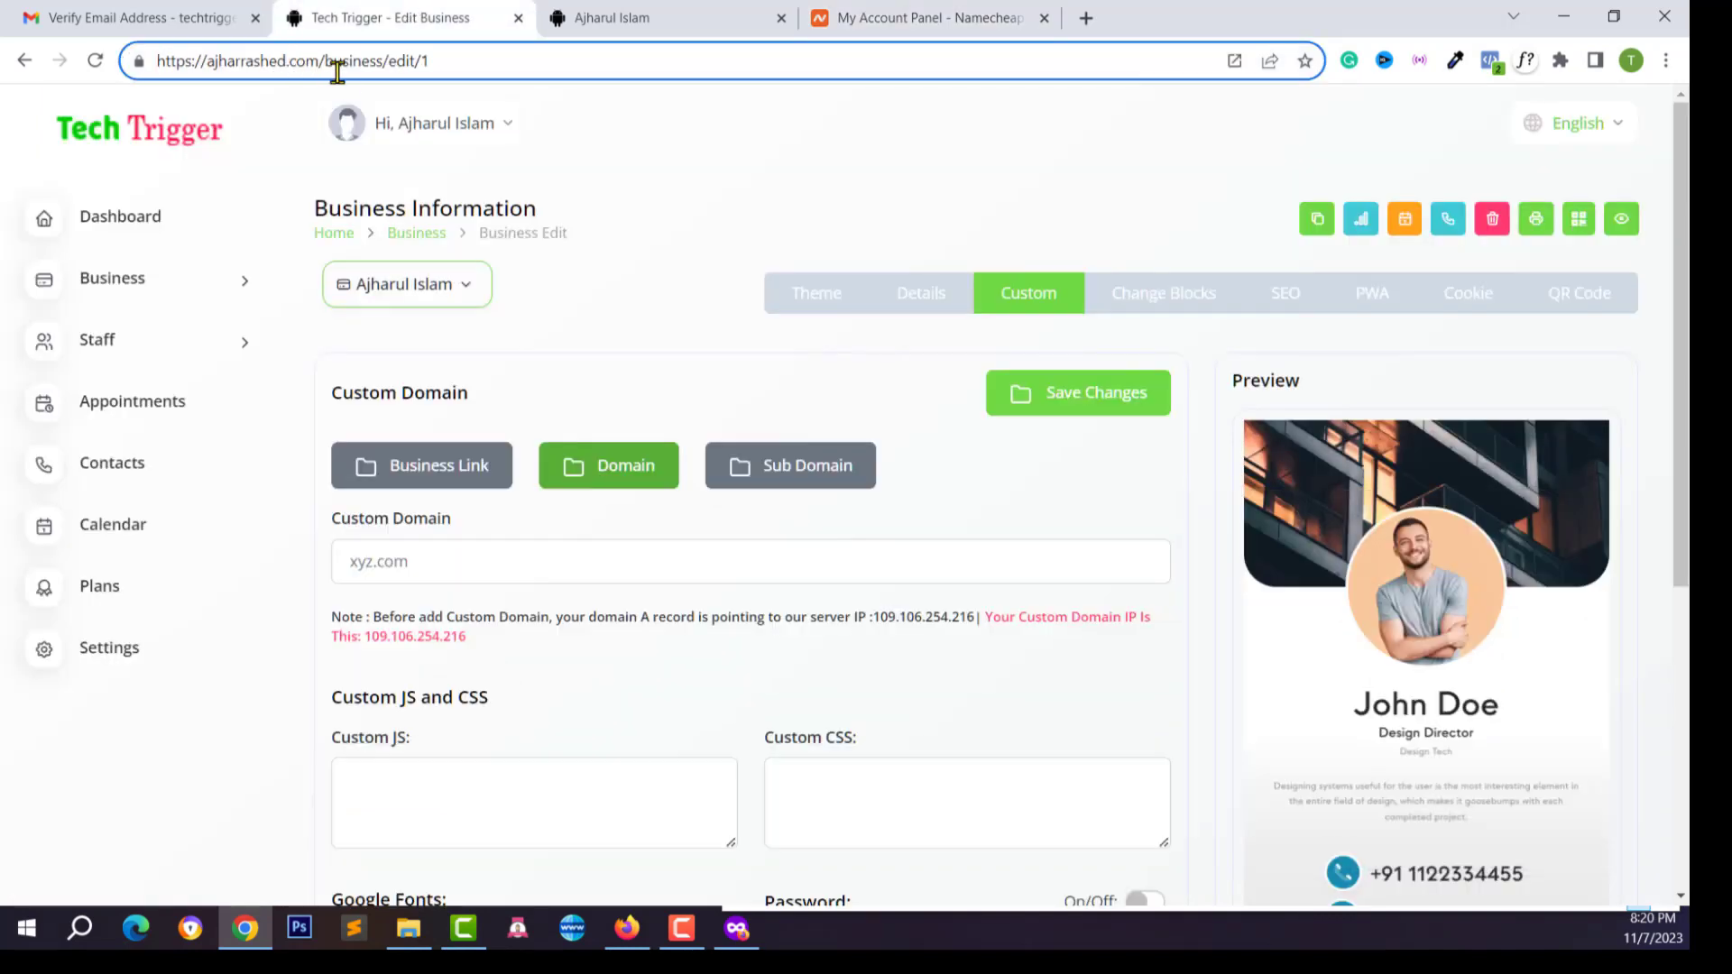
left_click(579, 13)
scroll(827, 533, "up", 15)
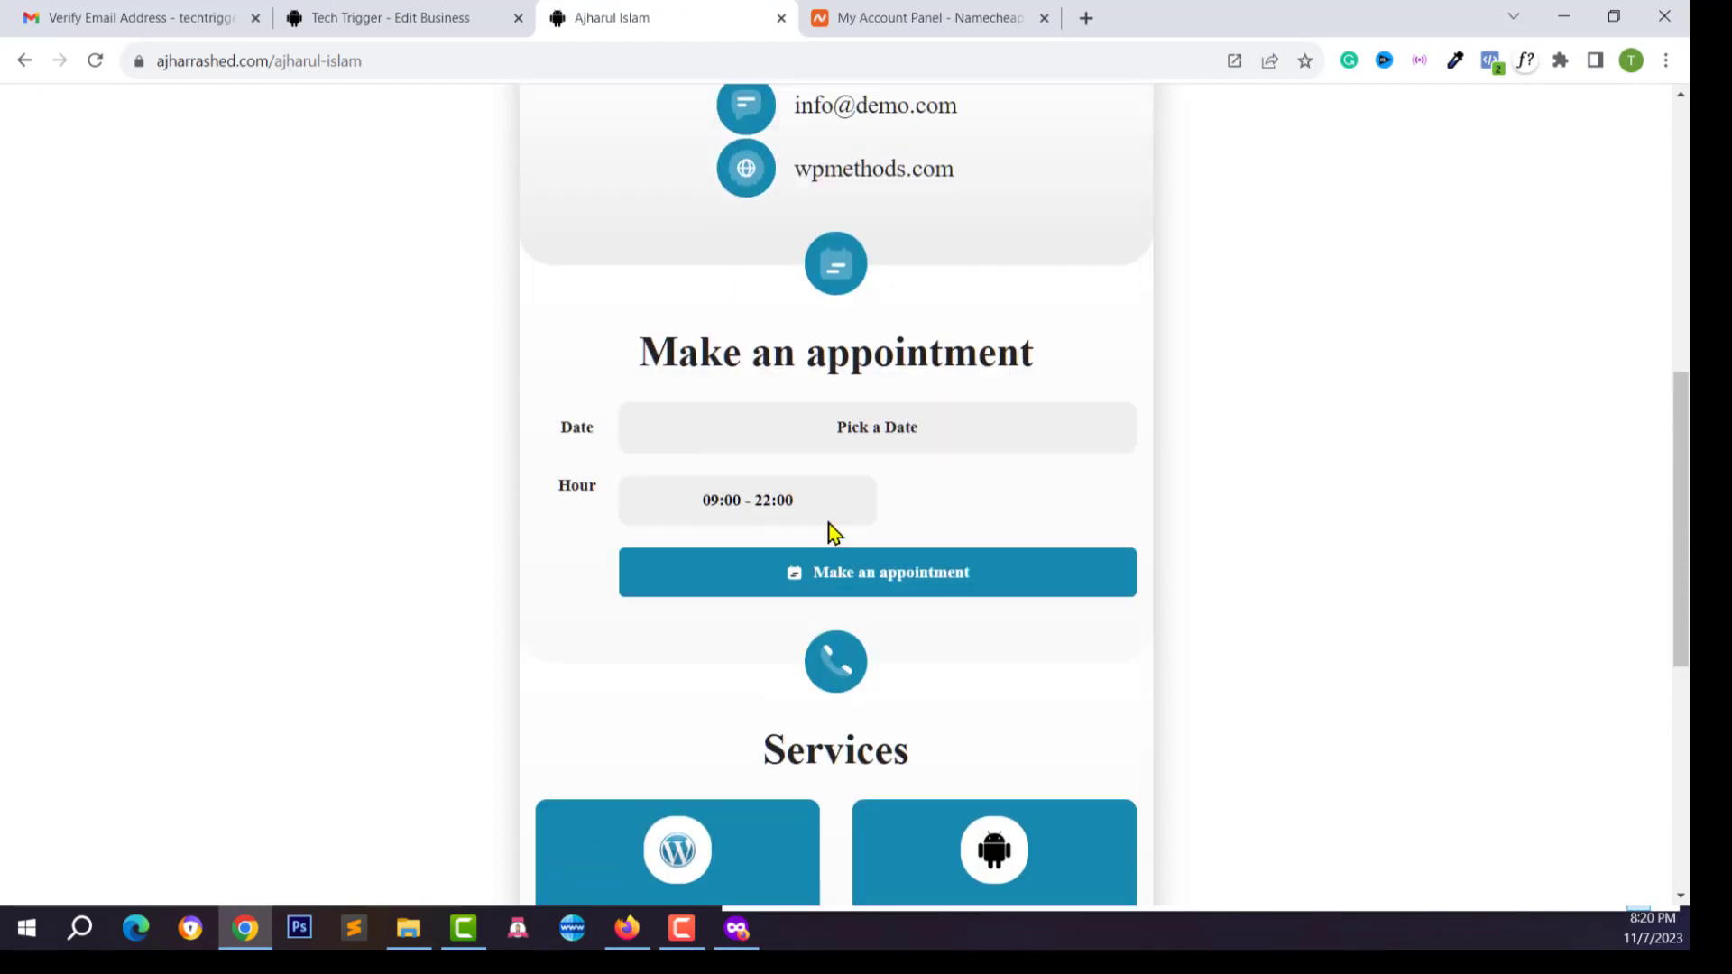
left_click(899, 10)
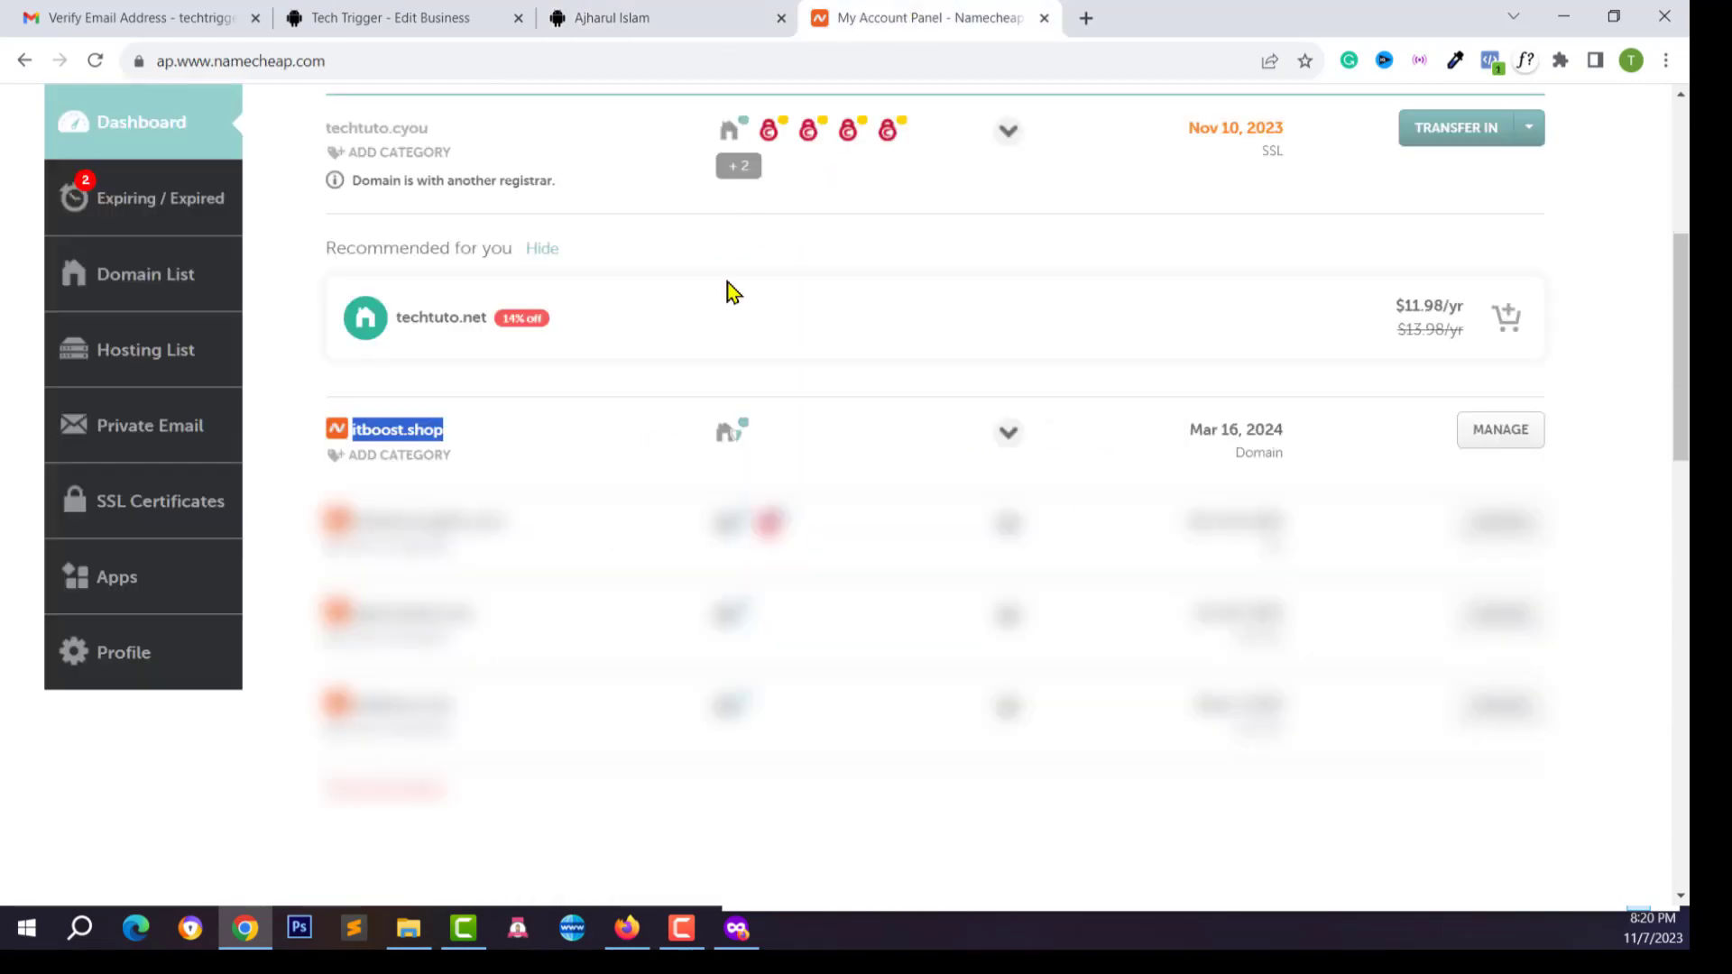
Manage itboost.shop and keep Namecheap BasicDNS as its nameservers
left_click(1502, 431)
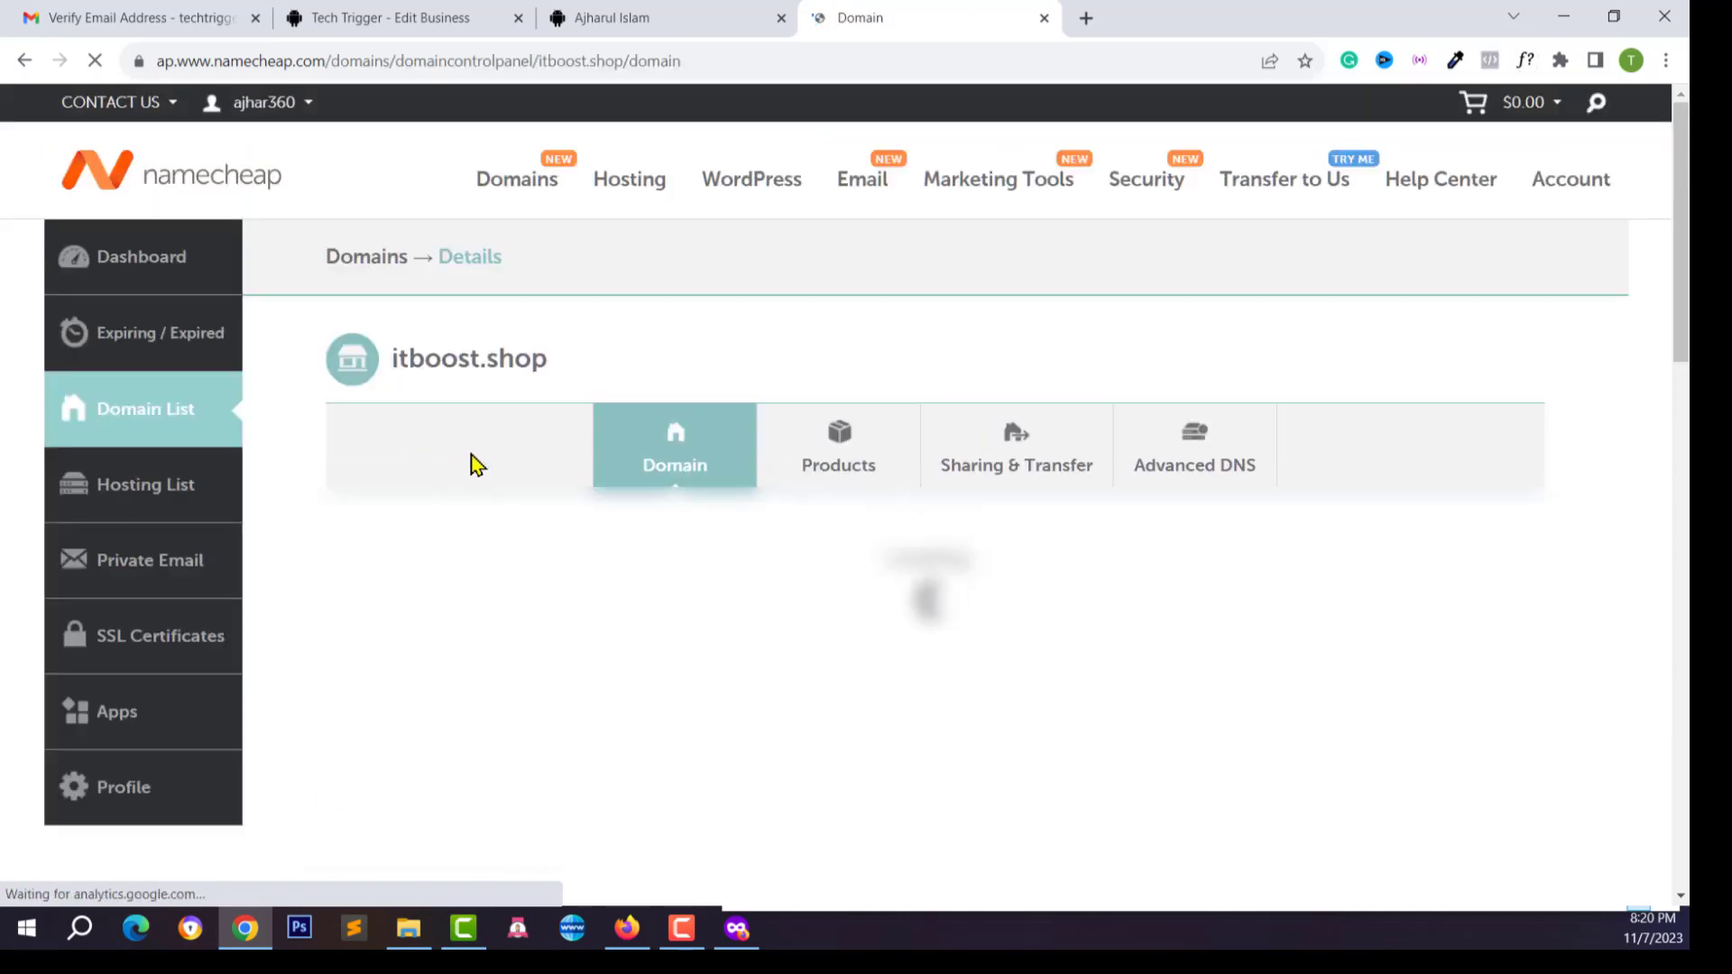
scroll(586, 522, "down", 1)
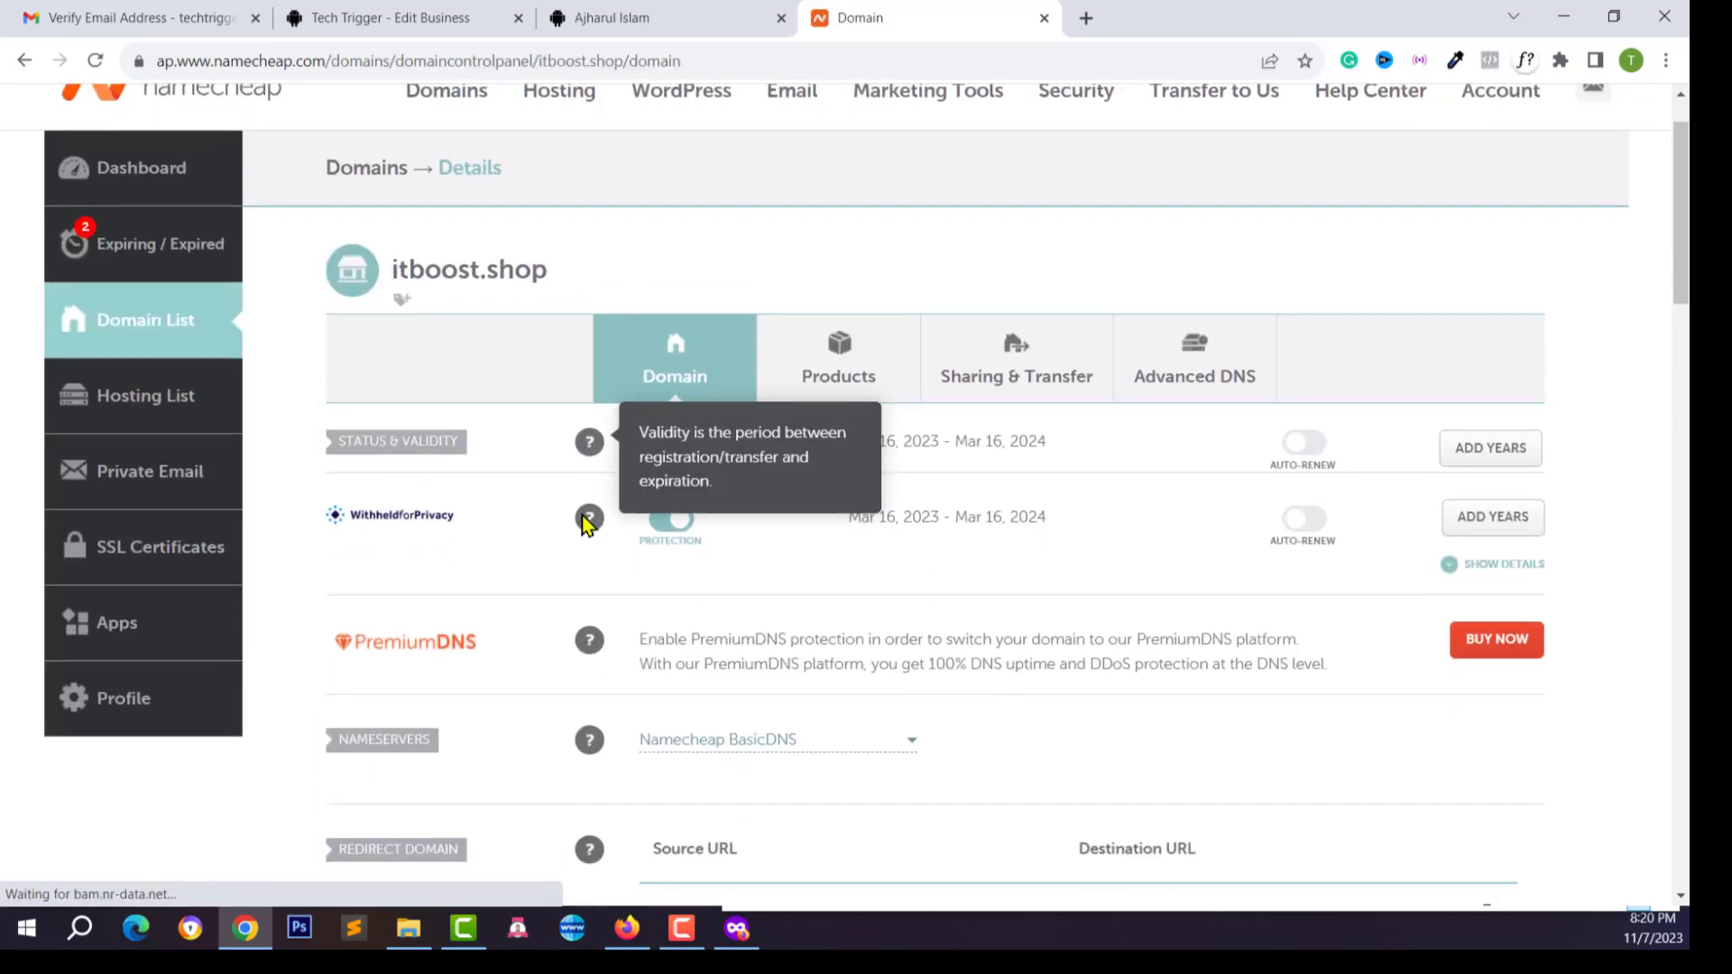
scroll(587, 523, "down", 3)
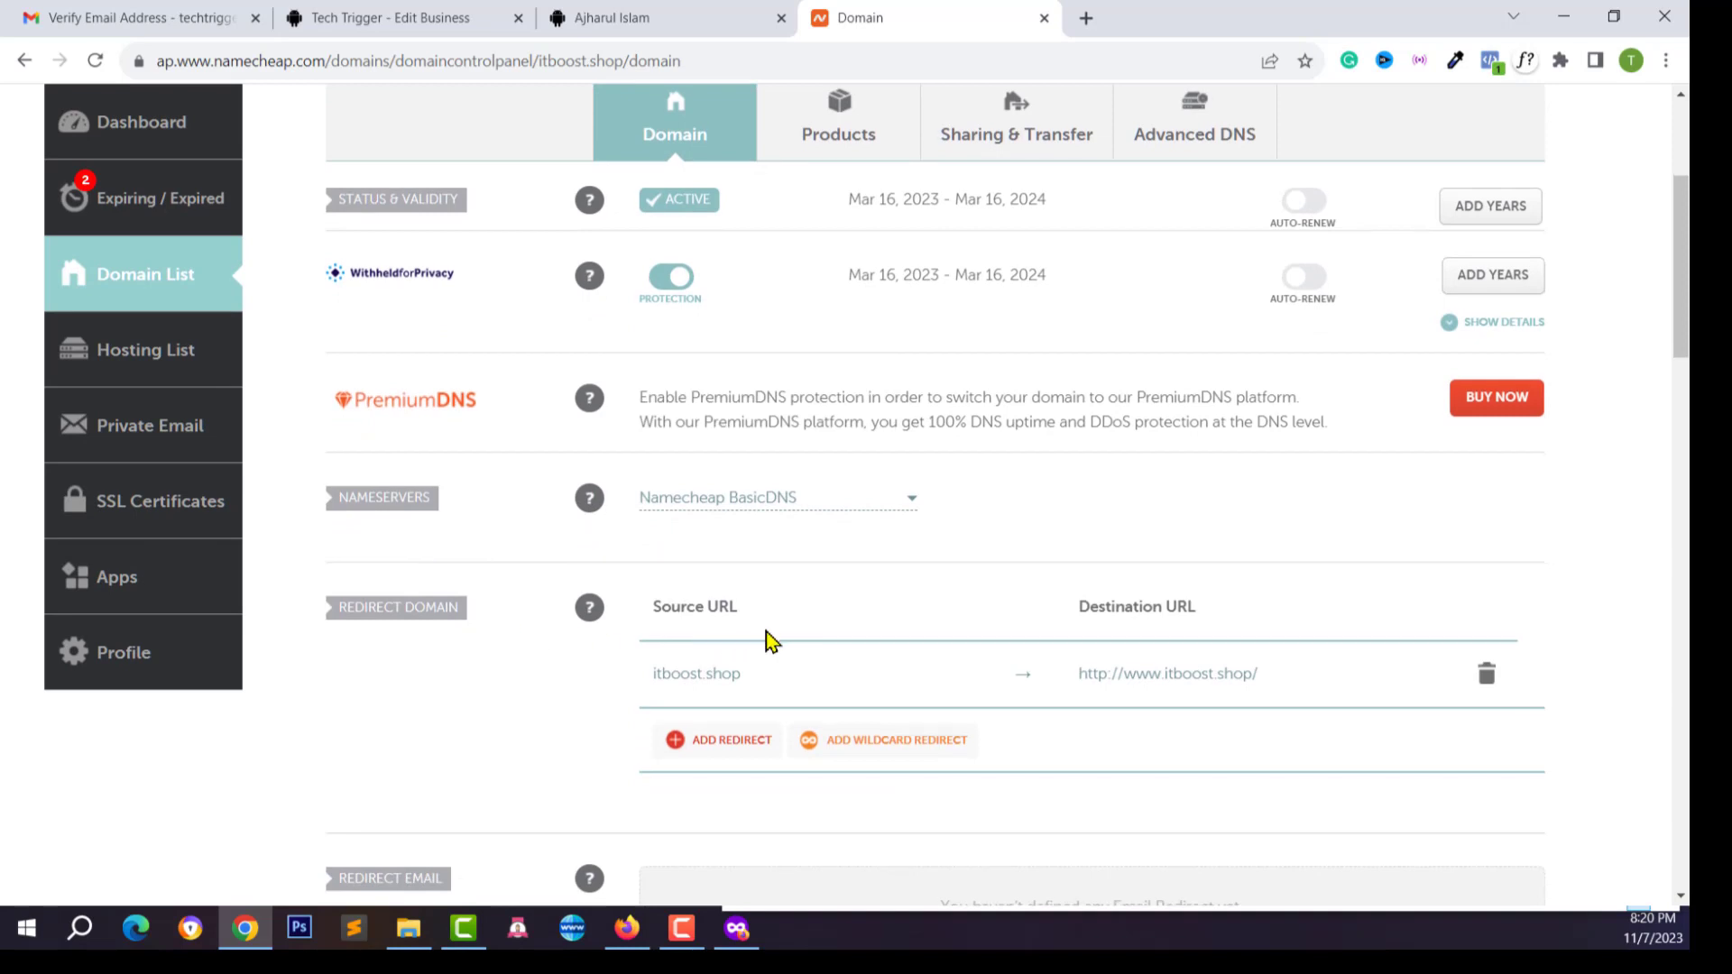
scroll(766, 636, "down", 2)
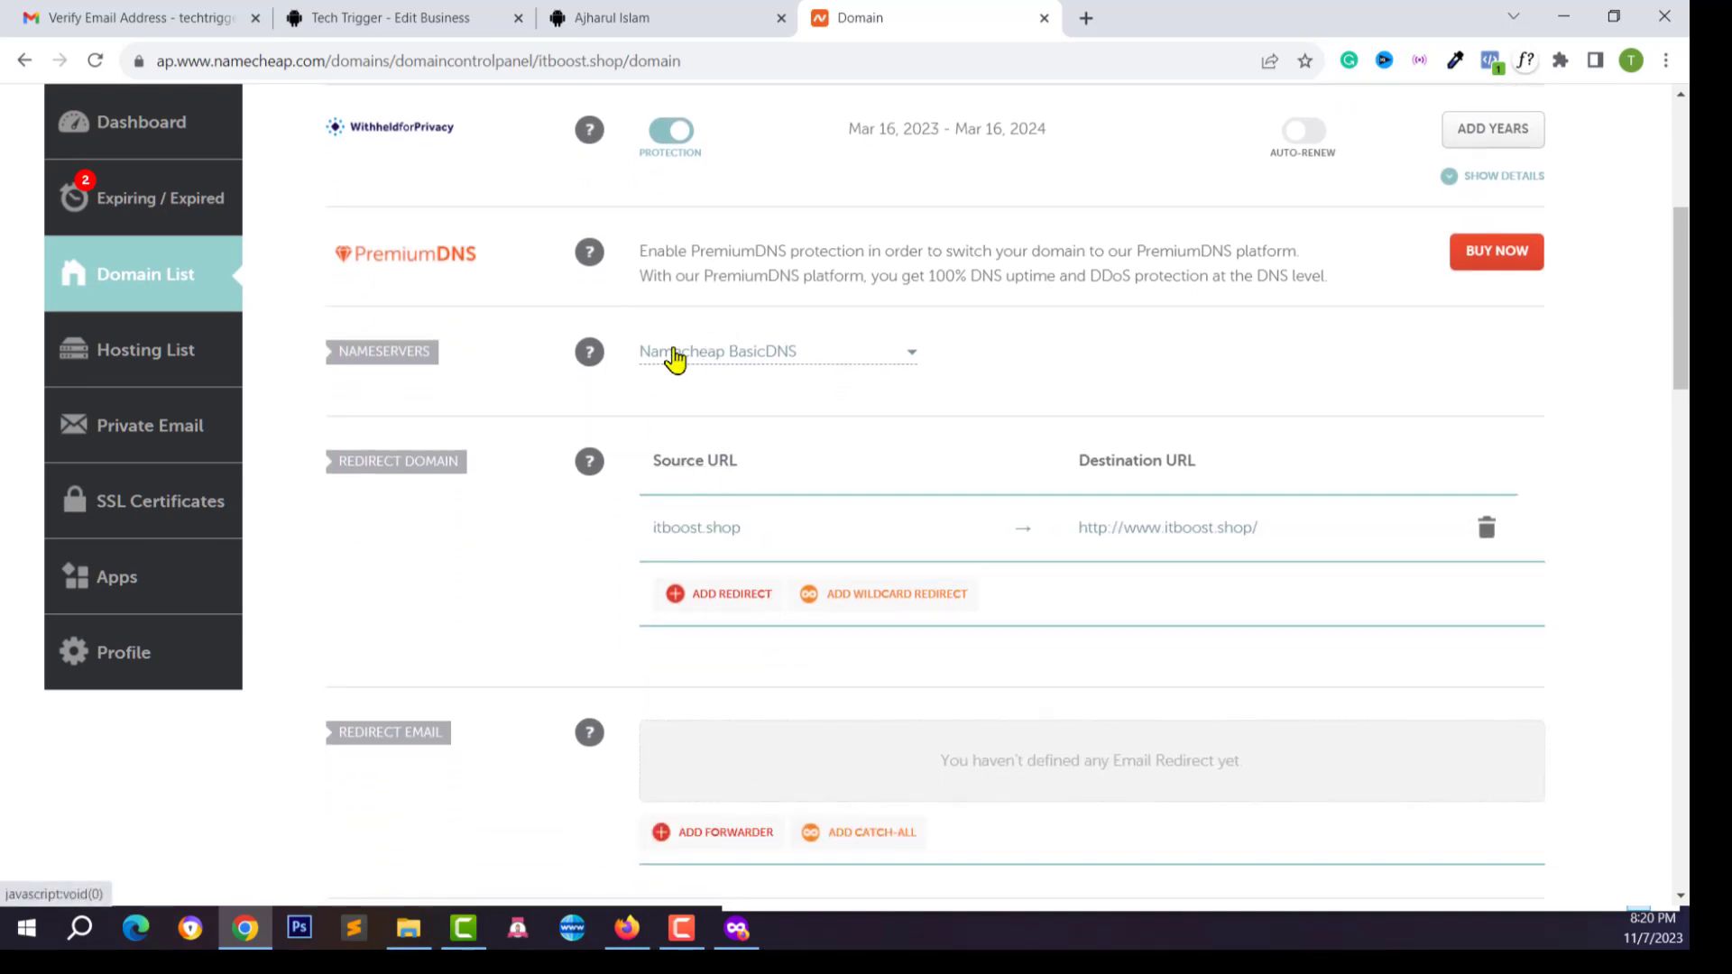
left_click(715, 363)
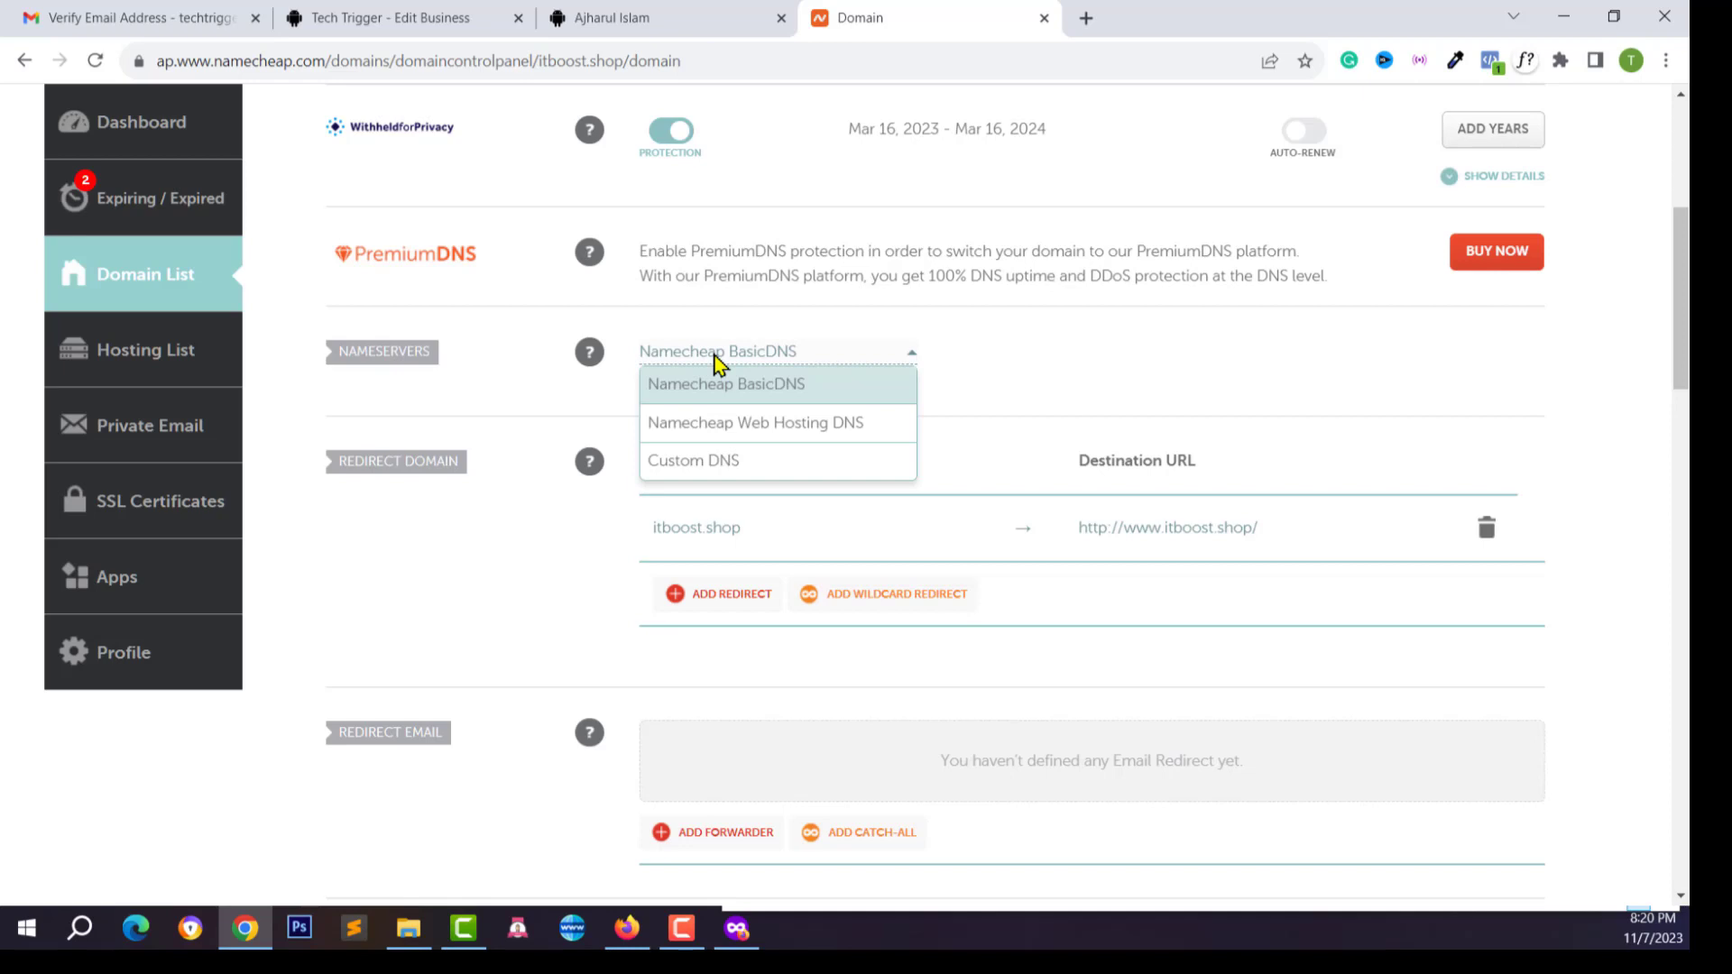
left_click(715, 356)
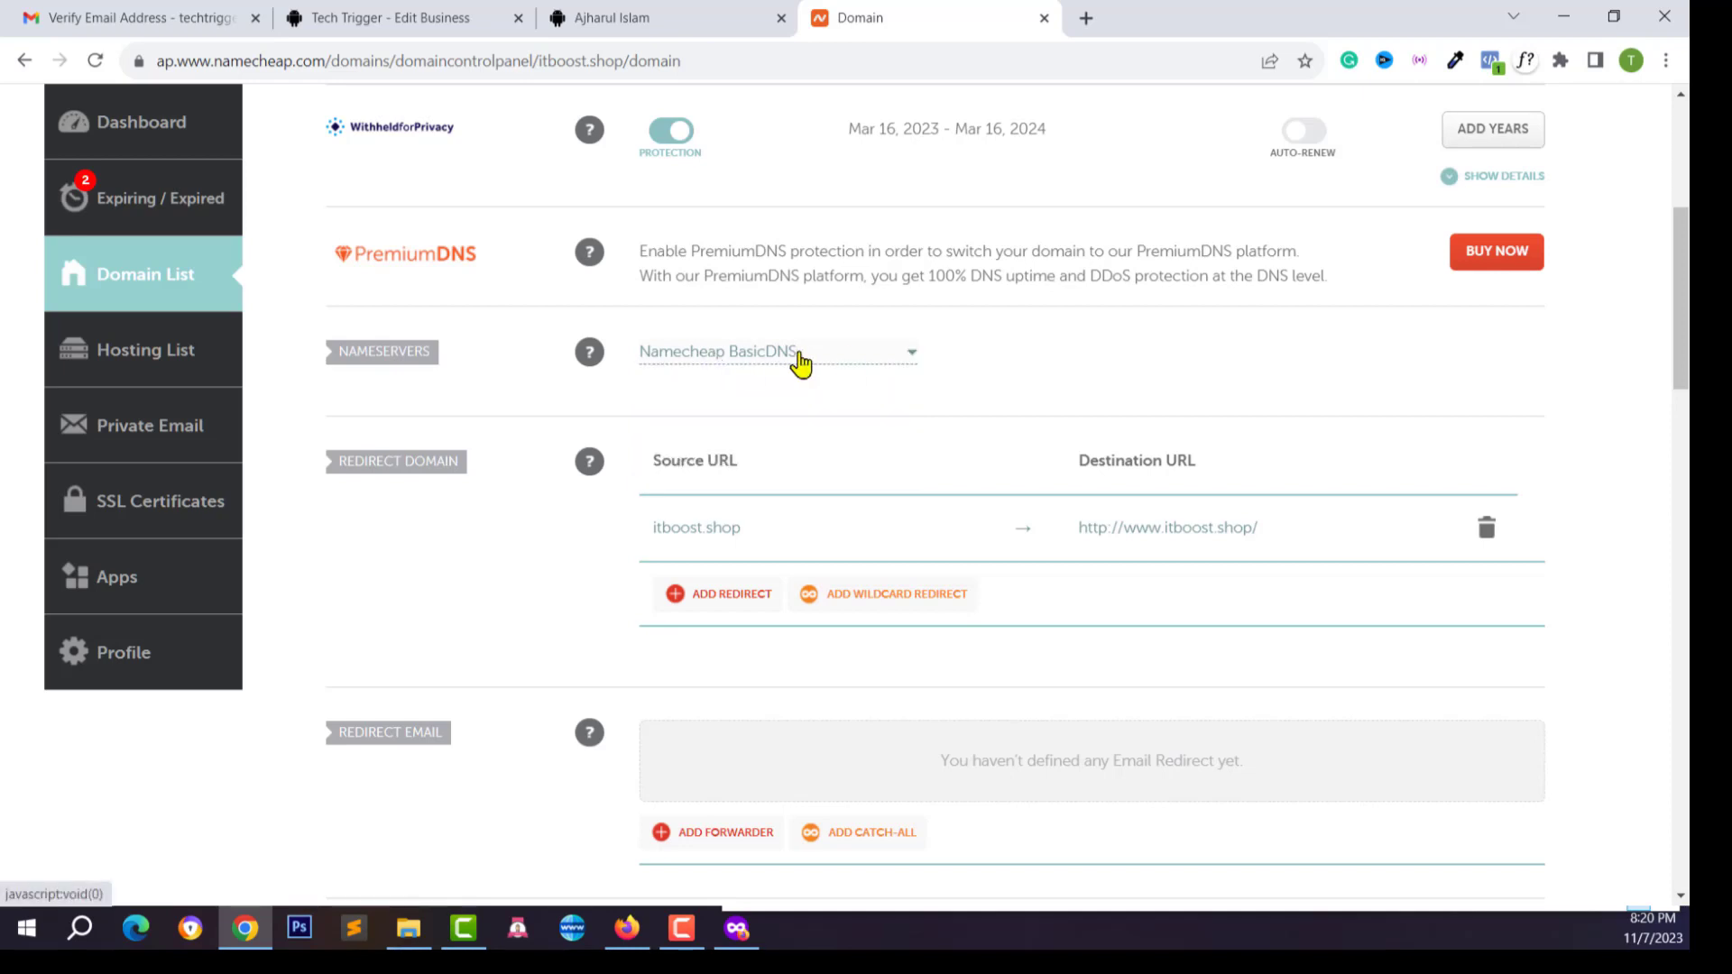
Show itboost.shop's Advanced DNS host records
scroll(1172, 406, "up", 4)
left_click(1152, 361)
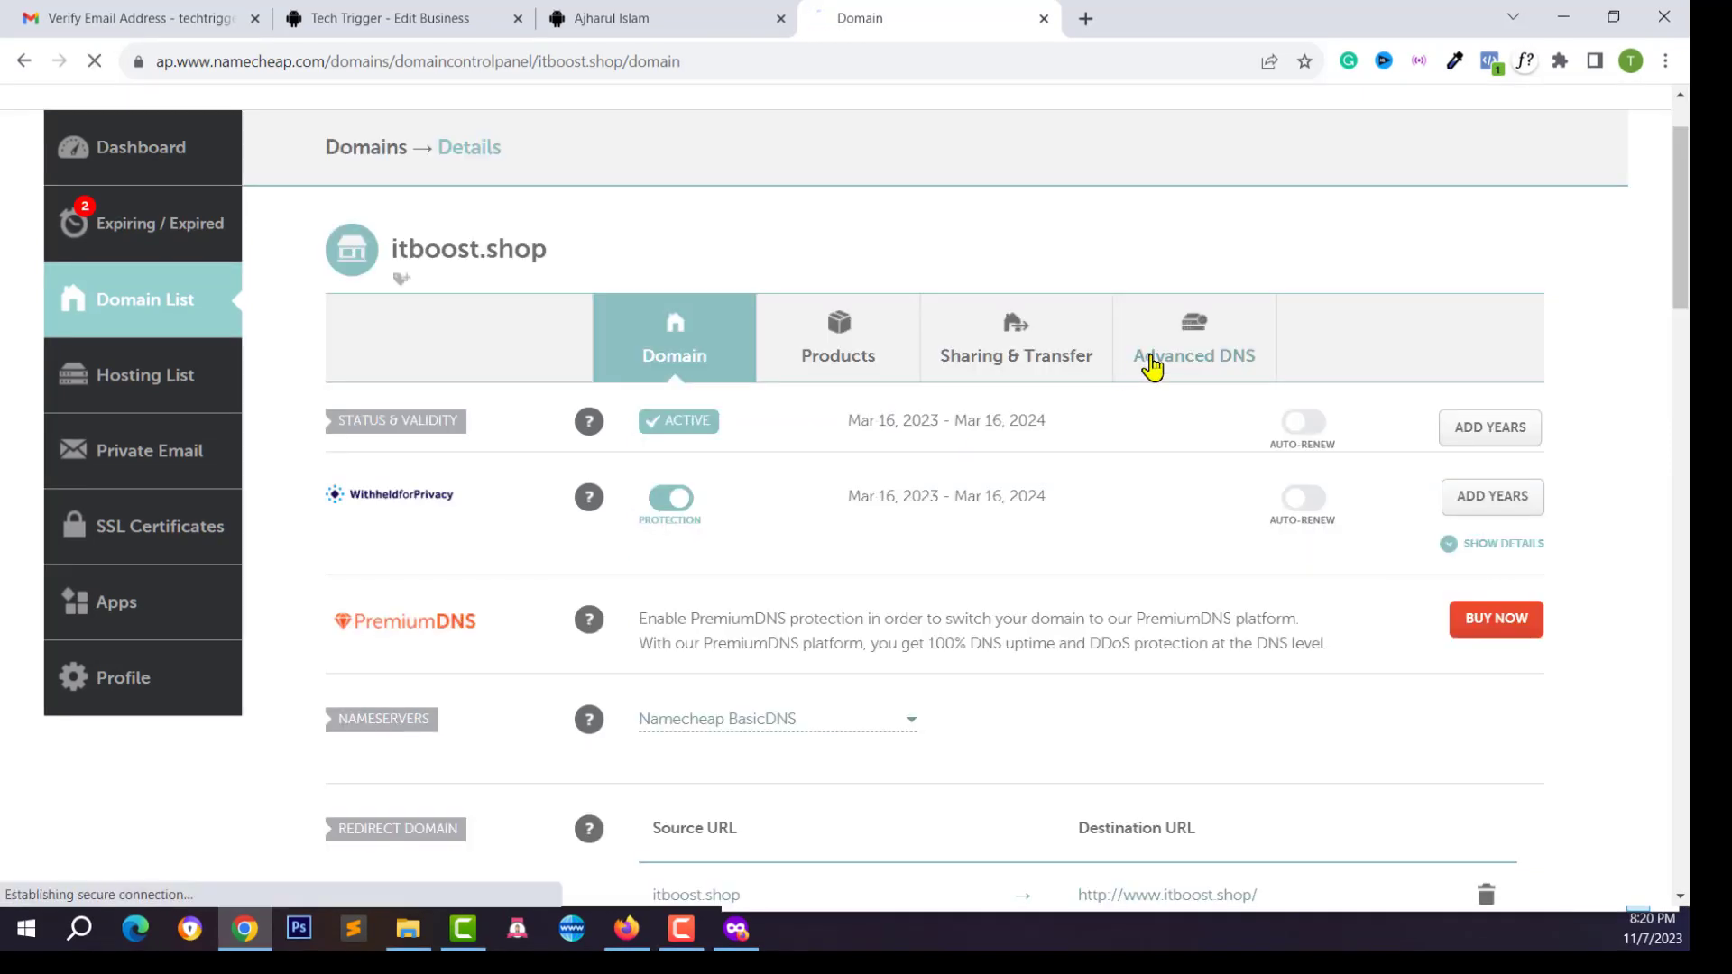
scroll(1119, 505, "down", 3)
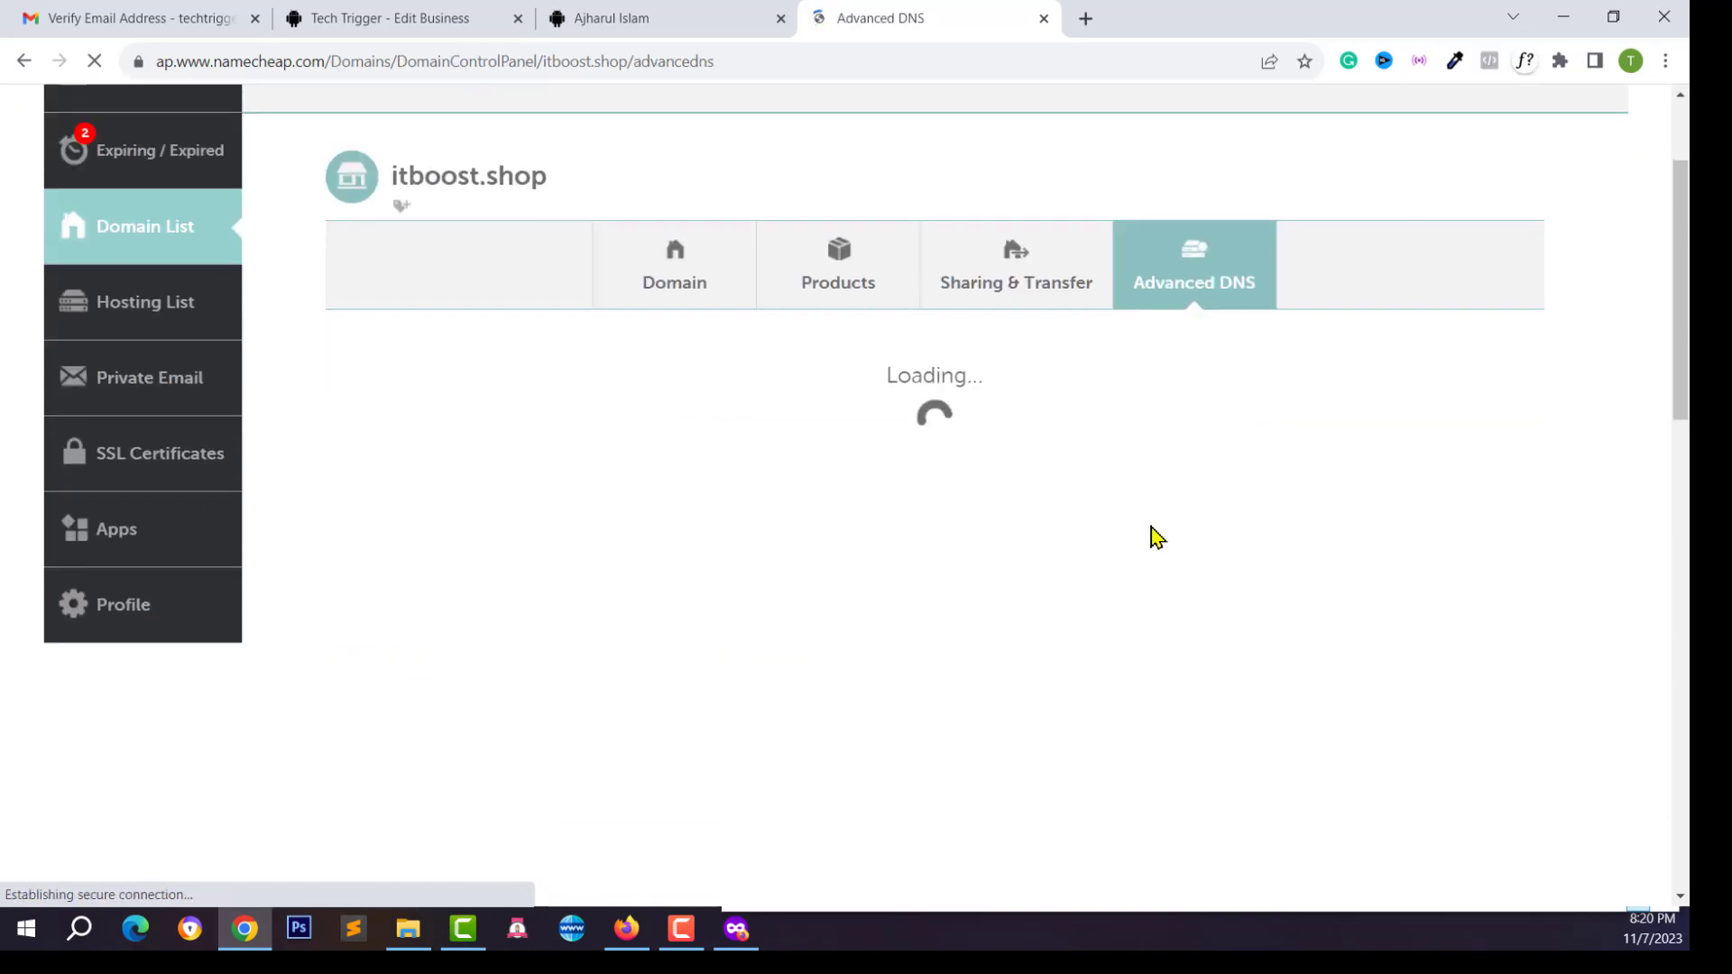
scroll(902, 442, "down", 2)
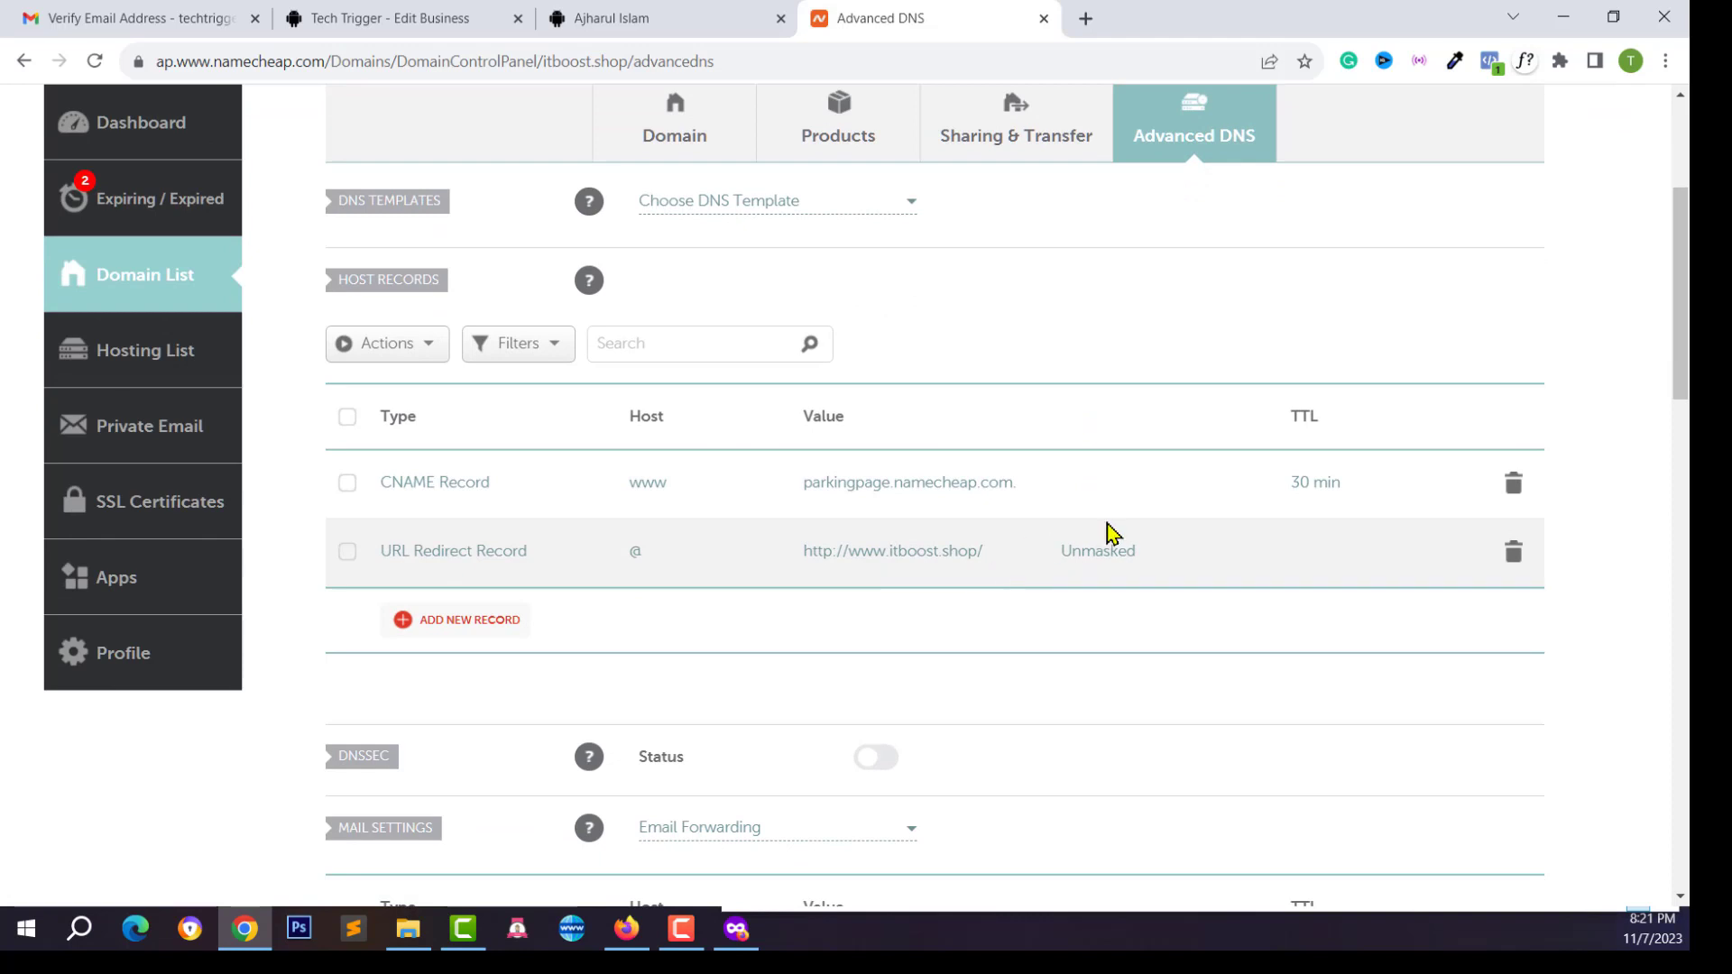
Delete the @ URL redirect and www CNAME host records
left_click(1514, 554)
left_click(1411, 653)
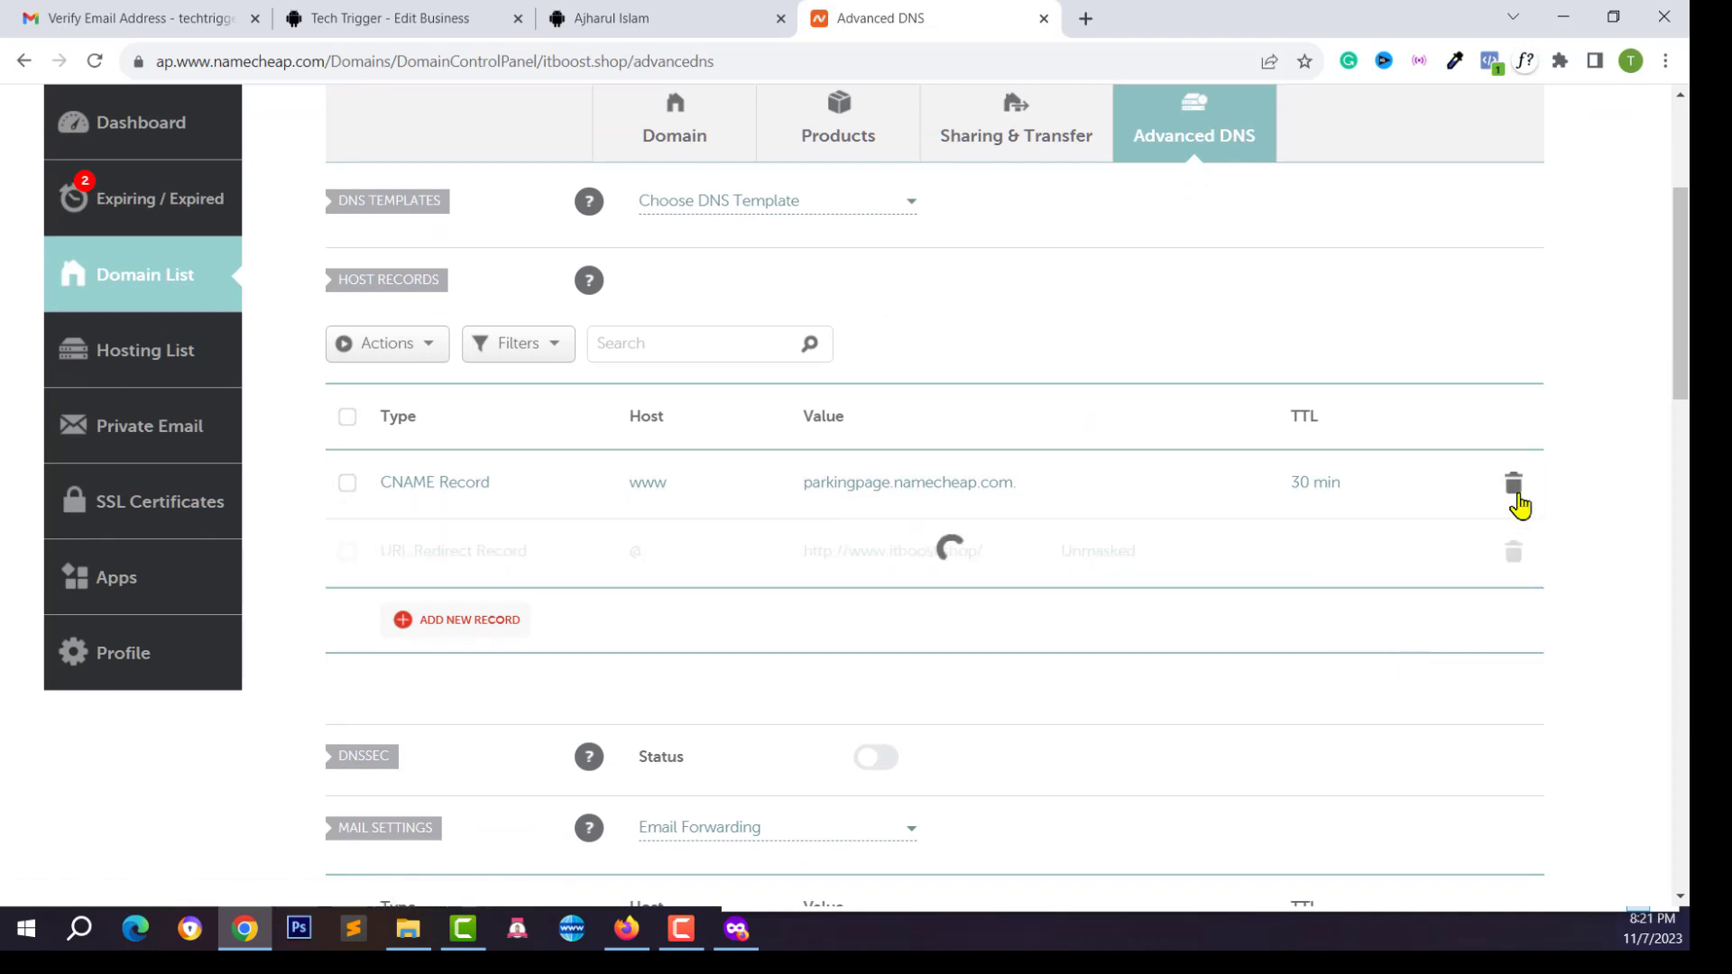
left_click(1515, 487)
left_click(1413, 581)
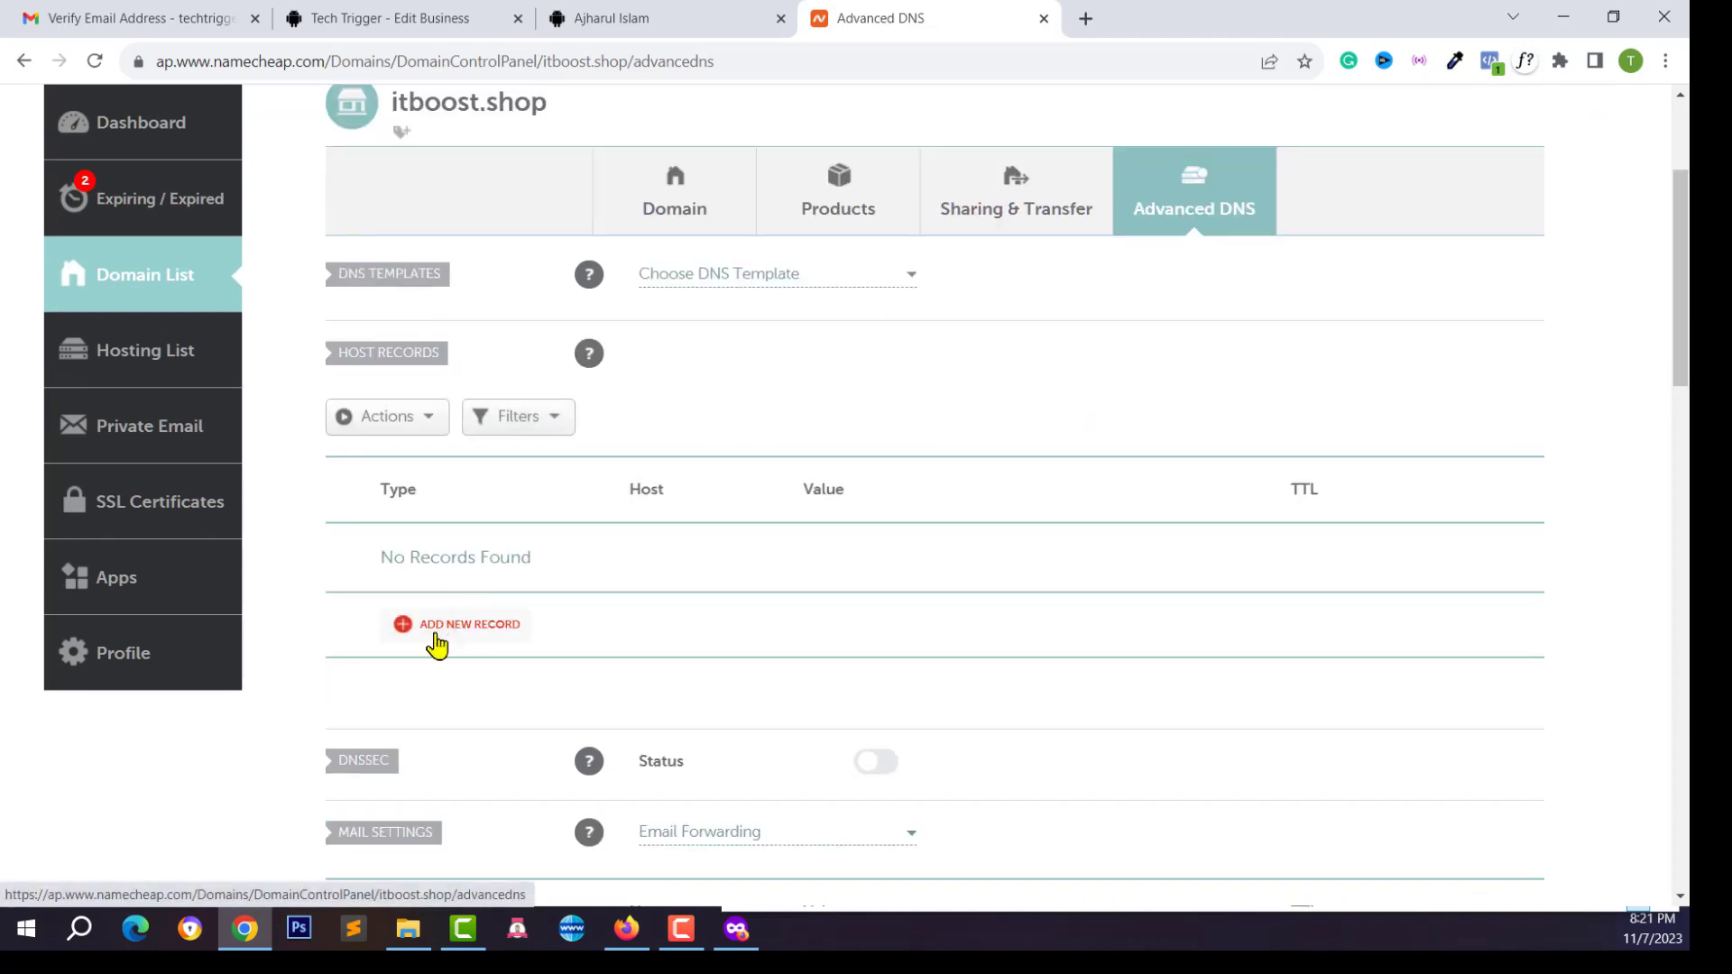
Add a new A Record host record with host '@'
left_click(436, 644)
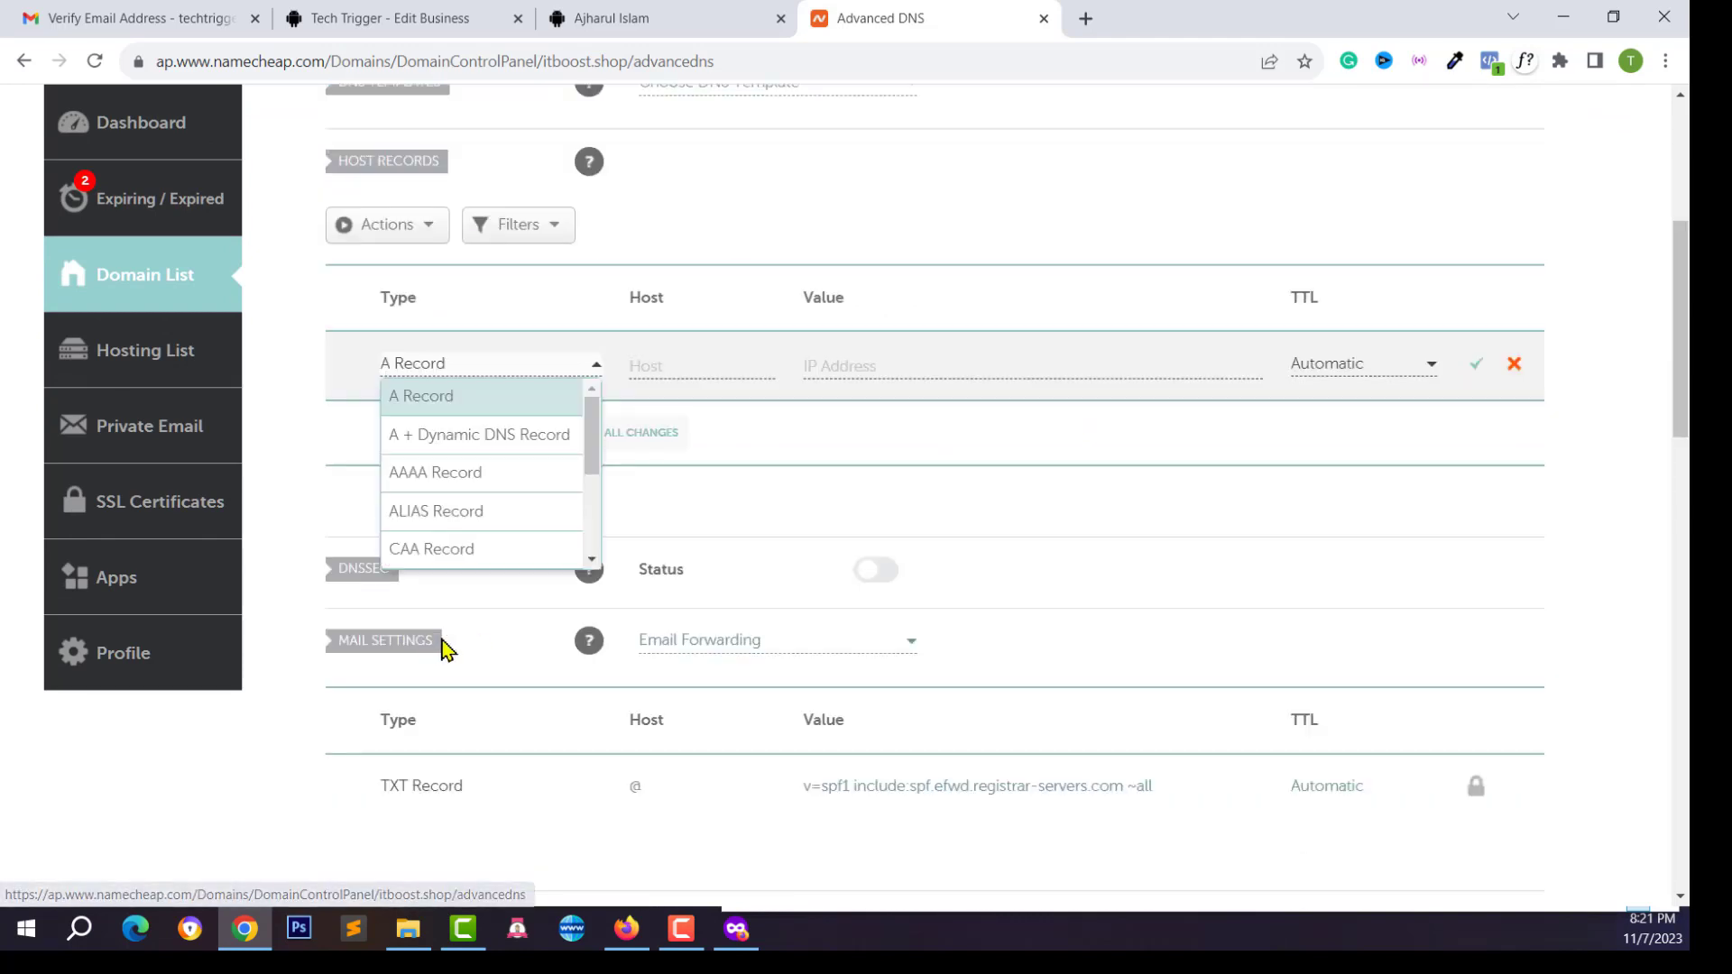
left_click(428, 404)
left_click(418, 370)
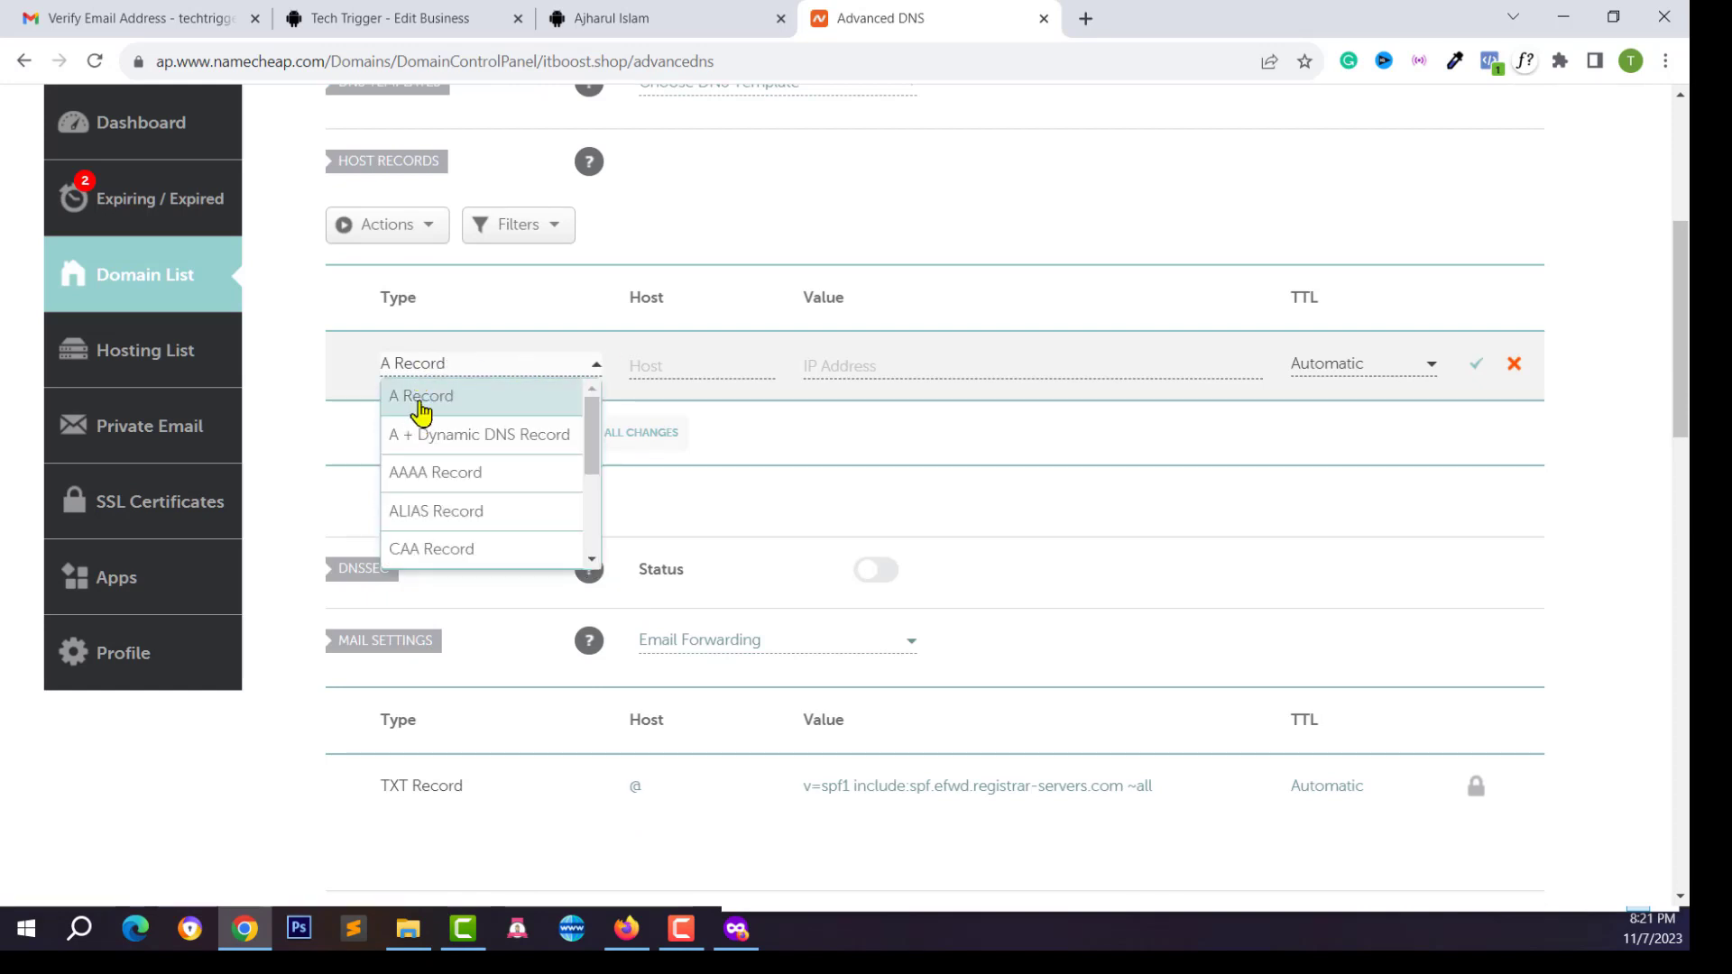
left_click(420, 403)
left_click(679, 367)
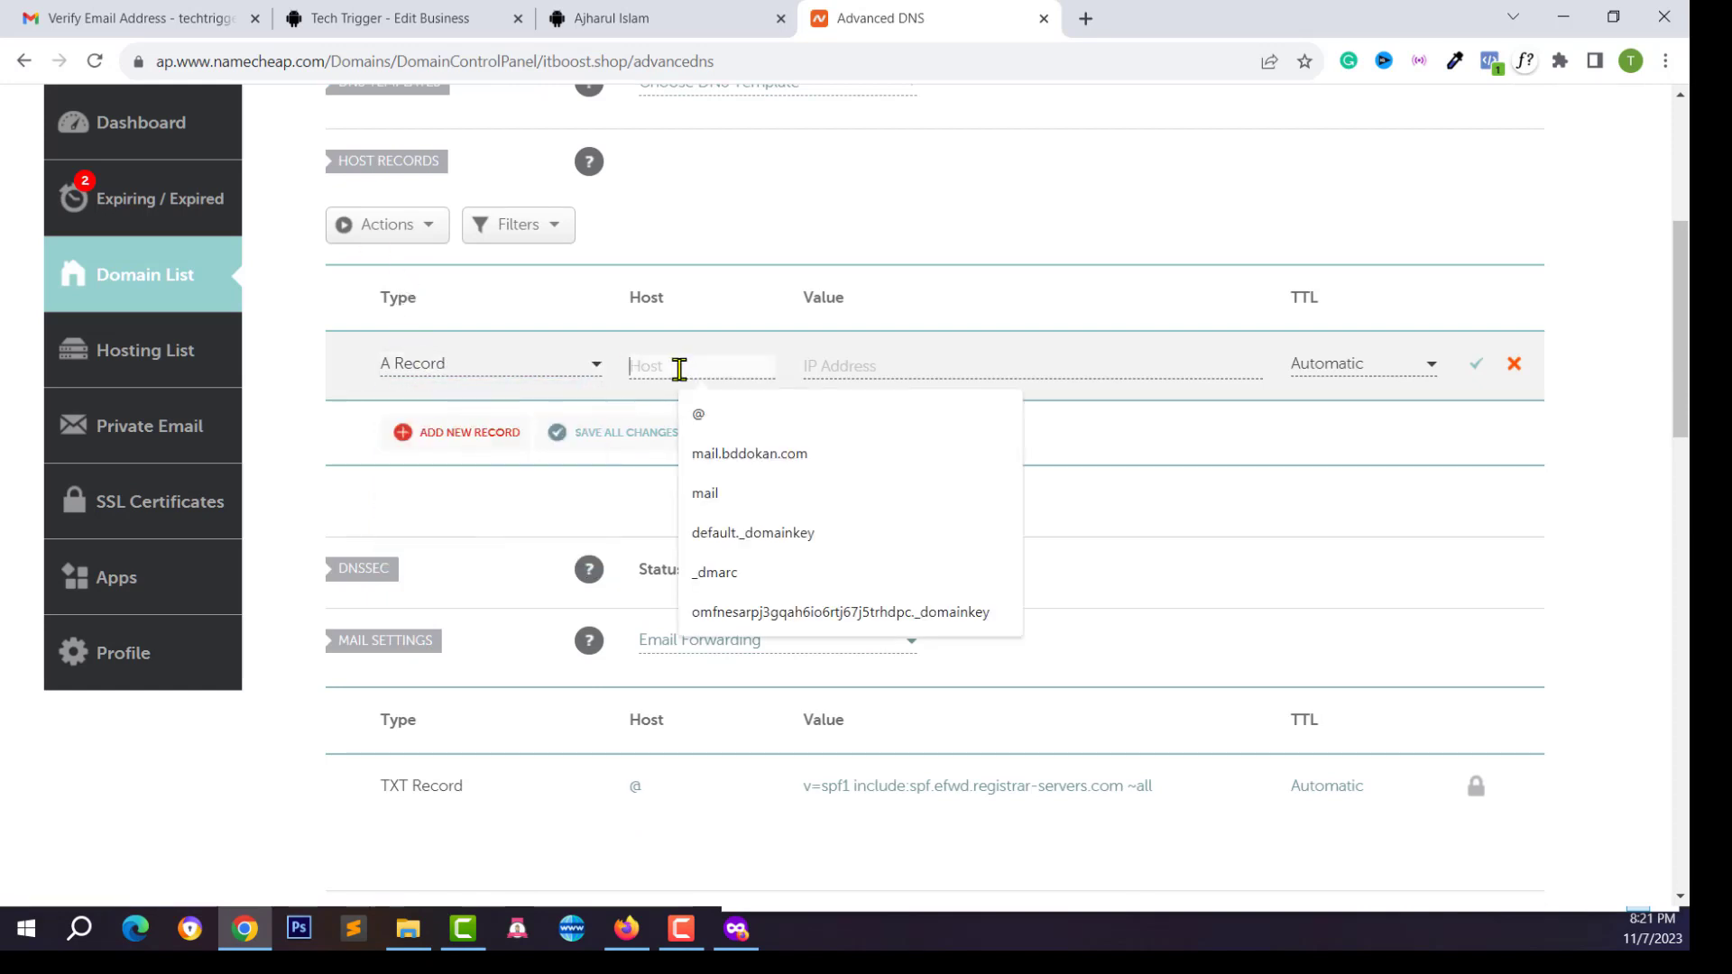
left_click(928, 367)
left_click(719, 367)
type("@")
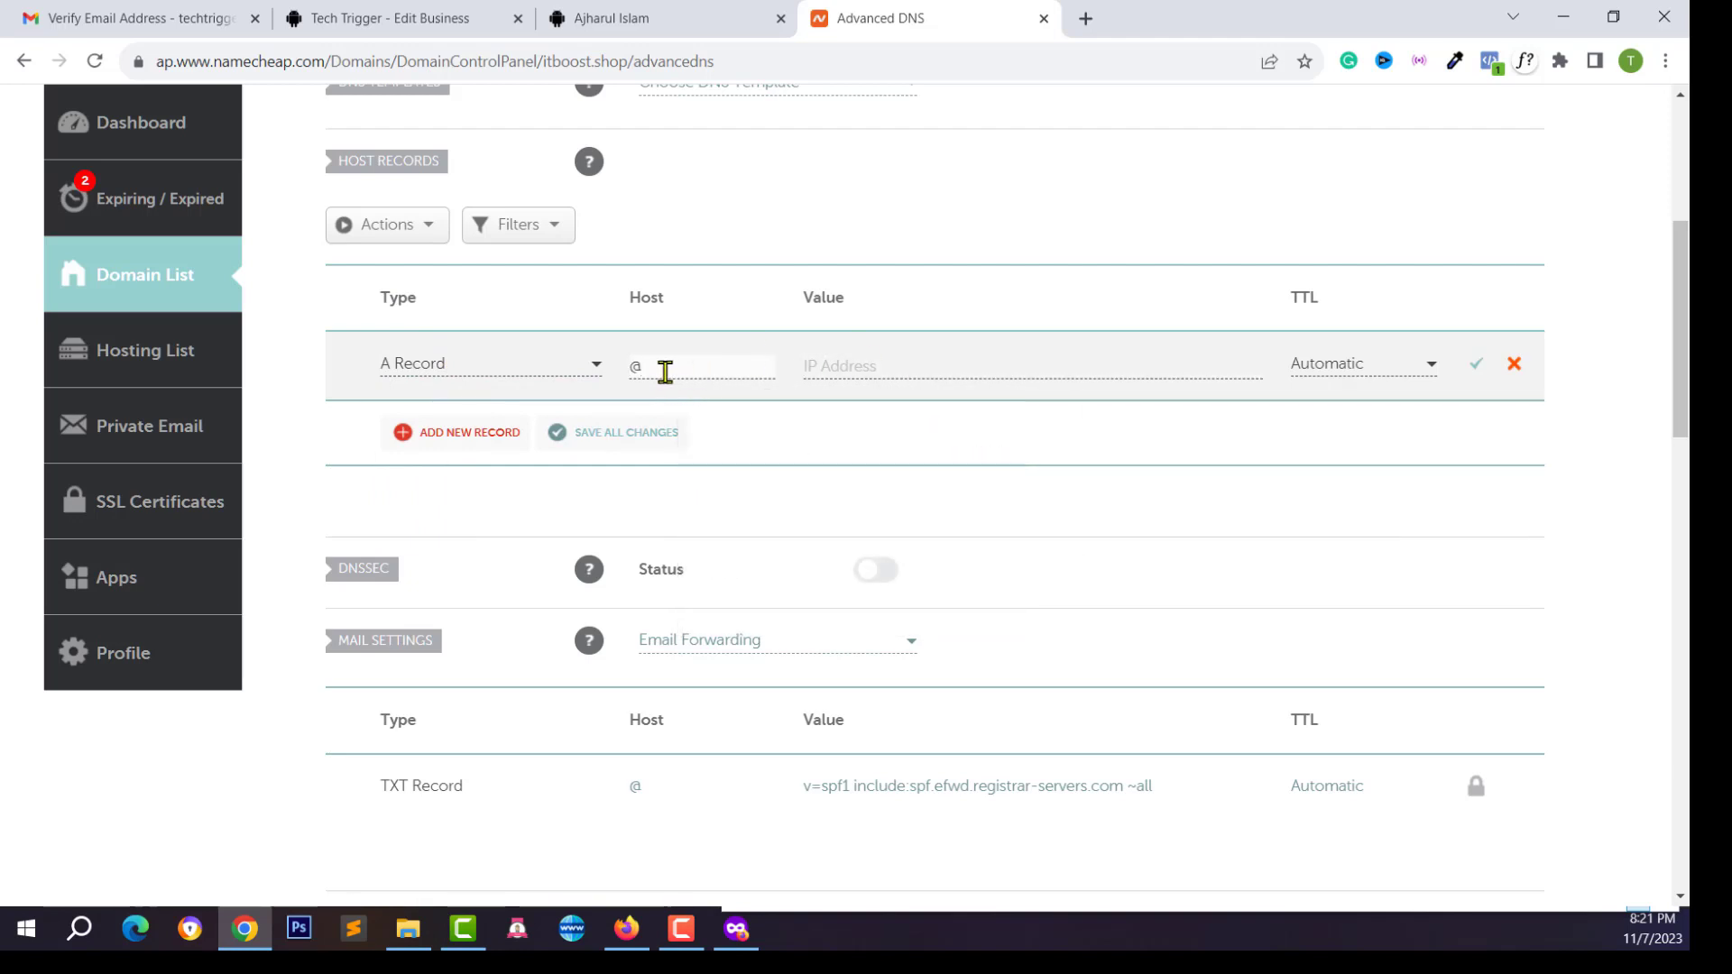
left_click(832, 368)
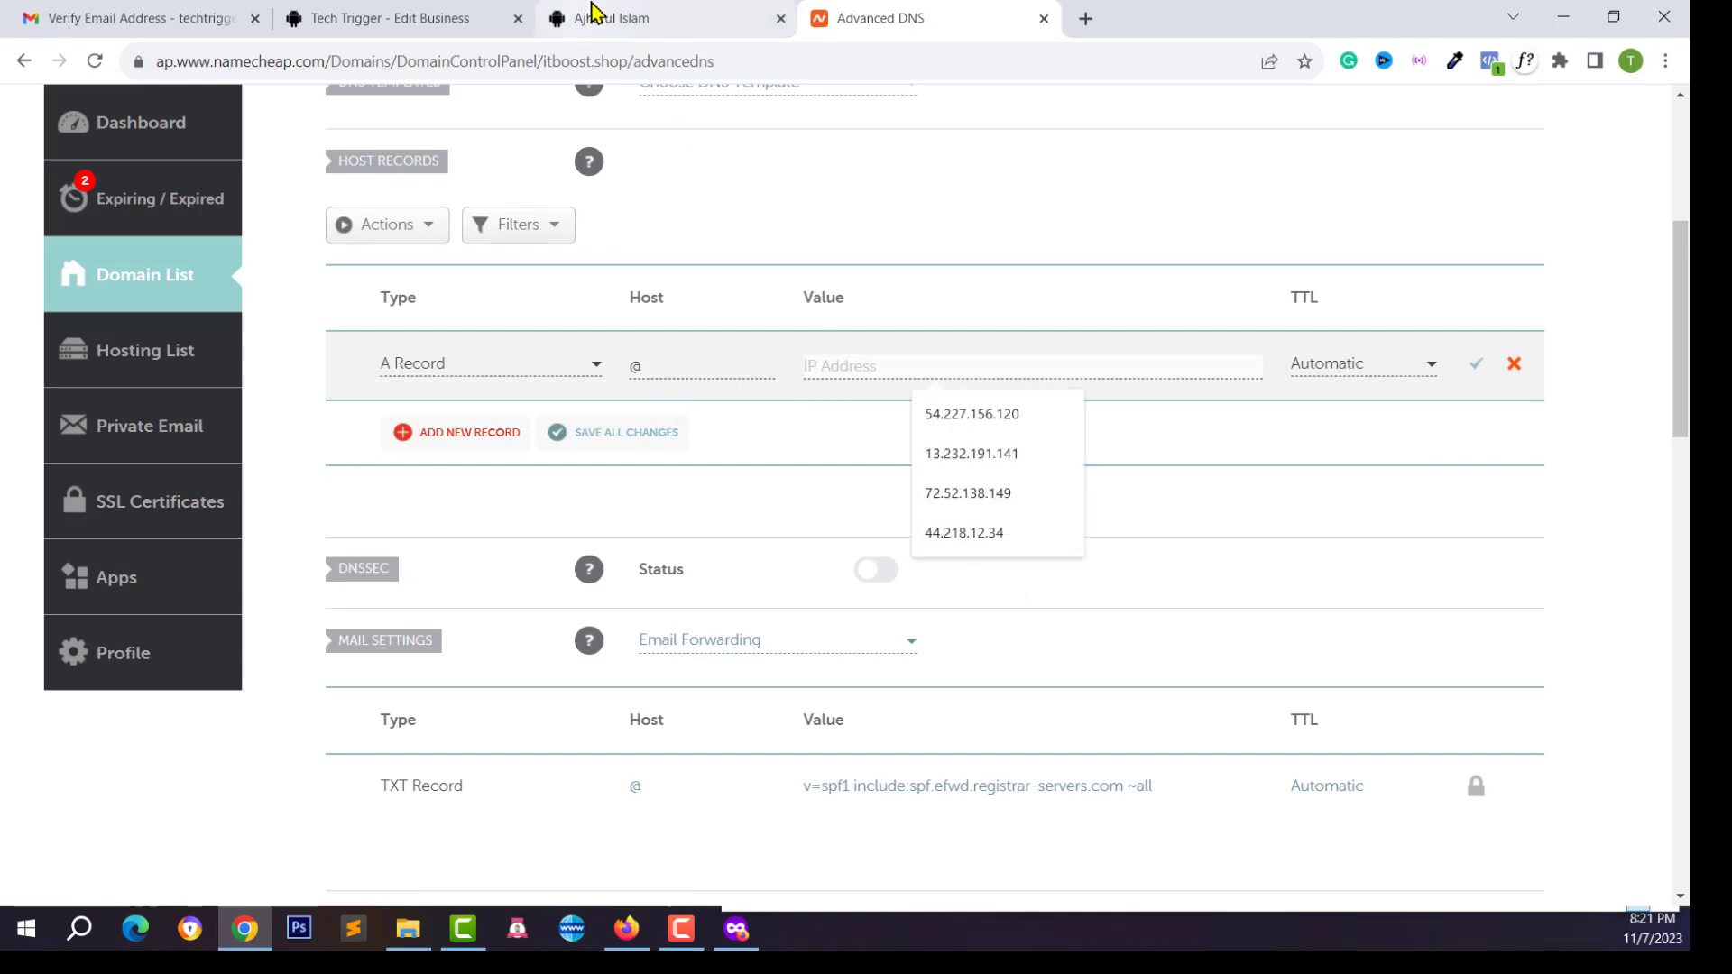
Copy the server IP 109.106.254.216 from the Tech Trigger business editor note
left_click(622, 18)
left_click(379, 13)
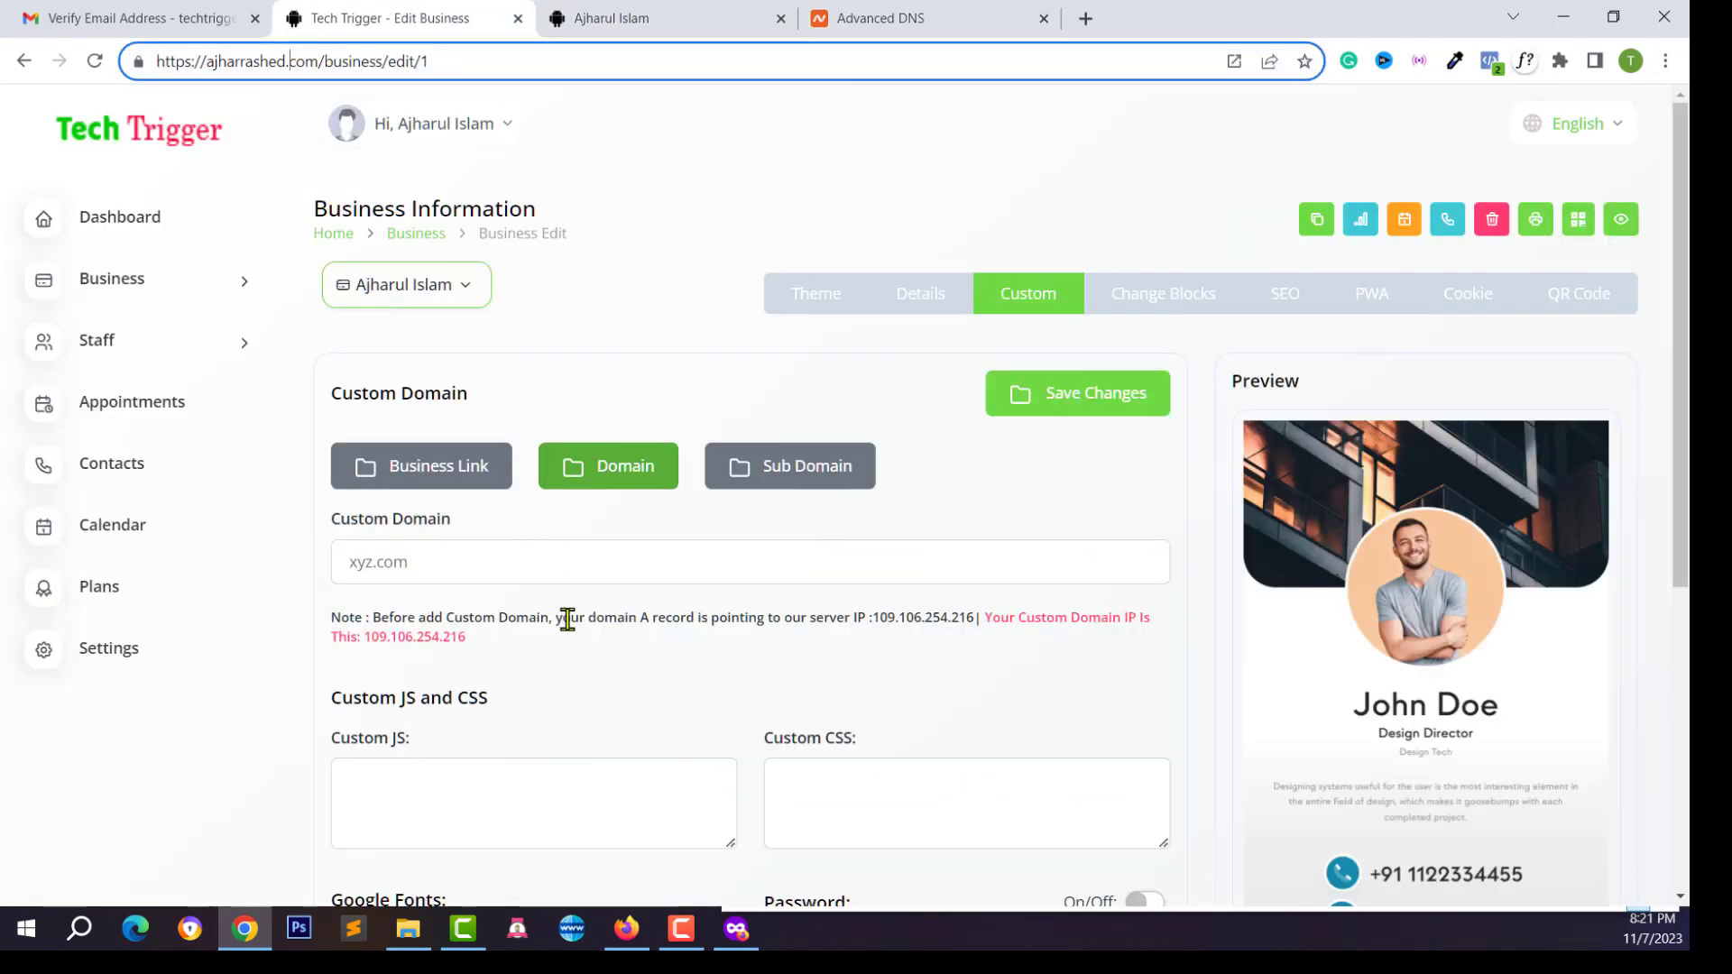
left_click(663, 619)
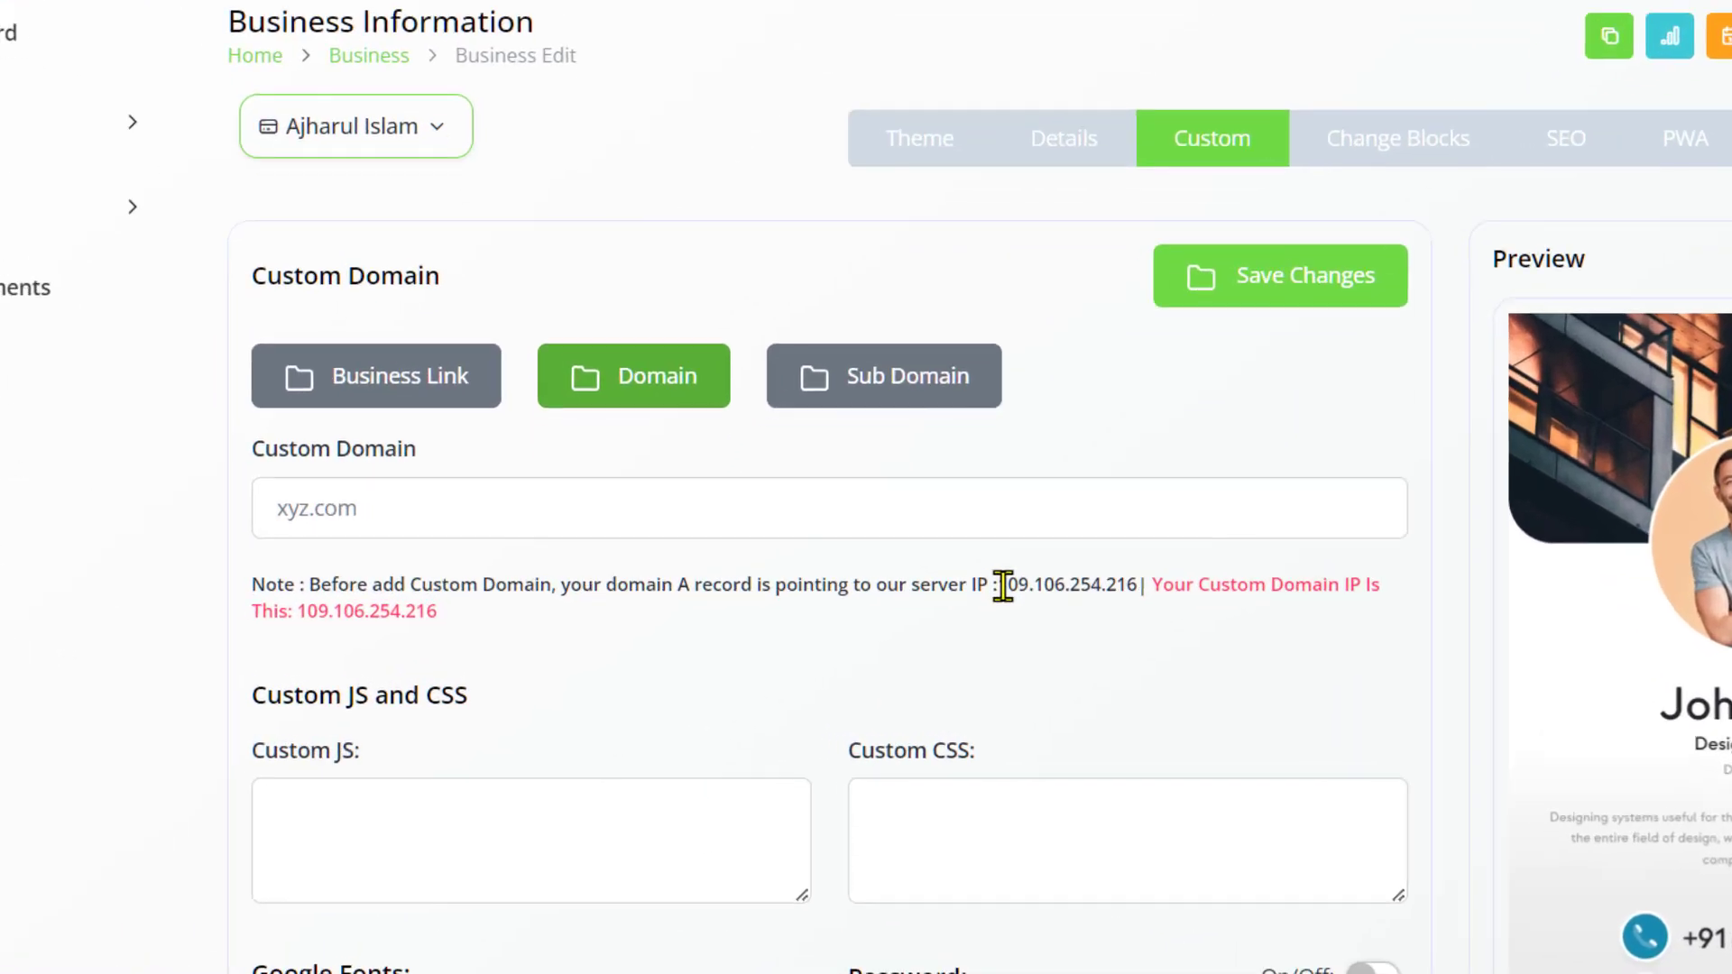
left_click_drag(676, 571, 1203, 568)
left_click(988, 570)
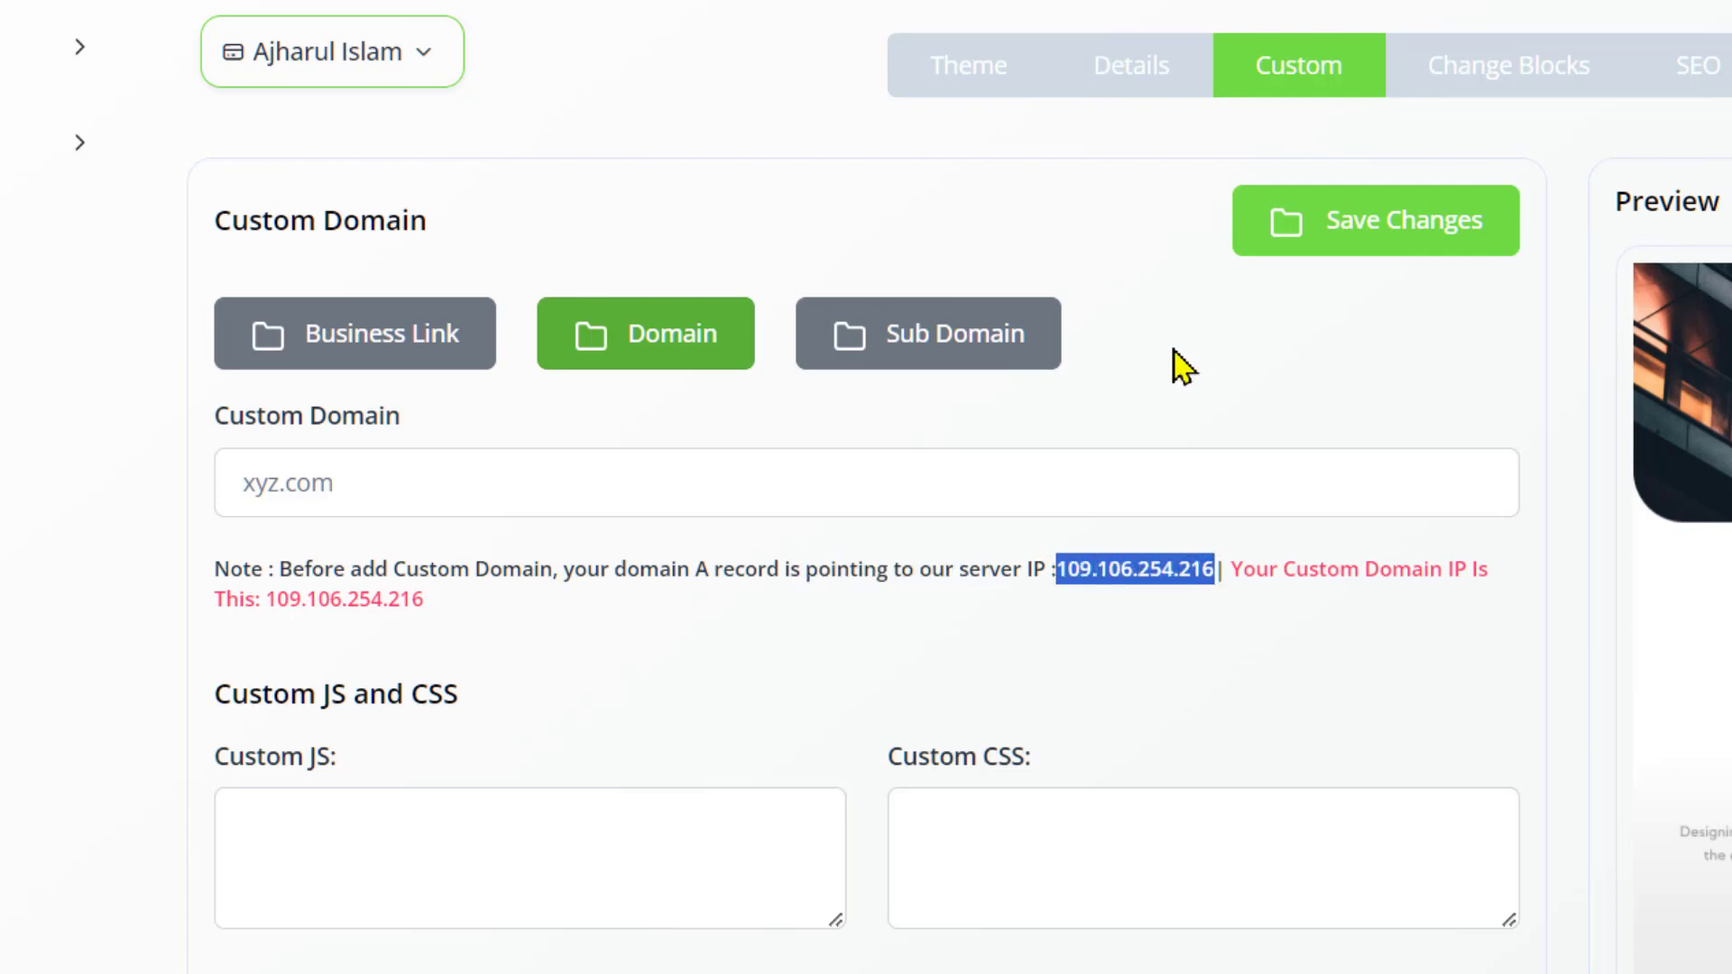
right_click(1147, 570)
left_click(1231, 595)
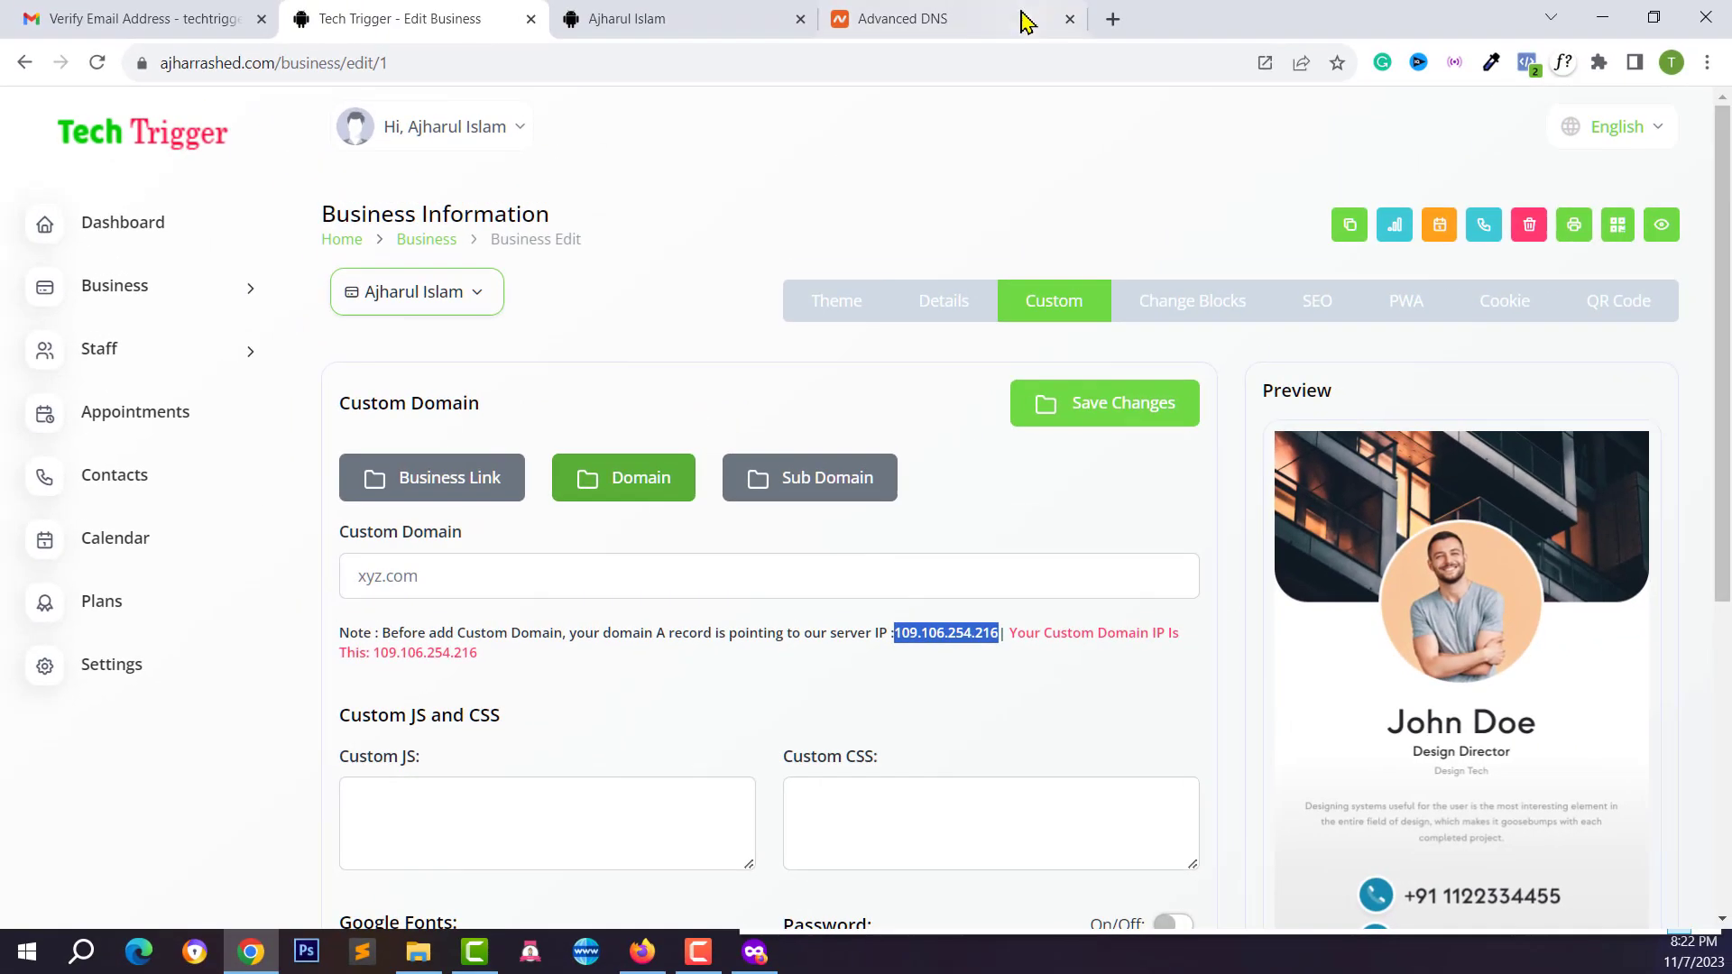
Paste 109.106.254.216 as the A record value and save the record
left_click(1139, 0)
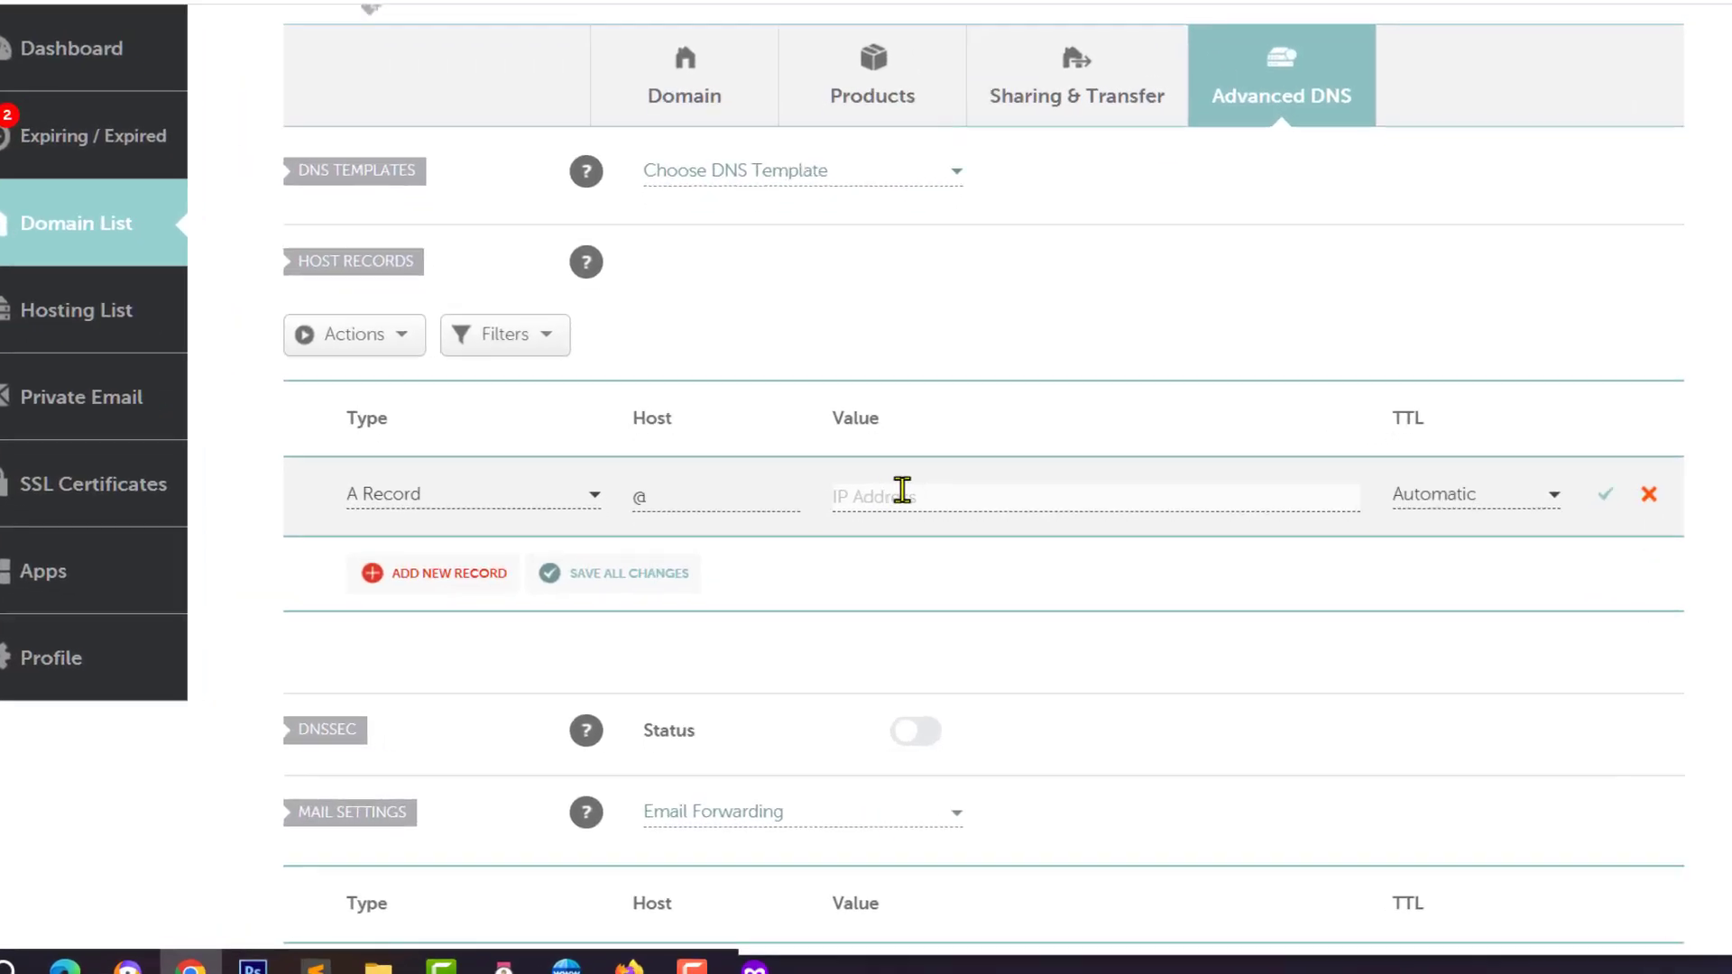
right_click(963, 465)
left_click(1039, 631)
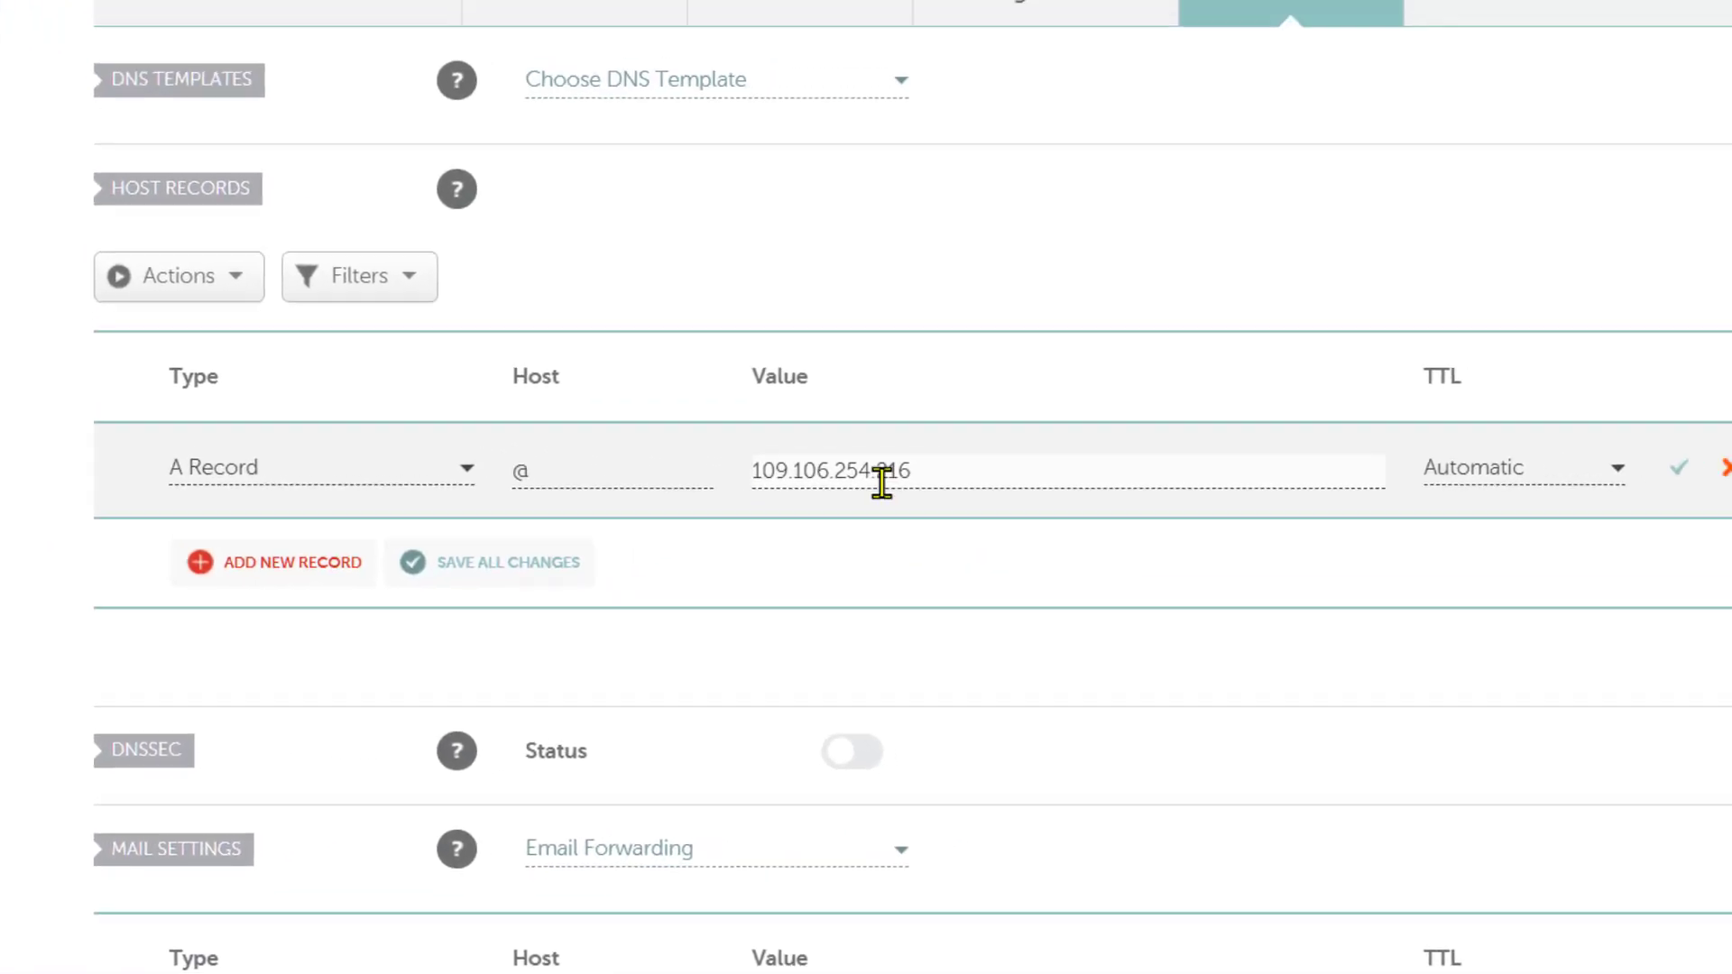
left_click(1539, 510)
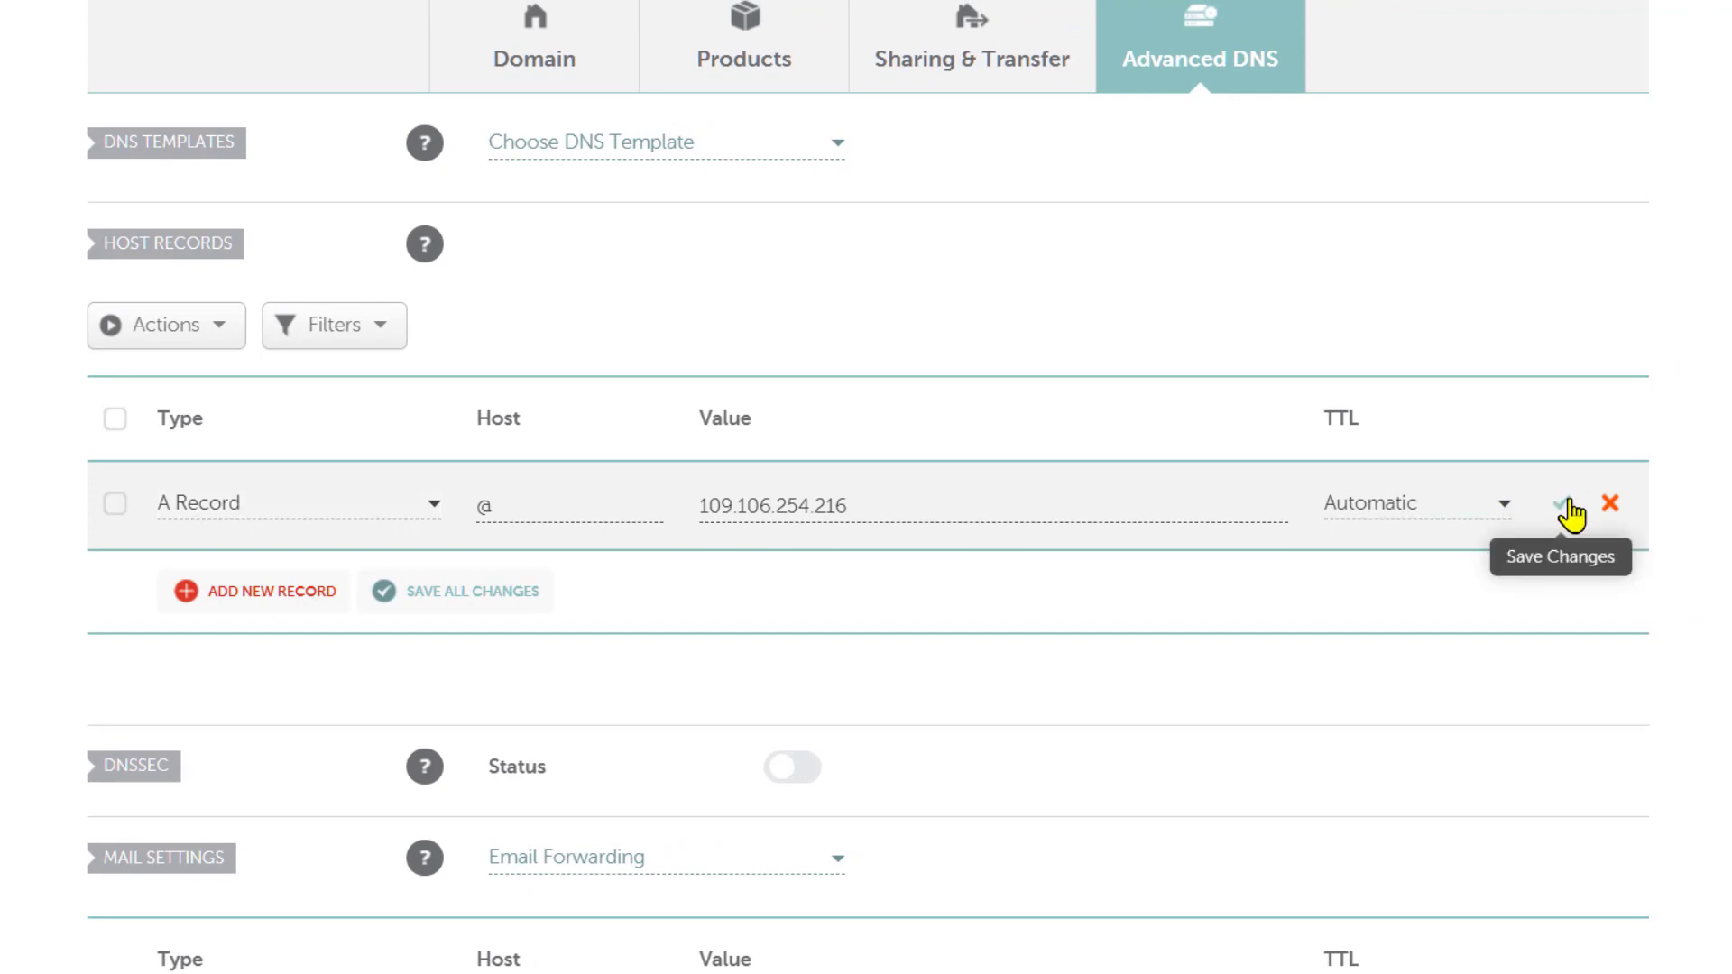
left_click(1566, 503)
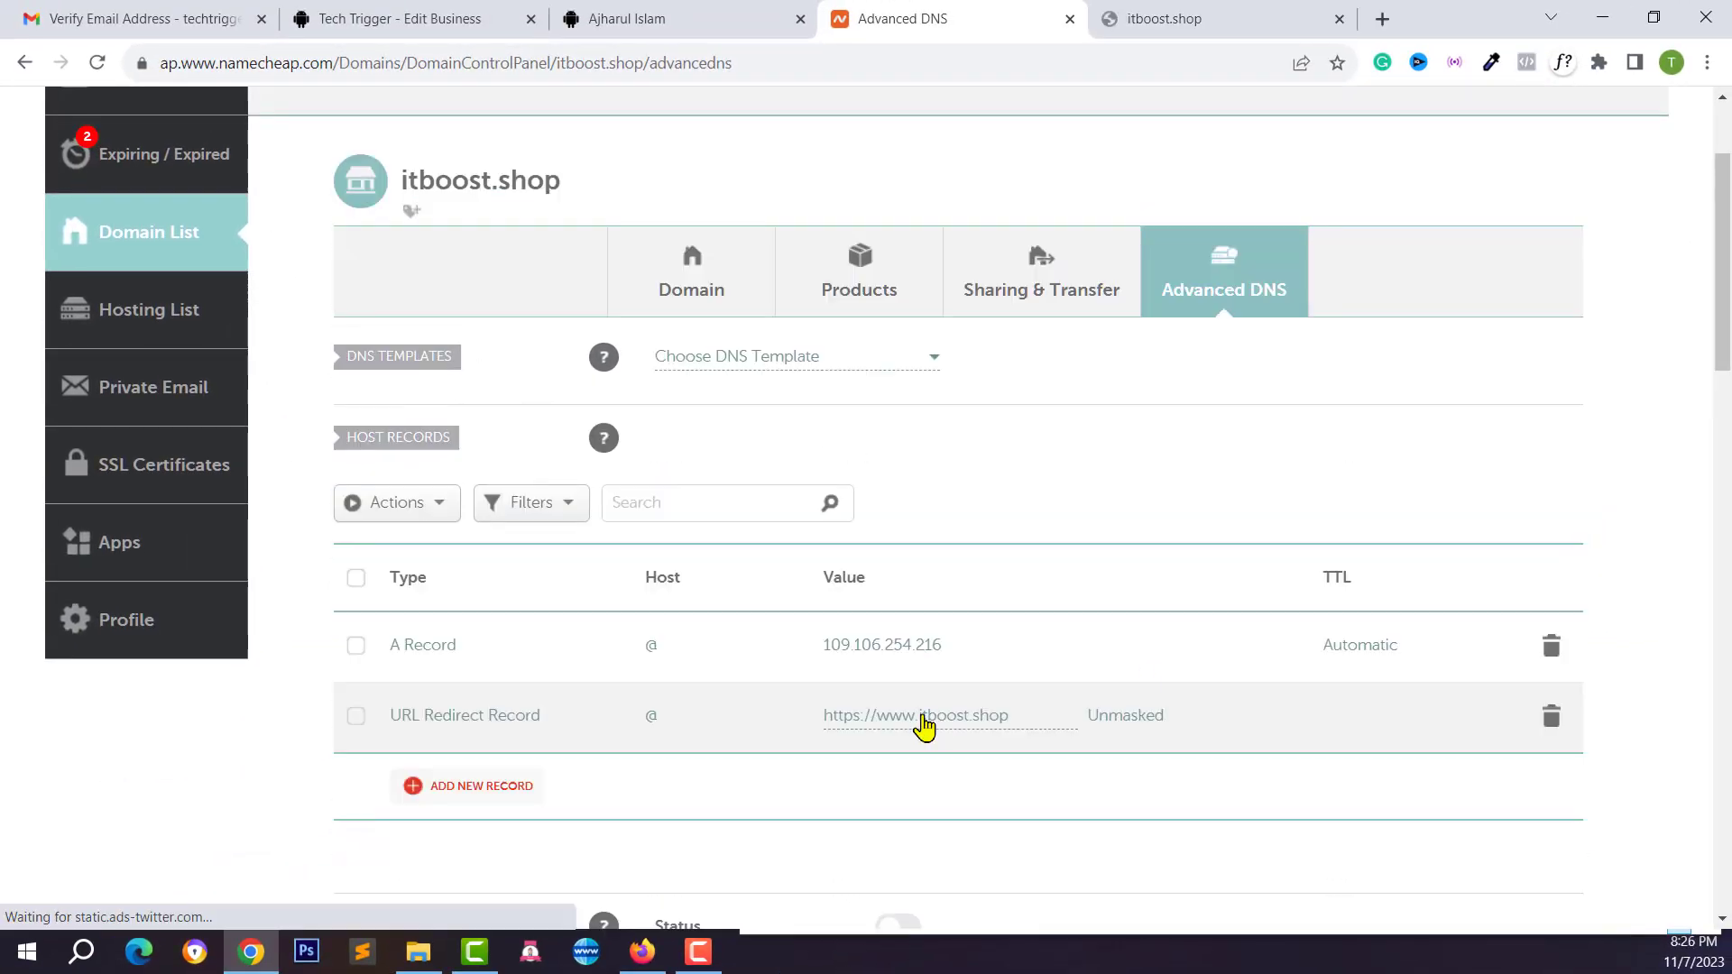
Copy the domain name itboost.shop from the page title
scroll(727, 700, "up", 3)
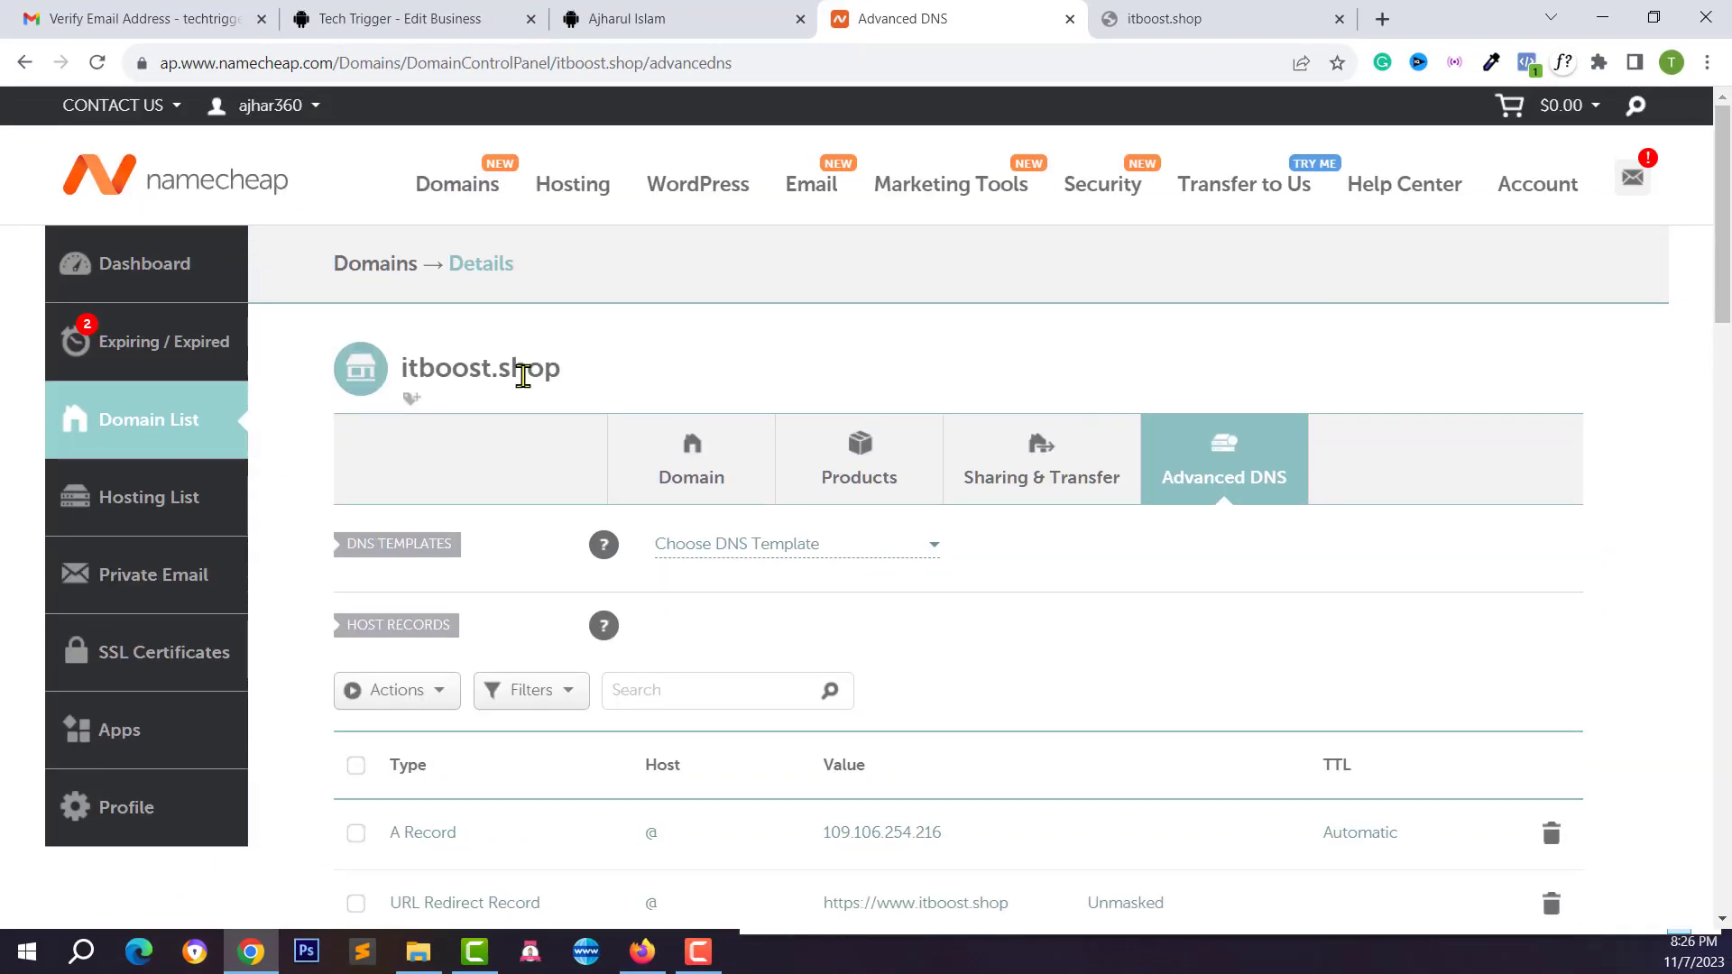
double_click(523, 371)
right_click(523, 375)
left_click(586, 390)
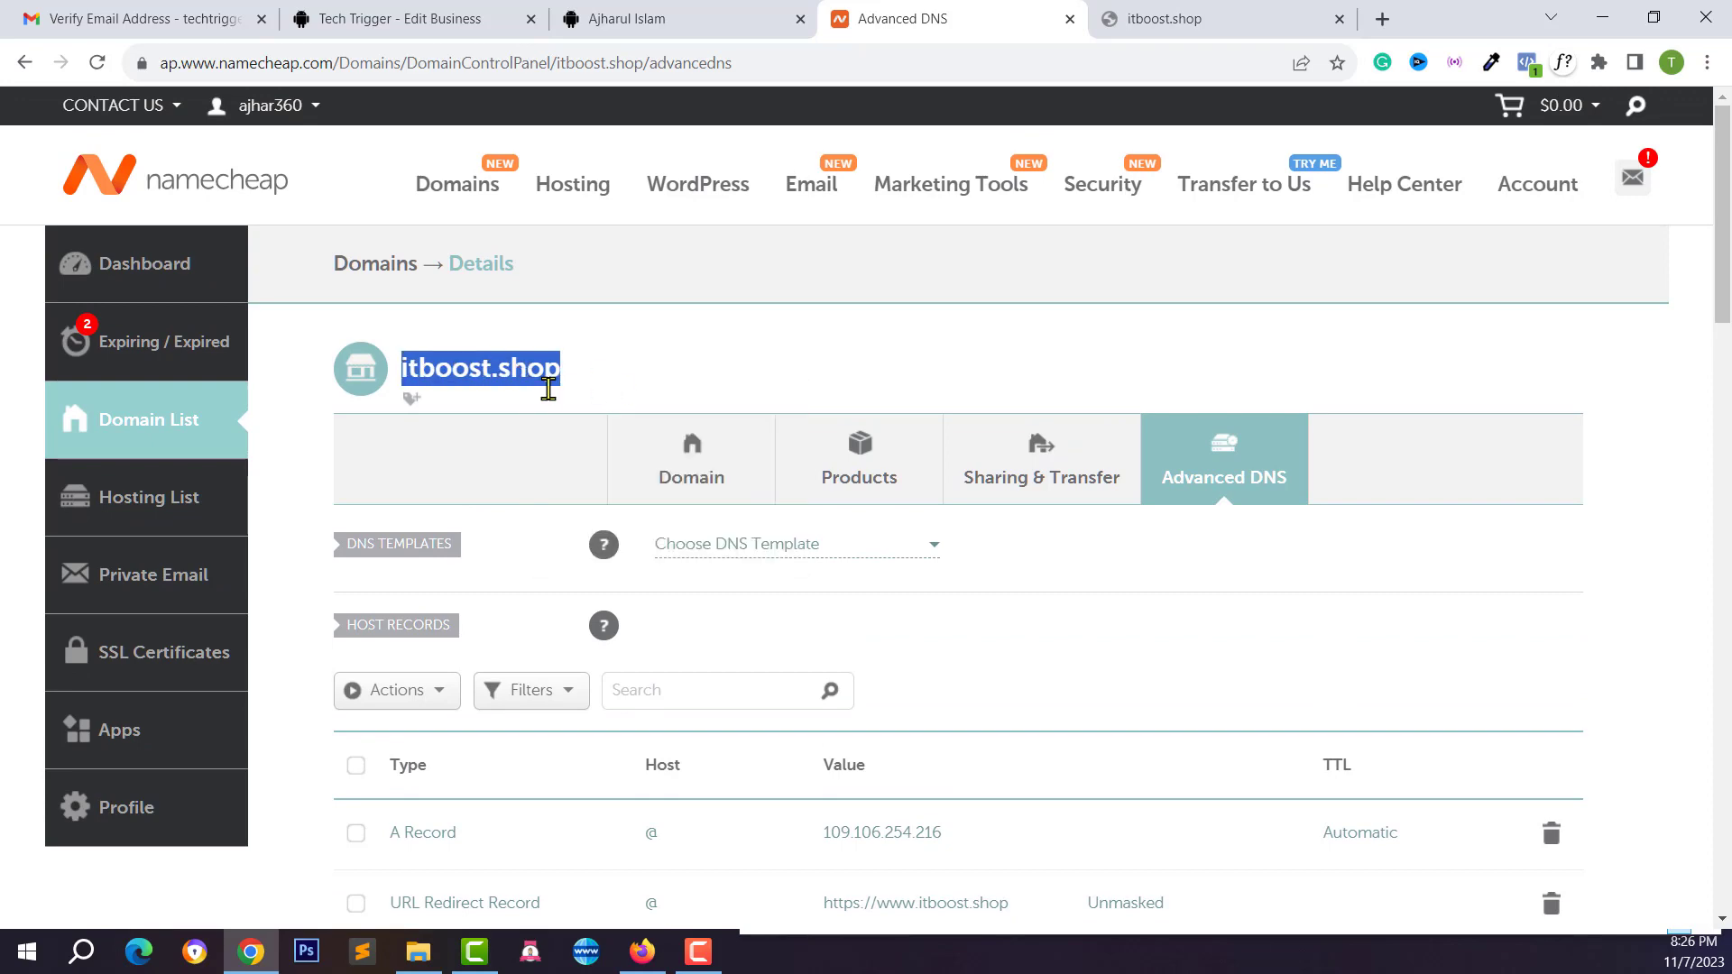
left_click(638, 19)
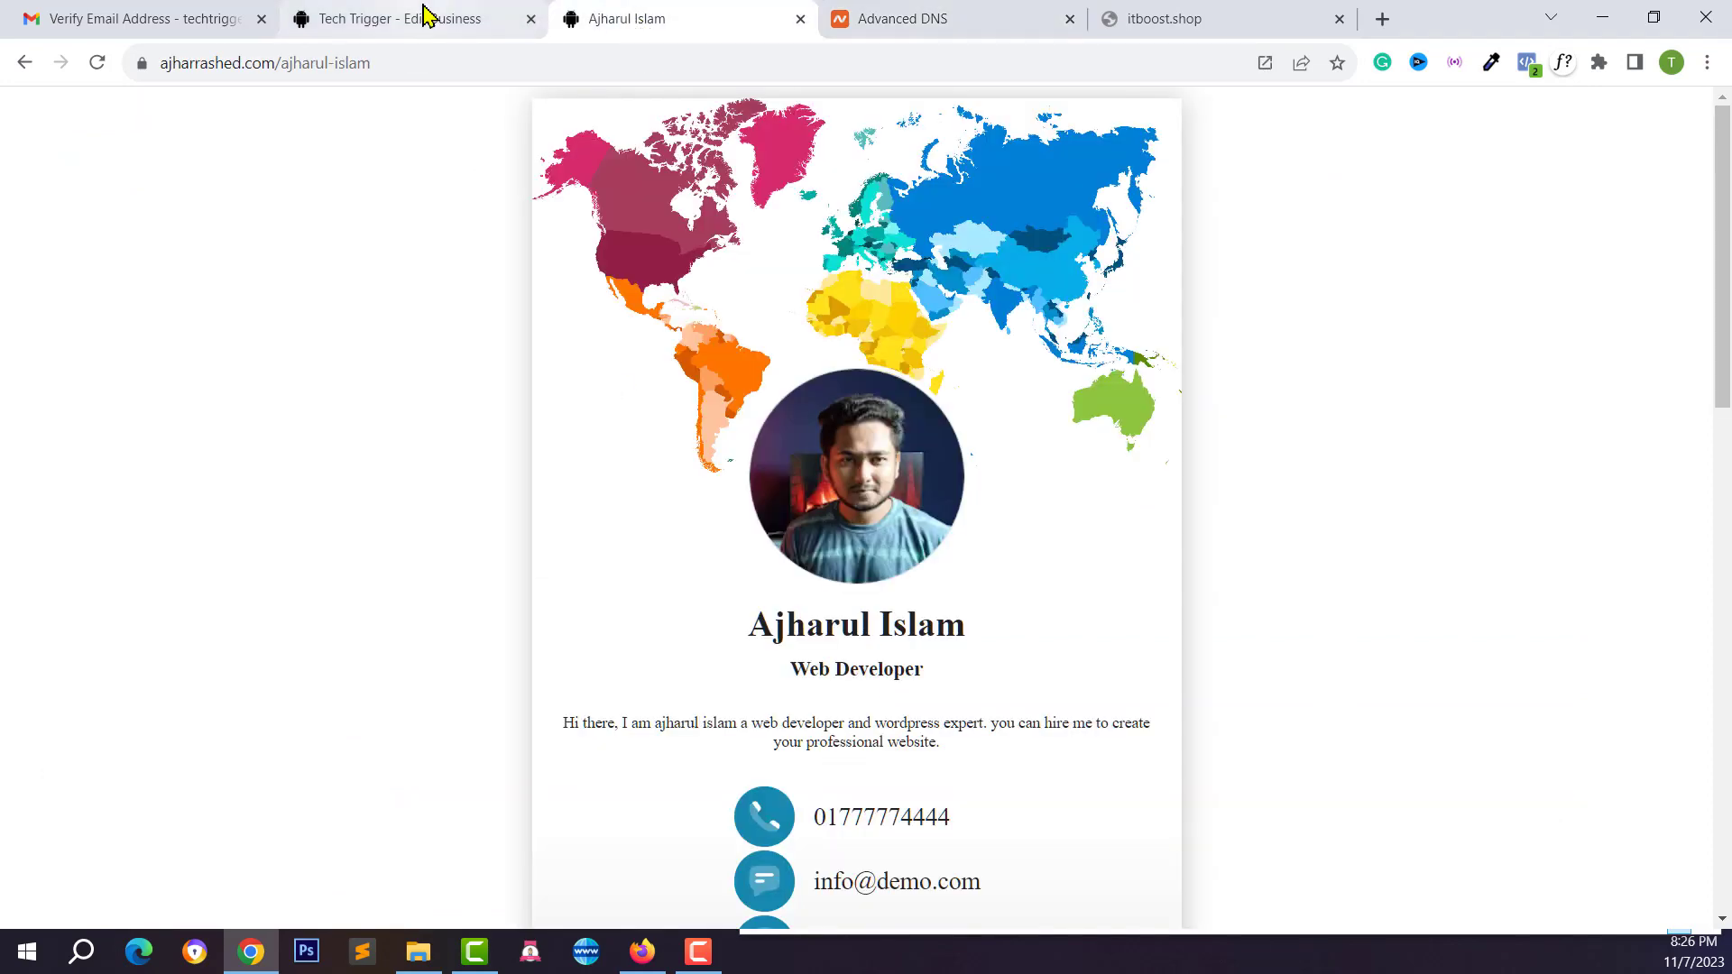
Paste itboost.shop into the Custom Domain field and save the changes
left_click(425, 16)
left_click(386, 578)
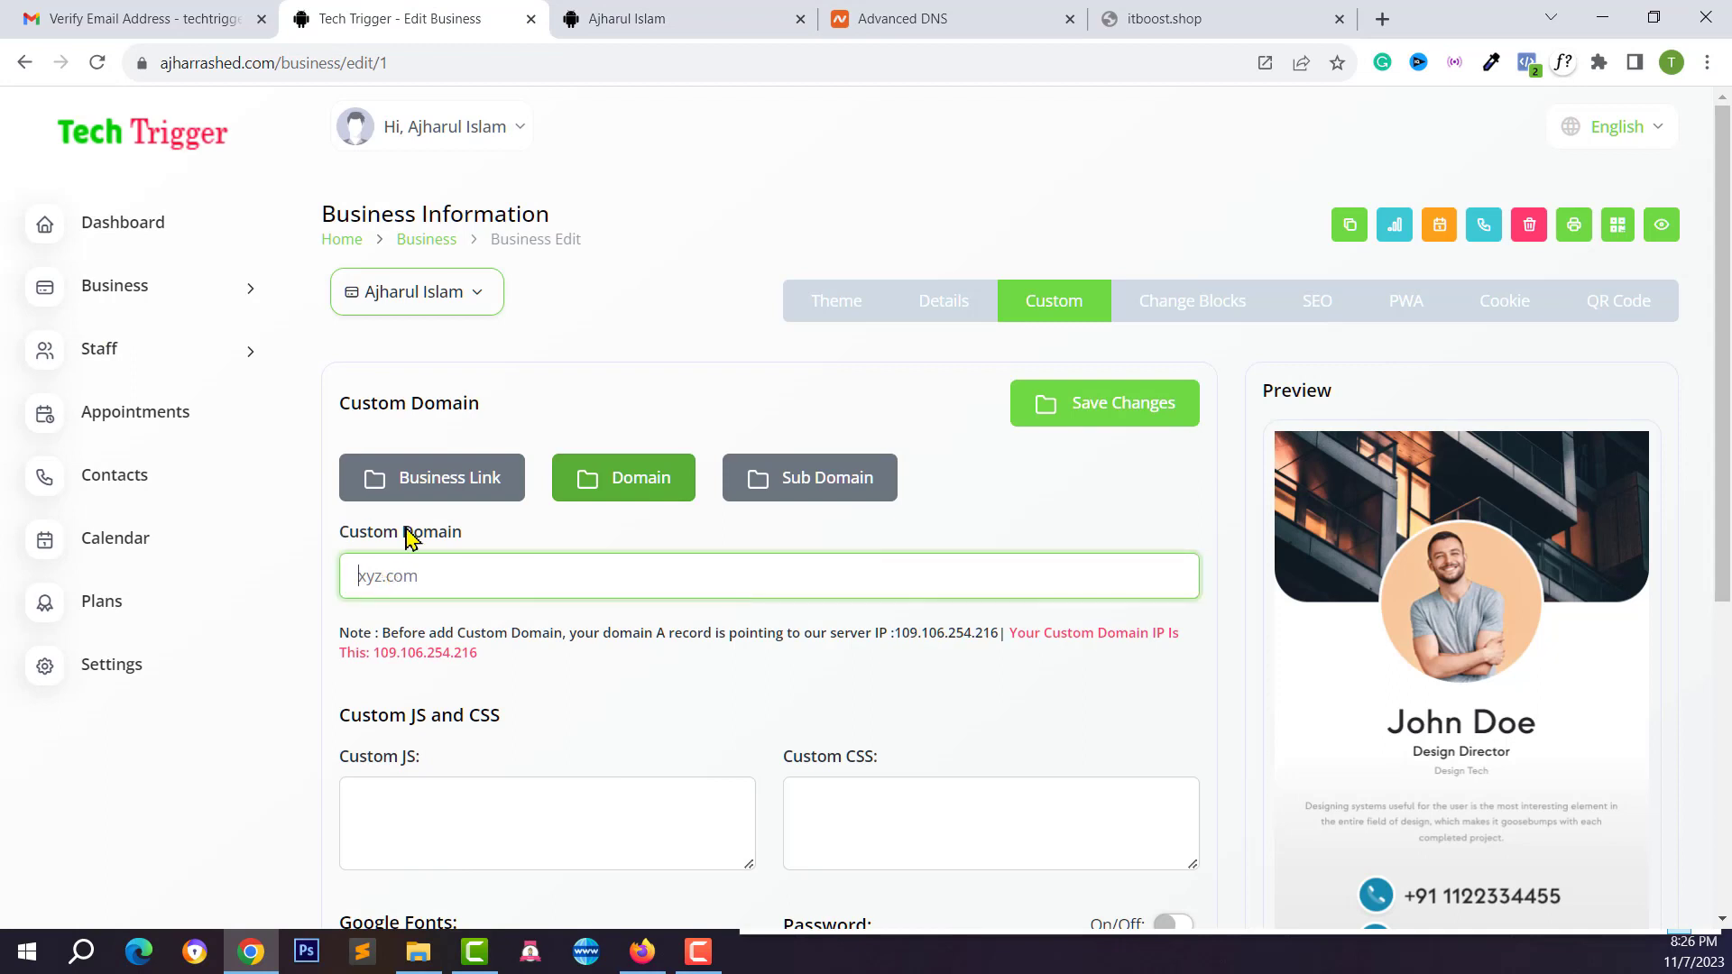
right_click(415, 576)
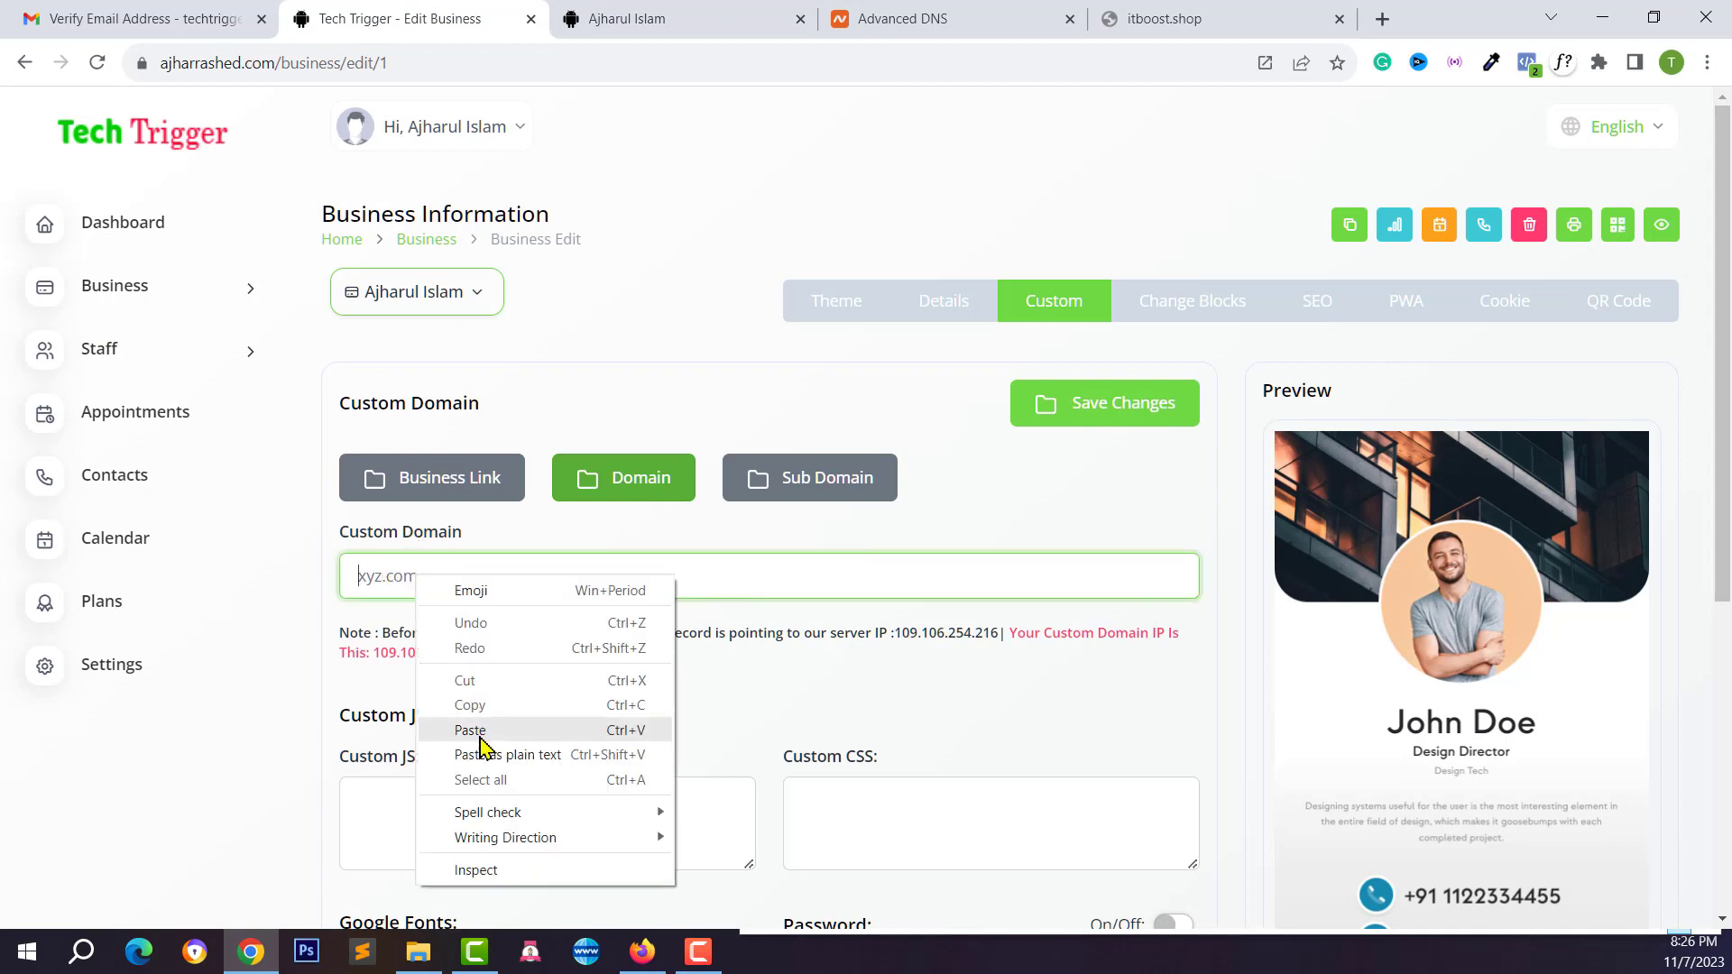
left_click(480, 728)
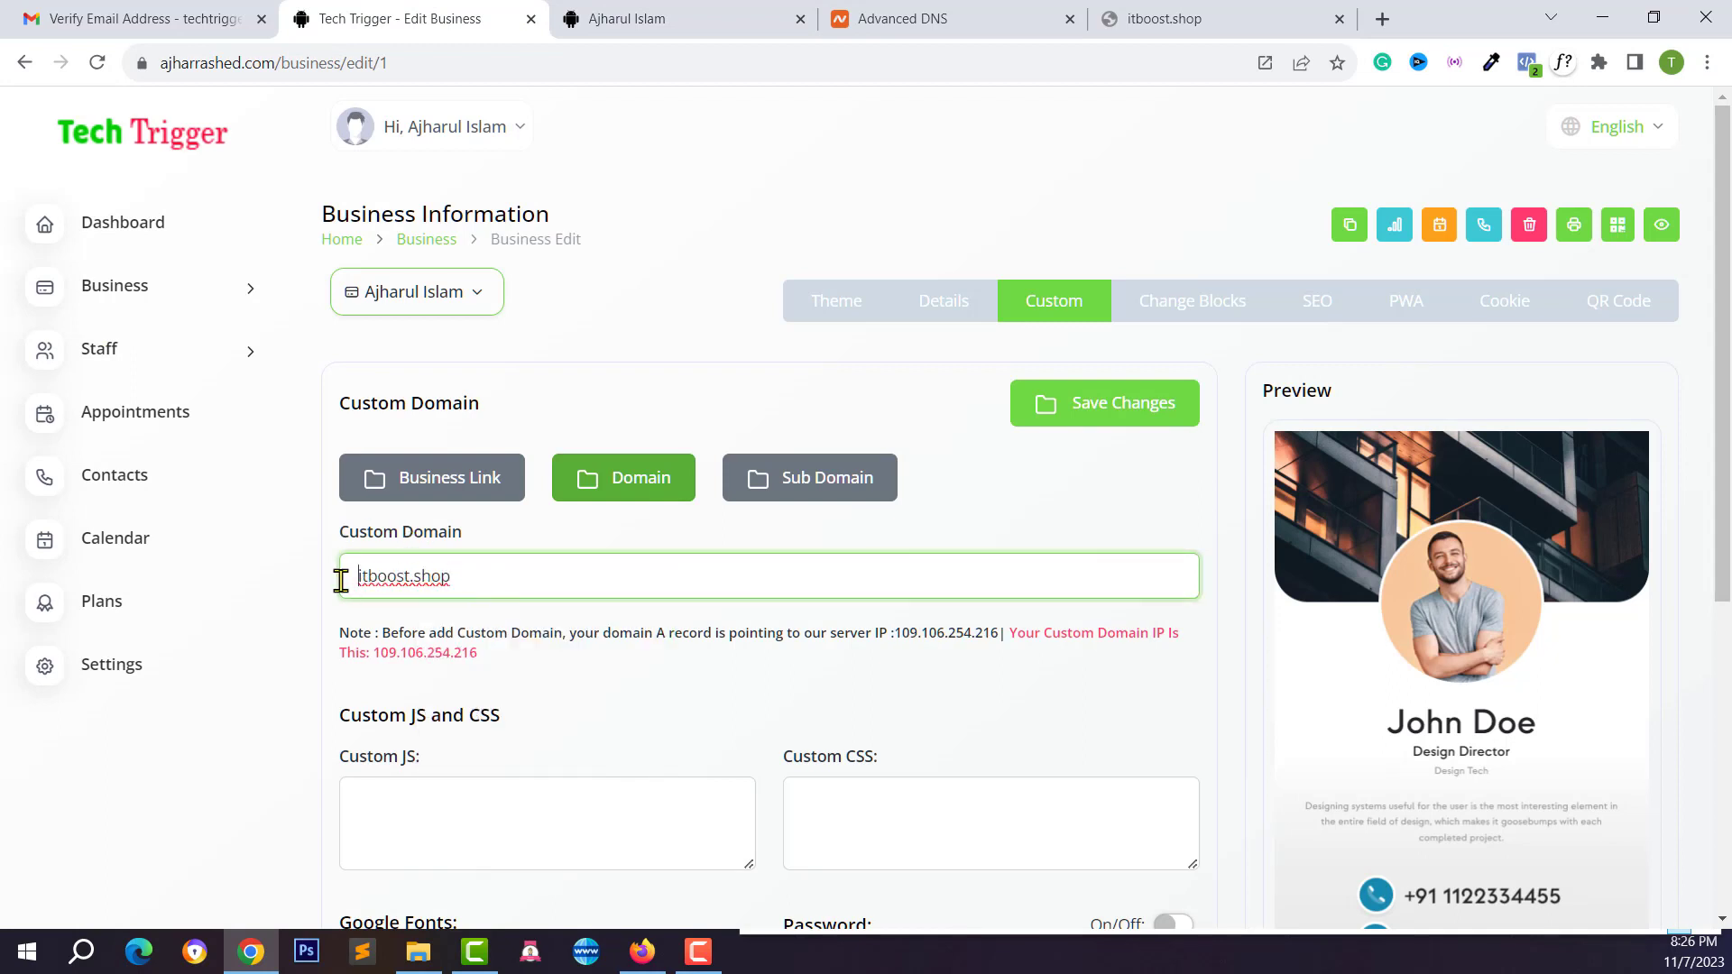
left_click(1083, 408)
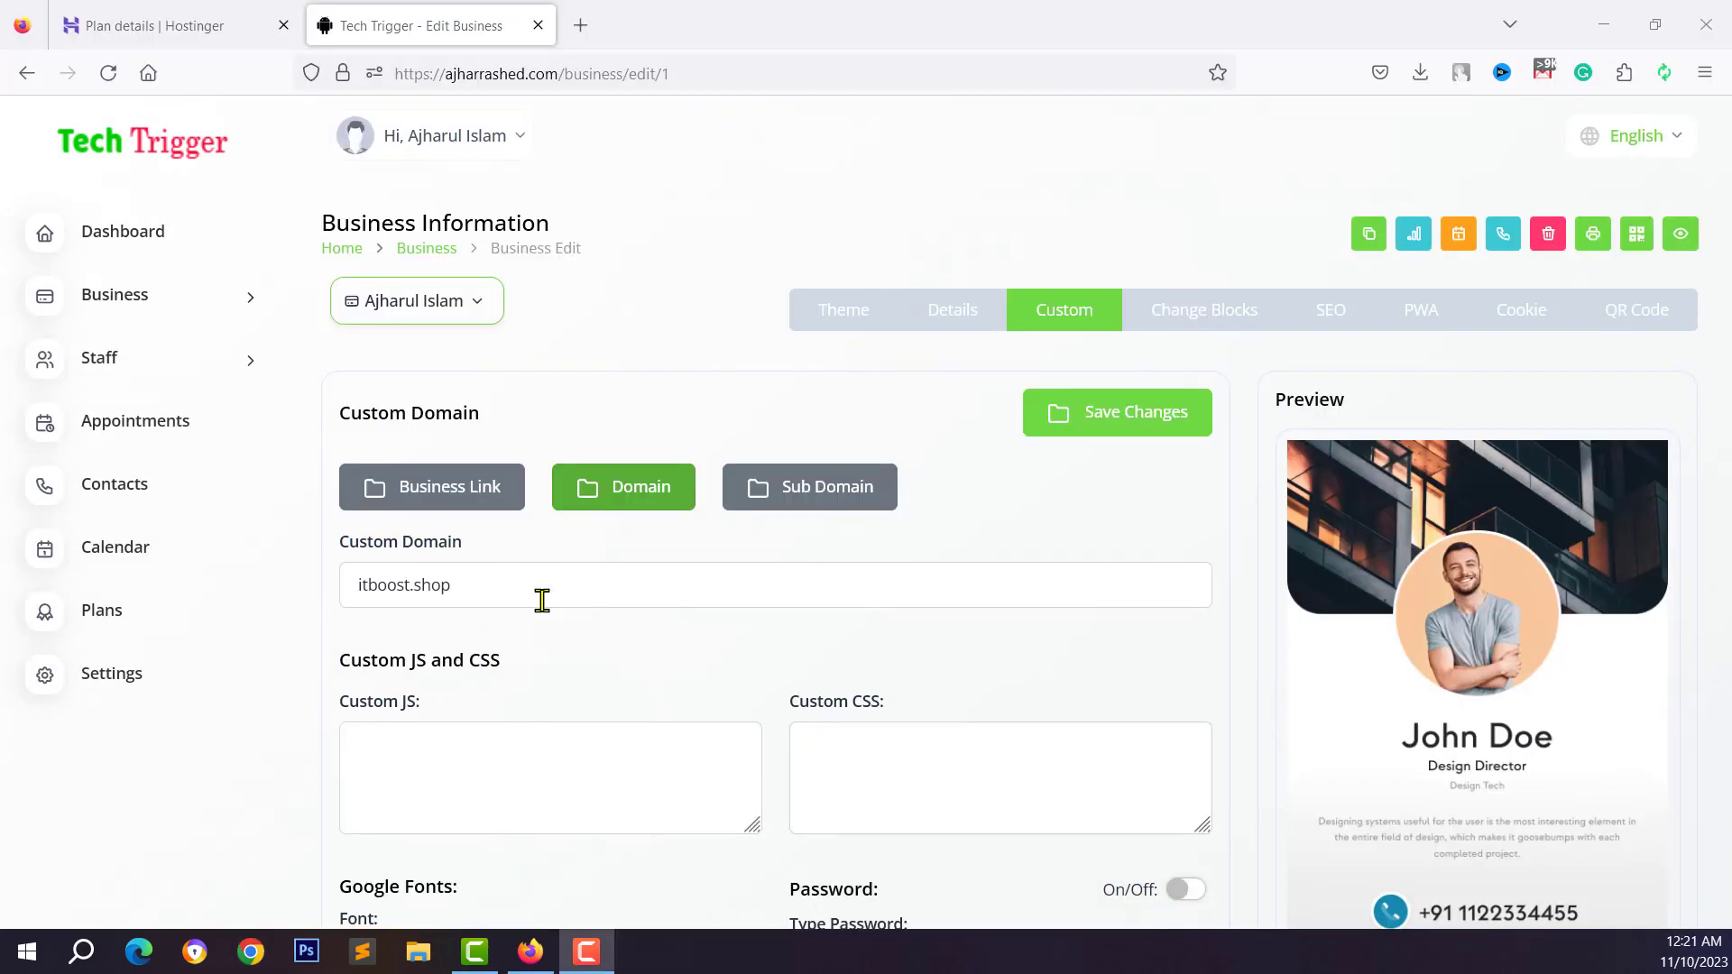
Copy the saved domain itboost.shop
left_click_drag(476, 592, 312, 591)
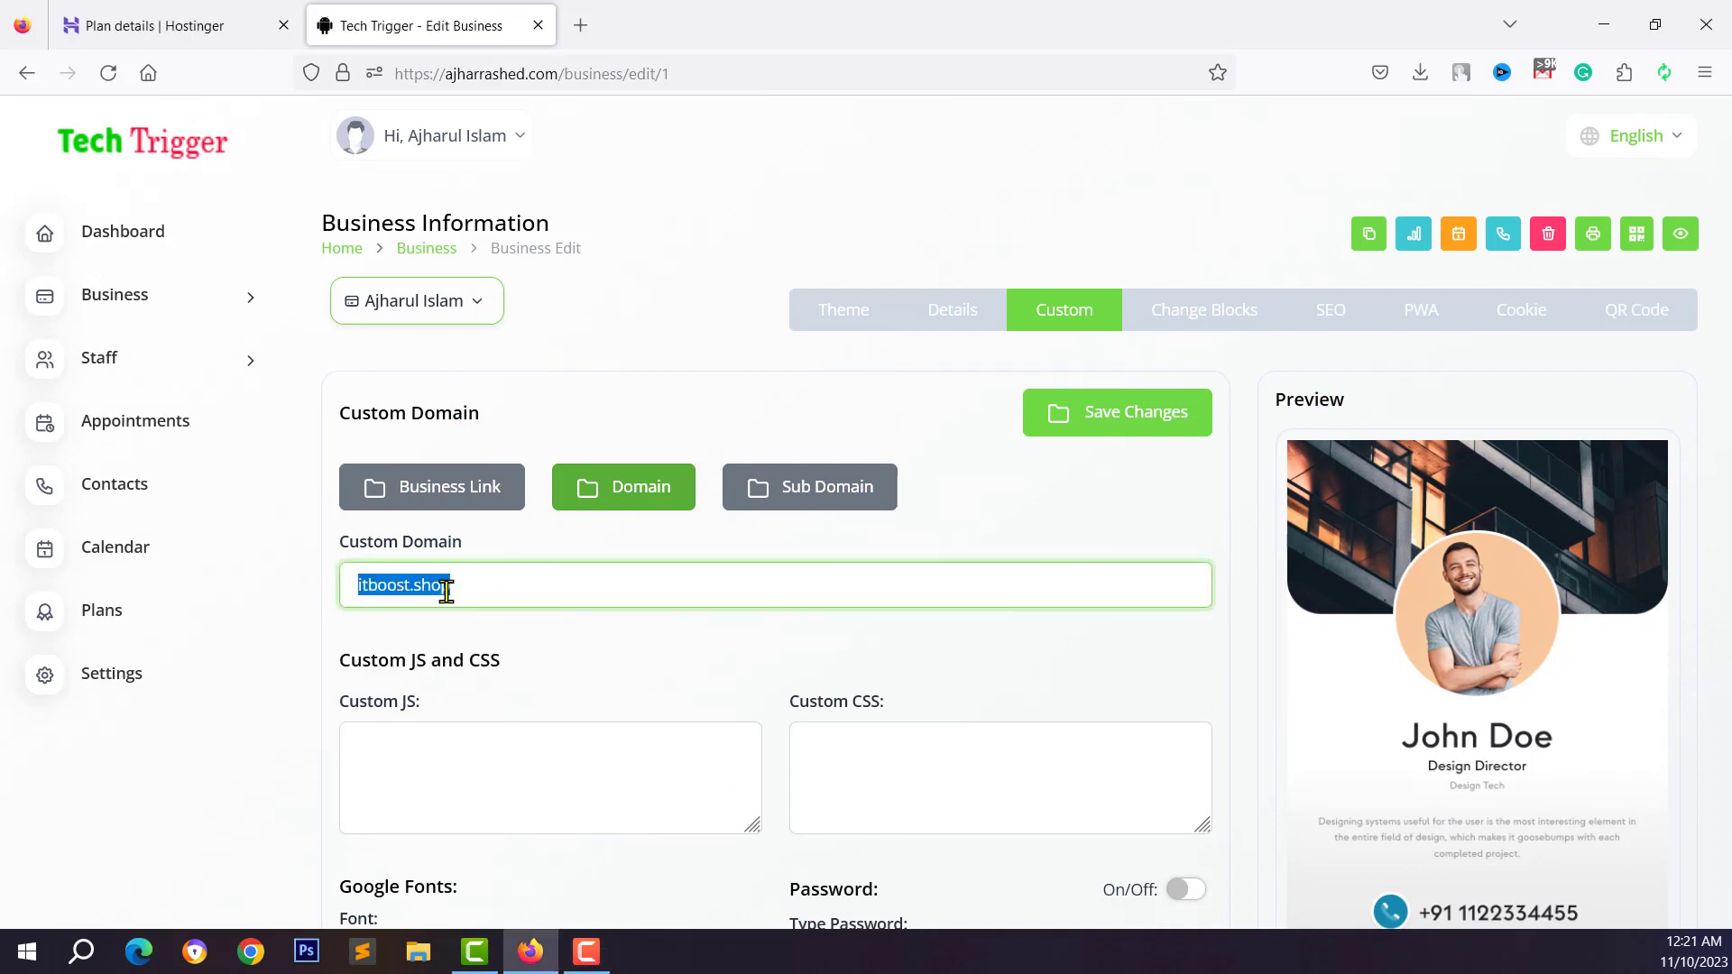
right_click(417, 588)
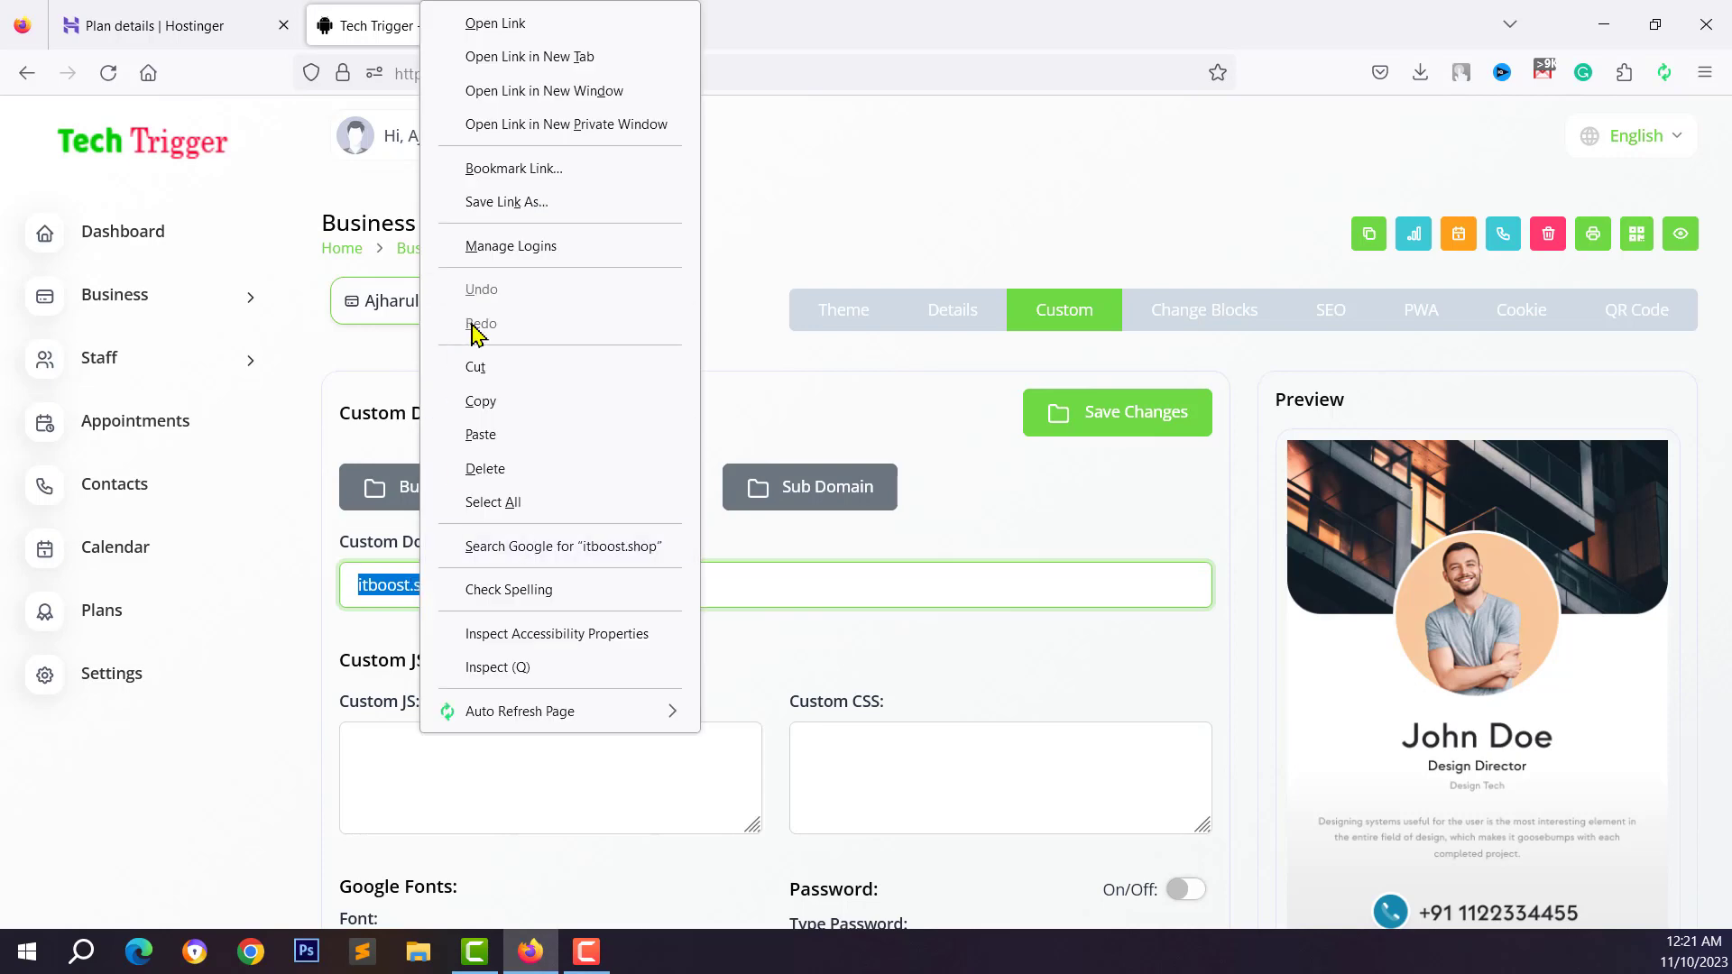
left_click(495, 398)
left_click(581, 25)
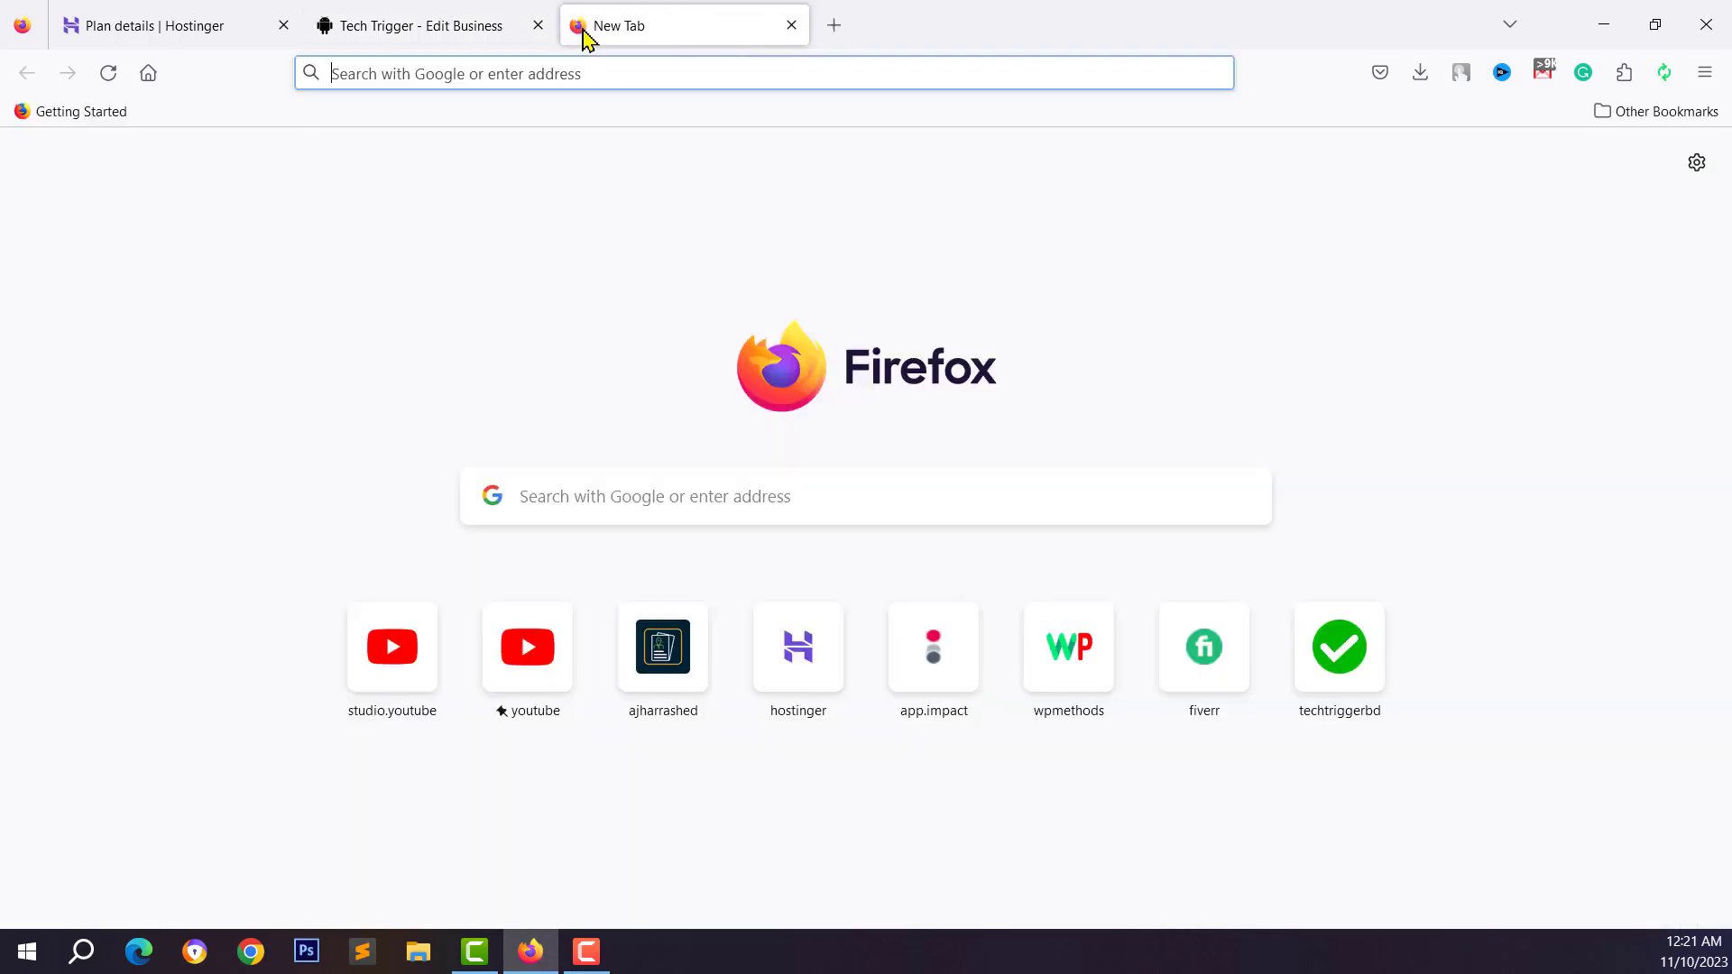
key("ctrl+v")
key("Escape")
key("Return")
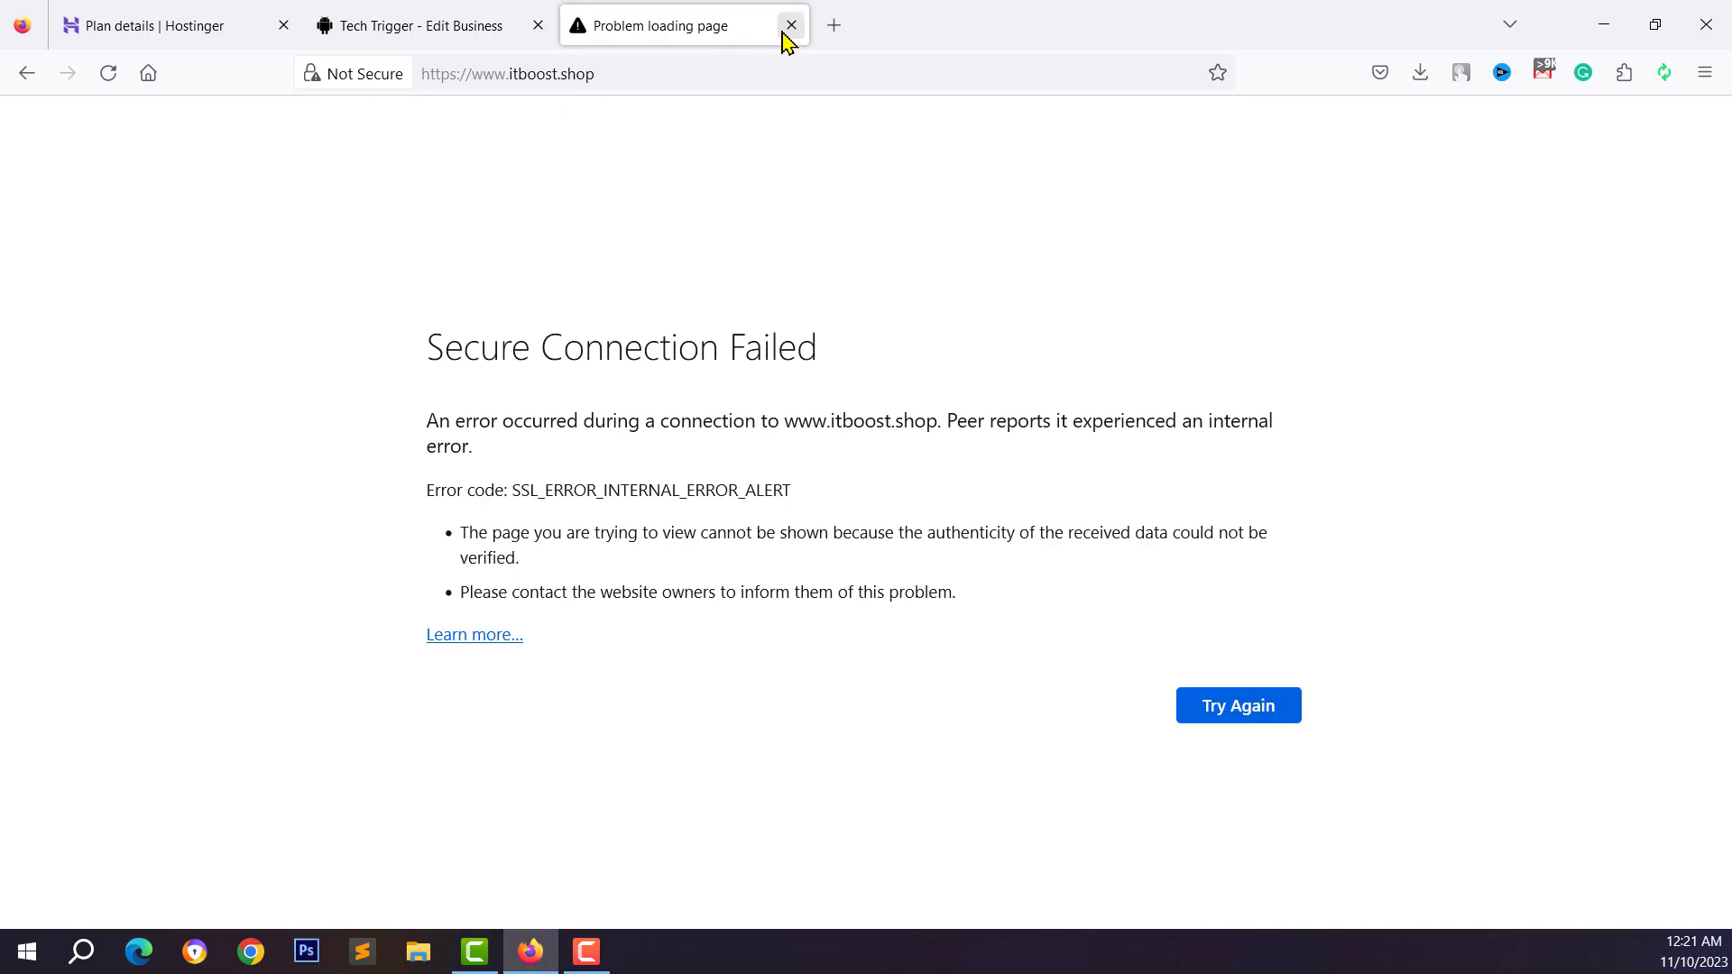
left_click(791, 25)
left_click(538, 625)
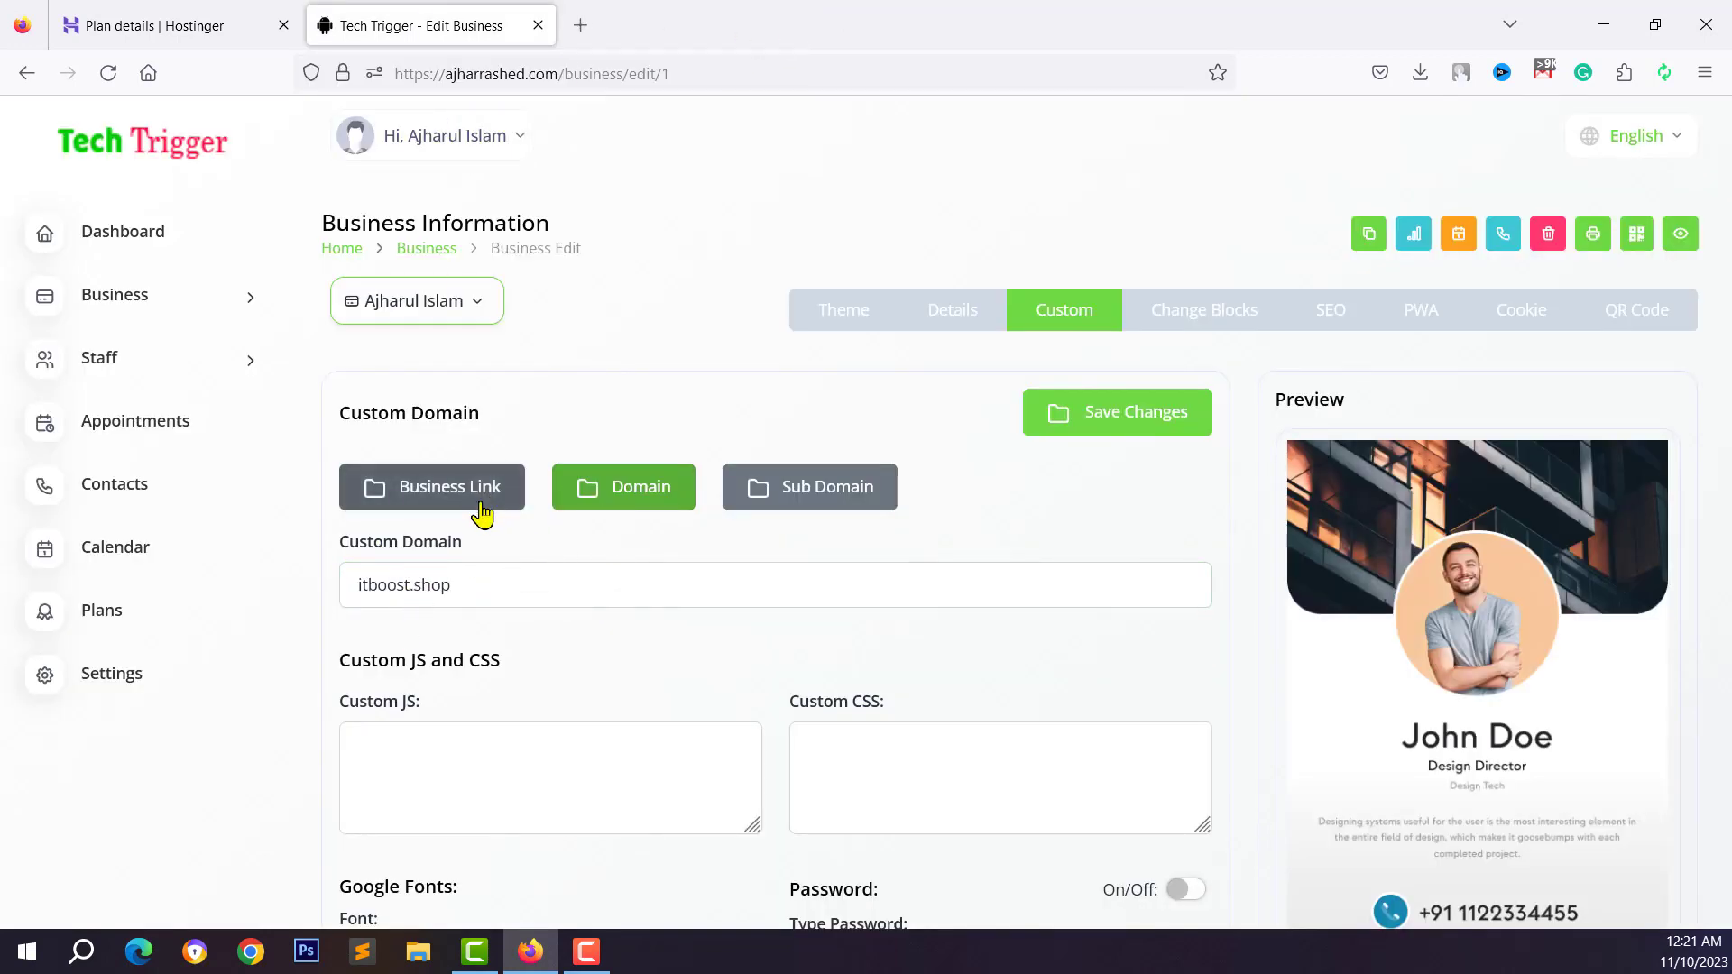
triple_click(424, 585)
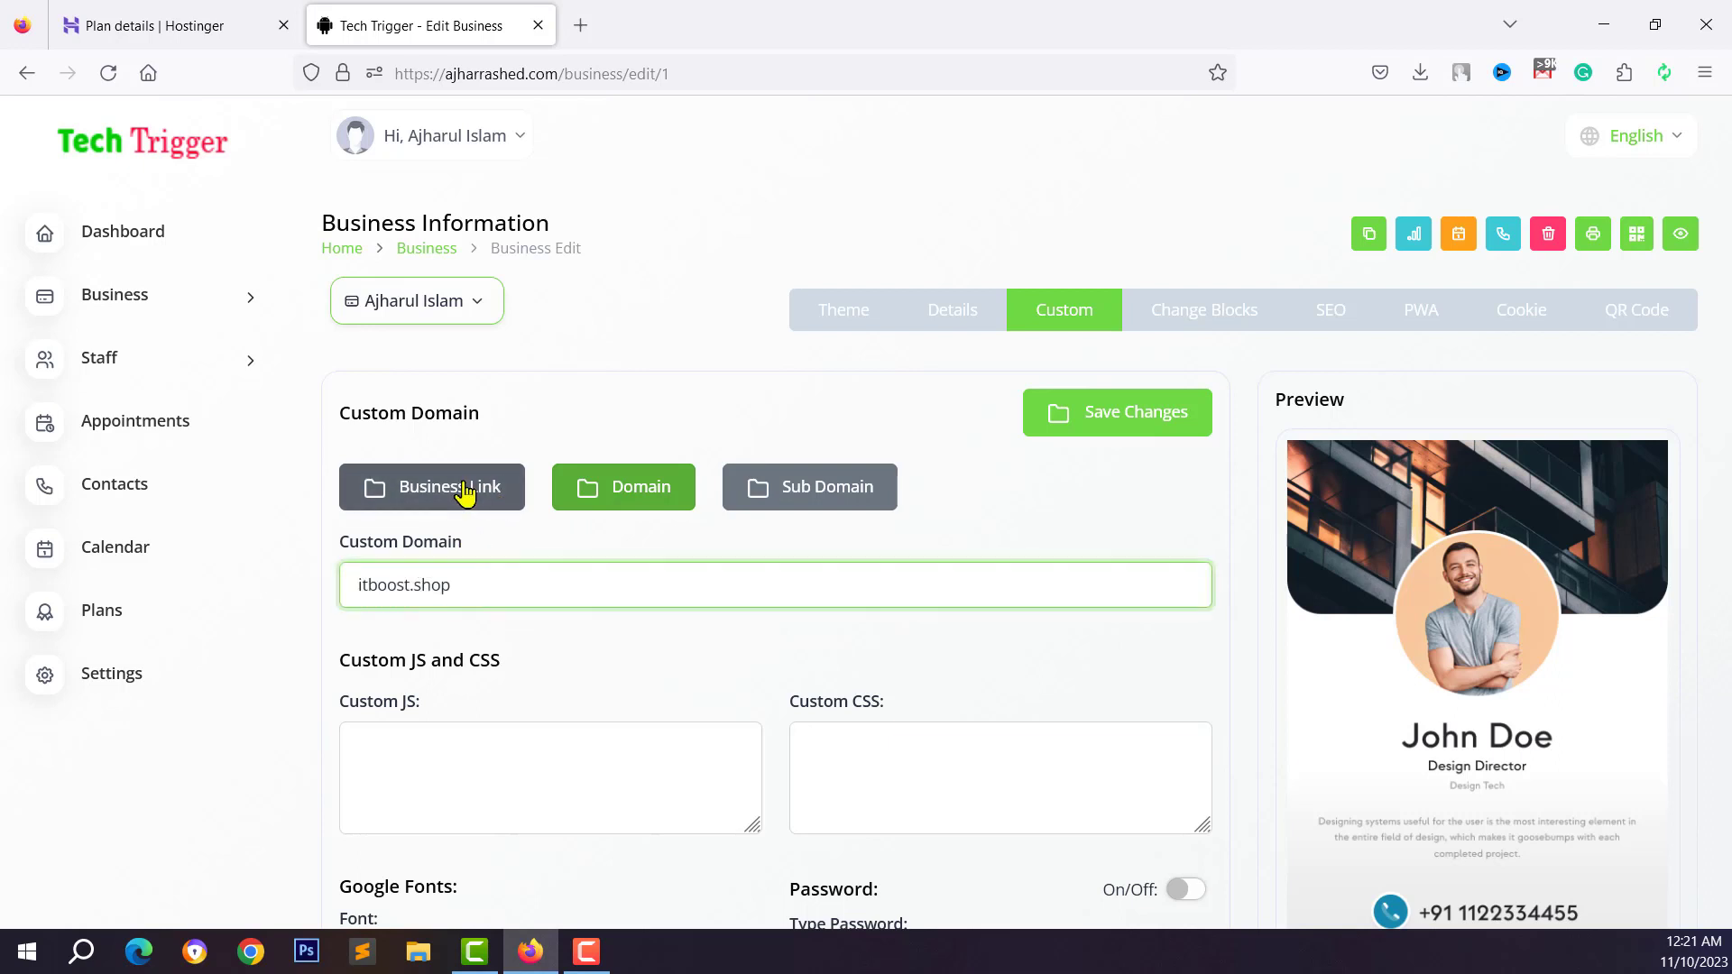
left_click(441, 505)
triple_click(559, 593)
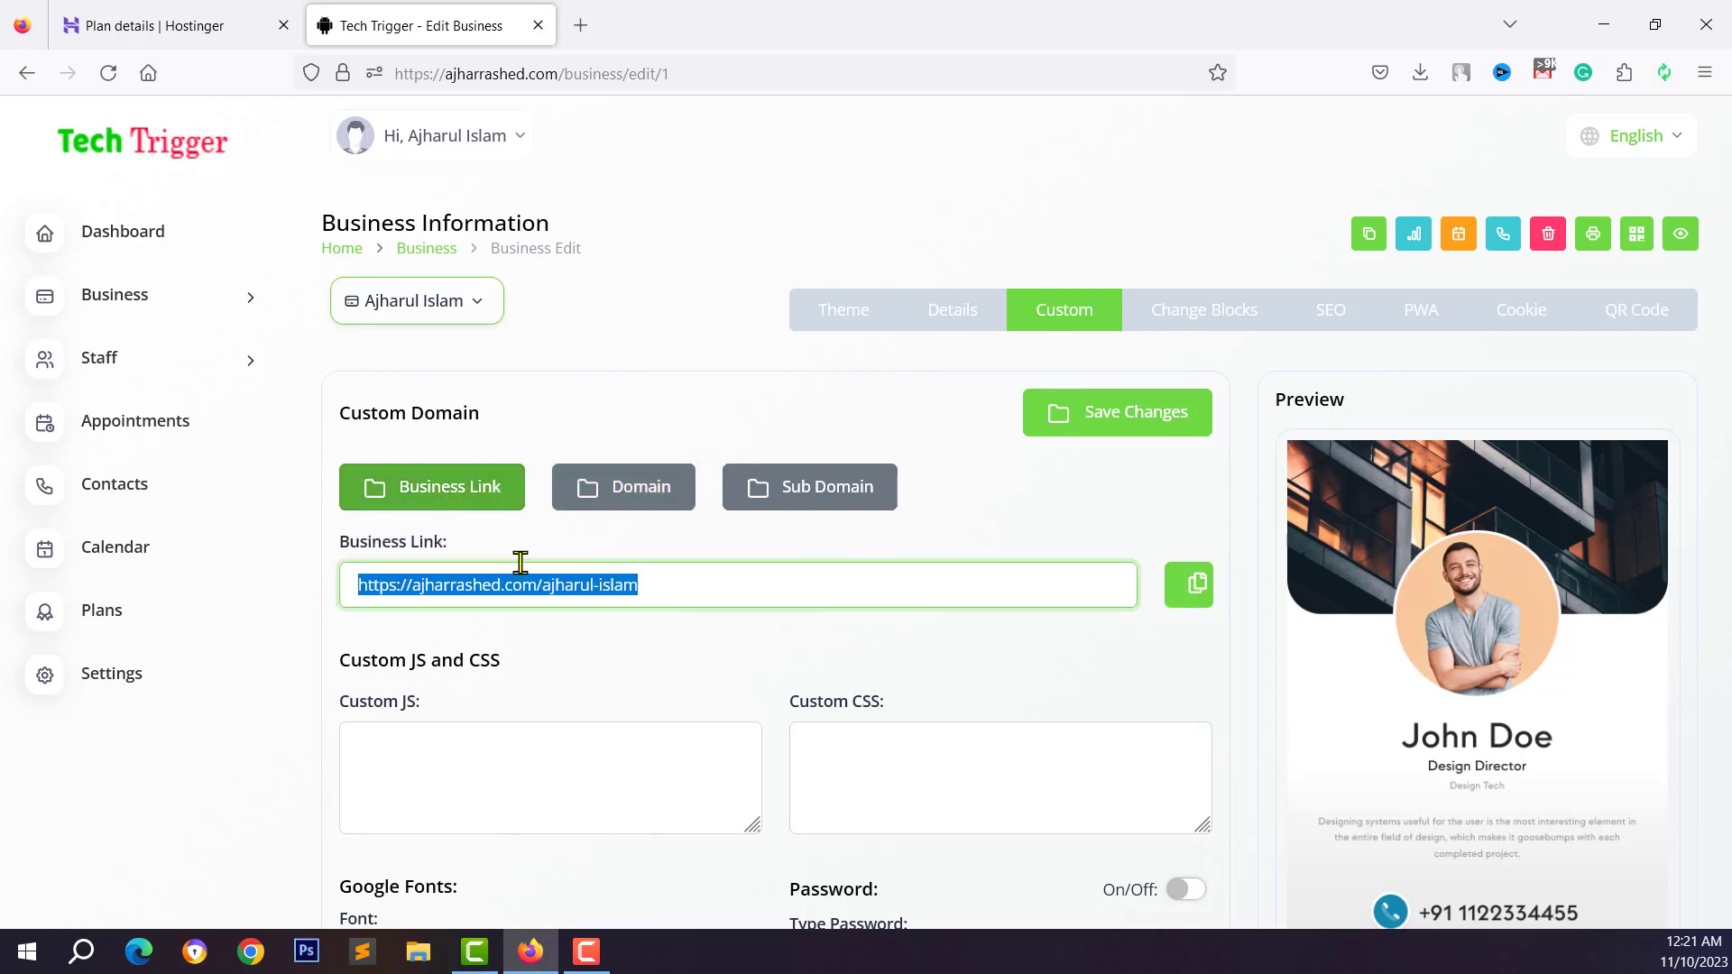
left_click(578, 512)
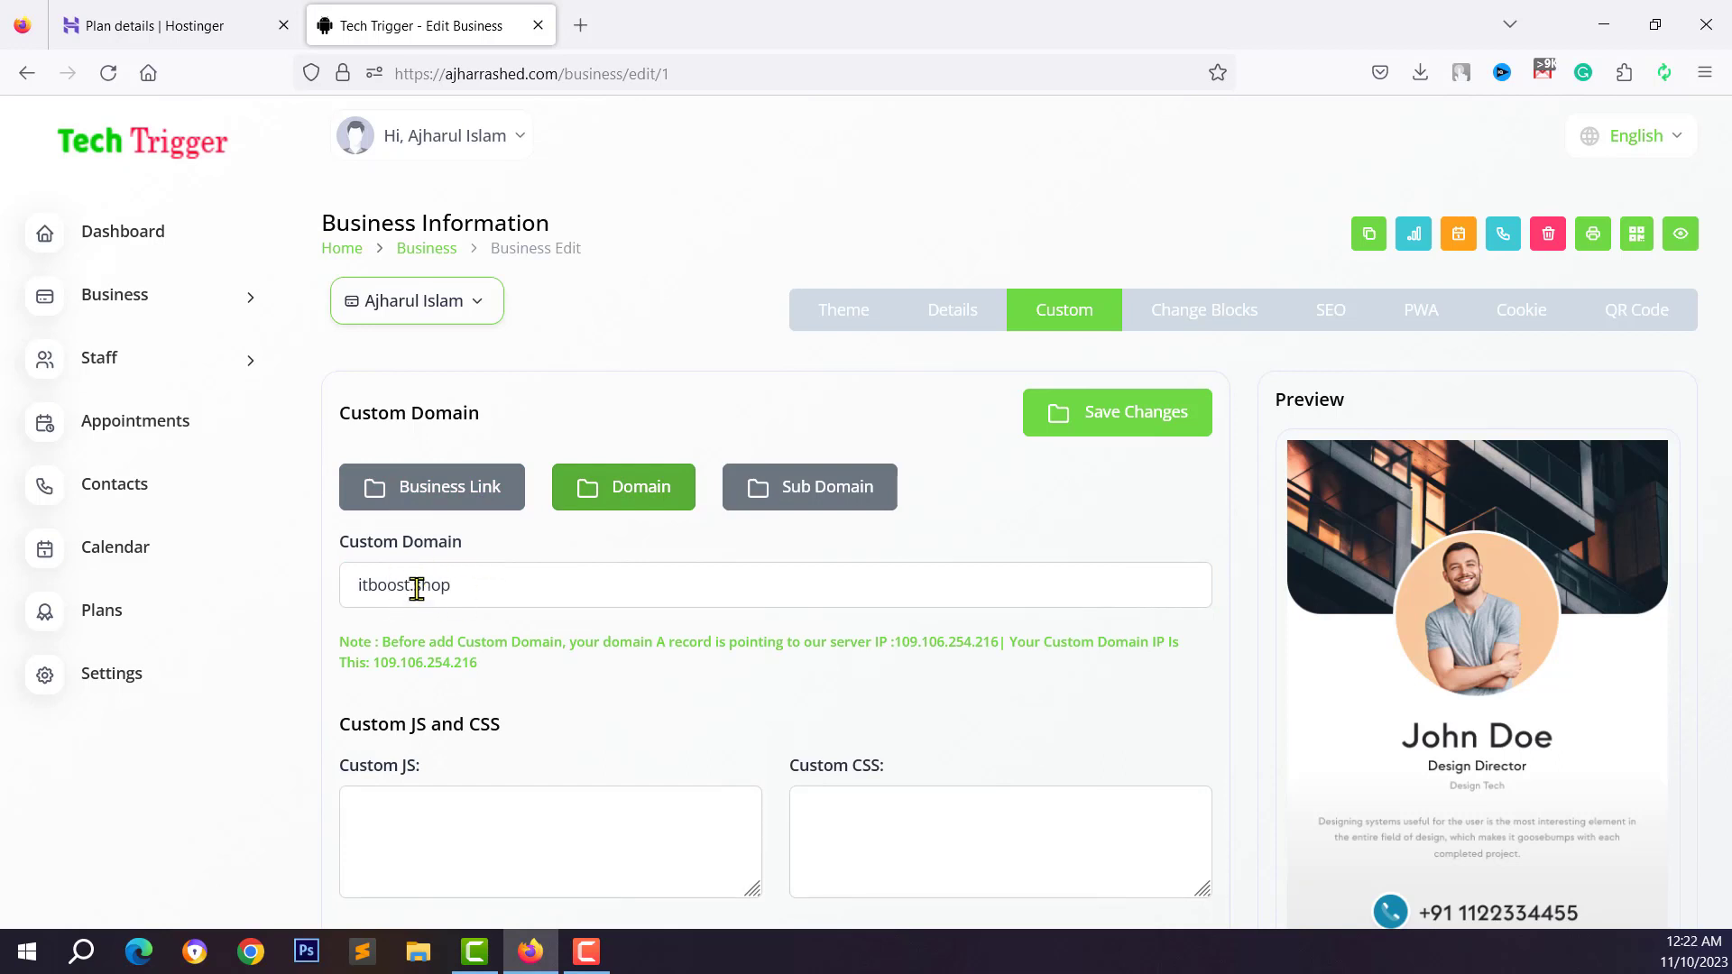
left_click(444, 505)
left_click_drag(656, 576, 328, 591)
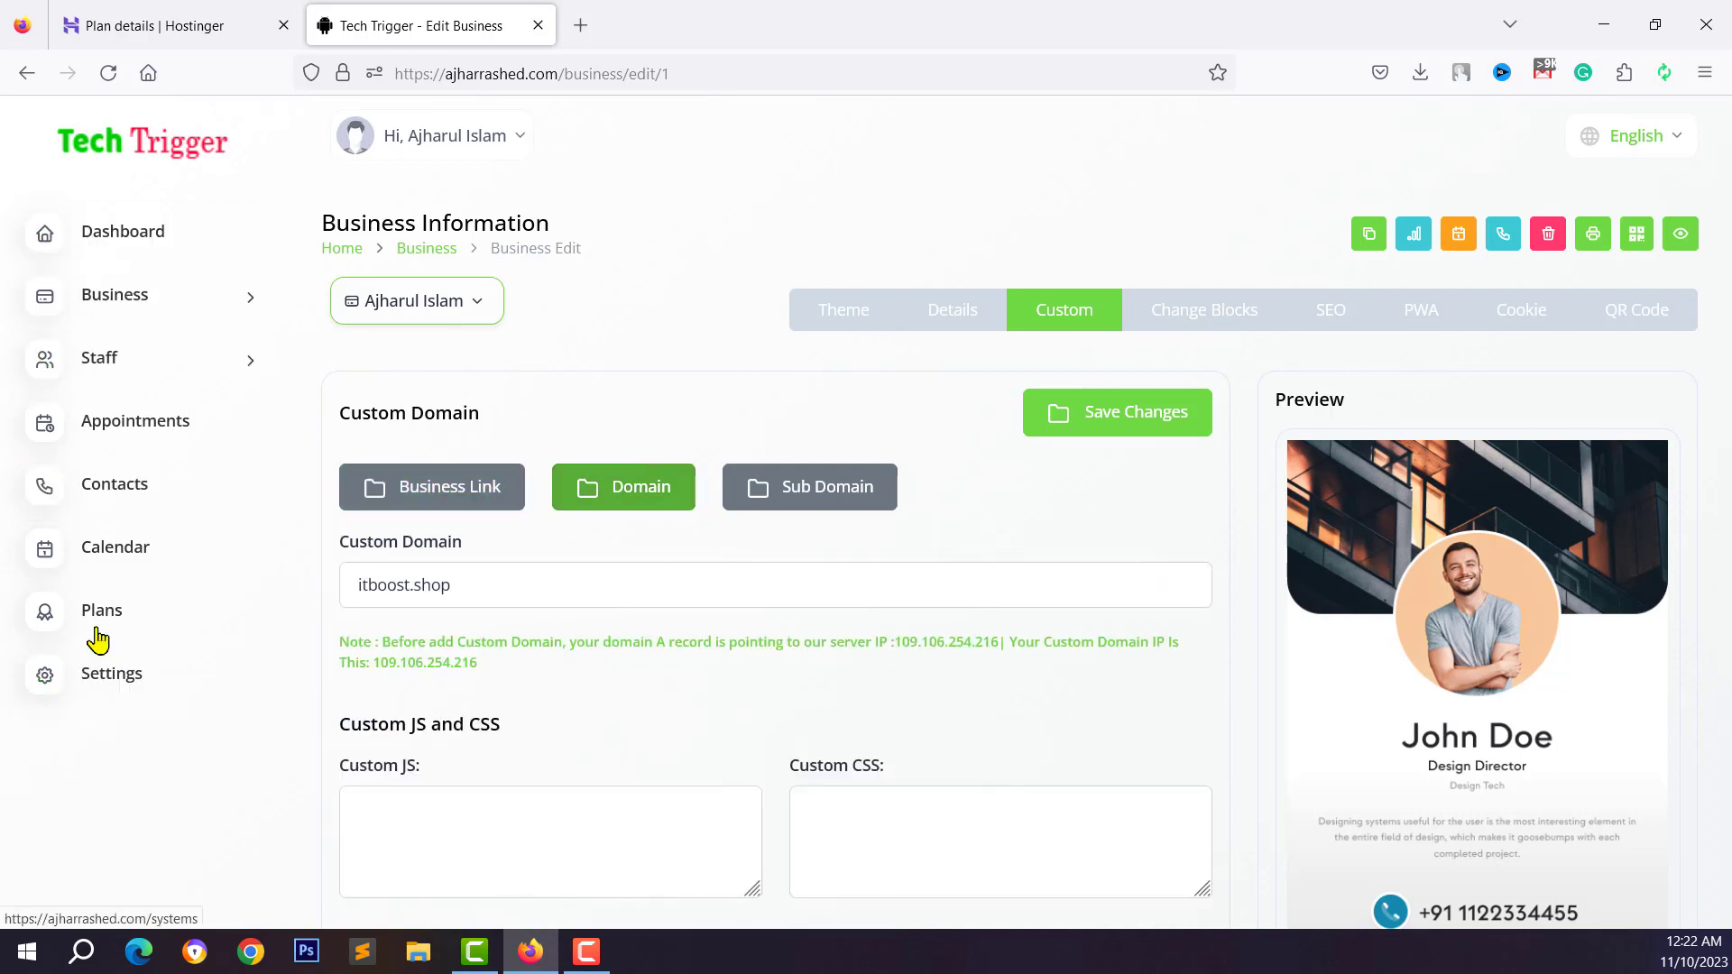
On the Settings page, change the theme colour to crimson
left_click(110, 696)
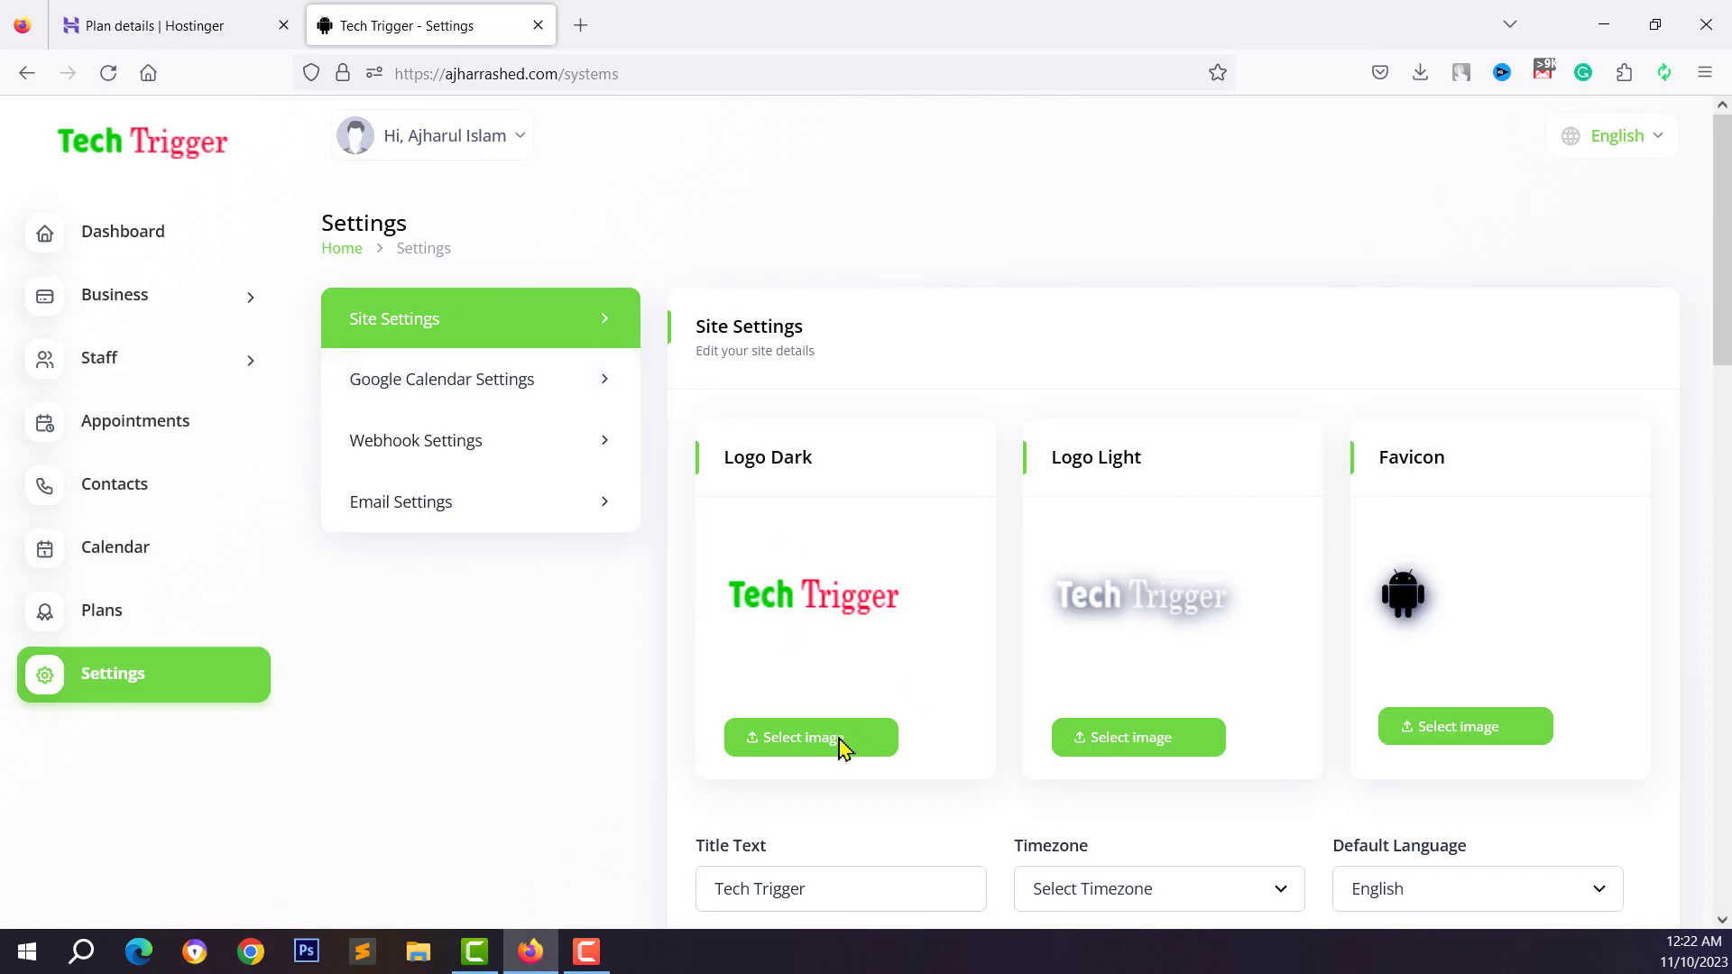
scroll(1314, 723, "down", 3)
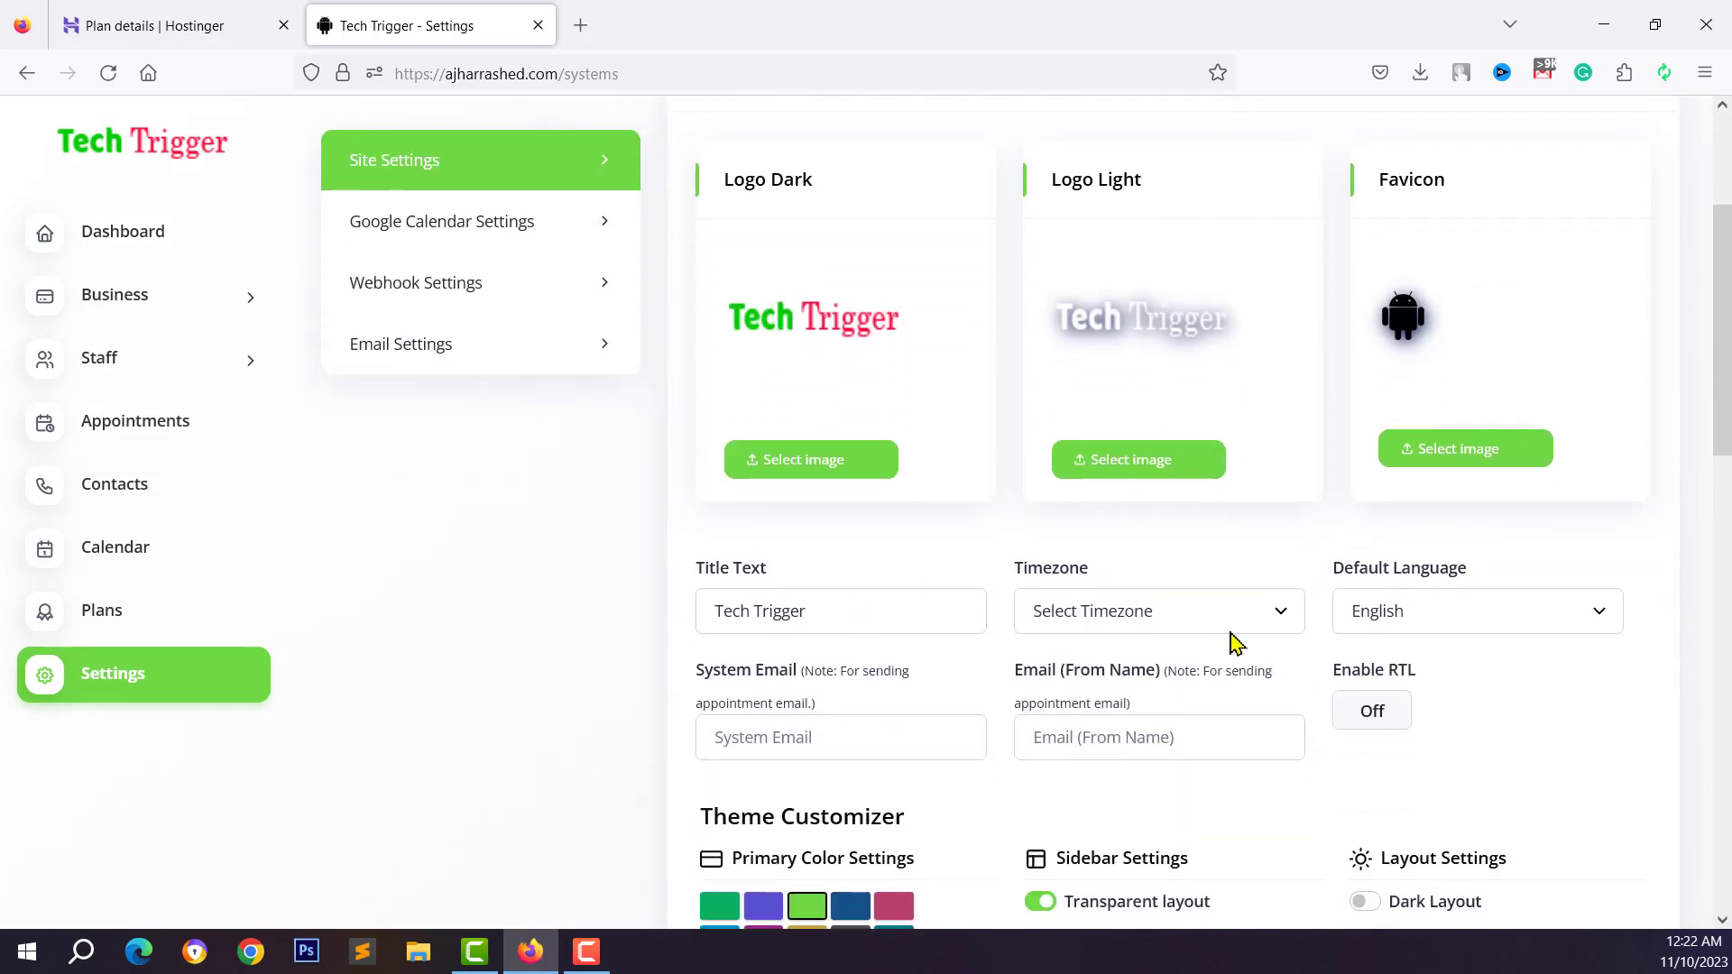
scroll(1236, 642, "down", 3)
left_click(894, 674)
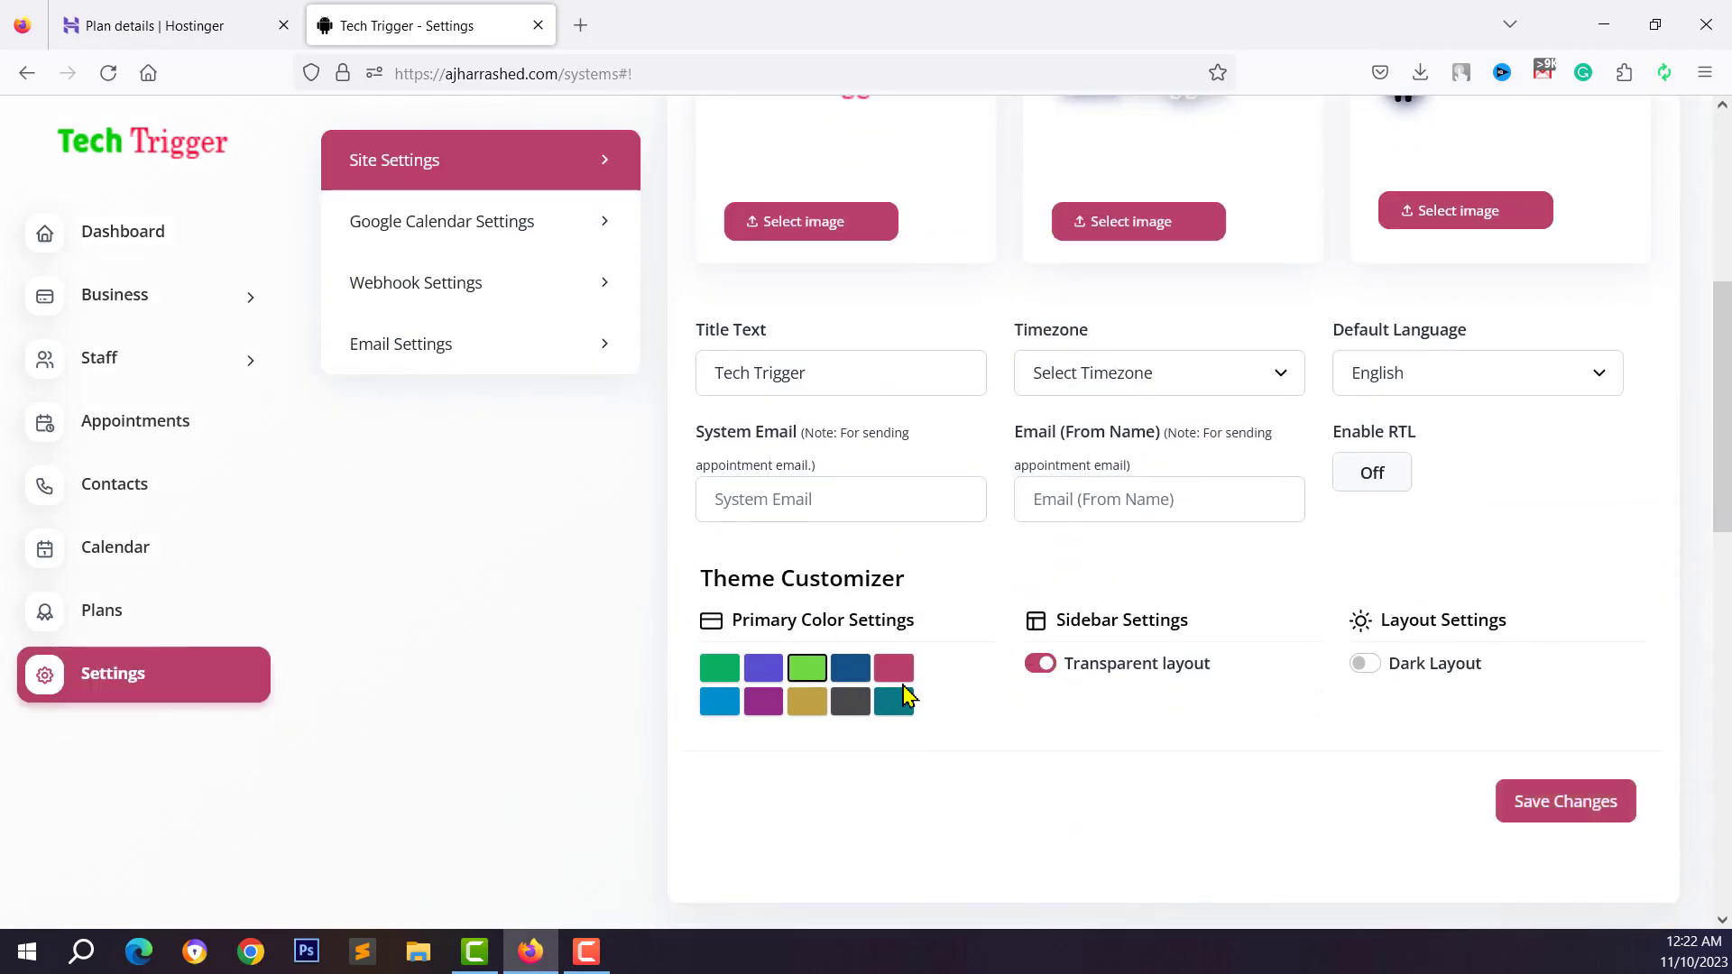
scroll(905, 694, "up", 4)
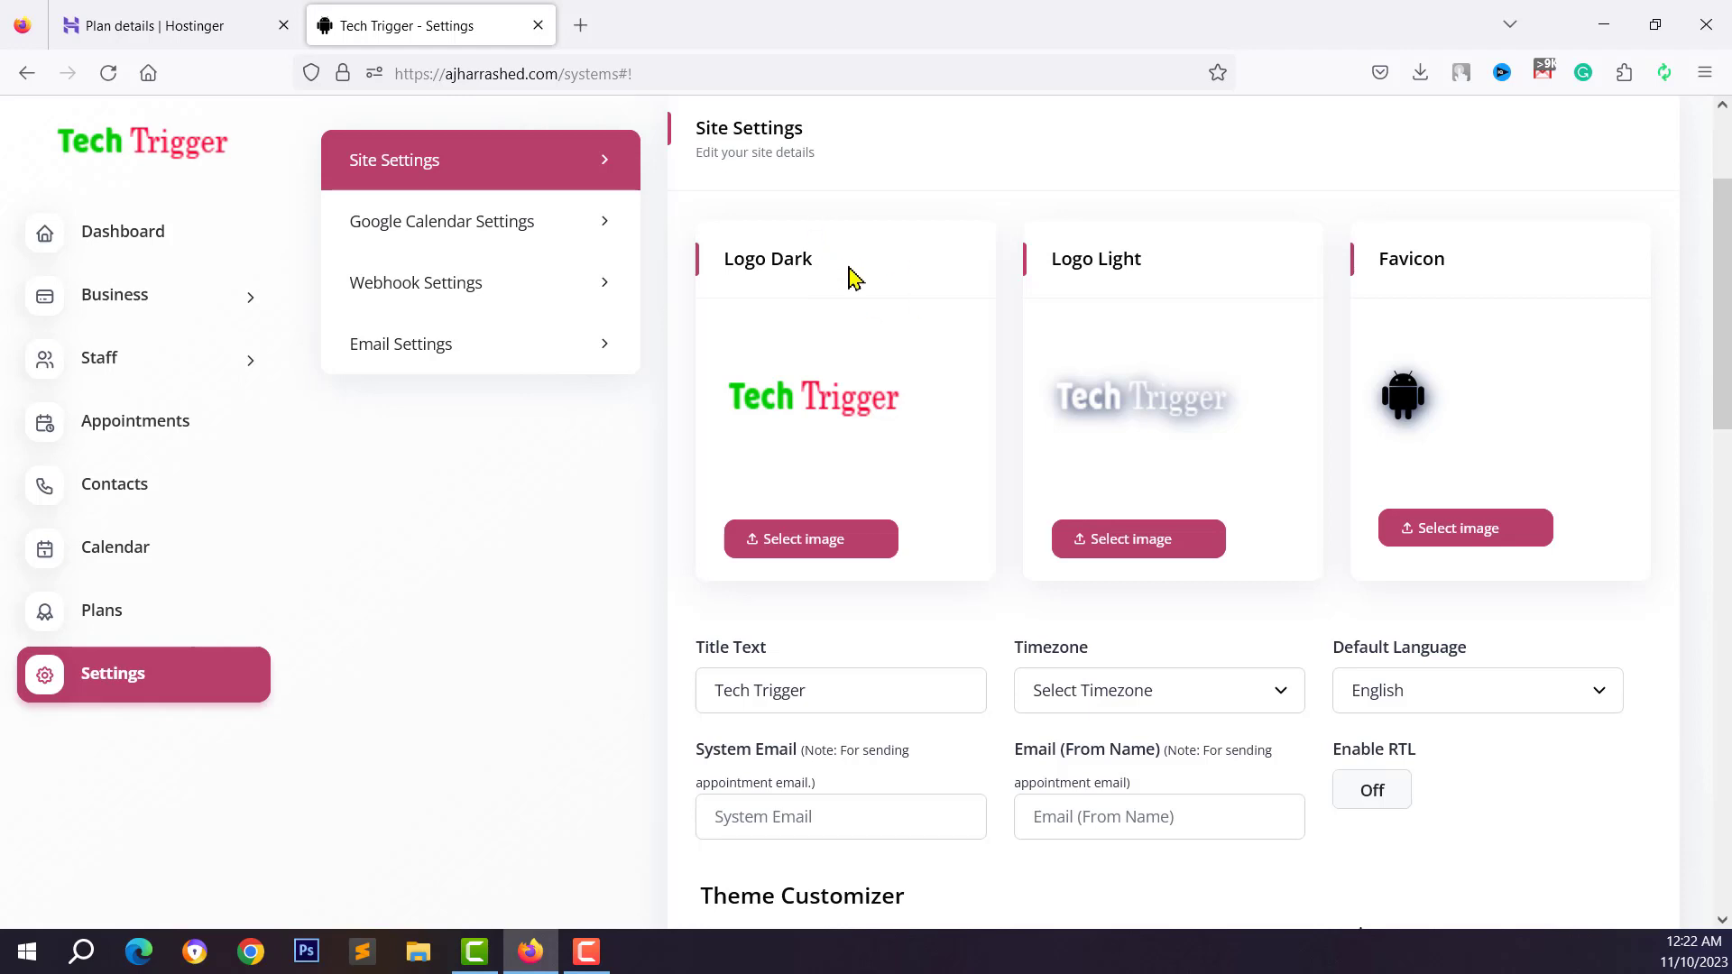
scroll(839, 239, "up", 3)
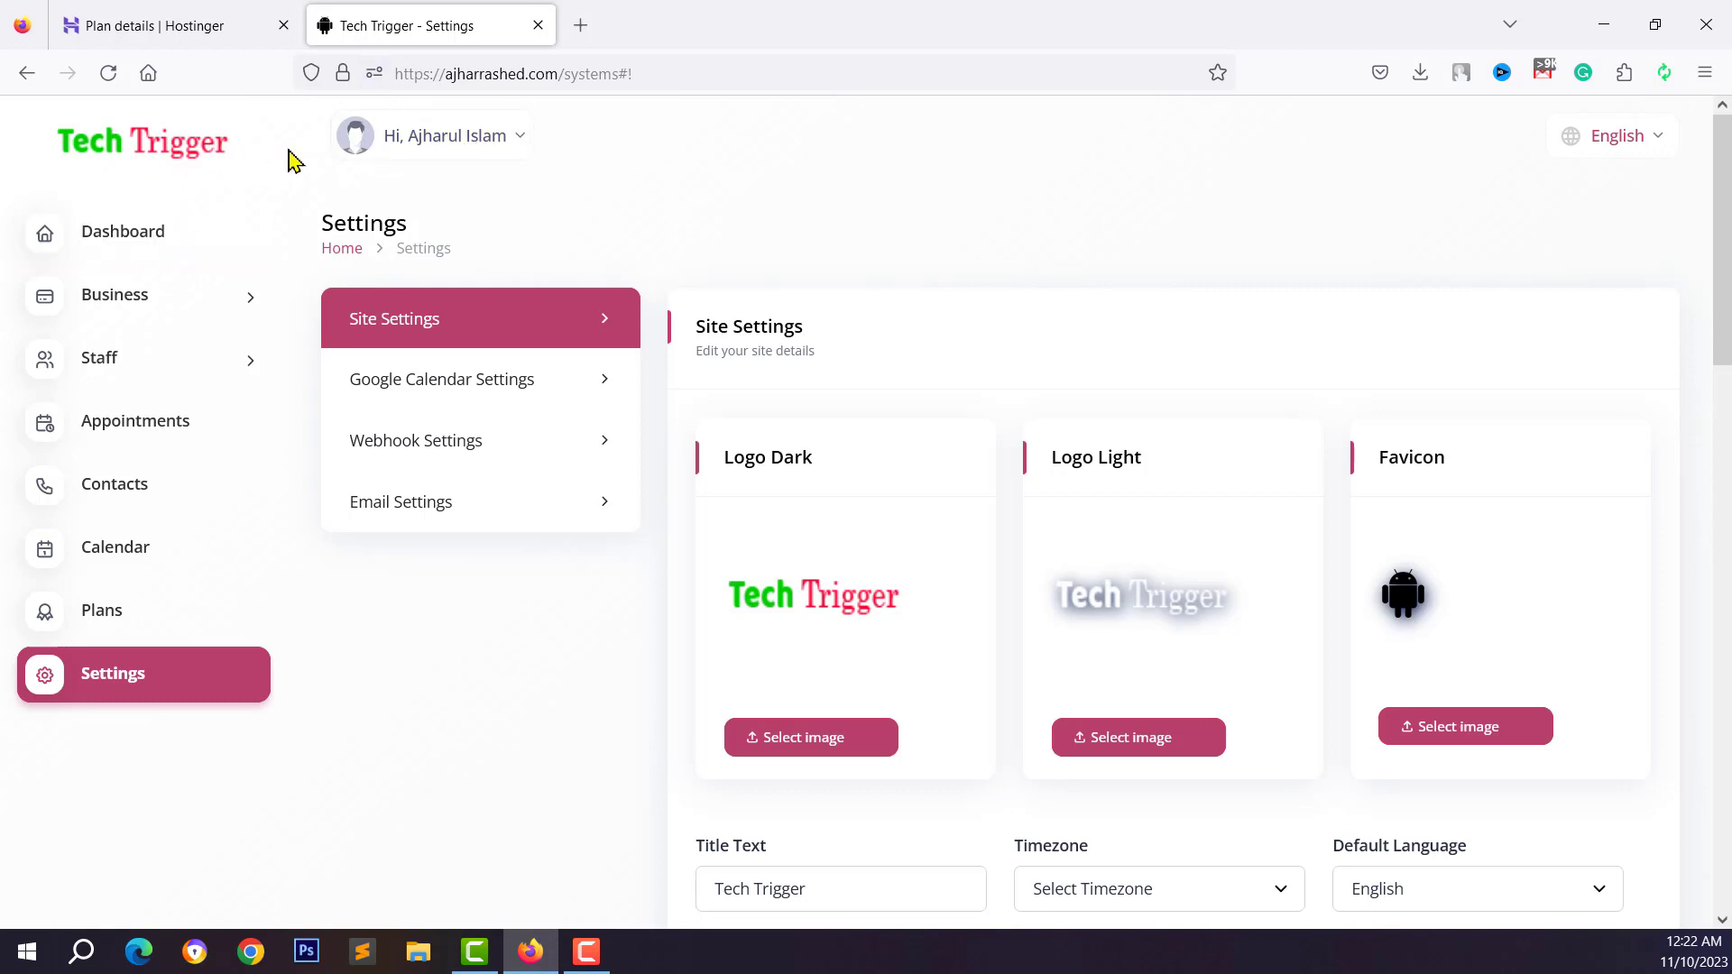
Select the site's web address and expand the Business sidebar section
left_click_drag(559, 74, 371, 86)
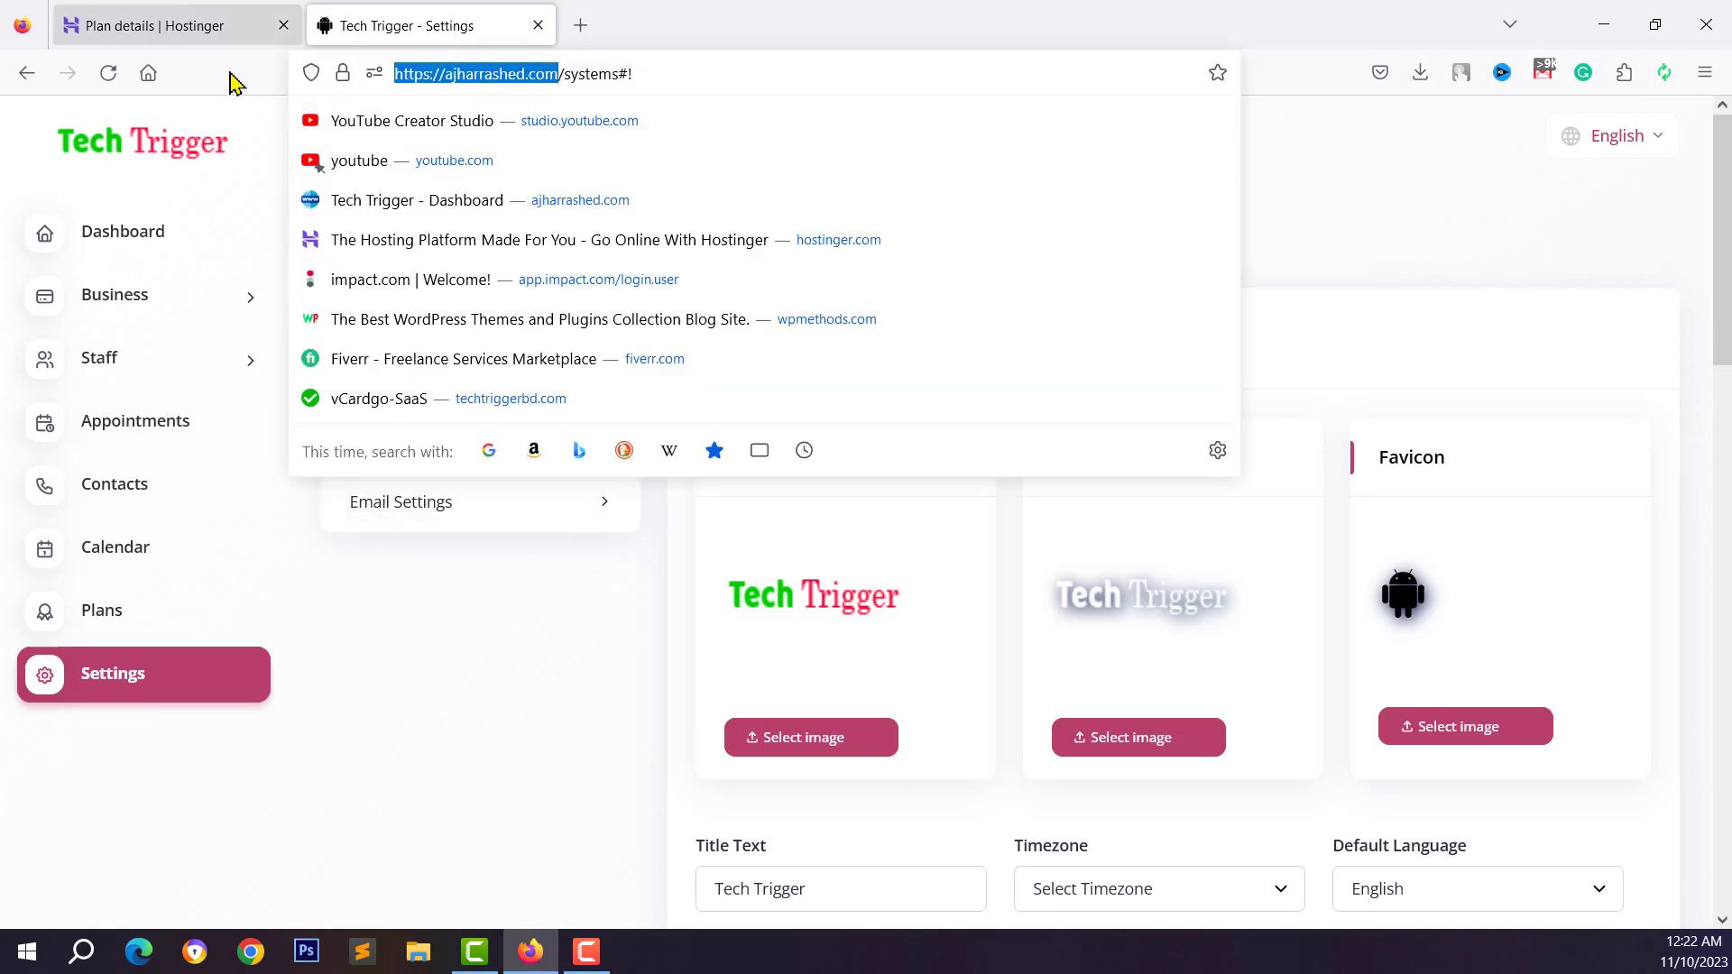
left_click(519, 584)
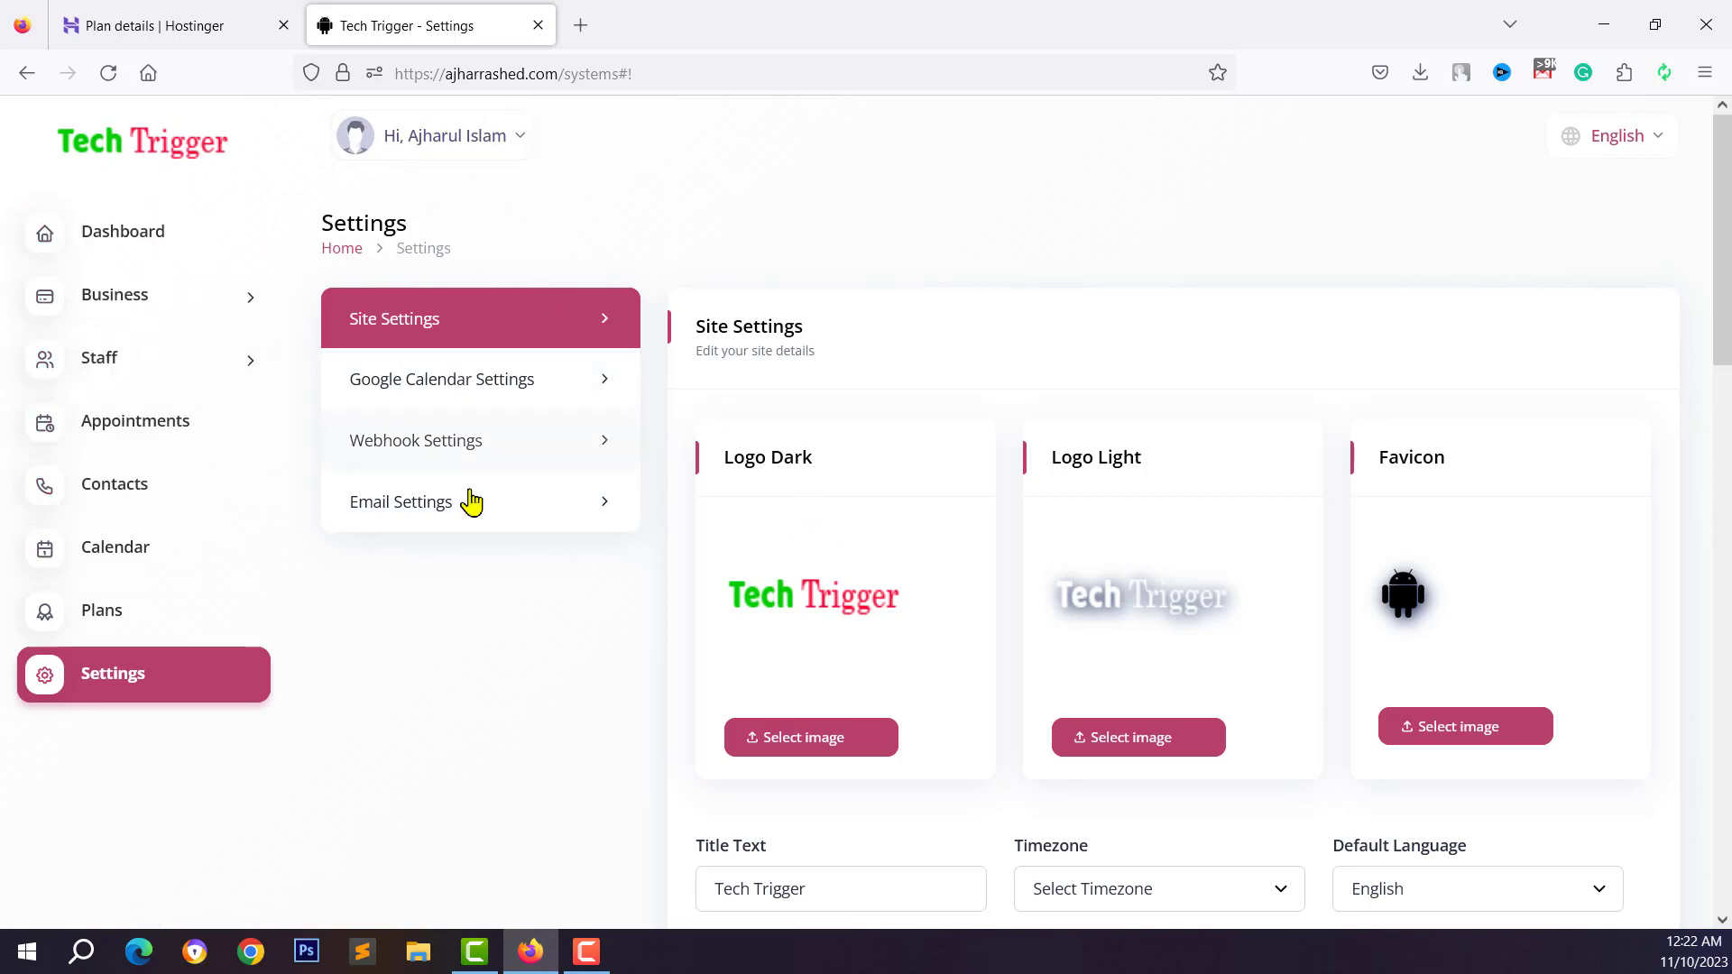
scroll(1164, 568, "down", 1)
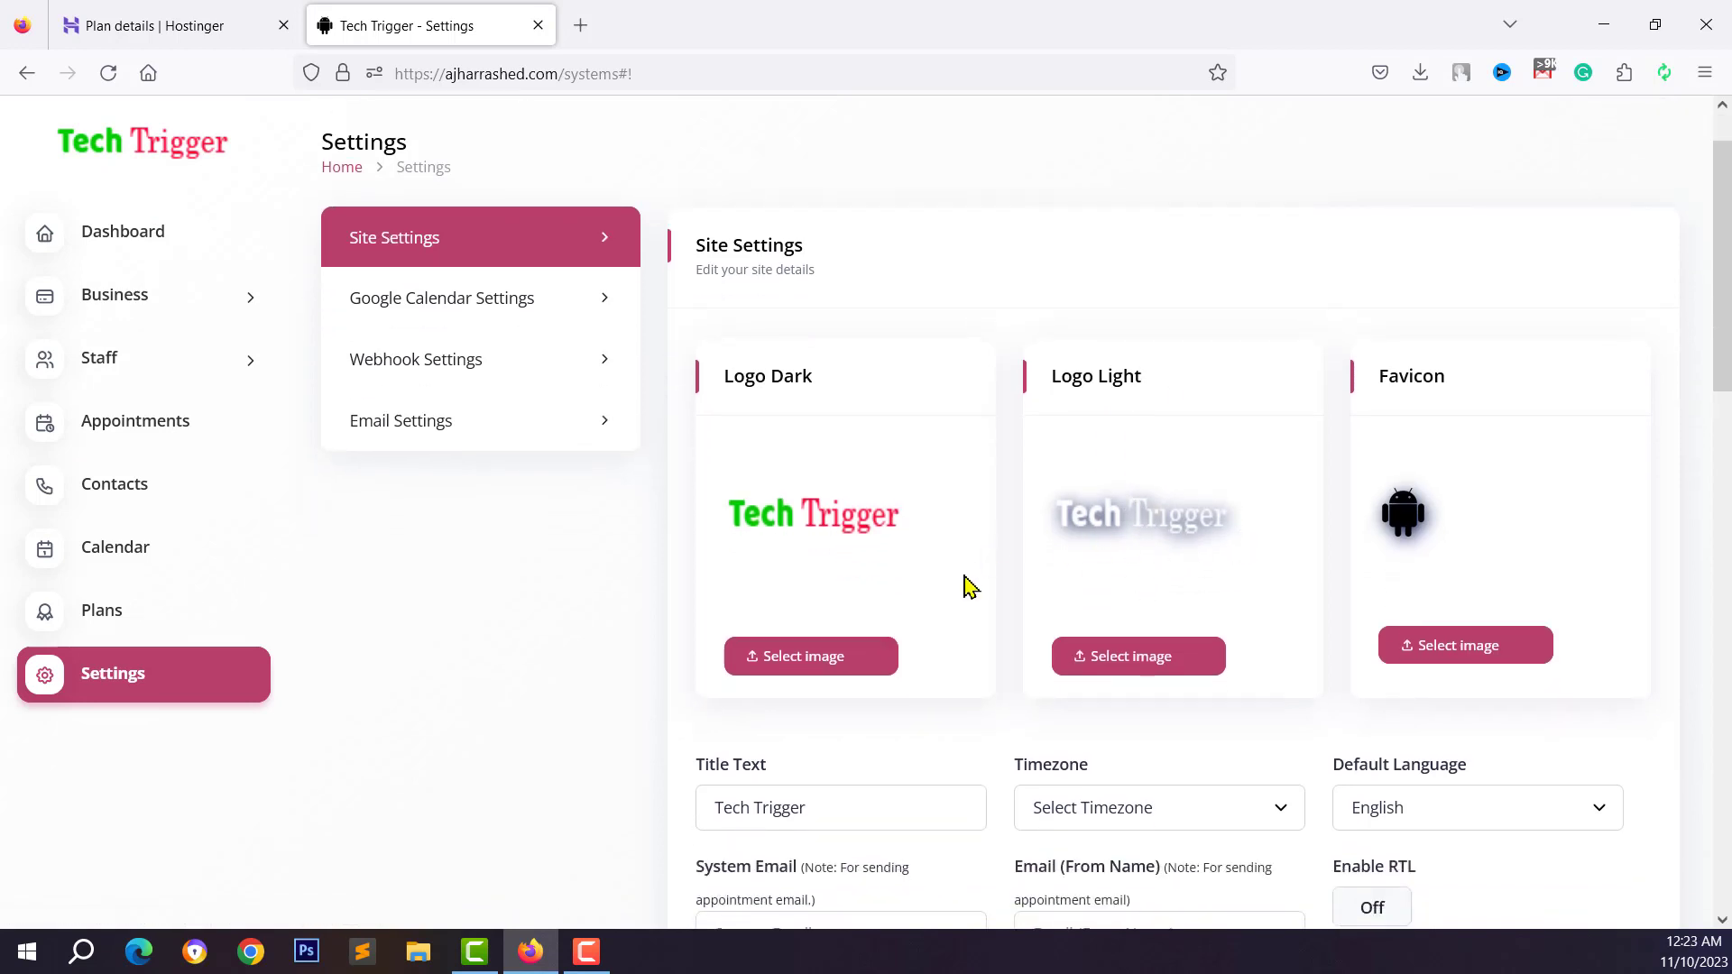
scroll(967, 586, "down", 1)
left_click(213, 291)
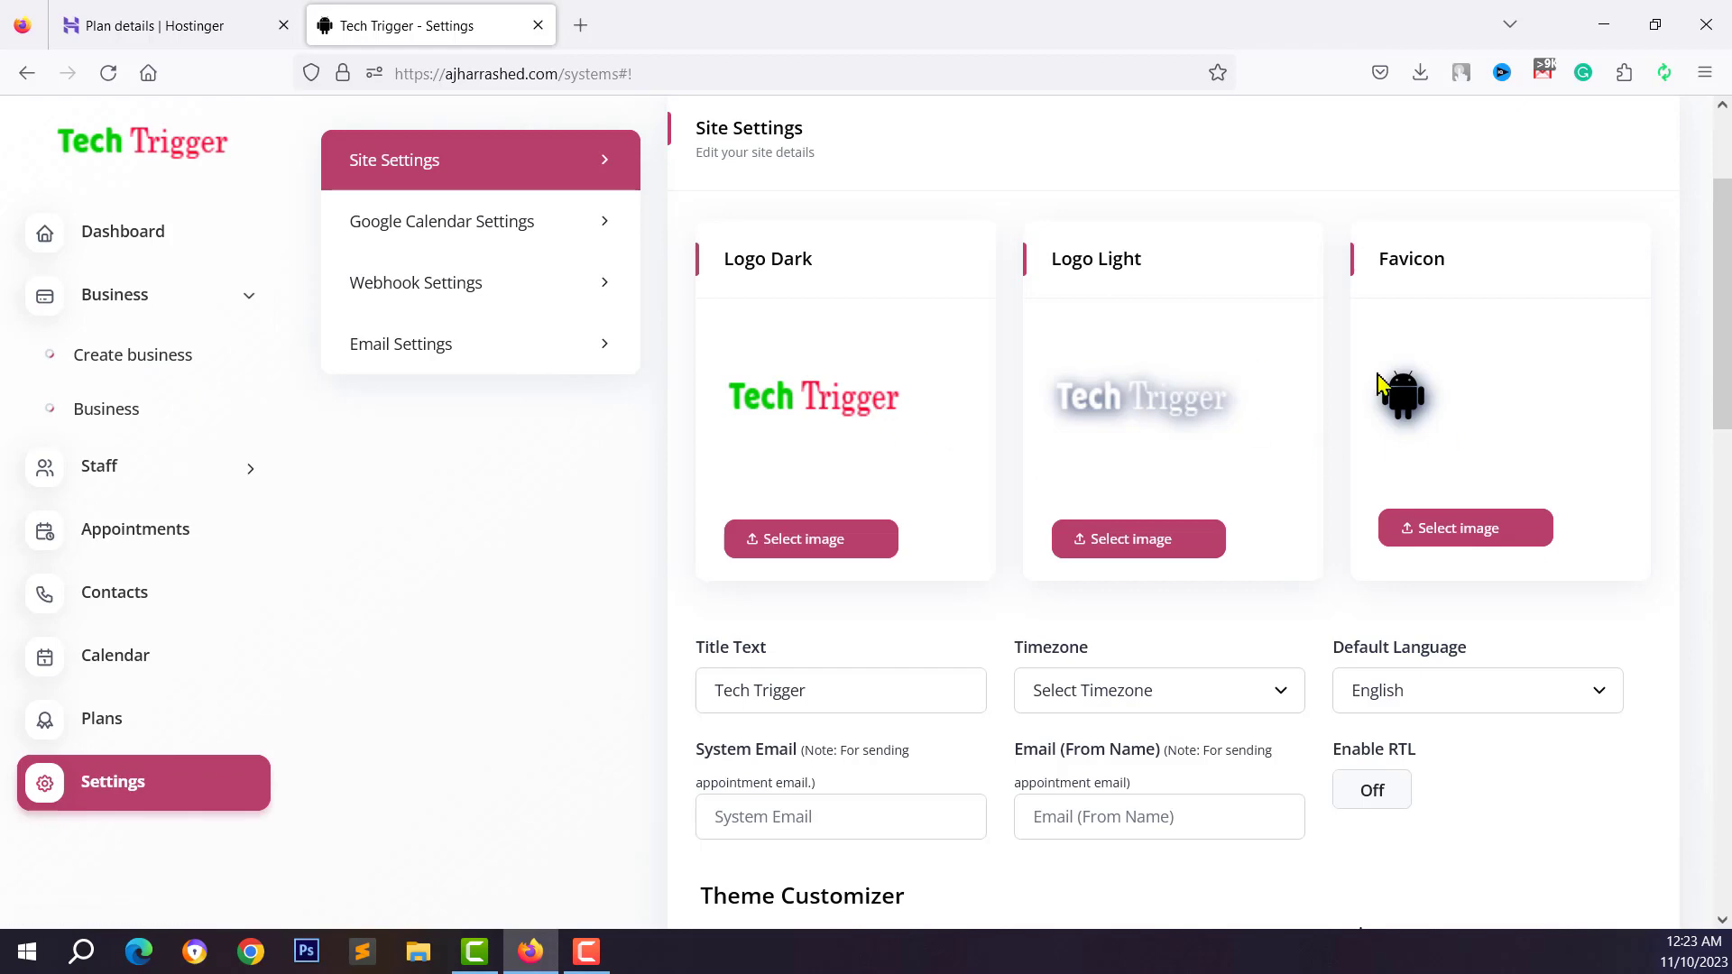
Scroll down to Email Settings and focus the empty Mail Driver and Mail Host fields
scroll(970, 411, "down", 2)
scroll(1177, 487, "down", 10)
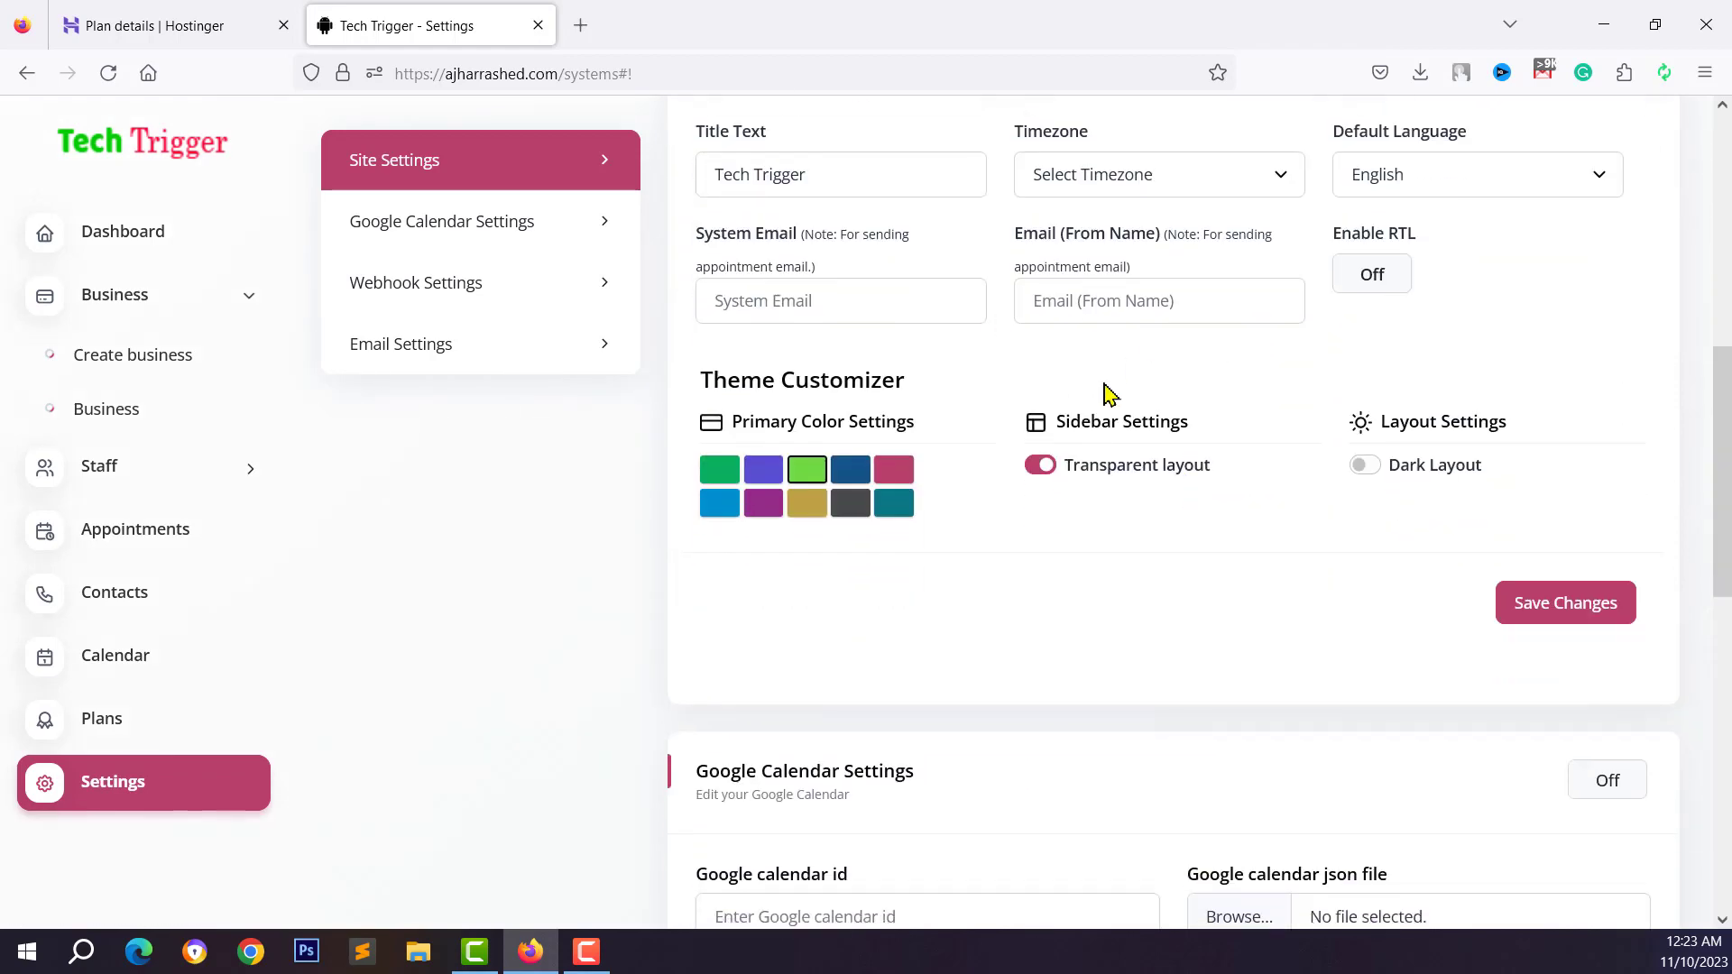
scroll(1057, 397, "down", 2)
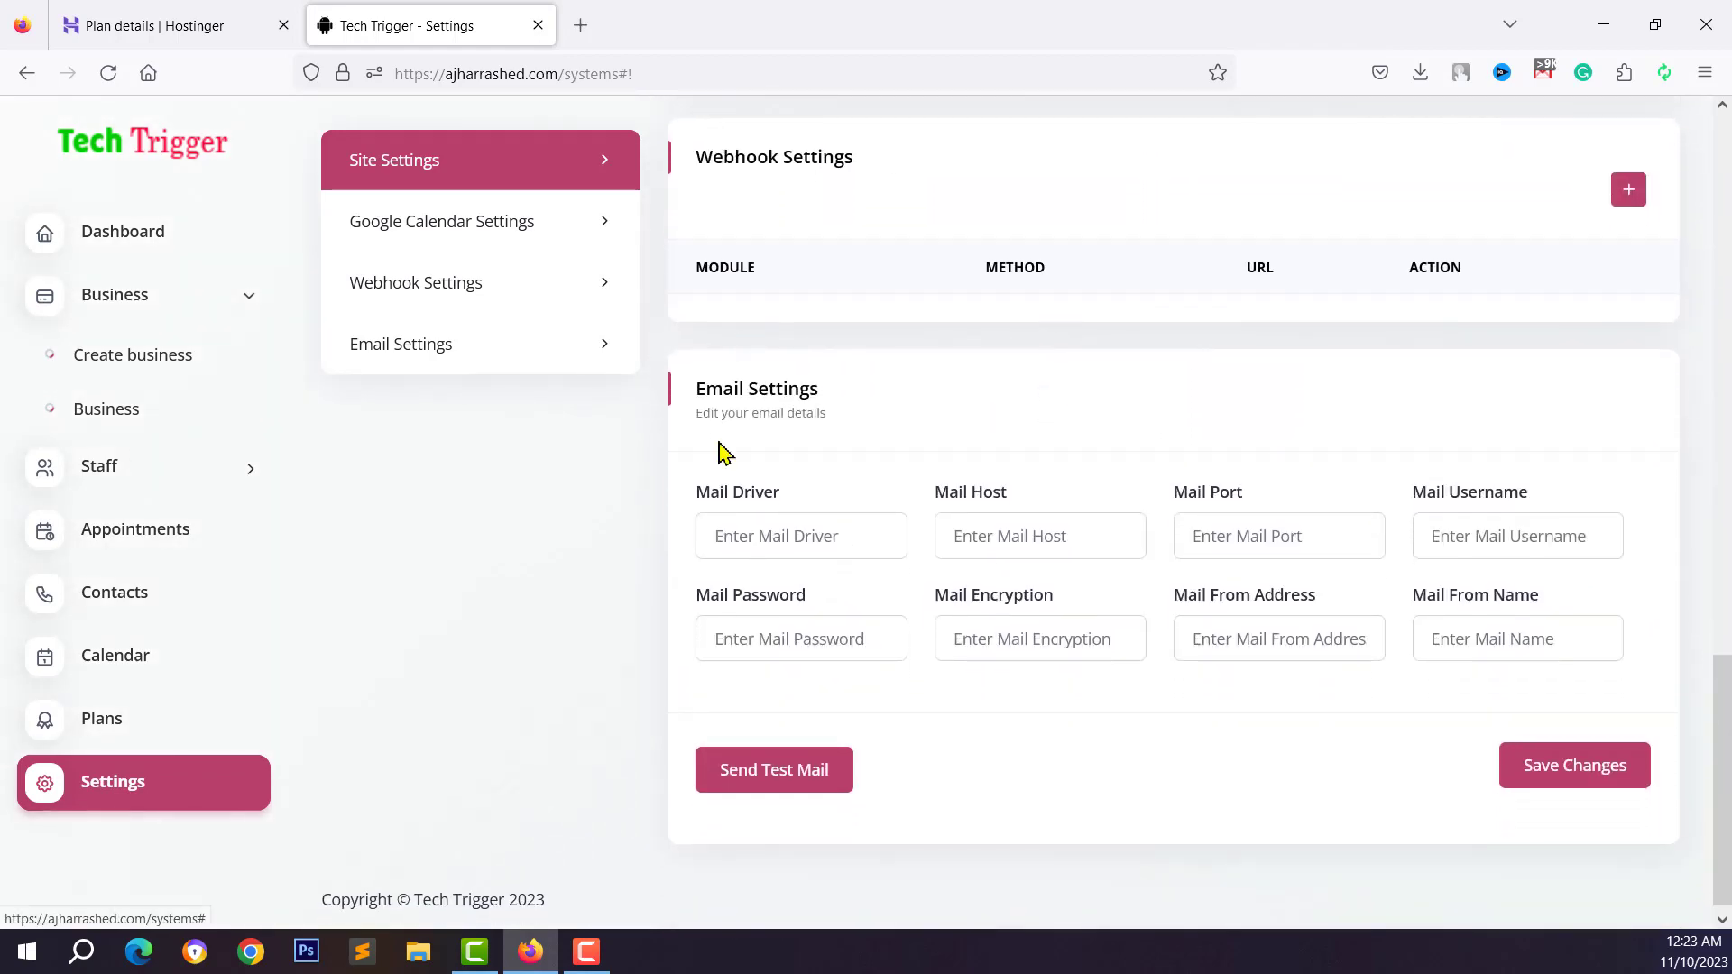
left_click(809, 521)
left_click(1062, 521)
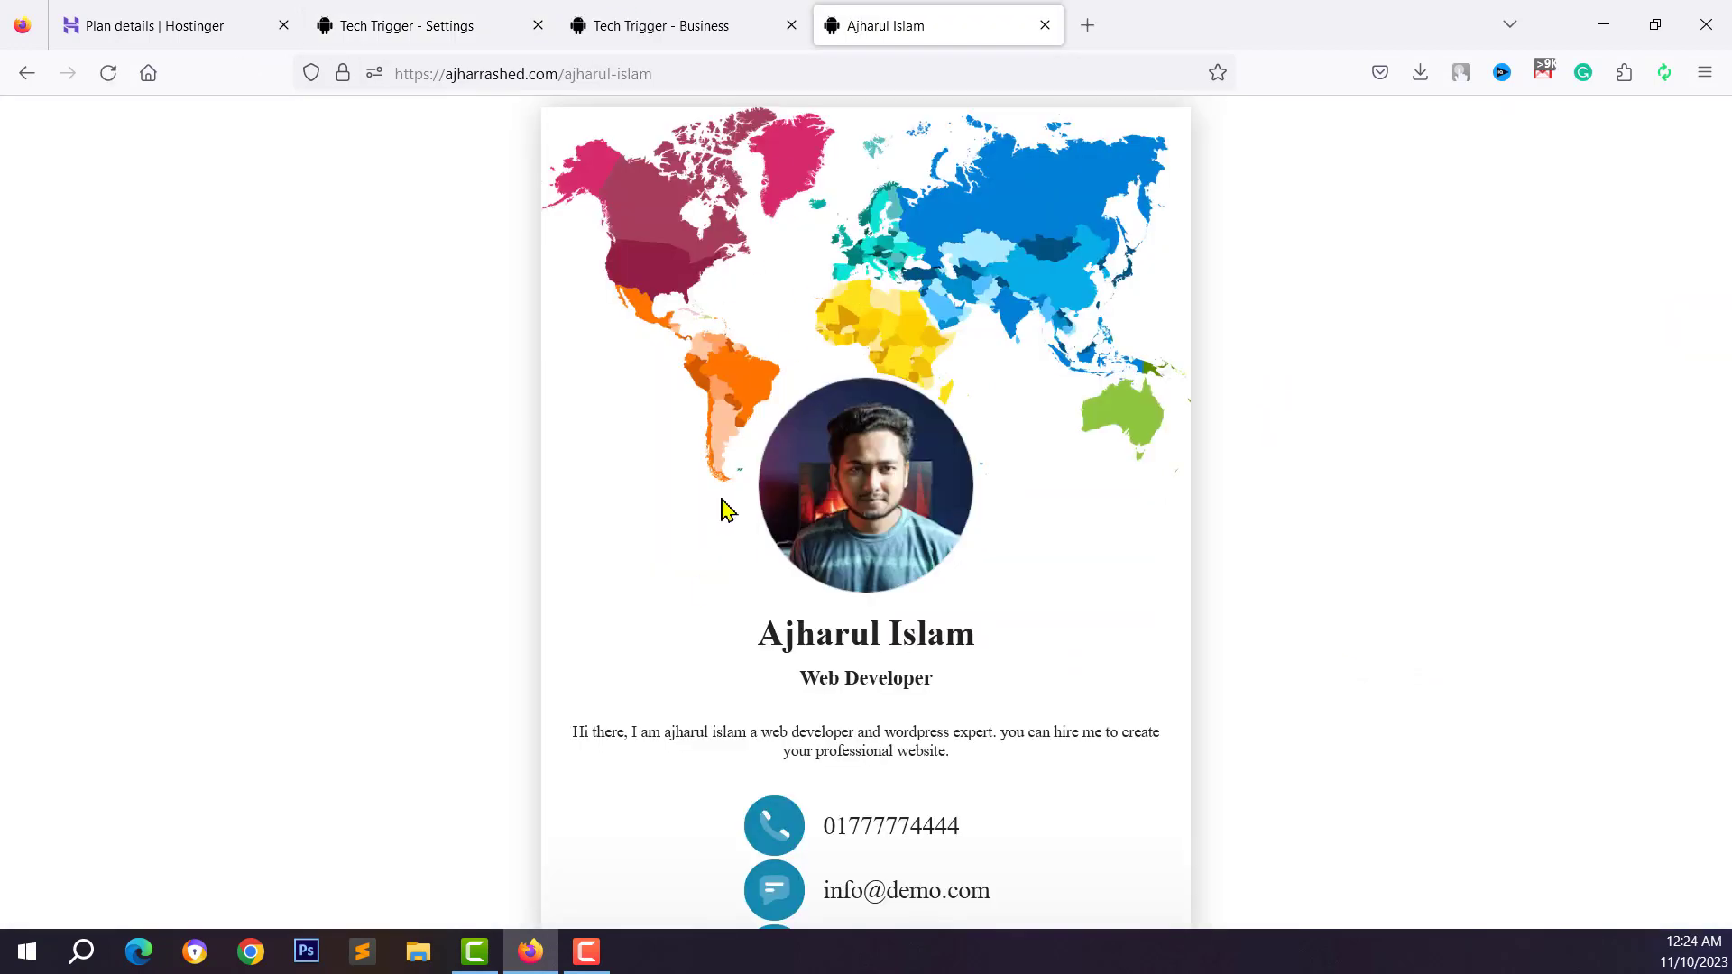
Try the live vCard's Make an appointment form, close it, and return to Settings
scroll(835, 387, "down", 6)
scroll(820, 545, "down", 4)
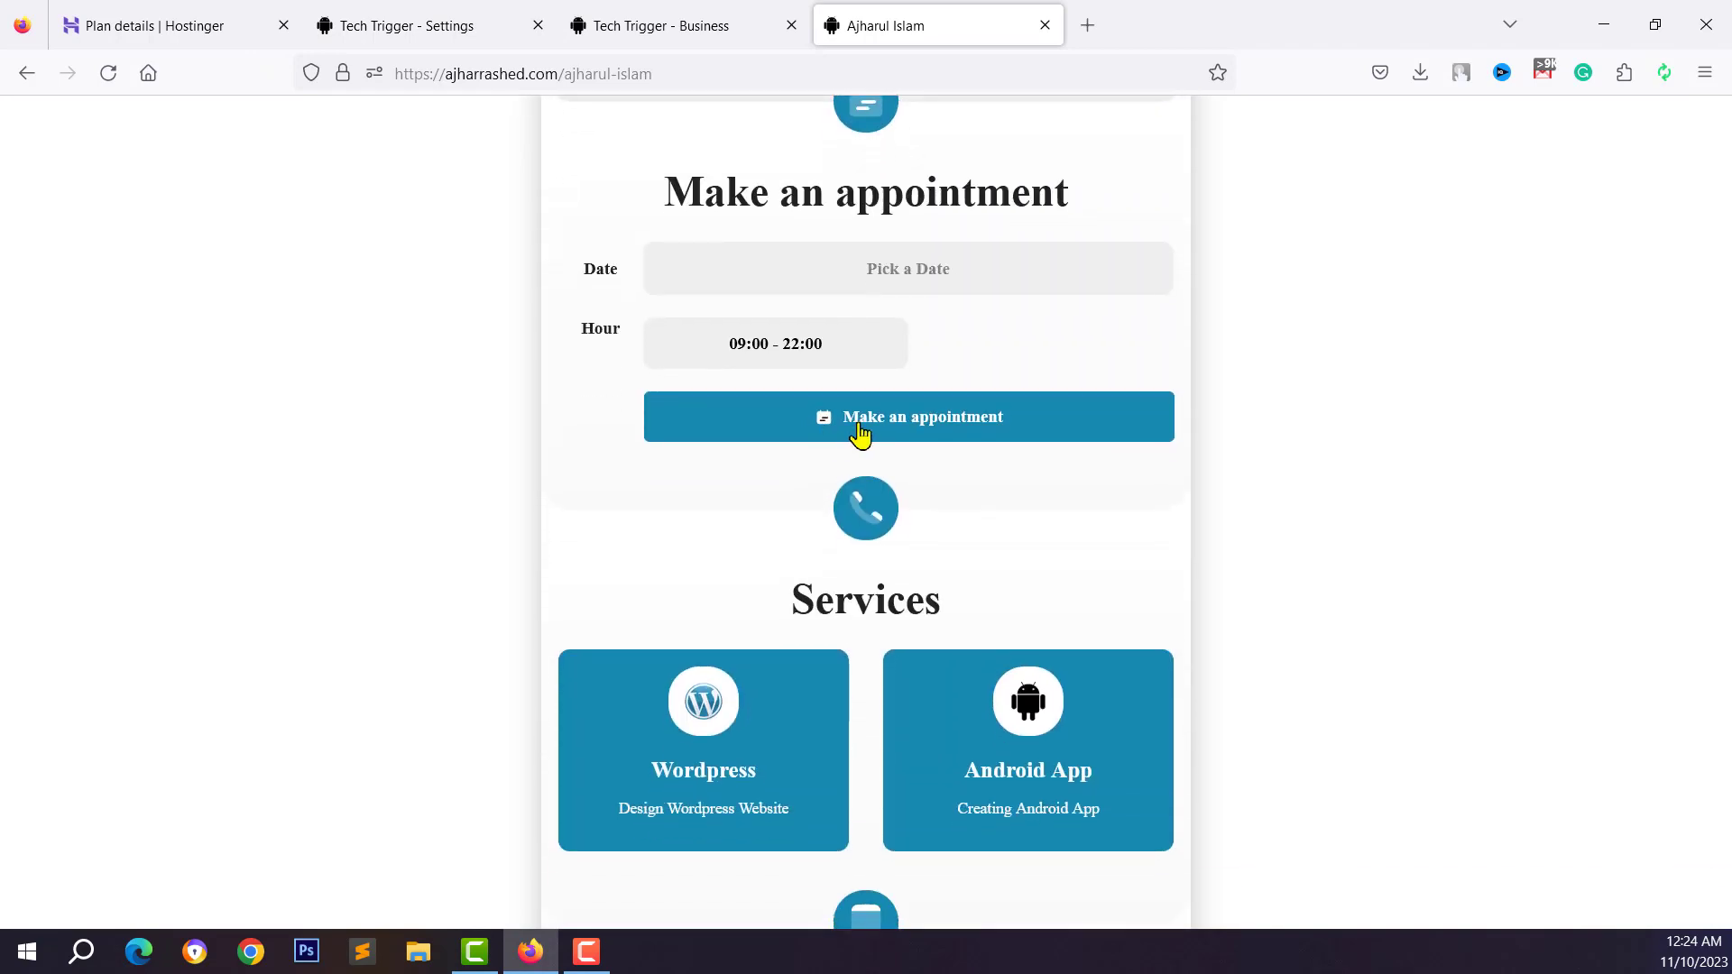
left_click(861, 431)
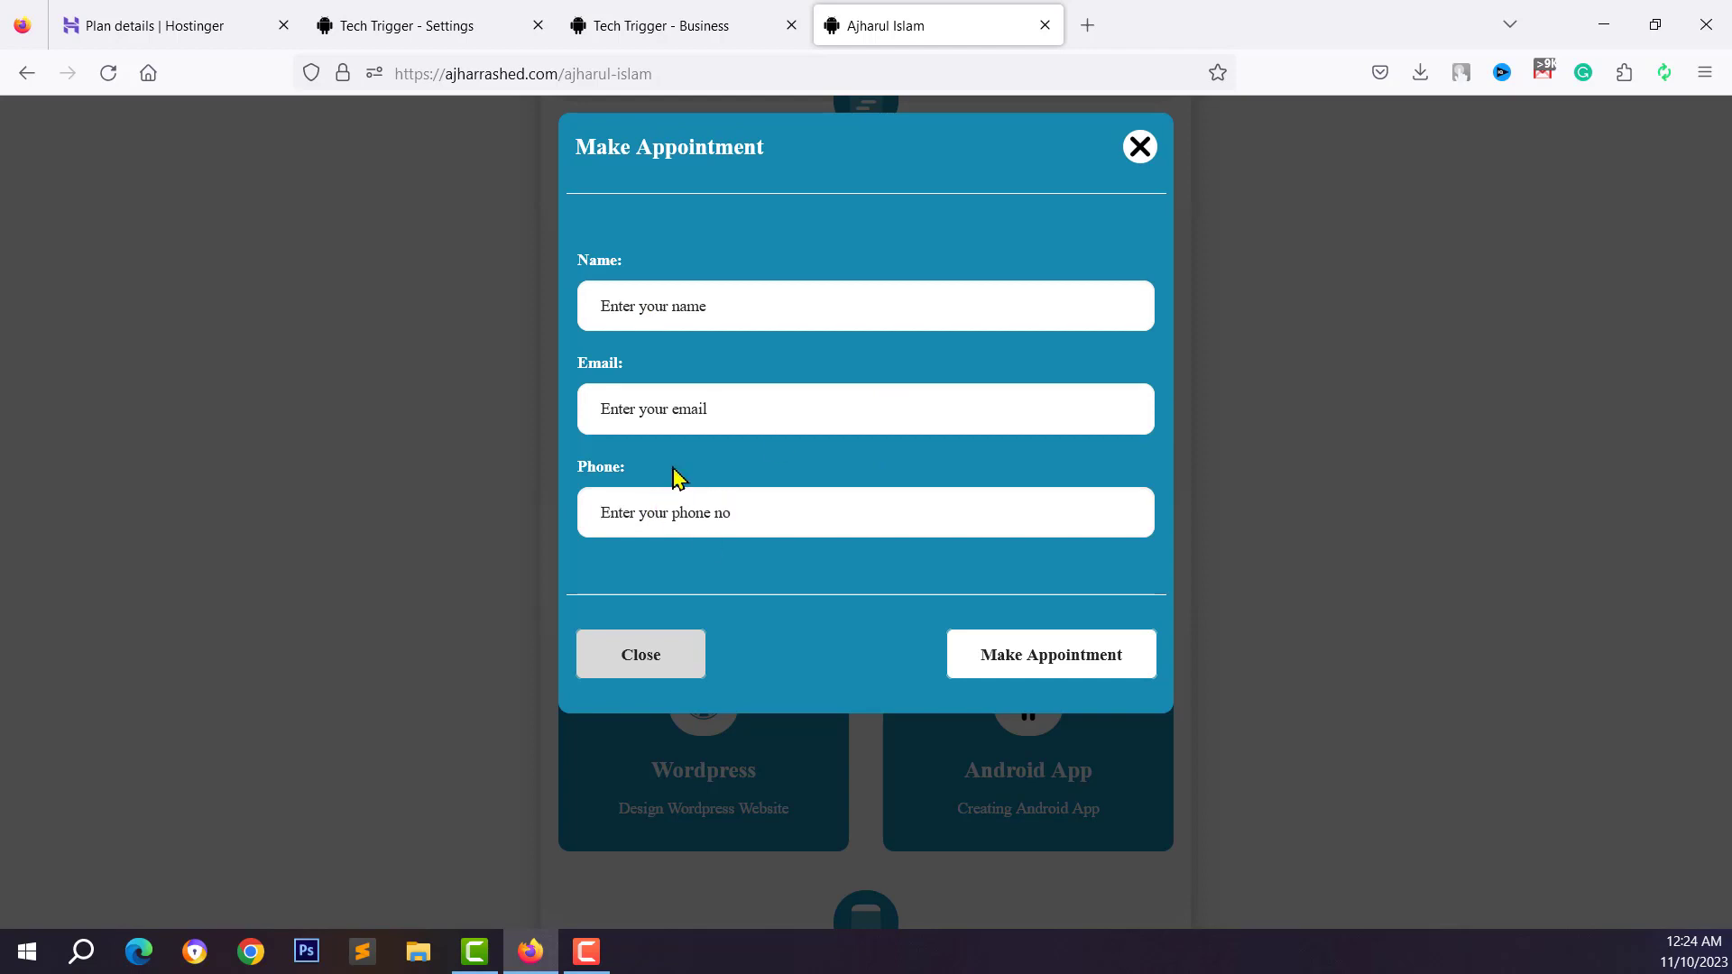
left_click(691, 512)
left_click(1051, 650)
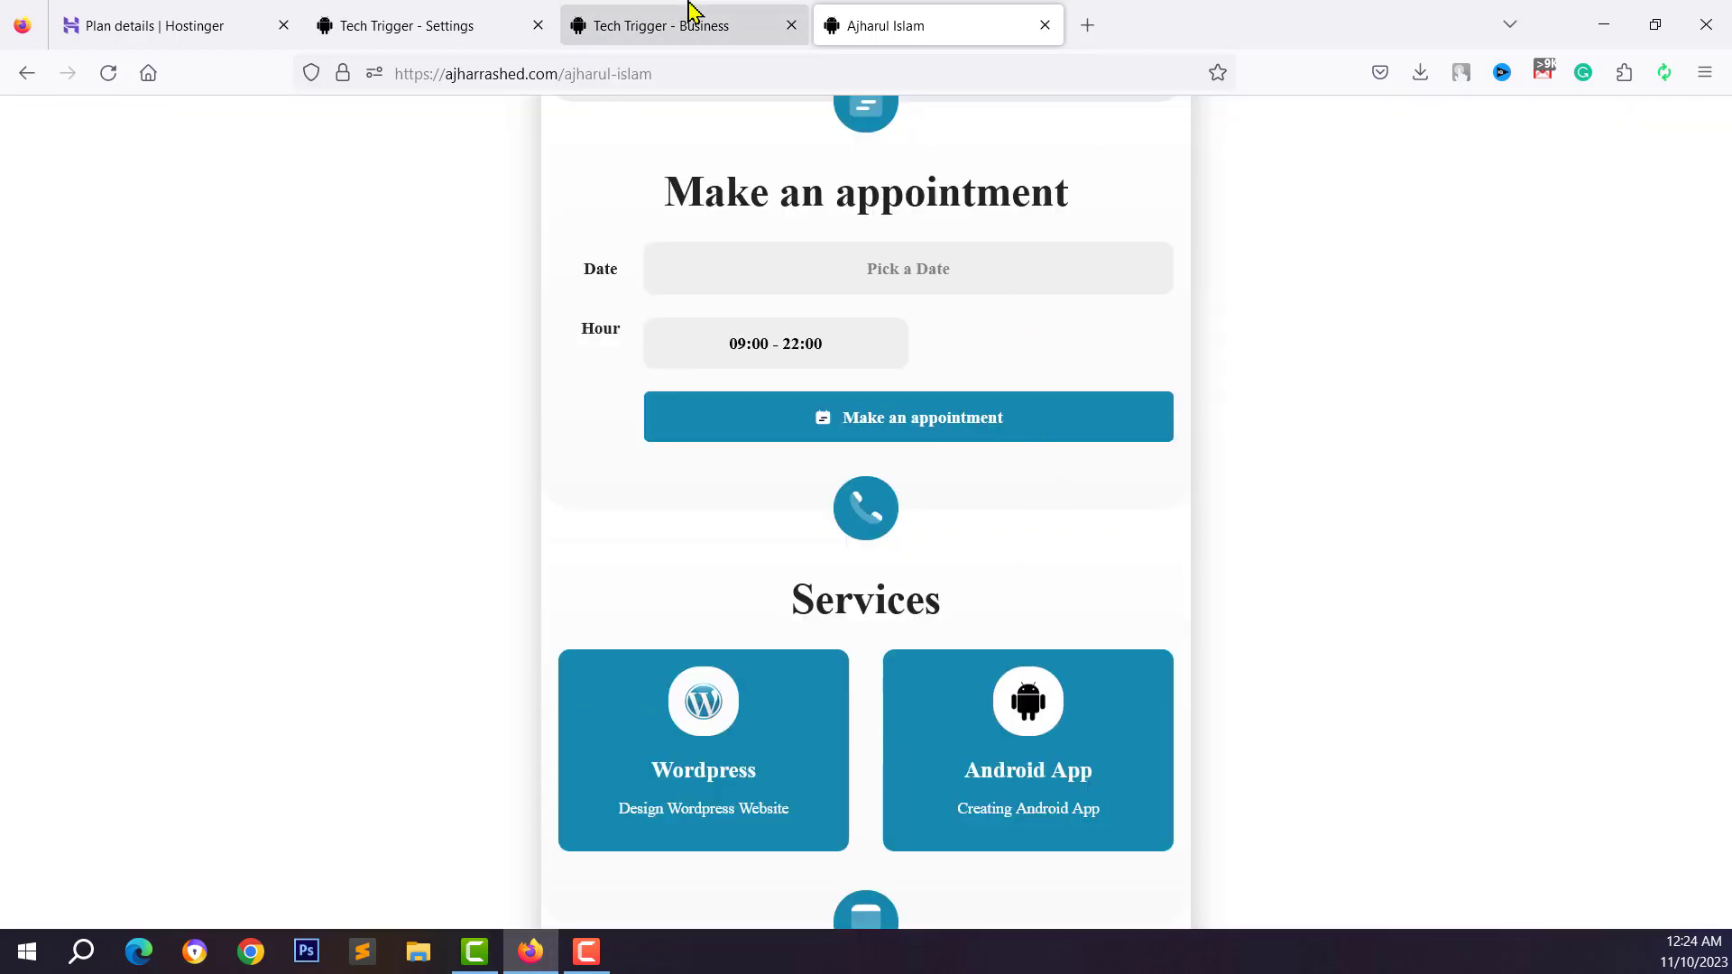
left_click(690, 12)
left_click(442, 13)
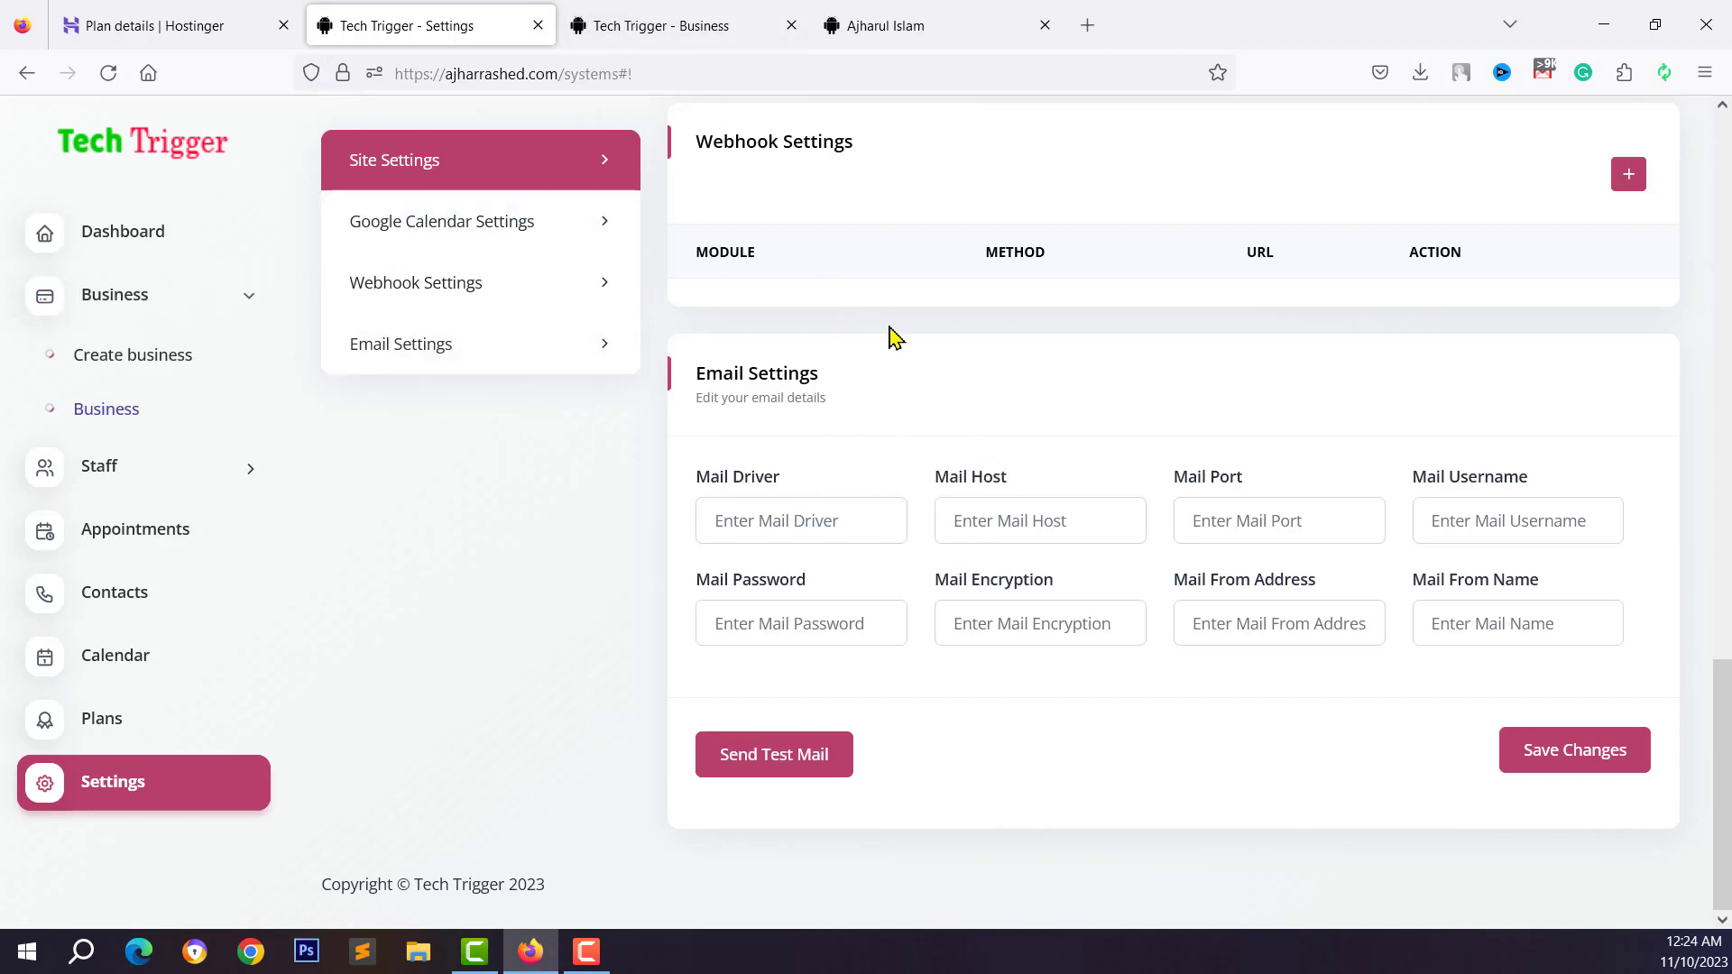
Reload Settings, then view the Dashboard: 1 business, 0 appointments, 0 staff, QR code
scroll(394, 358, "up", 2)
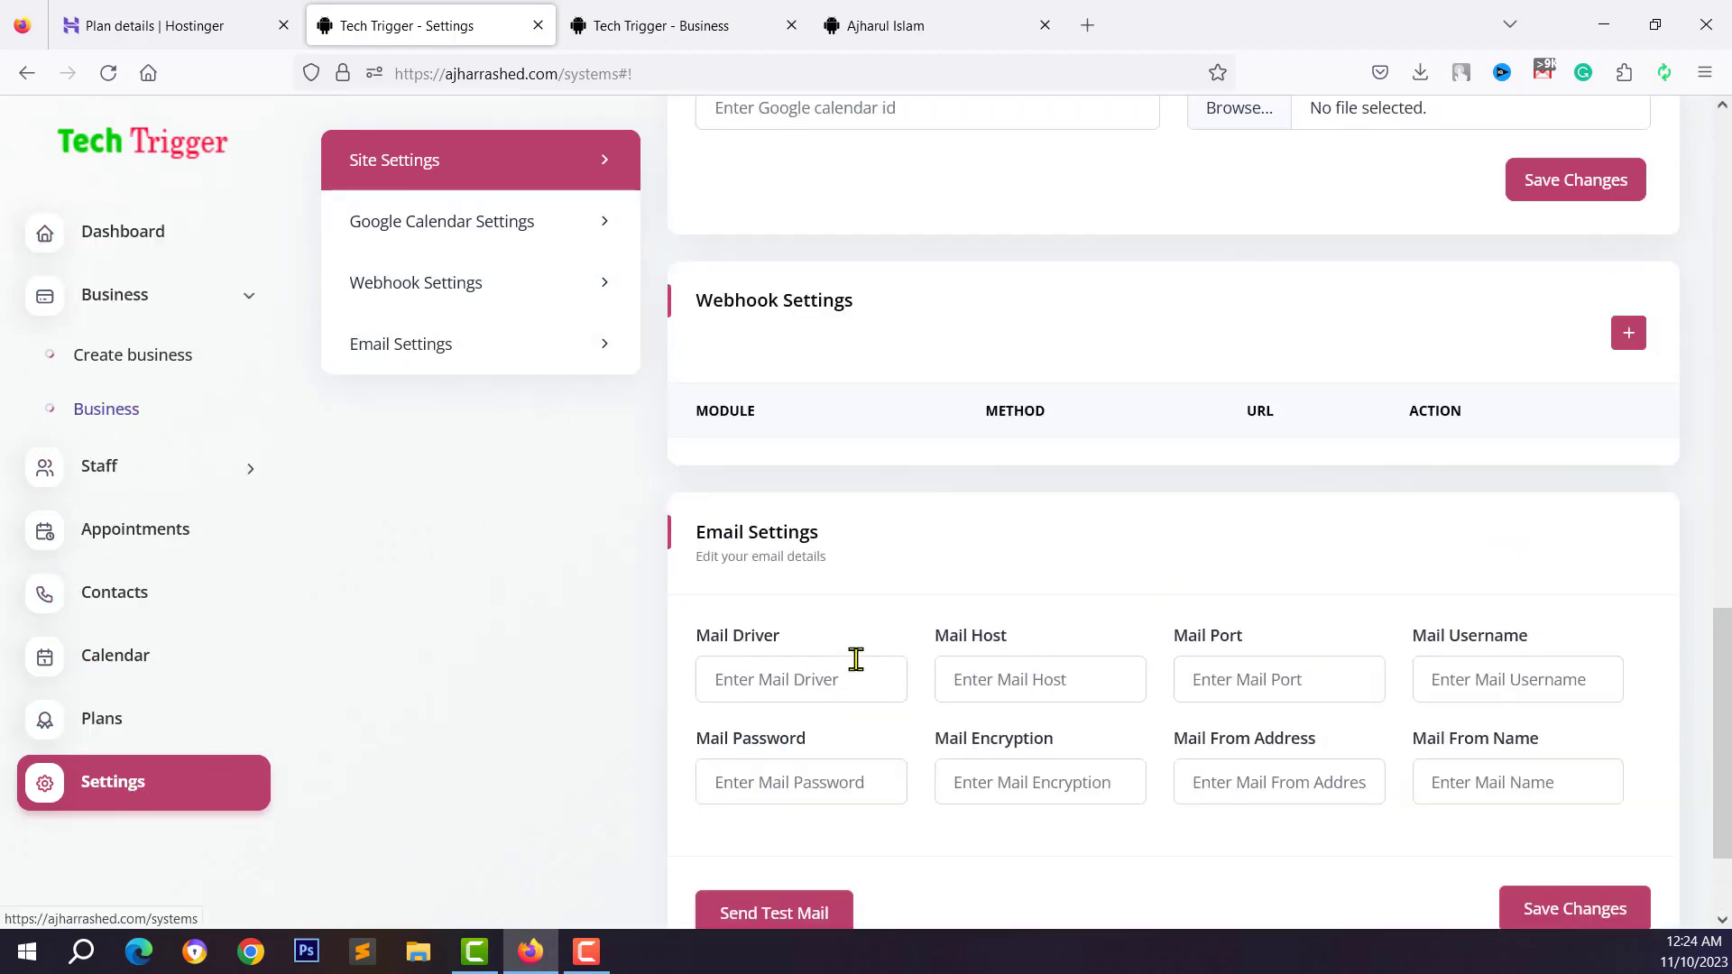
scroll(902, 613, "up", 1)
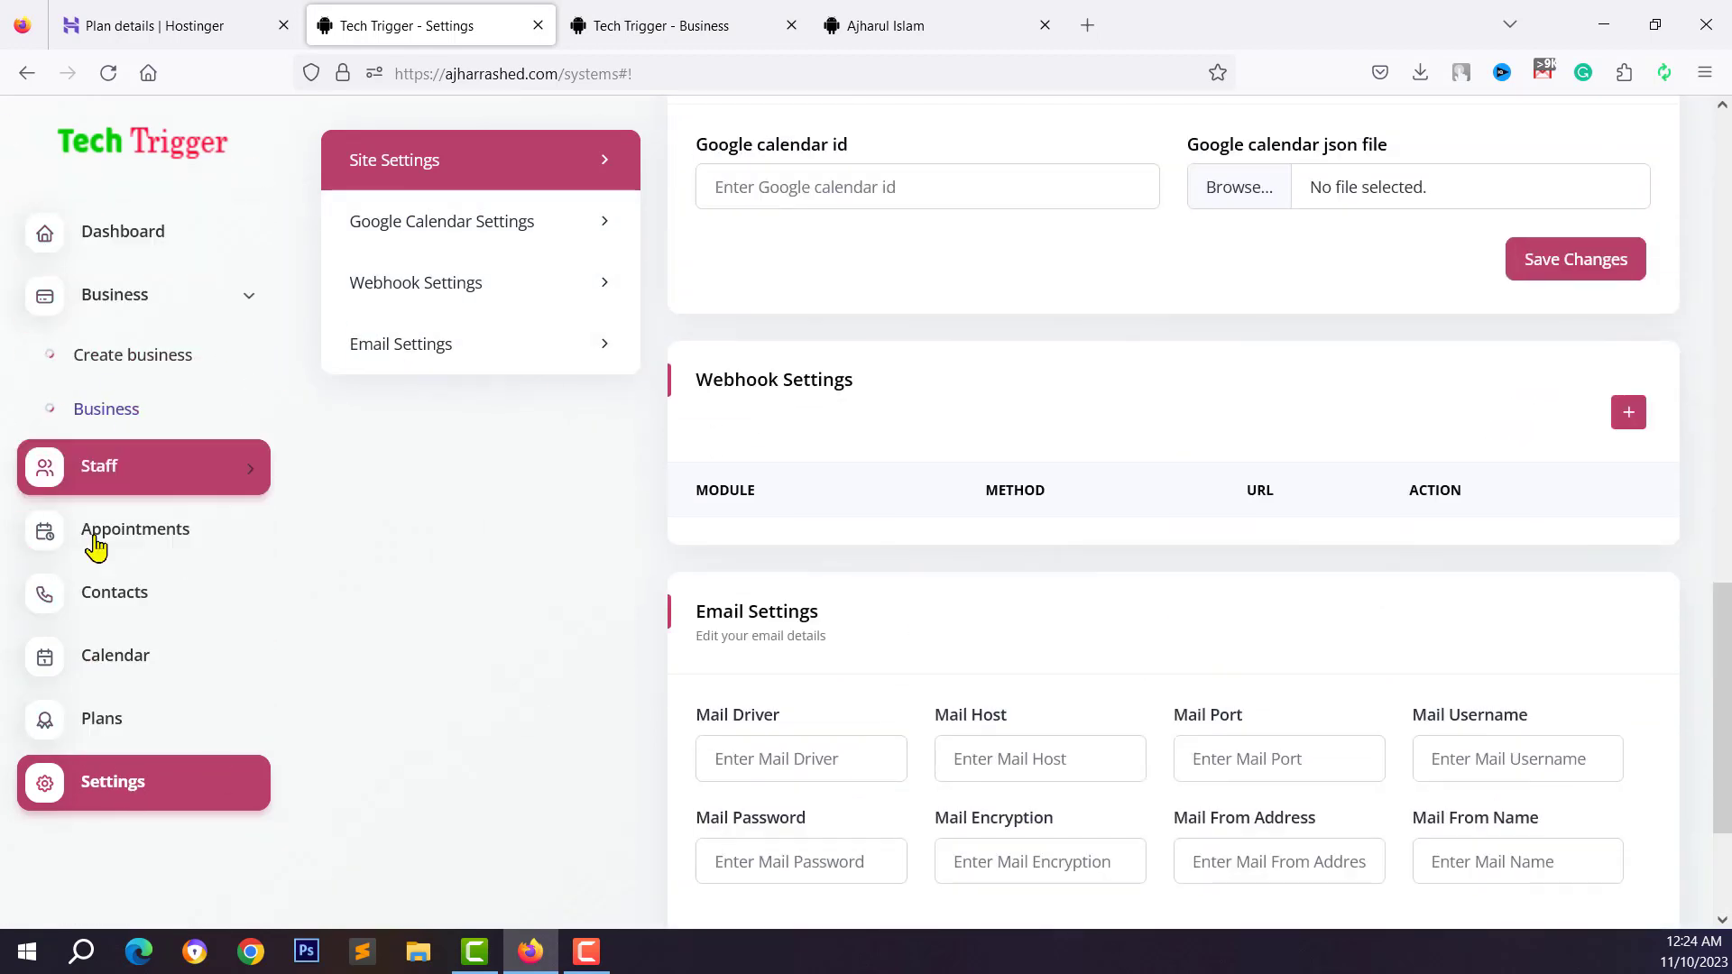
scroll(1156, 719, "down", 3)
scroll(889, 483, "up", 7)
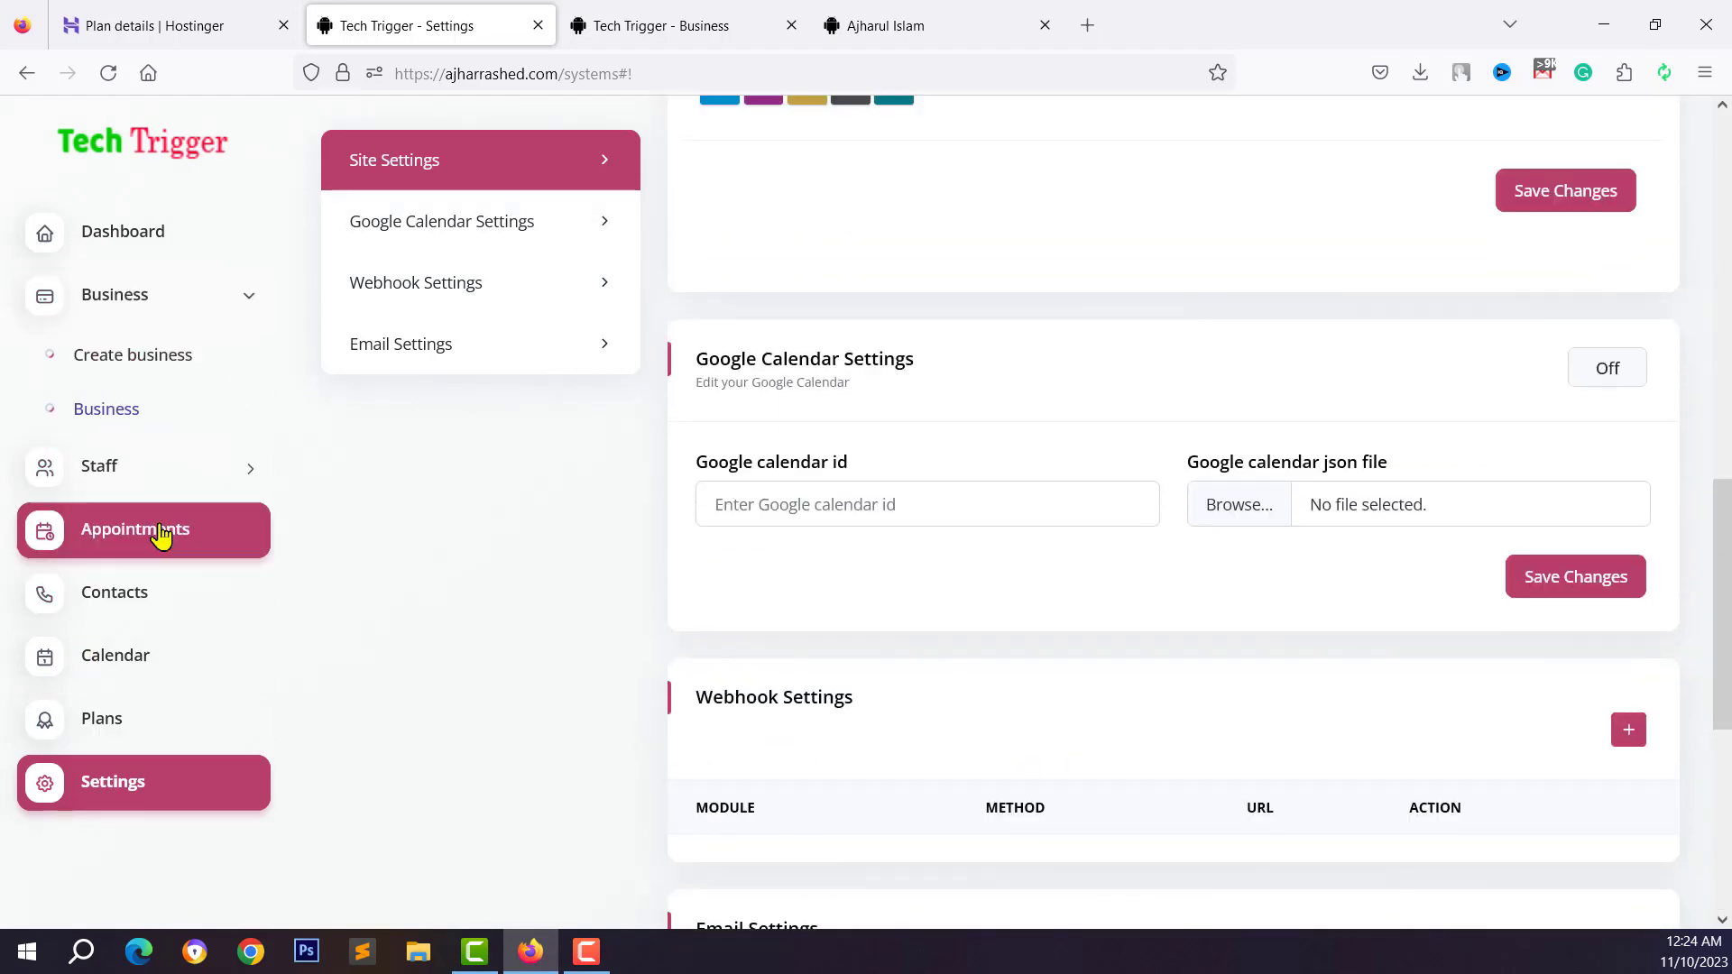
left_click(154, 777)
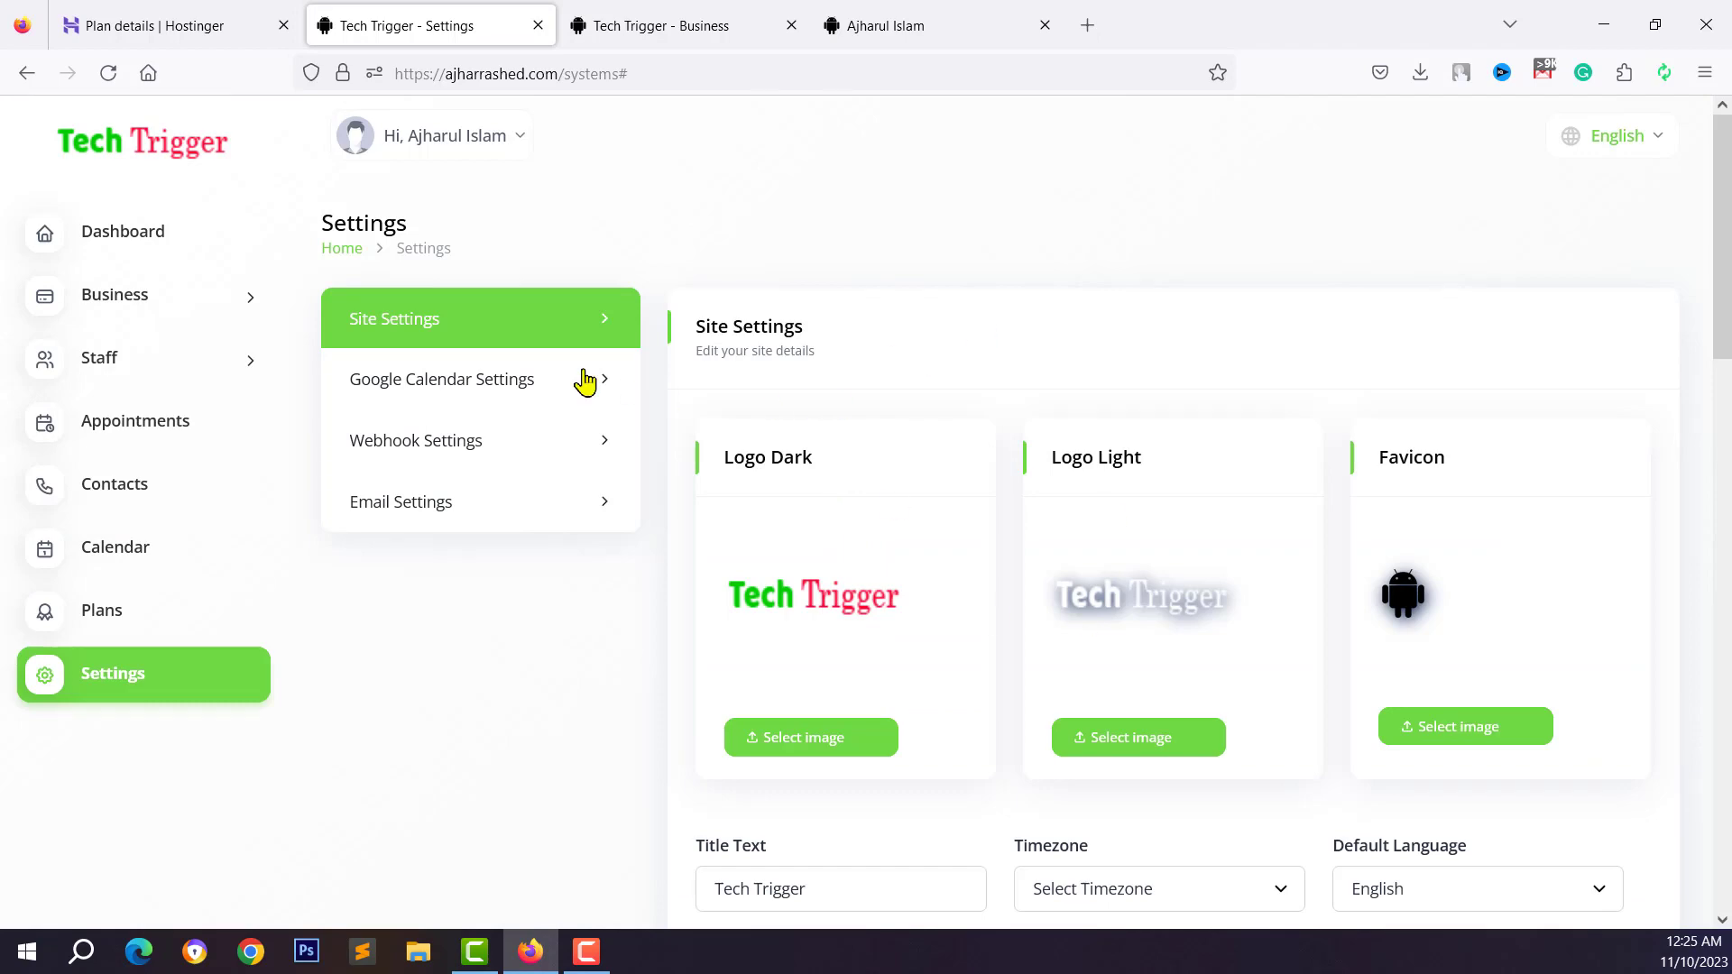
left_click(143, 227)
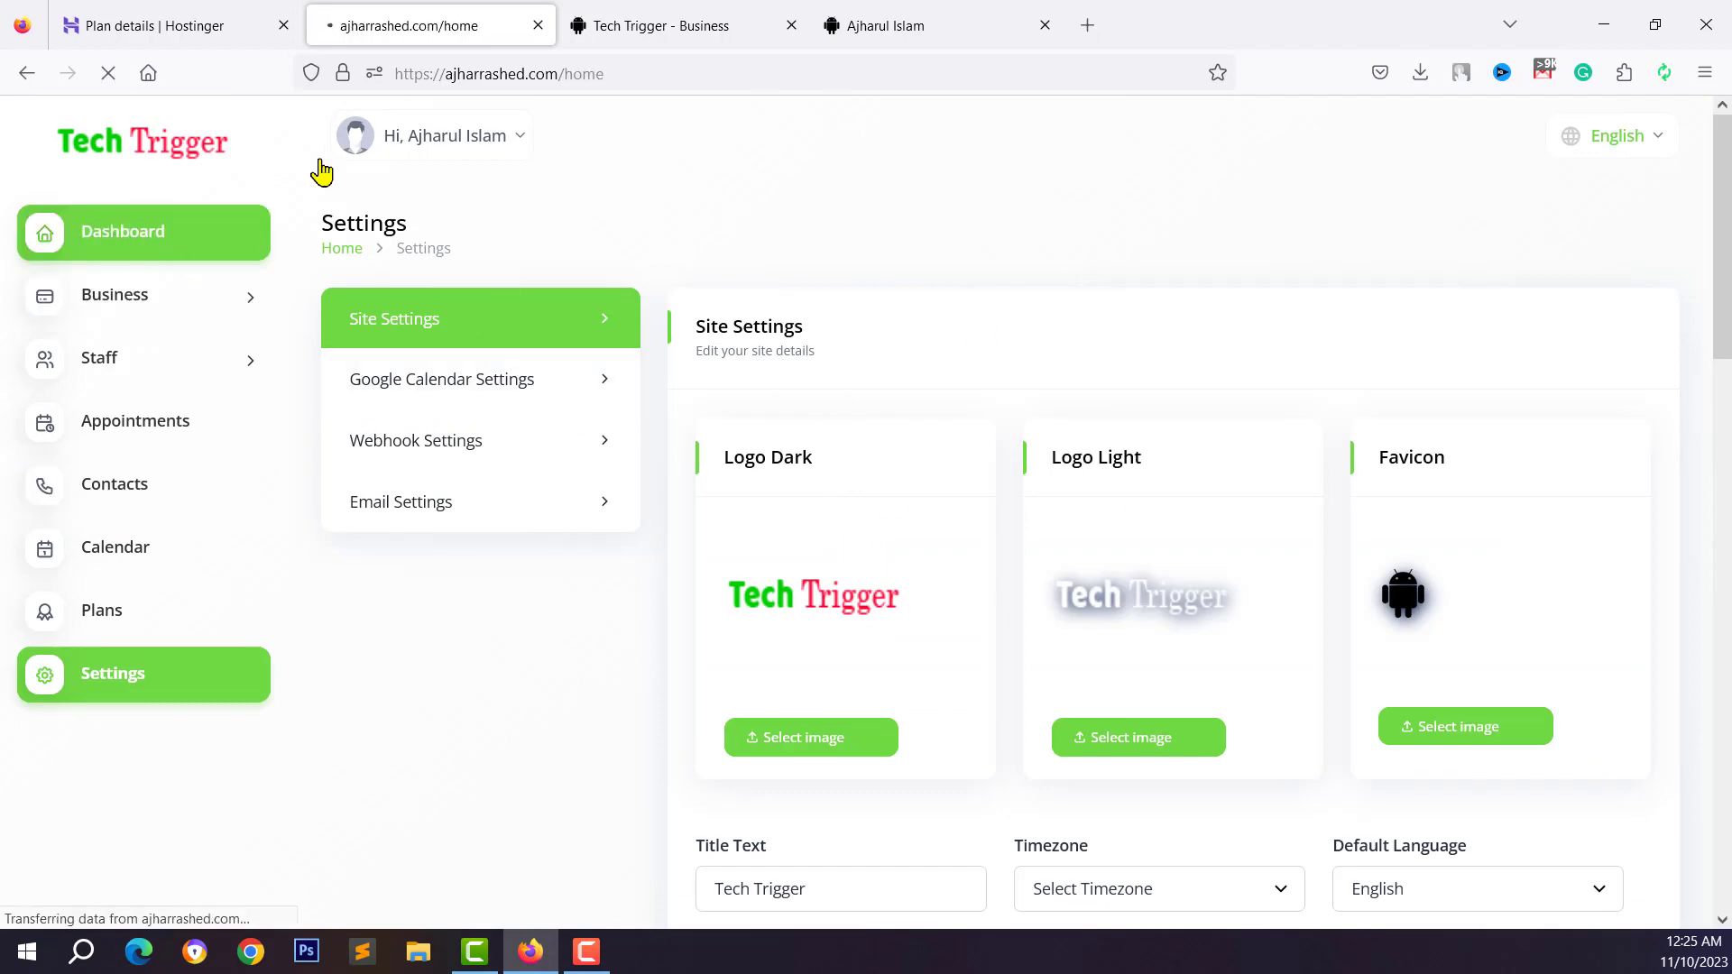
left_click(663, 25)
left_click(479, 22)
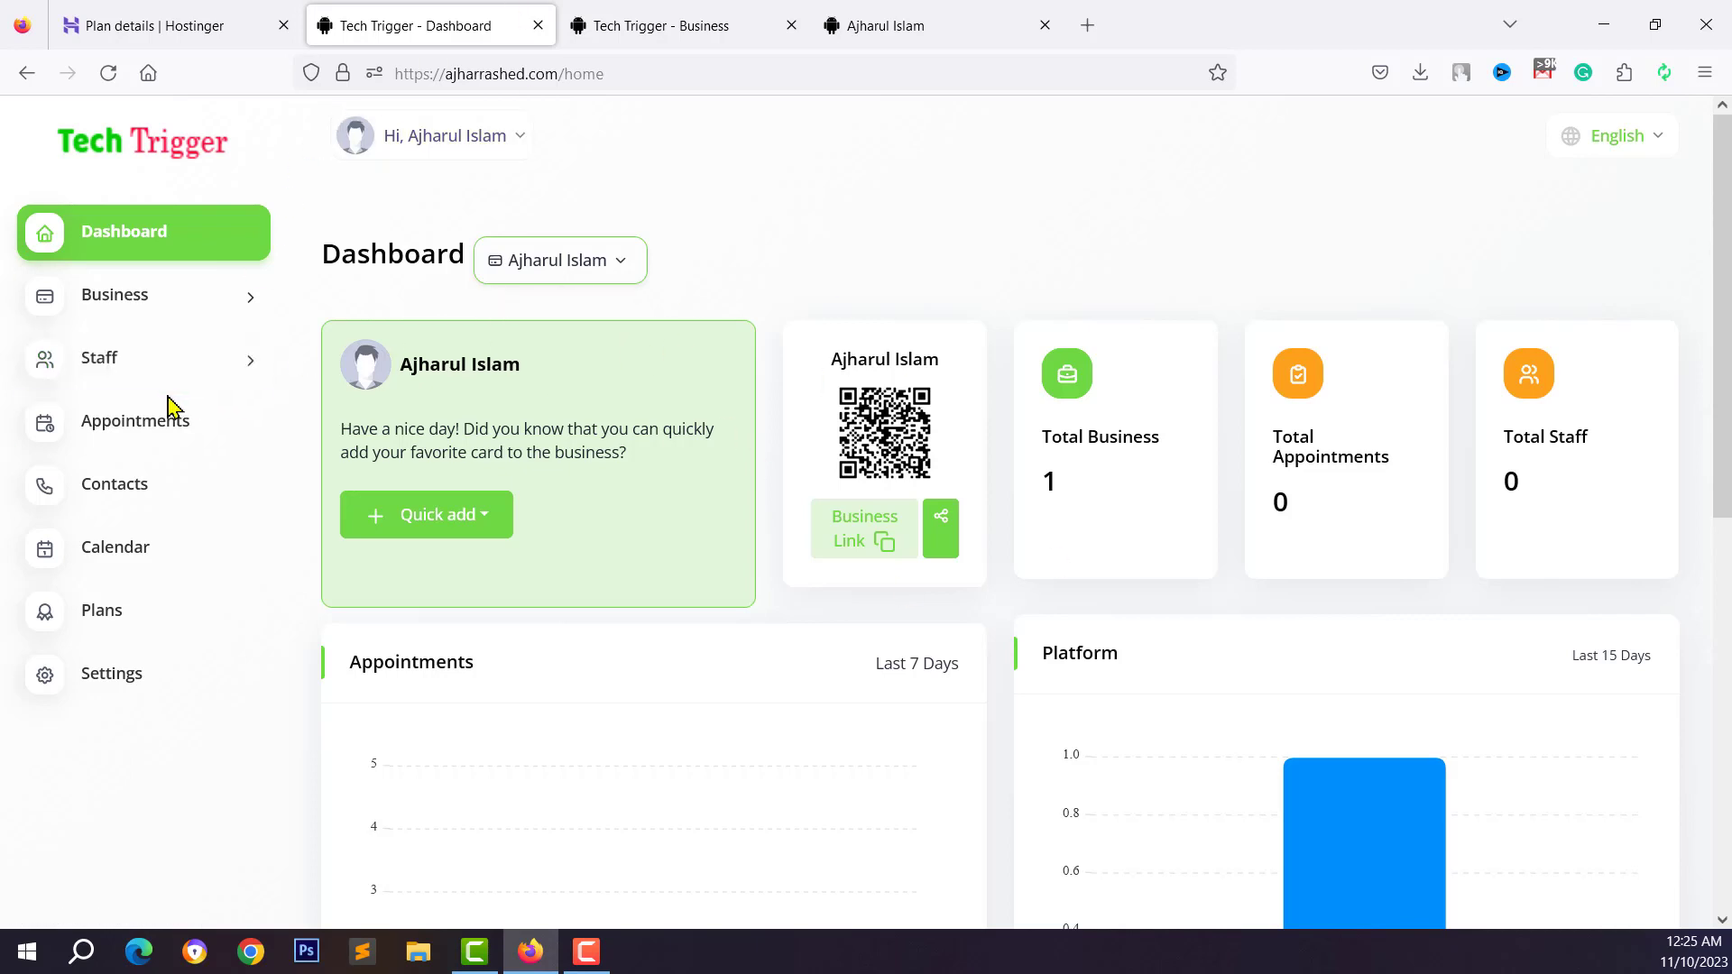
Open the Business list, preview the + Create theme picker, then close it
left_click(478, 136)
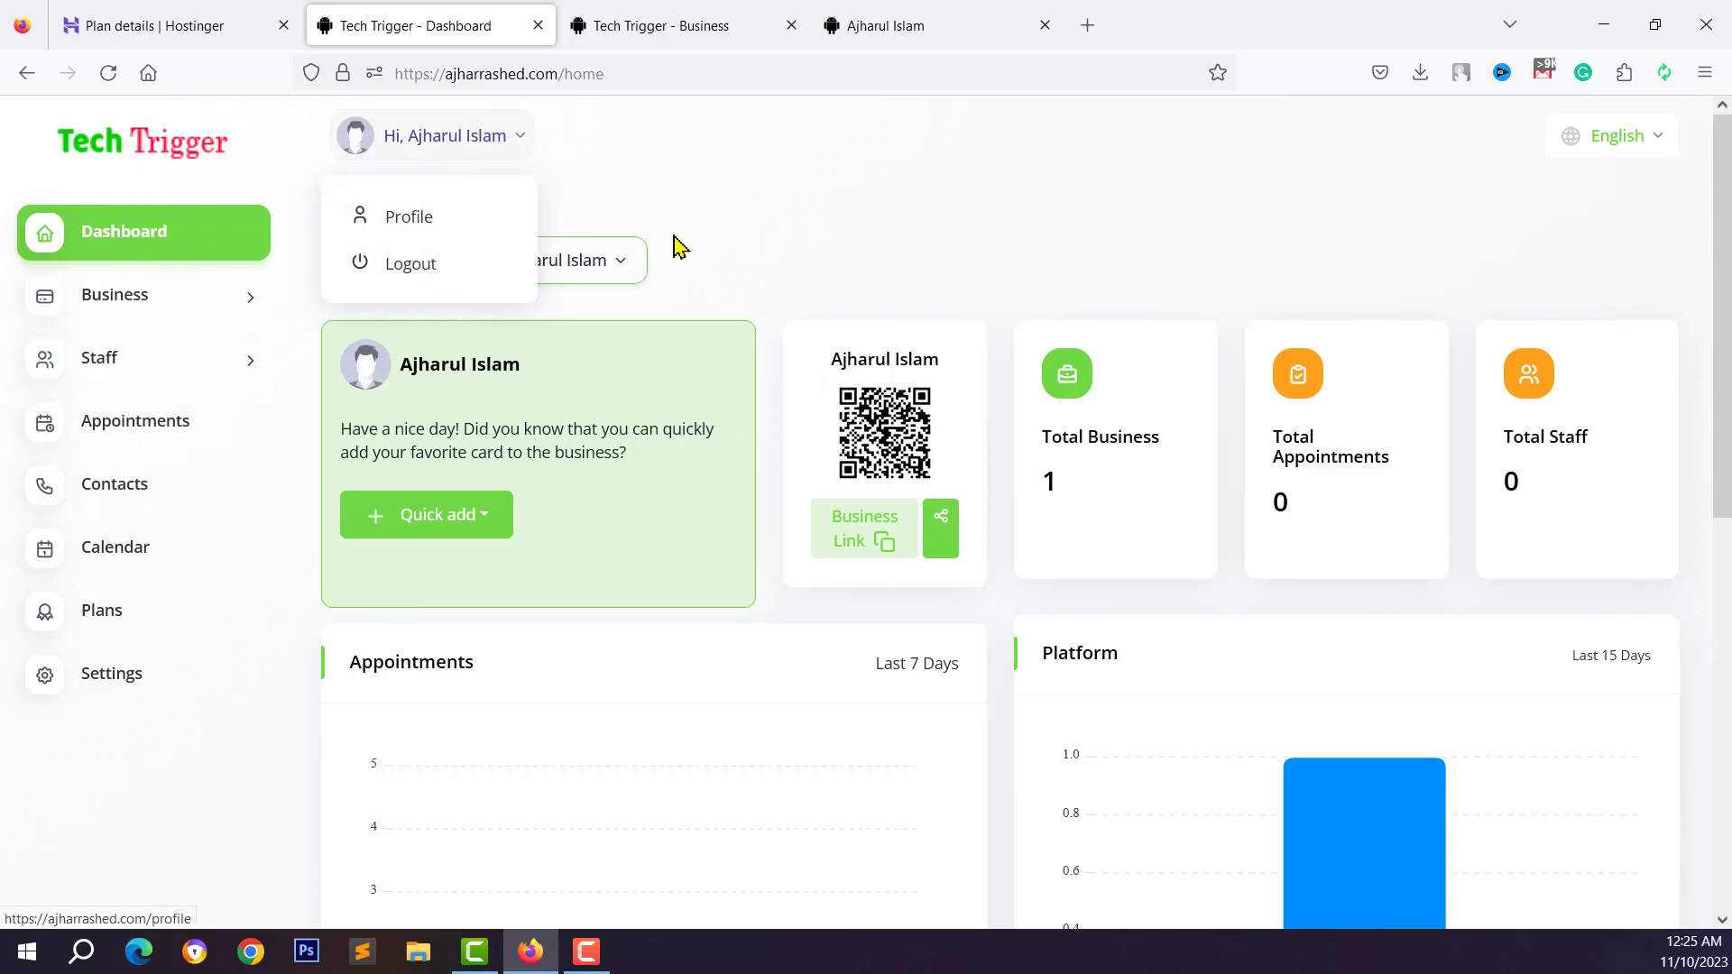
left_click(115, 297)
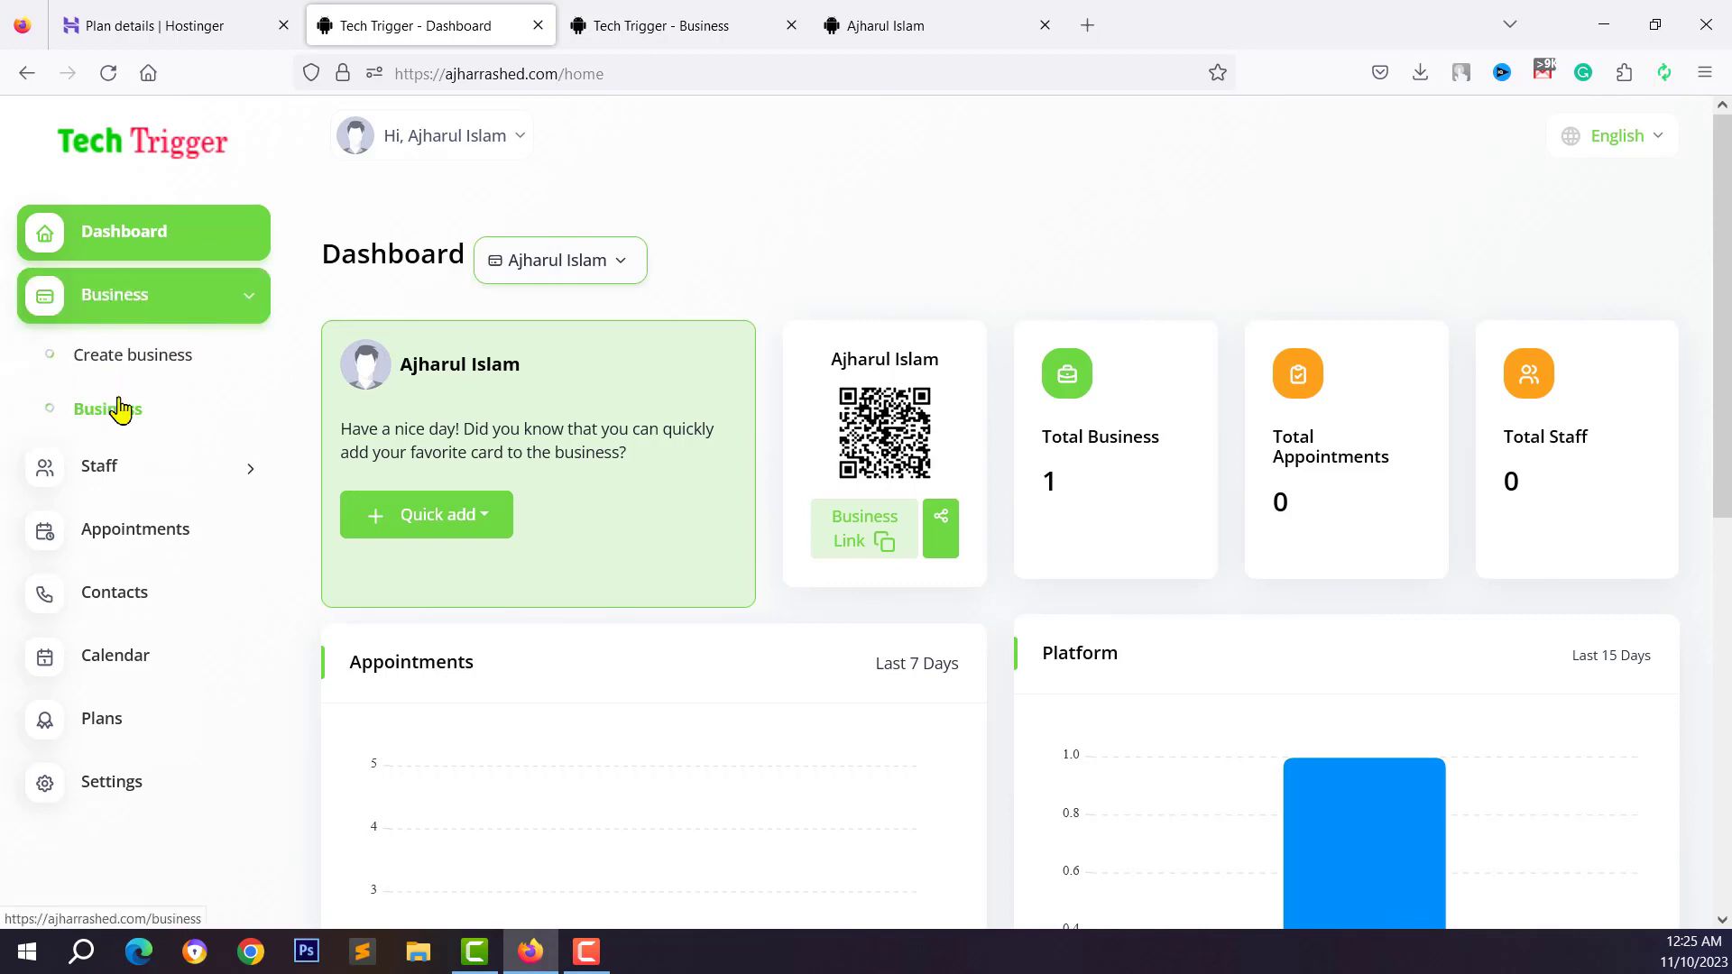
left_click(118, 408)
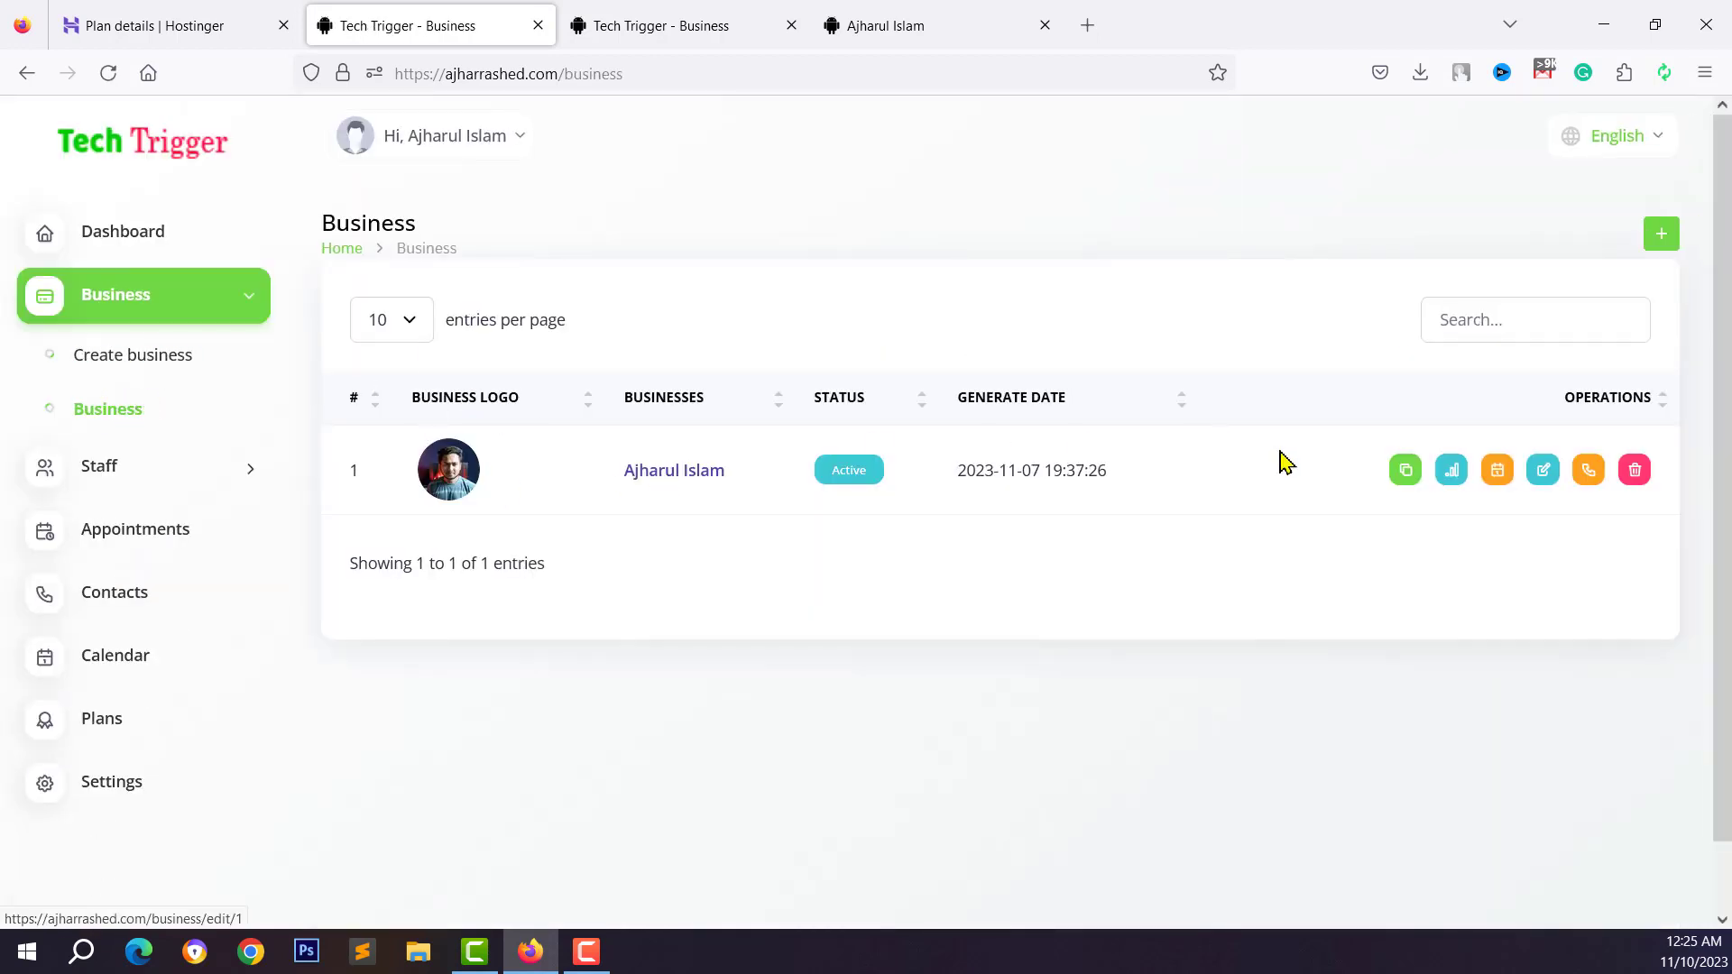
left_click(1661, 236)
scroll(1094, 472, "down", 9)
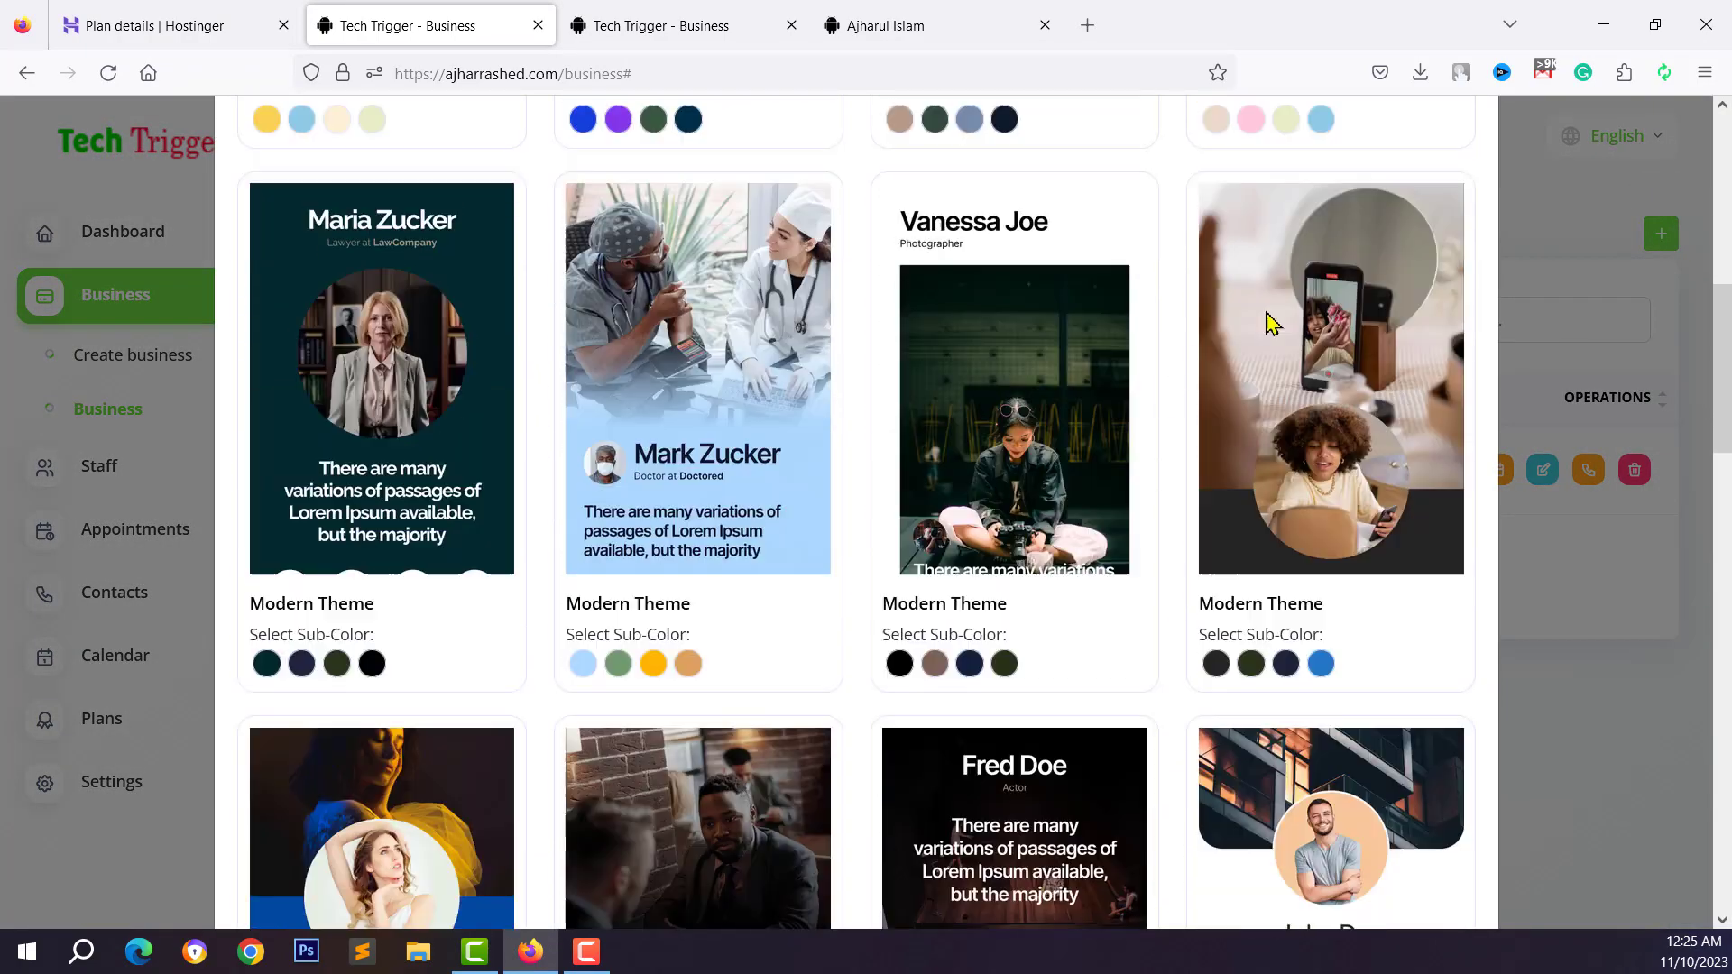
scroll(1271, 323, "up", 4)
left_click(1544, 264)
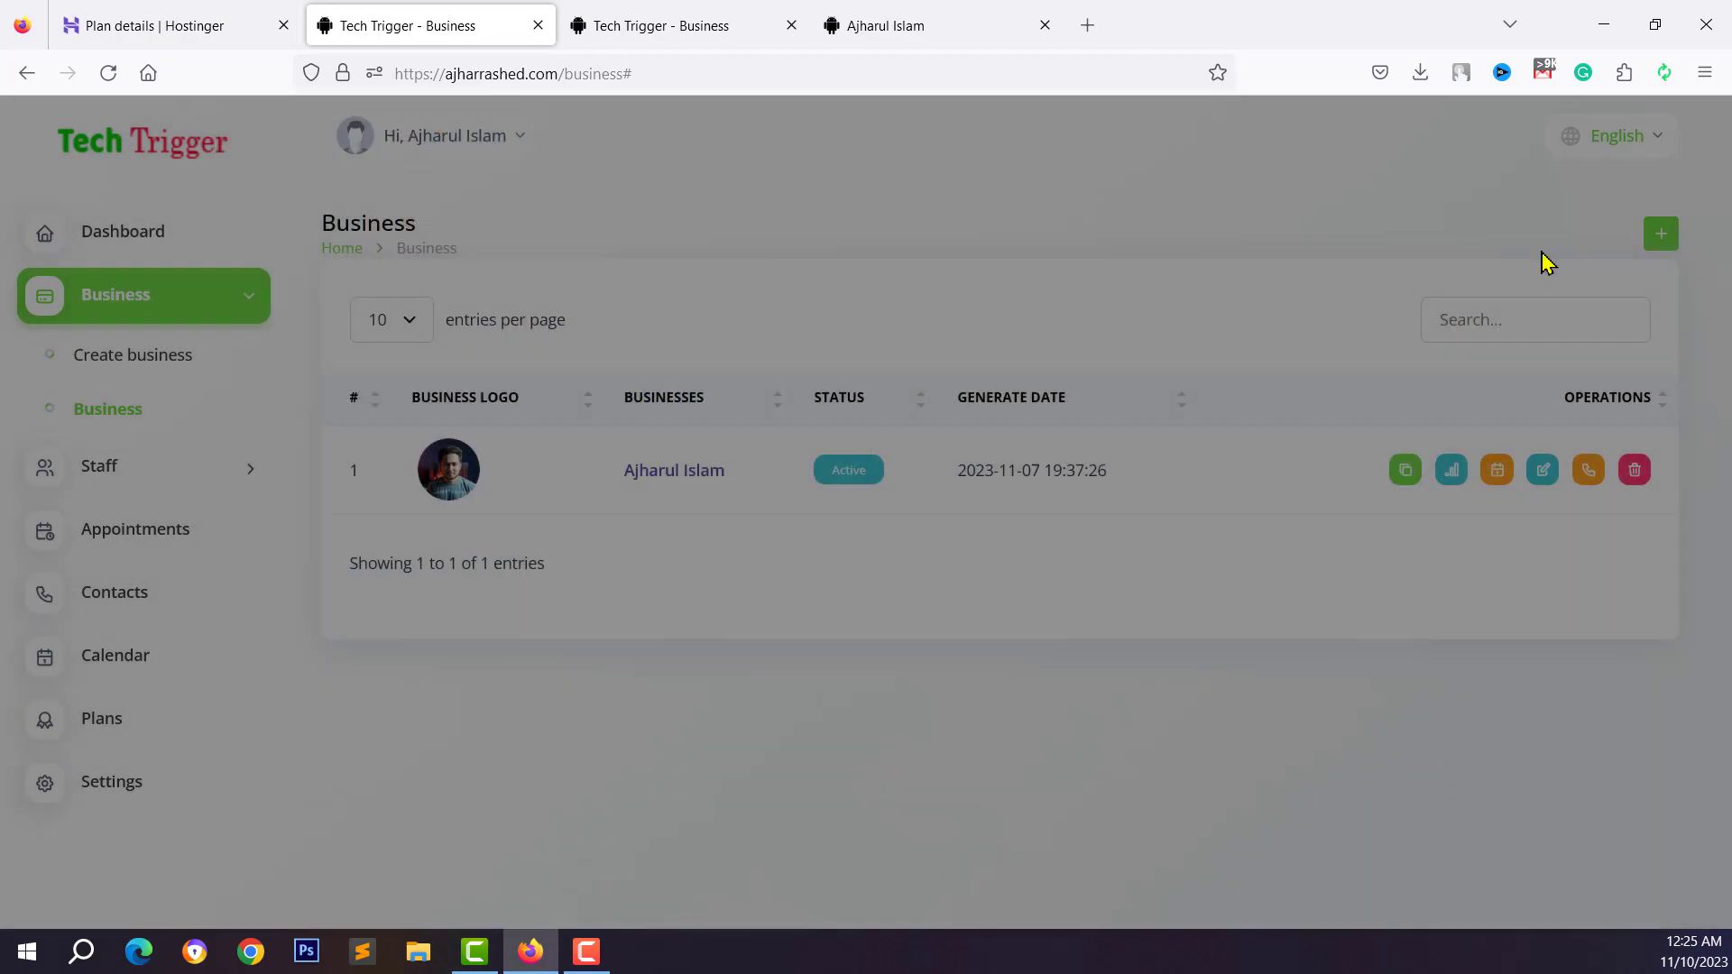
On the Plans page, highlight the Silver plan's price and 5 Business limit
left_click(58, 721)
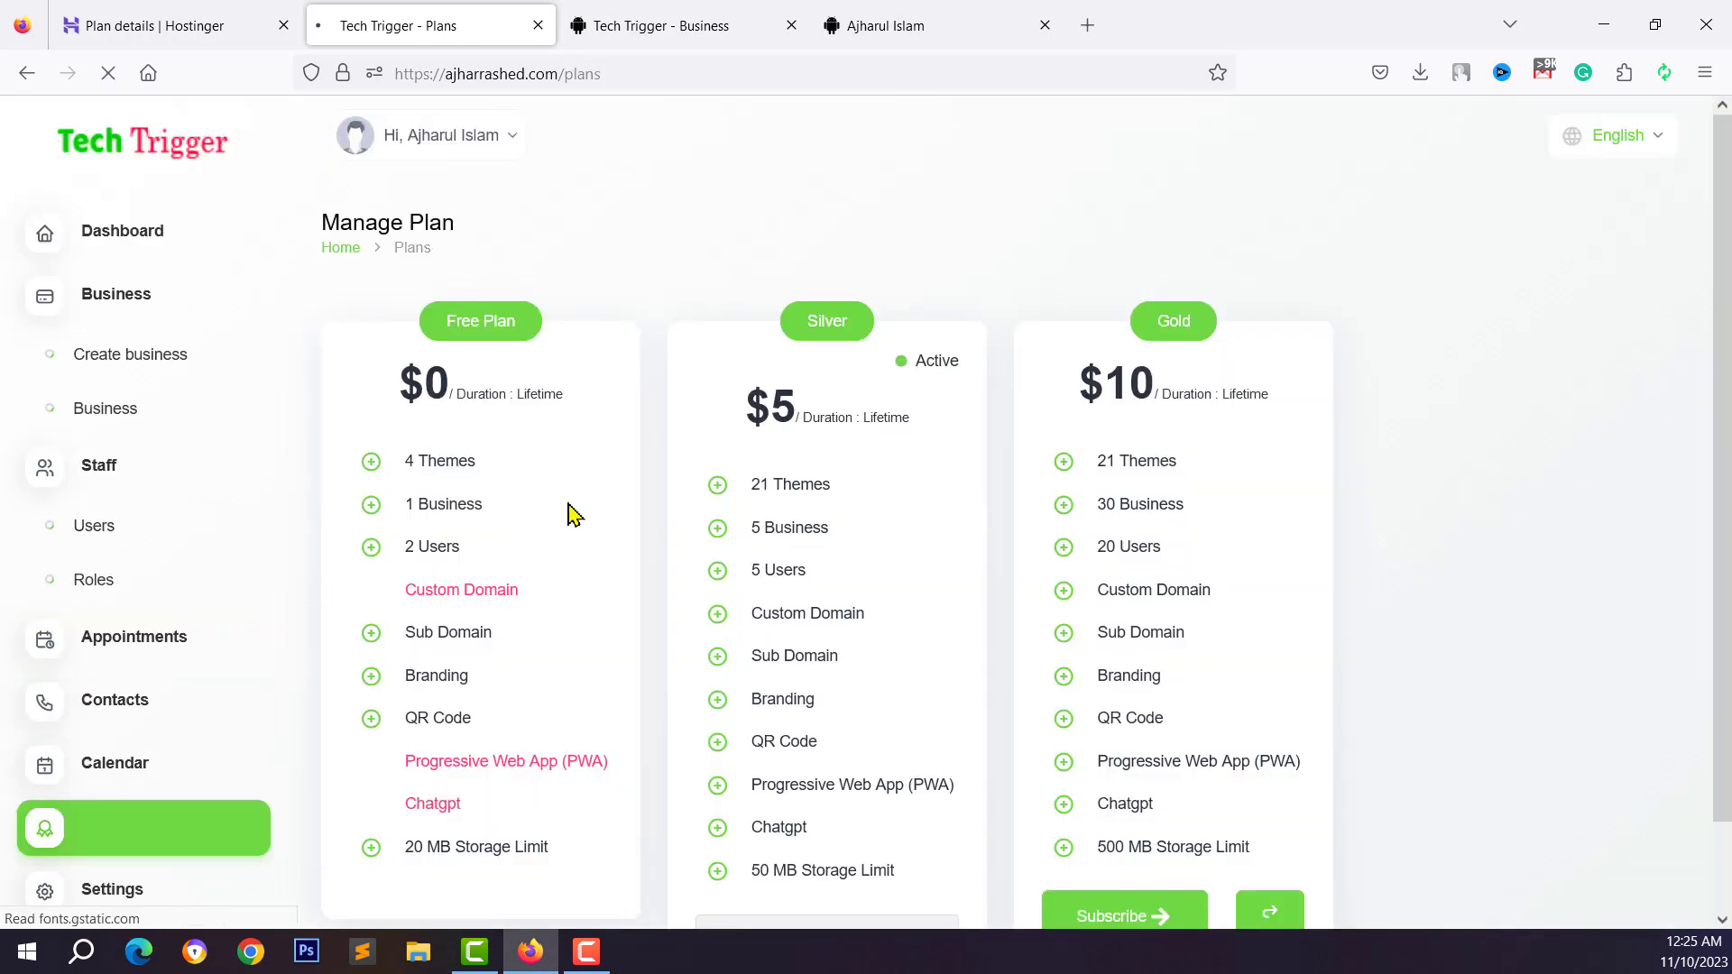
scroll(456, 568, "down", 2)
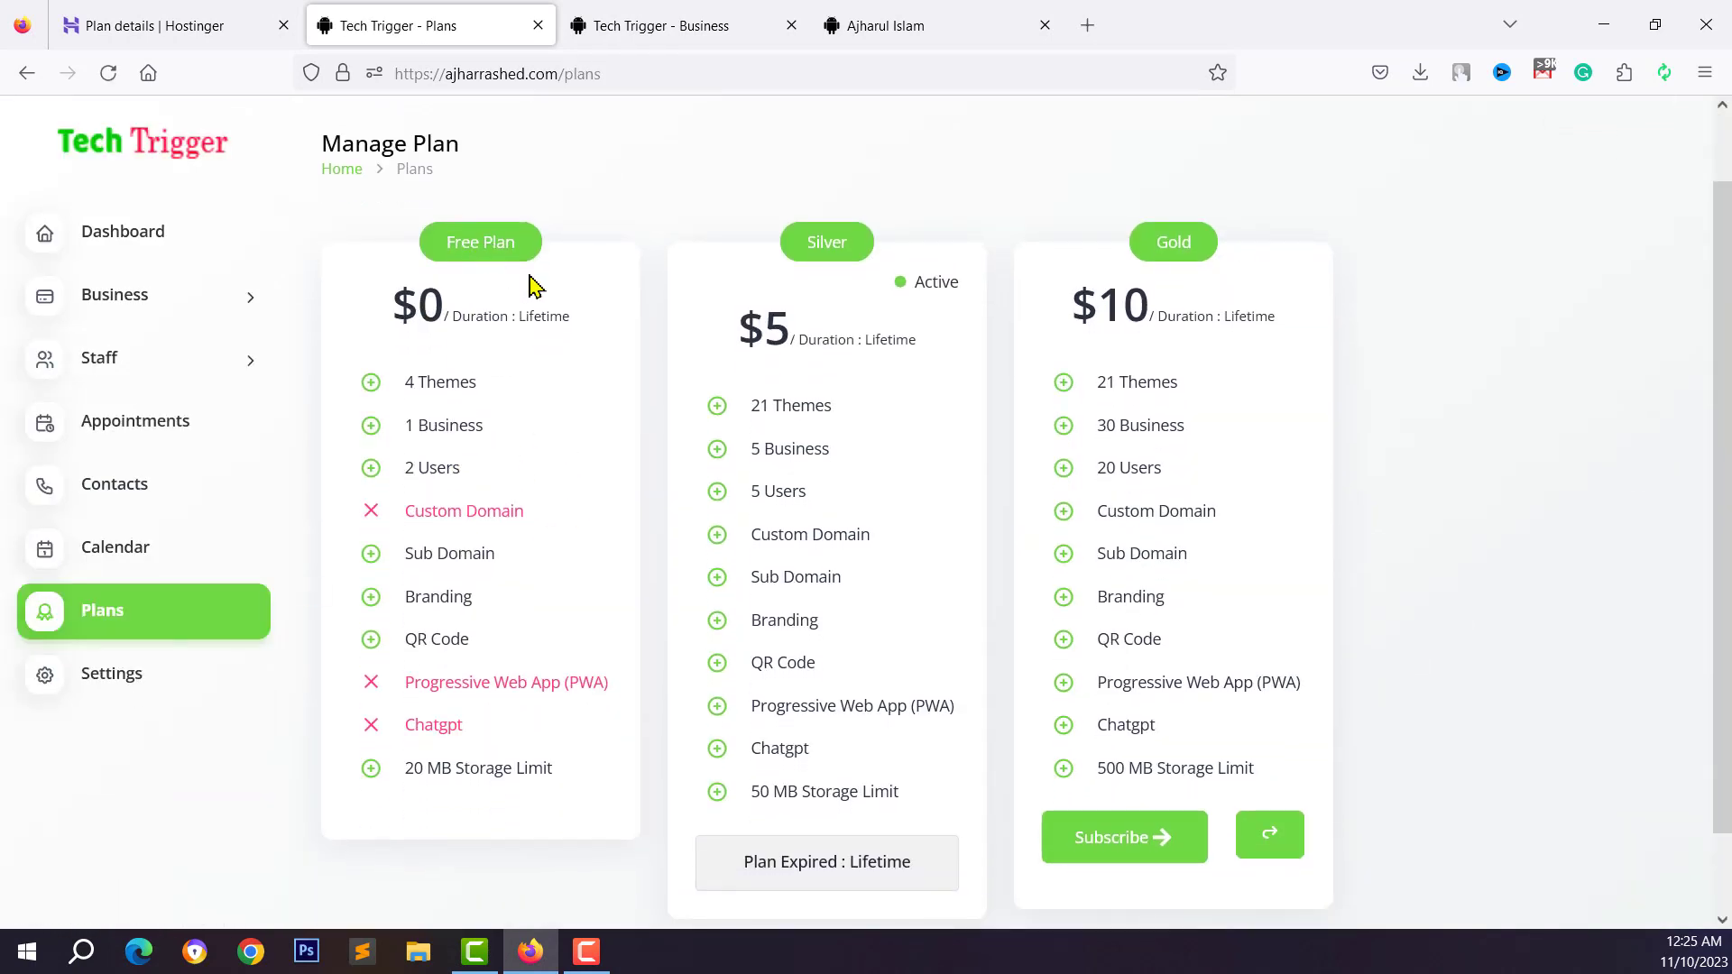
left_click_drag(752, 339, 919, 339)
left_click(909, 293)
left_click_drag(752, 465, 844, 476)
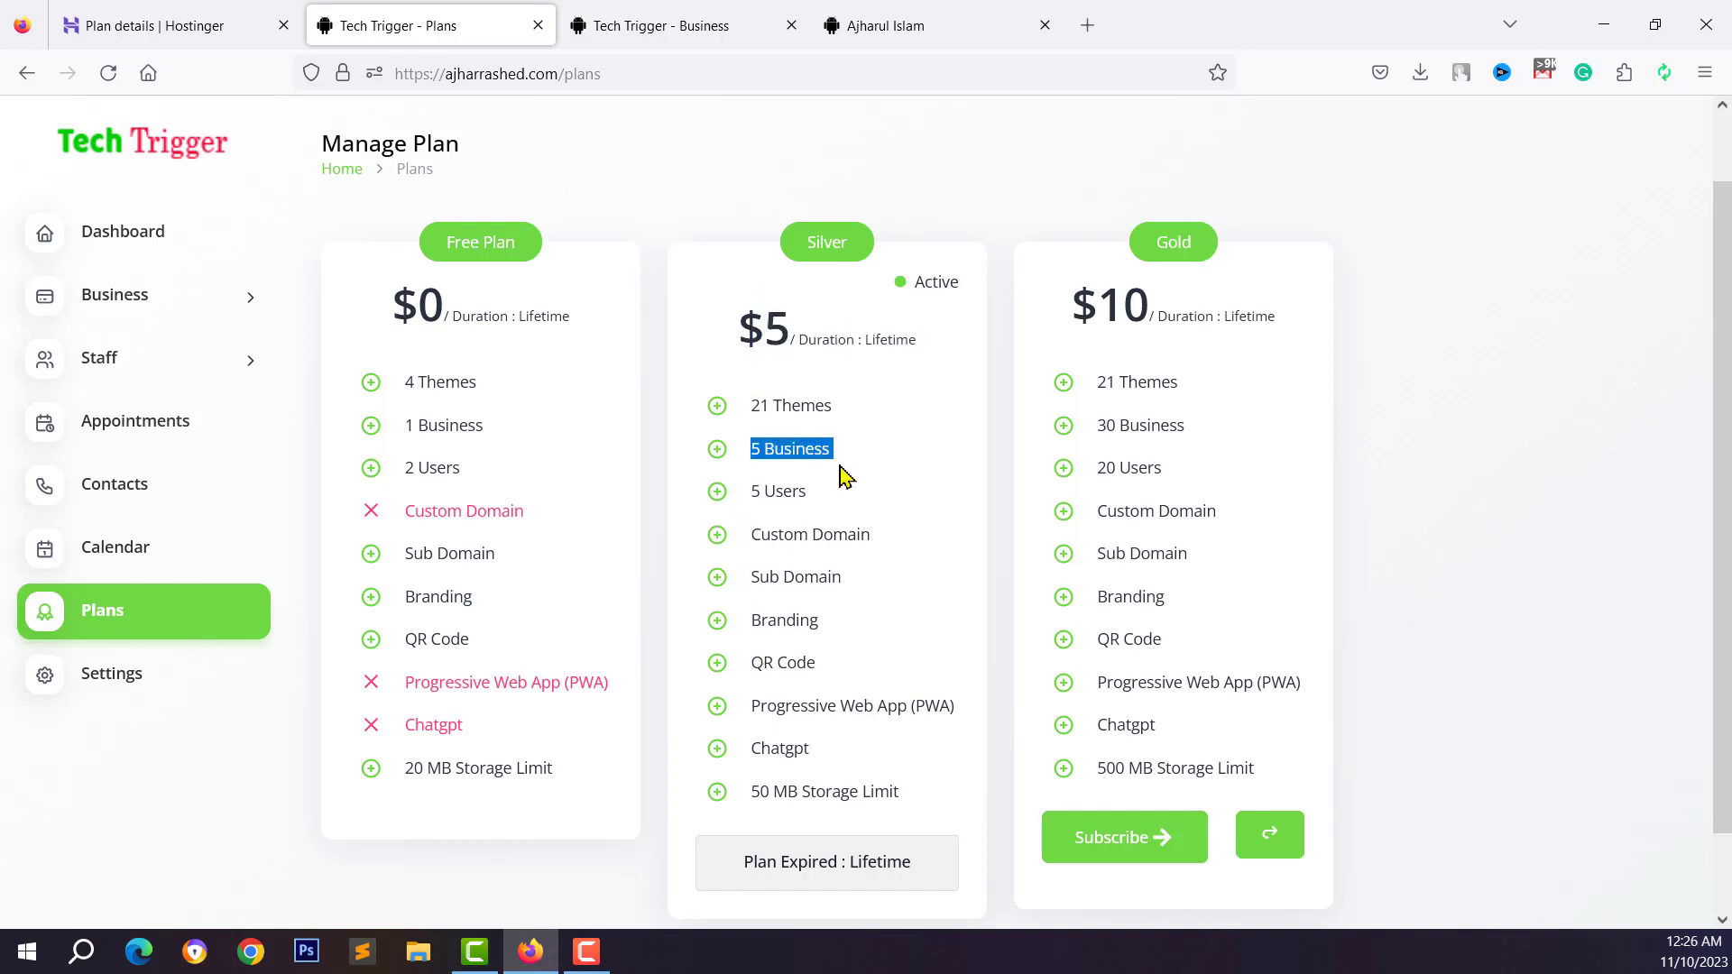
left_click(205, 296)
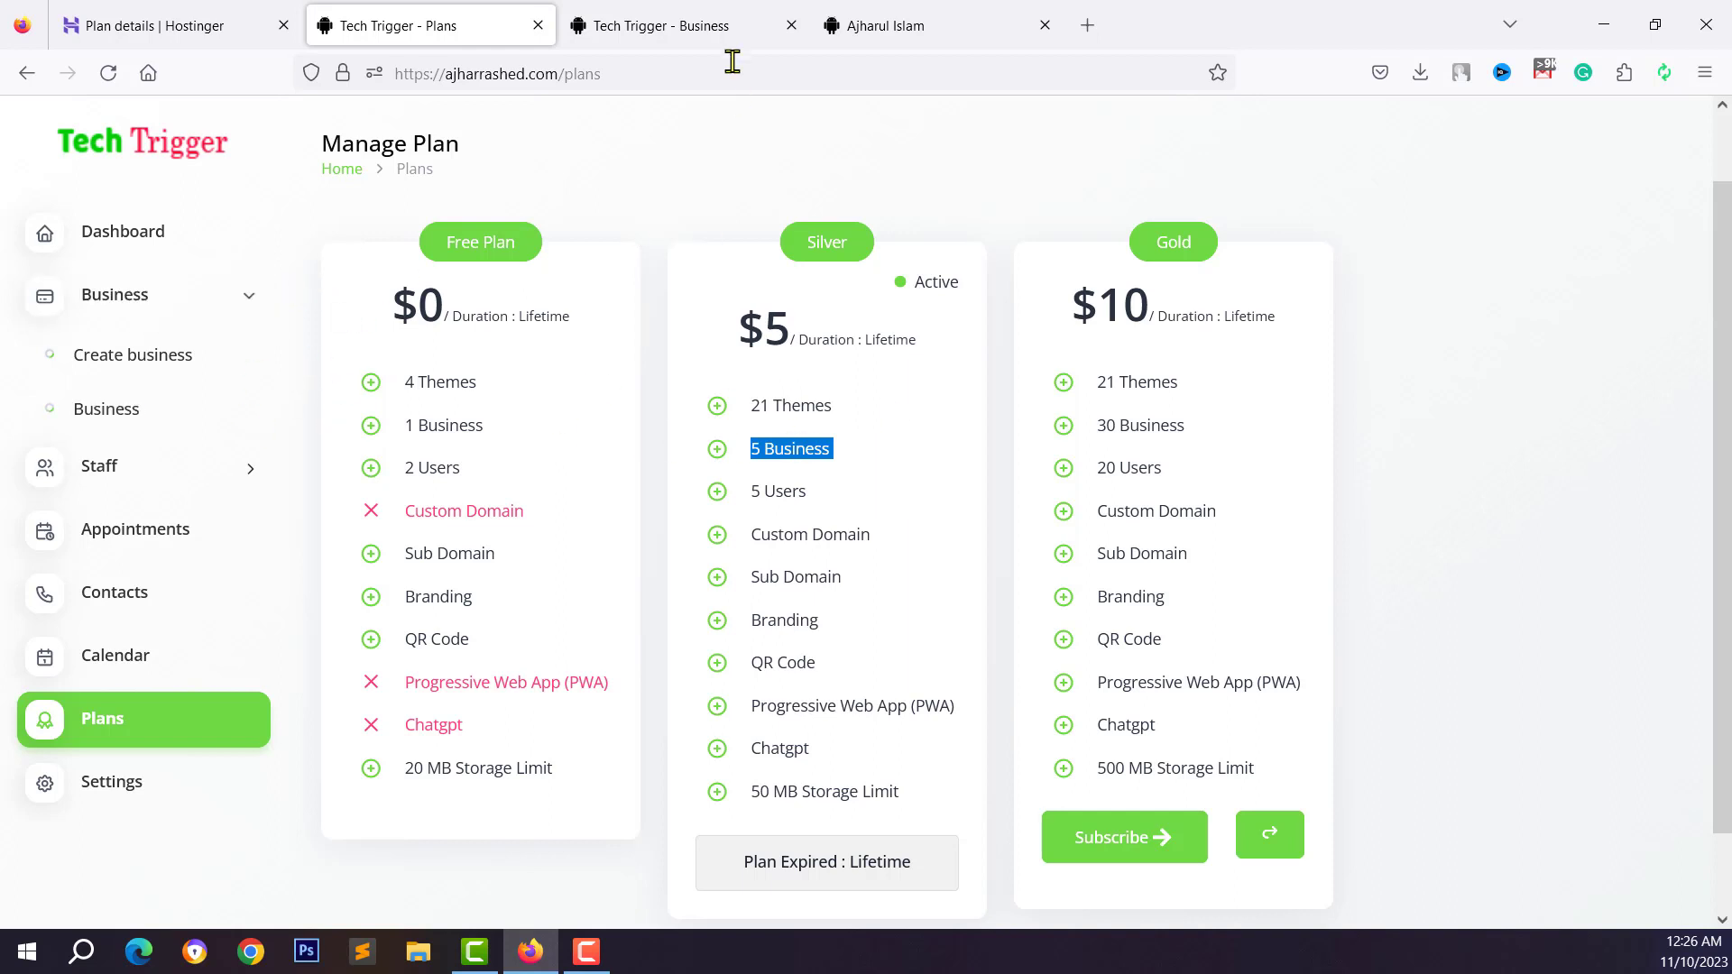
left_click(724, 36)
left_click(853, 16)
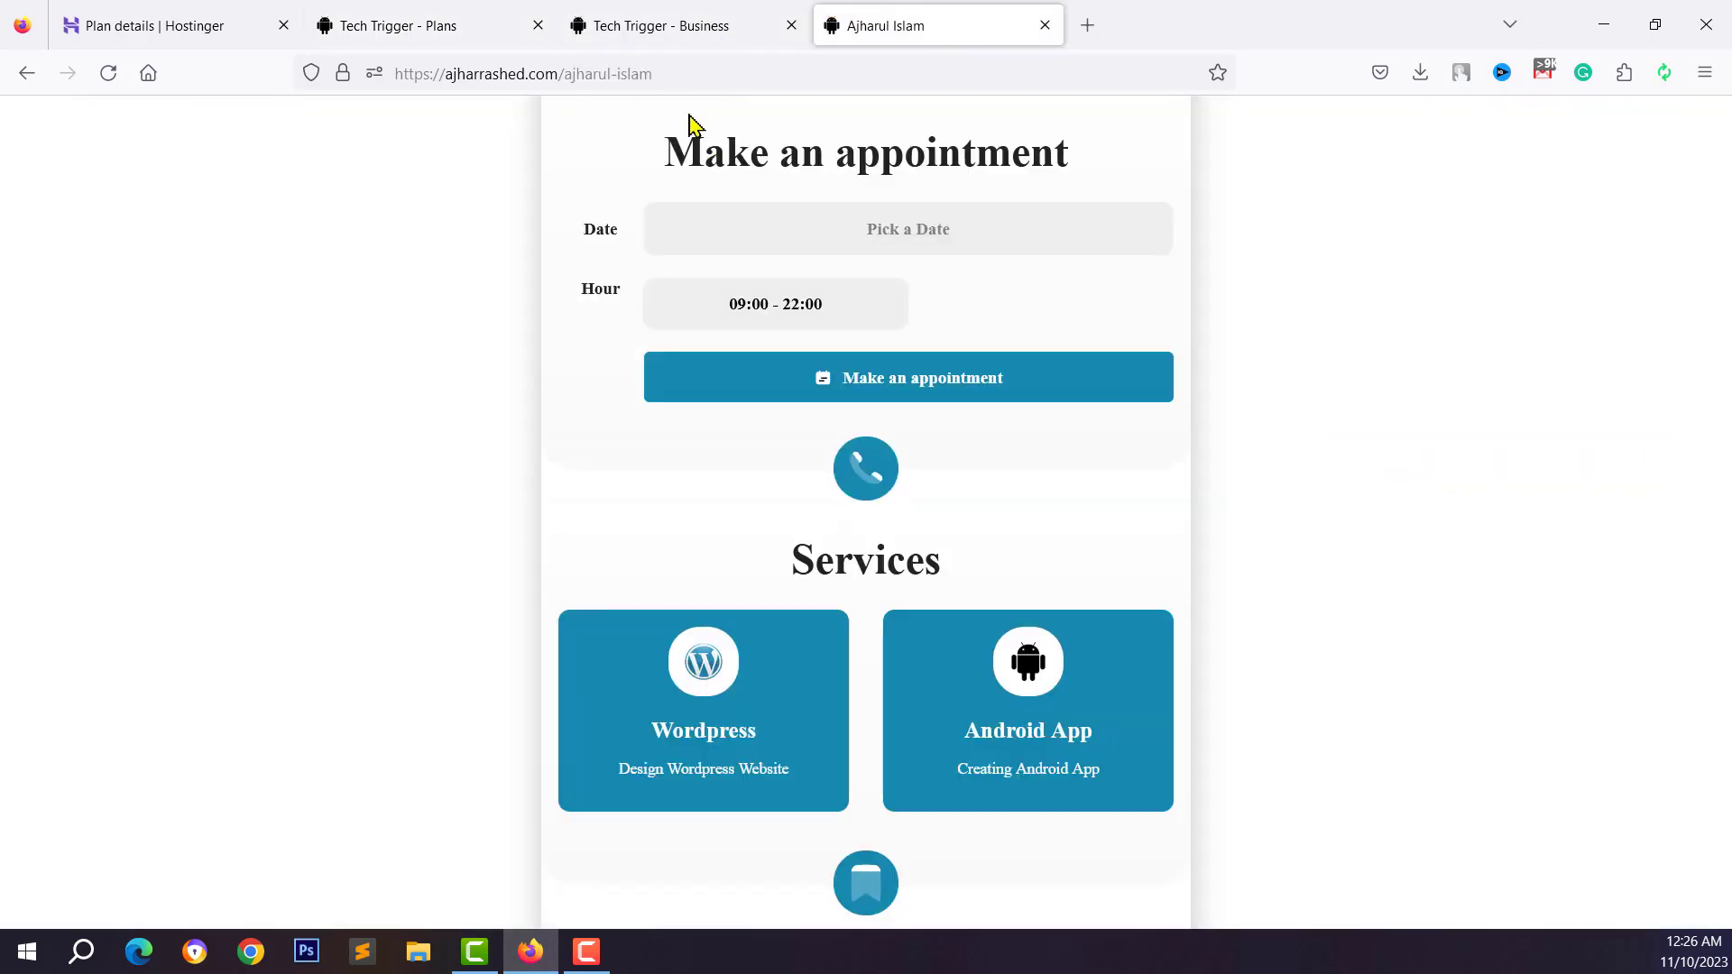
Review the live vCard, then open the Tech Trigger landing page from the business dashboard
scroll(803, 218, "up", 2)
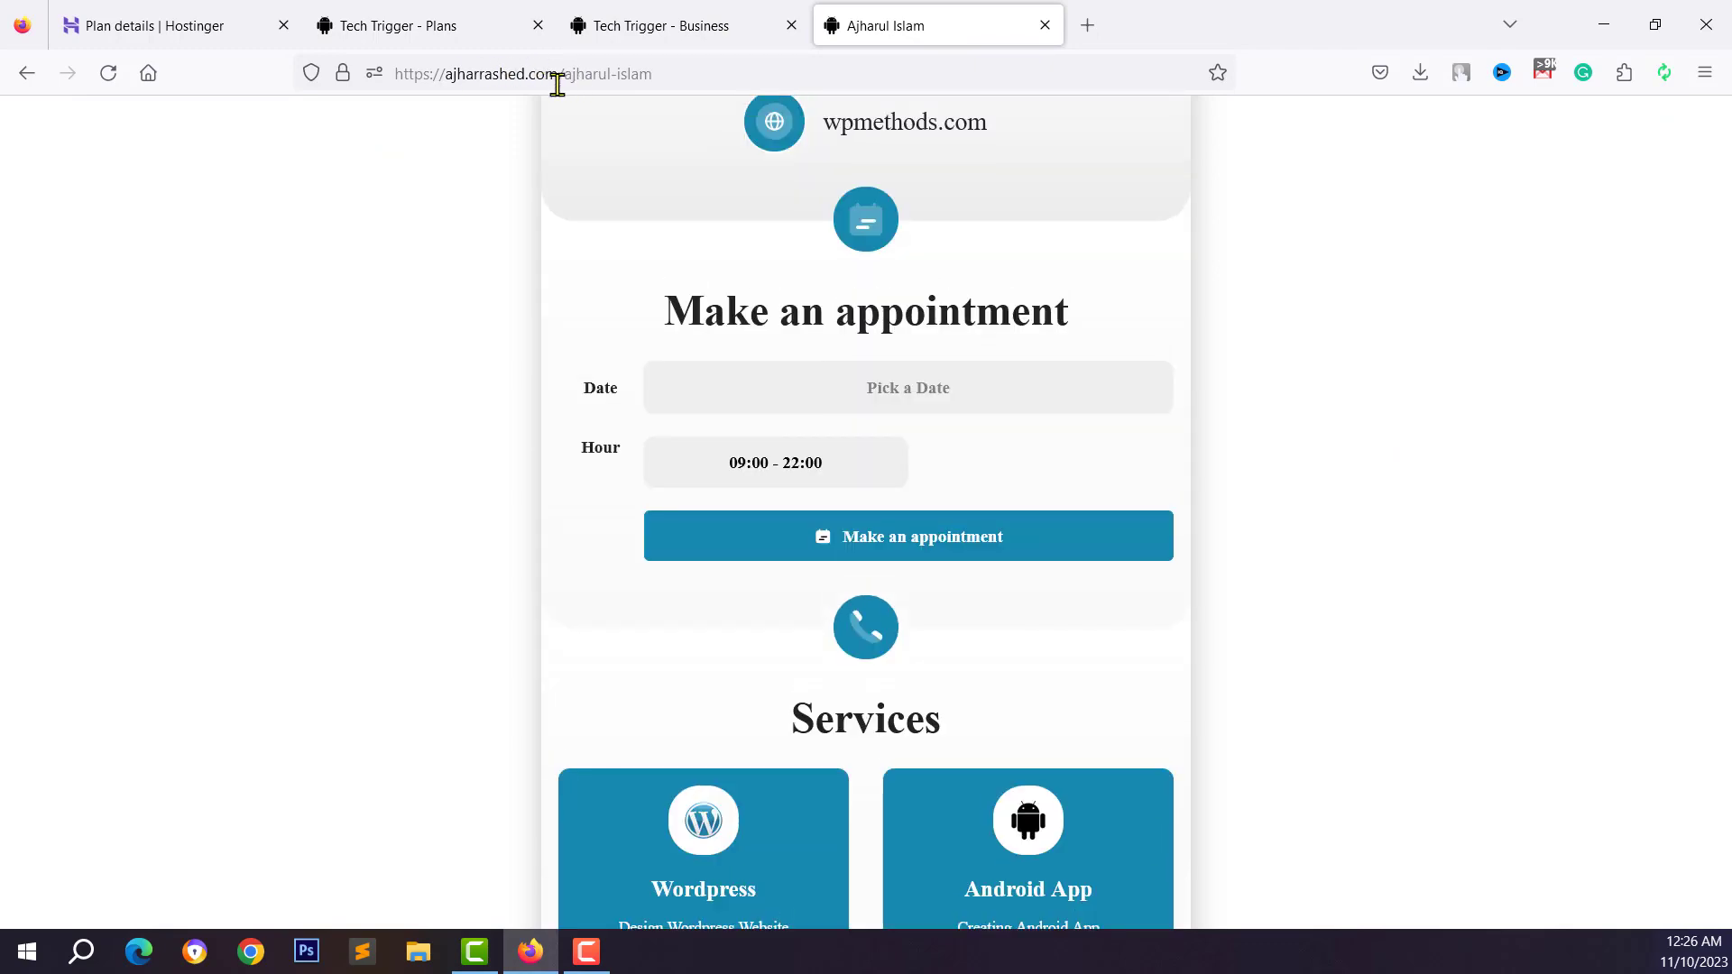
scroll(807, 451, "up", 10)
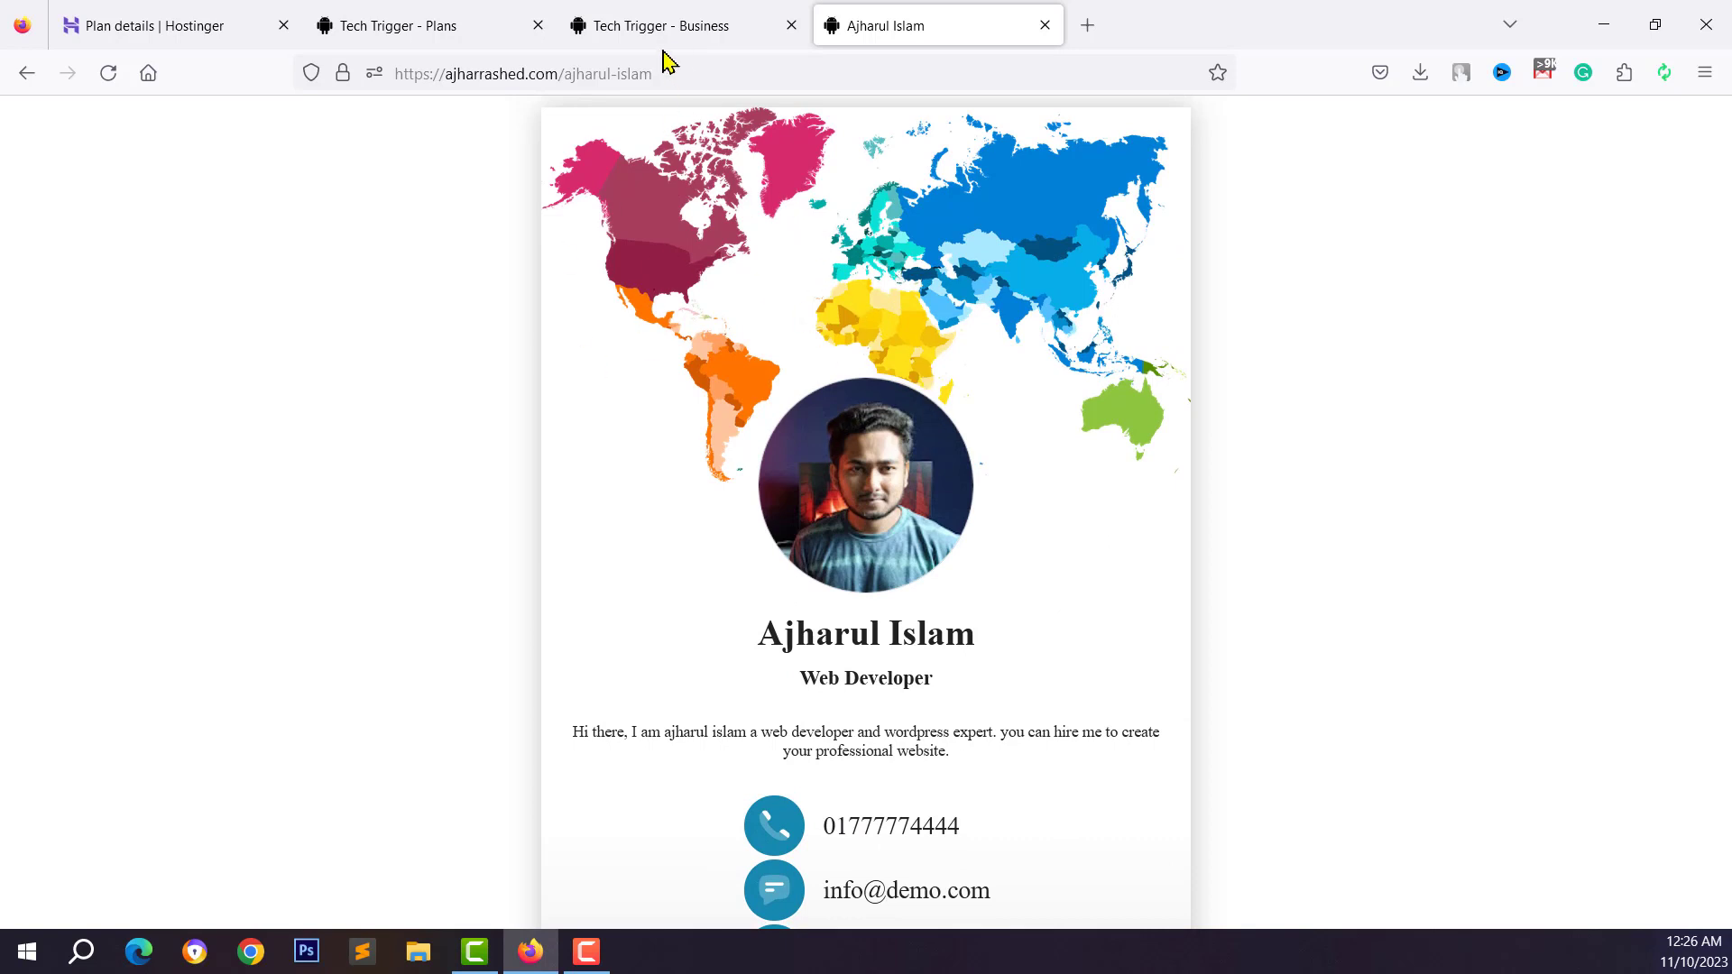
left_click(632, 27)
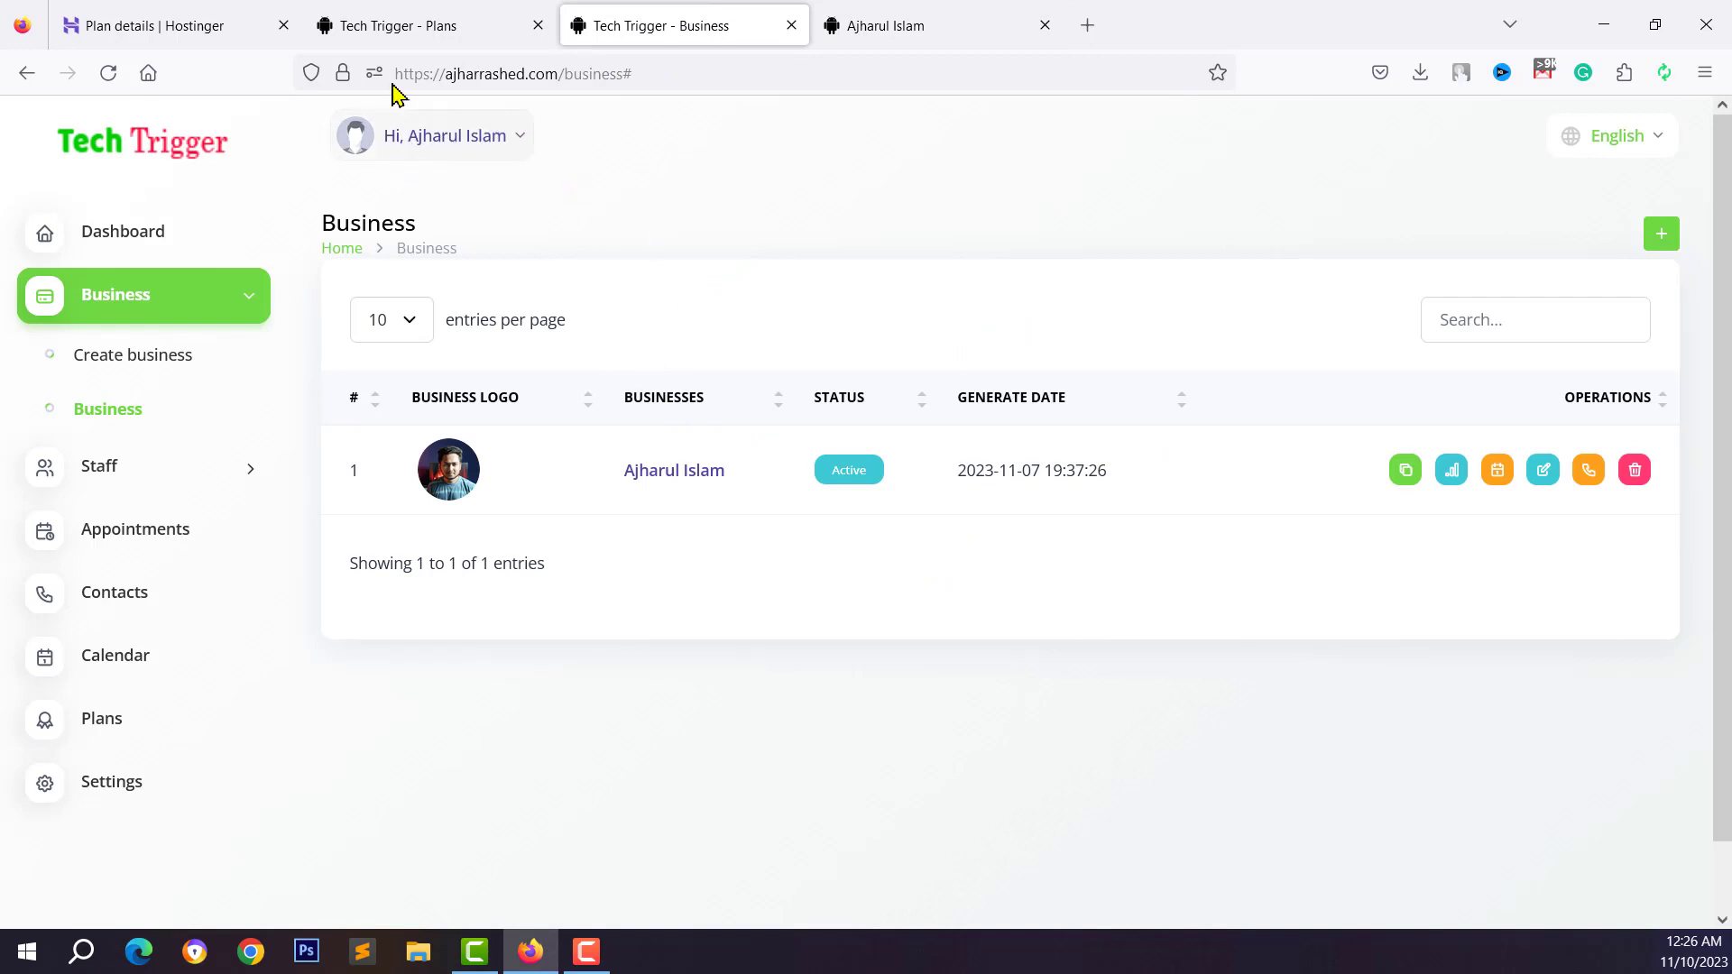
left_click(417, 285)
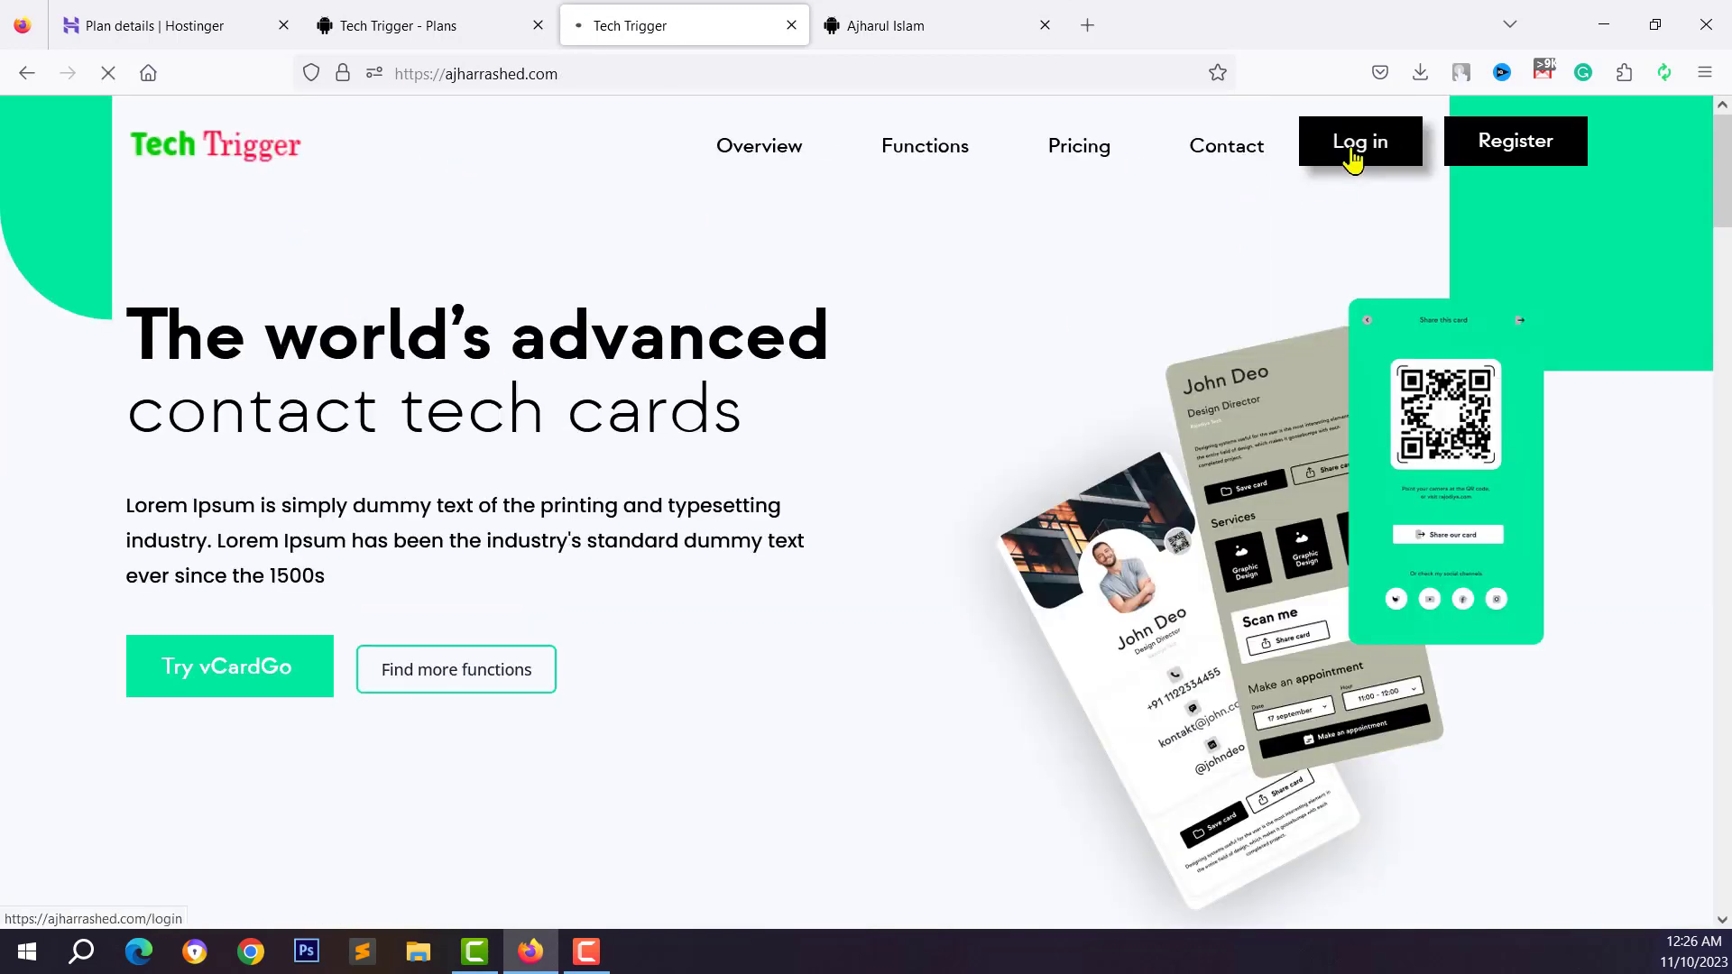
left_click(1353, 151)
key("alt+Left")
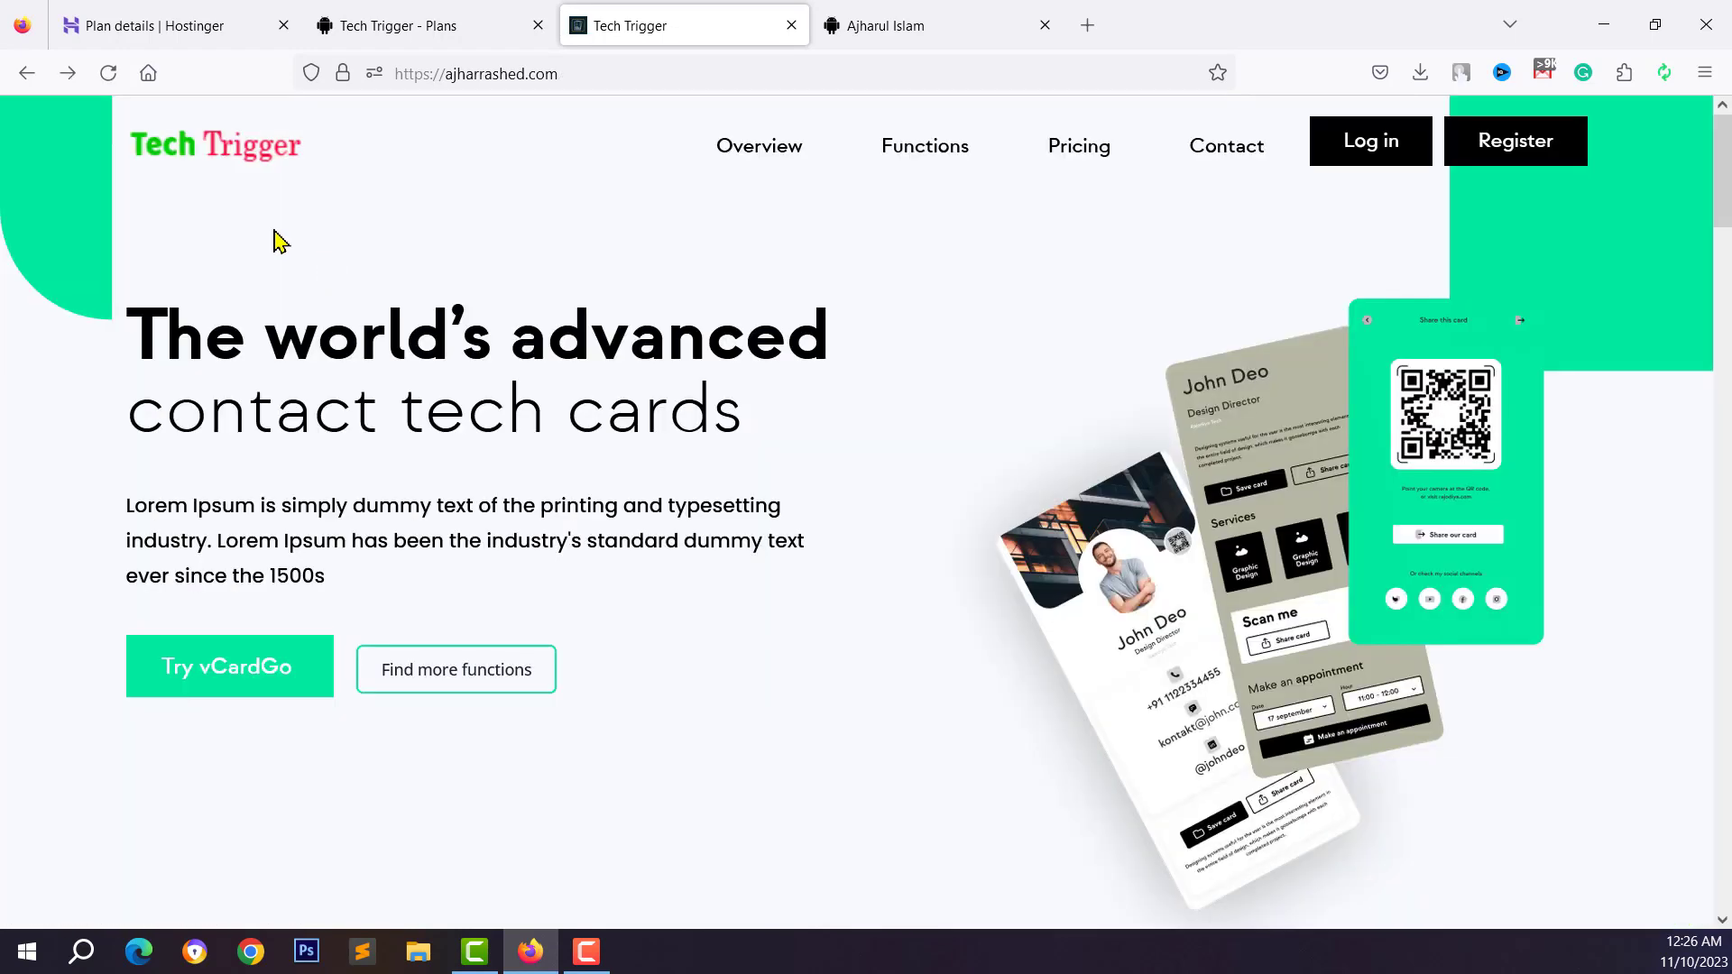
Scroll through the landing page and open its login page
scroll(607, 337, "down", 1)
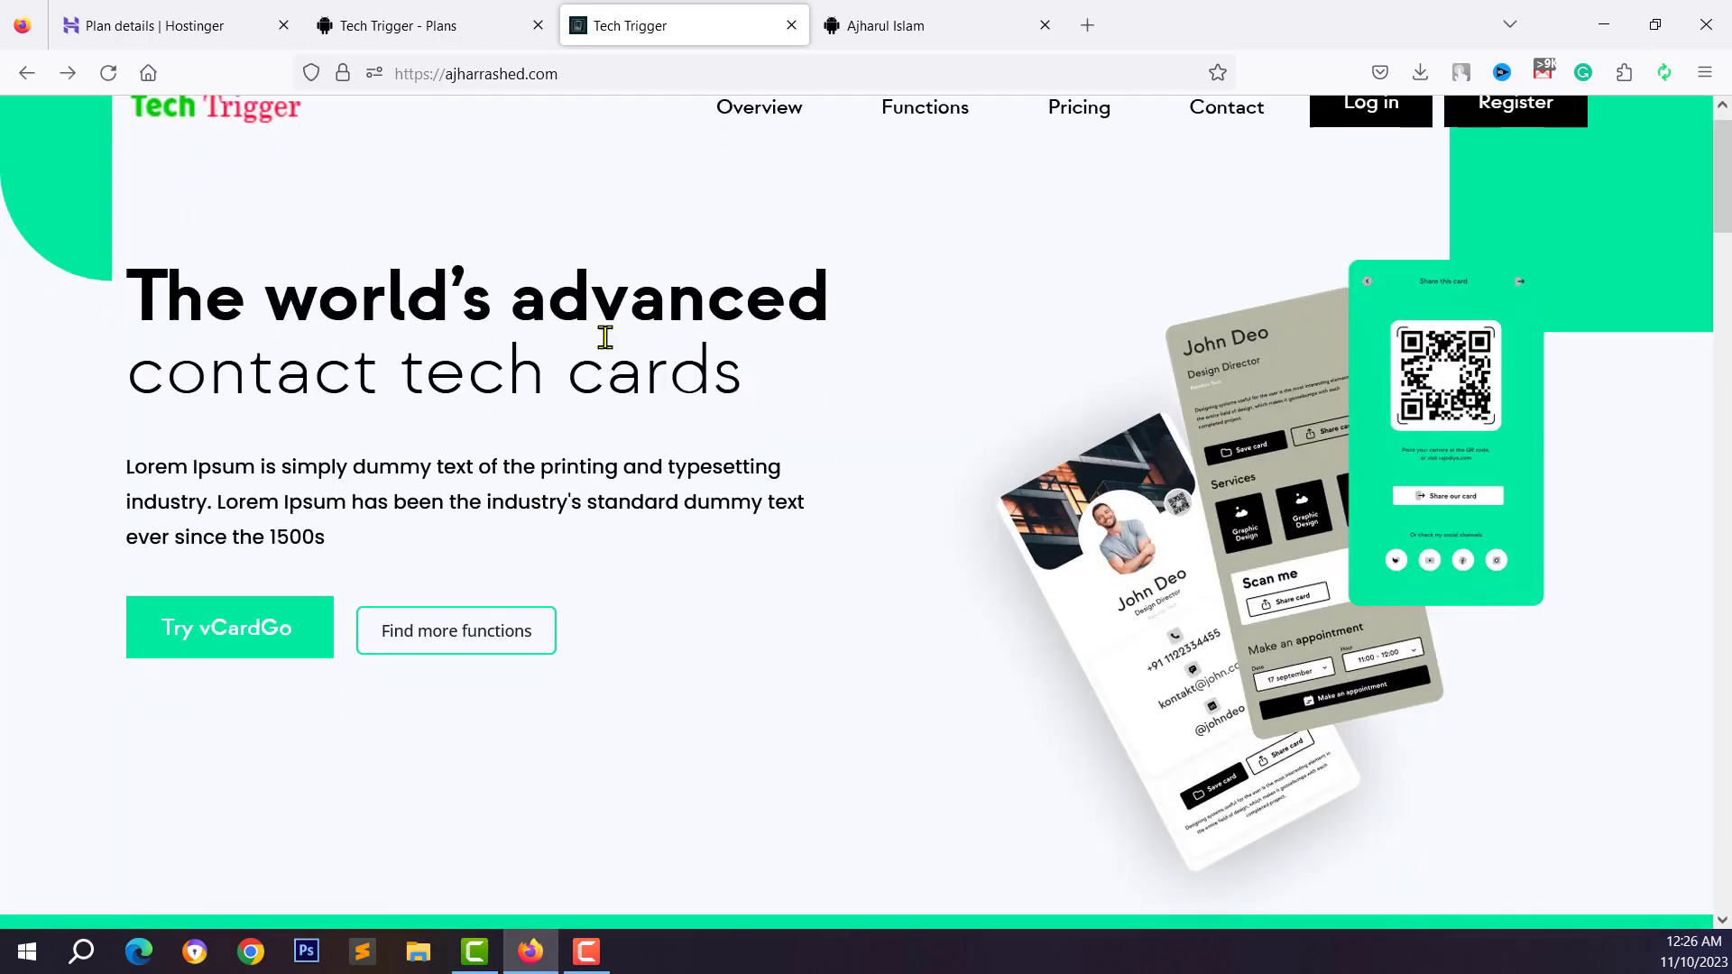
scroll(1475, 374, "up", 1)
left_click_drag(541, 366, 773, 549)
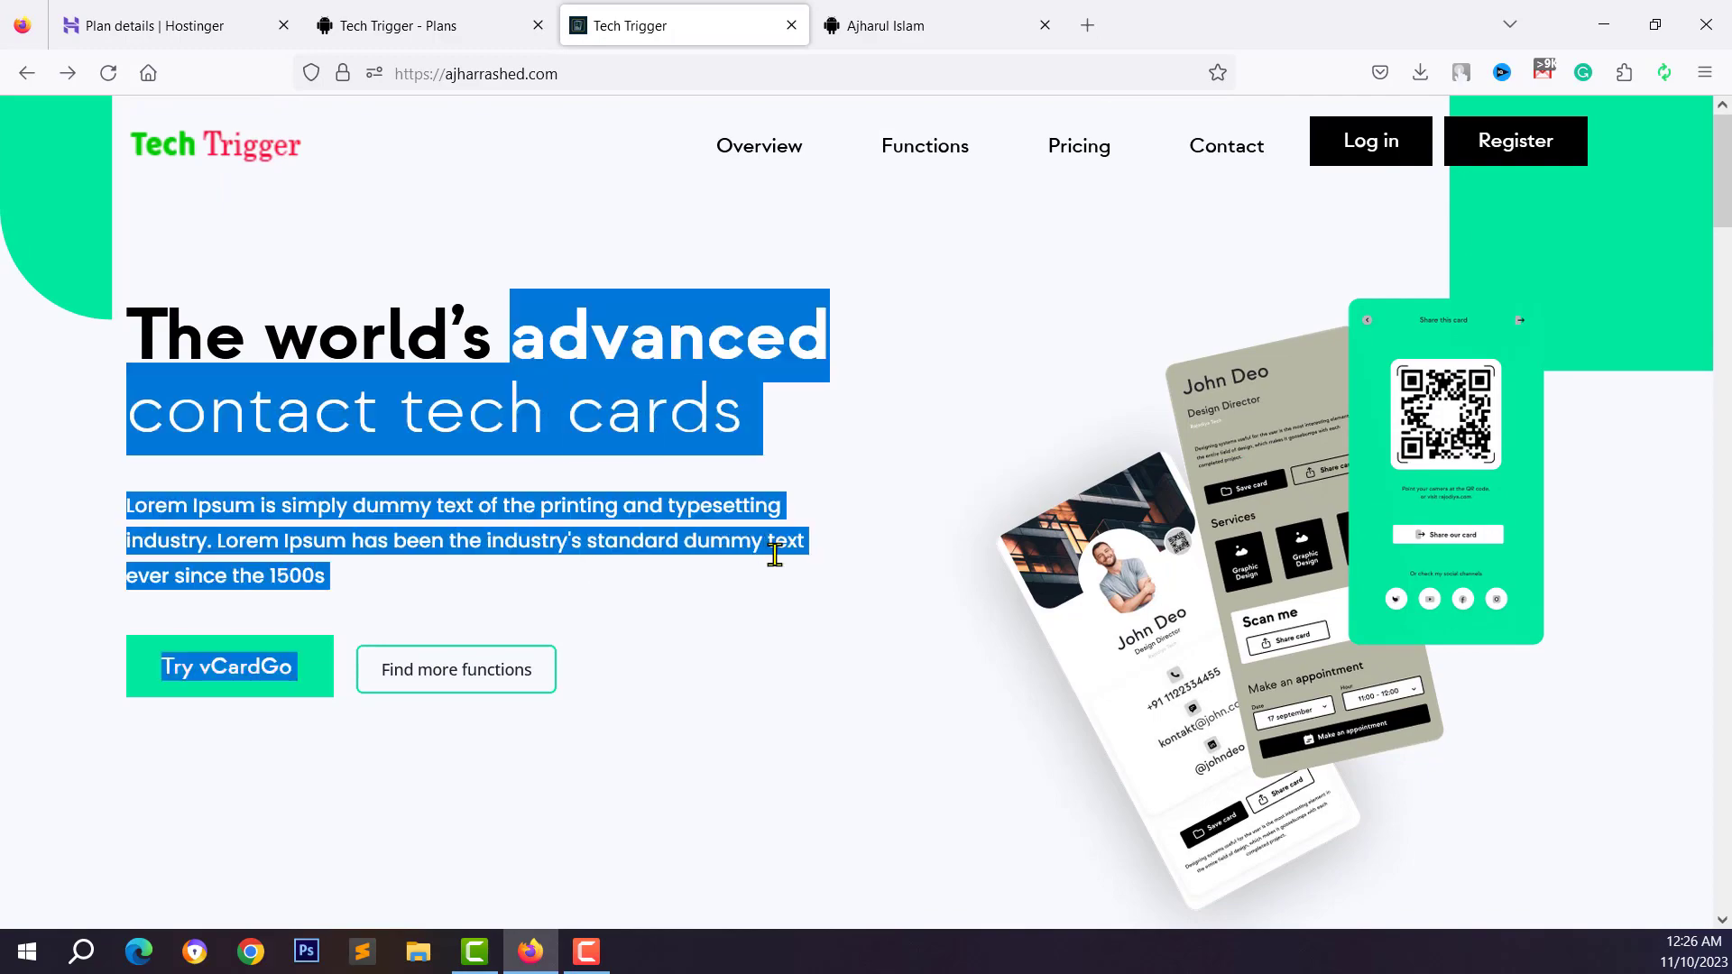
scroll(869, 580, "down", 6)
scroll(794, 529, "down", 12)
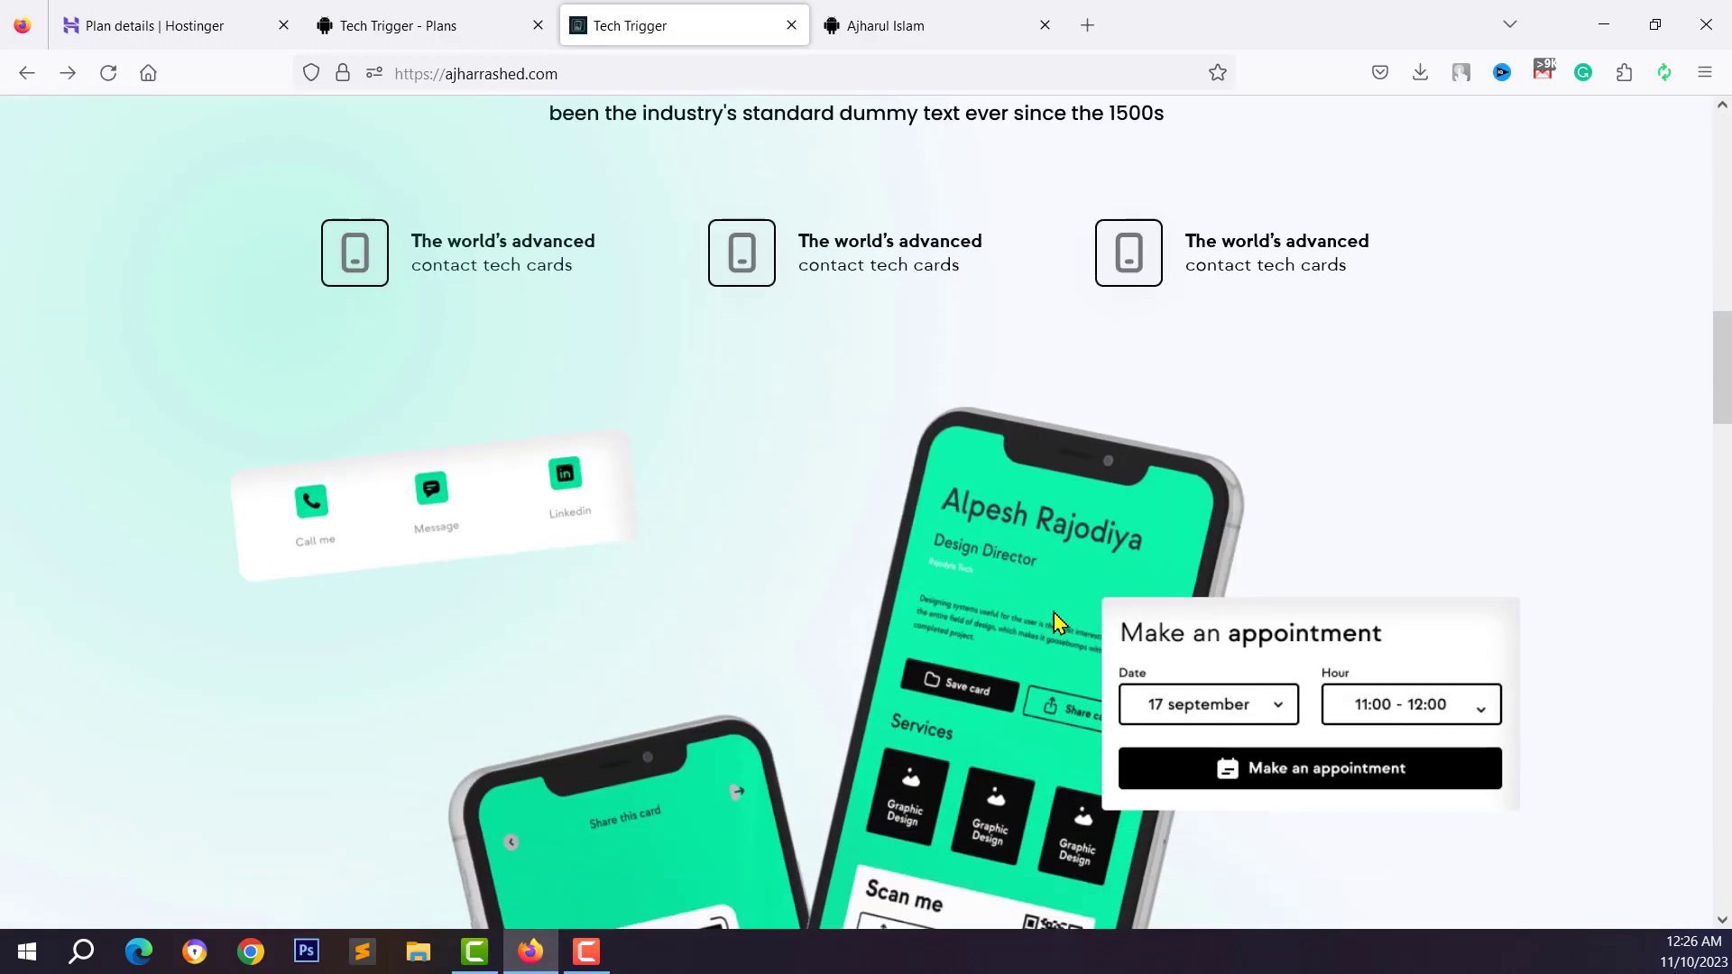
scroll(652, 517, "down", 12)
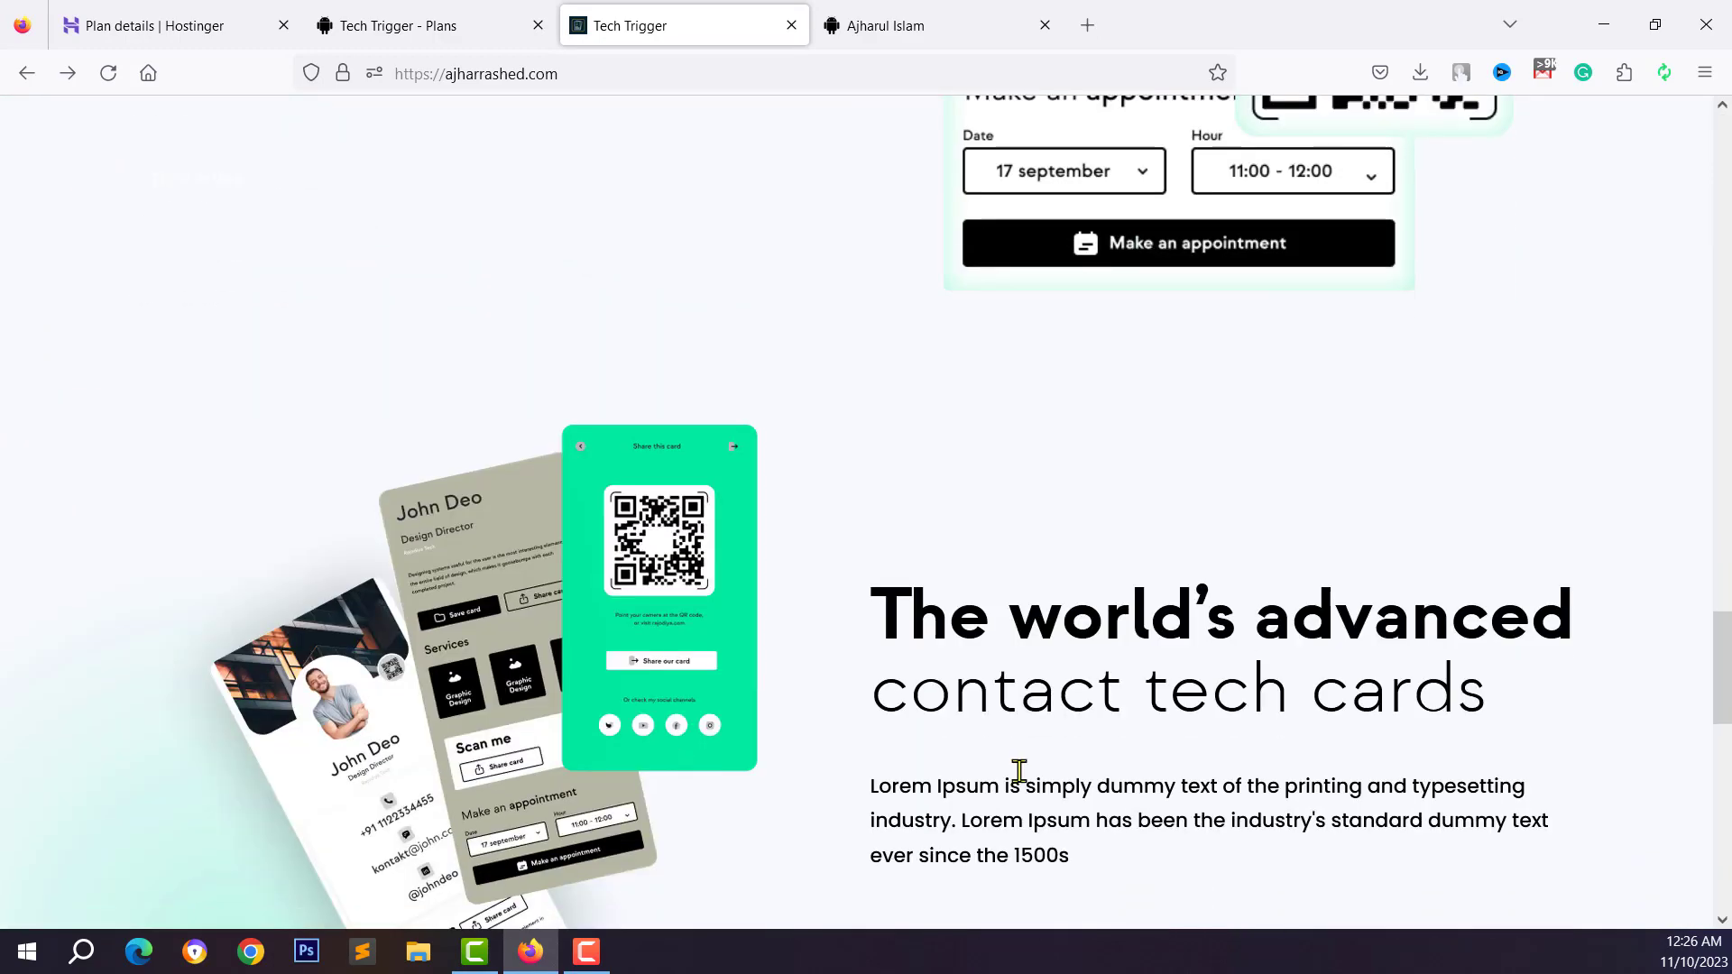
scroll(411, 669, "down", 3)
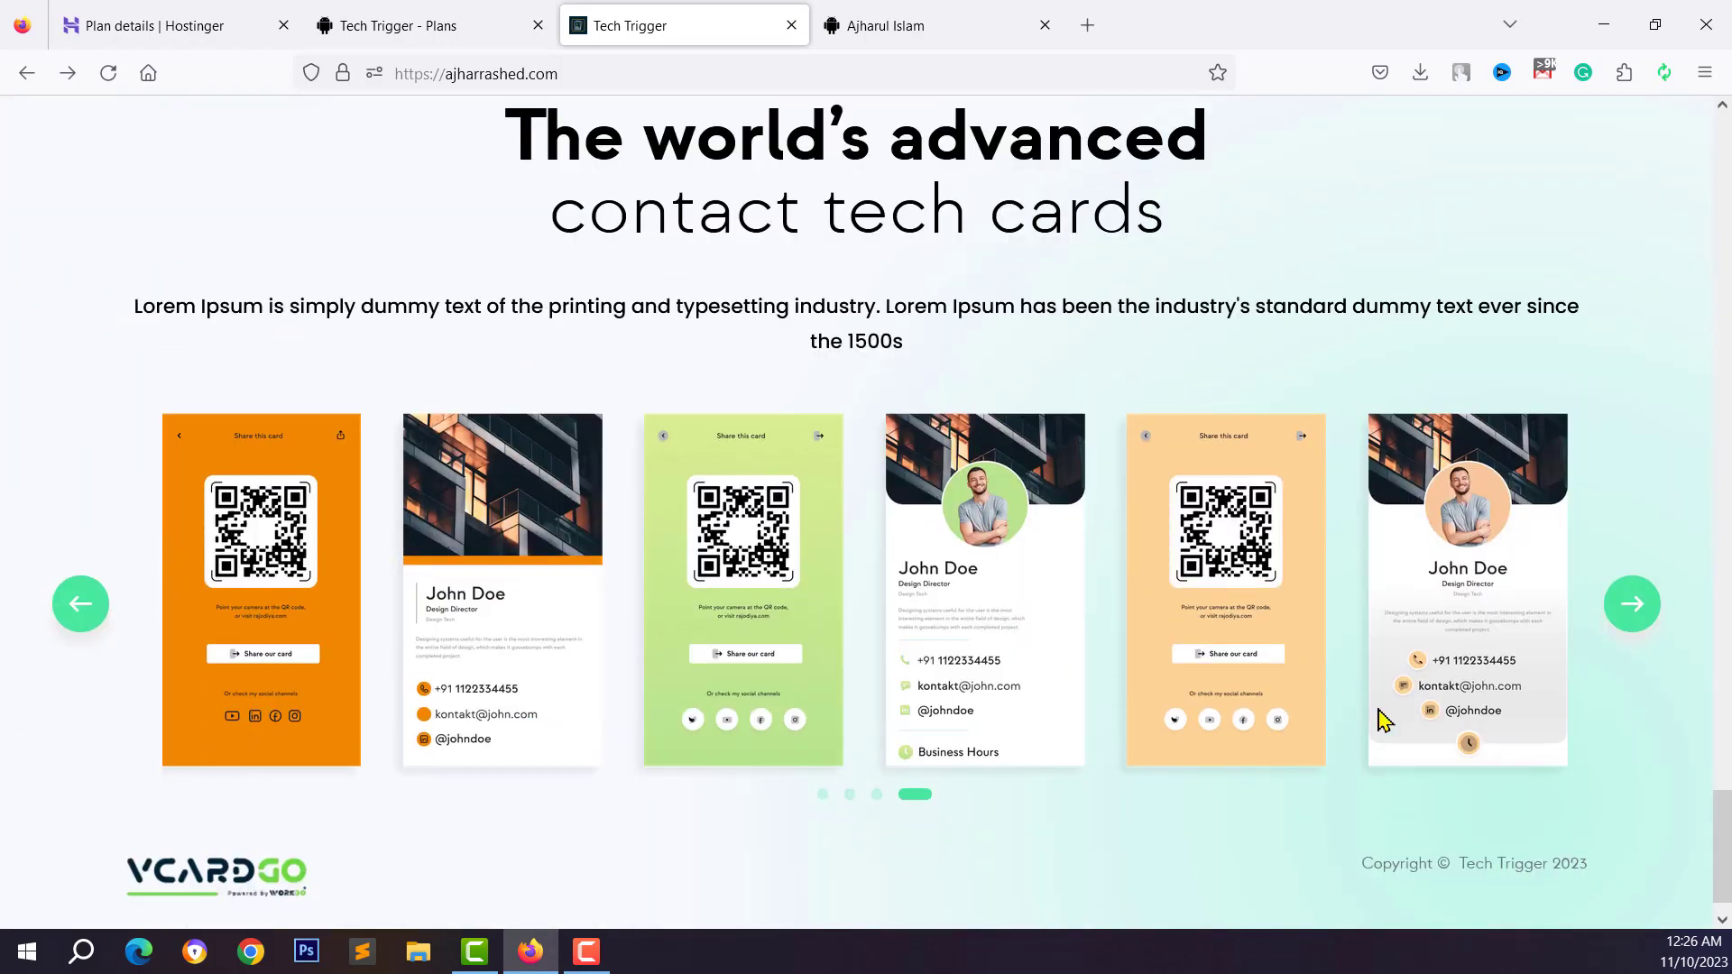
left_click_drag(1721, 844, 1719, 126)
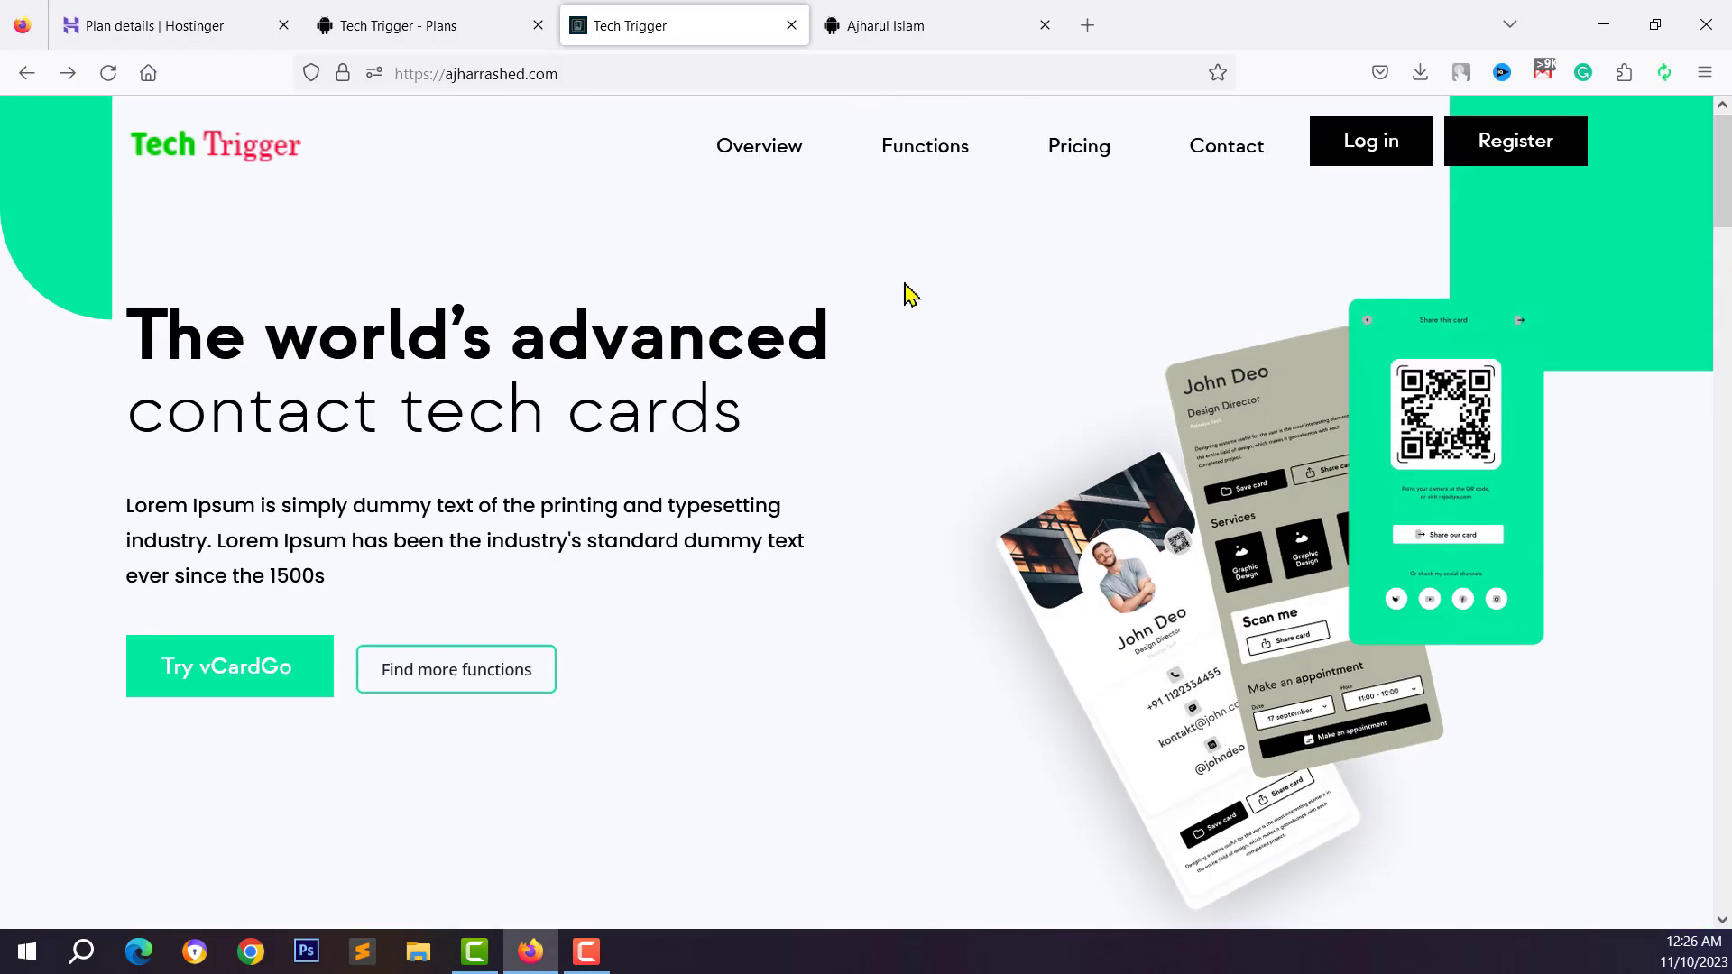
left_click(1352, 153)
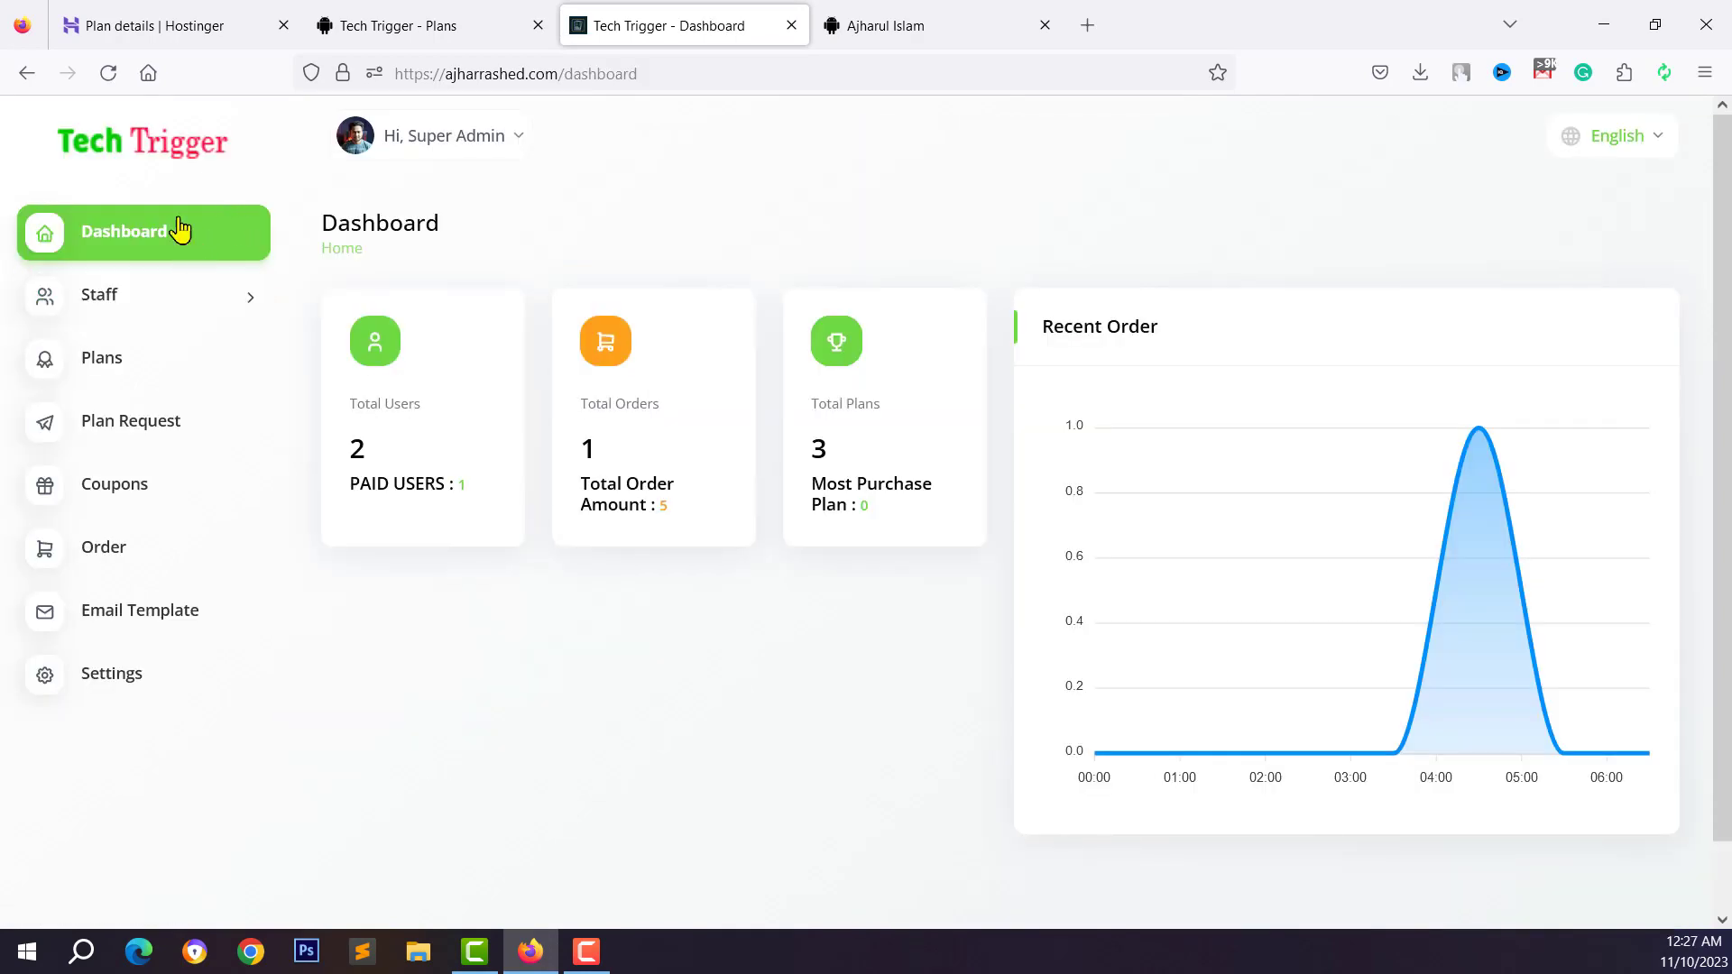
Confirm Enable Landing Page is on in Tech Trigger's Brand Settings, then return to Hostinger's plan details
left_click(103, 690)
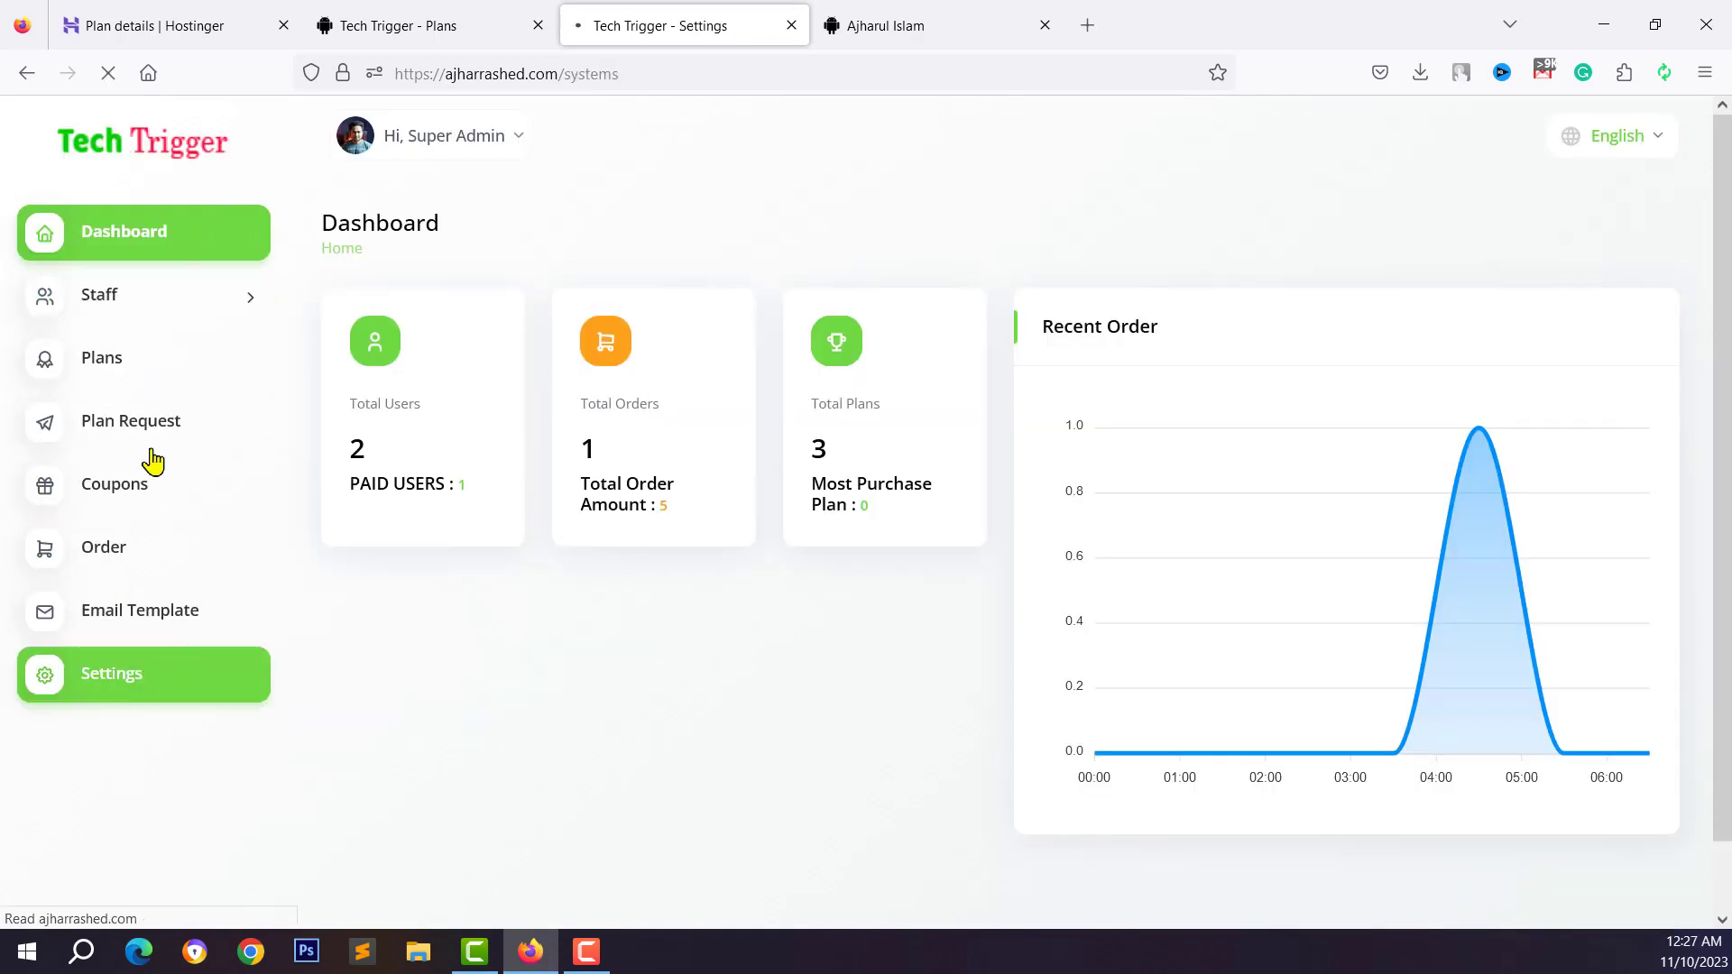
scroll(985, 421, "down", 3)
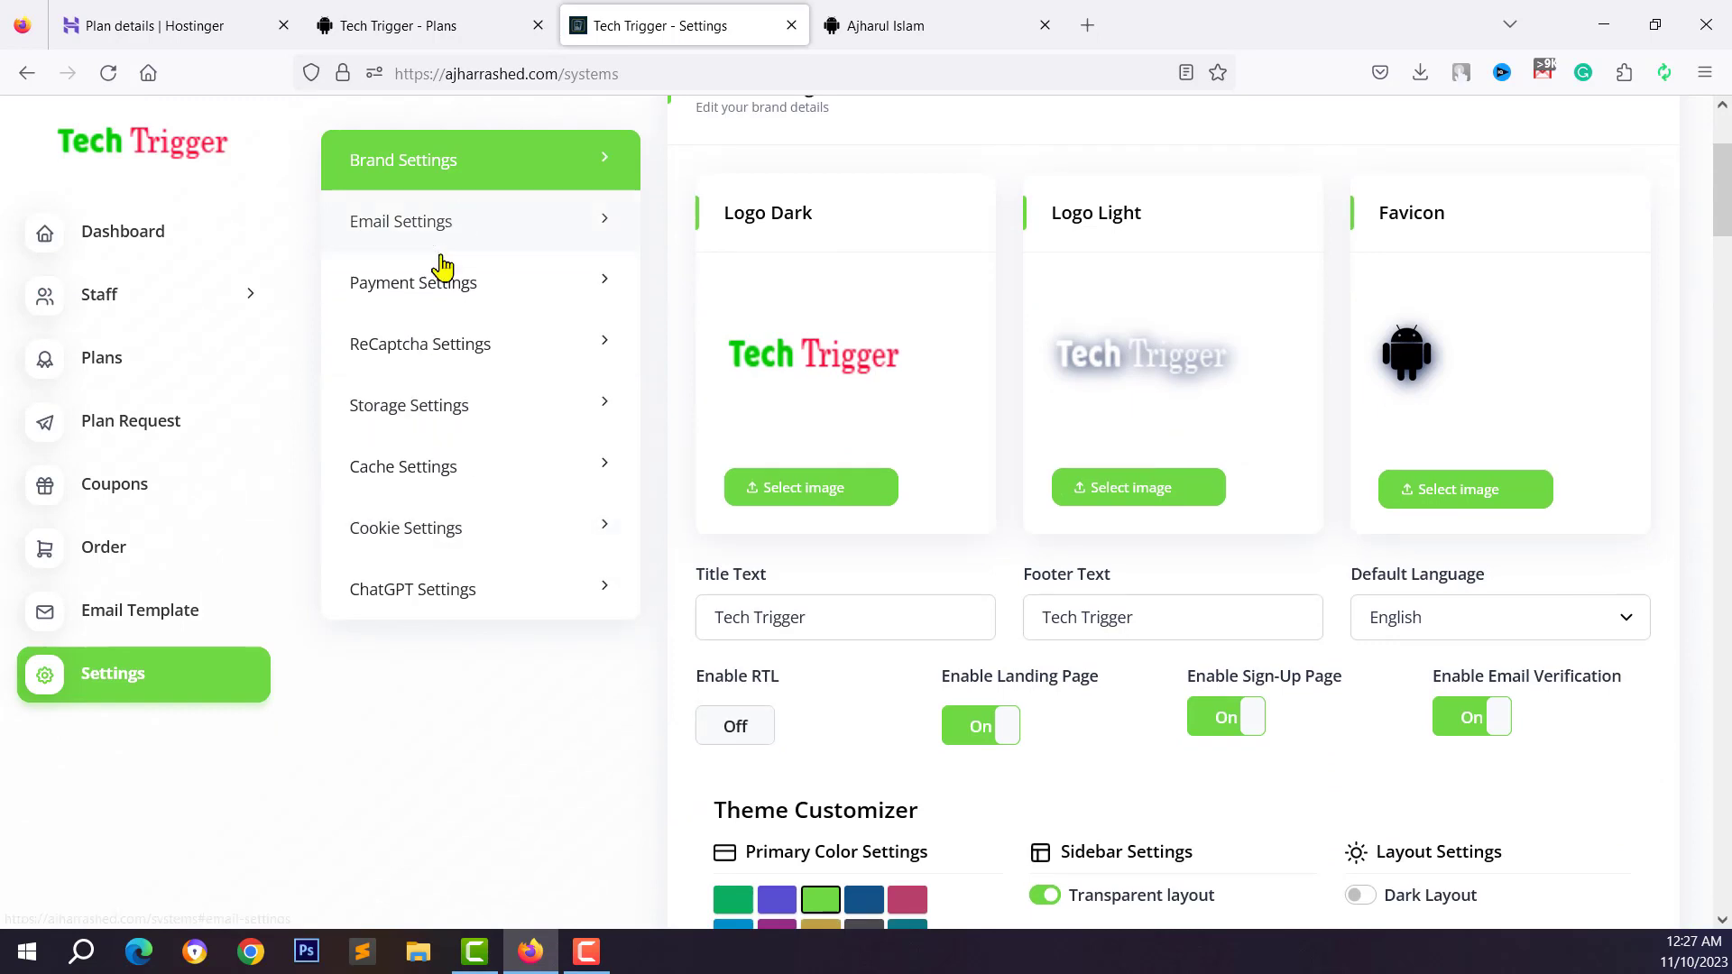
scroll(1136, 573, "down", 2)
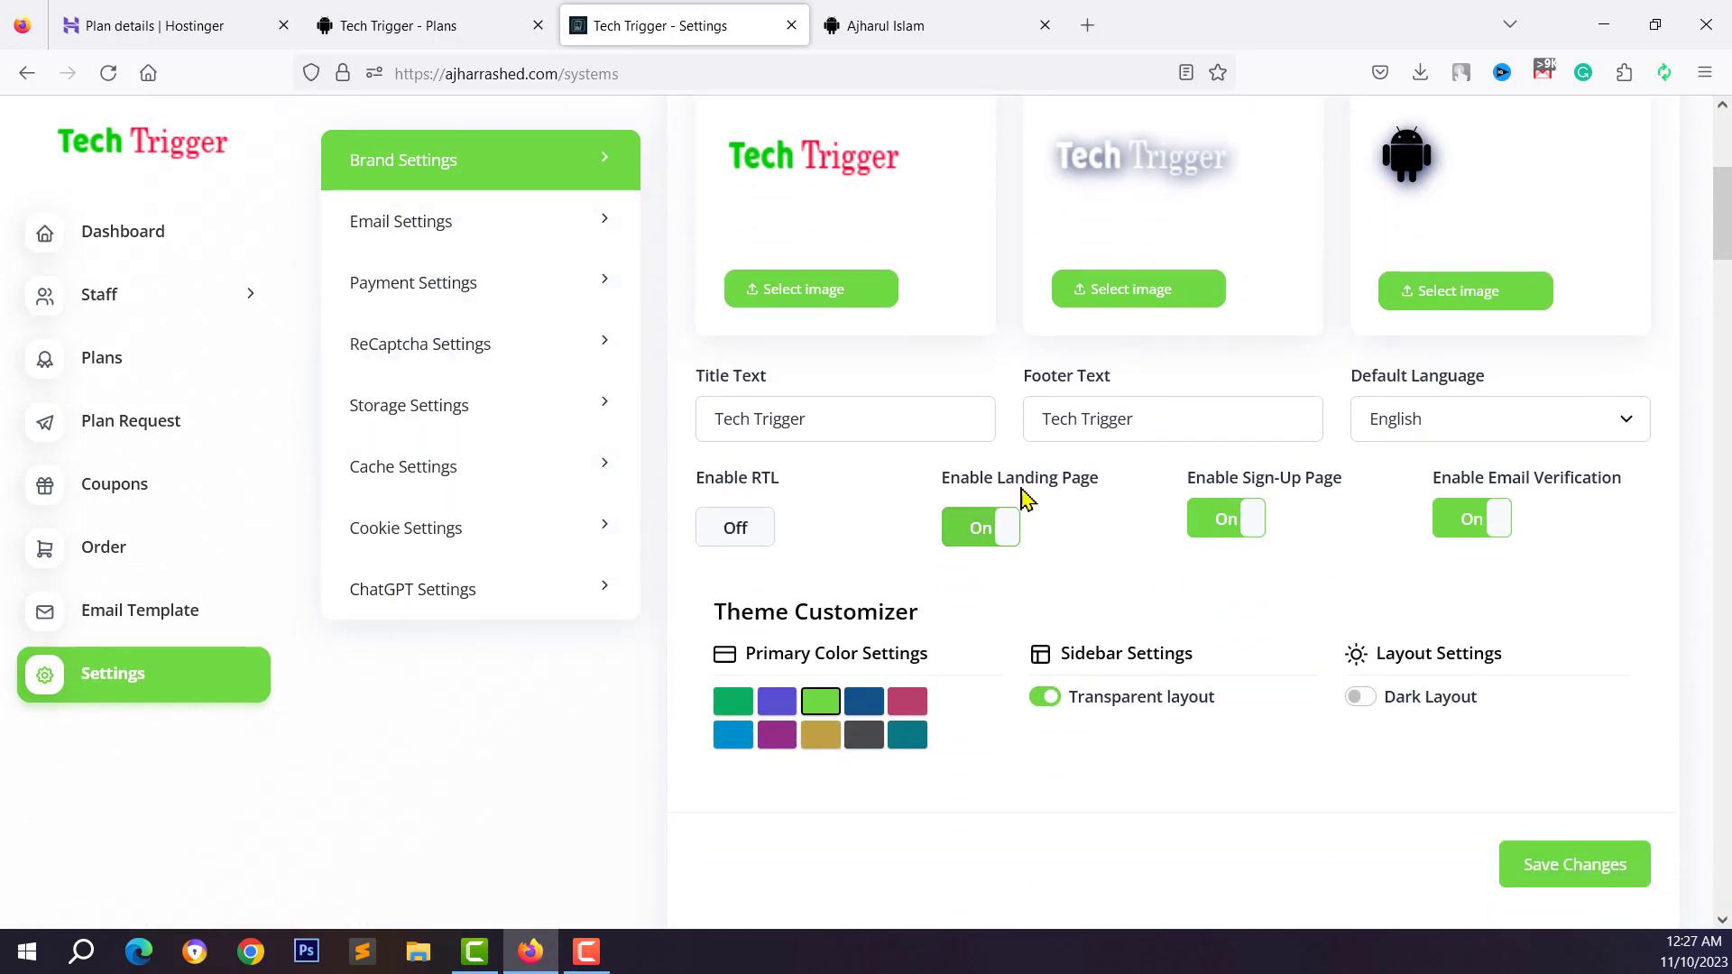
scroll(753, 394, "up", 2)
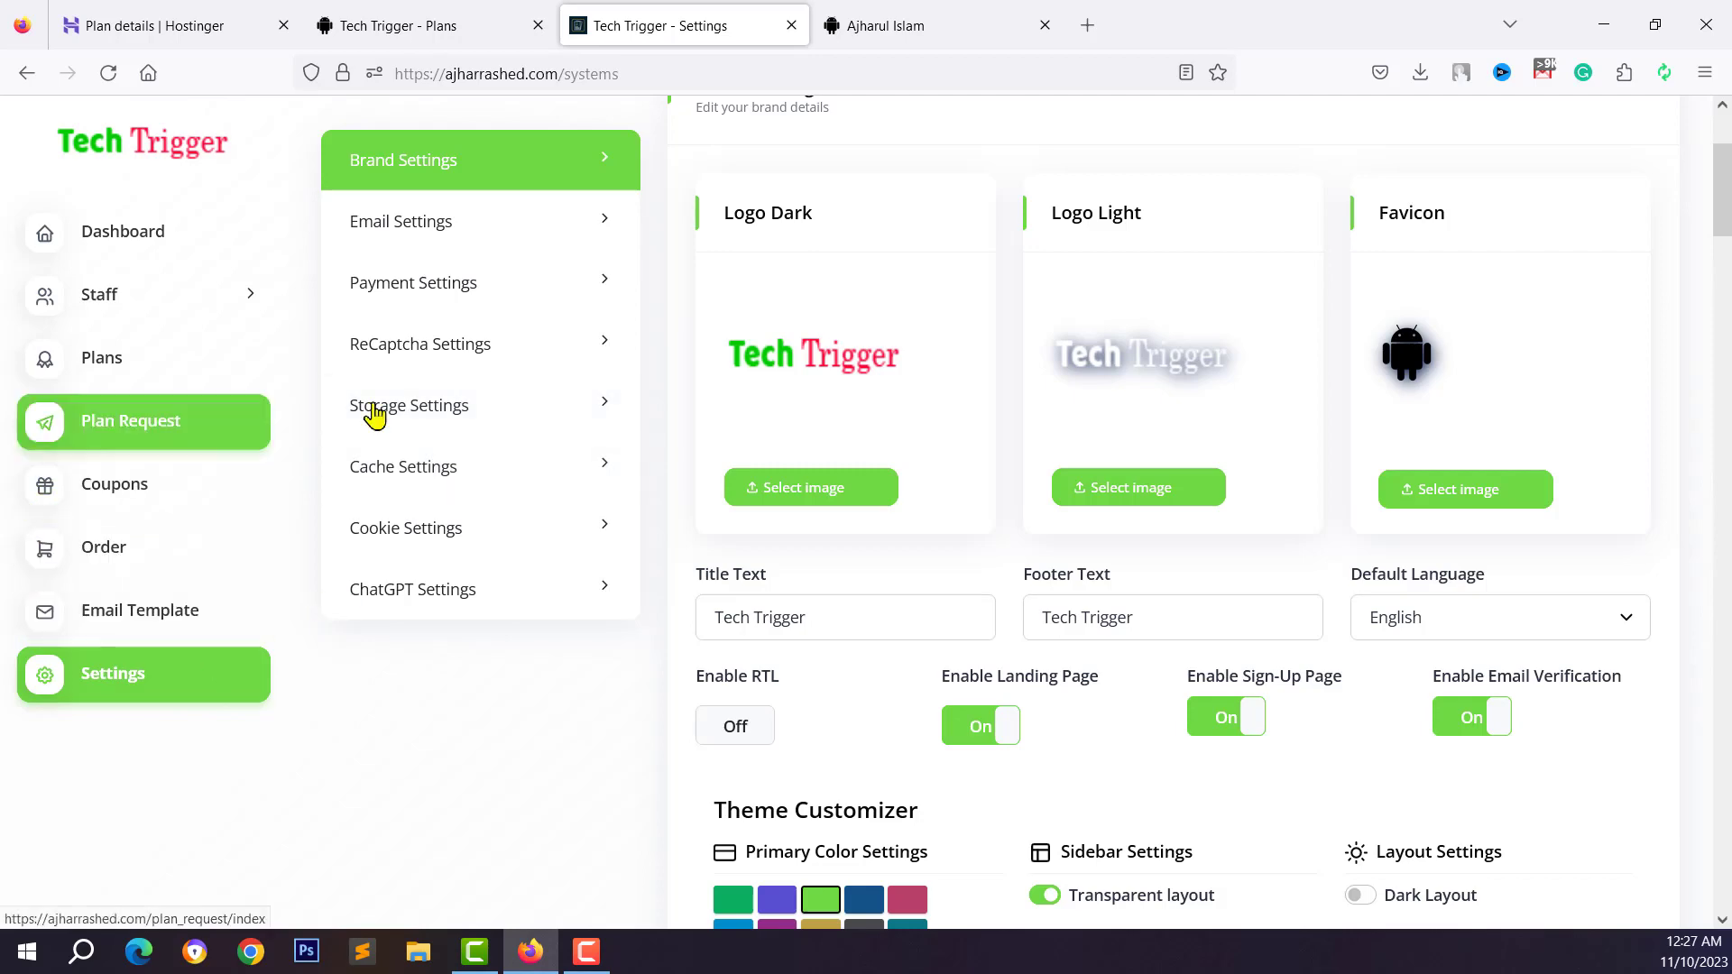
left_click(420, 18)
left_click(167, 32)
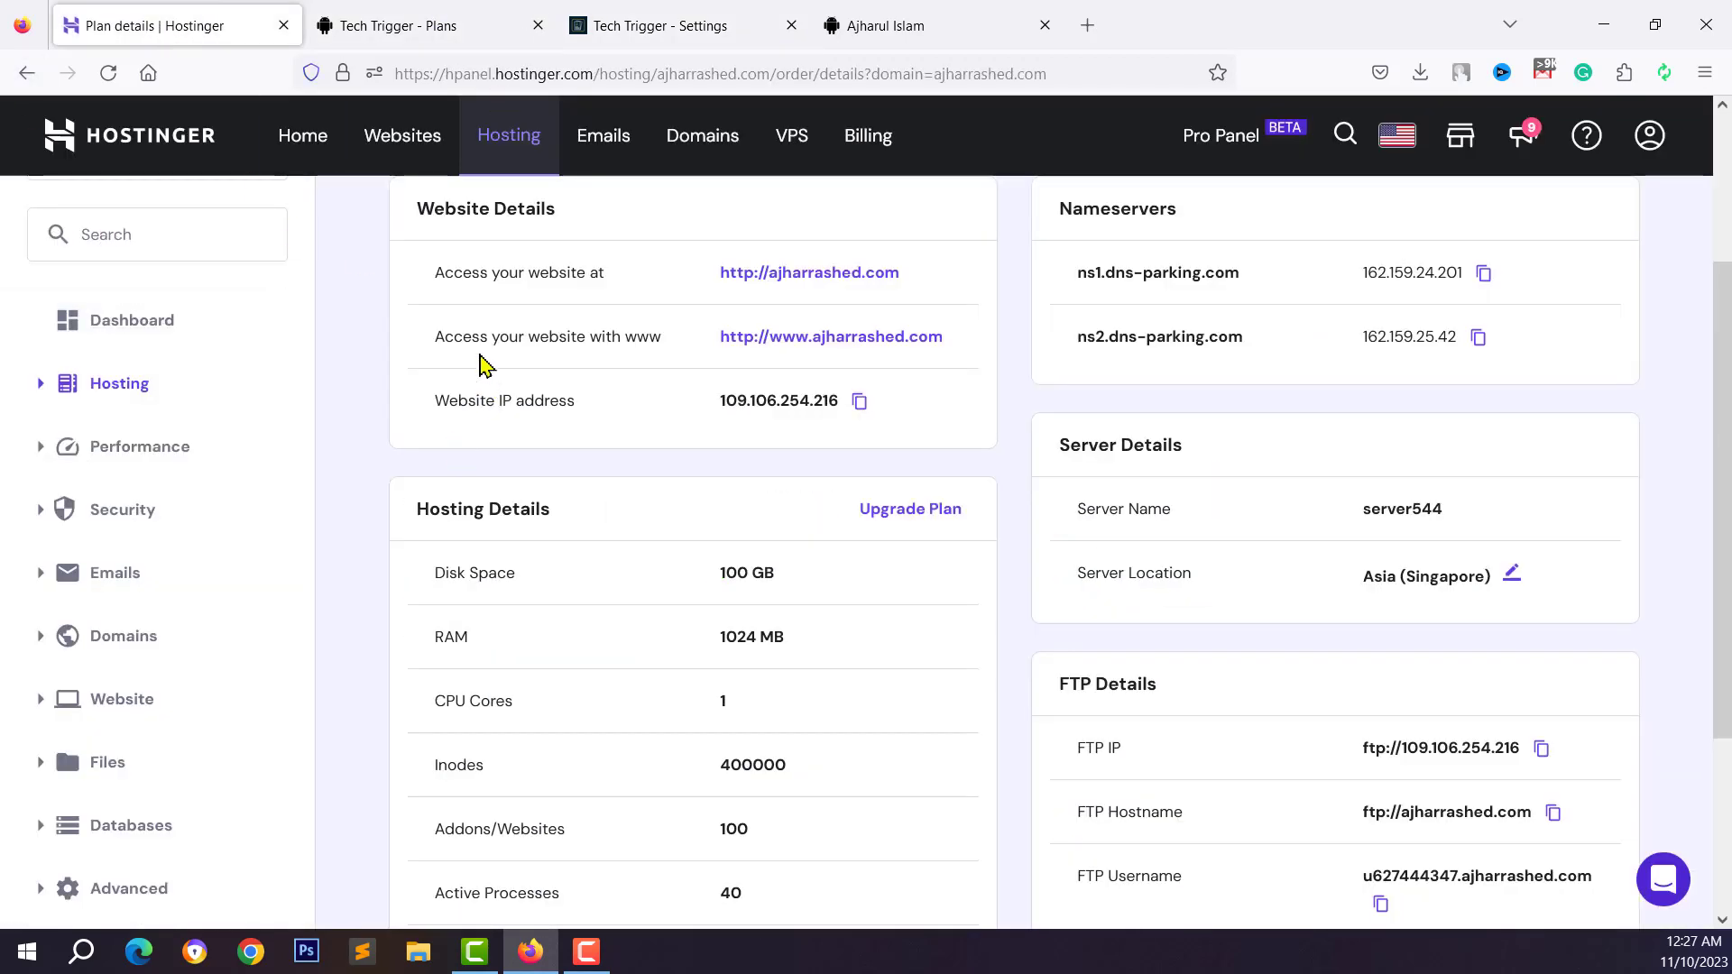
Open the ajharrashed.com File Manager from the hPanel dashboard
scroll(487, 365, "up", 3)
left_click(127, 566)
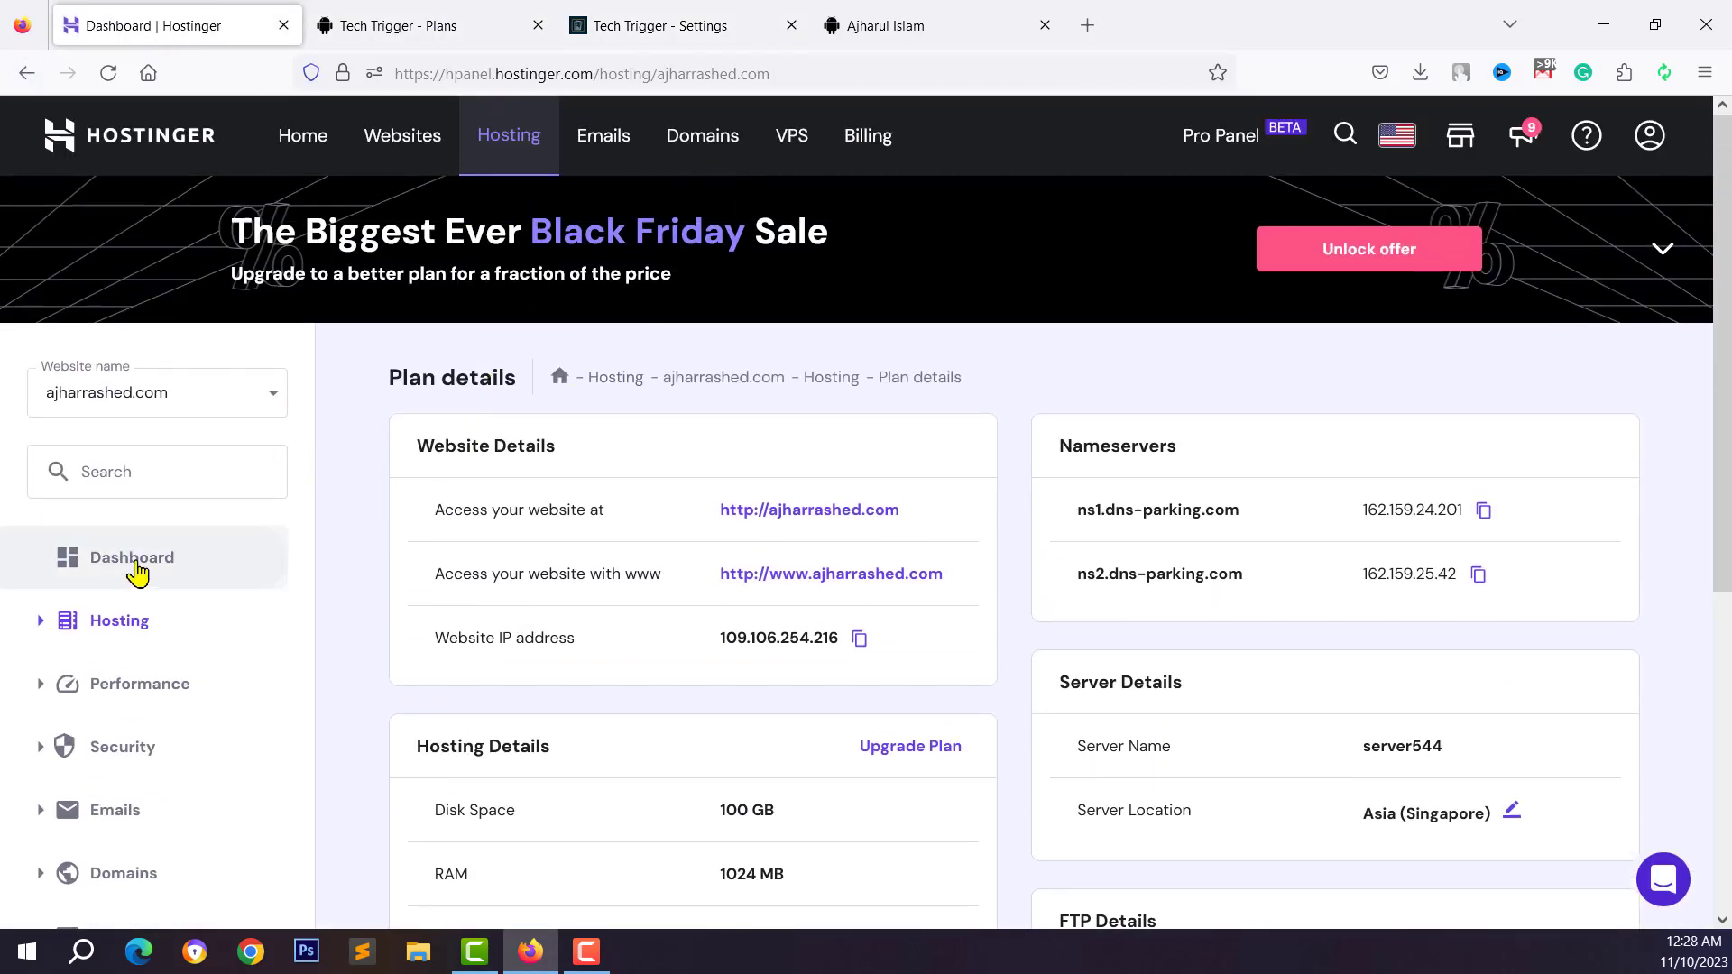
left_click(793, 713)
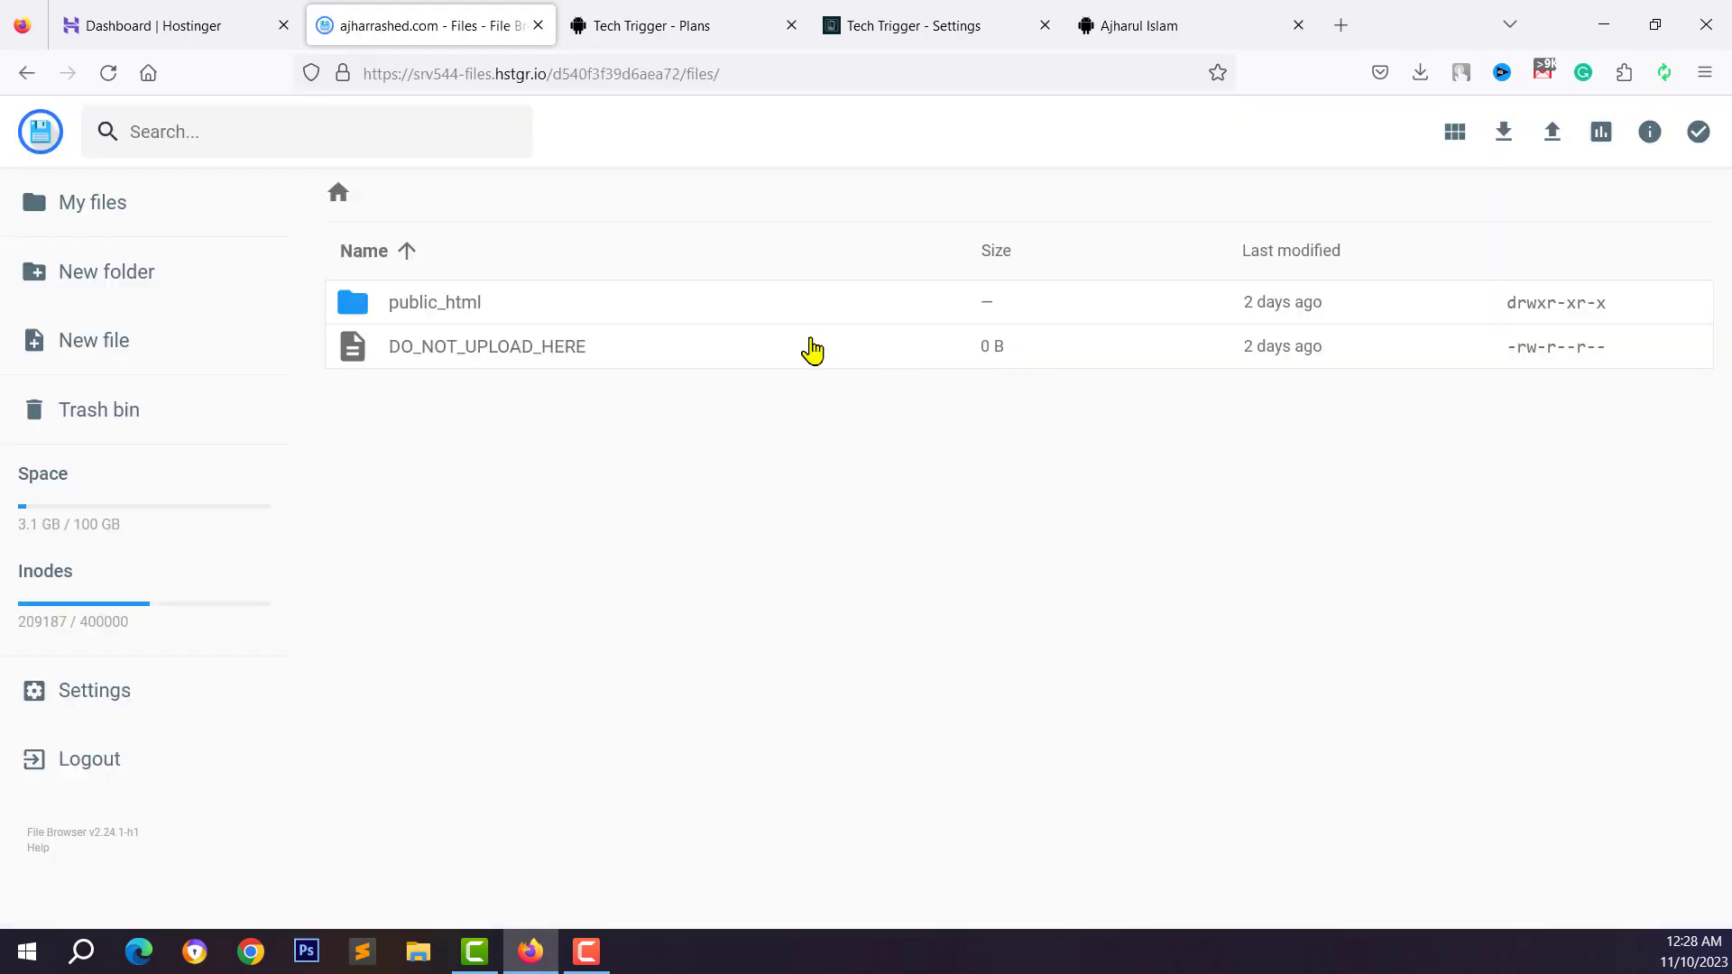
Browse into public_html/resources/views in the File Browser
left_click(455, 314)
double_click(456, 314)
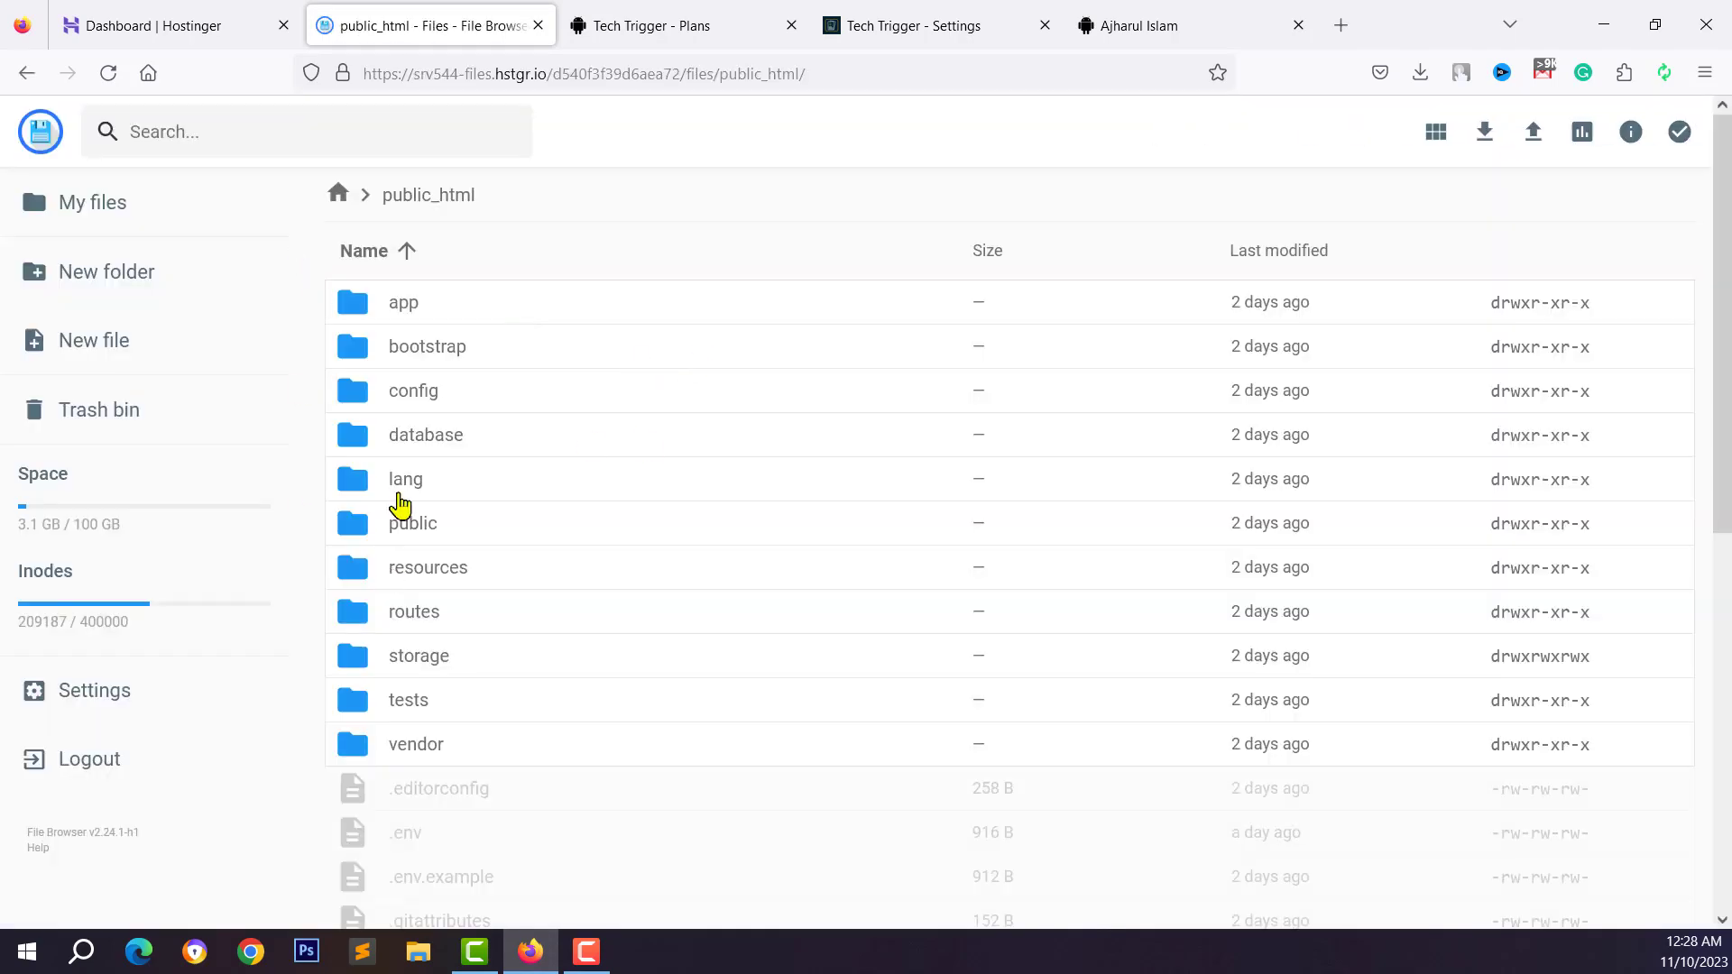
scroll(425, 294, "down", 8)
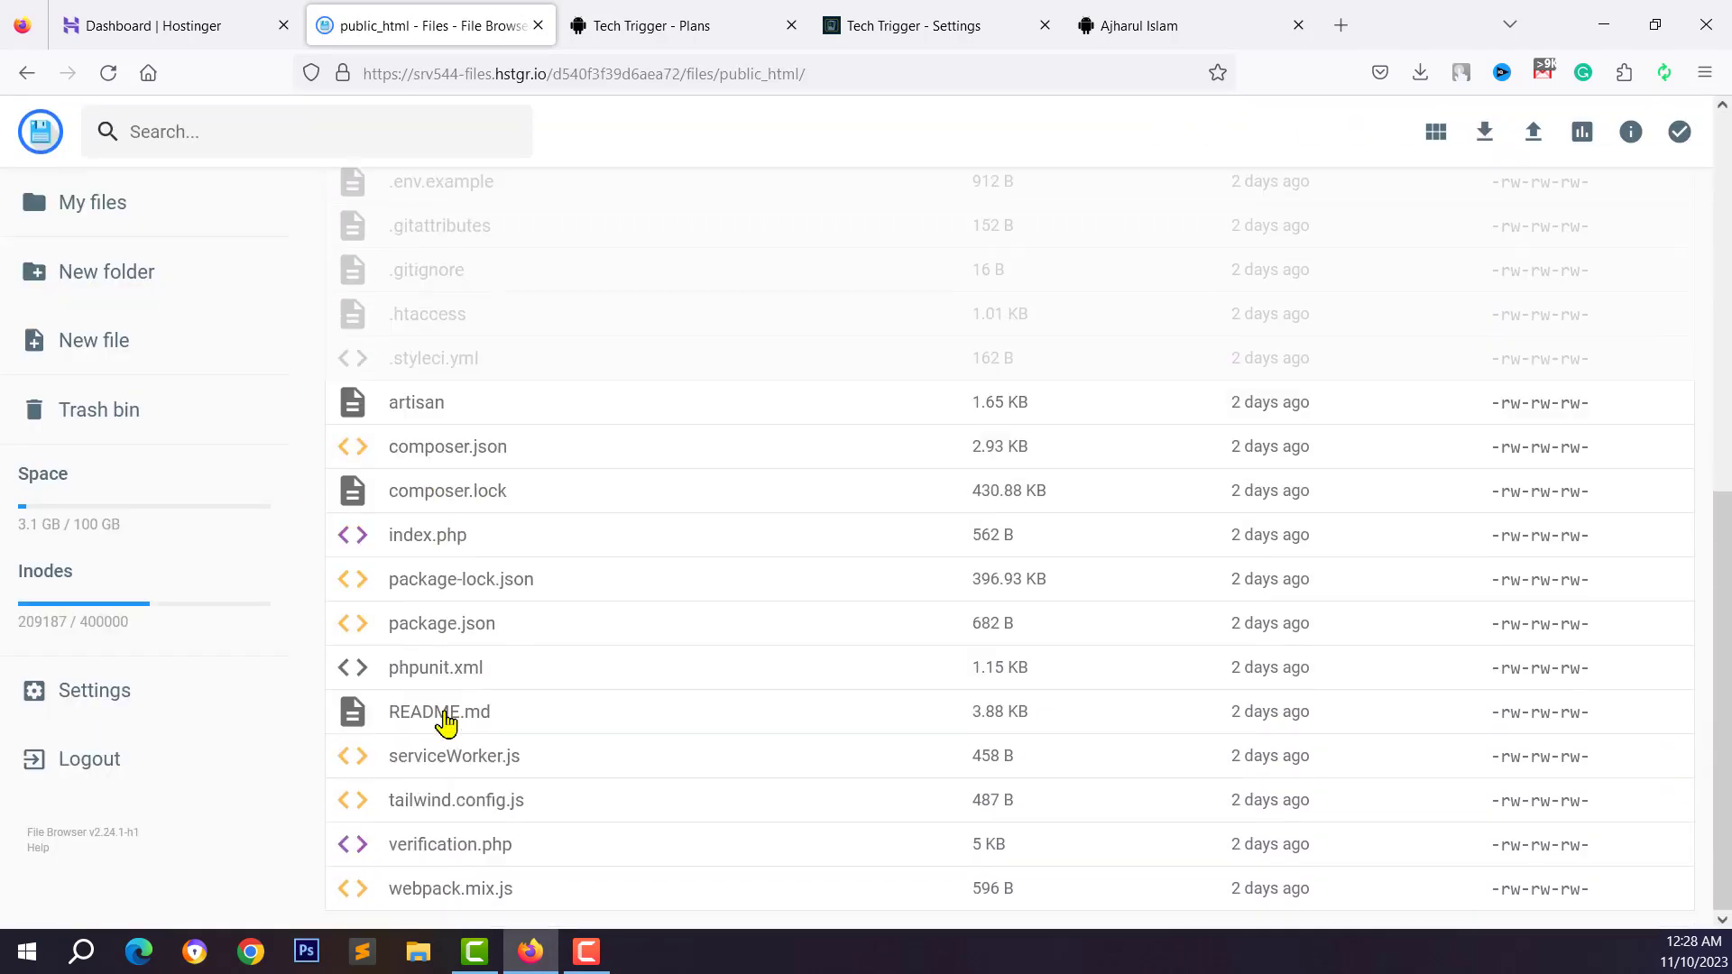
scroll(445, 717, "up", 8)
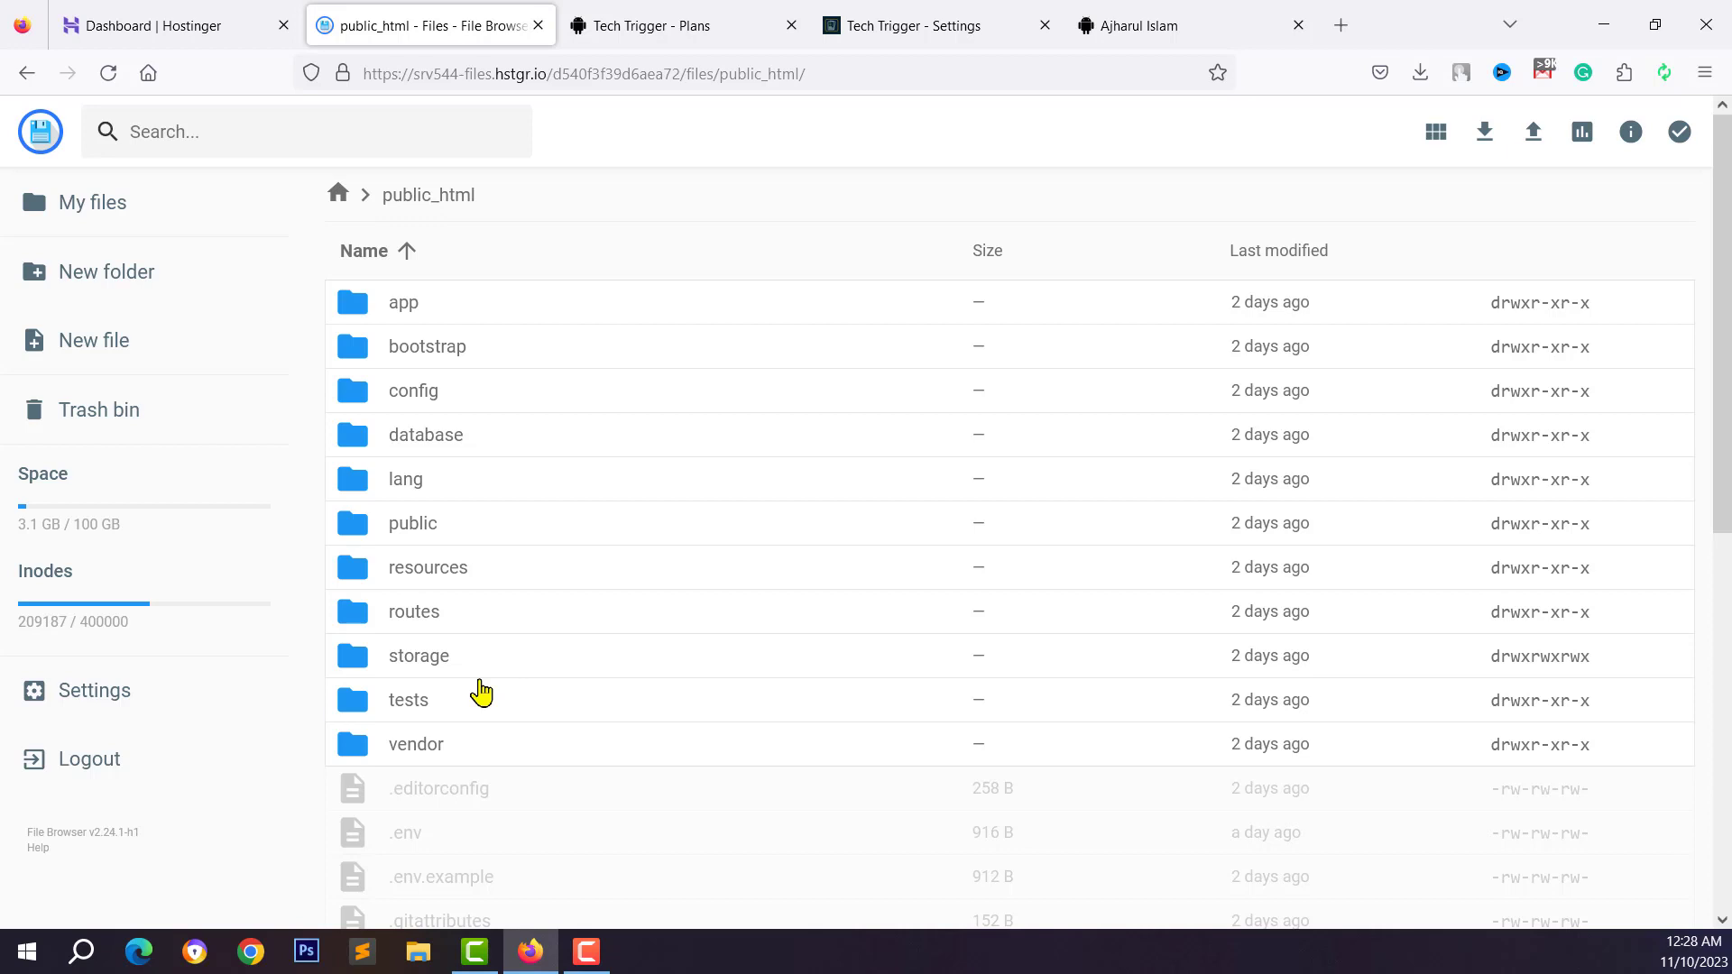
scroll(480, 692, "down", 3)
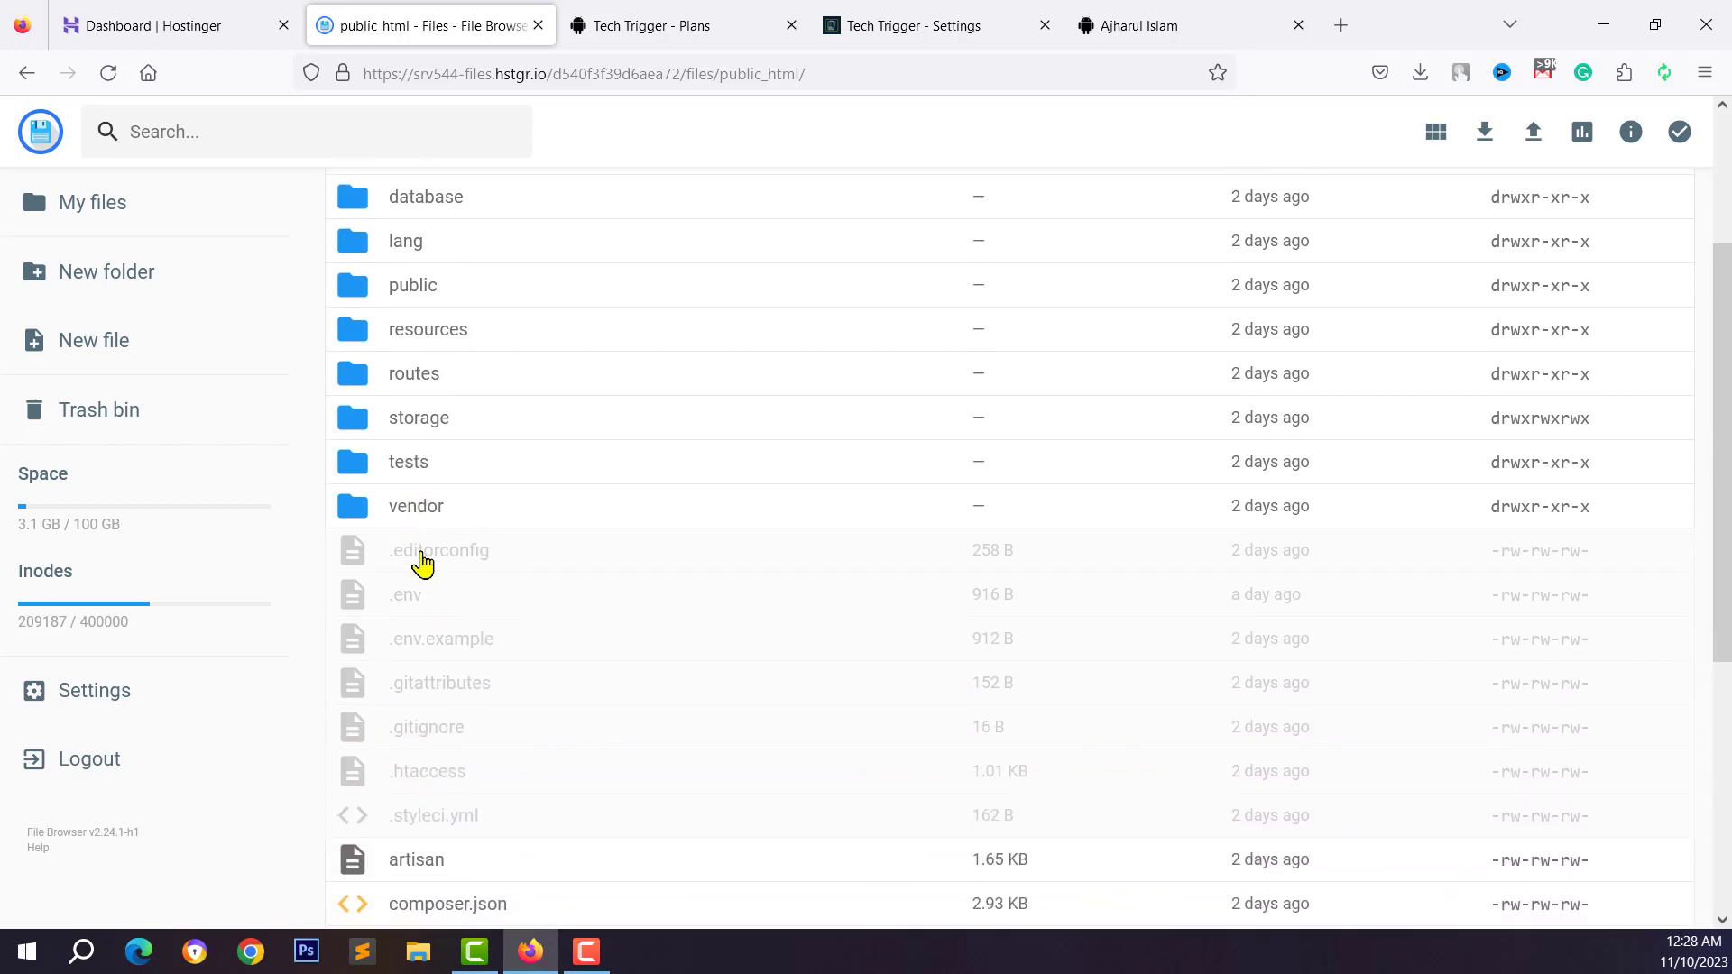
scroll(423, 563, "up", 3)
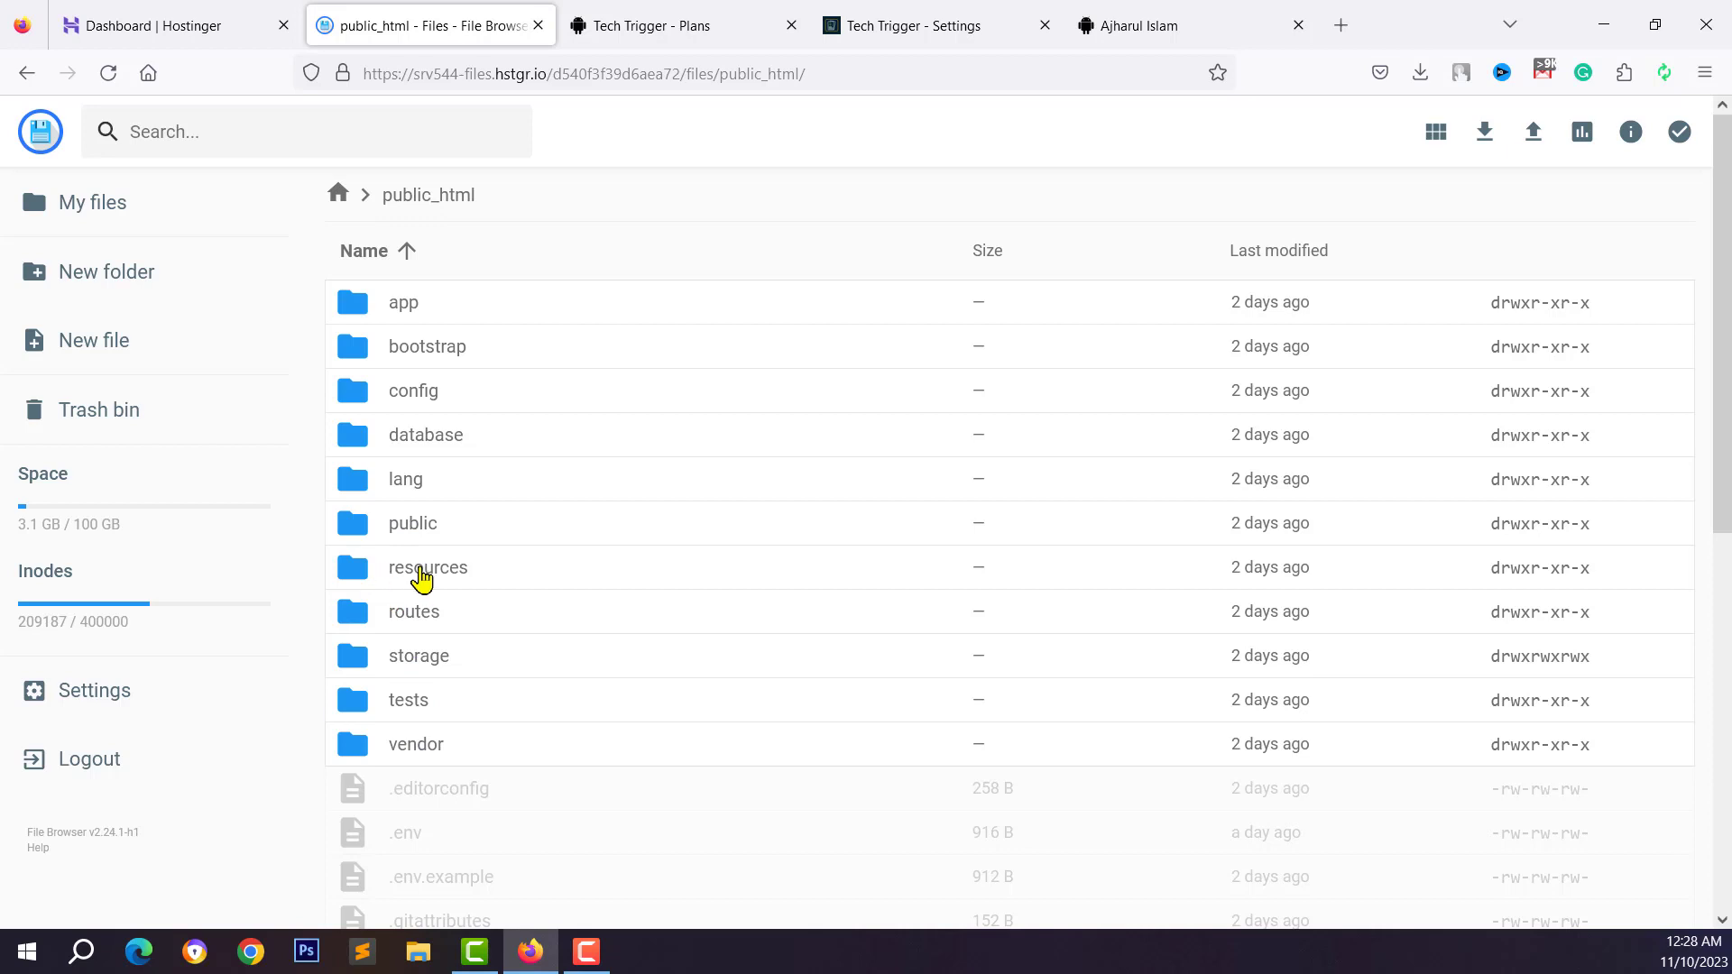
double_click(383, 577)
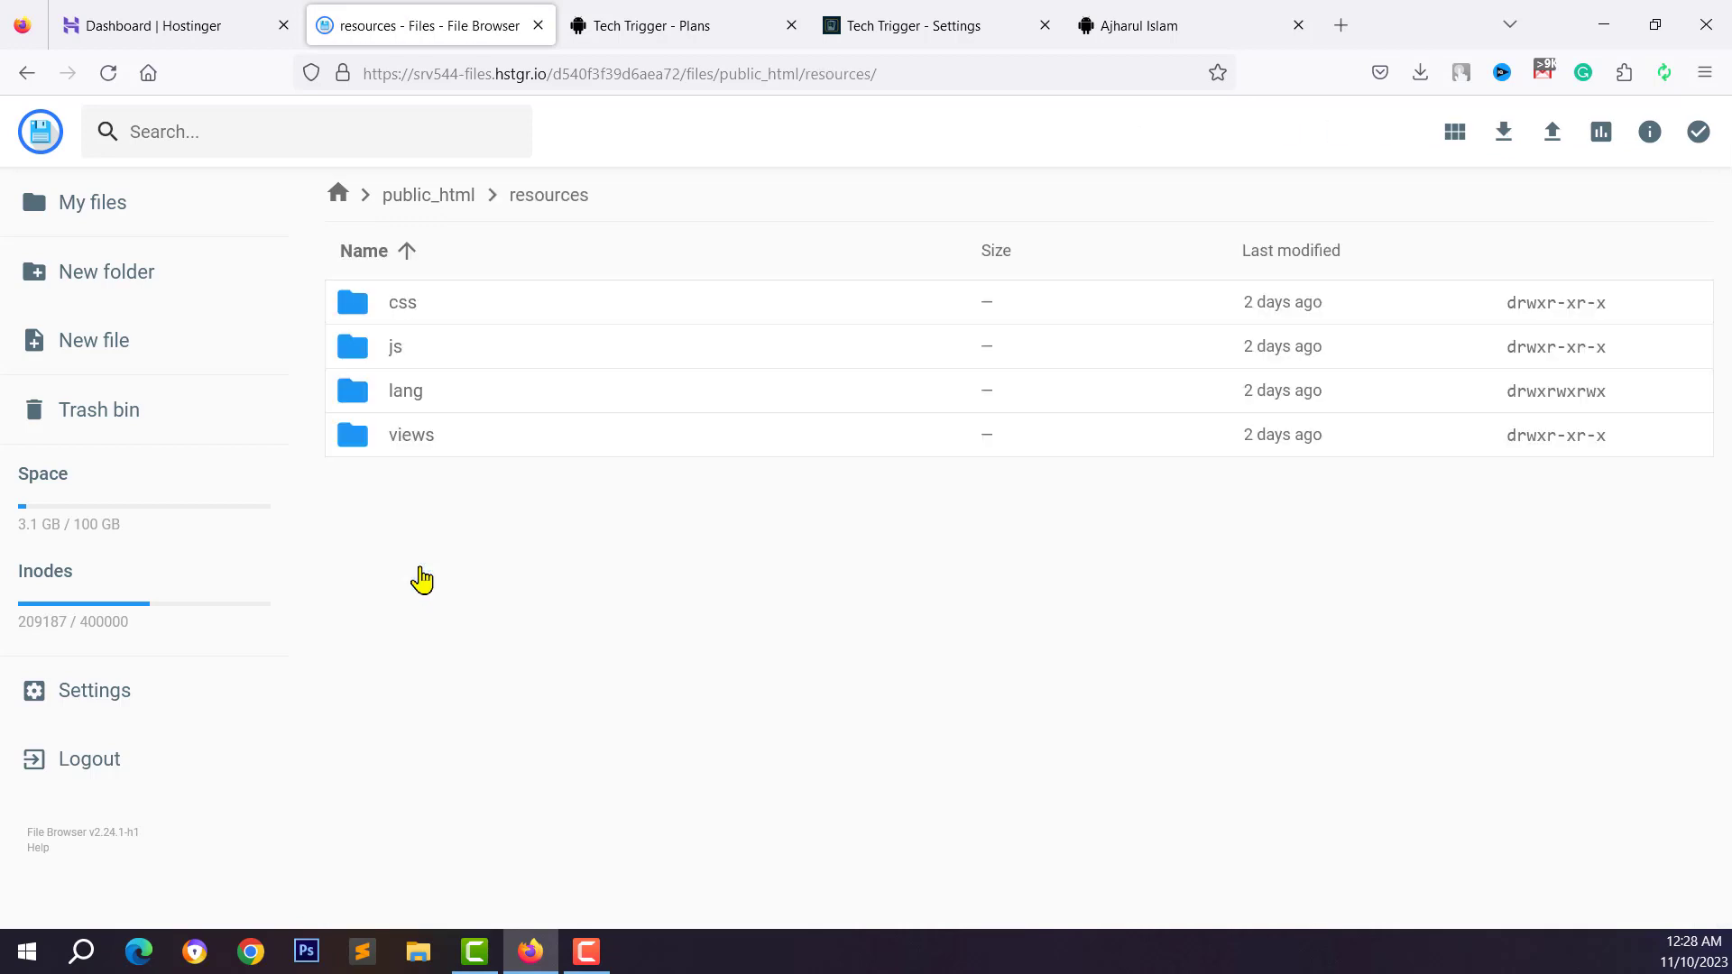
double_click(409, 451)
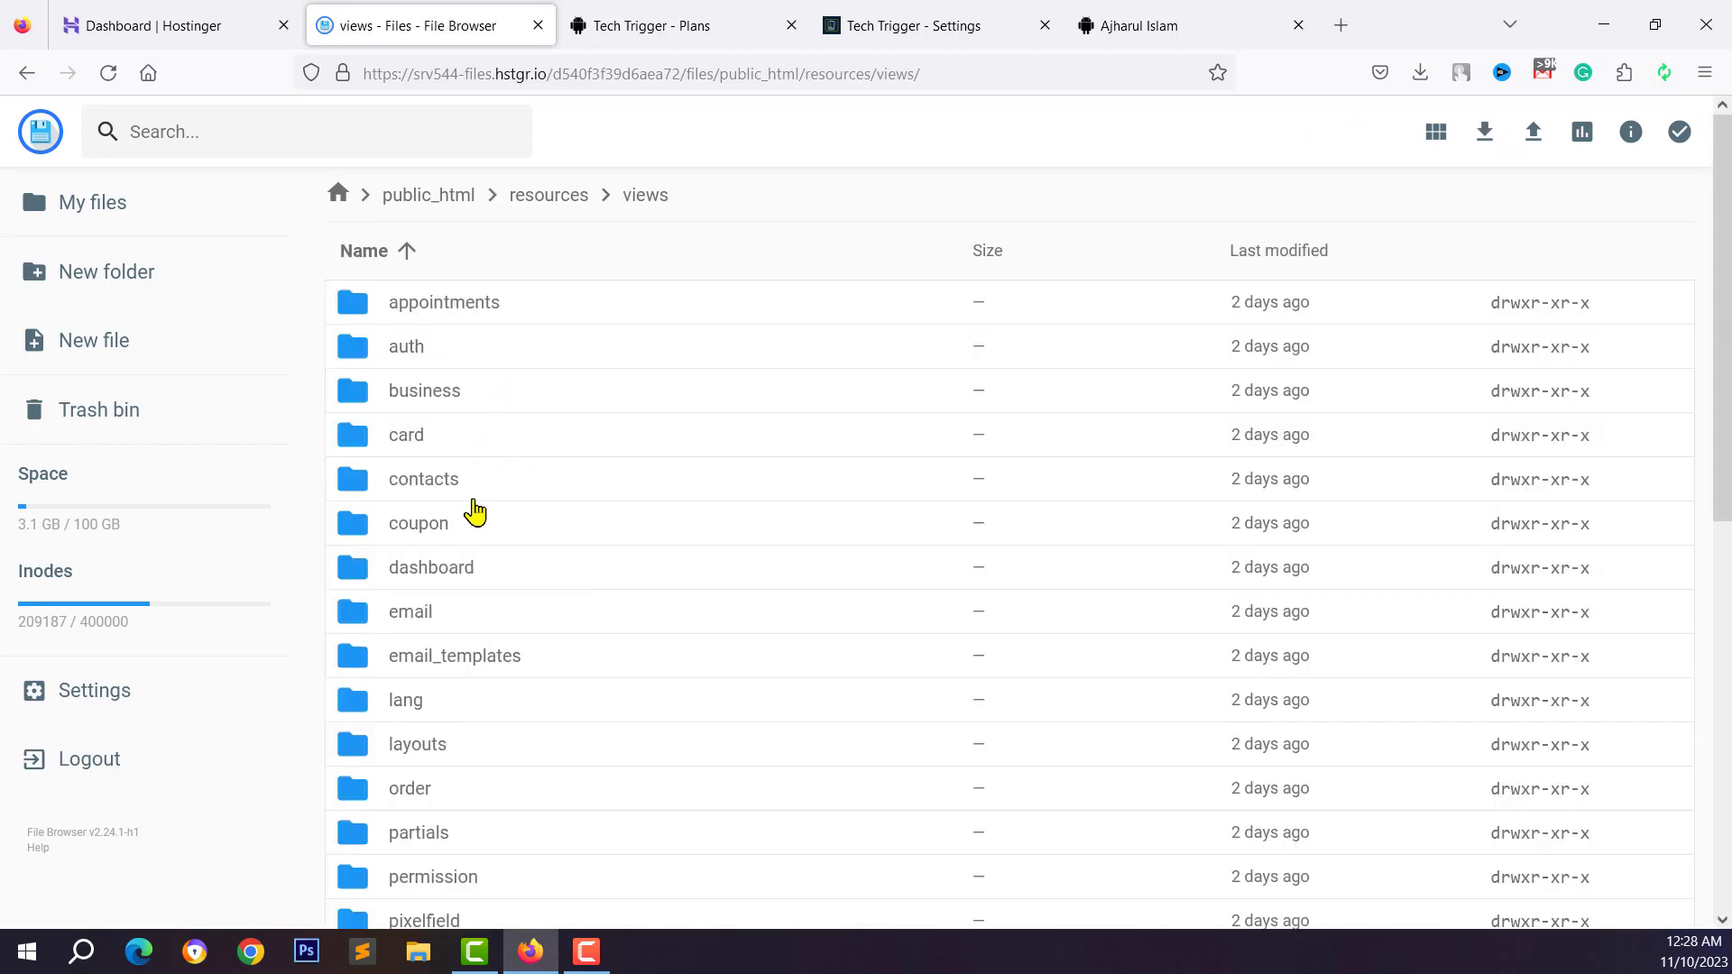
Enter the layouts folder and open landing.blade.php in the code editor
scroll(470, 523, "down", 5)
scroll(475, 572, "down", 10)
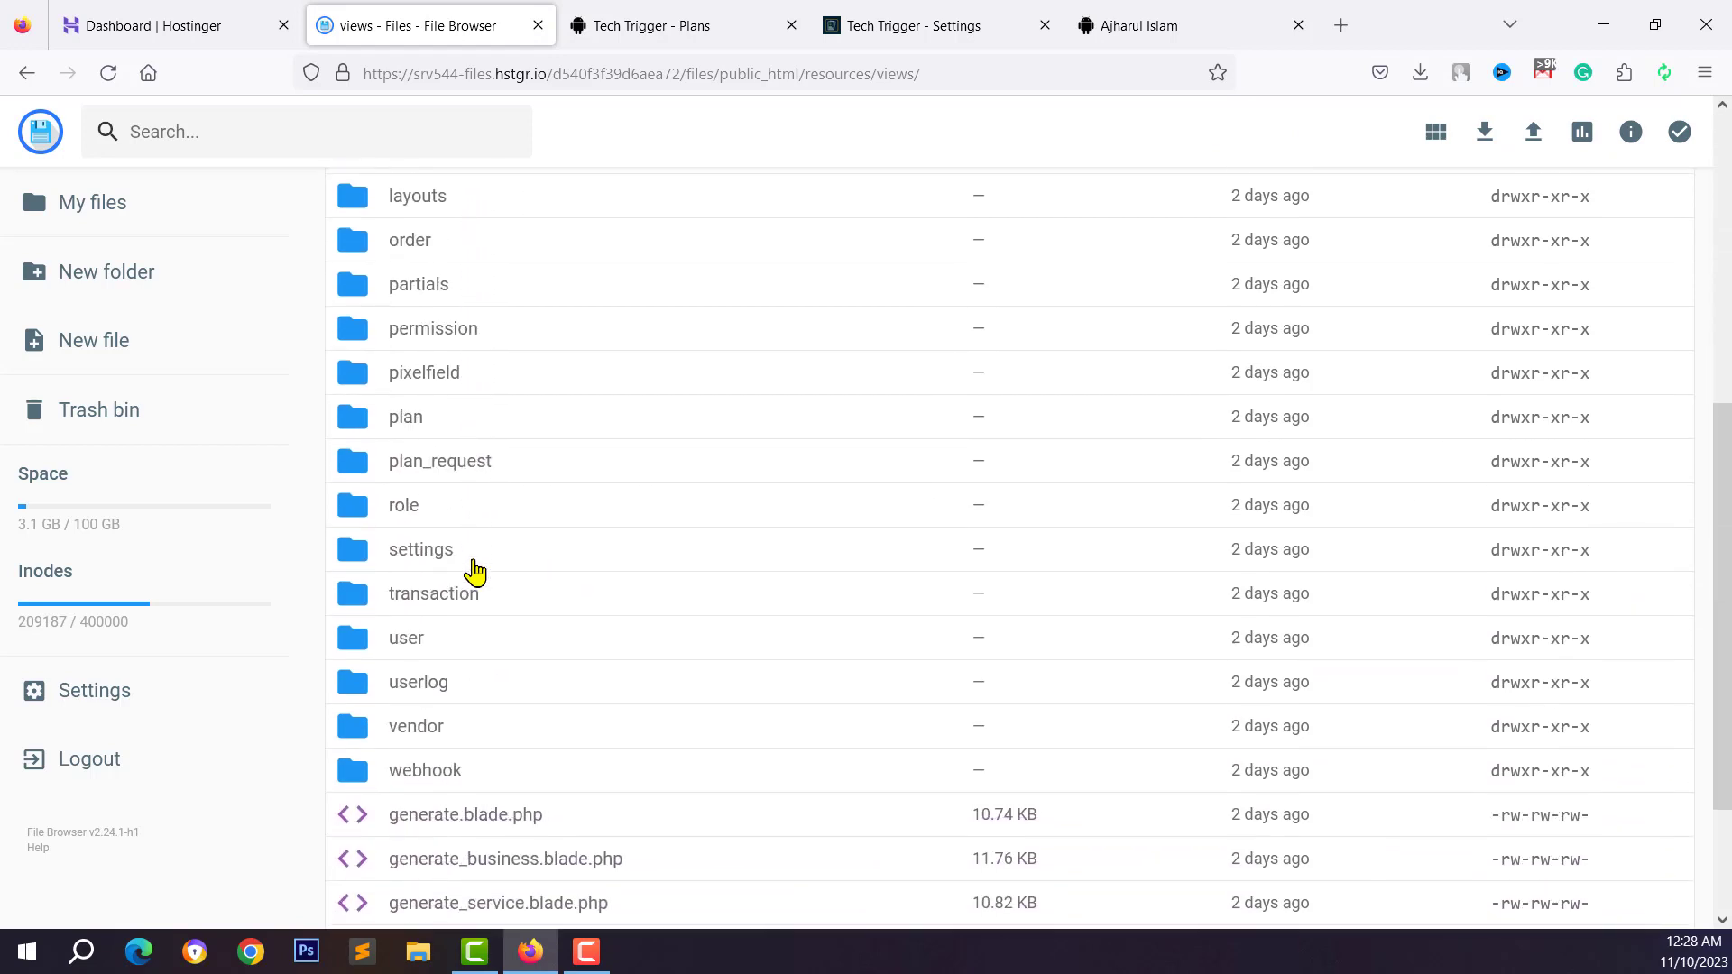
scroll(442, 564, "up", 5)
scroll(435, 487, "up", 4)
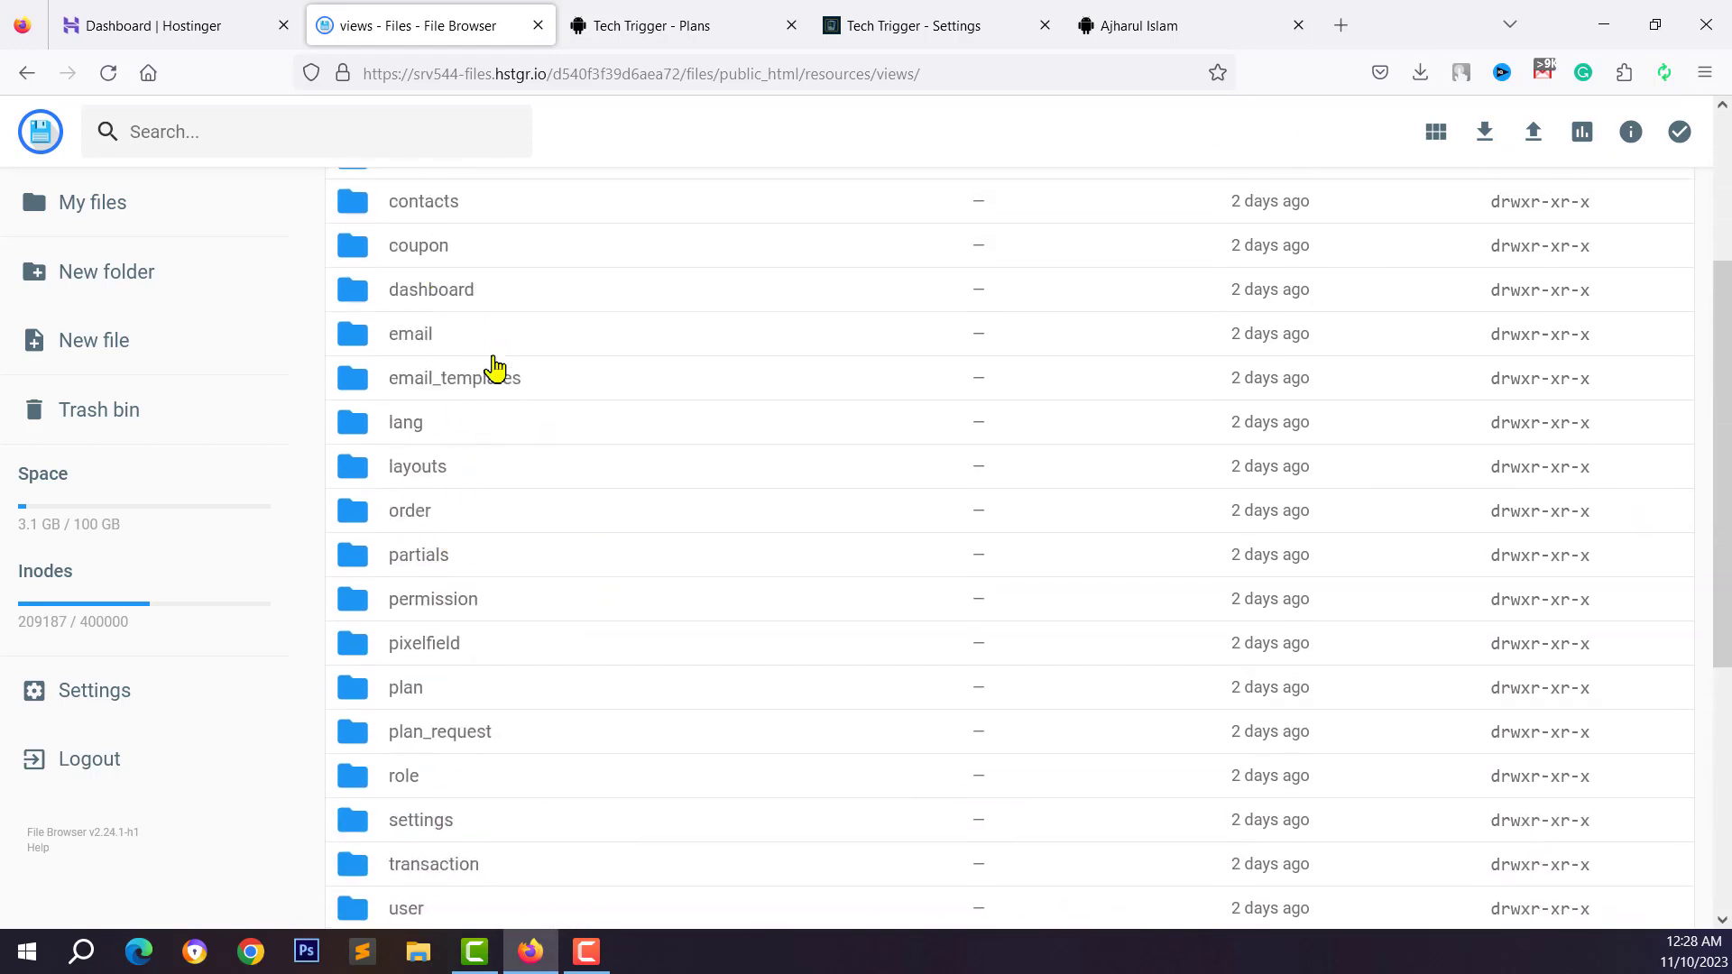
scroll(455, 388, "up", 3)
scroll(433, 409, "down", 7)
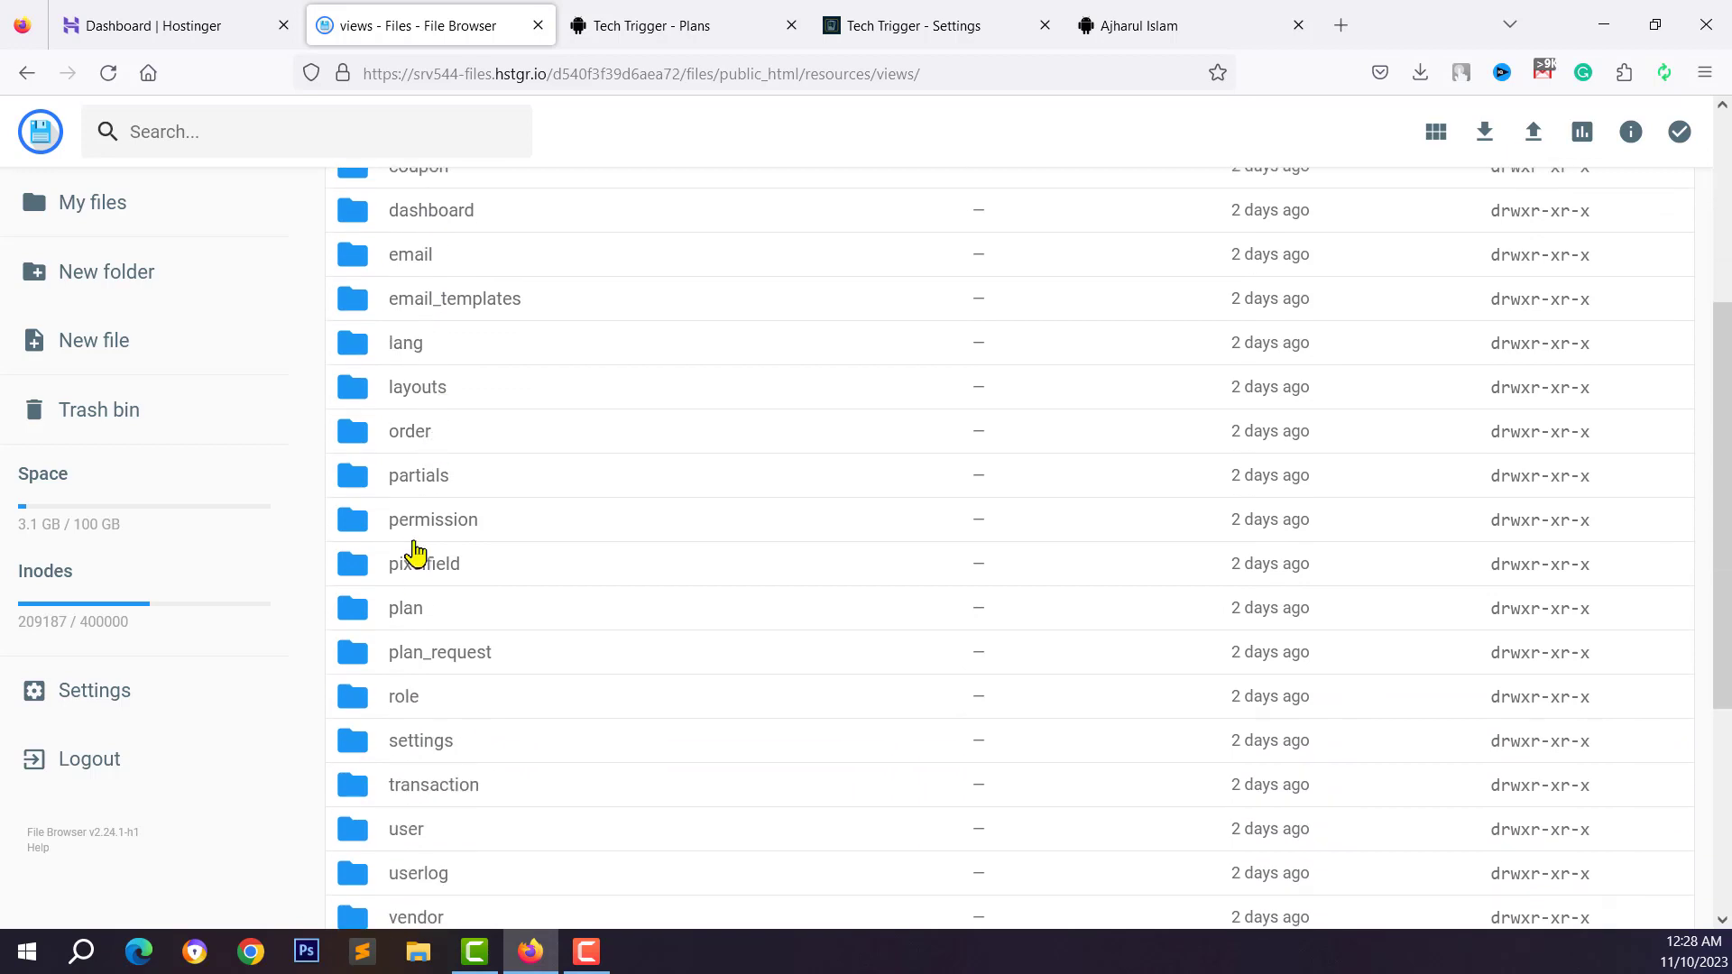
scroll(445, 533, "down", 5)
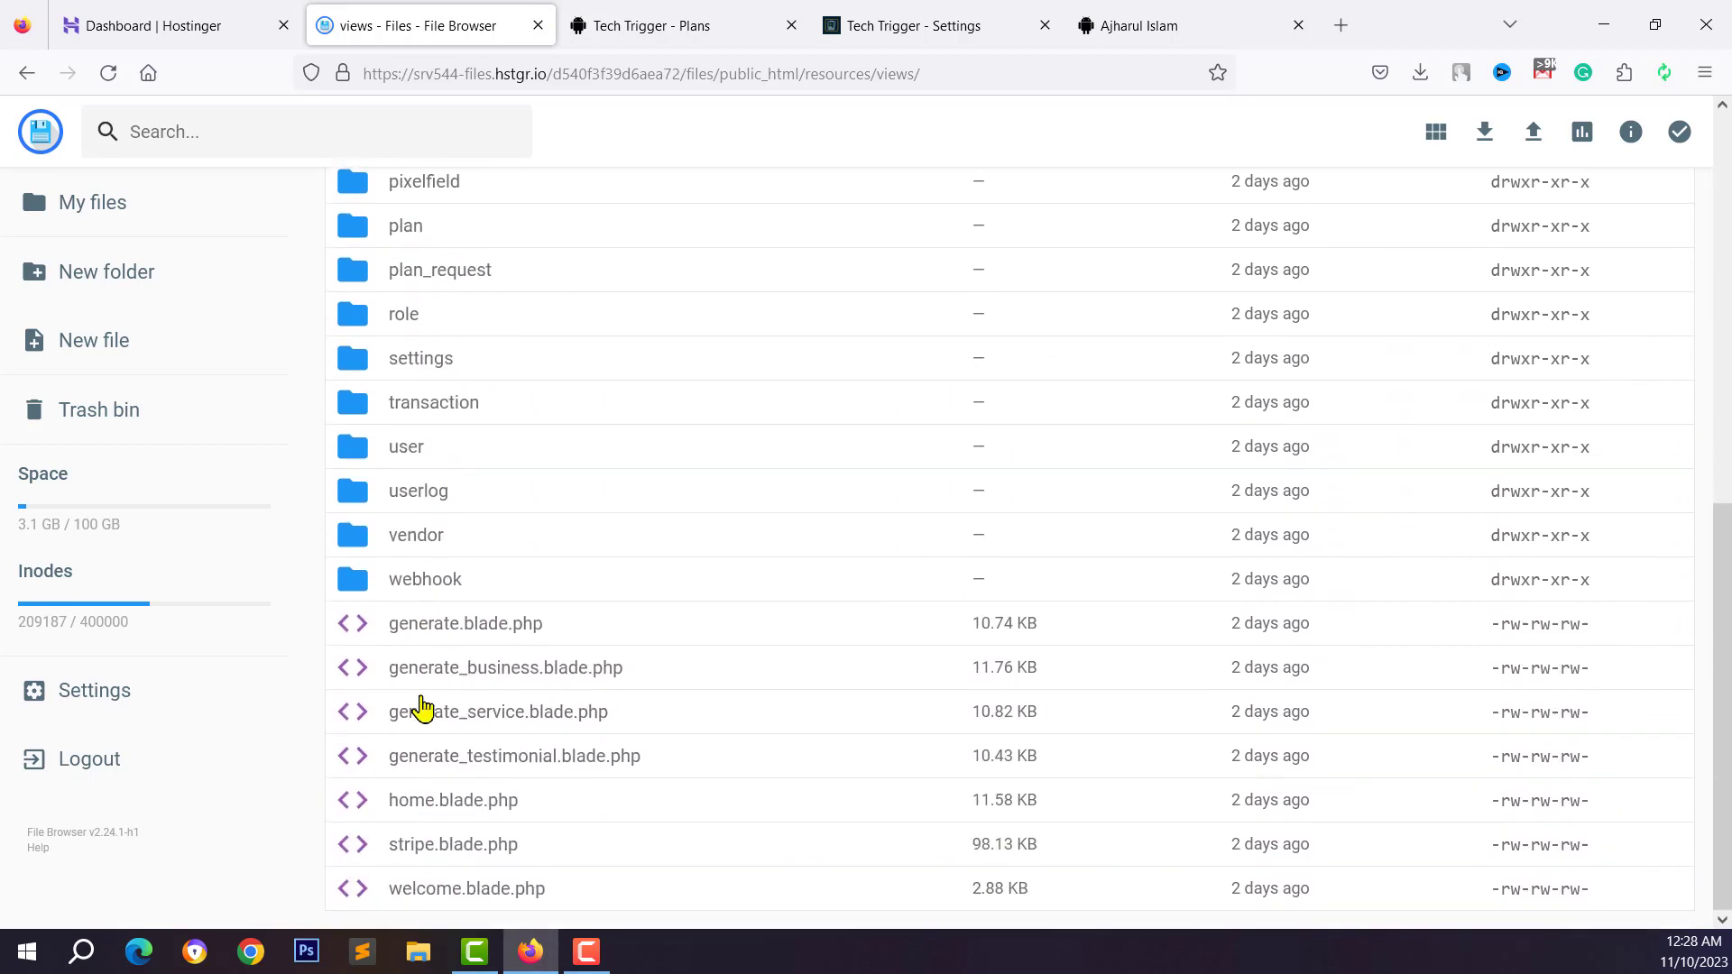
scroll(428, 298, "up", 14)
scroll(386, 727, "down", 5)
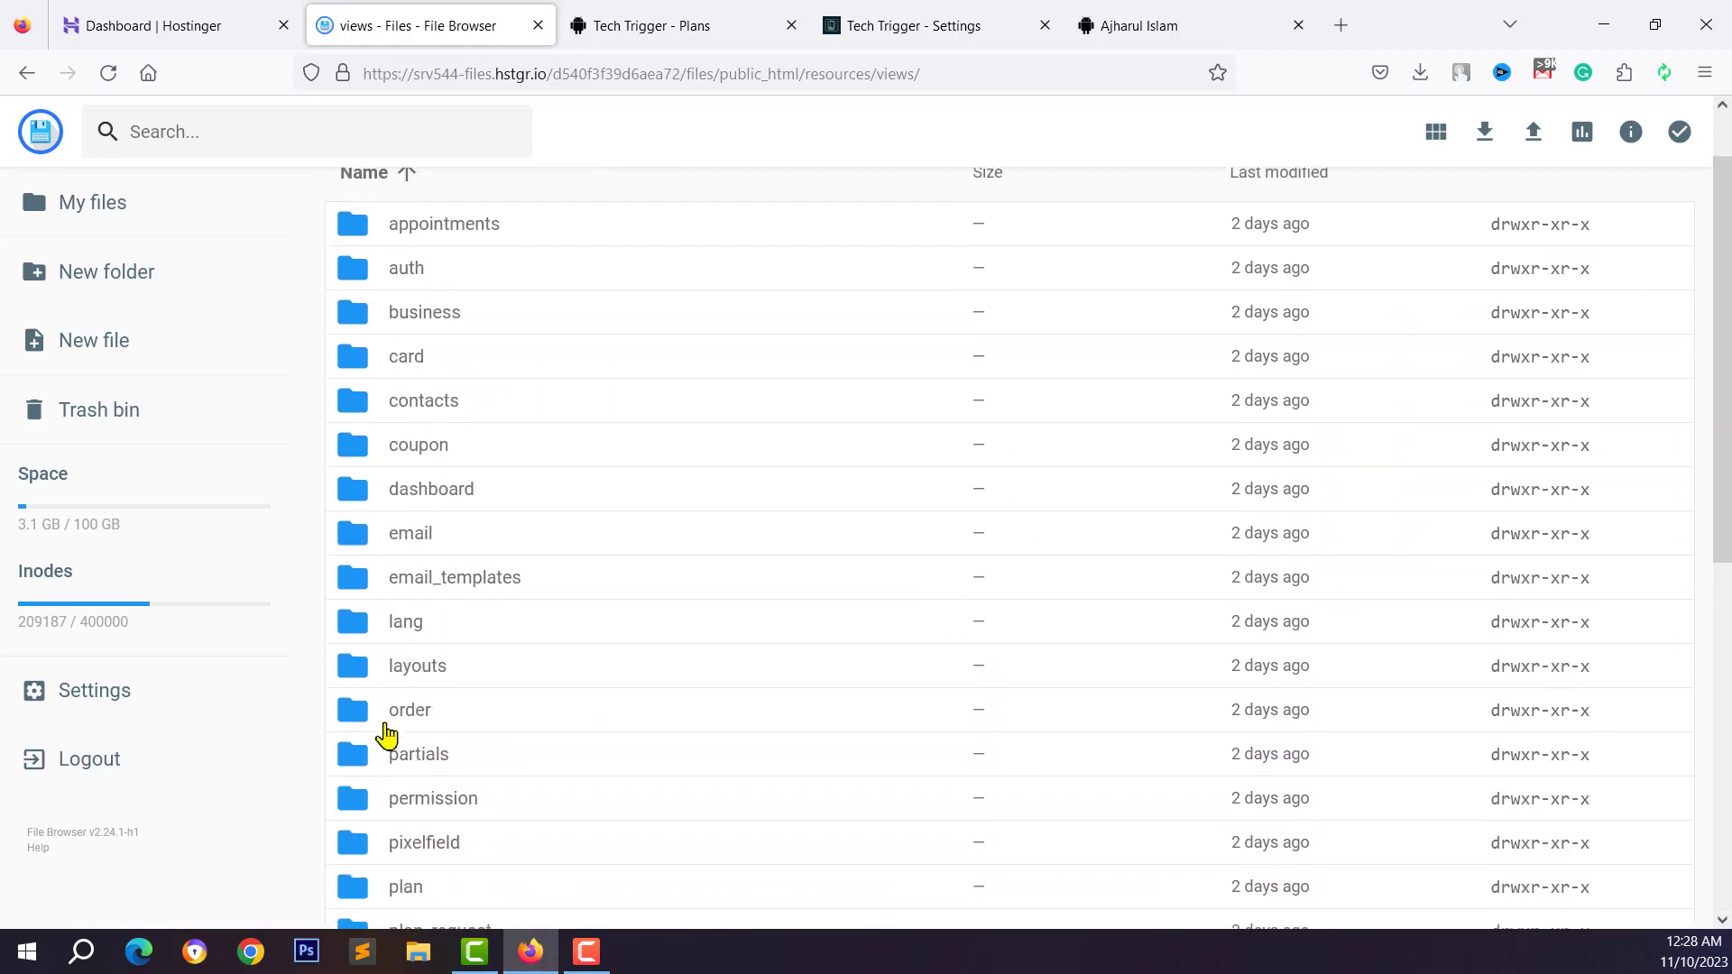
scroll(408, 723, "down", 4)
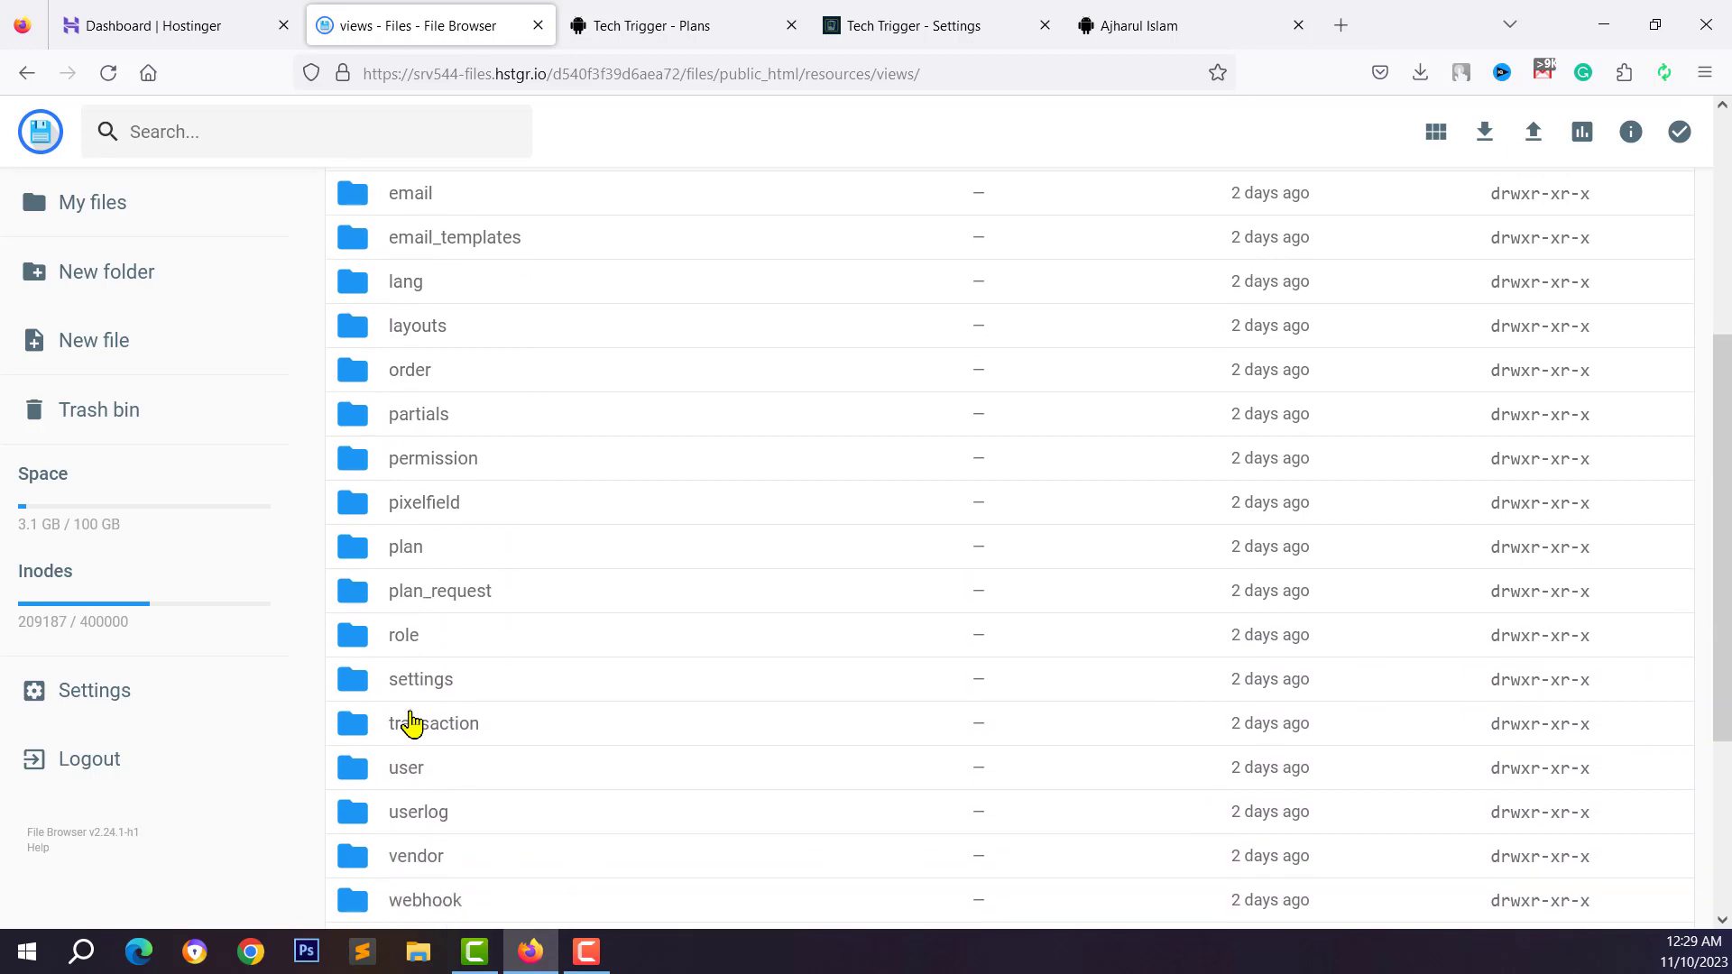
scroll(418, 742, "up", 4)
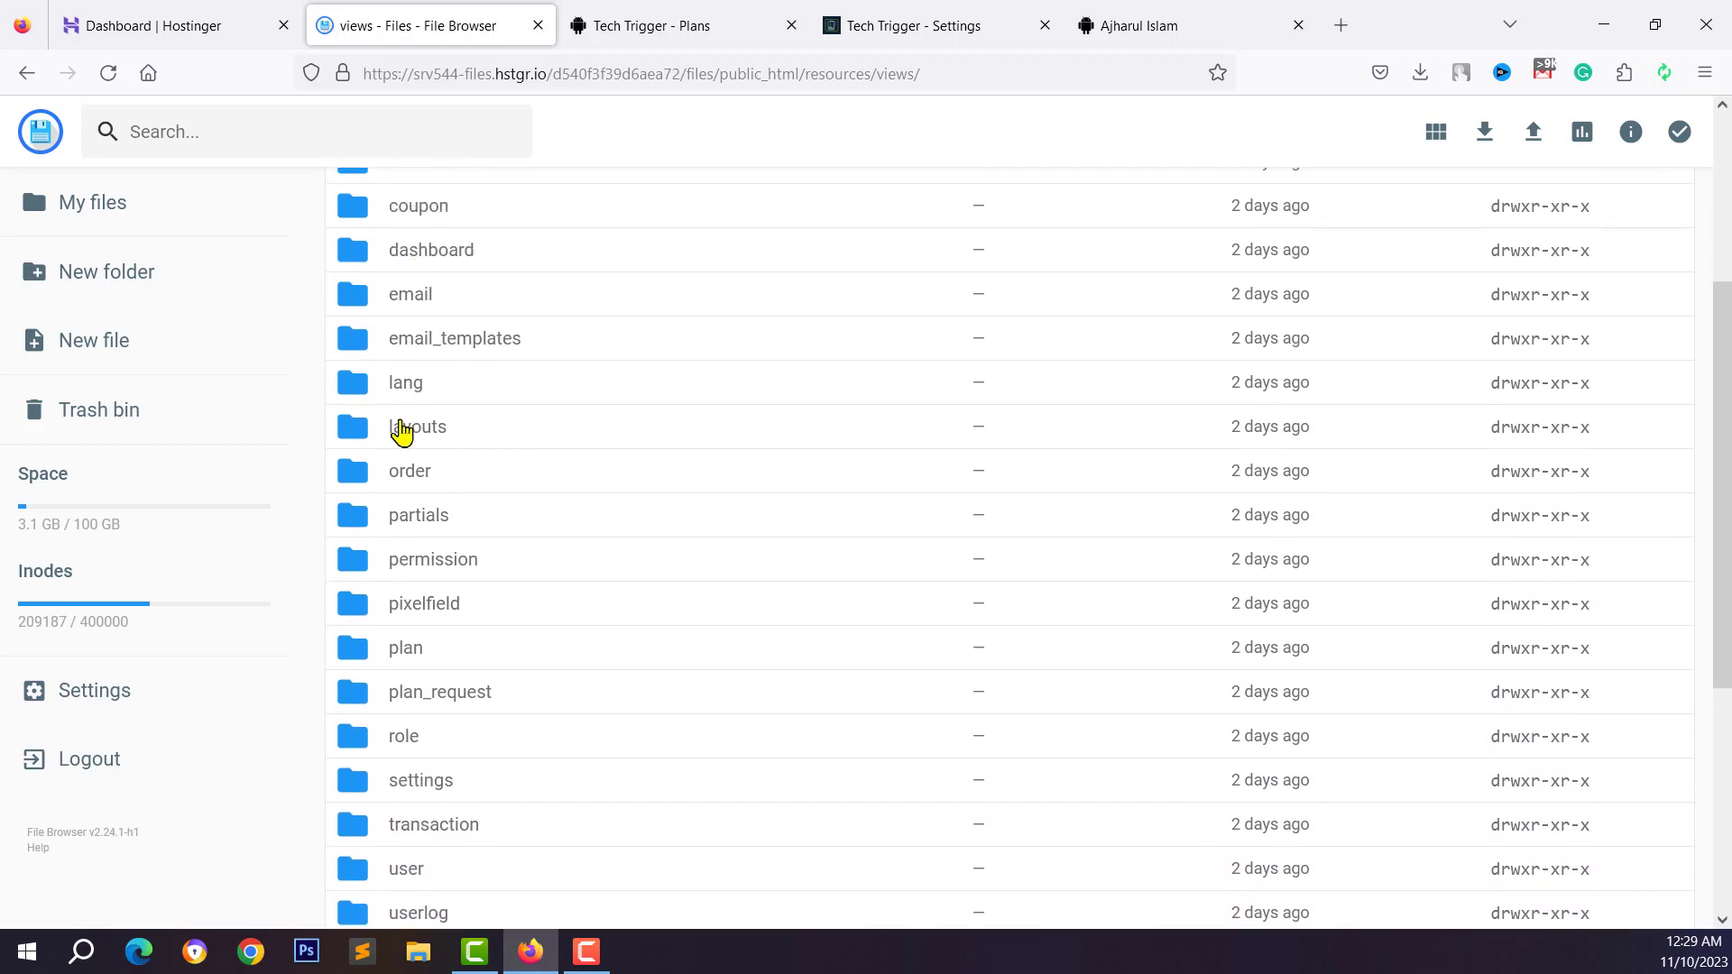
double_click(410, 429)
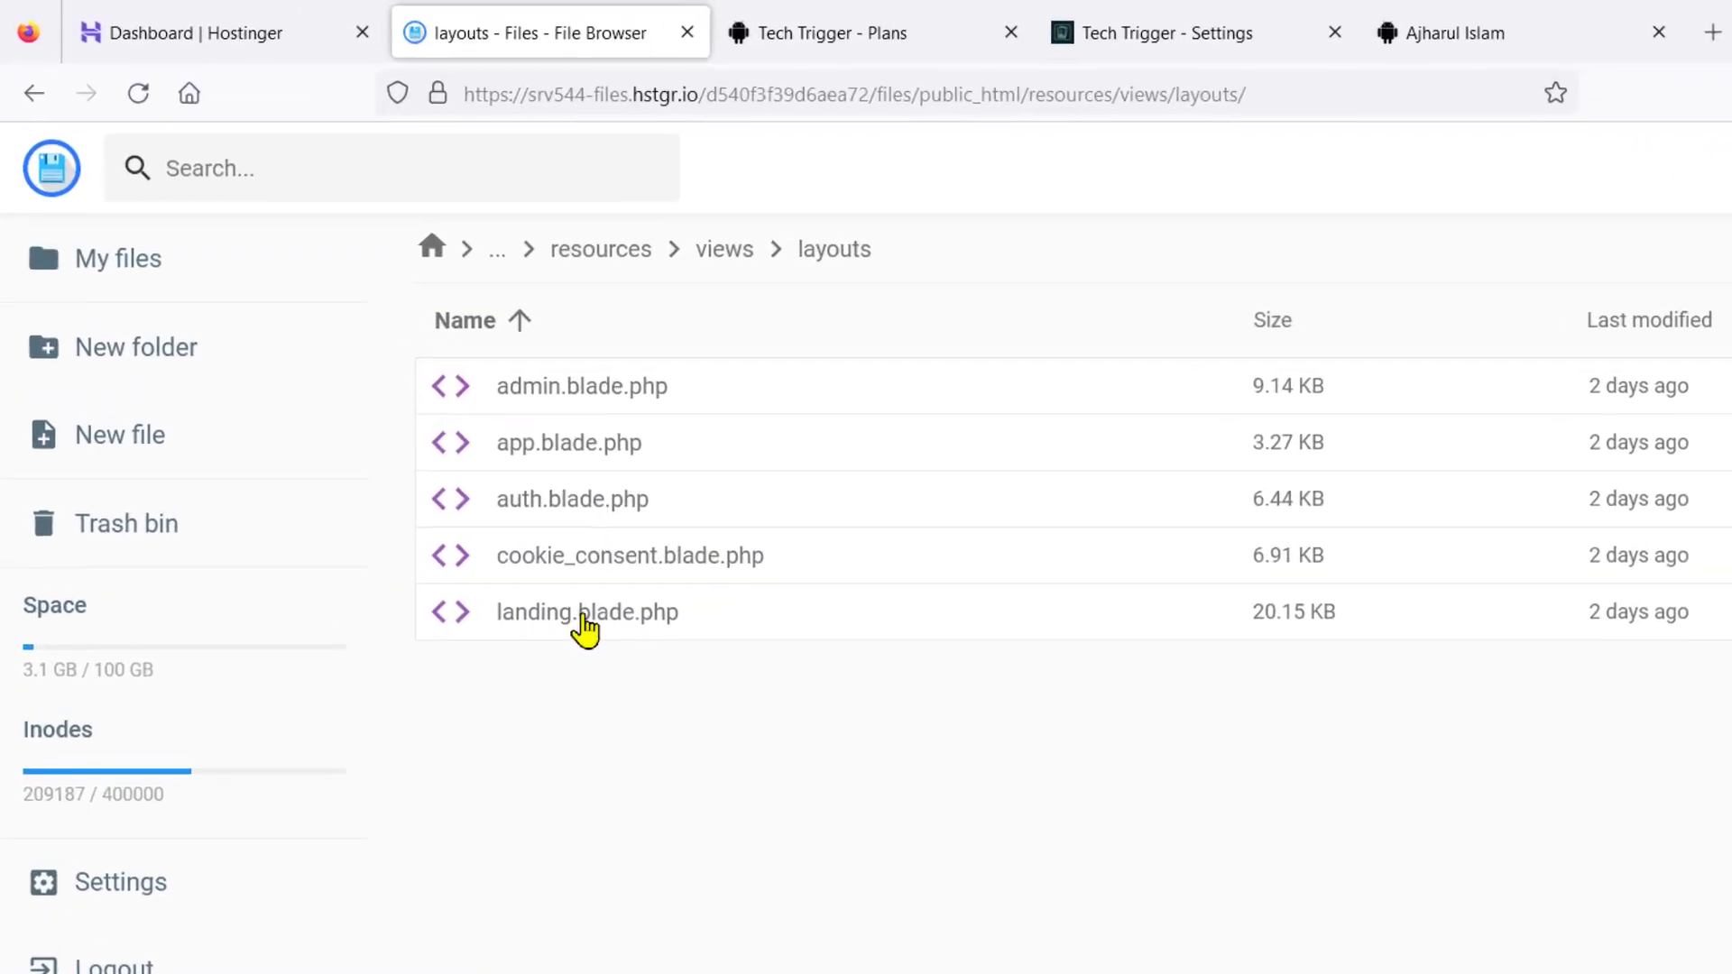
left_click(672, 646)
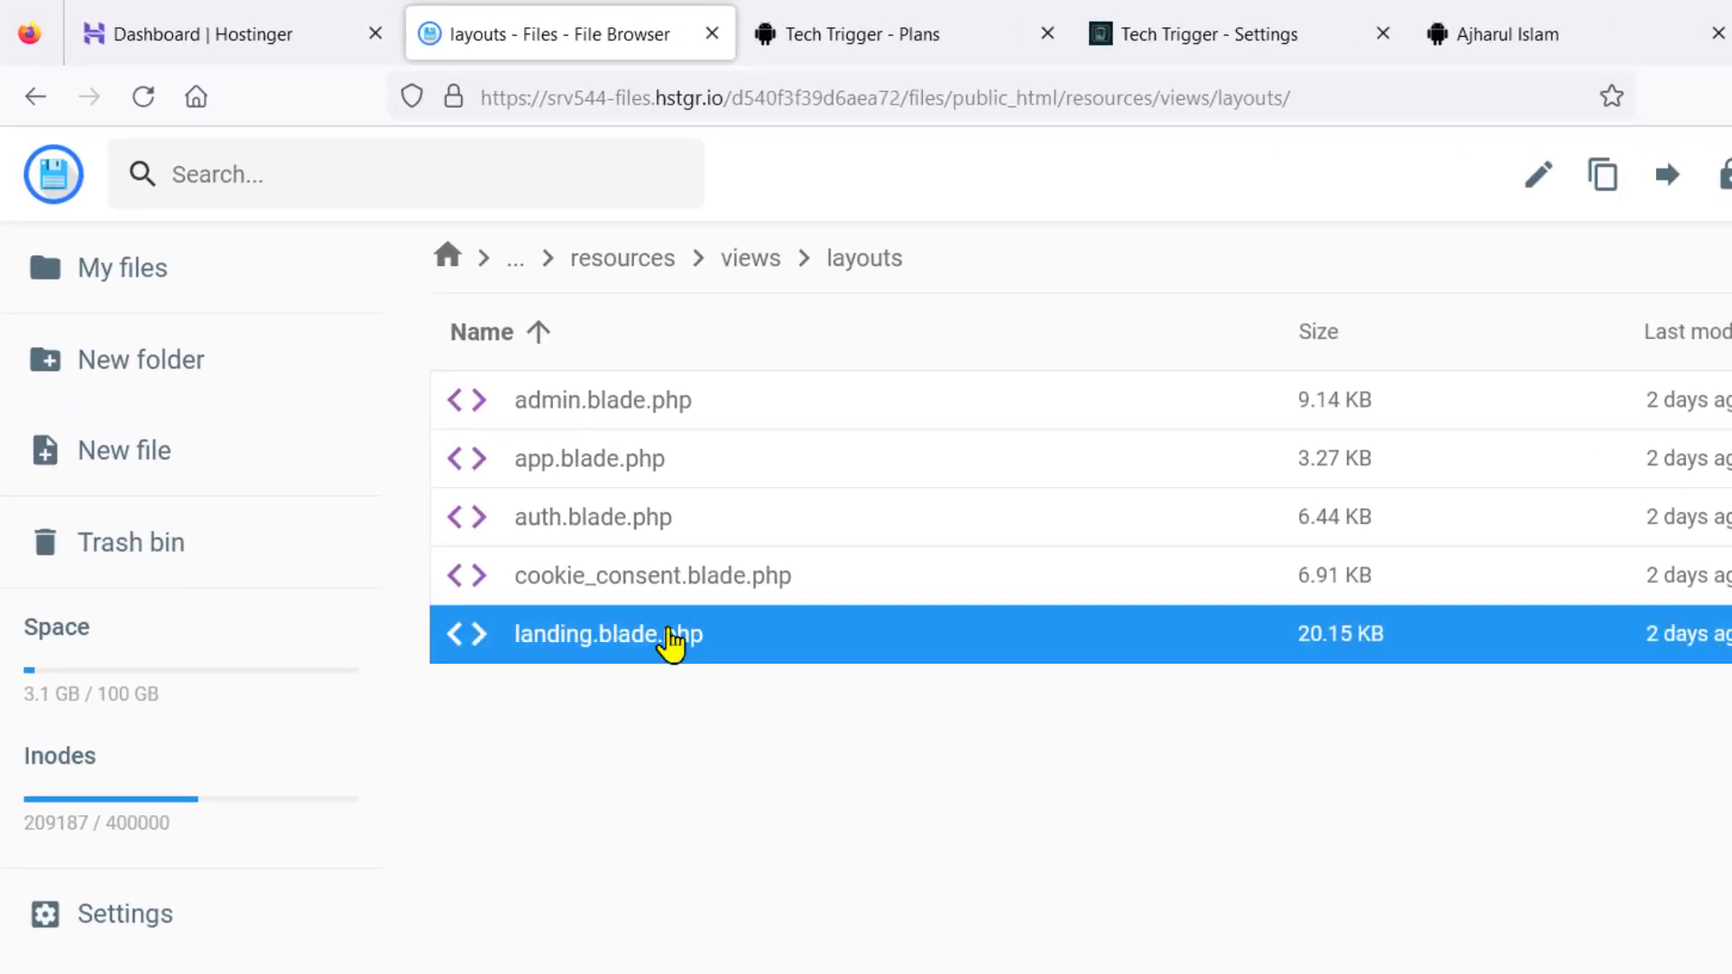
right_click(666, 636)
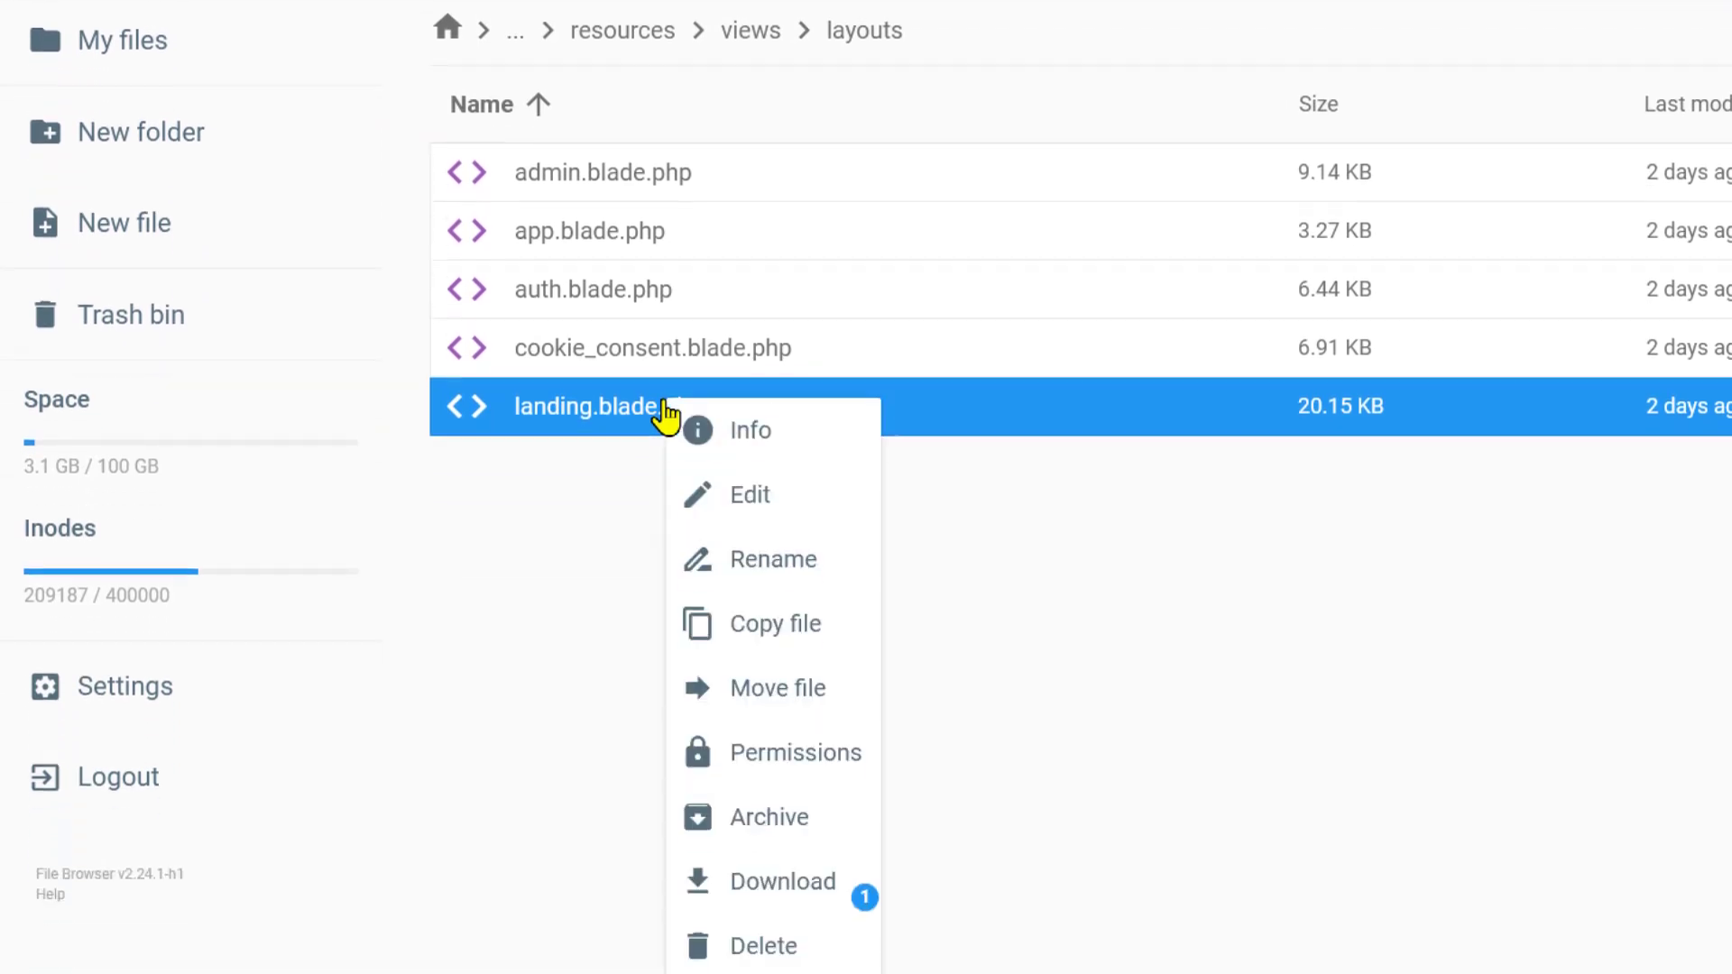
left_click(721, 478)
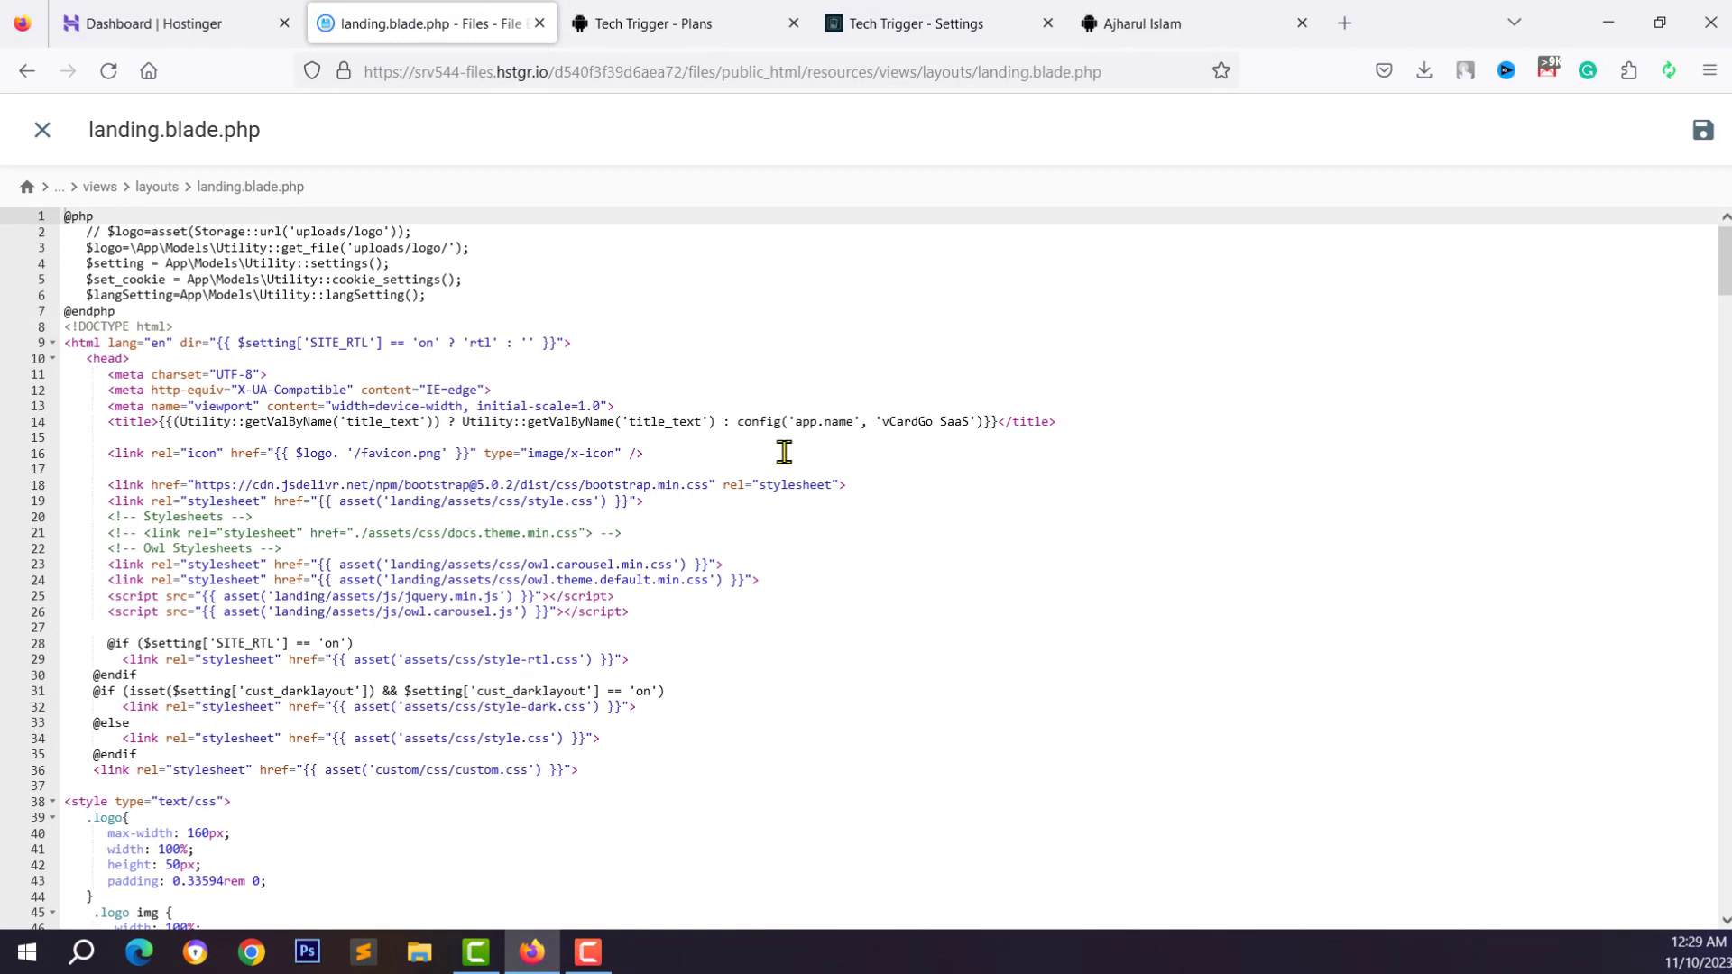
Scroll landing.blade.php past the head and logo code to the Pricing and Functions nav links
left_click(322, 425)
left_click(319, 580)
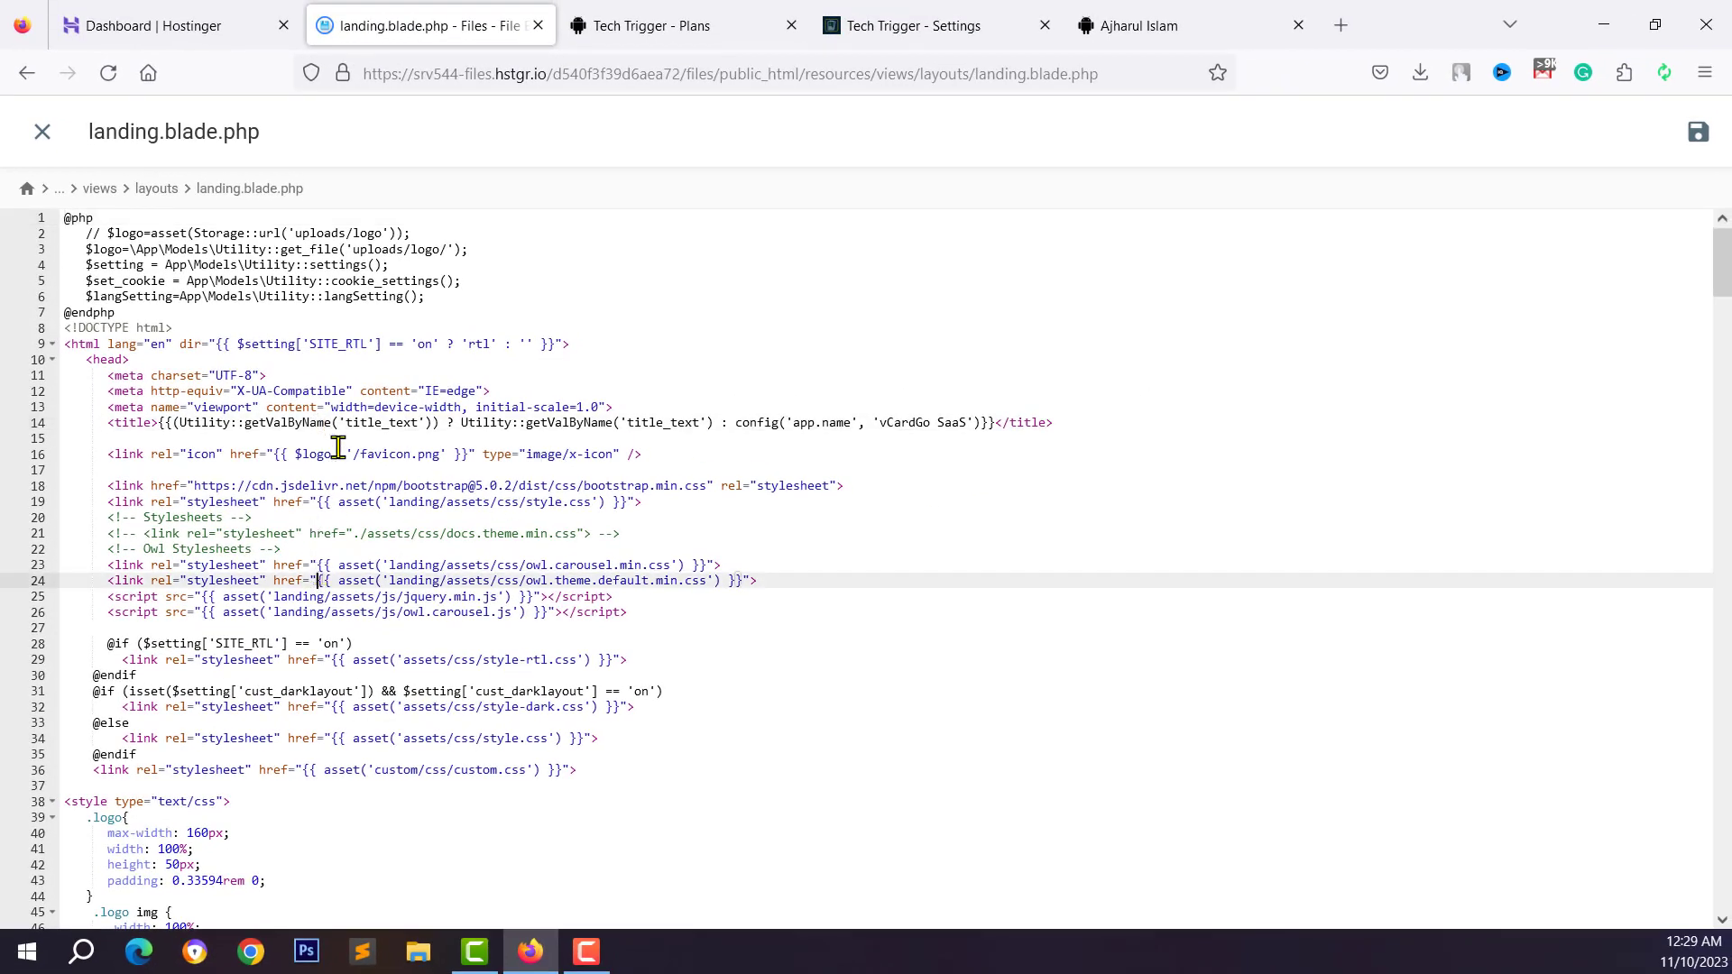
scroll(337, 455, "down", 3)
scroll(335, 469, "down", 5)
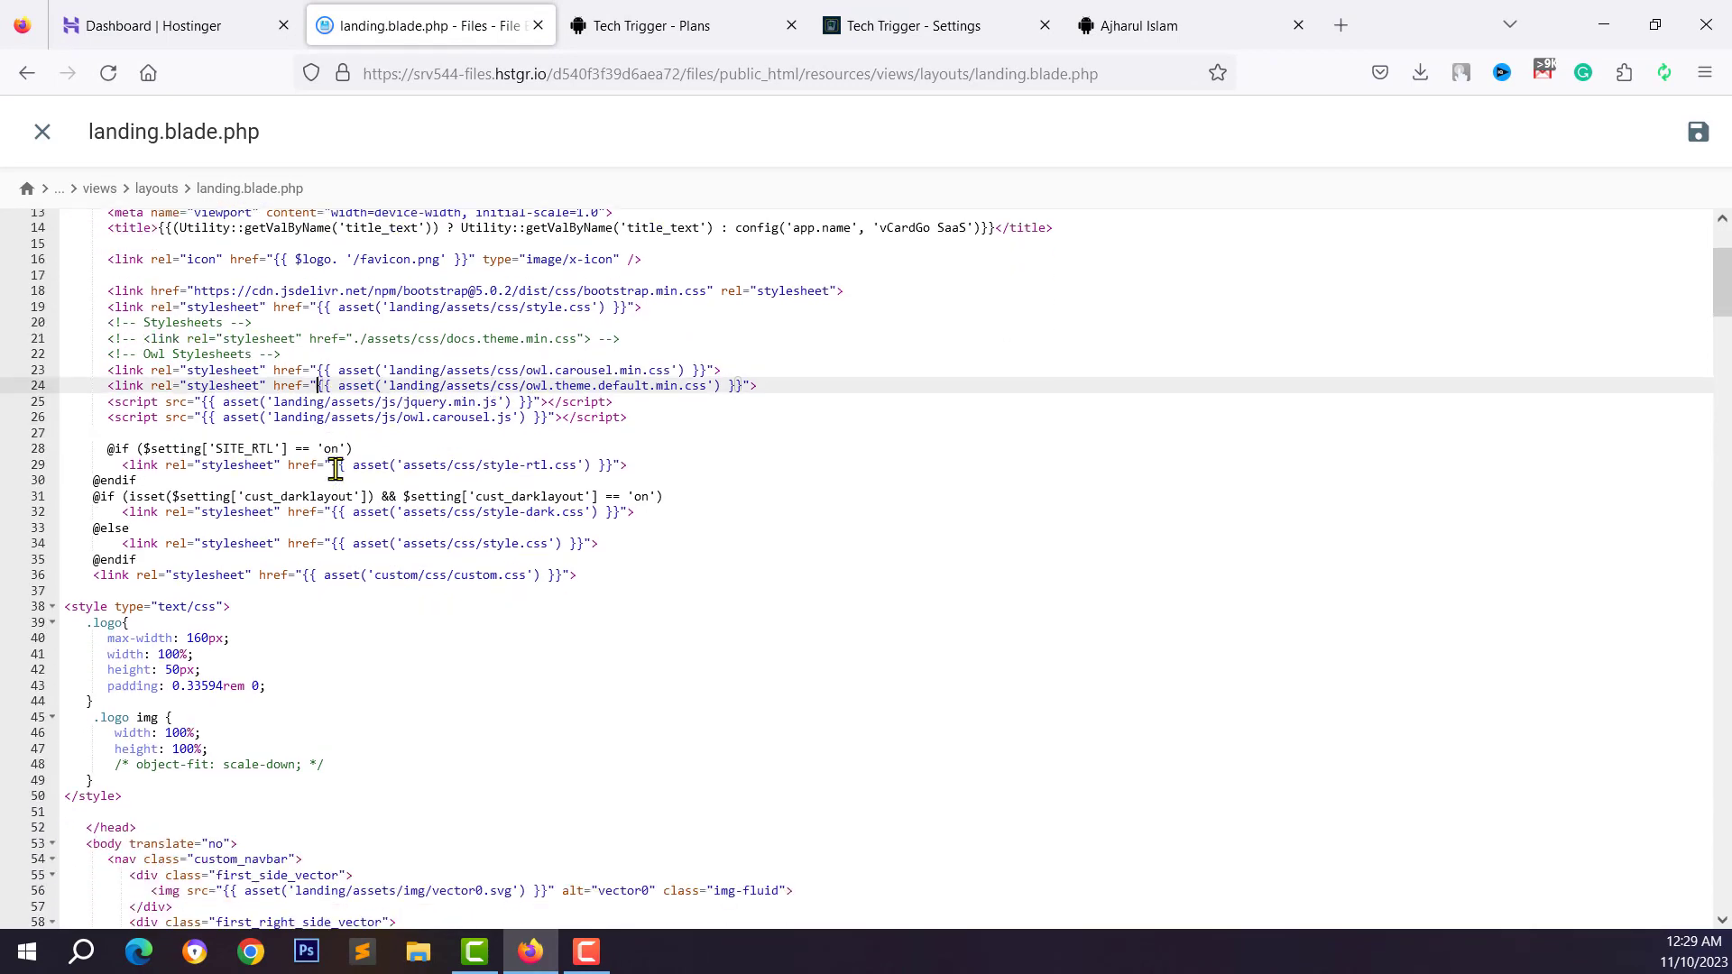
scroll(336, 486, "down", 6)
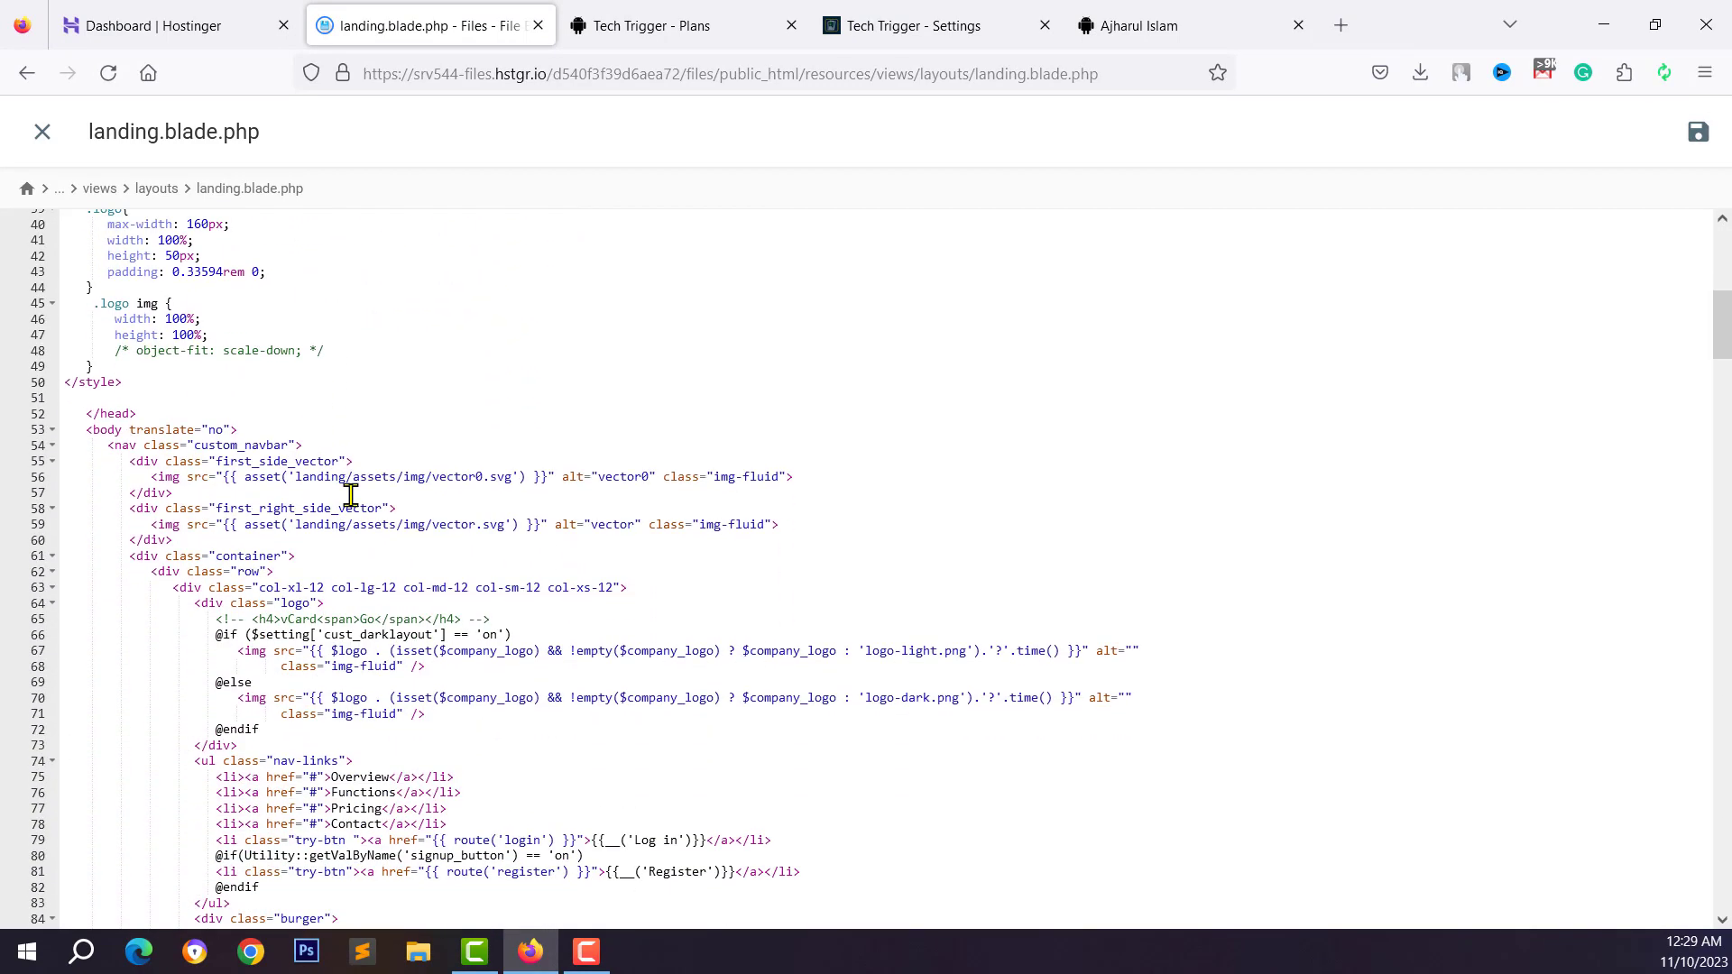
left_click(350, 495)
scroll(368, 525, "down", 2)
left_click(411, 554)
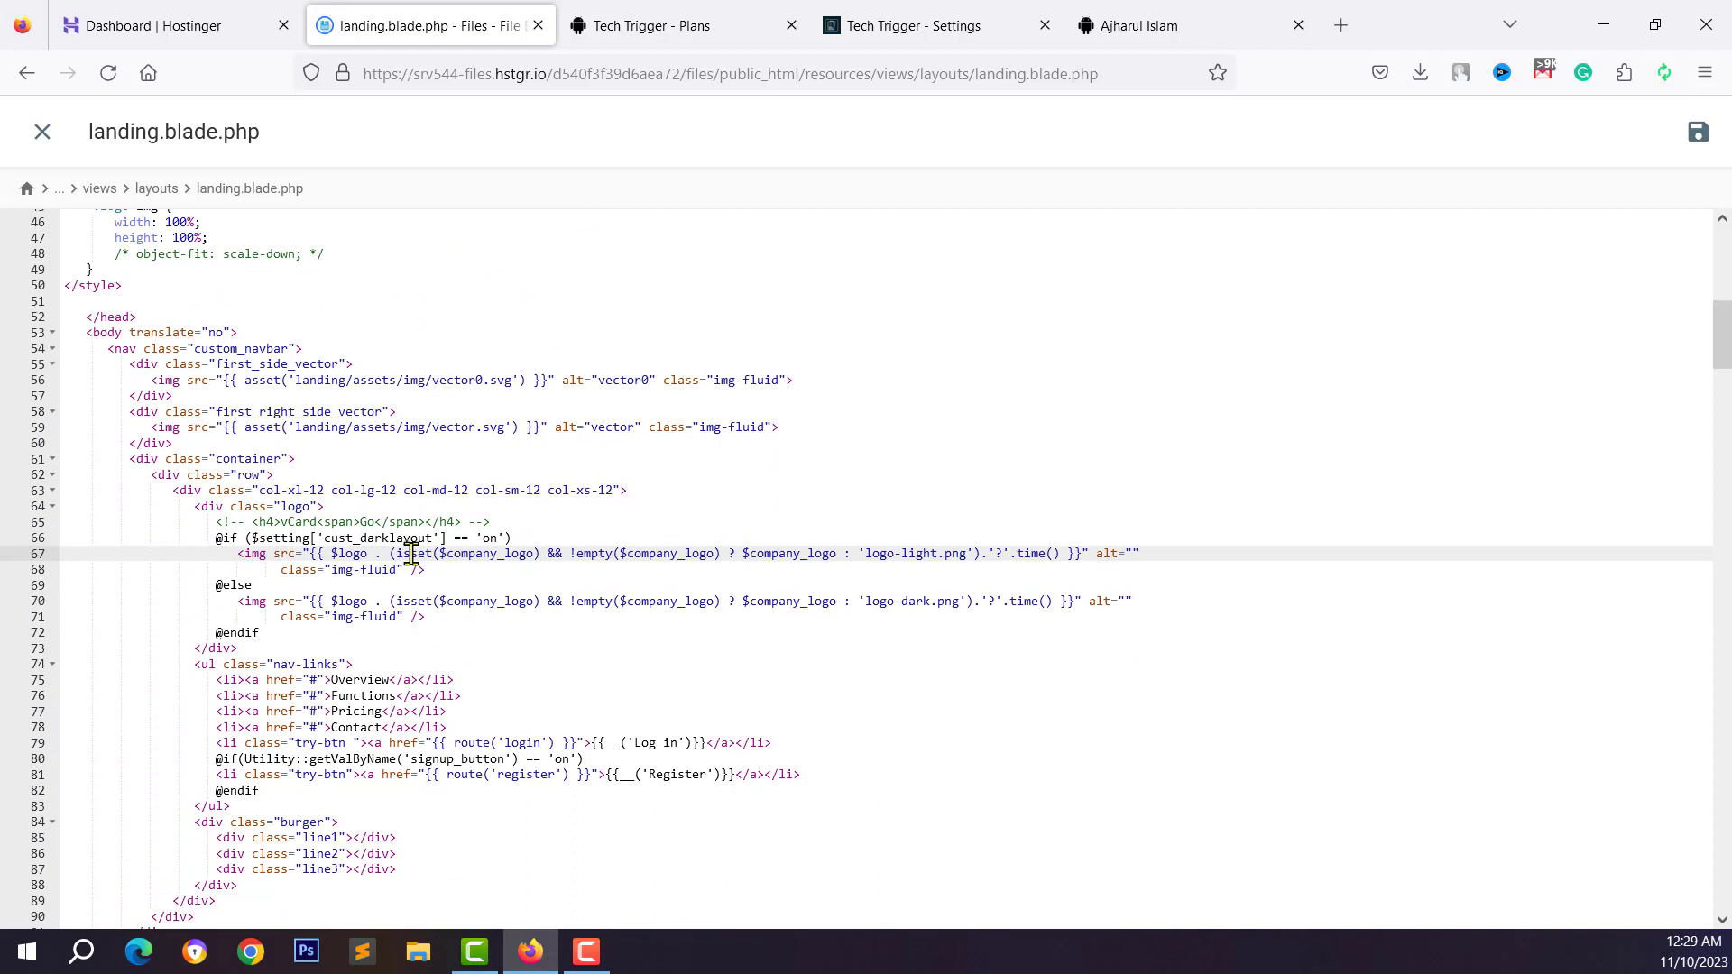
scroll(410, 591, "down", 3)
left_click(410, 591)
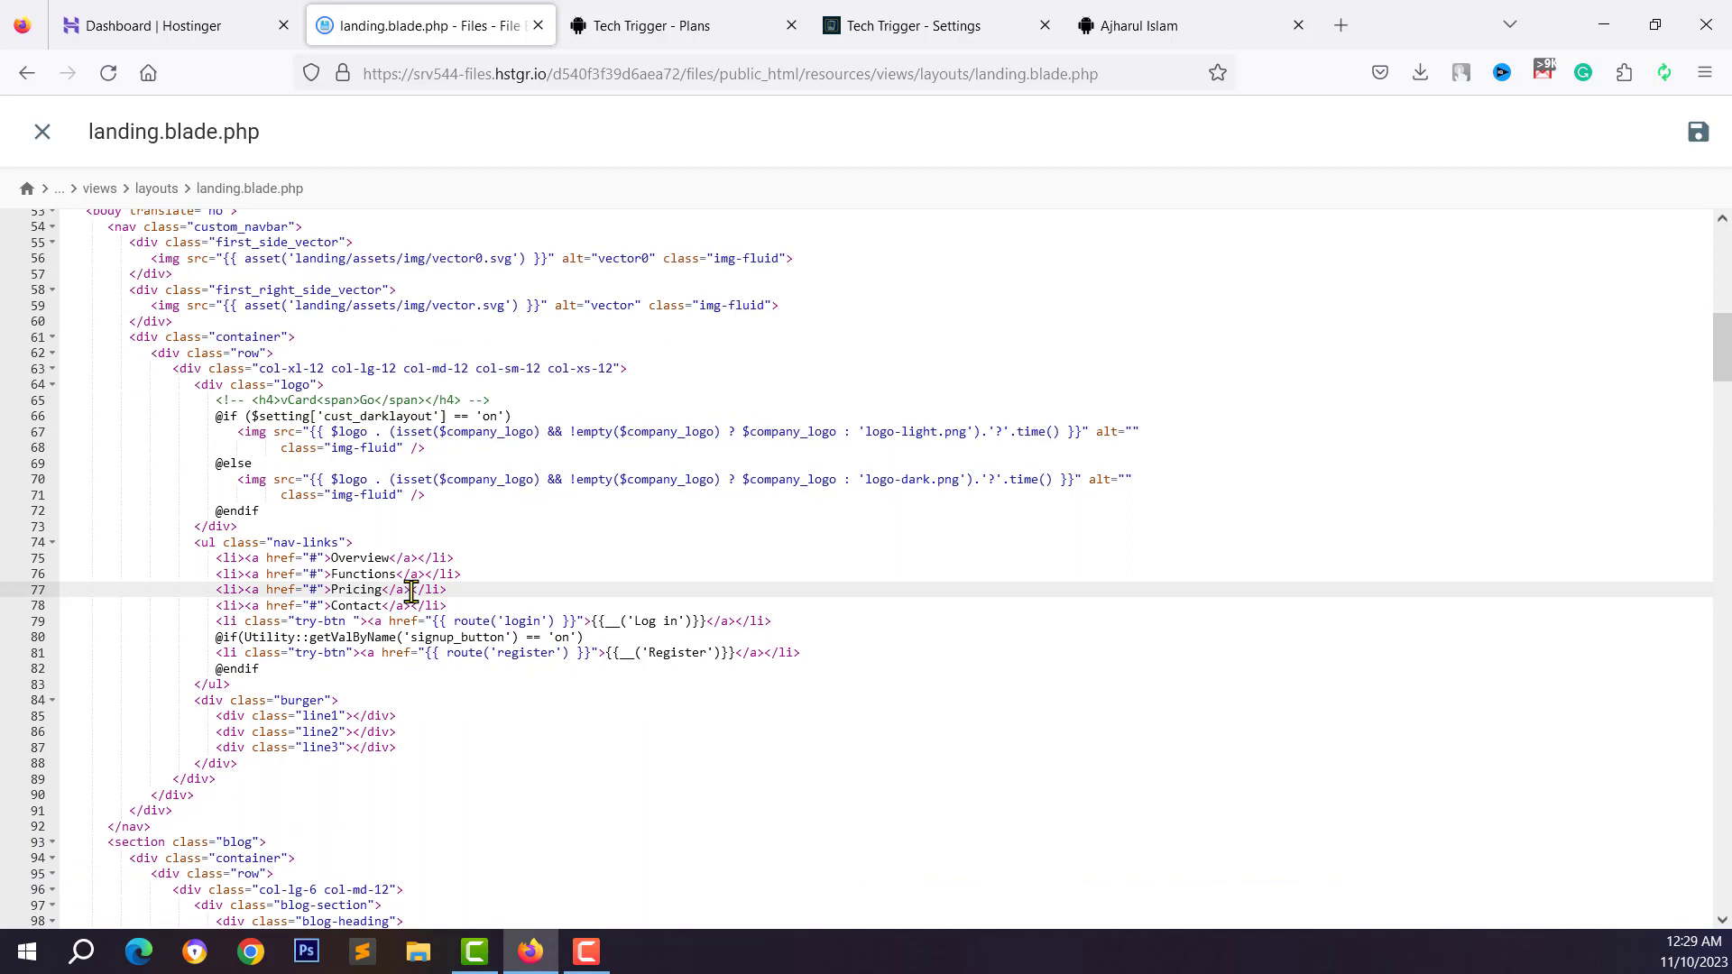
left_click(334, 570)
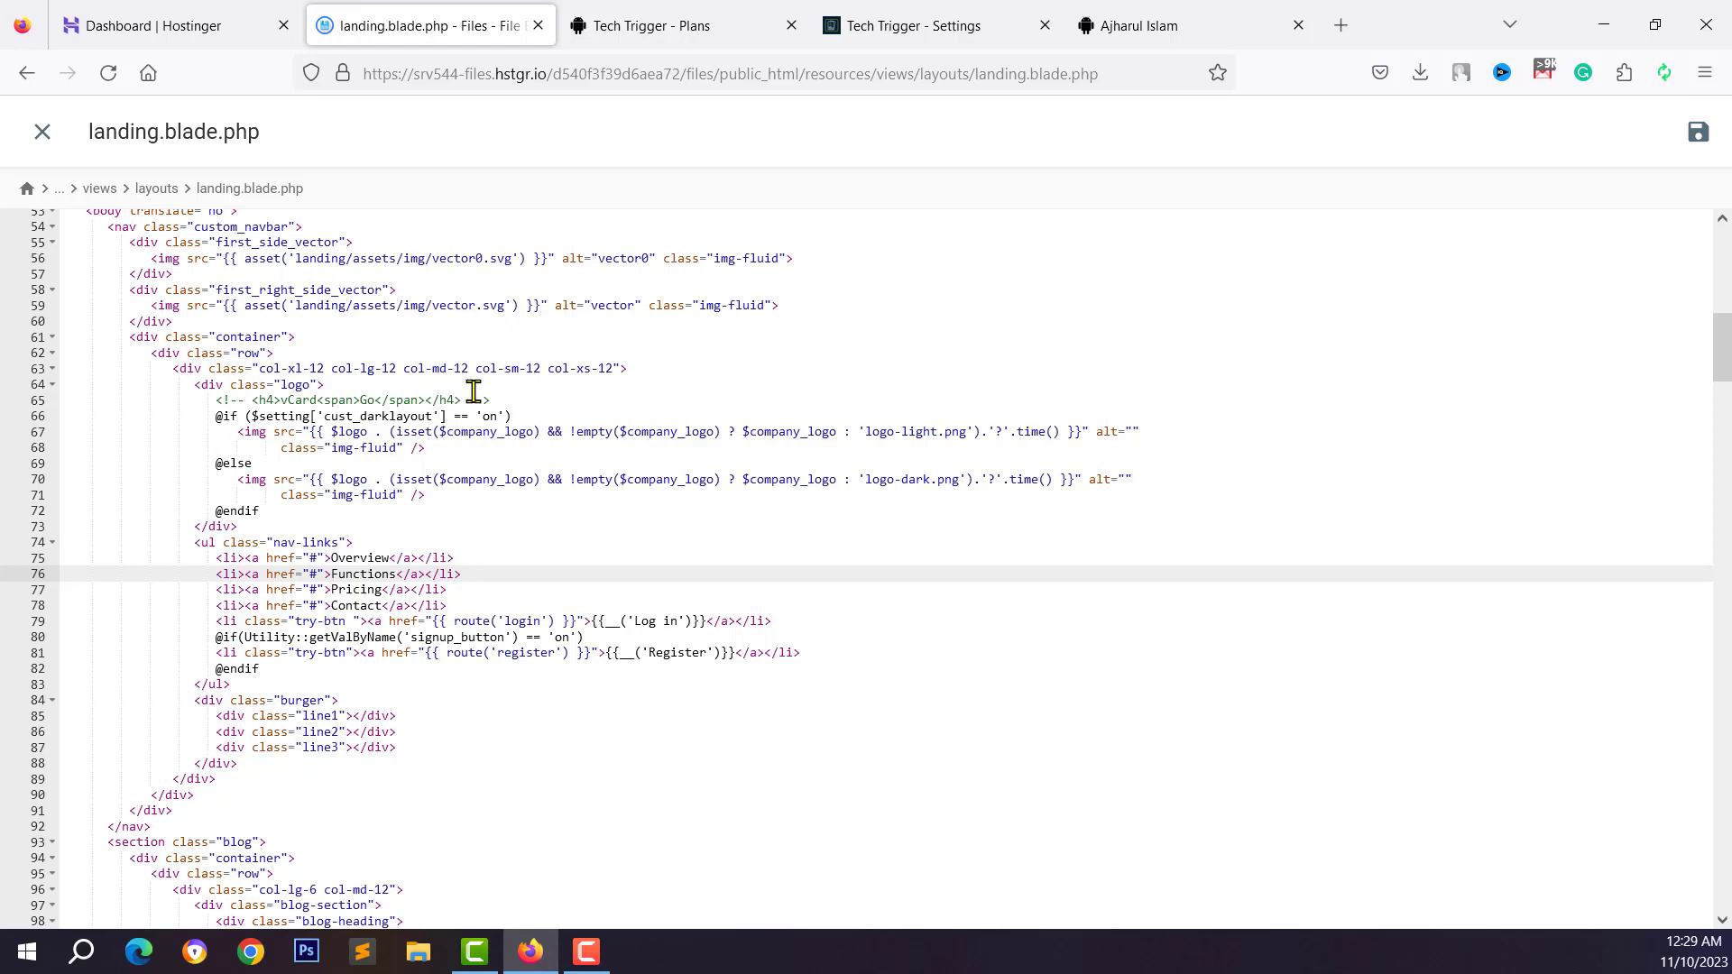
Examine the Overview link's '#' href near line 75, then view the live Tech Trigger site
left_click(366, 510)
scroll(370, 595, "down", 2)
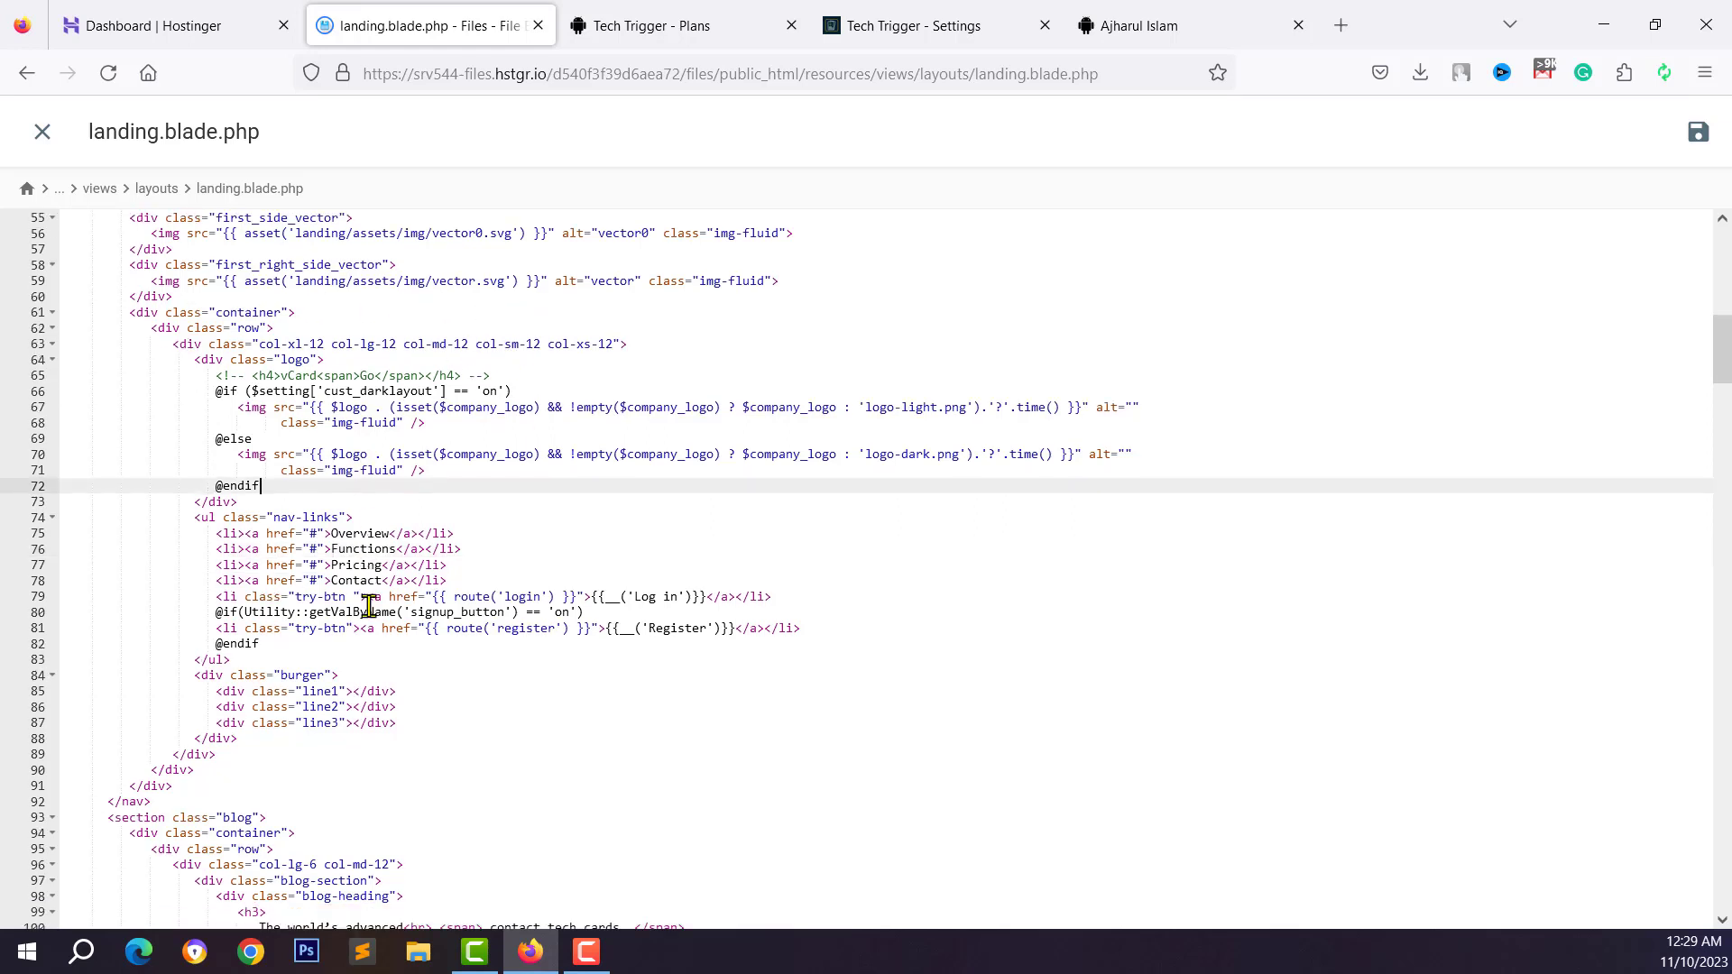
left_click(297, 501)
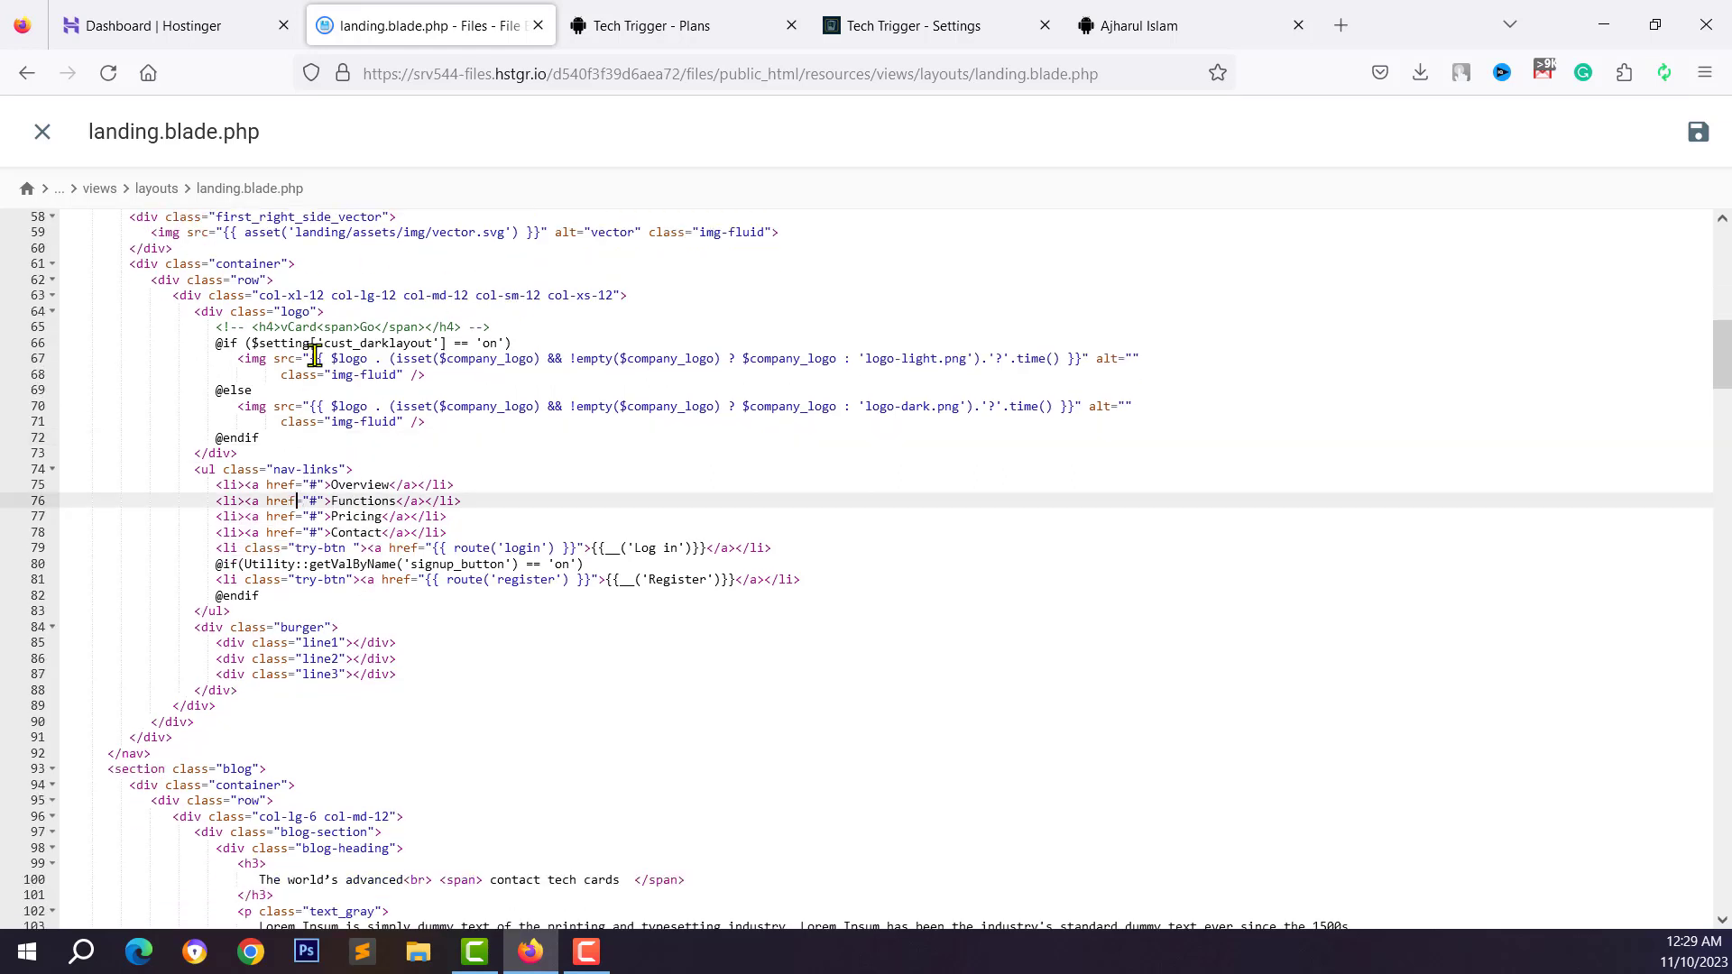
left_click(285, 417)
left_click(261, 484)
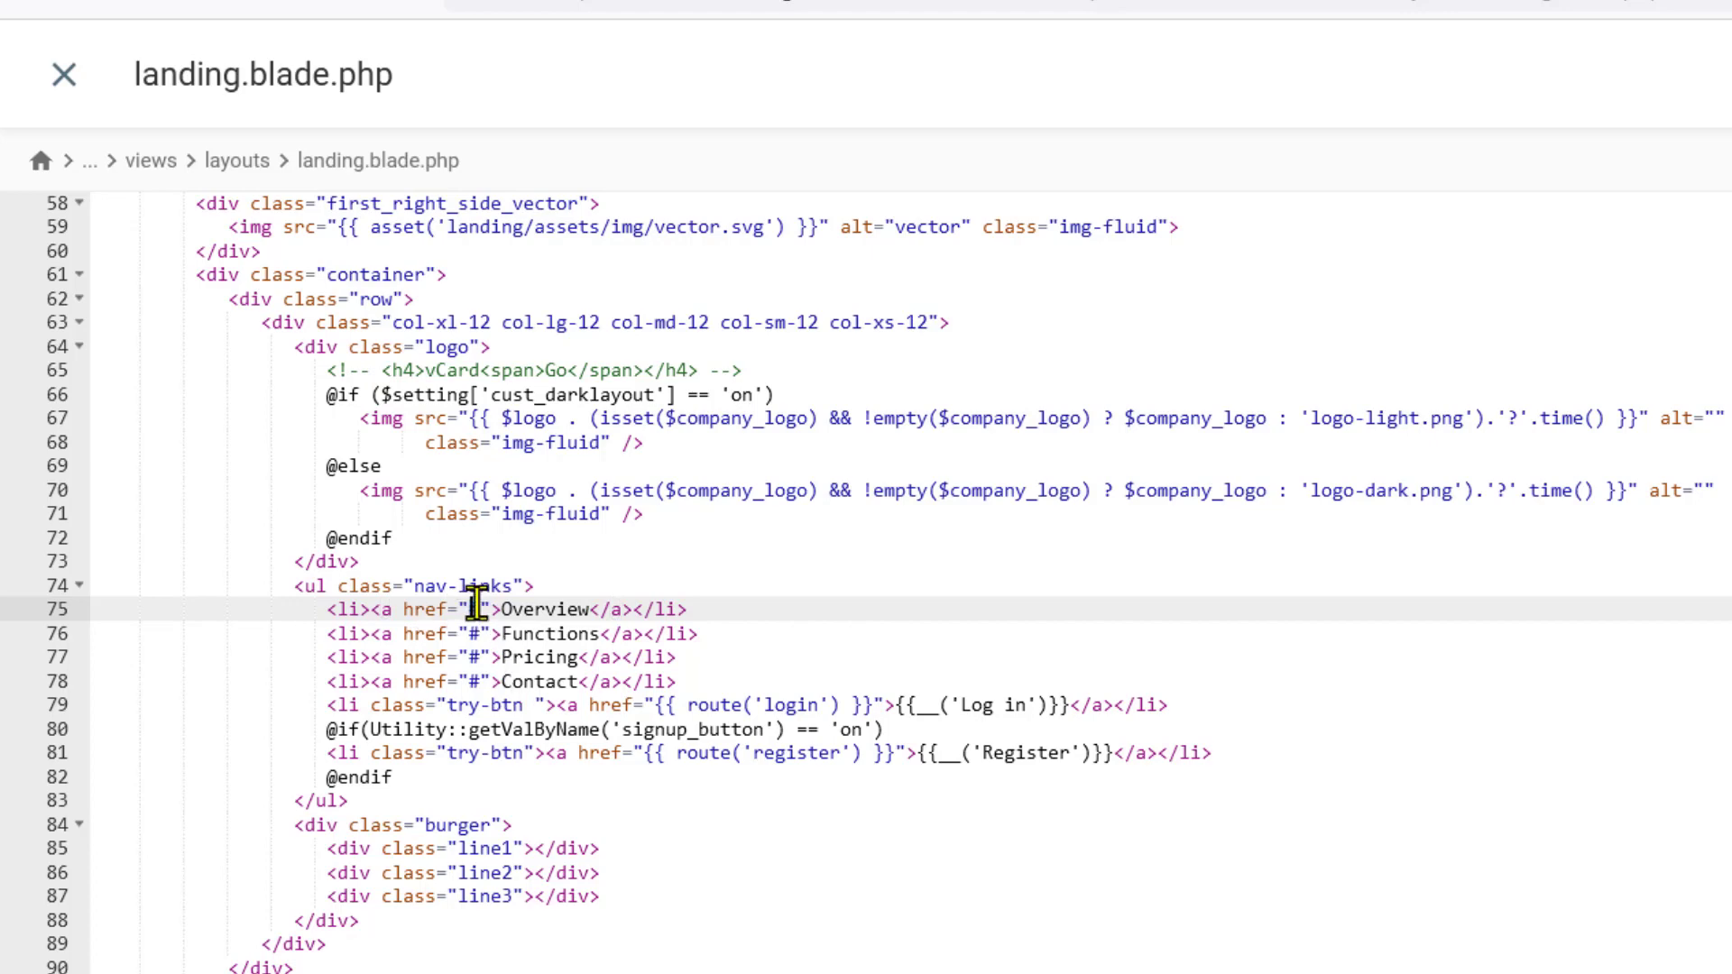
double_click(476, 608)
left_click(511, 656)
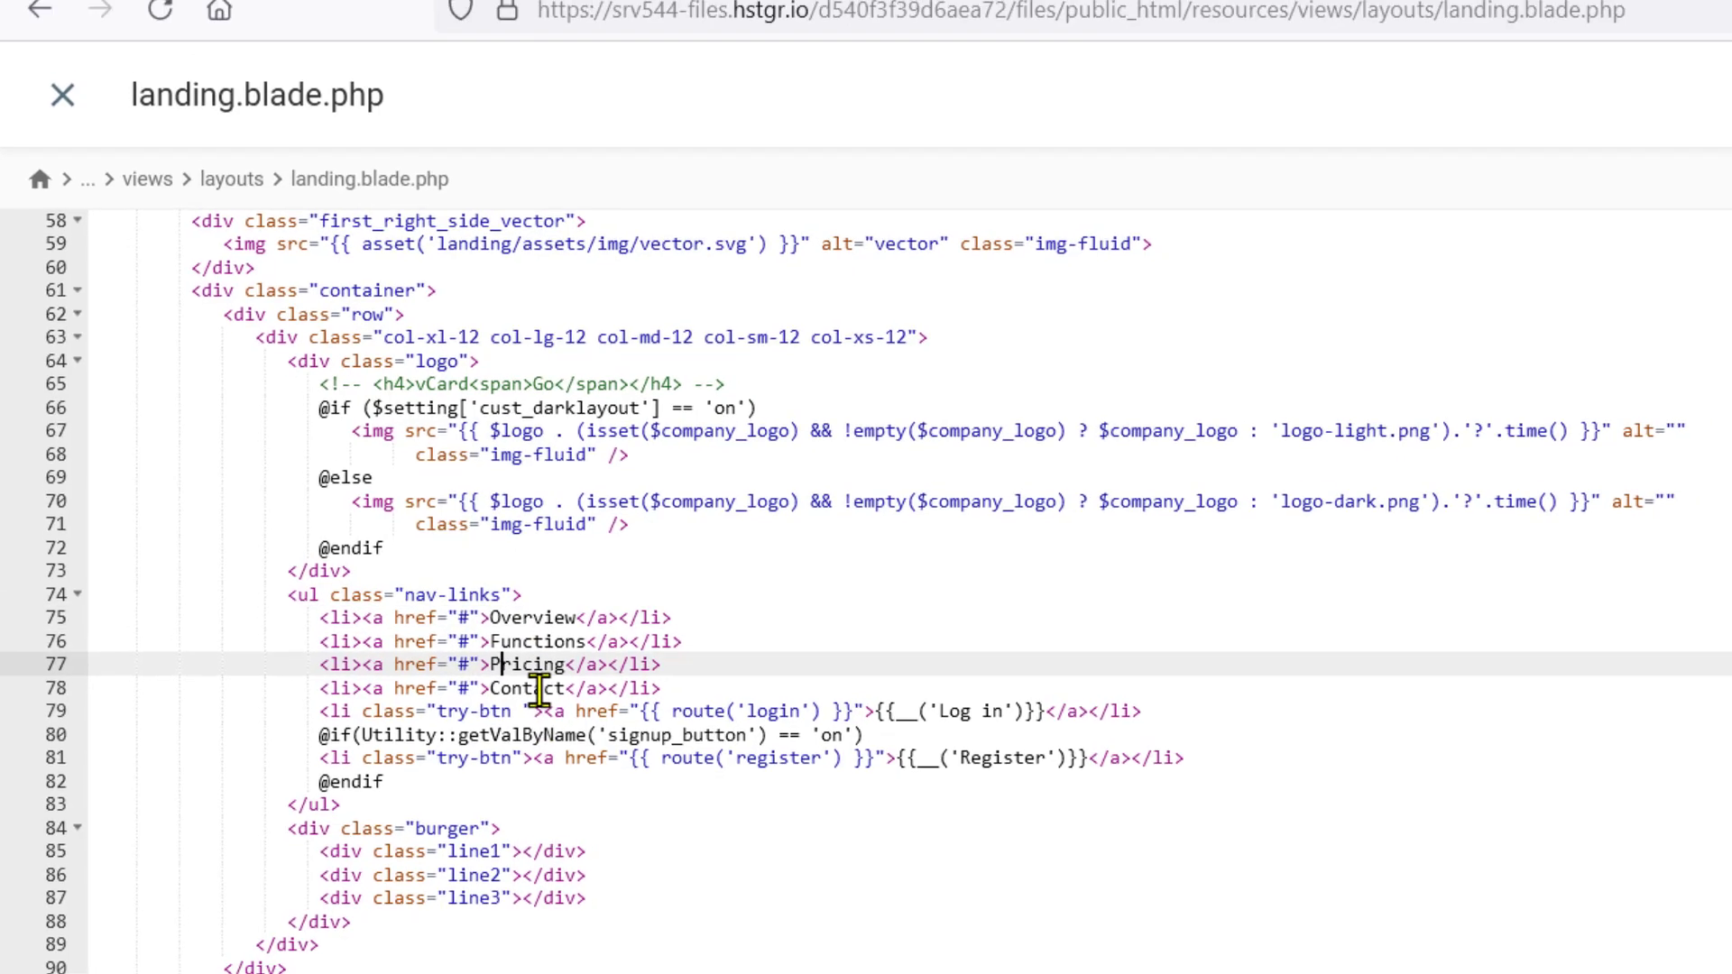
left_click(773, 23)
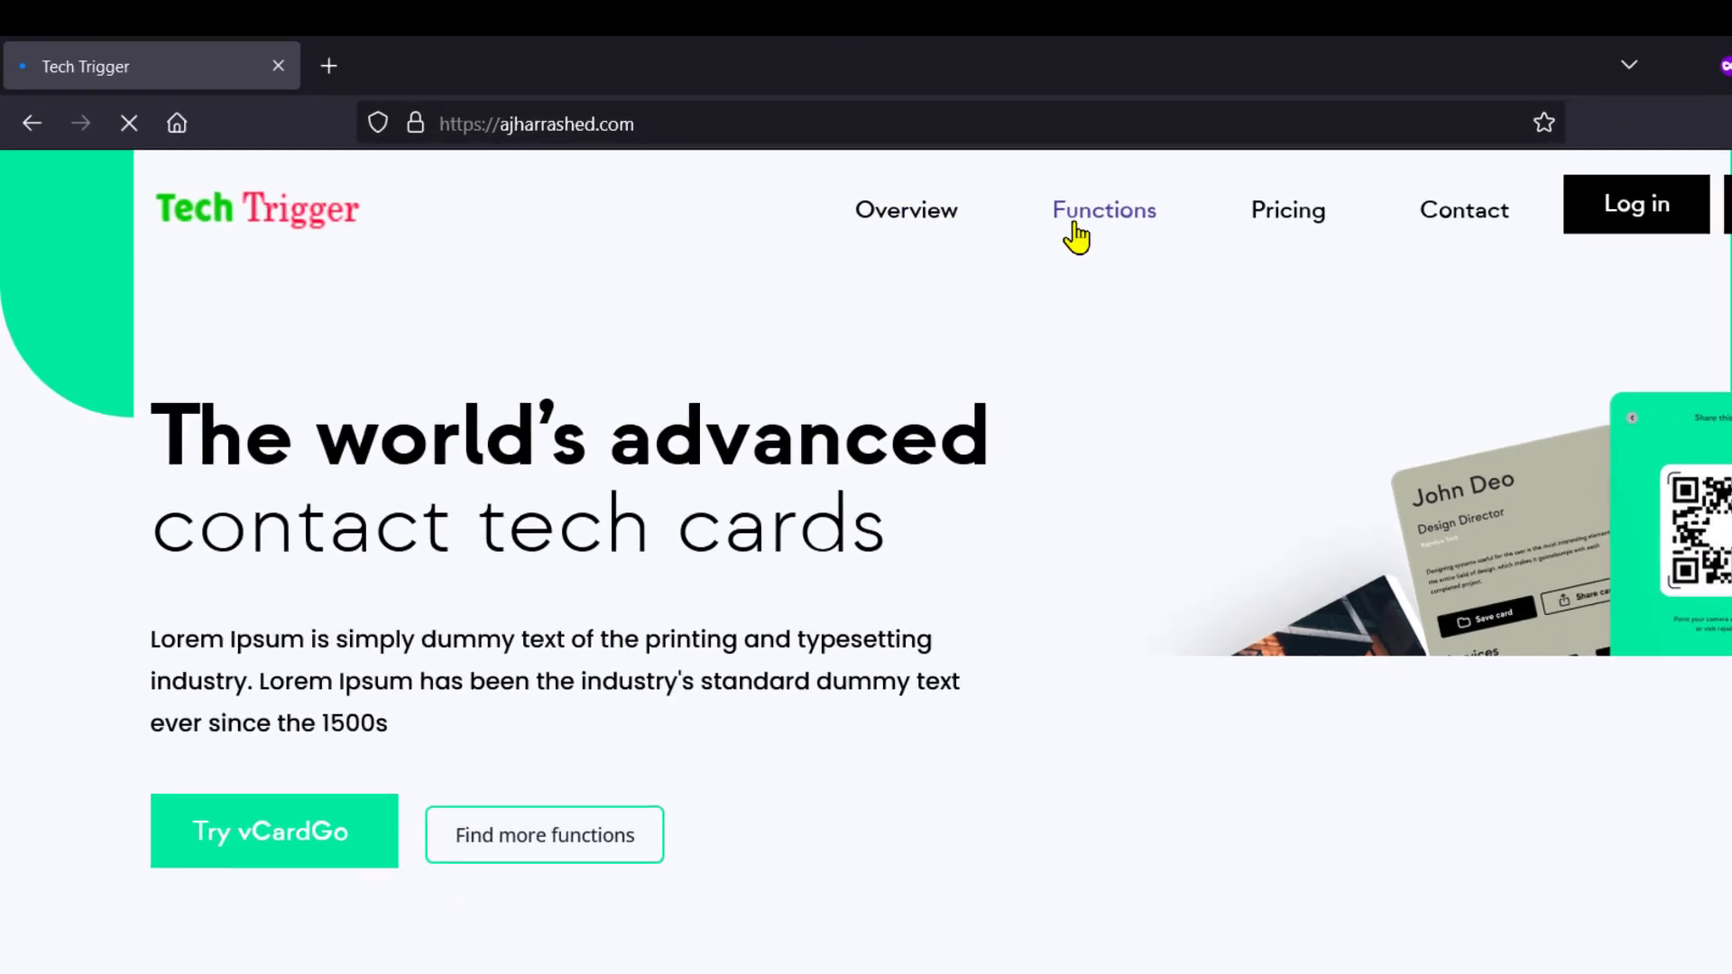
Test the Functions nav link on the live homepage, then go back to landing.blade.php
left_click(1092, 225)
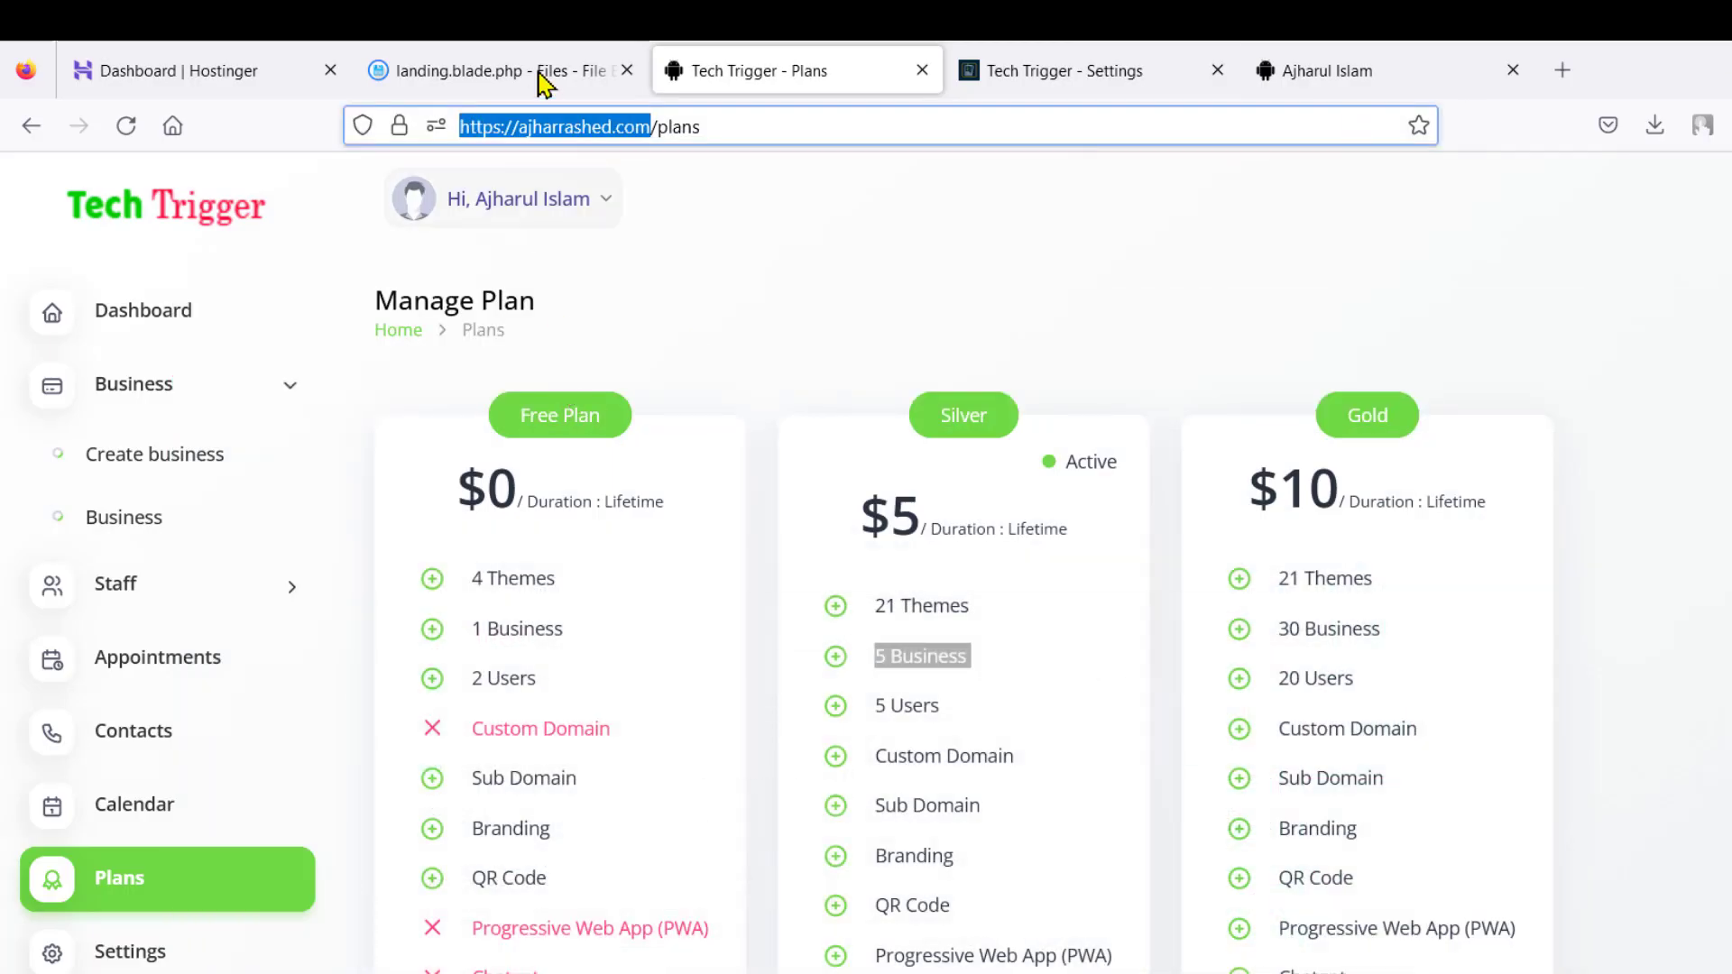
left_click(540, 76)
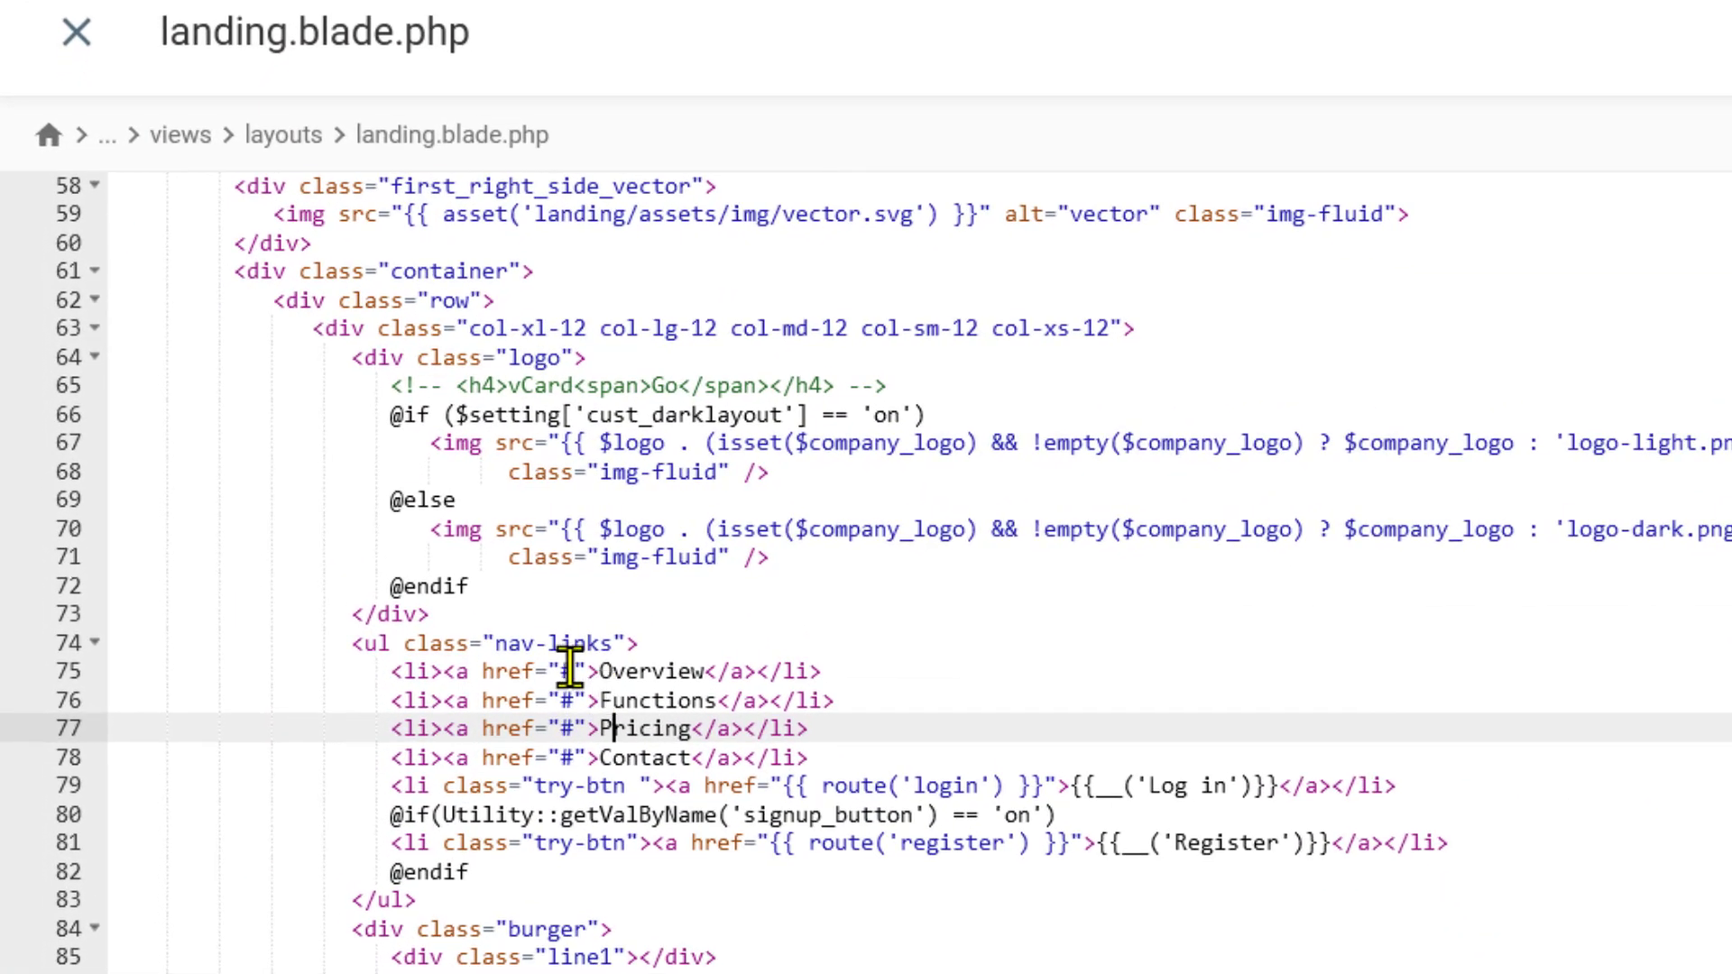
Delete the # from the Overview link's href on line 75, then switch to Tech Trigger Settings
left_click(572, 671)
key("BackSpace")
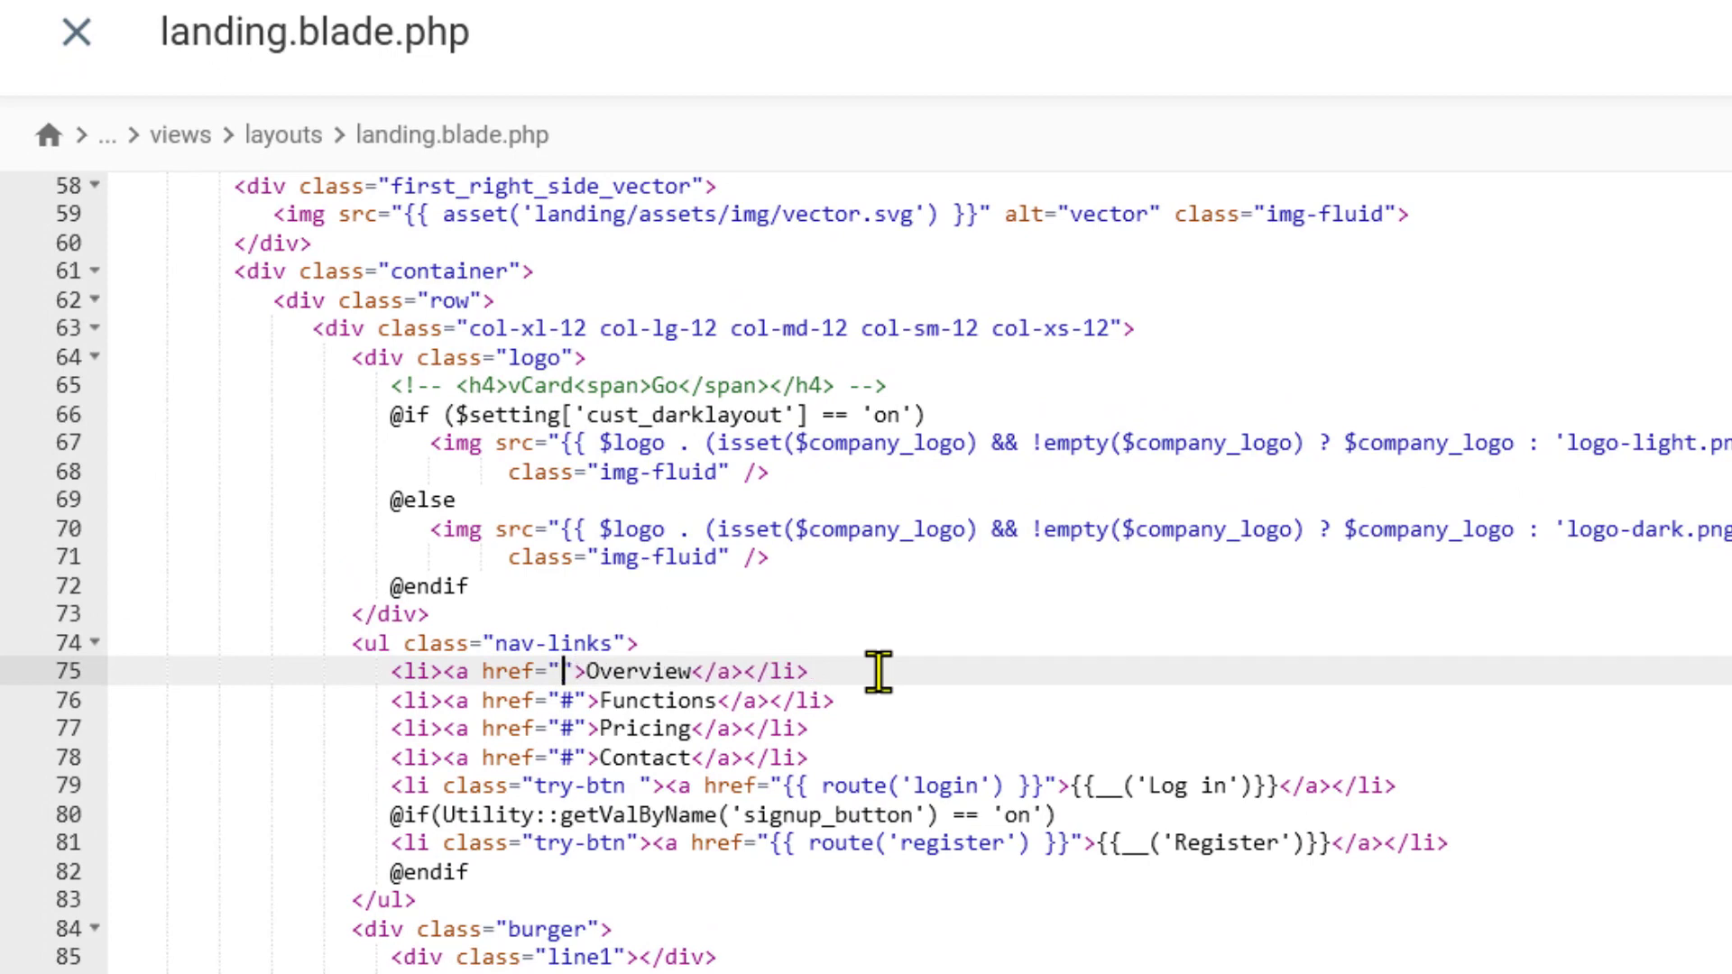
left_click(1391, 19)
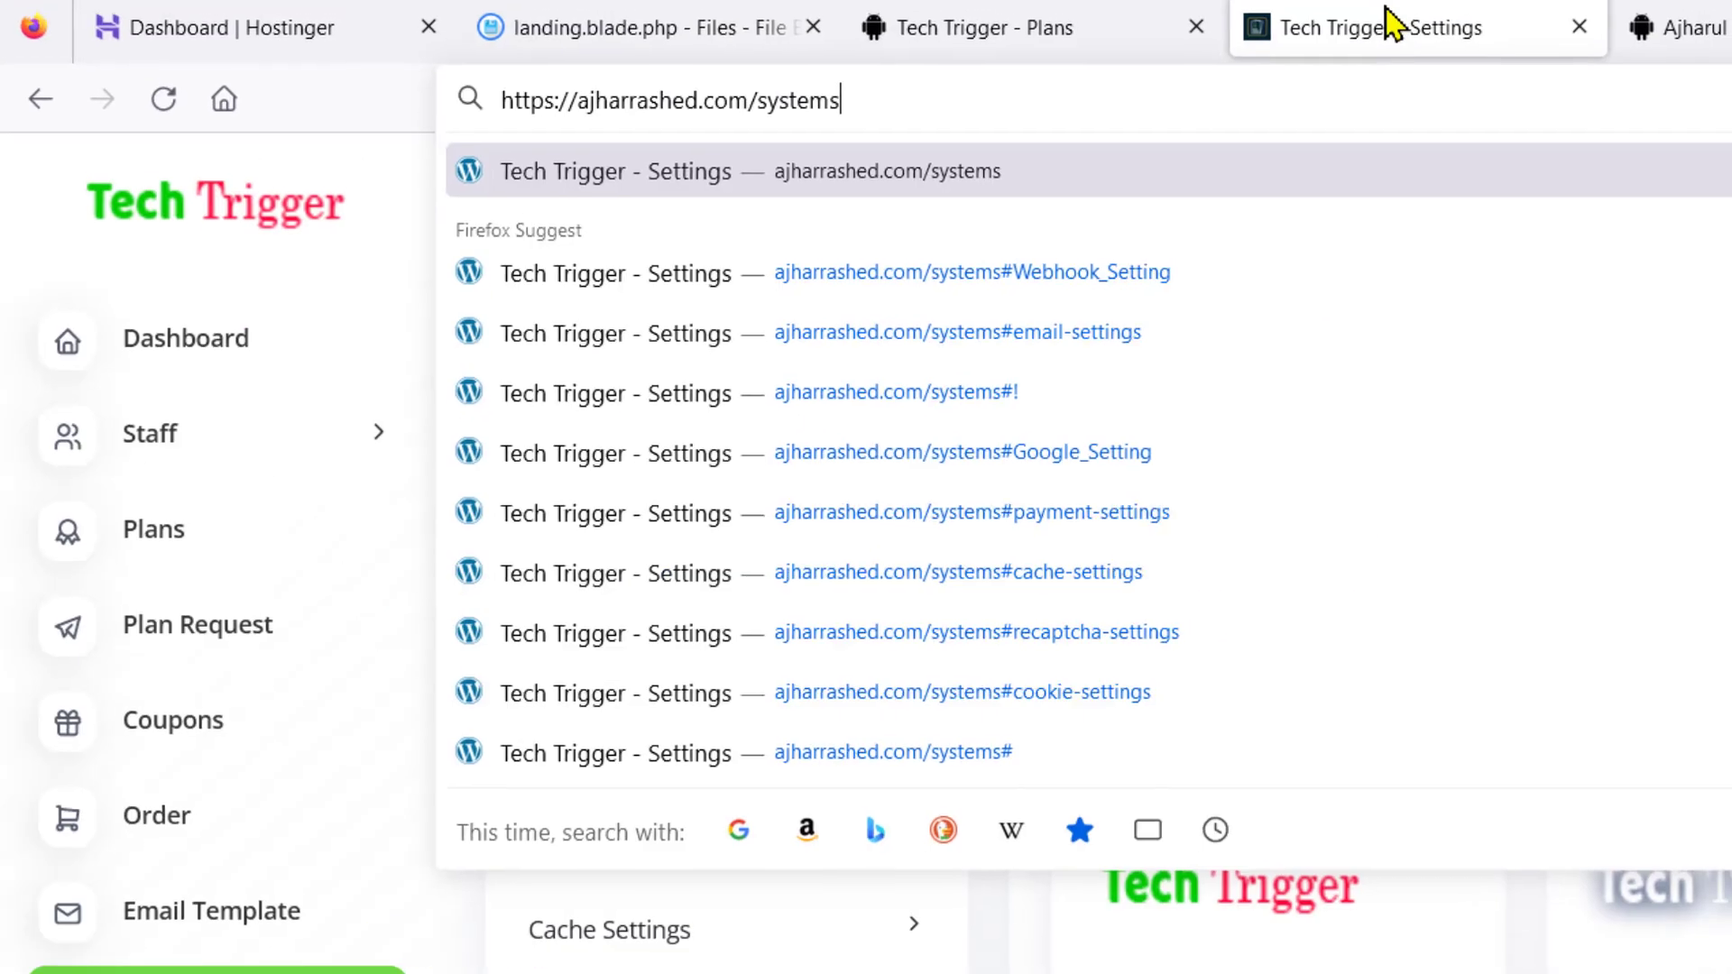